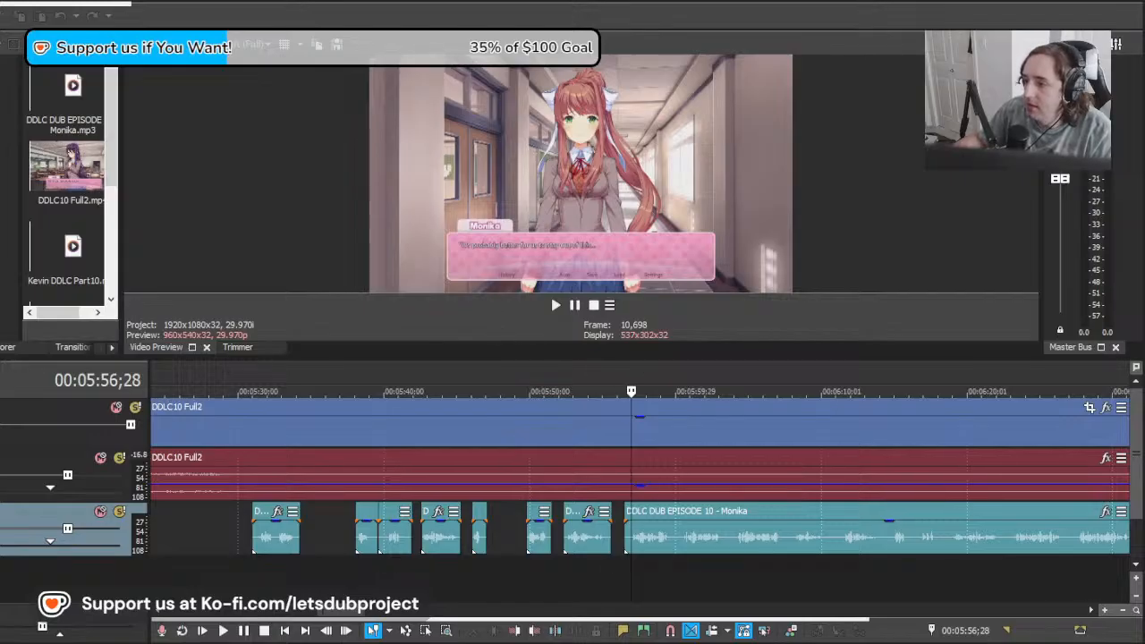
key("backslash")
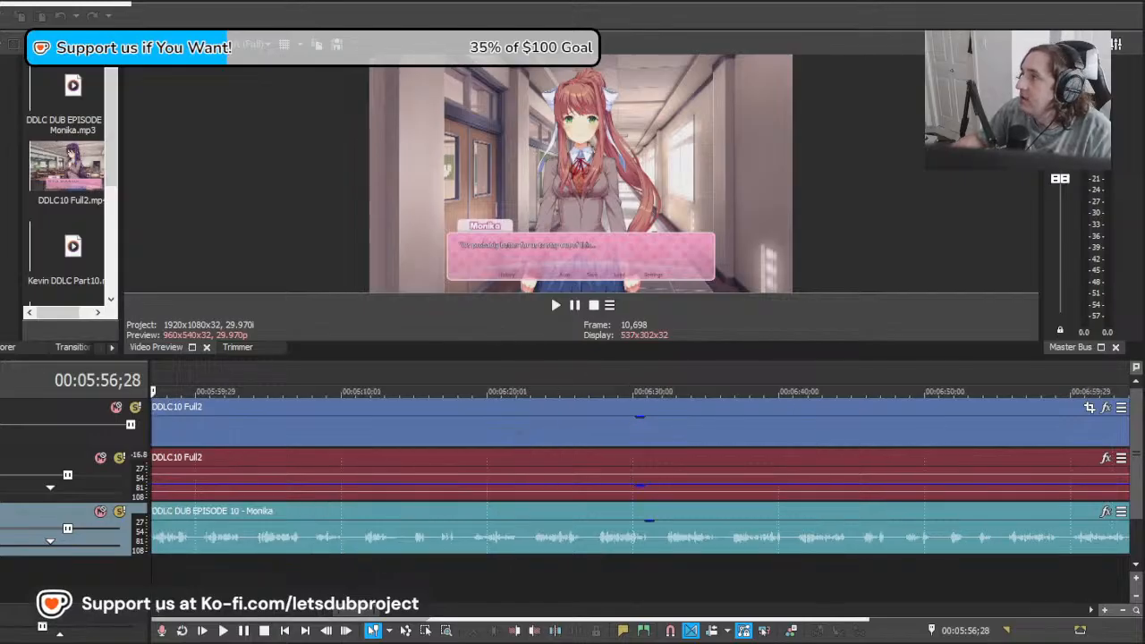
left_click(1114, 1)
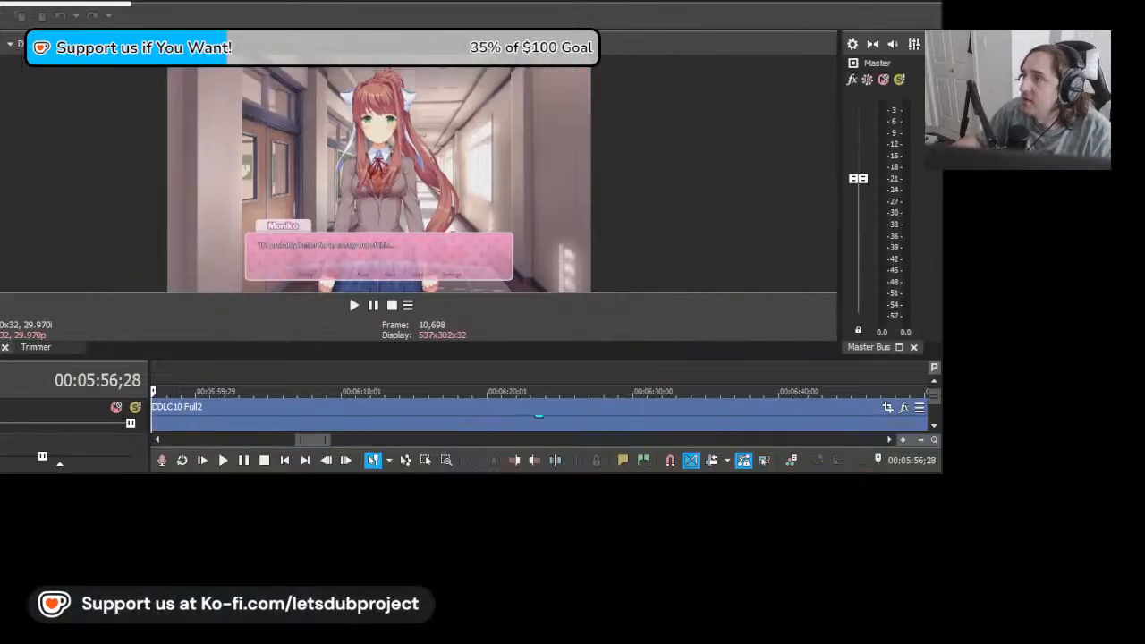
left_click(912, 1)
scroll(180, 545, "down", 4)
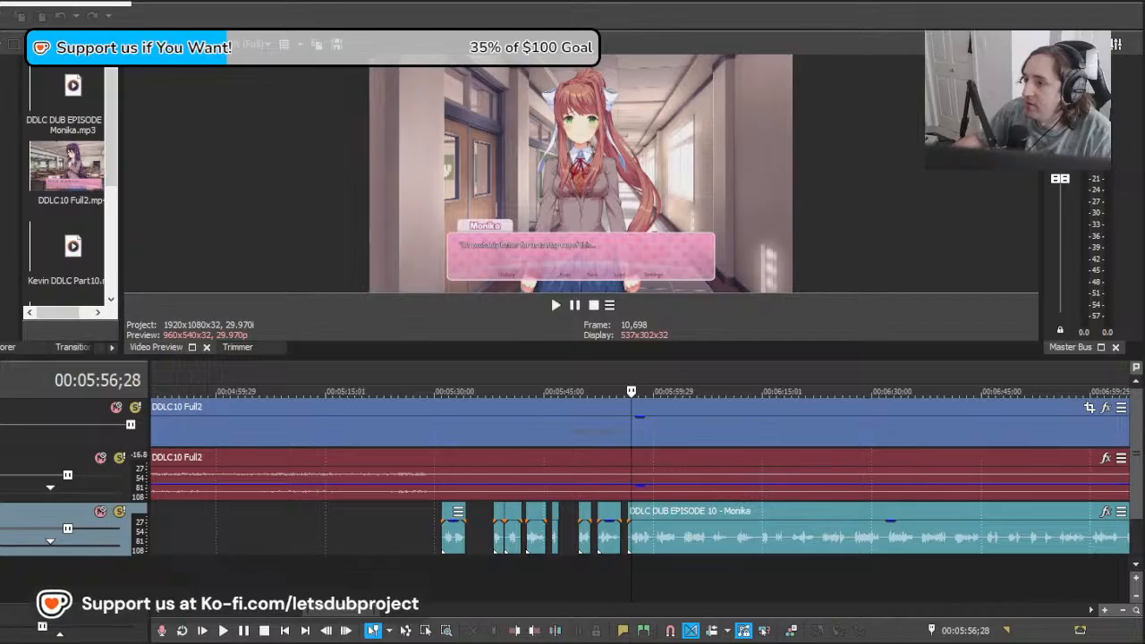
left_click(636, 571)
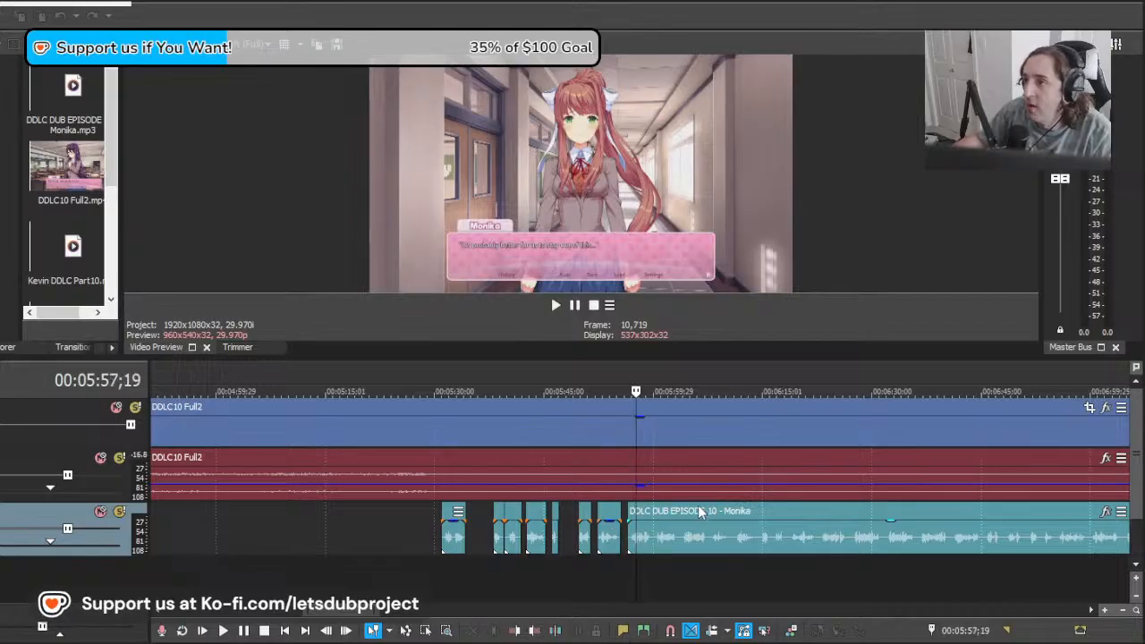
scroll(698, 511, "down", 7)
scroll(452, 492, "up", 7)
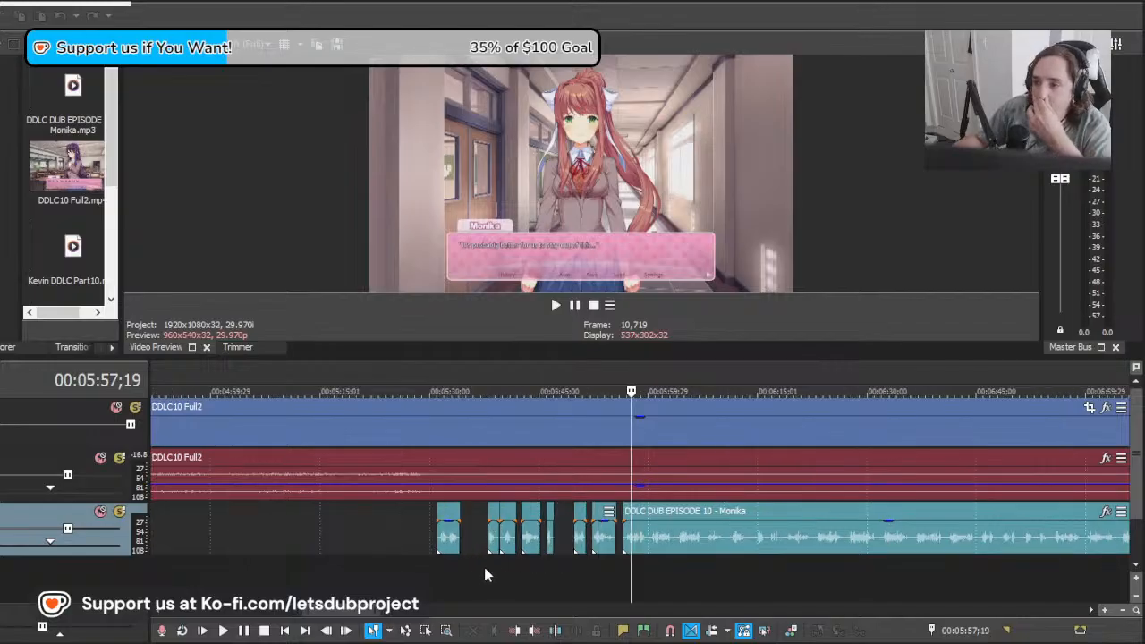
left_click_drag(464, 582, 652, 564)
left_click(574, 552)
left_click(582, 560)
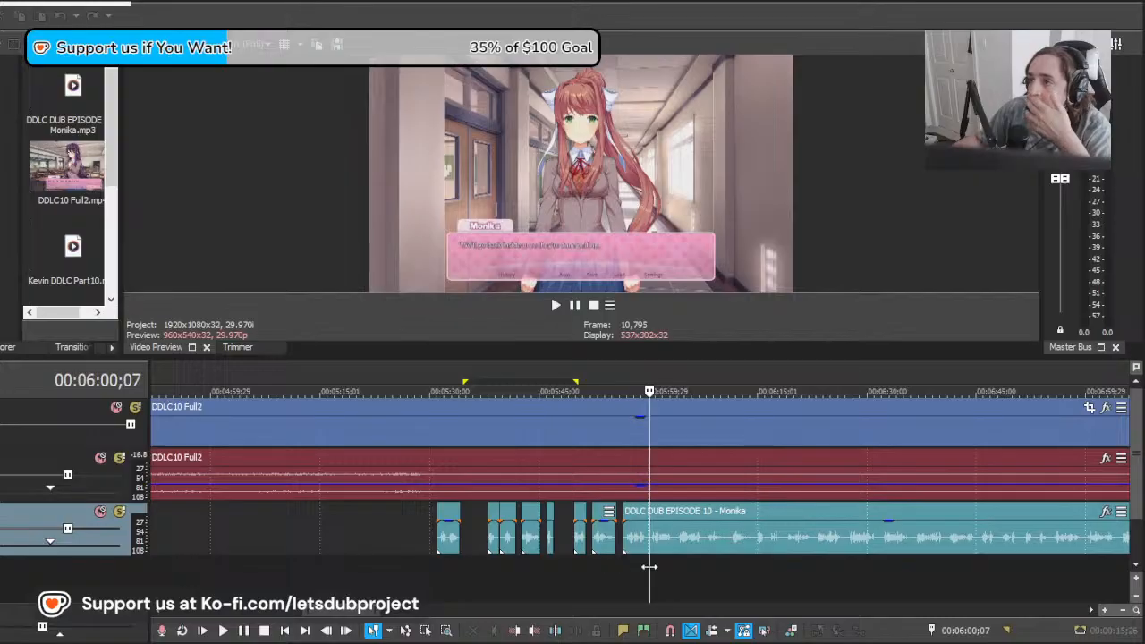
scroll(646, 561, "down", 5)
scroll(598, 565, "up", 5)
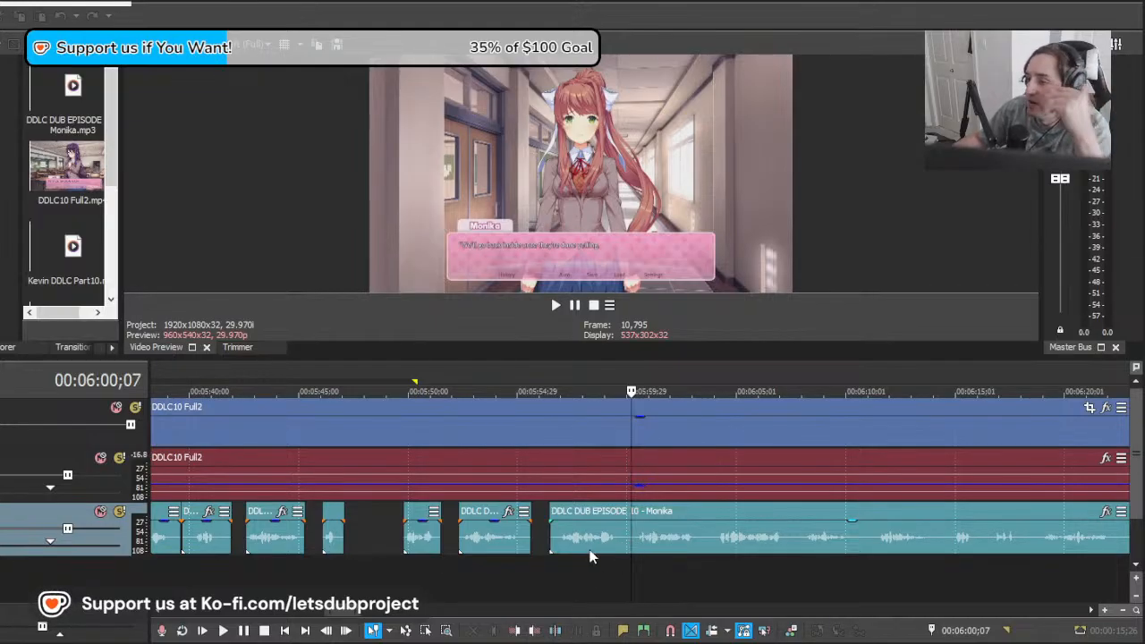
scroll(588, 550, "down", 5)
scroll(587, 527, "up", 5)
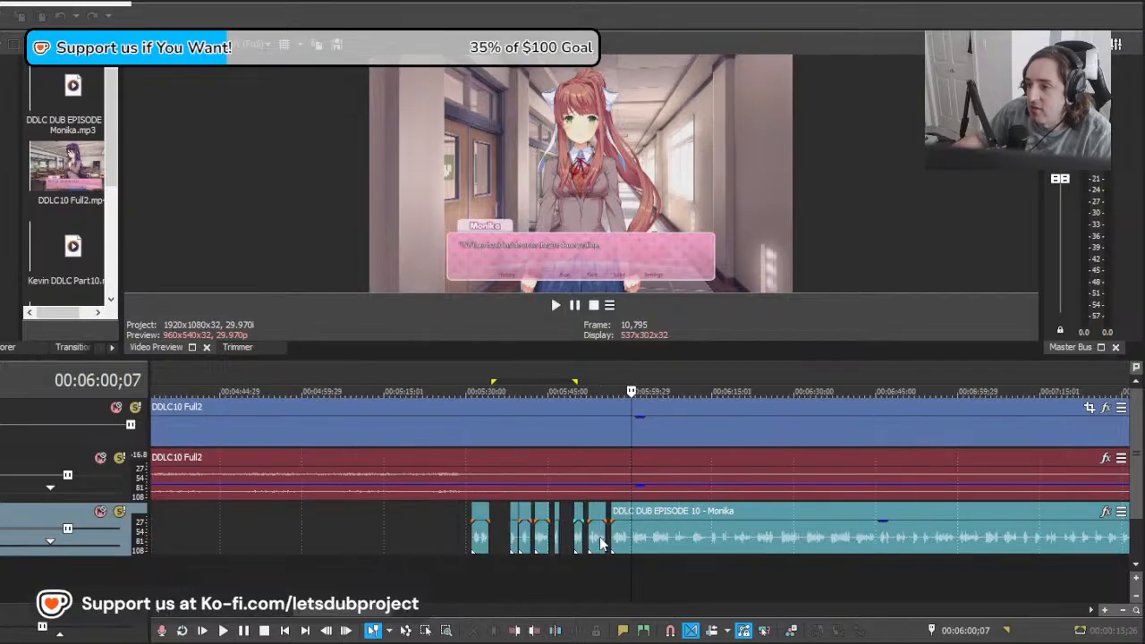
Step: Play back Monika's short dub clip from 00:05:52;12
left_click(549, 580)
left_click_drag(547, 575, 523, 573)
left_click(515, 565)
left_click(518, 567)
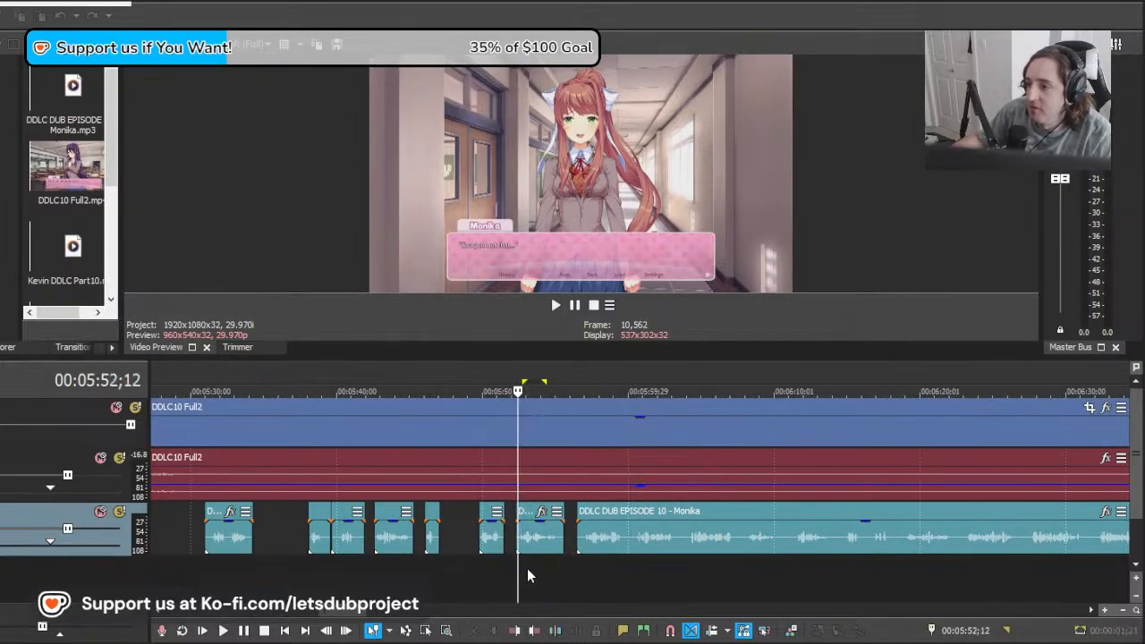
key("space")
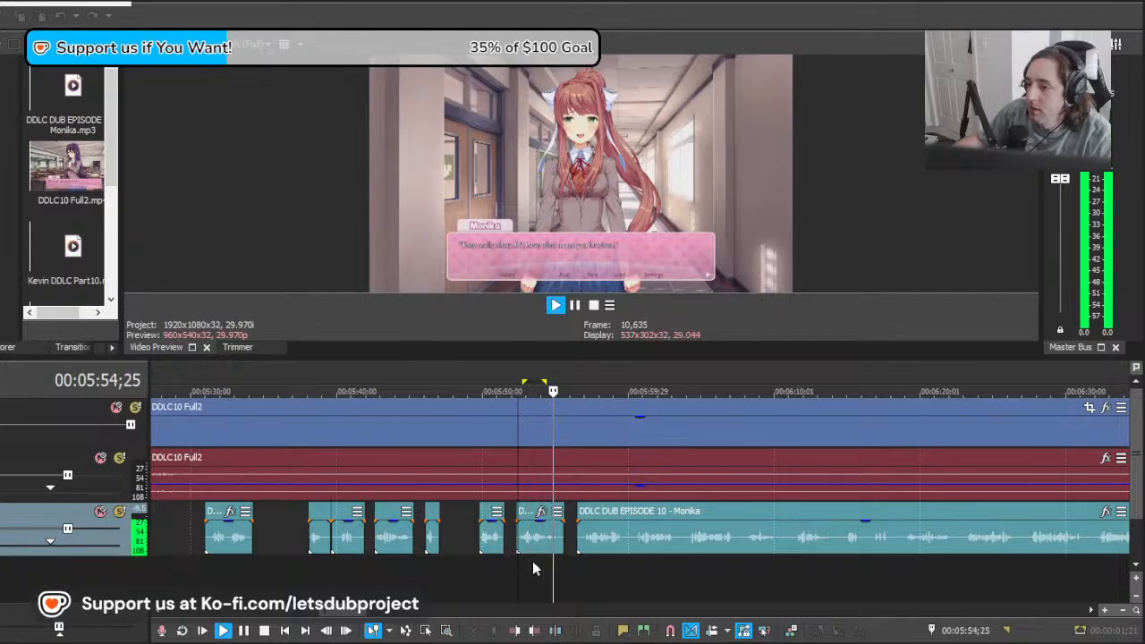
key("space")
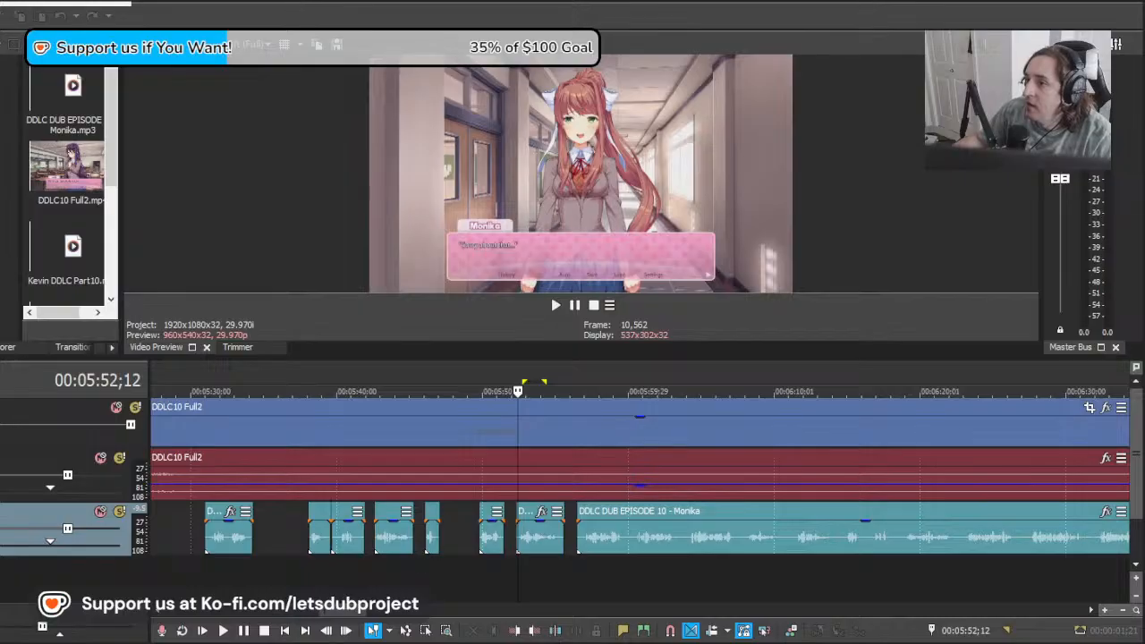
scroll(582, 555, "left", 3)
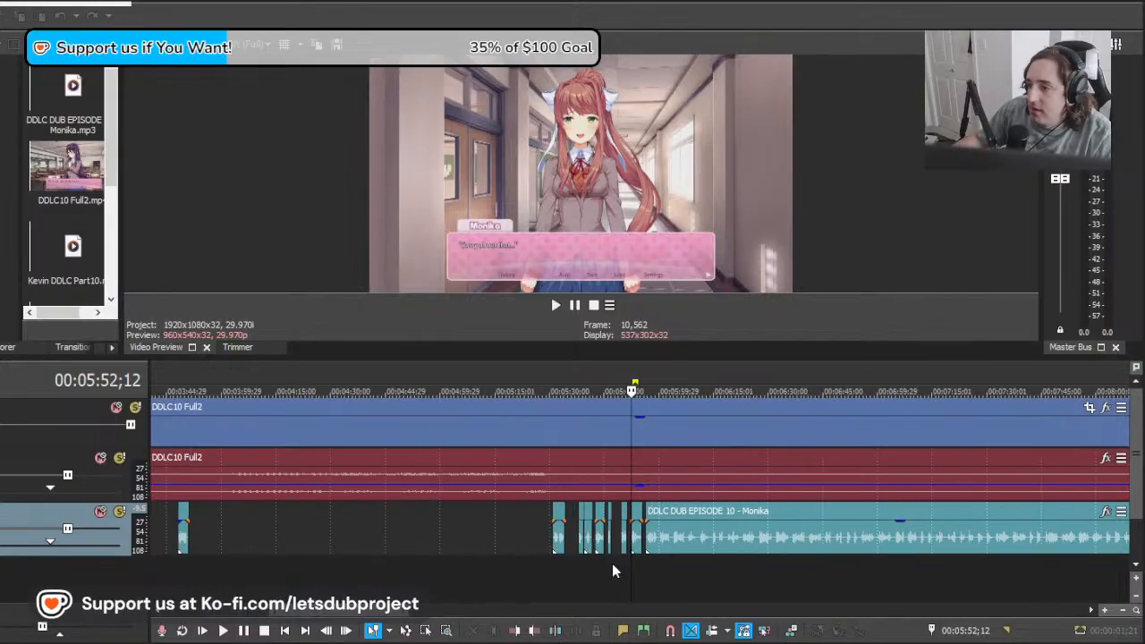
scroll(615, 561, "up", 1)
left_click_drag(632, 564, 756, 578)
scroll(786, 571, "down", 3)
scroll(775, 570, "down", 3)
scroll(732, 572, "up", 3)
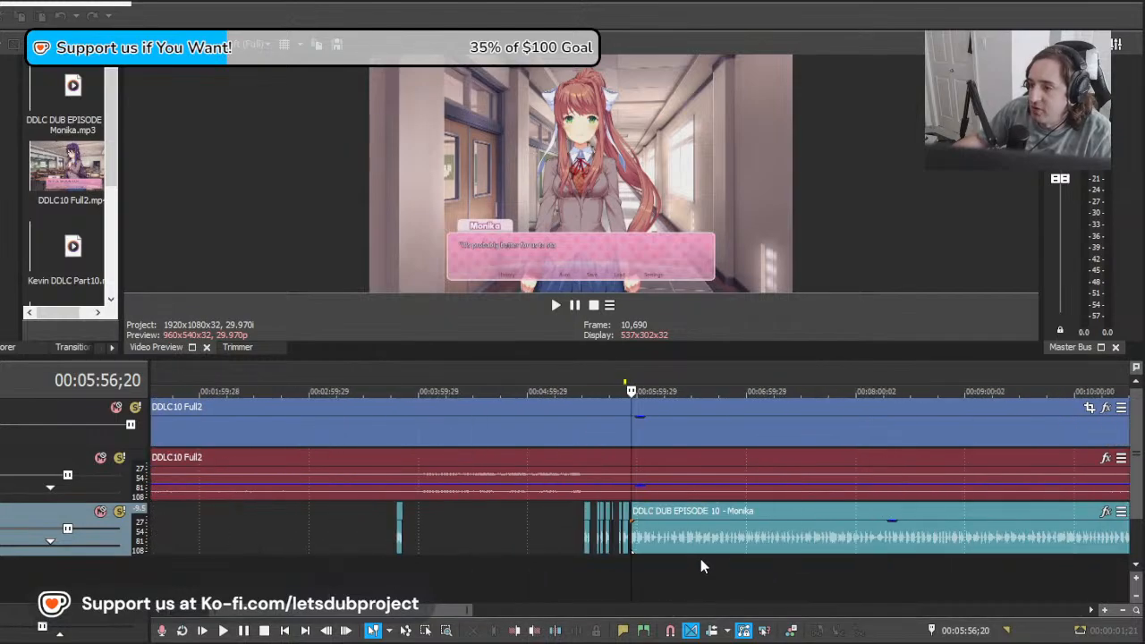
scroll(691, 556, "up", 5)
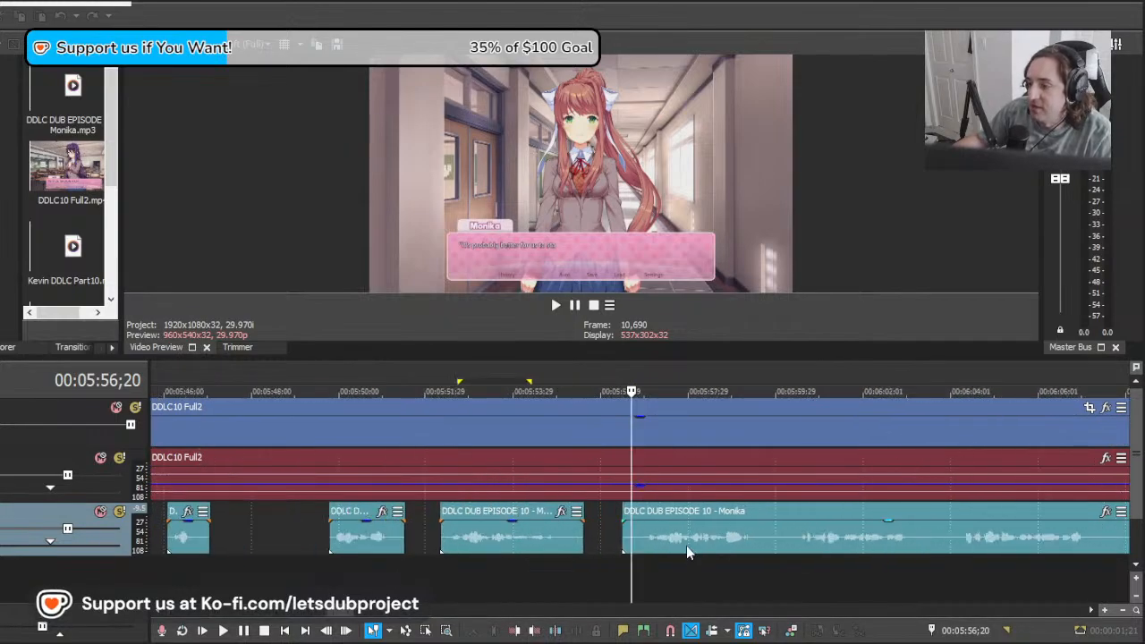
left_click(647, 545)
mouse_move(647, 569)
left_mouse_down()
mouse_move(621, 568)
mouse_move(641, 565)
left_mouse_up()
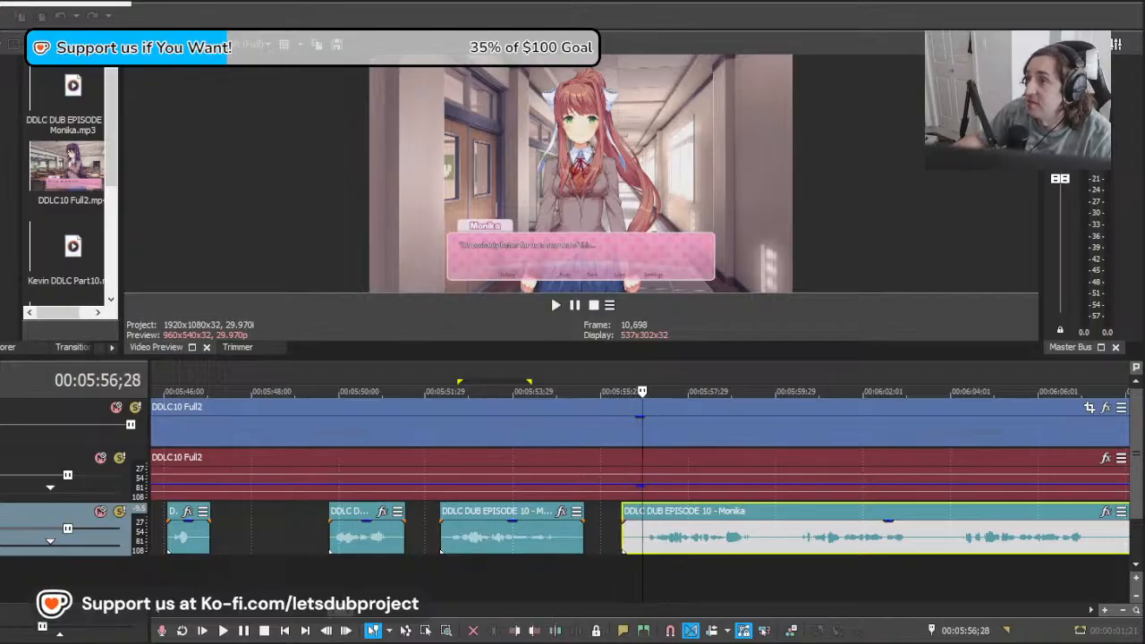
scroll(671, 565, "down", 5)
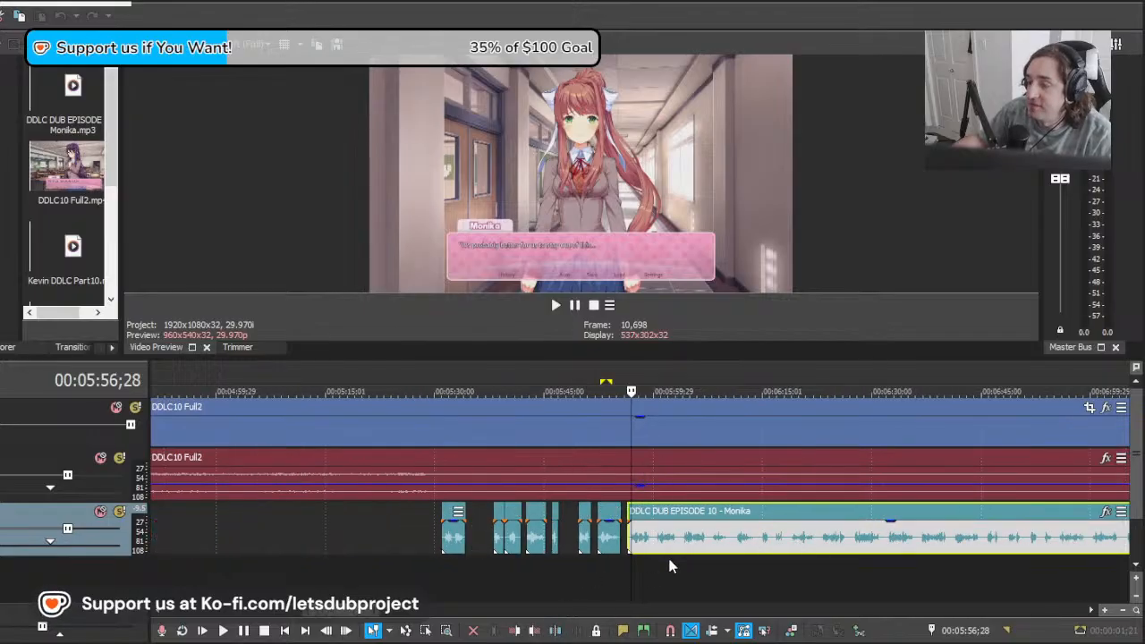
scroll(665, 565, "up", 6)
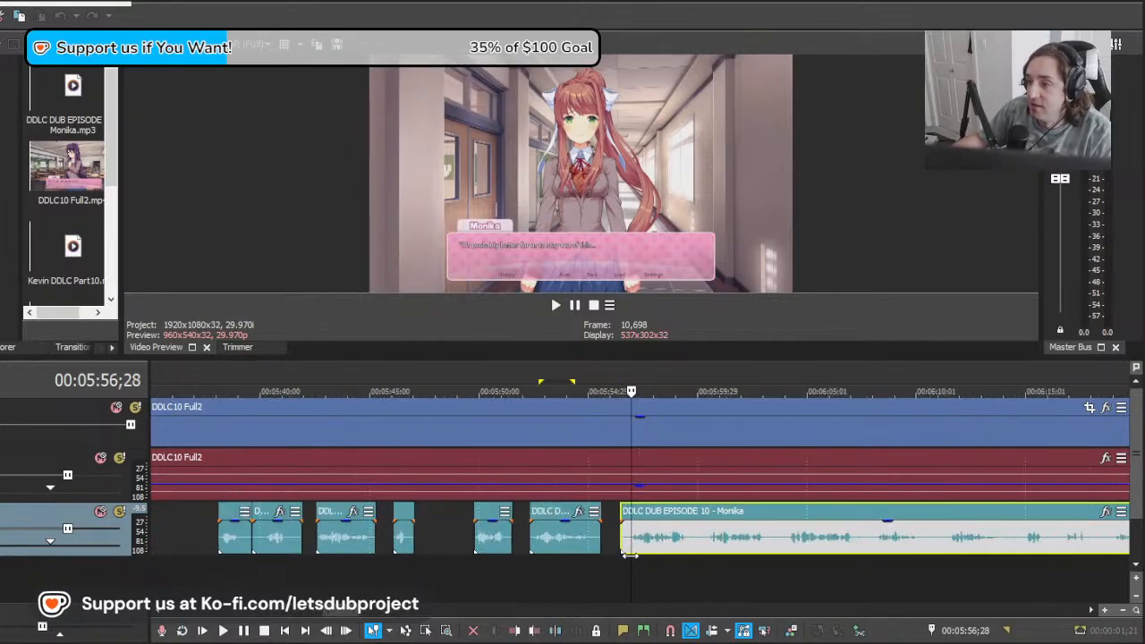
Step: Enlarge the video preview slightly by giving it some of the timeline's height
left_click(476, 573)
left_click_drag(600, 358, 621, 379)
scroll(349, 542, "down", 4)
Step: Scrub from the Natsuki/Yuri choice to Monika's hallway scene and listen to the start of the long Monika clip
left_click(387, 547)
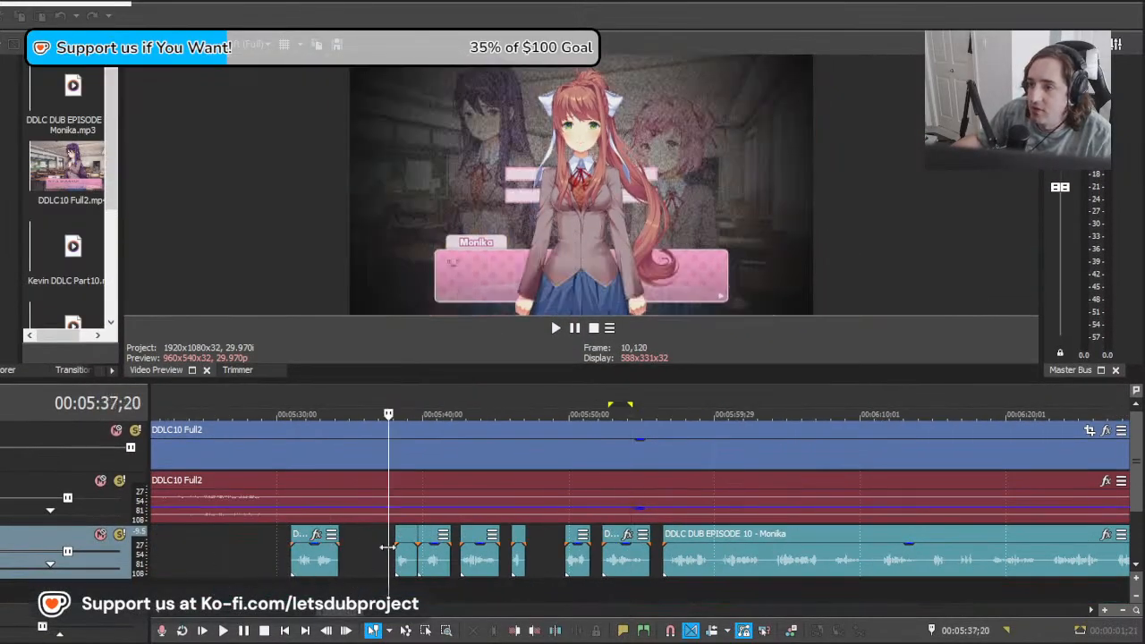
left_click(234, 557)
scroll(287, 573, "down", 2)
left_click(382, 545)
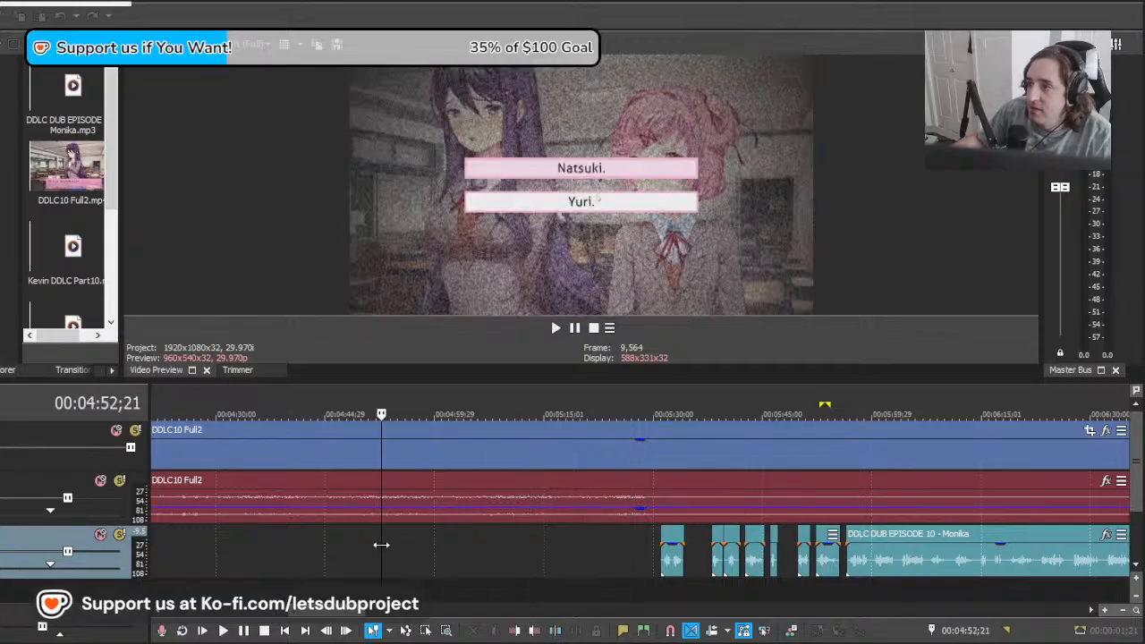
left_click_drag(381, 545, 857, 512)
scroll(787, 575, "up", 5)
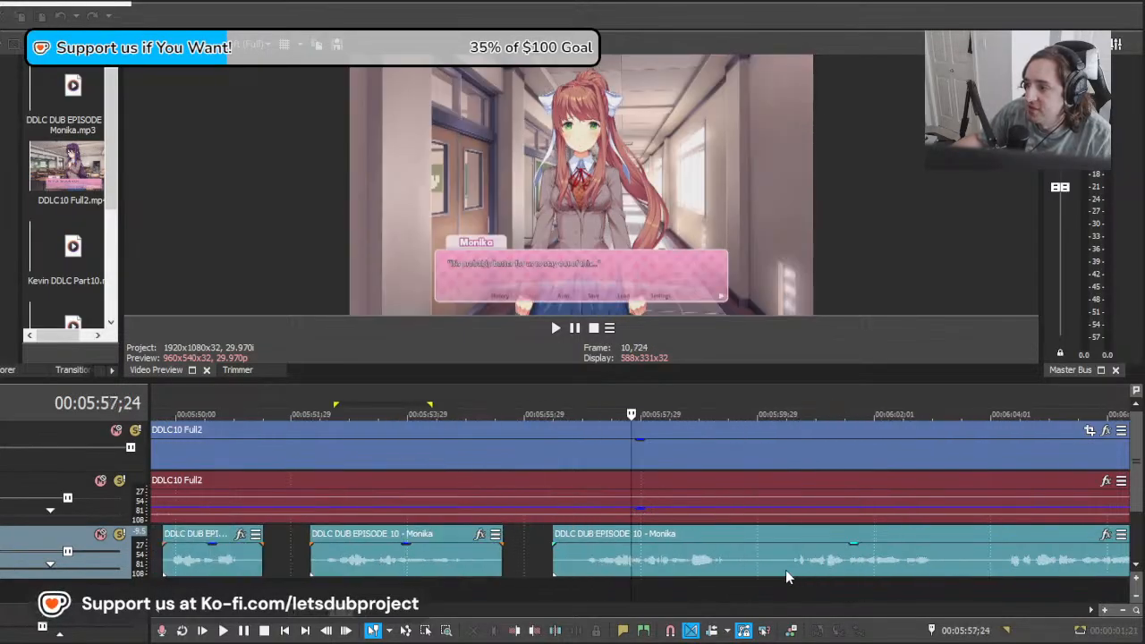
scroll(788, 577, "up", 2)
left_click(506, 570)
key("space")
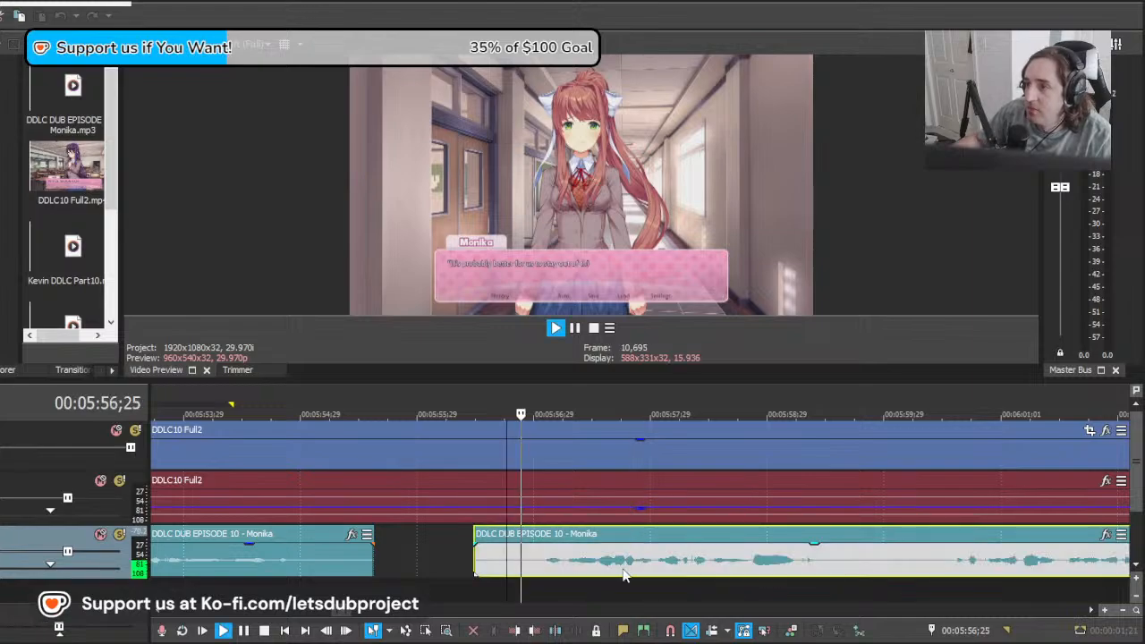
scroll(651, 573, "down", 3)
key("space")
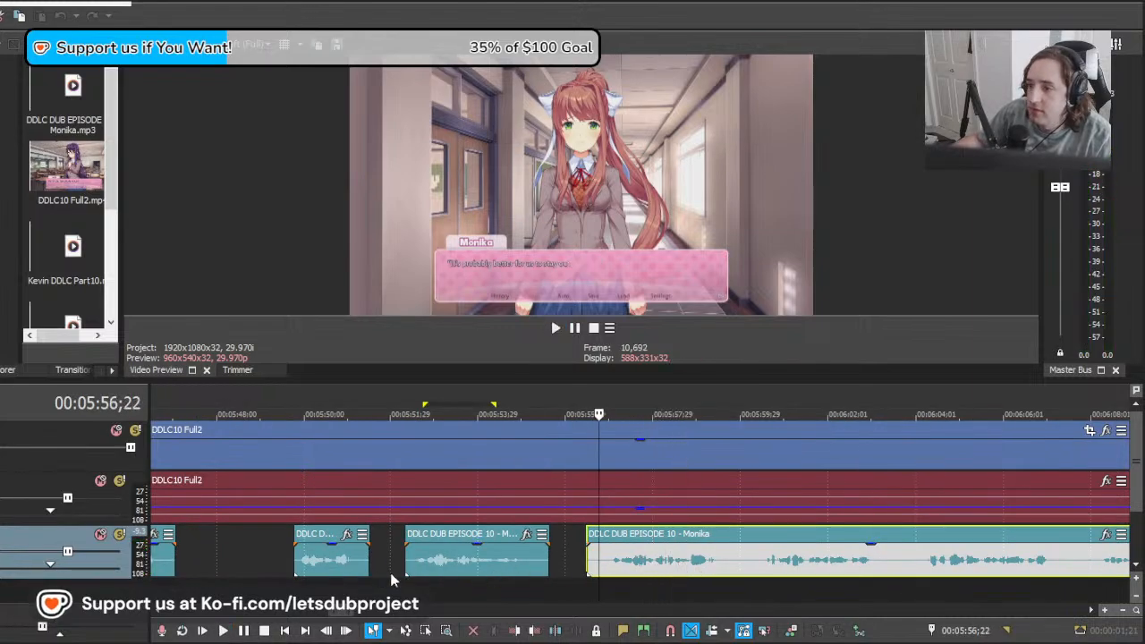
Step: Listen to the short Monika clip at 00:05:52, then the first line of the long clip, stopping at 00:05:59;19
left_click(418, 570)
key("space")
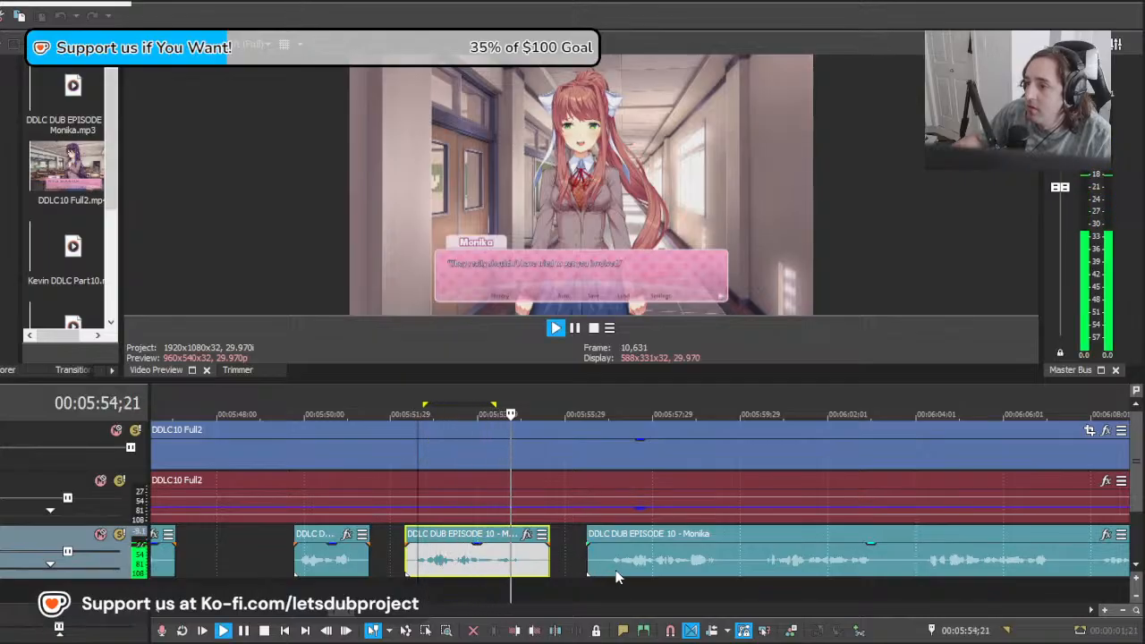
left_click(609, 571)
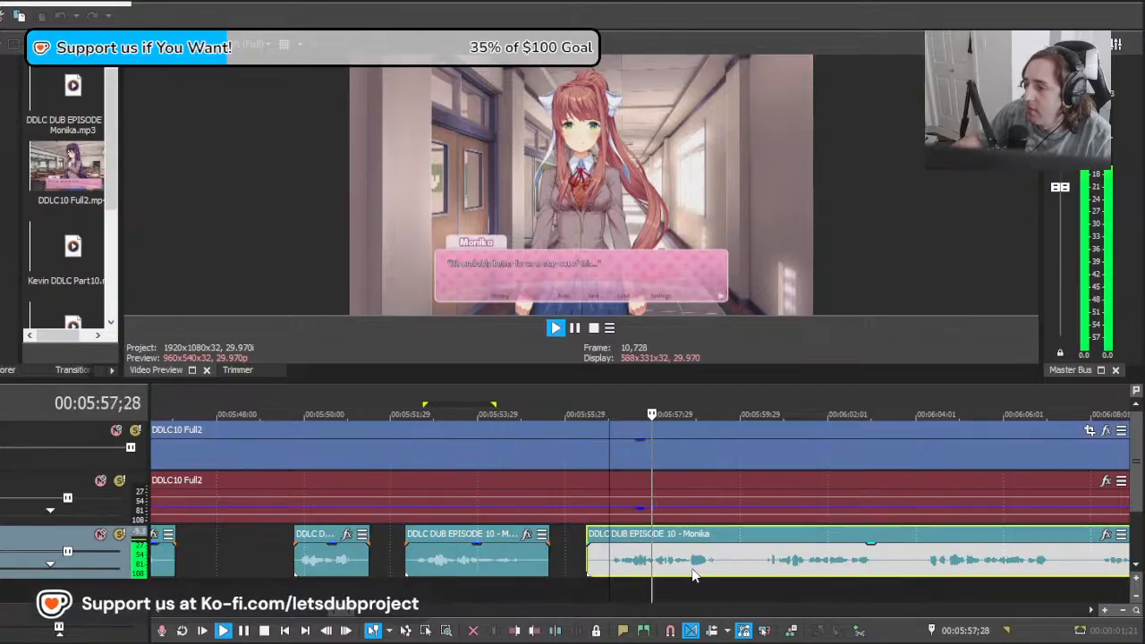
key("space")
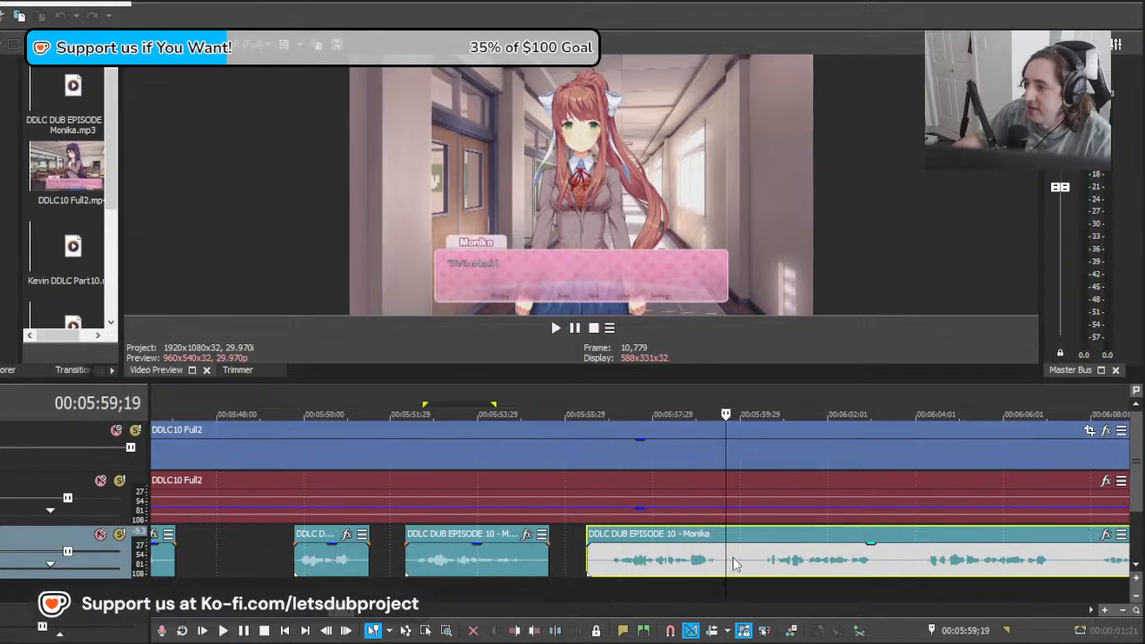
Step: Split the long Monika clip at 00:05:59;19 and replace the short clip at 00:05:52 with the split-off first part
left_click(735, 563)
key("s")
left_click(409, 568)
key("Delete")
left_click_drag(630, 567, 439, 566)
scroll(555, 546, "down", 8)
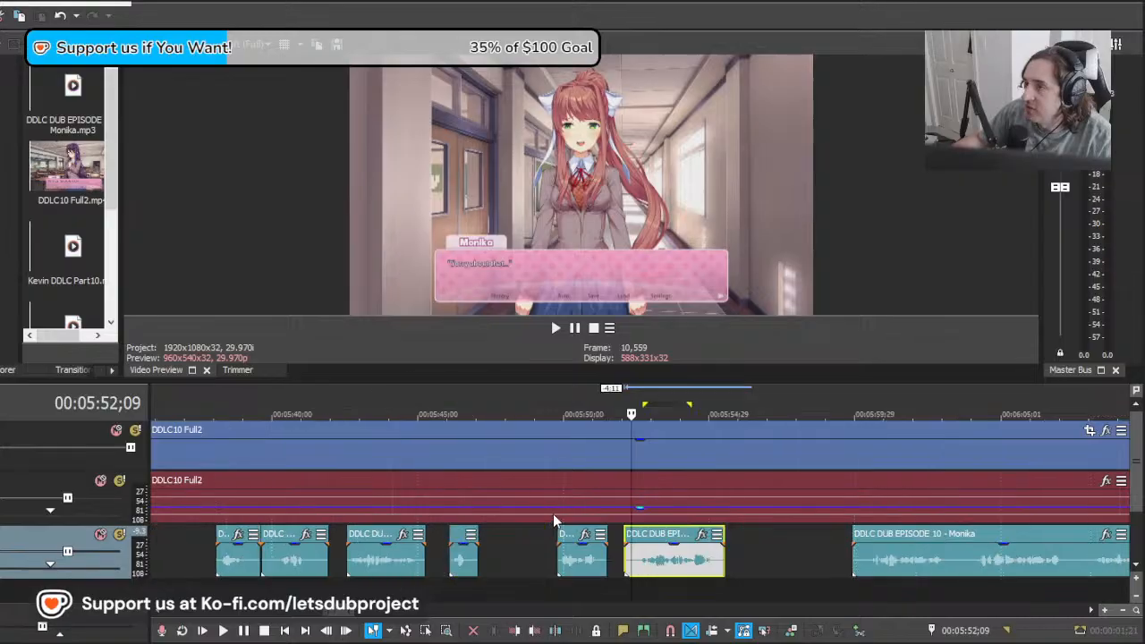
scroll(657, 552, "up", 8)
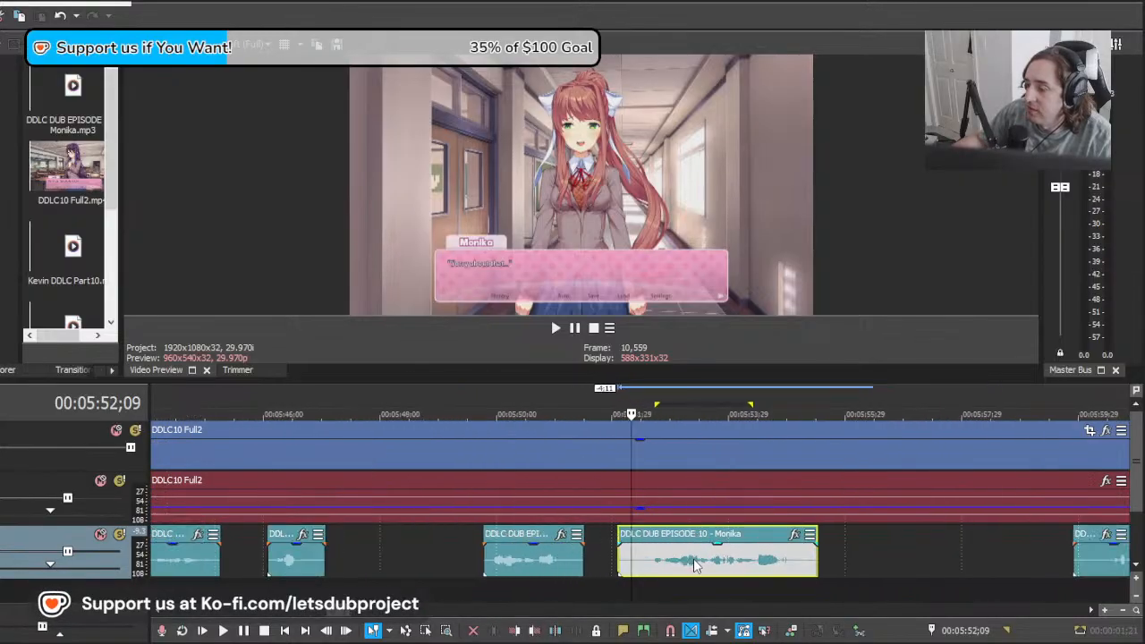
scroll(704, 564, "down", 1)
scroll(704, 563, "up", 1)
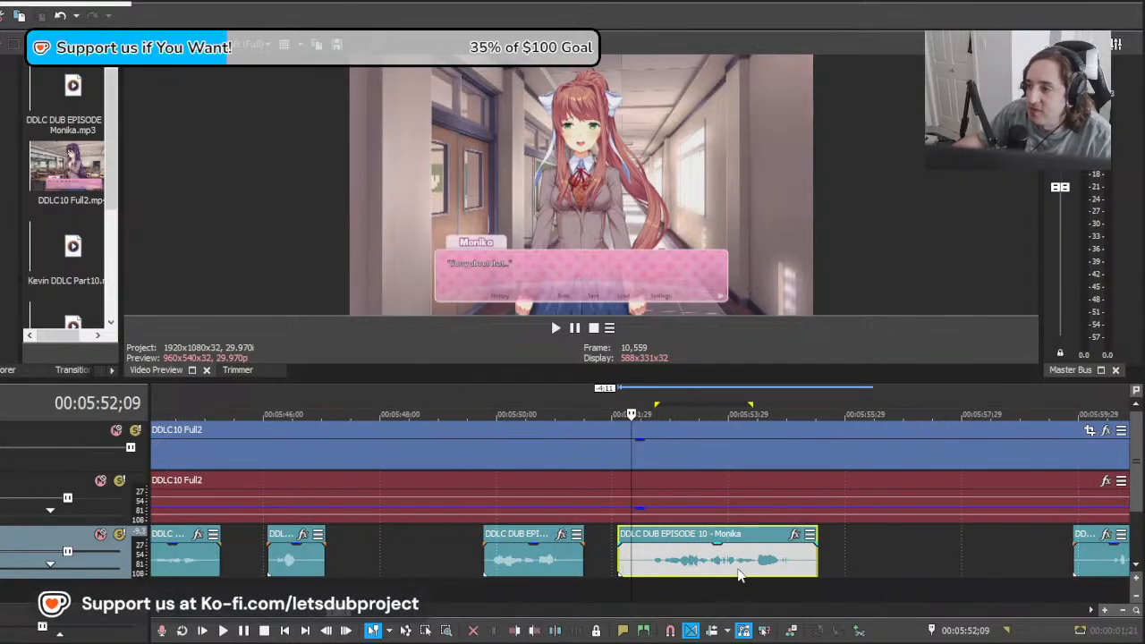
Step: Play back the moved Monika line from 00:05:52;09 to check it against the on-screen dialogue
key("space")
scroll(725, 563, "down", 4)
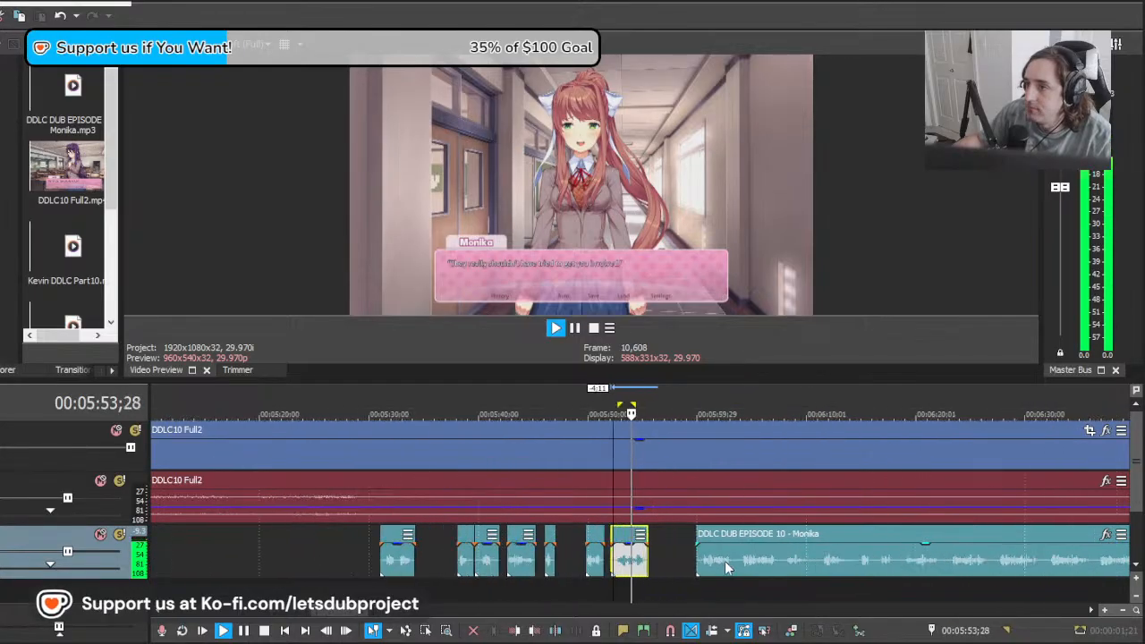
scroll(724, 561, "up", 2)
left_click(704, 556)
key("space")
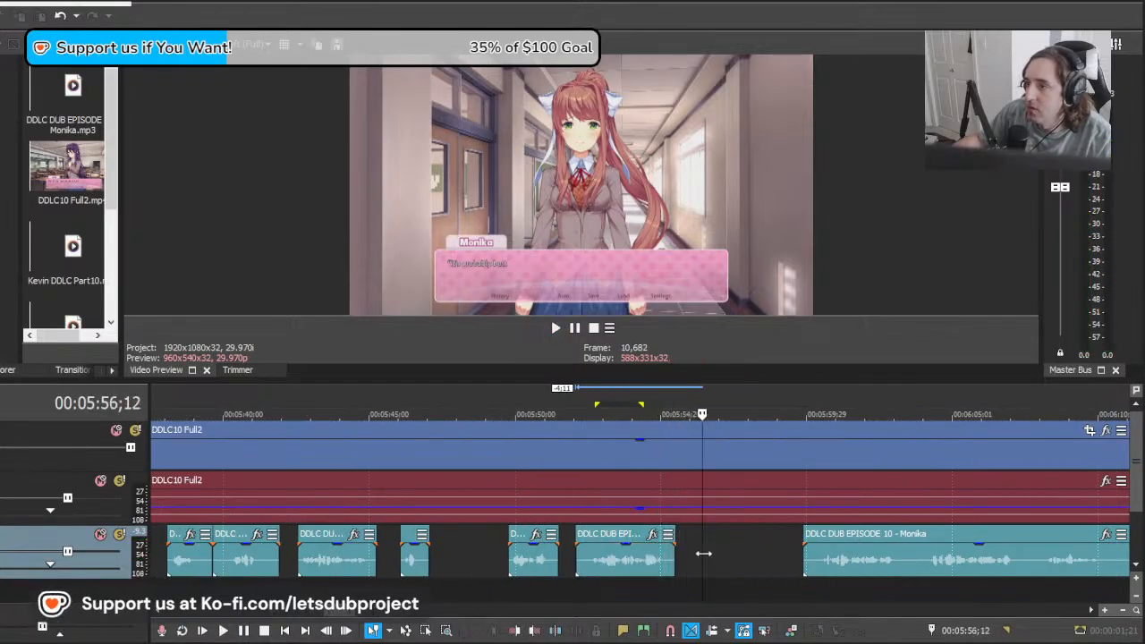
Step: Move the long Monika clip to just after the preceding line and split it at 00:05:59;03
mouse_move(703, 554)
left_mouse_down()
mouse_move(770, 553)
mouse_move(690, 557)
left_mouse_up()
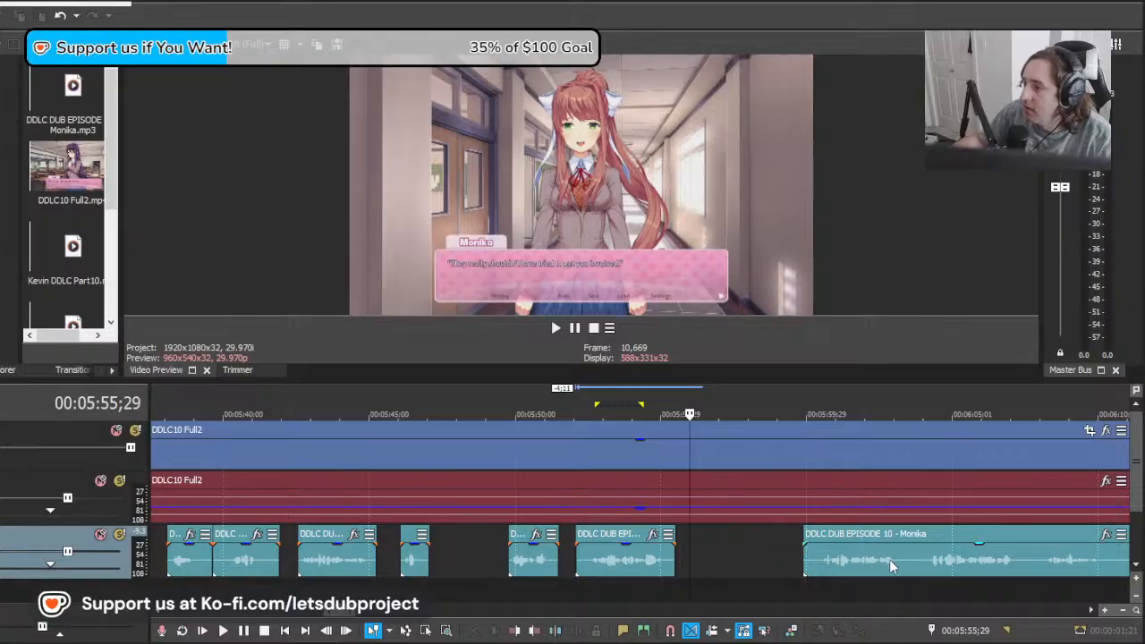
left_click_drag(891, 564, 765, 555)
key("space")
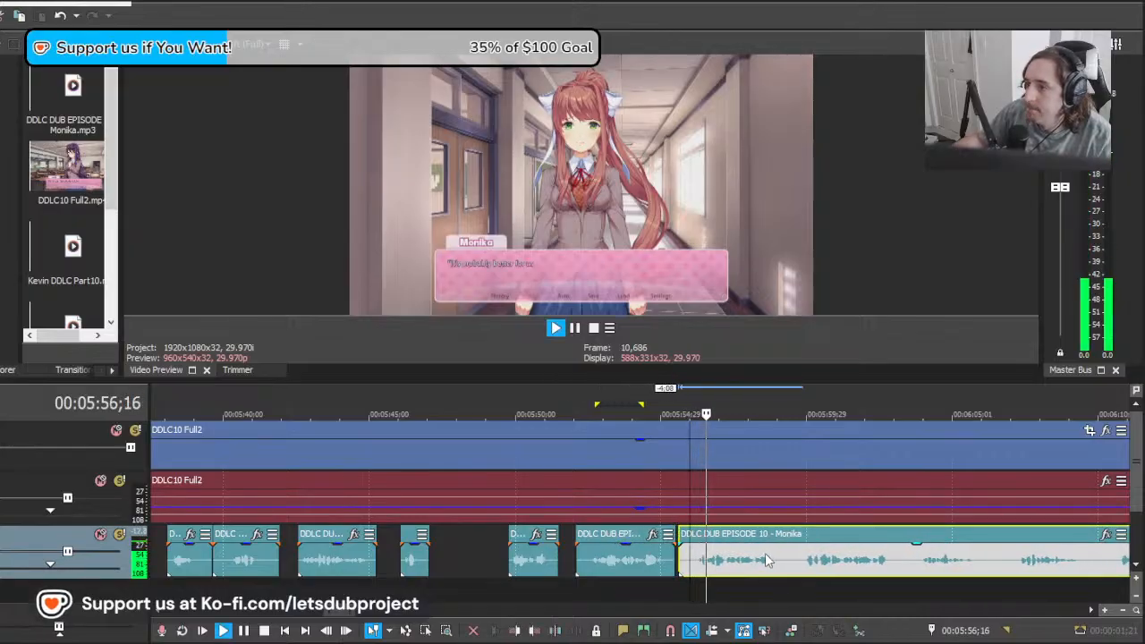
scroll(765, 555, "up", 5)
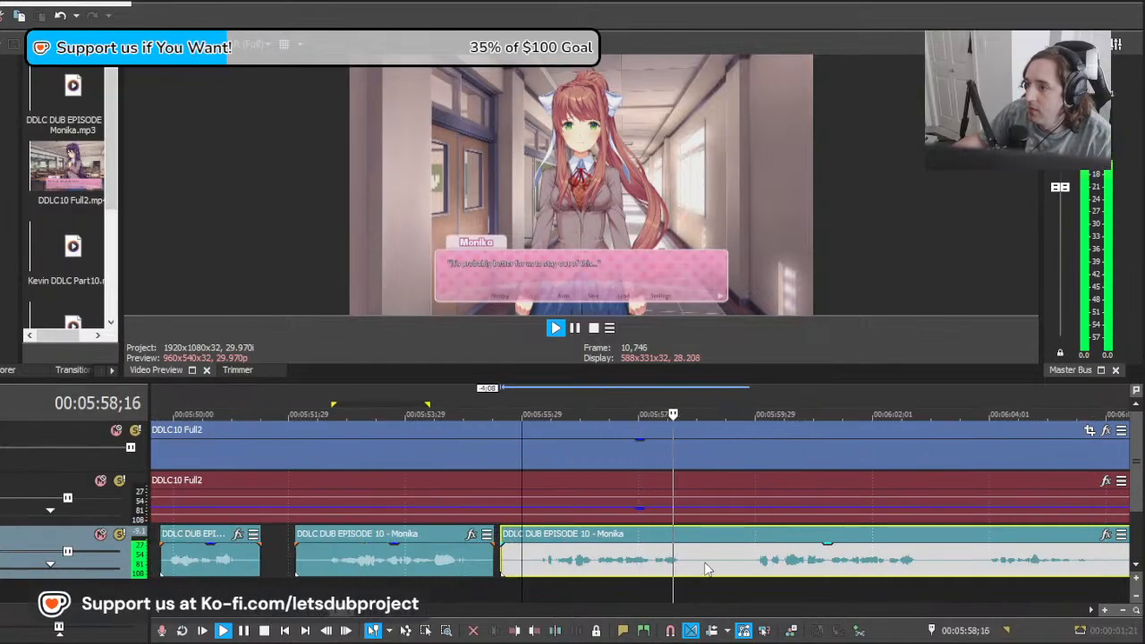
scroll(705, 570, "down", 2)
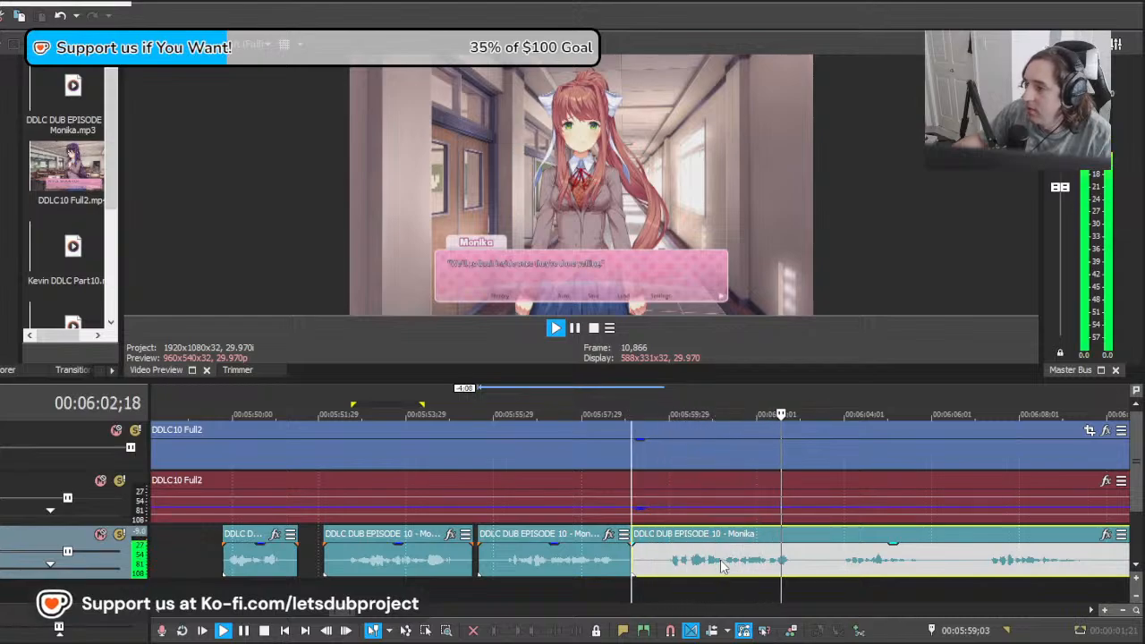
Step: Delete the split-off first piece and move the remaining Monika clip to about 00:05:55;29, then play it back
key("space")
left_click_drag(633, 565, 548, 567)
left_click(510, 568)
key("Delete")
key("space")
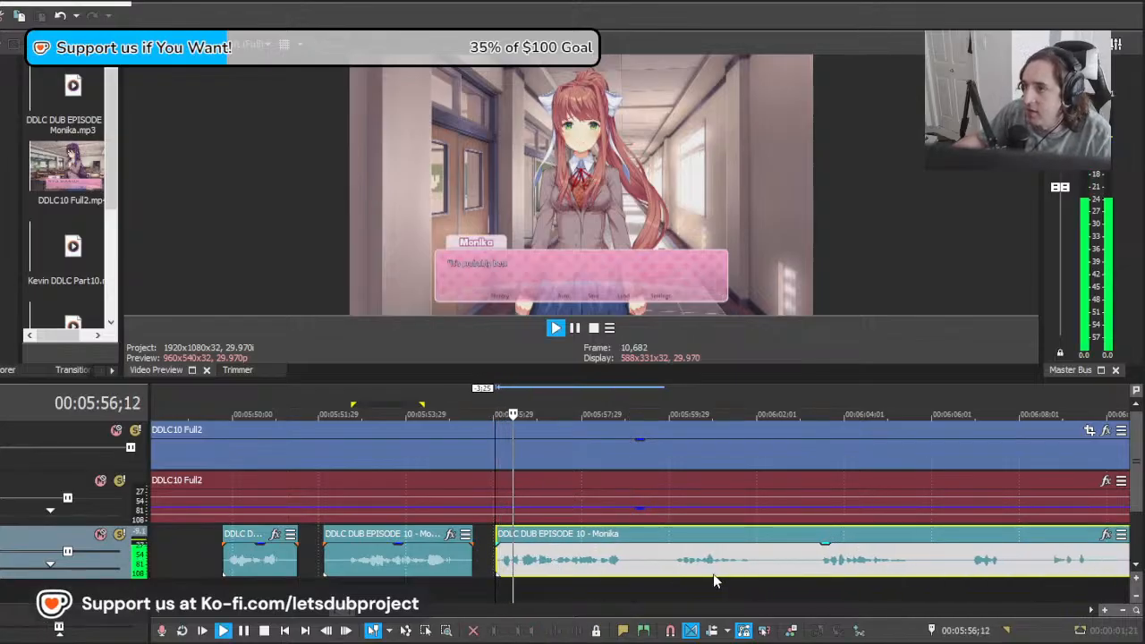
Step: Split the long Monika clip at 00:05:59;12 and again about half a second later, then delete the short piece between
left_click(644, 564)
key("s")
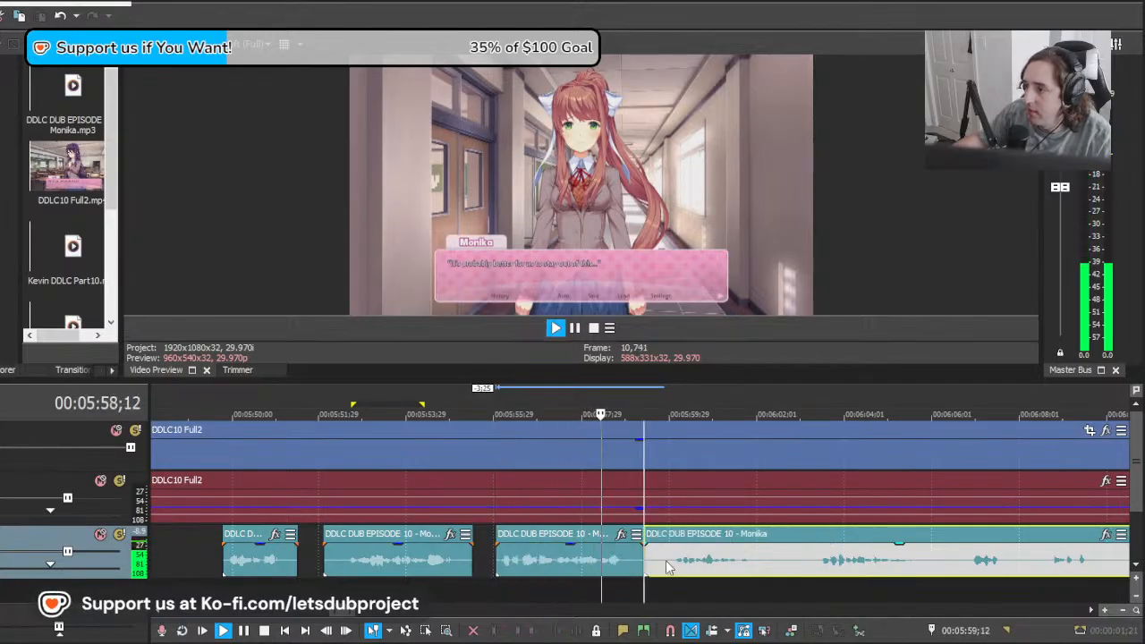
left_click(667, 567)
key("s")
key("Delete")
key("space")
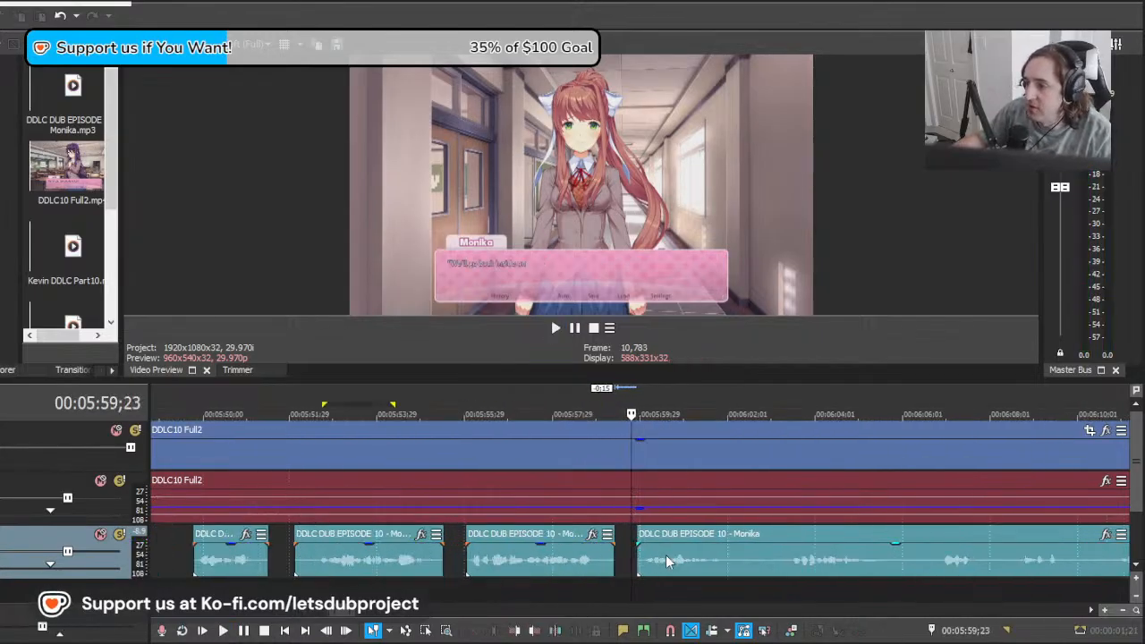
Step: Move the remaining long Monika clip back to about 00:05:59;08 so it slightly overlaps the preceding line, and play it
scroll(666, 561, "up", 2)
left_click(679, 557)
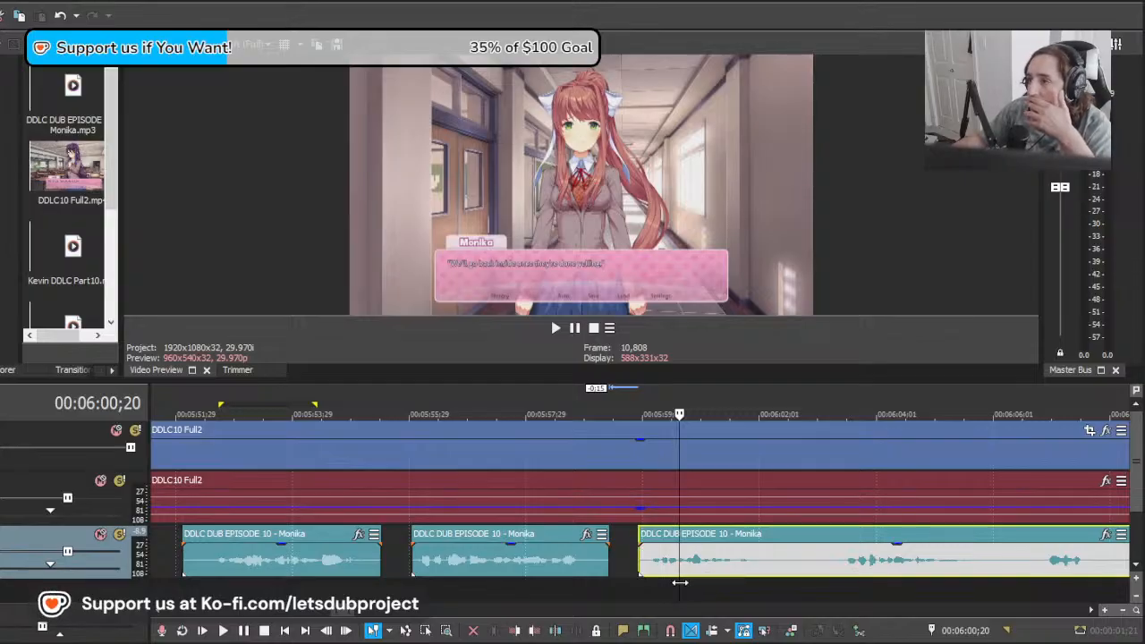
left_click_drag(680, 583, 607, 581)
left_click_drag(696, 577, 659, 573)
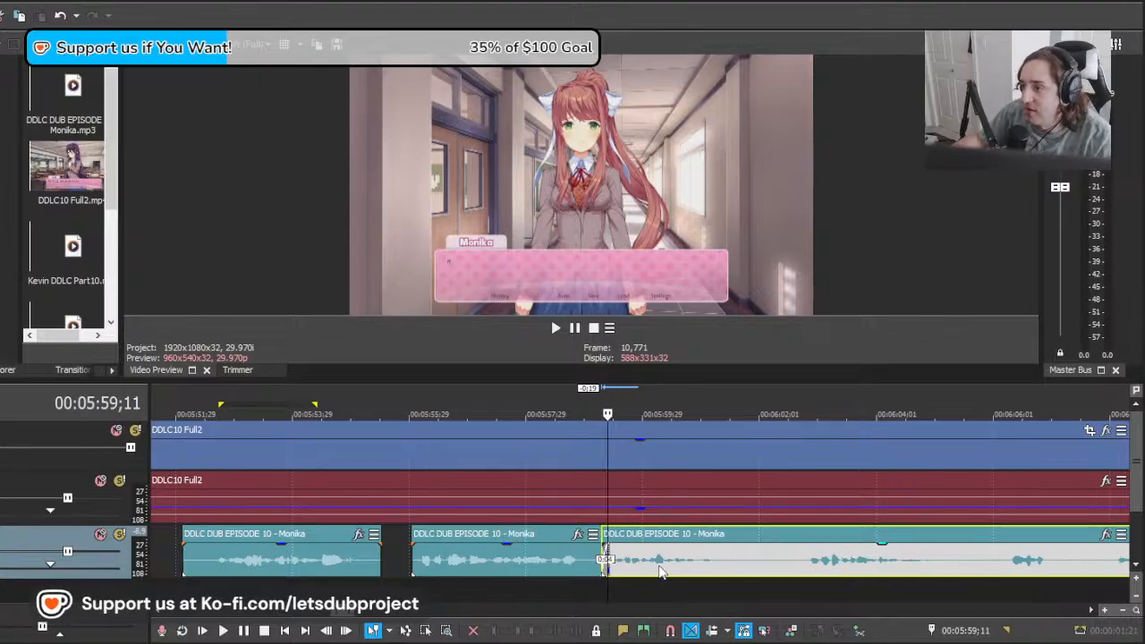
scroll(720, 558, "down", 10)
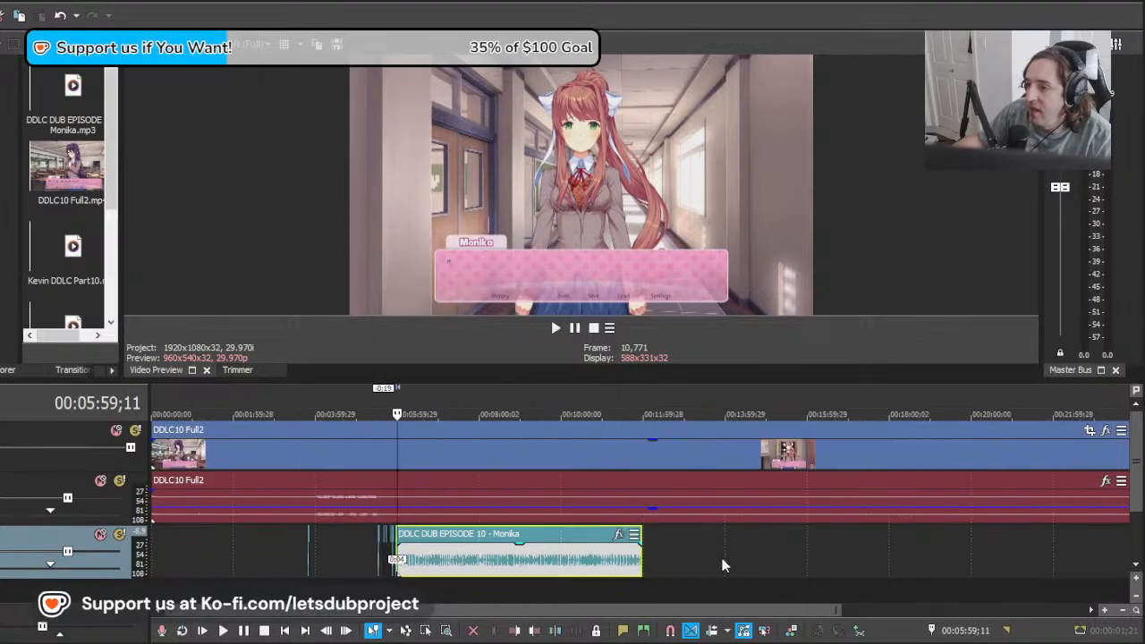
scroll(723, 565, "down", 2)
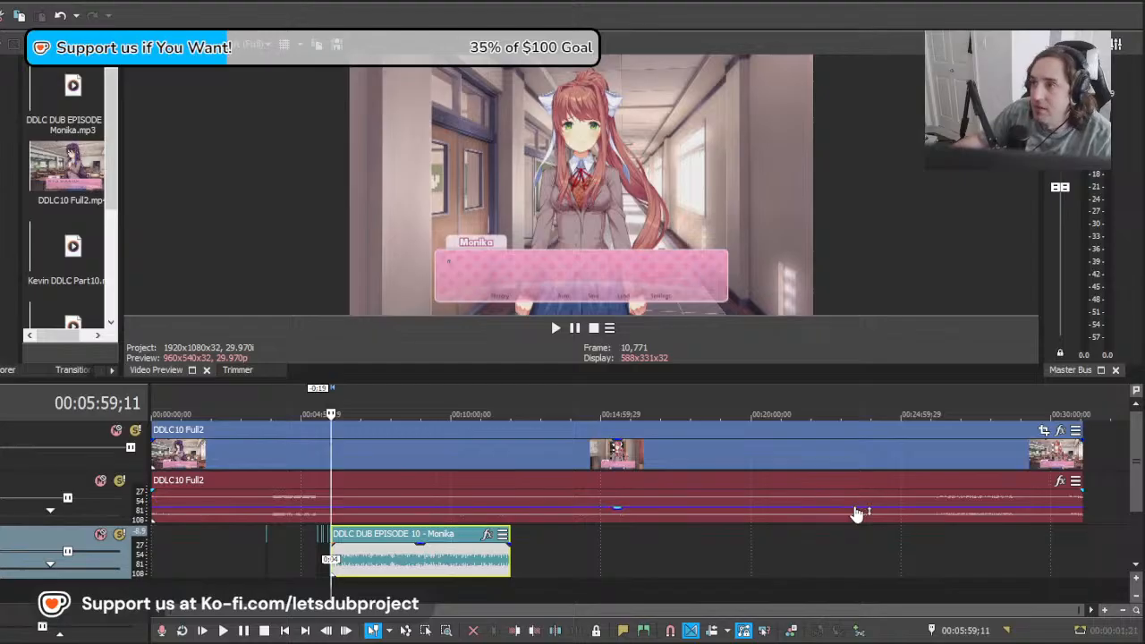
scroll(779, 528, "up", 12)
scroll(671, 586, "up", 2)
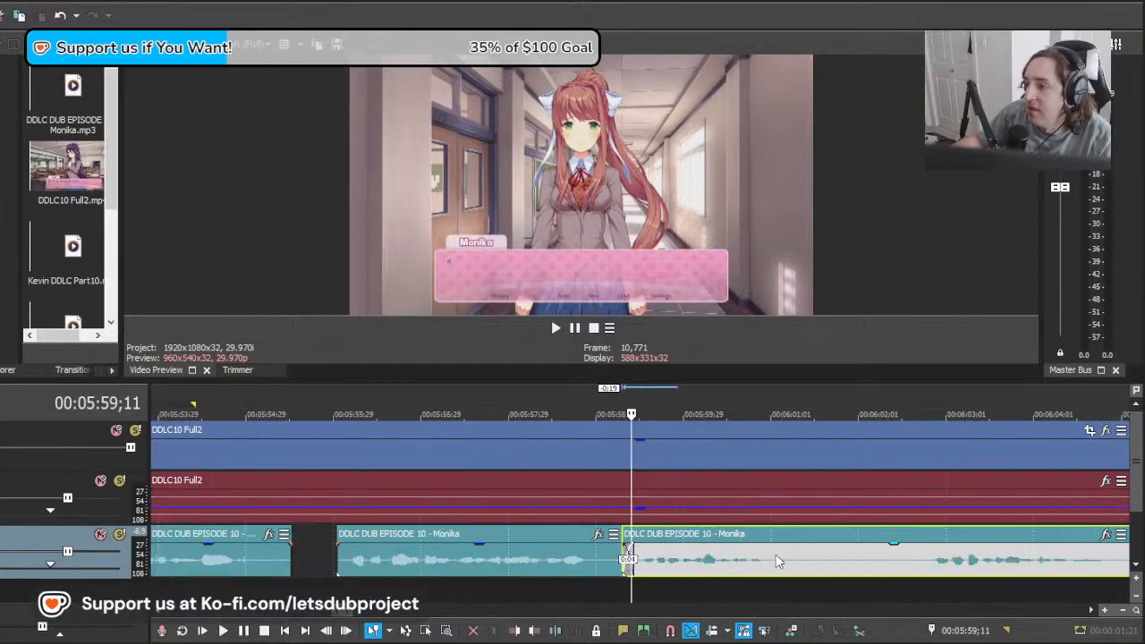
key("space")
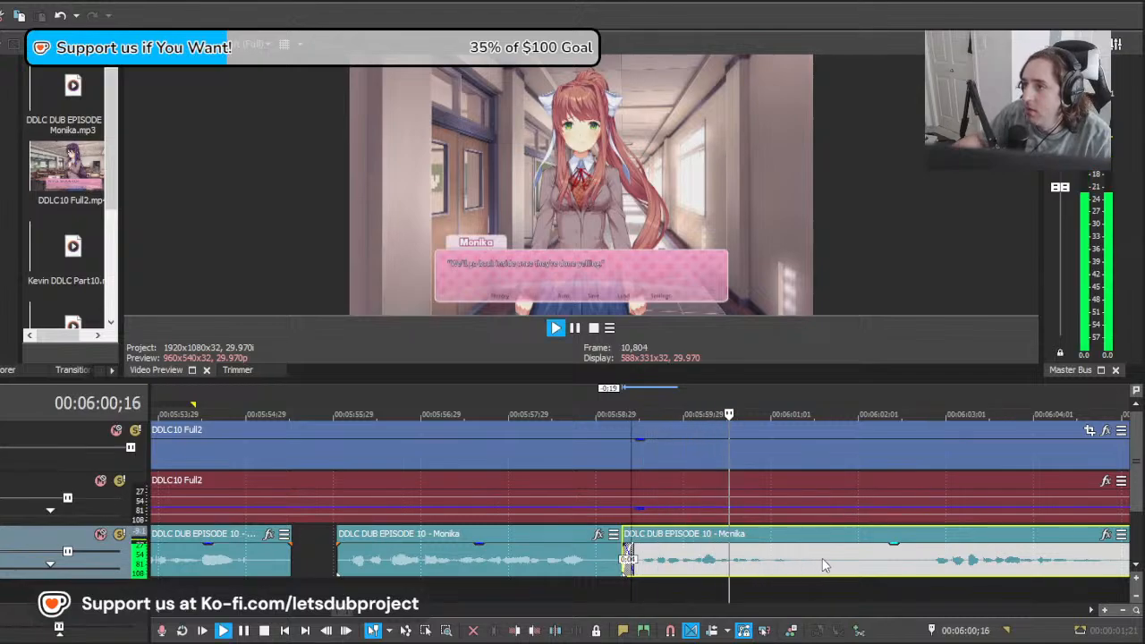
Step: Split the long Monika clip at 00:06:01;26 and replace that first take with the following one, moved to about 00:05:59;13, then play it
key("s")
scroll(731, 583, "down", 2)
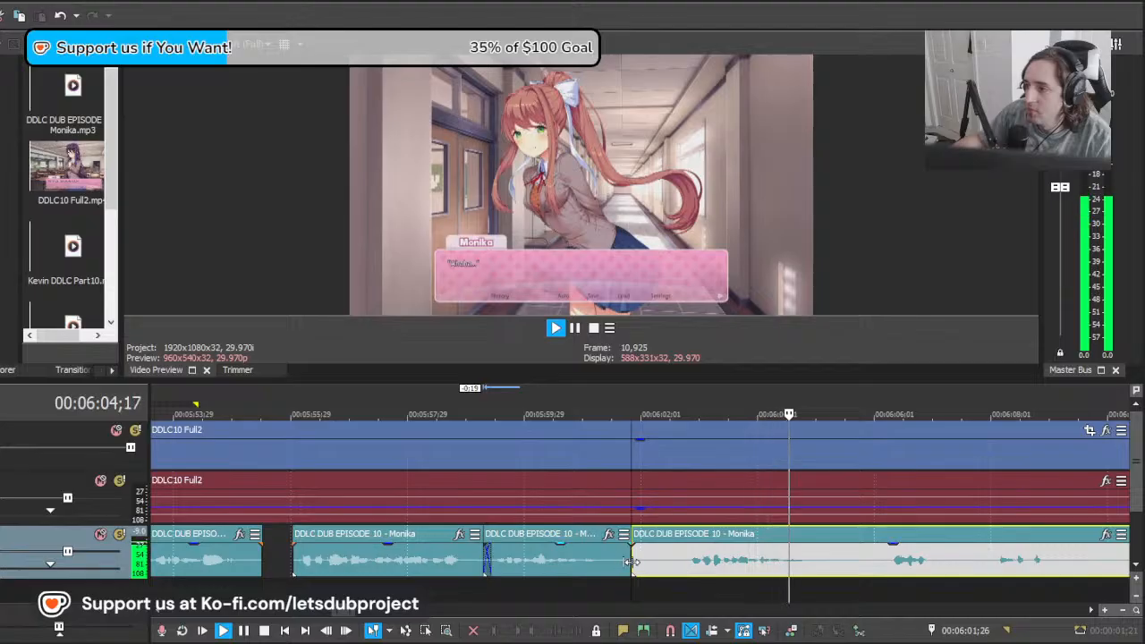
key("space")
left_click_drag(633, 561, 534, 559)
left_click(526, 573)
key("Delete")
left_click(486, 588)
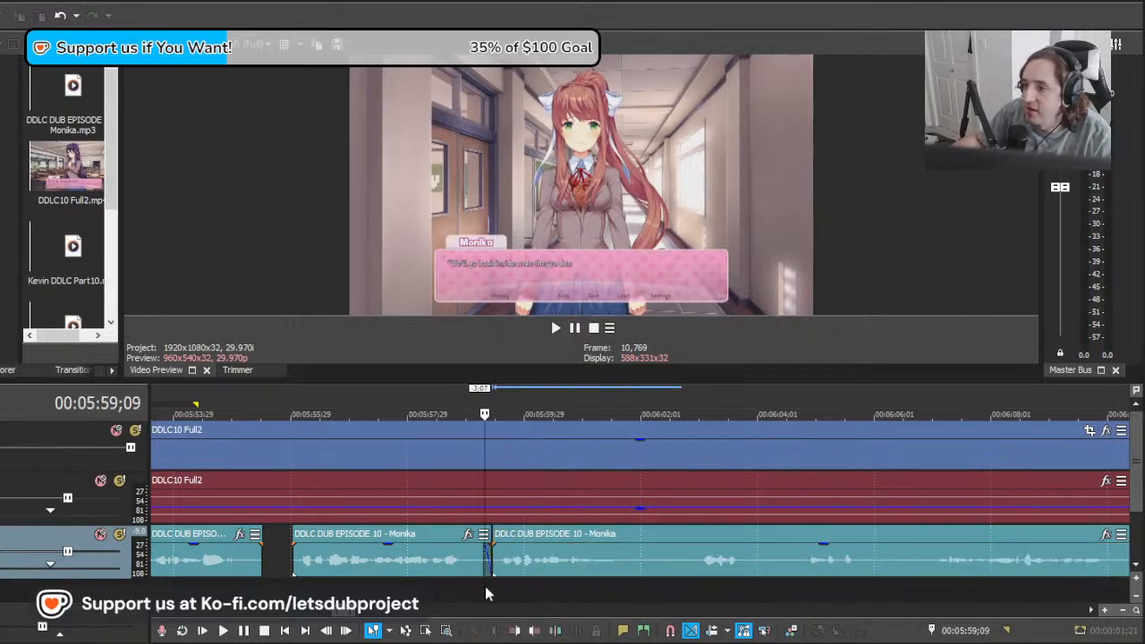
key("space")
Step: Split the long Monika clip at 00:06:01;27 and again shortly after, then delete the piece between the cuts
left_click(634, 569)
key("s")
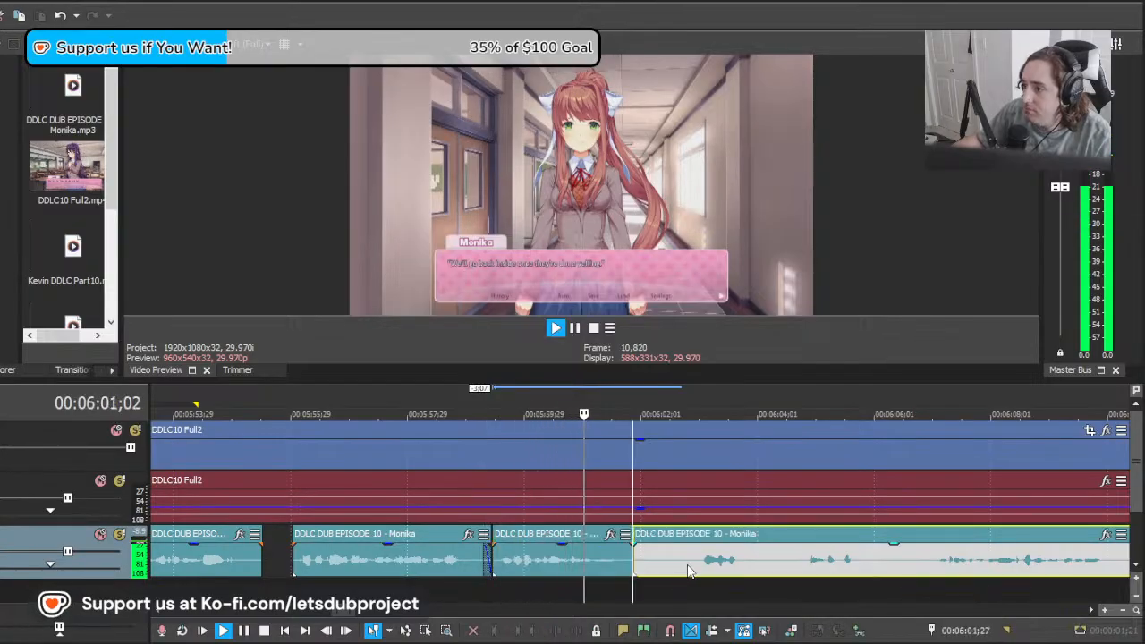
left_click(689, 571)
key("s")
left_click(641, 567)
key("Delete")
Step: Move the remaining long Monika clip back over the end of the preceding line, to about 00:06:00;18, checking it by playback
left_click_drag(642, 558, 665, 564)
left_click_drag(762, 570, 633, 570)
key("space")
scroll(719, 572, "down", 2)
scroll(715, 564, "up", 2)
key("space")
key("space")
key("space")
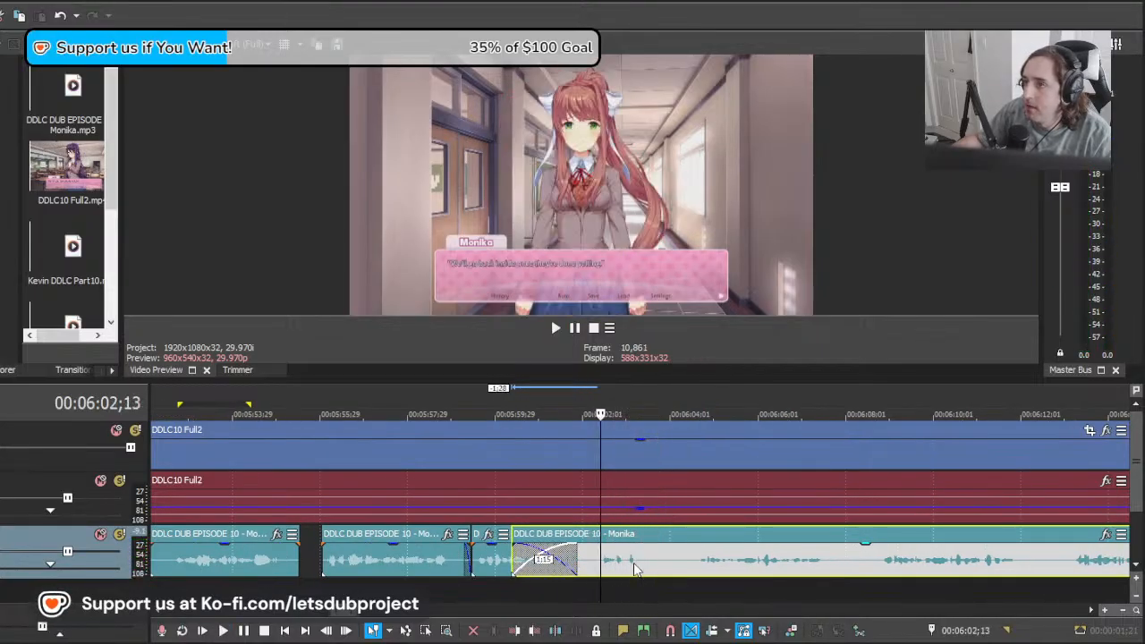
left_click_drag(637, 570, 632, 570)
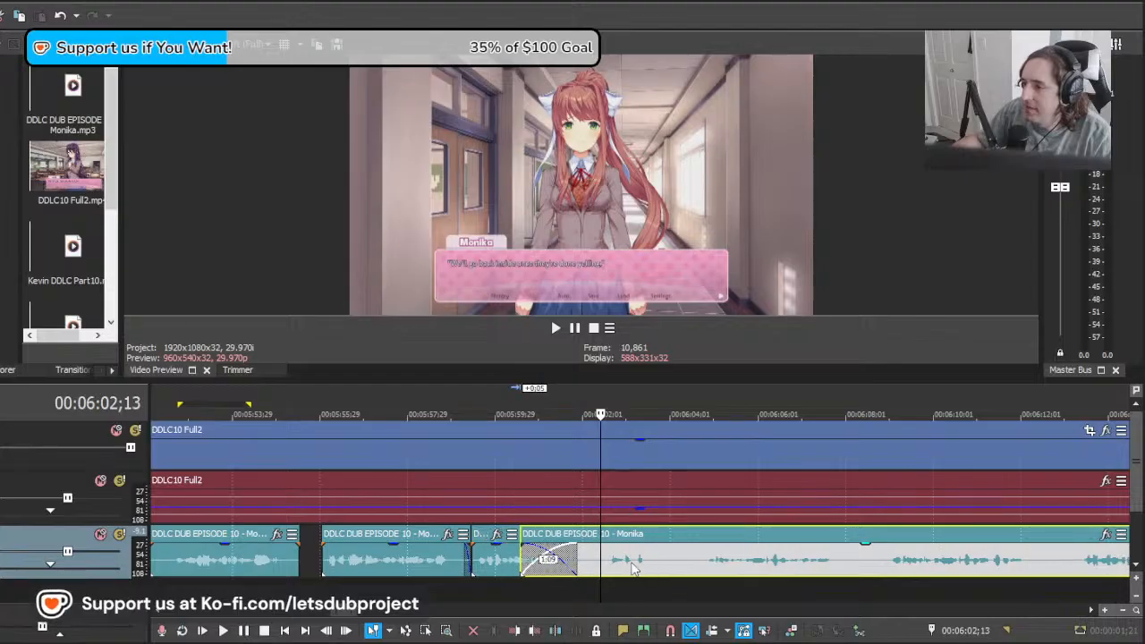
Step: Split the long Monika clip at 00:06:02;15, delete the part before the cut and play from there
key("s")
left_click(585, 567)
key("Delete")
left_click(604, 562)
key("space")
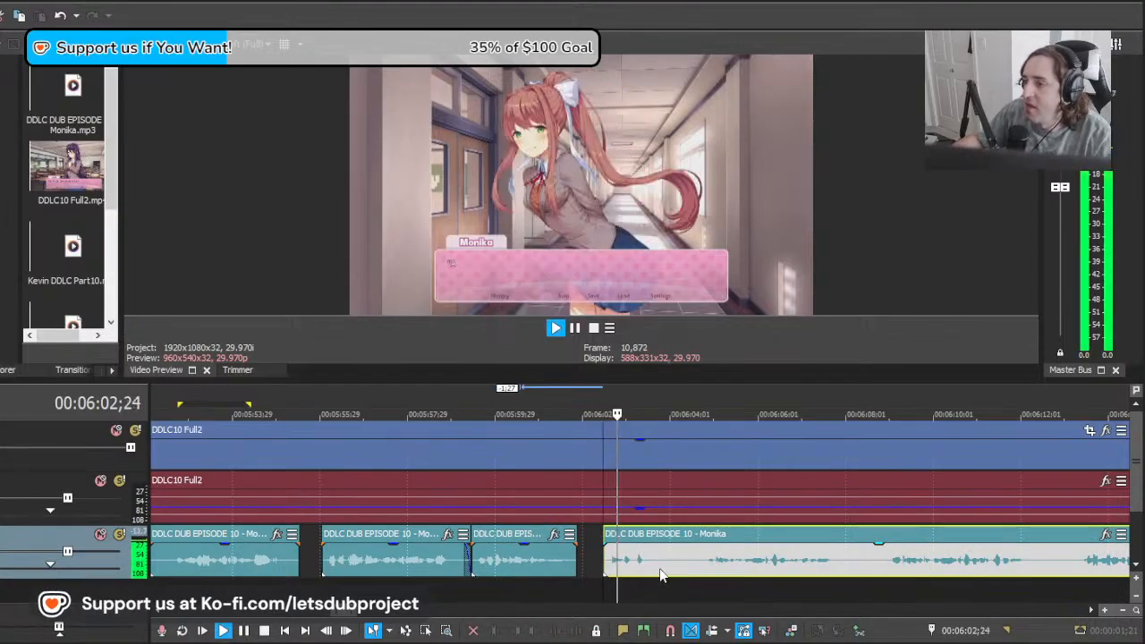
Step: Split the long Monika clip after its short first line and again at about 00:06:04;24, then delete the piece between
left_click(662, 563)
key("s")
left_click(704, 566)
key("s")
left_click(684, 566)
key("Delete")
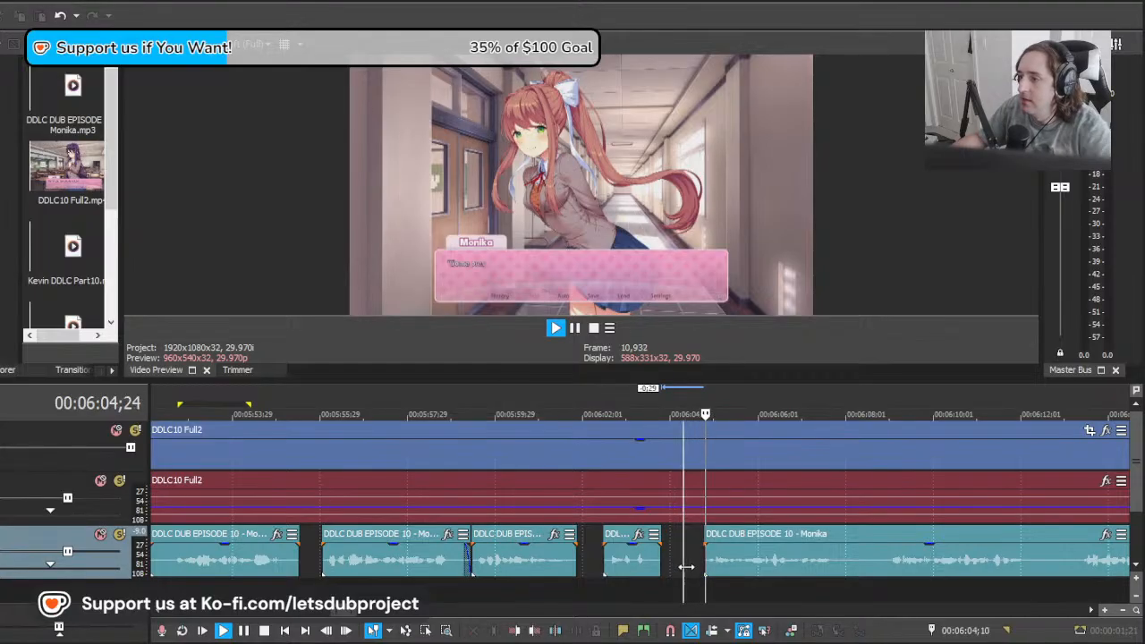
Step: Play the remaining long Monika clip from 00:06:04;23 to check it against the on-screen dialogue
left_click(752, 567)
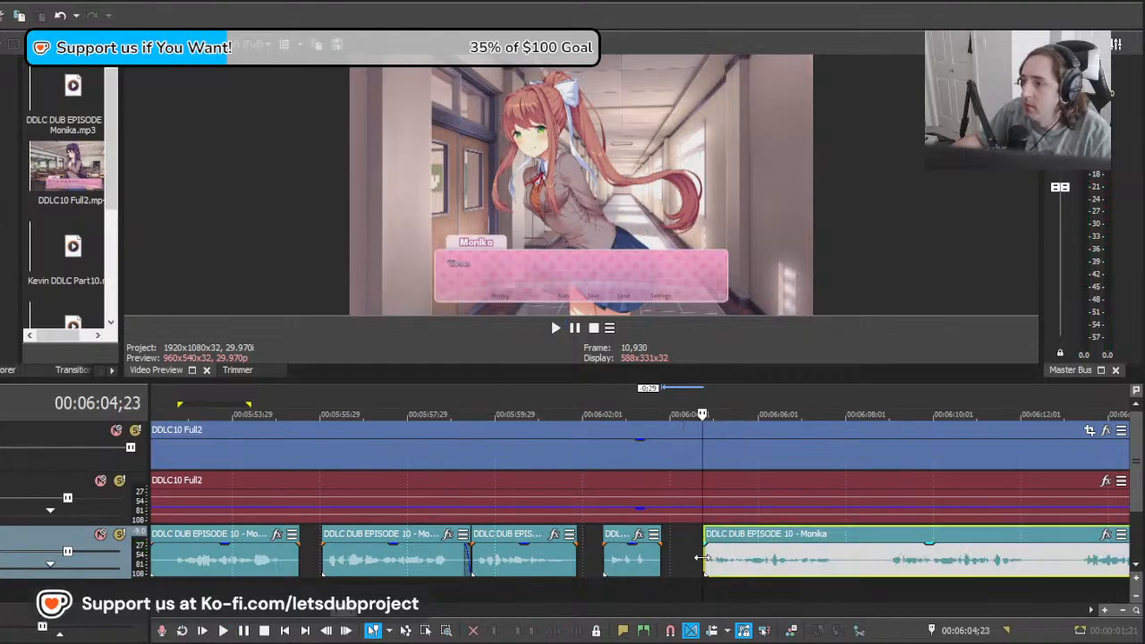
key("space")
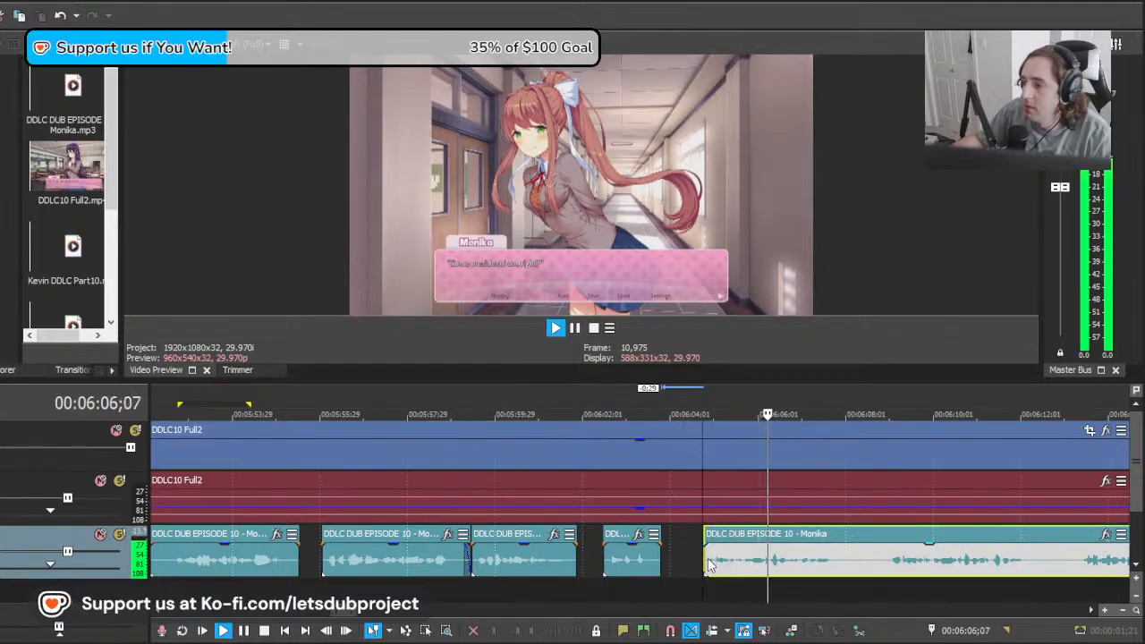
scroll(710, 565, "down", 2)
scroll(707, 564, "up", 1)
left_click(639, 553)
key("space")
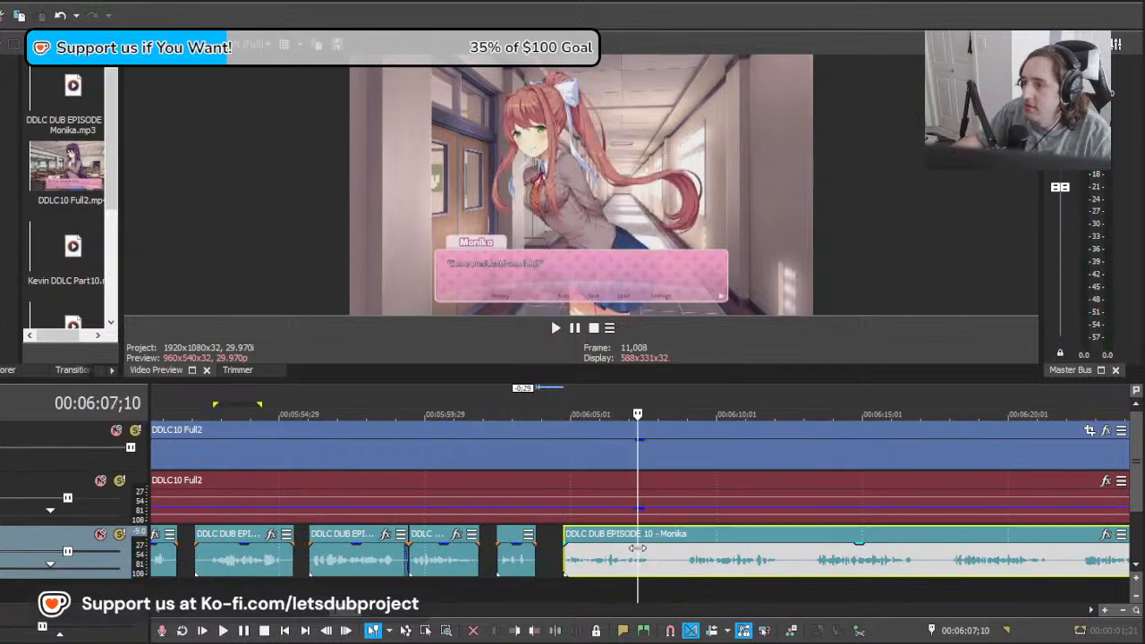
left_click(624, 556)
left_click(482, 555)
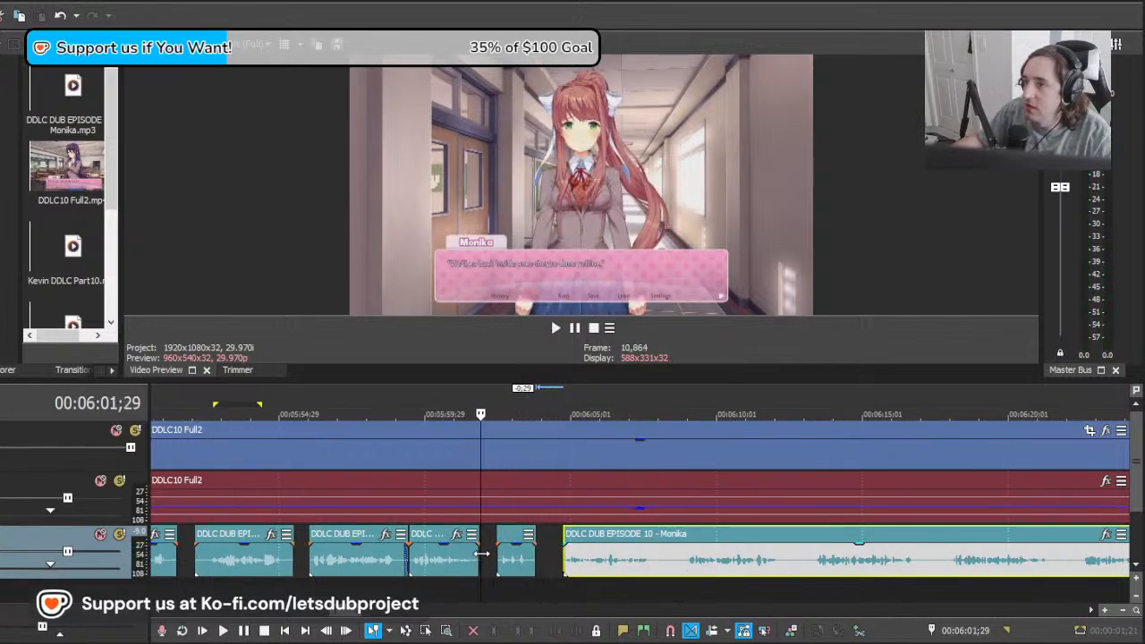
Step: Try the long Monika clip at 00:06:07;18 and play it against the dialogue there
left_click_drag(459, 549, 709, 580)
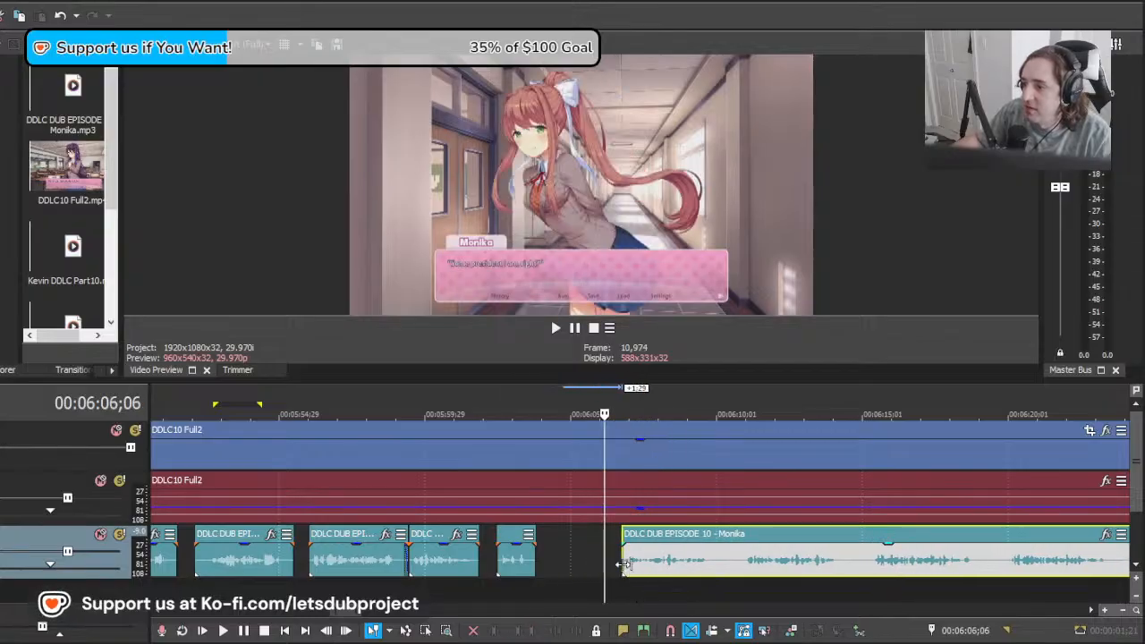
left_click_drag(624, 565, 718, 573)
key("space")
key("space")
key("ctrl+z")
key("ctrl+z")
key("space")
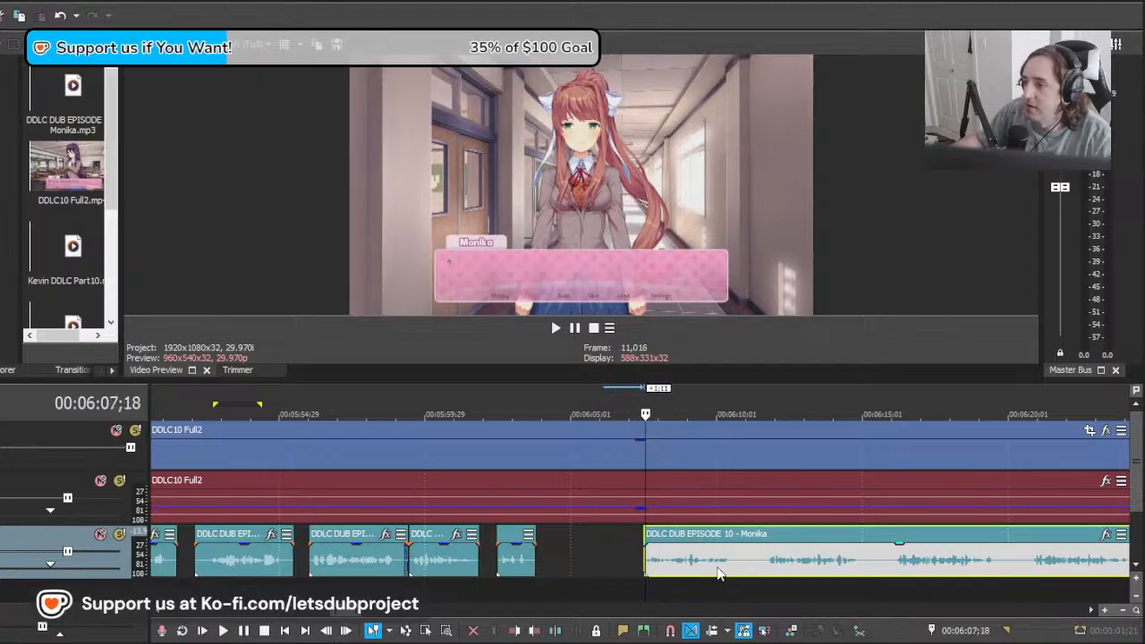
key("space")
scroll(718, 551, "down", 2)
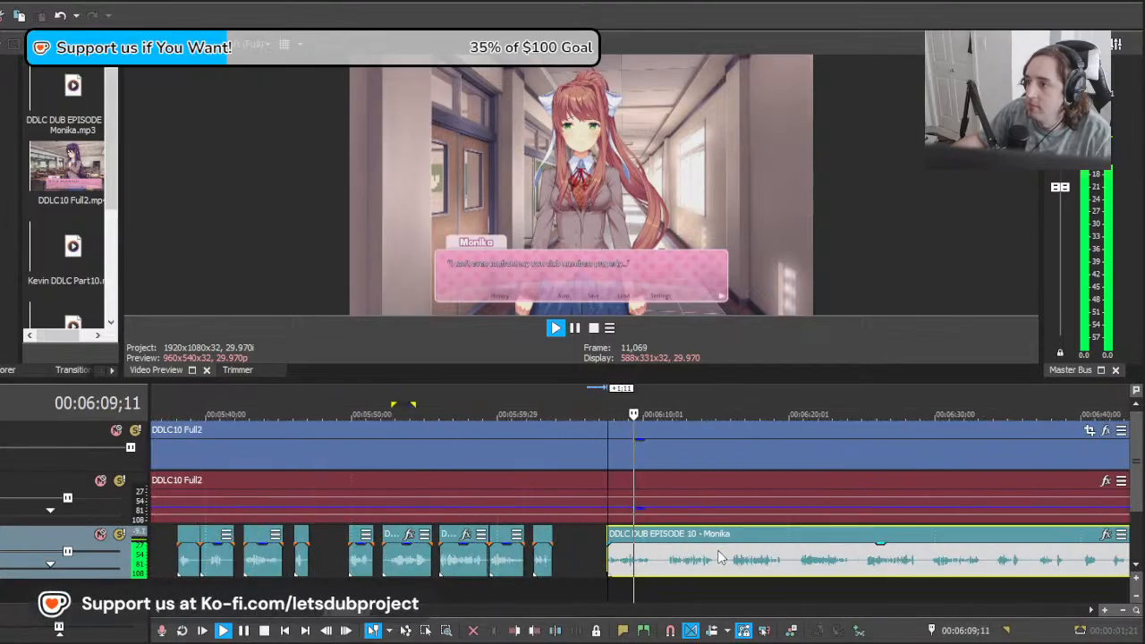
Step: Move the long Monika clip back to about 00:06:03;15 and play its second line from 00:06:07;18
scroll(711, 553, "up", 4)
key("space")
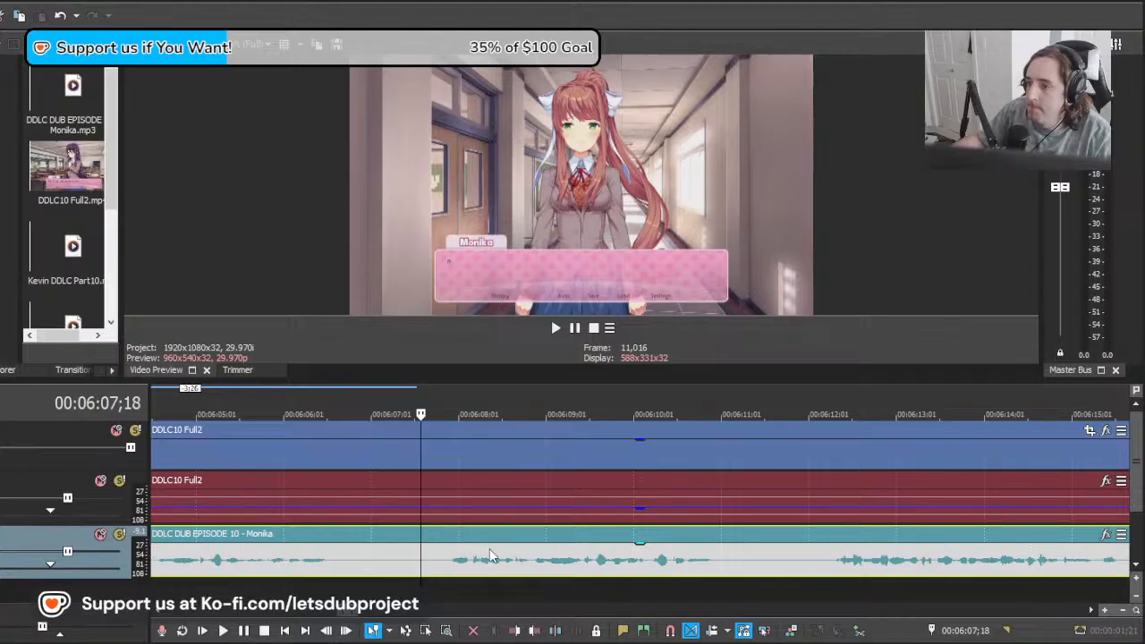
key("space")
scroll(646, 562, "down", 5)
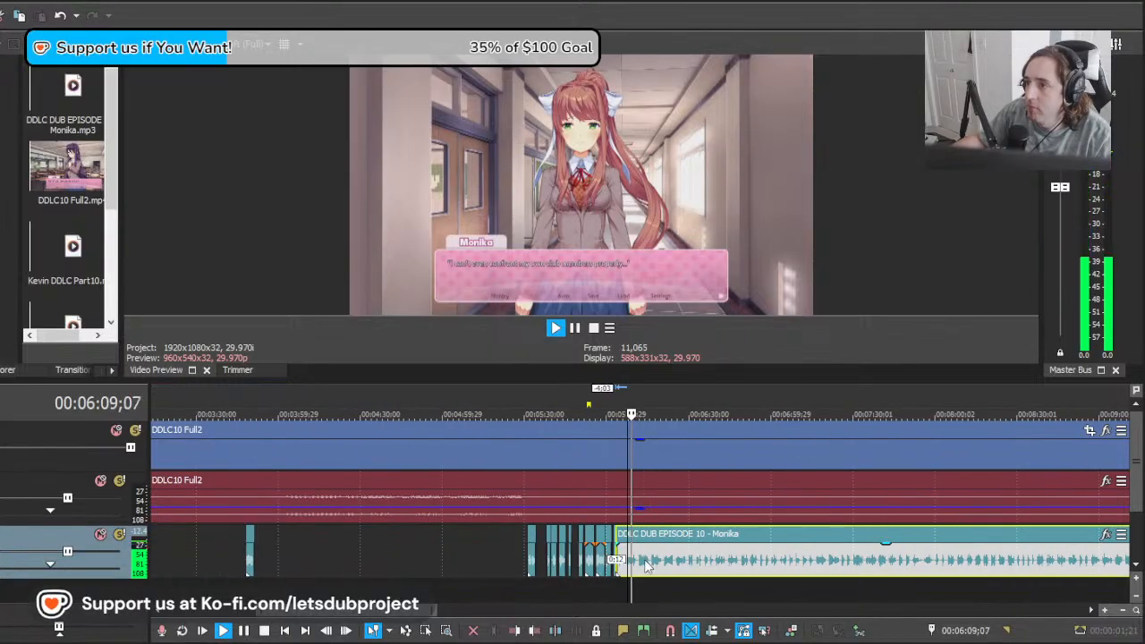
scroll(654, 570, "up", 5)
key("space")
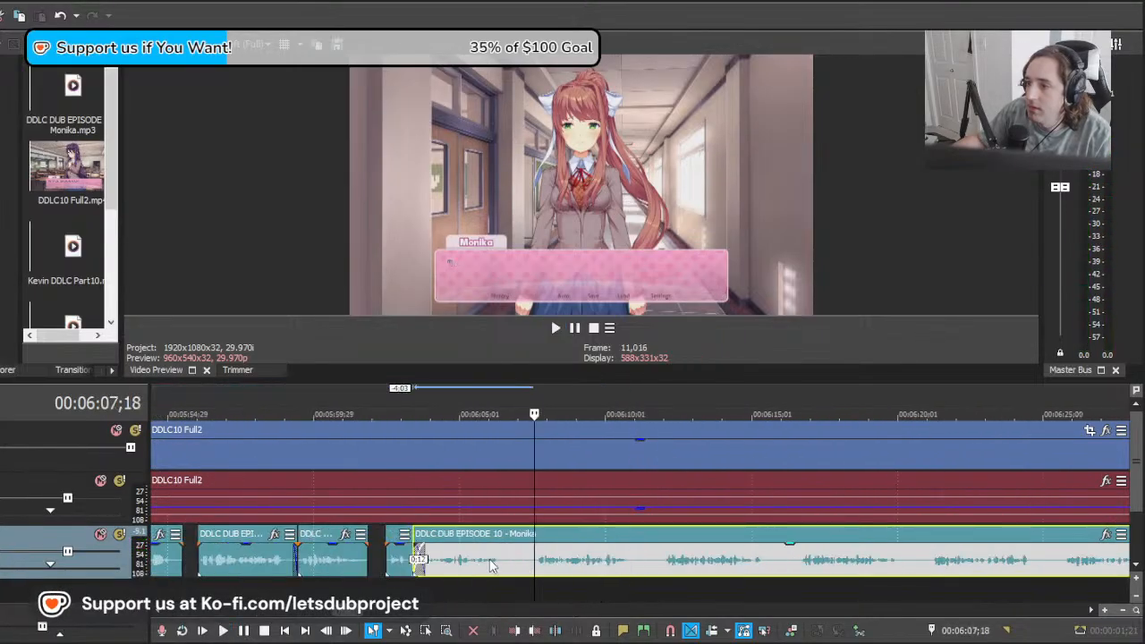
Step: Split the long Monika clip at about 00:06:07;15 and move the split-off first part to a separate, muted audio track above
key("s")
left_click(480, 571)
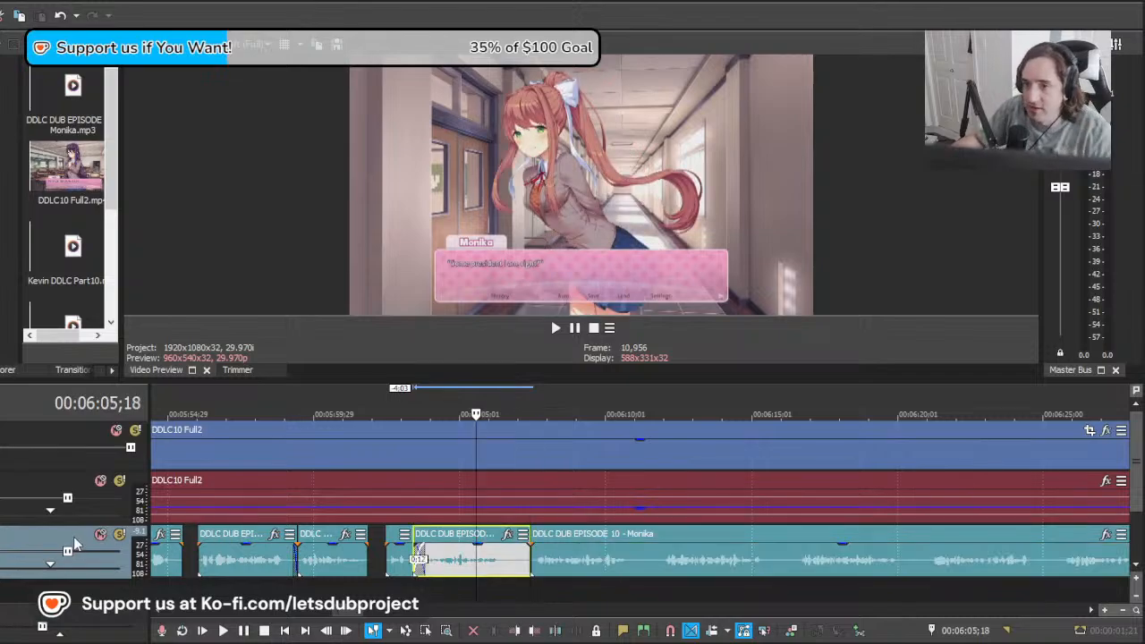
scroll(477, 519, "down", 3)
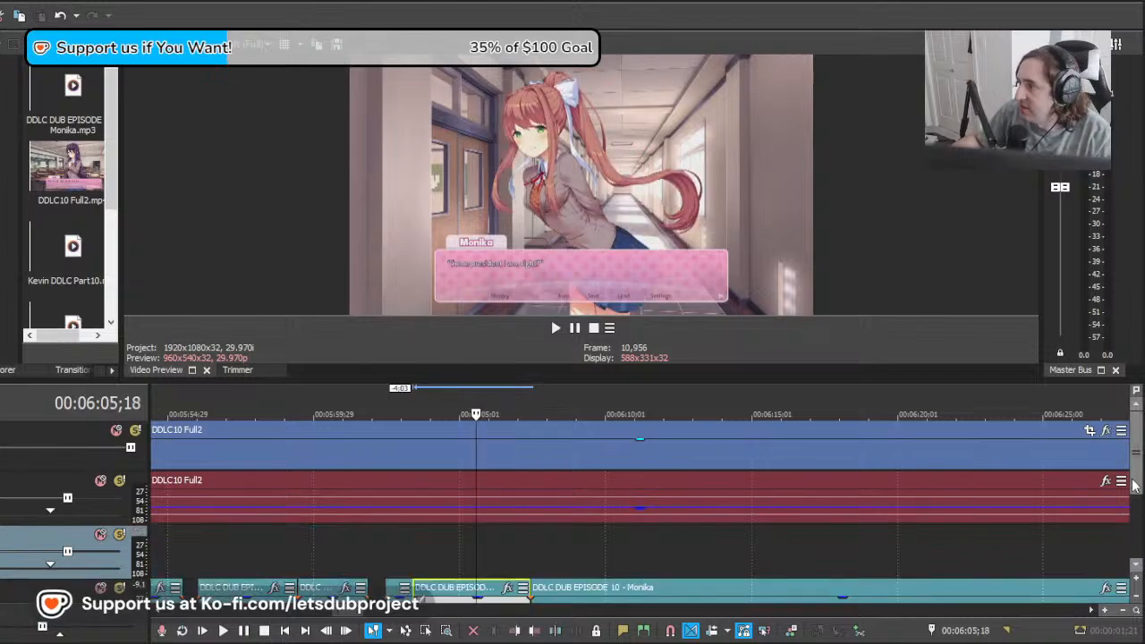
left_click_drag(471, 490, 456, 471)
left_click(101, 431)
Step: Play the long Monika clip from 00:06:07;13 to check its first line against the on-screen dialogue
scroll(532, 494, "down", 7)
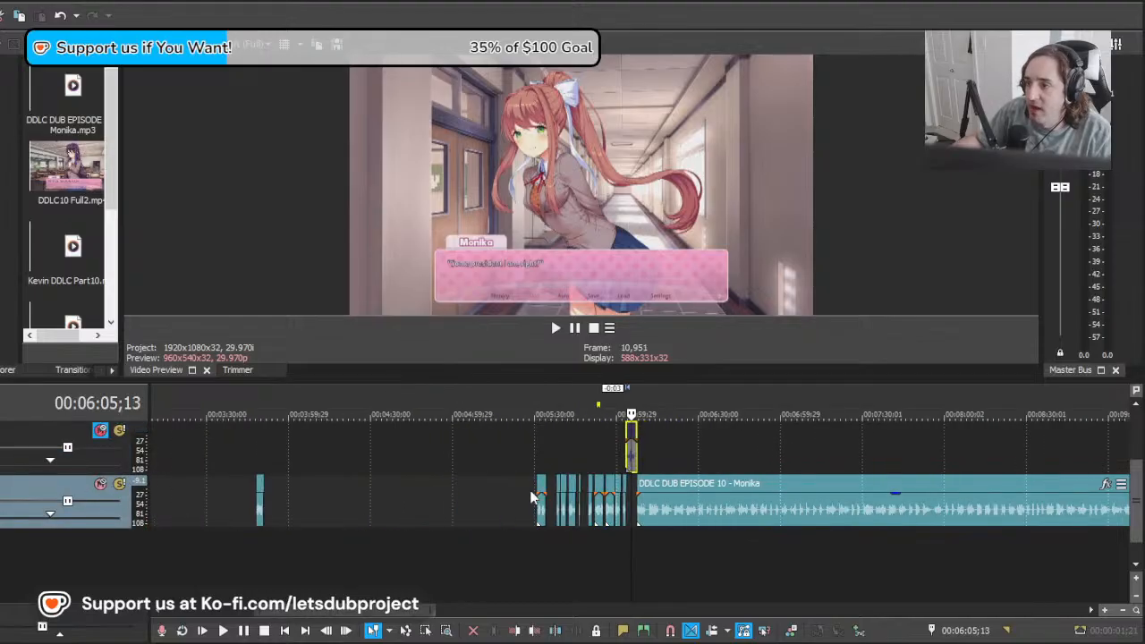
scroll(591, 479, "up", 7)
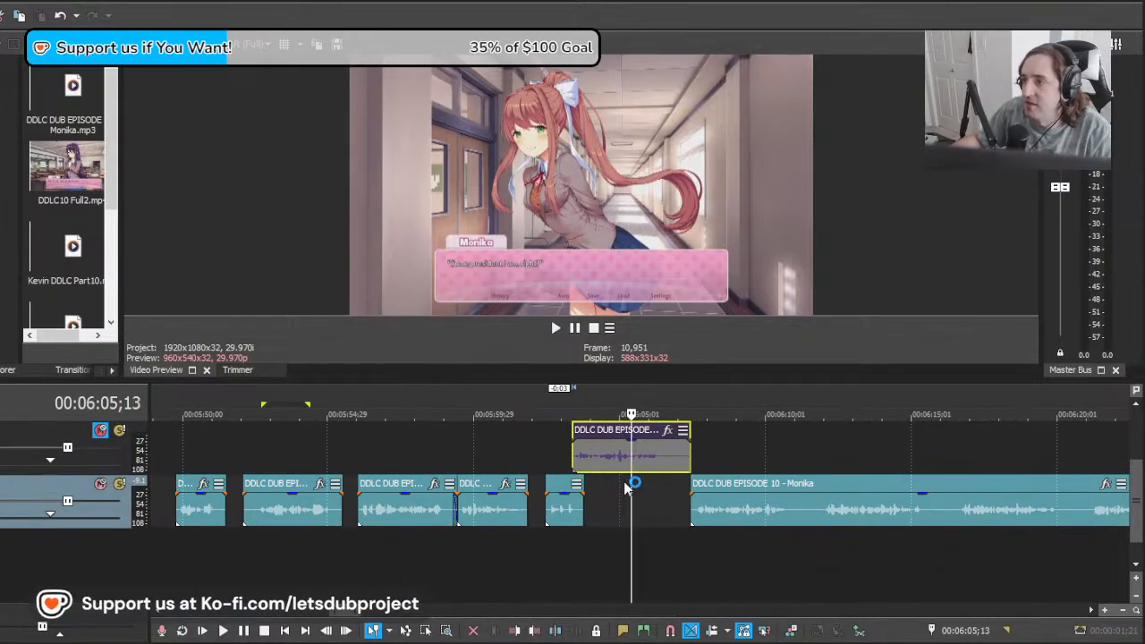
scroll(628, 490, "down", 3)
scroll(714, 519, "up", 5)
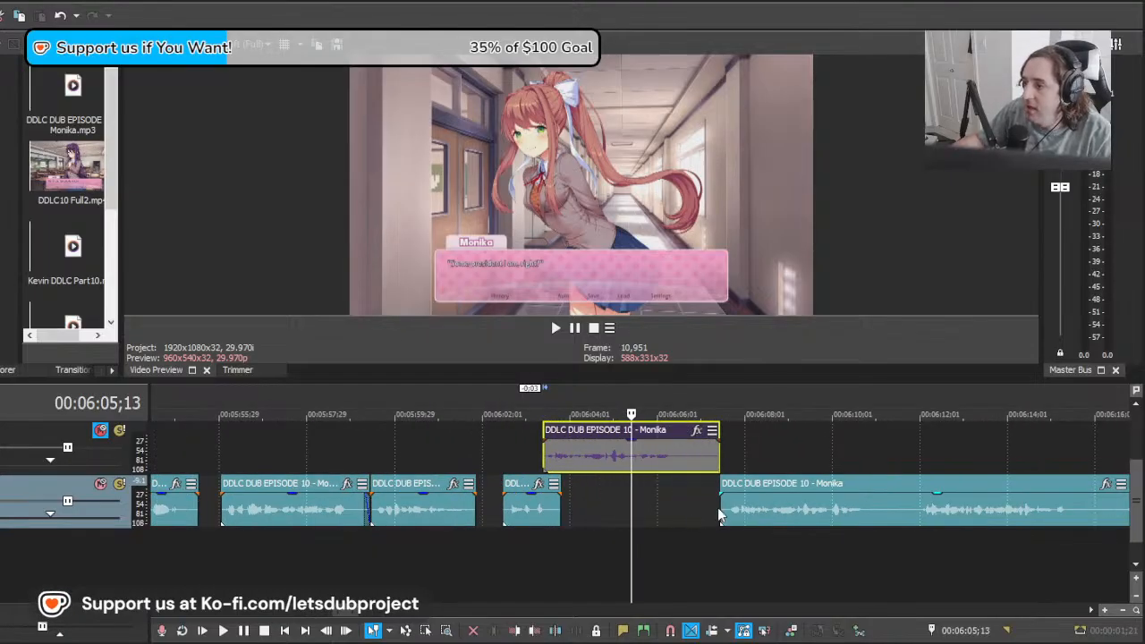
left_click(720, 509)
scroll(727, 519, "down", 3)
scroll(740, 574, "up", 4)
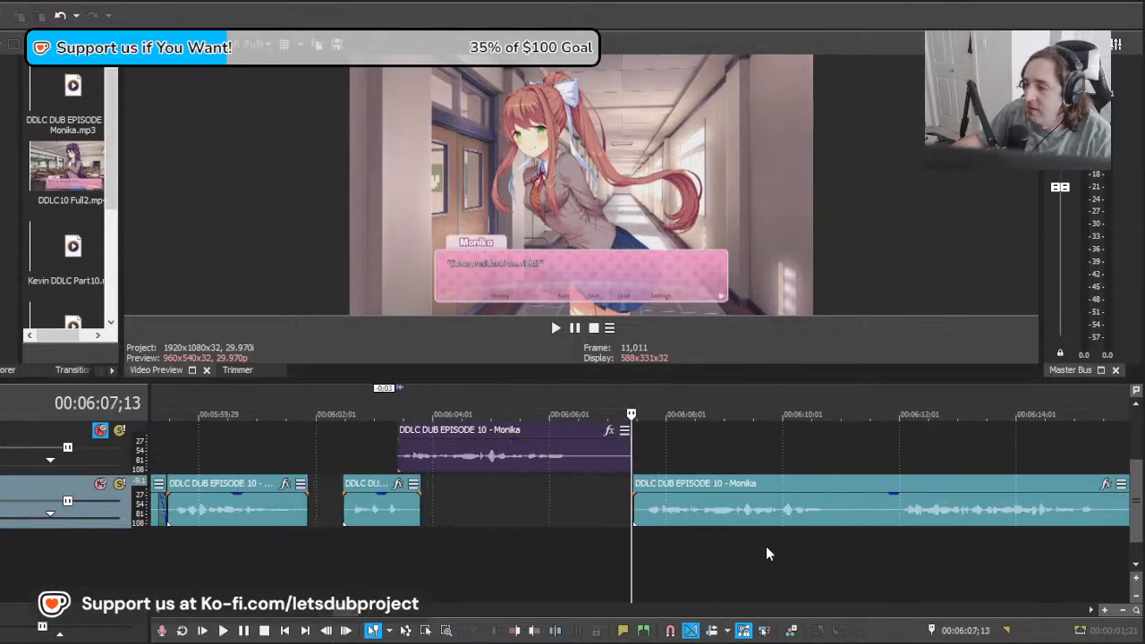
key("space")
scroll(770, 528, "down", 5)
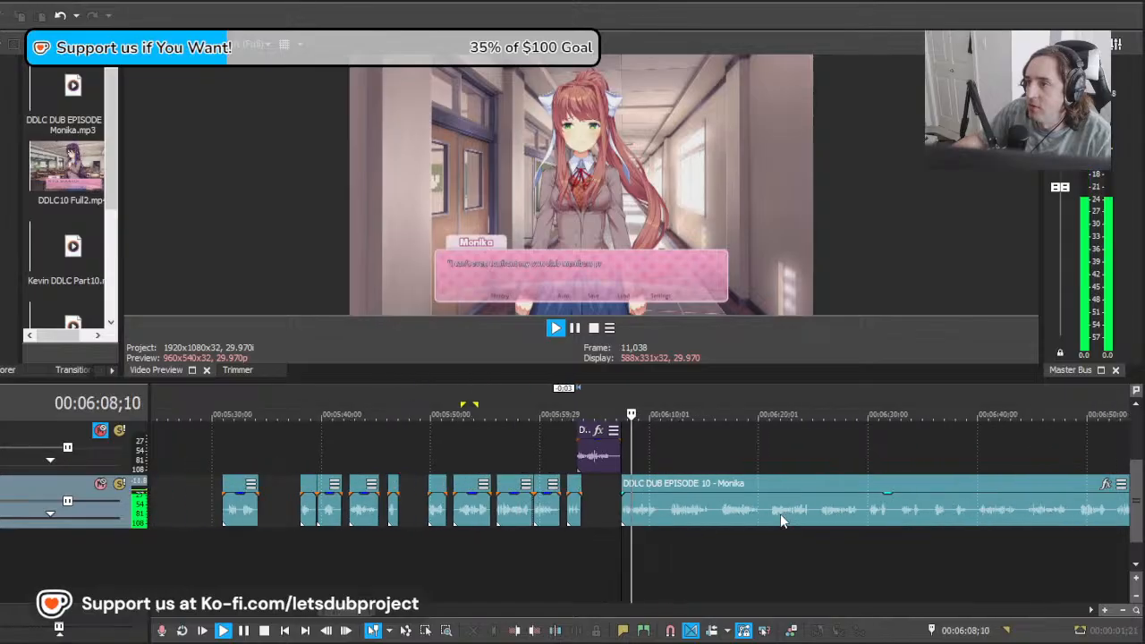
Step: Split the long Monika clip at 00:06:10;29 and again at about 00:06:11;25, then delete the piece between
scroll(789, 529, "up", 6)
left_click(726, 515)
key("s")
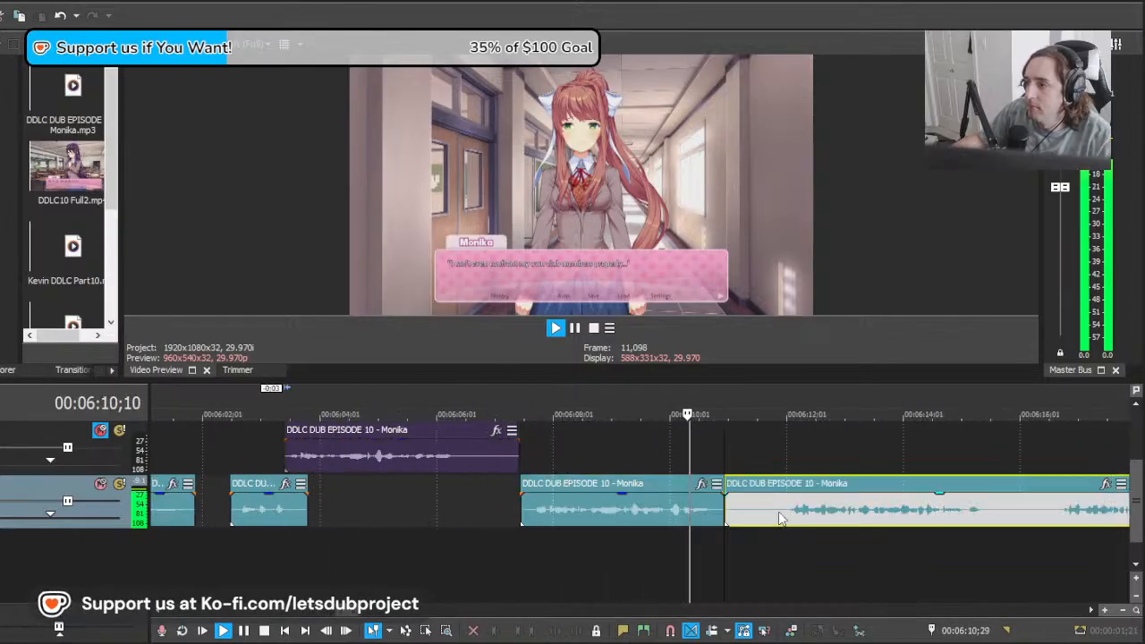
left_click(776, 519)
key("s")
left_click(752, 512)
key("Delete")
Step: Move the remaining long Monika clip back to about 00:06:10;23 and play it against the next dialogue line
key("space")
left_click_drag(752, 515, 714, 516)
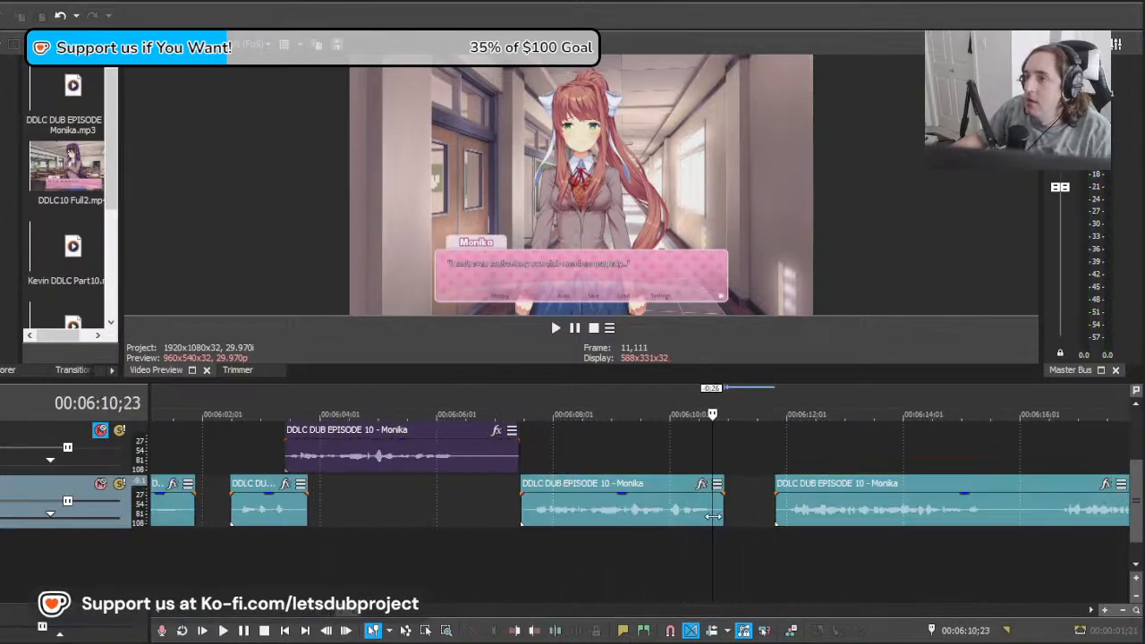
left_click_drag(906, 514, 857, 512)
key("space")
scroll(846, 521, "down", 4)
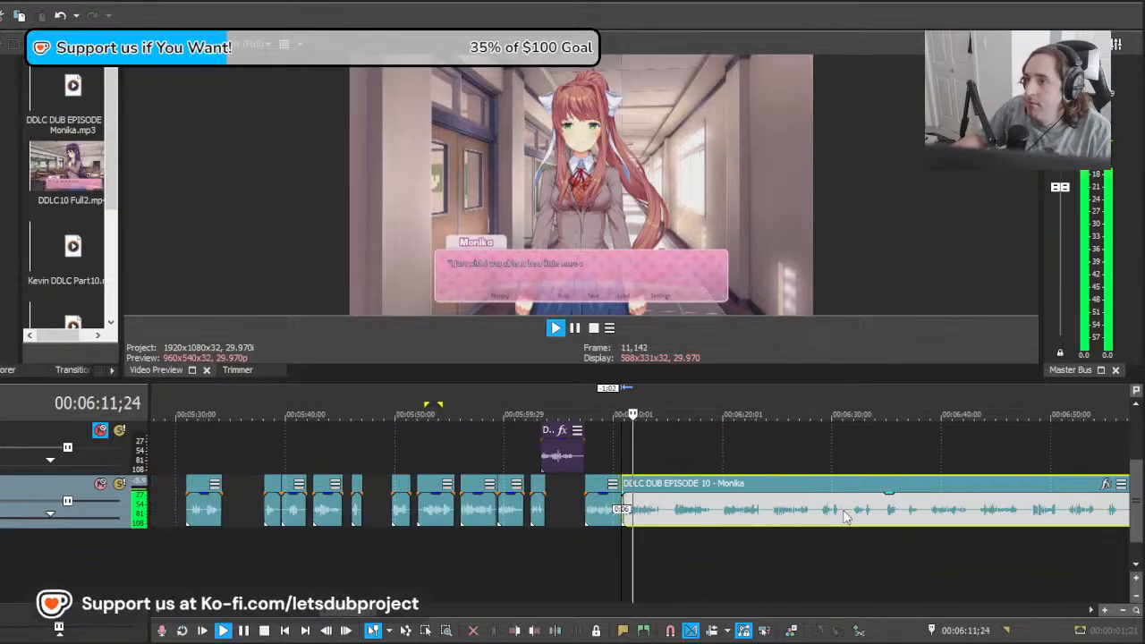
Step: Replay the long Monika clip from about 00:06:10;23 against the line "I just wish I was able to be a little more assertive sometimes."
scroll(832, 523, "up", 2)
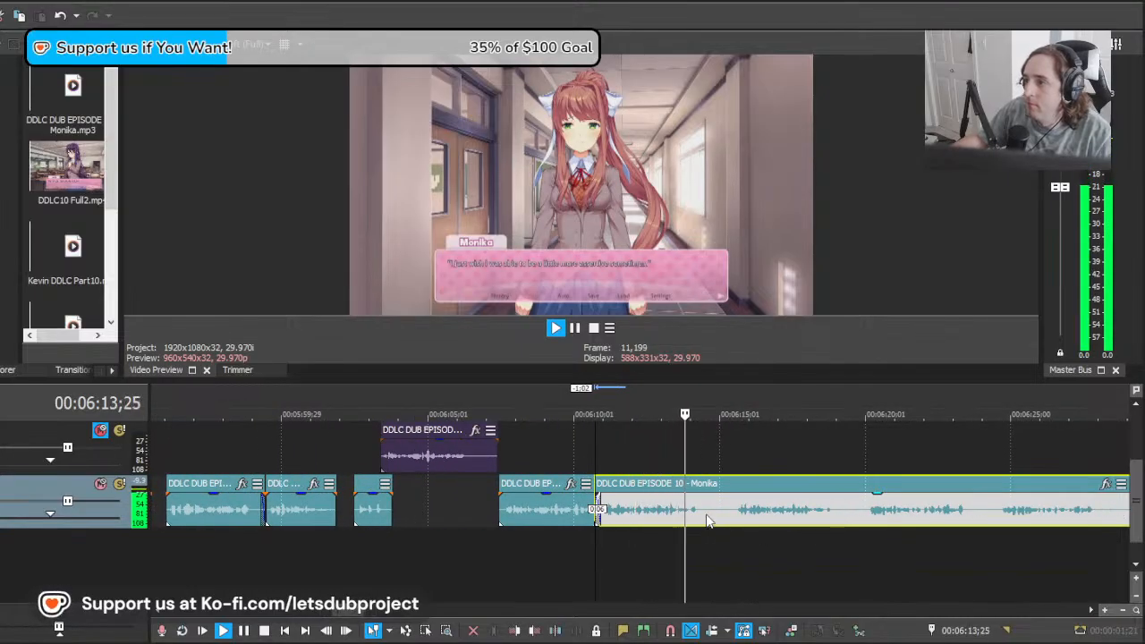
key("space")
scroll(1139, 486, "up", 3)
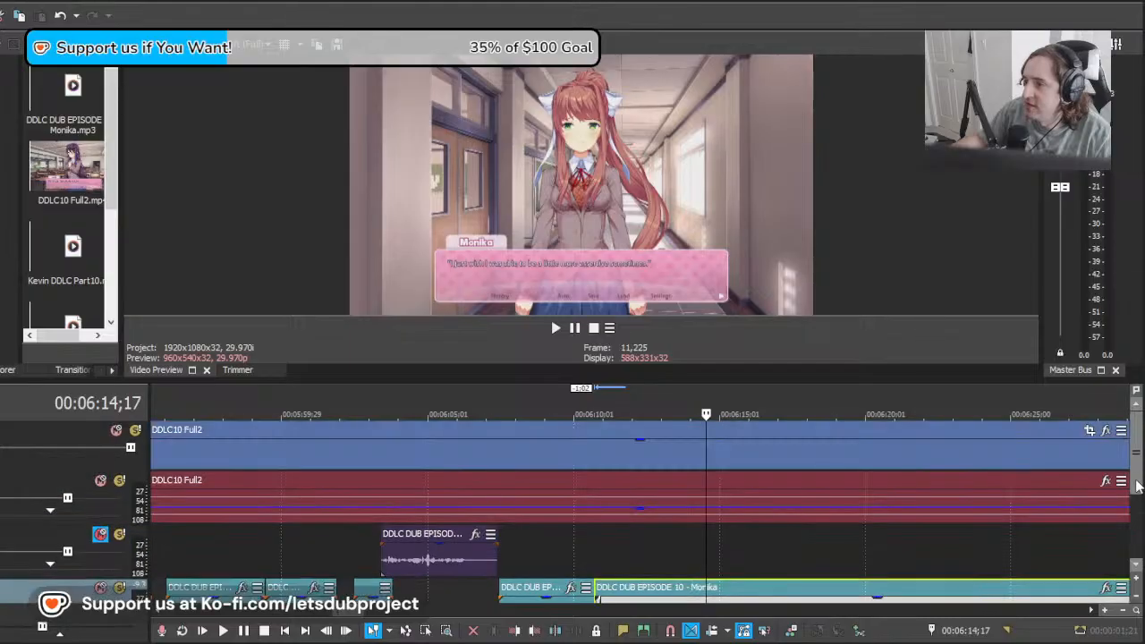
scroll(785, 525, "down", 5)
scroll(794, 539, "up", 5)
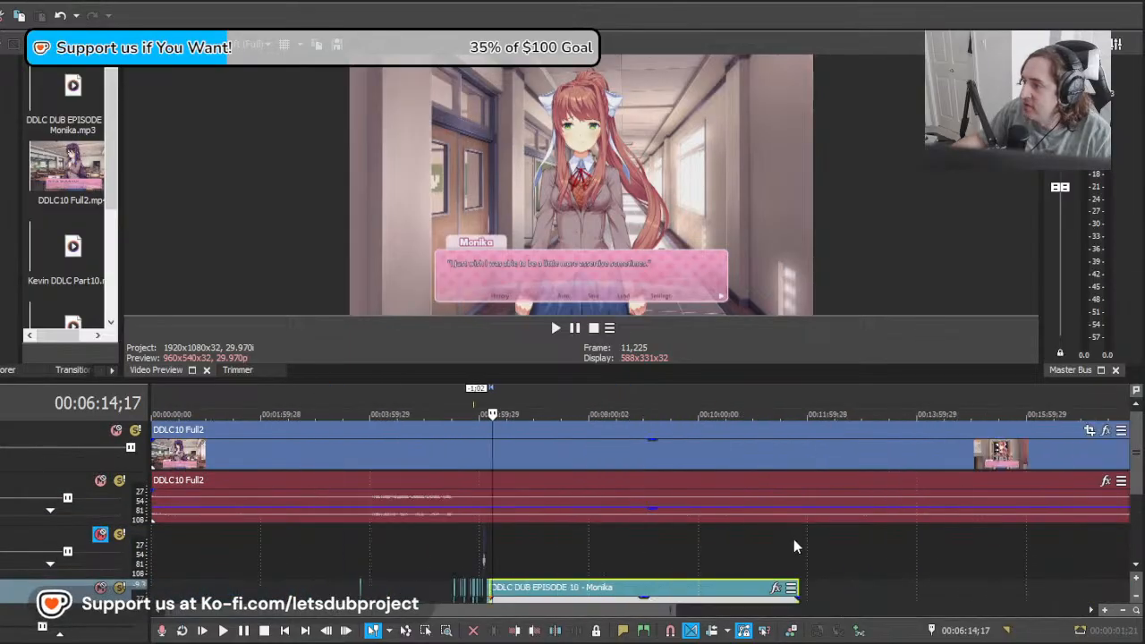
left_click_drag(1140, 471, 1132, 518)
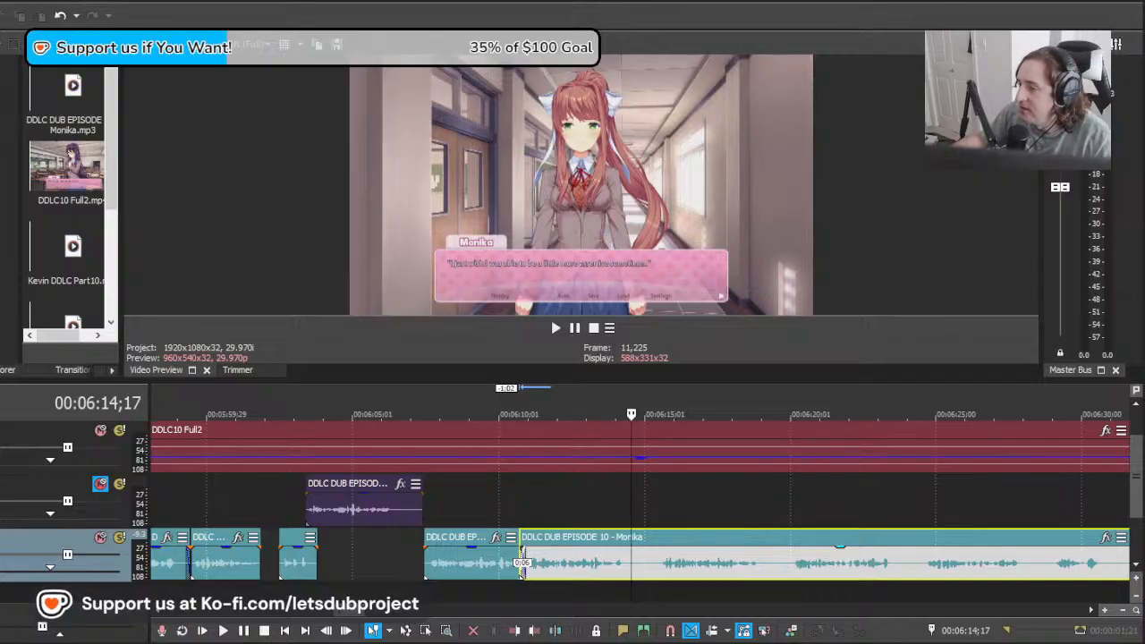
left_click(616, 564)
left_click_drag(613, 564, 519, 583)
key("space")
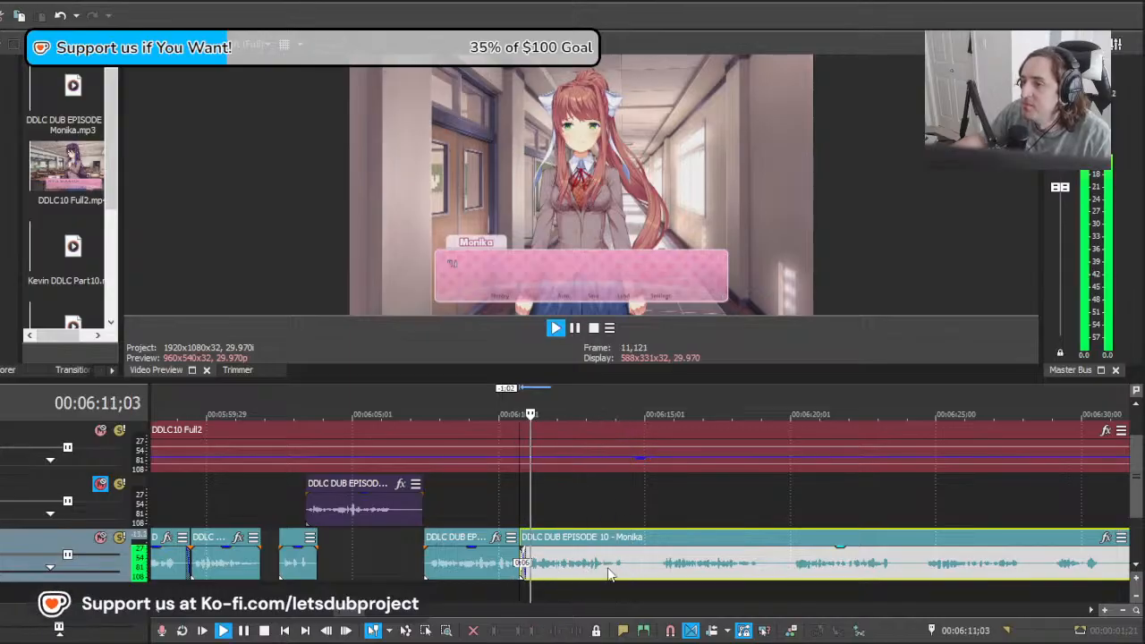
Step: Split the long Monika clip at about 00:06:14;20 and again at about 00:06:15;12, then delete the piece between
scroll(618, 562, "down", 8)
scroll(698, 560, "up", 9)
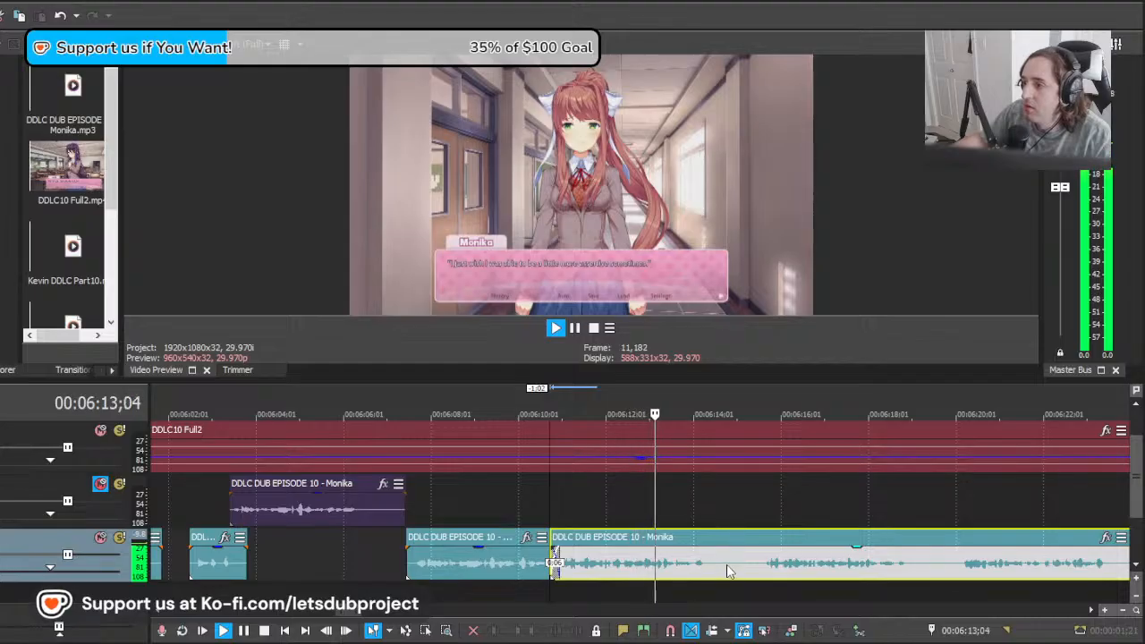
left_click(721, 569)
key("s")
left_click(754, 569)
key("s")
left_click(747, 566)
key("Delete")
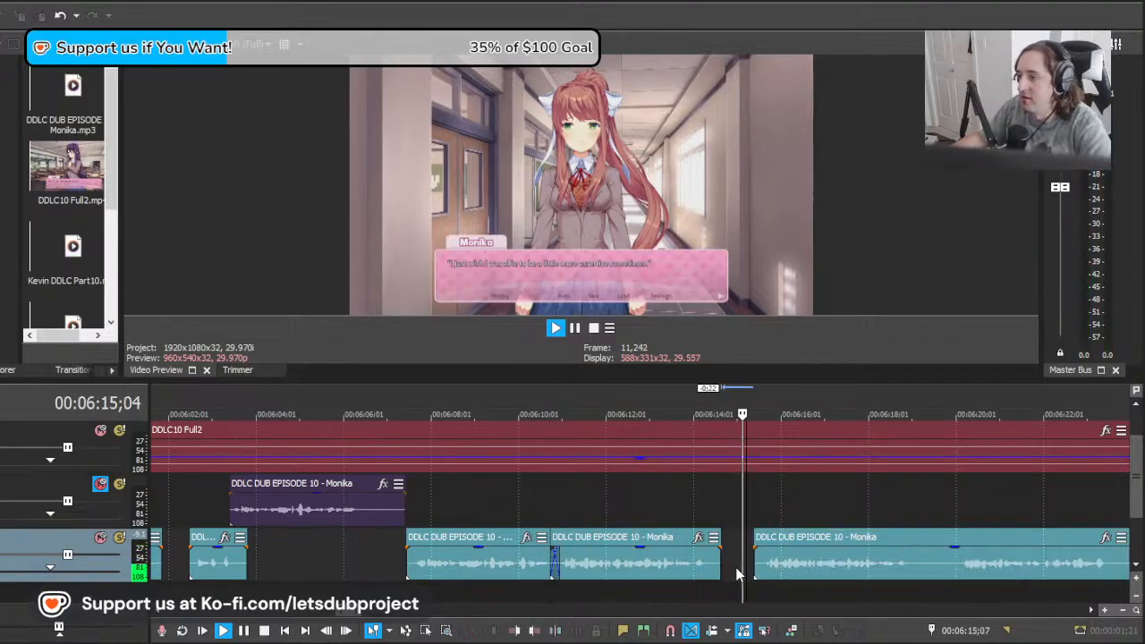
Step: Replace the take at about 00:06:10;23 by deleting it and moving the long Monika clip back to that point, then play it
scroll(751, 566, "down", 3)
scroll(638, 563, "up", 2)
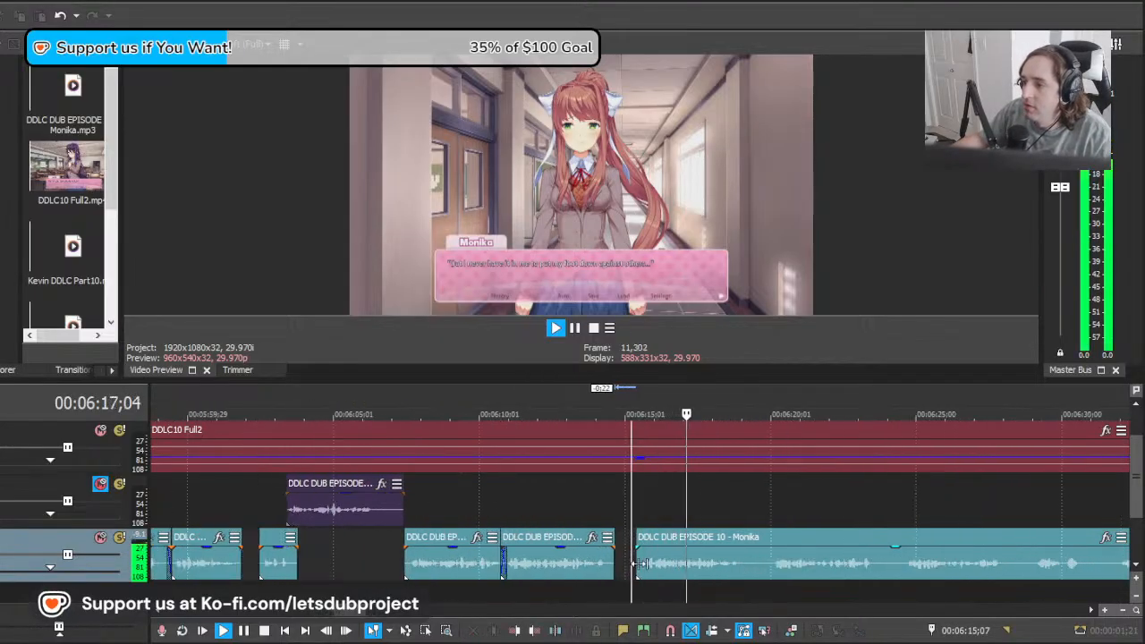
left_click(546, 569)
key("space")
key("Delete")
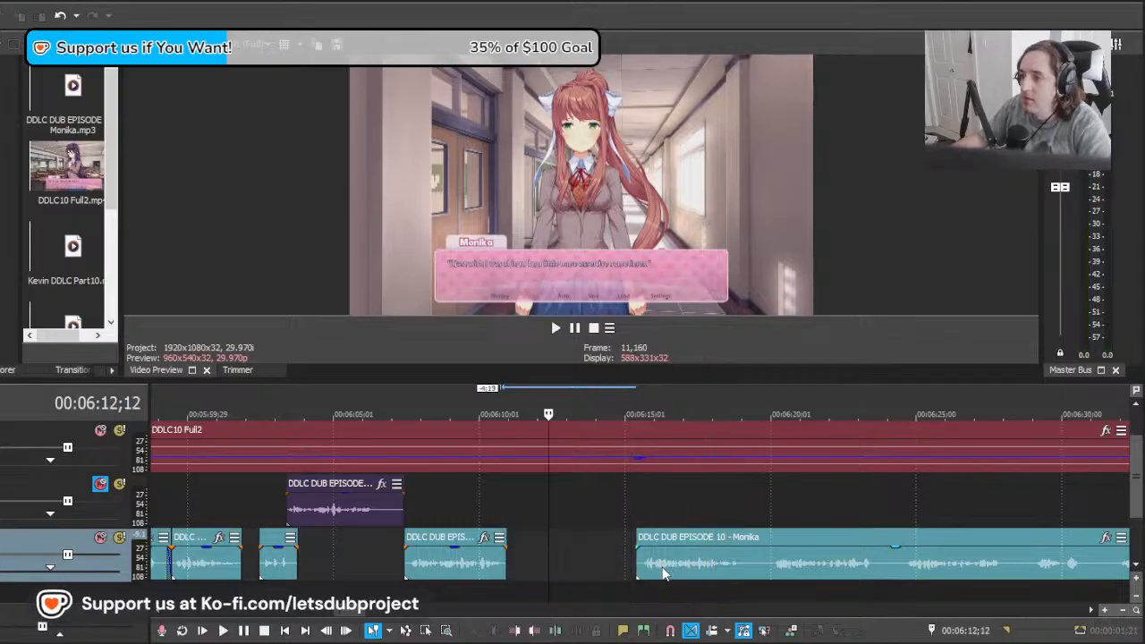
left_click_drag(665, 569, 531, 577)
left_click(487, 570)
key("space")
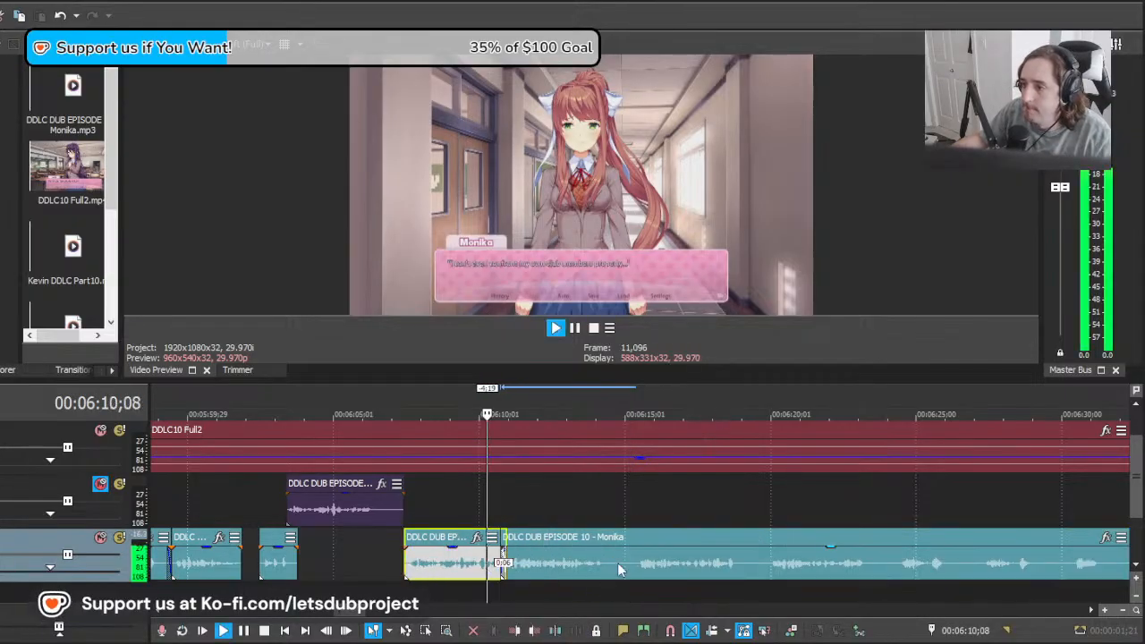
Step: Split the long Monika clip at 00:06:14;26, then trim the second part and place its start at 00:06:15;04
scroll(618, 567, "down", 5)
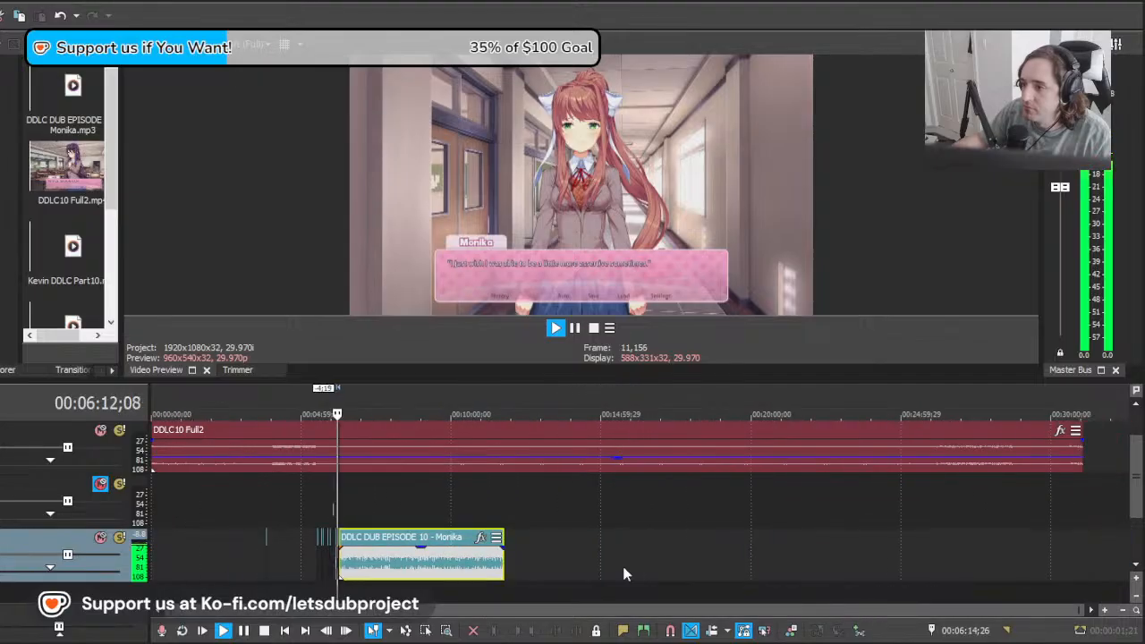
scroll(653, 582, "up", 3)
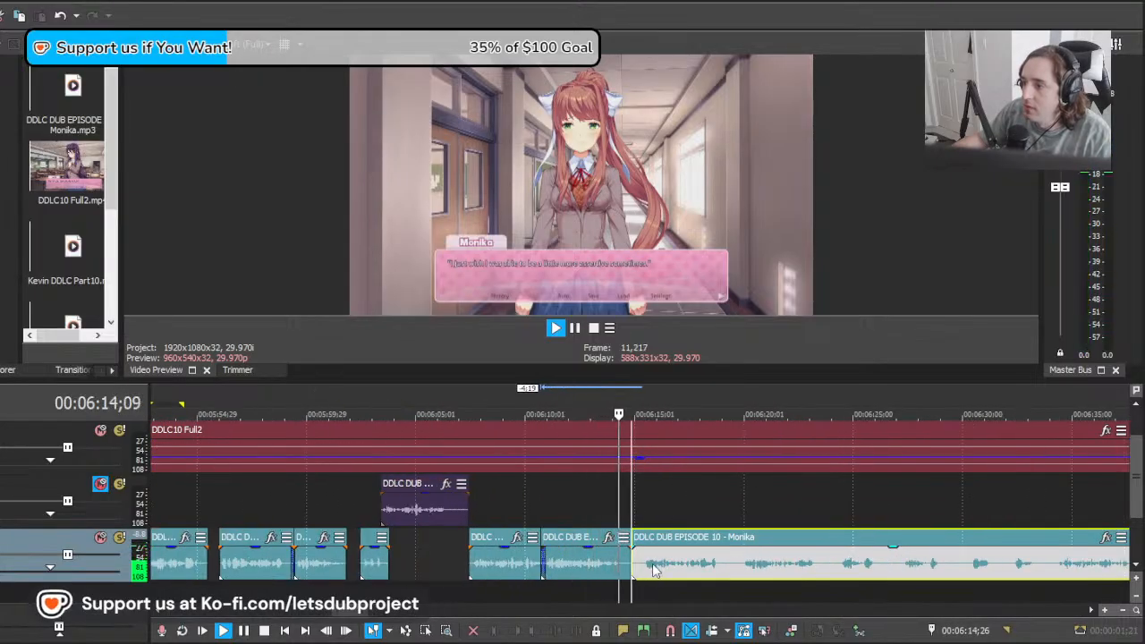
scroll(653, 580, "up", 2)
left_click(742, 570)
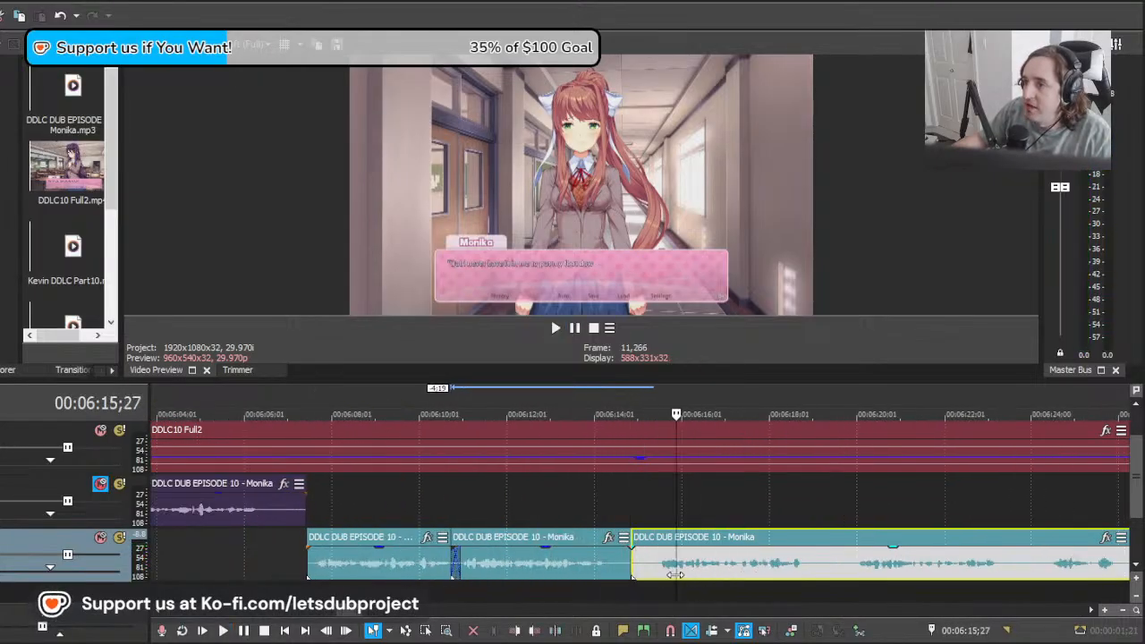
left_click(643, 574)
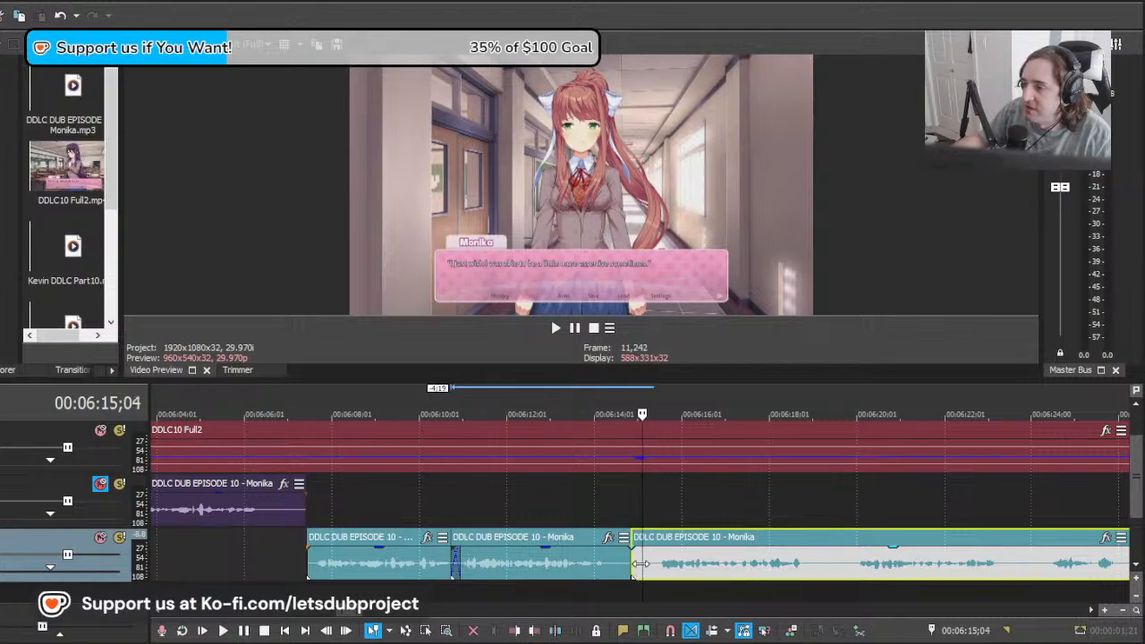
mouse_move(634, 564)
left_mouse_down()
mouse_move(657, 564)
mouse_move(641, 563)
left_mouse_up()
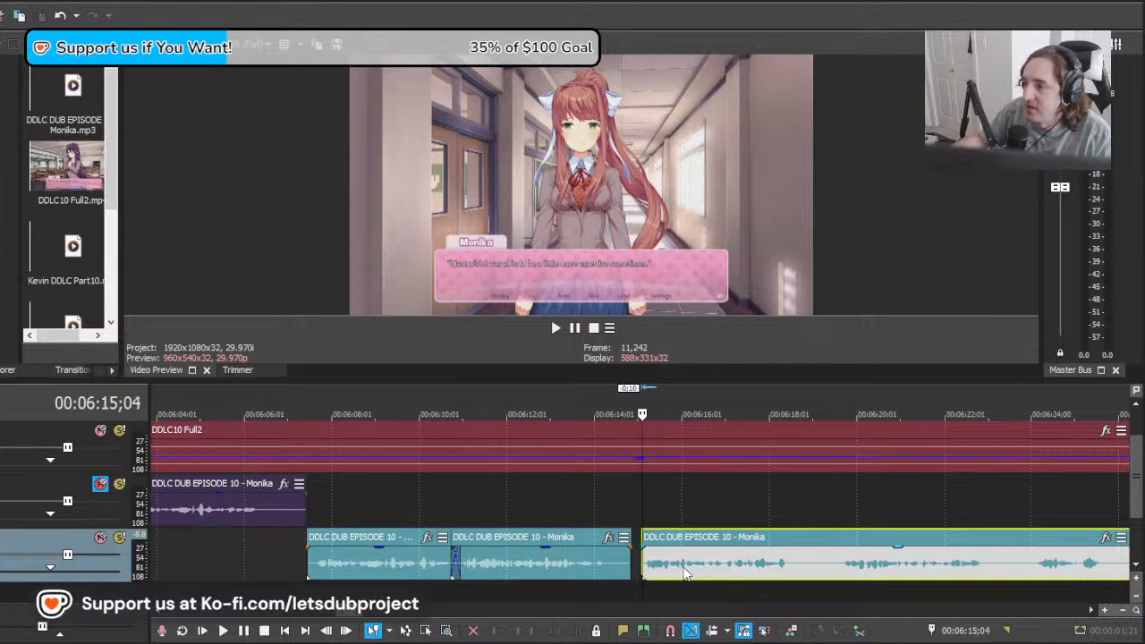
Step: Swap in the next take by shifting the long Monika clip back and trimming its start to about 00:06:15;05
key("space")
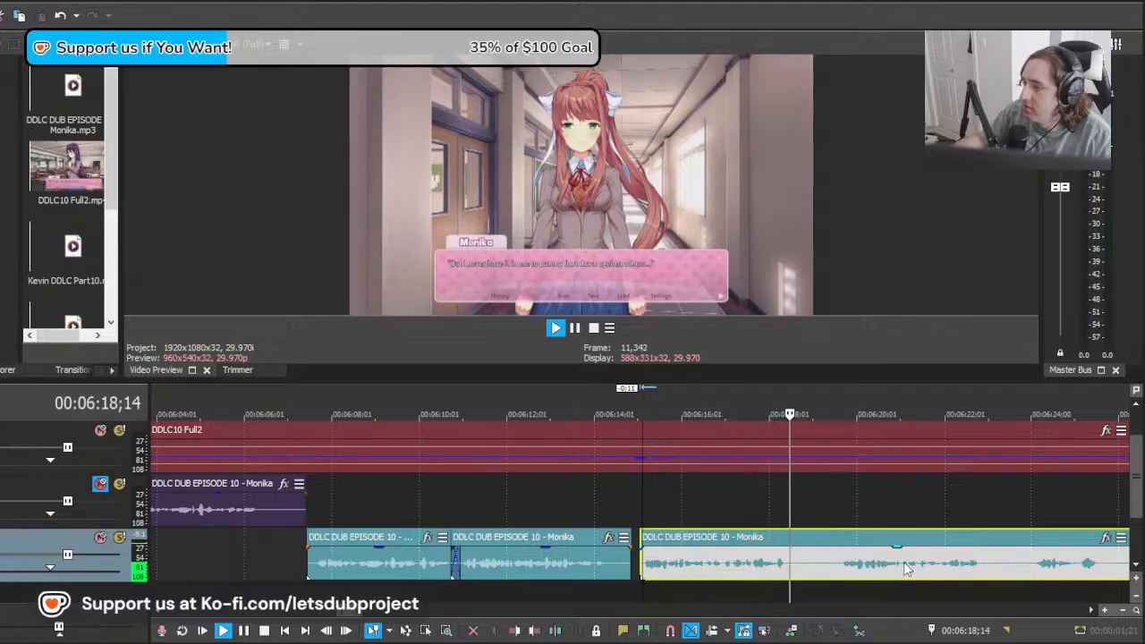
key("space")
left_click_drag(903, 568, 710, 570)
key("space")
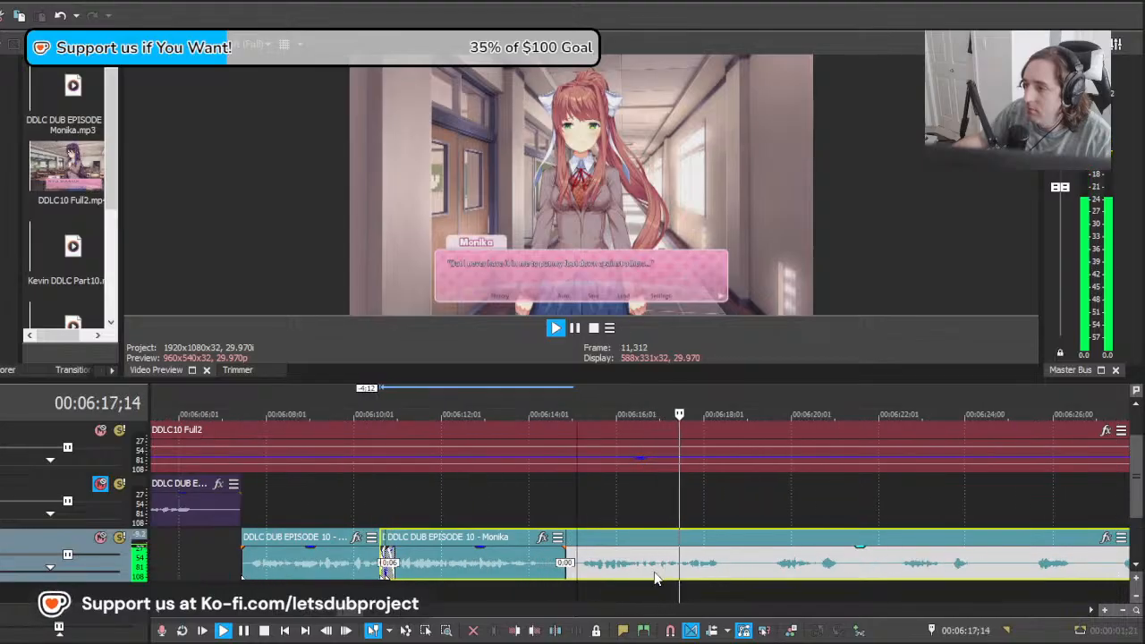
key("space")
left_click_drag(572, 563, 580, 574)
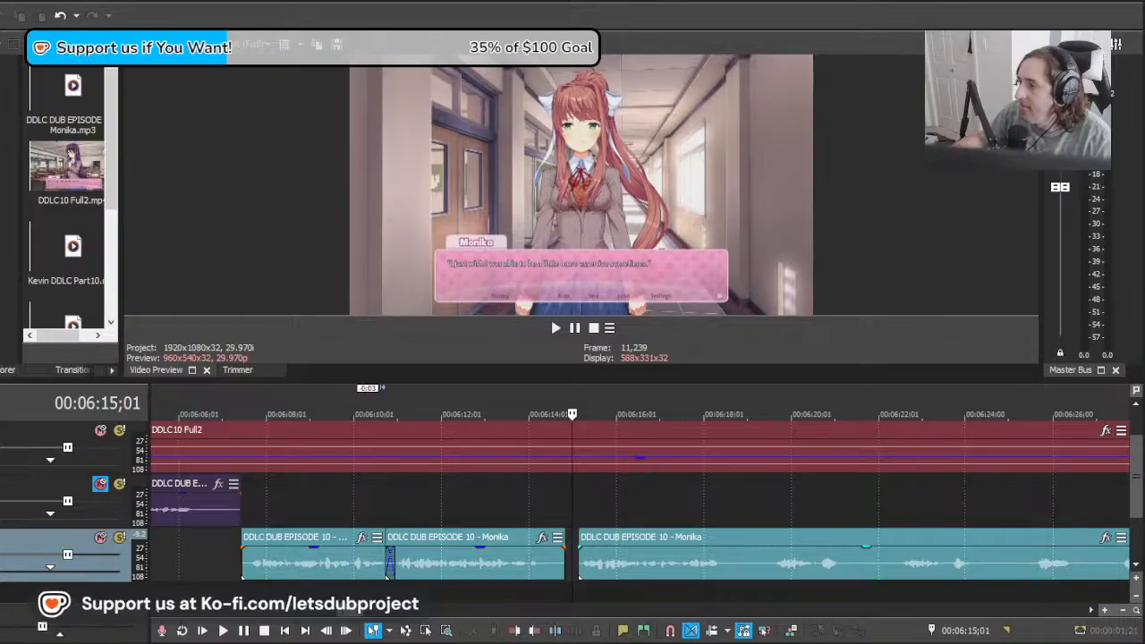
Step: Find the end of the "others..." line in the long Monika clip and split the clip at 00:06:18;17
left_click(611, 574)
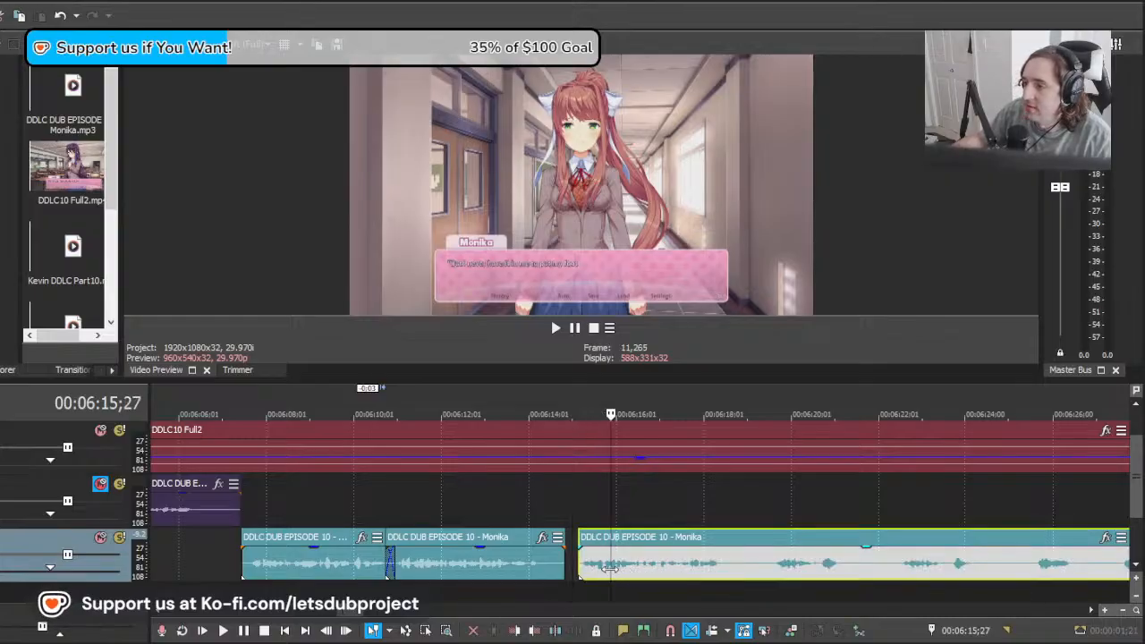
left_click(687, 564)
mouse_move(725, 570)
left_mouse_down()
mouse_move(784, 558)
mouse_move(723, 567)
left_mouse_up()
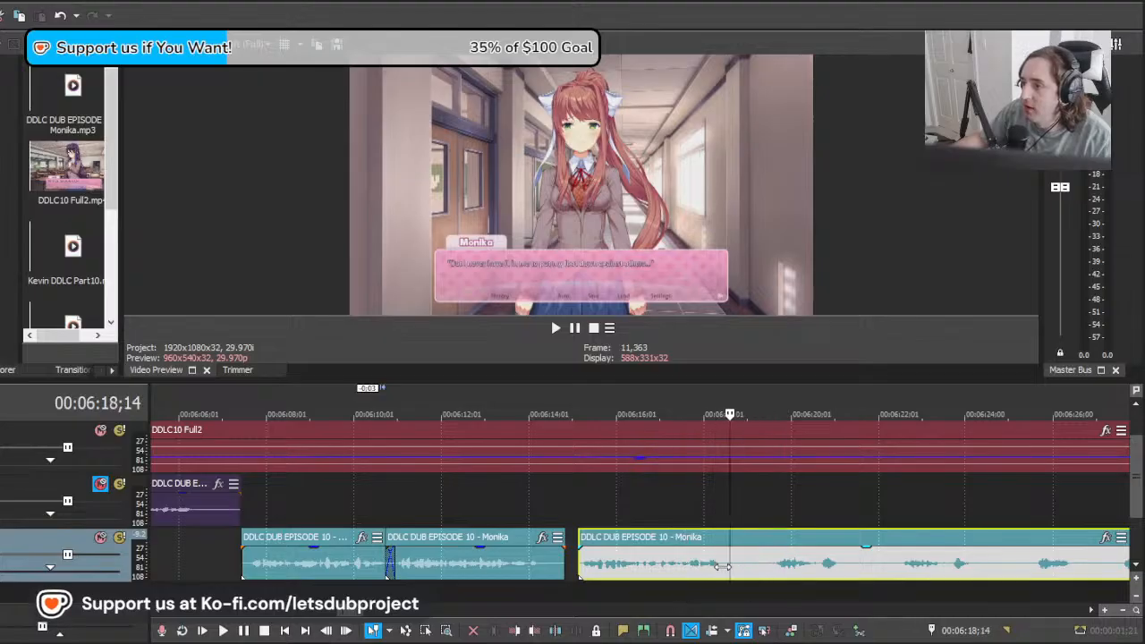
scroll(734, 567, "down", 10)
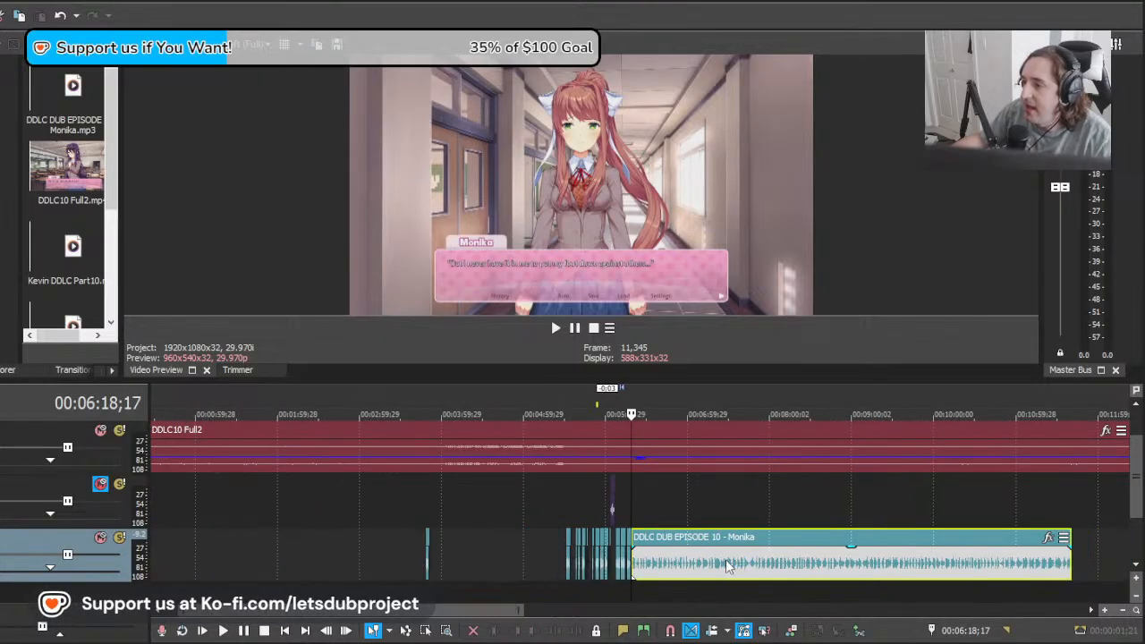
scroll(721, 555, "down", 3)
scroll(717, 553, "up", 12)
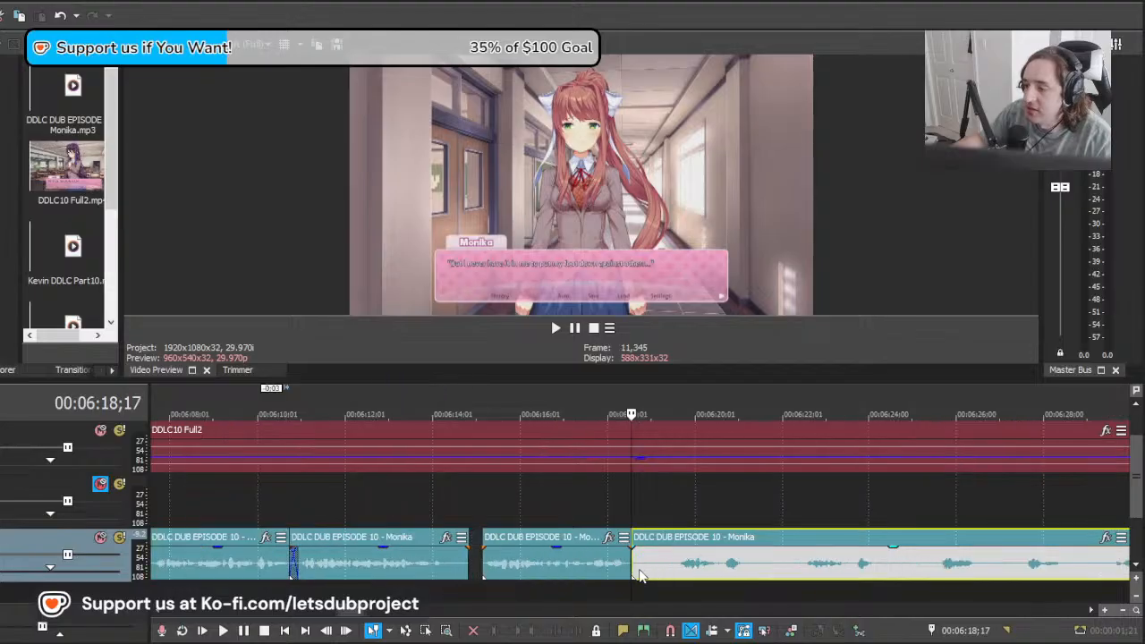
Step: Play the cut line and the following audio, and shift the remaining long Monika clip 11 frames later
scroll(639, 575, "up", 3)
left_click(598, 579)
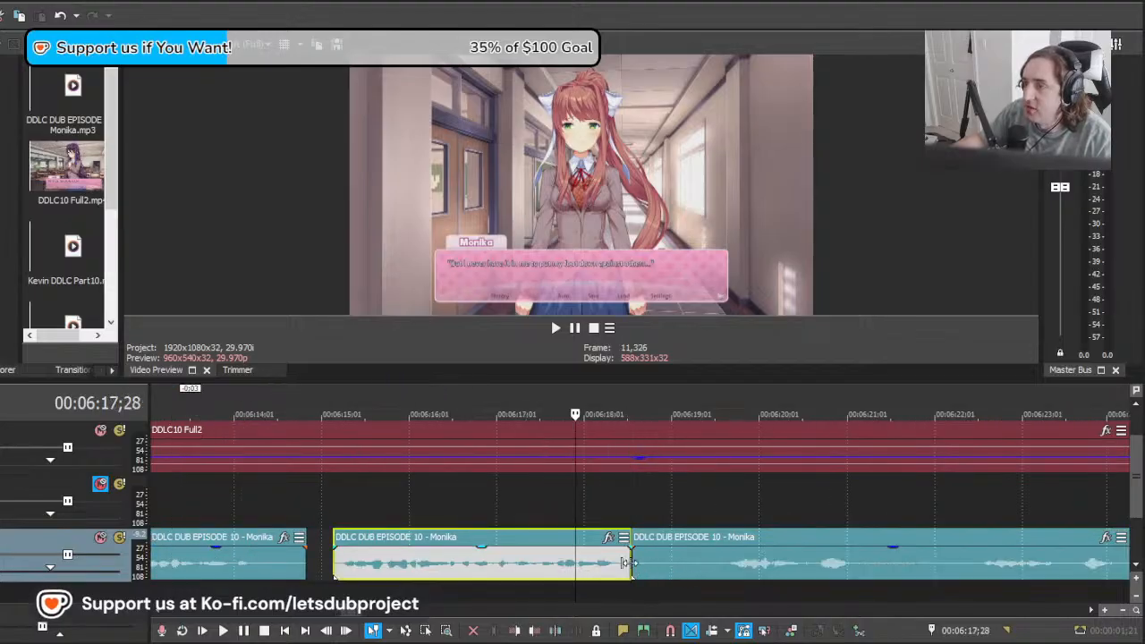
key("space")
left_click(693, 571)
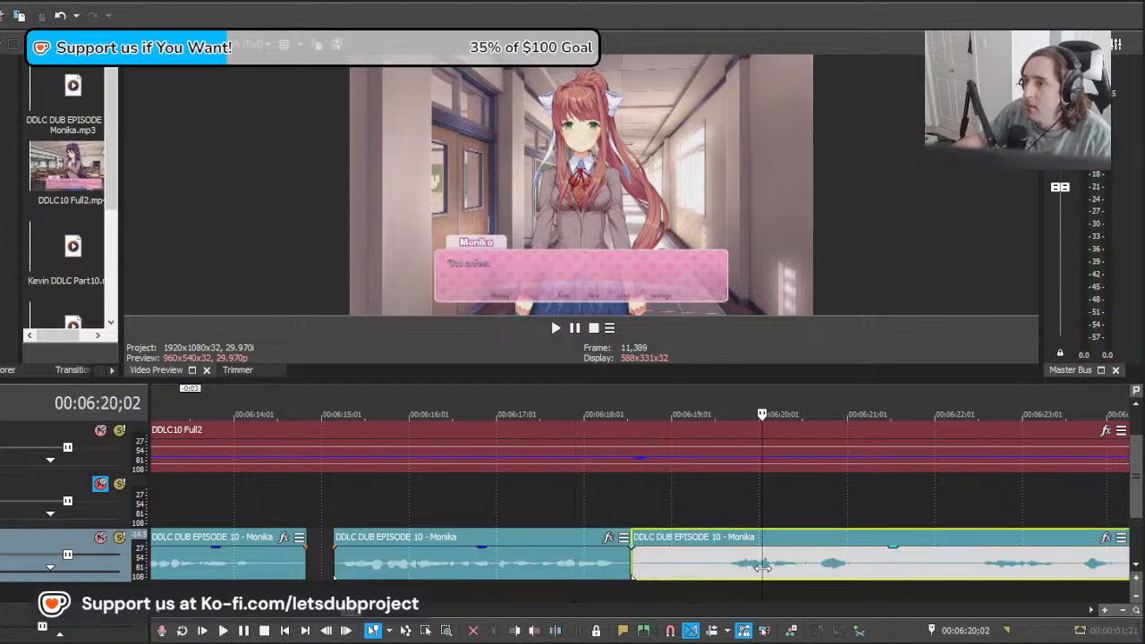
key("space")
mouse_move(734, 559)
left_mouse_down()
mouse_move(714, 560)
mouse_move(744, 554)
left_mouse_up()
key("space")
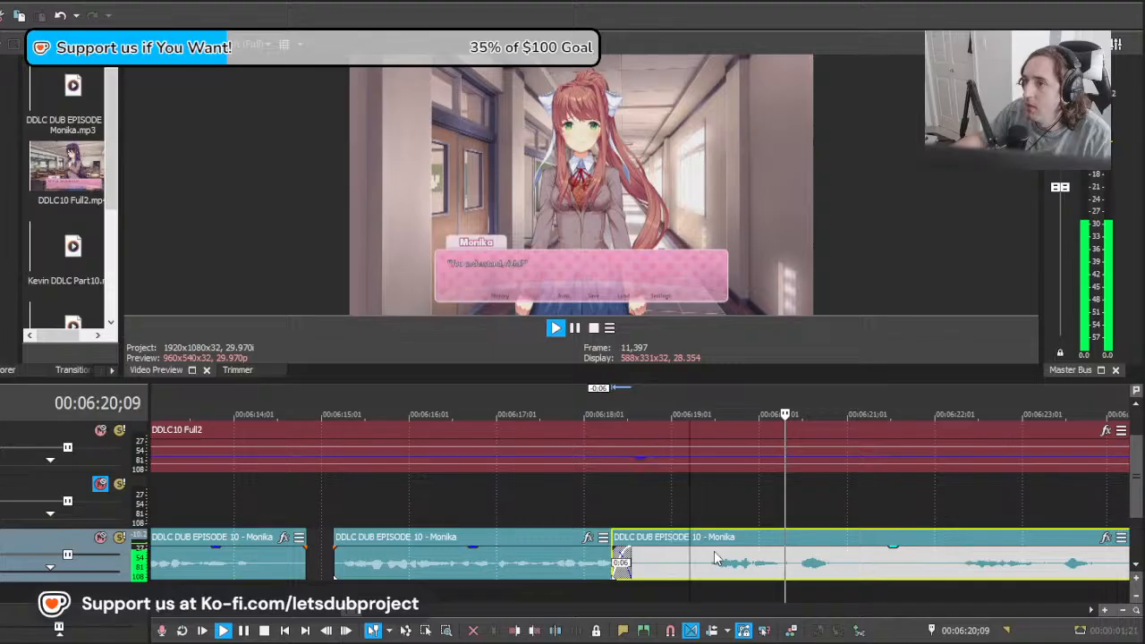
Step: Remove the silence before 00:06:19;22 from the long Monika clip, then split the clip again at 00:06:21;20
key("space")
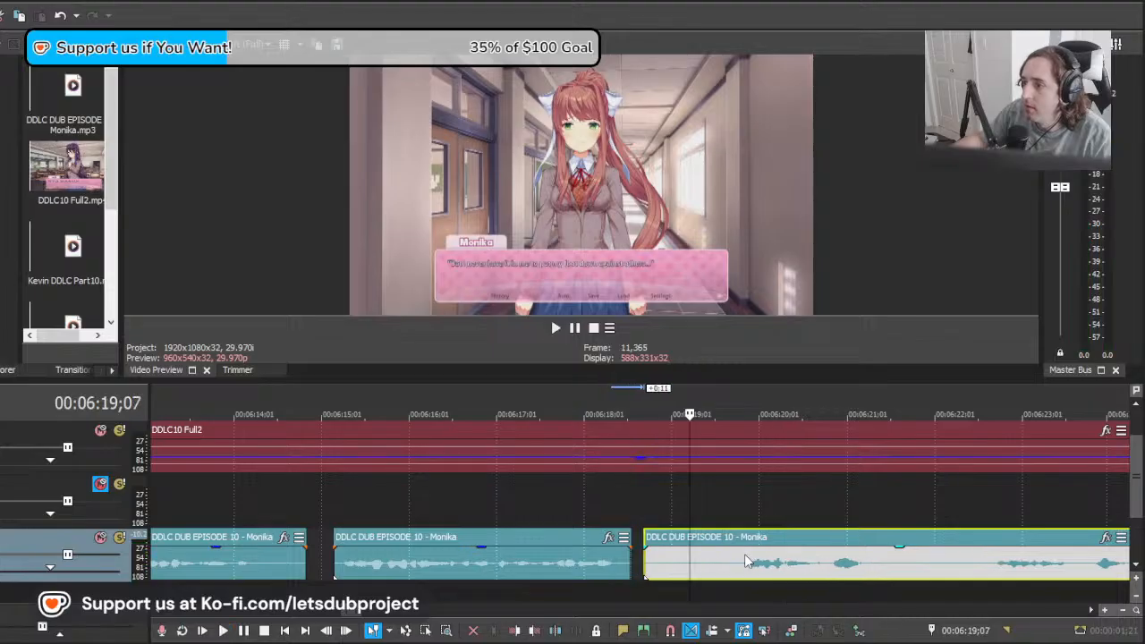
key("space")
left_click(734, 557)
key("s")
left_click(684, 565)
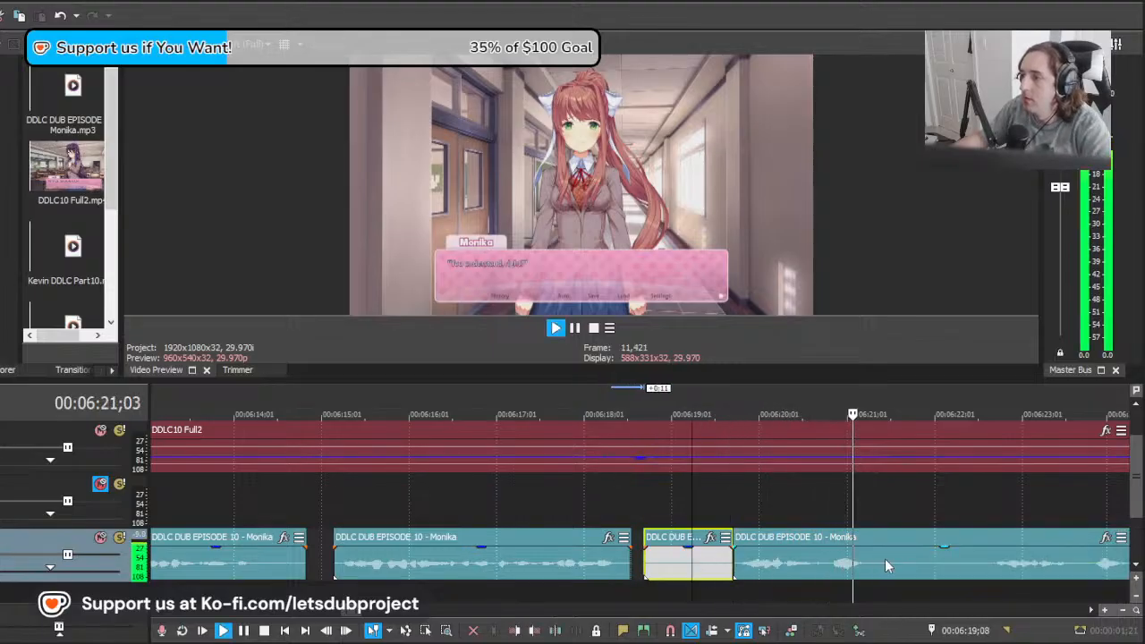
key("Delete")
key("s")
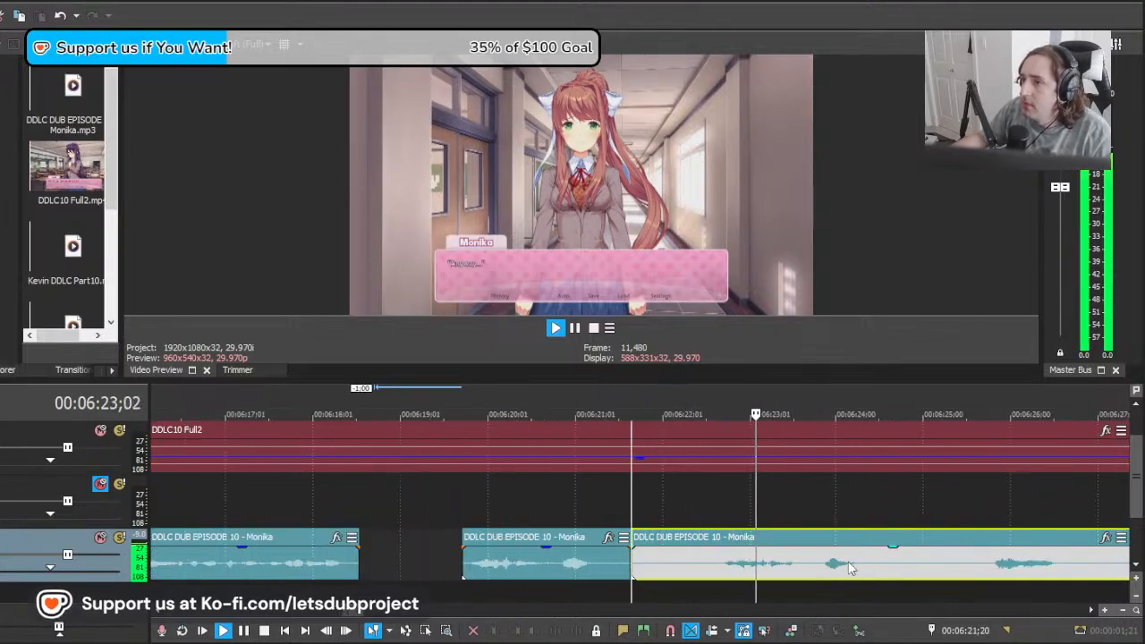
Step: Delete the long Monika clip's opening silence up to about 00:06:22;19 and move the rest back to about 00:06:21;28
key("space")
left_click(713, 564)
key("s")
left_click(693, 564)
key("Delete")
left_click_drag(922, 568, 803, 575)
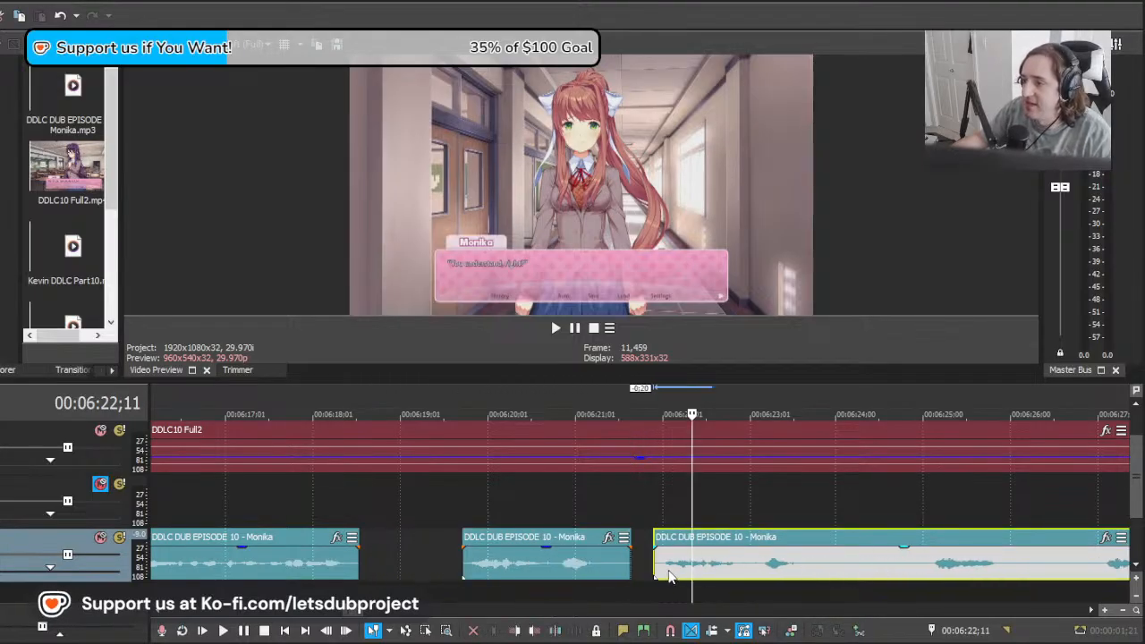
Step: Split the long Monika clip at about 00:06:24;00, compare both "You understand, right?" takes, and delete the second take
key("space")
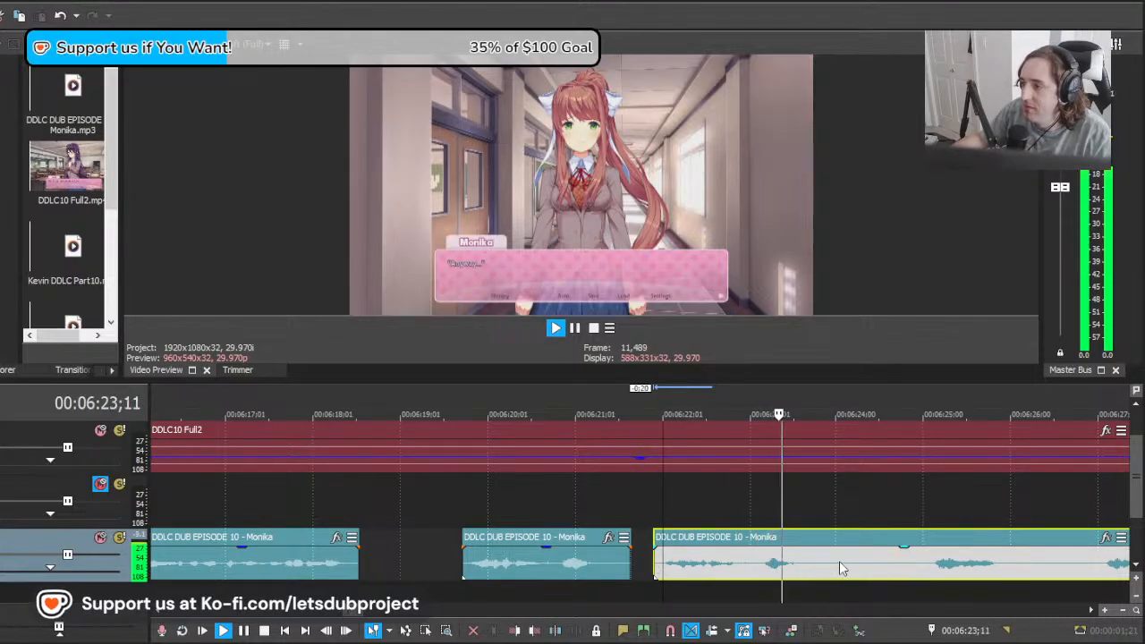
key("s")
left_click(458, 571)
key("space")
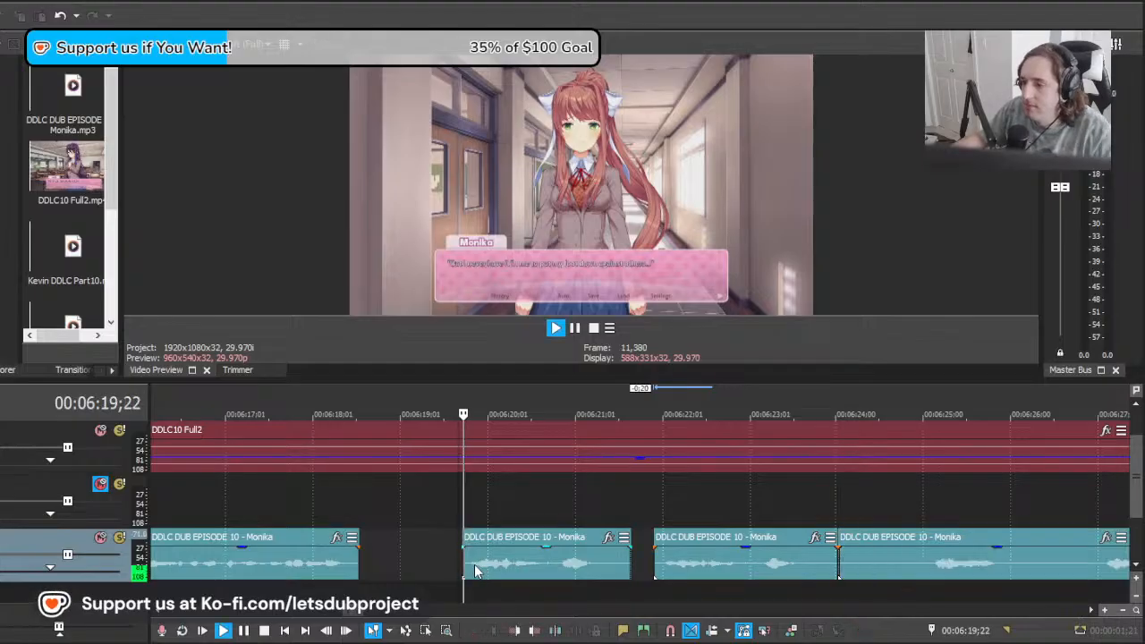
key("space")
left_click(685, 569)
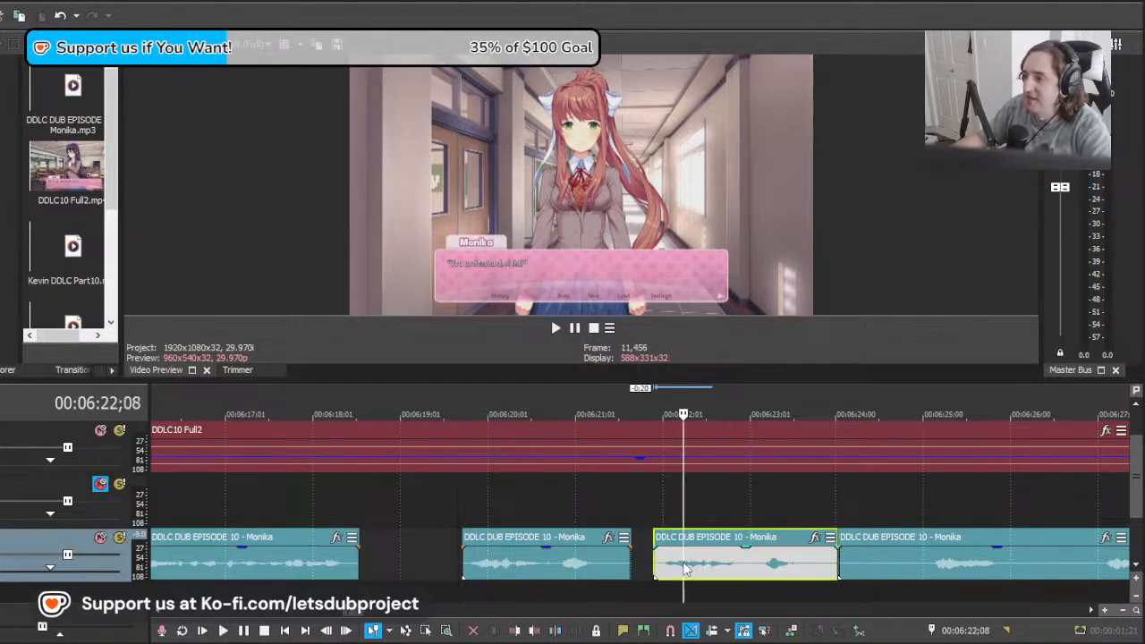
key("Delete")
left_click(595, 553)
left_click(772, 551)
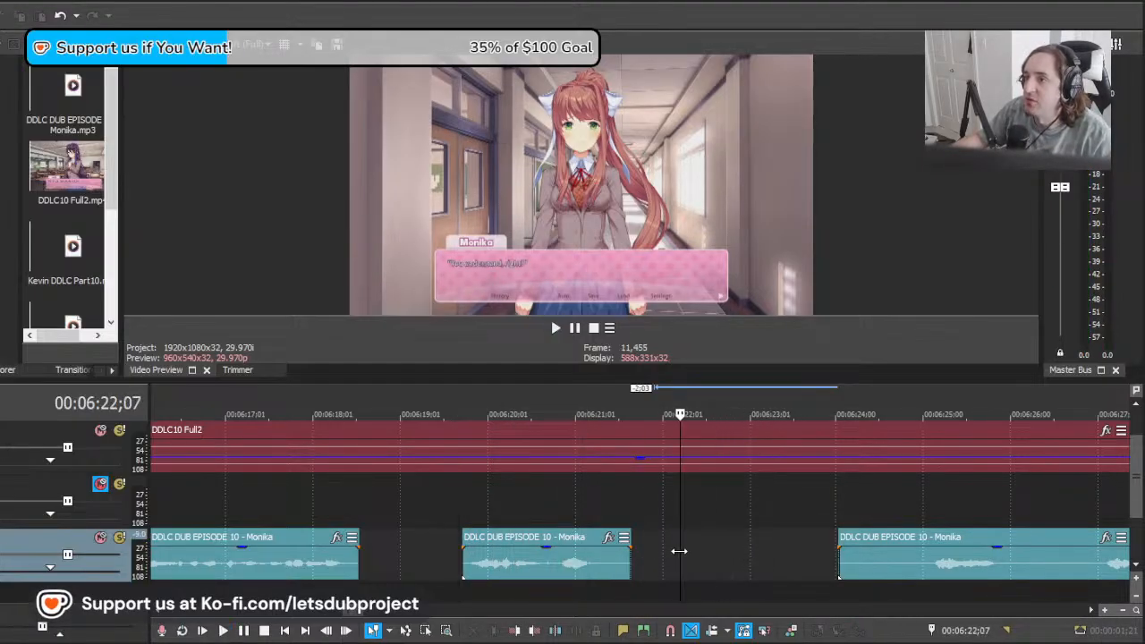
Step: Move the long Monika clip back to about 00:06:21;04, split it at 00:06:22;03, and delete the overlapping first piece
left_click_drag(993, 564, 738, 575)
key("space")
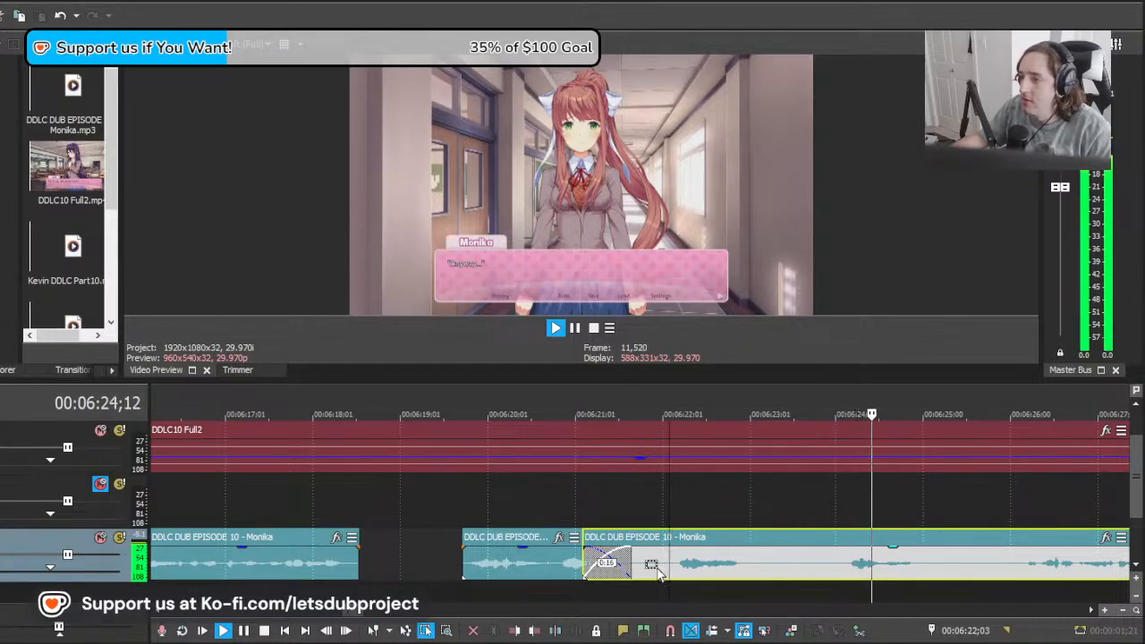
left_click(664, 573)
key("space")
left_click(669, 573)
key("s")
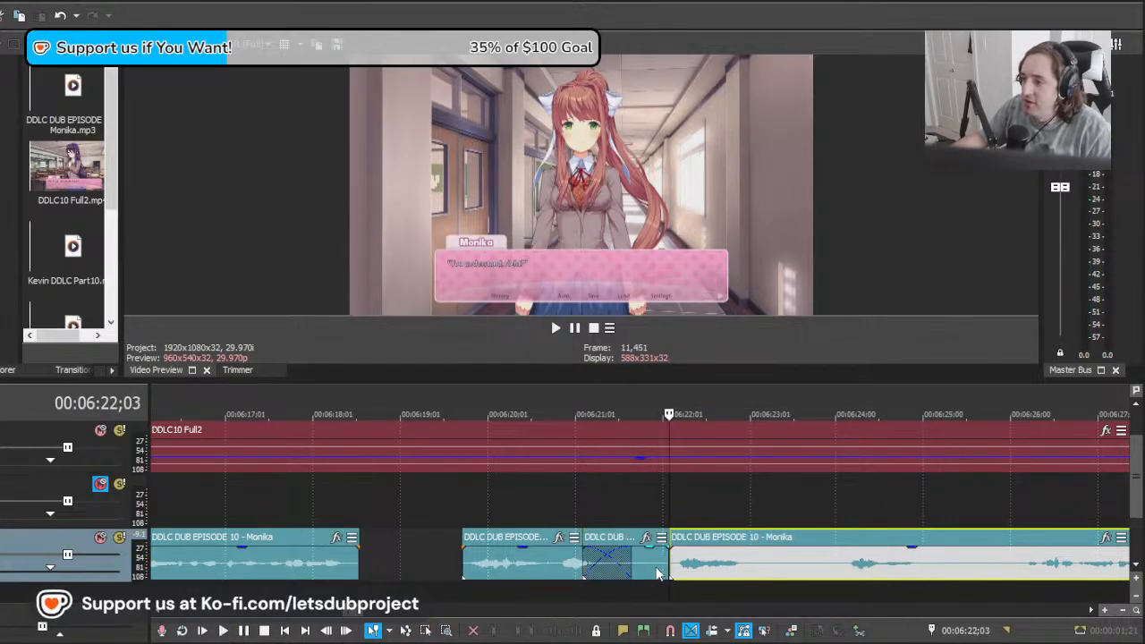
left_click(652, 572)
key("Delete")
left_click(671, 568)
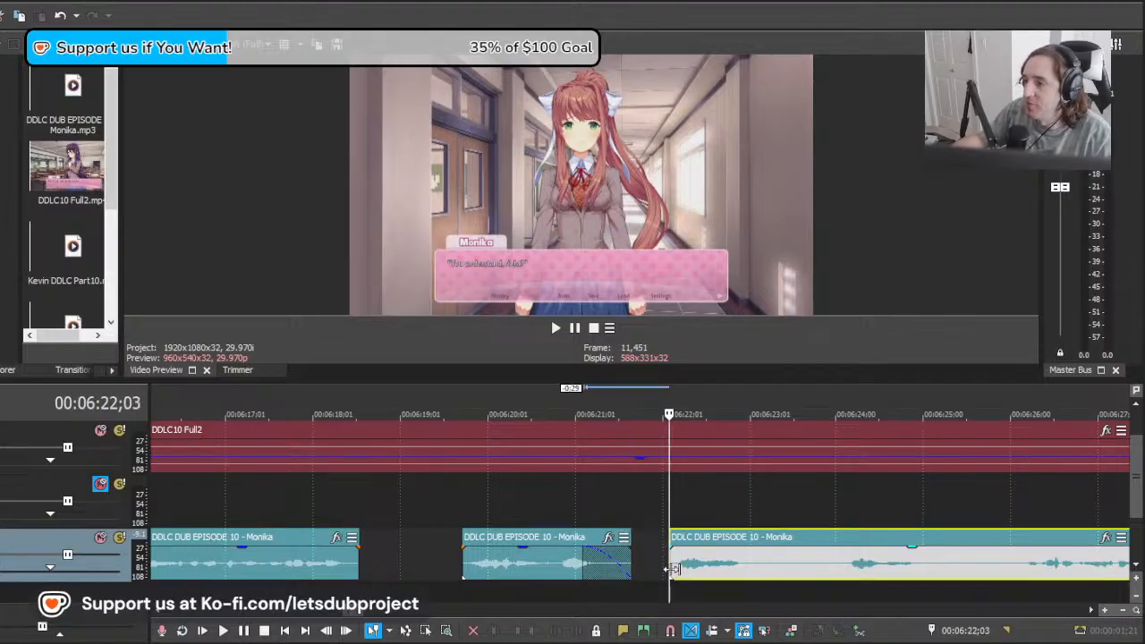
Step: Clear the fade-out on the "You understand, right?" clip and split the long Monika clip after its next line at 00:06:23;07
left_click(586, 563)
scroll(710, 517, "down", 10)
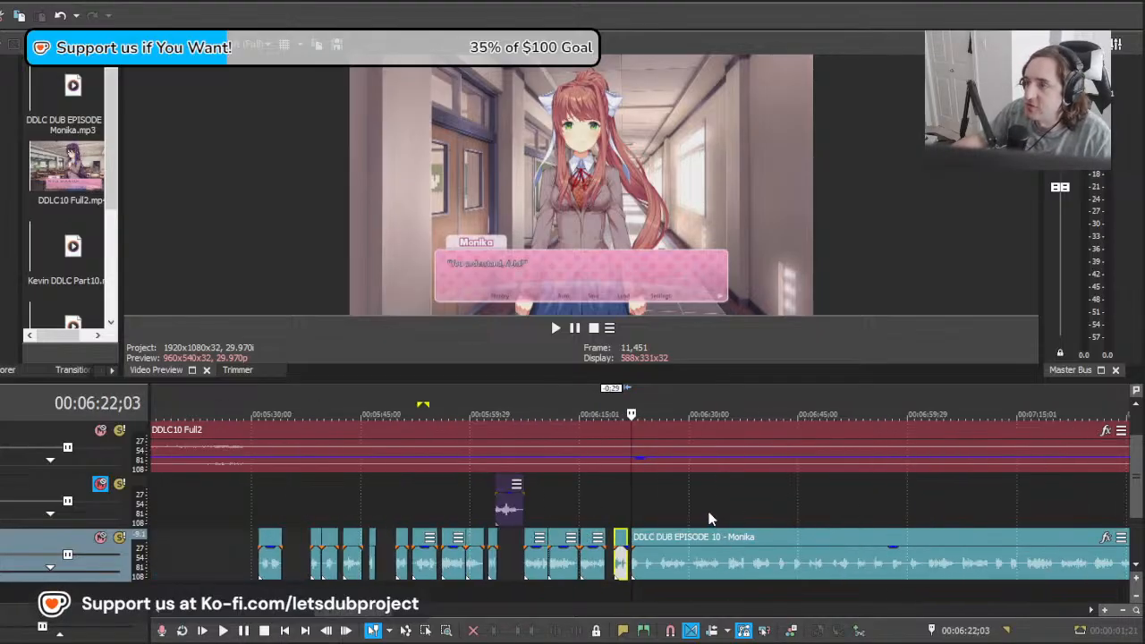
scroll(723, 527, "up", 10)
key("space")
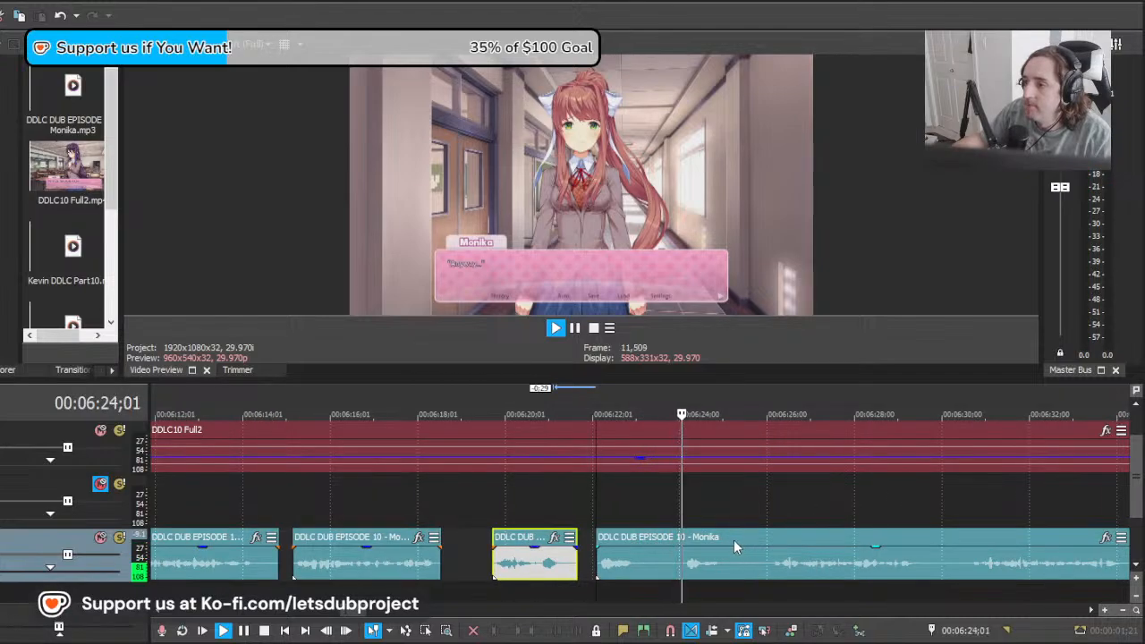
scroll(734, 540, "up", 3)
key("space")
left_click(544, 569)
key("s")
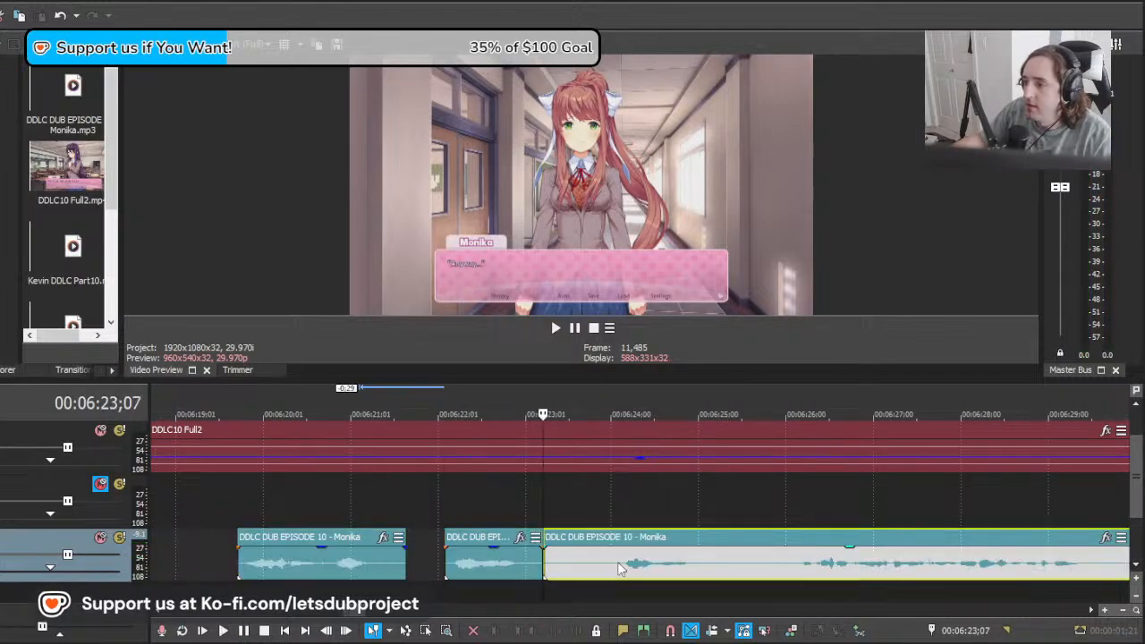
Step: Split the long Monika clip at about 00:06:26;00 and delete the piece between 00:06:23;07 and that cut
left_click(787, 575)
key("s")
left_click(708, 572)
key("Delete")
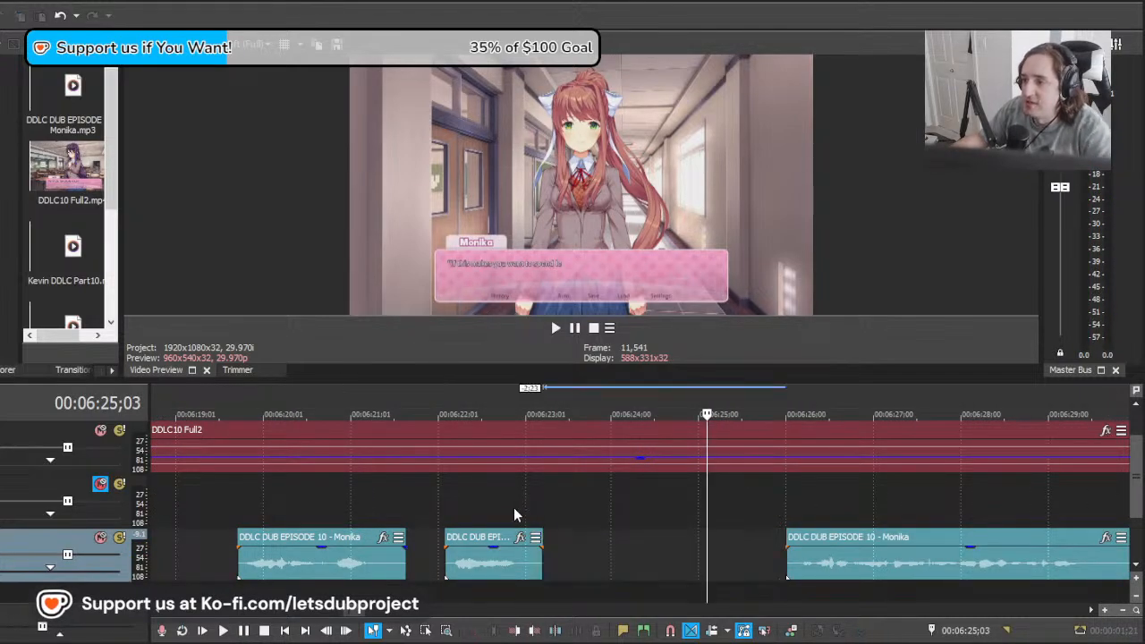
Step: Scrub the video to find where the next line starts and move the long Monika clip back to about 00:06:23;25
left_click(514, 514)
left_click_drag(514, 508, 532, 507)
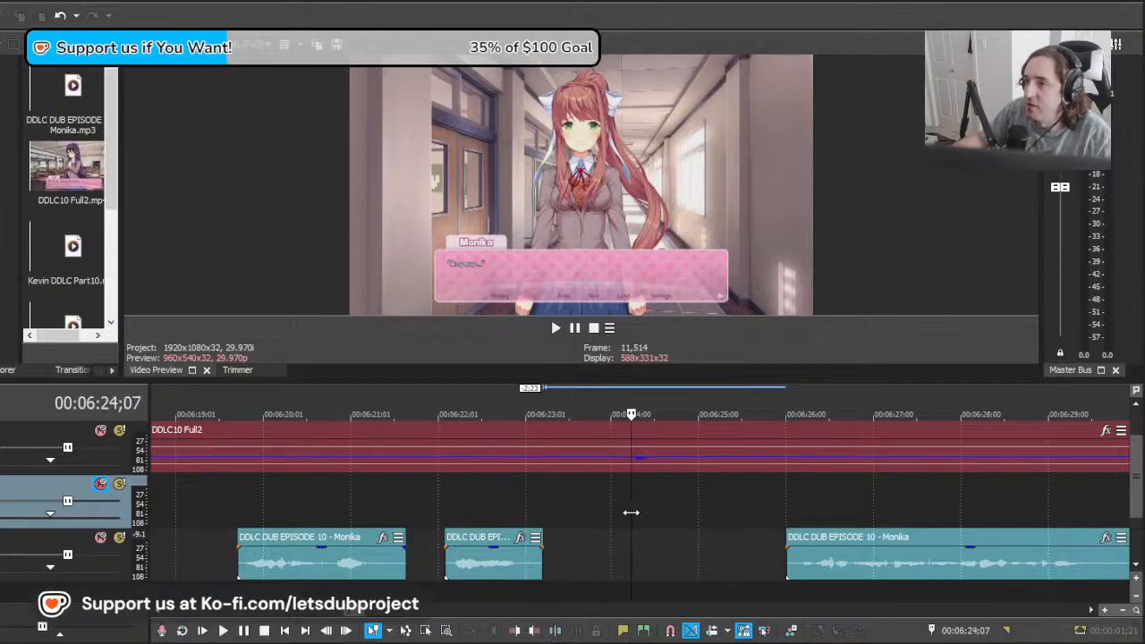
mouse_move(631, 512)
left_mouse_down()
mouse_move(731, 516)
mouse_move(640, 511)
left_mouse_up()
left_click_drag(884, 543, 696, 543)
scroll(721, 541, "down", 5)
scroll(722, 540, "up", 5)
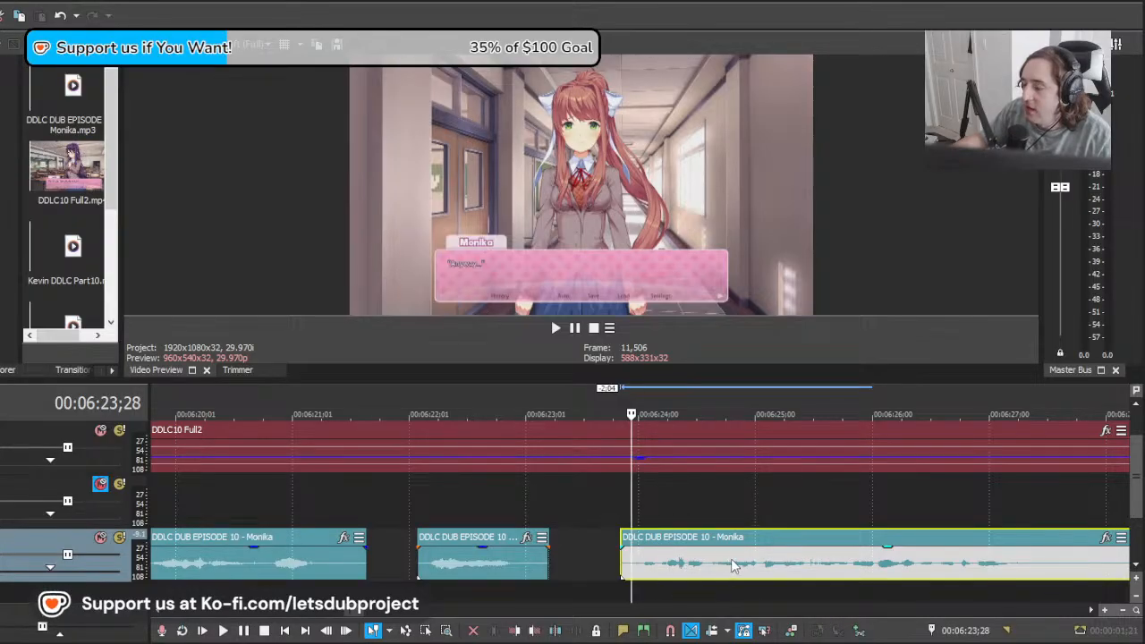
Step: Play the first "If this makes you want to spend less time" take, then move the long clip back to about 00:06:19;13 to audition the second
scroll(704, 550, "down", 2)
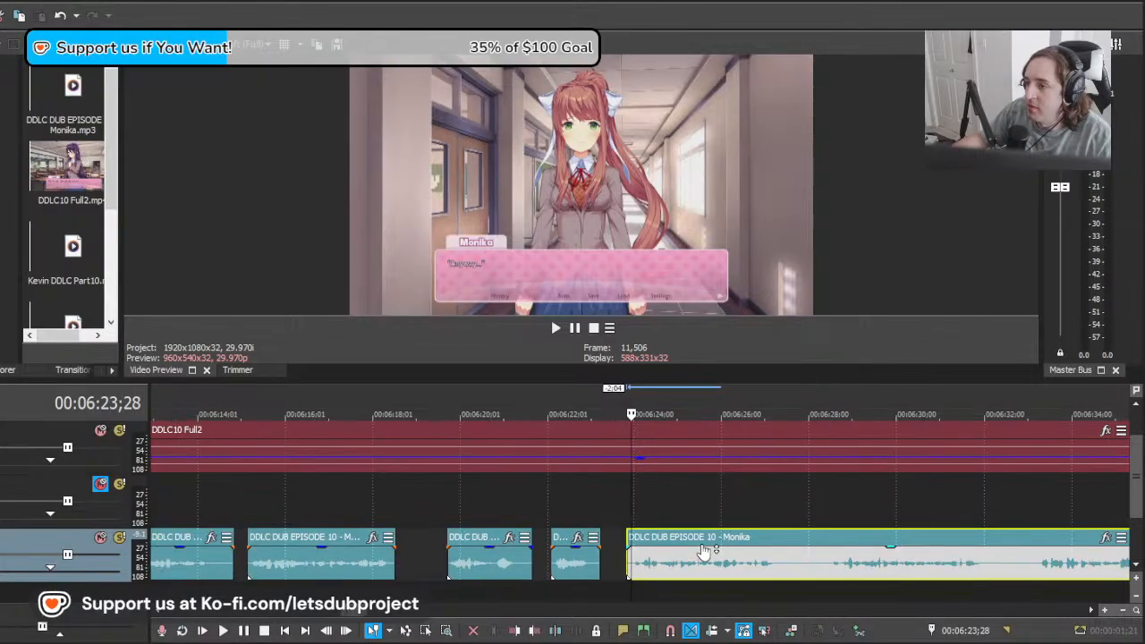
scroll(704, 550, "up", 2)
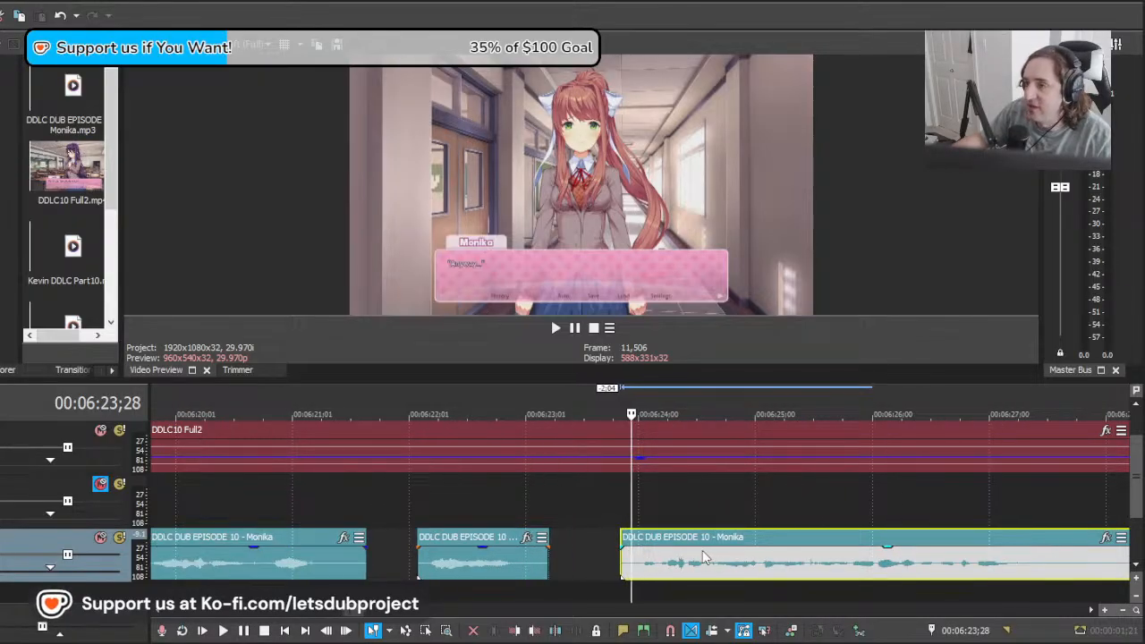
key("space")
scroll(756, 571, "down", 3)
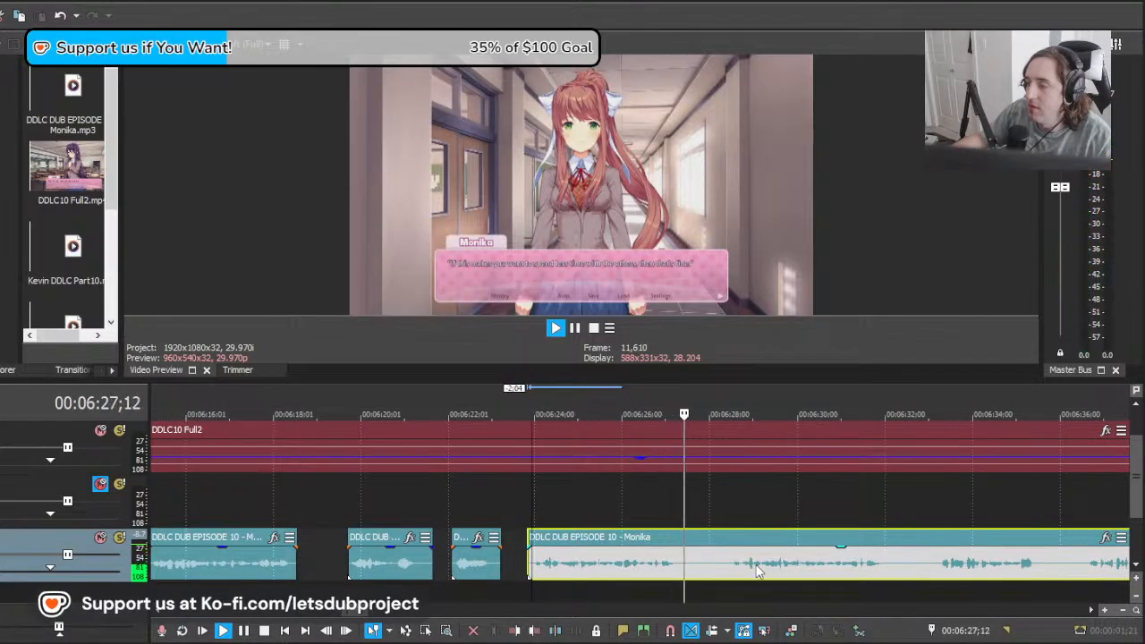
key("space")
left_click_drag(792, 575, 588, 566)
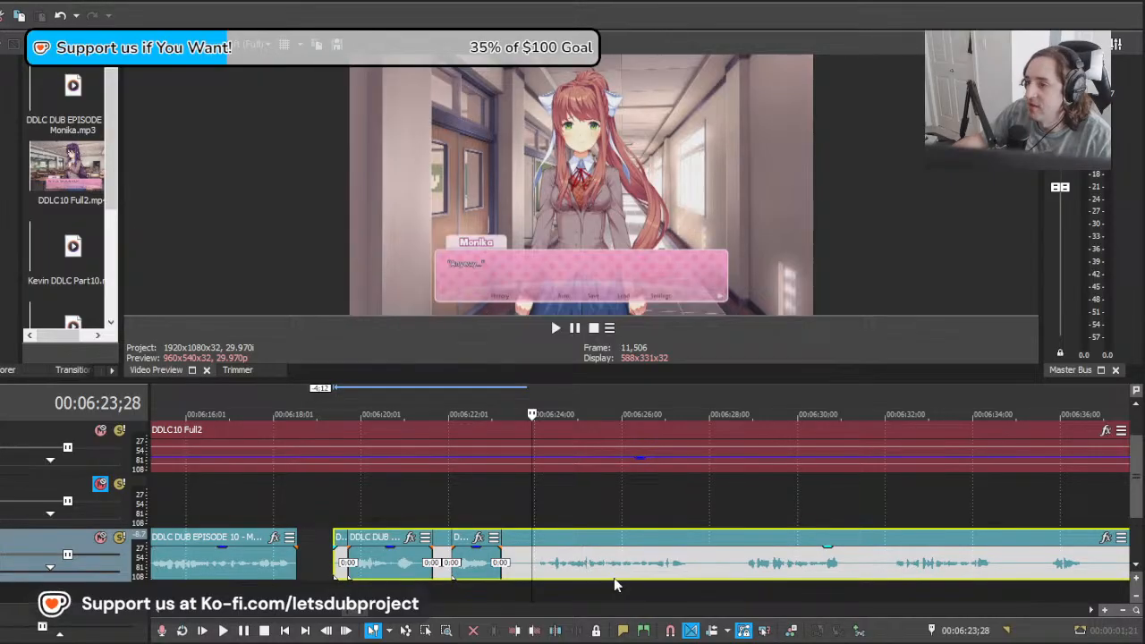
key("space")
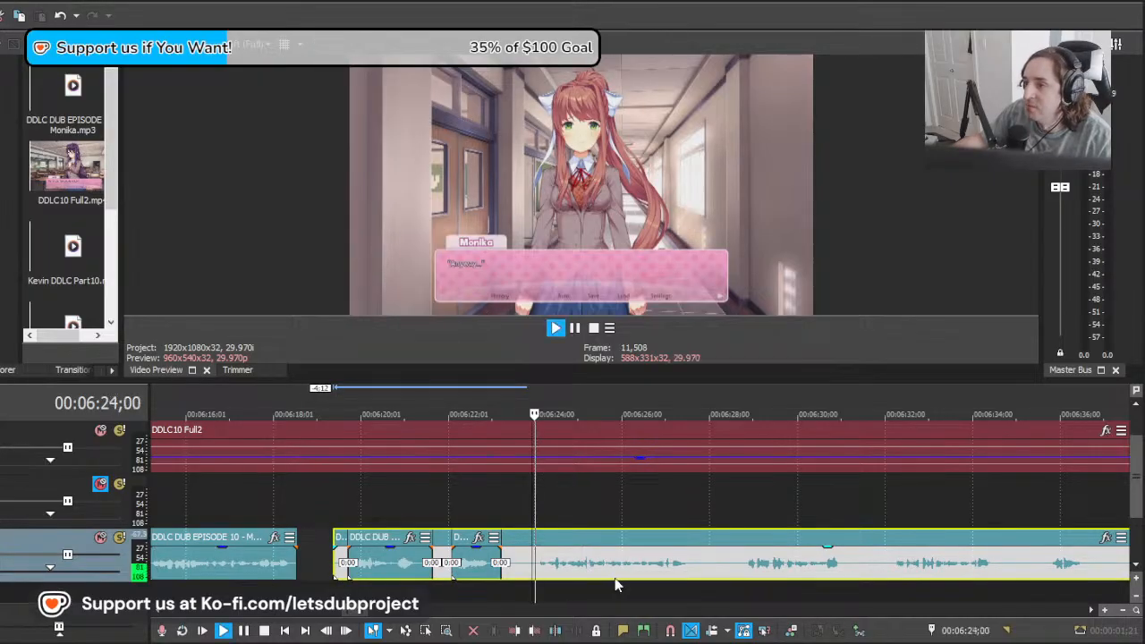
scroll(573, 580, "down", 3)
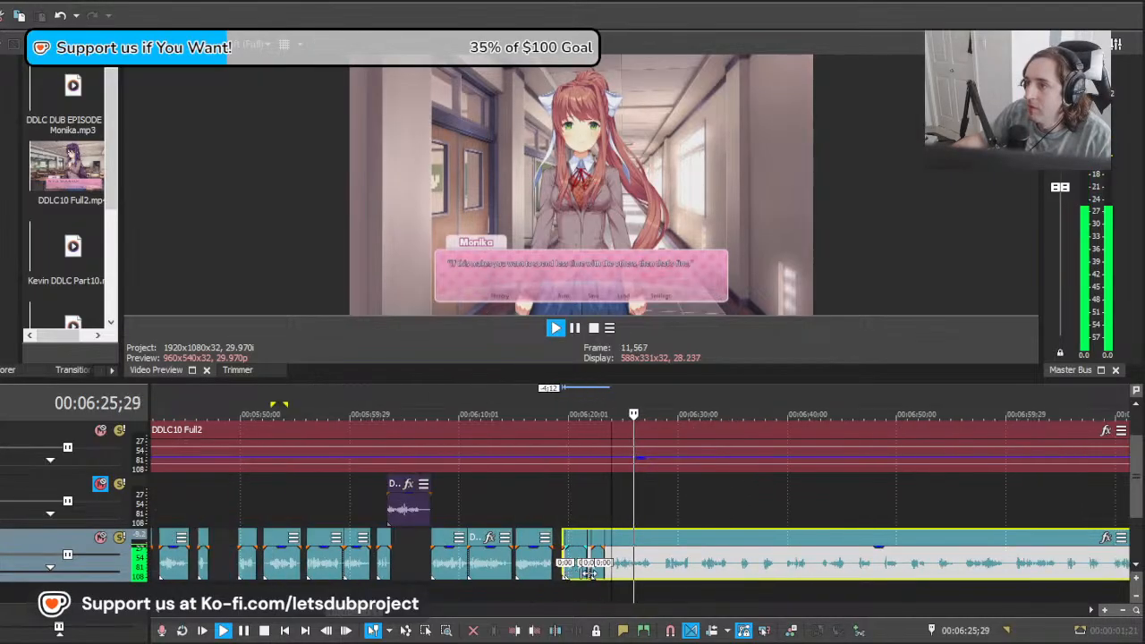
scroll(567, 575, "up", 4)
key("space")
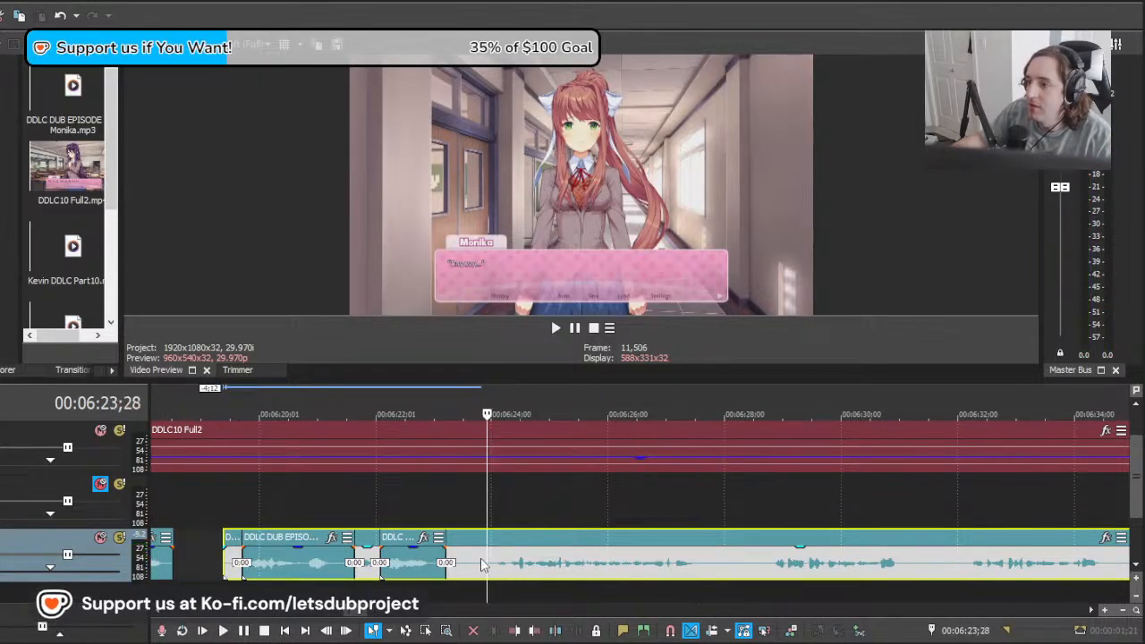
Step: Split the long Monika clip at about 00:06:23;25, delete the overlapping first take, and split again after the line at 00:06:27;22
left_click(480, 562)
key("s")
left_click(470, 561)
key("Delete")
left_click(709, 570)
key("s")
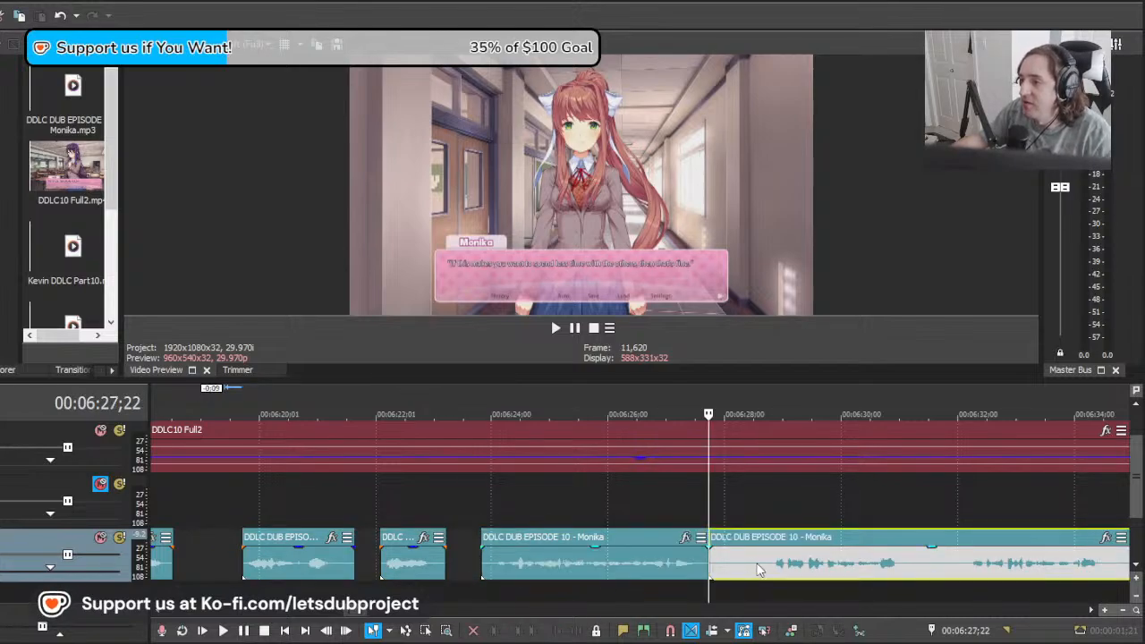
Step: Split the long Monika clip at about 00:06:28;20 and delete the short silence after 00:06:27;22
left_click(763, 568)
key("s")
left_click(704, 567)
left_click(719, 567)
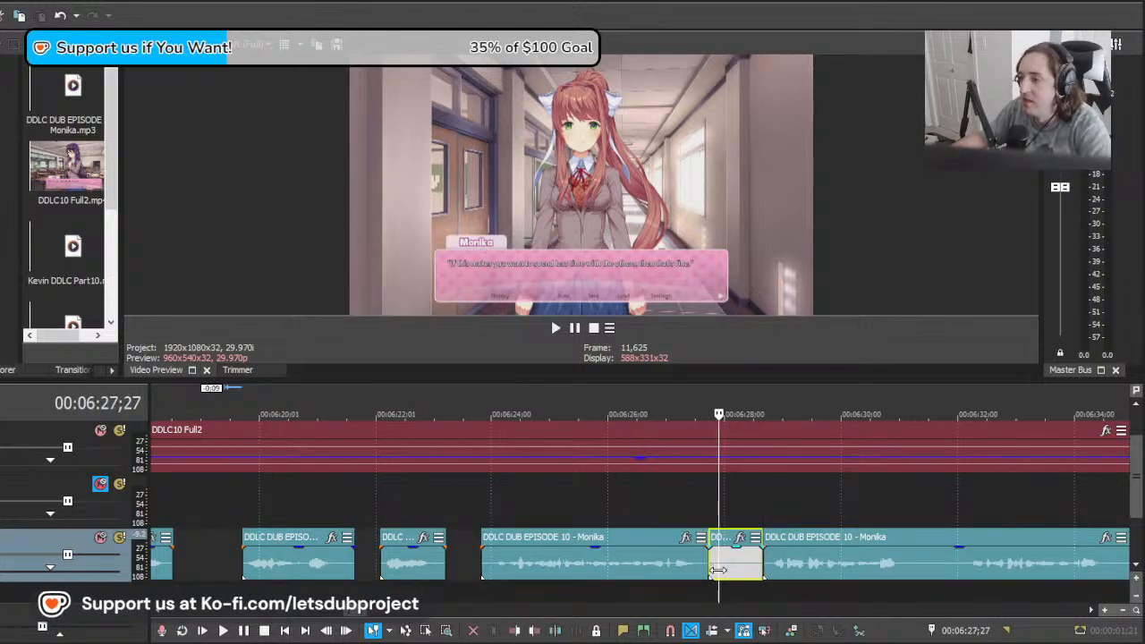
key("Delete")
scroll(727, 566, "down", 4)
scroll(708, 564, "up", 4)
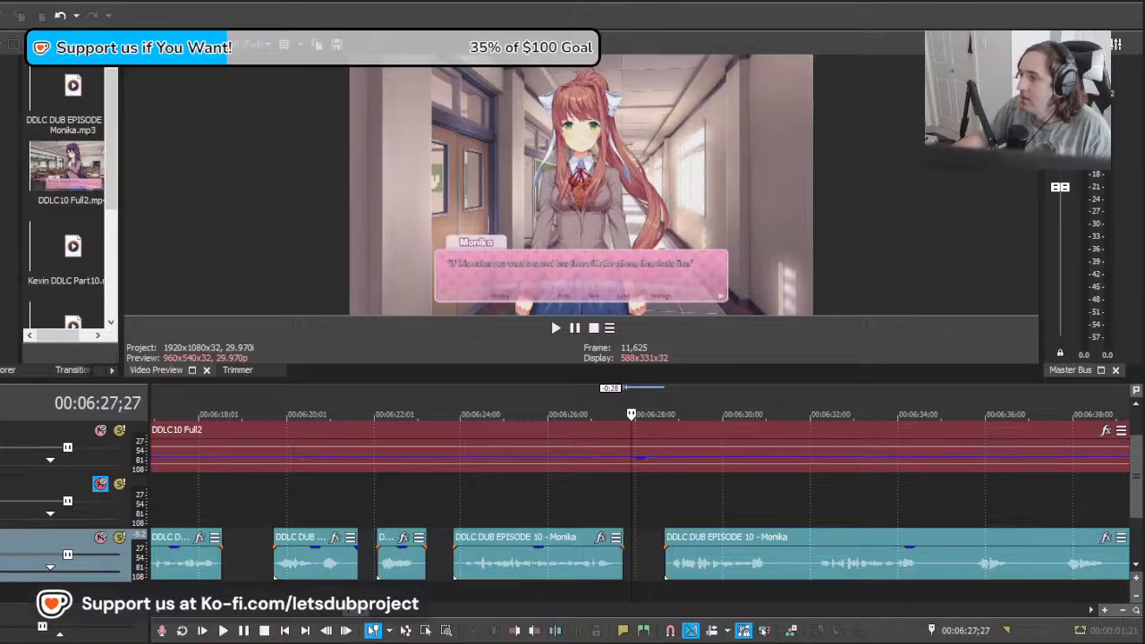
Step: Move the long Monika clip back to about 00:06:28;11 and play its first take against the video
left_click(639, 562)
mouse_move(640, 552)
left_mouse_down()
mouse_move(741, 547)
mouse_move(657, 546)
left_mouse_up()
scroll(707, 550, "up", 3)
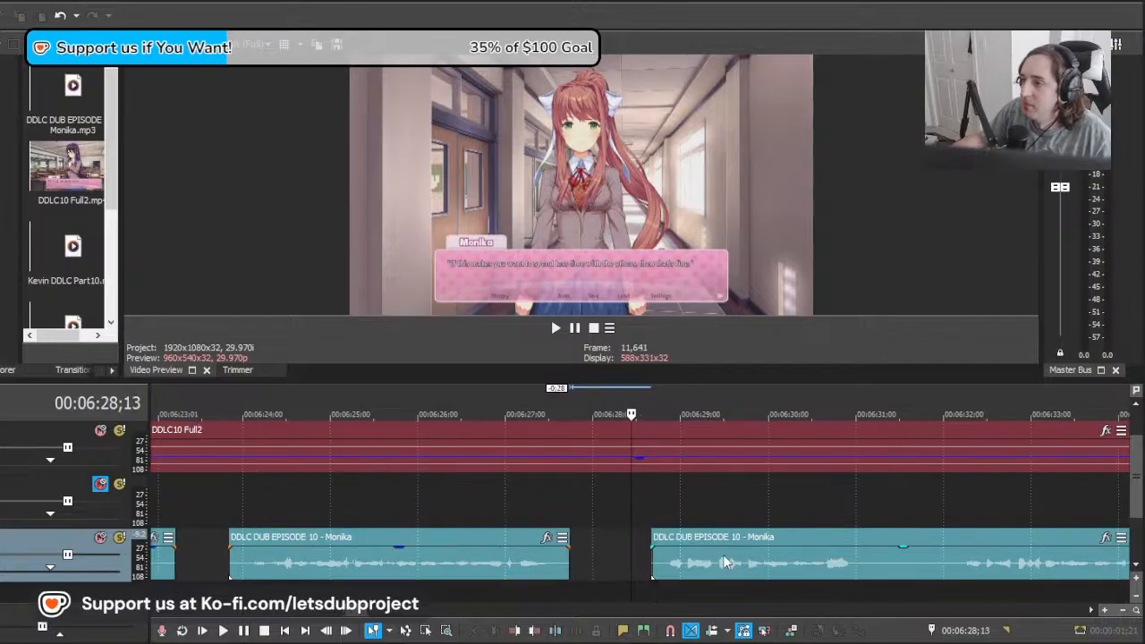
left_click(729, 551)
key("space")
scroll(755, 546, "down", 5)
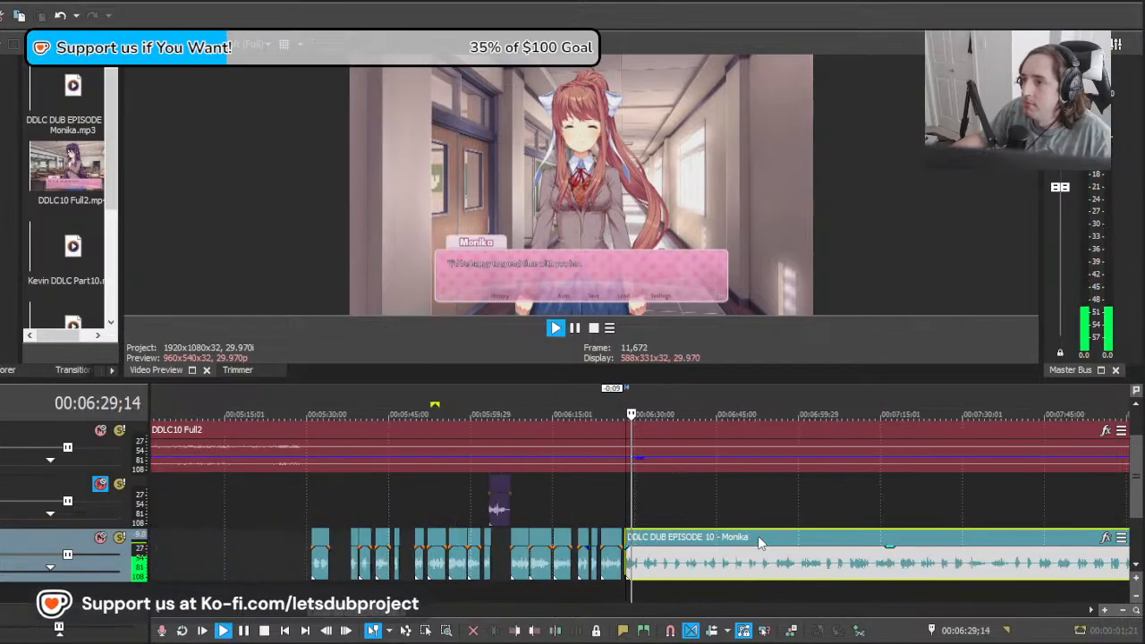
scroll(785, 538, "up", 2)
key("space")
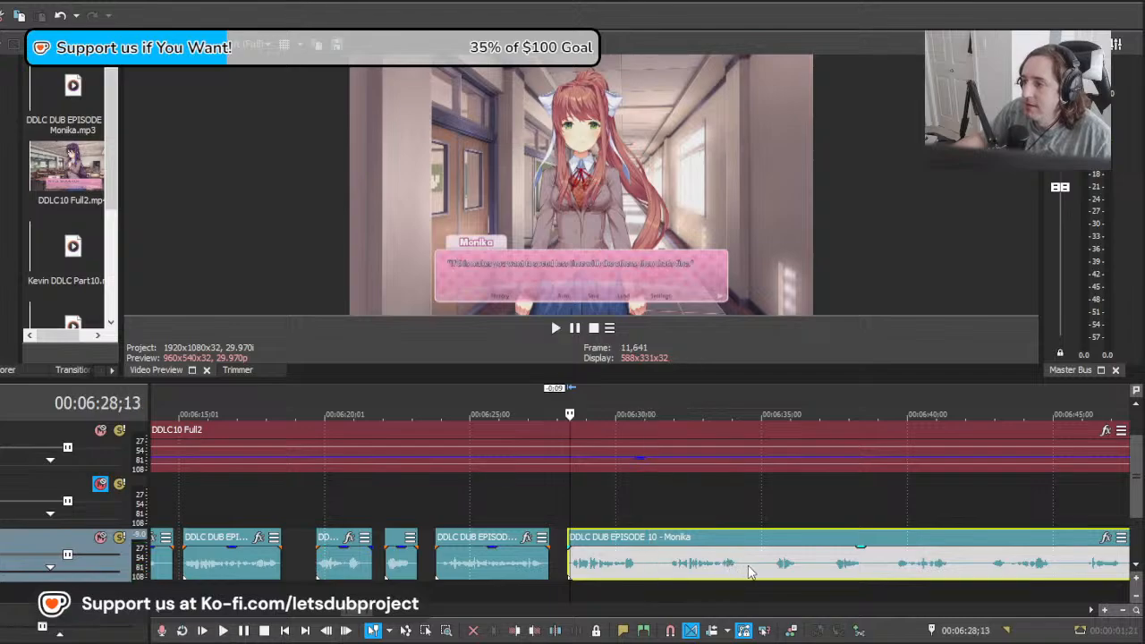
Step: Move the long Monika clip back about three seconds to audition the next take, and undo the move
left_click_drag(739, 564, 643, 571)
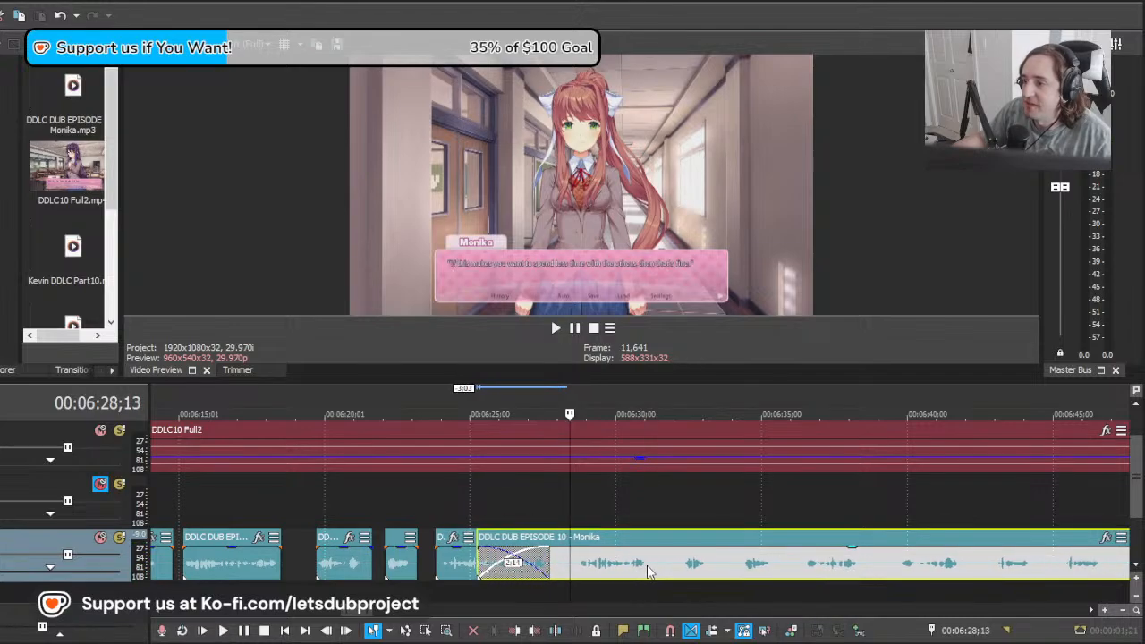
key("space")
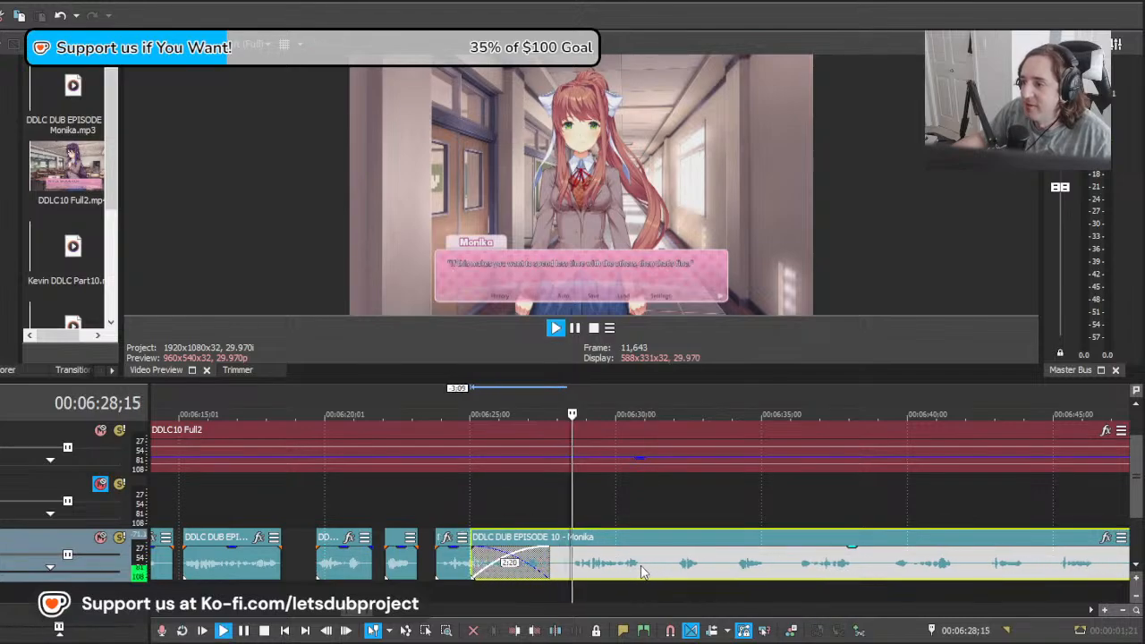
scroll(633, 562, "down", 3)
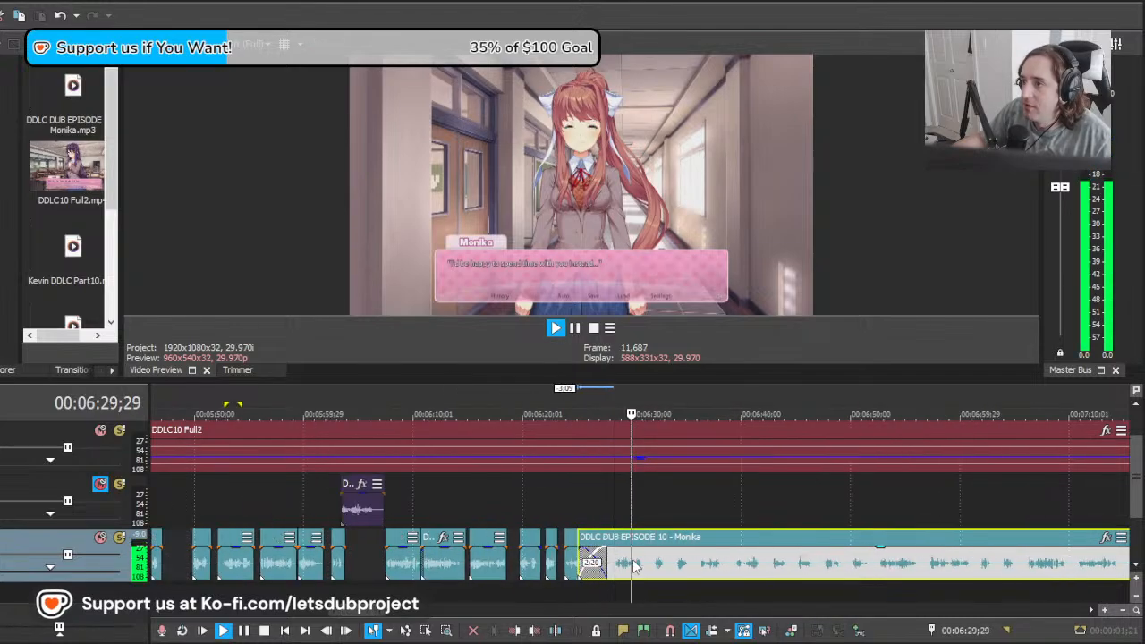
scroll(633, 564, "up", 3)
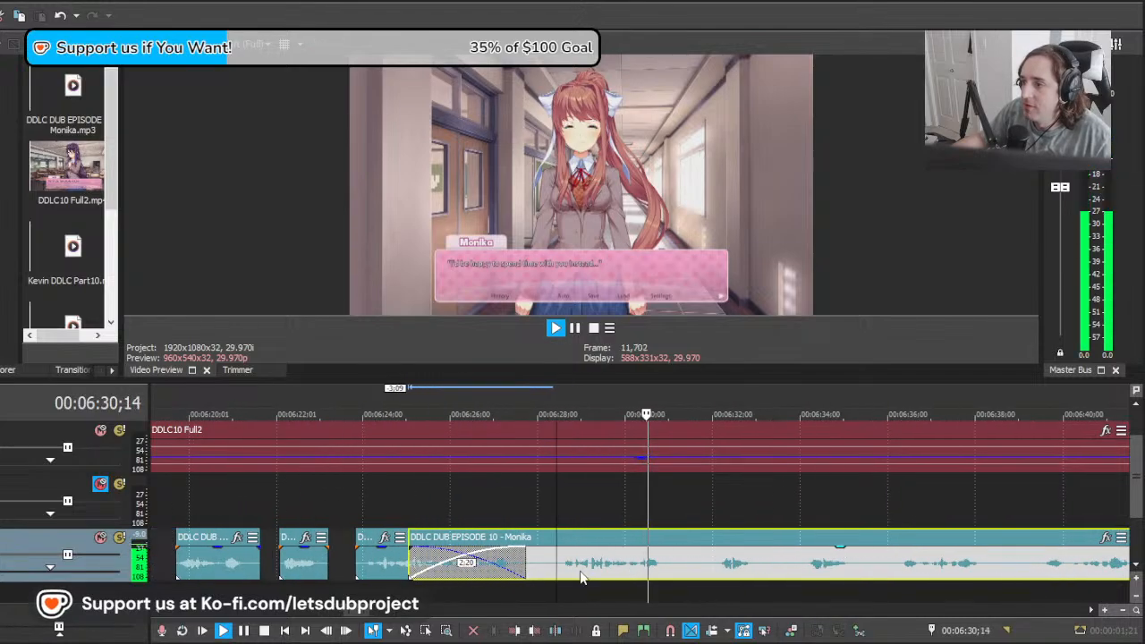
key("space")
left_click(544, 566)
key("ctrl+z")
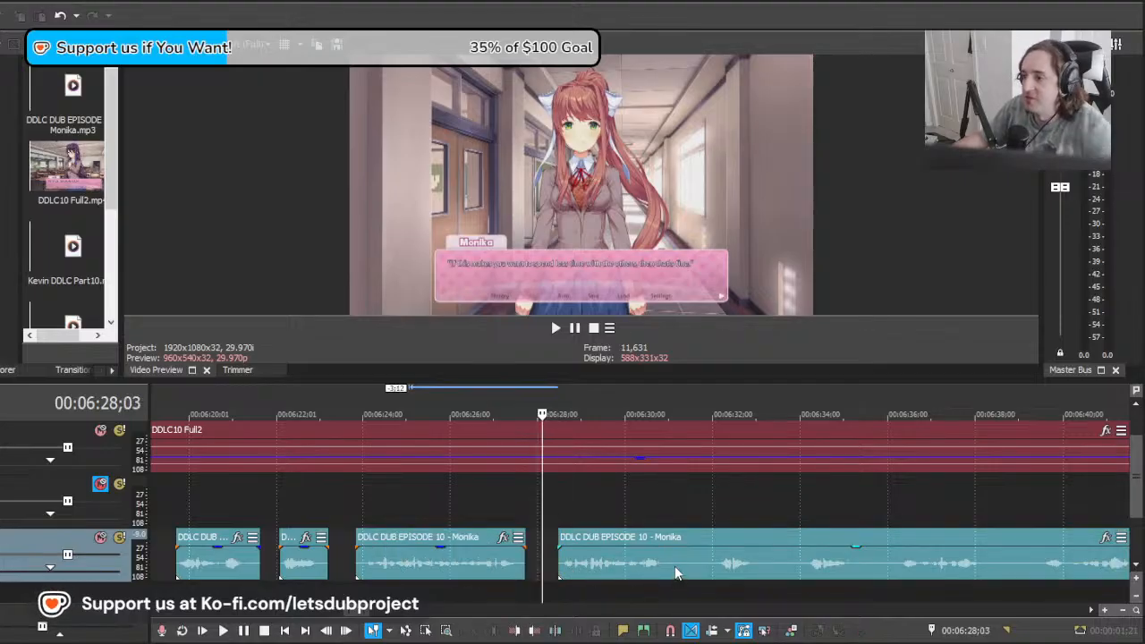
Step: Split the long Monika clip at about 00:06:31;04 and 00:06:31;29 and delete the silence between the cuts
left_click(675, 565)
key("s")
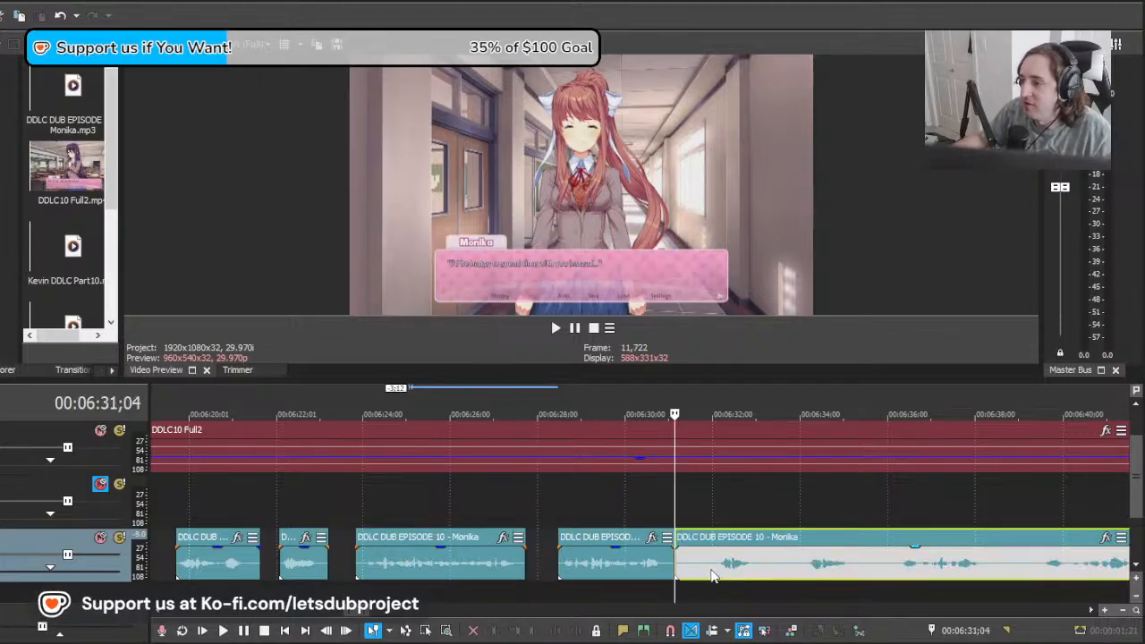
left_click(712, 575)
key("s")
left_click(698, 564)
key("Delete")
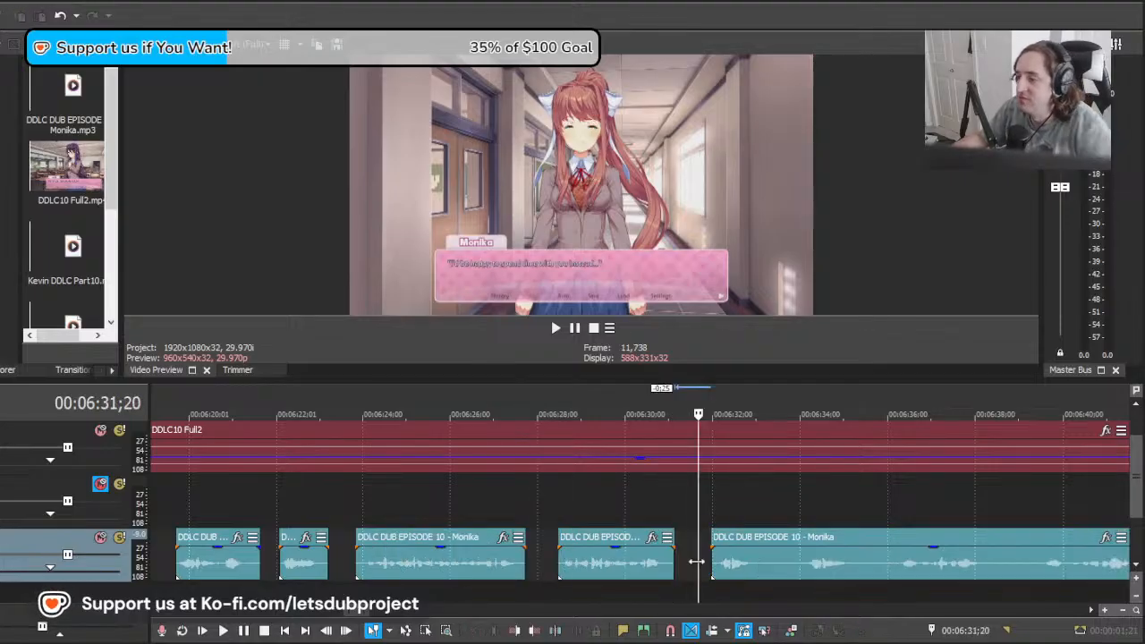
Step: Scrub the video ahead to Monika's next line and move the long Monika clip forward to start at about 00:06:37;12
scroll(694, 564, "down", 2)
scroll(576, 515, "up", 3)
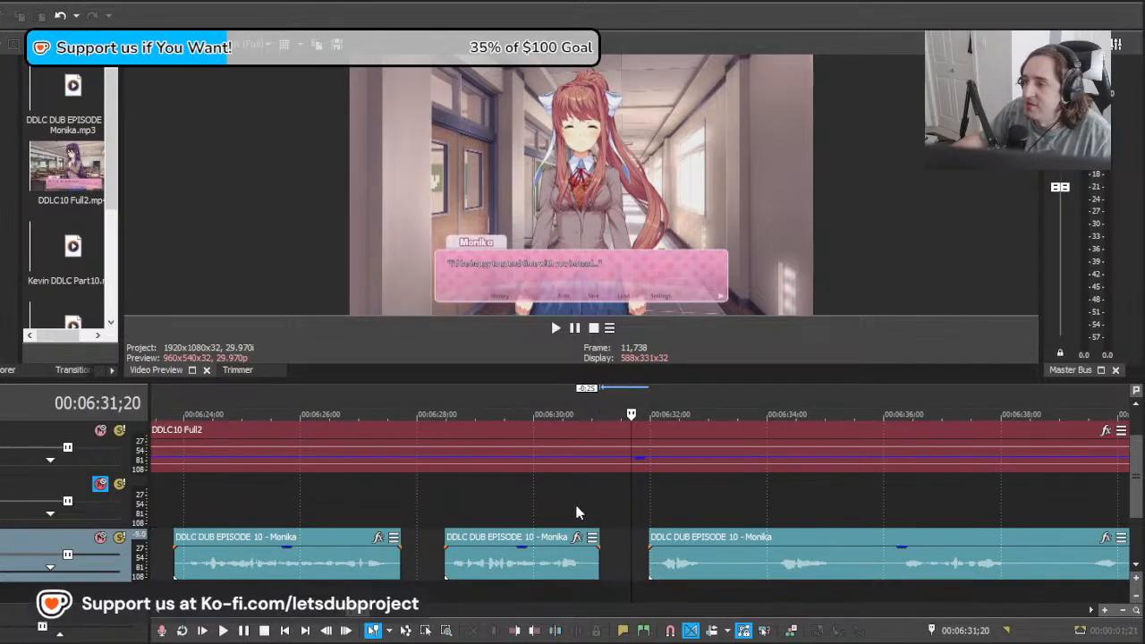
left_click(563, 515)
key("space")
left_click_drag(619, 503, 1059, 509)
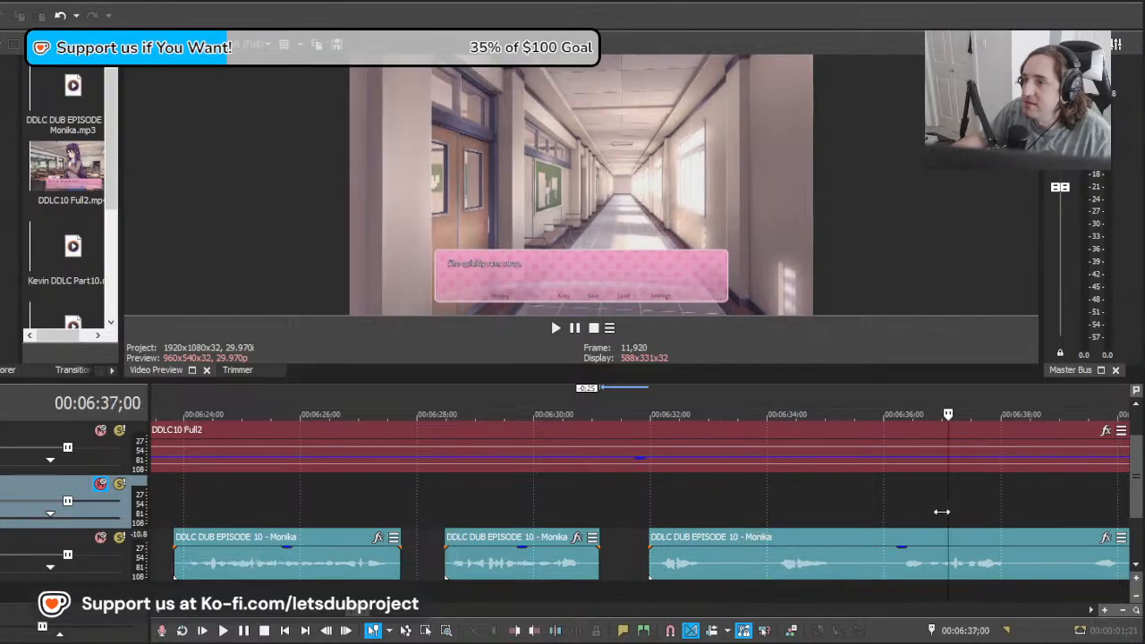
left_click_drag(943, 512, 1010, 516)
scroll(676, 550, "down", 3)
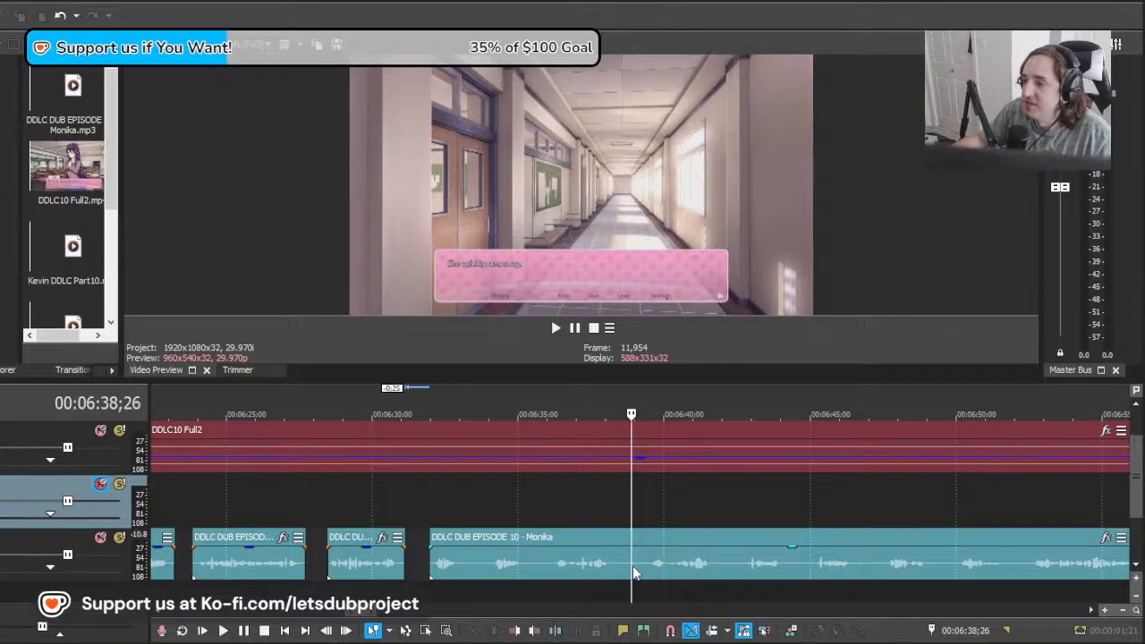
left_click_drag(719, 568, 865, 570)
Step: Play the takes of the next line and shift the long Monika clip to start at about 00:06:37;21
key("space")
key("space")
left_click(719, 570)
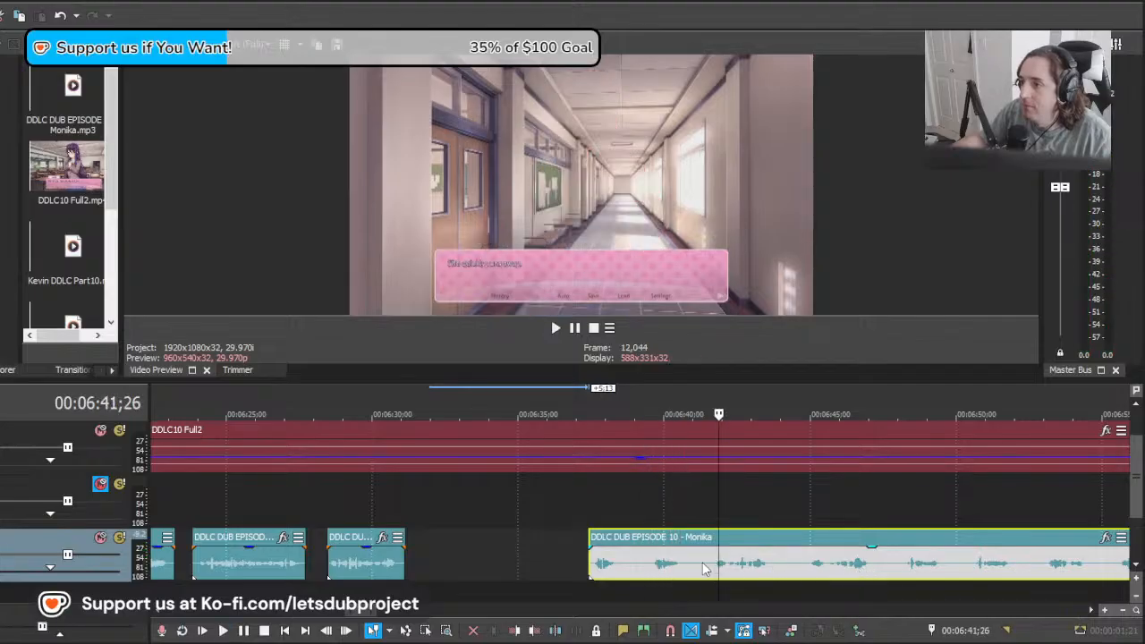
left_click_drag(720, 568, 655, 568)
mouse_move(705, 566)
left_mouse_down()
mouse_move(775, 563)
mouse_move(718, 561)
left_mouse_up()
key("space")
key("space")
key("space")
key("space")
left_click(657, 567)
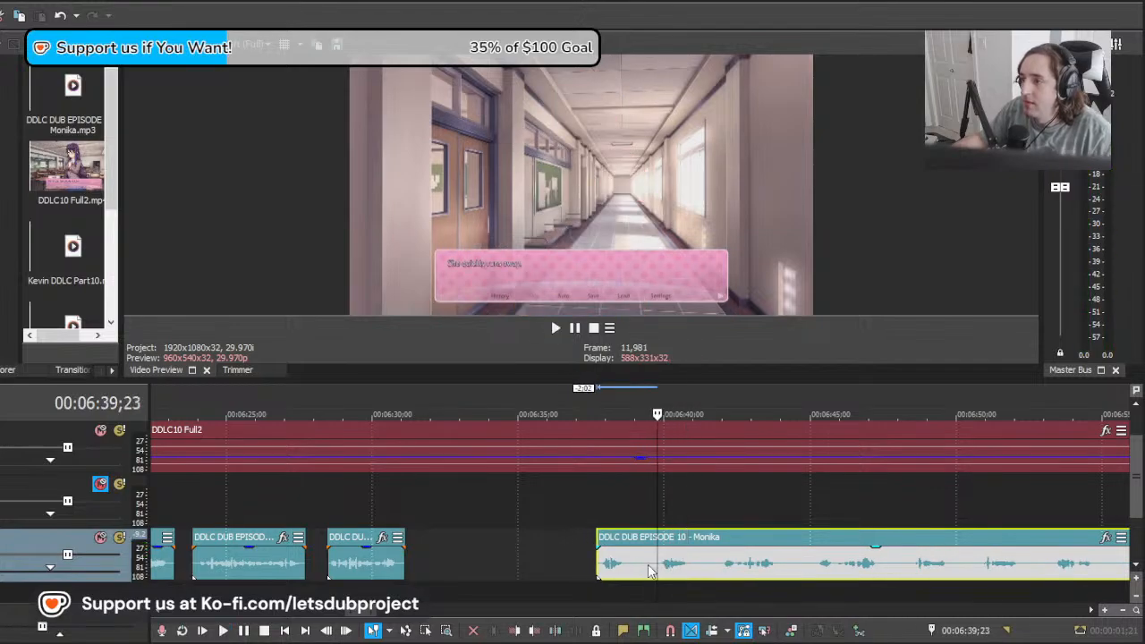
Step: Split the long Monika clip at 00:06:39;23, delete the take before that cut, and split again at 00:06:41;13
key("s")
left_click(634, 569)
key("Delete")
left_click(707, 572)
key("s")
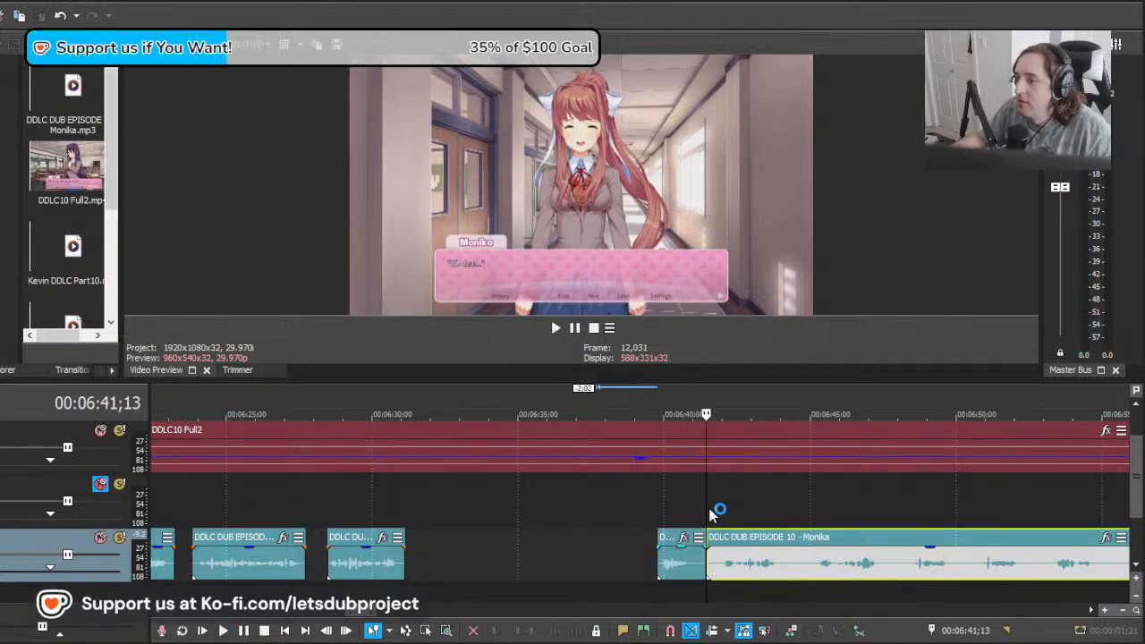
Step: Play the video from 00:06:41;18 and move the long Monika clip back to about 00:06:40;02 to compare takes of the next line
mouse_move(705, 509)
left_mouse_down()
mouse_move(766, 506)
mouse_move(710, 519)
left_mouse_up()
key("space")
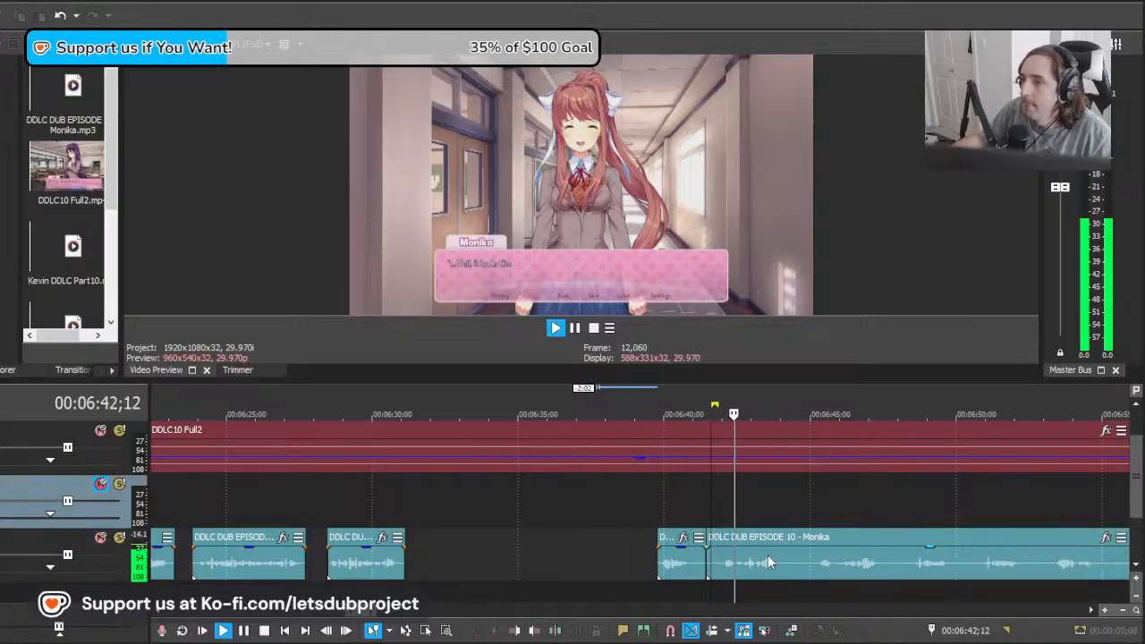
scroll(765, 555, "down", 6)
scroll(756, 557, "up", 6)
key("space")
left_click(750, 561)
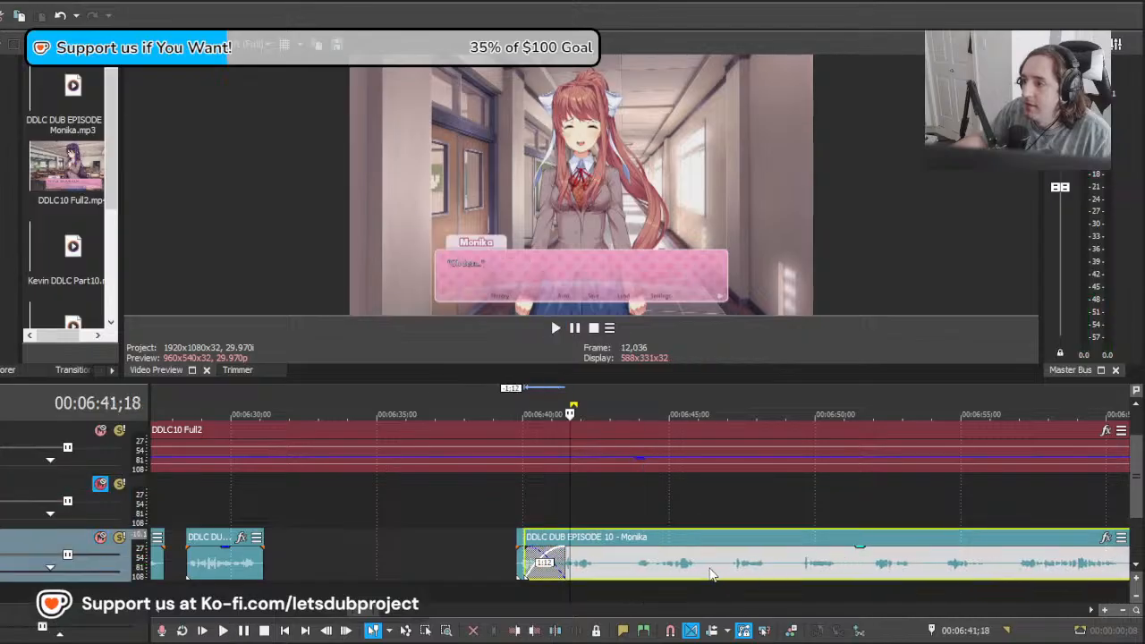
key("space")
left_click_drag(658, 561, 624, 567)
key("space")
Step: Split the long Monika clip at about 00:06:43;05, delete the piece before the cut, and move the rest back to 00:06:41;16
left_click(616, 569)
key("s")
left_click(586, 564)
key("Delete")
double_click(625, 569)
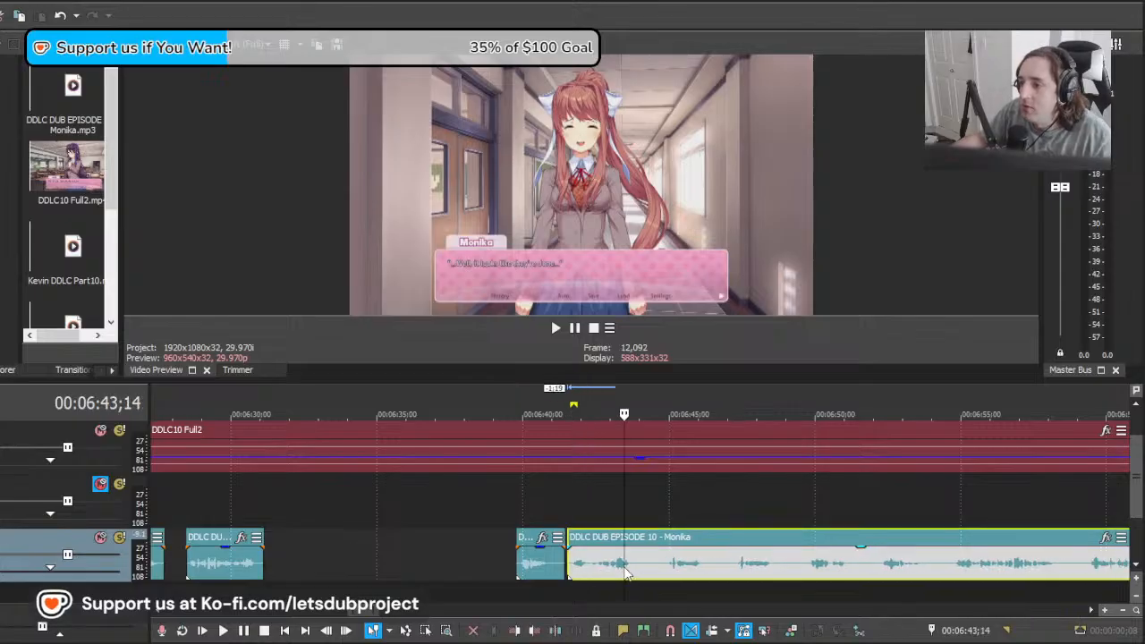
Step: Play the line from 00:06:41;16 and split the long Monika clip after it at 00:06:44;12
key("space")
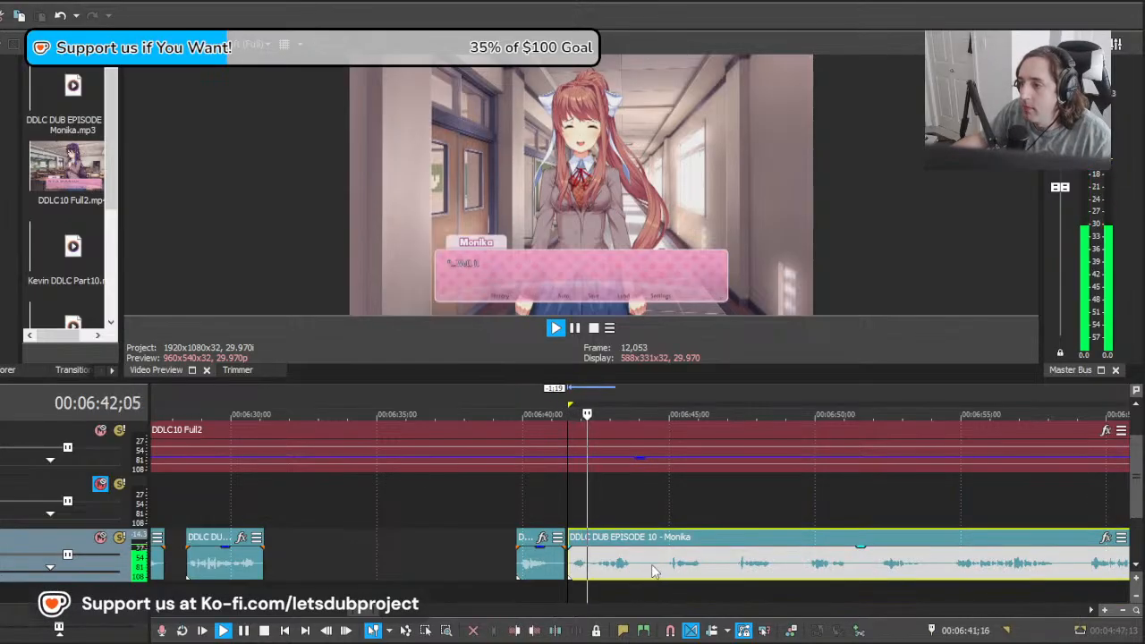
left_click_drag(570, 563, 652, 566)
key("space")
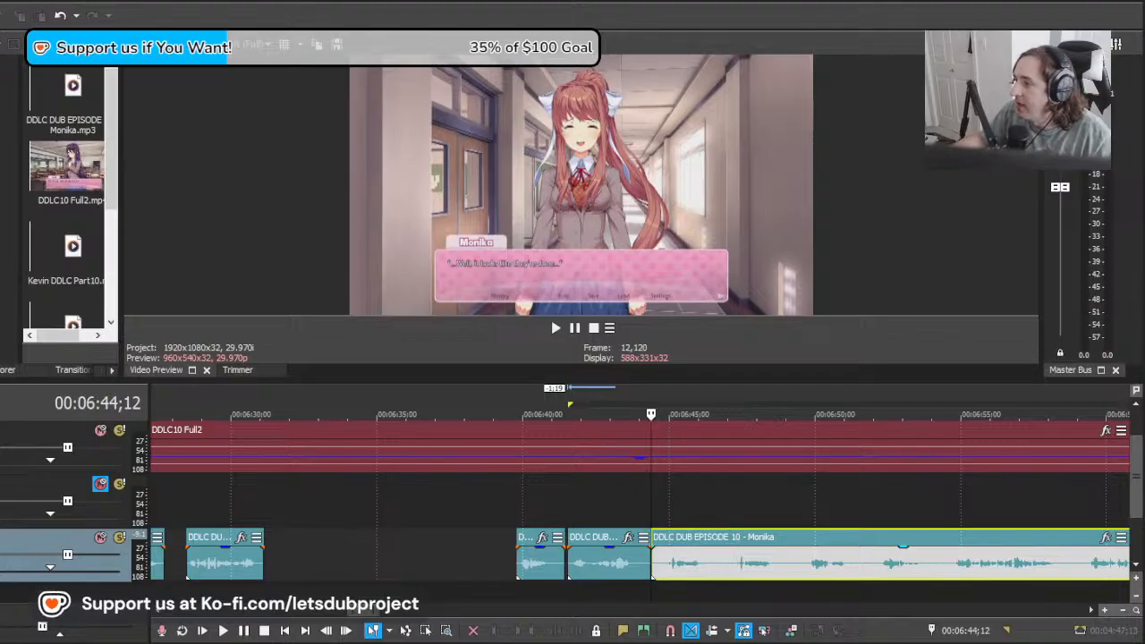
Step: Scrub the video from 00:06:45 to Monika's next dialogue and move the long Monika clip to about 00:07:16;20
left_click(679, 564)
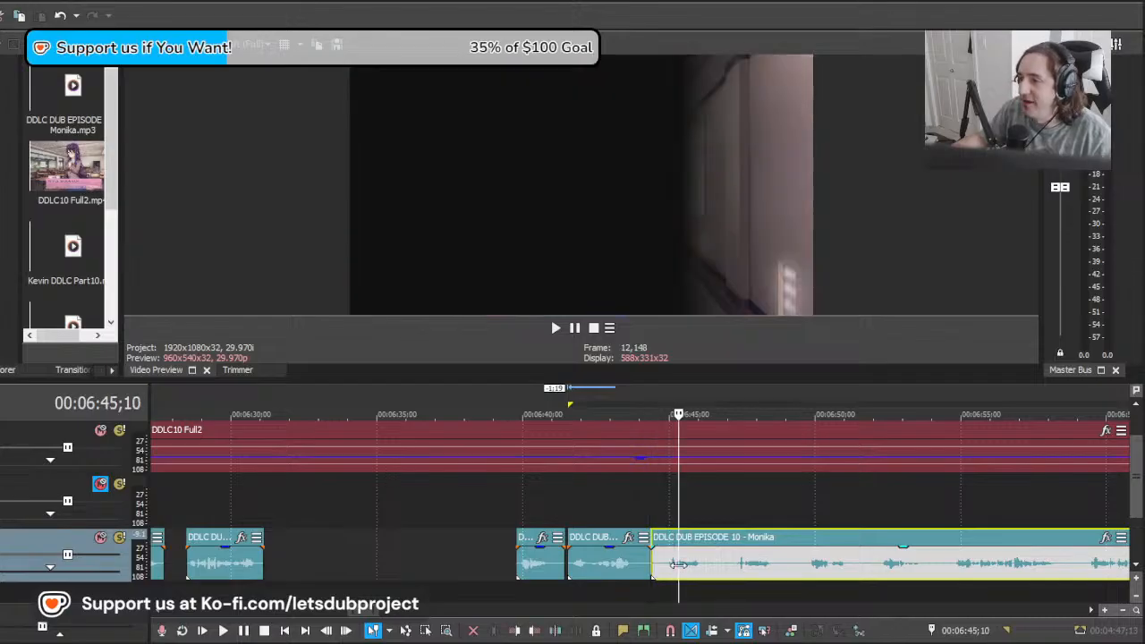
left_click_drag(679, 564, 784, 563)
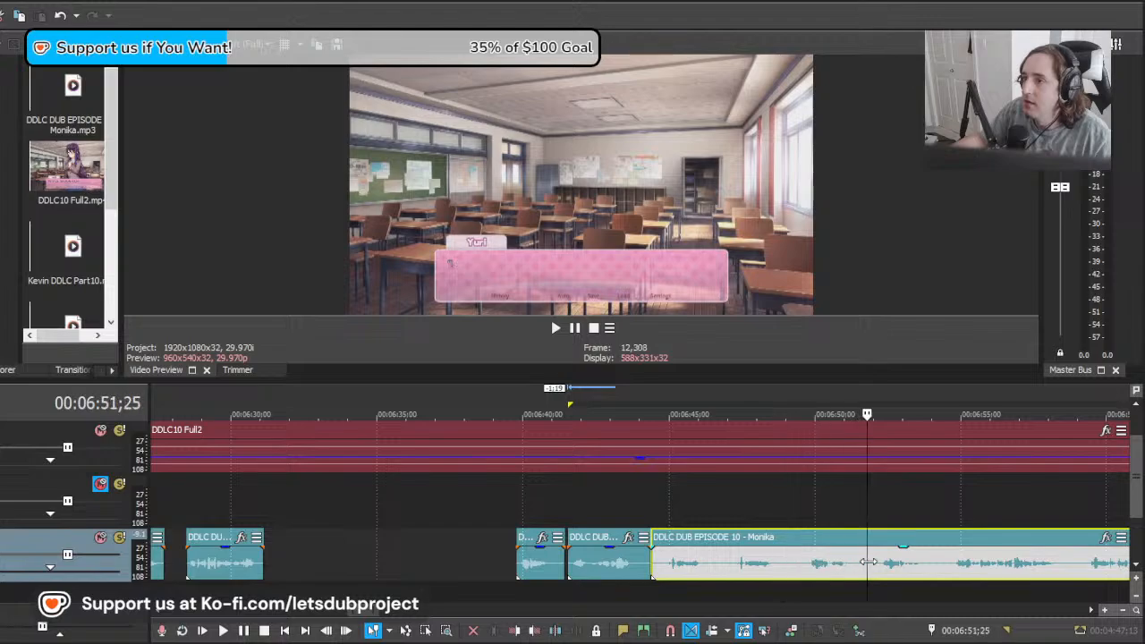
left_click(781, 567)
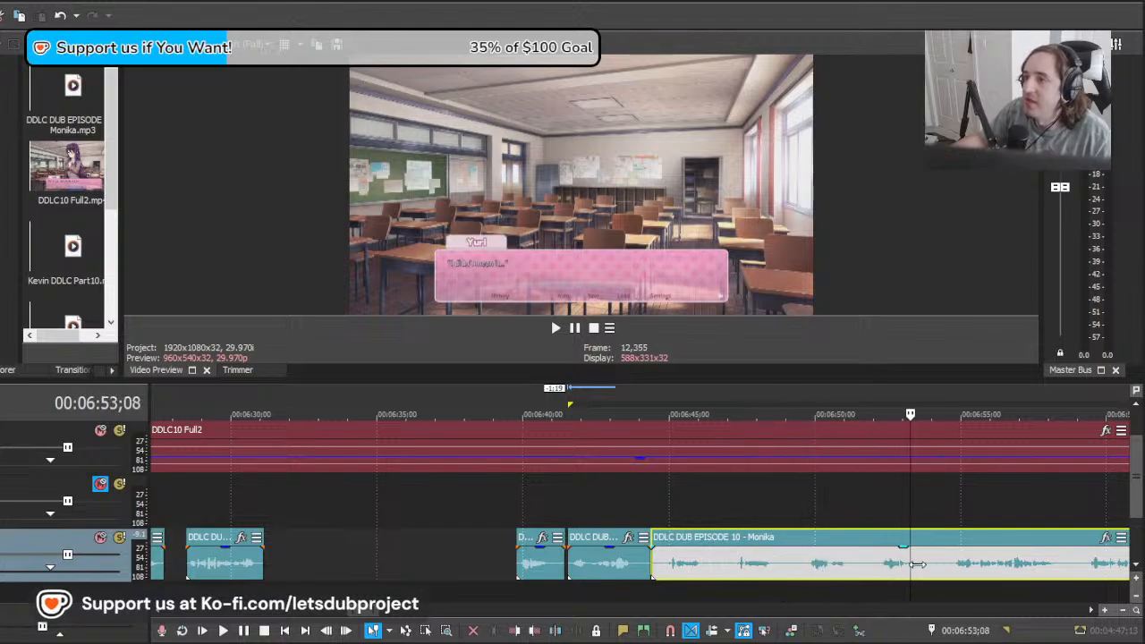
left_click_drag(917, 564, 959, 564)
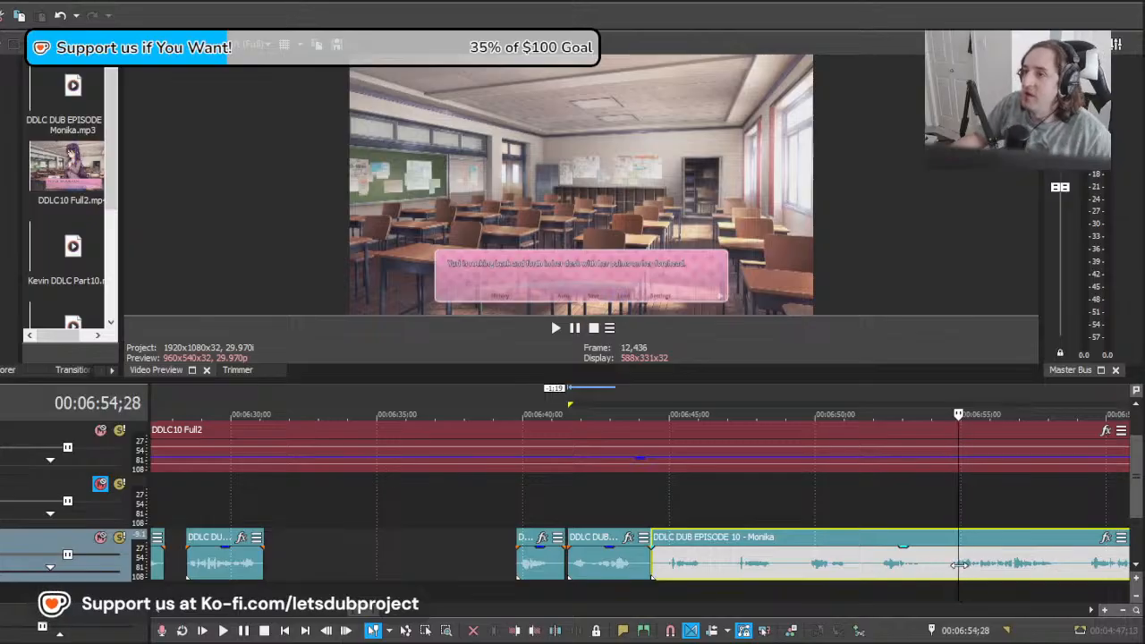
left_click_drag(1038, 566, 1128, 565)
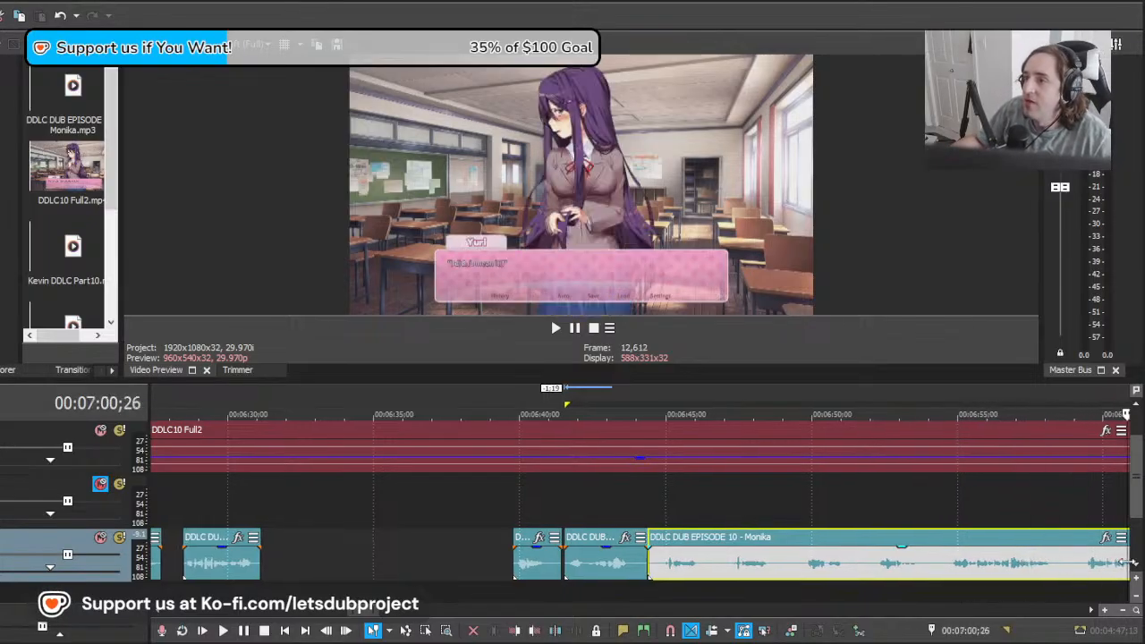
scroll(925, 568, "down", 1)
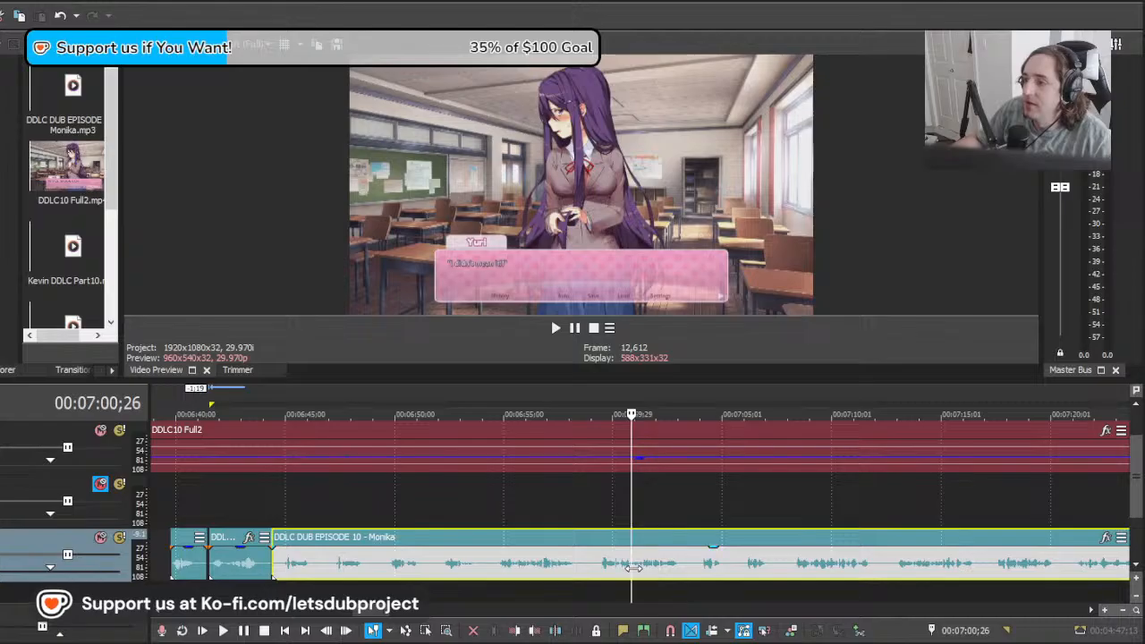
left_click_drag(632, 567, 911, 554)
left_click_drag(1000, 554, 1129, 560)
left_click_drag(630, 569, 893, 564)
scroll(523, 571, "down", 3)
scroll(713, 573, "up", 5)
Step: Move the long Monika clip to about 00:07:19;09 and play it against the "It's fine, Yuri" dialogue
key("space")
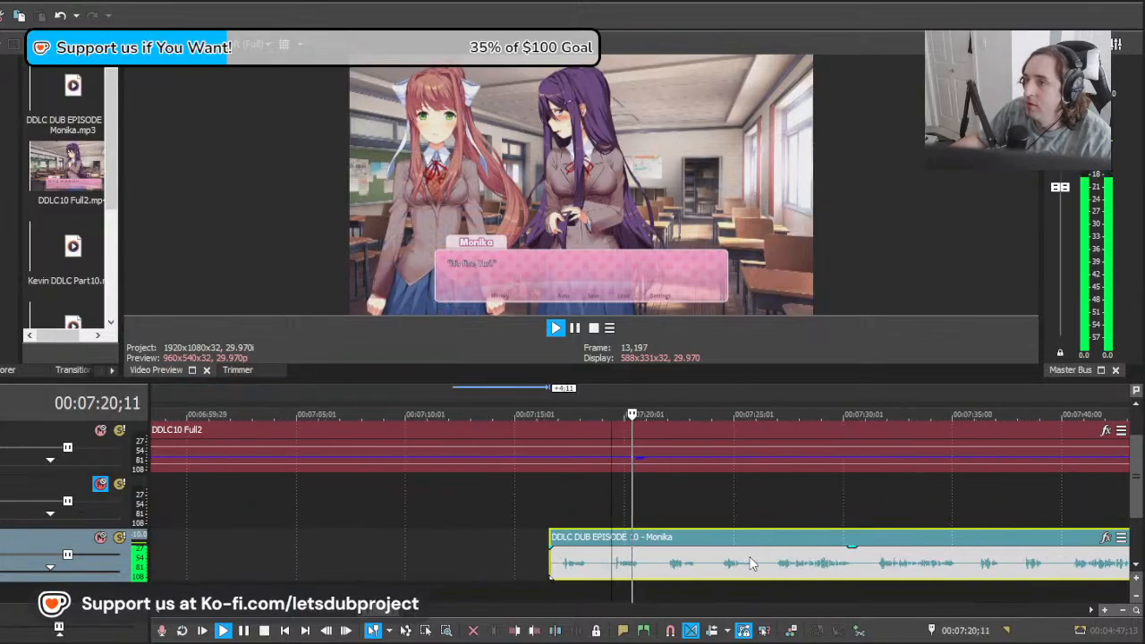
key("space")
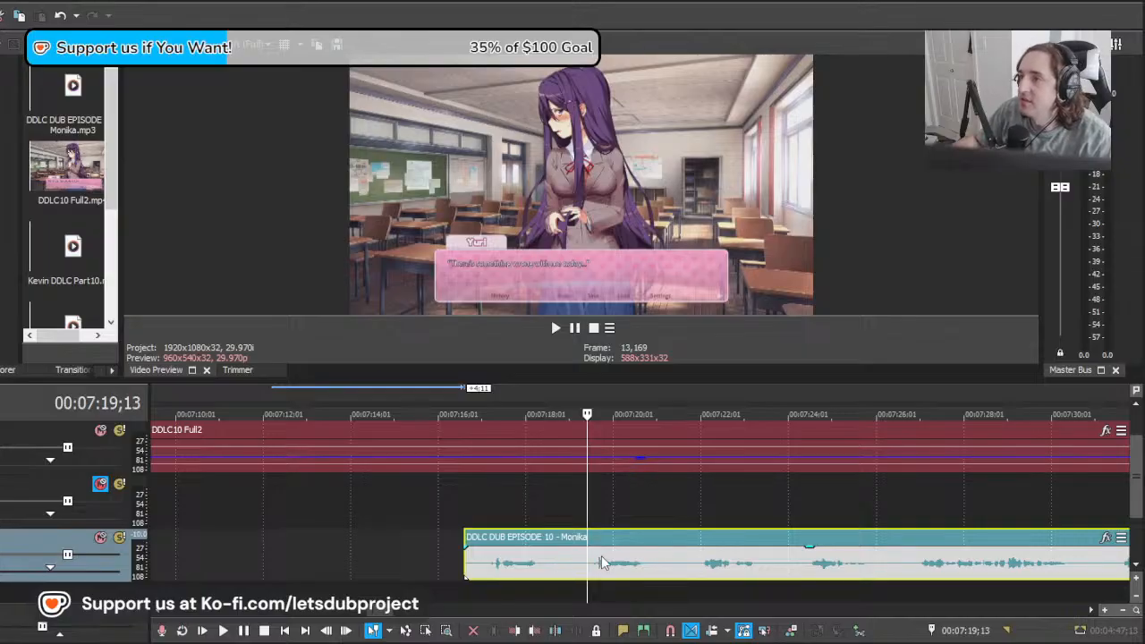
left_click_drag(639, 569, 716, 573)
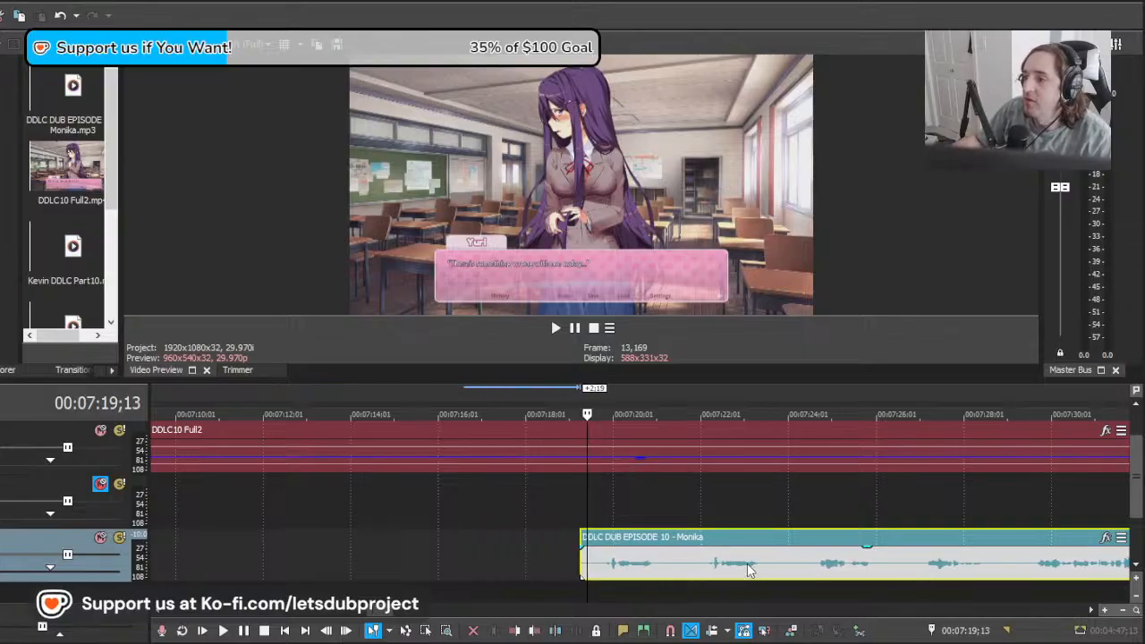
key("space")
key("space")
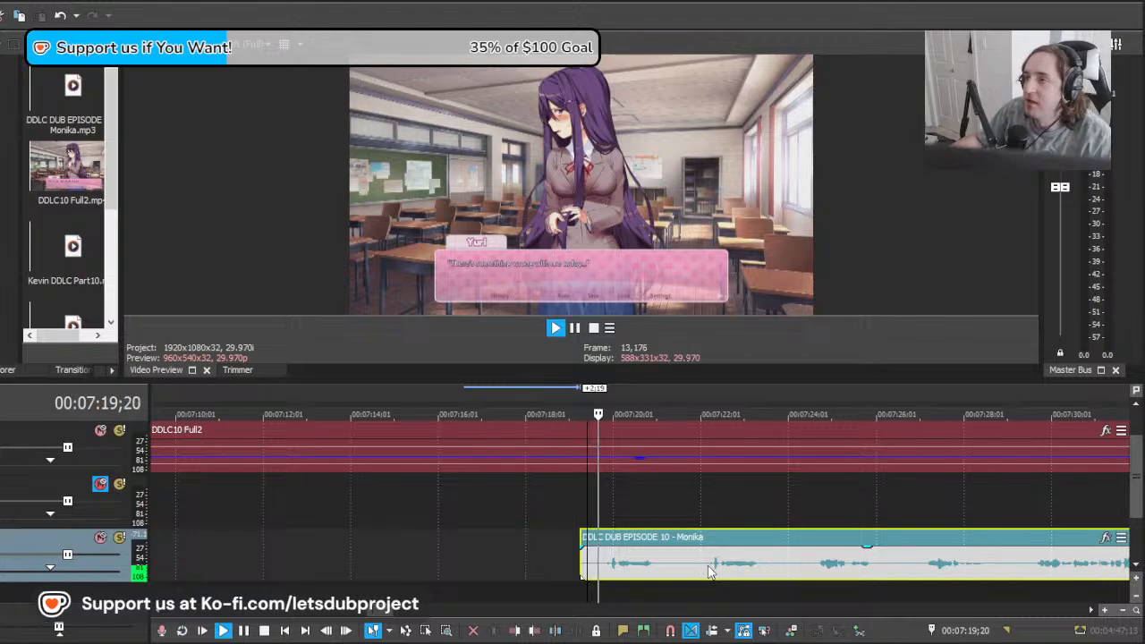
key("space")
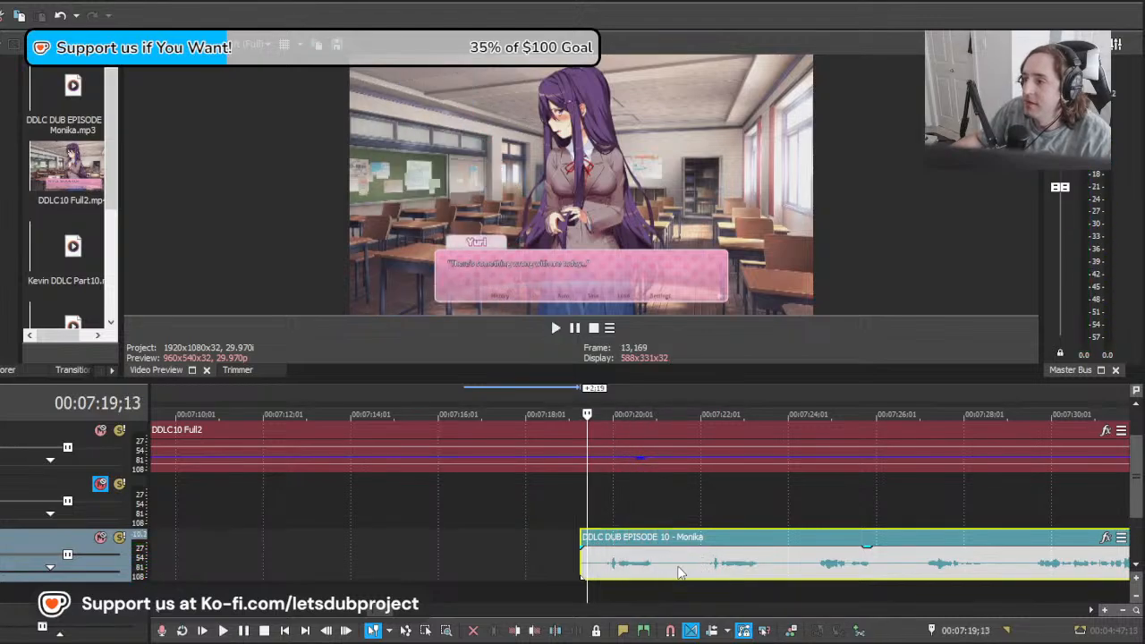
Step: Split the long Monika clip after the line at about 00:07:21;15 and move the rest back to about 00:07:18;27
left_click(678, 573)
key("s")
left_click(783, 511)
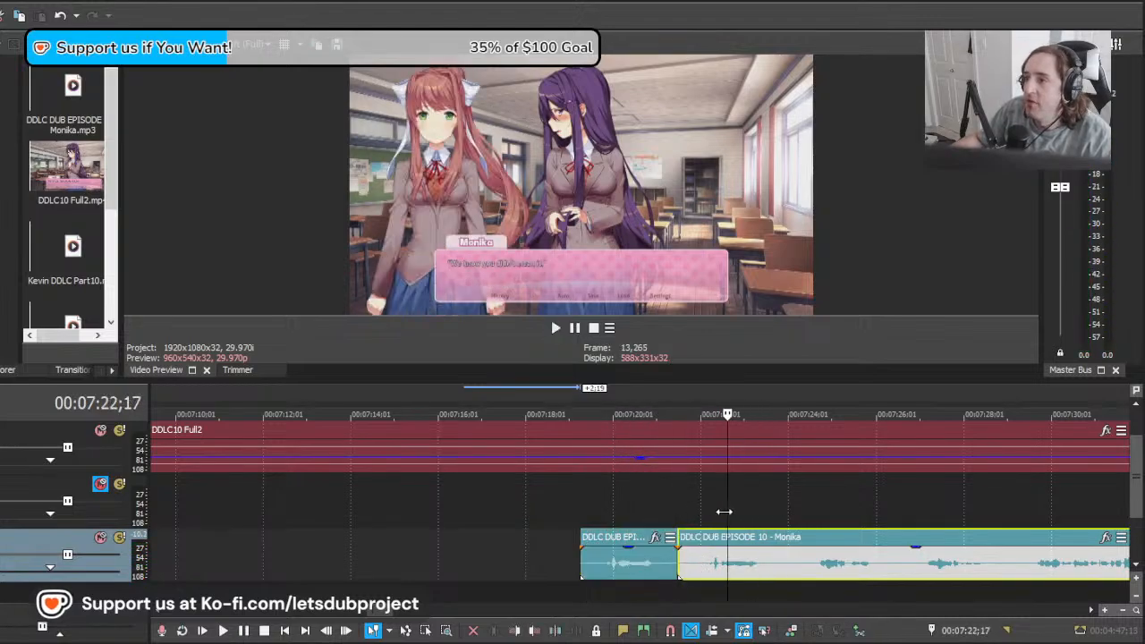
left_click_drag(725, 512, 684, 512)
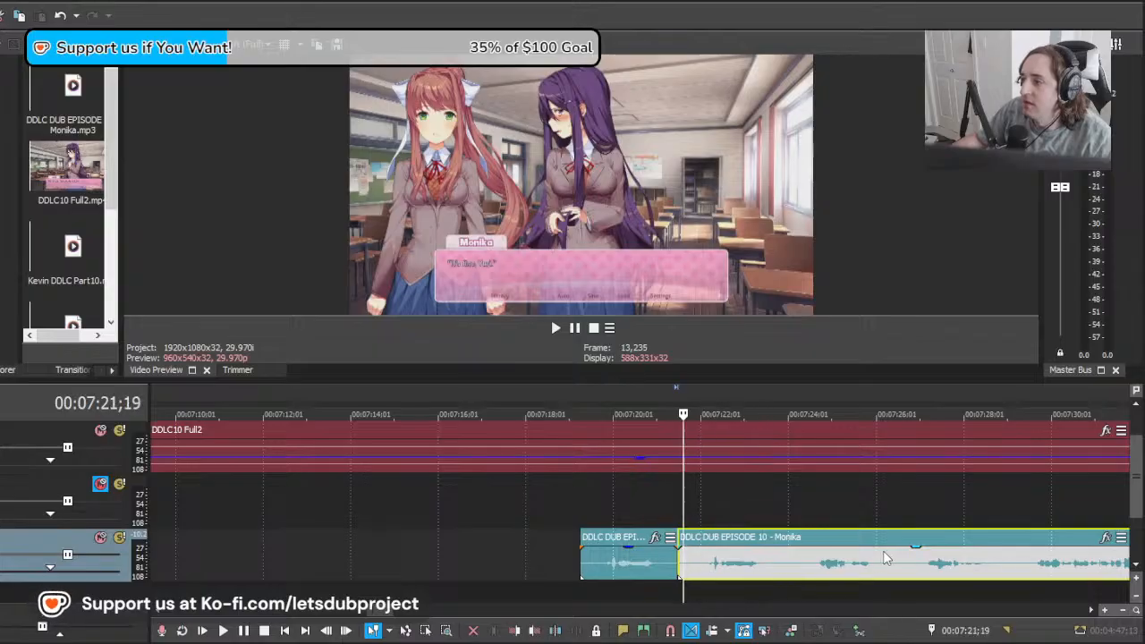
left_click_drag(886, 559, 778, 560)
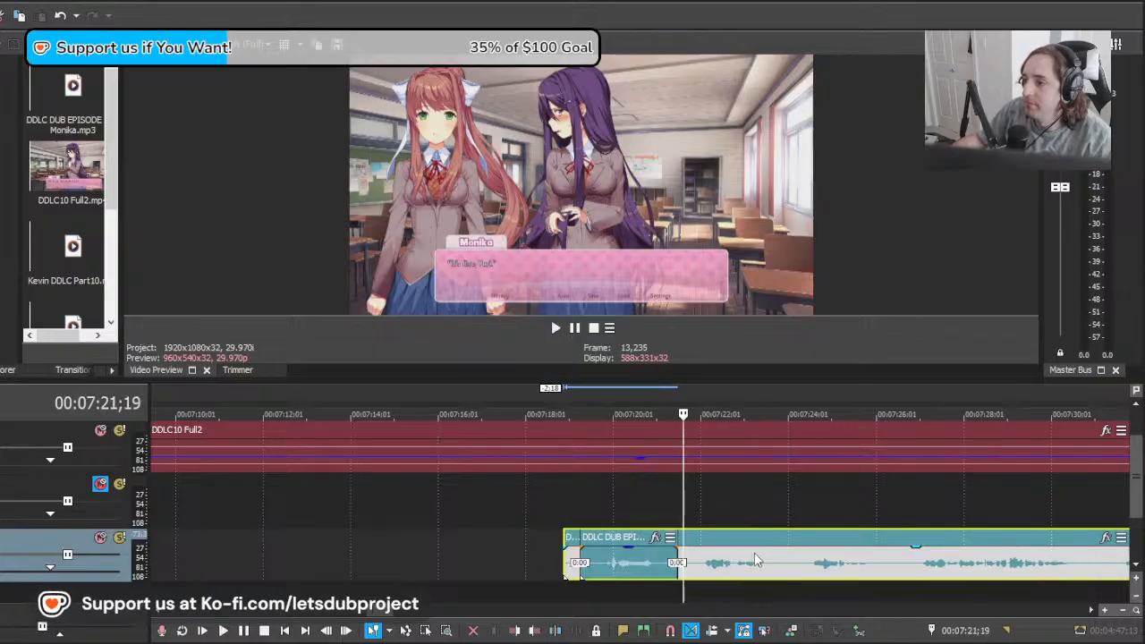
key("space")
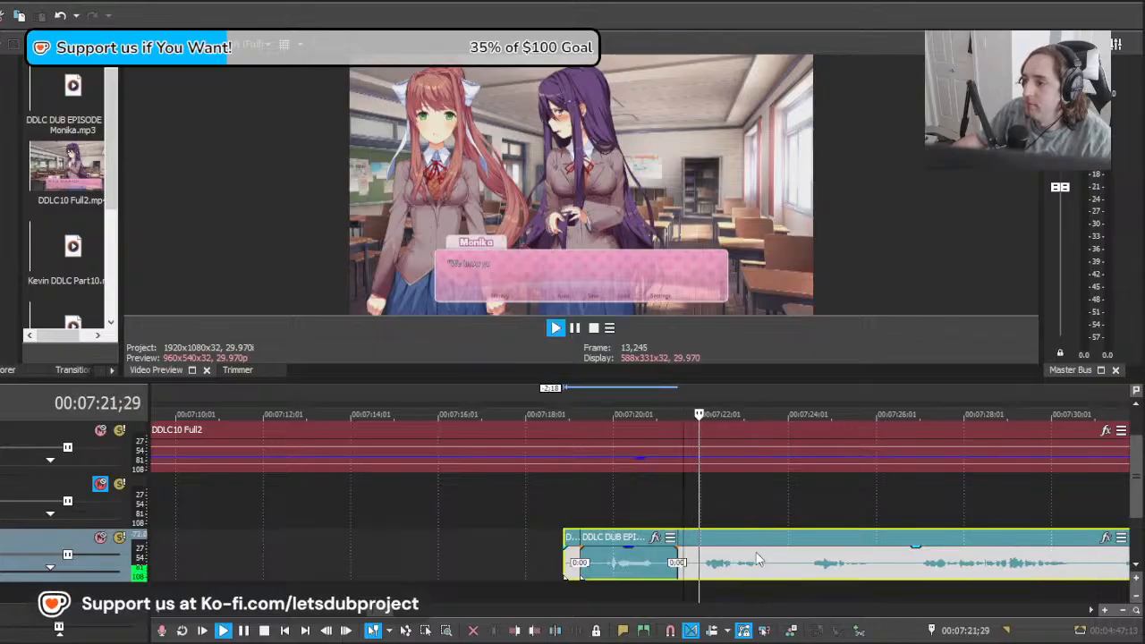
Step: Split the long Monika clip at 00:07:23;20 and about 00:07:21;26, and delete the piece before the "We know you didn't mean it" line
scroll(755, 550, "down", 5)
scroll(747, 561, "up", 5)
key("Return")
key("s")
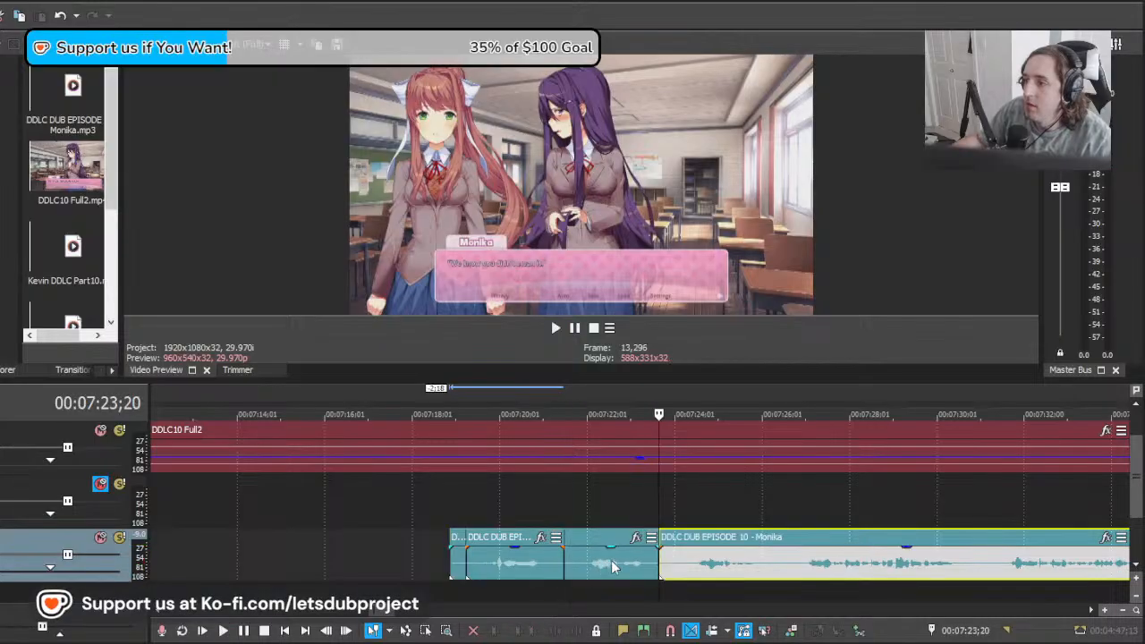
left_click(581, 570)
key("s")
key("Delete")
left_click_drag(576, 559, 583, 560)
Step: Sample the video at several points across the whole timeline to examine the upcoming and earlier scenes
scroll(604, 546, "down", 10)
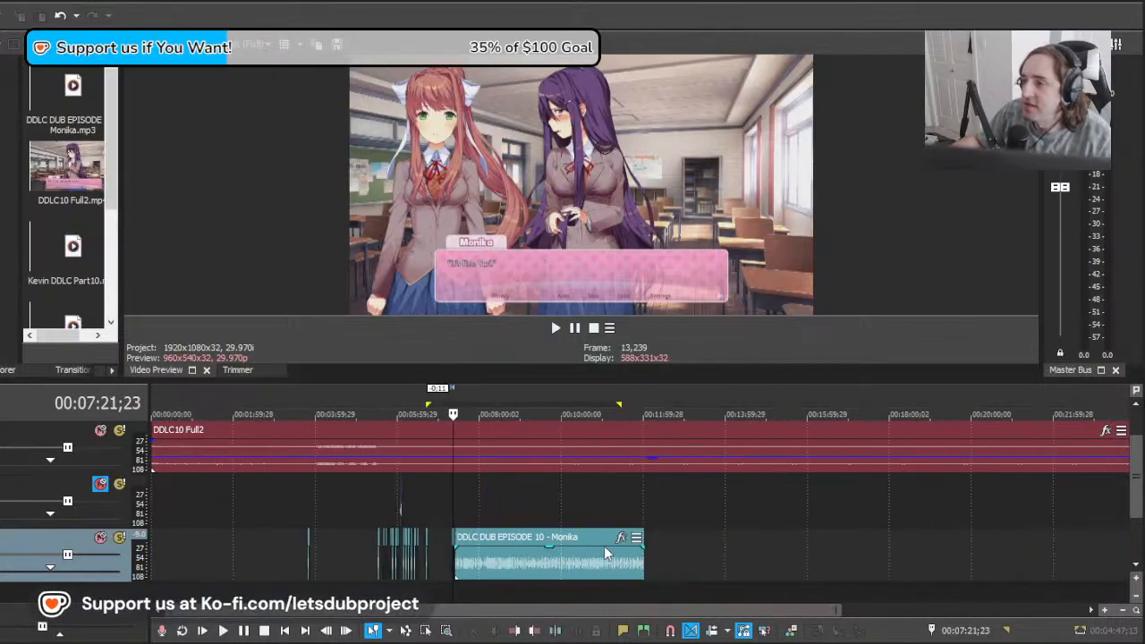
left_click(504, 484)
key("space")
key("space")
left_click(476, 483)
key("space")
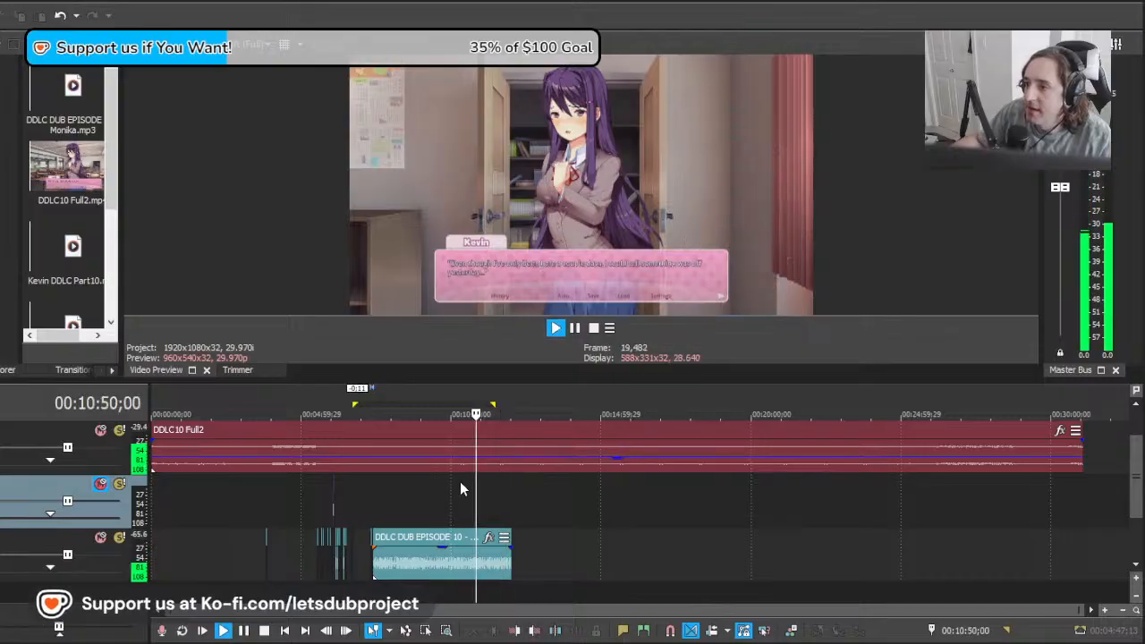
key("space")
left_click(413, 488)
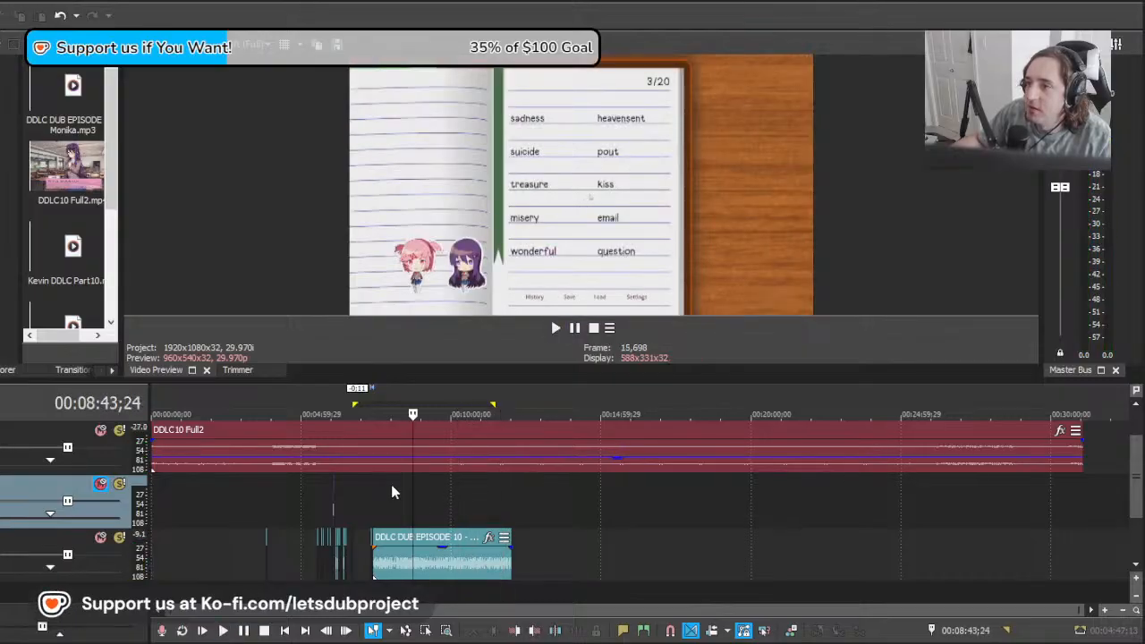
left_click(392, 484)
key("space")
left_click(377, 482)
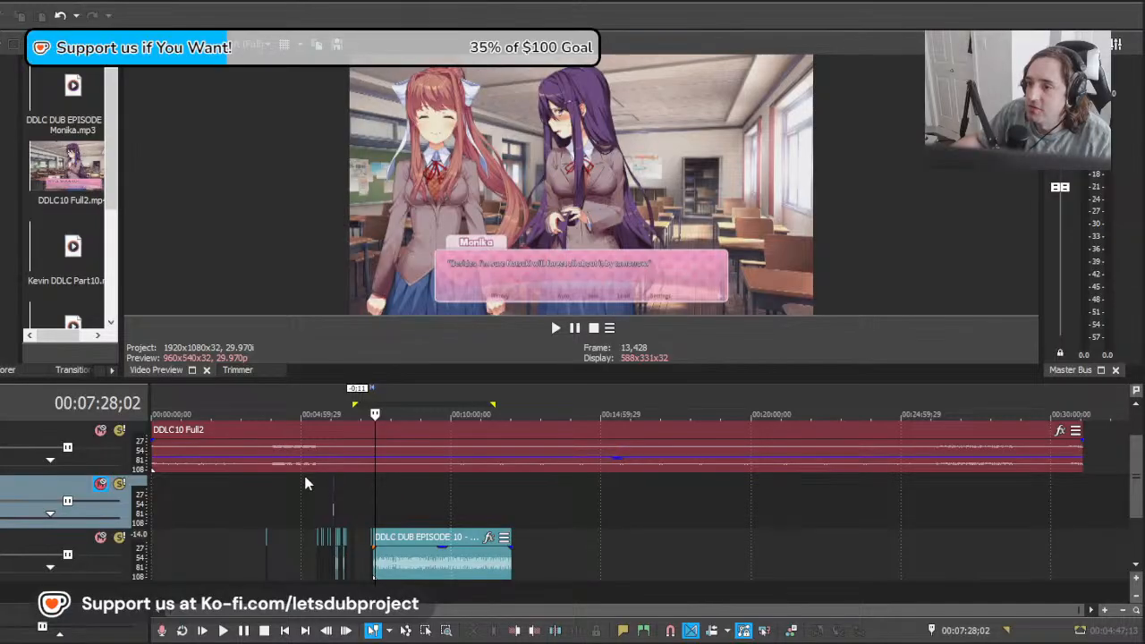
key("space")
key("space")
scroll(796, 547, "up", 3)
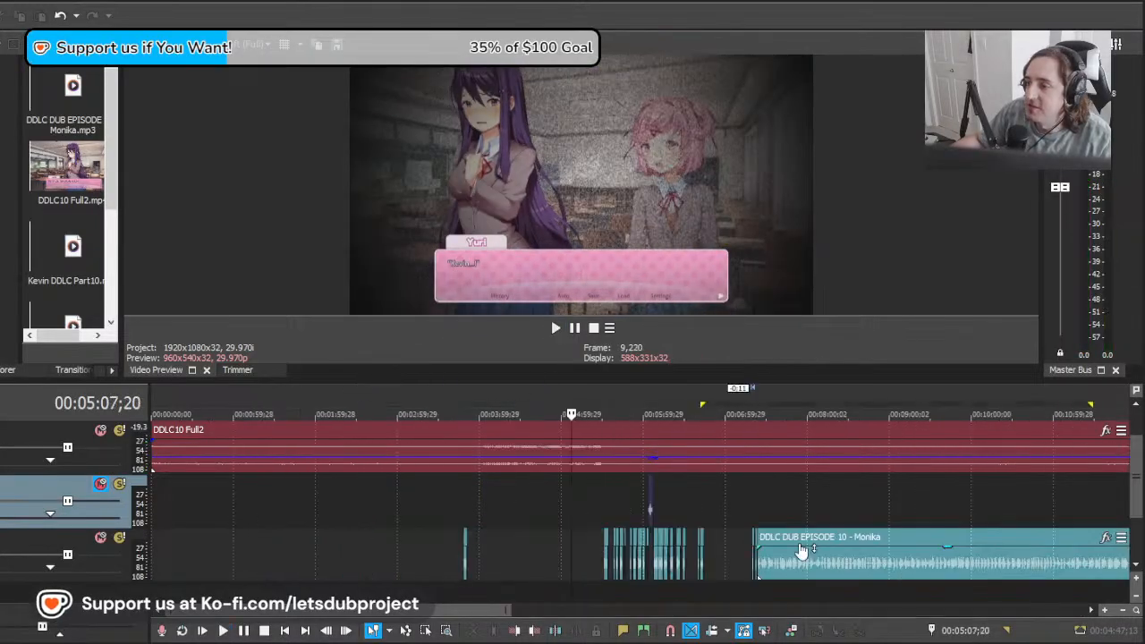
Step: Play the line from about 00:07:22;17, move the long Monika clip back to about 00:07:20;21, and listen to the next takes
left_click(766, 519)
scroll(772, 517, "up", 10)
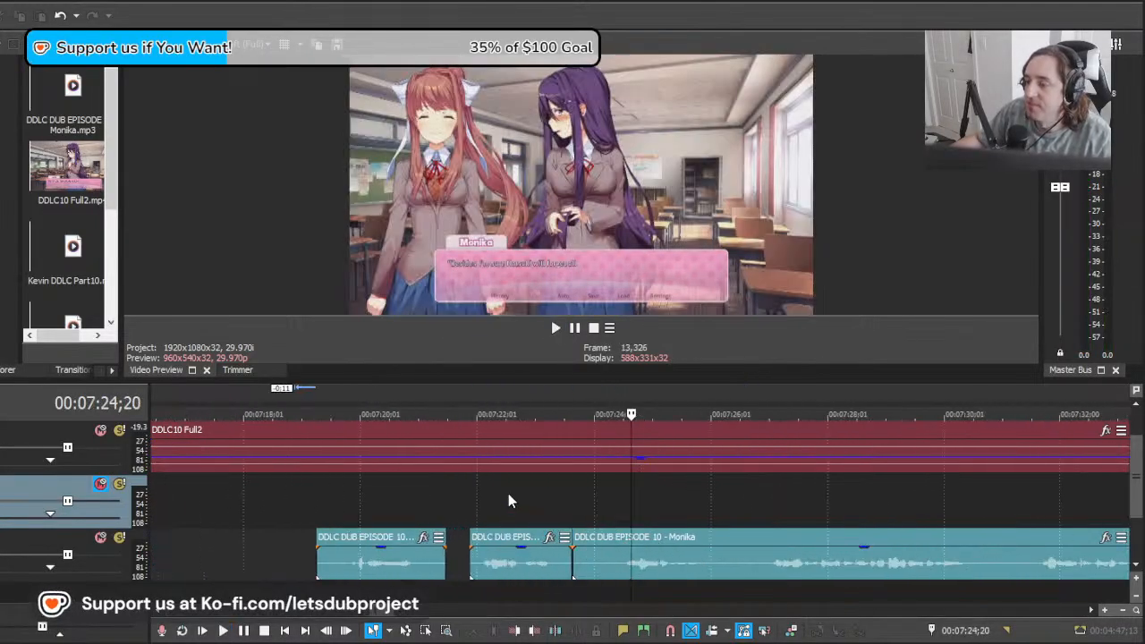
left_click(509, 498)
key("space")
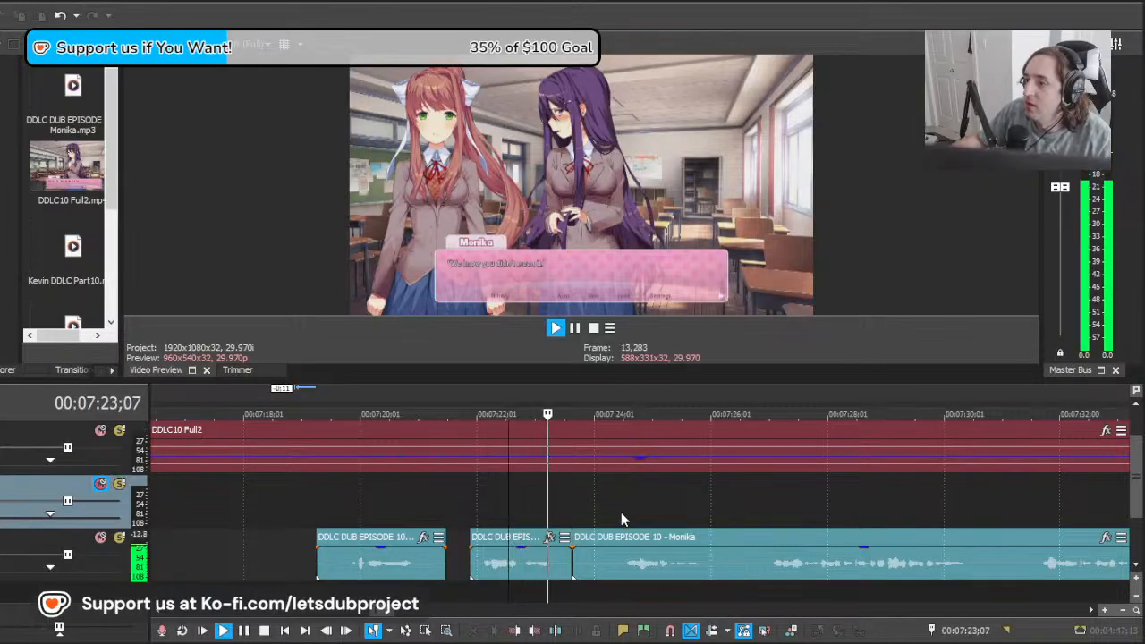
left_click(614, 566)
key("space")
left_click_drag(623, 560, 580, 563)
left_click_drag(811, 574, 638, 566)
key("space")
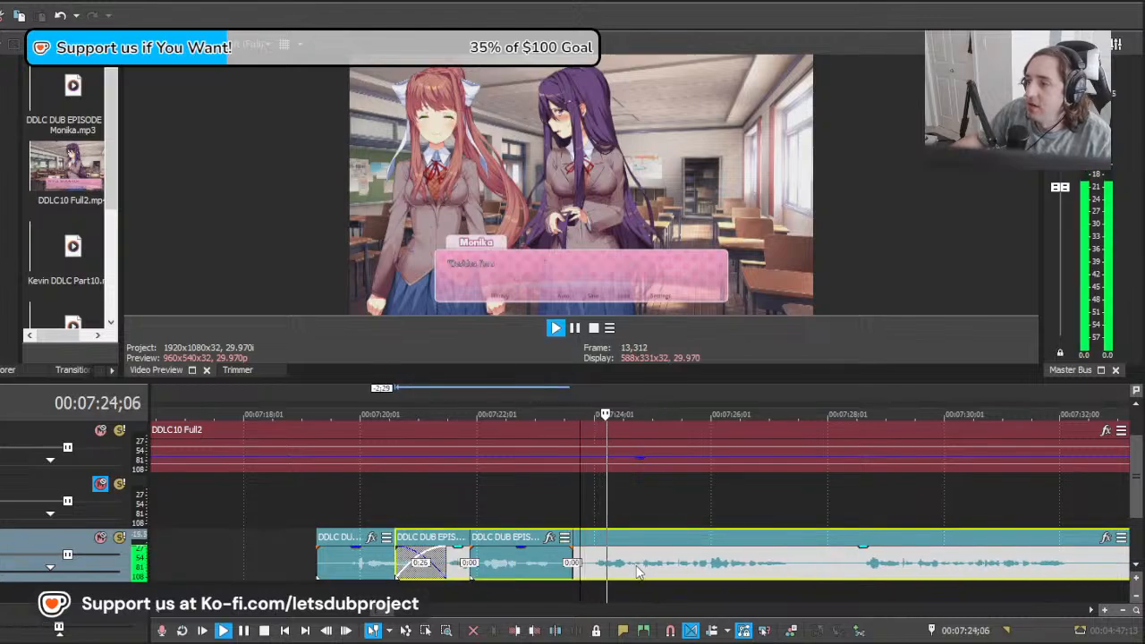
scroll(631, 557, "down", 2)
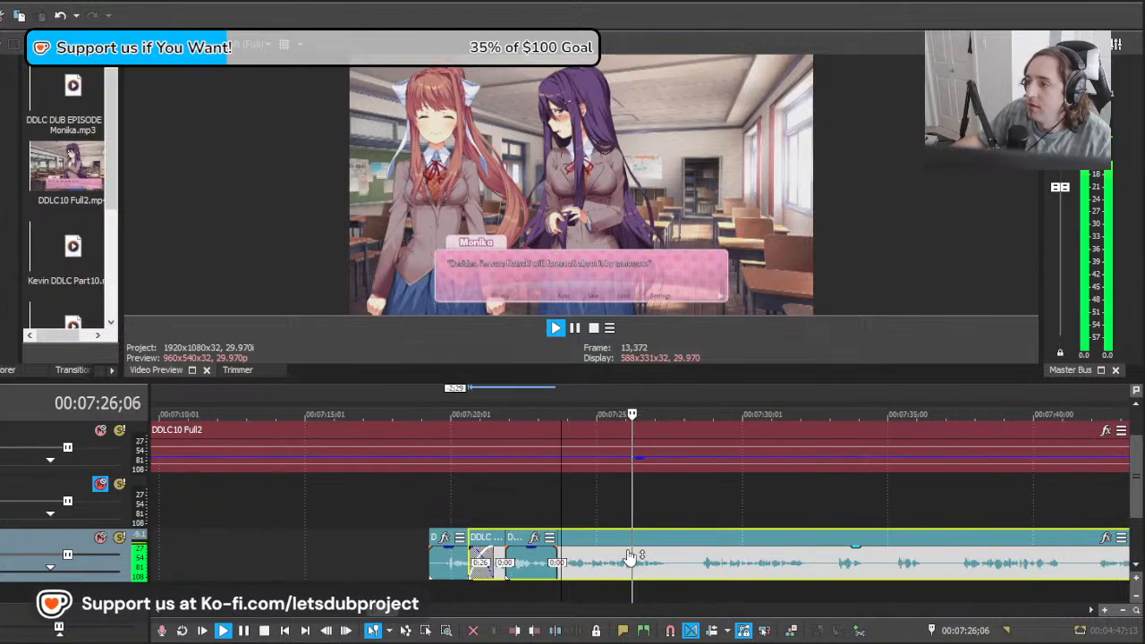
scroll(632, 558, "up", 1)
key("space")
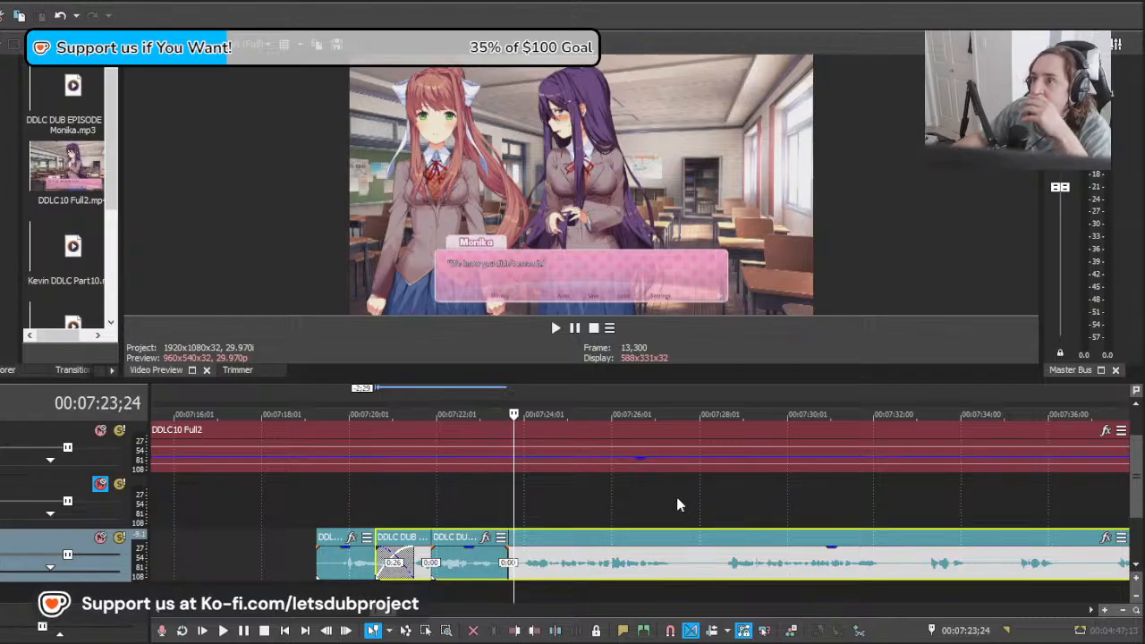
Step: Move the long Monika clip back to about 00:07:16;02, split it at about 00:07:23;26, and delete the piece before the cut
scroll(639, 515, "left", 3)
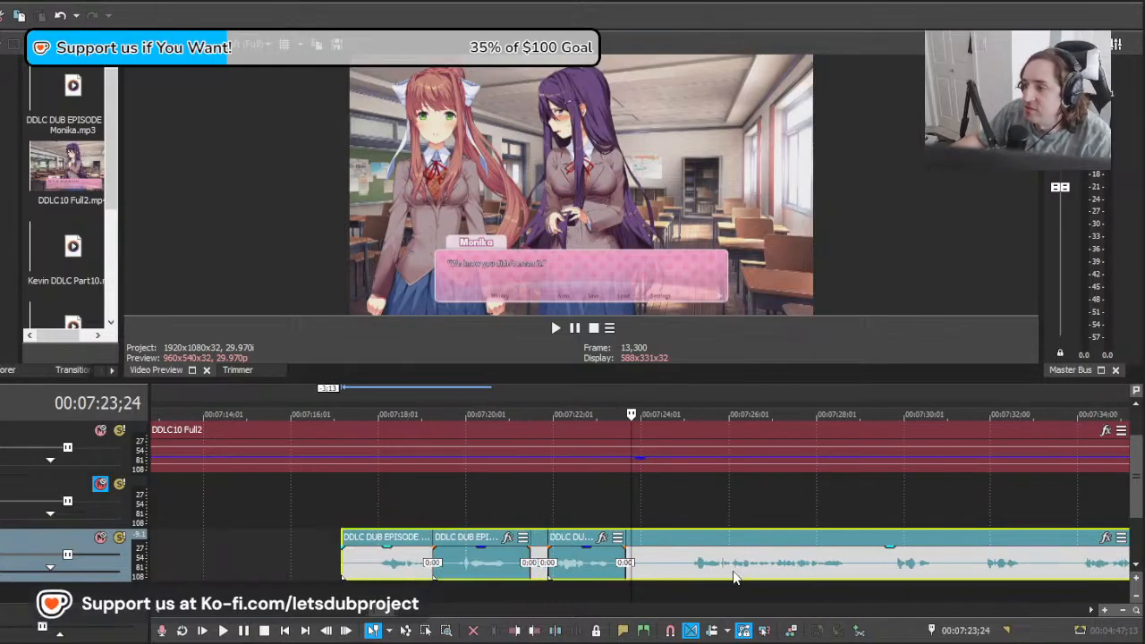
left_click_drag(734, 577, 682, 580)
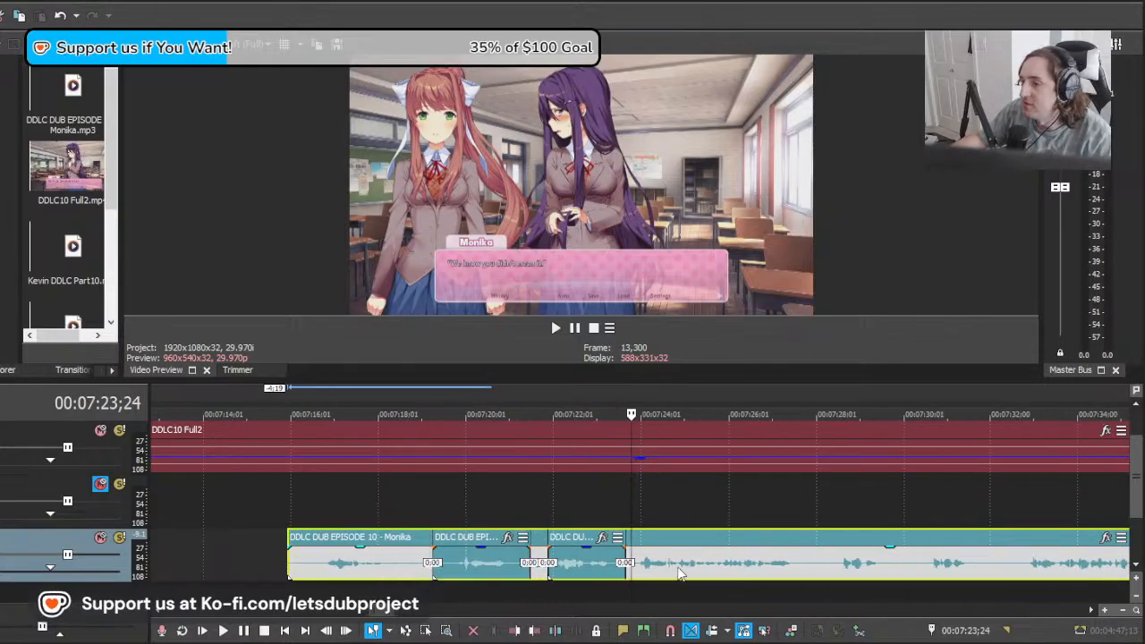
scroll(683, 567, "up", 3)
left_click(643, 573)
key("s")
left_click(634, 567)
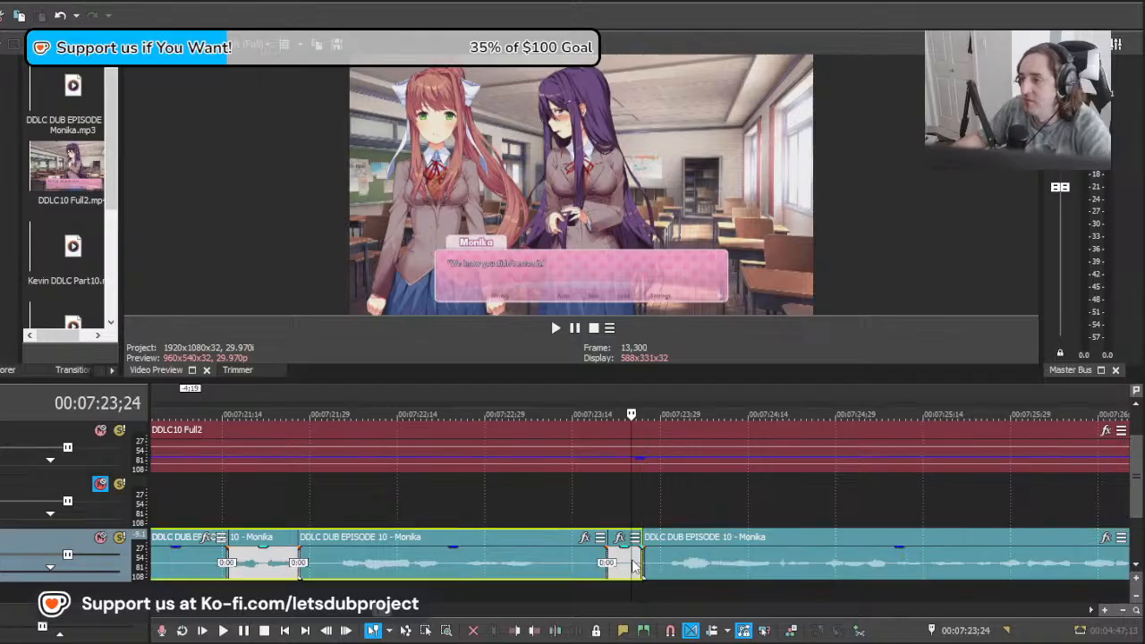
key("Delete")
left_click(646, 565)
scroll(743, 554, "down", 4)
Step: Play the line from 00:07:23;24, split the long Monika clip at about 00:07:27;22 and 00:07:28;11, and delete the silence between the cuts
key("space")
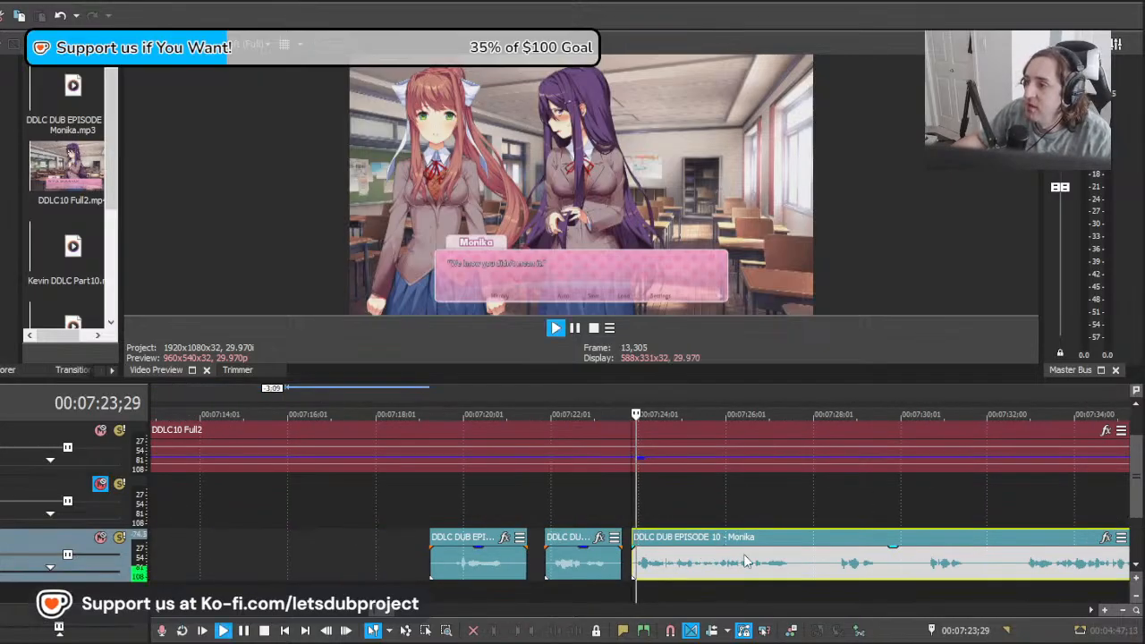
scroll(749, 562, "down", 10)
scroll(768, 553, "up", 10)
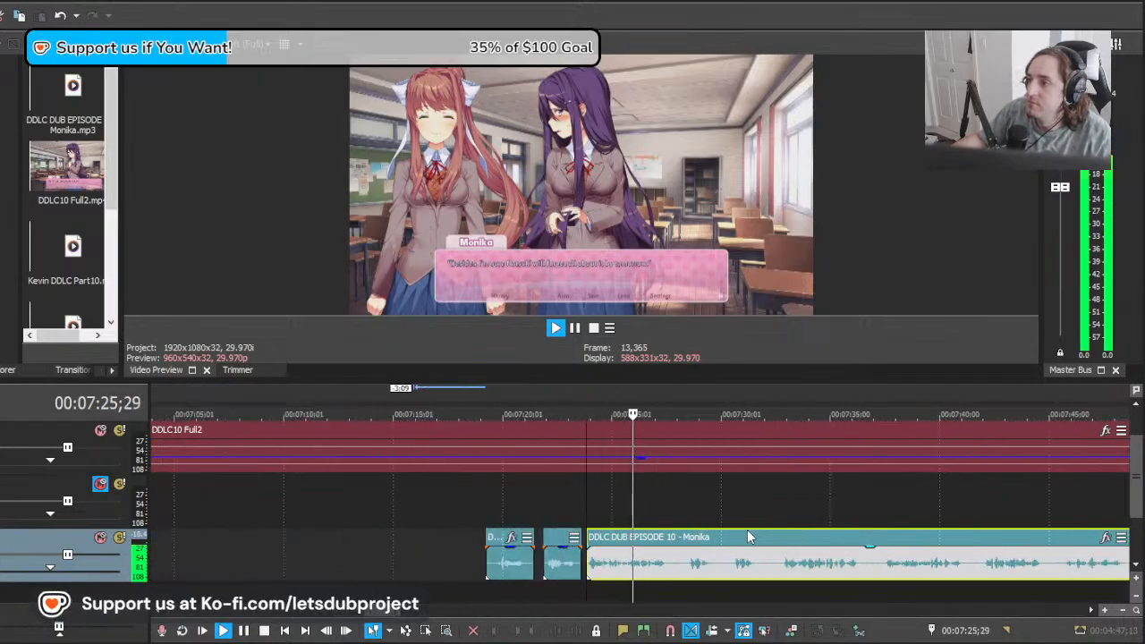
key("s")
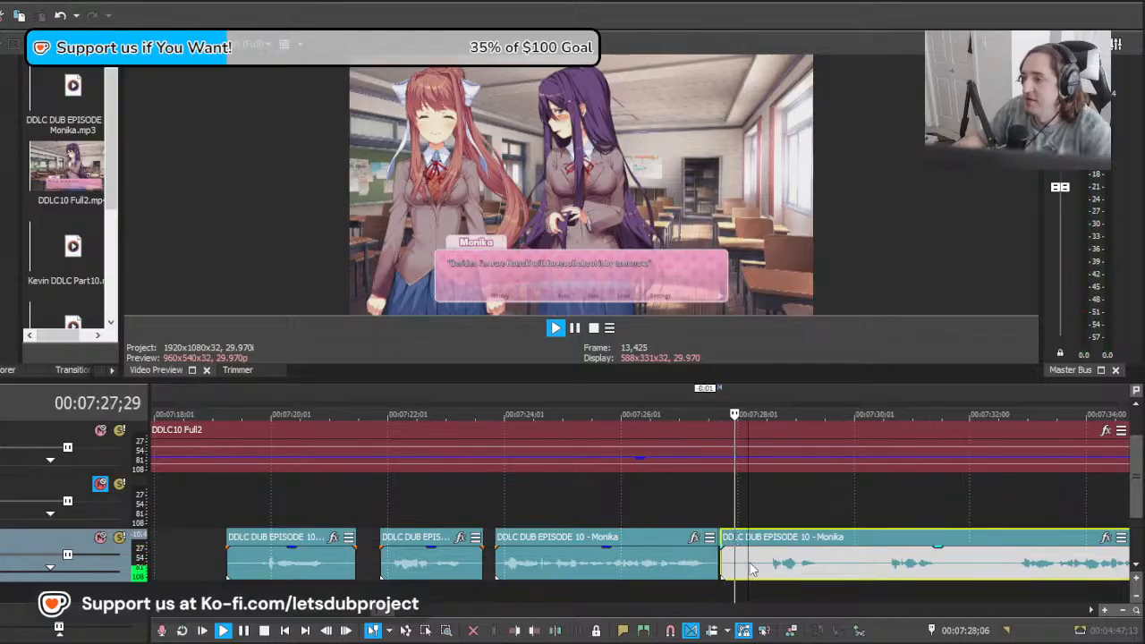
key("space")
left_click(759, 569)
key("s")
left_click(735, 561)
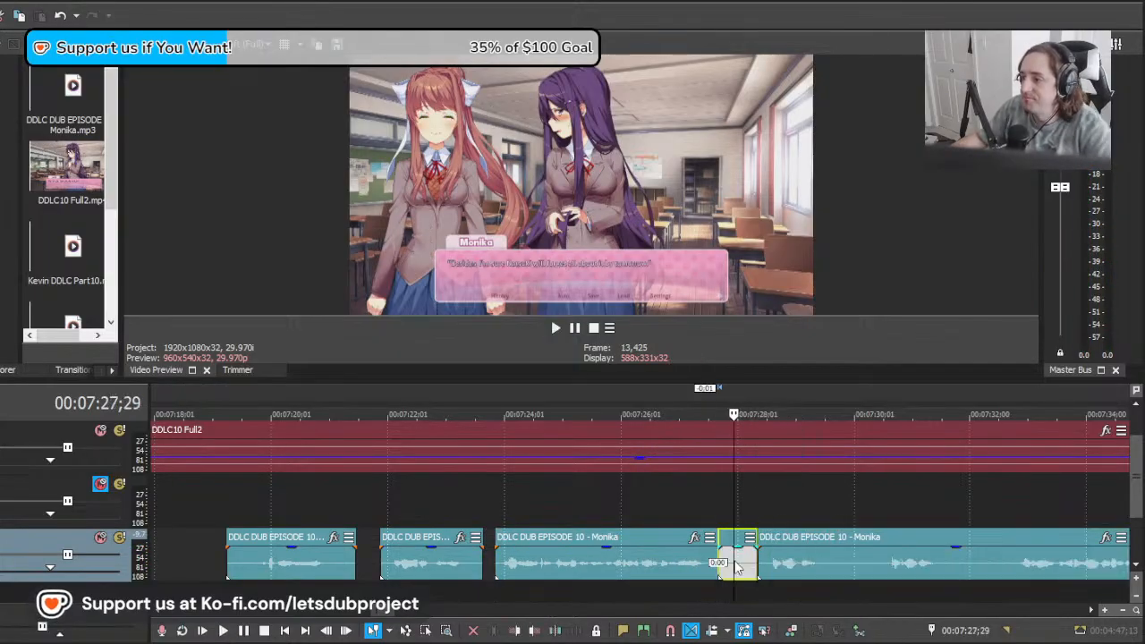
key("Delete")
Step: Move the long Monika clip back to about 00:07:27;25 and play its first take against the "Completely" dialogue
mouse_move(734, 560)
left_mouse_down()
mouse_move(790, 557)
mouse_move(739, 555)
left_mouse_up()
left_click_drag(854, 567, 823, 563)
key("space")
scroll(715, 562, "down", 2)
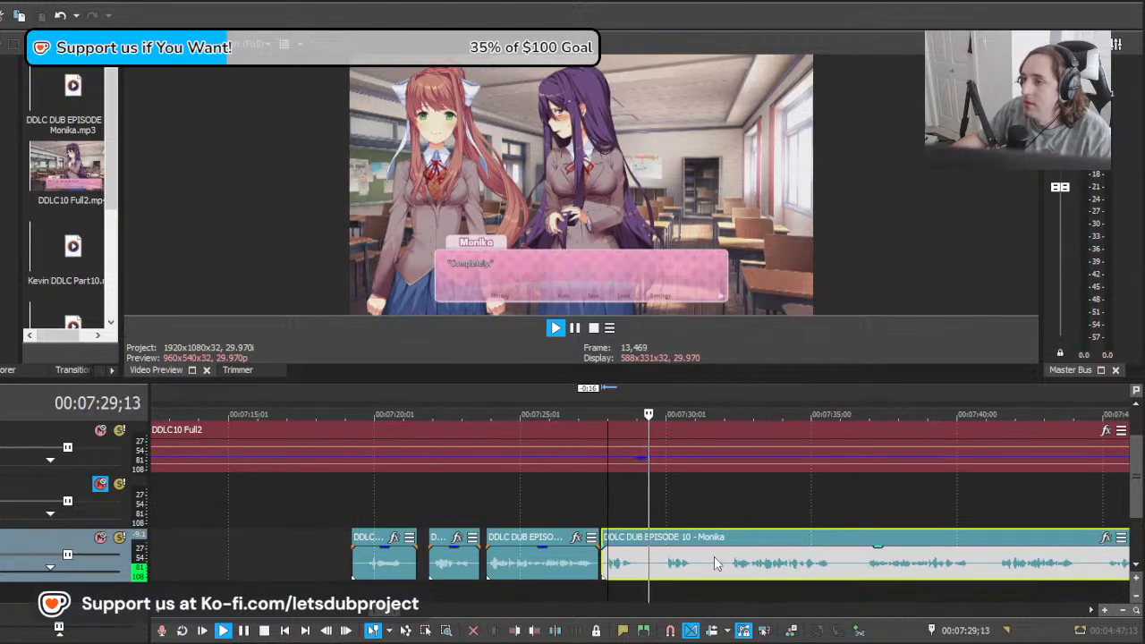
key("space")
Step: Split the long Monika clip at about 00:07:30;00, delete the take before the cut, and move the rest to 00:07:28;03 to play it
scroll(680, 571, "up", 2)
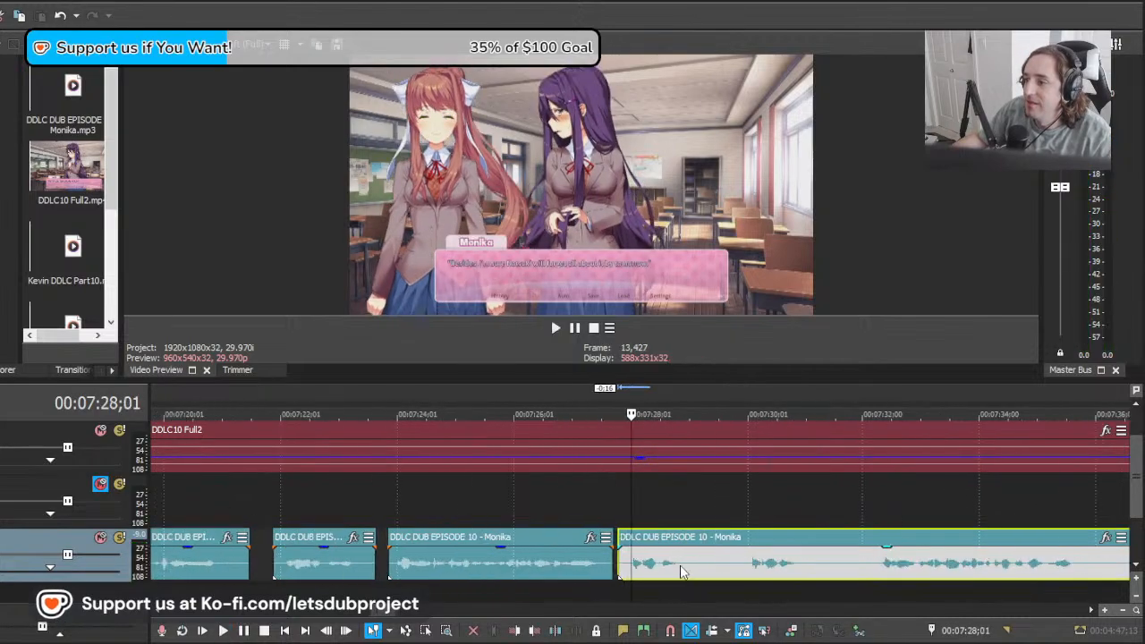
left_click(747, 572)
key("s")
left_click(624, 573)
key("Delete")
left_click_drag(783, 575, 717, 565)
key("space")
key("space")
key("space")
key("space")
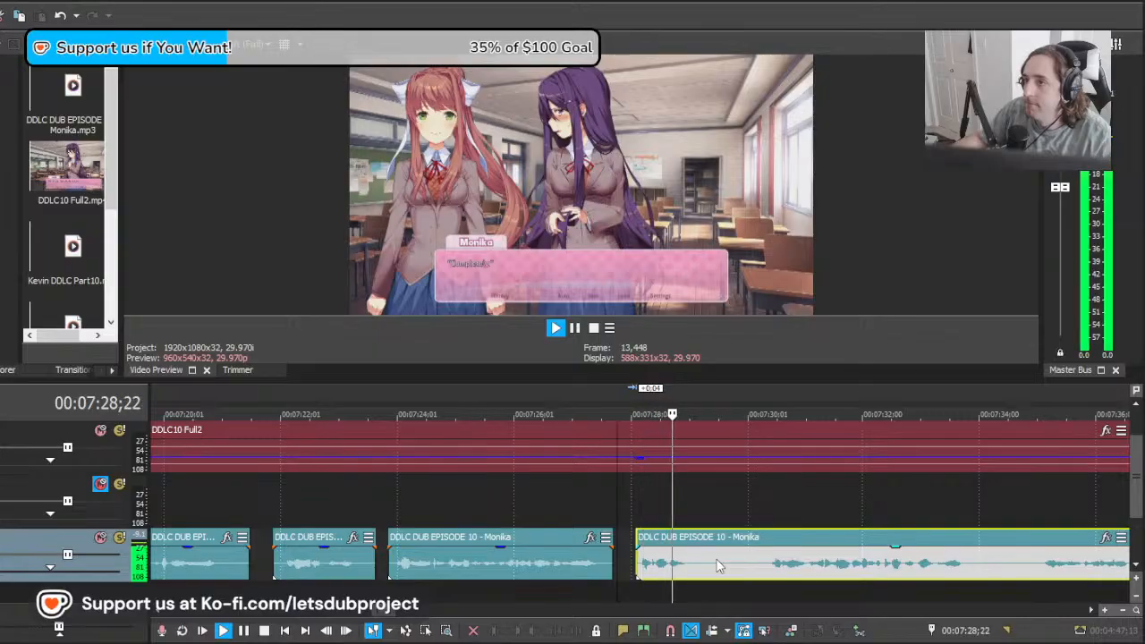
Step: Split the long Monika clip at about 00:07:29;14 and 00:07:30;06, and delete the silence between the cuts
key("s")
left_click(759, 569)
key("s")
key("Delete")
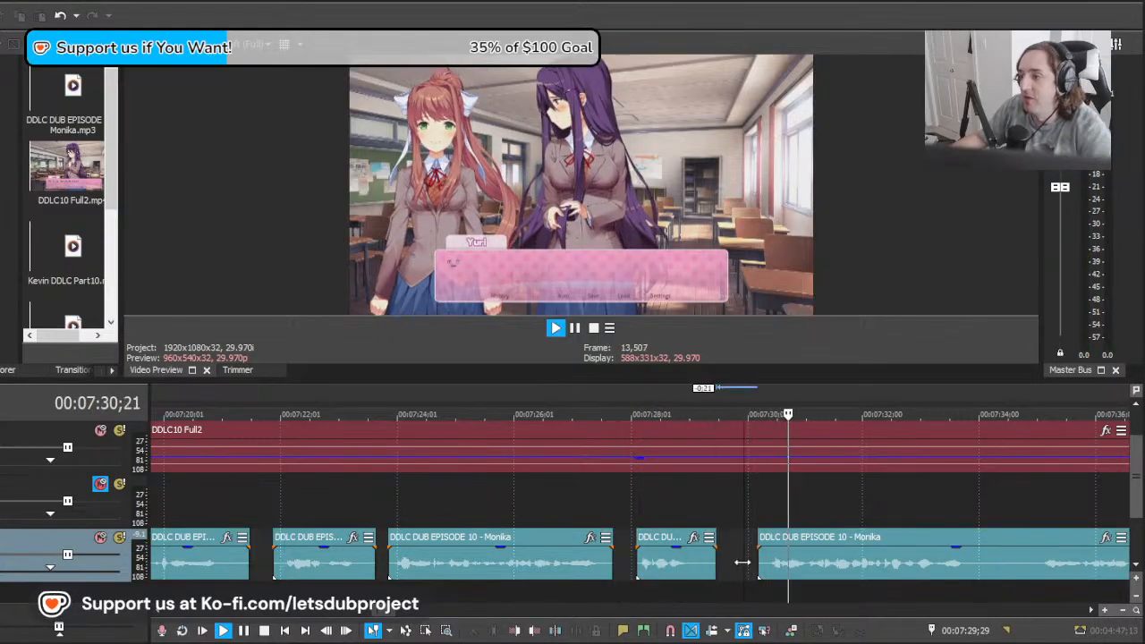
Step: Replay the trimmed "Completely" line from about 00:07:28;17 to check its timing against the dialogue
key("space")
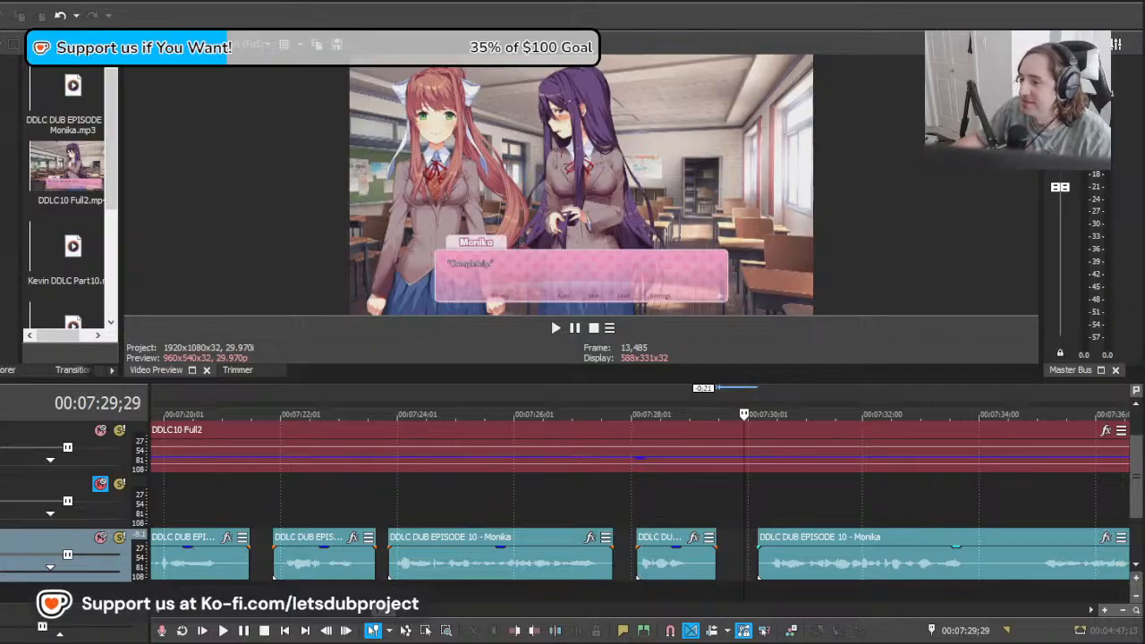
left_click(758, 555)
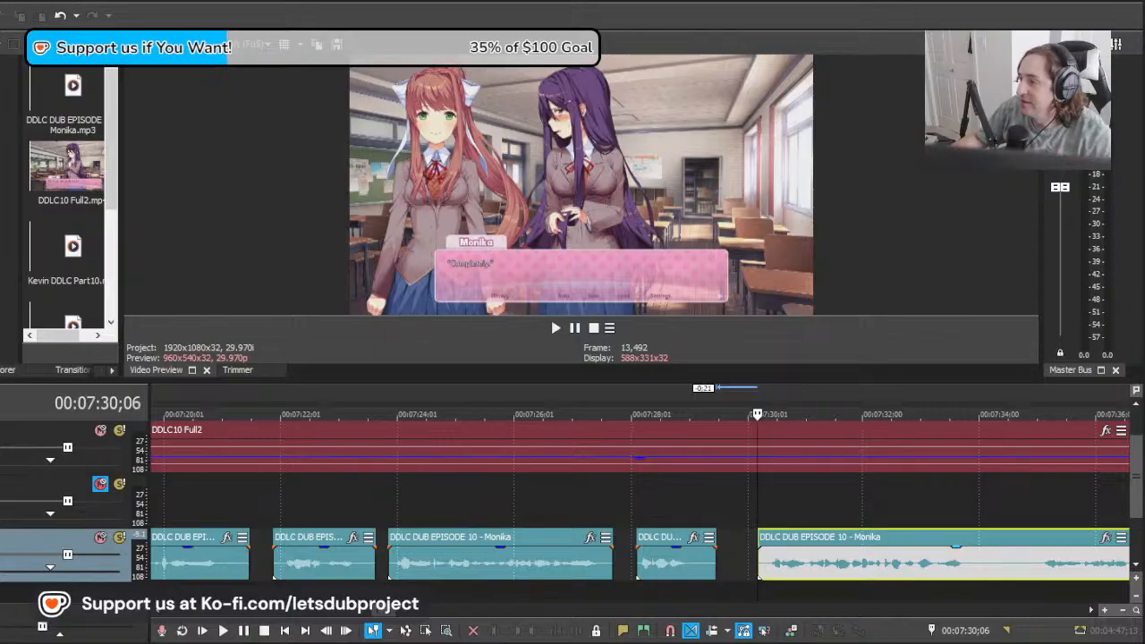
left_click(766, 562)
left_click(676, 505)
left_click(663, 506)
key("space")
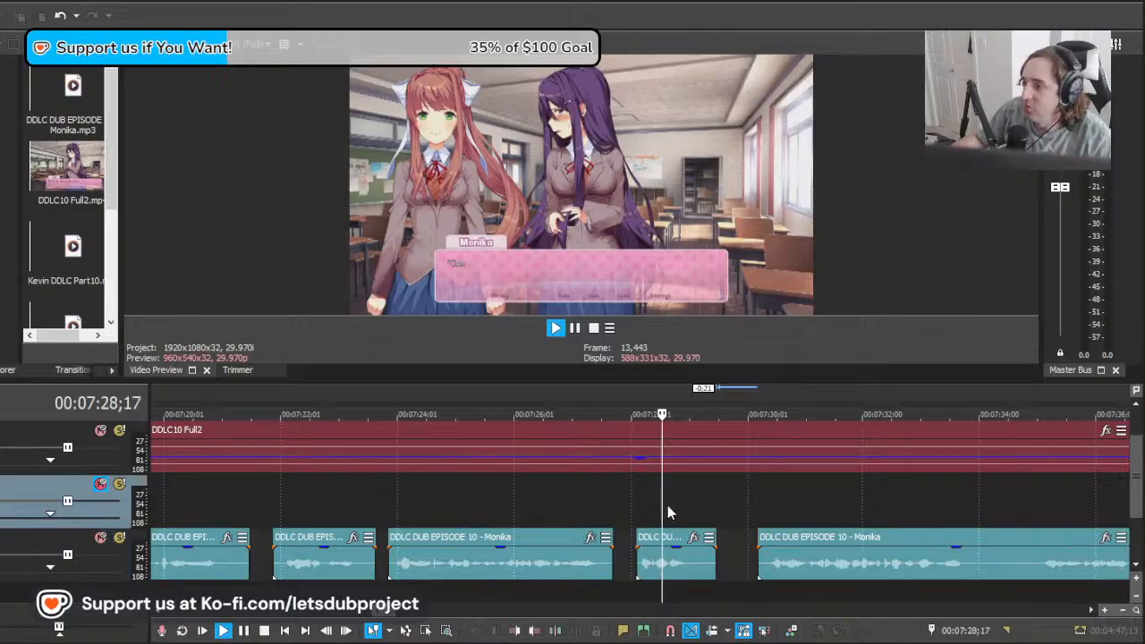
scroll(732, 507, "down", 1)
scroll(732, 505, "up", 1)
key("Return")
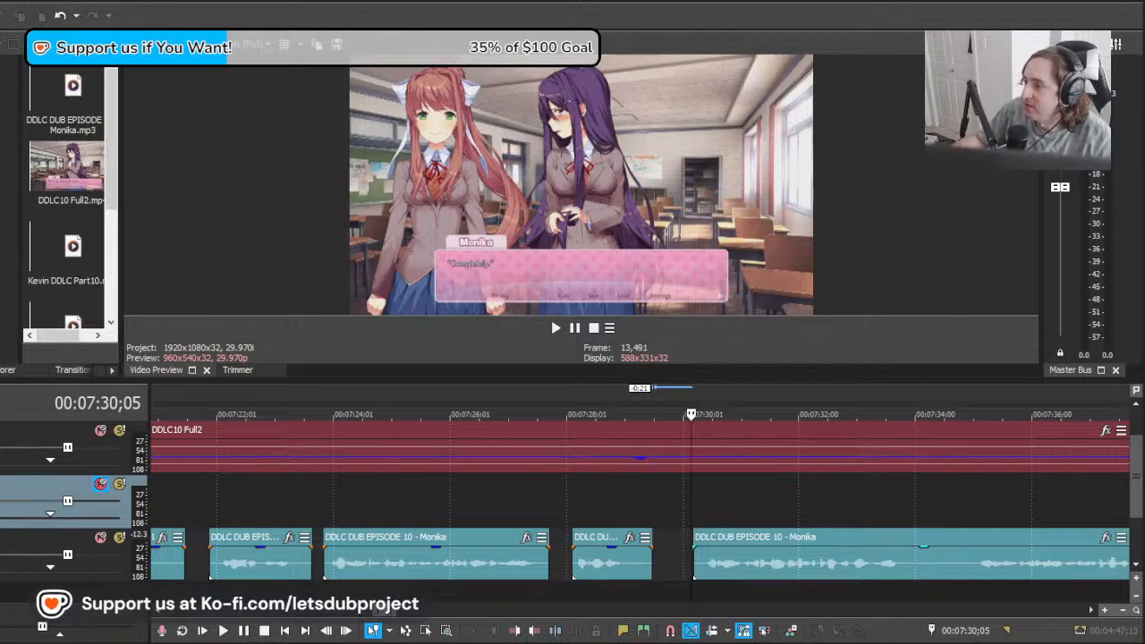
Step: Move the long Monika clip to about 00:07:31;19 and play its first take against the "Anyway" dialogue
scroll(600, 534, "right", 2)
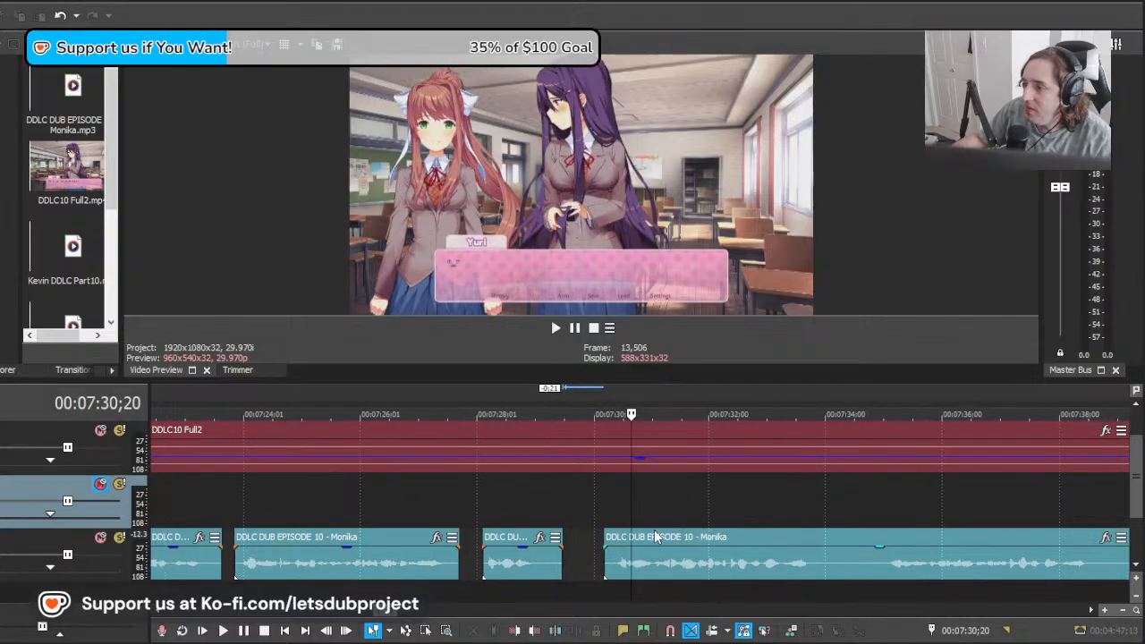
left_click(598, 534)
key("space")
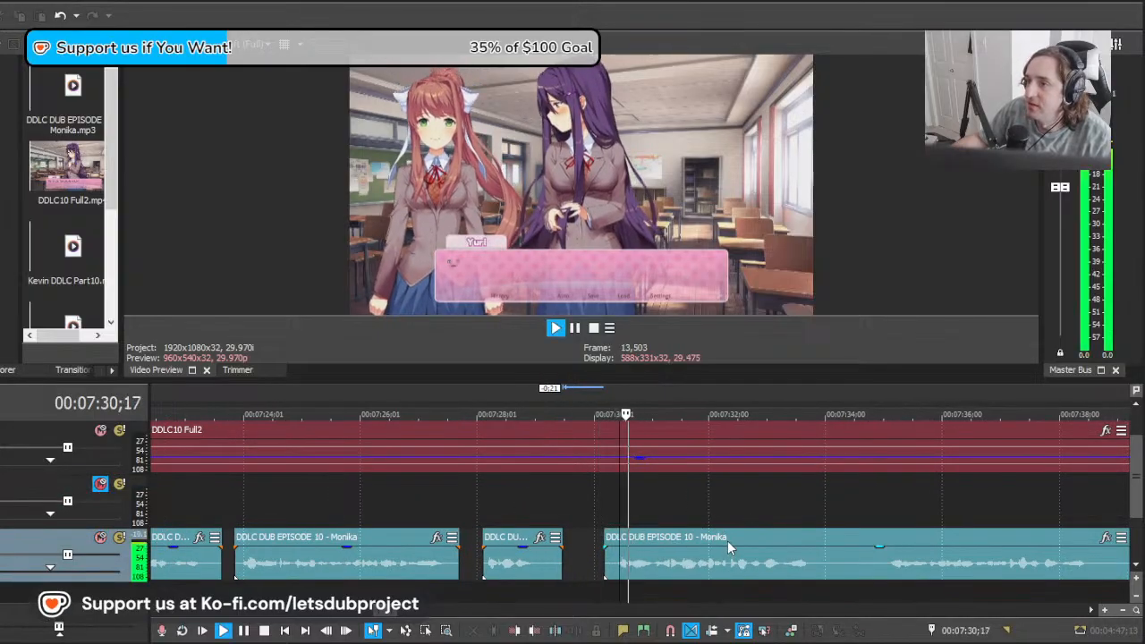
left_click(686, 556)
mouse_move(686, 558)
left_mouse_down()
mouse_move(536, 556)
mouse_move(810, 558)
mouse_move(697, 554)
left_mouse_up()
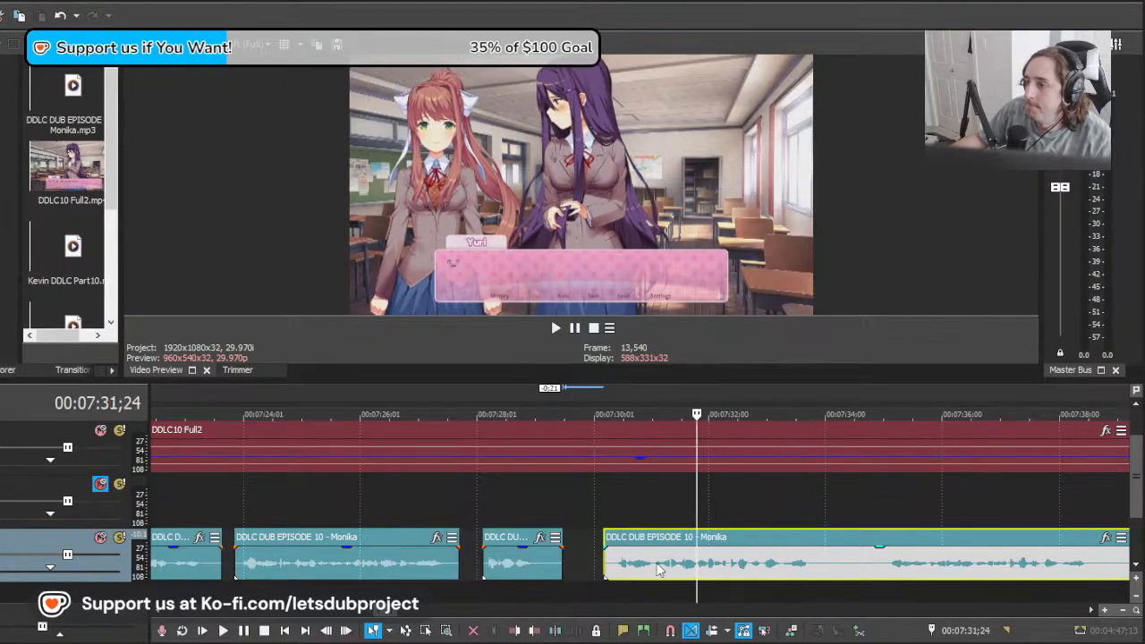
key("space")
scroll(757, 562, "down", 10)
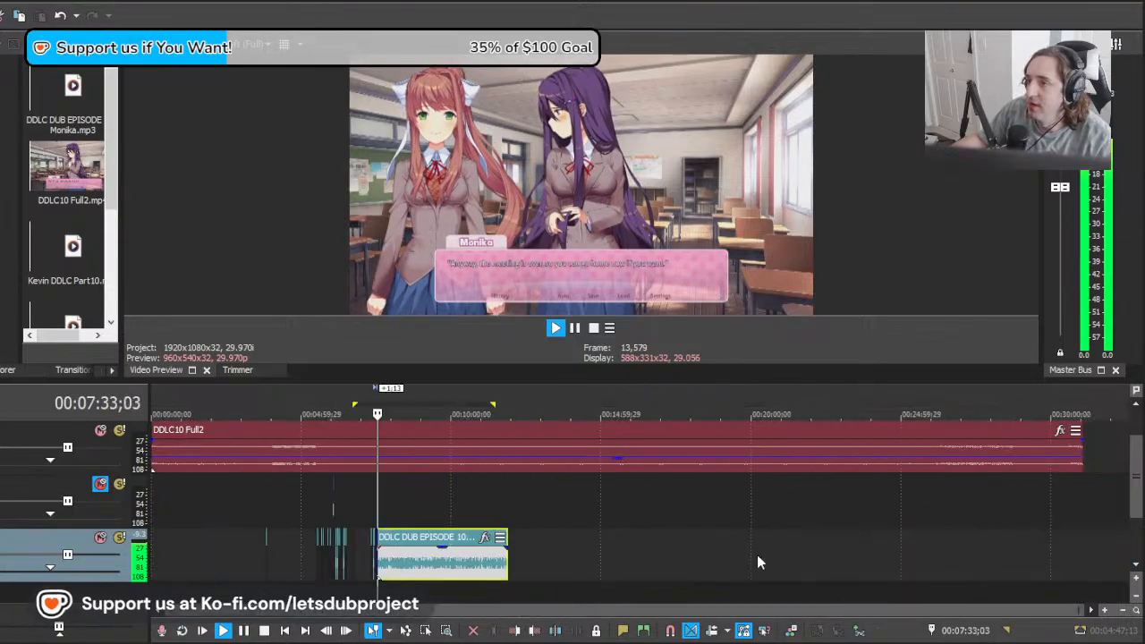
scroll(757, 562, "up", 10)
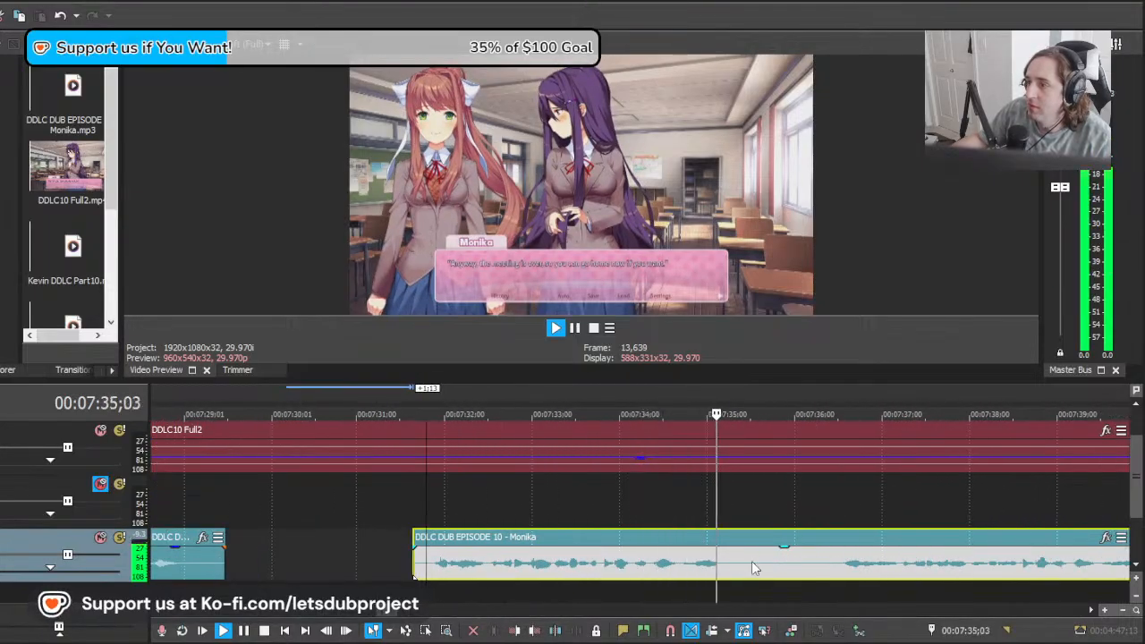
Step: Split the long Monika clip at about 00:07:35;17 and 00:07:36;12, and delete the silence between the cuts
key("s")
key("space")
left_click(829, 568)
key("s")
left_click(786, 556)
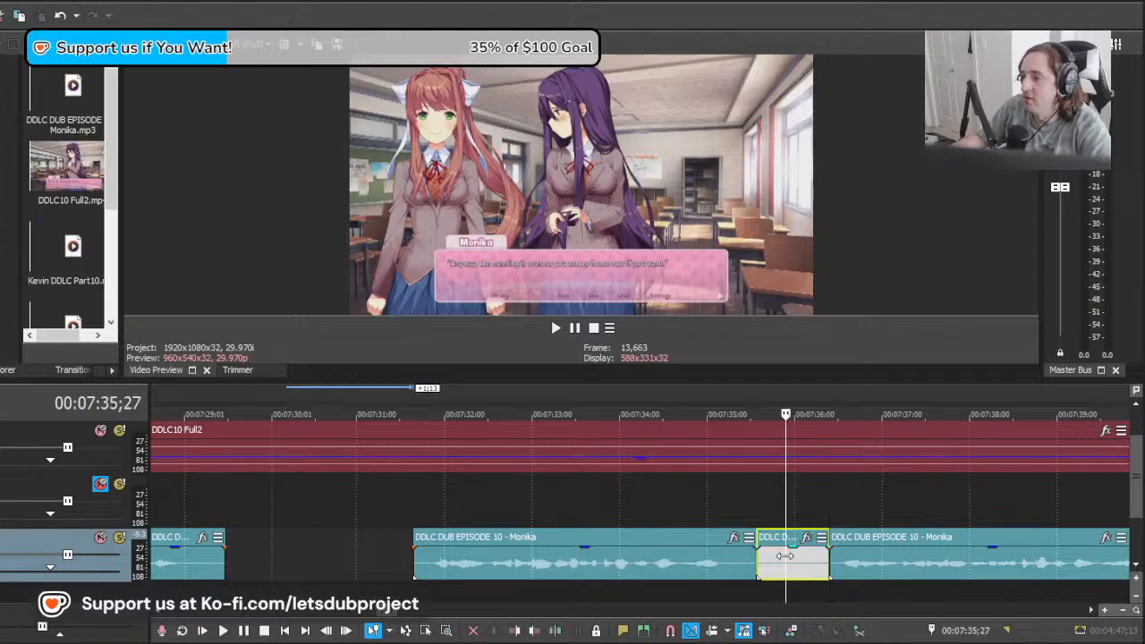
key("Delete")
Step: Move the long Monika clip back to about 00:07:35;24 and compare its opening take with the preceding "Anyway" line
left_click_drag(865, 563, 809, 556)
key("space")
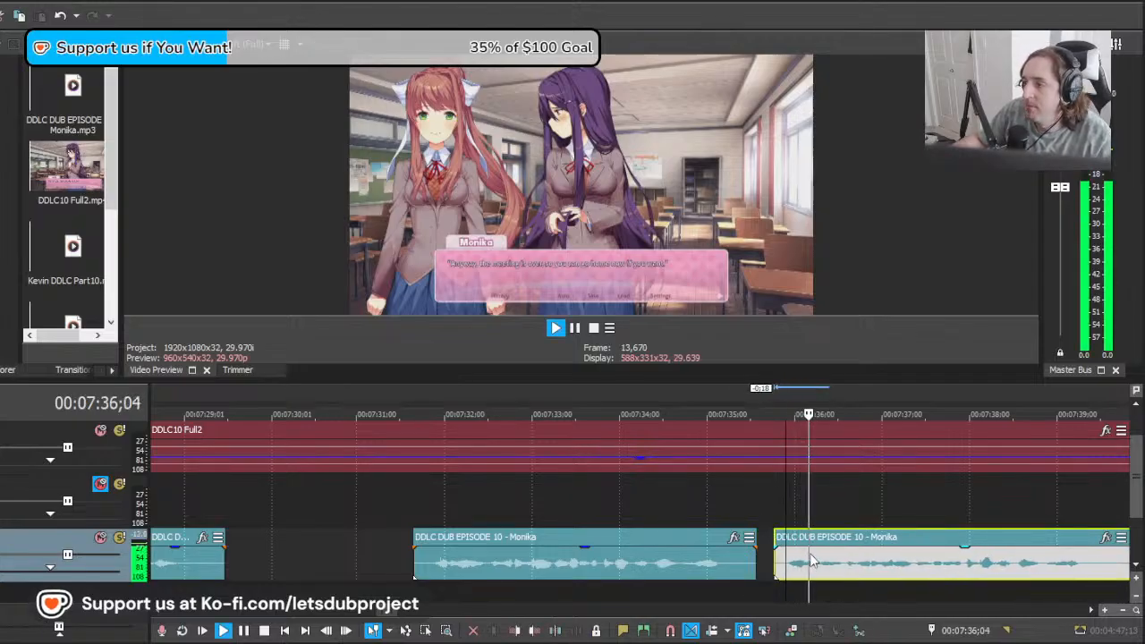
scroll(812, 559, "down", 4)
scroll(800, 558, "up", 2)
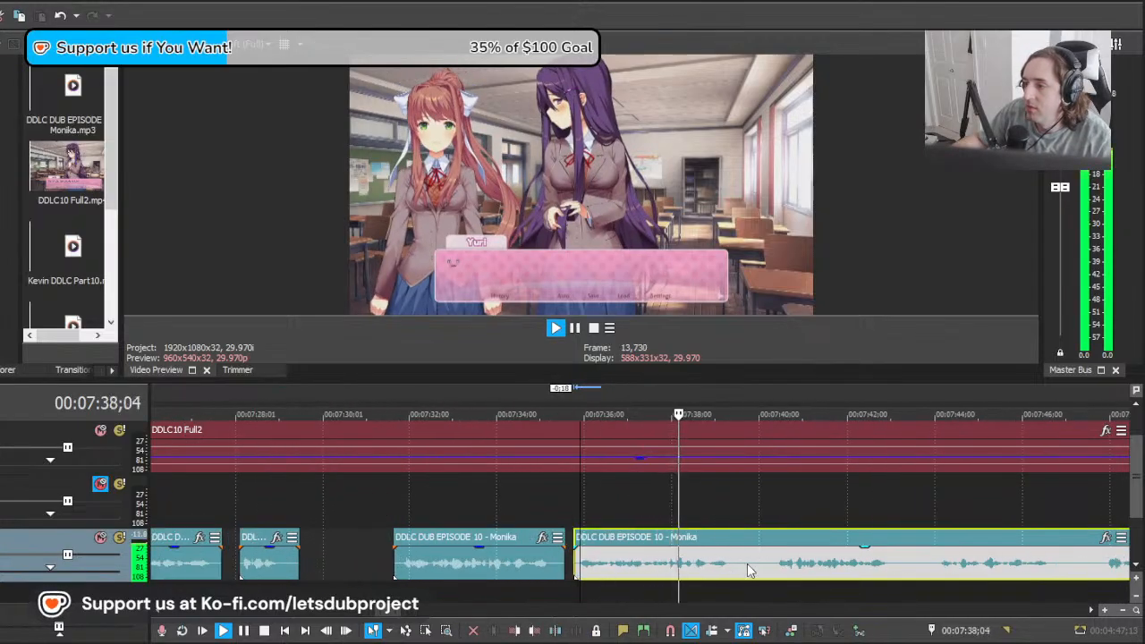
key("space")
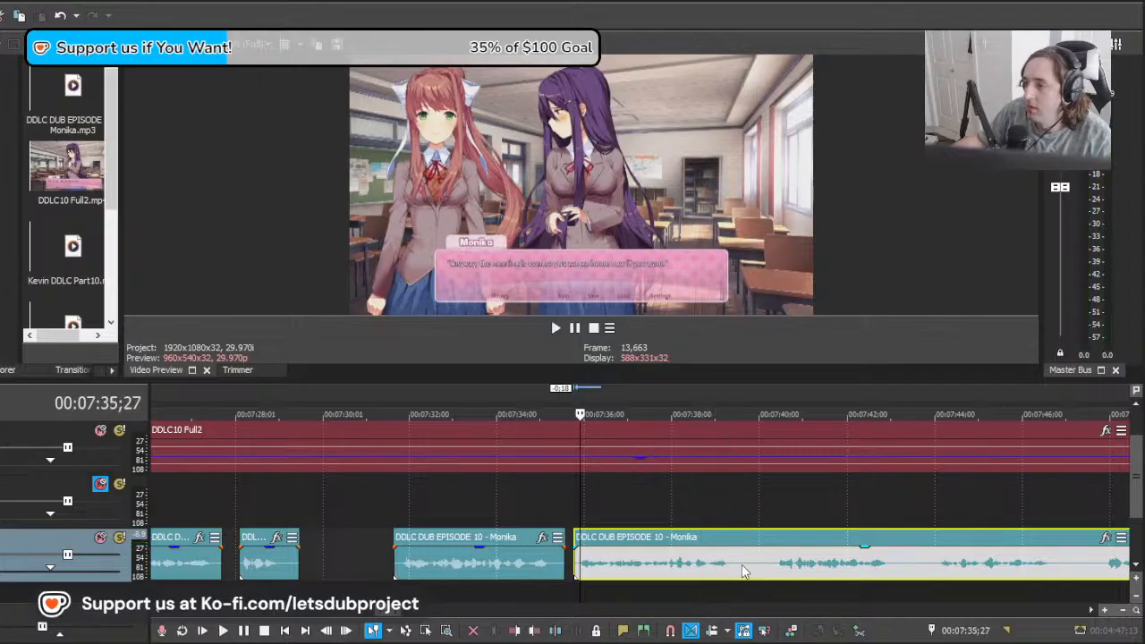
left_click(406, 570)
key("space")
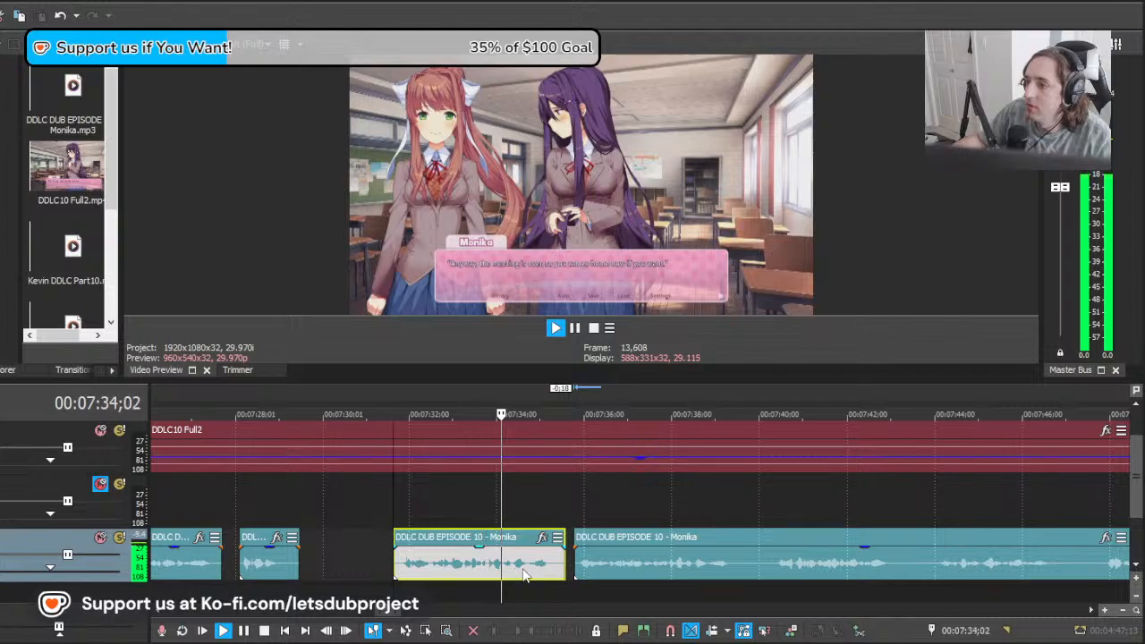
key("space")
Step: Split the long Monika clip at about 00:07:40;09 and delete the spare take before the cut
left_click(772, 563)
key("s")
left_click(680, 565)
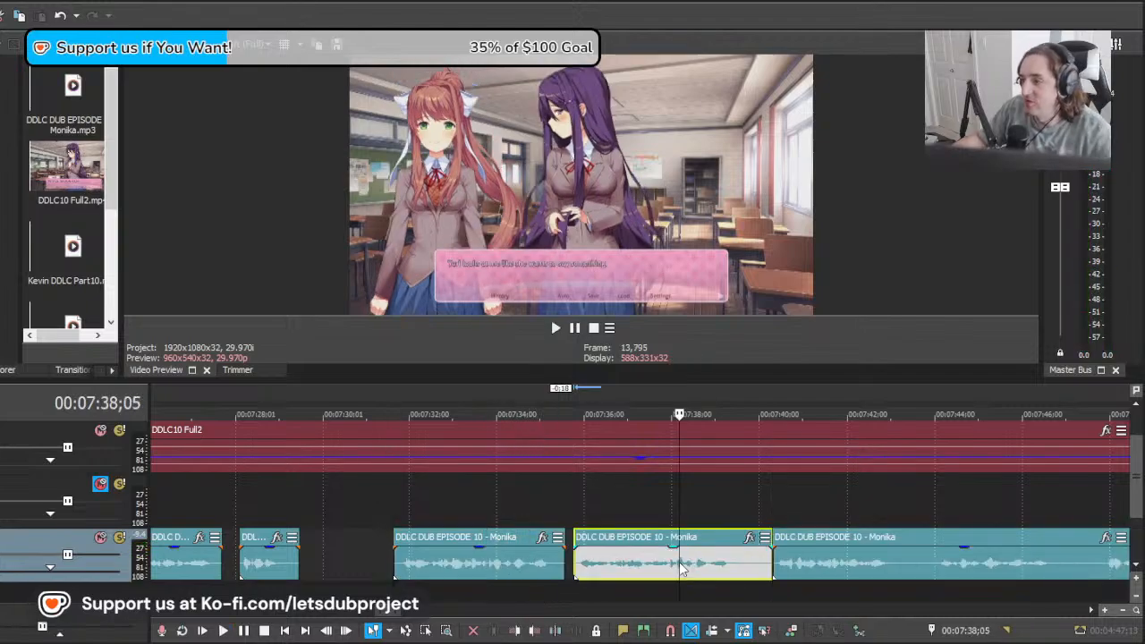
key("Delete")
Step: Scrub through the episode after the "Anyway" line to find where Monika's next dialogue starts
left_click(530, 566)
left_click(654, 562)
left_click(739, 560)
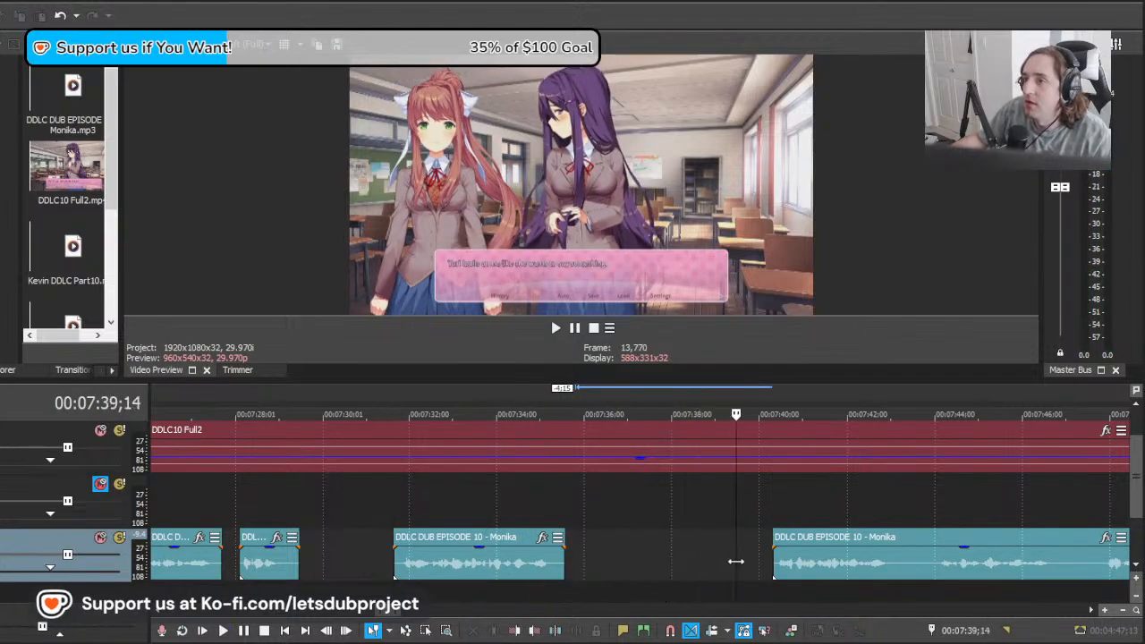
left_click(689, 560)
left_click(938, 539)
left_click(1061, 553)
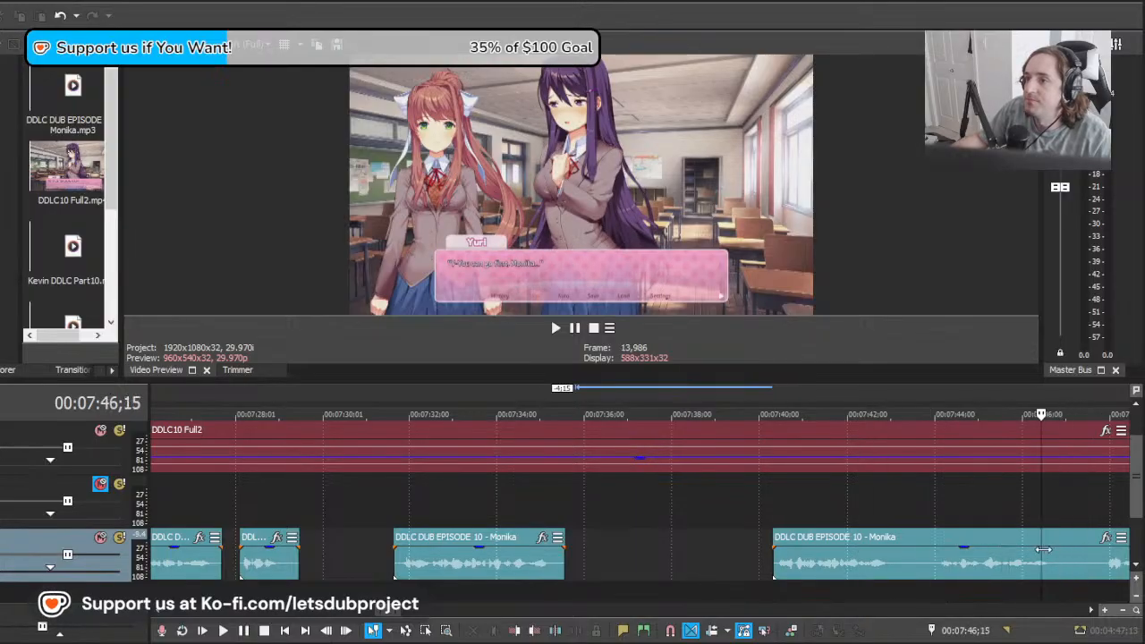
left_click(1049, 551)
scroll(1049, 551, "down", 2)
scroll(716, 555, "up", 1)
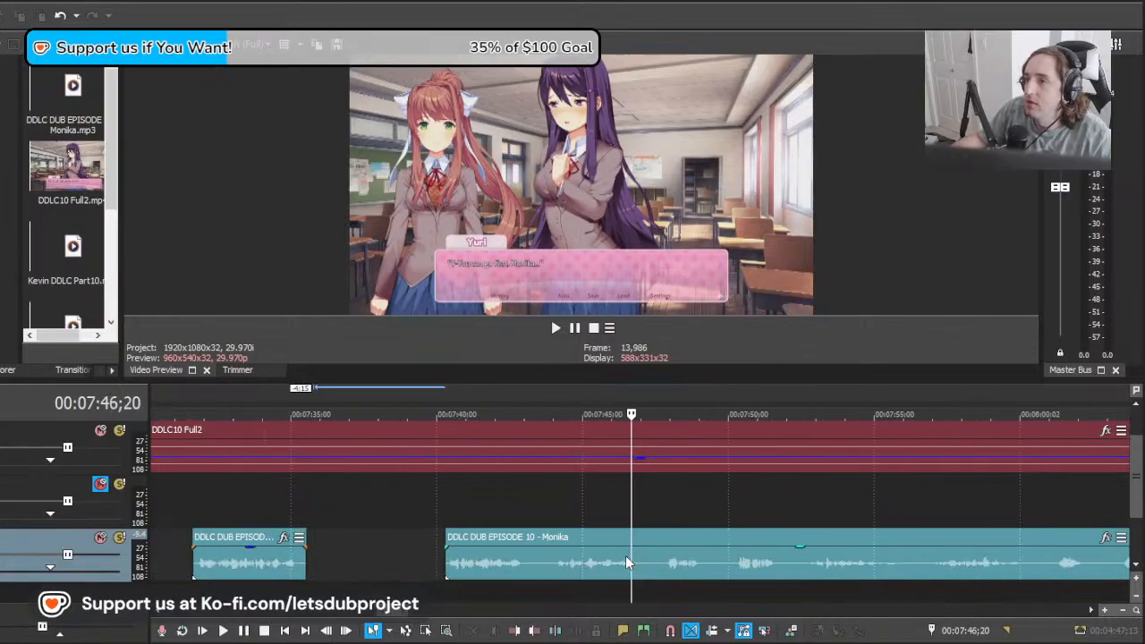
left_click(666, 556)
left_click(700, 560)
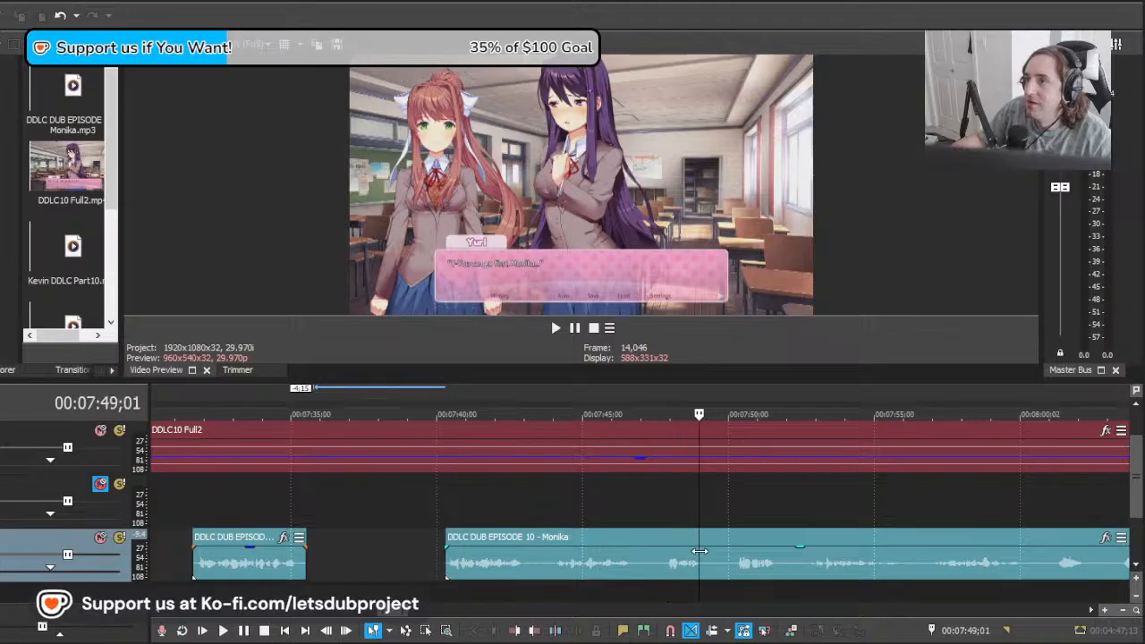
left_click(656, 559)
left_click(771, 562)
left_click(795, 562)
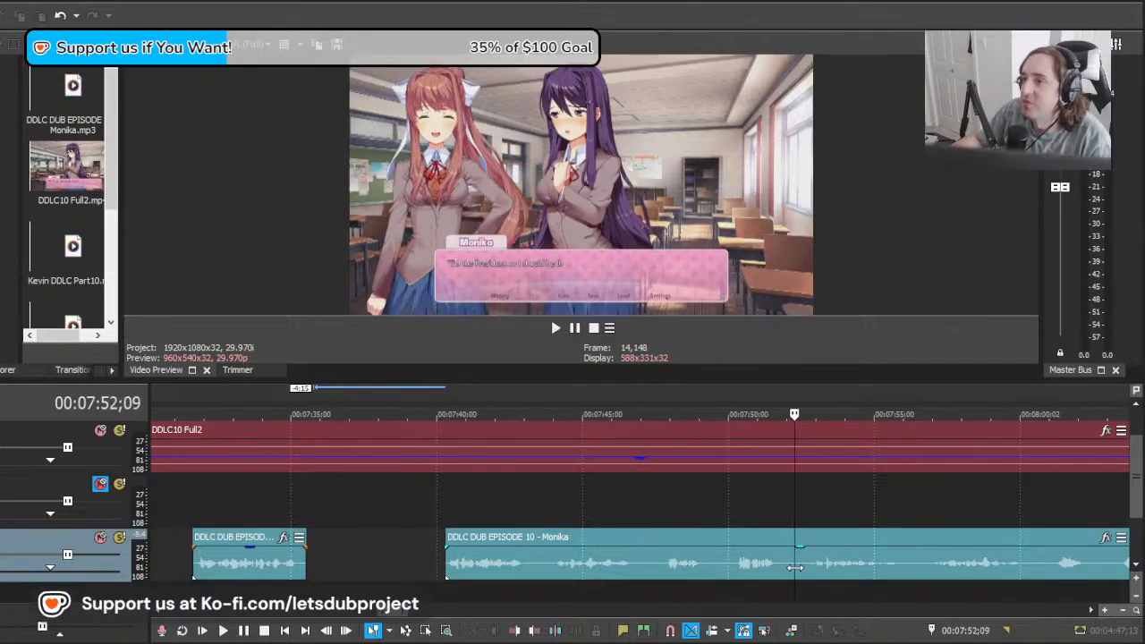
left_click(768, 562)
left_click(762, 562)
Step: Move the long Monika clip to about 00:07:47;20 and play its second take against the "I'm the President" dialogue
left_click_drag(620, 573, 831, 560)
key("space")
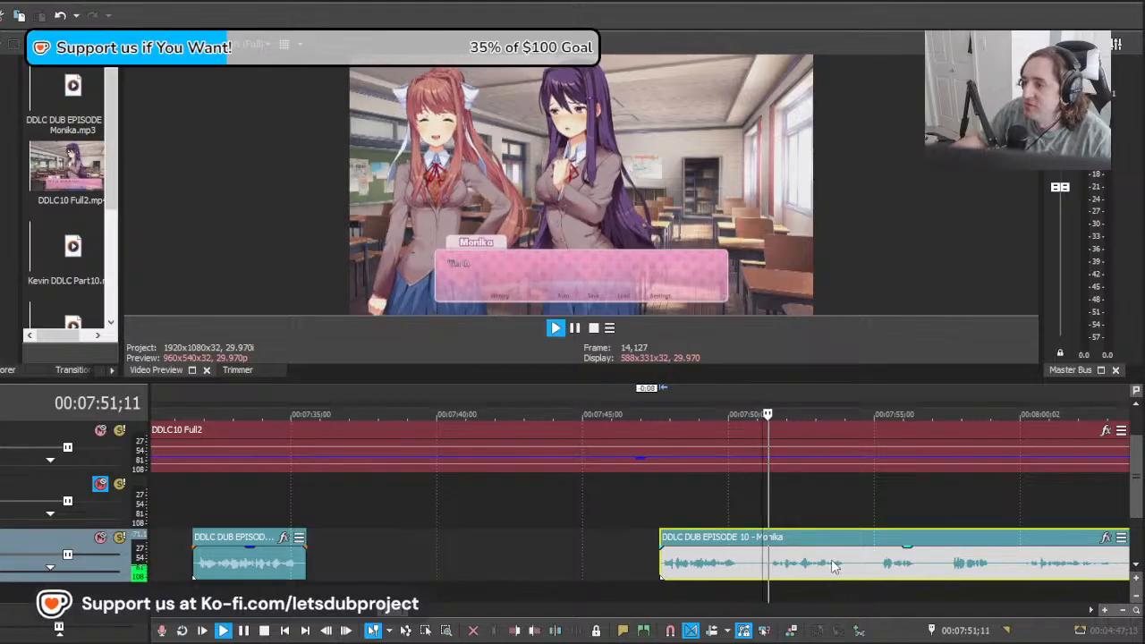
scroll(841, 555, "down", 3)
scroll(838, 561, "up", 3)
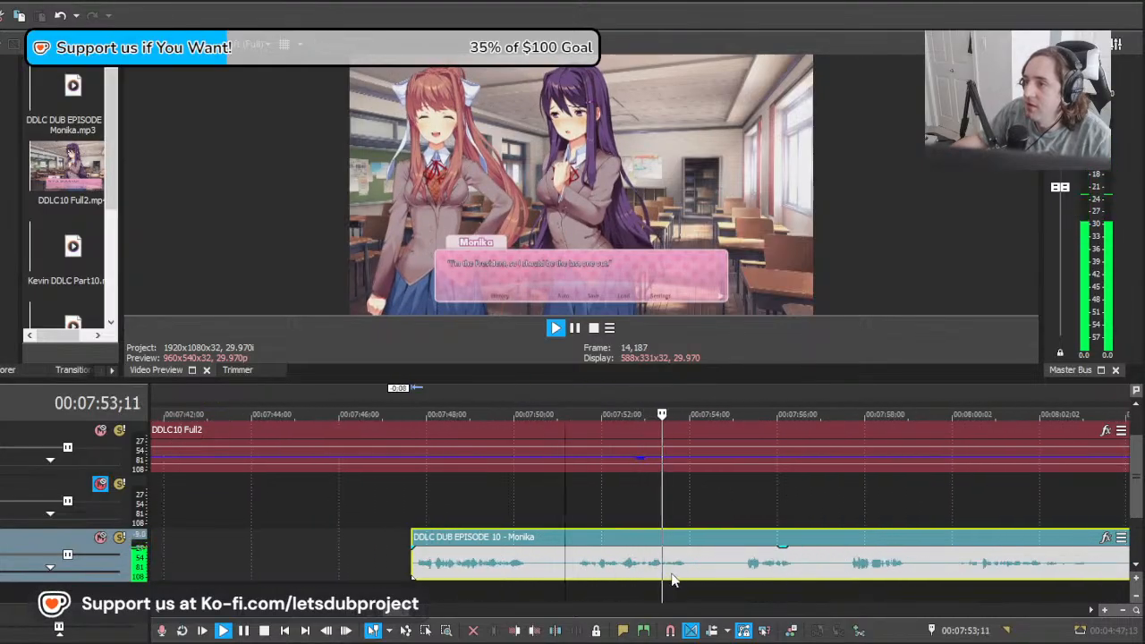
key("space")
Step: Move the long Monika clip to about 00:07:51;03 and play its first take against the same dialogue
left_click_drag(640, 569, 791, 569)
key("space")
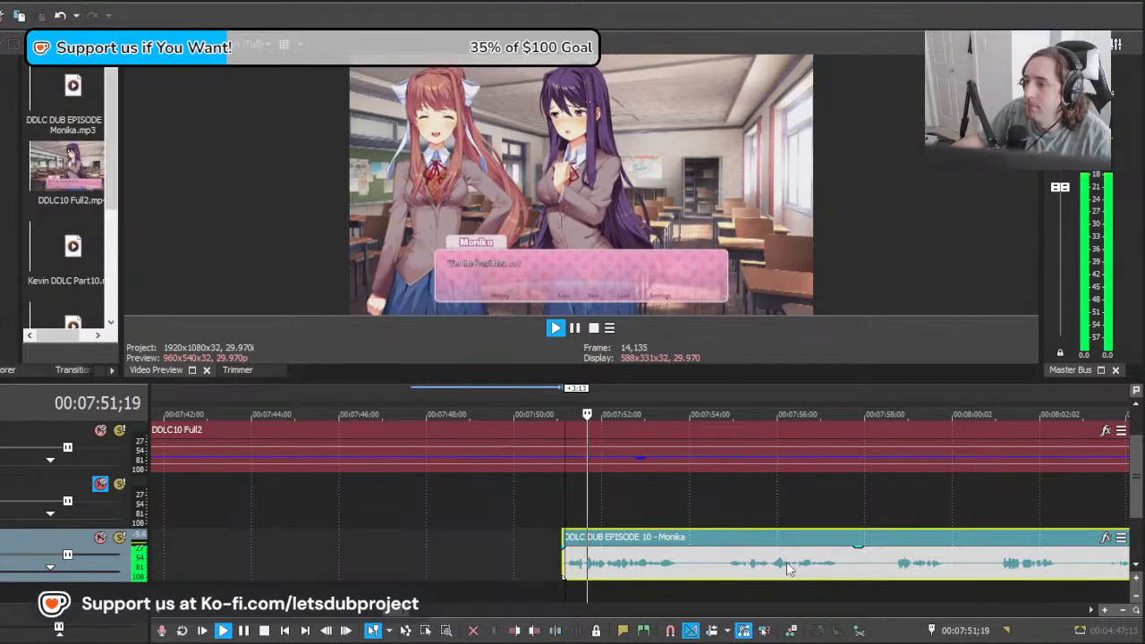
key("space")
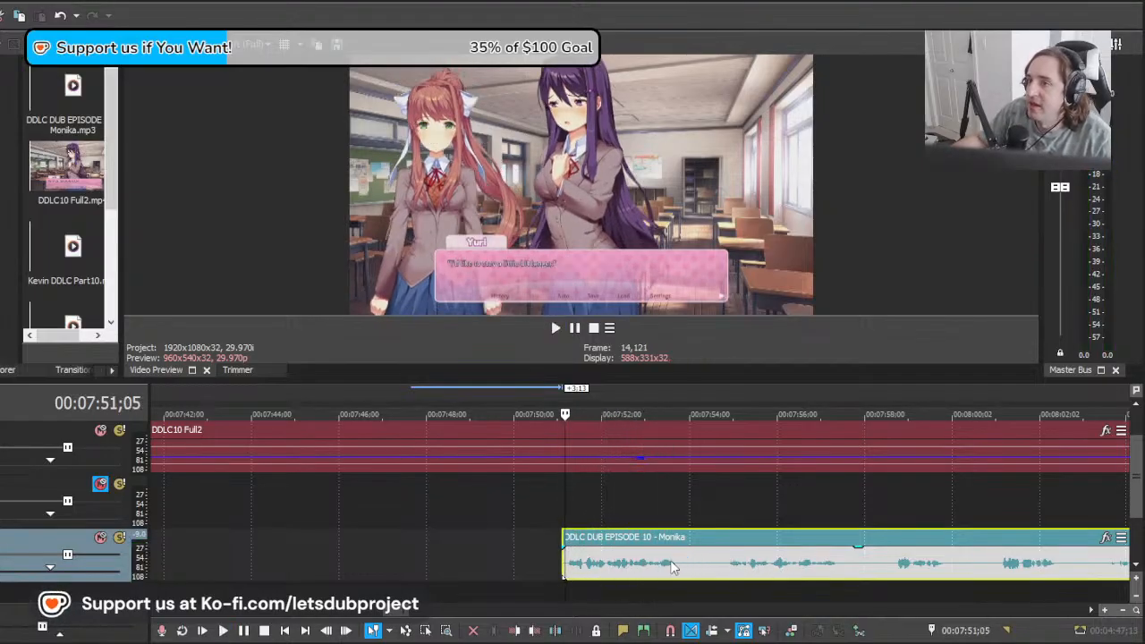
Step: Move the long Monika clip back to about 00:07:47;17, split it at 00:07:51;04, and delete the take before the cut
scroll(671, 560, "down", 2)
scroll(676, 557, "up", 2)
left_click_drag(835, 570, 678, 575)
left_click(629, 570)
key("s")
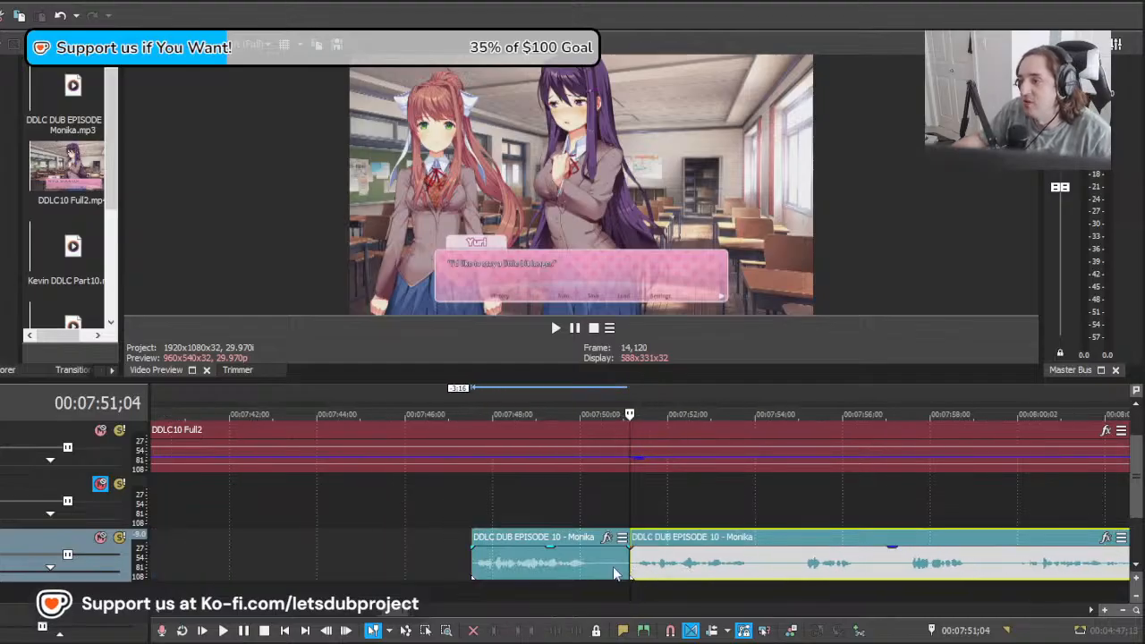
left_click(595, 570)
key("Delete")
Step: Play the remaining "I'm the President" take from about 00:07:51;04 and split the clip after it at 00:07:54;06
left_click(634, 573)
key("space")
scroll(689, 576, "down", 1)
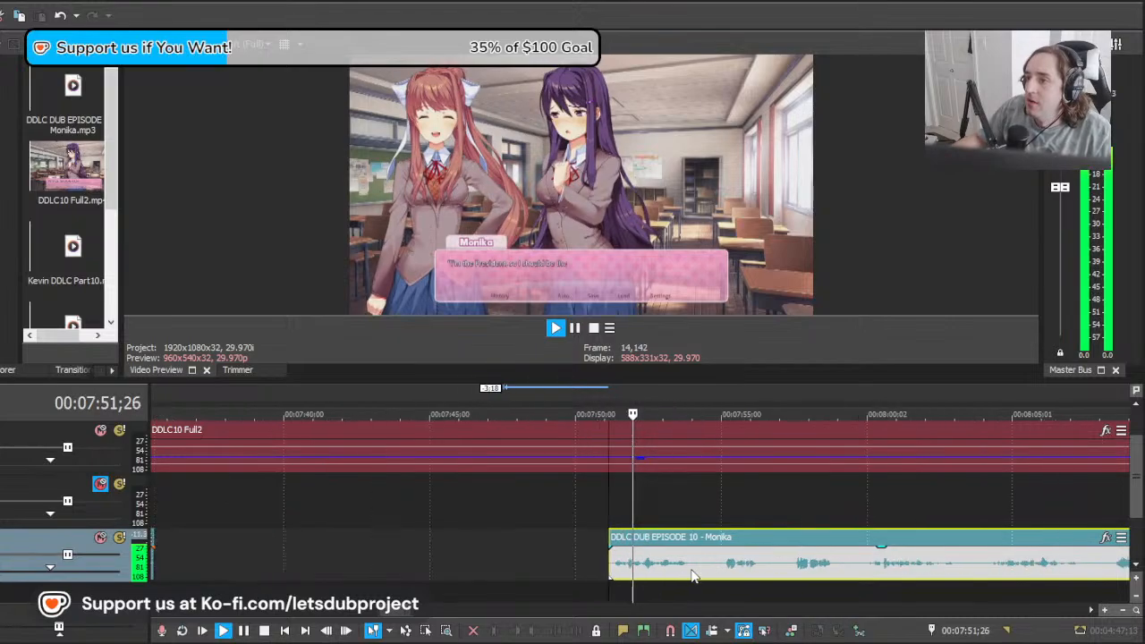
scroll(716, 577, "up", 1)
left_click(729, 561)
key("s")
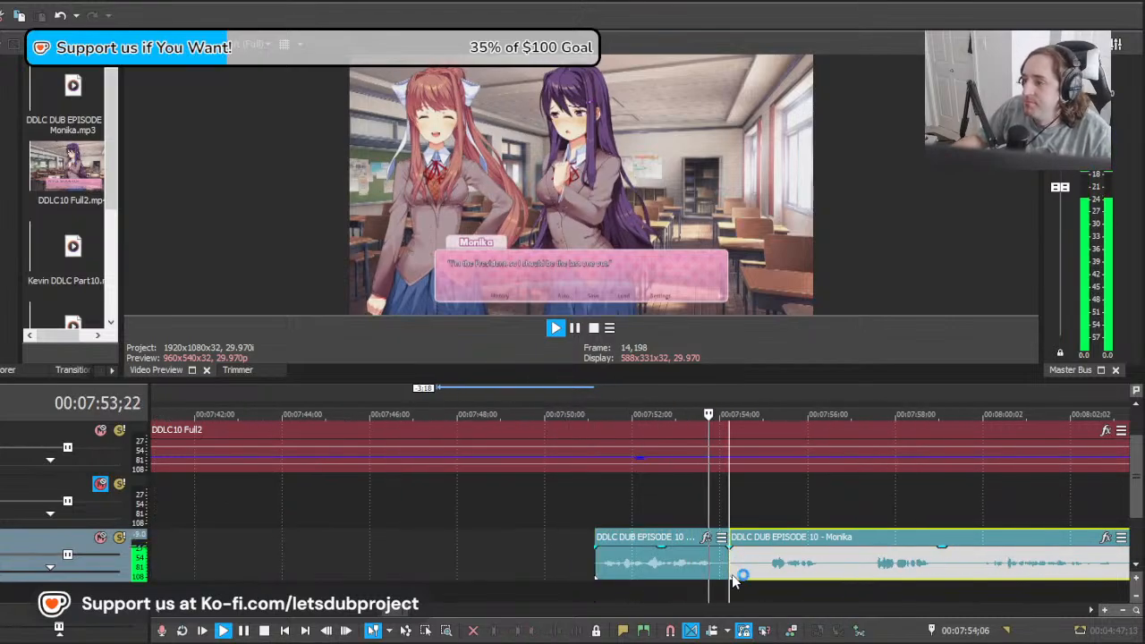
Step: Locate Monika's following dialogue, move the piece after the cut back to about 00:07:51;19, and play its second take
left_click(790, 562)
key("space")
left_click(821, 568)
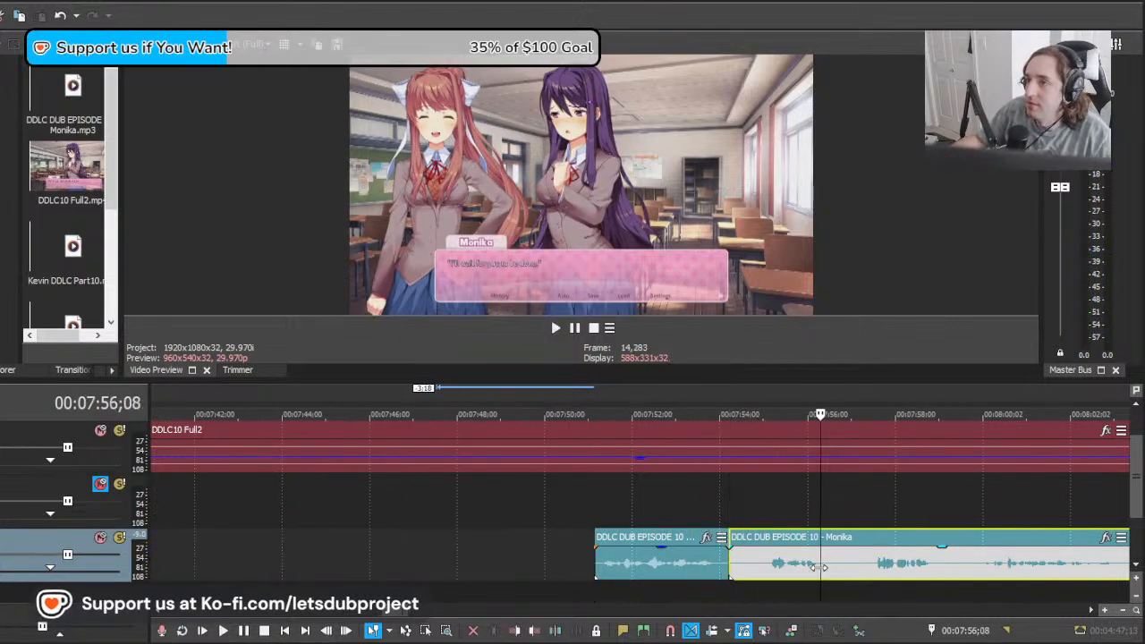
left_click(756, 573)
left_click_drag(950, 580, 836, 577)
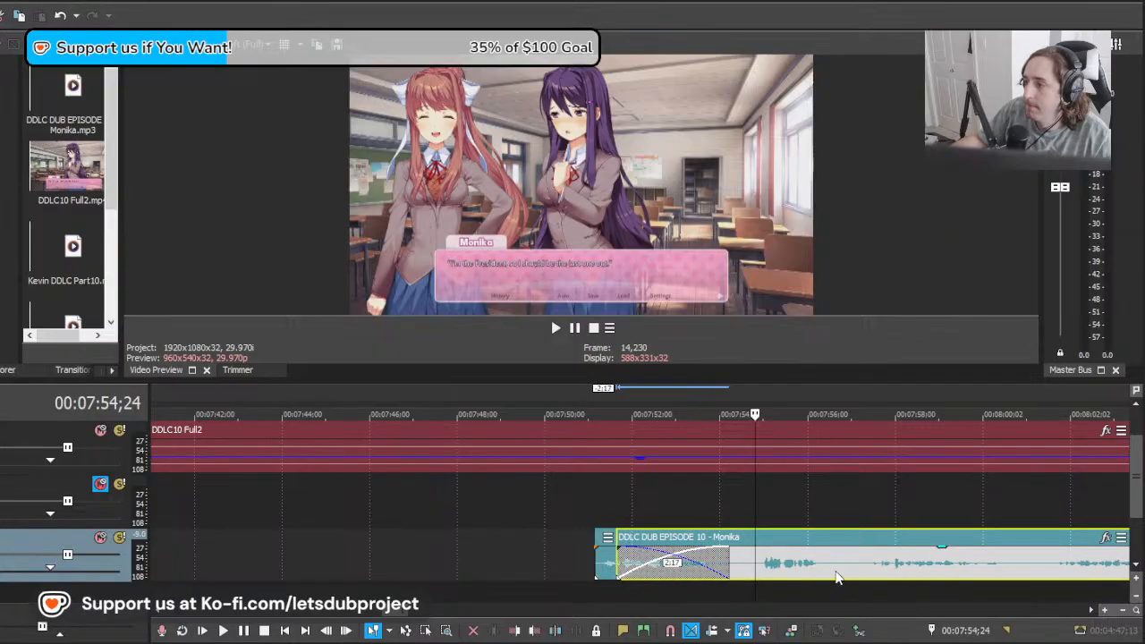
key("space")
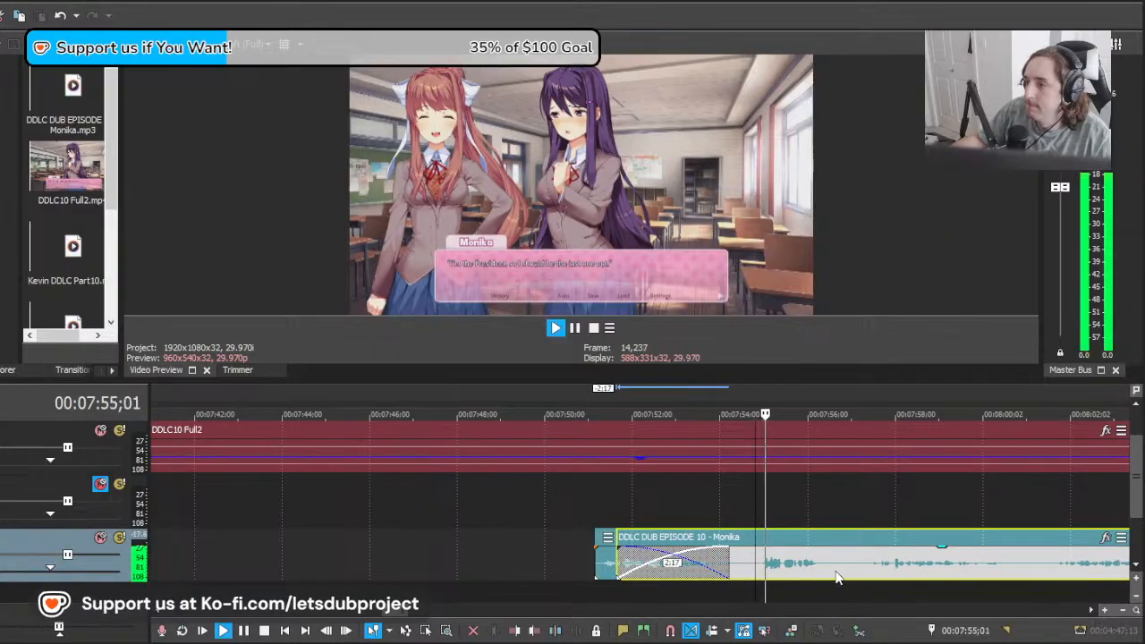
Step: Split the long Monika clip at about 00:07:54;24, delete the overlapping piece before the cut, and move the rest to 00:07:54;20 to play it
scroll(769, 569, "up", 3)
key("space")
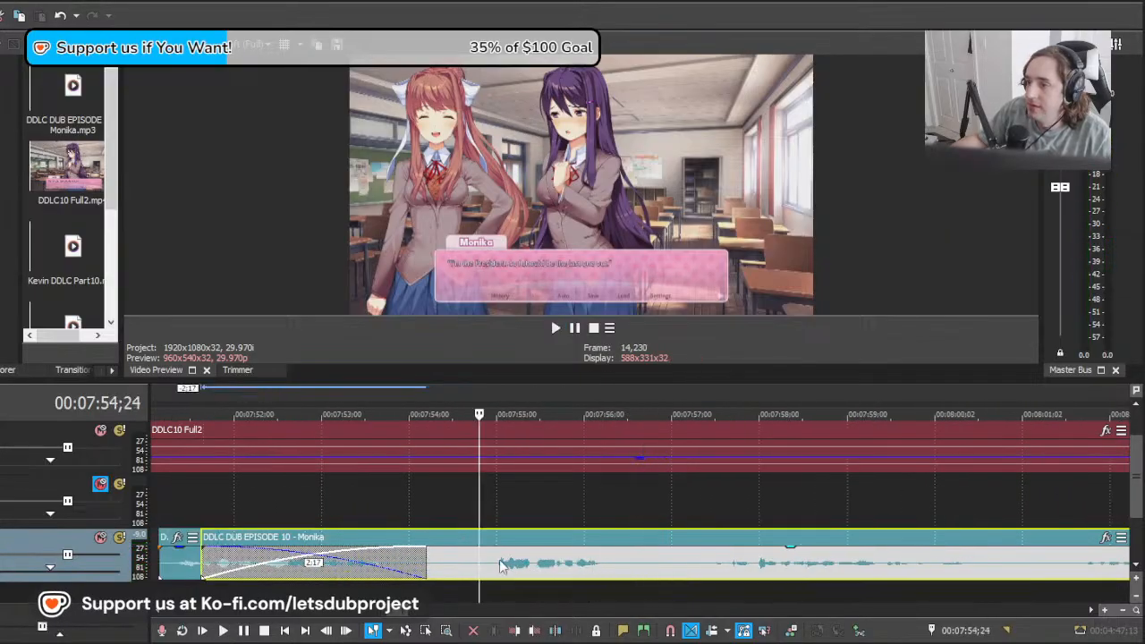
left_click(482, 562)
key("s")
left_click(468, 563)
key("Delete")
mouse_move(468, 563)
left_mouse_down()
mouse_move(522, 561)
mouse_move(479, 561)
left_mouse_up()
left_click_drag(573, 566, 562, 567)
key("space")
key("space")
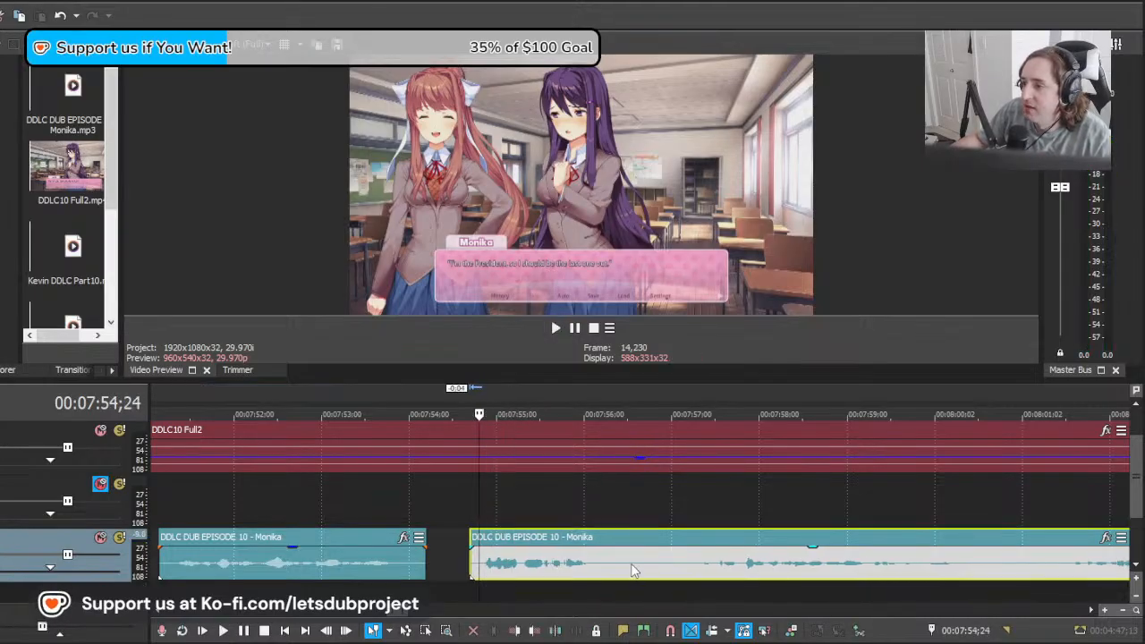
Step: Split the long Monika clip at about 00:07:56;09 and 00:07:57;09, and delete the silence between the cuts
left_click(611, 569)
key("s")
left_click(698, 570)
key("s")
left_click(663, 569)
key("Delete")
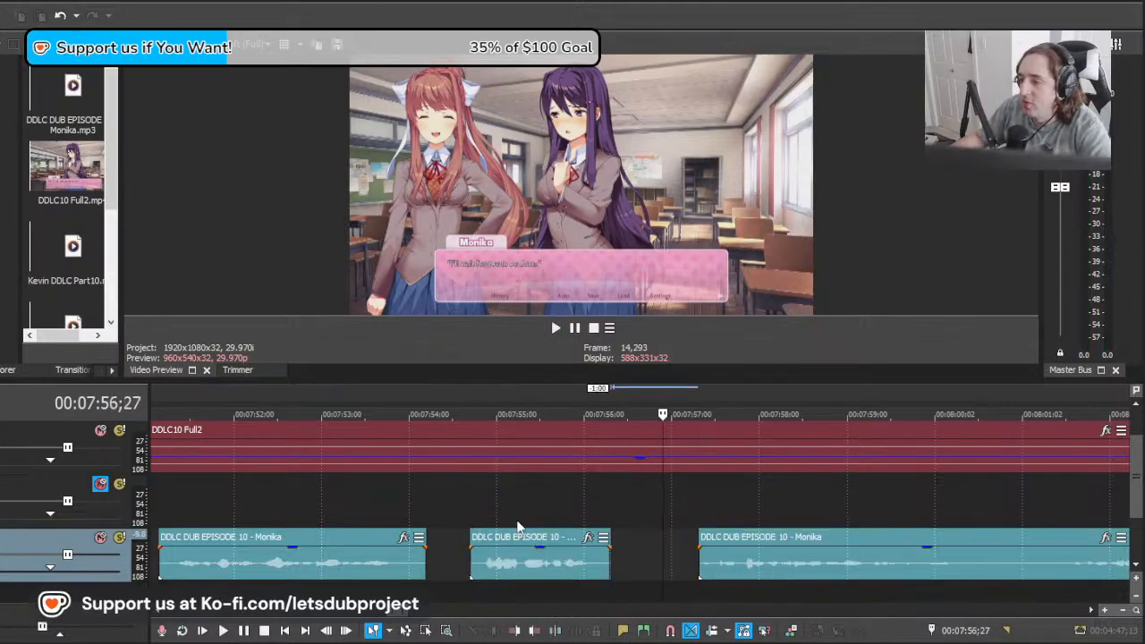
Step: Select the time range from about 00:07:54;21 to 00:07:56;02 and replay the short Monika line there
left_click(467, 511)
left_click_drag(473, 510, 590, 508)
left_click(591, 515)
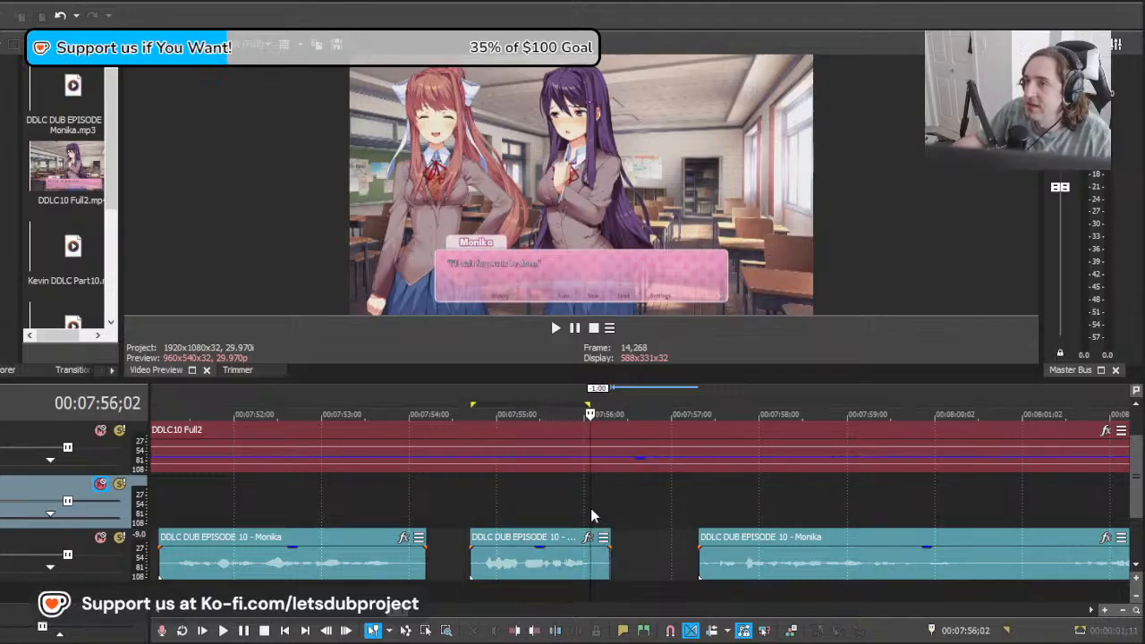
left_click(473, 526)
key("space")
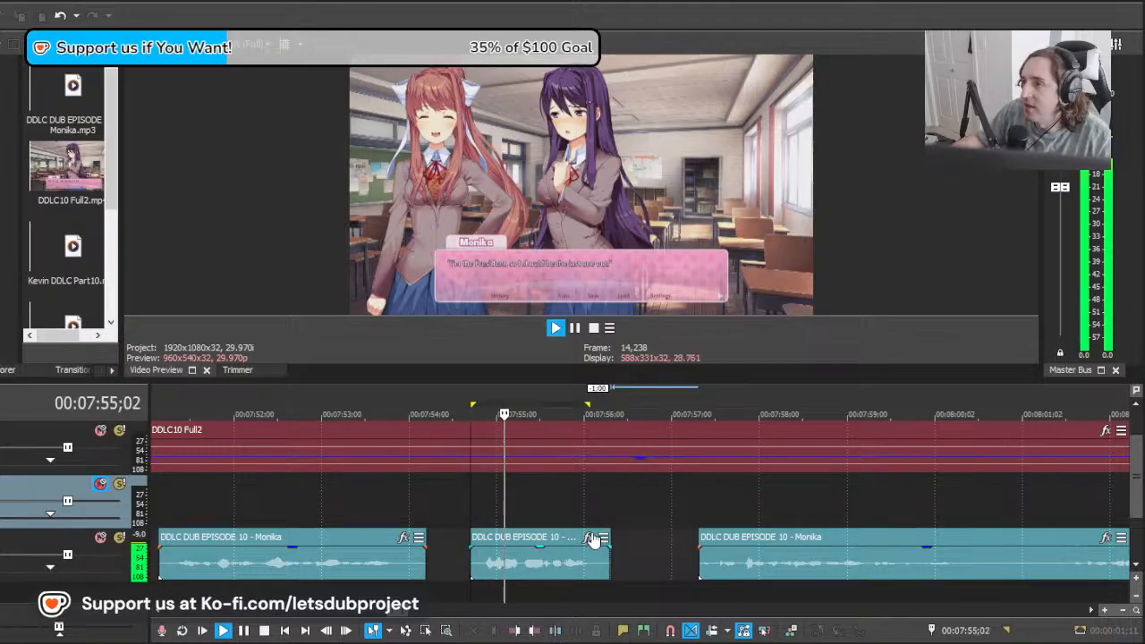
Step: Shift the short Monika line to start at about 00:07:54;25 and replay it
key("space")
left_click_drag(520, 568, 532, 570)
key("space")
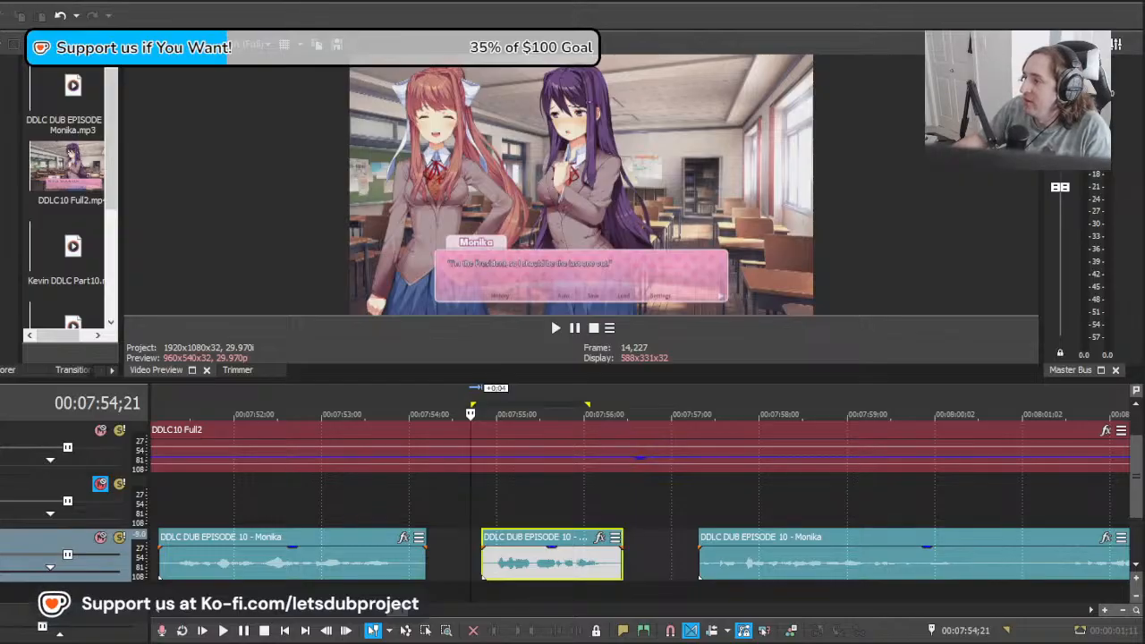
Step: Locate Monika's next dialogue at about 00:08:08;04, move the long Monika clip to about 00:08:04;03, and play it from the dialogue
left_click(527, 501)
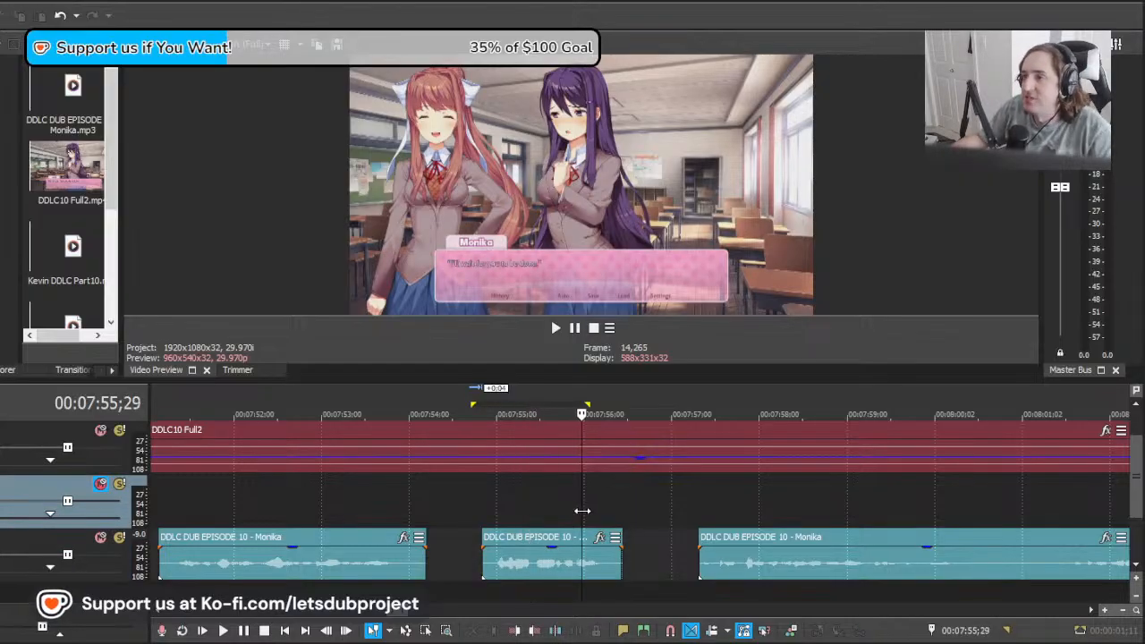
left_click_drag(728, 496, 700, 496)
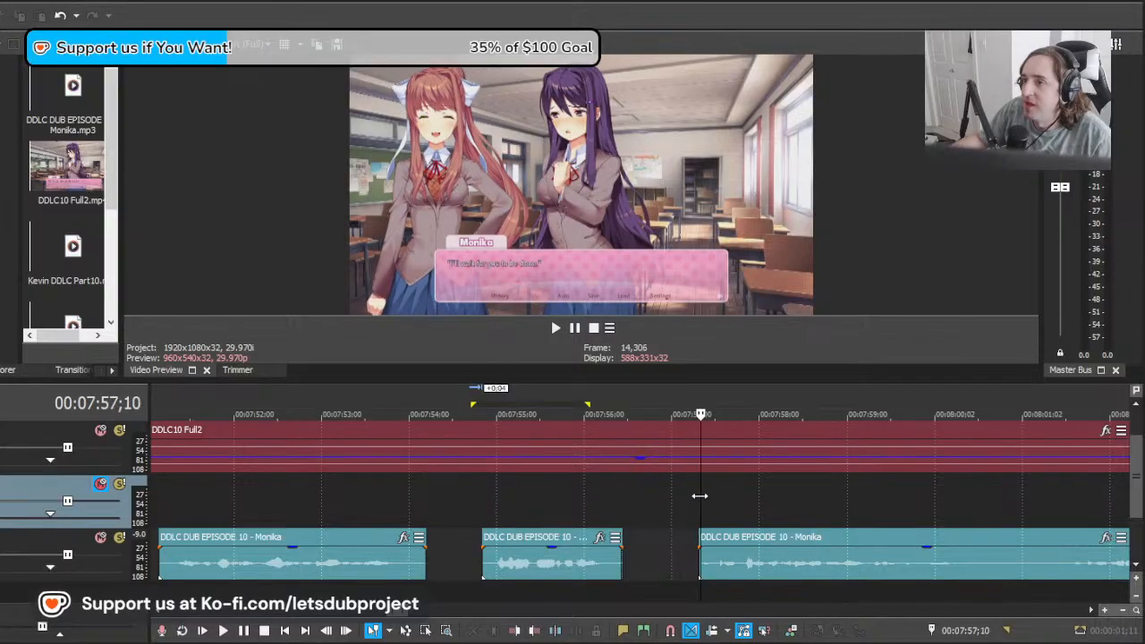
left_click_drag(568, 490, 1019, 488)
scroll(646, 523, "down", 2)
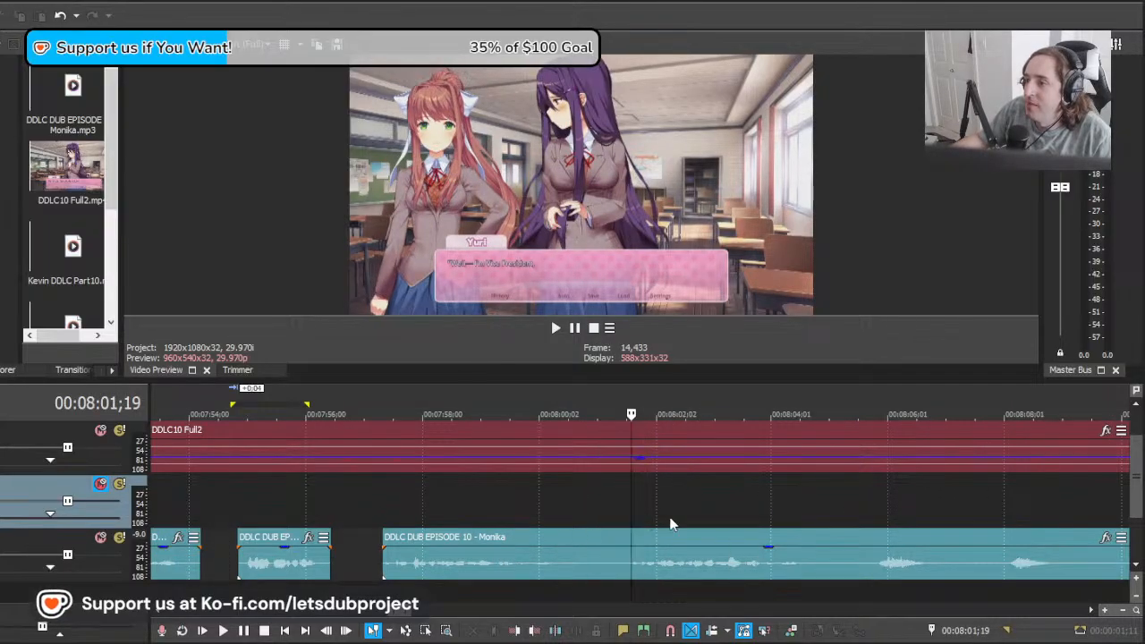
left_click_drag(632, 508, 1107, 486)
scroll(696, 489, "down", 2)
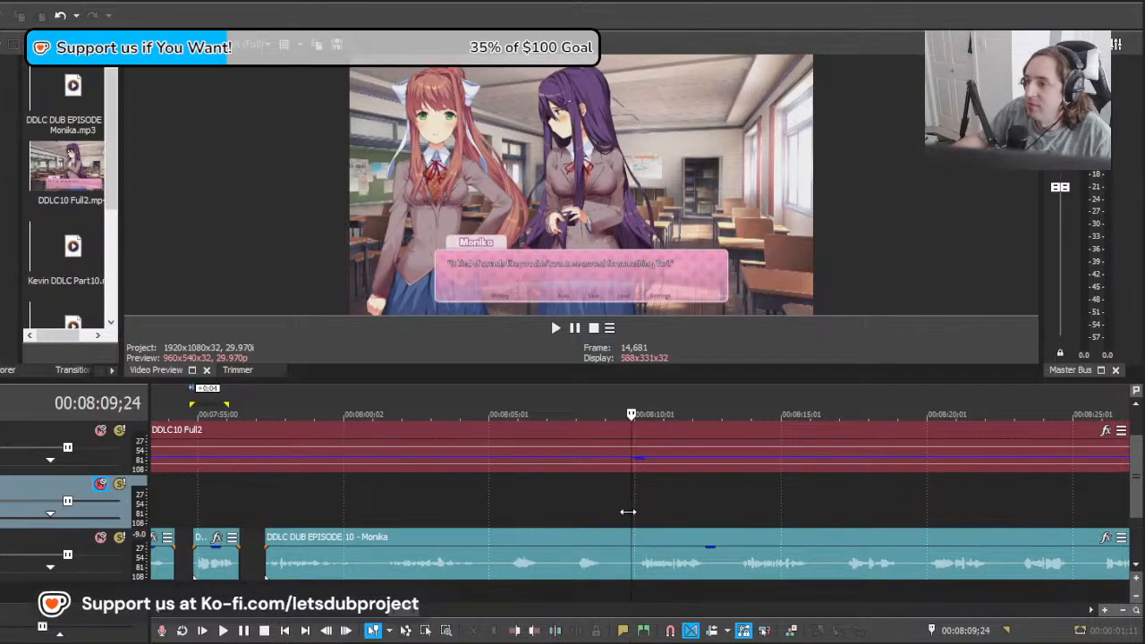
left_click_drag(628, 512, 580, 511)
left_click(494, 559)
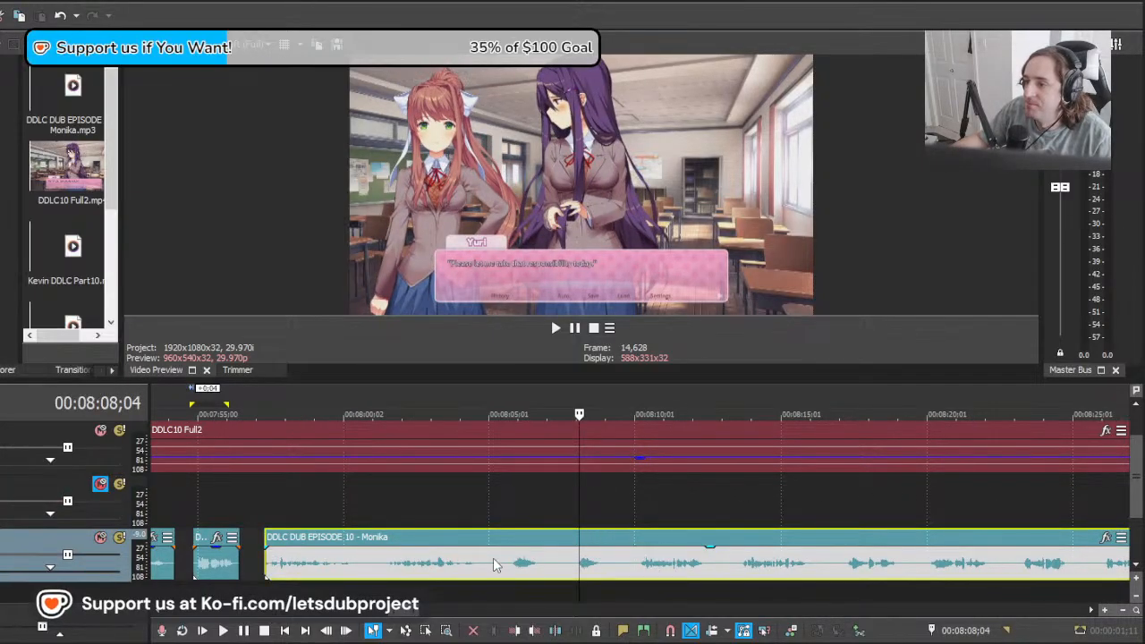
left_click_drag(493, 558, 688, 560)
key("space")
Step: Split the long Monika clip at 00:08:08;04 and about 00:08:11;23 to isolate the take between the cuts
scroll(663, 548, "down", 4)
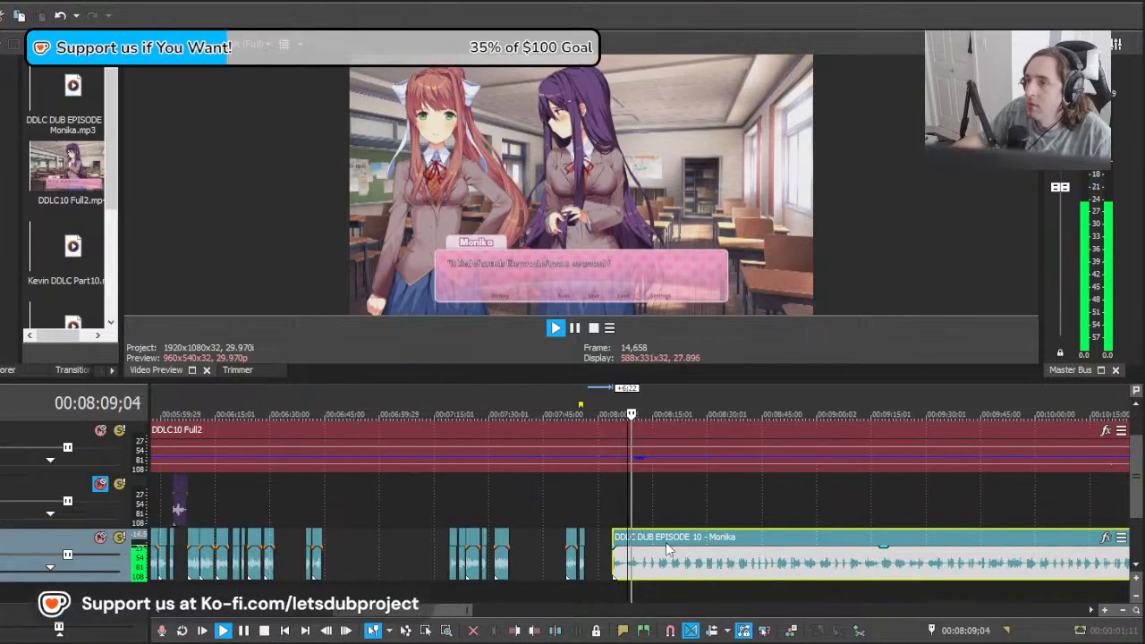
scroll(666, 544, "down", 3)
scroll(667, 544, "up", 8)
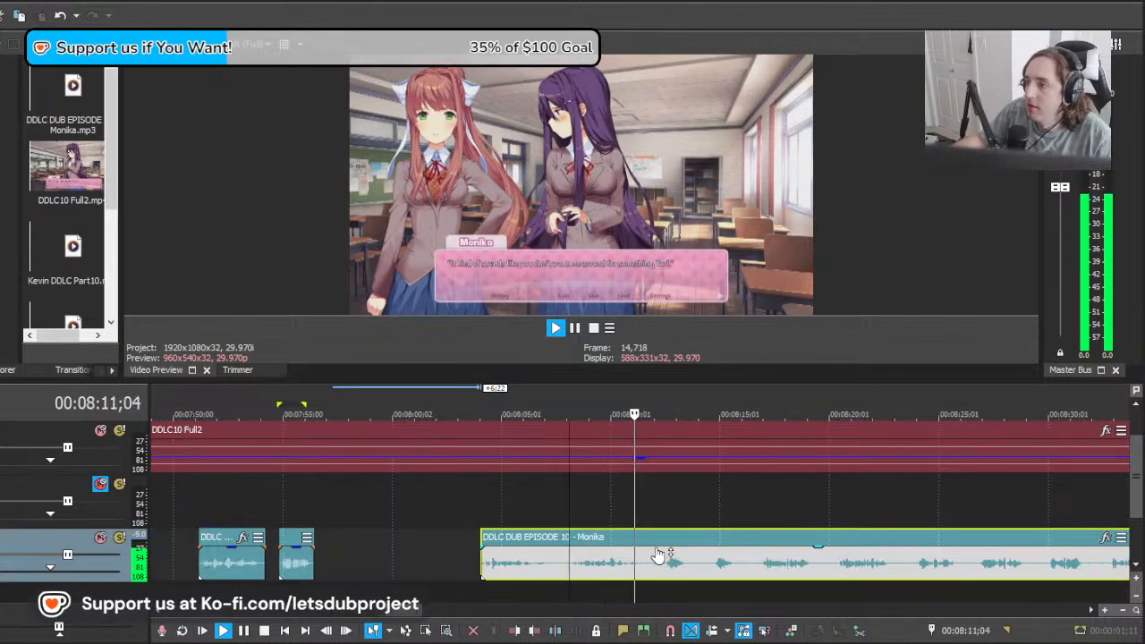
key("s")
key("space")
key("s")
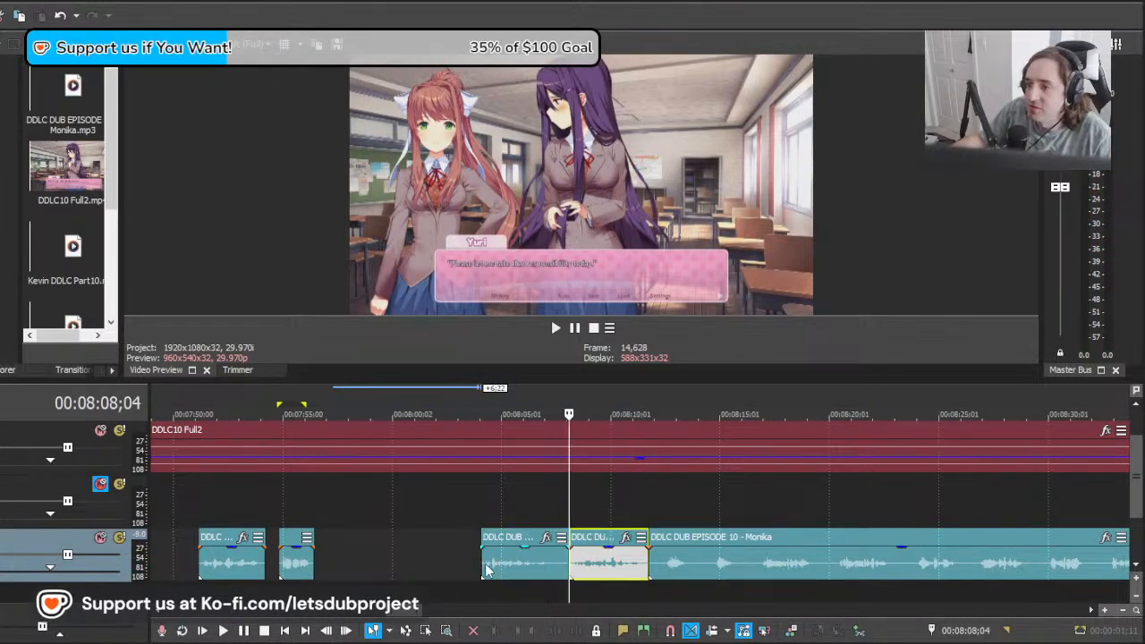
Step: Play the take before 00:08:08;04, delete it, and play the take kept at 00:08:08;04
left_click(486, 570)
key("space")
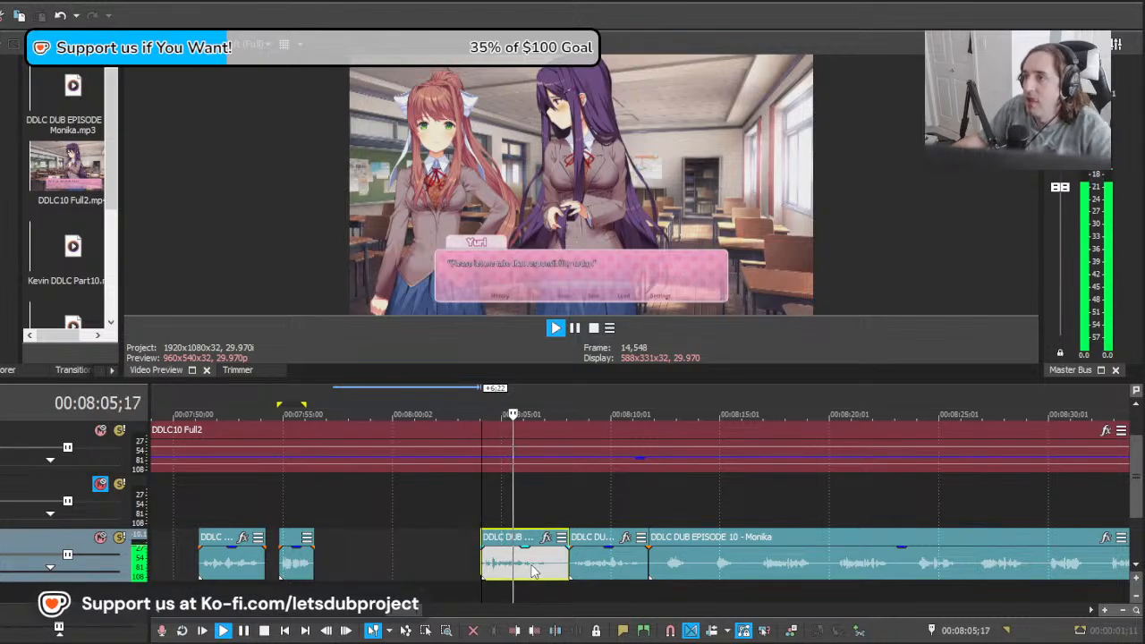
key("Delete")
left_click(577, 571)
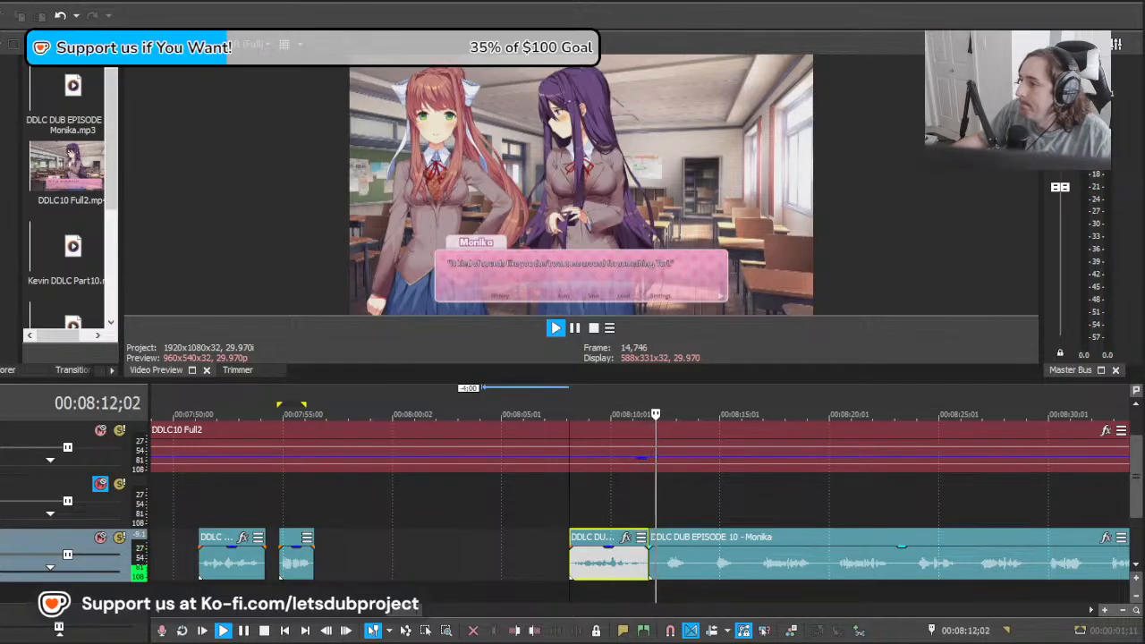
Step: Move the remaining long Monika clip to about 00:08:23;03 and locate Monika's following dialogue at 00:08:25;26
left_click(743, 559)
key("space")
left_click_drag(743, 558, 958, 538)
scroll(832, 550, "up", 1)
left_click_drag(518, 571, 852, 572)
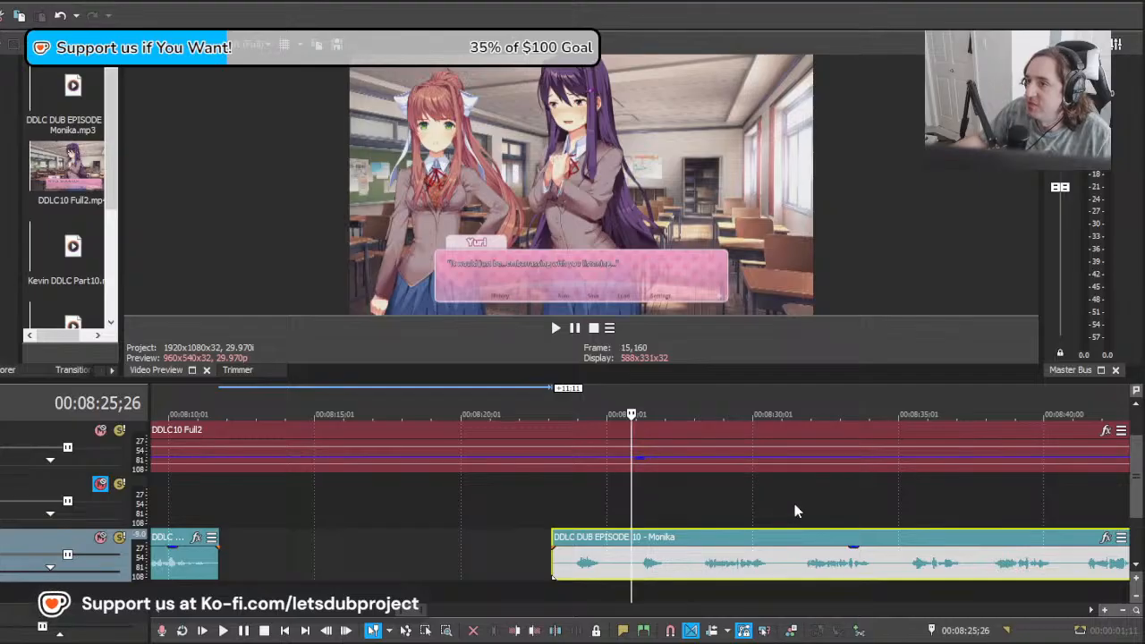
Step: Shift the long Monika clip to about 00:08:25;11 and play its opening takes from 00:08:25;26
scroll(753, 562, "down", 3)
scroll(749, 562, "up", 4)
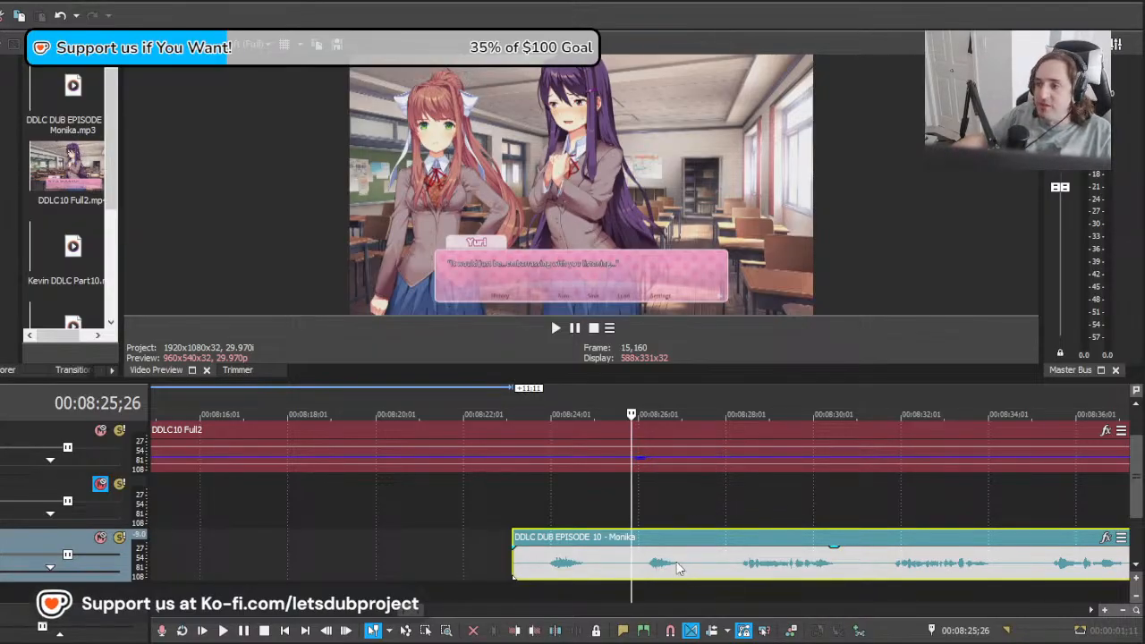
key("space")
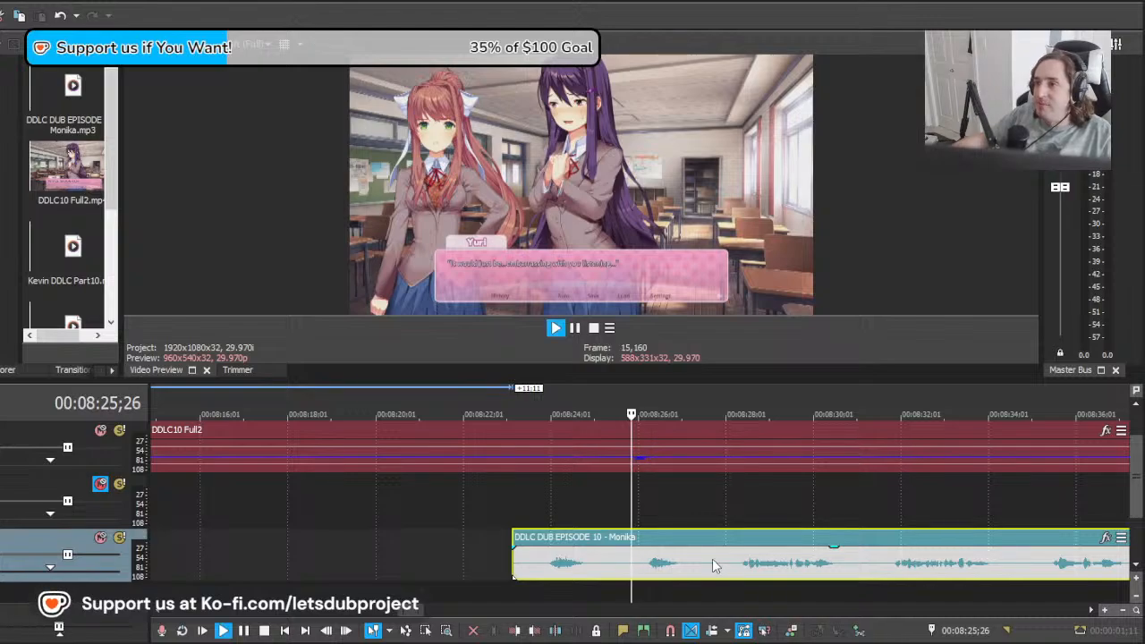
key("space")
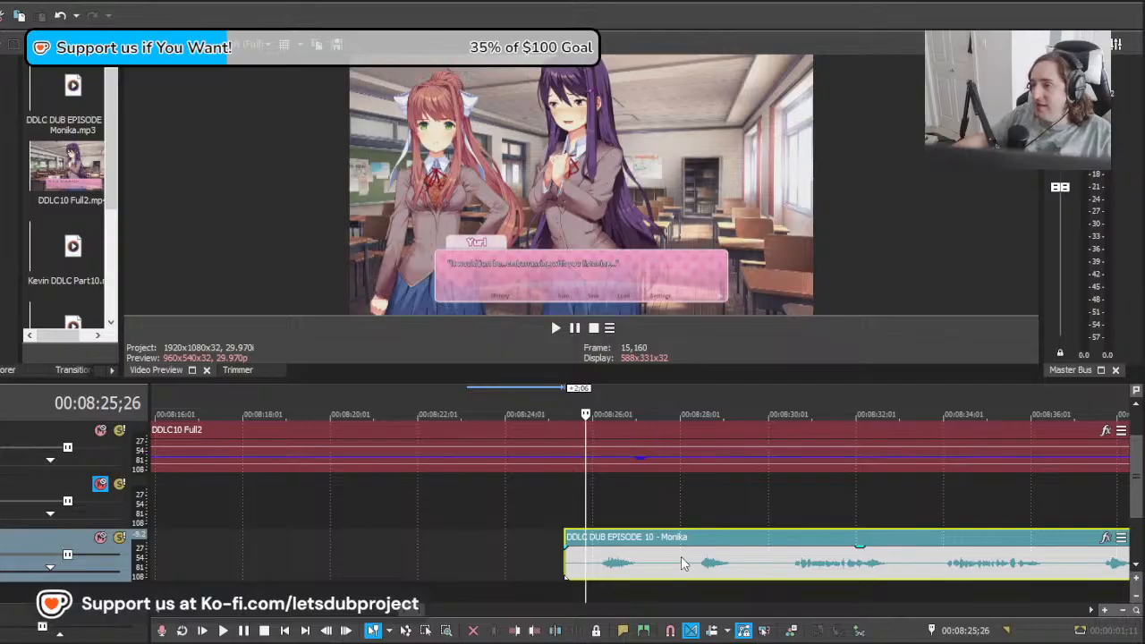
key("space")
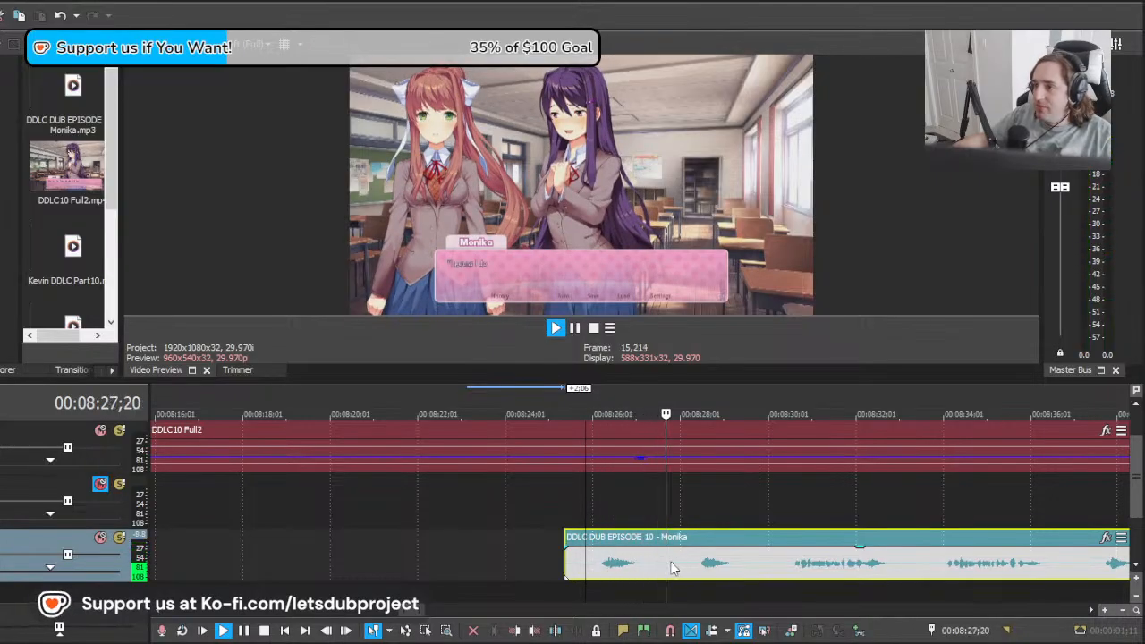
Step: Cut off and delete the long clip's first short take, and move the second take to start at 00:08:26;00
key("Return")
left_click(591, 568)
left_click_drag(748, 572, 653, 571)
key("s")
left_click(568, 570)
key("Delete")
left_click(593, 566)
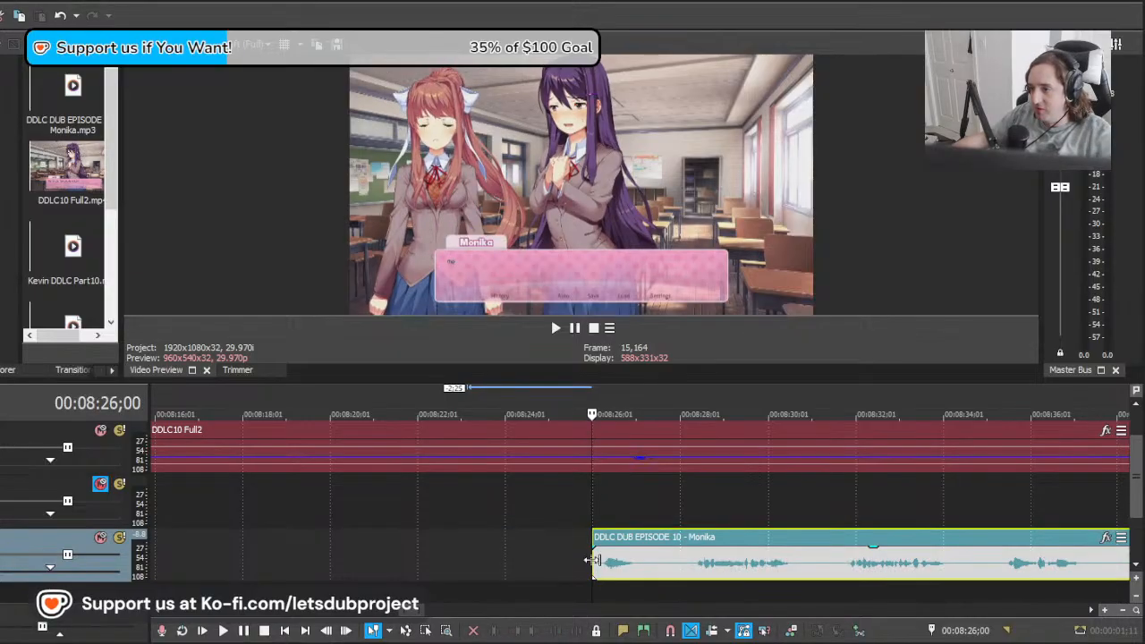
Step: Play the short line at 00:08:26;00 and split the long Monika clip after it at about 00:08:27;17
key("space")
left_click(662, 568)
key("s")
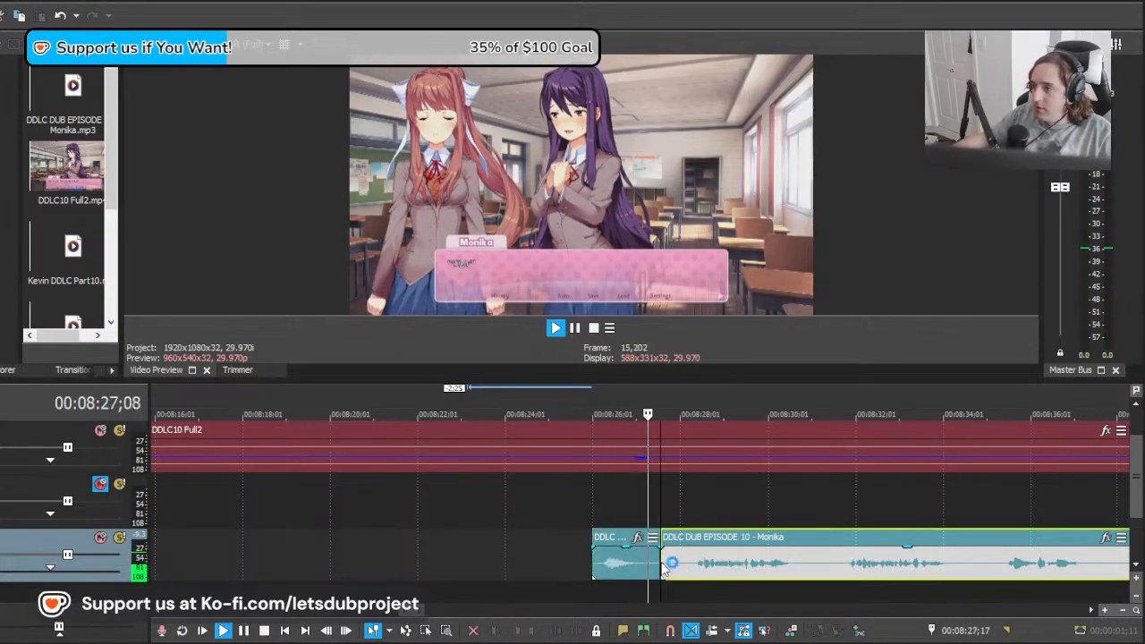
left_click(722, 568)
key("space")
Step: Close up the piece after the cut to start at about 00:08:27;06 and play it from there
left_click(686, 561)
left_click(658, 559)
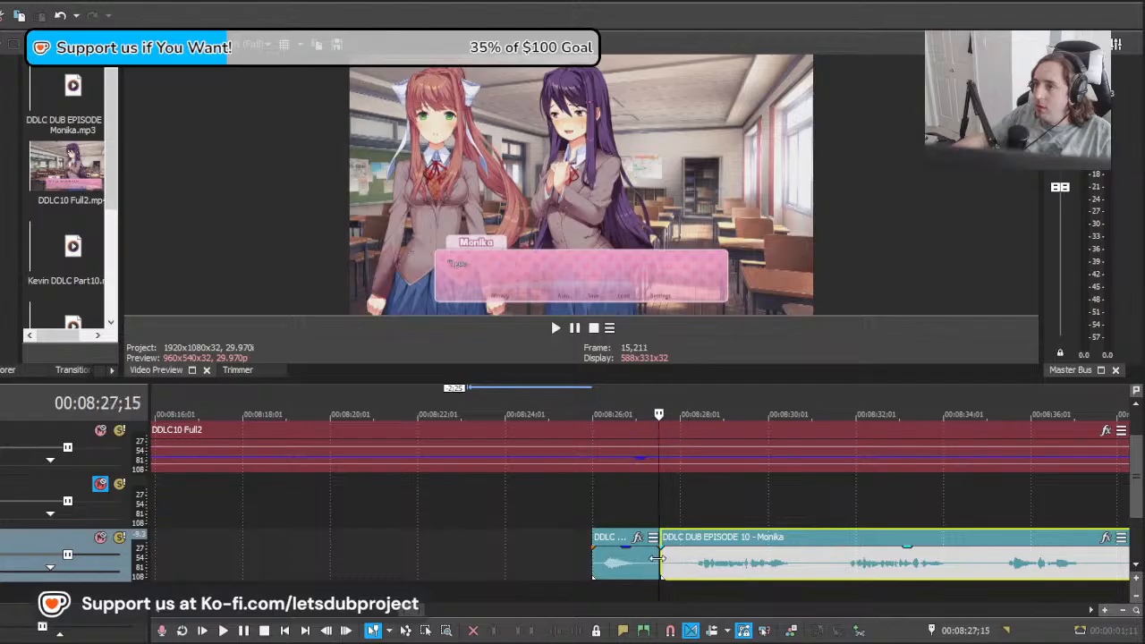
left_click_drag(660, 564, 705, 567)
left_click(656, 566)
key("space")
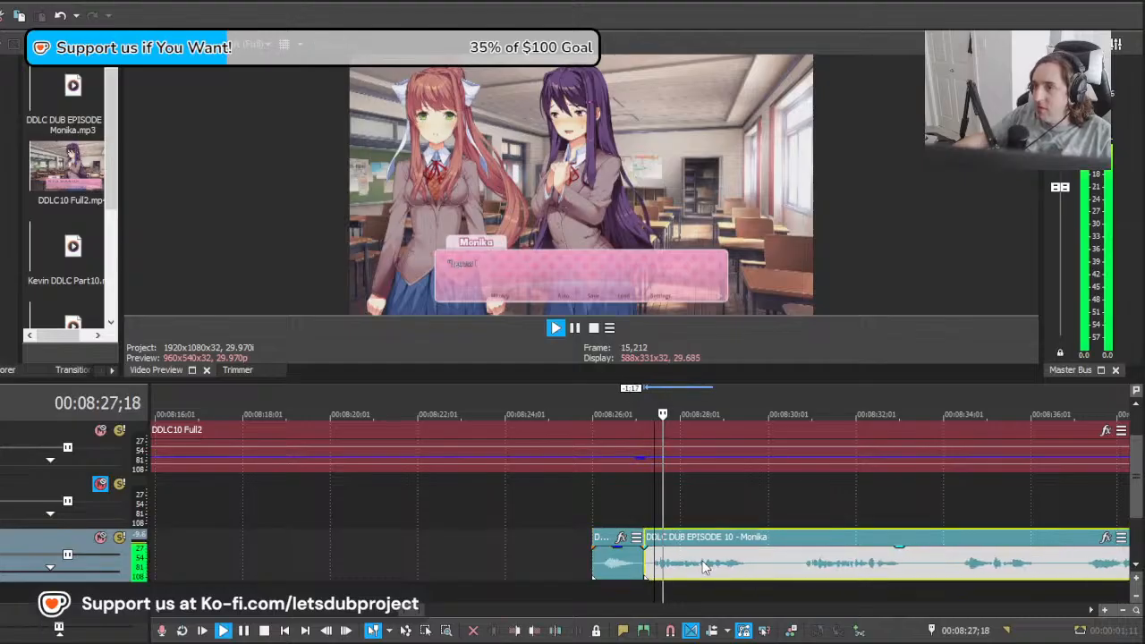
Step: Split the long Monika clip at about 00:08:30;00, after the line's first take
scroll(716, 555, "up", 2)
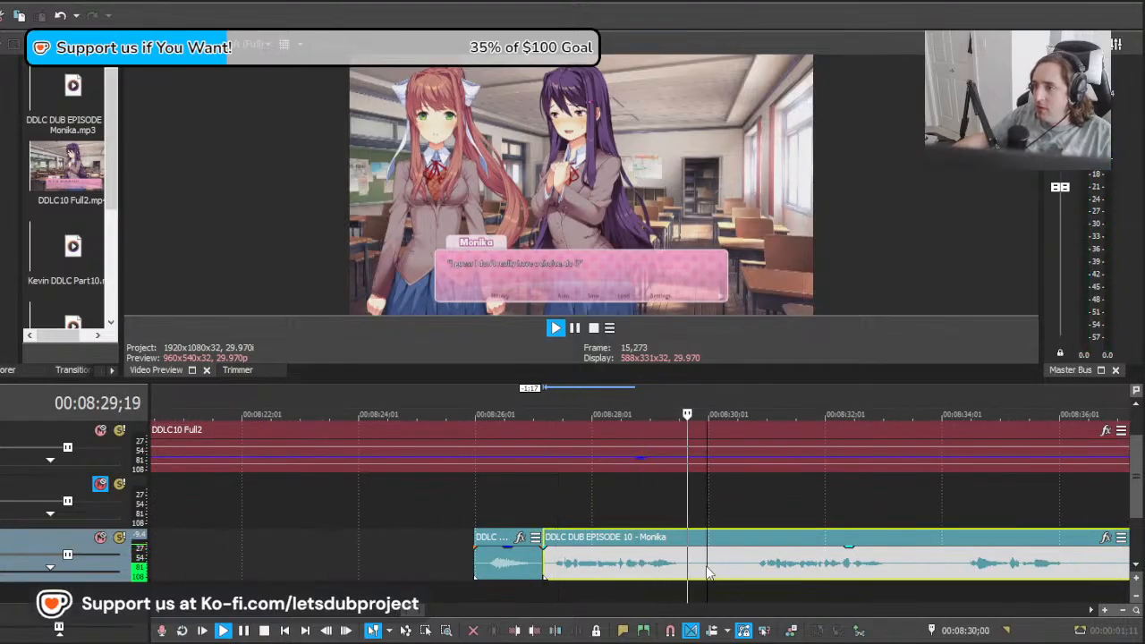
key("s")
key("Return")
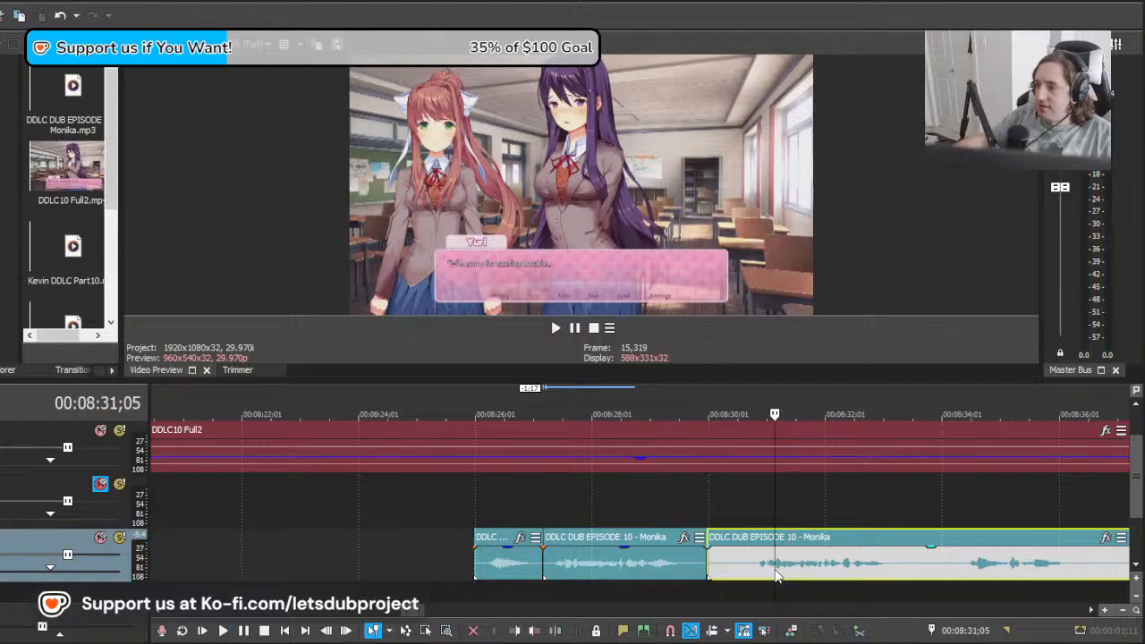
Step: Examine the takes after the 00:08:30;00 cut against the video up to about 00:08:36;05
left_click(662, 570)
left_click(804, 562)
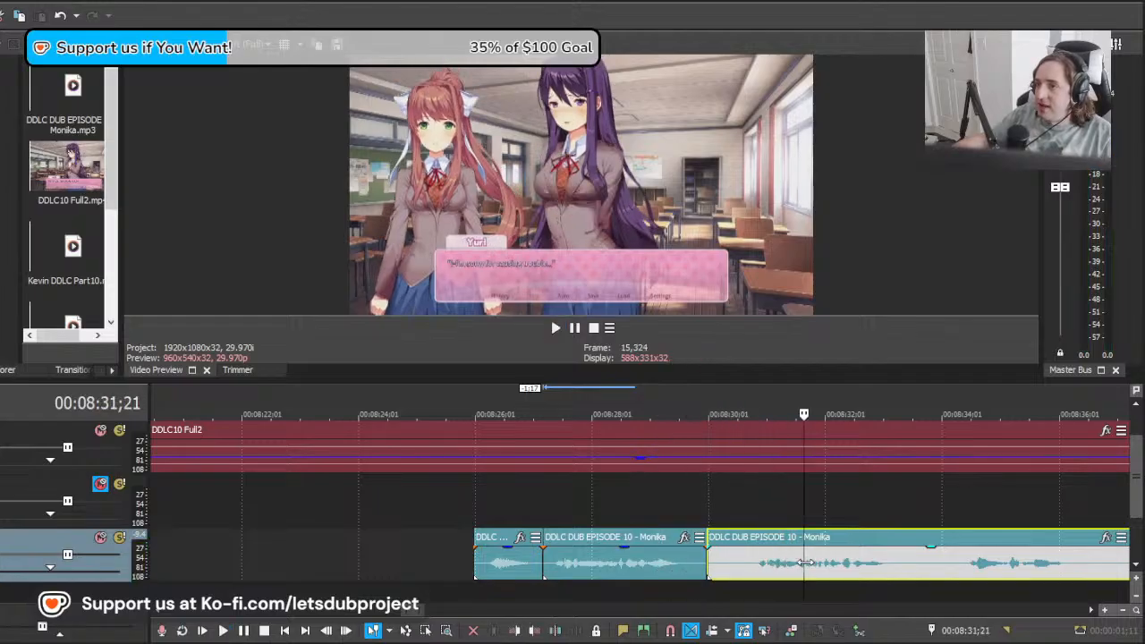
left_click(1026, 564)
left_click(980, 564)
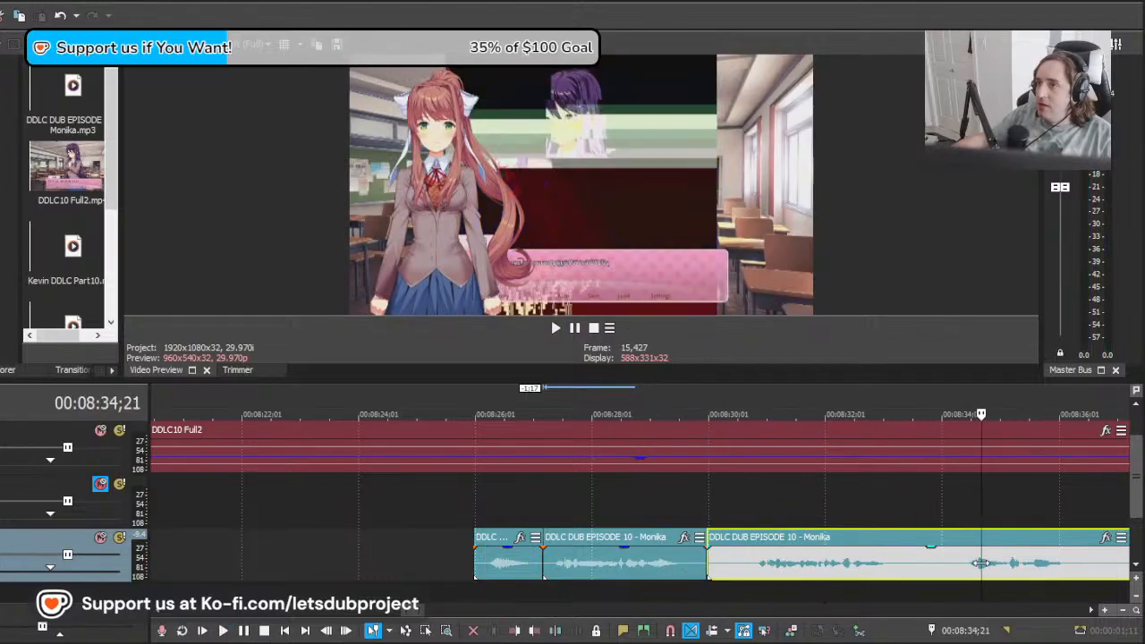
left_click(830, 564)
left_click(1052, 553)
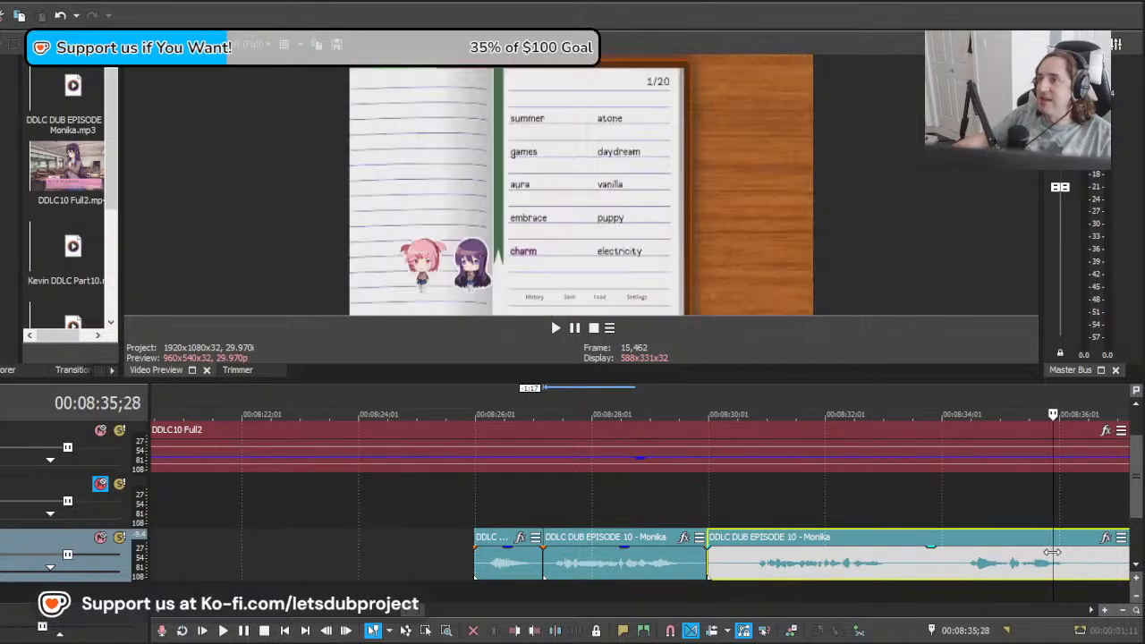
left_click(968, 560)
left_click(861, 559)
left_click(909, 560)
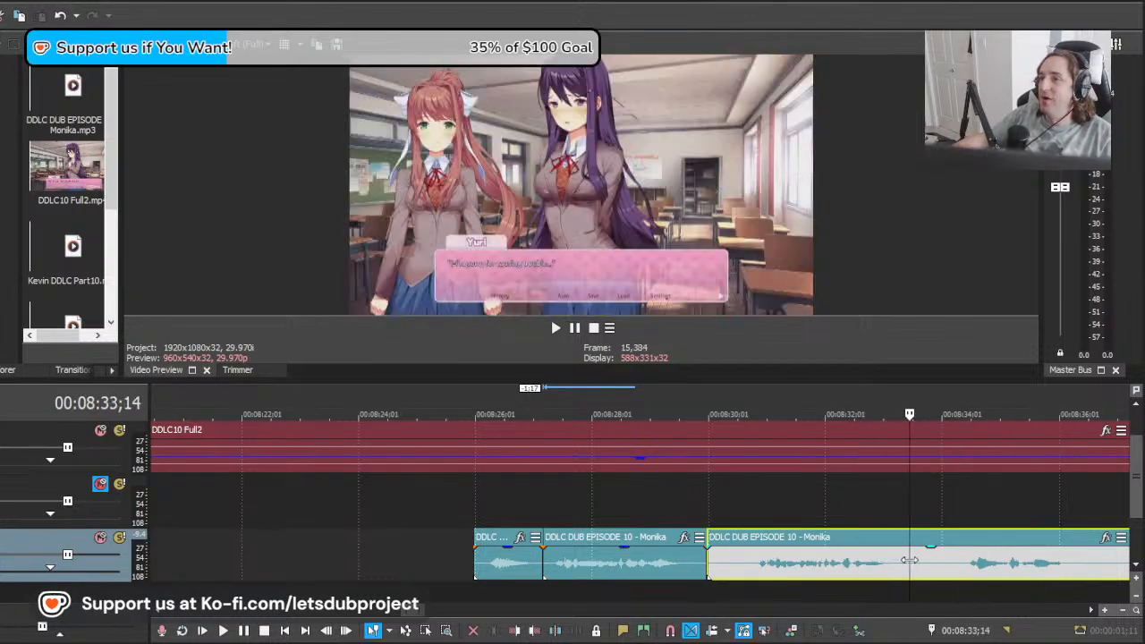
left_click_drag(957, 561, 1068, 561)
scroll(670, 572, "down", 3)
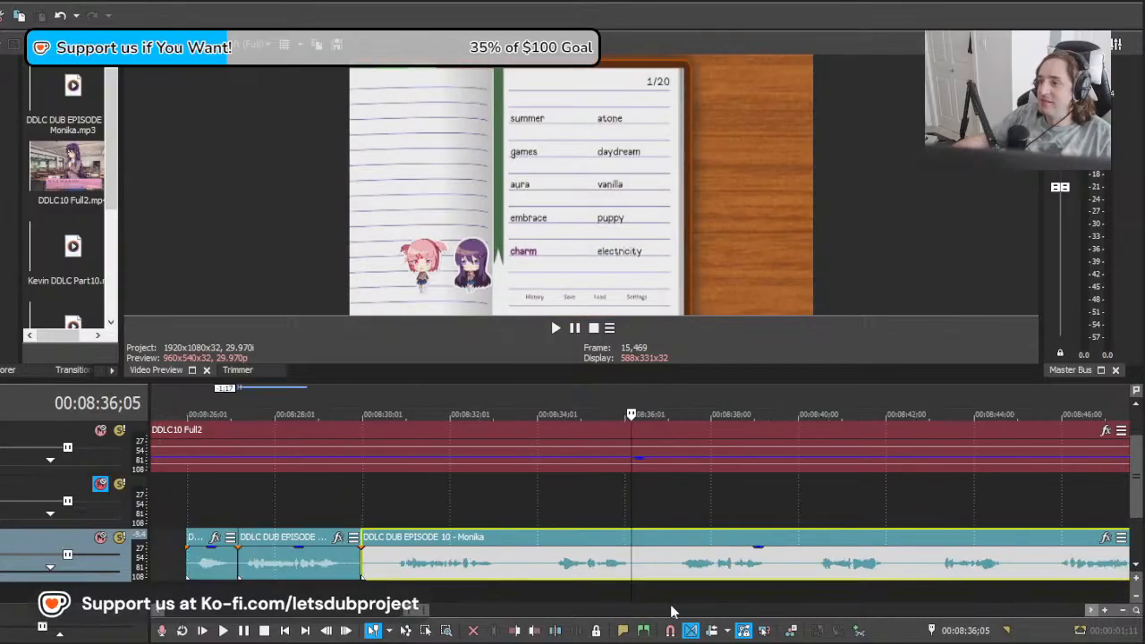
Step: Move the remaining long Monika clip to about 00:08:35;10 and compare its opening take with the one at 00:08:27;06
left_click_drag(604, 572, 834, 562)
key("space")
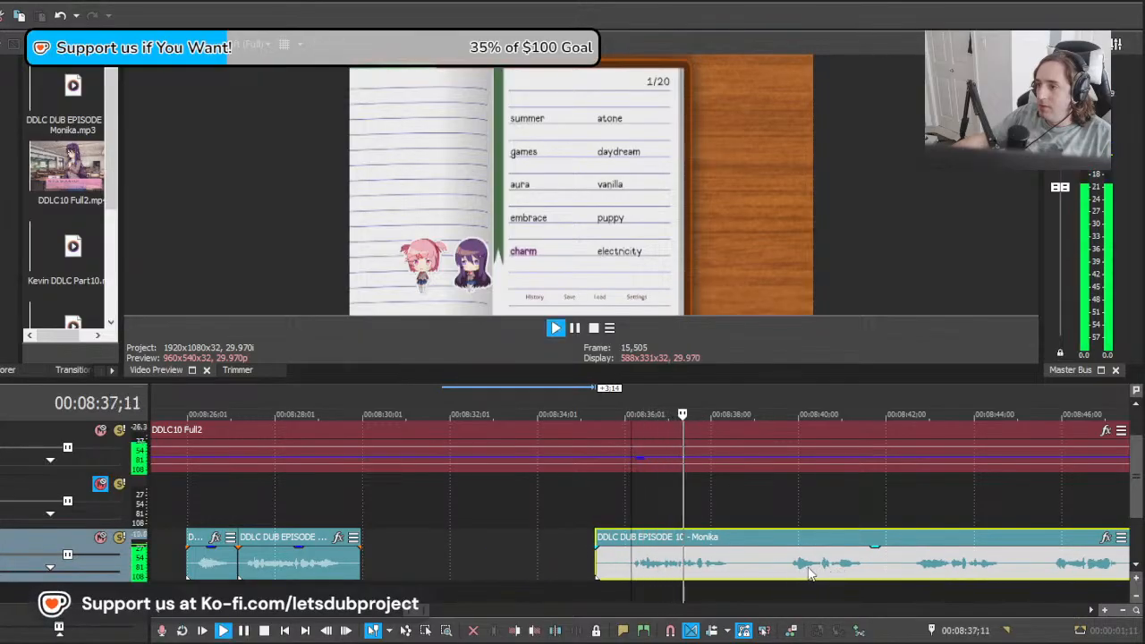
key("space")
left_click(253, 573)
key("space")
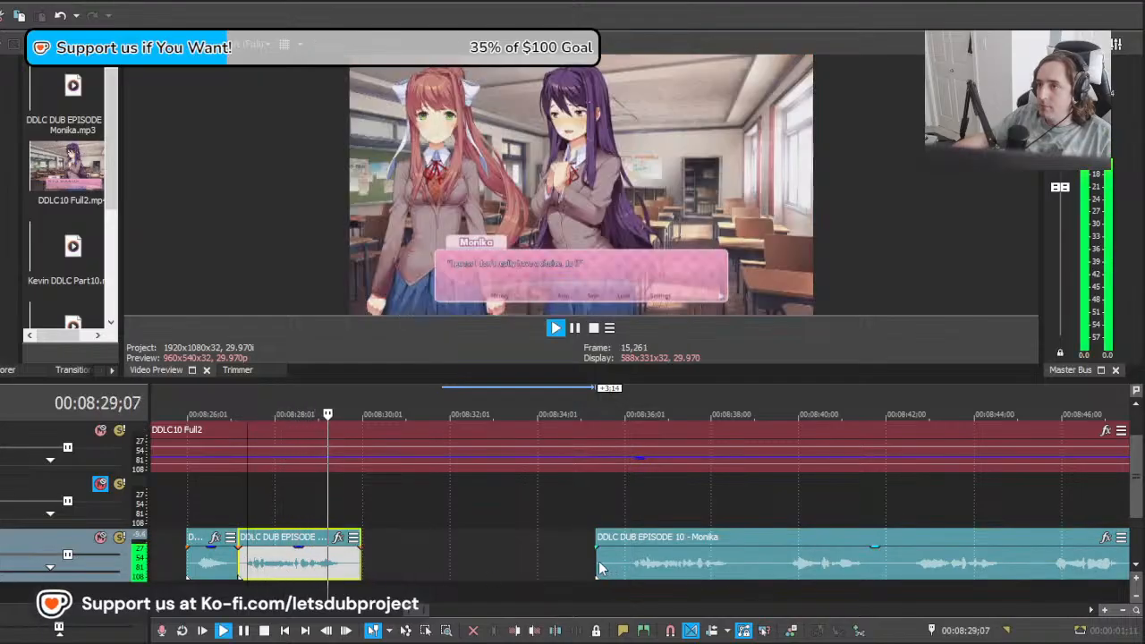
key("space")
Step: Replace the take at about 00:08:27;06 with the long clip's next take, its leading silence trimmed, and play it
left_click_drag(599, 561, 279, 572)
left_click(278, 580)
key("Delete")
left_click(239, 524)
key("space")
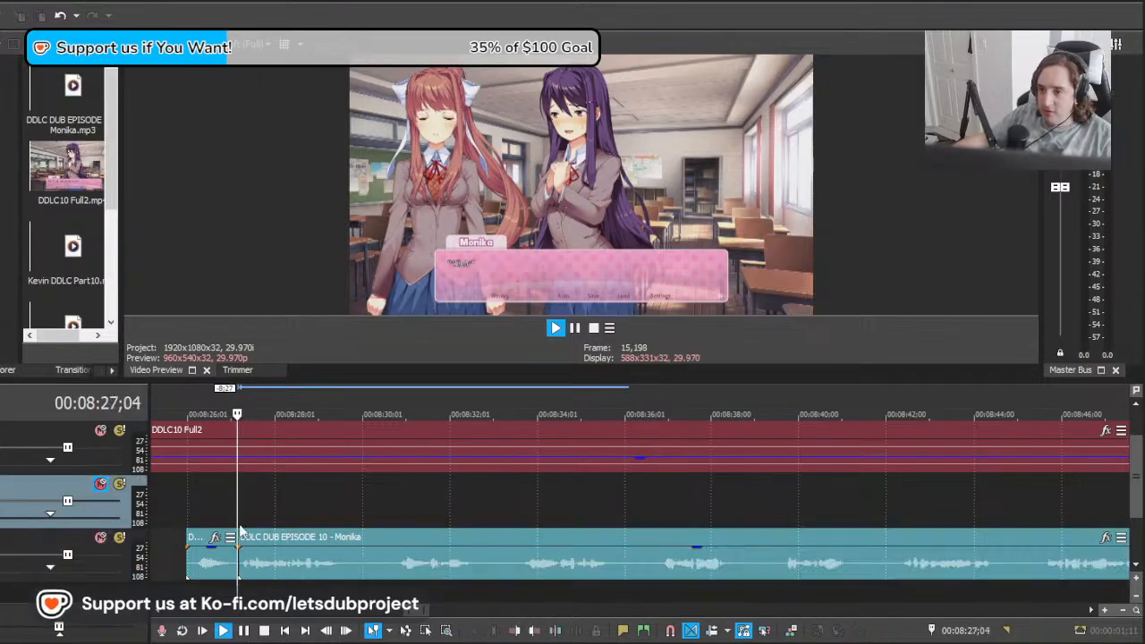
Step: Split the long Monika clip at about 00:08:29;26 and 00:08:30;24, and delete the silence between the cuts
left_click(356, 571)
key("s")
left_click(398, 573)
key("s")
left_click(380, 572)
key("Delete")
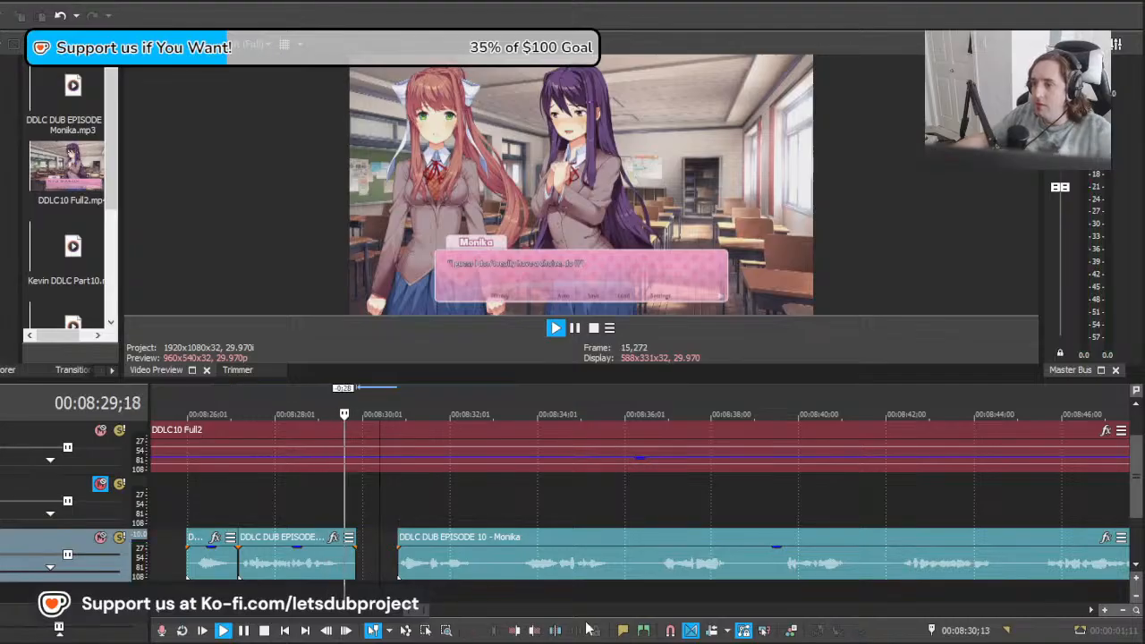
key("space")
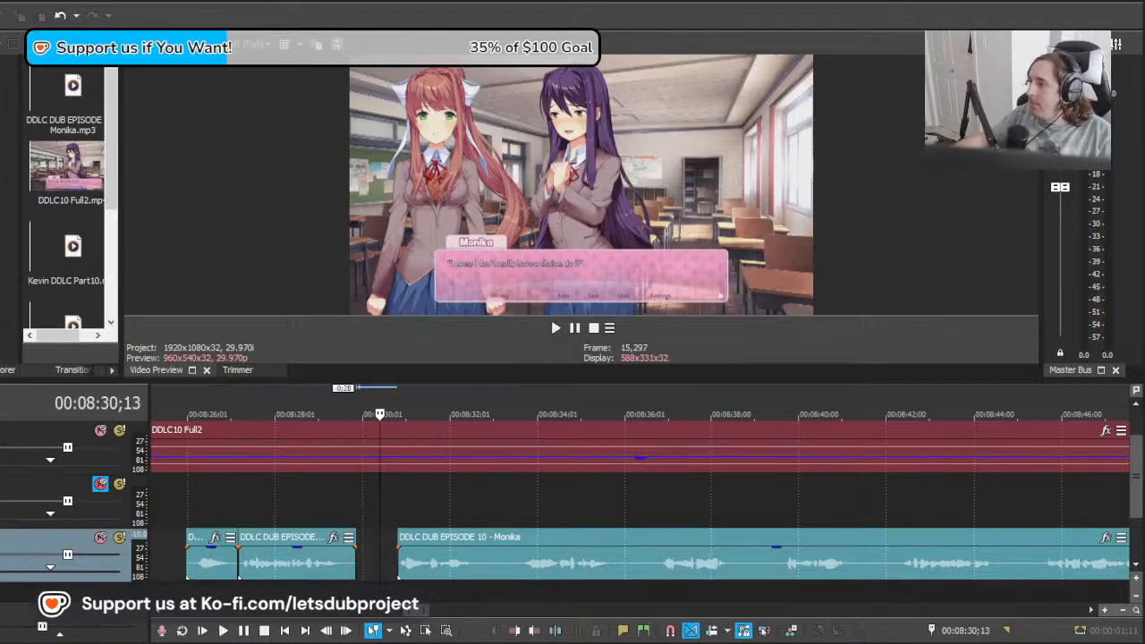
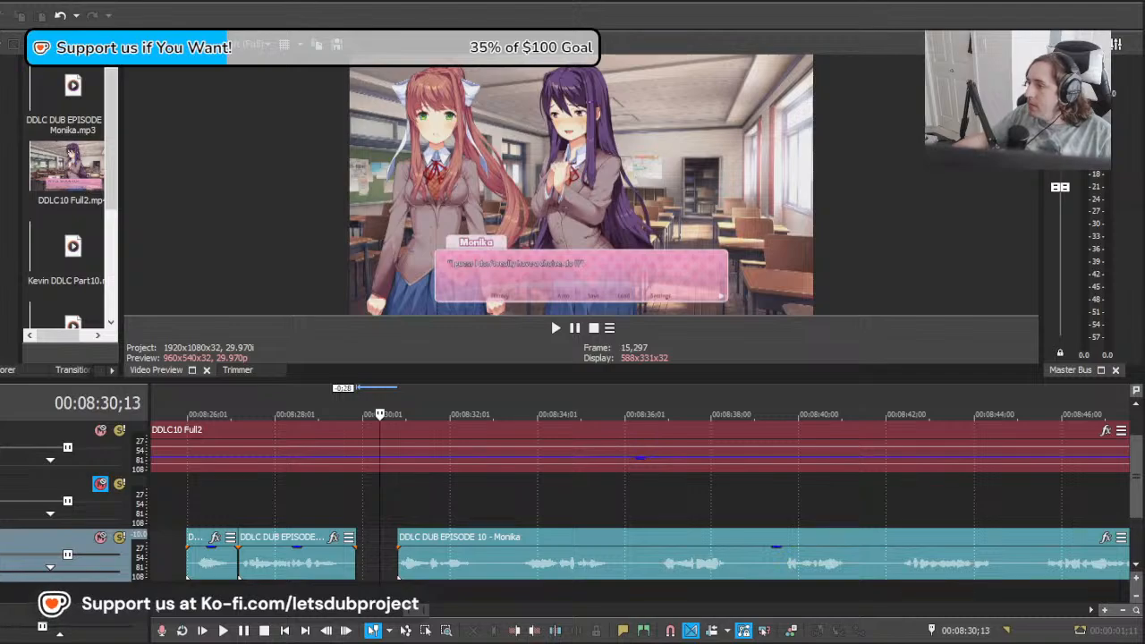
Step: Scan the episode video past 00:08:31 up to about 00:13:27 for Monika's next appearance
left_click(407, 561)
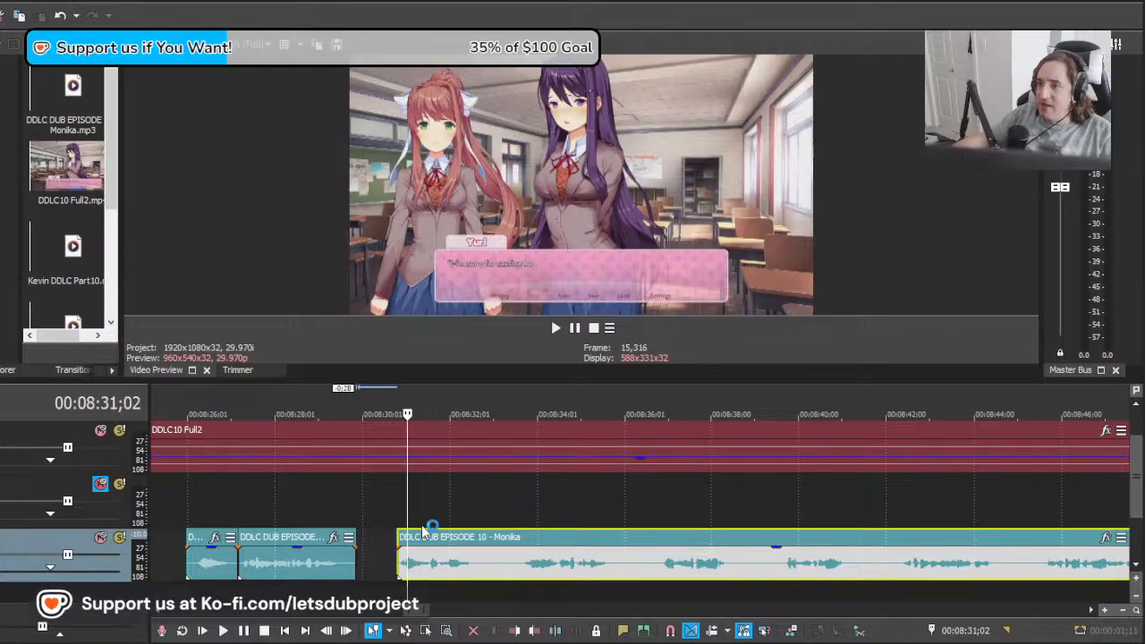
left_click(317, 506)
left_click_drag(316, 506, 397, 508)
key("space")
left_click(499, 573)
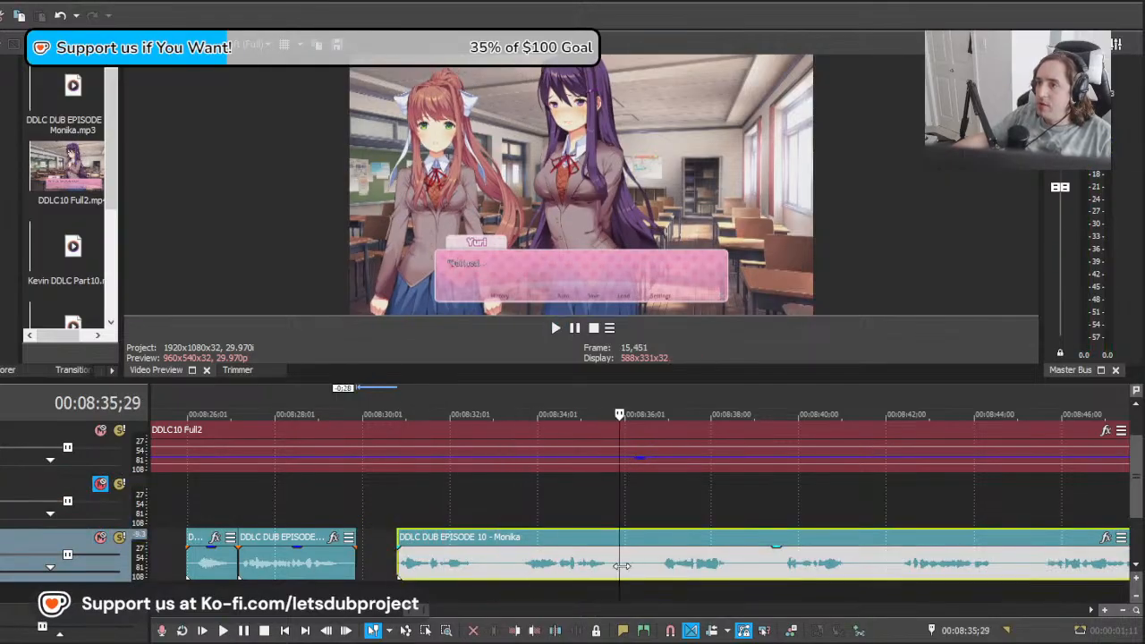
left_click_drag(622, 565, 1071, 581)
scroll(671, 573, "down", 3)
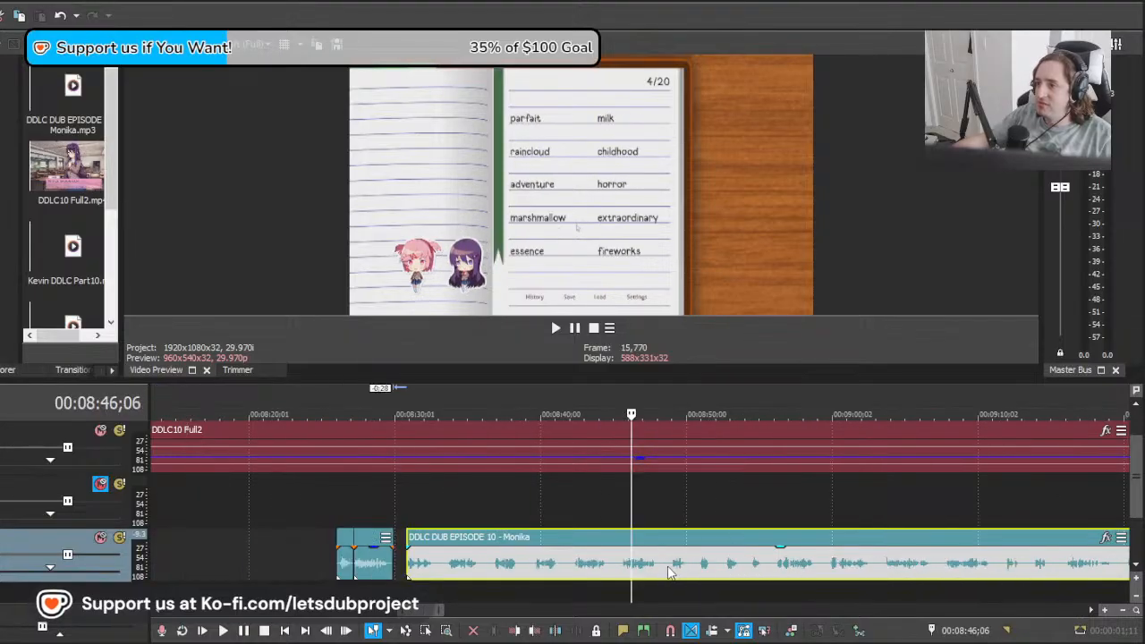
left_click_drag(629, 564, 1129, 555)
scroll(961, 552, "down", 8)
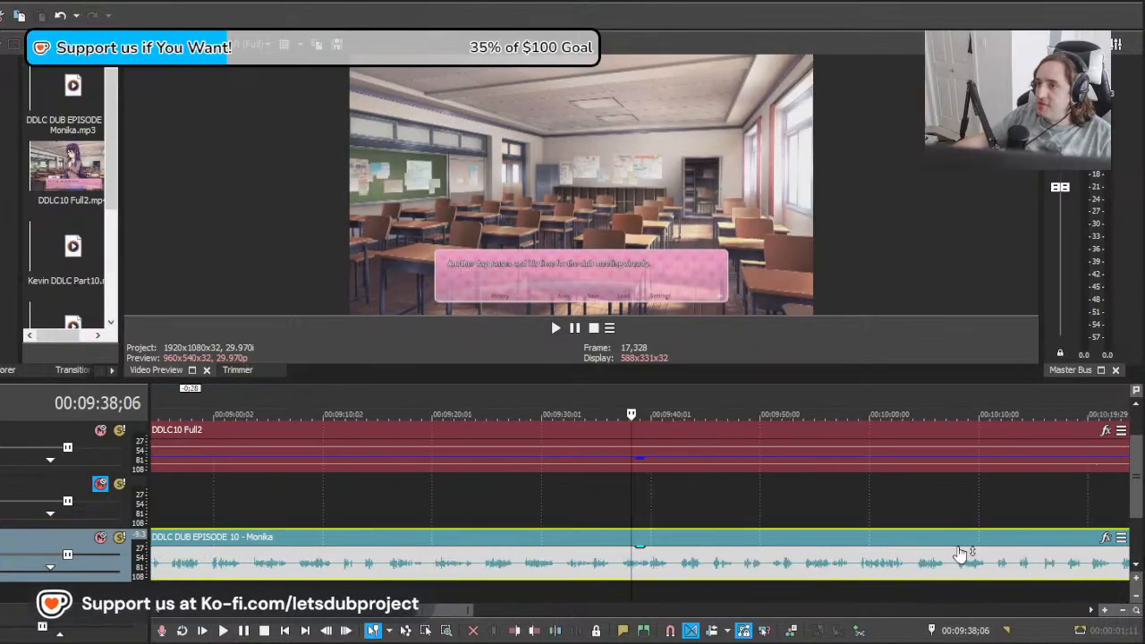
scroll(751, 550, "up", 6)
left_click_drag(632, 559, 880, 559)
left_click_drag(960, 559, 1138, 551)
scroll(837, 528, "down", 4)
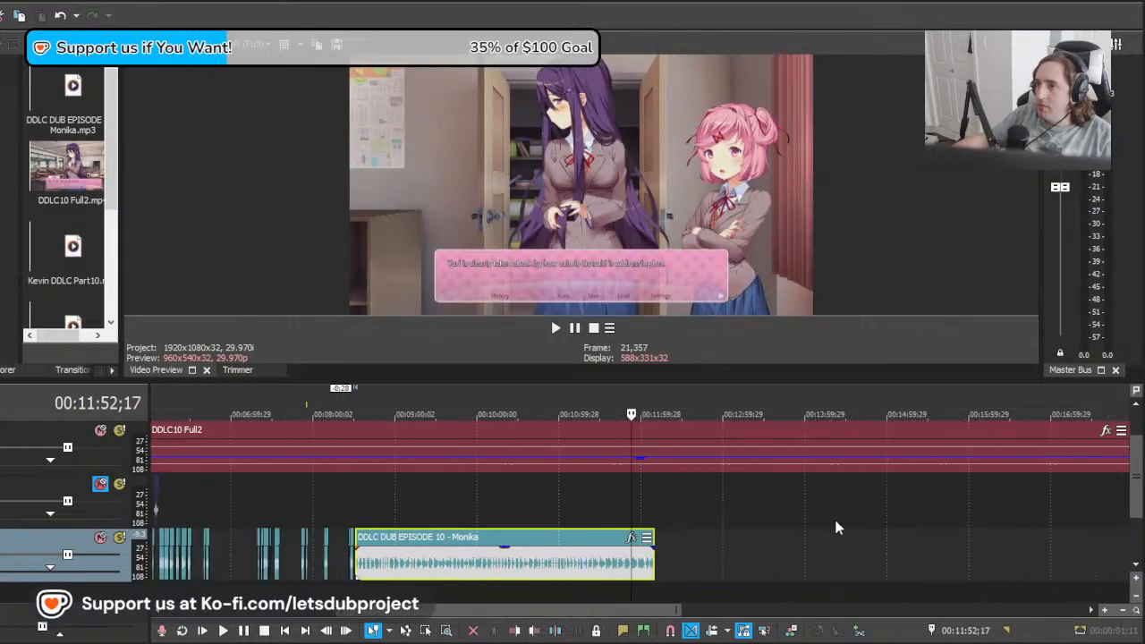
left_click_drag(646, 519, 760, 511)
Step: Move the remaining long Monika clip to about 00:13:30;20, near her arrival in the scene, and play it
left_click_drag(501, 571, 752, 564)
scroll(805, 564, "up", 6)
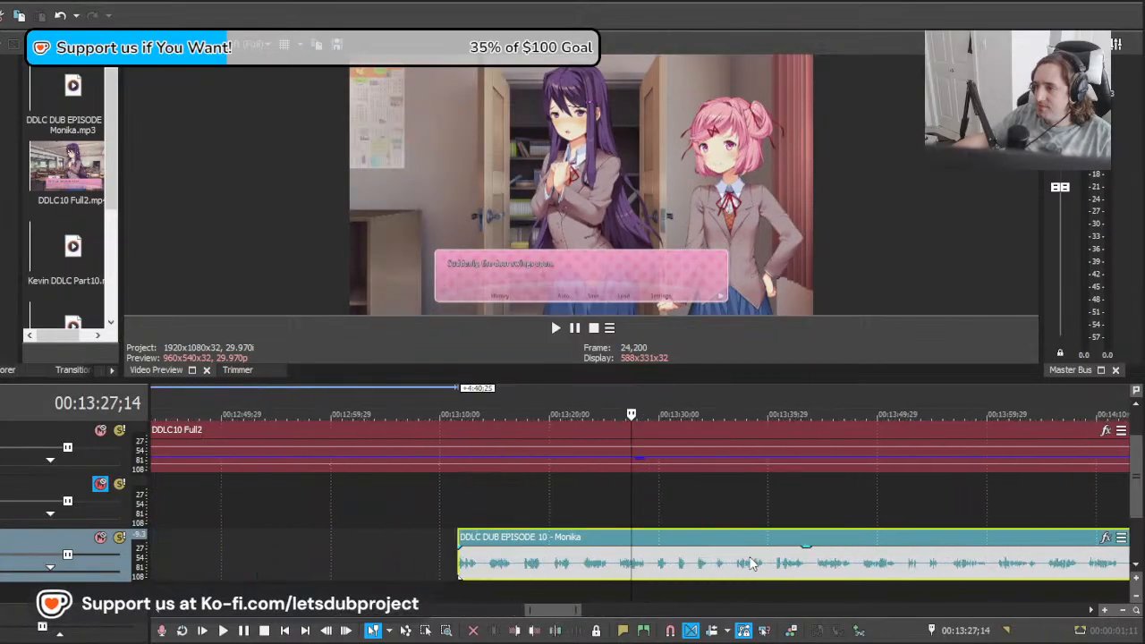
mouse_move(660, 566)
left_mouse_down()
mouse_move(699, 565)
mouse_move(666, 564)
left_mouse_up()
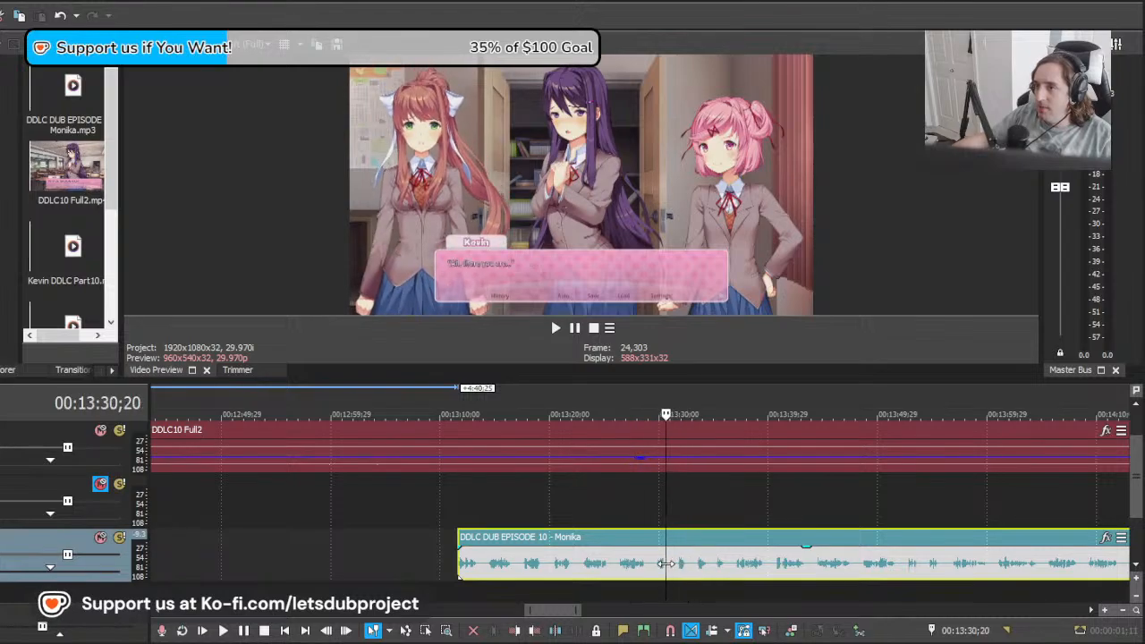
left_click_drag(562, 573, 771, 566)
key("space")
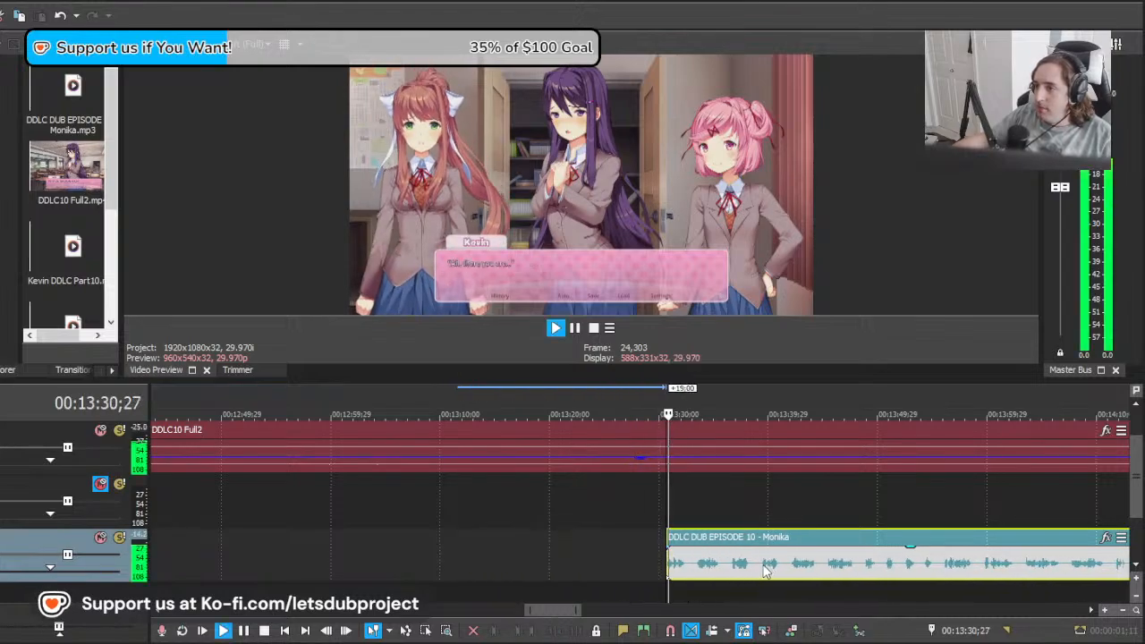
Step: Shift the long Monika clip back to about 00:13:27;15, where her first line in the scene appears, and play it
scroll(769, 566, "up", 2)
key("space")
left_click(668, 566)
left_click_drag(668, 566, 572, 555)
scroll(671, 577, "up", 3)
left_click_drag(834, 577, 740, 571)
key("space")
key("space")
key("space")
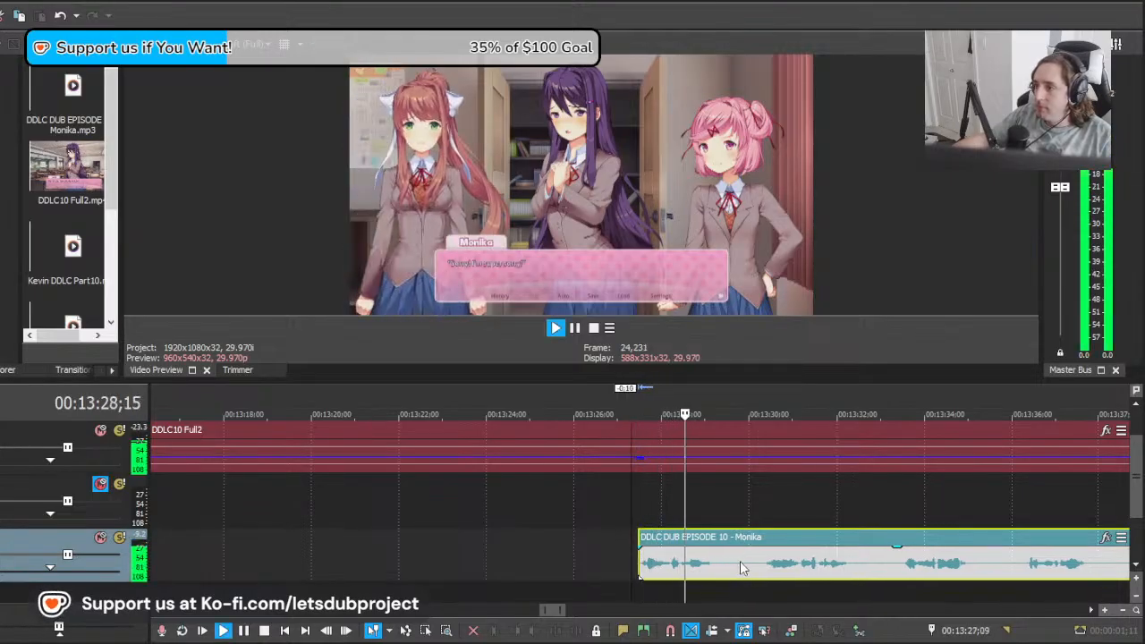
Step: Split the long Monika clip at 00:13:29;24, after its opening line
left_click(741, 564)
key("s")
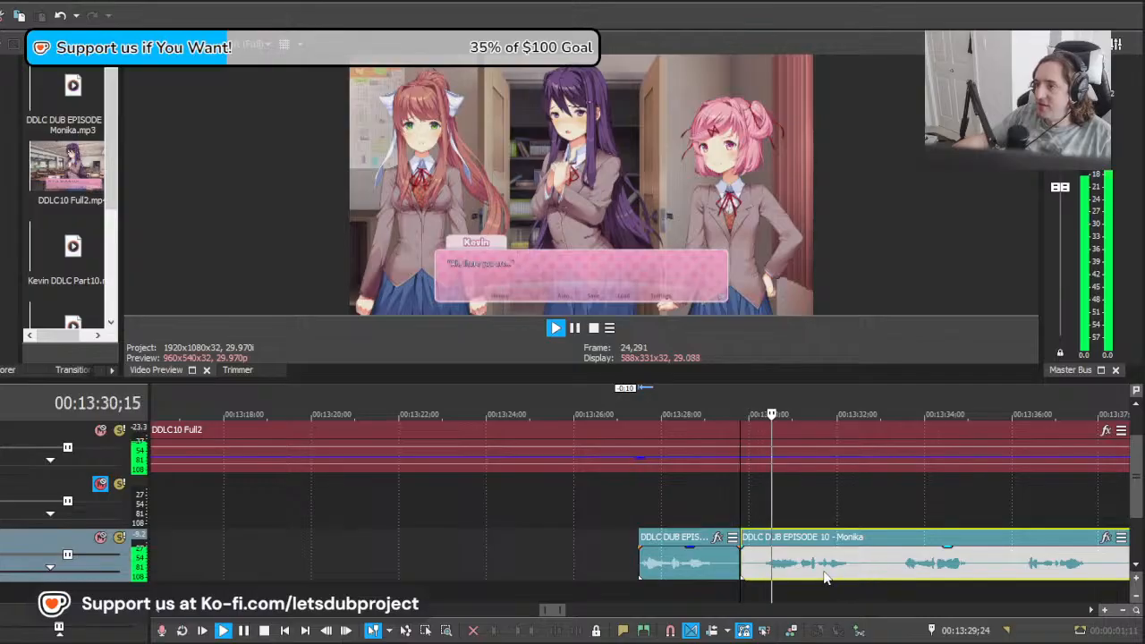
key("Return")
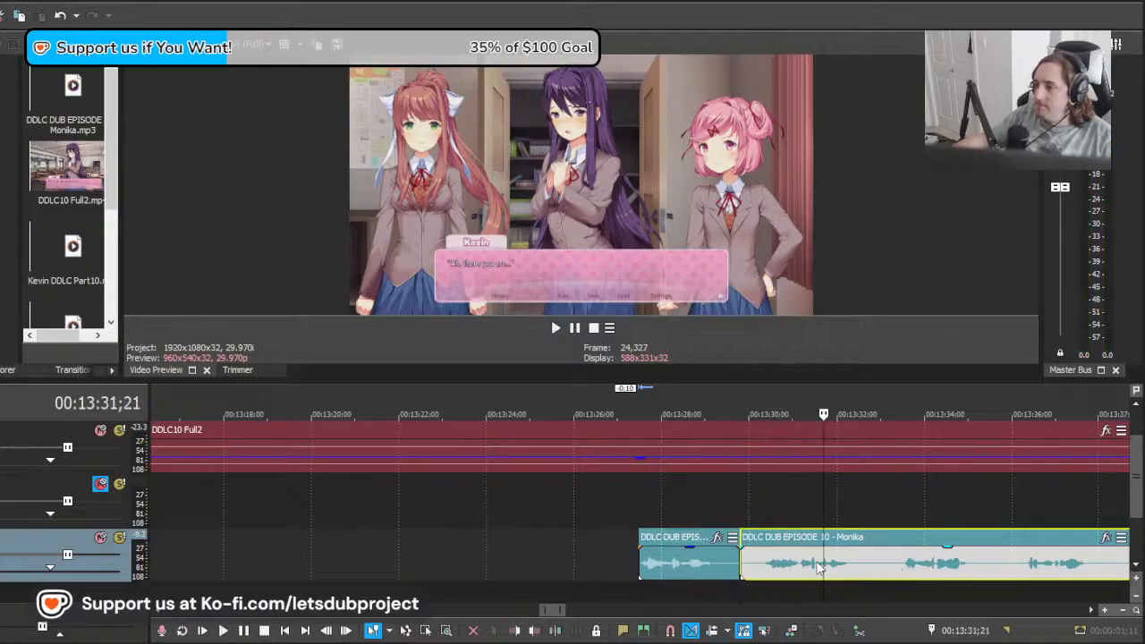
Step: Move the remaining long clip back to about 00:13:28;24 over the preceding piece and play its next takes
left_click(938, 557)
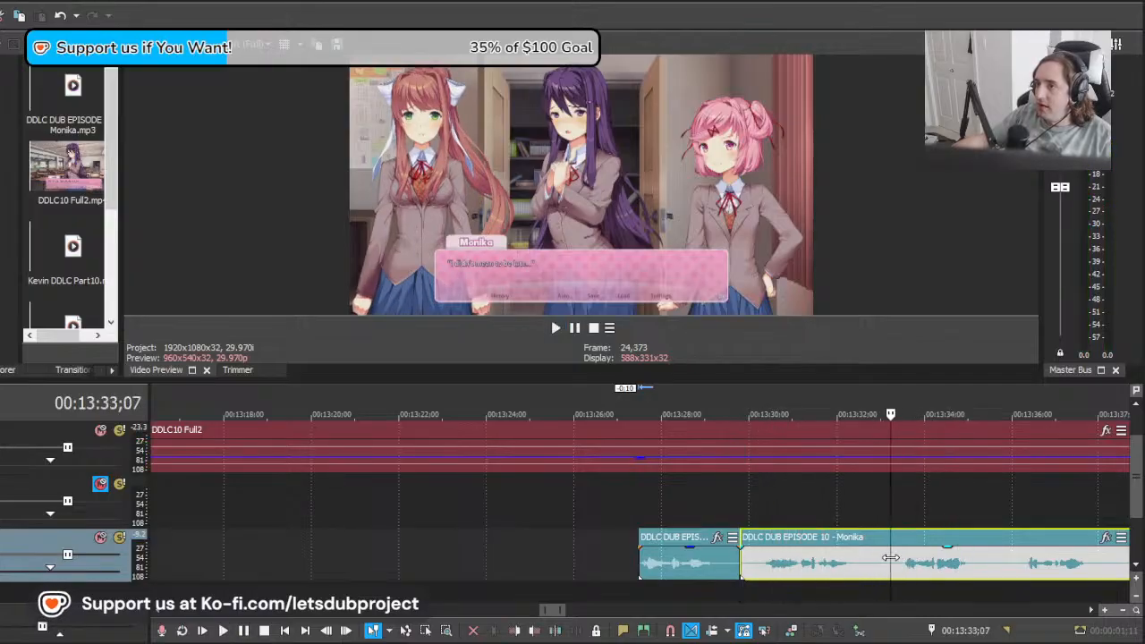
left_click(864, 556)
left_click(850, 555)
left_click_drag(957, 555, 913, 566)
key("space")
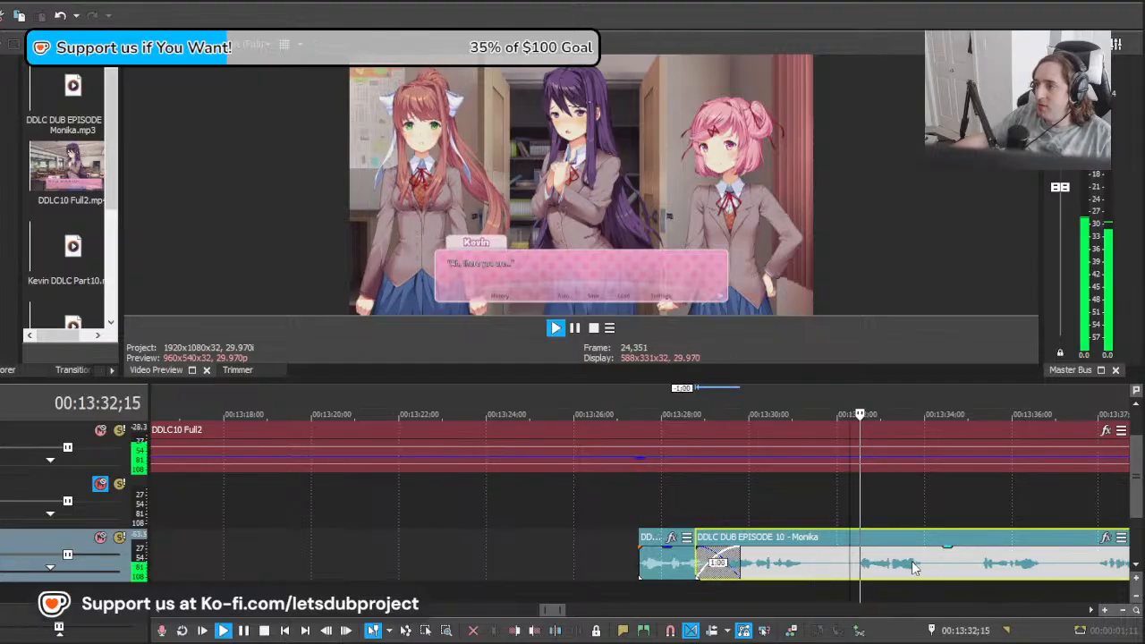
scroll(913, 564, "down", 3)
key("space")
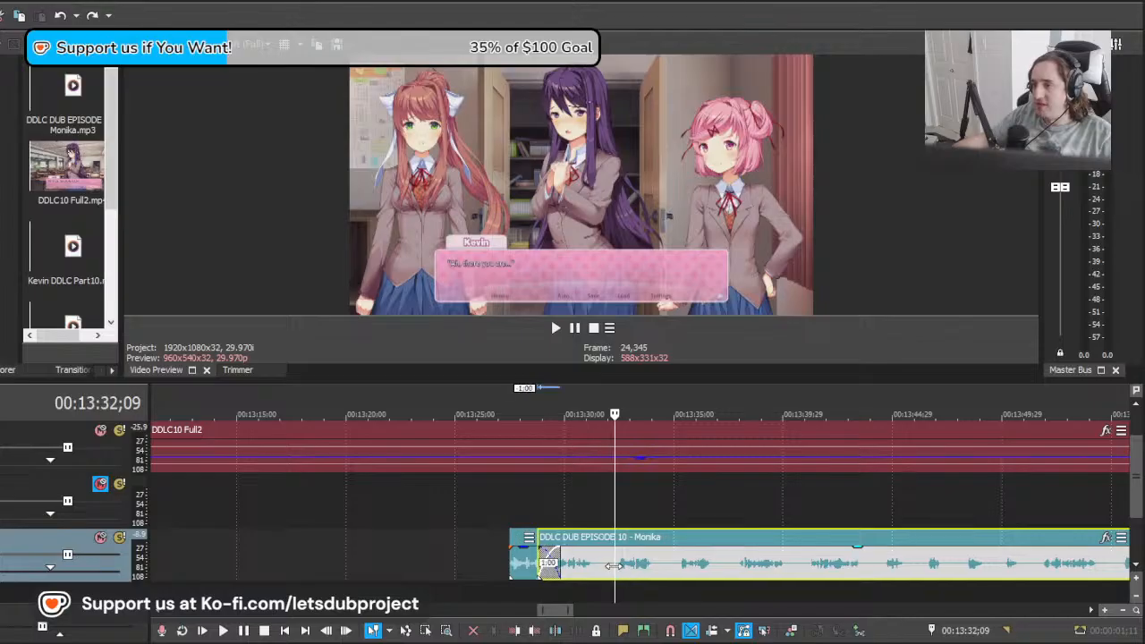
Step: Split the long Monika clip at 00:13:32;09 and 00:13:37;14, deleting the piece before each cut
left_click(613, 565)
key("s")
left_click(596, 566)
key("Delete")
left_click(729, 574)
key("s")
left_click_drag(671, 566, 667, 566)
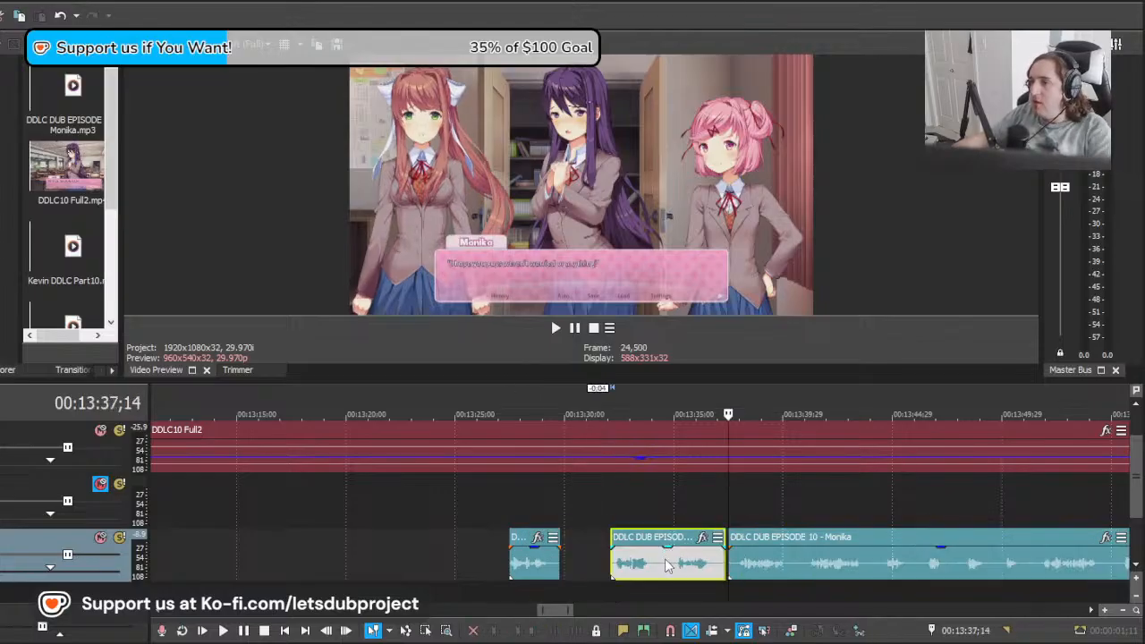
key("Delete")
Step: Find the end of the "late" line in the video, move the remaining long clip to about 00:13:34;20 and play it
left_click(595, 556)
left_click(624, 556)
left_click(556, 554)
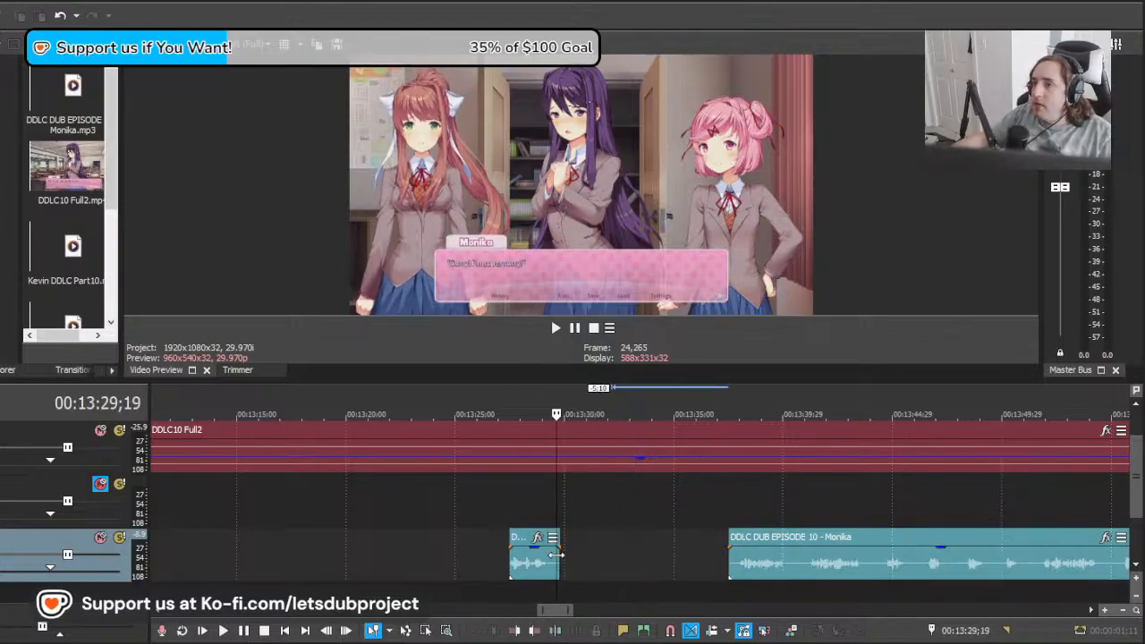
left_click(594, 552)
left_click(627, 553)
left_click(651, 552)
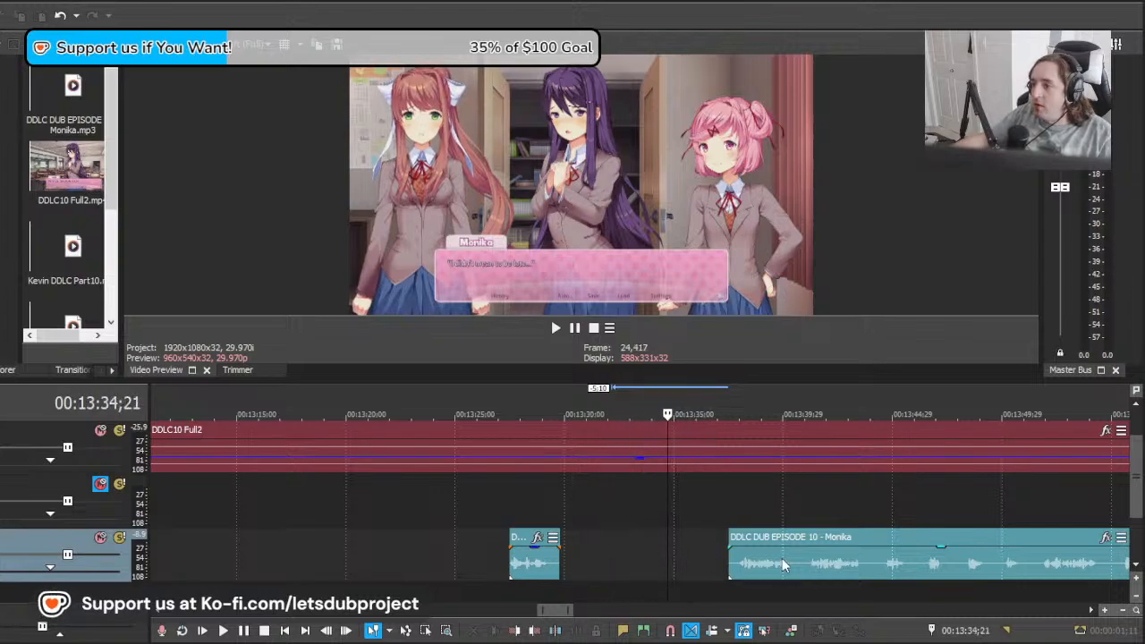
left_click_drag(783, 561, 720, 561)
key("space")
Step: Split the long Monika clip at 00:13:38;01 and delete the take before the cut
scroll(719, 561, "down", 4)
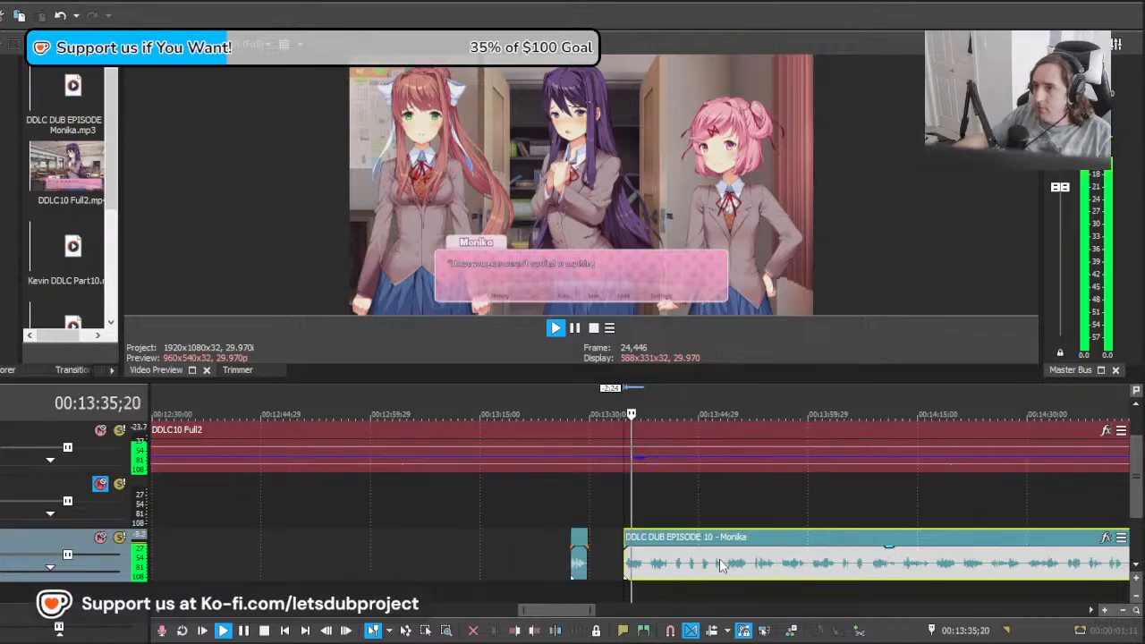
scroll(721, 567, "down", 8)
scroll(718, 573, "up", 10)
left_click(658, 569)
key("s")
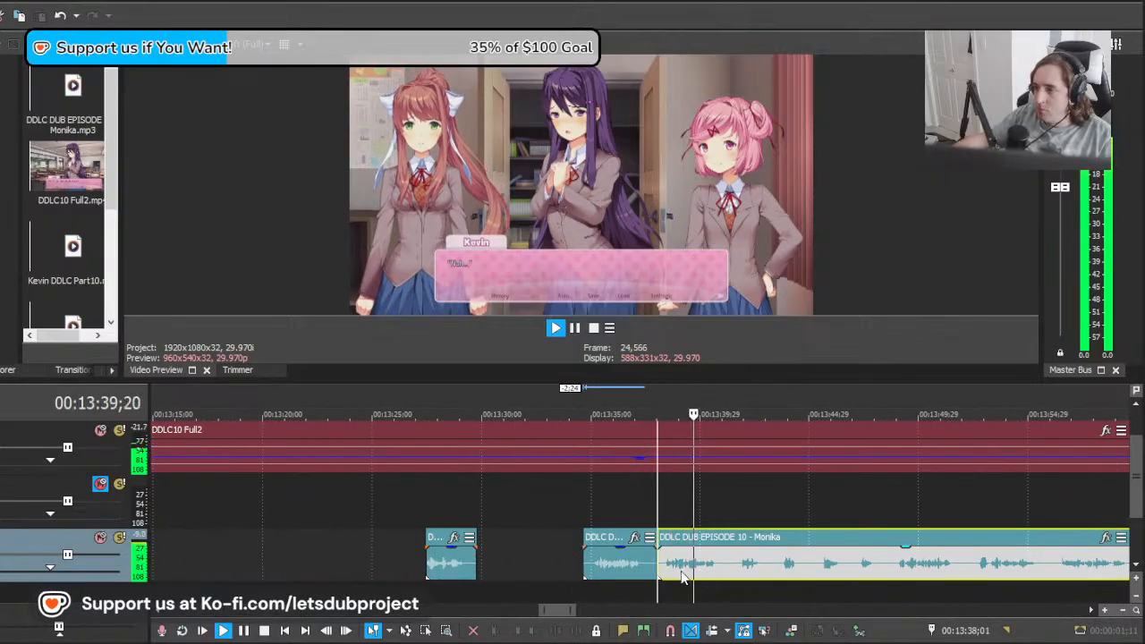
key("space")
left_click(590, 567)
key("Delete")
Step: Move the remaining long clip back to 00:13:34;20 and play its opening take
left_click_drag(709, 563, 635, 547)
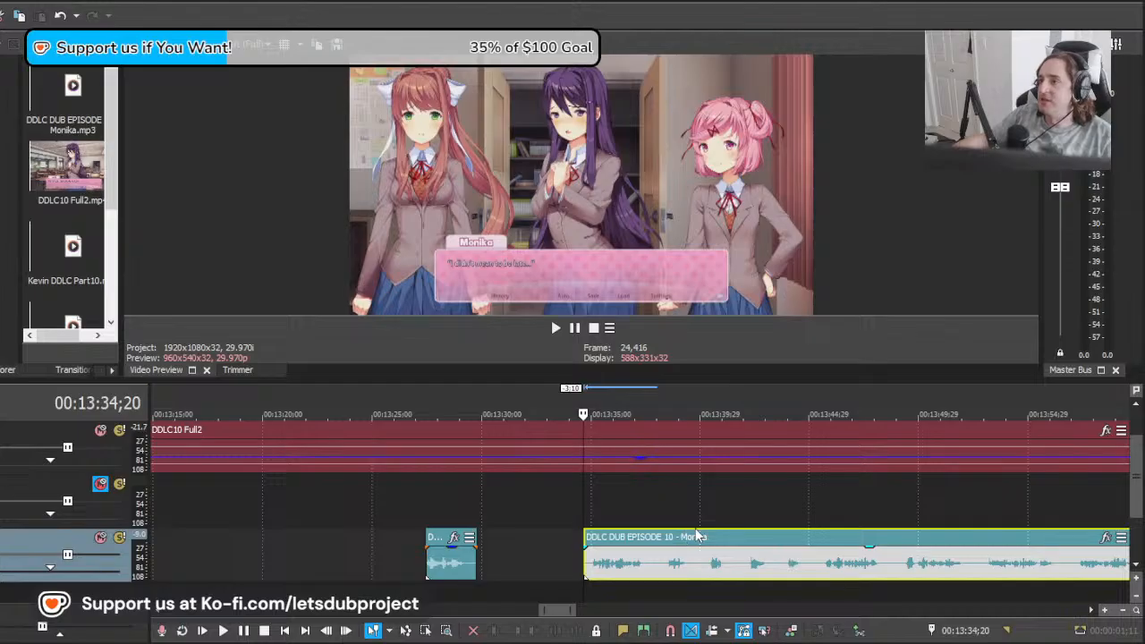
scroll(699, 541, "down", 10)
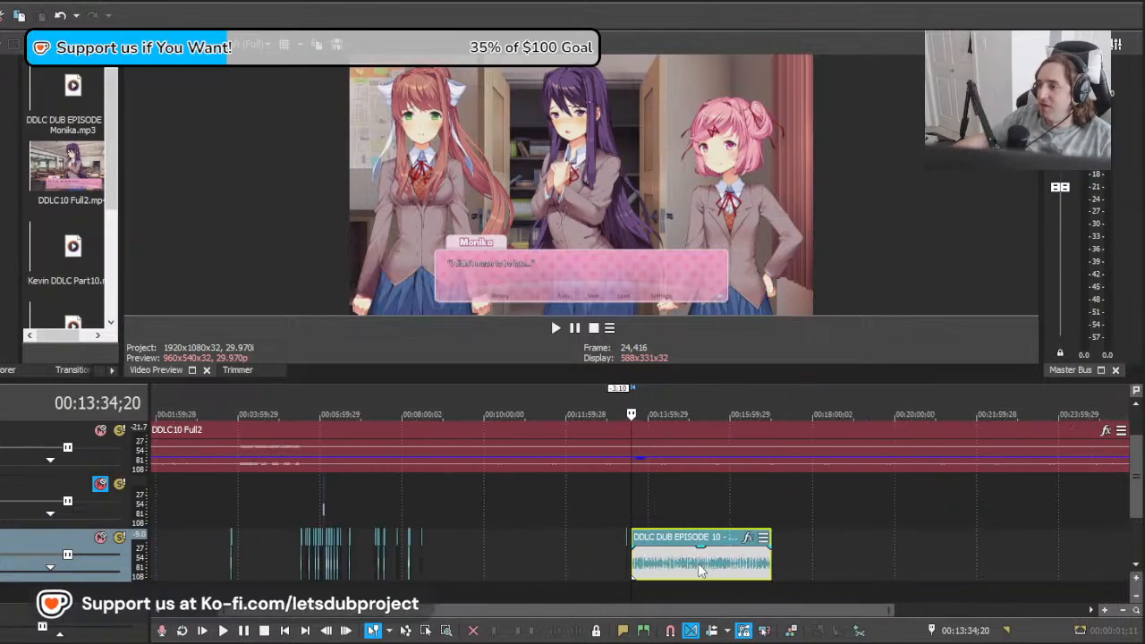
scroll(701, 570, "up", 8)
key("space")
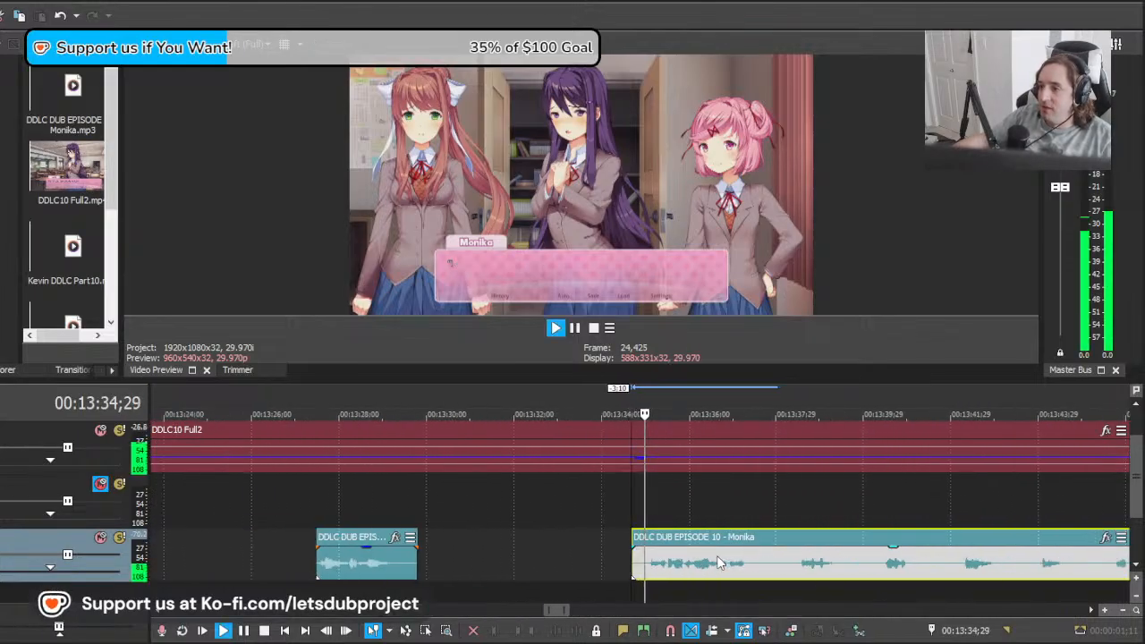
Step: Split the long Monika clip at 00:13:37;23, right after its opening take
left_click(767, 573)
key("s")
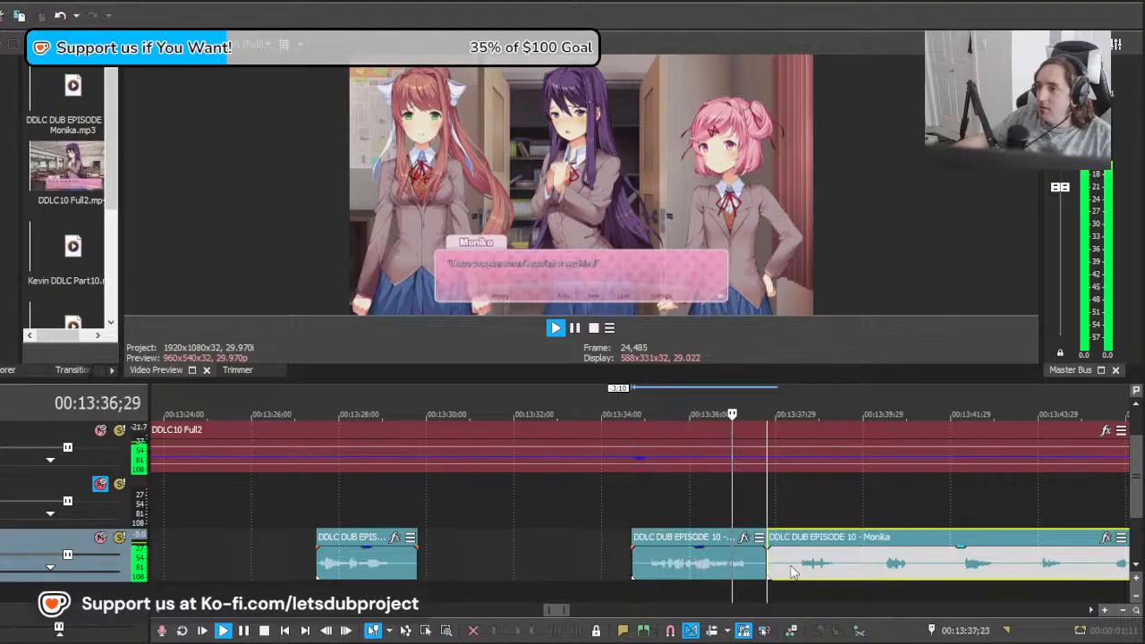
left_click(780, 570)
key("space")
Step: Locate Monika's next line near 00:13:45 in the video, move the remaining long clip to about 00:13:41;18 and play it
left_click_drag(780, 568, 990, 567)
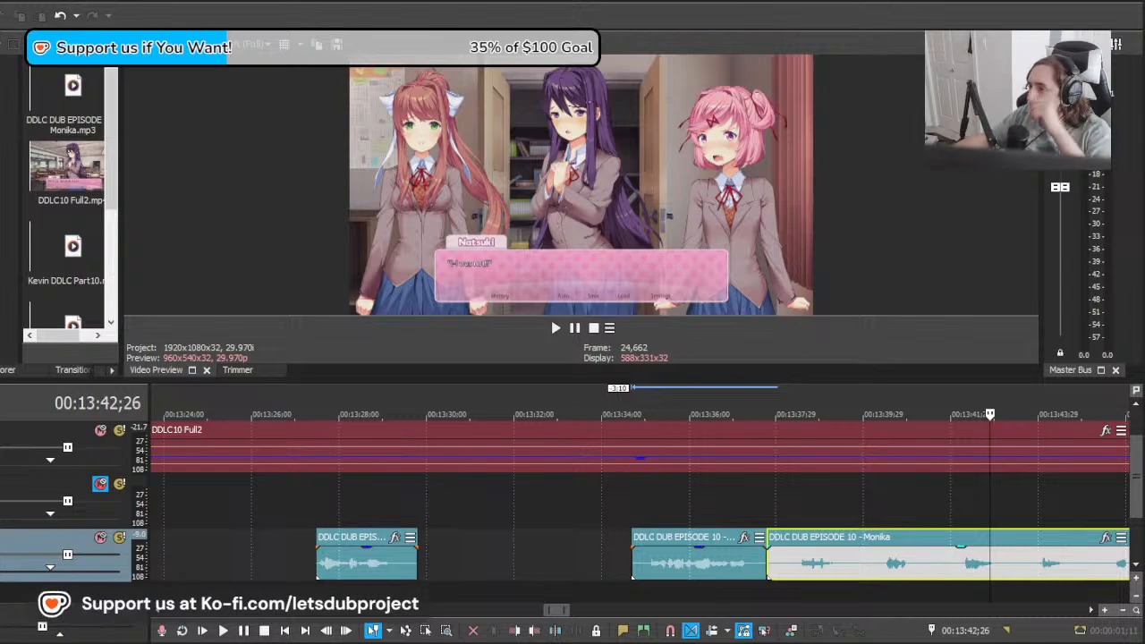
left_click(850, 573)
left_click(707, 559)
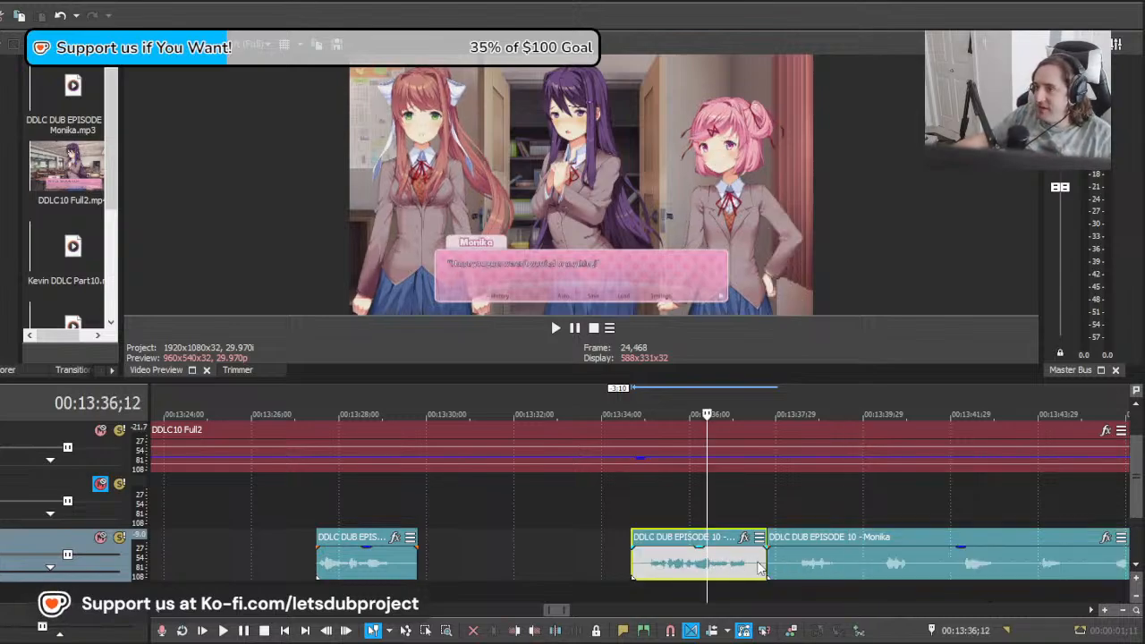
left_click(798, 569)
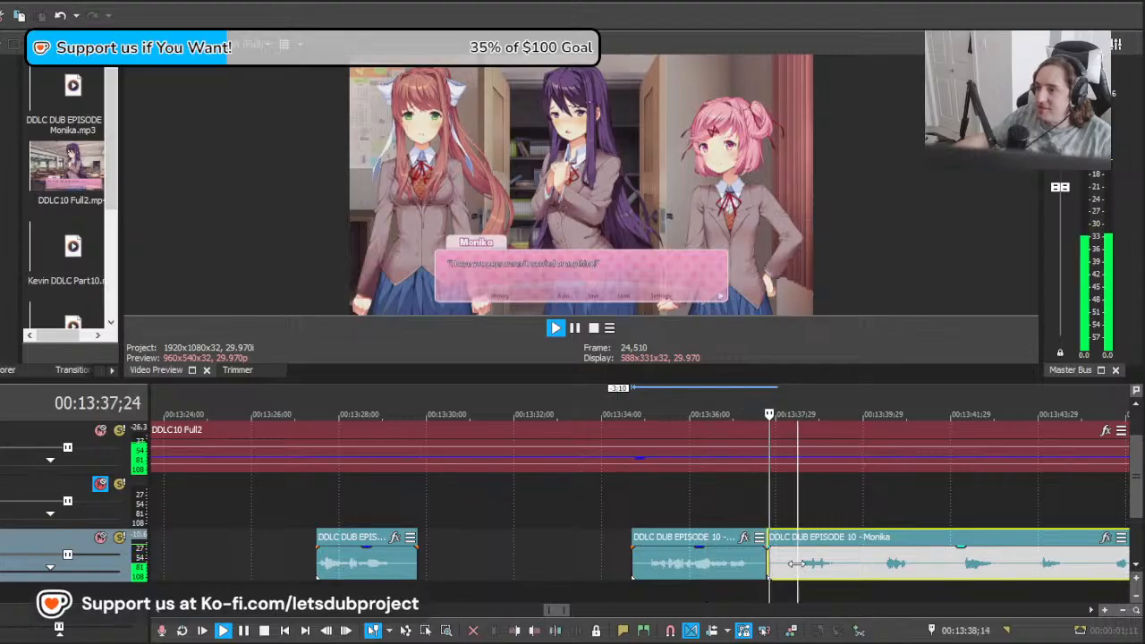
key("space")
left_click(858, 569)
left_click_drag(857, 570, 905, 571)
left_click_drag(804, 571, 1093, 573)
scroll(763, 578, "down", 2)
scroll(761, 576, "up", 1)
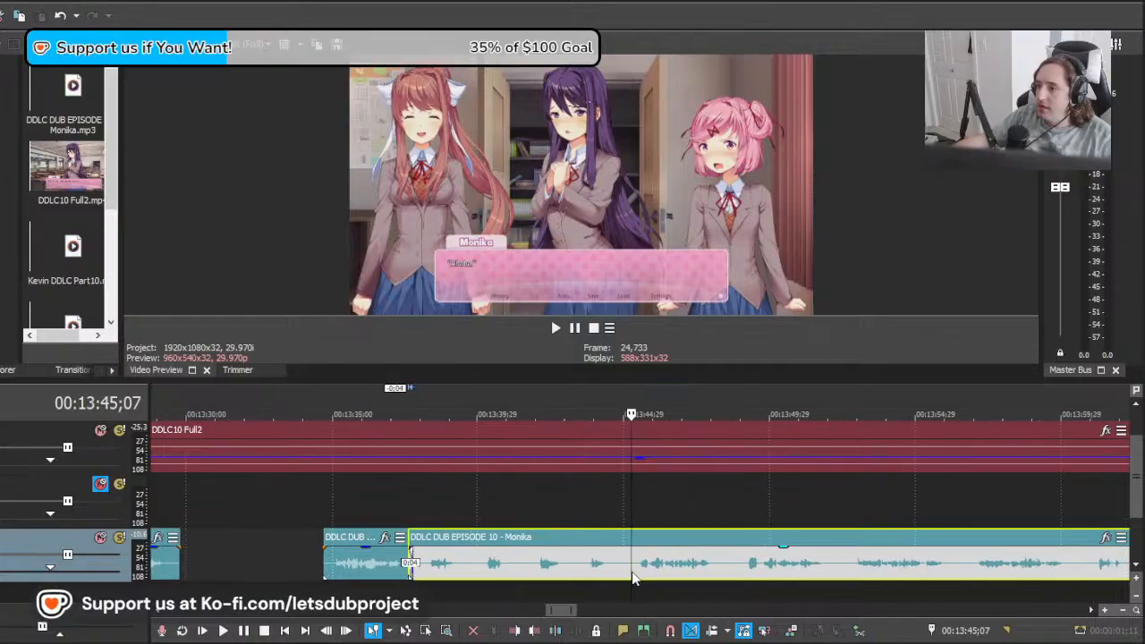
left_click_drag(631, 573, 771, 573)
key("space")
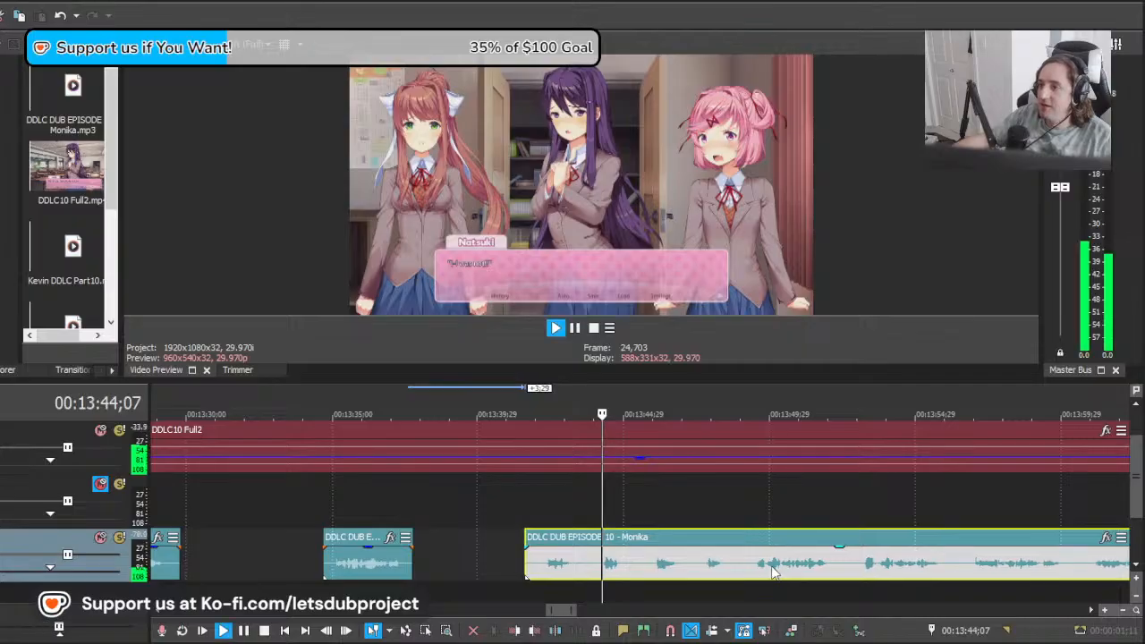
Step: Shift the long Monika clip to about 00:13:43;18, play its first take and split the clip at 00:13:45;15
scroll(617, 568, "up", 2)
key("space")
left_click_drag(627, 574, 745, 580)
key("space")
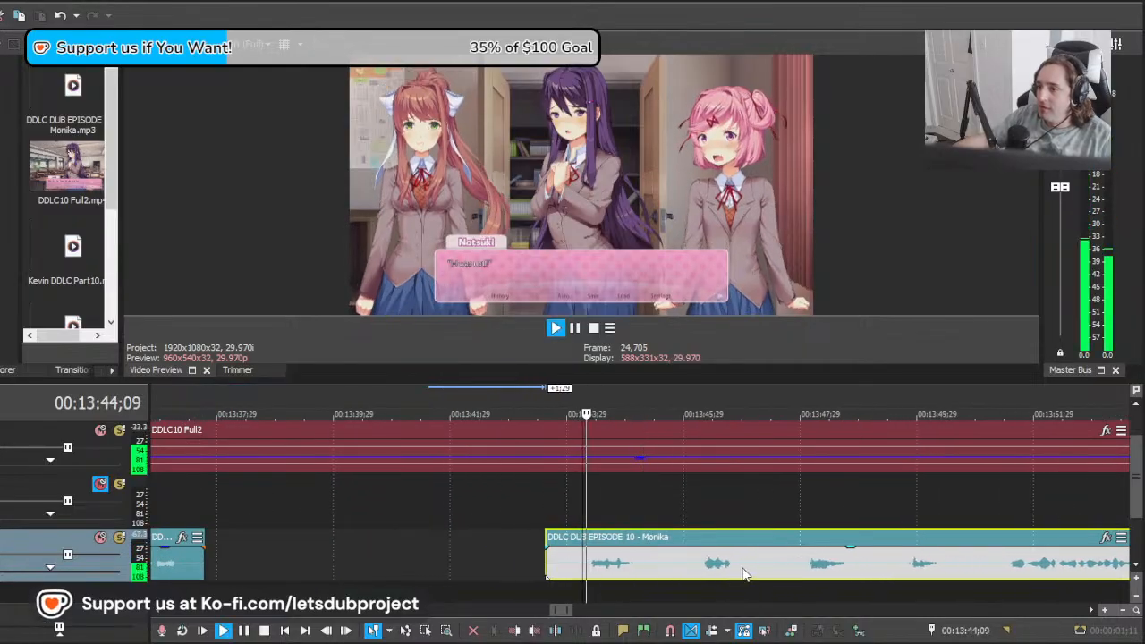
key("space")
left_click(659, 571)
key("s")
key("space")
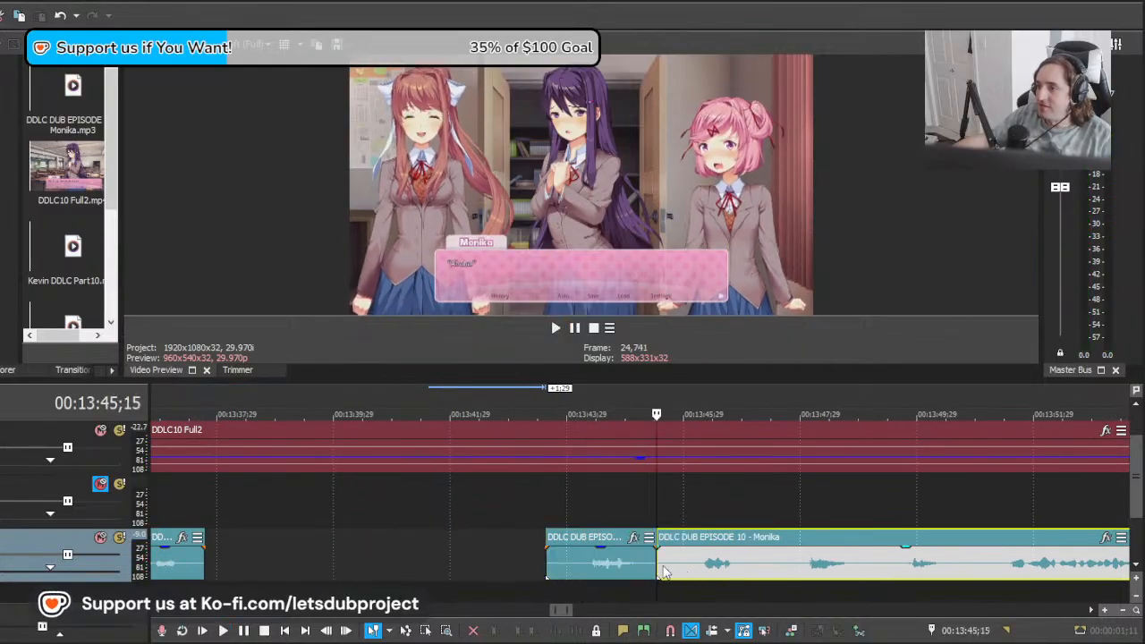
Step: Move the remaining long clip to about 00:13:45;24 and play its takes against the video
left_click_drag(856, 564, 825, 571)
left_click_drag(900, 579, 920, 580)
key("space")
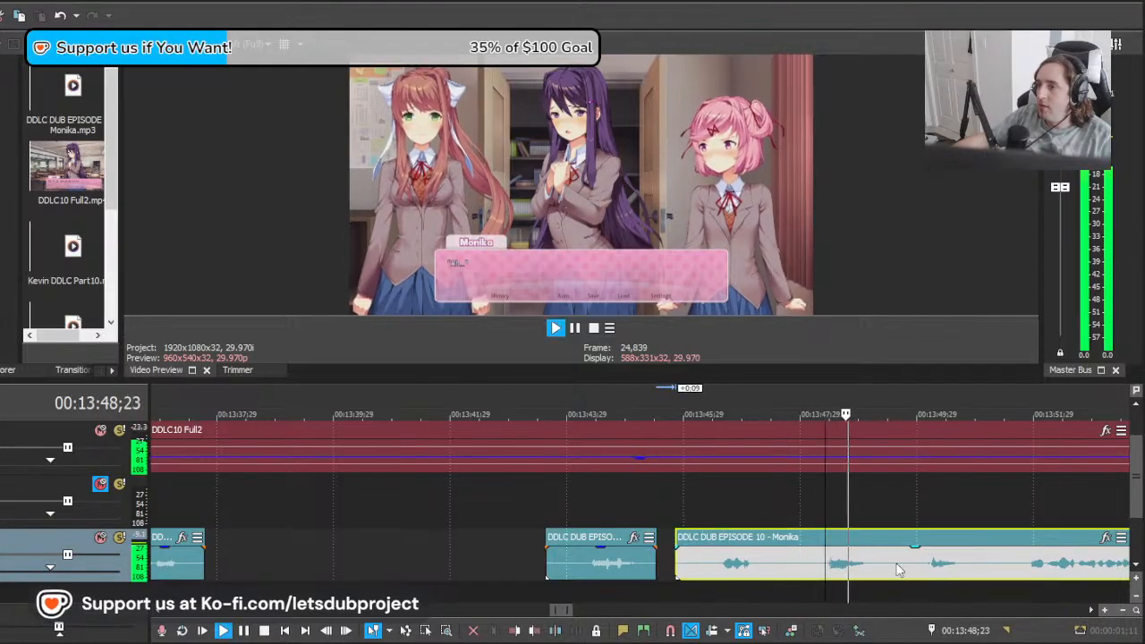
scroll(895, 570, "right", 3)
key("space")
Step: Cut off and delete the long clip's leading spare takes, and place the rest at about 00:13:48;10
left_click_drag(833, 571, 743, 558)
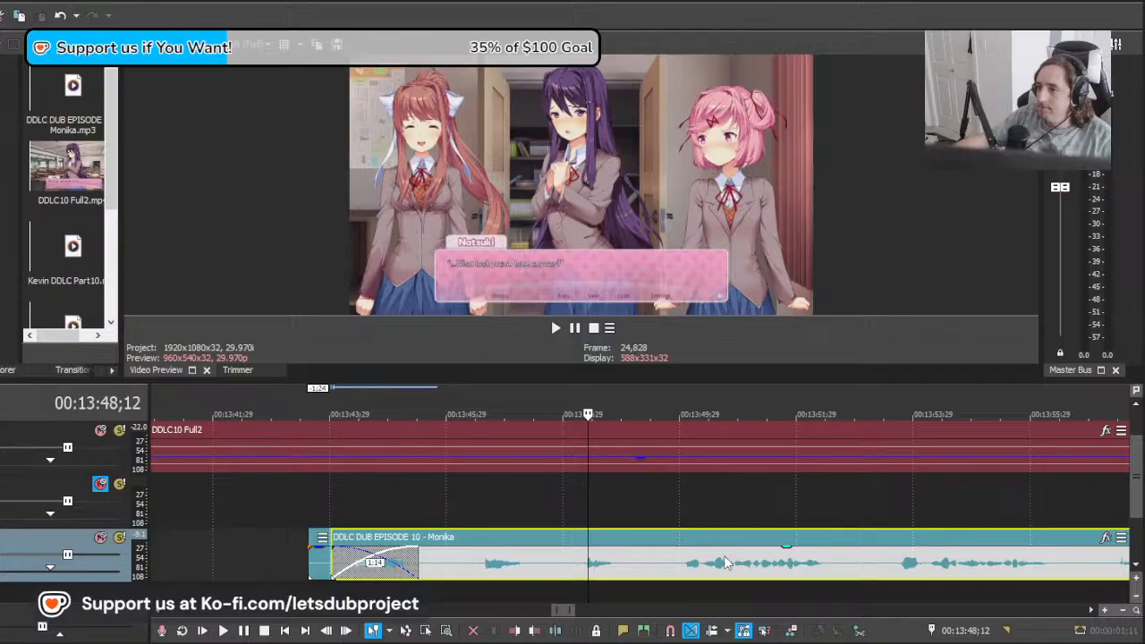
key("space")
key("space")
key("s")
left_click(575, 567)
key("Delete")
left_click_drag(594, 573, 589, 574)
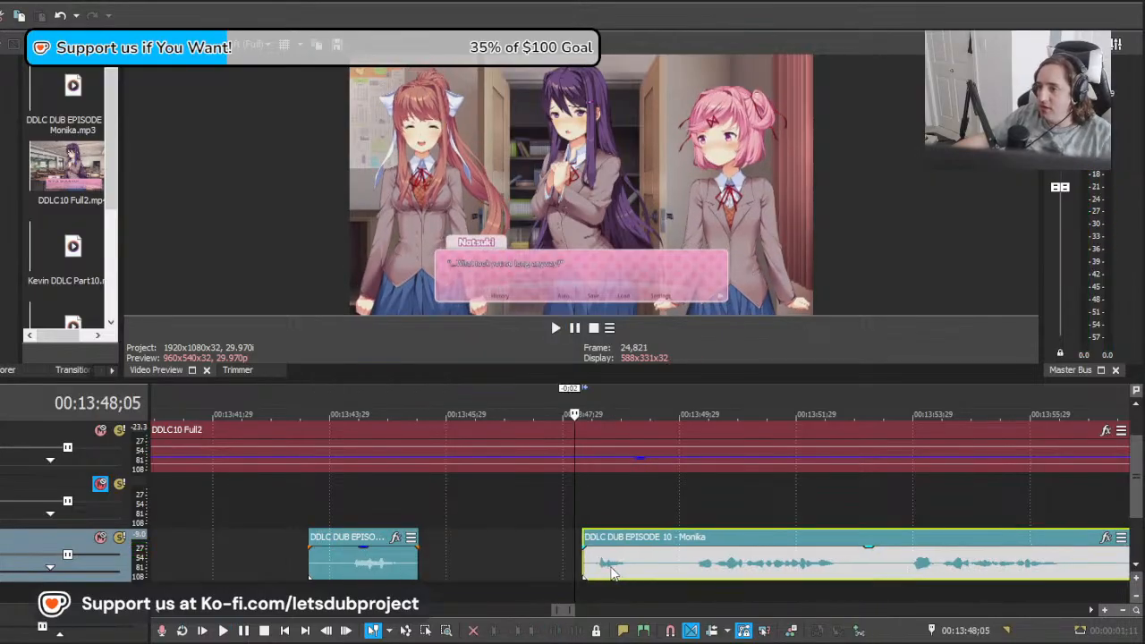
Step: Play the long Monika clip and split it at 00:13:49;18 and 00:13:53;00 between lines
key("space")
key("s")
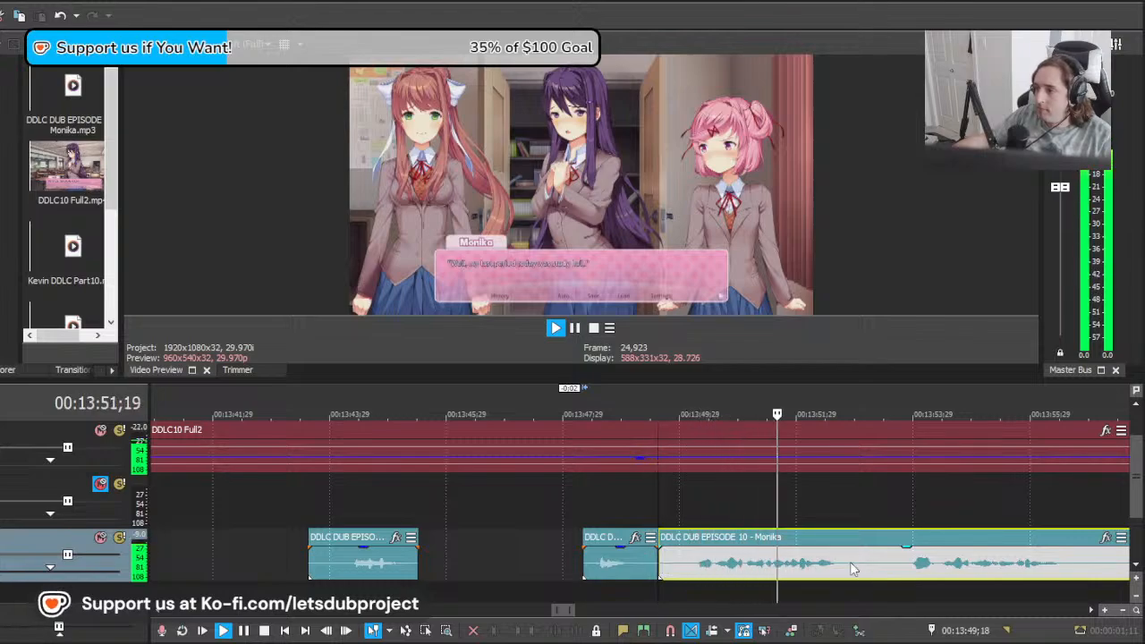
key("s")
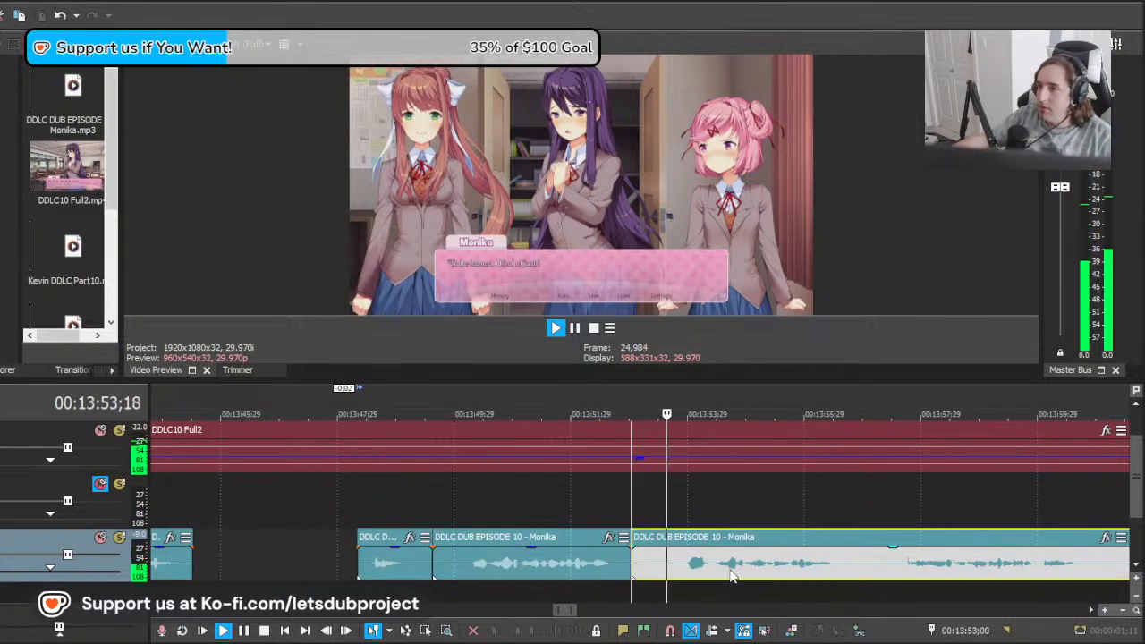
Step: Shift the long Monika clip earlier to play its next take from 00:13:53;00, and place its start at about 00:13:49;26
key("space")
left_click_drag(943, 569, 685, 581)
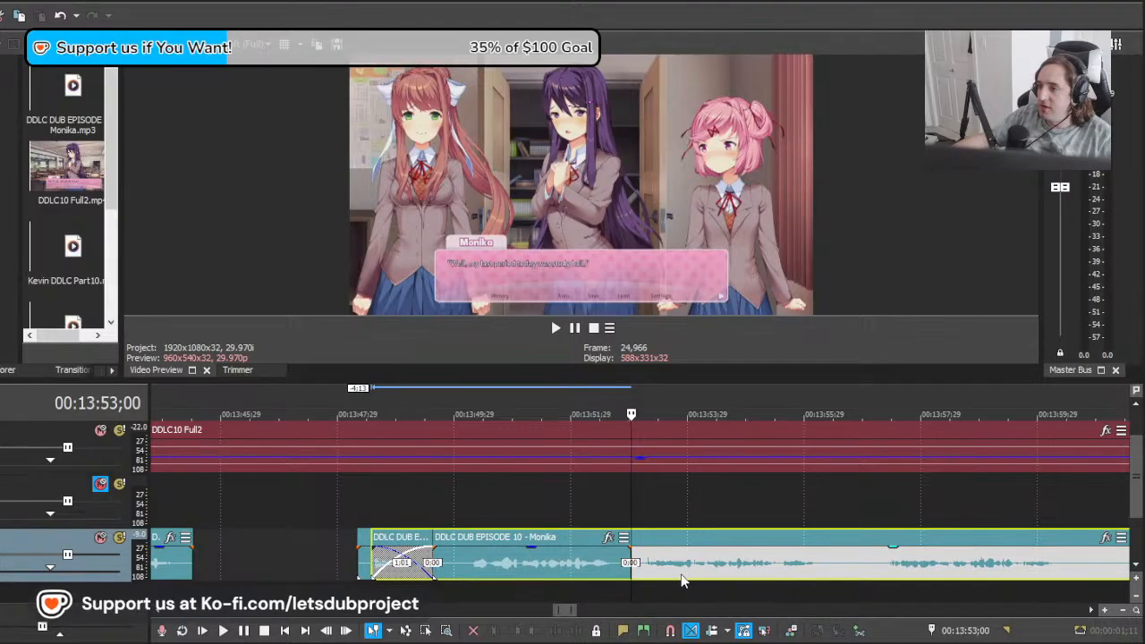
key("space")
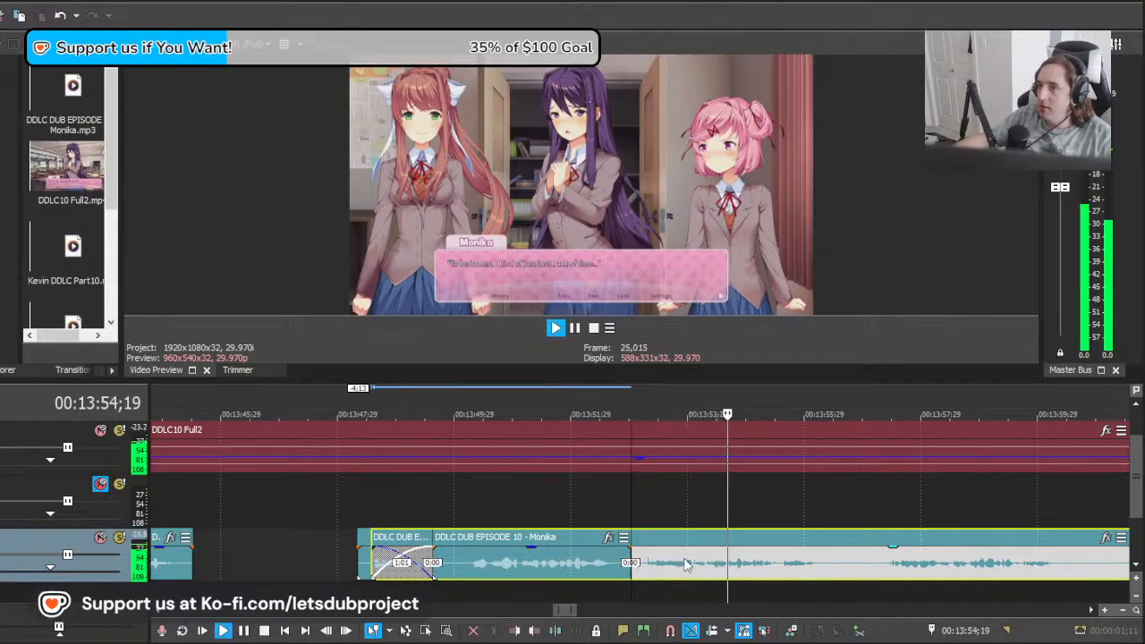
key("space")
left_click_drag(681, 566, 759, 572)
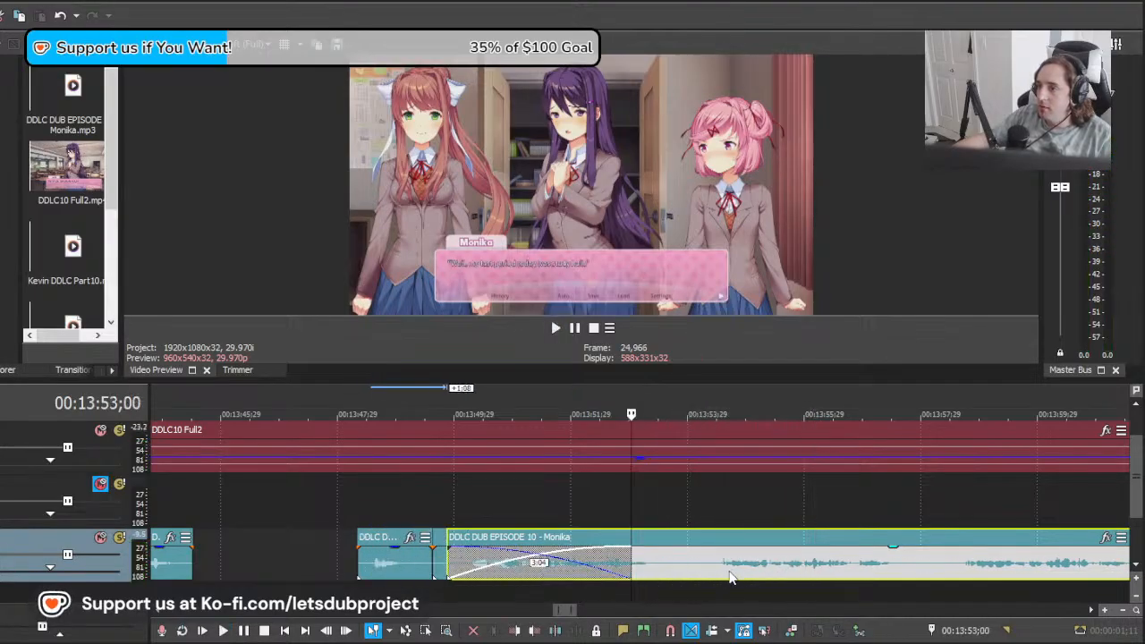
Step: Split the long Monika clip at about 00:13:54;12 and delete the spare takes before the cut
left_click(713, 571)
key("s")
left_click(685, 565)
key("Delete")
left_click_drag(685, 560, 635, 560)
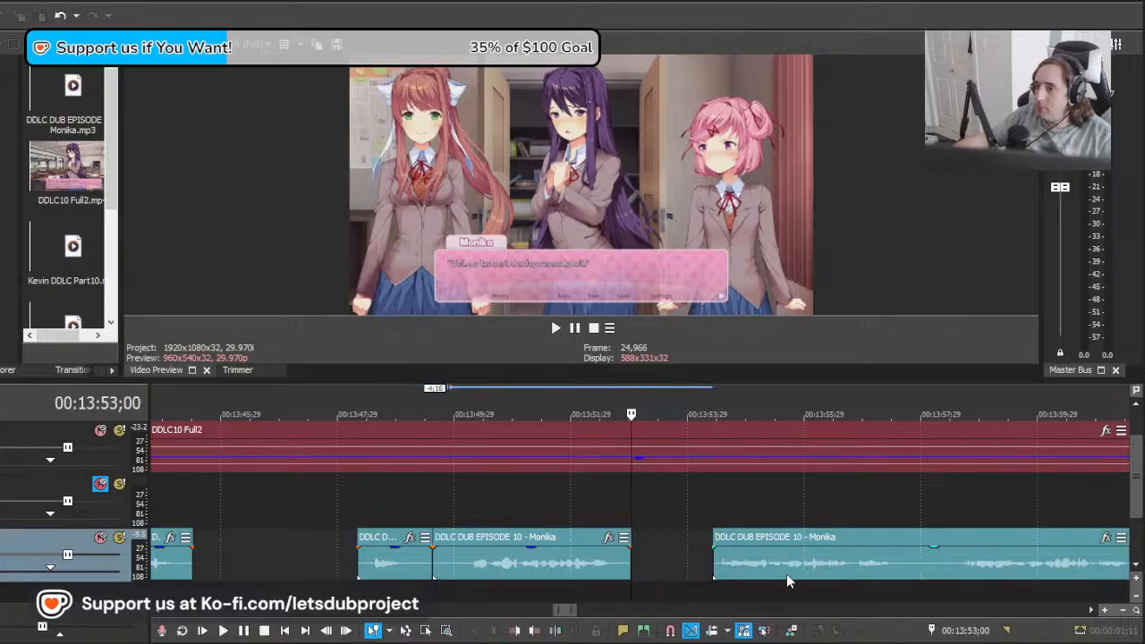
Step: Move the remaining long clip to about 00:13:48;28 and play its take from 00:13:53;00 against the video
left_click_drag(786, 578, 708, 573)
key("space")
key("space")
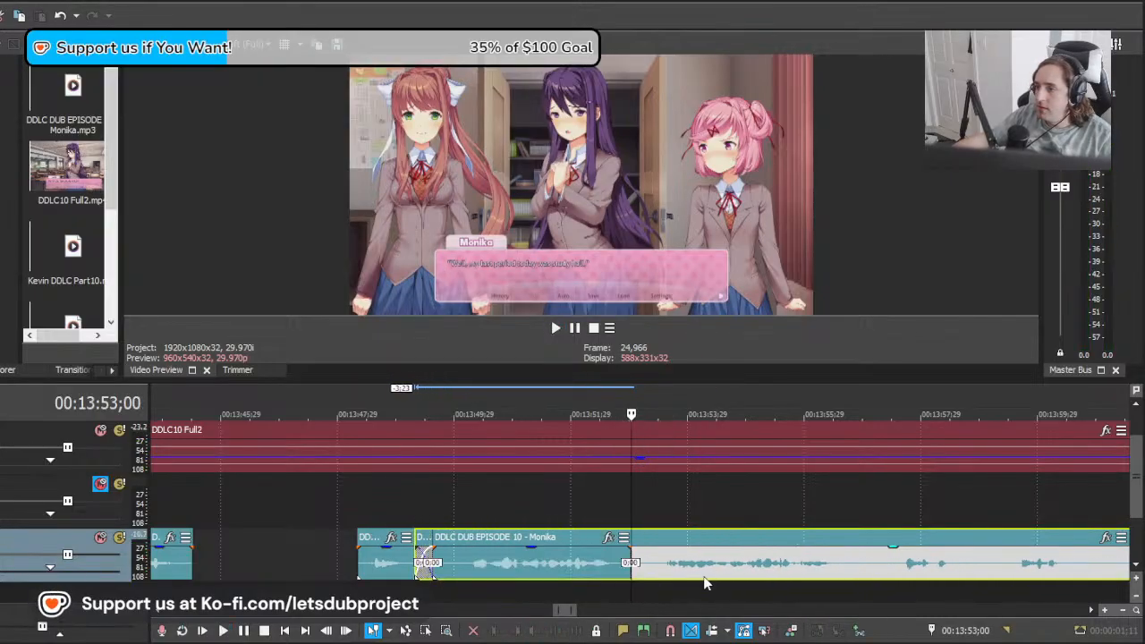
key("space")
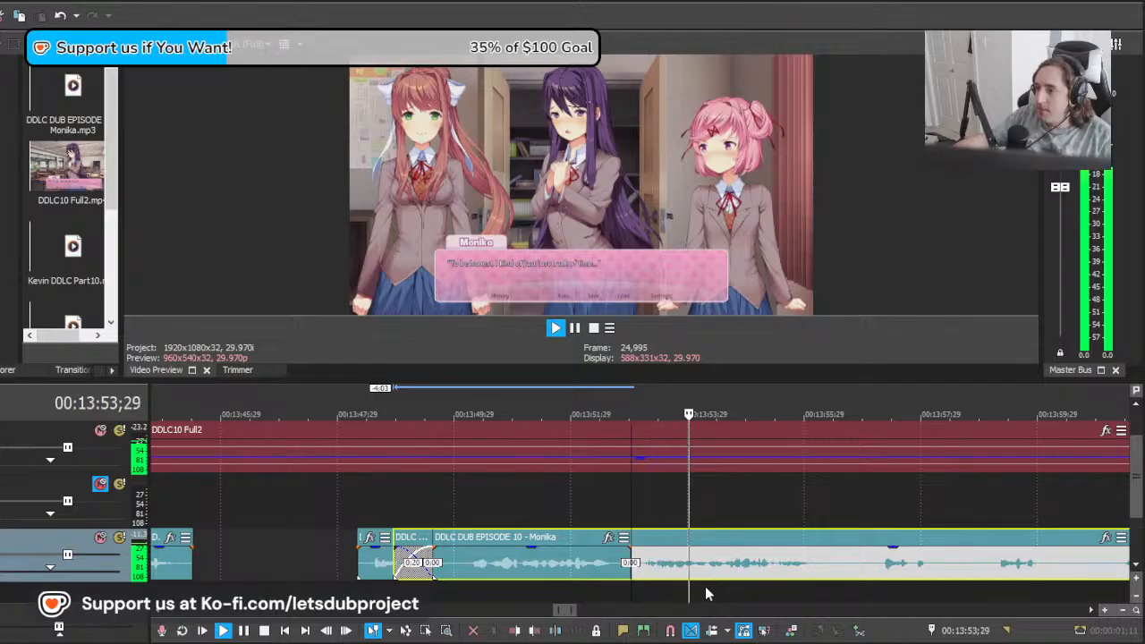
Step: Split the long clip at 00:13:56;11 after the line, and cut off and delete the silence before 00:13:53;04
left_click(827, 563)
key("s")
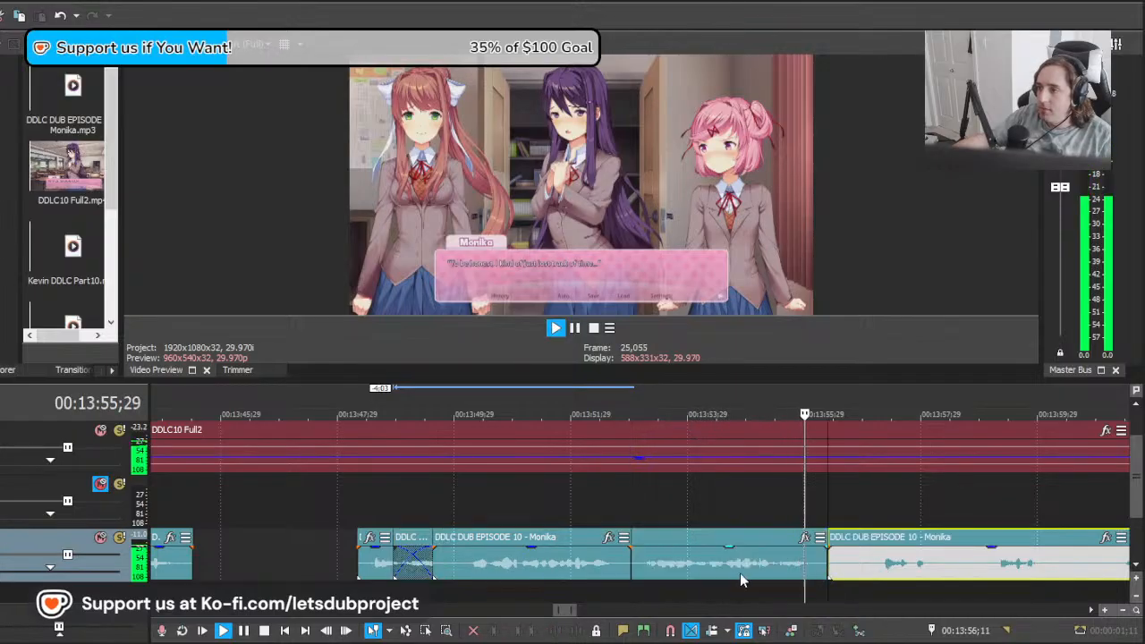
key("space")
left_click(655, 575)
scroll(651, 575, "up", 1)
left_click(600, 569)
key("s")
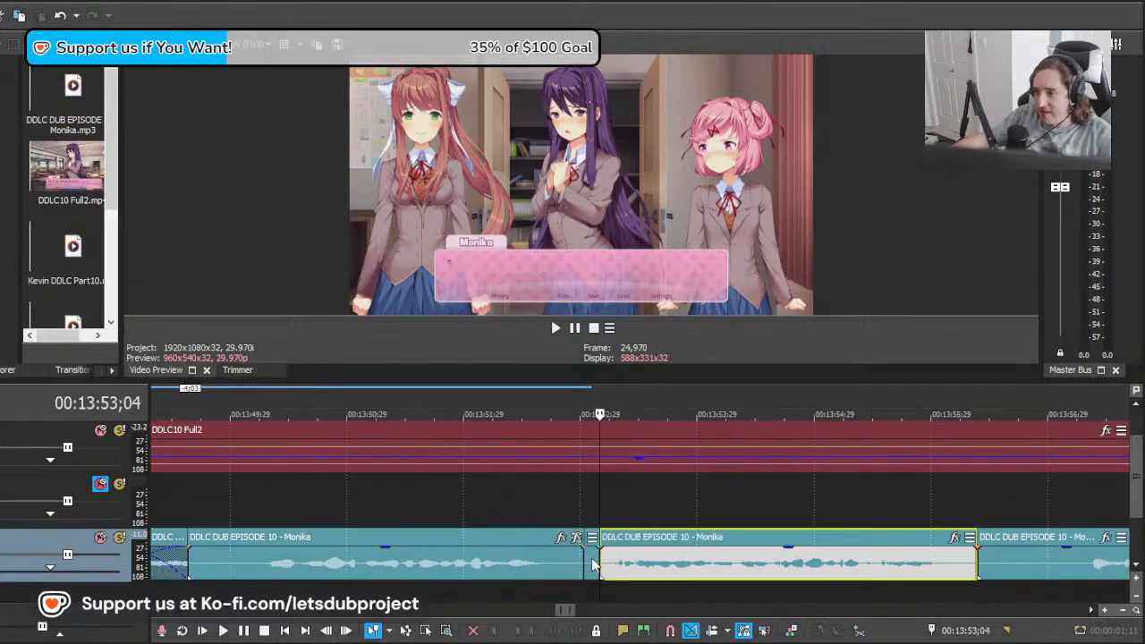
left_click(592, 569)
key("Delete")
Step: Shift the remaining long clip to about 00:13:55;20 and play its first take from 00:13:56;16
left_click(646, 569)
scroll(651, 574, "down", 8)
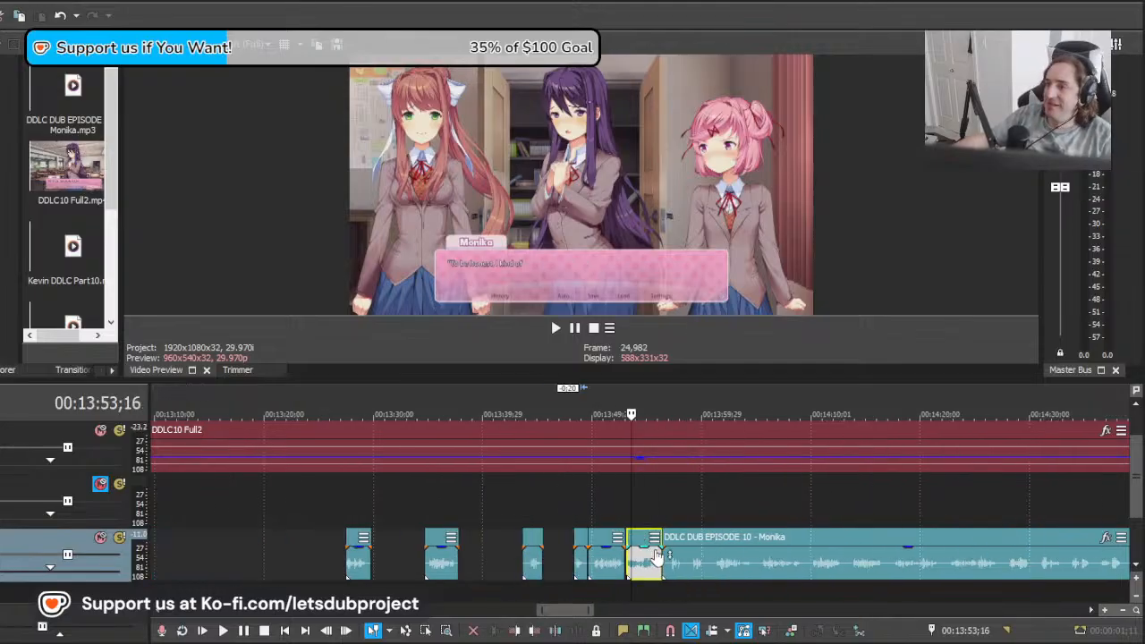
key("space")
scroll(717, 578, "up", 8)
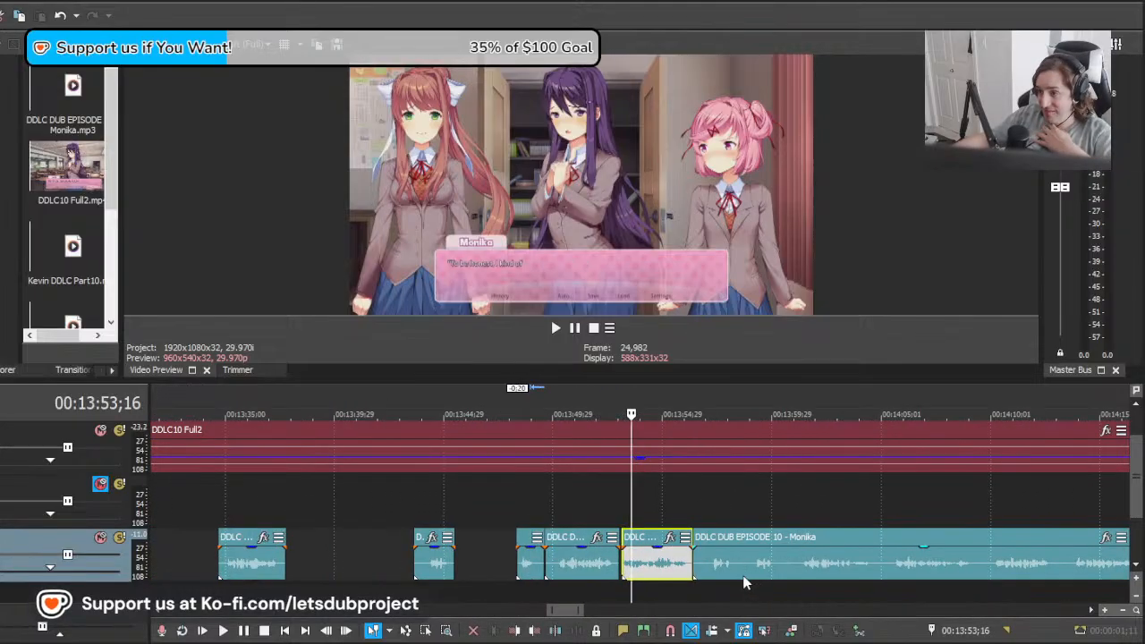
left_click(865, 577)
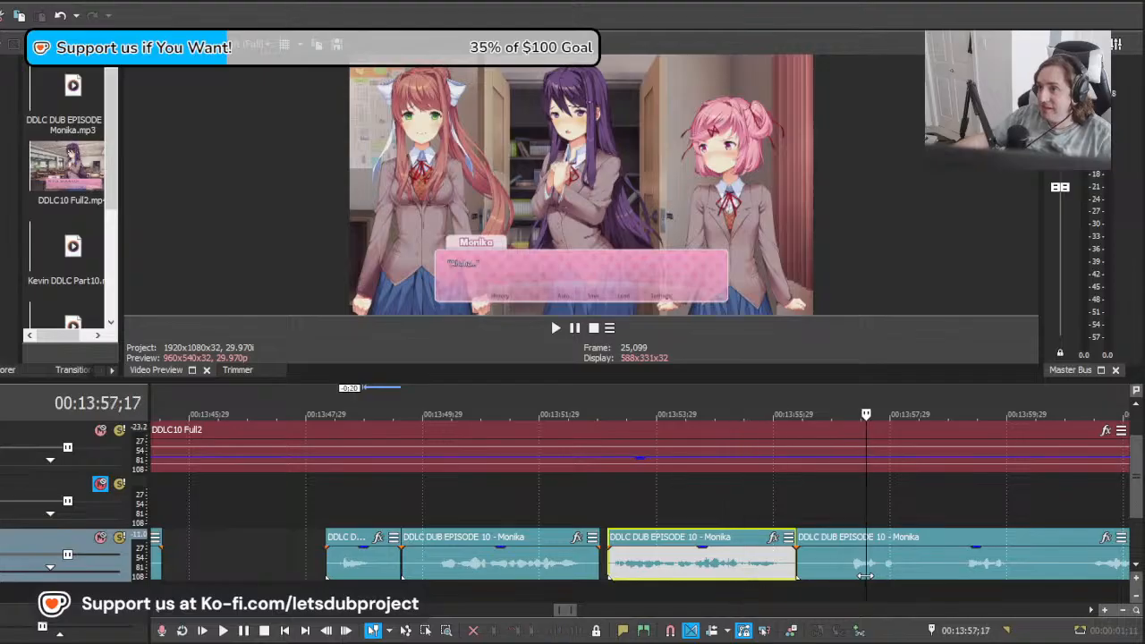
scroll(822, 581, "right", 3)
left_click_drag(861, 557, 796, 570)
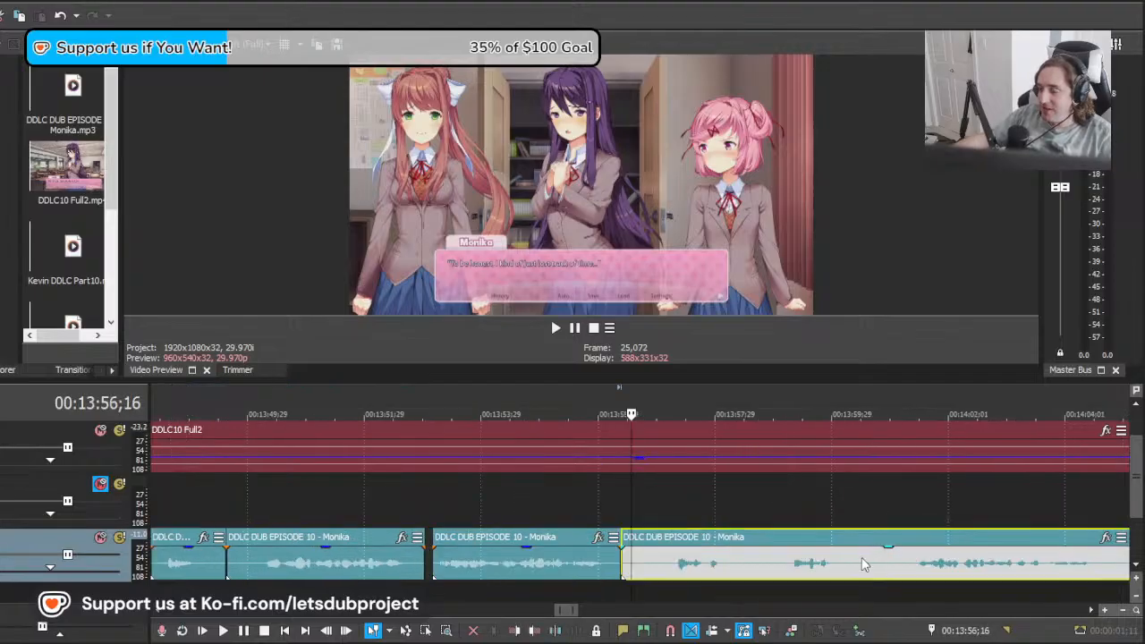
scroll(719, 573, "up", 2)
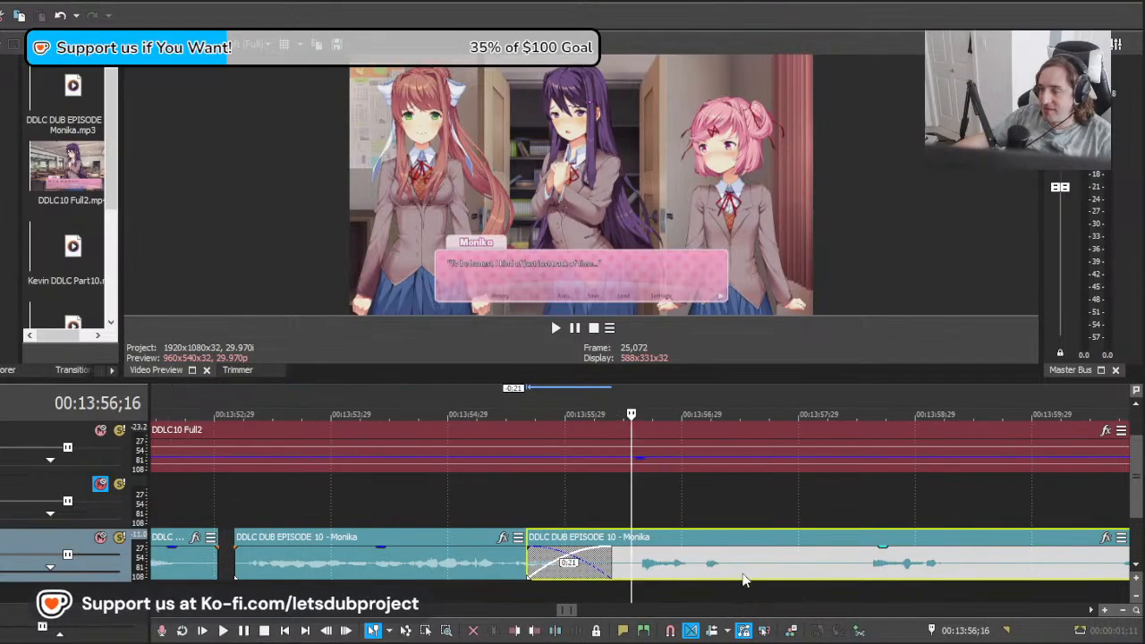
scroll(746, 580, "down", 1)
scroll(757, 577, "up", 1)
key("space")
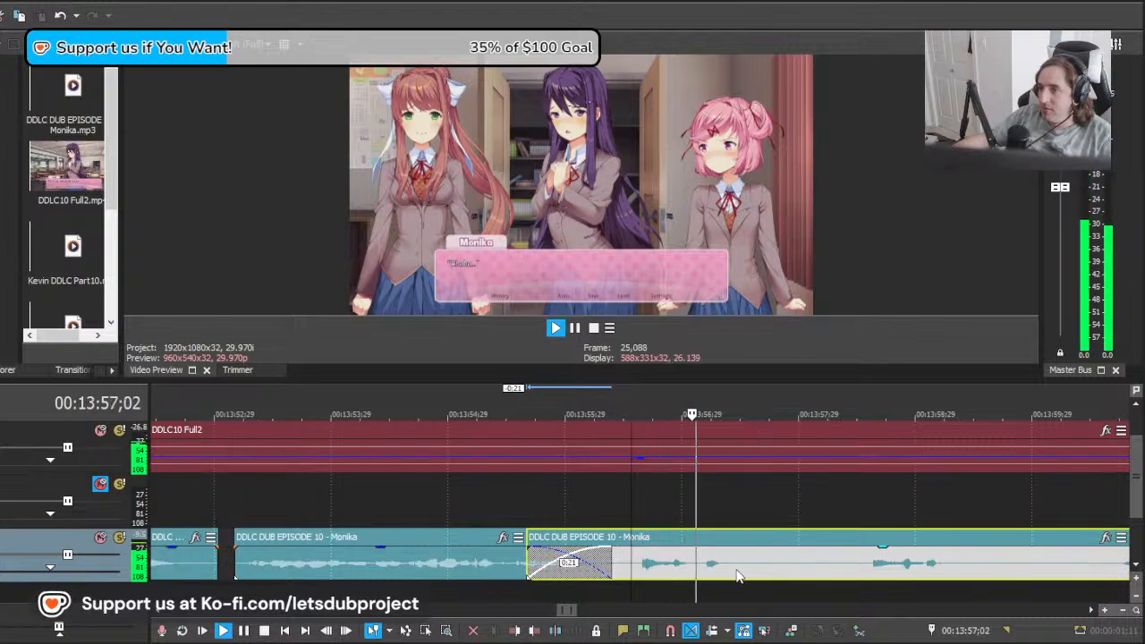
key("space")
Step: Shift the long clip to about 00:13:53;21 to play its second take, and cut off and delete everything before about 00:13:56;16
left_click_drag(909, 569, 683, 574)
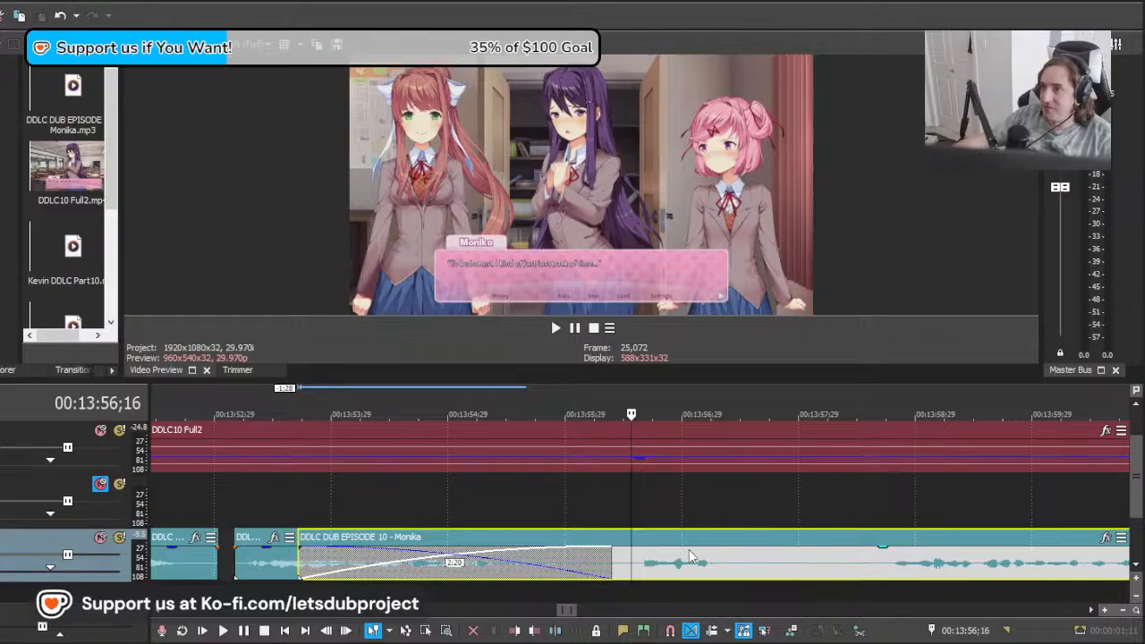
scroll(698, 562, "down", 3)
scroll(707, 562, "up", 1)
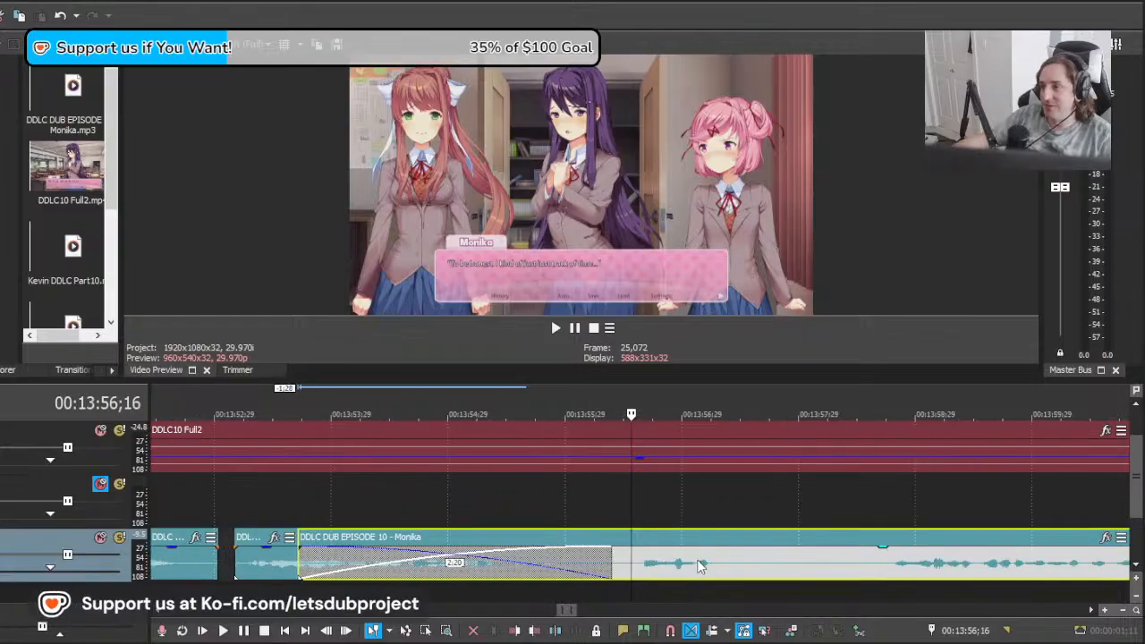
key("space")
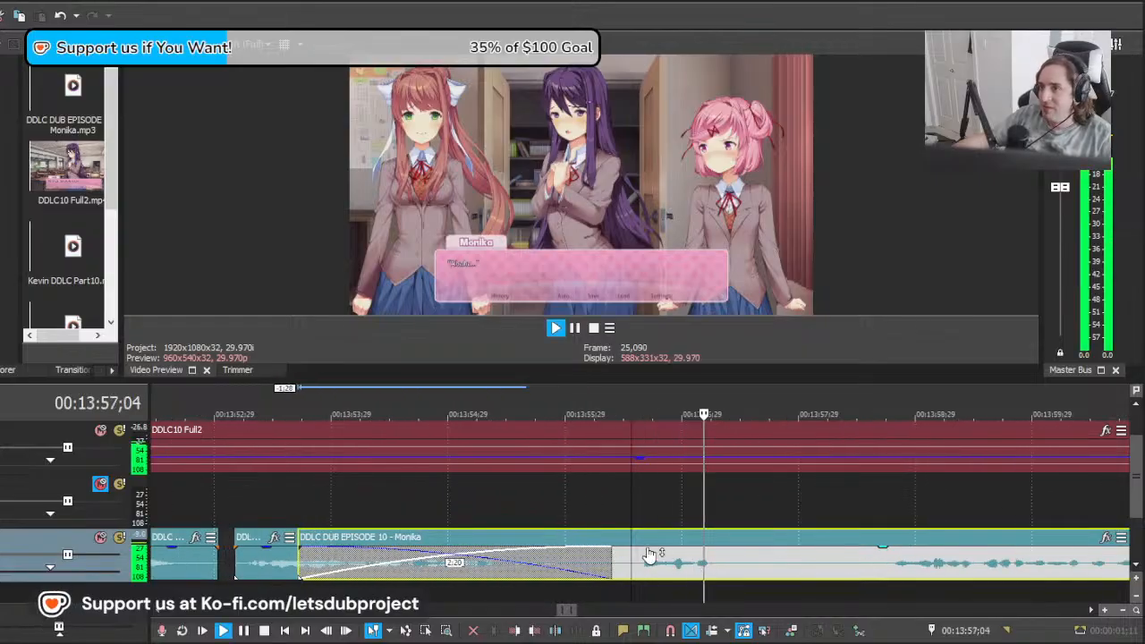
key("space")
key("s")
key("Delete")
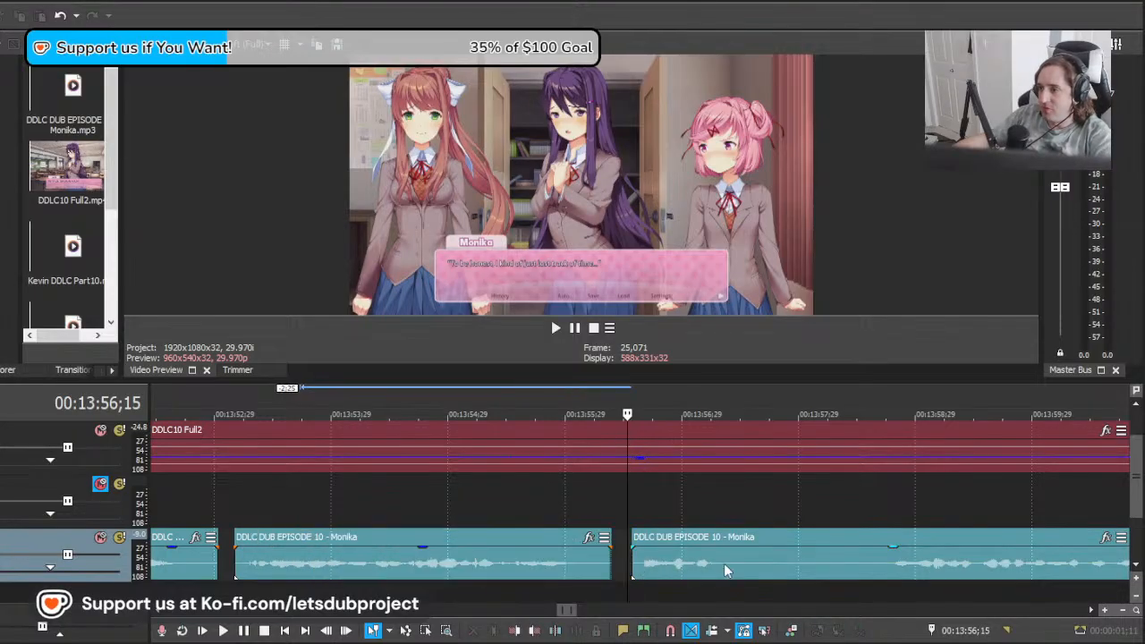
Step: Split the long clip at about 00:13:57;13 and 00:13:58;19, and delete the silence between the cuts
left_click(736, 562)
key("s")
left_click(879, 571)
key("s")
key("Delete")
left_click(695, 554)
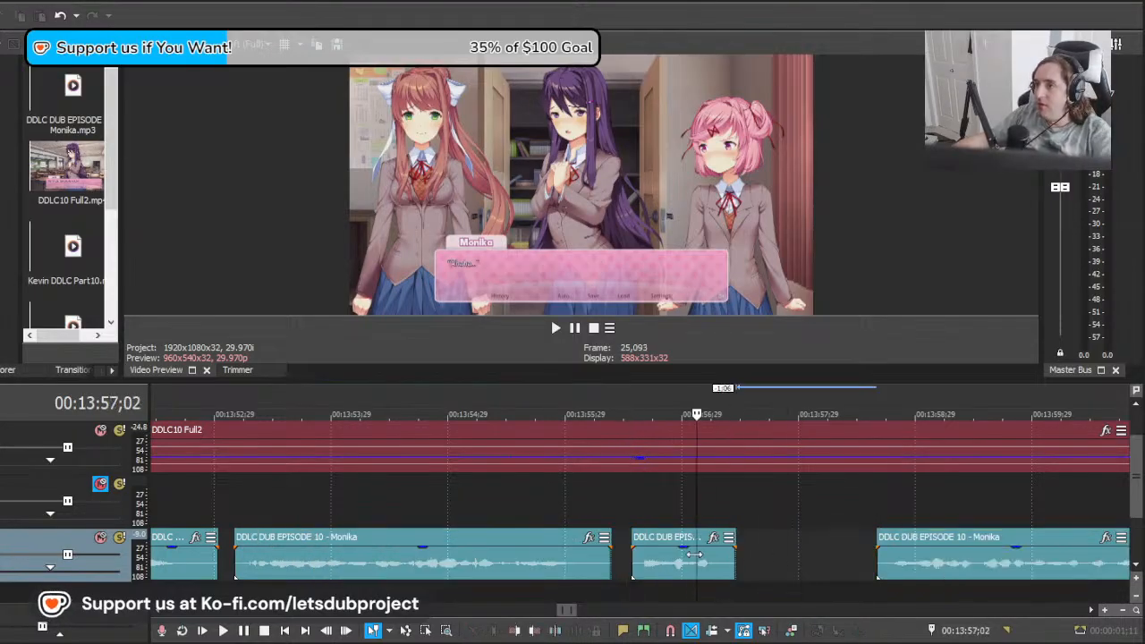
Step: Move the remaining long clip to about 00:14:05;29 and play its takes against Monika's next line
left_click_drag(1064, 541, 1053, 542)
scroll(915, 556, "down", 3)
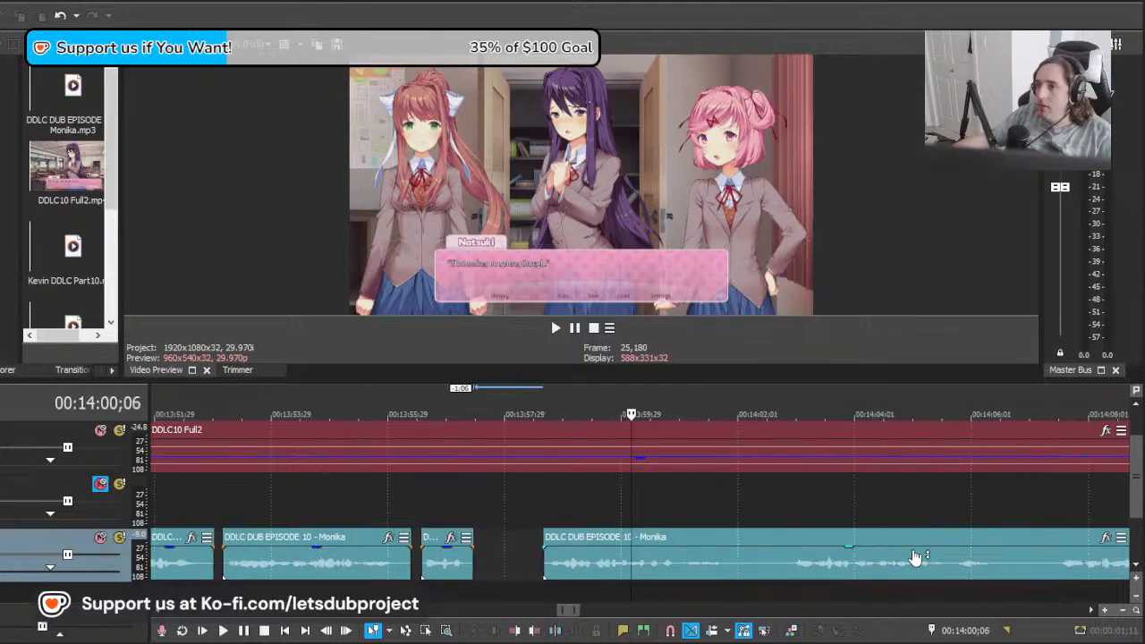
left_click_drag(634, 565, 884, 561)
left_click_drag(722, 580, 979, 560)
key("space")
scroll(838, 534, "down", 4)
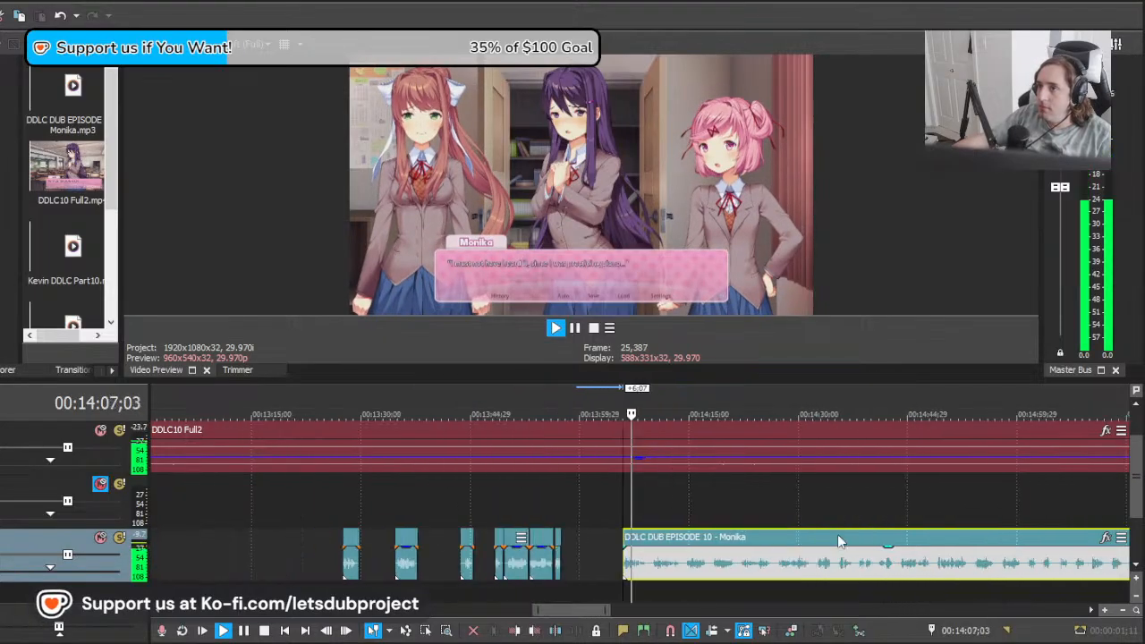
scroll(793, 552, "up", 3)
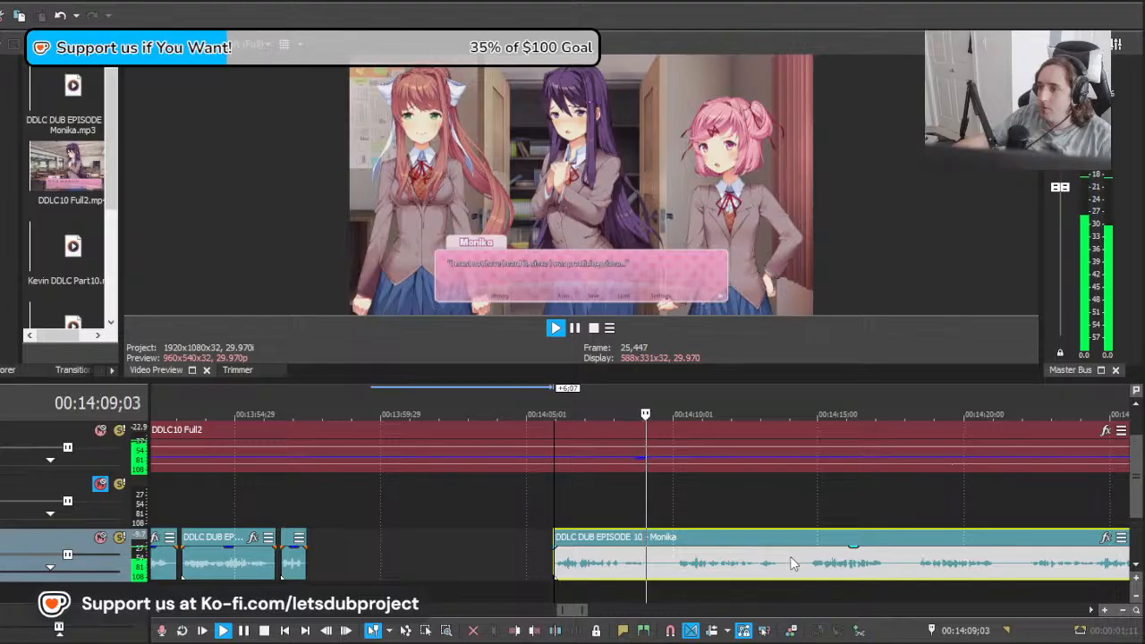
key("space")
Step: Shift the long clip back to about 00:14:01;26 and play its second take from 00:14:05;29
left_click_drag(775, 562, 651, 571)
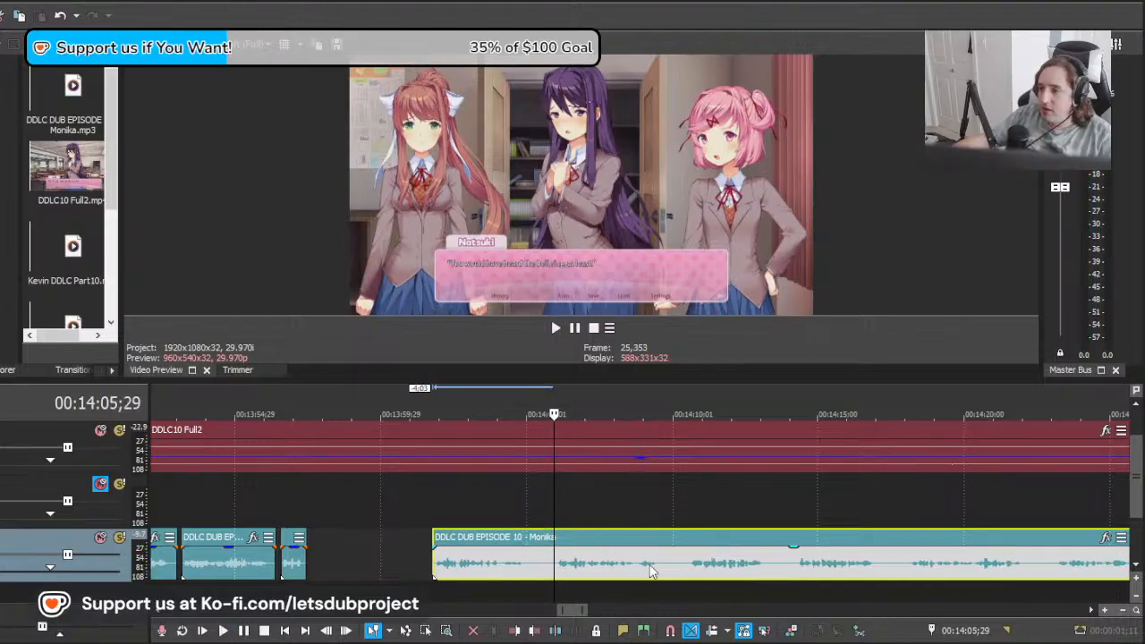
key("space")
scroll(618, 574, "up", 1)
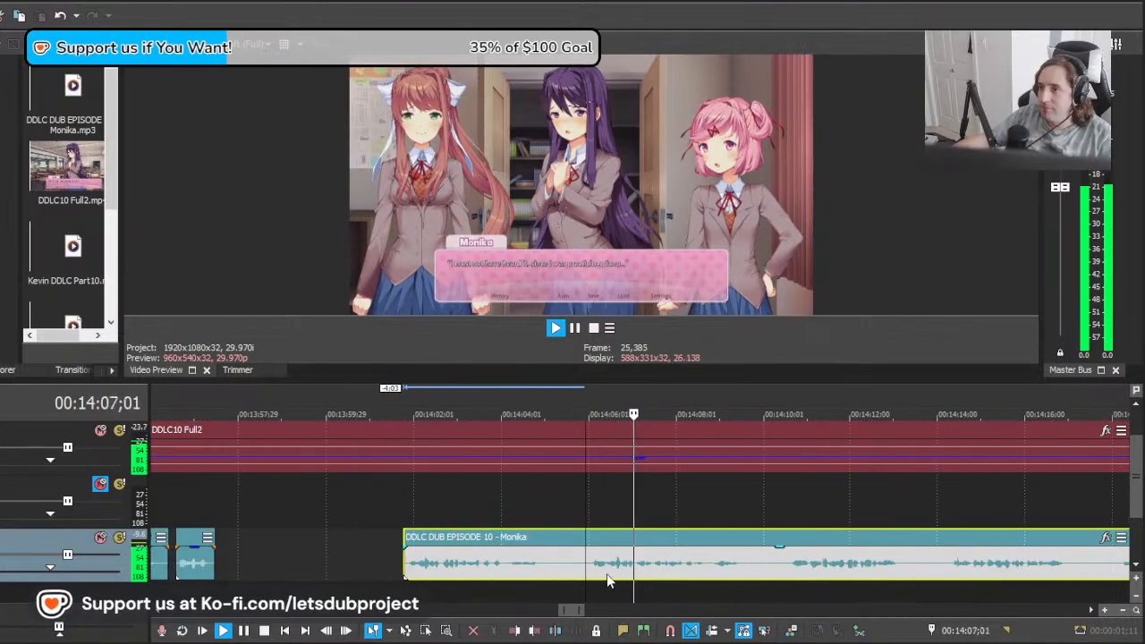
Step: Cut off and delete the spare take before about 00:14:05;21, and split the long clip at 00:14:10;03 after the line
left_click(573, 566)
key("s")
left_click(519, 566)
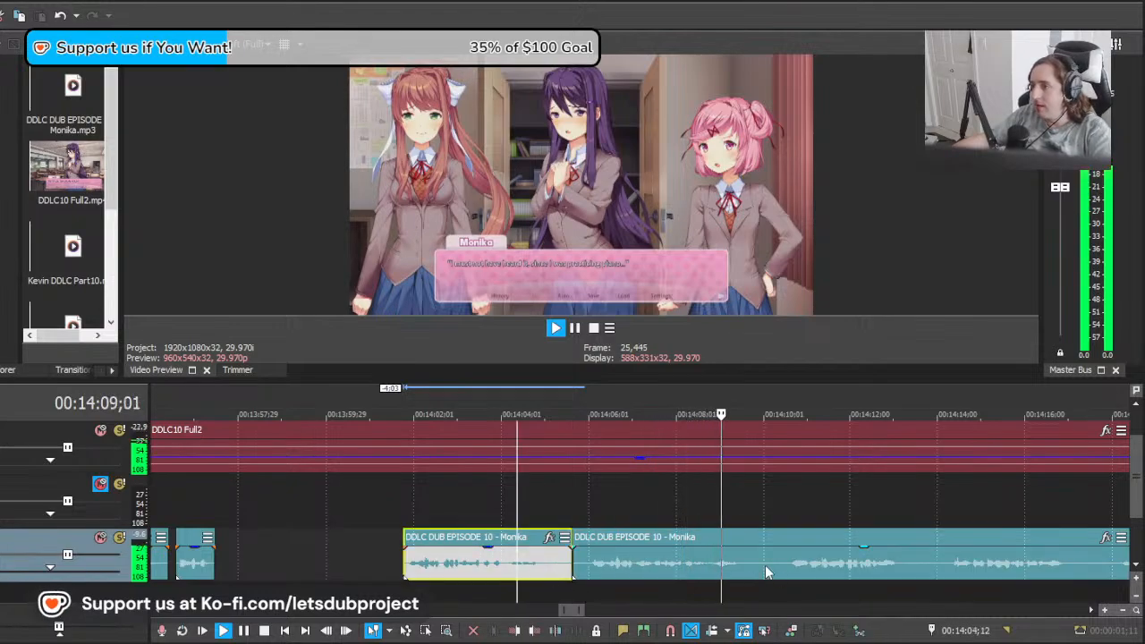
key("Delete")
left_click(767, 566)
key("s")
key("space")
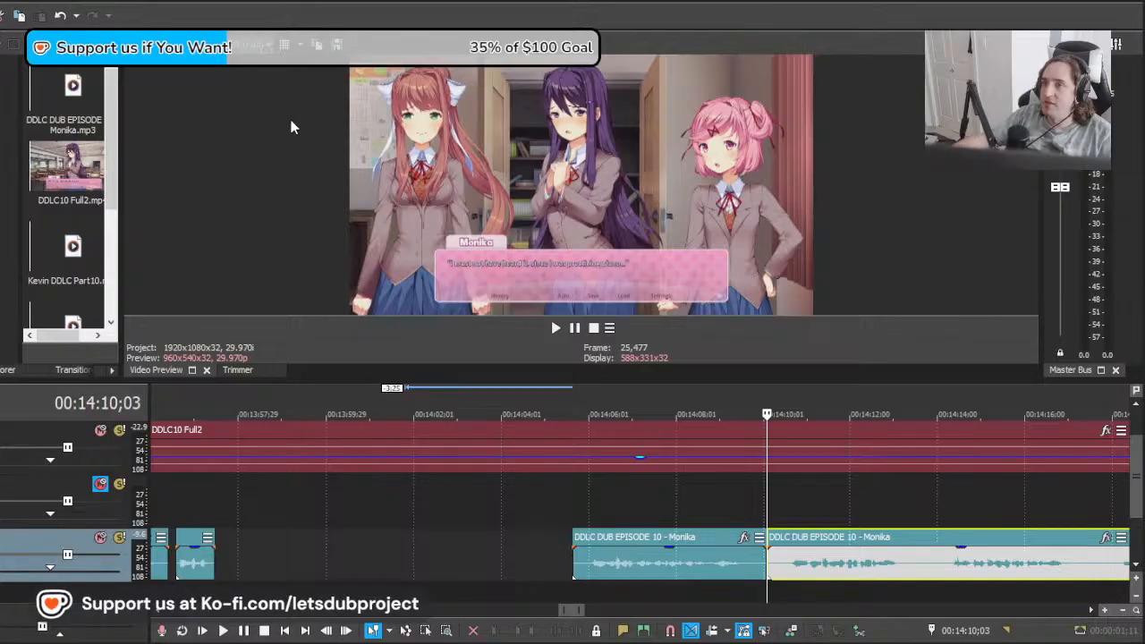
Step: Shift the remaining long clip to about 00:14:11;13 and play it against Monika's next line
scroll(779, 470, "up", 1)
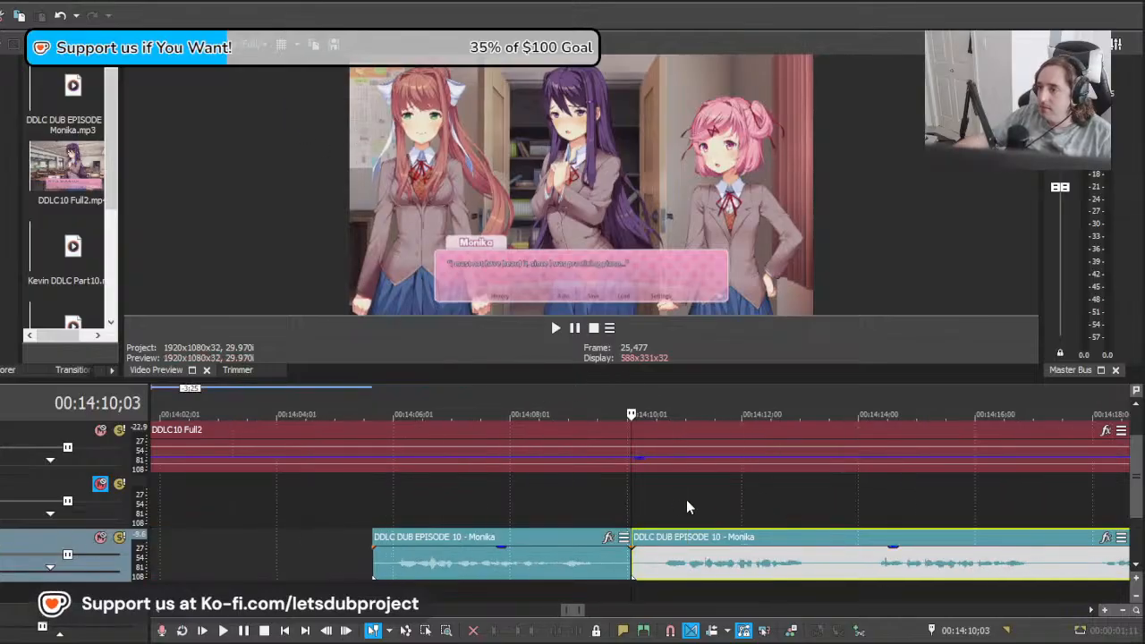
left_click_drag(632, 501, 886, 493)
left_click_drag(805, 555, 884, 555)
key("space")
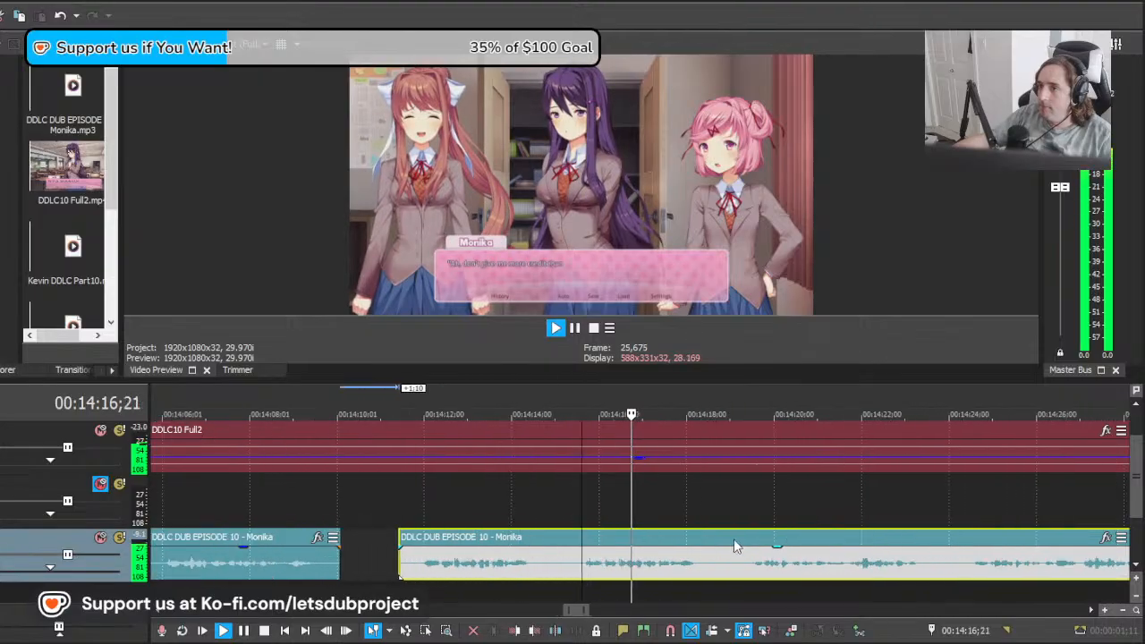
key("space")
Step: Move the long clip to about 00:14:15;15, play its first line and split the clip at 00:14:19;01
left_click(517, 509)
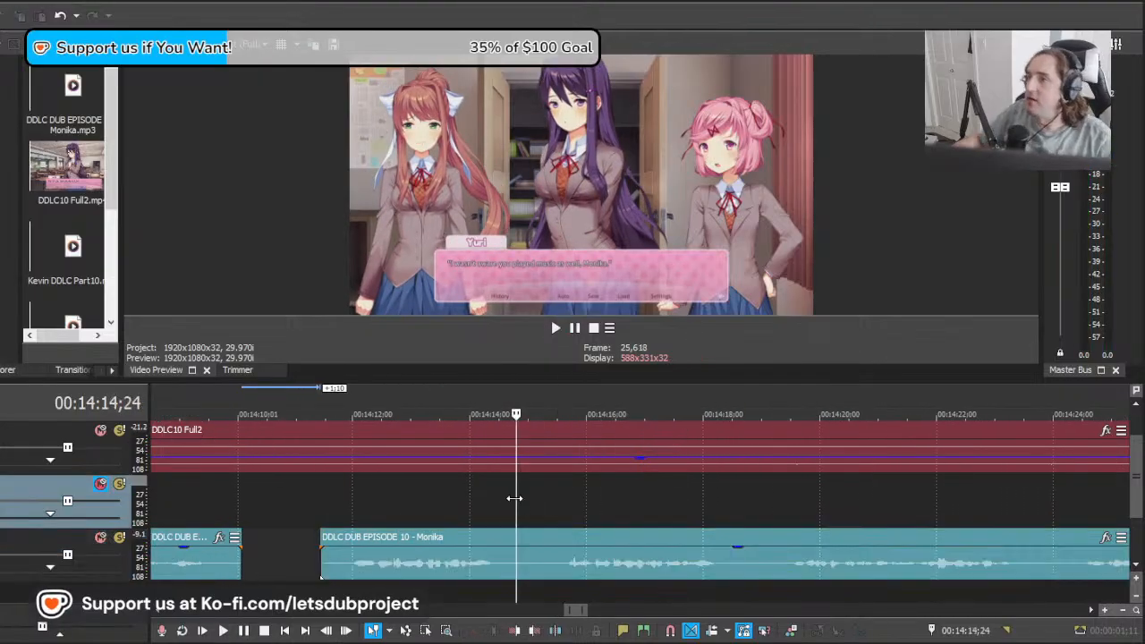
left_click_drag(514, 498, 577, 495)
left_click_drag(462, 561, 682, 573)
key("space")
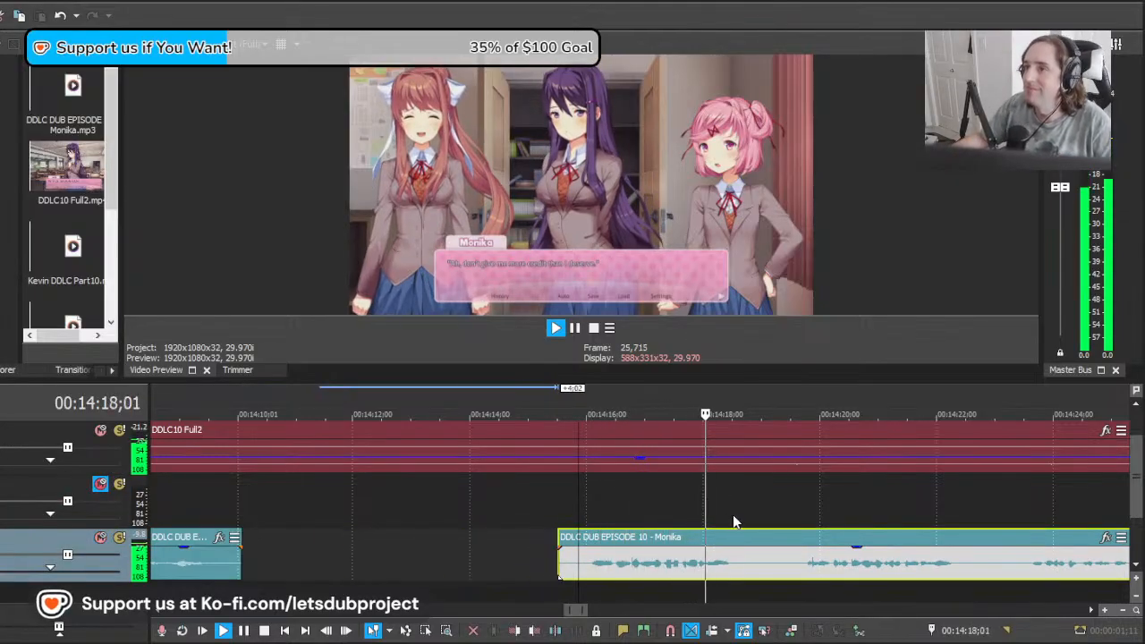
key("s")
scroll(796, 567, "down", 3)
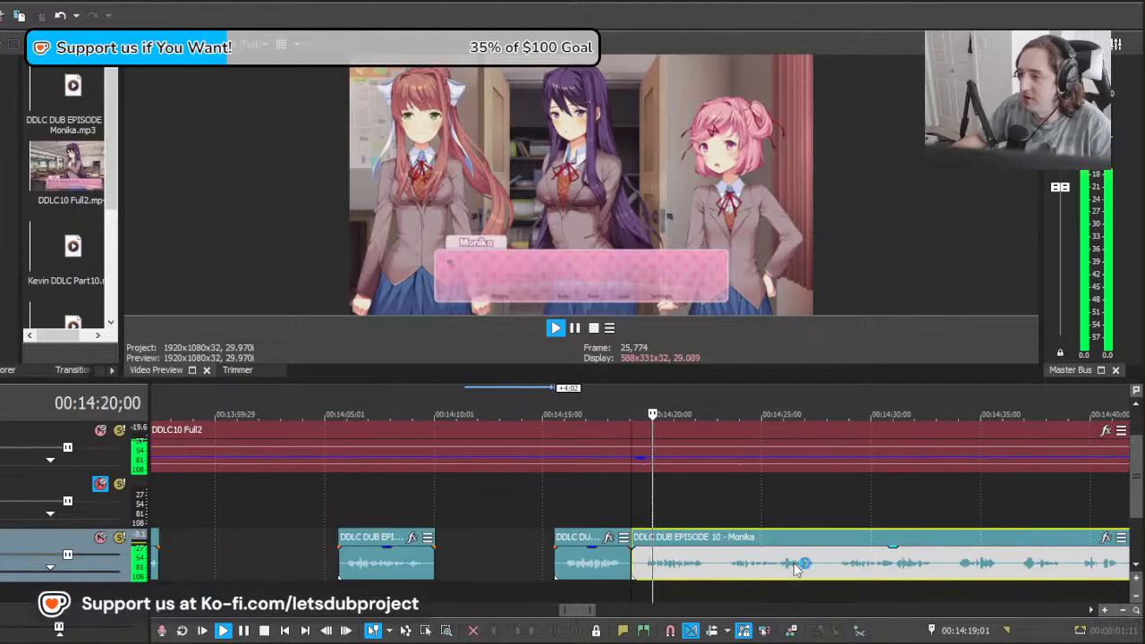
scroll(685, 564, "up", 2)
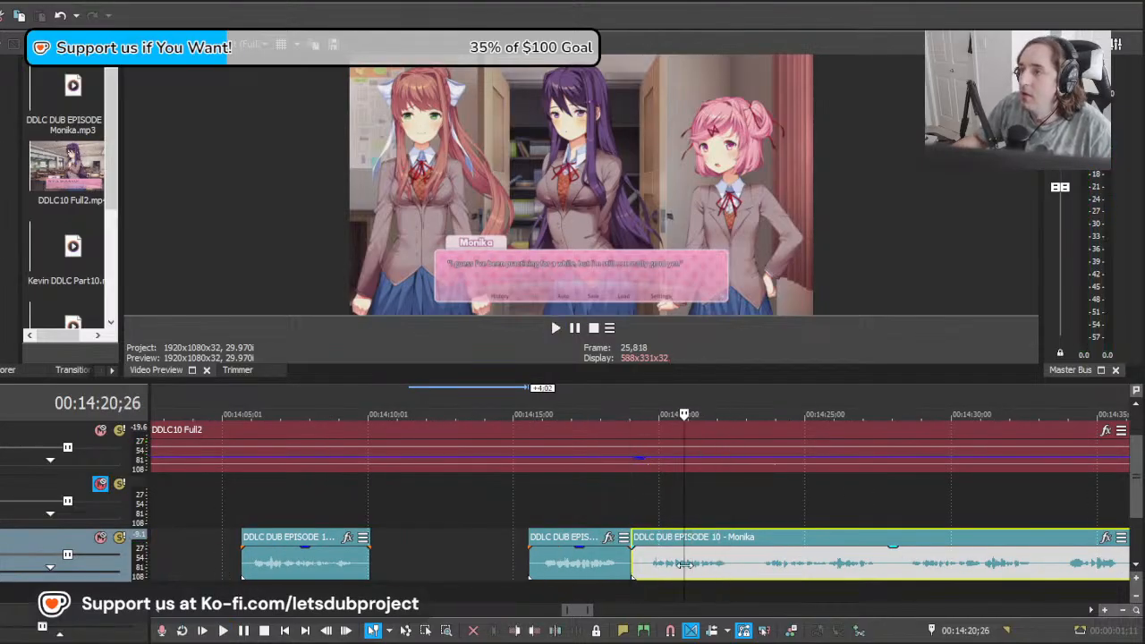
Step: Shift the remaining long clip to about 00:14:15;09, play its second take and split the clip at 00:14:24;04
left_click(648, 565)
left_click_drag(824, 565, 717, 564)
key("space")
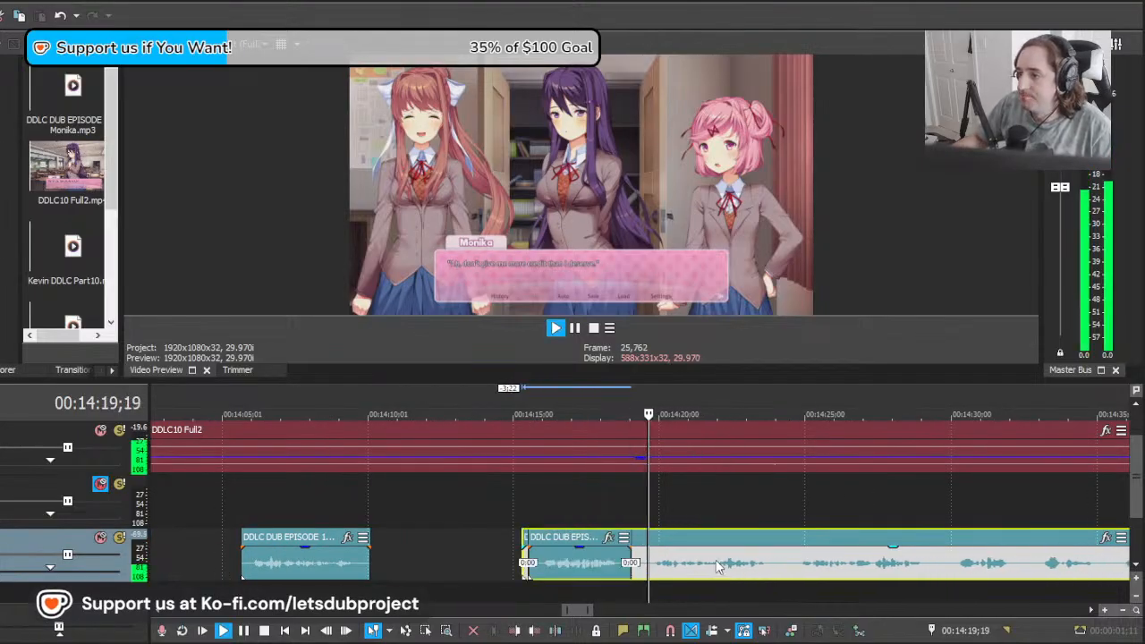
scroll(733, 535, "down", 4)
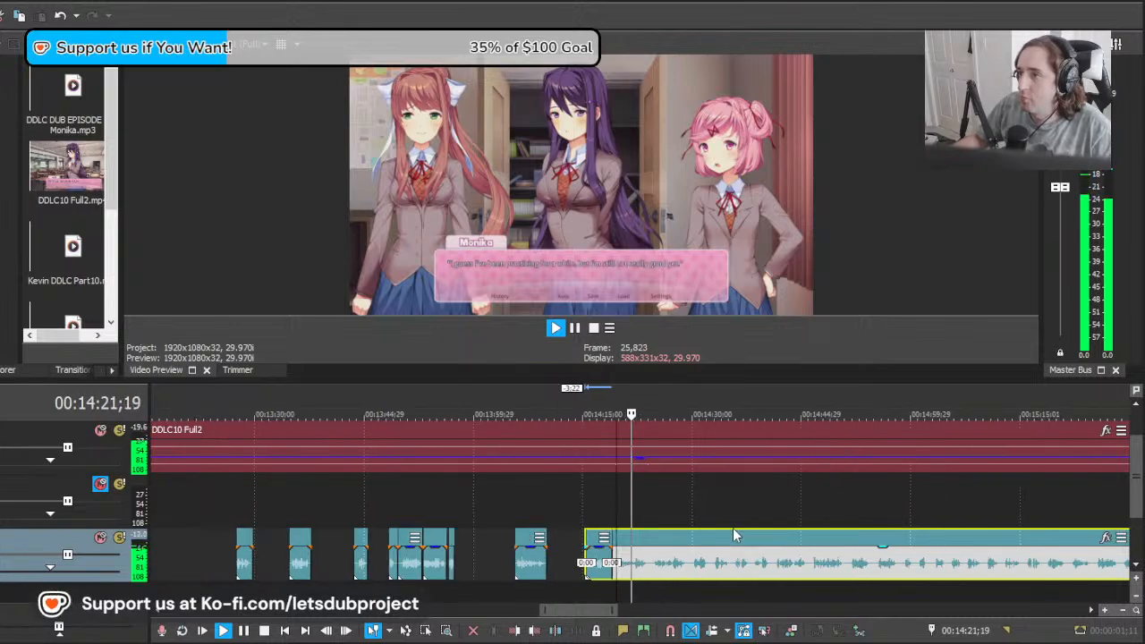
scroll(726, 546, "up", 6)
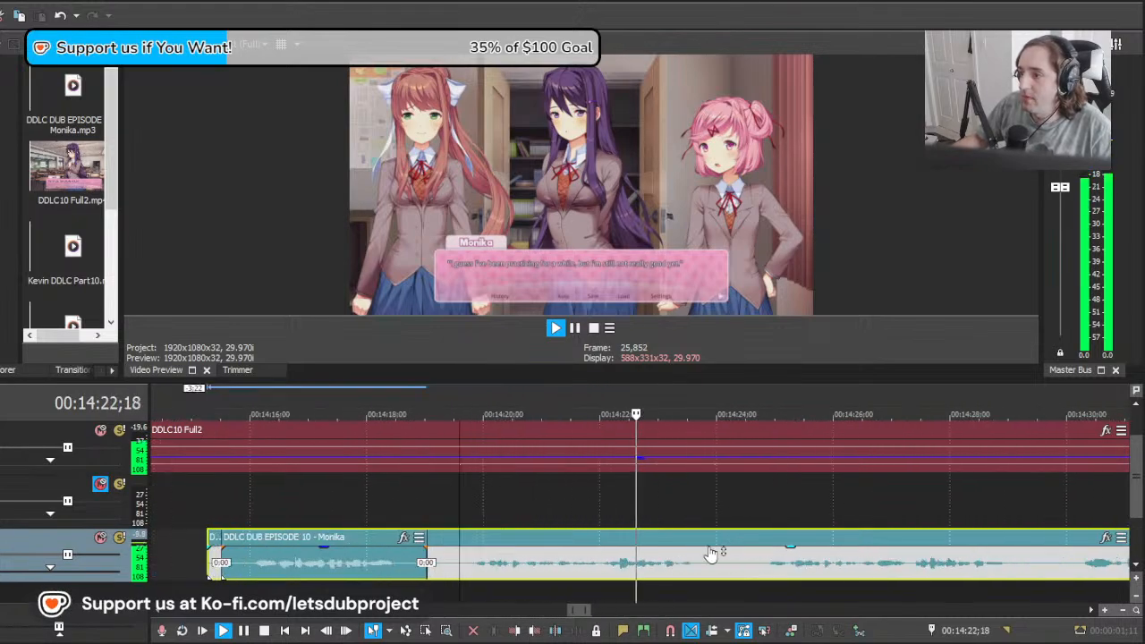
Step: Split the line clip at about 00:14:19;18, just before its speech, and delete the leading part
key("space")
left_click(460, 568)
key("s")
left_click(446, 566)
key("Delete")
left_click(629, 560)
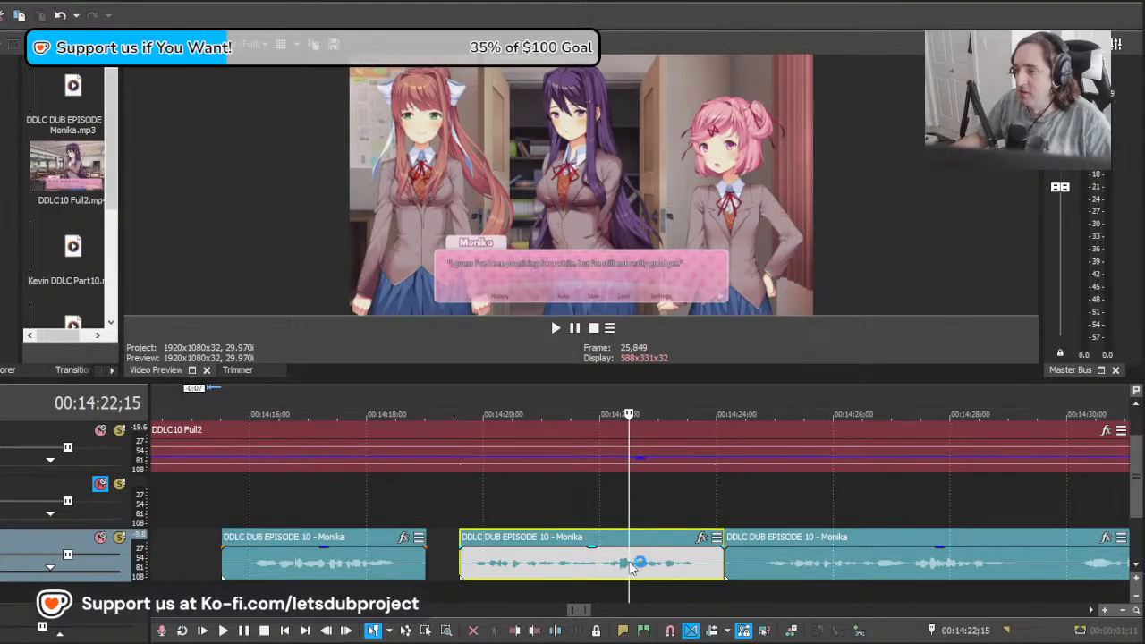
Step: Play Monika's line clip between about 00:14:22 and 00:14:26 to review its timing and the cut after it
left_click_drag(630, 564, 835, 557)
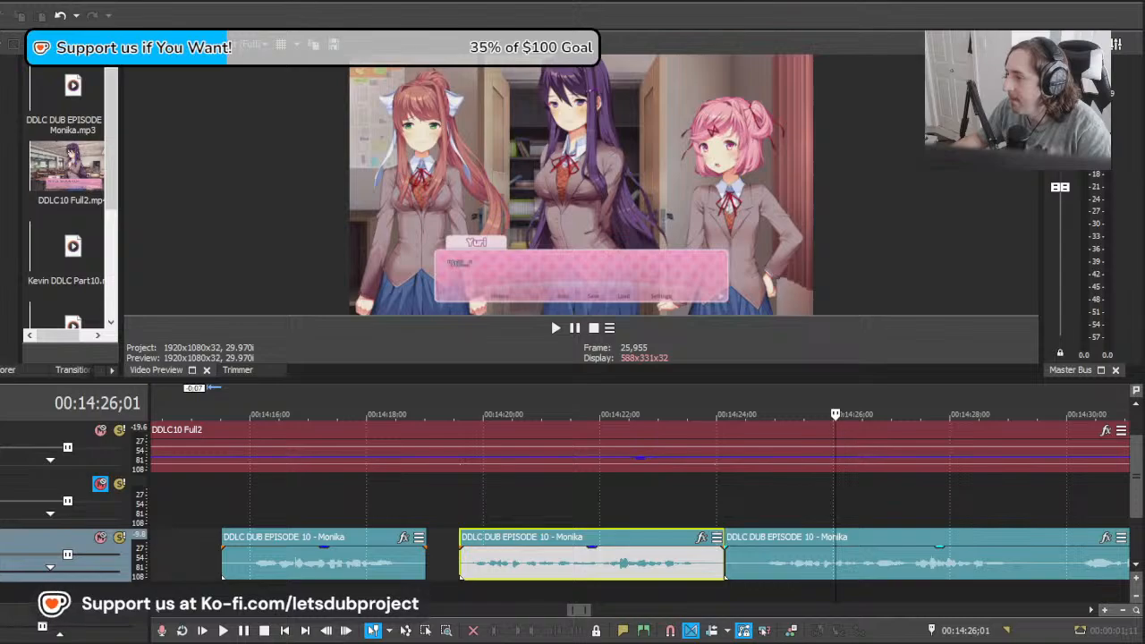
left_click(805, 565)
key("Left")
key("Left")
key("Left")
key("Left")
key("Left")
key("Left")
key("Left")
key("Left")
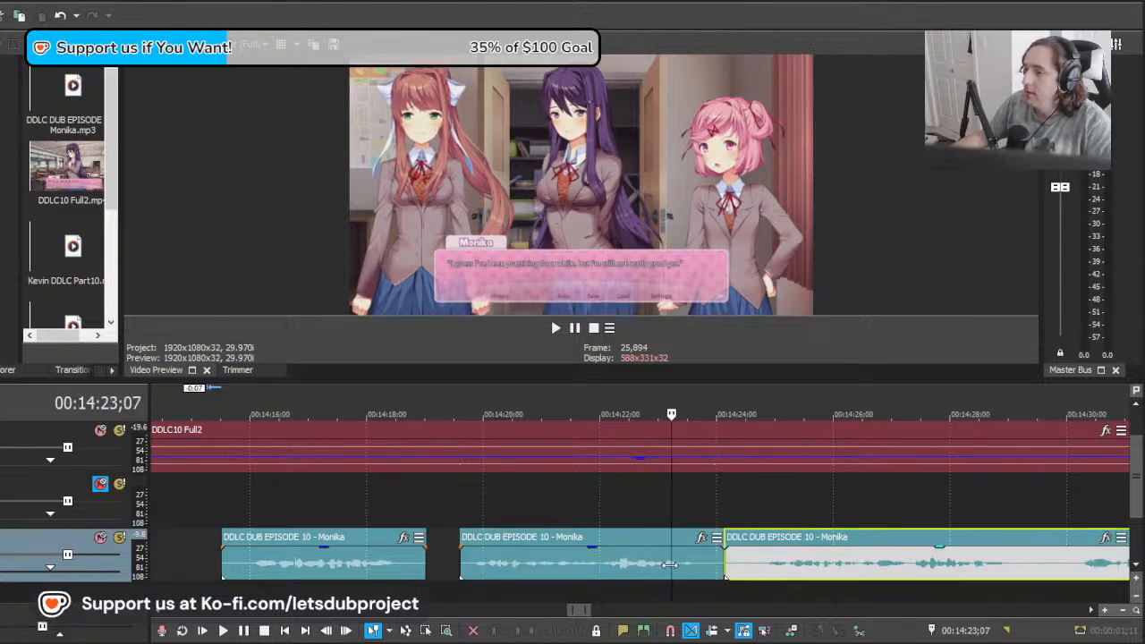
key("space")
left_click(715, 564)
key("space")
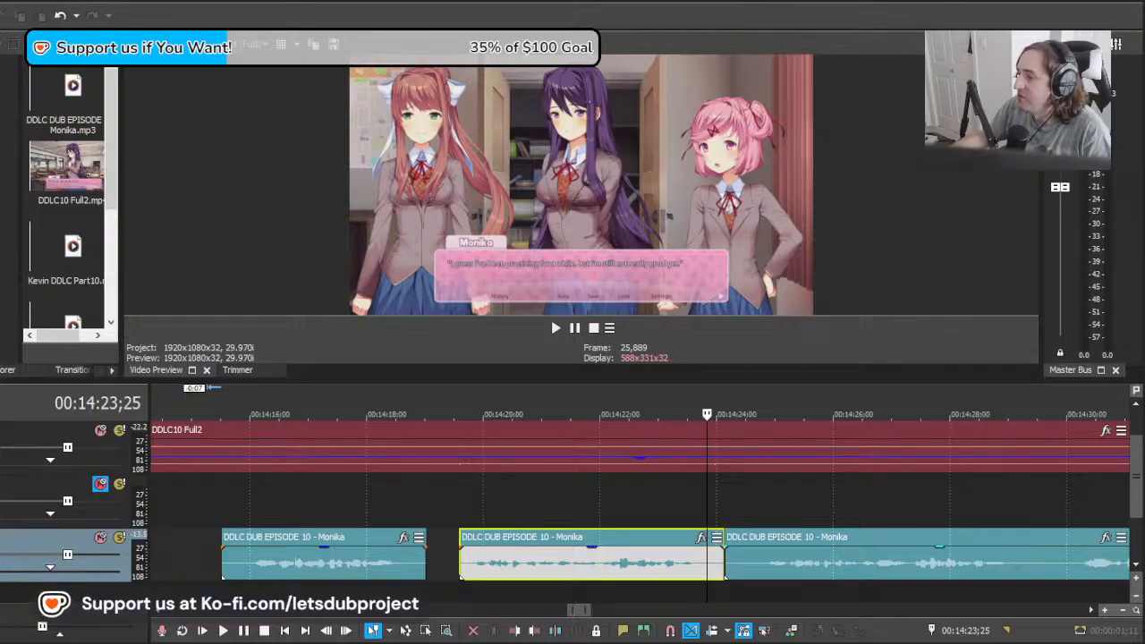
left_click(652, 577)
key("space")
Step: Shift the remaining long clip to about 00:14:27;06 and play it against Monika's next line near 00:14:33
left_click(781, 562)
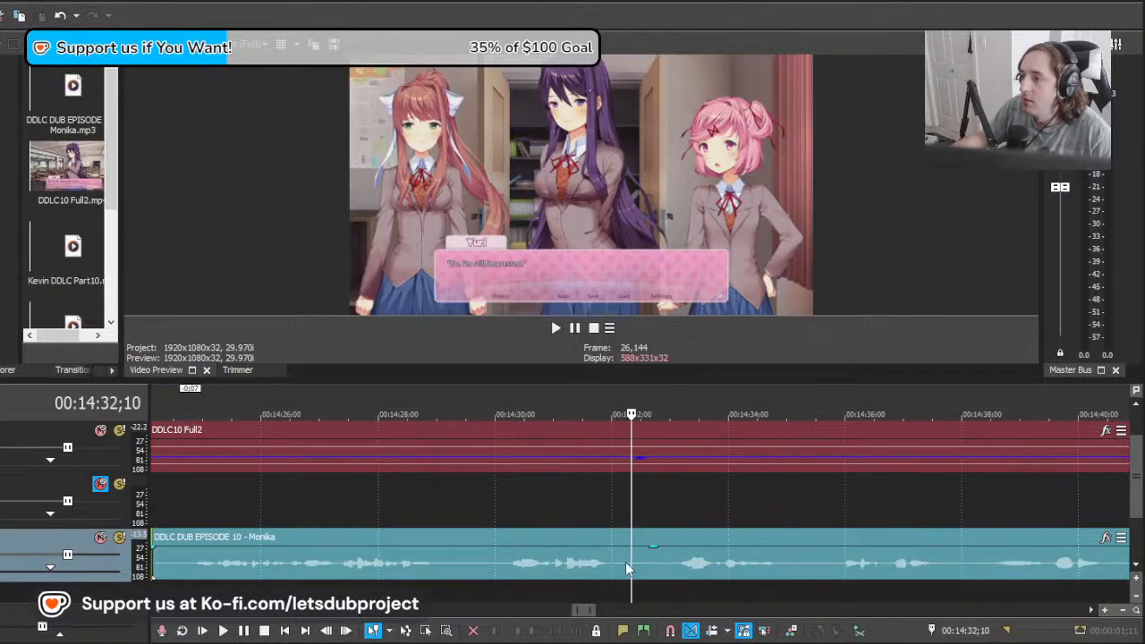
left_click_drag(634, 562, 682, 569)
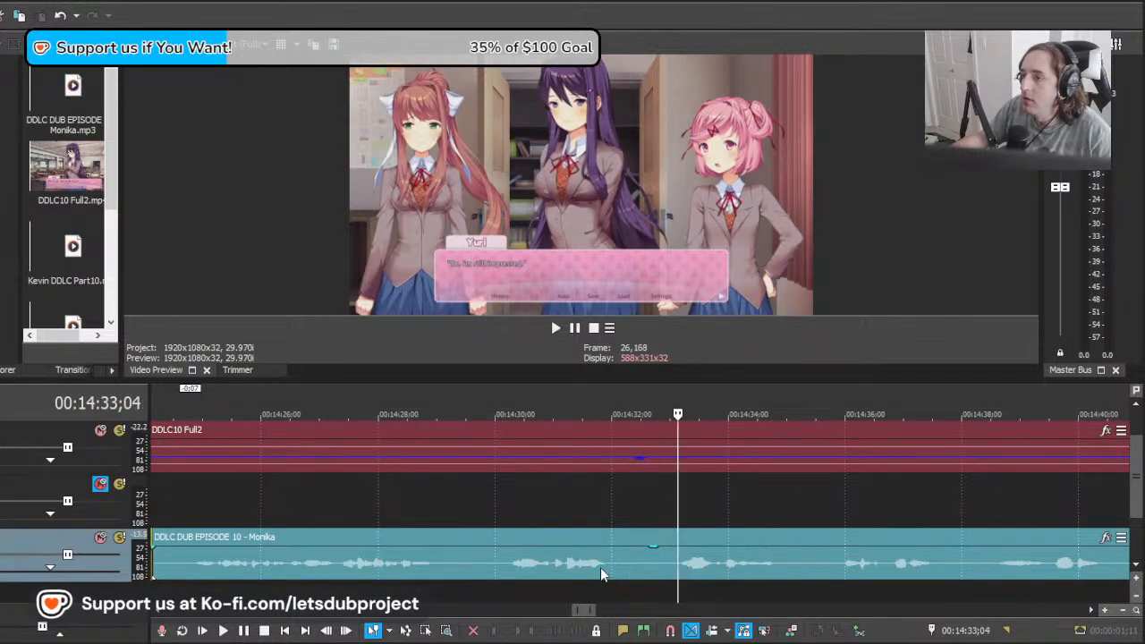
scroll(600, 568, "down", 5)
key("space")
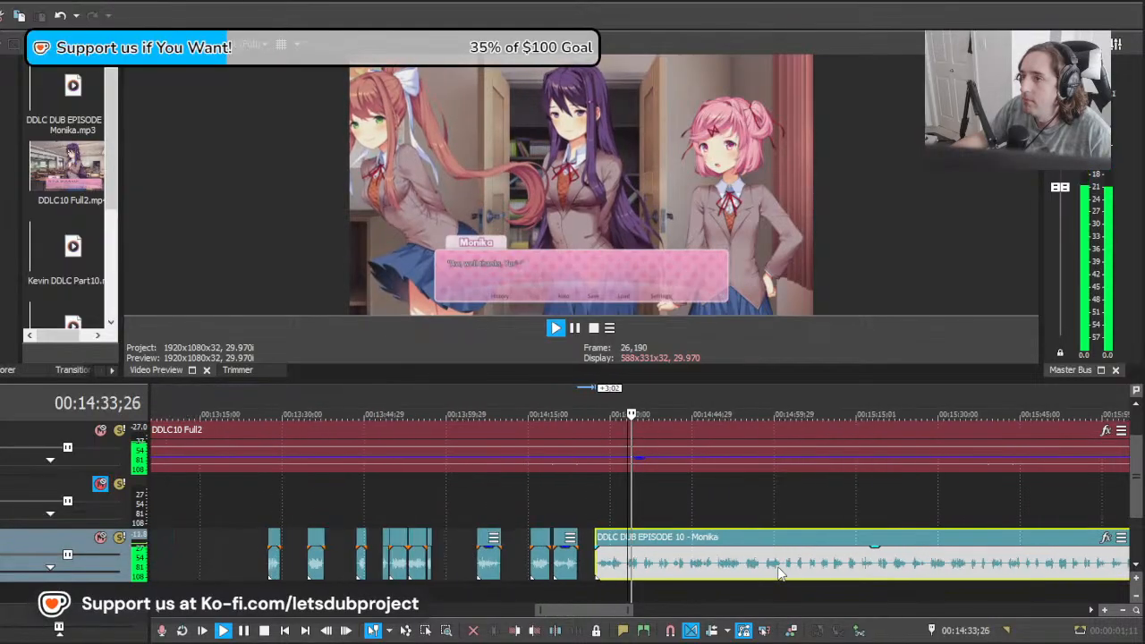
scroll(560, 559, "up", 5)
key("space")
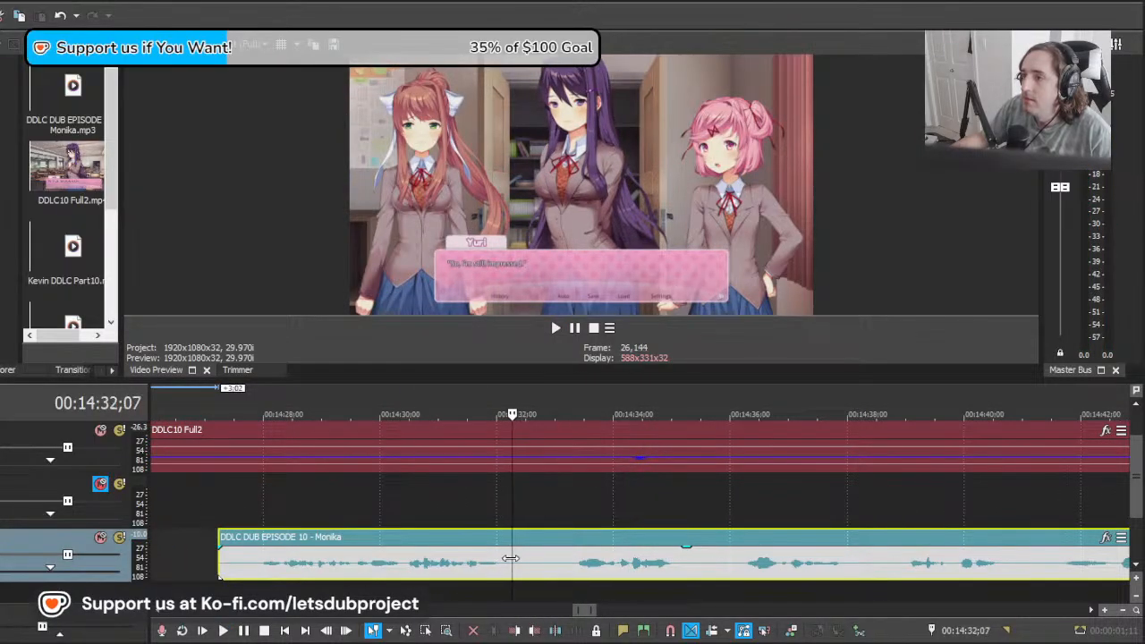
left_click_drag(511, 558, 349, 553)
key("space")
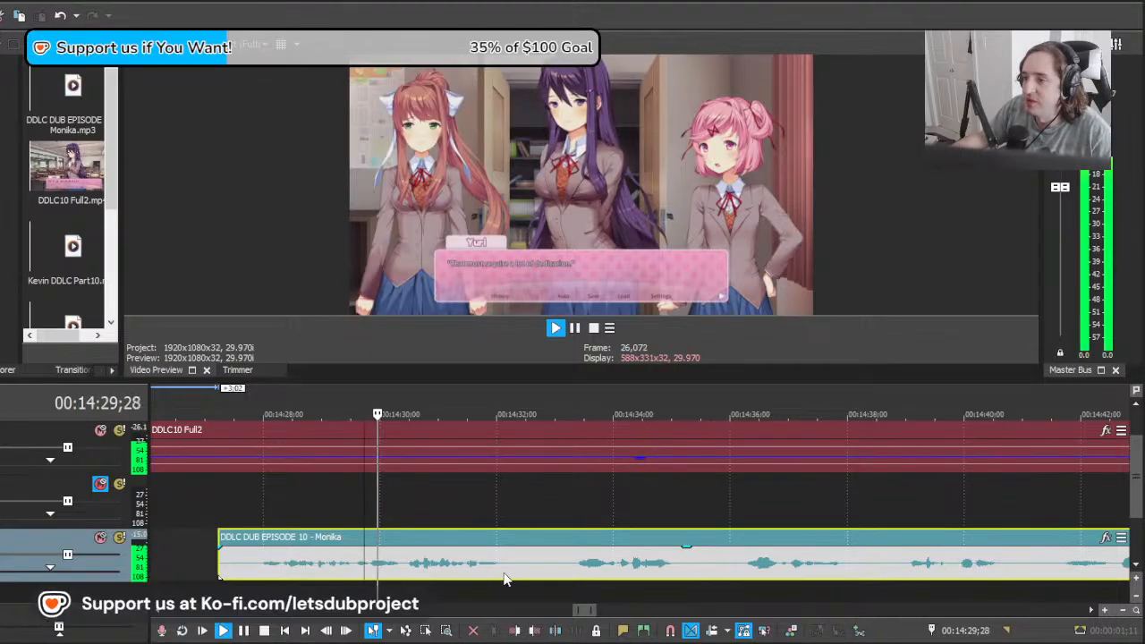
key("space")
Step: Split the long clip at about 00:14:33;03, just before its next speech, and delete the leading part
left_click(563, 569)
key("s")
left_click(549, 568)
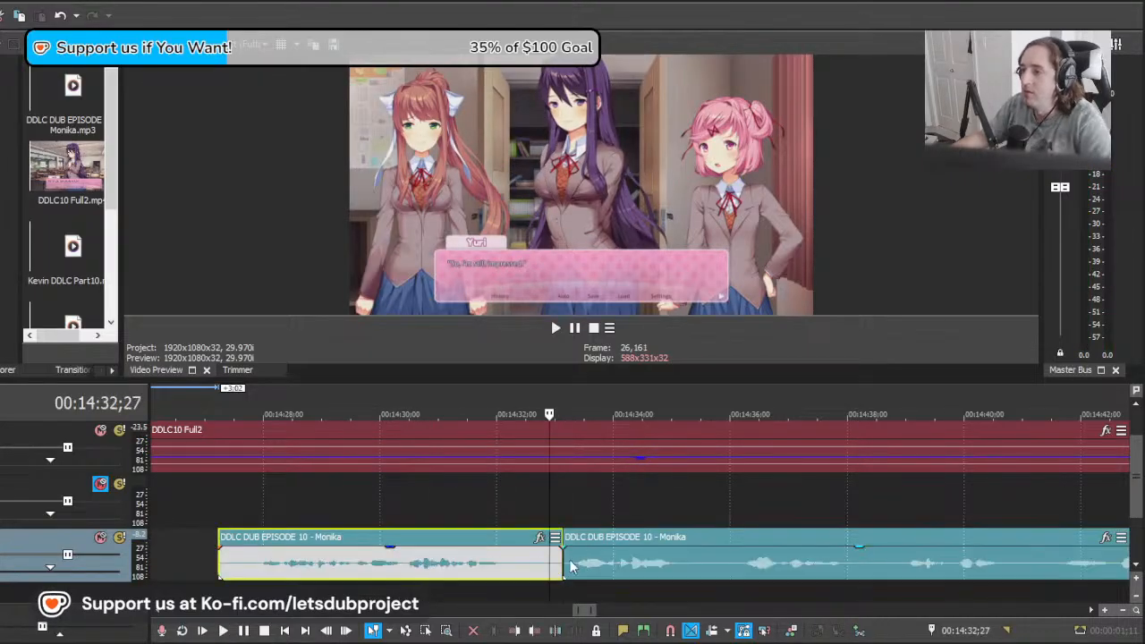
key("Delete")
Step: Play the line starting at 00:14:33;03 and split the long clip at 00:14:35;08, after its speech
left_click(562, 567)
key("space")
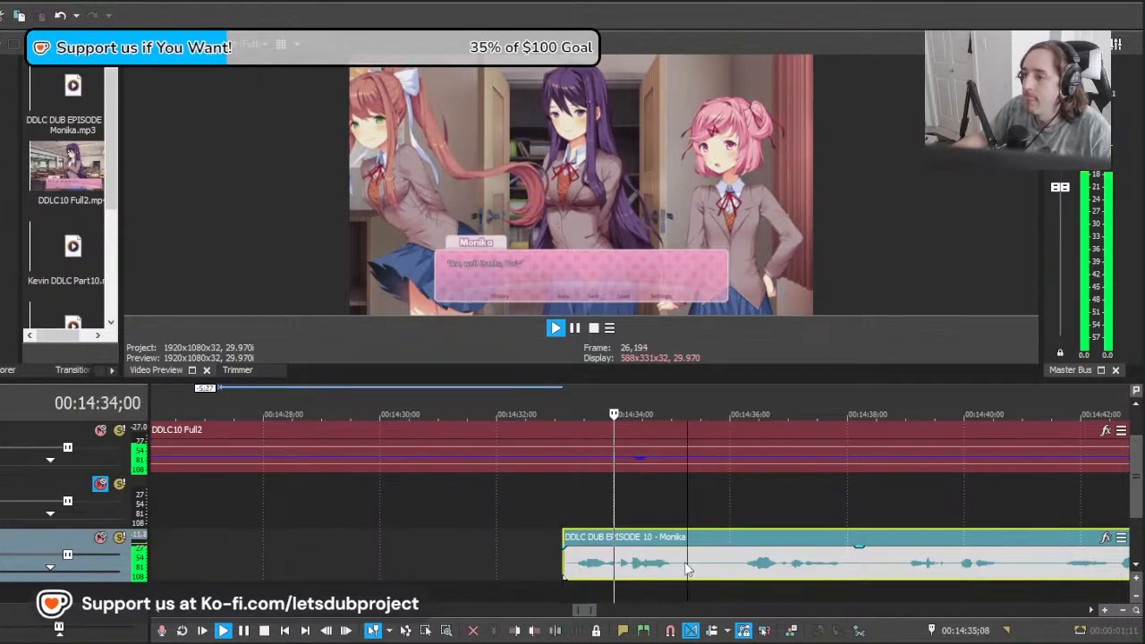
scroll(687, 569, "down", 4)
left_click(437, 582)
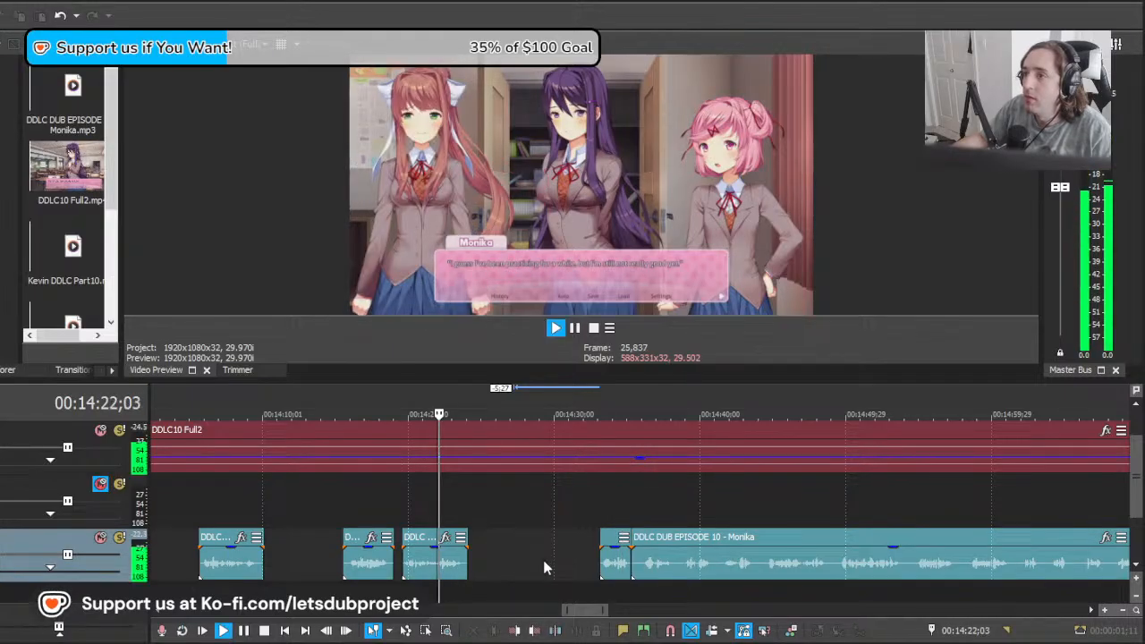
key("space")
Step: Play the episode from about 00:14:39 to locate where Monika's reply to Natsuki begins
left_click(652, 567)
left_click_drag(648, 566, 685, 564)
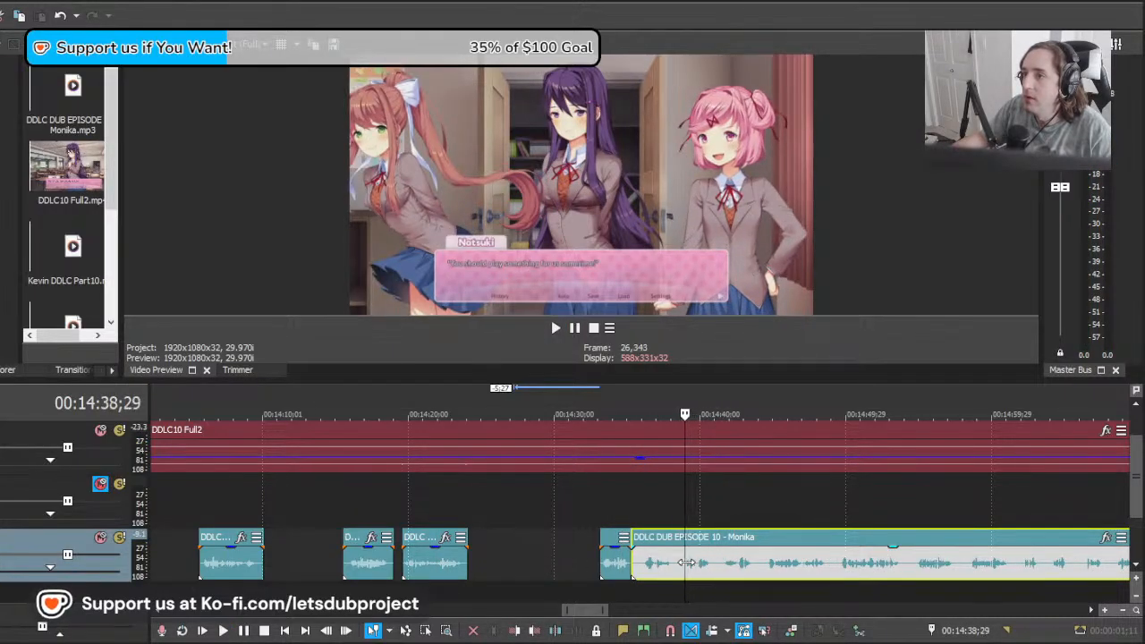
scroll(752, 567, "up", 2)
key("space")
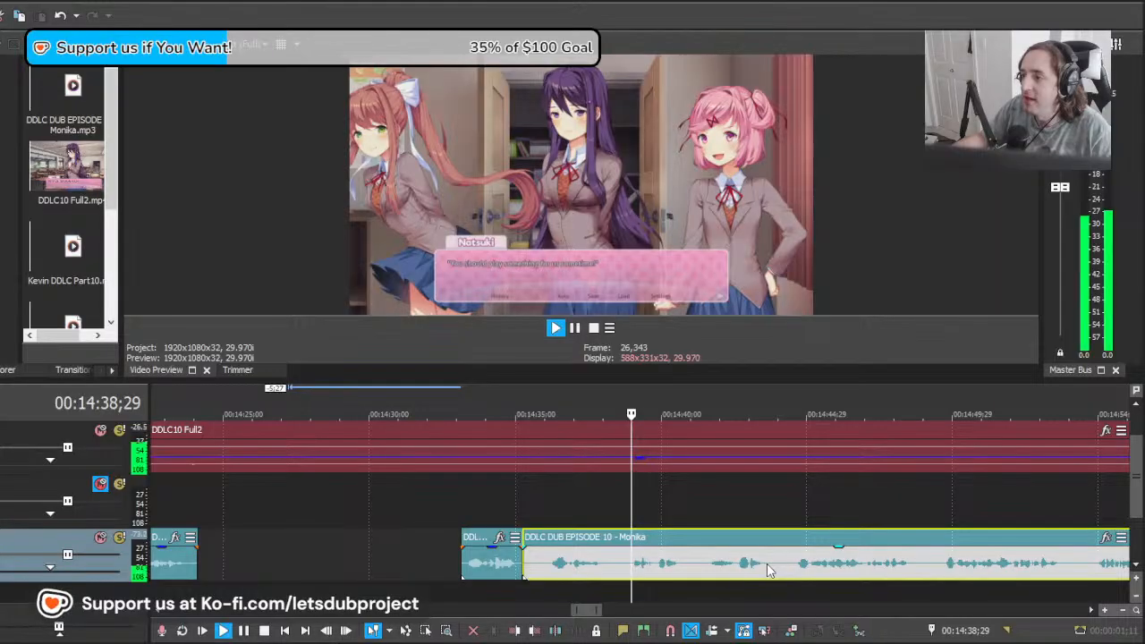
scroll(581, 577, "up", 1)
left_click(616, 562)
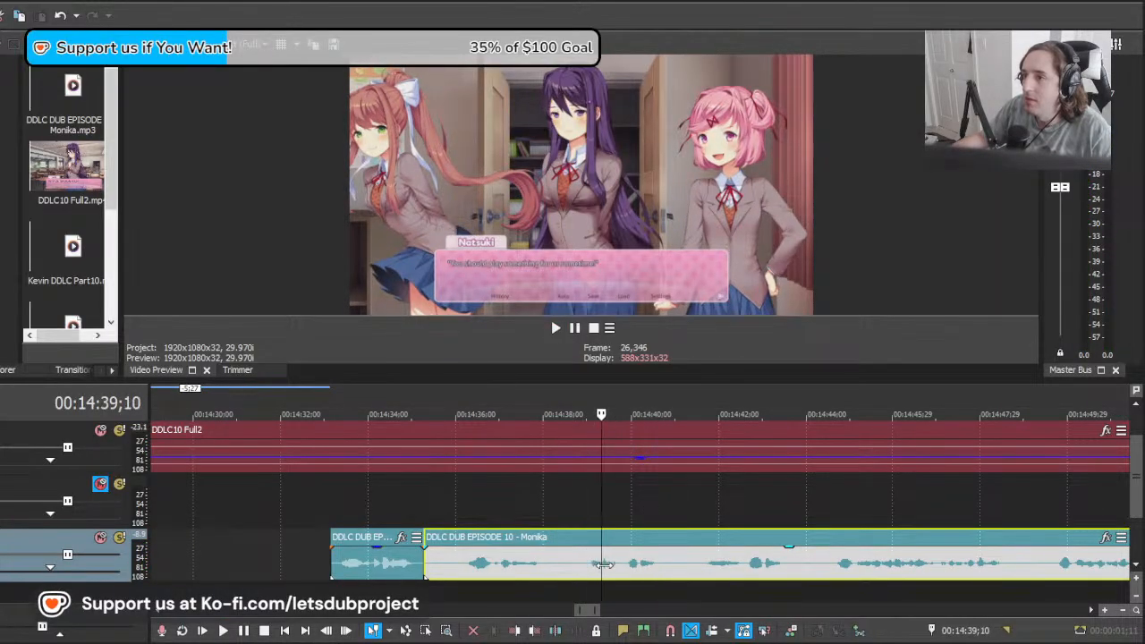
key("space")
Step: Shift the remaining long clip to about 00:14:33;12 and play it against Monika's reply to Natsuki
mouse_move(604, 564)
left_mouse_down()
mouse_move(760, 566)
mouse_move(591, 582)
left_mouse_up()
key("space")
key("space")
key("space")
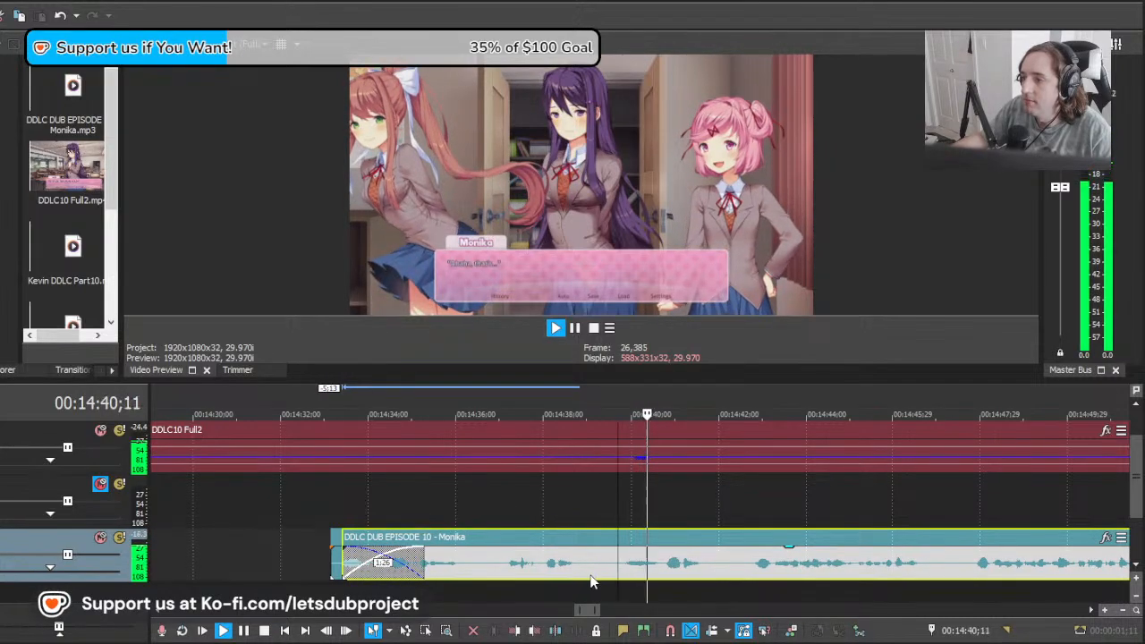
key("space")
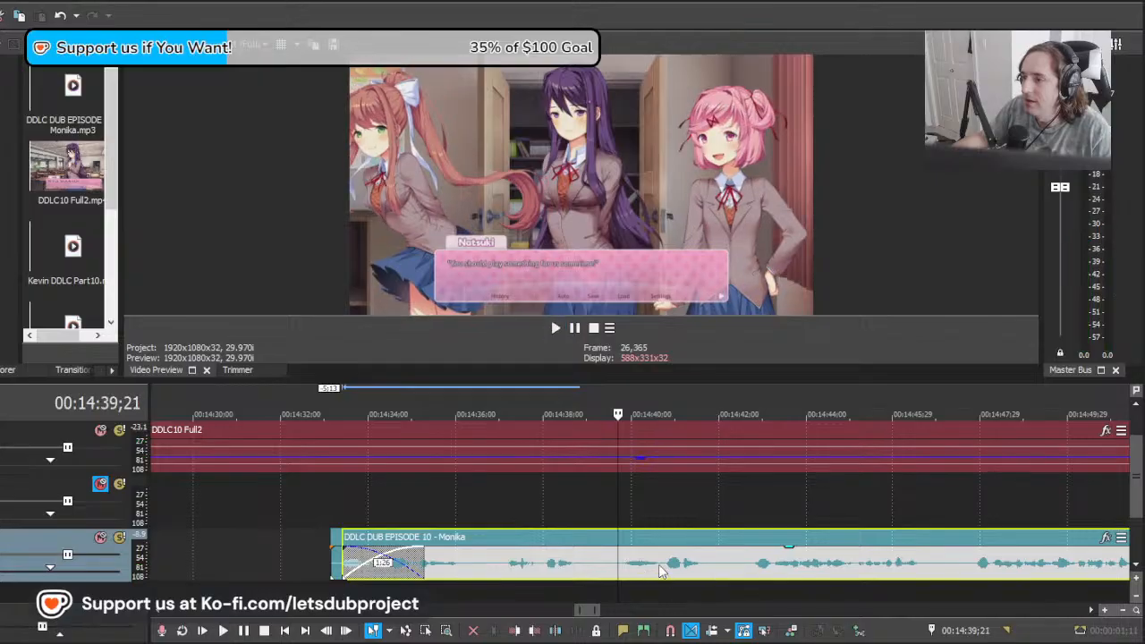
Step: Shift the long clip to about 00:14:36;05 and cut out the line from 00:14:39;21 to about 00:14:42;05, deleting the leading part
left_click_drag(662, 575, 783, 583)
key("s")
left_click(609, 574)
key("Delete")
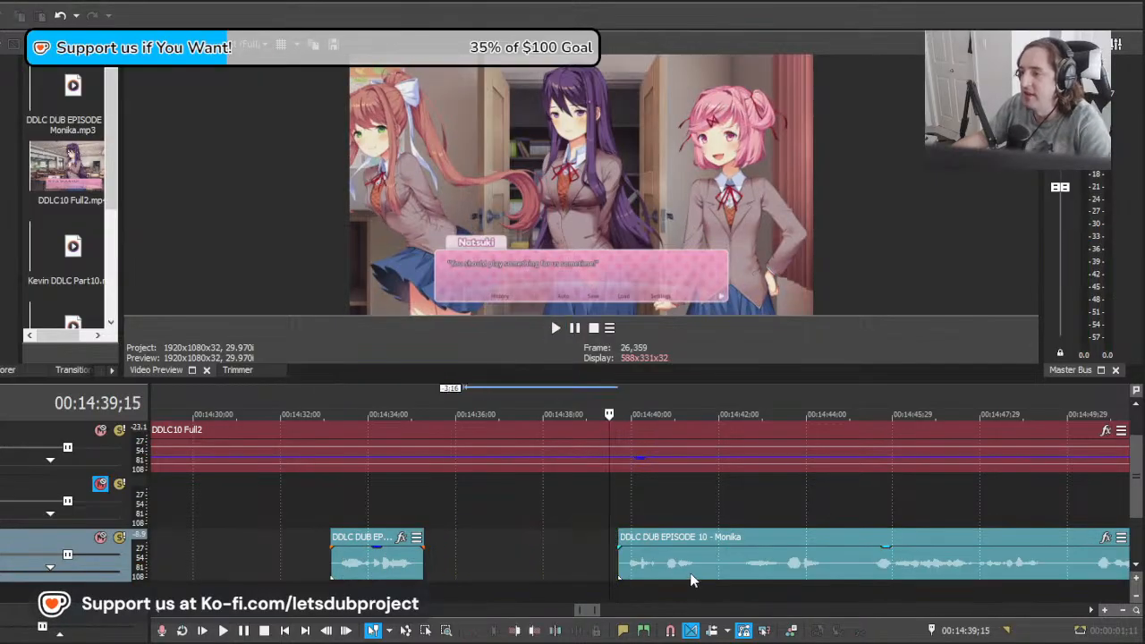
left_click(727, 564)
key("s")
Step: Shift the remaining long clip to about 00:14:40;29 and play it against Monika's line about writing a song
left_click_drag(724, 497, 814, 511)
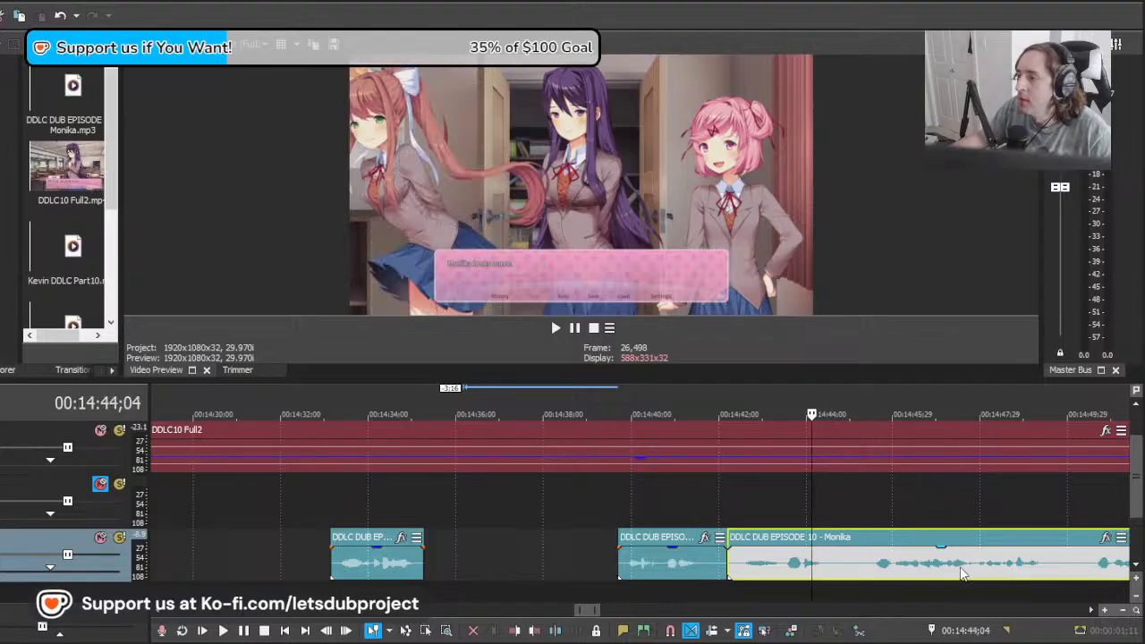
left_click_drag(967, 562, 917, 555)
key("space")
scroll(899, 547, "down", 6)
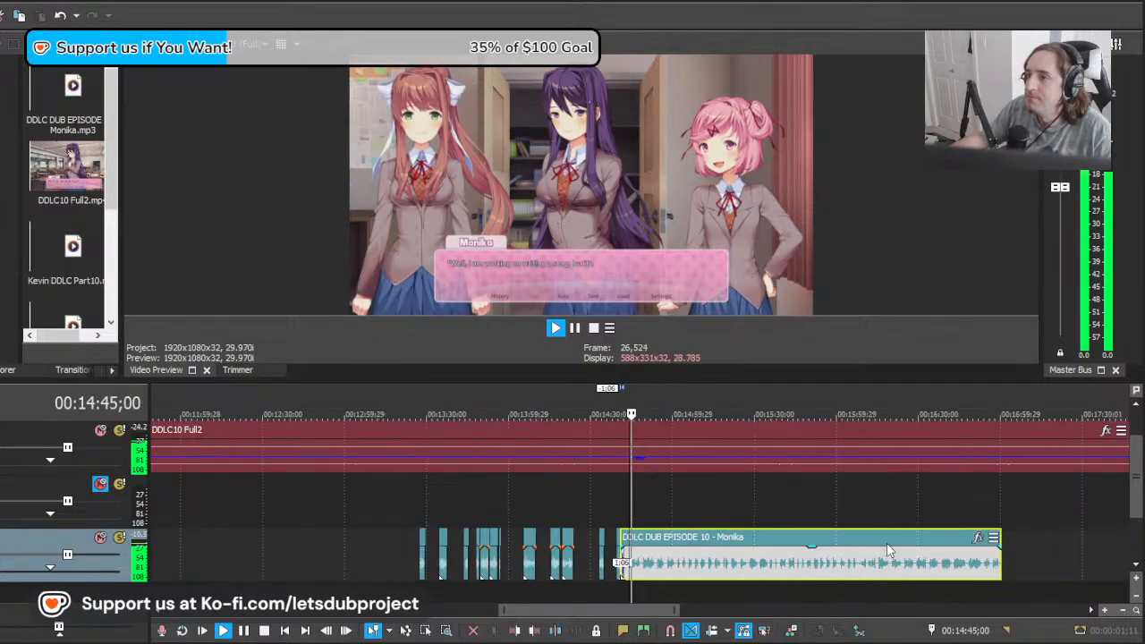
scroll(786, 575, "up", 3)
scroll(678, 573, "up", 3)
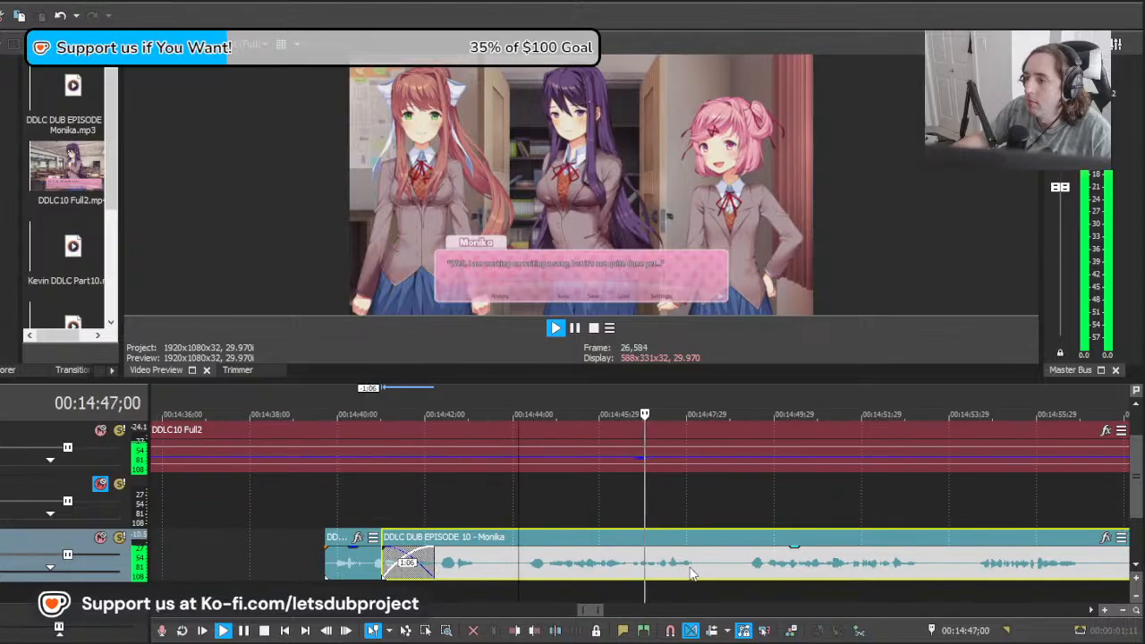
Step: Split the long clip at about 00:14:44;08 and 00:14:48;15 around the song line, and delete the leading part
key("s")
key("space")
key("s")
left_click(502, 571)
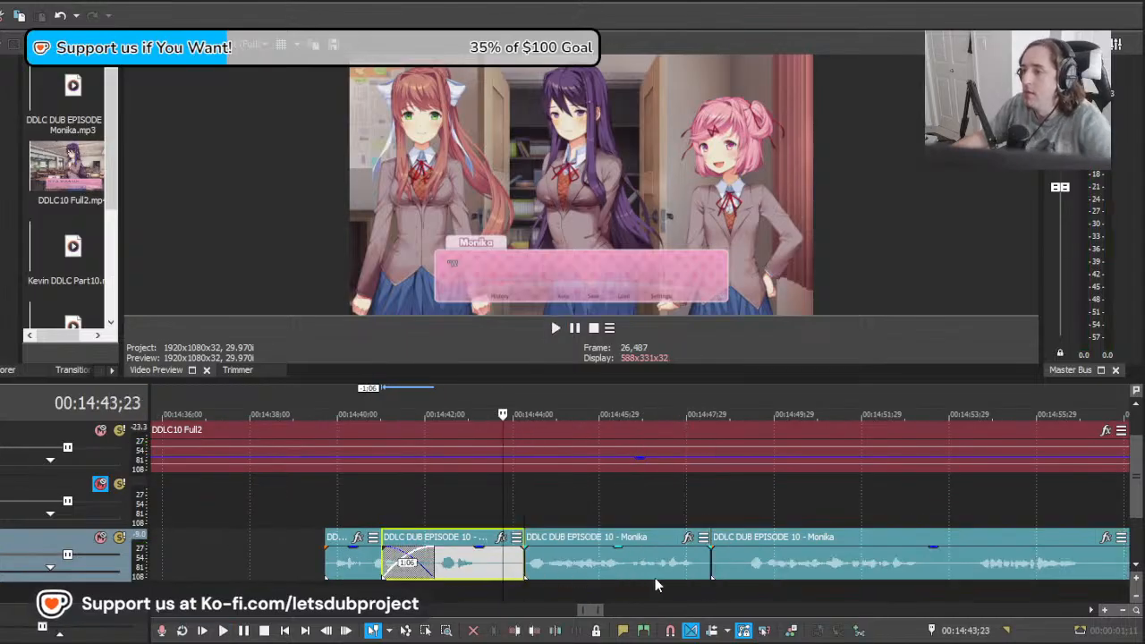
key("Delete")
left_click(679, 575)
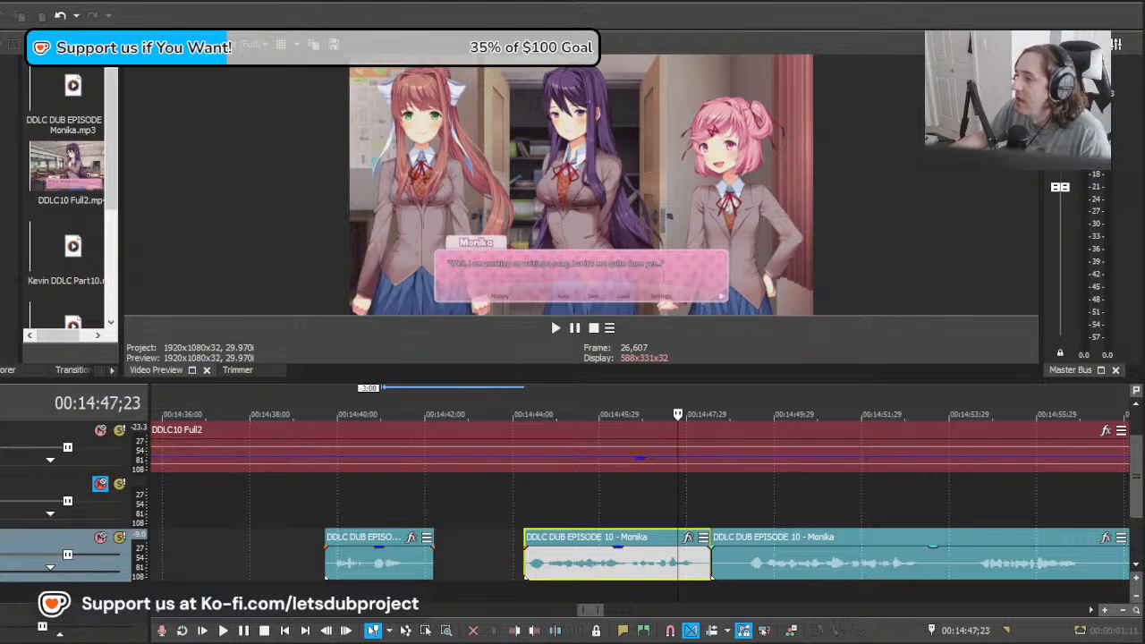
left_click(658, 564)
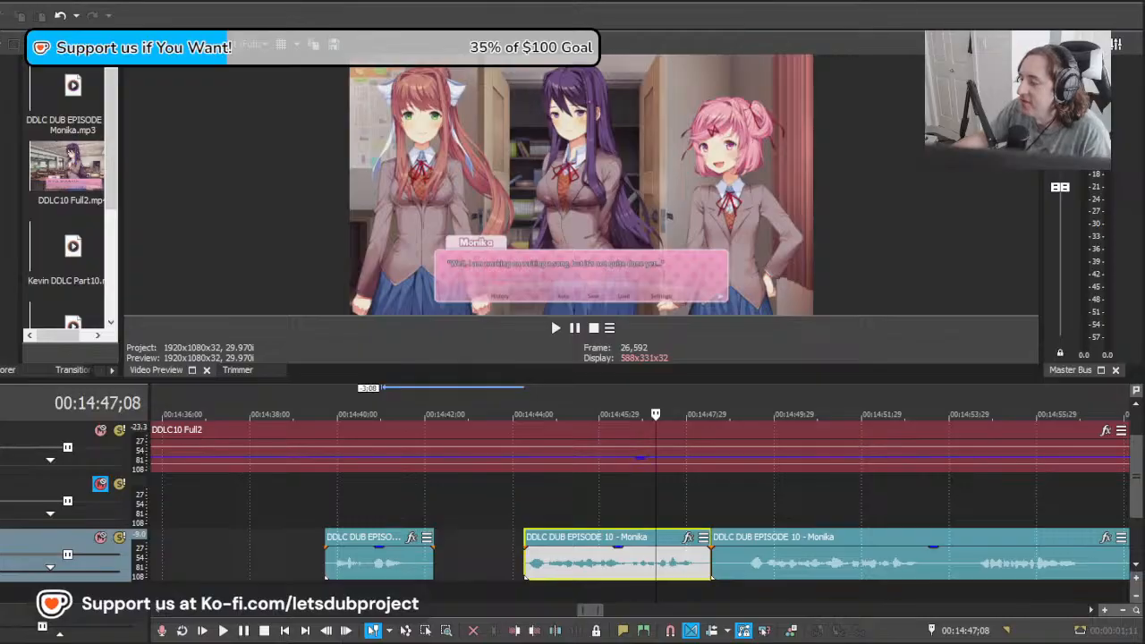
left_click(639, 564)
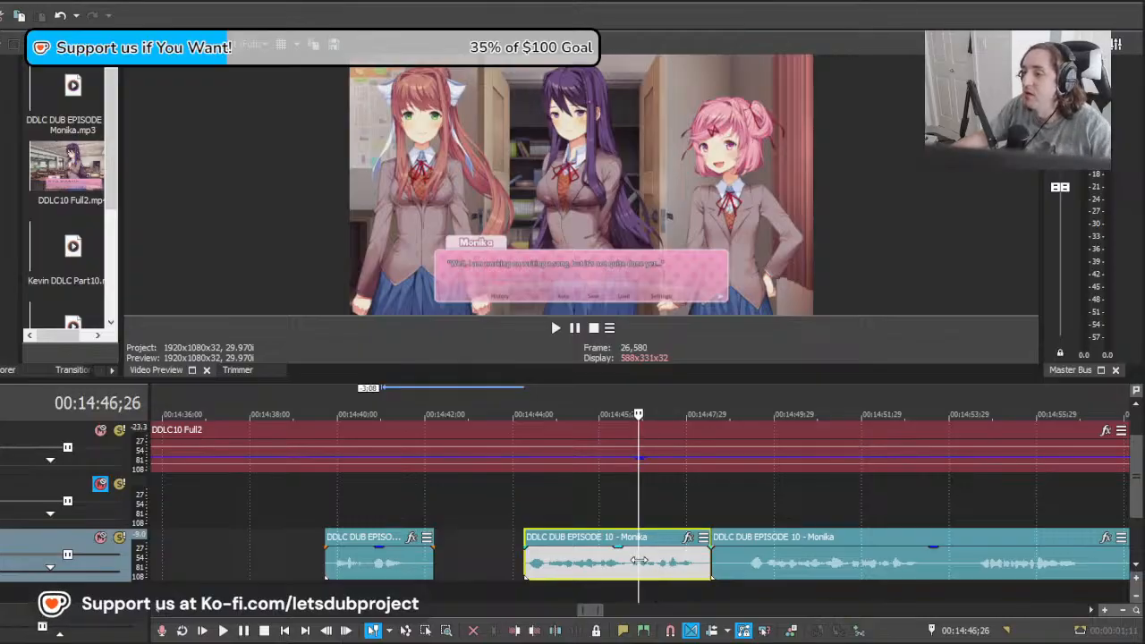
Step: Shift the remaining long clip to about 00:14:43;12 and play it against Monika's next line from 00:14:49;12
left_click_drag(638, 560, 749, 570)
left_click_drag(1014, 572, 791, 577)
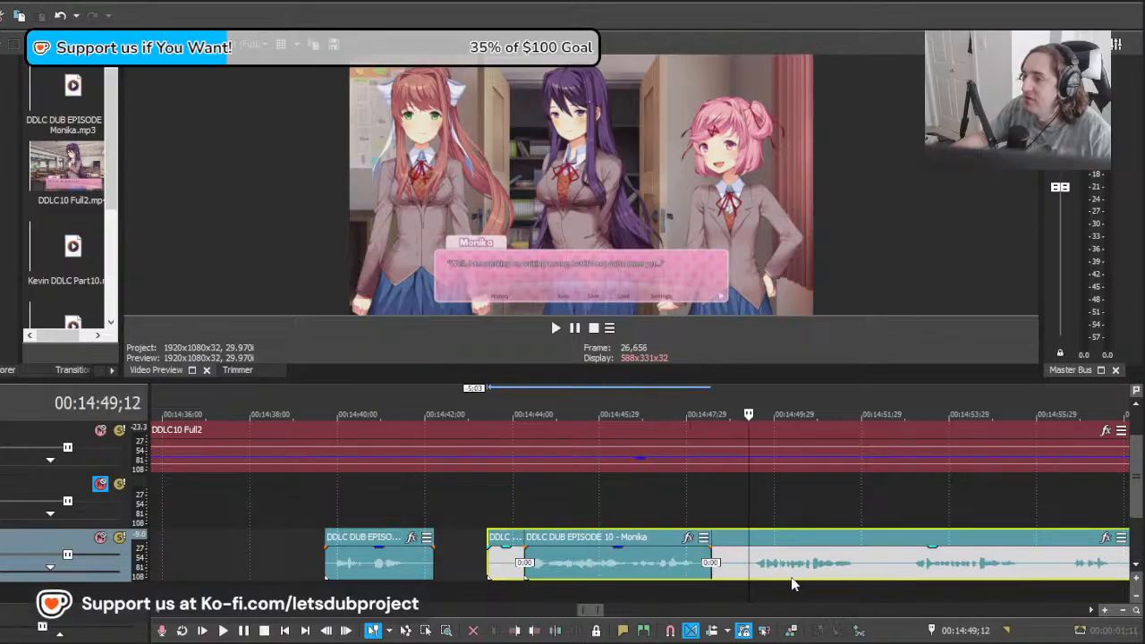
scroll(796, 580, "right", 3)
key("space")
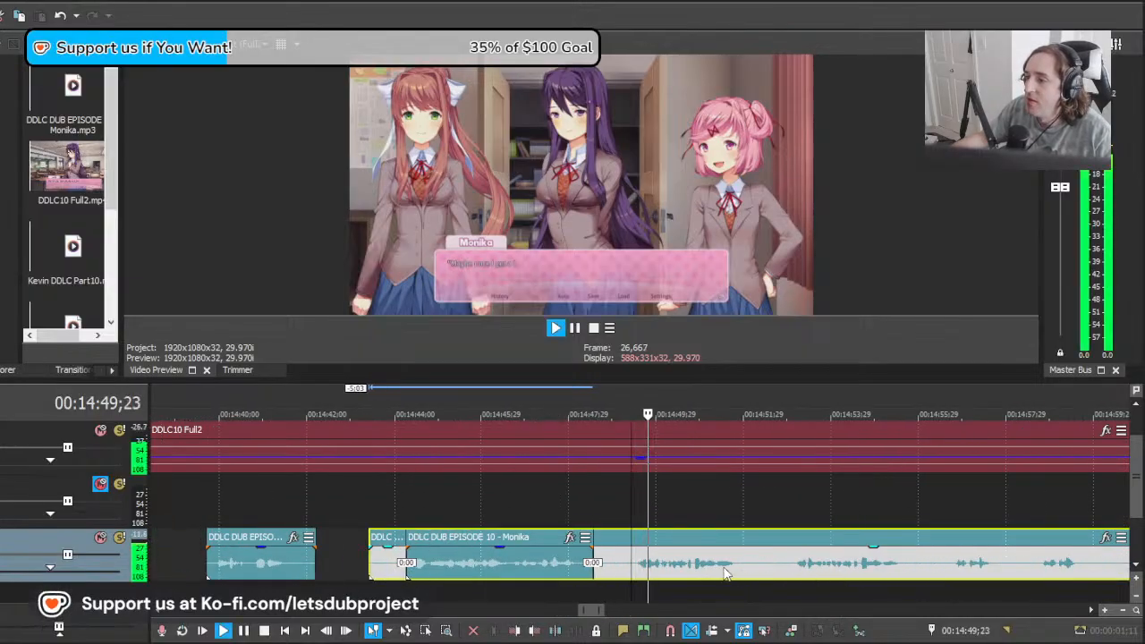
scroll(680, 553, "down", 3)
scroll(626, 566, "up", 2)
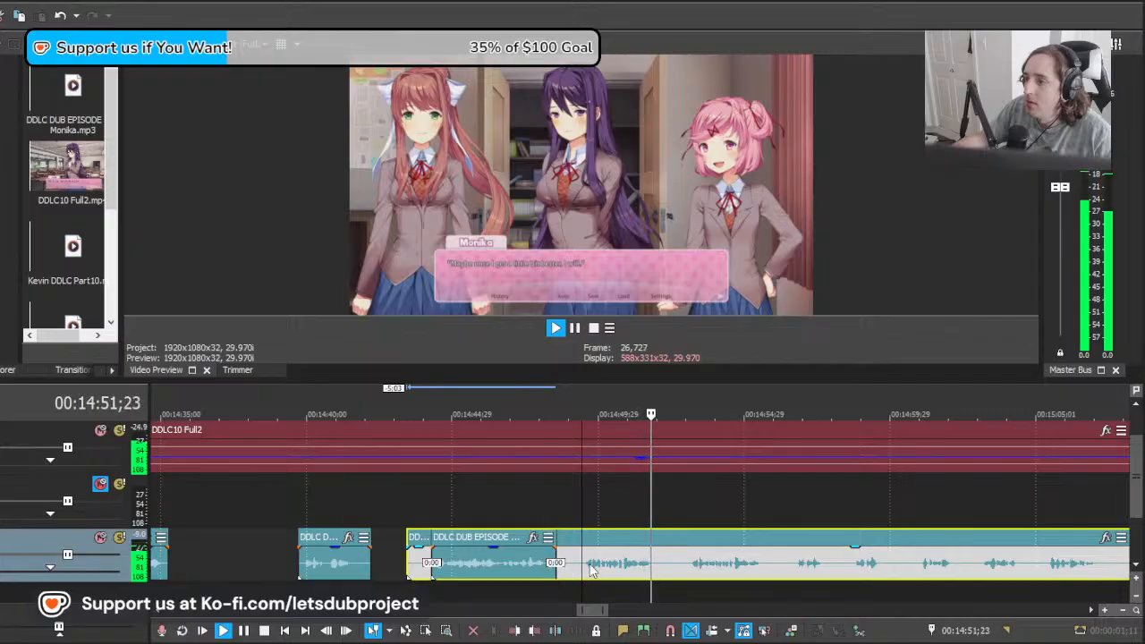
Step: Cut out the line from about 00:14:49;12 to 00:14:52;12 in the long clip, deleting the leading part
key("space")
key("s")
left_click(570, 570)
key("Delete")
left_click(669, 572)
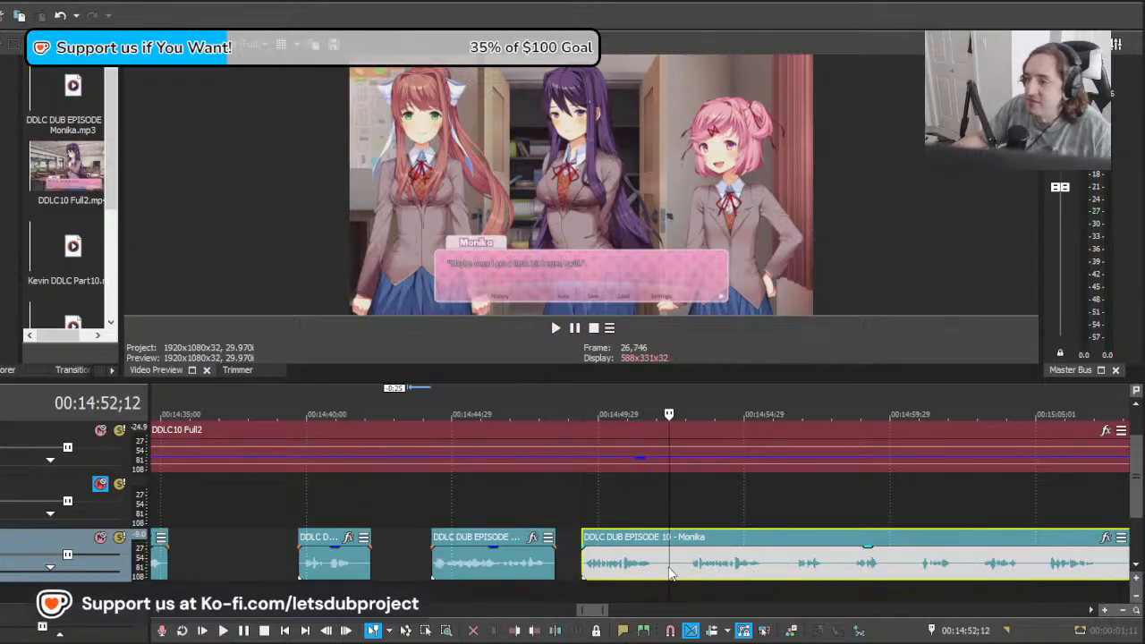
scroll(690, 582, "down", 5)
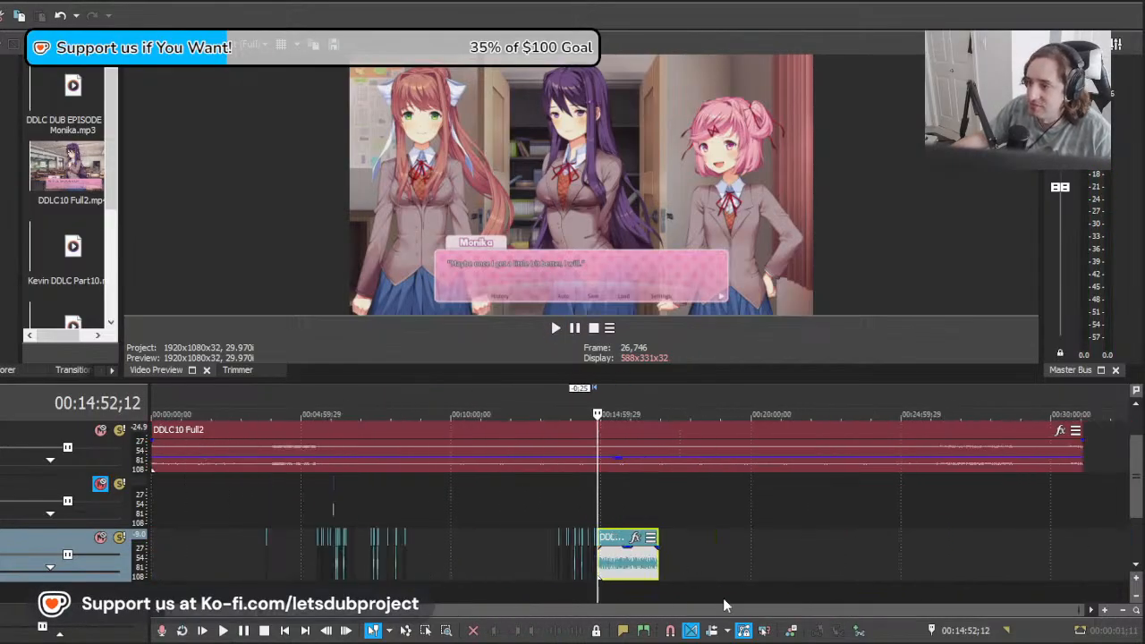
scroll(662, 555, "up", 5)
Step: Find the start of Monika's next line after Kevin's and play the long clip against it from 00:14:56;16
left_click(573, 511)
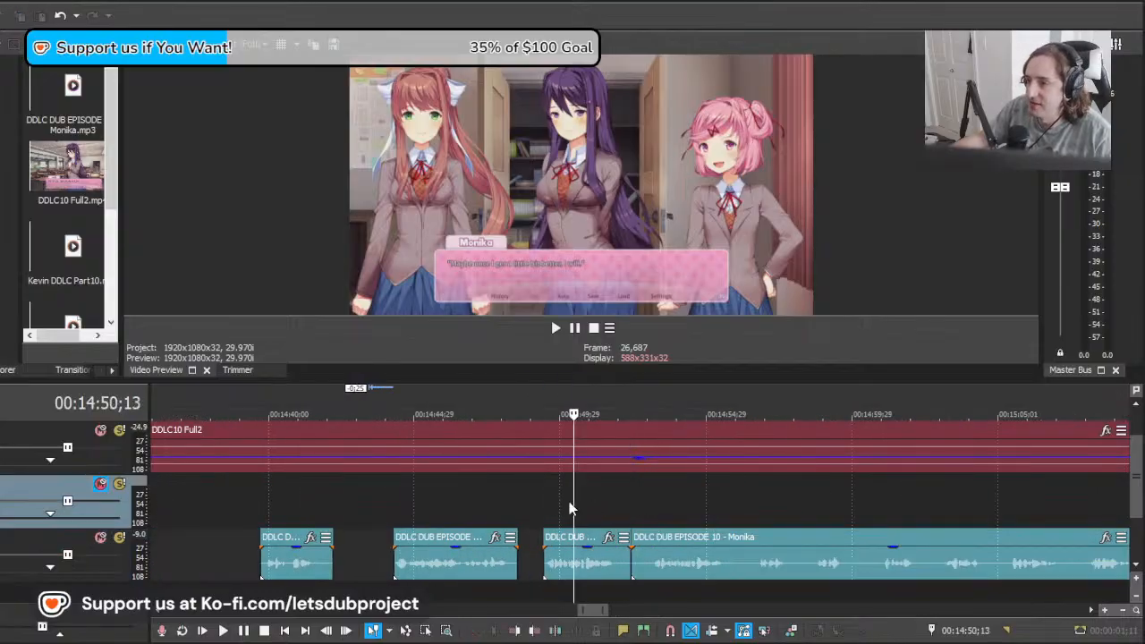
left_click_drag(583, 511, 801, 517)
left_click(801, 517)
scroll(707, 541, "up", 2)
left_click(599, 573)
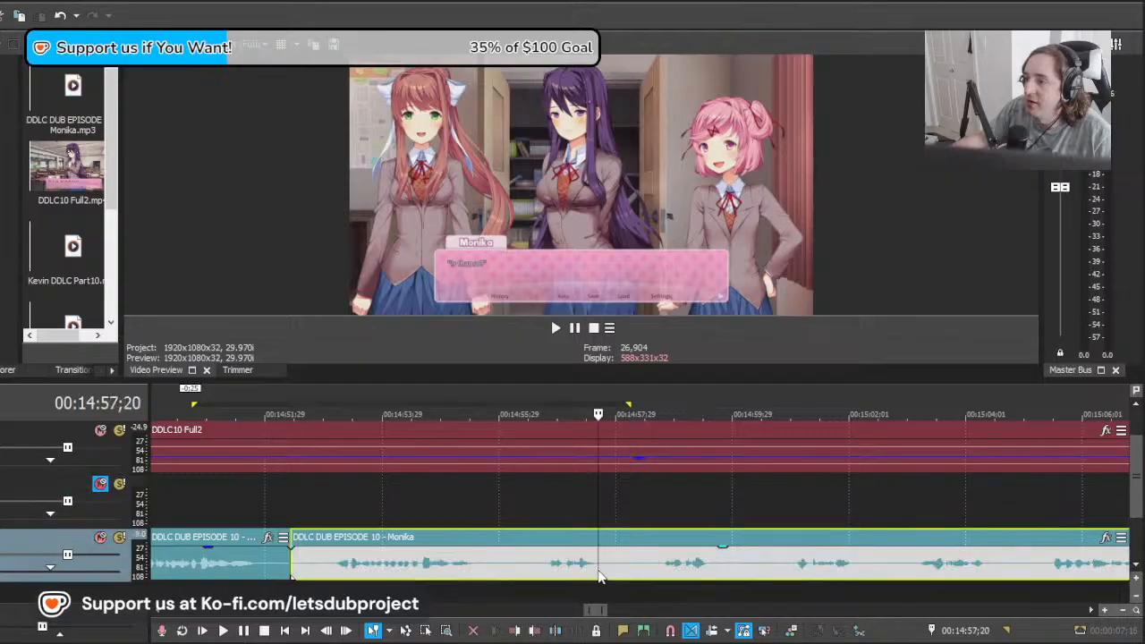
left_click(569, 565)
left_click(532, 564)
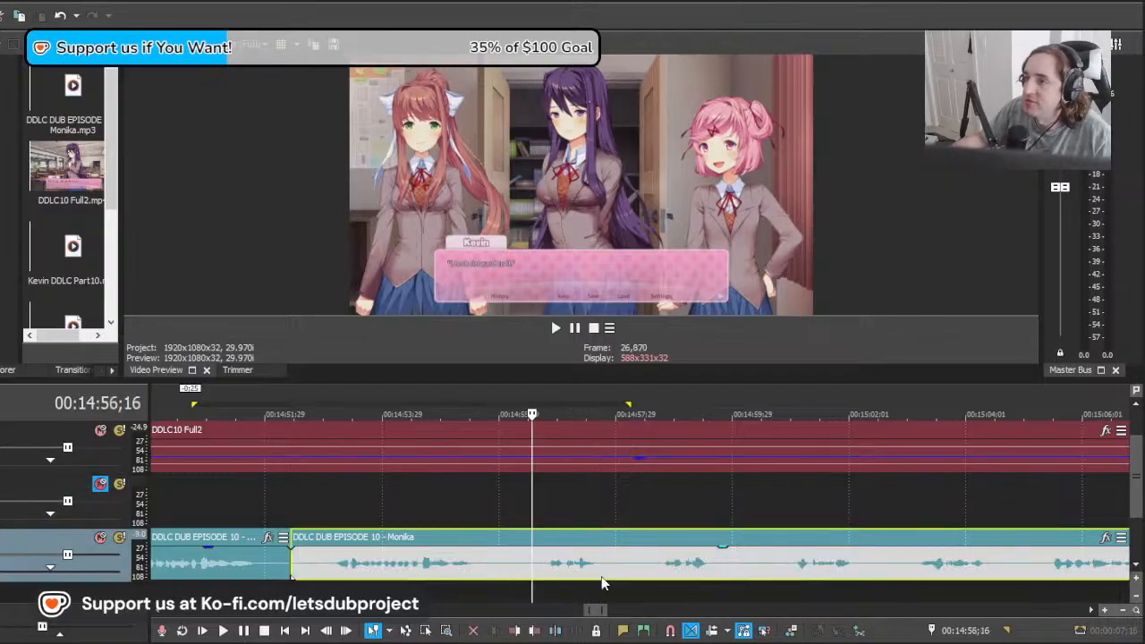
scroll(653, 557, "down", 3)
key("space")
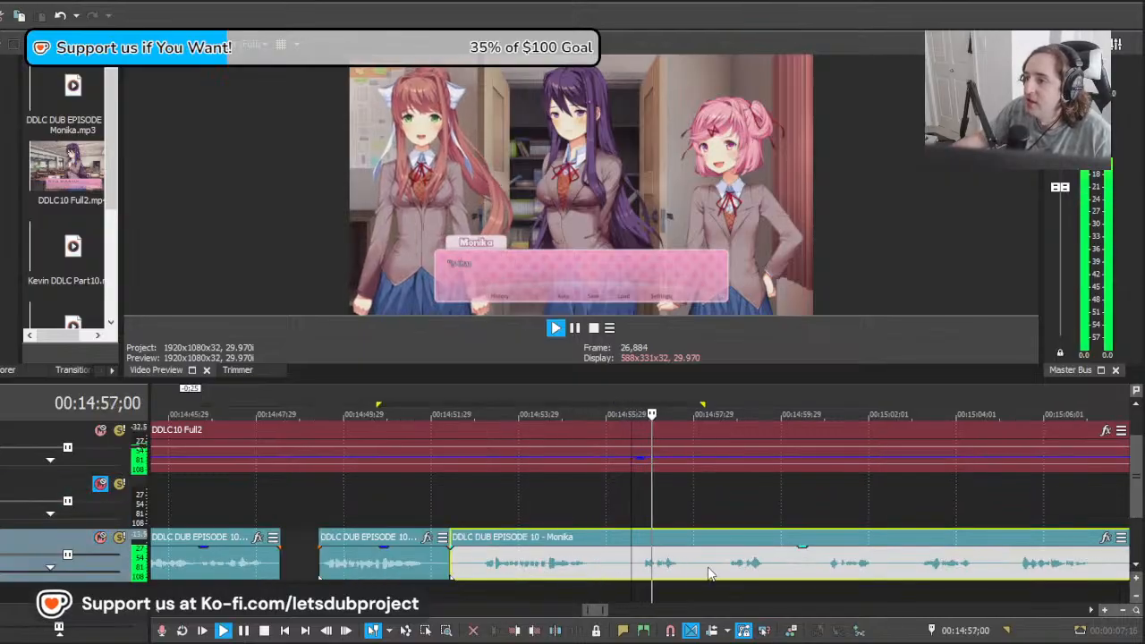
key("space")
Step: Cut out the short line from about 00:14:56;12 to 00:14:57;28 in the long clip, deleting the leading part
left_click(577, 568)
key("s")
left_click(537, 561)
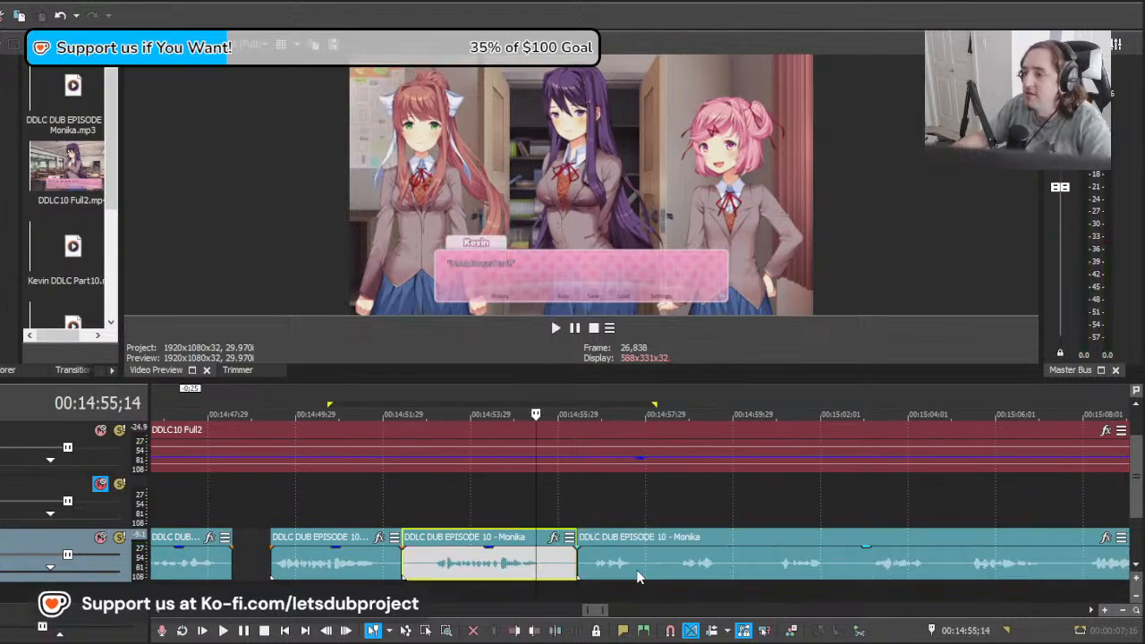
key("Delete")
left_click(645, 570)
key("s")
Step: Shift the remaining long clip to about 00:14:55;19 and play it against Monika's next line from about 00:14:58;20
left_click_drag(644, 515, 678, 528)
left_click_drag(892, 575, 792, 577)
key("space")
scroll(763, 574, "down", 2)
scroll(761, 573, "up", 2)
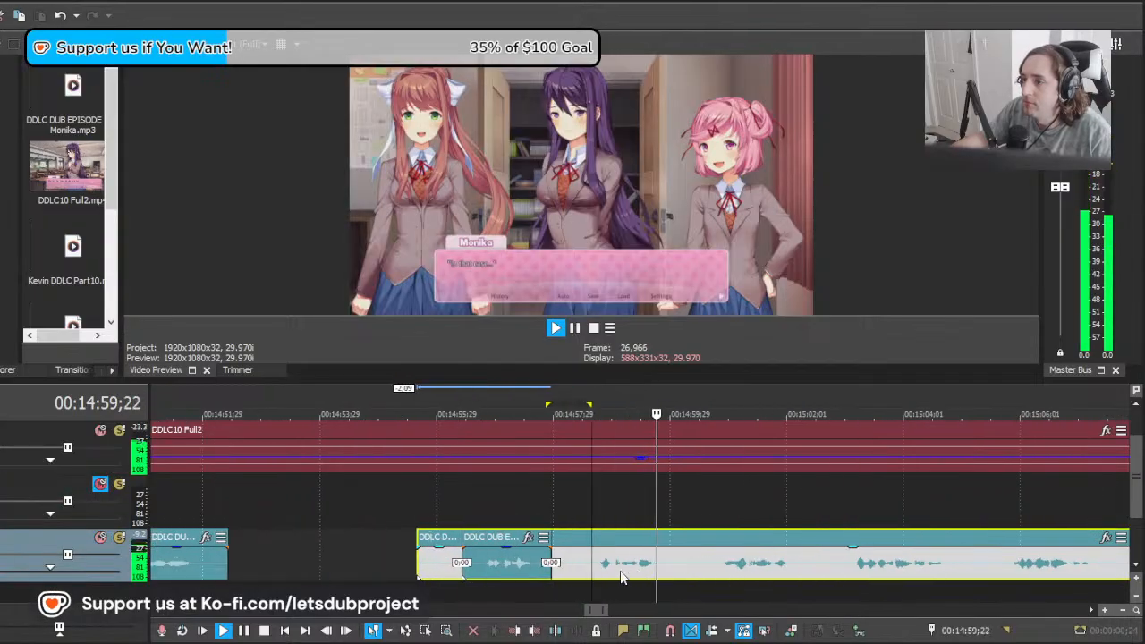
Step: Cut out Monika's line from about 00:14:58;20 to 00:15:00;02 in the long clip, deleting the part before it
key("space")
key("s")
left_click(579, 566)
key("Delete")
left_click(672, 562)
key("s")
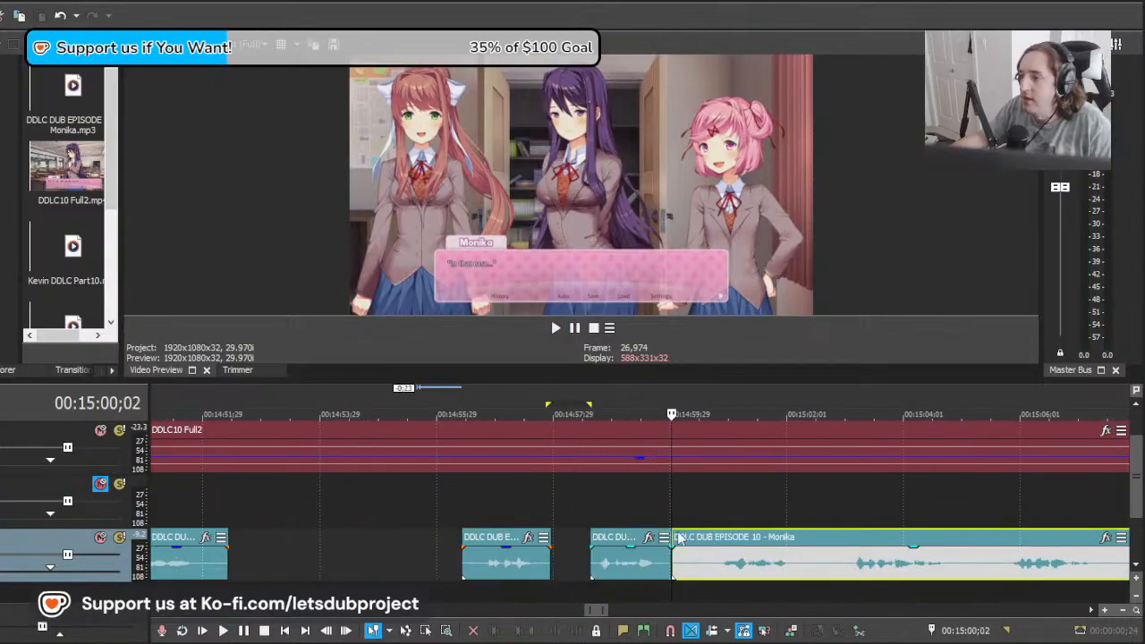
Step: Shift the remaining long clip to about 00:14:57;17 and play it against Monika's next line from about 00:15:00;13
left_click_drag(673, 504, 756, 506)
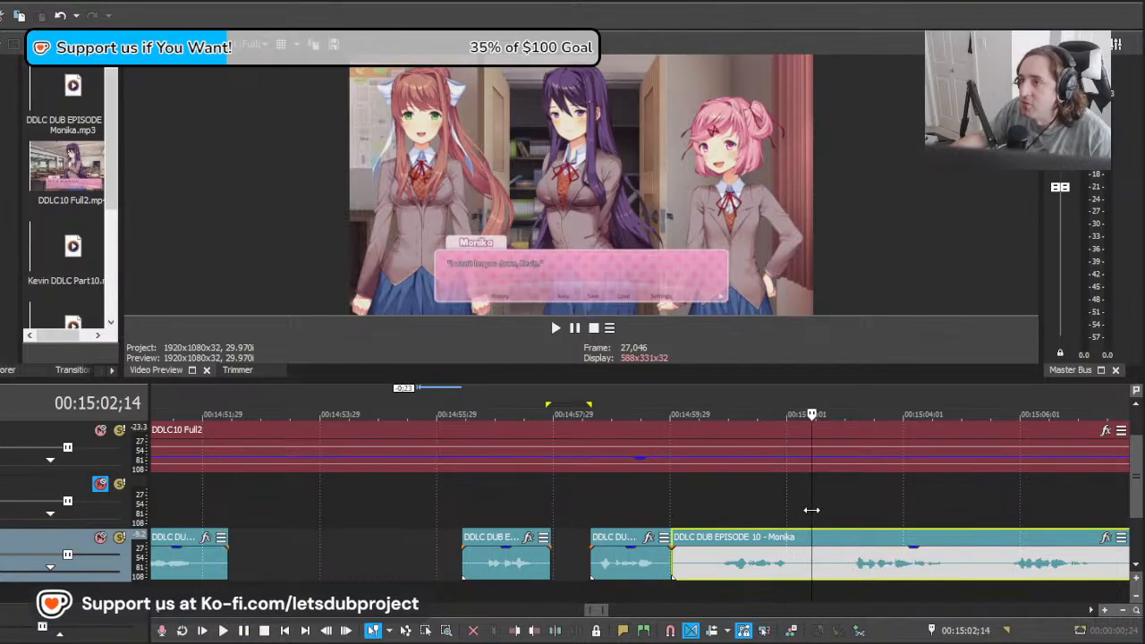
left_click_drag(888, 573, 743, 575)
key("space")
scroll(741, 581, "down", 7)
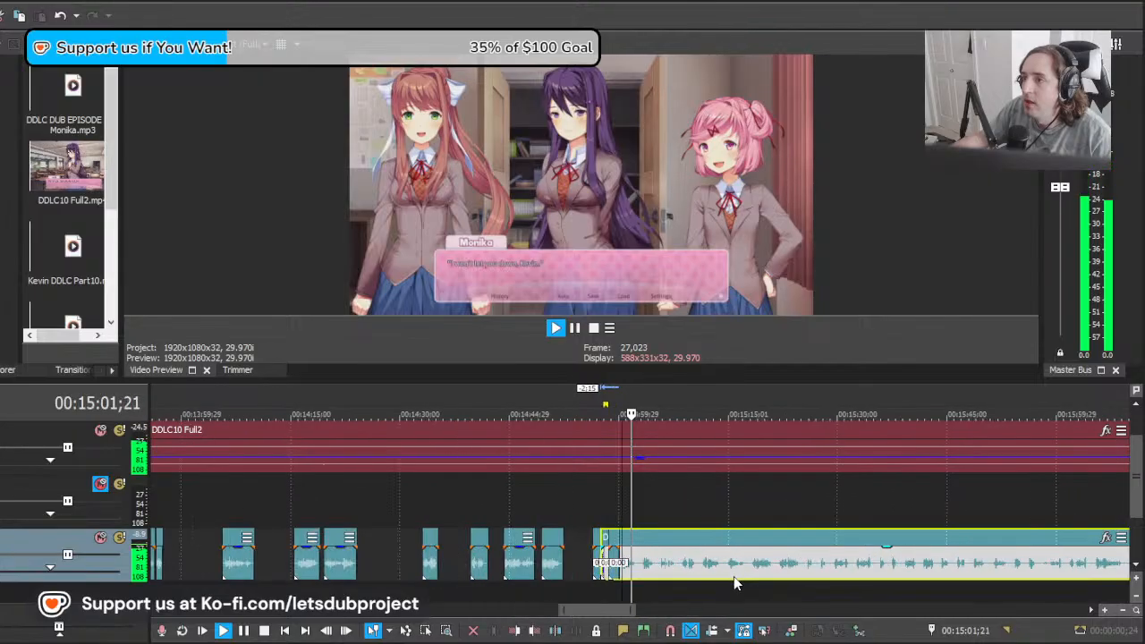
Step: Cut out the line from about 00:15:00;15 to 00:15:02;25 in the long clip, deleting the part before it
scroll(733, 578, "up", 6)
key("space")
left_click(678, 578)
key("s")
left_click(574, 572)
key("s")
left_click(561, 573)
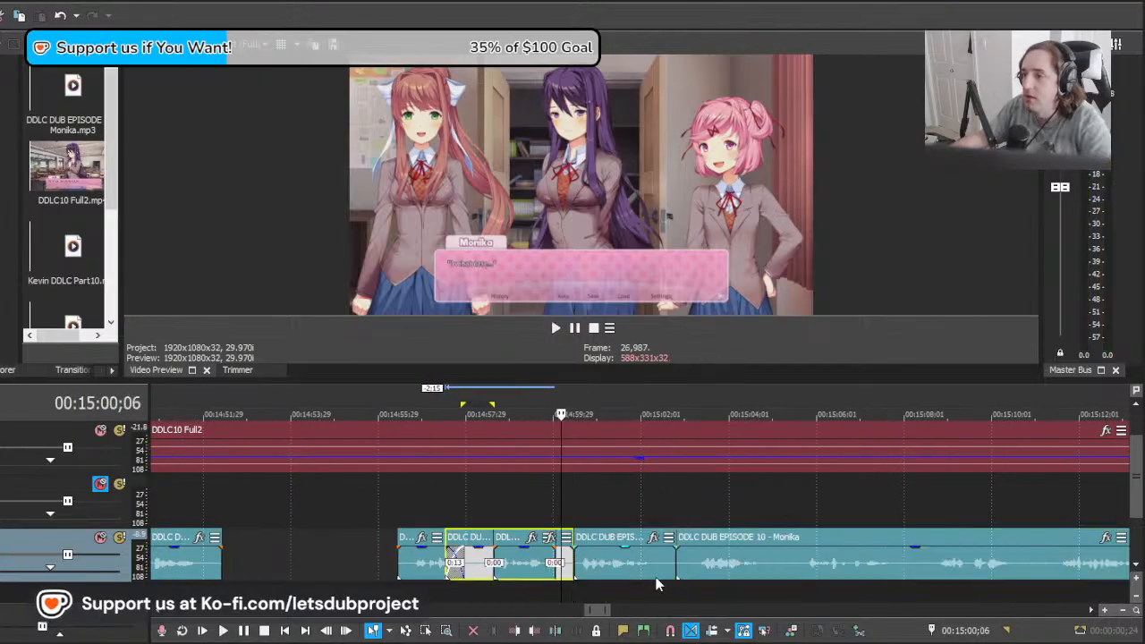
key("Delete")
Step: Find Monika's next line after Kevin's, shift the long clip to about 00:15:04;15 and play it from about 00:15:10;12
left_click(729, 574)
left_click(857, 561)
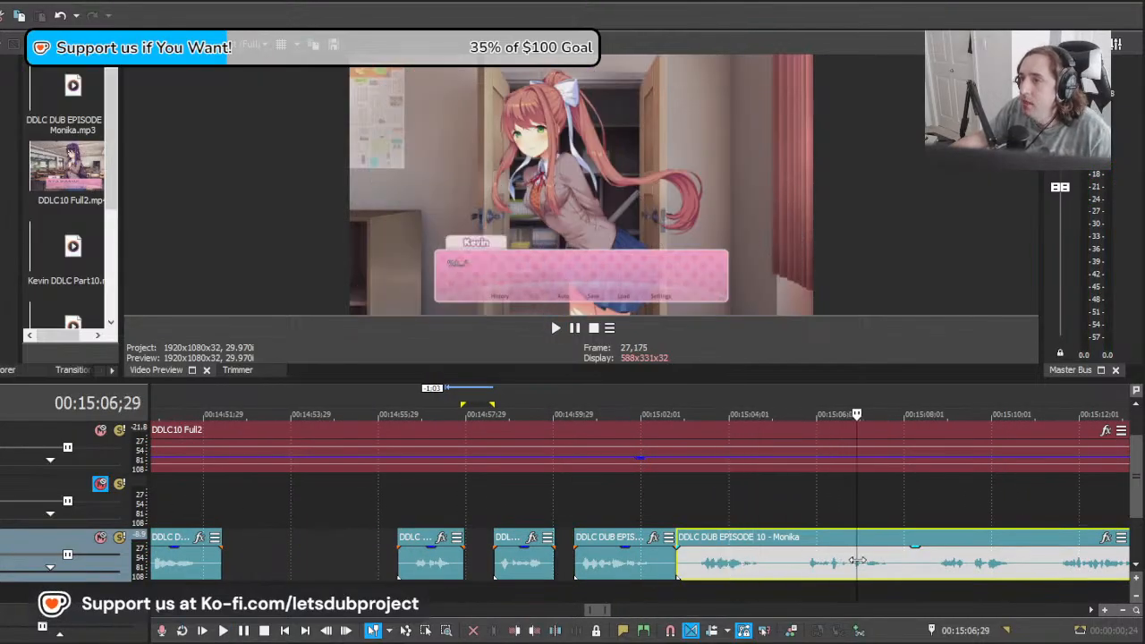
left_click(1071, 561)
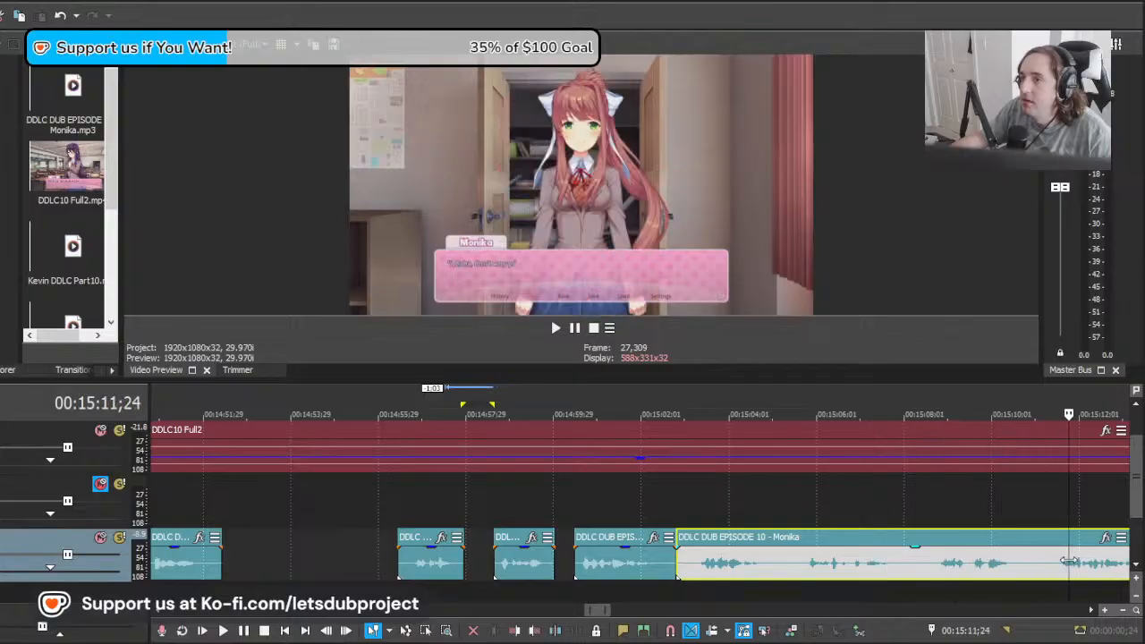
left_click(1005, 566)
scroll(1006, 566, "down", 2)
left_click_drag(660, 575, 710, 576)
key("space")
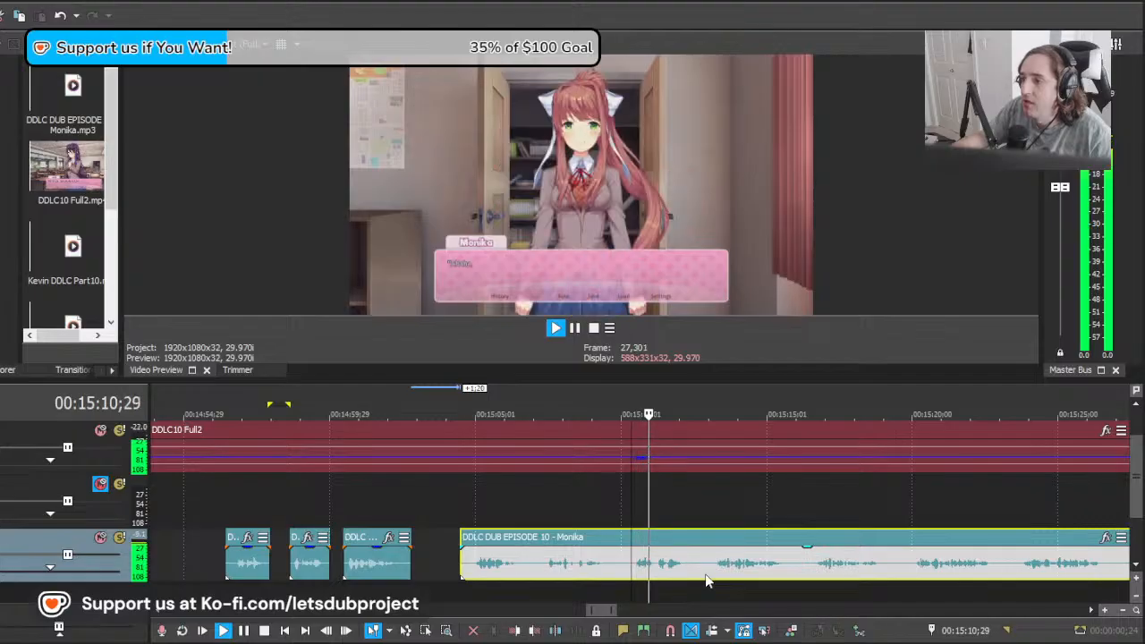
Step: Cut out the line from 00:15:10;04 to about 00:15:12;23 in the long clip, deleting the part before it
scroll(706, 577, "down", 2)
scroll(706, 576, "up", 2)
key("space")
left_click(587, 574)
key("s")
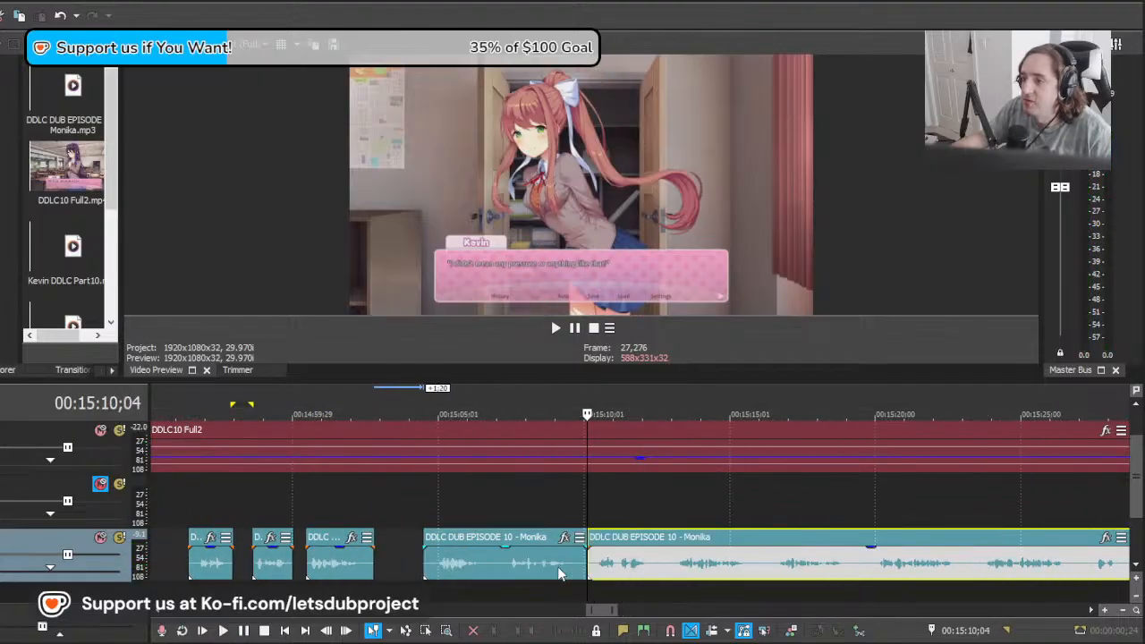
left_click(556, 571)
key("Delete")
left_click(664, 573)
key("s")
Step: Play the long clip onward, split it at 00:15:16;14 and delete the spare take after the line ending at about 00:15:12;23
key("space")
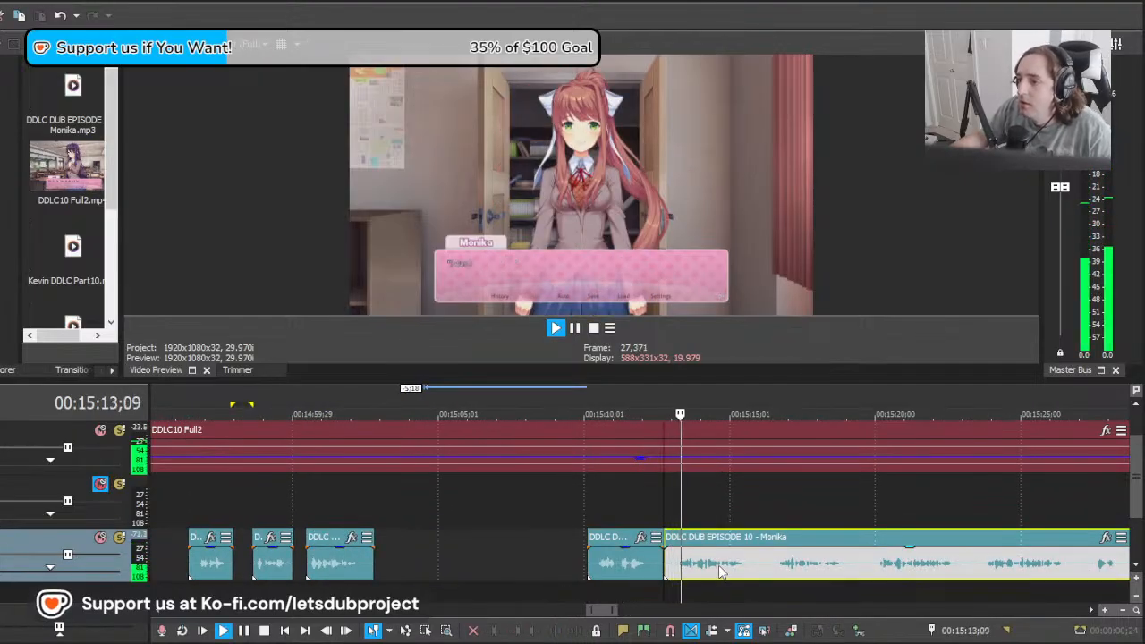
key("space")
left_click(773, 570)
key("s")
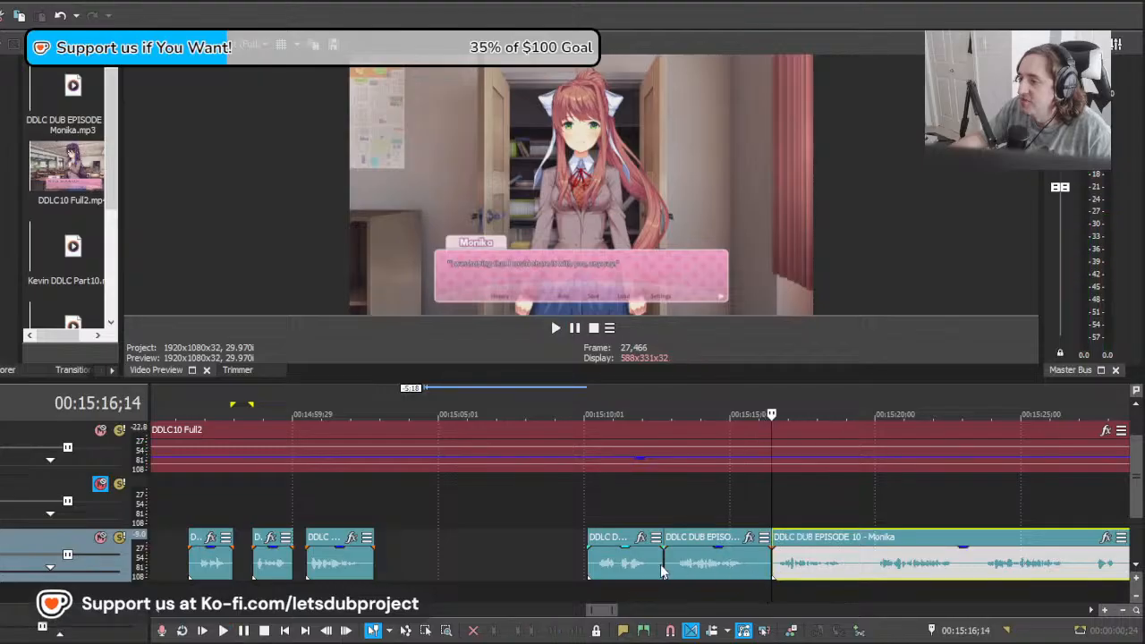
left_click(673, 573)
key("Delete")
Step: Shift the long clip to about 00:15:12;27, play it against Monika's line and split it at about 00:15:15;26
left_click_drag(828, 574, 724, 575)
key("space")
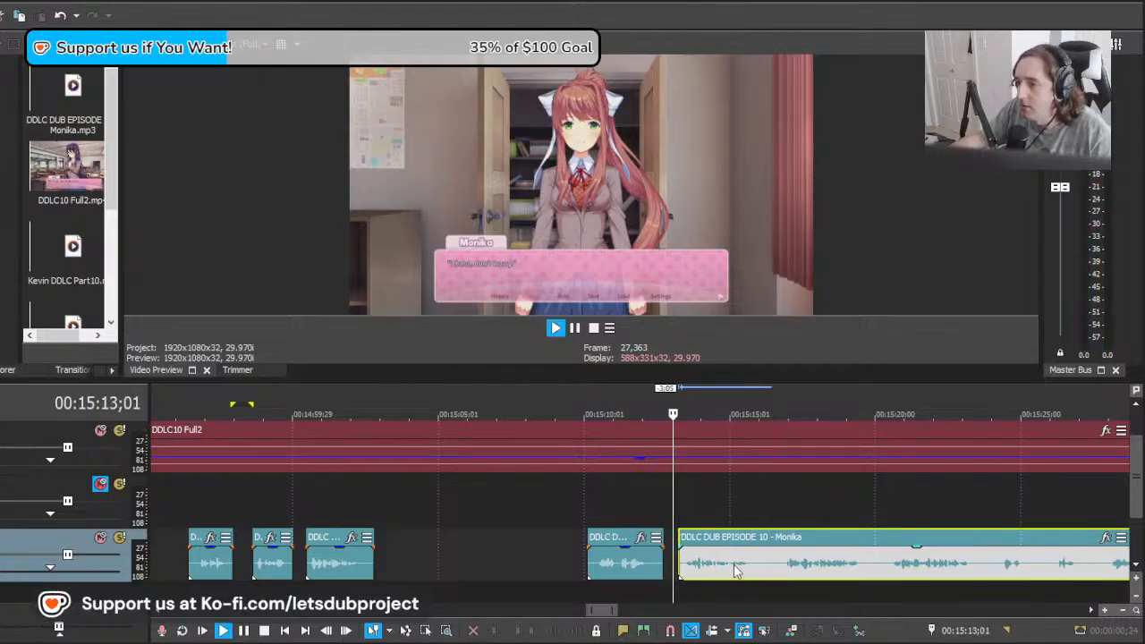
key("space")
key("space")
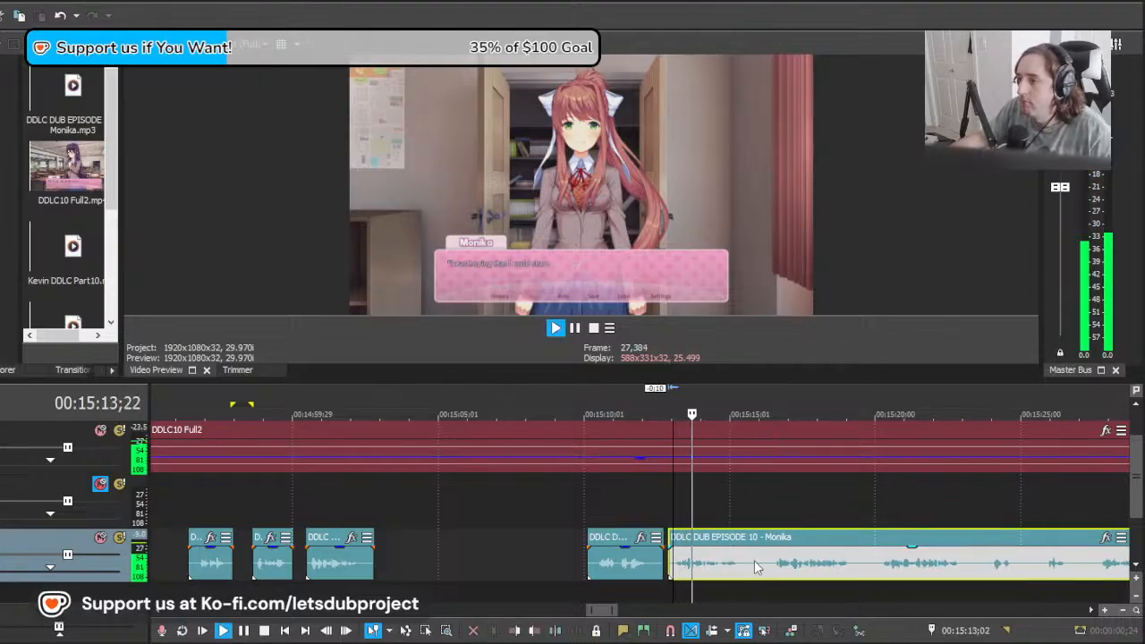
scroll(729, 568, "down", 10)
scroll(722, 564, "up", 10)
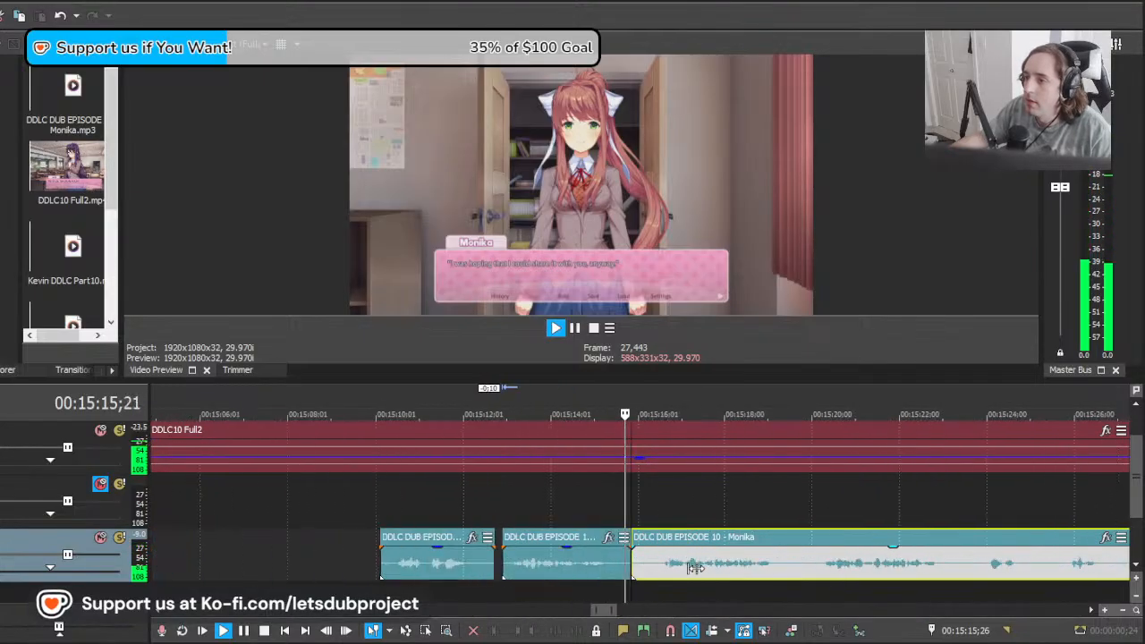
Step: Shift the long clip to about 00:15:12;10 and play it against Monika's next line from 00:15:16;11
left_click(673, 569)
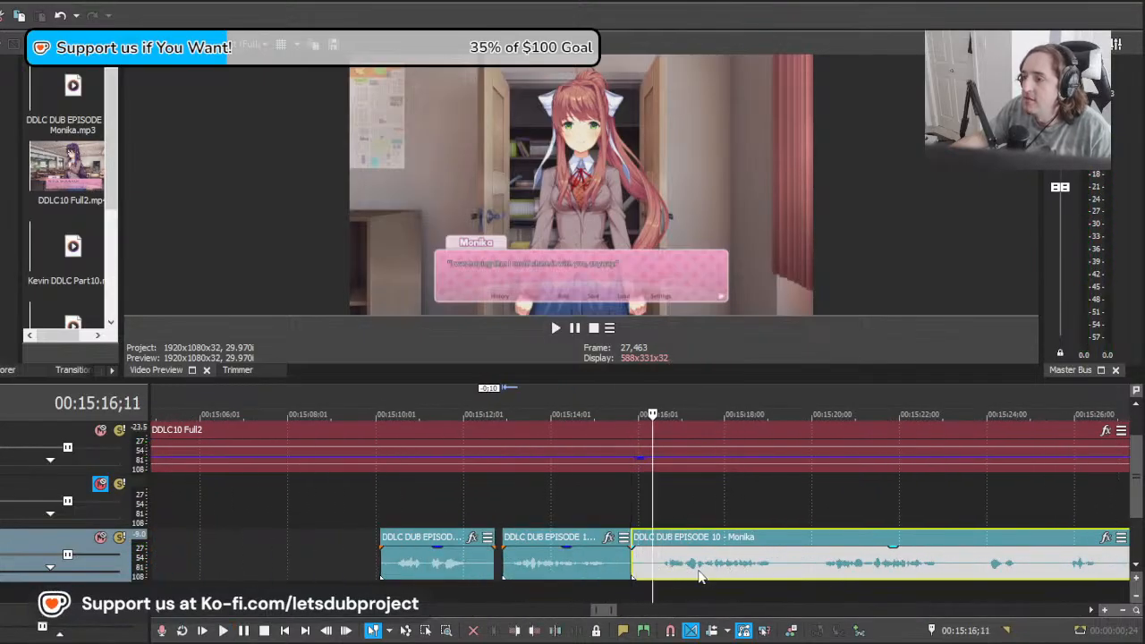
key("space")
key("space")
key("space")
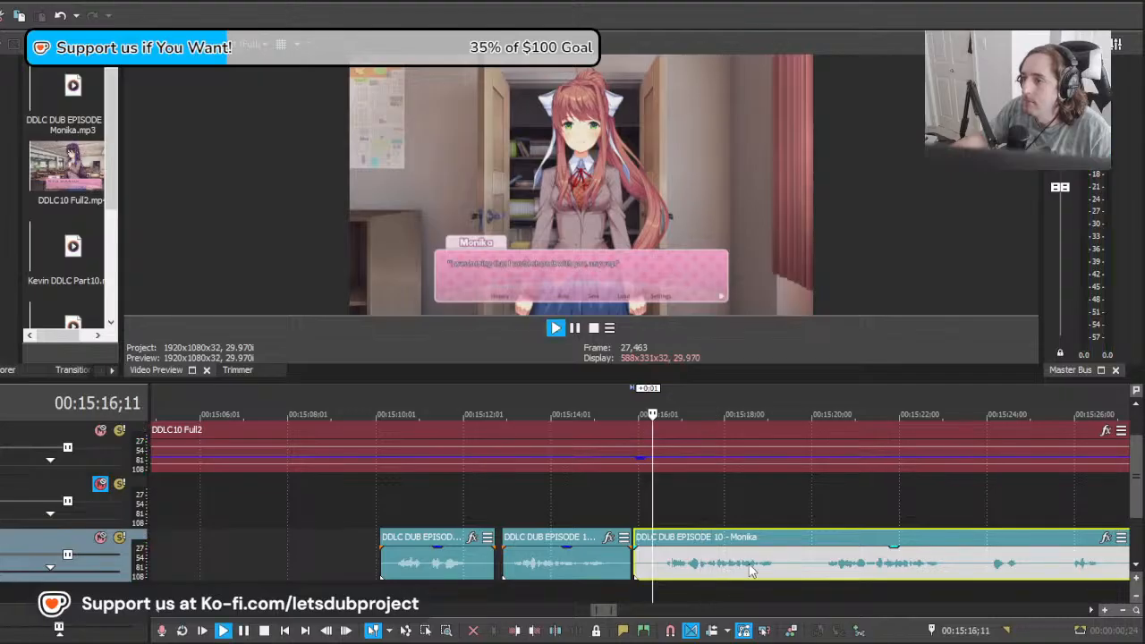
scroll(756, 562, "down", 3)
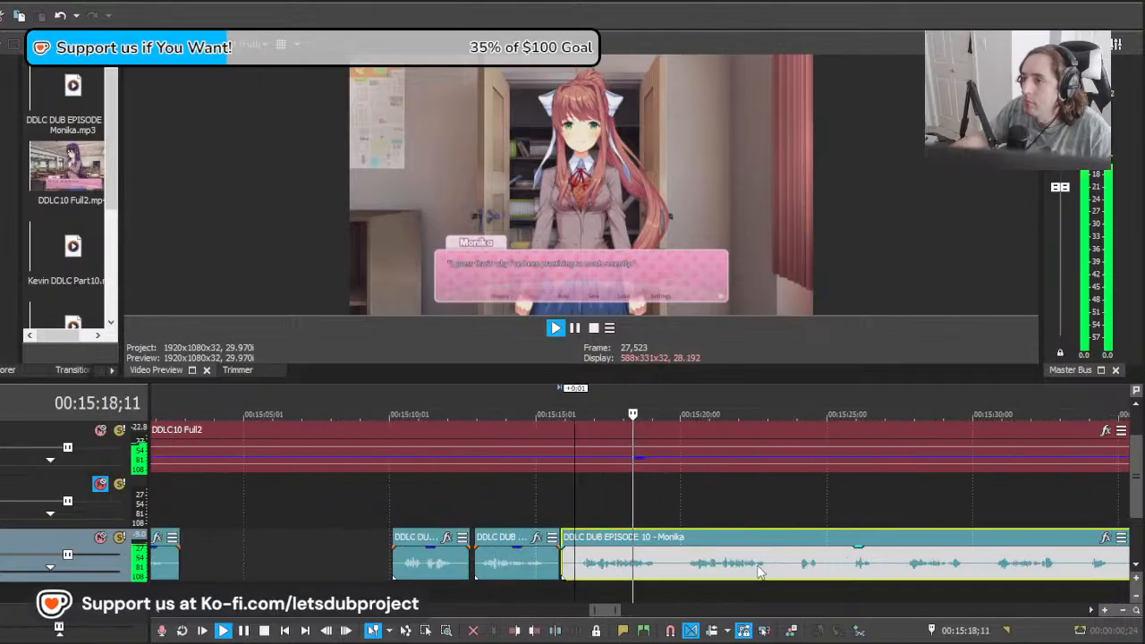
key("space")
key("space")
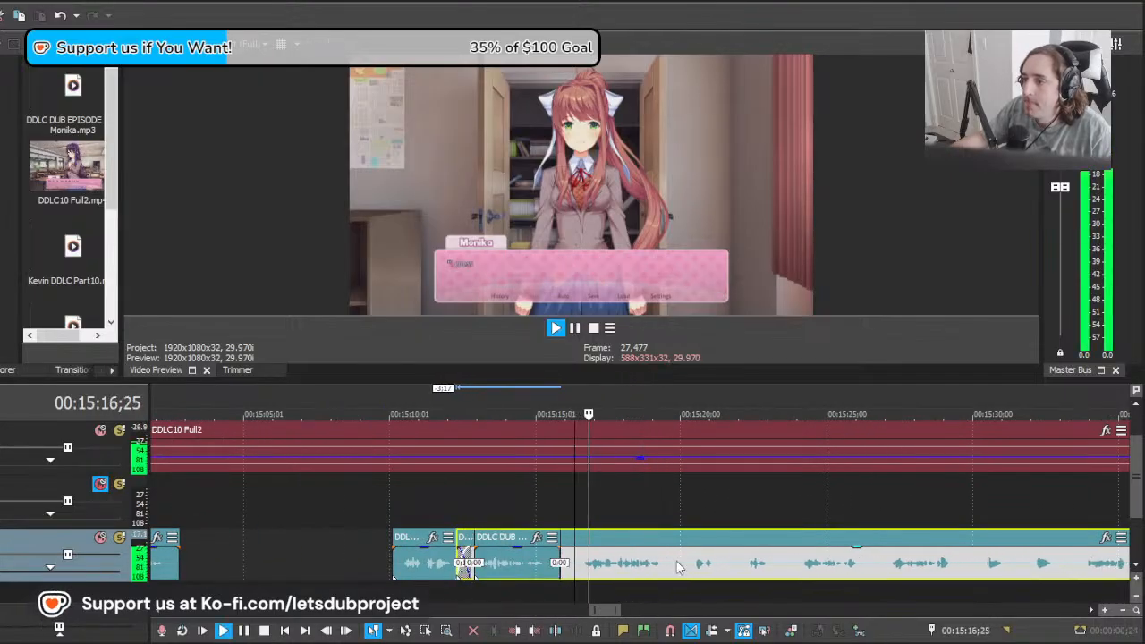
scroll(689, 569, "down", 5)
scroll(671, 562, "up", 5)
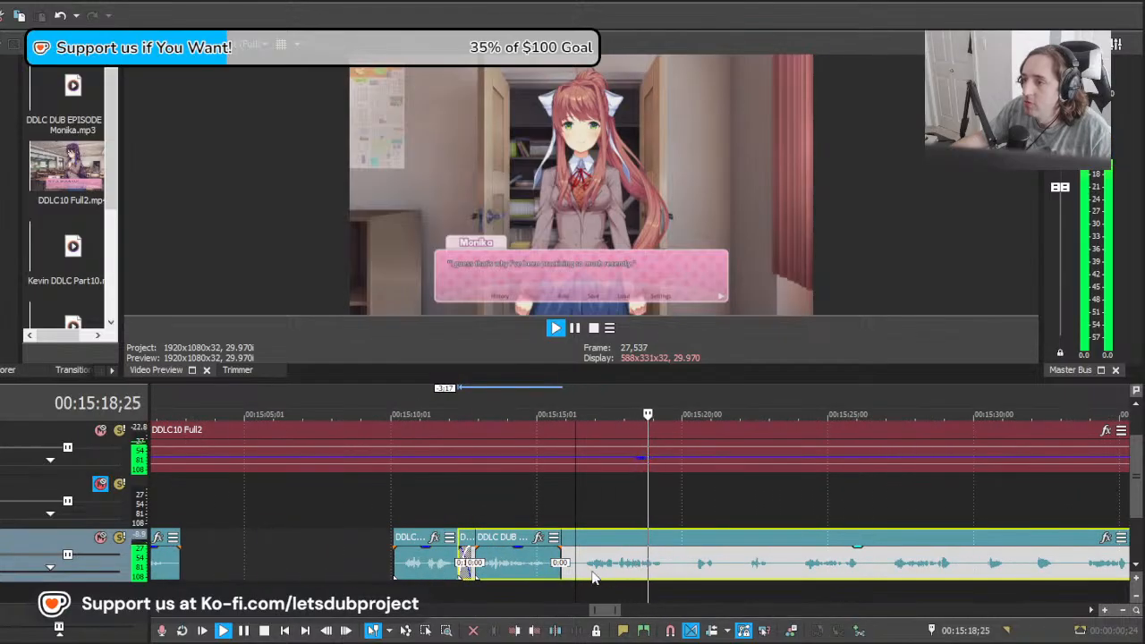
Step: Cut out the line from about 00:15:16;16 to 00:15:19;22 in the long clip, deleting the part before it
key("space")
scroll(603, 568, "up", 3)
left_click(644, 572)
key("s")
left_click(618, 566)
key("Delete")
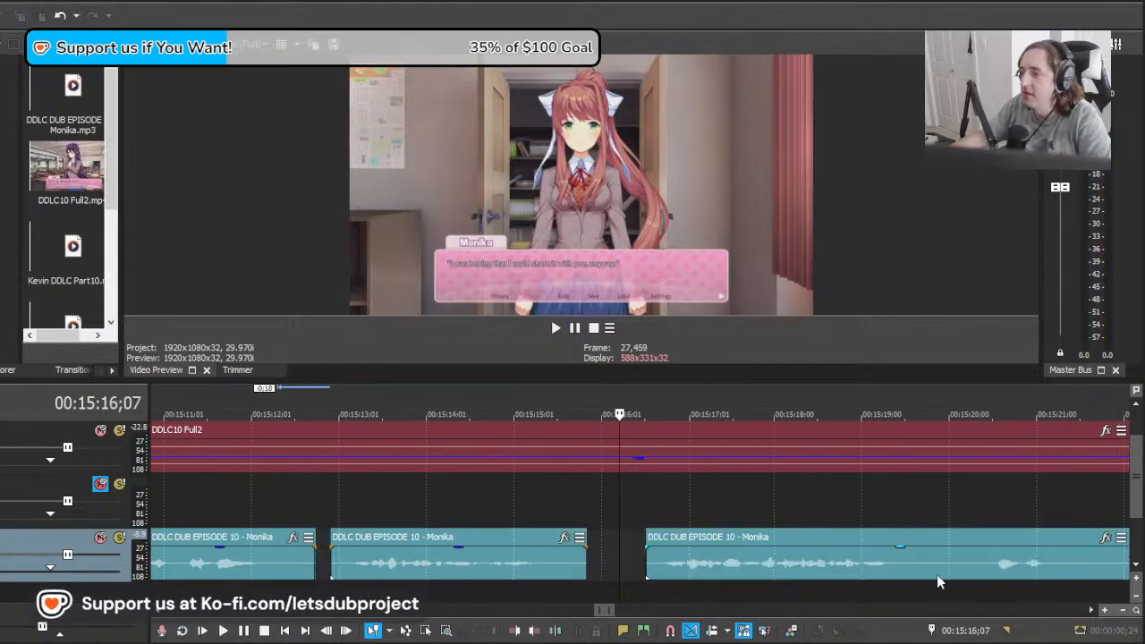
left_click(926, 567)
key("s")
Step: Play the end of the line before 00:15:19;22 and the start of the long clip after it
scroll(925, 572, "down", 3)
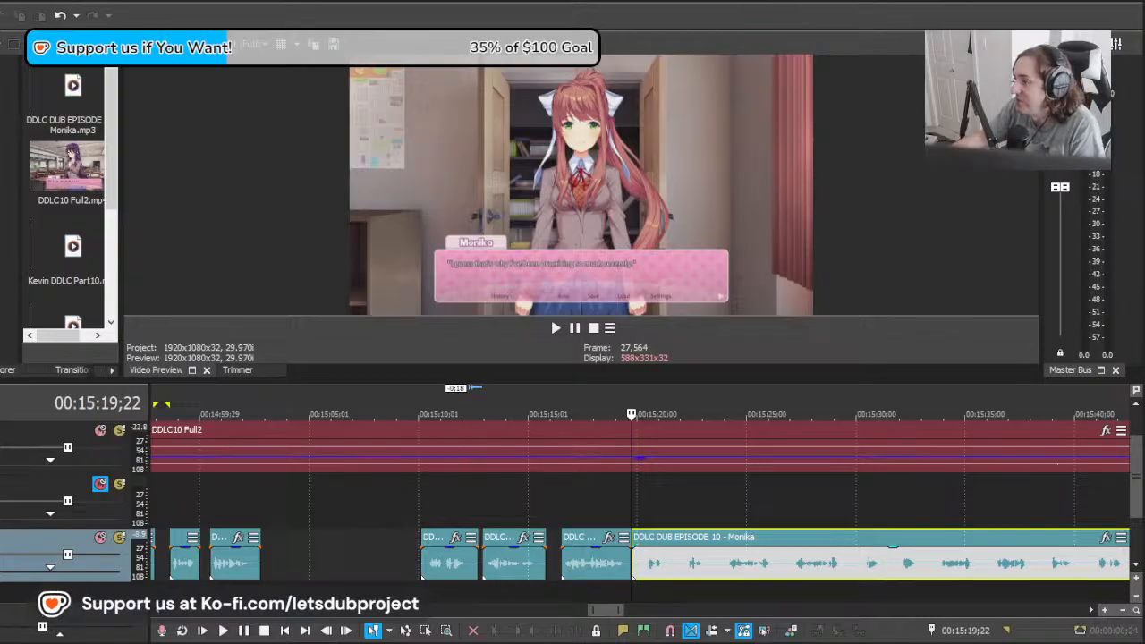
scroll(631, 501, "down", 8)
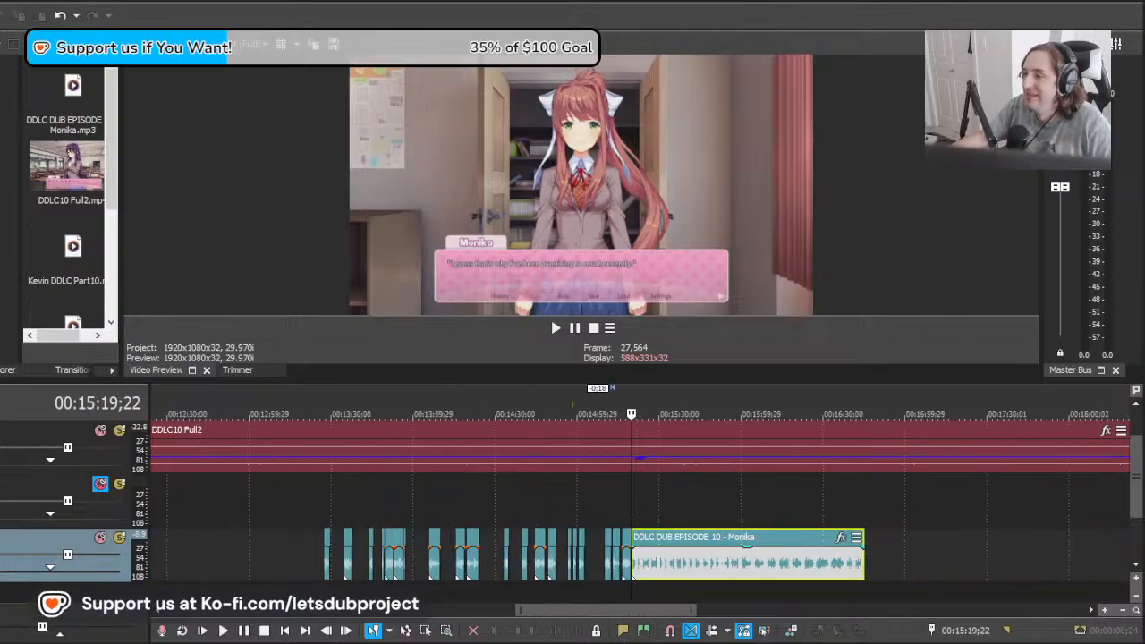
scroll(631, 501, "up", 6)
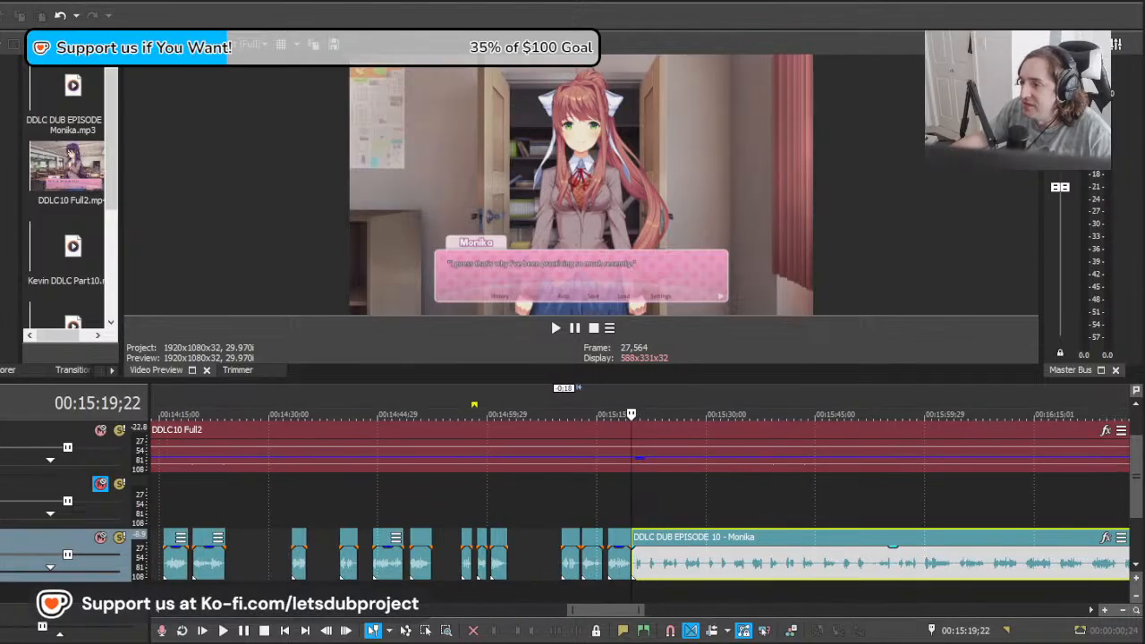
scroll(644, 578, "up", 6)
left_click(517, 577)
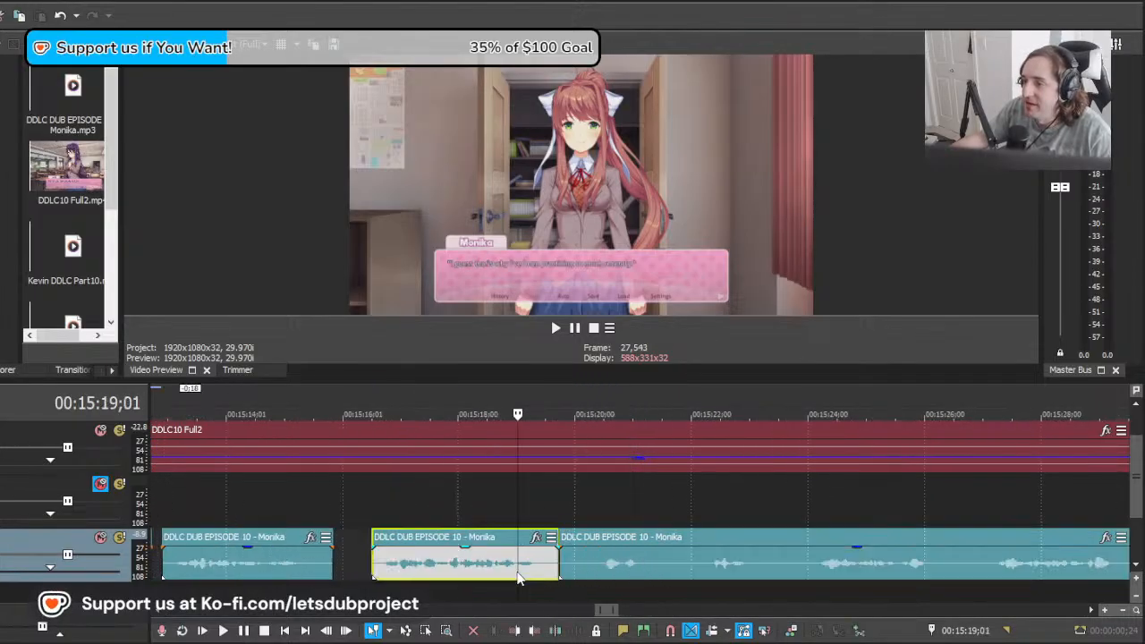
key("space")
left_click(583, 571)
key("space")
Step: Find Monika's reply after Kevin's line at 00:15:29;29, shift the long clip to about 00:15:27;14 and play it from there
left_click_drag(583, 571, 1103, 564)
scroll(655, 580, "down", 3)
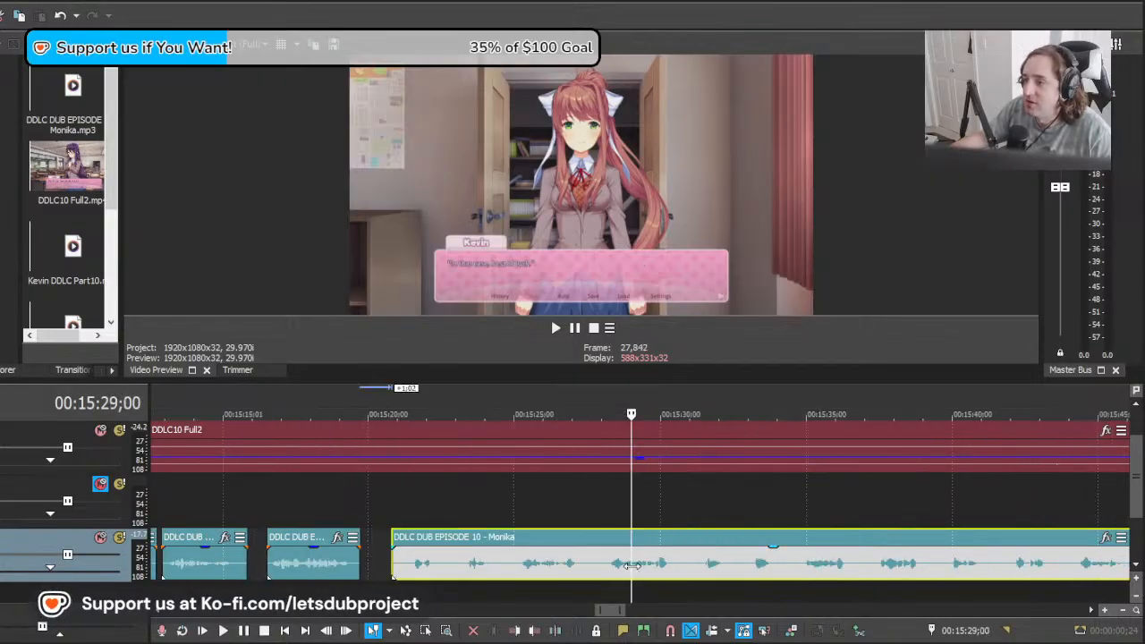
left_click_drag(752, 562, 674, 546)
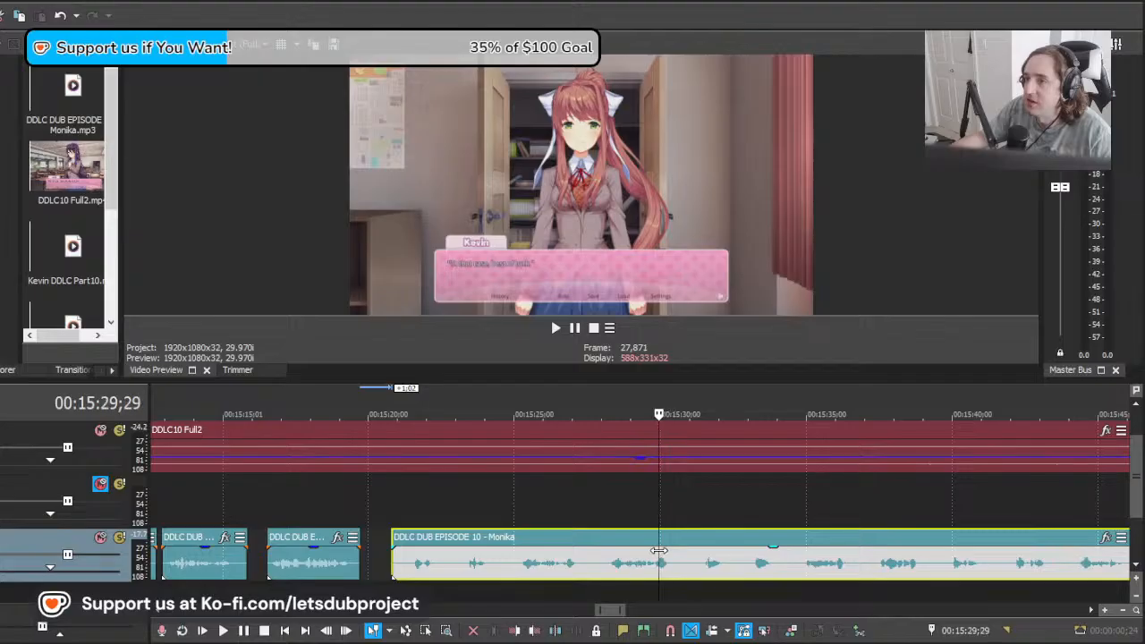
left_click_drag(576, 570, 769, 570)
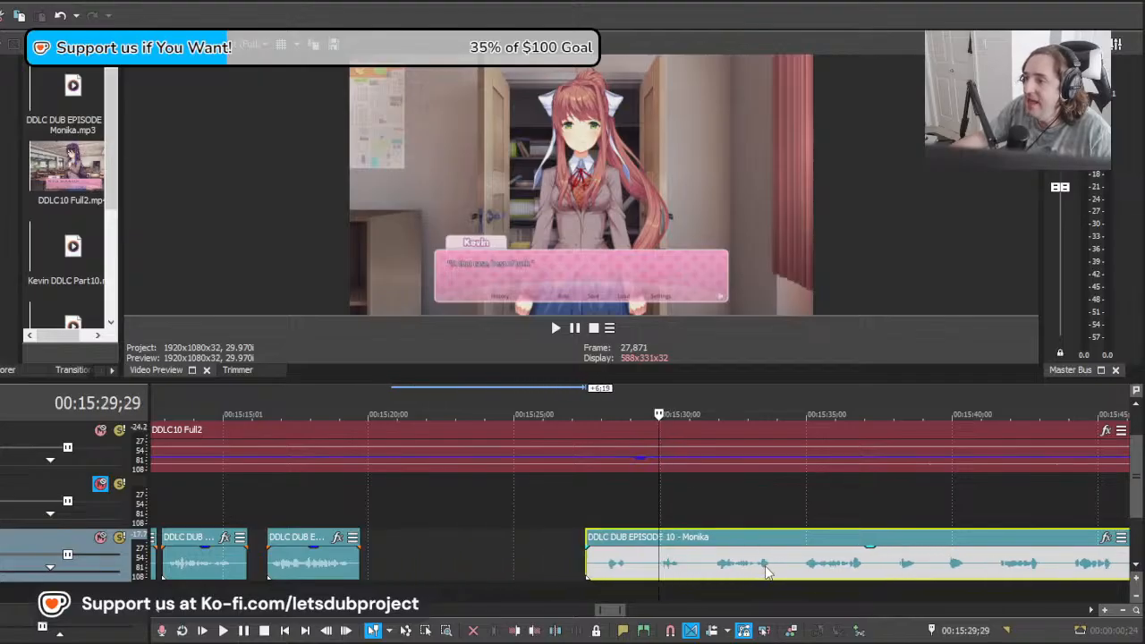
key("space")
scroll(891, 592, "down", 2)
scroll(582, 557, "up", 2)
key("space")
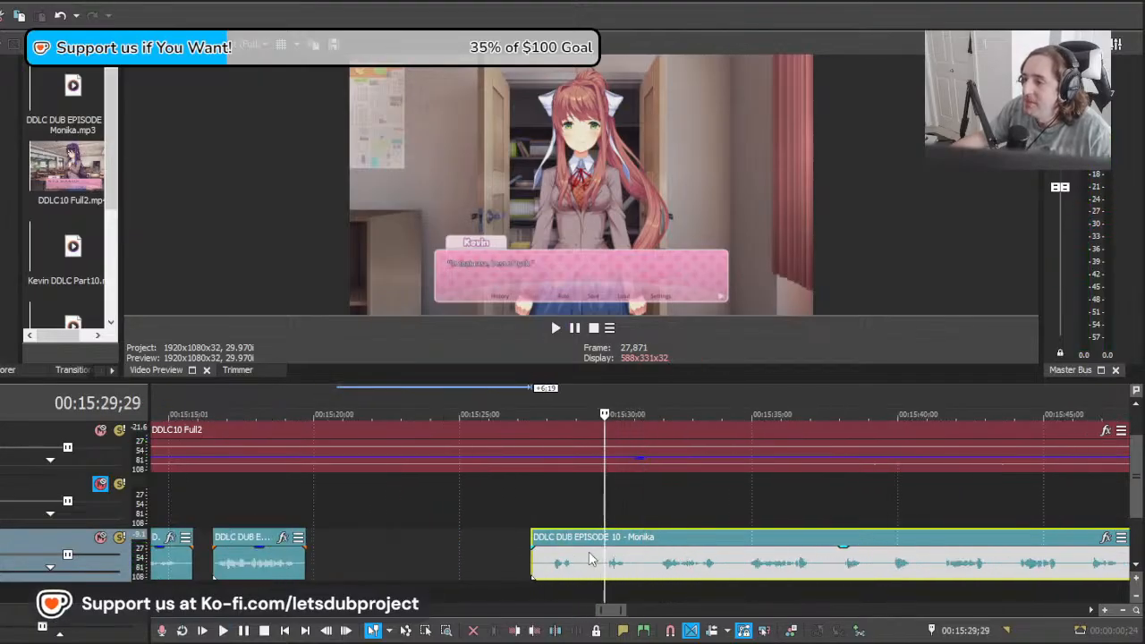
Step: Cut out the short line from 00:15:29;29 to about 00:15:31;09 in the long clip, deleting the part before it
key("s")
left_click(577, 558)
key("Delete")
left_click(644, 558)
key("s")
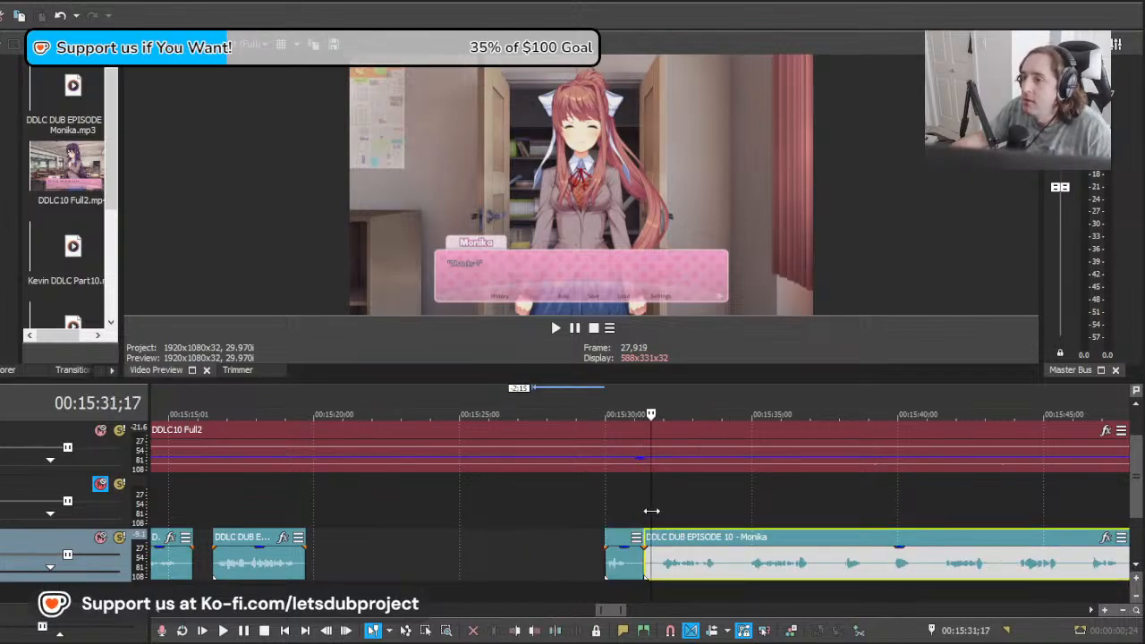
Step: Play the long clip against Monika's next line from 00:15:31;17 and split it at about 00:15:34;16
key("space")
scroll(686, 514, "down", 4)
scroll(700, 513, "up", 2)
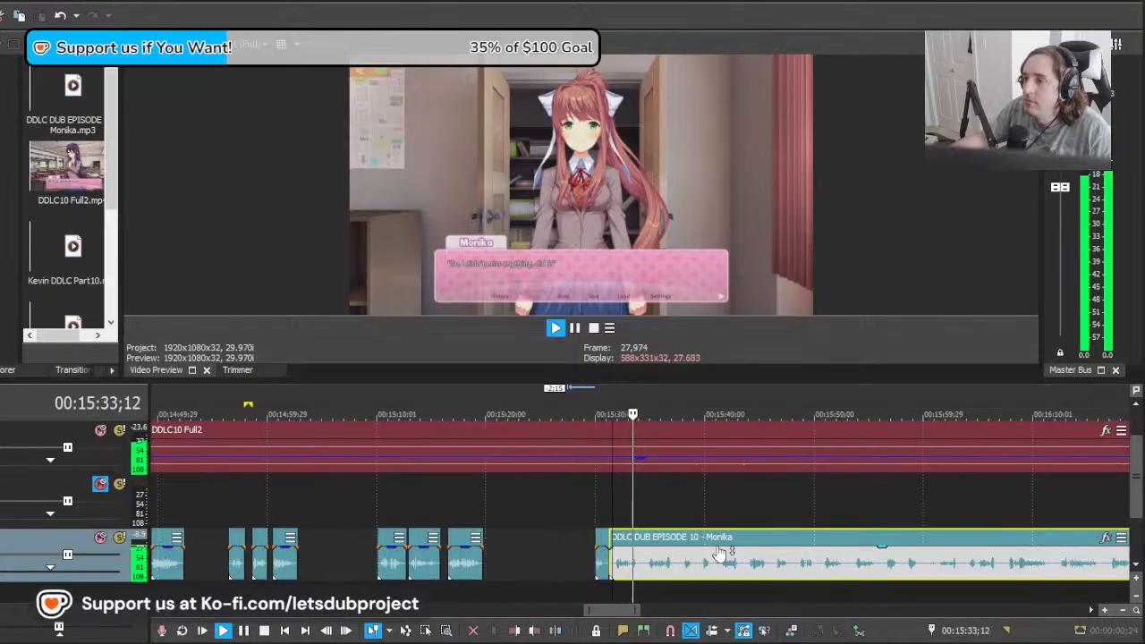
scroll(720, 555, "up", 2)
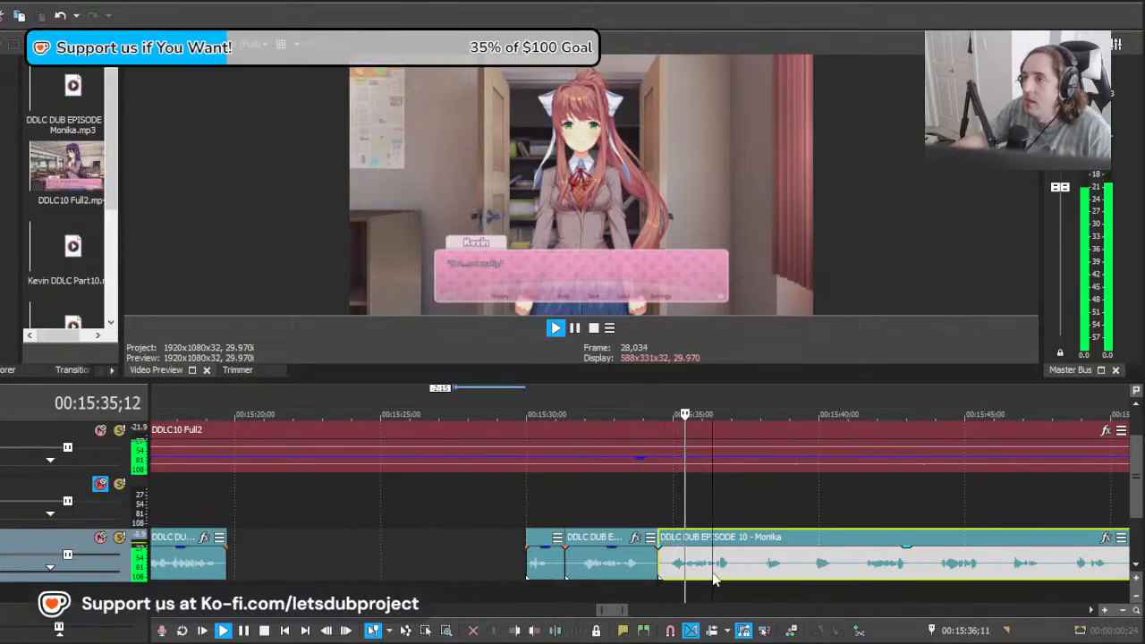
key("space")
Step: Search the video after 00:15:43;01 for Monika's next line and move the remaining long clip ahead to about 00:18:21;05
left_click(761, 566)
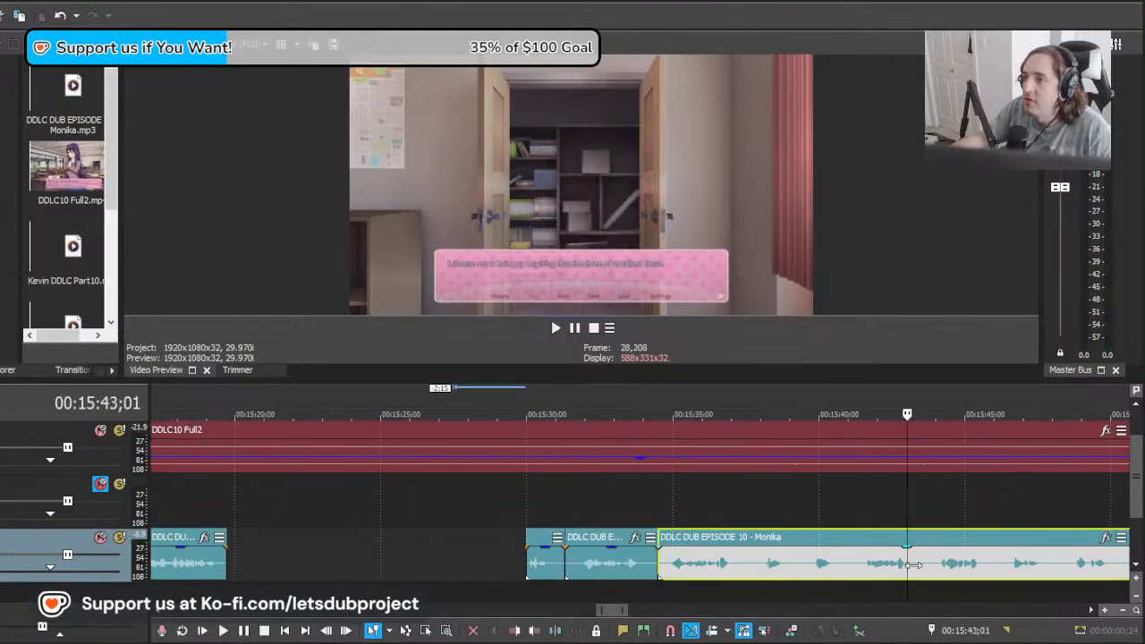
left_click_drag(911, 564, 1089, 565)
scroll(1074, 565, "down", 4)
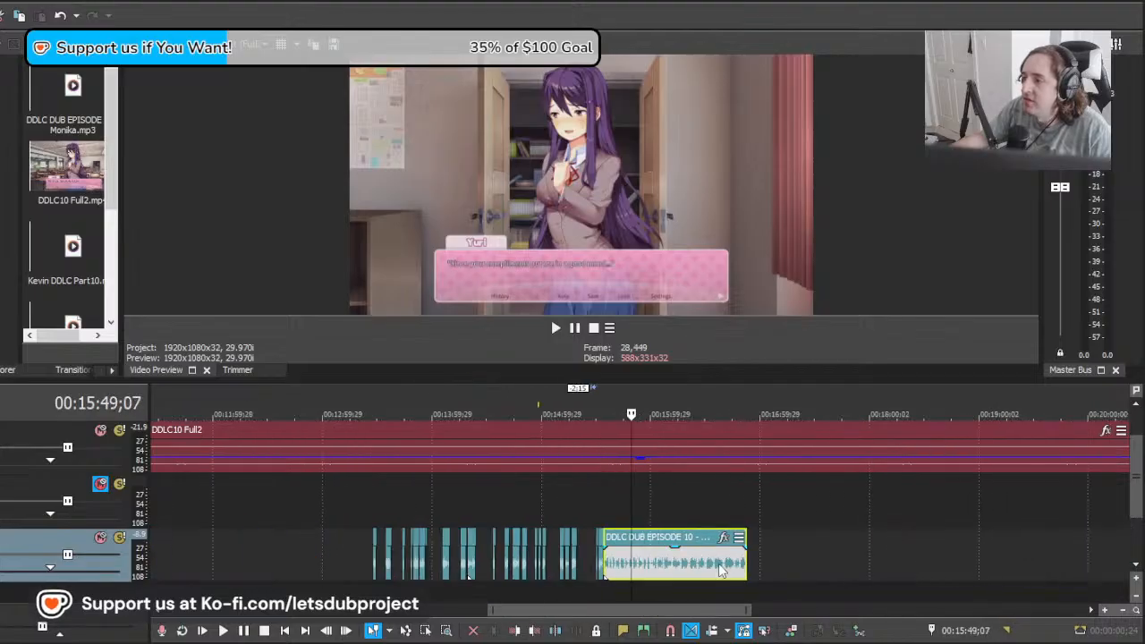
scroll(644, 571, "up", 2)
left_click_drag(633, 570, 1136, 579)
scroll(658, 575, "down", 4)
left_click_drag(528, 572, 754, 561)
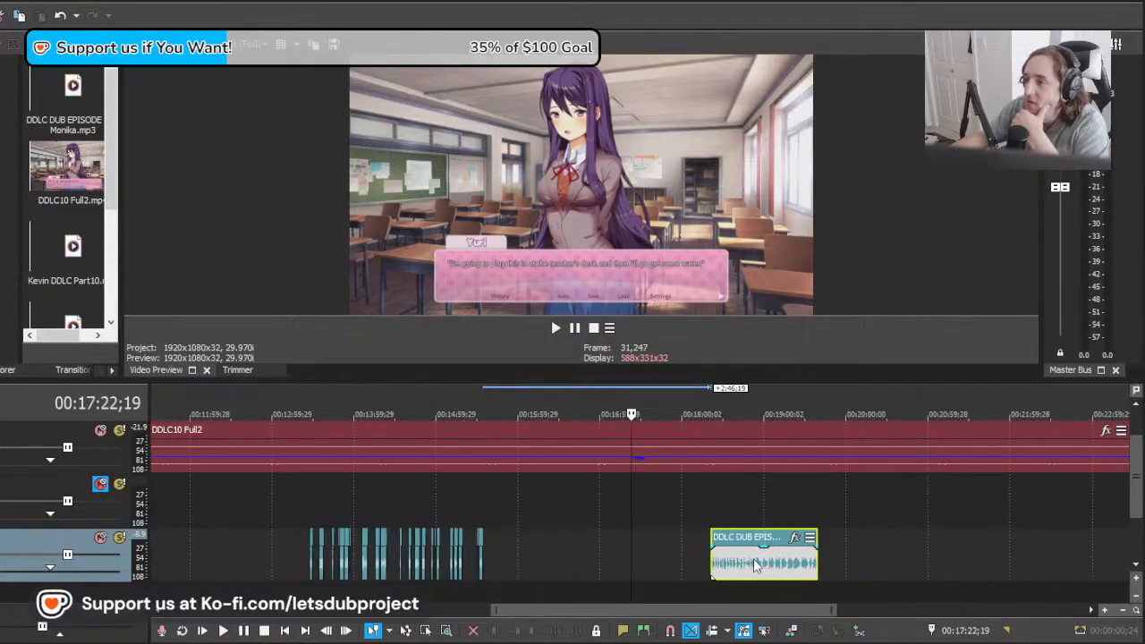
Step: Find Monika's next line in the classroom scene at about 00:17:58;23
mouse_move(627, 555)
left_mouse_down()
mouse_move(713, 555)
mouse_move(677, 557)
left_mouse_up()
scroll(663, 567, "up", 4)
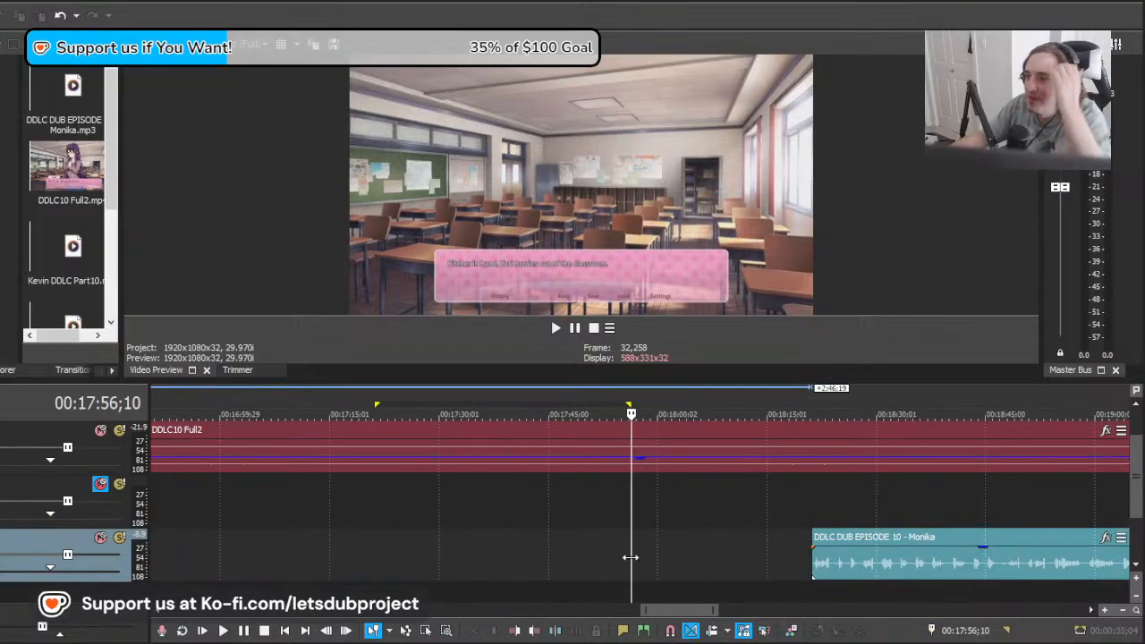
left_click(675, 553)
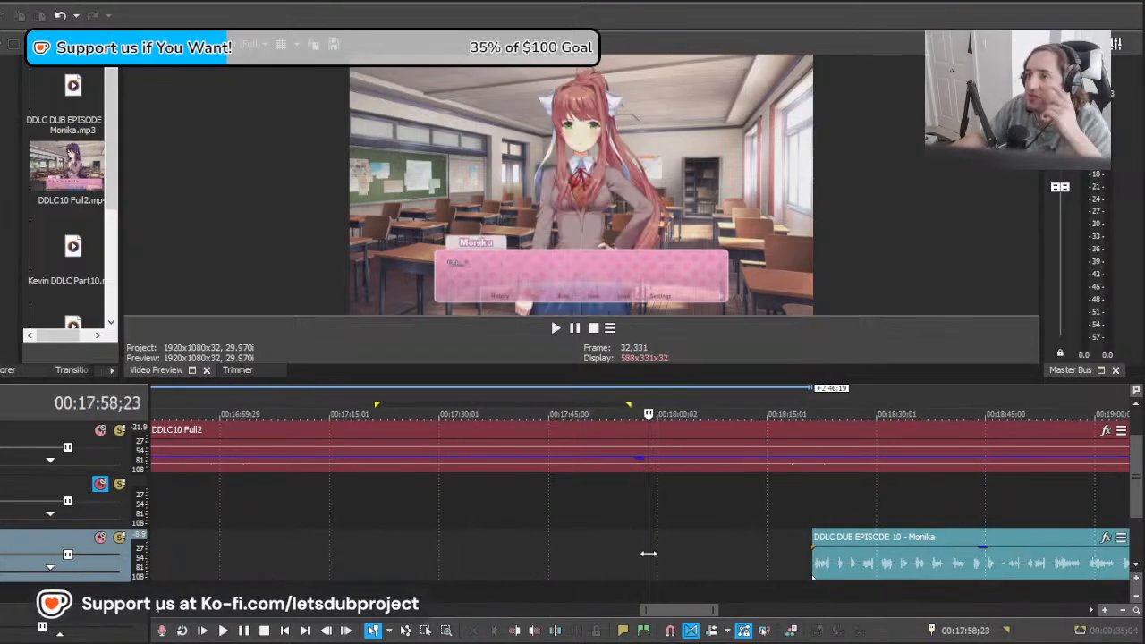
Step: Move the long clip back to about 00:17:57;18 and play it against Monika's line in the classroom scene
left_click_drag(649, 553, 643, 554)
left_click_drag(844, 562, 676, 555)
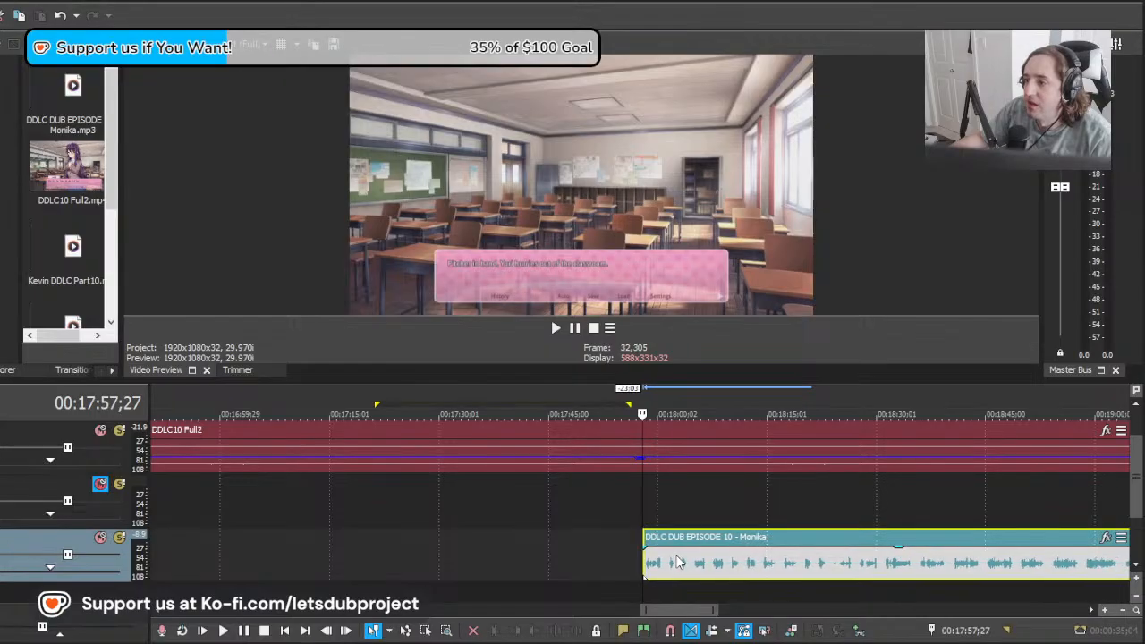
key("space")
scroll(684, 556, "down", 3)
scroll(684, 559, "up", 4)
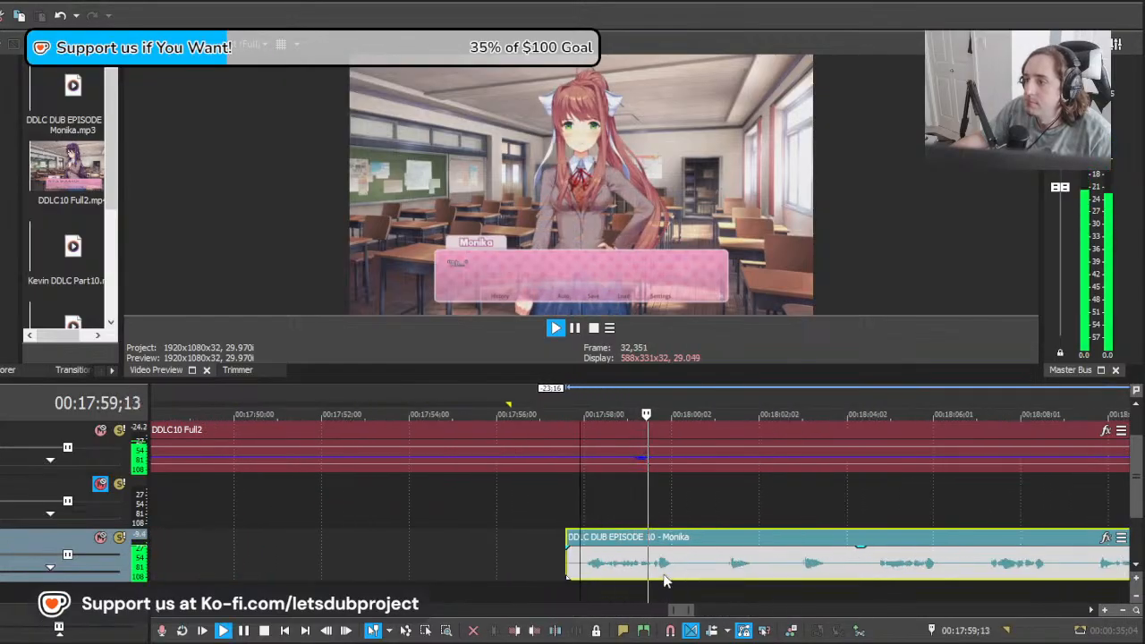
Step: Shift the long clip's start to about 00:17:55;01, play it from 00:17:58;05 and split it there
left_click_drag(630, 566, 589, 565)
left_click_drag(804, 569, 646, 564)
key("space")
key("space")
key("space")
key("s")
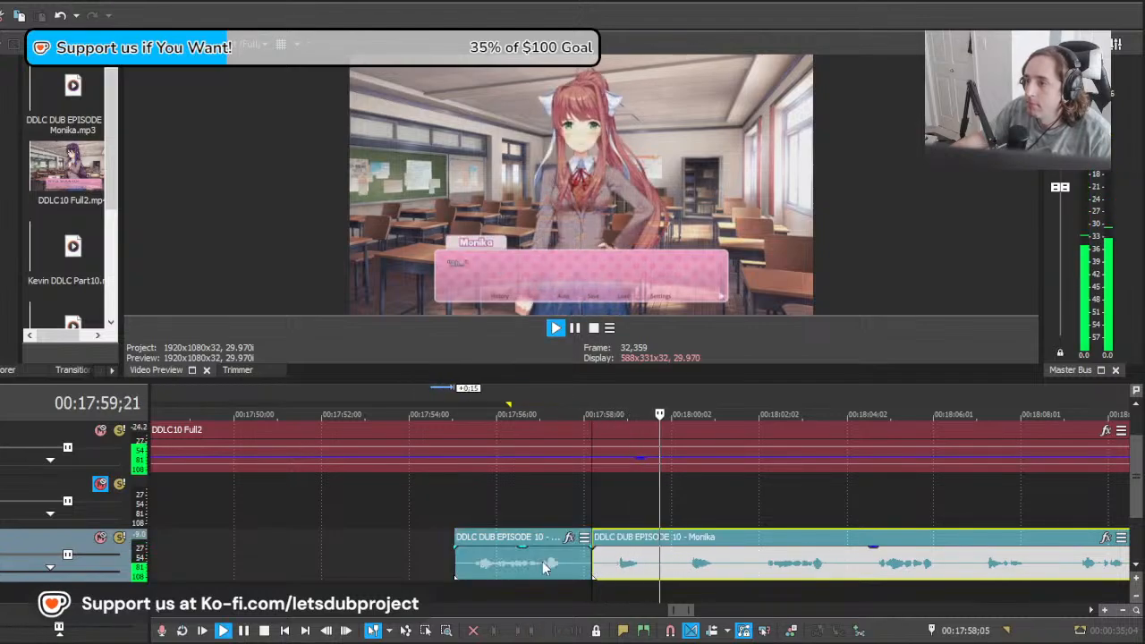
Step: Check the earlier placed lines around 00:15:29;29 to 00:15:33;09 against the newly split-off take
key("space")
left_click(542, 562)
scroll(483, 571, "down", 8)
left_click(497, 564)
scroll(499, 564, "up", 8)
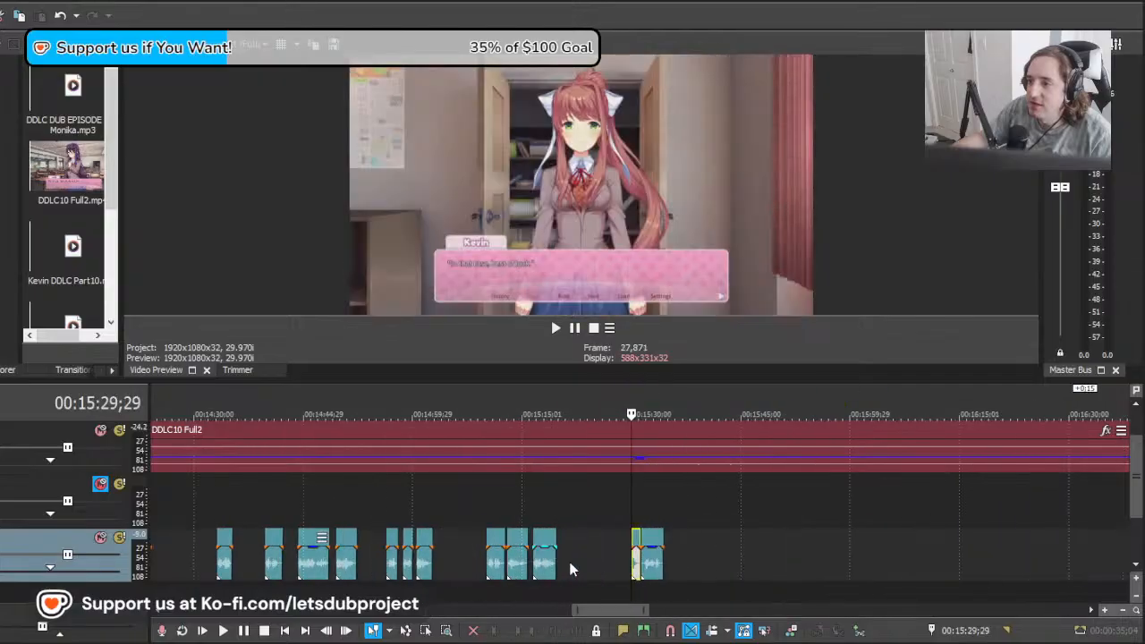
left_click(718, 562)
key("space")
scroll(825, 563, "down", 4)
key("space")
scroll(998, 566, "down", 6)
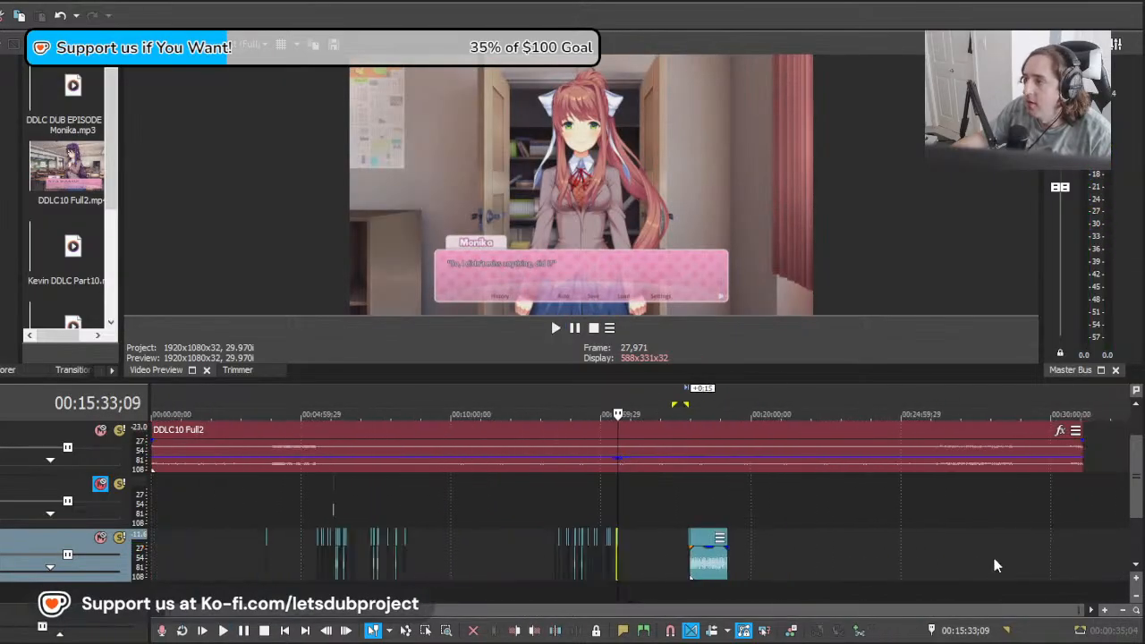
Step: Delete the split-off take before 00:17:58;05 and split the long clip at about 00:17:59;25
scroll(687, 559, "up", 10)
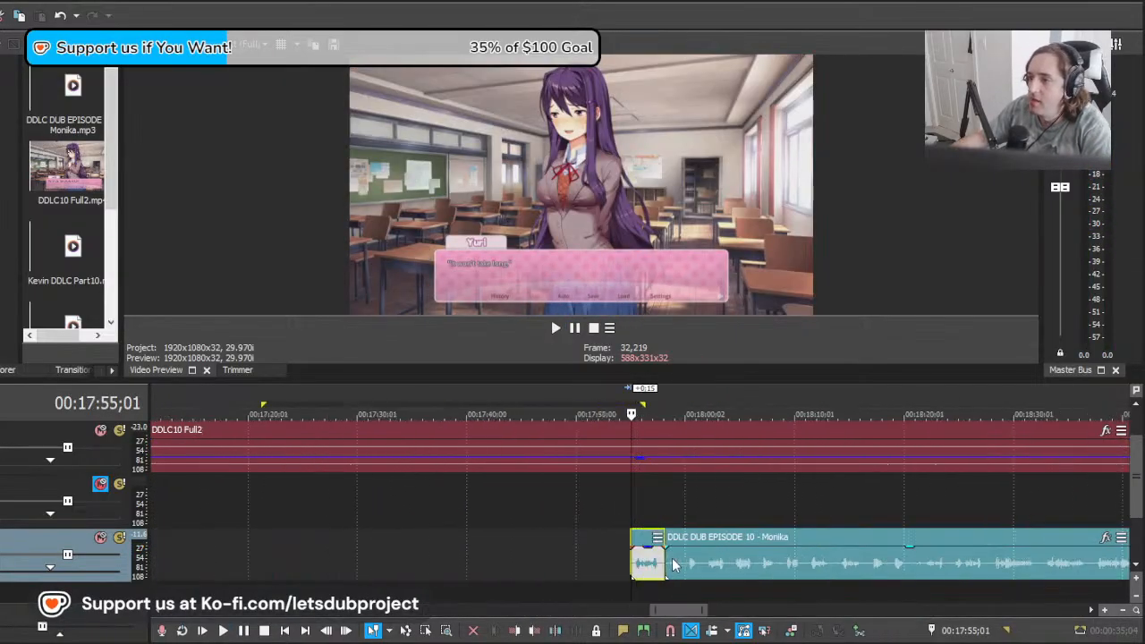
left_click(842, 563)
scroll(844, 563, "down", 2)
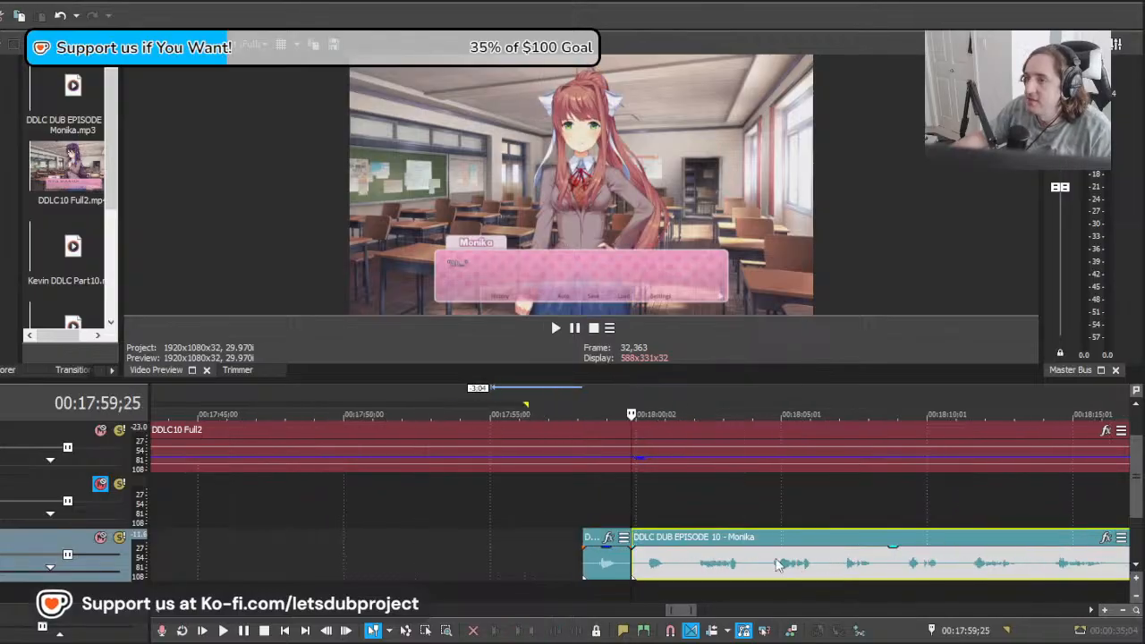
Step: Slide the long clip back over the short line and play it against Monika's next line from about 00:18:00;09
scroll(684, 512, "up", 2)
left_click_drag(629, 508, 666, 507)
left_click(666, 508)
left_click_drag(905, 565, 759, 558)
key("space")
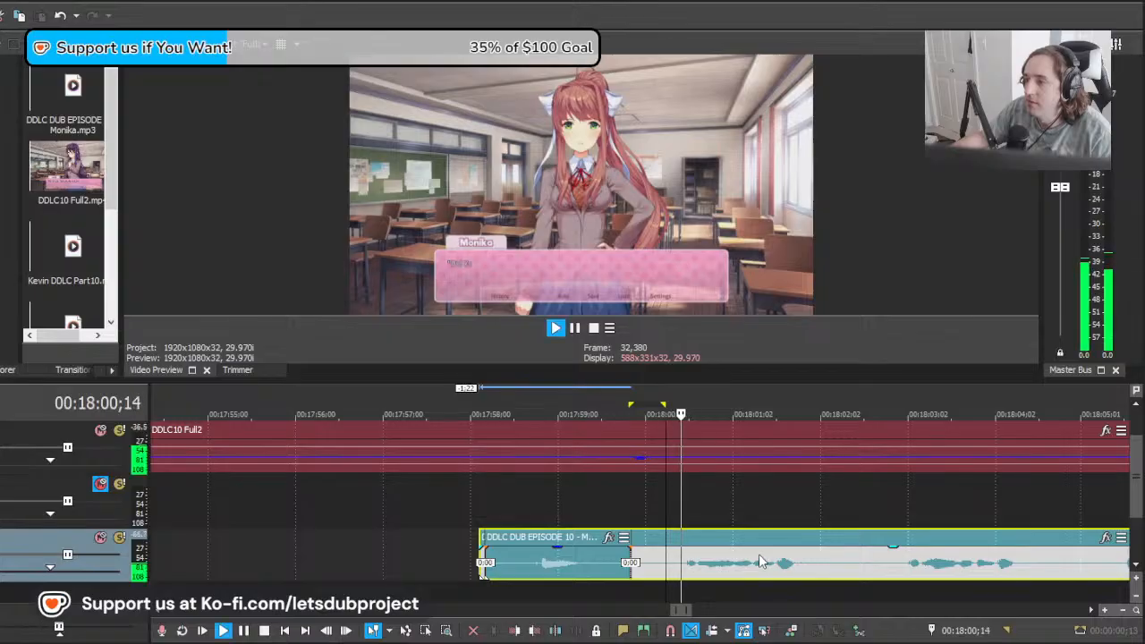
scroll(812, 557, "down", 3)
key("space")
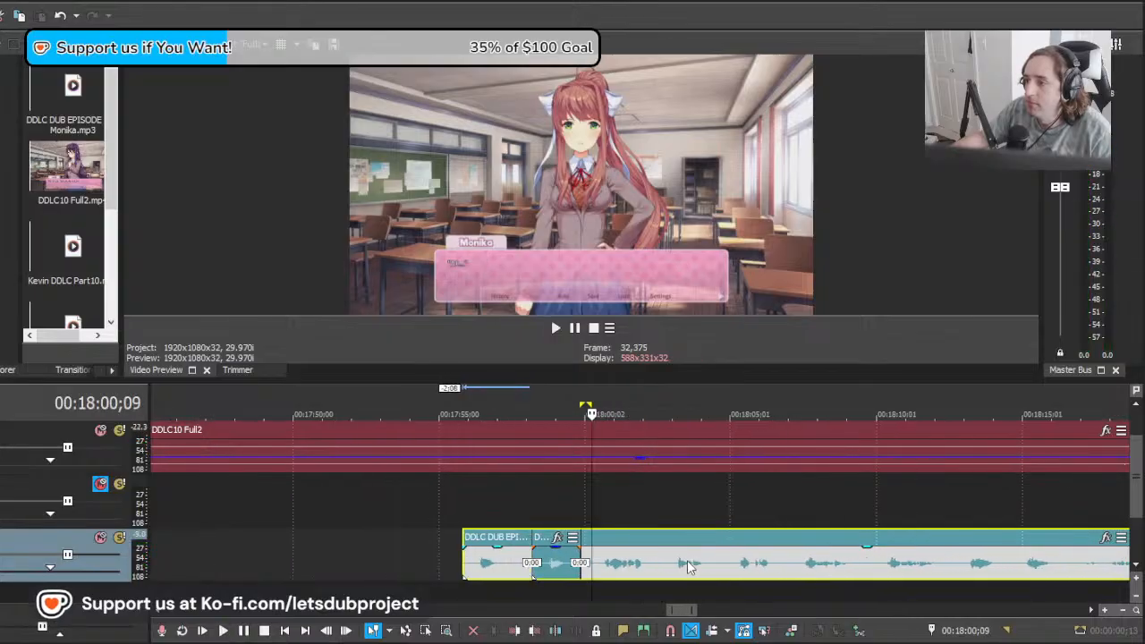
key("space")
scroll(653, 561, "up", 1)
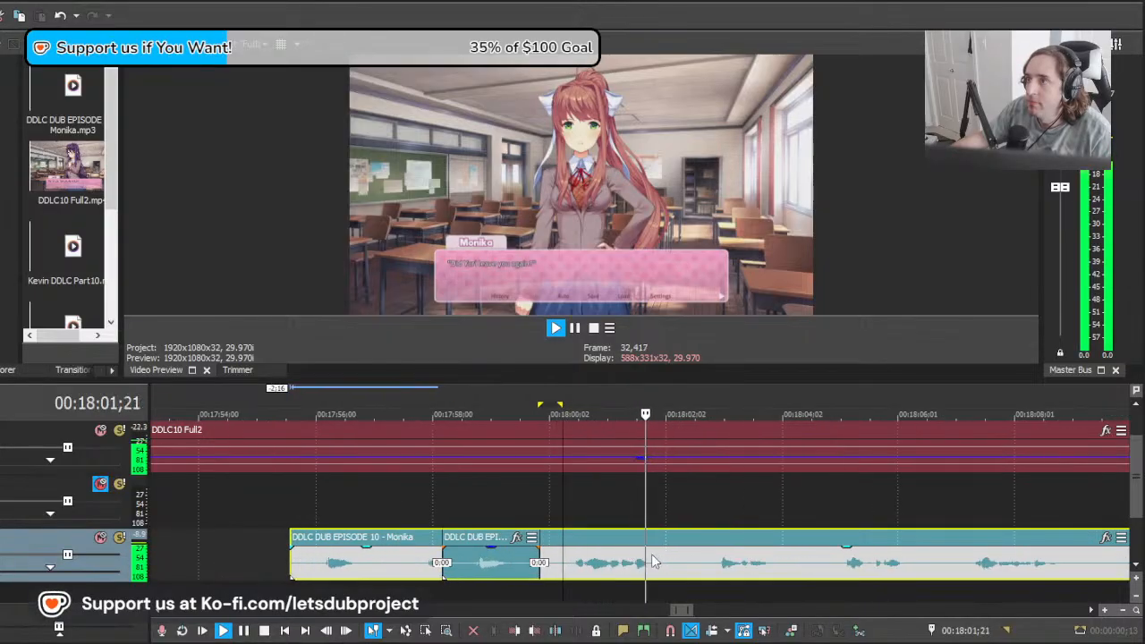
key("space")
Step: Cut off the long clip's part before 00:18:00;24 and move the rest back against the short line at about 00:17:59;28
left_click_drag(622, 568, 709, 580)
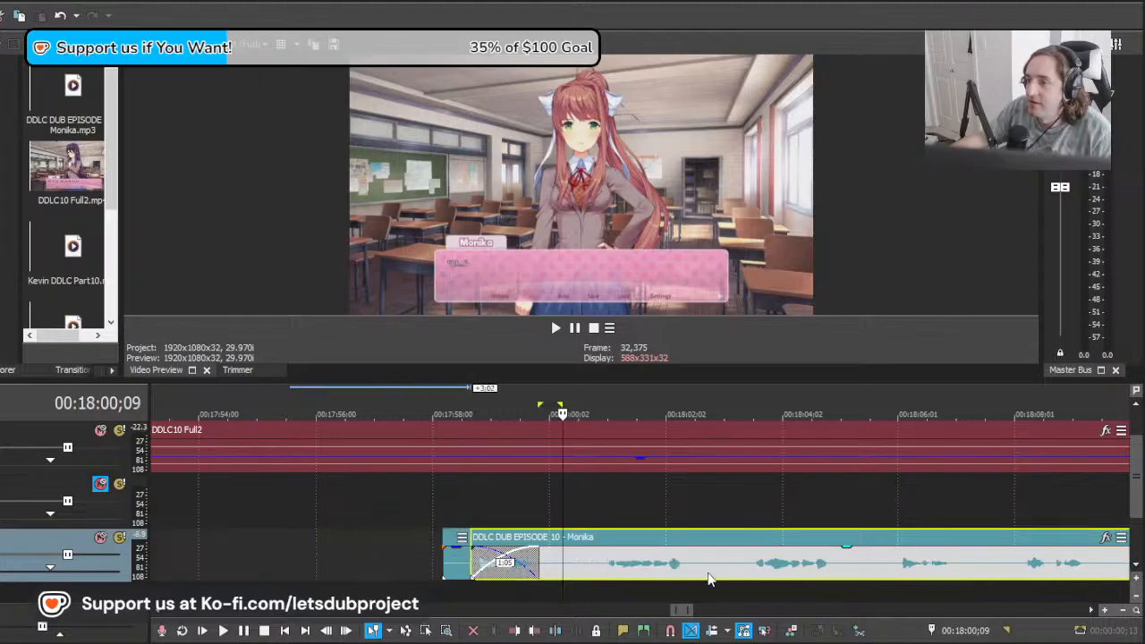
key("s")
left_click(570, 562)
key("Delete")
left_click(554, 561)
left_click_drag(650, 571, 599, 572)
Step: Play Monika's line after 00:17:59;28 and split the long clip at its end at about 00:18:01;27
key("space")
left_click(658, 567)
key("s")
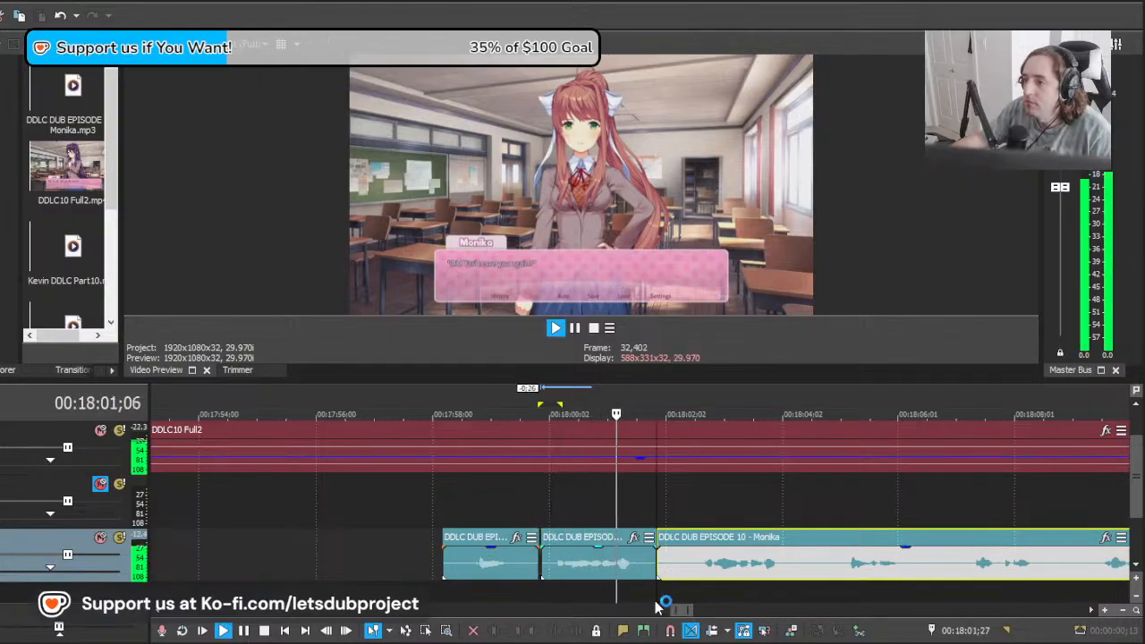
left_click(704, 572)
key("space")
Step: Find Monika's next line after 00:18:09, move the long clip ahead to about 00:18:04;08 and play it there
left_click_drag(705, 570, 793, 567)
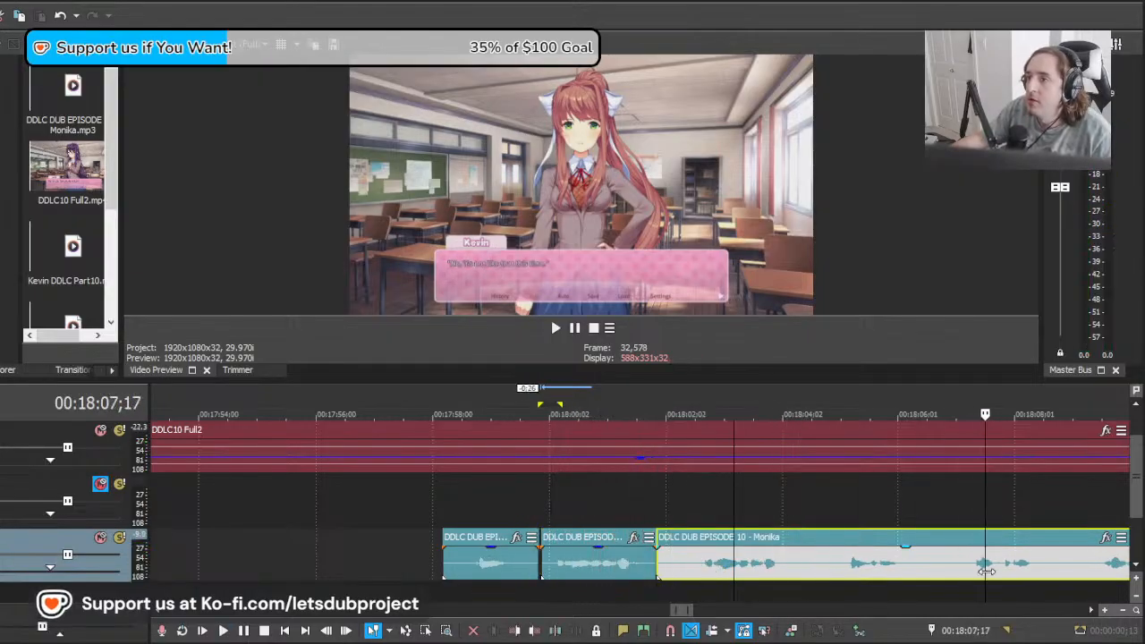
mouse_move(987, 571)
left_mouse_down()
mouse_move(1126, 570)
mouse_move(987, 570)
left_mouse_up()
left_click_drag(857, 575, 995, 567)
key("space")
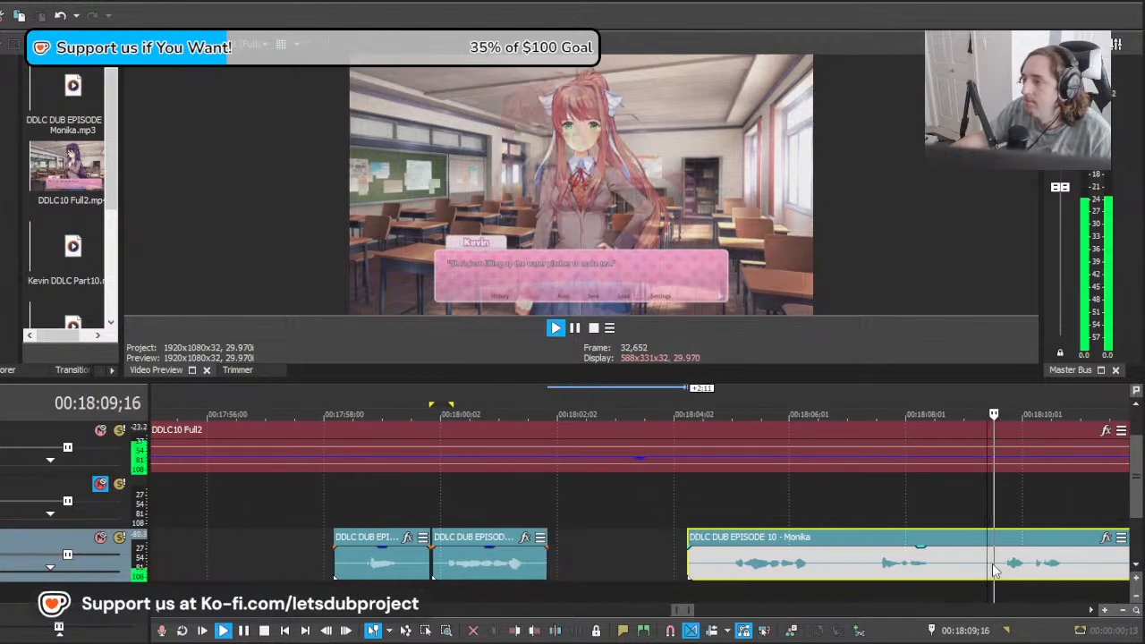
scroll(990, 571, "down", 4)
scroll(922, 571, "up", 7)
key("space")
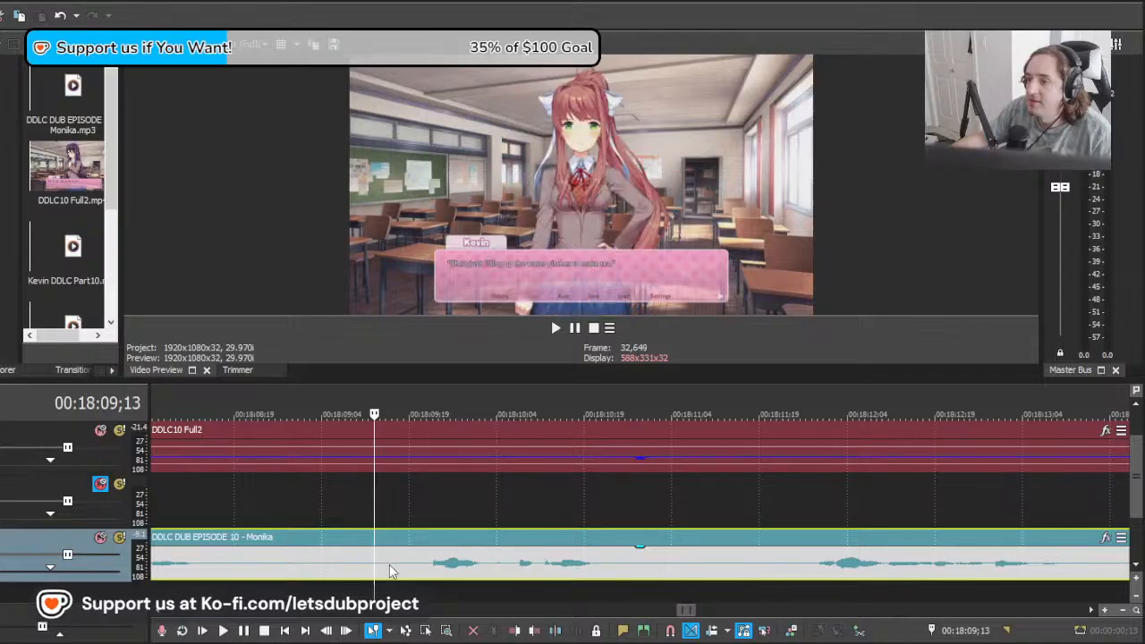
Step: Cut out Monika's line from 00:18:09;16 to 00:18:11;00 in the long clip, deleting the part before it
left_click(391, 570)
key("s")
left_click(346, 571)
key("Delete")
left_click(648, 561)
key("s")
Step: Shift the remaining long clip five frames earlier and play it against Monika's next line from 00:18:11;17
scroll(757, 563, "down", 5)
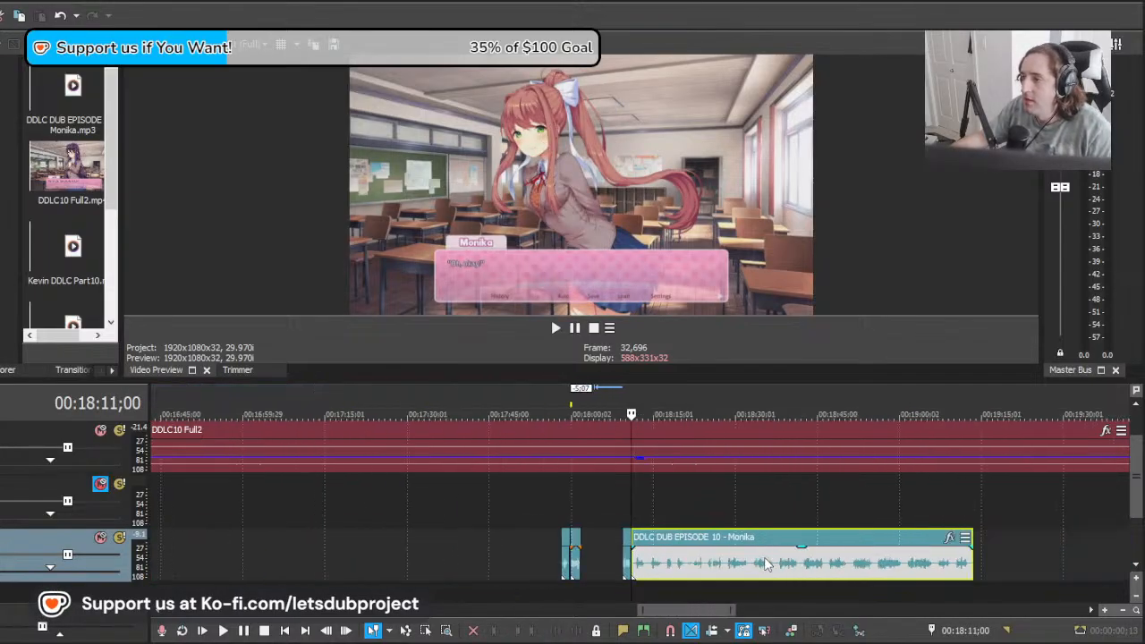
scroll(761, 563, "up", 5)
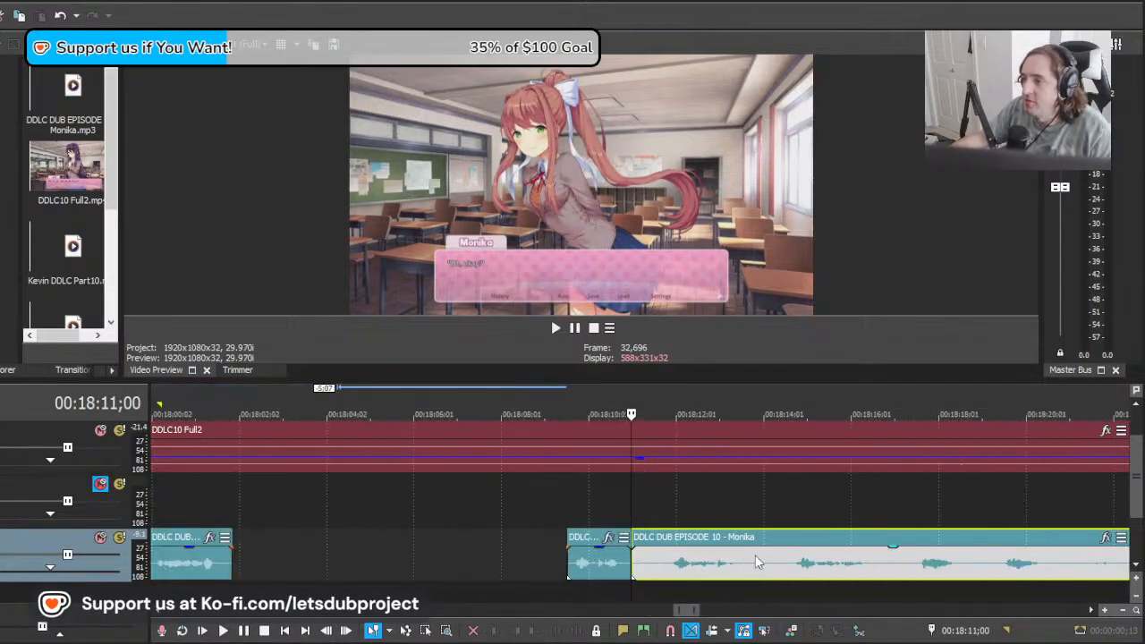
left_click(656, 557)
left_click_drag(758, 564, 749, 564)
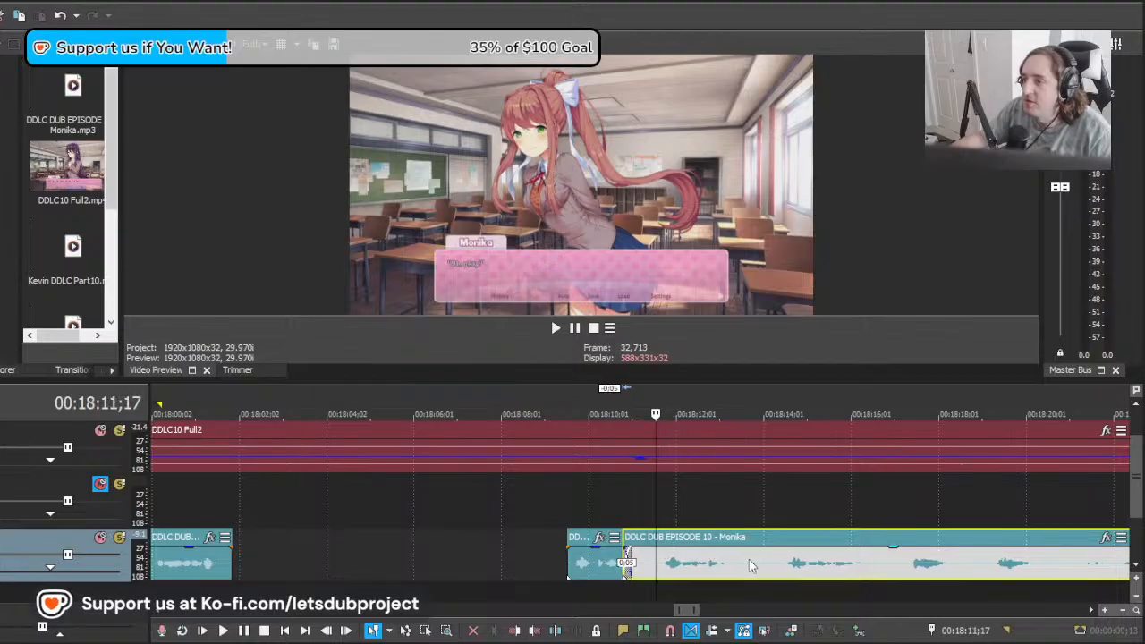
key("space")
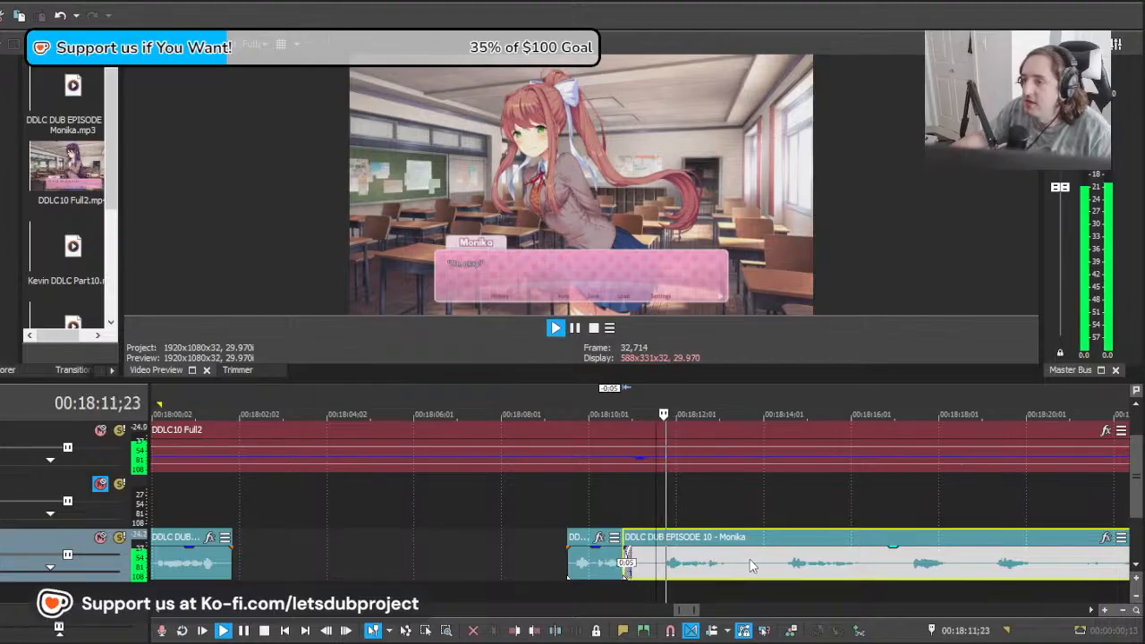
key("space")
Step: Cut out Monika's line from 00:18:11;17 to about 00:18:13;24 in the long clip, deleting the silence before it
left_click(678, 566)
key("s")
left_click(579, 567)
key("s")
left_click(570, 566)
key("Delete")
left_click(640, 566)
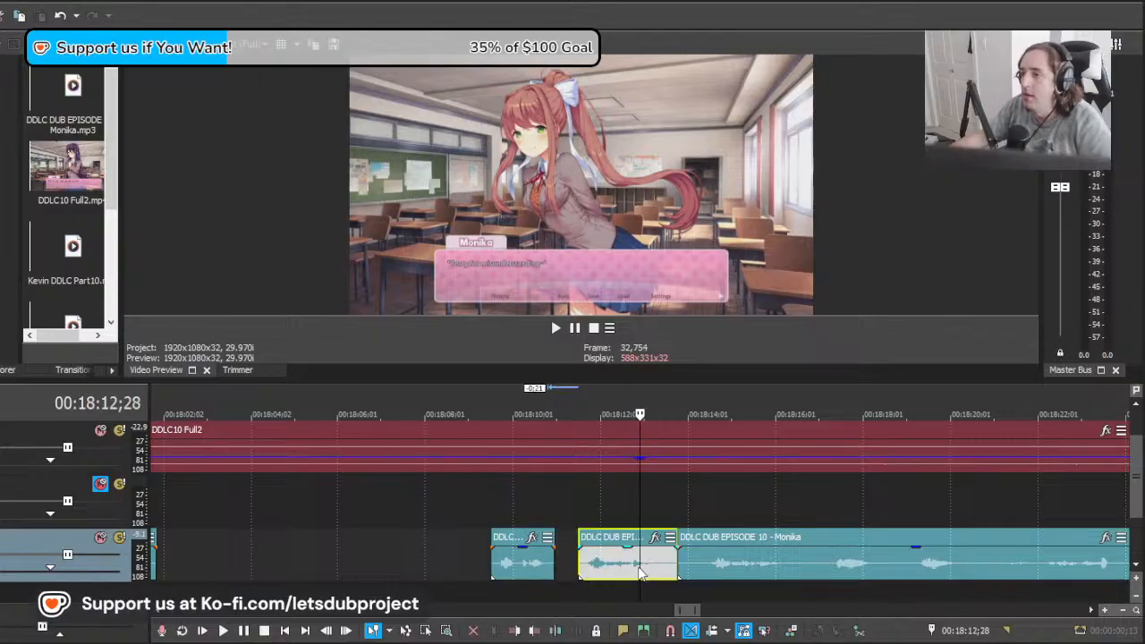
Step: Search the video from 00:18:13;24 to about 00:20:14;17 for Monika's next line
left_click(835, 575)
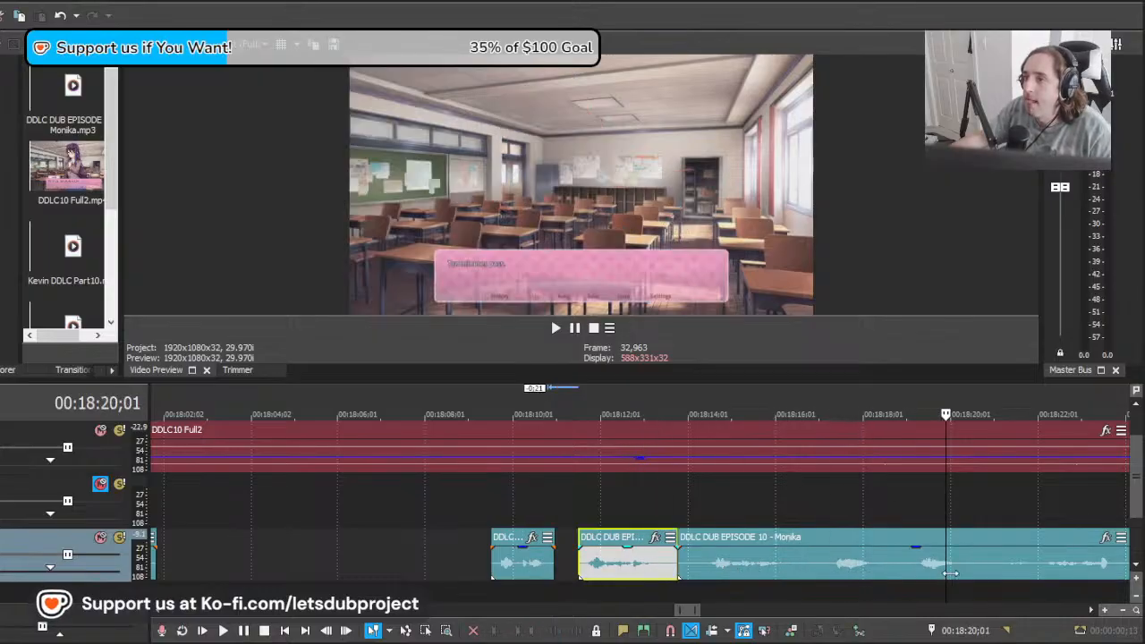
left_click_drag(951, 573, 1130, 566)
scroll(1074, 563, "down", 3)
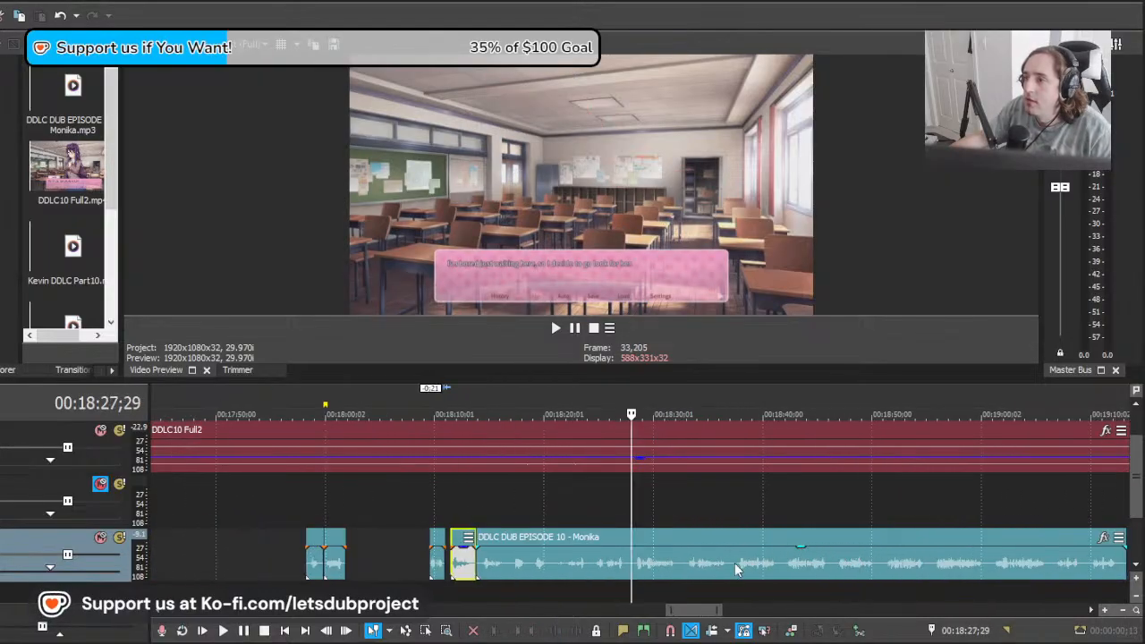
left_click_drag(637, 565, 1065, 569)
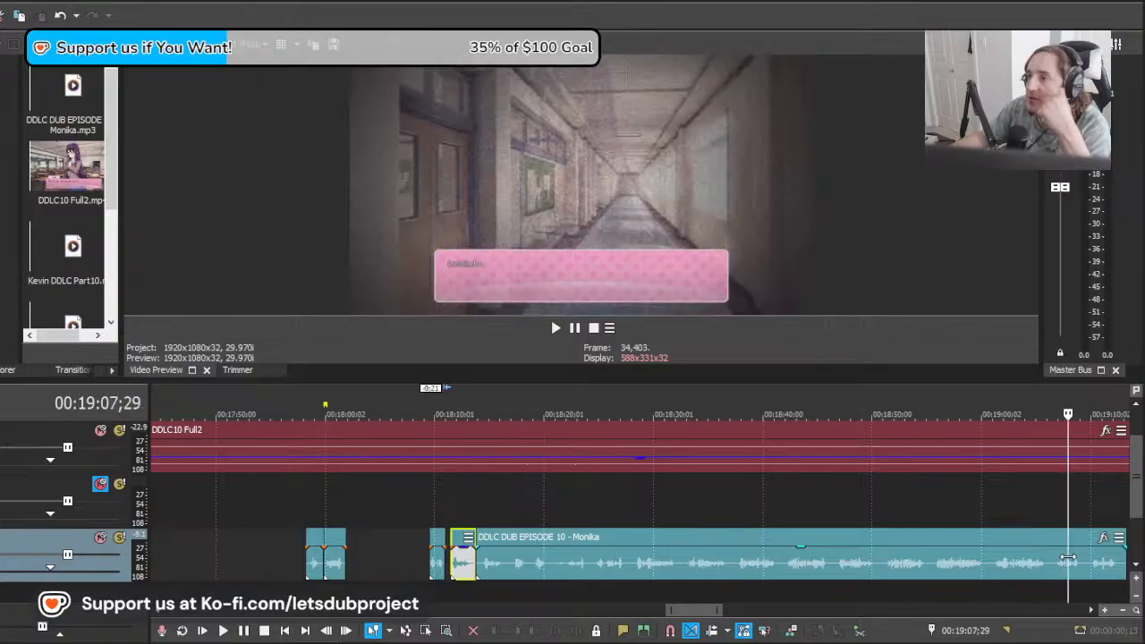
scroll(905, 537, "down", 2)
left_click_drag(633, 509, 898, 507)
scroll(338, 555, "down", 3)
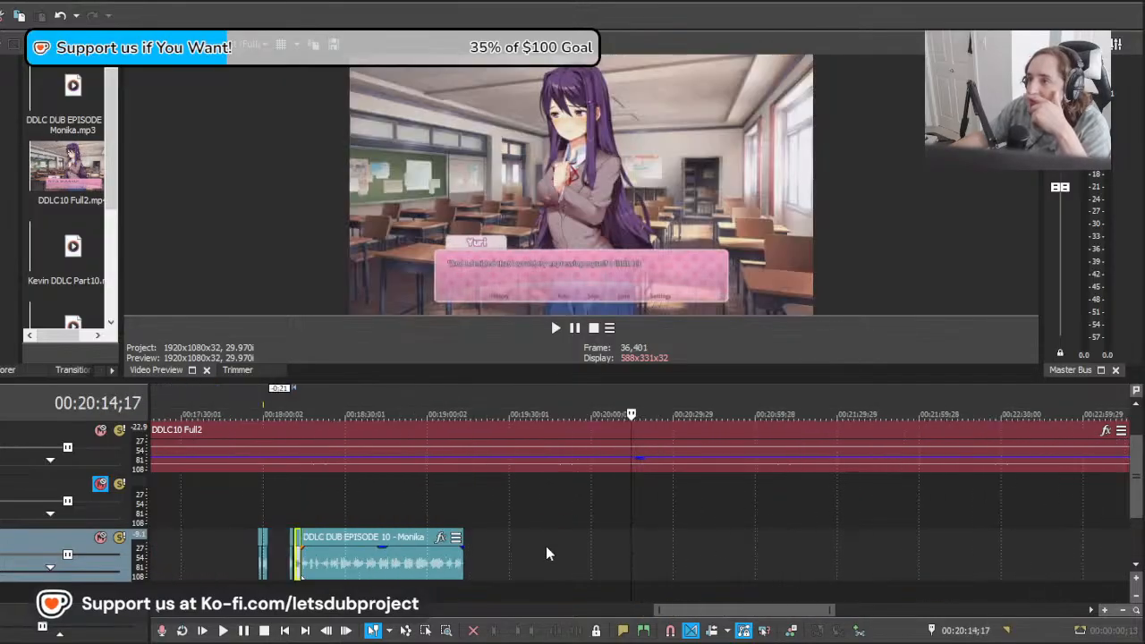
Step: Move the remaining long clip ahead to about 00:20:42 and search the video up to 00:29:03;10 for Monika's next line
left_click_drag(313, 559, 1124, 553)
scroll(1052, 546, "down", 2)
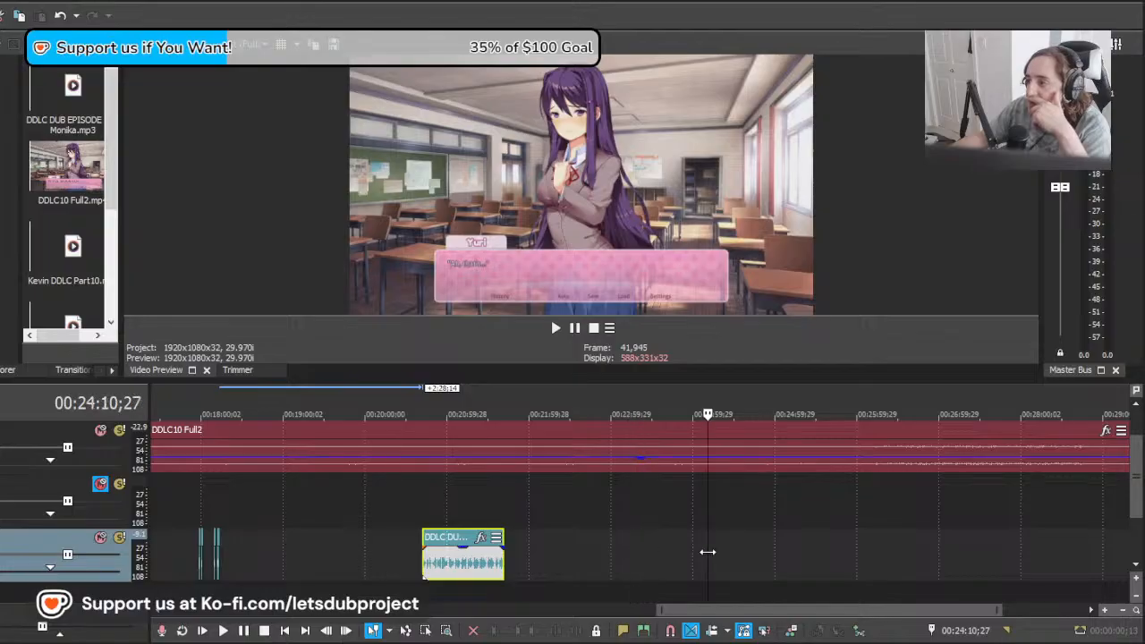
left_click_drag(707, 552, 621, 544)
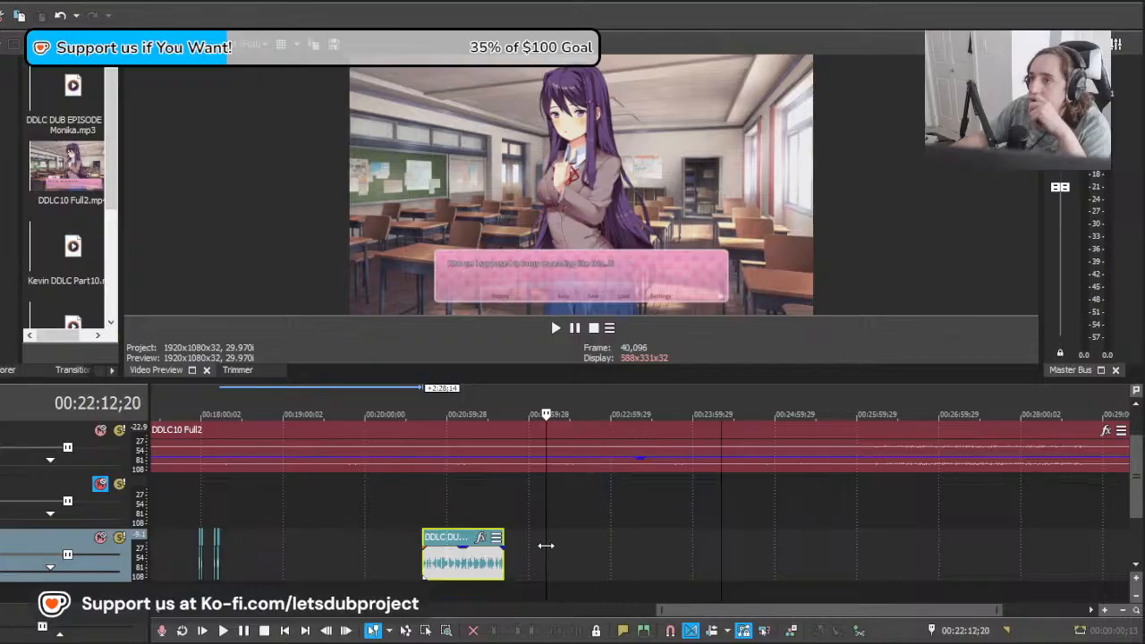
left_click_drag(546, 545, 515, 545)
left_click_drag(823, 549, 1108, 546)
scroll(639, 568, "down", 1)
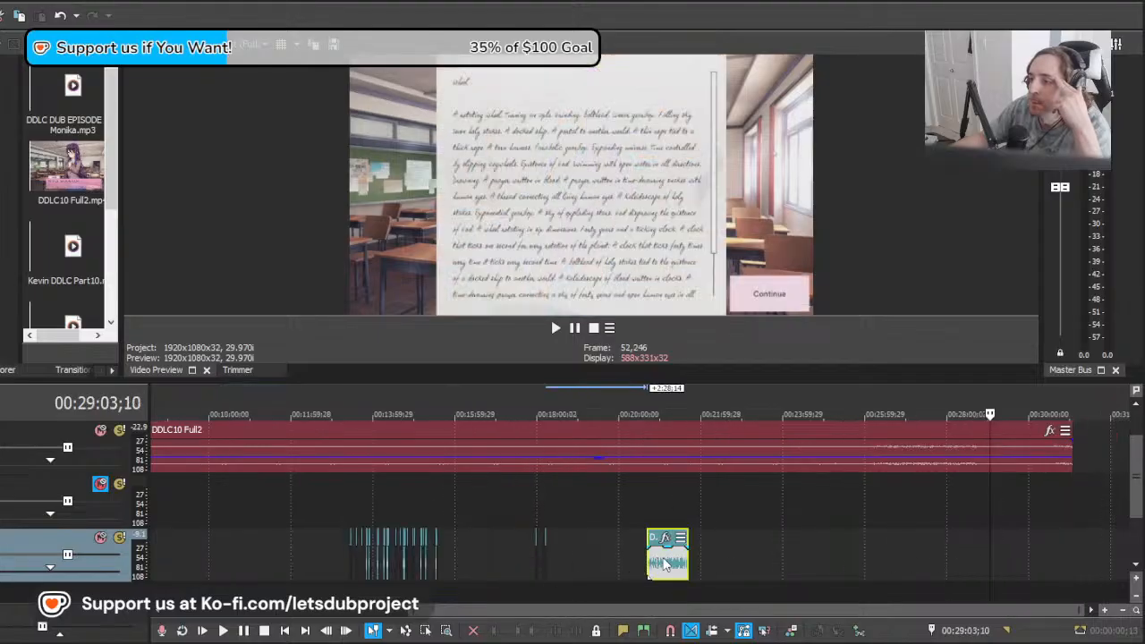
Step: Search the end of the video for Monika's next scene and move the long clip ahead to about 00:30:38;14
left_click_drag(664, 564, 1024, 555)
scroll(684, 559, "up", 2)
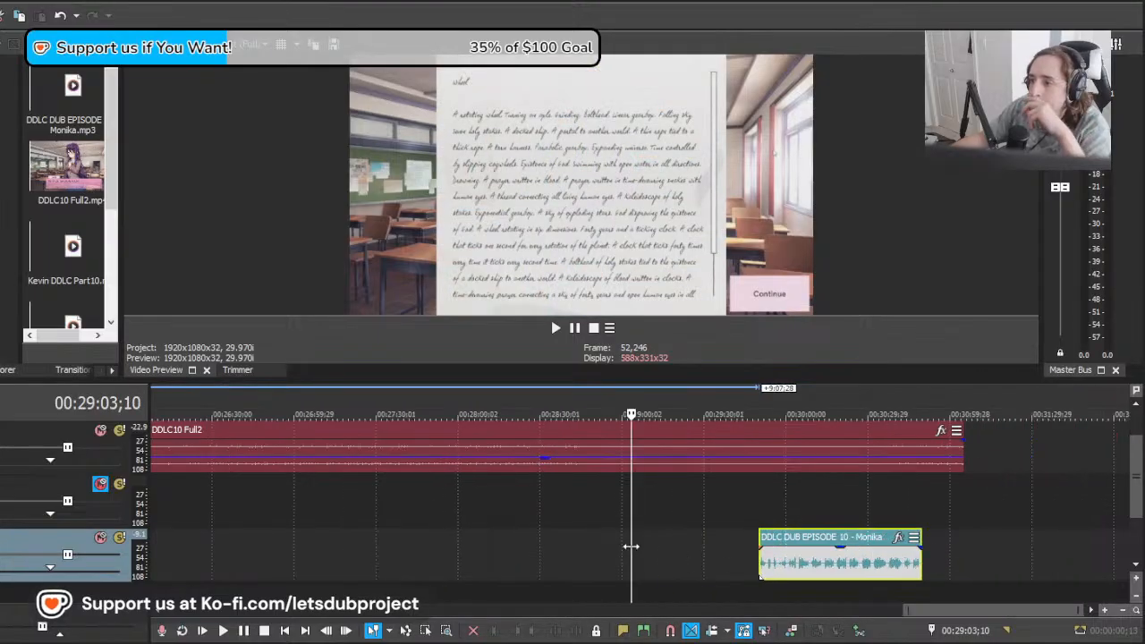
left_click_drag(757, 552, 894, 566)
scroll(882, 572, "up", 4)
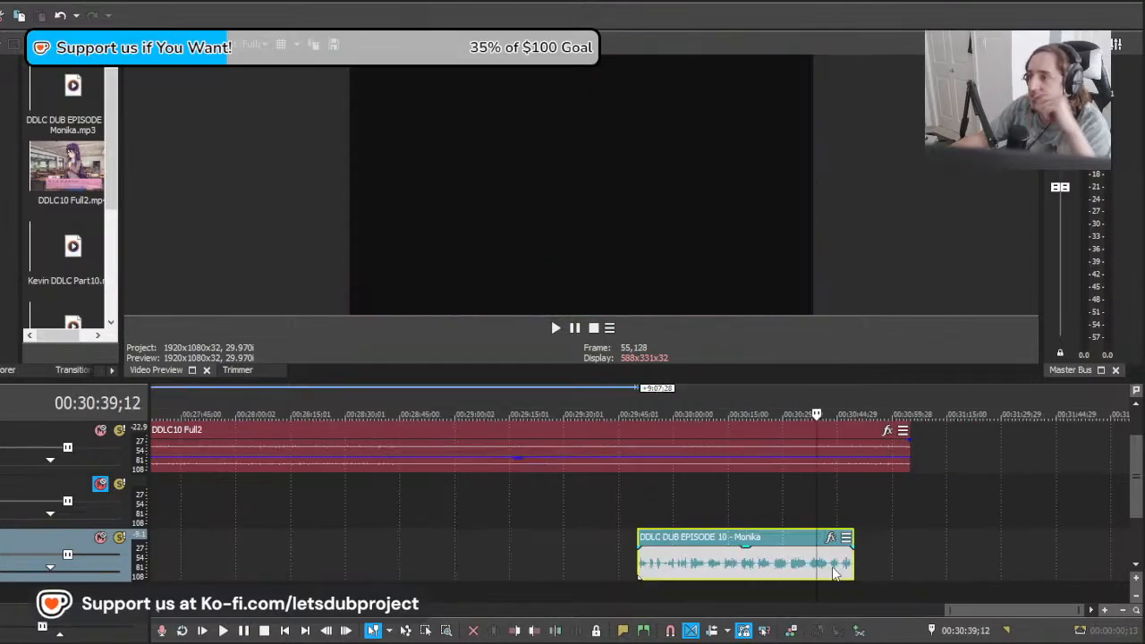
left_click_drag(452, 573, 802, 577)
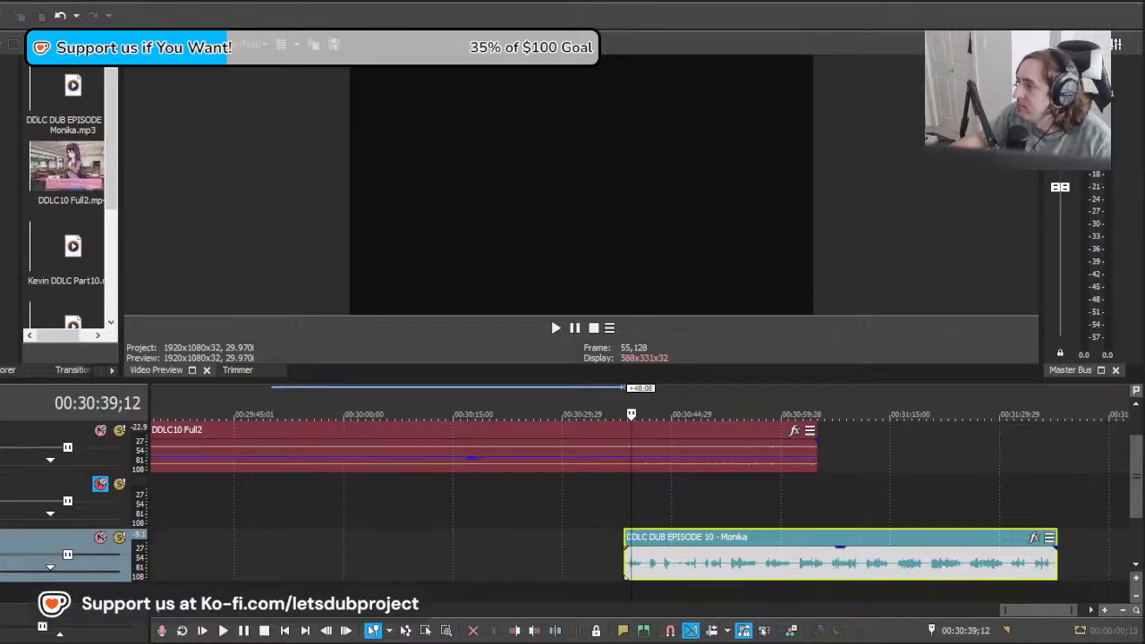
left_click(645, 558)
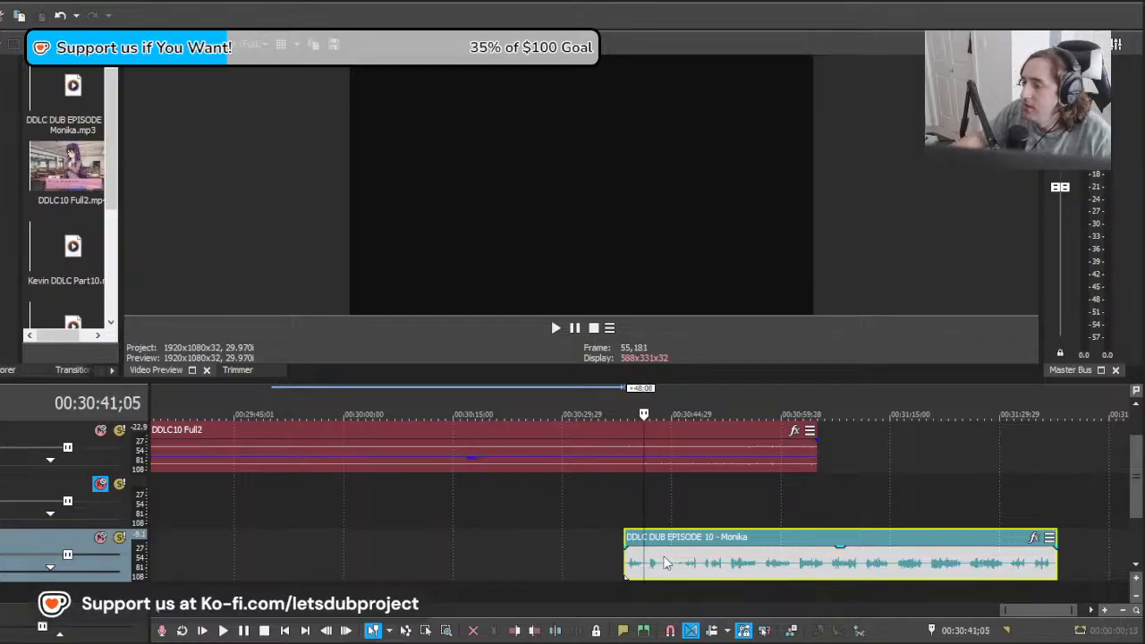
Step: Shift the long clip's start to about 00:30:41;12 and play it where the final classroom scene begins
scroll(693, 564, "up", 3)
mouse_move(639, 567)
left_mouse_down()
mouse_move(602, 568)
mouse_move(794, 556)
mouse_move(654, 569)
left_mouse_up()
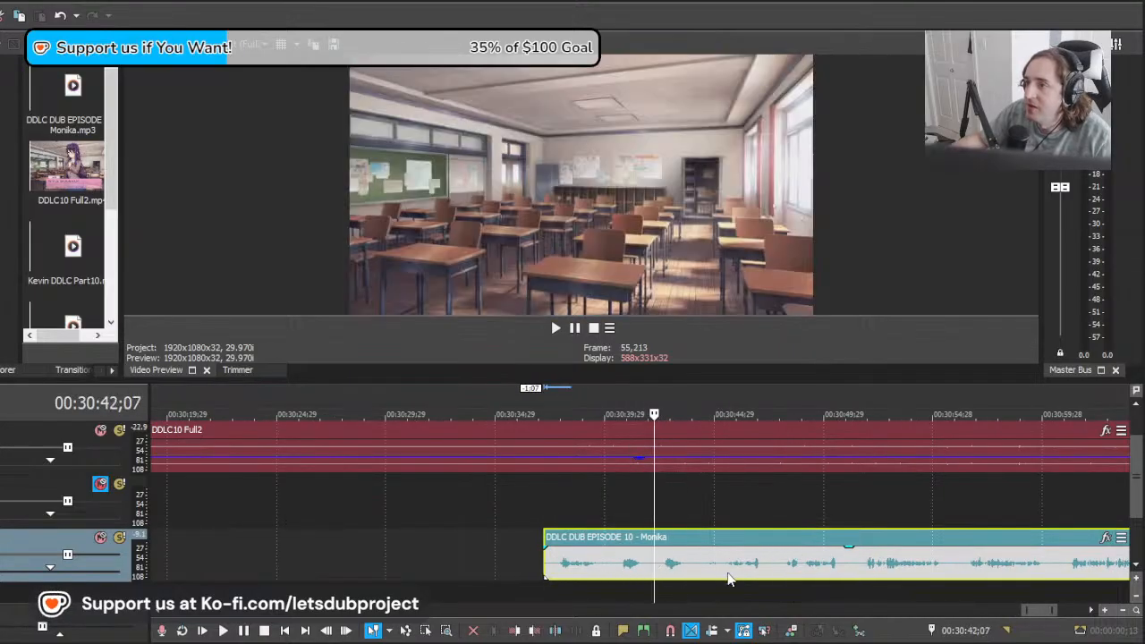
left_click_drag(729, 578, 813, 578)
key("space")
scroll(785, 565, "up", 1)
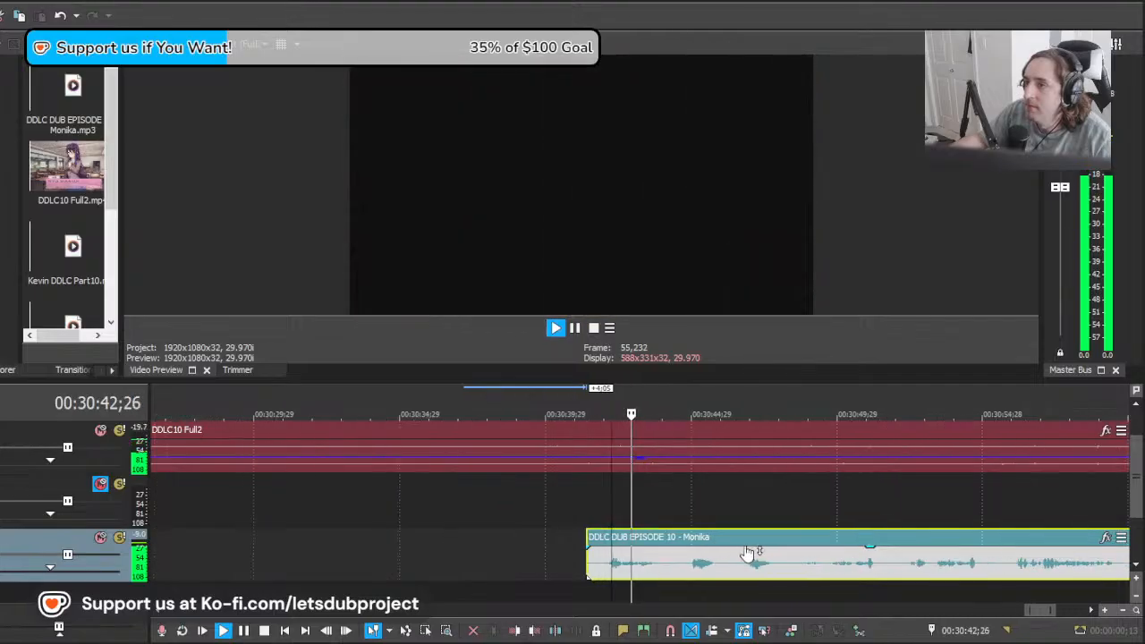
Step: Move the long clip's start back to about 00:30:36 and play its opening takes against Monika's first line in the final scene
left_click_drag(677, 559, 647, 556)
left_click_drag(770, 568, 731, 567)
key("space")
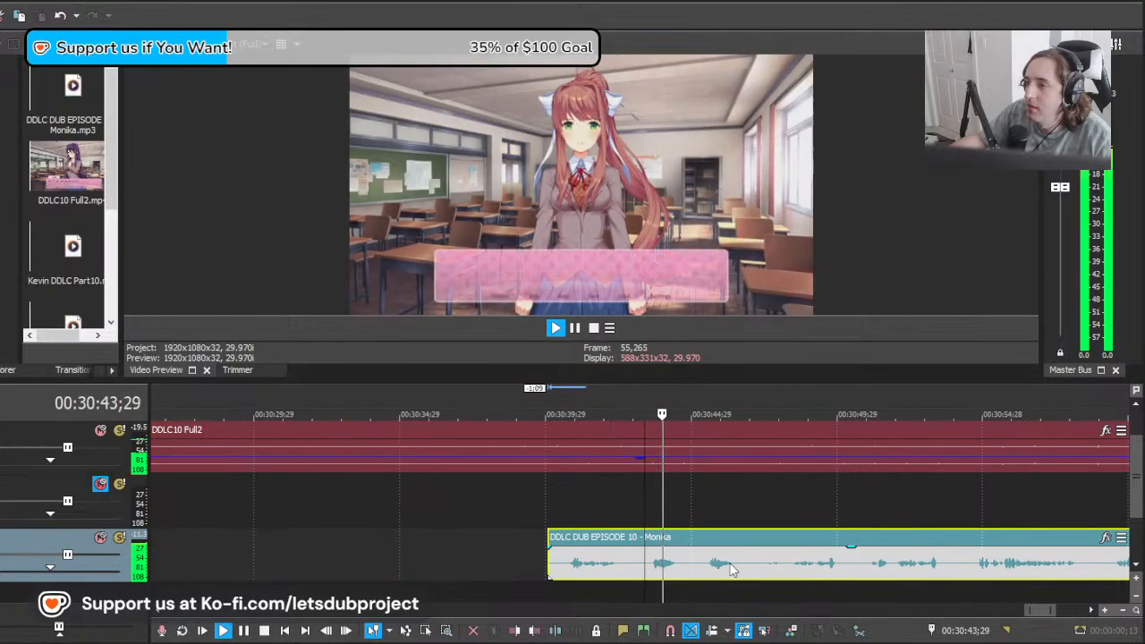
key("space")
left_click_drag(847, 564, 728, 561)
key("space")
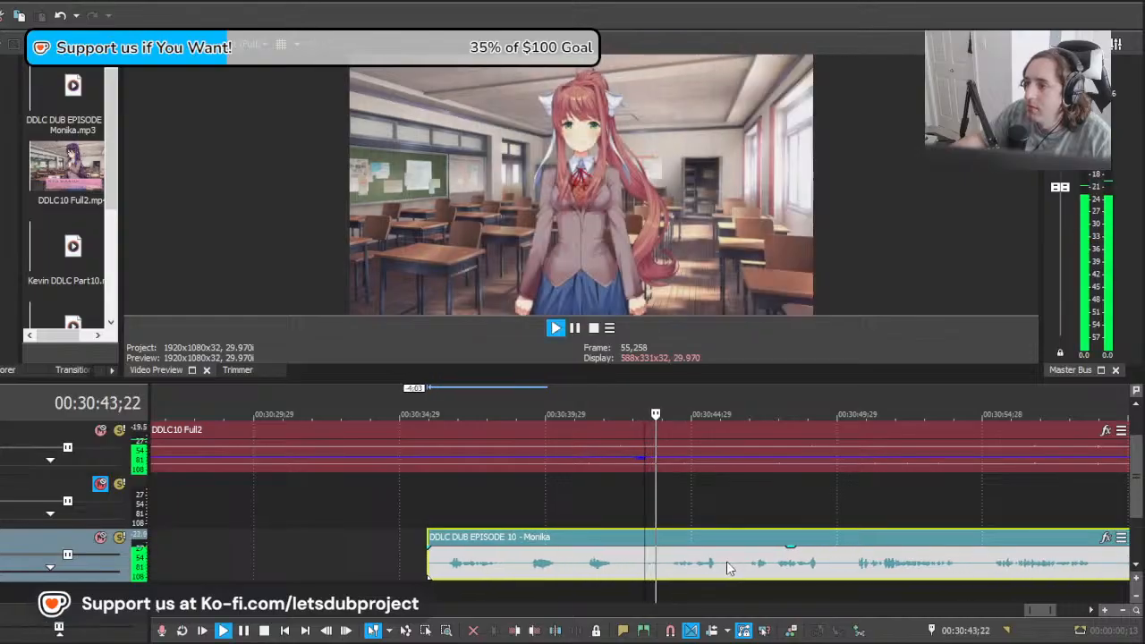
Step: Shift the long clip's start back to about 00:30:28;24 and play another take against the "something earlier" line
scroll(765, 573, "down", 3)
scroll(765, 573, "up", 2)
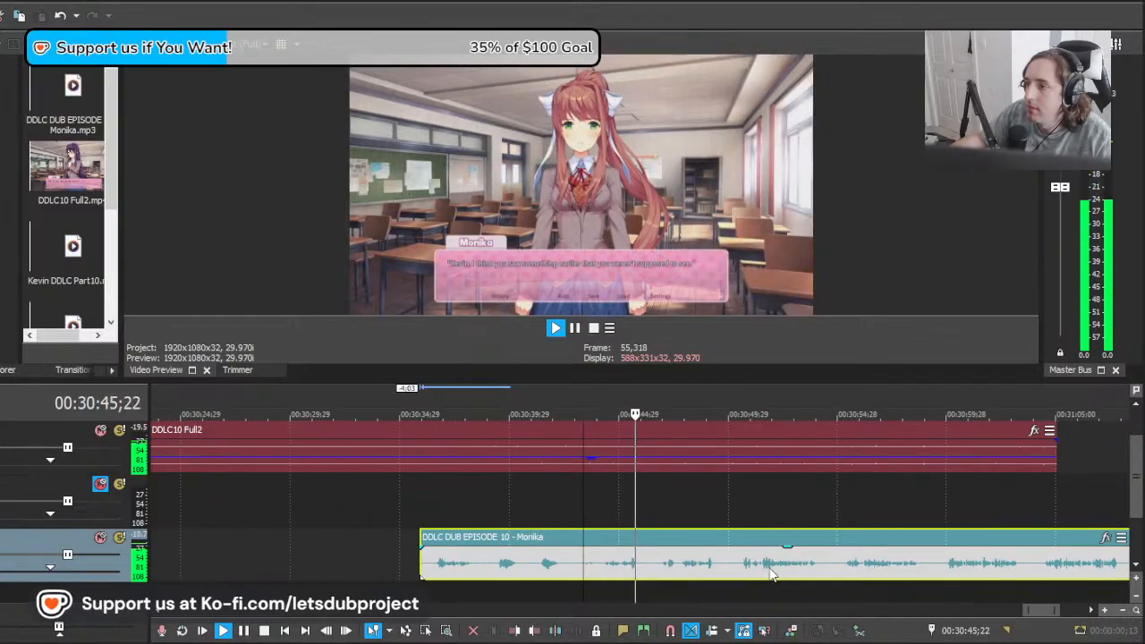
key("space")
scroll(808, 573, "up", 1)
left_click_drag(808, 574, 689, 579)
key("space")
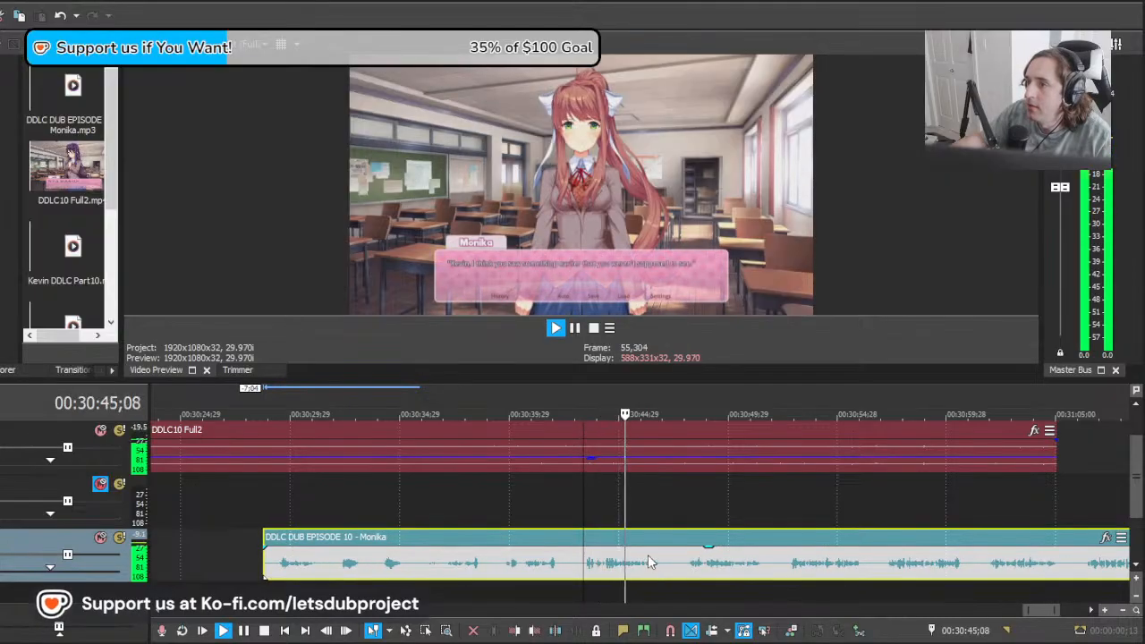
Step: Try the following take against the first line by shifting the long clip's start back to about 00:30:24
scroll(652, 555, "down", 1)
scroll(652, 555, "up", 1)
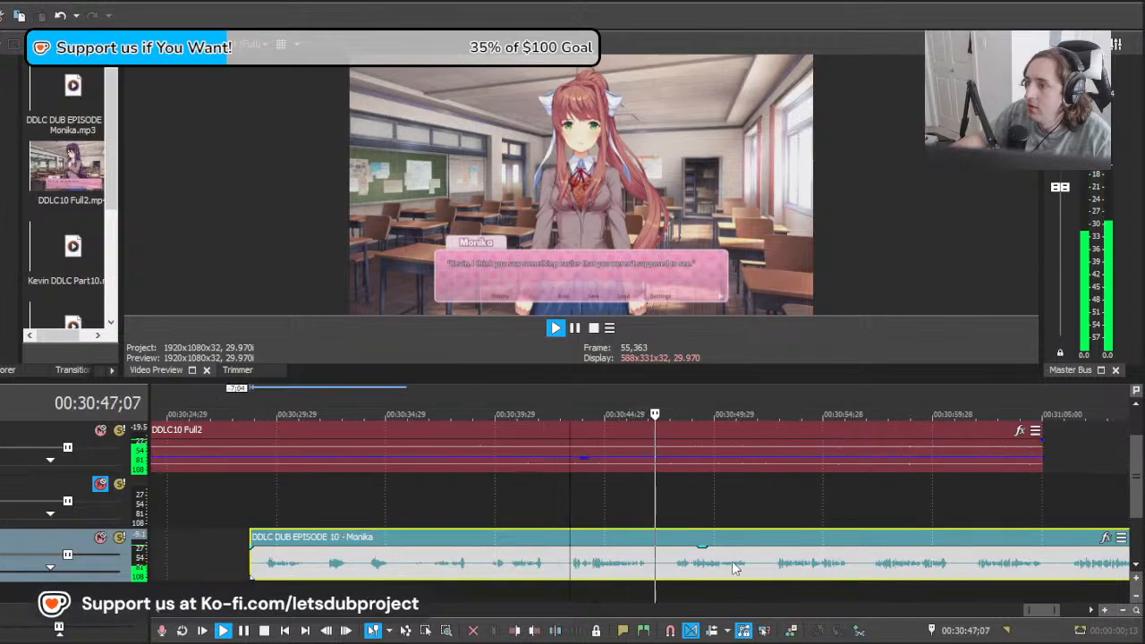
key("space")
left_click_drag(732, 561, 626, 572)
key("space")
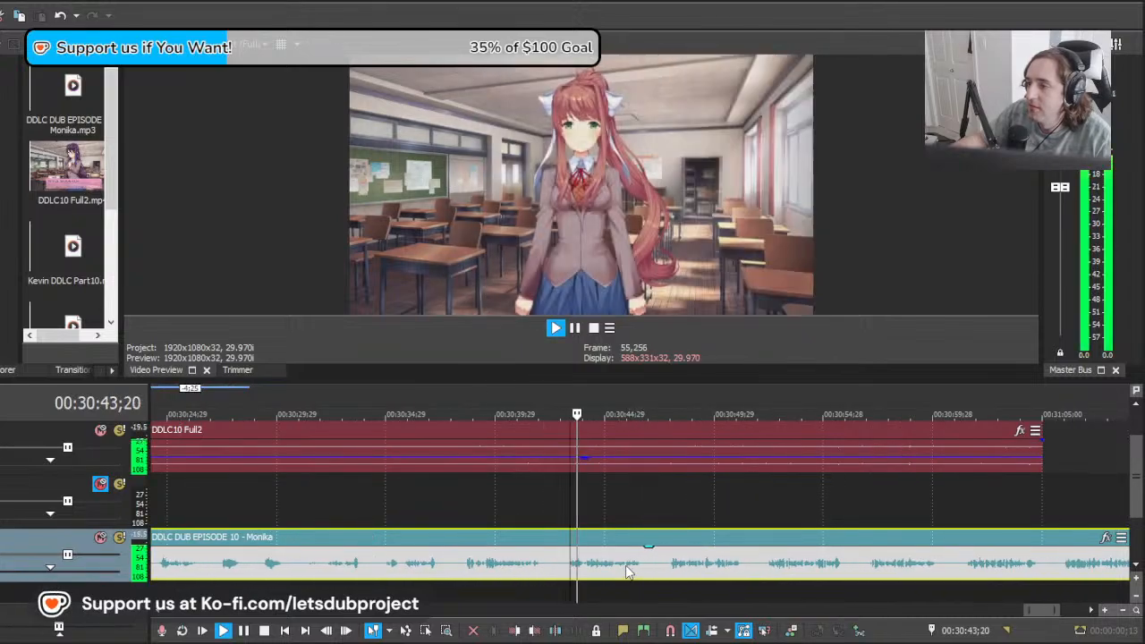
scroll(667, 577, "down", 1)
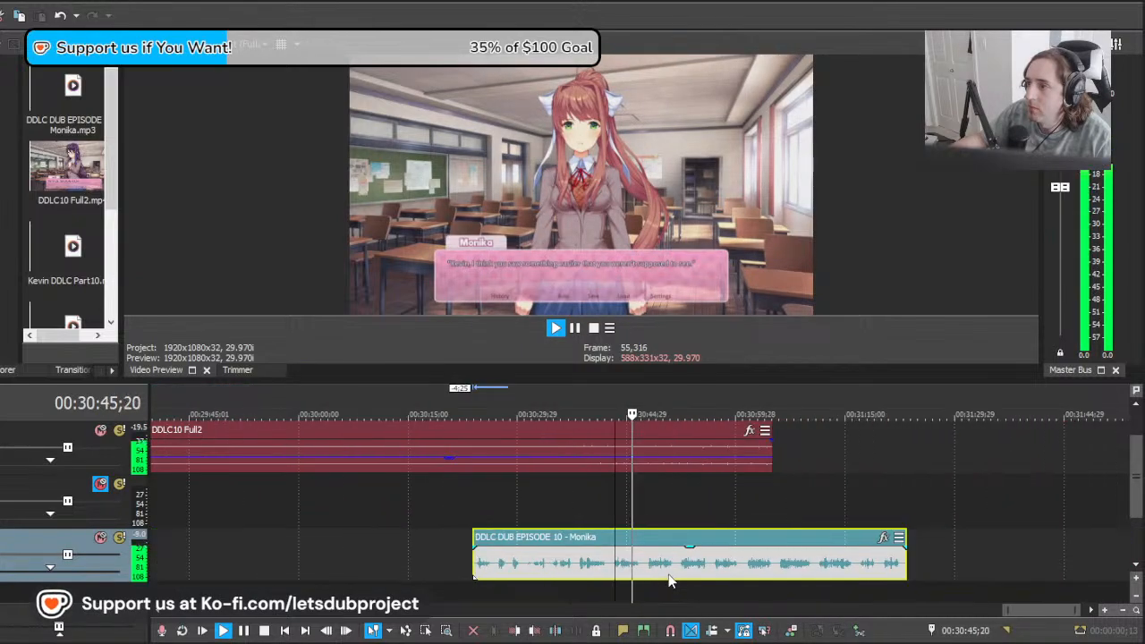
scroll(664, 568, "up", 1)
Step: Return the long clip's start to about 00:30:28;24 and split out the first line at about 00:30:43;08 and 00:30:47;24
key("space")
left_click_drag(662, 563, 729, 567)
key("space")
key("space")
key("s")
key("space")
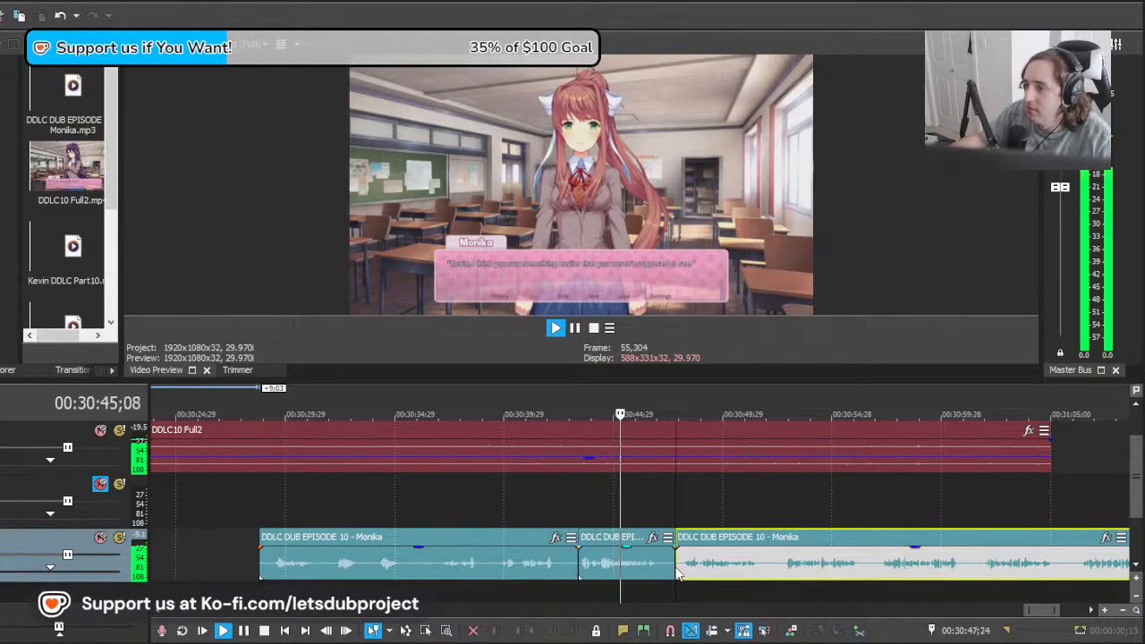
Step: Move the remaining clip about 4;22 earlier and play its next take against "I didn't want to have to tell you this"
scroll(673, 569, "down", 10)
scroll(718, 563, "up", 10)
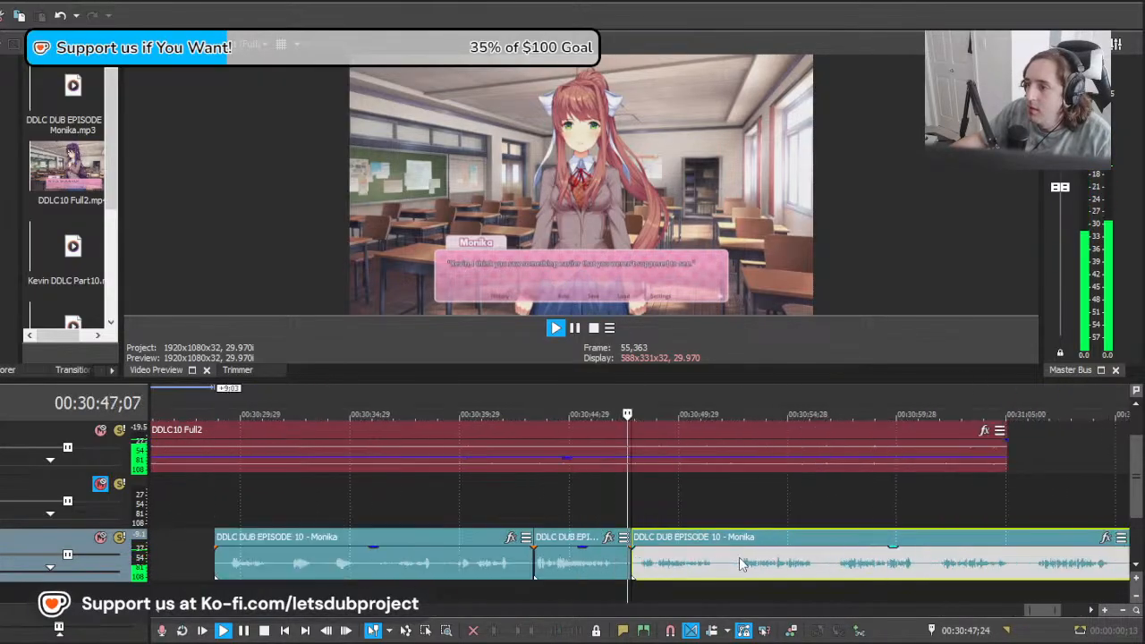
key("space")
left_click(681, 562)
left_click(762, 561)
left_click(650, 562)
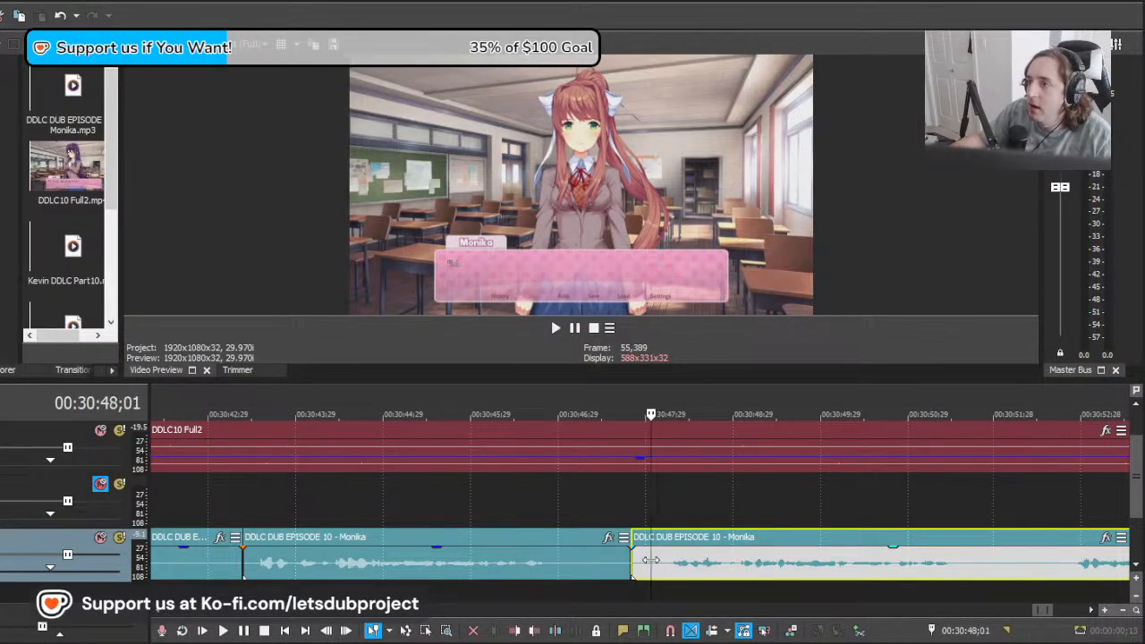
left_click_drag(989, 564, 577, 553)
key("space")
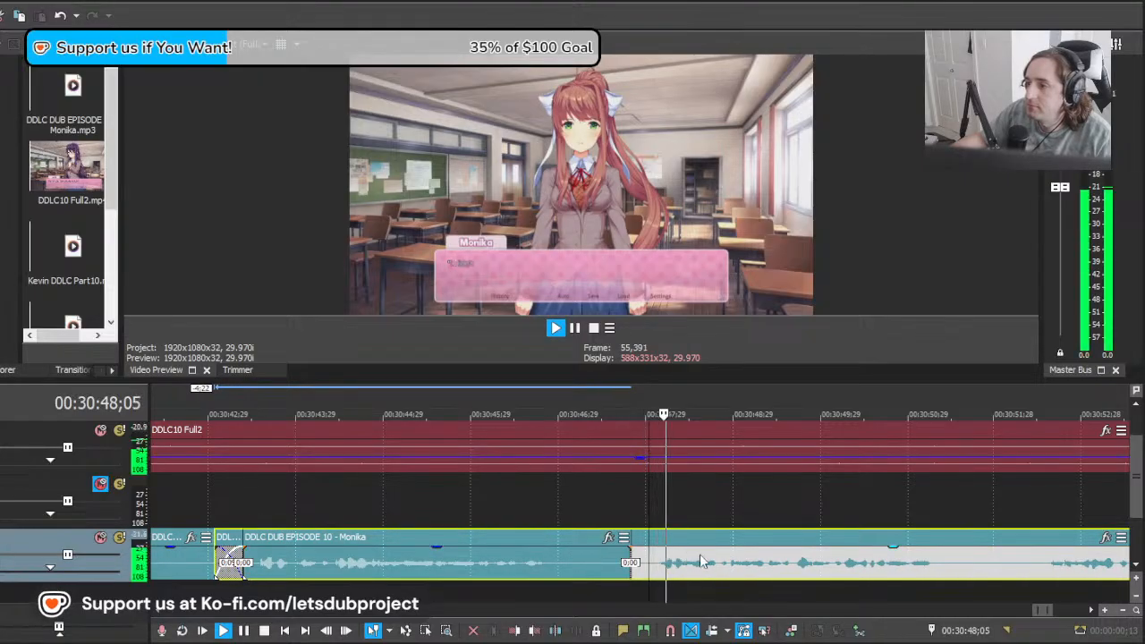
Step: Cut away the remaining clip's audio before about 00:30:49;10 and move the rest to start at 00:30:47;24
scroll(731, 566, "down", 5)
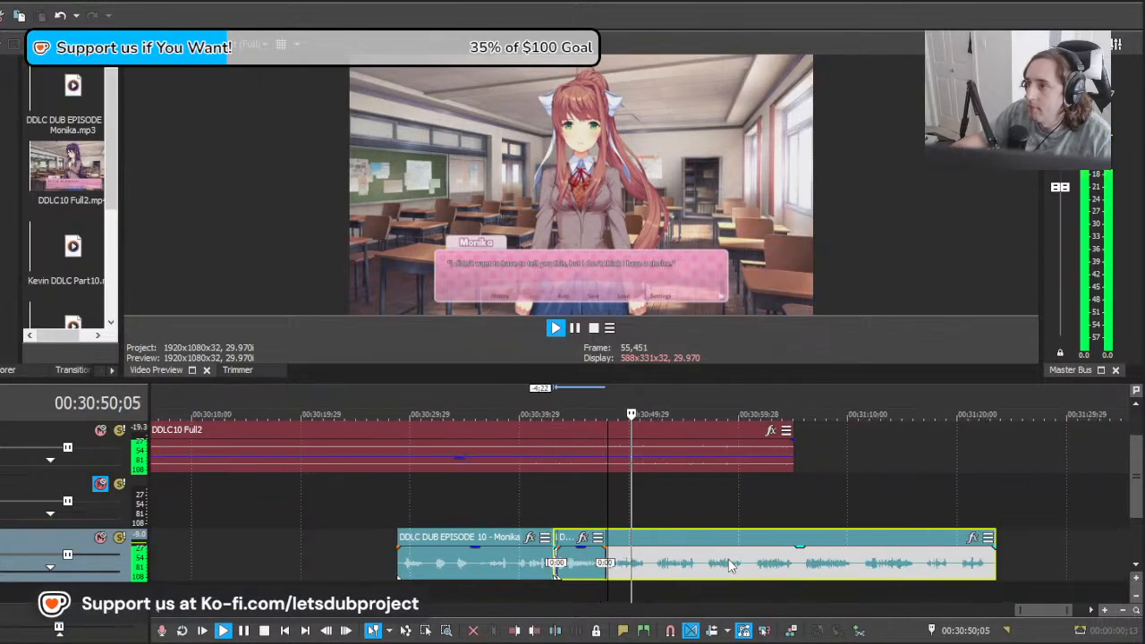
scroll(695, 571, "up", 2)
key("space")
mouse_move(555, 568)
left_mouse_down()
mouse_move(597, 565)
mouse_move(551, 564)
left_mouse_up()
left_click(596, 565)
key("s")
left_click(573, 564)
left_click_drag(637, 576, 592, 574)
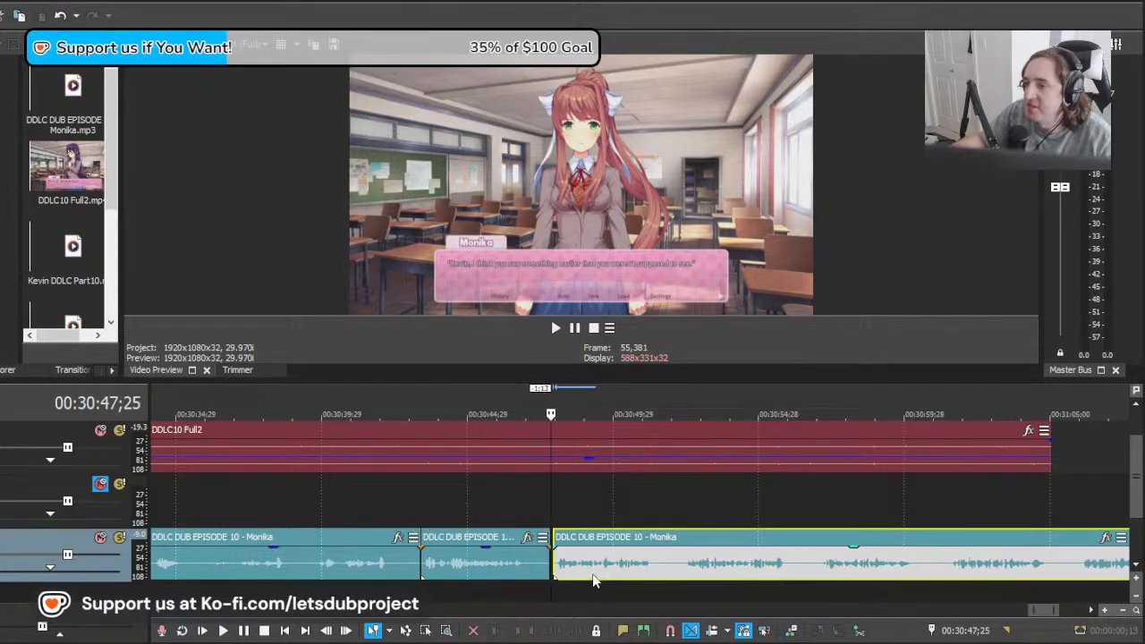
Step: Play the second line and split the clip after it at 00:30:51;27
key("space")
left_click(671, 566)
key("s")
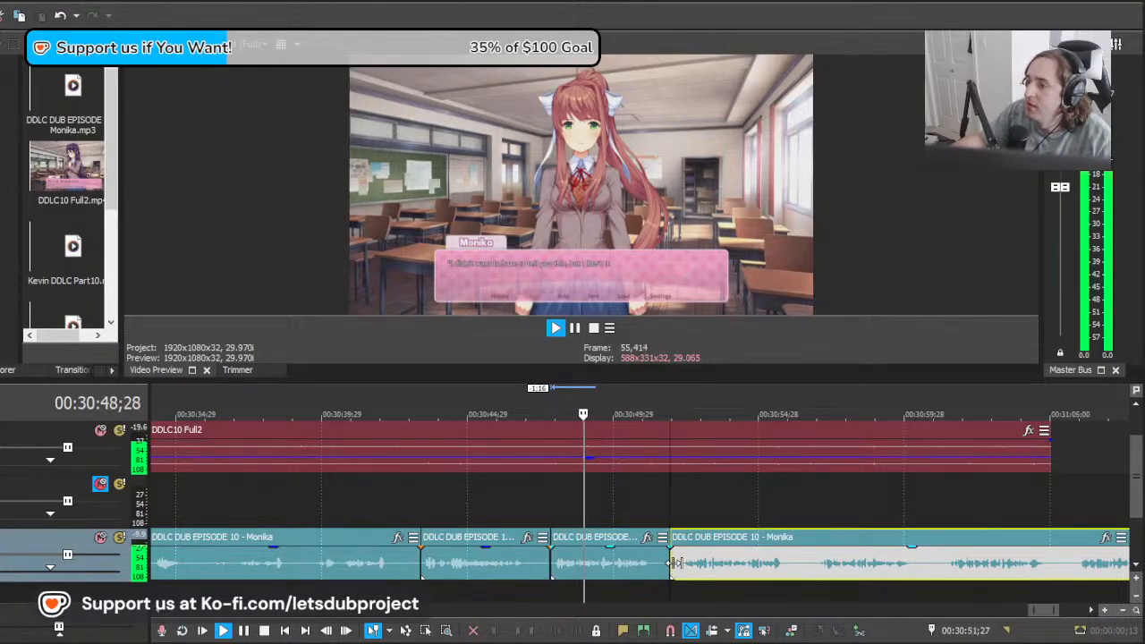
Step: Move the remaining clip's start back to about 00:30:43;05 while playing takes against "It's getting kind of dangerous"
scroll(676, 575, "down", 1)
scroll(662, 570, "up", 2)
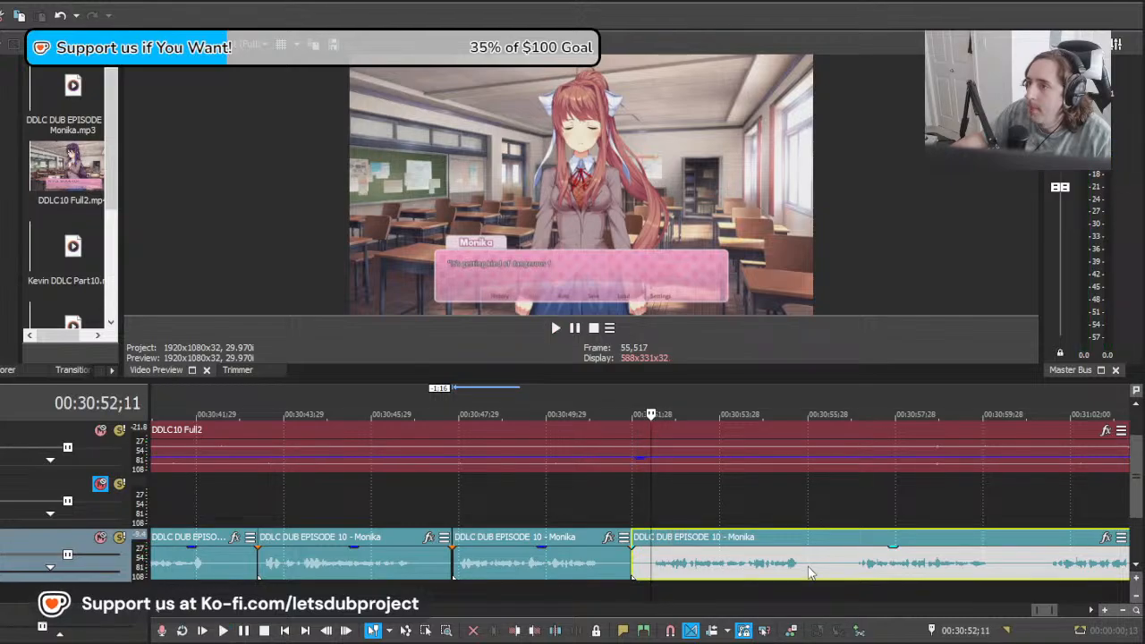
left_click_drag(899, 573, 689, 573)
key("space")
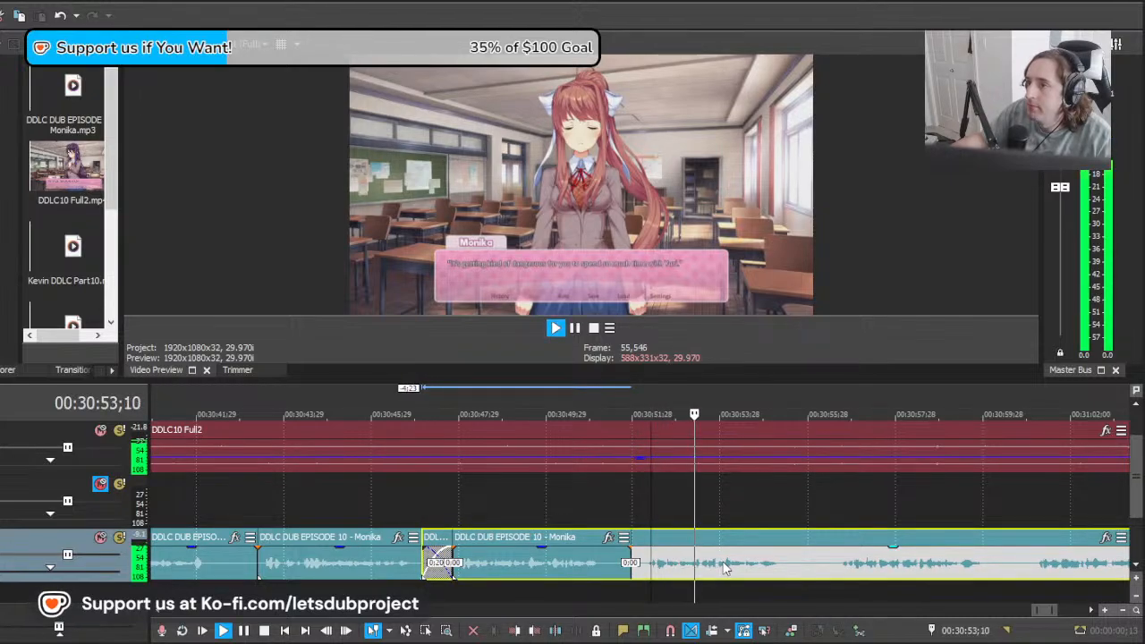
scroll(733, 569, "down", 2)
scroll(747, 570, "up", 1)
key("space")
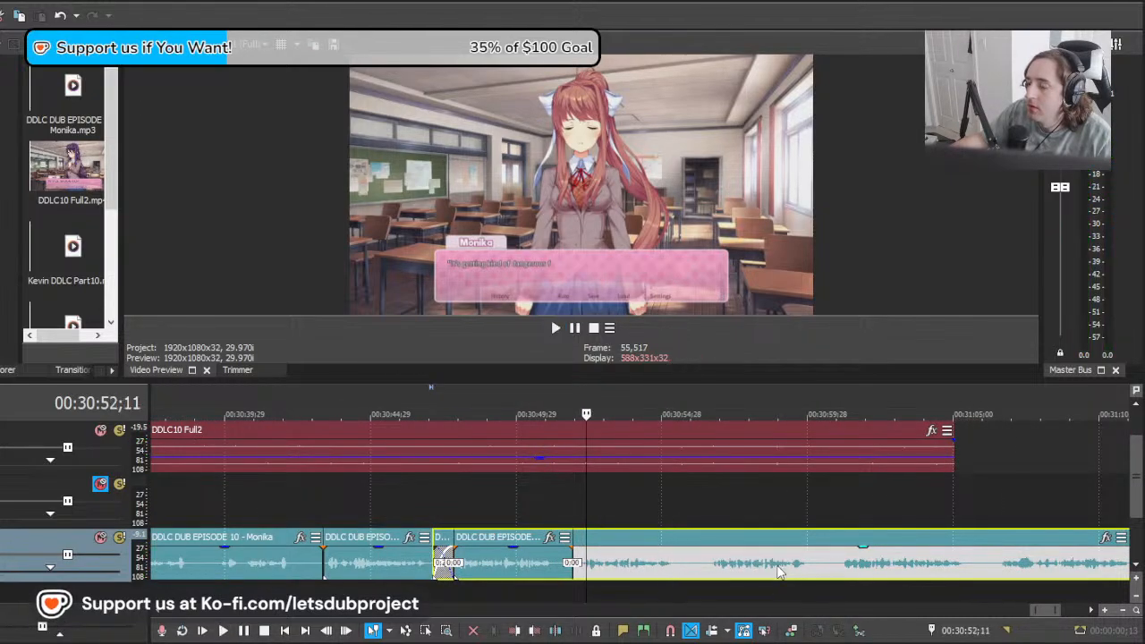
left_click_drag(770, 562, 664, 555)
key("space")
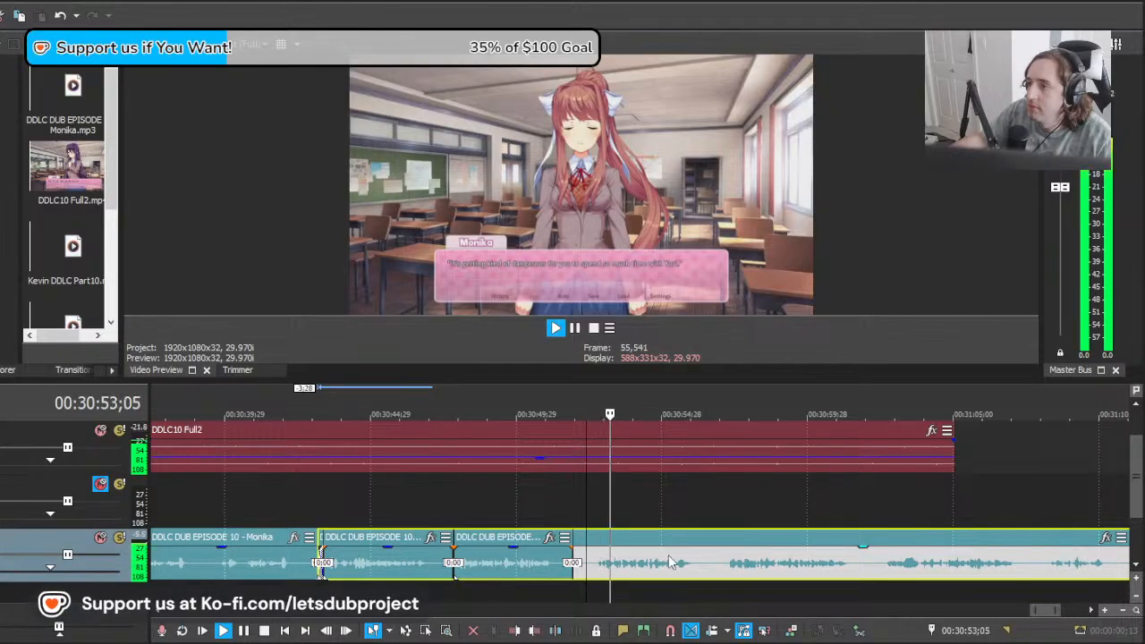
Step: Split the remaining clip at 00:30:52;18 and delete the spare takes before the cut
scroll(670, 555, "up", 3)
key("space")
left_click(573, 575)
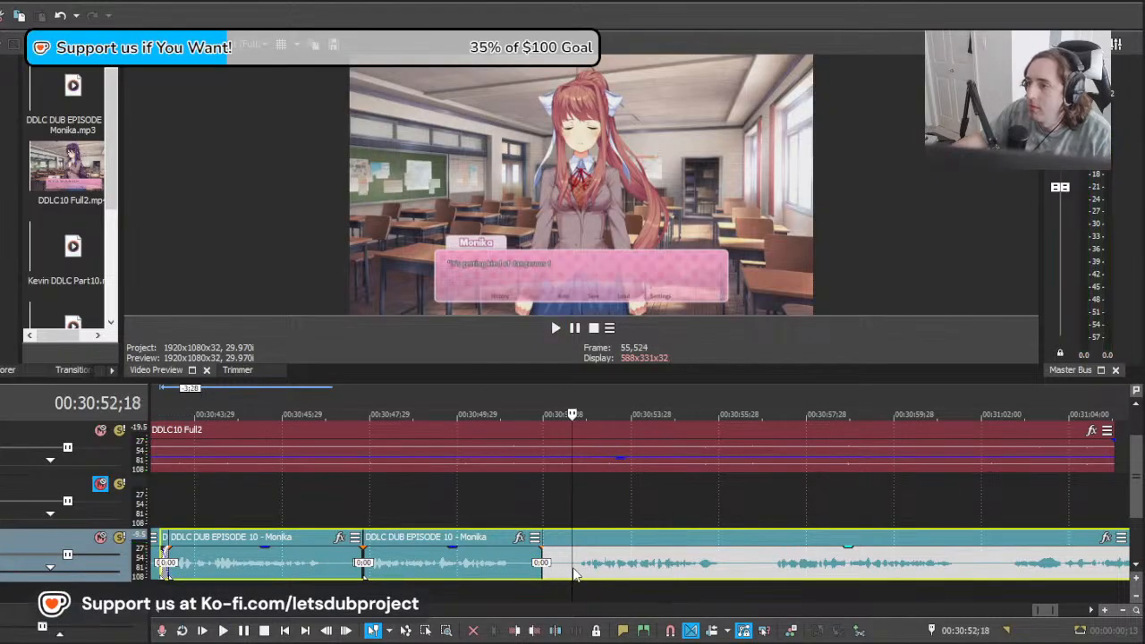
key("s")
left_click(559, 574)
key("Delete")
Step: Trim the preceding line's end to about 00:30:51;21 and move the remaining clip's start to about 00:30:51;23
left_click(536, 575)
left_click(526, 576)
left_click(539, 575)
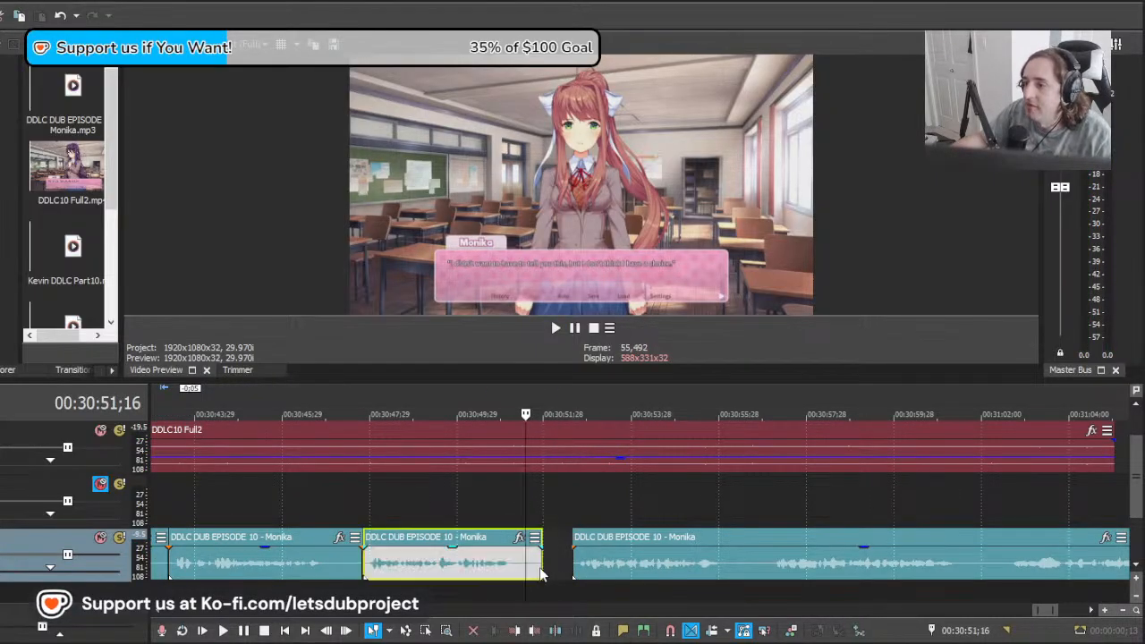
mouse_move(578, 576)
left_mouse_down()
mouse_move(550, 582)
mouse_move(559, 584)
left_mouse_up()
Step: Play the "It's getting kind of dangerous" line and split the clip after it at 00:30:55;21
key("space")
left_click(710, 571)
key("s")
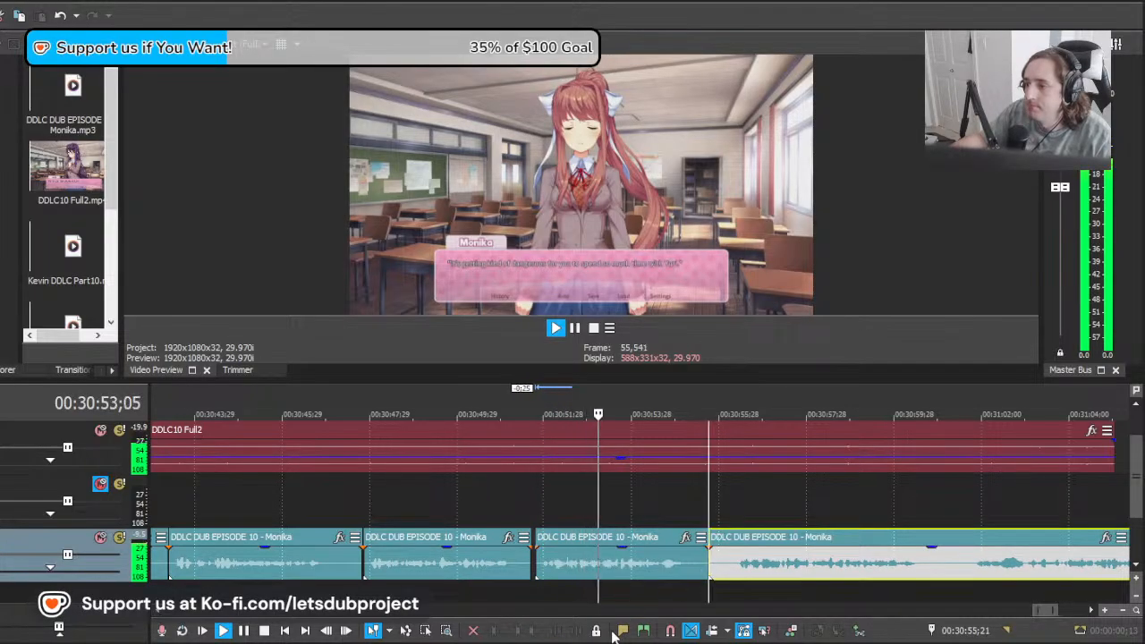
key("space")
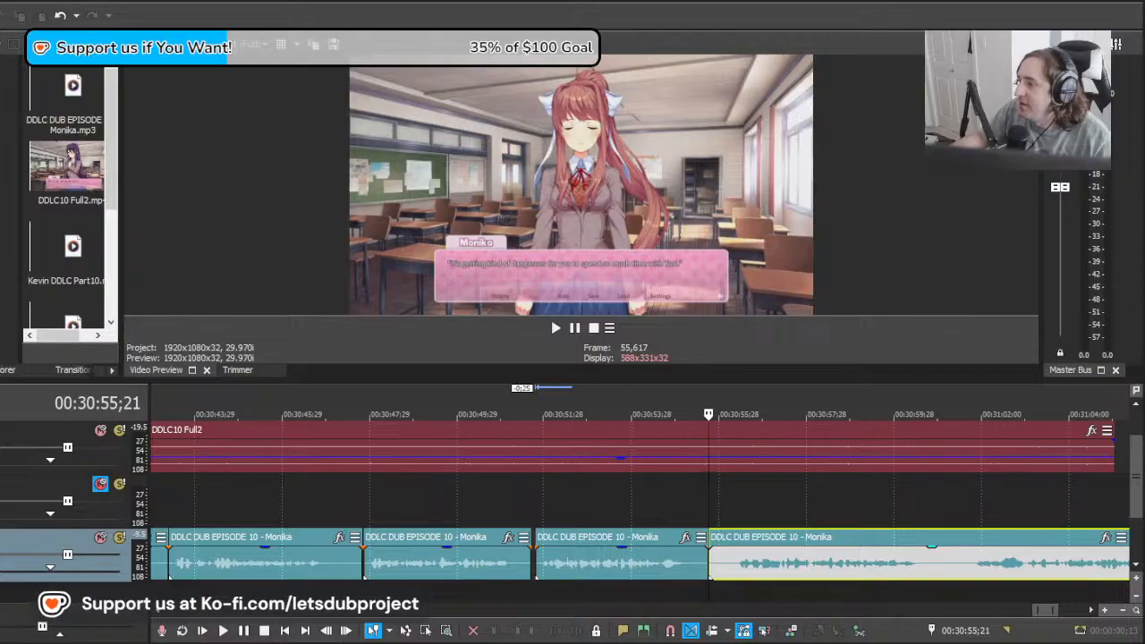
Step: Move the remaining clip 5;18 earlier and play its next take from 00:30:56;00 against the "easily excitable" line
left_click(665, 578)
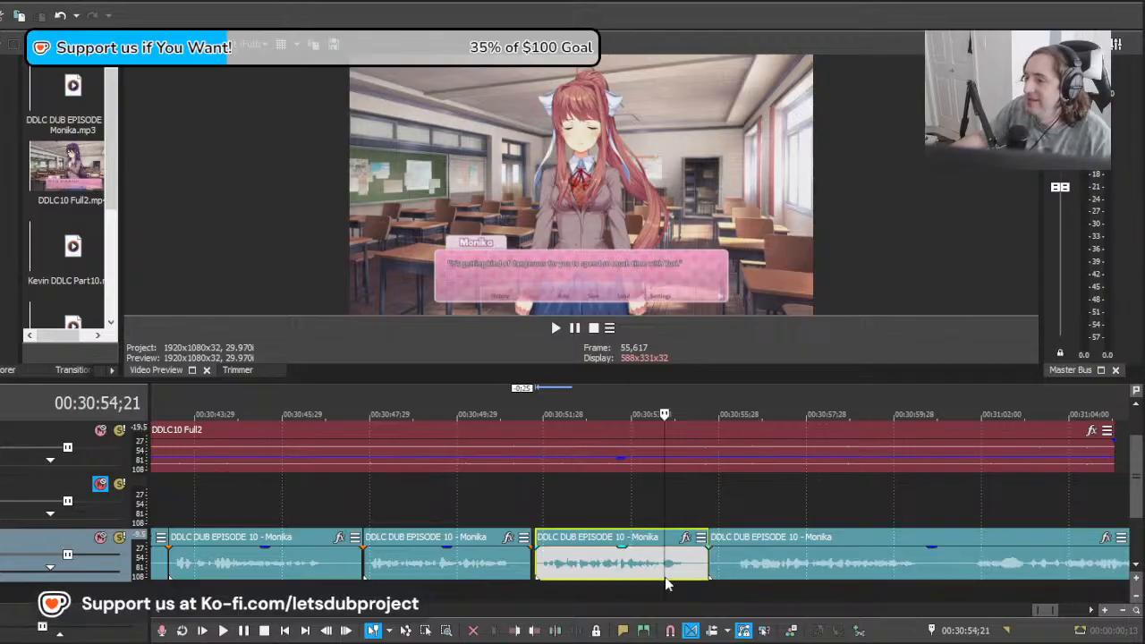
left_click_drag(665, 508, 721, 516)
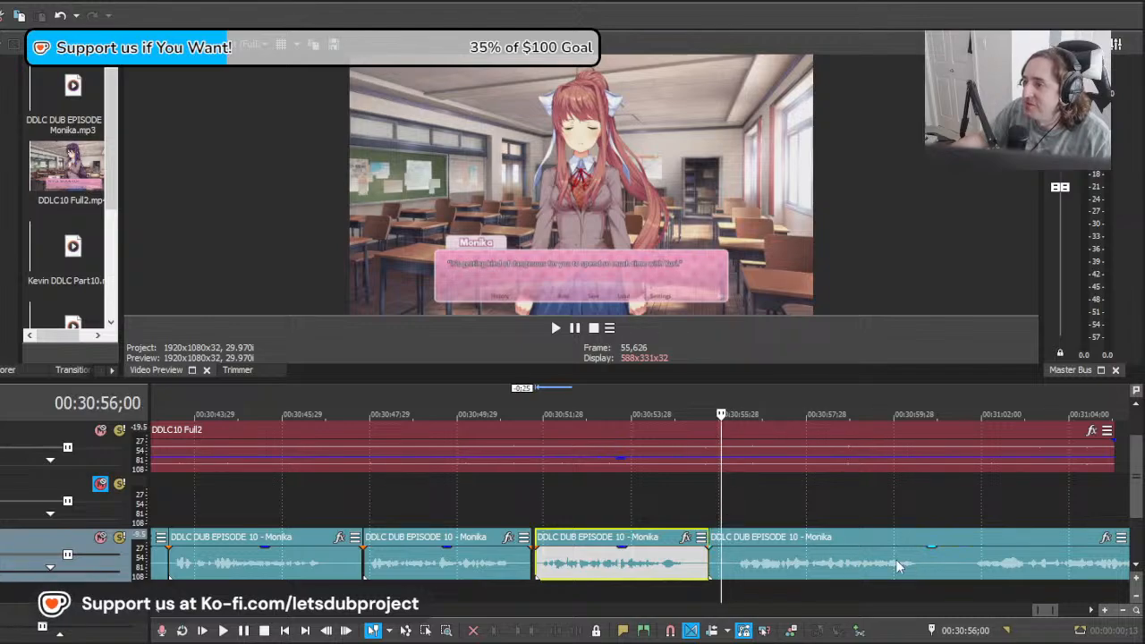
key("space")
scroll(850, 554, "down", 10)
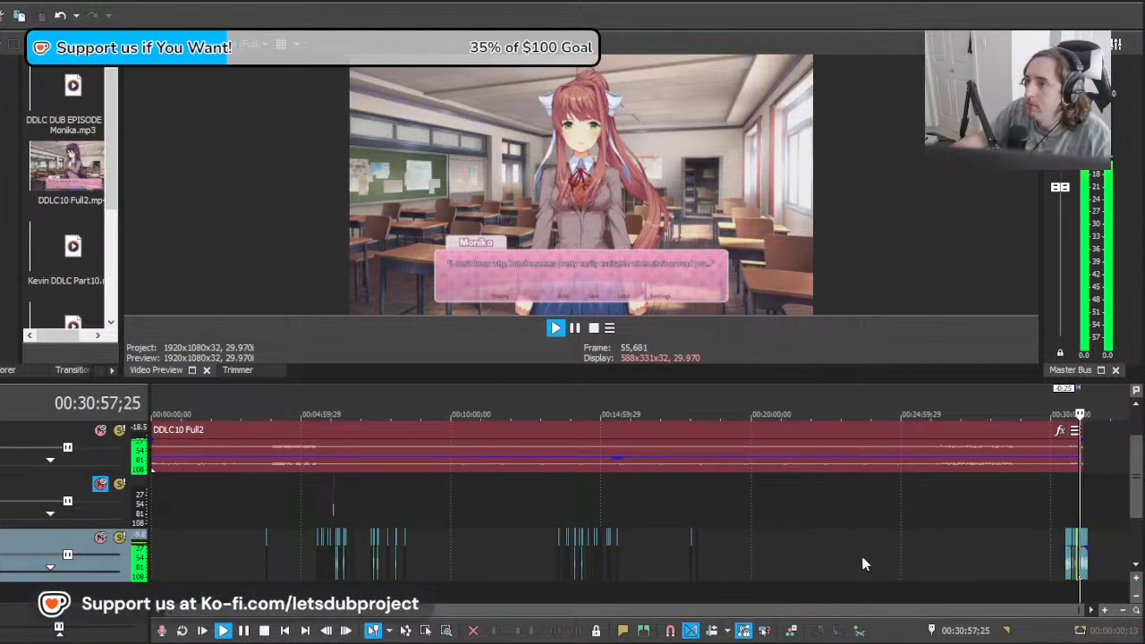
scroll(859, 562, "up", 10)
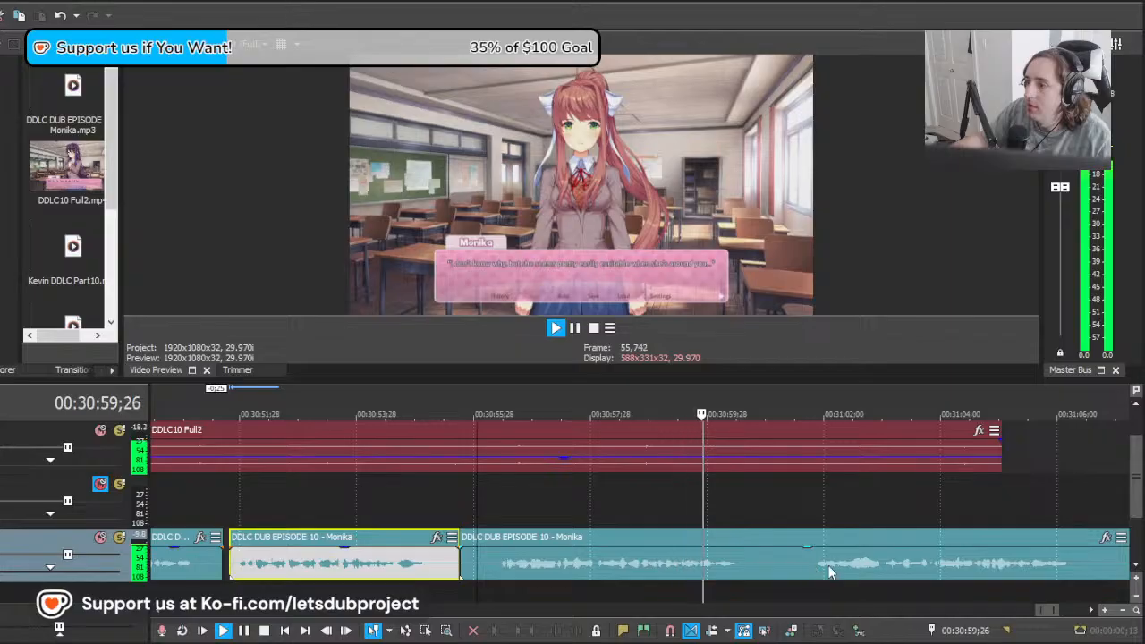
left_click_drag(891, 559, 564, 583)
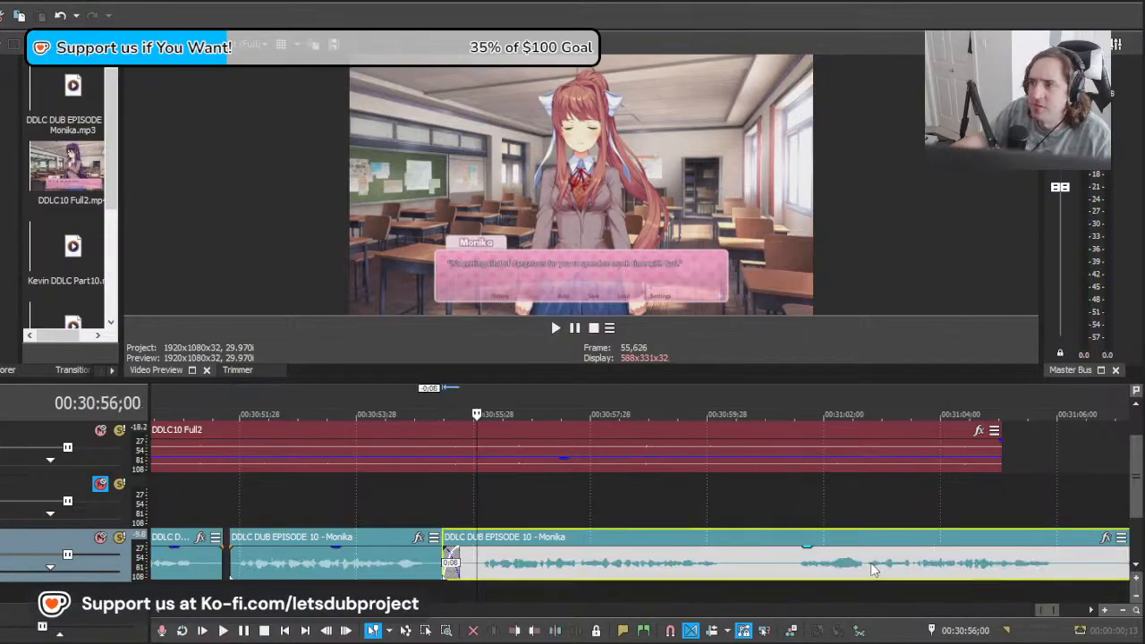
key("space")
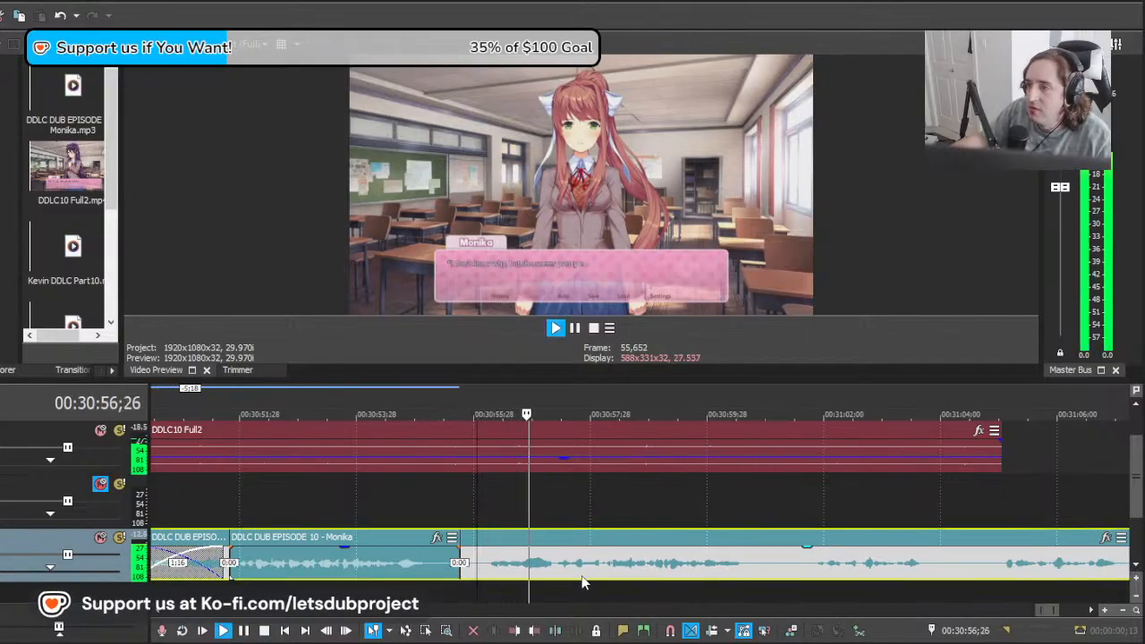
Step: Split the remaining clip at 00:30:56;02, delete the part before it, and split the line's end at 00:31:00;28
scroll(581, 577, "down", 5)
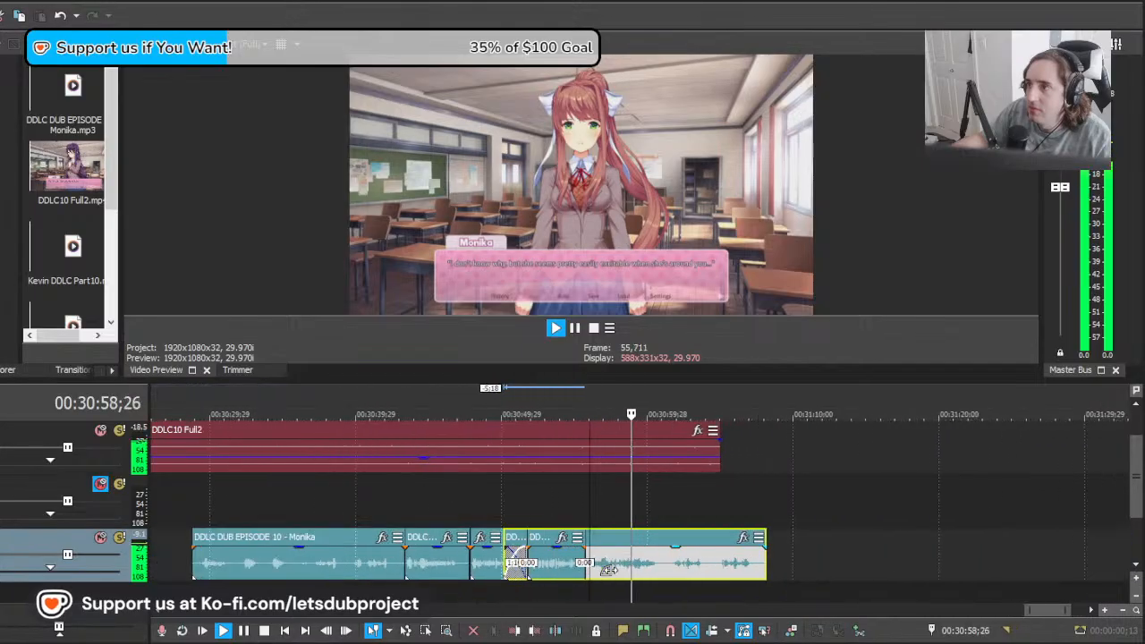
scroll(608, 570, "up", 5)
key("space")
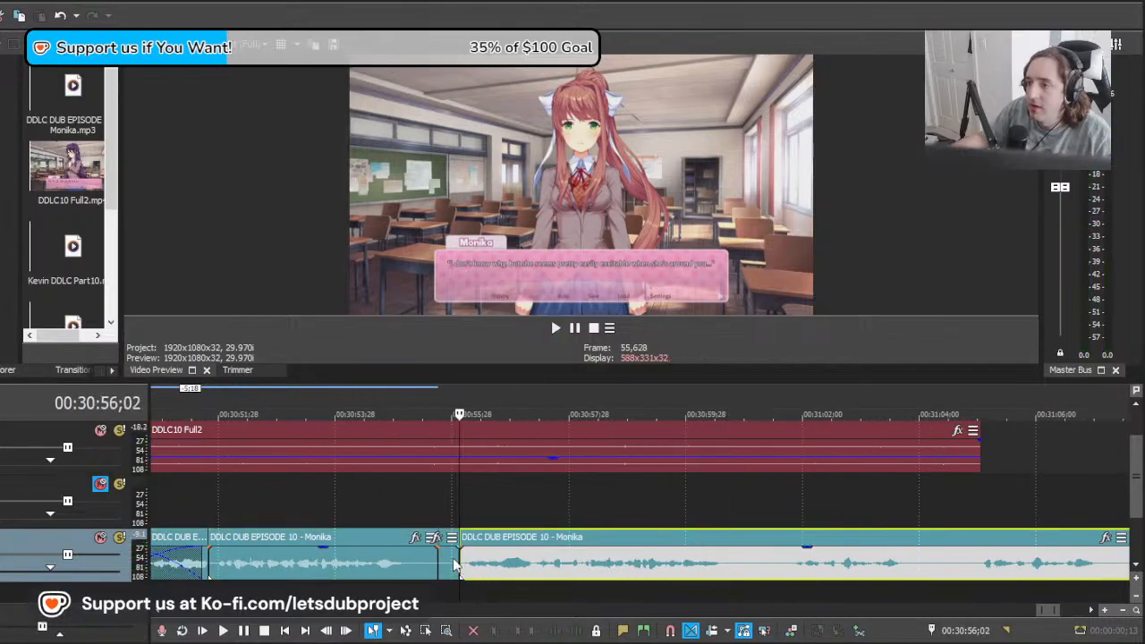
left_click(454, 565)
key("Delete")
key("End")
left_click(643, 569)
key("s")
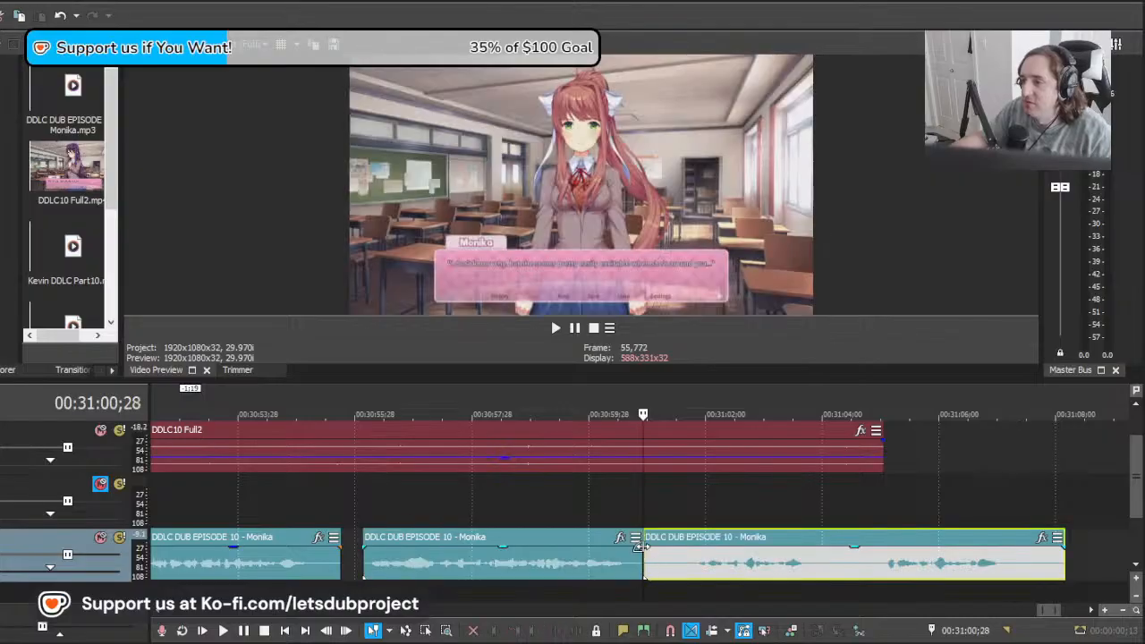
Step: Split the last clip at about 00:31:01;20 and delete the silent section before "Which shouldn't be a problem in itself"
left_click_drag(643, 509, 669, 515)
key("space")
key("space")
scroll(752, 540, "up", 1)
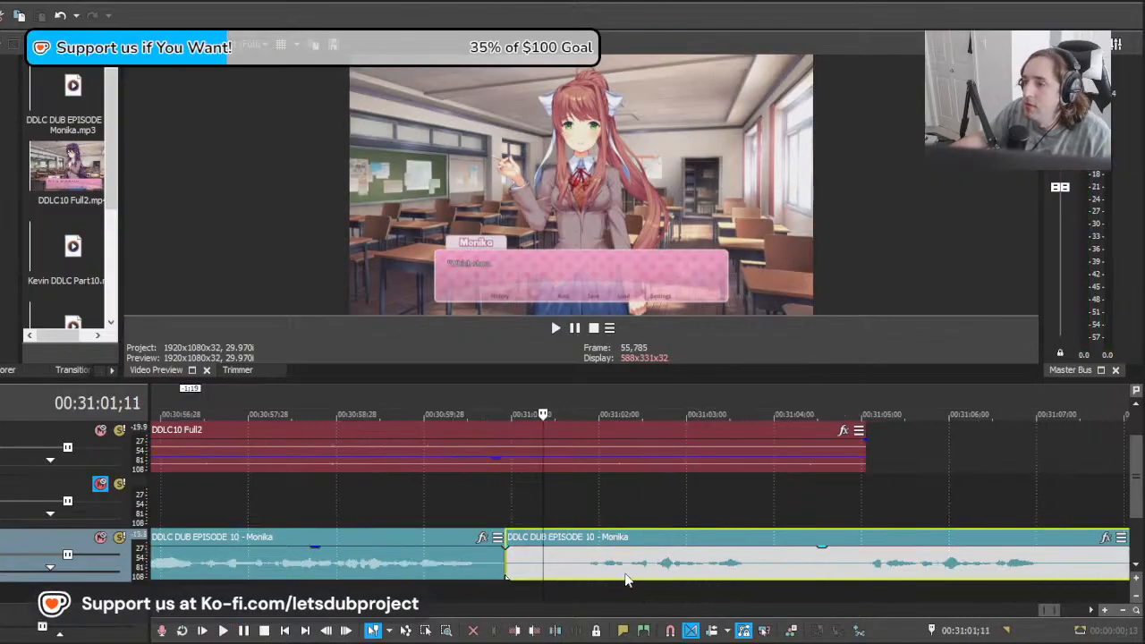
left_click(571, 567)
key("s")
left_click(562, 565)
left_click_drag(562, 565, 517, 564)
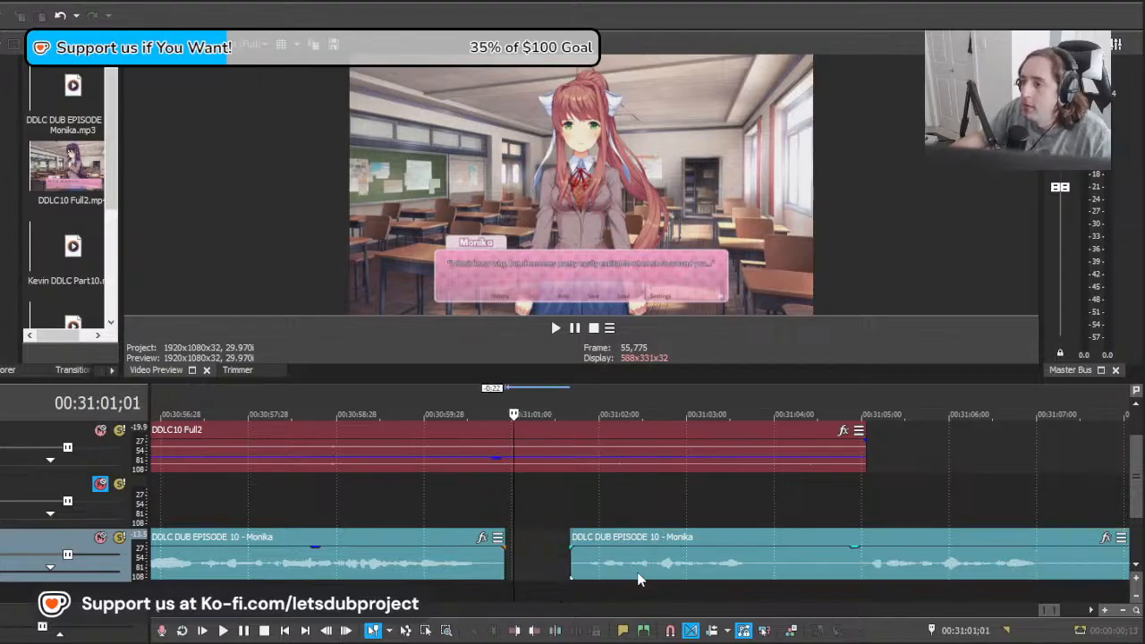
Step: Move the last clip's start to about 00:31:00;28 and split it after the line at 00:31:03;08
left_click_drag(638, 580, 573, 579)
key("space")
left_click(711, 564)
key("s")
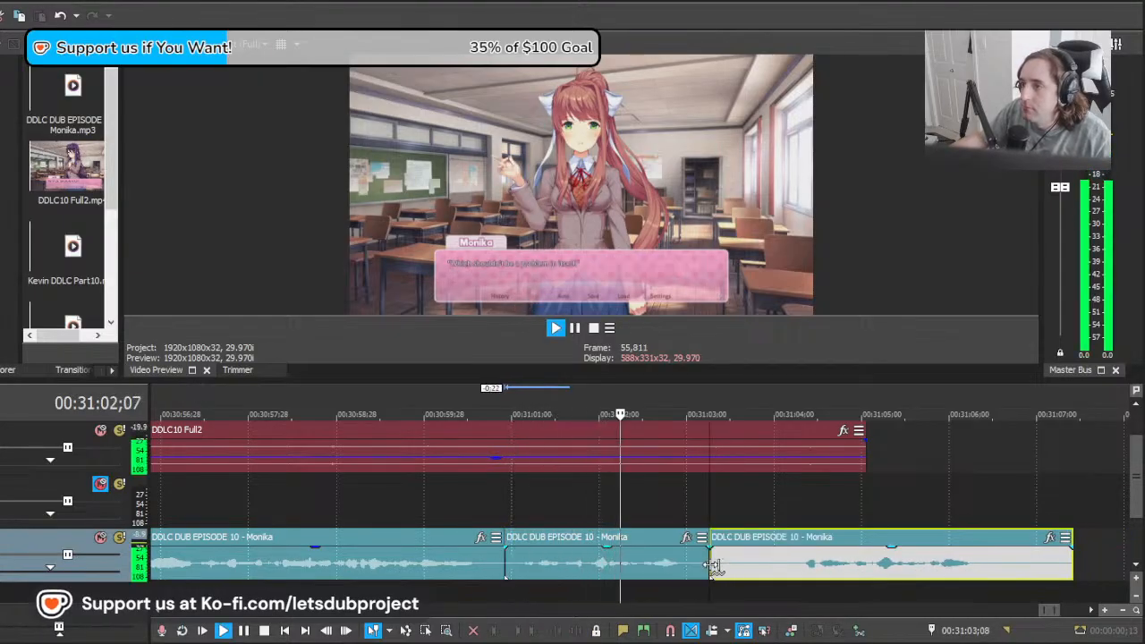
Step: Split the last clip at about 00:31:04;05 and delete the silence between 00:31:03;08 and that cut
left_click(789, 570)
key("s")
left_click(746, 567)
key("Delete")
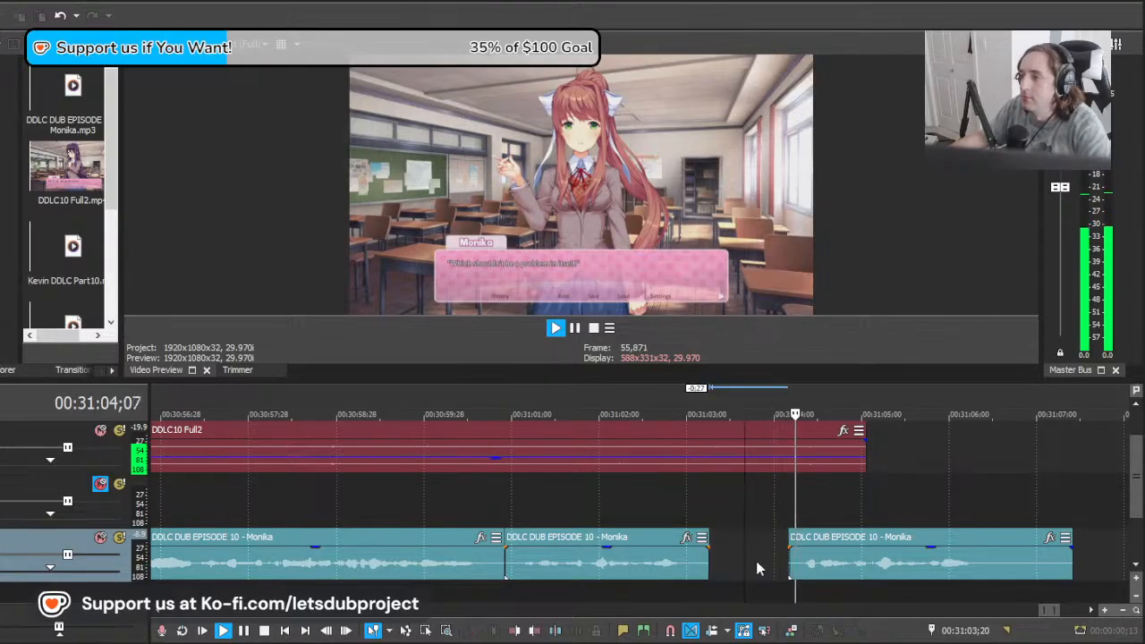
scroll(826, 564, "down", 2)
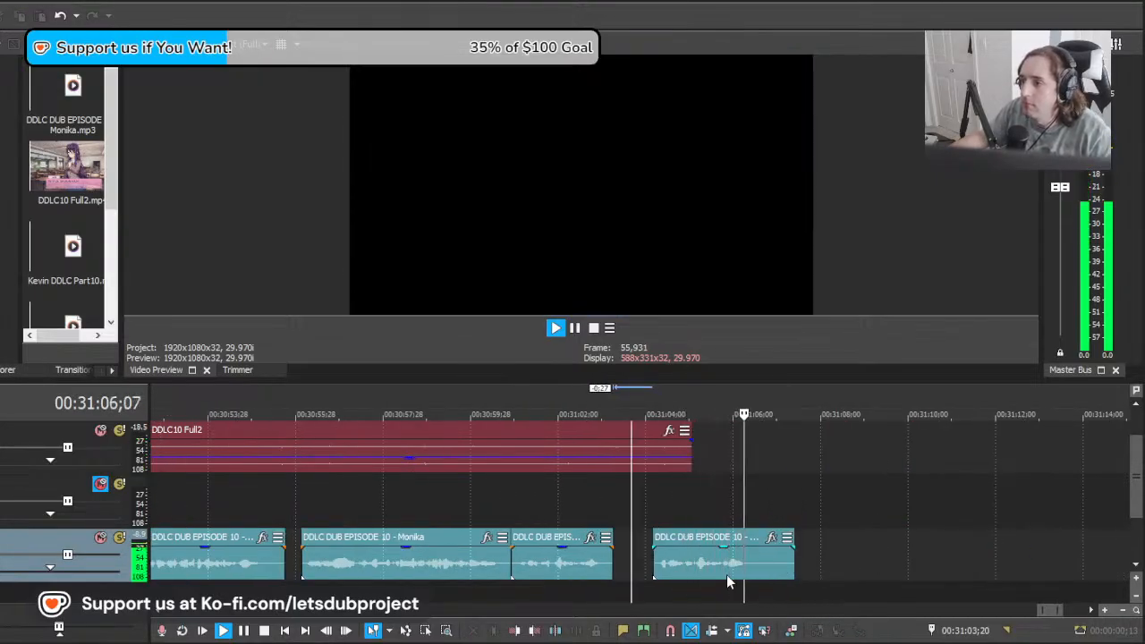
Step: Delete the leftover Monika clip that starts at about 00:31:04;05 and save the project
key("space")
left_click(693, 575)
key("Delete")
scroll(617, 559, "down", 12)
scroll(617, 563, "down", 1)
key("ctrl+s")
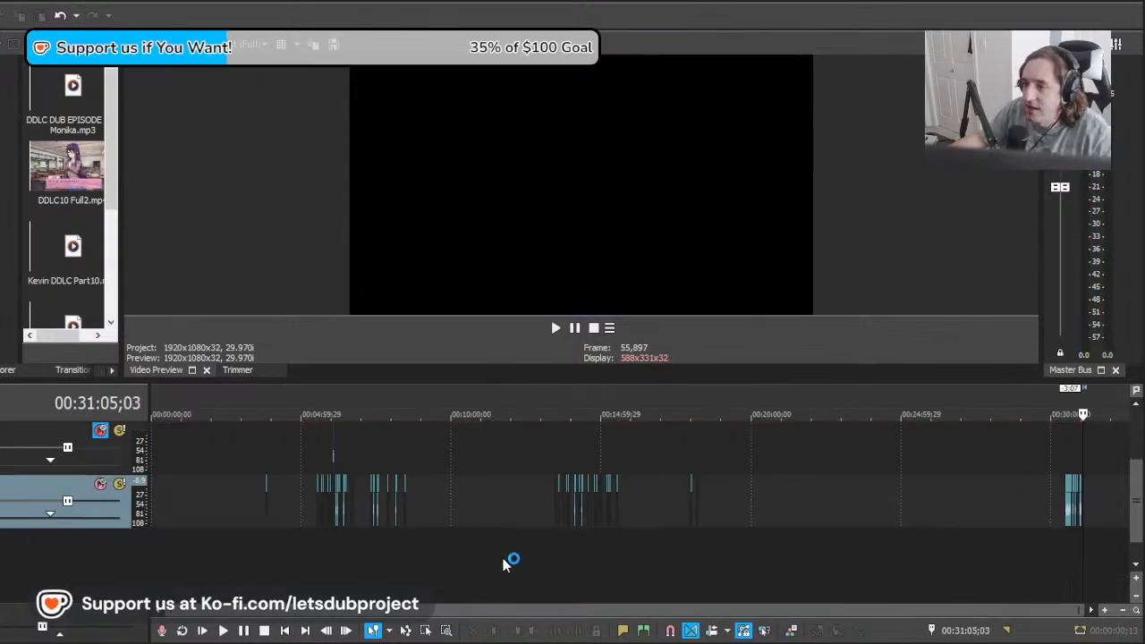
scroll(842, 535, "up", 1)
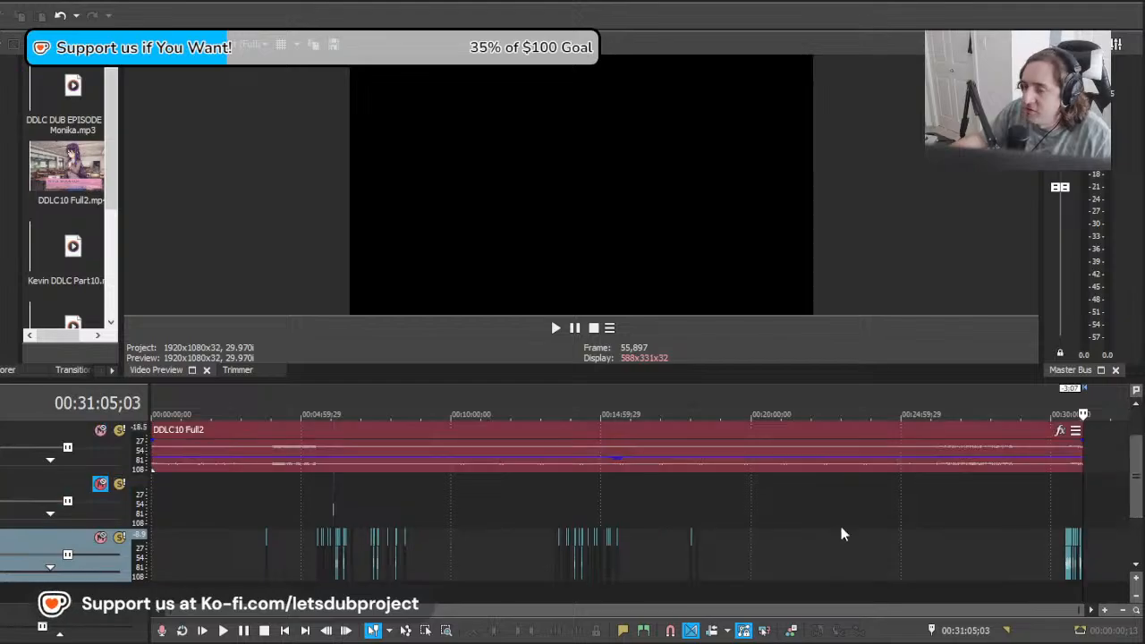
left_click(348, 517)
scroll(488, 537, "up", 6)
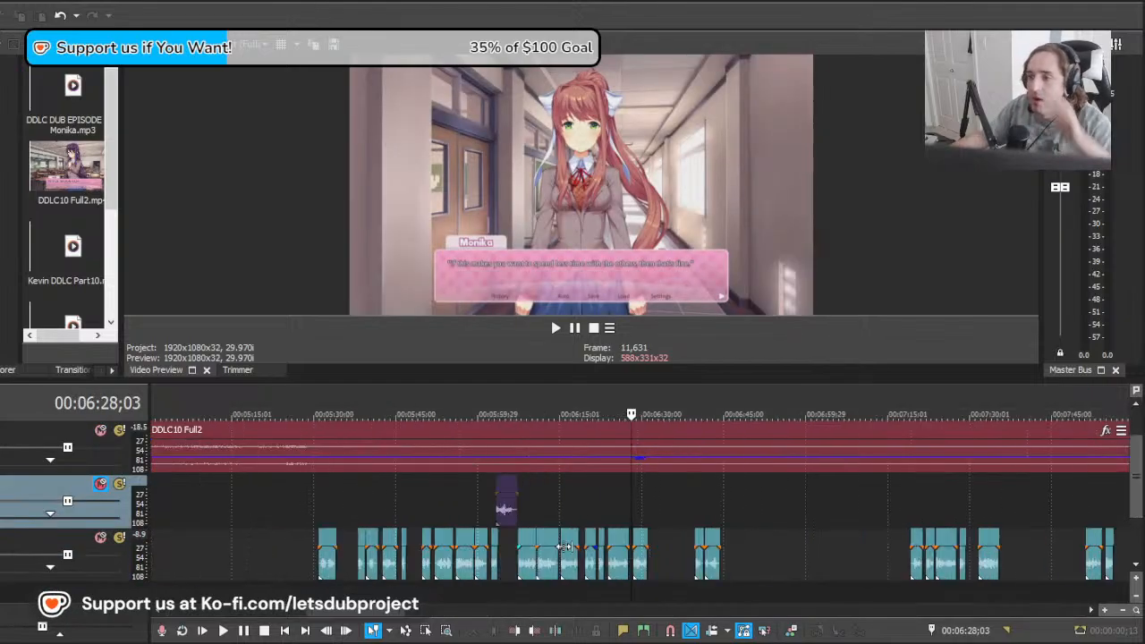
scroll(582, 546, "down", 6)
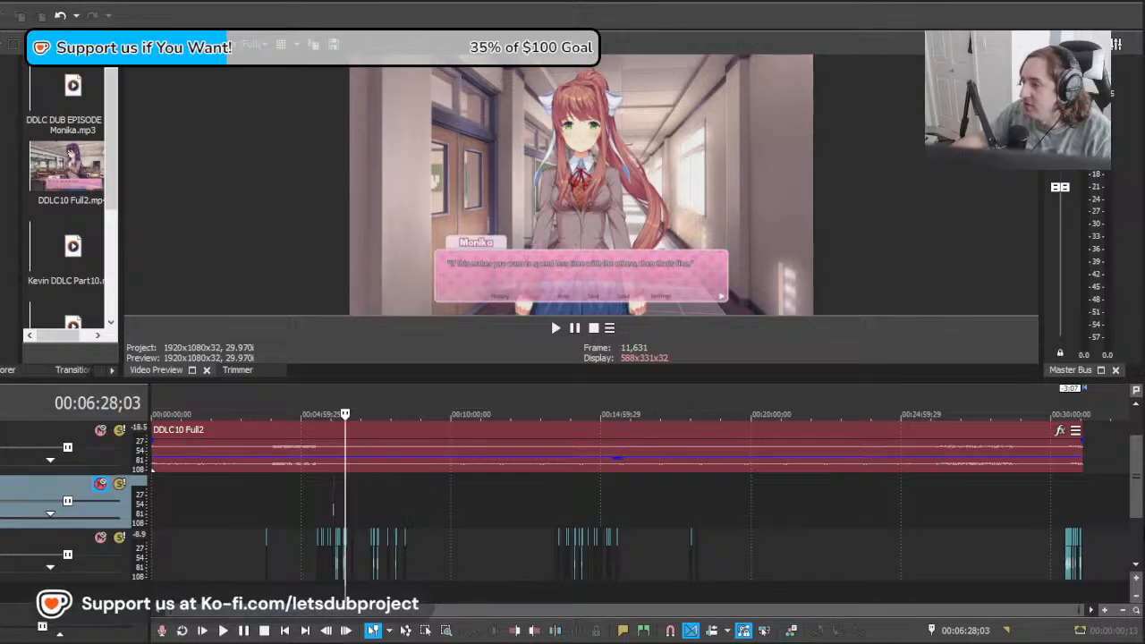
mouse_move(1133, 484)
left_mouse_down()
mouse_move(1137, 548)
mouse_move(1144, 436)
mouse_move(1121, 548)
mouse_move(1130, 439)
mouse_move(1130, 493)
left_mouse_up()
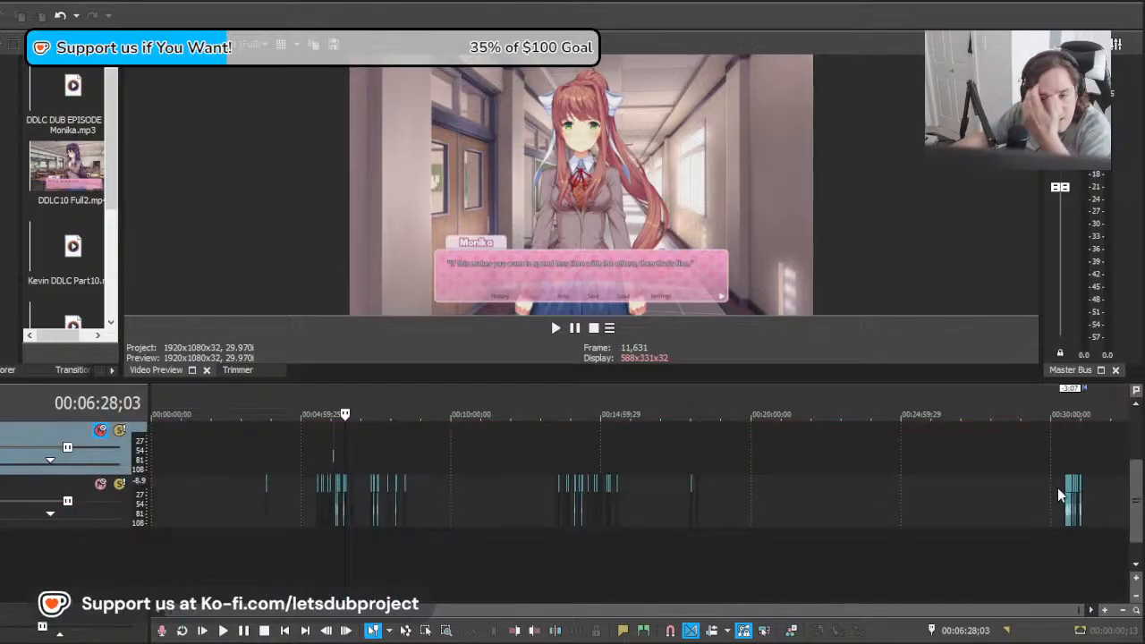
left_click_drag(1134, 497, 1135, 474)
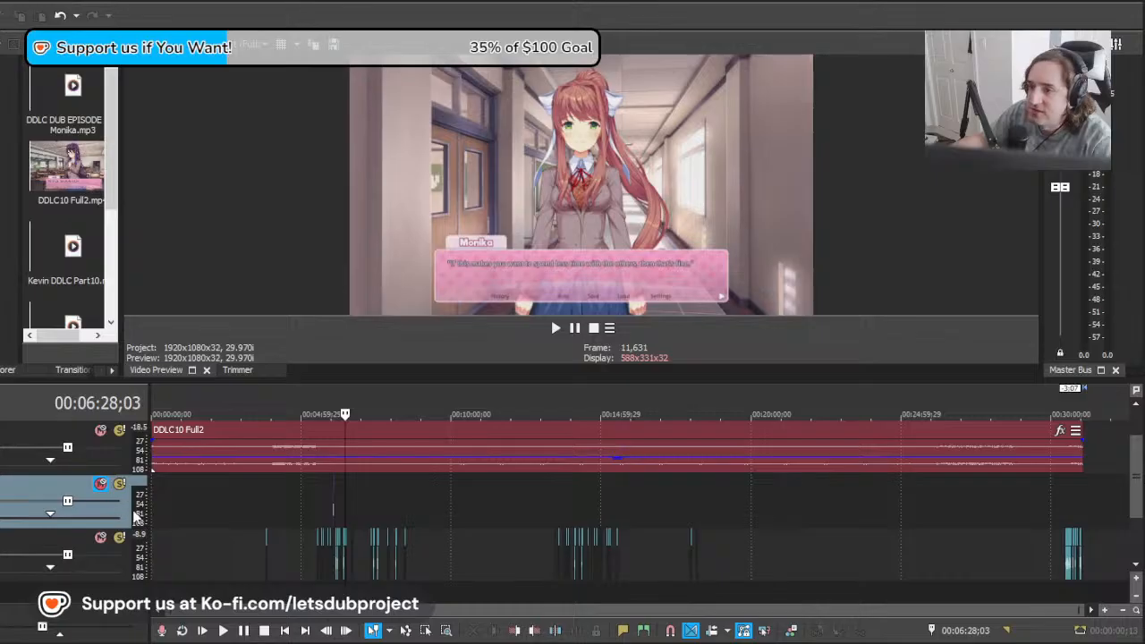
Step: Add an empty audio track below the DDLC10 Full2 audio and widen the project media area
left_click(128, 179)
scroll(111, 251, "down", 3)
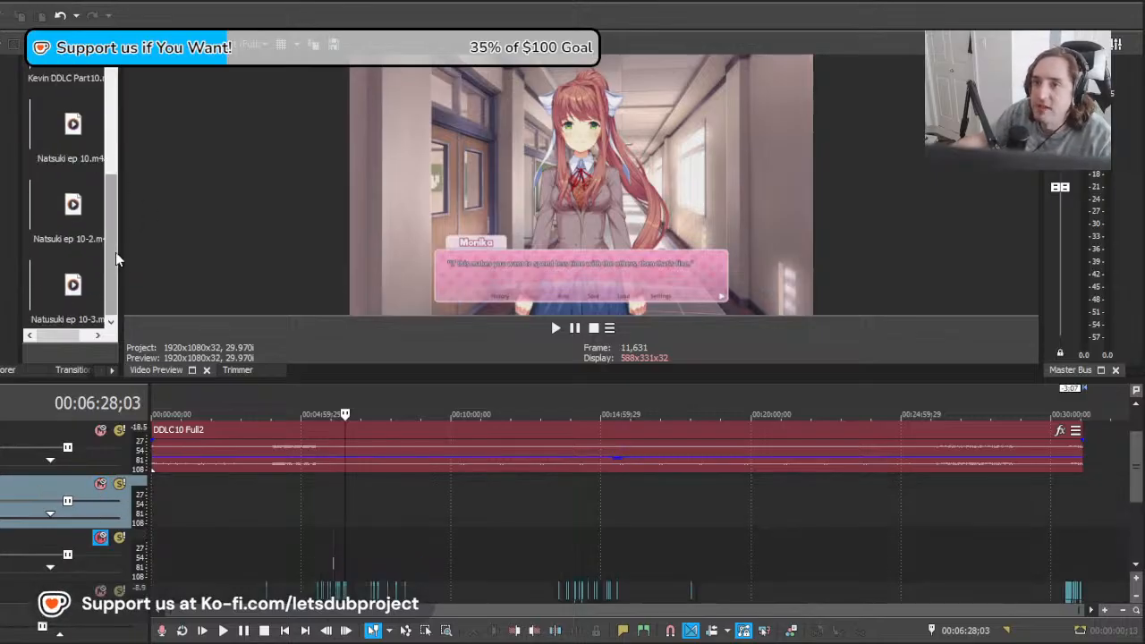
left_click_drag(122, 258, 394, 259)
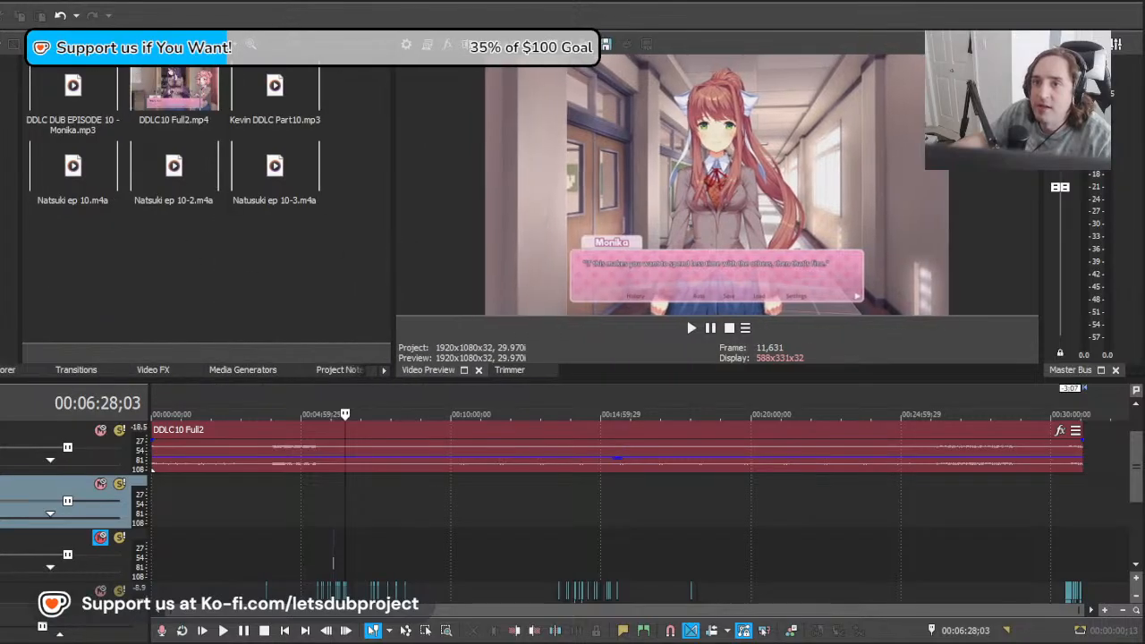
scroll(134, 200, "down", 1)
Step: Look through the three Natsuki recordings in the project media and select Natsuki ep 10.m4a
left_click(152, 112)
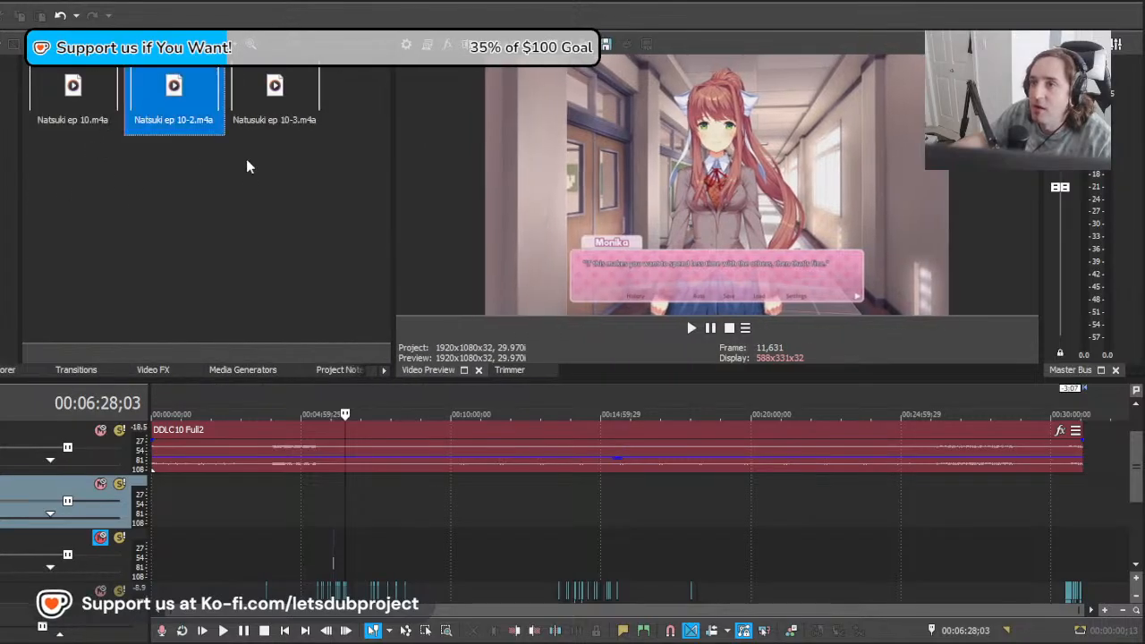
left_click(76, 112)
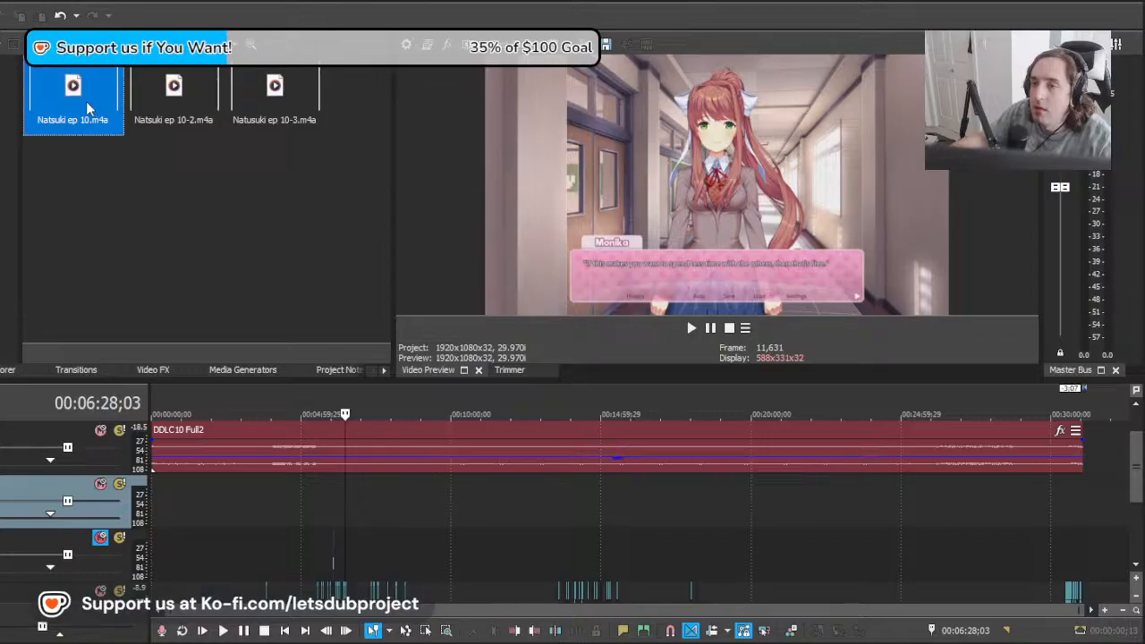
left_click(193, 116)
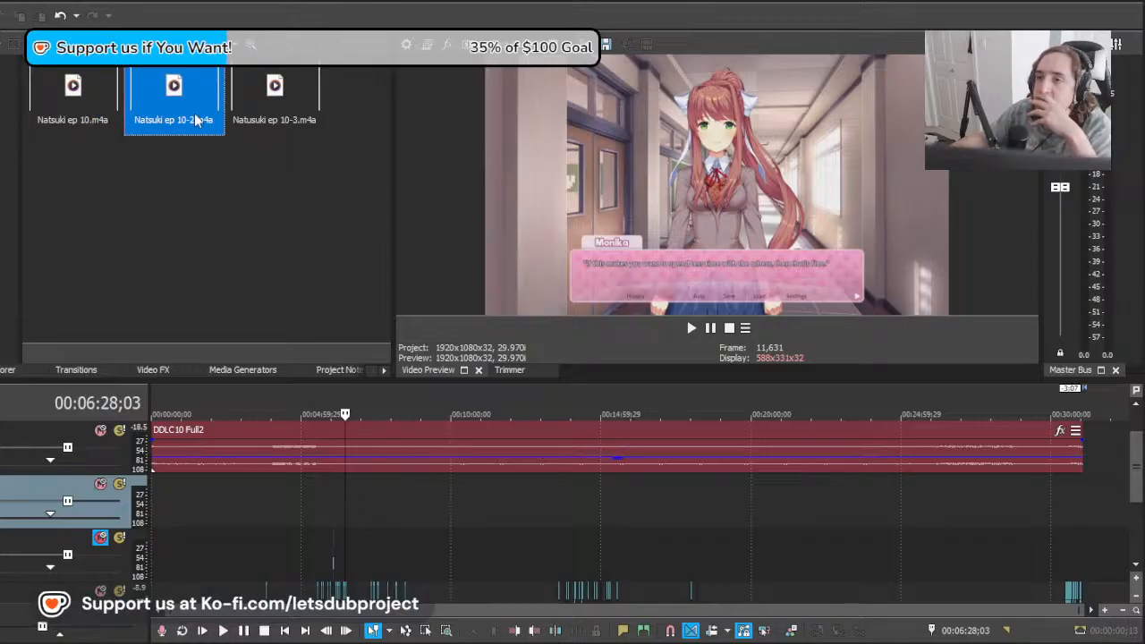
left_click(249, 119)
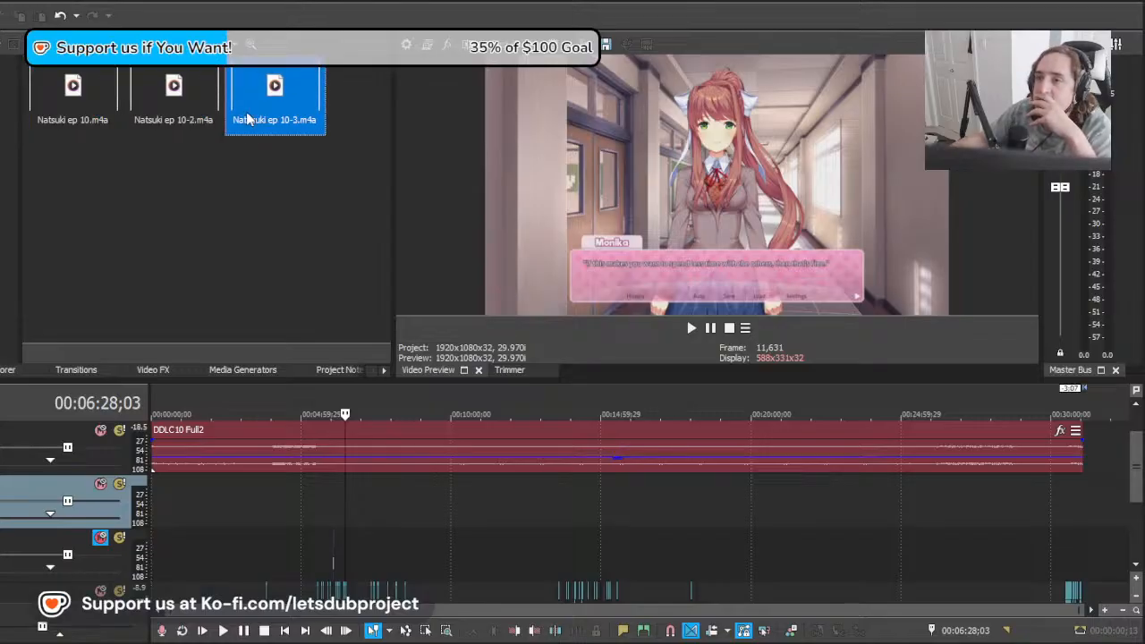
left_click(90, 120)
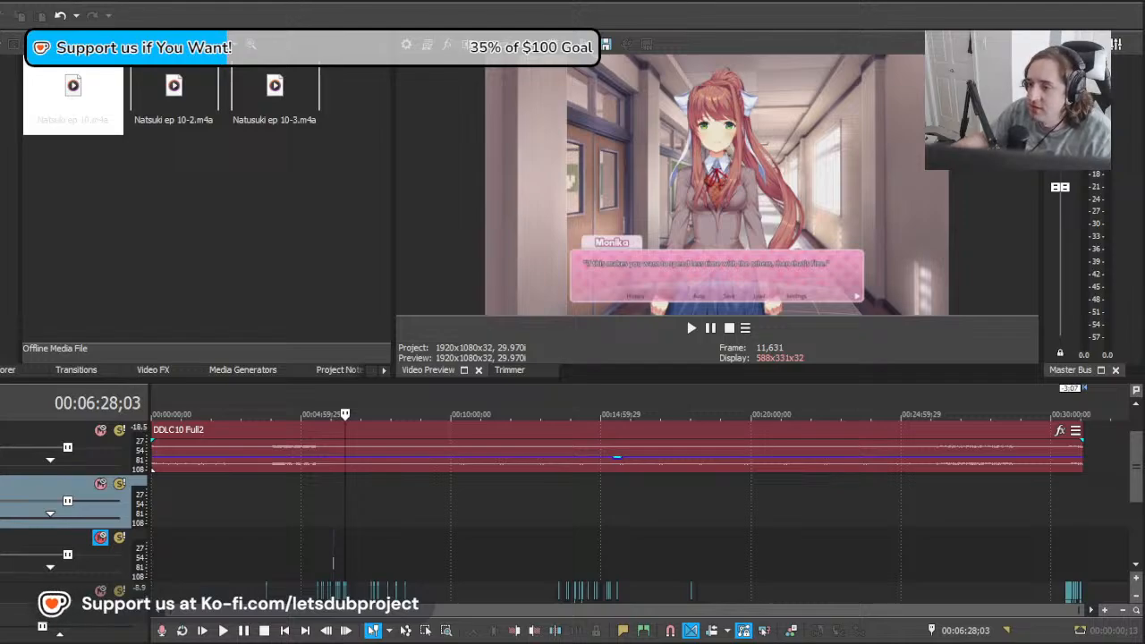
Step: Paste the copied Natsuki 9 Pt 2 clip on the empty audio track at about 00:01:03;27
left_click(189, 503)
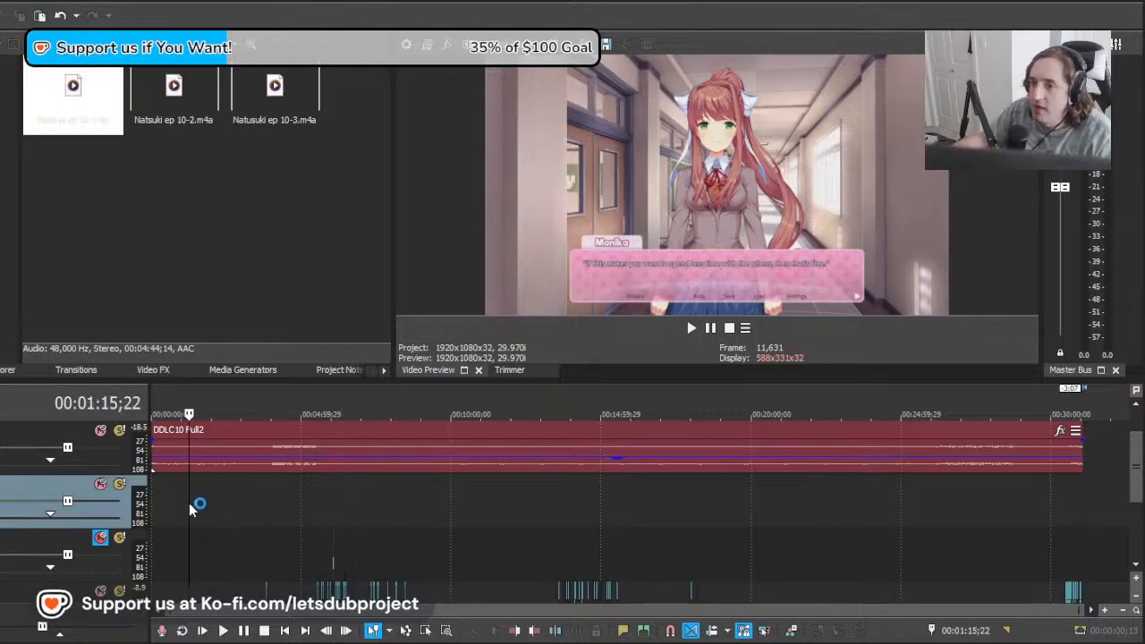
mouse_move(189, 503)
left_mouse_down()
mouse_move(150, 499)
mouse_move(182, 495)
left_mouse_up()
scroll(259, 501, "up", 10)
left_click(302, 497)
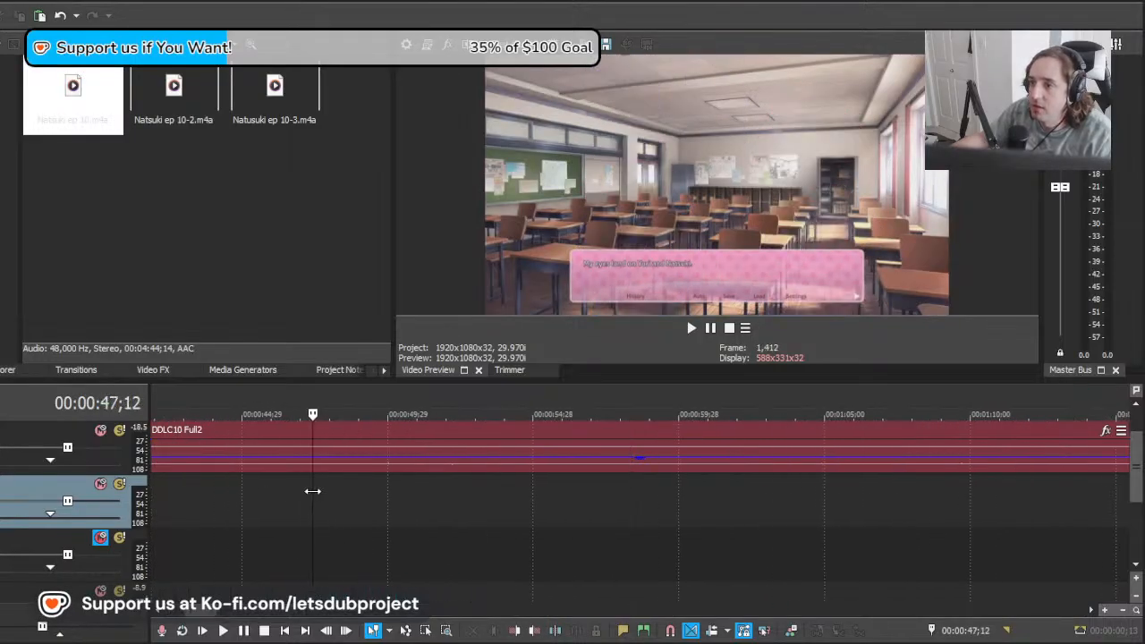
left_click_drag(313, 491, 800, 517)
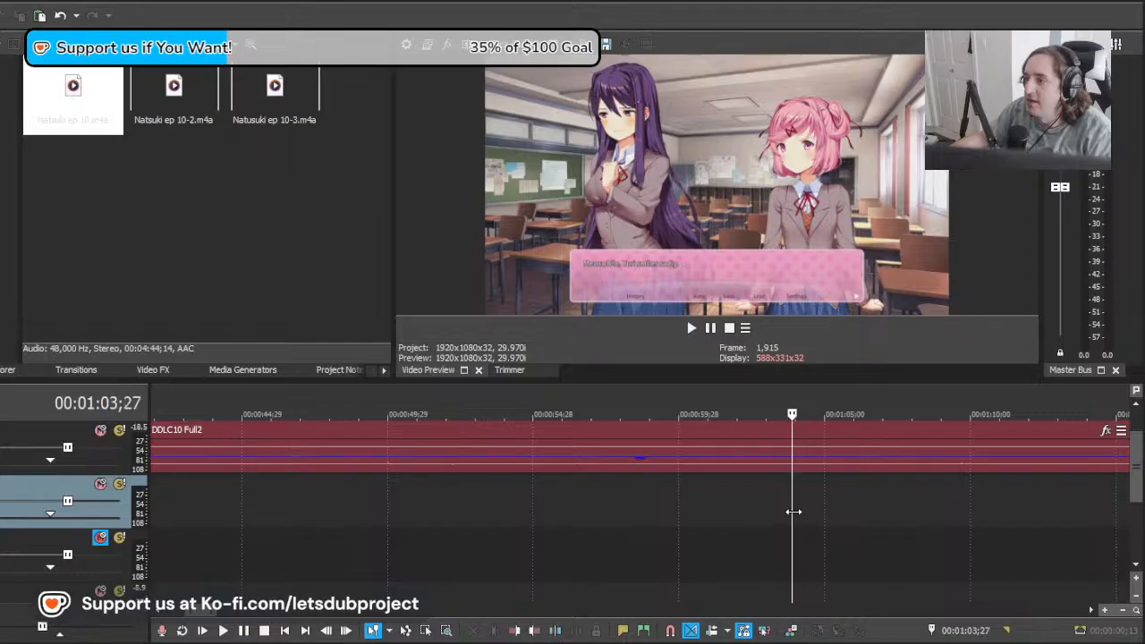
key("ctrl+v")
left_click(790, 511)
scroll(800, 512, "up", 3)
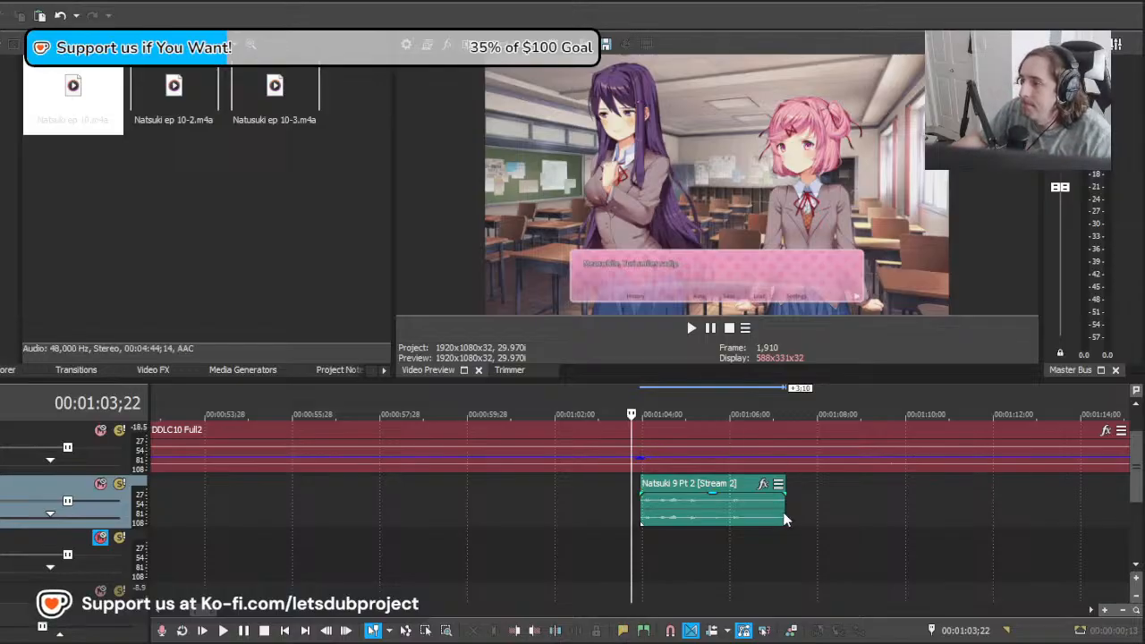
Step: Extend the pasted Natsuki clip's end twice, sliding the clip earlier each time, and audition it from 00:01:03;22
left_click_drag(786, 514, 1136, 517)
left_click_drag(1054, 519, 624, 526)
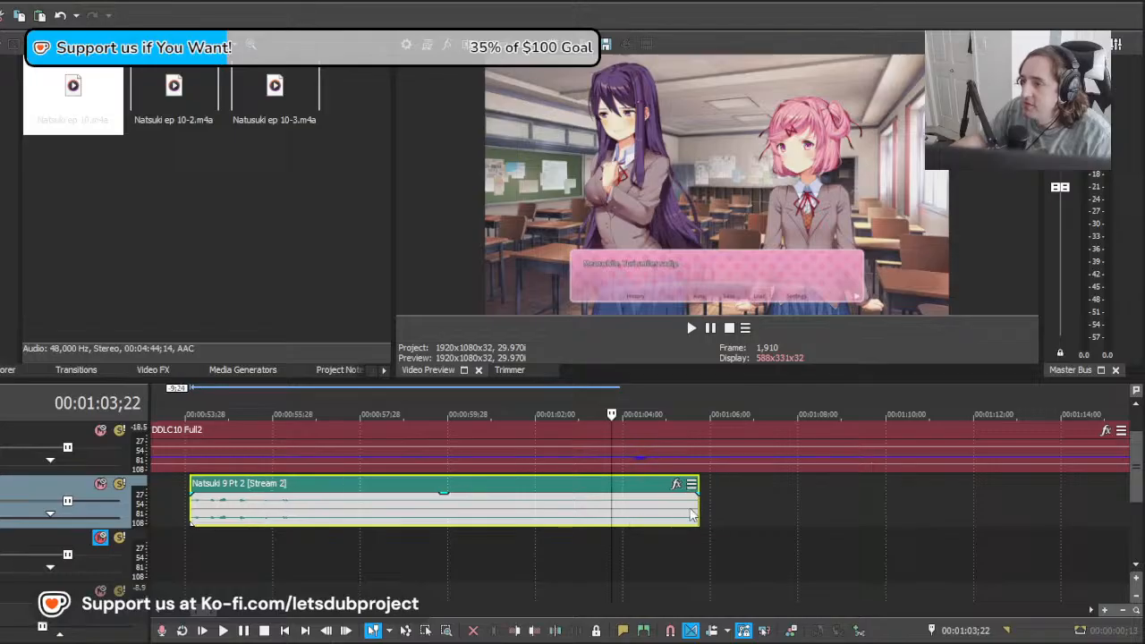
left_click_drag(696, 505, 1126, 505)
left_click_drag(972, 509, 709, 520)
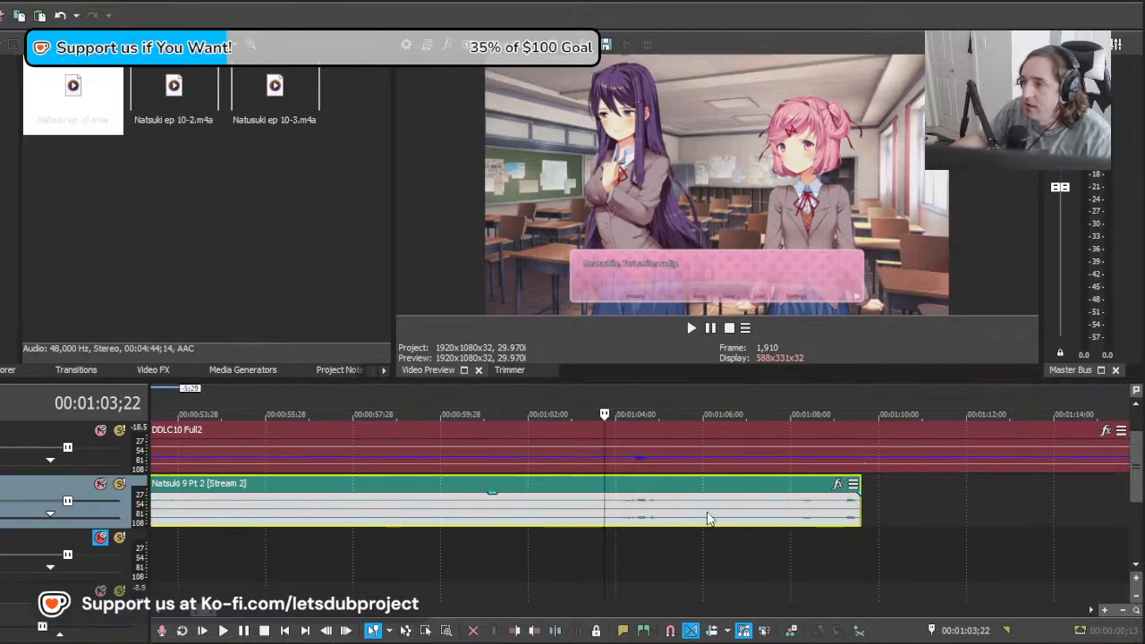
key("space")
scroll(700, 514, "down", 5)
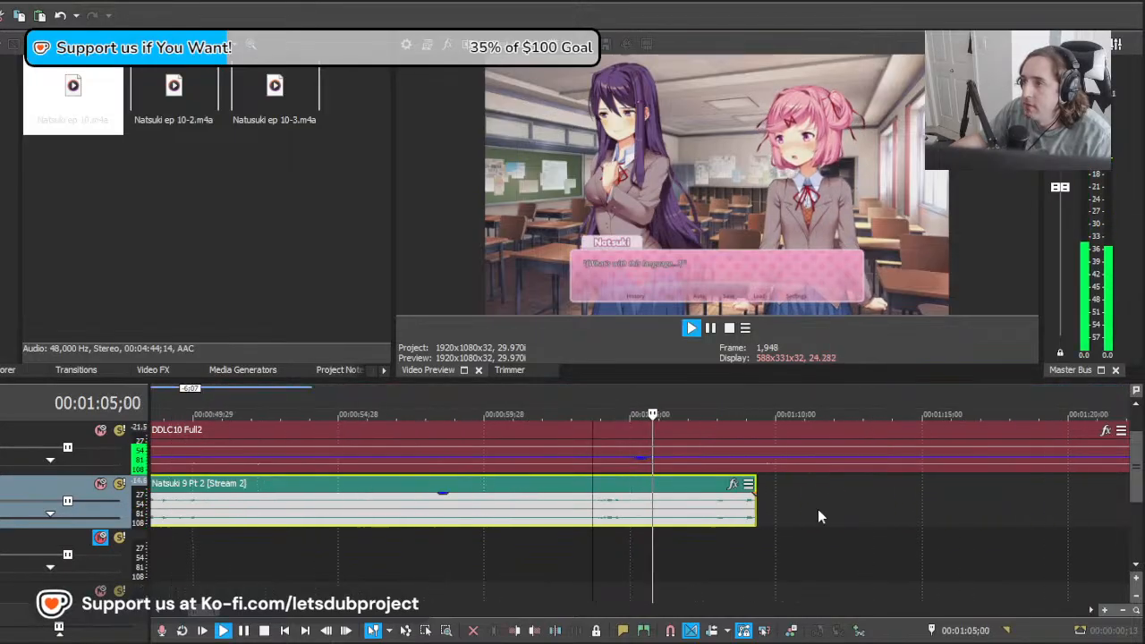
Step: Extend the Natsuki 9 Pt 2 clip further, shift it earlier again, and play it from 00:01:03;22
key("space")
left_click_drag(723, 513, 963, 516)
left_click_drag(762, 525, 677, 521)
scroll(706, 528, "up", 2)
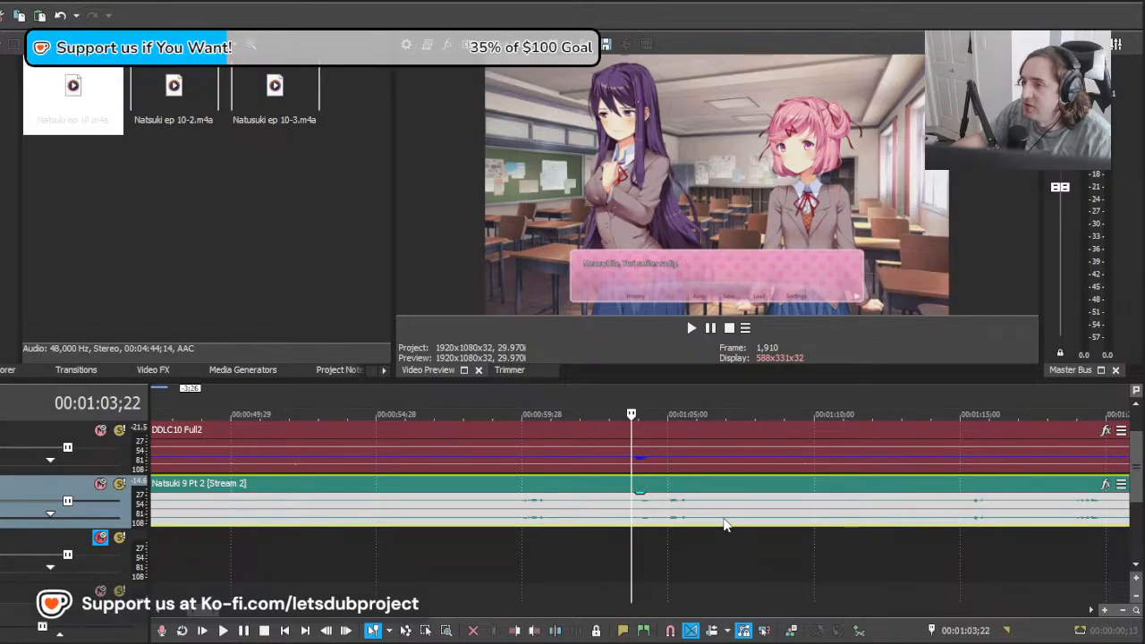
key("space")
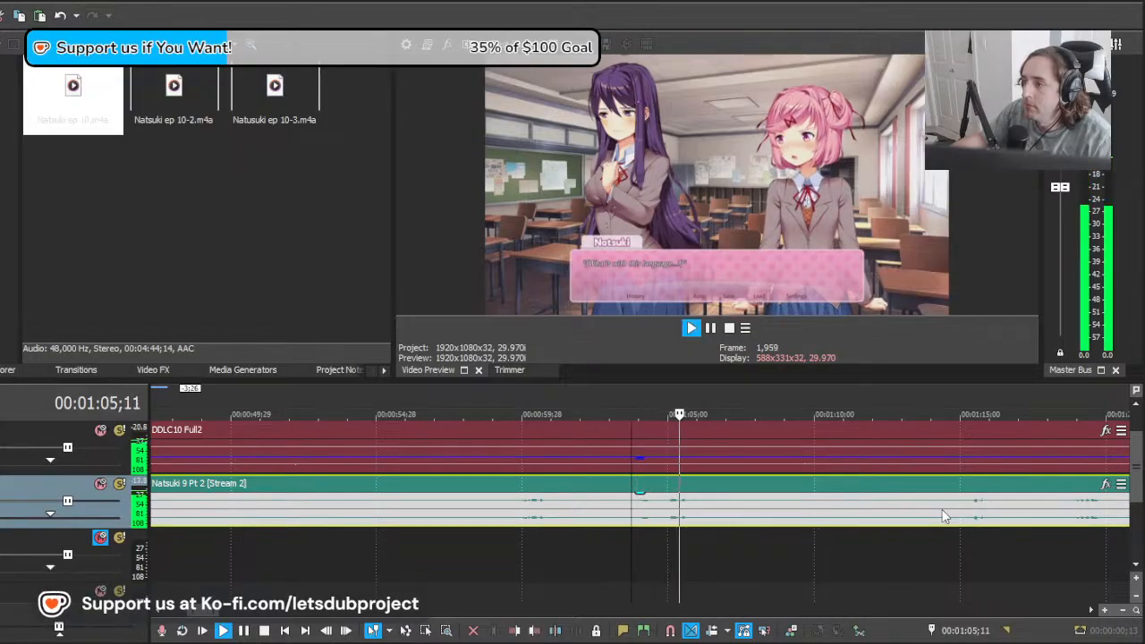
key("space")
Step: Slide the Natsuki 9 Pt 2 clip to audition its next lines at 00:01:03;22 and extend its end to about 00:01:20
left_click_drag(974, 511, 638, 520)
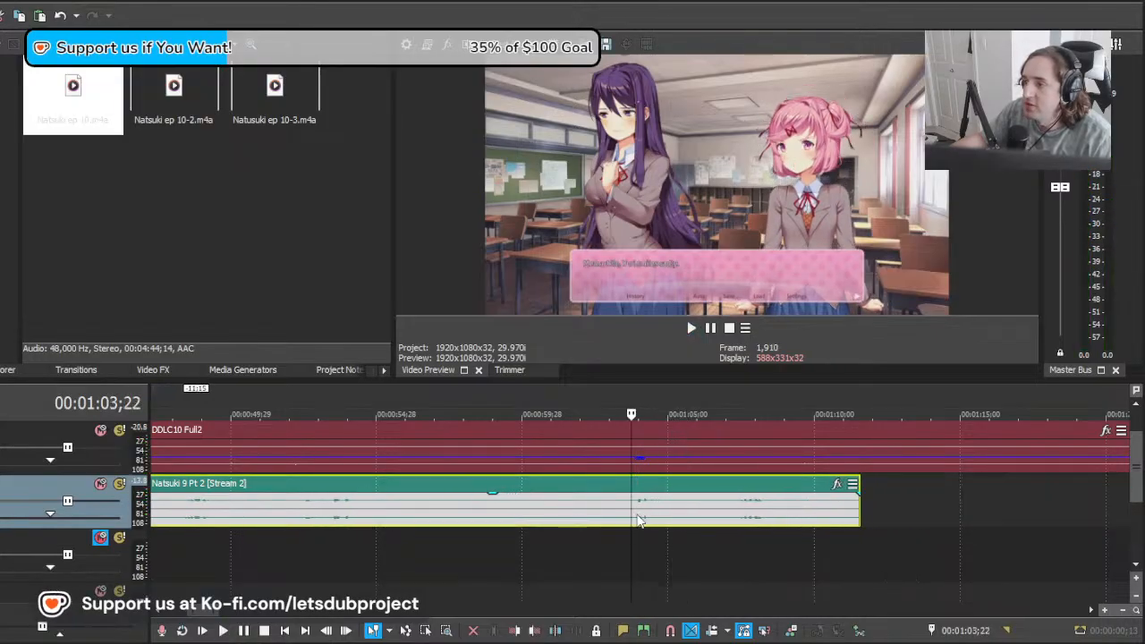
key("space")
key("space")
left_click_drag(749, 525, 670, 519)
key("space")
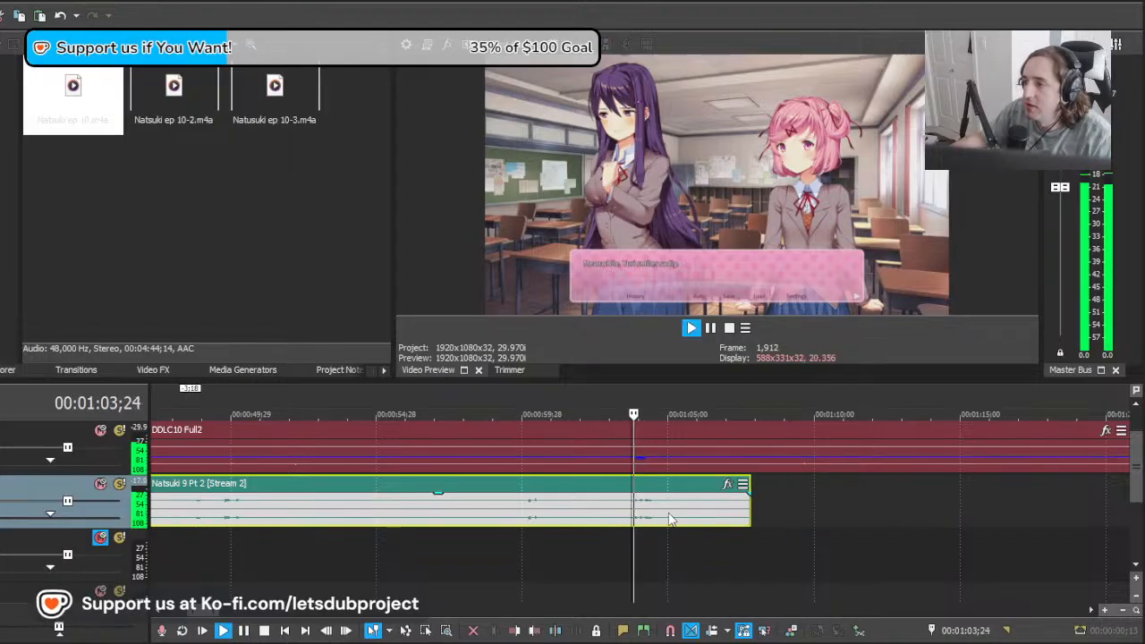
key("space")
left_click_drag(752, 513, 1112, 507)
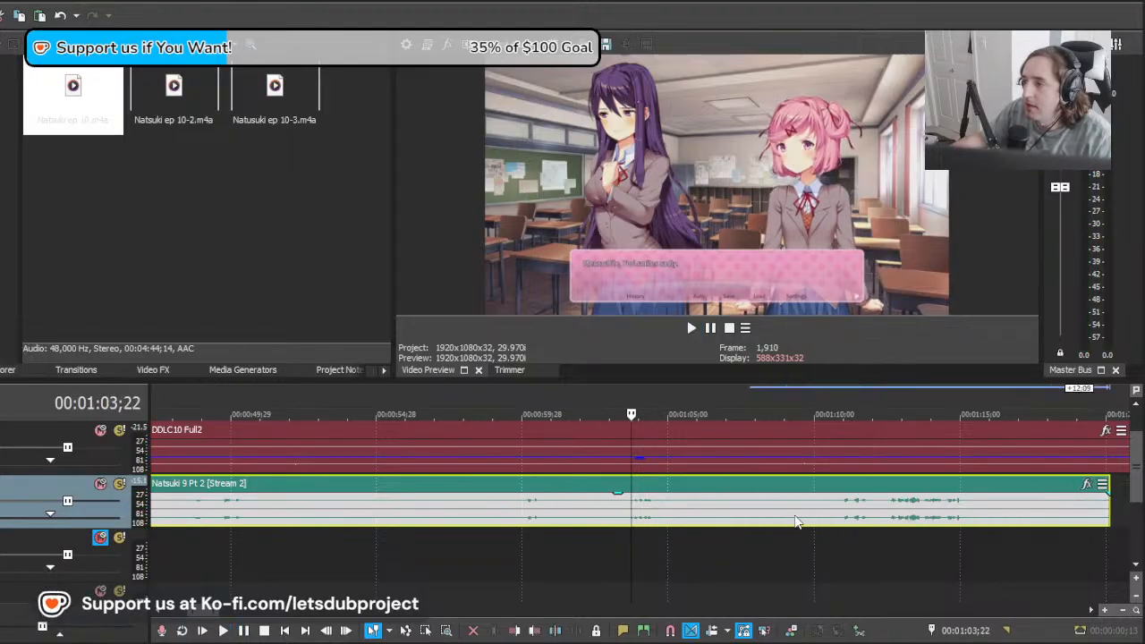
Step: Split the Natsuki 9 Pt 2 clip at about 00:01:10;22, delete the part before it, and move the rest to about 00:01:03
left_click(840, 519)
key("s")
left_click(604, 519)
key("Delete")
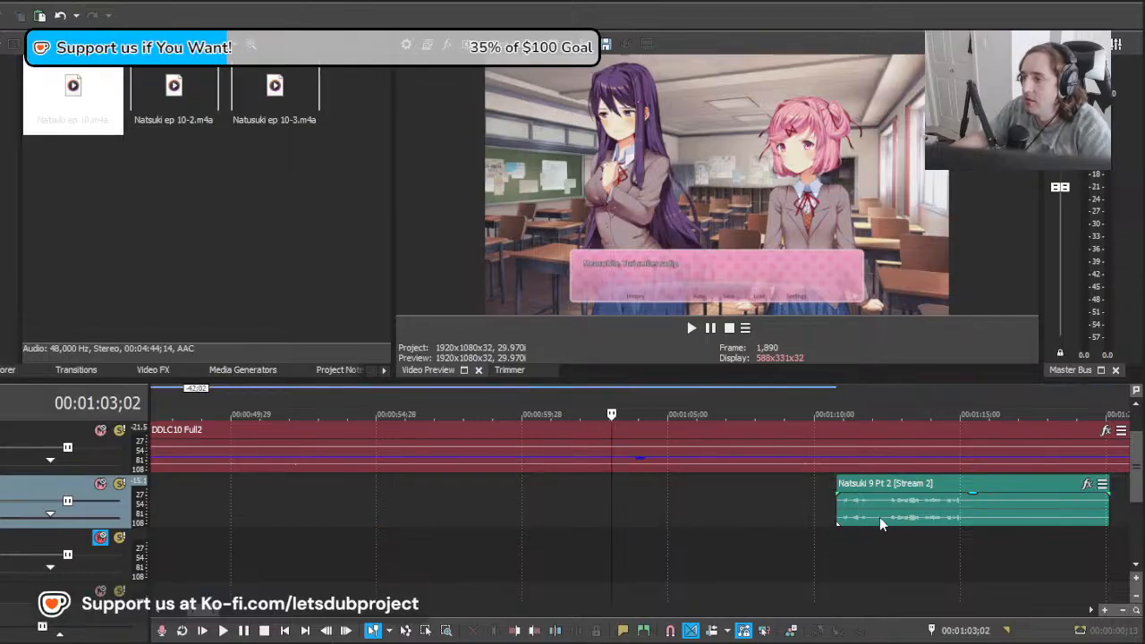
left_click_drag(880, 517, 656, 522)
key("space")
key("space")
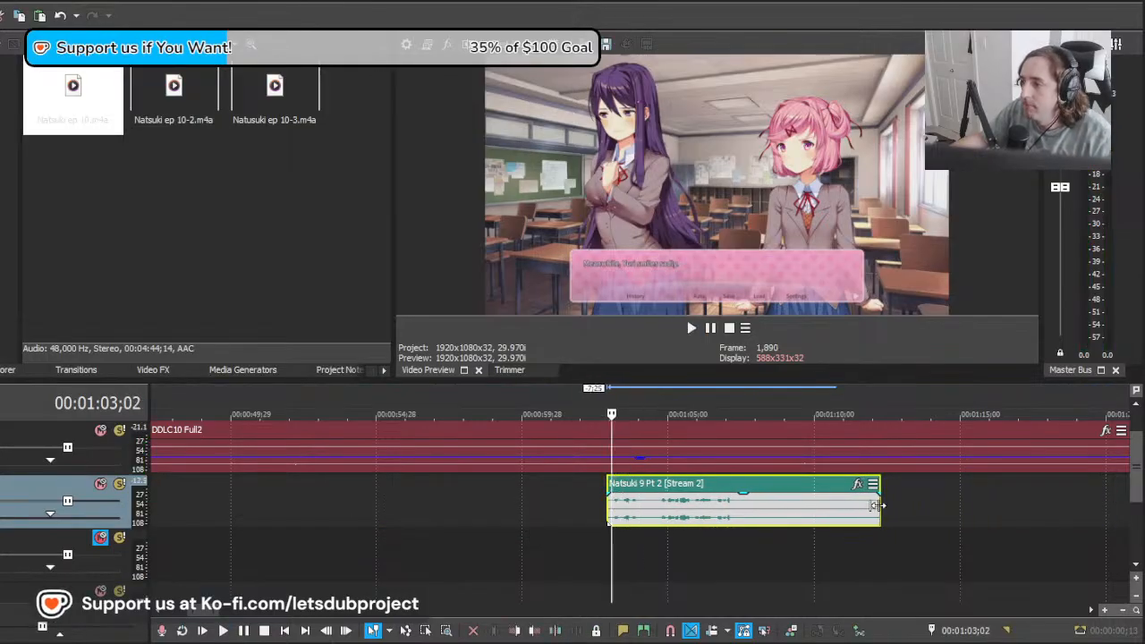
Step: Try extending the remaining Natsuki 9 Pt 2 clip, undo the extension, and delete the clip from the track
left_click_drag(880, 506, 1137, 505)
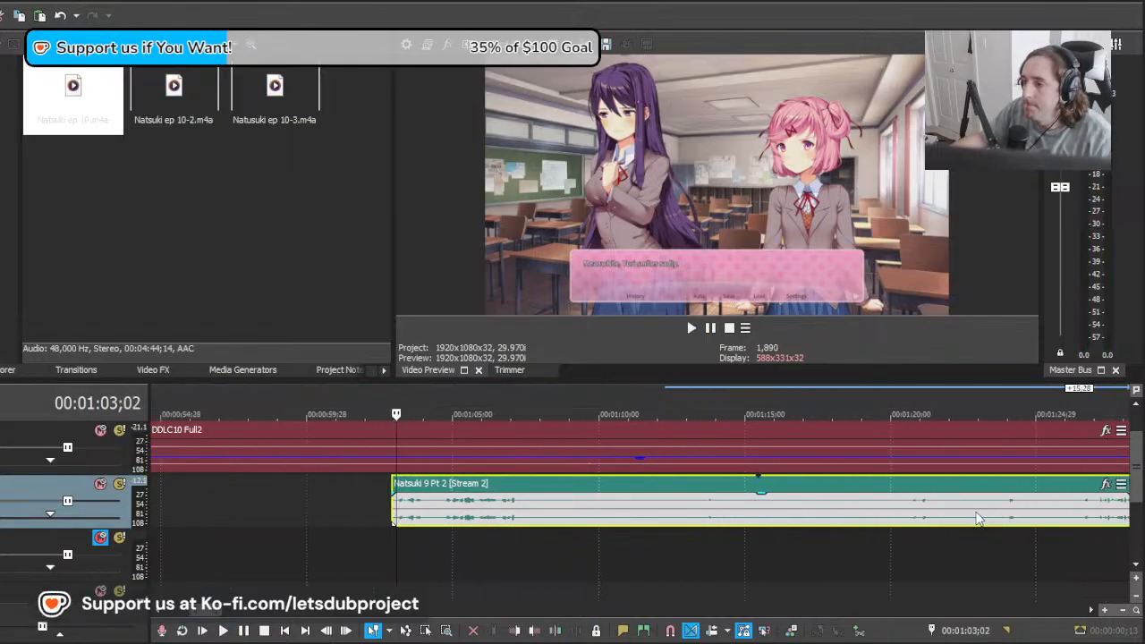
key("ctrl+z")
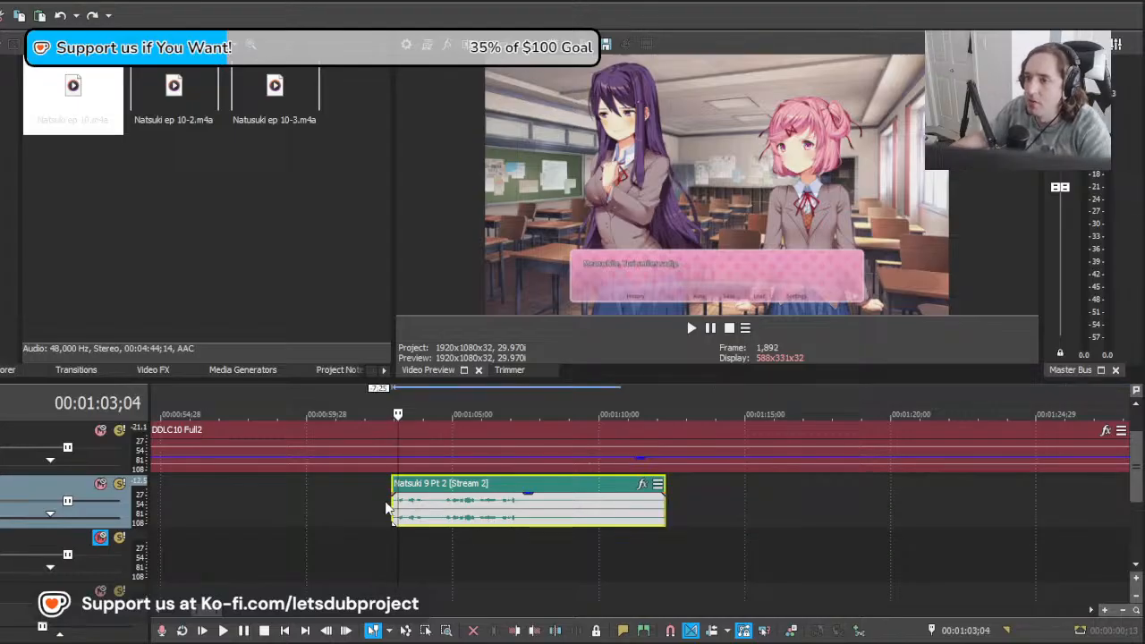
key("Delete")
Step: Place Natsuki ep 10.m4a on the empty audio track at 00:01:01;24 and shift the clip 11 seconds earlier
left_click(365, 504)
left_click(359, 504)
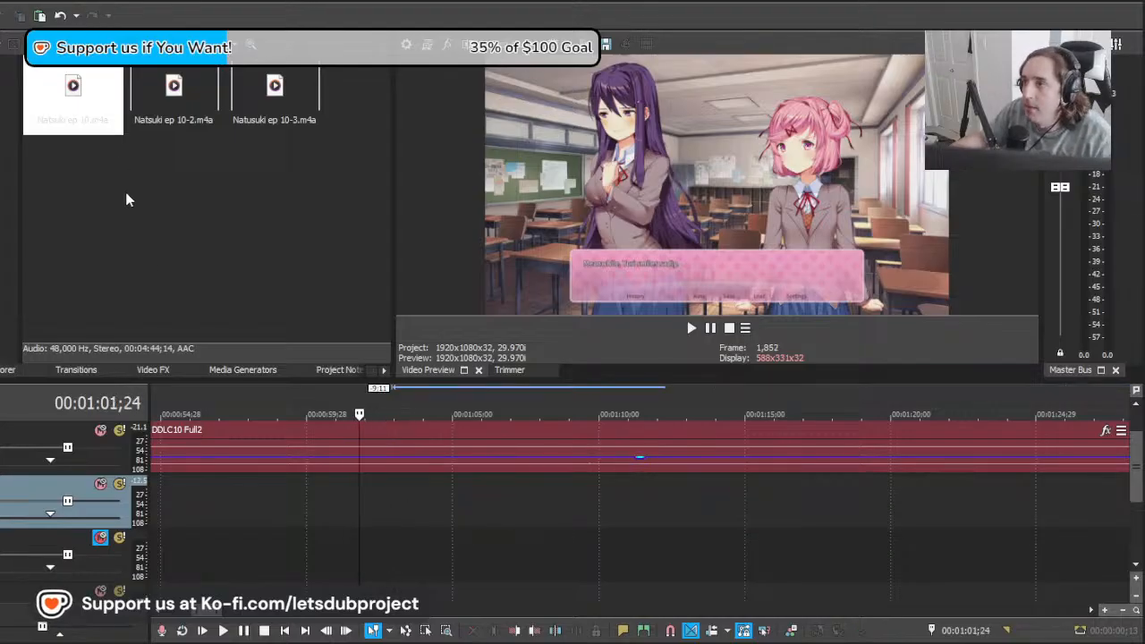
left_click(75, 90)
left_click_drag(78, 87, 358, 498)
scroll(822, 528, "down", 5)
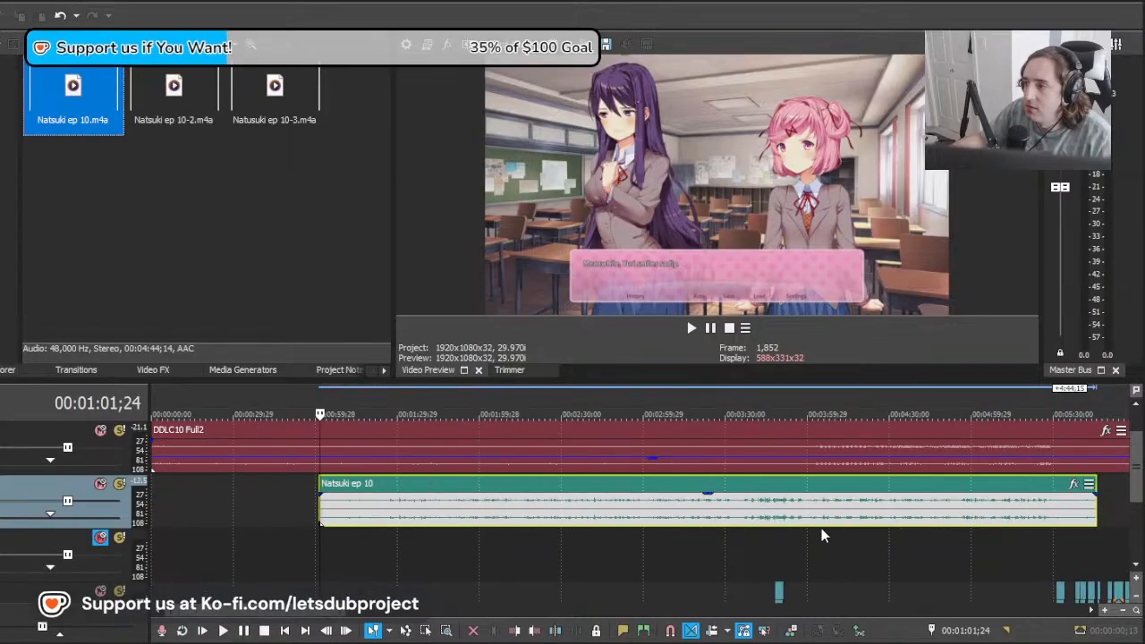
scroll(764, 543, "up", 4)
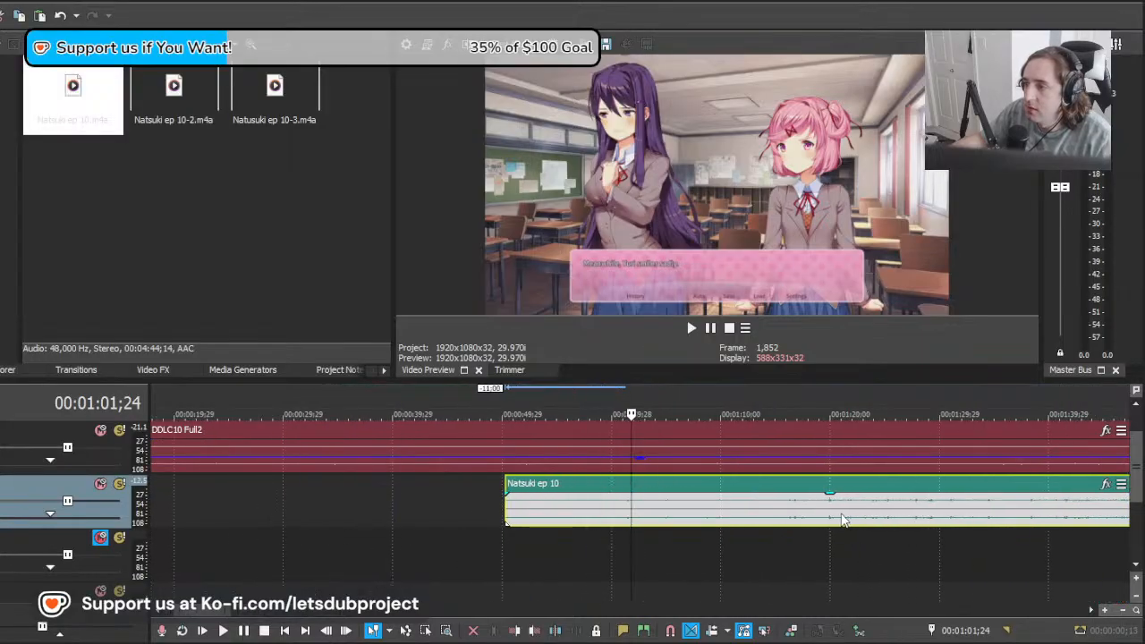
Step: Move the Natsuki ep 10 clip later to start at about 00:01:02;07 and raise its track's volume
key("space")
scroll(741, 521, "up", 3)
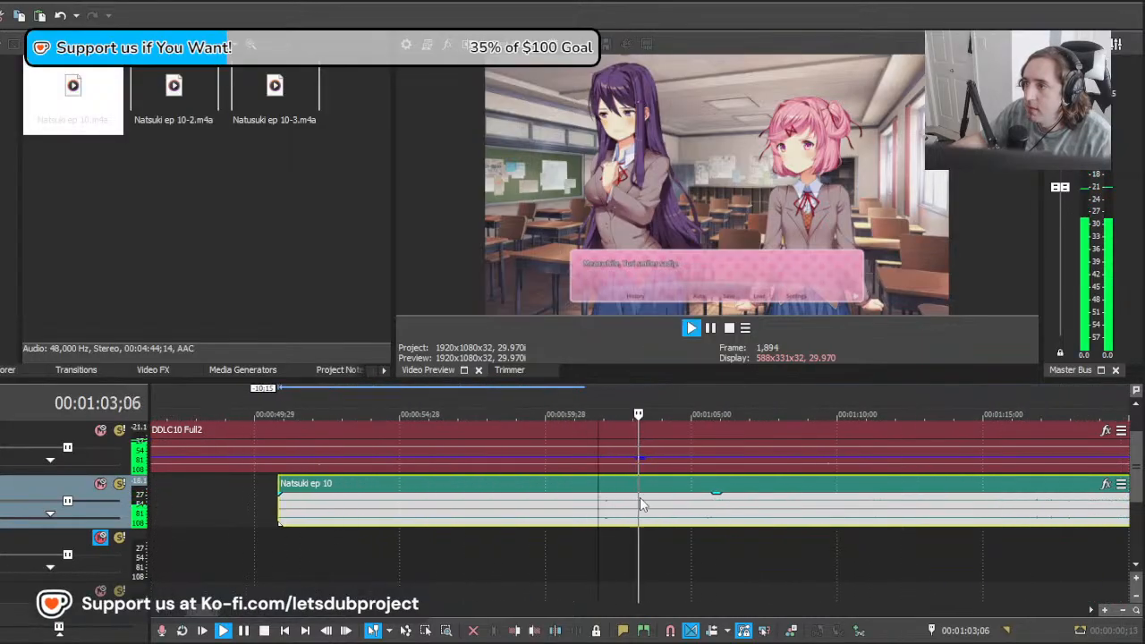
key("space")
left_click(606, 507)
left_click_drag(606, 512, 895, 525)
key("space")
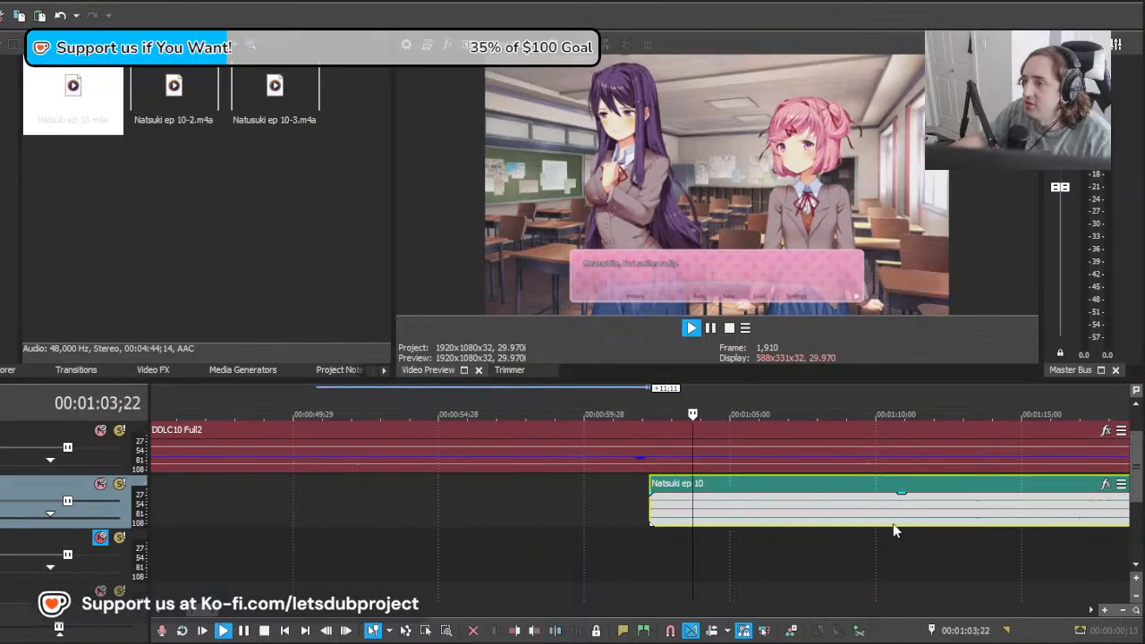
key("space")
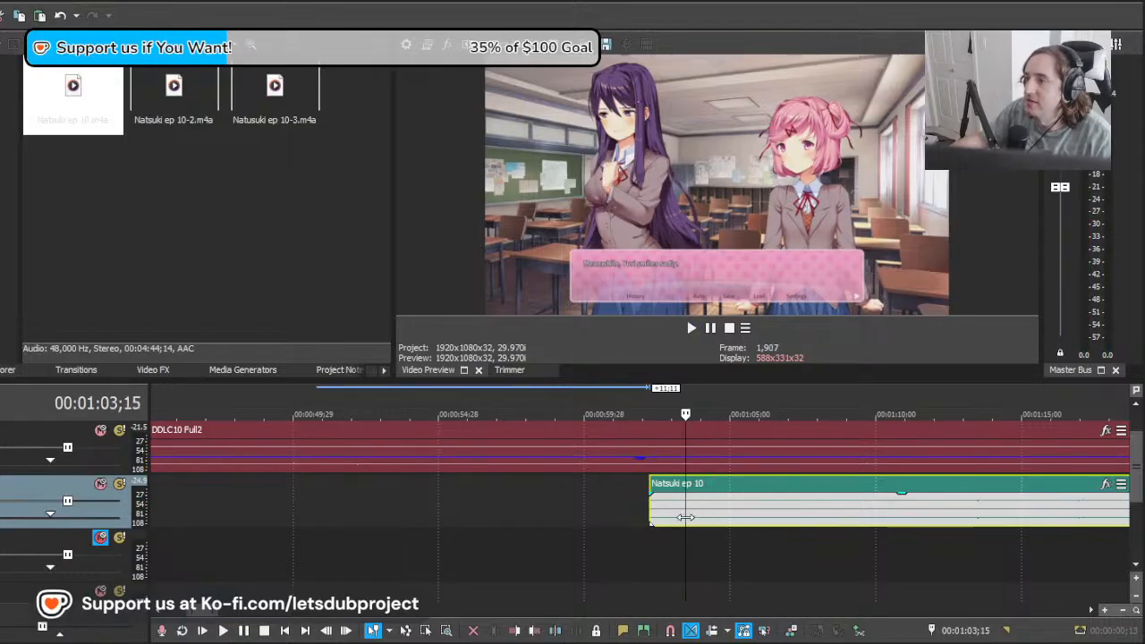
left_click_drag(686, 517, 710, 520)
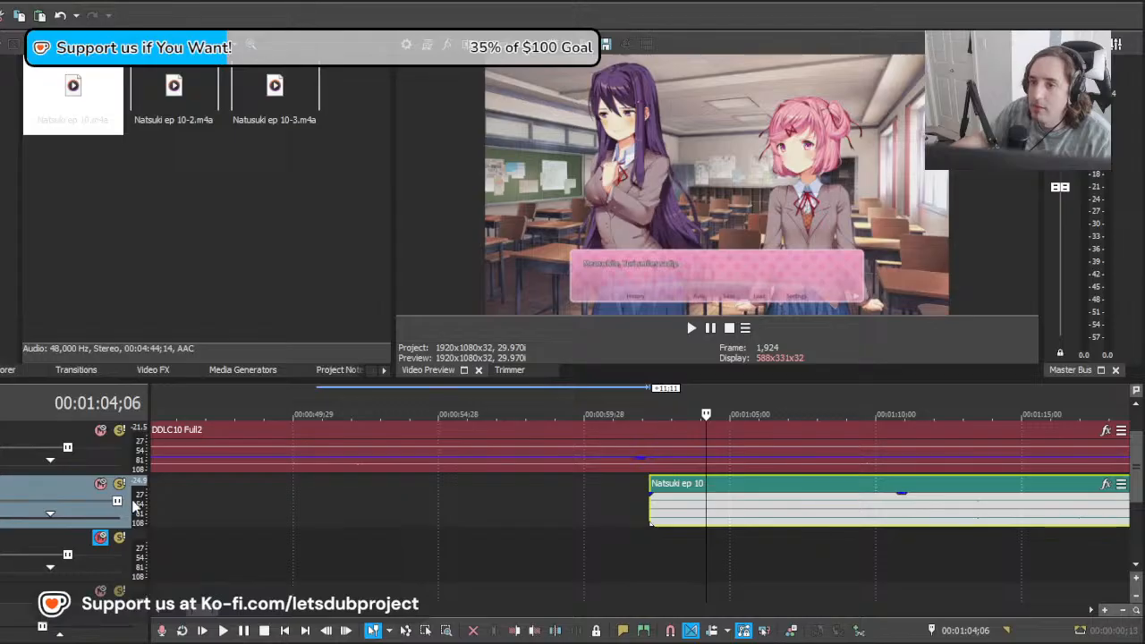
Step: Shift the Natsuki ep 10 clip to start at about 00:01:03;13, checking its timing against Natsuki's subtitle
key("space")
scroll(752, 541, "up", 1)
key("space")
left_click_drag(625, 510, 713, 521)
key("space")
key("space")
key("space")
Step: Split the Natsuki ep 10 clip at about 00:01:06;11 and trim the first piece's start to about 00:01:04;04
key("space")
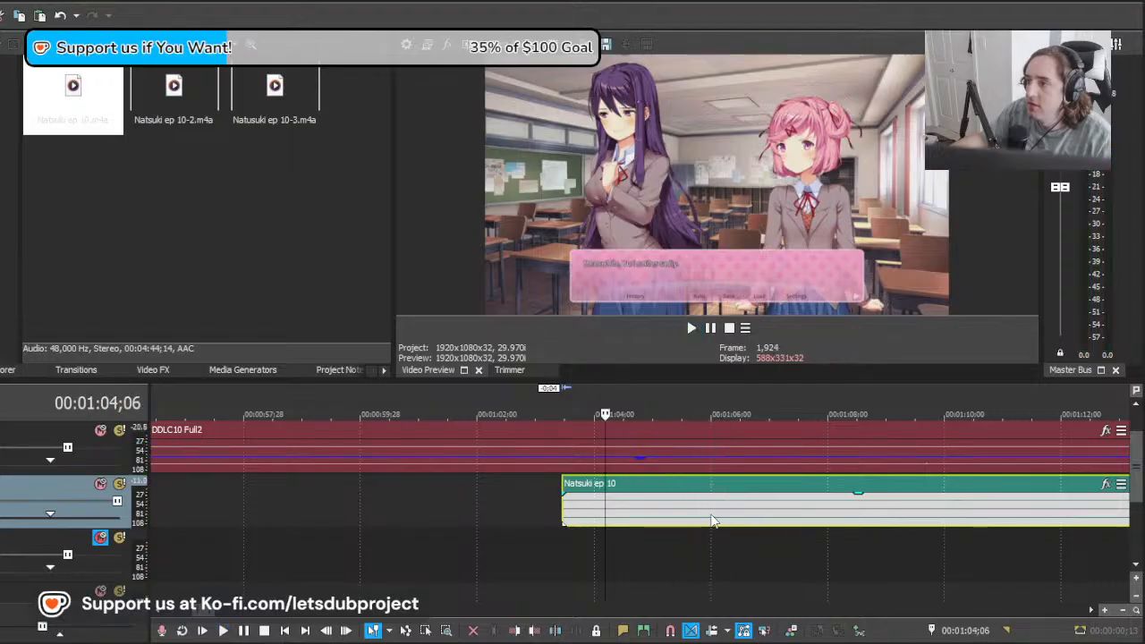
key("space")
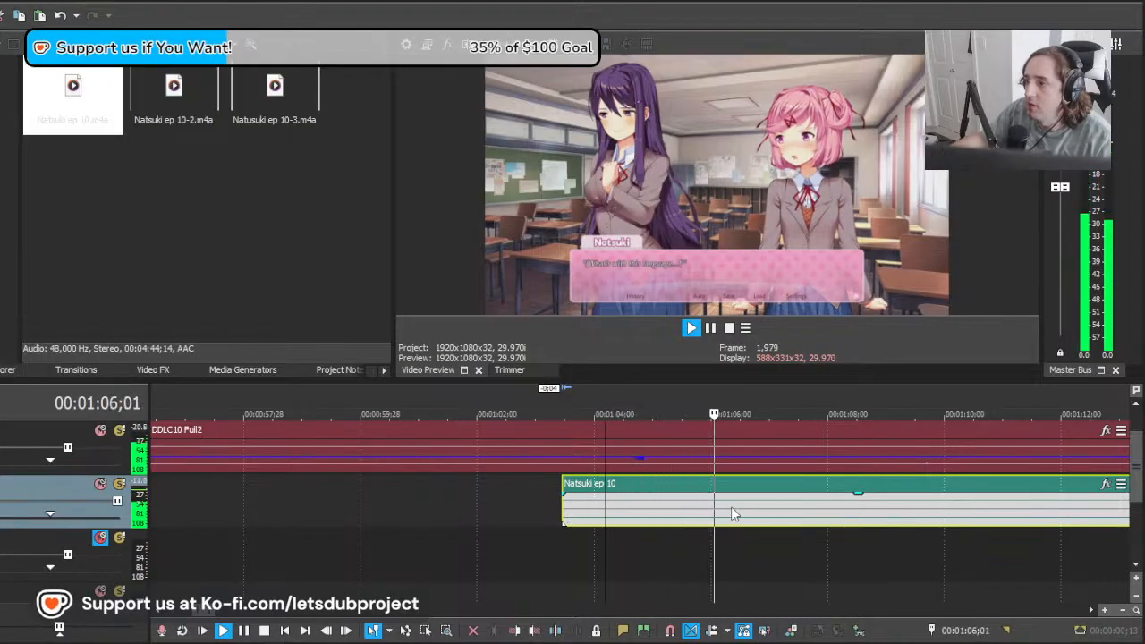
key("s")
key("space")
left_click_drag(562, 508, 597, 507)
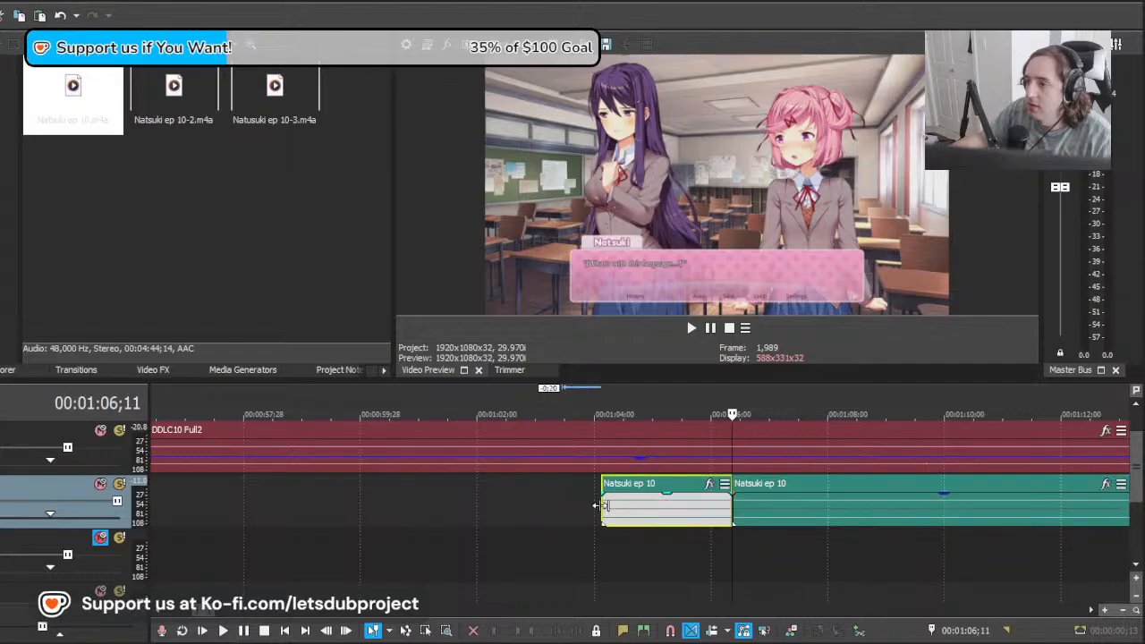
key("space")
Step: Move the remaining Natsuki ep 10 clip 3;07 earlier and place the cursor at 00:01:11;07 for Natsuki's next line
scroll(727, 487, "down", 3)
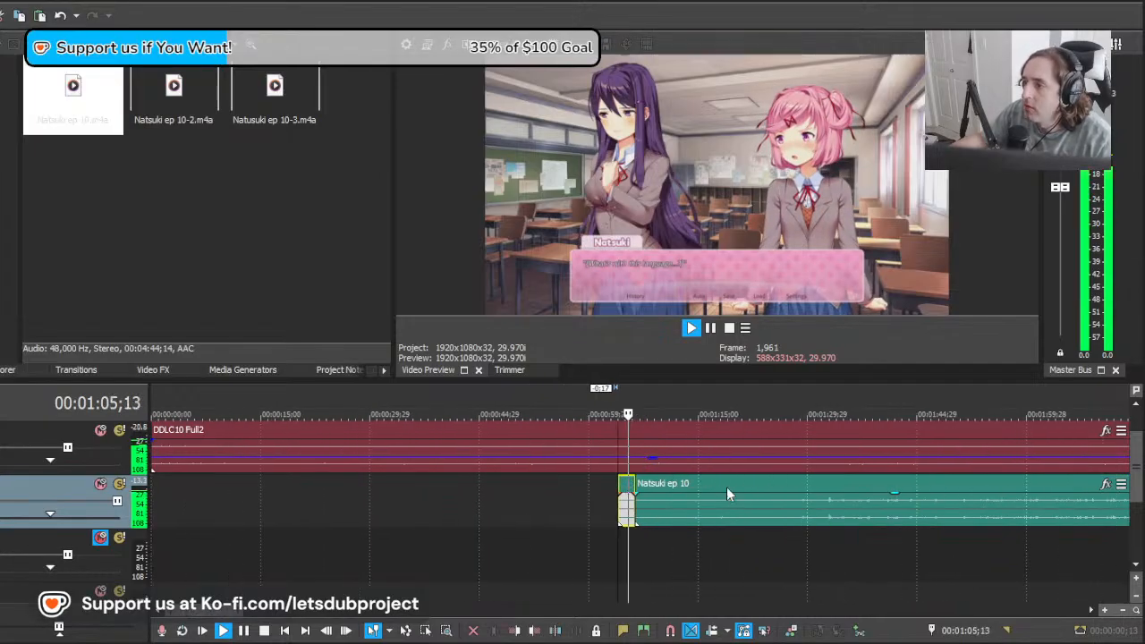
scroll(727, 487, "up", 5)
left_click(727, 507)
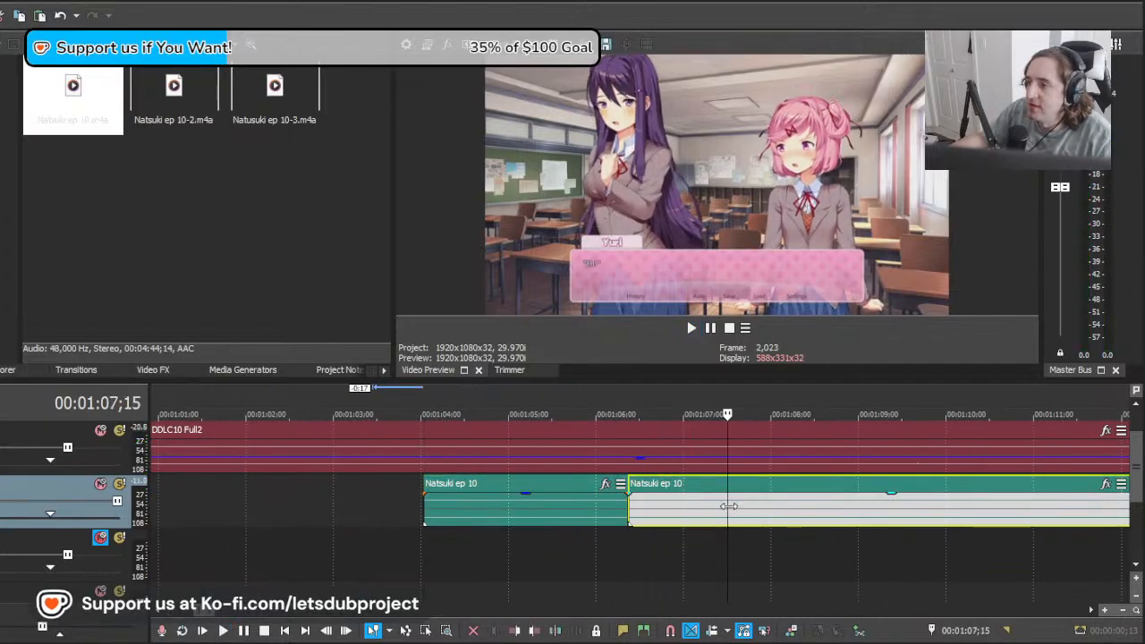
scroll(646, 515, "down", 3)
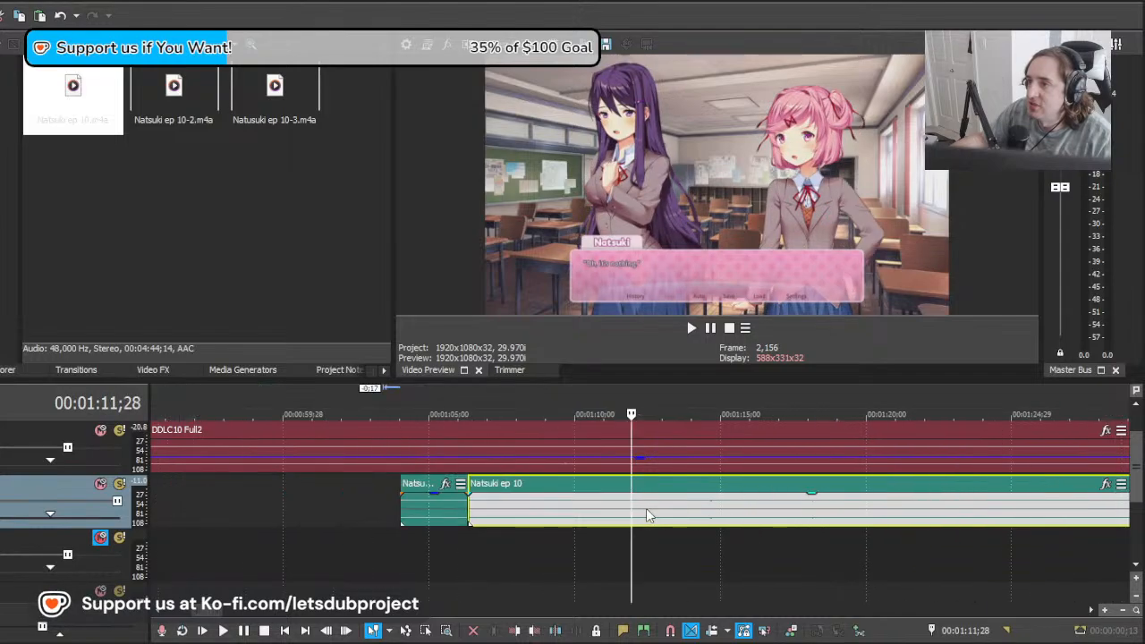
scroll(649, 516, "up", 2)
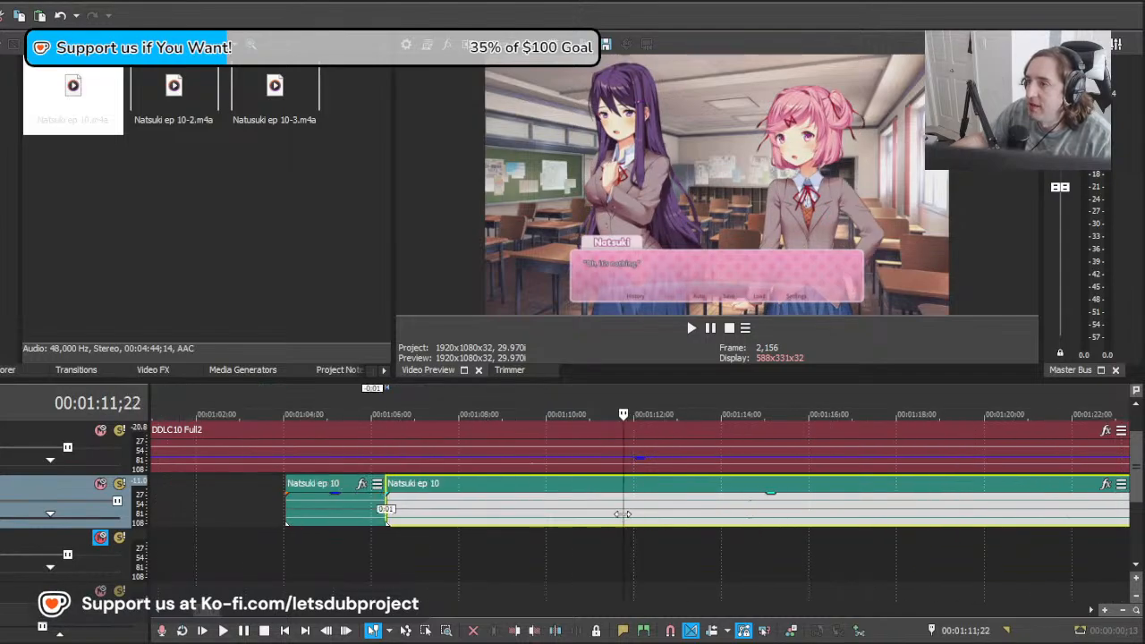
left_click_drag(623, 515, 601, 514)
left_click_drag(825, 508, 675, 508)
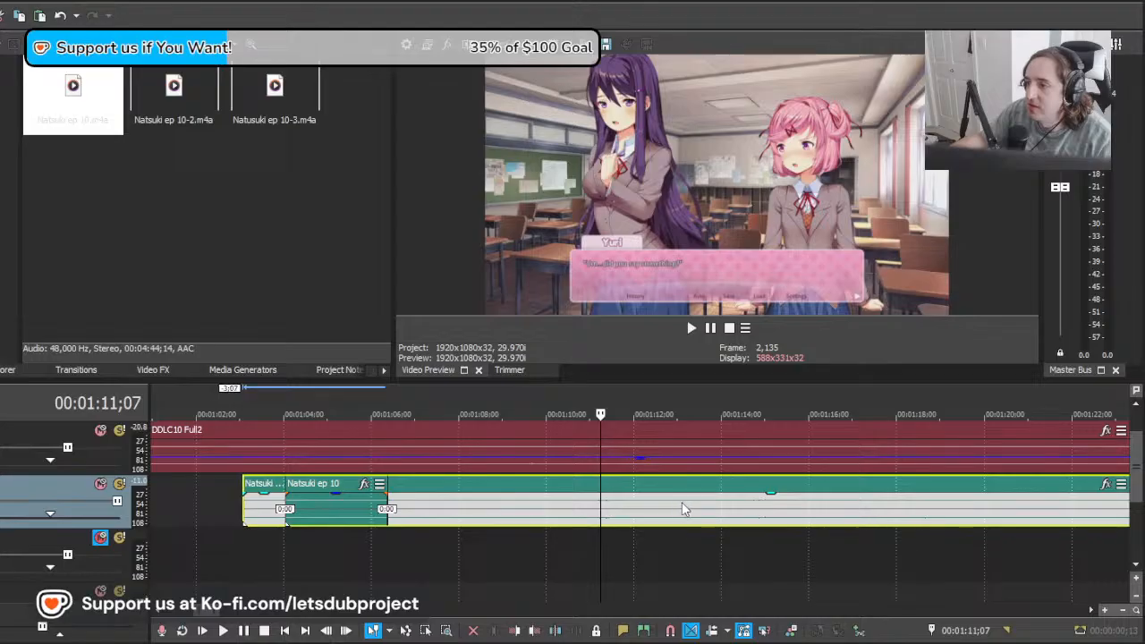
Step: Audition the moved clip, split it at about 00:01:11;08, and delete the part before the split
key("space")
scroll(682, 506, "up", 2)
key("space")
key("space")
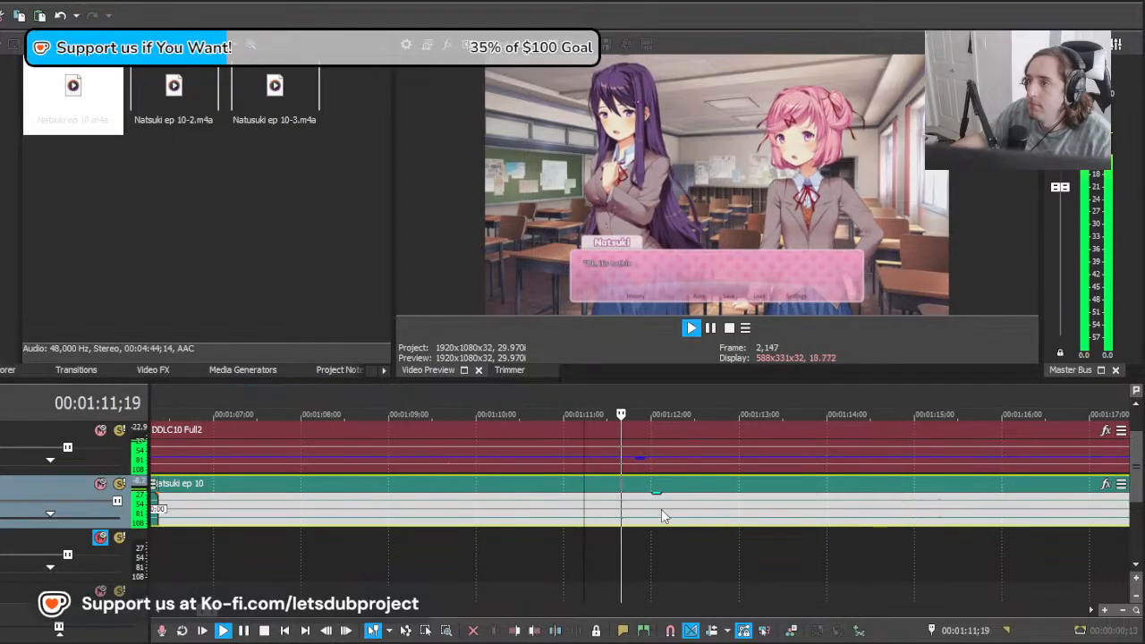
key("space")
key("space")
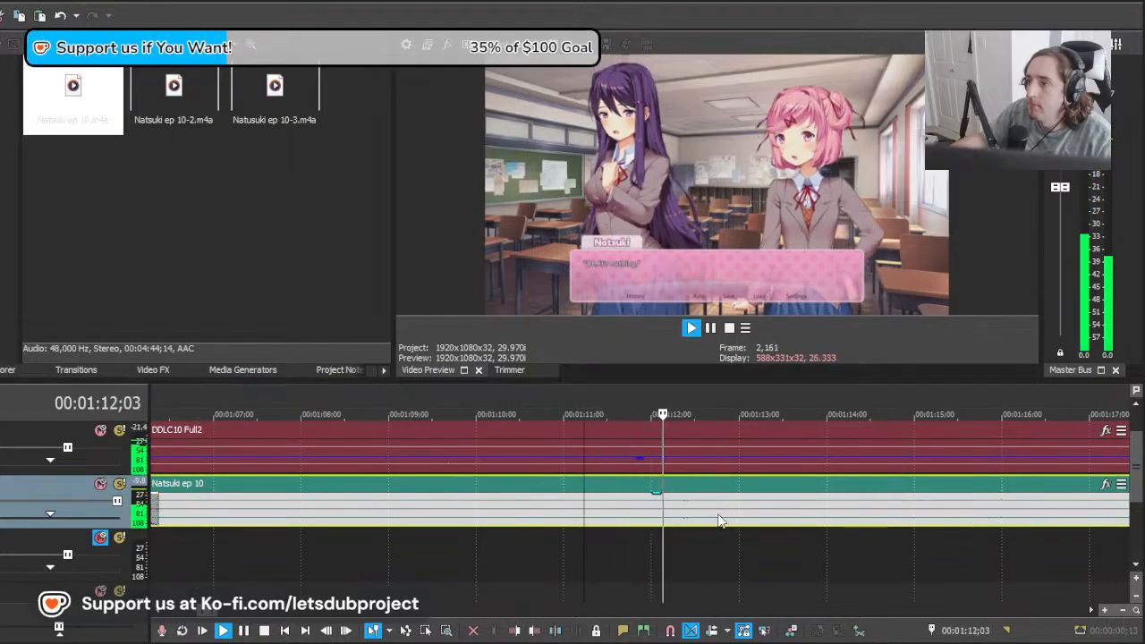
key("space")
key("s")
left_click(540, 511)
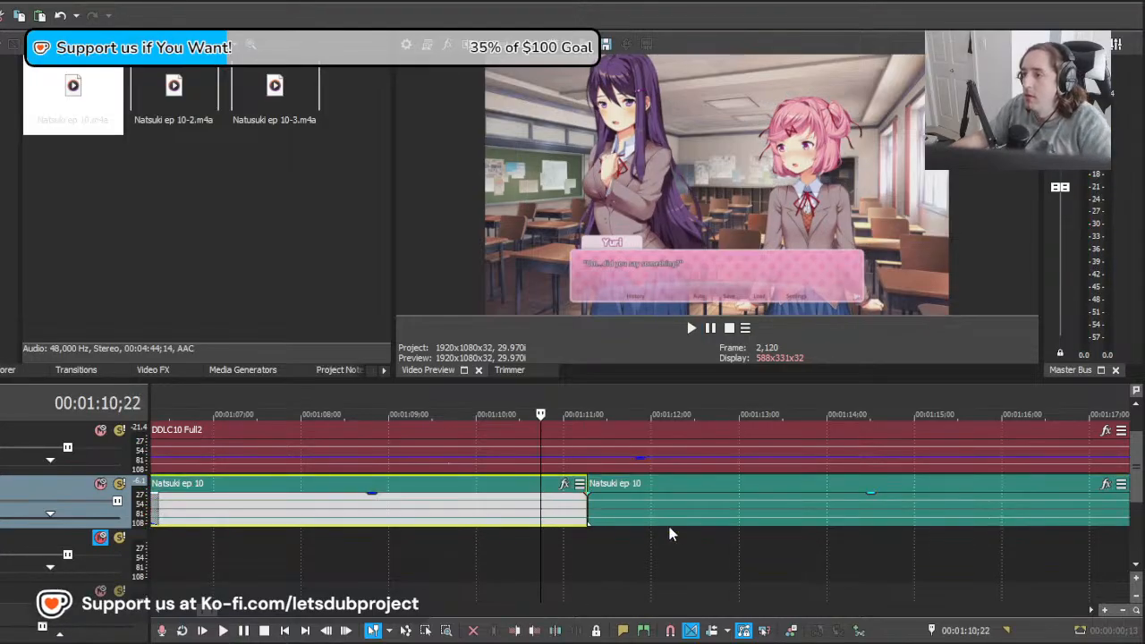
key("Delete")
Step: Split the Natsuki ep 10 clip at about 00:01:12;28 and audition the takes on both sides of the cut
left_click(733, 513)
key("s")
left_click(592, 516)
key("space")
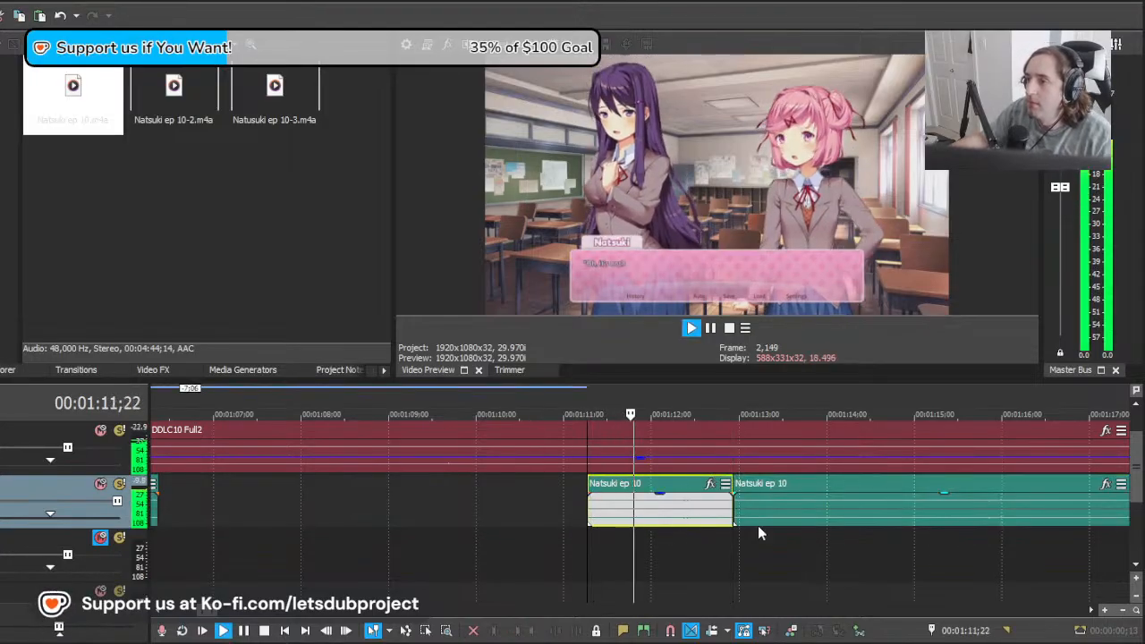
scroll(772, 525, "down", 1)
scroll(773, 524, "down", 3)
scroll(697, 515, "up", 2)
left_click(668, 508)
key("space")
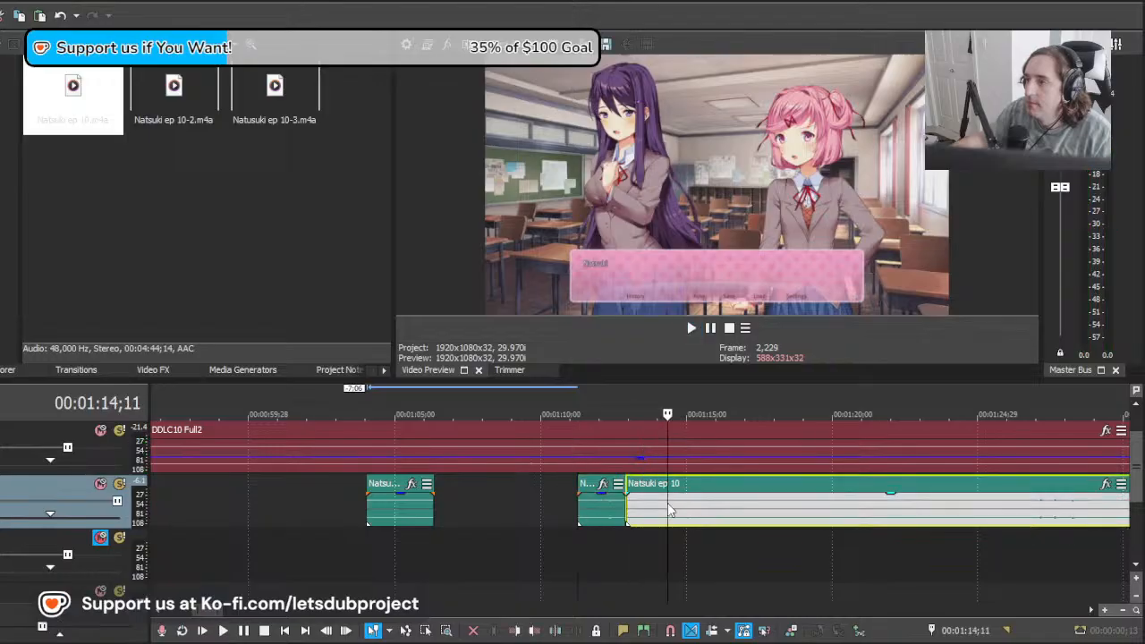
left_click(716, 506)
left_click(656, 505)
key("space")
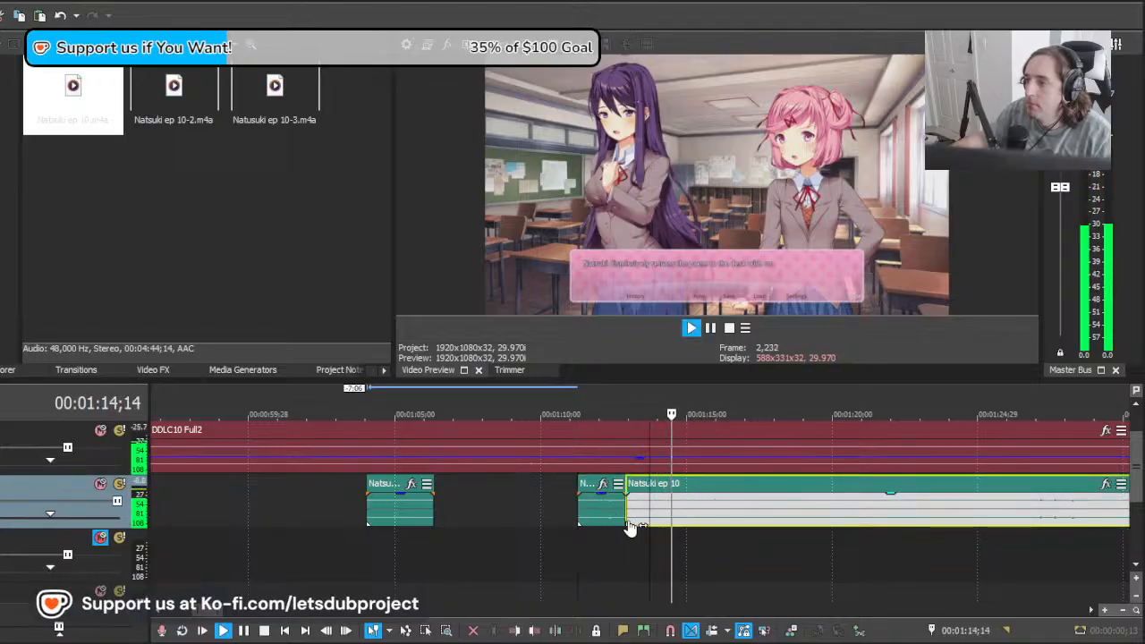
Step: Delete the short take starting at about 00:01:11;08 and move the rest of the recording 1;24 earlier
left_click(579, 511)
key("space")
key("Delete")
left_click_drag(705, 510, 654, 500)
Step: Split the Natsuki ep 10 clip at about 00:01:13;08 and move the rest 2;18 later to about 00:01:15;26
key("space")
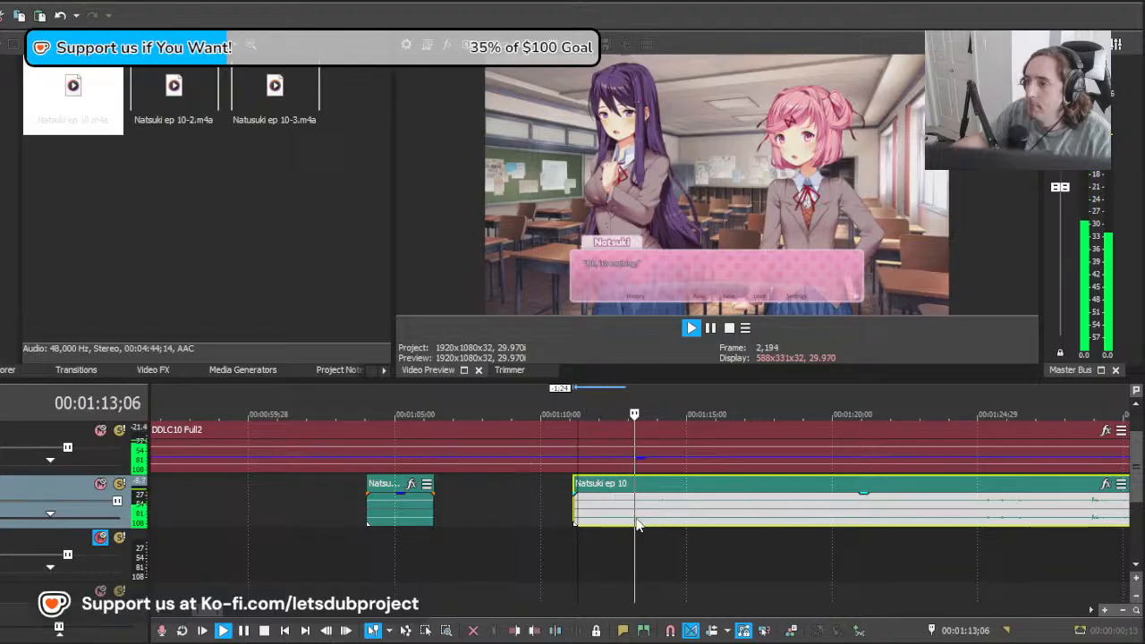
key("s")
left_click(728, 510)
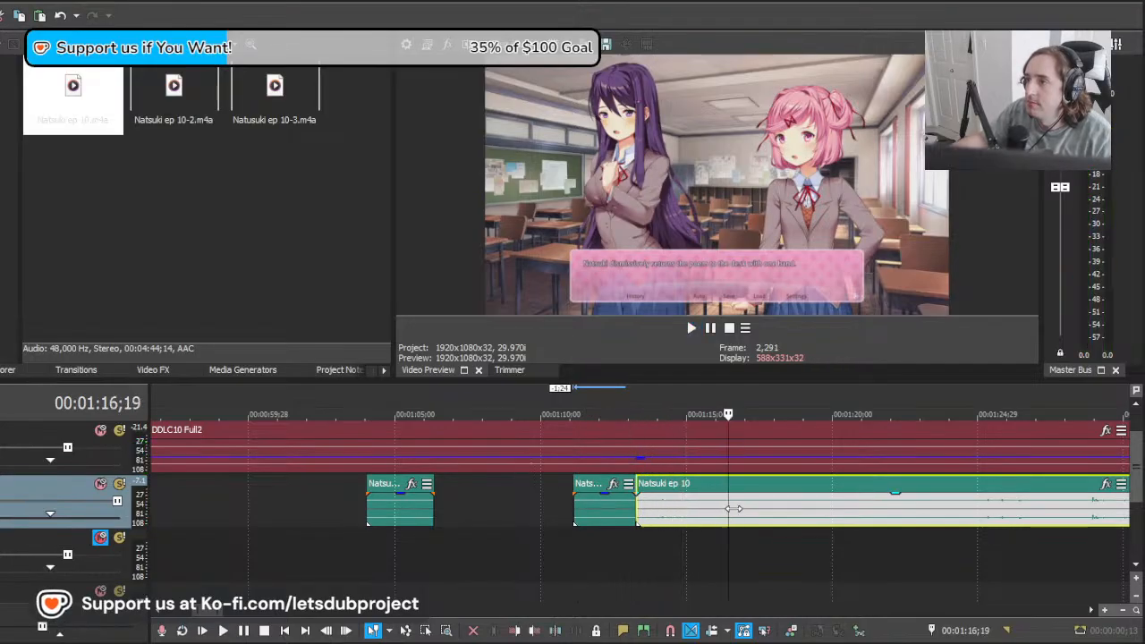
left_click_drag(734, 508, 765, 520)
scroll(833, 524, "down", 1)
scroll(930, 527, "up", 1)
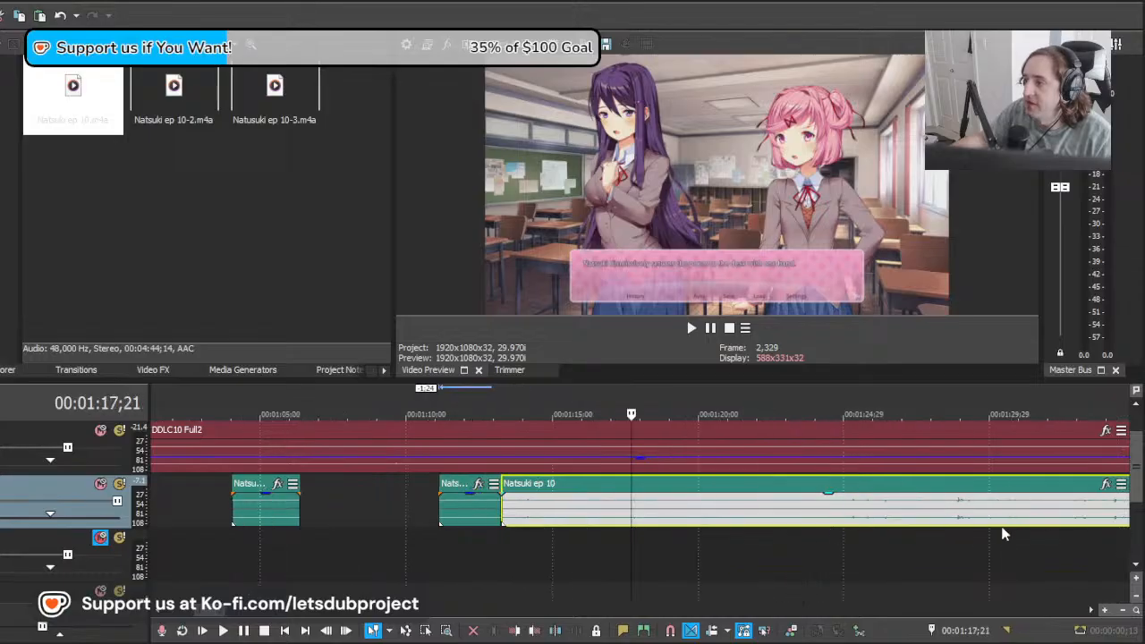
left_click_drag(977, 521, 1048, 520)
key("space")
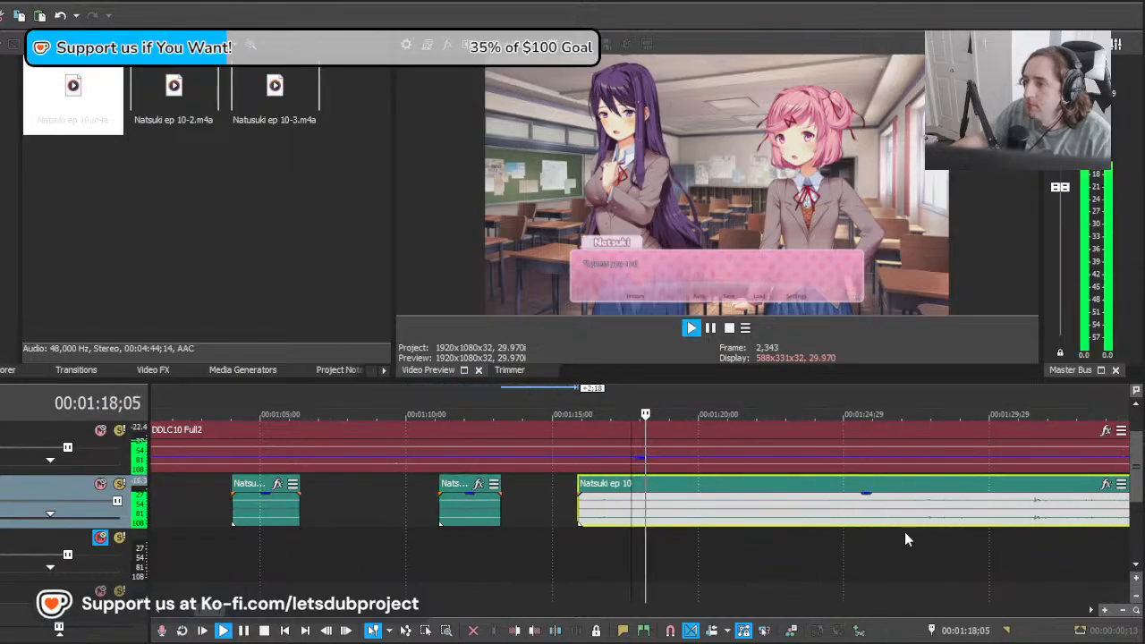
Step: Move the remaining clip to about 00:01:17;00 and trim its start to about 00:01:17;15
scroll(771, 508, "up", 3)
left_click_drag(772, 508, 814, 519)
key("space")
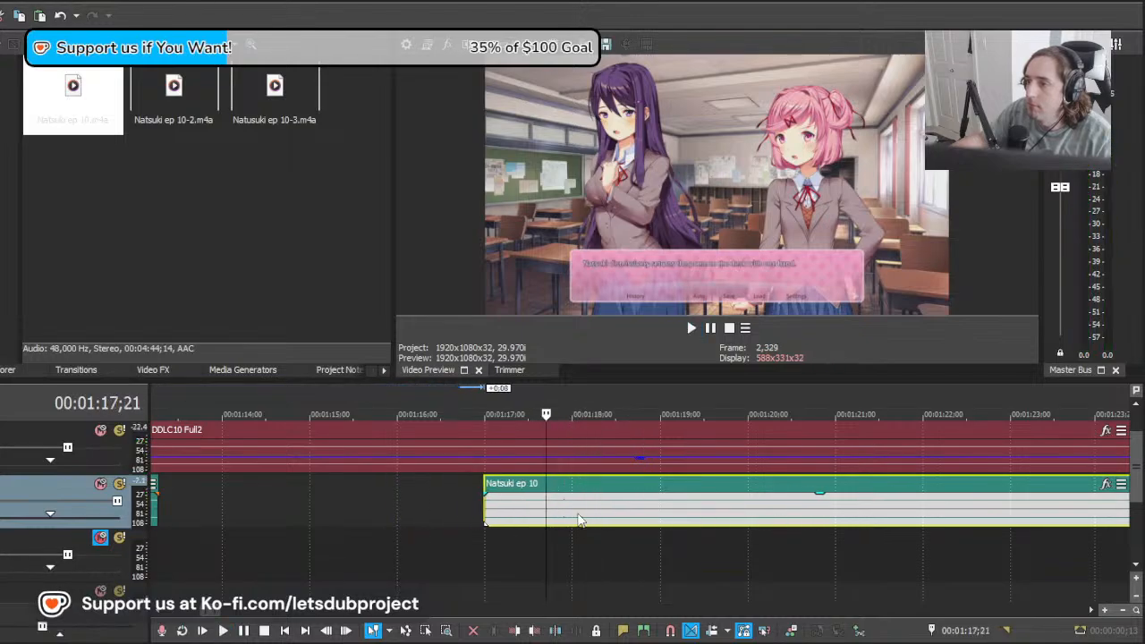
left_click_drag(536, 521, 581, 521)
key("space")
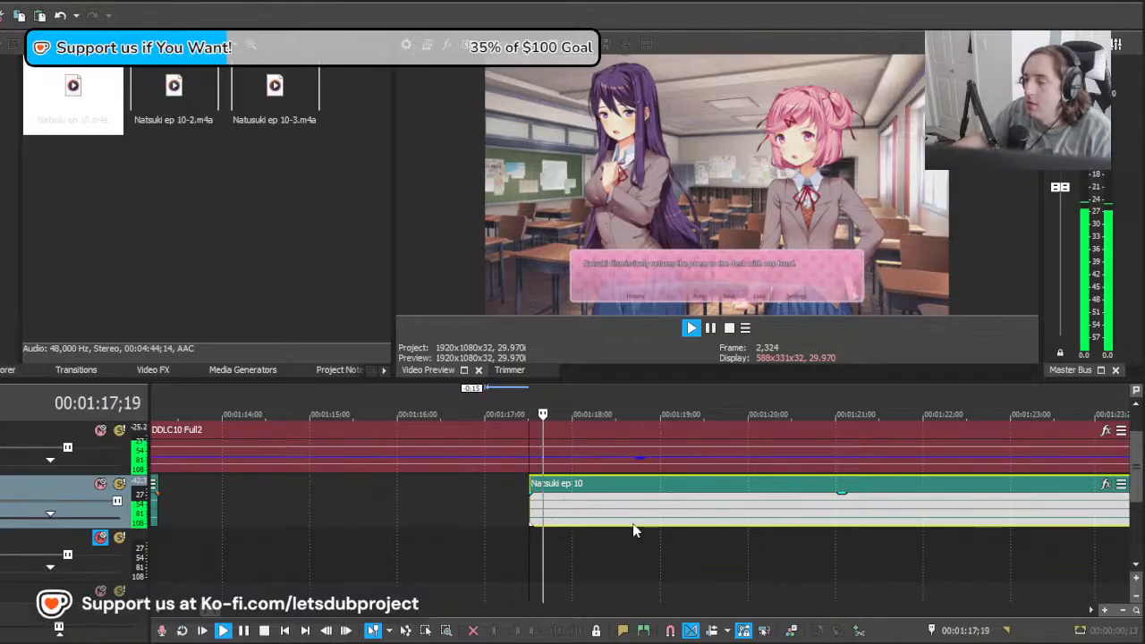
Step: Play Natsuki's line from about 00:01:17;15 and split the clip at about 00:01:20;18
scroll(730, 512, "down", 1)
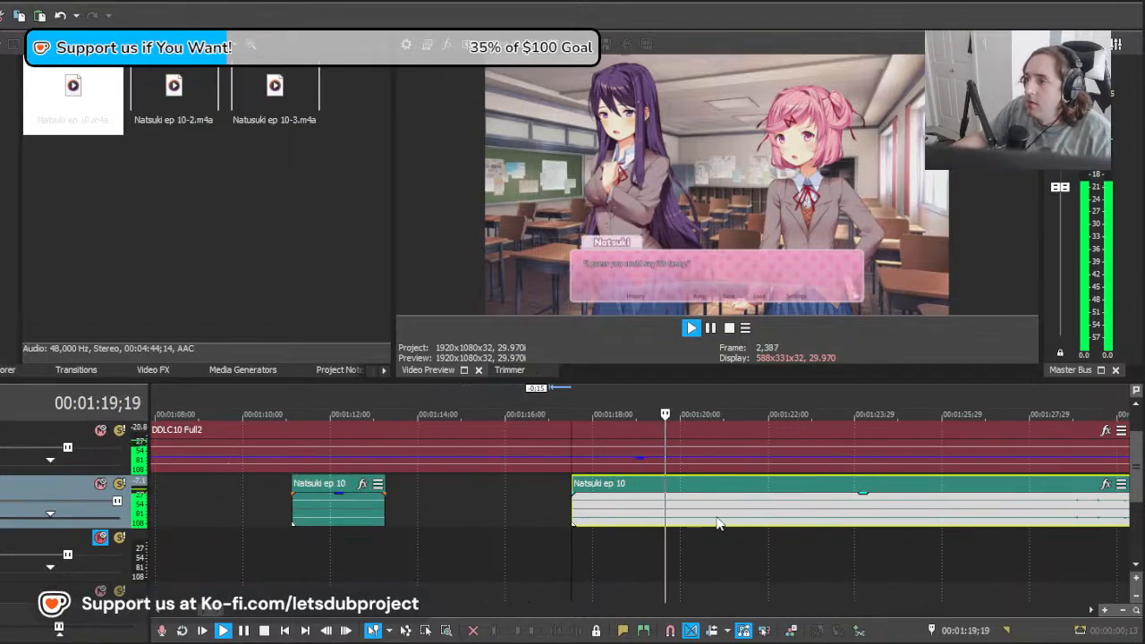
key("s")
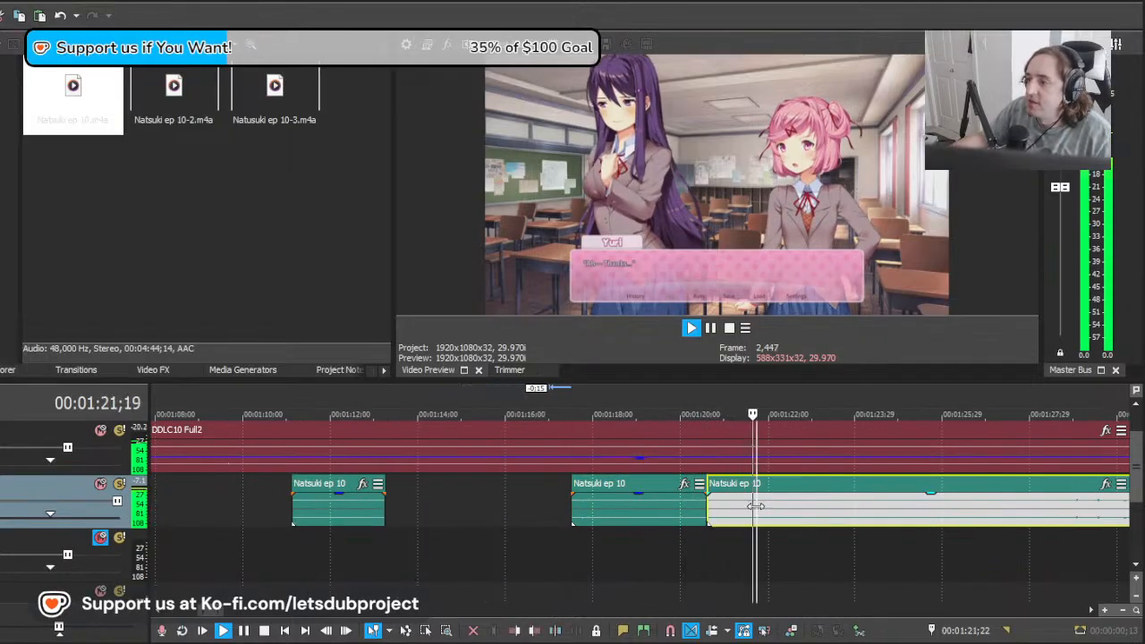
key("space")
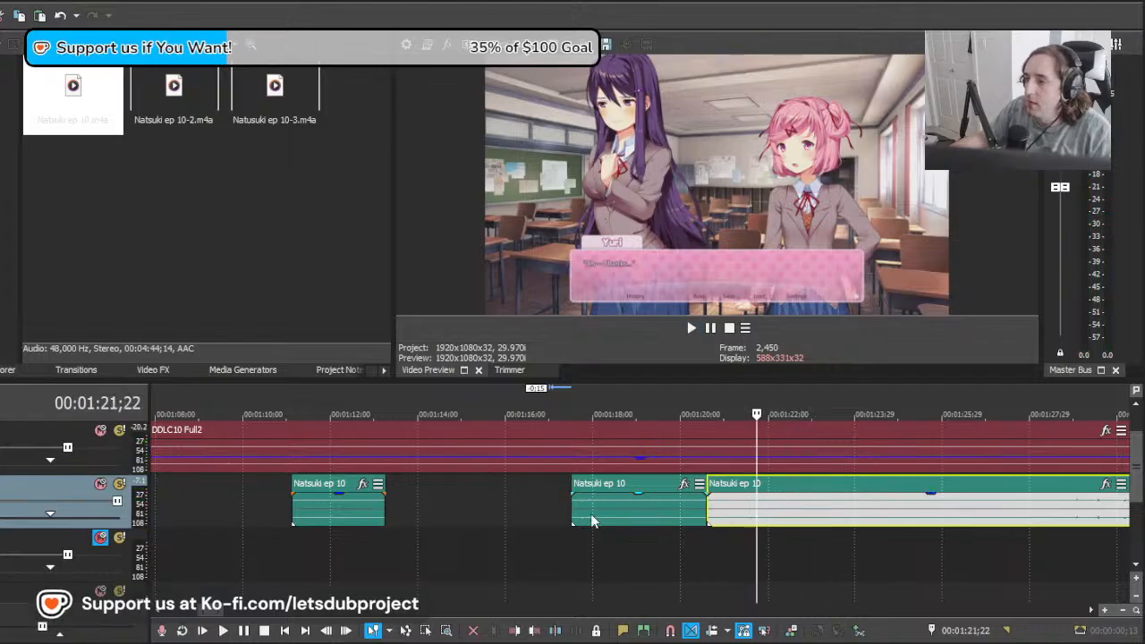
Step: Delete the take before the split at about 00:01:20;18 and move the rest 3;02 earlier to replace it
left_click_drag(754, 516, 579, 513)
left_click(575, 514)
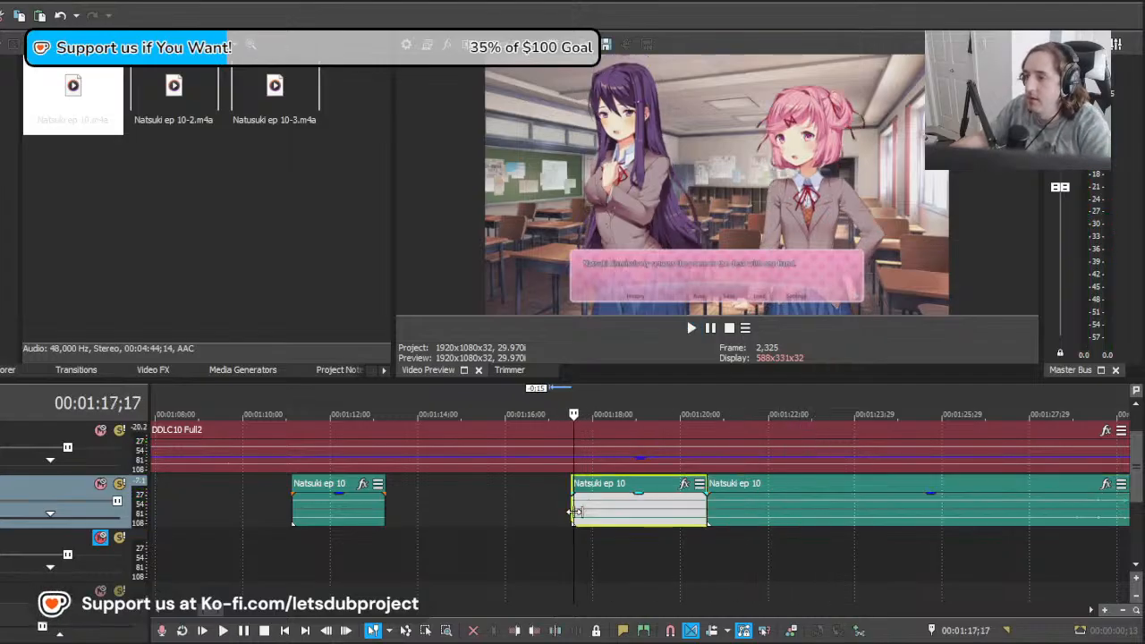
key("Delete")
left_click_drag(799, 519, 665, 521)
key("space")
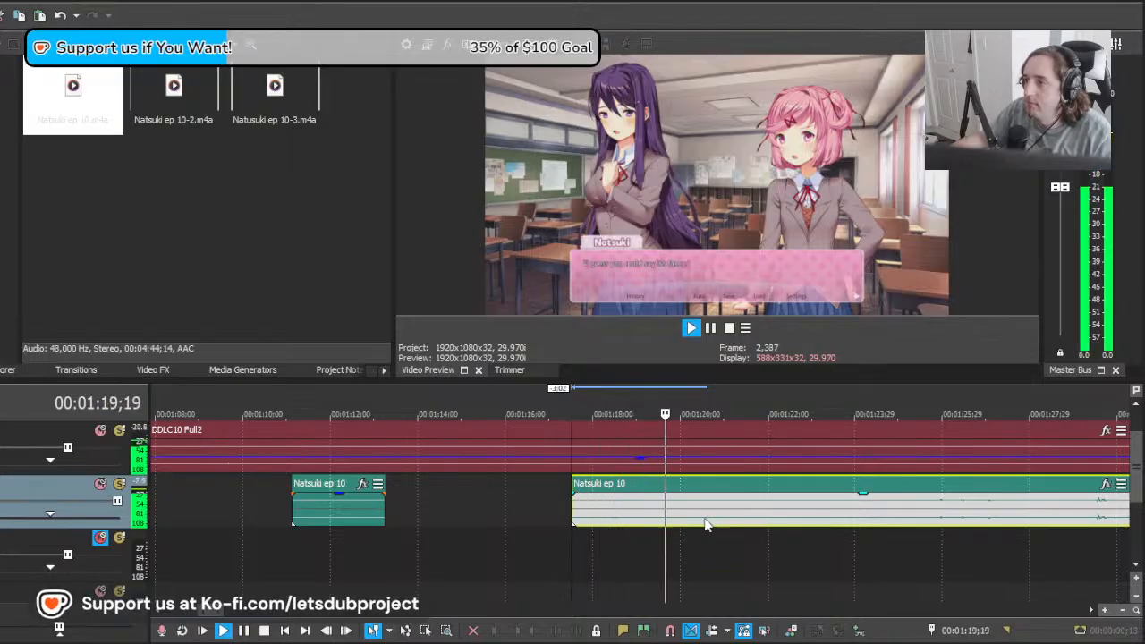
Step: Split the replacement take from the rest of the Natsuki ep 10 clip at about 00:01:20;18
left_click(707, 520)
key("s")
key("space")
Step: Move the remaining Natsuki ep 10 clip to start at about 00:01:24;01 and audition it against the next line
left_click(819, 510)
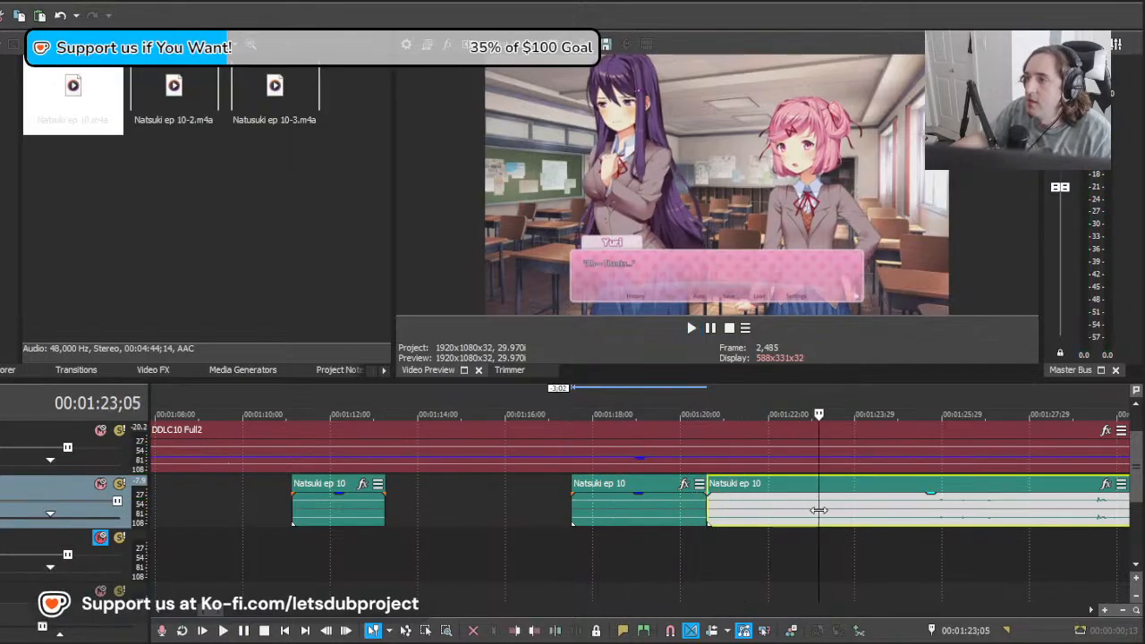
mouse_move(931, 507)
left_mouse_down()
mouse_move(1060, 510)
mouse_move(946, 519)
left_mouse_up()
scroll(958, 527, "up", 1)
left_click_drag(774, 518, 895, 520)
key("space")
key("space")
key("space")
Step: Shift the remaining clip earlier to start at about 00:01:23;13 and play it back
key("space")
key("space")
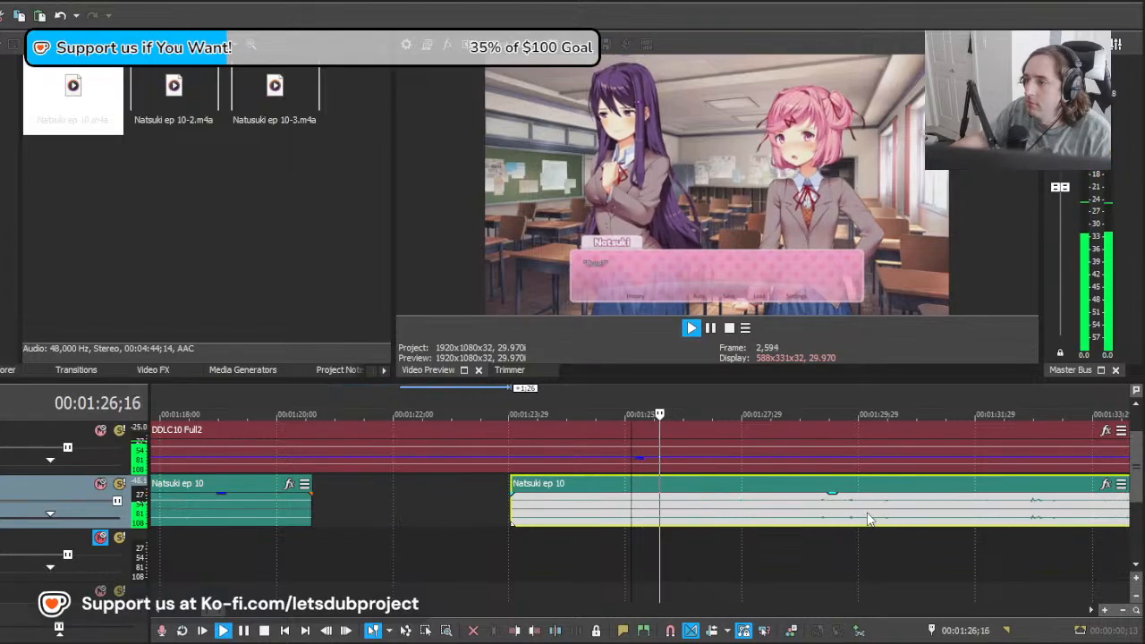
key("space")
key("space")
left_click_drag(784, 518, 712, 519)
key("space")
Step: Split the Natsuki ep 10 clip at about 00:01:26;01 and delete the part before the split
key("space")
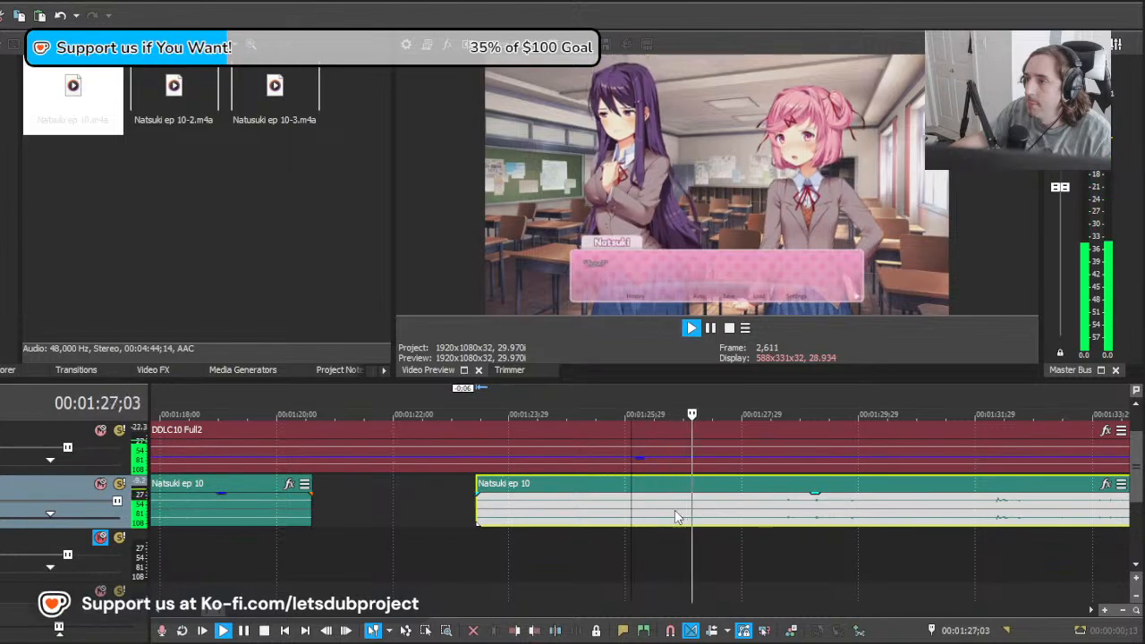
key("space")
left_click(629, 515)
key("s")
left_click(603, 514)
key("Delete")
left_click(632, 519)
key("space")
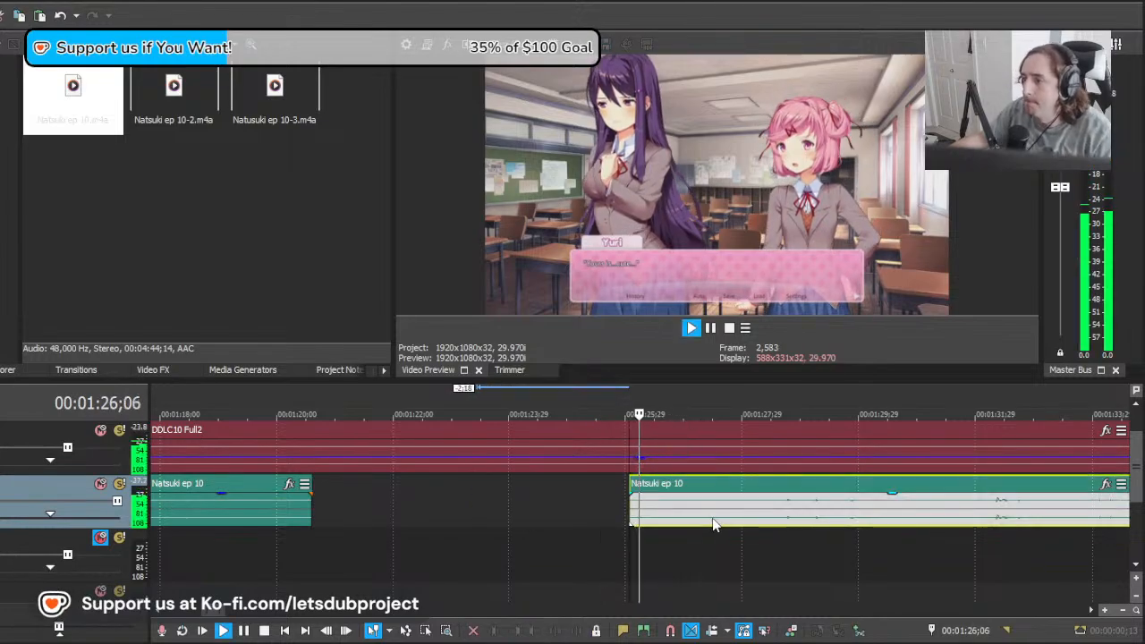
Step: Split the Natsuki ep 10 clip at 00:01:27;16 and play the following part
left_click(716, 519)
key("s")
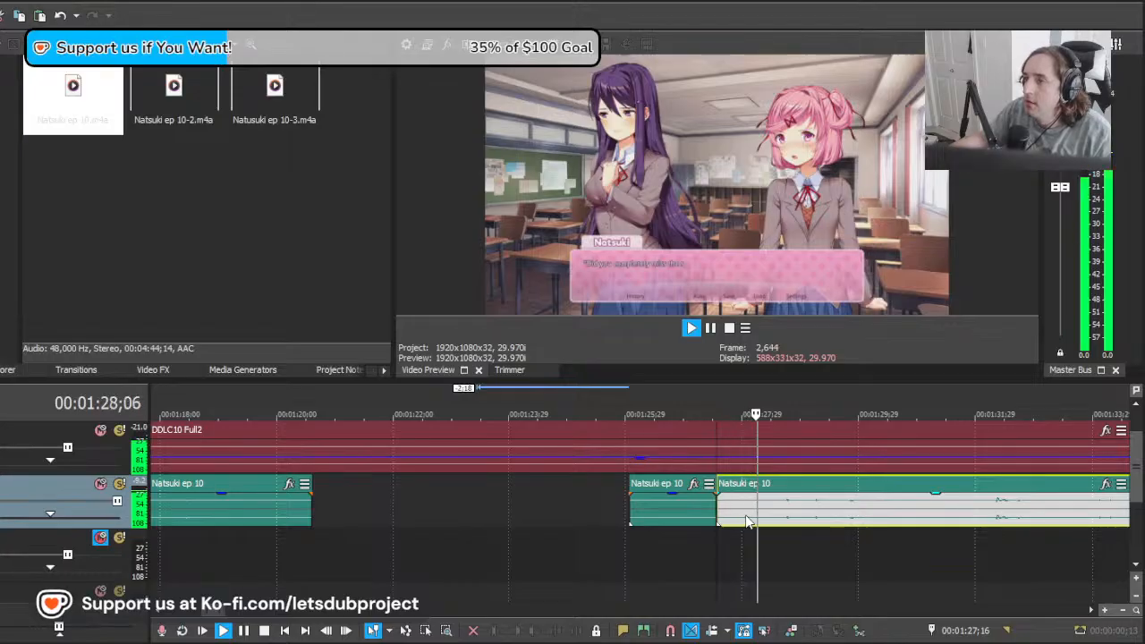
scroll(784, 522, "down", 2)
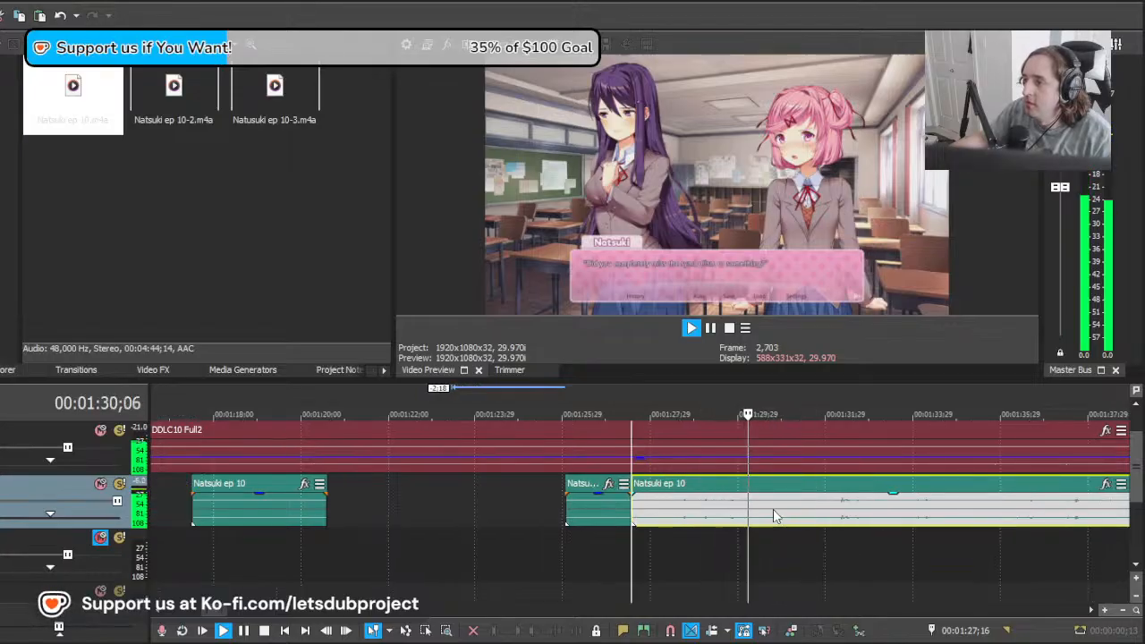
Step: Split the Natsuki ep 10 clip at about 00:01:30;23 and play the part after the split
key("s")
left_click(812, 513)
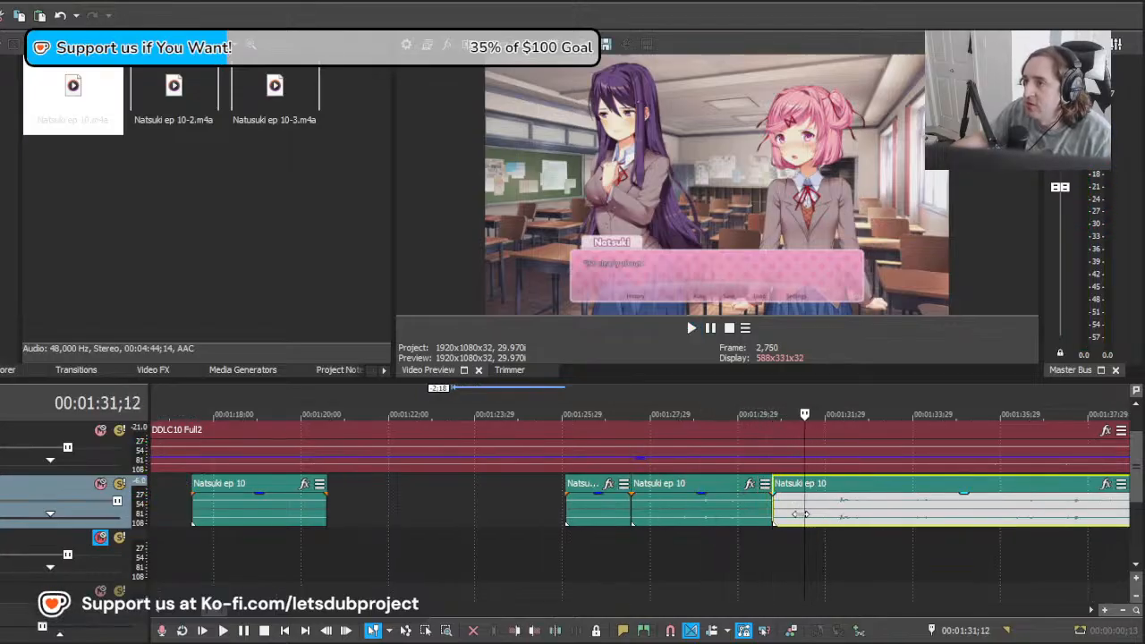
left_click(798, 514)
key("space")
Step: Try shifting the remaining Natsuki ep 10 clip about two seconds earlier, audition it, and undo the changes
key("space")
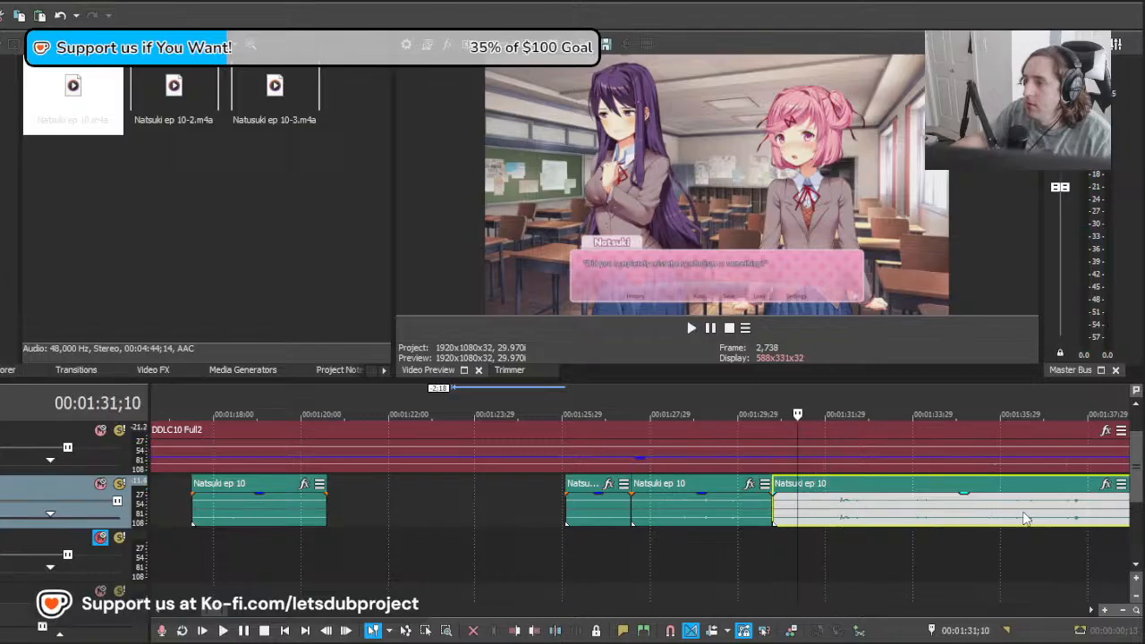
left_click_drag(1027, 519, 937, 509)
key("space")
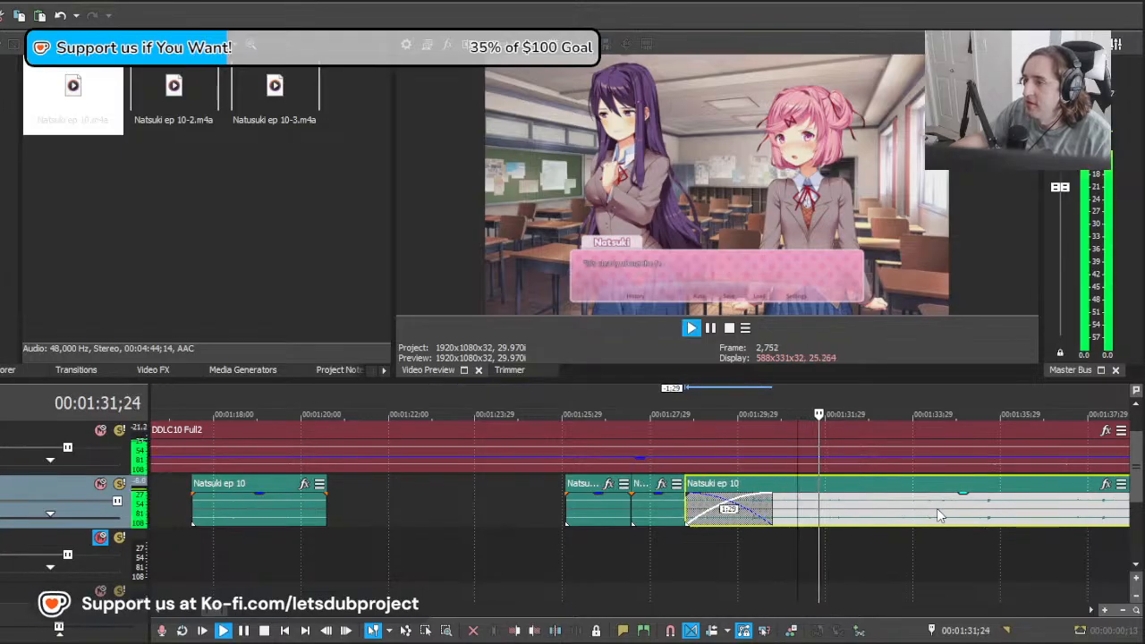
Step: Play the line at about 00:01:33, undo the last clip edit, and place the playhead at the remaining clip's start at 00:01:31;11
key("space")
key("ctrl+z")
key("ctrl+z")
key("space")
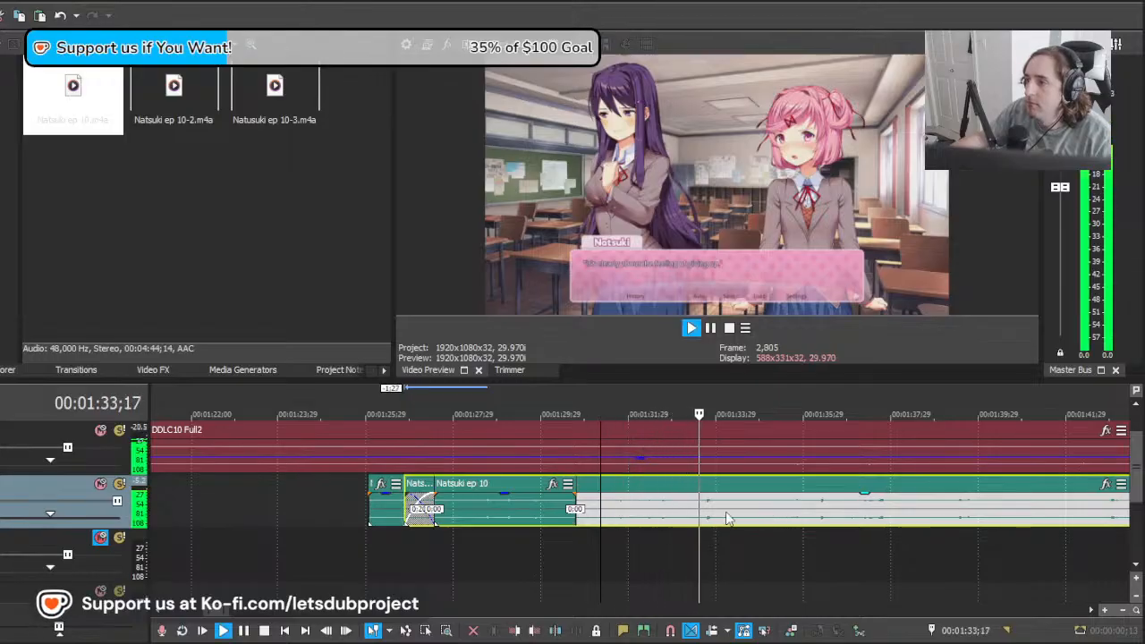
key("space")
key("ctrl+z")
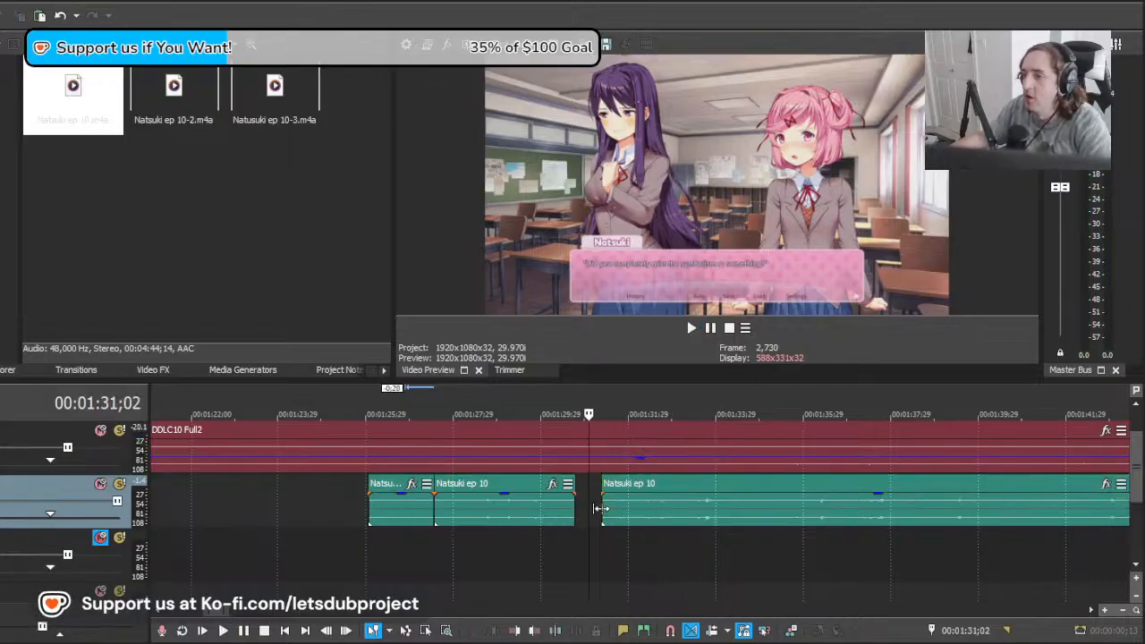
left_click(603, 508)
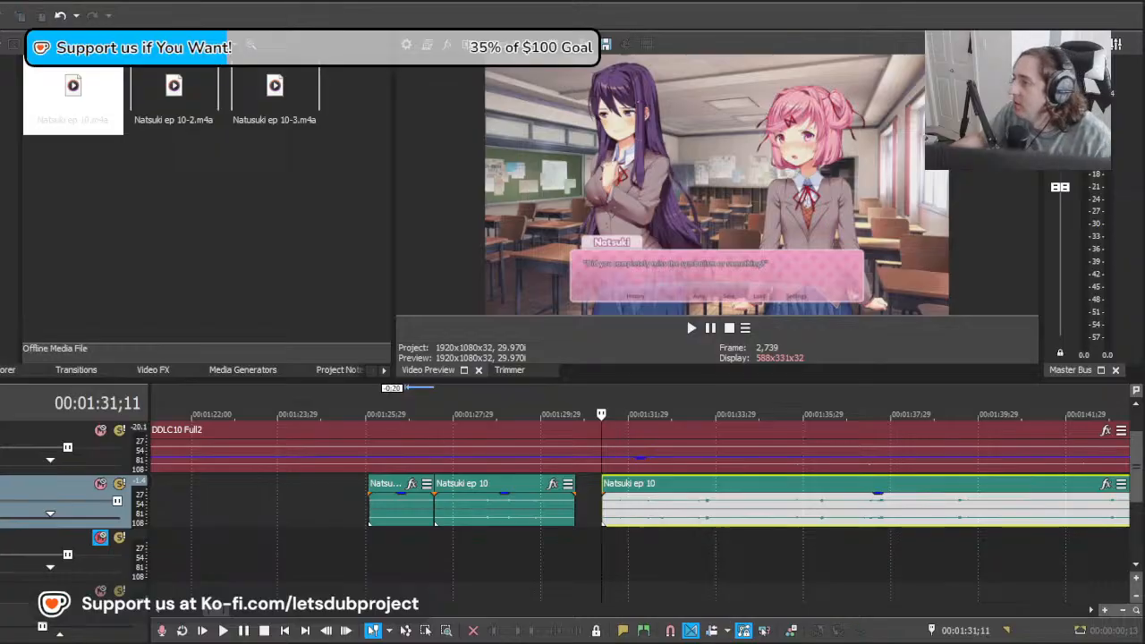
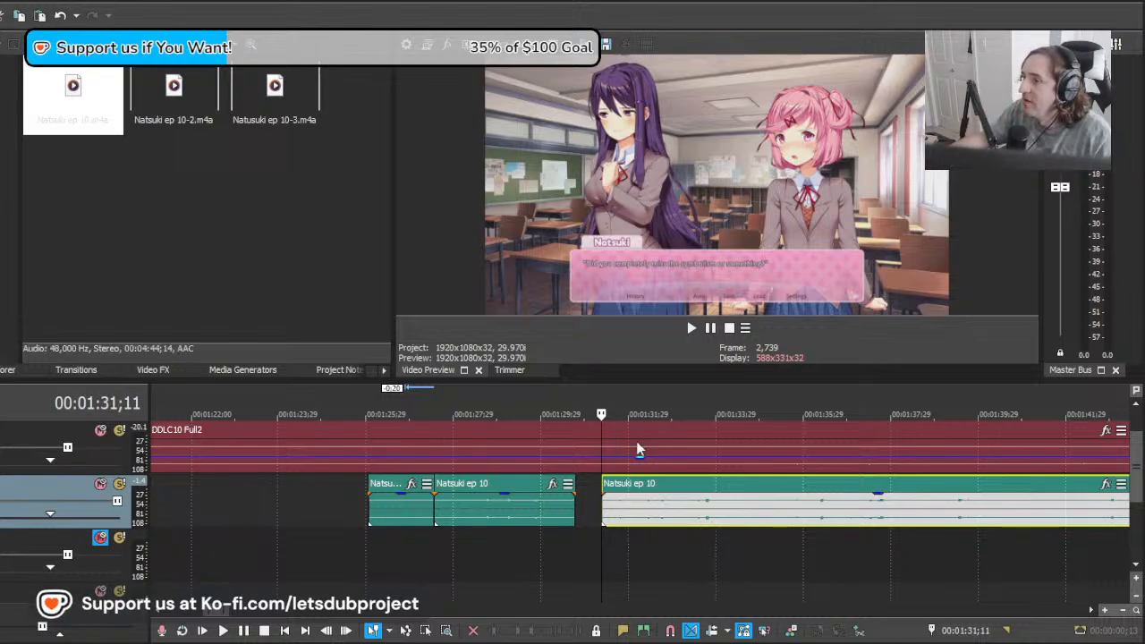
Step: Play the remaining Natsuki ep 10 clip from 00:01:31;11 and split it at about 00:01:34;22, after the "giving up" line
scroll(638, 449, "down", 10)
mouse_move(1135, 465)
left_mouse_down()
mouse_move(1140, 499)
mouse_move(1131, 464)
left_mouse_up()
scroll(557, 508, "up", 10)
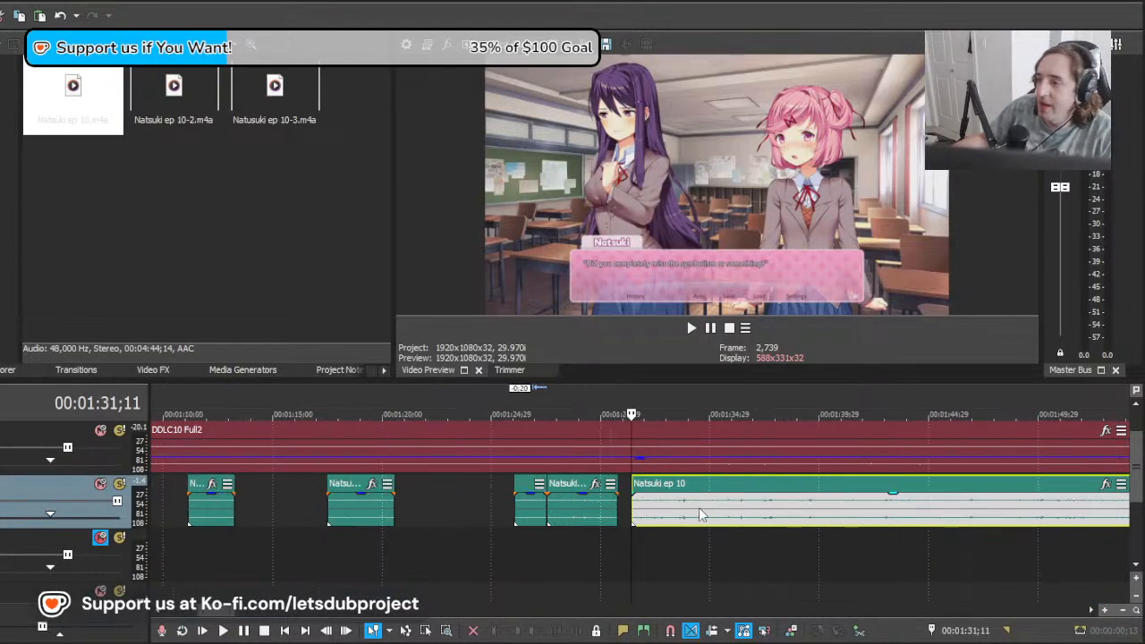
key("space")
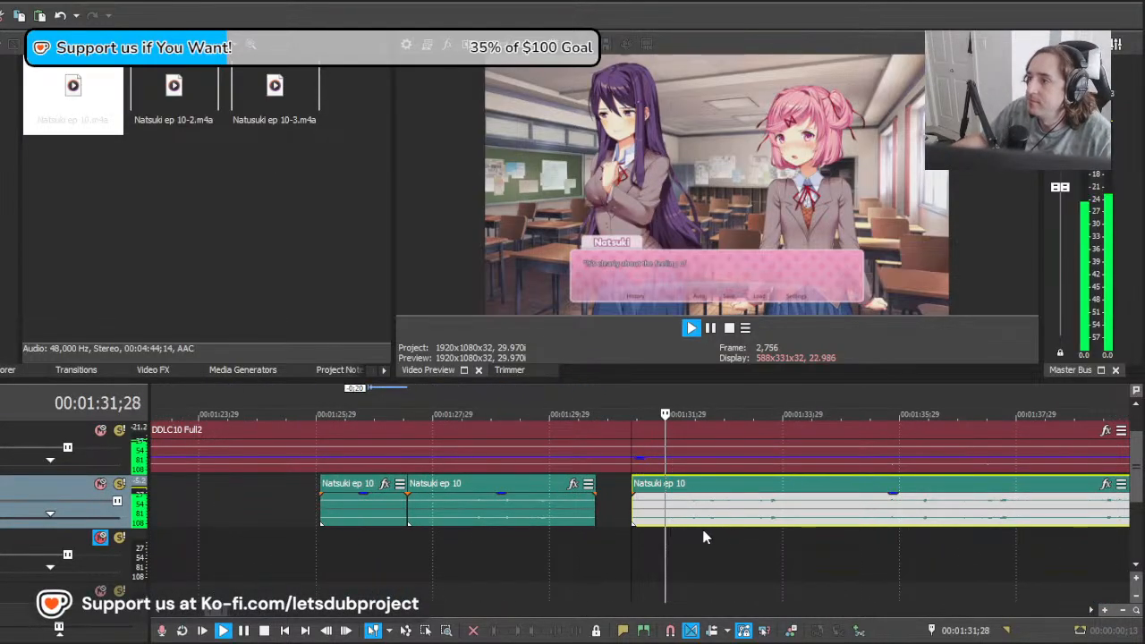
scroll(716, 531, "down", 4)
scroll(727, 542, "up", 4)
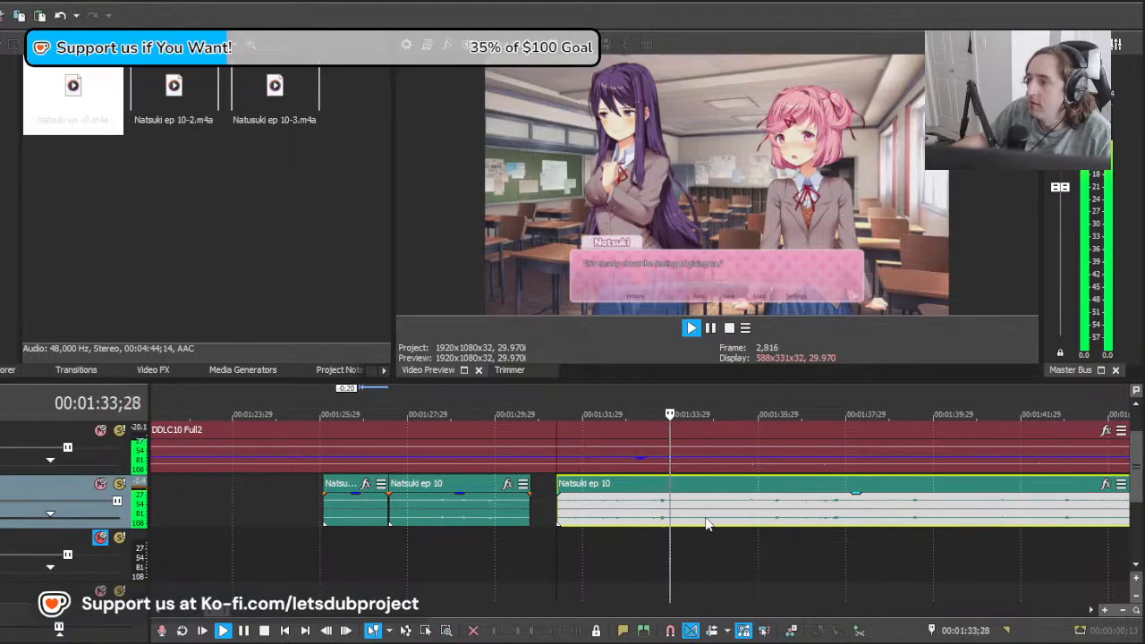
key("s")
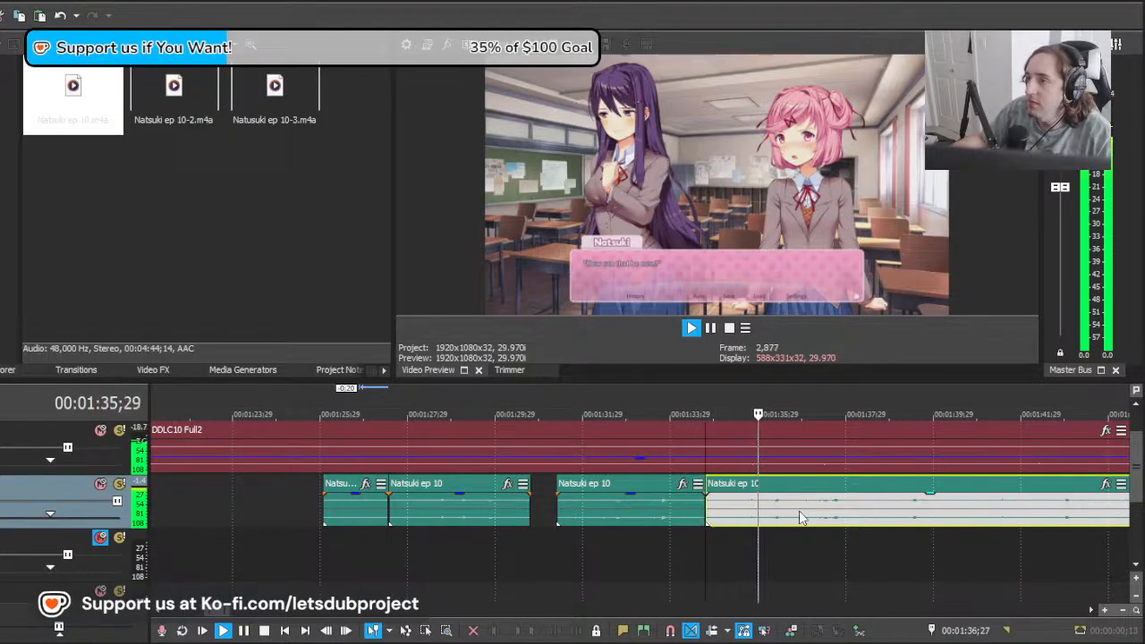
Step: Cut the unused lead-in off the remaining Natsuki ep 10 clip, move its start to about 00:01:34;11 and audition the join
left_click(743, 516)
key("space")
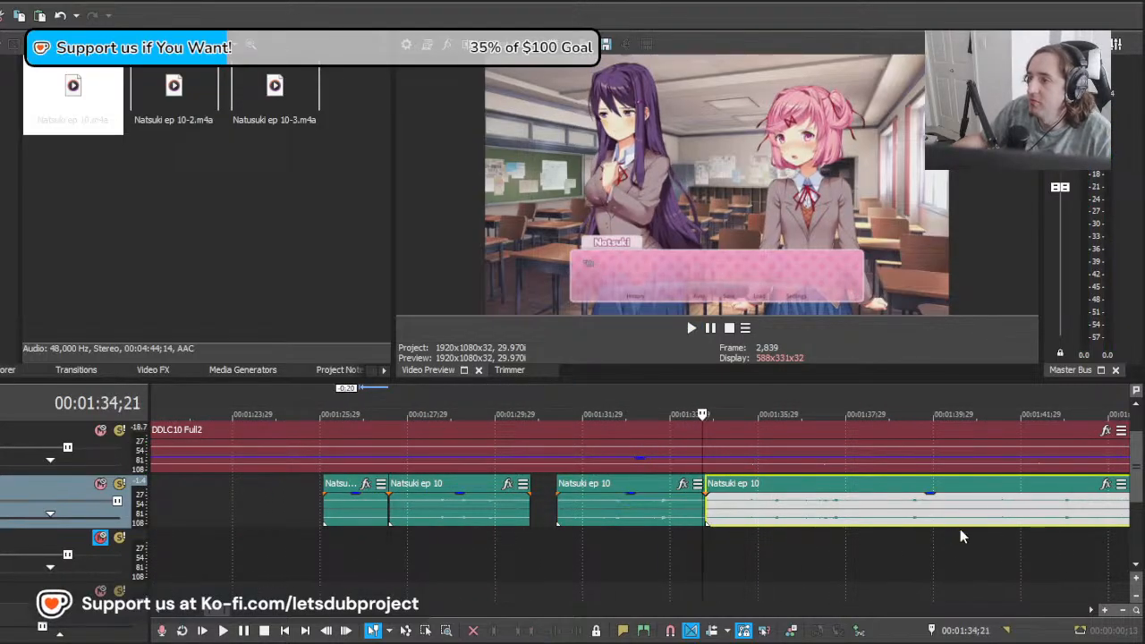
left_click_drag(990, 523, 820, 524)
key("space")
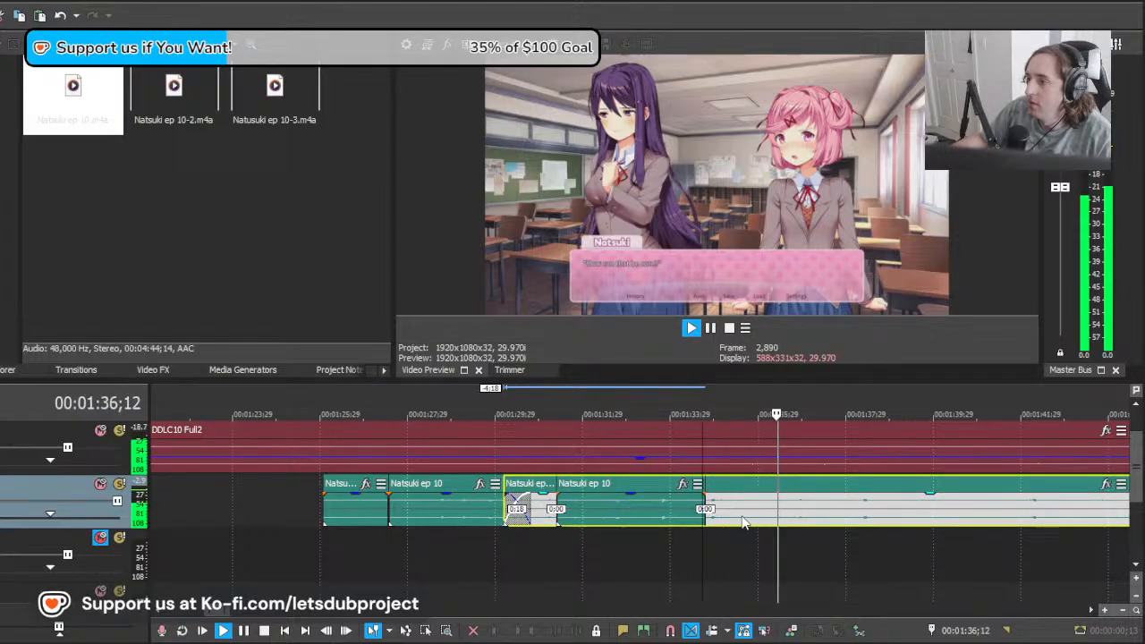
key("space")
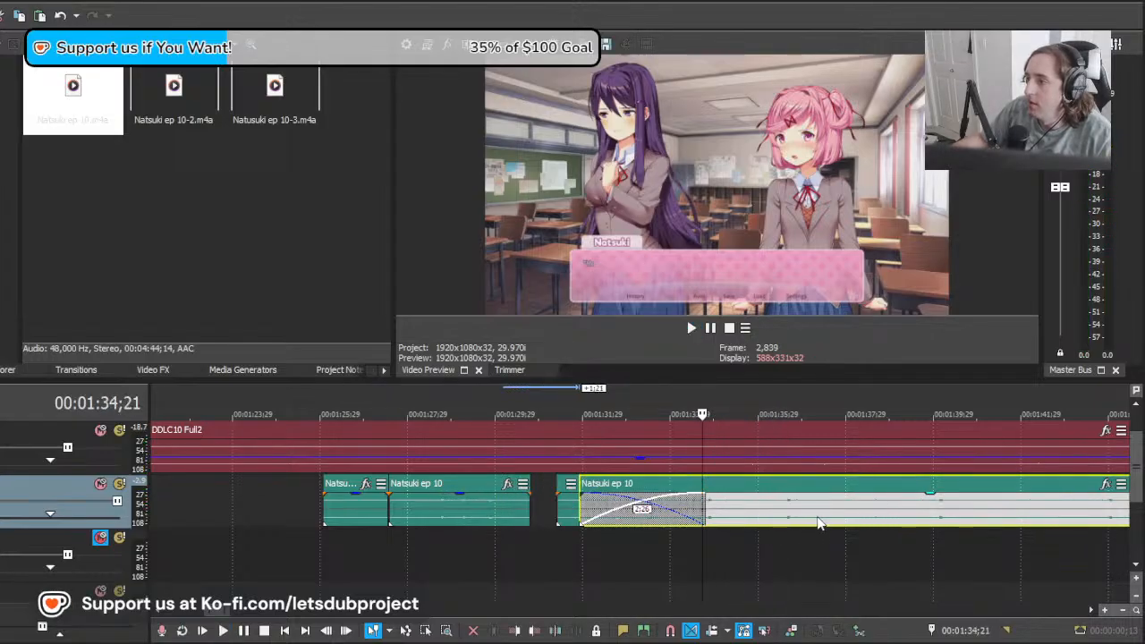
key("s")
left_click(745, 515)
key("Delete")
left_click_drag(744, 511, 687, 510)
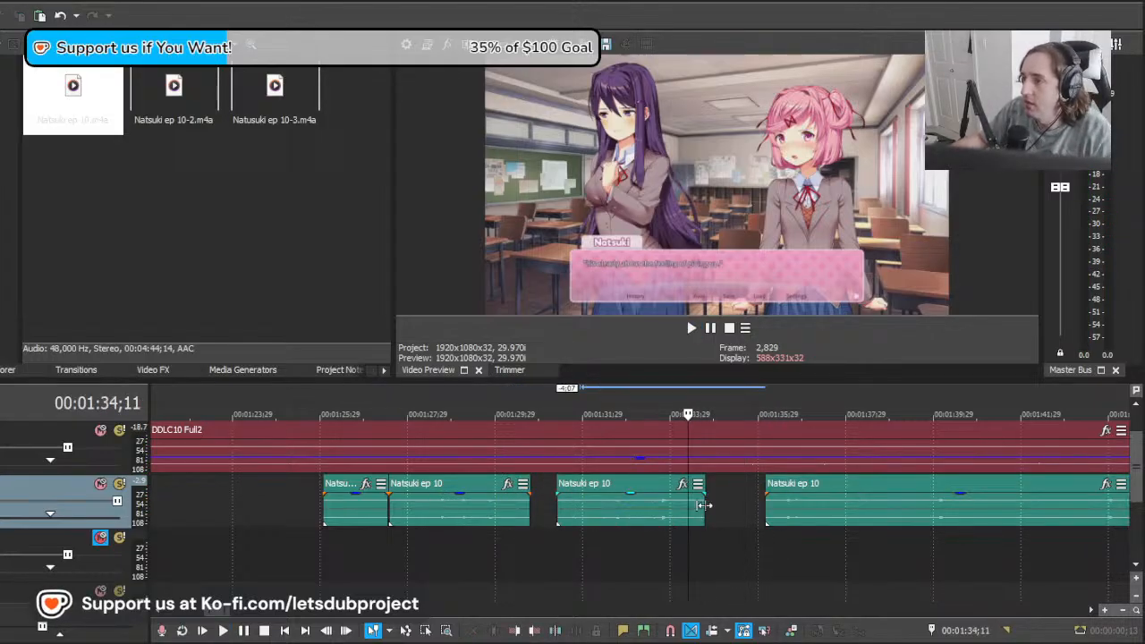
left_click(698, 506)
left_click(820, 524)
left_click_drag(820, 523, 744, 525)
key("space")
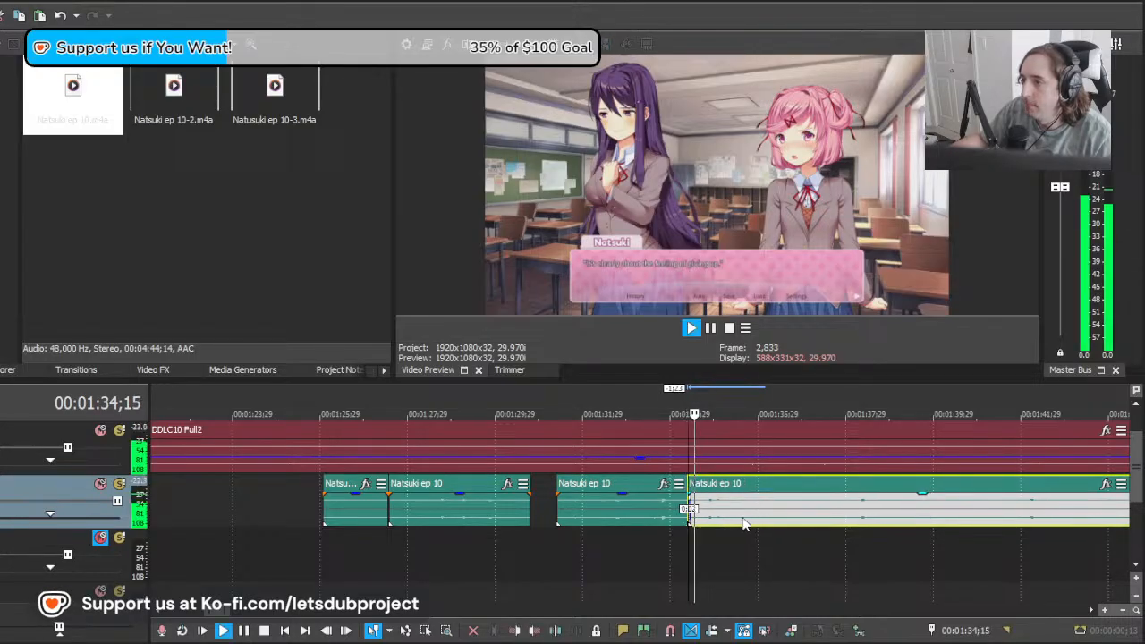
left_click(645, 534)
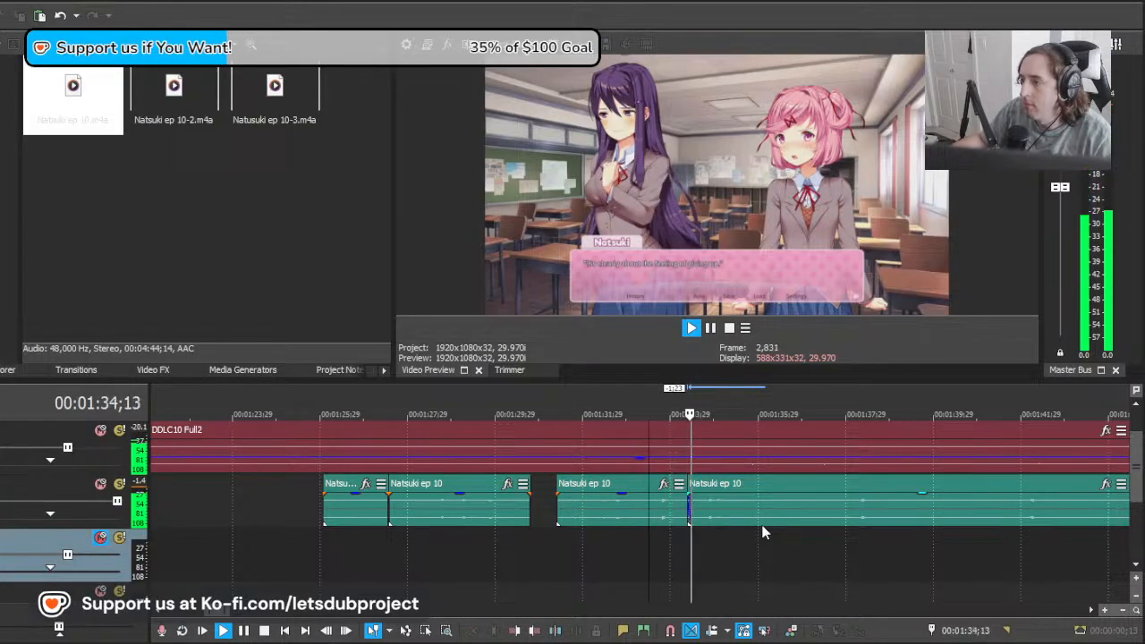
Step: Split the clip at about 00:01:36;14, discard the part before the split and pull the remainder back against the previous line
left_click(779, 523)
key("s")
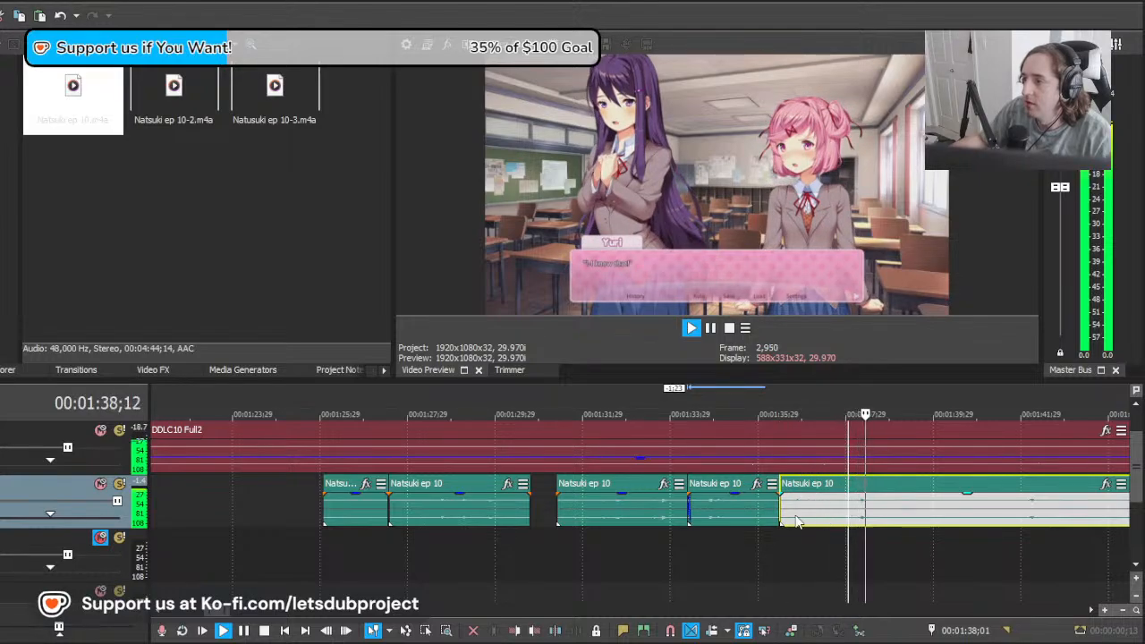
key("space")
key("ctrl+z")
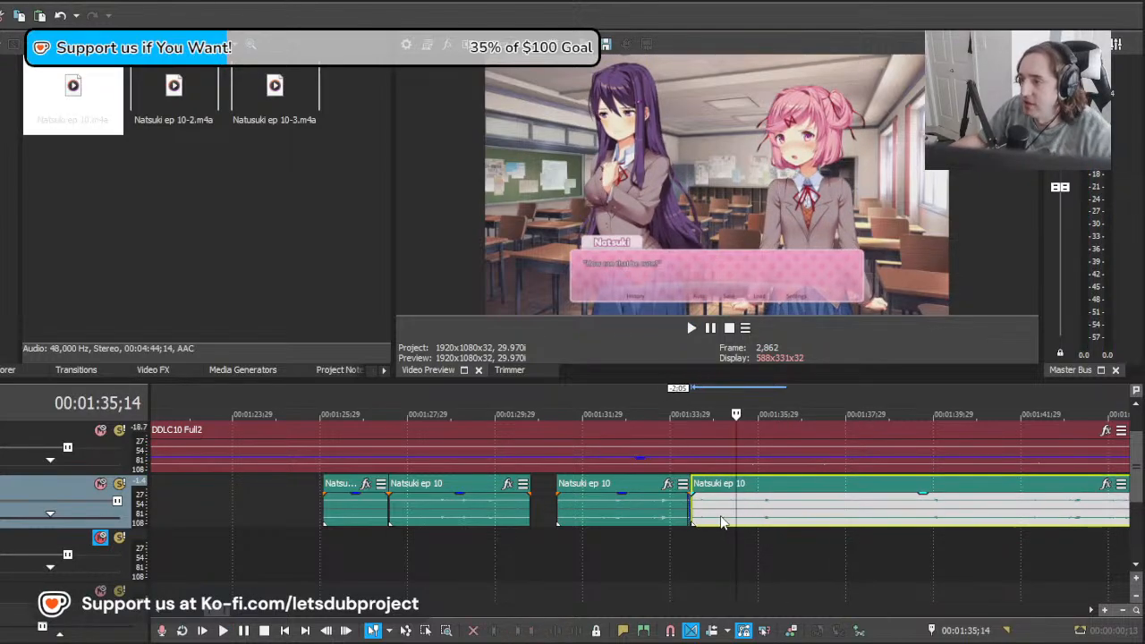
Step: Play the new join from about 00:01:33;08 and split the Natsuki ep 10 clip at 00:01:37;02
left_click(641, 537)
key("space")
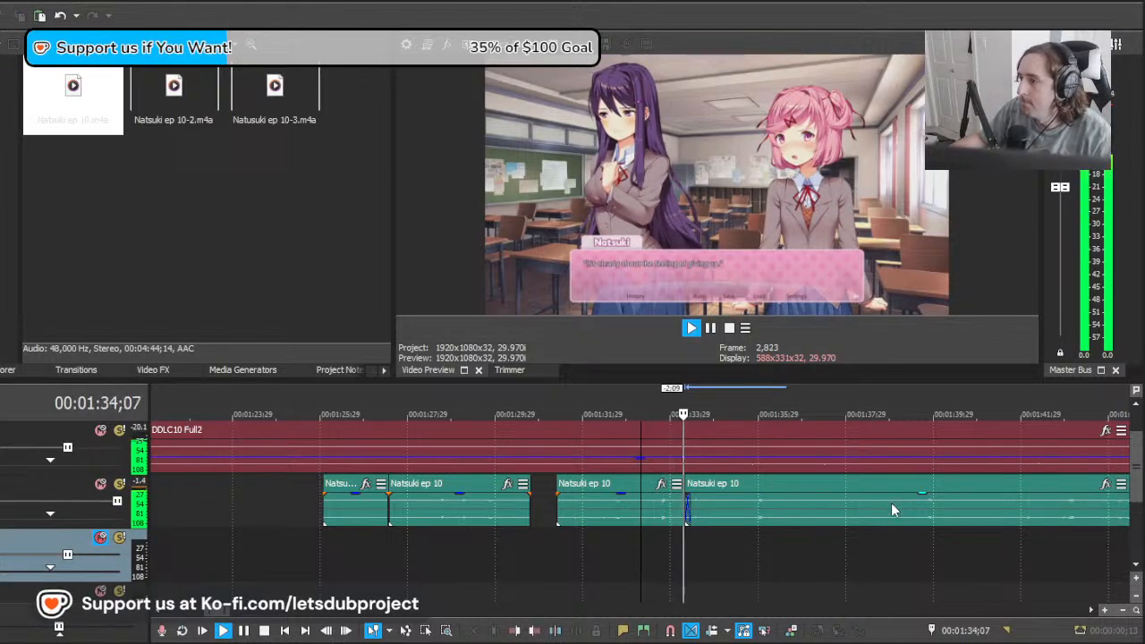
left_click(801, 517)
key("s")
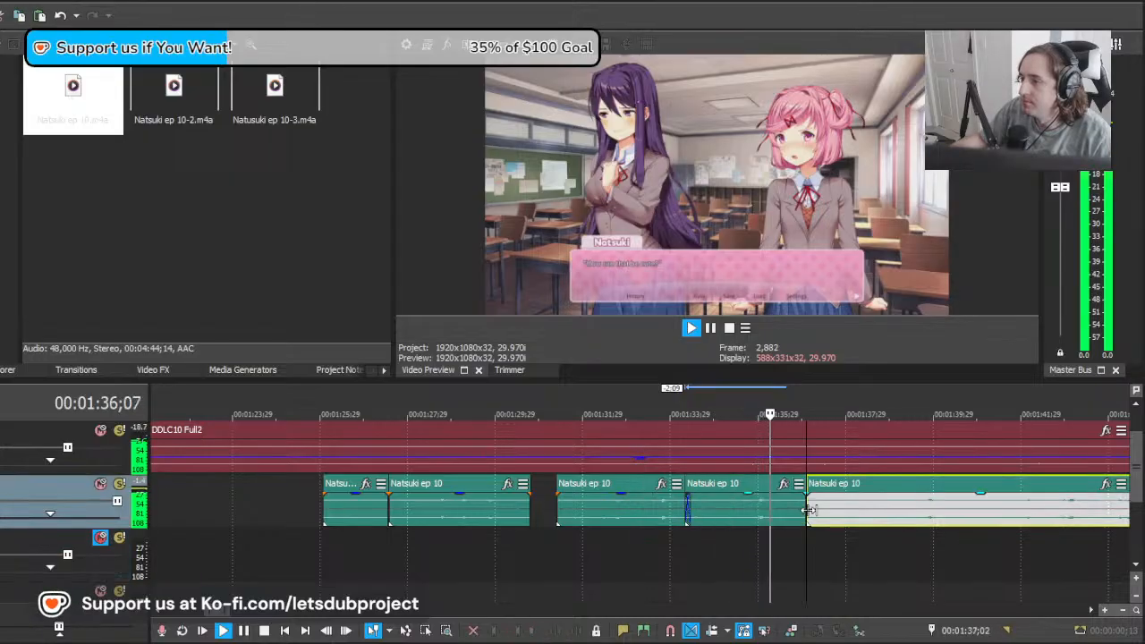
Step: Move the remaining Natsuki ep 10 clip 14 frames later and shift the short line before it 3 frames later
key("space")
left_click_drag(685, 520, 706, 517)
scroll(606, 535, "up", 1)
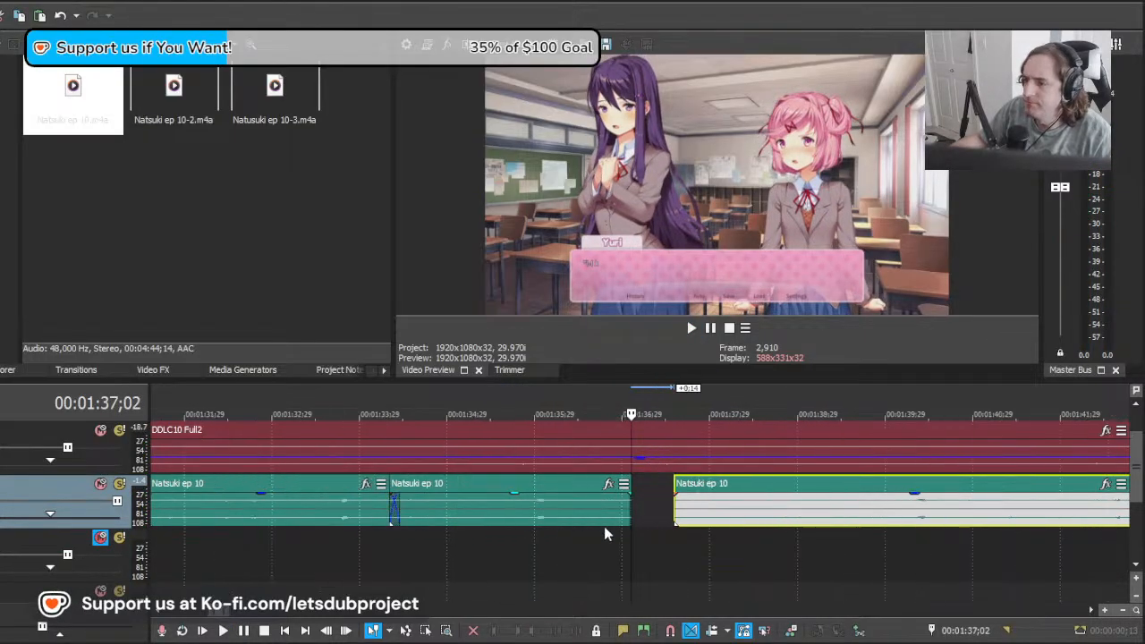
left_click_drag(486, 526, 496, 526)
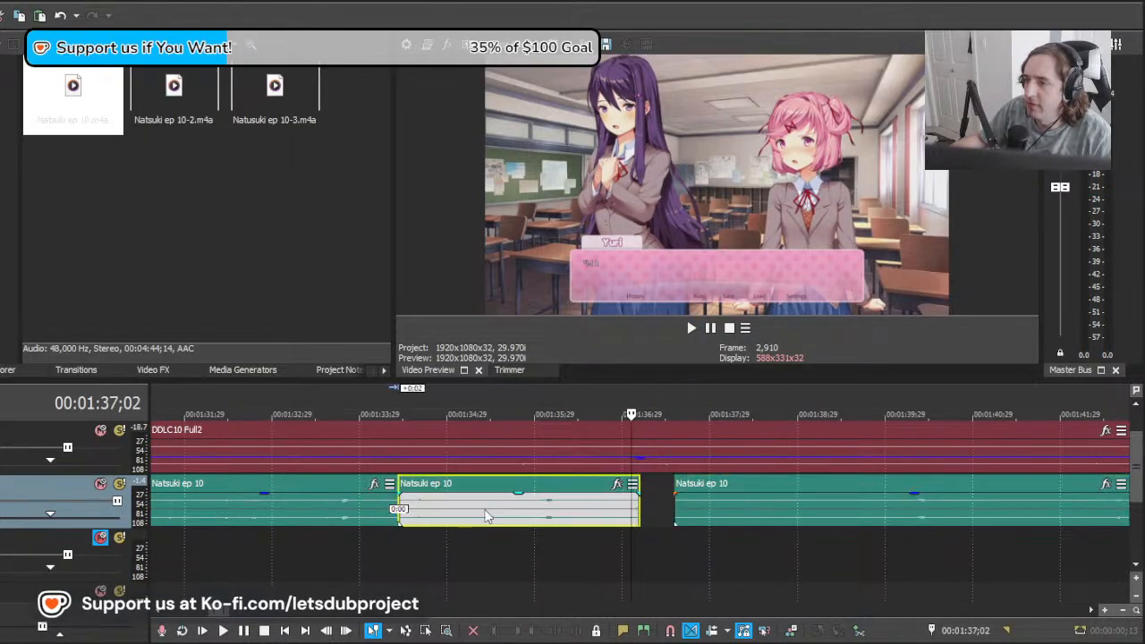
Step: Play the adjusted lines from 00:01:33;08 to check their timing against the episode
left_click(298, 537)
key("space")
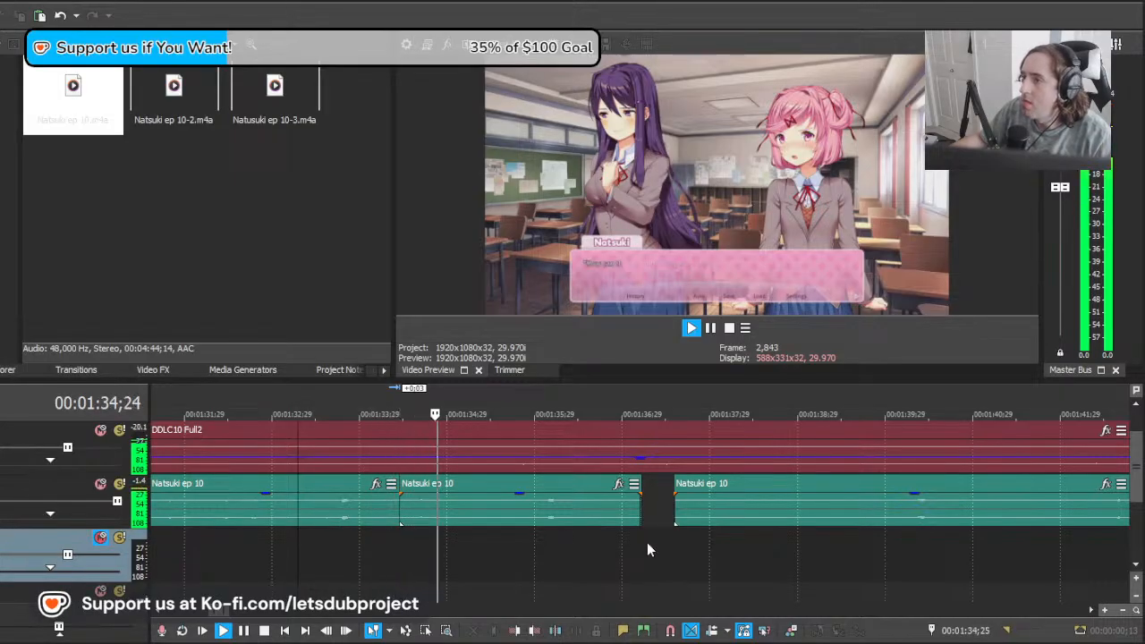
scroll(664, 543, "down", 7)
scroll(669, 543, "up", 1)
scroll(680, 520, "up", 5)
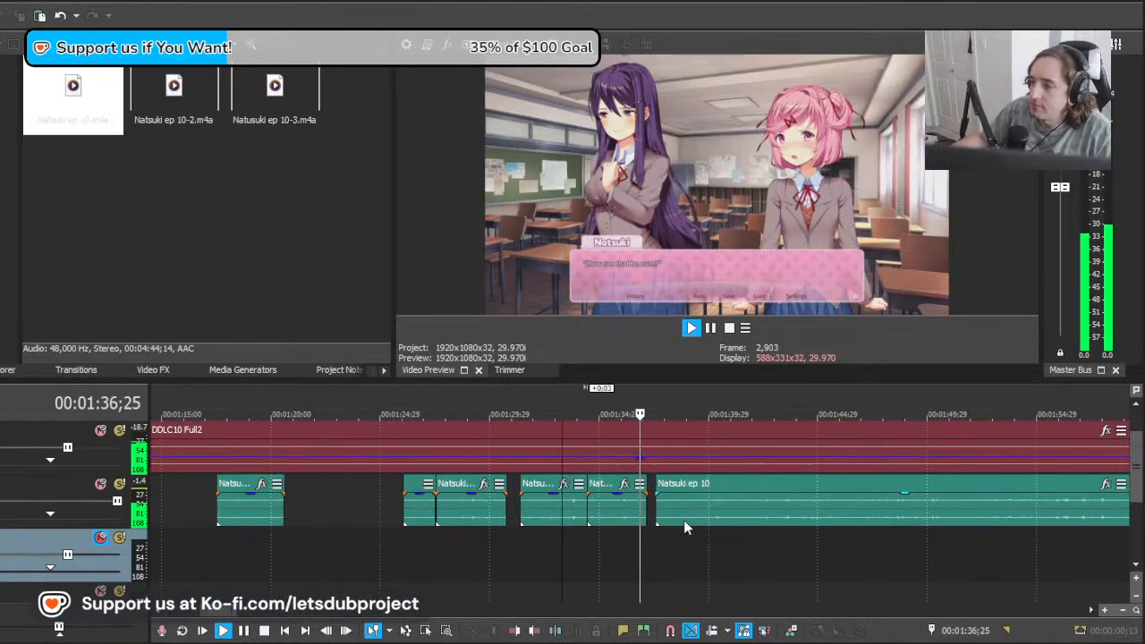
key("space")
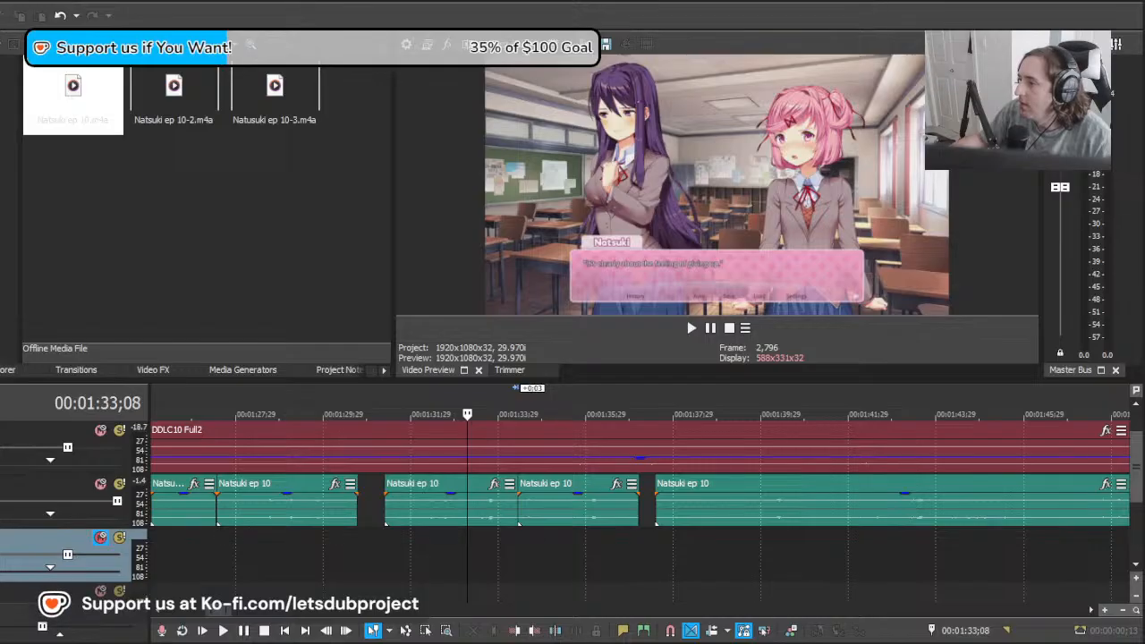
Step: Move the remaining Natsuki ep 10 clip past Yuri's dialogue so that it starts at about 00:01:44;10
left_click(646, 547)
left_click_drag(644, 546, 977, 541)
left_click(976, 540)
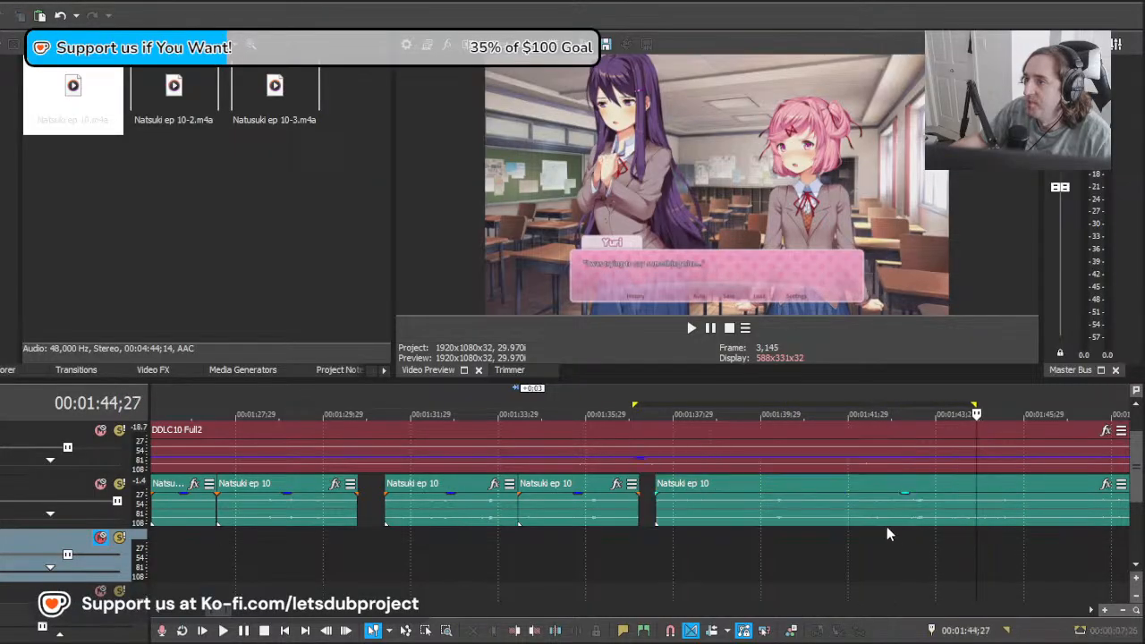
scroll(665, 528, "right", 3)
mouse_move(706, 509)
left_mouse_down()
mouse_move(783, 511)
mouse_move(707, 511)
left_mouse_up()
left_click_drag(535, 508, 824, 507)
scroll(811, 509, "up", 1)
left_click_drag(692, 509, 700, 505)
Step: Audition the moved clip and trim its start to about 00:01:46;13
key("space")
key("space")
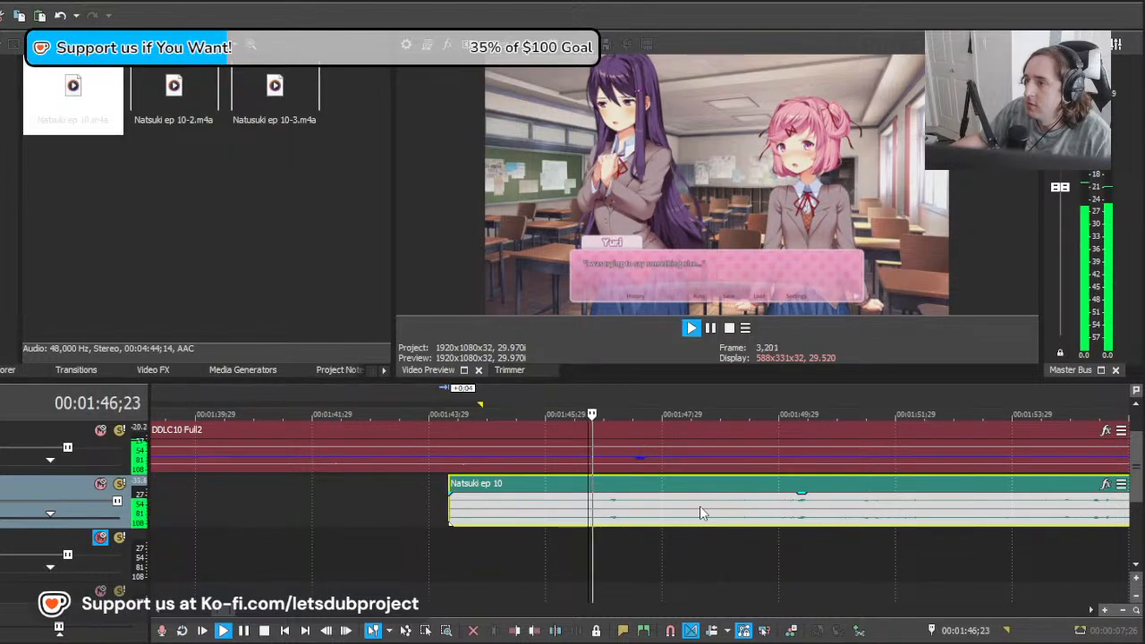
key("space")
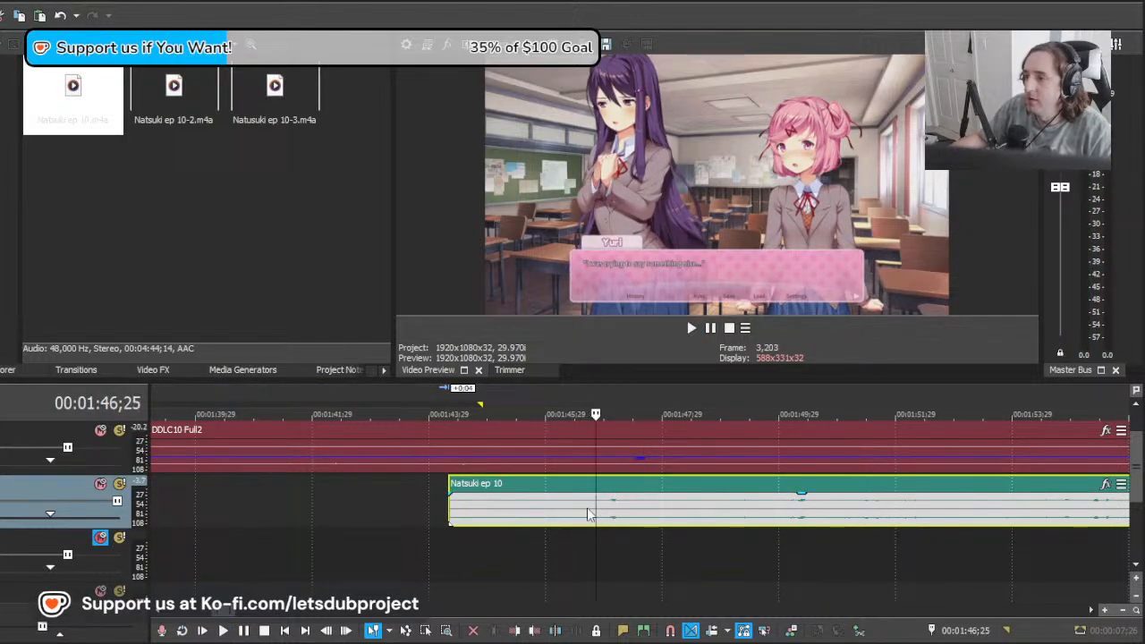
left_click(573, 510)
left_click_drag(573, 510, 696, 512)
Step: Play the trimmed clip, split it at 00:01:47;25 and audition the part after the split
key("space")
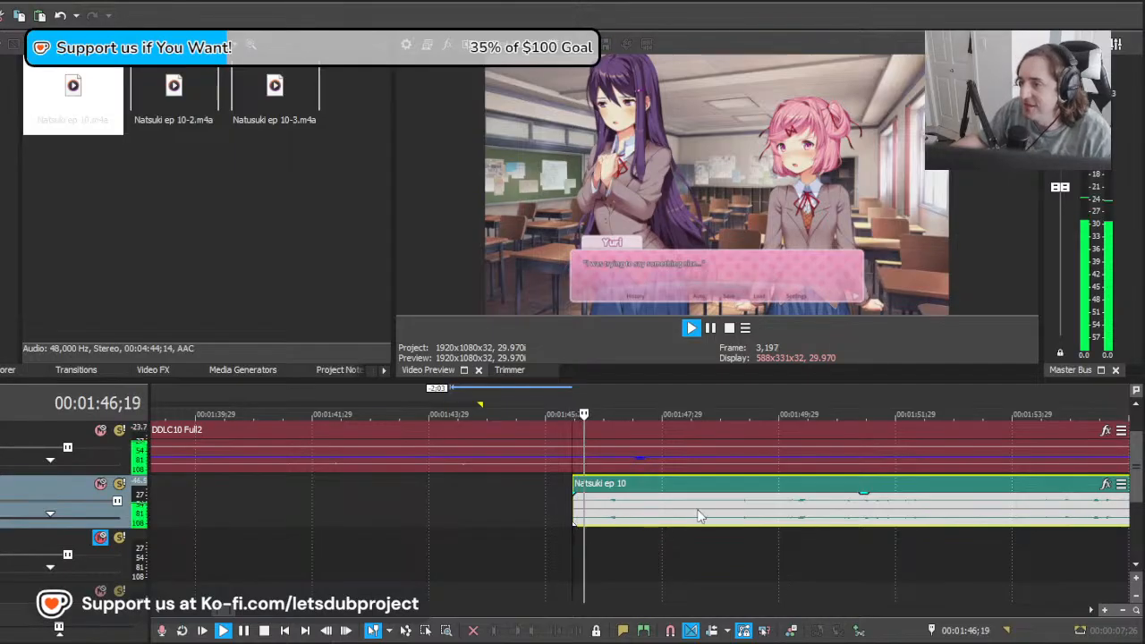
key("s")
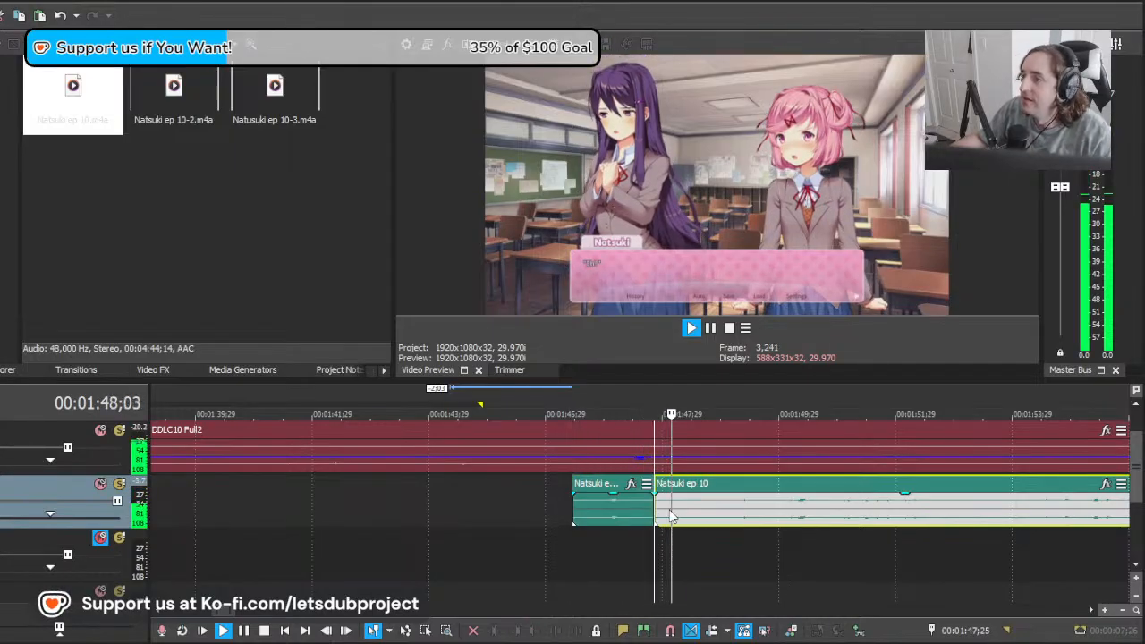
left_click(766, 511)
scroll(824, 512, "down", 4)
scroll(821, 512, "up", 4)
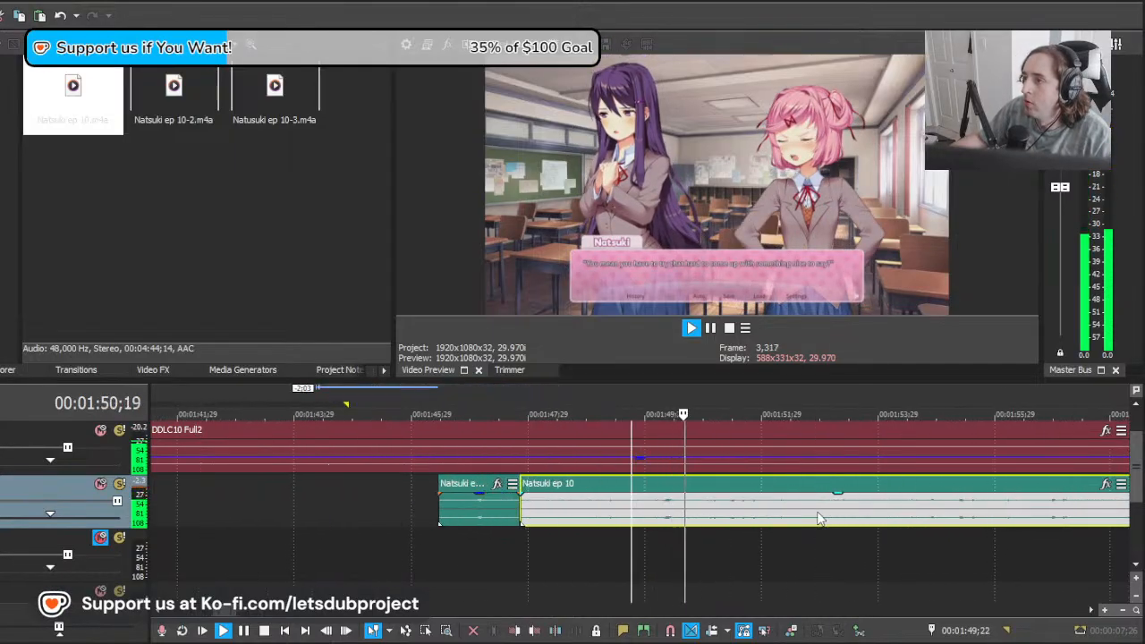
scroll(821, 519, "down", 1)
key("space")
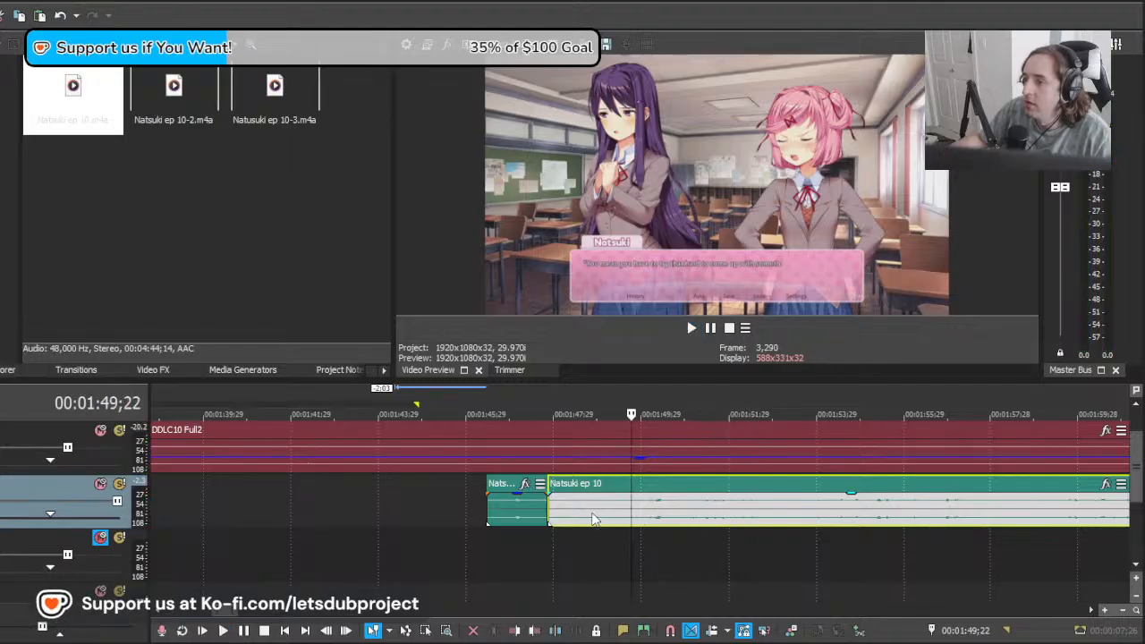
Step: Cut the unused lead-in off the remaining Natsuki ep 10 clip and place its start at about 00:01:48;13
left_click(593, 520)
left_click_drag(900, 525, 704, 519)
key("space")
key("space")
Step: Play the placed line and split the Natsuki ep 10 clip at about 00:01:53;04, where the line ends
key("space")
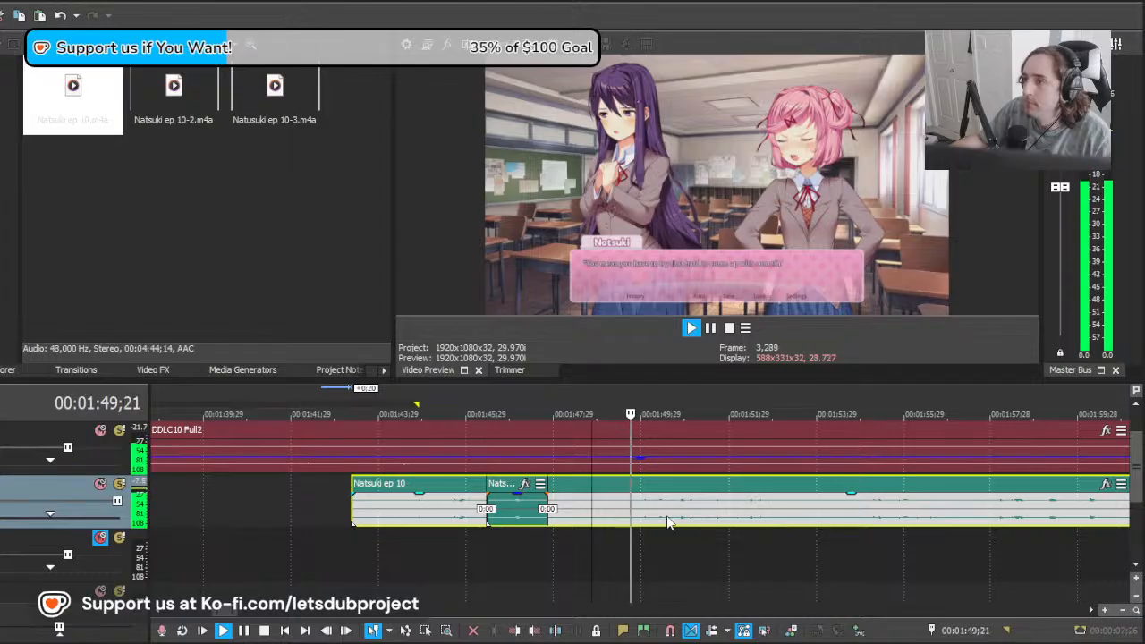
key("space")
key("s")
left_click(560, 521)
key("Delete")
left_click_drag(626, 521, 607, 521)
key("space")
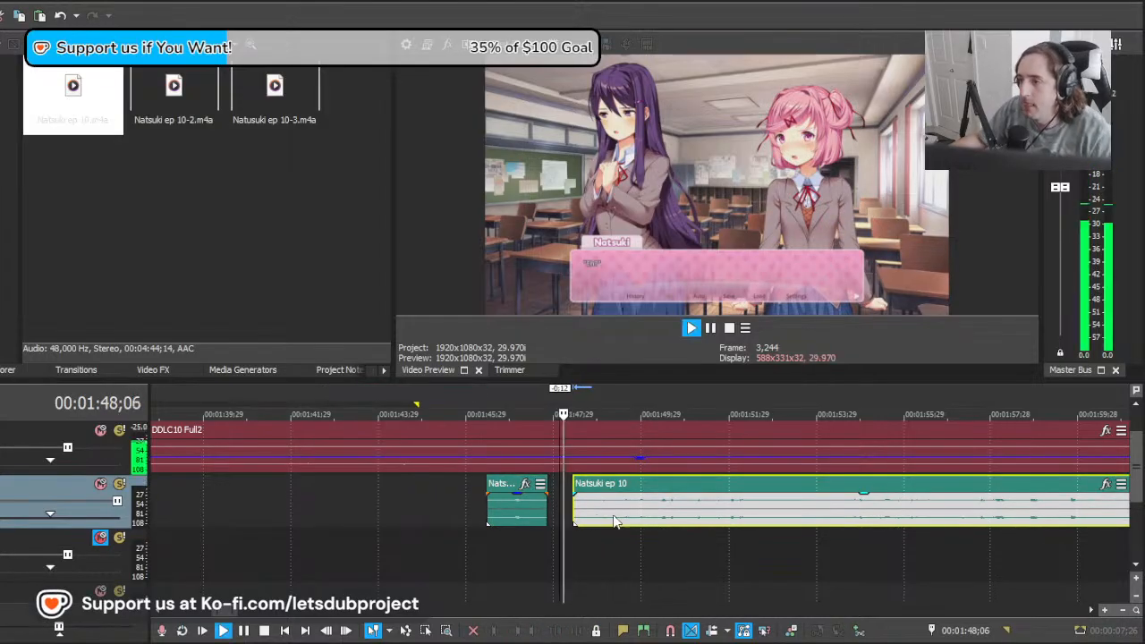
scroll(645, 517, "down", 10)
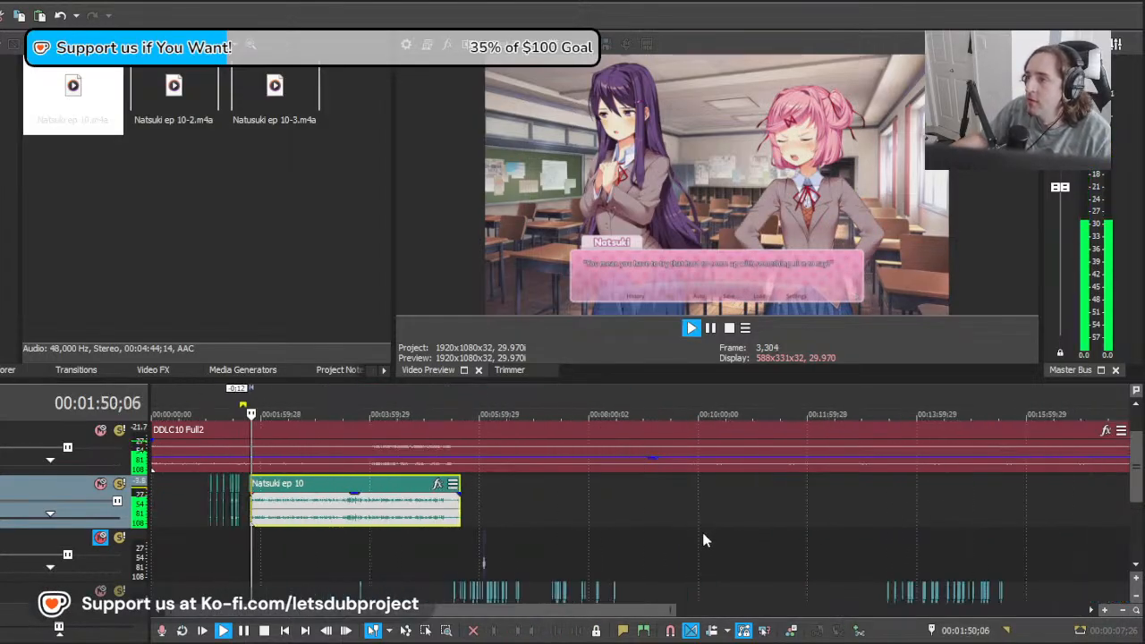
scroll(702, 533, "up", 10)
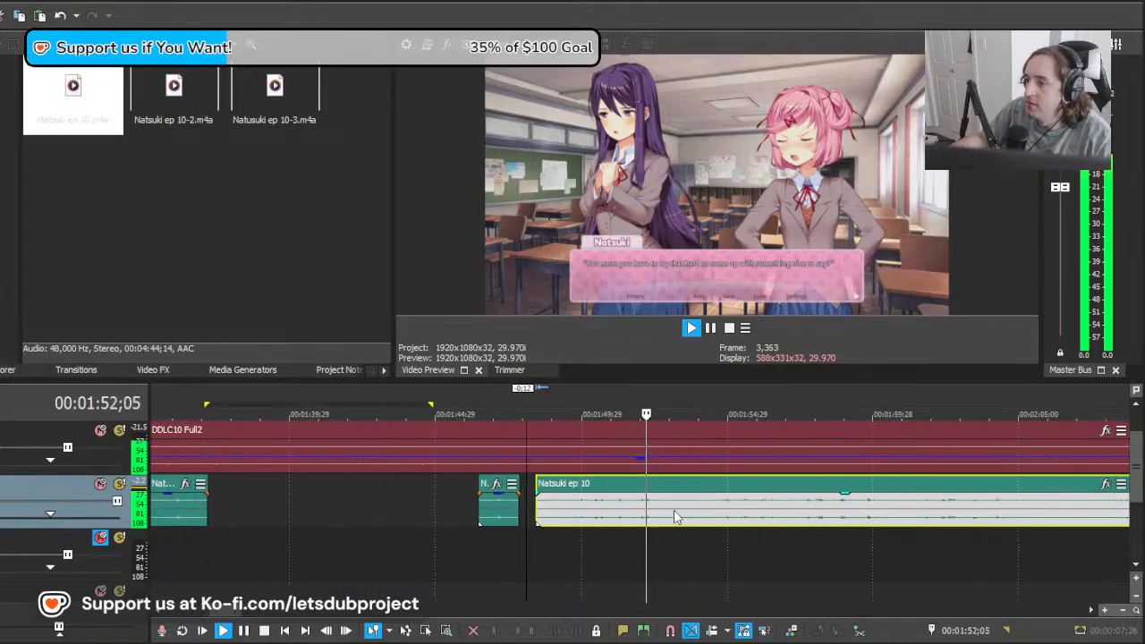
key("s")
key("space")
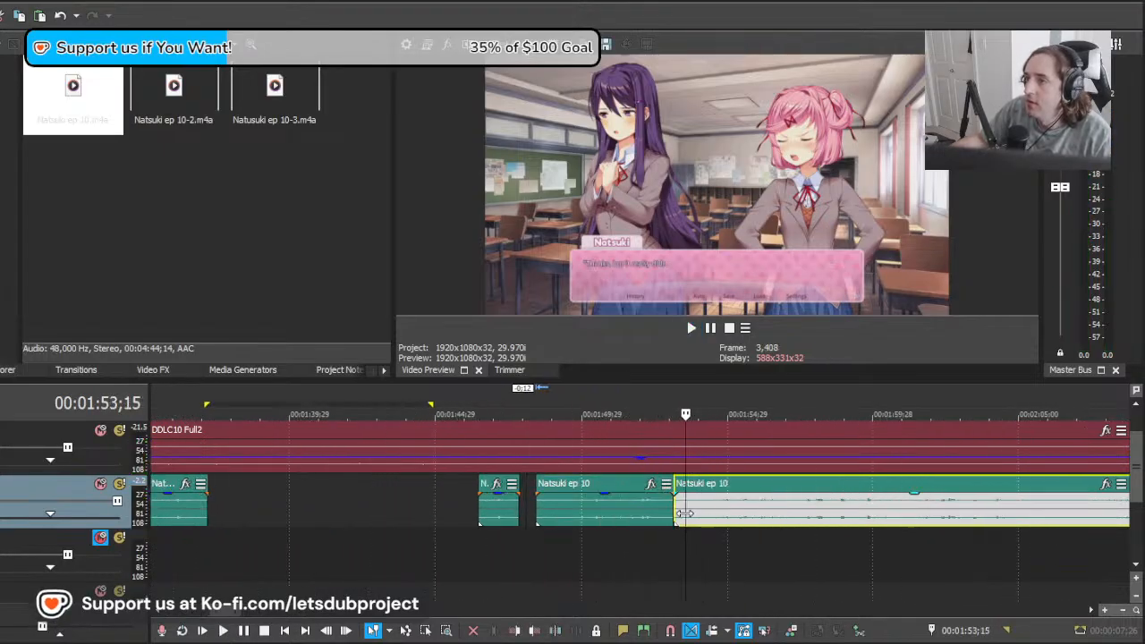
Step: Audition the remaining clip, trim its start and move it 21 frames earlier to about 00:01:53;01
left_click(675, 512)
key("space")
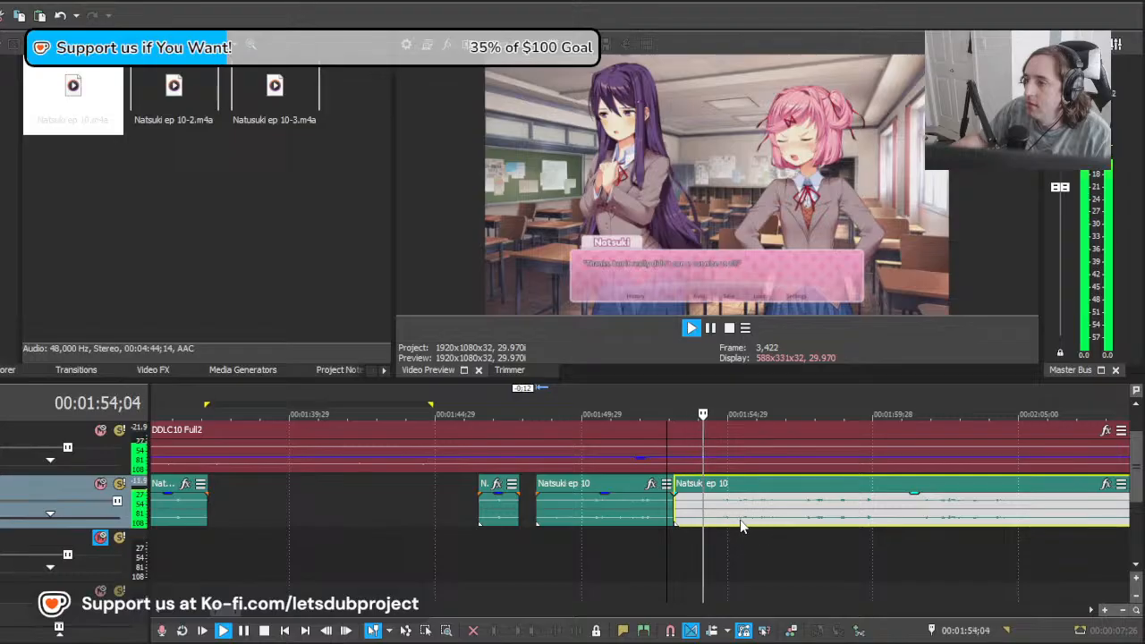
scroll(741, 526, "up", 2)
key("space")
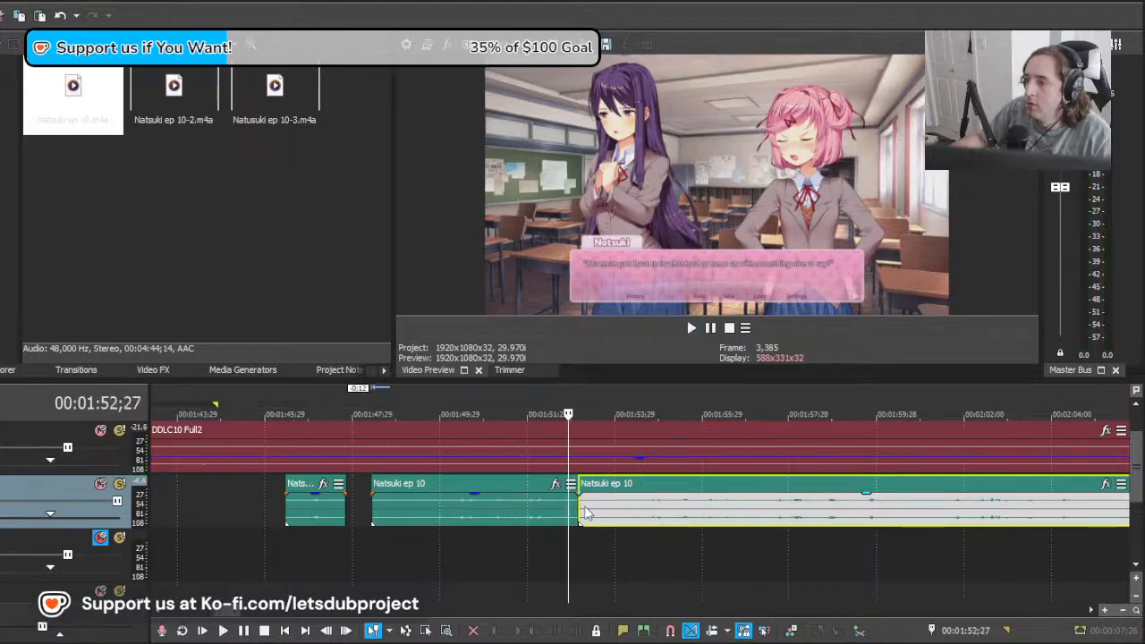
mouse_move(579, 507)
left_mouse_down()
mouse_move(606, 506)
mouse_move(573, 507)
left_mouse_up()
Step: Audition the remaining Natsuki ep 10 clip, cut off its lead-in before the next line and place its start at about 00:01:53;01
key("space")
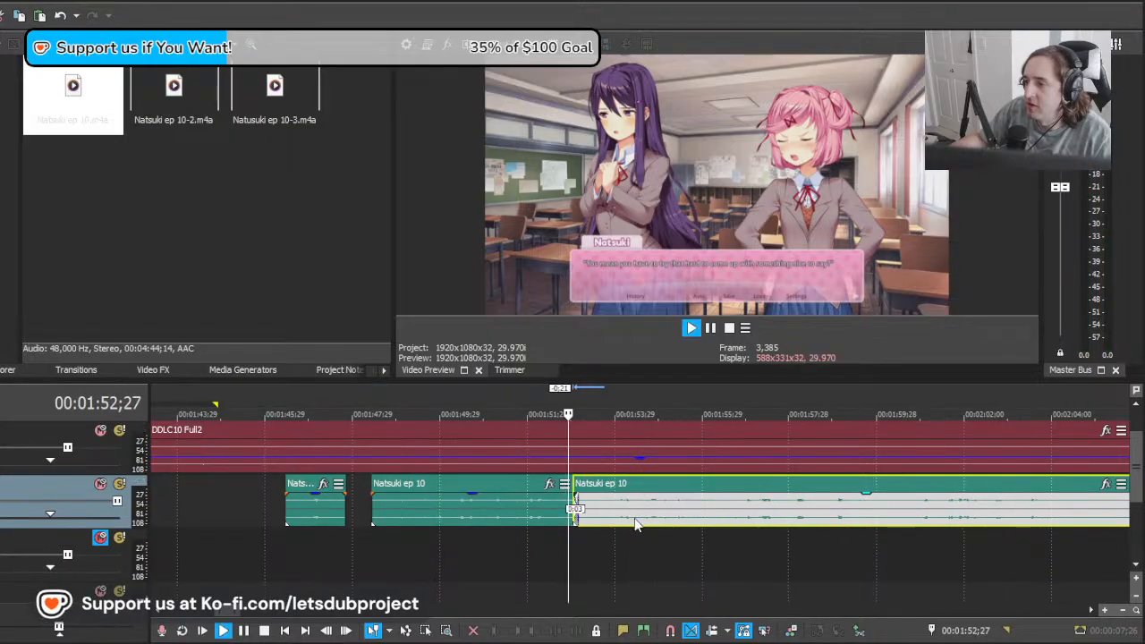
scroll(707, 506, "down", 12)
scroll(738, 509, "up", 9)
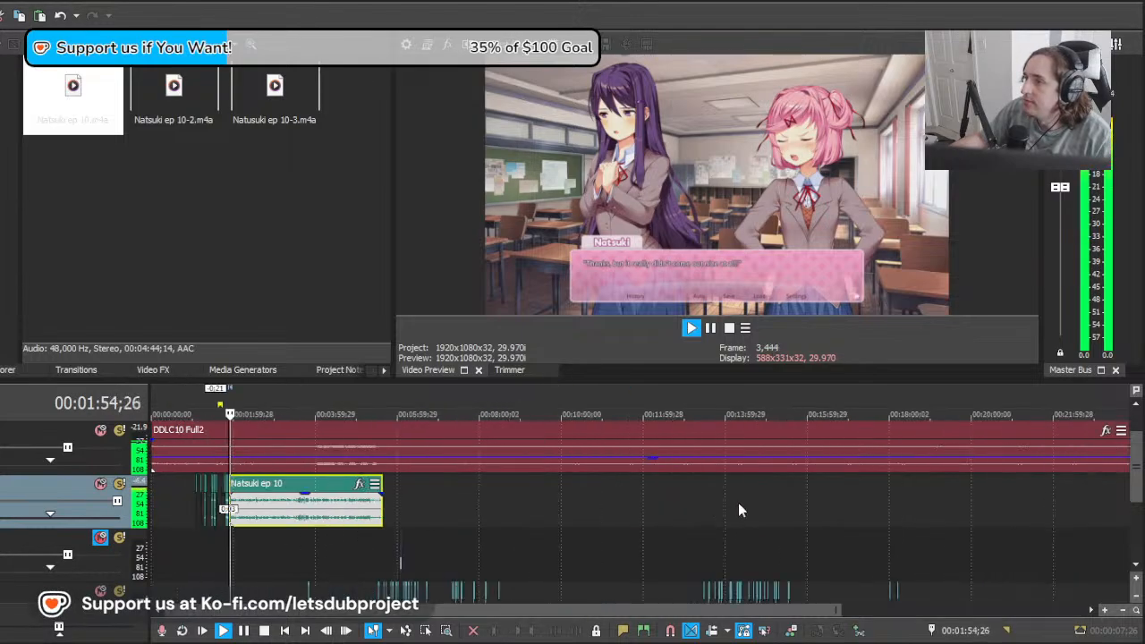
scroll(689, 520, "up", 2)
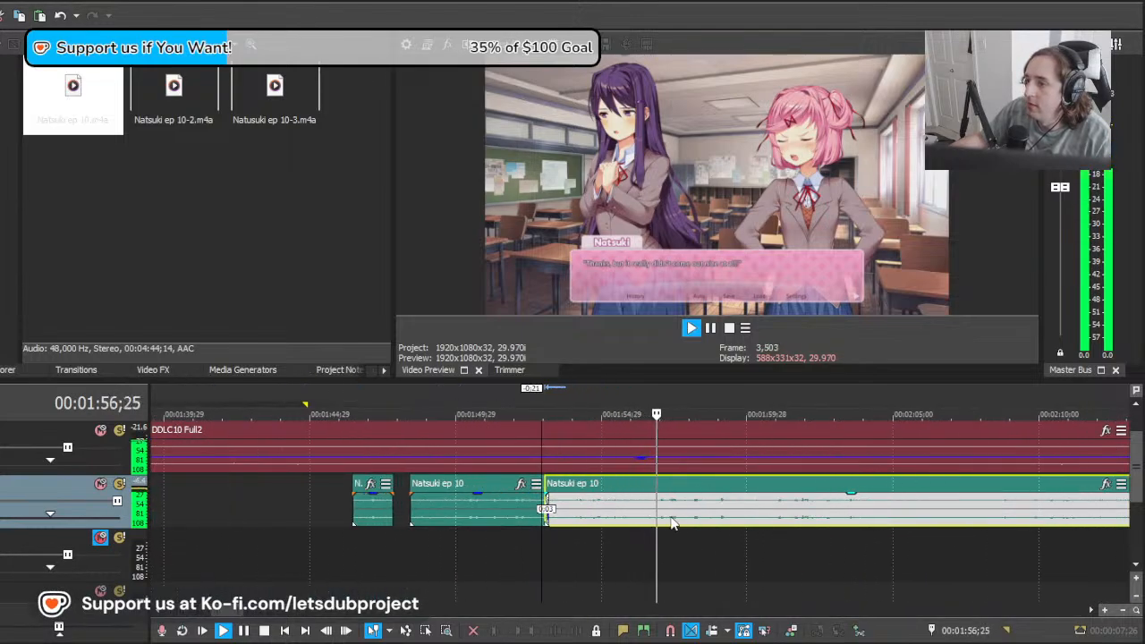
scroll(643, 520, "up", 1)
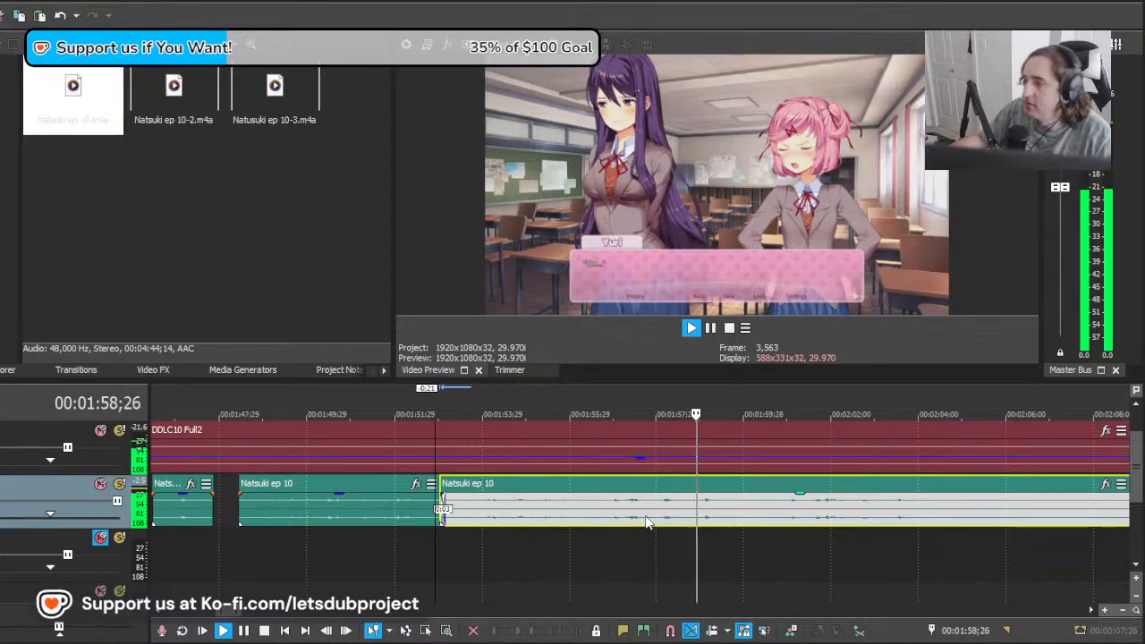
key("space")
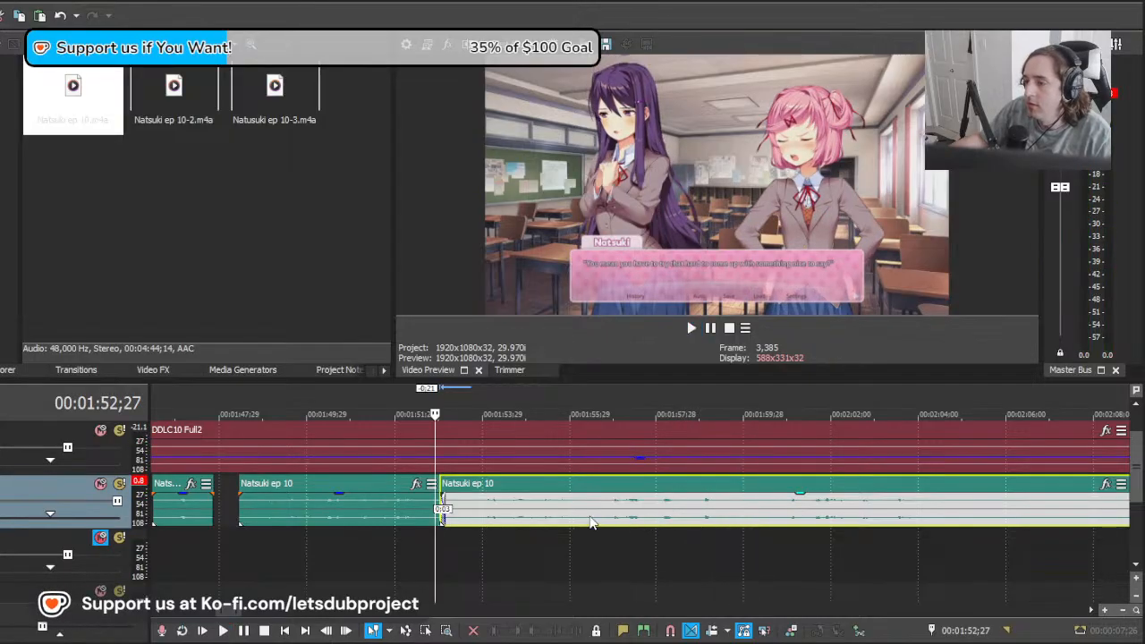
left_click(591, 524)
key("s")
left_click(454, 508)
key("Delete")
left_click_drag(612, 523, 462, 524)
left_click(399, 548)
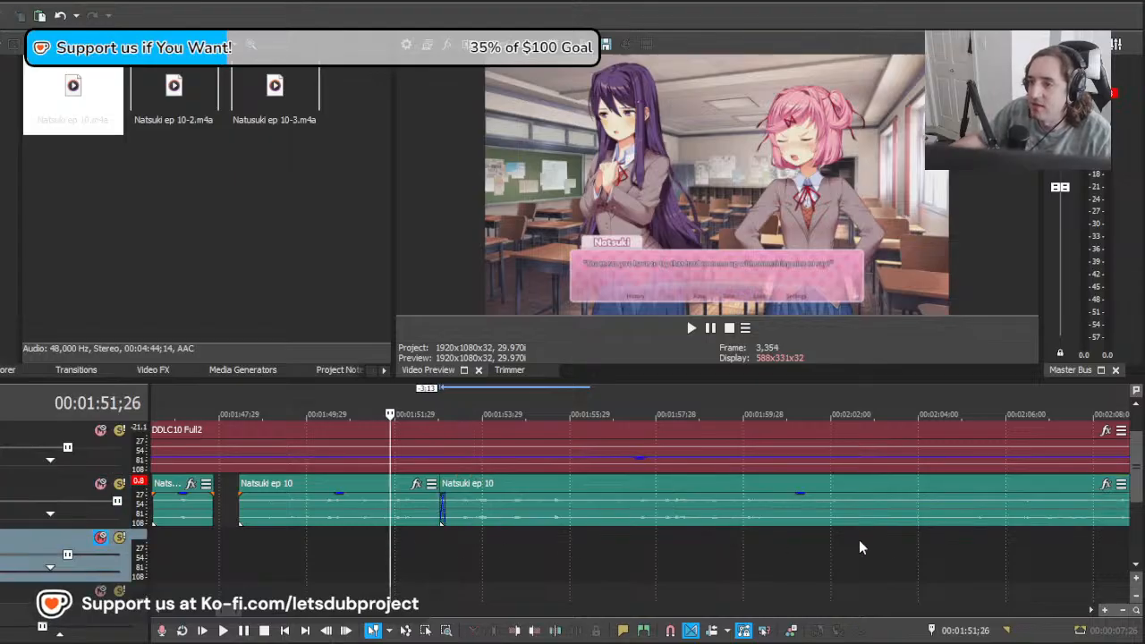
Step: Play the placed line from 00:01:51;26 and split the Natsuki ep 10 clip at about 00:01:56;29, where the line ends
key("space")
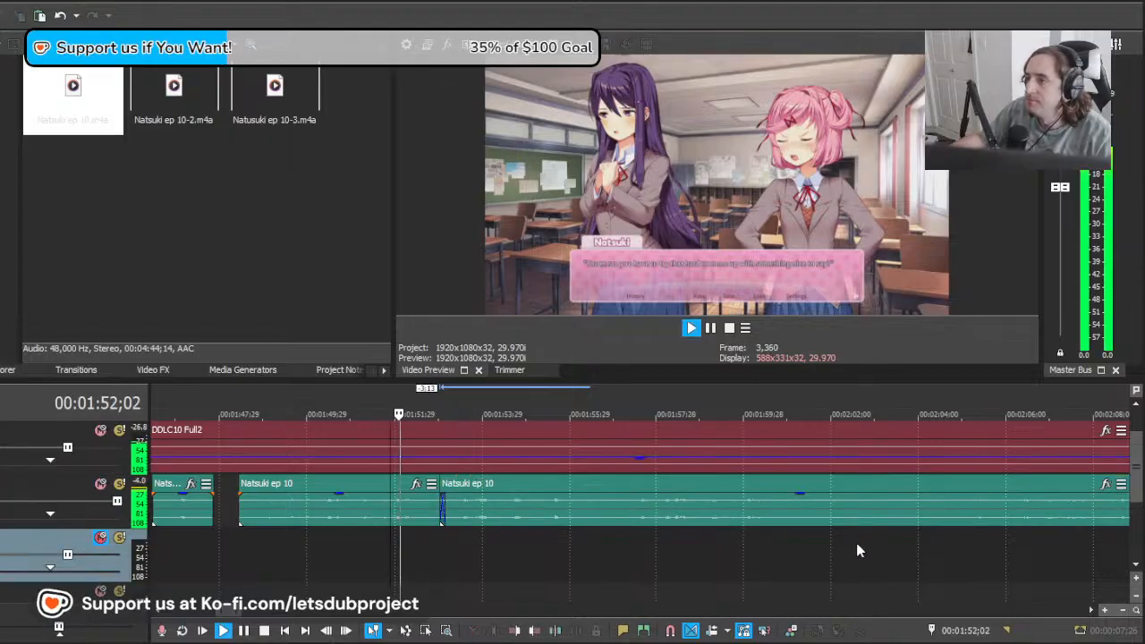
left_click(615, 524)
key("s")
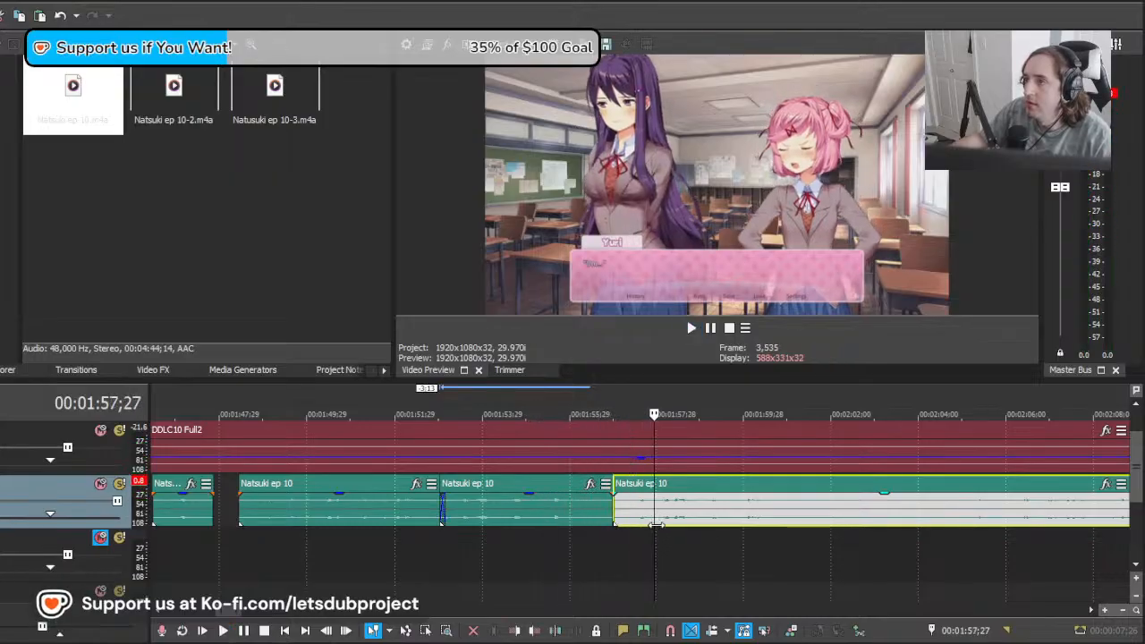
Step: Try placing the remaining Natsuki ep 10 clip at about 00:02:01;23, near Natsuki's next line, and audition it from 00:02:03;02
left_click(767, 528)
key("space")
left_click_drag(960, 527, 878, 531)
left_click_drag(768, 518, 999, 514)
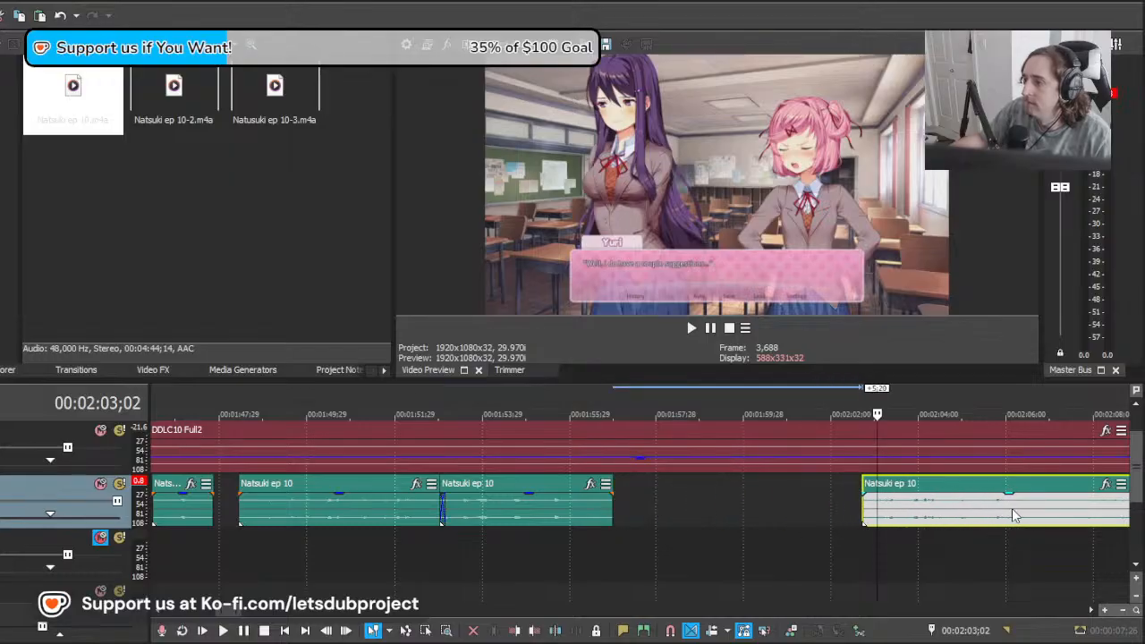
key("space")
key("space")
scroll(949, 519, "right", 3)
left_click_drag(910, 511, 869, 507)
key("space")
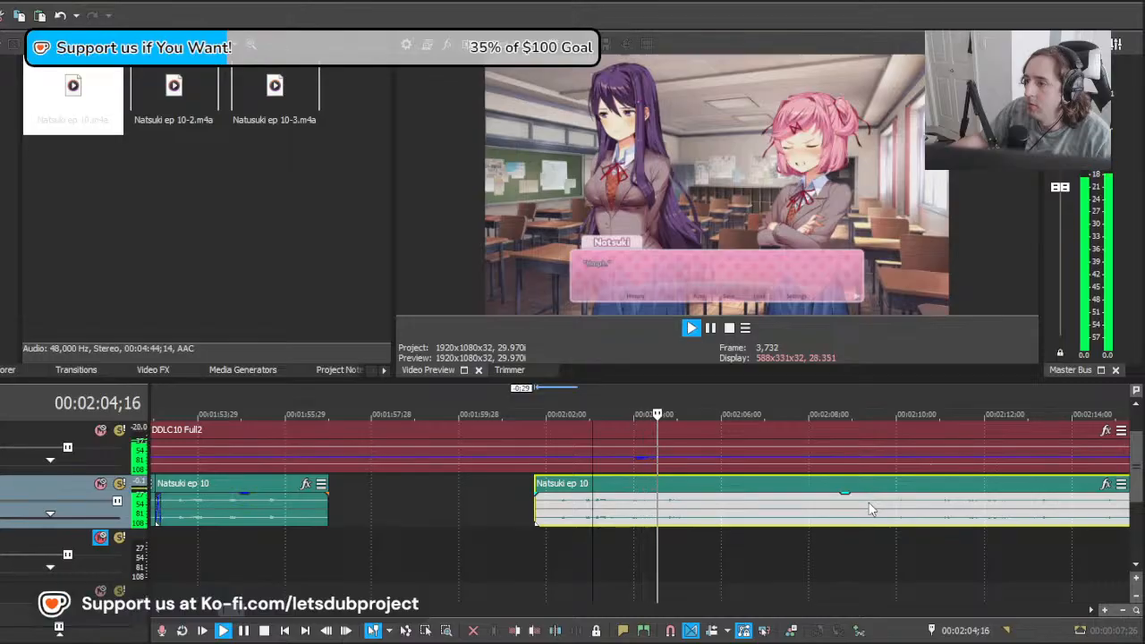
Step: Shift the remaining clip back to about 00:01:56;23, audition it, and split off and delete everything before about 00:02:02;28
key("space")
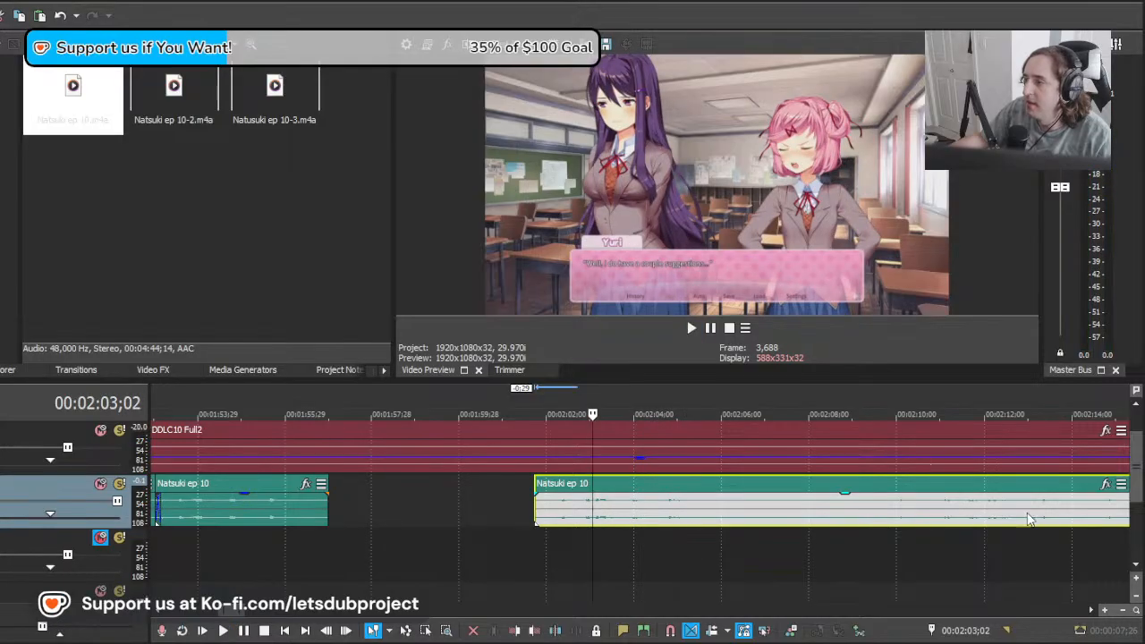
left_click_drag(1029, 519, 744, 528)
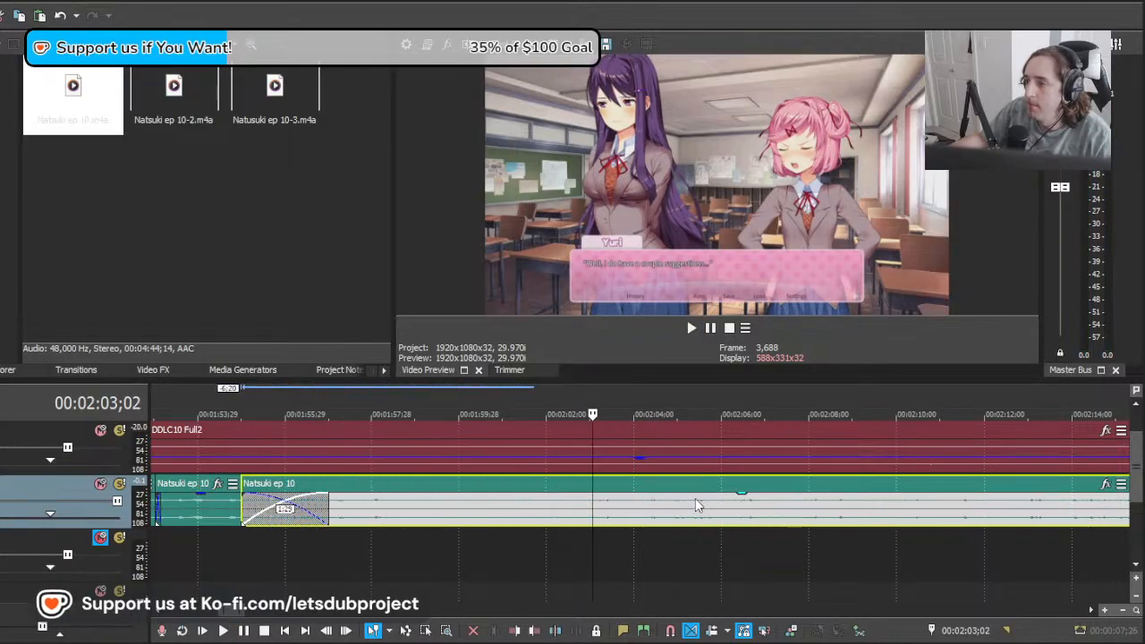
key("space")
key("space")
key("space")
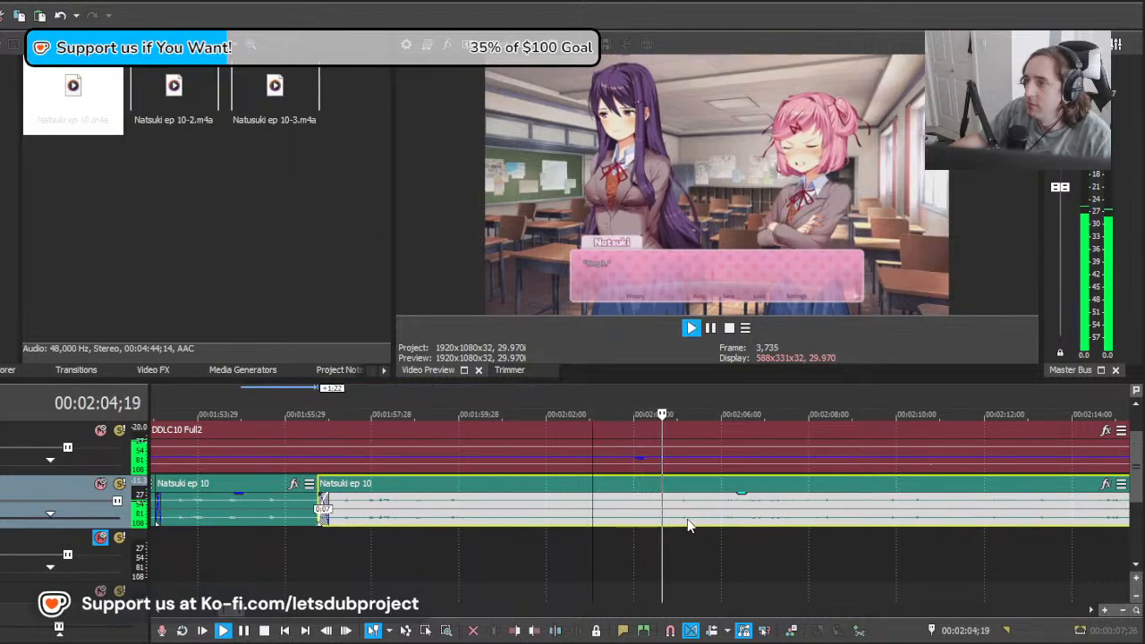
key("space")
key("s")
left_click(580, 515)
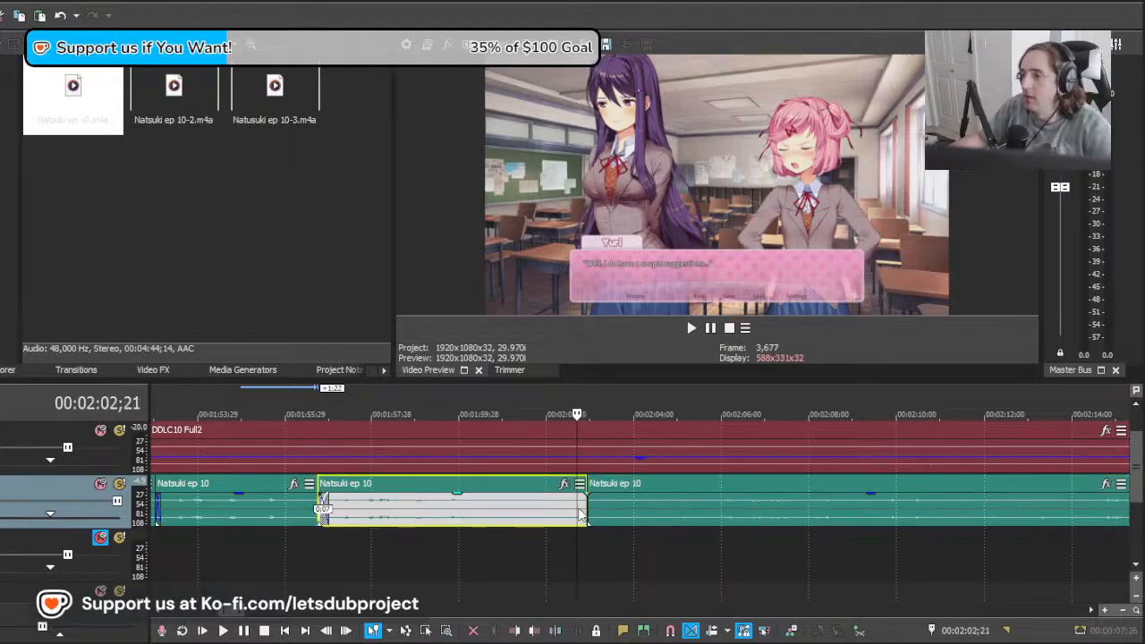
key("Delete")
Step: Play the trimmed clip, move it 5 frames earlier to about 00:02:02;23 and split it at about 00:02:09;02
key("space")
left_click(690, 527)
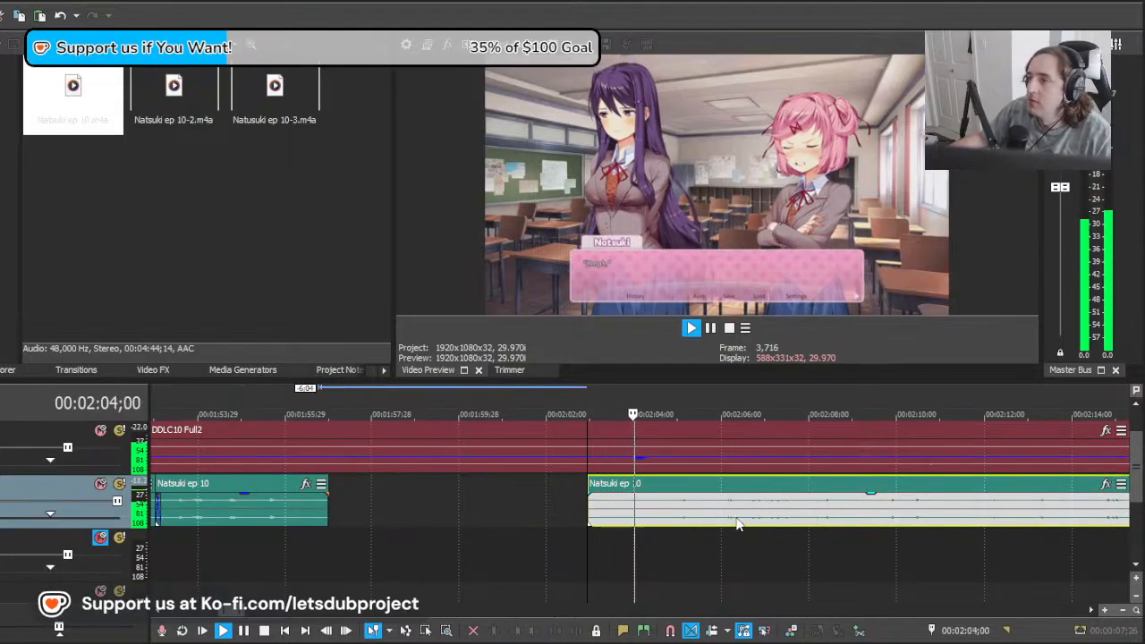
left_click_drag(738, 523, 683, 524)
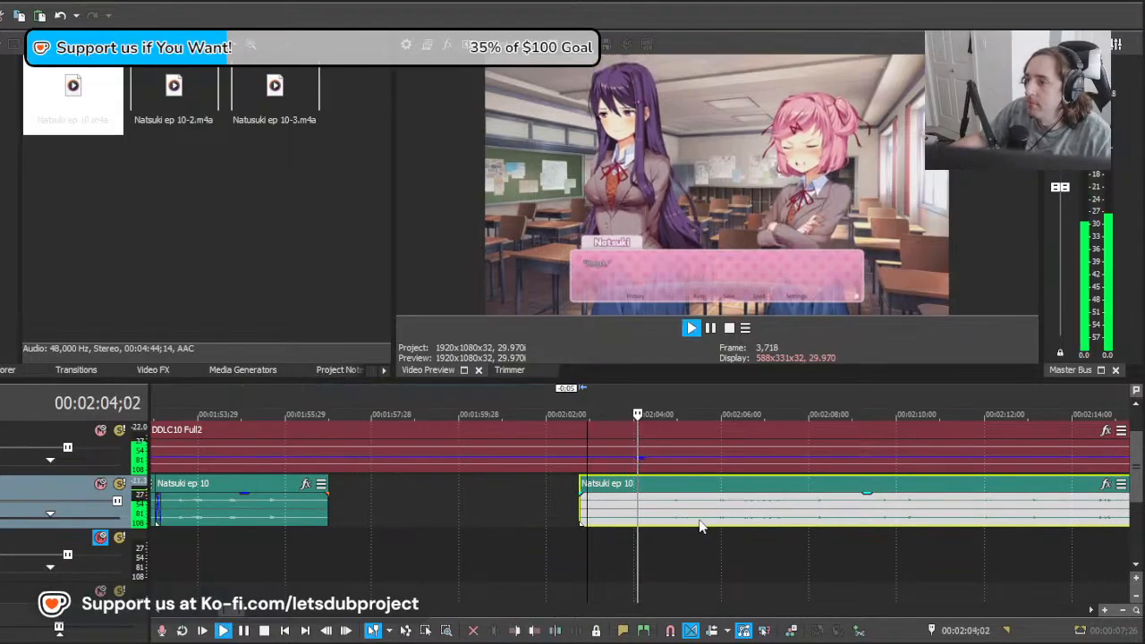
scroll(714, 517, "down", 10)
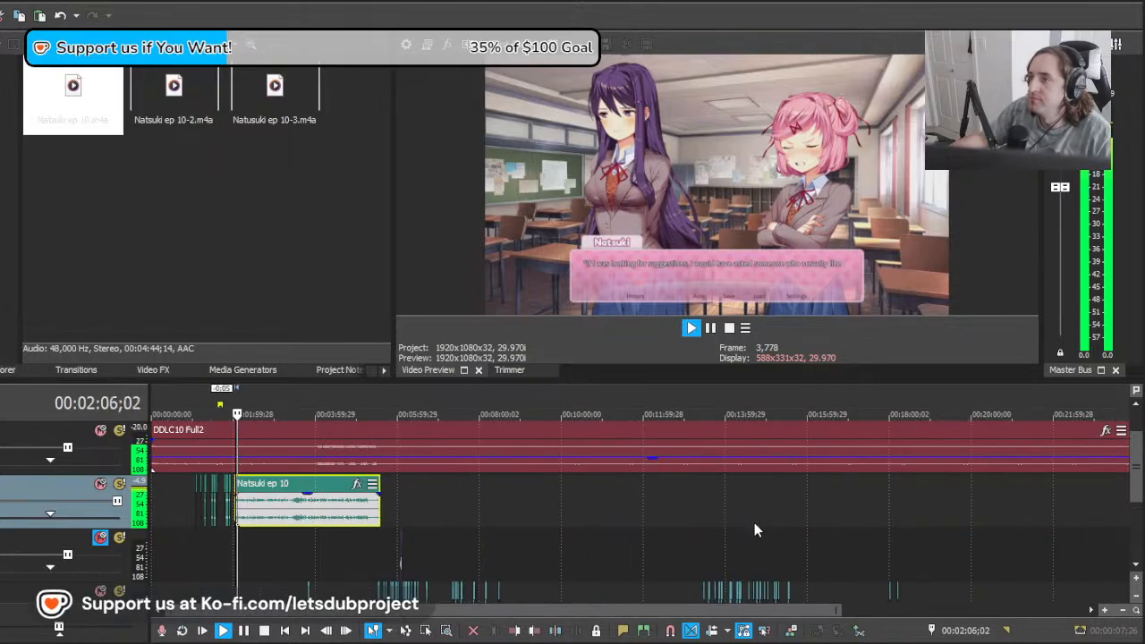
scroll(763, 522, "up", 10)
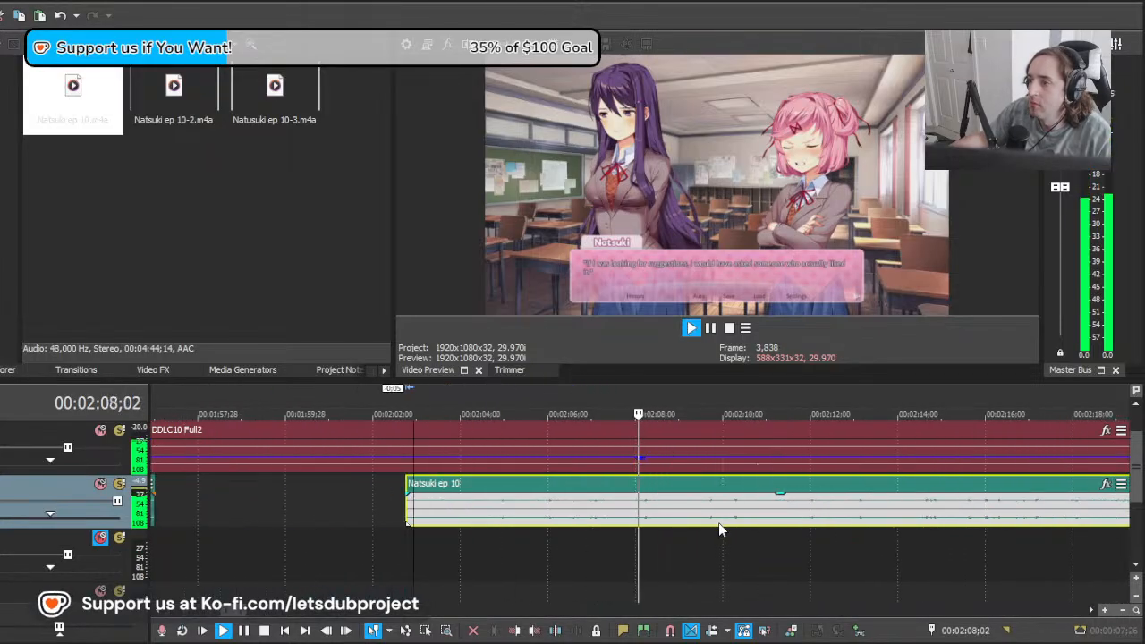
key("s")
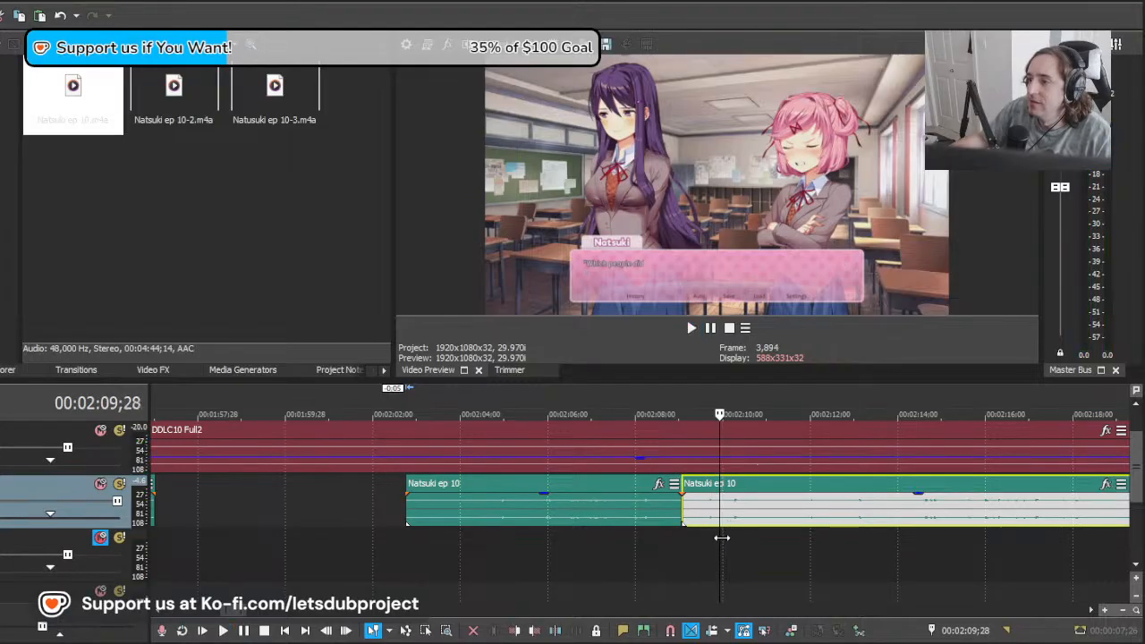
Step: Move the clip after the split 5:02 earlier, to about 00:02:04;00, and audition it from 00:02:09;10
left_click_drag(740, 539, 693, 537)
left_click_drag(974, 521, 751, 510)
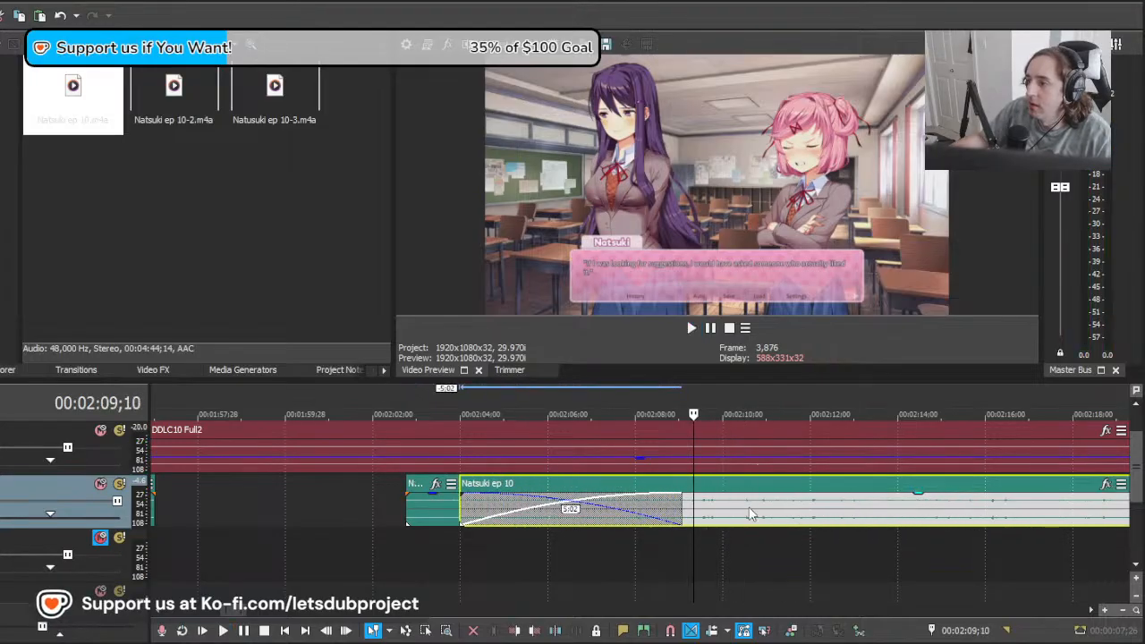
key("space")
scroll(750, 513, "right", 2)
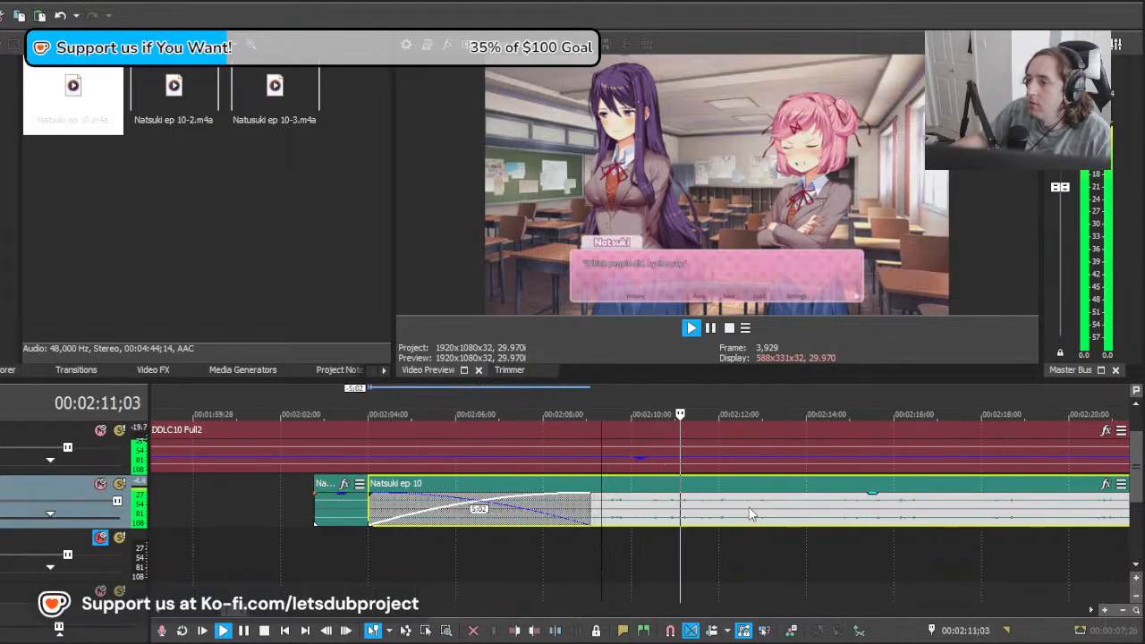
key("space")
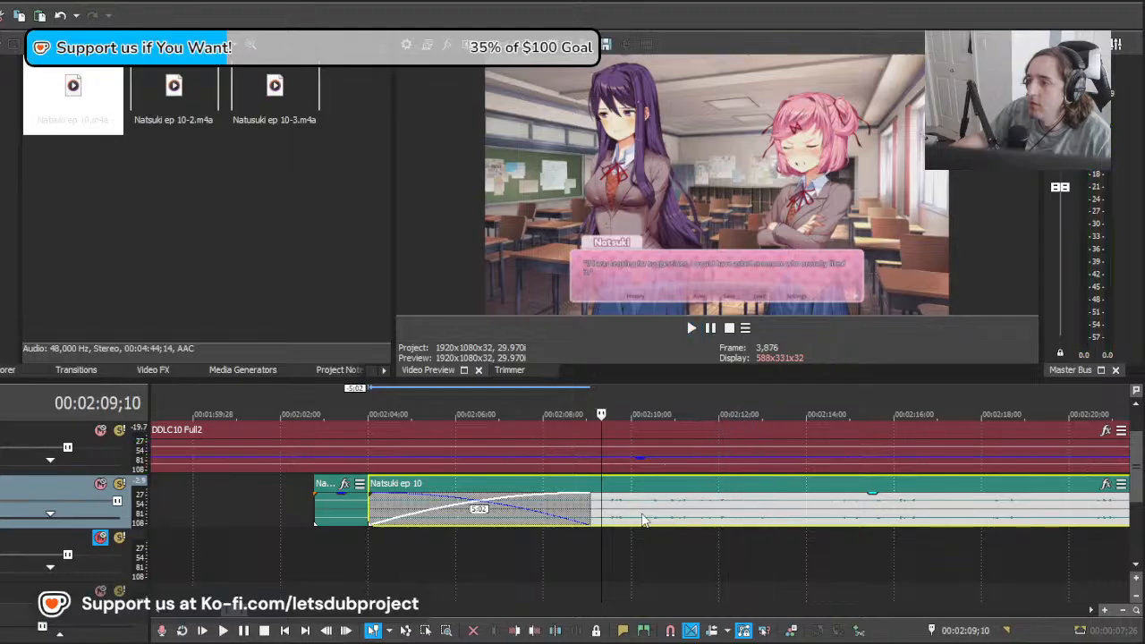
Step: Split the moved clip at about 00:02:10;21 and delete the part before the split
left_click_drag(601, 526, 664, 525)
left_click(663, 520)
key("s")
left_click(642, 517)
key("Delete")
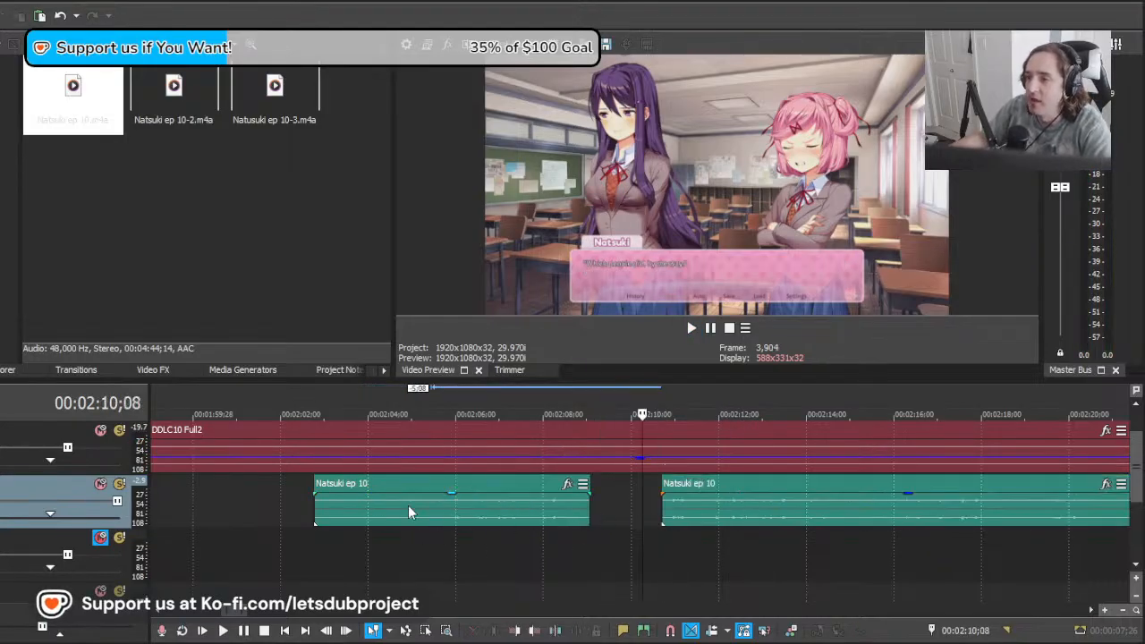
Step: Cut the preceding short line off at about 00:02:04;23 and move the remaining clip 6:02 earlier to about 00:02:04;20, directly behind it
left_click_drag(406, 528, 402, 526)
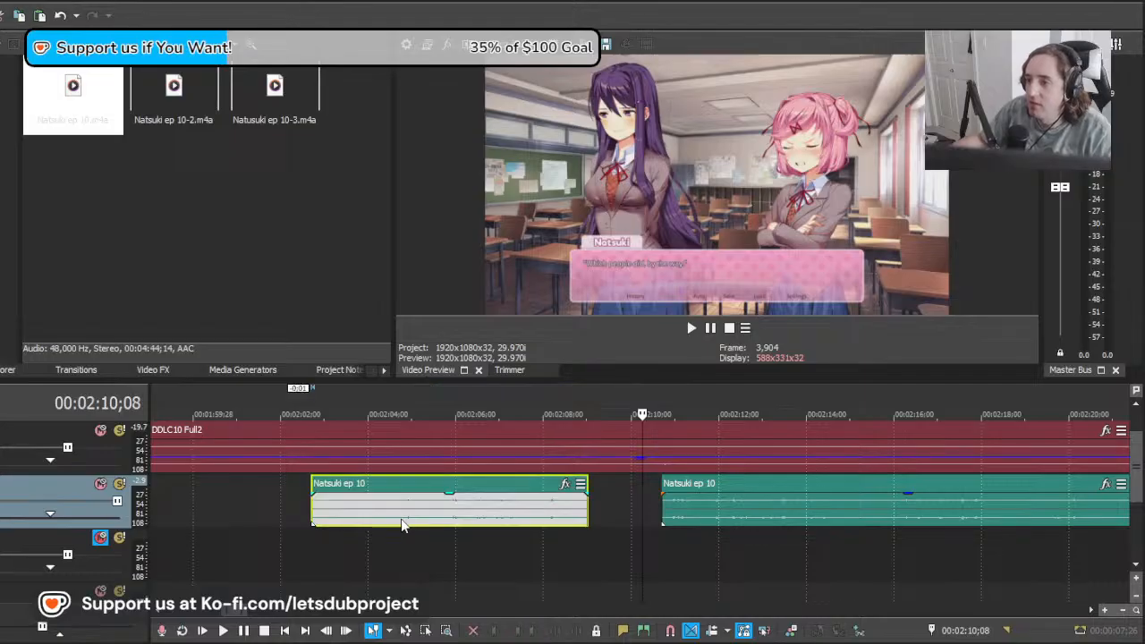
left_click(402, 528)
key("s")
key("Delete")
left_click_drag(699, 508, 433, 511)
Step: Play the two placed lines and split the Natsuki ep 10 clip at 00:02:09;10, after the suggestions line
left_click(336, 542)
key("space")
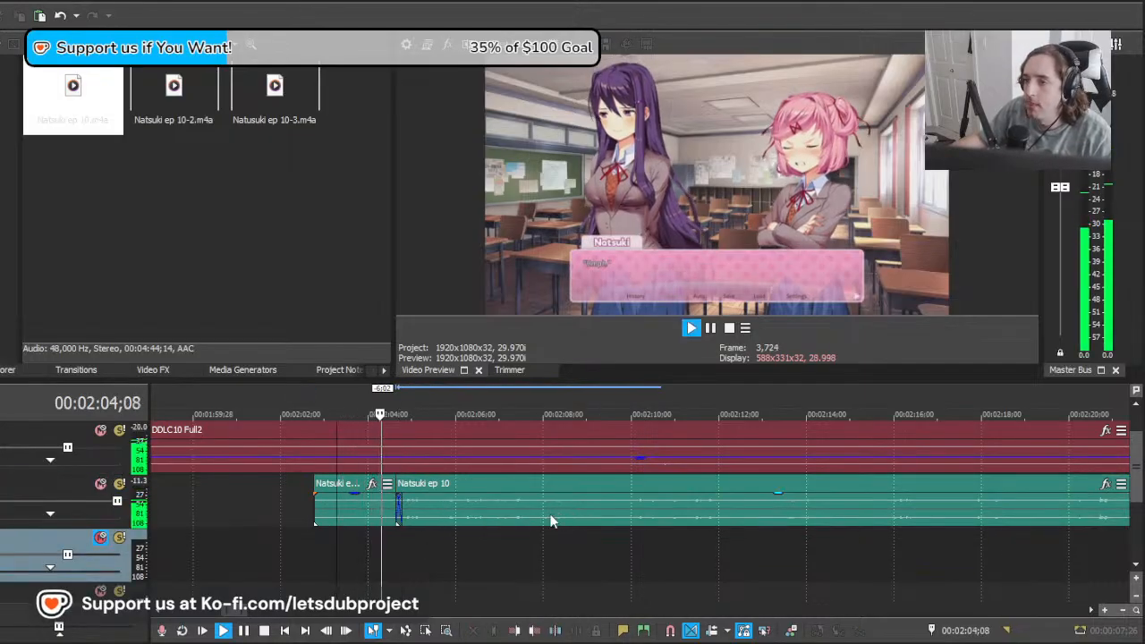
left_click(603, 522)
left_click(603, 519)
key("s")
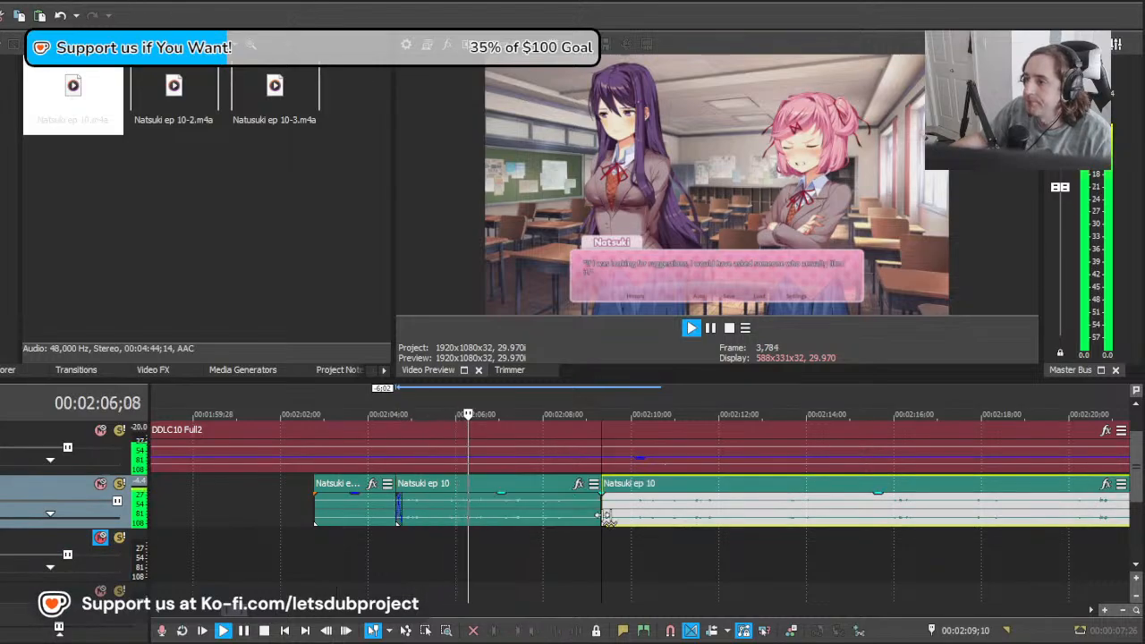
scroll(620, 518, "down", 5)
scroll(611, 520, "up", 7)
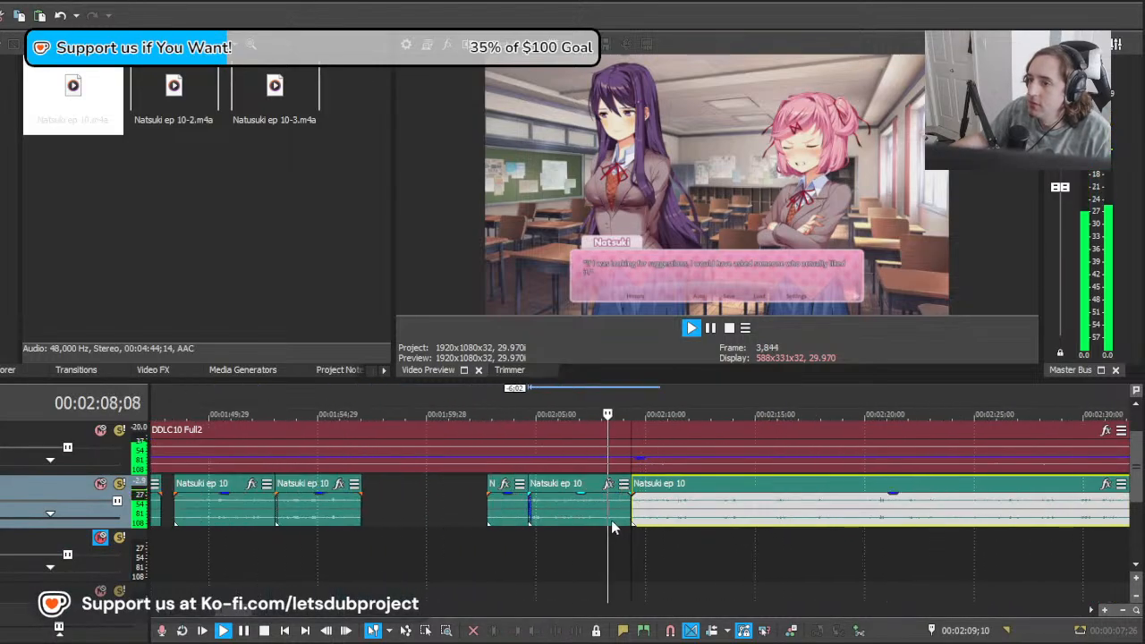
scroll(611, 522, "down", 1)
key("space")
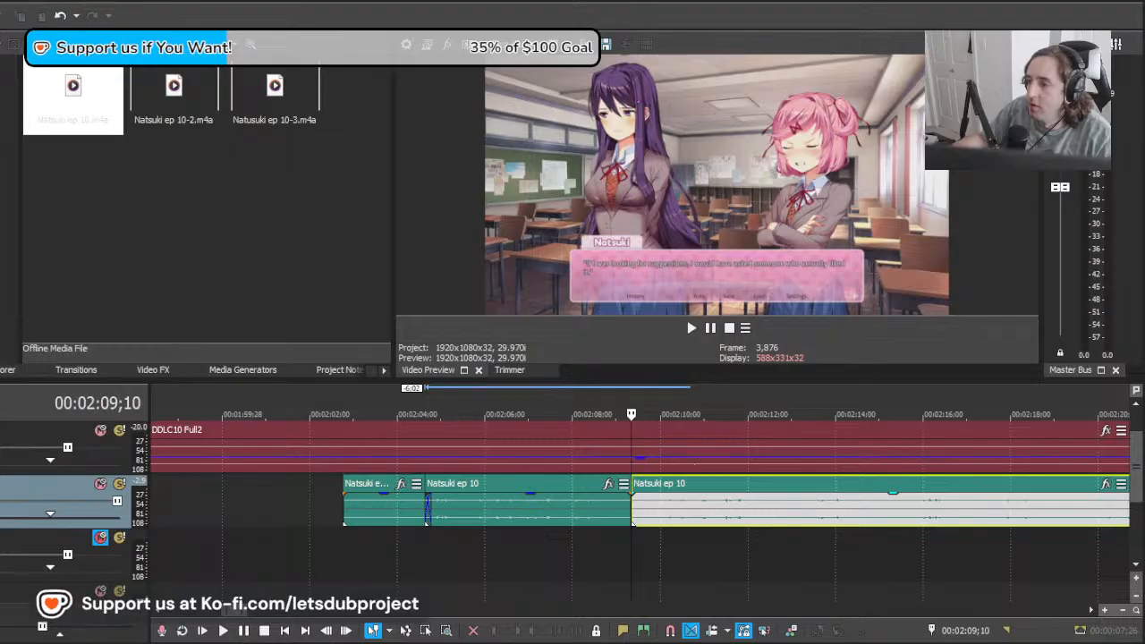
Step: Move the remaining clip earlier to about 00:02:06;06, overlapping the suggestions line, and audition it
left_click(658, 520)
left_click(637, 538)
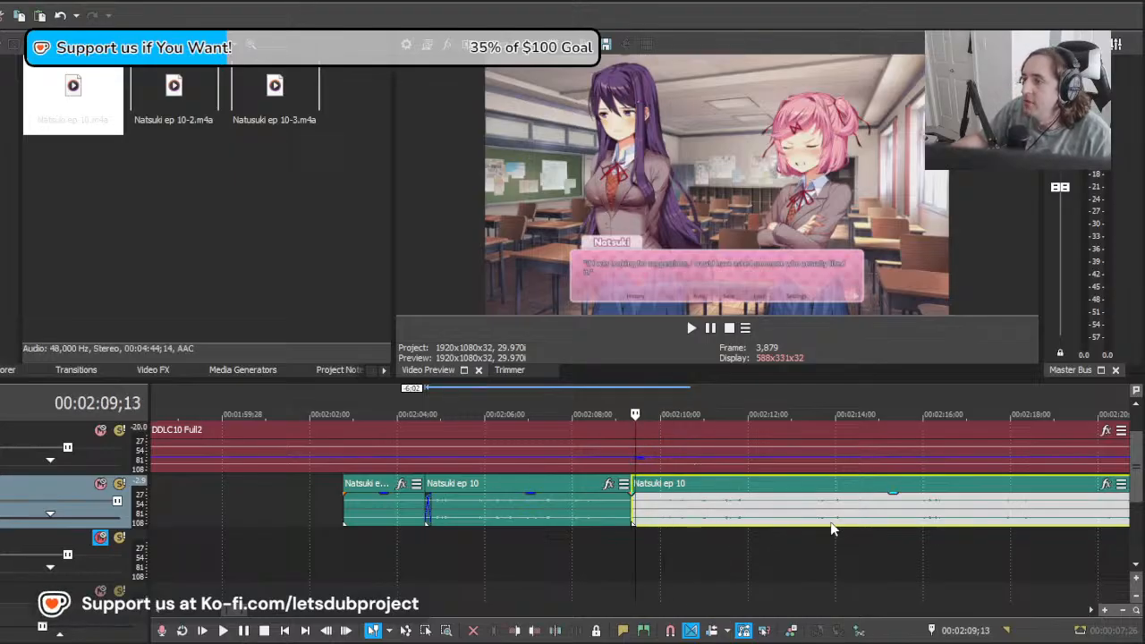
left_click_drag(830, 528, 731, 523)
key("space")
scroll(699, 521, "down", 2)
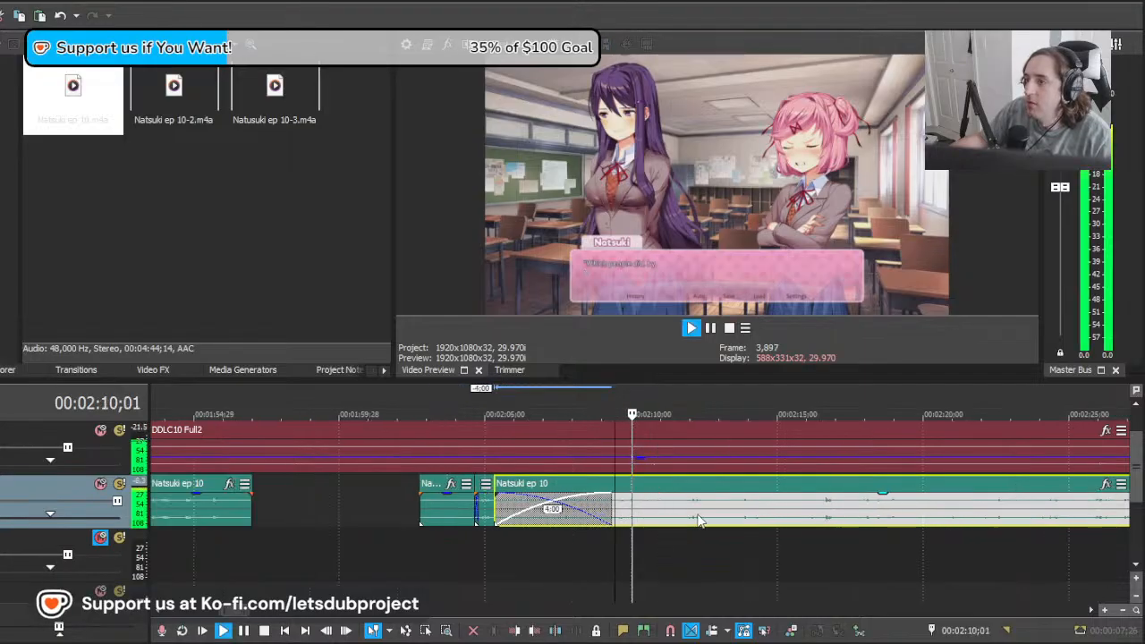
scroll(700, 520, "up", 2)
key("space")
key("space")
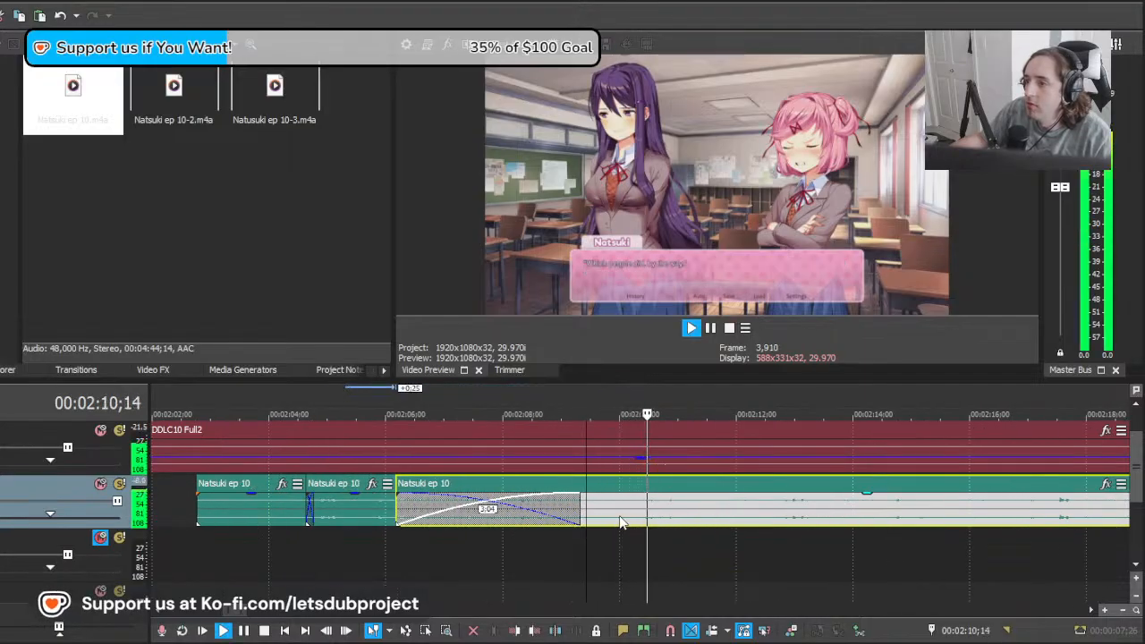
Step: Split the overlapping clip at about 00:02:09;23 and delete its unused lead-in
key("space")
left_click(606, 516)
key("s")
left_click(591, 515)
key("Delete")
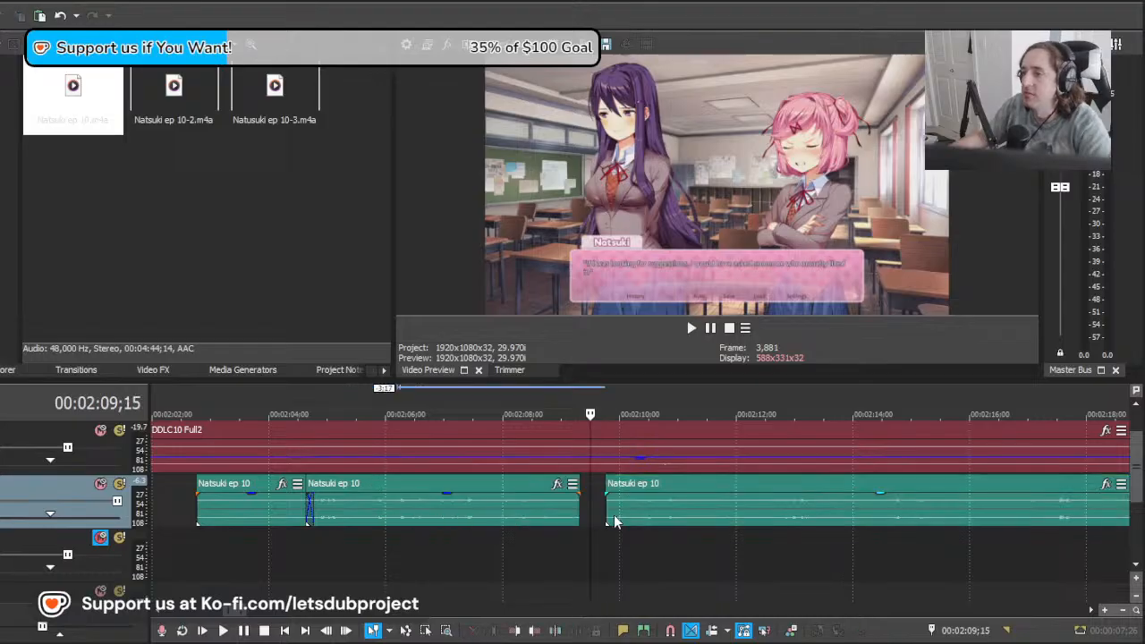
Step: Audition the remaining clip and move it 9 frames earlier to about 00:02:09;14
left_click(607, 513)
key("space")
Step: Play across the newly placed line and split the Natsuki ep 10 clip at about 00:02:11;20, where the line ends
key("space")
left_click_drag(607, 515, 580, 517)
left_click(577, 517)
key("space")
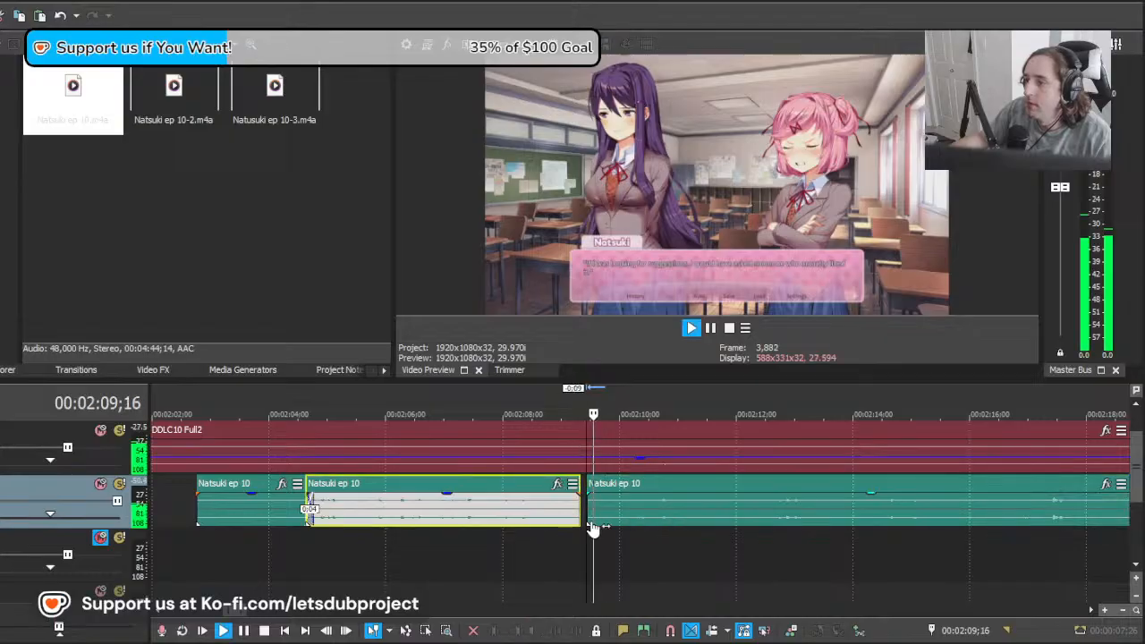
left_click(717, 514)
key("s")
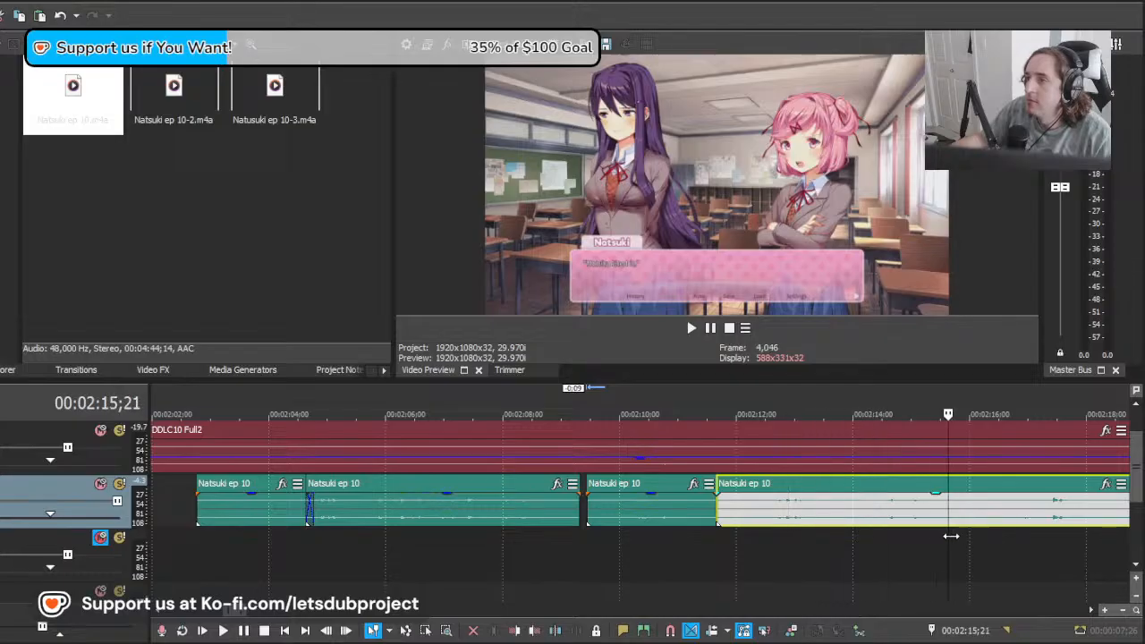
Step: Move the remaining clip 13 and then 15 frames later, to about 00:02:12;19, auditioning it against the next line
left_click_drag(850, 526, 877, 525)
key("space")
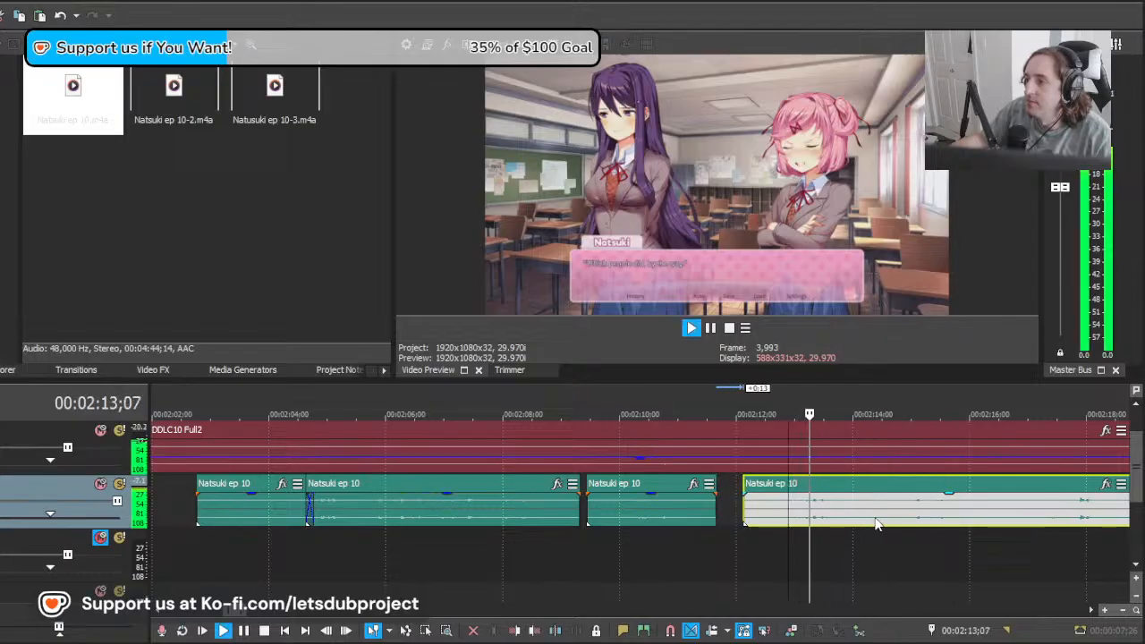
scroll(859, 526, "up", 2)
key("space")
left_click_drag(709, 523, 750, 523)
Step: Play the repositioned line and split the Natsuki ep 10 clip at 00:02:14;27
key("space")
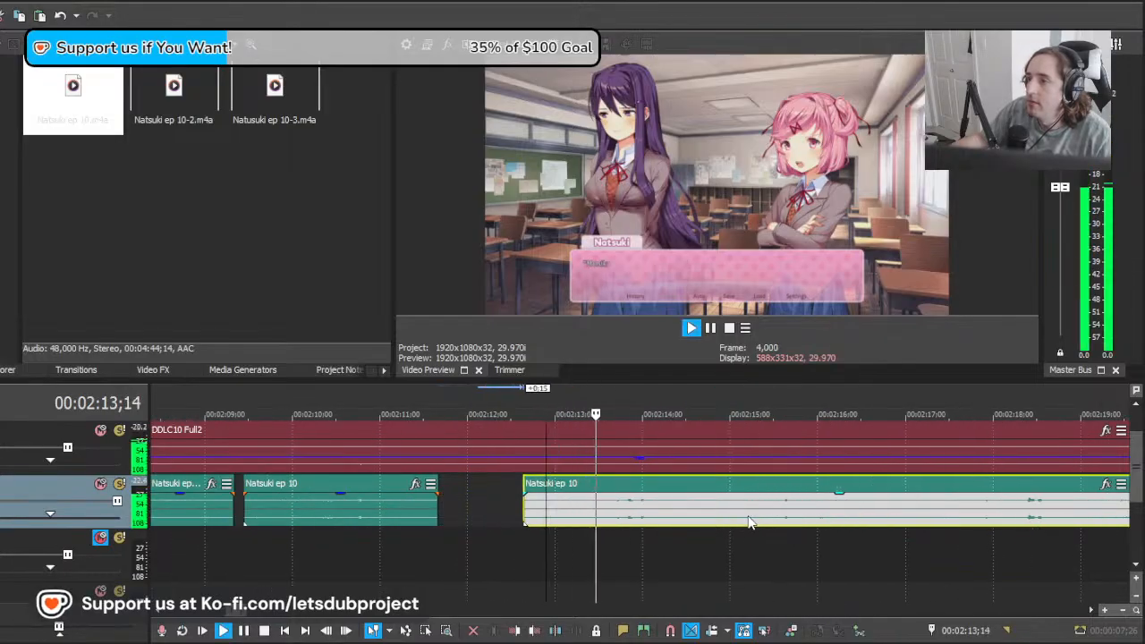
key("s")
key("Return")
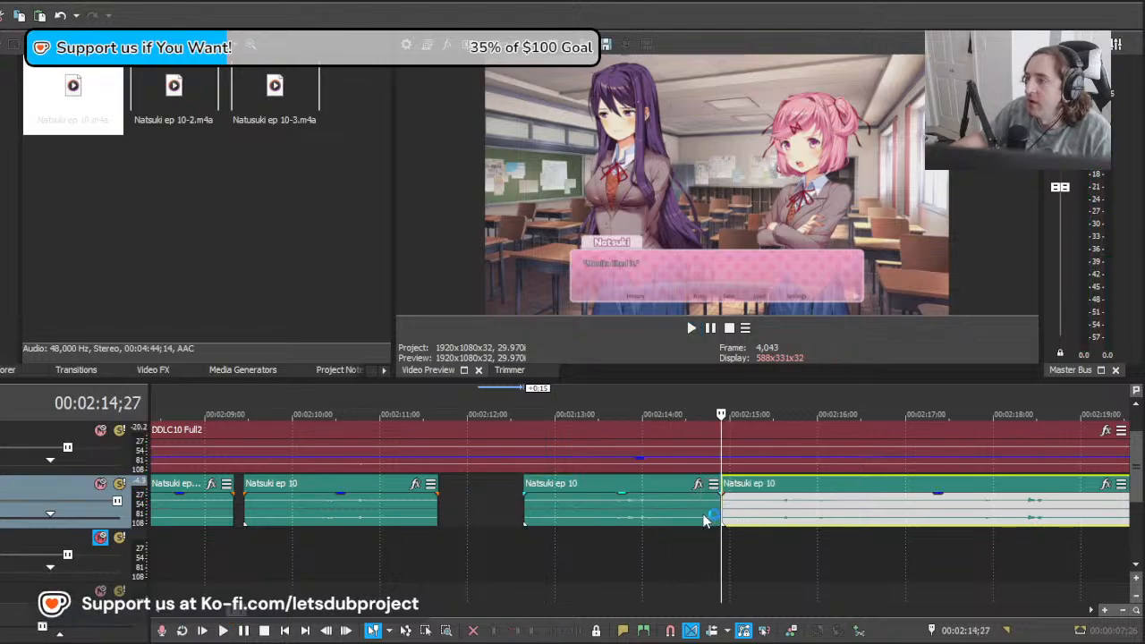
Step: Replay the placed line and move the remaining clip 1:26 earlier to about 00:02:13;01, auditioning it against the next line
left_click(535, 548)
key("space")
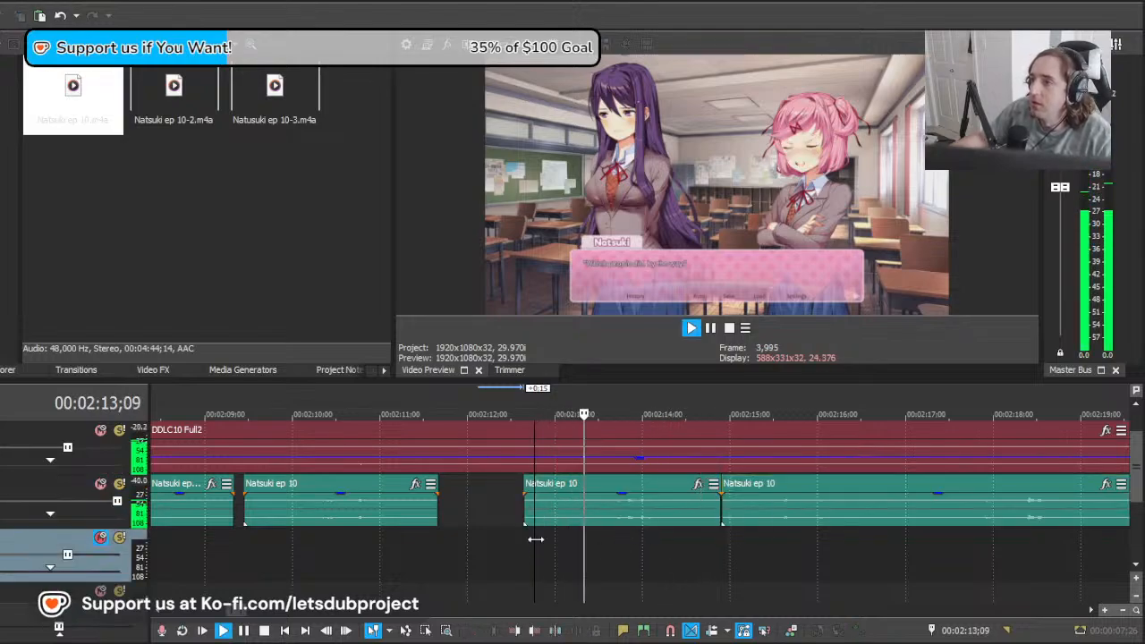
left_click(842, 529)
key("space")
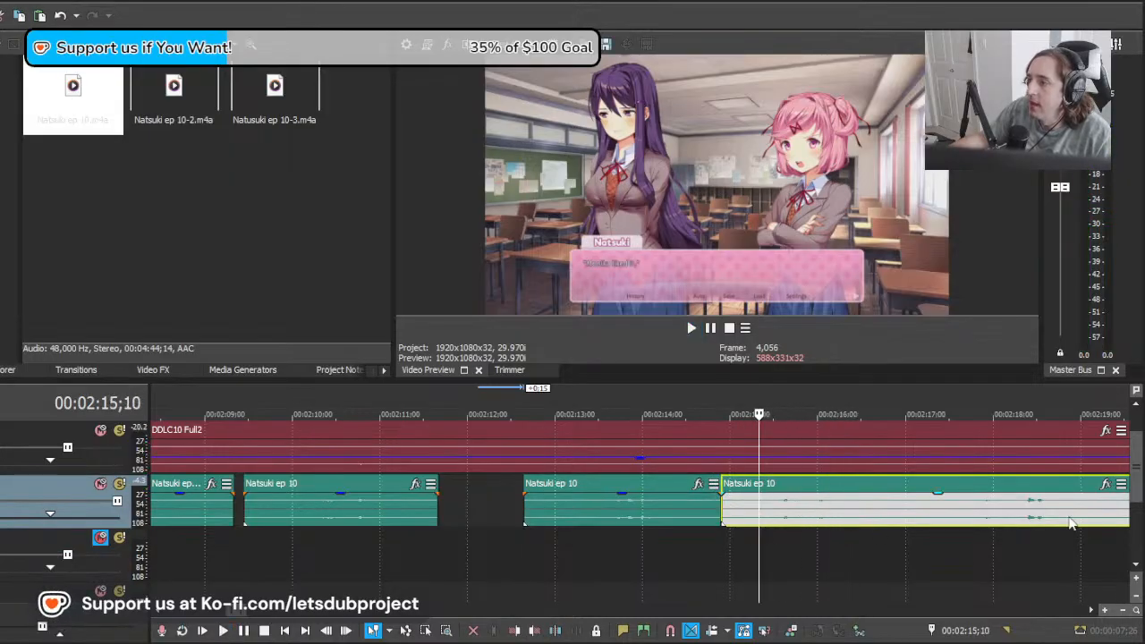
left_click_drag(1073, 523, 900, 521)
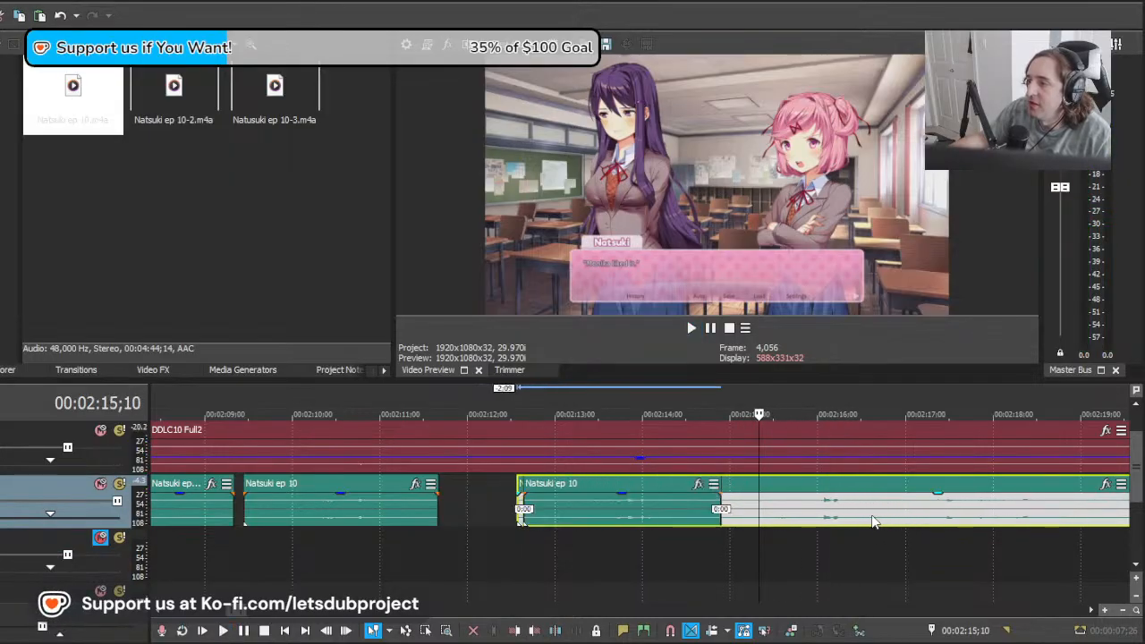
key("space")
Step: Split the Natsuki ep 10 clip at 00:02:15;10 and delete the overlapping piece before the split
key("space")
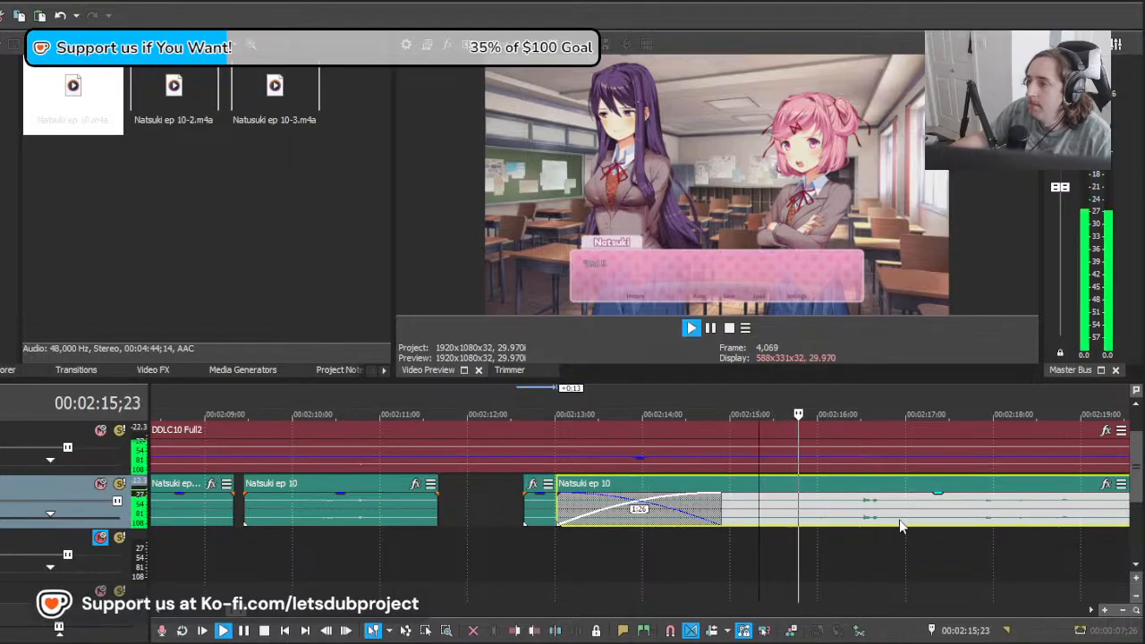
scroll(658, 524, "up", 2)
Step: Audition the remaining clip, split it at 00:02:17;08, and delete the piece before the split
key("space")
key("s")
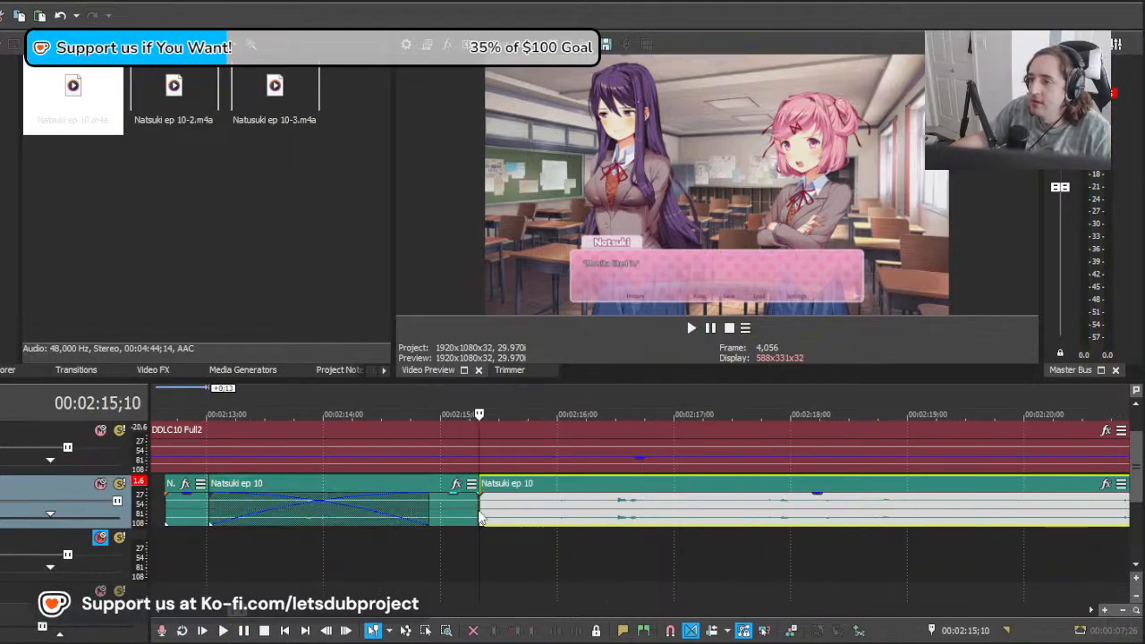
left_click(469, 520)
key("Delete")
left_click(484, 511)
key("space")
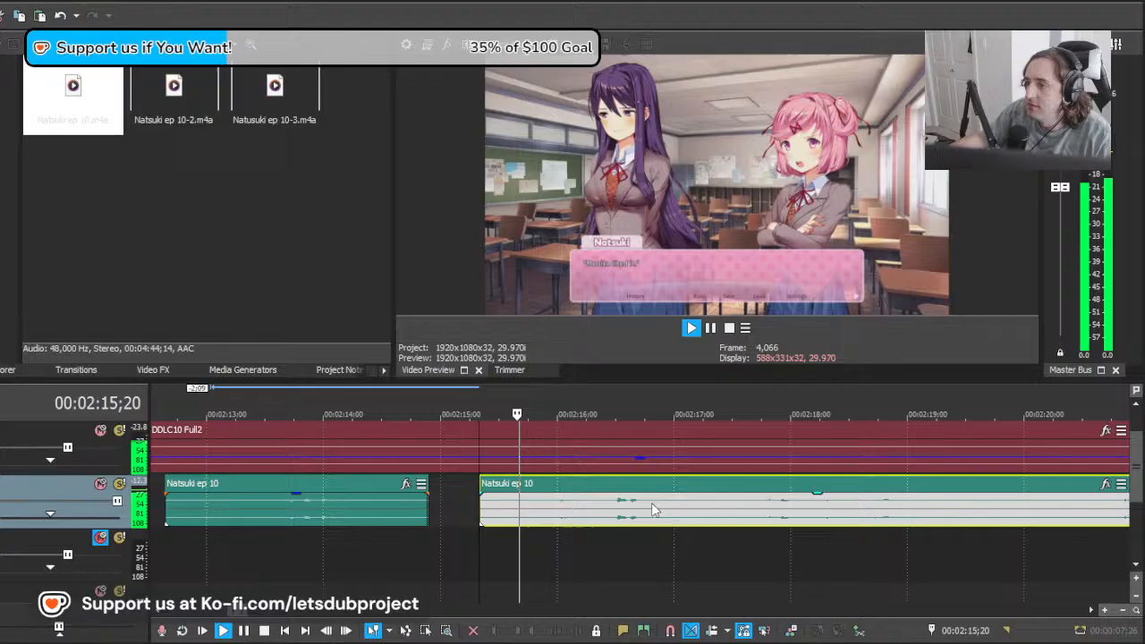
left_click(706, 517)
key("s")
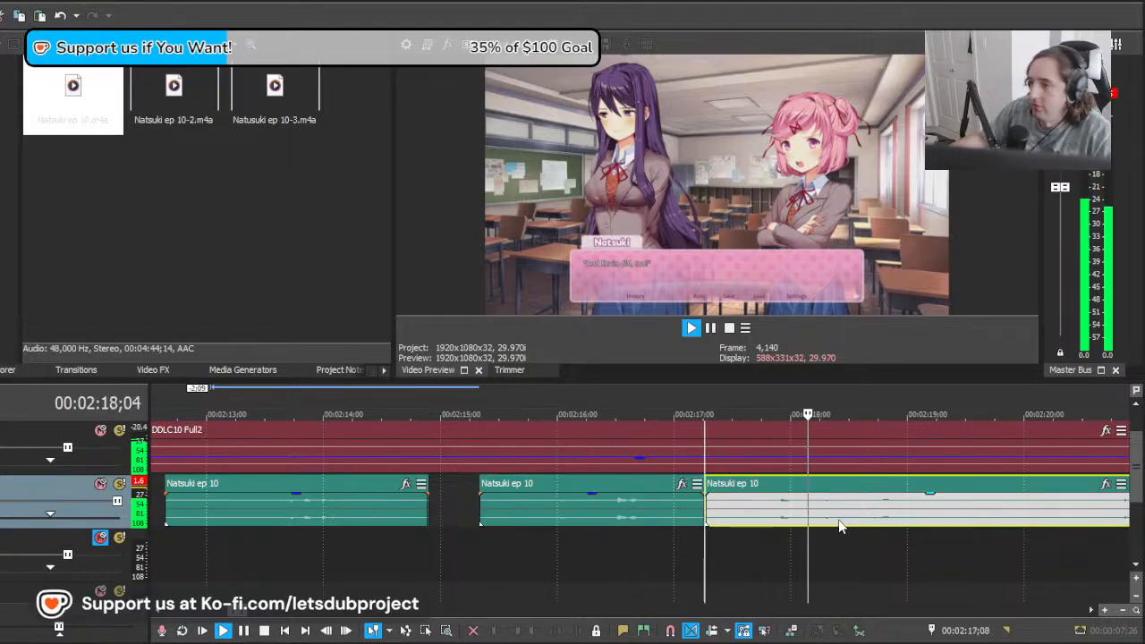
scroll(839, 526, "down", 5)
key("space")
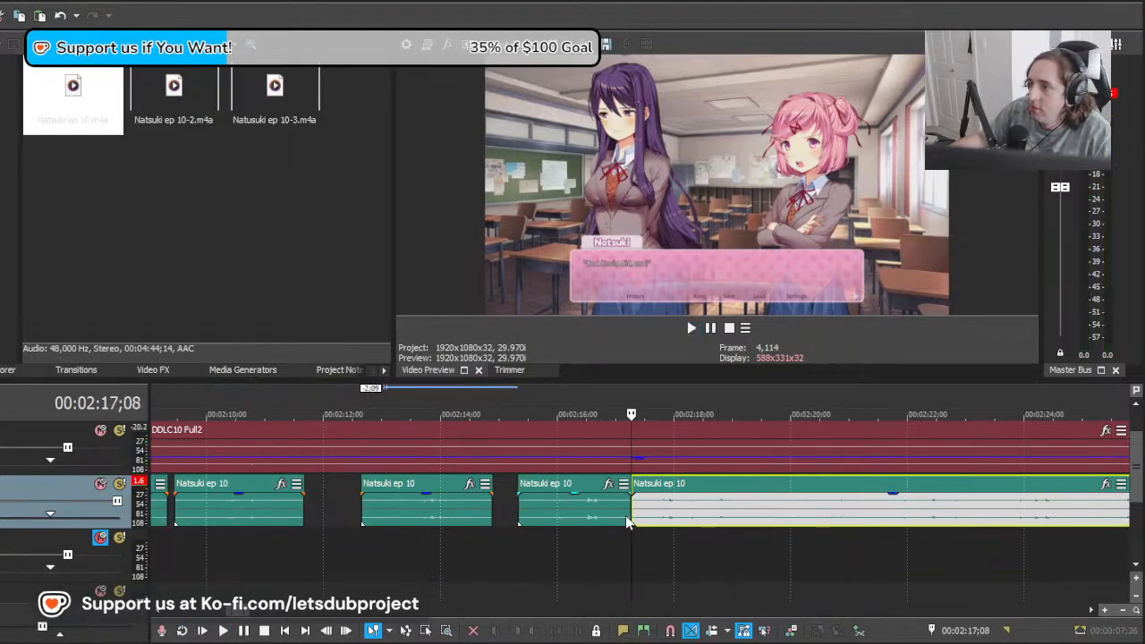
left_click(519, 514)
key("Delete")
Step: Move the remaining clip 1:29 earlier to about 00:02:15;09, play it, and split it at 00:02:17;28
left_click_drag(692, 516, 570, 513)
key("space")
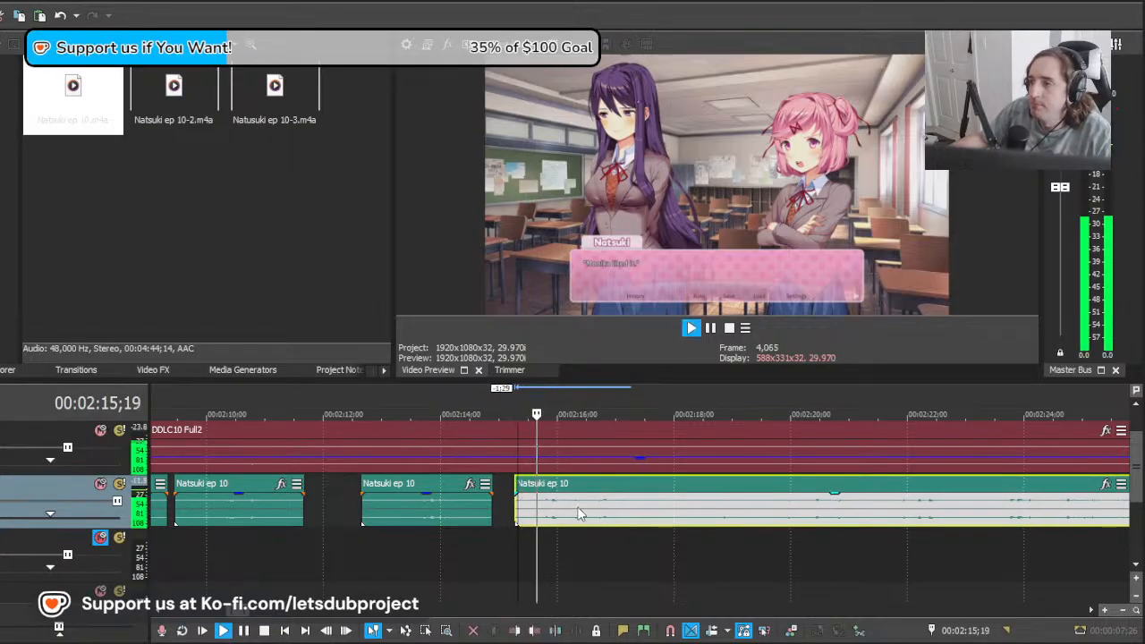
scroll(716, 521, "down", 1)
key("s")
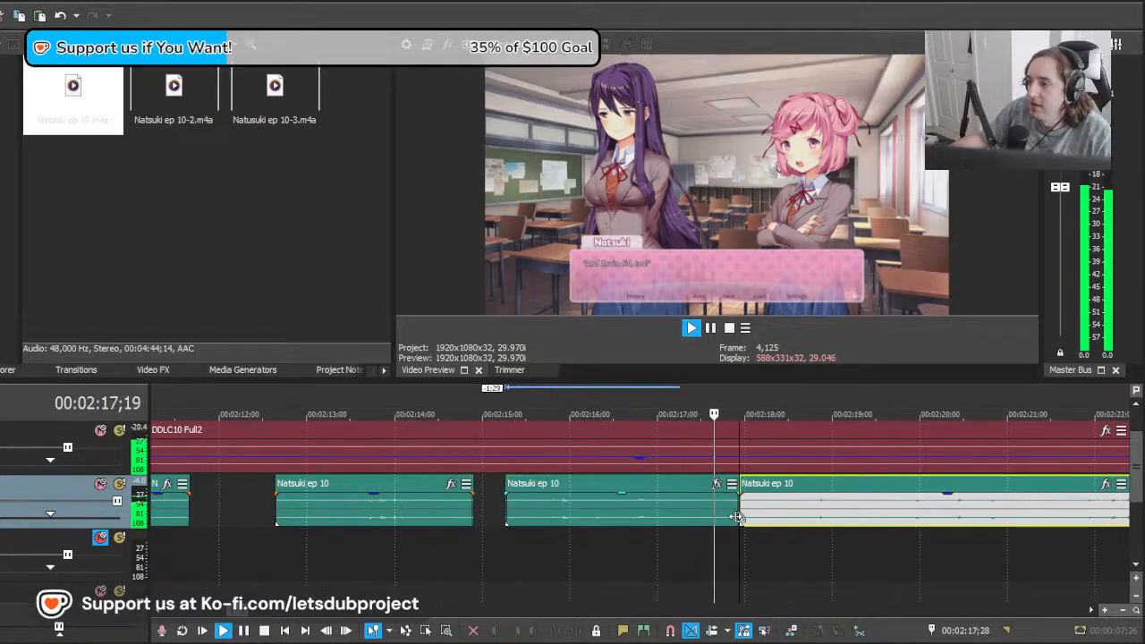
Step: Move the remaining clip 4 frames earlier to about 00:02:17;24, play the line, and split the clip at 00:02:22;25
scroll(711, 521, "down", 3)
key("space")
left_click_drag(703, 519, 645, 516)
key("space")
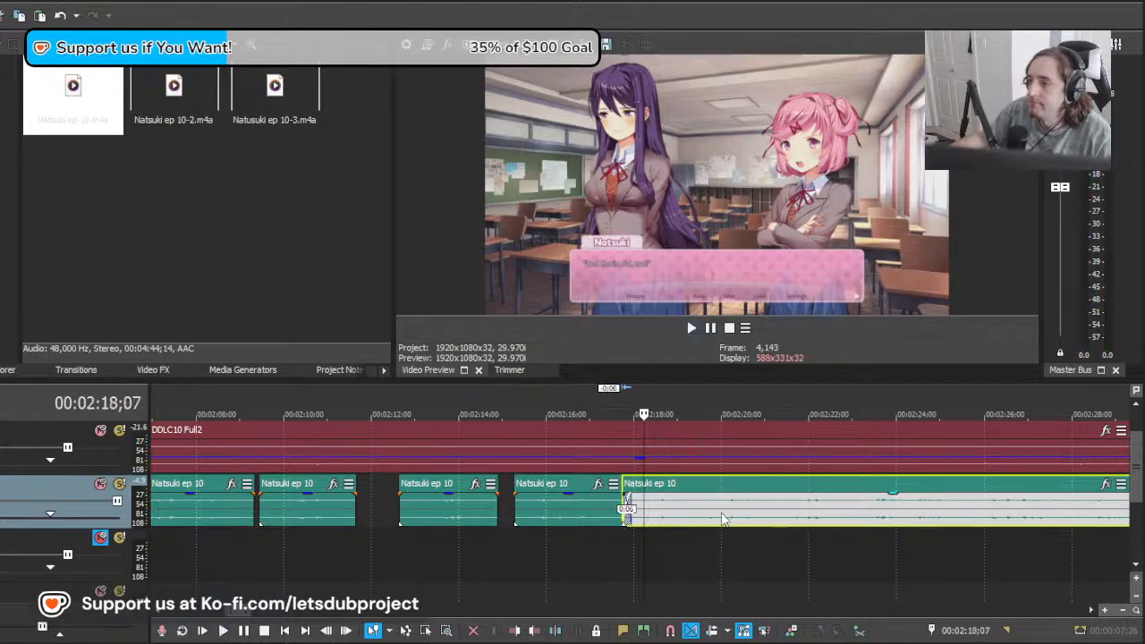
scroll(765, 515, "down", 5)
scroll(752, 512, "up", 8)
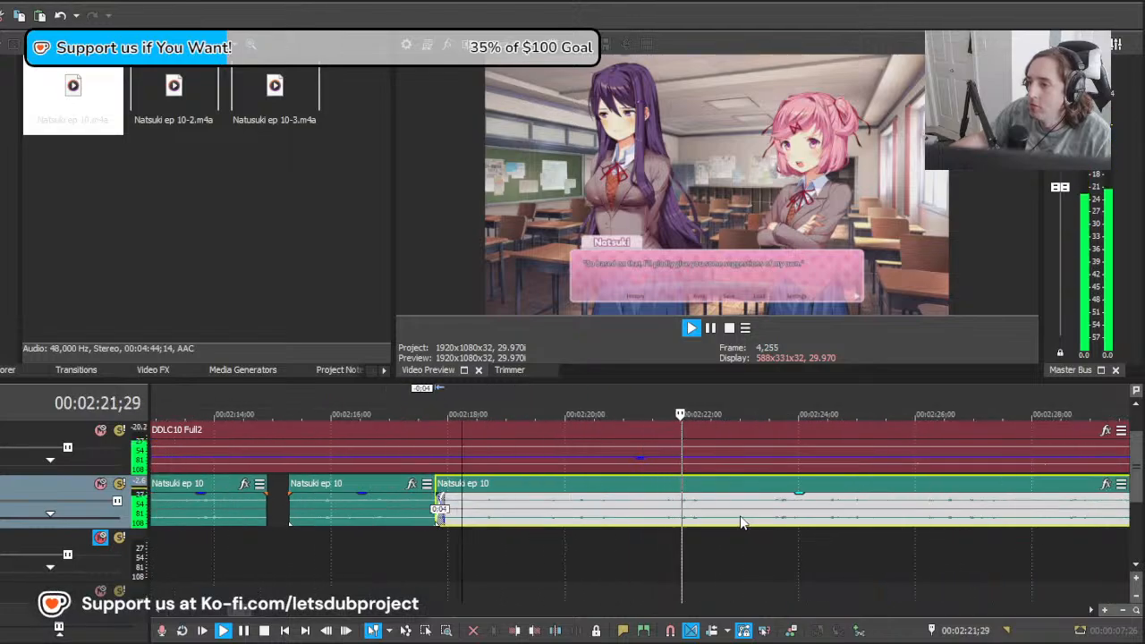
left_click(732, 517)
key("s")
key("space")
scroll(716, 523, "down", 10)
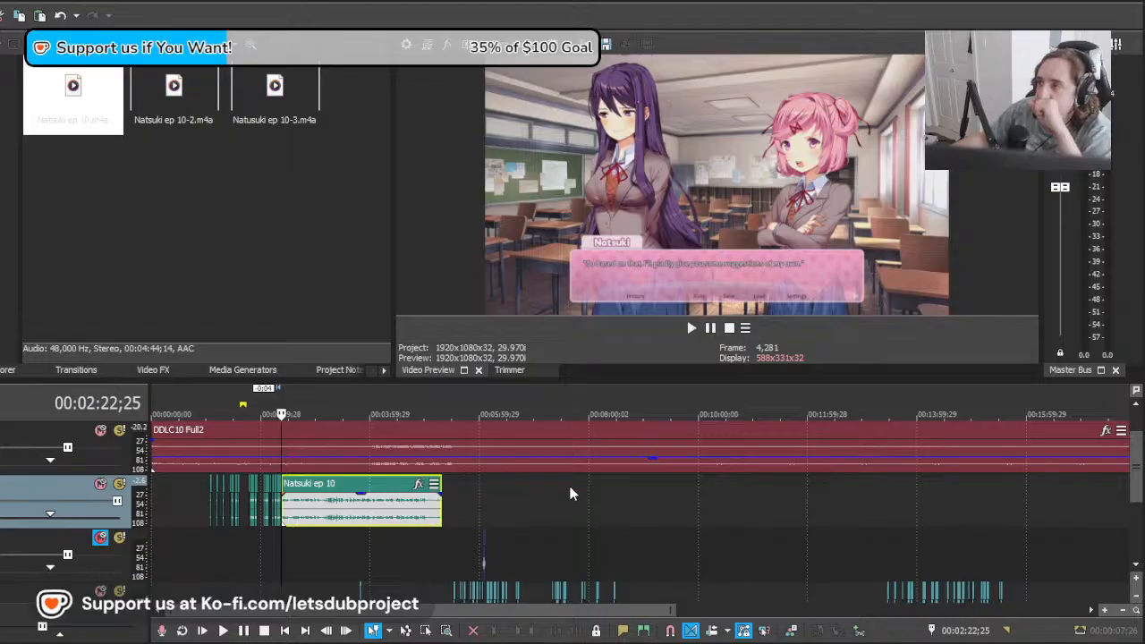
scroll(573, 494, "up", 10)
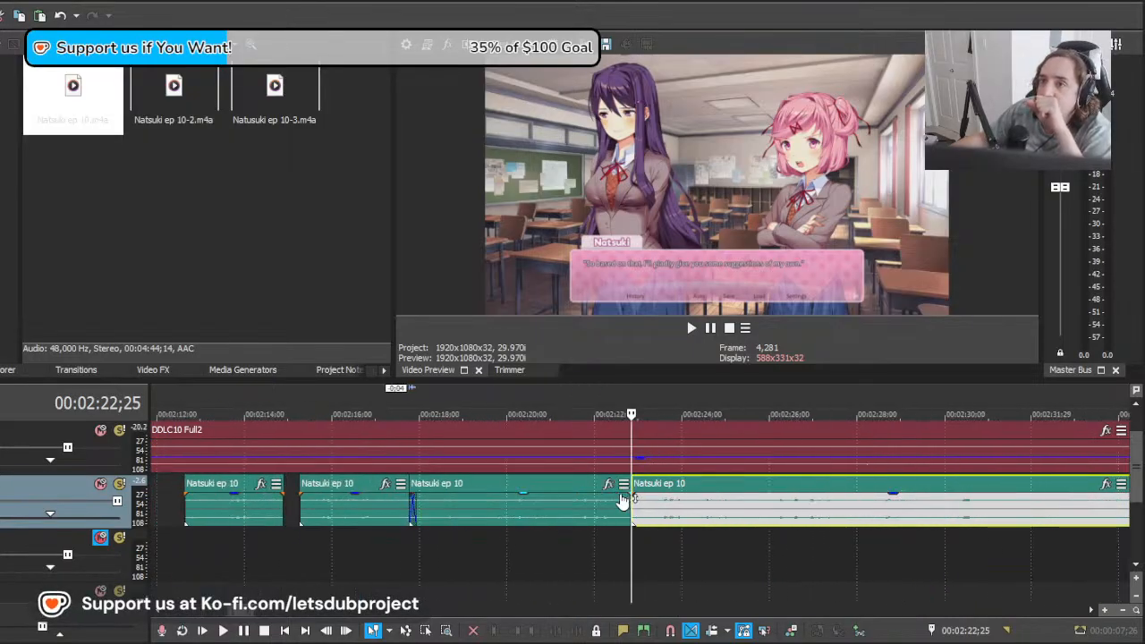
scroll(626, 498, "up", 2)
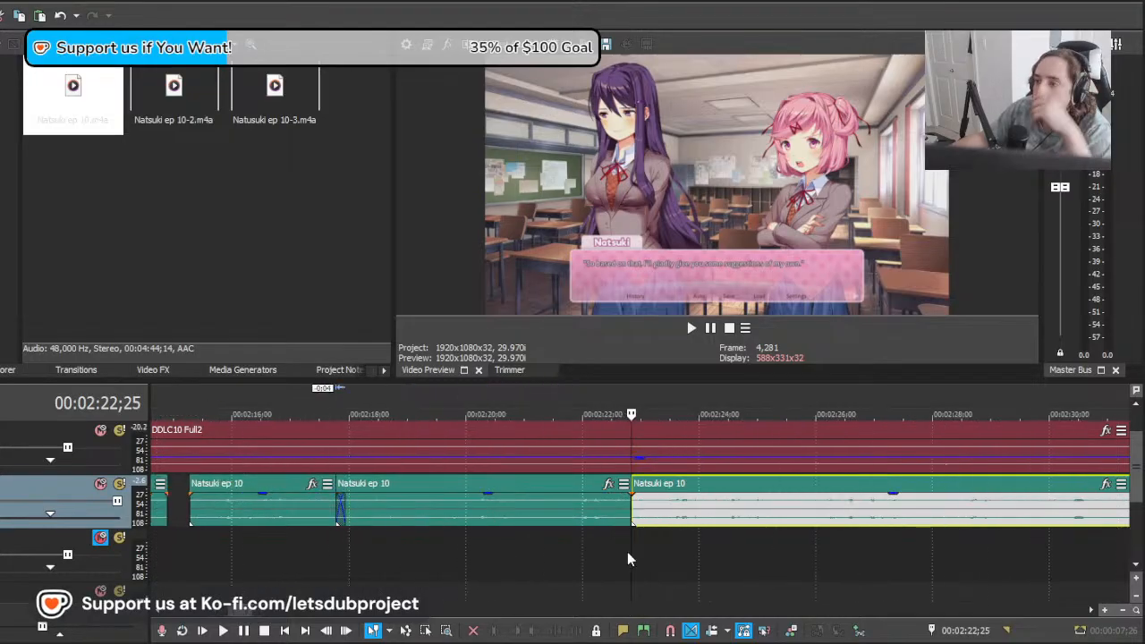
scroll(625, 550, "down", 8)
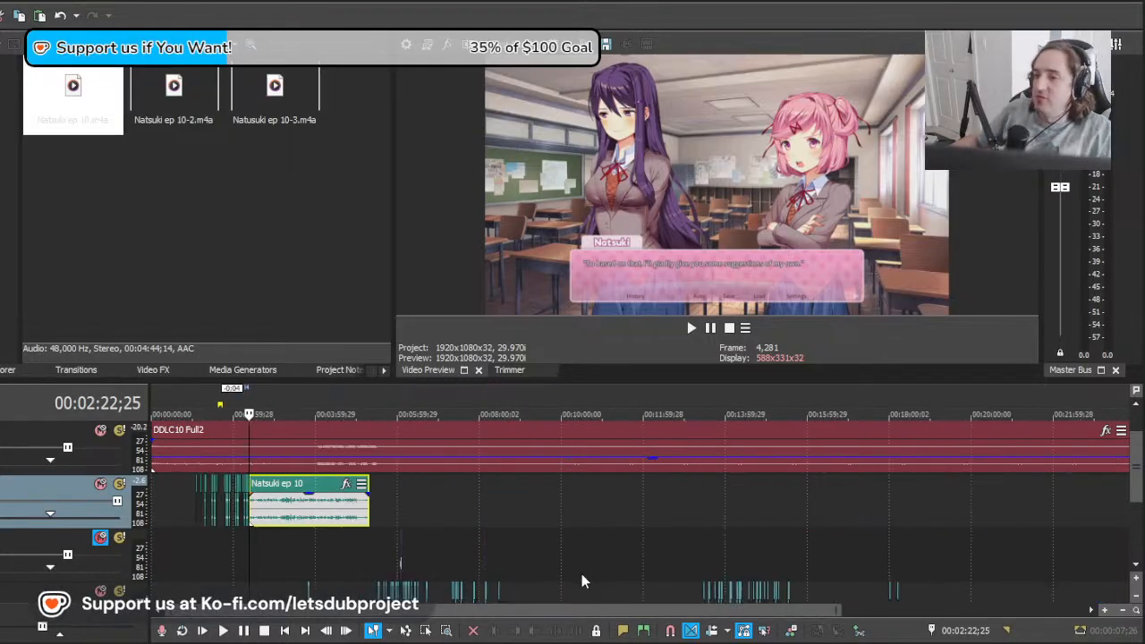
scroll(501, 541, "up", 8)
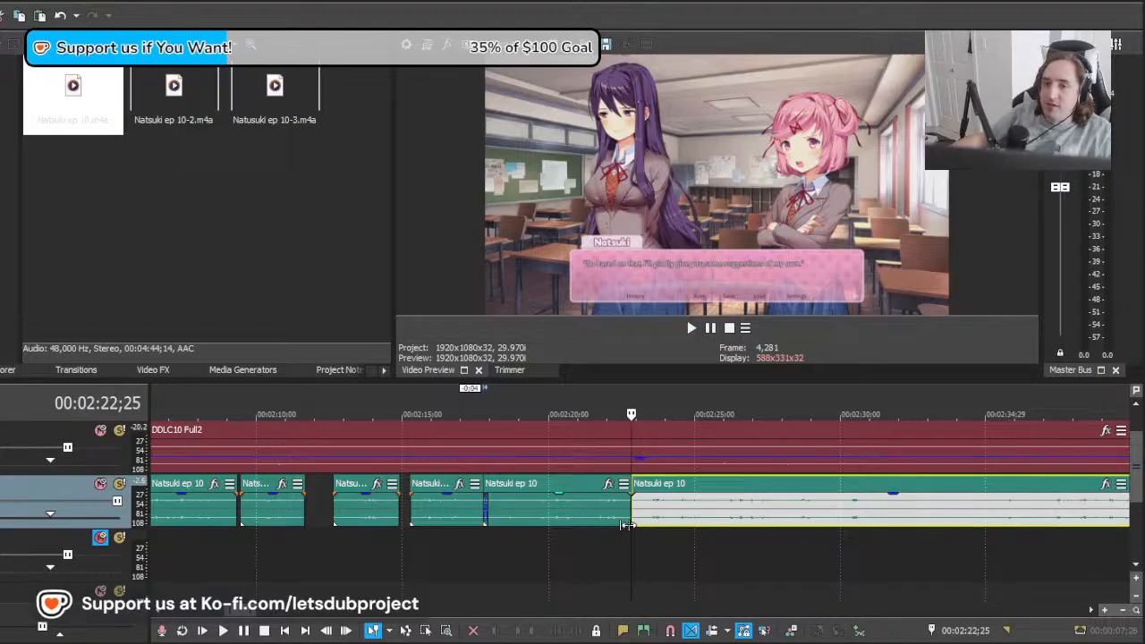
Step: Play across the split at 00:02:22;25 and move the remaining clip 5:04 earlier, auditioning it again
scroll(644, 547, "up", 2)
left_click(592, 550)
key("space")
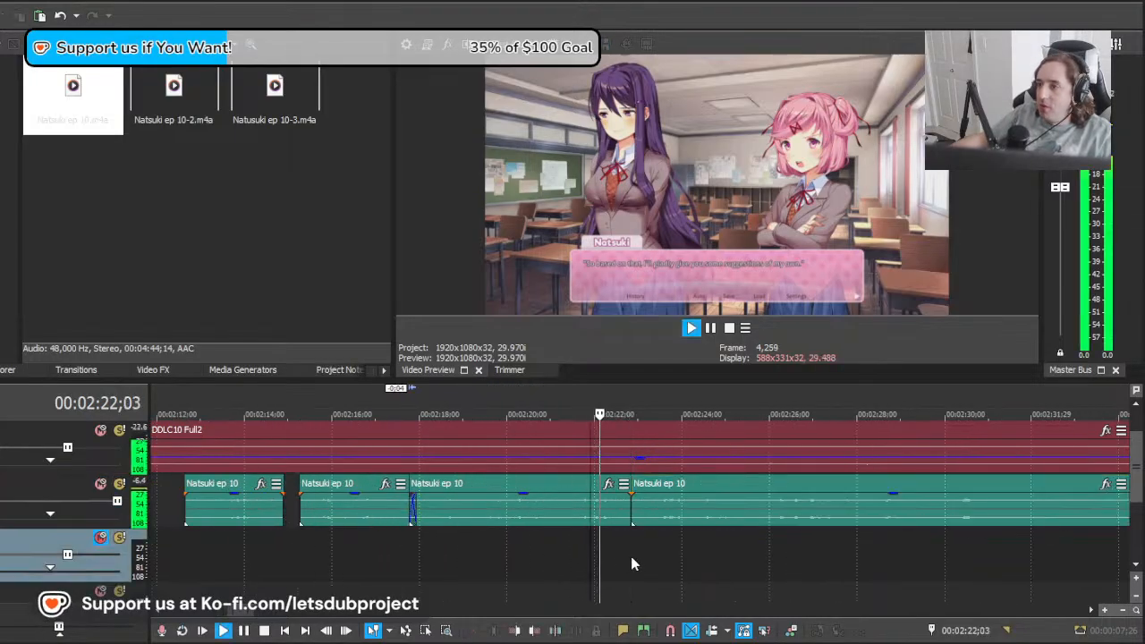
left_click(696, 517)
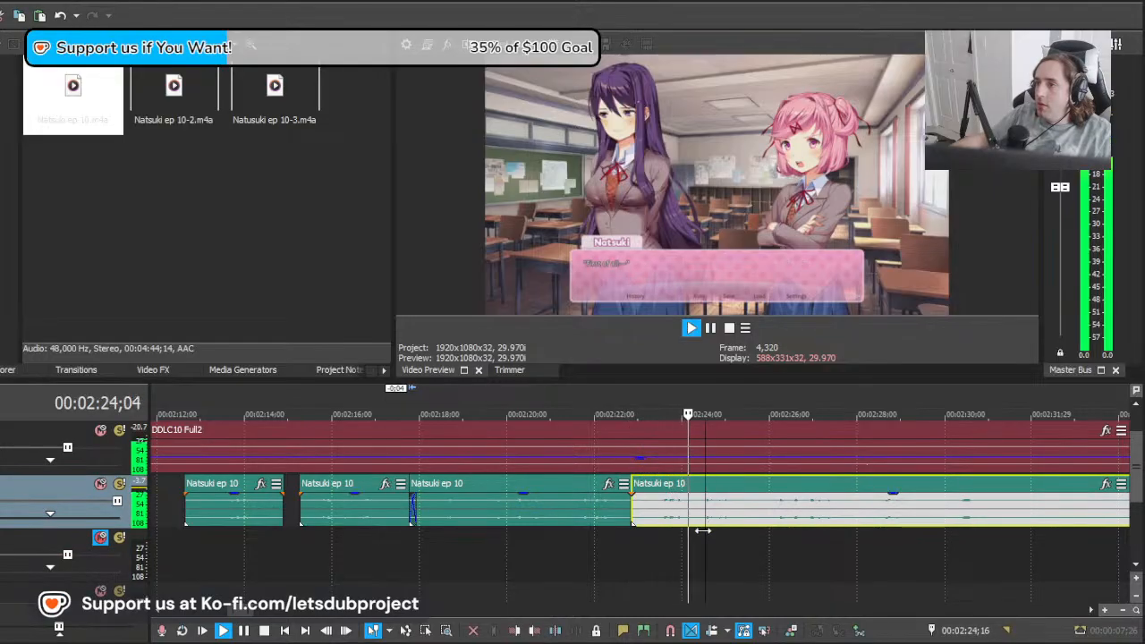
key("space")
left_click_drag(704, 531, 640, 535)
left_click_drag(874, 517, 649, 528)
key("space")
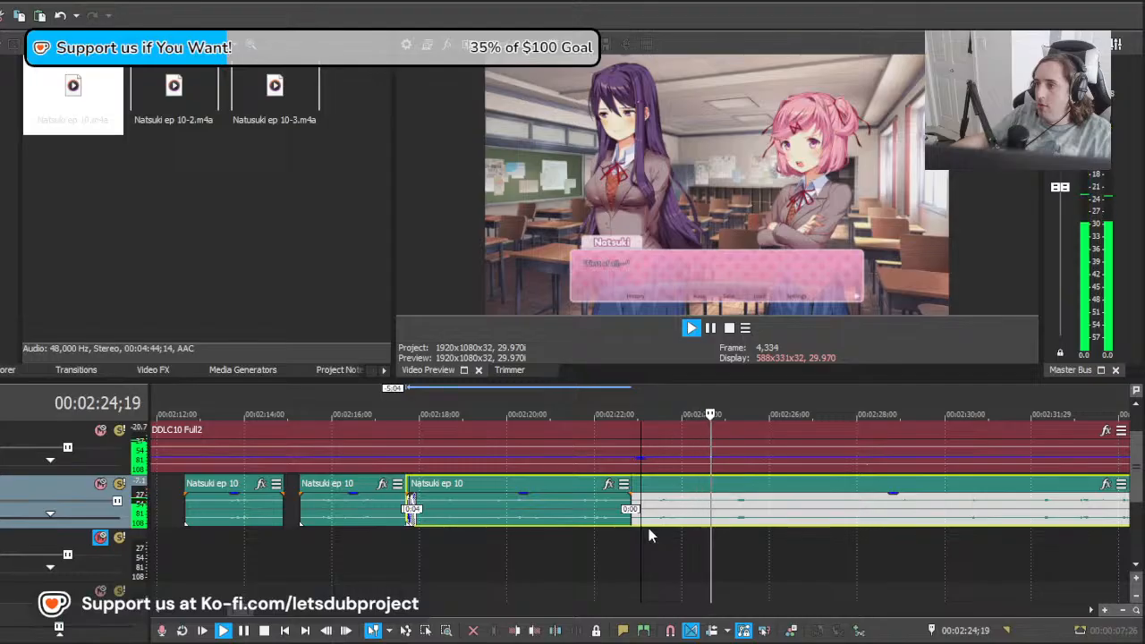
key("space")
Step: Split the moved clip at about 00:02:24;27 and delete the piece before the split
left_click(723, 522)
key("s")
left_click(682, 518)
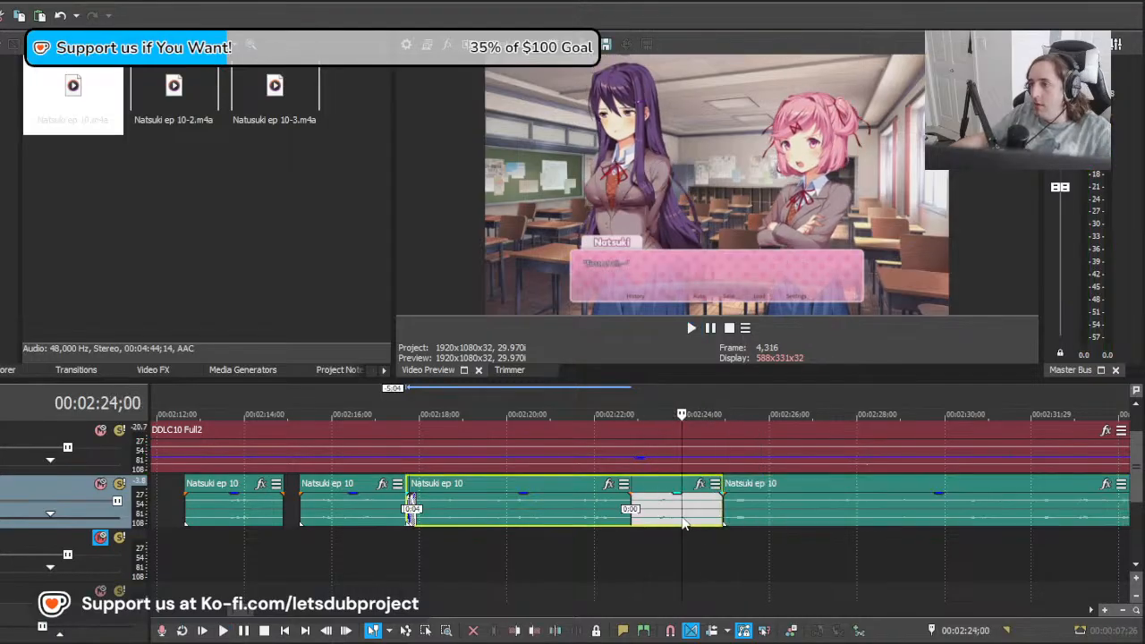
key("Delete")
Step: Move the remaining clip 1:24 earlier to about 00:02:23;03 and play across it and the preceding line
left_click(626, 517)
left_click_drag(781, 521, 701, 520)
key("space")
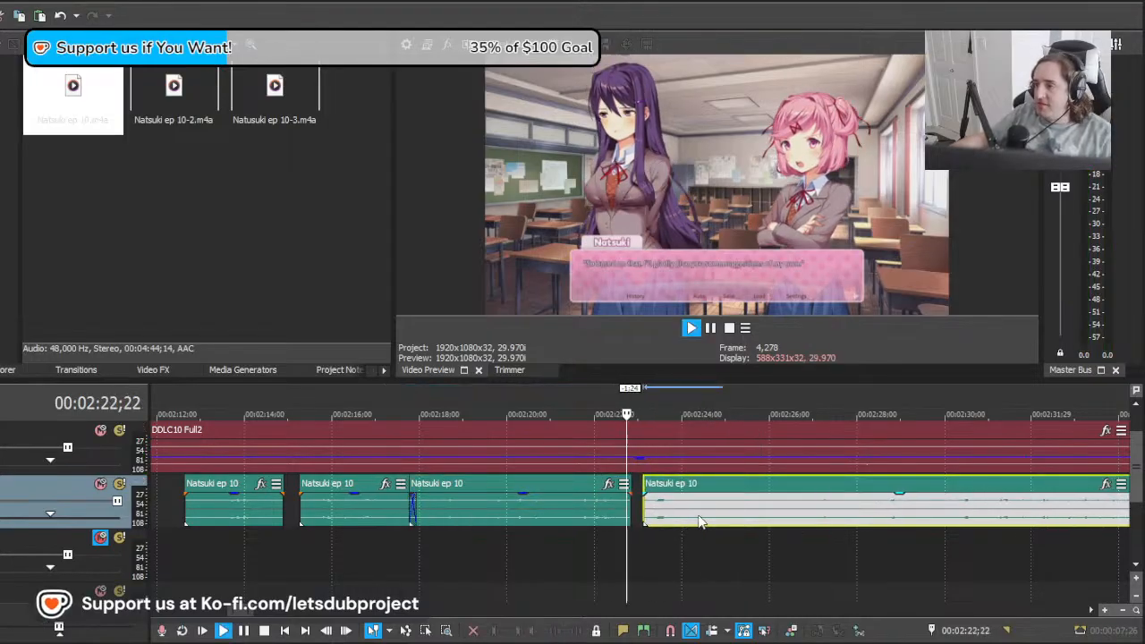
key("space")
left_click(468, 547)
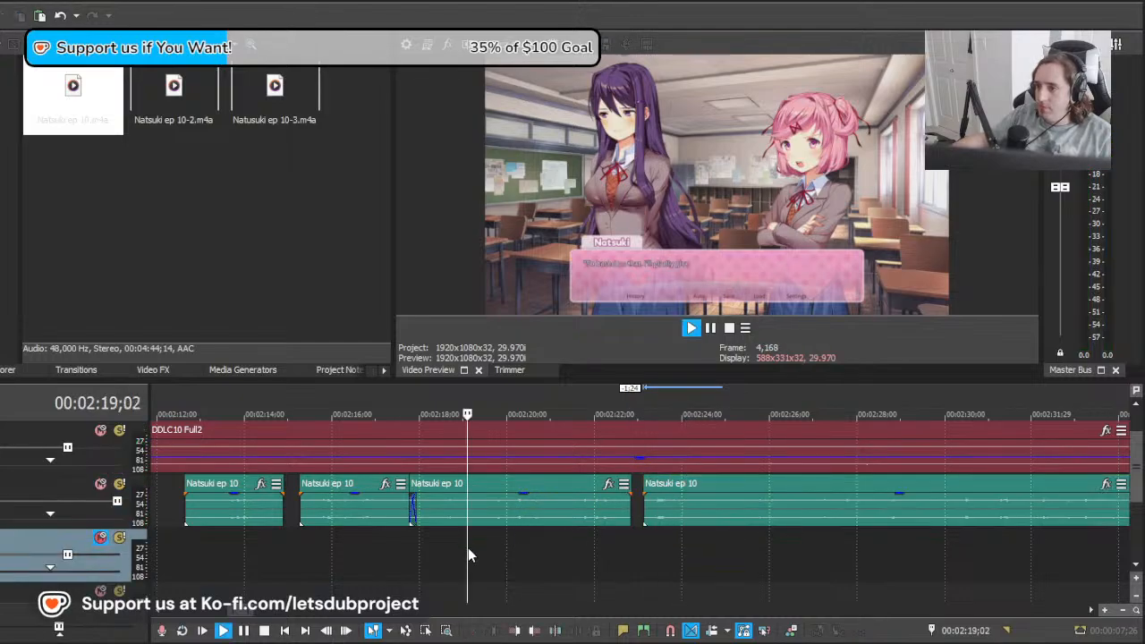
key("space")
scroll(620, 535, "down", 3)
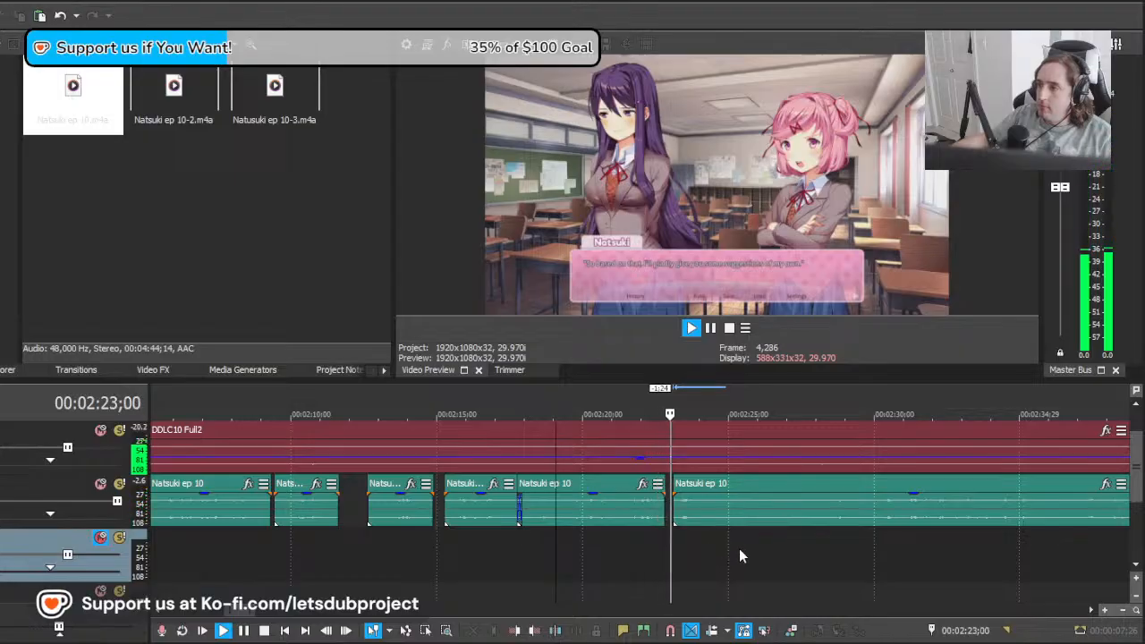
Step: Extend the preceding line's end by 8 frames to meet the next clip, and split that next clip at 00:02:24;22
left_click(665, 510)
left_click_drag(664, 510, 757, 552)
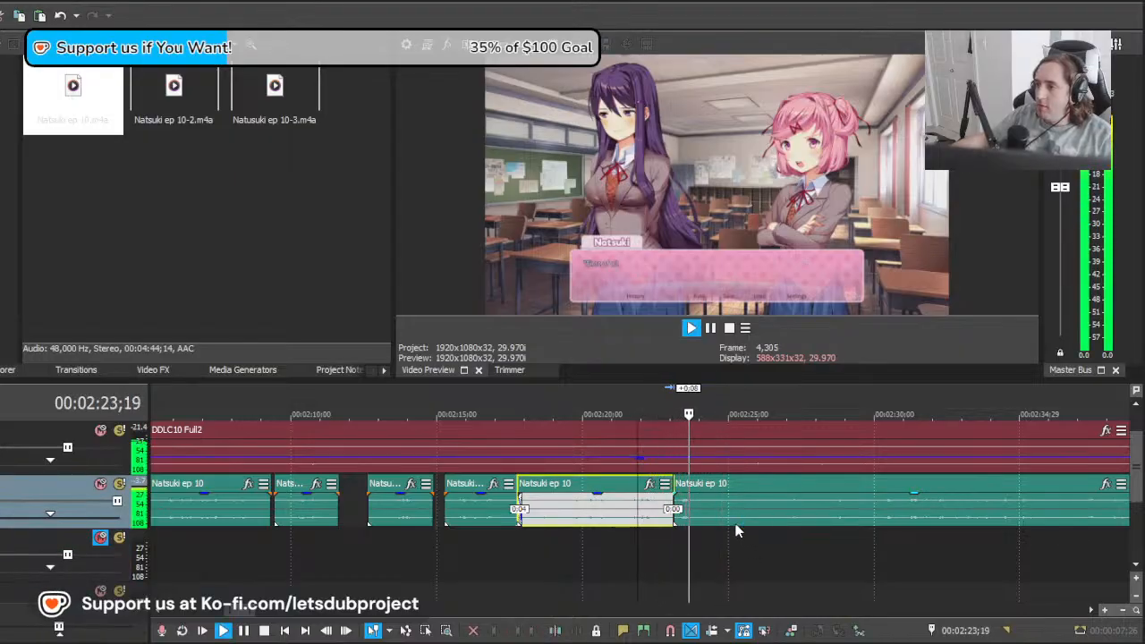
left_click(720, 518)
key("s")
key("space")
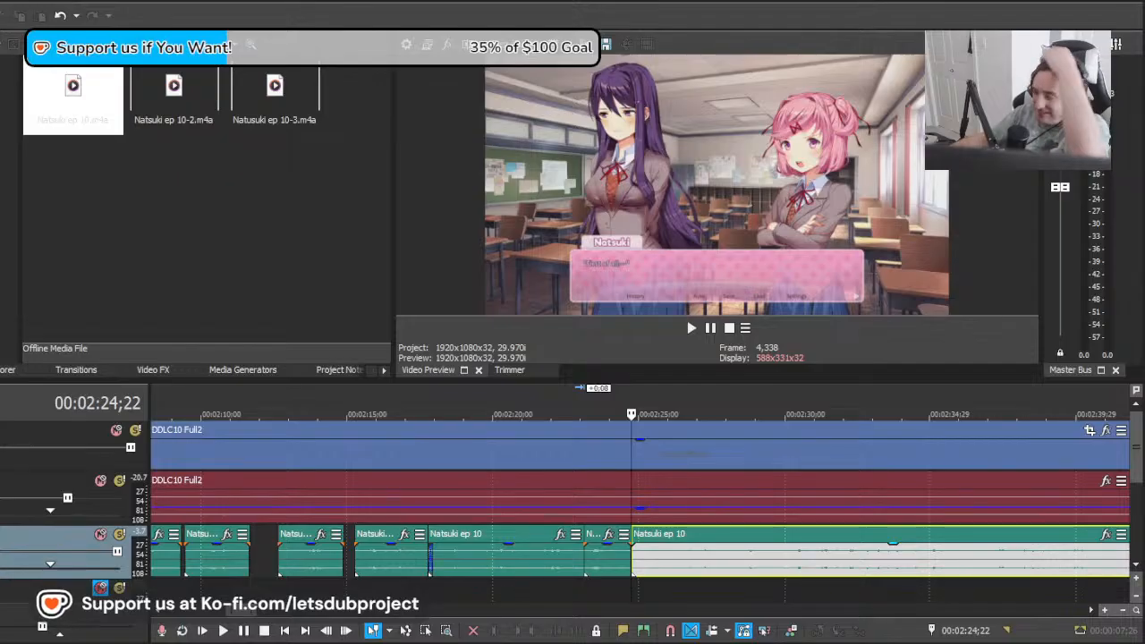
Step: Scrub and replay from 00:02:23;02 to check the short Natsuki line against the video up to Yuri's next line
left_click(650, 566)
mouse_move(1138, 462)
left_mouse_down()
mouse_move(1138, 504)
mouse_move(1138, 482)
left_mouse_up()
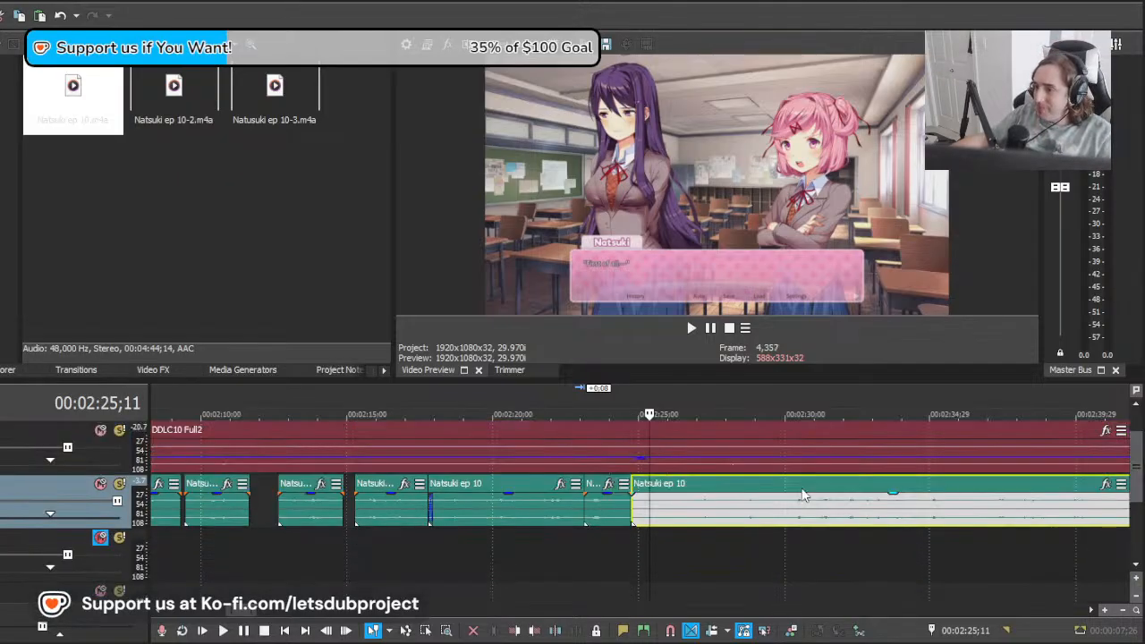
scroll(654, 512, "up", 5)
left_click(493, 535)
left_click_drag(493, 535, 683, 545)
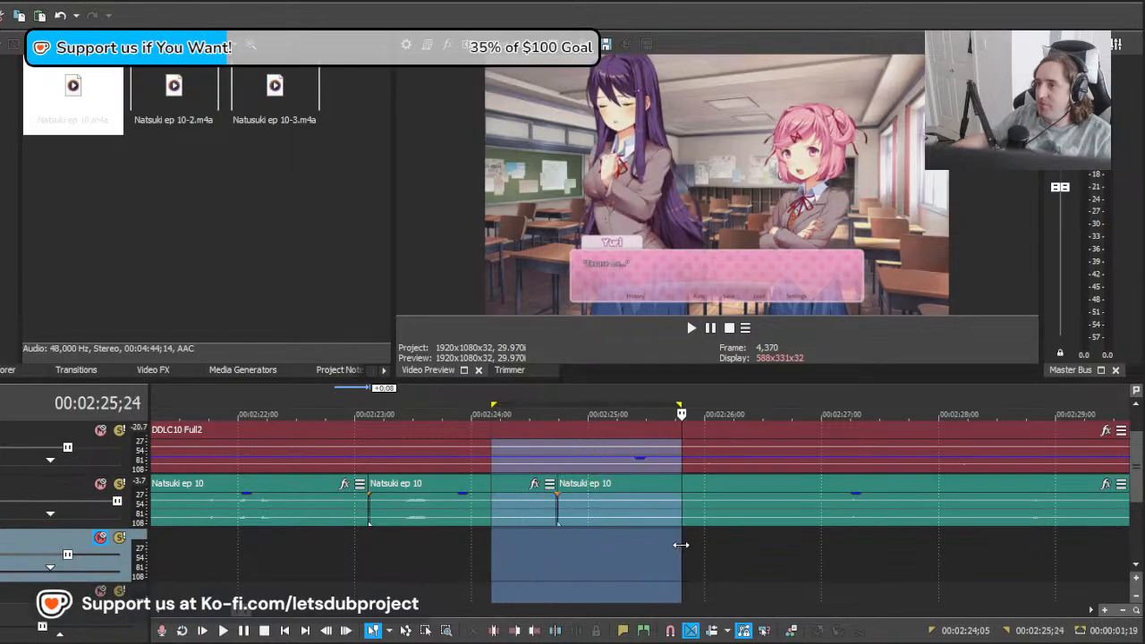
scroll(671, 542, "down", 5)
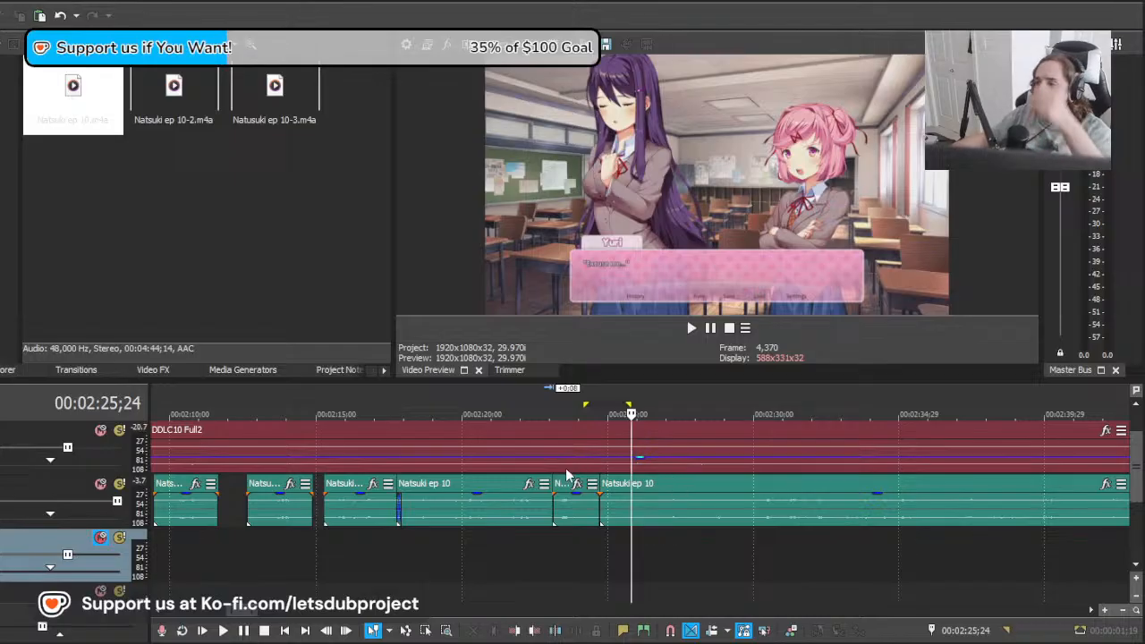
scroll(567, 544, "up", 2)
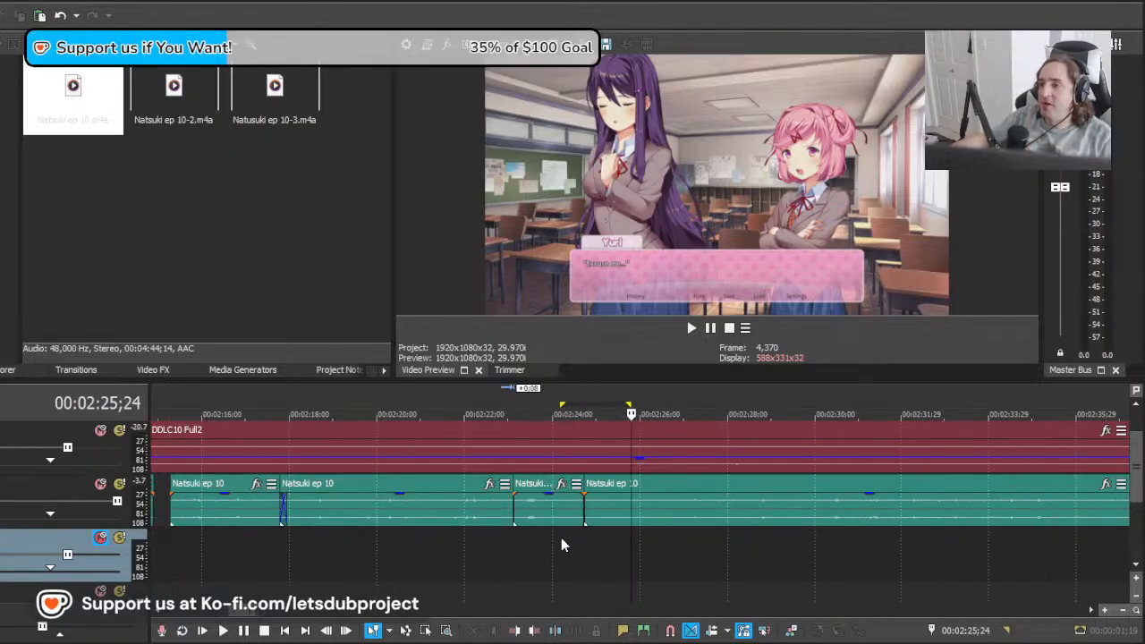
left_click(513, 541)
key("space")
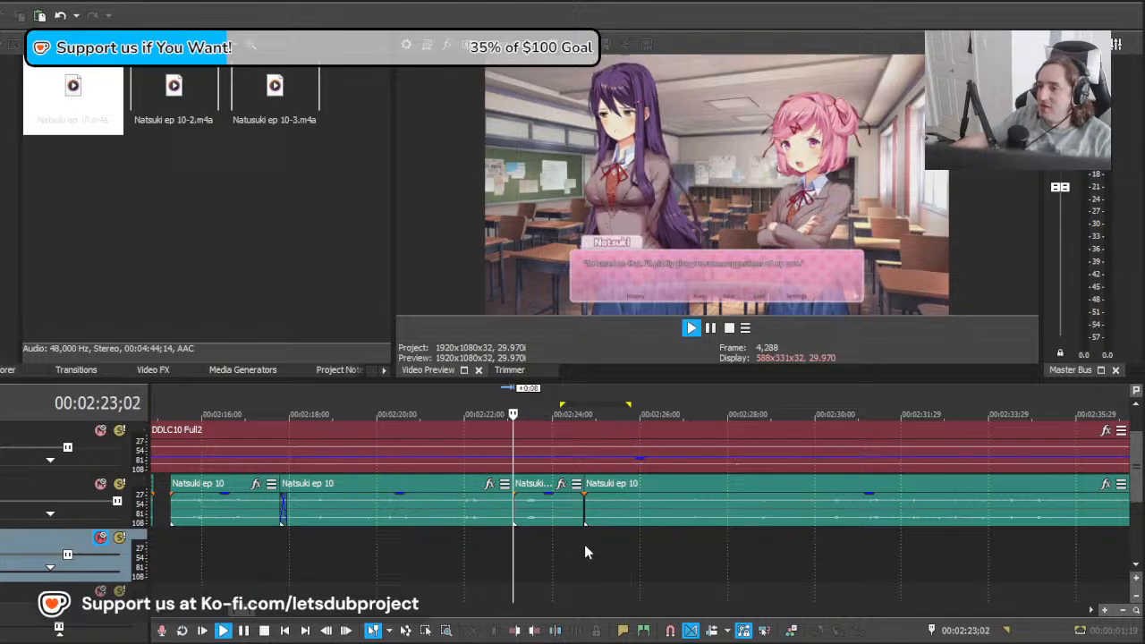
left_click(646, 514)
key("space")
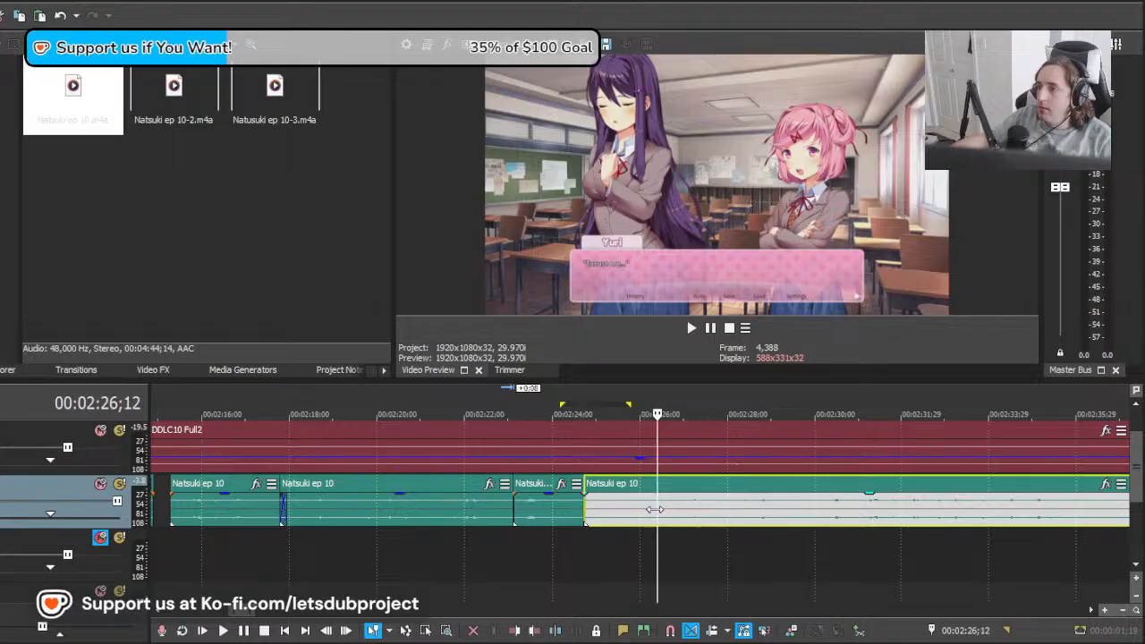
Step: Find Natsuki's next line near 00:02:43;08, move the remaining clip to about 00:02:42;02, and split it at 00:02:44;04
left_click_drag(655, 509, 820, 517)
left_click_drag(997, 528, 1118, 530)
scroll(790, 537, "down", 3)
scroll(716, 551, "up", 1)
left_click_drag(705, 555, 885, 564)
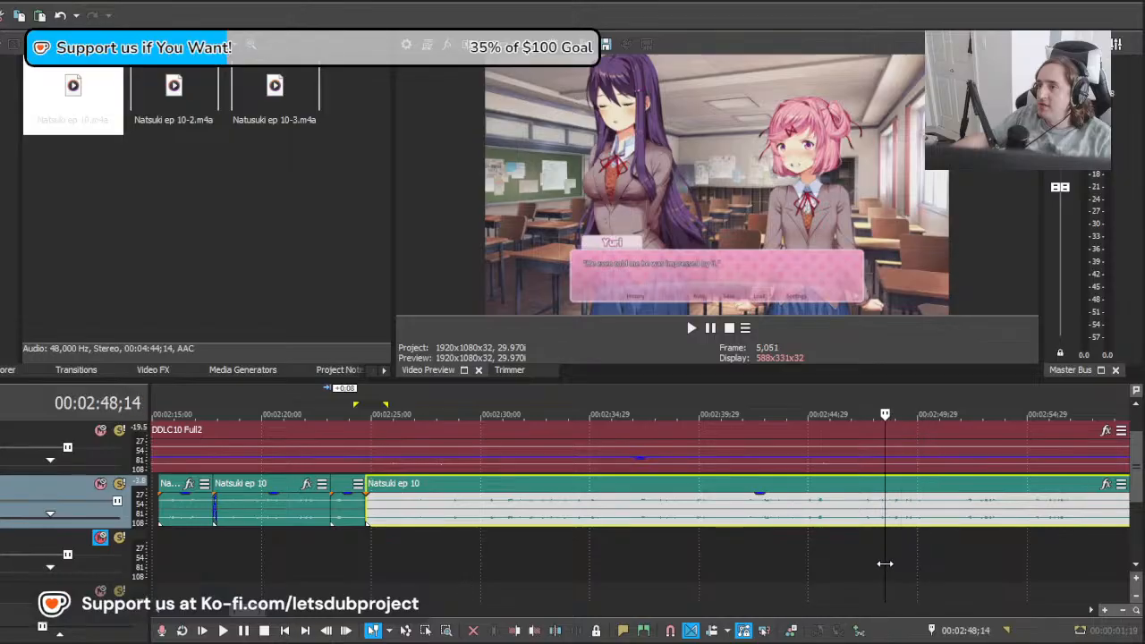
left_click_drag(808, 557, 774, 554)
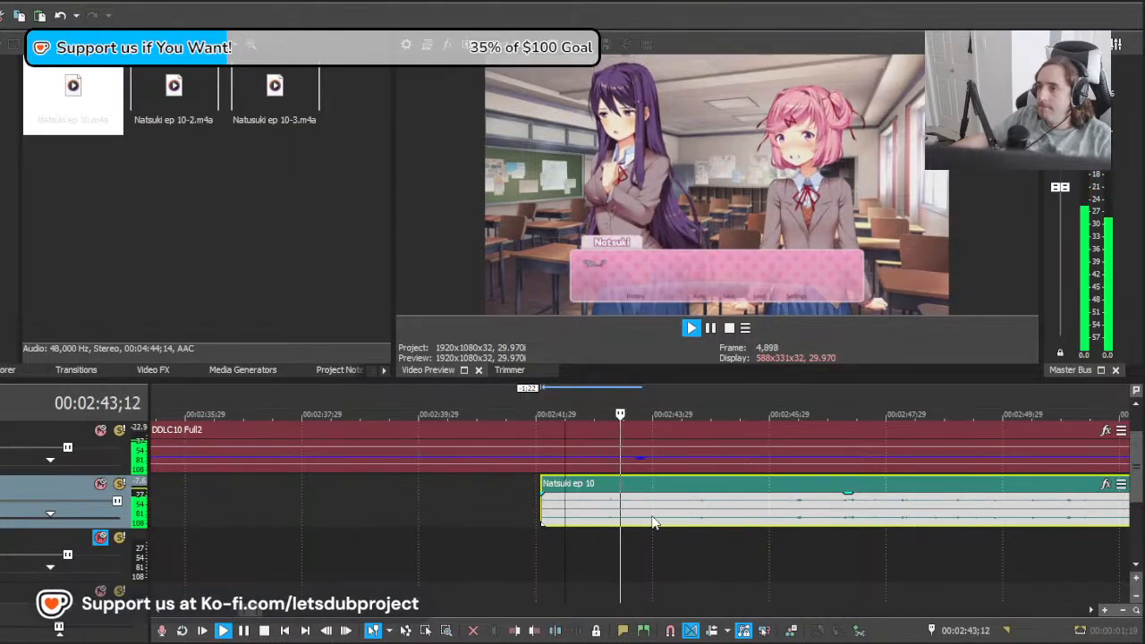
left_click(663, 518)
key("s")
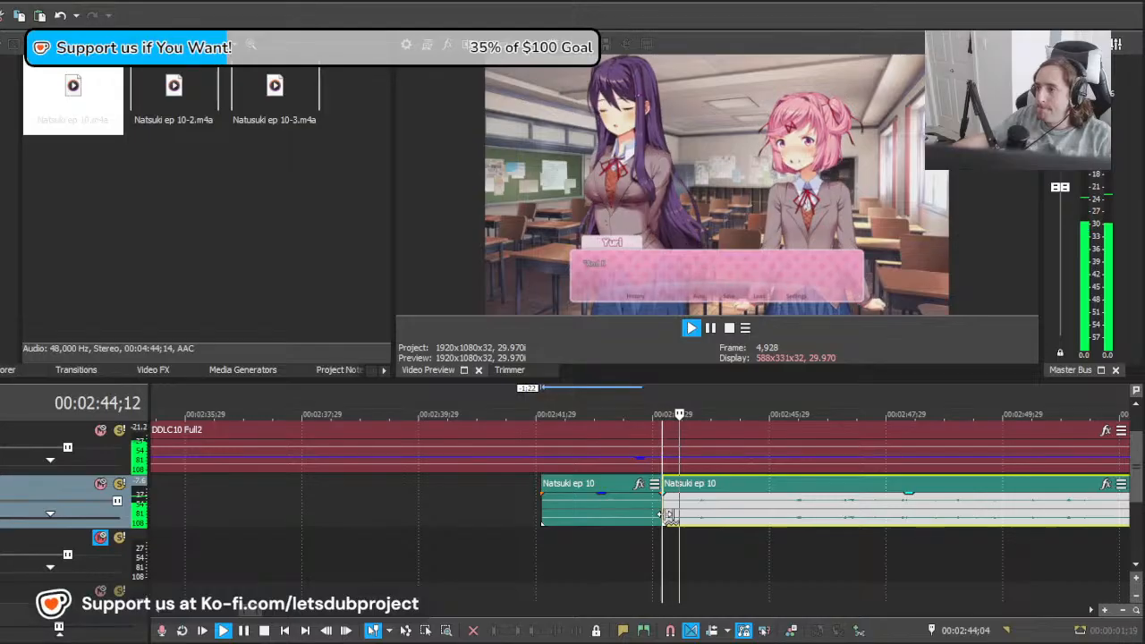
left_click(701, 510)
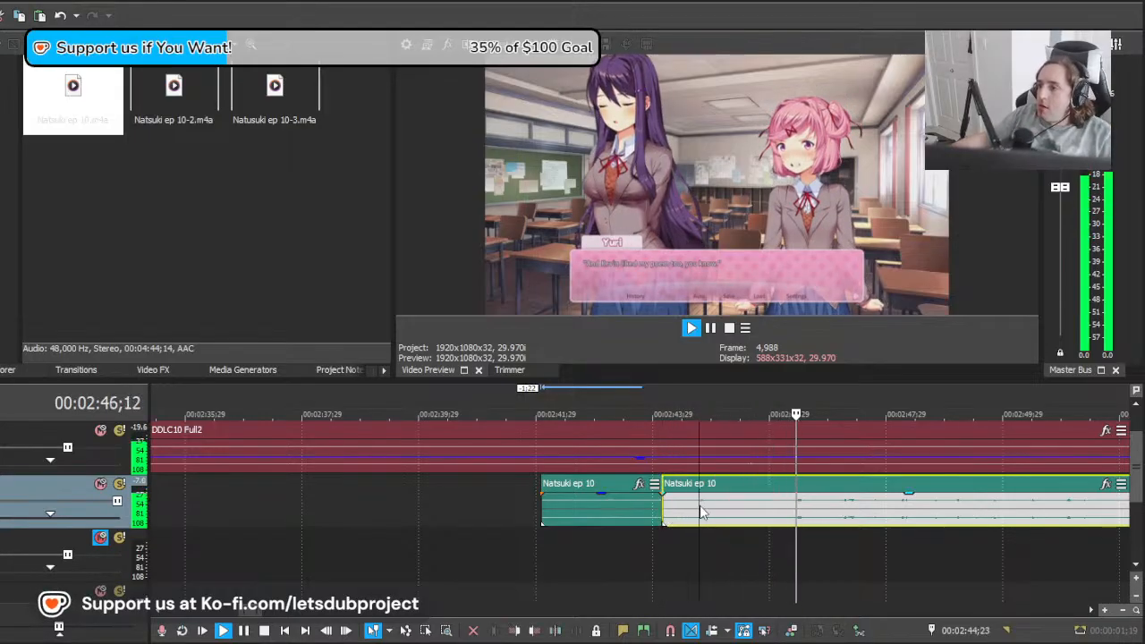
Step: Locate Natsuki's next line near 00:02:53;15 and move the remaining Natsuki clip 5:12 later, to about 00:02:49;16
key("space")
left_click_drag(642, 516, 1019, 522)
scroll(715, 541, "down", 1)
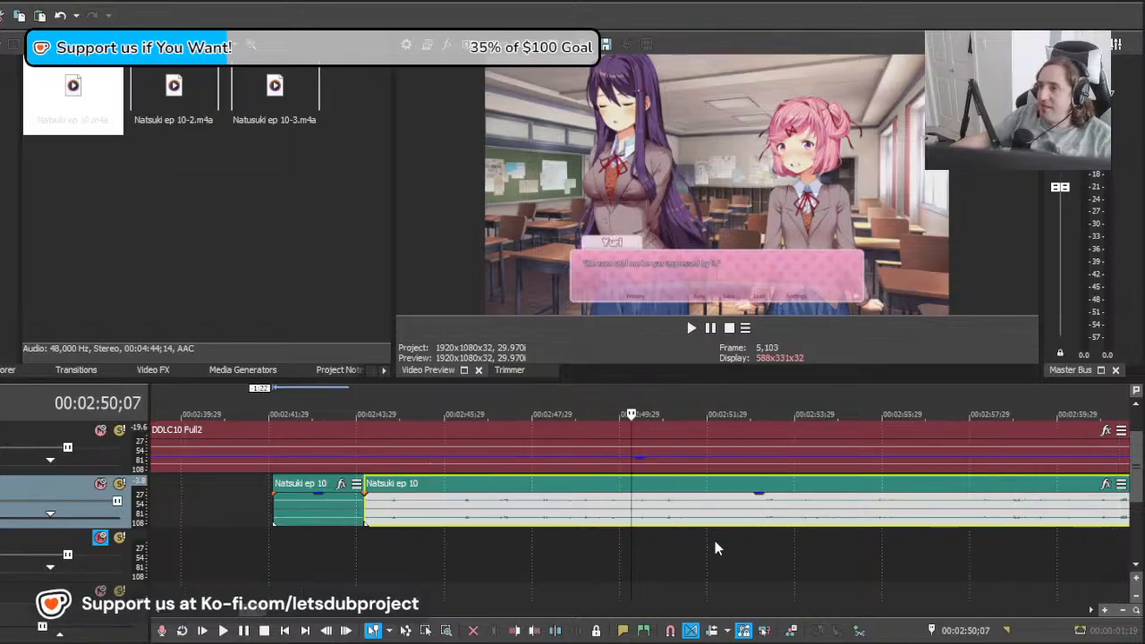
left_click_drag(628, 544, 691, 537)
mouse_move(760, 537)
left_mouse_down()
mouse_move(811, 537)
mouse_move(774, 537)
left_mouse_up()
left_click_drag(634, 523, 859, 522)
key("space")
scroll(865, 523, "up", 1)
key("space")
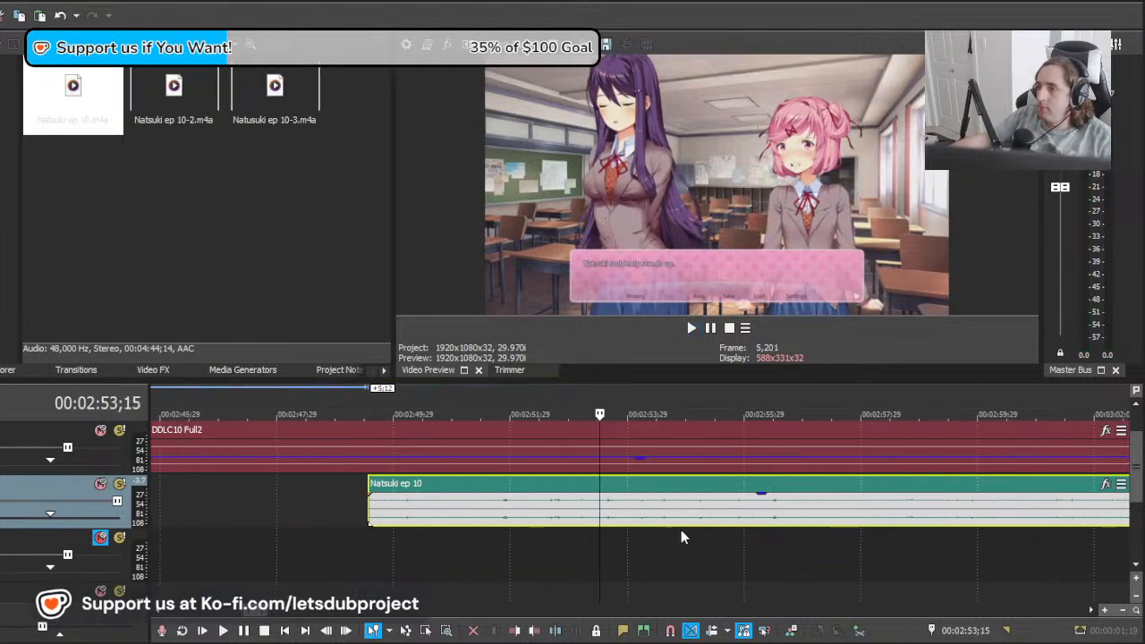
Step: Shift the remaining clip to about 00:02:50;20 and play it from 00:02:53;15 against Natsuki's line
left_click_drag(730, 521, 855, 520)
key("space")
key("space")
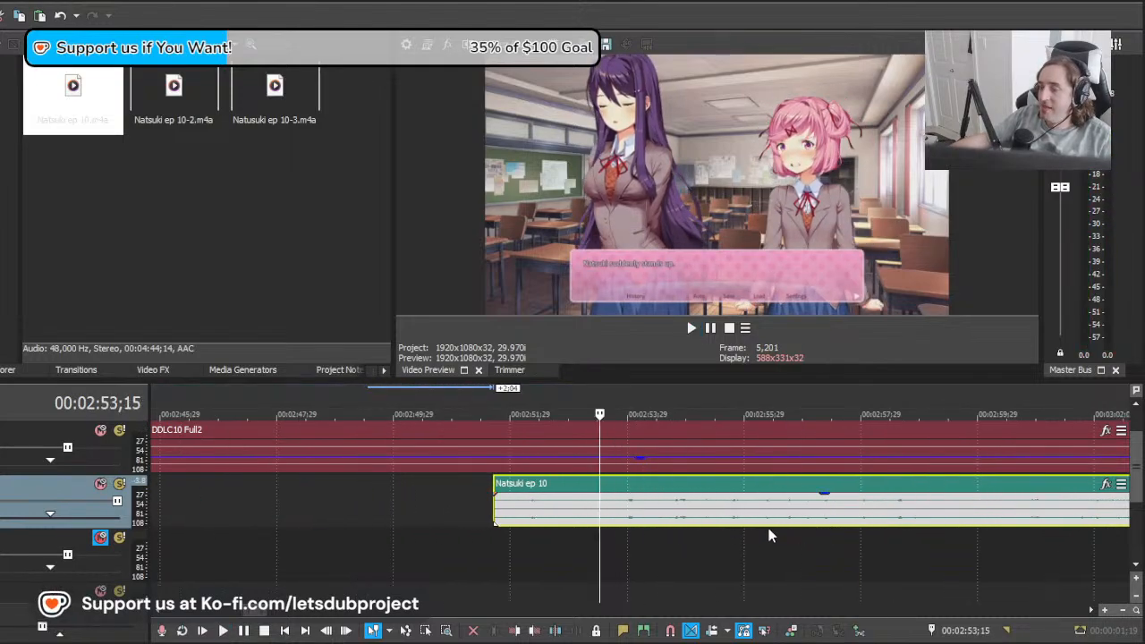
left_click_drag(767, 528, 707, 521)
key("space")
Step: Split the clip at 00:02:53;14 and delete the piece before the split
key("space")
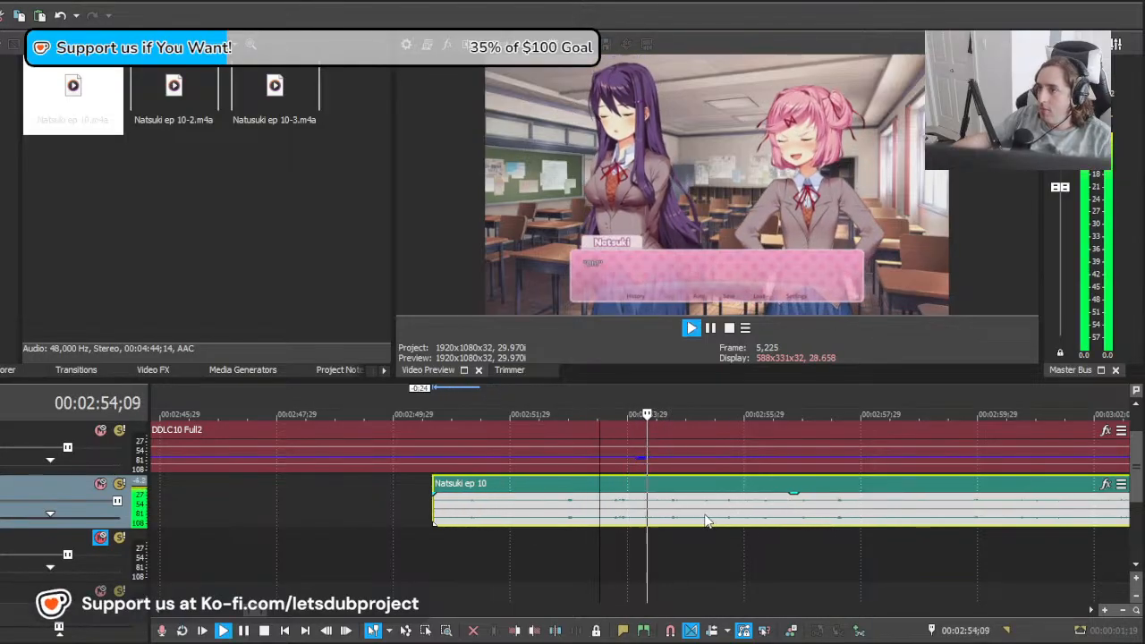
key("space")
left_click(599, 521)
key("s")
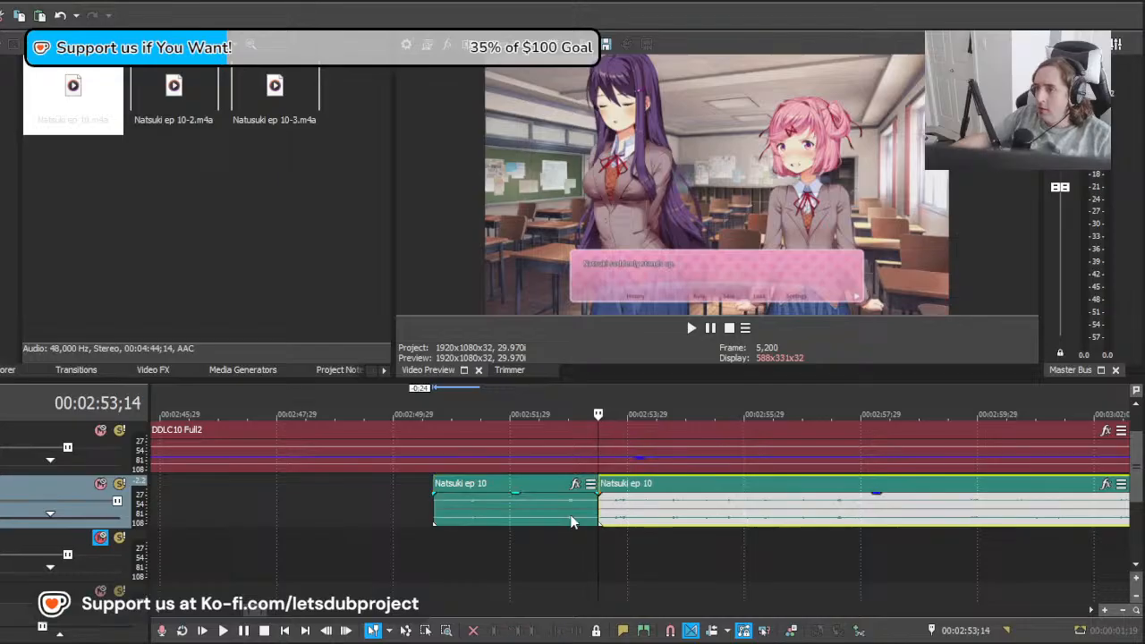
left_click(570, 517)
key("Delete")
Step: Split the clip at 00:02:54;05 and move the remainder 1:14 later
left_click(638, 517)
key("s")
left_click_drag(671, 519, 703, 524)
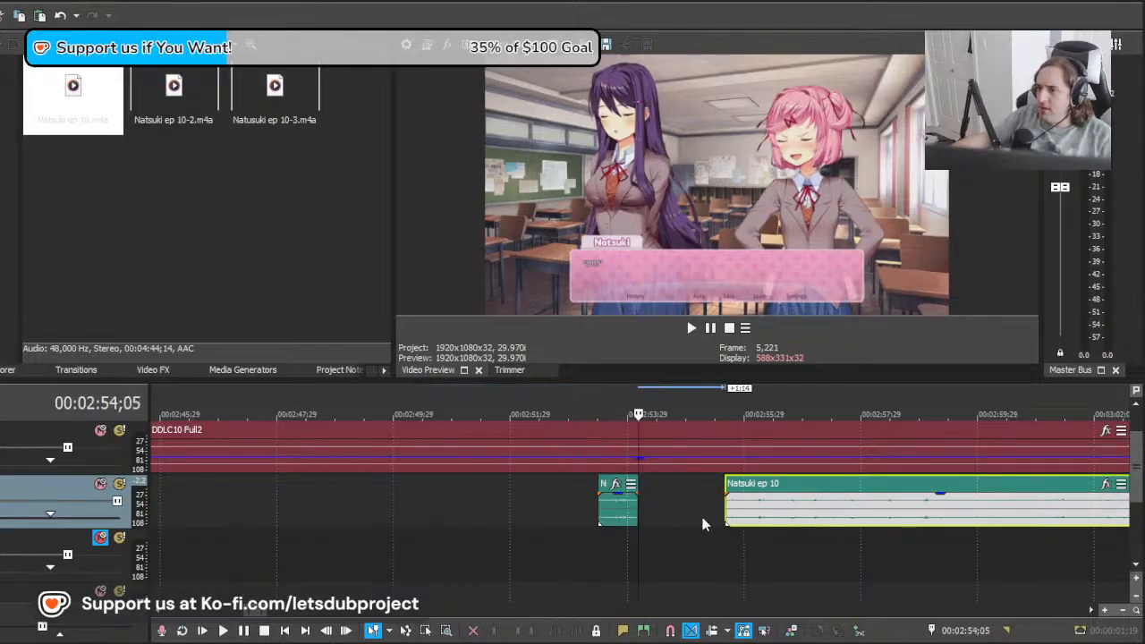
Step: Fade out the end of the short clip at 00:02:53;14 and play it against the video
left_click(602, 526)
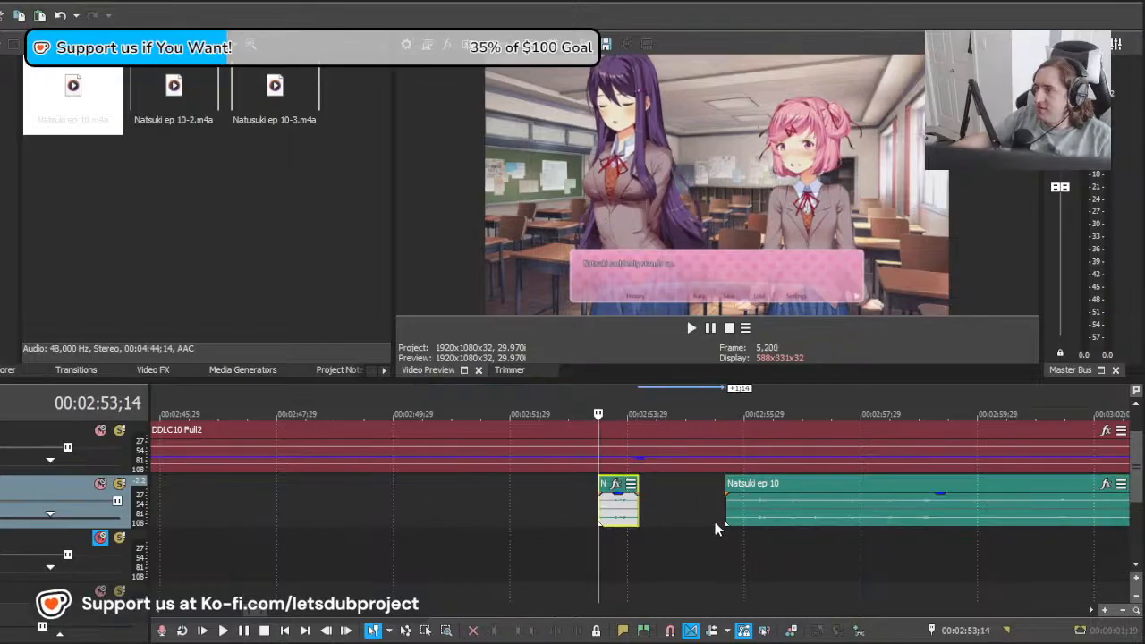
key("space")
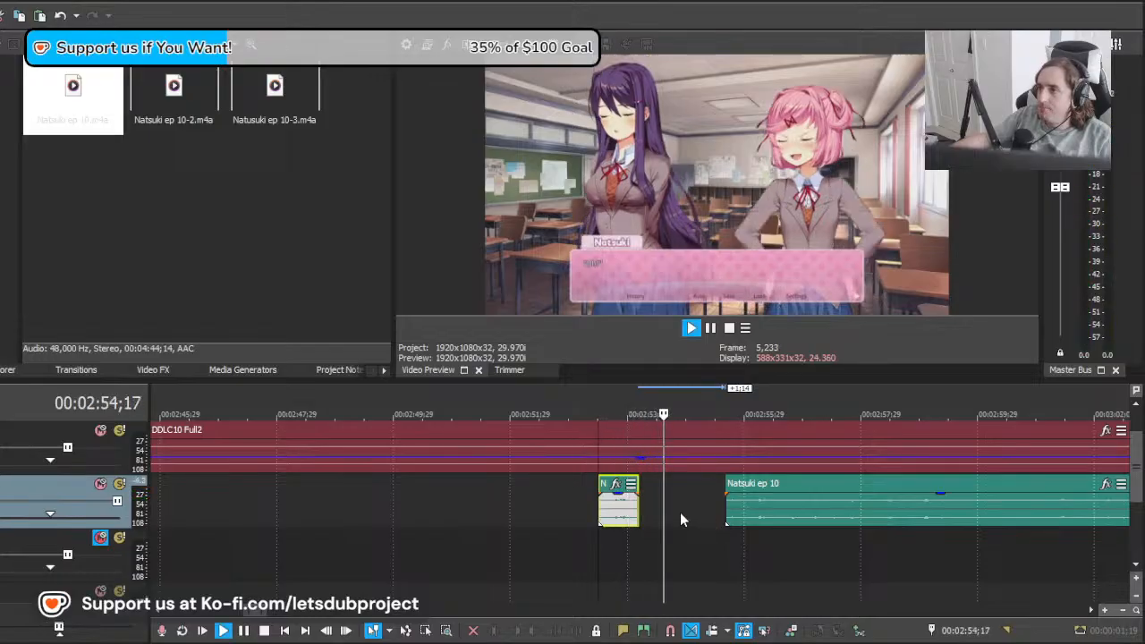
key("space")
key("space")
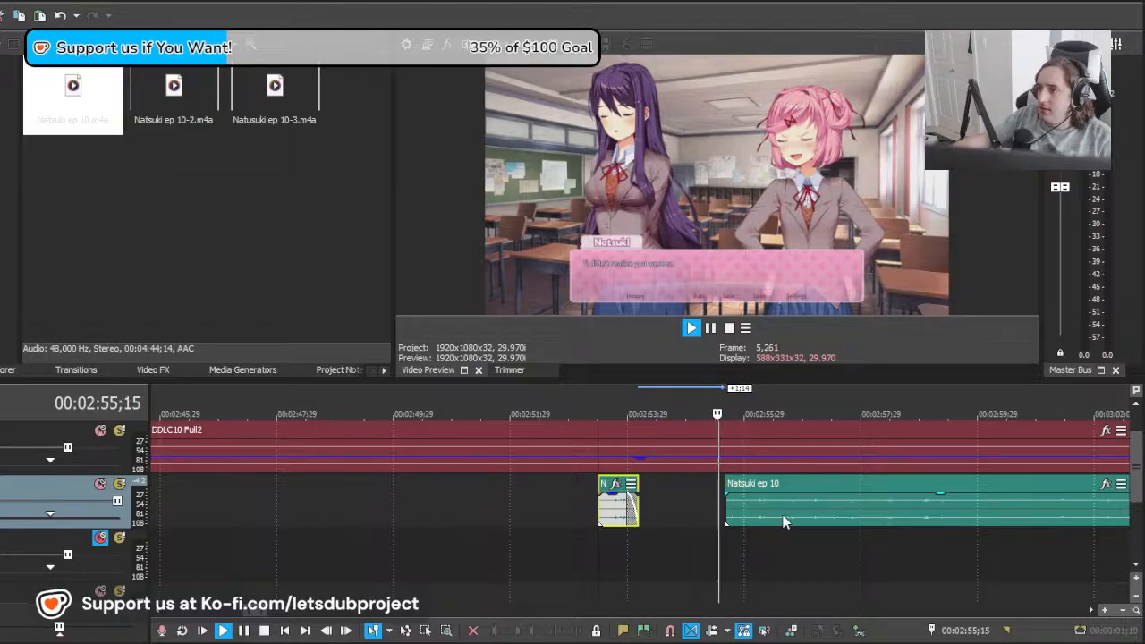
key("space")
Step: Move the remaining clip 18 frames earlier to Natsuki's line near 00:02:55;02 and split it at about 00:02:59;22
left_click(695, 504)
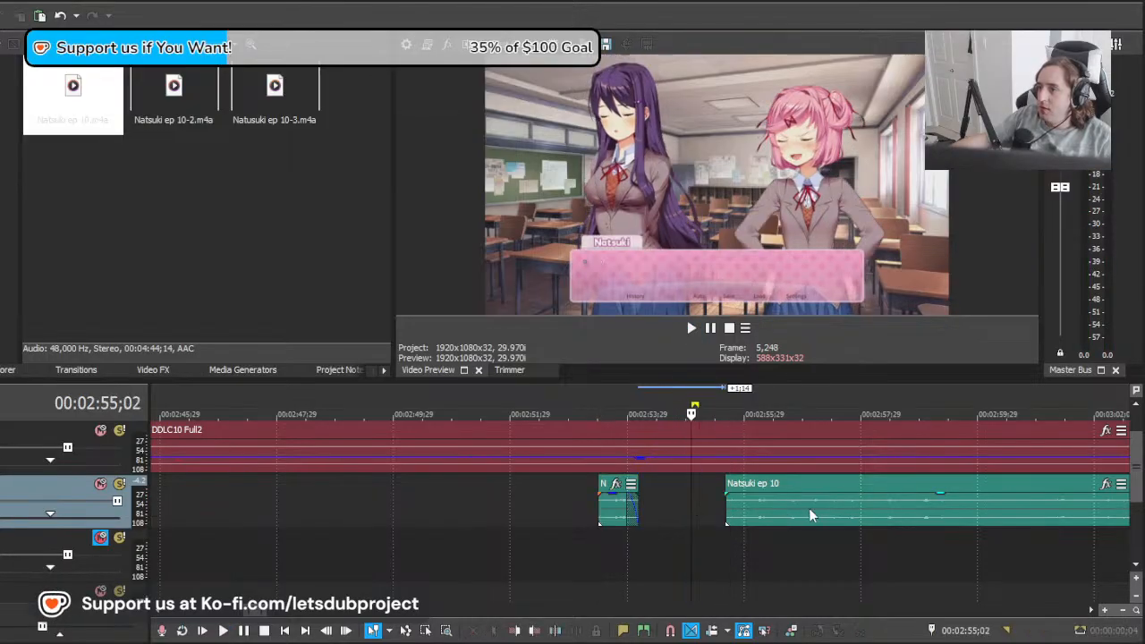
left_click_drag(809, 508, 774, 519)
key("space")
scroll(751, 524, "down", 5)
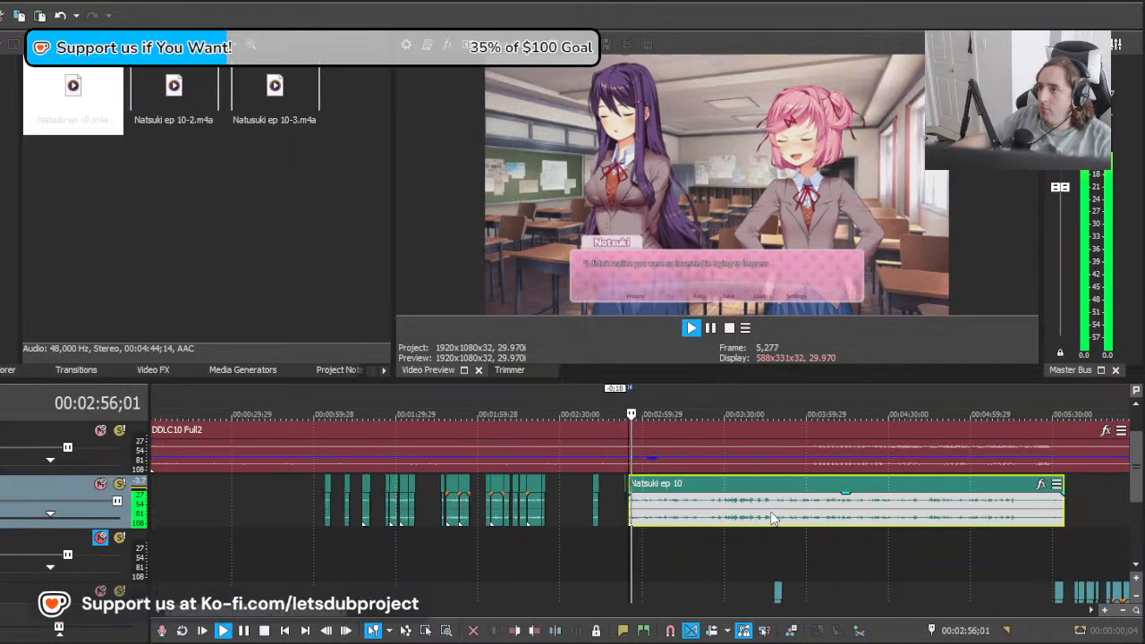
scroll(732, 528, "up", 5)
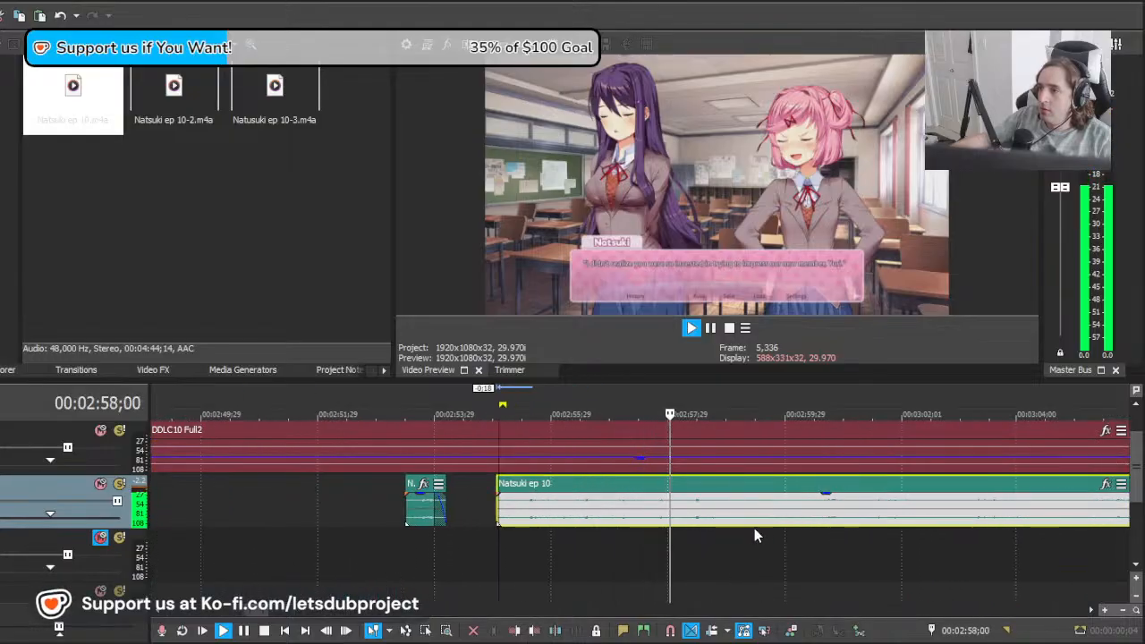
key("s")
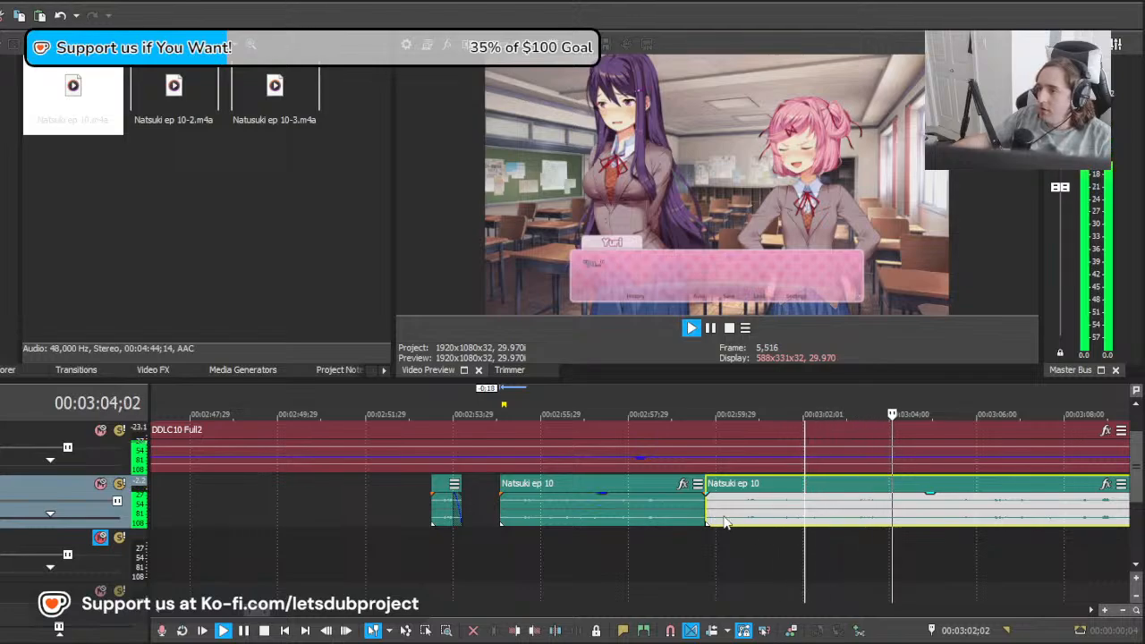
Step: Stop playback and delete the first take of the line, between about 00:02:55;01 and the split
key("space")
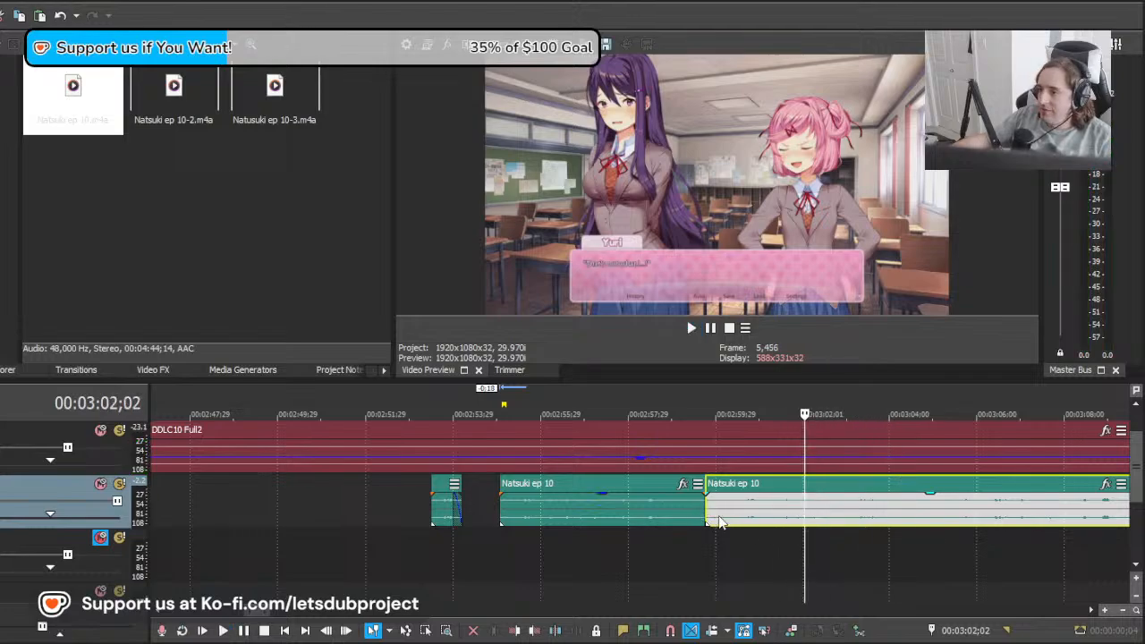
left_click(505, 523)
left_click(503, 523)
key("Delete")
Step: Move the remaining clip back to about 00:02:54;17, trim its start to about 00:02:54;29, and replay the line
left_click_drag(799, 492, 594, 515)
key("space")
key("space")
key("space")
key("space")
key("space")
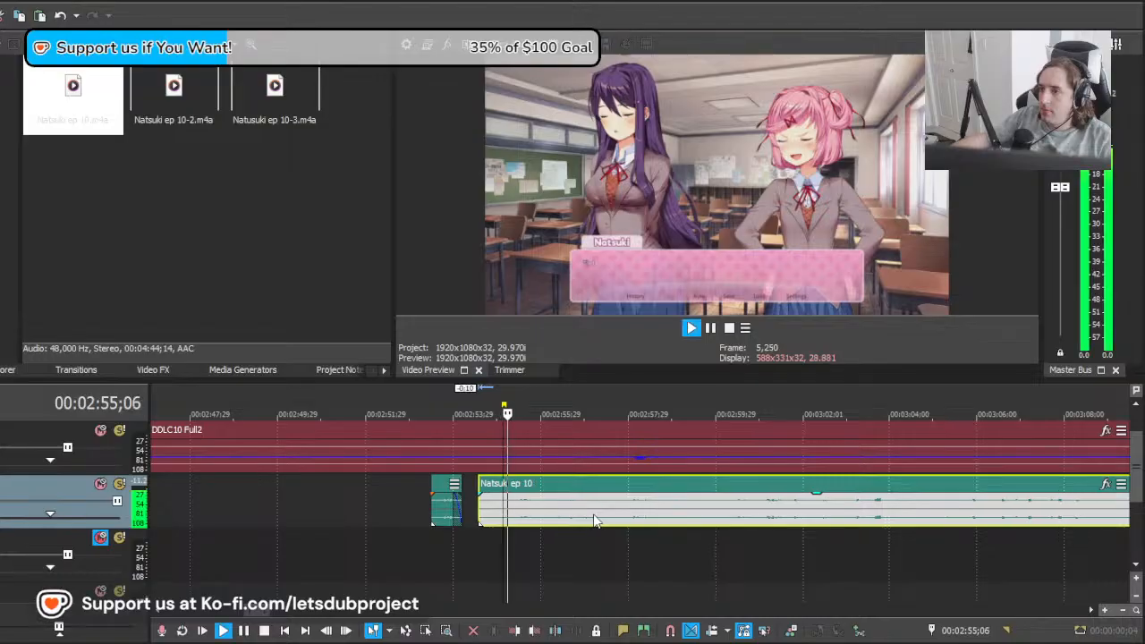
left_click_drag(479, 516, 497, 515)
key("space")
key("space")
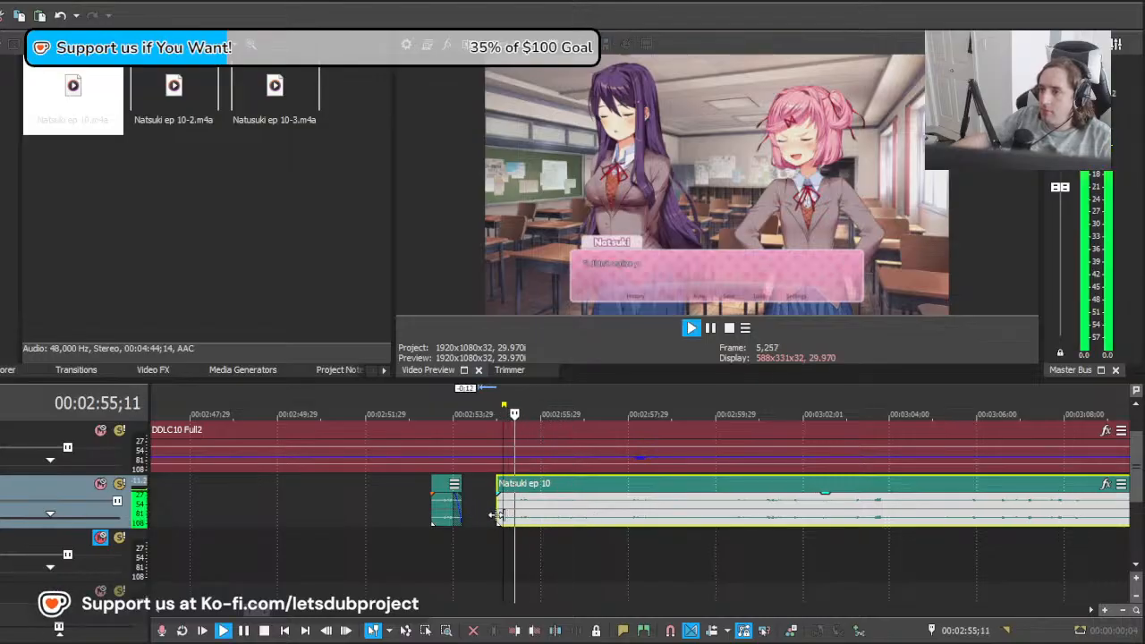
Step: Split the Natsuki clip after the spoken line, at 00:02:59;06
scroll(626, 505, "down", 4)
scroll(741, 525, "up", 4)
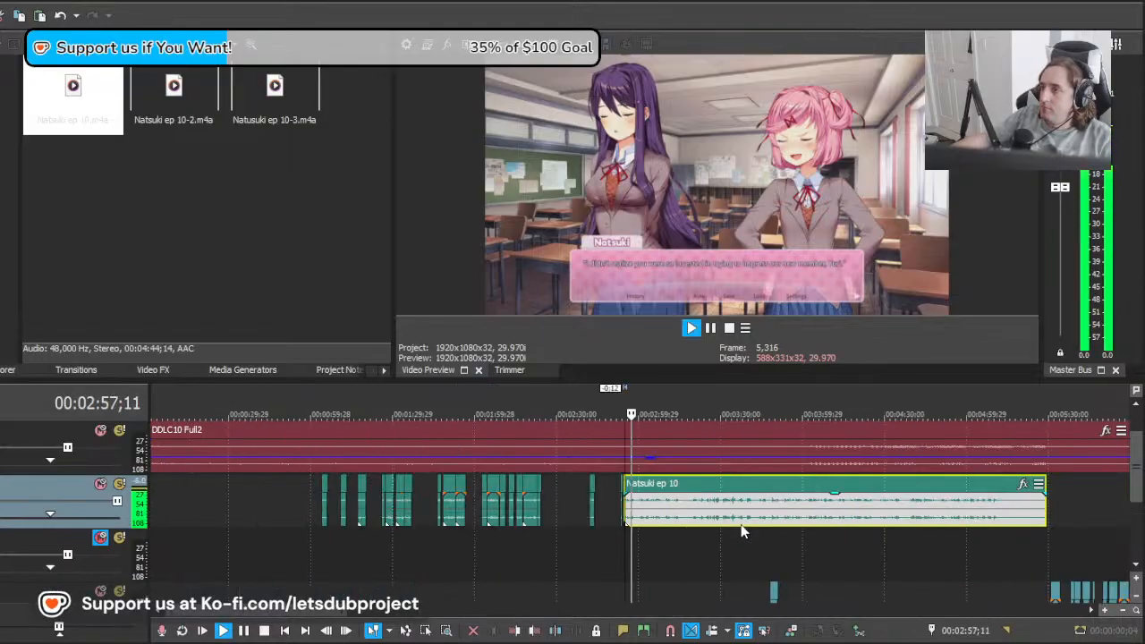
key("s")
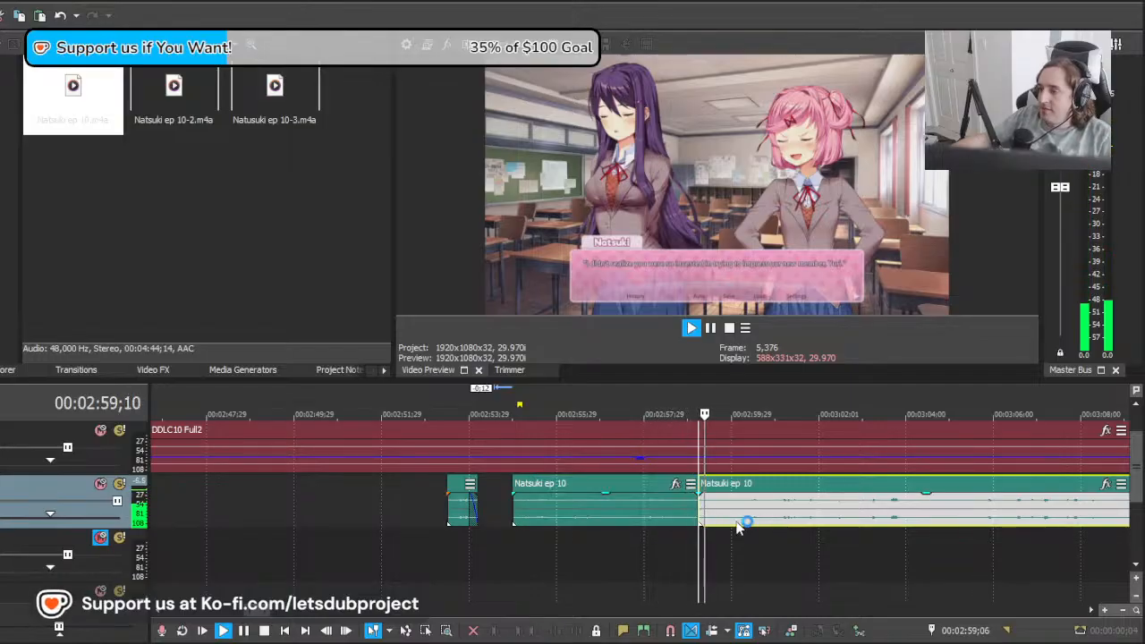
Step: Find Natsuki's next line after Yuri's dialogue, move the remaining clip 16:08 later, and play it there
left_click(747, 524)
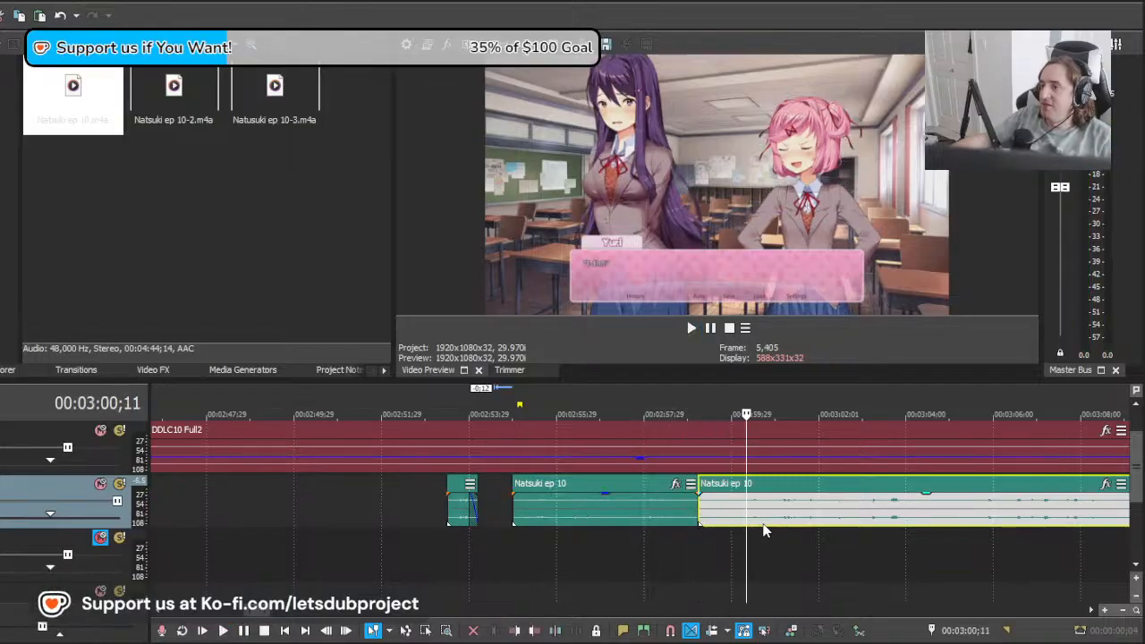
key("space")
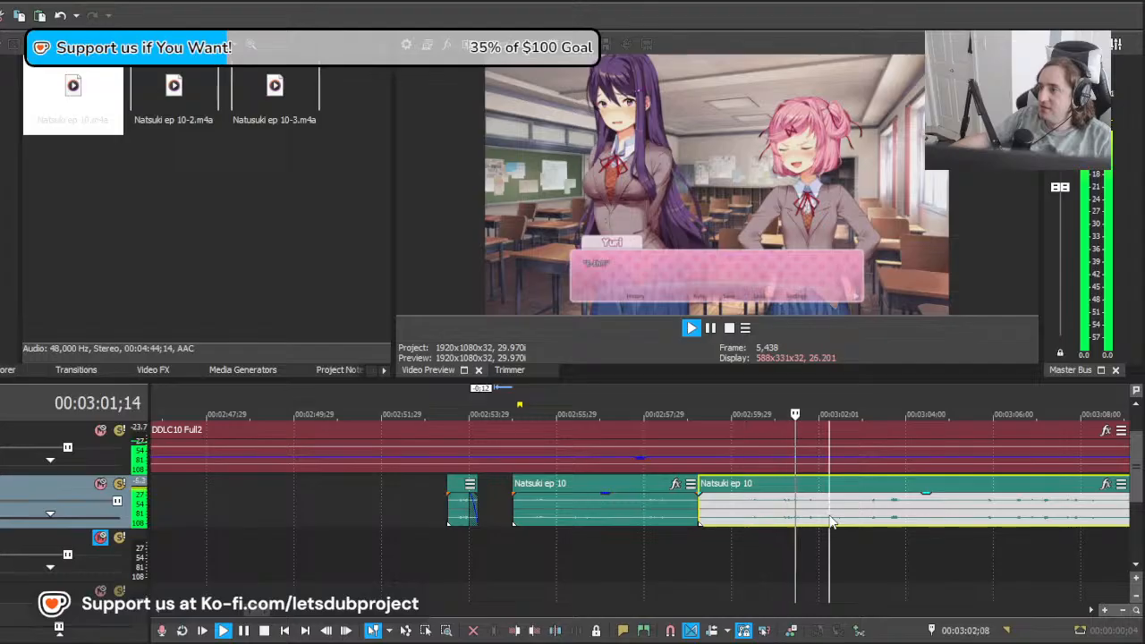
left_click_drag(1019, 525, 1126, 528)
scroll(744, 544, "down", 2)
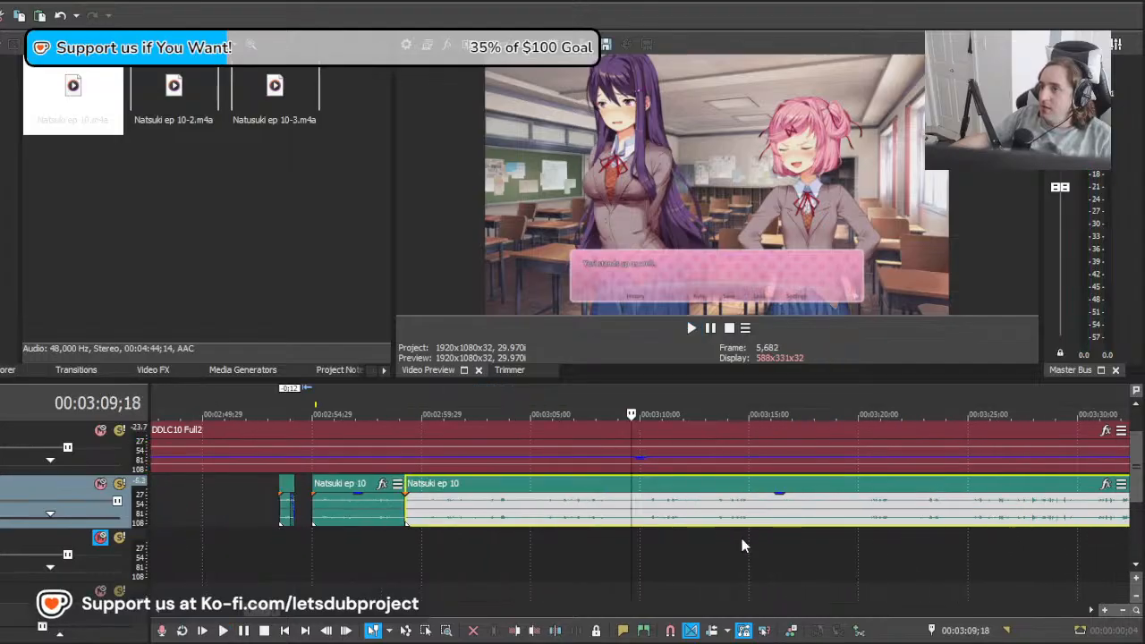
scroll(743, 544, "up", 1)
left_click_drag(632, 553, 833, 557)
left_click_drag(528, 526, 1004, 521)
key("space")
Step: Split the clip at about 00:03:20;28 and delete the take before the split
scroll(892, 513, "down", 12)
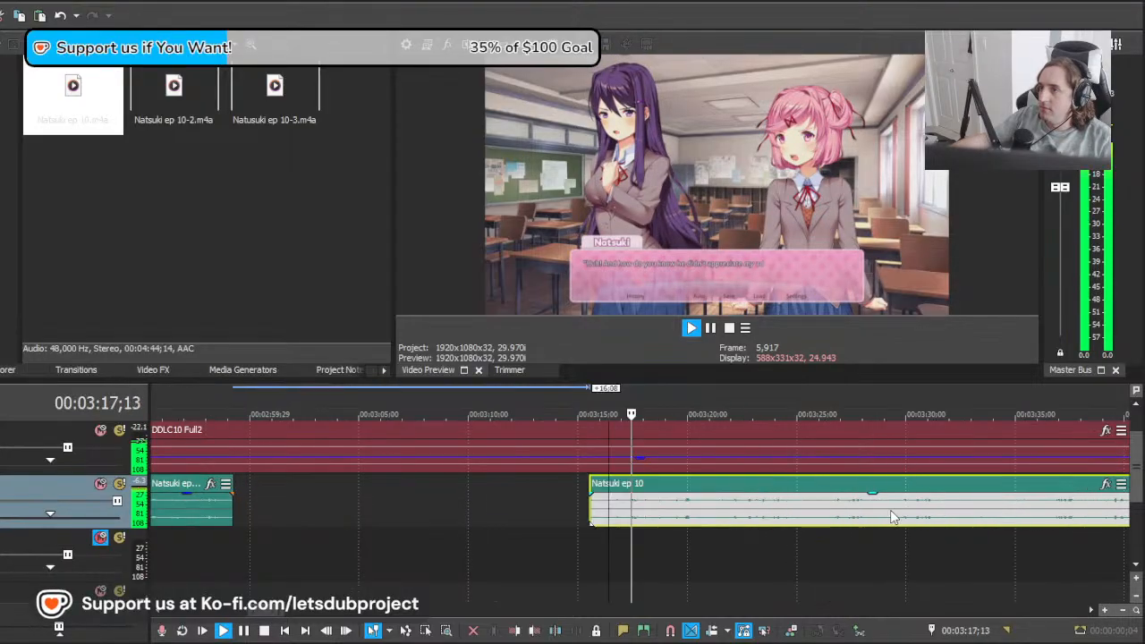
scroll(805, 512, "up", 12)
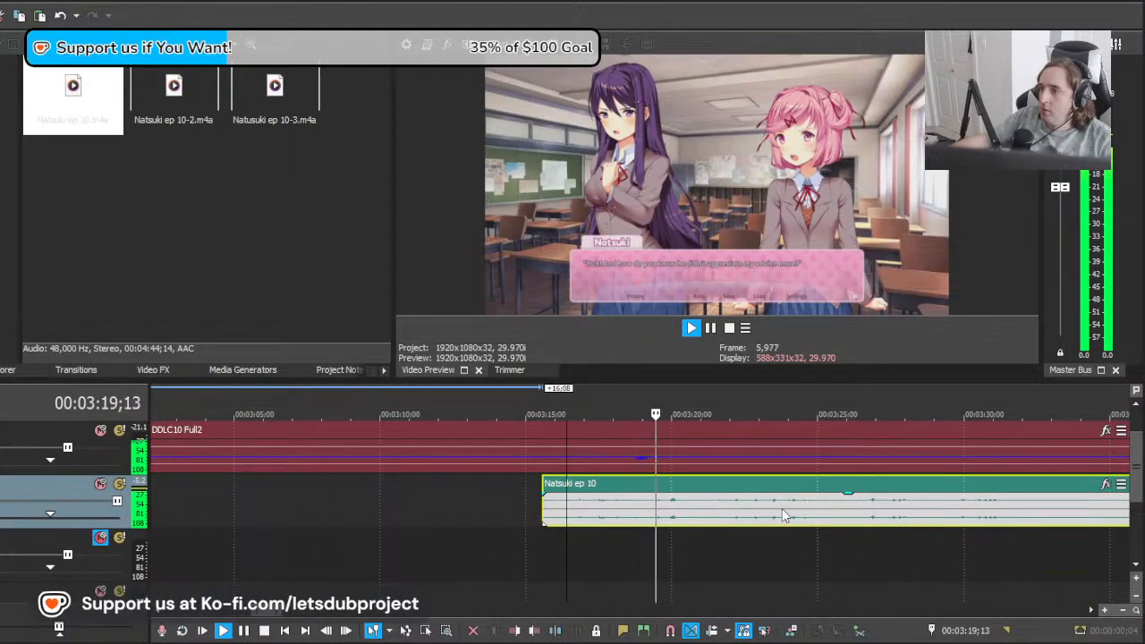
left_click(698, 520)
key("s")
key("space")
left_click(559, 520)
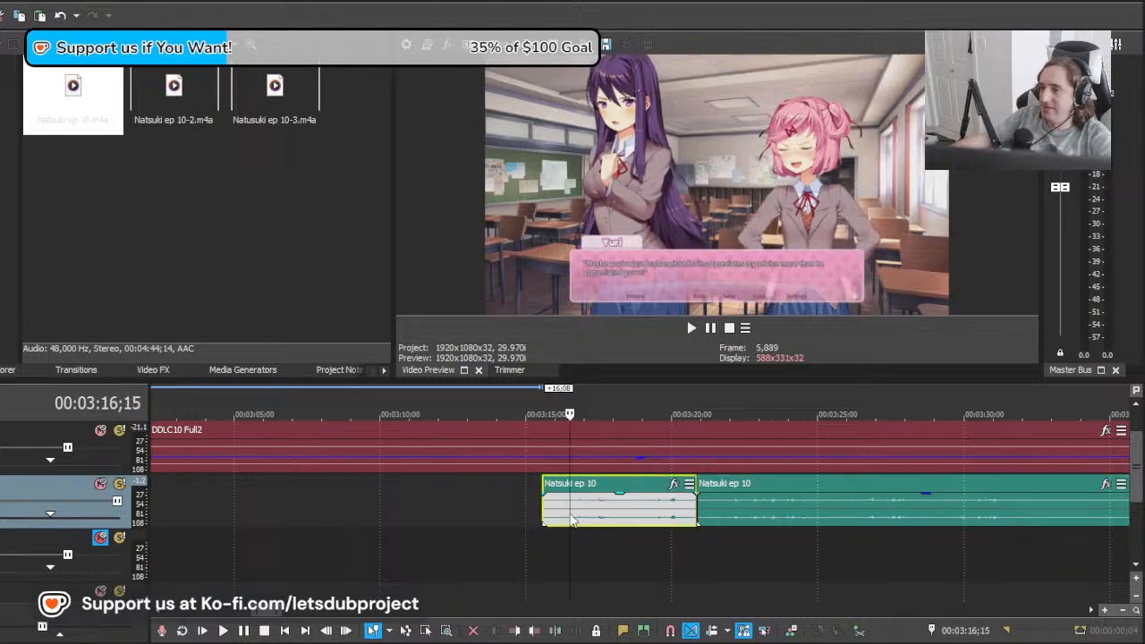
key("Delete")
Step: Move the remaining clip 4:15 earlier, nudge it another 8 frames earlier, and play it from 00:03:16;15
left_click_drag(780, 523, 646, 528)
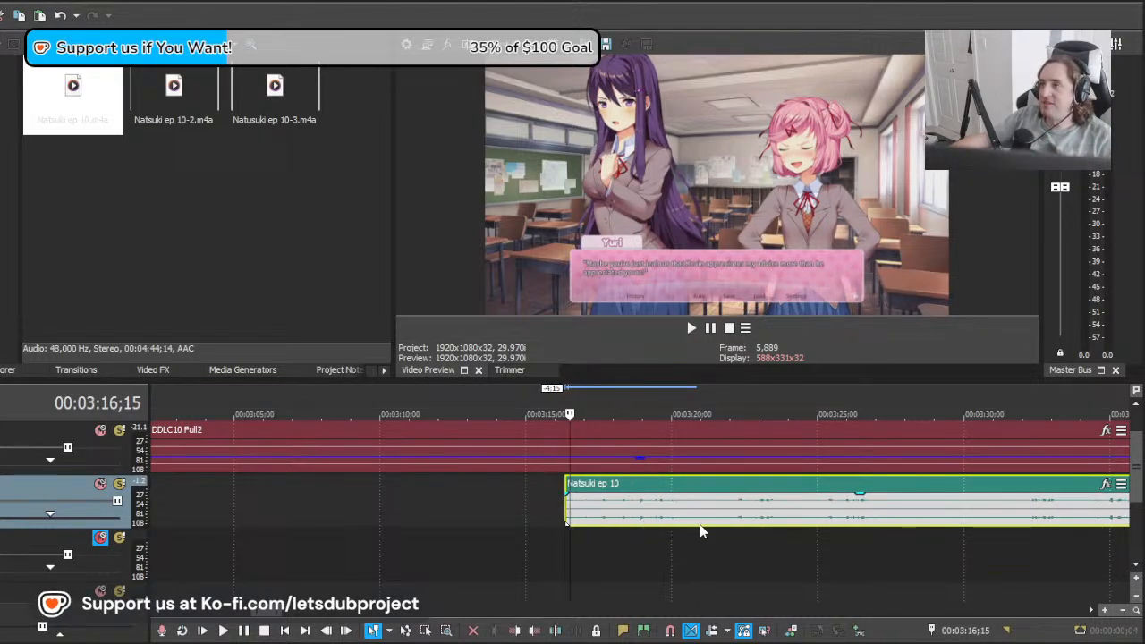
key("space")
key("space")
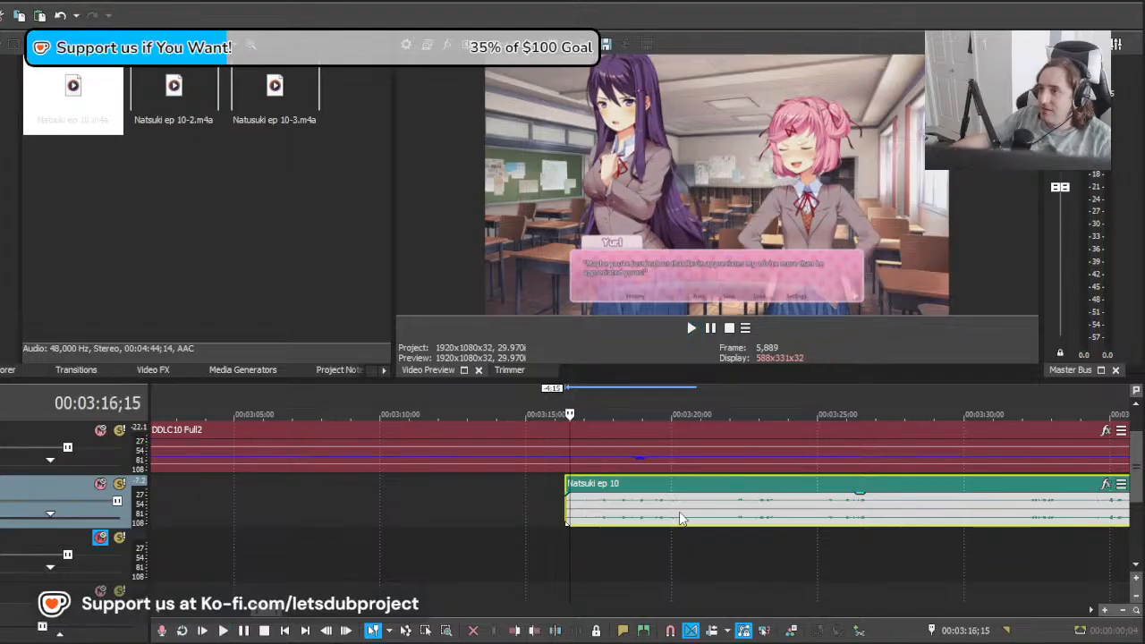
left_click_drag(680, 524, 672, 519)
key("space")
Step: Split the Natsuki clip at the end of the spoken line, at 00:03:20;24
scroll(680, 517, "down", 10)
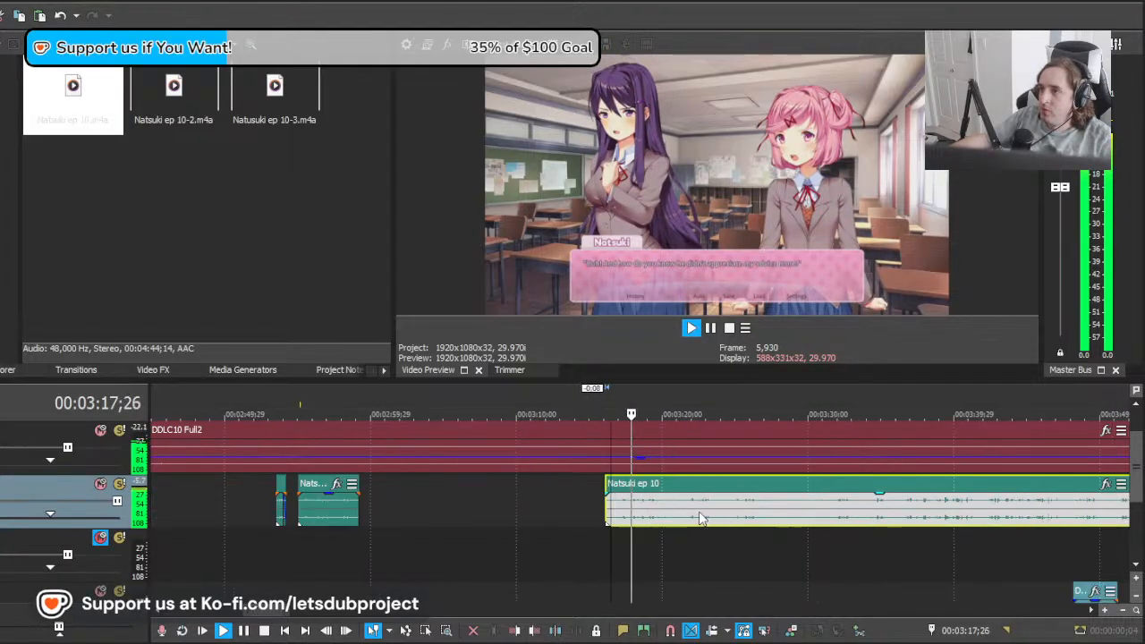
scroll(699, 519, "up", 10)
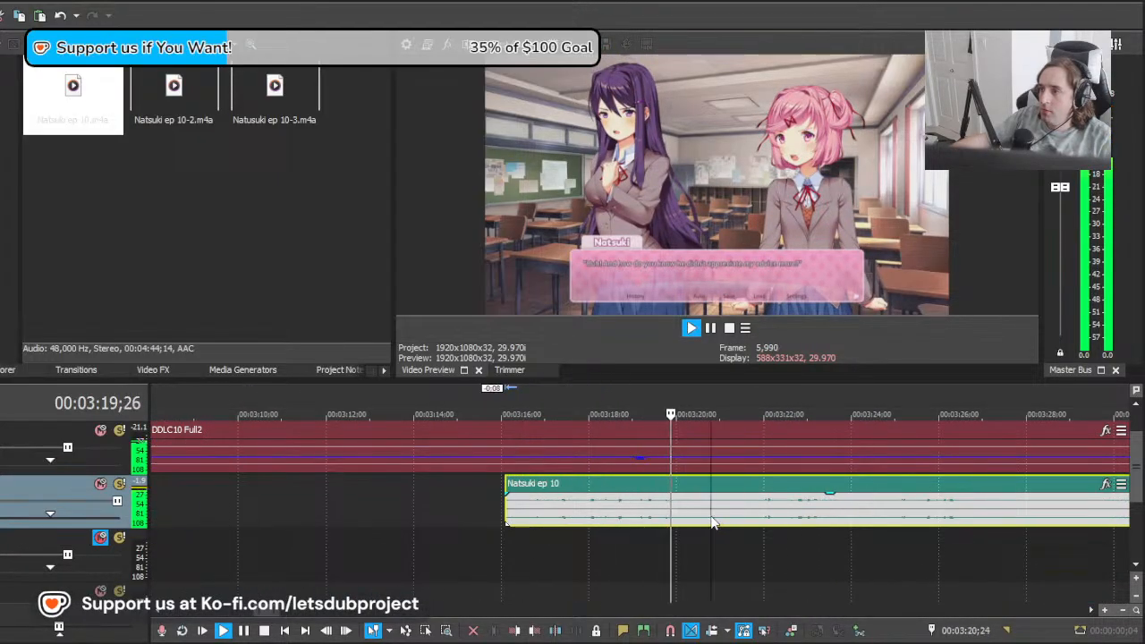
key("s")
Step: Move the remaining clip 14 frames later to match "Are you that full of yourself?" and split it at 00:03:24;21
scroll(678, 524, "up", 3)
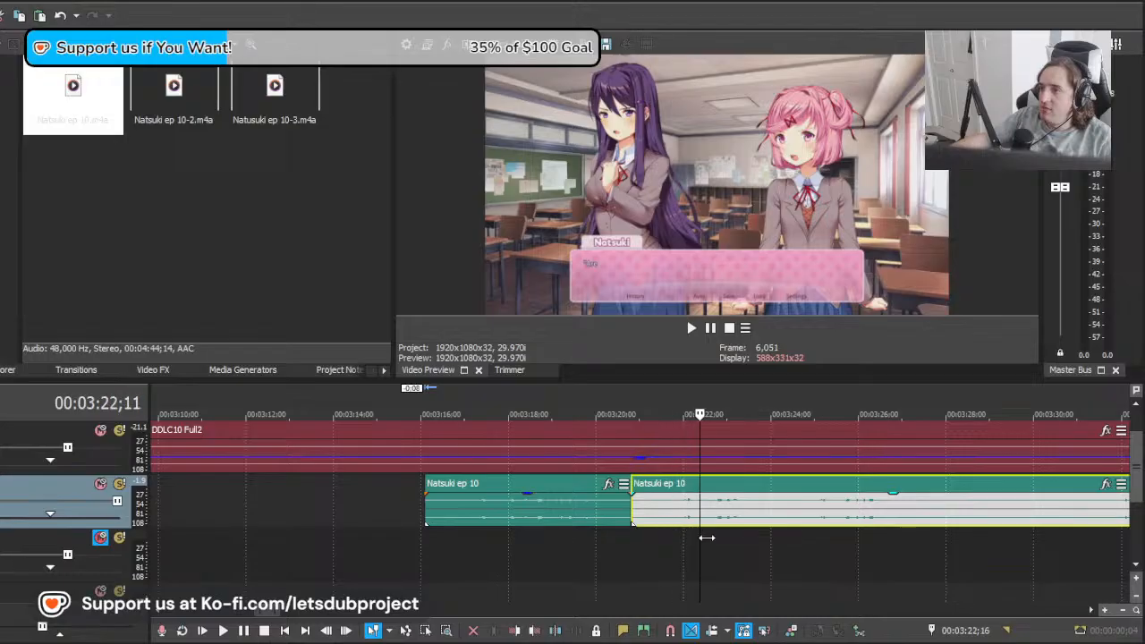
left_click(663, 535)
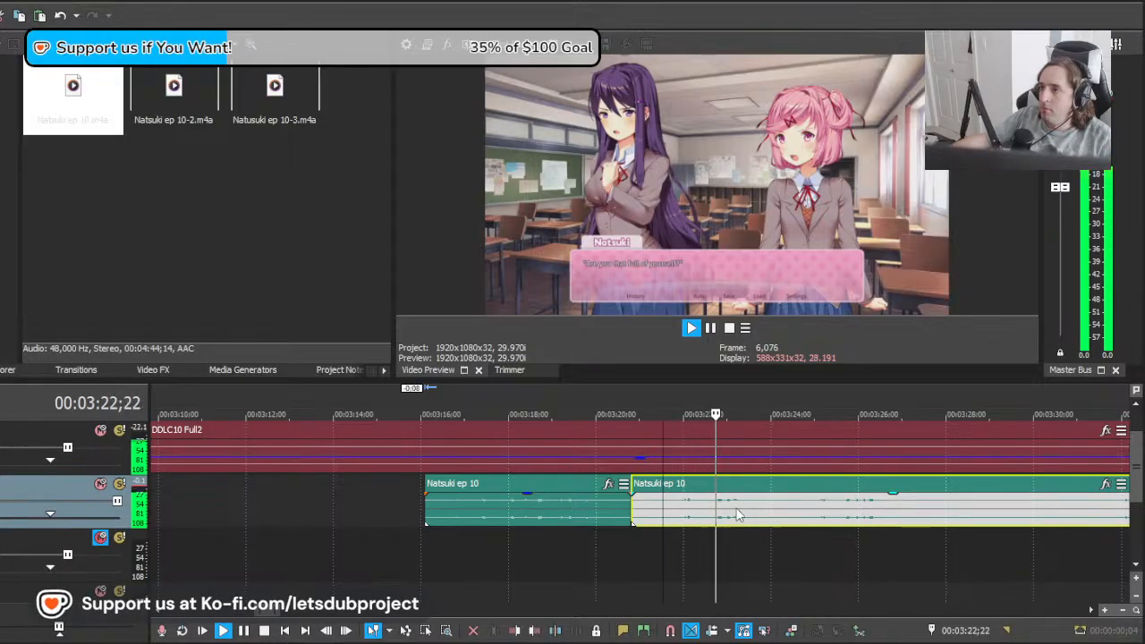
left_click_drag(737, 515, 759, 517)
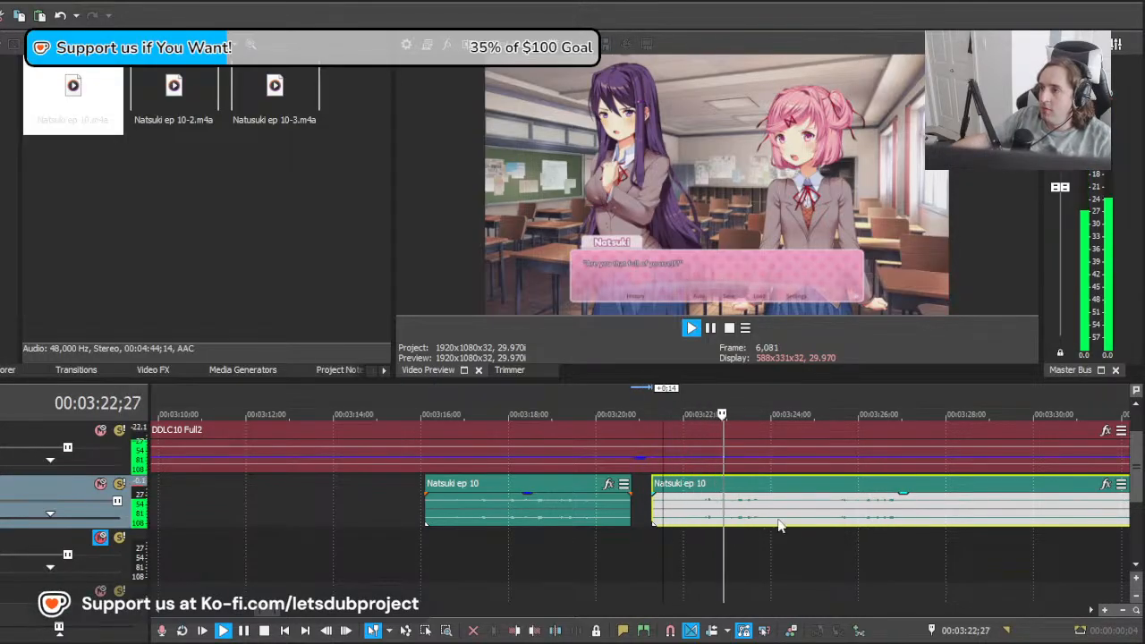
left_click(801, 519)
key("s")
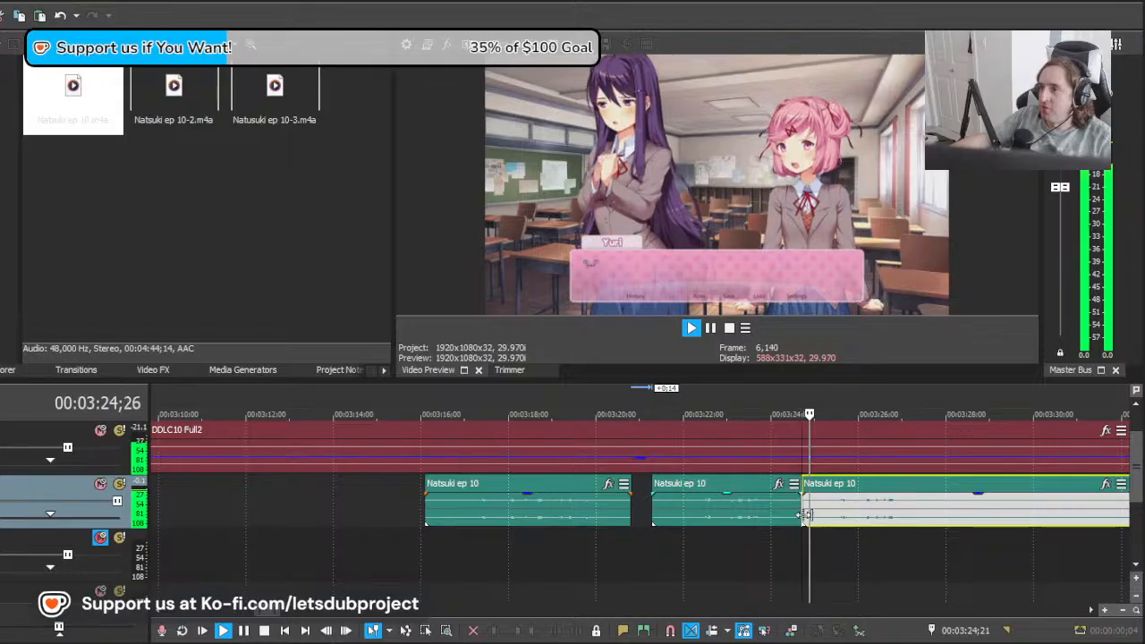
Step: Replay the two latest Natsuki lines from 00:03:18;26 to check their timing up to Yuri's next line
key("space")
scroll(581, 528, "down", 2)
scroll(582, 528, "up", 2)
left_click(375, 540)
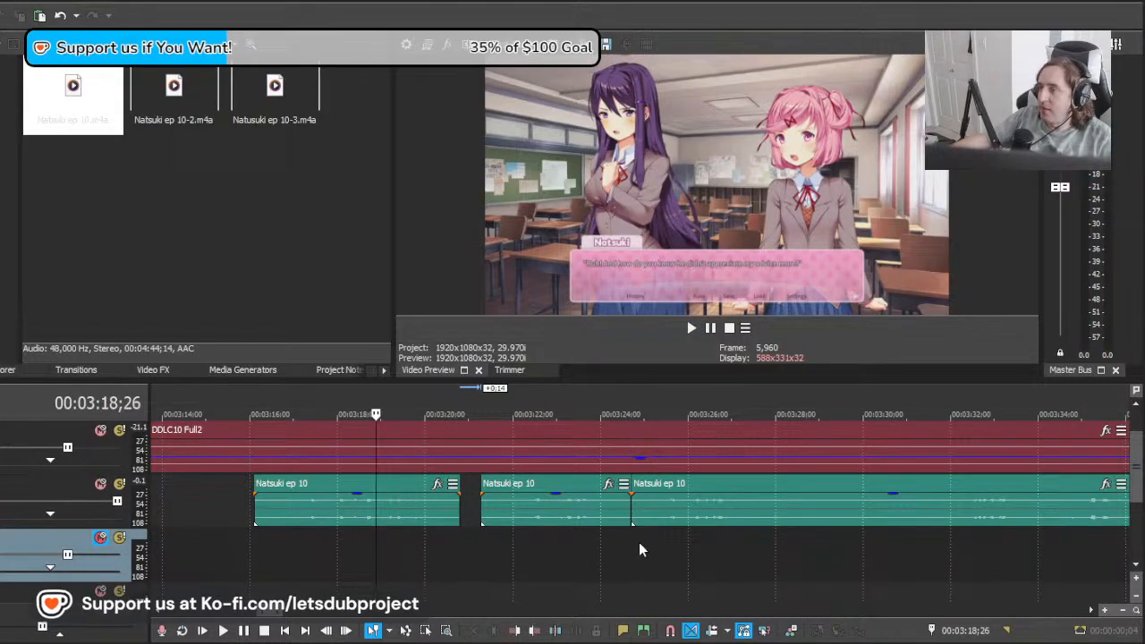
key("space")
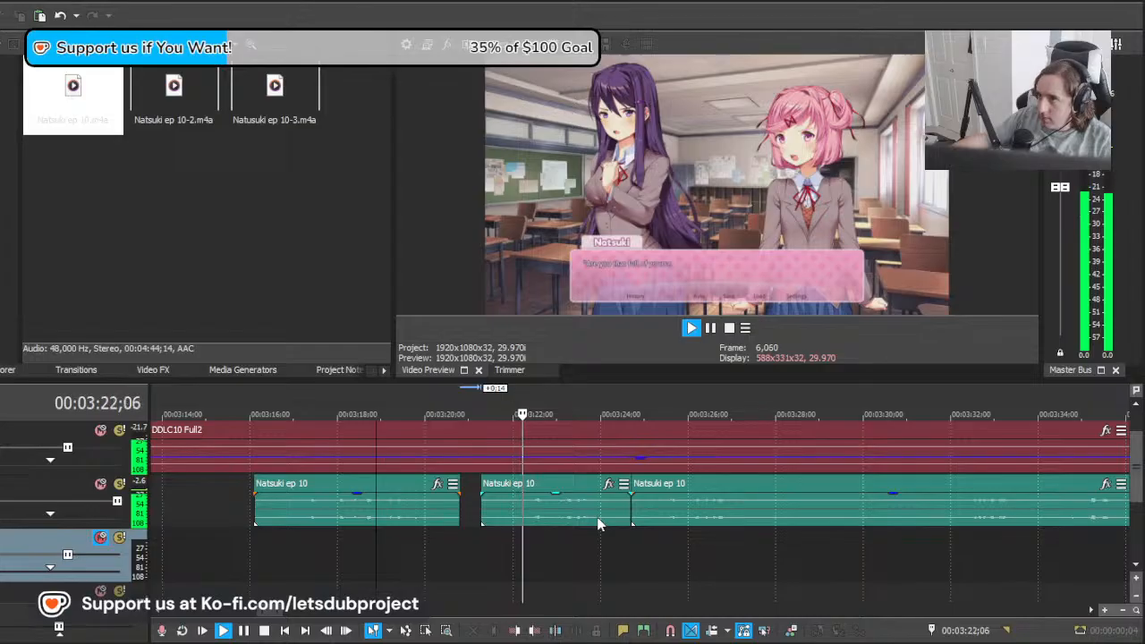
left_click(633, 538)
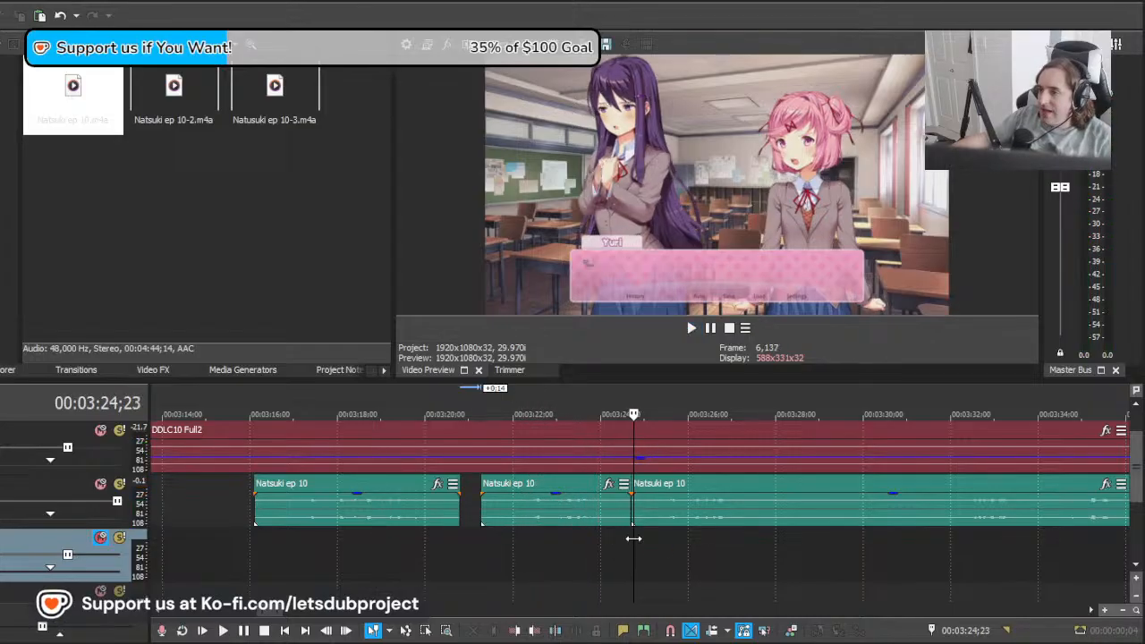
Step: Move the remaining Natsuki clip later toward her "Uuuuu...!" line and play it from 00:03:35;18
left_click_drag(634, 538, 1033, 538)
scroll(720, 543, "down", 3)
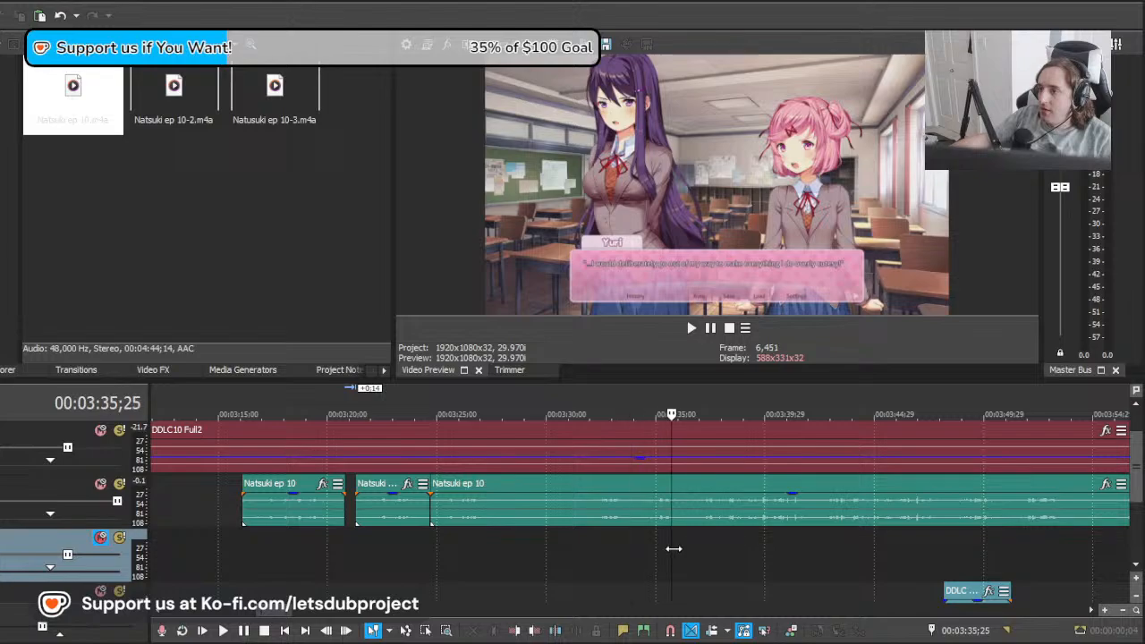
left_click_drag(674, 548, 856, 521)
key("space")
key("space")
key("space")
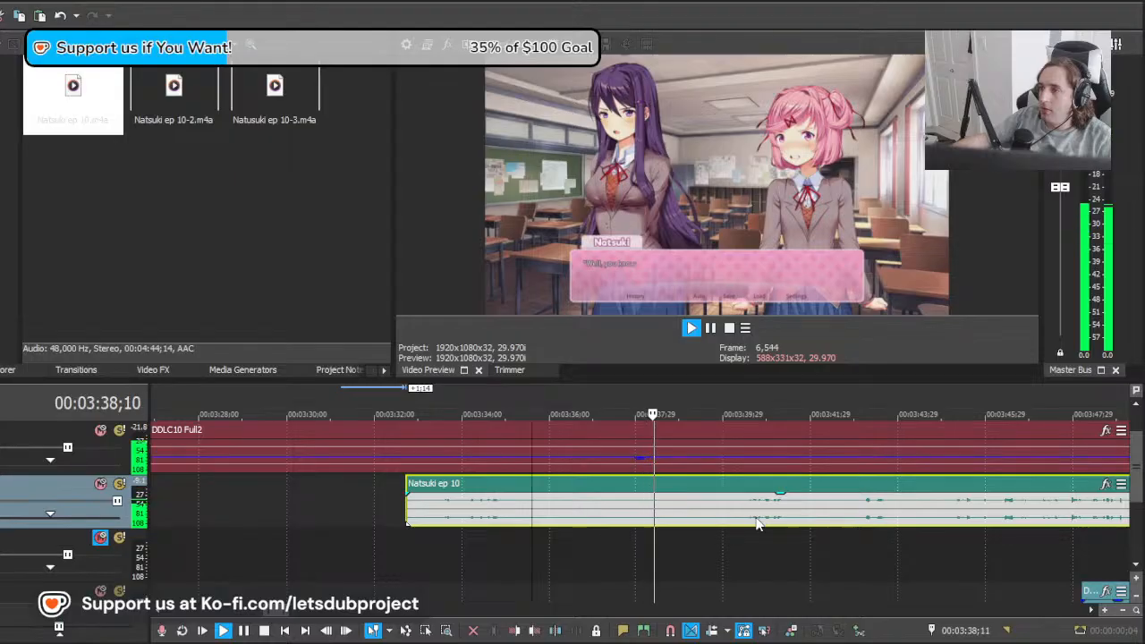
key("space")
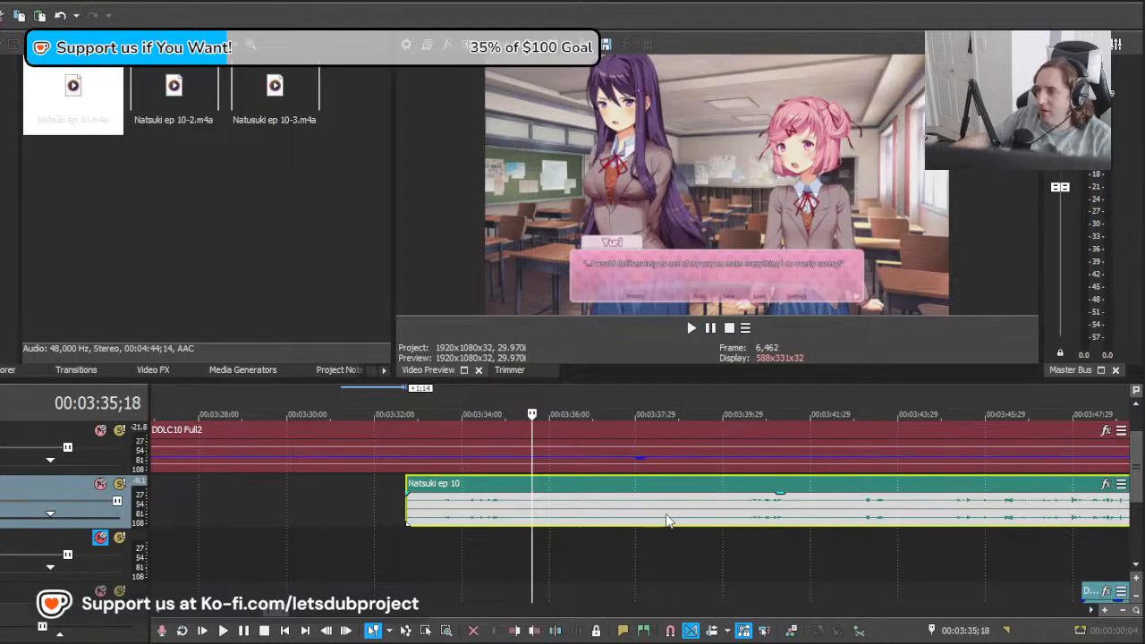
Step: Split the Natsuki clip ahead of the next take and delete the piece before the split
left_click(666, 522)
key("s")
left_click(611, 518)
key("Delete")
Step: Move the remaining Natsuki clip earlier so it starts at about 00:03:36;00, and play it from there
left_click(562, 509)
left_click(549, 509)
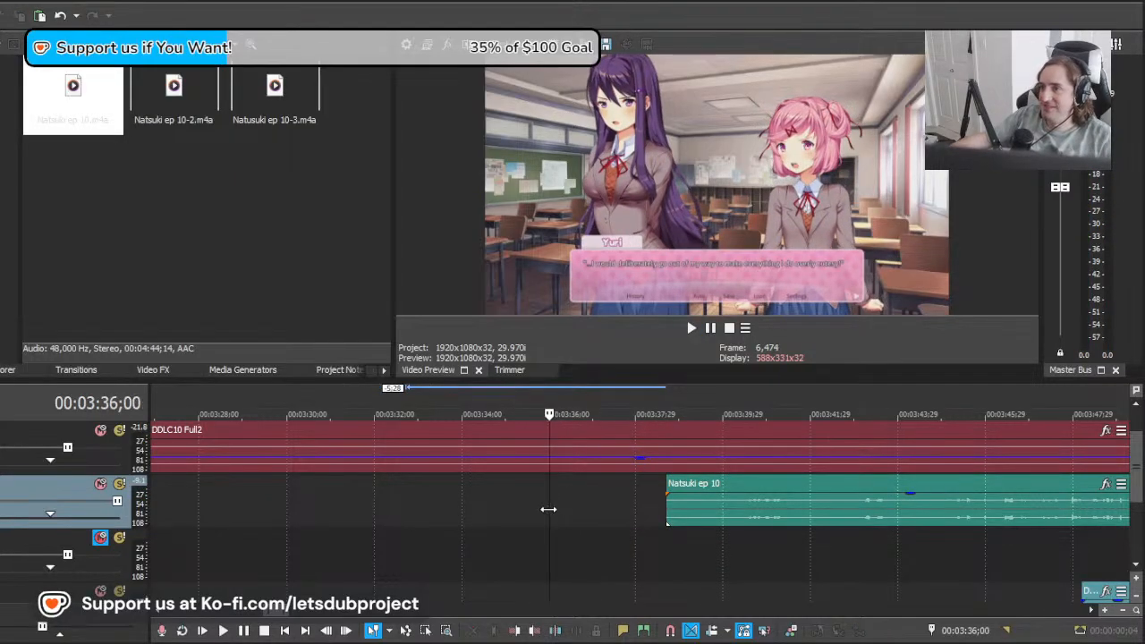
left_click_drag(732, 516, 634, 516)
key("space")
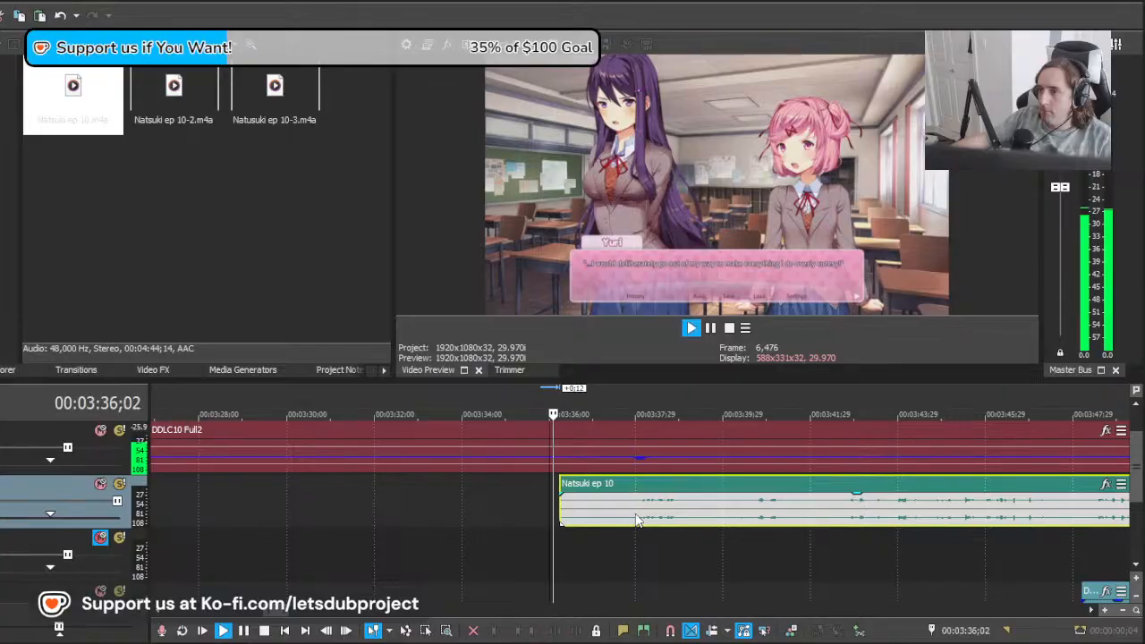
key("space")
left_click_drag(564, 521, 554, 521)
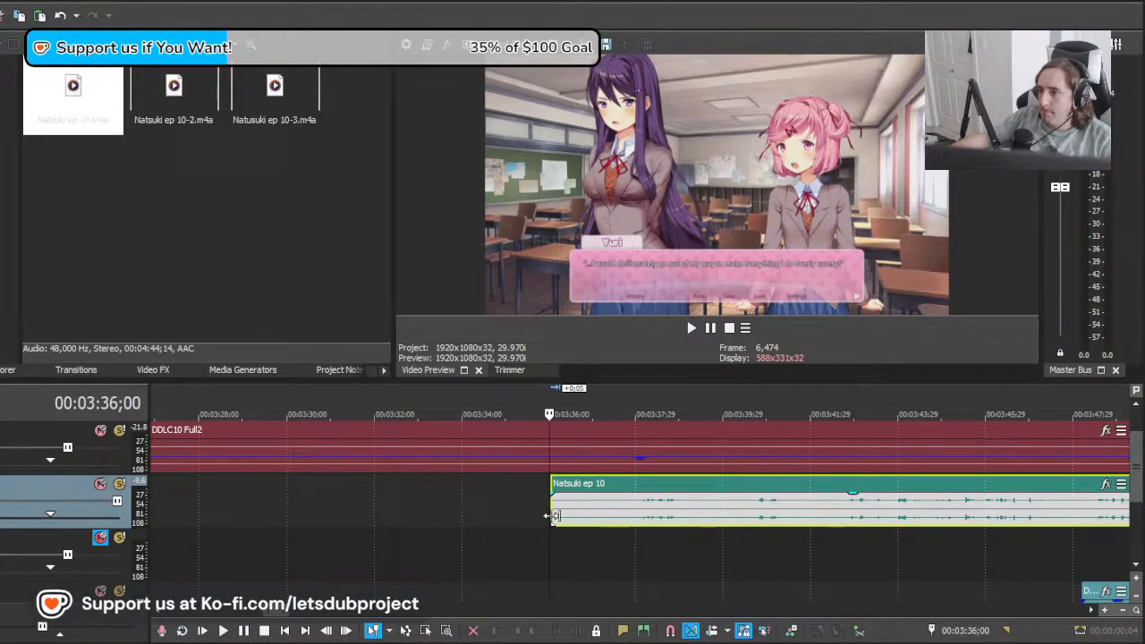
key("space")
Step: Split the Natsuki clip at 00:03:37;19 and again at 00:03:39;19, after the "Well, you know what!?" line
left_click(622, 519)
key("s")
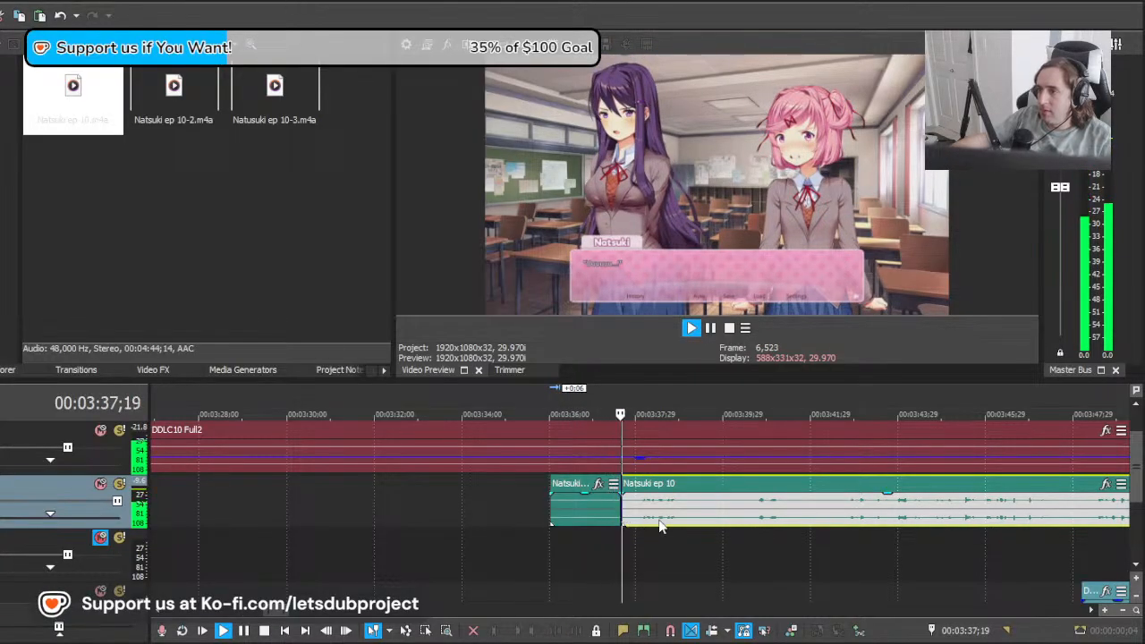
left_click(684, 519)
key("space")
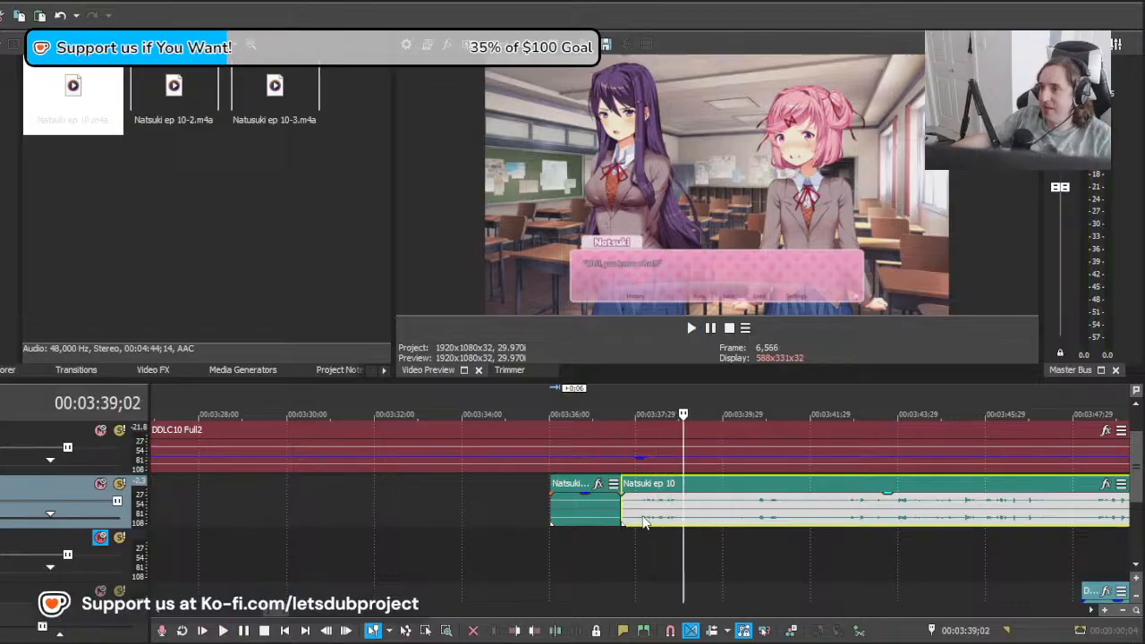
key("space")
key("s")
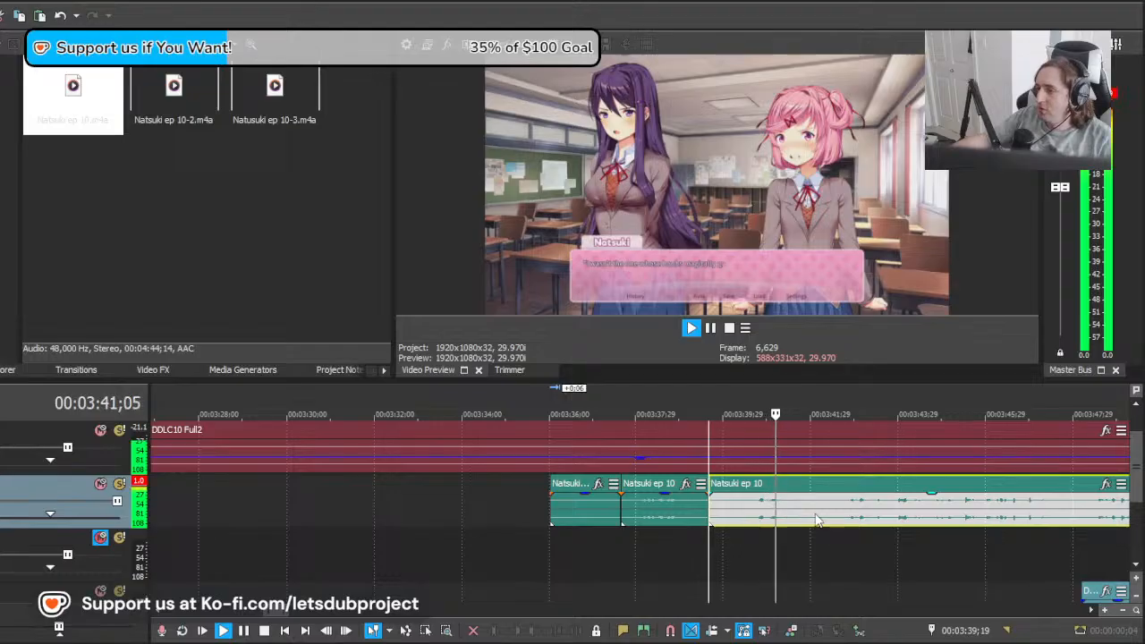
Step: Play the take after 00:03:39;19, split the clip at its end and delete that take
scroll(810, 520, "right", 1)
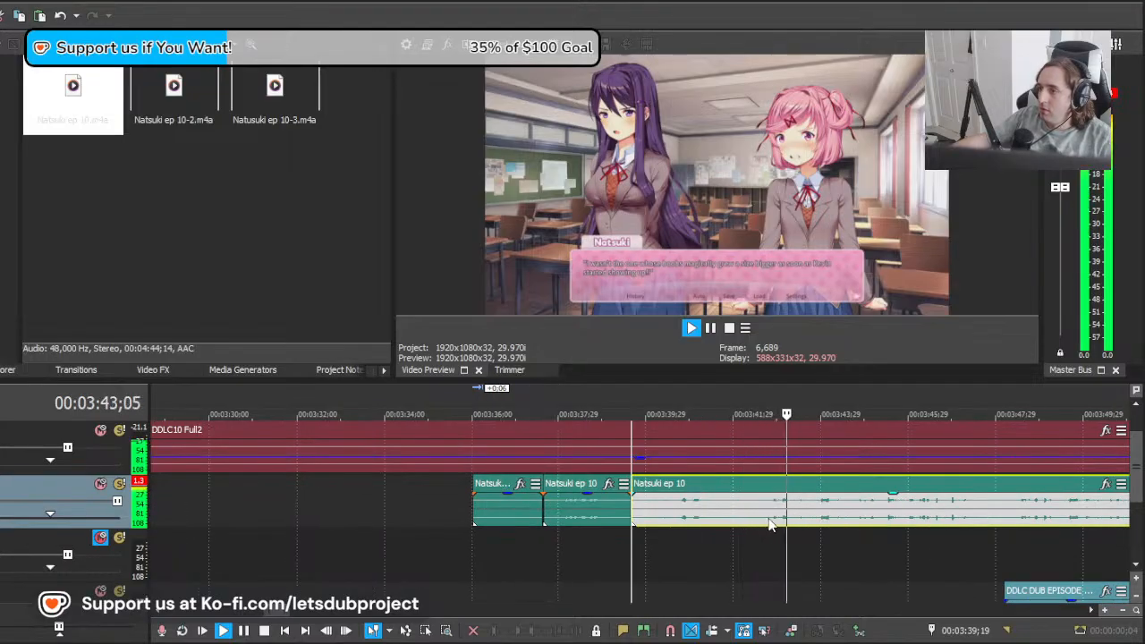
key("space")
left_click(762, 522)
key("s")
left_click(723, 508)
key("d")
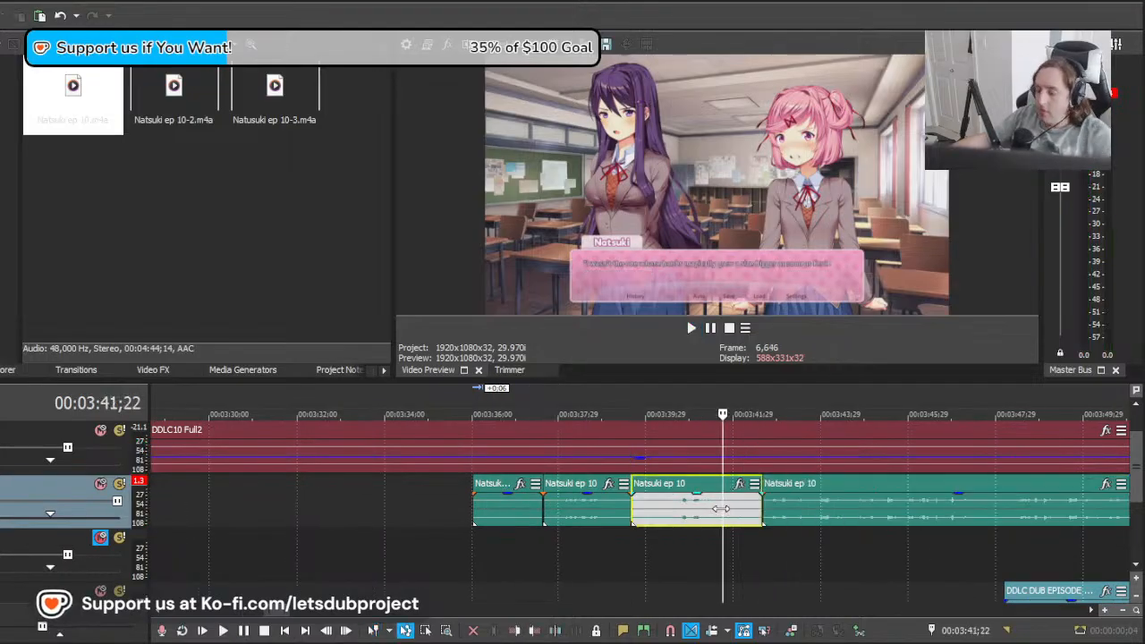
left_click(682, 515)
left_click(645, 525)
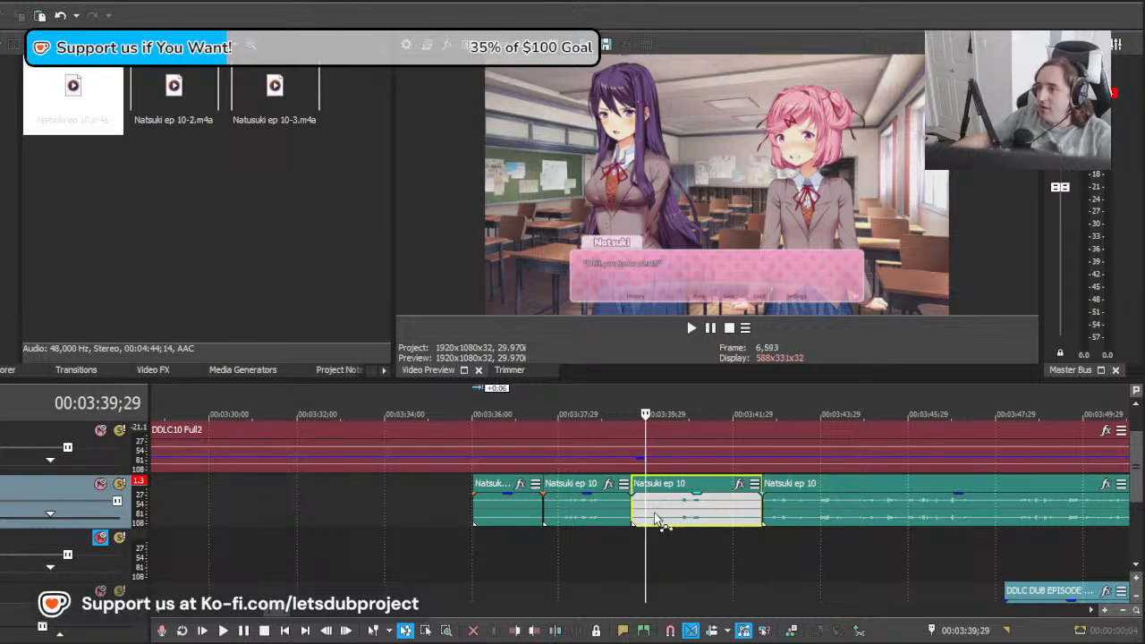
left_click(379, 632)
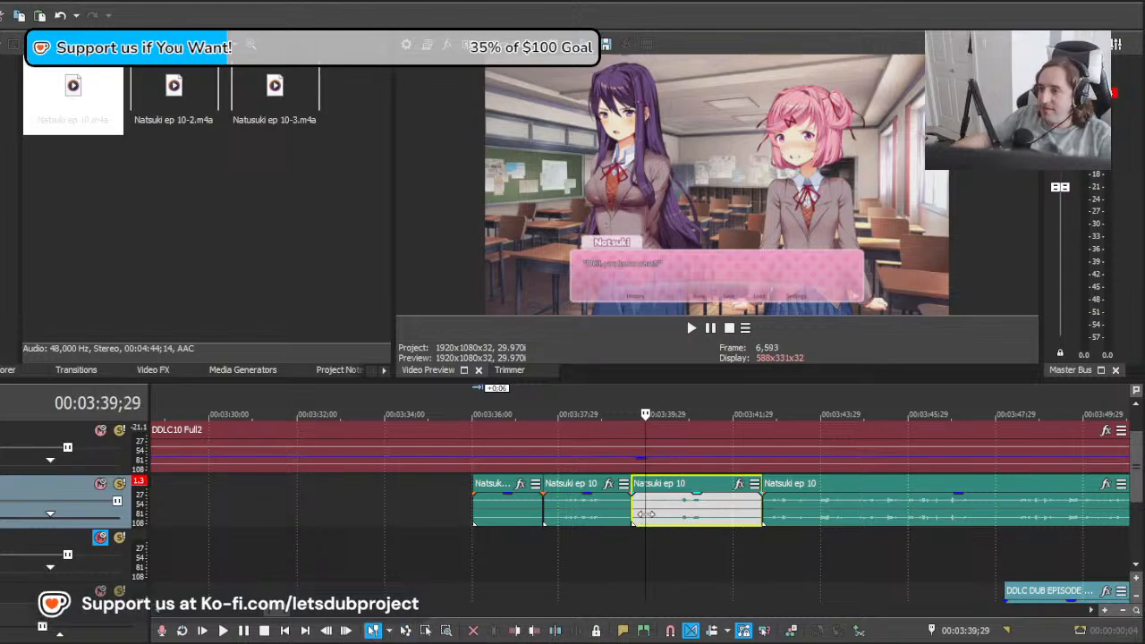
key("Delete")
Step: Move the remaining clip 2:22 earlier to match "I wasn't the one", play it and split it at the end of the line
left_click_drag(801, 515, 684, 516)
key("space")
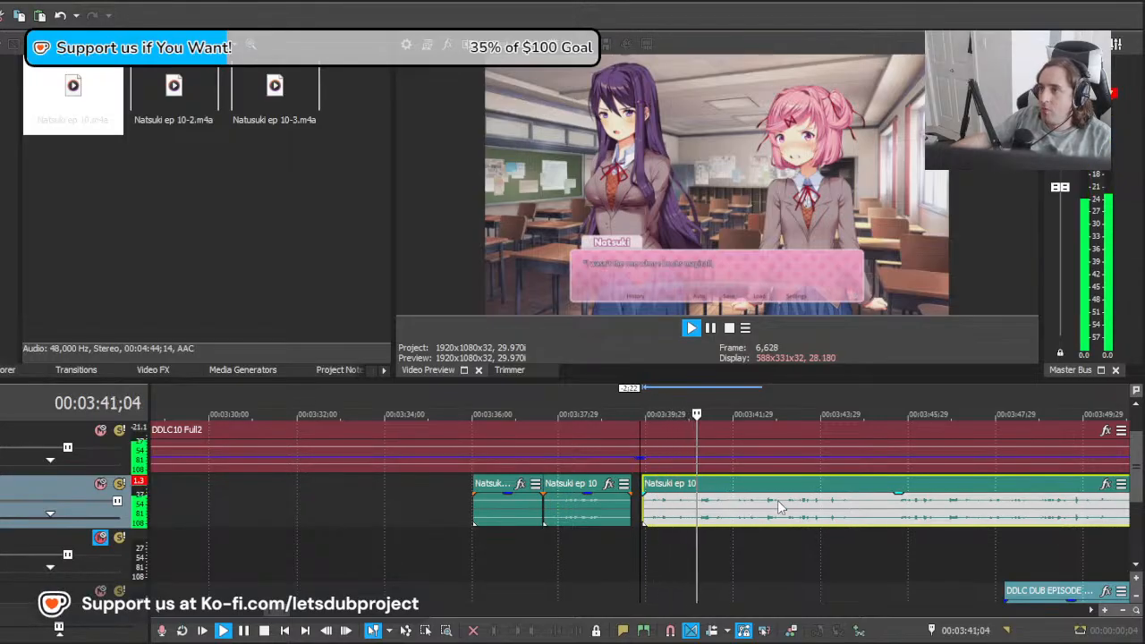
scroll(778, 500, "down", 4)
scroll(778, 500, "down", 3)
scroll(770, 508, "up", 6)
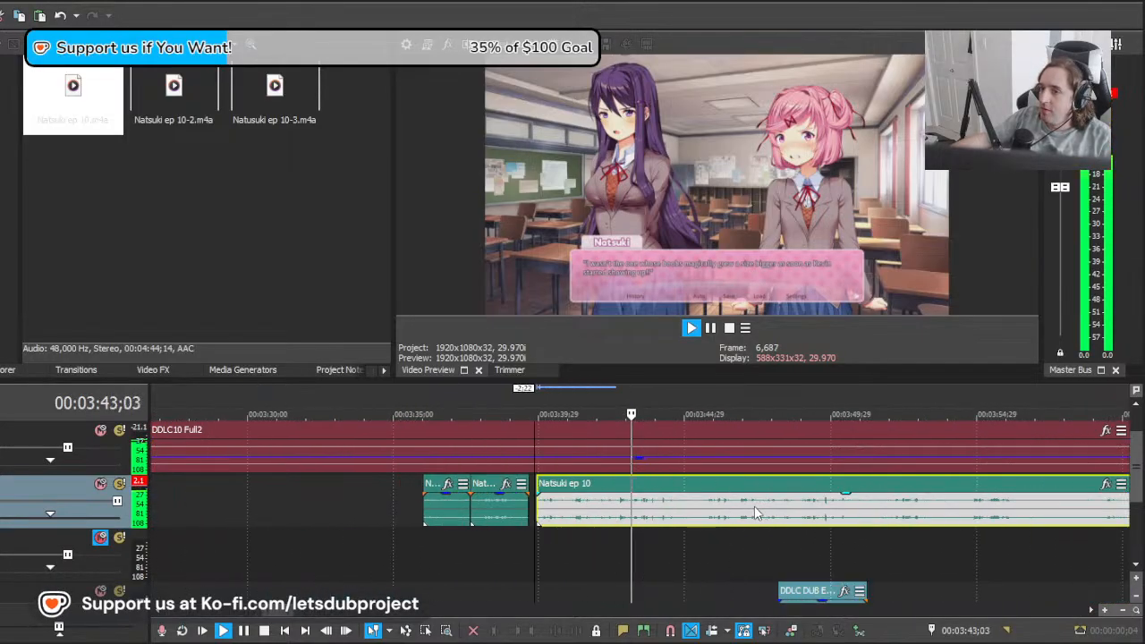
scroll(754, 522, "down", 3)
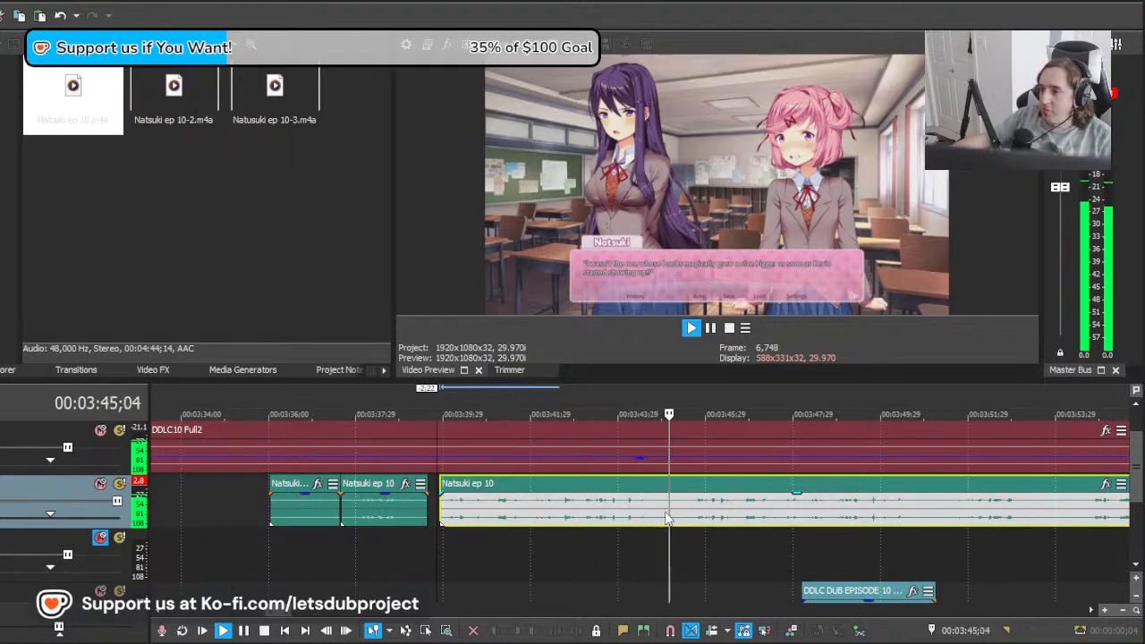
key("s")
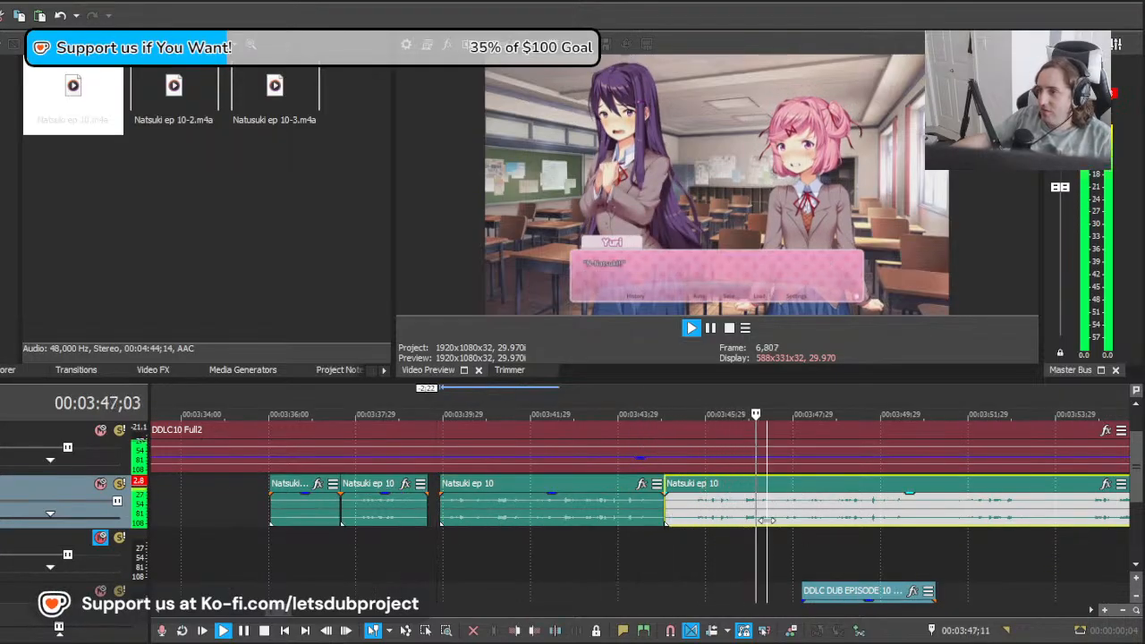
Step: Move the remaining clip 1:12 later toward "This doesn't involve you!" and play it from 00:03:51;00
left_click(797, 522)
left_click_drag(901, 523, 983, 540)
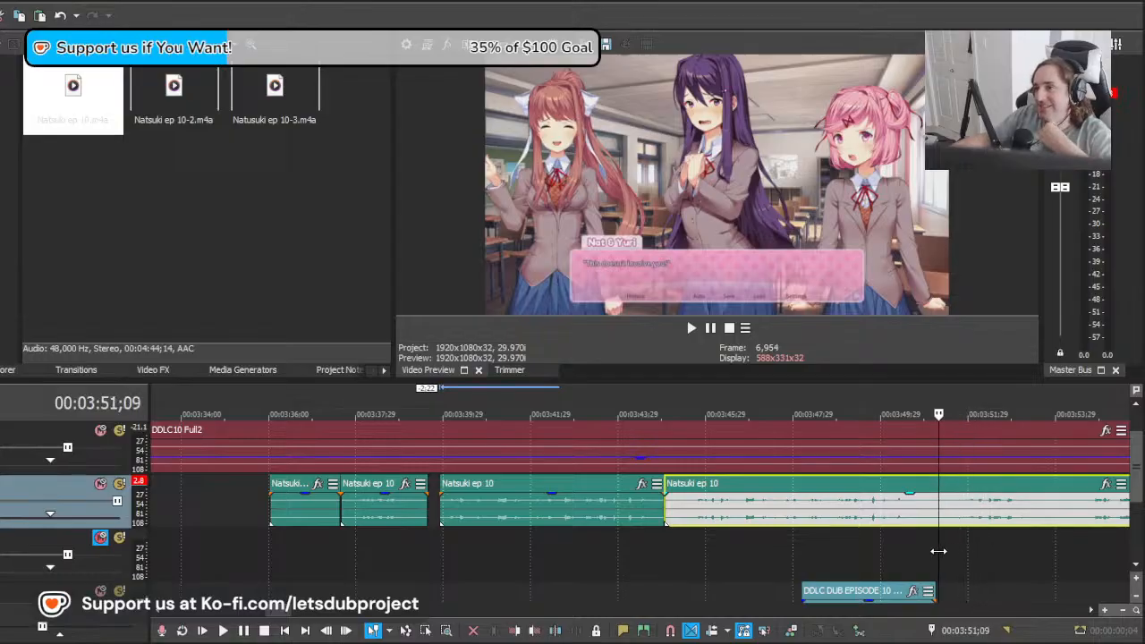
left_click_drag(939, 551, 925, 549)
scroll(895, 547, "right", 3)
left_click_drag(596, 517, 657, 513)
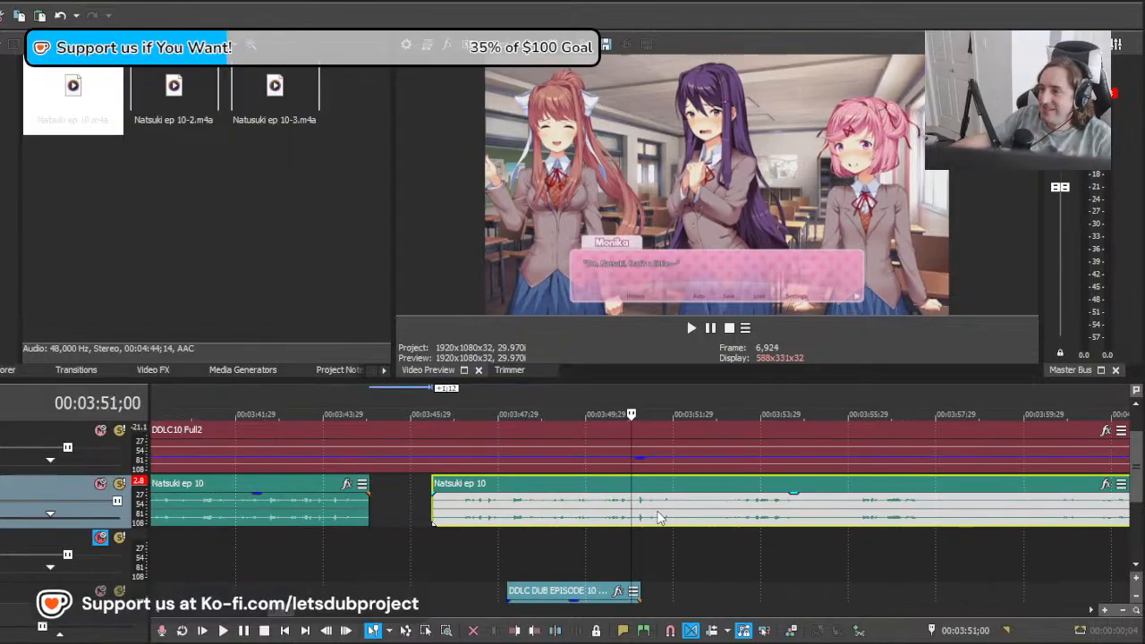
key("space")
scroll(704, 529, "up", 1)
key("space")
Step: Audition other takes from 00:03:51;00 by moving the clip 1:27 later and then 3:27 earlier
left_click_drag(565, 519, 676, 518)
key("space")
key("space")
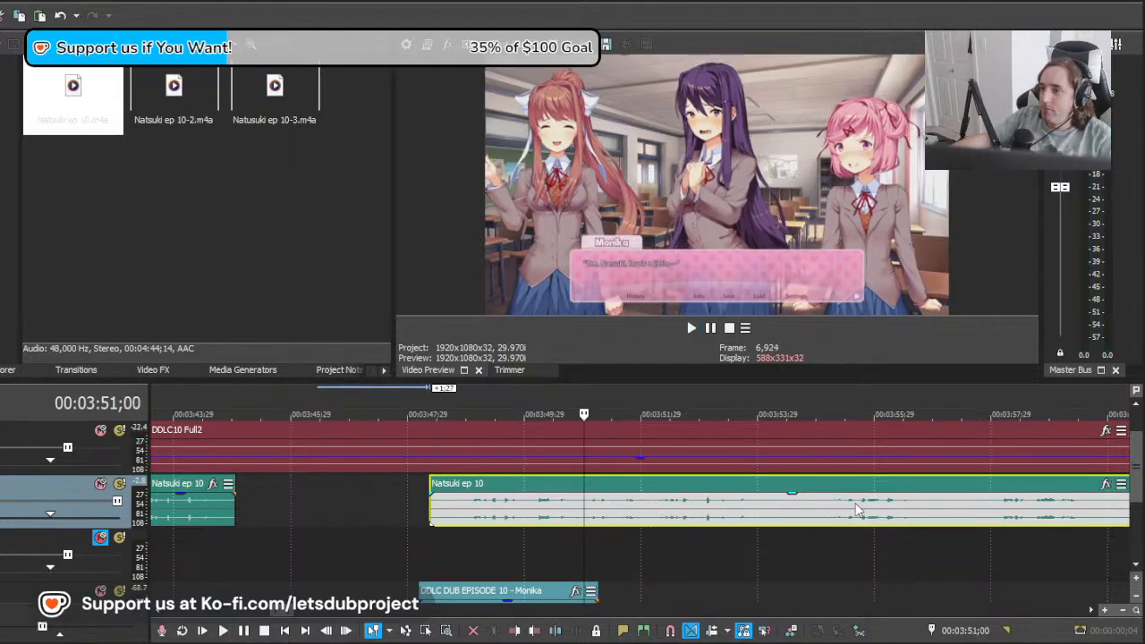
left_click_drag(856, 510, 627, 514)
key("space")
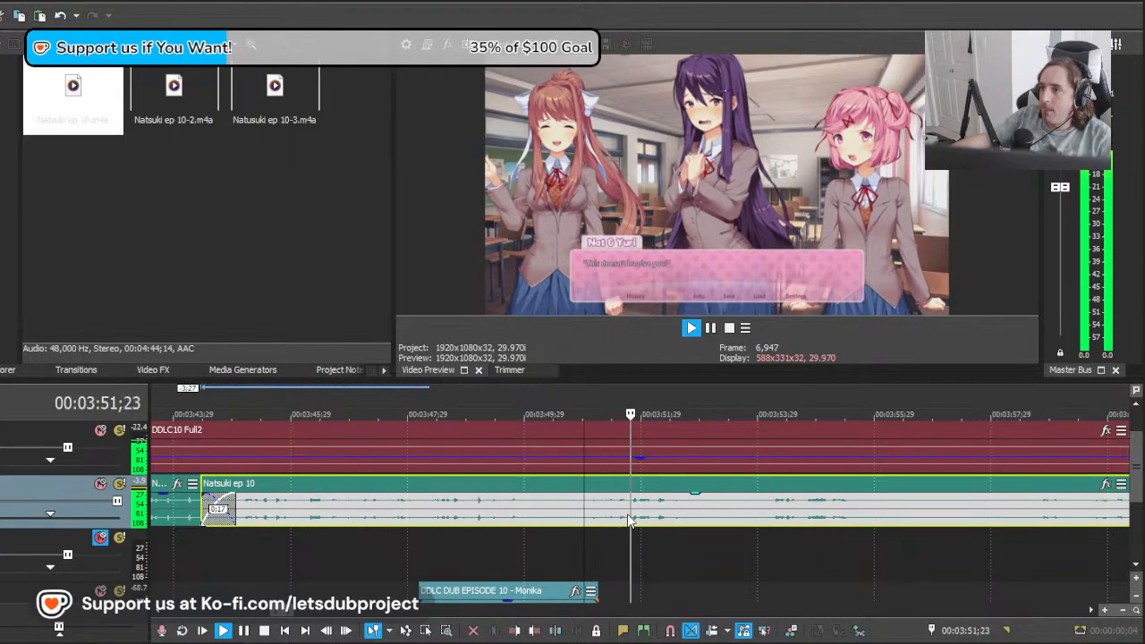
key("space")
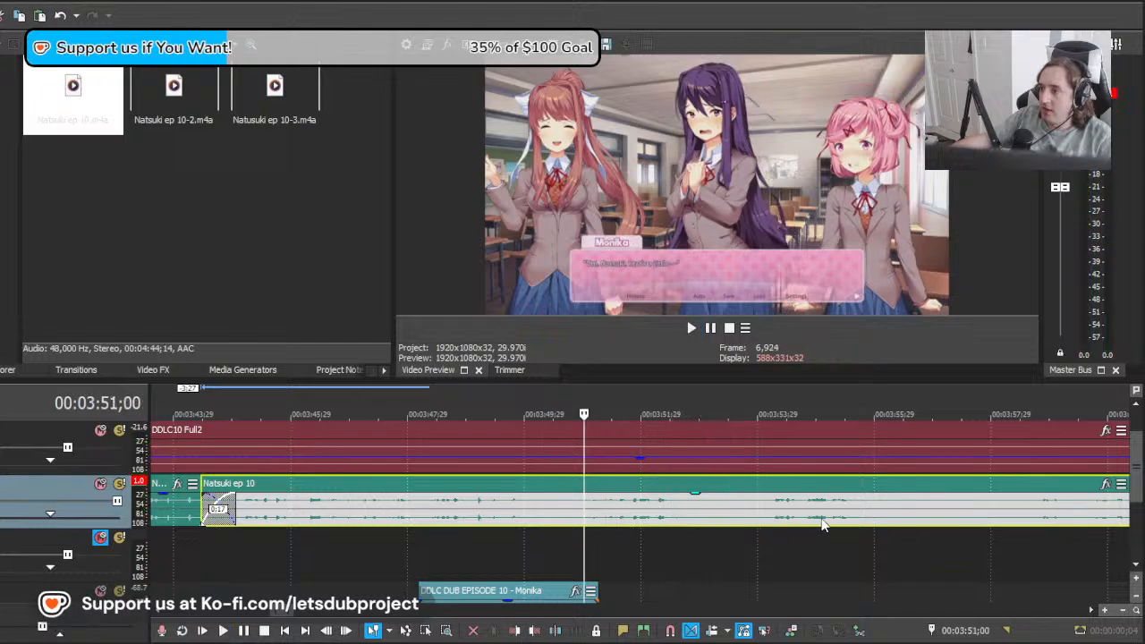
Step: Move the Natsuki clip another 3:02 earlier and replay "This doesn't involve you!" from 00:03:51;00
left_click_drag(813, 522, 668, 528)
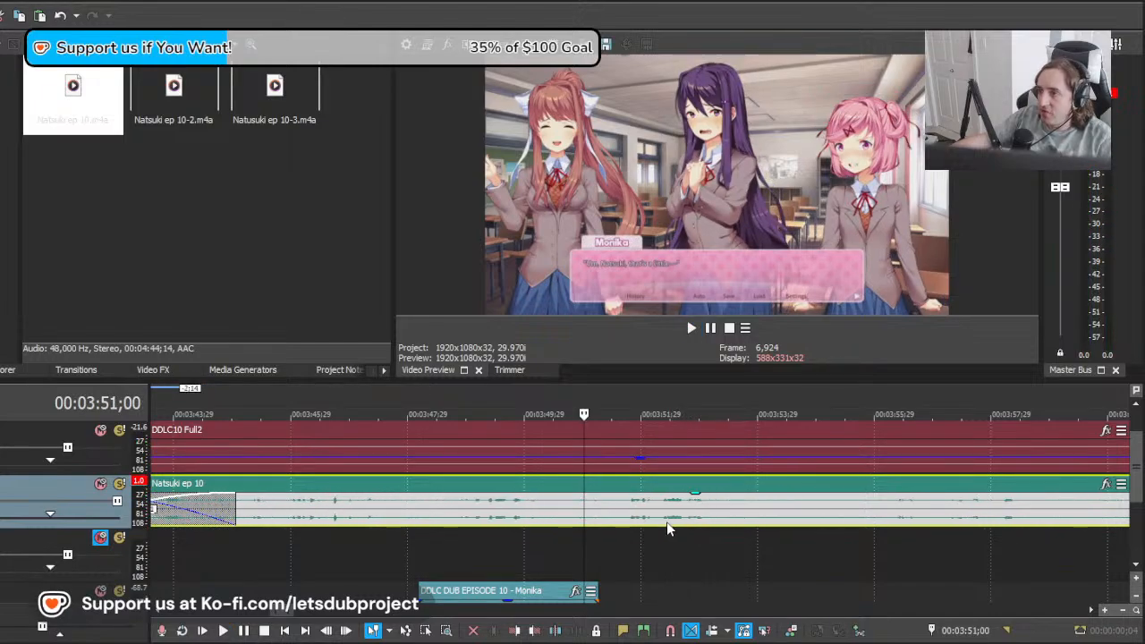
key("space")
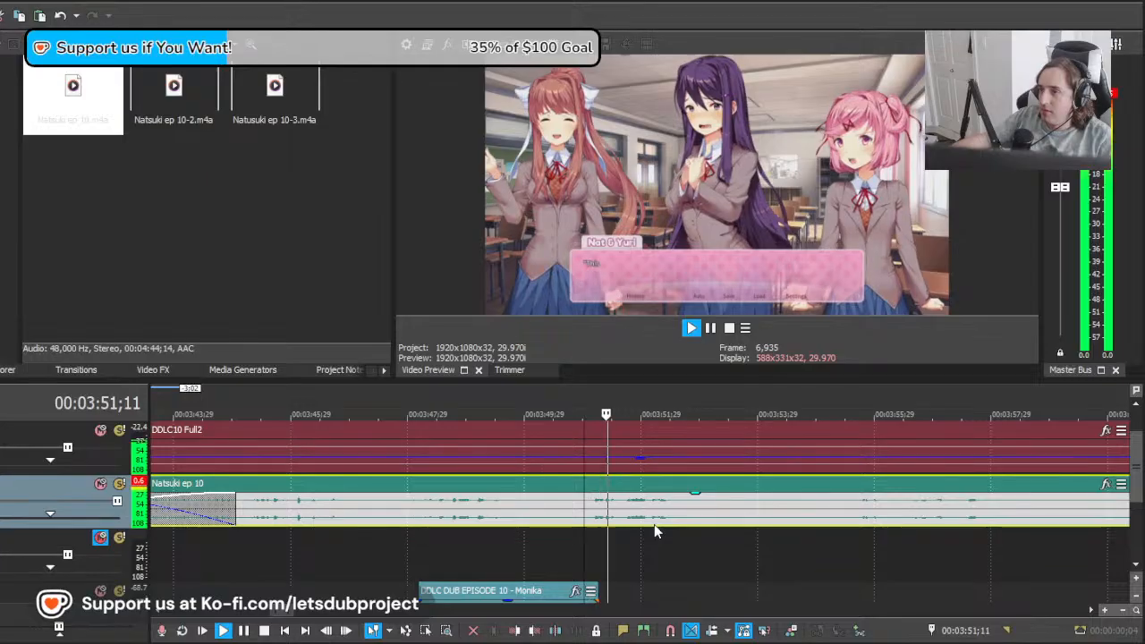
key("space")
Step: Split the Natsuki clip at 00:03:50;27, delete the piece before it, and split again at 00:03:52;29 after the line
left_click(579, 522)
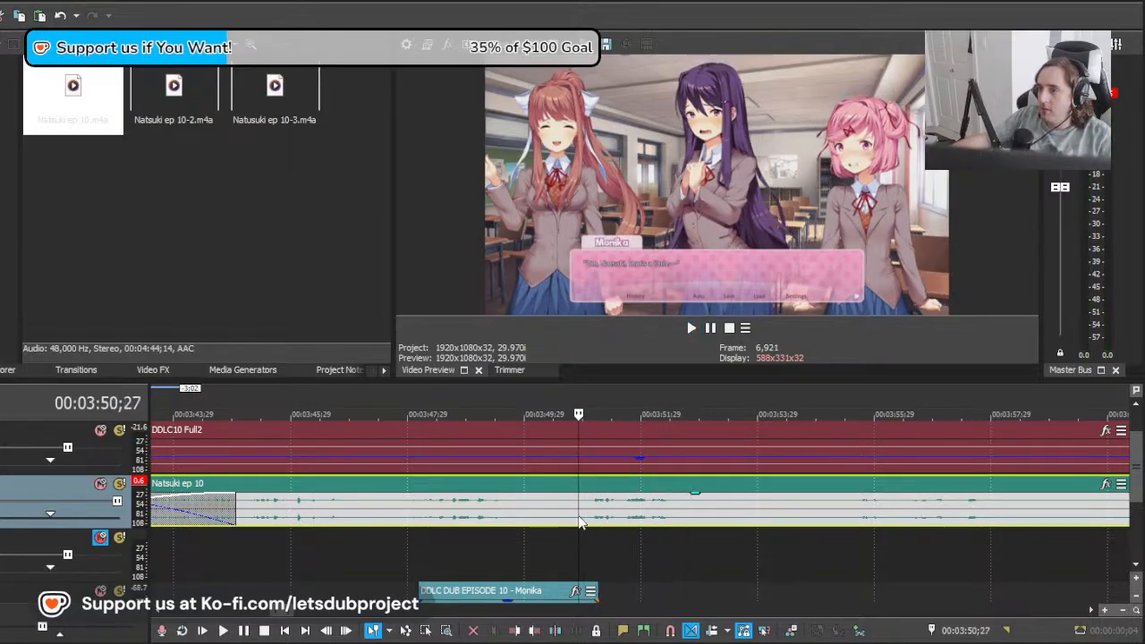
key("s")
left_click(557, 519)
key("Delete")
left_click(700, 515)
key("s")
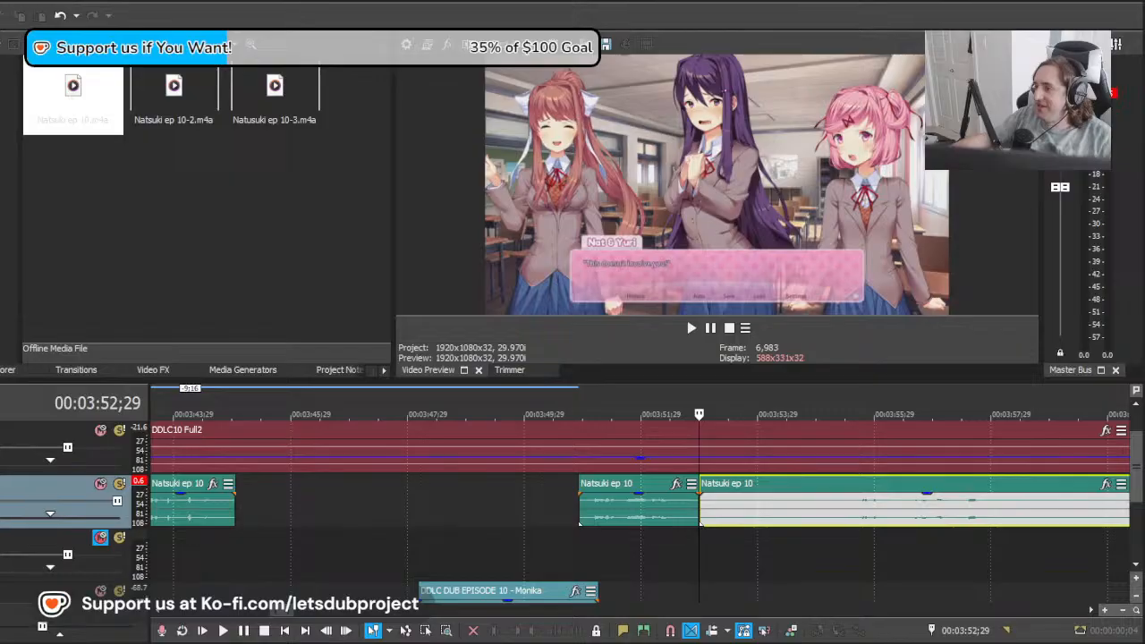
Step: Find Natsuki's "Look who's talking" line, move the remaining clip 4:27 later and play it from 00:04:00;20
left_click(647, 541)
scroll(647, 541, "down", 10)
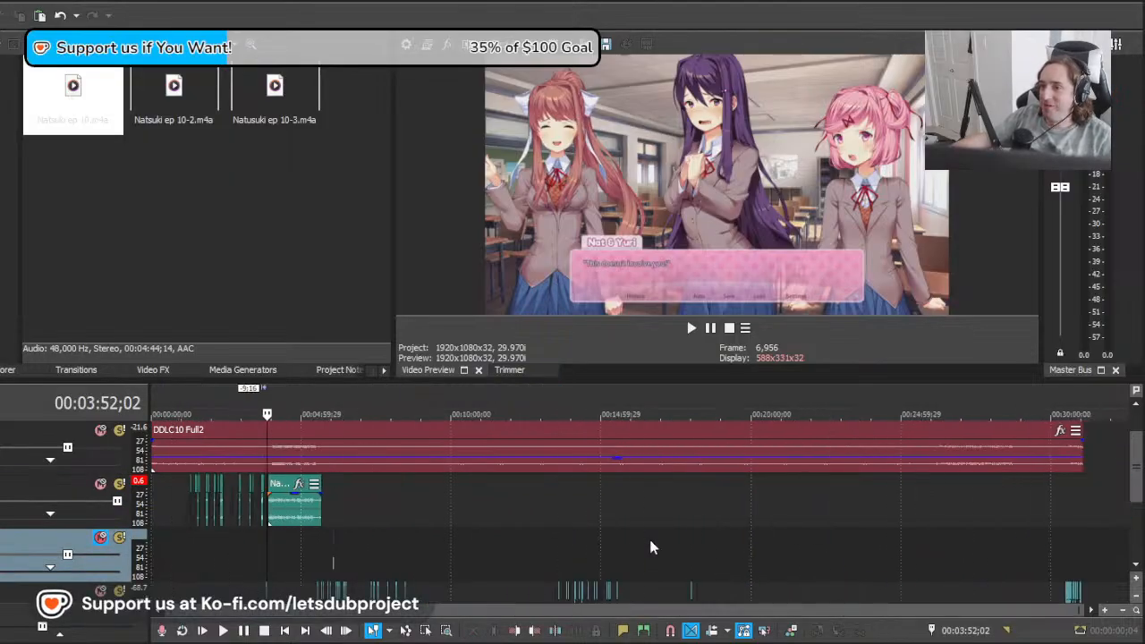
scroll(650, 548, "up", 10)
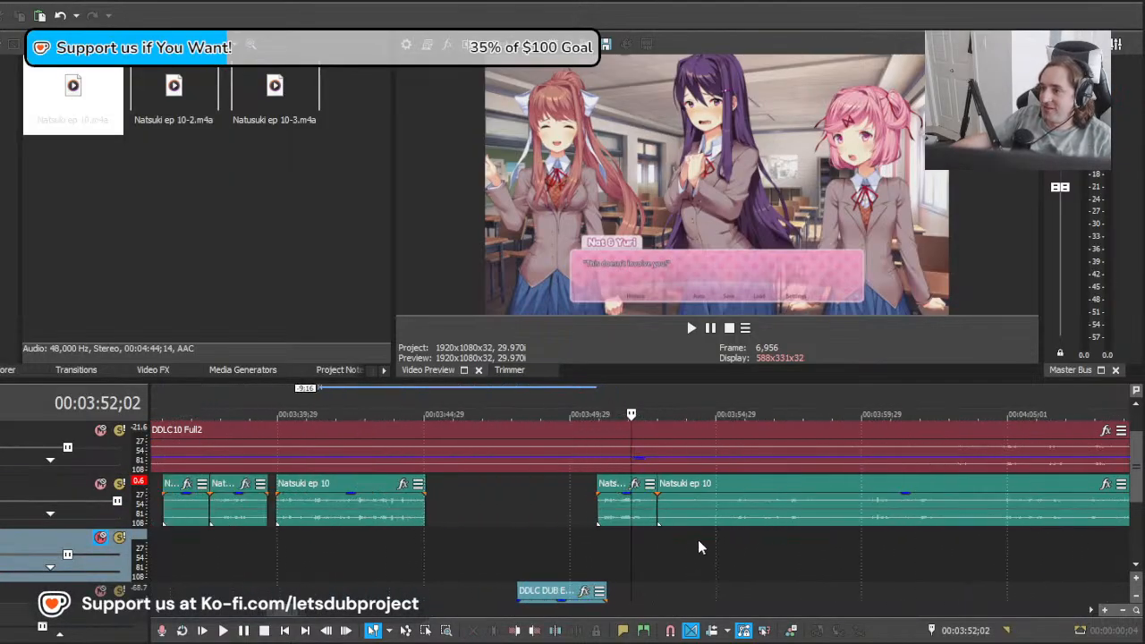
left_click(664, 550)
left_click_drag(741, 546, 1119, 529)
scroll(771, 533, "down", 1)
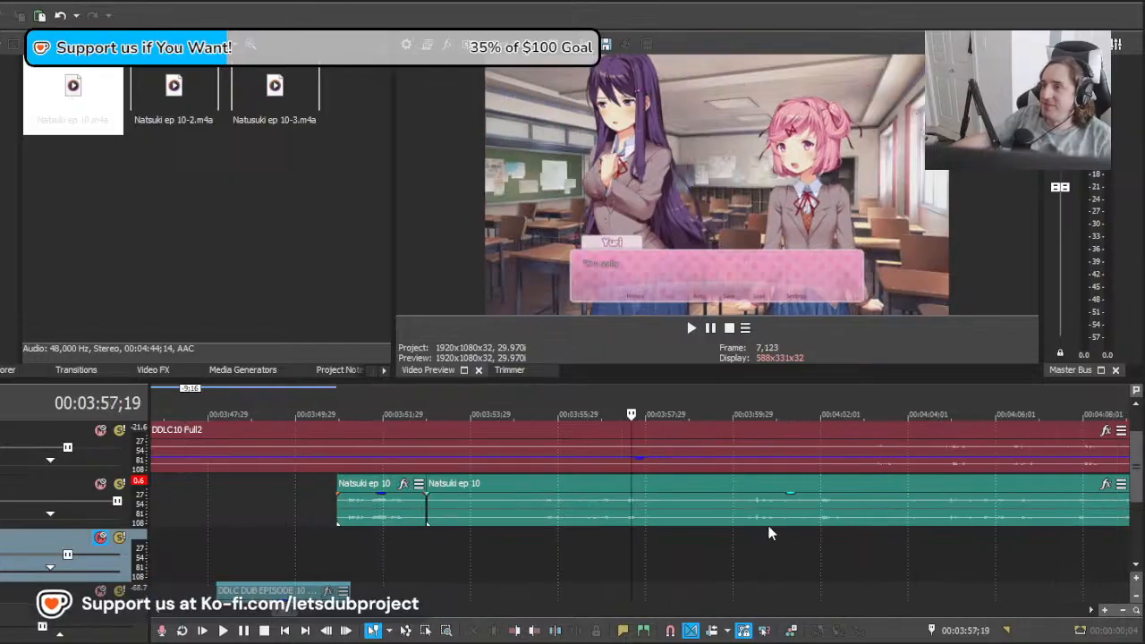
left_click_drag(621, 553, 760, 539)
left_click_drag(686, 525, 897, 522)
key("space")
scroll(822, 524, "up", 1)
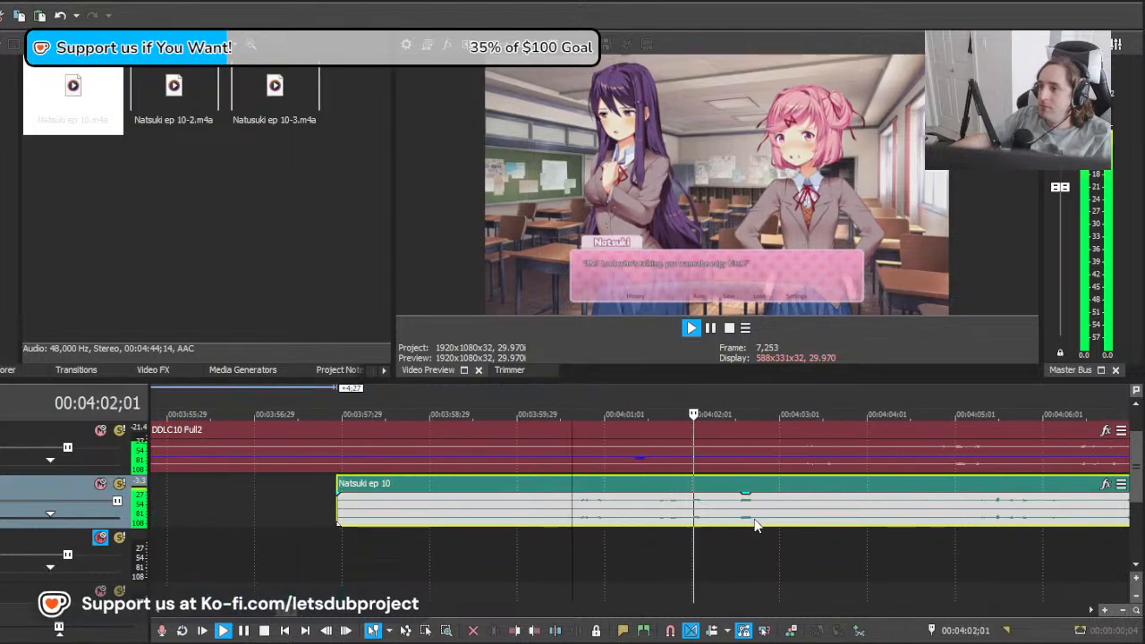
key("space")
Step: Audition takes of the "Look who's talking" line from 00:04:00;20 by moving the clip 1:08 later and then 5:03 earlier
left_click_drag(665, 504, 776, 506)
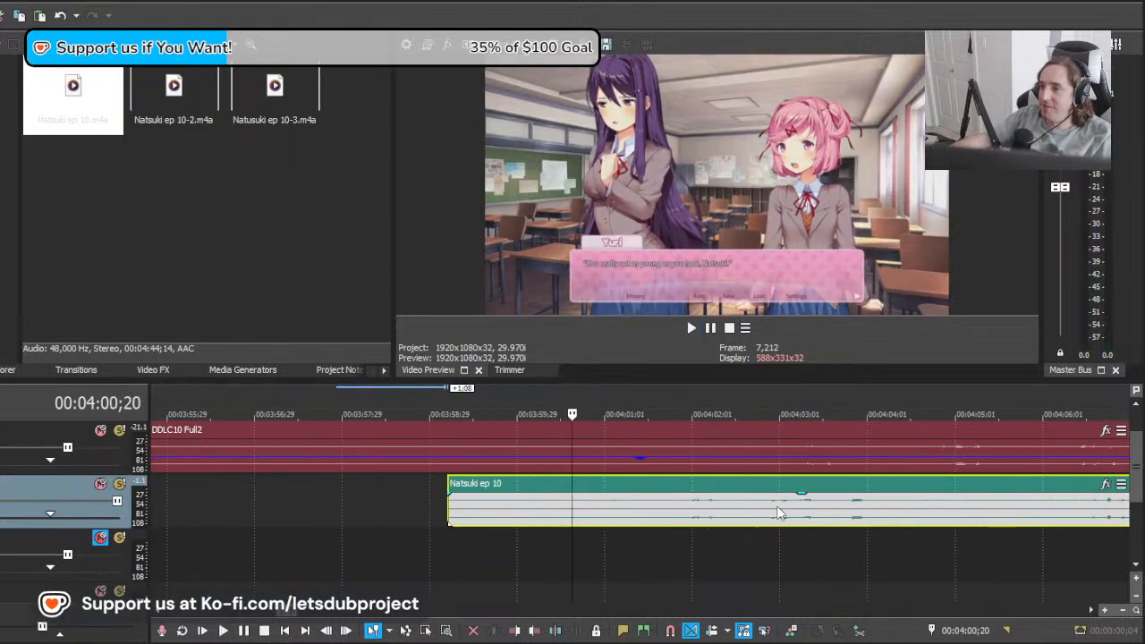
key("space")
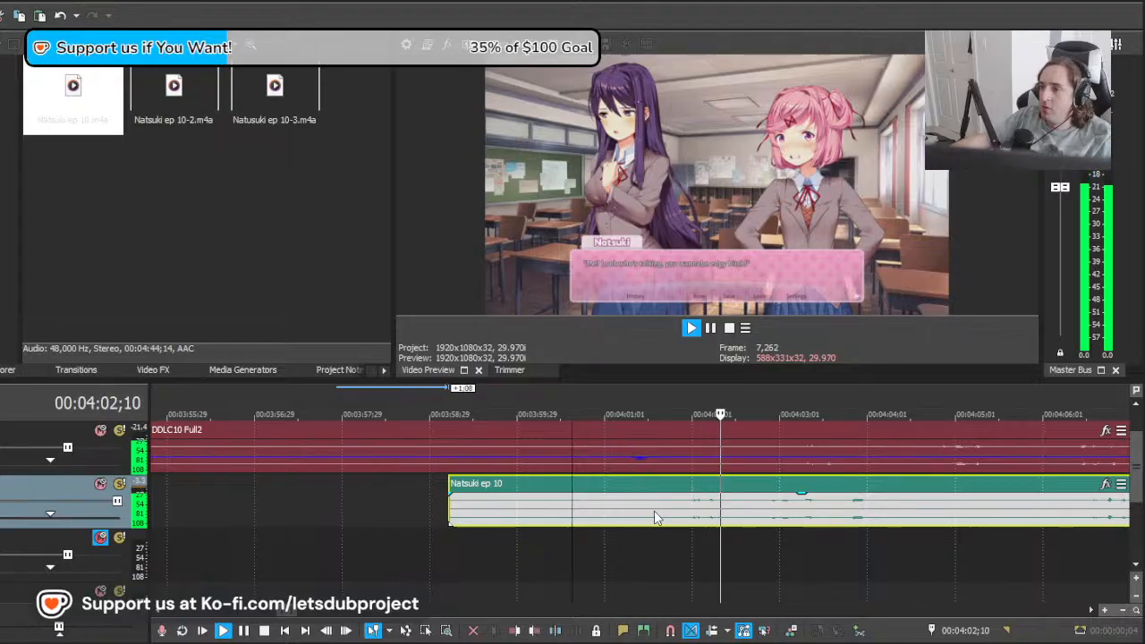
key("space")
left_click_drag(669, 508, 375, 512)
key("space")
key("space")
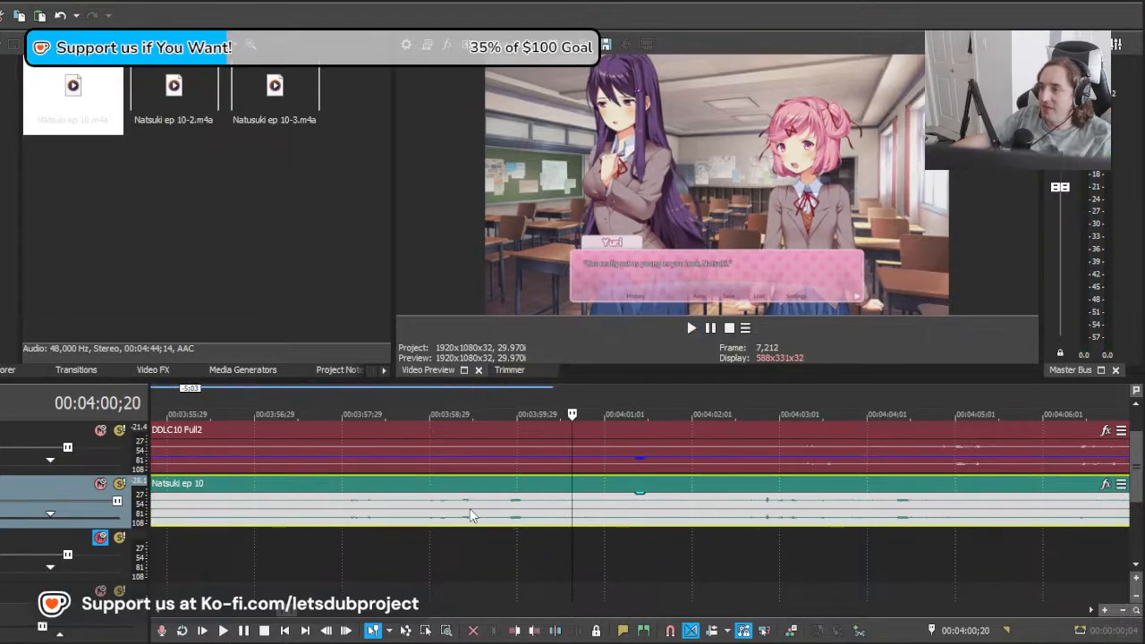
Step: Shift the Natsuki clip so the following take meets the "Look who's talking" line, and replay it from 00:04:00;20
left_click_drag(470, 514, 725, 519)
key("space")
key("space")
key("space")
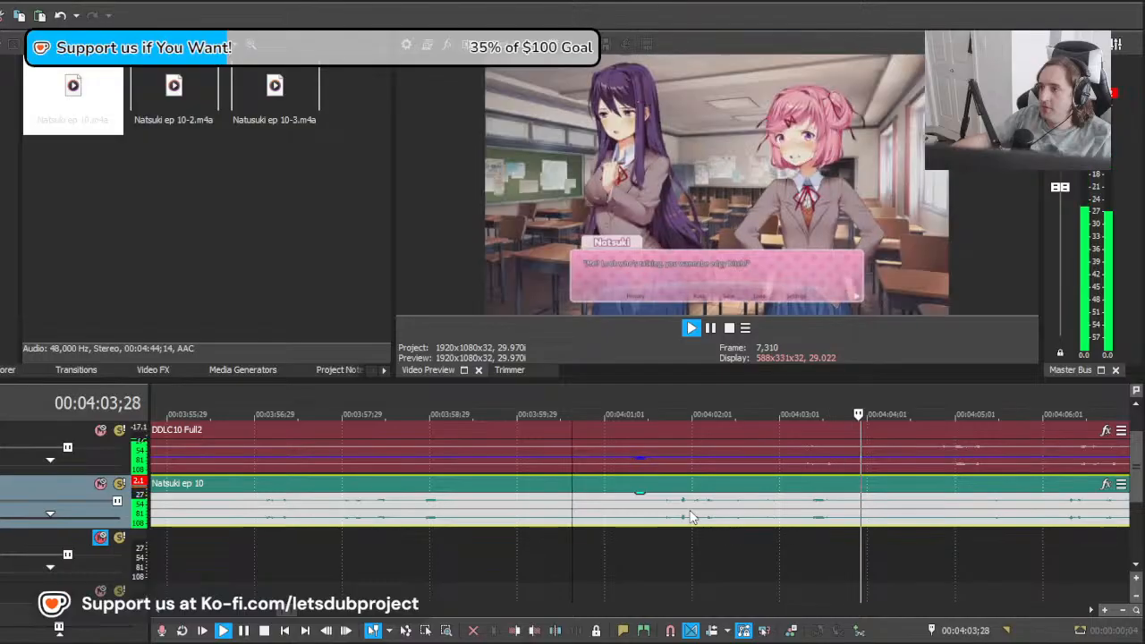
key("space")
Step: Split the Natsuki clip just before the chosen take, delete the piece ahead of it, and play the take from 00:04:00;21
left_click(567, 515)
key("s")
left_click(535, 514)
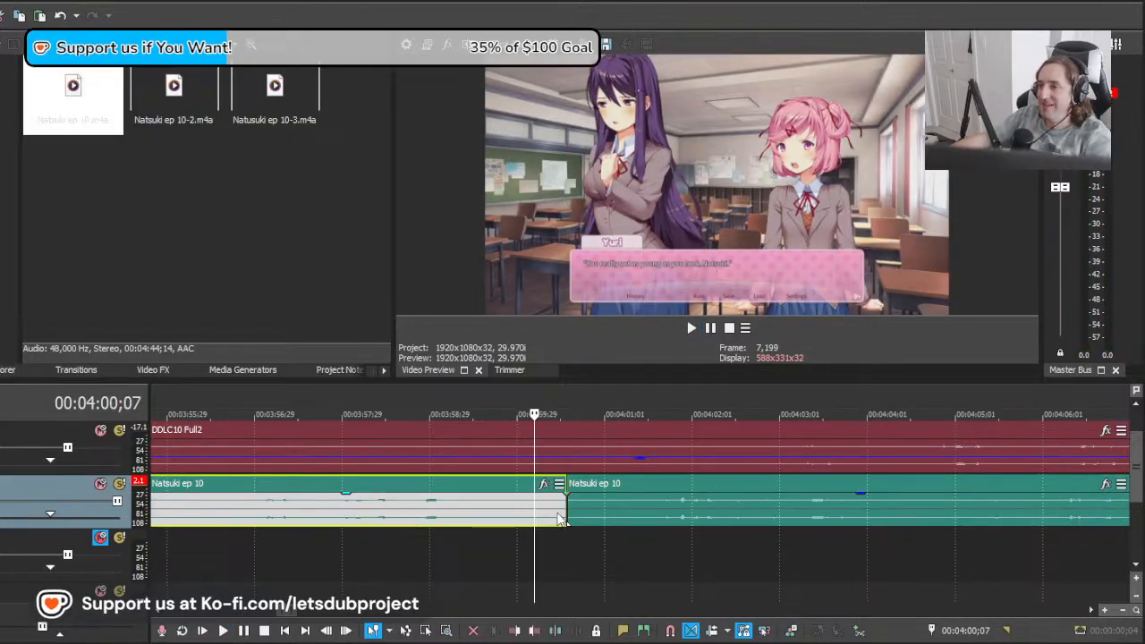
key("Delete")
left_click(576, 513)
scroll(624, 512, "down", 5)
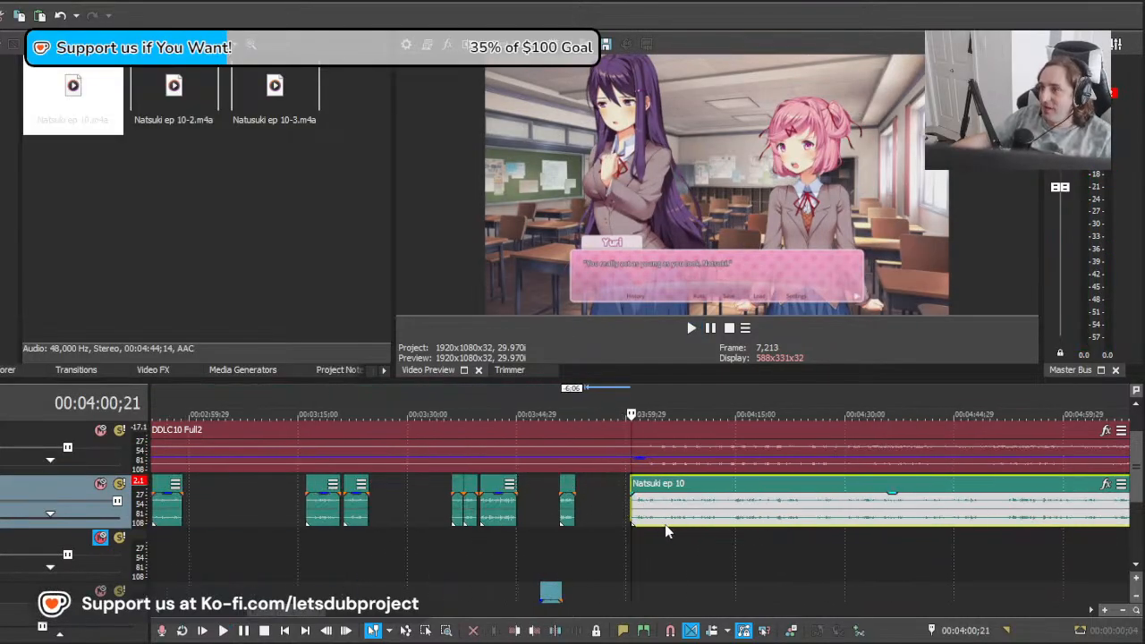
scroll(665, 532, "up", 5)
key("space")
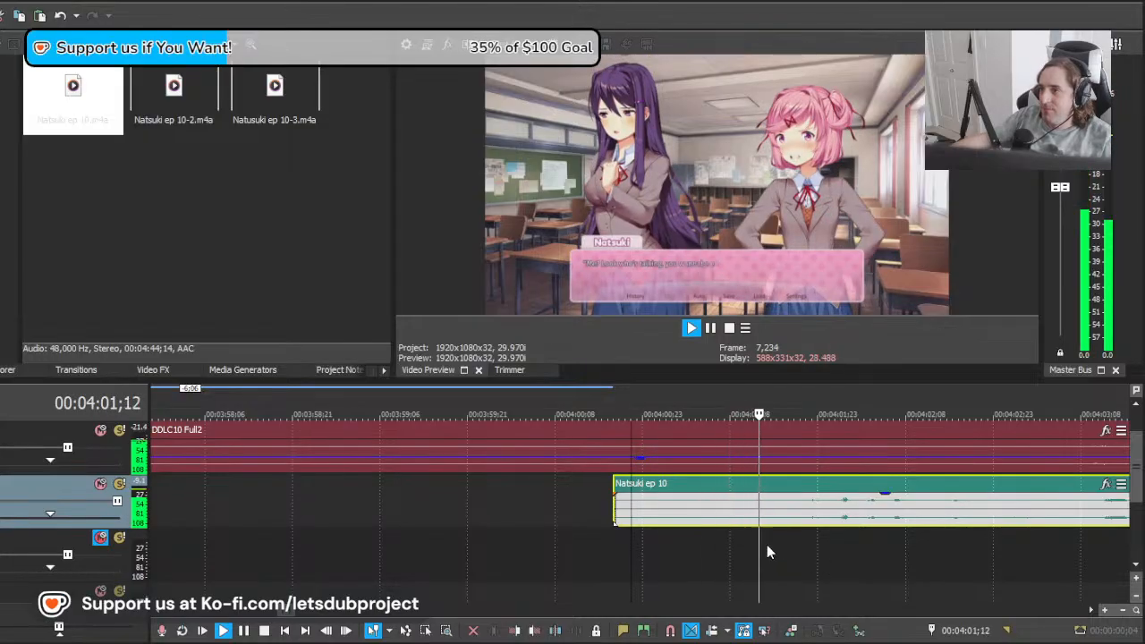
Step: Split the Natsuki clip after the "Look who's talking" line and again at 00:04:03;08 to isolate the line's ending
scroll(754, 542, "down", 4)
scroll(739, 534, "up", 3)
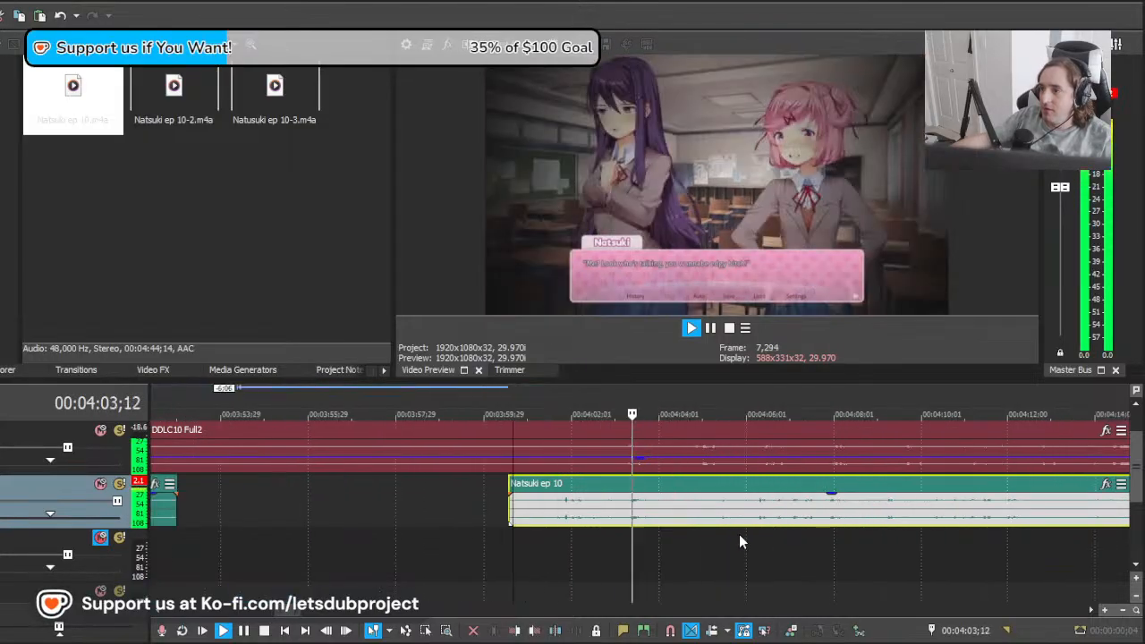
key("s")
left_click(621, 519)
key("s")
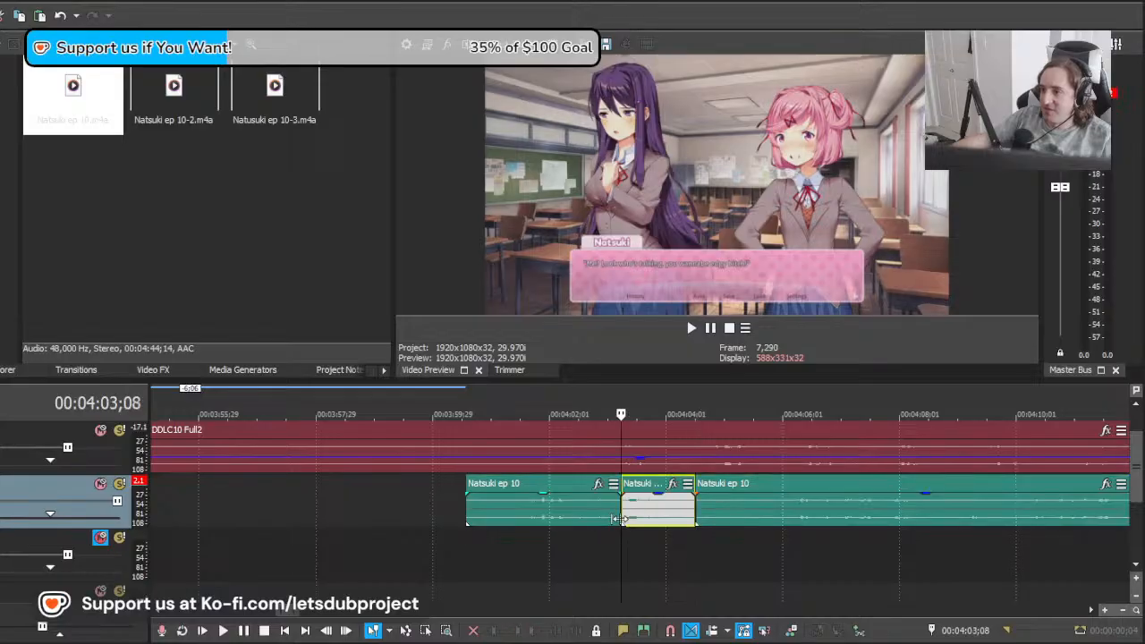
scroll(671, 524, "up", 3)
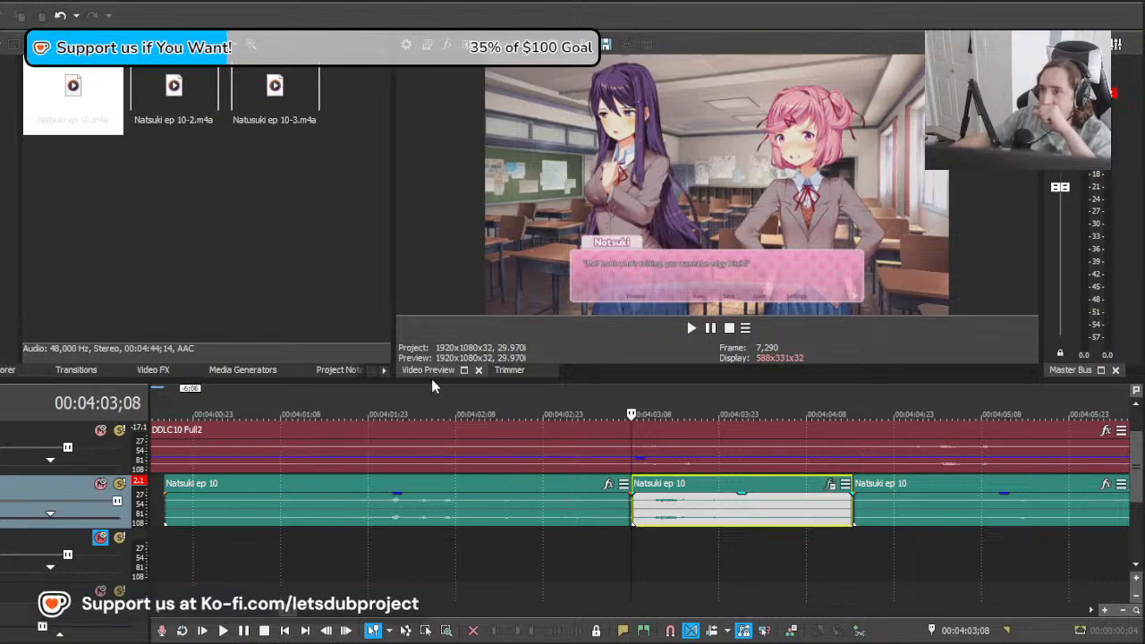
Step: Audition the isolated ending of Natsuki's line, once from just before the split and once from mid-line
left_click(590, 546)
key("space")
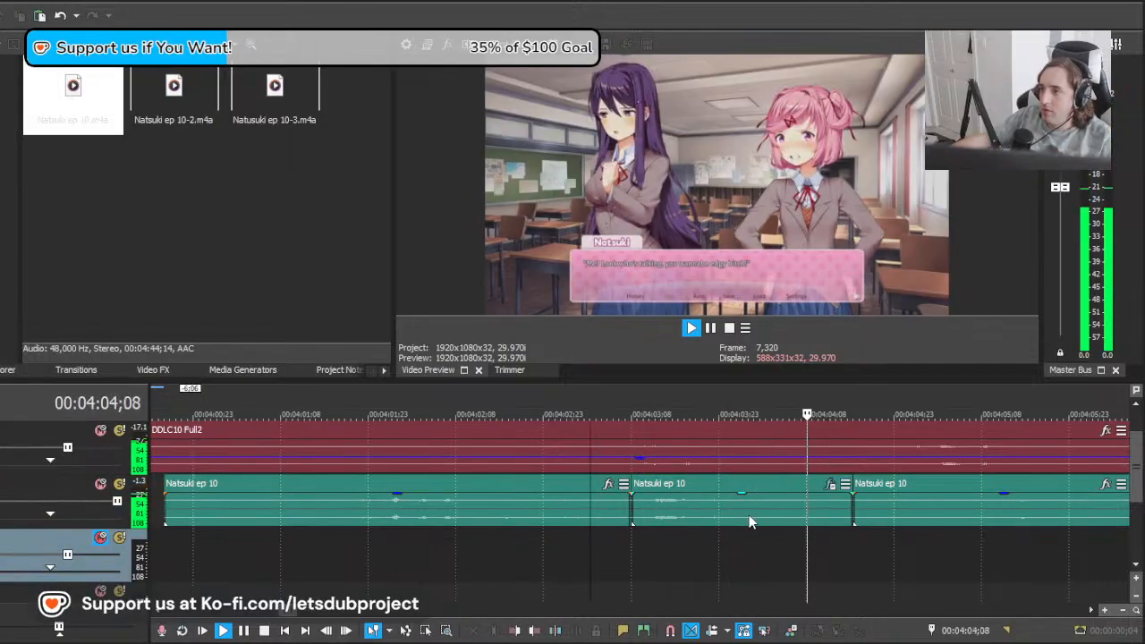
key("space")
left_click(679, 515)
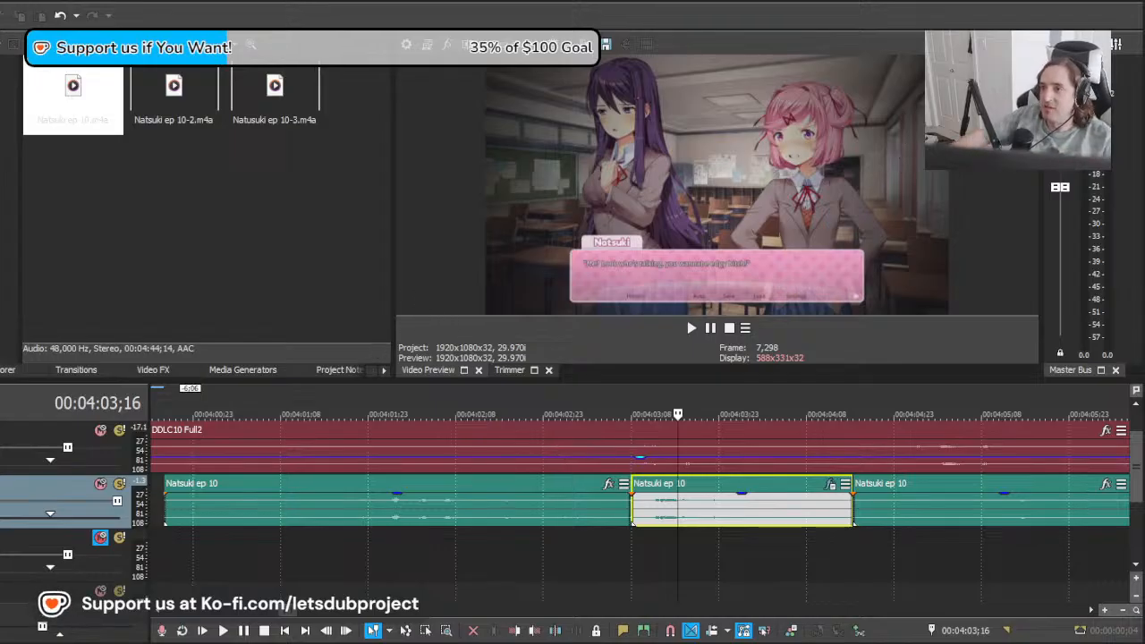
left_click(600, 542)
scroll(526, 566, "down", 3)
left_click(553, 548)
key("space")
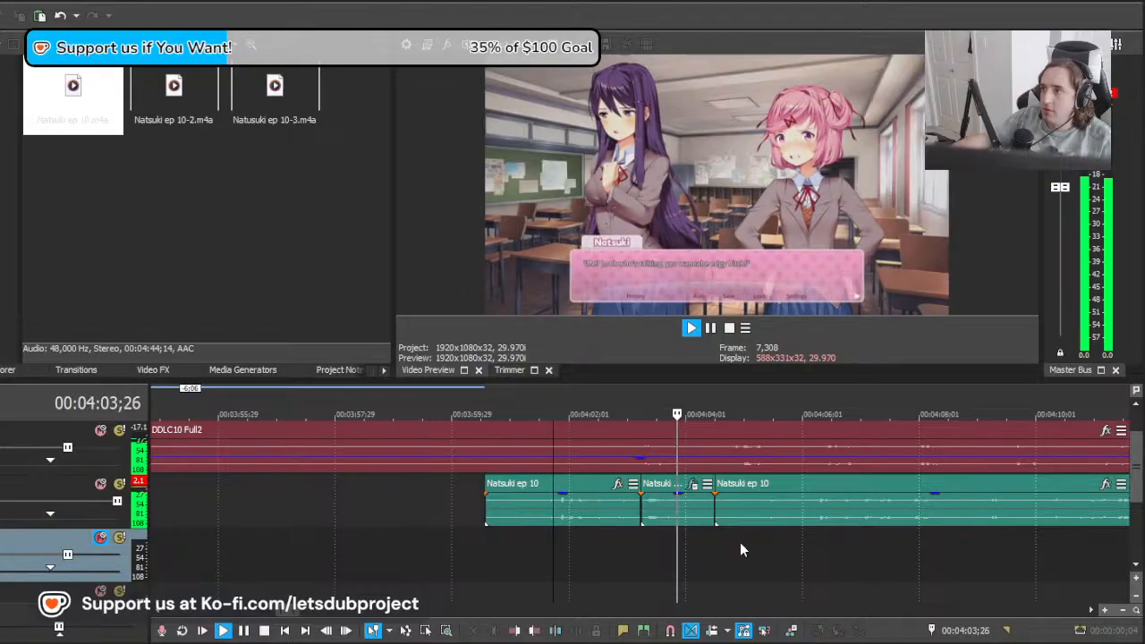
left_click(678, 508)
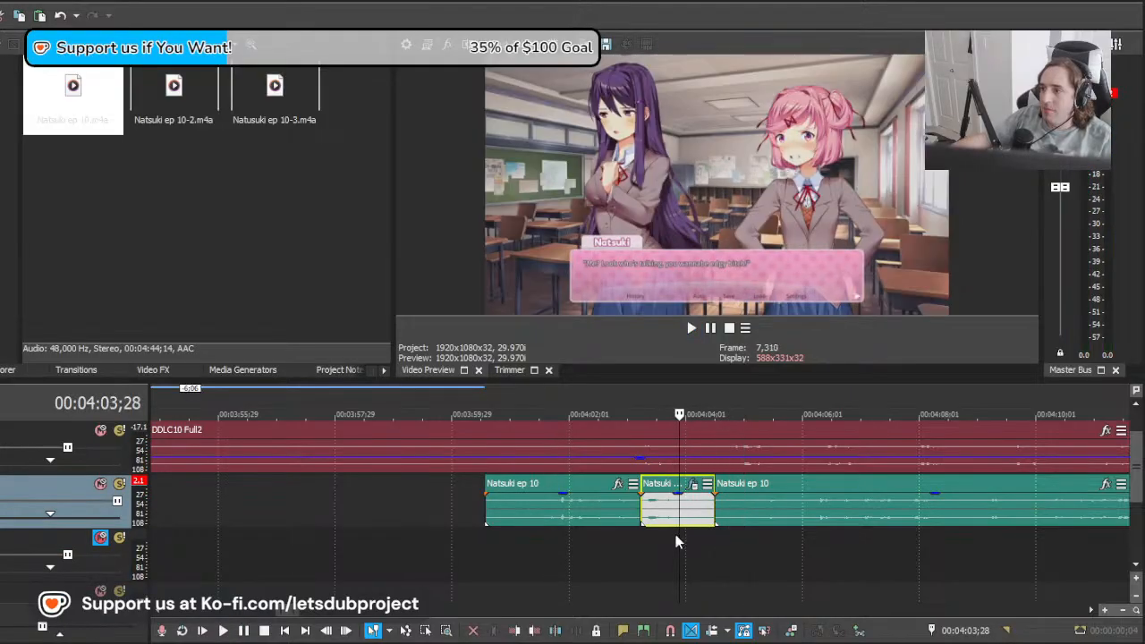
Step: Replay Natsuki's whole "Look who's talking" line from its start into Yuri's following line
scroll(676, 541, "up", 3)
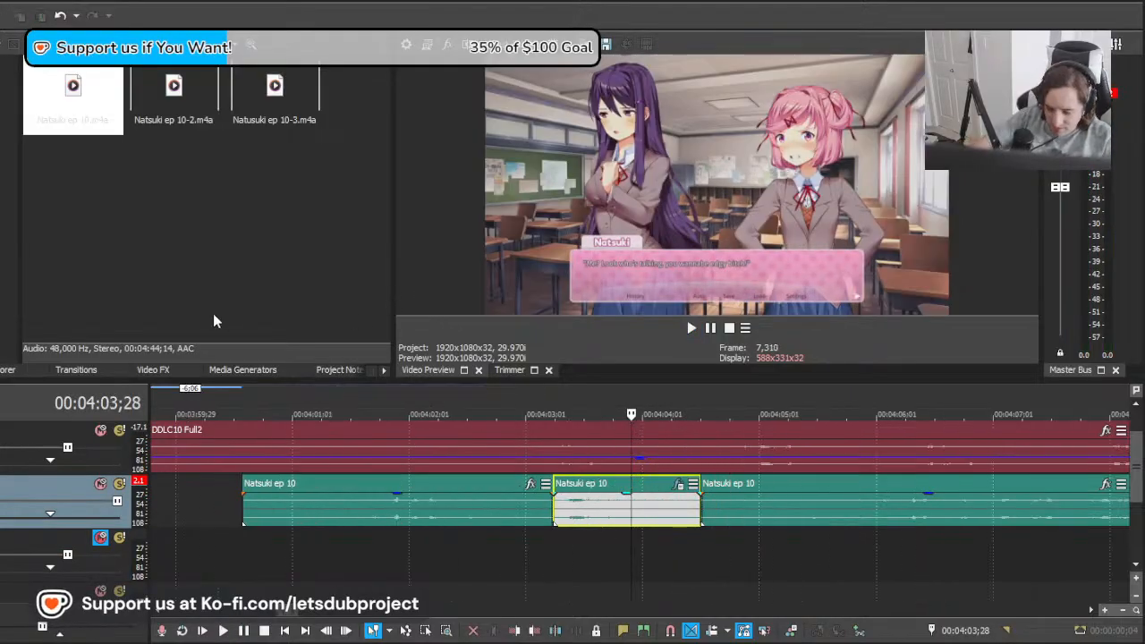
scroll(549, 545, "down", 4)
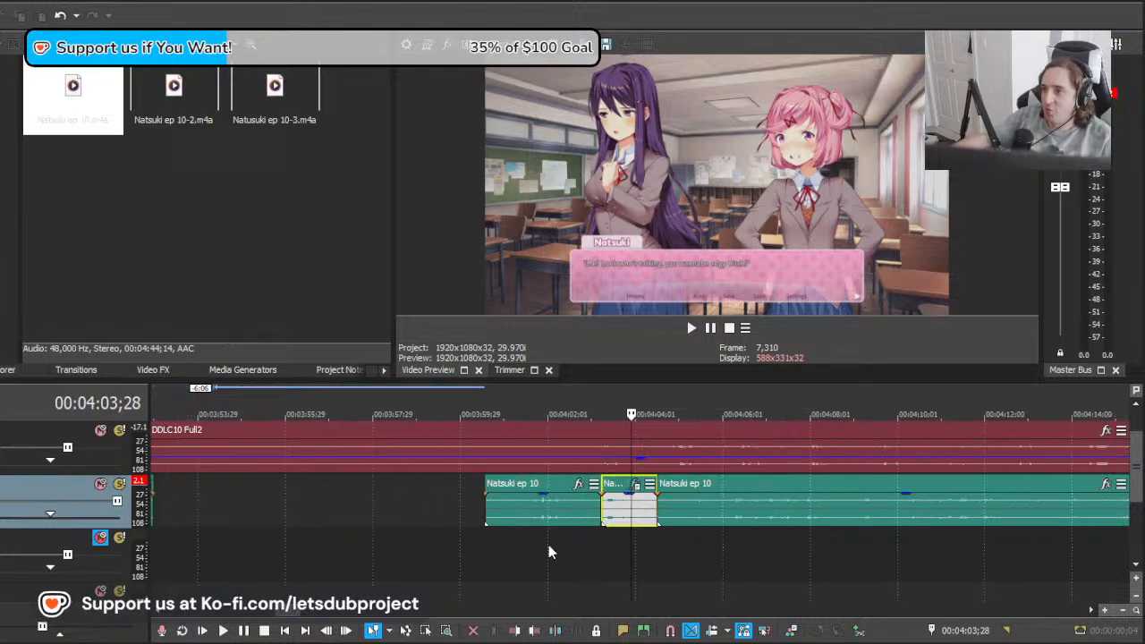
left_click(491, 562)
key("space")
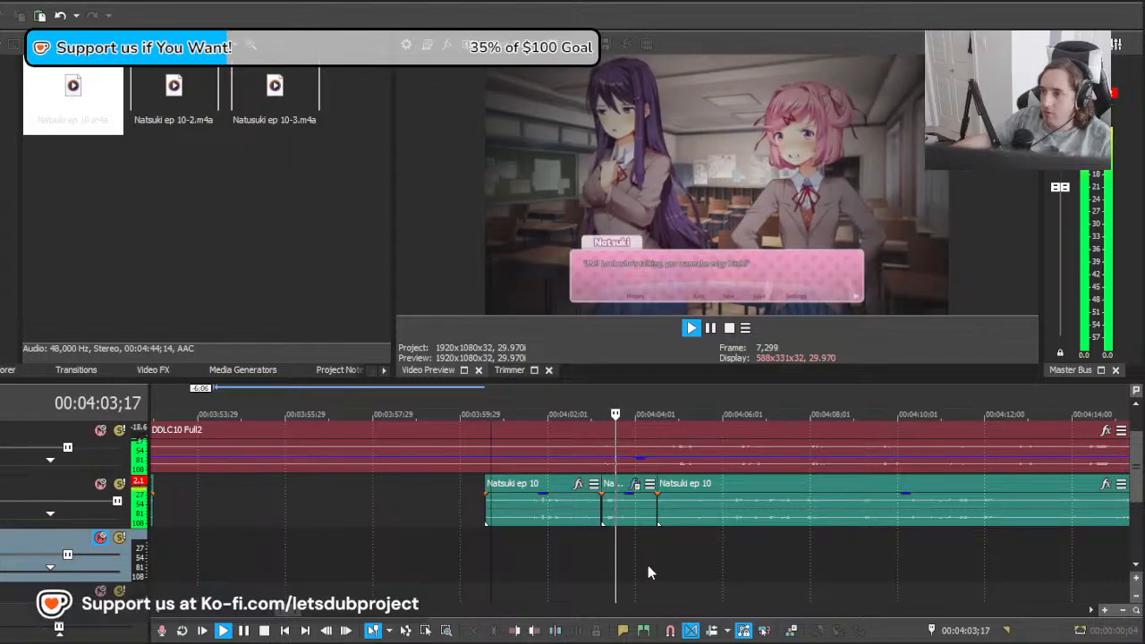
scroll(657, 551, "up", 1)
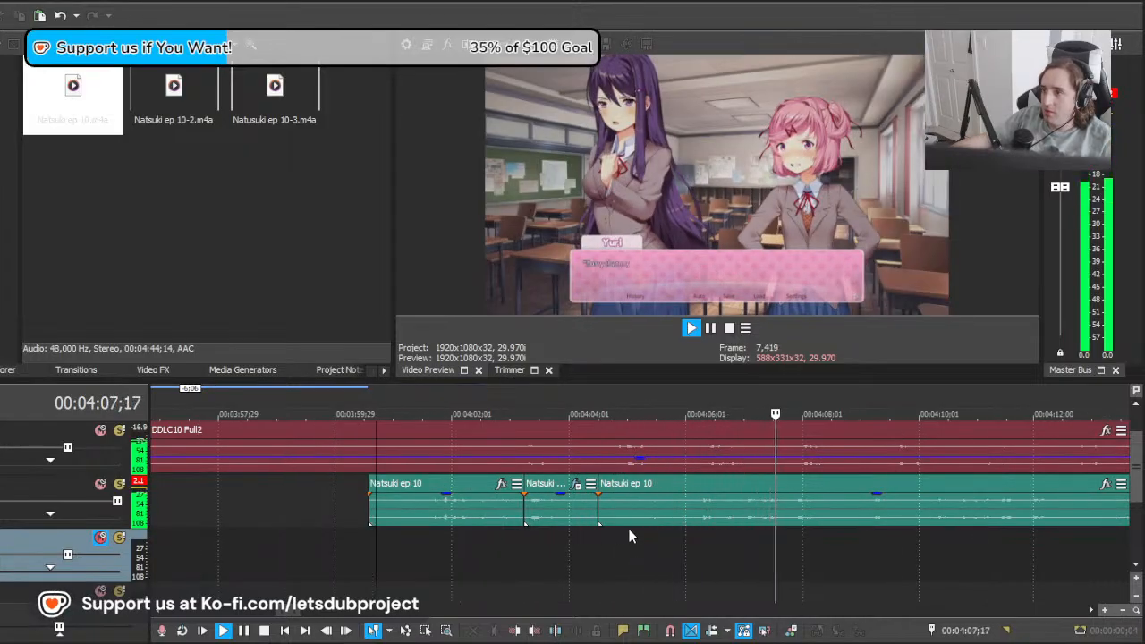
key("space")
left_click(535, 540)
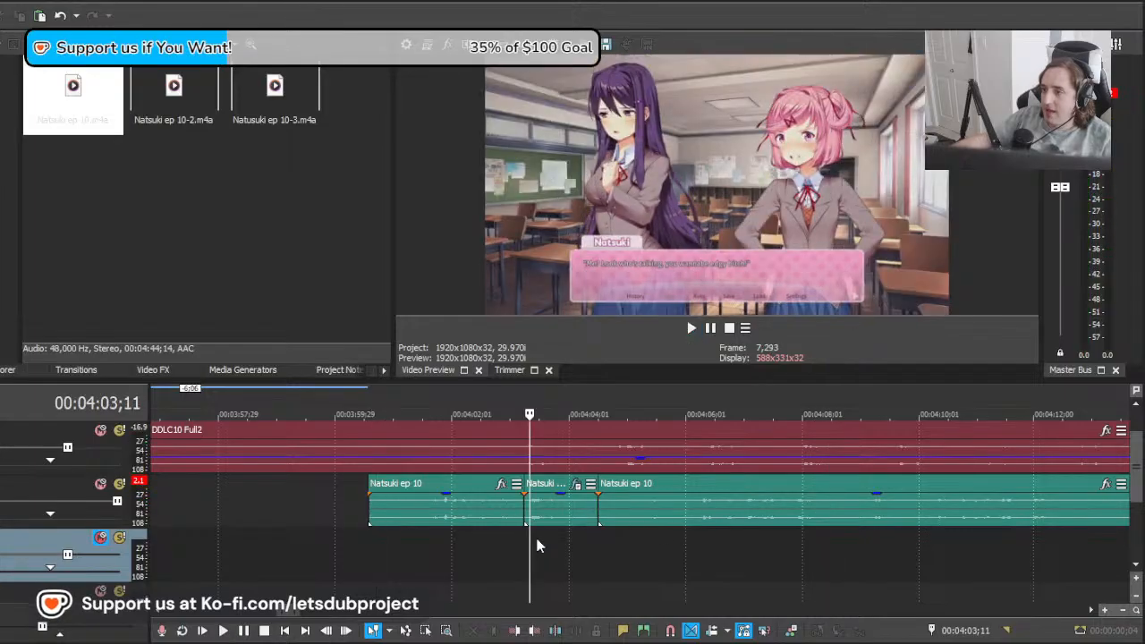
Step: Play the isolated ending from 00:04:03;07, then place the cursor within it at 00:04:03;16
mouse_move(536, 543)
left_mouse_down()
mouse_move(804, 539)
mouse_move(522, 535)
left_mouse_up()
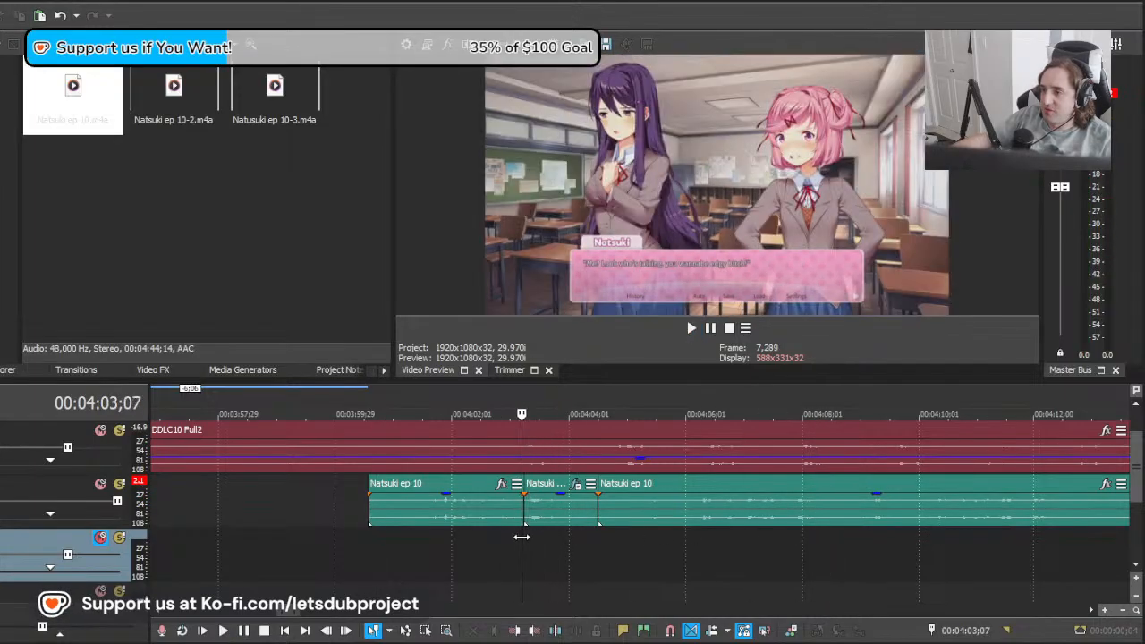
key("space")
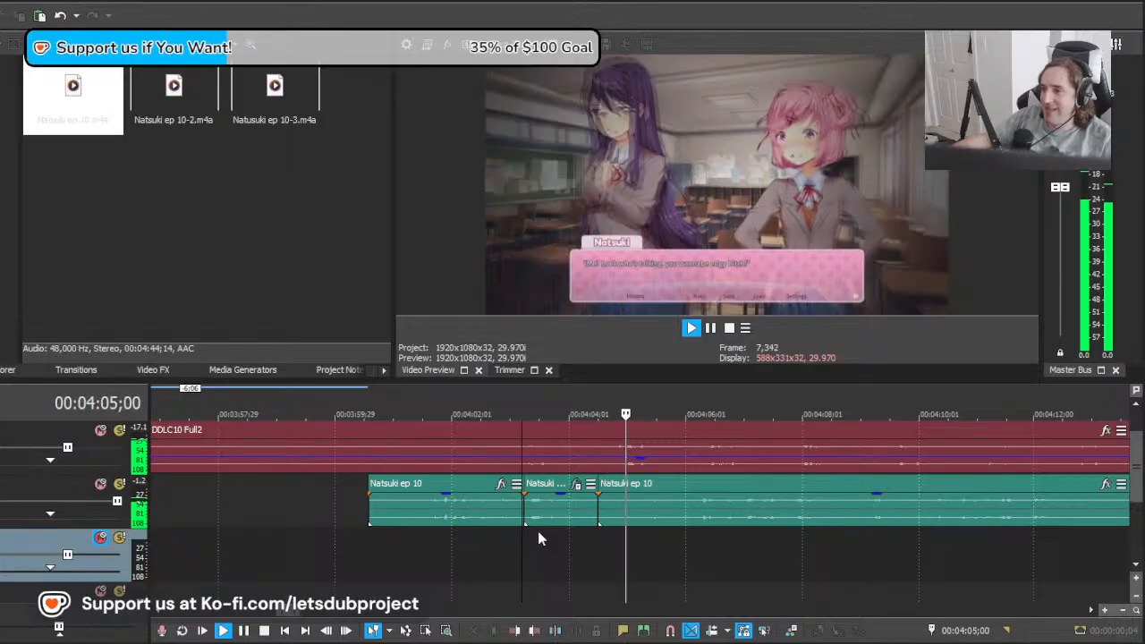
left_click(651, 524)
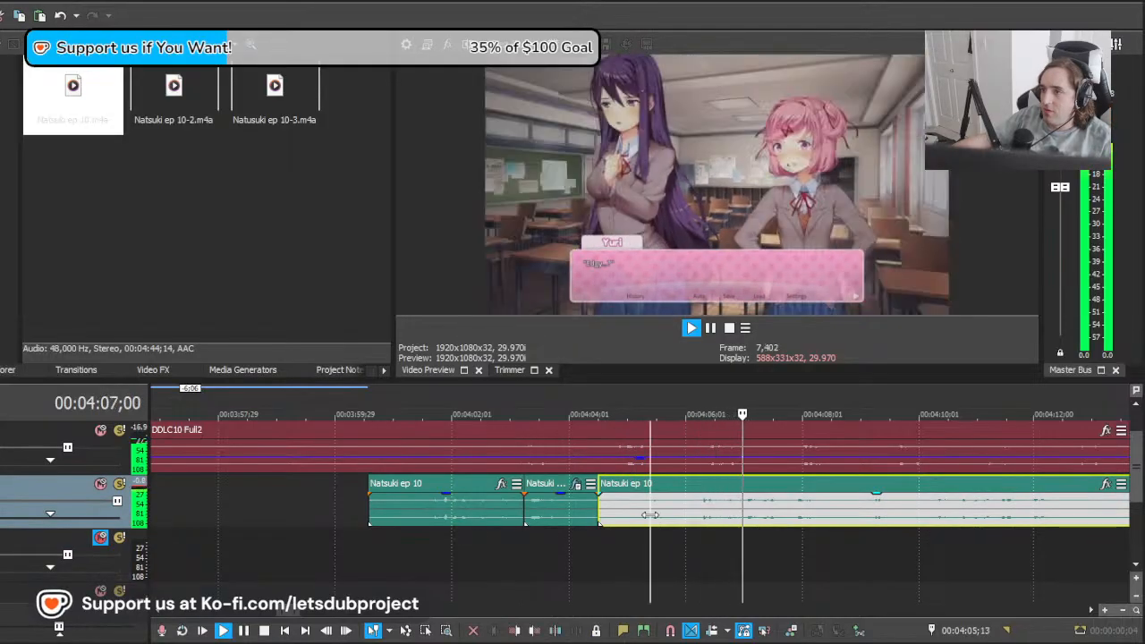
key("space")
left_click_drag(651, 516, 538, 520)
scroll(664, 523, "up", 2)
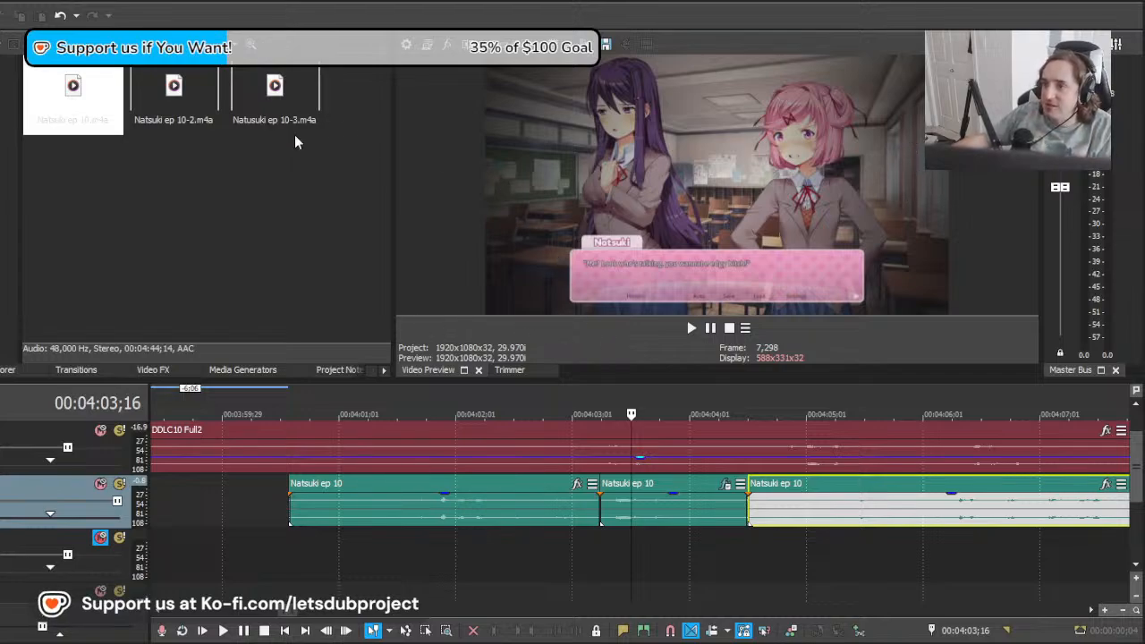
Step: Check the isolated ending from 00:04:03;10, then replay it together with the second half of the line before it
left_click(606, 545)
key("space")
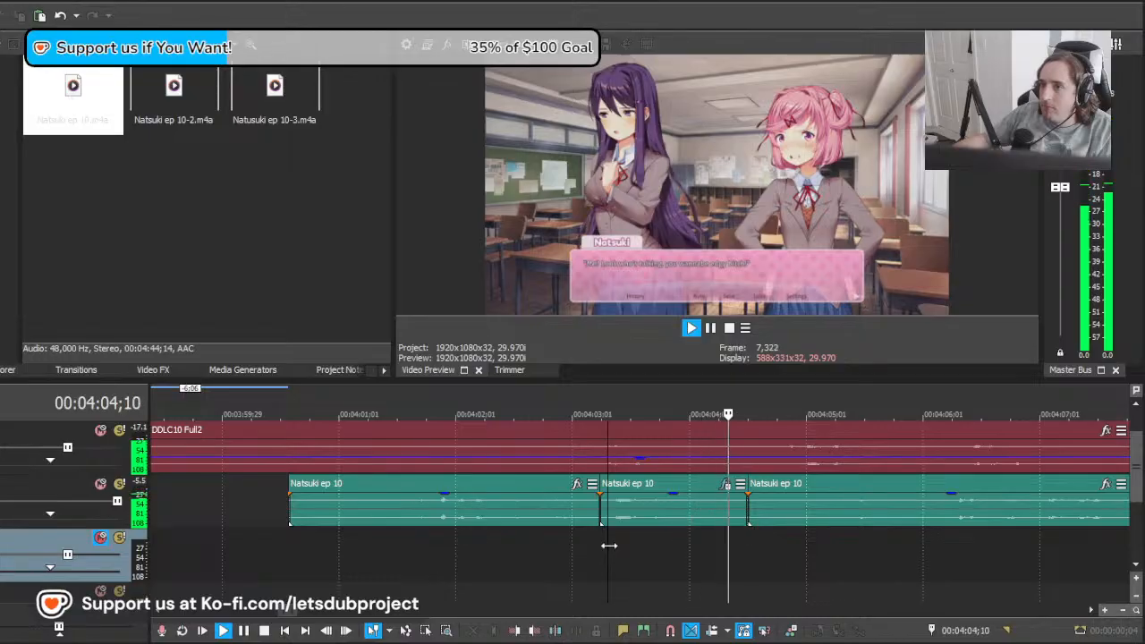
key("space")
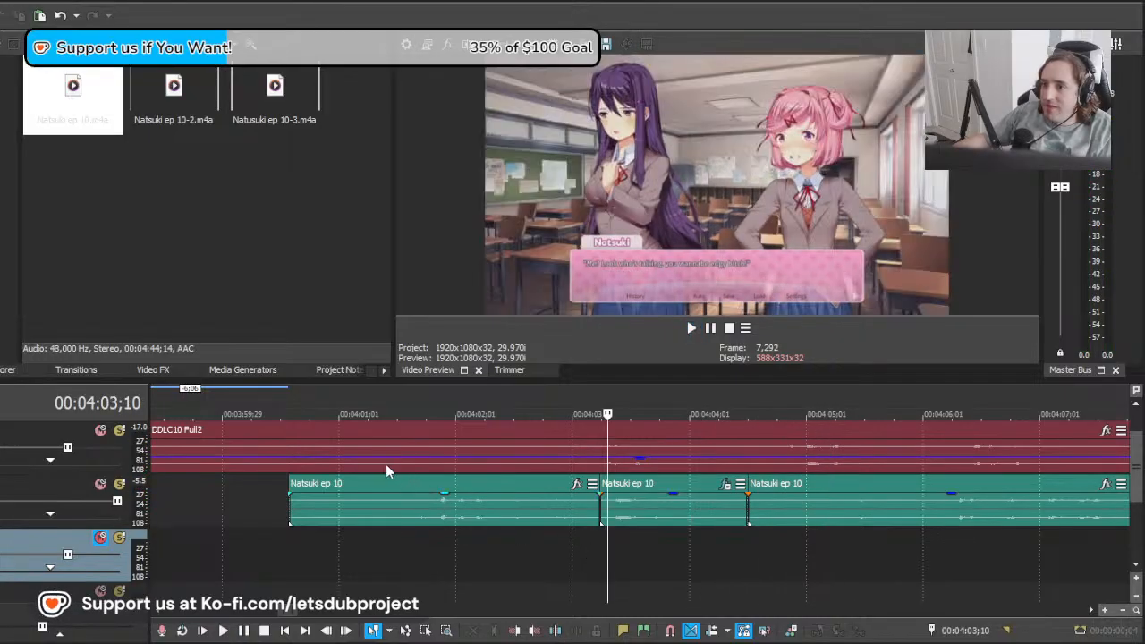
scroll(566, 546, "down", 3)
left_click(539, 548)
key("space")
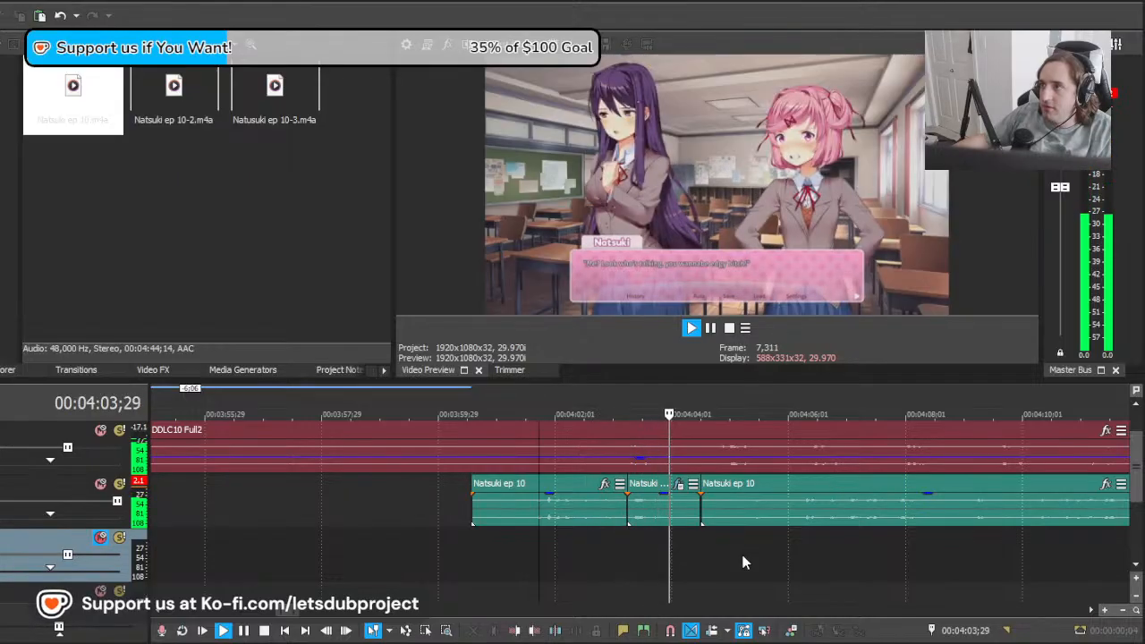
key("space")
Step: Select the isolated ending, replay the complete line around it, and select the ending again at 00:04:03;16
left_click(664, 506)
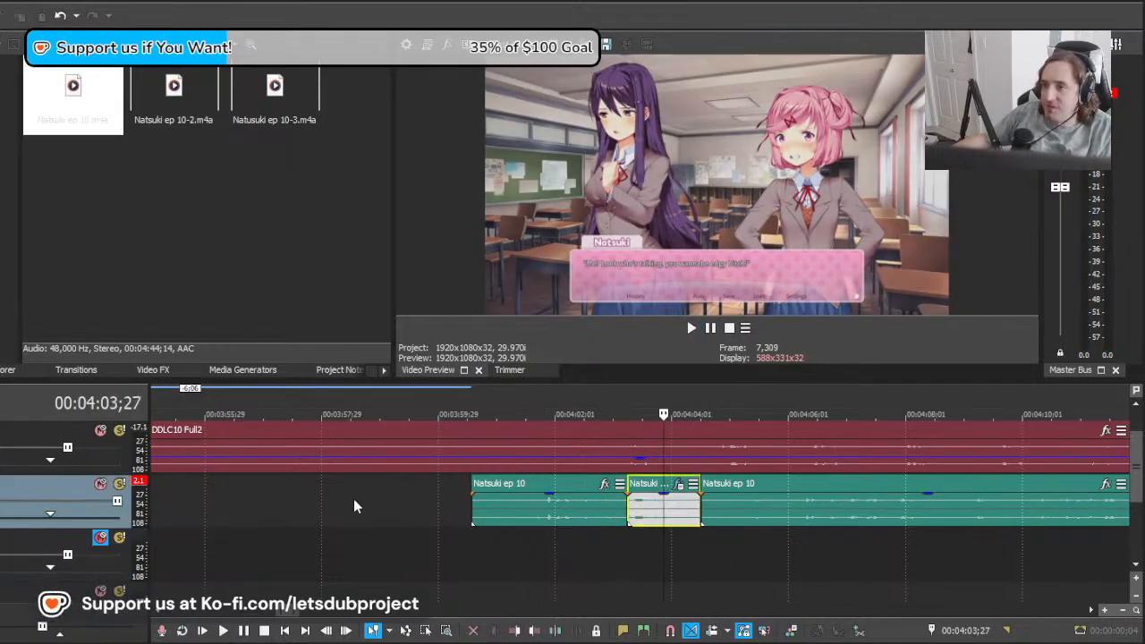
left_click(499, 555)
key("space")
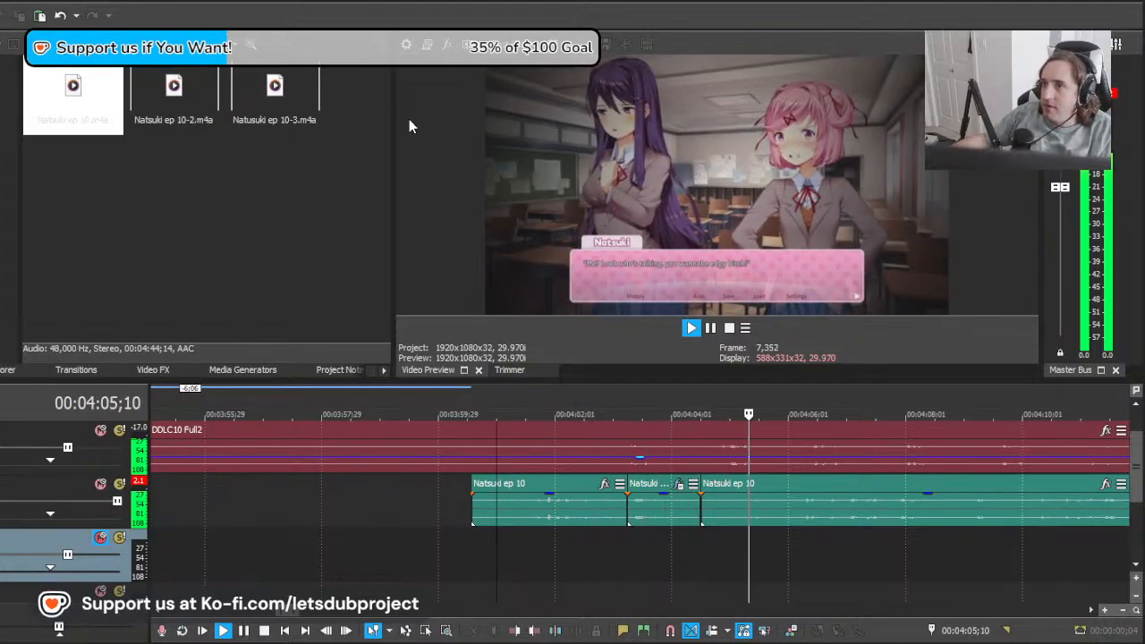
key("space")
left_click(621, 549)
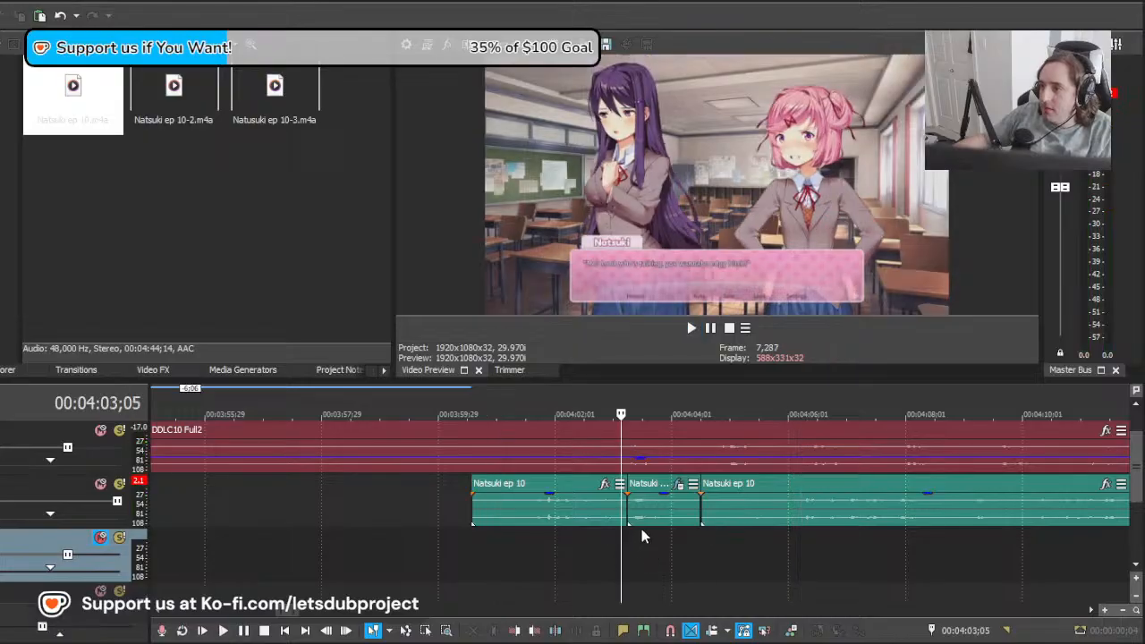
scroll(641, 532, "down", 5)
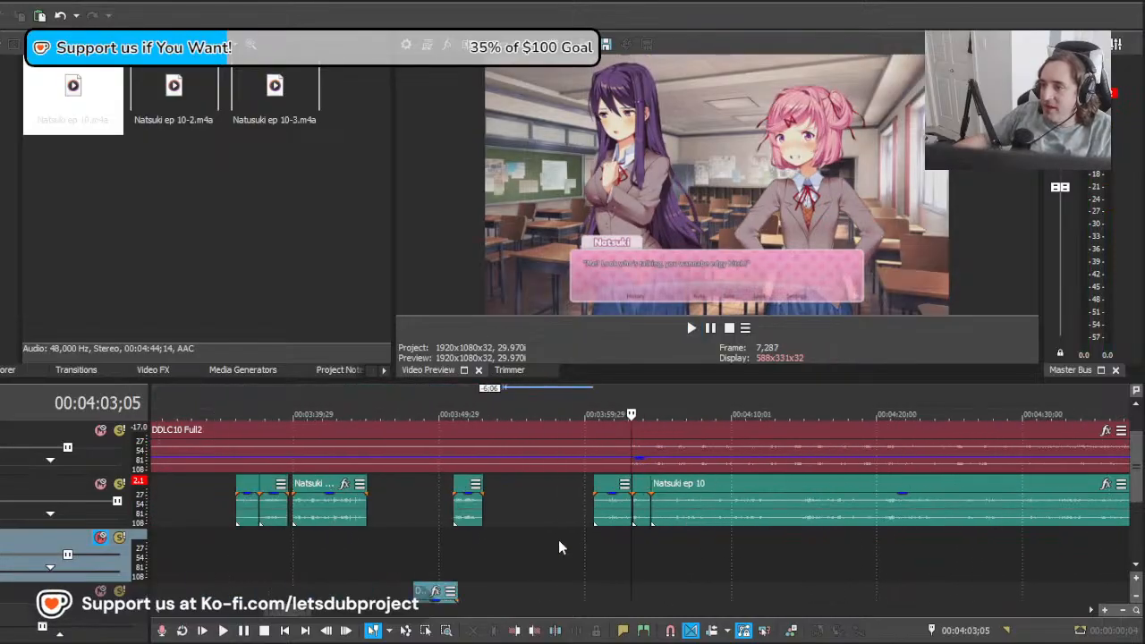
scroll(558, 540, "up", 5)
left_click(510, 541)
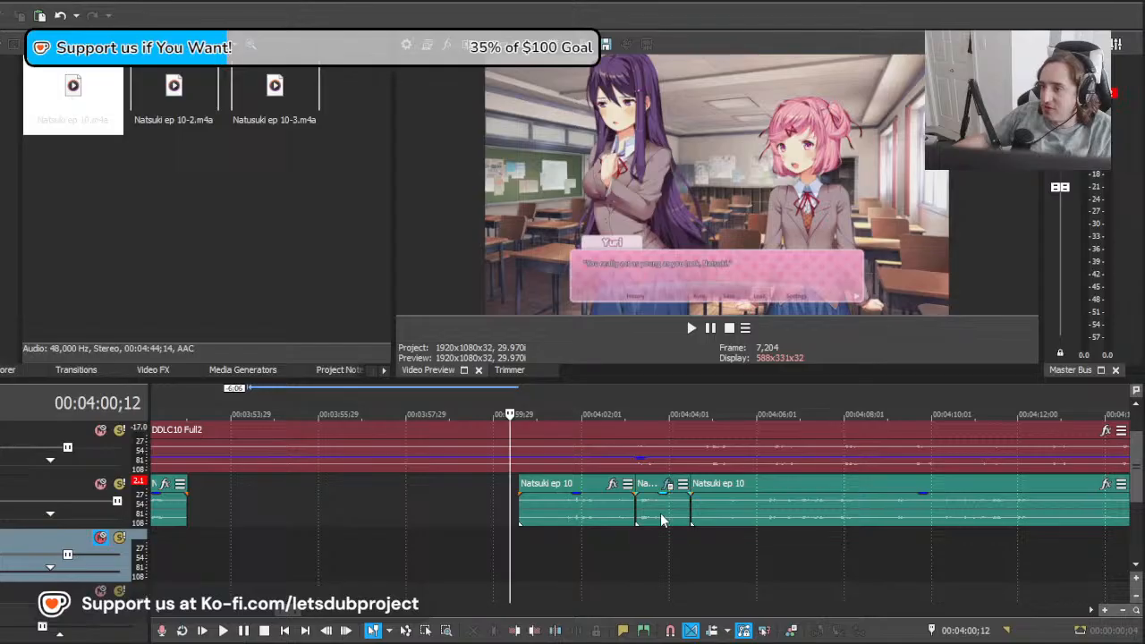
left_click(649, 515)
scroll(649, 516, "up", 2)
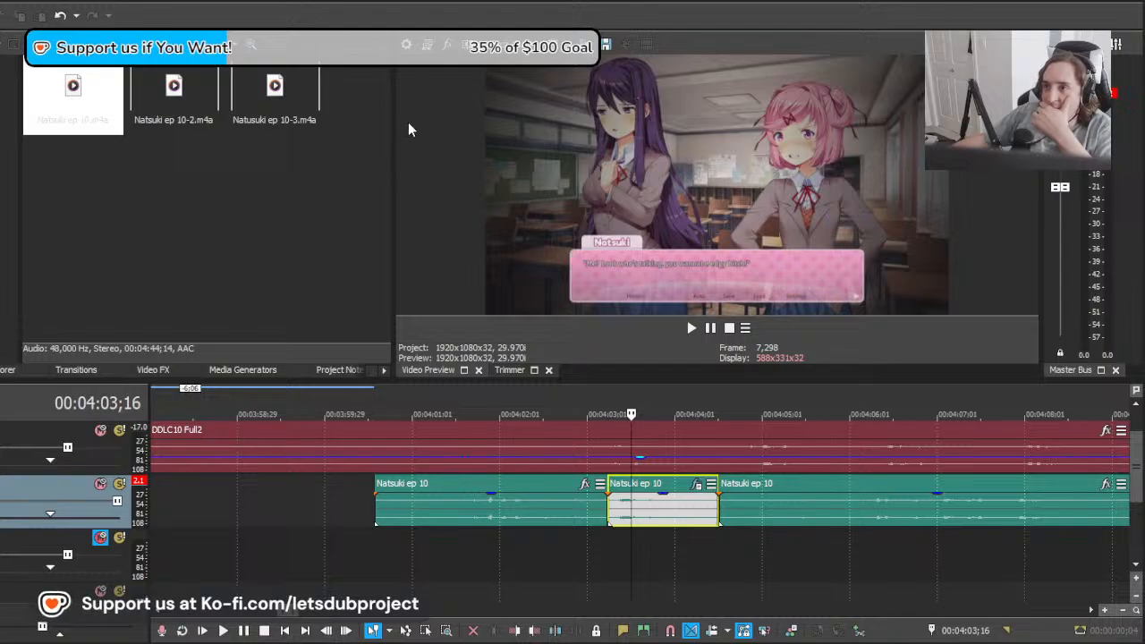
Step: Play the split "Look who's talking" line once more from just before its first piece
scroll(642, 526, "down", 3)
left_click(558, 534)
key("space")
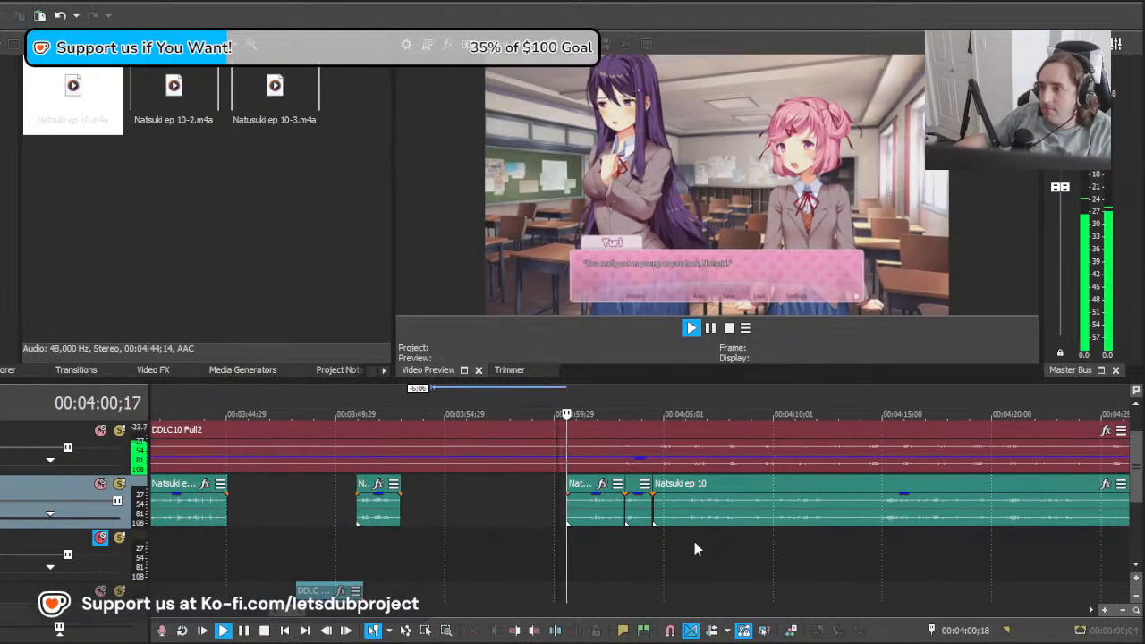
scroll(680, 523, "down", 4)
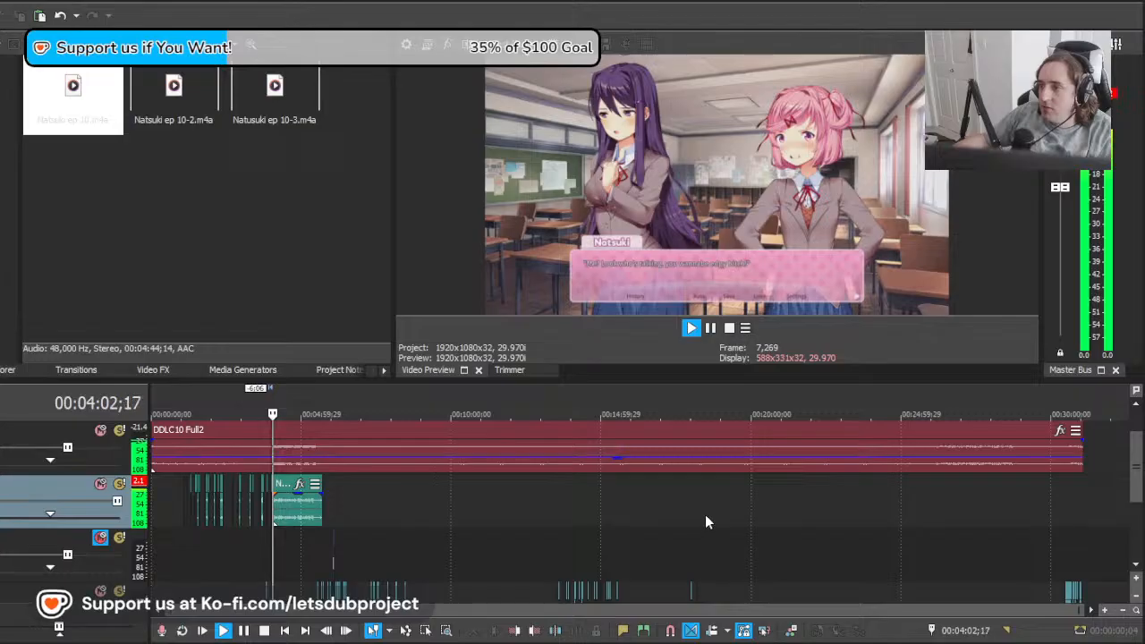
scroll(705, 514, "up", 4)
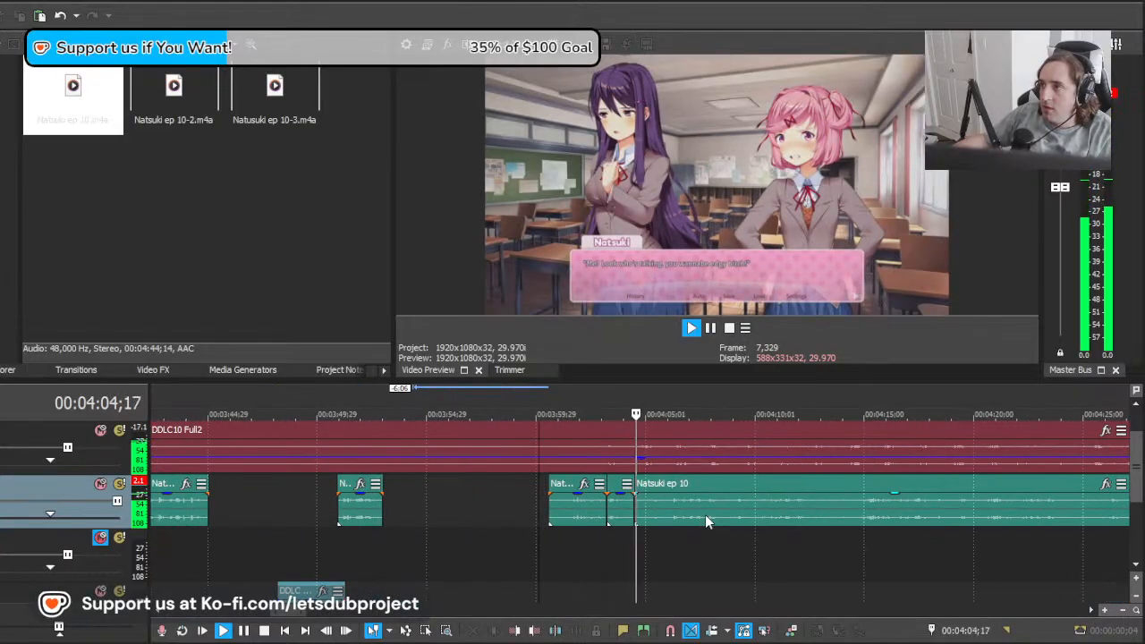
scroll(733, 526, "up", 2)
Step: Find Natsuki's "Just saying that proves my point" line, move the remaining clip 6:28 later to meet it, and play it
left_click(663, 512)
key("space")
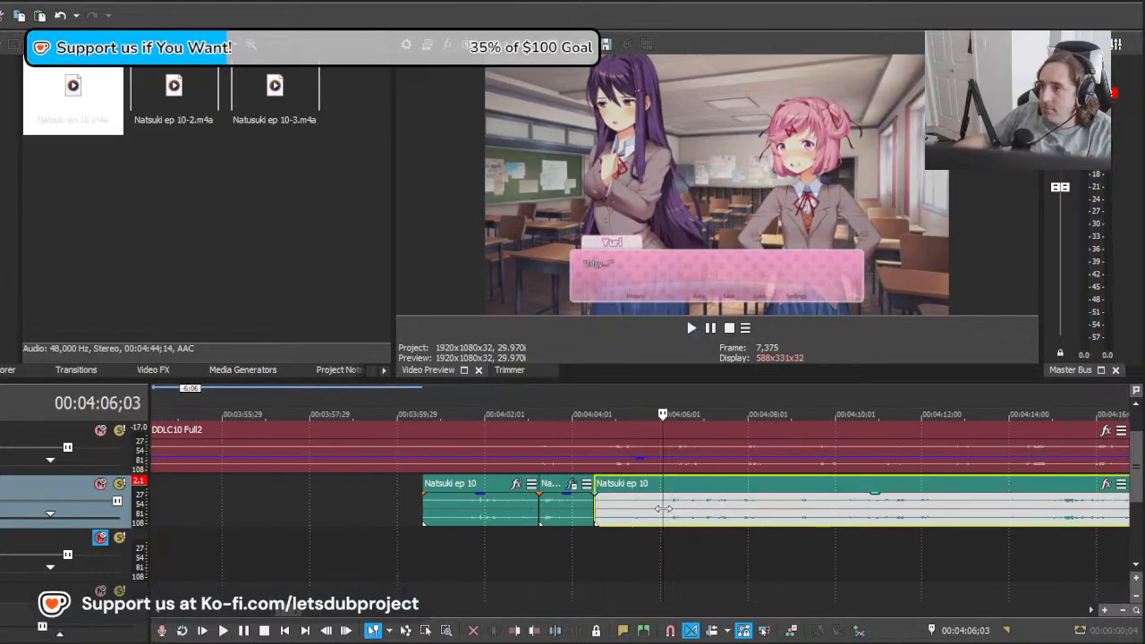
left_click_drag(662, 513, 862, 502)
left_click_drag(961, 503, 925, 503)
scroll(735, 504, "up", 2)
left_click_drag(449, 506, 852, 507)
key("space")
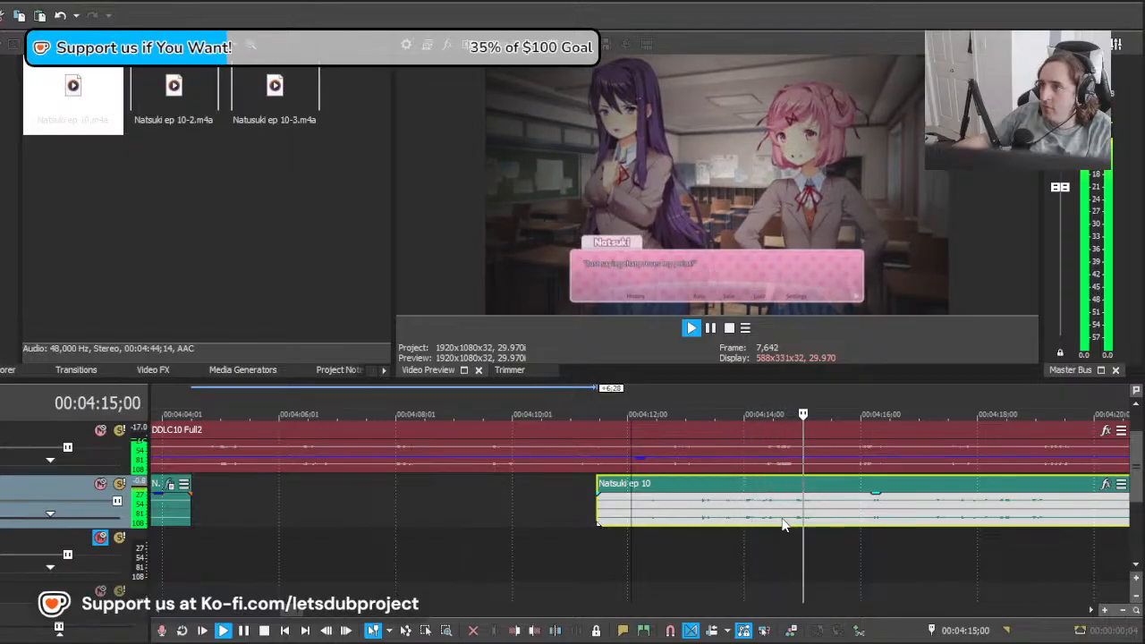
Step: Split the Natsuki clip at 00:04:15;18 after the line and trim 0:23 off the start of the front piece
key("space")
left_click(837, 517)
key("s")
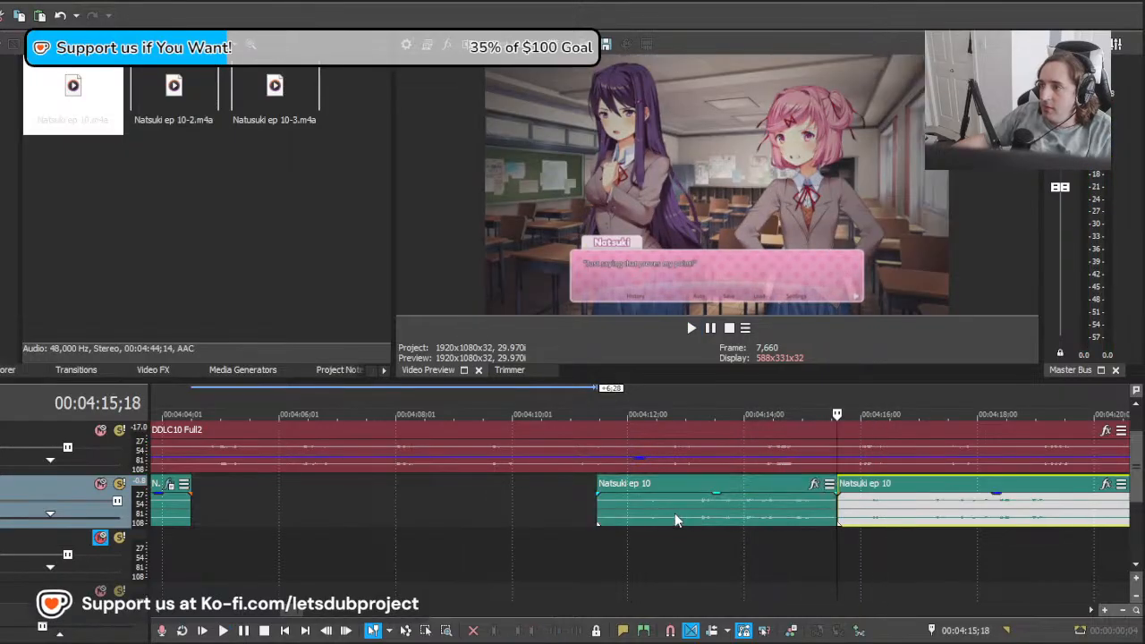
left_click_drag(599, 508, 643, 506)
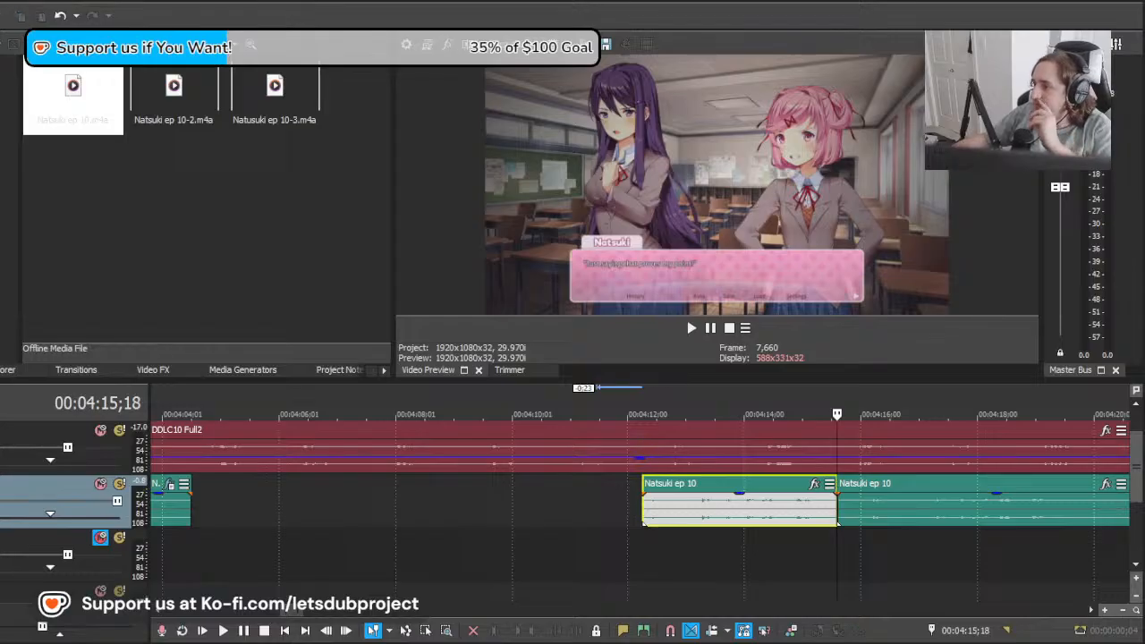
Step: Select the isolated "Just saying that proves my point" piece and play it from just before its start
left_click(663, 550)
scroll(632, 550, "down", 2)
left_click(393, 520)
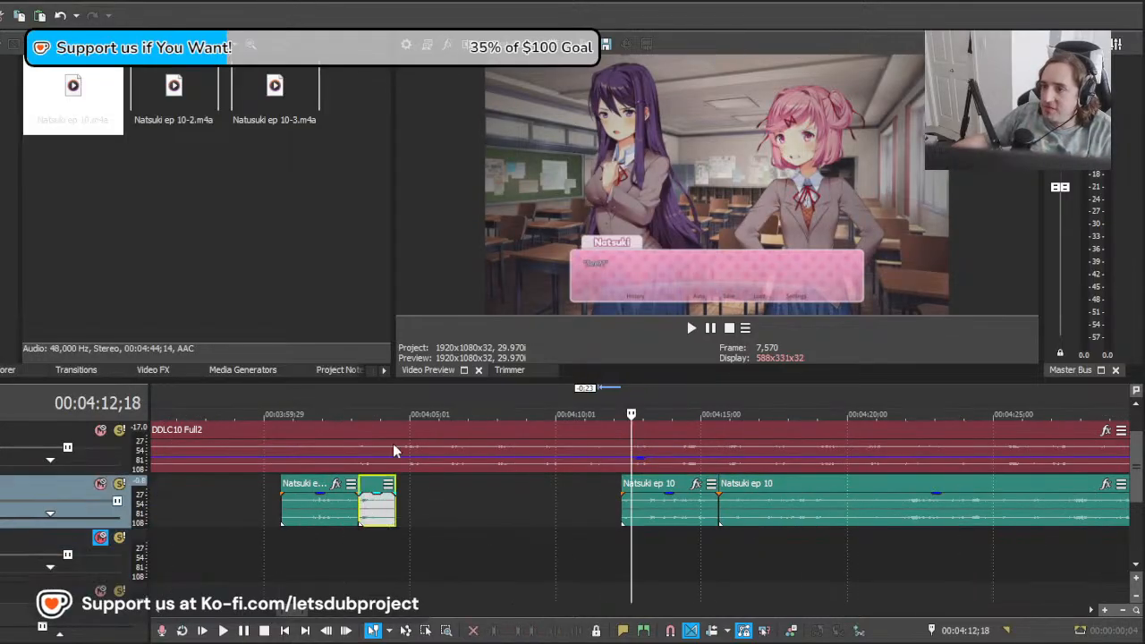
scroll(740, 504, "up", 3)
left_click(699, 504)
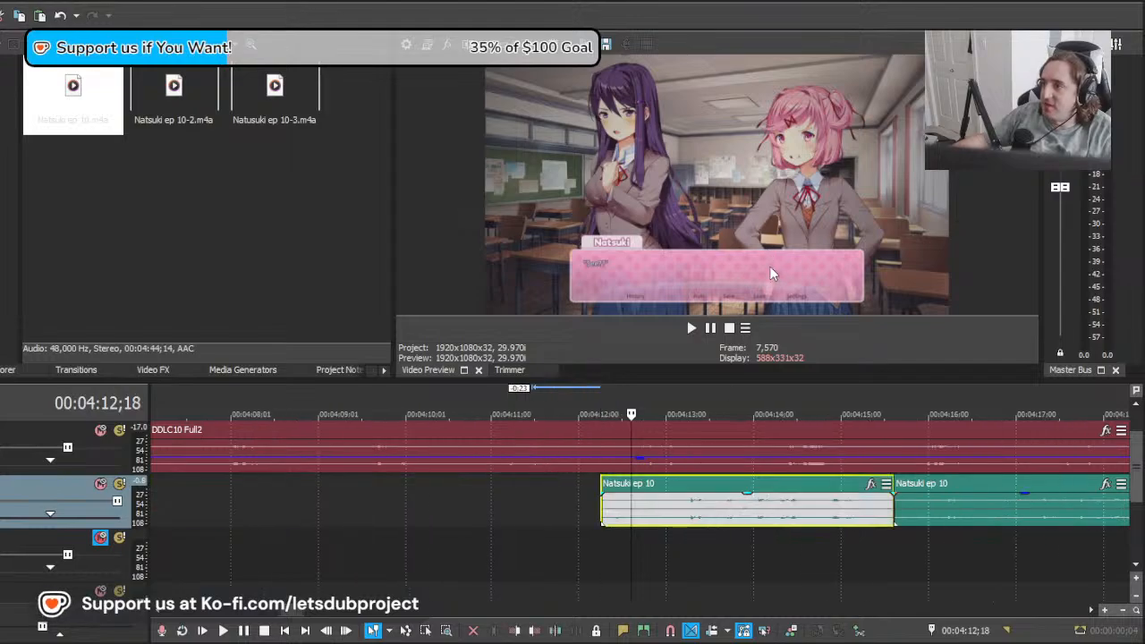
left_click(585, 504)
key("space")
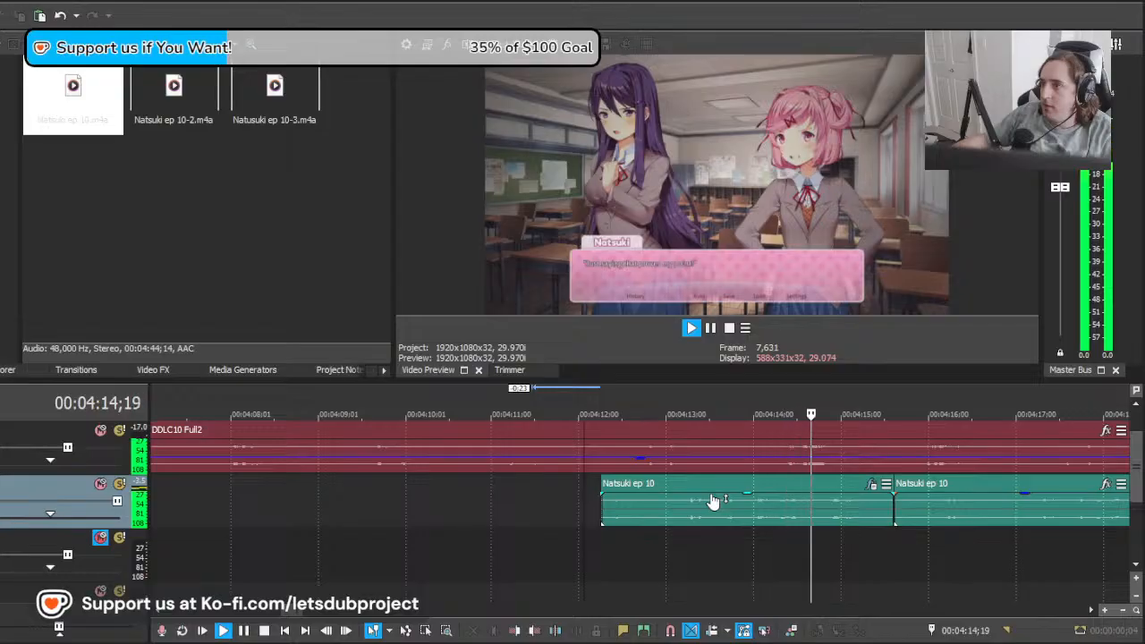
left_click(500, 504)
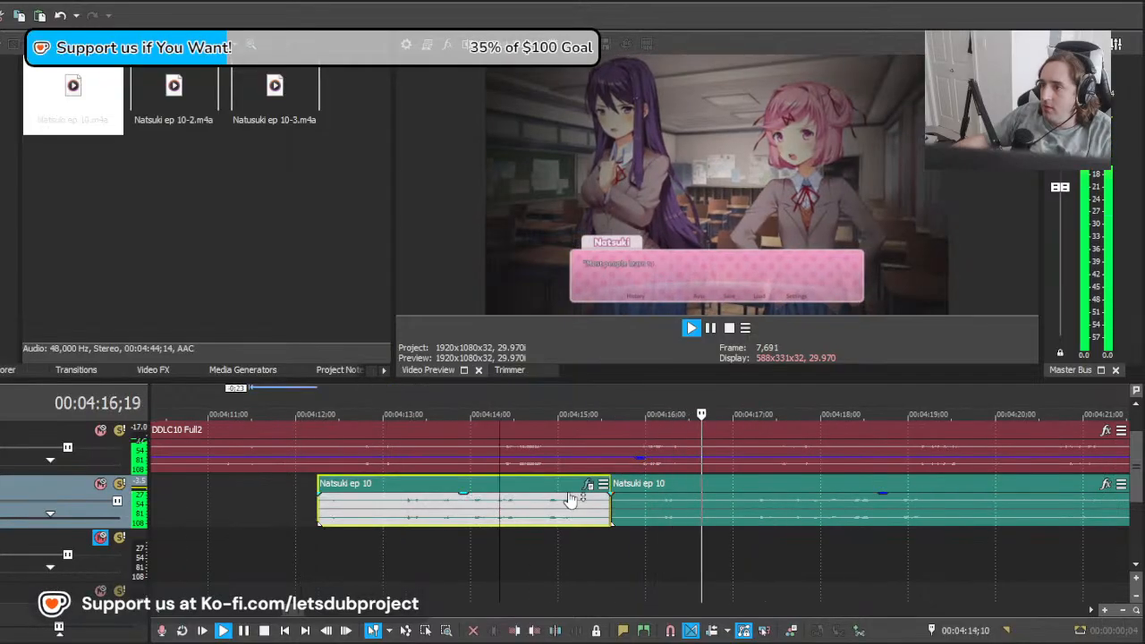
key("space")
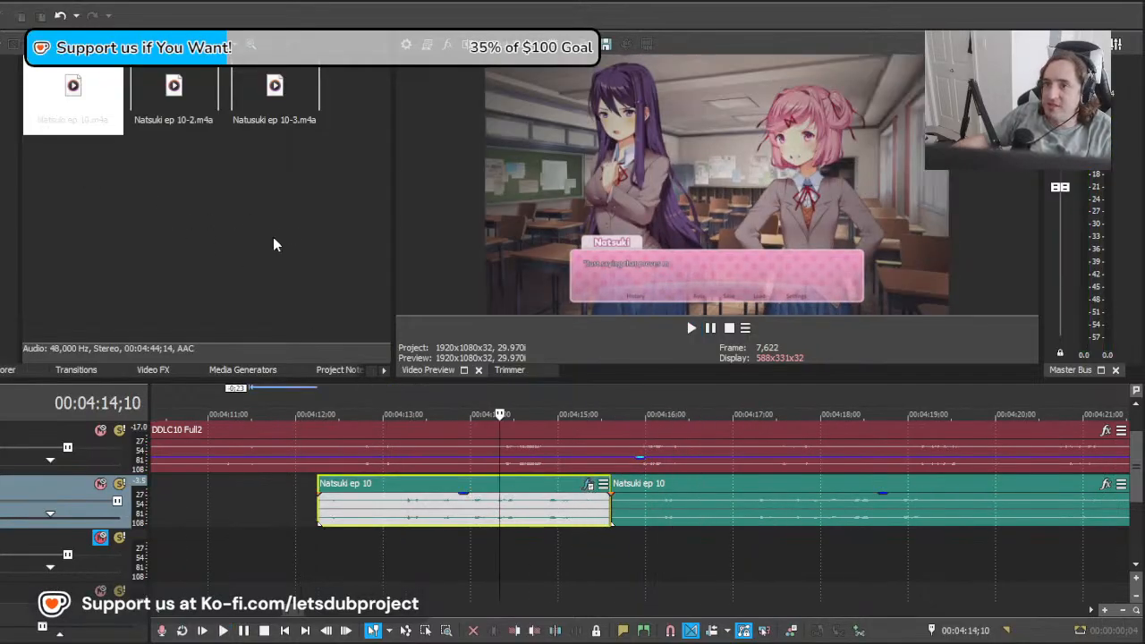
Step: Replay the "Just saying that proves my point" line several times from its start at about 00:04:12;08
scroll(468, 499, "down", 4)
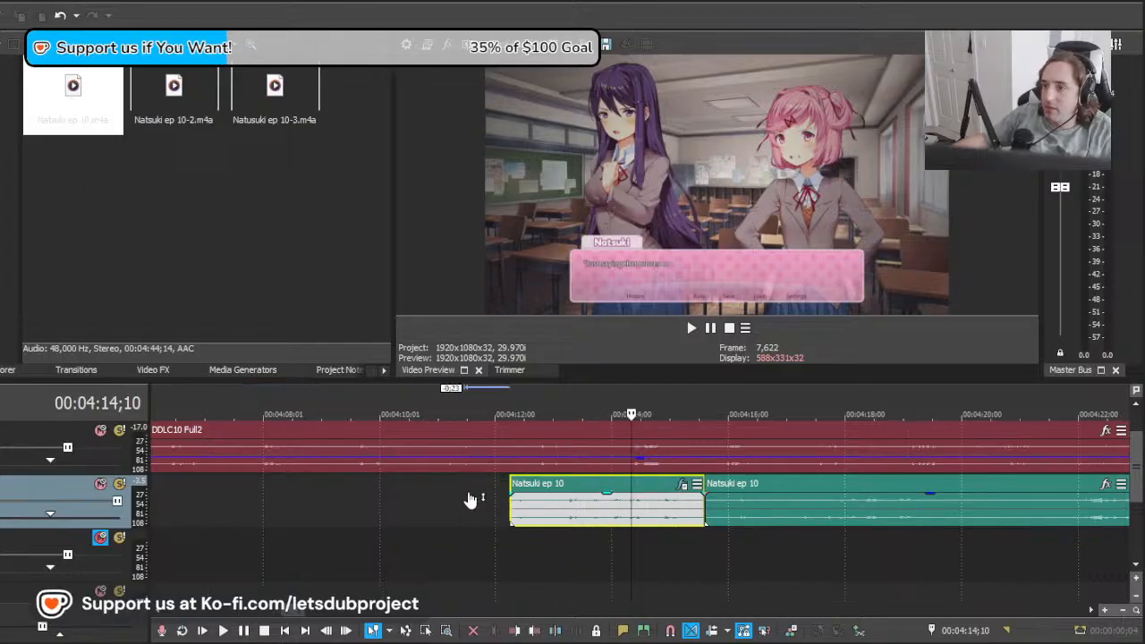
left_click(538, 530)
key("space")
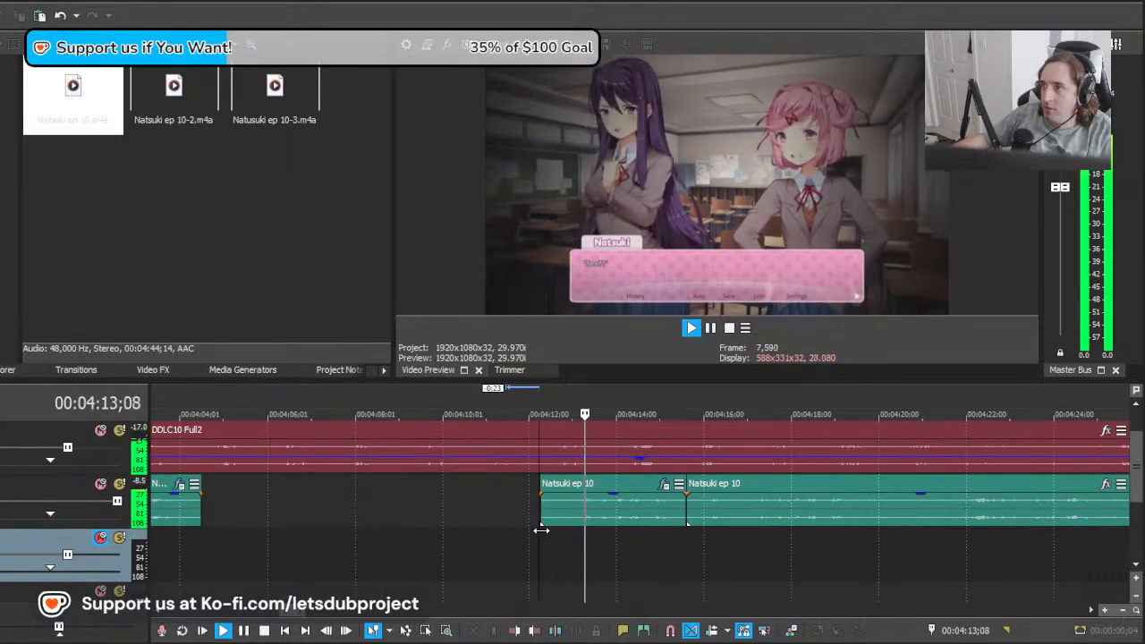
key("space")
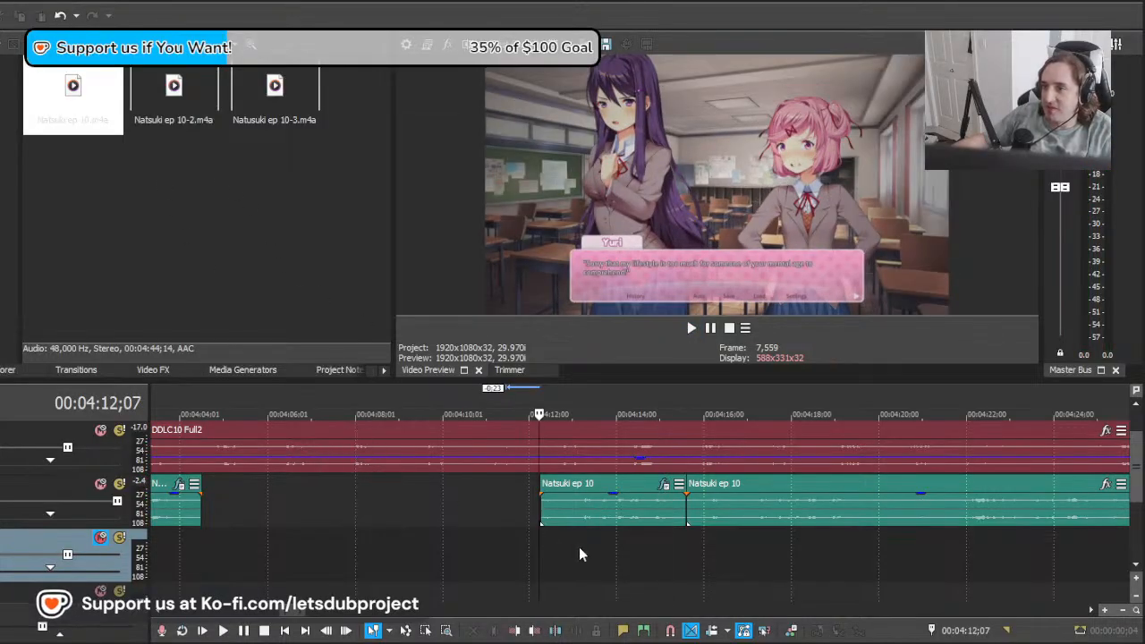
key("space")
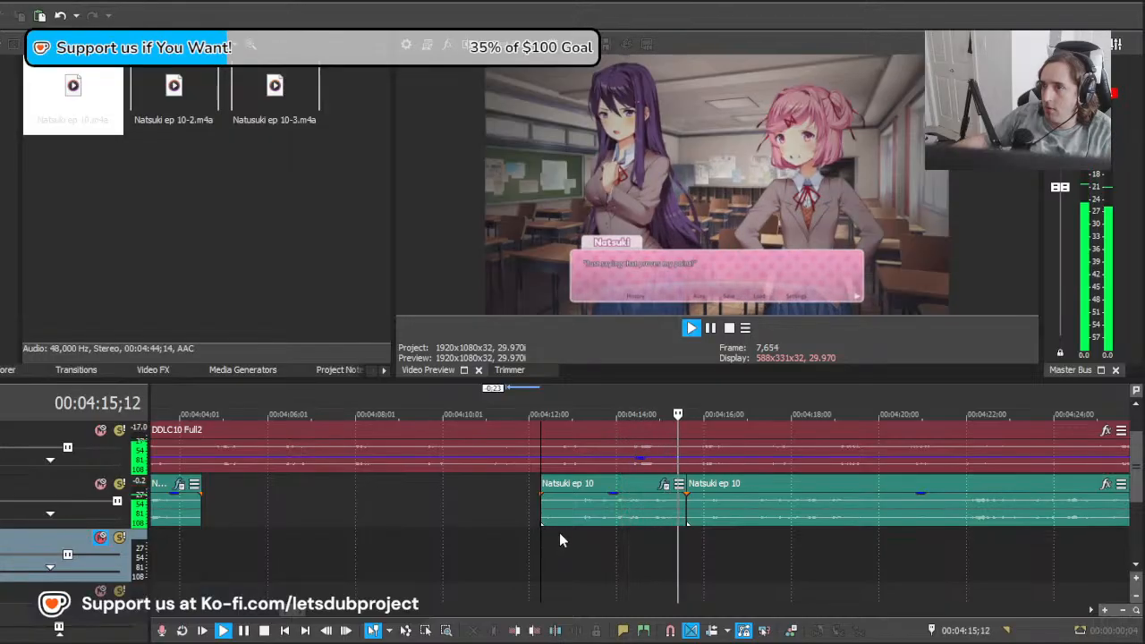
key("space")
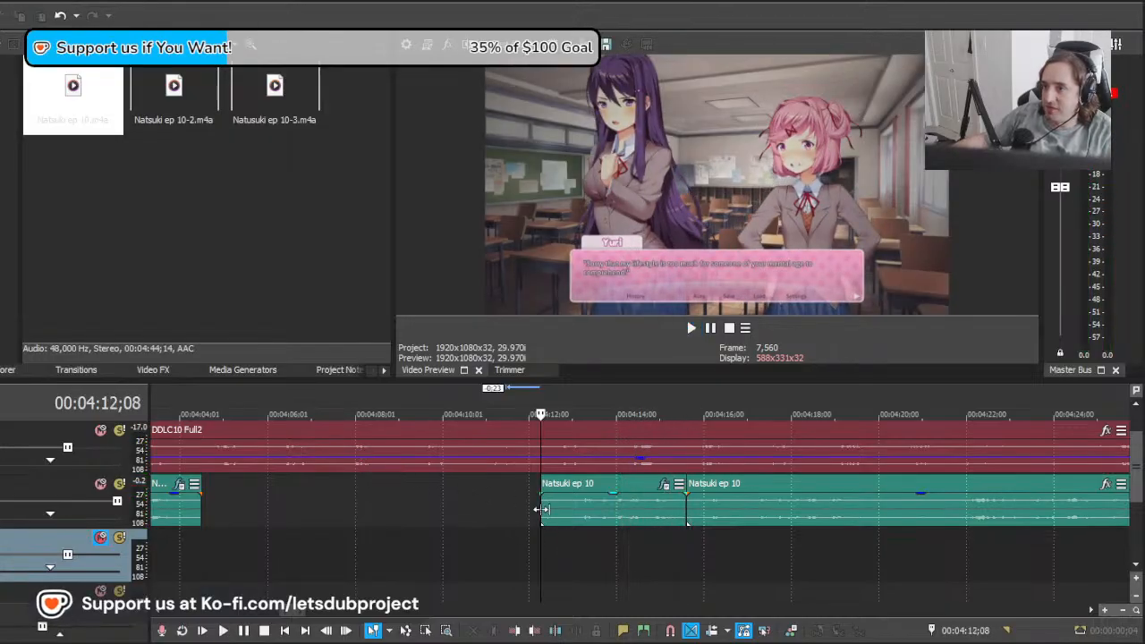
left_click(542, 510)
key("space")
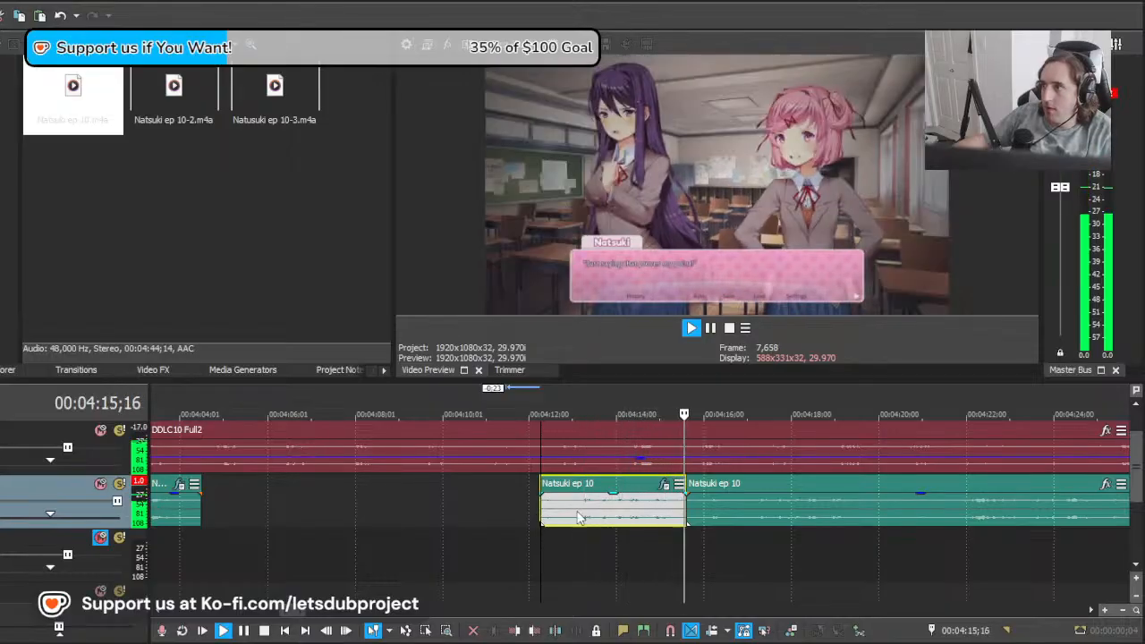
key("space")
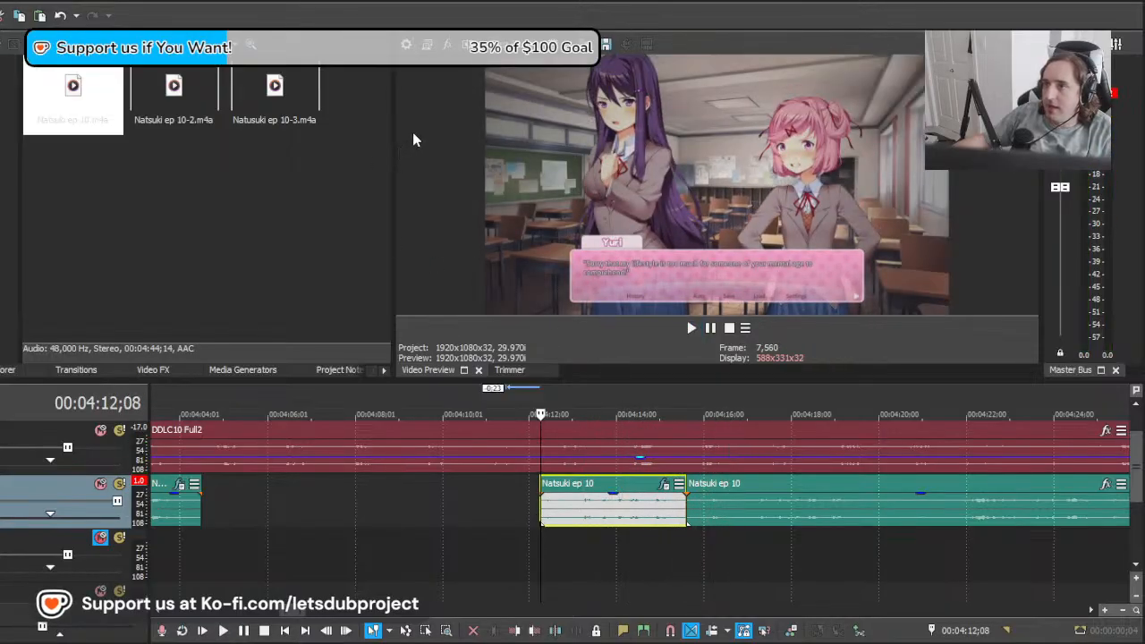
Step: Play the "Just saying that proves my point" line with its lead-in from 00:04:11;21
scroll(696, 505, "up", 2)
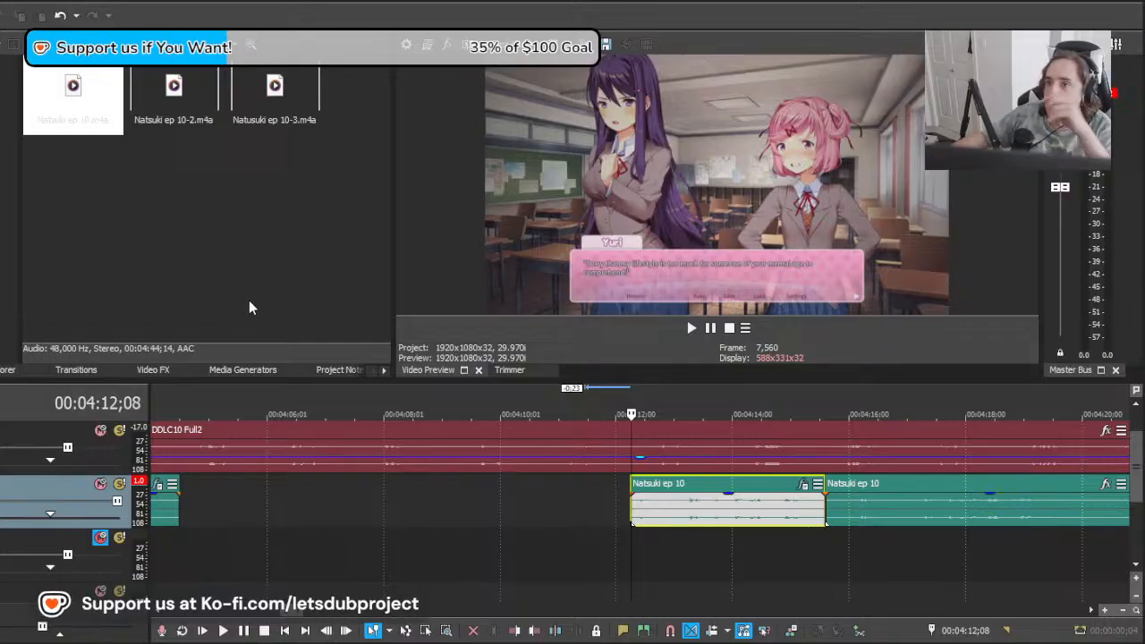
left_click(598, 522)
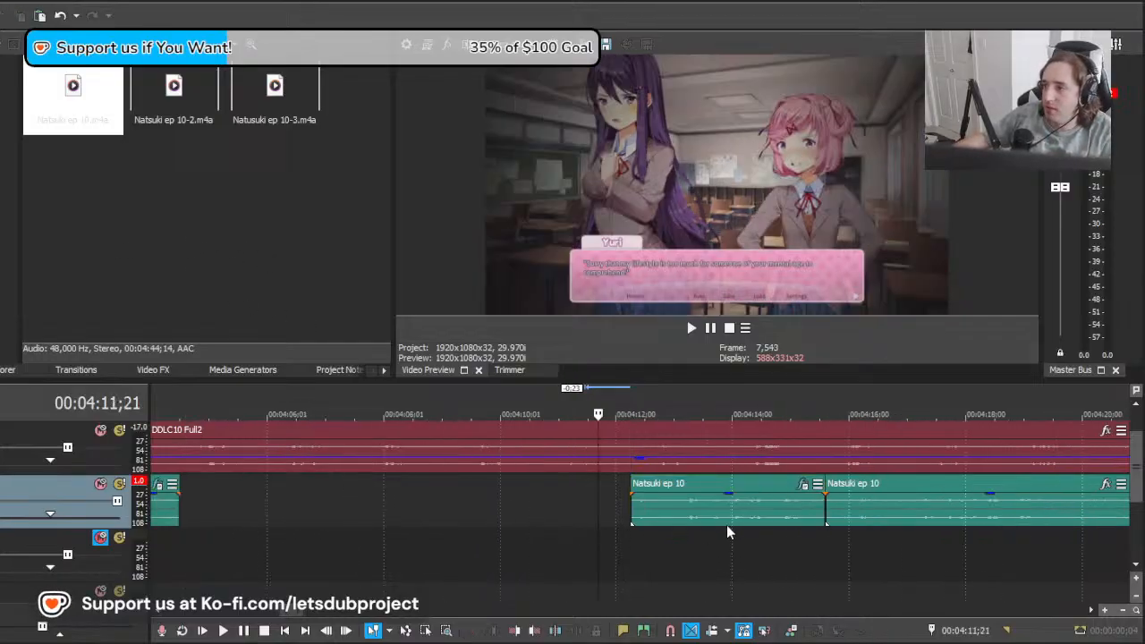
key("space")
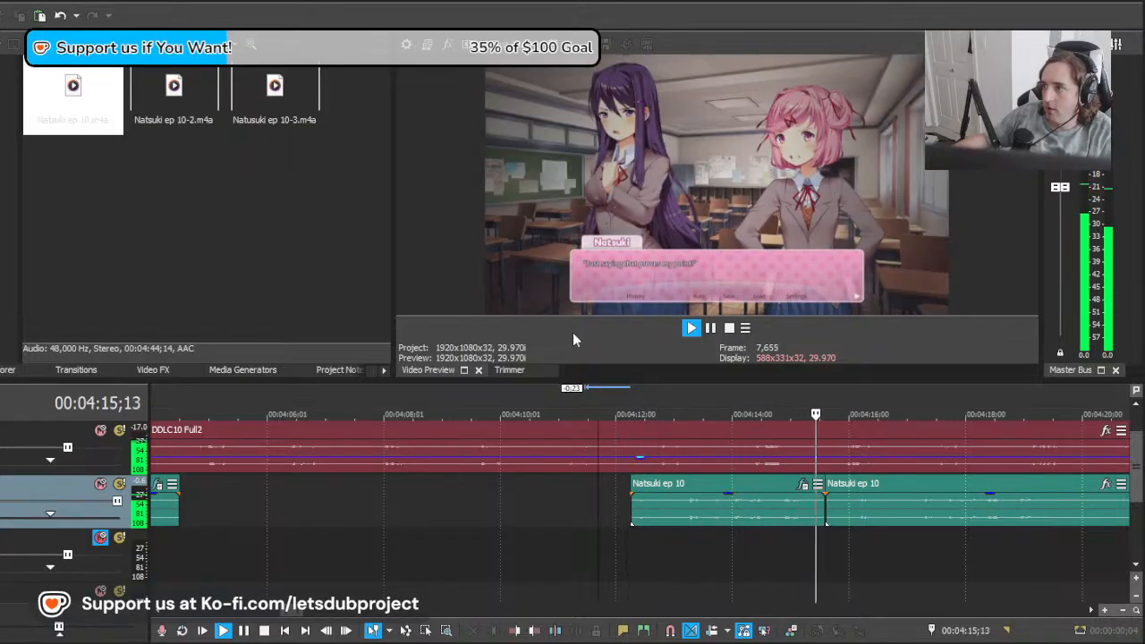
key("space")
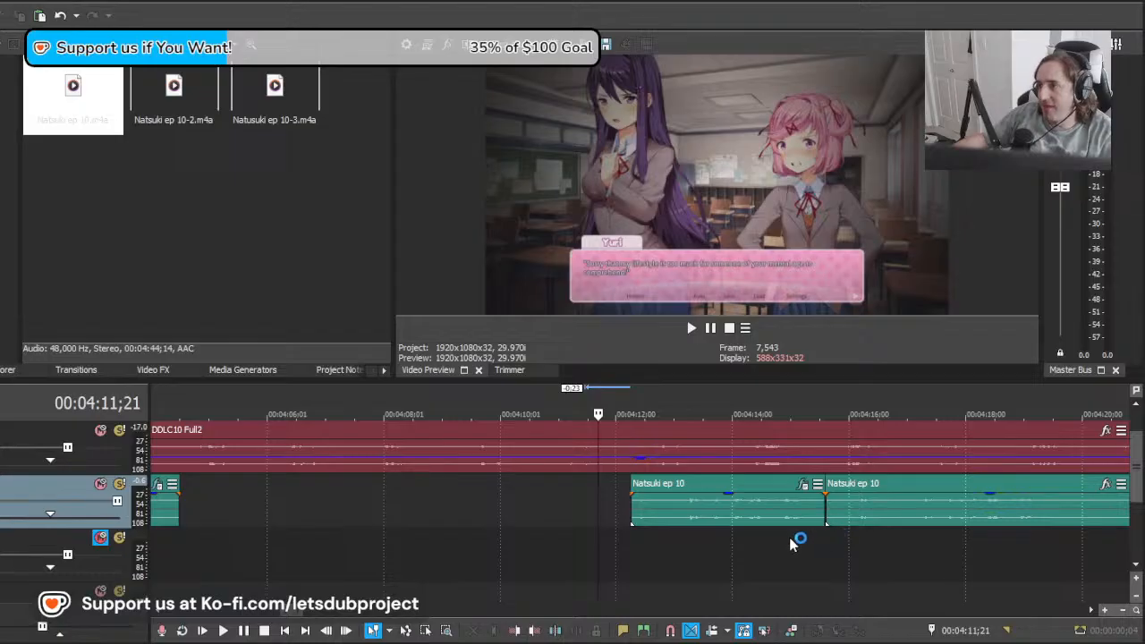
Step: Find Natsuki's "Most people learn to get over themselves" line, shift the remaining clip 1:01 earlier, and play it
scroll(789, 537, "down", 5)
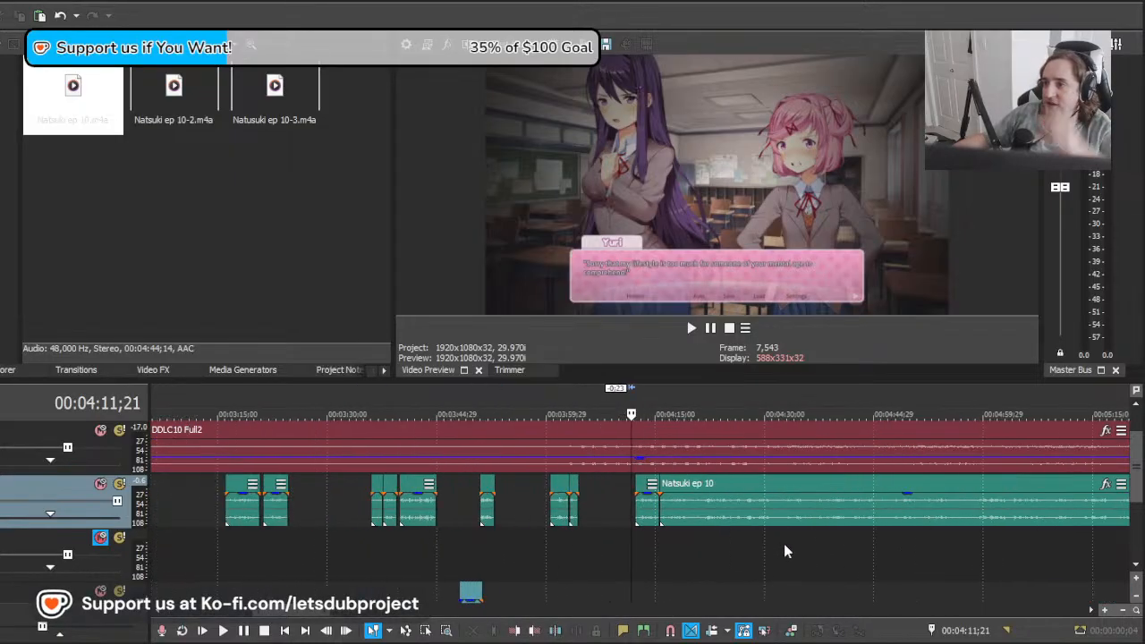
scroll(716, 551, "up", 3)
left_click(670, 549)
key("space")
scroll(770, 538, "up", 4)
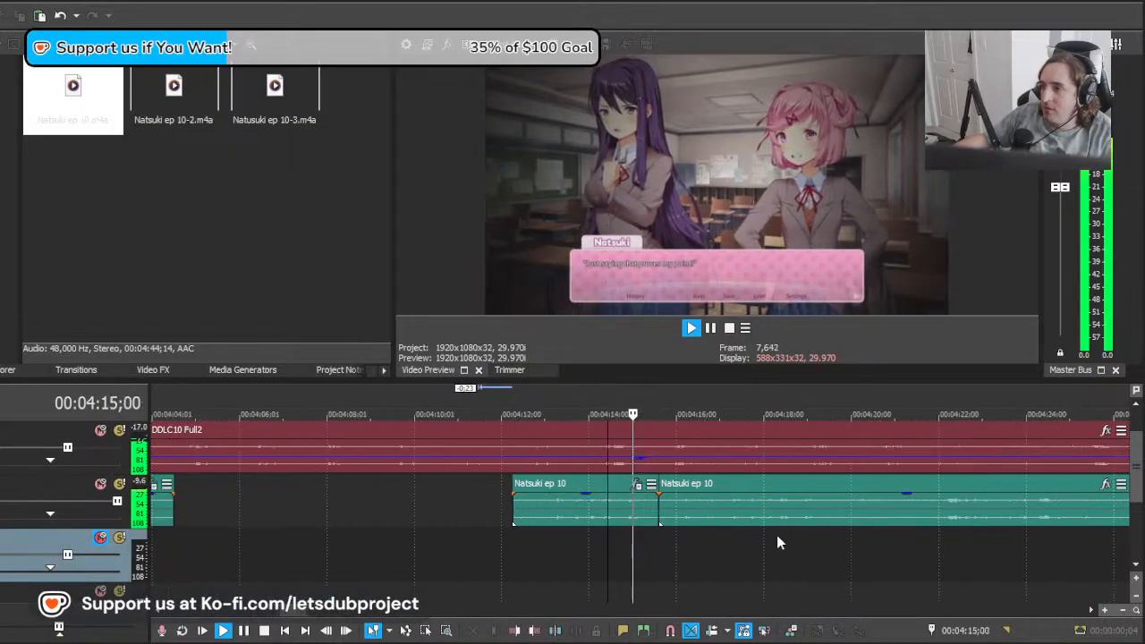
left_click(714, 516)
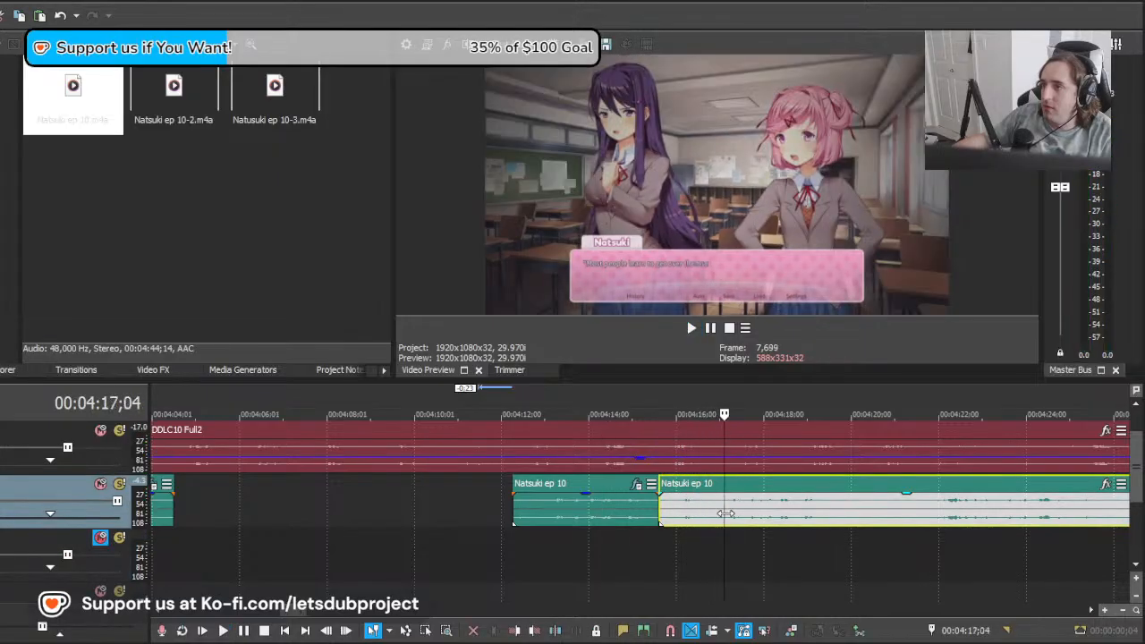
key("space")
left_click_drag(815, 513, 771, 514)
key("space")
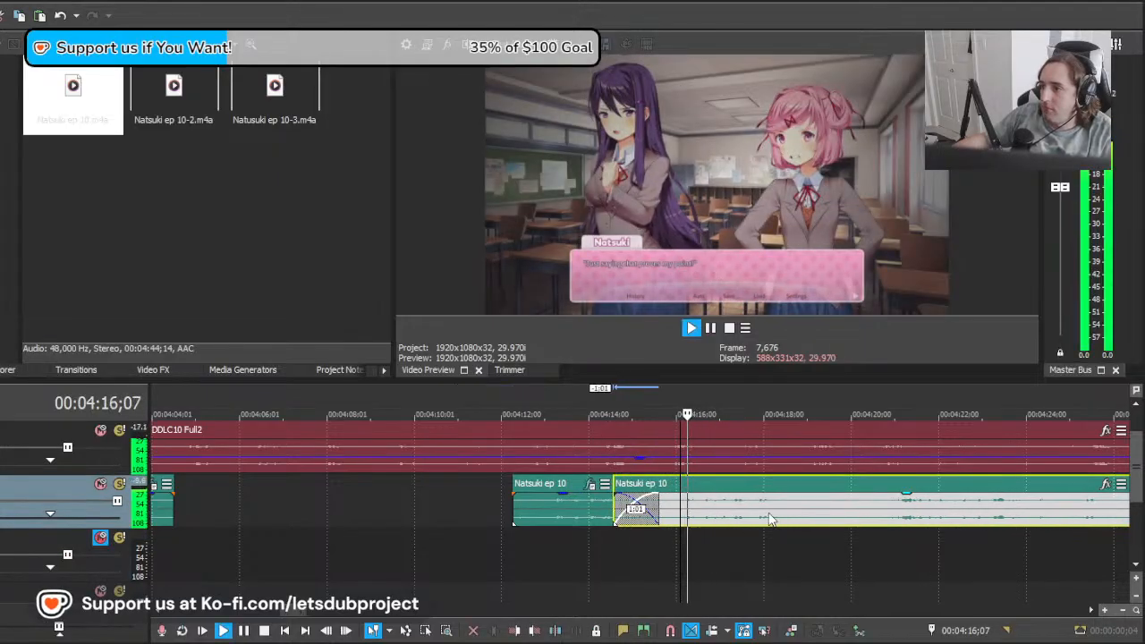
Step: Shift the remaining Natsuki clip another 3:19 earlier and play it from 00:04:16;03
scroll(770, 514, "down", 2)
scroll(770, 513, "up", 3)
key("space")
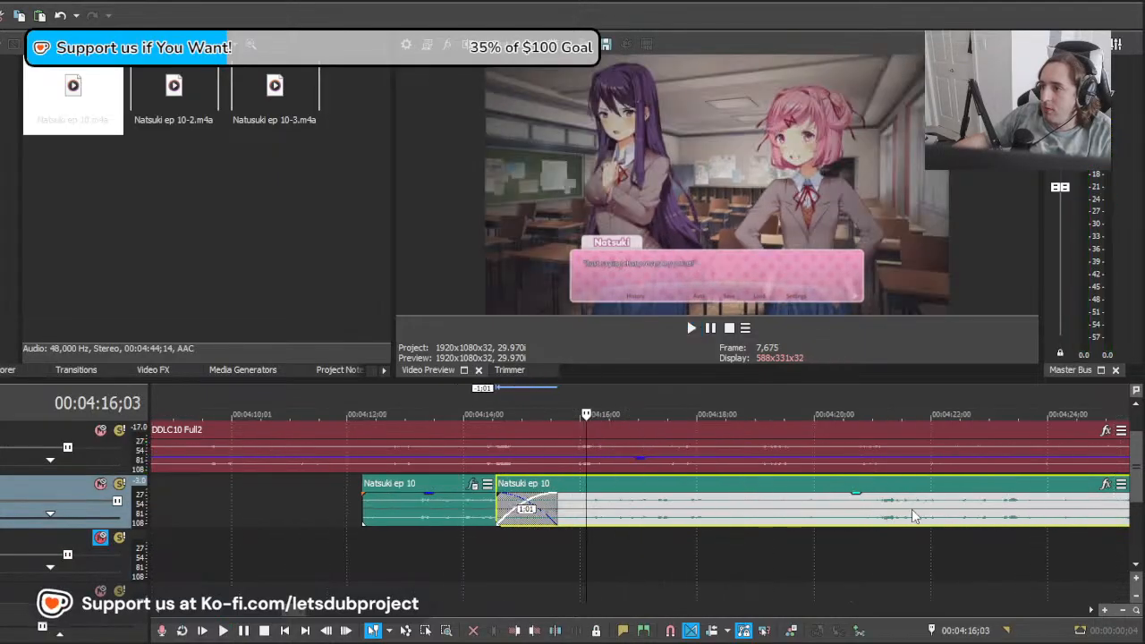
left_click_drag(912, 509, 704, 521)
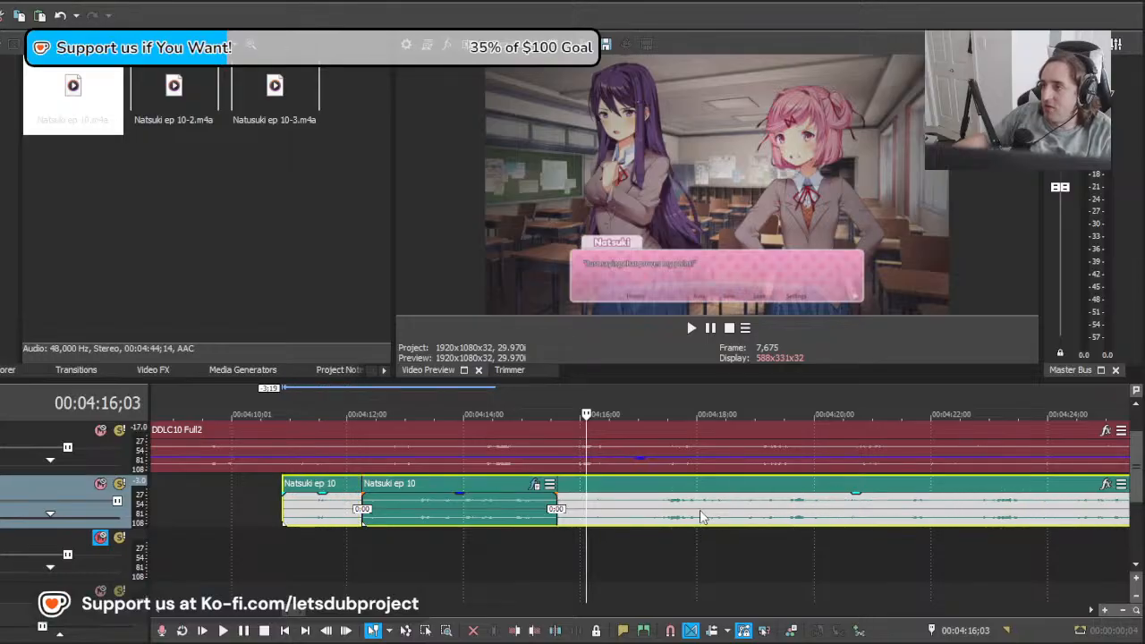
scroll(700, 515, "down", 2)
scroll(733, 515, "up", 3)
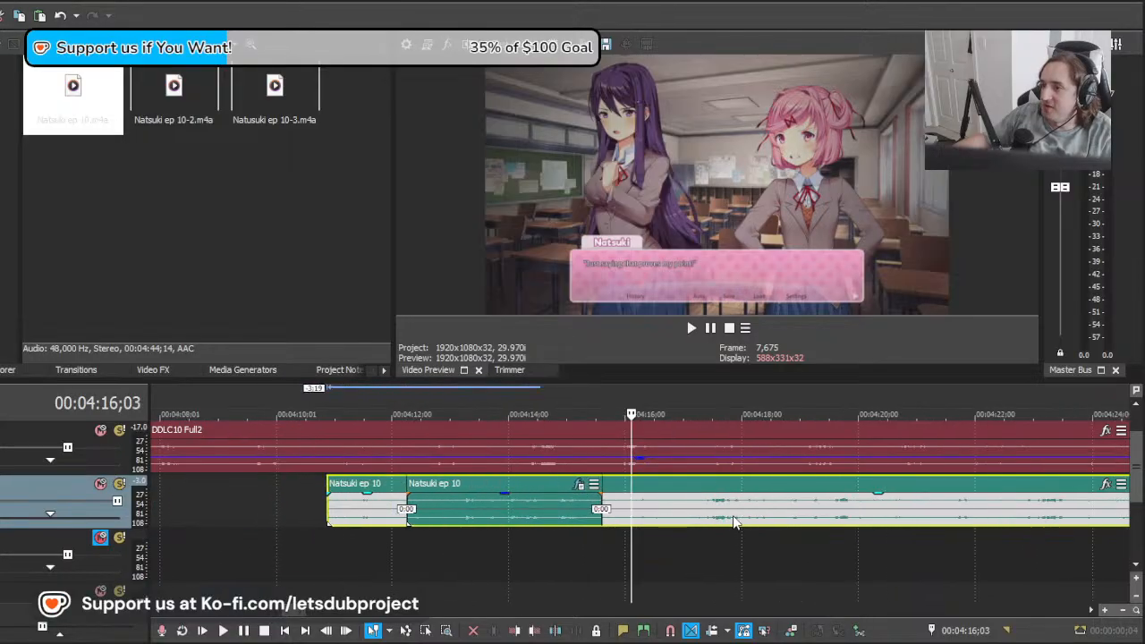
key("space")
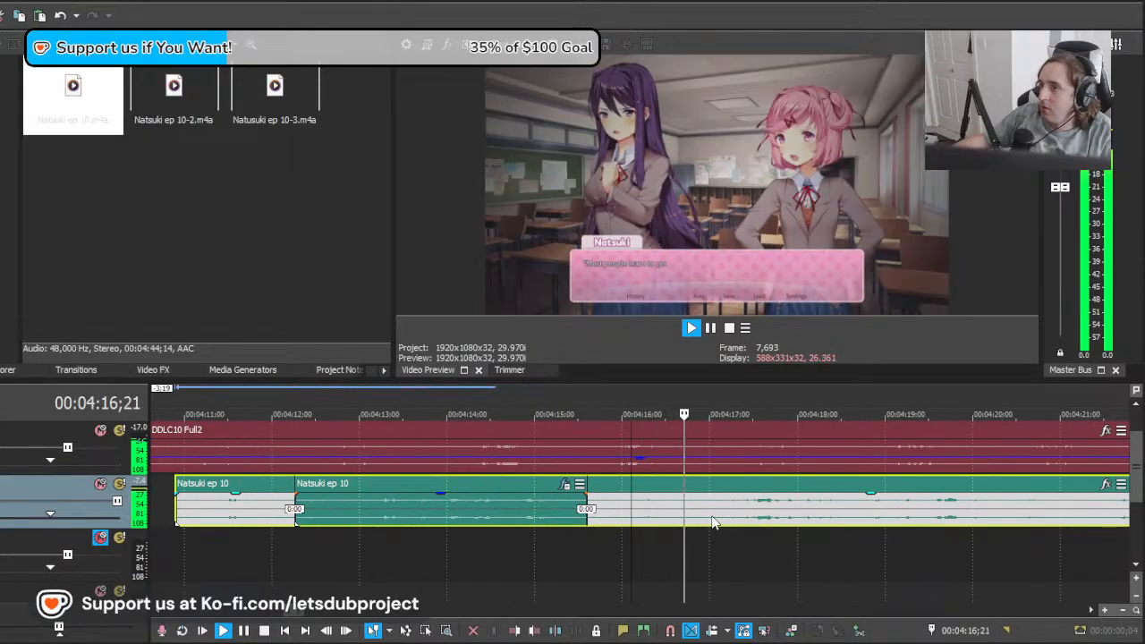
Step: Split the Natsuki clip at about 00:04:16;04, before the "Most people learn" line, and delete the front piece
key("s")
left_click(611, 513)
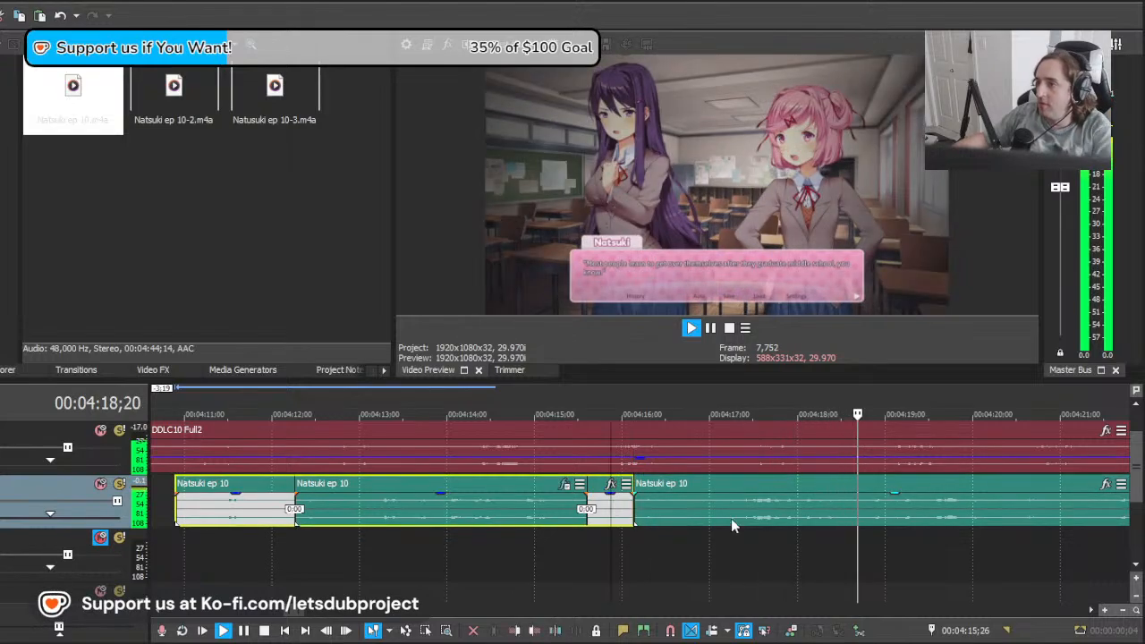
key("Delete")
Step: Split the Natsuki clip at 00:04:21;09 after the "Most people learn" line and select the isolated line
scroll(983, 519, "down", 1)
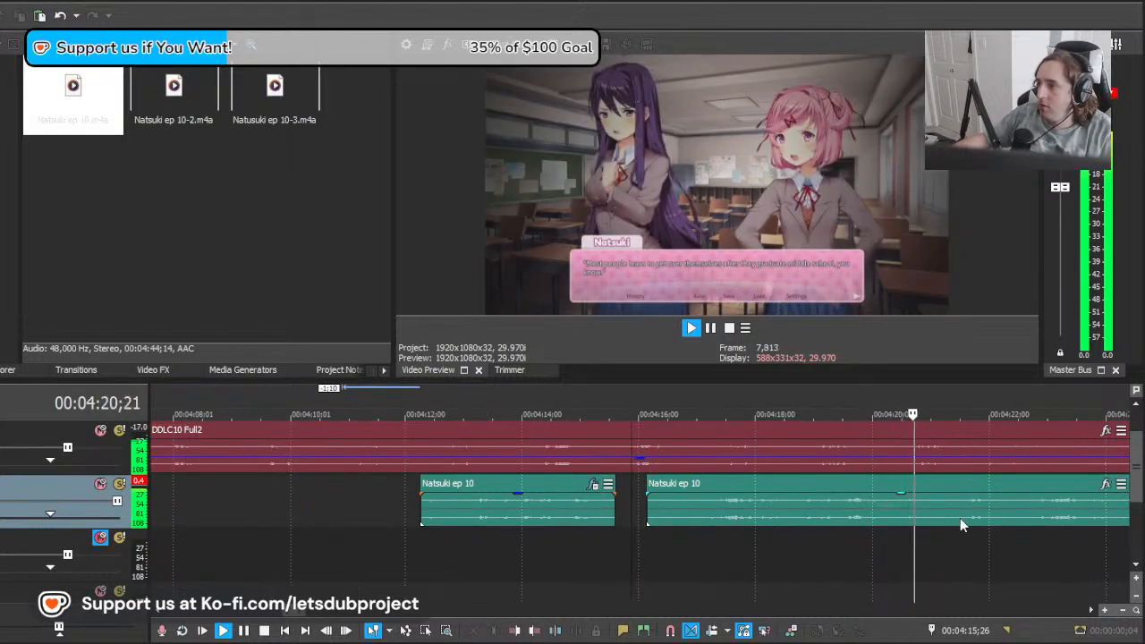
key("s")
key("space")
left_click(534, 508)
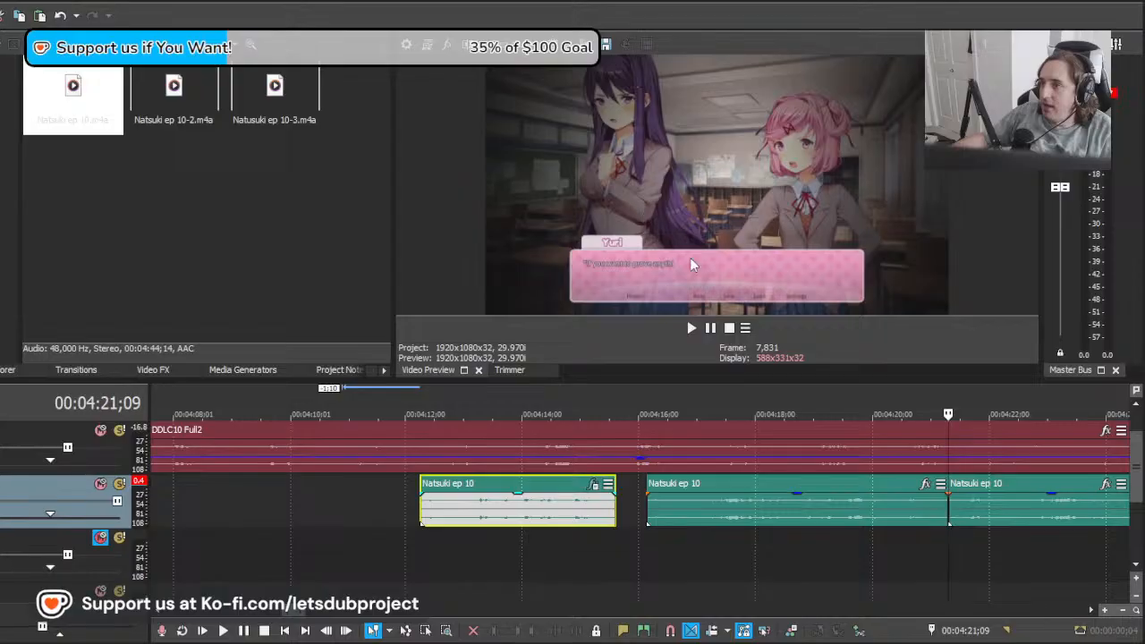
left_click(738, 516)
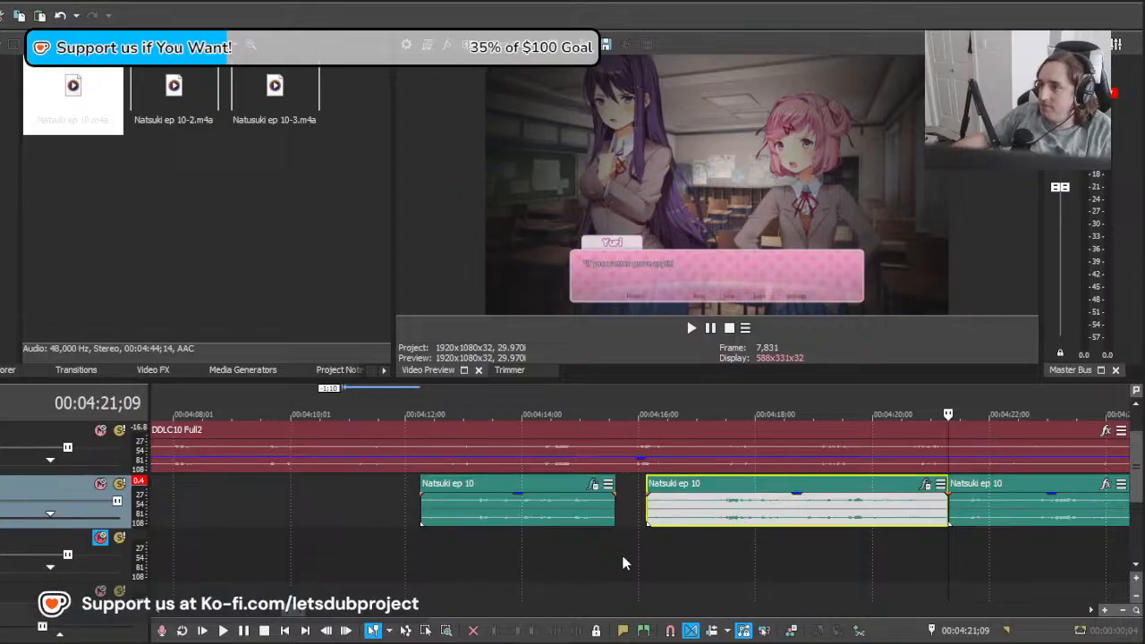
Step: Play the isolated "Most people learn to get over themselves" line from 00:04:16;03
left_click(647, 550)
key("space")
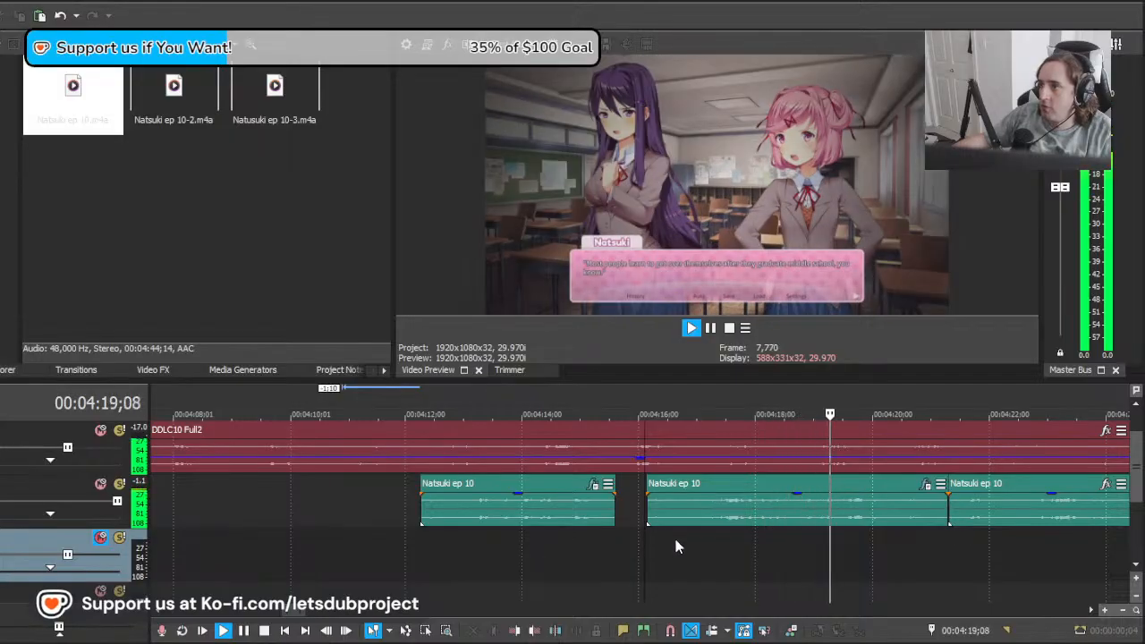
scroll(834, 530, "right", 3)
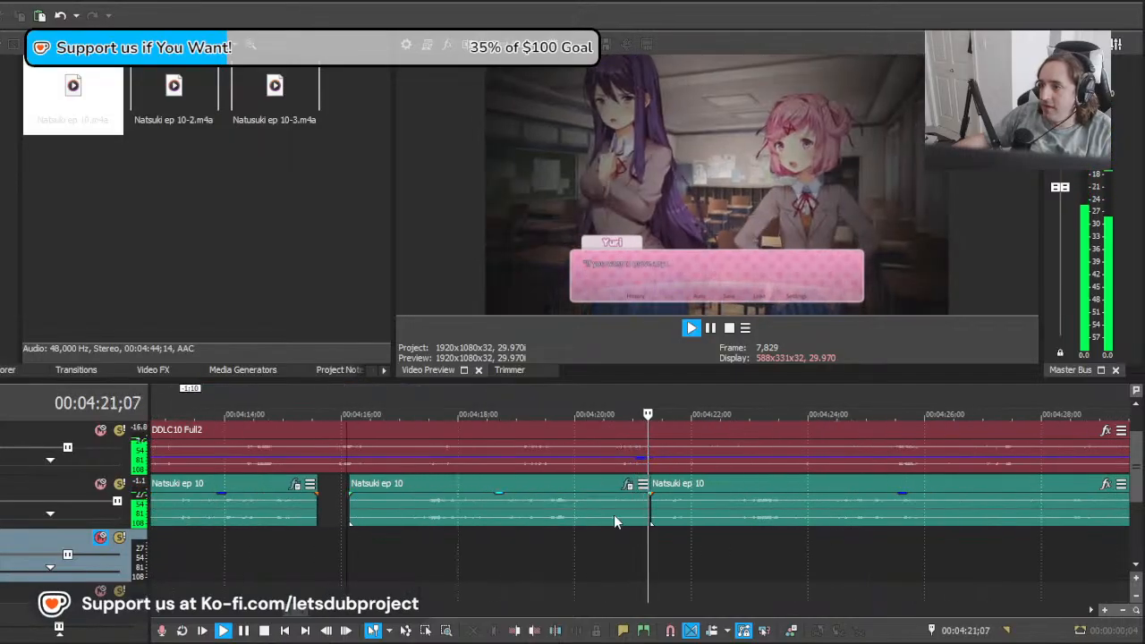
key("space")
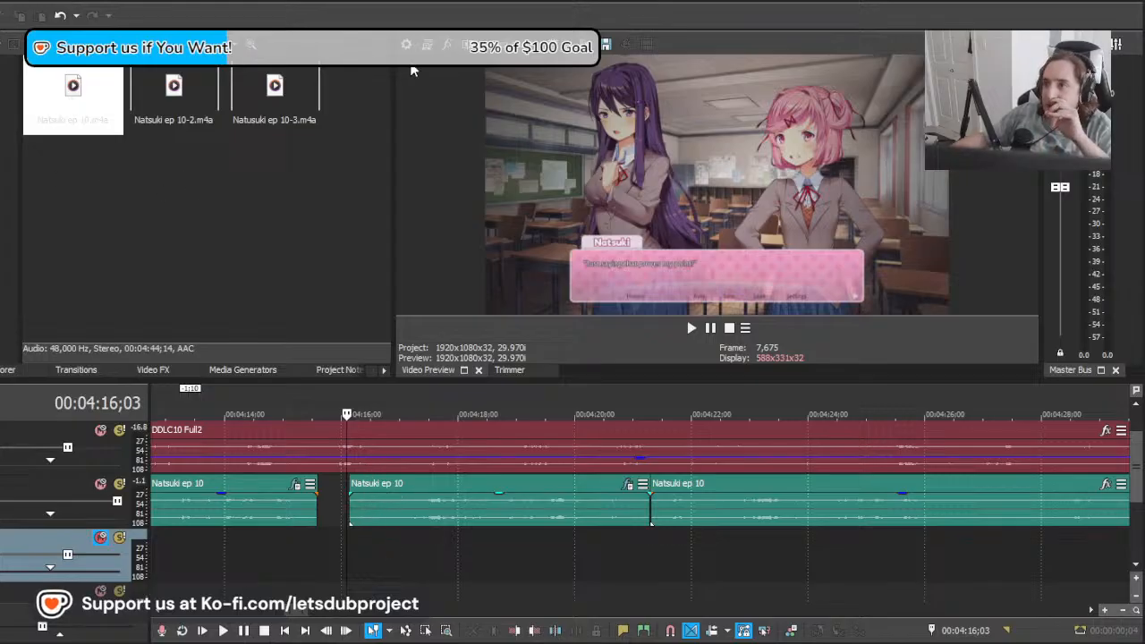
Step: Play the two latest Natsuki lines in sequence from shortly after the start of the first, then select the remaining clip
scroll(538, 457, "down", 2)
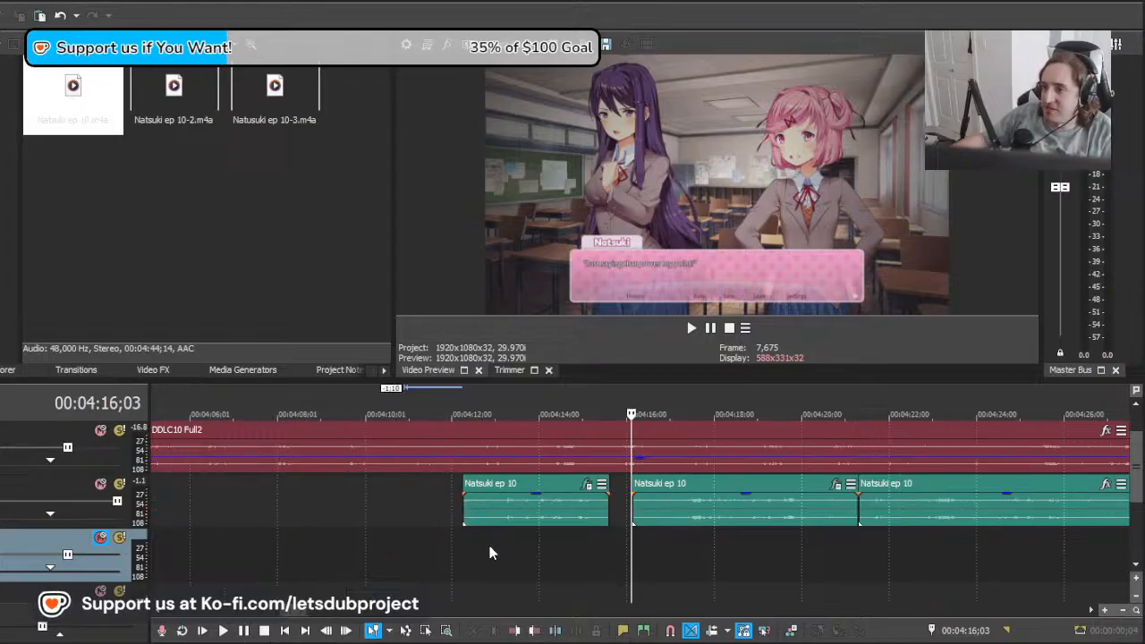
left_click(490, 552)
key("space")
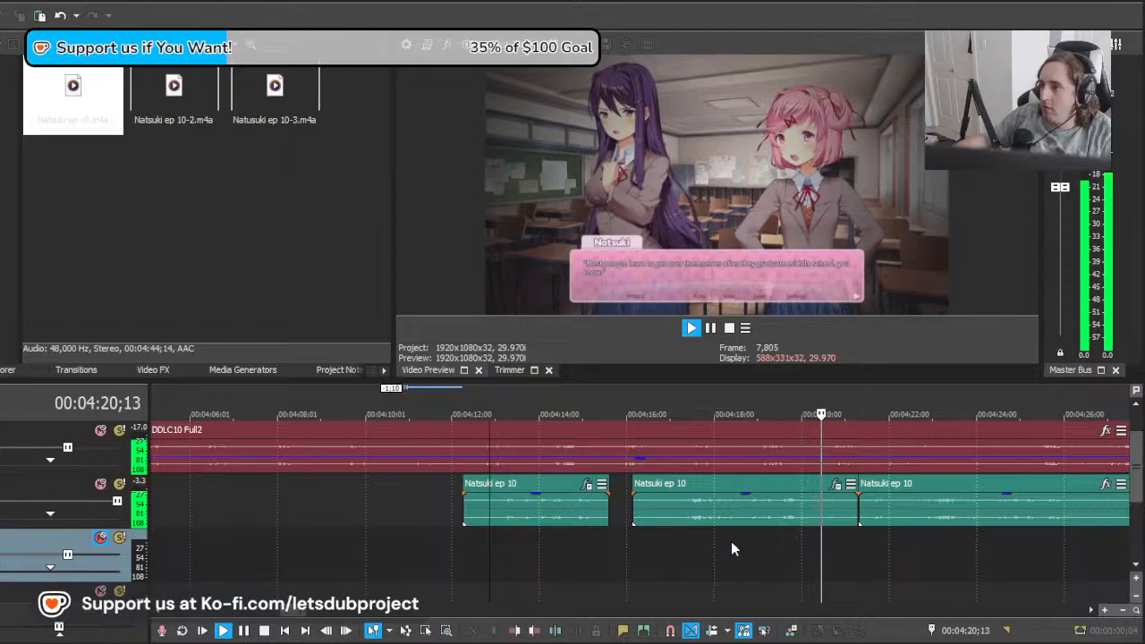
scroll(820, 541, "down", 1)
scroll(819, 540, "up", 2)
left_click(697, 517)
key("space")
Step: Find Natsuki's "be careful or you might cut yourself" line near 00:04:35;03, move the remaining clip 2:15 later, and play it
left_click_drag(697, 540, 786, 544)
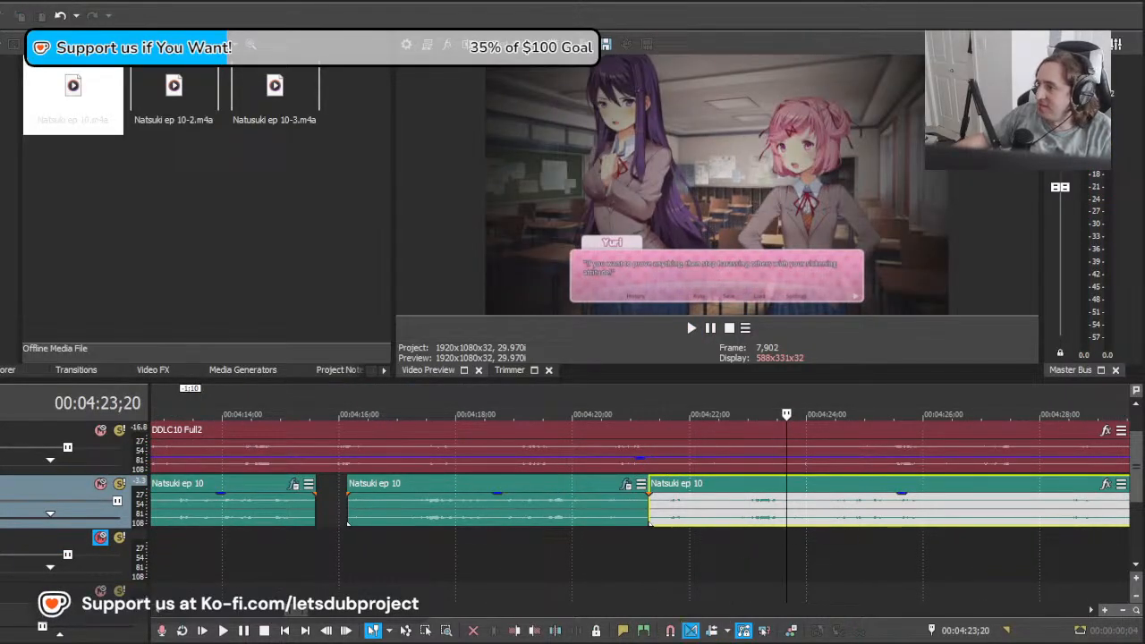
left_click_drag(785, 541, 1096, 529)
scroll(636, 522, "down", 3)
scroll(631, 541, "up", 1)
left_click_drag(627, 541, 809, 544)
left_click(809, 545)
scroll(738, 539, "down", 2)
scroll(715, 537, "up", 2)
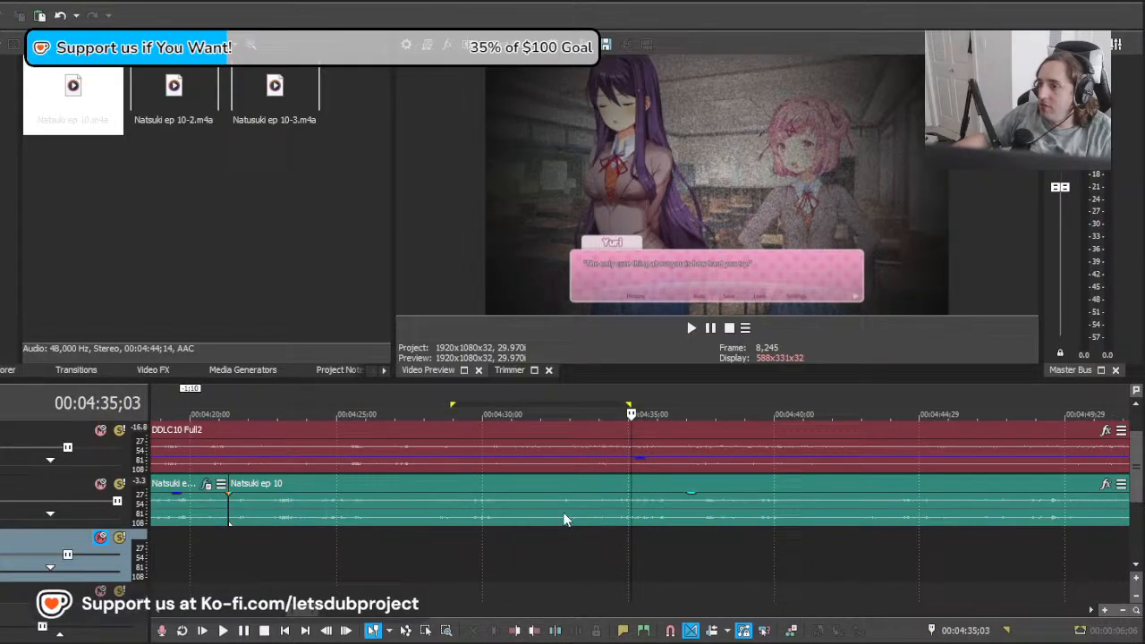
left_click_drag(565, 516, 640, 523)
key("space")
scroll(726, 546, "down", 6)
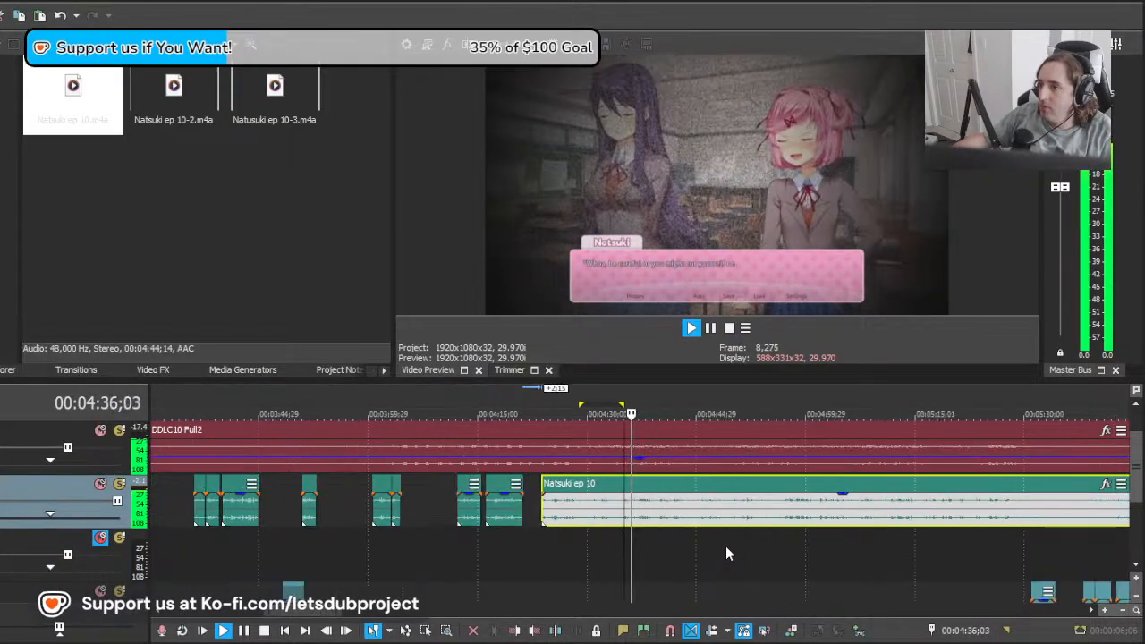
scroll(736, 553, "up", 6)
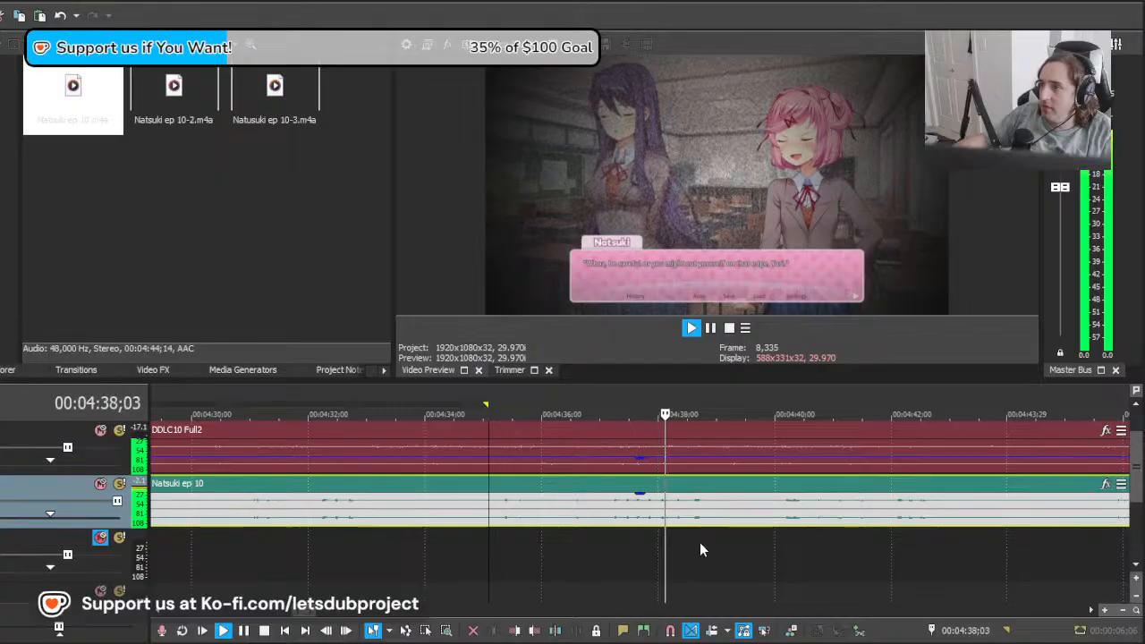
Step: Split the Natsuki clip at 00:04:35;02 and select the section before the cut
key("space")
left_click(496, 517)
left_click(487, 519)
key("s")
left_click(453, 516)
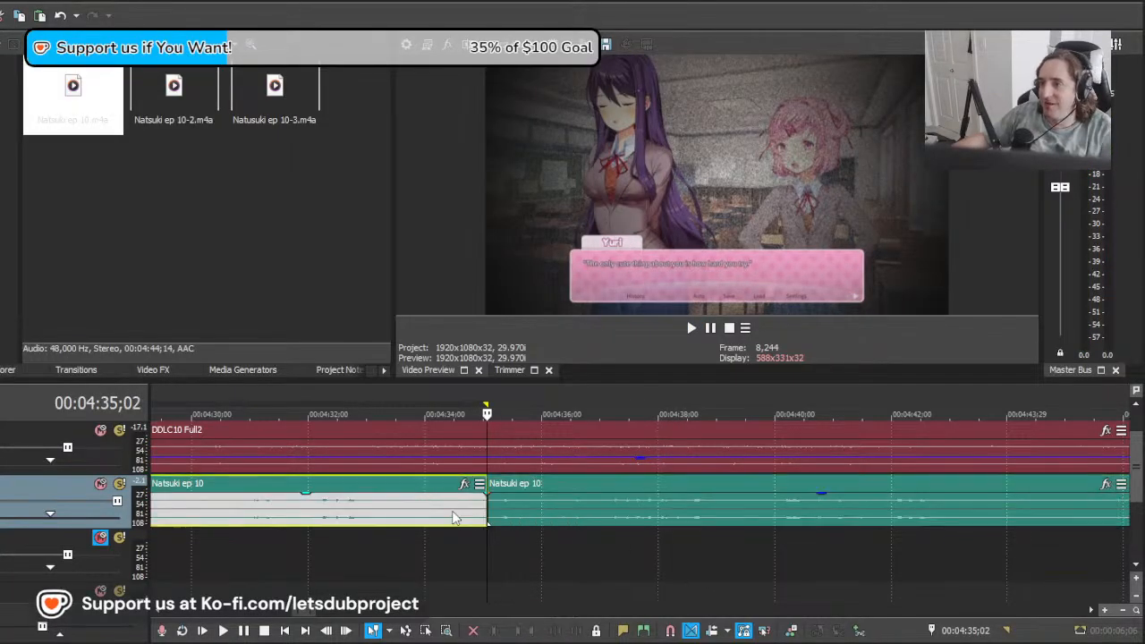
Step: Spot-check the Natsuki section before 00:04:35;02 by playing short stretches at several points to judge its takes
left_click(303, 522)
key("space")
key("space")
left_click(407, 517)
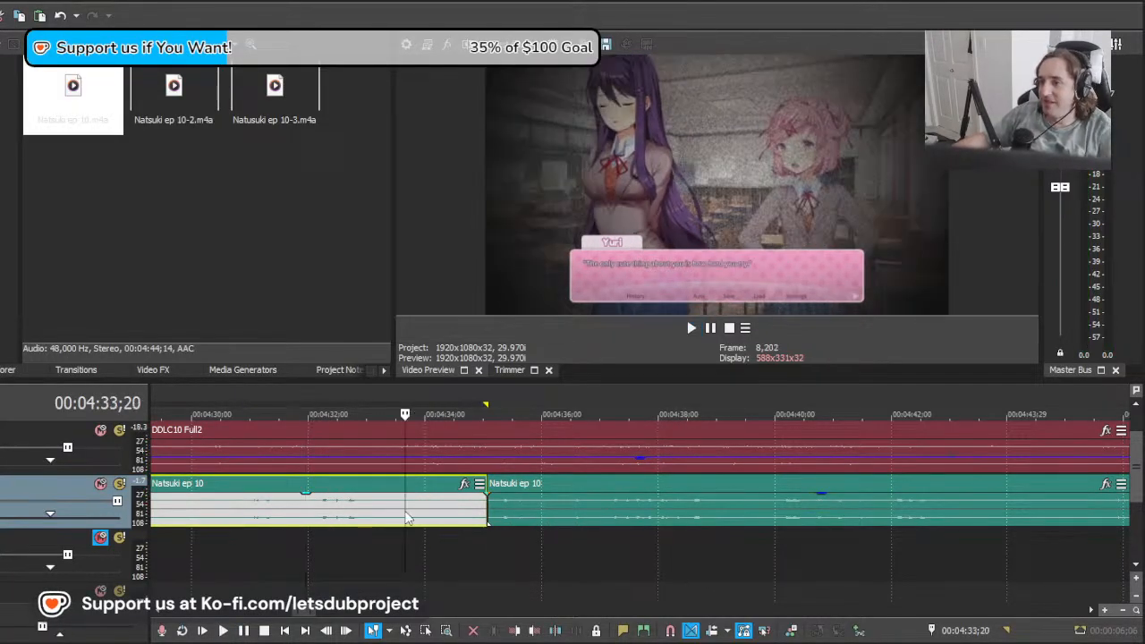
scroll(447, 532, "down", 1)
left_click(506, 519)
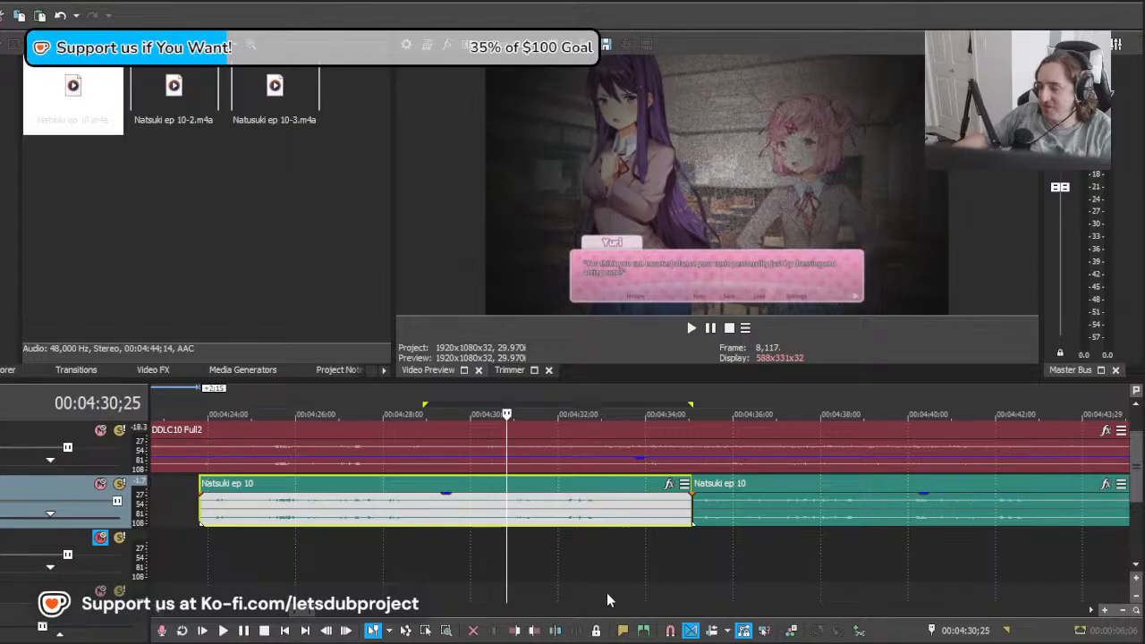
key("space")
key("space")
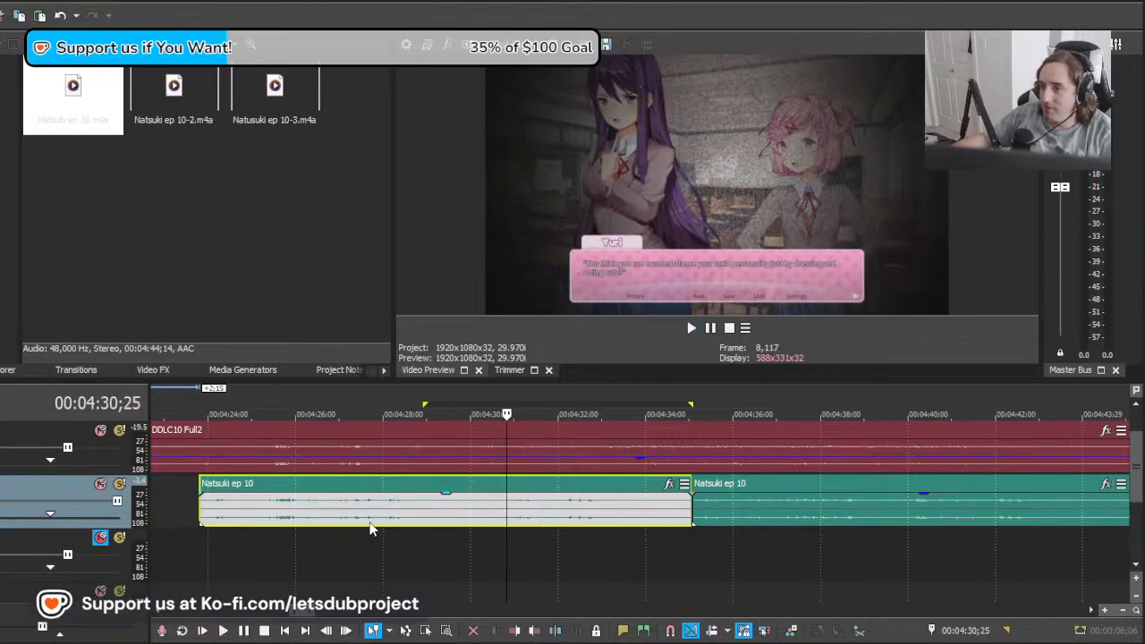
left_click(369, 521)
key("space")
key("space")
left_click(505, 512)
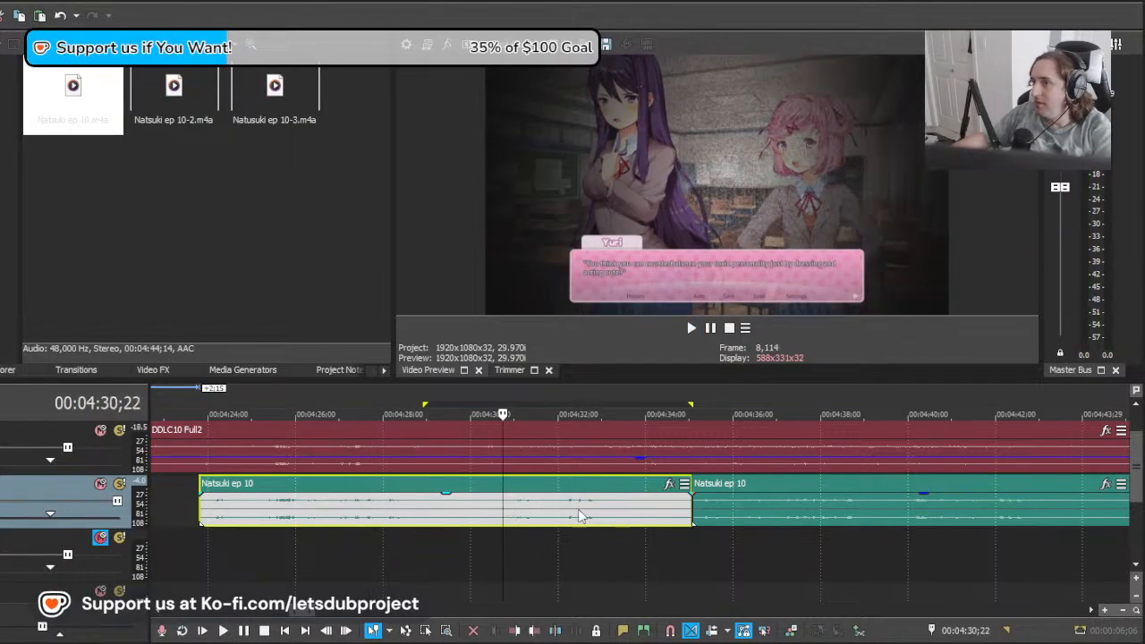
Step: Delete the Natsuki section that ends at 00:04:35;02, keeping the clip that follows it
key("Delete")
key("End")
scroll(640, 533, "down", 2)
scroll(555, 546, "down", 2)
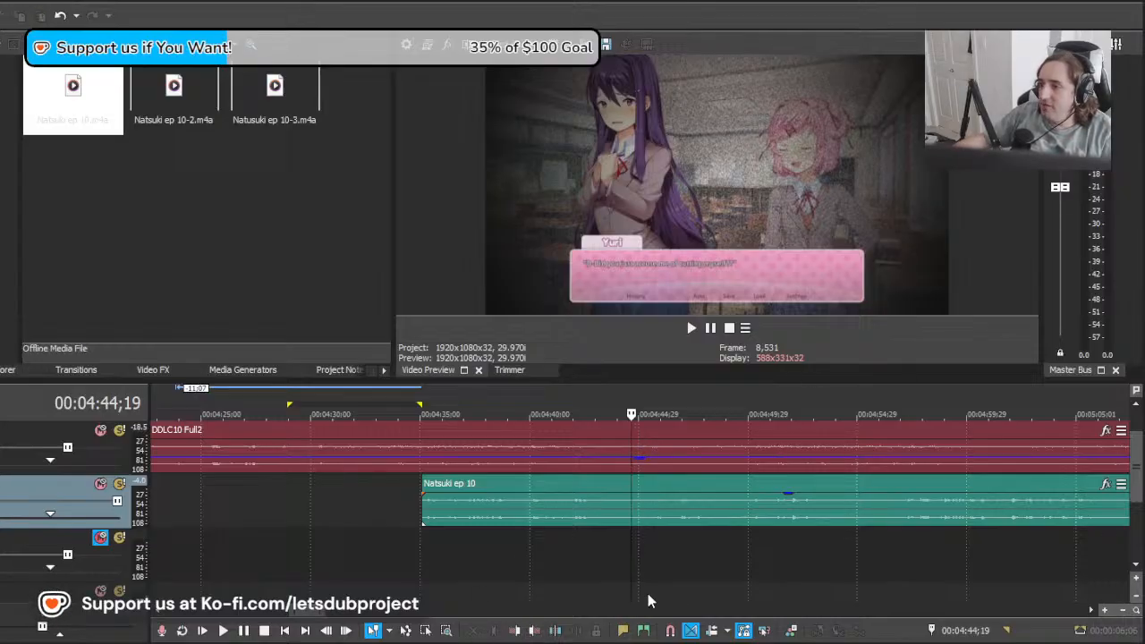
Step: Play the remaining Natsuki clip from shortly before 00:04:42 and split it at 00:04:44;15
left_click(635, 553)
scroll(625, 539, "down", 9)
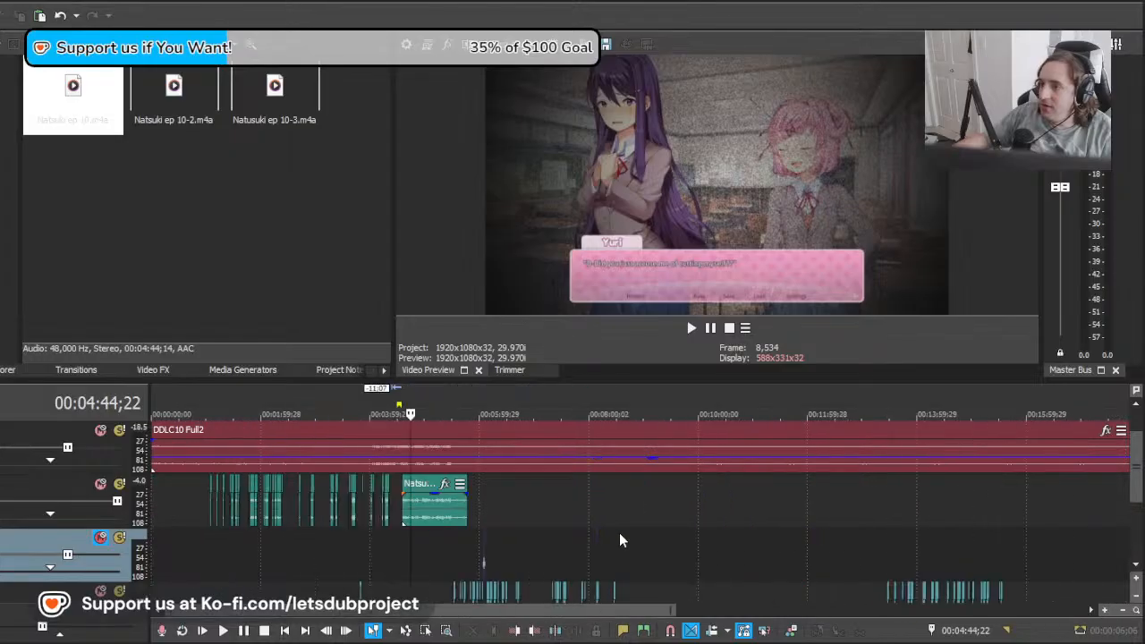
scroll(640, 544, "up", 9)
left_click(562, 542)
key("space")
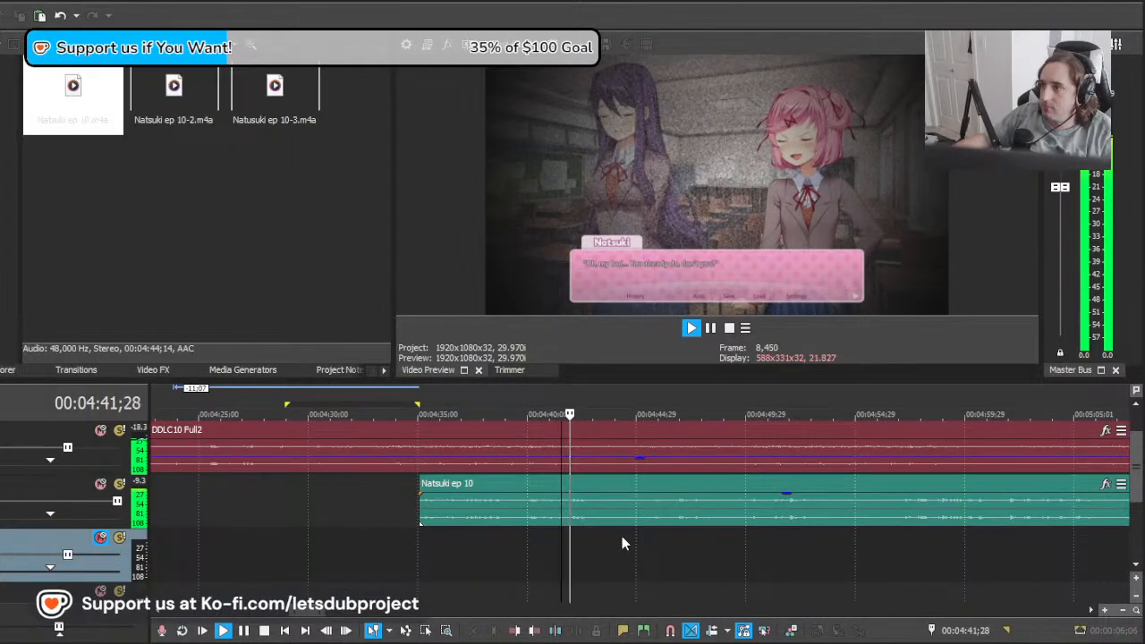
scroll(624, 534, "down", 4)
scroll(627, 530, "up", 5)
left_click(689, 513)
key("s")
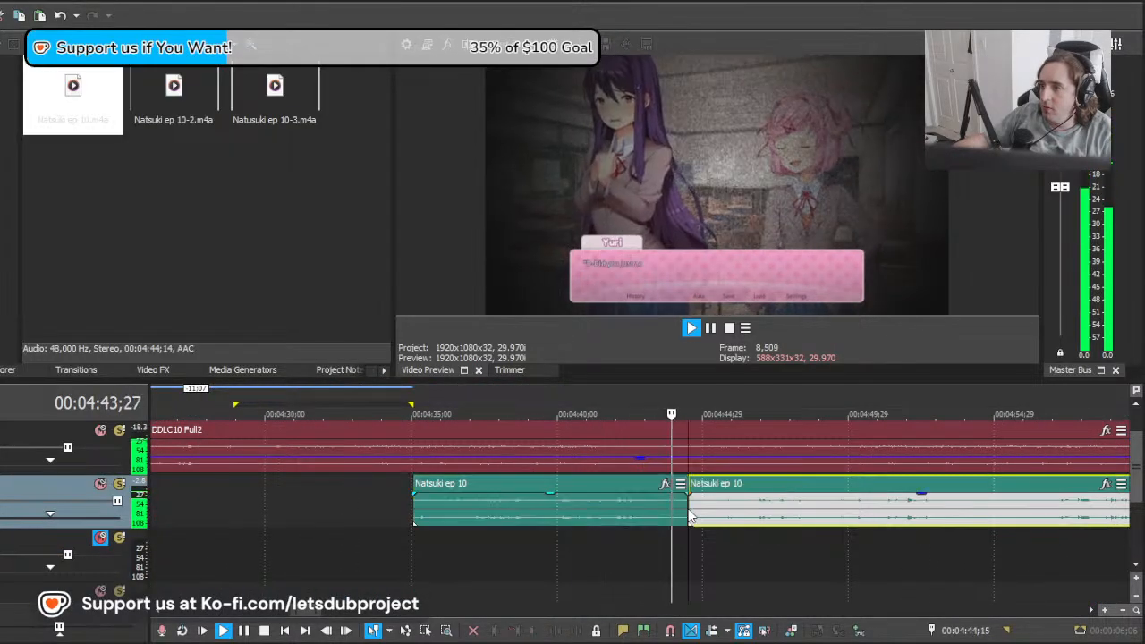
Step: Compare the isolated Natsuki section with the episode around 00:04:40;04 and 00:04:35;07
scroll(676, 516, "down", 2)
scroll(672, 516, "up", 2)
key("space")
left_click(504, 526)
scroll(506, 528, "down", 3)
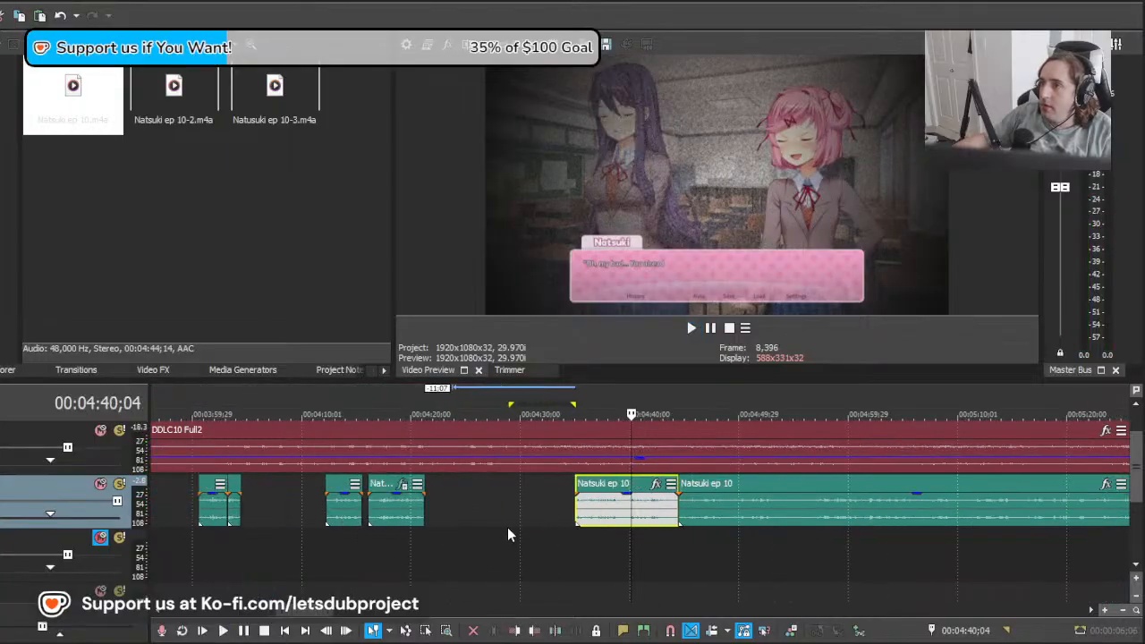
scroll(515, 530, "up", 2)
left_click(523, 535)
key("space")
scroll(516, 533, "down", 3)
left_click(439, 524)
key("space")
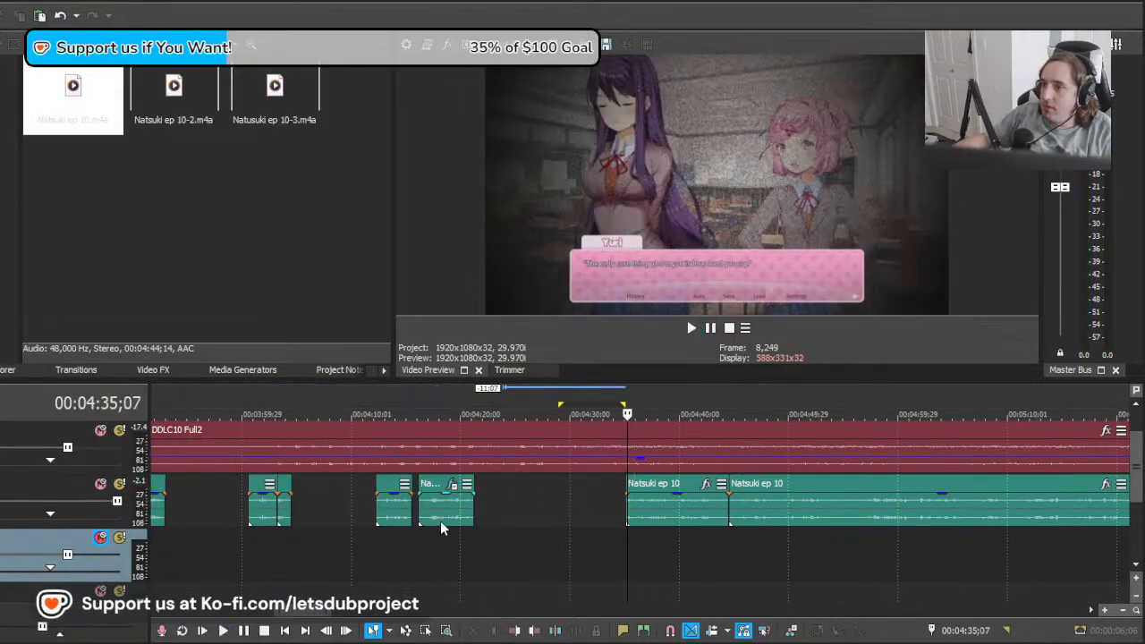
Step: Play the isolated Natsuki section from 00:04:35;07 to compare its takes of the "be careful" line
scroll(441, 522, "up", 3)
scroll(746, 519, "up", 3)
left_click(746, 519)
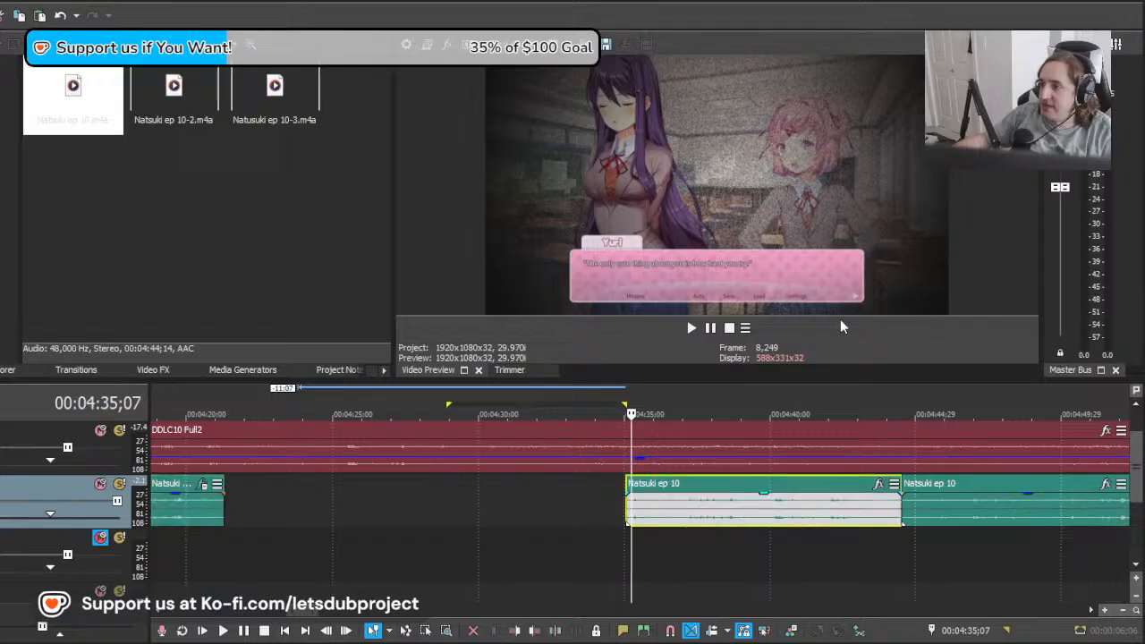
key("space")
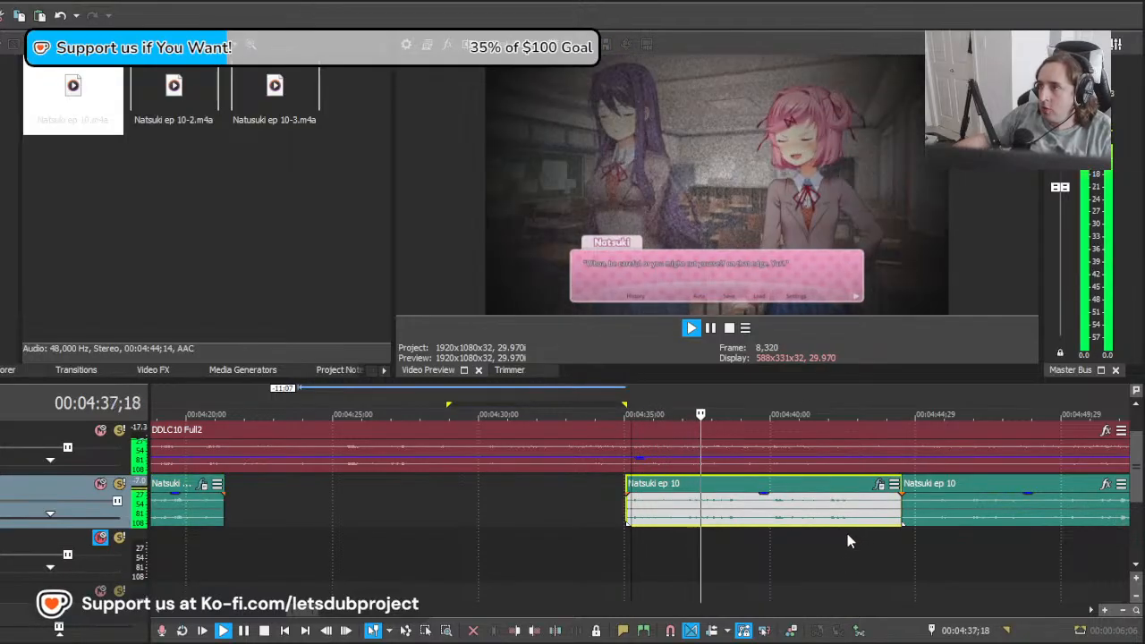
scroll(808, 534, "right", 1)
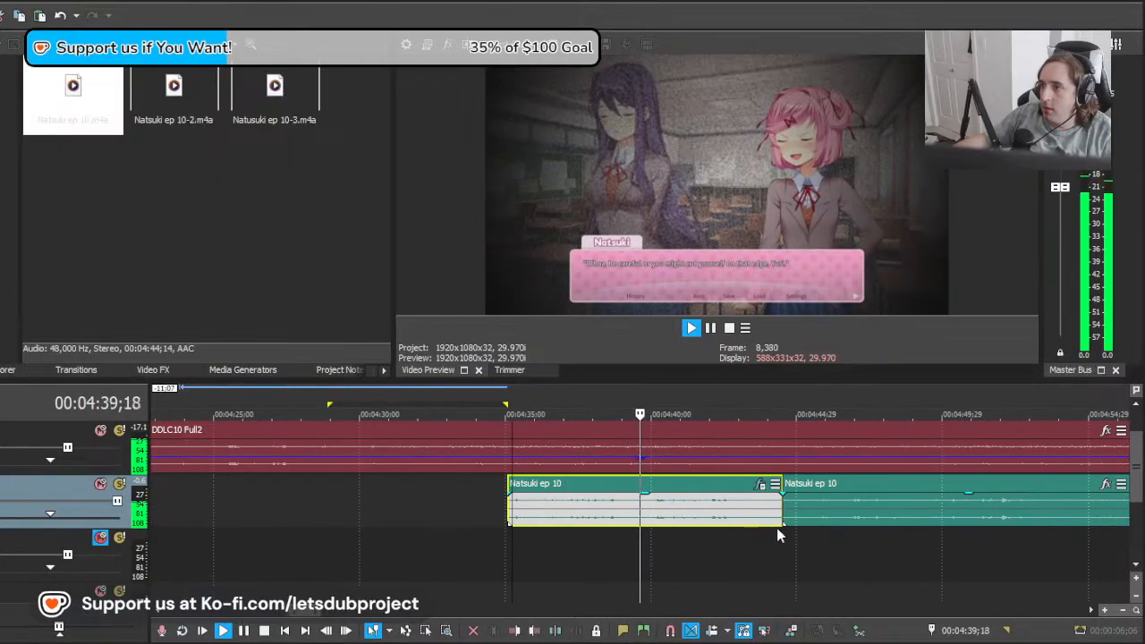
Step: Split the isolated Natsuki section at about 00:04:40 and delete the part before the cut
key("space")
left_click(653, 519)
key("s")
left_click(509, 516)
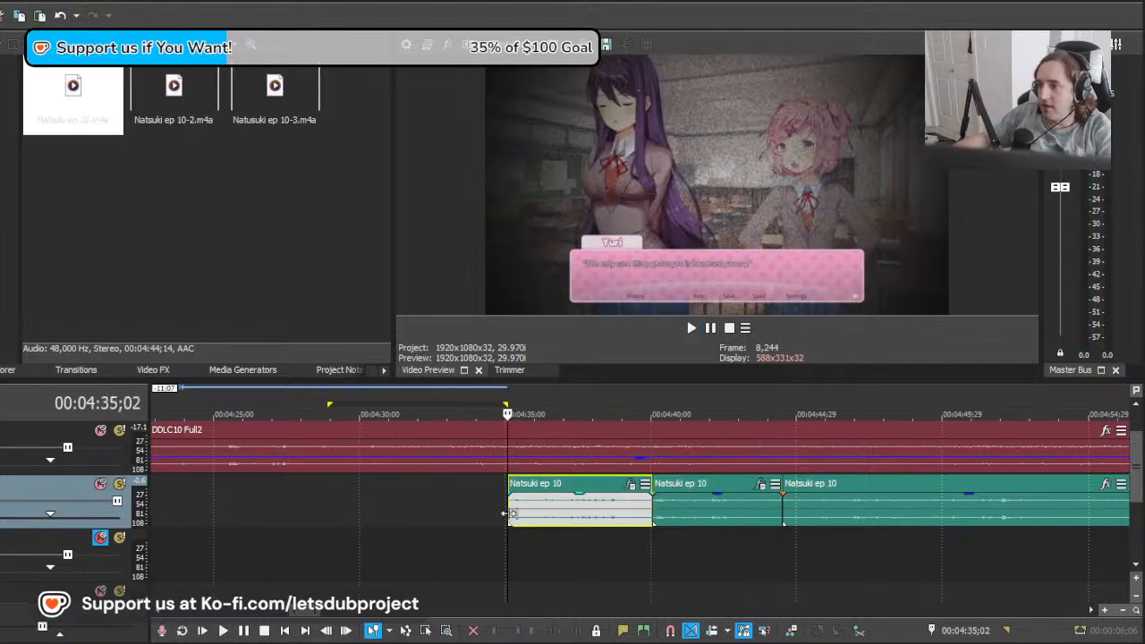
key("Delete")
Step: Move the kept "be careful" take 4:21 earlier, play it, and trim its end to 00:04:39;14
left_click_drag(690, 520, 553, 520)
key("space")
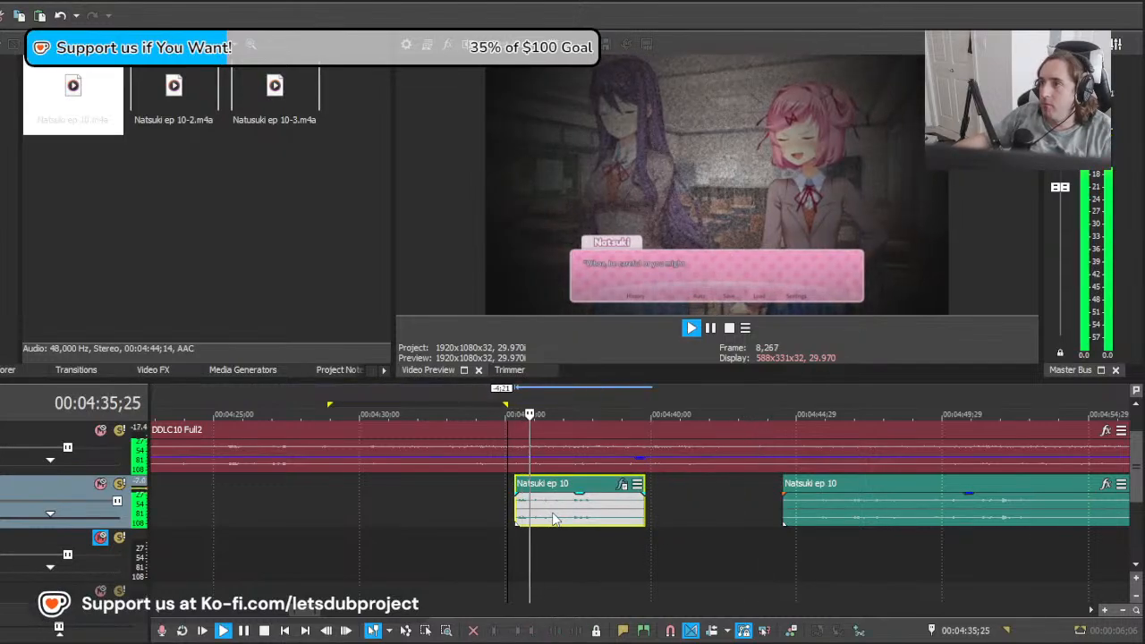
left_click(676, 503)
left_click(672, 502)
left_click(635, 506)
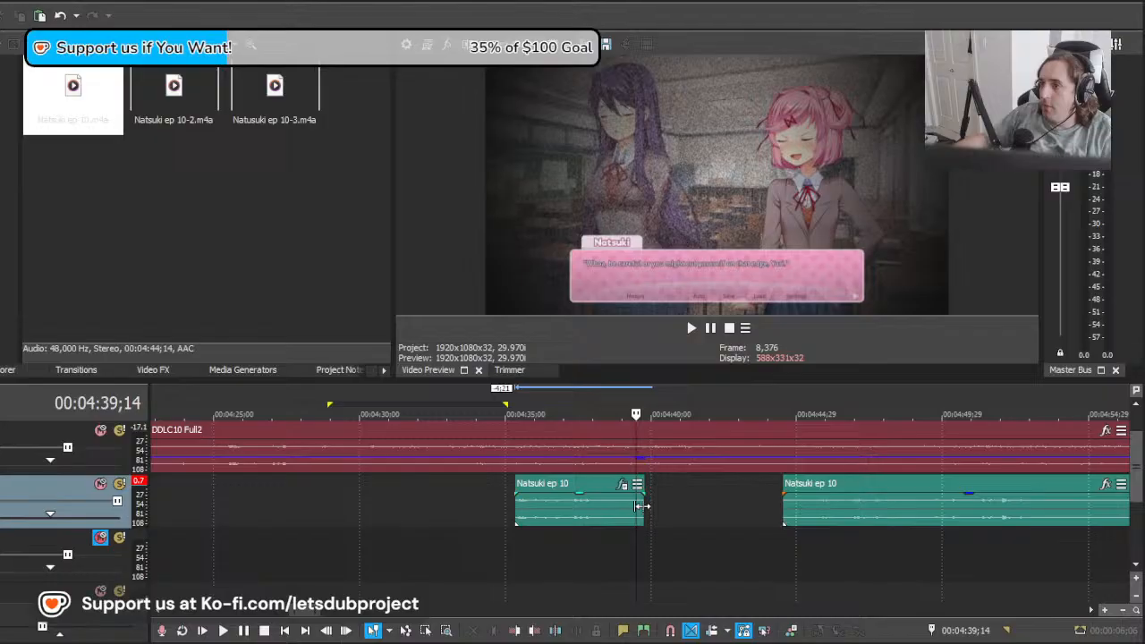
left_click_drag(641, 507, 638, 508)
Step: Move the remaining Natsuki clip 5:27 earlier, play it, and split it at 00:04:43;04 after the "Oh, my bad" line
left_click_drag(912, 515, 736, 522)
key("space")
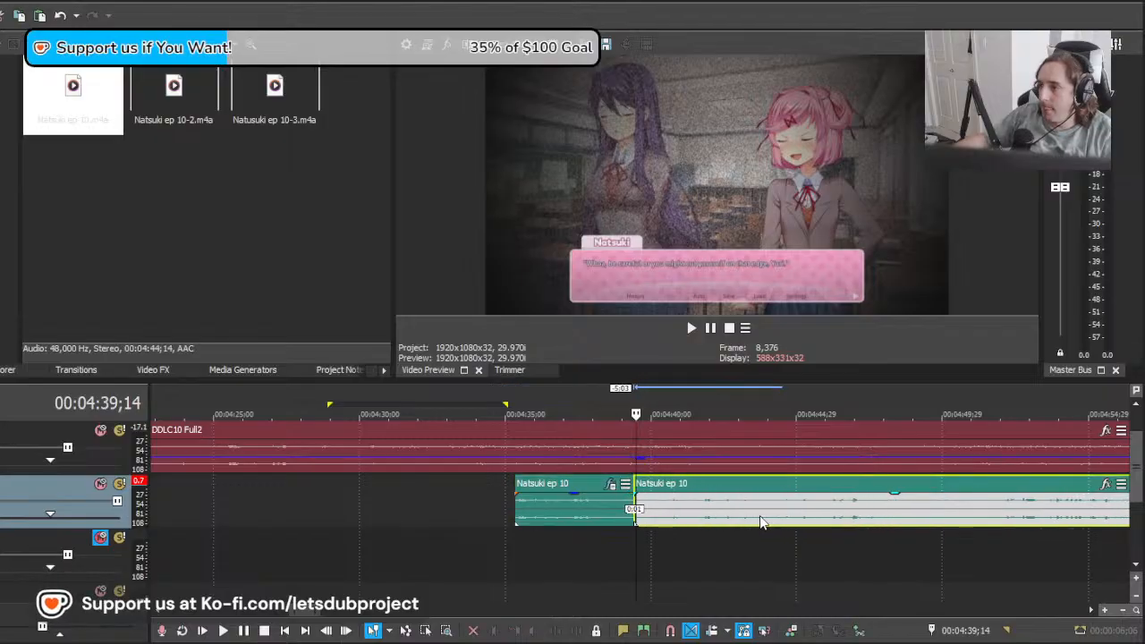
scroll(732, 522, "up", 3)
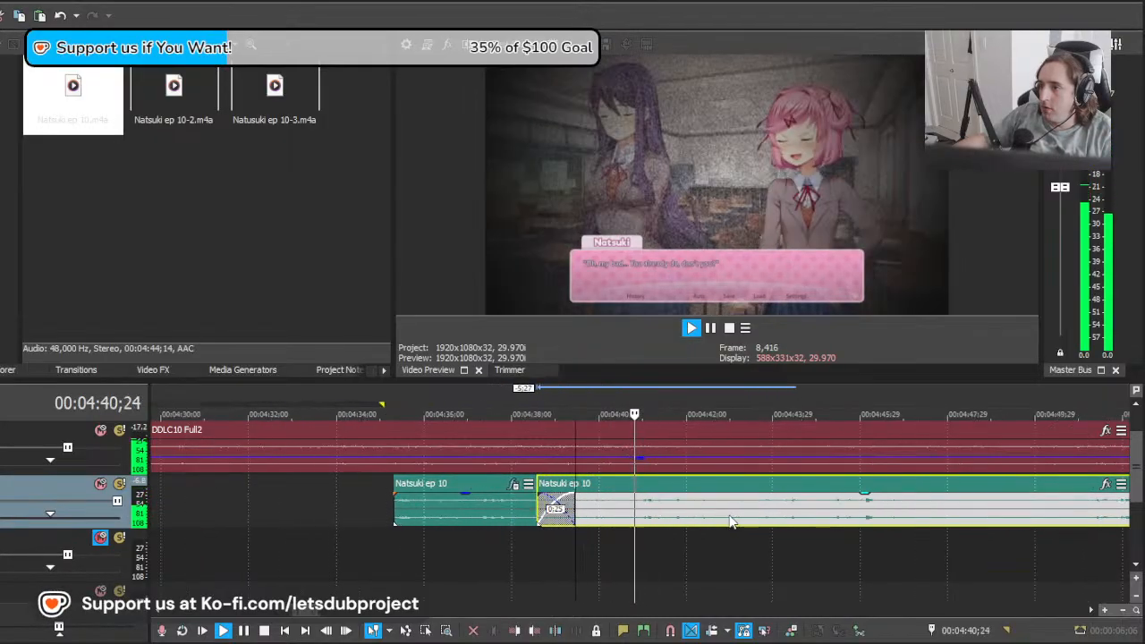
left_click(736, 523)
key("s")
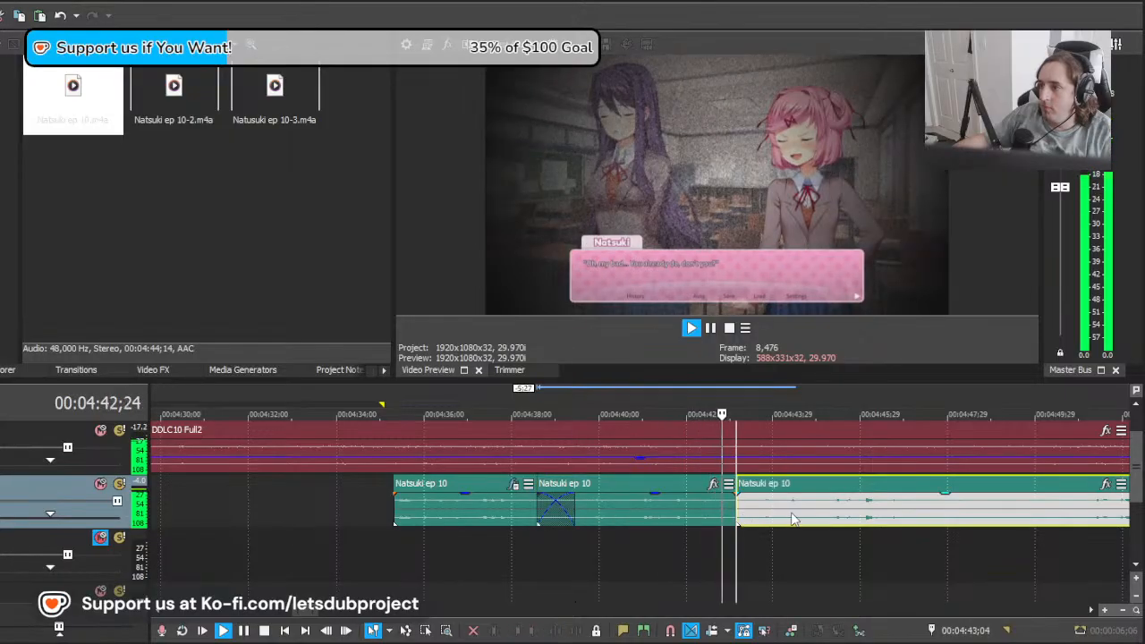
Step: Shift the remaining clip to about 00:04:46 and the "Oh, my bad" line to about 00:04:39, overlapping the previous line by 0:11
left_click_drag(791, 517, 922, 512)
key("space")
mouse_move(605, 522)
left_mouse_down()
mouse_move(655, 523)
mouse_move(608, 508)
left_mouse_up()
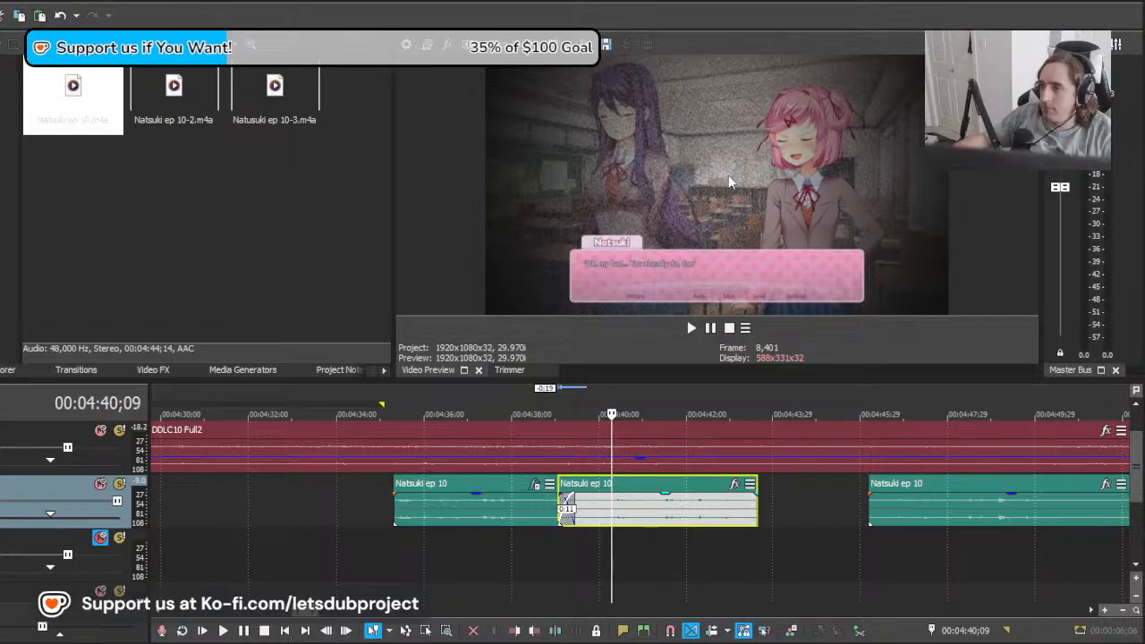
Step: Play the transition between Natsuki's "be careful" and "Oh, my bad" lines from about 00:04:37;18
left_click(493, 565)
key("space")
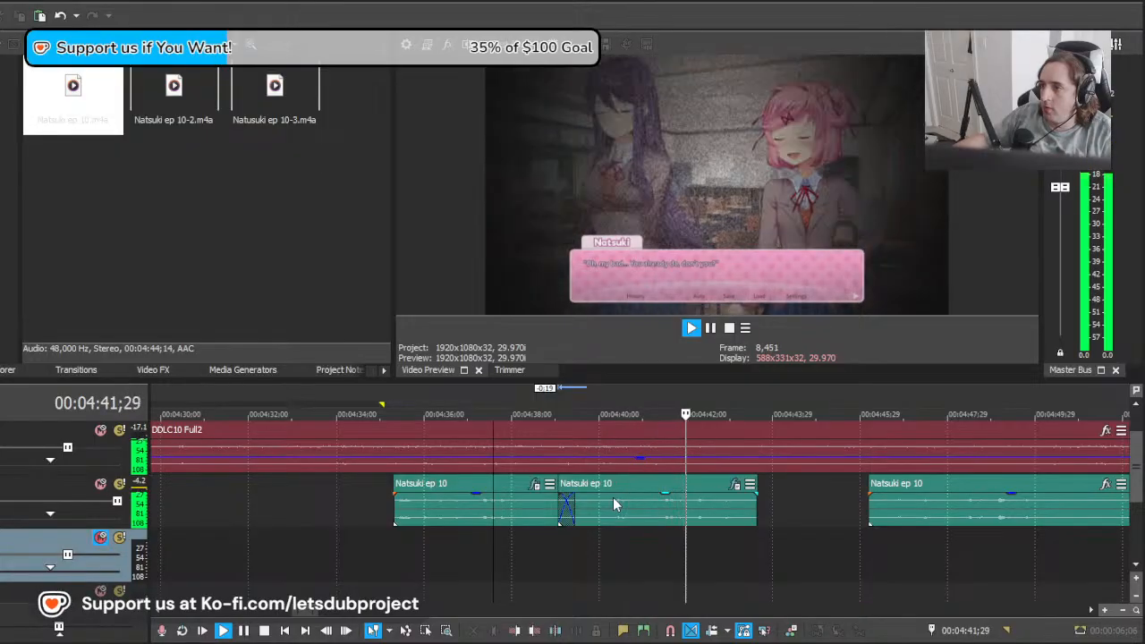
left_click(820, 513)
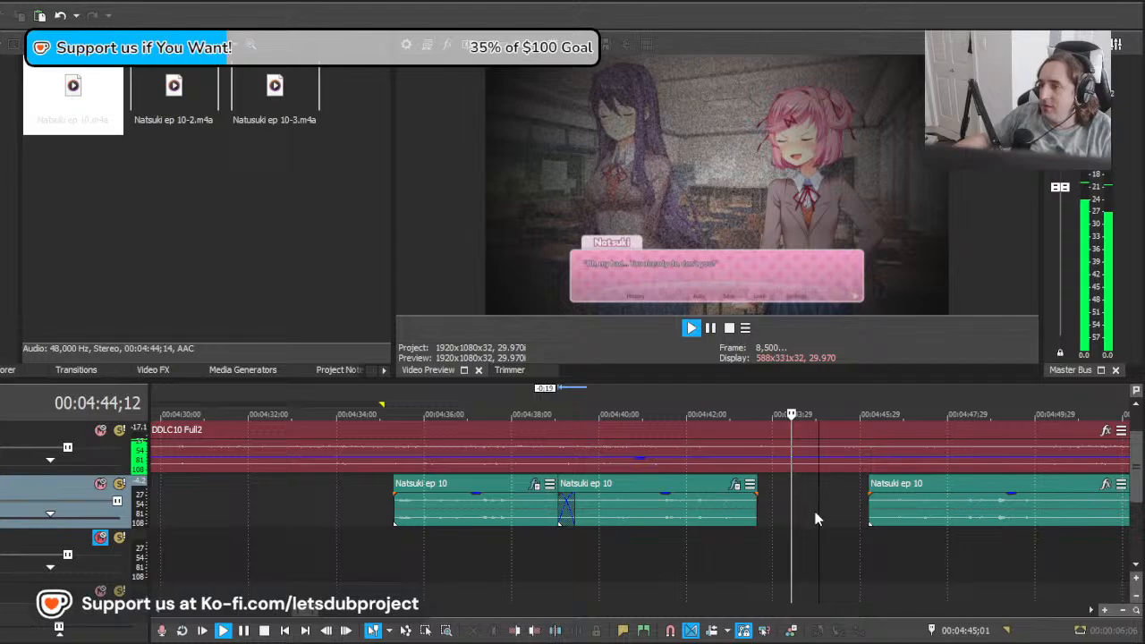
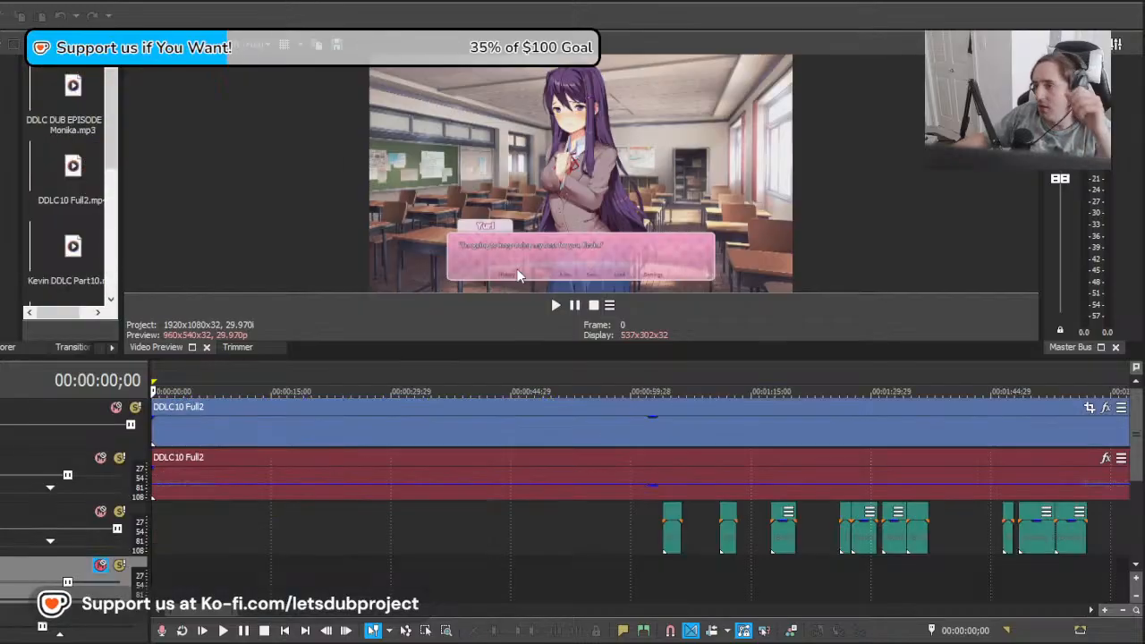
Step: Play Natsuki's "Oh, my bad" line from 00:04:39;08 to check its placement
left_click(304, 566)
scroll(303, 567, "up", 2)
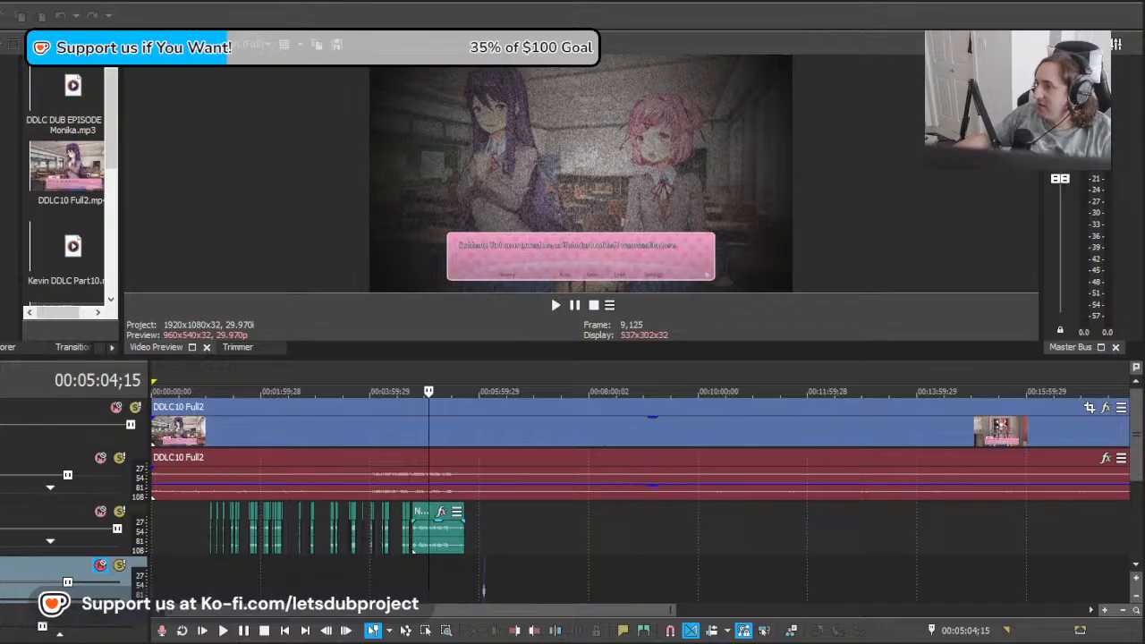
left_click(415, 573)
scroll(439, 569, "up", 8)
left_click(401, 585)
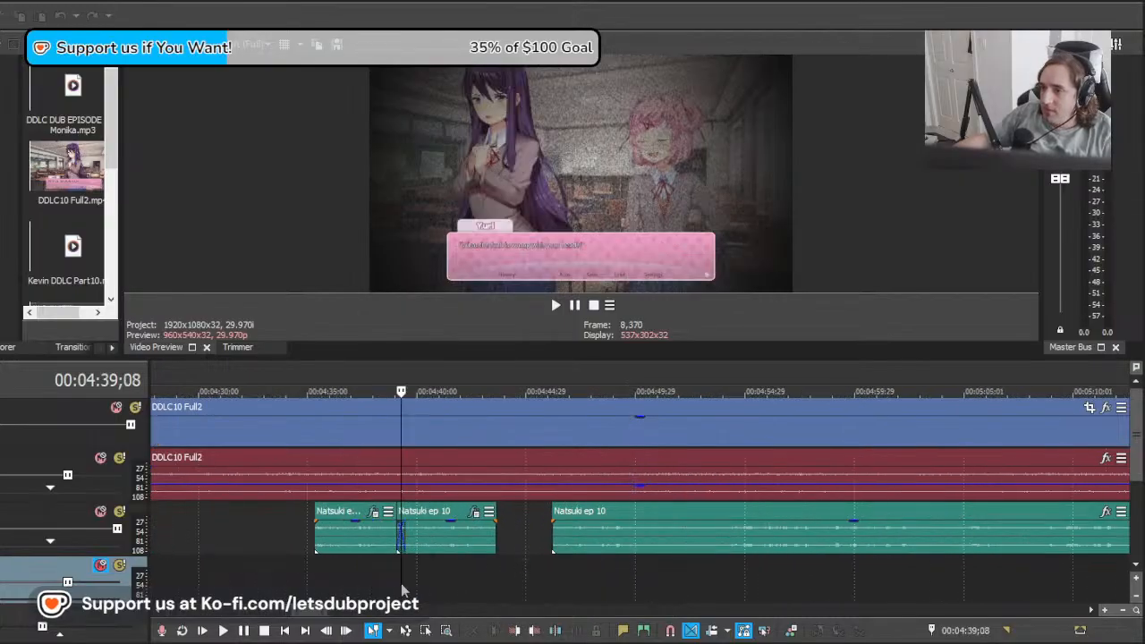
key("space")
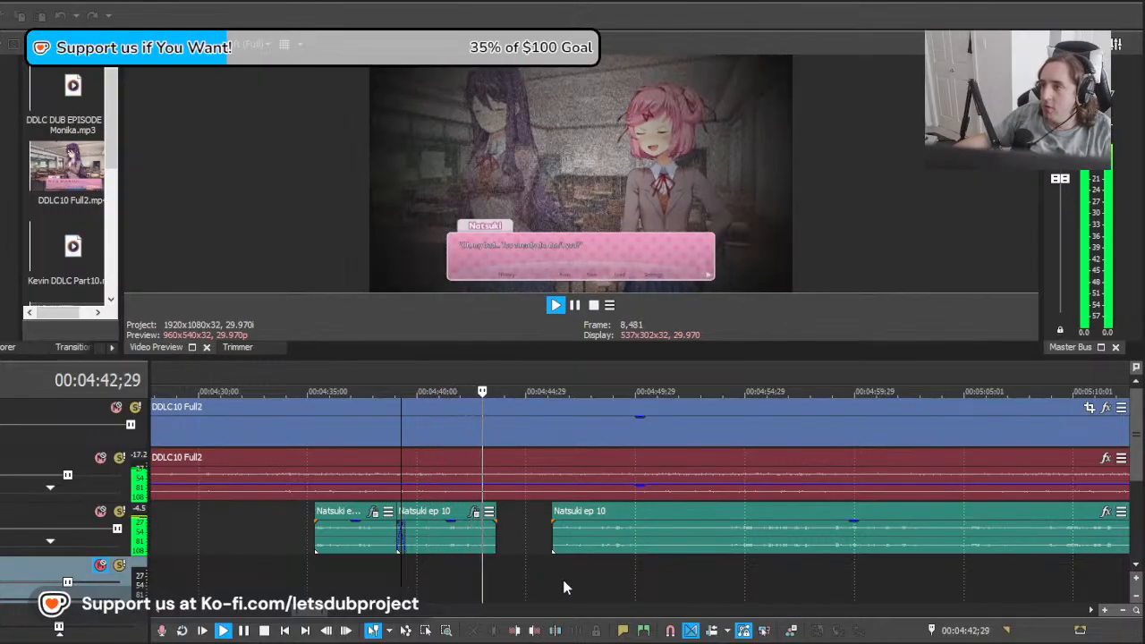
left_click(537, 551)
key("space")
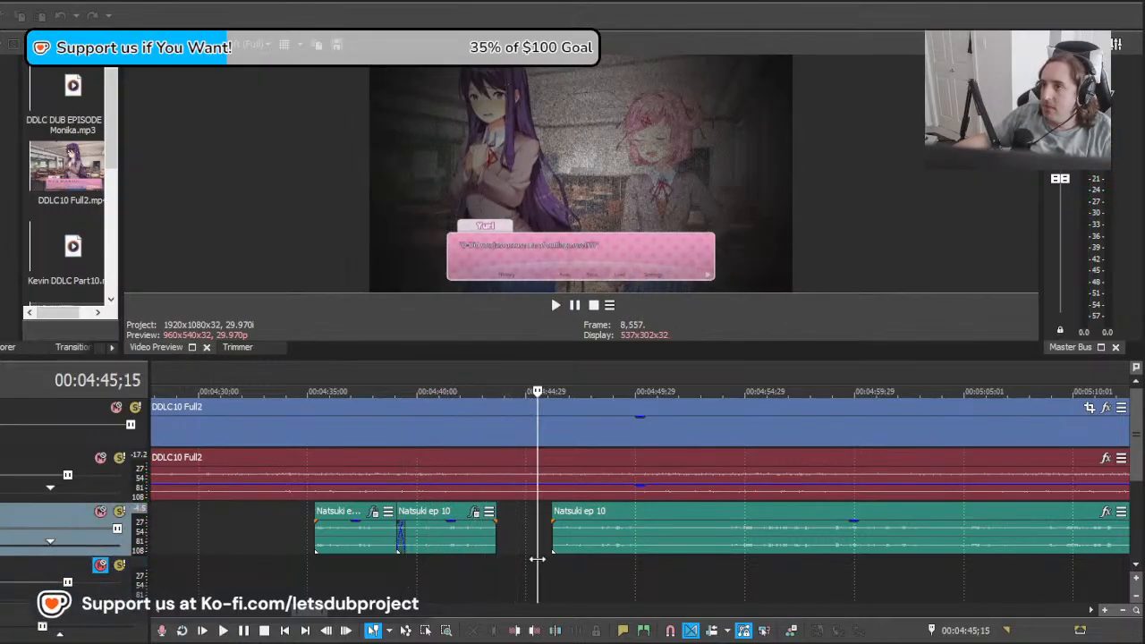
Step: Move the remaining Natsuki clip 4:26 later to her next on-screen line near 00:04:51 and play it from 00:04:51;16
left_click_drag(536, 560, 734, 549)
key("space")
scroll(687, 554, "up", 4)
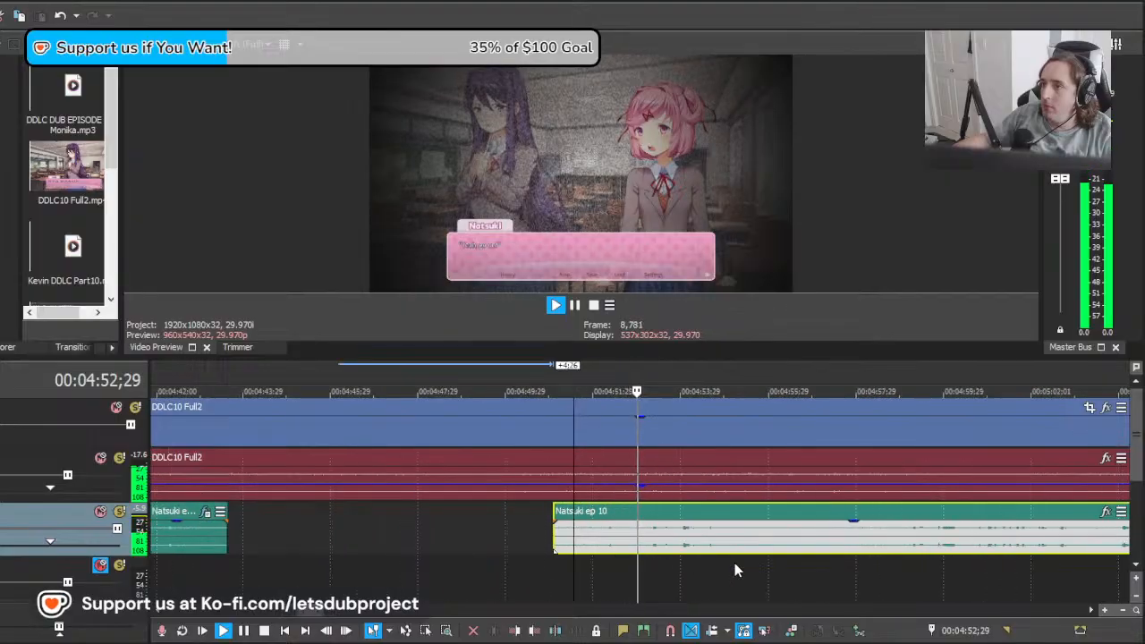
key("space")
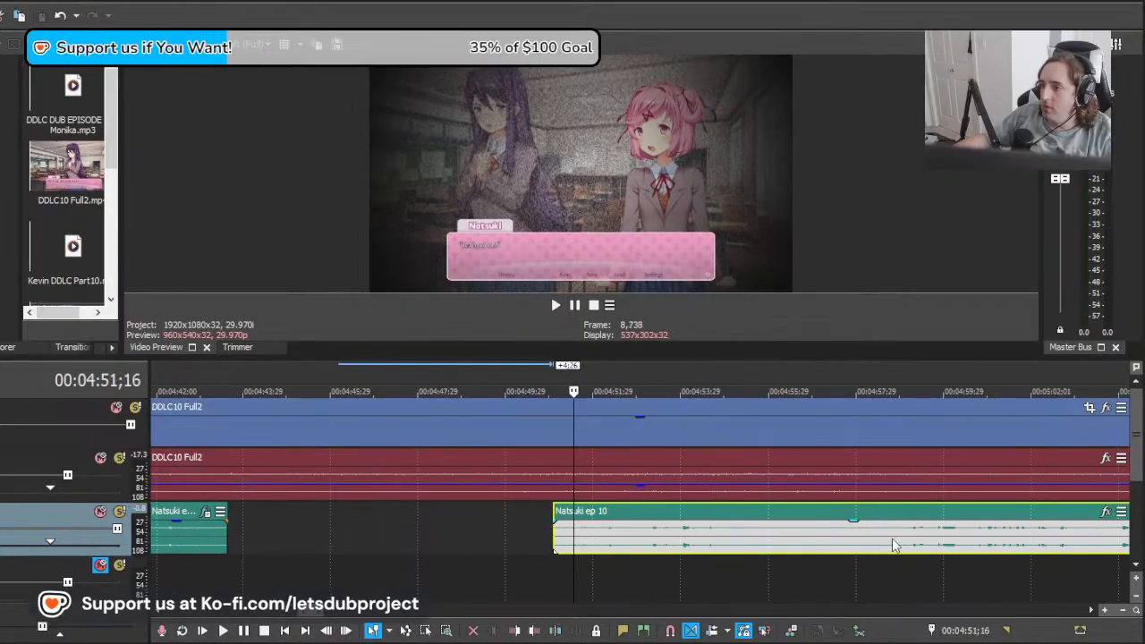
Step: Move the remaining Natsuki clip 7:18 earlier, play it, and shift it another 0:18 earlier with the playhead at 00:04:50;20
left_click_drag(922, 540, 591, 549)
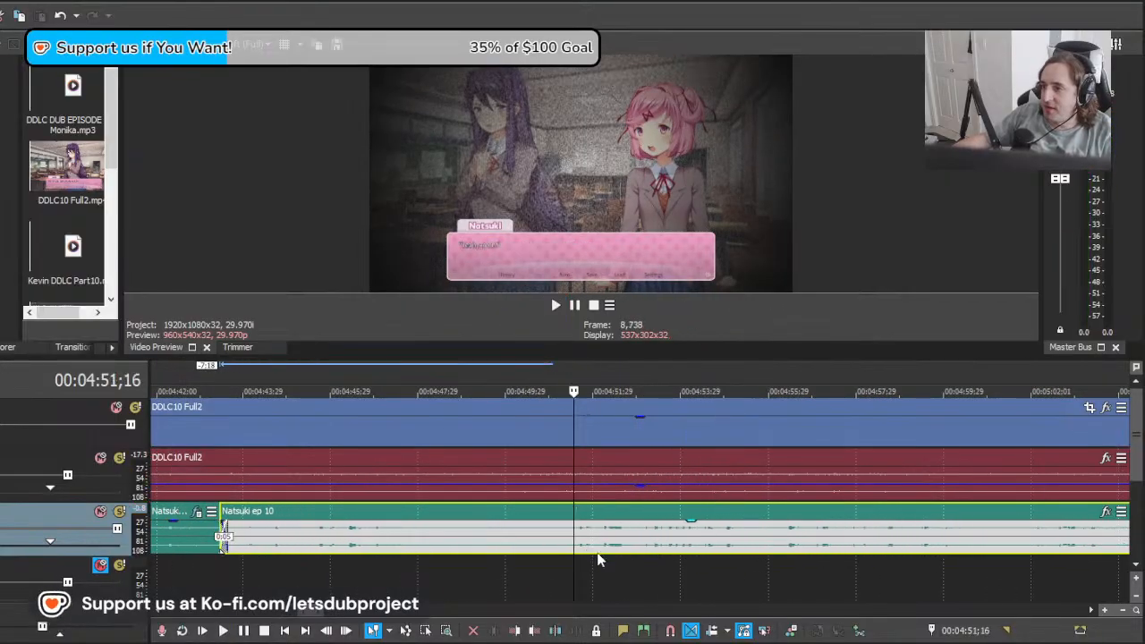
key("space")
key("space")
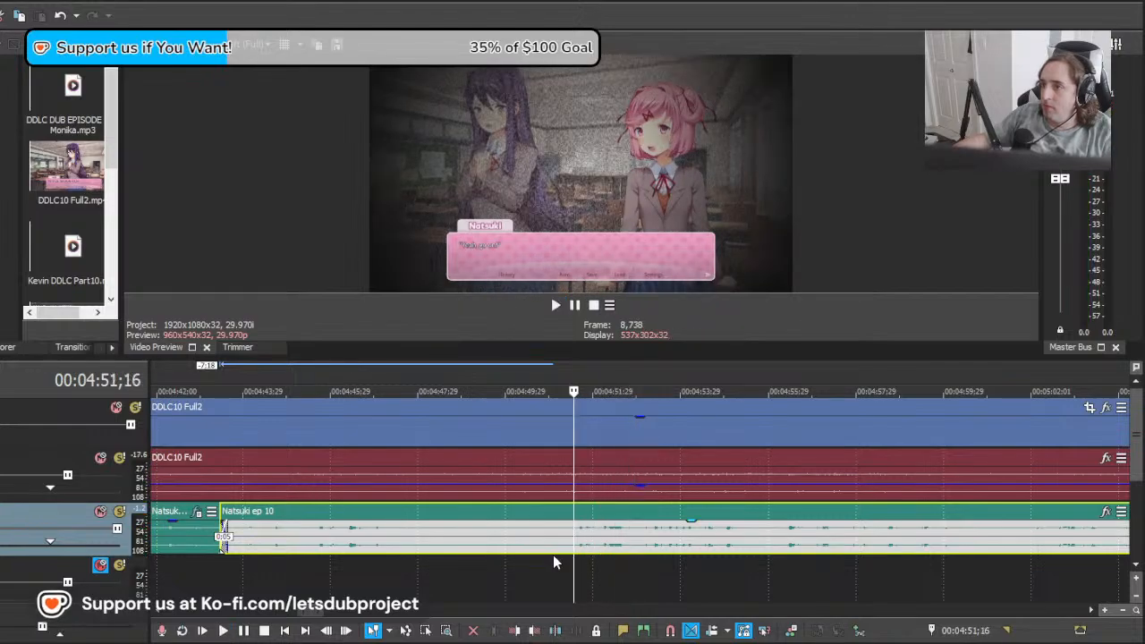
left_click_drag(574, 544, 536, 546)
left_click_drag(643, 551, 613, 550)
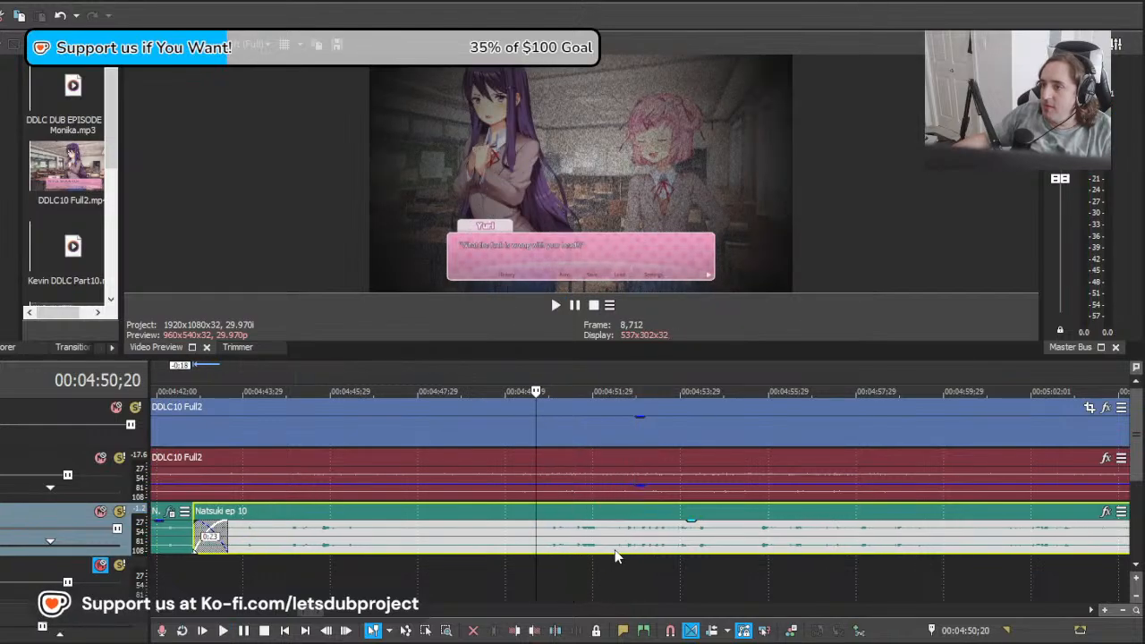
Step: Split the clip at 00:04:50;20, delete the part before it, and play the rest
key("s")
left_click(530, 547)
key("Delete")
key("space")
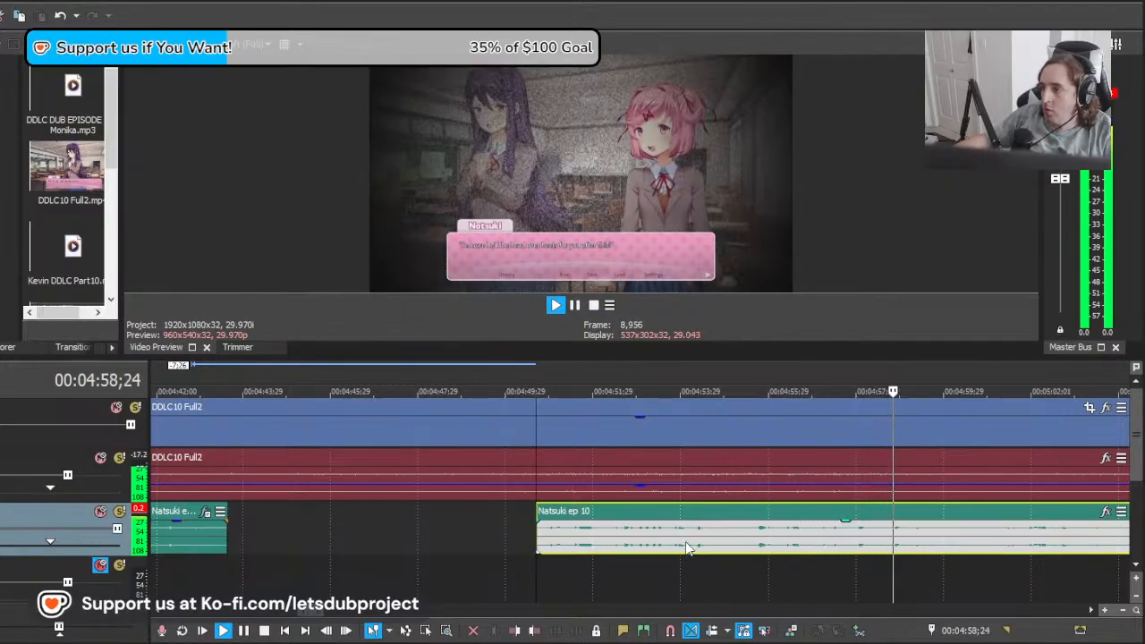
Step: Split the Natsuki clip at 00:04:55;12 and play the separated line from about 00:04:50;20
key("space")
left_click(743, 552)
key("s")
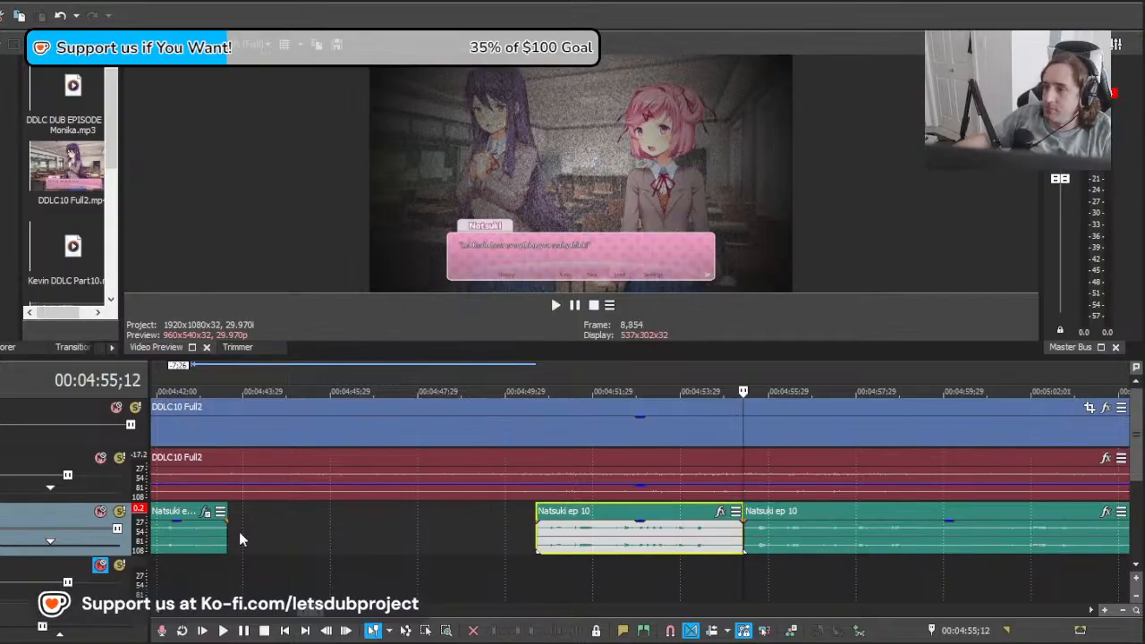
left_click(192, 545)
left_click(606, 546)
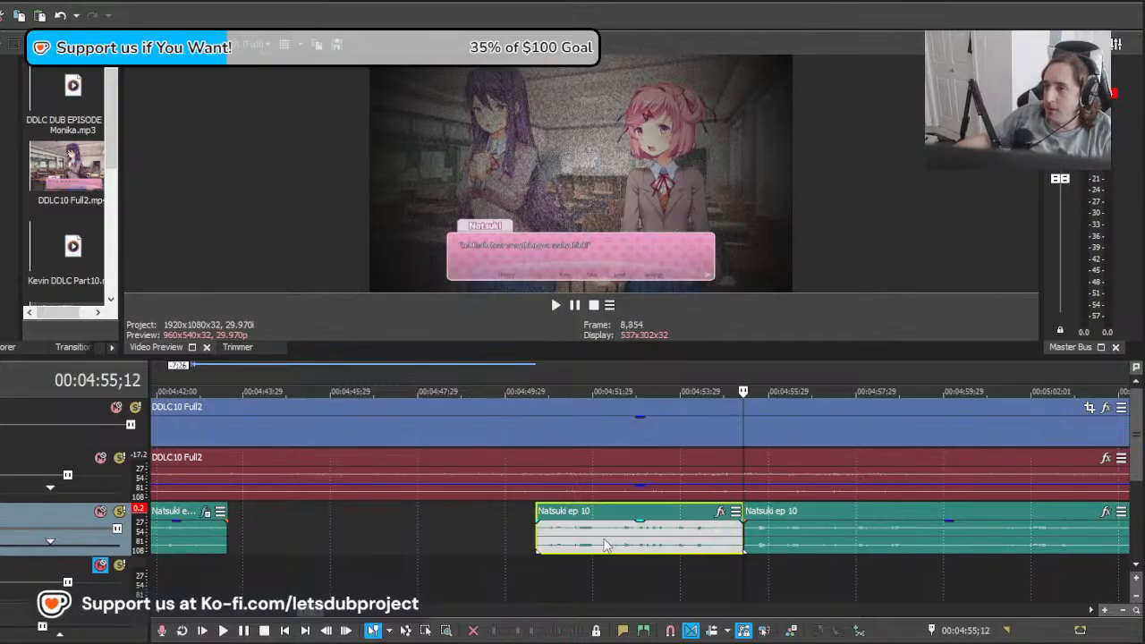
left_click(536, 581)
key("space")
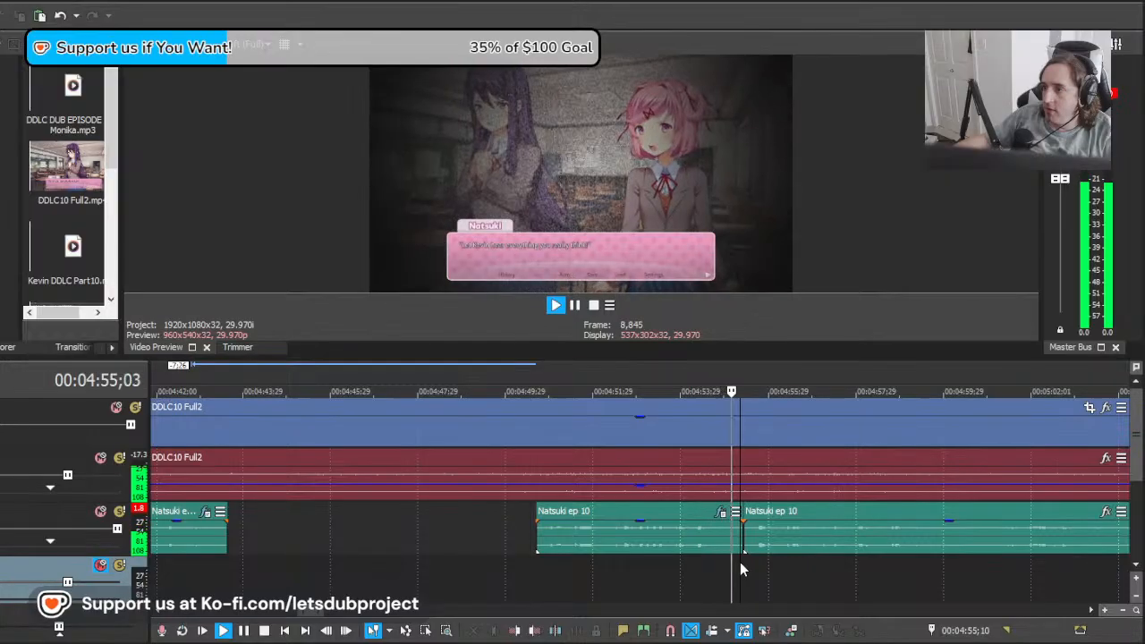
Step: Scrub to Natsuki's next on-screen line at 00:04:56;03, move the remaining clip 5:00 earlier, and play it
left_click_drag(740, 562, 809, 554)
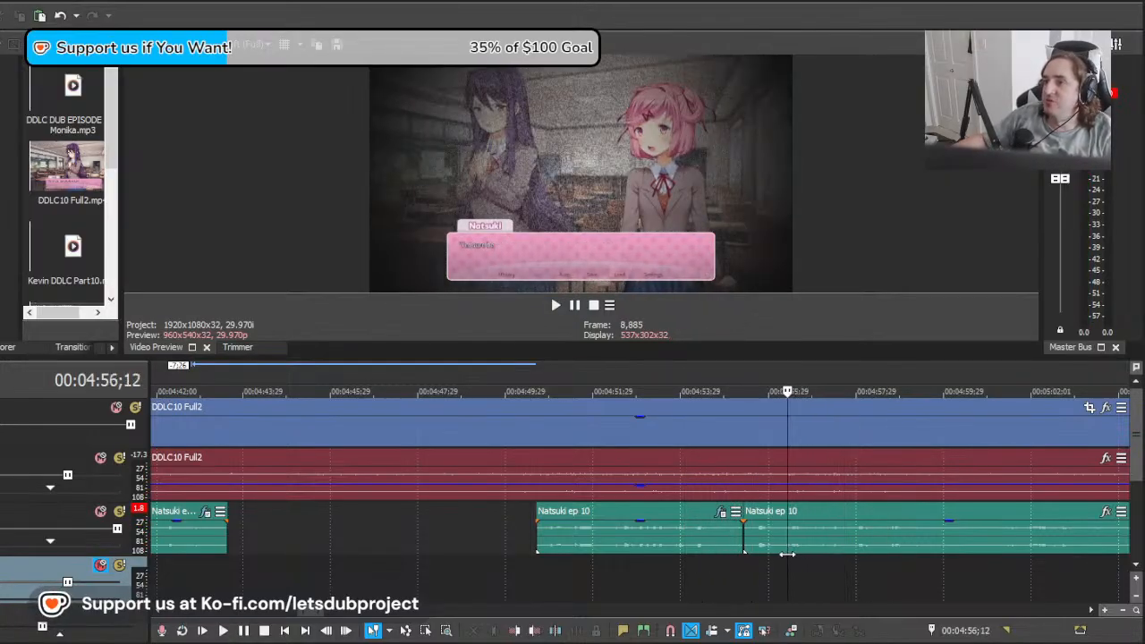
scroll(868, 546, "right", 3)
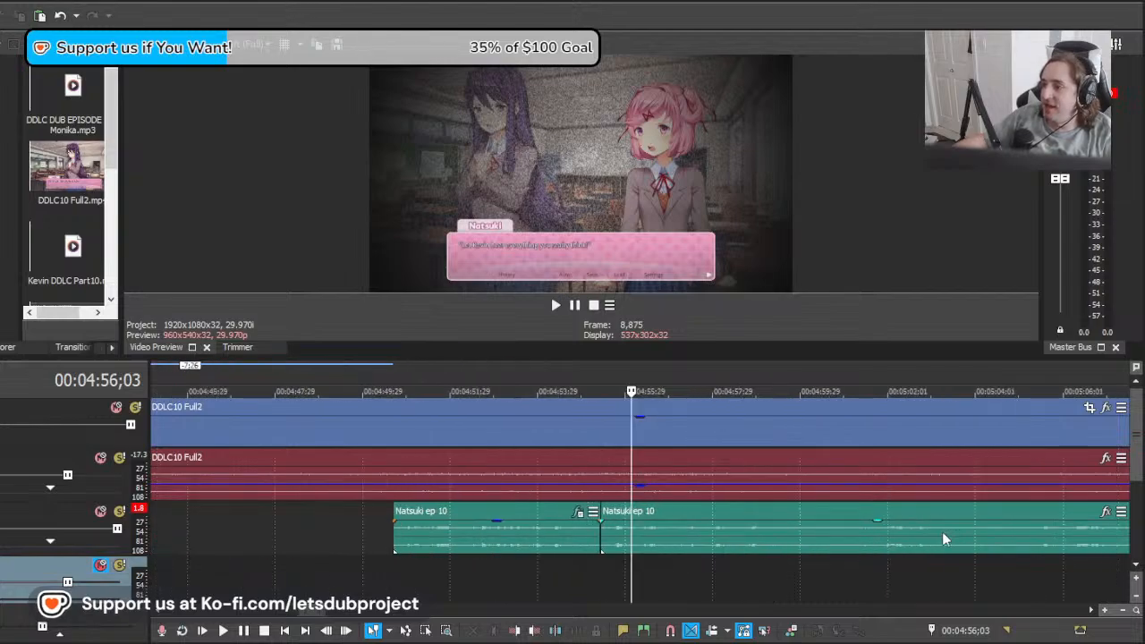
left_click_drag(945, 539, 726, 542)
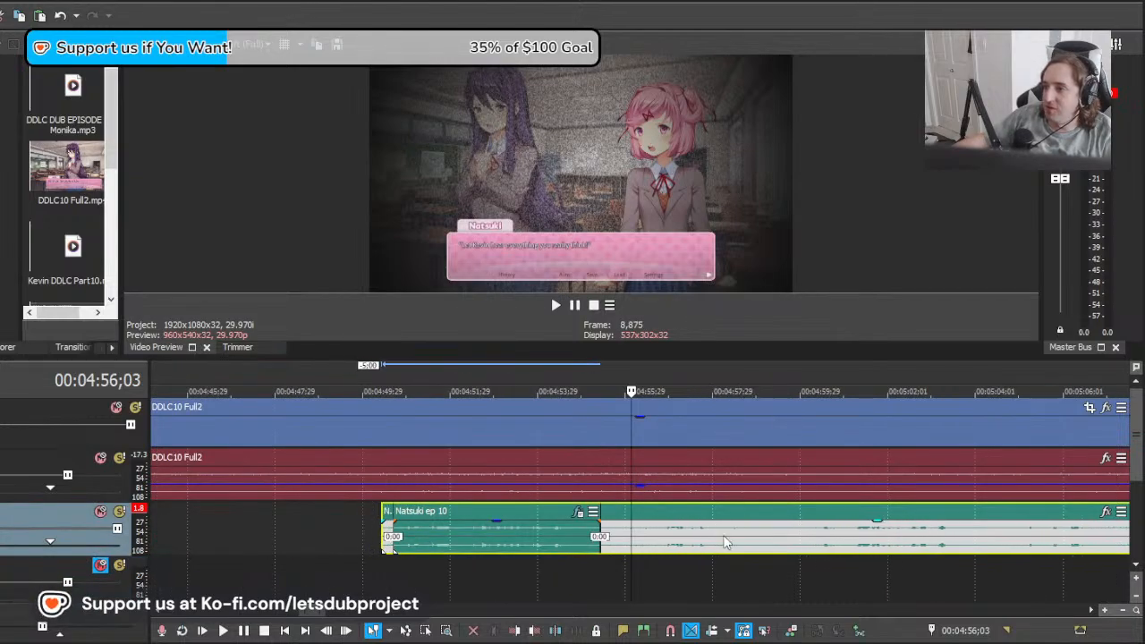
key("space")
scroll(716, 572, "right", 1)
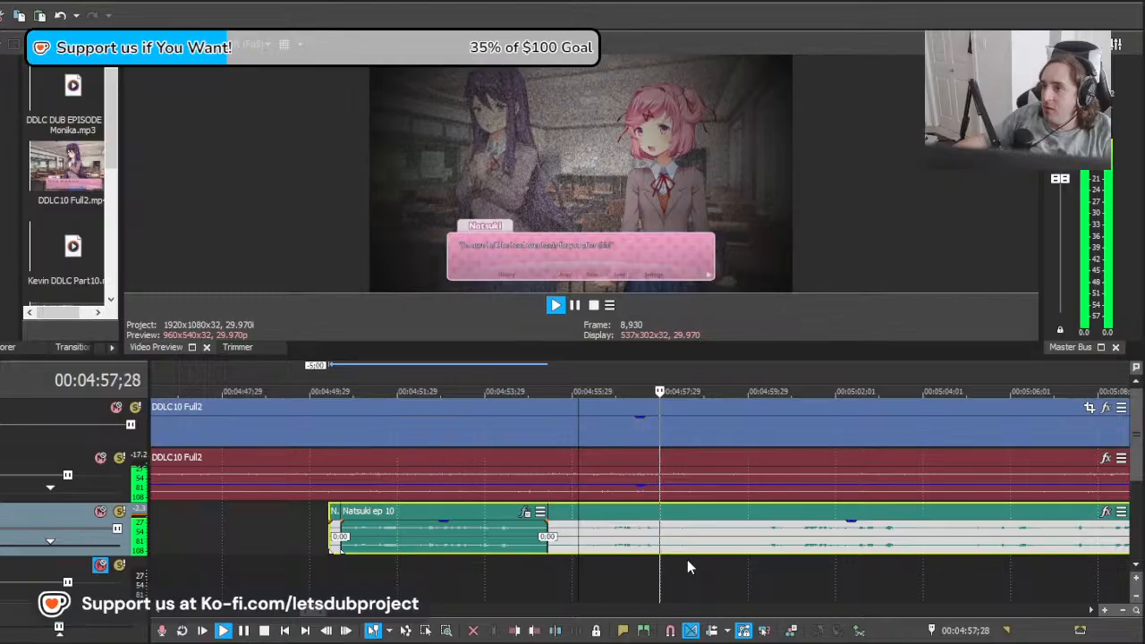
Step: Shift the remaining clip slightly, play it, and remove its lead-in so the next line starts at about 00:04:56;10
key("space")
left_click_drag(634, 541, 659, 541)
key("space")
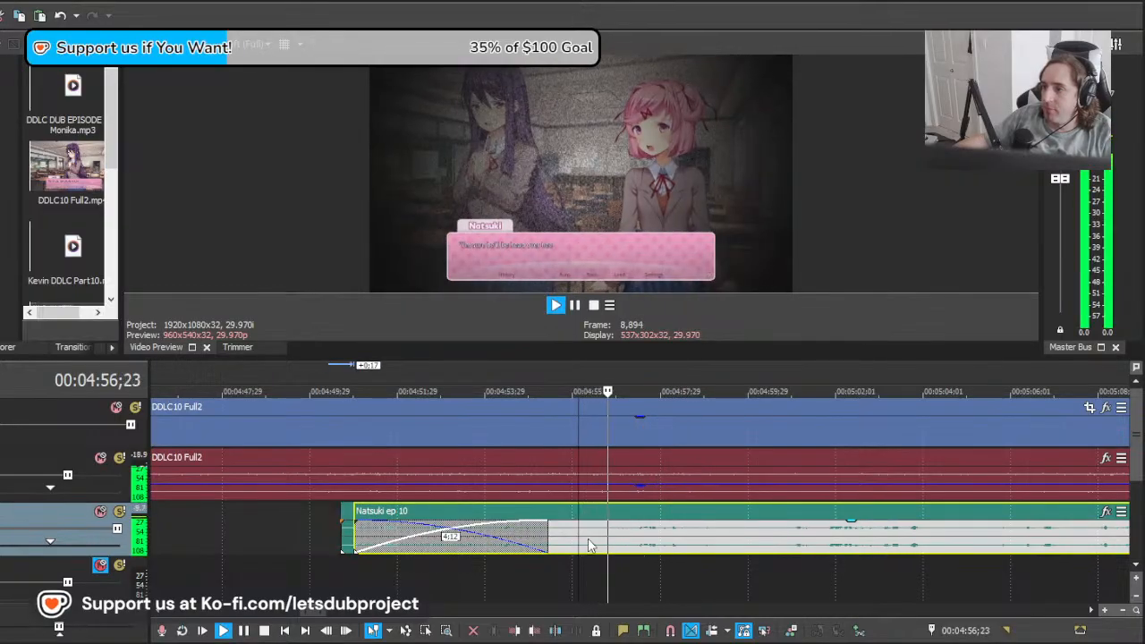
key("ctrl+z")
key("ctrl+z")
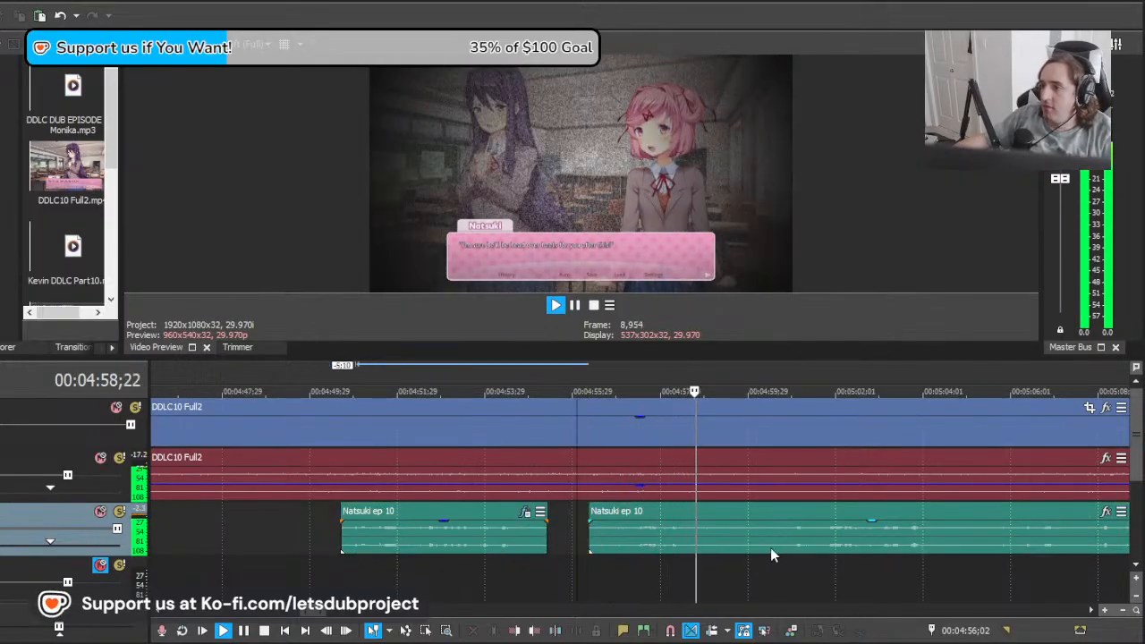
Step: Split the Natsuki clip at 00:05:00;08 and play the separated line from about 00:04:56
left_click(771, 548)
key("s")
key("space")
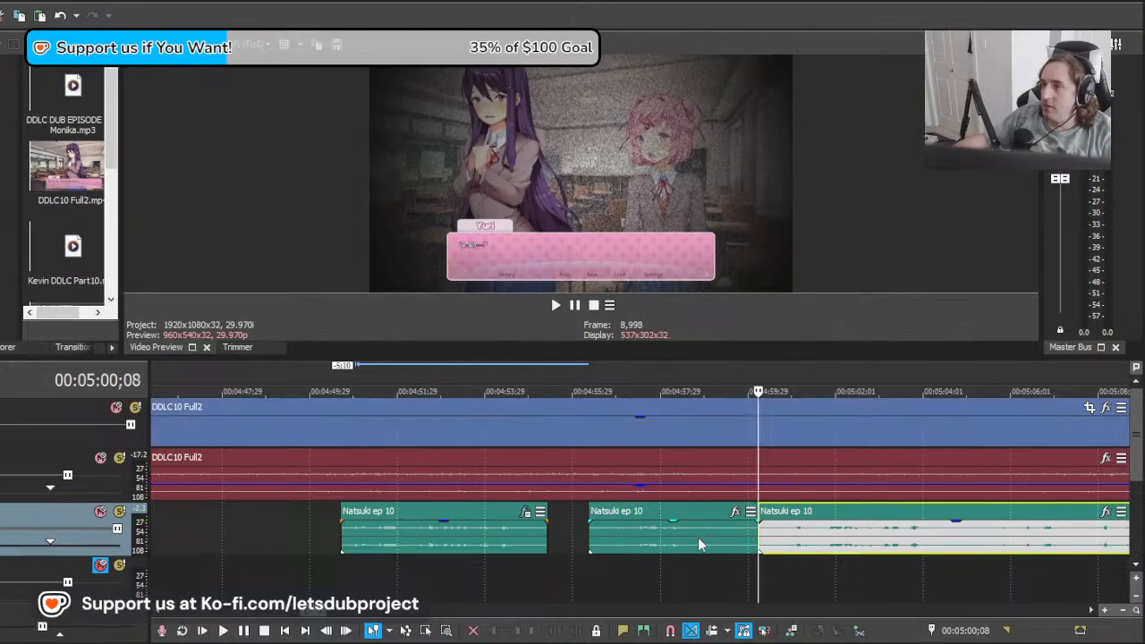
left_click(676, 545)
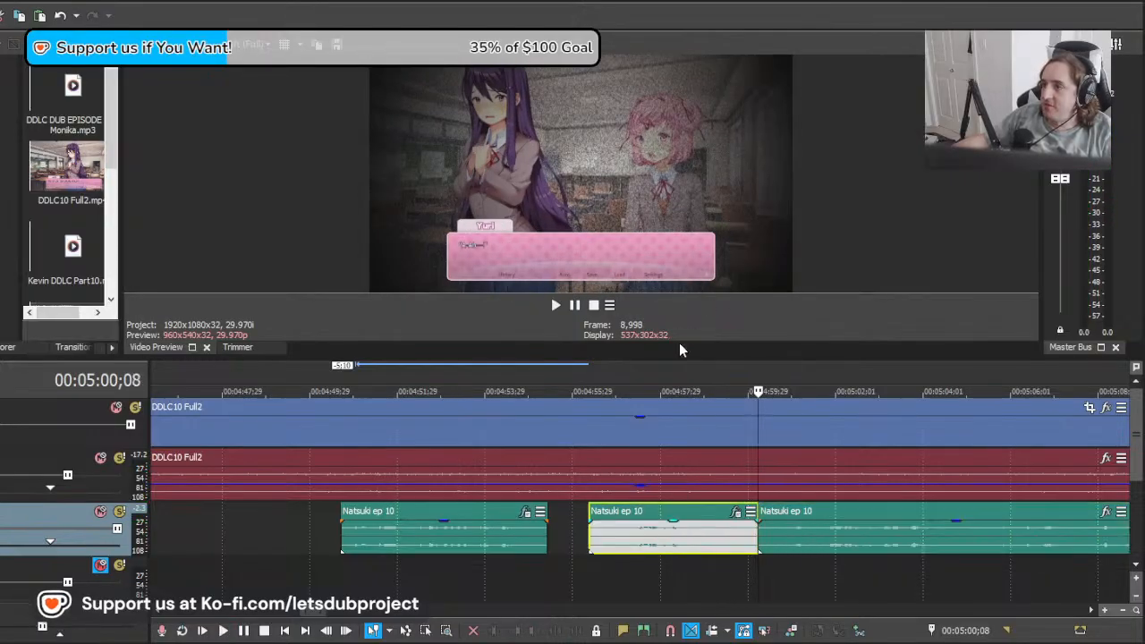
left_click(592, 565)
key("space")
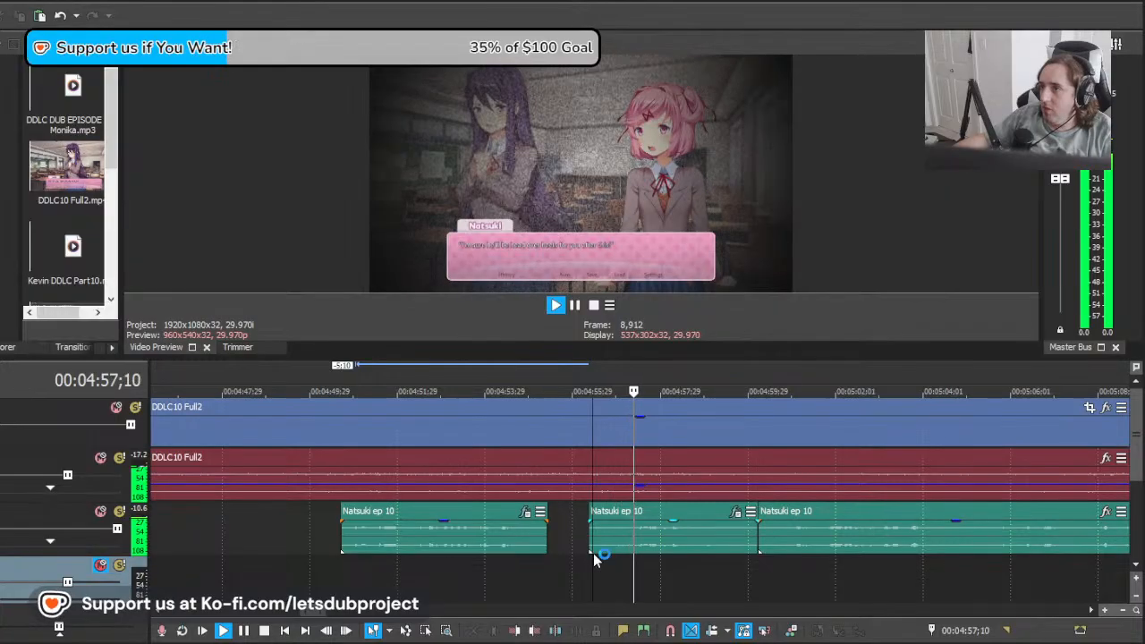
scroll(707, 503, "down", 7)
scroll(758, 563, "up", 7)
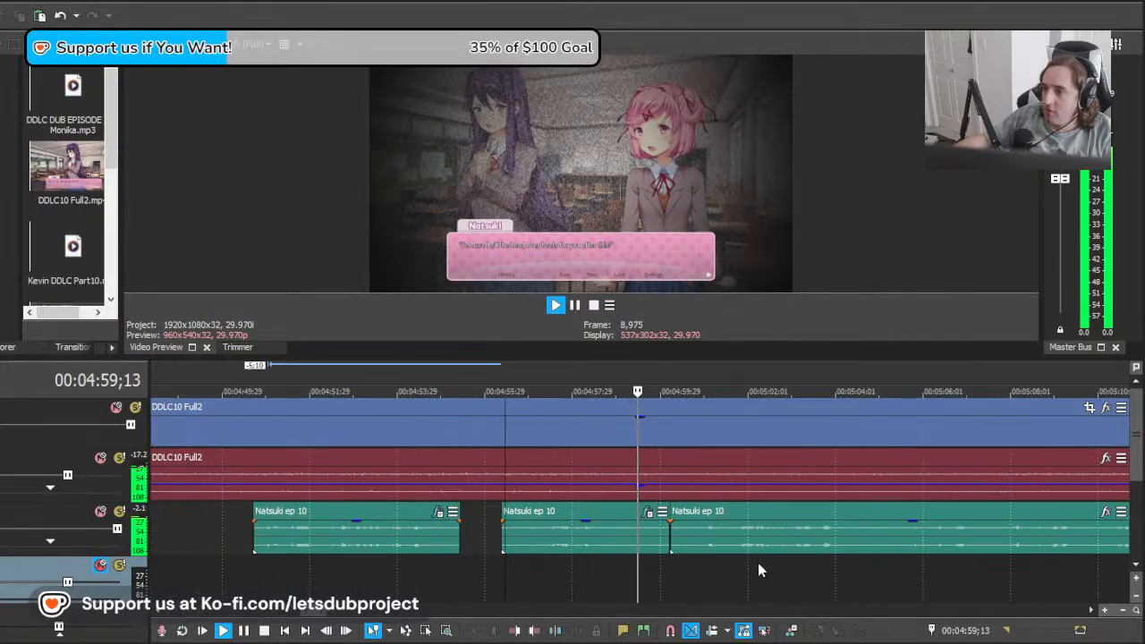
scroll(689, 548, "down", 2)
Step: Try the remaining clip 10:02 later at the on-screen Natsuki line near 00:05:11, nudge it 0:25 earlier, and play it
left_click(662, 539)
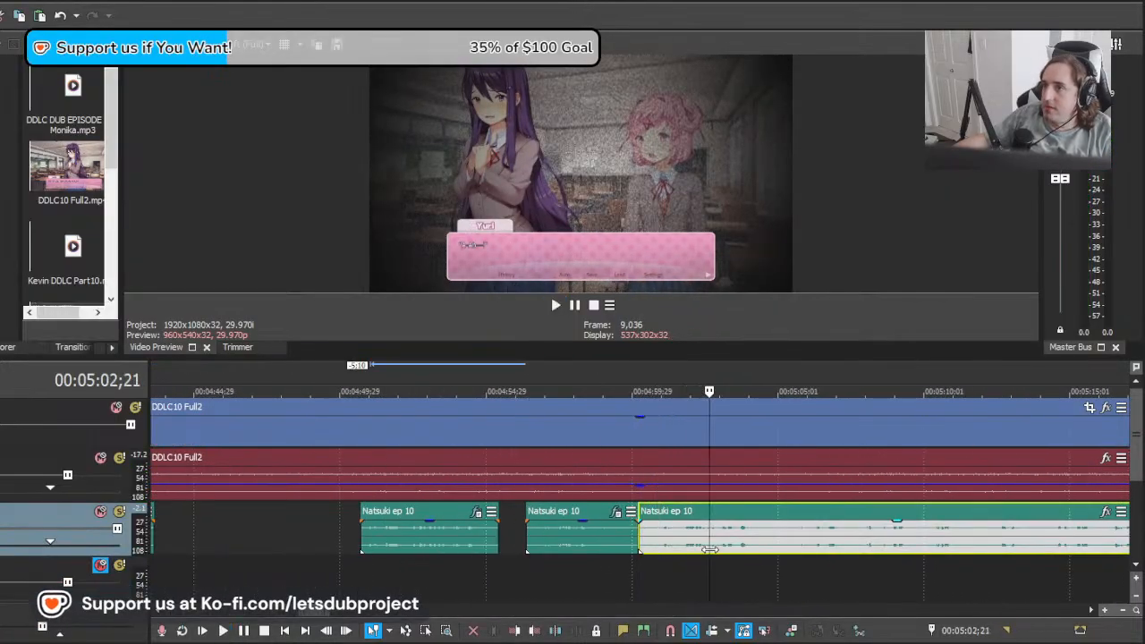
left_click_drag(770, 546, 956, 533)
left_click_drag(748, 544, 1039, 542)
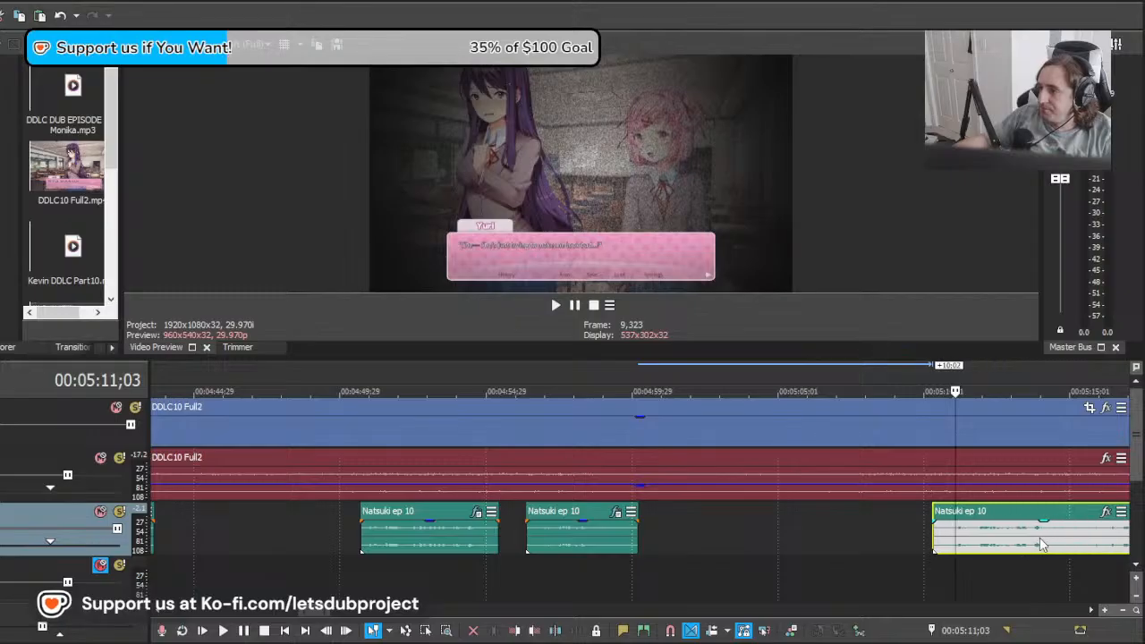
key("space")
key("space")
left_click_drag(835, 544, 805, 543)
Step: Replace the take at about 00:04:56 with the next one by moving it 13:16 earlier, and play it
key("space")
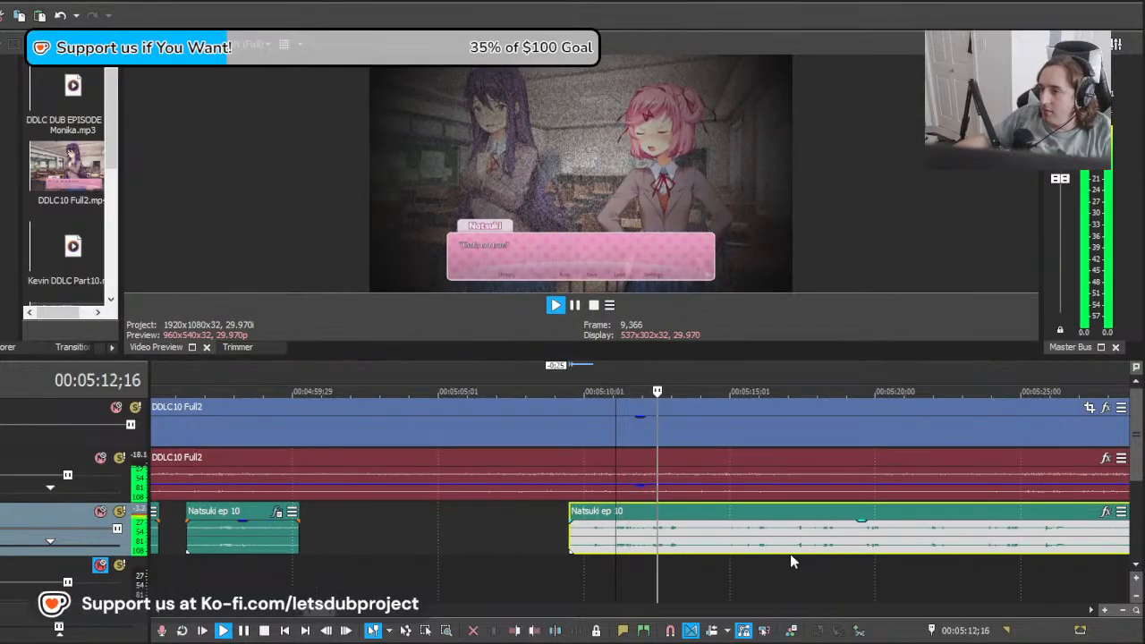
key("space")
left_click_drag(574, 533, 242, 540)
left_click(233, 532)
key("Delete")
key("space")
Step: Split the replacement take at 00:05:00;22 and play its beginning
left_click(313, 542)
key("s")
left_click(270, 538)
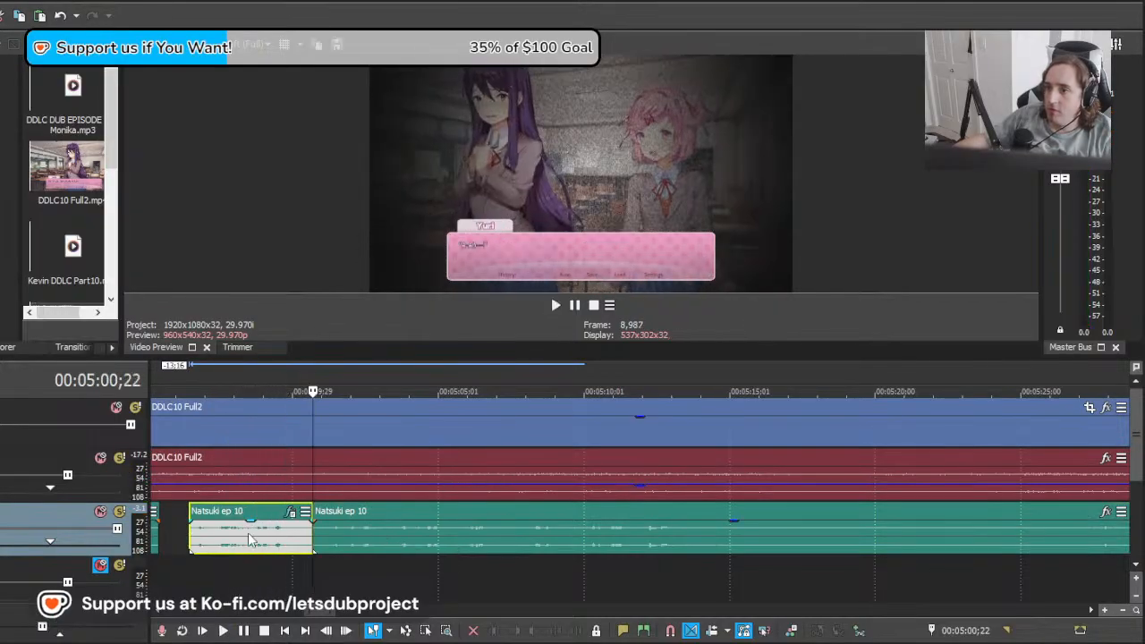
left_click(192, 539)
key("space")
Step: Extend the start of the replacement take 0:08 earlier and play it from just before 00:04:56;05
key("space")
scroll(288, 522, "up", 3)
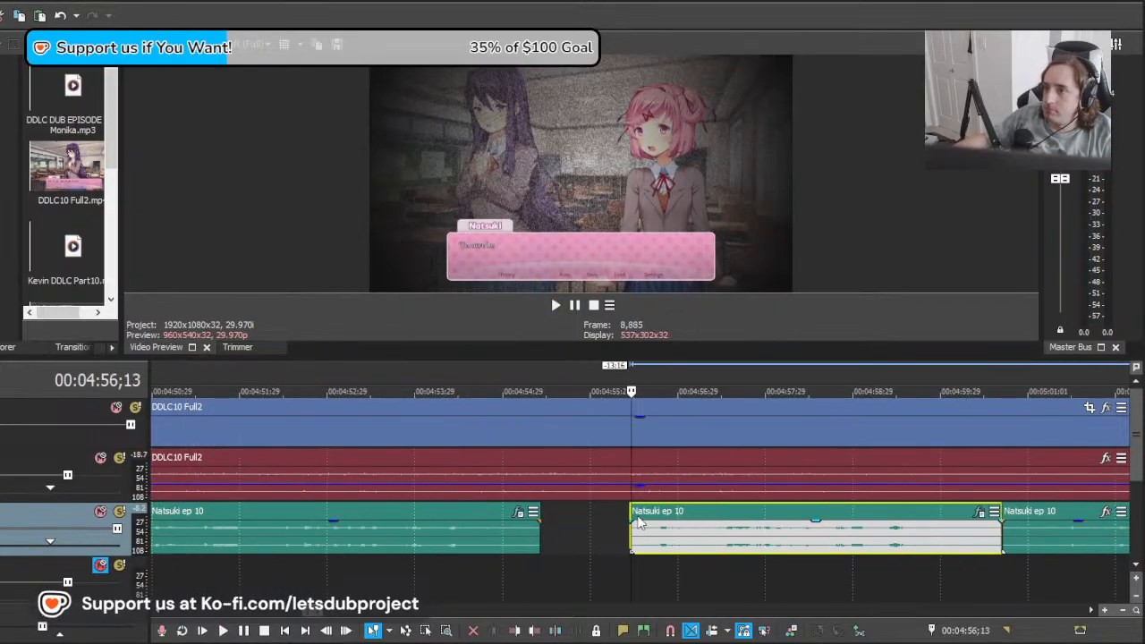
left_click_drag(632, 528, 607, 528)
left_click(601, 528)
key("space")
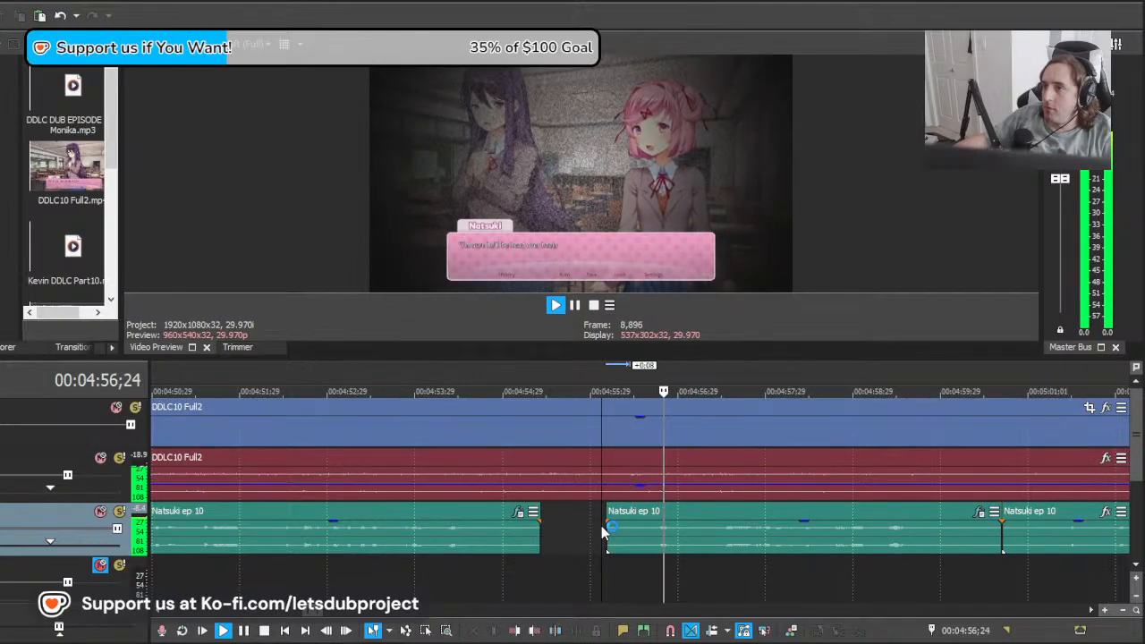
scroll(829, 532, "down", 3)
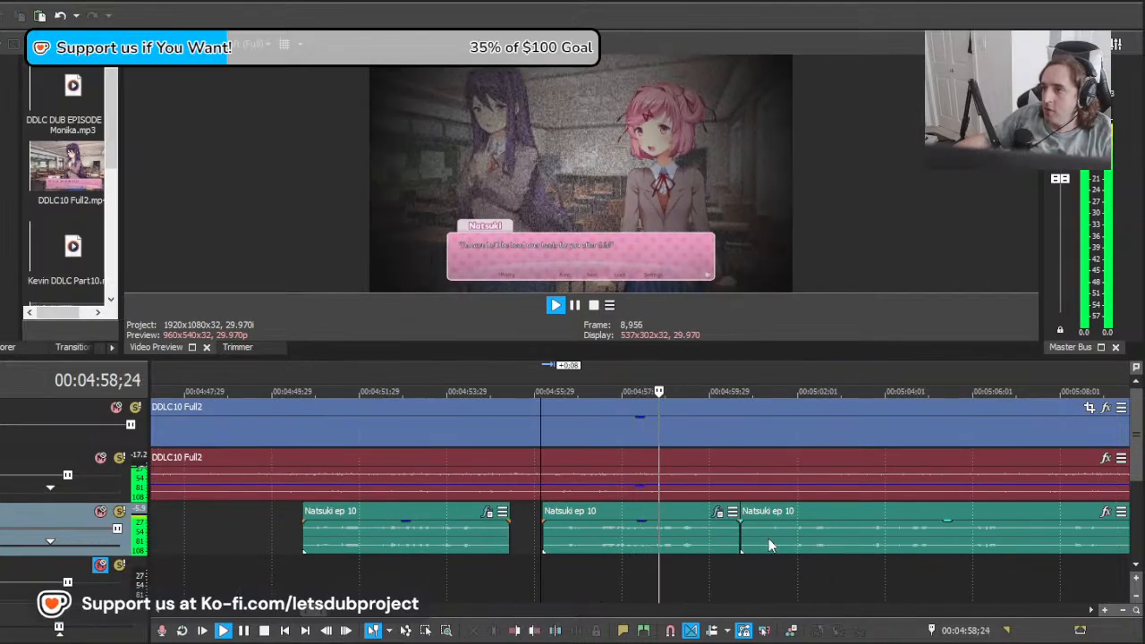
Step: Scrub the episode video from about 00:05:00 to 00:06:02 to look for the next on-screen Natsuki line
left_click(737, 547)
left_click_drag(735, 559, 1096, 537)
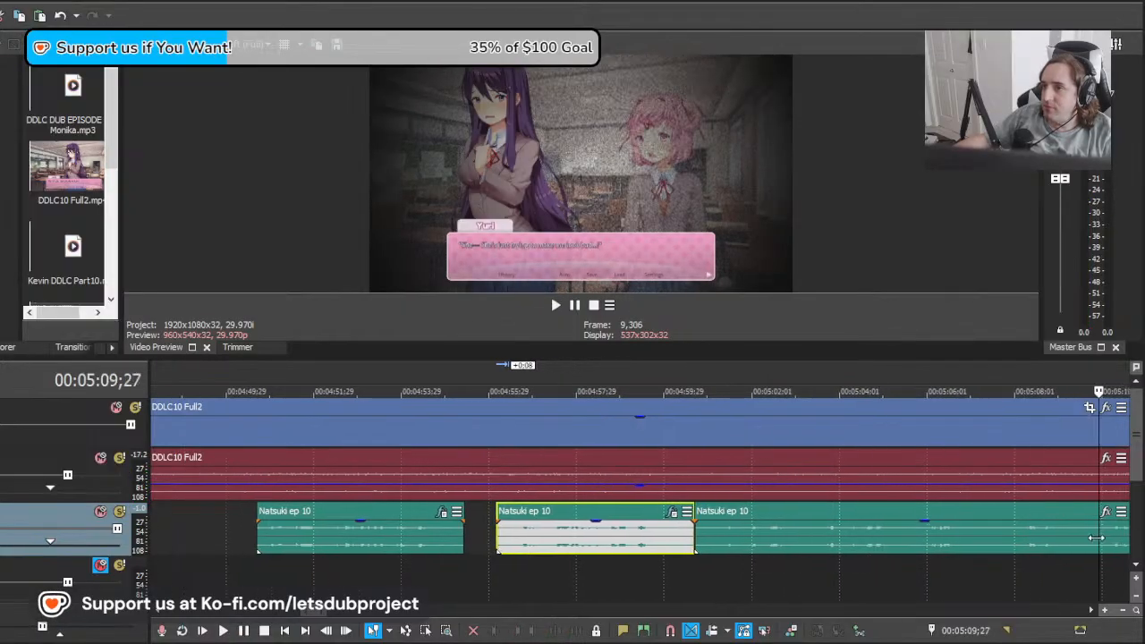
scroll(741, 543, "down", 3)
left_click_drag(634, 575, 906, 577)
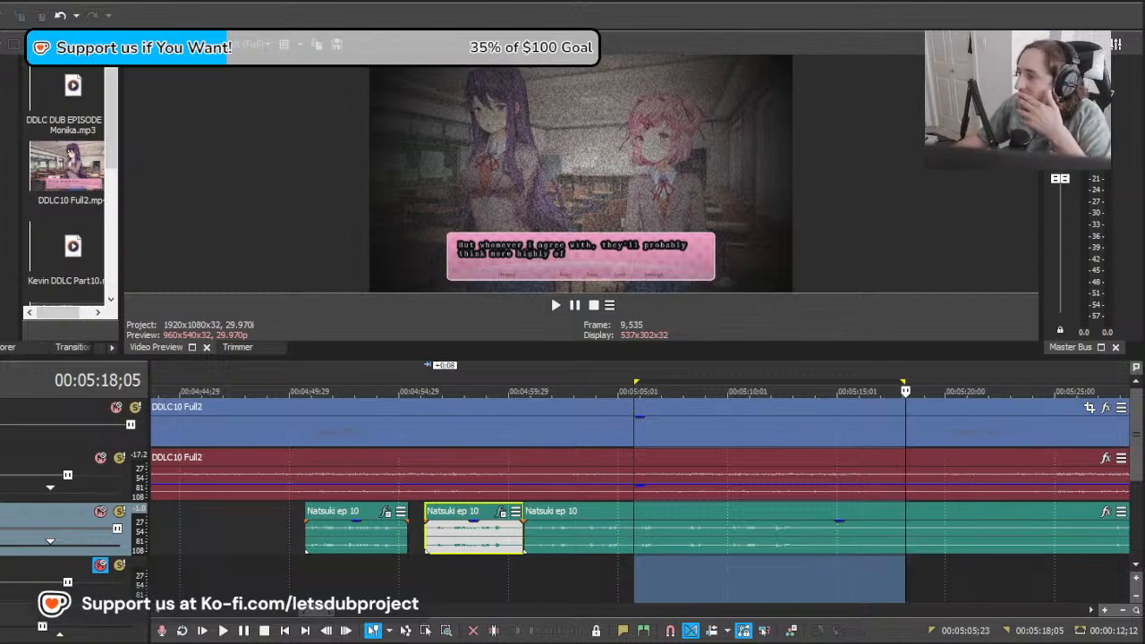
left_click(635, 542)
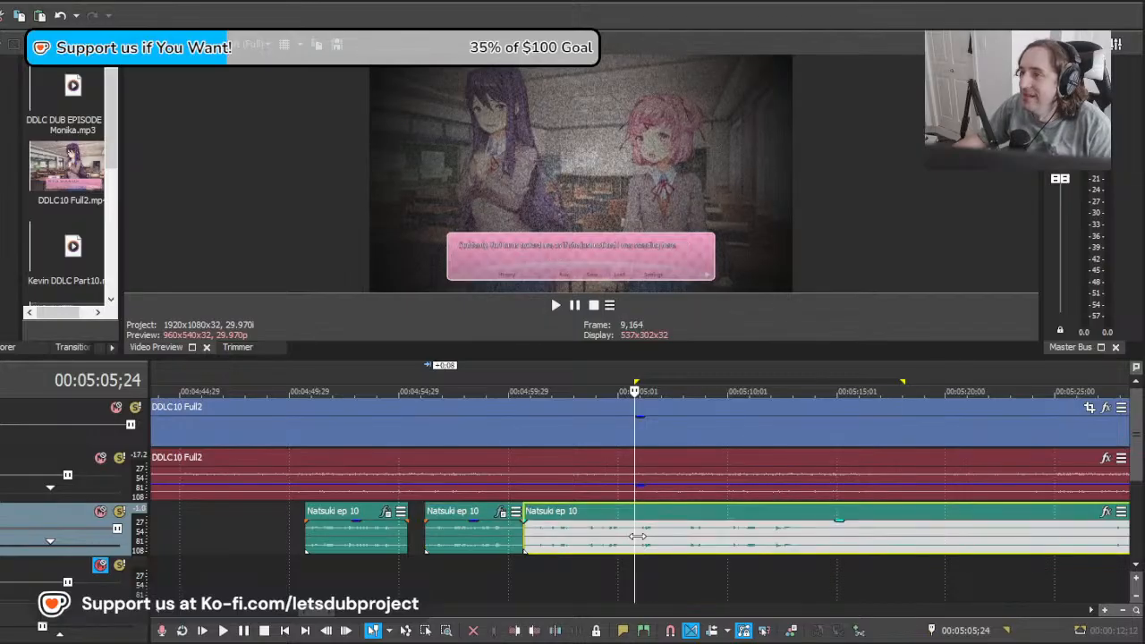
left_click_drag(634, 542, 1090, 511)
scroll(716, 478, "down", 1)
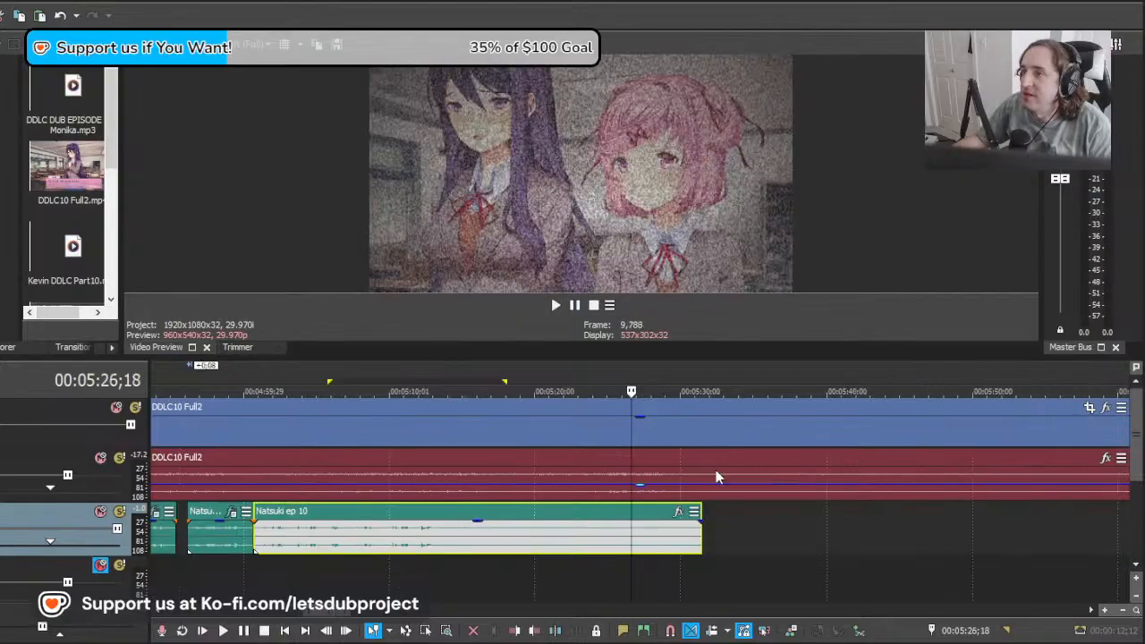
left_click_drag(687, 566, 1130, 552)
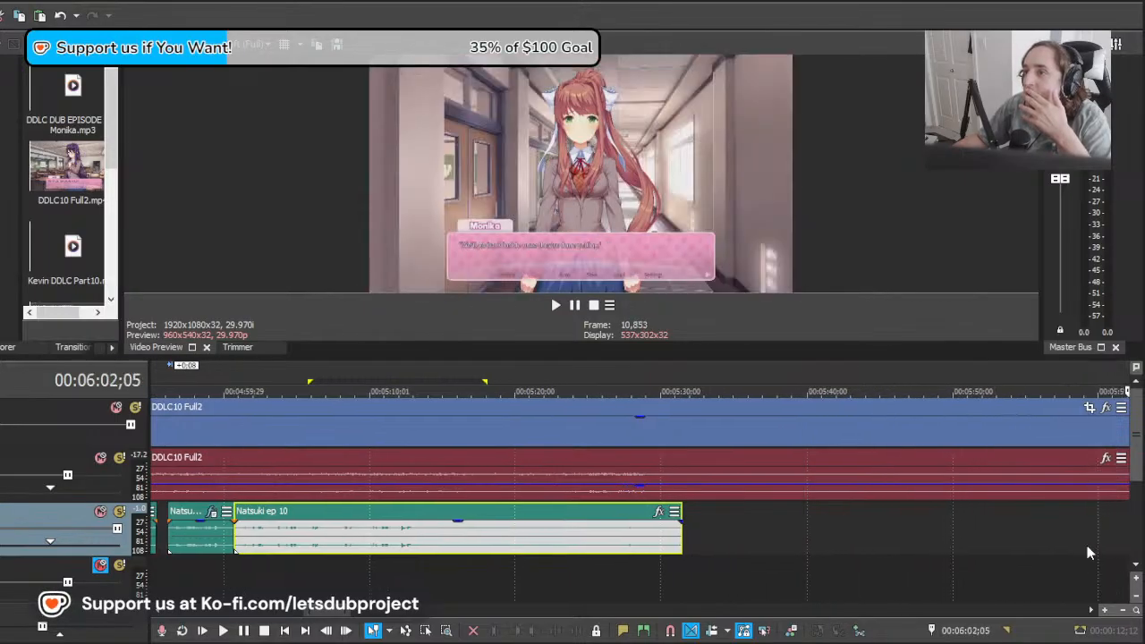
scroll(895, 537, "down", 1)
mouse_move(633, 516)
left_mouse_down()
mouse_move(563, 529)
mouse_move(622, 530)
left_mouse_up()
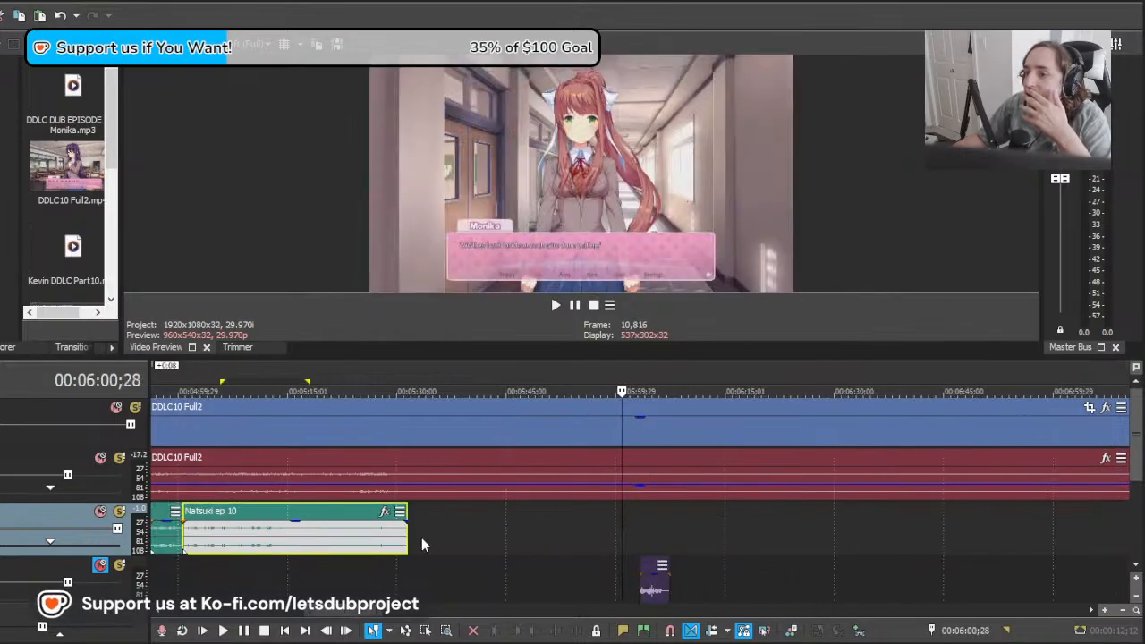
Step: Move the remaining Natsuki clip 59:02, 7:26 and 18:27 later in stages, towards the on-screen Natsuki line near 00:06:35
left_click_drag(268, 547, 705, 542)
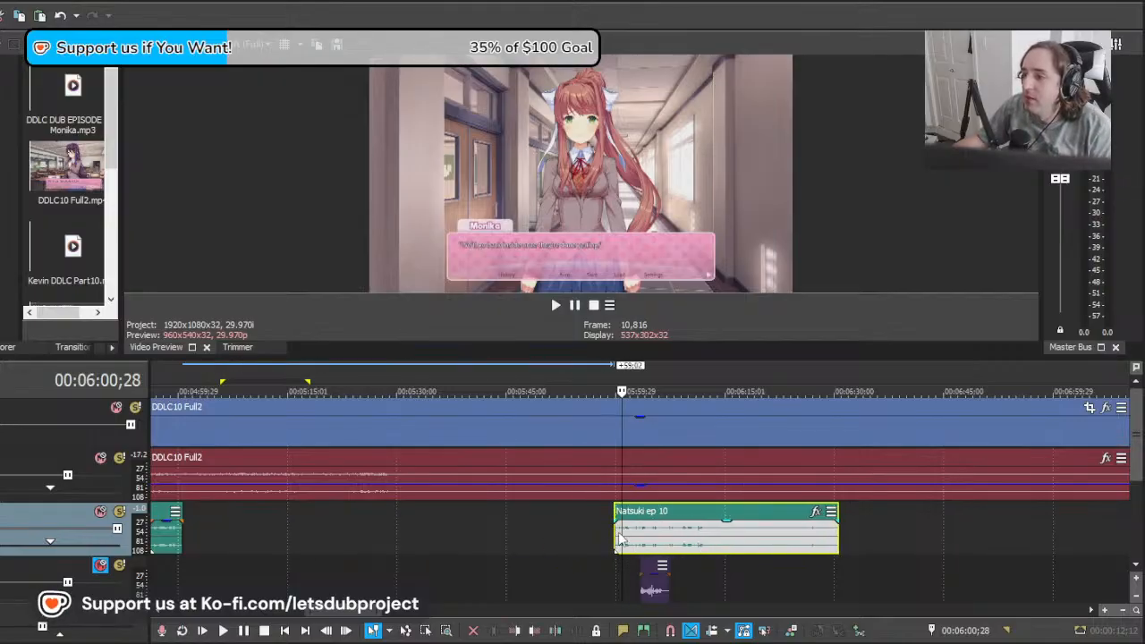
left_click_drag(620, 536, 682, 541)
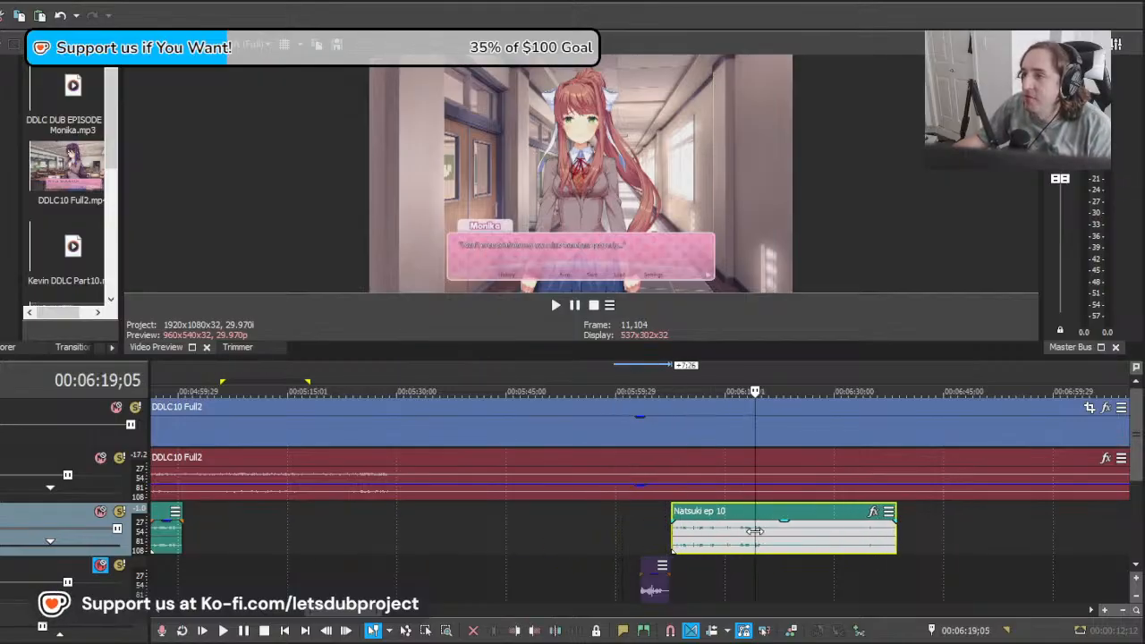
left_click_drag(755, 532, 860, 533)
scroll(860, 534, "up", 2)
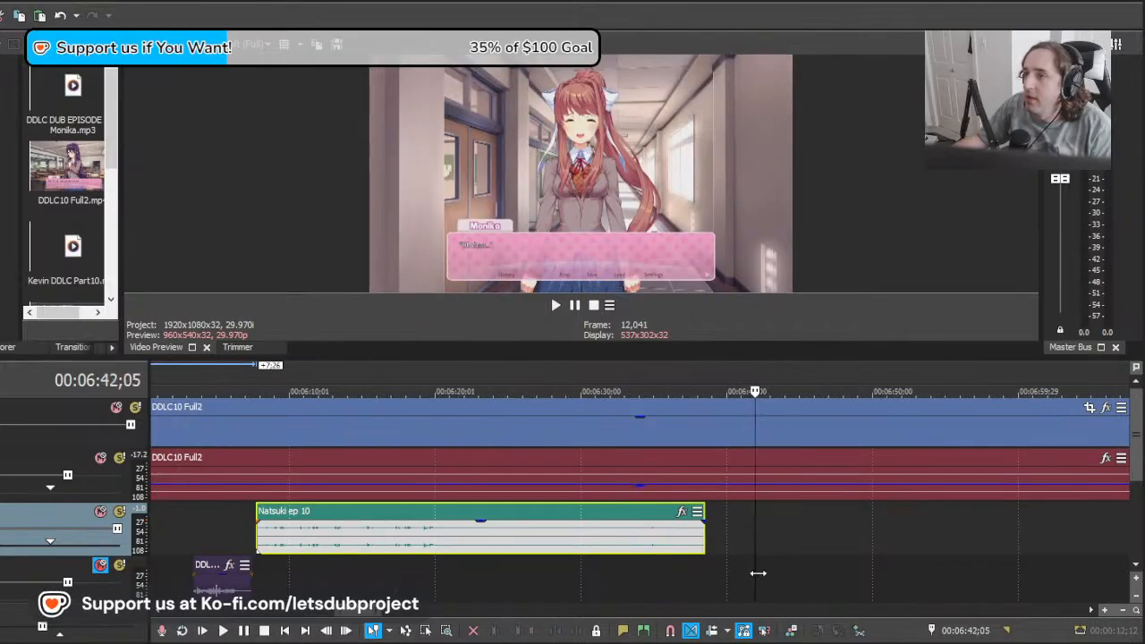
left_click_drag(758, 573, 648, 567)
scroll(449, 556, "up", 6)
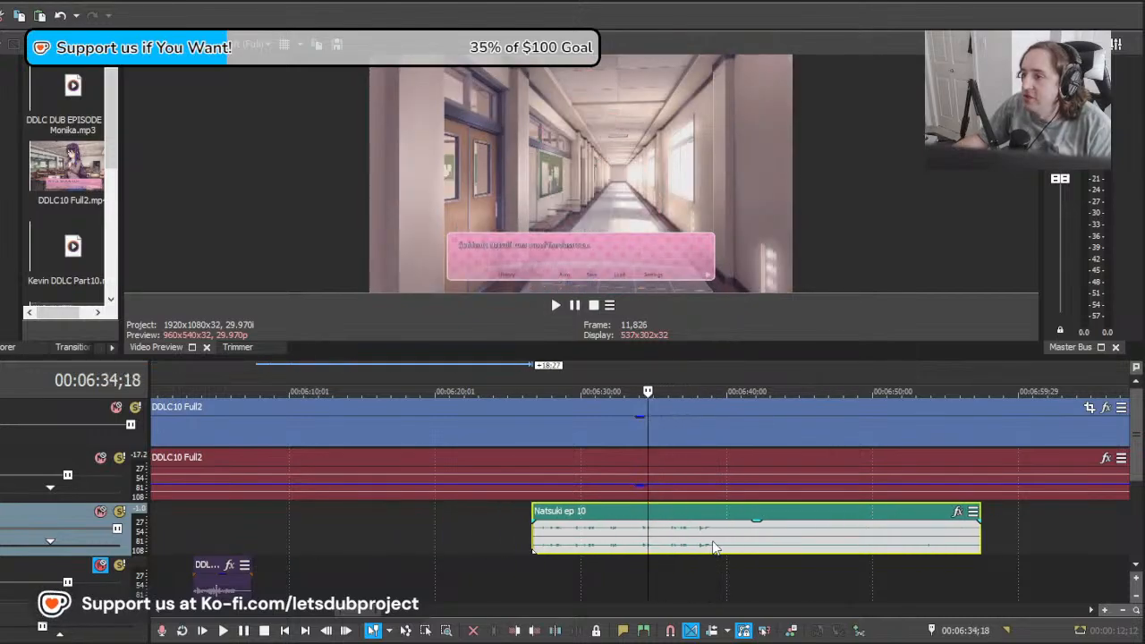
Step: Play the clip from 00:06:34;18 and shift it earlier in stages to start at about 00:06:27
key("space")
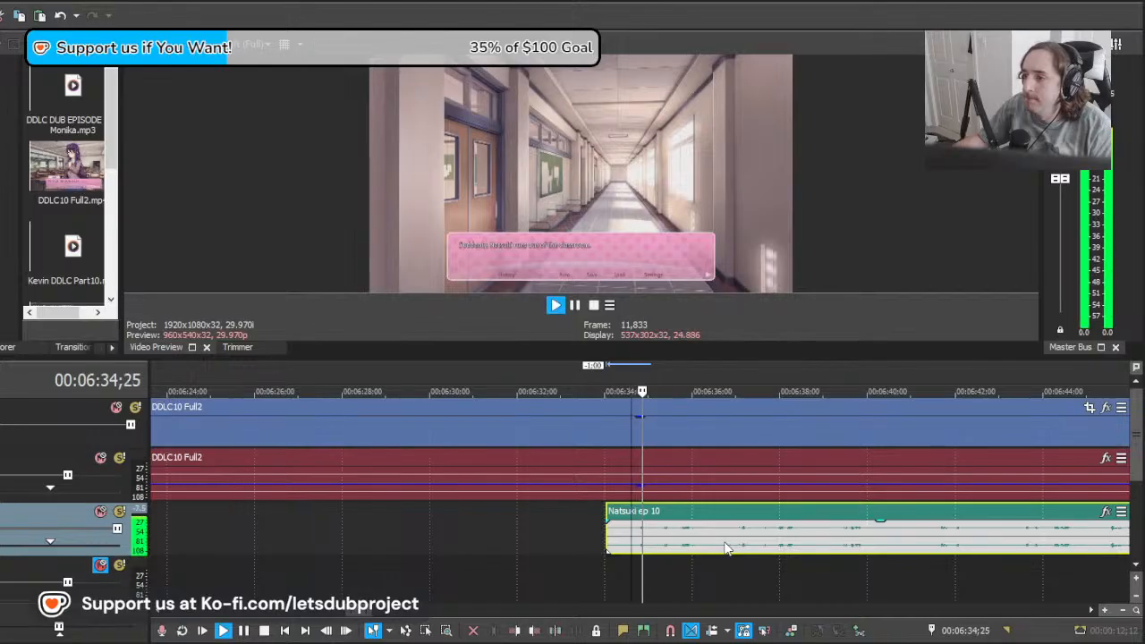
scroll(804, 554, "down", 3)
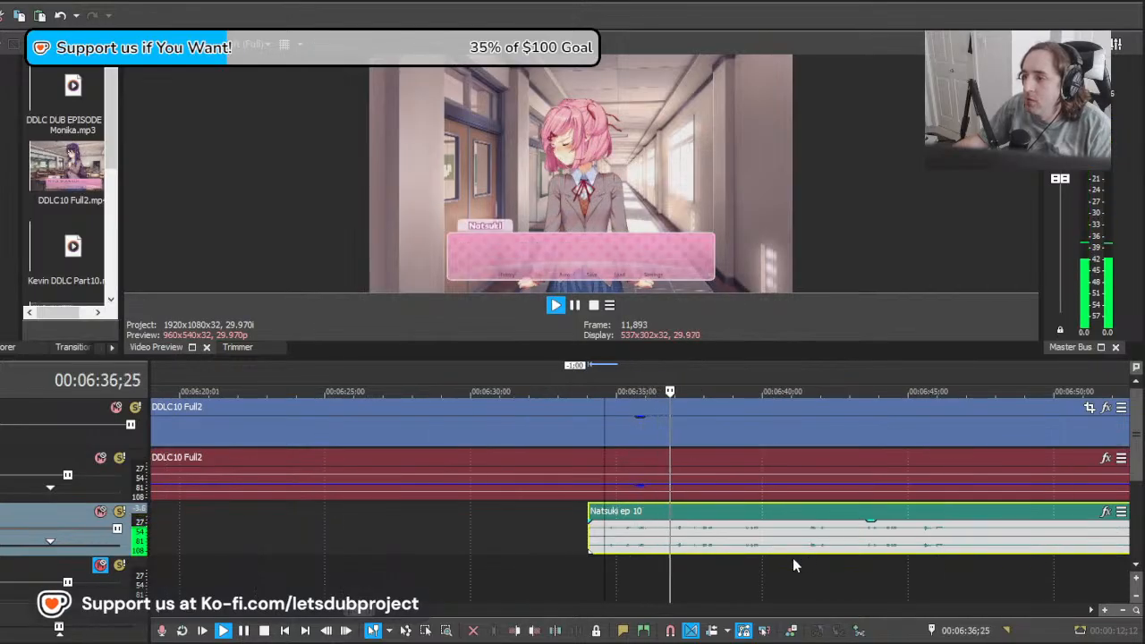
key("space")
left_click_drag(873, 549, 743, 545)
key("space")
key("space")
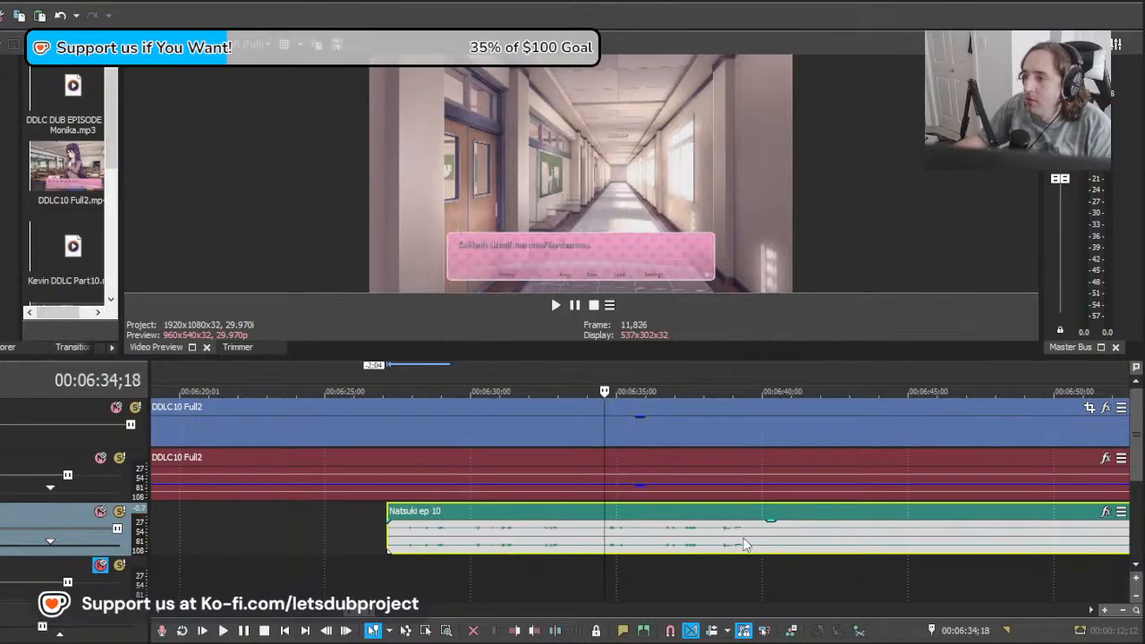
Step: Keep shifting the clip earlier to start at about 00:06:15, playing each portion from 00:06:34;18
key("space")
key("space")
left_click_drag(814, 546, 725, 549)
key("space")
key("space")
key("space")
scroll(743, 548, "down", 3)
key("space")
key("space")
left_click_drag(813, 545, 760, 553)
key("space")
key("space")
key("space")
key("space")
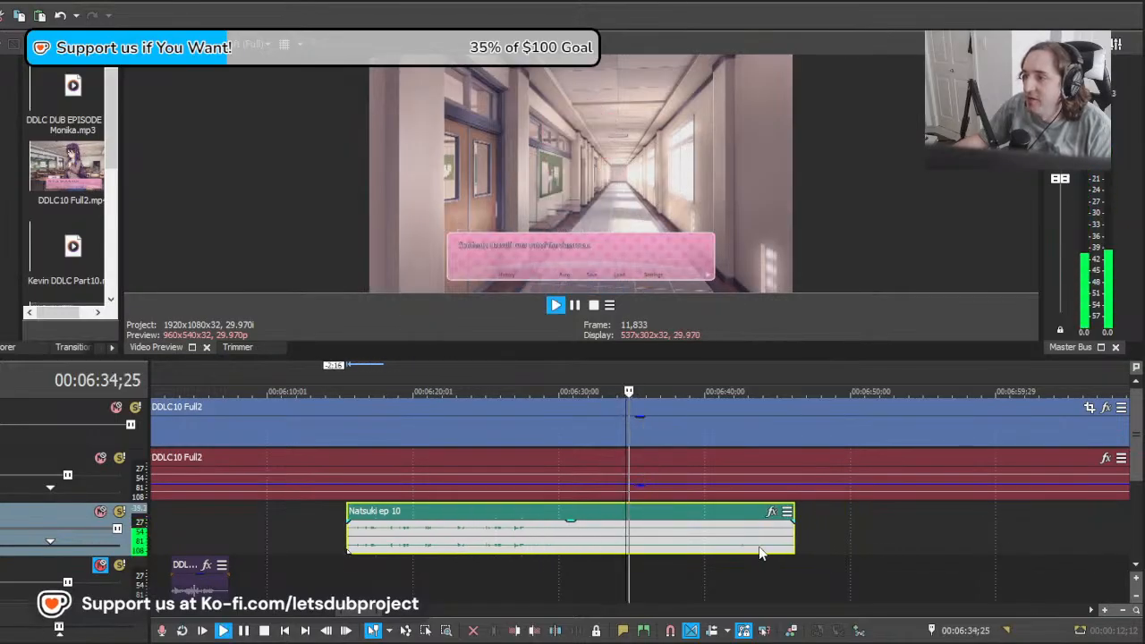
scroll(689, 548, "up", 3)
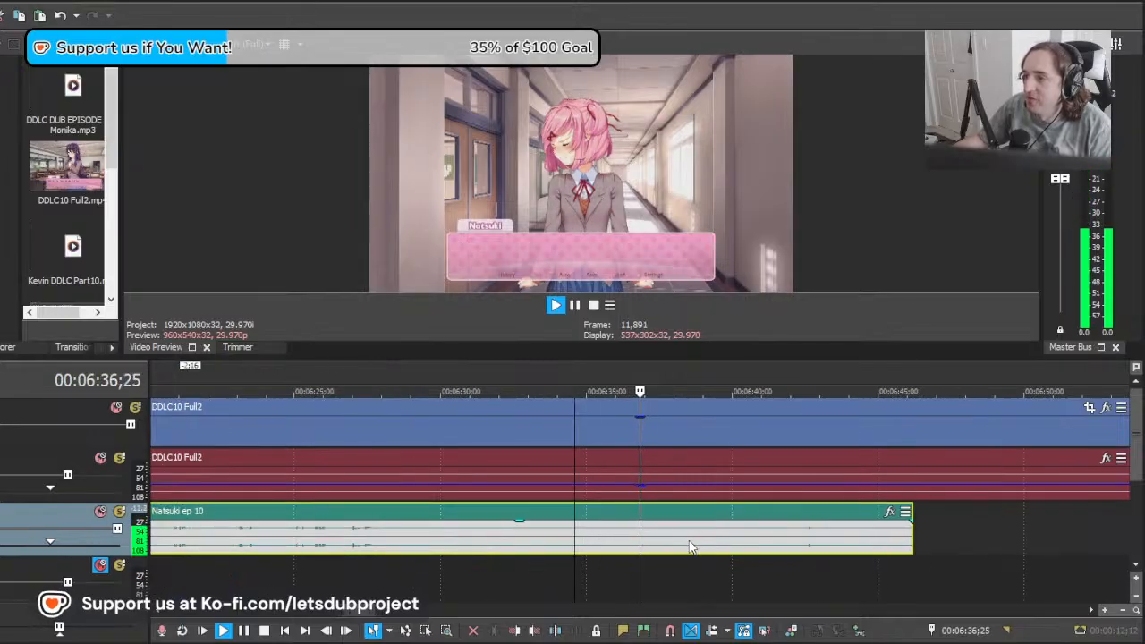
Step: Cut away the clip's audio before about 00:06:34;12, move the rest 0:16 later, and play it
key("space")
key("s")
key("Delete")
key("space")
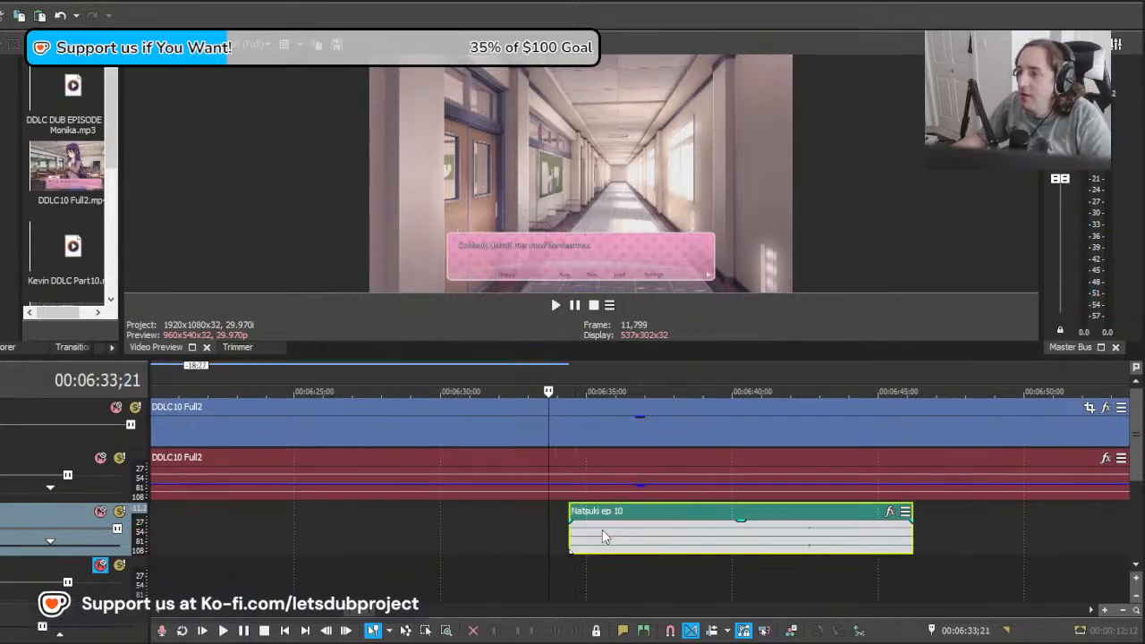
left_click_drag(598, 534, 616, 535)
key("space")
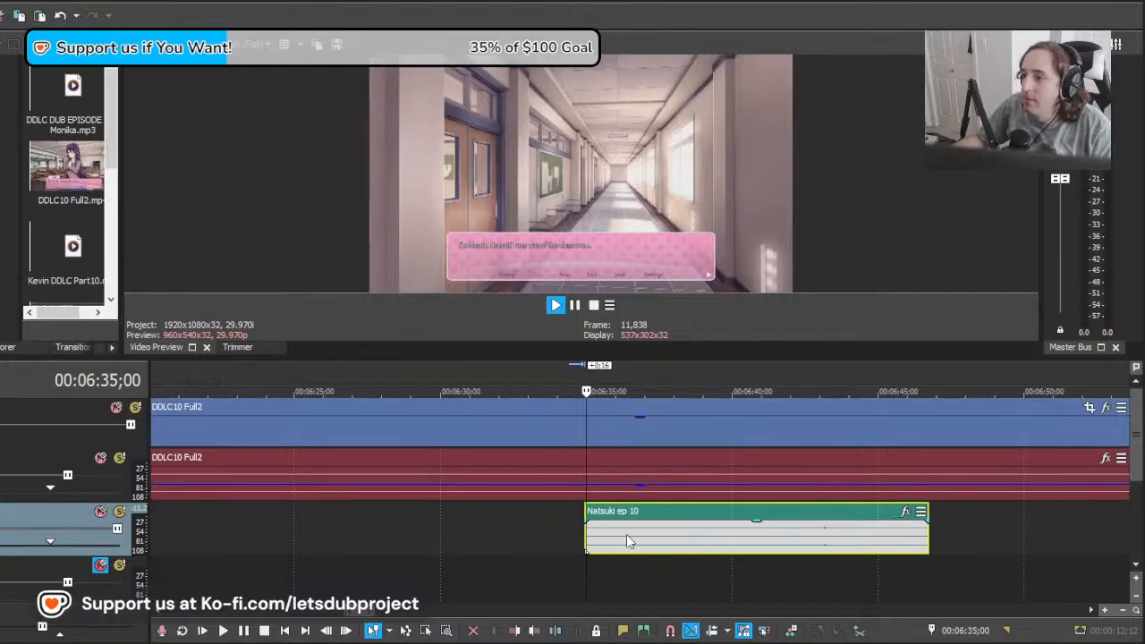
Step: Move the clip 0:25 and another 2:14 earlier, playing it from 00:06:35;00 to find the spoken line
left_click_drag(720, 548, 704, 549)
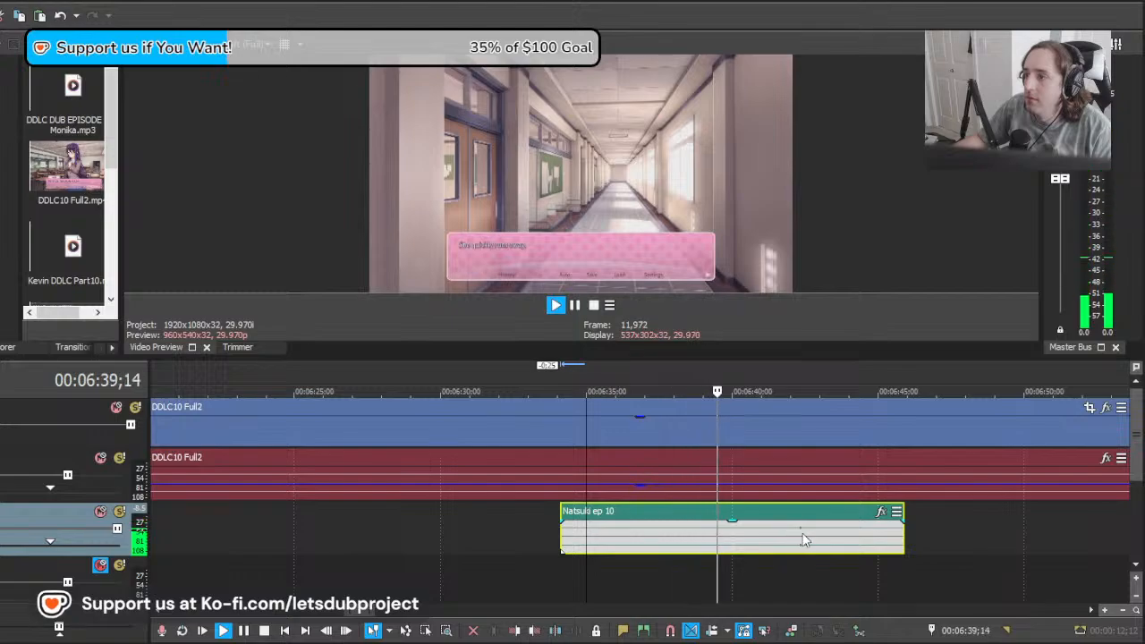
key("space")
left_click_drag(785, 542, 703, 547)
key("space")
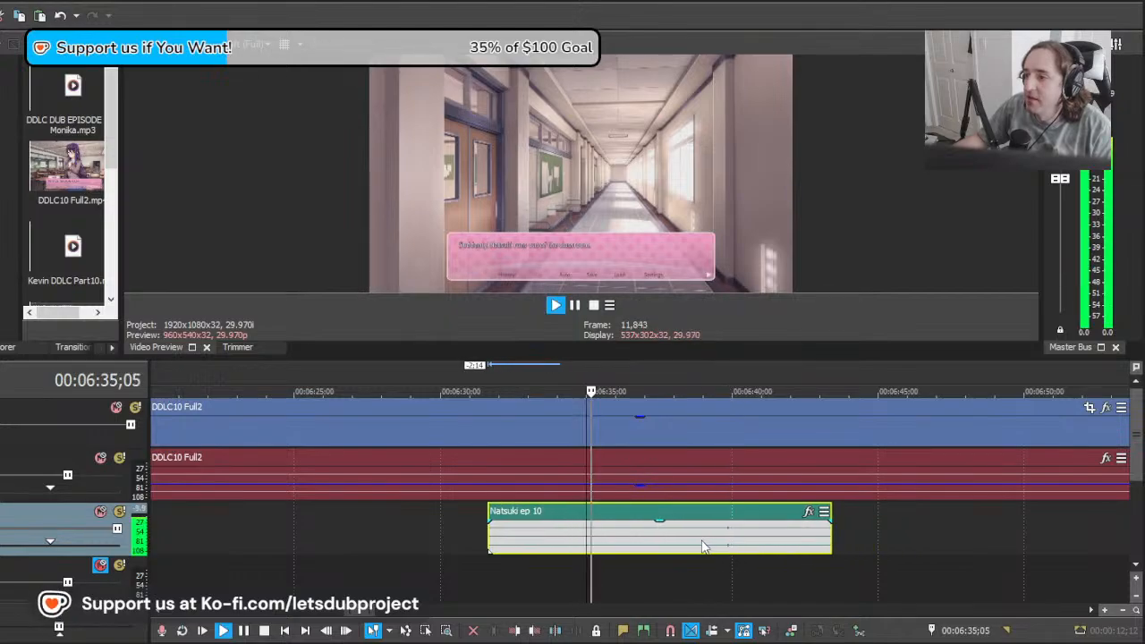
key("space")
Step: Split the clip at 00:06:34;29, delete the part before it, and play the remainder
left_click(586, 540)
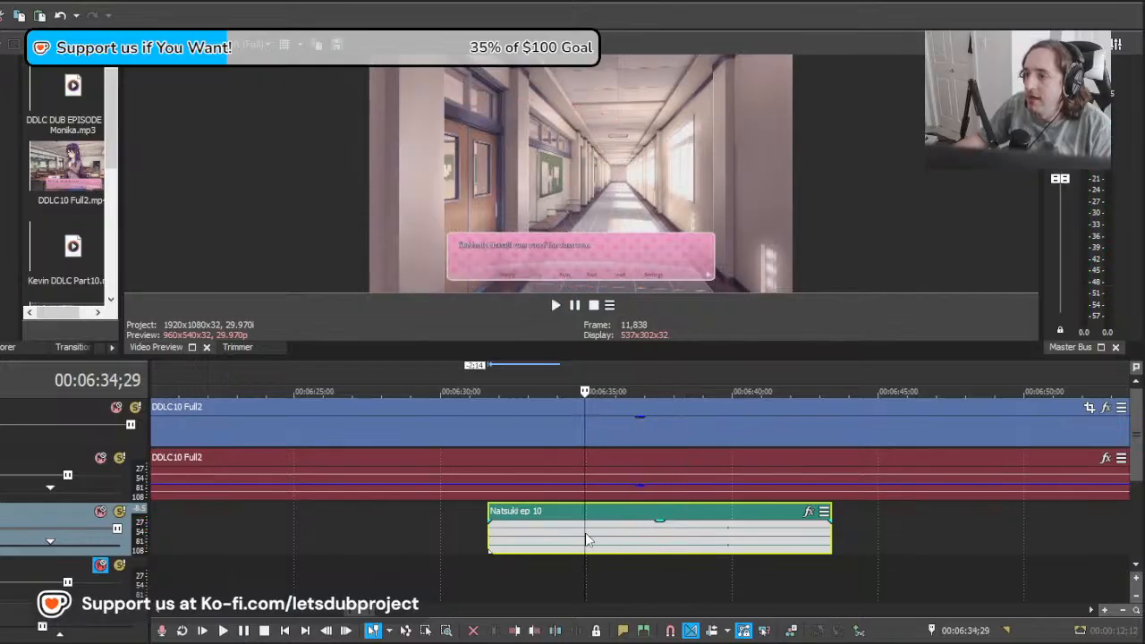
key("s")
key("Delete")
key("space")
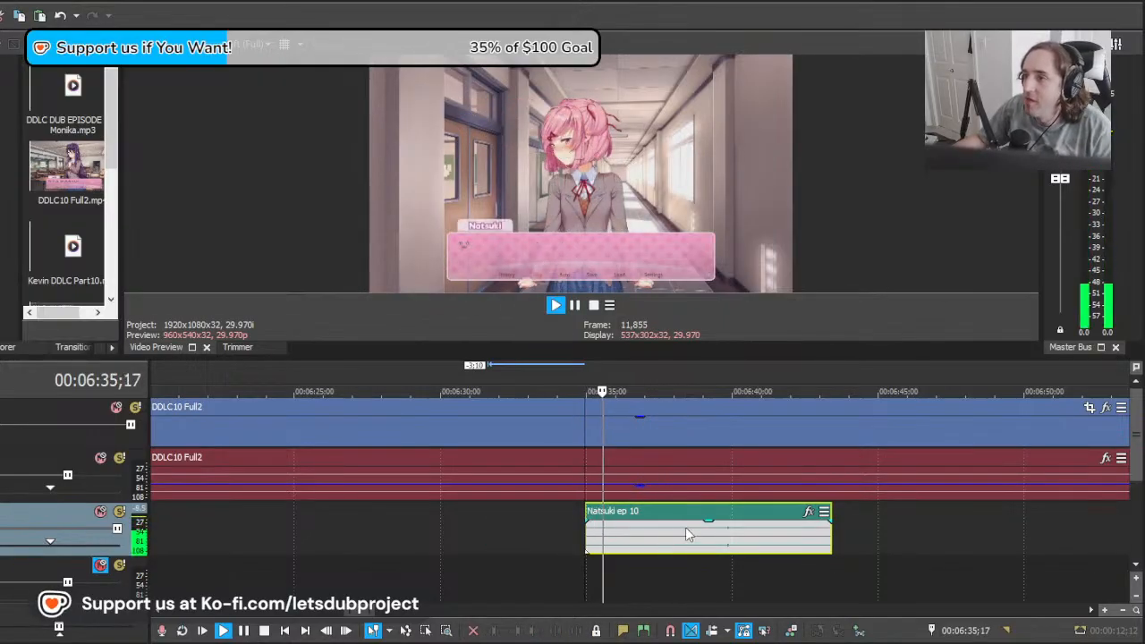
Step: Split the clip at about 00:06:37;24, trim the first take's end to about 00:06:37;03, and play it from 00:06:35;11
key("s")
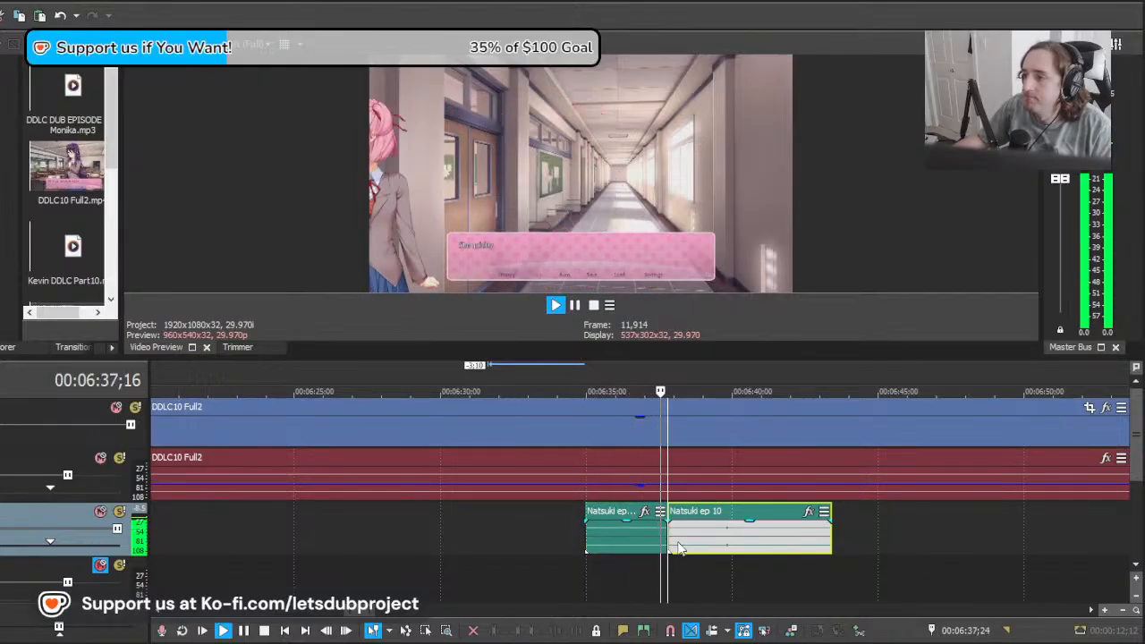
key("space")
left_click(647, 545)
key("s")
key("Delete")
left_click(597, 546)
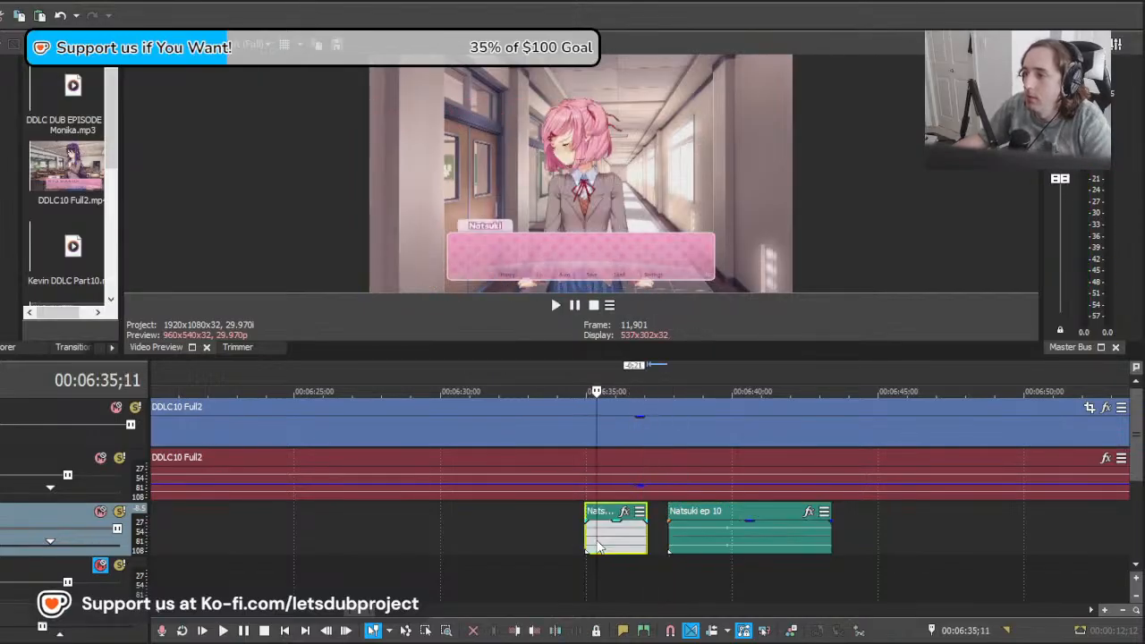
key("space")
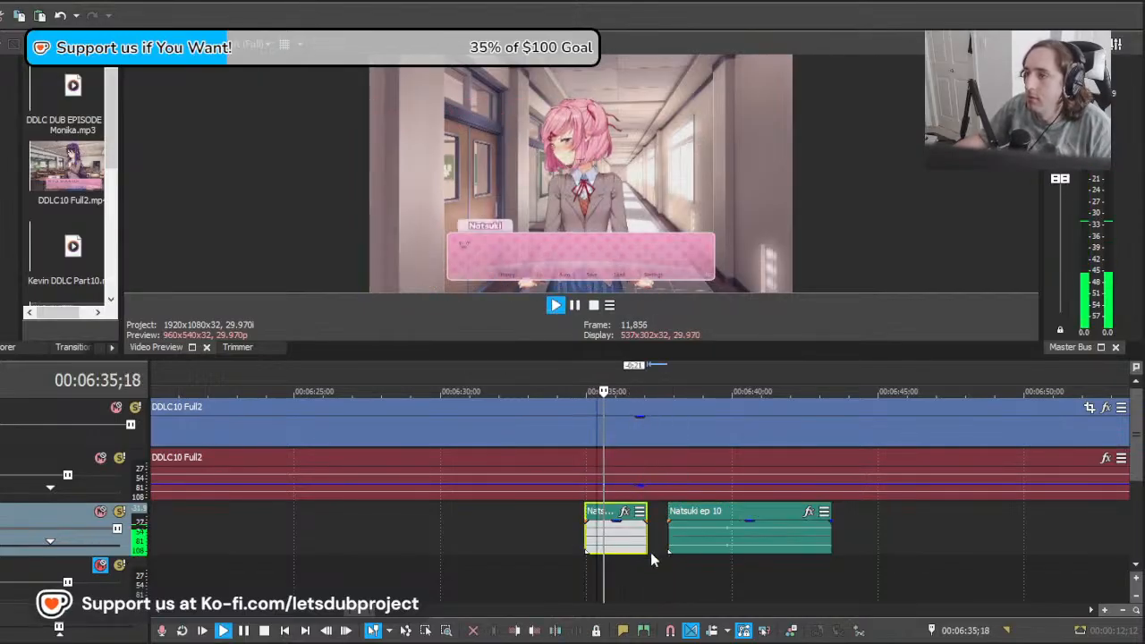
Step: Play the remaining Natsuki clip from about 00:06:39 and again from its start near 00:06:37;24
left_click(713, 539)
key("space")
left_click_drag(713, 538, 828, 541)
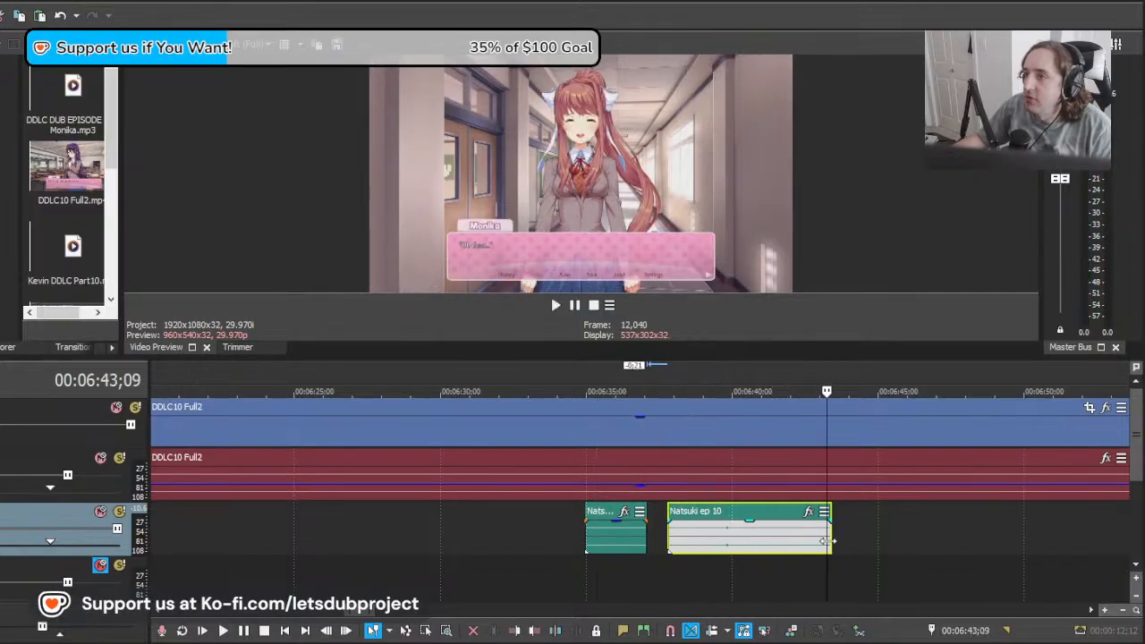
left_click(712, 542)
key("space")
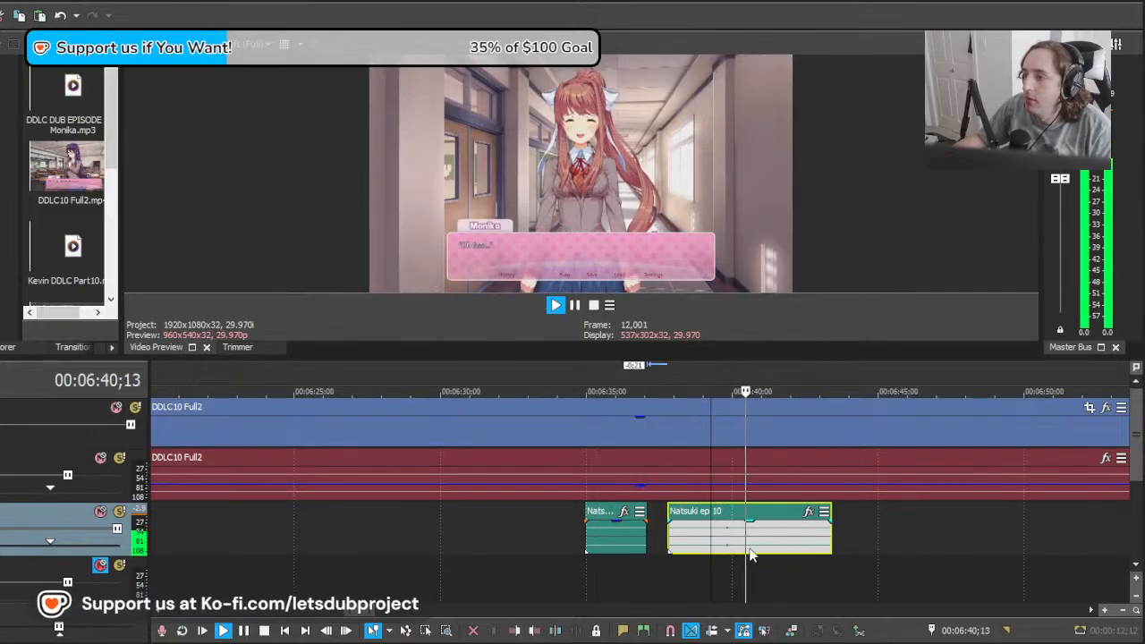
scroll(743, 553, "down", 2)
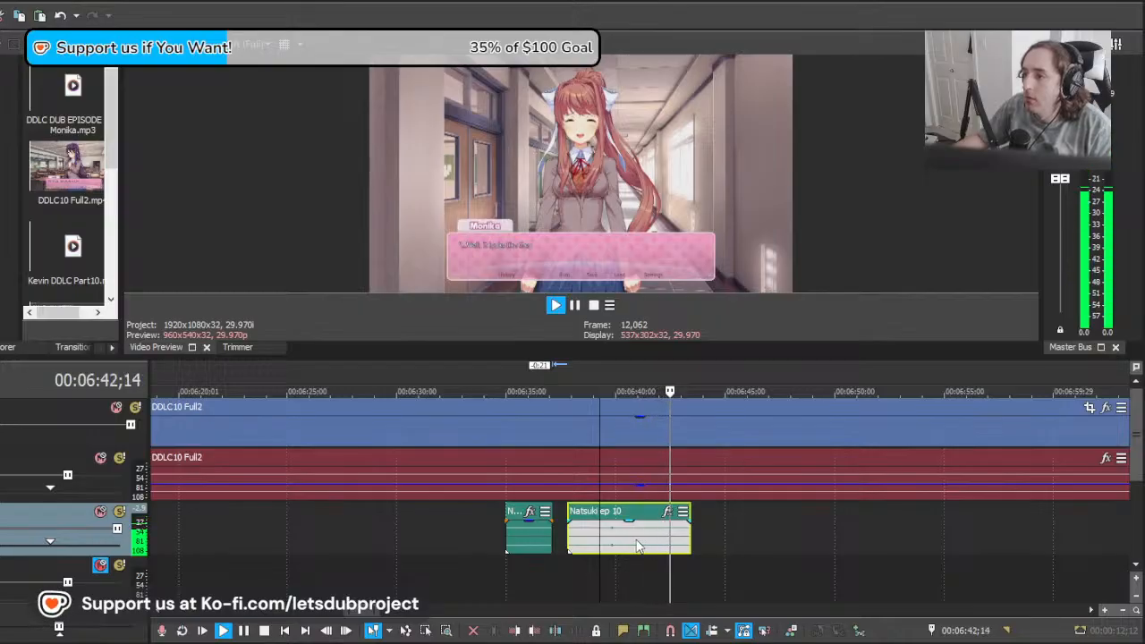
key("space")
left_click(567, 541)
key("space")
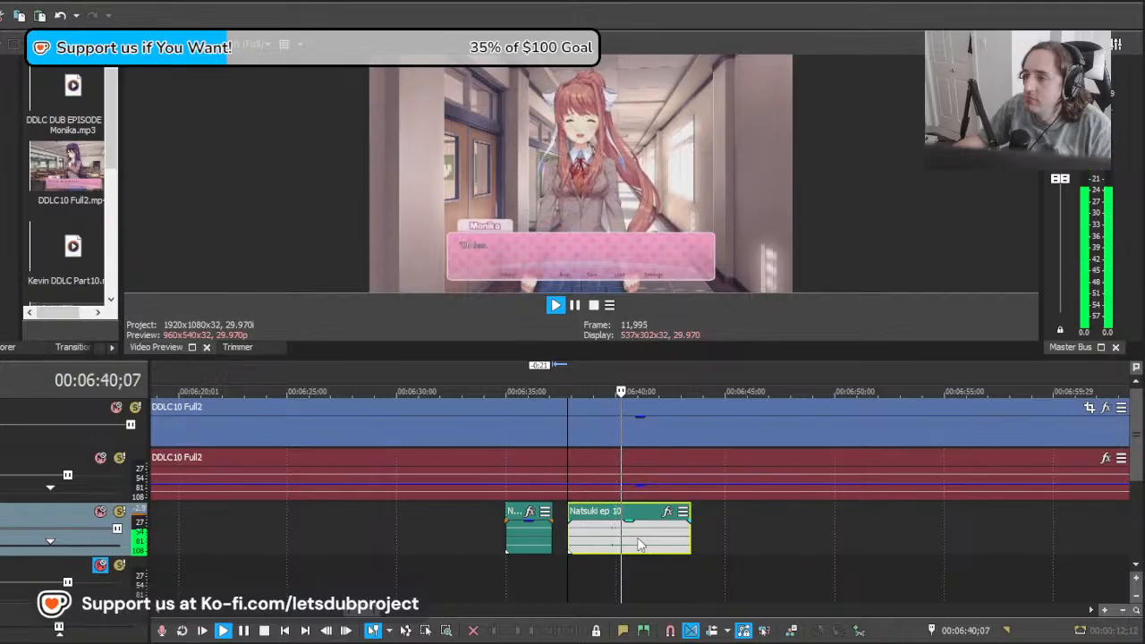
key("space")
Step: Try replacing the take at 00:06:35 with the remaining clip moved 2:19 earlier, play it, and undo the replacement
double_click(537, 543)
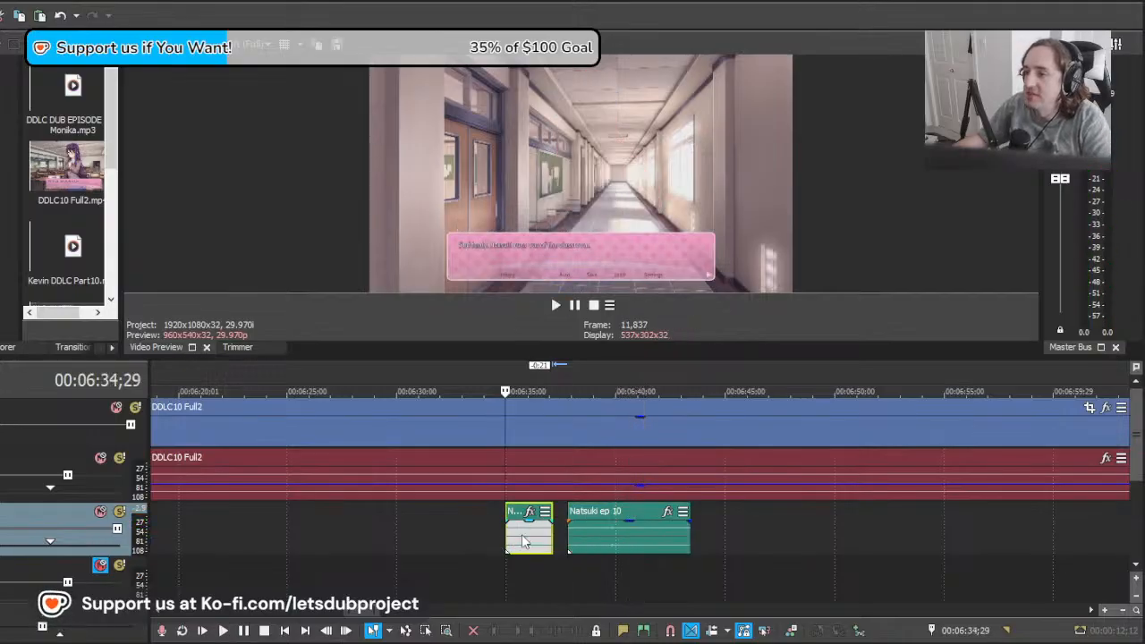
key("Delete")
key("space")
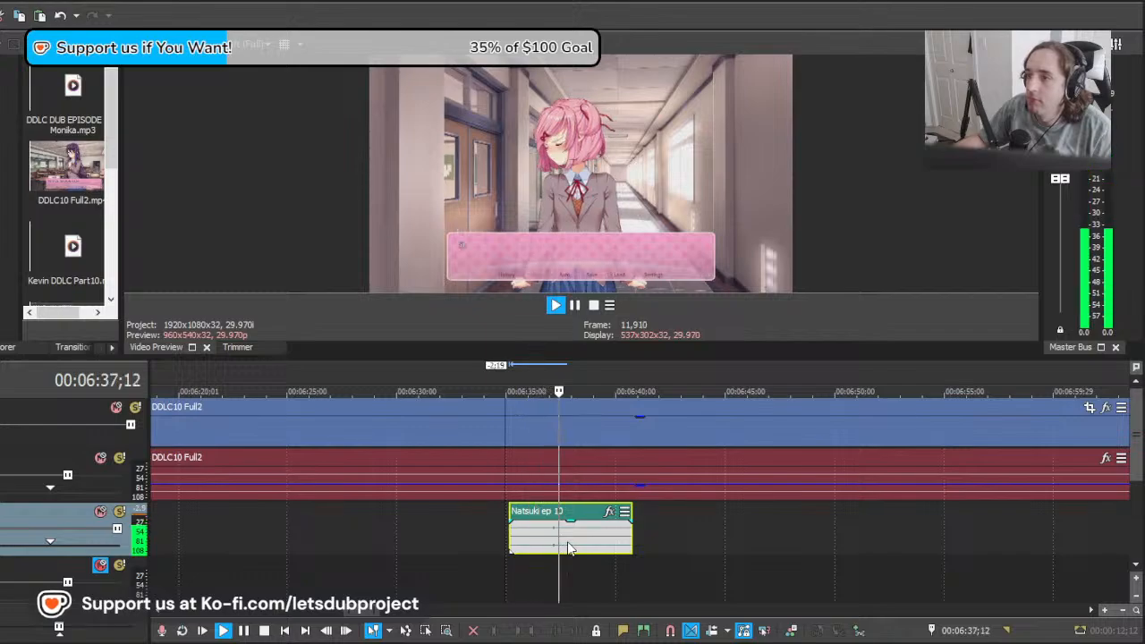
key("space")
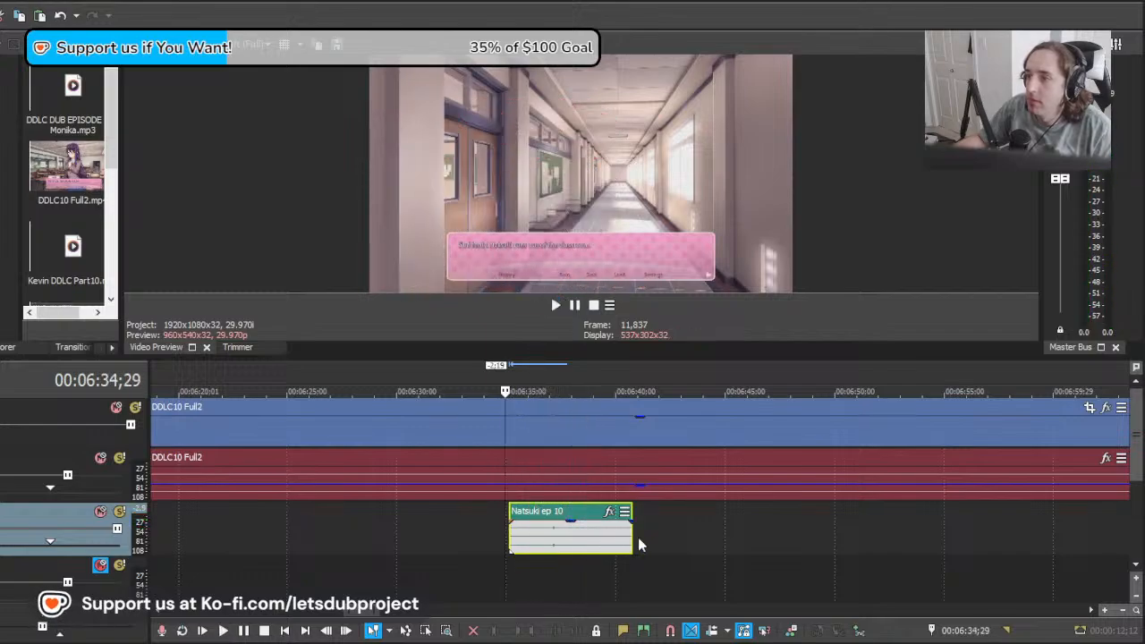
key("ctrl+z")
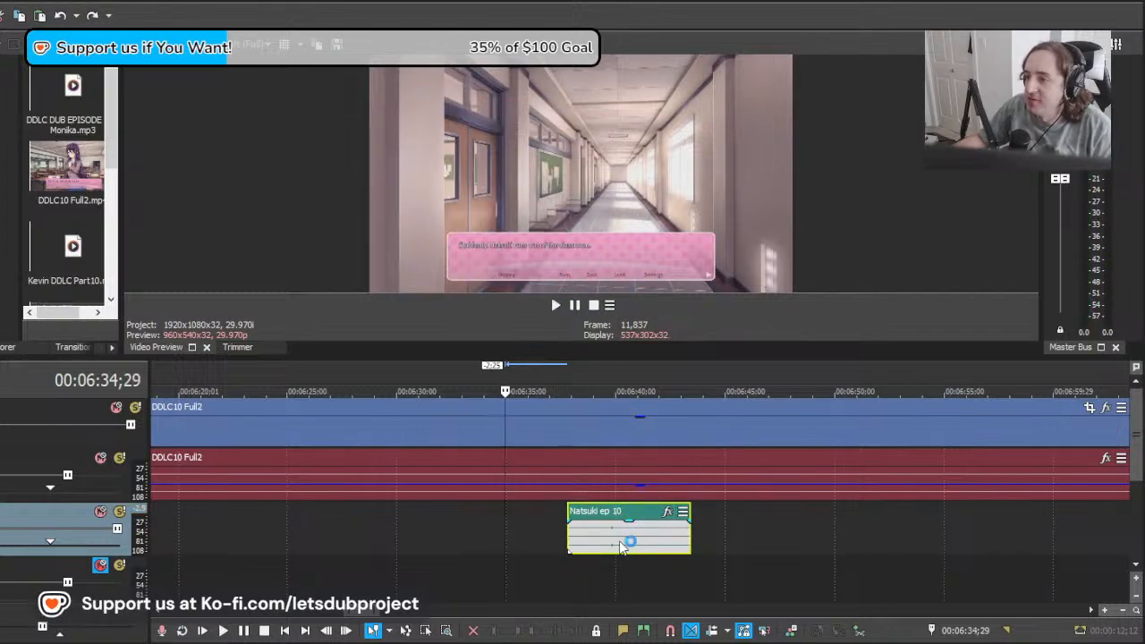
key("ctrl+y")
Step: Delete the leftover Natsuki clip that follows the take at 00:06:35 and review the timeline around it
left_click(605, 540)
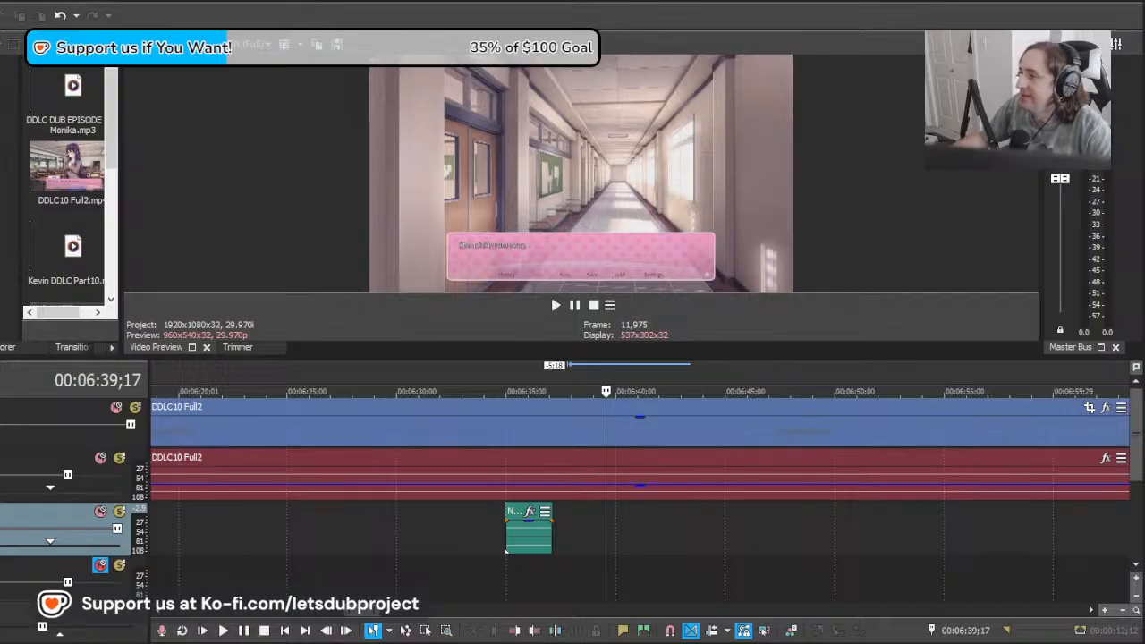
left_click(586, 552)
scroll(593, 552, "down", 5)
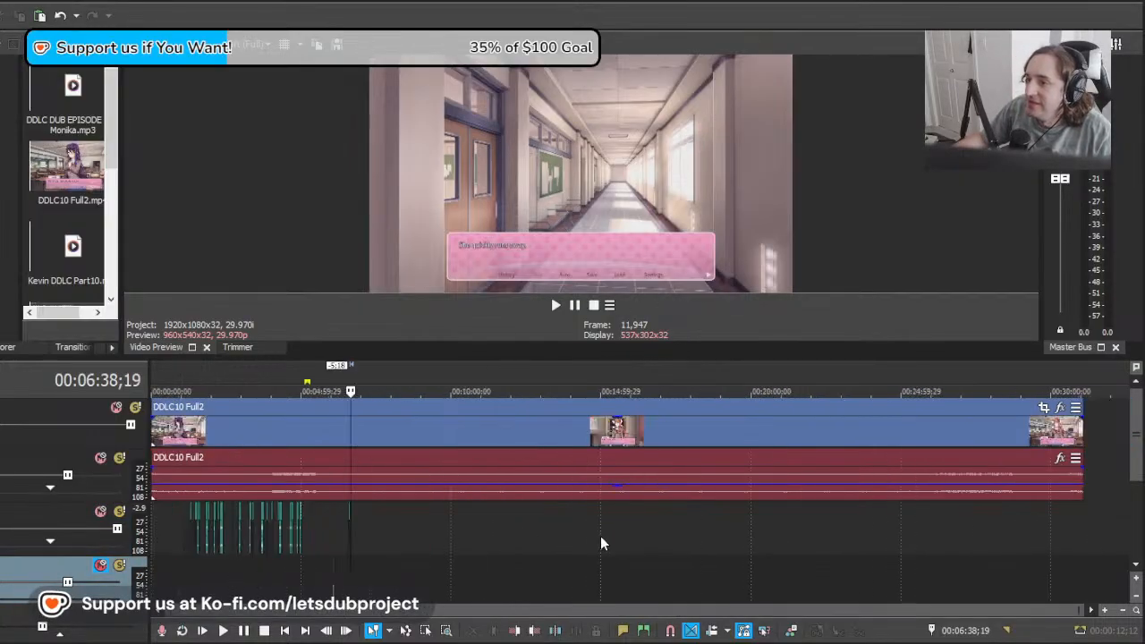
scroll(621, 545, "up", 5)
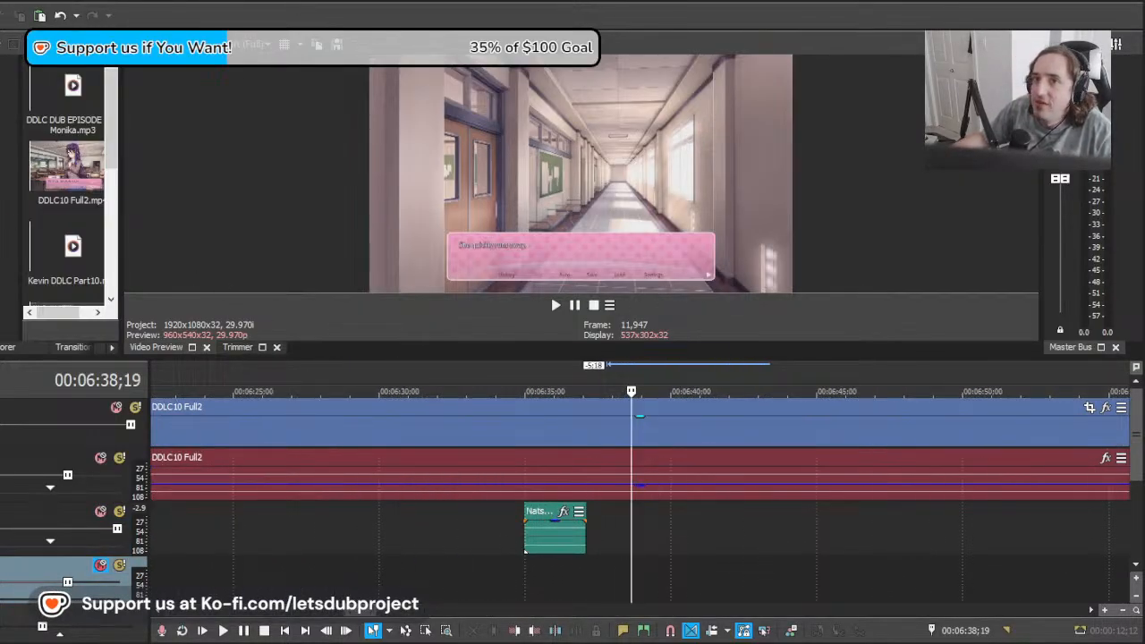
Step: Scrub the episode from 00:06:38 to about 00:11:35 to look for Natsuki's next line
left_click(11, 179)
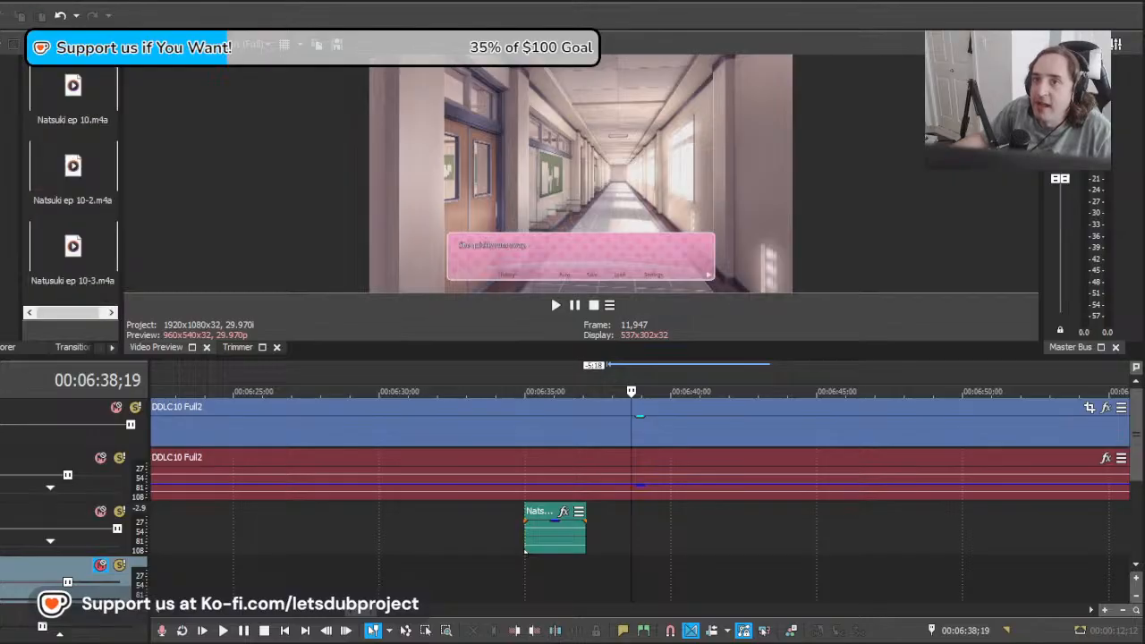
left_click_drag(634, 536, 1131, 536)
scroll(806, 527, "down", 3)
scroll(637, 528, "up", 2)
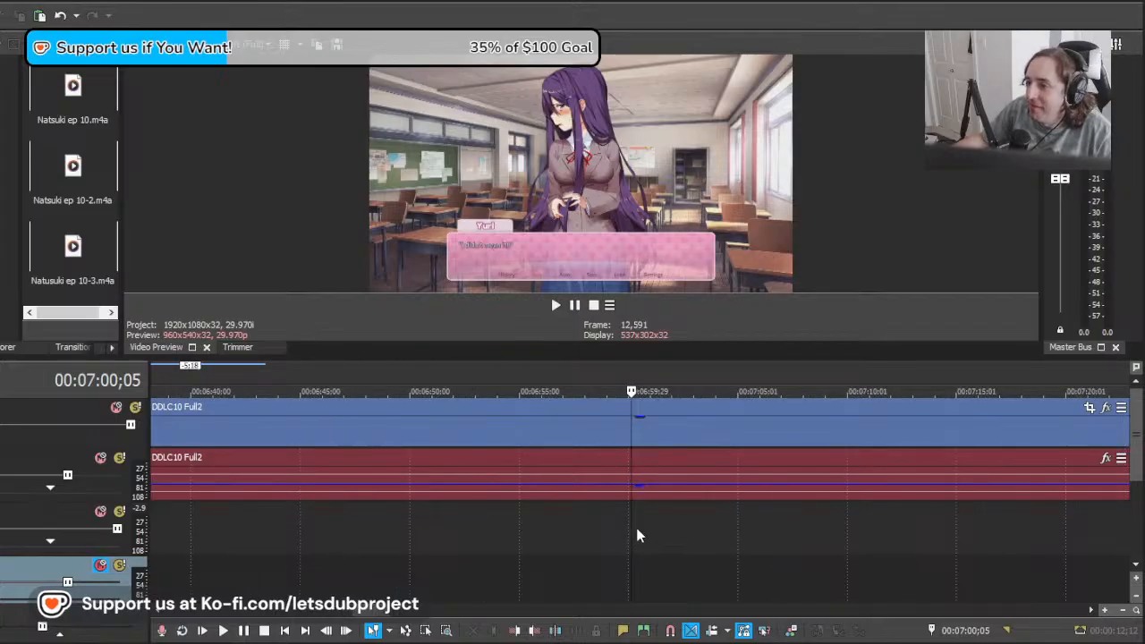
left_click_drag(637, 534, 1066, 537)
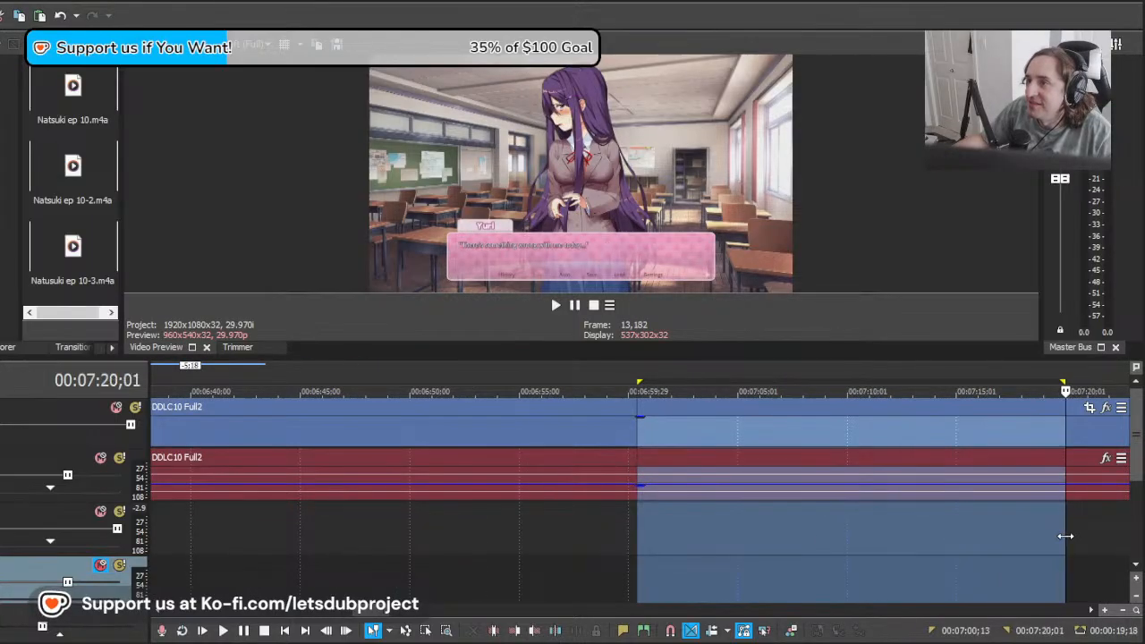
left_click(1066, 537)
scroll(738, 552, "down", 1)
left_click_drag(641, 535, 1090, 532)
left_click(1090, 531)
scroll(940, 532, "down", 2)
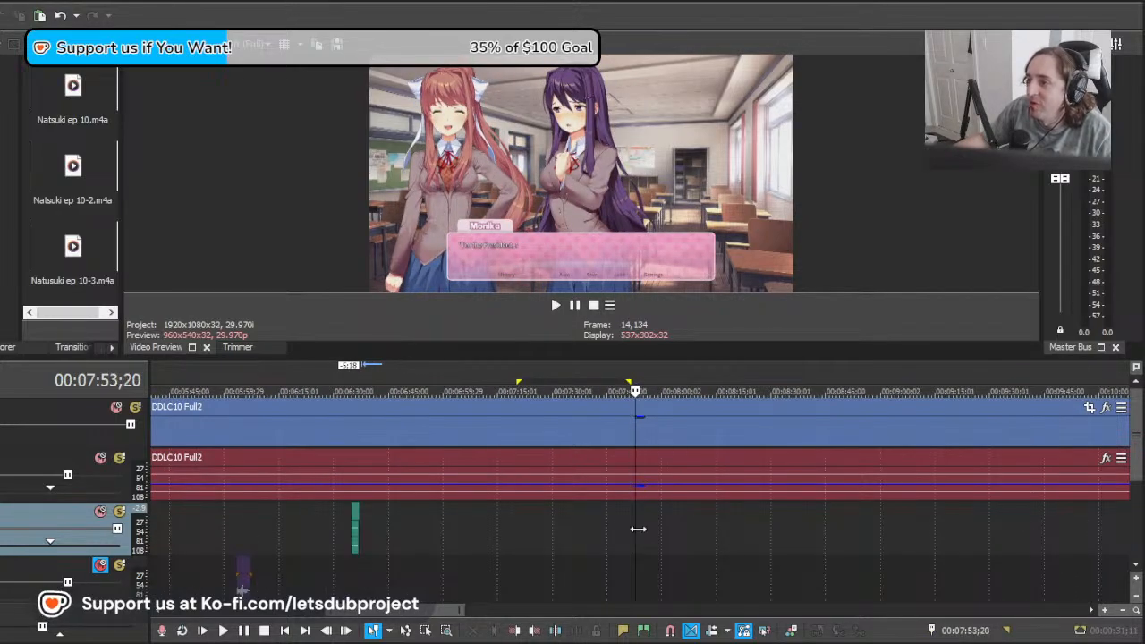
left_click_drag(639, 529, 1062, 533)
scroll(764, 528, "down", 5)
scroll(726, 541, "up", 6)
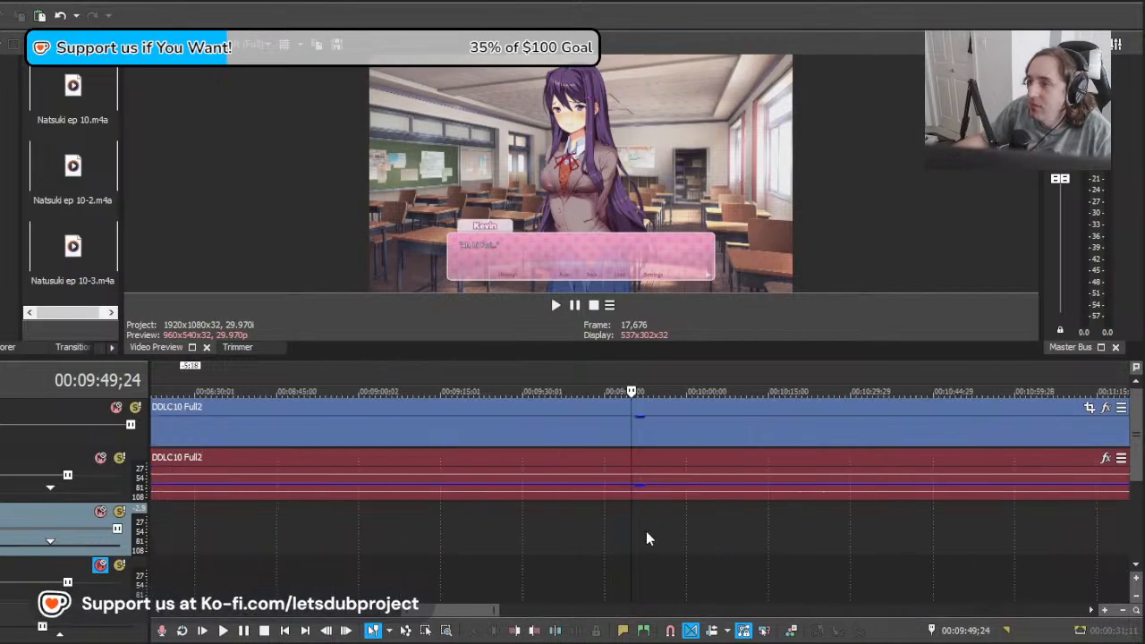
left_click_drag(633, 522, 821, 519)
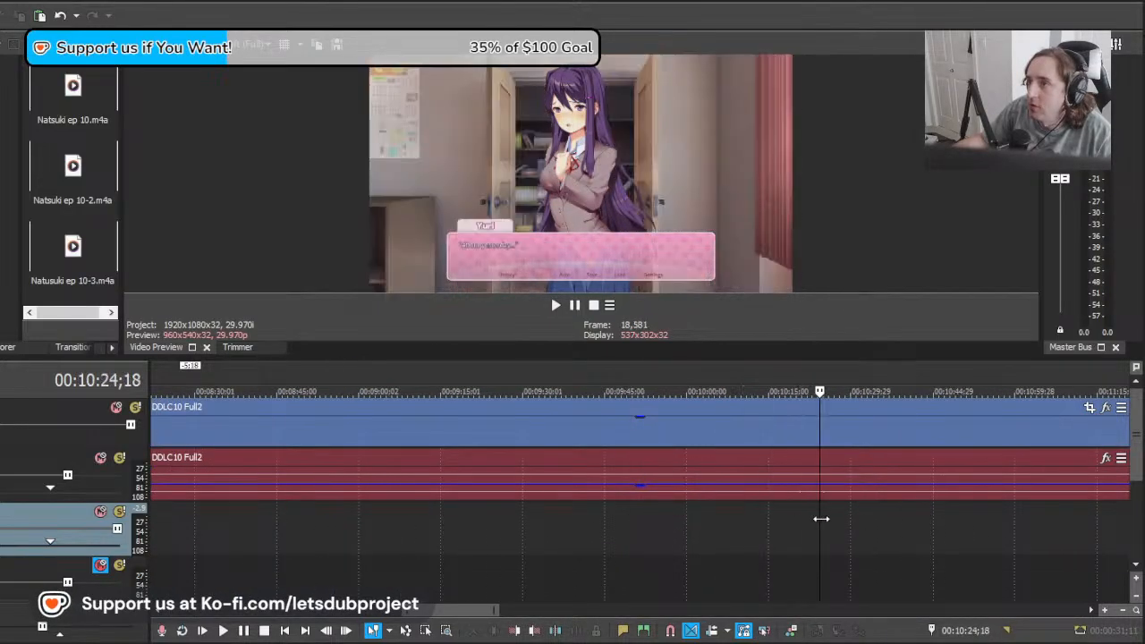
left_click_drag(891, 519, 1099, 522)
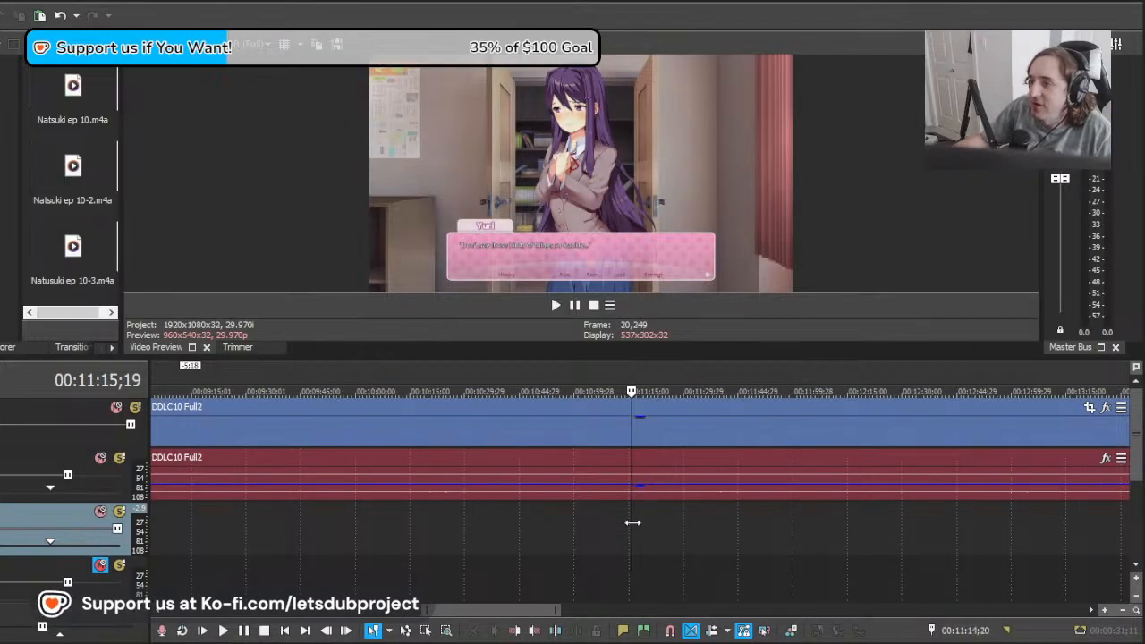
left_click_drag(631, 521, 695, 557)
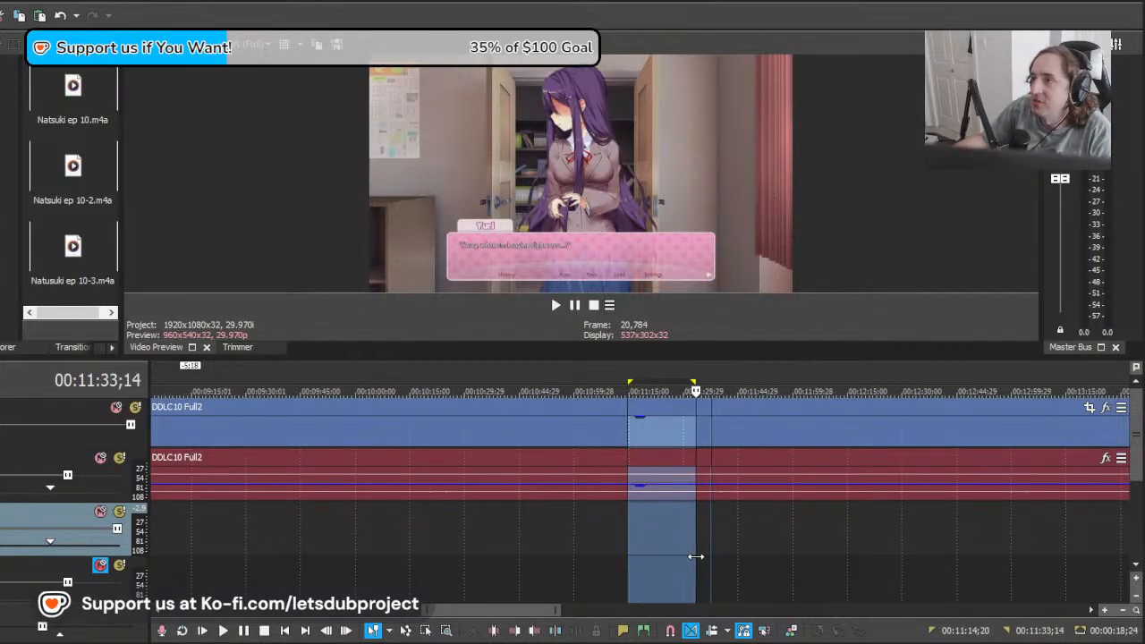
left_click(694, 561)
scroll(691, 564, "up", 1)
scroll(626, 538, "up", 2)
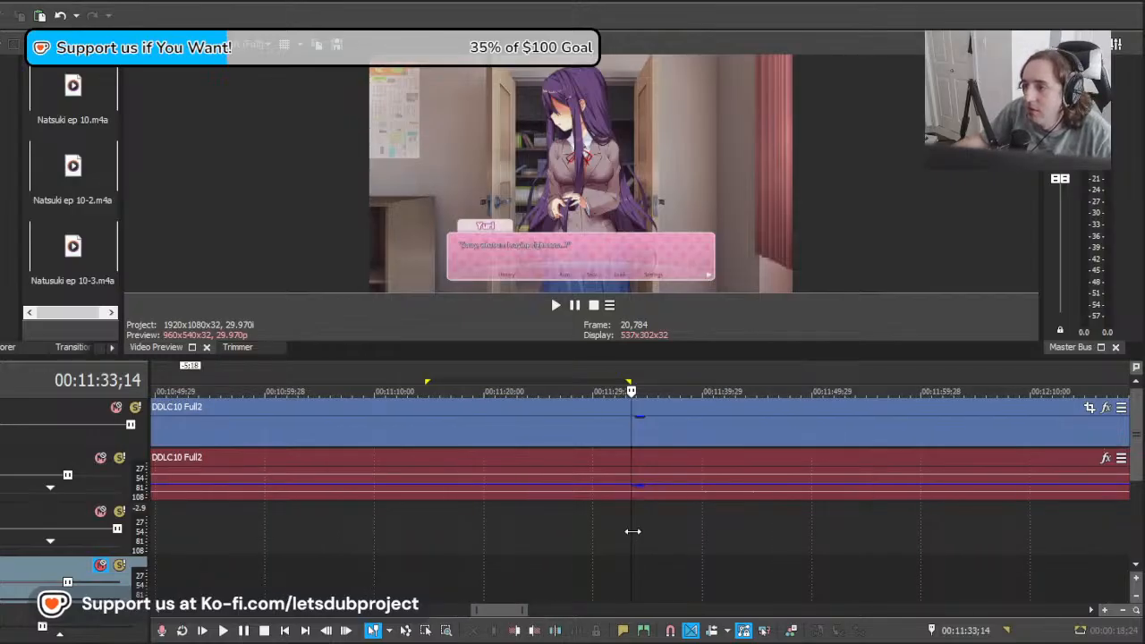
mouse_move(633, 531)
left_mouse_down()
mouse_move(693, 532)
mouse_move(651, 534)
left_mouse_up()
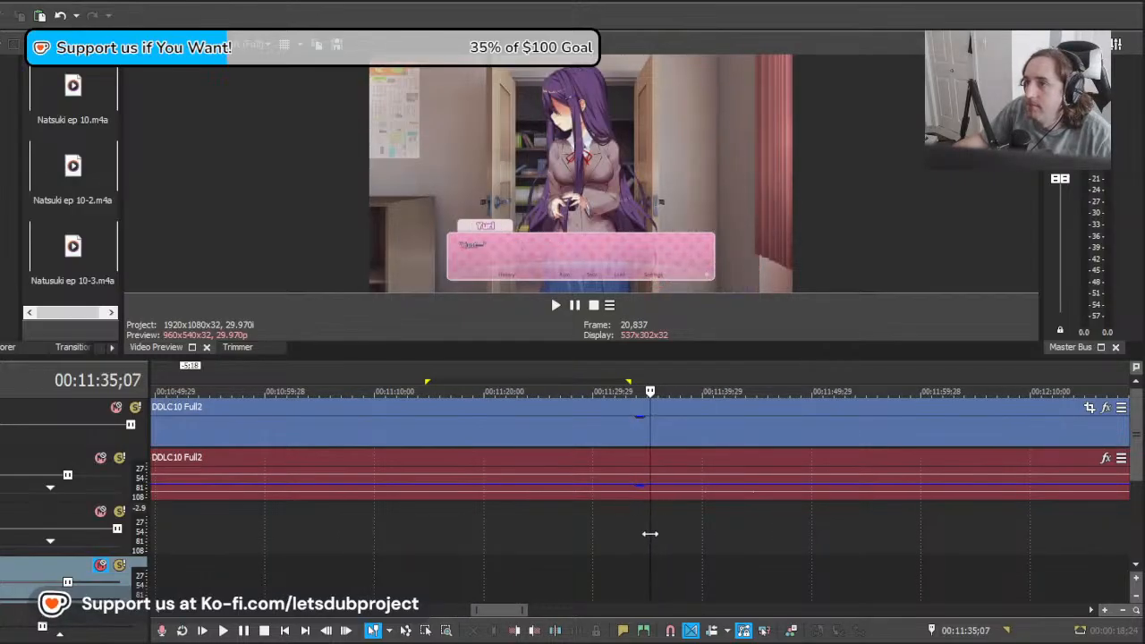
Step: Place Natsuki ep 10-2.m4a on the Natsuki track at about 00:11:35 and play it against the scene
left_click_drag(61, 176, 658, 546)
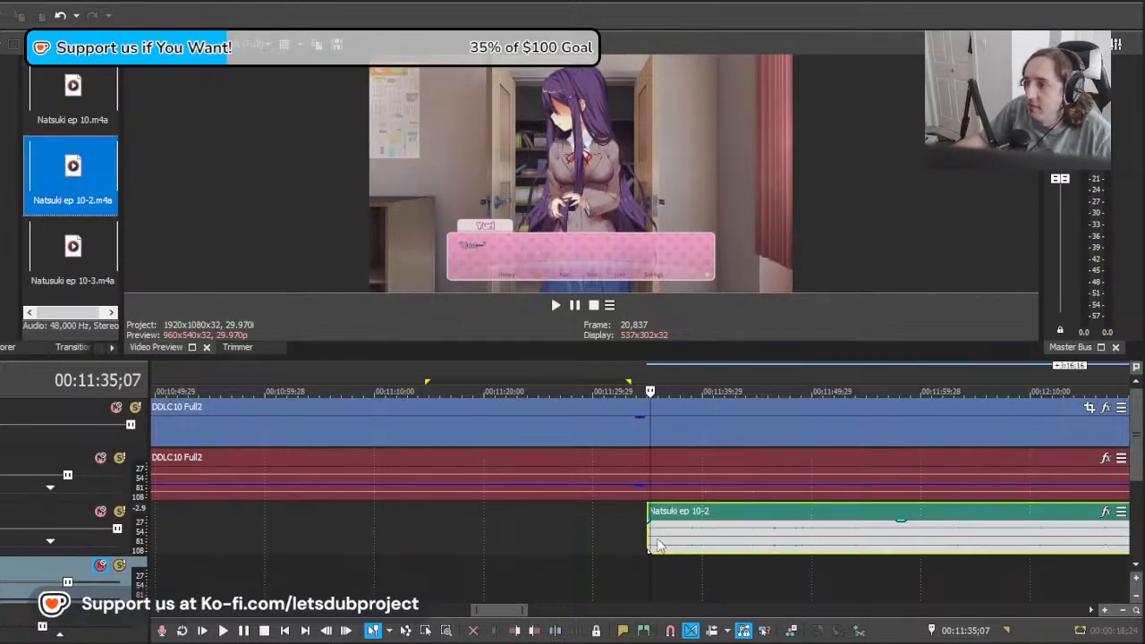
left_click(651, 532)
key("space")
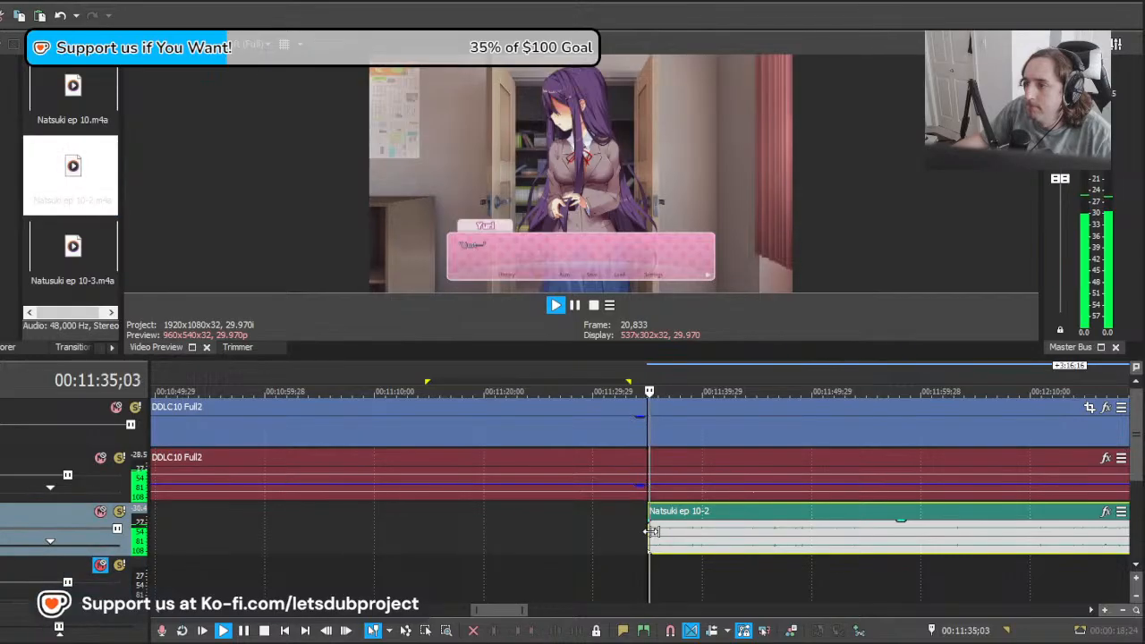
scroll(662, 541, "down", 5)
scroll(702, 550, "up", 4)
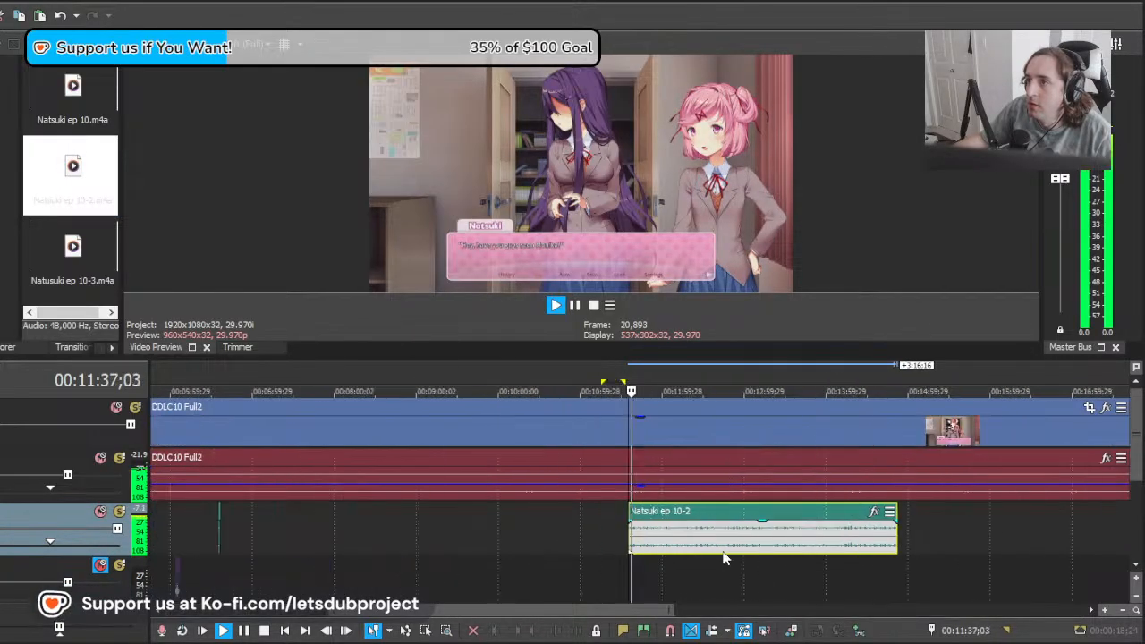
scroll(710, 554, "up", 3)
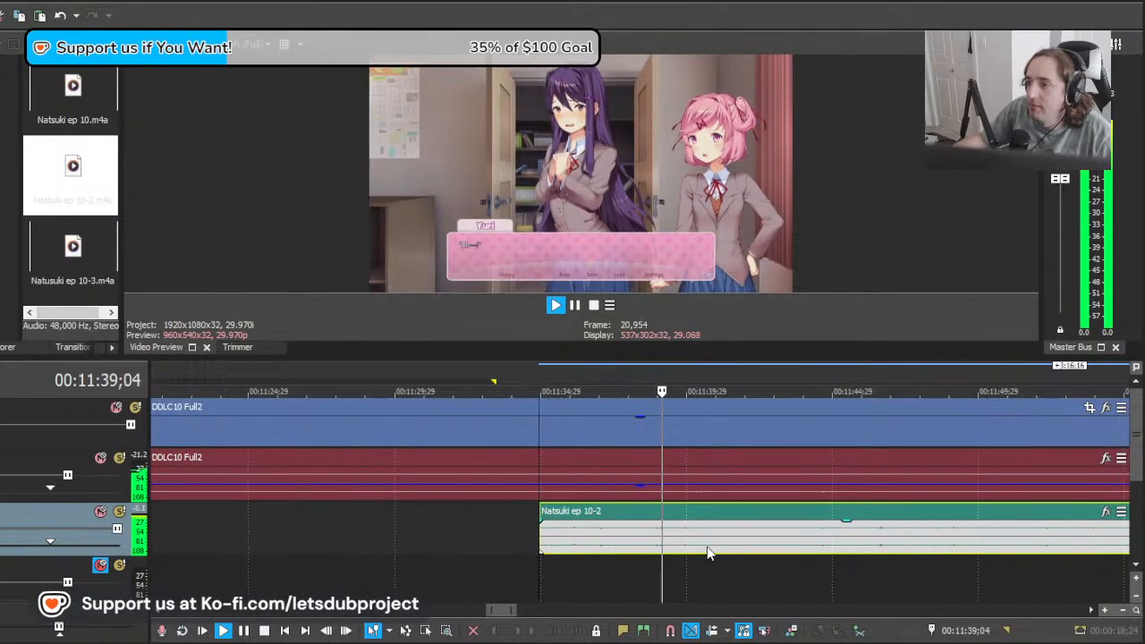
Step: Shift the Natsuki ep 10-2 clip to start at about 00:11:34;22 and split it after the first line at 00:11:38;11
left_click_drag(725, 546, 618, 546)
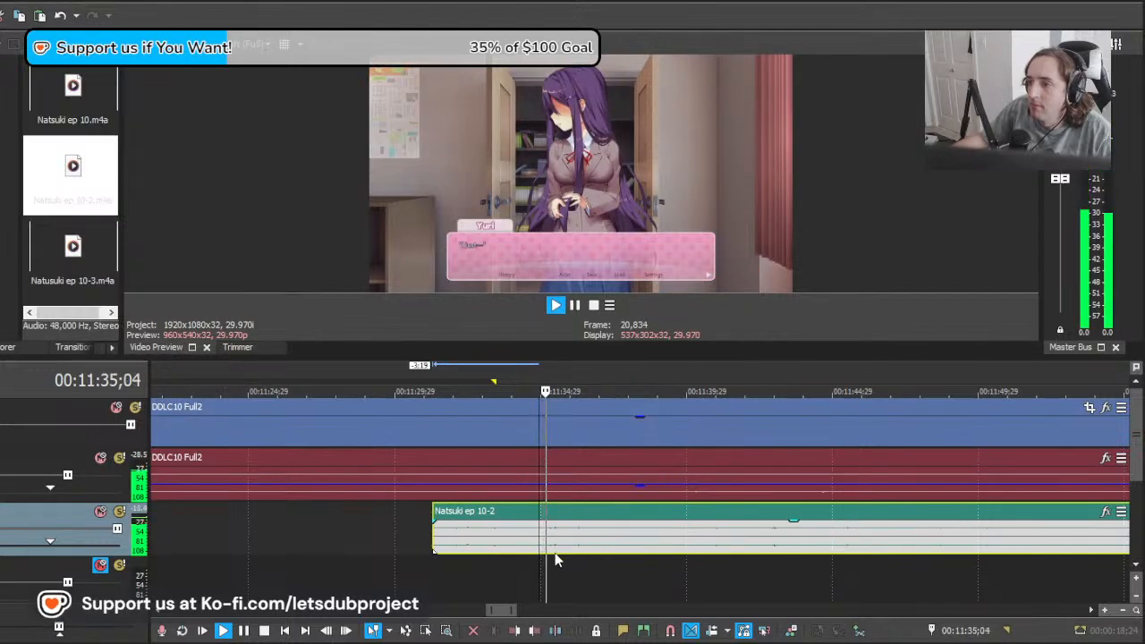
key("space")
left_click_drag(515, 546, 668, 547)
key("space")
key("space")
key("space")
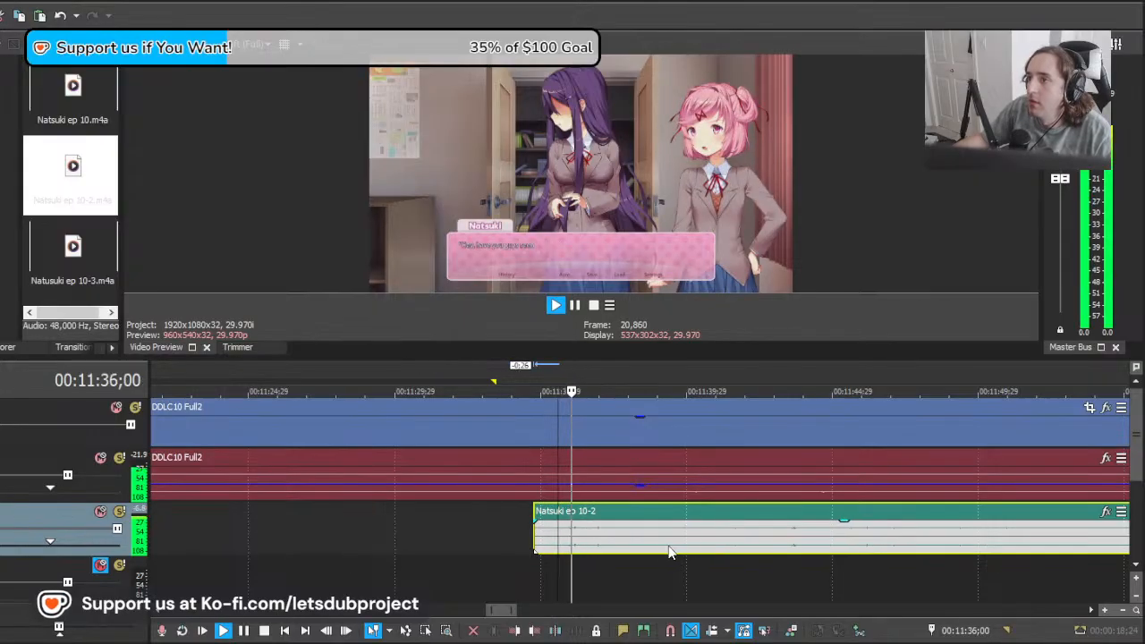
left_click(641, 547)
key("s")
key("space")
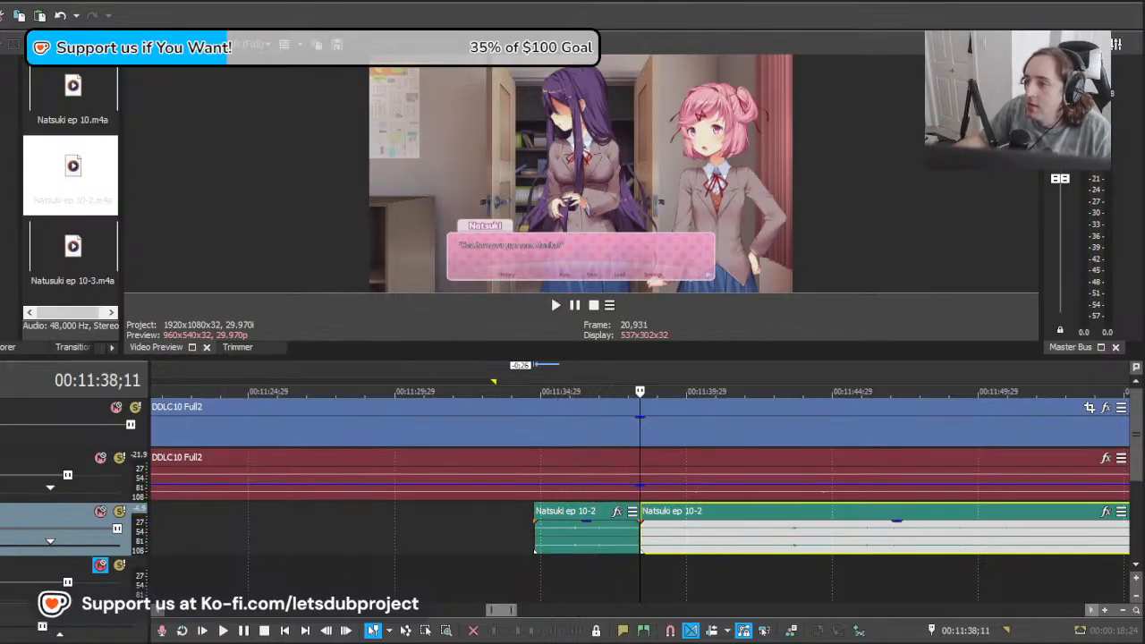
Step: Move the remaining Natsuki clip 1:20 later towards her next line near 00:11:45 and play it
left_click(661, 544)
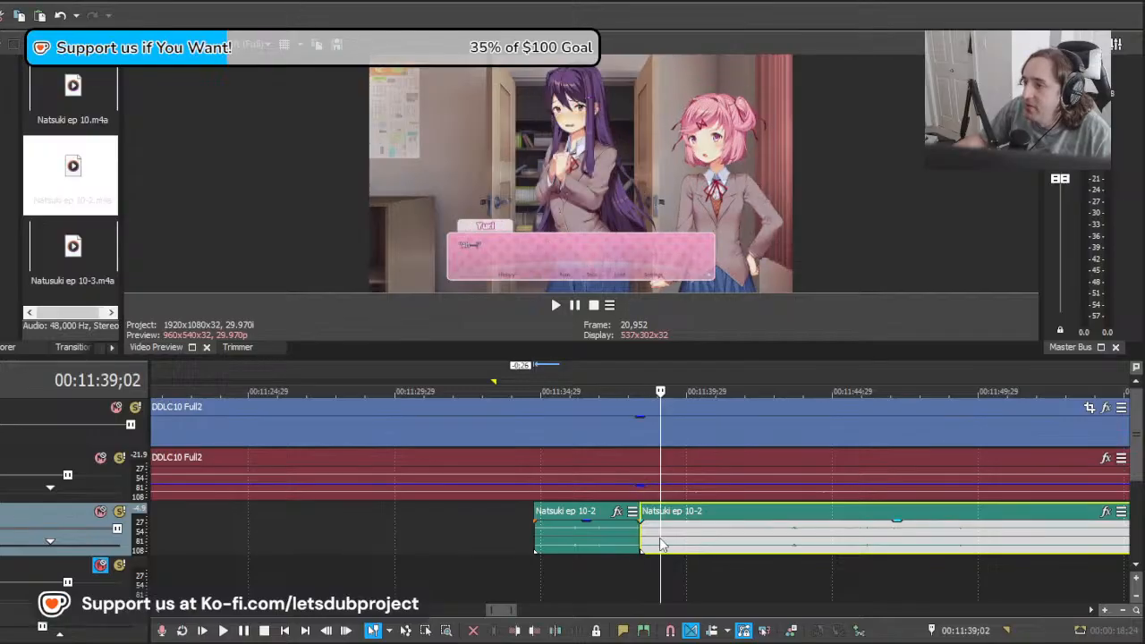
left_click(888, 541)
left_click(833, 542)
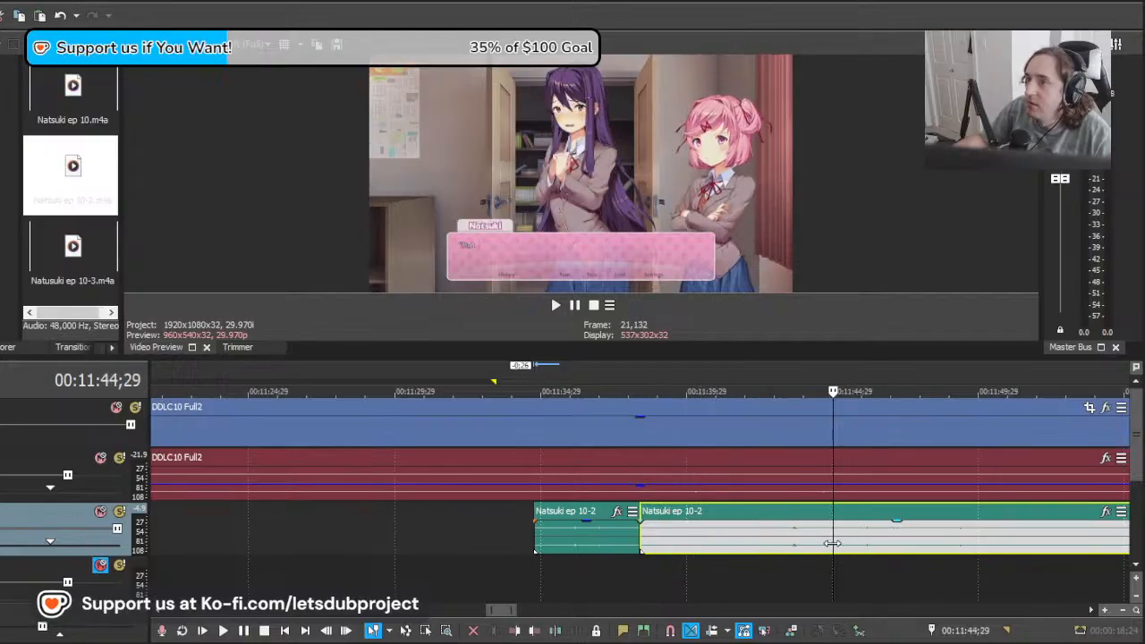
left_click(837, 542)
left_click(850, 543)
left_click_drag(851, 543, 900, 543)
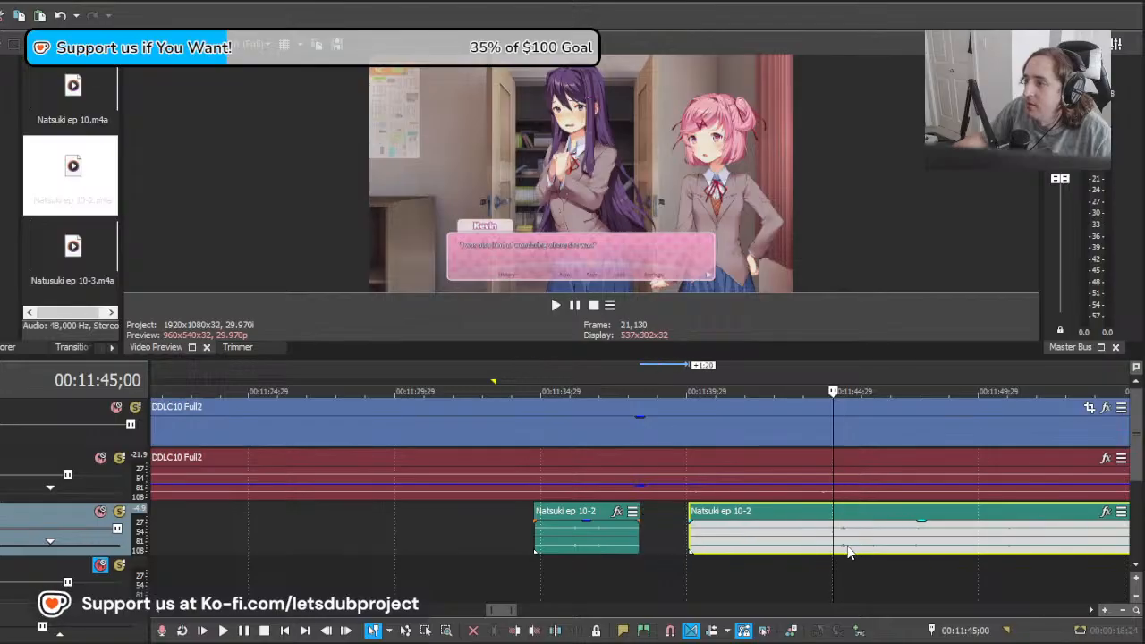
key("space")
key("space")
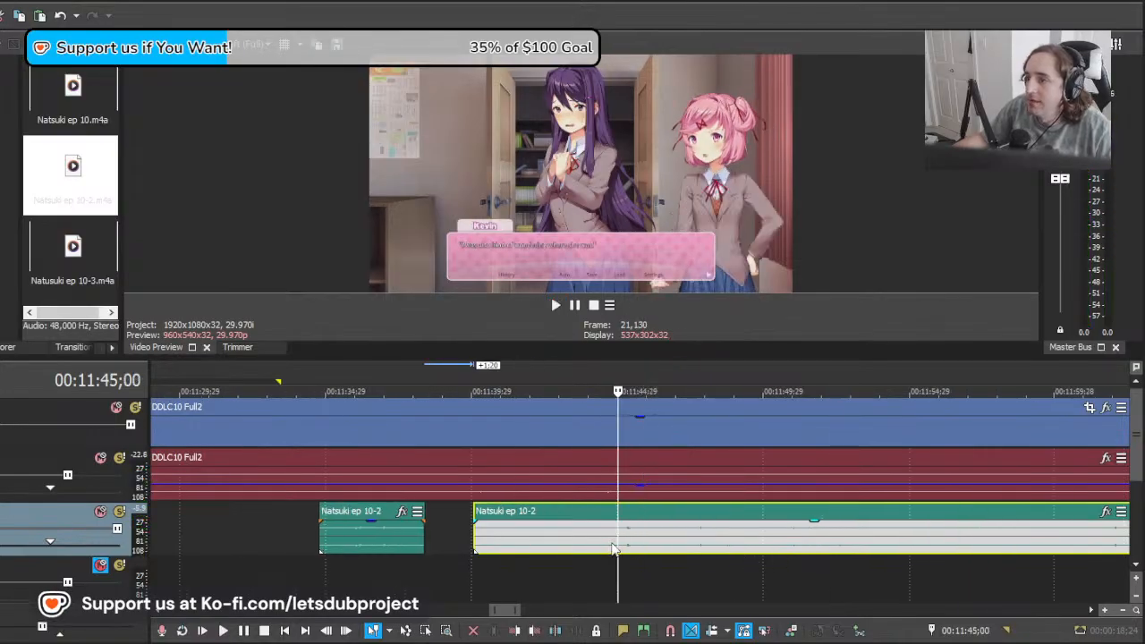
Step: Split the remaining Natsuki clip at about 00:11:44;24 and delete the part before the cut
left_click(613, 544)
key("s")
left_click(598, 542)
key("Delete")
left_click(615, 541)
left_click(580, 537)
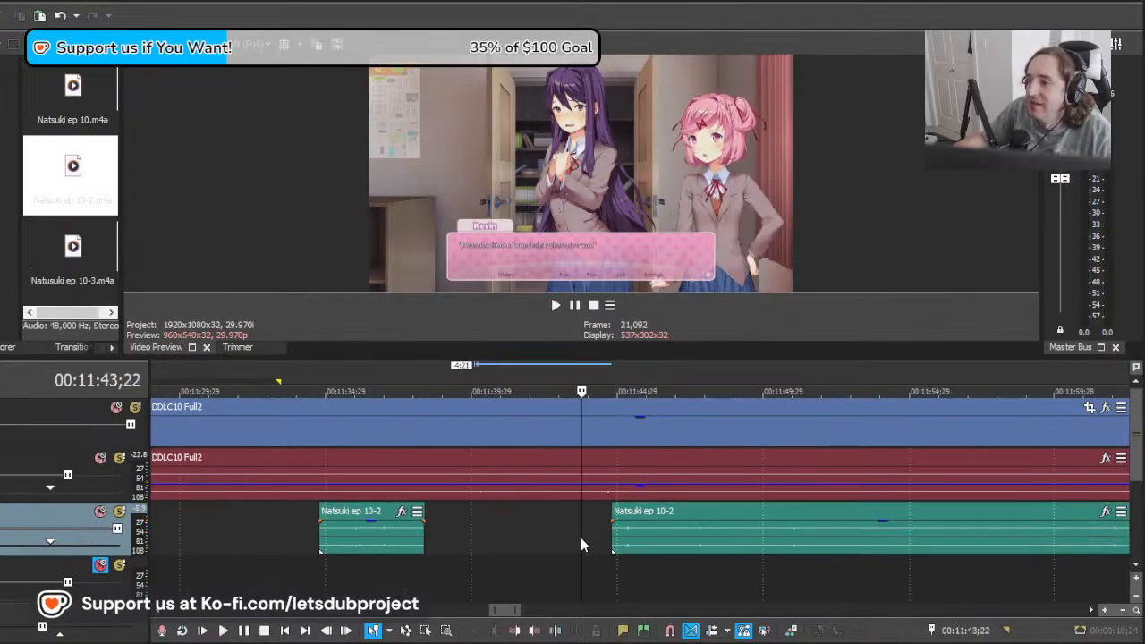
left_click(542, 537)
left_click(466, 538)
left_click(427, 537)
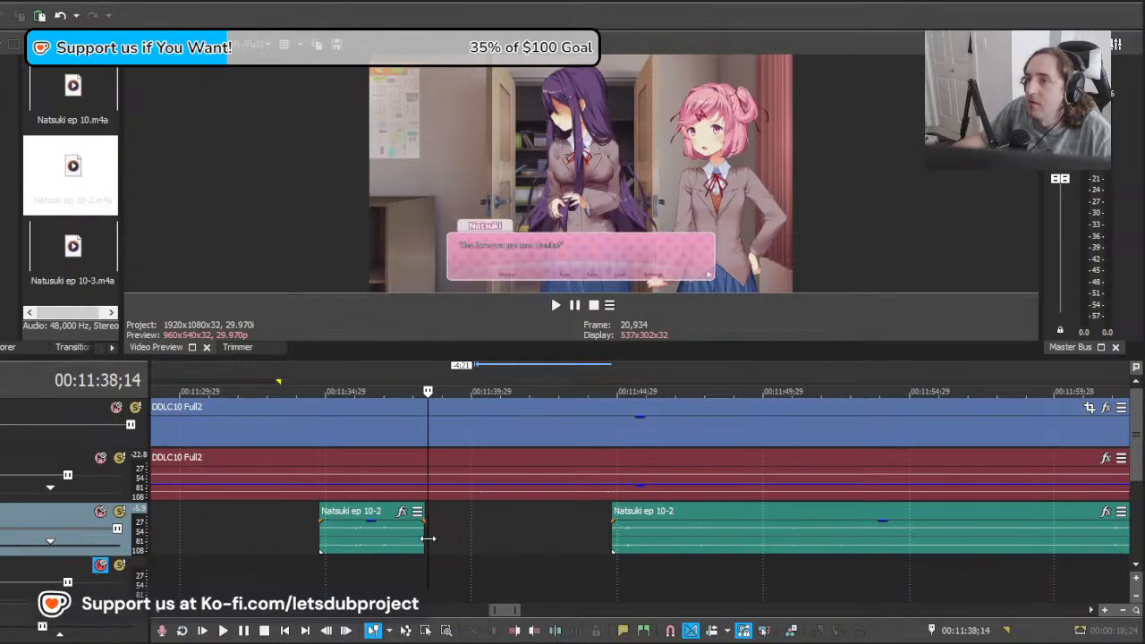
Step: Play the clip from about 00:11:45, split it near 00:11:47;00, and try the remainder at an earlier position
left_click(614, 542)
key("space")
scroll(689, 550, "down", 2)
scroll(697, 544, "up", 2)
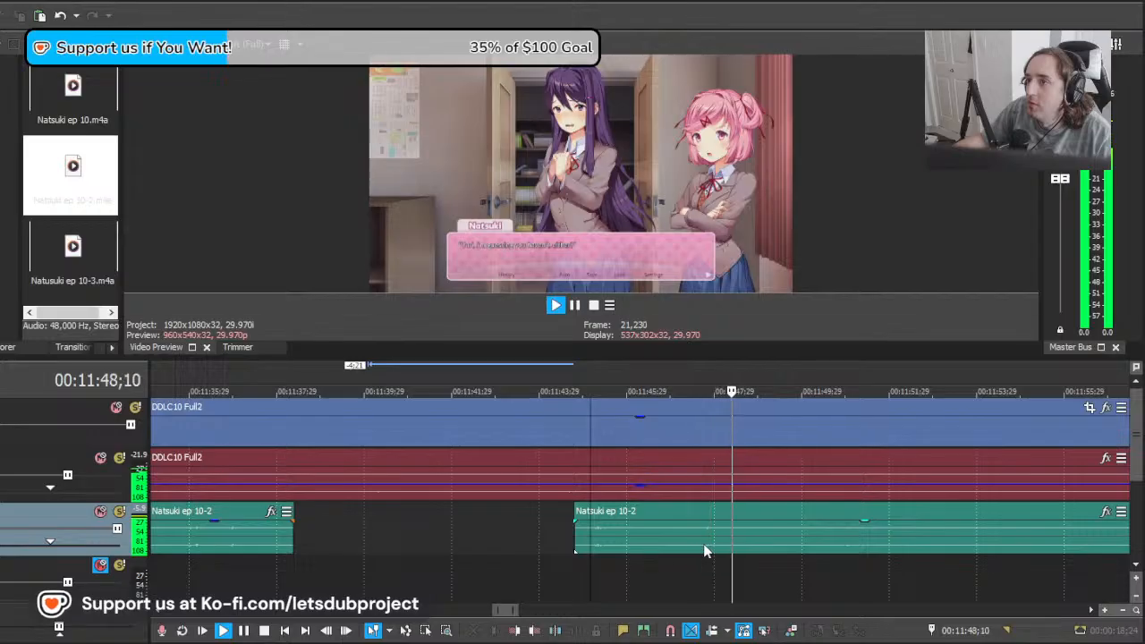
left_click(671, 541)
key("s")
key("space")
left_click_drag(868, 537, 771, 532)
key("space")
Step: Trim the short Natsuki clip's end to about 00:11:46;10 and move the remaining clip 1:12 earlier to follow it directly
key("space")
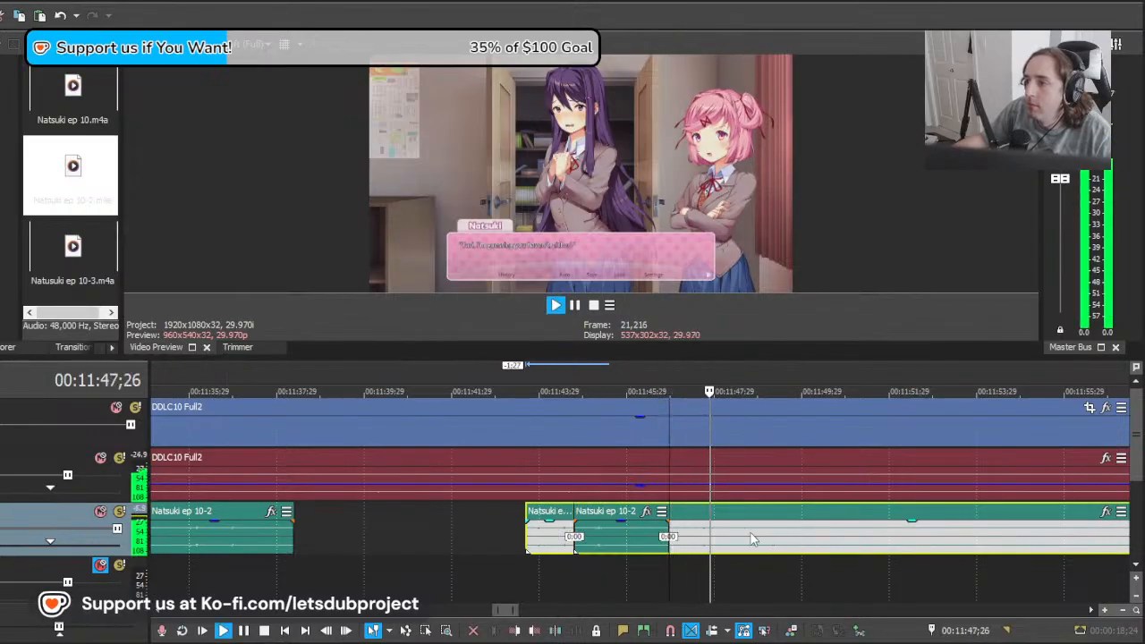
key("space")
mouse_move(689, 545)
left_mouse_down()
mouse_move(731, 545)
mouse_move(668, 541)
left_mouse_up()
key("s")
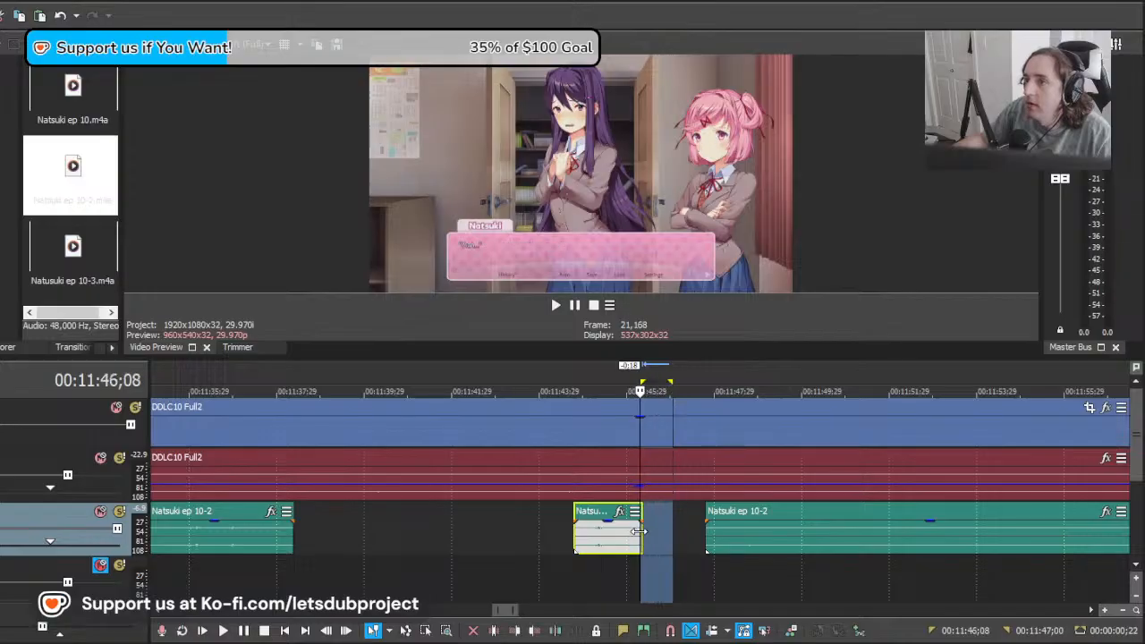
left_click_drag(737, 537, 674, 537)
key("space")
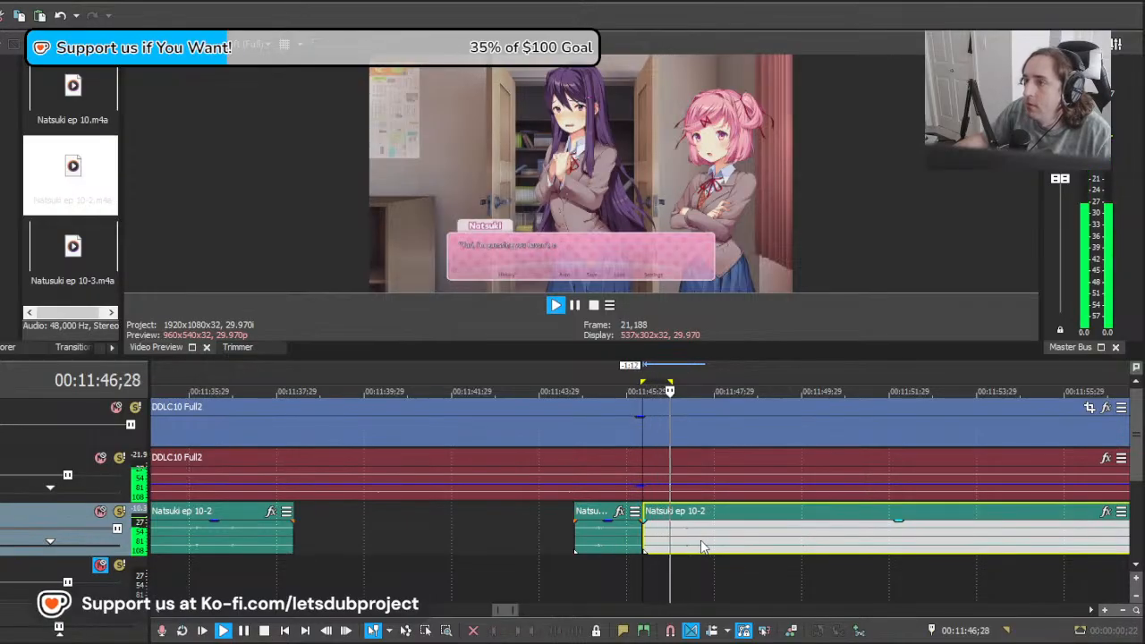
scroll(727, 534, "down", 6)
scroll(729, 535, "up", 5)
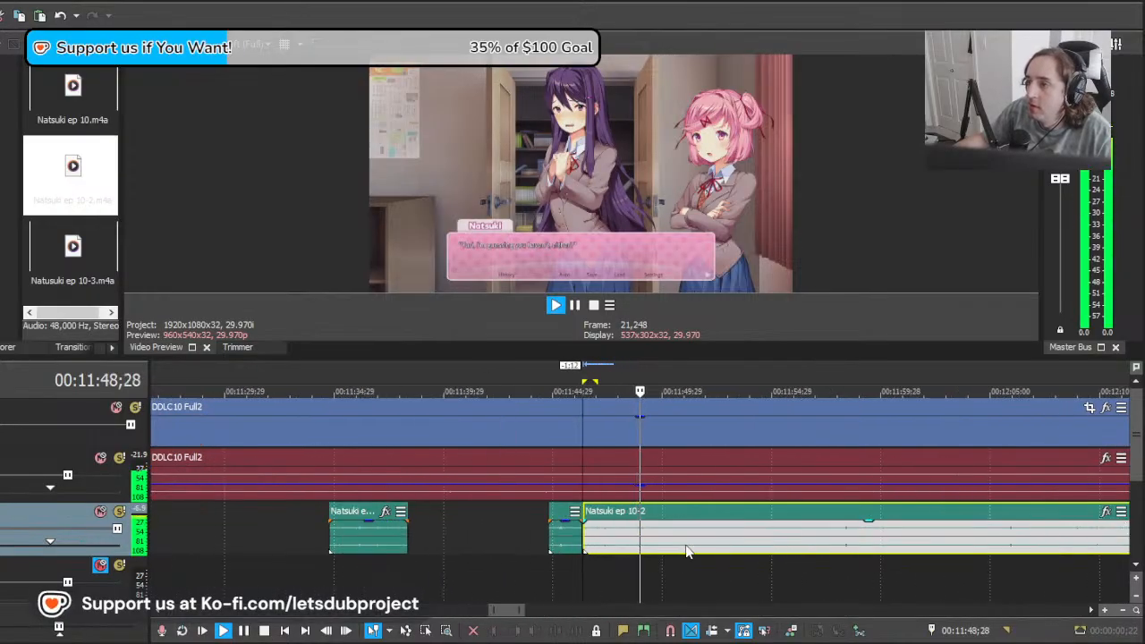
Step: Split the Natsuki clip at 00:11:48;19, moving the remainder 2:23 later, and play the separated line
left_click(632, 549)
key("s")
key("space")
left_click_drag(670, 547, 732, 550)
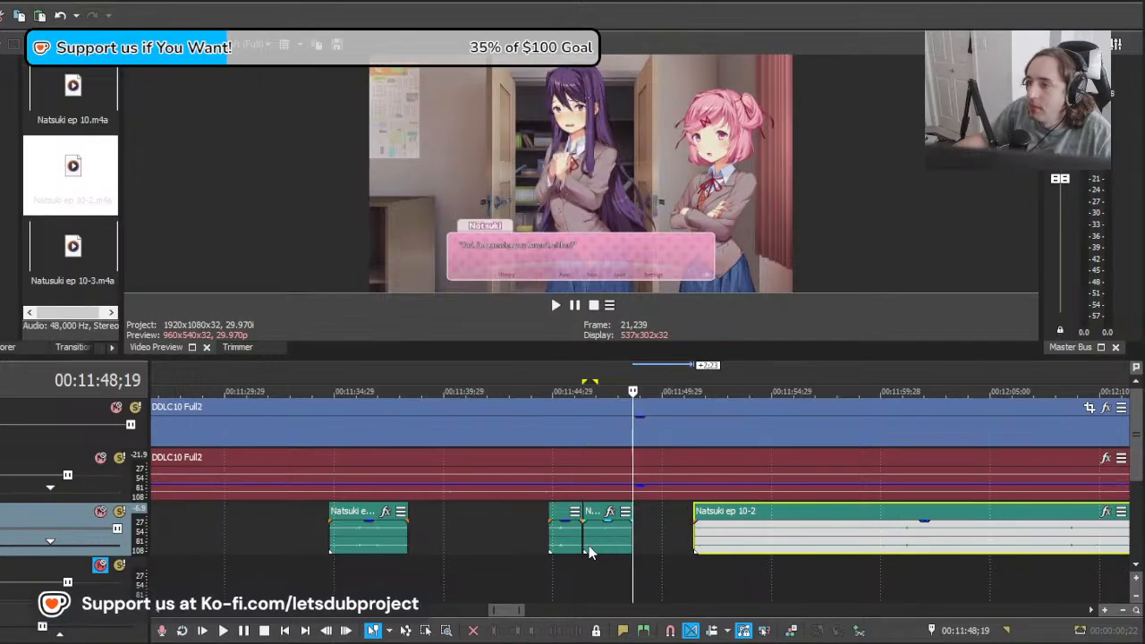
left_click(586, 552)
key("space")
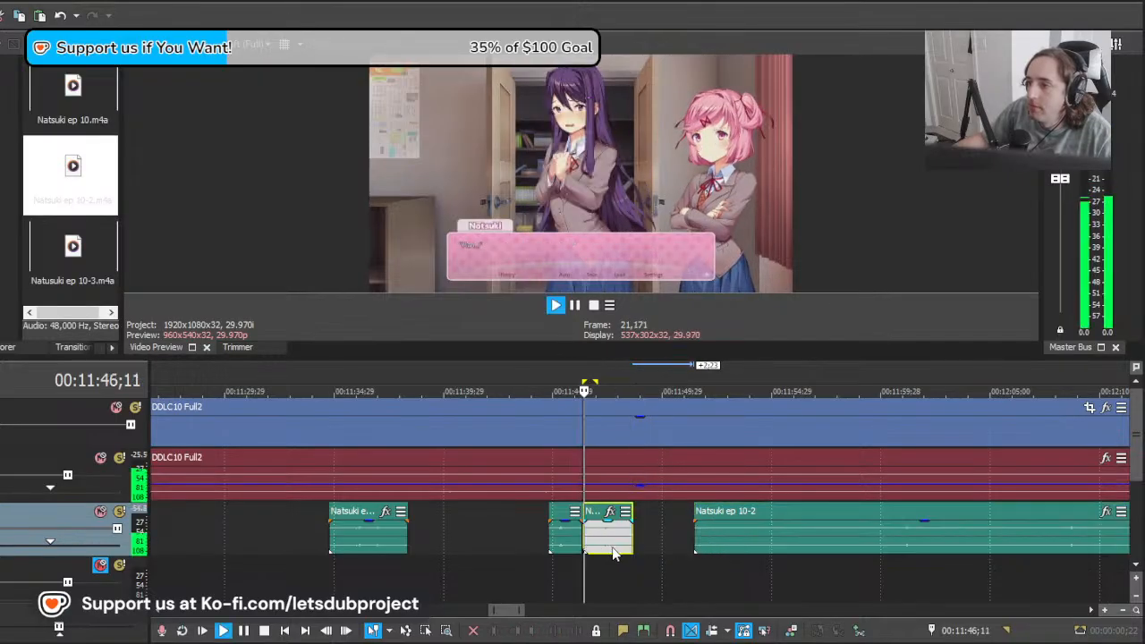
key("space")
Step: Find Natsuki's next line near 00:11:58, move the remaining clip earlier towards it, and play from about 00:11:57;19
left_click(657, 537)
left_click_drag(657, 538, 840, 530)
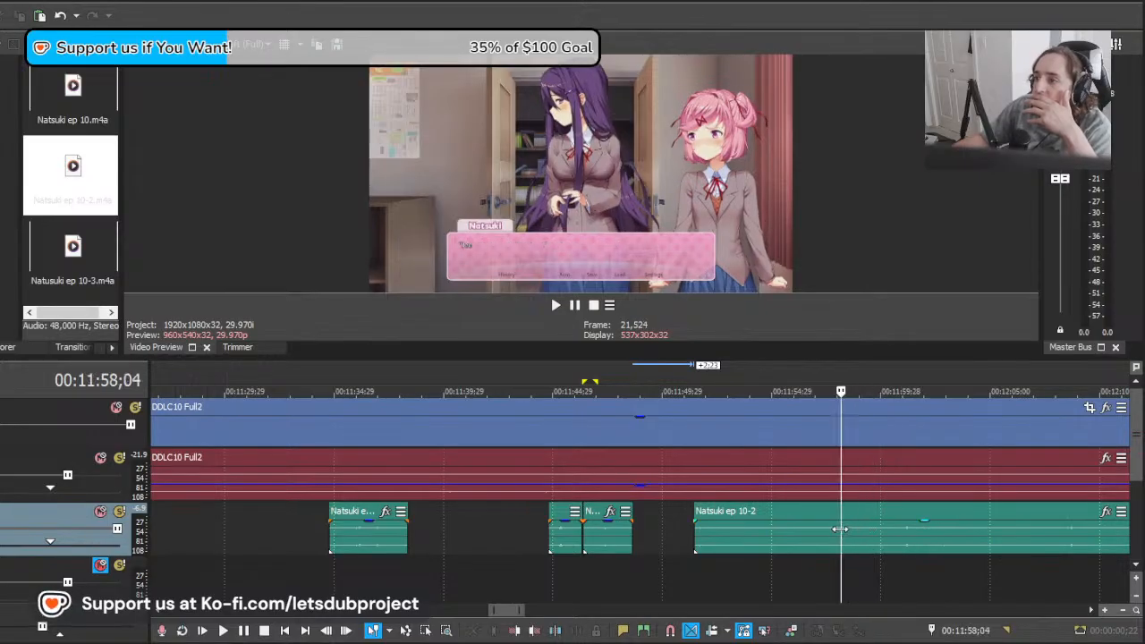
left_click(830, 532)
left_click_drag(982, 535, 908, 533)
key("space")
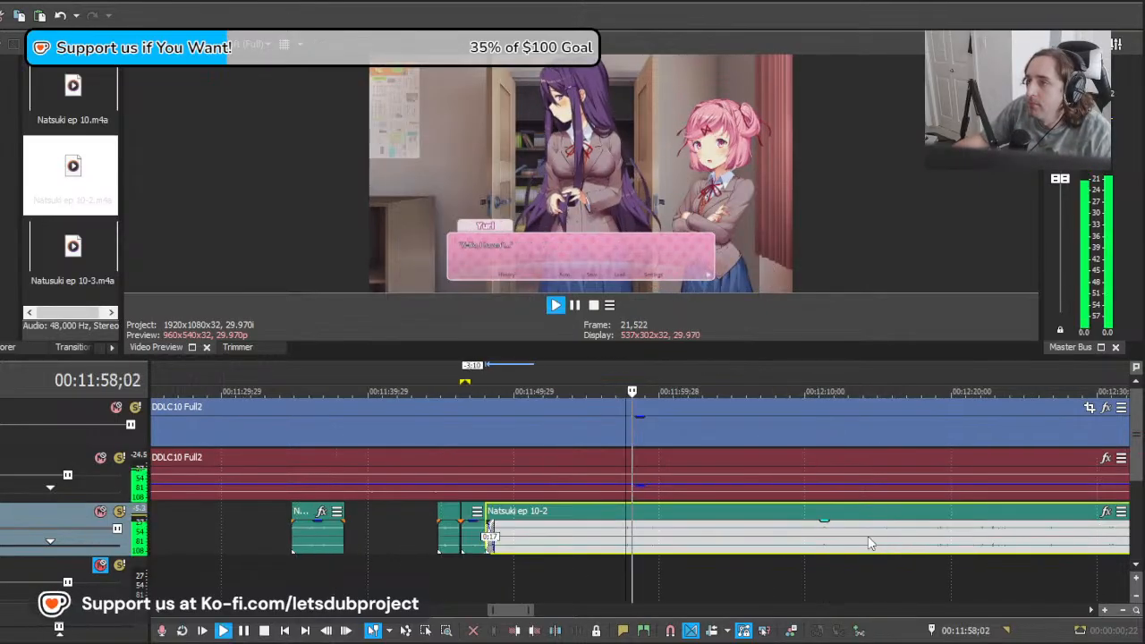
scroll(806, 539, "up", 4)
Step: Reposition the remaining Natsuki clip to start at about 00:11:56;12 and check its timing from 00:11:57;19
key("space")
left_click_drag(665, 553, 873, 537)
key("space")
key("space")
key("space")
key("space")
key("space")
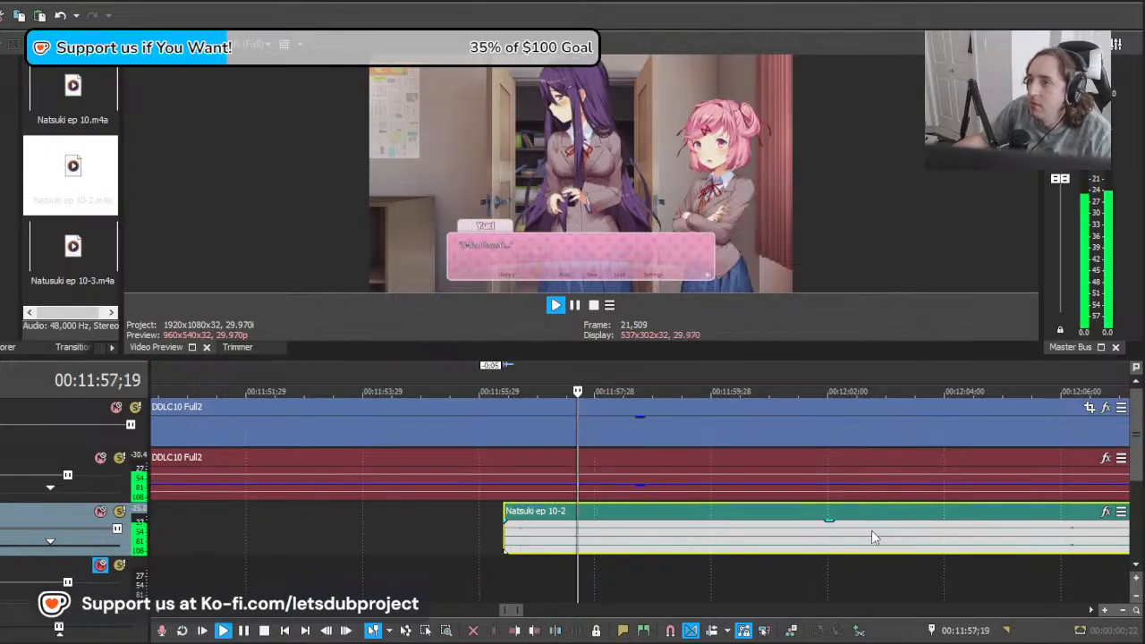
Step: Replay the line from 00:11:57;19 and nudge the remaining Natsuki clip 0:06 later
key("space")
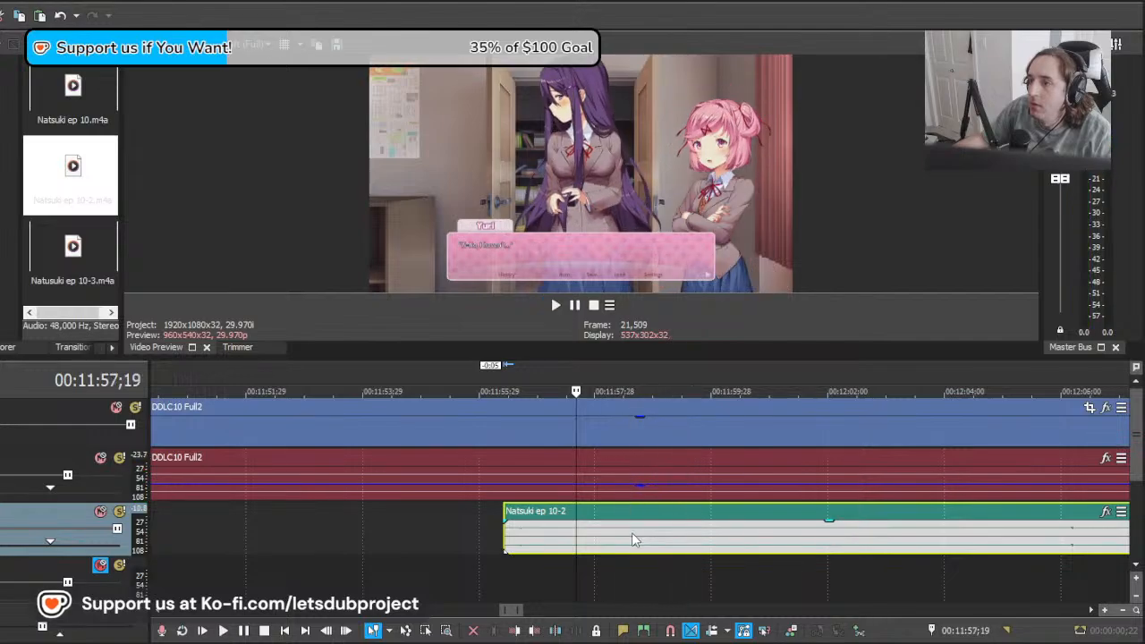
key("space")
Step: Split the remaining Natsuki clip just before her next line and delete the unused lead-in up to about 00:11:57;17
key("space")
left_click_drag(639, 534, 651, 535)
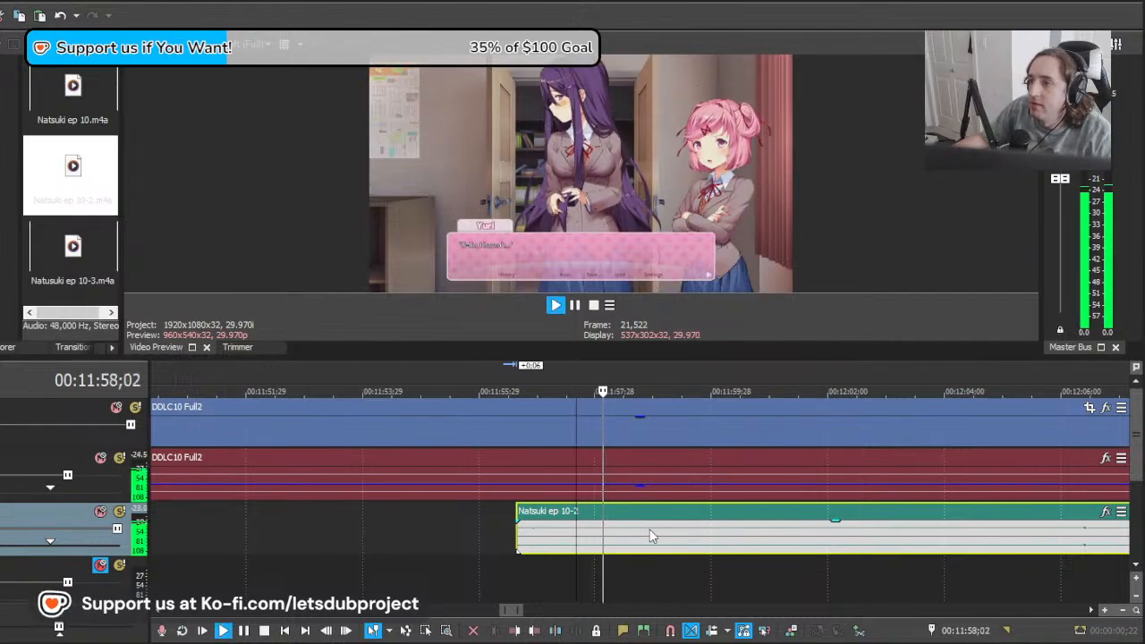
Step: Play the line from about 00:11:57;08 and split the Natsuki clip at 00:12:00;08 where the line ends
key("space")
key("s")
key("Delete")
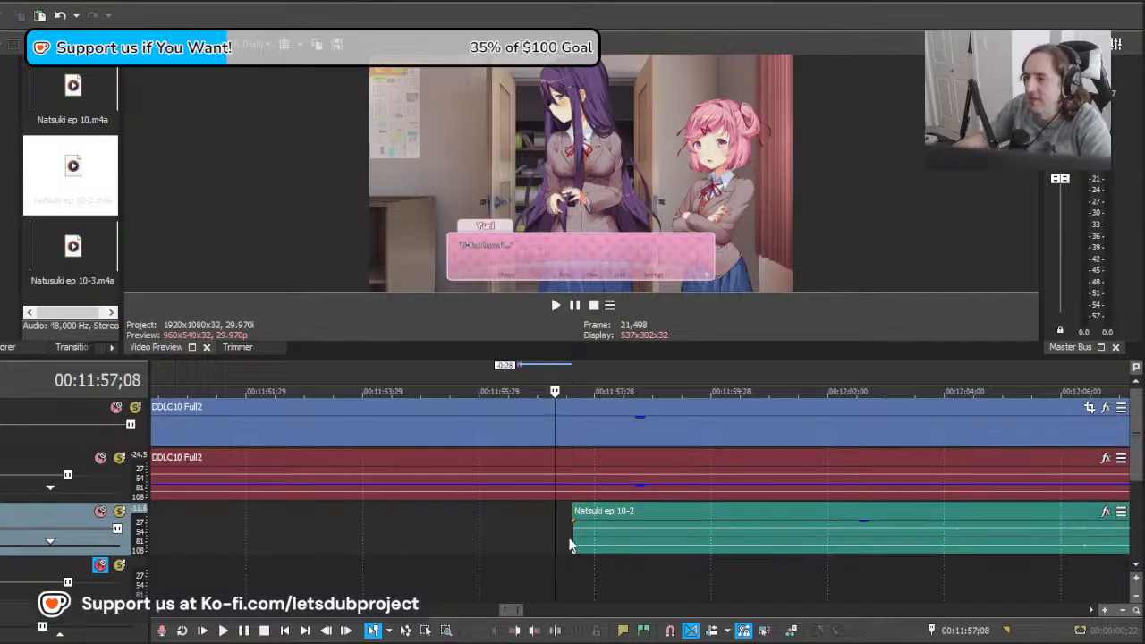
key("space")
scroll(677, 478, "down", 5)
scroll(711, 515, "down", 4)
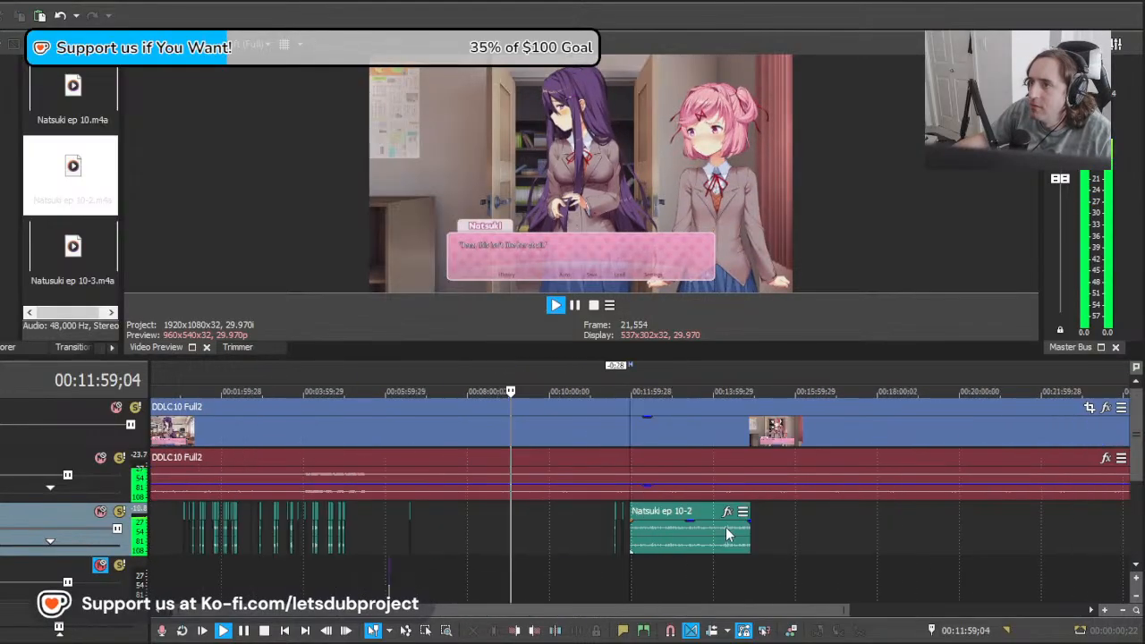
scroll(685, 527, "up", 10)
left_click(659, 537)
key("s")
key("space")
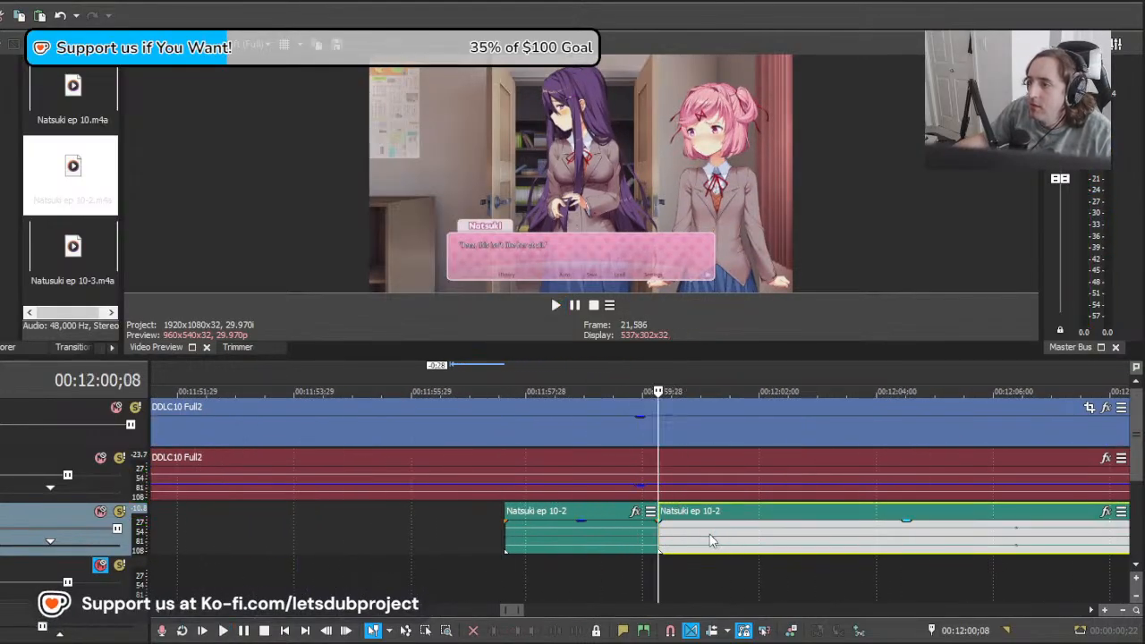
Step: Shift the remaining Natsuki clip earlier in small moves, playing from 00:12:00;23 to find her next line
mouse_move(707, 561)
left_mouse_down()
mouse_move(775, 566)
mouse_move(687, 565)
left_mouse_up()
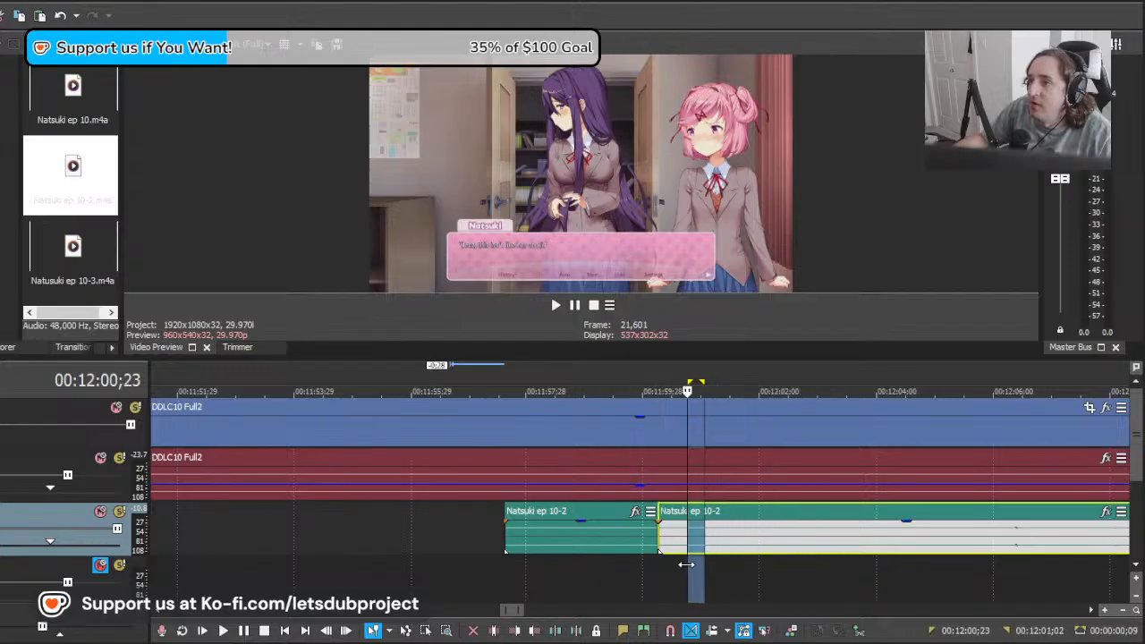
left_click_drag(859, 536, 816, 536)
key("space")
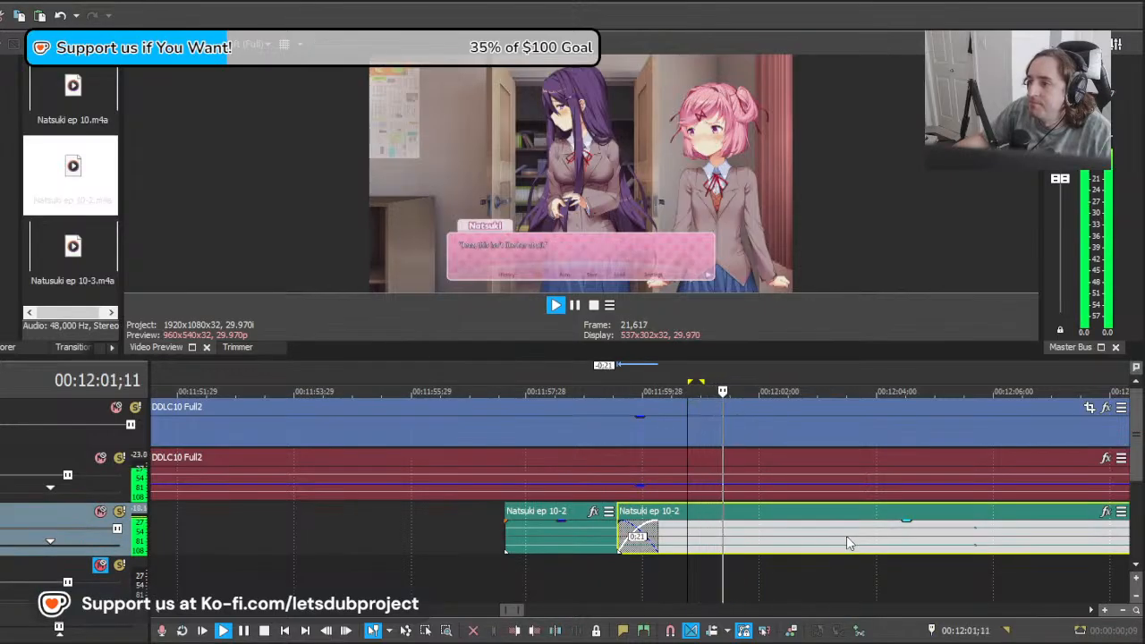
key("space")
left_click_drag(887, 545, 798, 548)
key("space")
key("space")
Step: Shift the remaining Natsuki clip a further 2:03 earlier, play it, and nudge it 0:12 later
key("space")
key("space")
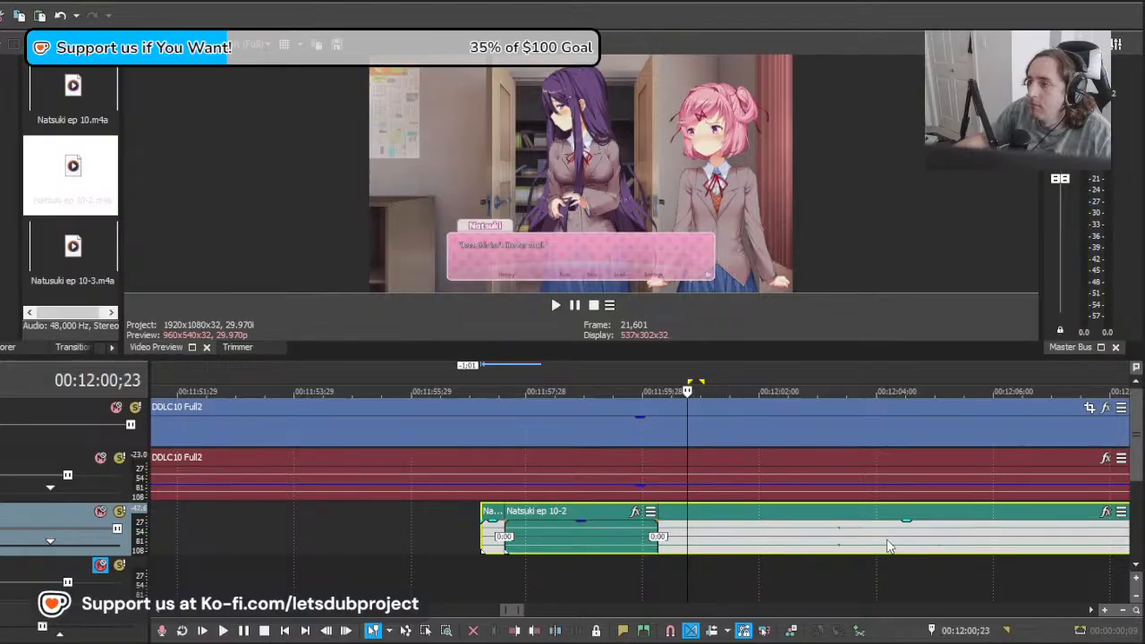
key("space")
left_click_drag(891, 534, 791, 535)
key("space")
key("space")
key("space")
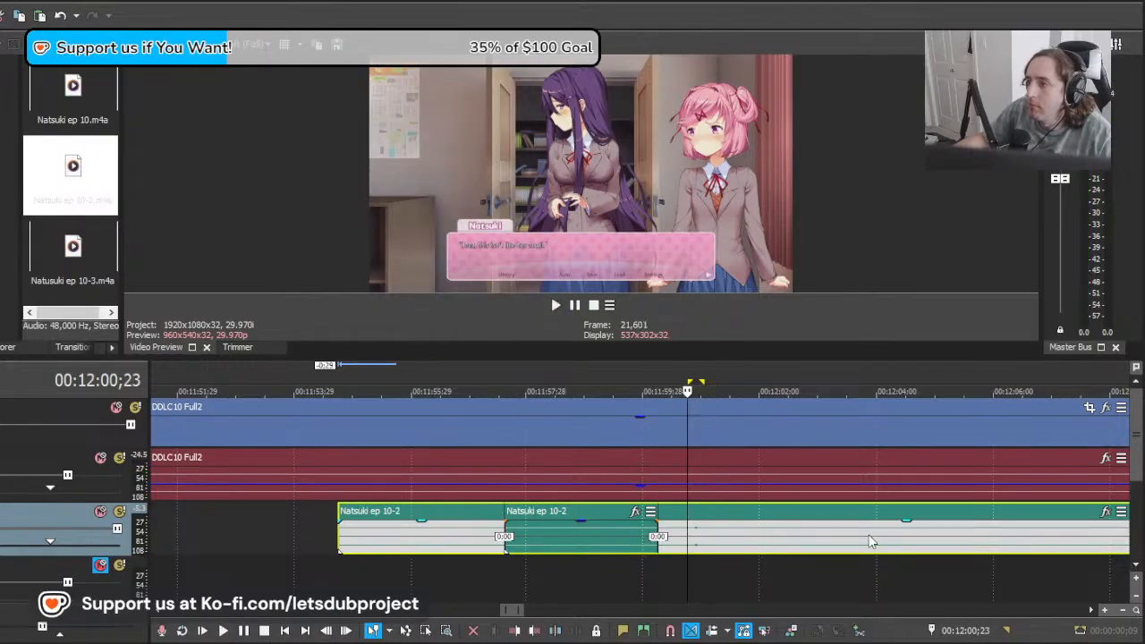
left_click_drag(988, 541, 865, 541)
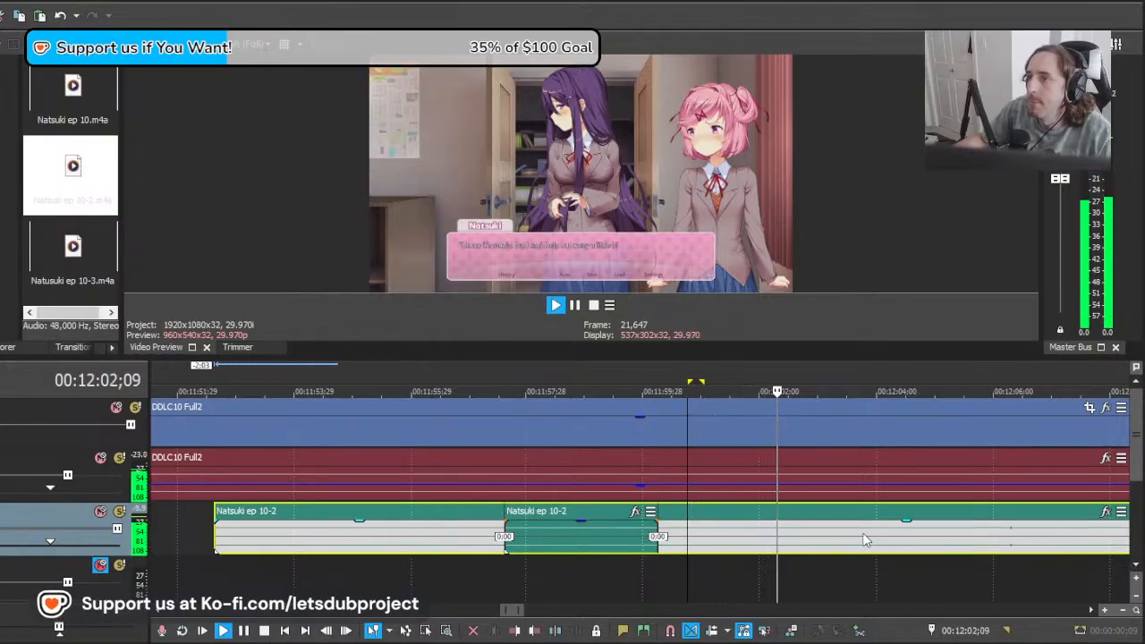
key("space")
left_click_drag(754, 548, 777, 545)
key("space")
Step: Play the line from 00:12:00;19, move the remaining Natsuki clip 0:14 later, and replay it
key("space")
Step: Split the Natsuki clip at 00:12:00;19 and delete the unused section before it
left_click(681, 539)
key("s")
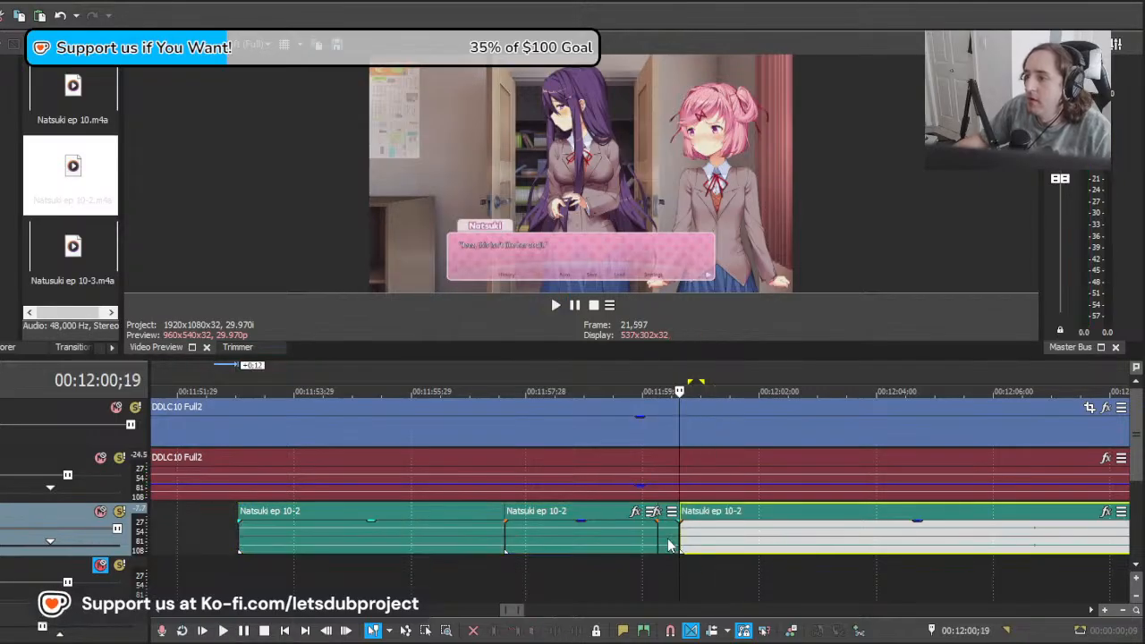
left_click(668, 540)
key("Delete")
left_click(681, 540)
key("space")
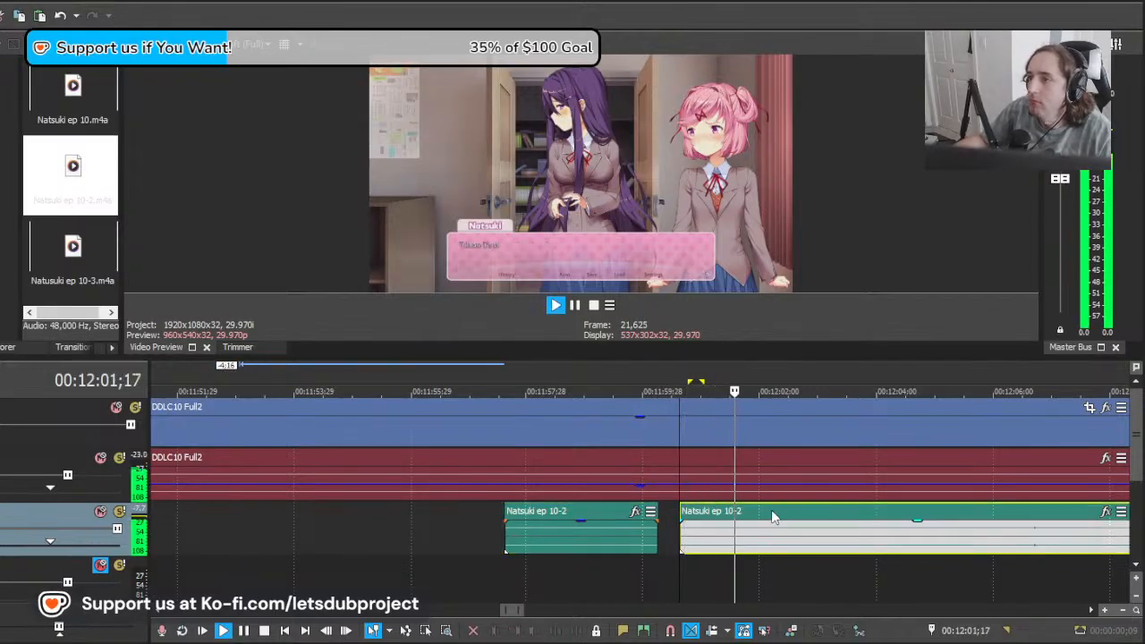
key("space")
key("space")
key("space")
key("space")
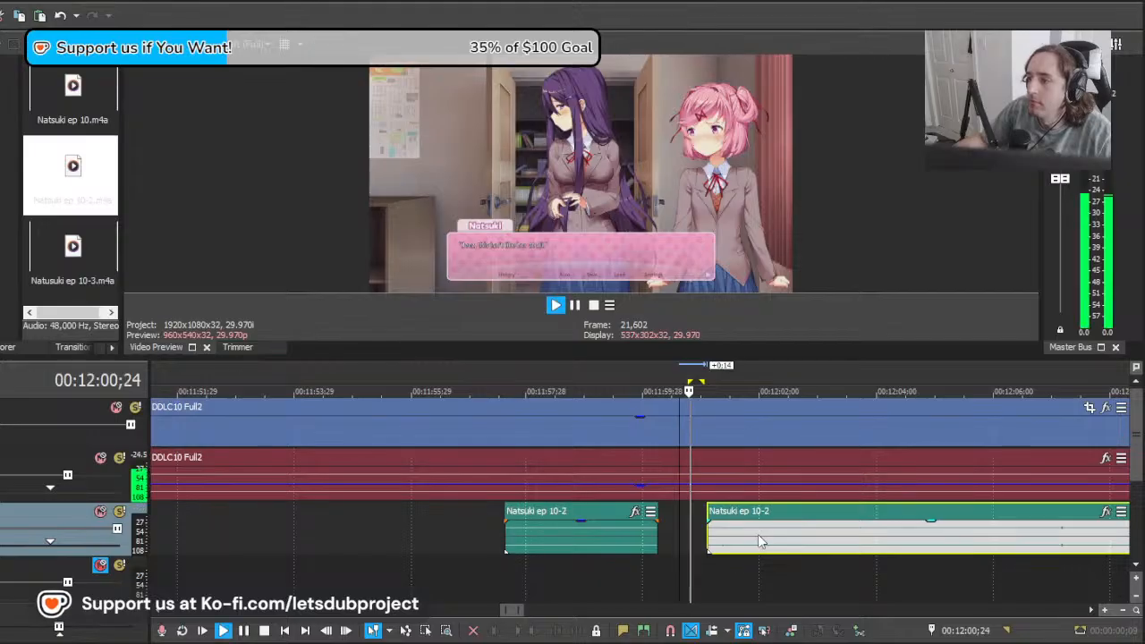
Step: Split the Natsuki clip at 00:12:05;09, after the end of the line
scroll(766, 528, "down", 10)
scroll(751, 528, "down", 2)
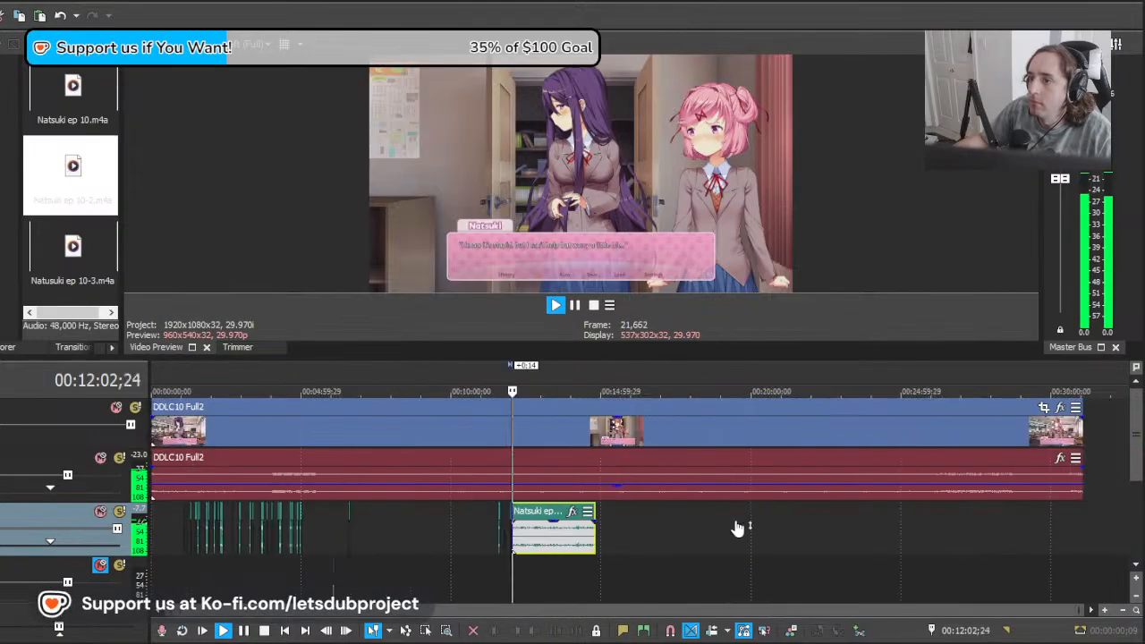
scroll(737, 529, "up", 12)
left_click(698, 550)
key("s")
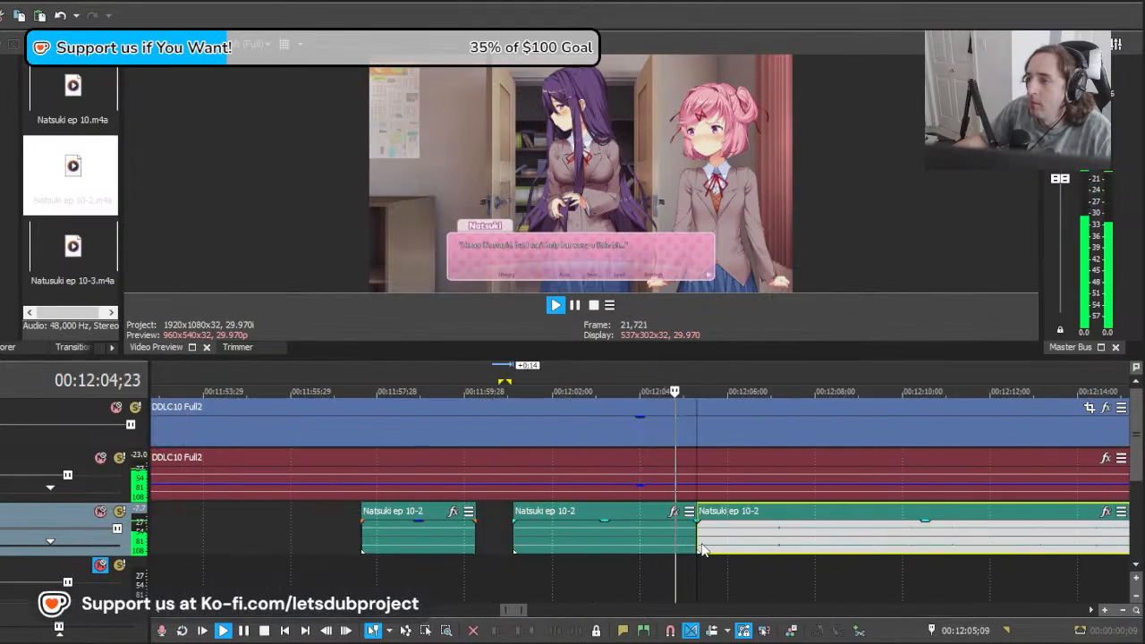
Step: Move the remaining Natsuki clip earlier to bring her next line to about 00:12:07, playing to check its timing
mouse_move(718, 544)
left_mouse_down()
mouse_move(1021, 543)
mouse_move(791, 554)
mouse_move(778, 552)
mouse_move(833, 546)
mouse_move(701, 536)
left_mouse_up()
key("space")
key("space")
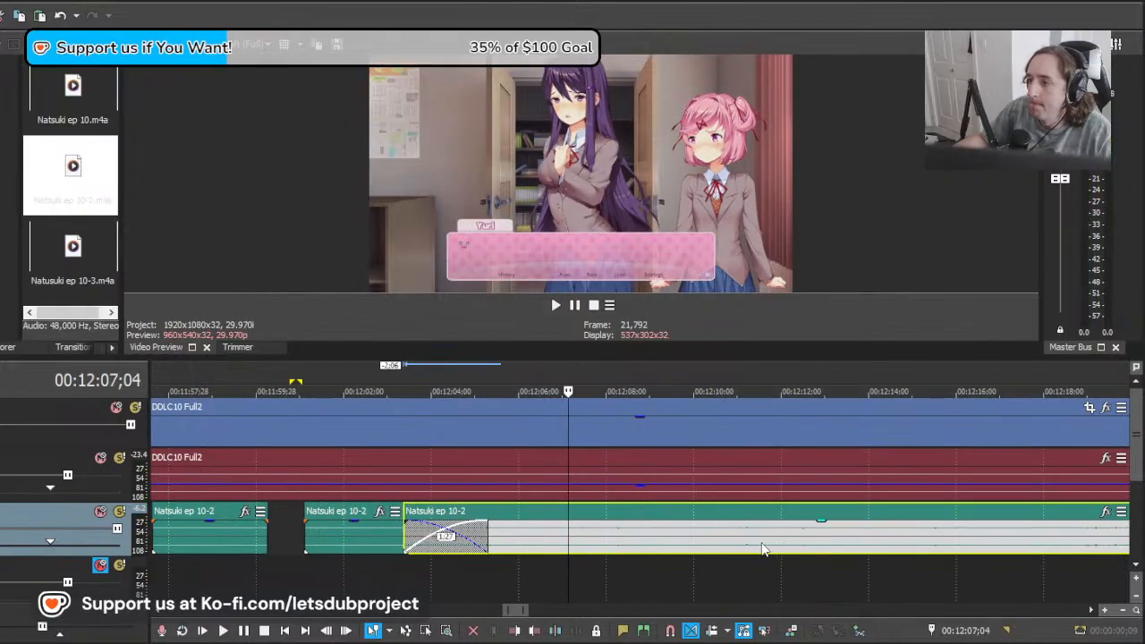
key("space")
Step: Split the Natsuki clip at 00:12:07;15 and delete the section overlapping the previous line
key("space")
key("space")
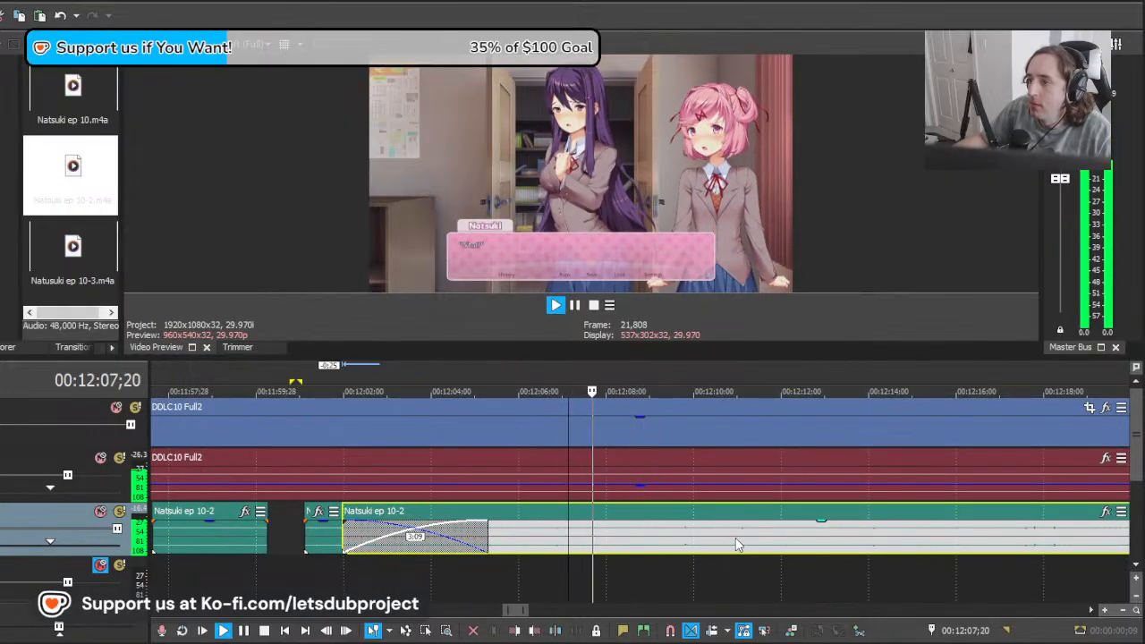
Step: Move the remaining Natsuki clip 0:09 earlier and split it at 00:12:08;15 after the short line
key("space")
left_click(584, 546)
key("s")
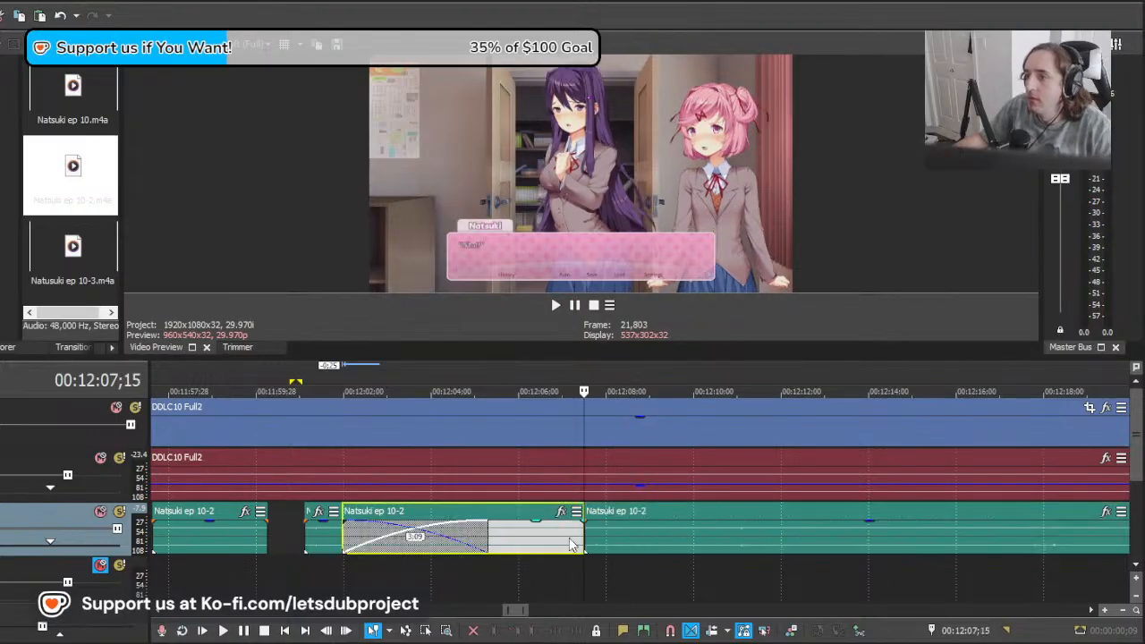
left_click(570, 539)
key("Delete")
left_click_drag(629, 540, 614, 539)
key("space")
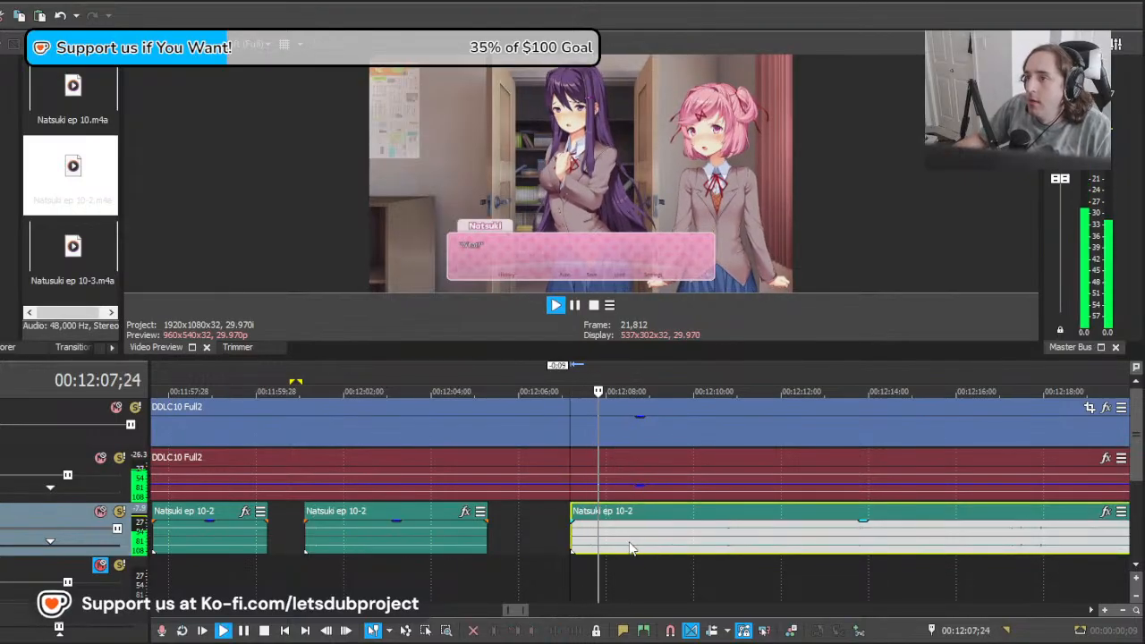
key("s")
key("space")
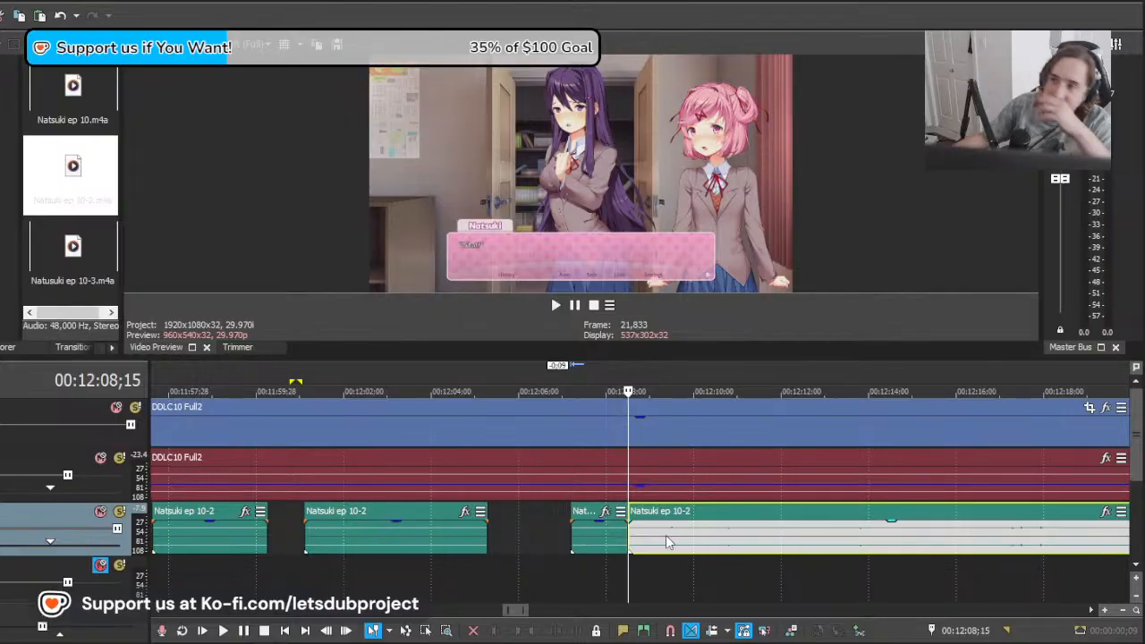
Step: Look over the timeline around 00:12:08 and play from 00:12:08;23 to locate Natsuki's next line
scroll(729, 523, "down", 8)
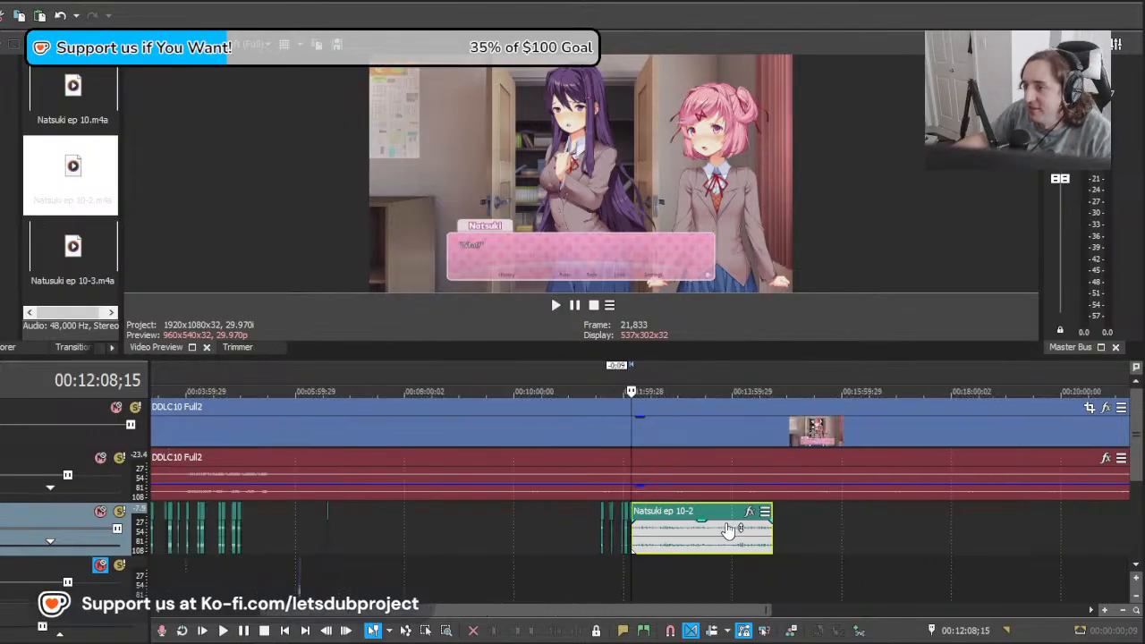
scroll(720, 537, "up", 4)
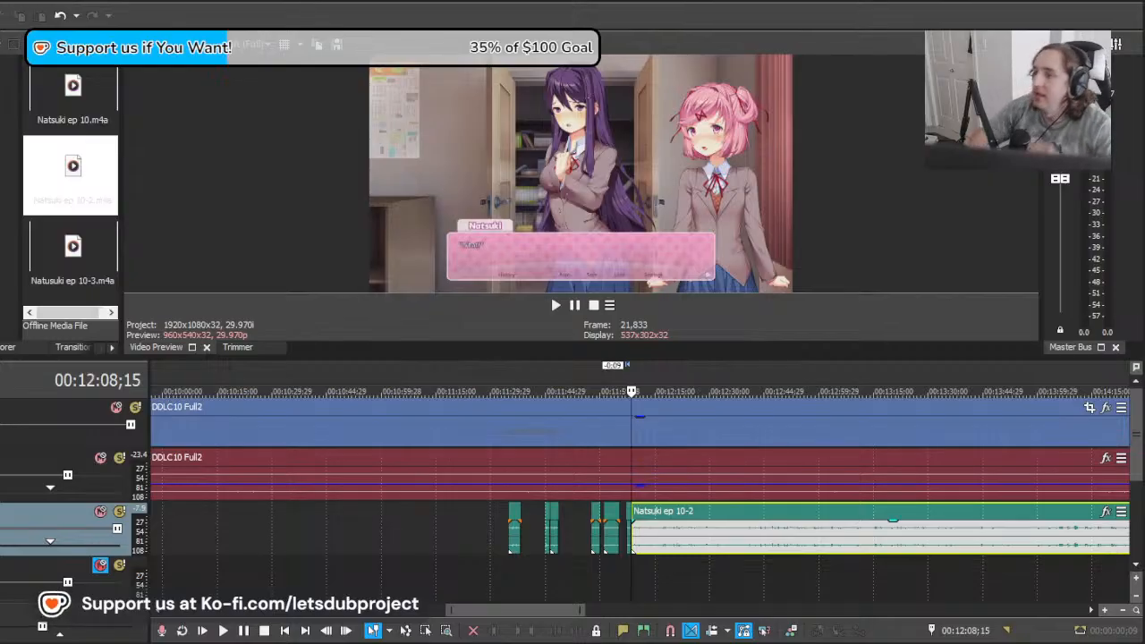
left_click(635, 562)
scroll(665, 562, "down", 5)
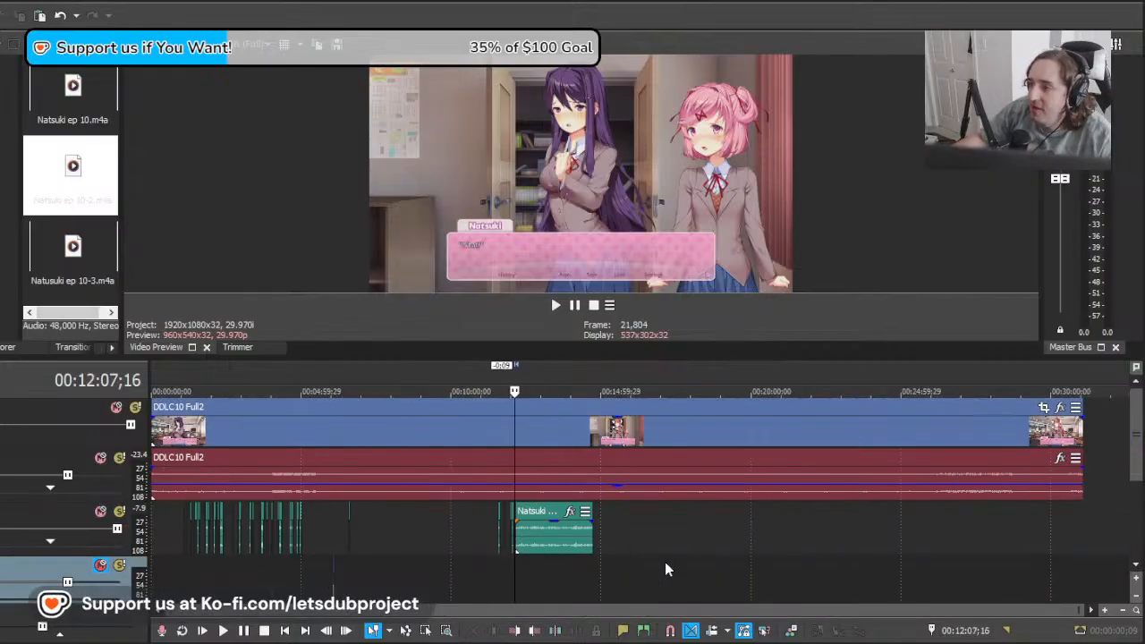
scroll(685, 574, "up", 7)
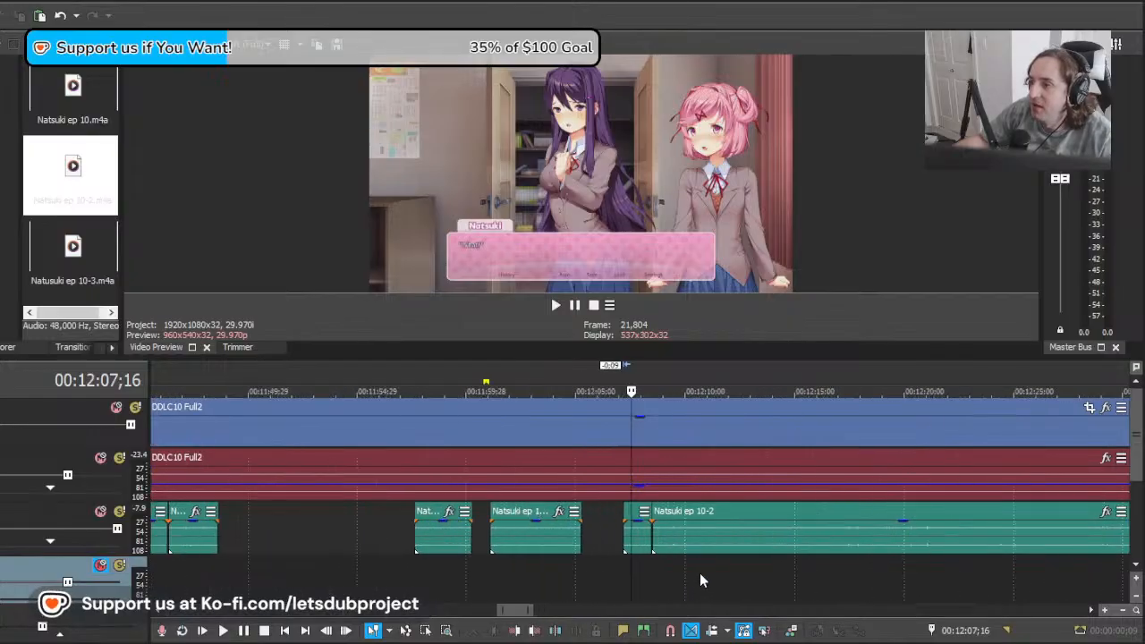
left_click_drag(633, 573, 743, 565)
scroll(783, 568, "down", 3)
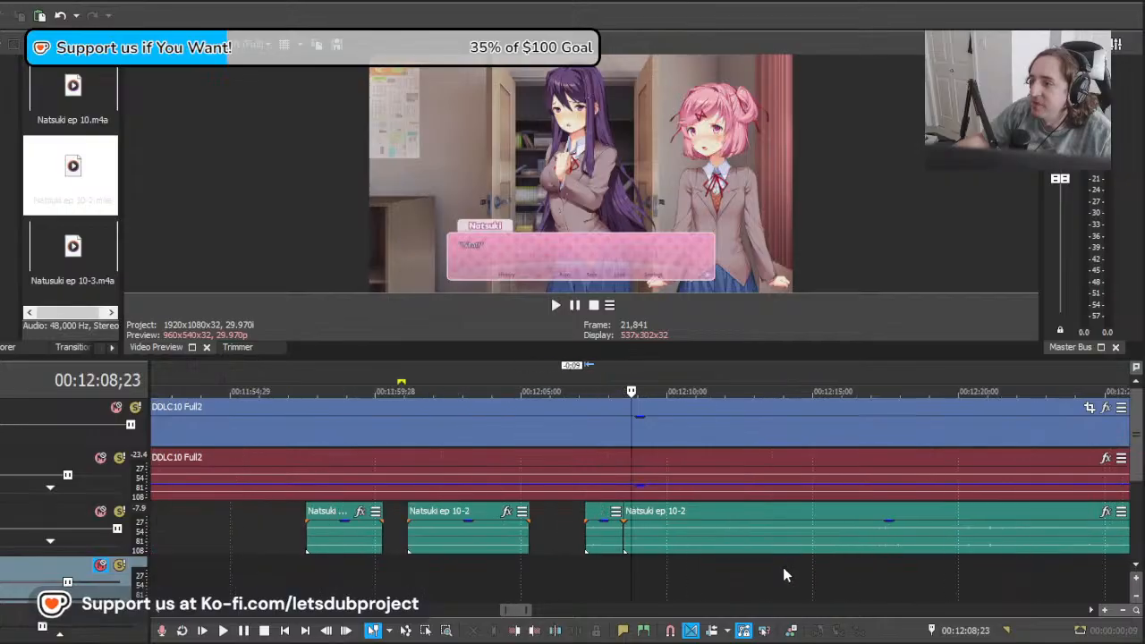
scroll(761, 569, "up", 3)
scroll(707, 551, "down", 1)
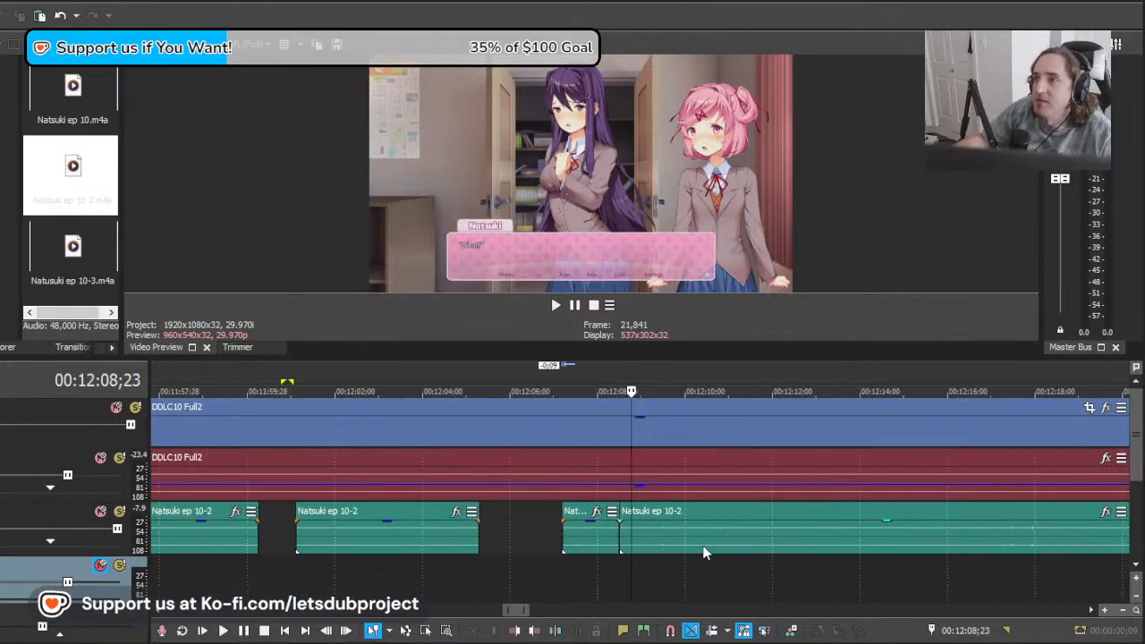
scroll(711, 549, "up", 1)
key("space")
scroll(765, 530, "down", 1)
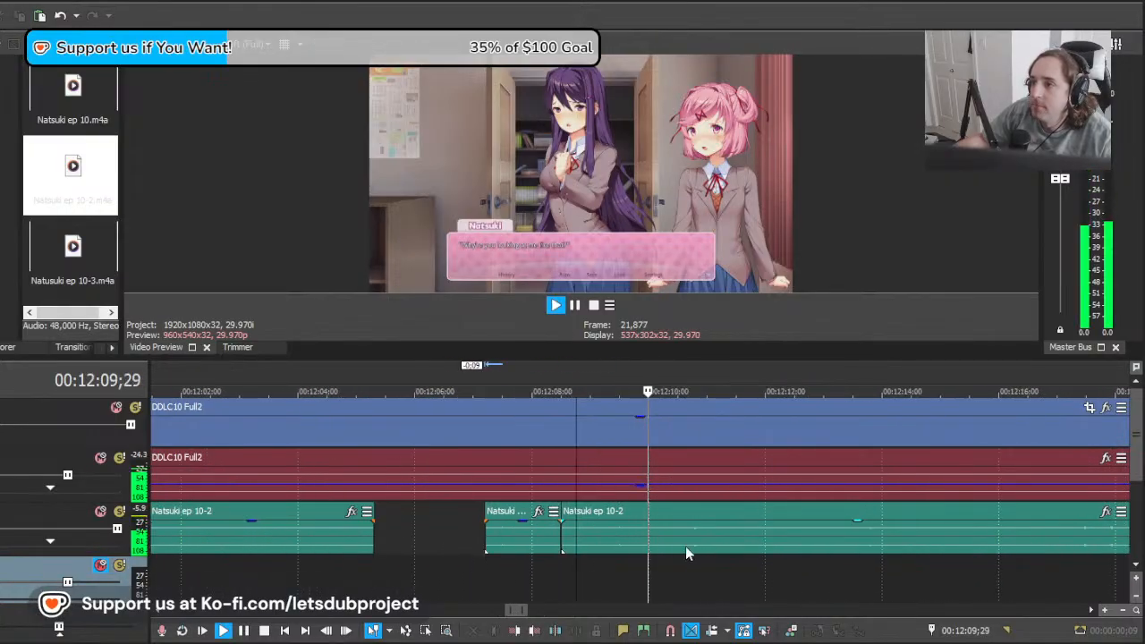
key("space")
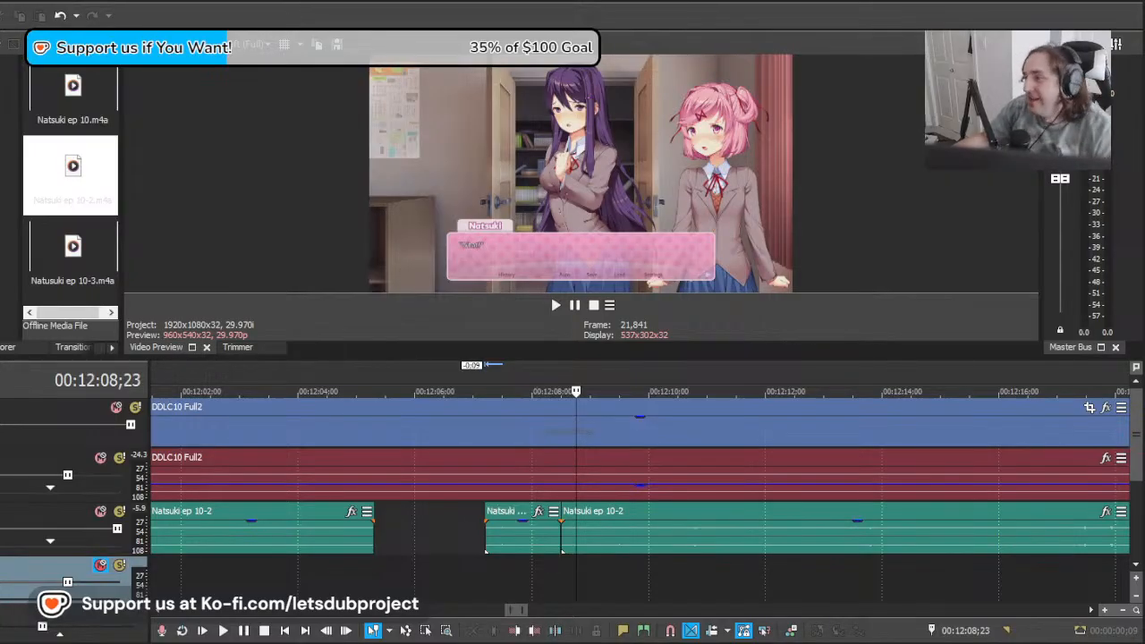
Step: Play from 00:12:08;26 and replay the preceding short line from about 00:12:07;10 to check its timing
left_click(582, 549)
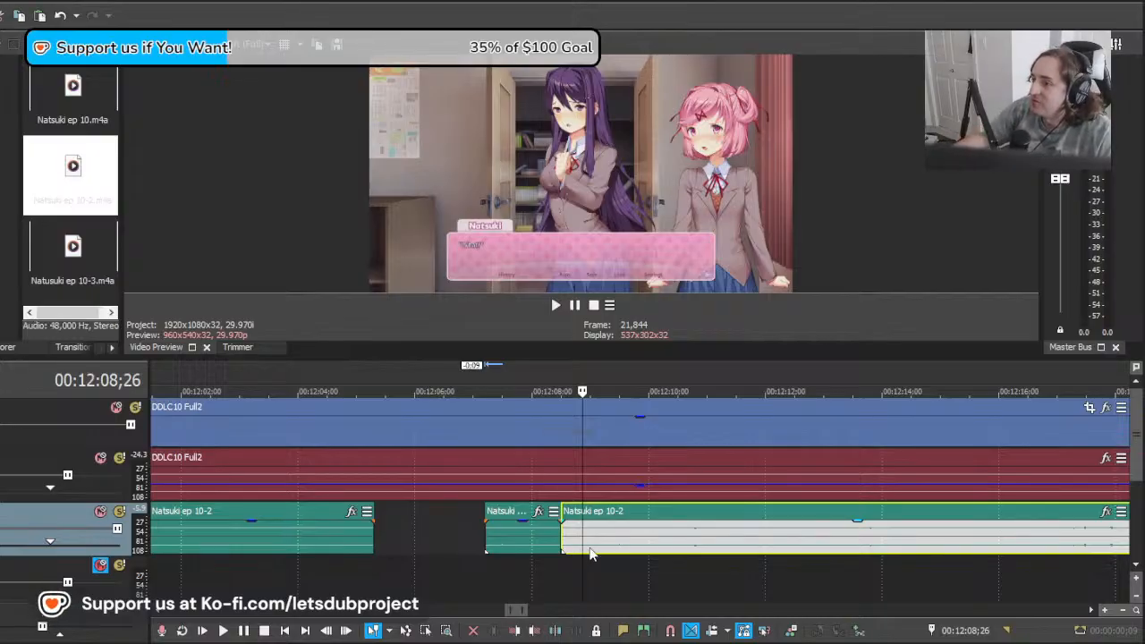
key("space")
key("space")
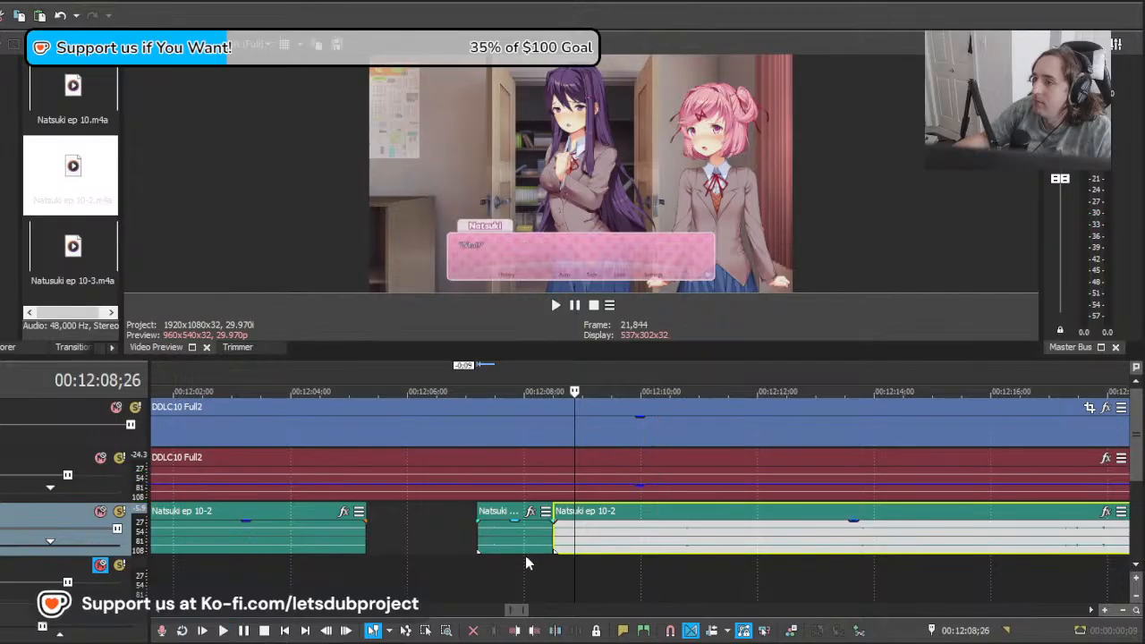
left_click(508, 559)
left_click(485, 559)
Step: Move the remaining Natsuki clip earlier to align her next line near 00:12:09;01 and play it
key("space")
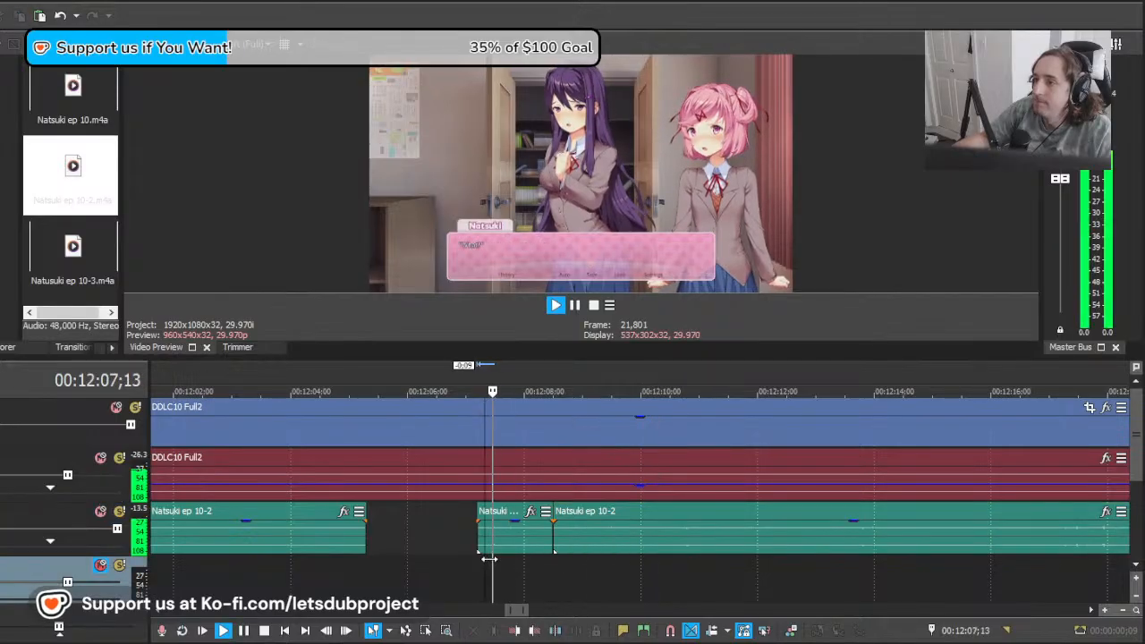
left_click(595, 542)
key("space")
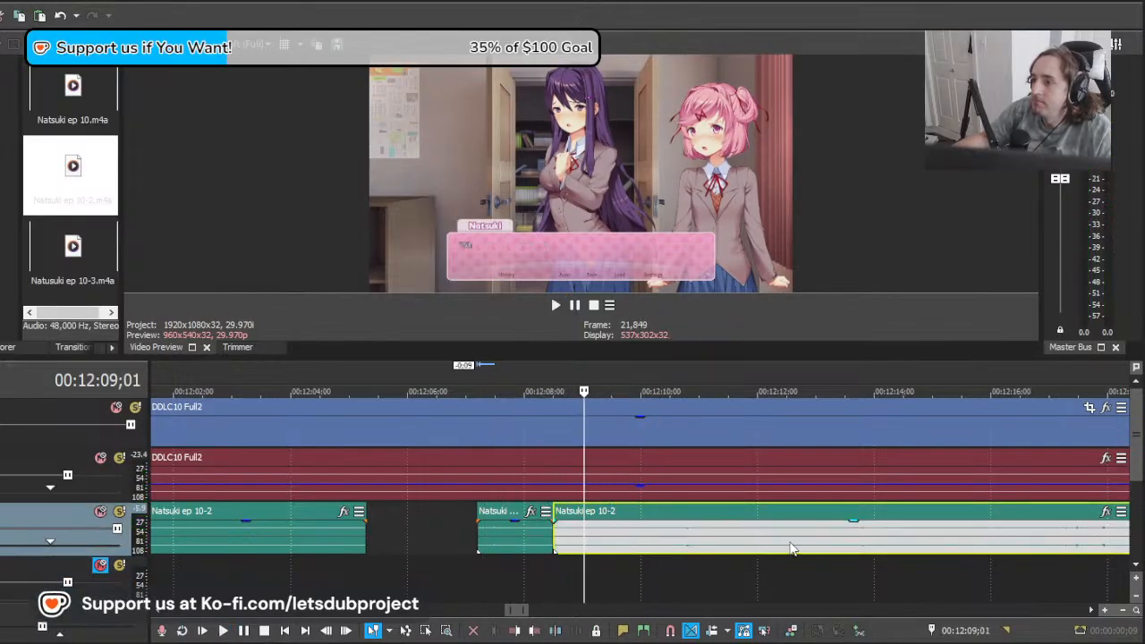
left_click_drag(595, 541, 505, 542)
key("space")
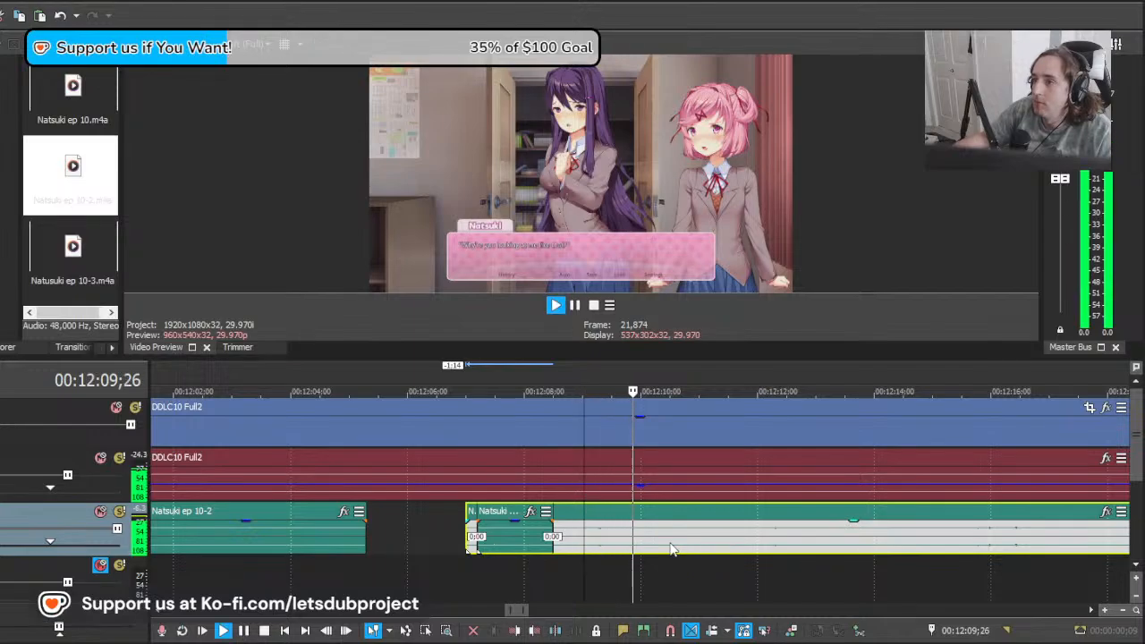
scroll(672, 550, "up", 1)
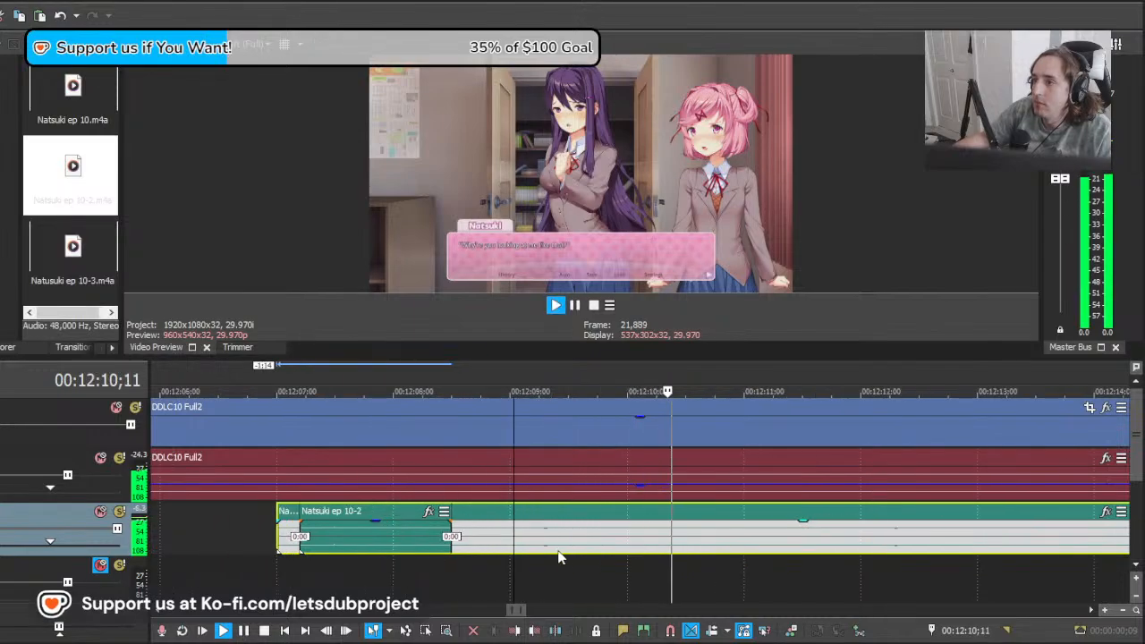
key("space")
Step: Split the Natsuki clip at 00:12:08;29 and delete the section overlapping the previous line
left_click(507, 545)
key("s")
left_click(491, 543)
key("Delete")
Step: Play the line from 00:12:08;29 and split the Natsuki clip at 00:12:10;26 where it ends
left_click(508, 535)
left_click(509, 536)
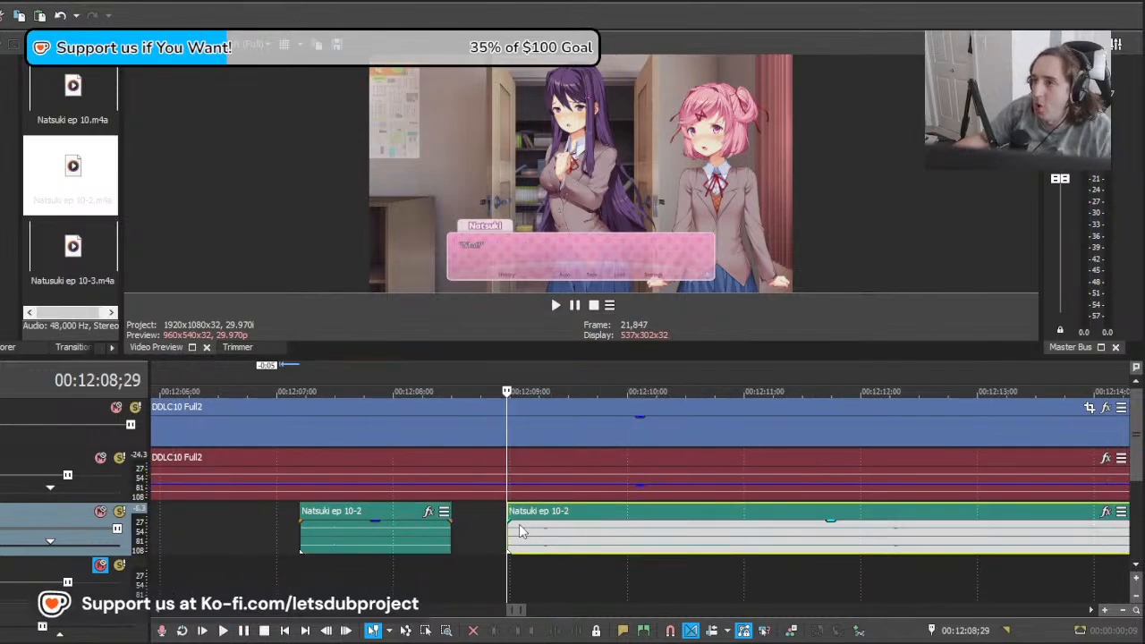
key("space")
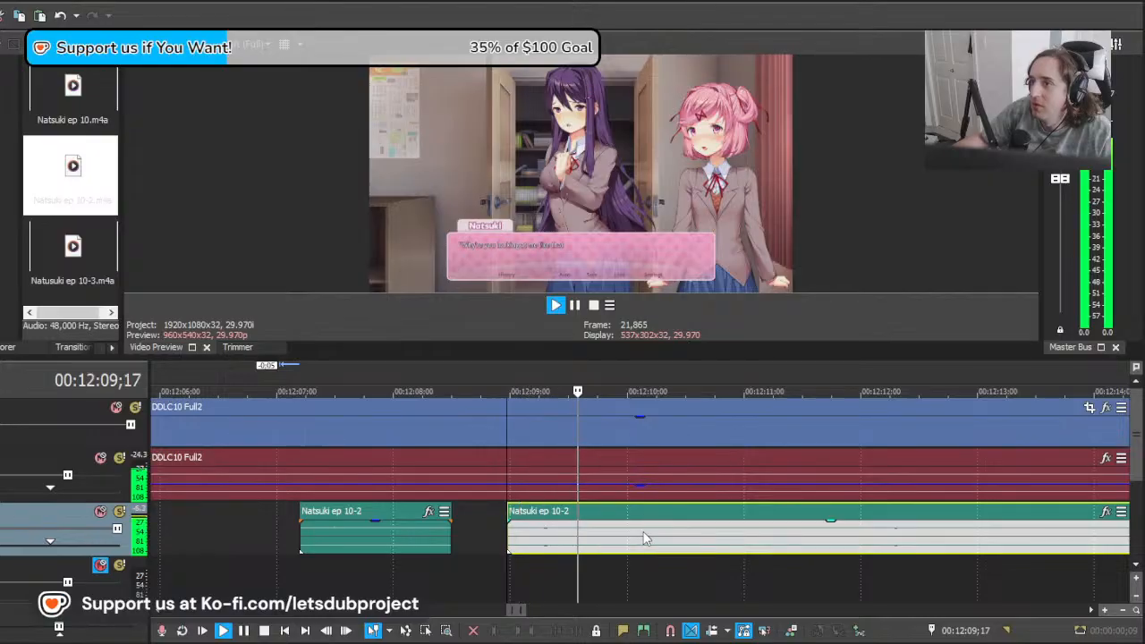
key("s")
scroll(739, 543, "down", 1)
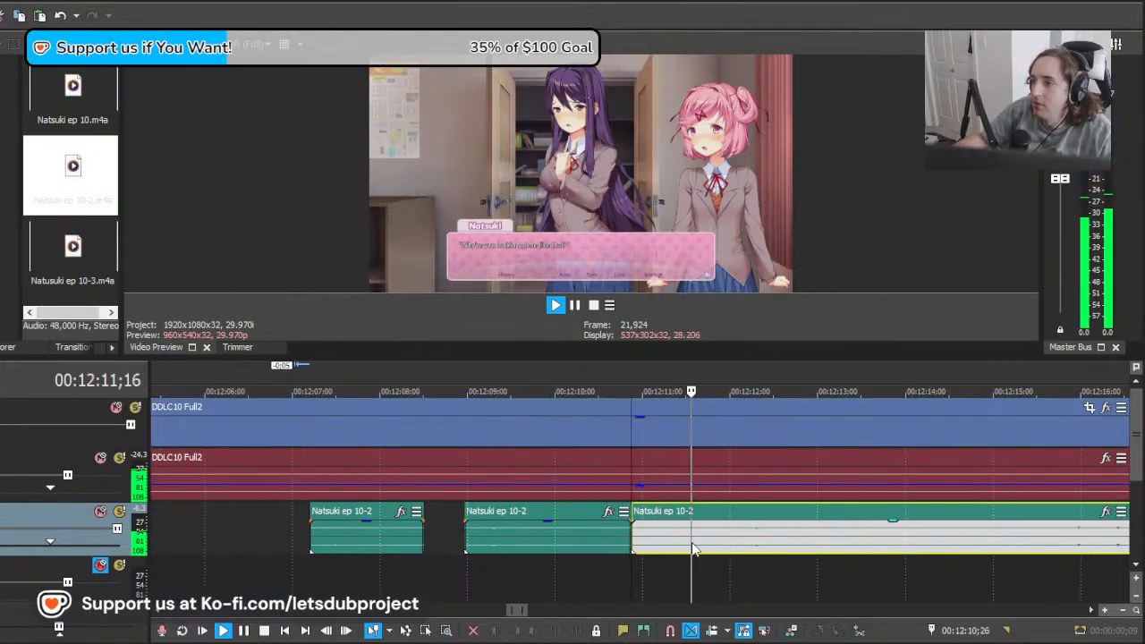
key("space")
Step: Move the remaining Natsuki clip 11:02 later to her next line near 00:12:31 and play from about 00:12:30
left_click_drag(691, 543, 1139, 550)
scroll(626, 572, "down", 2)
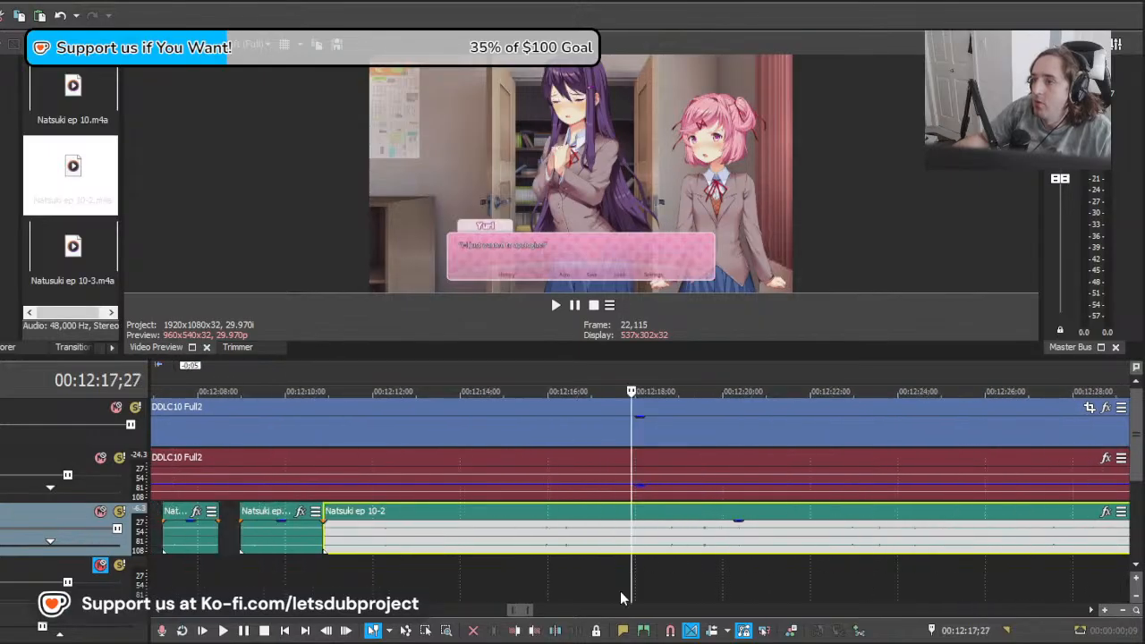
left_click_drag(632, 573, 1141, 561)
scroll(716, 524, "up", 1)
scroll(628, 522, "down", 1)
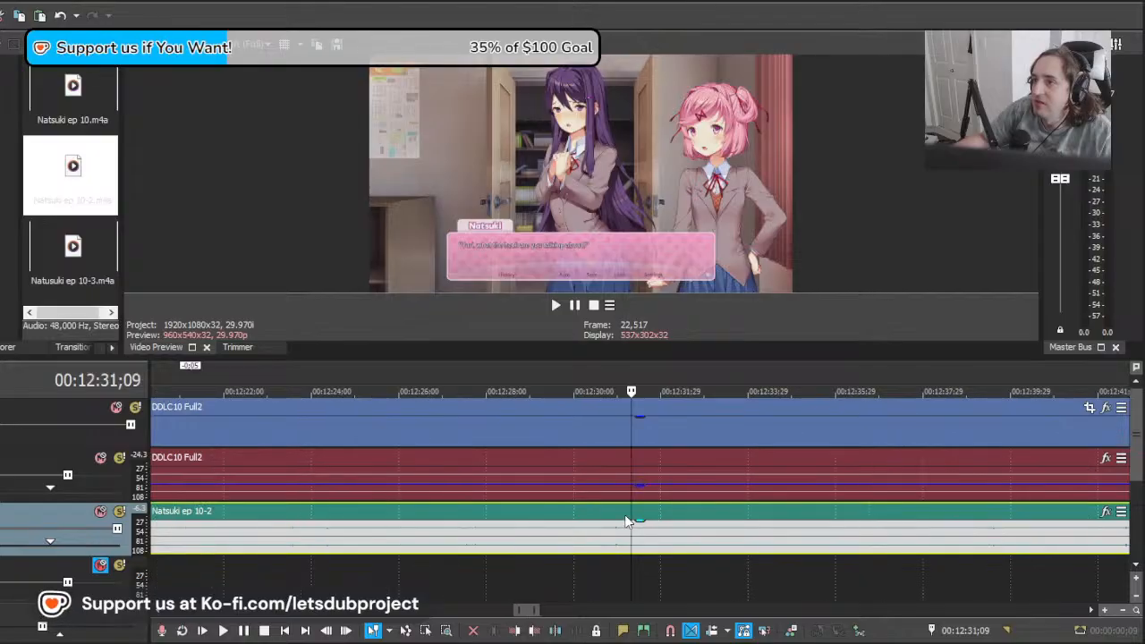
left_click_drag(628, 541, 573, 537)
left_click_drag(388, 542, 891, 541)
key("space")
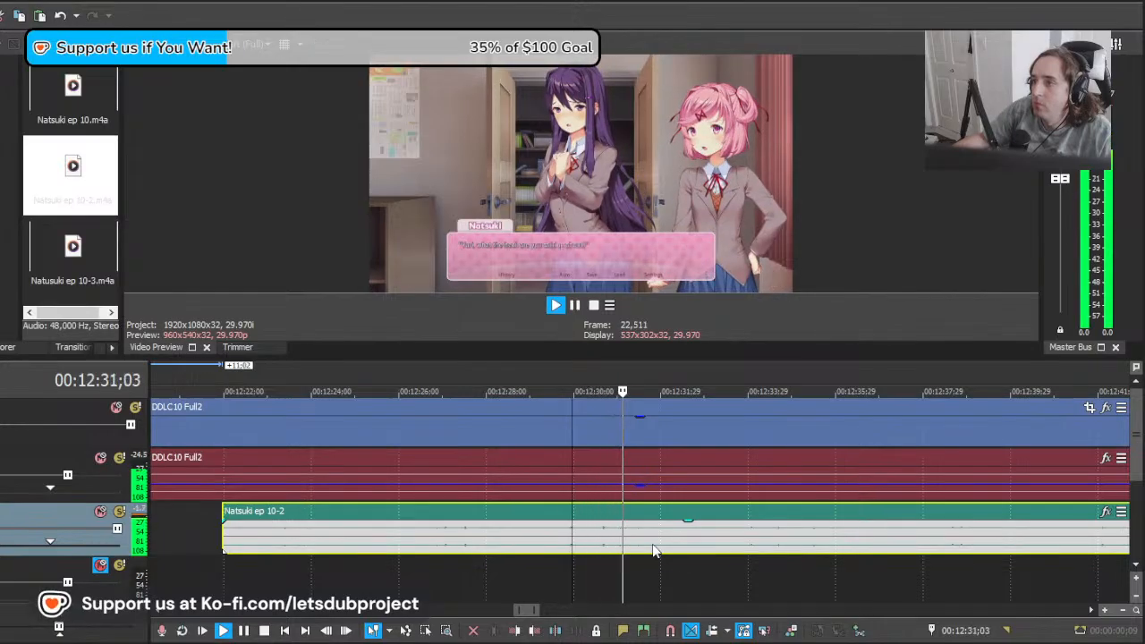
Step: Move the remaining Natsuki clip 3:14 later to match her line after 00:12:30 and play from 00:12:29;29
scroll(654, 550, "down", 2)
scroll(653, 550, "down", 2)
key("space")
scroll(752, 550, "up", 3)
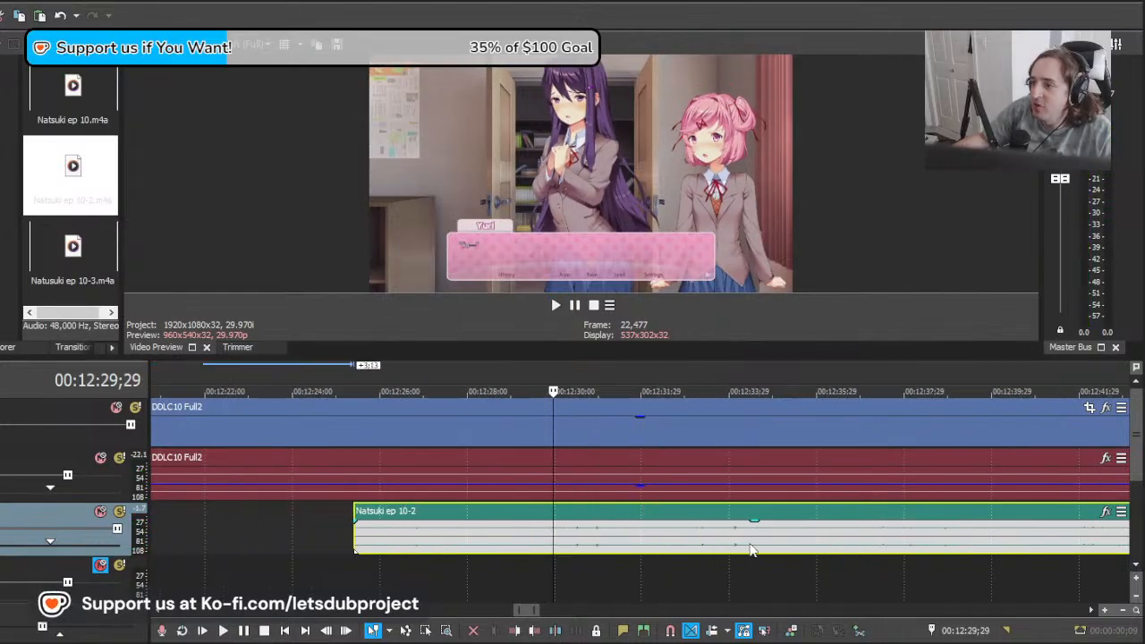
key("space")
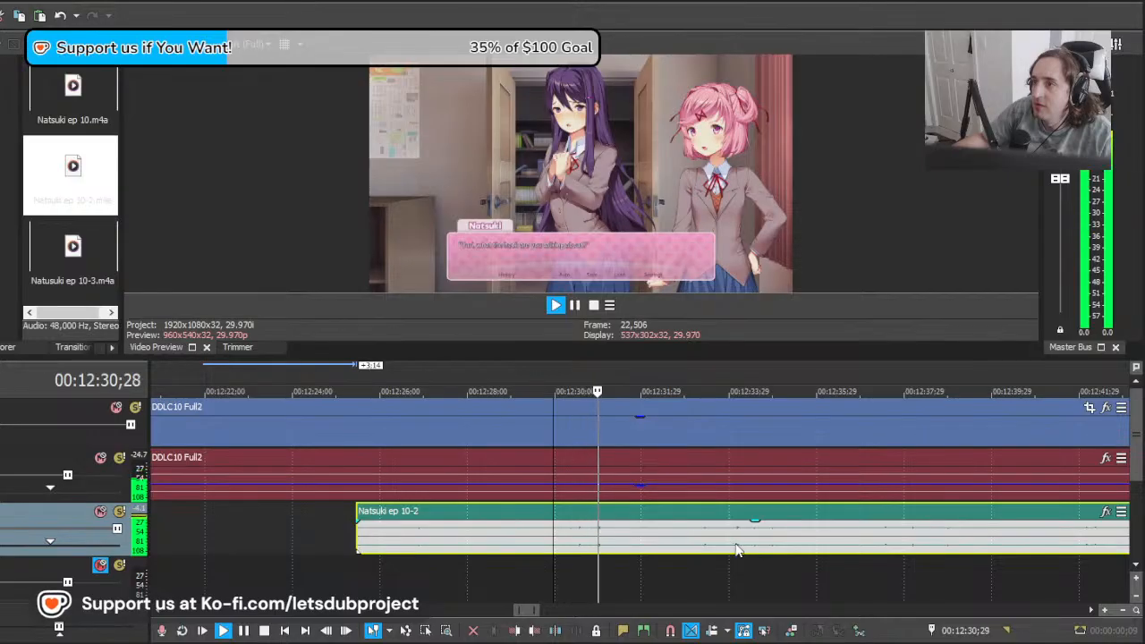
key("space")
Step: Split the Natsuki clip at 00:12:29;15 and delete the section before the cut
left_click(533, 543)
key("s")
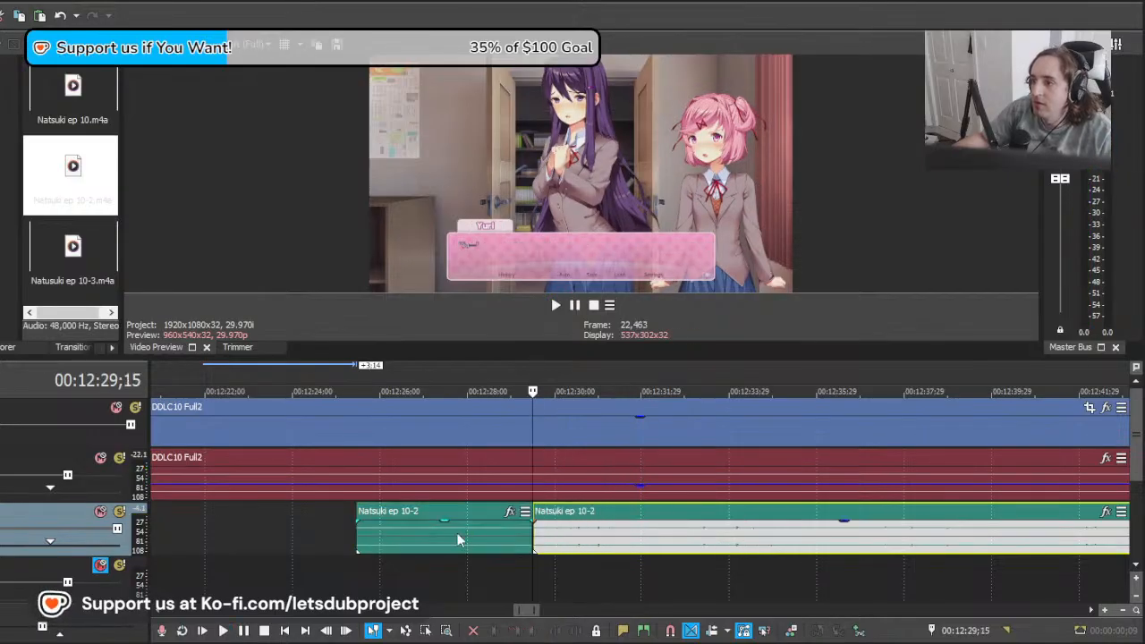
left_click(457, 542)
key("Delete")
Step: Play the line from just after 00:12:29;15 and split the Natsuki clip at 00:12:31;27
left_click(539, 548)
key("space")
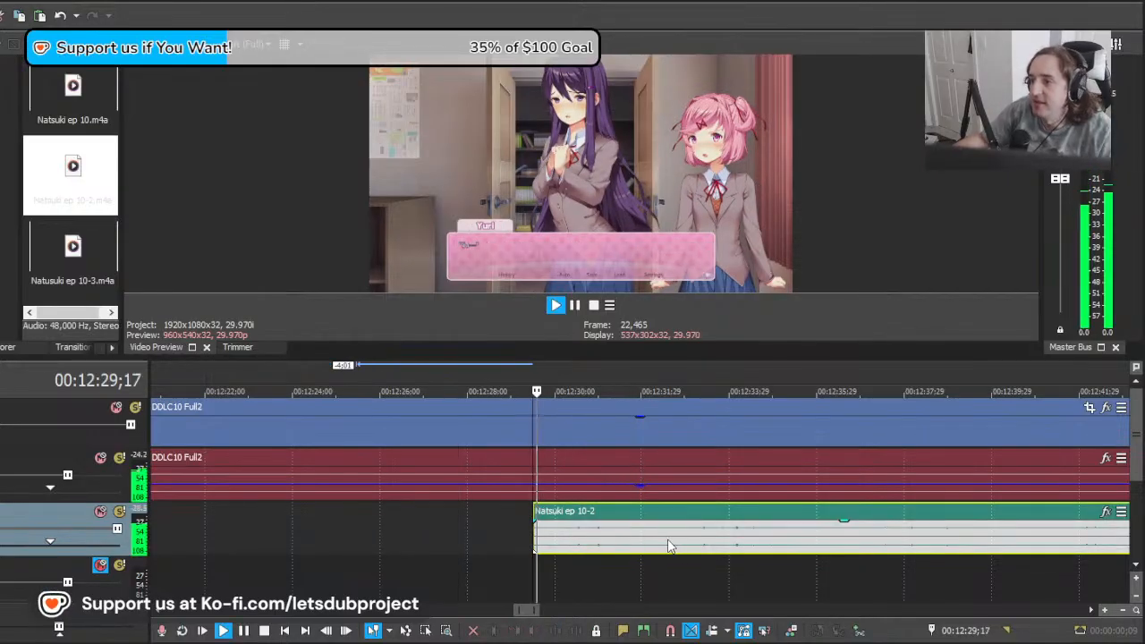
scroll(640, 550, "down", 10)
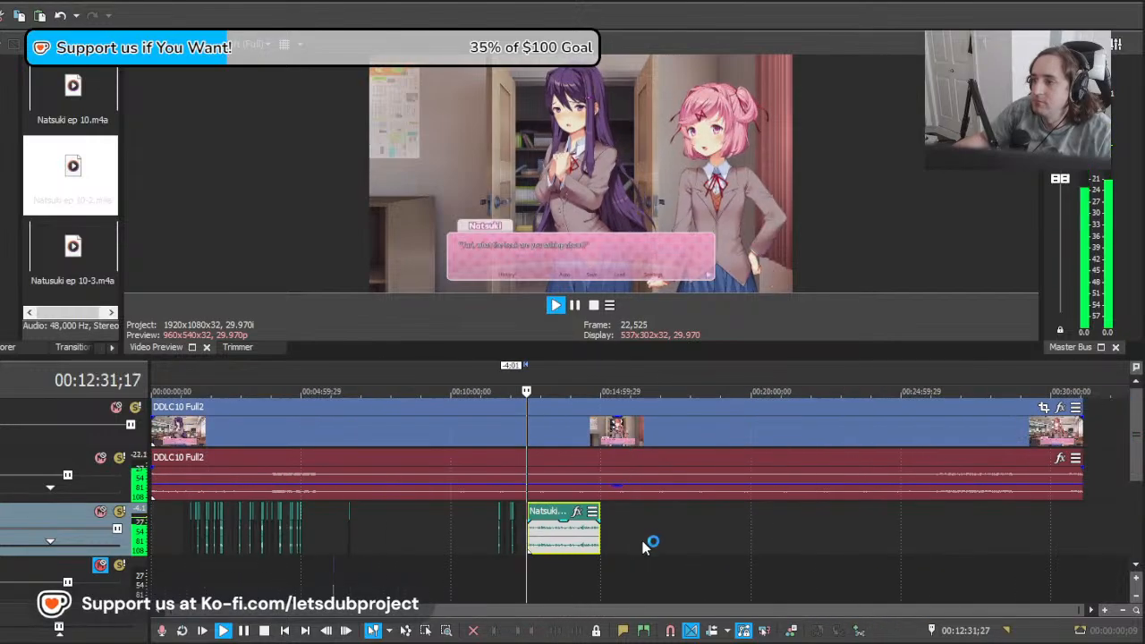
scroll(650, 545, "up", 4)
key("Return")
key("s")
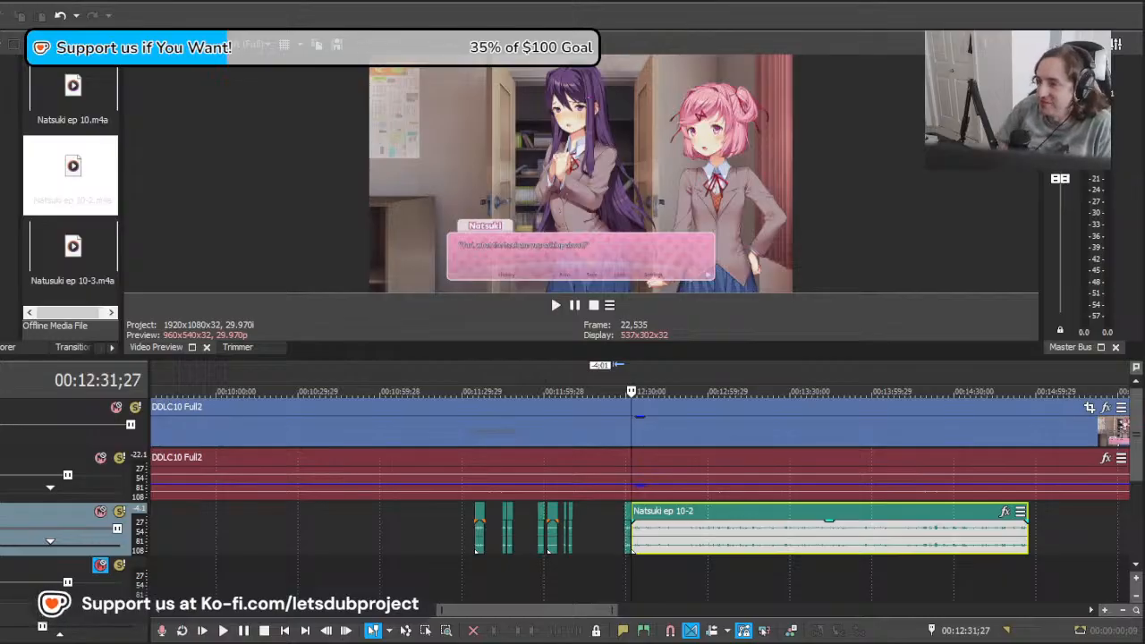
Step: Play the newly cut Natsuki line from about 00:12:30 and on into the following clip to locate her next line
left_click(633, 562)
scroll(713, 538, "down", 4)
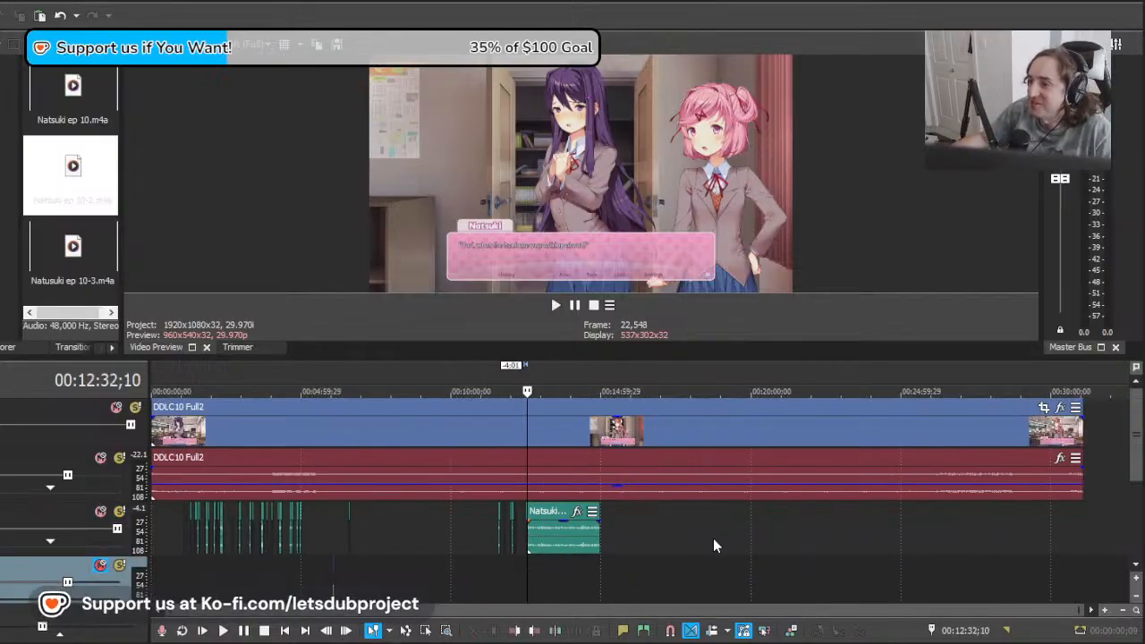
scroll(976, 508, "up", 10)
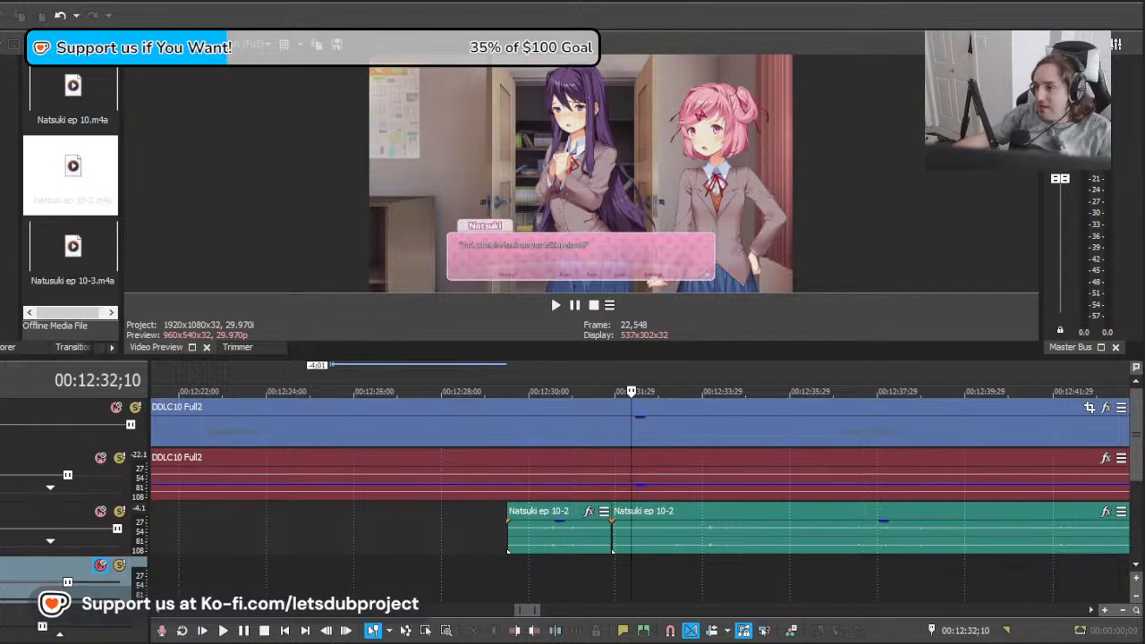
left_click(550, 563)
key("space")
scroll(631, 550, "down", 10)
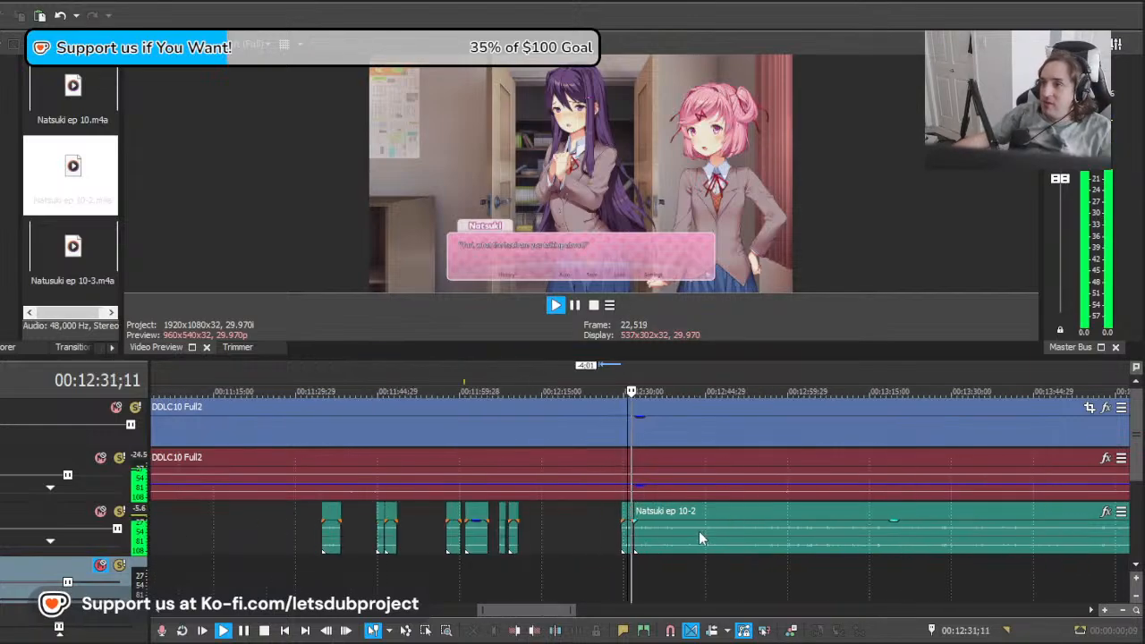
scroll(759, 569, "up", 10)
left_click(691, 542)
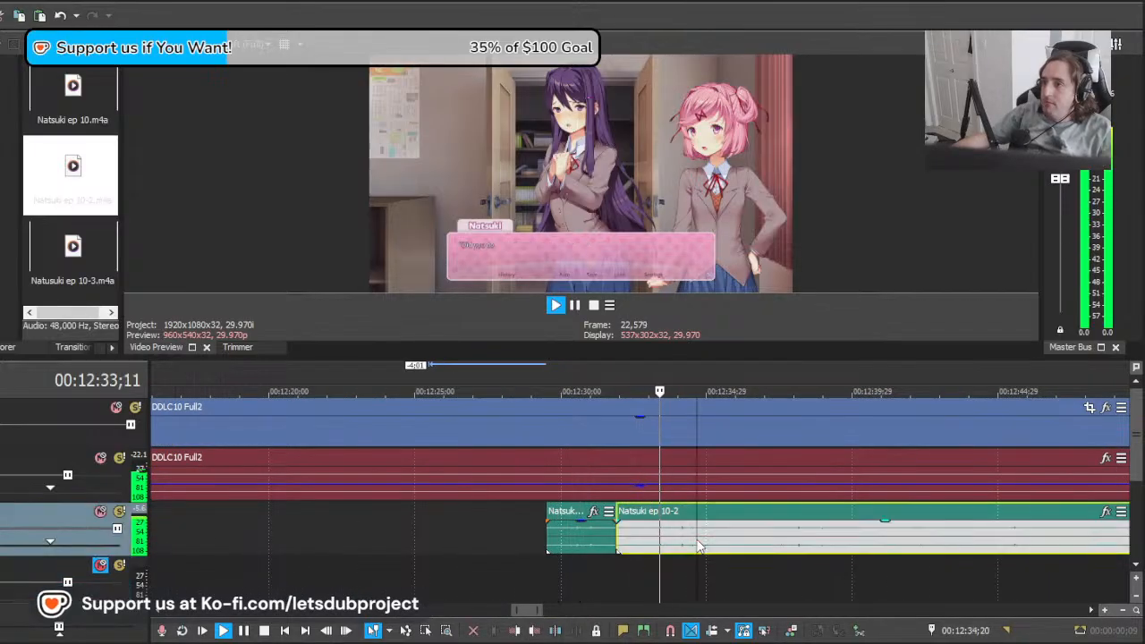
key("space")
Step: Shift the remaining Natsuki clip to align her next line near 00:12:33 and play the section to check it
left_click_drag(855, 535, 719, 540)
key("space")
scroll(724, 537, "up", 3)
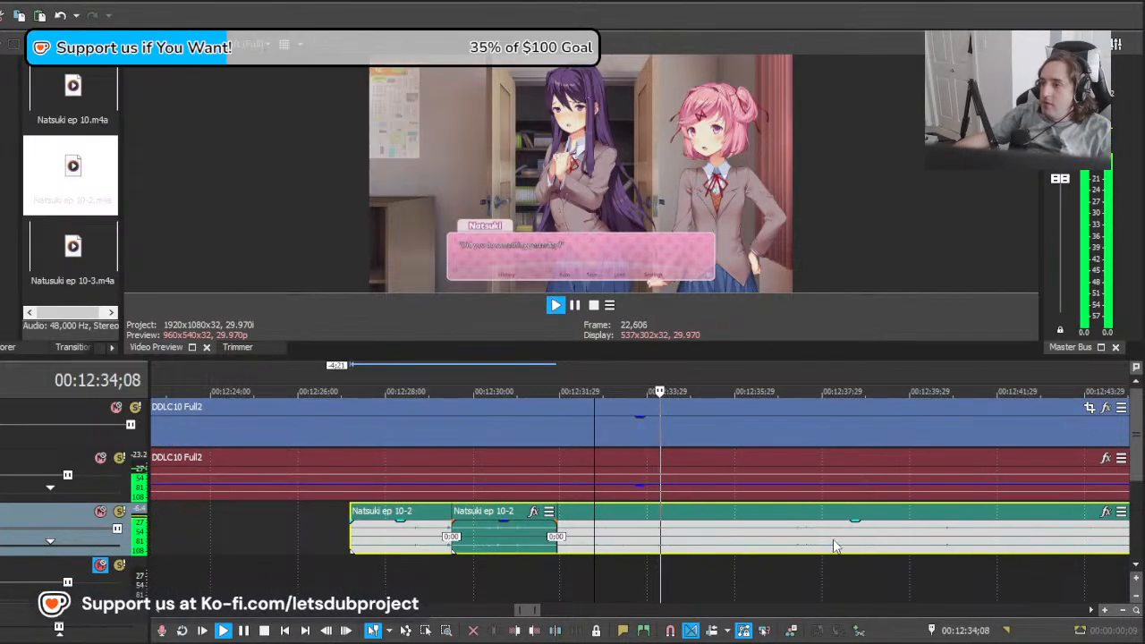
key("space")
left_click_drag(832, 546, 723, 543)
key("space")
key("space")
key("space")
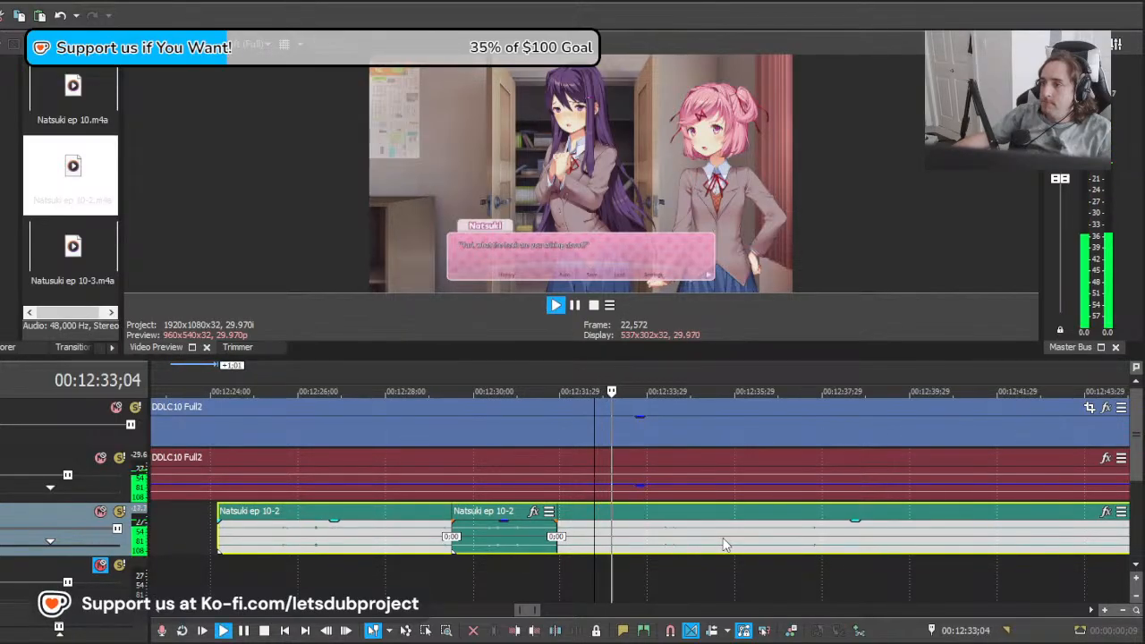
Step: Play the line from about 00:12:33 and split the Natsuki clip at 00:12:35;16
key("space")
Step: Split the Natsuki clip near 00:12:33 and delete the section before the cut
left_click(602, 543)
key("s")
left_click(584, 541)
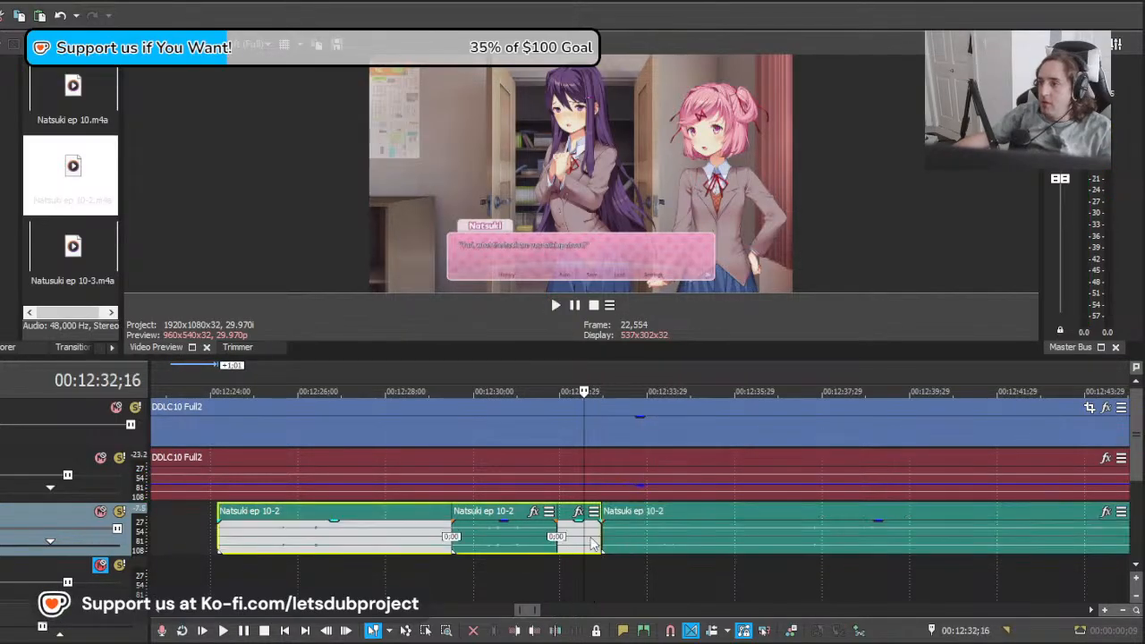
key("Delete")
left_click(603, 534)
key("space")
scroll(754, 537, "down", 5)
scroll(755, 536, "up", 6)
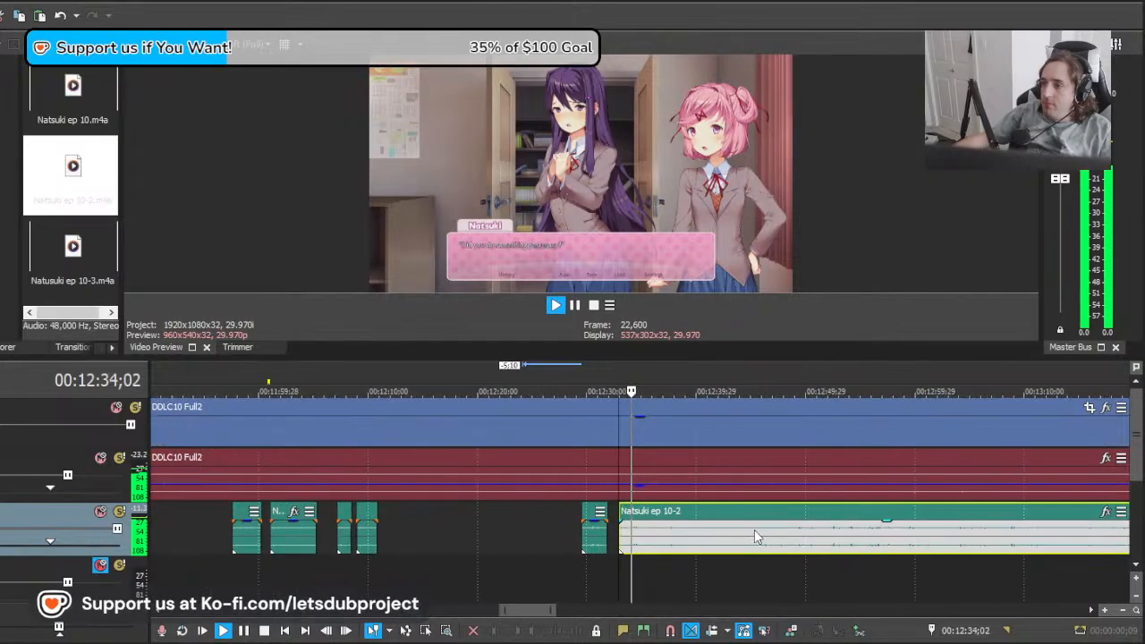
key("s")
Step: Move the remaining Natsuki clip earlier to align her next line near 00:12:37 and play it
scroll(738, 537, "down", 4)
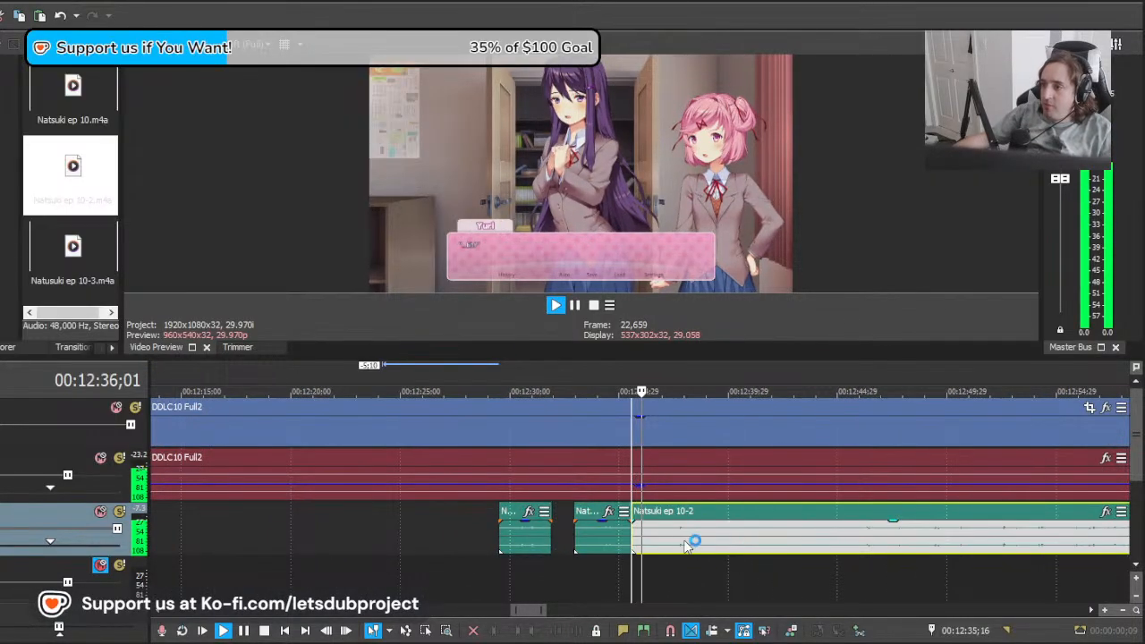
scroll(677, 545, "up", 2)
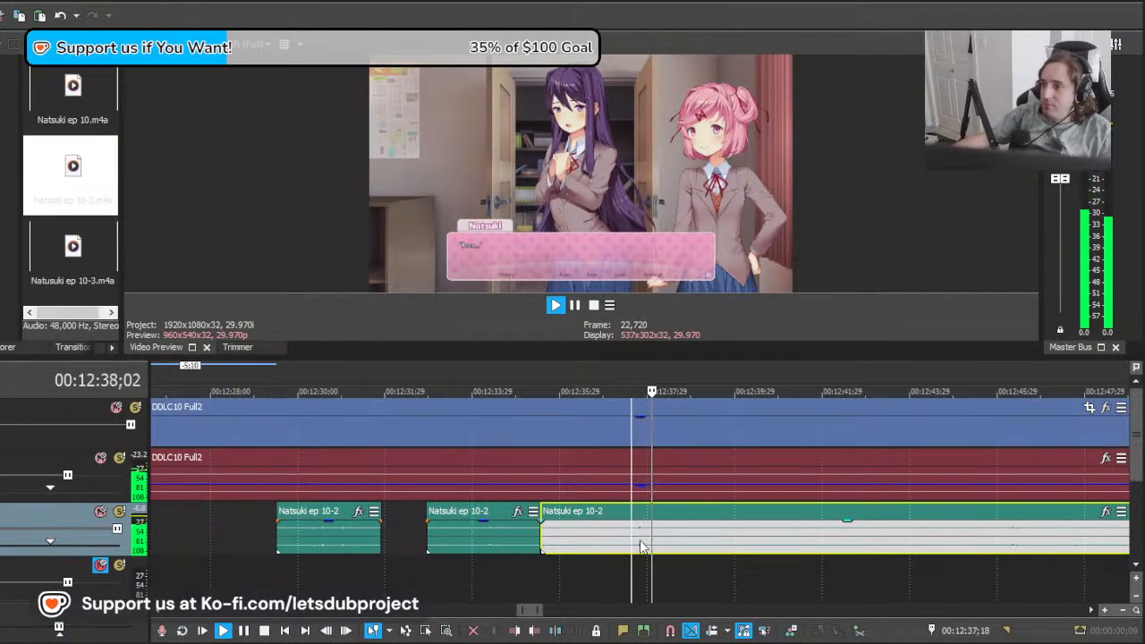
key("space")
left_click(642, 542)
left_click_drag(642, 538, 601, 541)
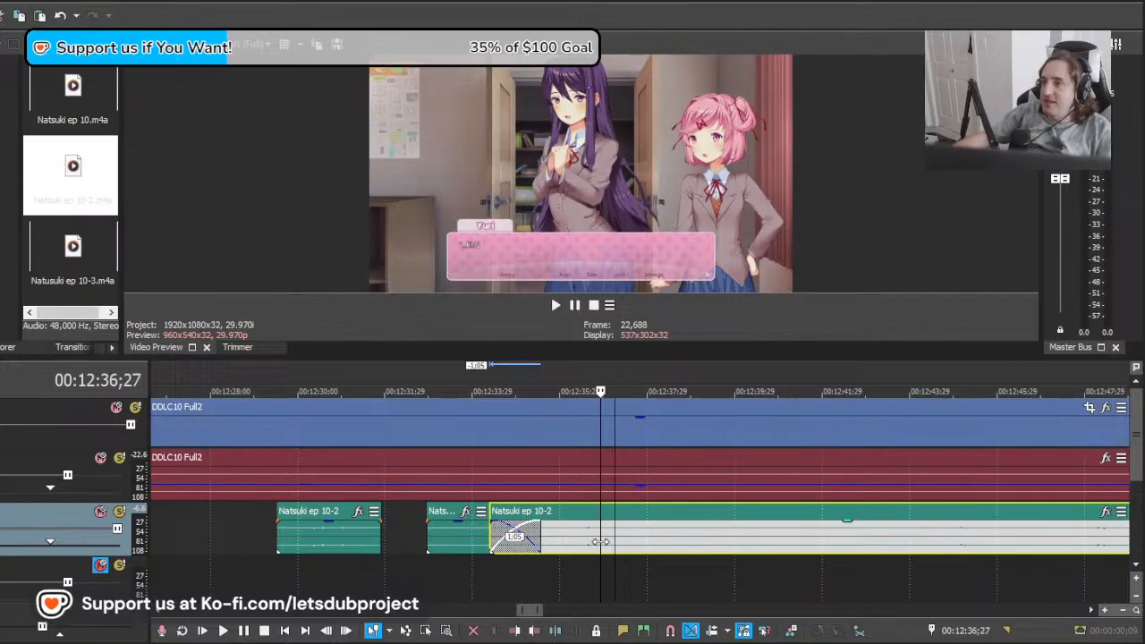
left_click_drag(869, 537, 725, 544)
key("space")
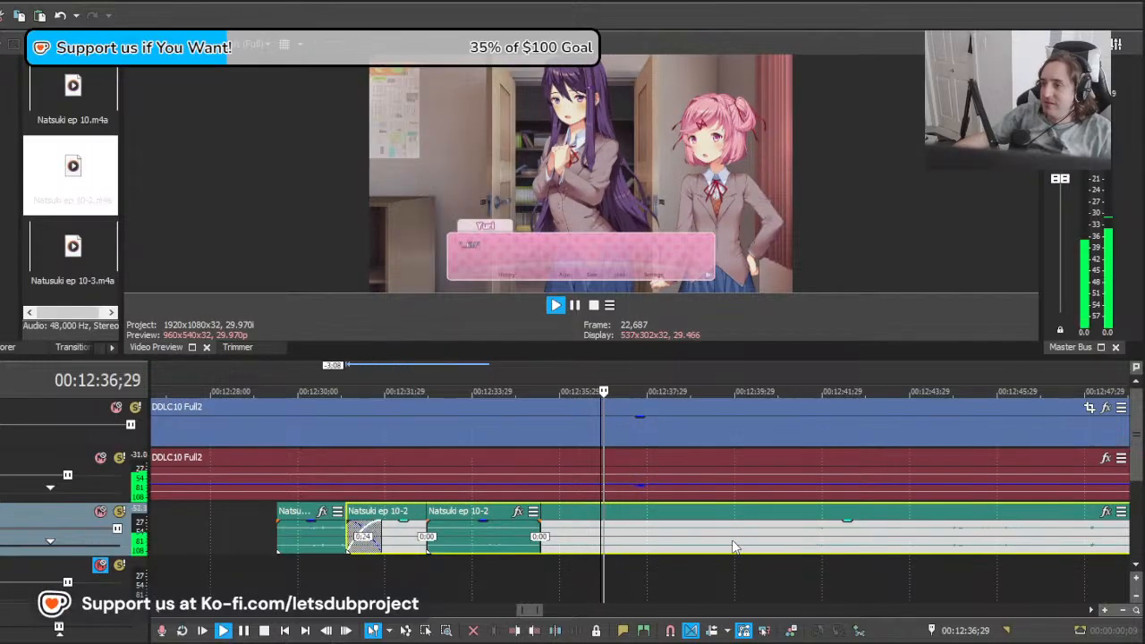
key("space")
Step: Split the Natsuki clip at 00:12:36;26 and delete the section overlapping the earlier lines
left_click(600, 546)
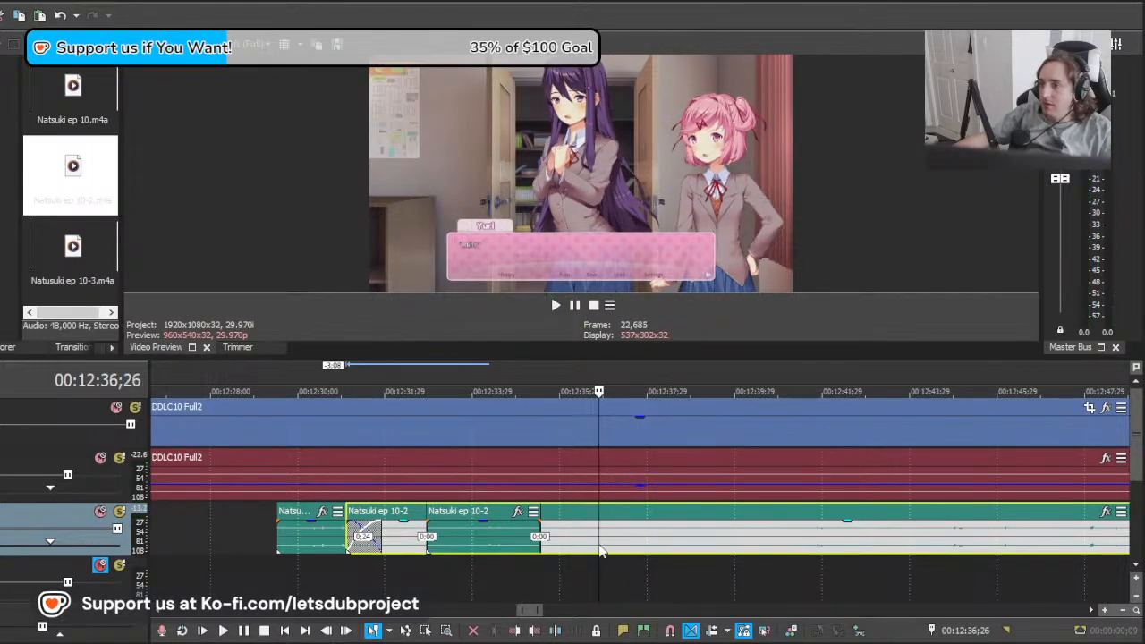
key("s")
left_click(585, 544)
key("Delete")
Step: Play the line from about 00:12:37 and split the Natsuki clip at 00:12:38;27
left_click(605, 544)
key("space")
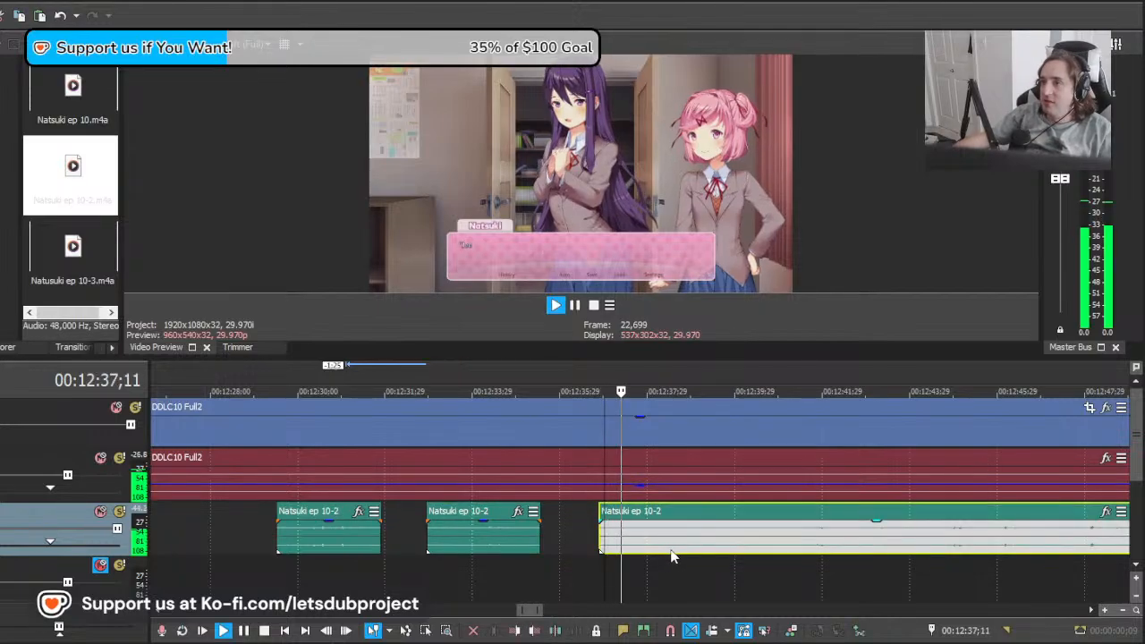
left_click(689, 548)
key("s")
key("space")
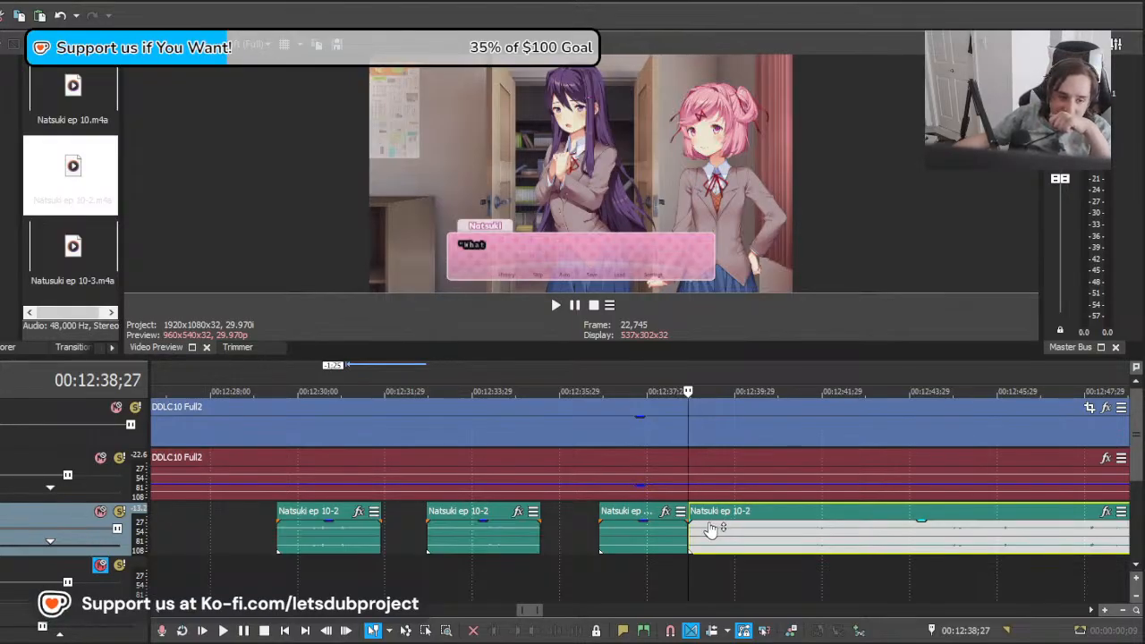
Step: Play from about 00:12:38;17 across the new cut to check where Natsuki's next line starts
scroll(711, 529, "down", 6)
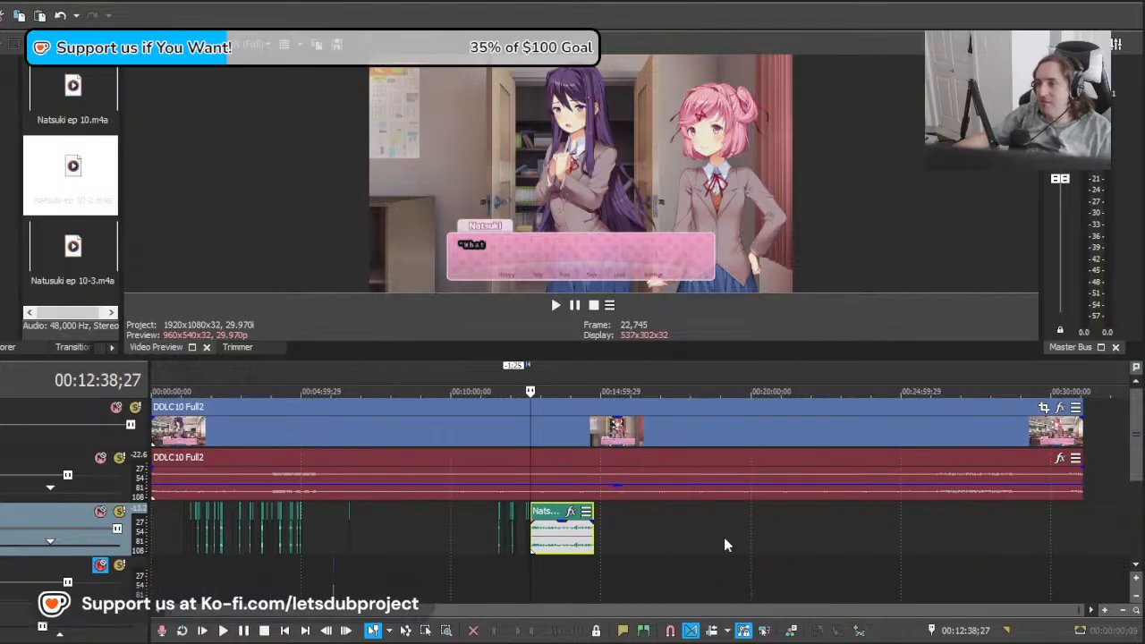
scroll(673, 556, "up", 2)
scroll(673, 556, "up", 4)
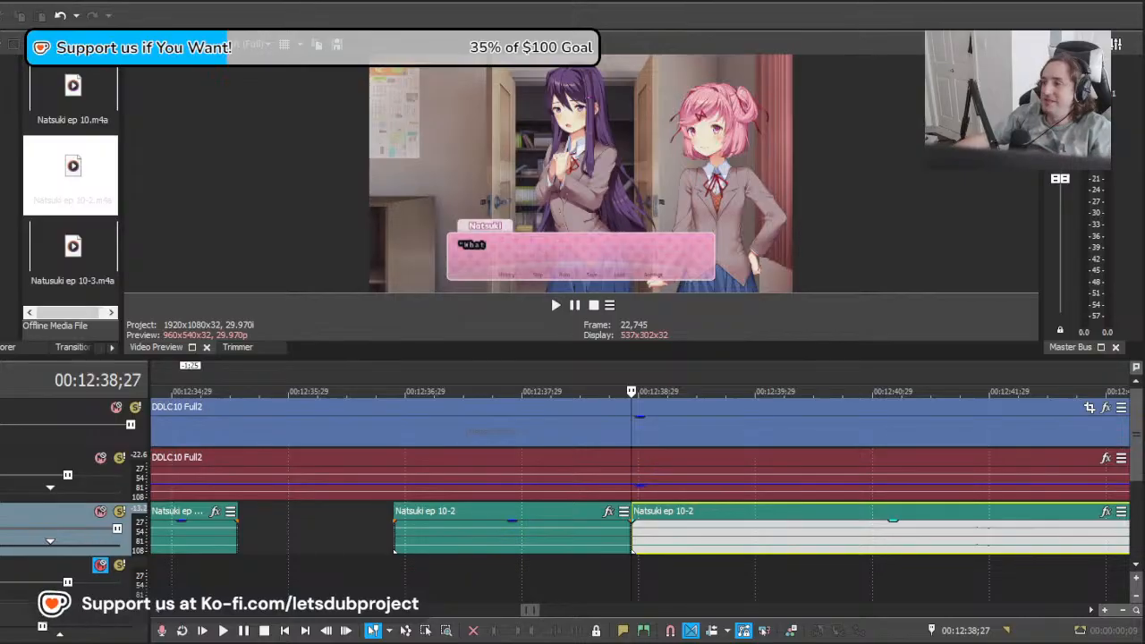
left_click(594, 549)
key("space")
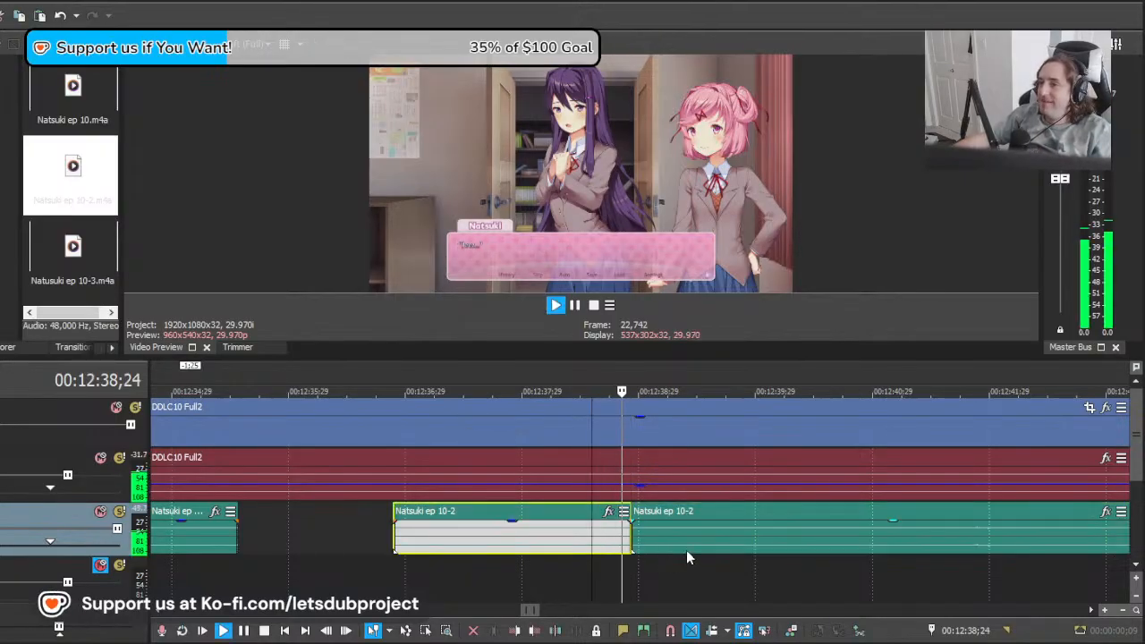
scroll(724, 542, "down", 2)
scroll(724, 543, "up", 1)
left_click(692, 540)
key("space")
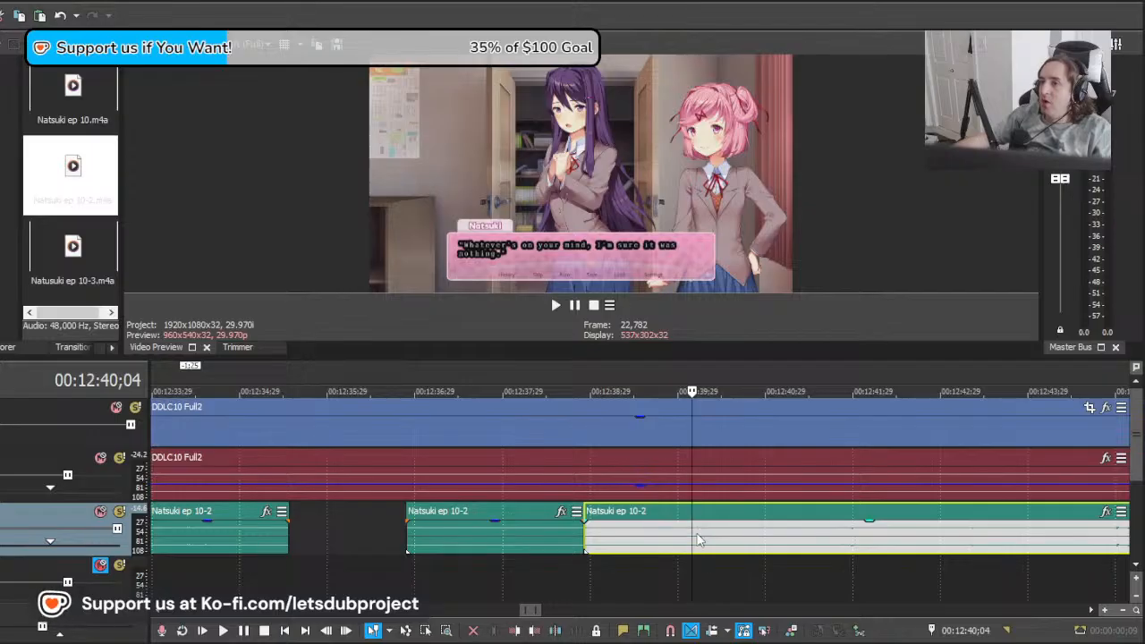
Step: Move the remaining Natsuki clip earlier towards the "Whatever's on your mind" dialogue and play it
left_click(848, 541)
left_click_drag(849, 540, 582, 540)
left_click_drag(841, 547, 666, 556)
key("space")
Step: Move the remaining Natsuki clip 0:24 earlier against the previous line and play from 00:12:38;25
key("space")
key("space")
key("space")
Step: Split the Natsuki clip near 00:12:39 and delete the section before the cut
left_click(629, 543)
key("s")
left_click(620, 541)
key("Delete")
left_click(587, 541)
key("space")
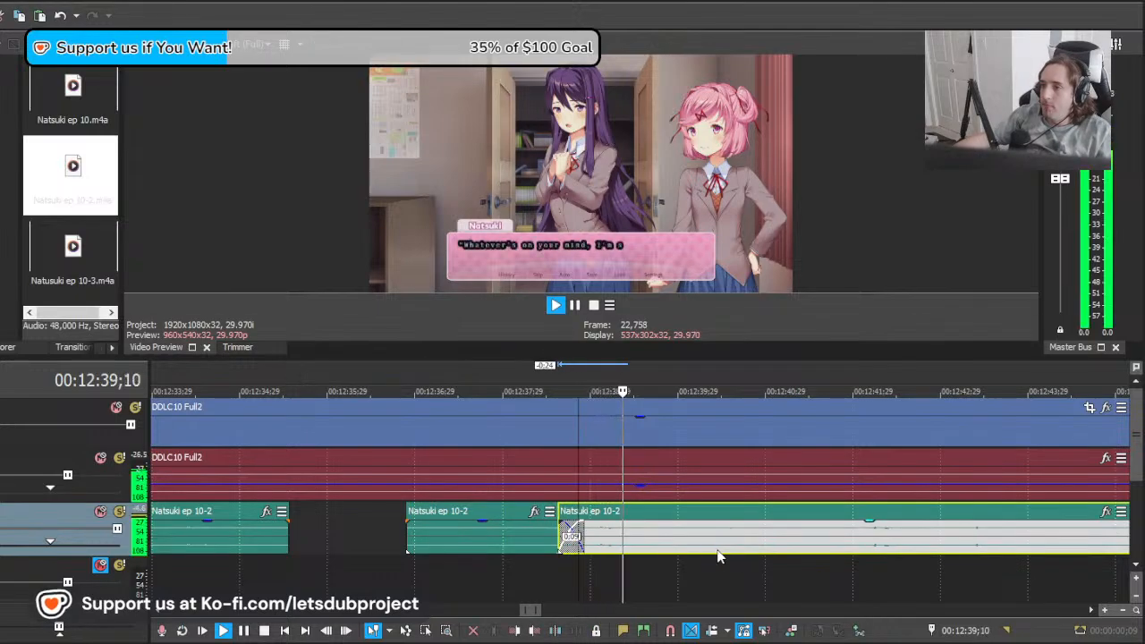
scroll(772, 552, "down", 4)
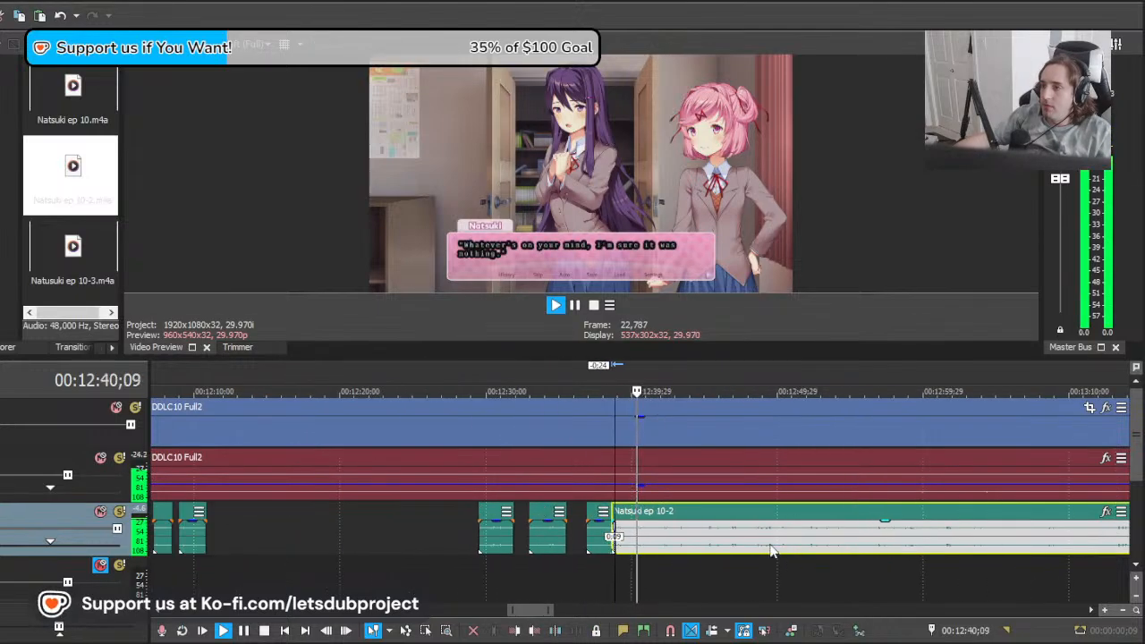
scroll(761, 551, "up", 3)
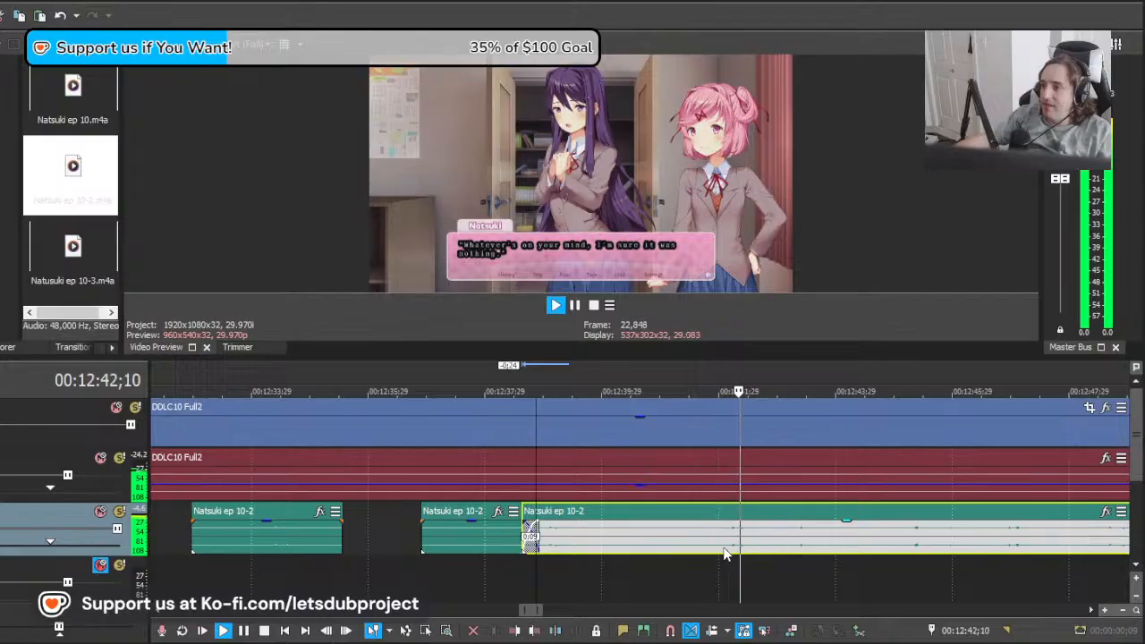
key("space")
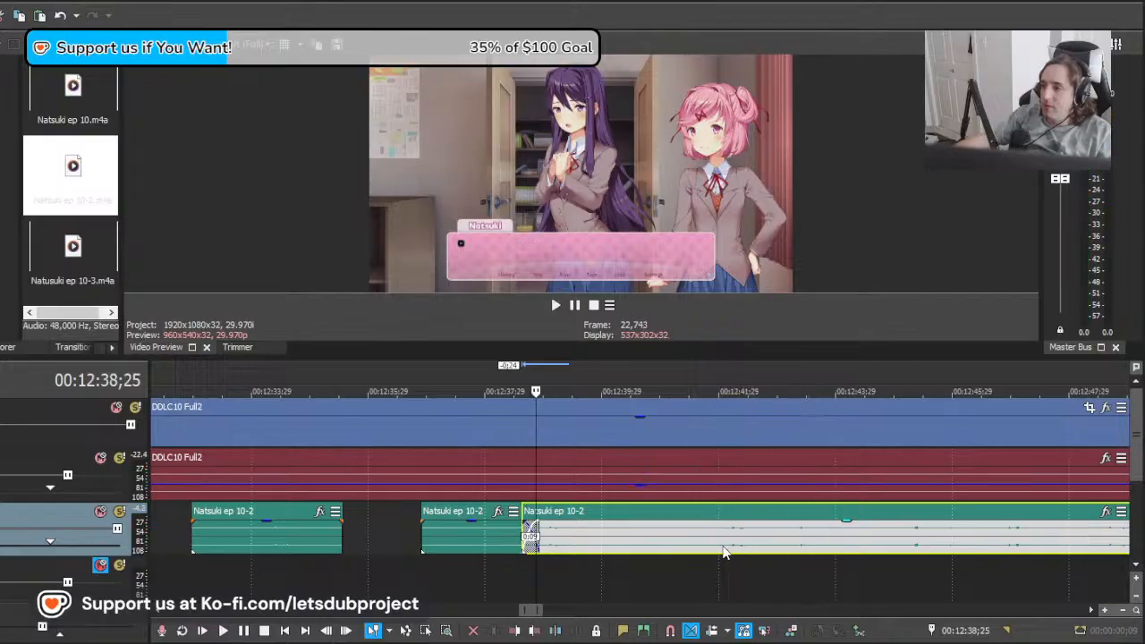
Step: Split the Natsuki clip near 00:12:42 and delete the section before the cut
left_click(723, 550)
key("s")
left_click(547, 542)
key("Delete")
Step: Move the remaining Natsuki clip 3:08 earlier to the end of the previous line and play from 00:12:38;20
key("Left")
key("Left")
key("Left")
key("Left")
key("Left")
key("Left")
key("Left")
key("Left")
key("Left")
key("Left")
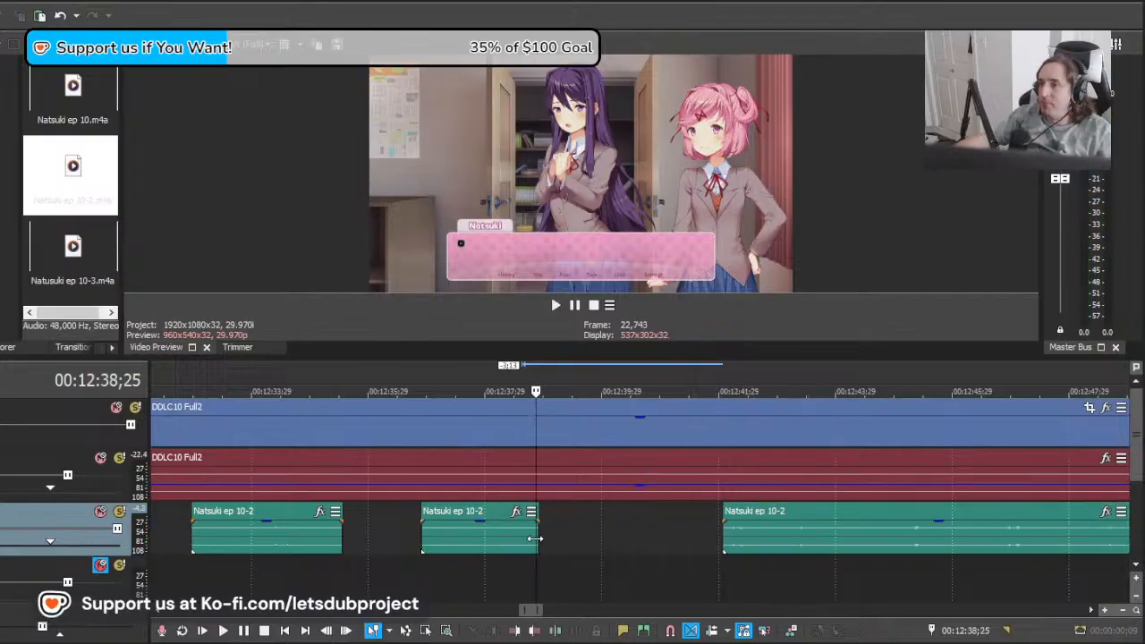
left_click_drag(760, 547, 571, 550)
scroll(624, 540, "down", 5)
scroll(623, 540, "down", 3)
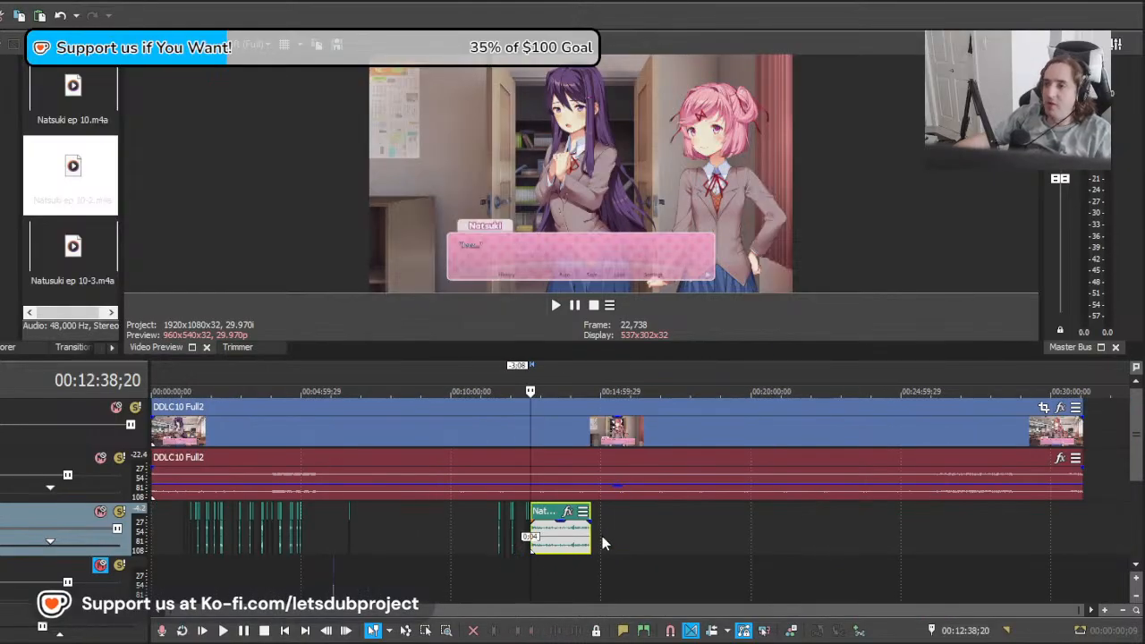
scroll(602, 536, "up", 10)
scroll(683, 548, "up", 4)
scroll(682, 547, "down", 4)
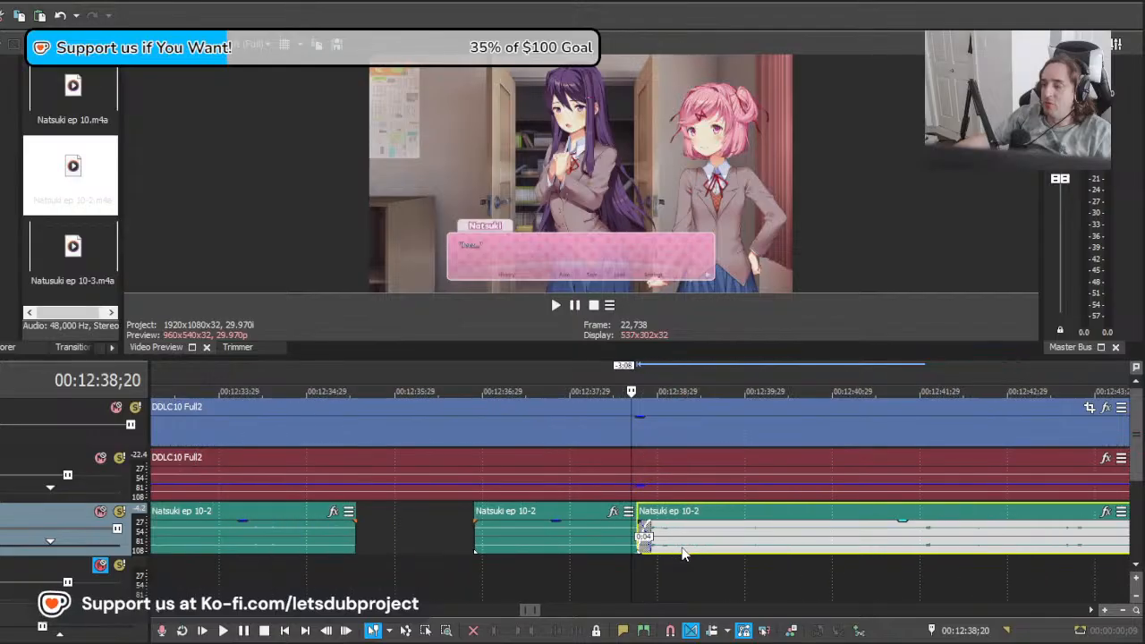
scroll(693, 569, "up", 4)
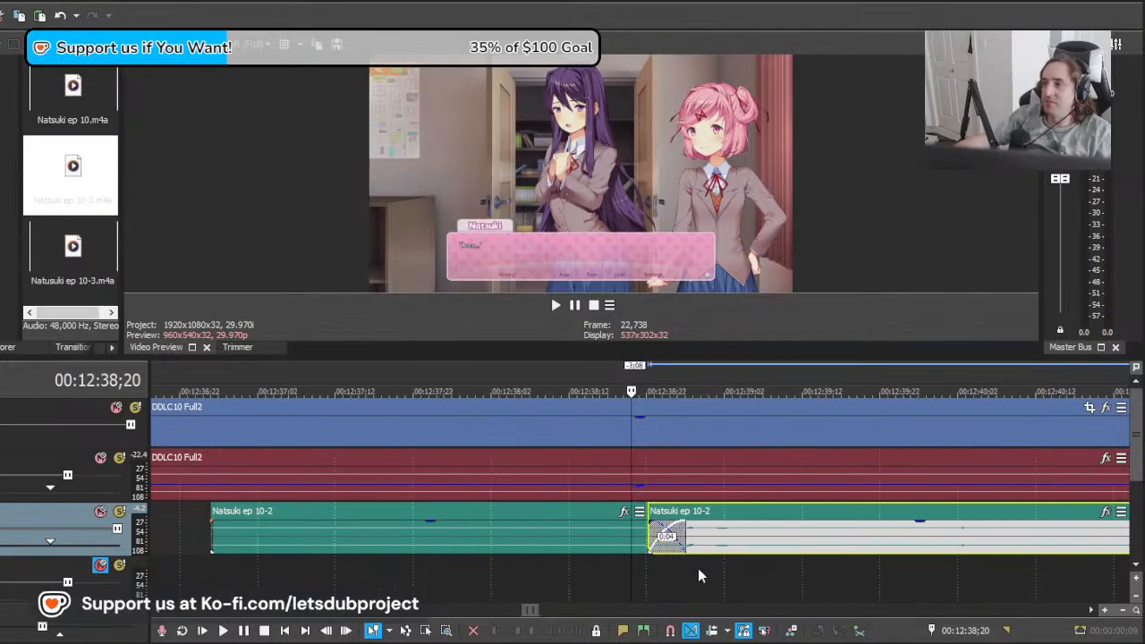
key("space")
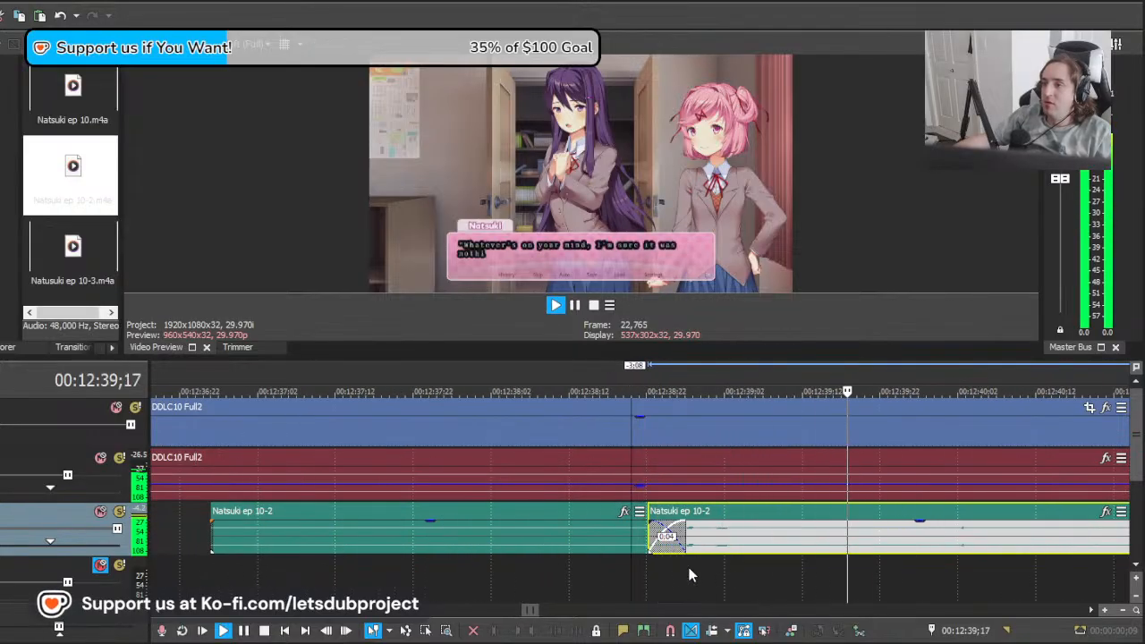
key("space")
Step: Trim the end of the previous Natsuki clip by four frames to remove the overlap and play from 00:12:38;18
left_click(701, 545)
left_click_drag(684, 540, 650, 540)
left_click(616, 544)
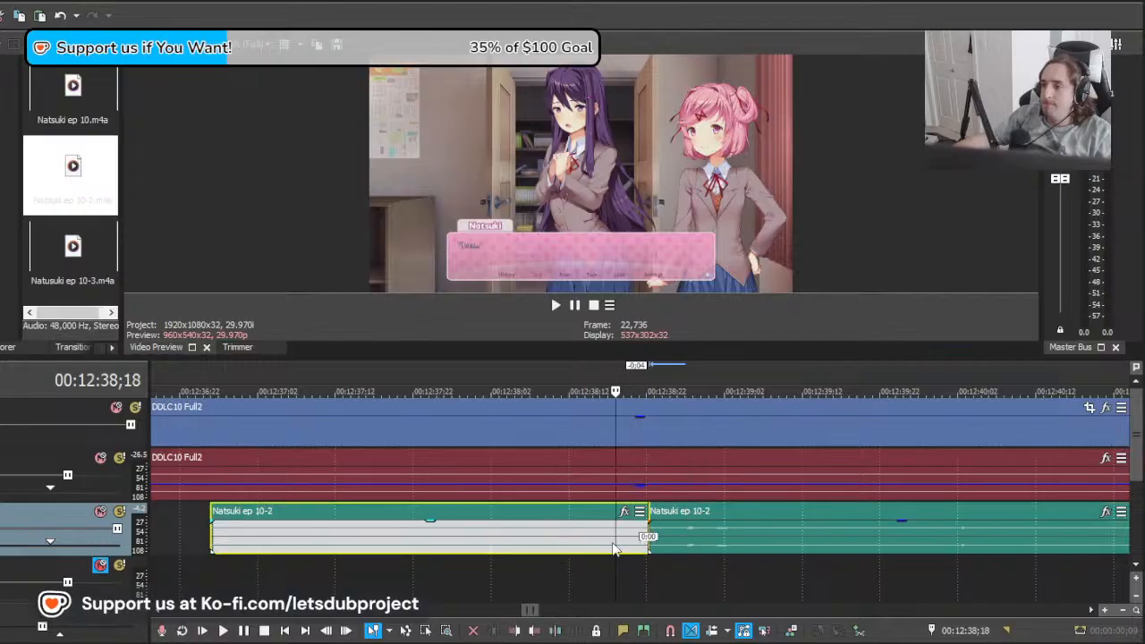
key("space")
Step: Shift the next Natsuki clip slightly later, extend the previous clip's end to meet it, and play from 00:12:38;18
key("space")
left_click(662, 546)
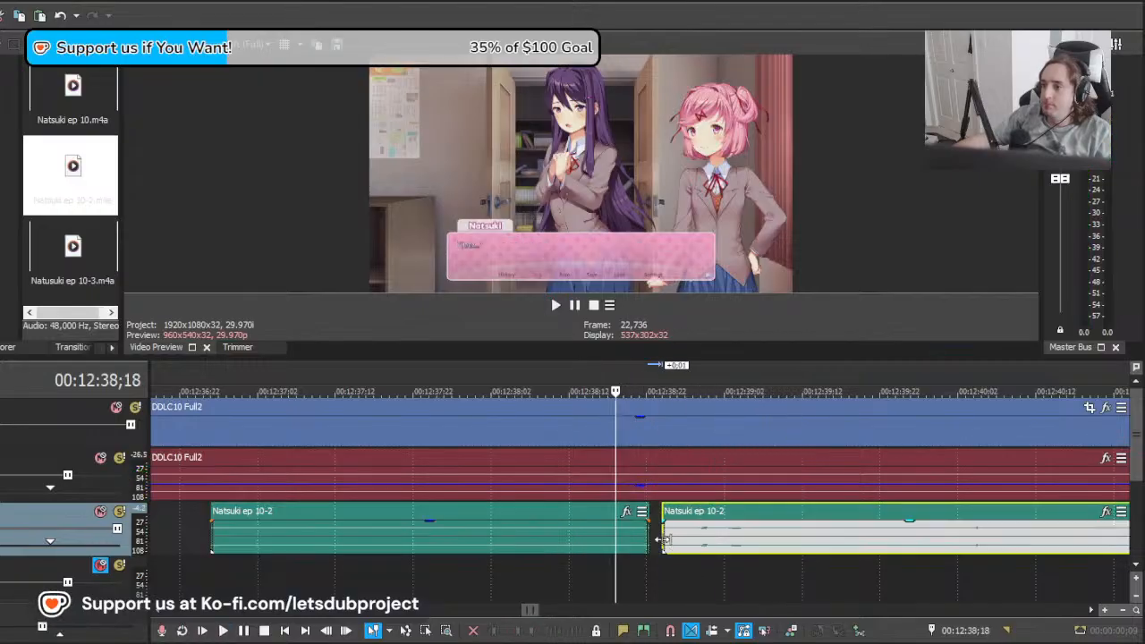
key("space")
scroll(680, 552, "down", 4)
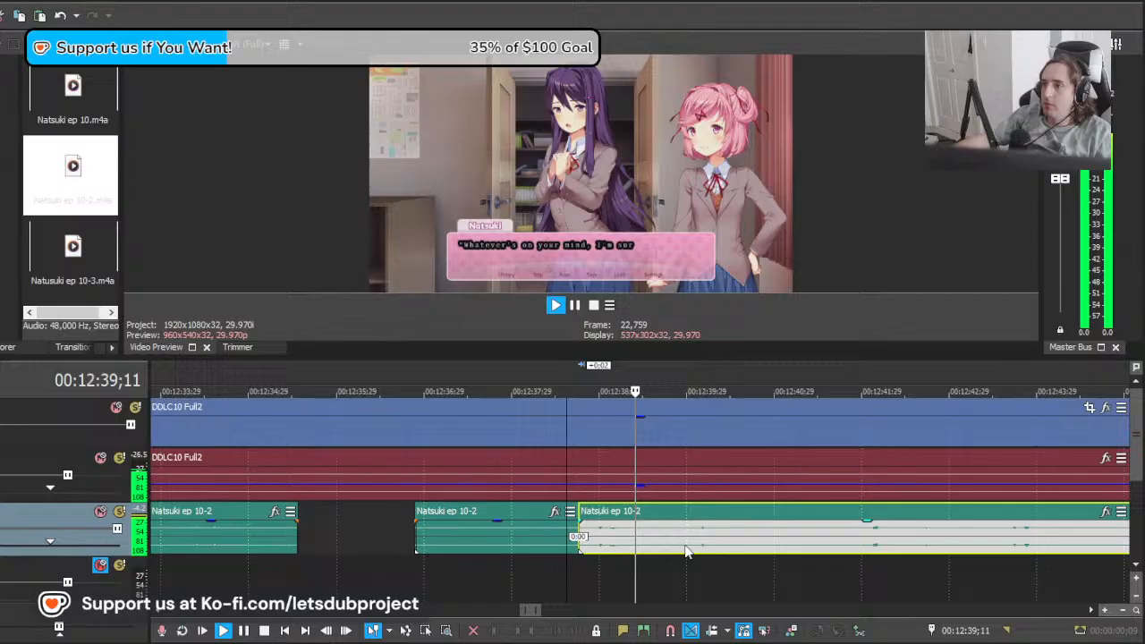
Step: Split the Natsuki clip at 00:12:41;07, move the remaining section 16 frames later, and play it
left_click(738, 547)
key("s")
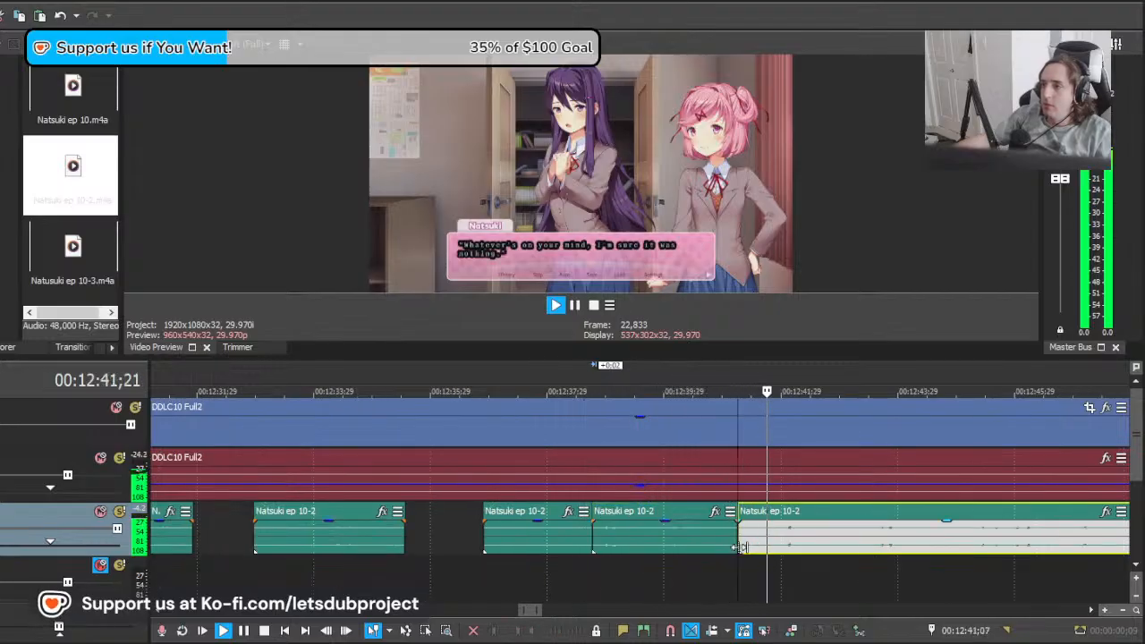
left_click(799, 540)
key("space")
left_click_drag(800, 537, 883, 554)
key("space")
scroll(816, 545, "down", 4)
scroll(777, 554, "up", 3)
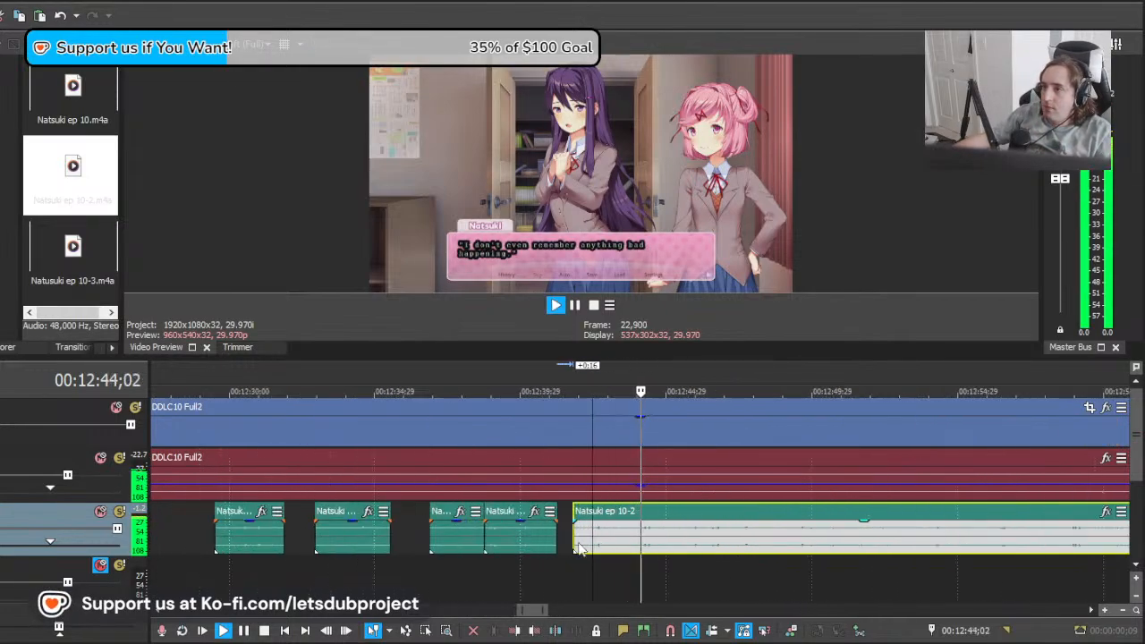
Step: Shift the remaining Natsuki clip slightly later, split it near 00:12:45, and play on from there
left_click_drag(576, 539, 587, 538)
key("space")
scroll(841, 546, "up", 3)
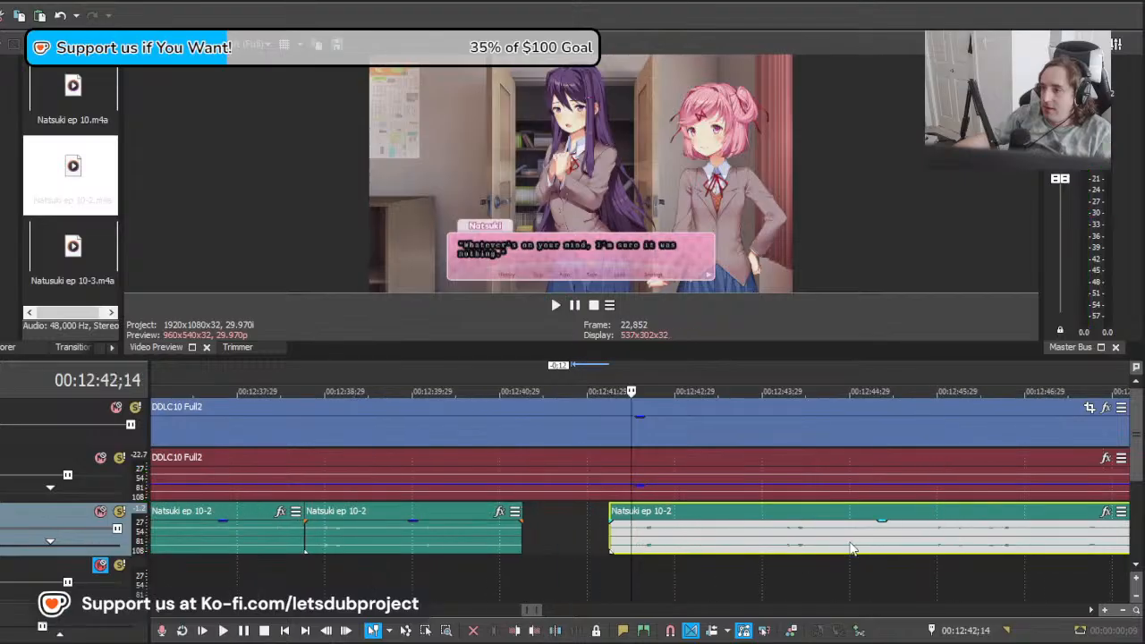
left_click(850, 545)
key("s")
scroll(844, 546, "down", 2)
key("space")
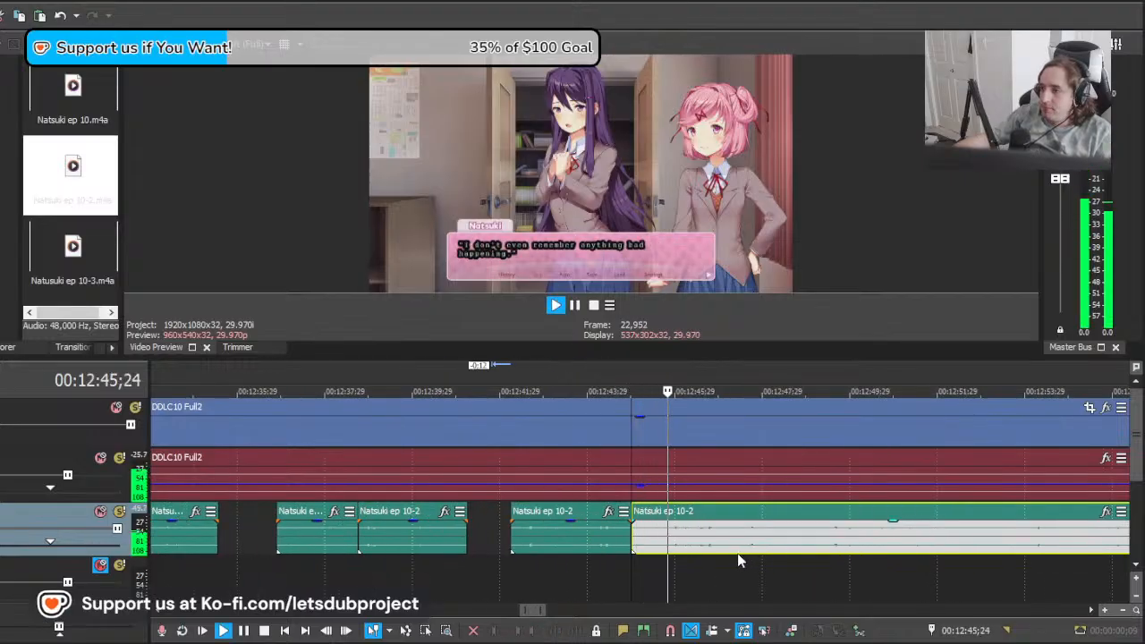
Step: Split the Natsuki clip near 00:12:45;19 and delete both the section before the cut and the line clip preceding it
key("space")
left_click(659, 541)
key("s")
left_click(647, 538)
key("Delete")
left_click(524, 548)
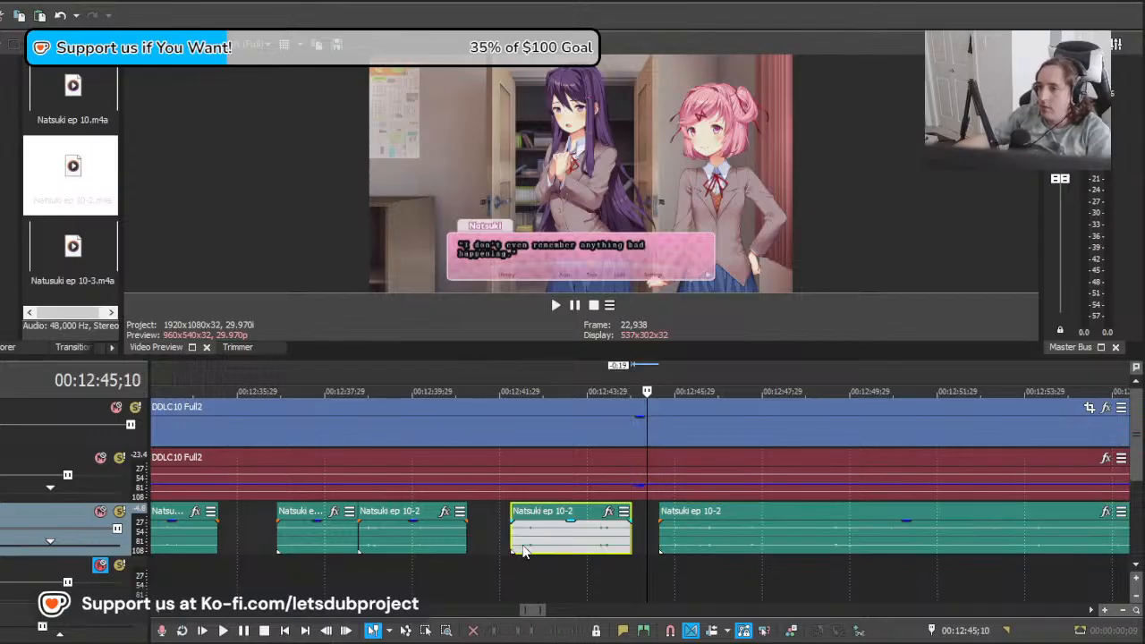
key("Delete")
Step: Move the remaining Natsuki clip 3:06 earlier, play it, and split it at 00:12:45;18
left_click_drag(731, 547, 594, 559)
key("space")
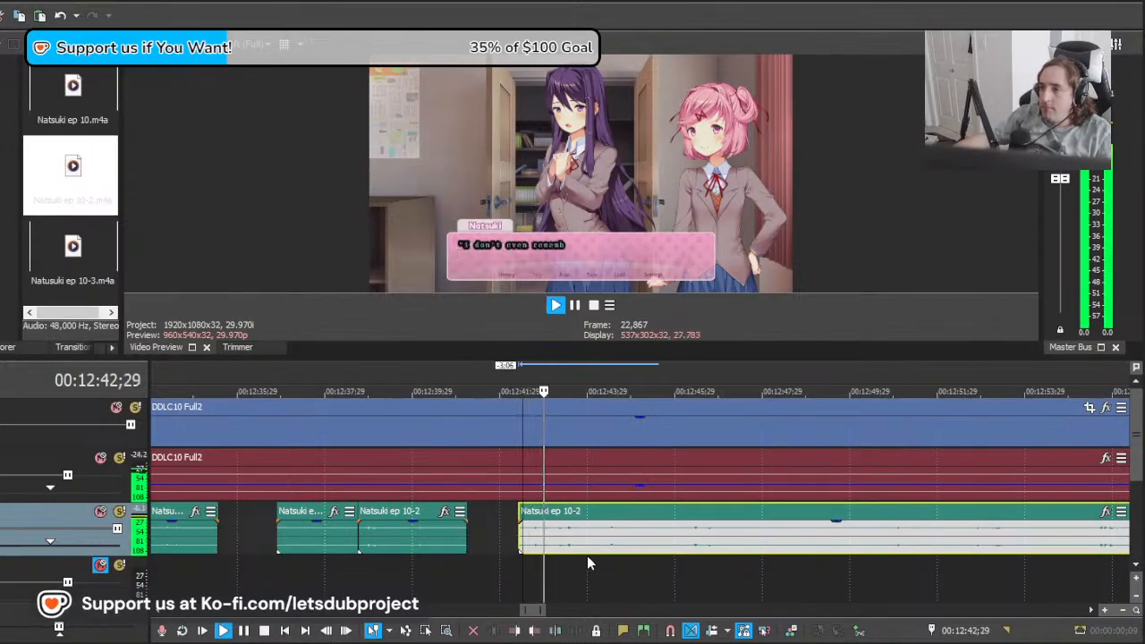
scroll(587, 556, "down", 5)
scroll(722, 560, "up", 3)
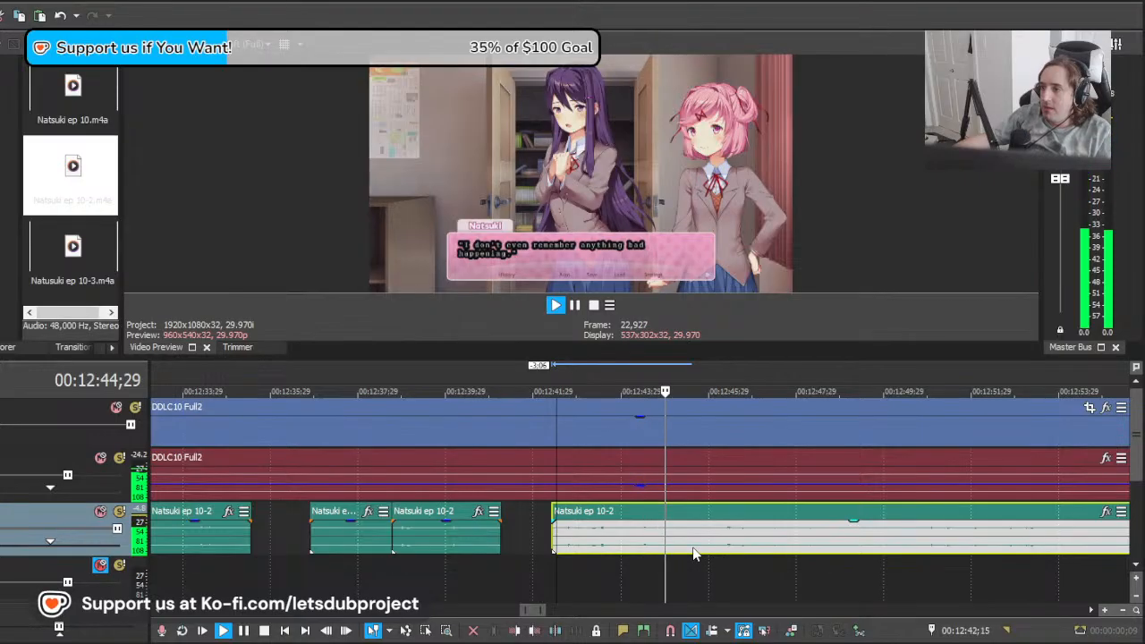
key("space")
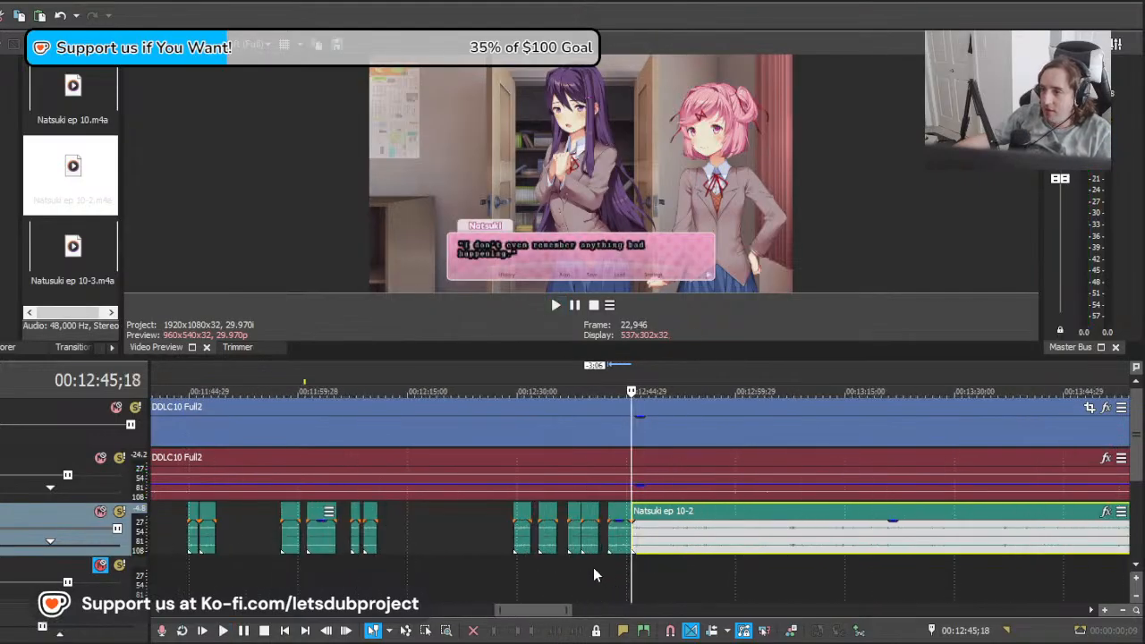
Step: Insert a new audio track directly above the Natsuki track
left_click(593, 568)
scroll(537, 573, "up", 4)
left_click(24, 522)
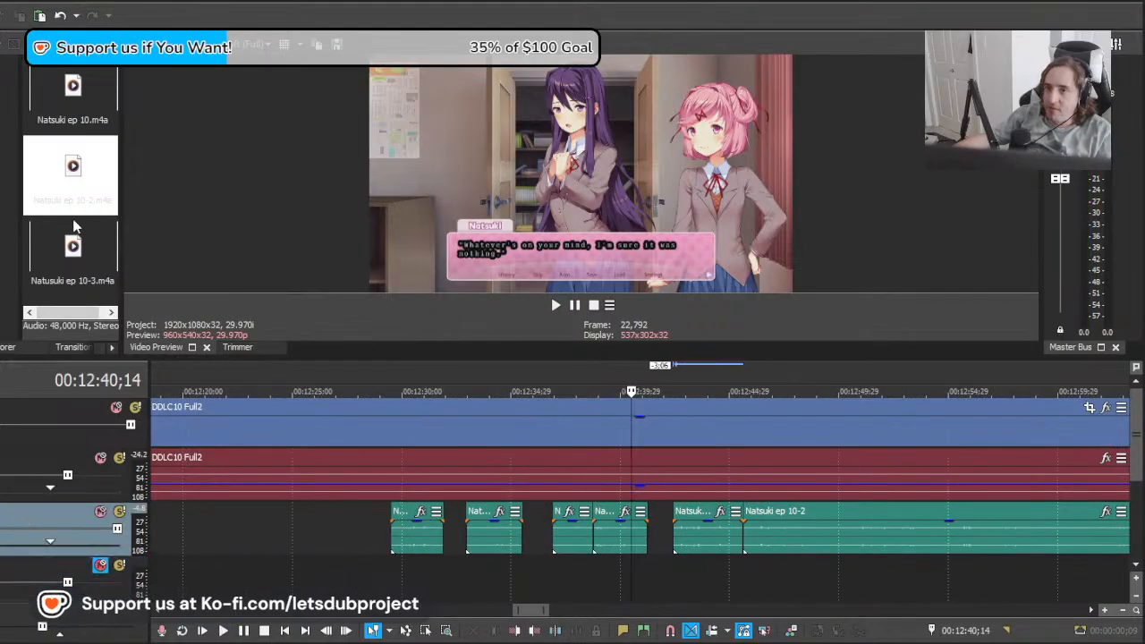
key("ctrl+q")
scroll(591, 537, "up", 4)
left_click_drag(569, 590, 549, 580)
Step: Copy the Natsuki clip near 00:12:39 onto the new track and align the copy with its original
left_click(488, 540)
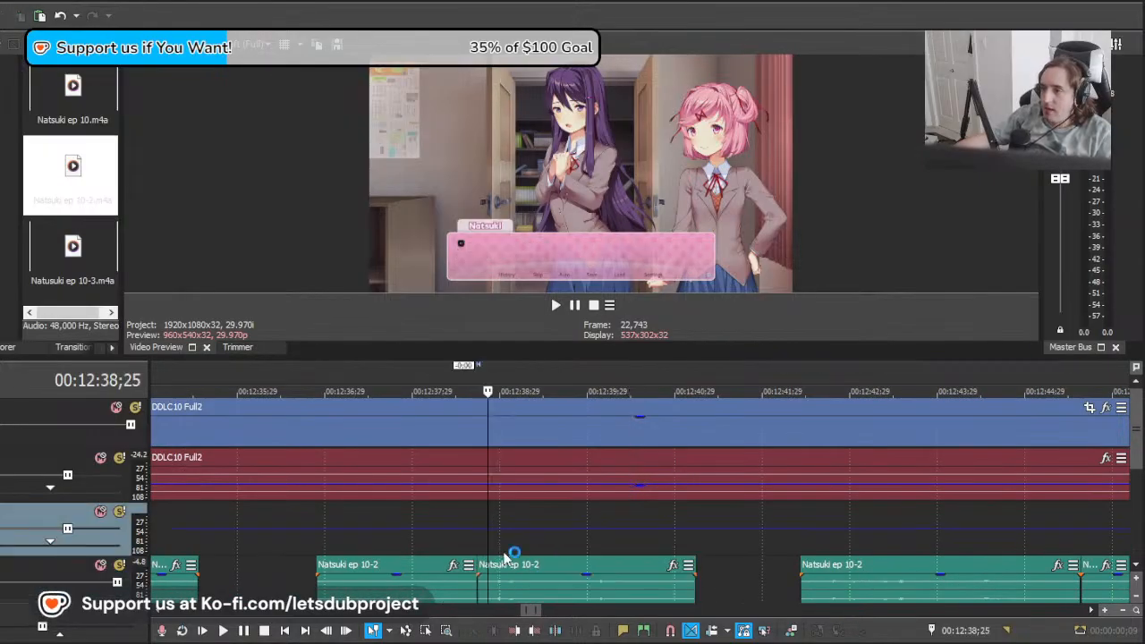
left_click(513, 573)
key("ctrl+c")
left_click(488, 535)
key("ctrl+v")
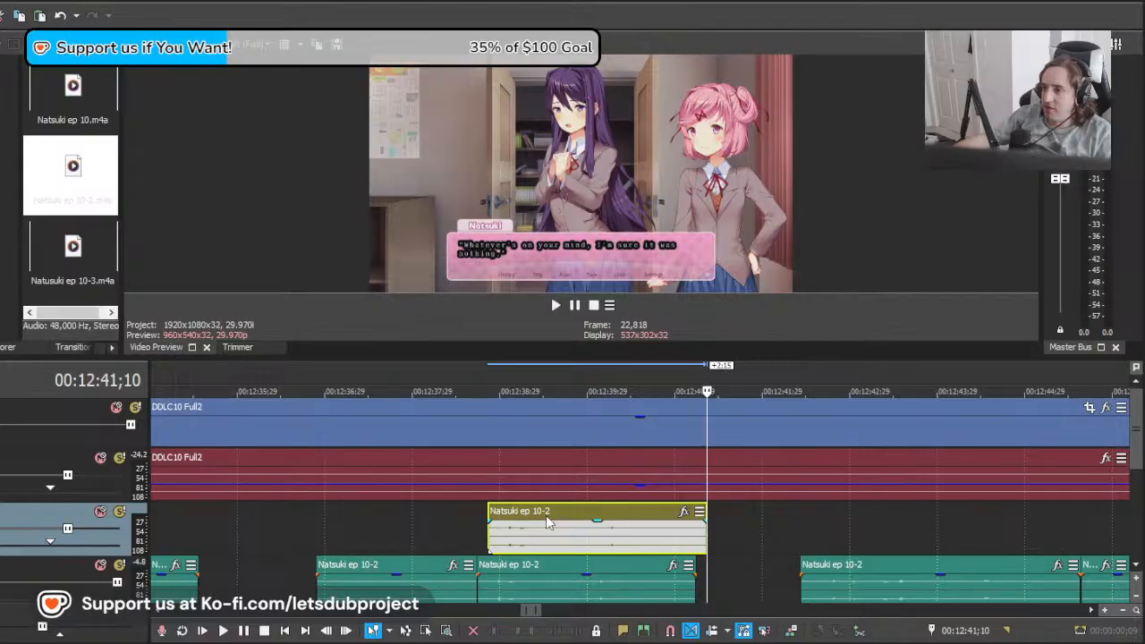
left_click_drag(549, 523, 536, 525)
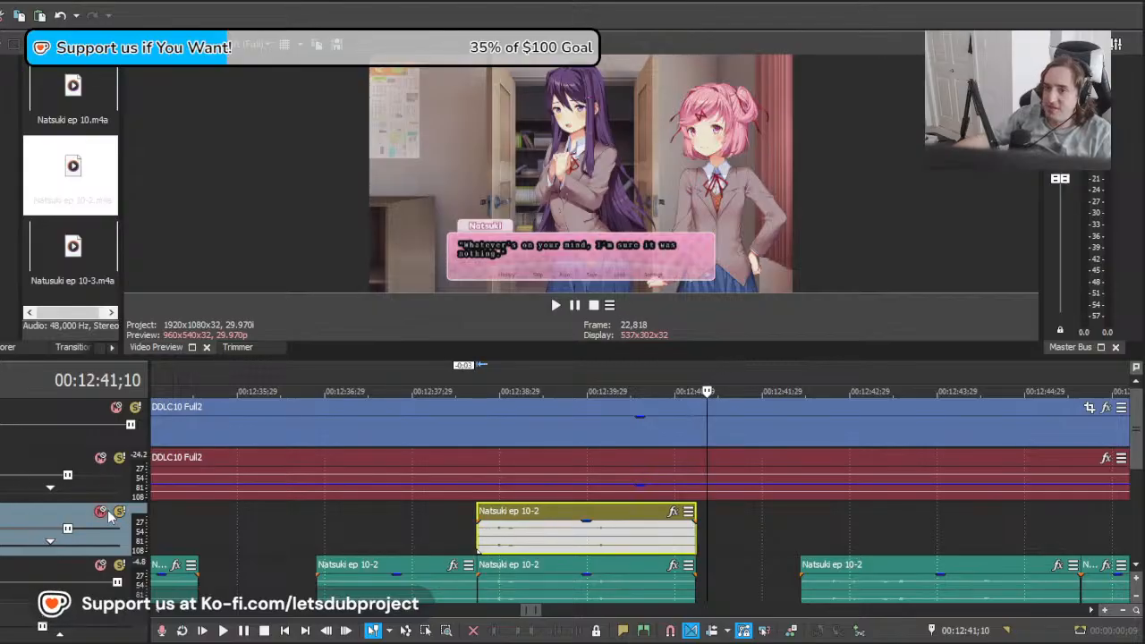
Step: Mute the new track and paste two more copies of the clip above the next Natsuki lines, the last one lengthened by 1:21
left_click(803, 536)
key("ctrl+v")
scroll(887, 567, "down", 3)
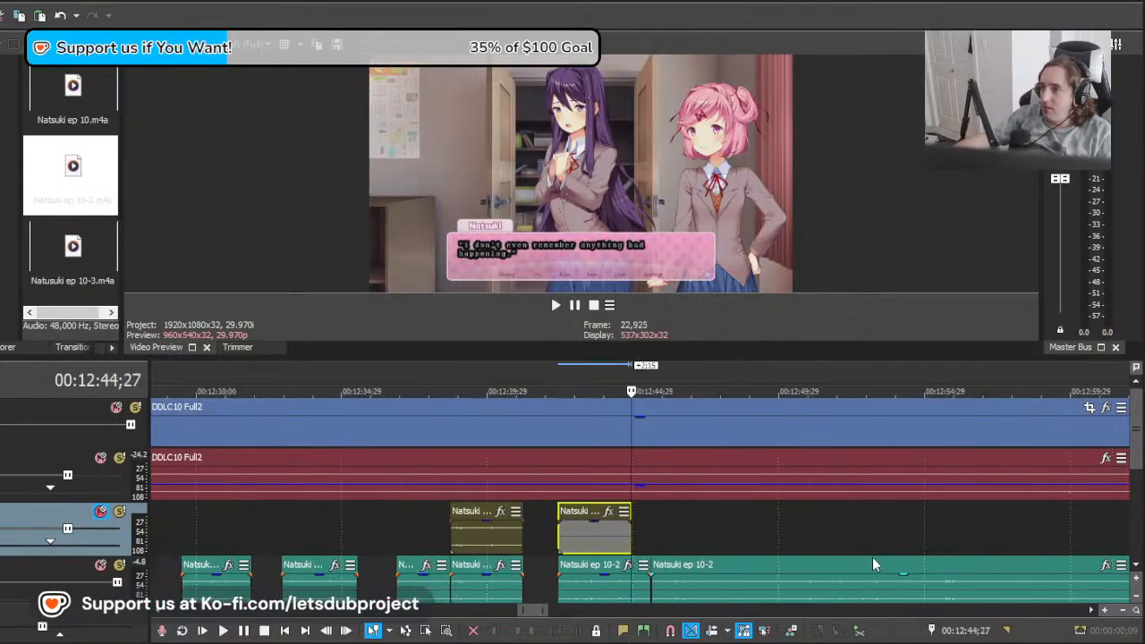
left_click_drag(704, 537, 775, 542)
key("ctrl+v")
scroll(675, 546, "down", 8)
Step: Scrub back through the episode from 00:12:00 to the 00:04:23–00:05:23 section and examine its dialogue against the placed Natsuki clips
left_click(544, 544)
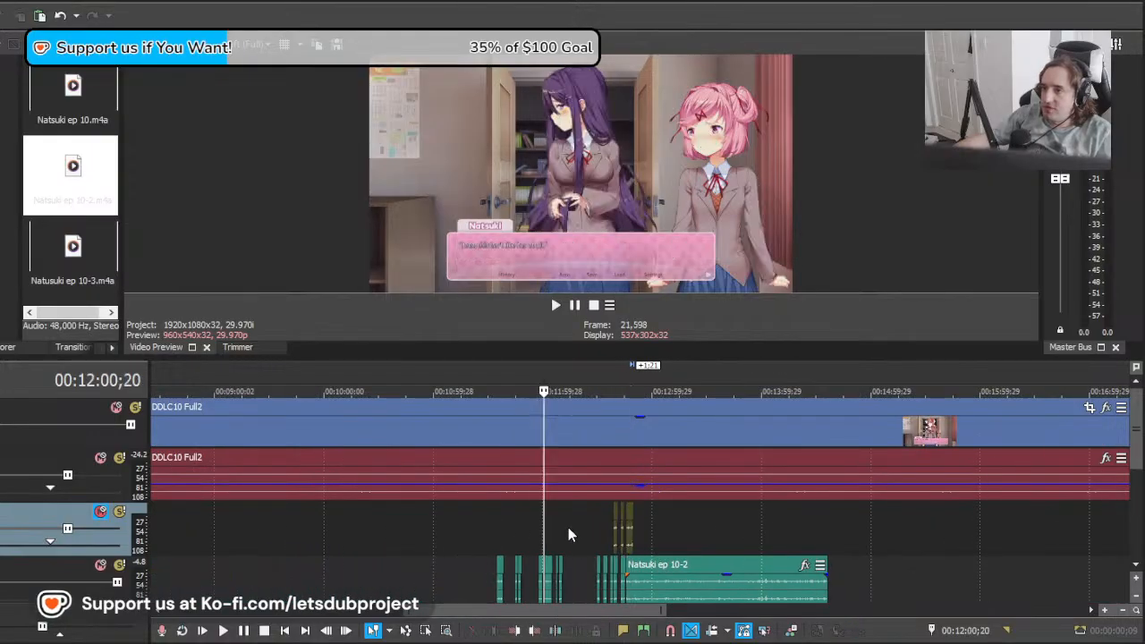
left_click(460, 527)
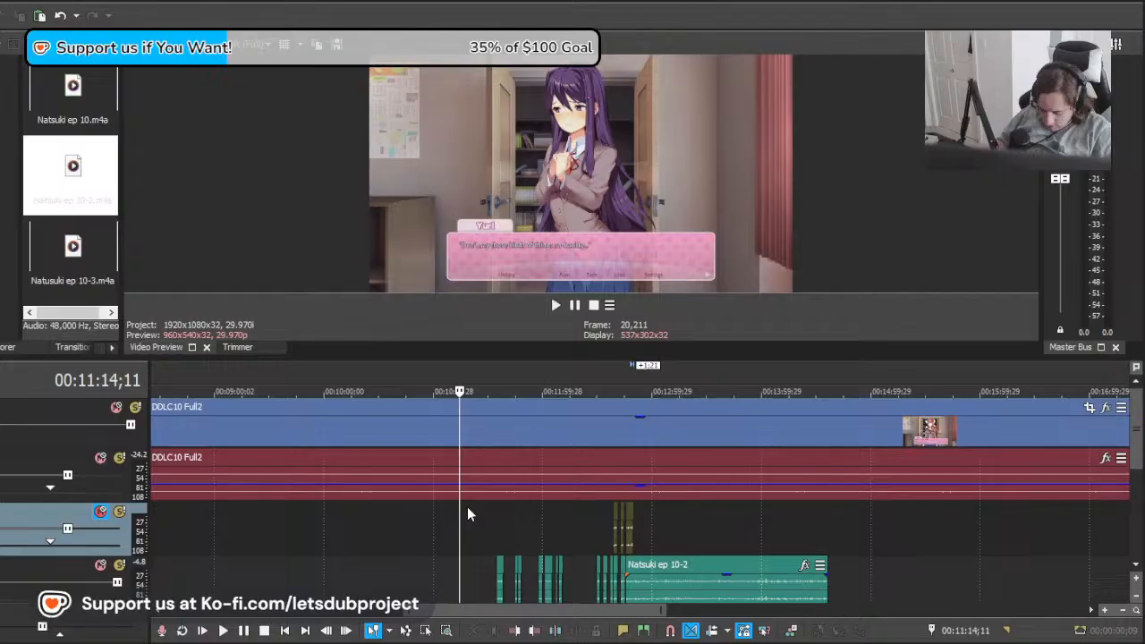
scroll(519, 506, "down", 5)
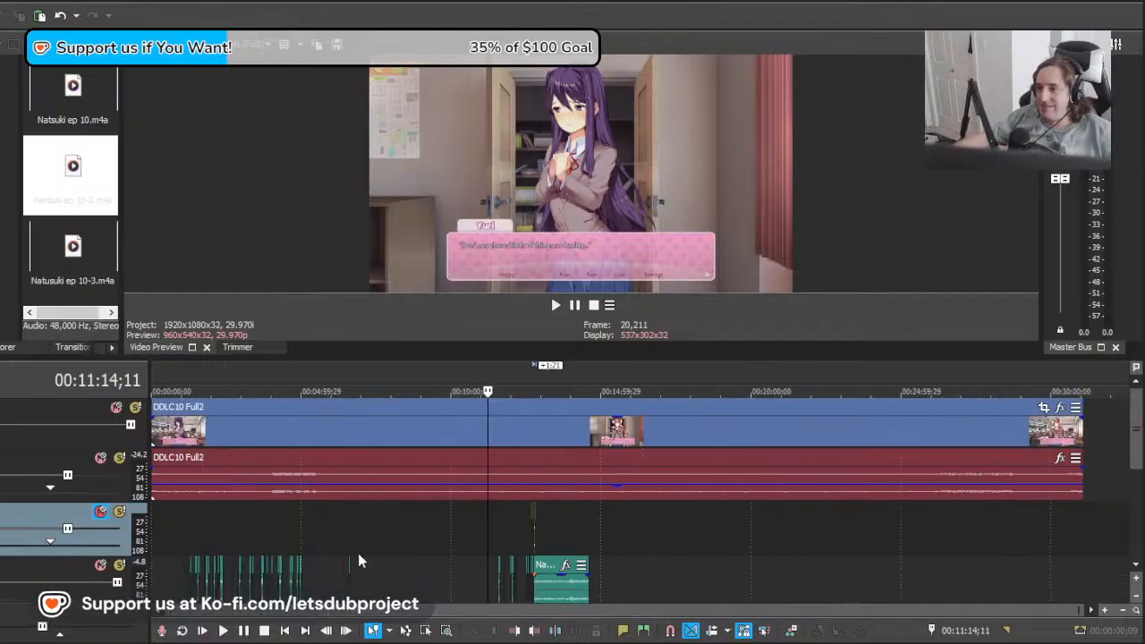
left_click(350, 531)
left_click_drag(398, 524, 314, 532)
scroll(650, 533, "up", 5)
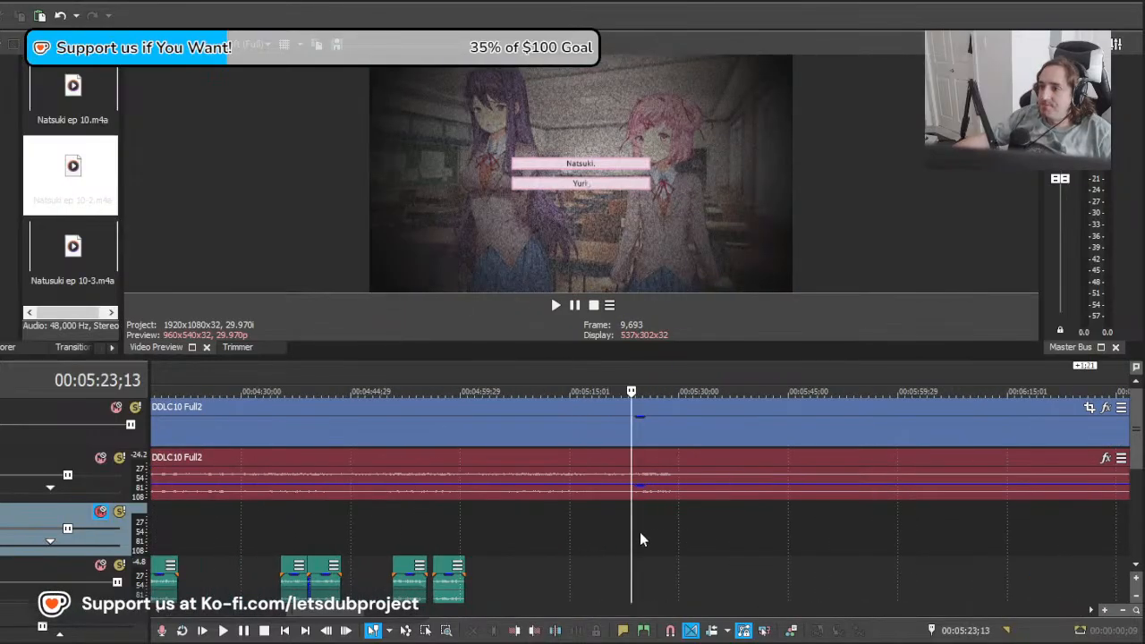
left_click_drag(713, 535, 333, 537)
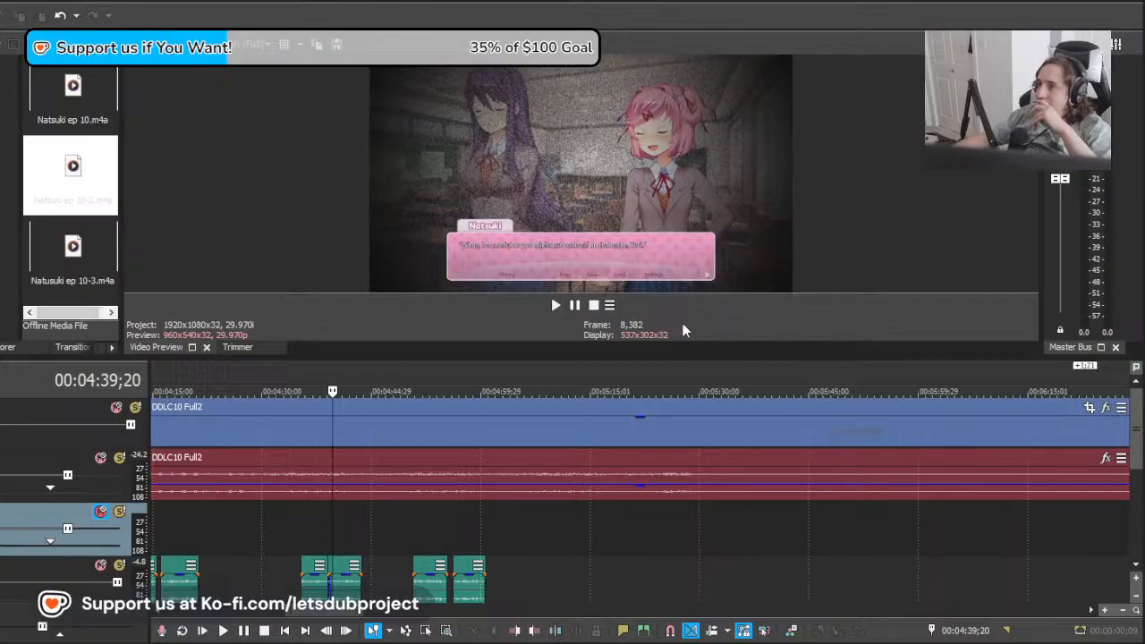
scroll(459, 584, "left", 5)
left_click(423, 523)
left_click(515, 517)
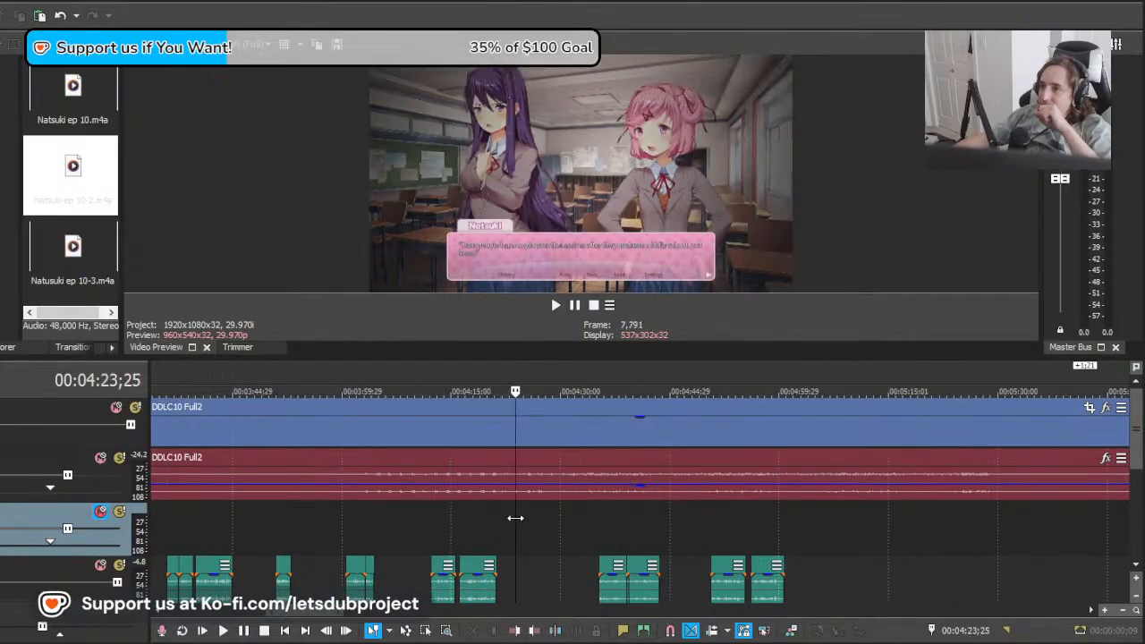
left_click_drag(516, 518, 1083, 521)
scroll(603, 562, "down", 1)
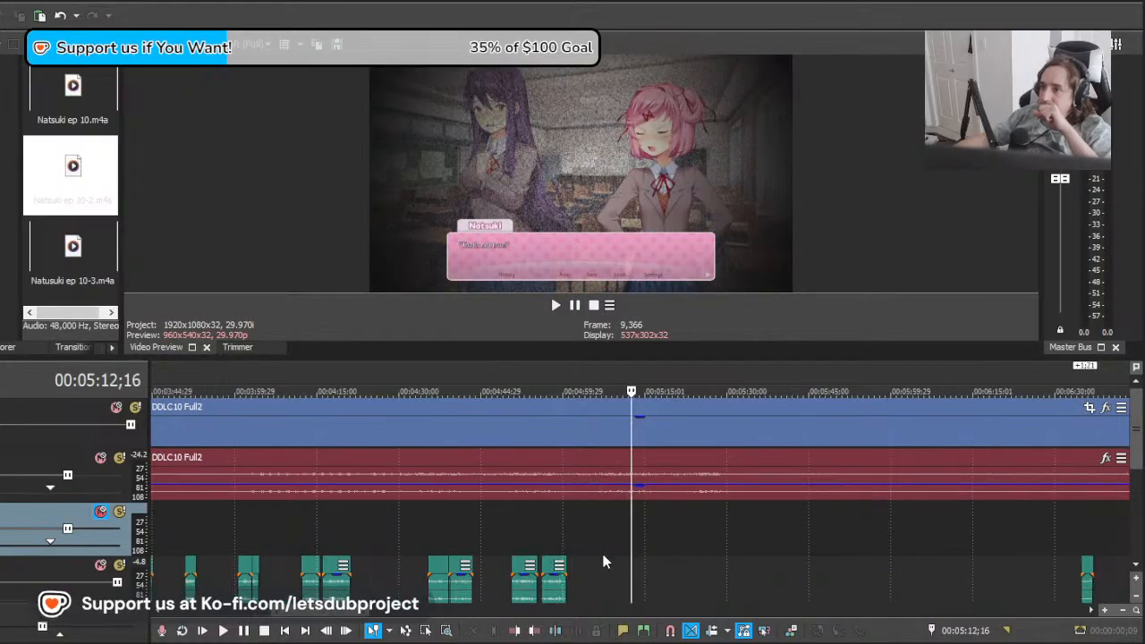
Step: Paste a copy of the Natsuki clip onto the muted track at 00:05:16;19
left_click_drag(626, 539, 674, 544)
scroll(662, 544, "up", 3)
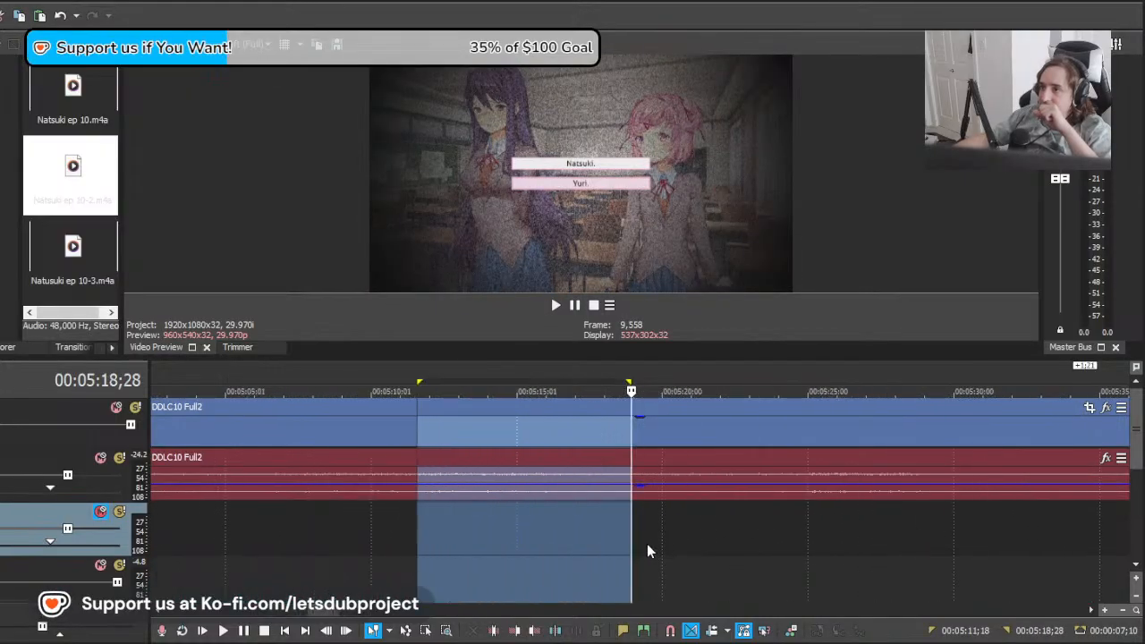
left_click_drag(562, 530, 530, 529)
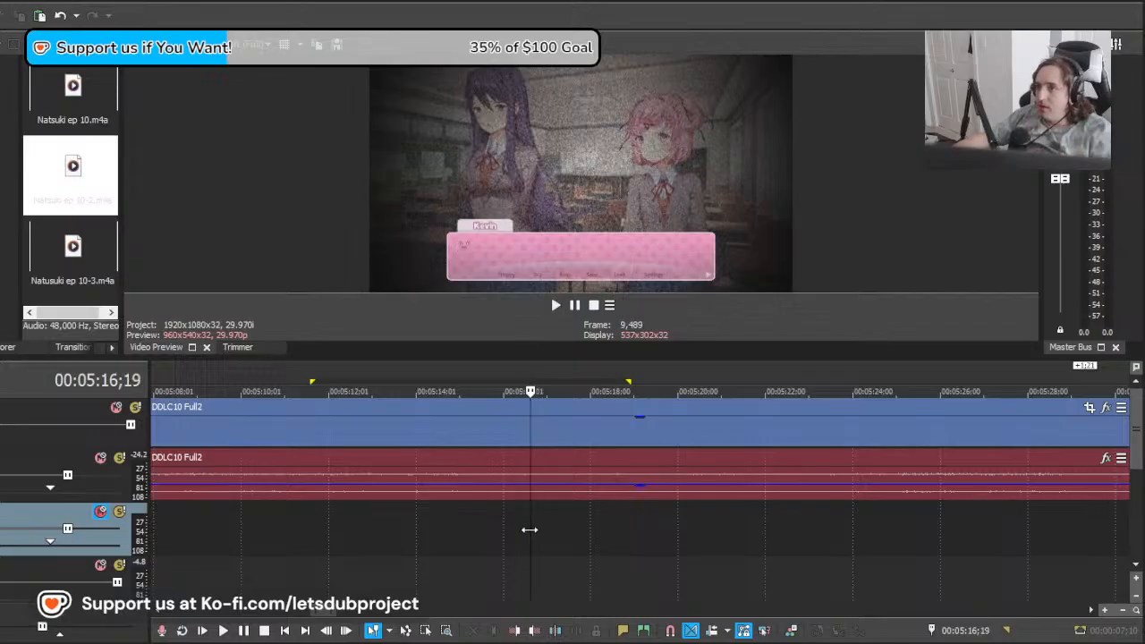
key("ctrl+v")
Step: Trim the end of the pasted Natsuki clip by 21 frames to match the dialogue near 00:05:18
mouse_move(604, 545)
left_mouse_down()
mouse_move(615, 543)
mouse_move(577, 568)
mouse_move(621, 562)
mouse_move(634, 537)
mouse_move(619, 535)
left_mouse_up()
left_click(611, 546)
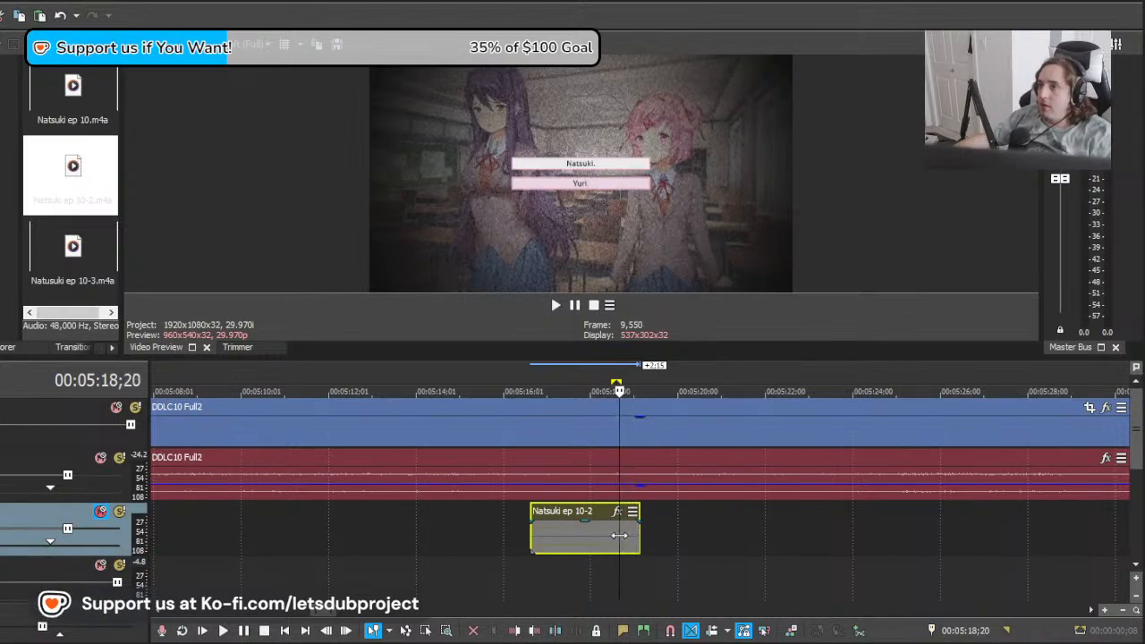
left_click(622, 537)
left_click(615, 537)
left_click(599, 537)
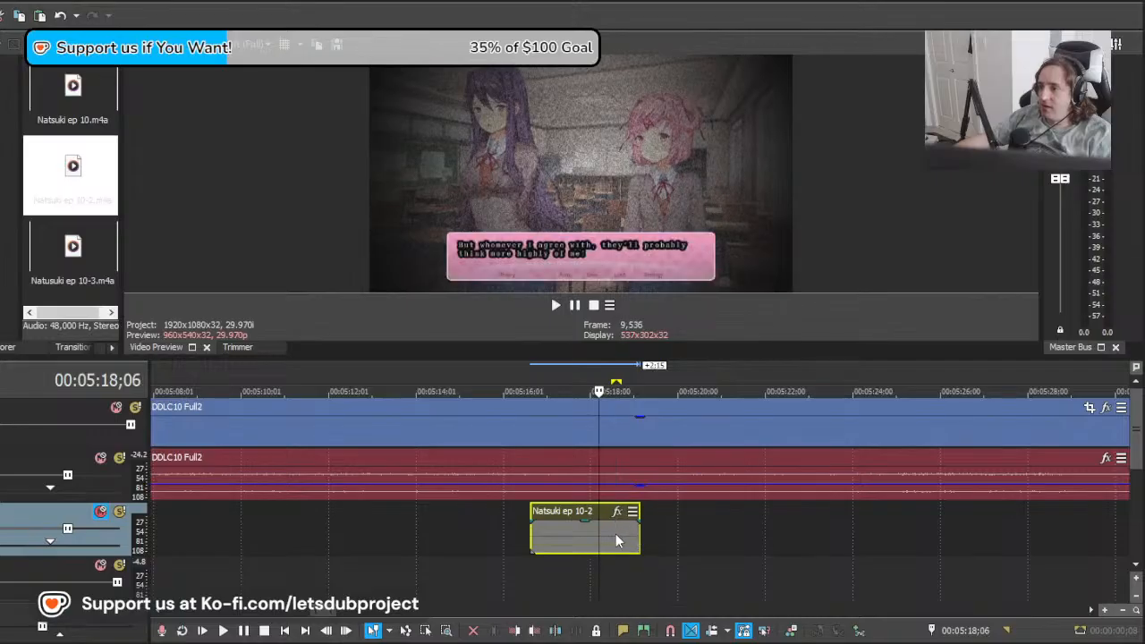
left_click_drag(638, 531, 608, 537)
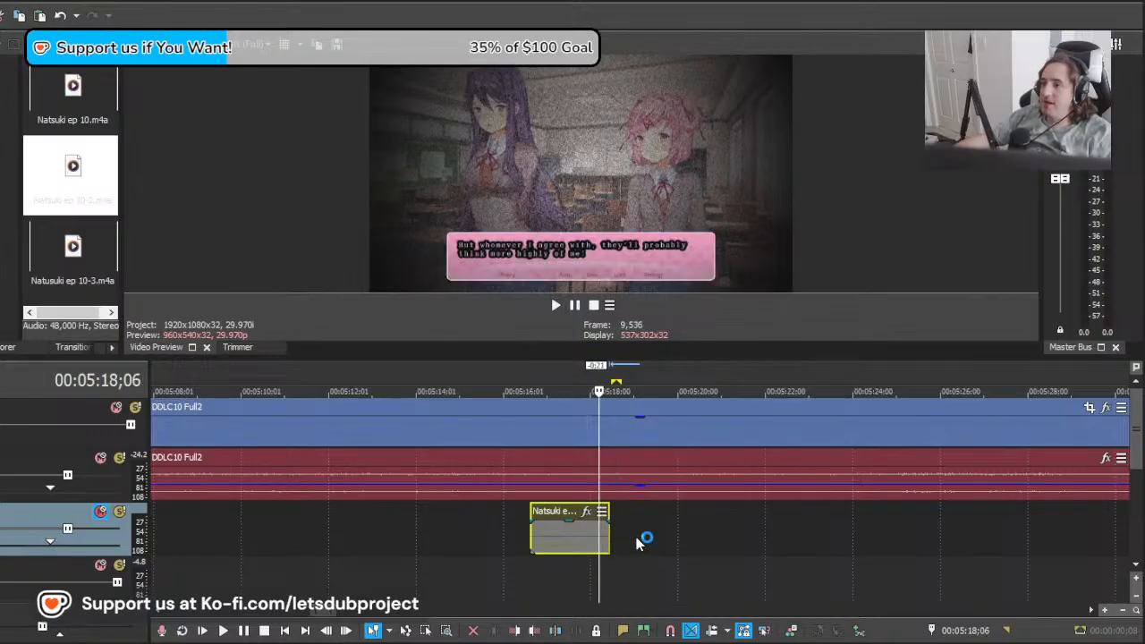
Step: Return to the Natsuki lines around 00:12:42 and scrub through the dialogue up to 00:12:51;28
scroll(637, 530, "down", 10)
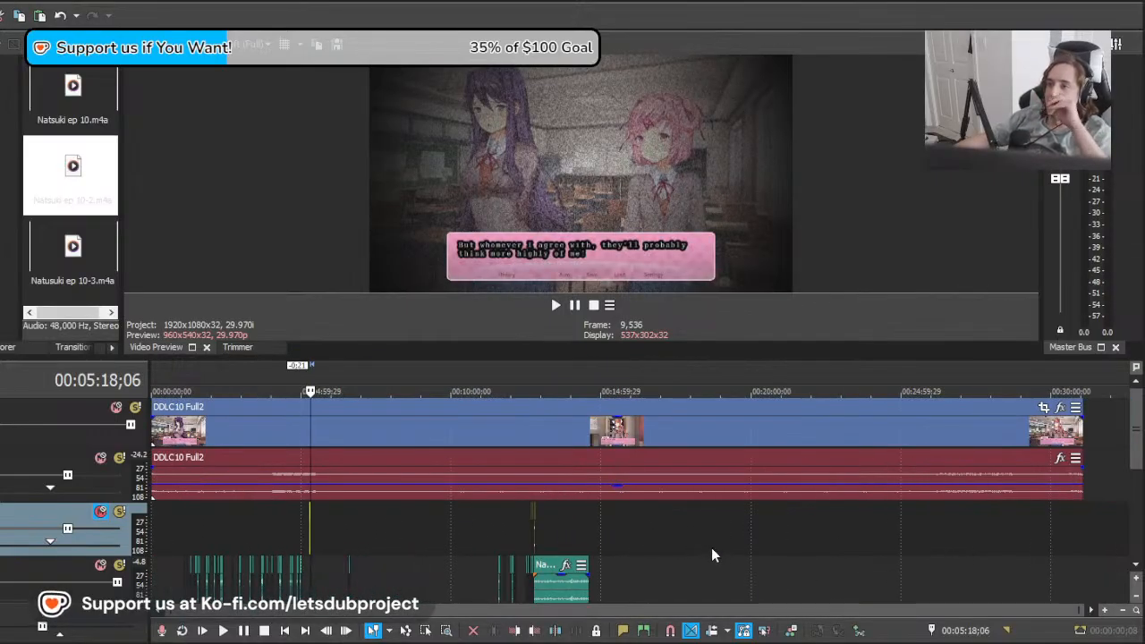
scroll(727, 519, "up", 3)
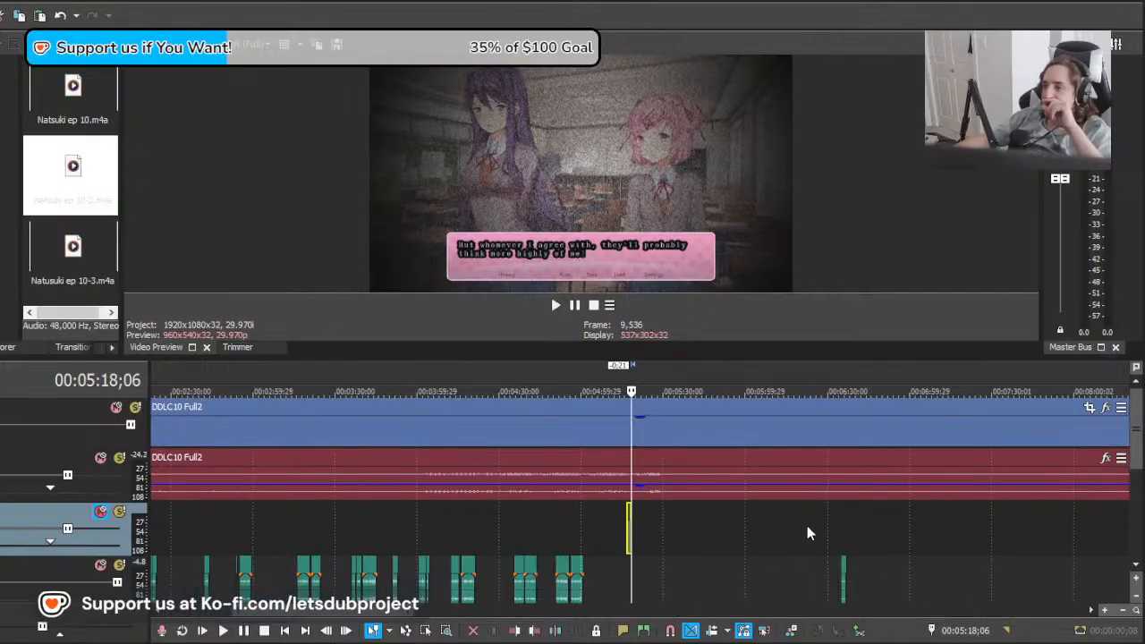
scroll(806, 528, "down", 3)
left_click(534, 560)
scroll(858, 562, "up", 5)
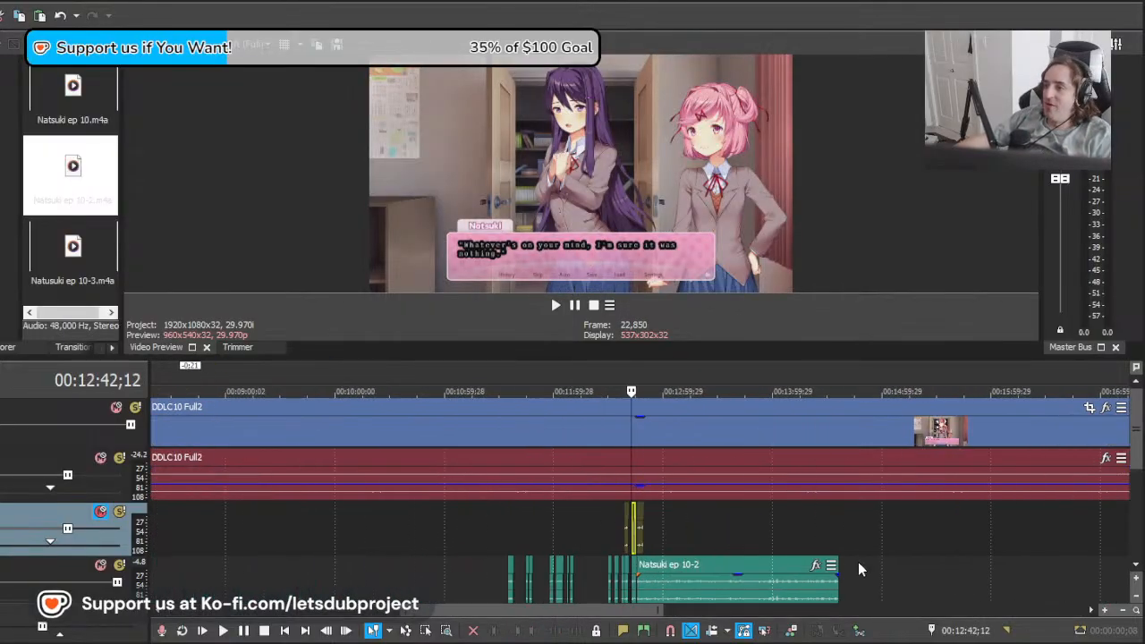
left_click(713, 536)
left_click(854, 529)
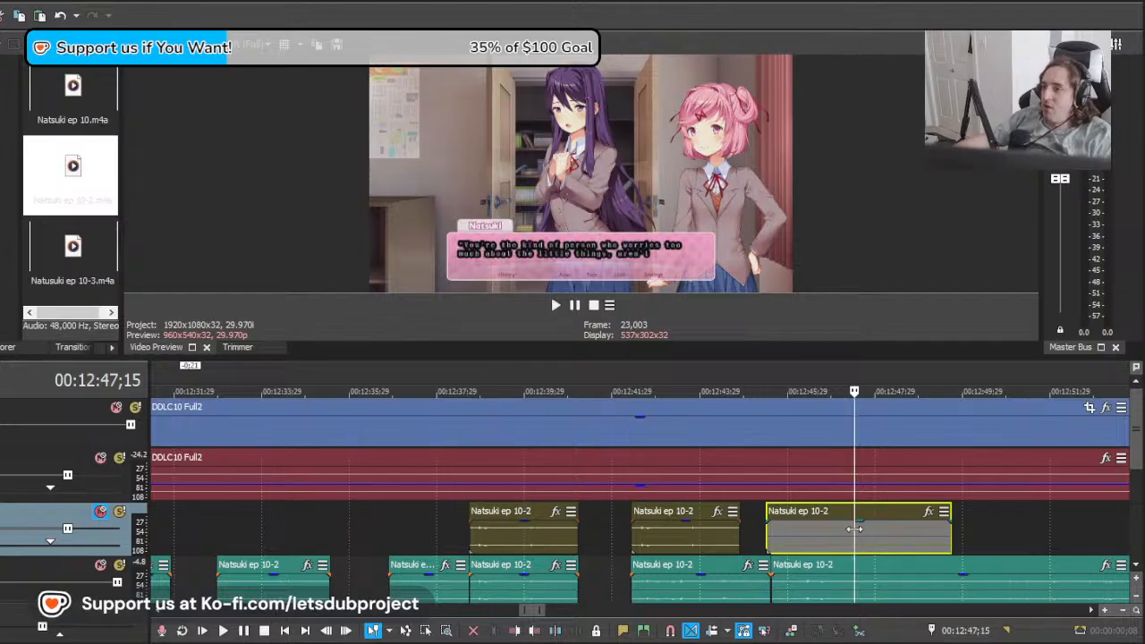
left_click(944, 530)
left_click_drag(959, 530, 1049, 528)
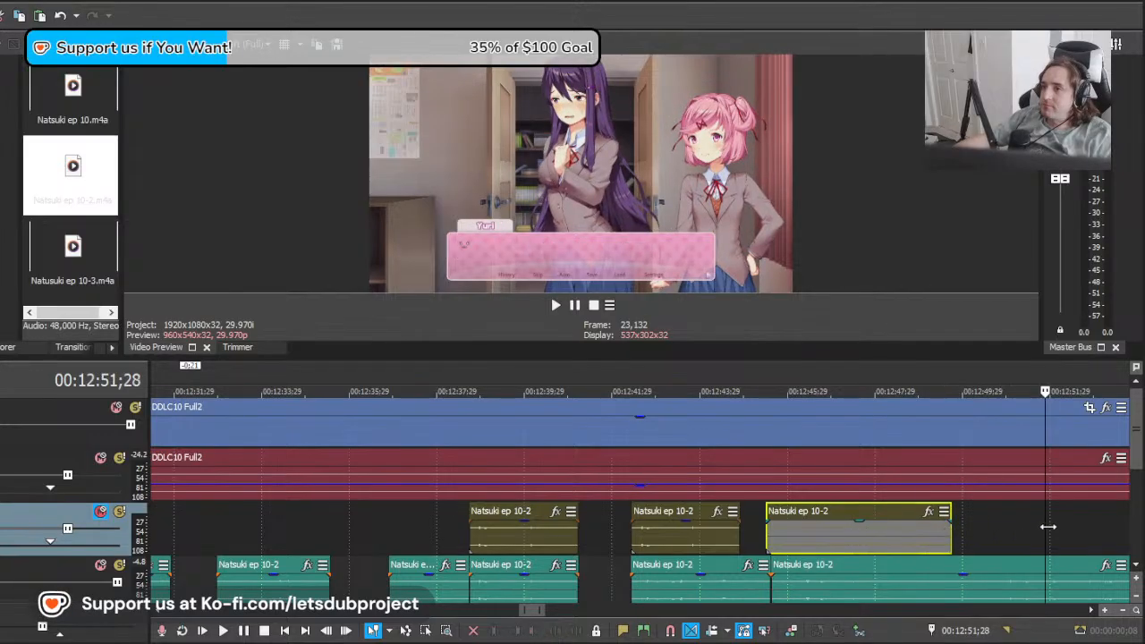
Step: Split the long Natsuki clip near 00:12:49;20 and play the new line from about 00:12:46
scroll(1101, 522, "down", 3)
left_click_drag(629, 529, 558, 547)
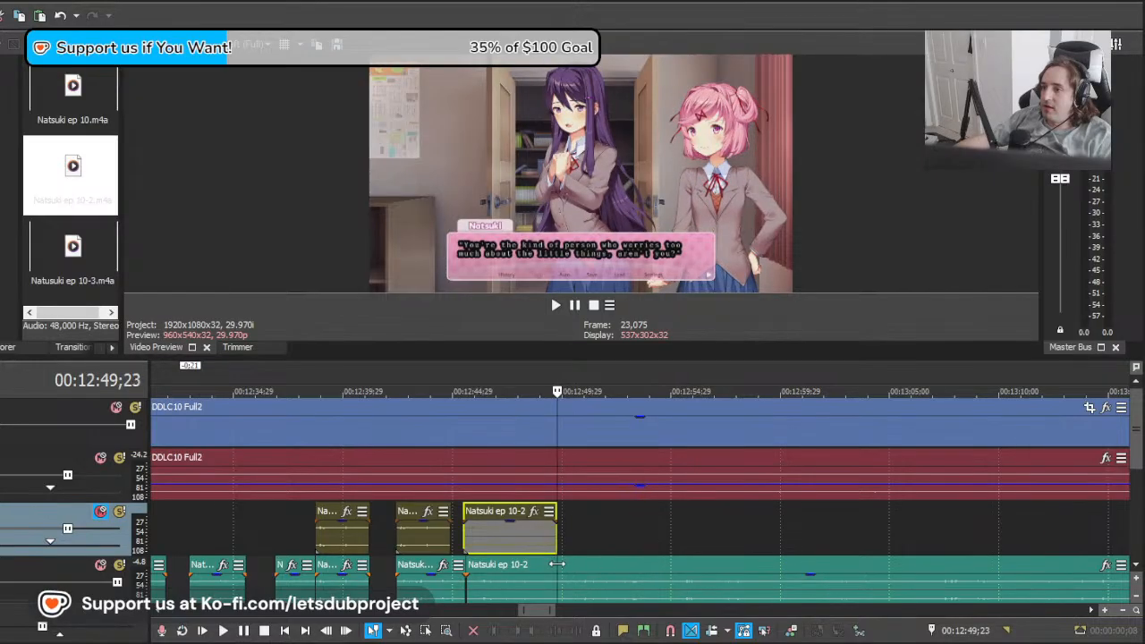
left_click(554, 580)
key("s")
left_click(476, 596)
key("space")
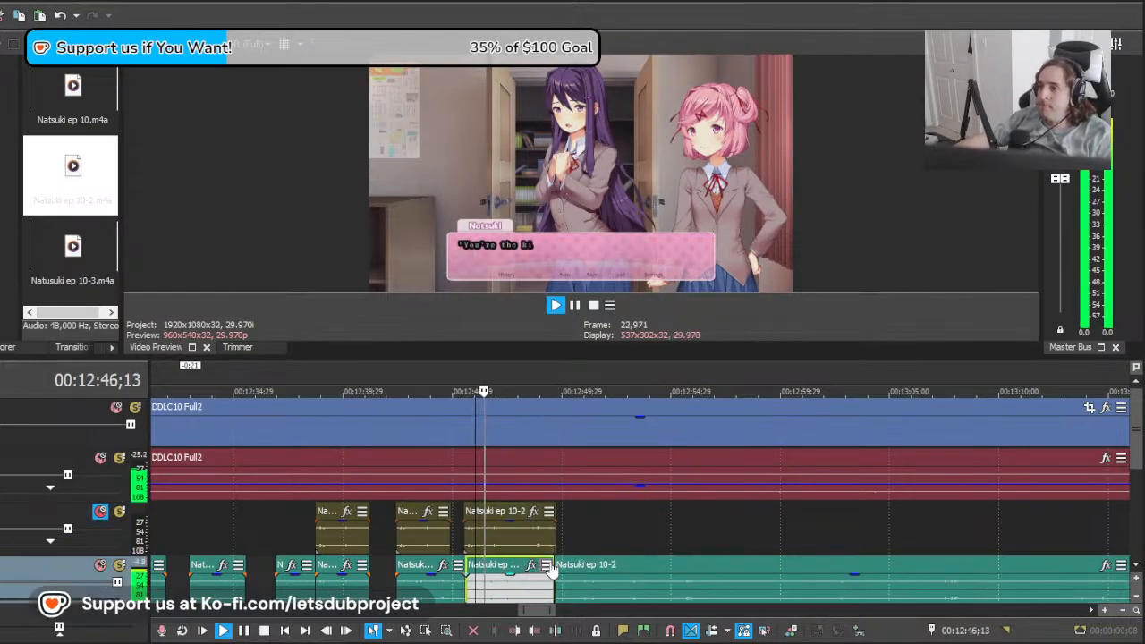
scroll(626, 577, "down", 8)
scroll(693, 583, "up", 8)
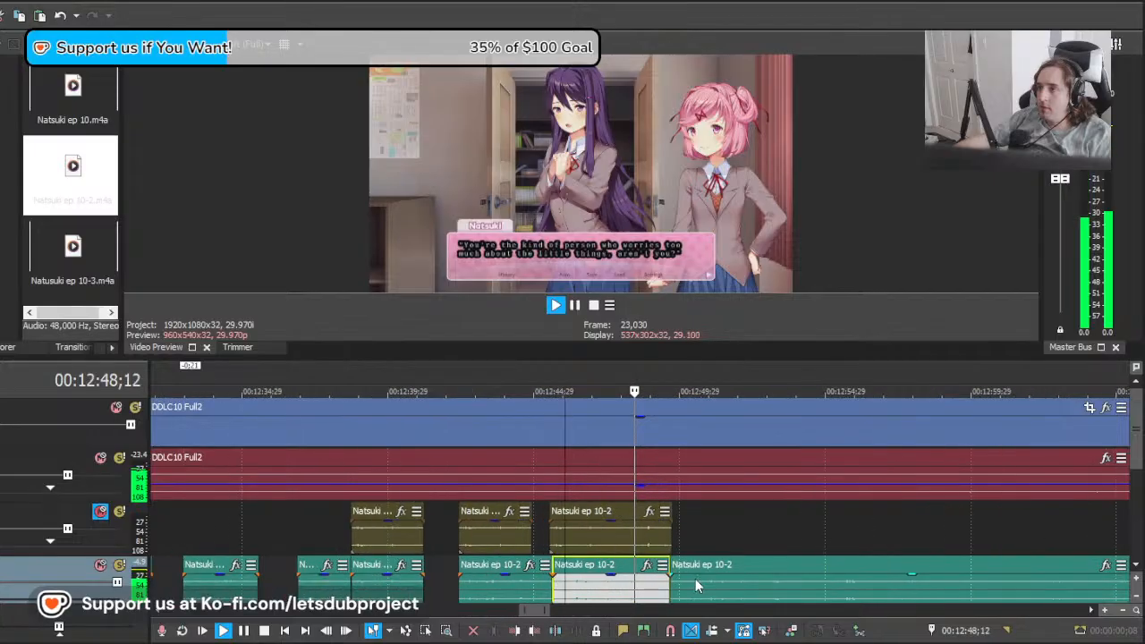
Step: Shift the start of the long remaining Natsuki clip by 24 frames and review its audio from about 00:12:53
left_click(697, 582)
key("space")
left_click_drag(692, 586, 736, 597)
scroll(770, 596, "up", 3)
key("space")
key("space")
key("space")
key("space")
key("space")
key("space")
key("space")
key("space")
key("space")
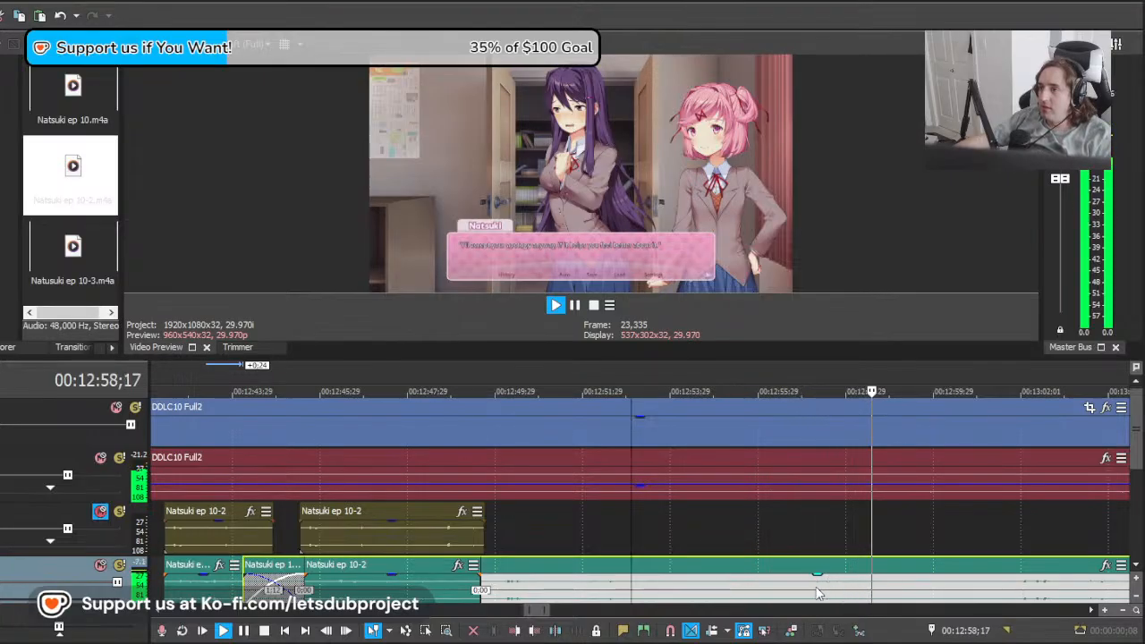
key("space")
Step: Shift the long remaining Natsuki clip 2 seconds 28 frames earlier and play it from about 00:12:53
left_click(459, 577)
left_click_drag(466, 583, 493, 576)
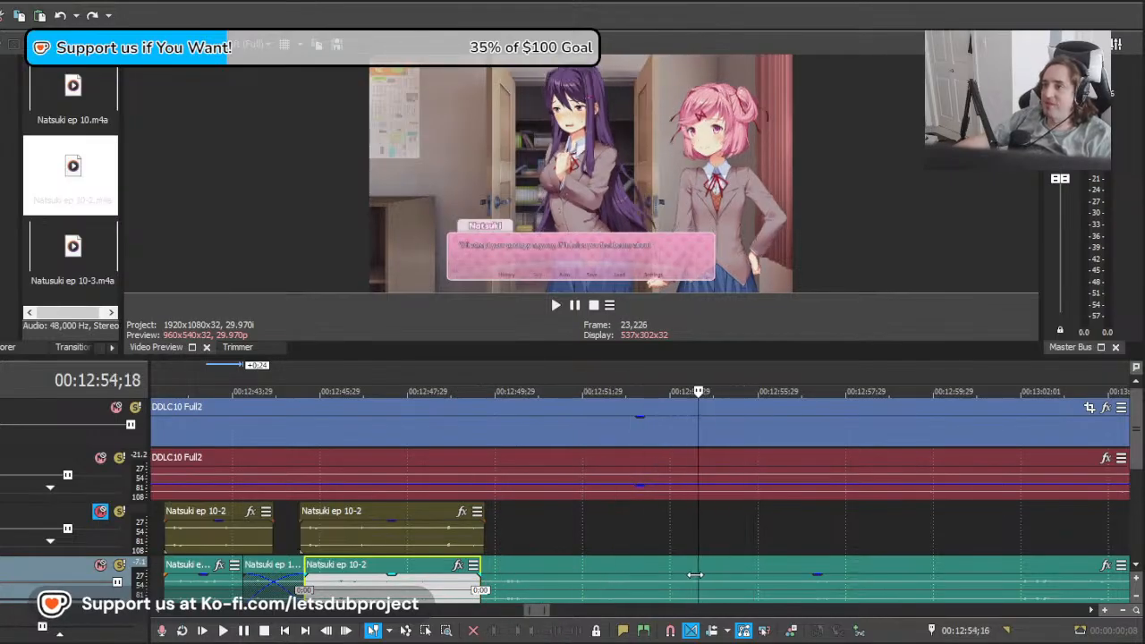
left_click_drag(859, 592, 733, 591)
key("space")
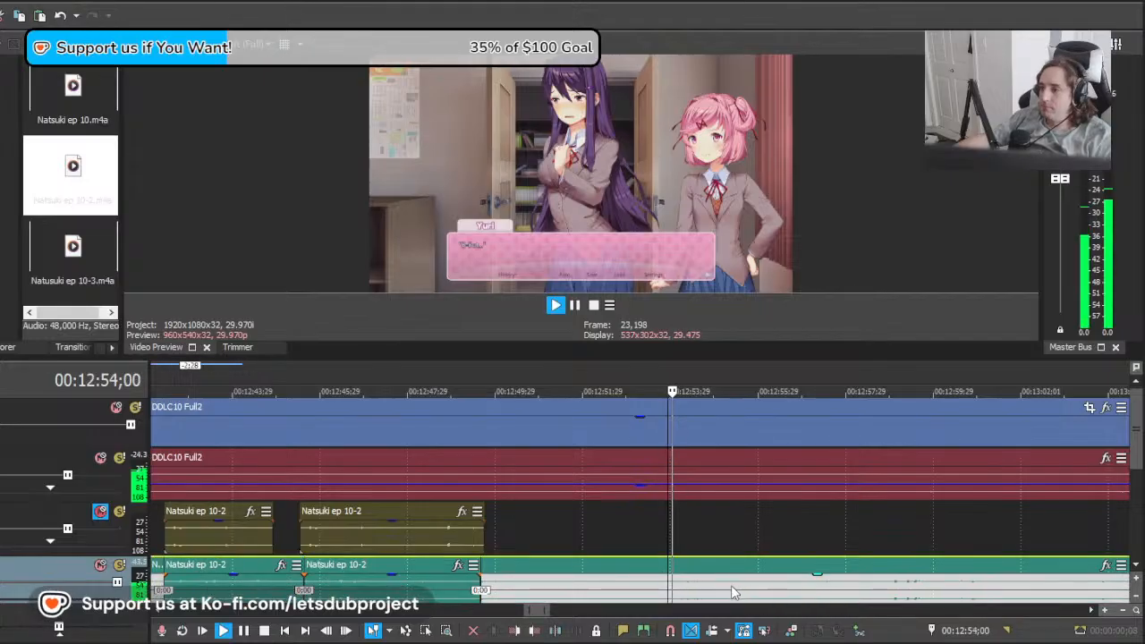
Step: Split the long Natsuki clip at 00:12:53;23 and delete the unused piece before the cut
scroll(691, 588, "down", 1)
scroll(675, 587, "up", 1)
left_click(588, 584)
key("s")
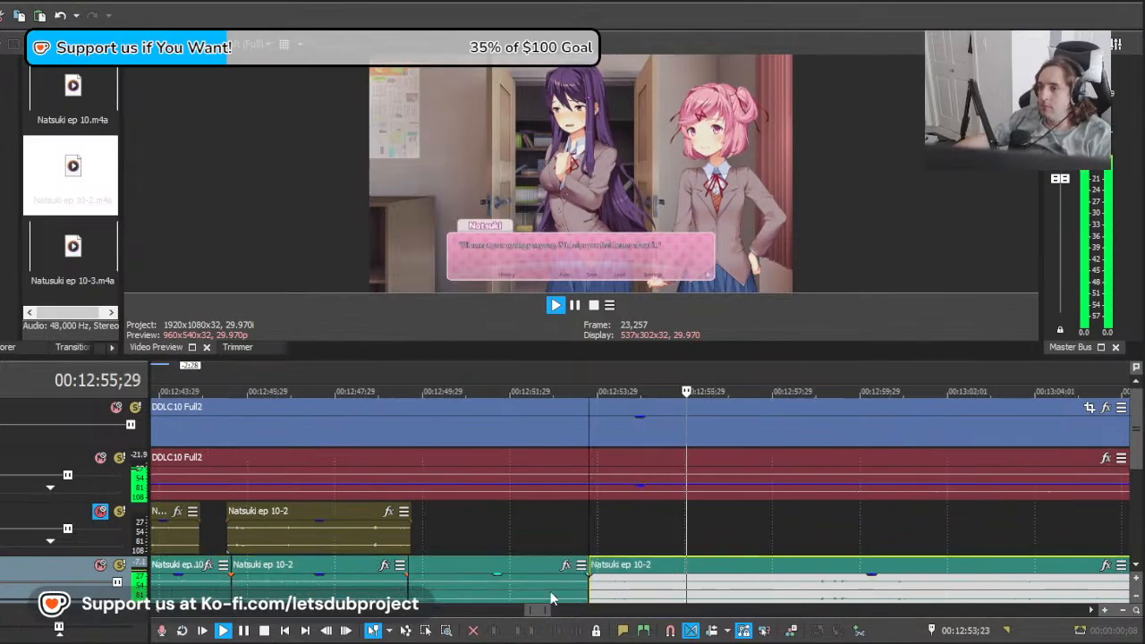
left_click(552, 583)
key("Delete")
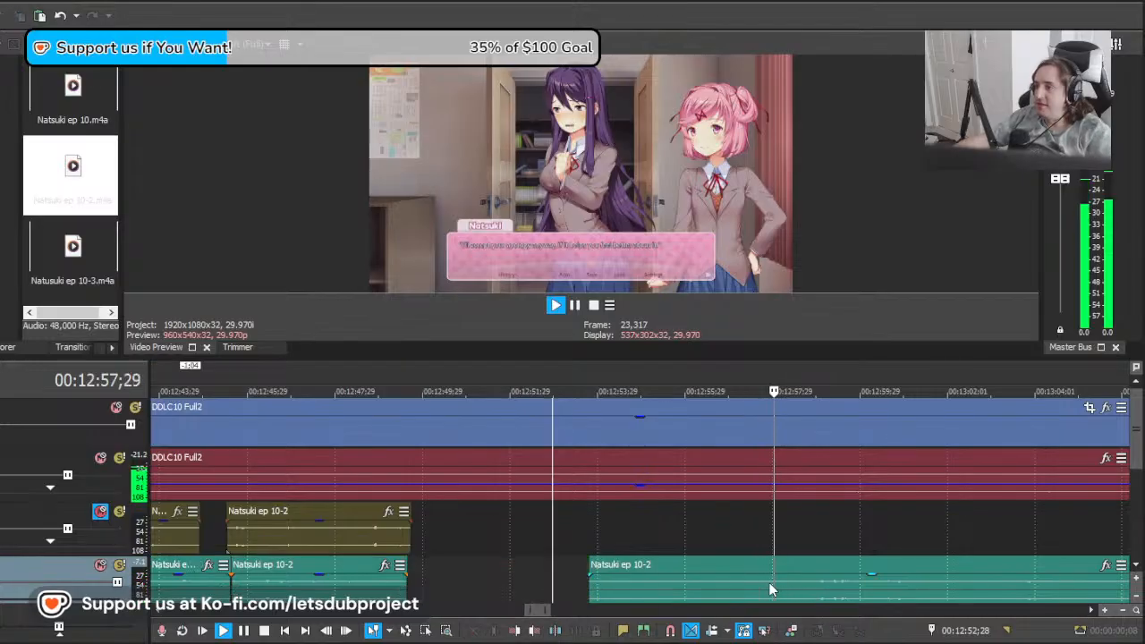
Step: Split the Natsuki clip again near 00:12:58 to close off the line and review the audio after the cut
left_click(779, 589)
key("s")
left_click(720, 593)
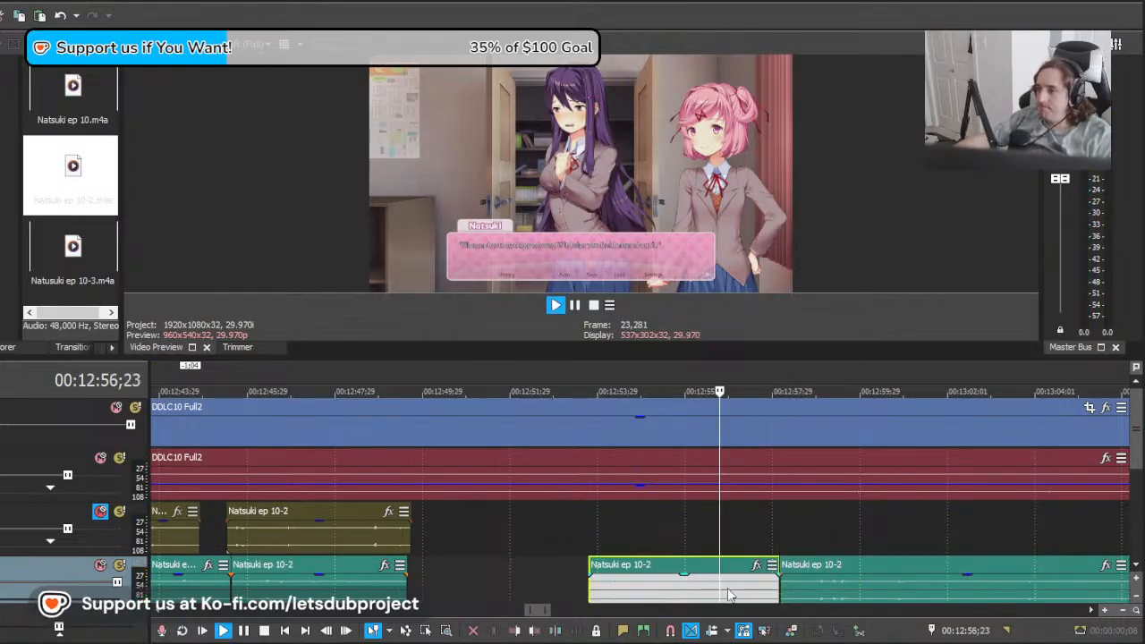
left_click(805, 591)
key("Return")
mouse_move(798, 590)
left_mouse_down()
mouse_move(915, 596)
mouse_move(800, 598)
left_mouse_up()
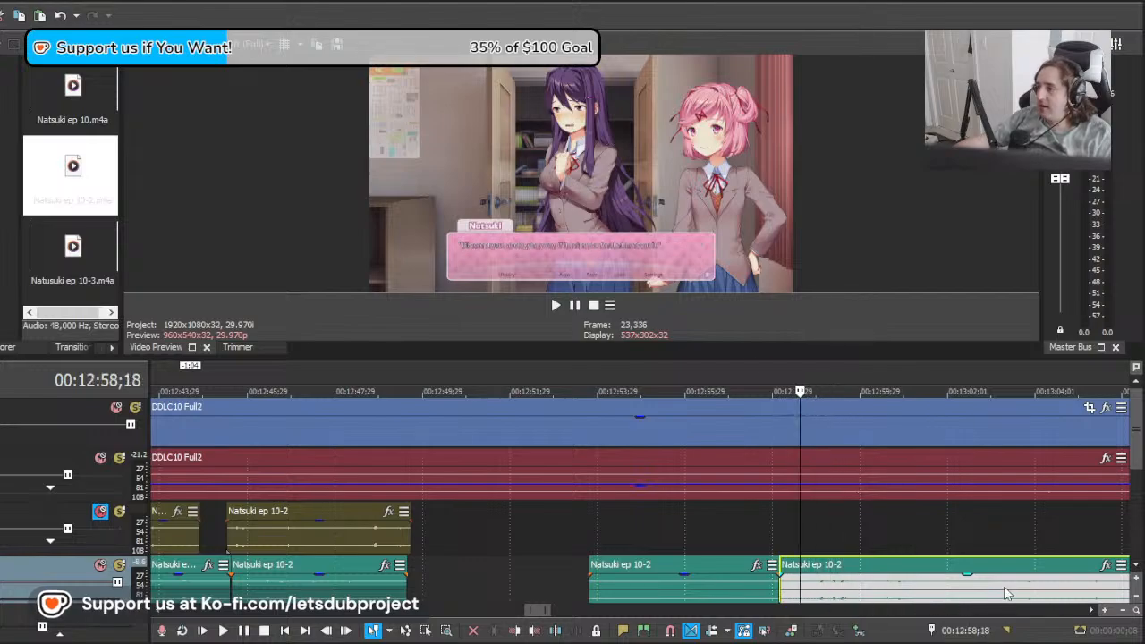
Step: Shift the long remaining Natsuki clip 4 seconds 23 frames earlier and play it from about 00:12:58
left_click_drag(1006, 593, 795, 595)
key("space")
scroll(712, 601, "down", 6)
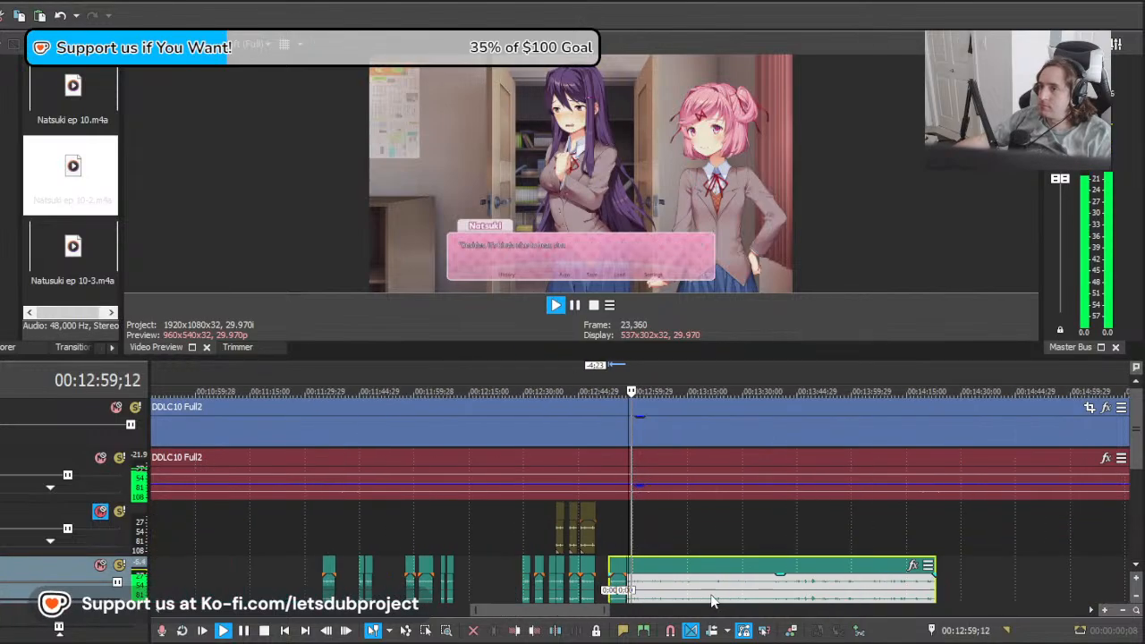
scroll(572, 596, "up", 6)
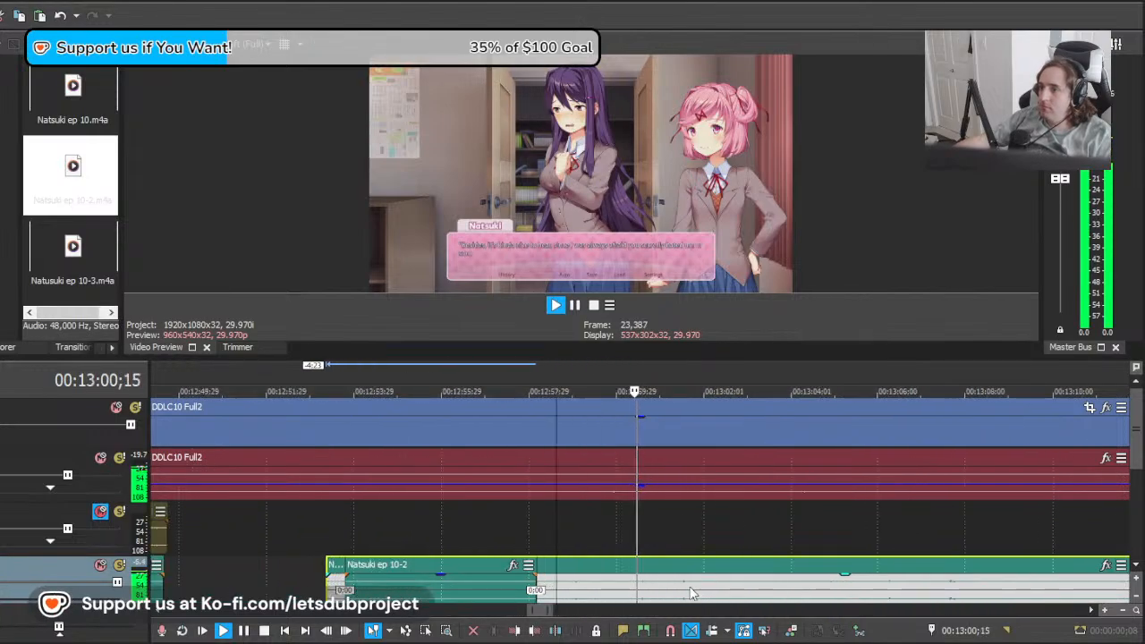
Step: Cut the Natsuki clip at 00:12:58;16, delete the overlapping piece before it, and split off the line near 00:13:04;18
key("space")
left_click(549, 588)
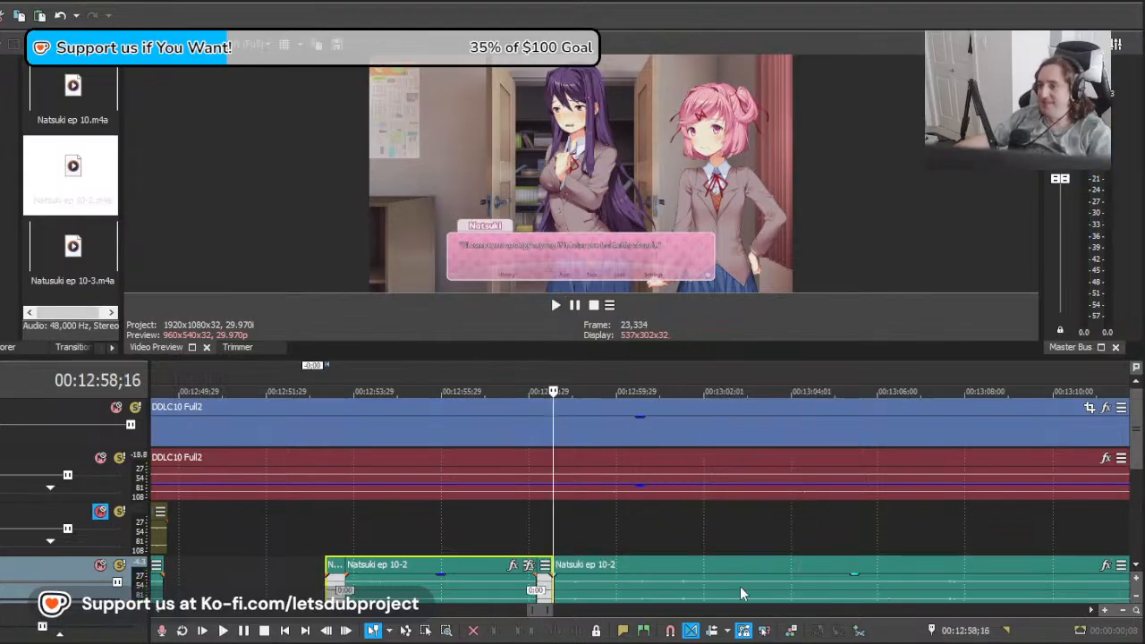
key("Delete")
left_click(817, 594)
key("s")
Step: Play the separated Natsuki line from 00:12:58;09 to about 00:13:04 to check it against the dialogue
left_click(552, 587)
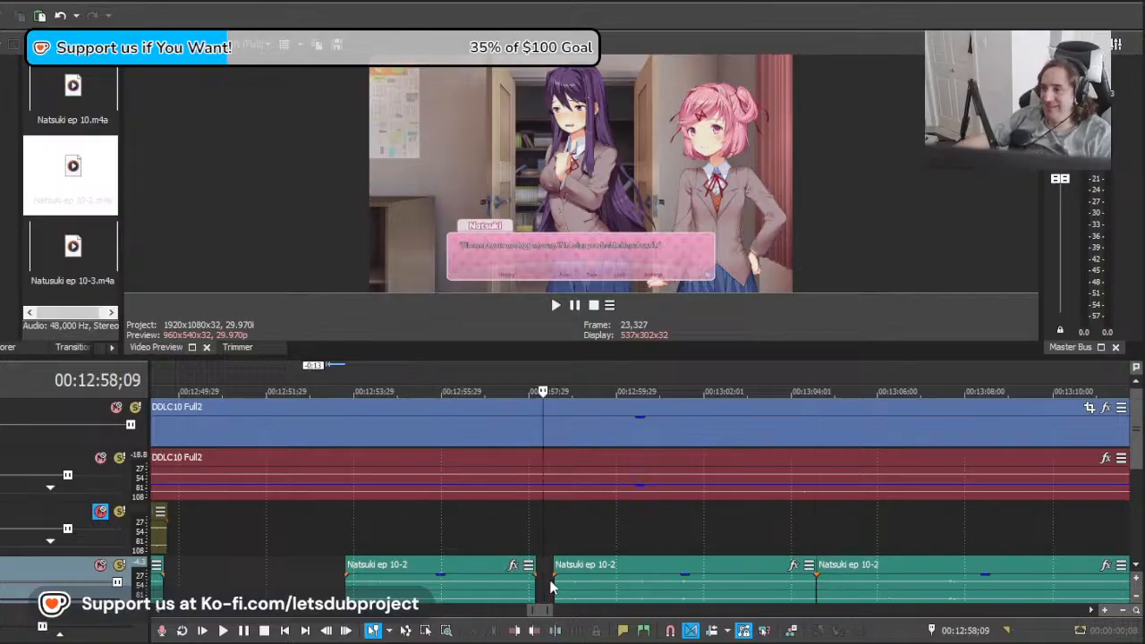
key("space")
scroll(777, 590, "down", 10)
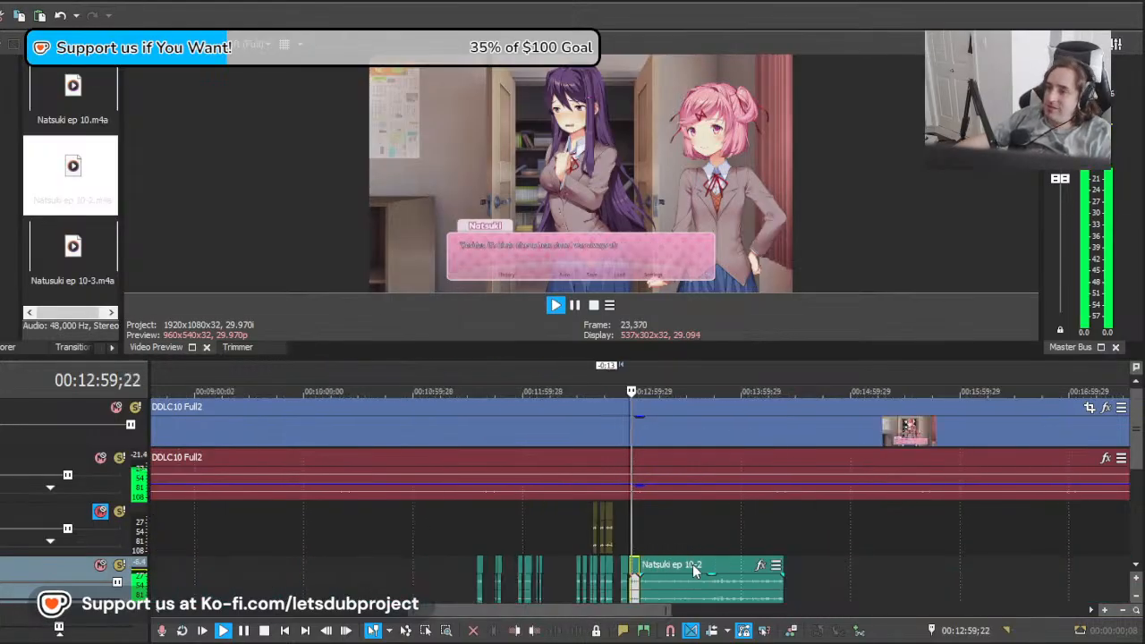
scroll(777, 589, "up", 10)
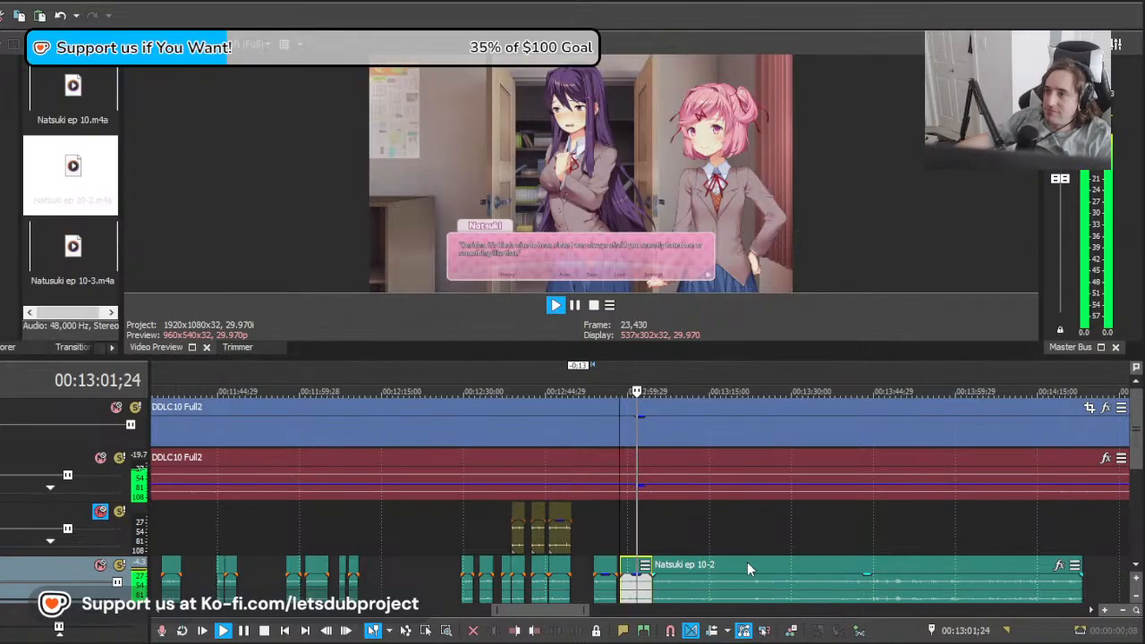
scroll(695, 586, "up", 2)
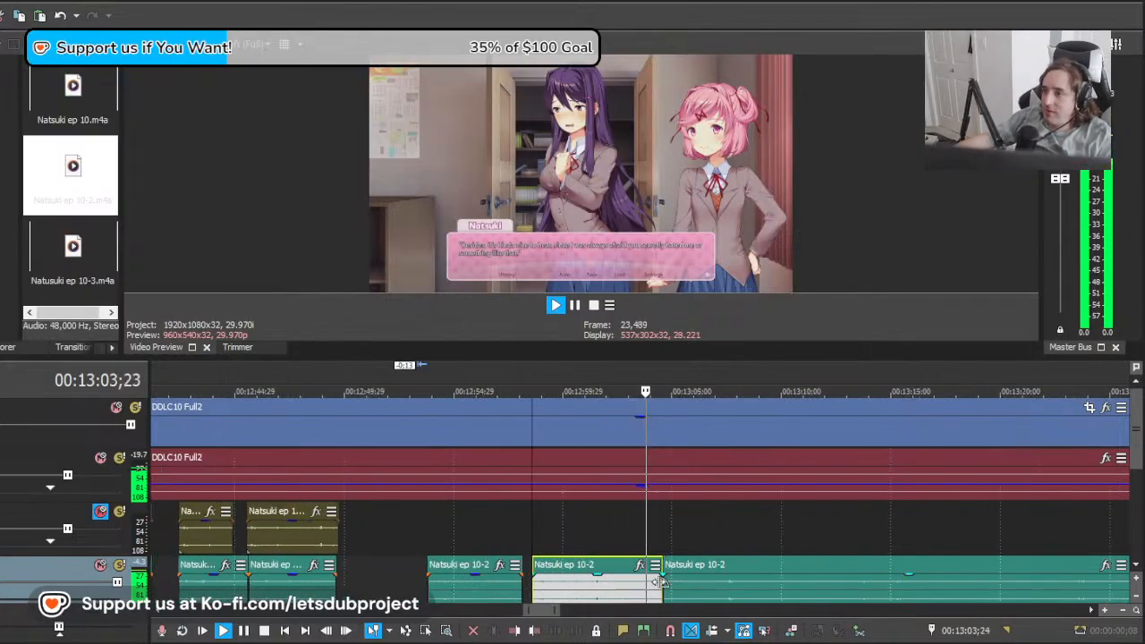
key("space")
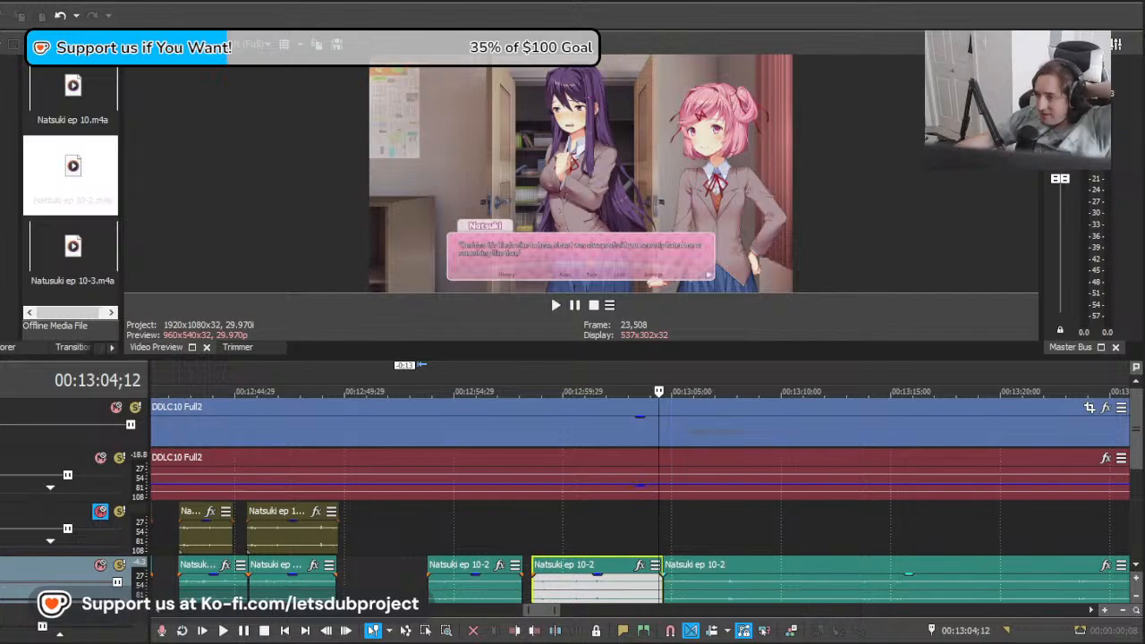
Step: Play the next dialogue from 00:13:05;00, shift the long remaining Natsuki clip 2 seconds 12 frames earlier, and replay it
left_click(624, 529)
left_click_drag(623, 528, 673, 532)
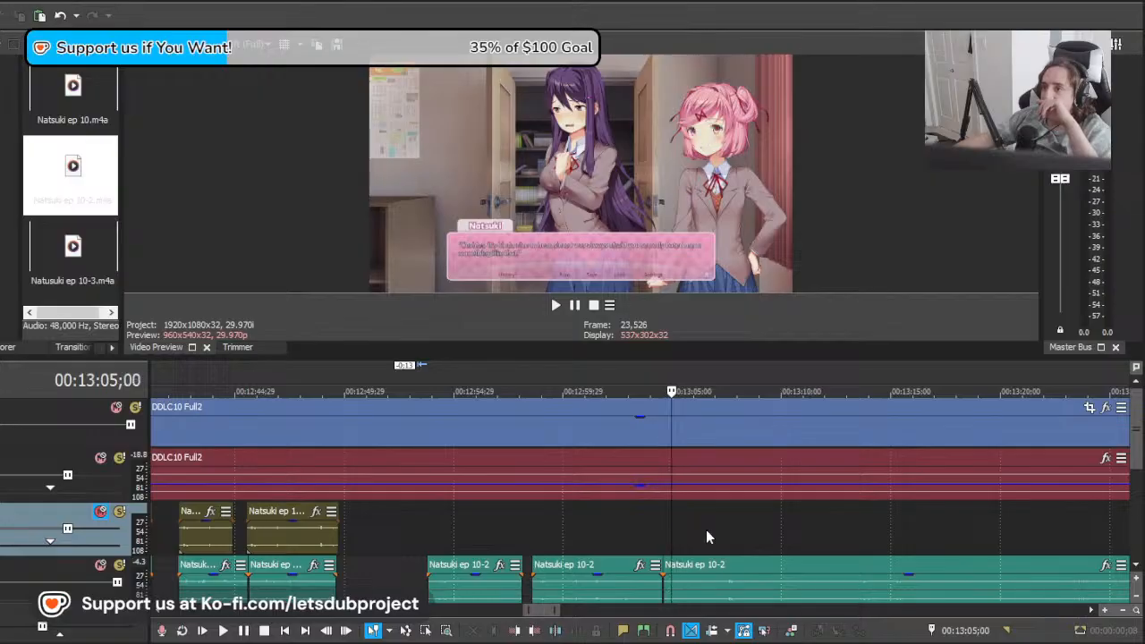
scroll(725, 541, "up", 2)
scroll(714, 584, "down", 1)
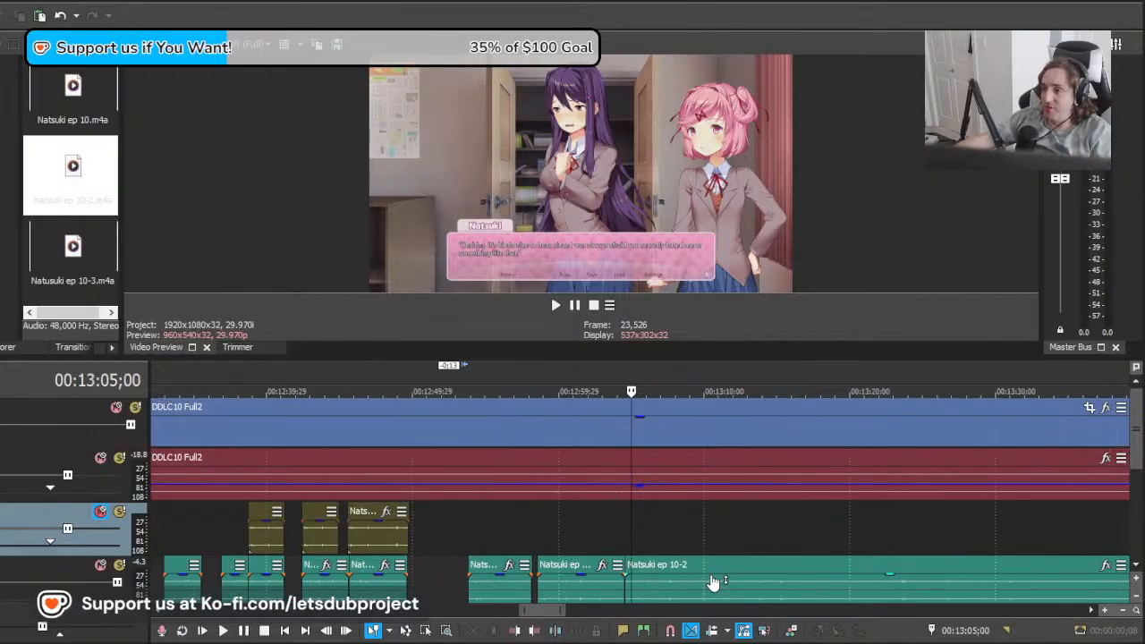
scroll(712, 582, "up", 1)
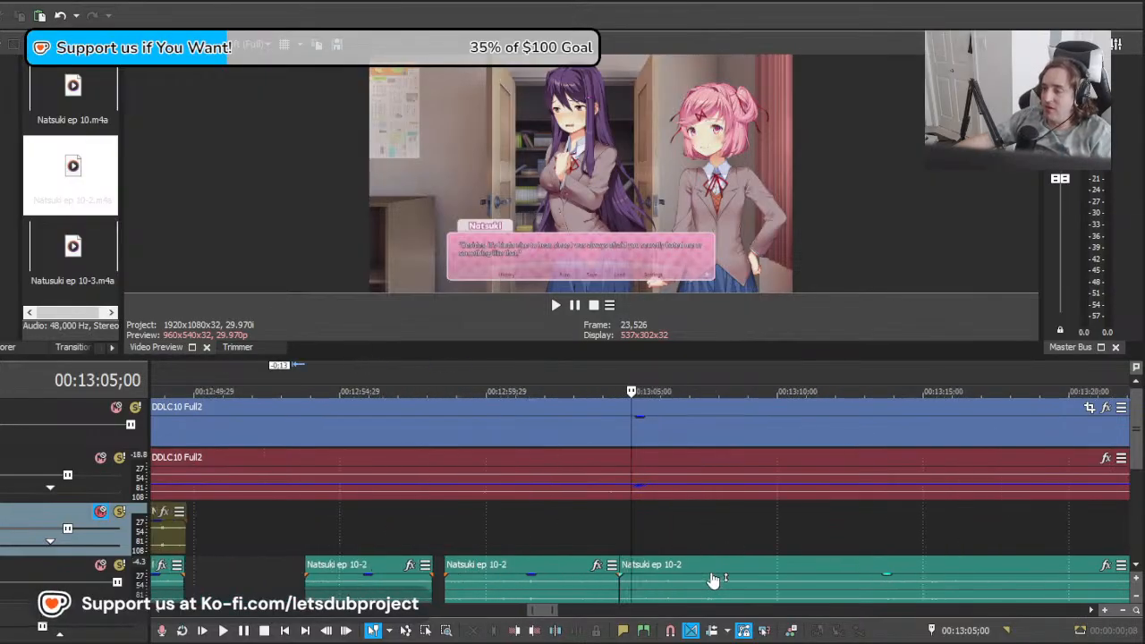
key("space")
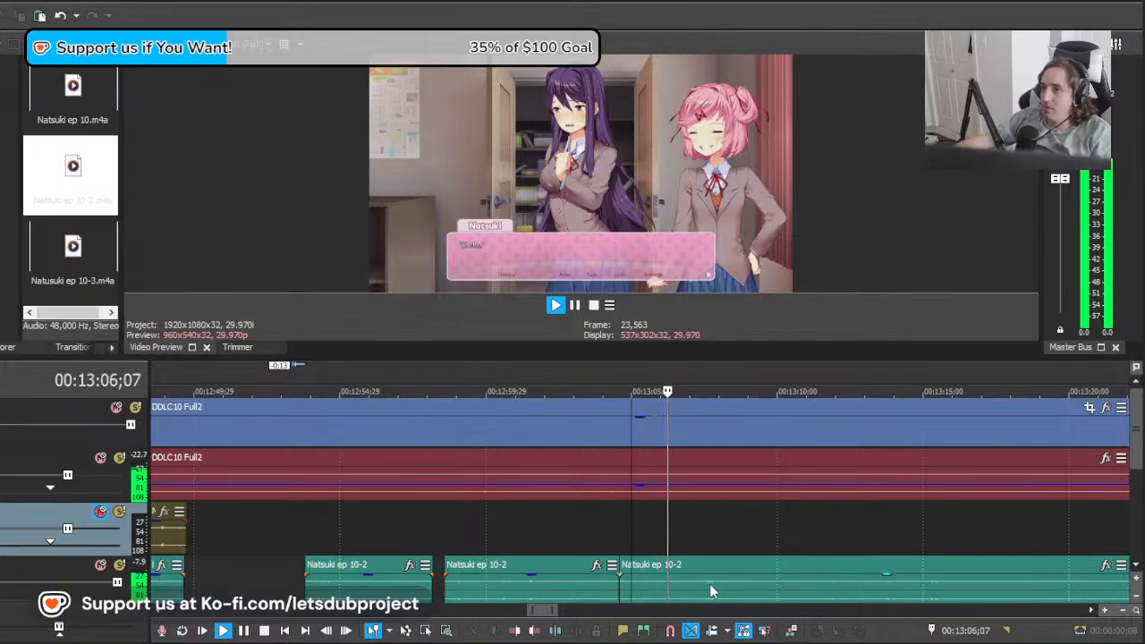
key("space")
left_click_drag(756, 584, 687, 582)
key("space")
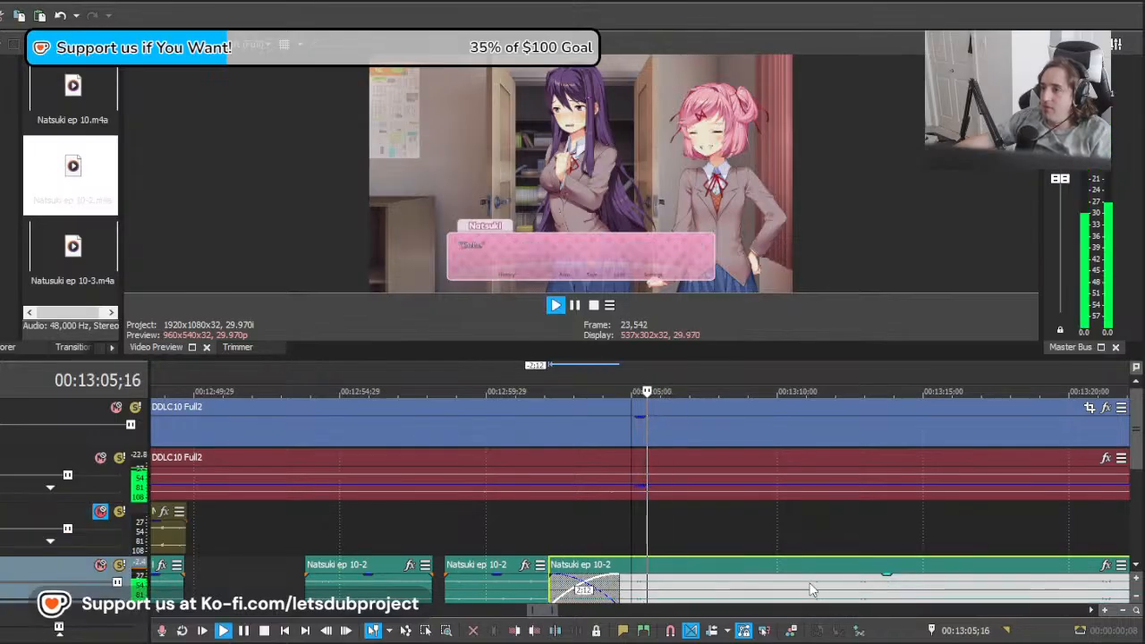
Step: Keep shifting the long remaining Natsuki clip earlier and replaying it to bring the next line near 00:13:05
key("space")
left_click_drag(846, 583, 661, 597)
key("space")
scroll(746, 594, "down", 1)
scroll(747, 593, "up", 1)
key("space")
key("space")
key("space")
key("space")
key("space")
key("space")
left_click_drag(798, 594, 669, 596)
key("space")
Step: Split the long Natsuki clip at 00:13:05;25 and delete the piece between the previous line and the cut
key("space")
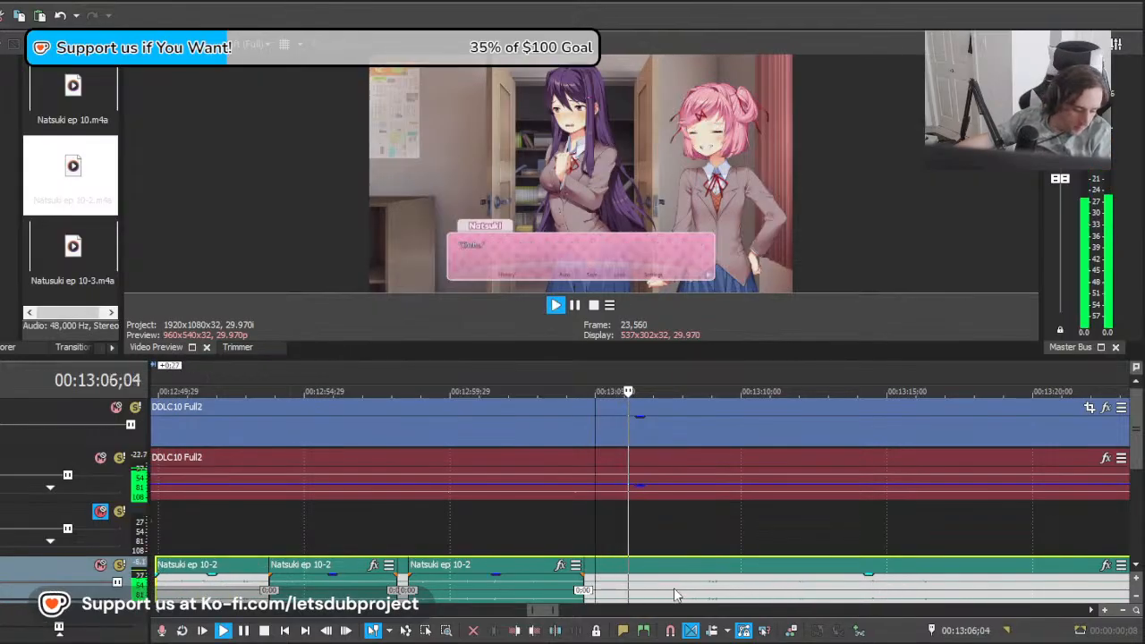
scroll(674, 595, "up", 3)
key("space")
left_click(587, 595)
left_click(567, 596)
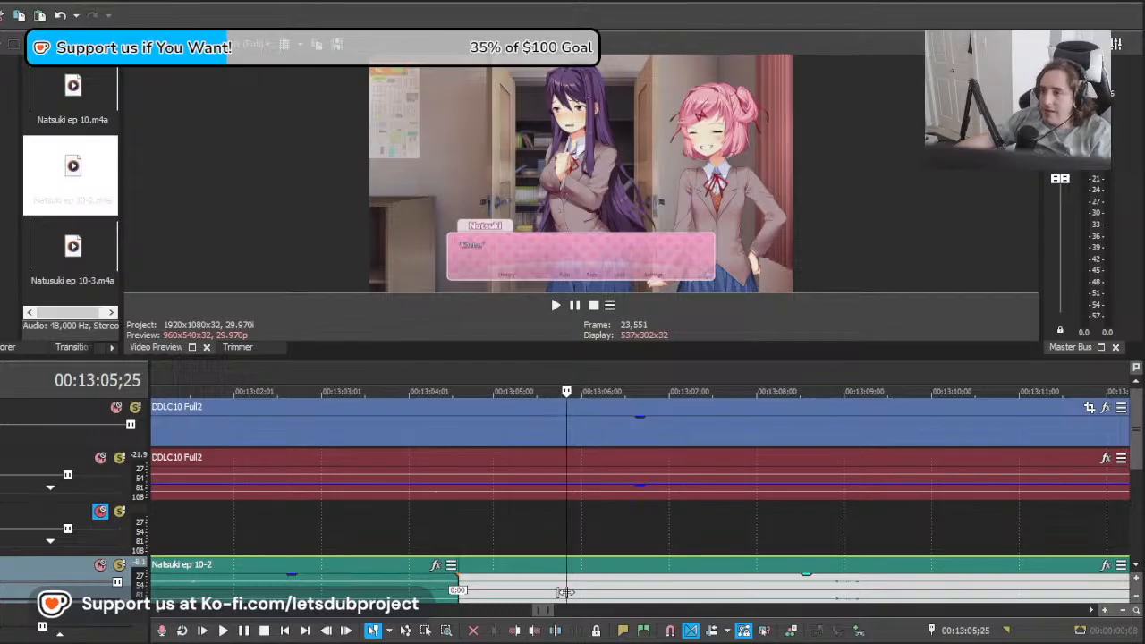
key("s")
key("Delete")
key("ctrl+z")
left_click(535, 591)
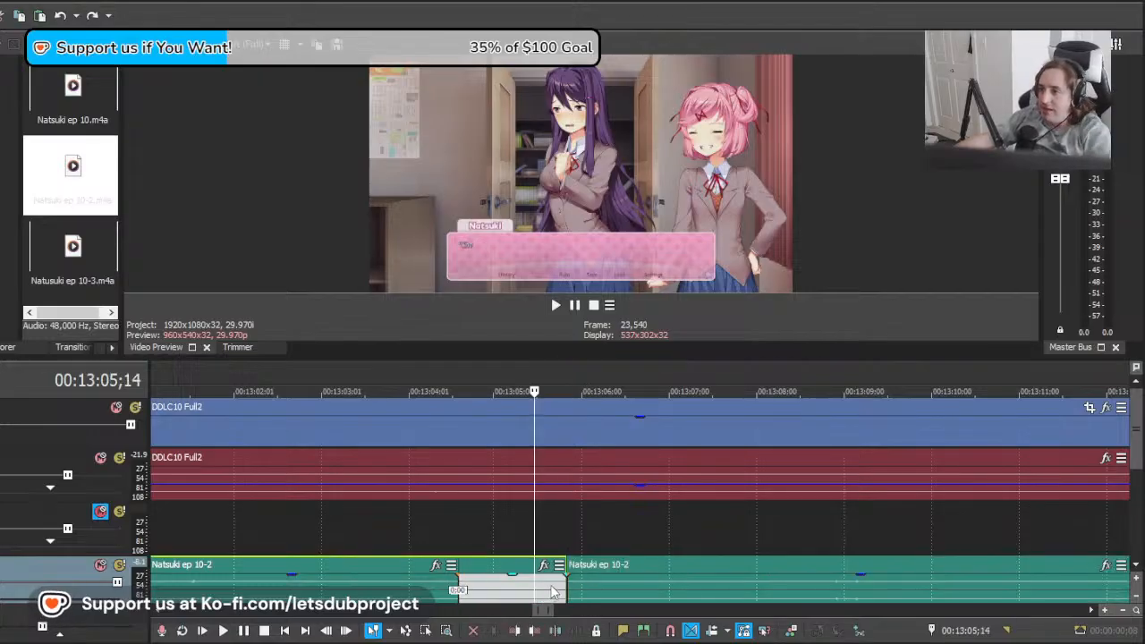
key("Delete")
Step: Move the remaining Natsuki clip 18 frames earlier so it starts at 00:13:05;07
left_click(570, 593)
key("space")
key("space")
left_click_drag(552, 580, 518, 580)
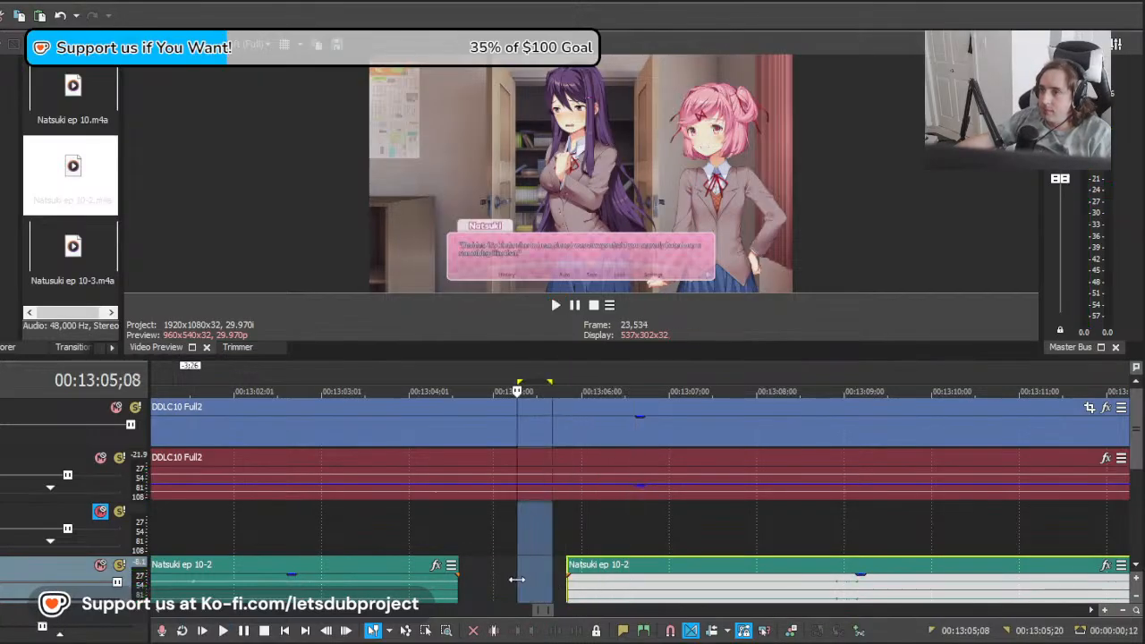
left_click(514, 580)
left_click(578, 587)
left_click_drag(617, 591, 566, 591)
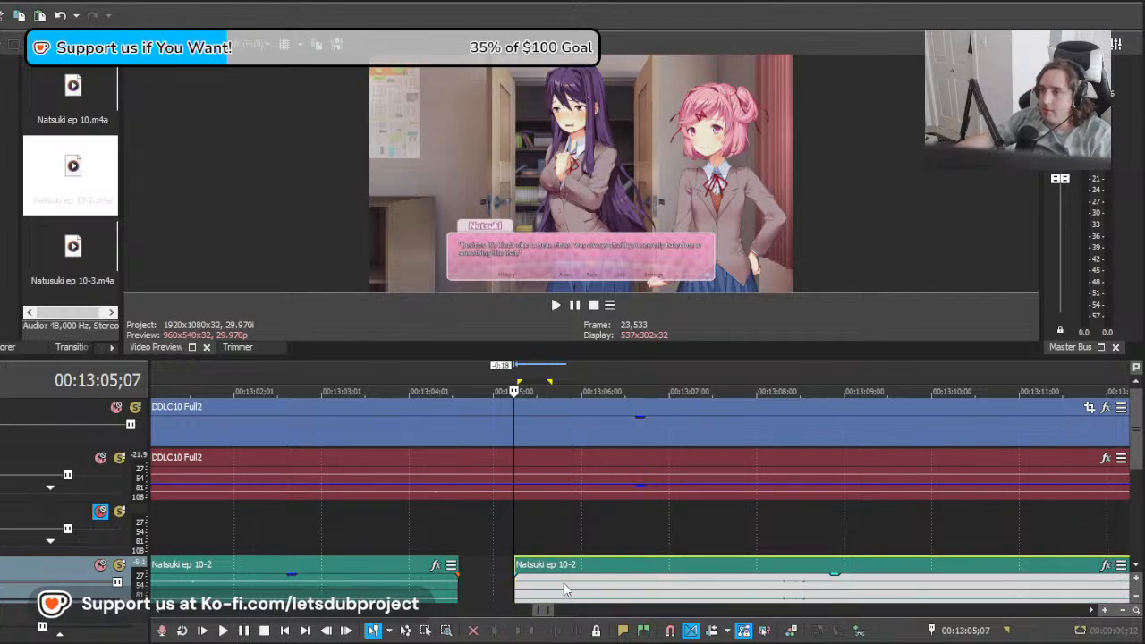
Step: Play the moved Natsuki clip and split it at 00:13:06;16 after the short line
key("space")
key("s")
key("Return")
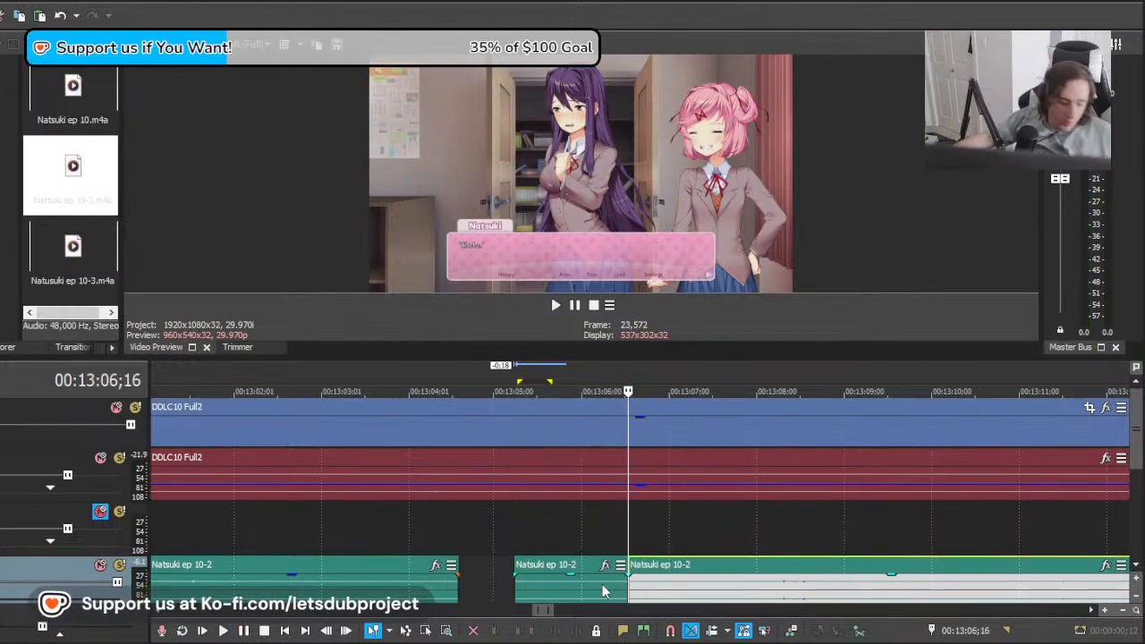
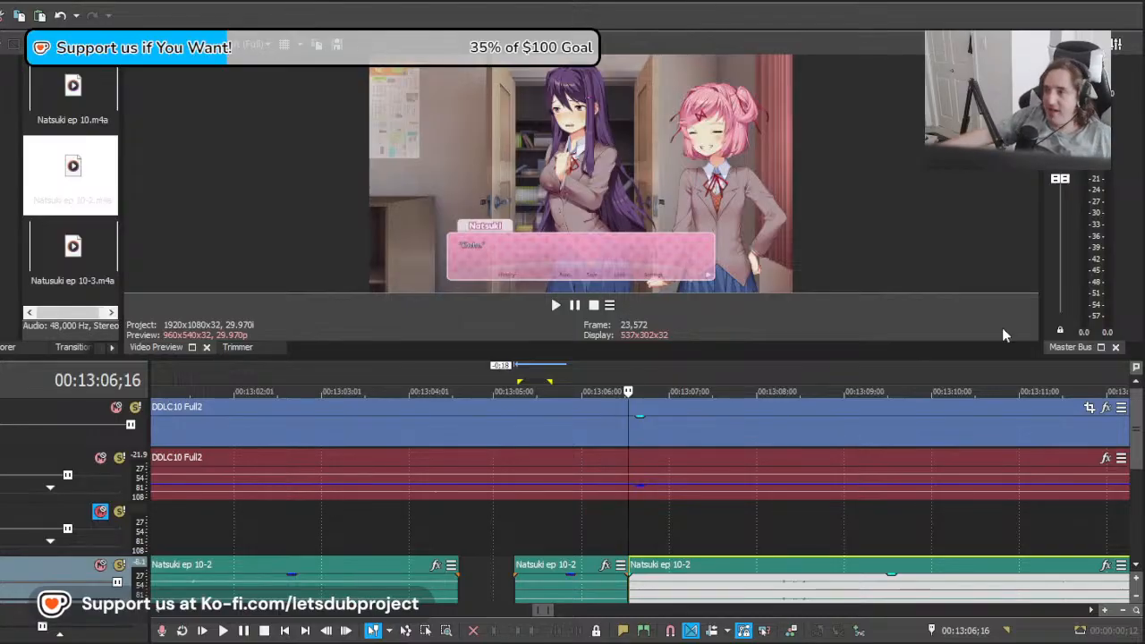
Step: Play the timeline around 13:06 to check the cut between the Natsuki ep 10-2 clips
scroll(680, 527, "down", 10)
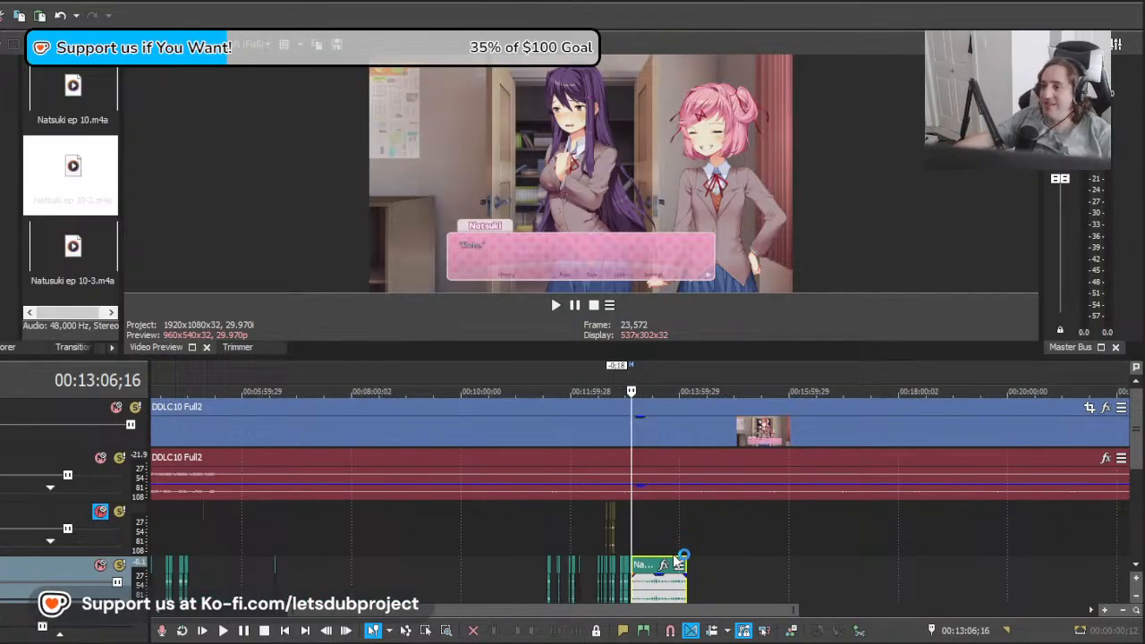
scroll(673, 551, "up", 10)
key("space")
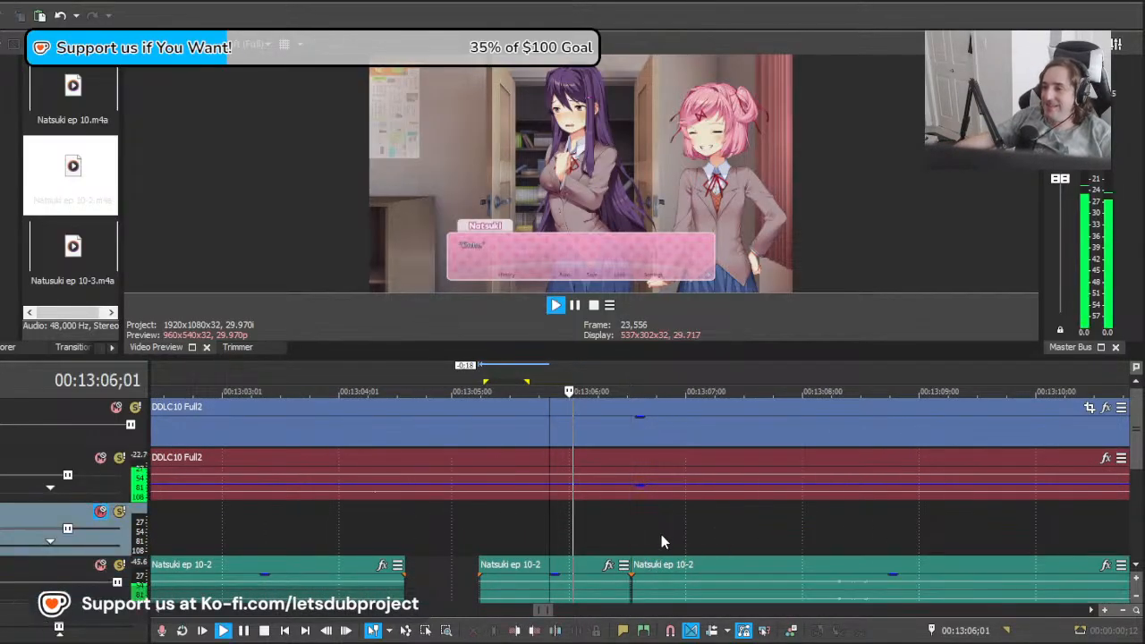
Step: Move the last Natsuki ep 10-2 clip about 3:19 later to meet Natsuki's next dialogue line, and play it back
left_click_drag(731, 588, 972, 588)
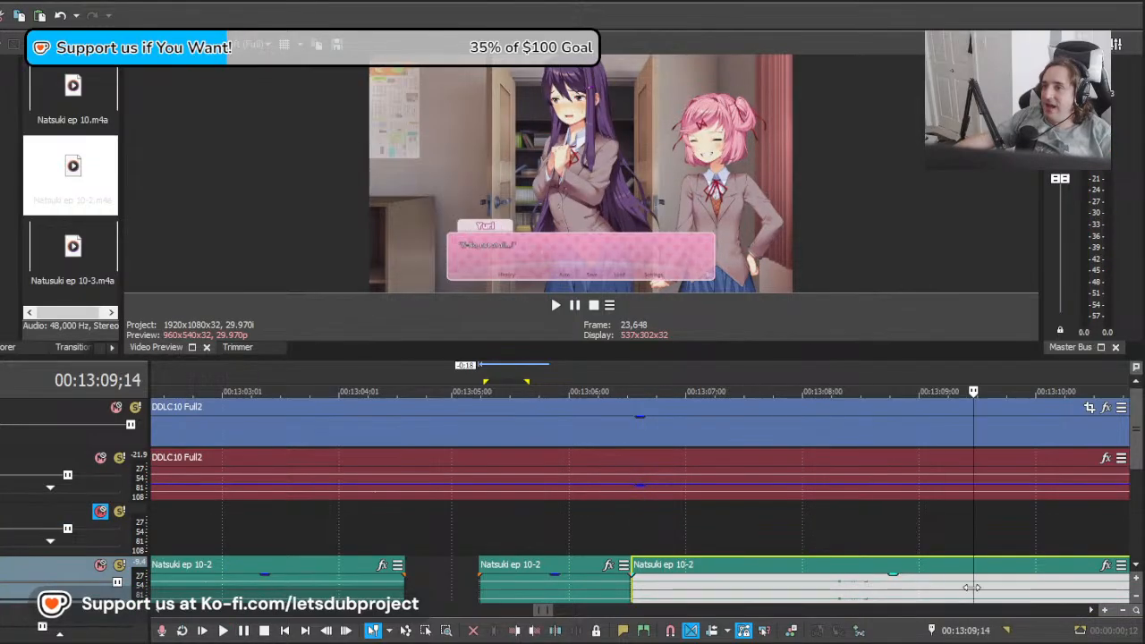
left_click_drag(1100, 581, 982, 573)
scroll(920, 560, "down", 4)
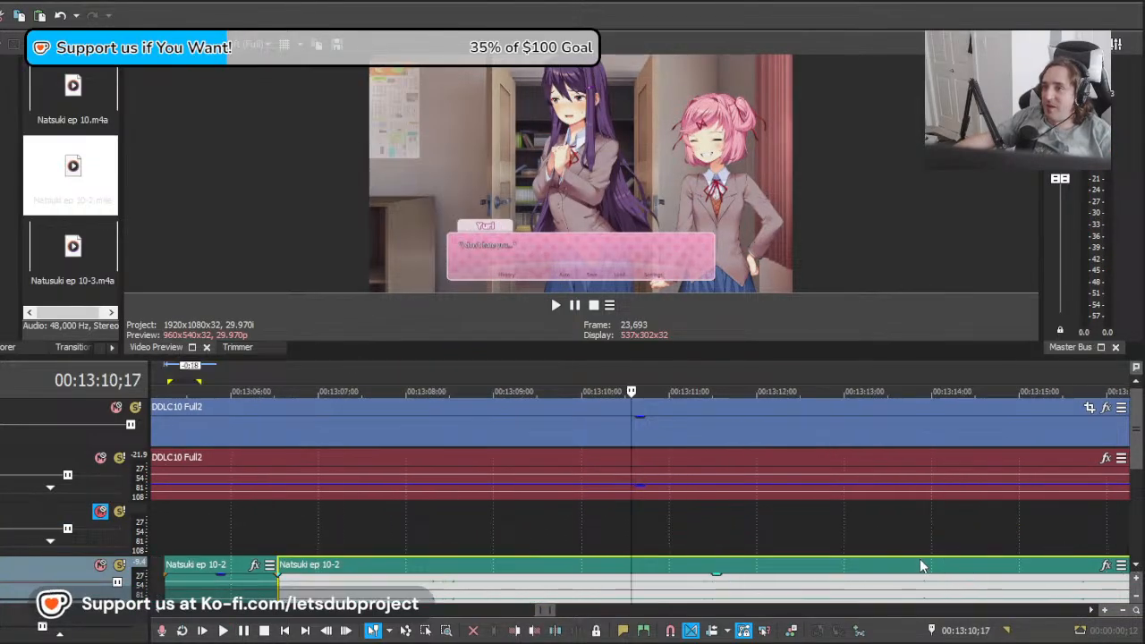
left_click(633, 540)
left_click_drag(716, 534, 789, 536)
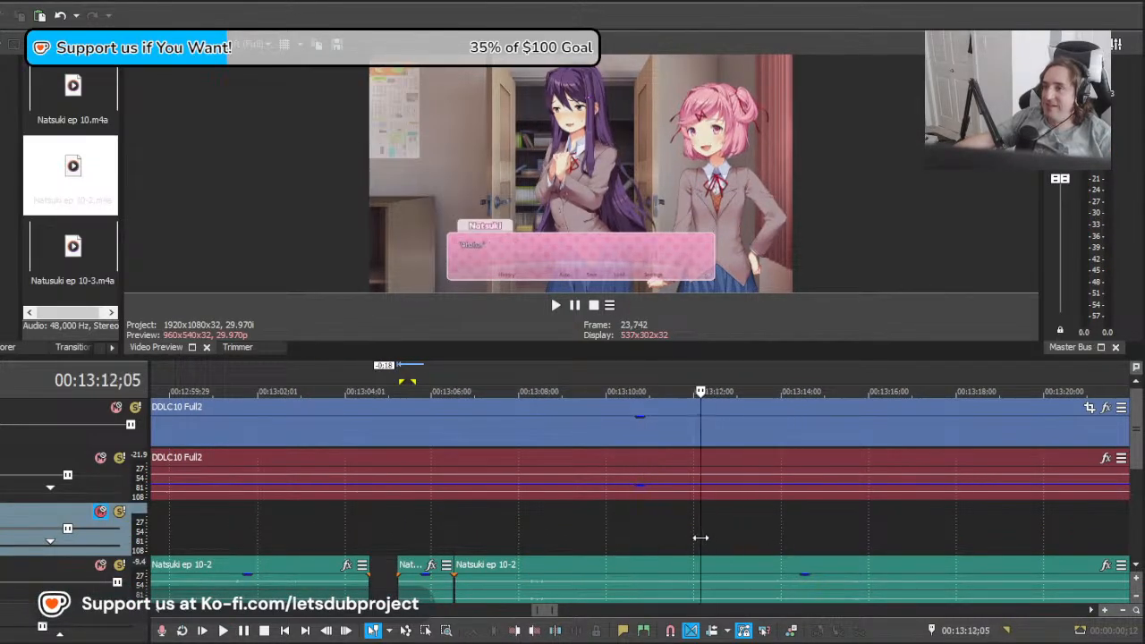
left_click_drag(700, 538, 682, 536)
left_click_drag(1138, 465, 1137, 487)
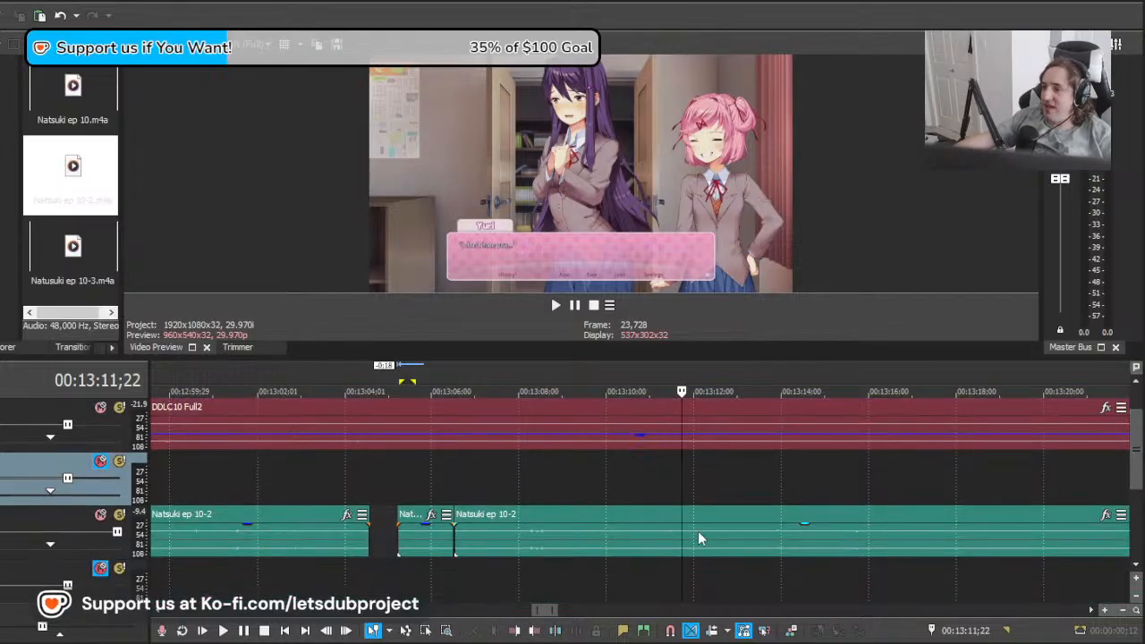
left_click_drag(624, 544, 785, 553)
key("space")
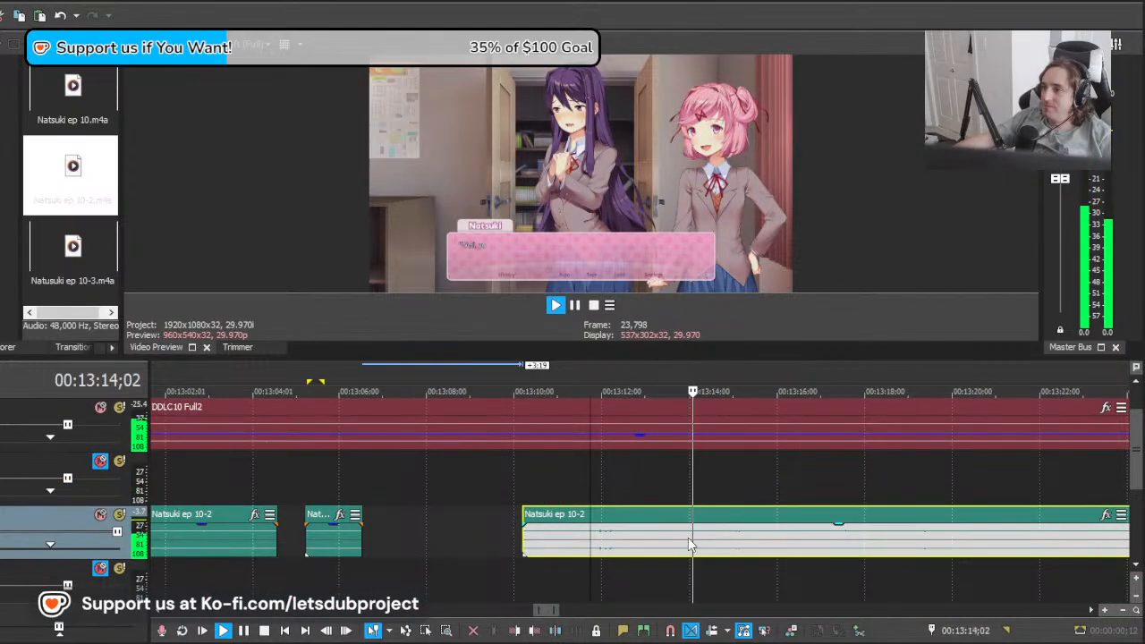
Step: Remove the unused beginning of the moved Natsuki ep 10-2 clip, up to about 13:11;17
key("space")
left_click(562, 535)
key("Delete")
Step: Split the Natsuki ep 10-2 clip at 13:12;24, where the short line ends
left_click(637, 547)
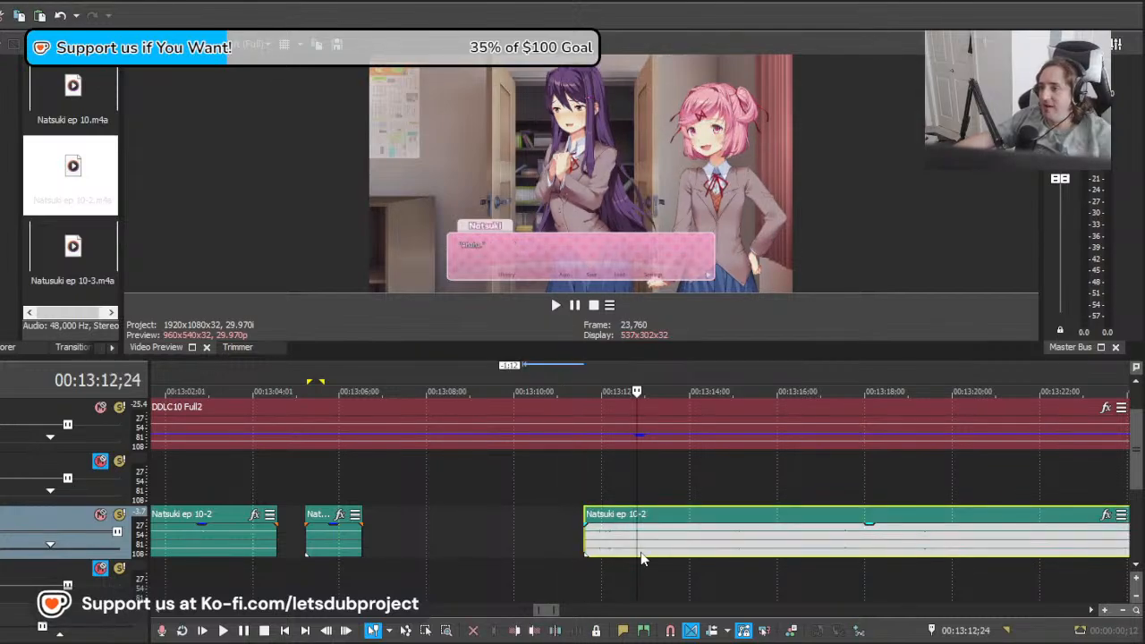
key("s")
left_click(667, 569)
mouse_move(669, 569)
left_mouse_down()
mouse_move(716, 568)
mouse_move(649, 567)
left_mouse_up()
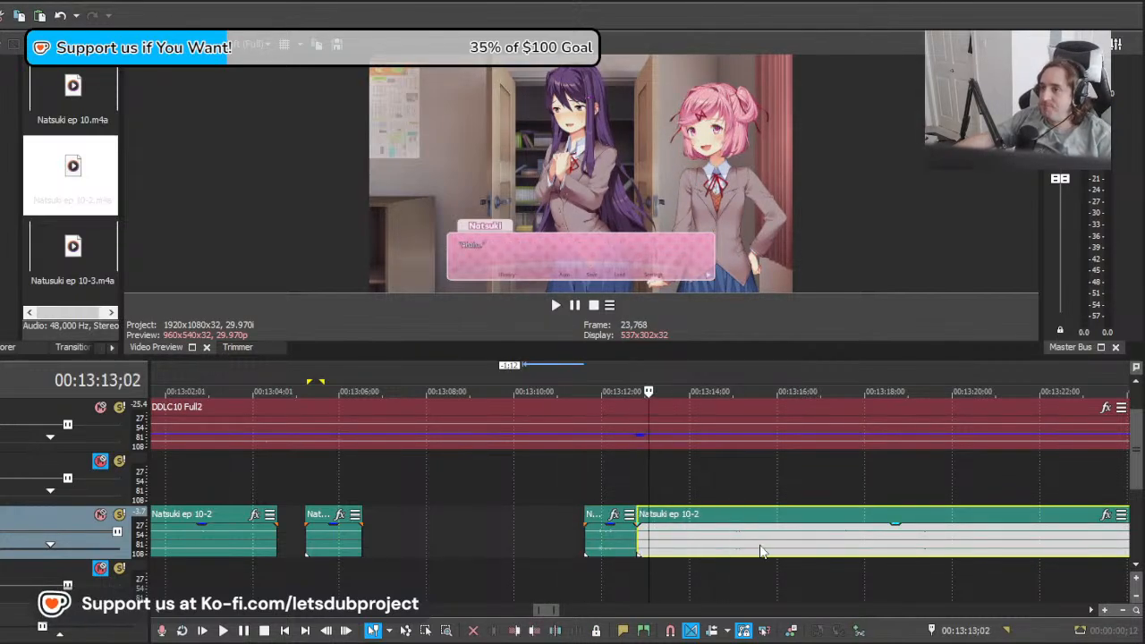
Step: Shift the remaining Natsuki ep 10-2 piece earlier, to start at about 13:08;27, and play it from 13:13;02
left_click_drag(841, 547, 734, 545)
key("space")
key("space")
left_click_drag(816, 541, 727, 538)
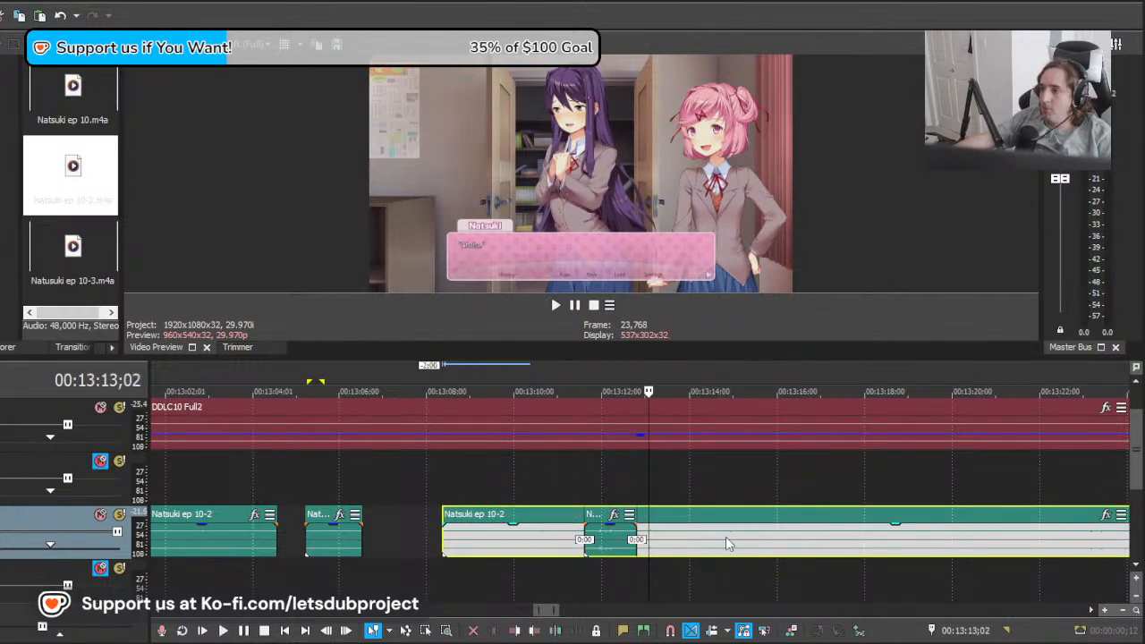
key("space")
Step: Split the shifted Natsuki ep 10-2 piece at 13:12;29 and delete the parts before the cut
key("space")
key("space")
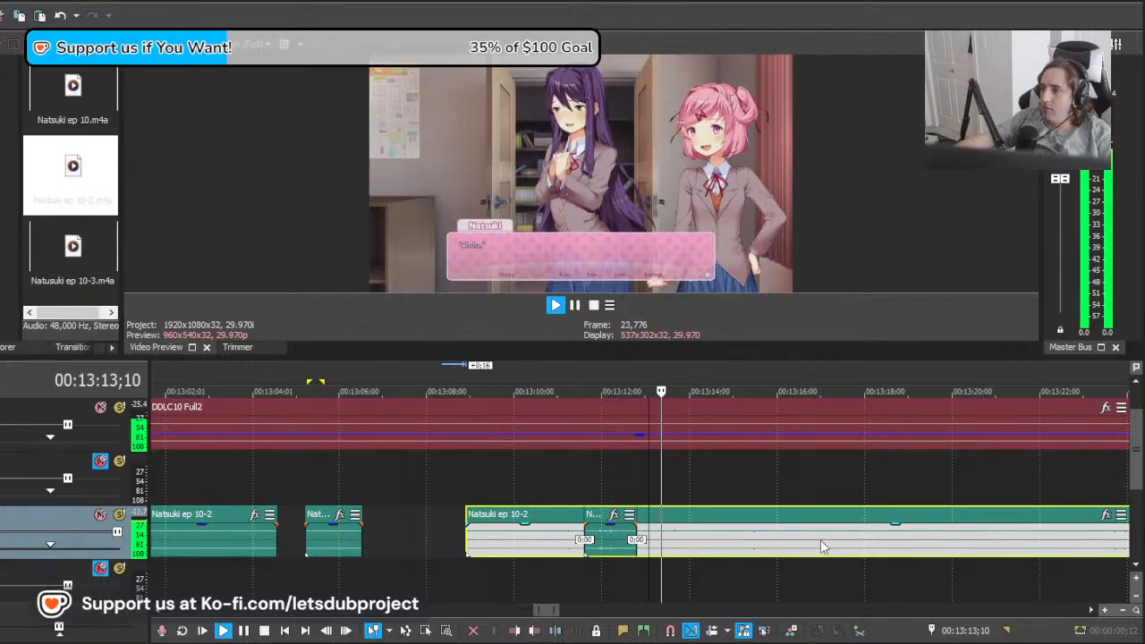
scroll(686, 539, "up", 3)
key("space")
left_click(540, 534)
key("s")
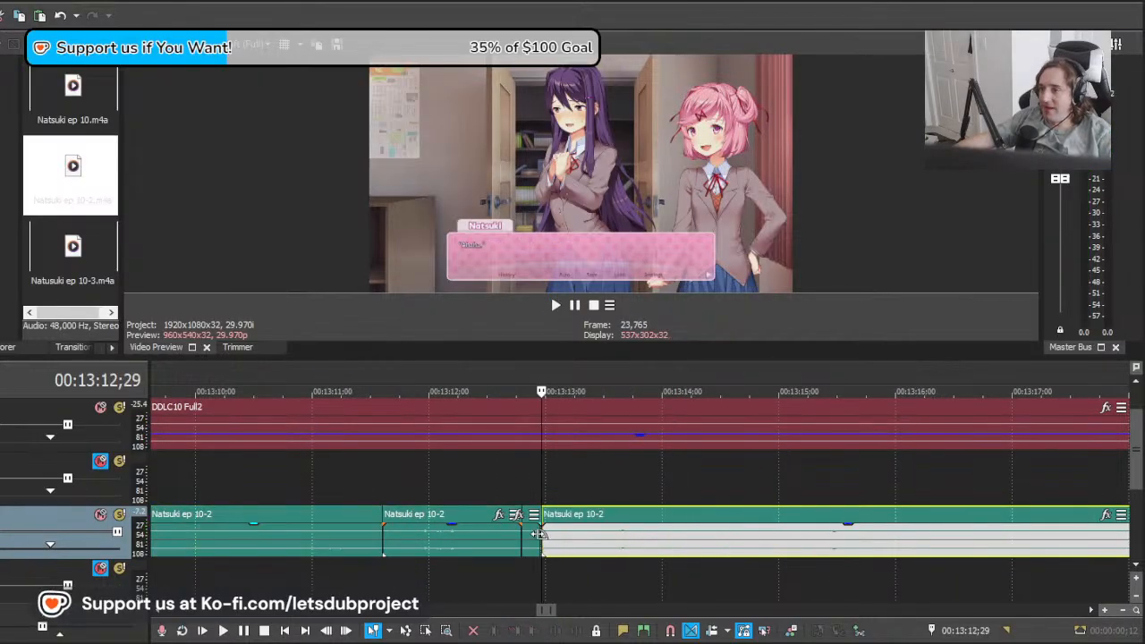
left_click(533, 542)
key("Delete")
Step: Move the remaining Natsuki ep 10-2 clip 18 frames later and play it against the on-screen dialogue
left_click(588, 547)
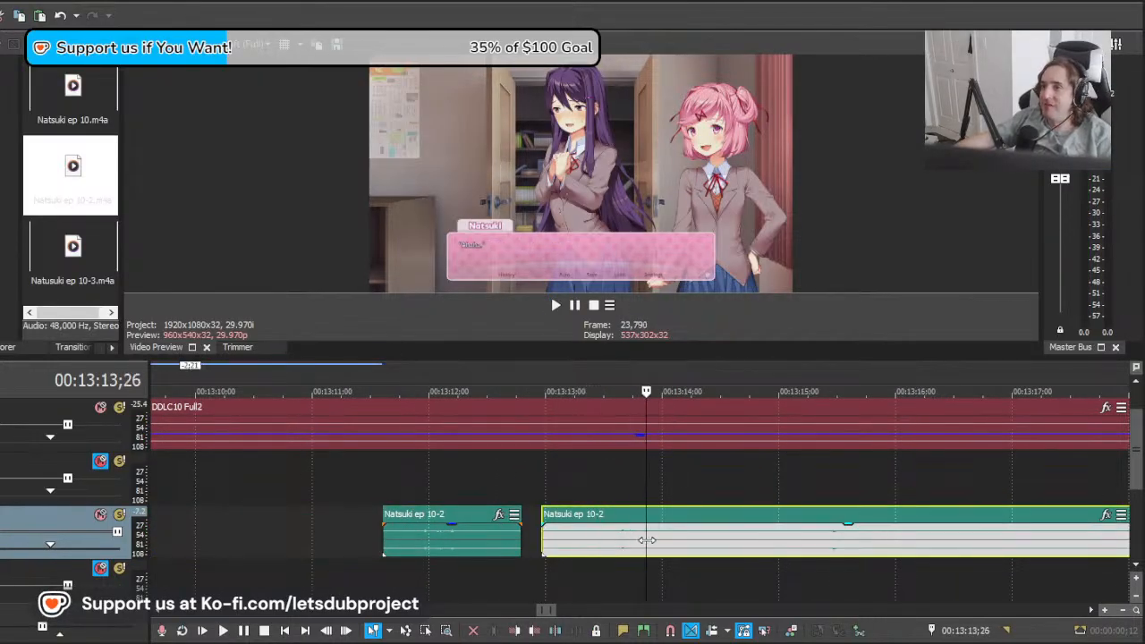
left_click_drag(620, 541, 692, 541)
key("space")
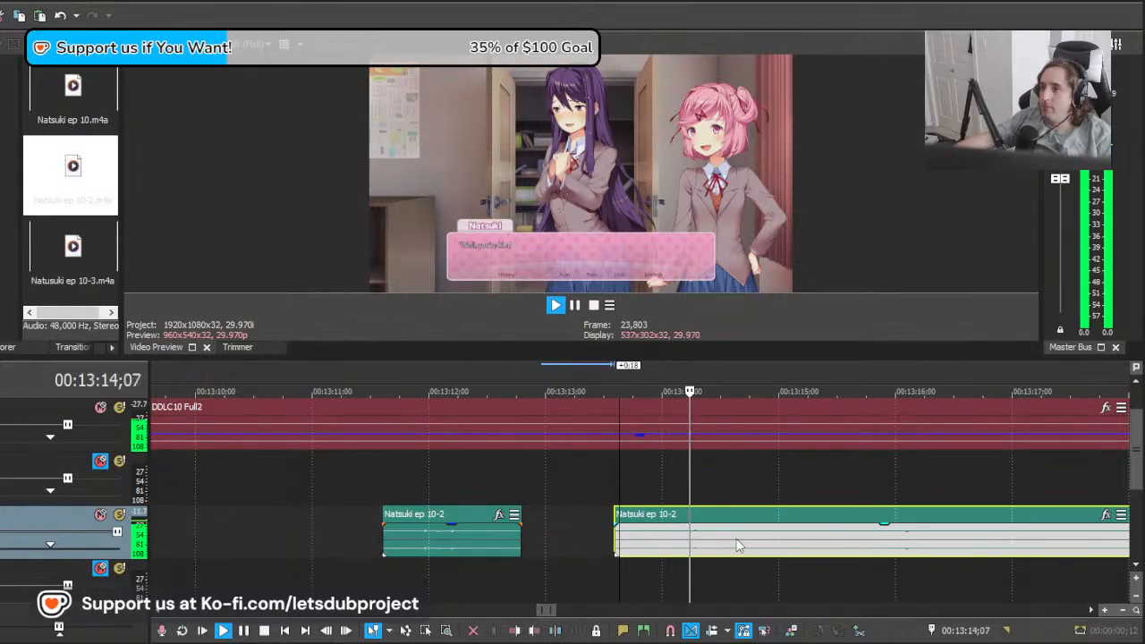
Step: Split the Natsuki ep 10-2 clip at 13:18;07, after the spoken line
scroll(740, 538, "down", 8)
scroll(741, 535, "down", 2)
scroll(730, 542, "up", 6)
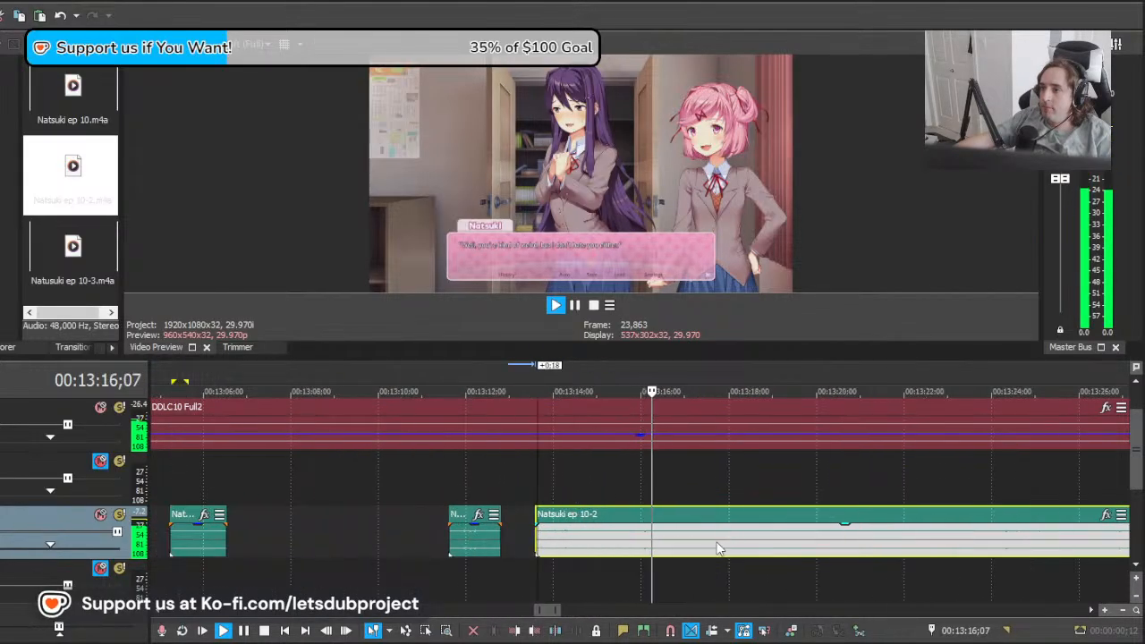
left_click(740, 548)
key("s")
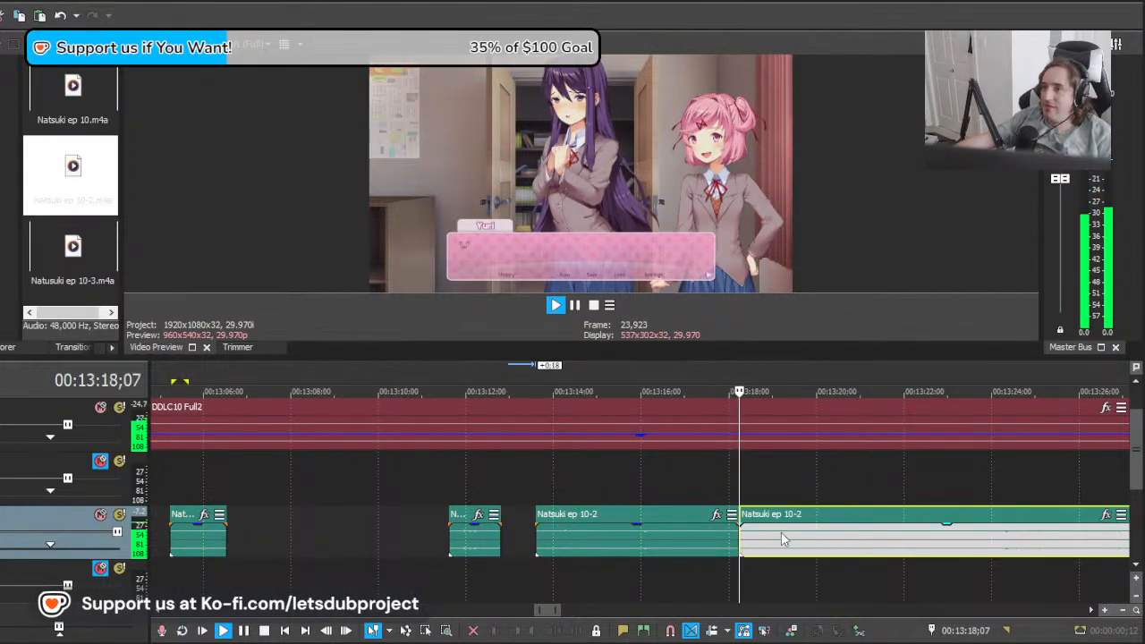
Step: Trim the end of the Natsuki ep 10-2 piece before the 13:18;07 cut by 13 frames
scroll(781, 538, "up", 3)
key("space")
left_click_drag(630, 535, 605, 533)
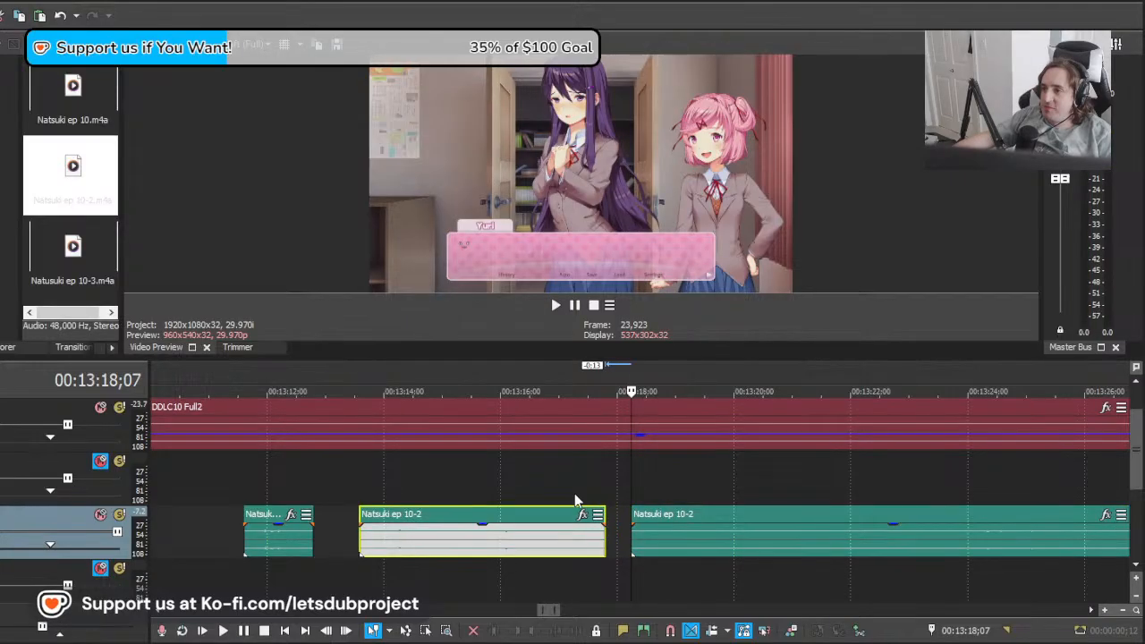
Step: Find Natsuki's next line near 13:20;14, move the remaining clip 3:00 earlier and play it back
left_click(555, 467)
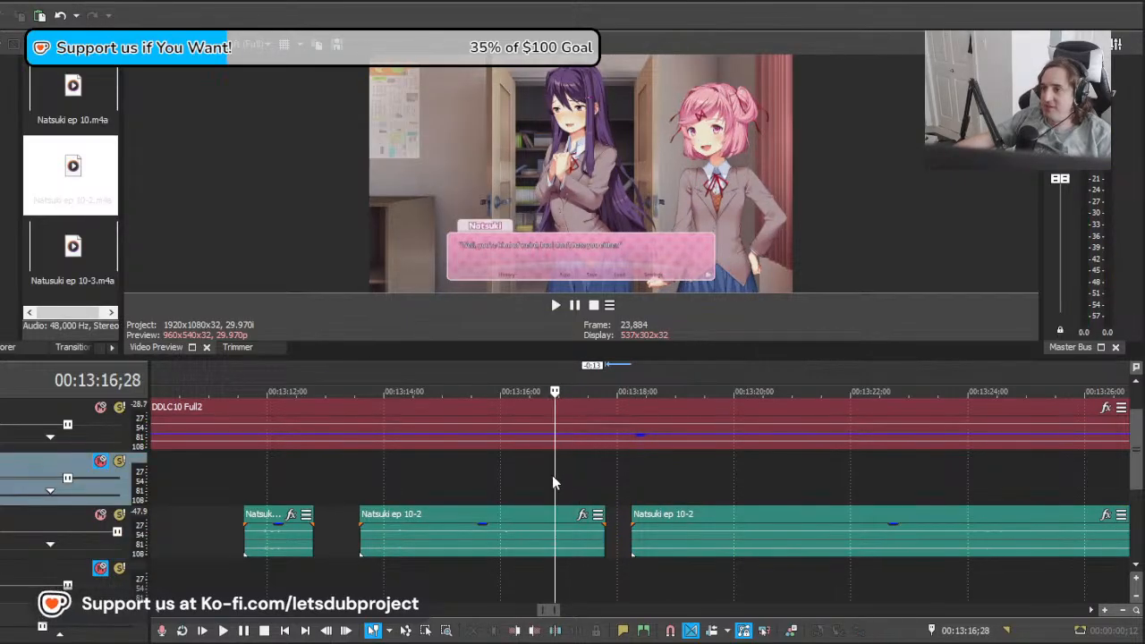
left_click_drag(553, 480, 836, 488)
mouse_move(770, 501)
left_mouse_down()
mouse_move(819, 501)
mouse_move(761, 505)
left_mouse_up()
scroll(782, 528, "down", 2)
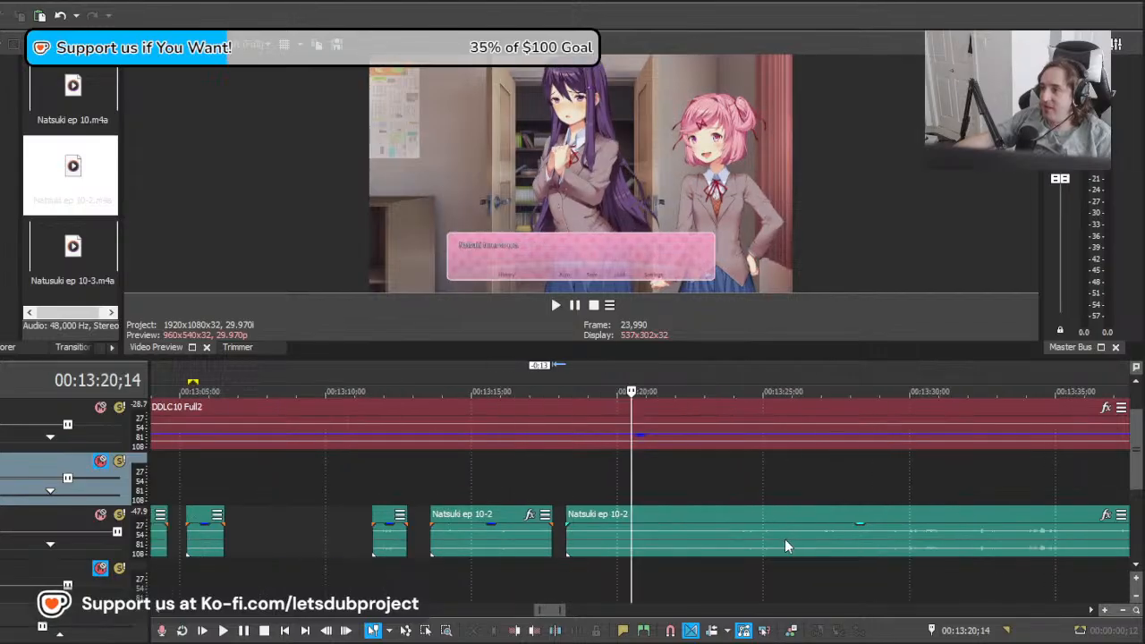
left_click_drag(831, 546, 744, 549)
key("space")
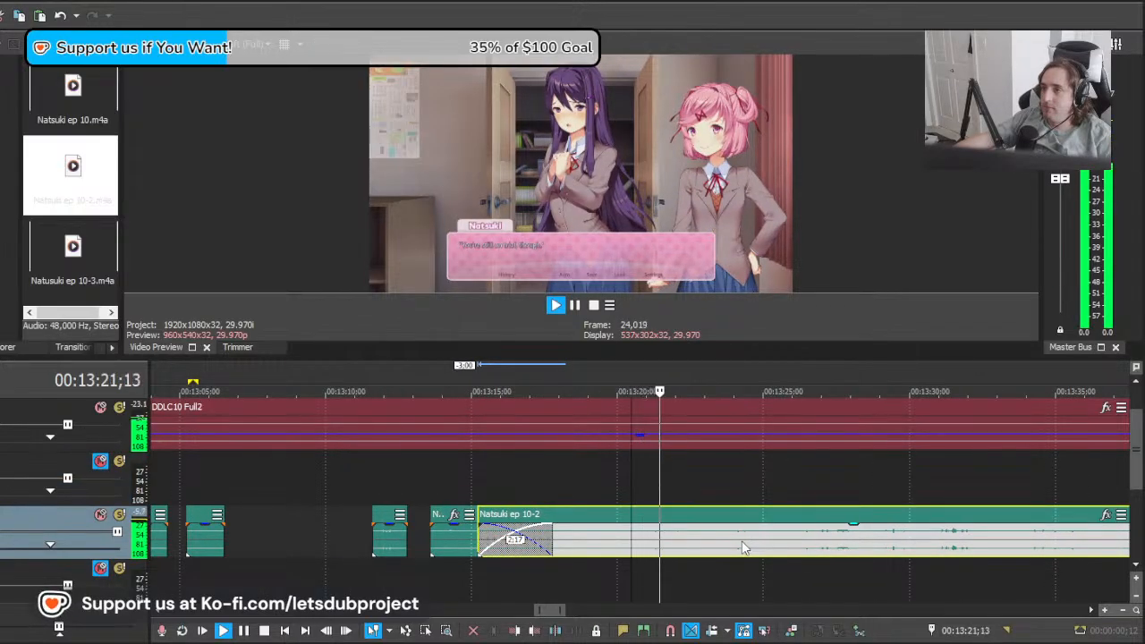
Step: Nudge the remaining Natsuki ep 10-2 clip another 14 frames earlier and check its timing in playback
scroll(733, 547, "up", 2)
key("space")
left_click_drag(692, 548, 667, 552)
key("space")
Step: Play the clip from its new start and split it at about 13:22;22, where the line ends
key("space")
Step: Split the Natsuki ep 10-2 clip at about 13:20;08 and delete the overlapping part before the cut
left_click(534, 540)
key("s")
left_click(504, 542)
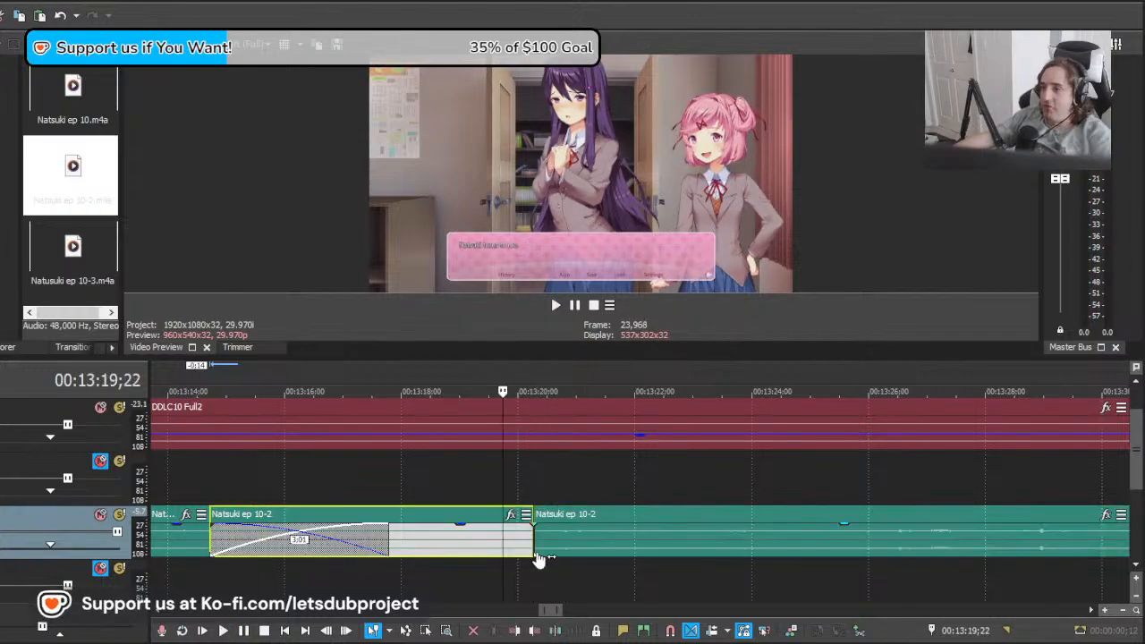
key("Delete")
left_click(535, 543)
key("space")
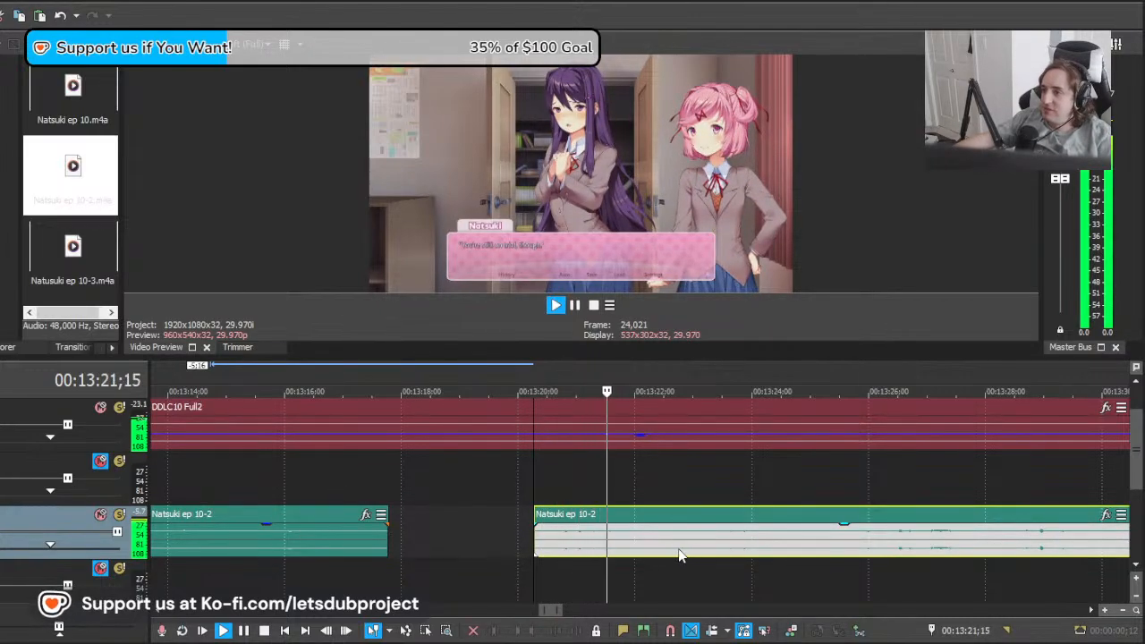
left_click(677, 548)
key("s")
key("space")
left_click(724, 542)
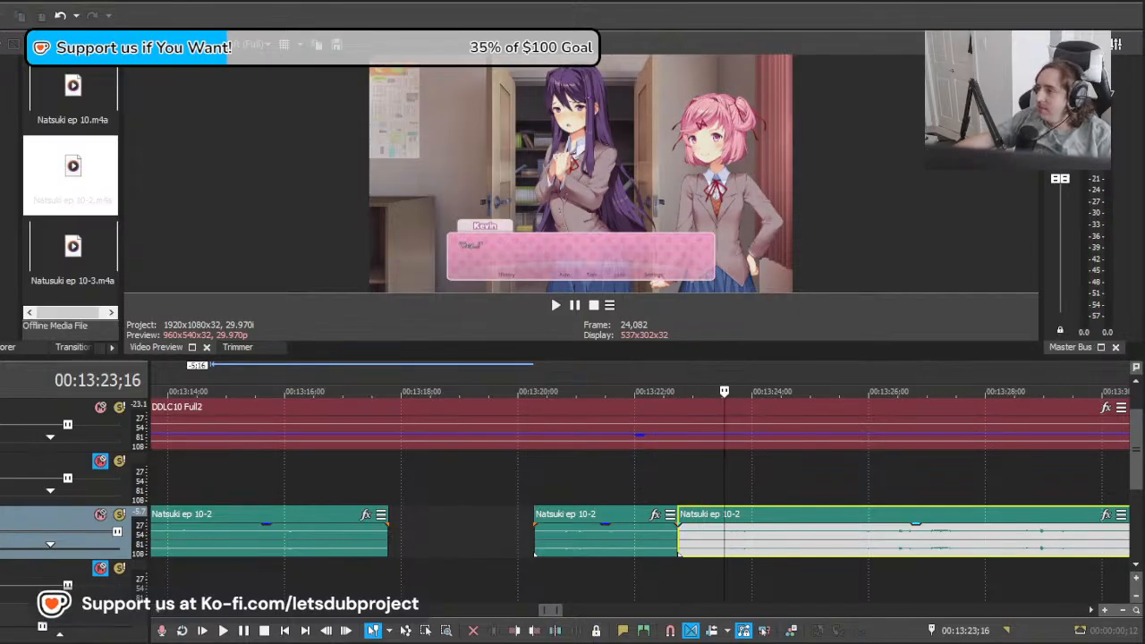
left_click_drag(731, 549, 734, 548)
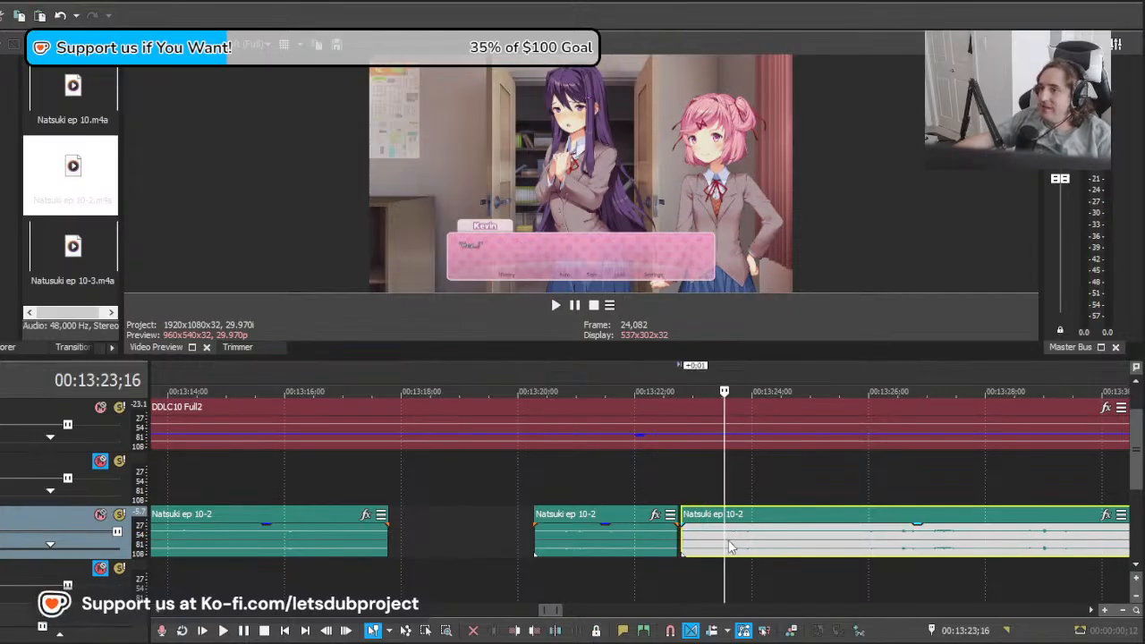
key("ctrl+z")
Step: Scrub through the footage from 13:23 to about 13:43 to locate Natsuki's next dialogue line
key("space")
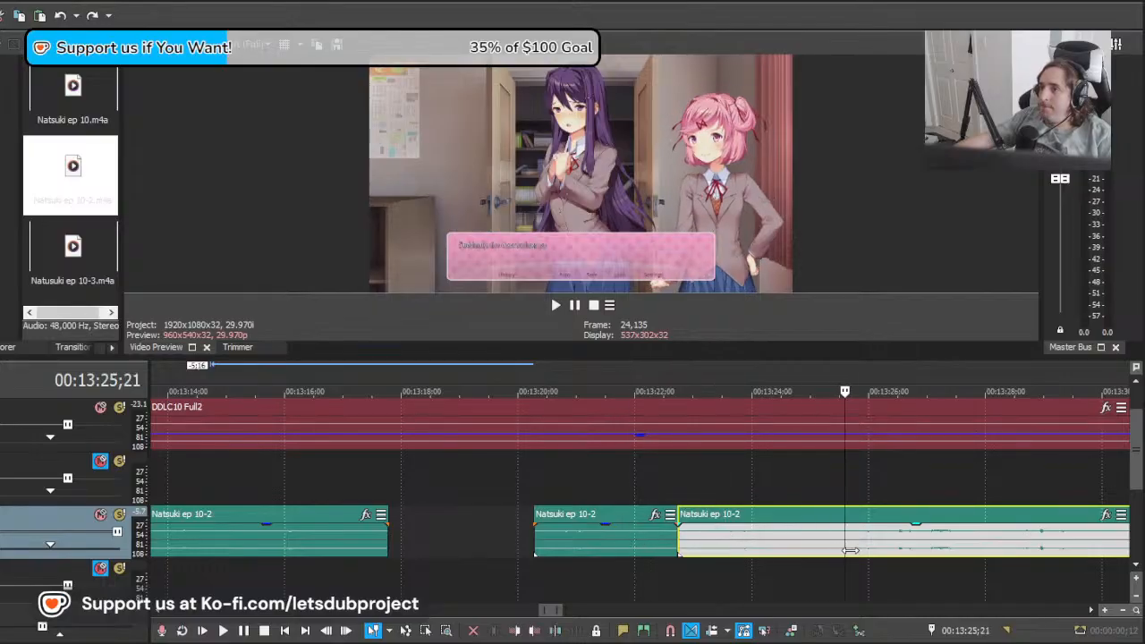
scroll(806, 551, "down", 3)
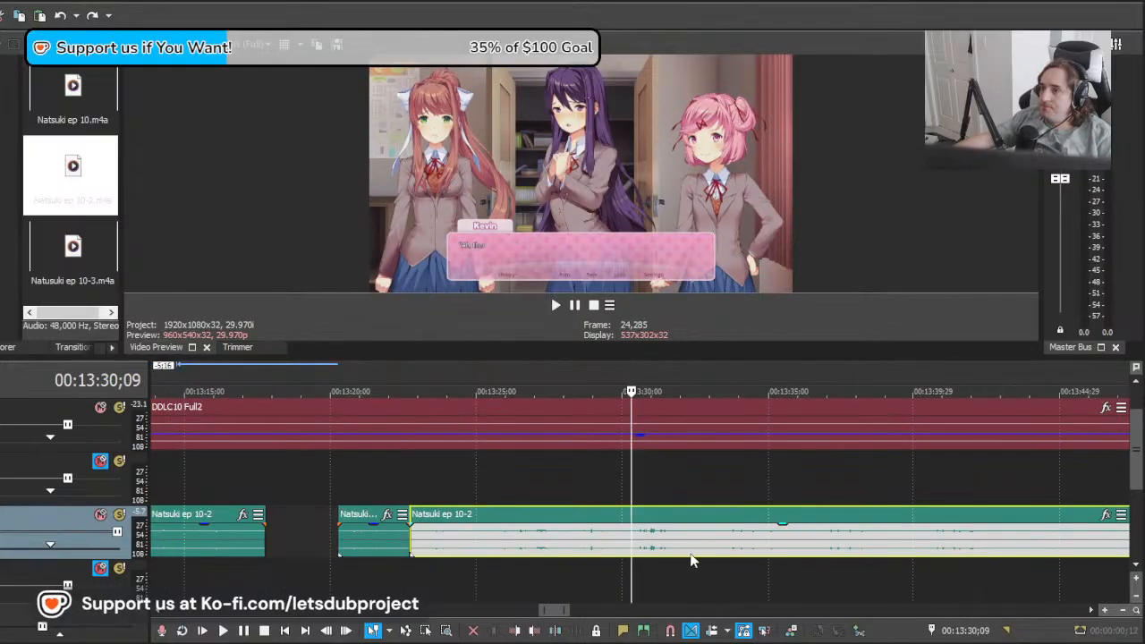
left_click_drag(635, 551, 875, 558)
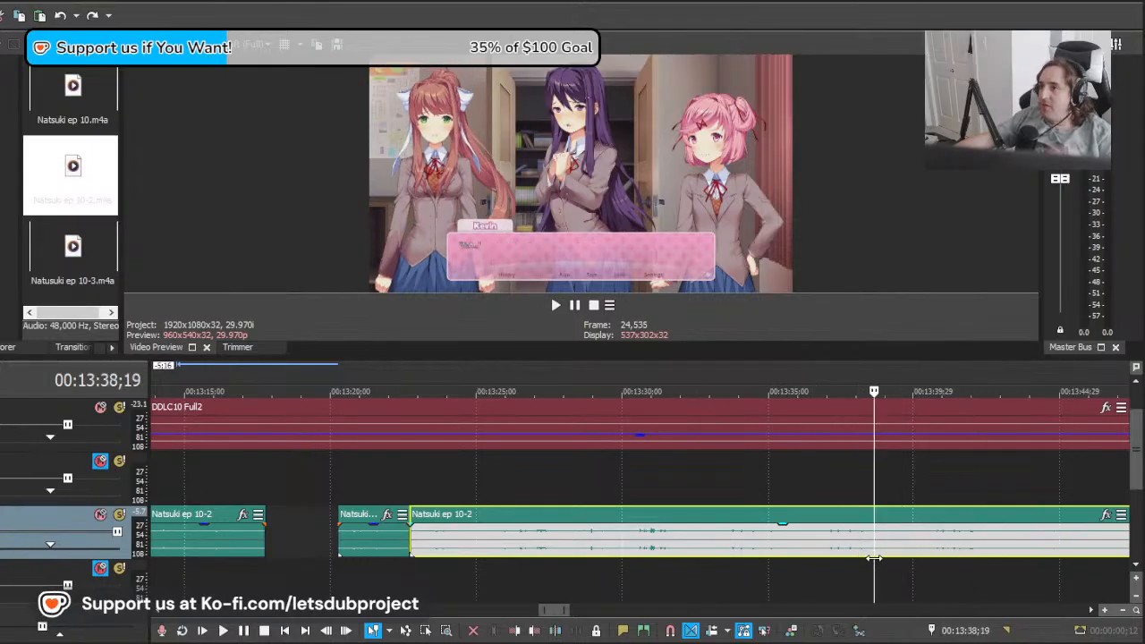
scroll(864, 559, "down", 5)
scroll(572, 523, "up", 3)
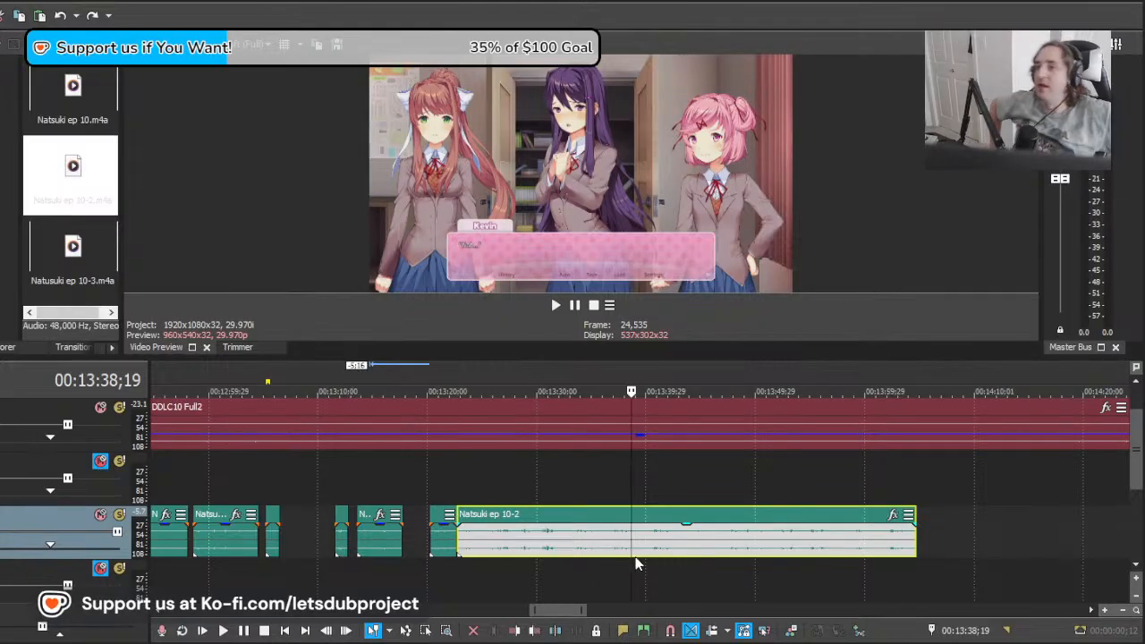
scroll(601, 526, "down", 4)
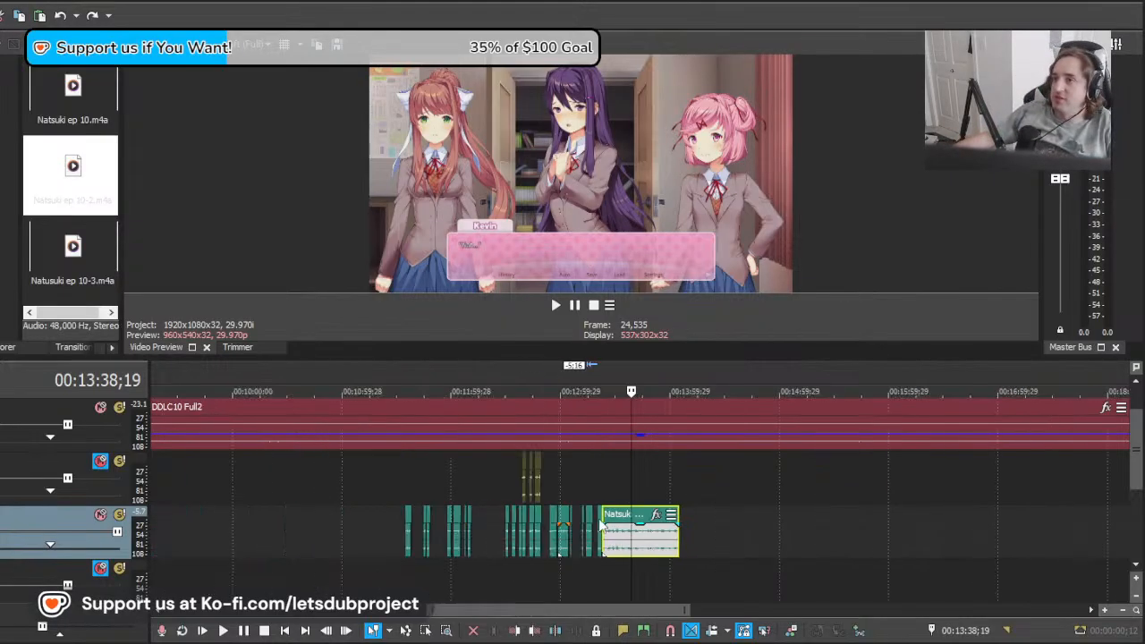
scroll(719, 527, "up", 7)
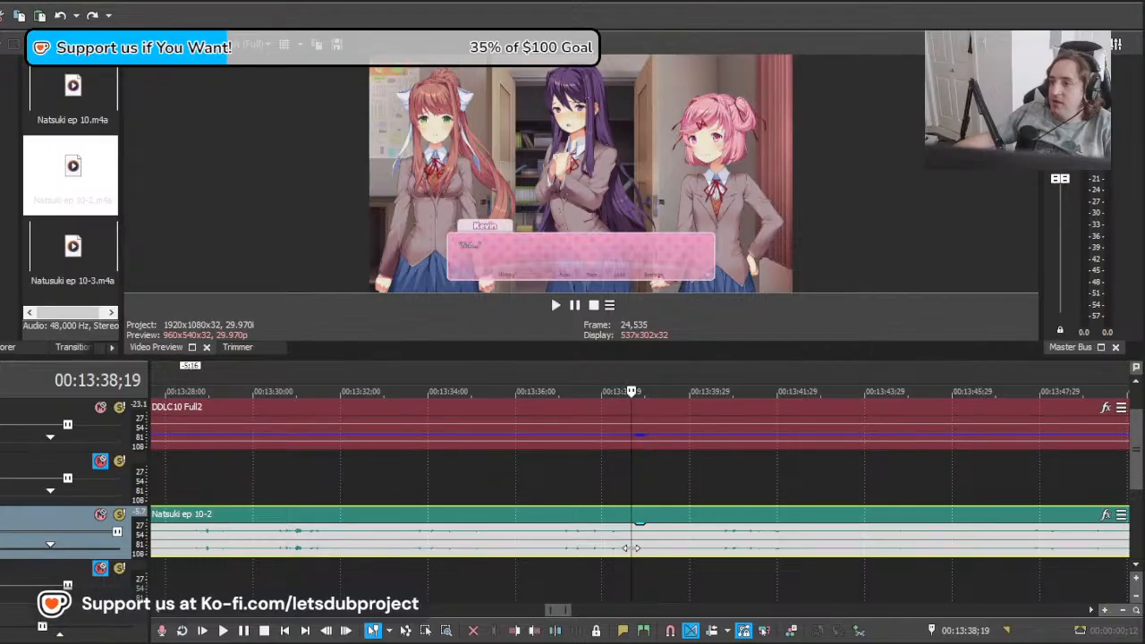
left_click_drag(631, 548, 888, 567)
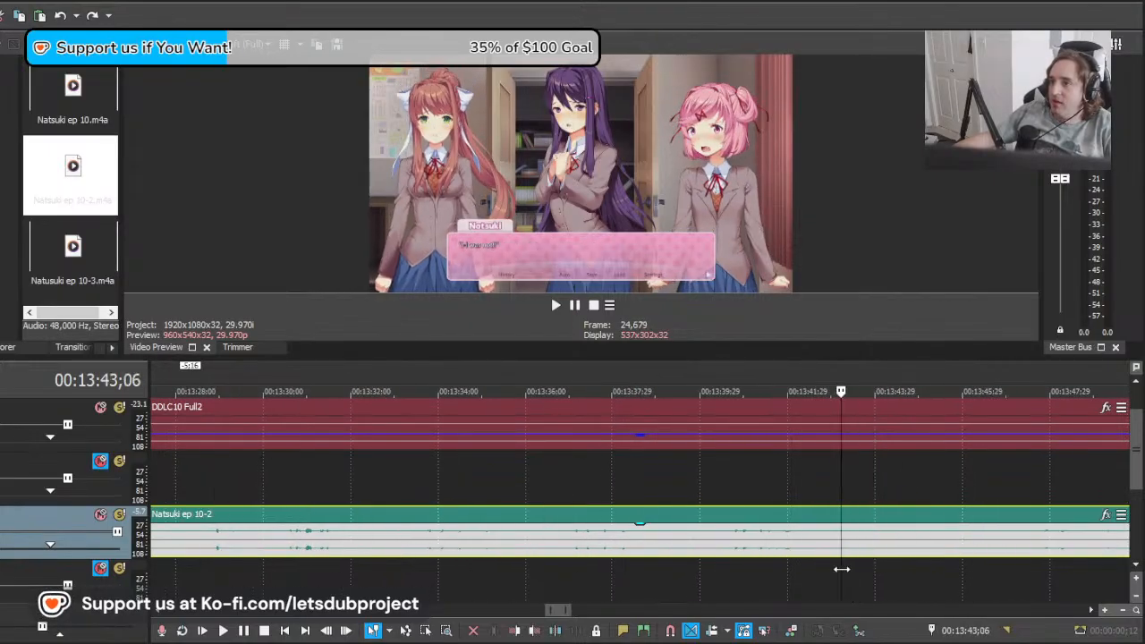
left_click_drag(812, 566, 800, 564)
Step: Move the remaining Natsuki ep 10-2 clip later so its speech meets Natsuki's line after 13:42;08, and play it back
scroll(555, 541, "down", 2)
left_click_drag(517, 552, 707, 547)
key("space")
scroll(714, 549, "down", 3)
scroll(693, 552, "up", 5)
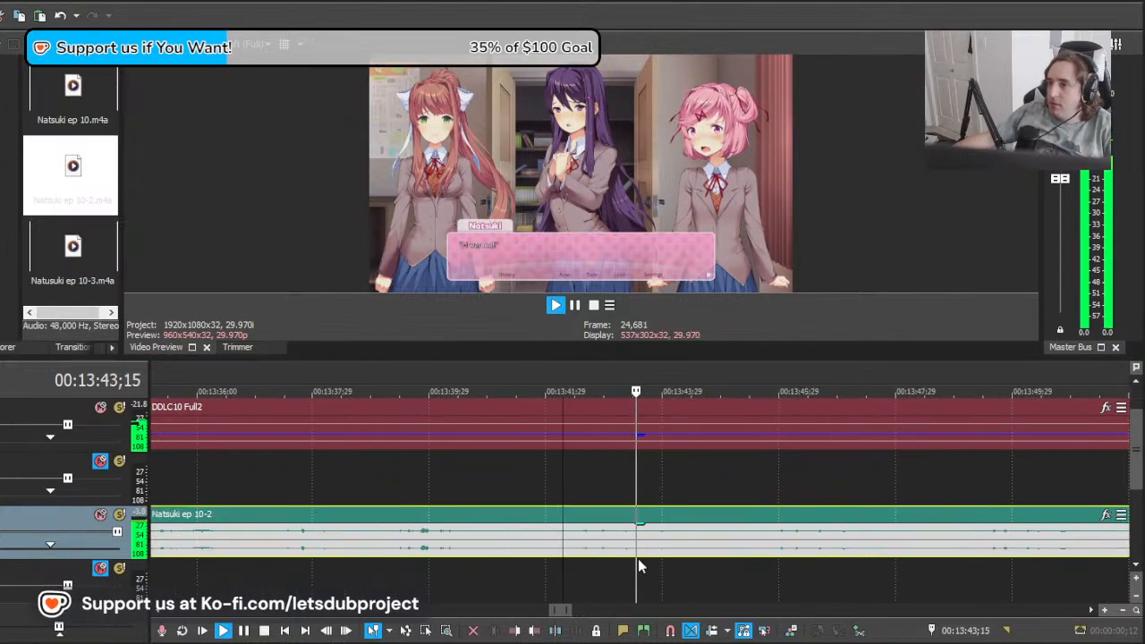
key("space")
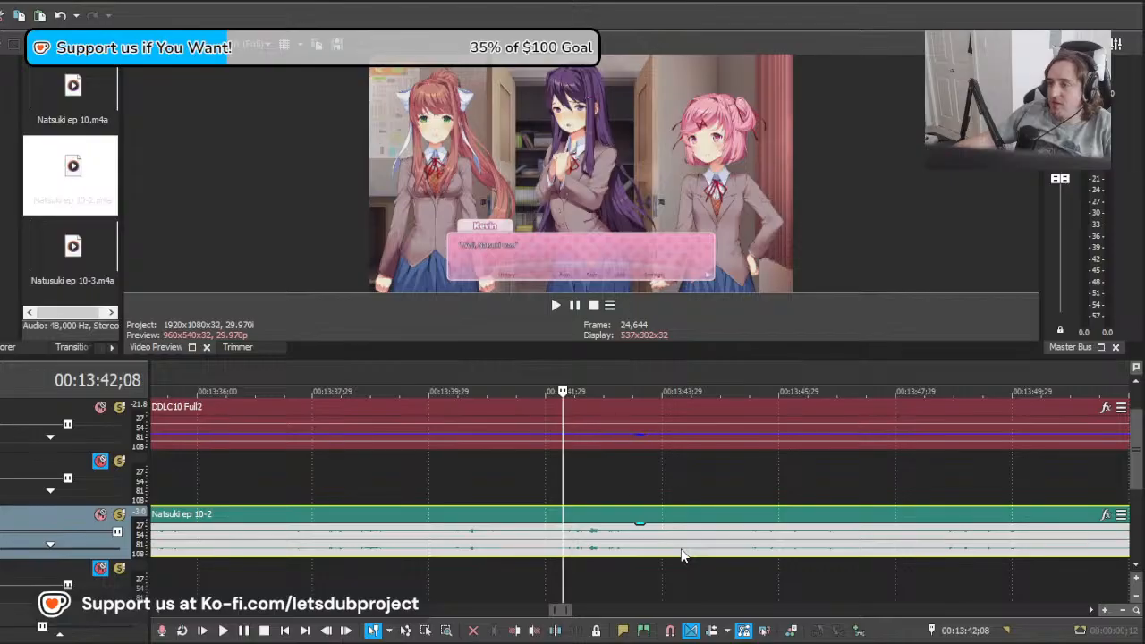
key("space")
Step: Split the Natsuki ep 10-2 clip at about 13:41;29, trim 2:26 off the first piece's start and play it
key("space")
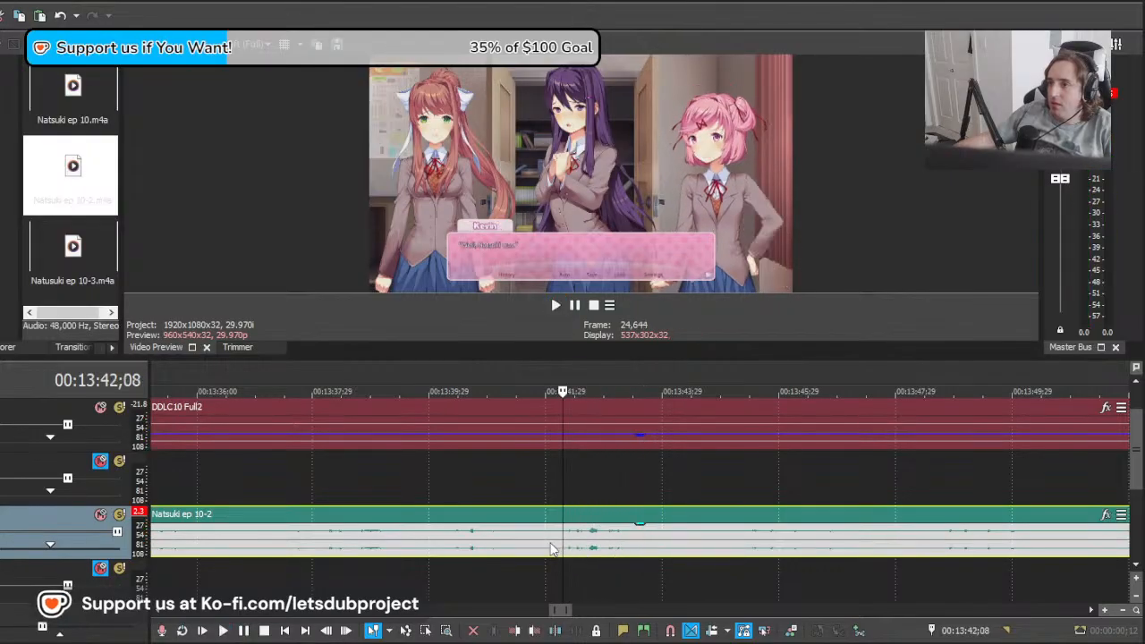
left_click(546, 545)
key("s")
left_click(468, 545)
left_click(403, 544)
left_click_drag(403, 543, 798, 590)
Step: Play through the Natsuki ep 10-2 piece that ends at about 13:41;29 and delete it
key("space")
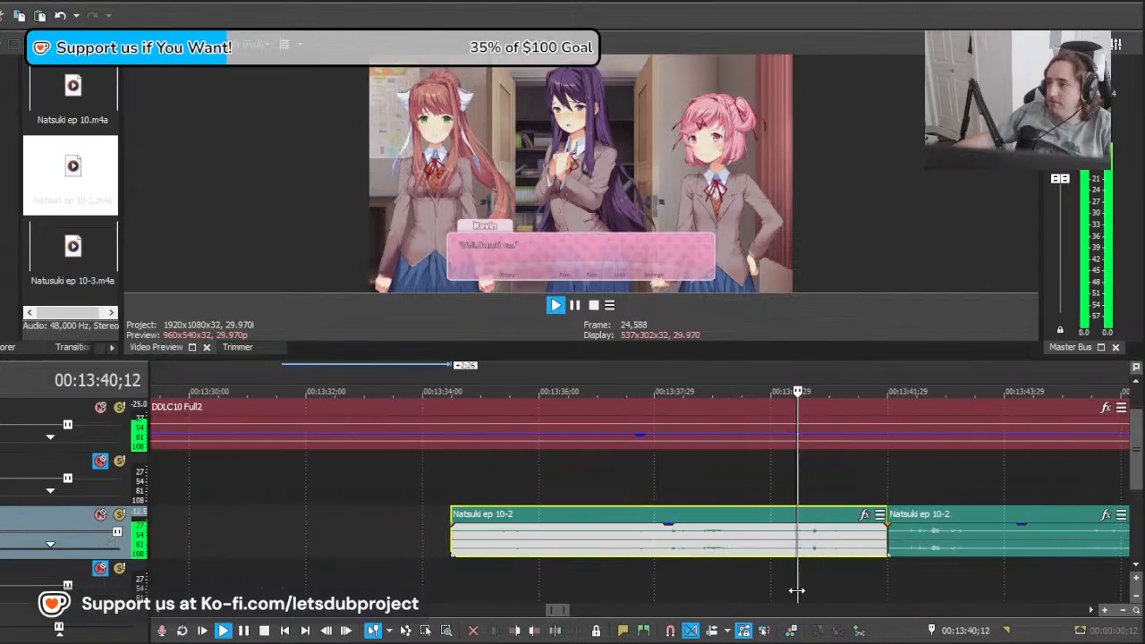
key("space")
scroll(797, 581, "down", 1)
left_click(545, 555)
key("space")
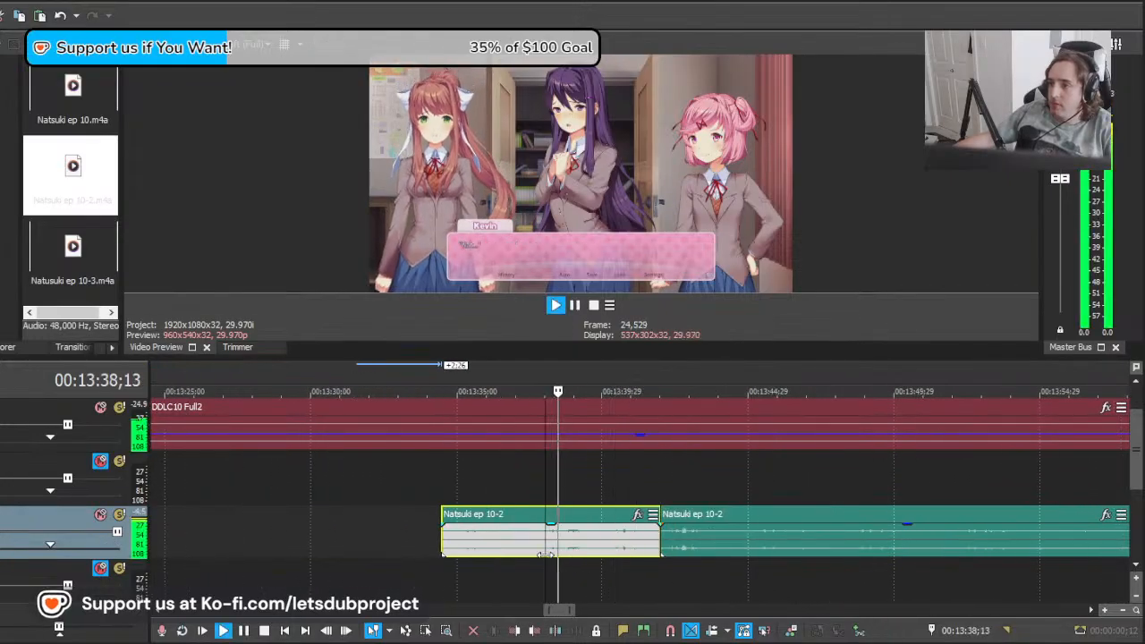
key("space")
left_click(473, 560)
key("space")
key("space")
left_click(457, 561)
key("space")
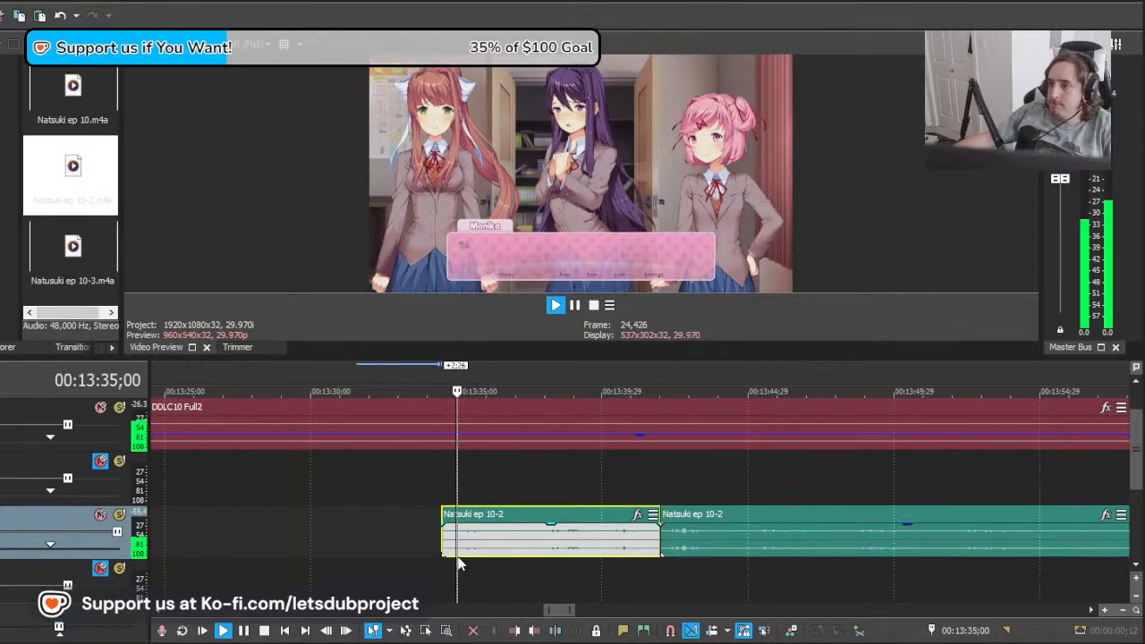
Step: Split the remaining Natsuki ep 10-2 clip at 13:44;07 and play the first piece against Natsuki's line
key("space")
left_click(588, 556)
key("Delete")
left_click(726, 542)
key("s")
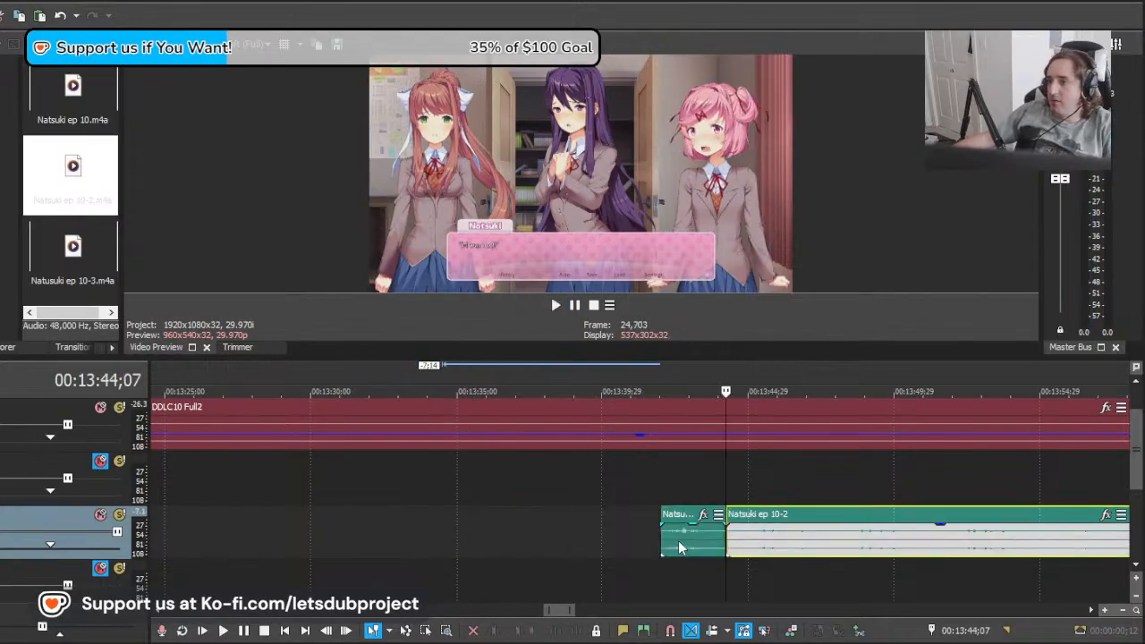
left_click(678, 542)
key("space")
scroll(704, 544, "down", 5)
scroll(712, 547, "up", 6)
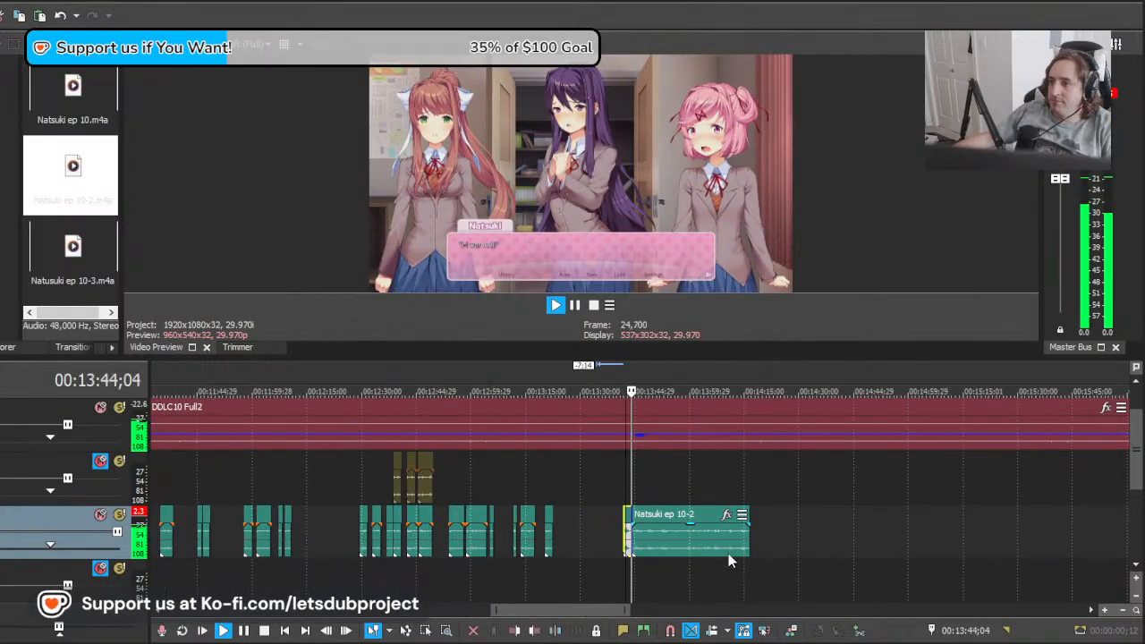
Step: Move the Natsuki ep 10-2 clip after the 13:44;07 split about 17 frames later and play it against Natsuki's next line
left_click(729, 553)
key("space")
left_click(739, 548)
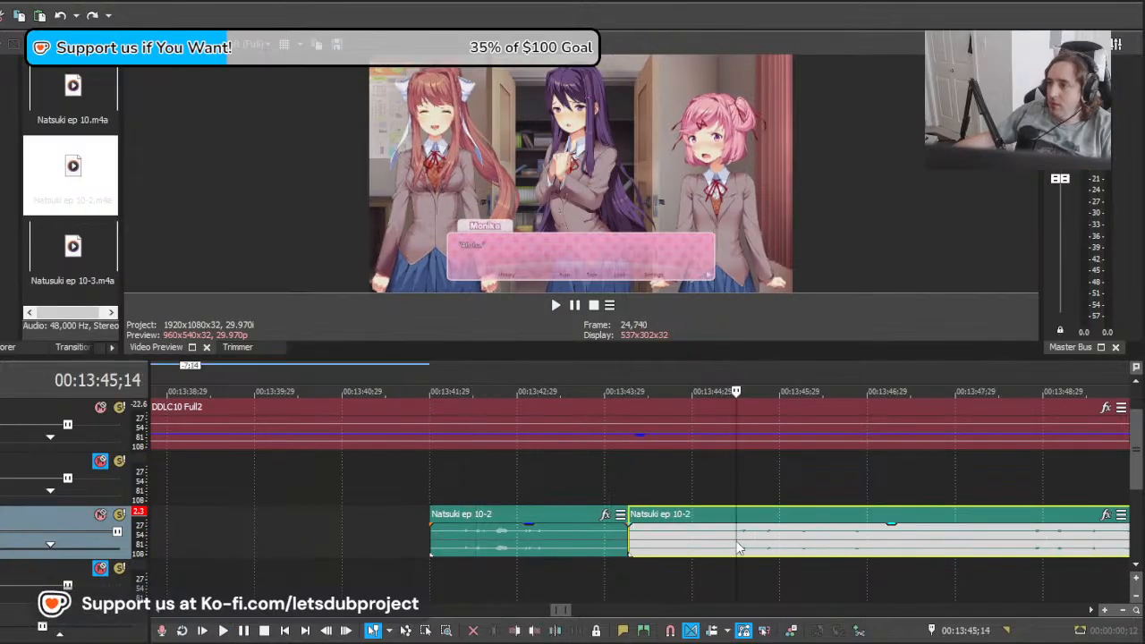
left_click_drag(772, 541, 879, 548)
key("space")
scroll(815, 548, "down", 4)
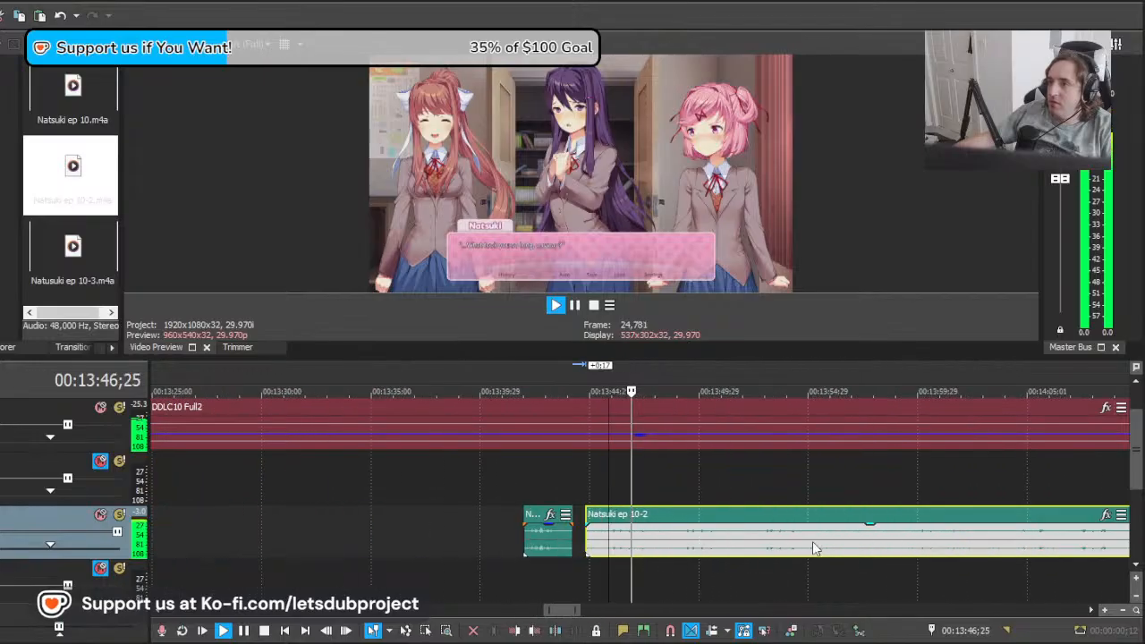
Step: Split the moved clip at 13:48;03 and at about 13:45;22, deleting the opening piece before Natsuki's speech
scroll(815, 547, "up", 4)
key("s")
key("space")
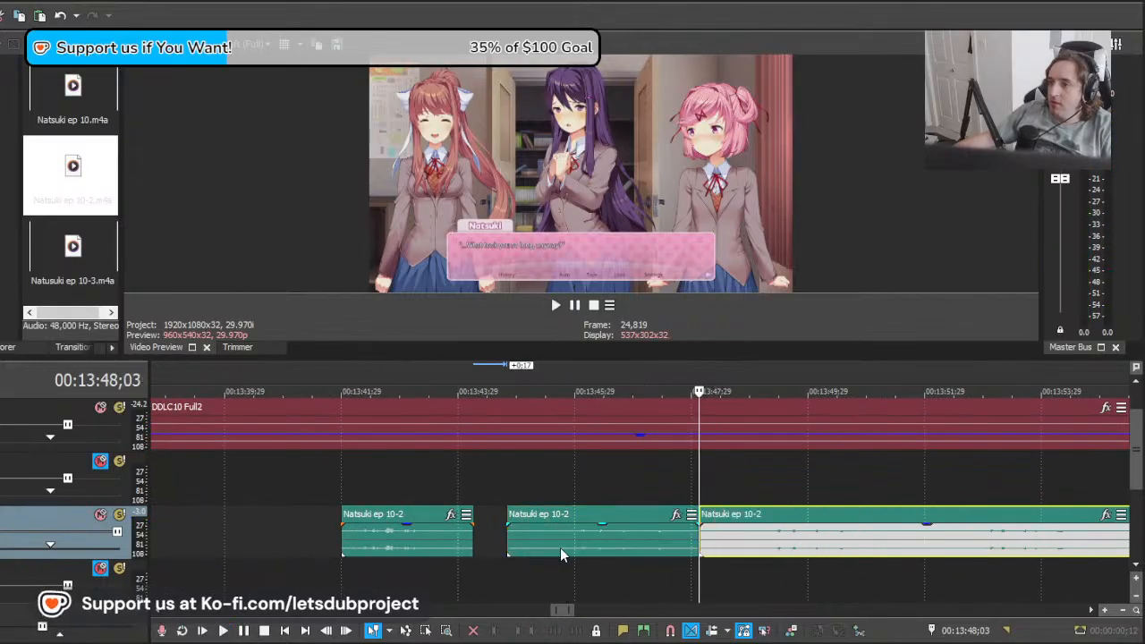
left_click(561, 549)
key("s")
left_click(536, 543)
key("Delete")
left_click(621, 551)
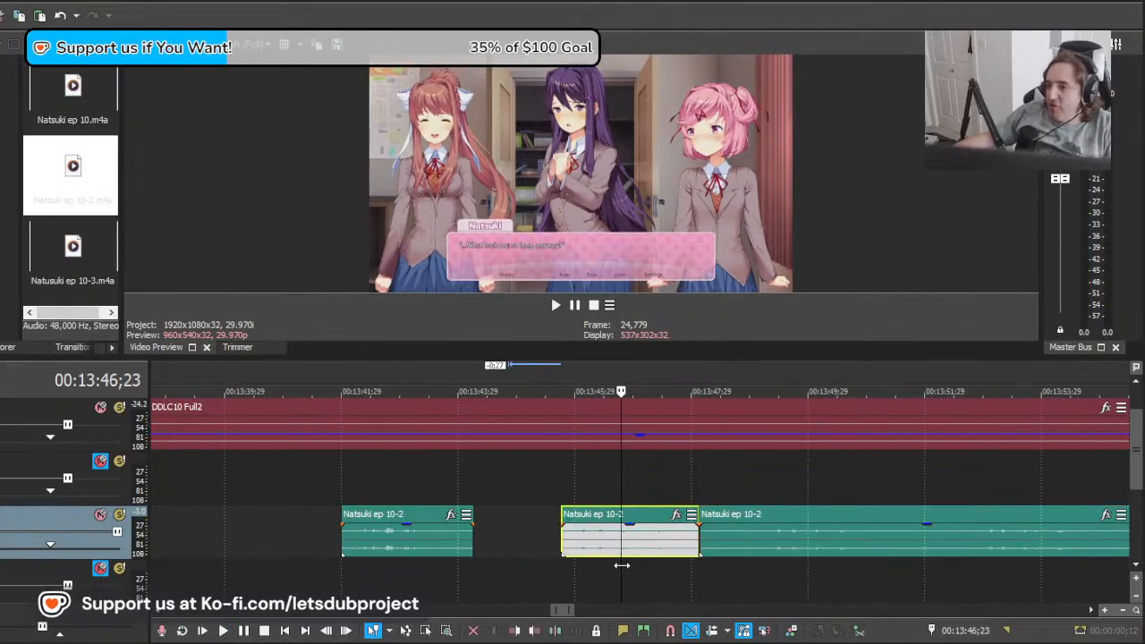
Step: Find Natsuki's next line just after 13:59;01, move the remaining Natsuki ep 10-2 clip about 6 seconds later and play it
left_click_drag(707, 569, 854, 562)
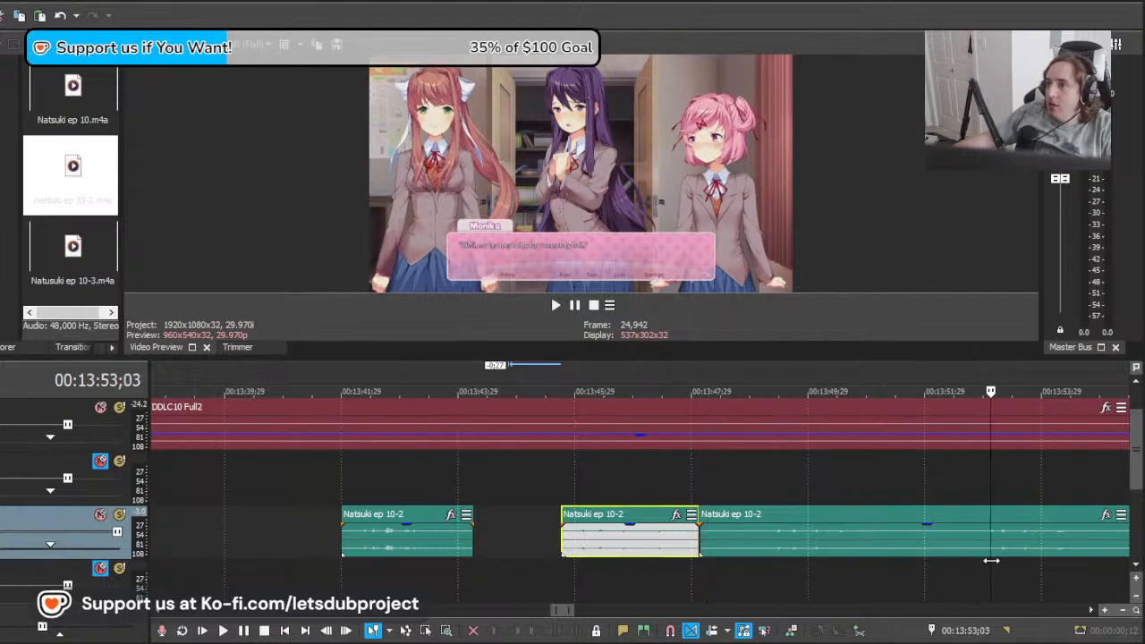
left_click_drag(992, 561, 1132, 557)
scroll(974, 558, "down", 2)
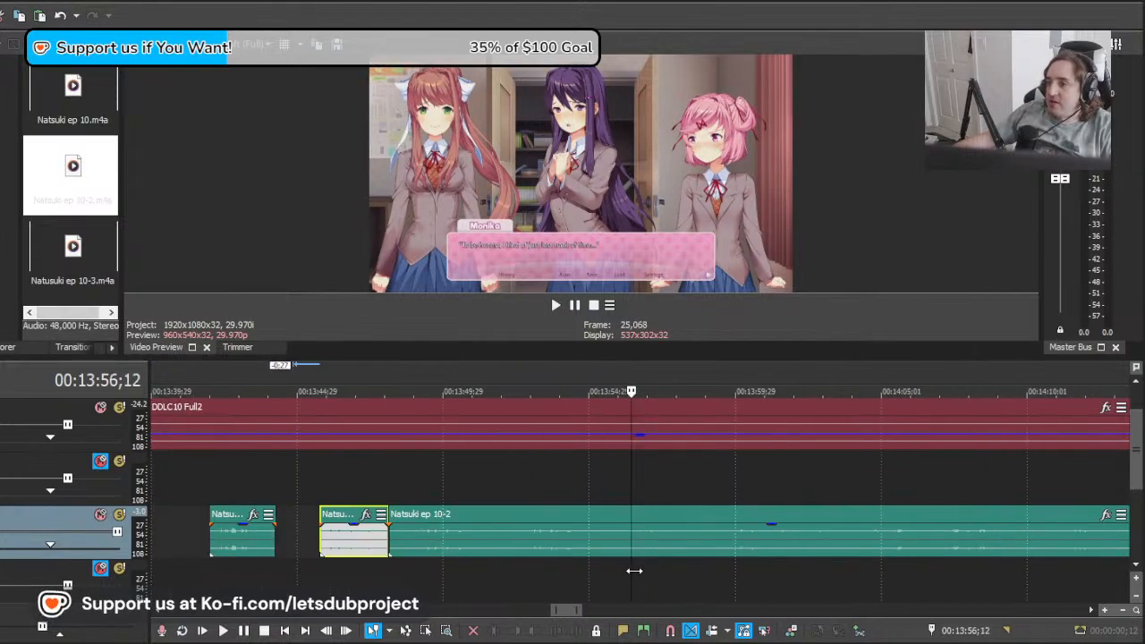
left_click_drag(634, 571, 707, 577)
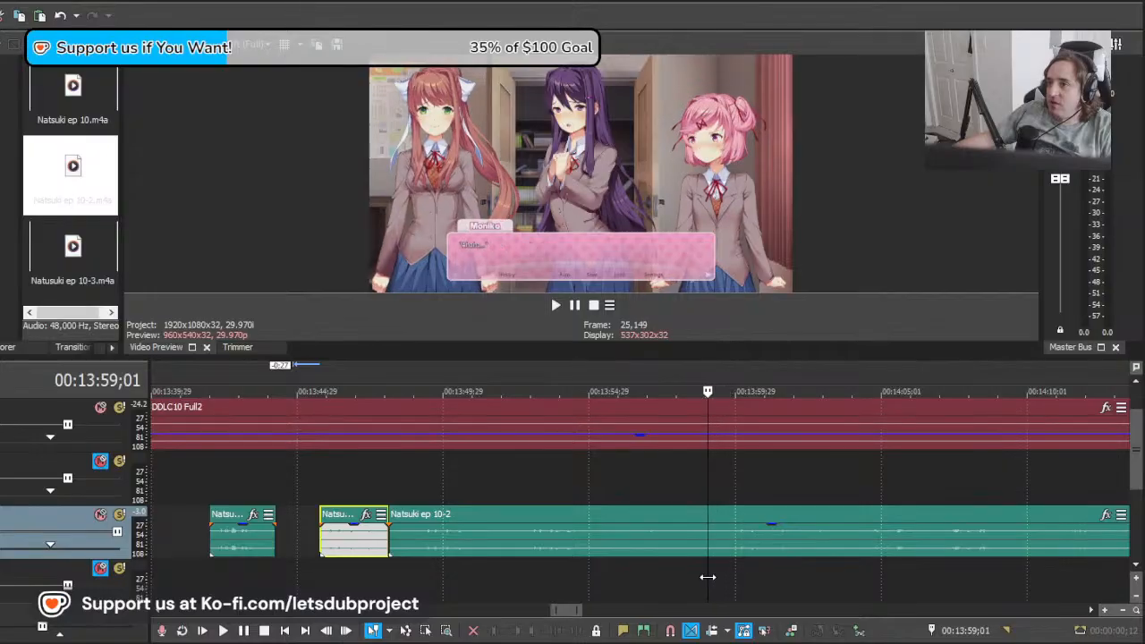
left_click_drag(574, 549, 752, 551)
key("space")
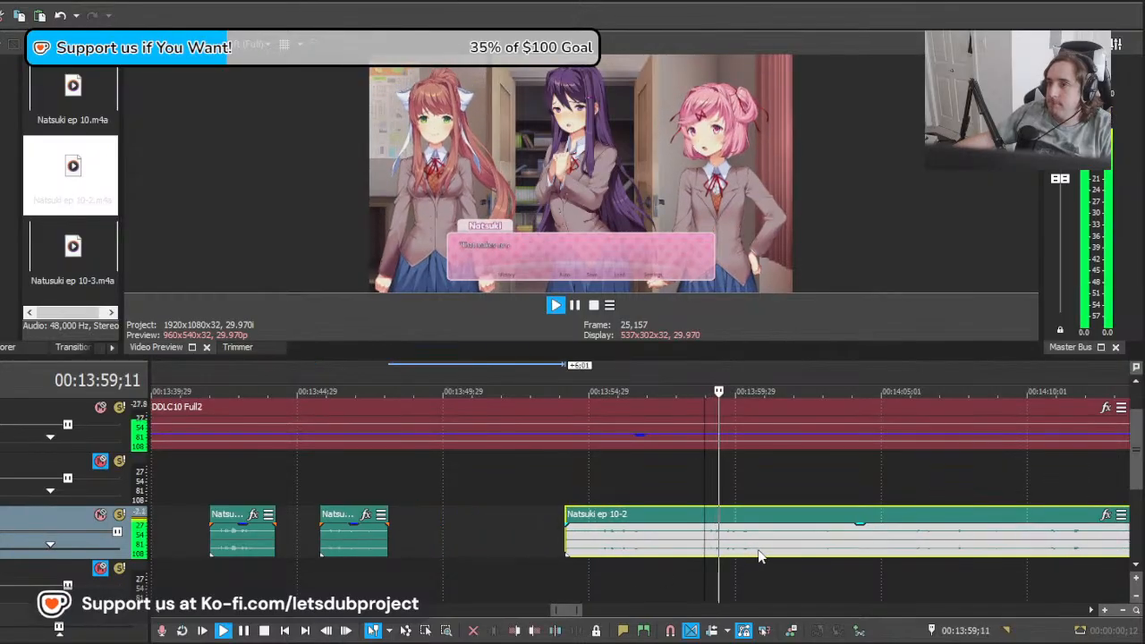
Step: Shift the remaining clip about 3 seconds earlier to match Natsuki's line after 13:59;01, and play it back
scroll(754, 552, "down", 4)
scroll(754, 552, "up", 6)
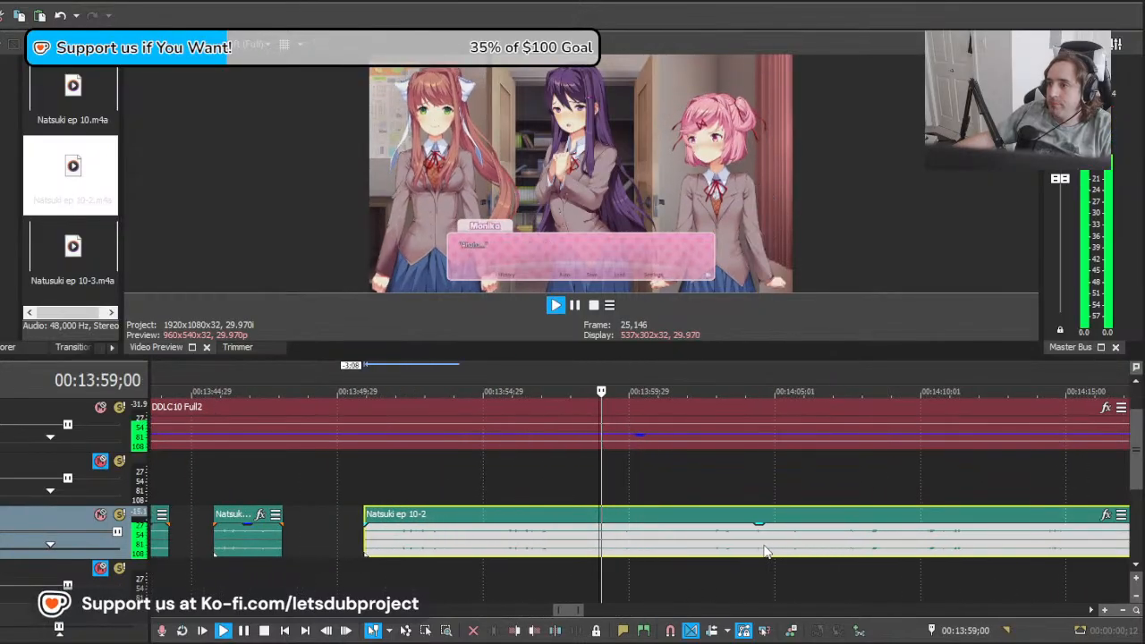
scroll(716, 555, "up", 3)
key("space")
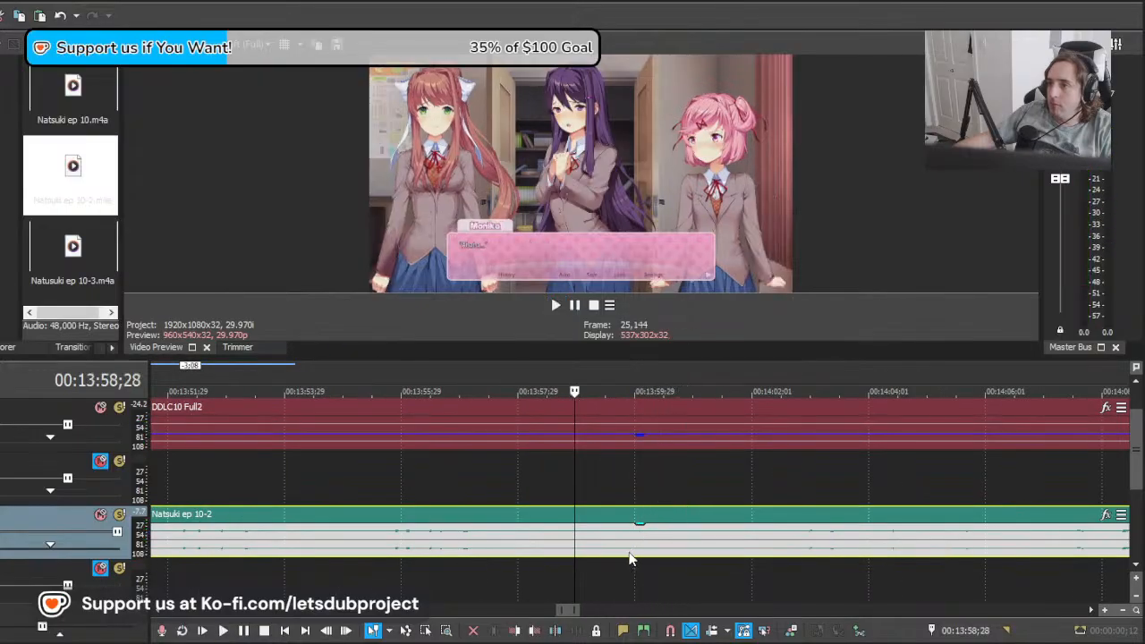
key("space")
Step: Split the clip at about 13:59;04, delete the part before it, and split the rest at 14:01;08 after the line
key("space")
left_click(584, 551)
key("s")
left_click(563, 548)
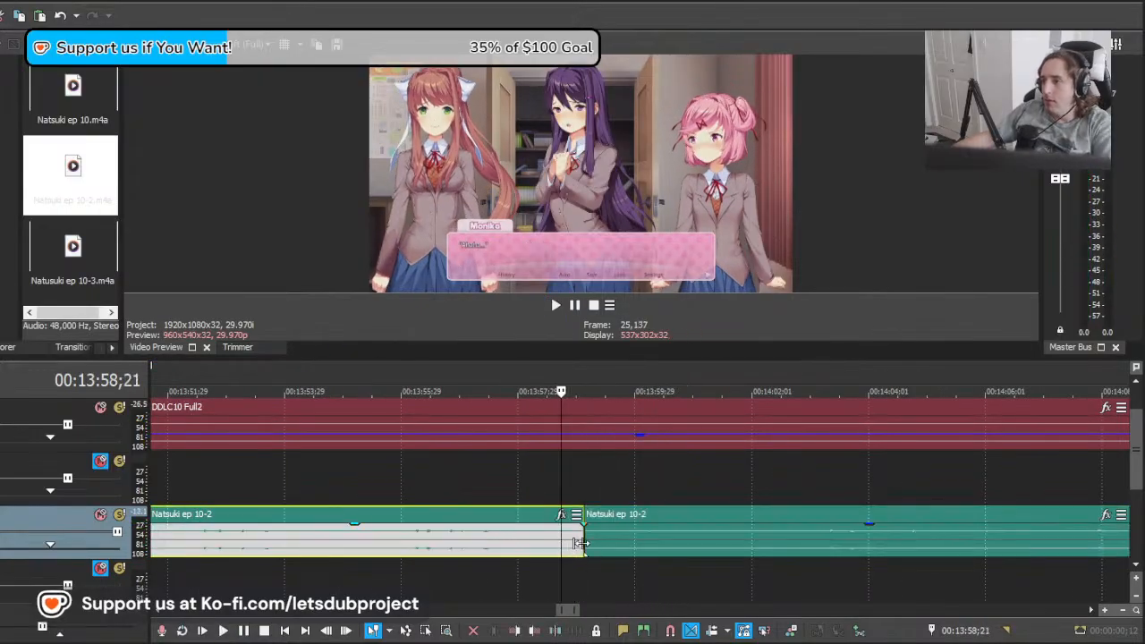
key("Delete")
key("space")
left_click(707, 555)
key("s")
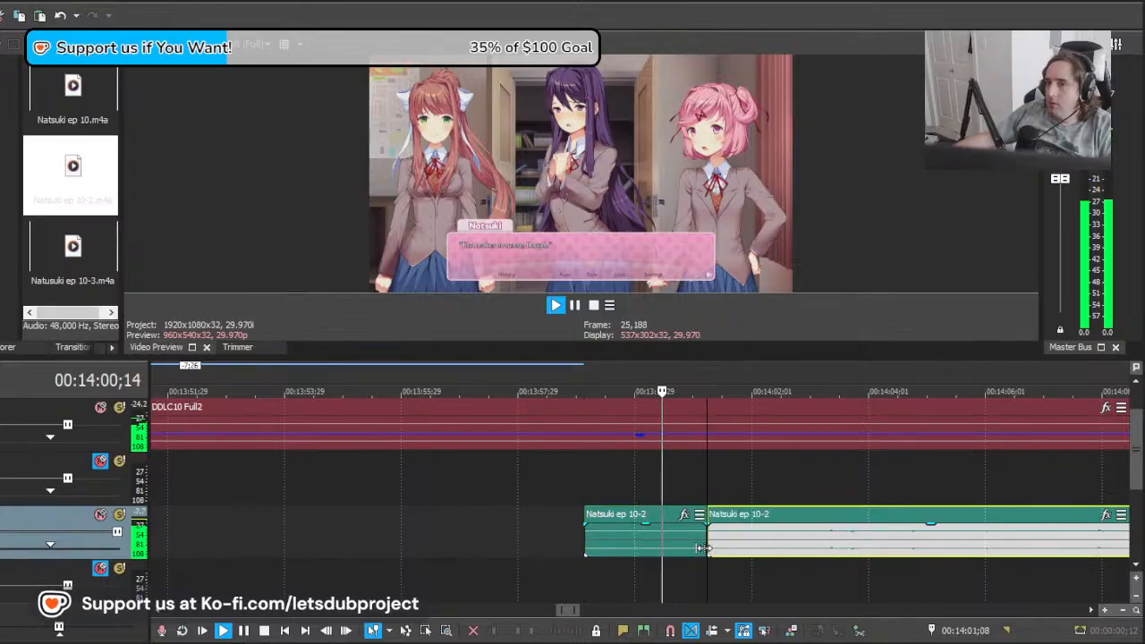
key("Return")
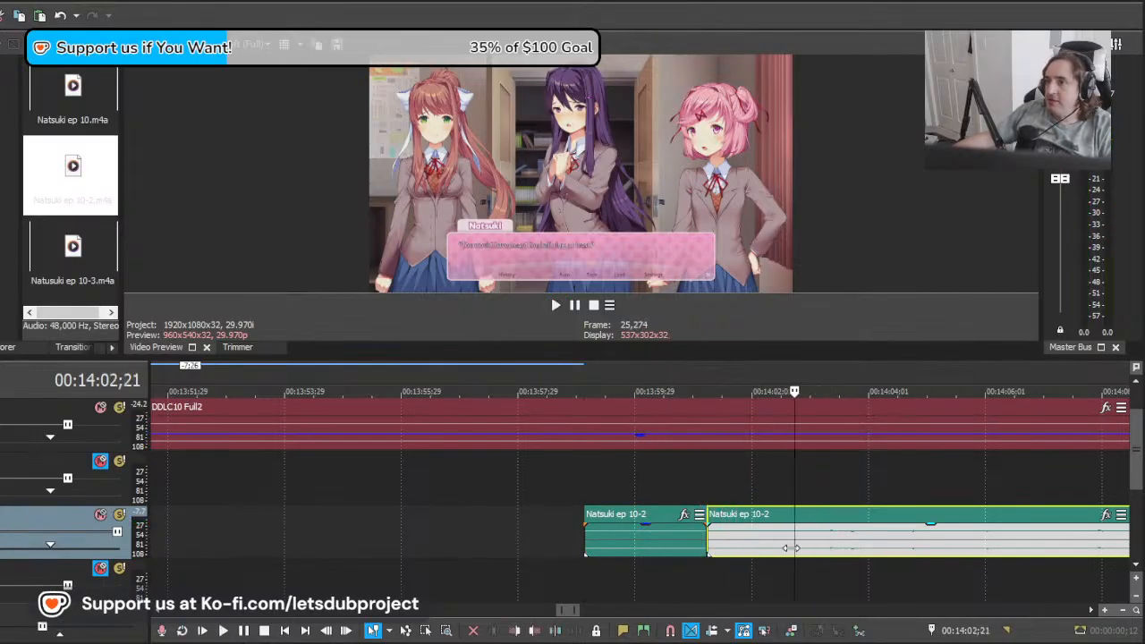
Step: Move the clip after 14:01;08 earlier in stages until its speech meets Natsuki's line after 14:02;01, playing back each position
left_click_drag(899, 550, 827, 552)
key("space")
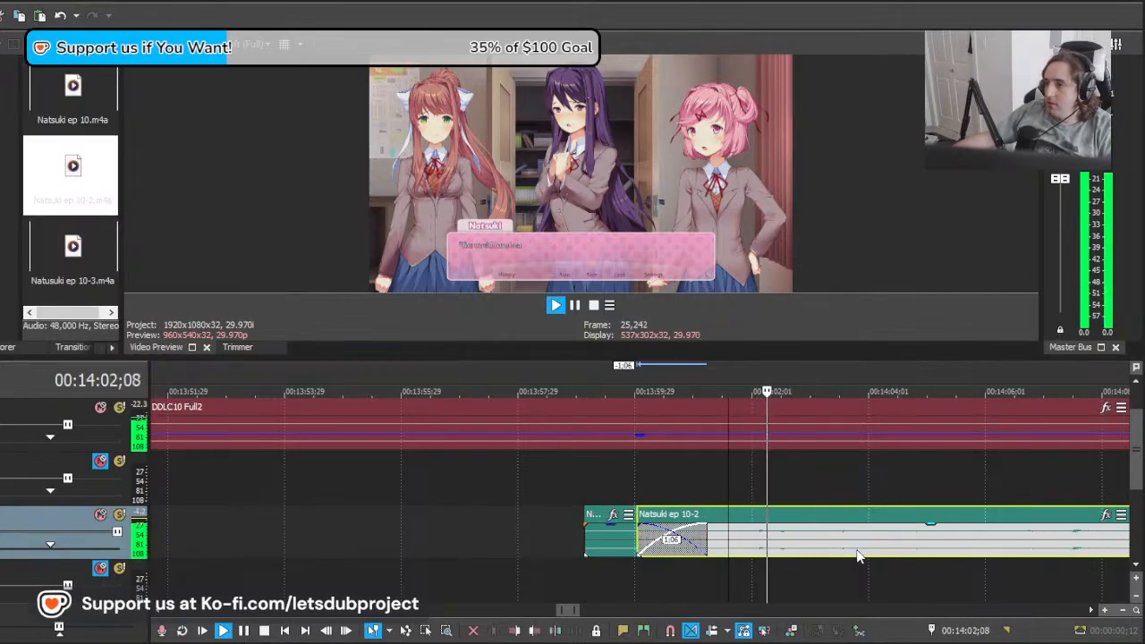
key("space")
left_click_drag(942, 553, 812, 554)
key("space")
key("space")
left_click_drag(916, 557, 757, 555)
Step: Split the overlapping clip at about 14:01;26, just before Natsuki's line, and delete the part ahead of the split
key("space")
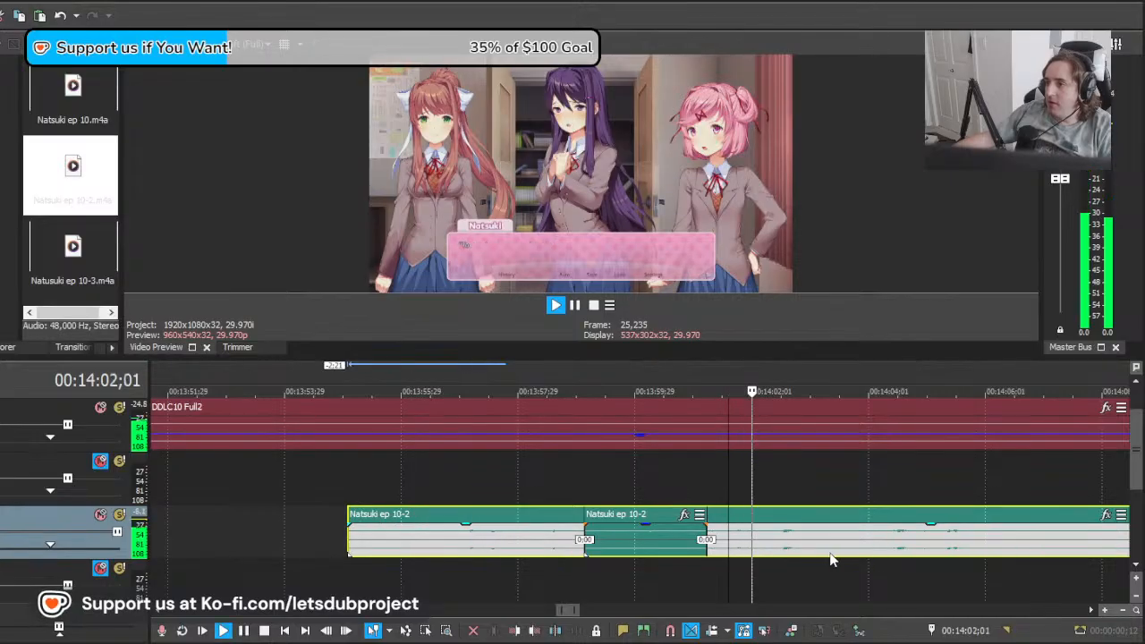
scroll(666, 555, "up", 2)
key("space")
left_click_drag(566, 555, 594, 557)
key("space")
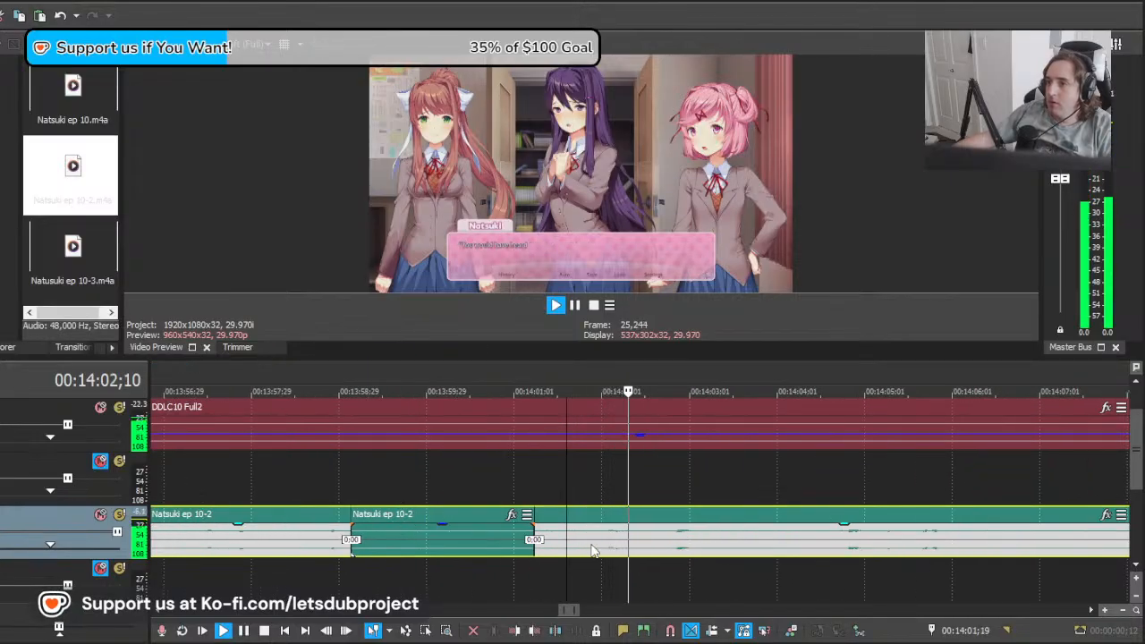
left_click(592, 549)
key("s")
left_click(575, 545)
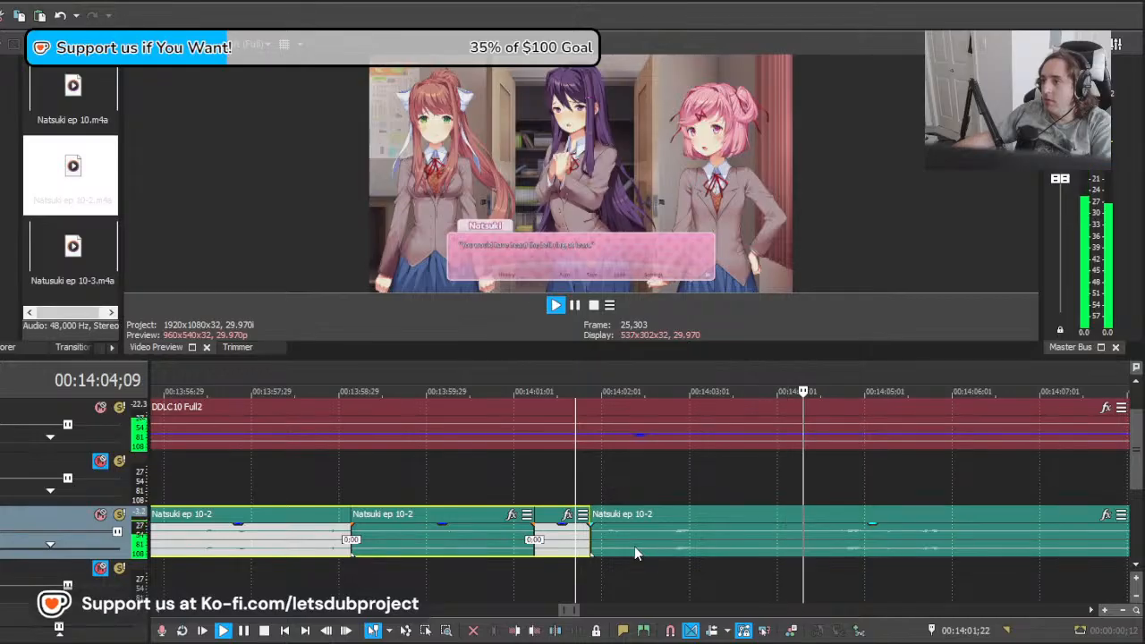
key("Delete")
Step: Split the Natsuki ep 10-2 clip at 14:04;15 and play the piece from about 14:01;26 past its end
left_click(818, 551)
key("s")
key("space")
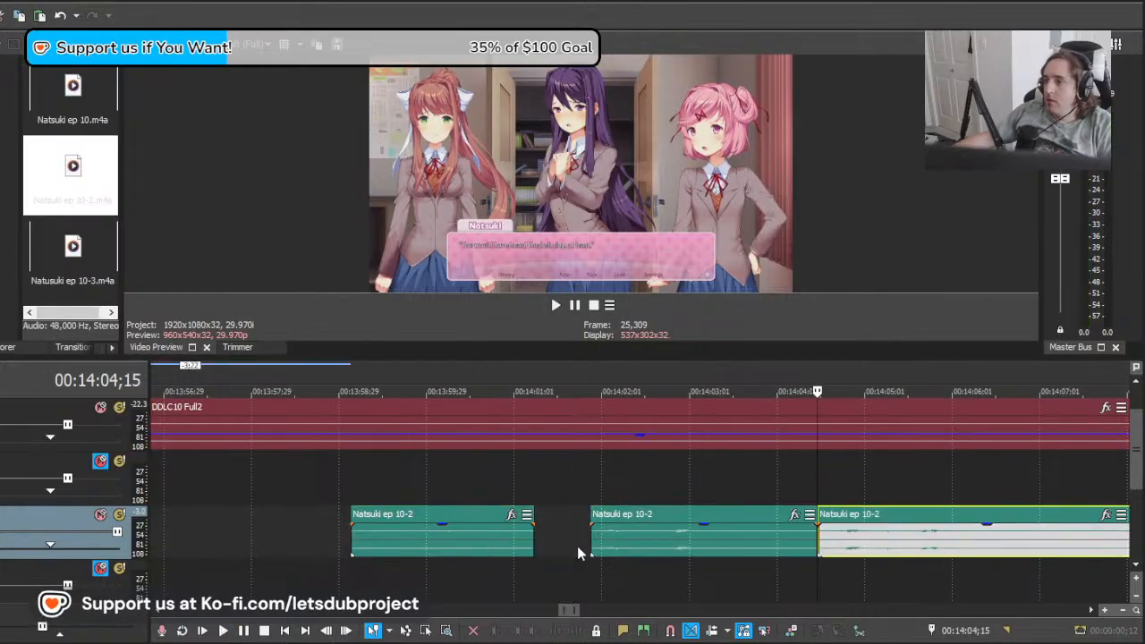
left_click(593, 551)
key("space")
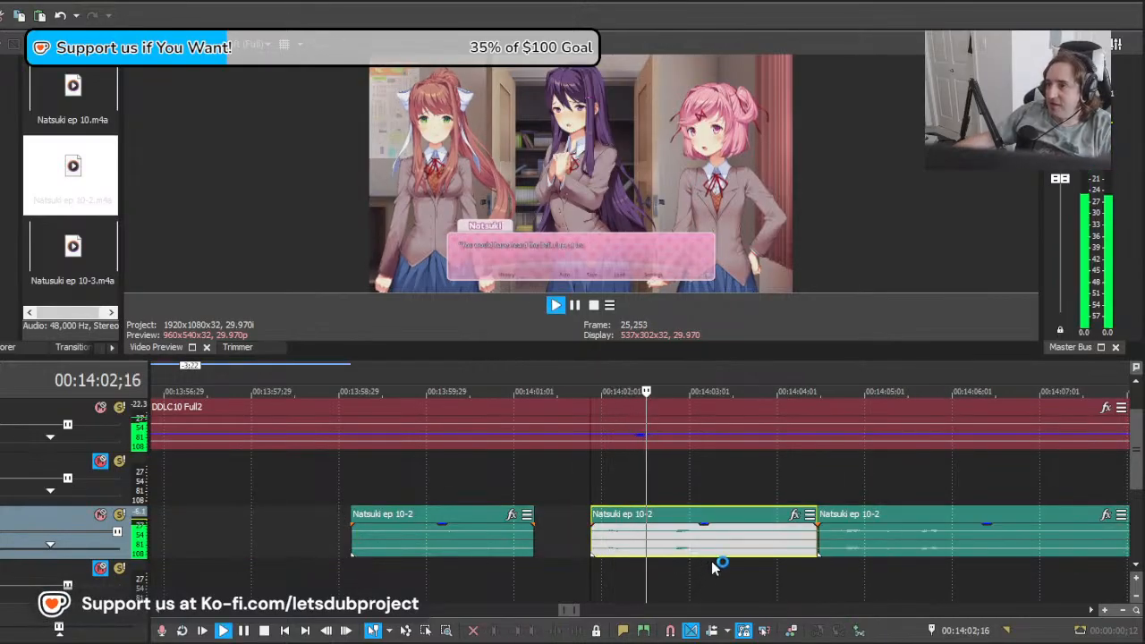
scroll(720, 551, "down", 10)
scroll(781, 555, "up", 10)
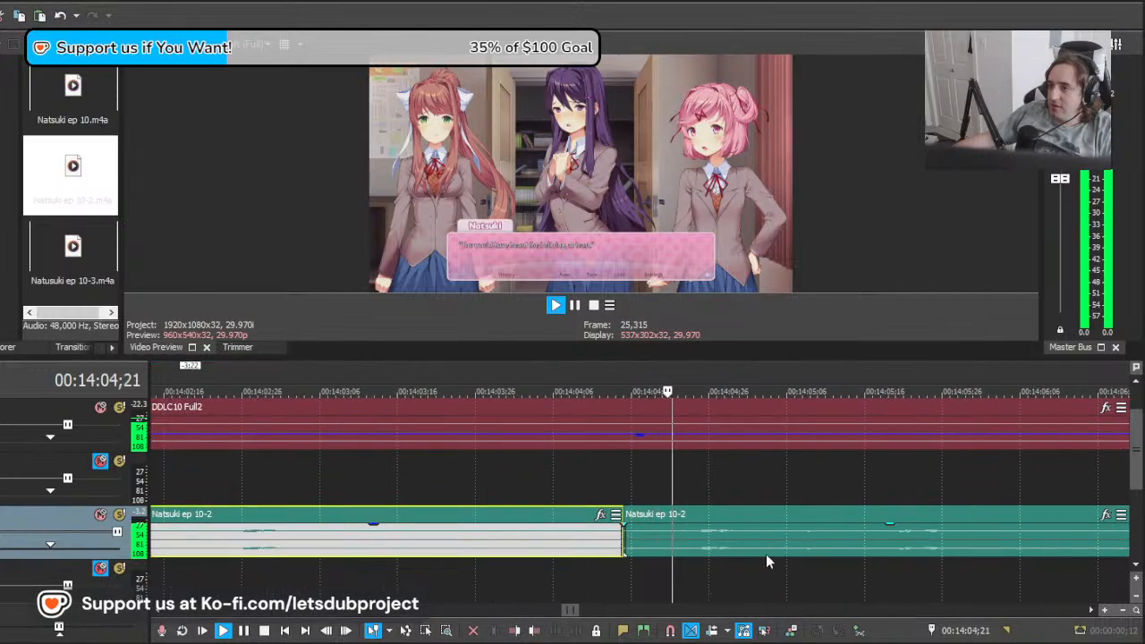
left_click(752, 544)
key("space")
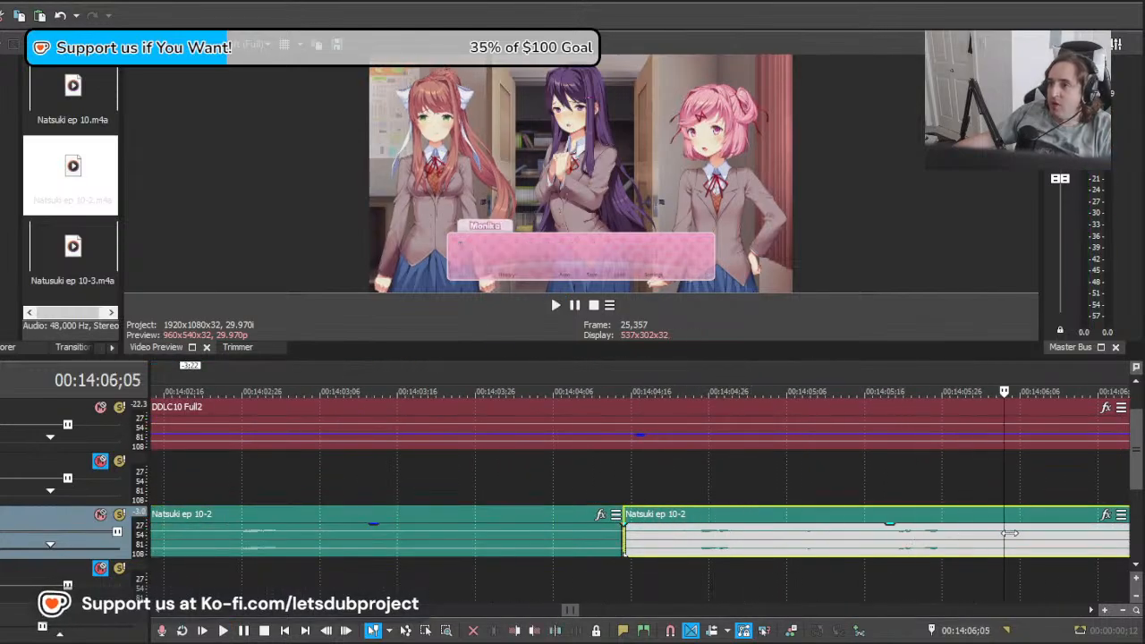
Step: Find Natsuki's next line near 14:37, move the last Natsuki ep 10-2 clip to start at about 14:36, and play it
scroll(711, 567, "down", 4)
key("space")
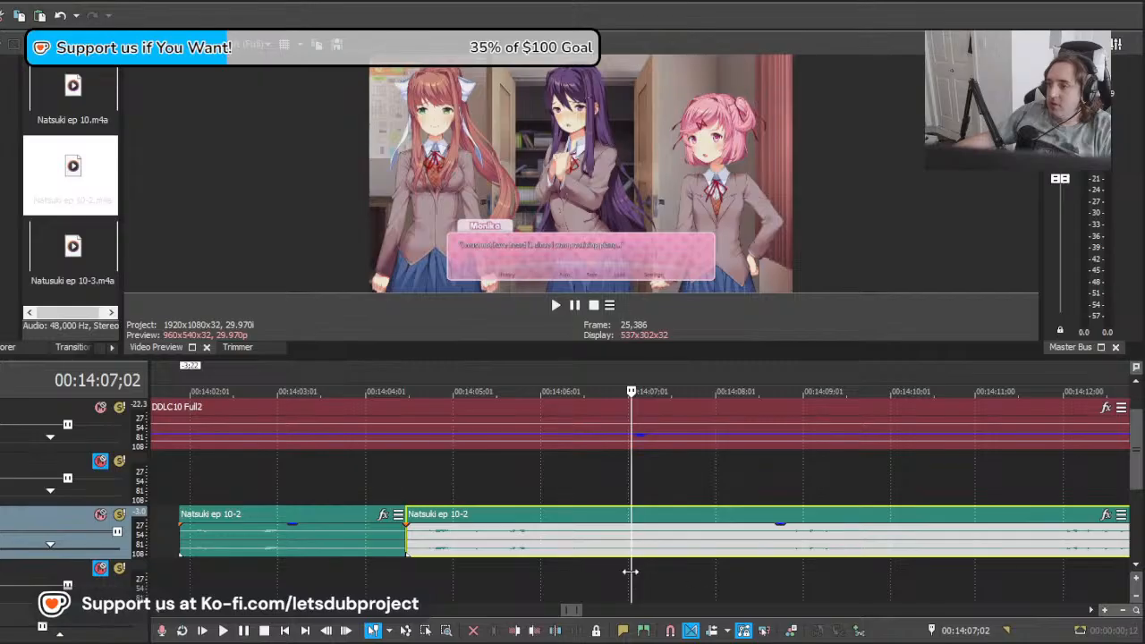
left_click_drag(839, 569, 1112, 571)
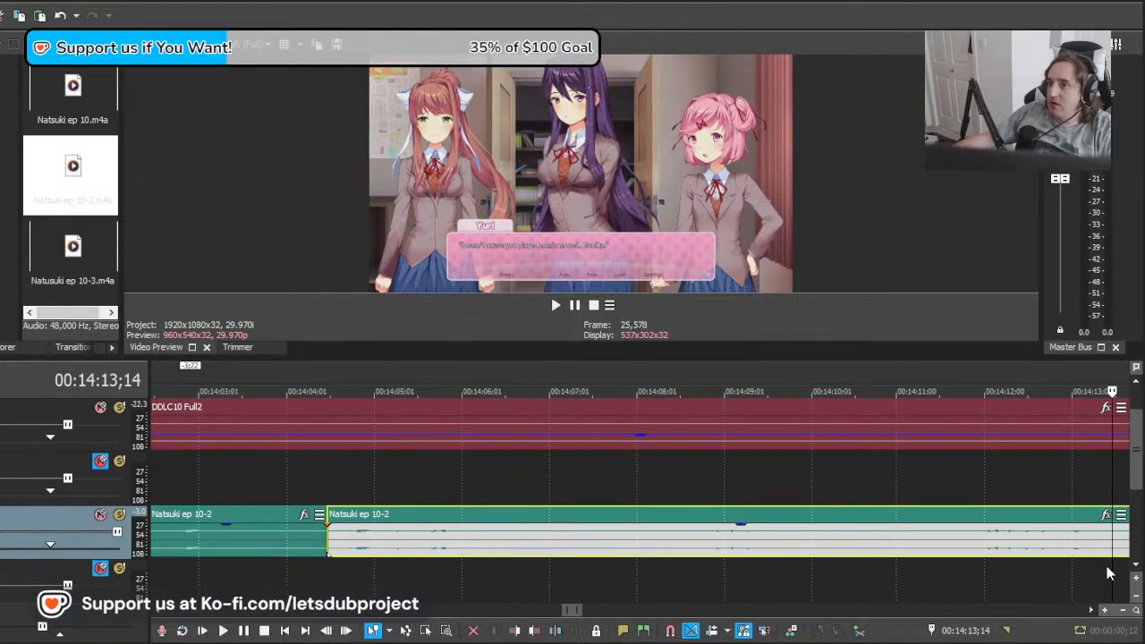
scroll(1108, 571, "down", 4)
left_click_drag(631, 571, 1126, 566)
scroll(338, 562, "down", 3)
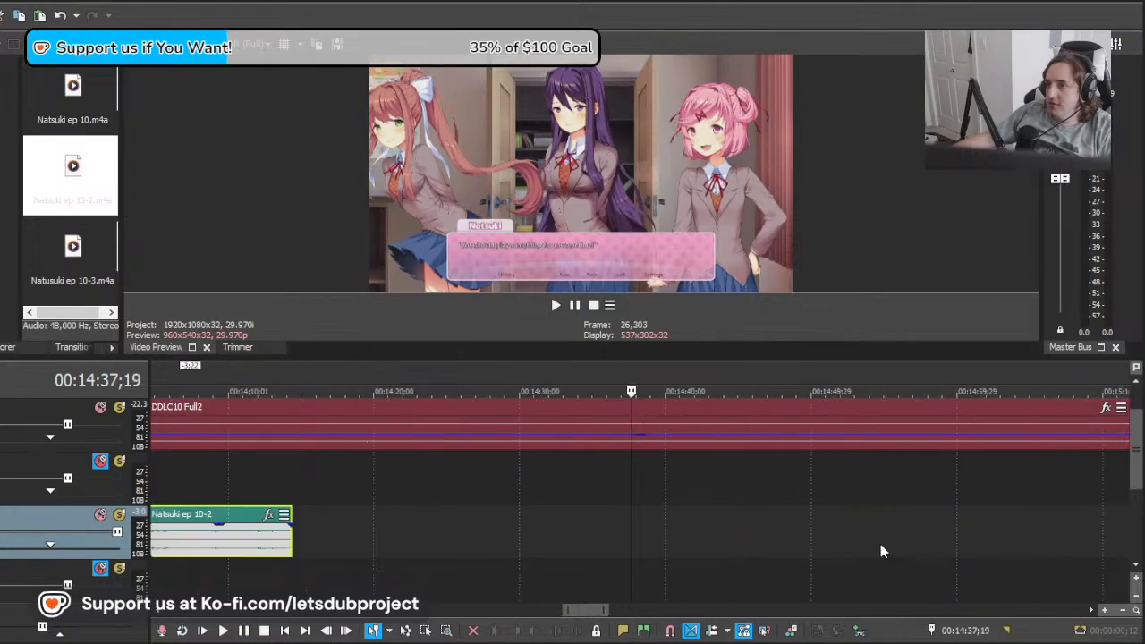
left_click_drag(942, 588, 748, 532)
scroll(631, 536, "up", 4)
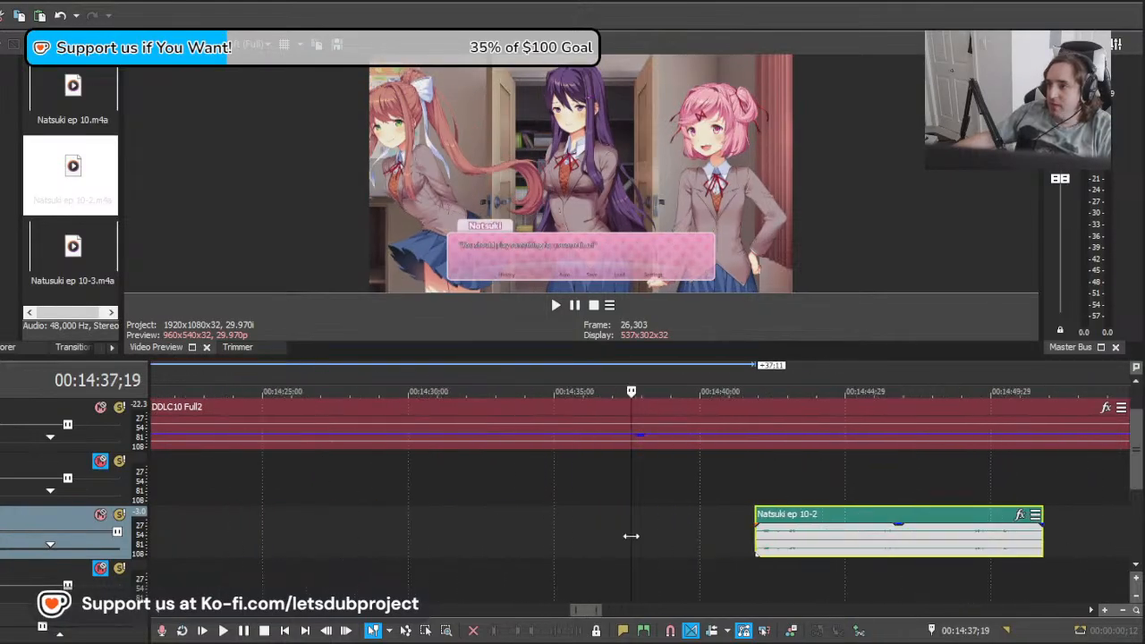
left_click_drag(629, 529, 592, 528)
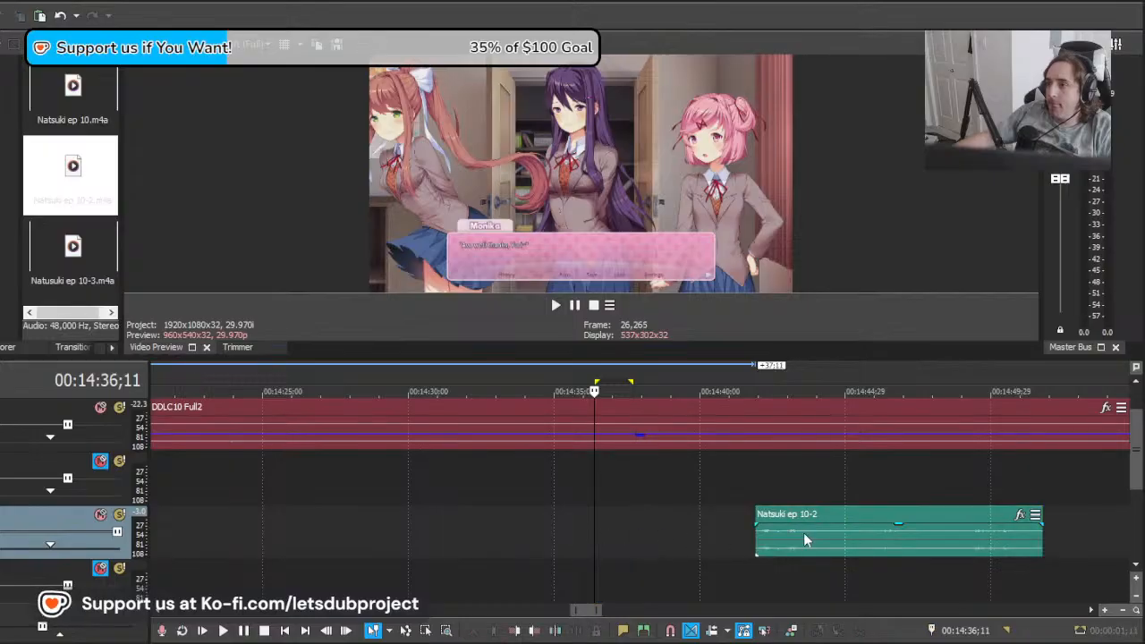
left_click_drag(804, 532, 667, 548)
key("space")
scroll(669, 544, "down", 3)
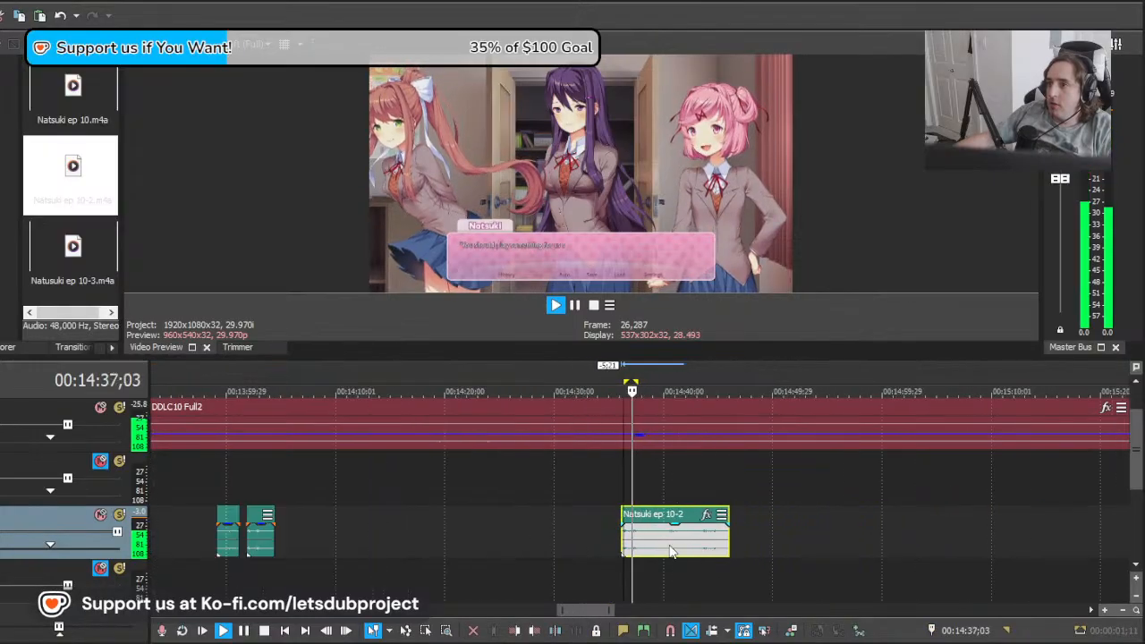
Step: Move the last clip earlier to start at about 14:32;10 so its later speech meets Natsuki's line after 14:36;11
scroll(678, 547, "up", 3)
key("space")
left_click_drag(778, 553, 665, 550)
left_click(600, 548)
key("space")
scroll(665, 550, "up", 3)
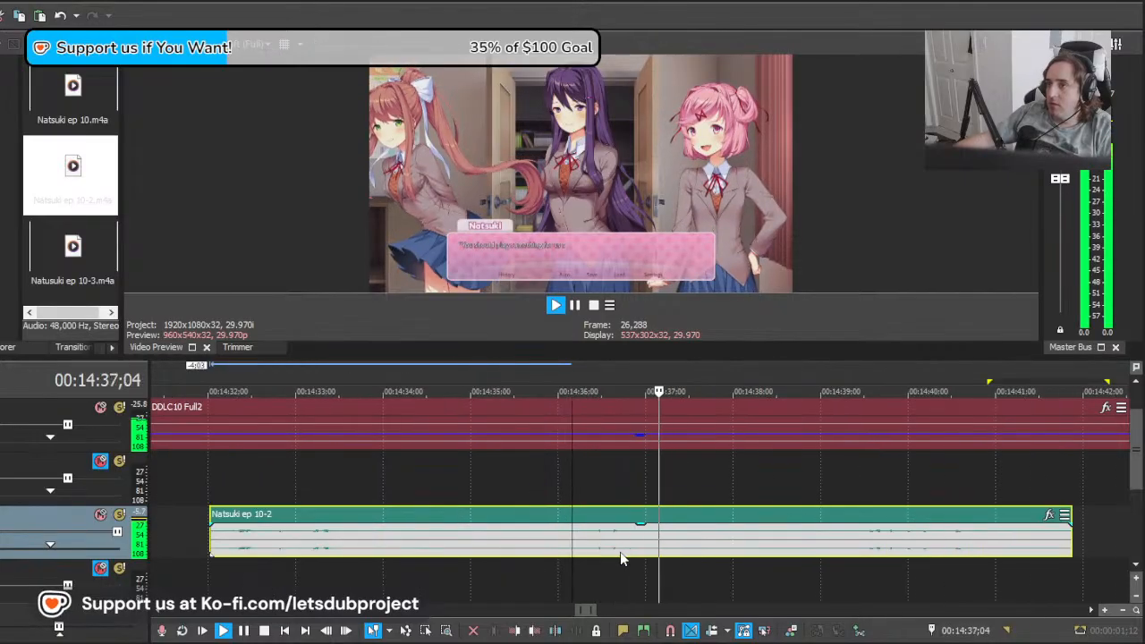
key("space")
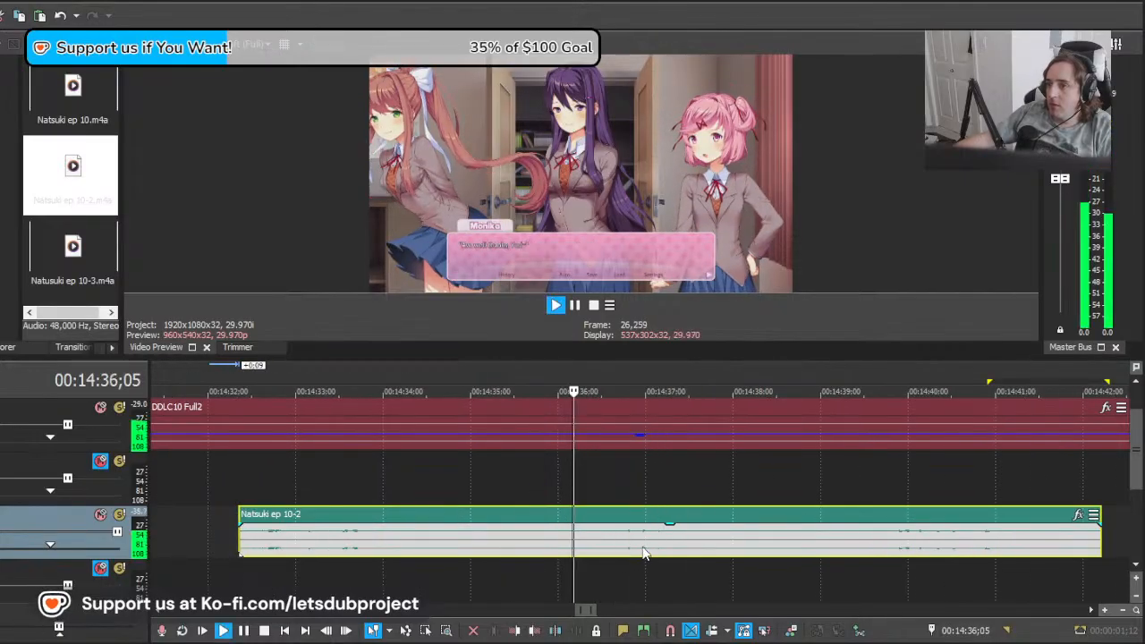
Step: Split the clip at about 14:36;07, delete the earlier part, move the rest 5 frames earlier and play it
left_click(579, 548)
key("s")
left_click(550, 548)
key("Delete")
key("space")
left_click_drag(631, 544, 617, 546)
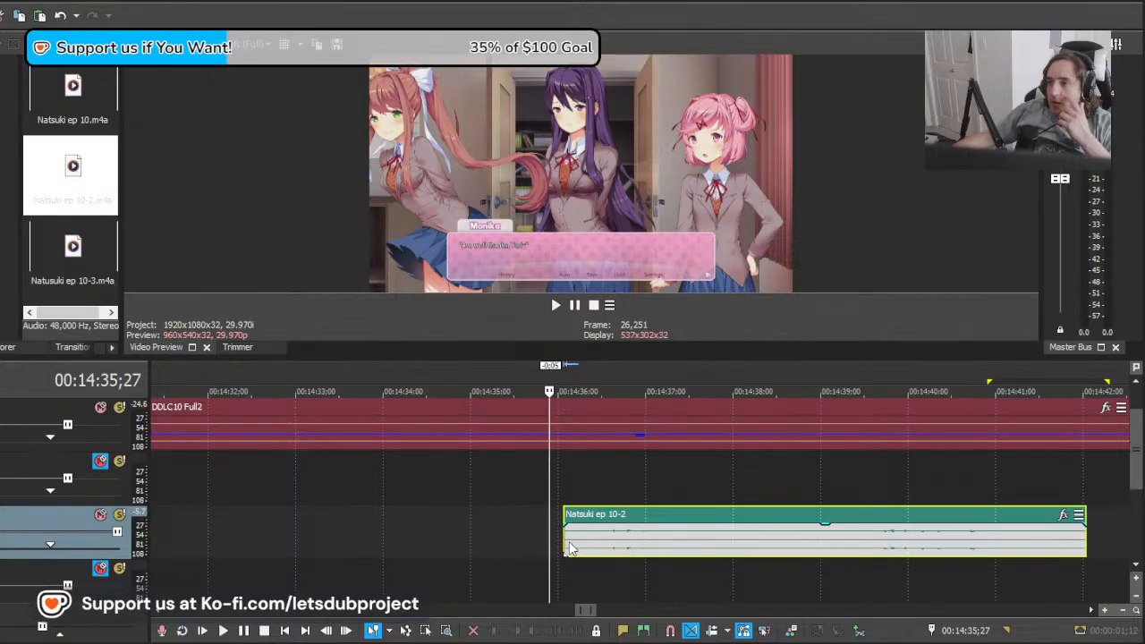
key("space")
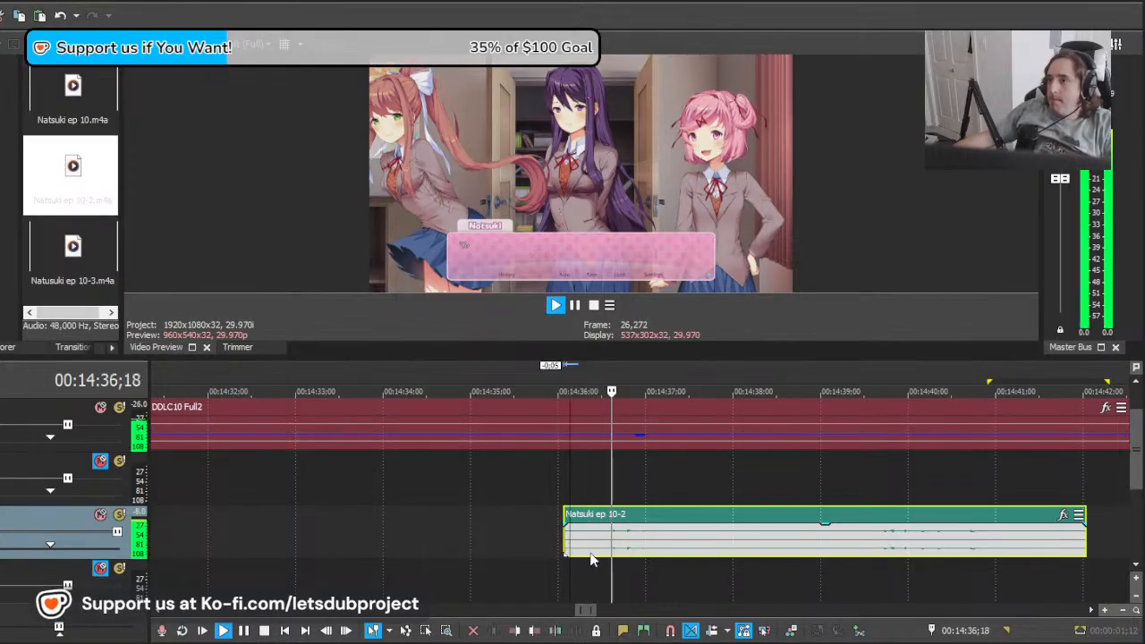
Step: Split the last Natsuki ep 10-2 clip at about 14:38;11 and delete the leftover part after it
left_click(765, 547)
key("s")
scroll(724, 552, "down", 5)
left_click(669, 548)
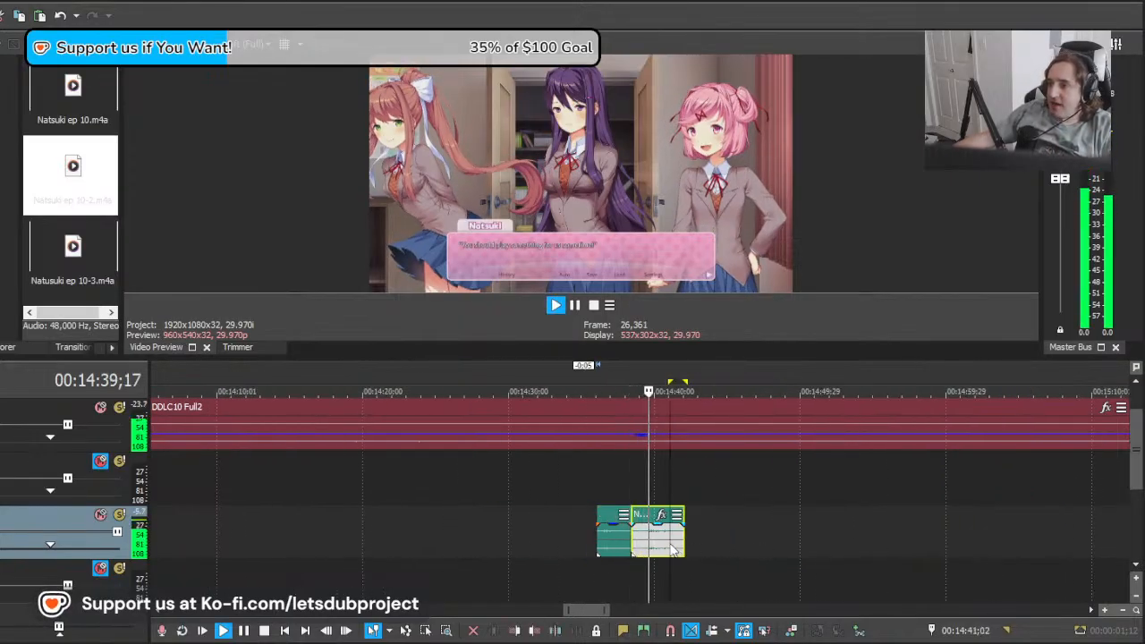
scroll(669, 548, "up", 4)
key("space")
key("Delete")
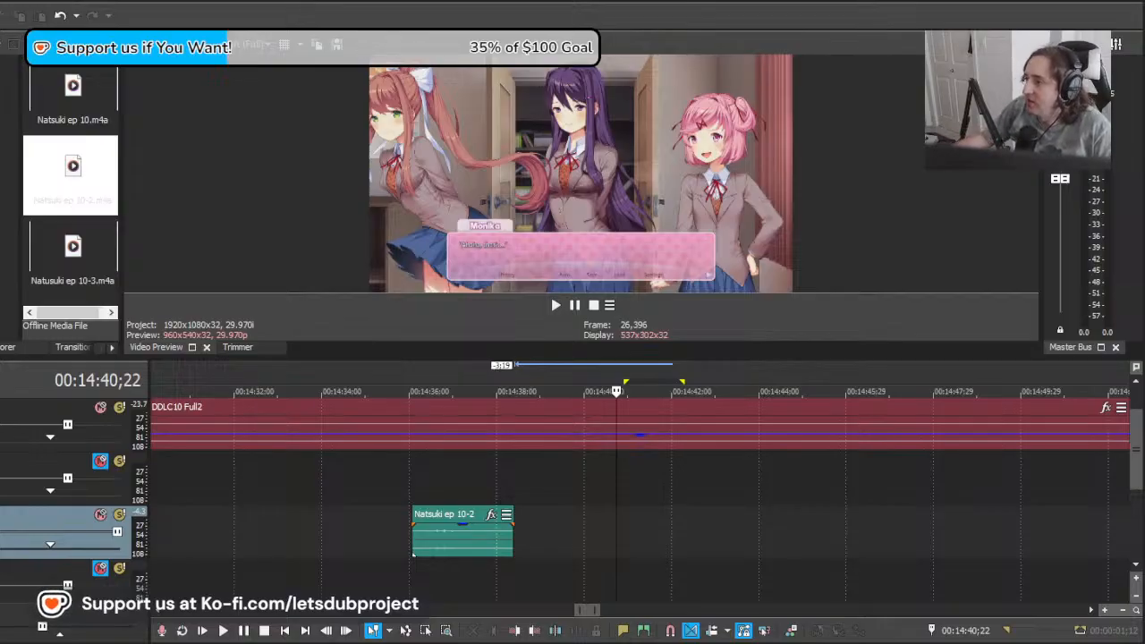
Step: Replay the line near 14:37 and scrub the footage from there to about 26:20;15 to find Natsuki's next dialogue
scroll(639, 501, "down", 3)
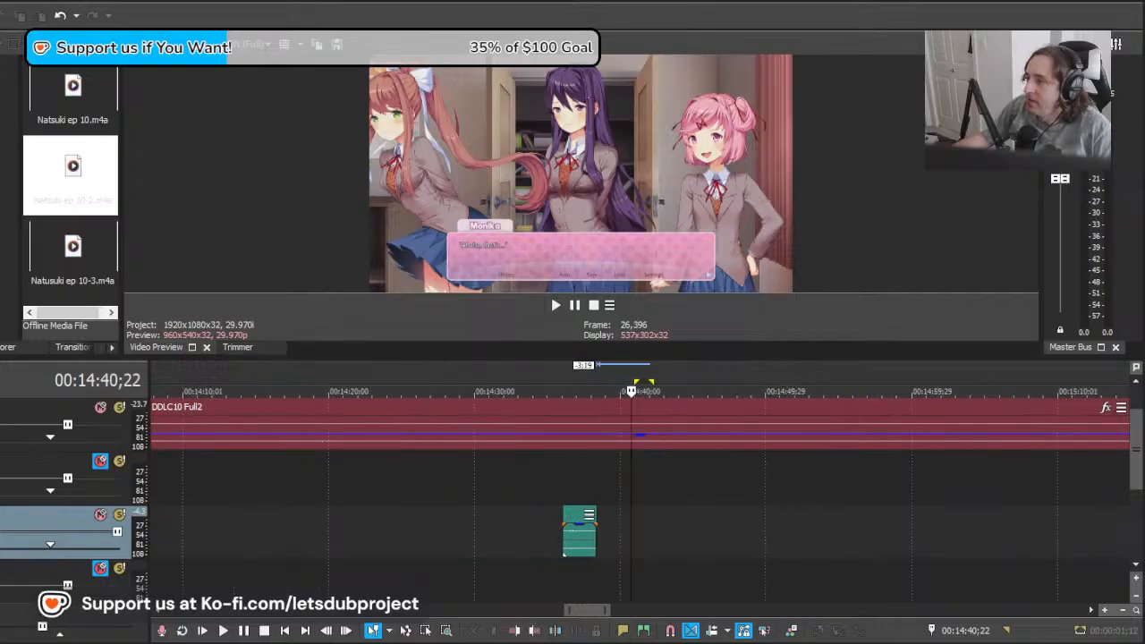
key("space")
scroll(600, 535, "down", 10)
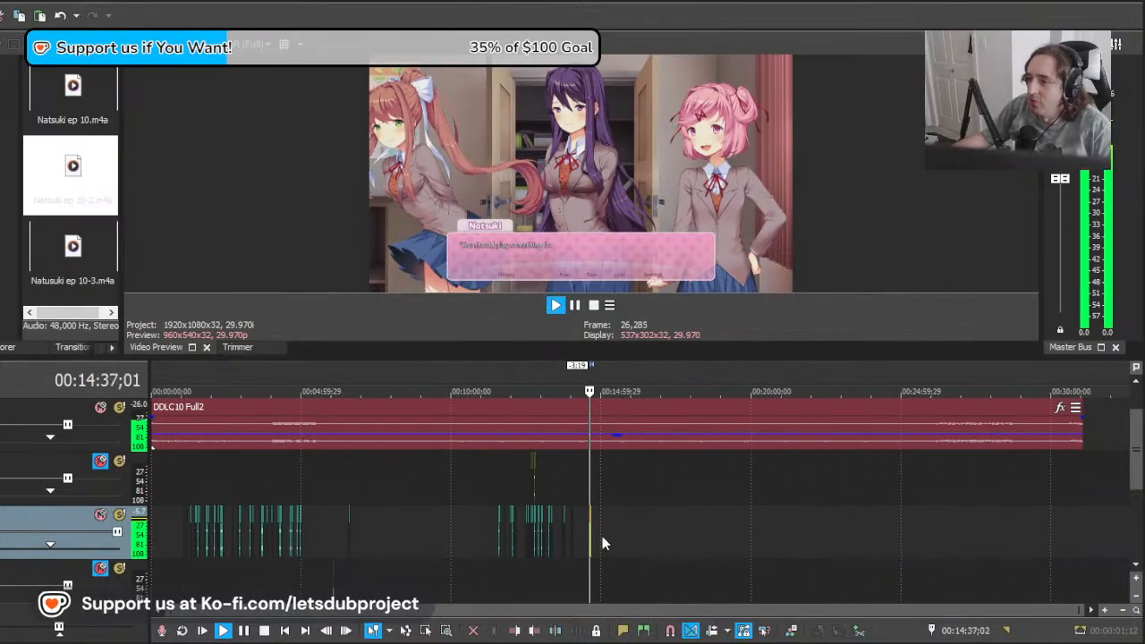
scroll(711, 528, "up", 10)
left_click_drag(695, 529, 630, 534)
left_click_drag(708, 535, 1099, 534)
scroll(863, 526, "down", 3)
left_click_drag(634, 535, 1126, 538)
scroll(785, 538, "down", 2)
left_click_drag(625, 541, 1052, 548)
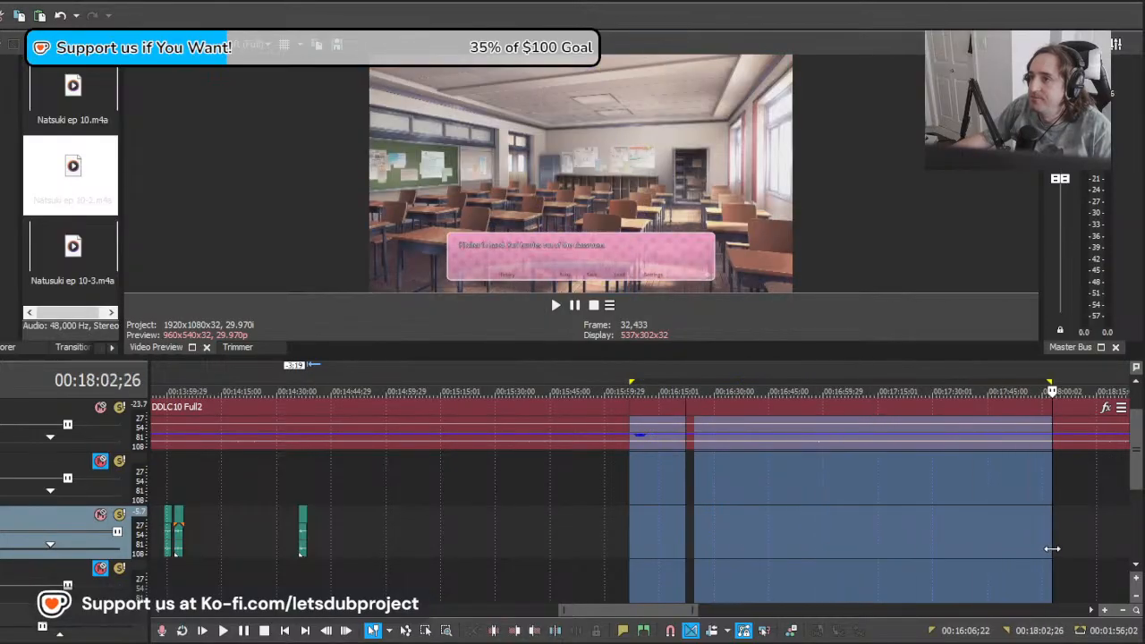
scroll(1005, 548, "down", 2)
scroll(773, 548, "up", 2)
left_click_drag(769, 530, 1140, 530)
left_click_drag(623, 531, 1114, 528)
left_click(1114, 529)
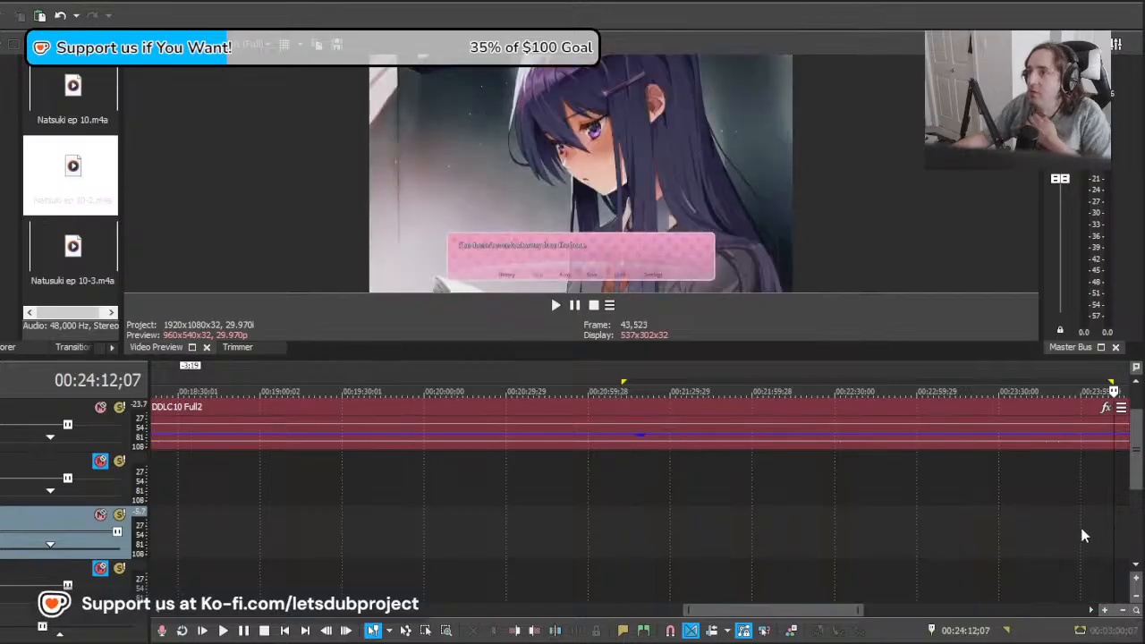
scroll(751, 551, "down", 2)
scroll(736, 551, "up", 1)
left_click_drag(678, 531, 864, 533)
left_click(69, 294)
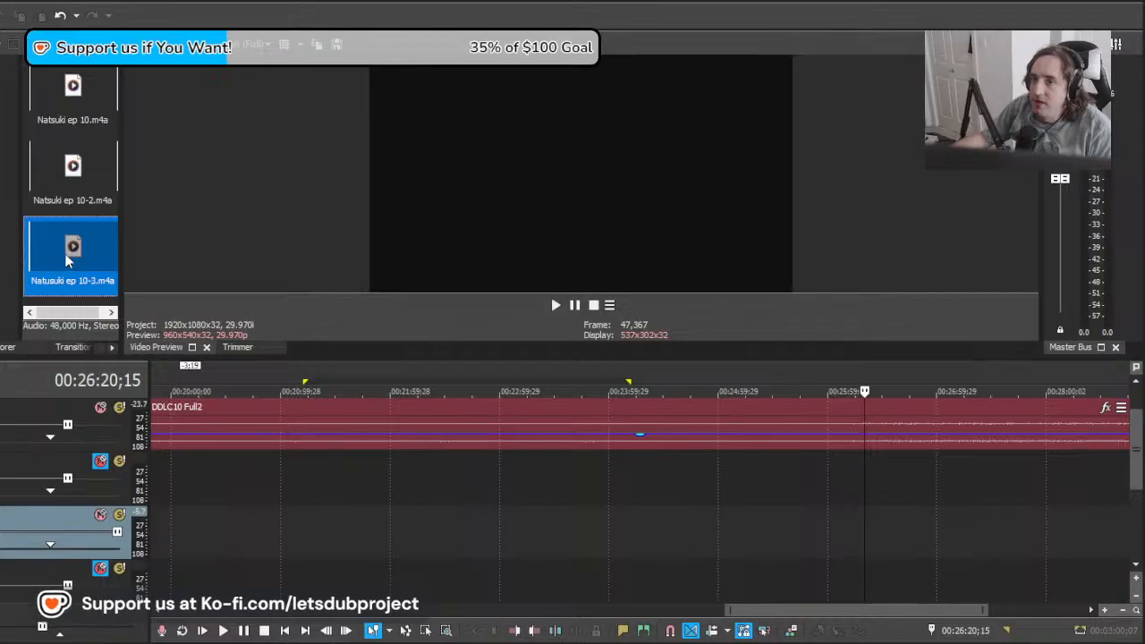
left_click_drag(725, 555, 725, 556)
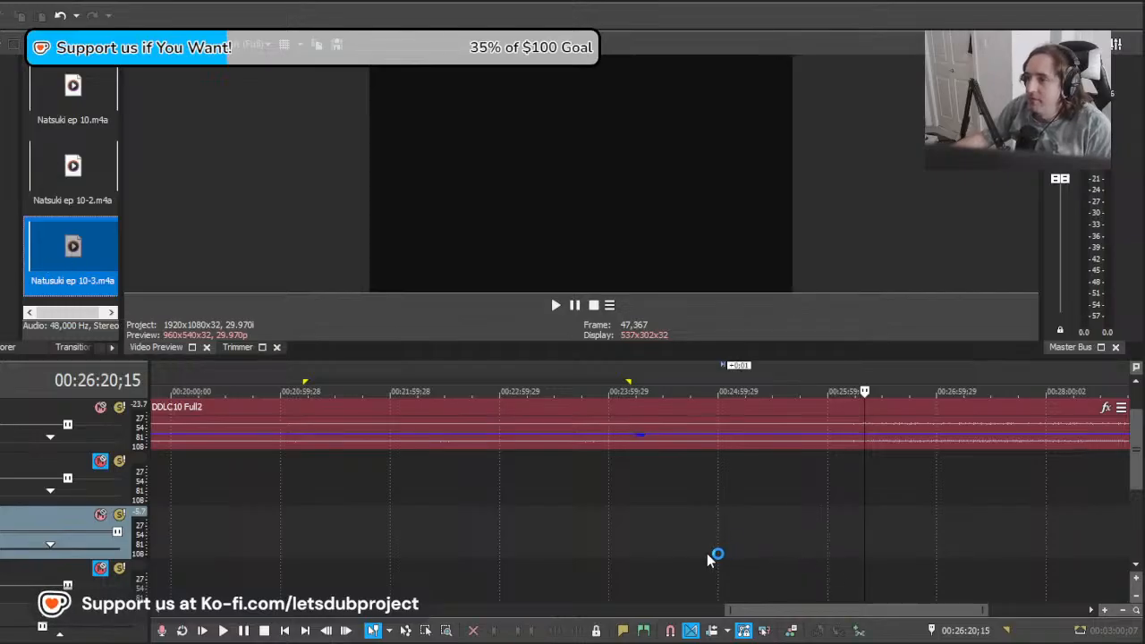
key("ctrl+z")
Step: Add Natusuki ep 10-3.m4a to Natsuki's voice track and shift it to start at about 26:25;15, where her line begins
left_click(37, 265)
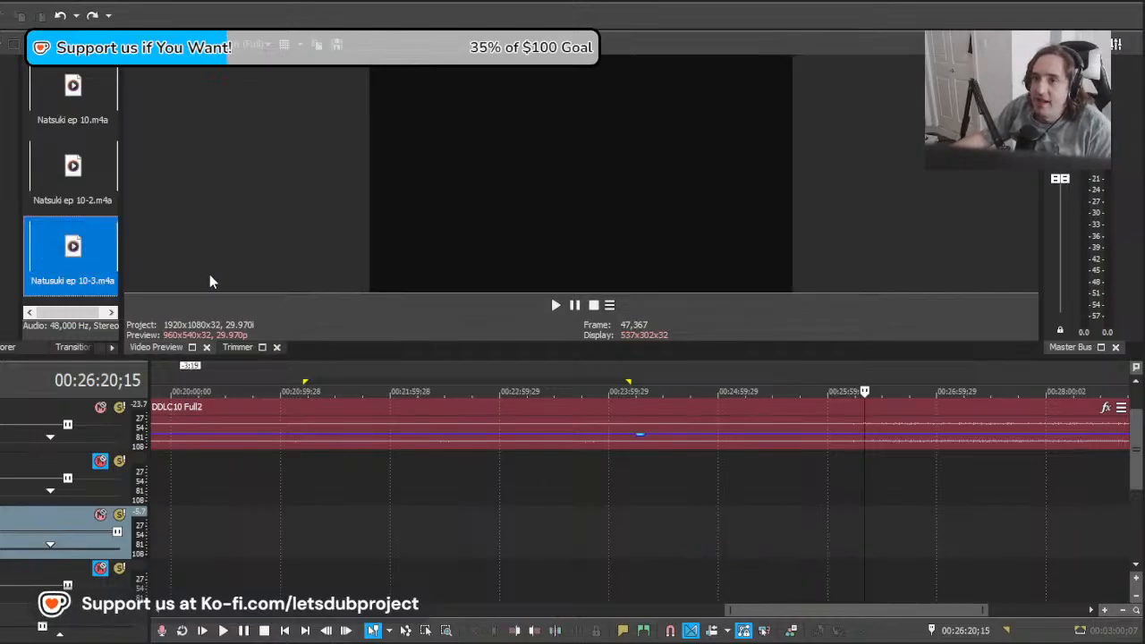
left_click_drag(119, 265, 862, 539)
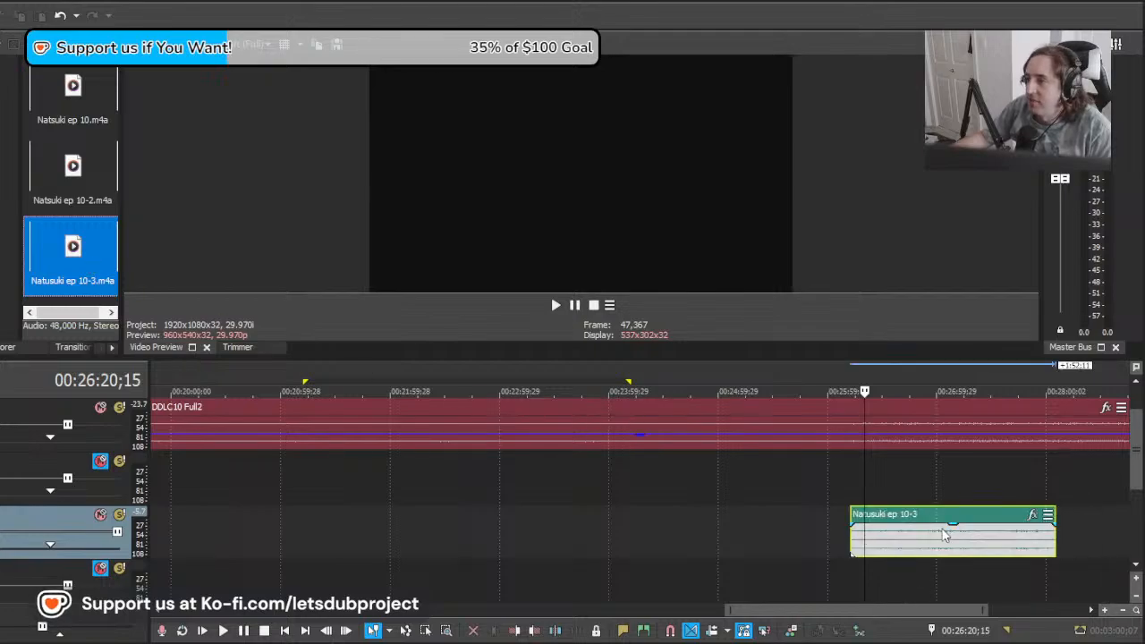
scroll(716, 555, "up", 3)
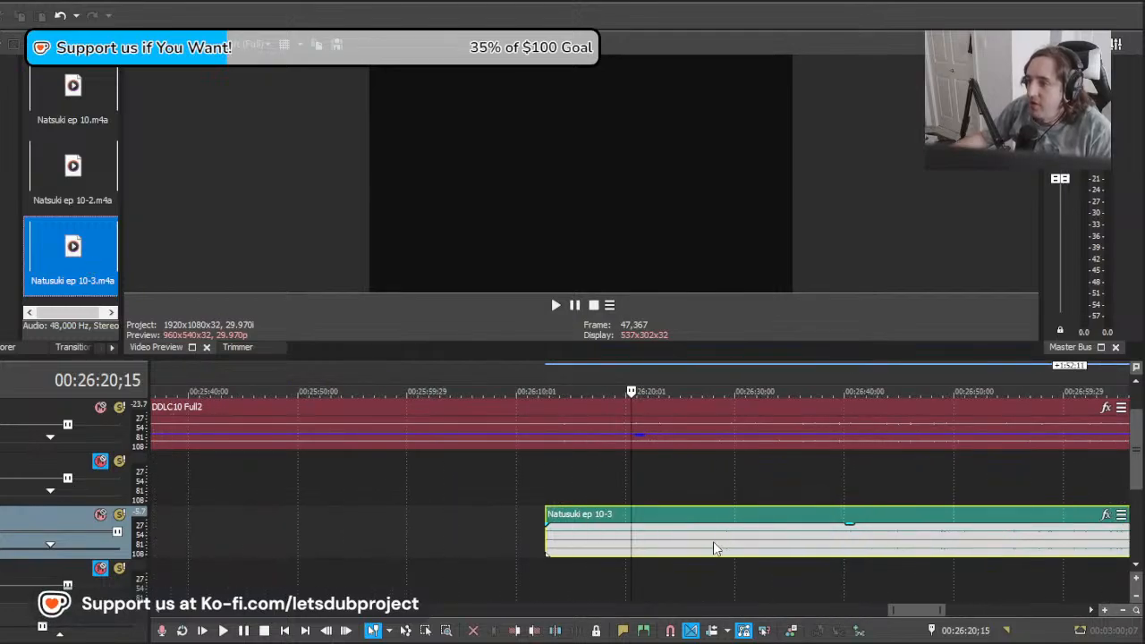
left_click_drag(713, 542, 775, 555)
key("space")
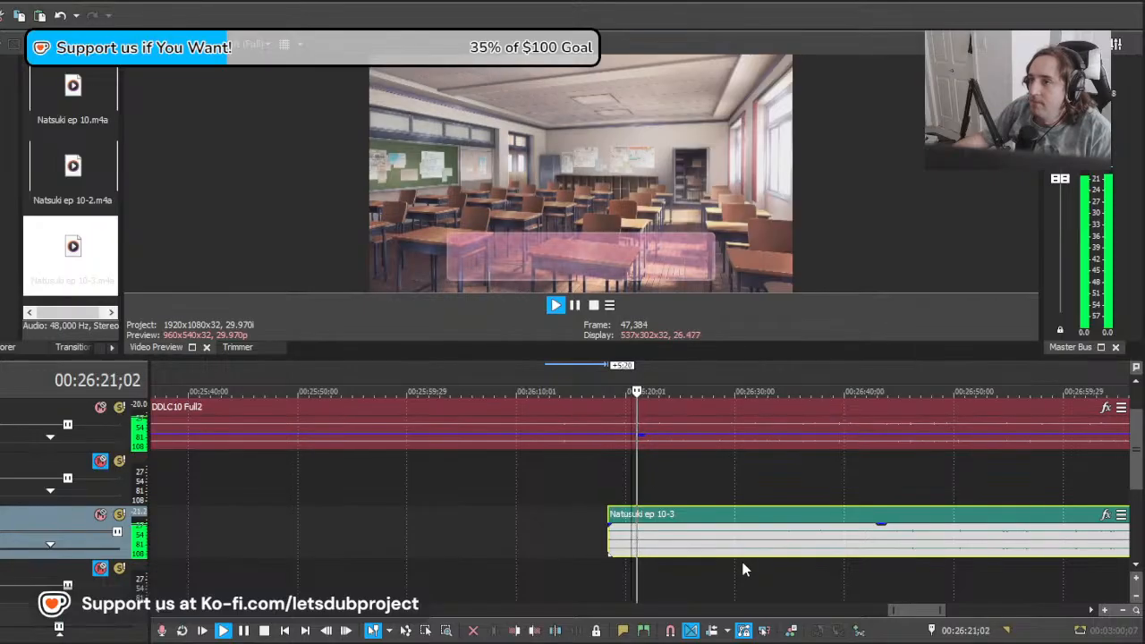
left_click_drag(651, 548, 711, 543)
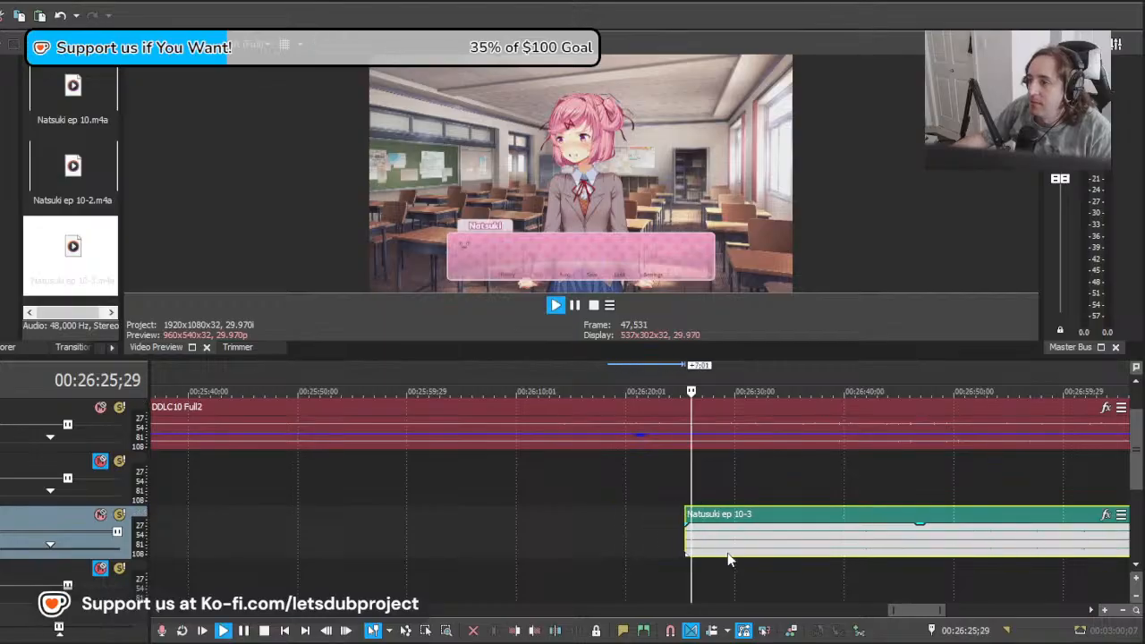
Step: Play the Natusuki ep 10-3 clip, split it at about 26:29;20 and replay the end of the first piece
key("space")
scroll(759, 551, "down", 6)
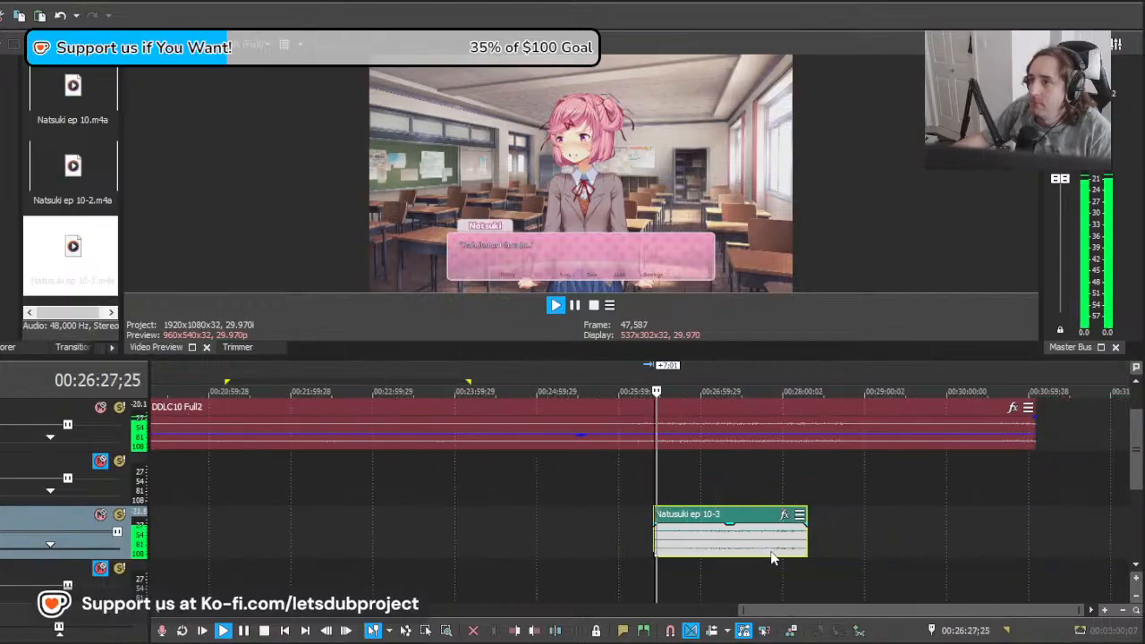
scroll(773, 551, "up", 3)
scroll(804, 558, "up", 6)
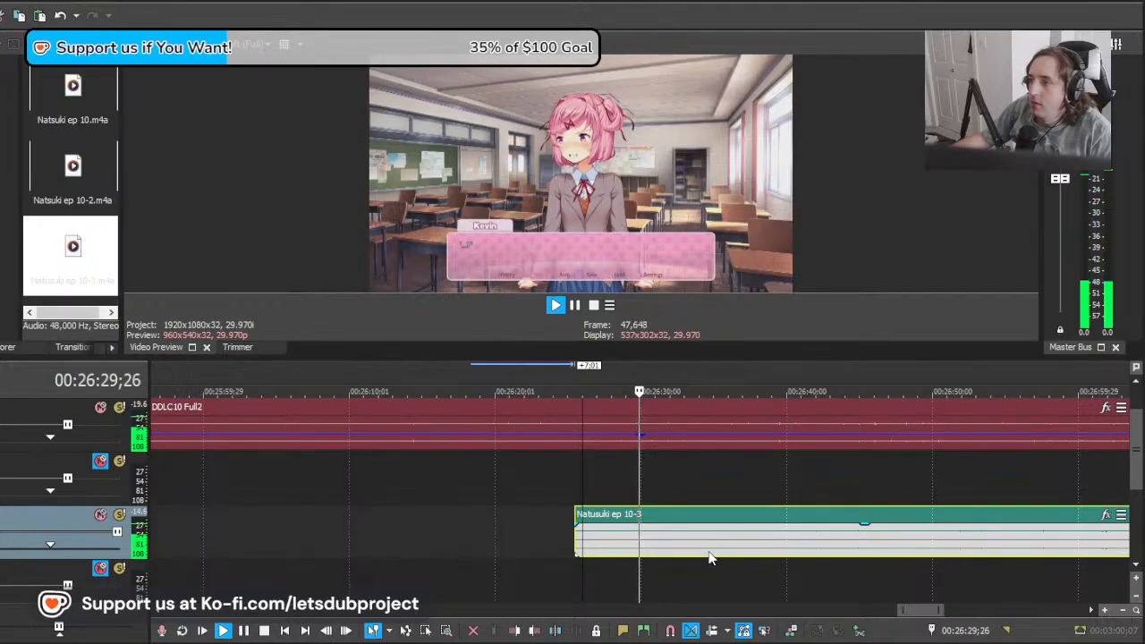
key("space")
left_click(616, 542)
key("s")
left_click(553, 544)
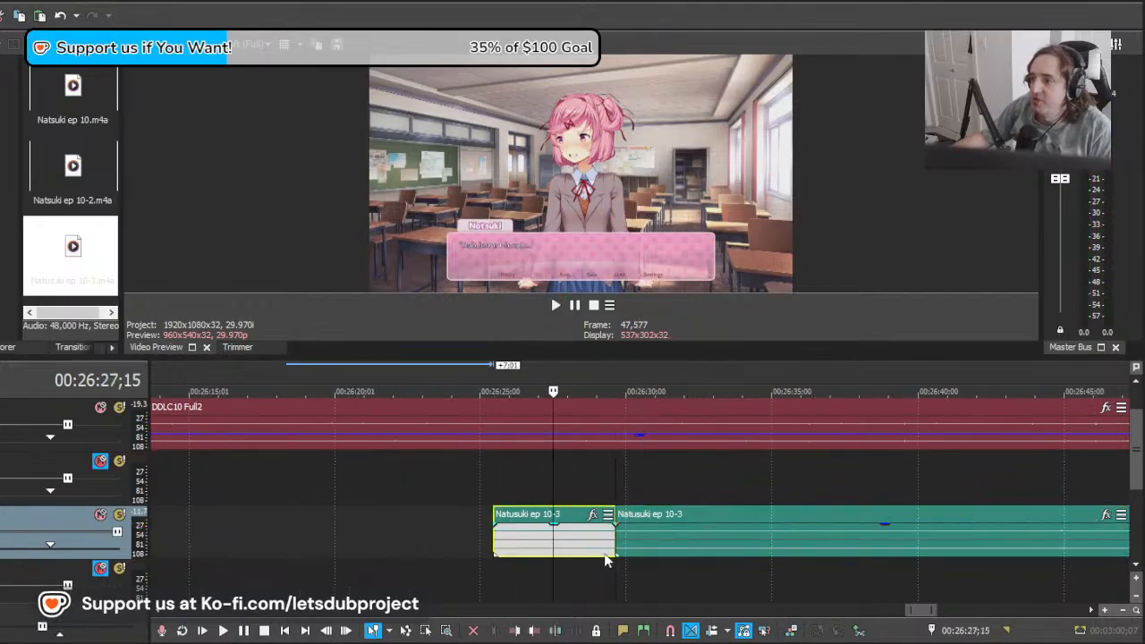
key("space")
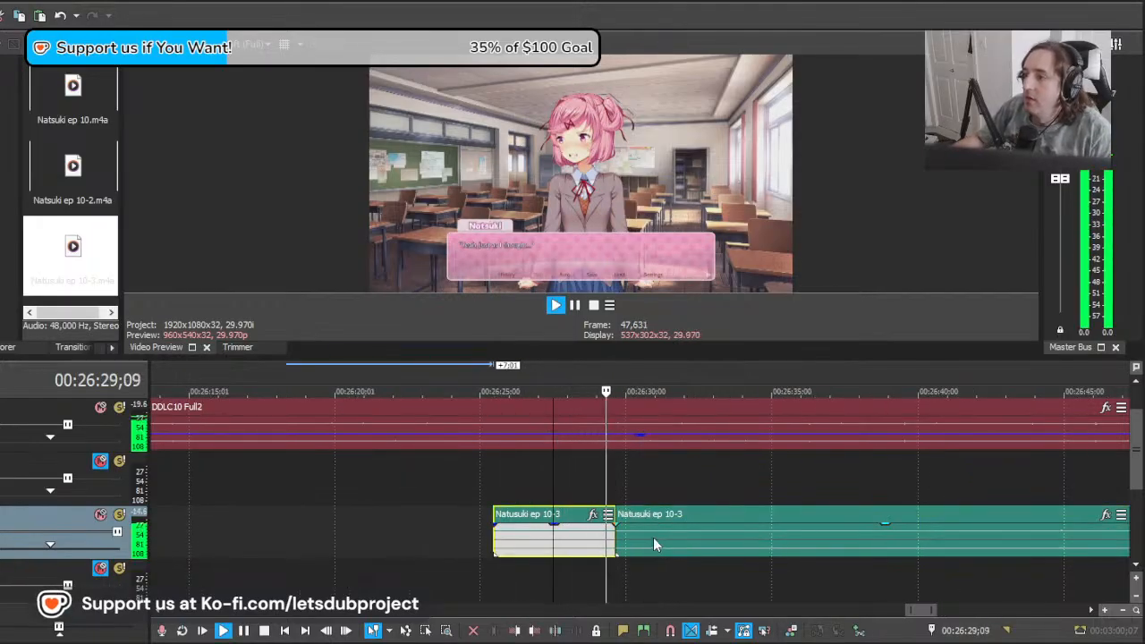
Step: Move the second Natusuki ep 10-3 piece earlier to start at about 26:22;13 and play from about 26:28;18
left_click(656, 540)
key("space")
left_click(685, 539)
left_click_drag(684, 536, 635, 536)
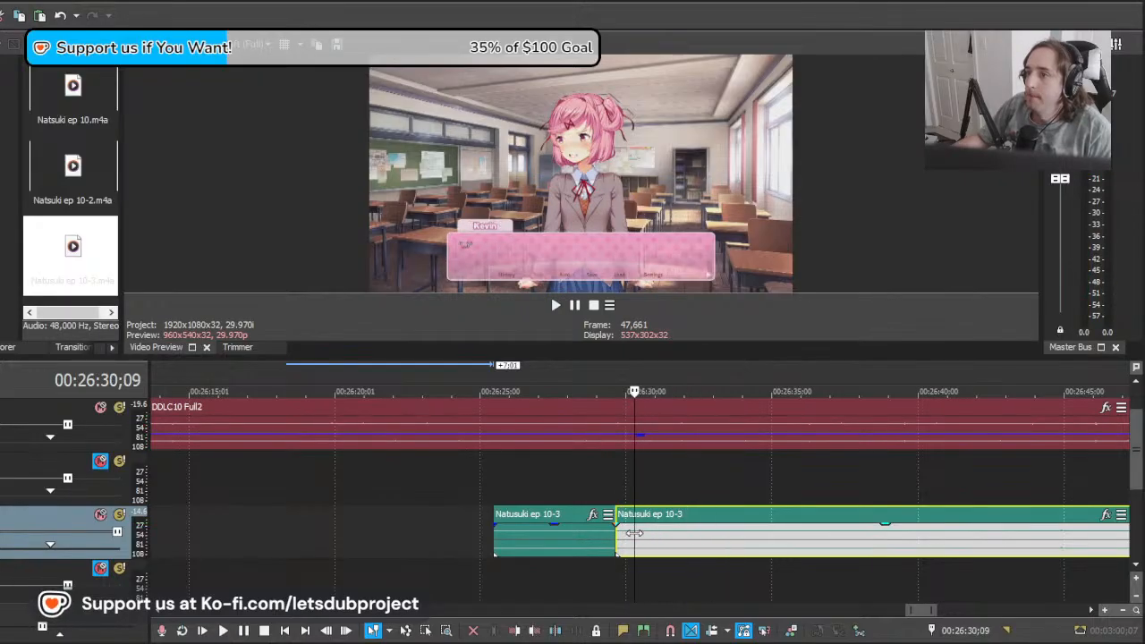
left_click_drag(866, 539, 686, 548)
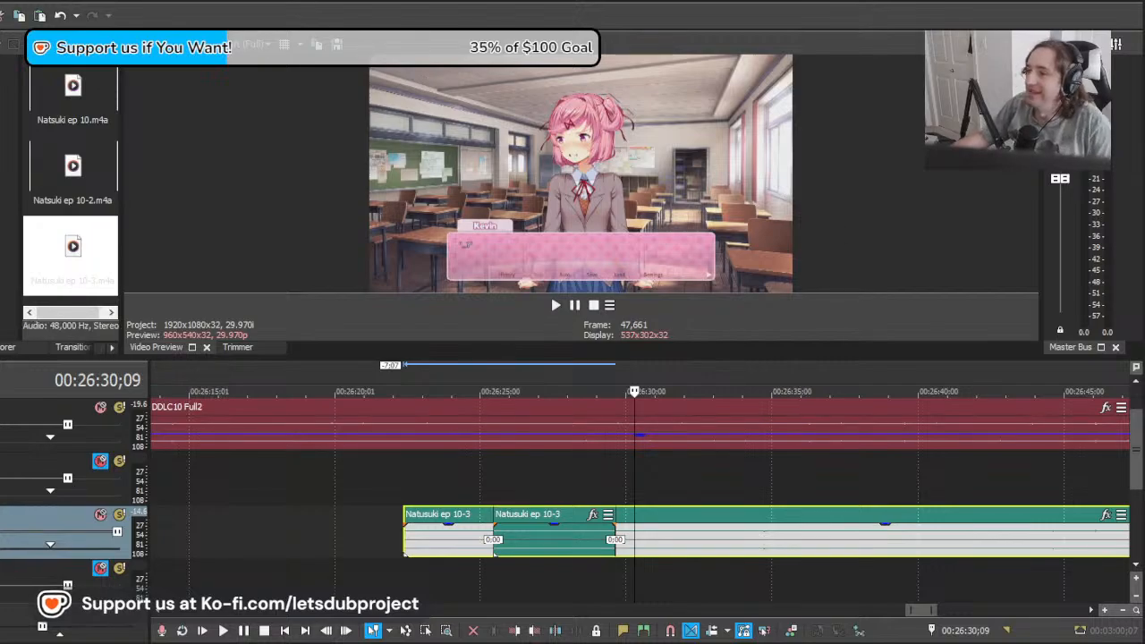
left_click(585, 574)
scroll(587, 574, "up", 2)
key("space")
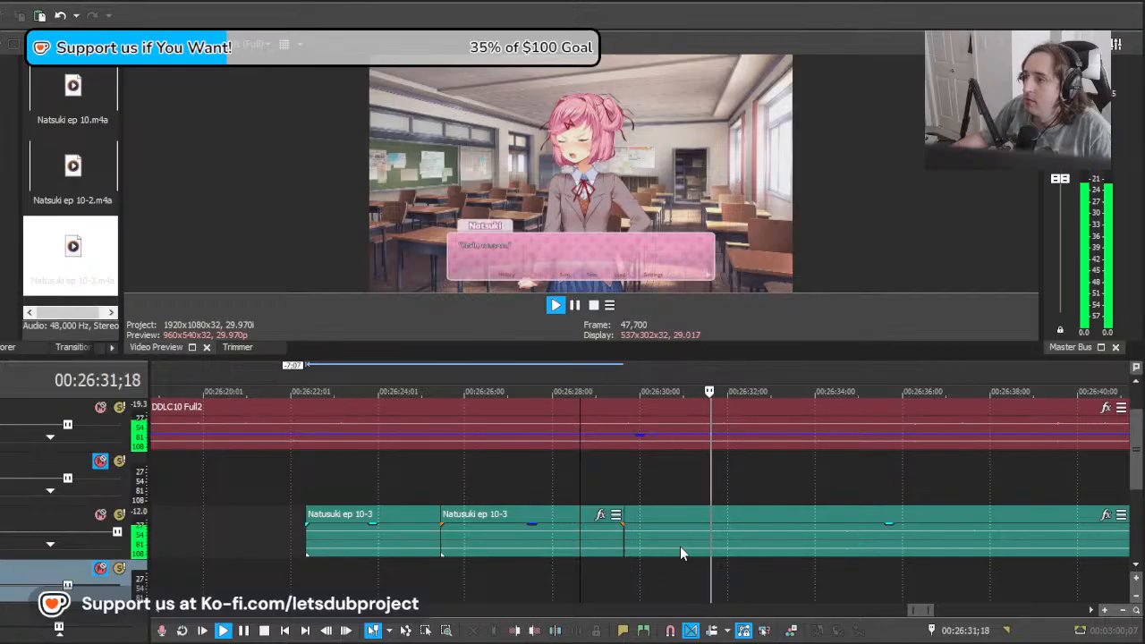
Step: Split the long Natusuki ep 10-3 clip at about 26:30;19, delete the part before it and play the remainder
key("space")
left_click(668, 540)
key("s")
left_click(646, 541)
key("Delete")
left_click(669, 550)
key("space")
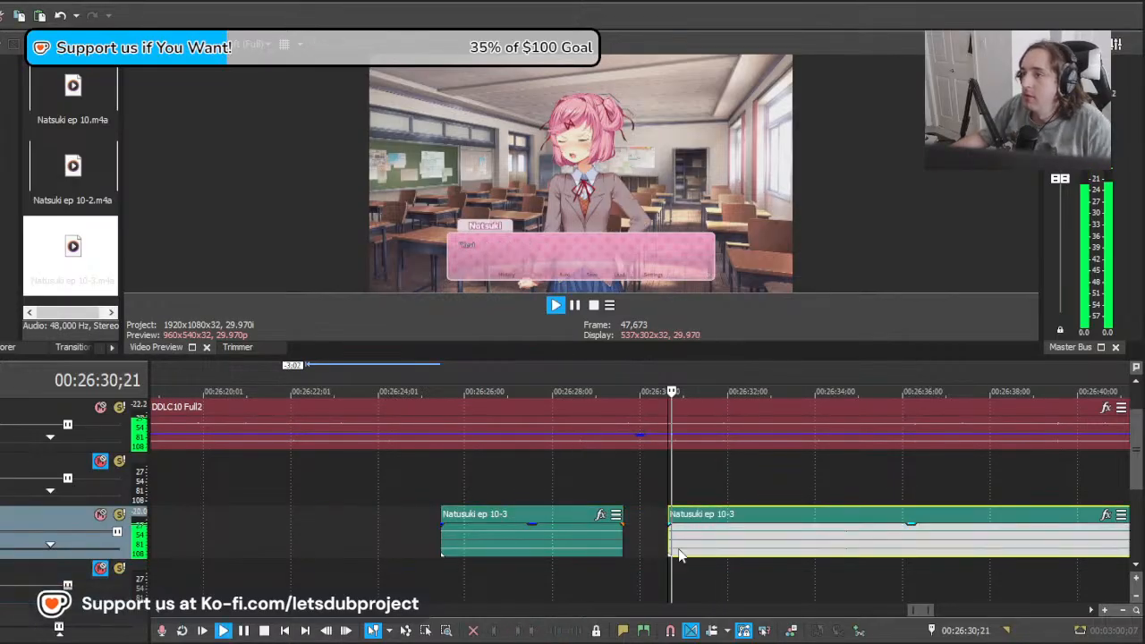
Step: Split the playing clip at about 26:33;07 and move the later piece 3;26 earlier to start at about 26:29;11
scroll(707, 536, "down", 3)
scroll(716, 537, "down", 2)
scroll(716, 541, "up", 6)
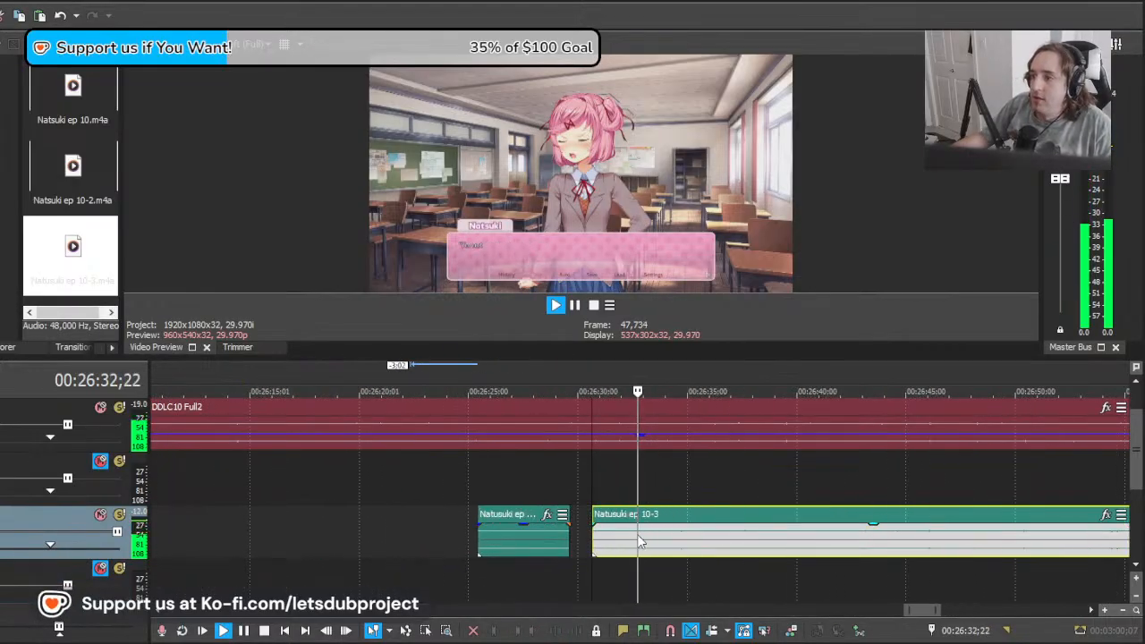
scroll(770, 551, "down", 1)
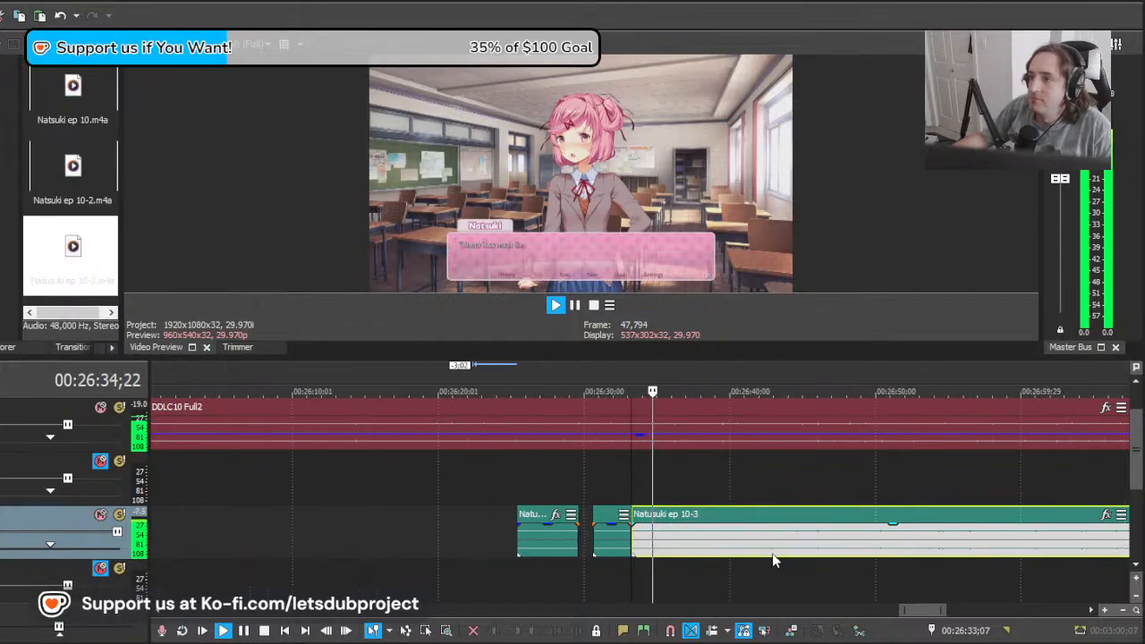
scroll(792, 554, "up", 2)
key("space")
left_click_drag(904, 554, 804, 555)
key("space")
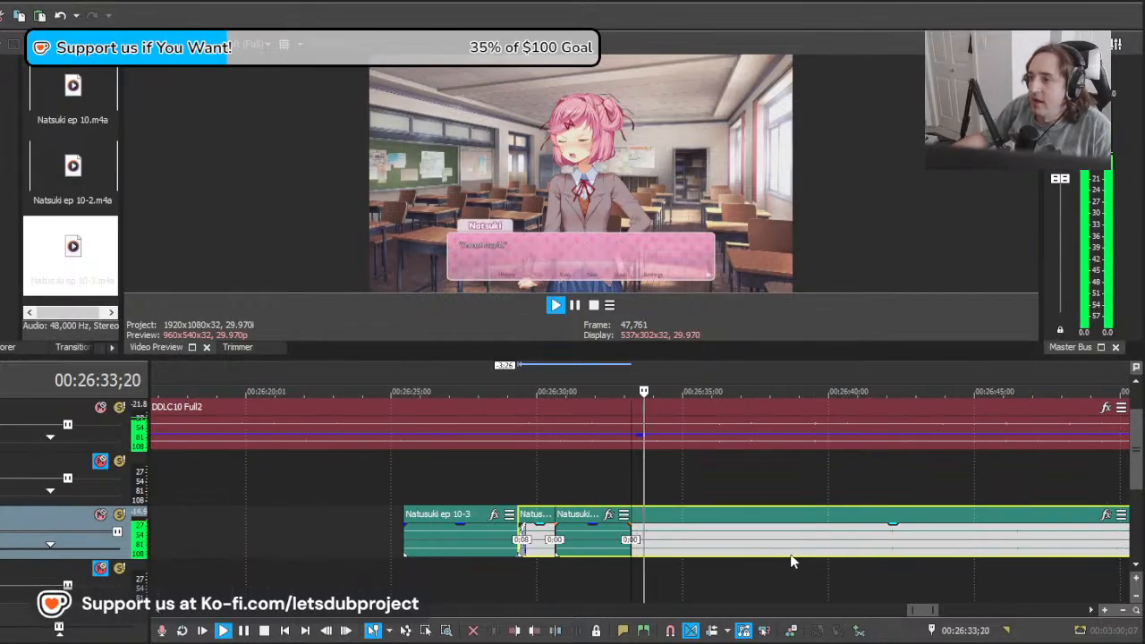
Step: Stop playback and look ahead in the footage to about 29:42;25 near its end
key("space")
scroll(787, 551, "down", 5)
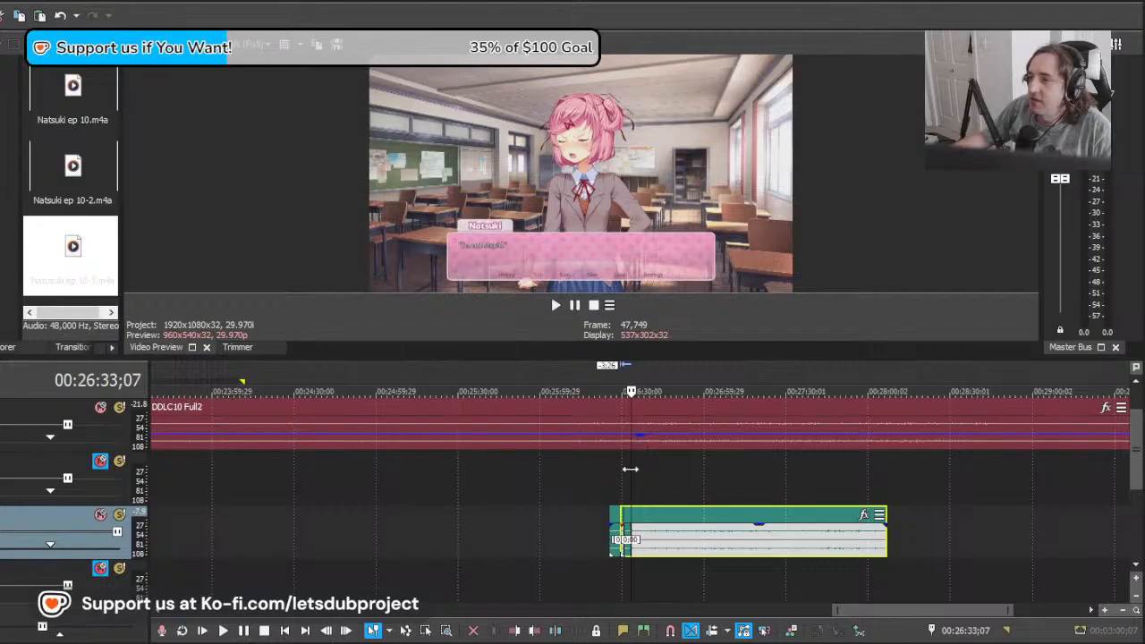
left_click_drag(631, 469, 946, 486)
scroll(916, 502, "down", 5)
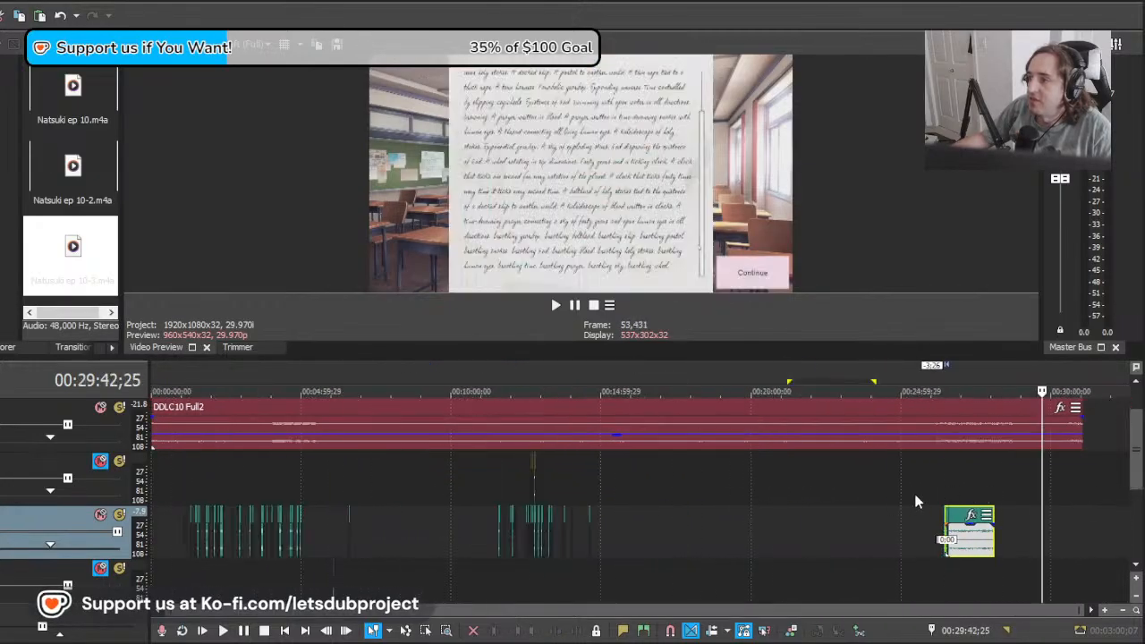
scroll(1033, 476, "up", 4)
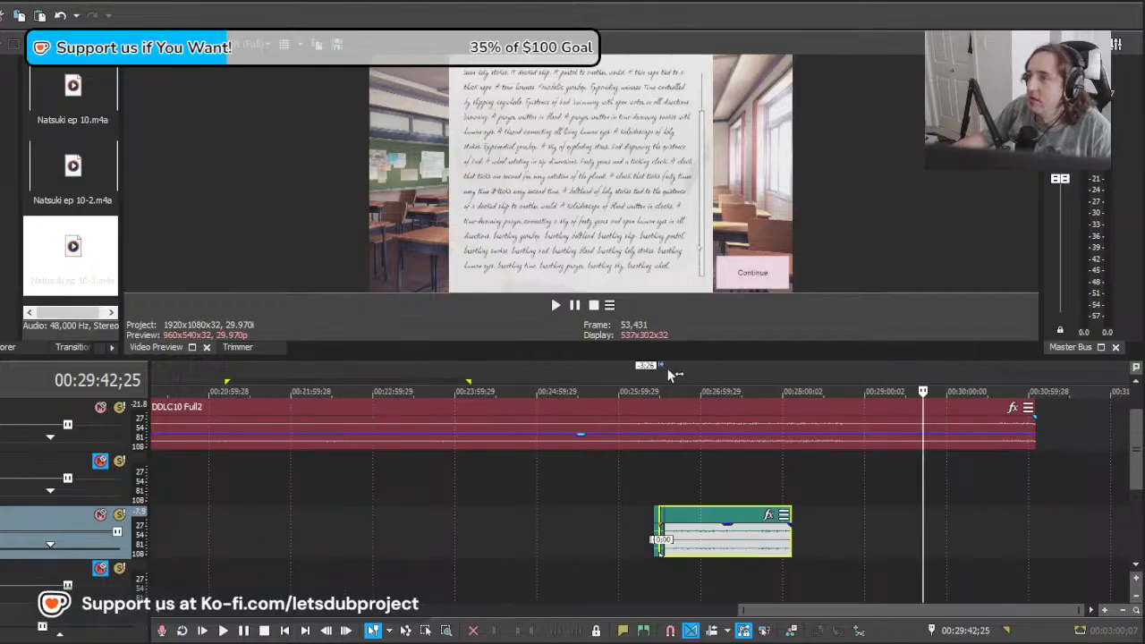
Step: Enlarge the video preview area, bring the voice track back into view and return the playhead to about 26:45;21
left_click_drag(682, 357, 633, 423)
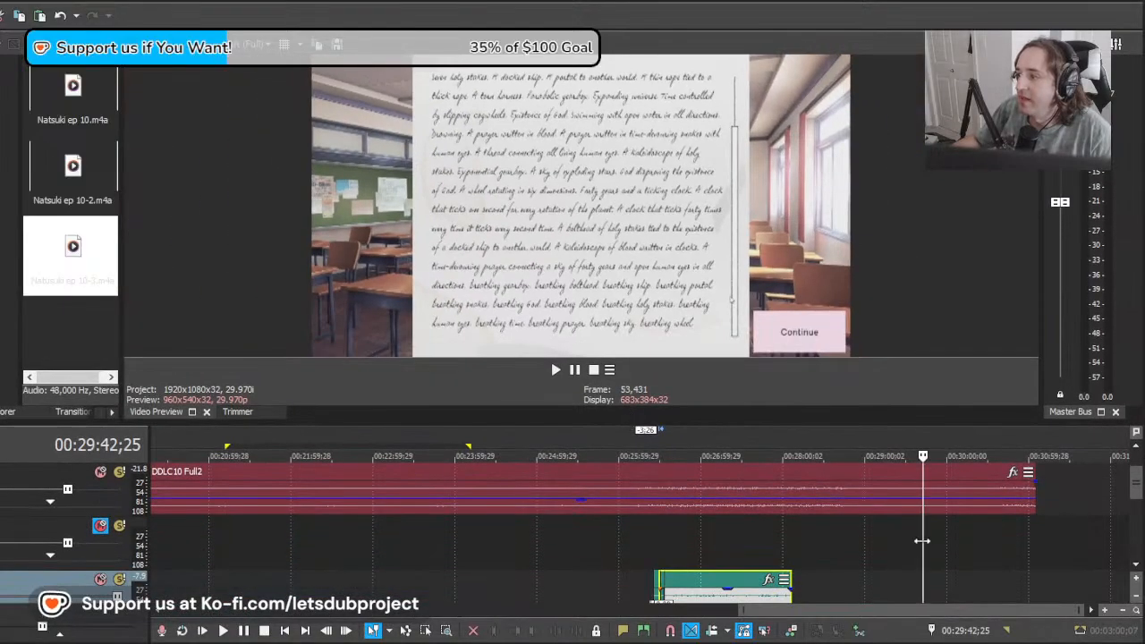
left_click_drag(922, 541, 684, 556)
scroll(684, 557, "up", 3)
left_click_drag(1138, 497, 1139, 511)
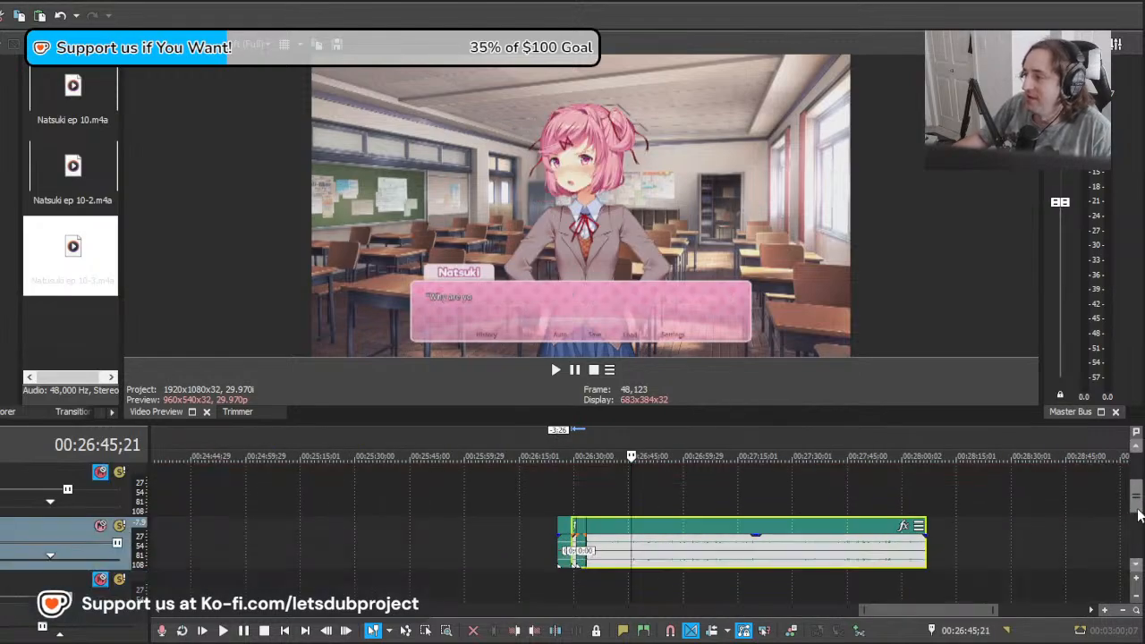
scroll(612, 547, "up", 3)
scroll(508, 497, "down", 1)
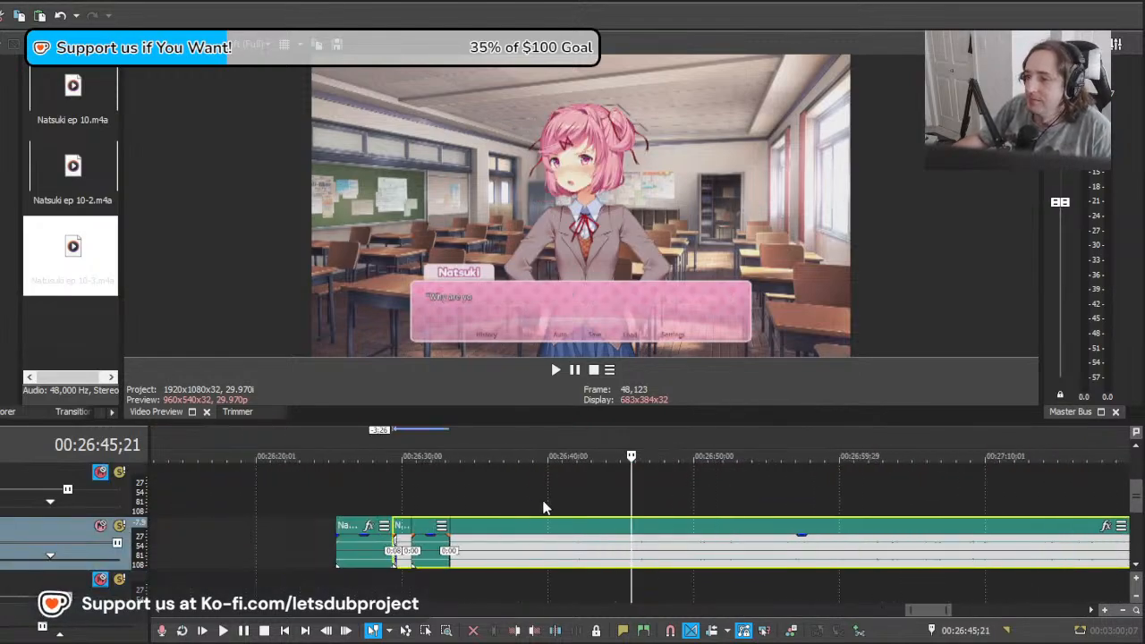
Step: Play the footage from about 26:39 and 26:33;15, and move the last Natusuki ep 10-3 clip 11 frames later
left_click(539, 502)
key("space")
scroll(525, 501, "down", 1)
scroll(524, 503, "up", 1)
key("space")
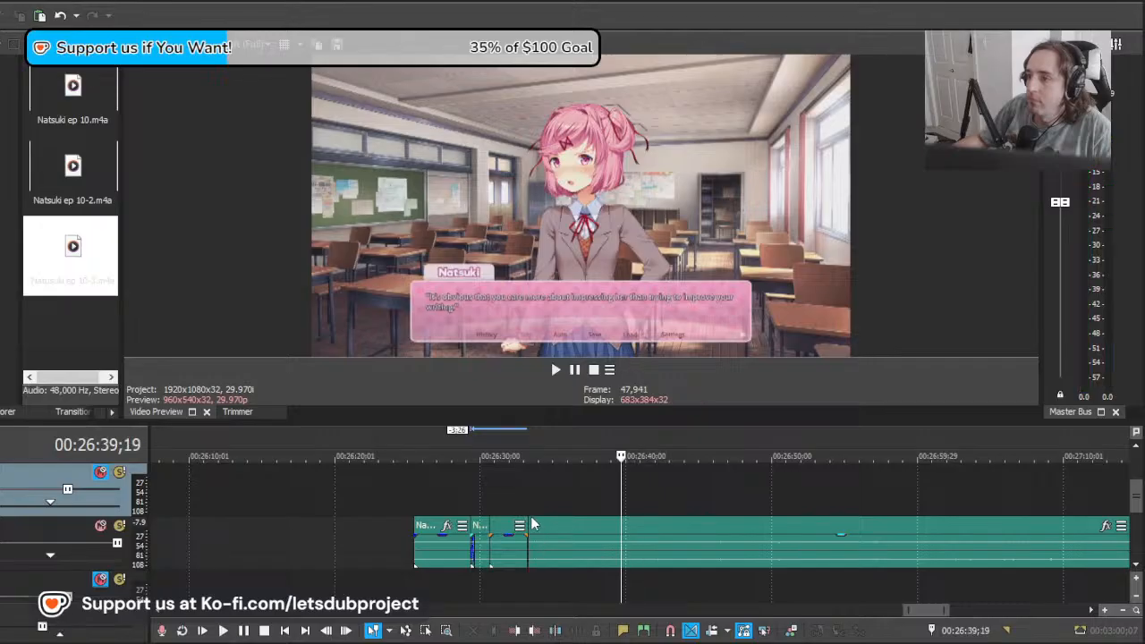
left_click(532, 517)
key("space")
scroll(466, 545, "up", 2)
key("space")
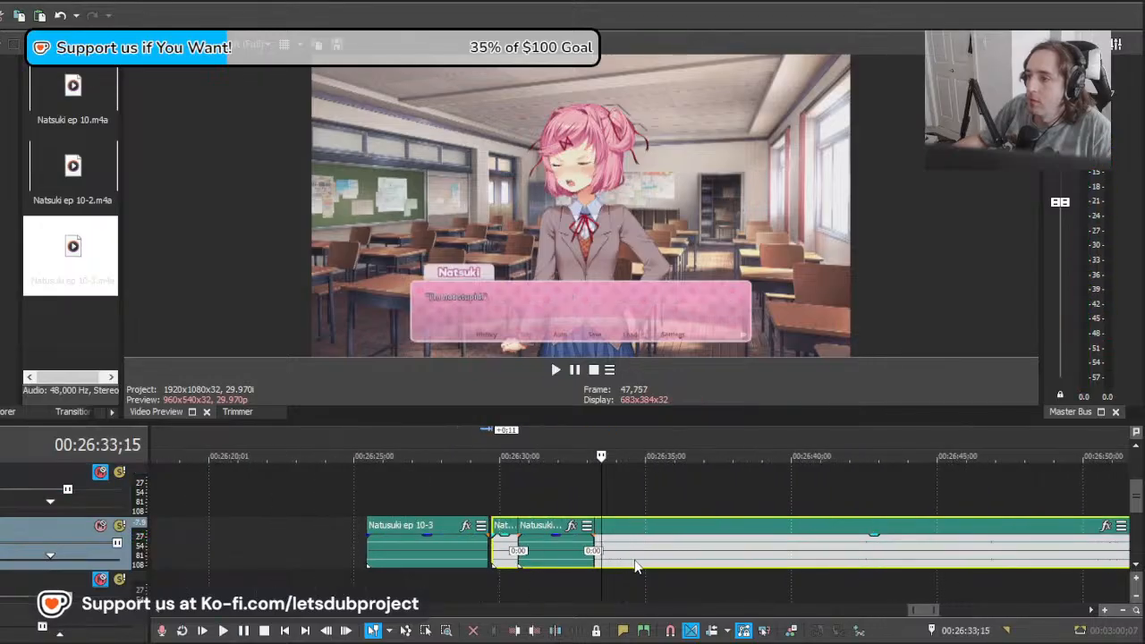
Step: Split the last clip at about 26:33;15, delete the earlier part and replay the lines from about 26:30;16
left_click(505, 546)
key("Delete")
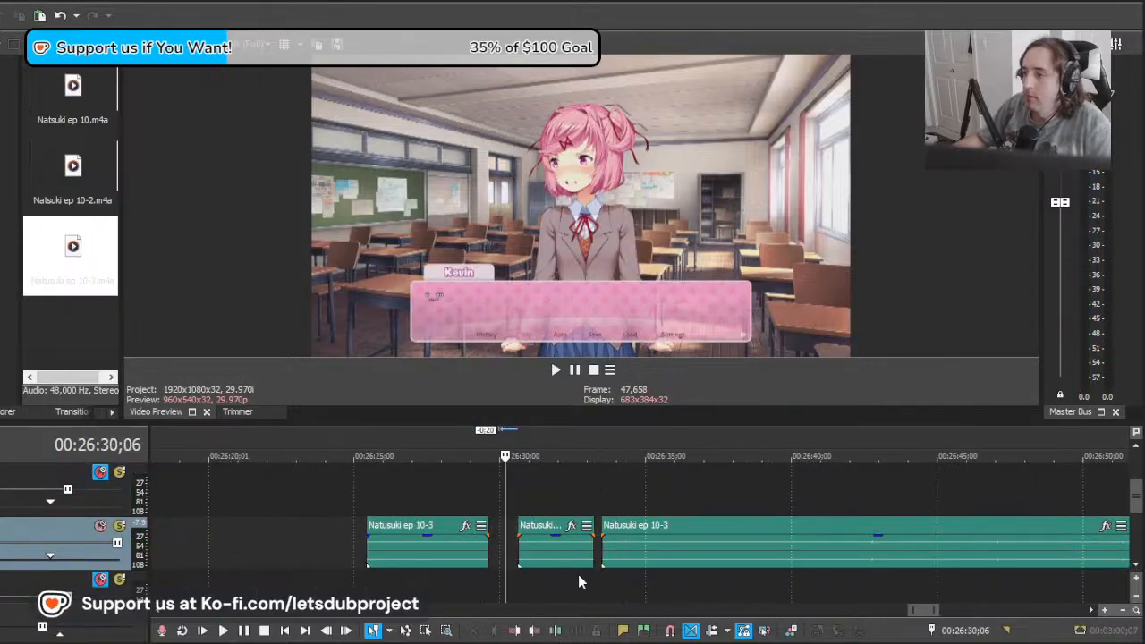
left_click(579, 576)
key("space")
scroll(585, 573, "up", 2)
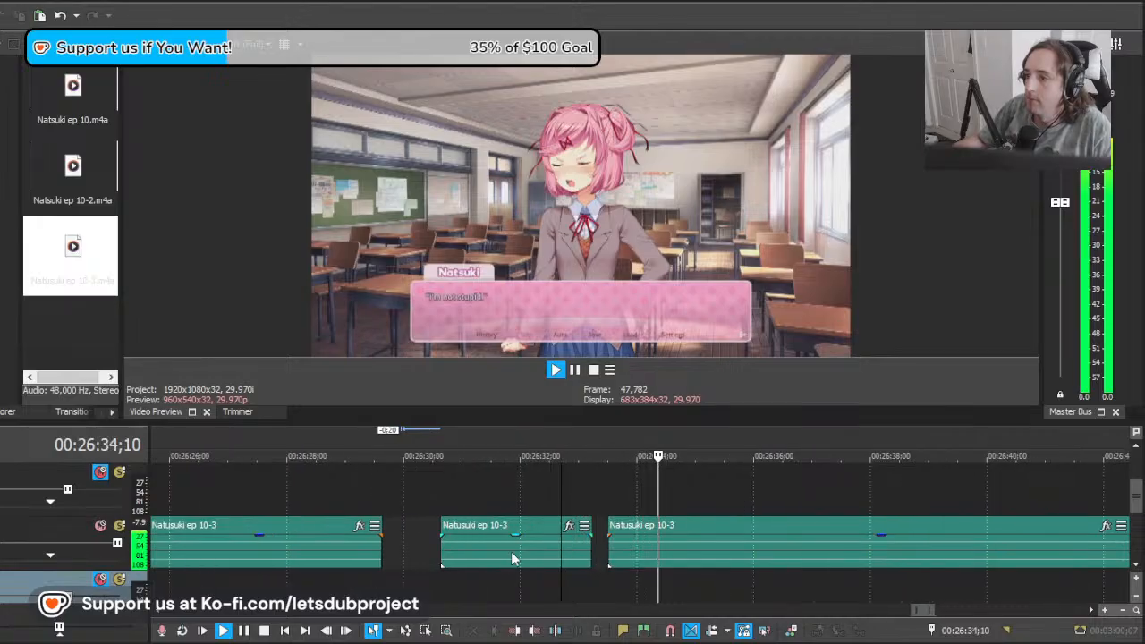
left_click(435, 553)
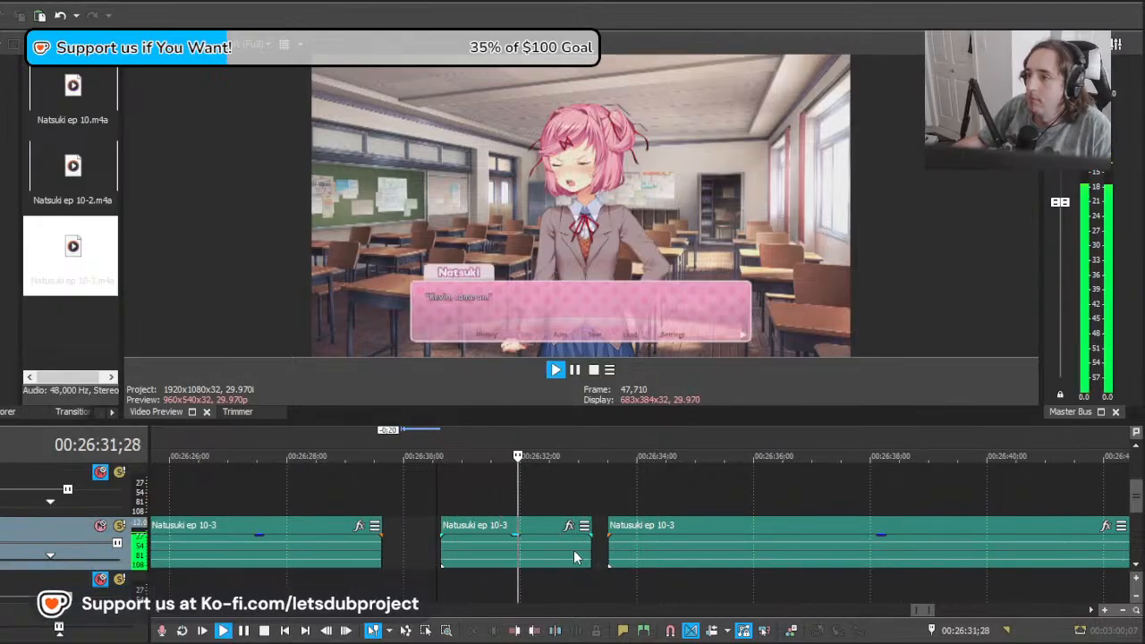
Step: Trim the short clip's end to about 26:32;14, close the gap to the last Natusuki ep 10-3 clip and replay the lines
left_click_drag(592, 549, 560, 560)
key("space")
key("space")
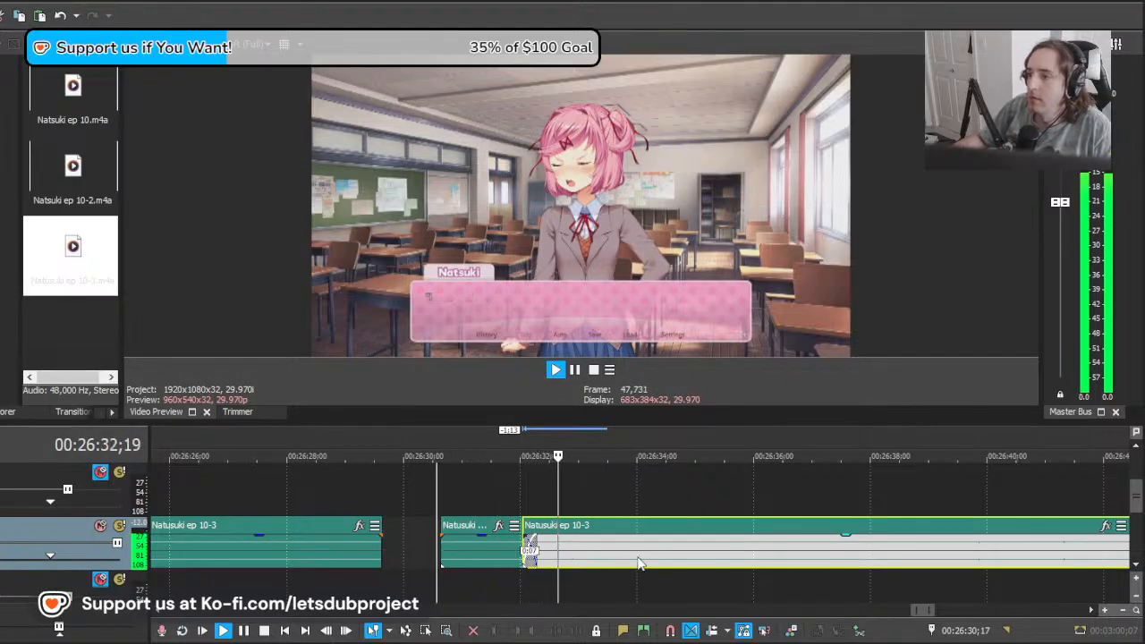
key("space")
left_click(538, 554)
key("space")
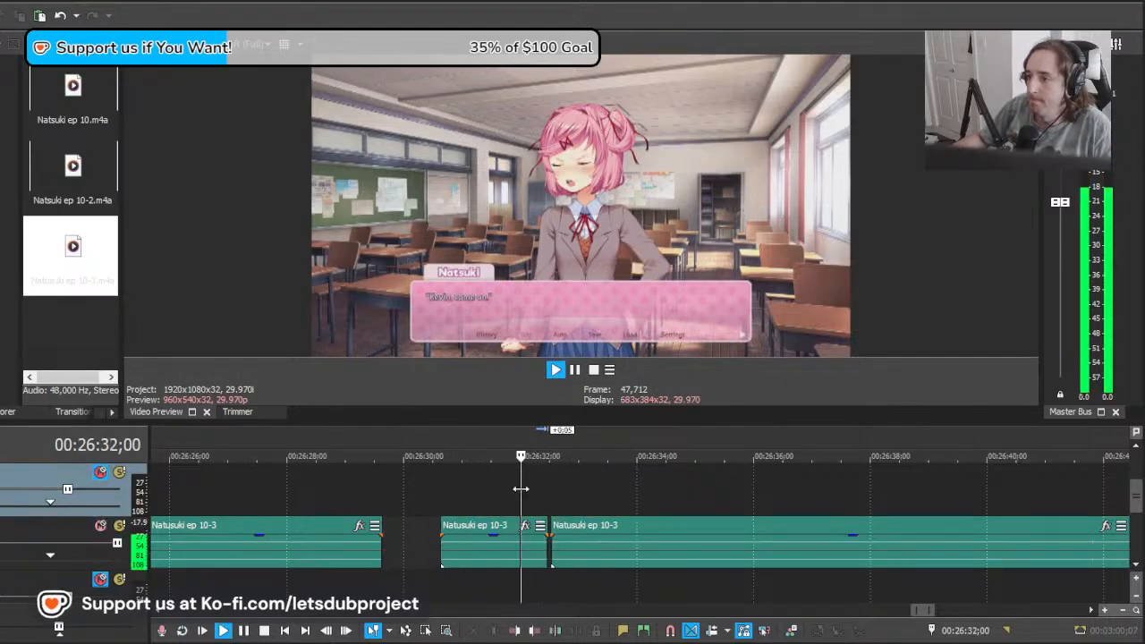
Step: Trim the last clip's start, move it 10 frames earlier against the short clip and replay from about 26:32;00
scroll(655, 555, "down", 5)
scroll(655, 557, "down", 5)
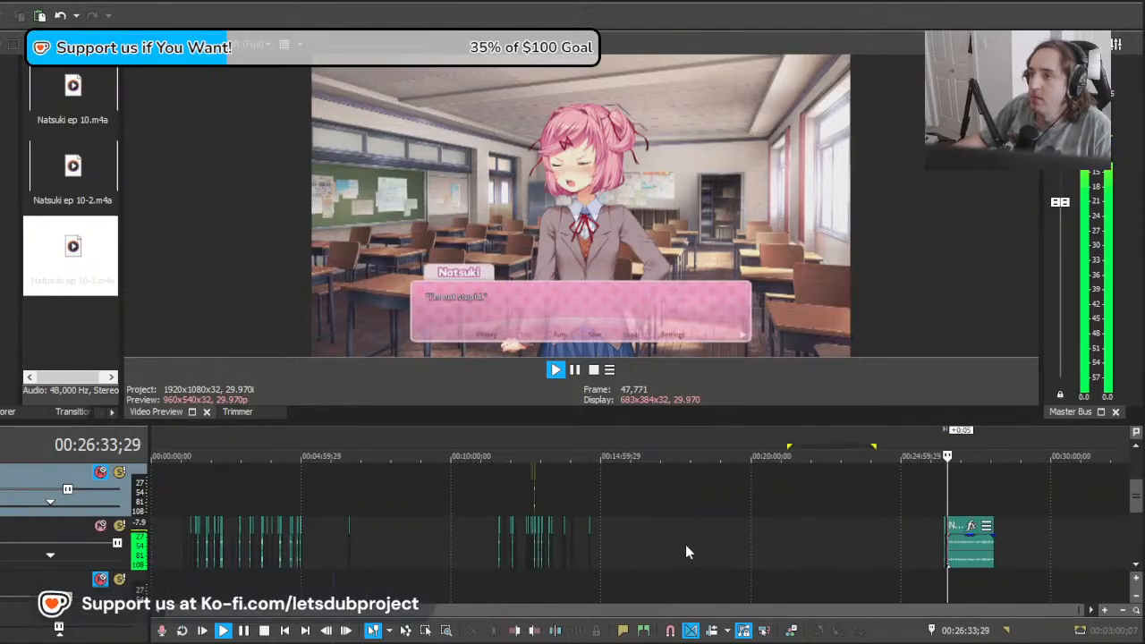
scroll(687, 548, "up", 10)
key("space")
left_click_drag(535, 548, 549, 549)
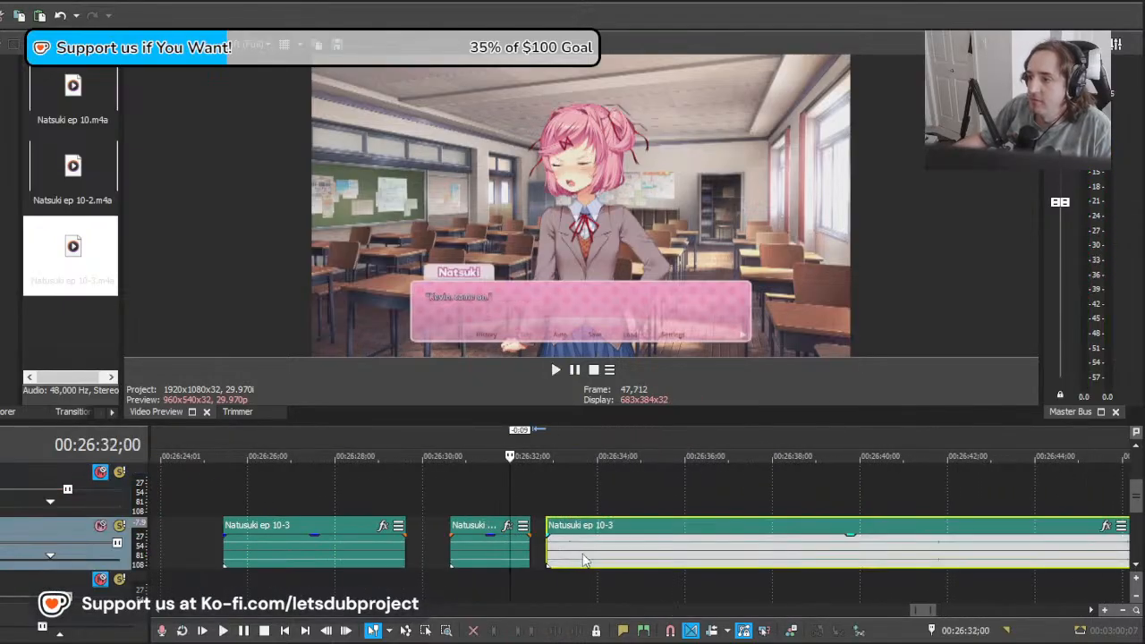
key("space")
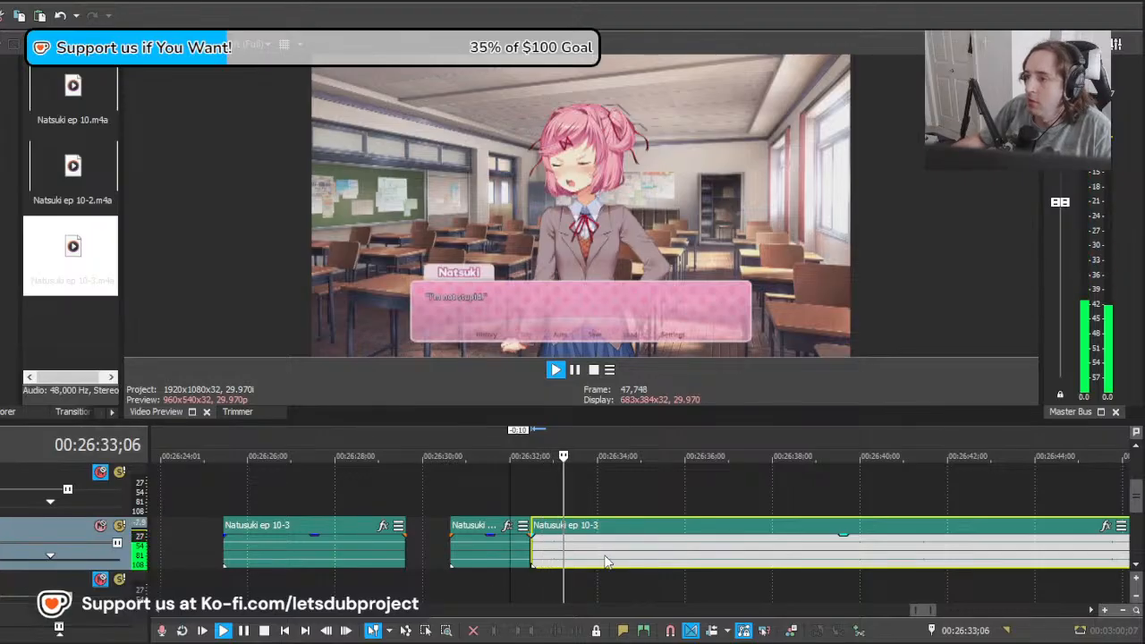
Step: Split the last clip at about 26:34;06, after the "I'm not stupid" line, and play the audio that follows
left_click(606, 560)
key("s")
scroll(609, 560, "down", 3)
scroll(626, 555, "up", 3)
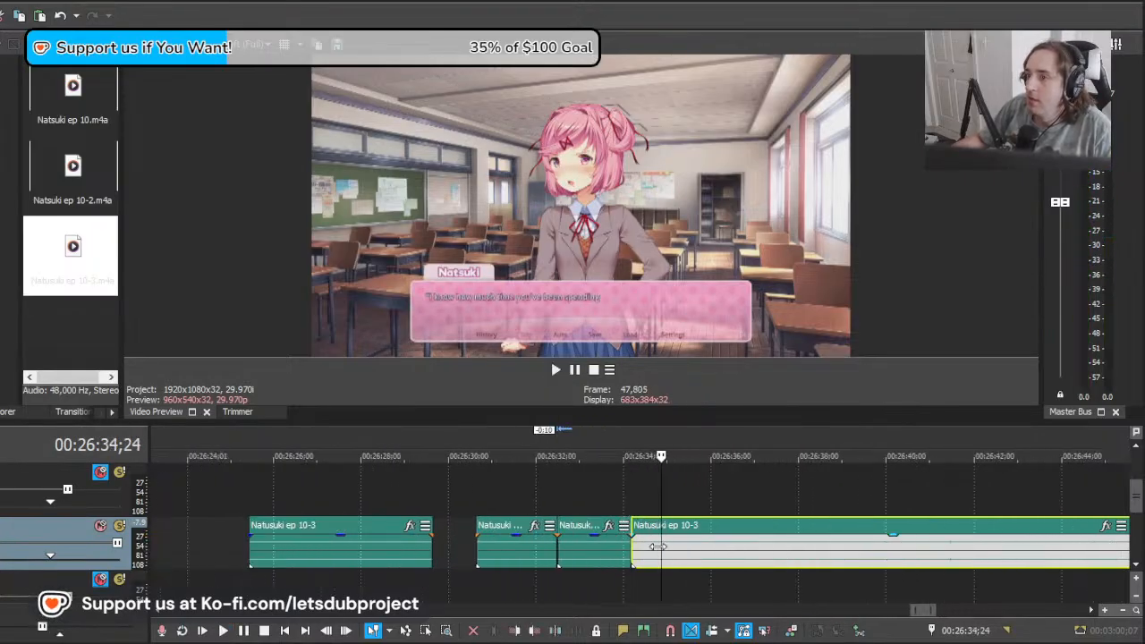
key("space")
Step: Move the last clip earlier over the preceding one, then split off and delete its overlapping start before about 26:34;06
left_click_drag(895, 564, 860, 566)
key("space")
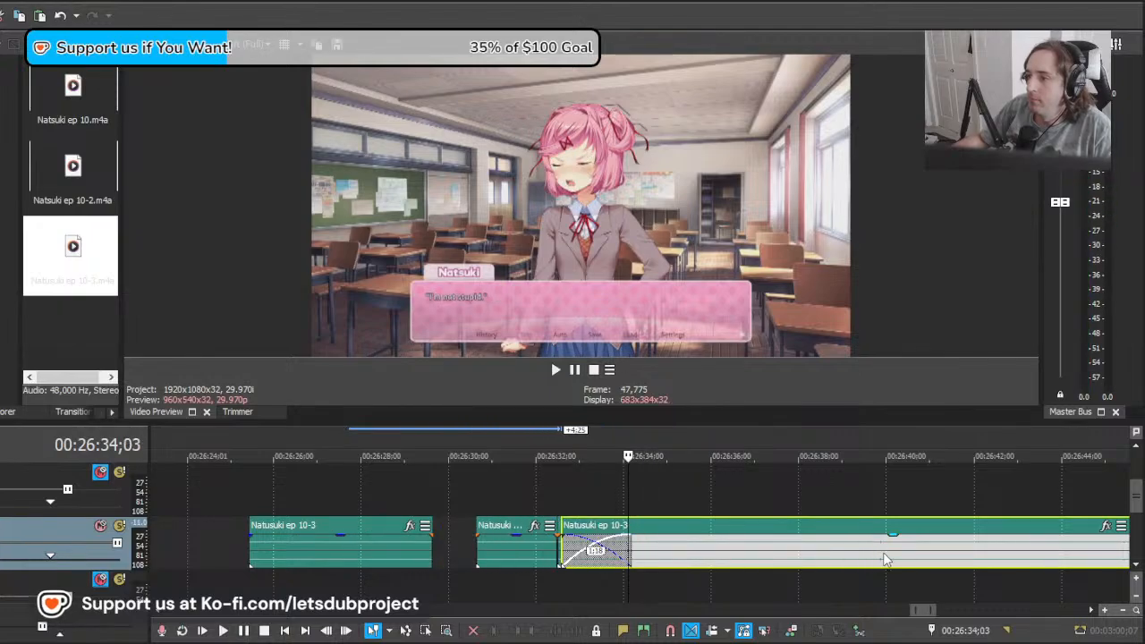
scroll(748, 566, "up", 2)
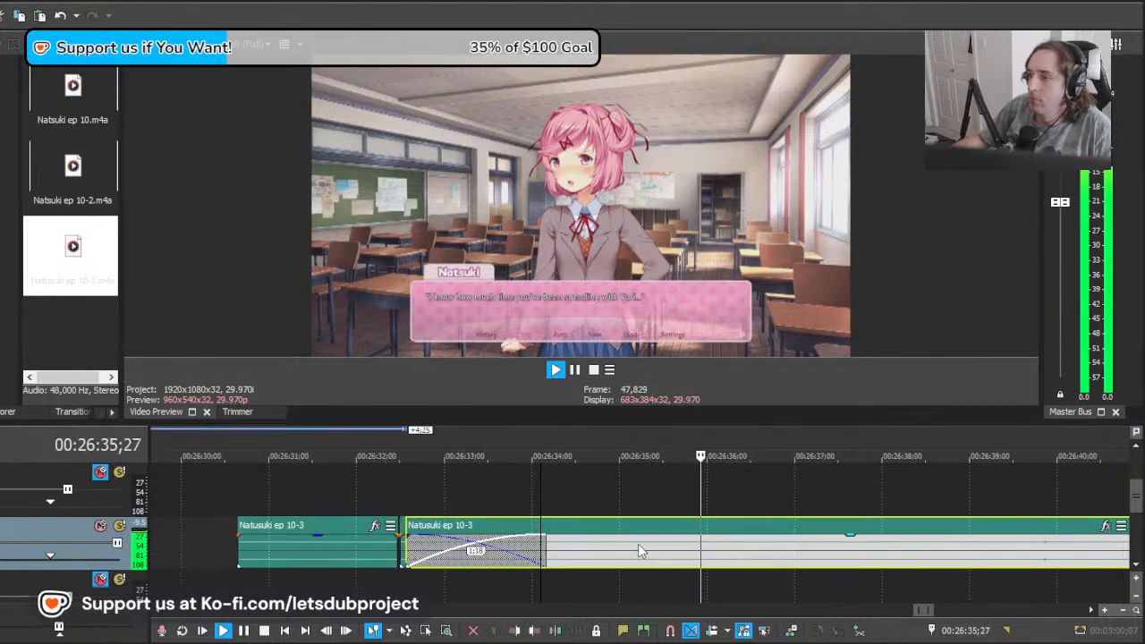
key("space")
mouse_move(601, 551)
left_mouse_down()
mouse_move(628, 551)
mouse_move(604, 552)
left_mouse_up()
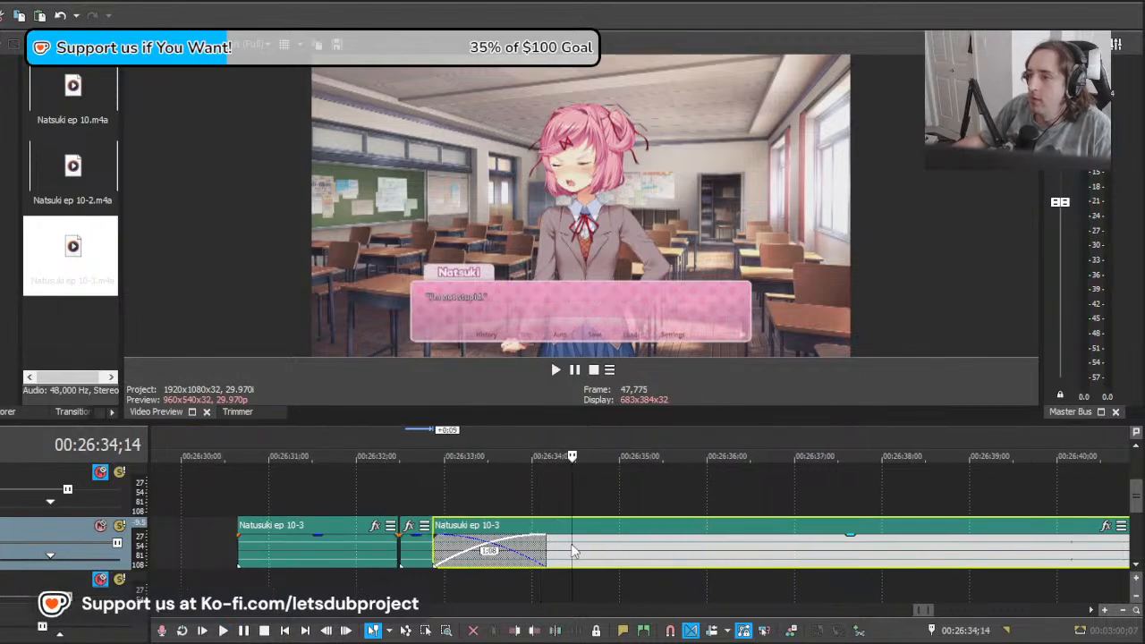
key("s")
left_click(547, 548)
left_click(556, 549)
key("Delete")
key("space")
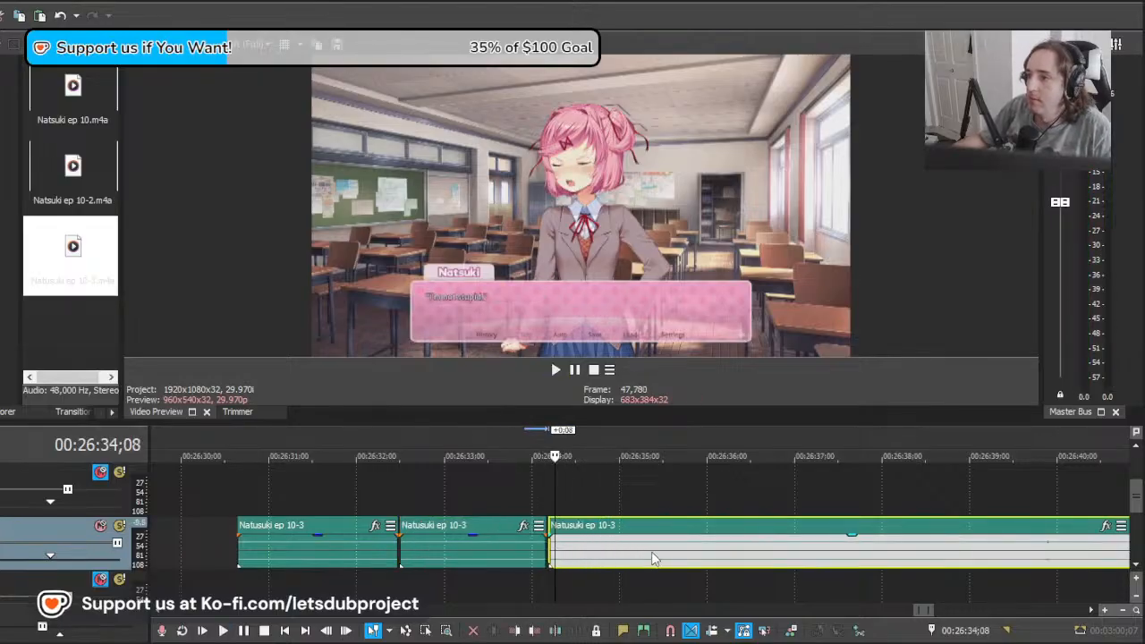
Step: Play through the "spending with Yuri" line, split the last clip at about 26:37;06 and play on to about 26:39;17
scroll(680, 548, "down", 10)
scroll(802, 567, "up", 10)
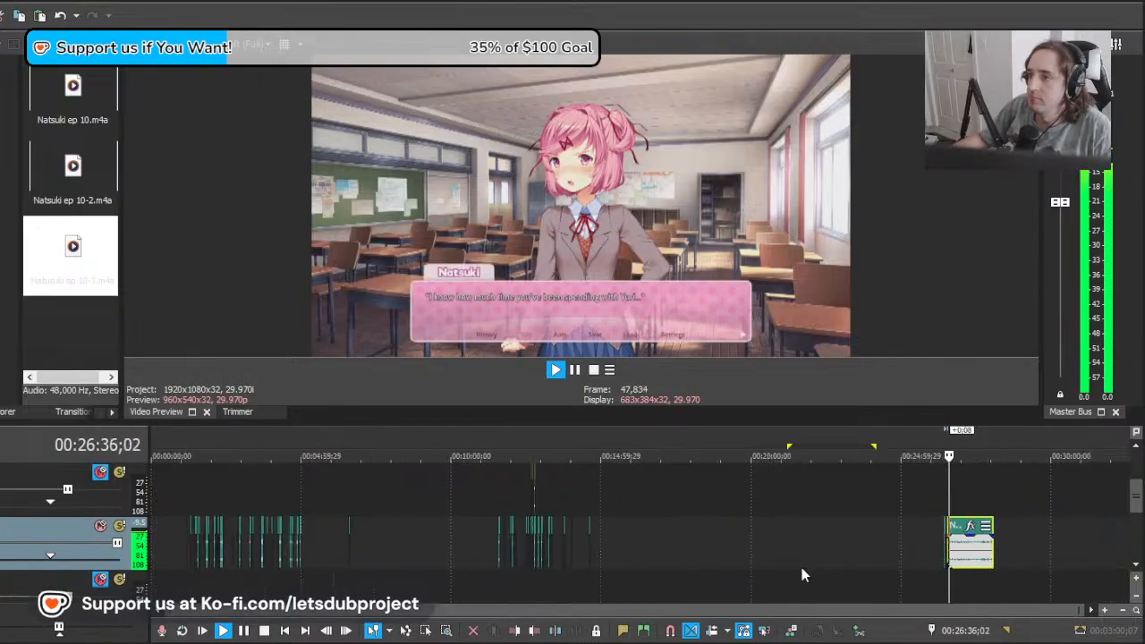
key("space")
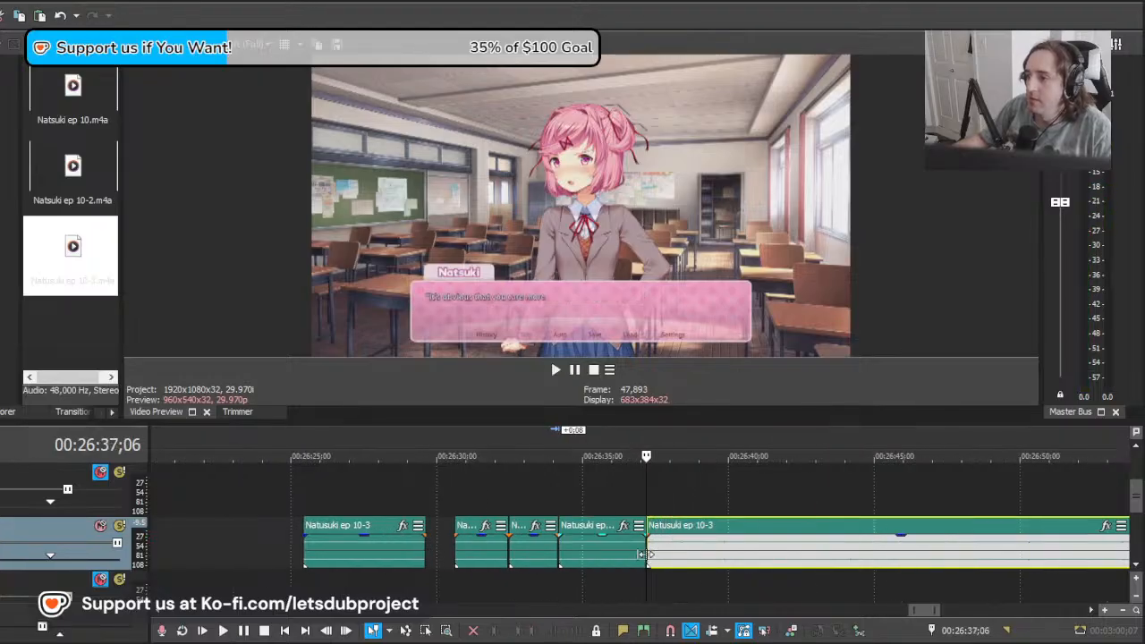
scroll(710, 548, "down", 2)
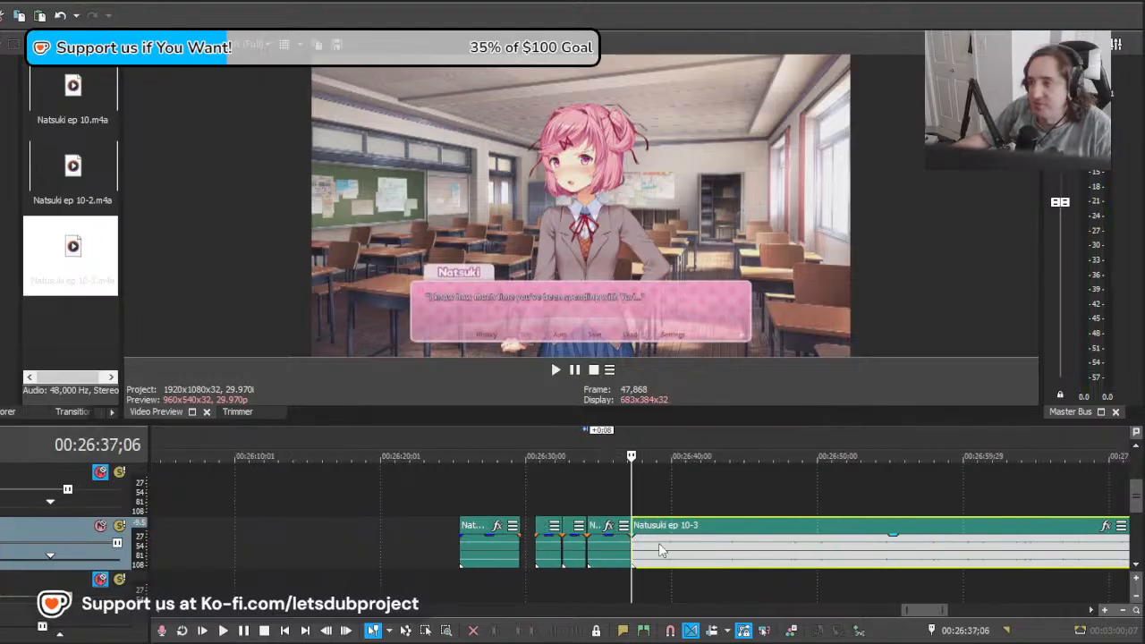
scroll(661, 549, "down", 1)
key("space")
scroll(694, 544, "up", 3)
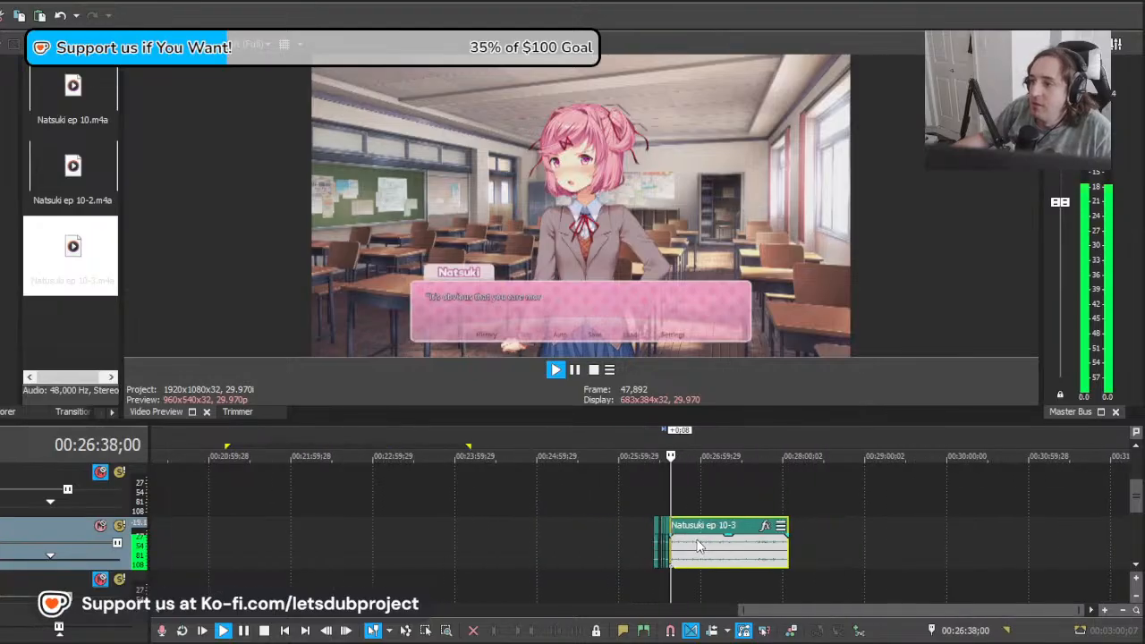
key("Return")
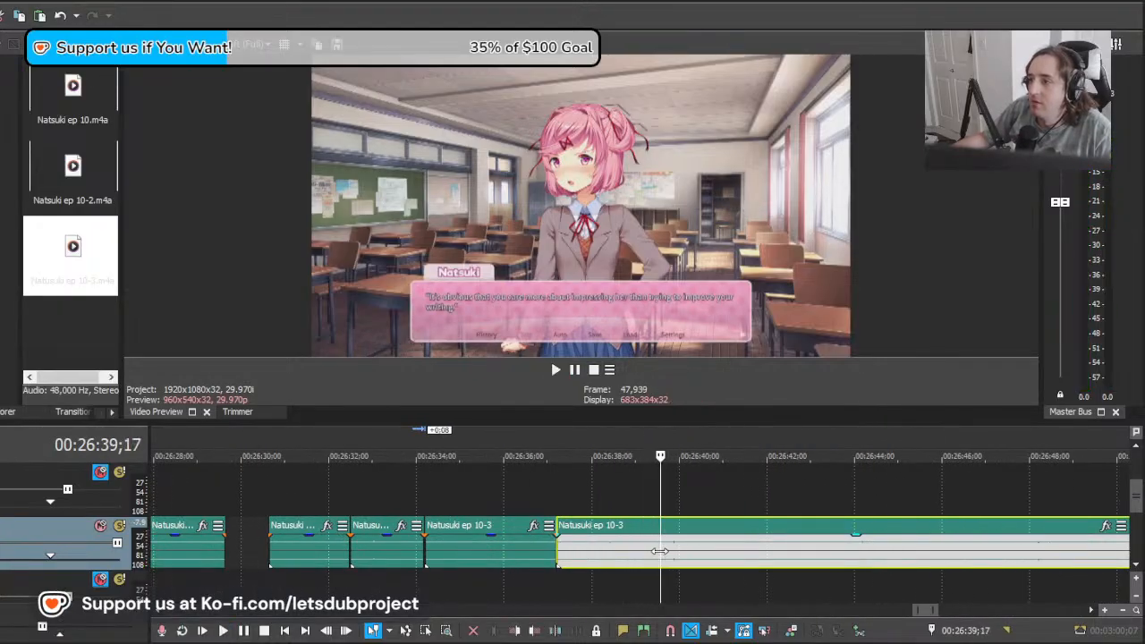
Step: Move the last clip 3 seconds 14 frames earlier and play it from about 26:37;10
left_click_drag(660, 553, 563, 553)
left_click_drag(866, 557, 714, 552)
key("space")
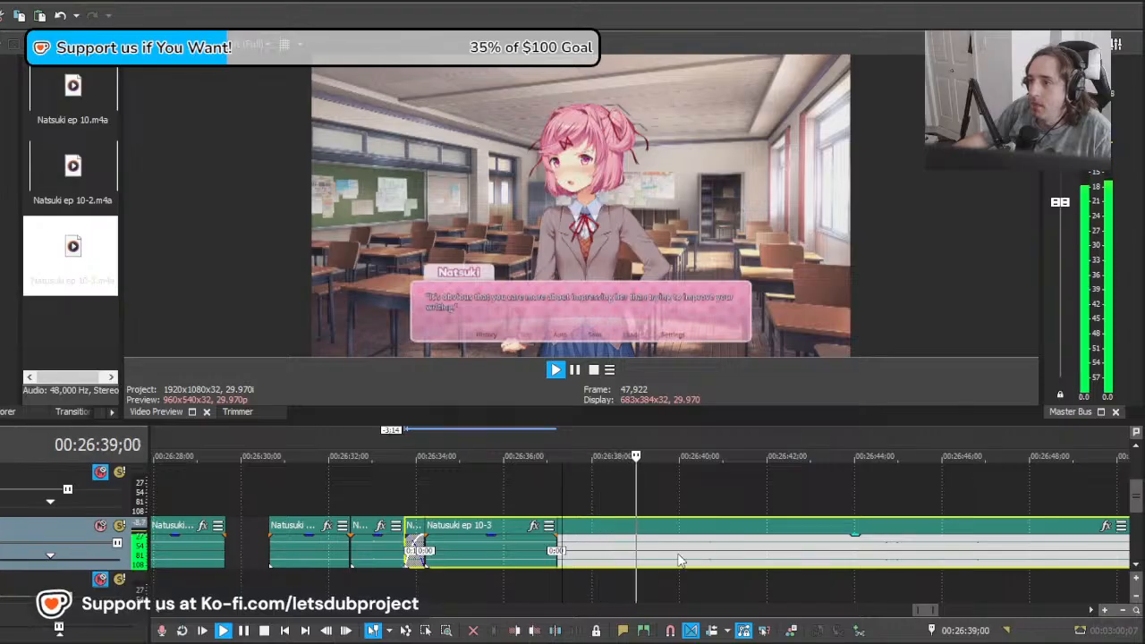
key("space")
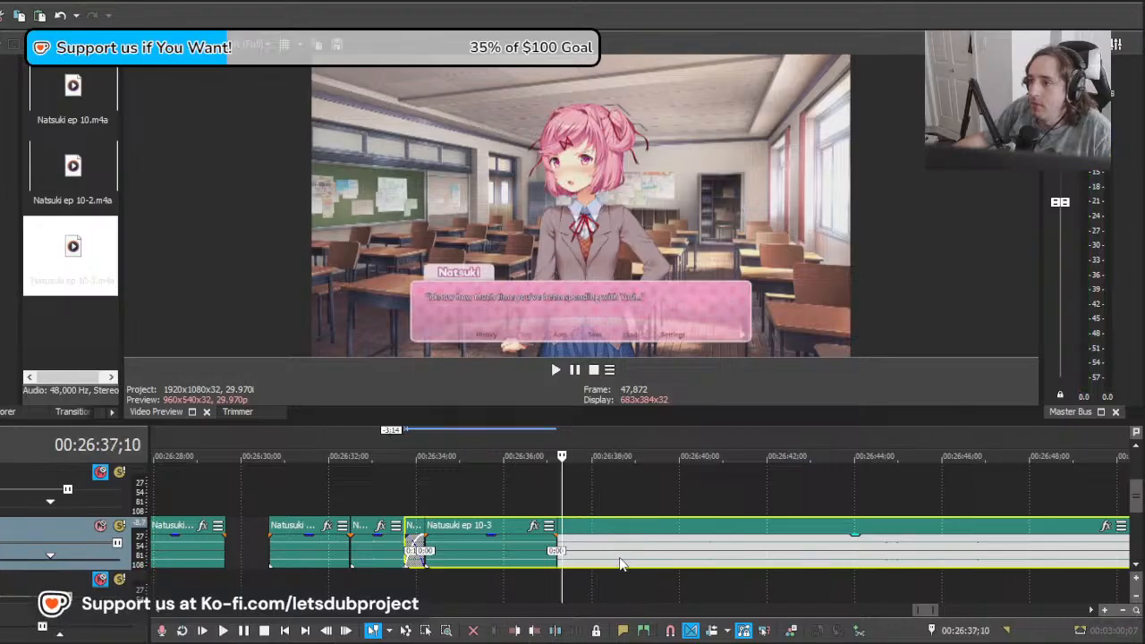
Step: Split the last clip at about 26:38;19, delete the earlier part and fit the remainder, with a 16-frame start trim, against the preceding clip
left_click(620, 562)
key("s")
left_click(597, 555)
key("Delete")
left_click(559, 547)
left_click_drag(698, 550, 637, 547)
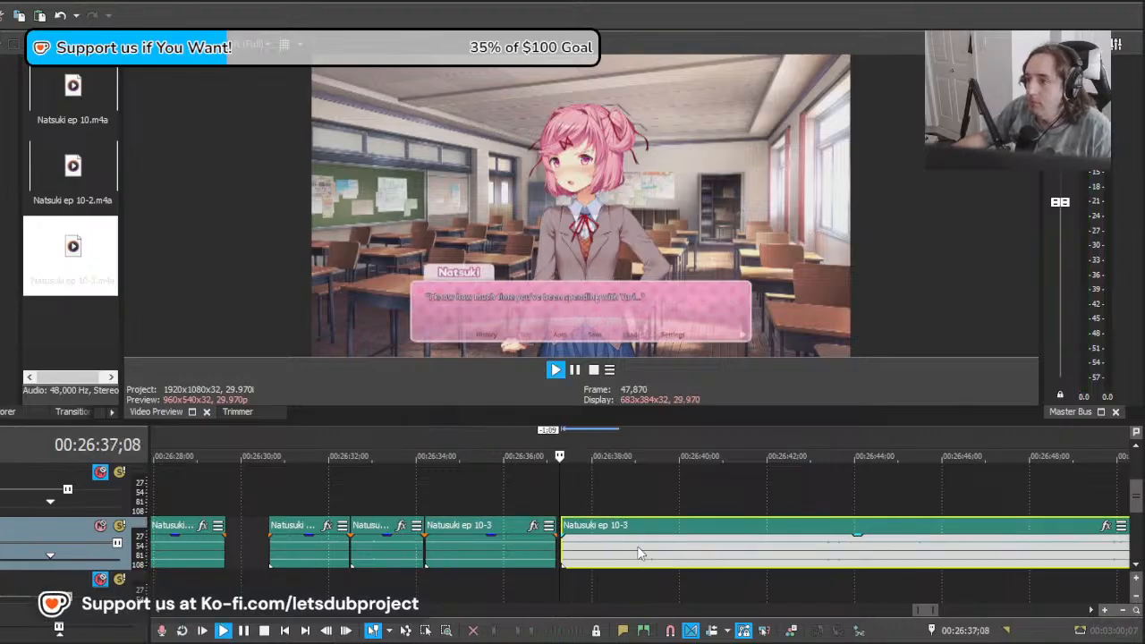
left_click_drag(563, 555, 586, 555)
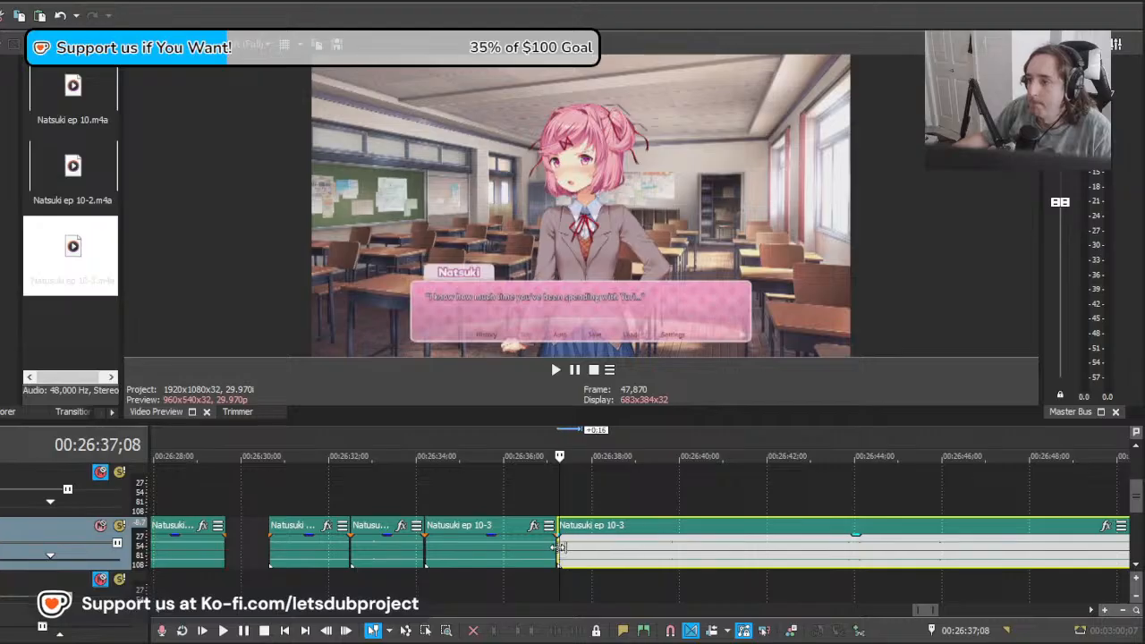
Step: Play through the "improve your writing" line and split the last clip at about 26:42;15
key("space")
scroll(687, 537, "down", 6)
scroll(707, 530, "down", 2)
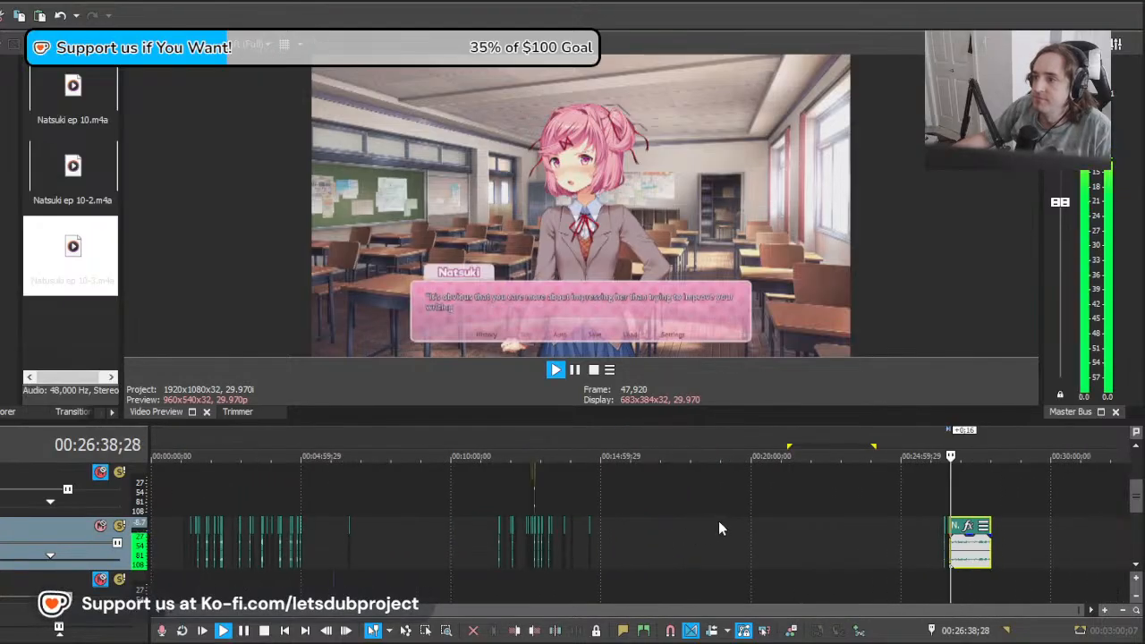
scroll(719, 524, "up", 8)
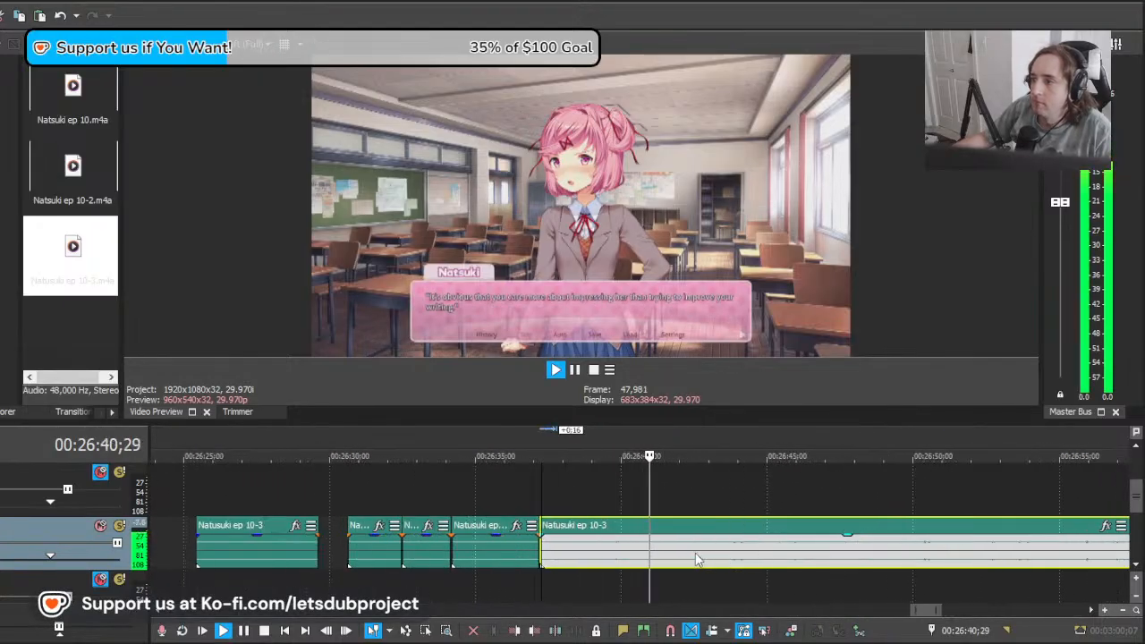
scroll(698, 560, "up", 2)
key("s")
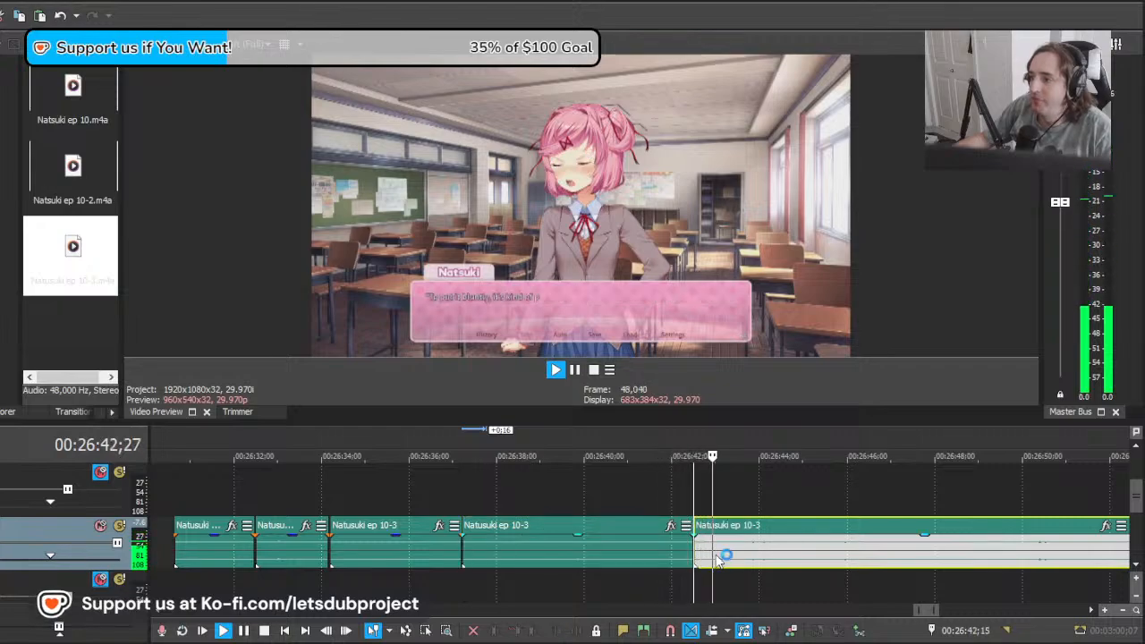
Step: Trim the preceding clip's end to about 26:42;03, move the last clip 1 second 12 frames earlier and play from 26:42;08
left_click(725, 550)
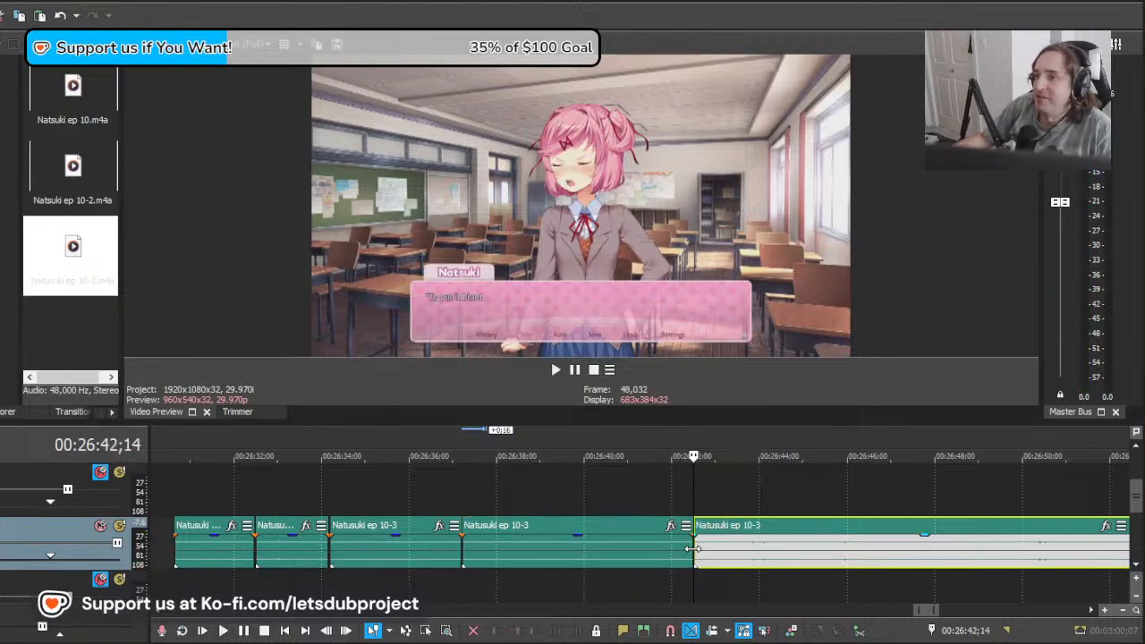
left_click(683, 549)
left_click(684, 554)
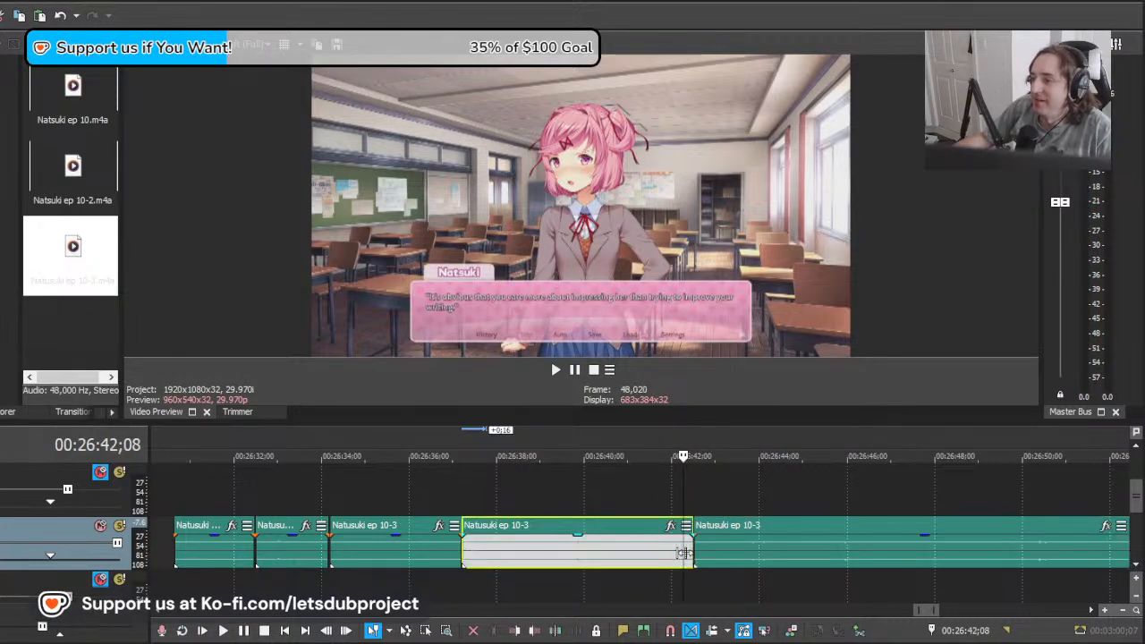
left_click_drag(843, 552, 781, 550)
key("space")
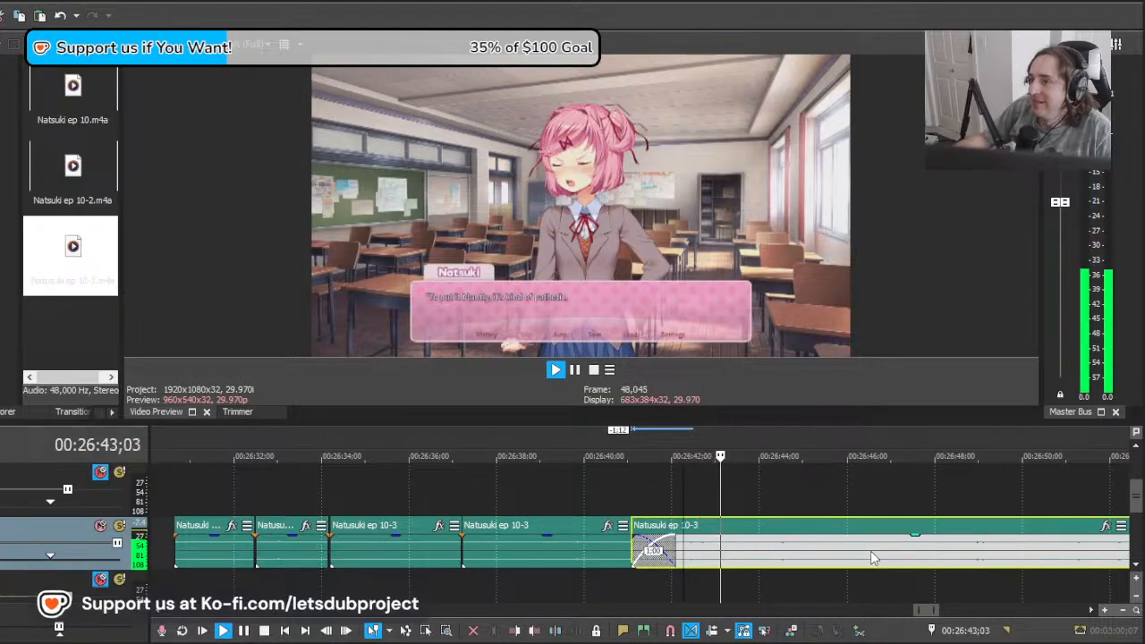
Step: Move the last clip a further 2 seconds 20 frames earlier and replay it from about 26:42;08
key("space")
left_click_drag(900, 553, 782, 555)
key("space")
key("space")
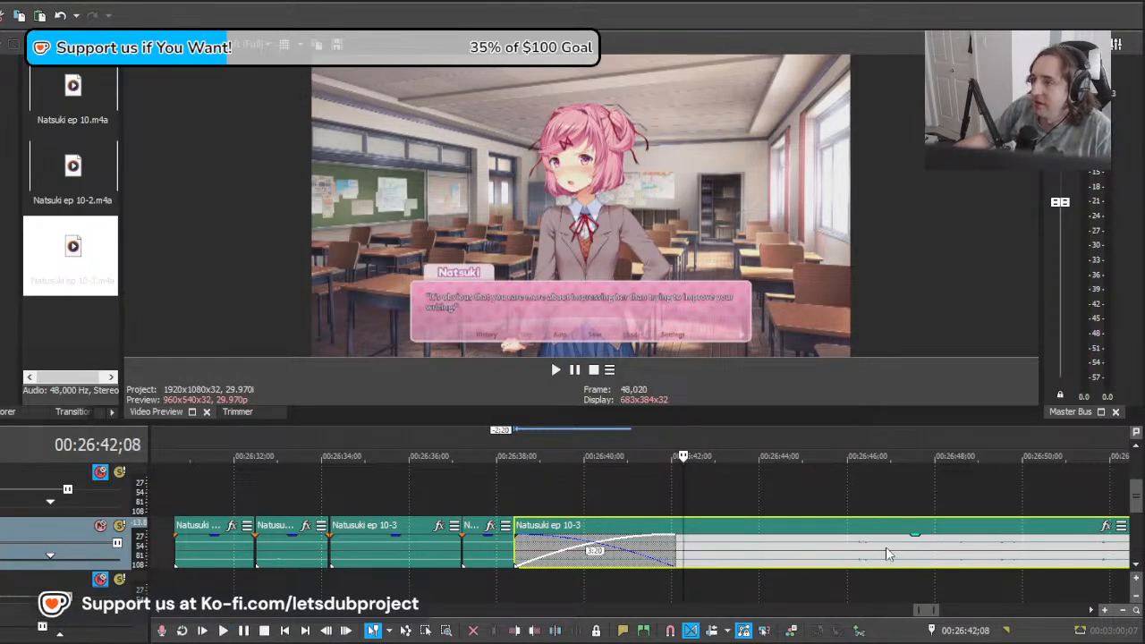
Step: Shift the last clip another 1 second 22 frames earlier, replaying from 26:42;08 to find the "kind of pathetic" line
left_click_drag(901, 553, 837, 544)
key("space")
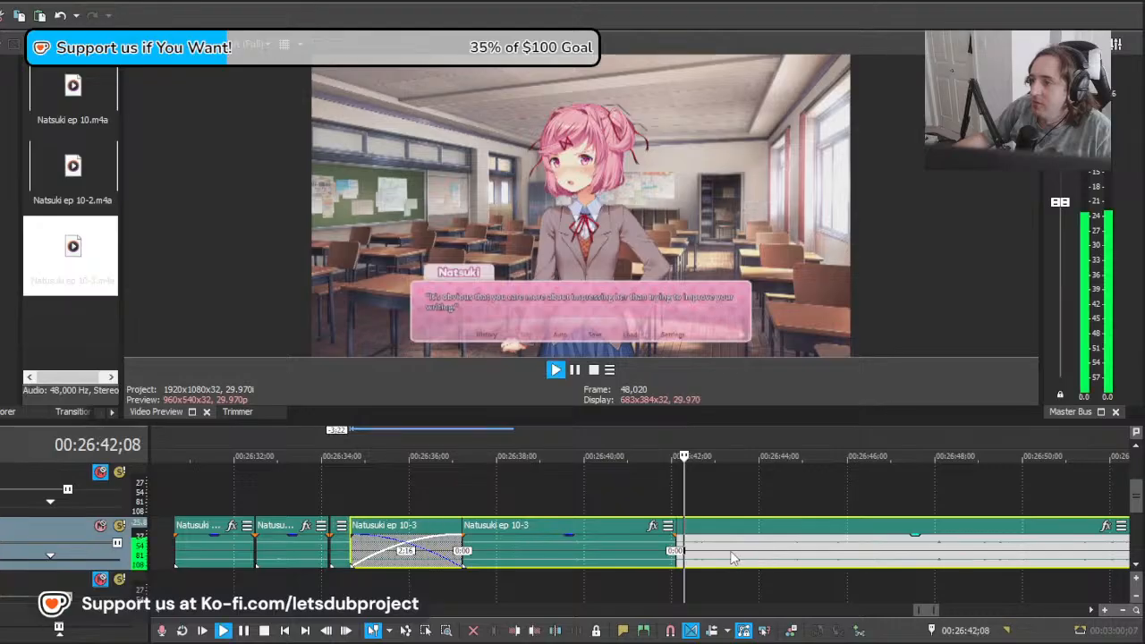
scroll(746, 548, "up", 2)
key("space")
key("space")
left_click_drag(720, 549, 838, 551)
key("space")
key("space")
key("space")
left_click_drag(716, 556, 687, 545)
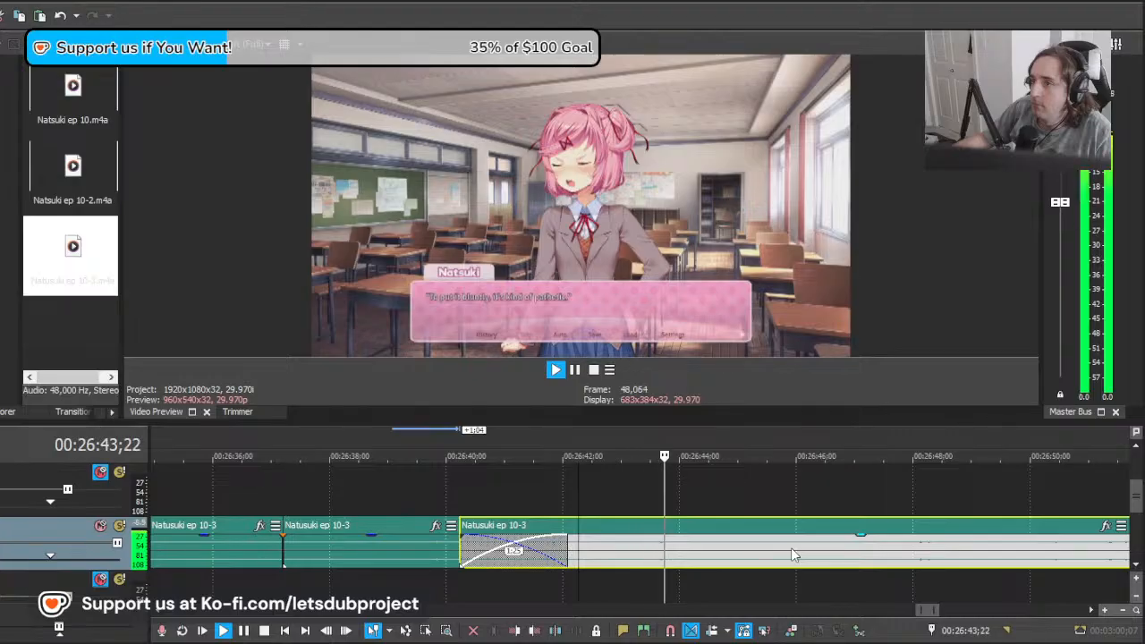
key("space")
key("space")
key("space")
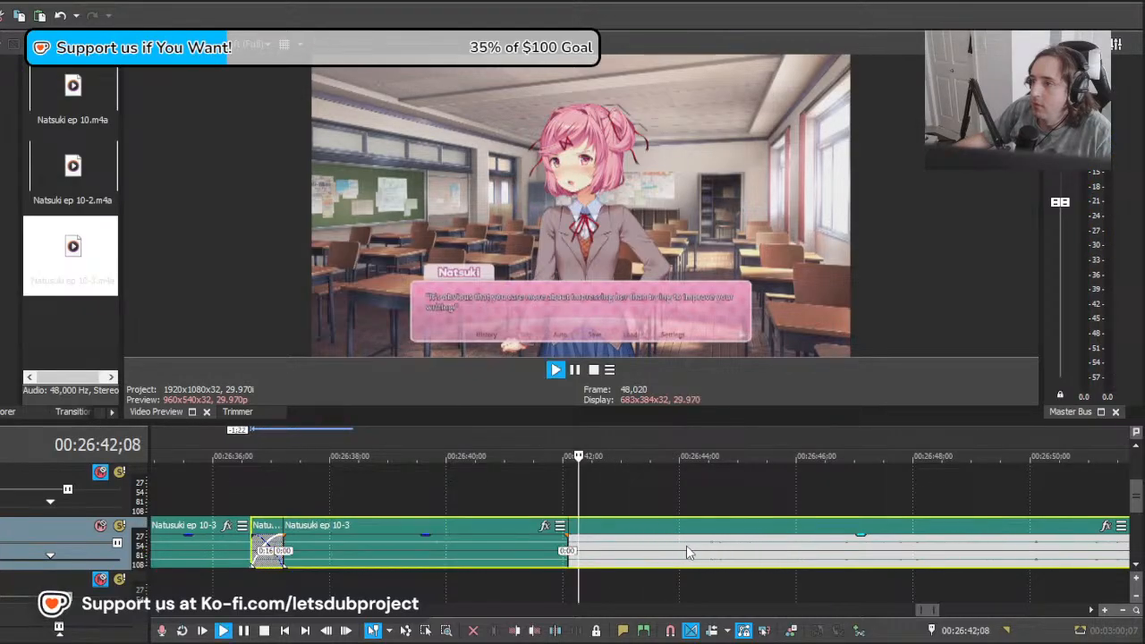
key("space")
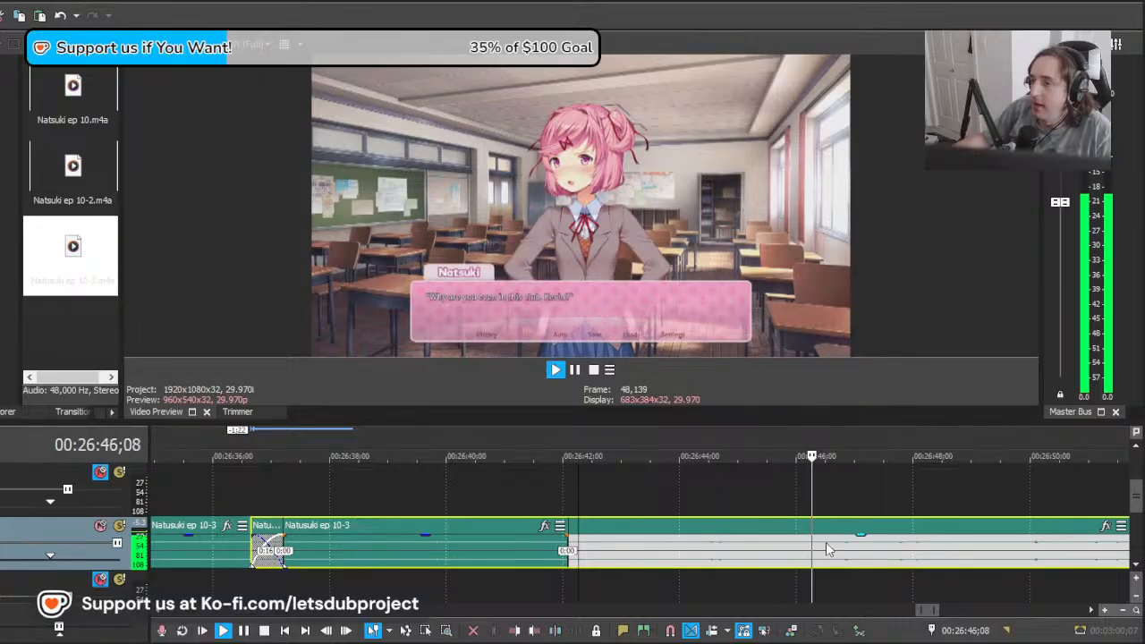
Step: Move the last clip 4 seconds 2 frames earlier, then split it at about 26:43;12 and delete the part before the cut
key("space")
left_click_drag(940, 553, 723, 560)
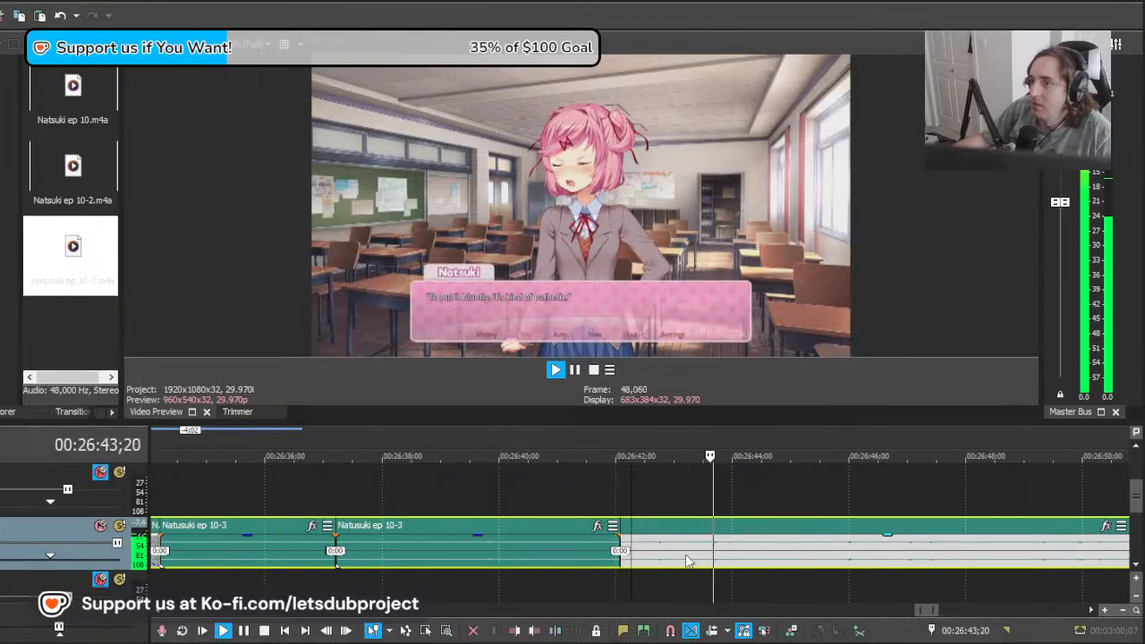
key("space")
left_click(698, 556)
key("s")
left_click(672, 556)
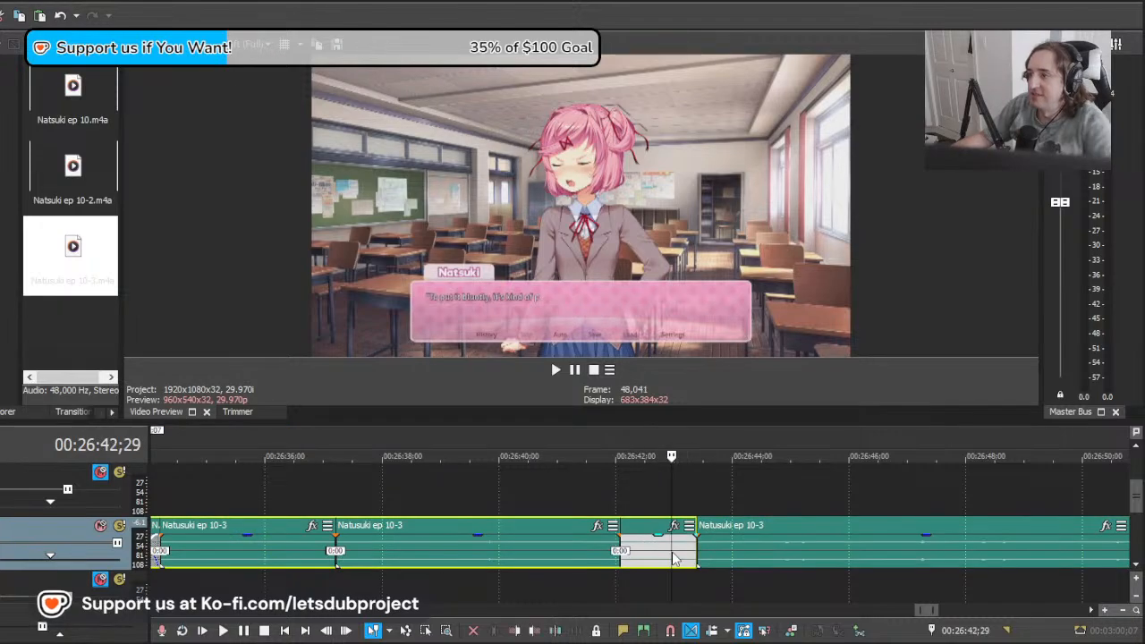
key("Delete")
Step: Move the remaining last clip back against the preceding clip near 26:42;00, trim its start by 4 frames and replay it
left_click(642, 555)
left_click(623, 556)
left_click_drag(753, 562, 617, 549)
key("space")
key("space")
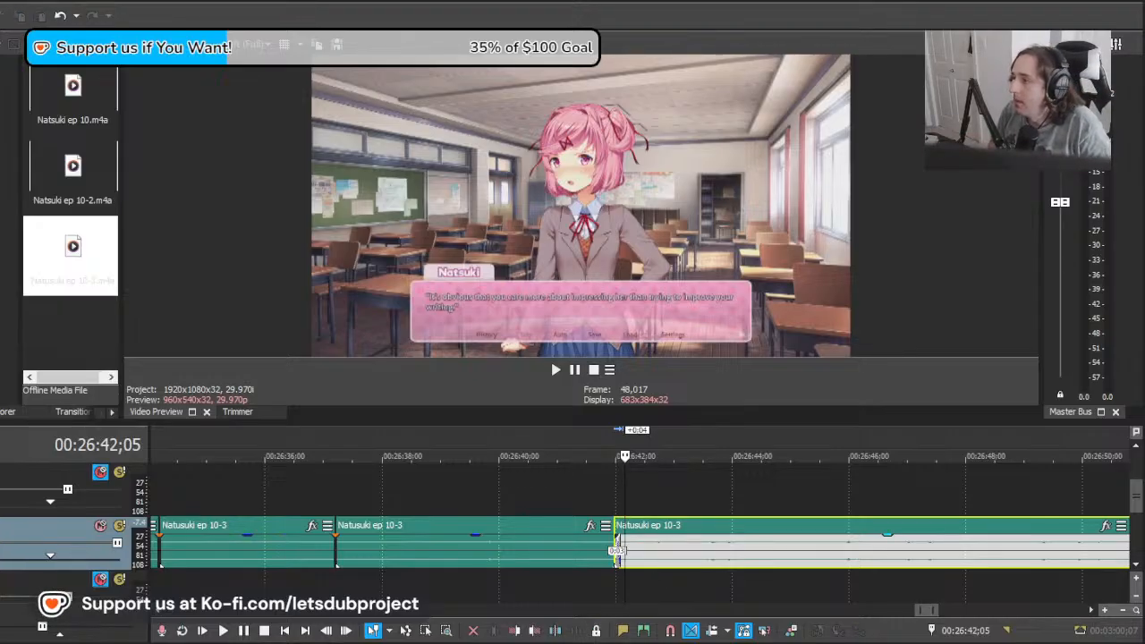
Step: Play the join between the last two clips from about 26:41;10 to check the line ending
left_click(593, 491)
scroll(592, 490, "down", 10)
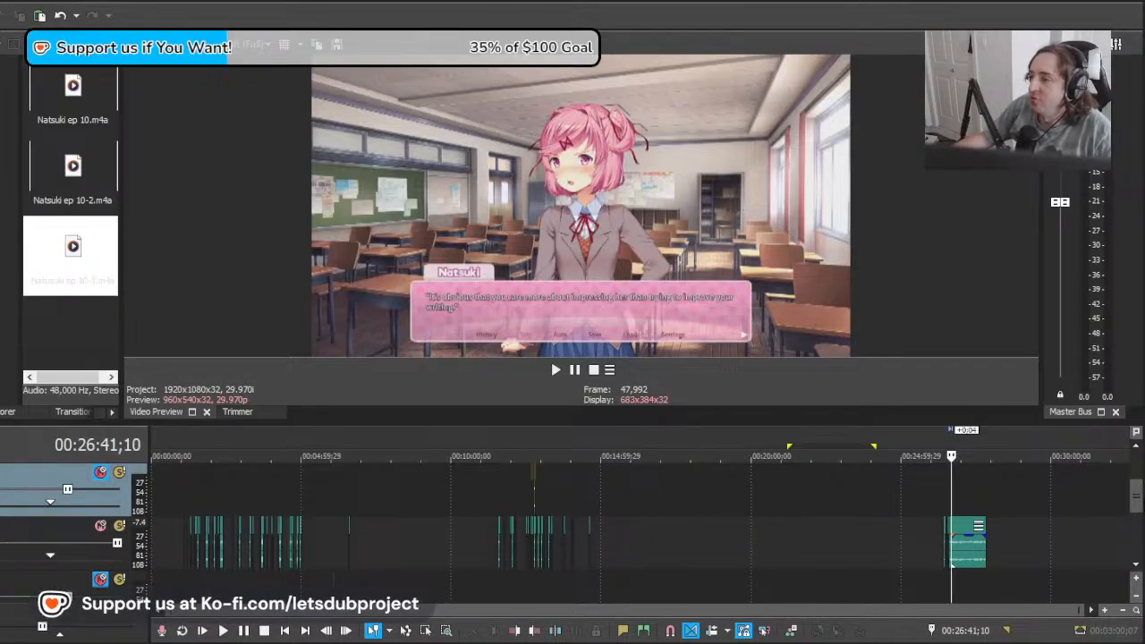
scroll(924, 544, "up", 5)
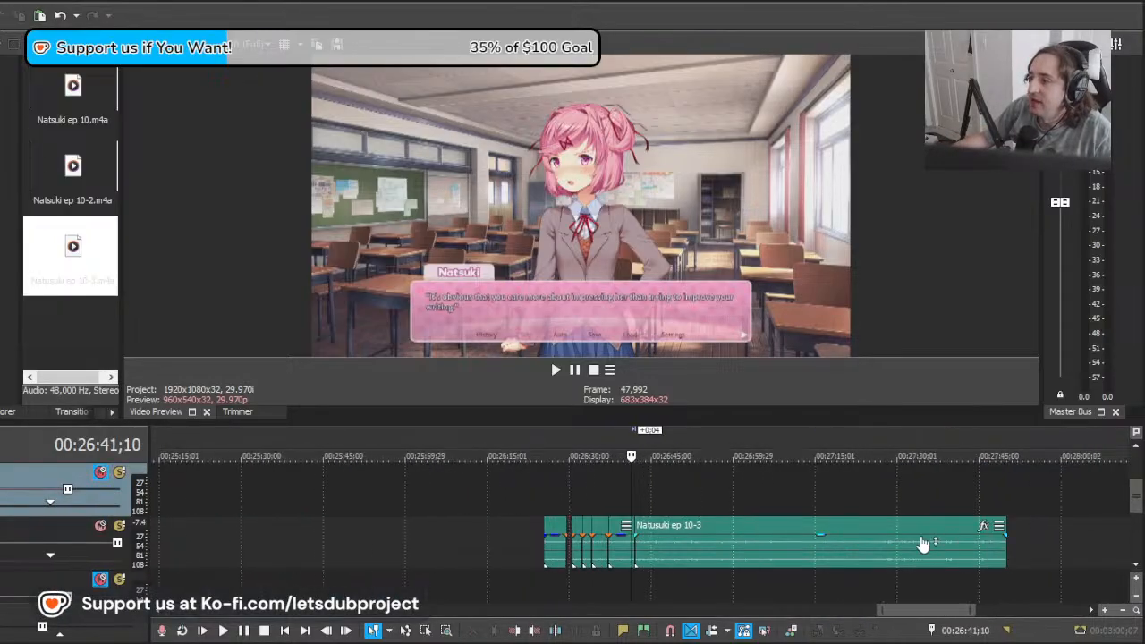
scroll(770, 538, "down", 3)
key("space")
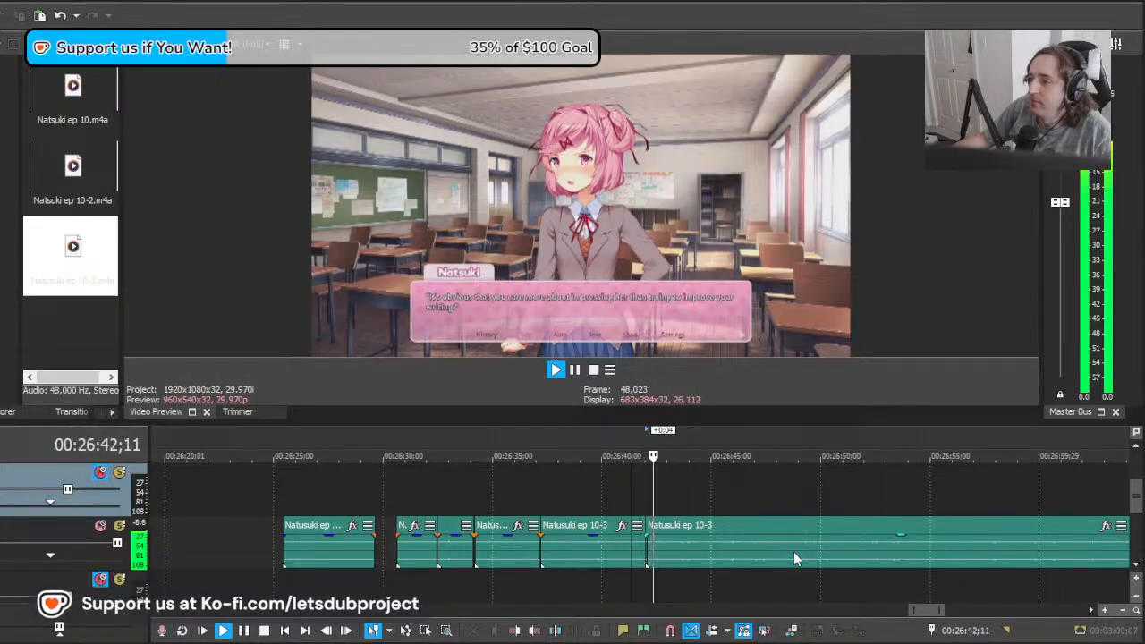
scroll(687, 546, "up", 3)
key("space")
Step: Extend the preceding clip's end to about 26:42;18, place the last clip directly after it and play on from 26:41;10
left_click_drag(599, 547, 665, 549)
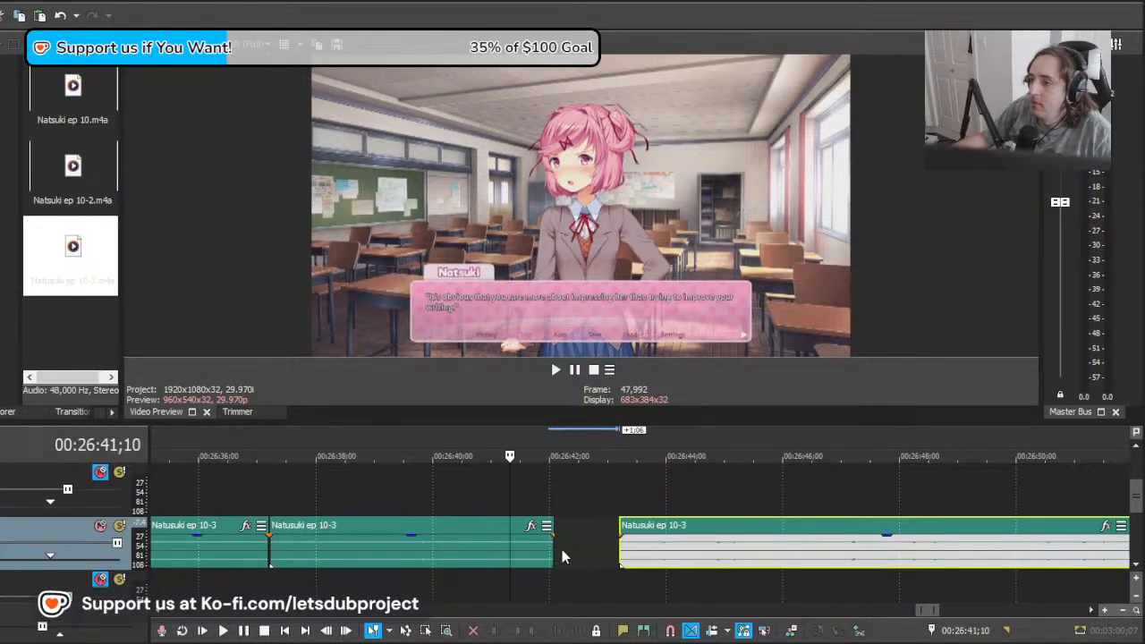
left_click_drag(554, 548, 584, 549)
left_click_drag(670, 561, 634, 562)
key("space")
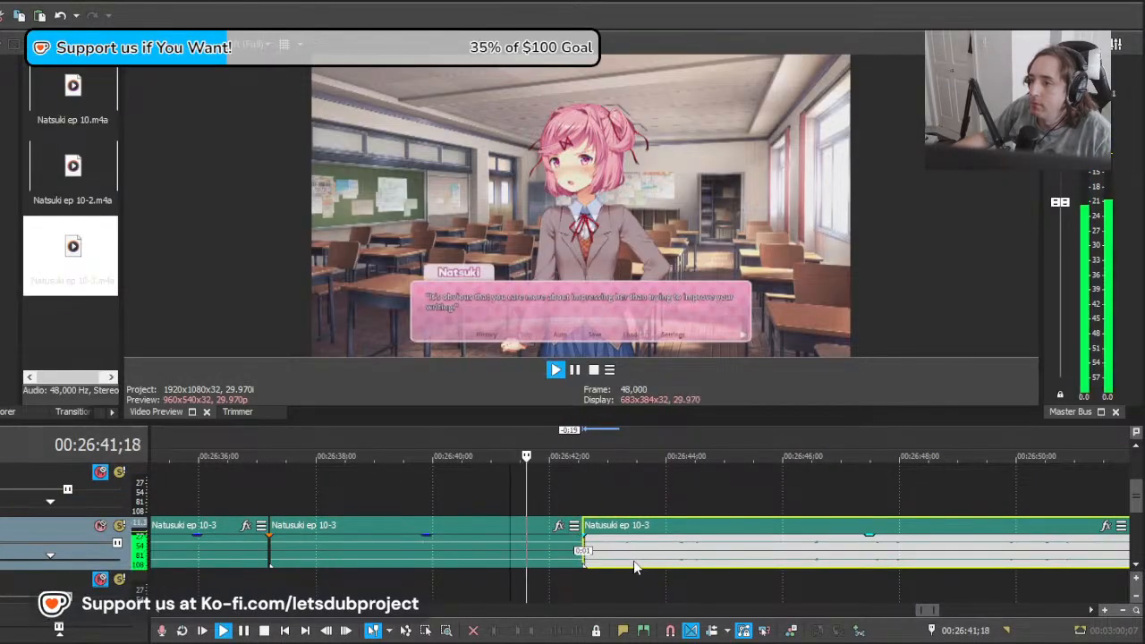
scroll(800, 532, "down", 10)
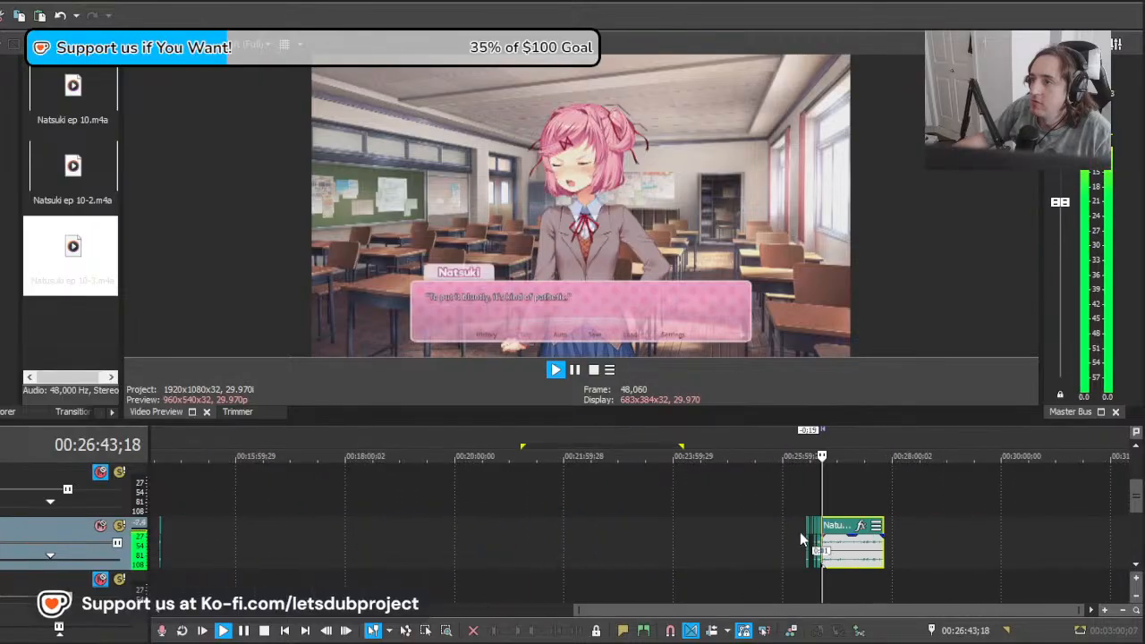
scroll(800, 532, "up", 10)
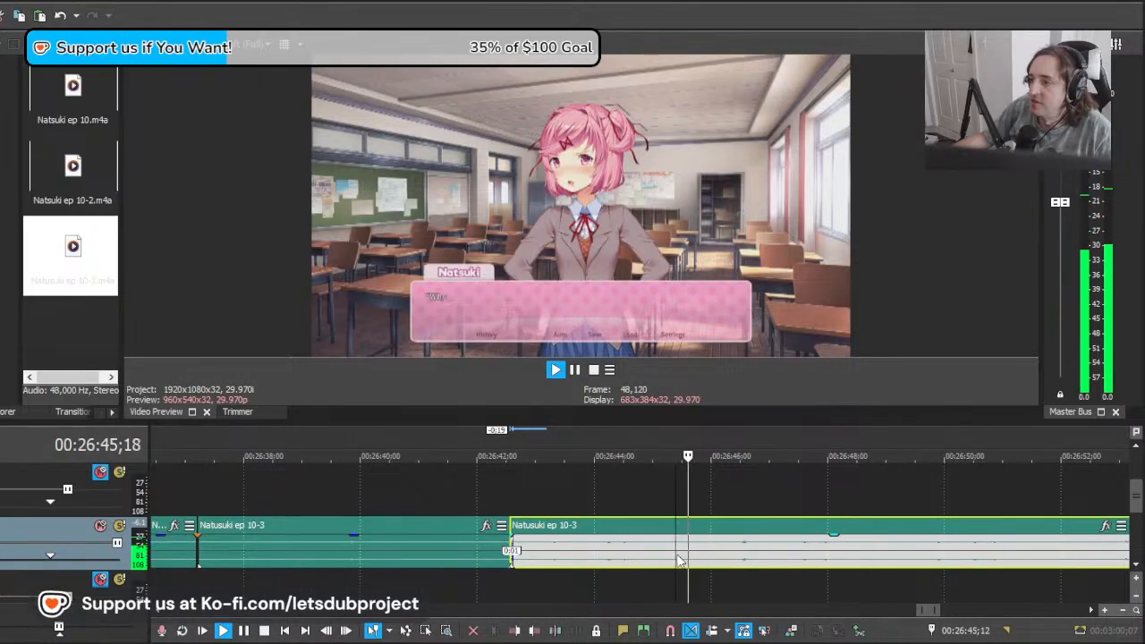
Step: Split the last clip at about 26:45;11, move the remainder 4 seconds 7 frames earlier and play on to find the line's start
key("s")
left_click_drag(881, 564, 764, 565)
key("space")
scroll(729, 566, "up", 5)
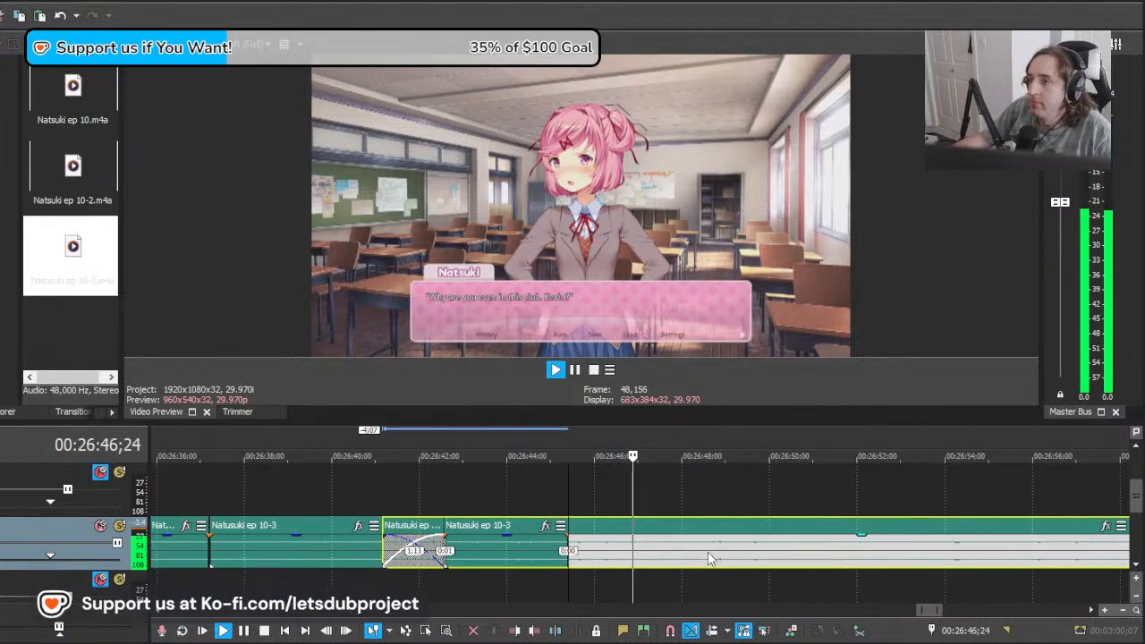
key("space")
Step: Split the last clip at 26:46;12, delete the part before the cut, place the remainder after the preceding clip near 26:45;13 and replay
left_click(588, 561)
key("s")
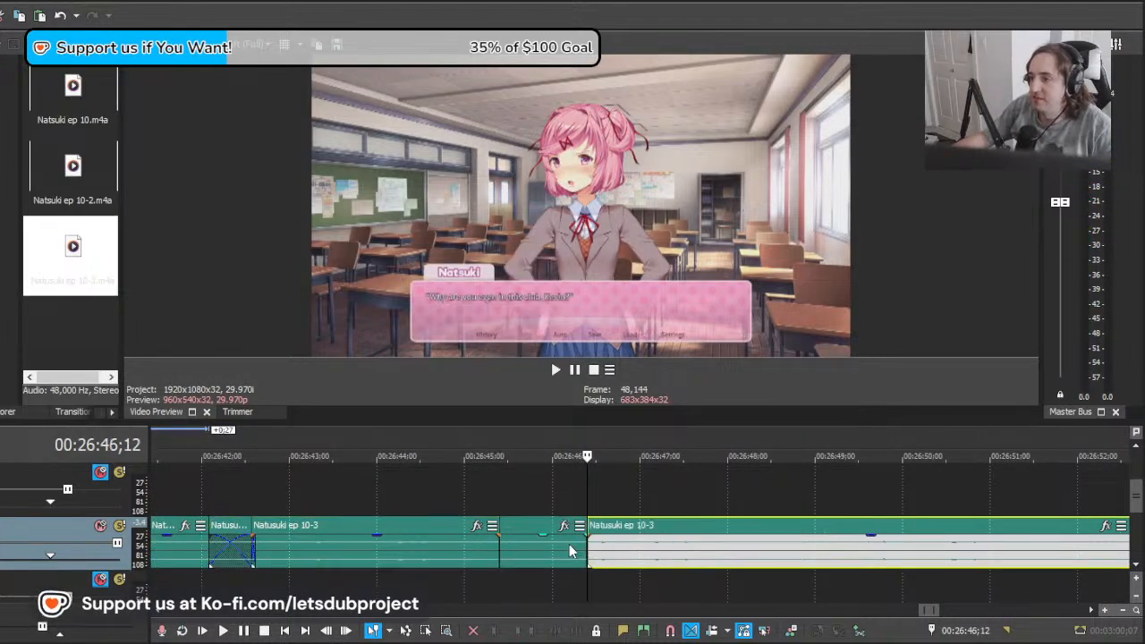
left_click(570, 550)
key("Delete")
left_click(487, 553)
left_click_drag(634, 559, 546, 560)
key("space")
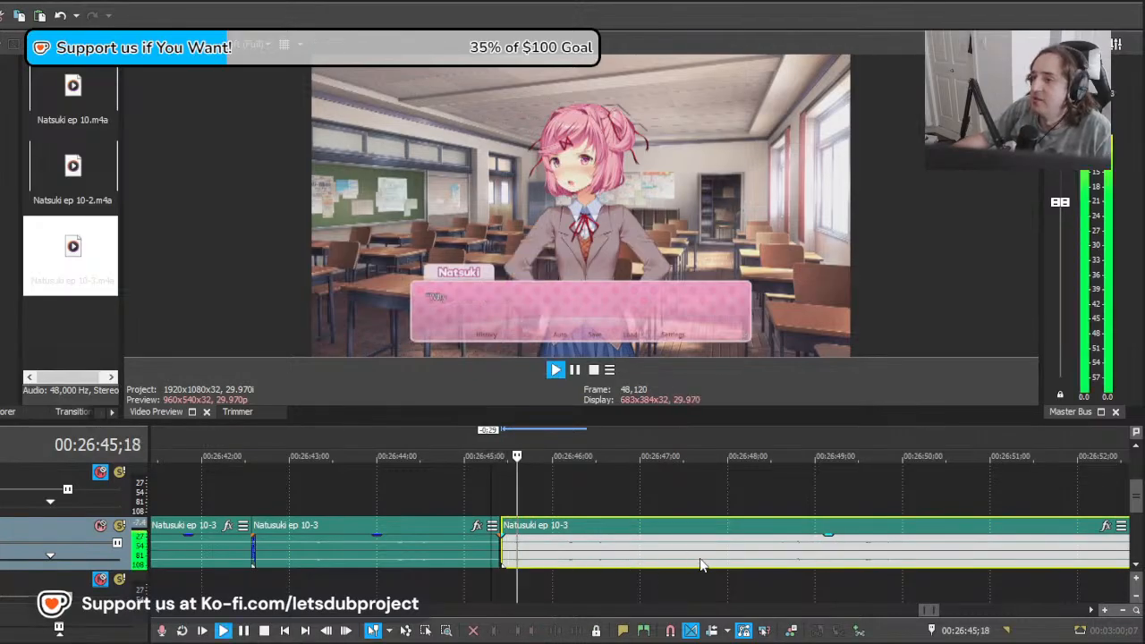
Step: Split the last clip at about 26:48;08, move the remainder 5 seconds 15 frames earlier and play it against the "Honestly..." line
scroll(733, 559, "down", 6)
scroll(738, 559, "up", 4)
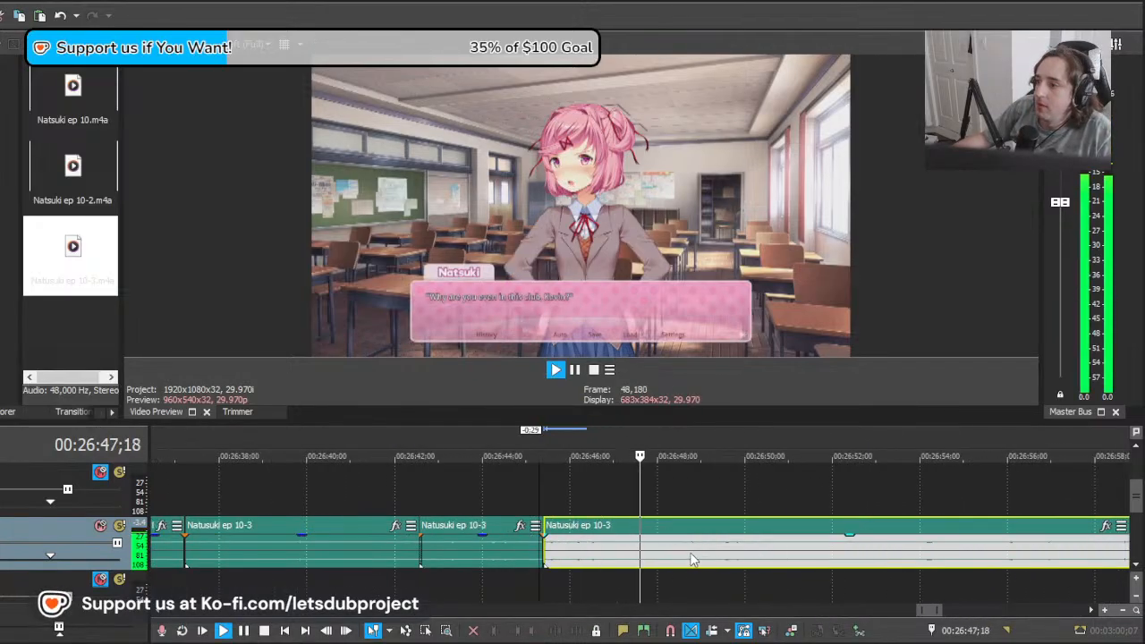
key("space")
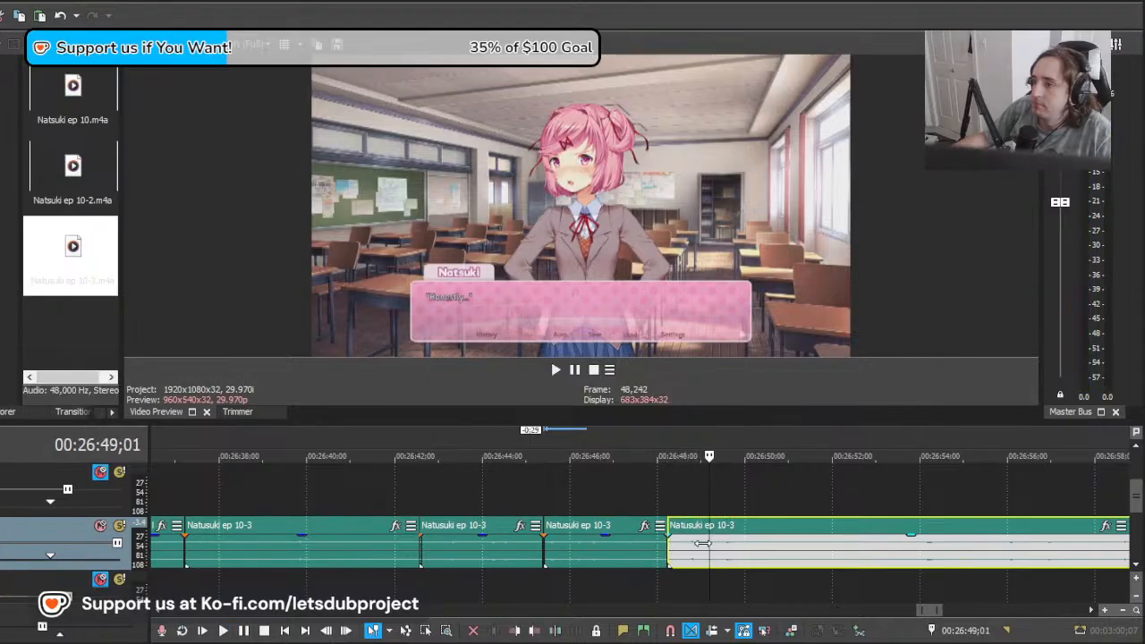
left_click(669, 541)
left_click_drag(947, 562, 699, 559)
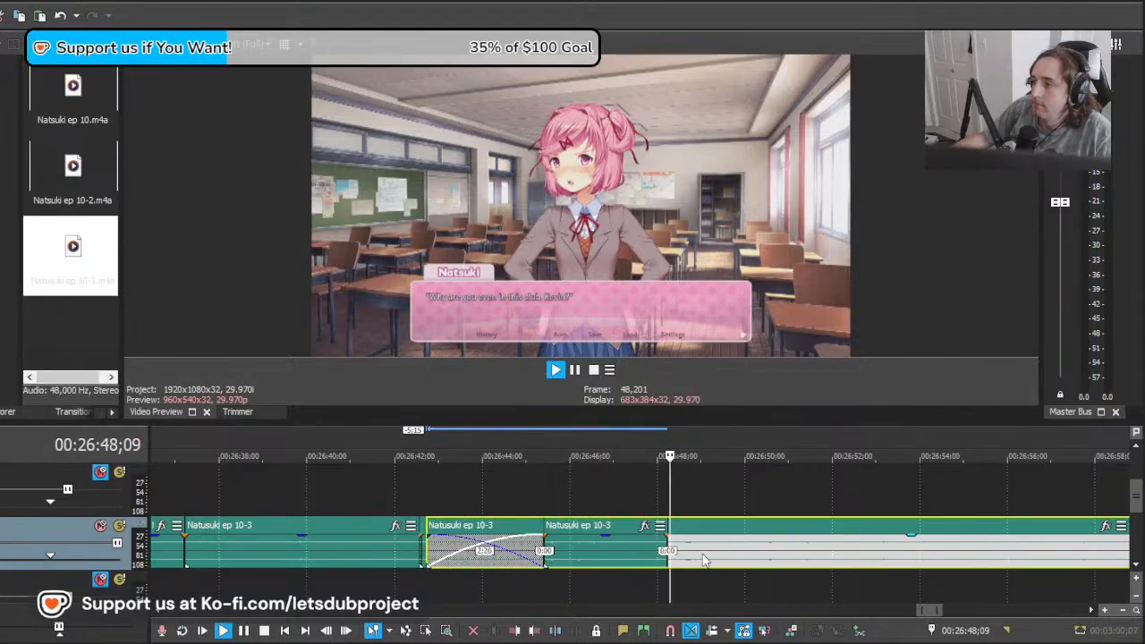
key("space")
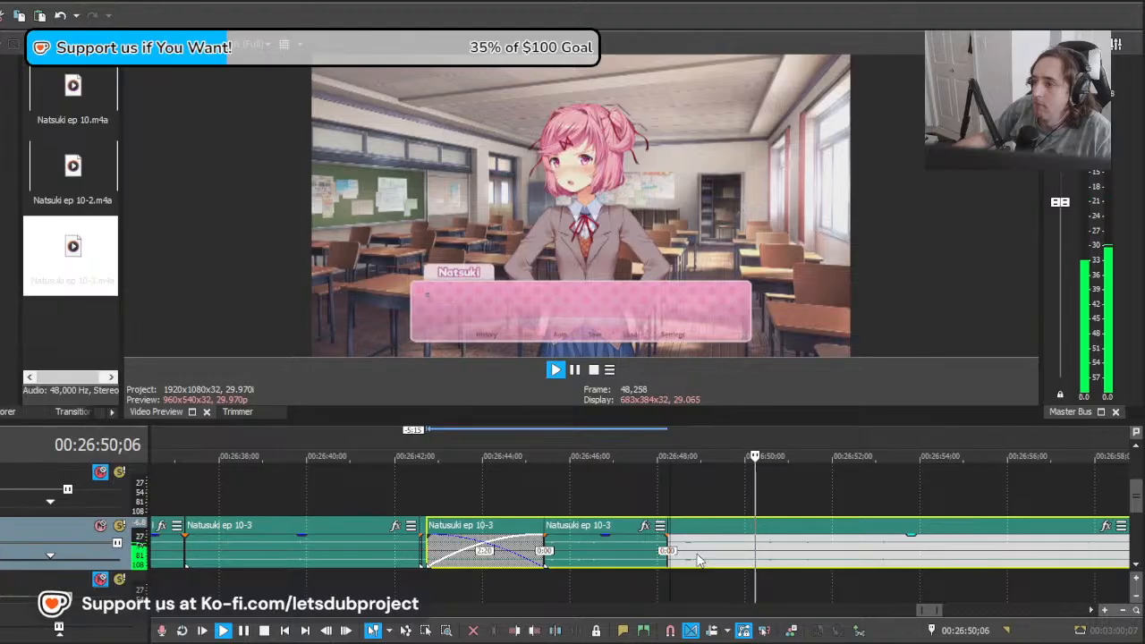
scroll(702, 560, "down", 4)
scroll(703, 560, "up", 3)
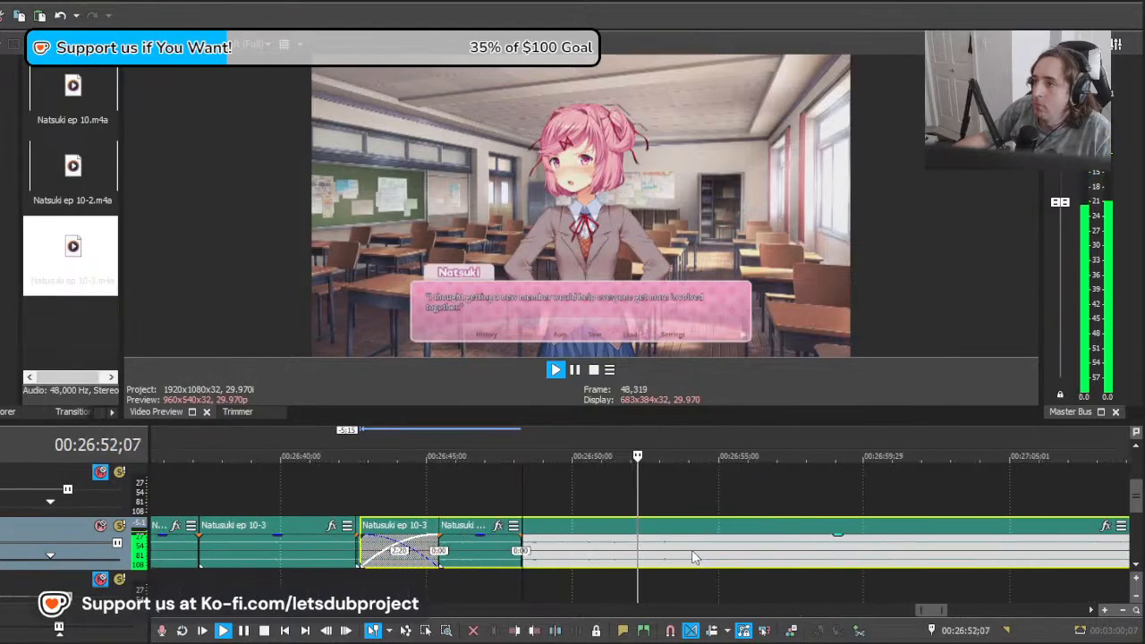
key("space")
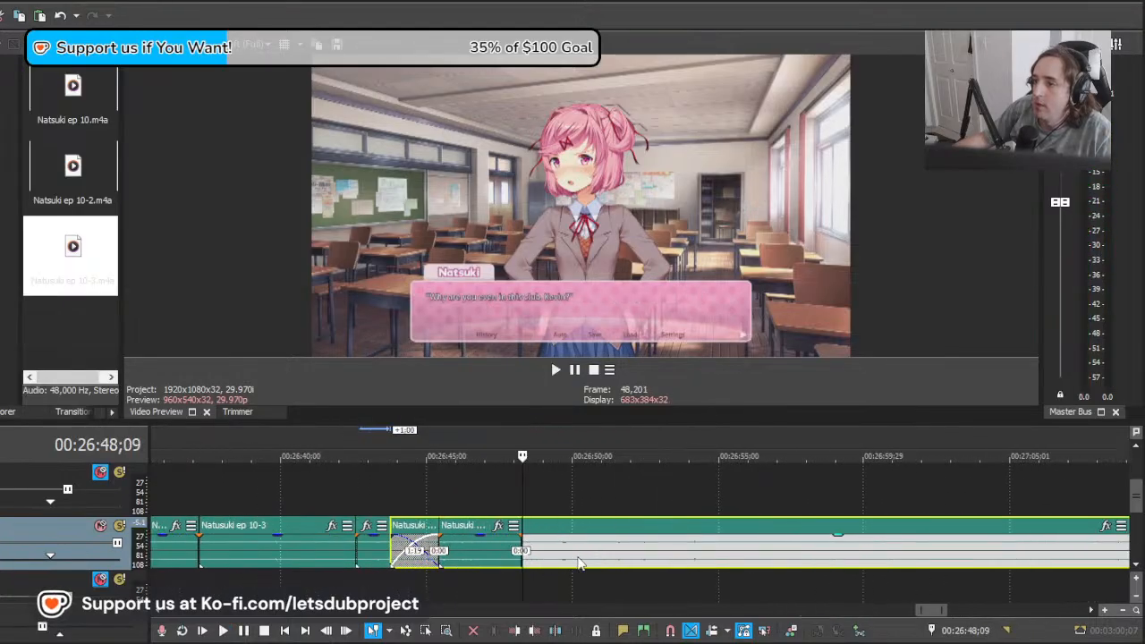
Step: Cut off and delete the last clip's lead-in, then place the remainder directly after the preceding clip near 26:48;08 and replay it
key("s")
left_click(538, 559)
key("Delete")
left_click(527, 553)
left_click_drag(585, 557, 560, 557)
key("space")
key("space")
left_click_drag(655, 554, 639, 554)
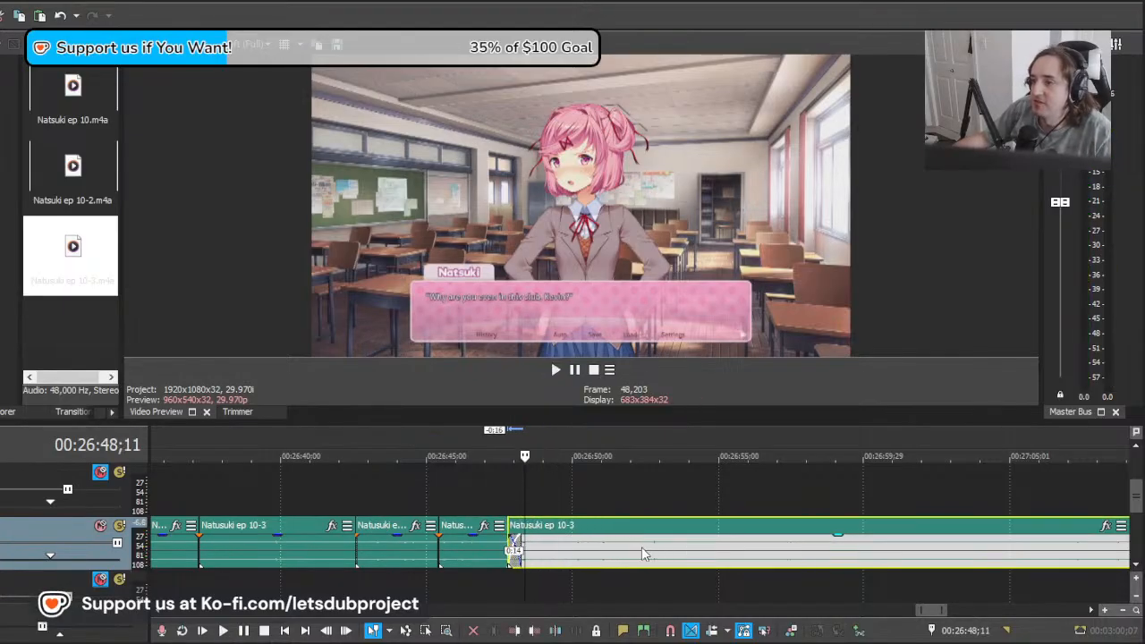
key("space")
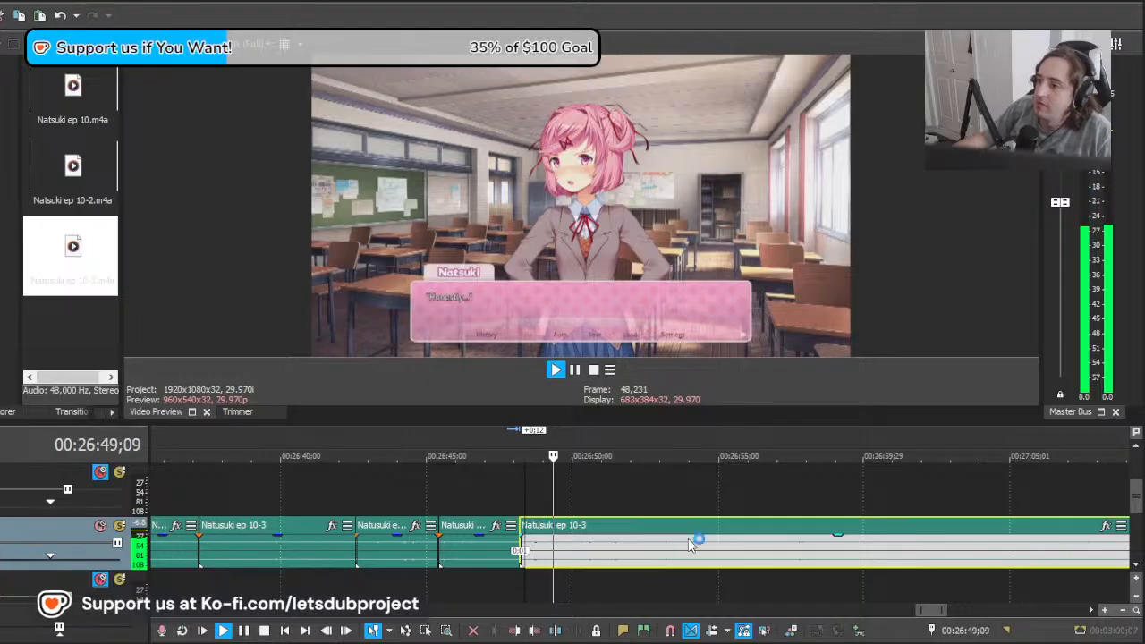
Step: Play the line through, split the clip at about 26:55;00 and trim the preceding clip's end by 23 frames to 26:54;04
scroll(694, 541, "down", 10)
scroll(796, 530, "up", 10)
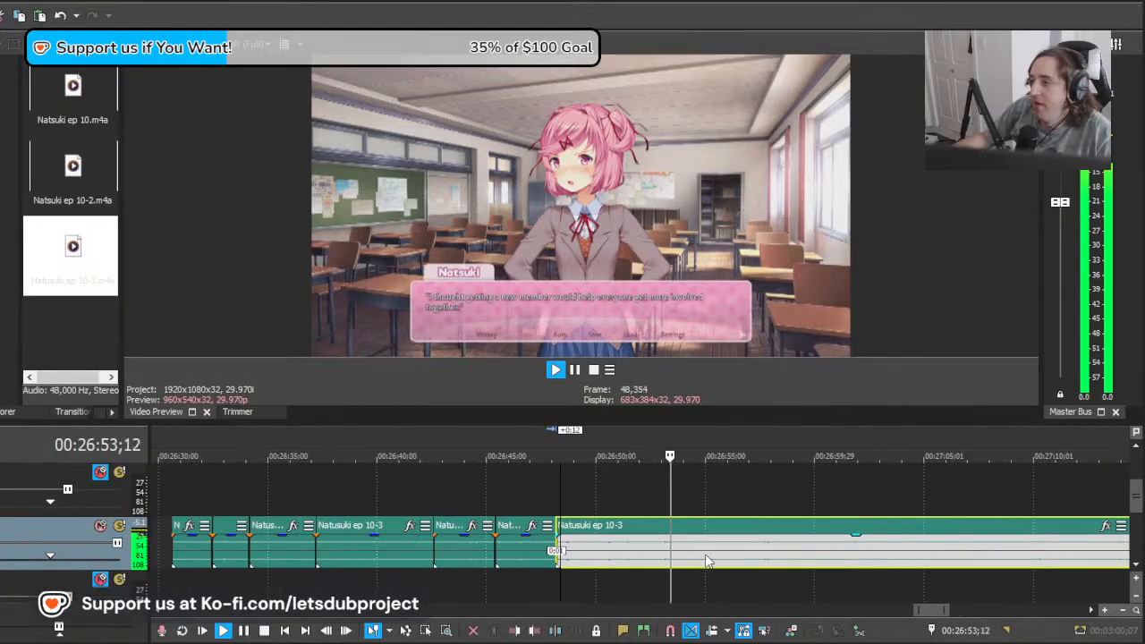
key("s")
key("Return")
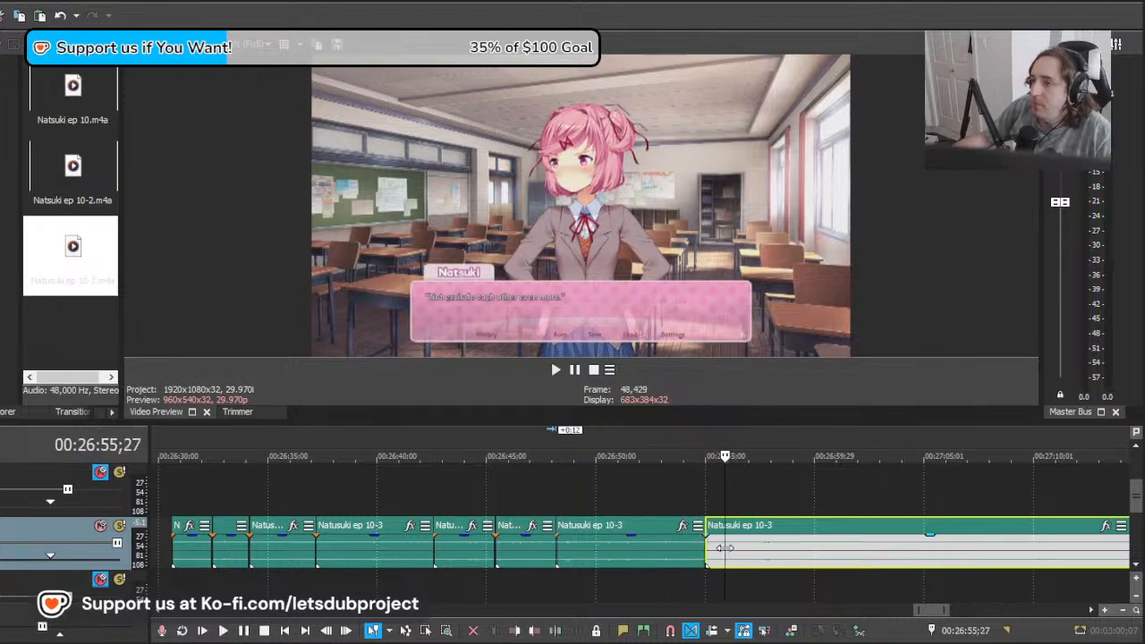
left_click(687, 555)
left_click_drag(705, 553, 687, 553)
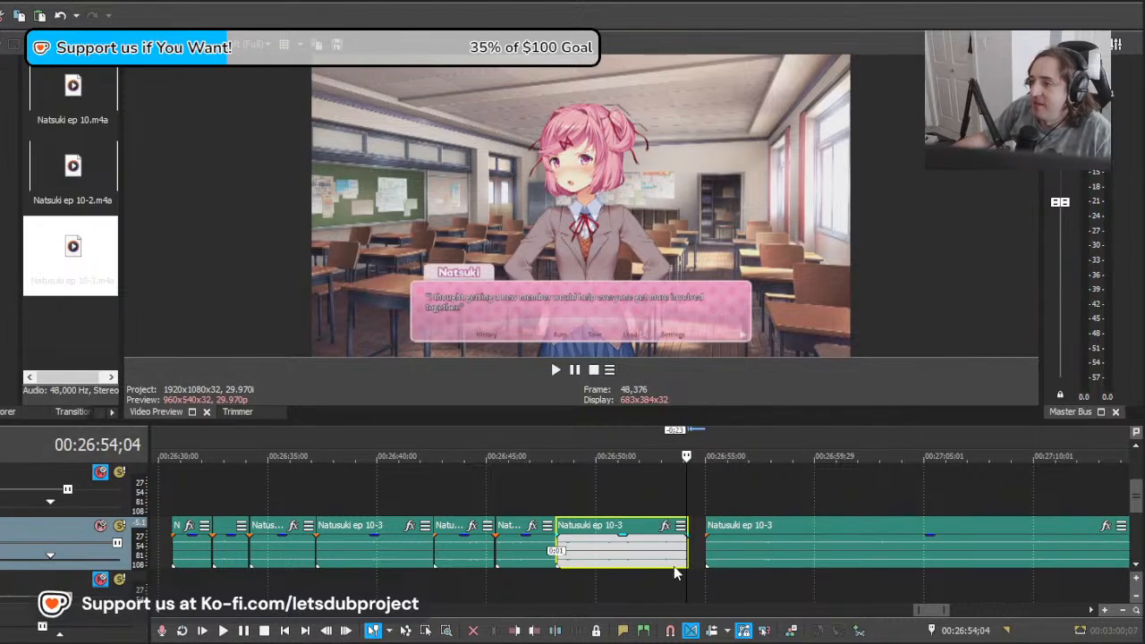
Step: Play the trimmed line's ending from about 26:52;20 into the "Not exclude each other even more." line to check the timing
left_click(656, 578)
key("Return")
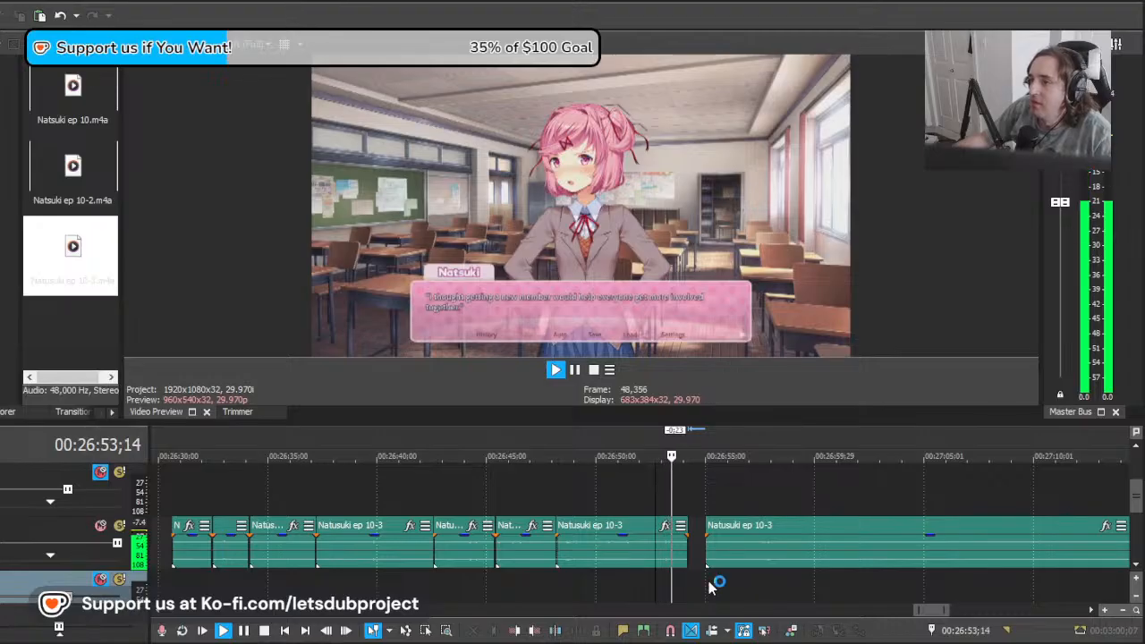
scroll(750, 548, "down", 3)
scroll(750, 548, "up", 4)
middle_click(686, 556)
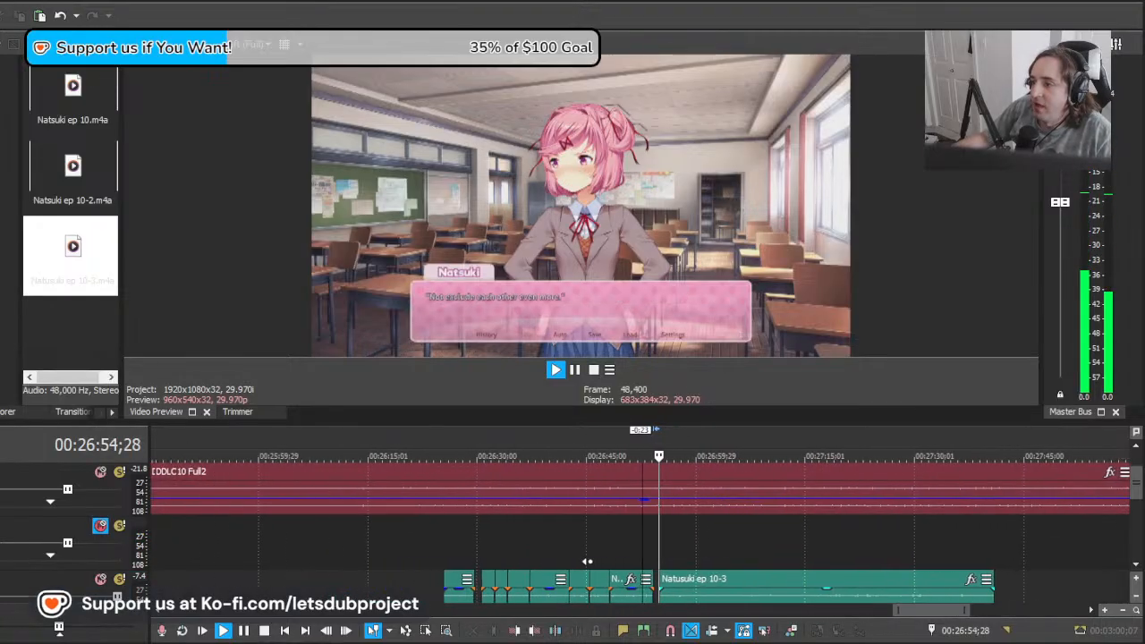
scroll(810, 571, "down", 3)
mouse_move(1138, 486)
left_mouse_down()
mouse_move(1140, 528)
mouse_move(1137, 501)
left_mouse_up()
key("space")
Step: Move the last clip 8 seconds 12 frames earlier and play on from about 26:56;10 to locate the next spoken line
scroll(646, 566, "up", 4)
scroll(646, 566, "up", 2)
mouse_move(686, 575)
left_mouse_down()
mouse_move(767, 577)
mouse_move(685, 578)
left_mouse_up()
left_click_drag(922, 550, 800, 561)
key("space")
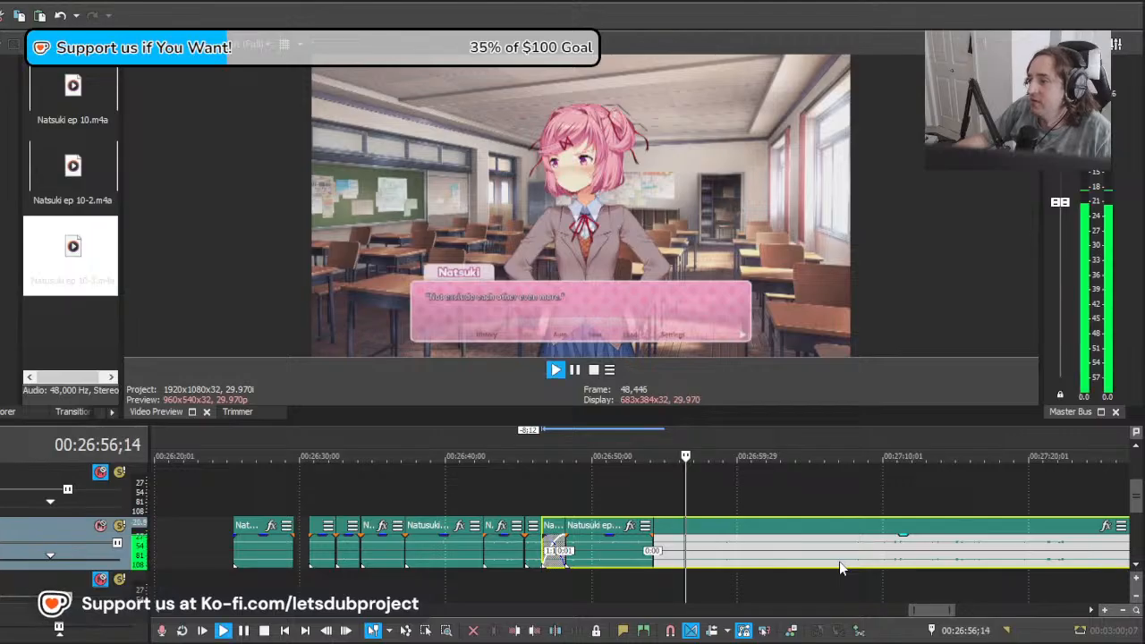
scroll(814, 568, "right", 2)
scroll(778, 564, "up", 2)
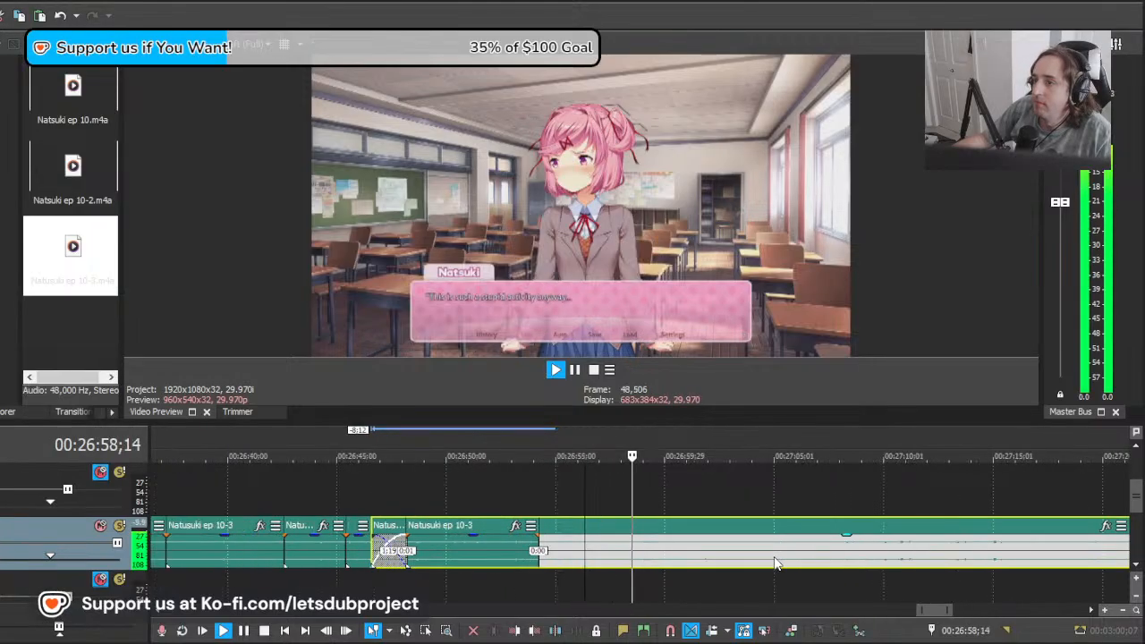
key("space")
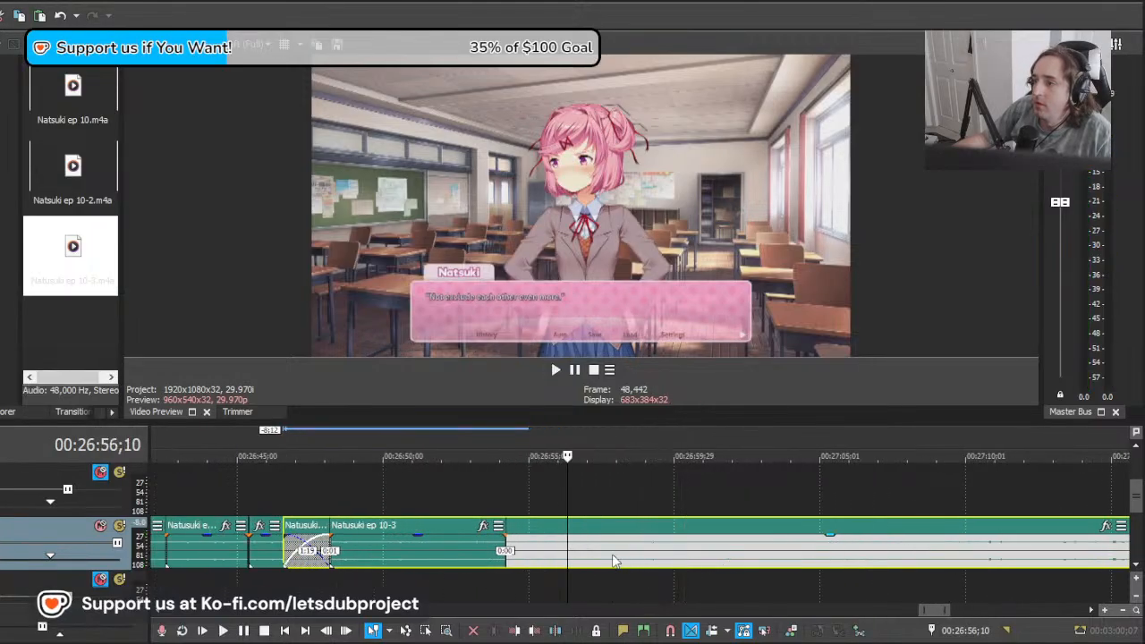
Step: Split the last clip at about 26:57;27, shift the piece before the cut 2 seconds 25 frames and another 21 frames later, and replay
left_click(613, 557)
key("s")
key("space")
left_click_drag(609, 556, 631, 563)
key("space")
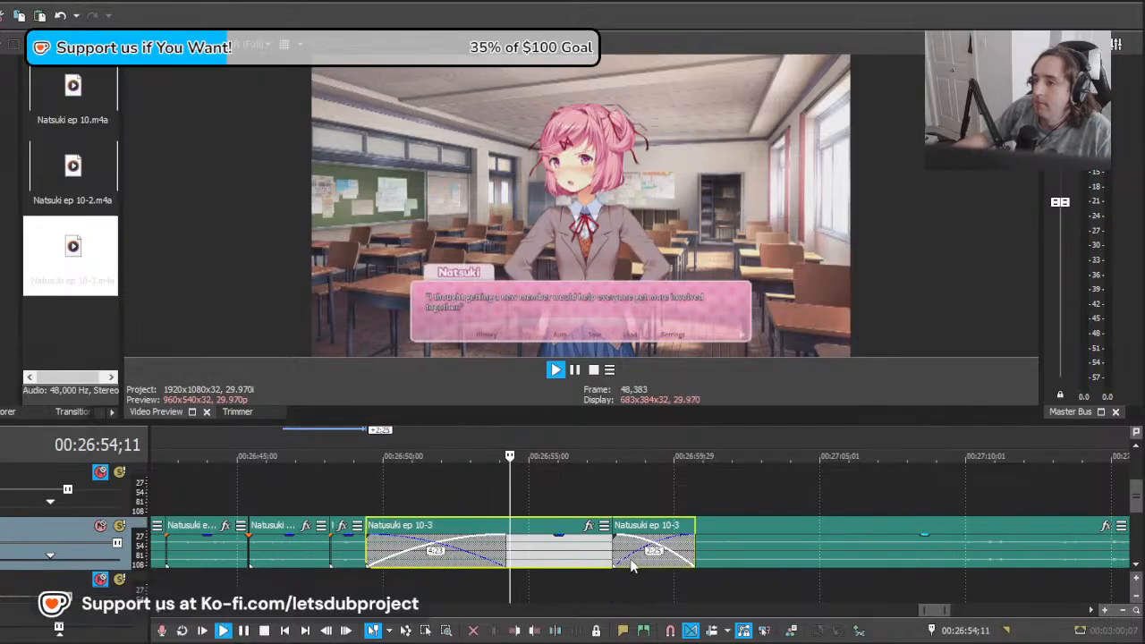
key("space")
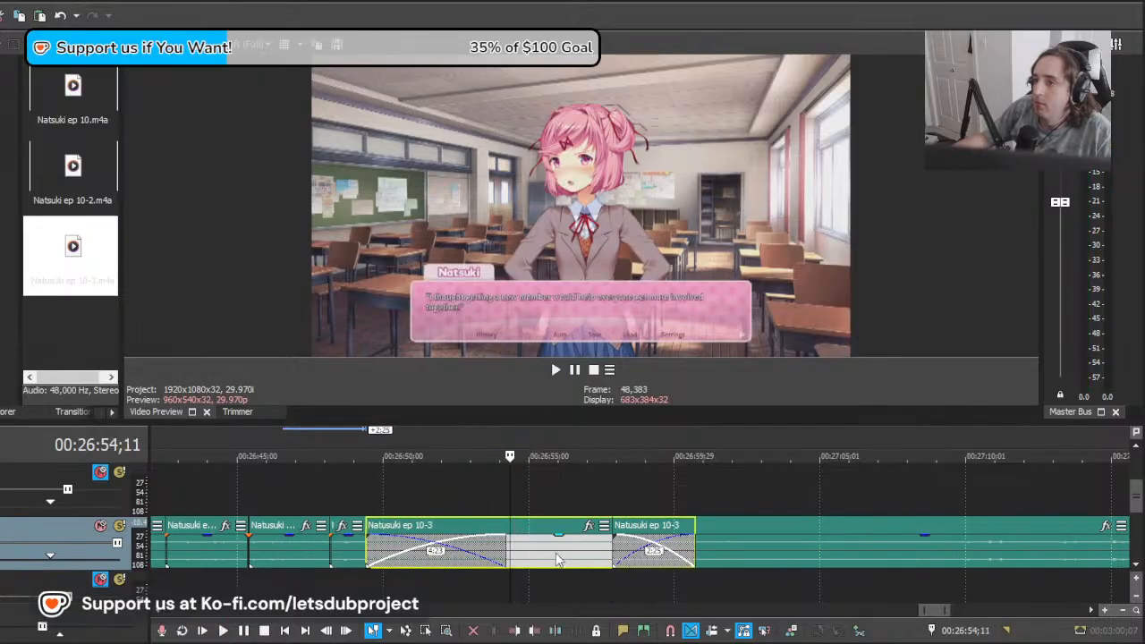
left_click_drag(557, 559, 578, 554)
key("space")
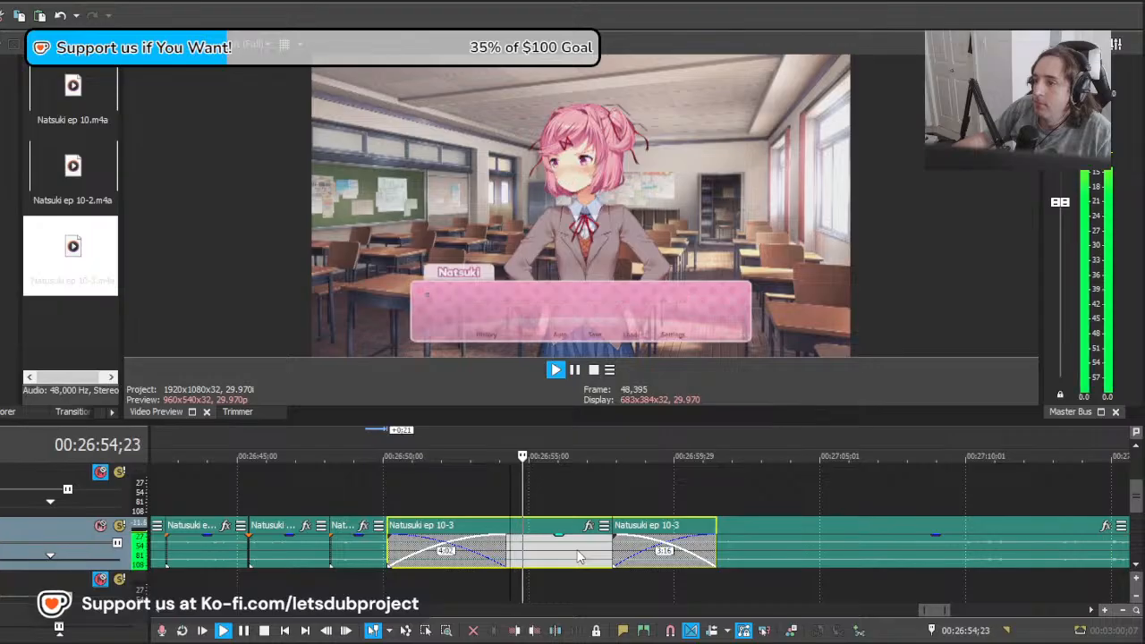
Step: Split the shifted piece just before its line, delete the lead-in and place the remainder directly after the preceding clip near 26:54;12
key("space")
left_click_drag(500, 555, 549, 559)
left_click(536, 552)
key("s")
left_click(524, 551)
key("Delete")
left_click(513, 547)
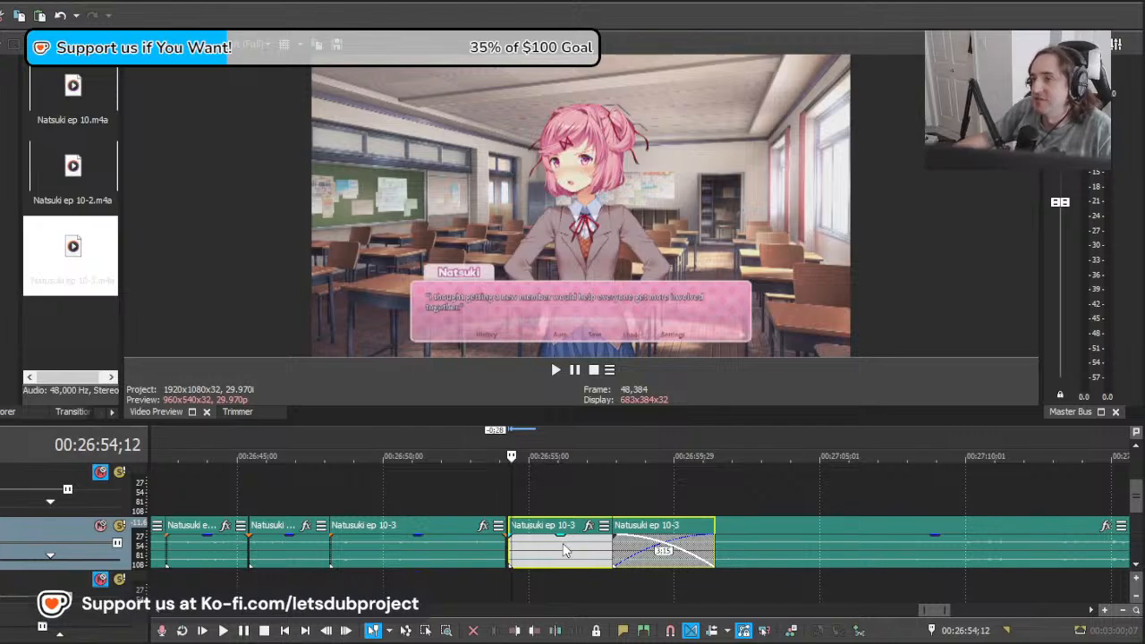
Step: Play the line, trim its clip's end by 17 frames to about 26:57;09 and split the last clip at about 27:00;24
key("space")
scroll(762, 583, "down", 8)
scroll(743, 583, "up", 8)
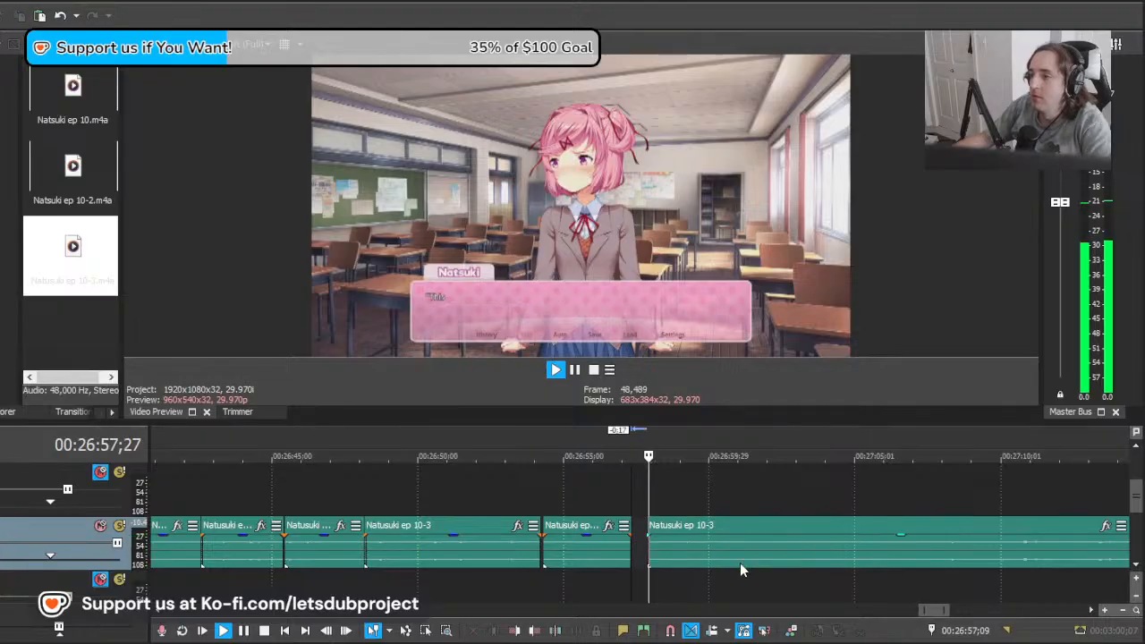
scroll(780, 552, "down", 5)
scroll(780, 552, "up", 5)
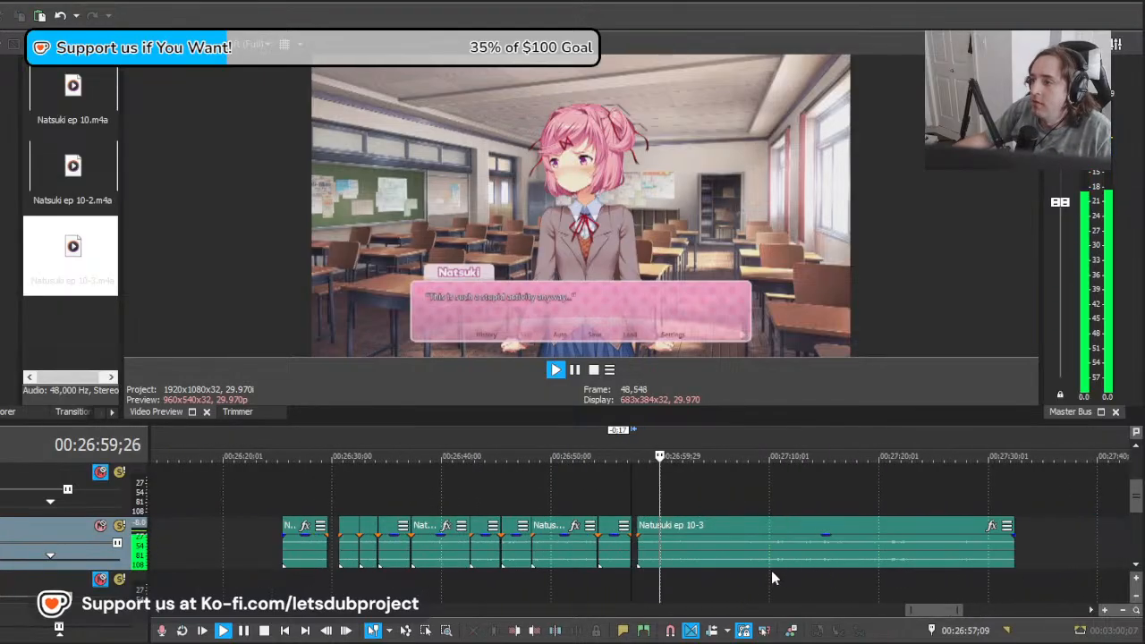
left_click(731, 547)
key("s")
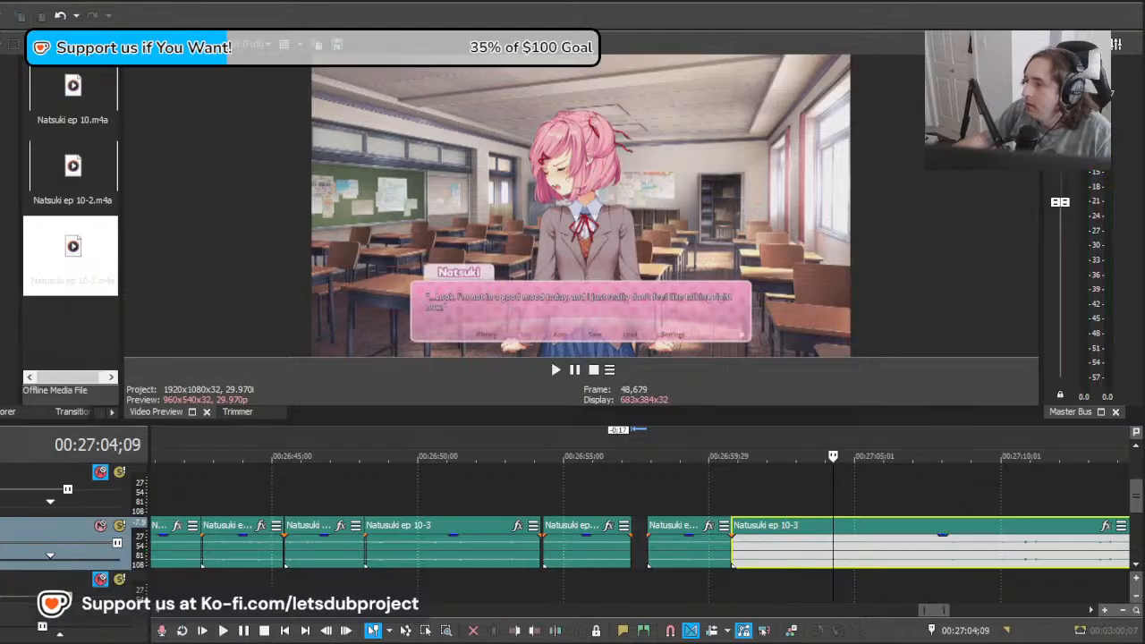
Step: Replay the separated clip against the "This is such a stupid activity anyway..." line and check where the next line begins
left_click(683, 556)
key("space")
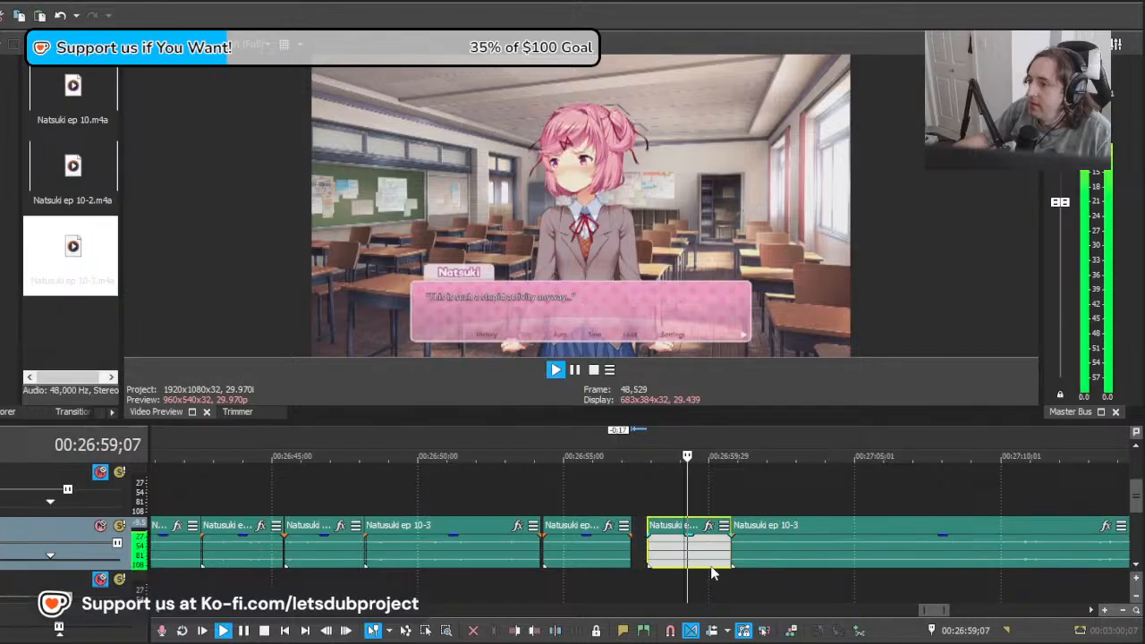
scroll(741, 550, "down", 6)
scroll(756, 557, "up", 6)
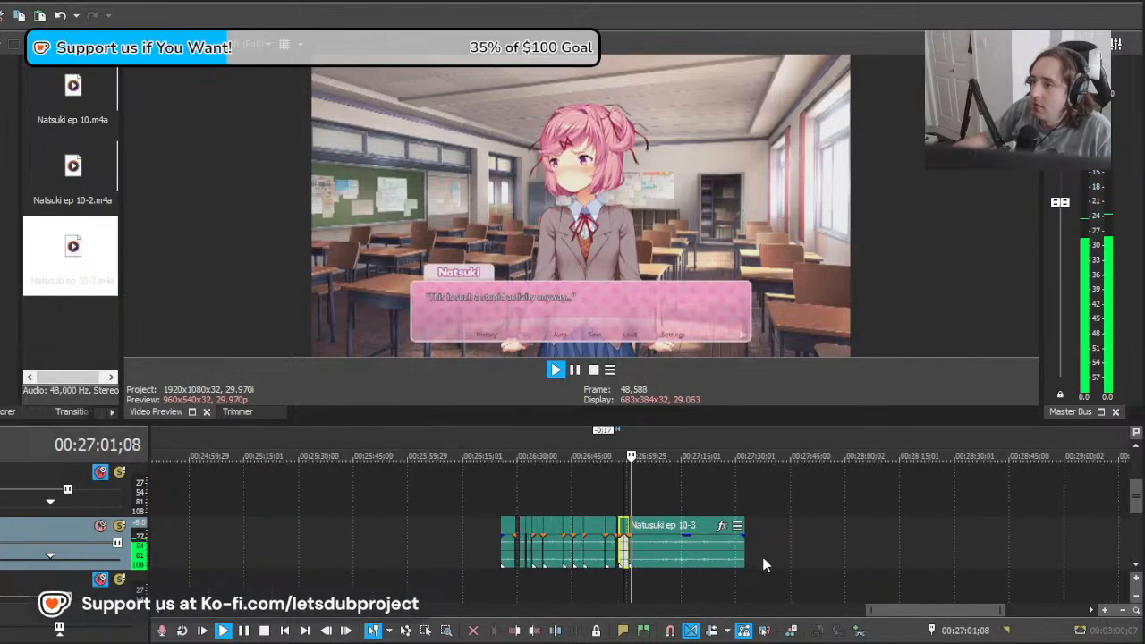
left_click(627, 540)
key("space")
left_click(614, 540)
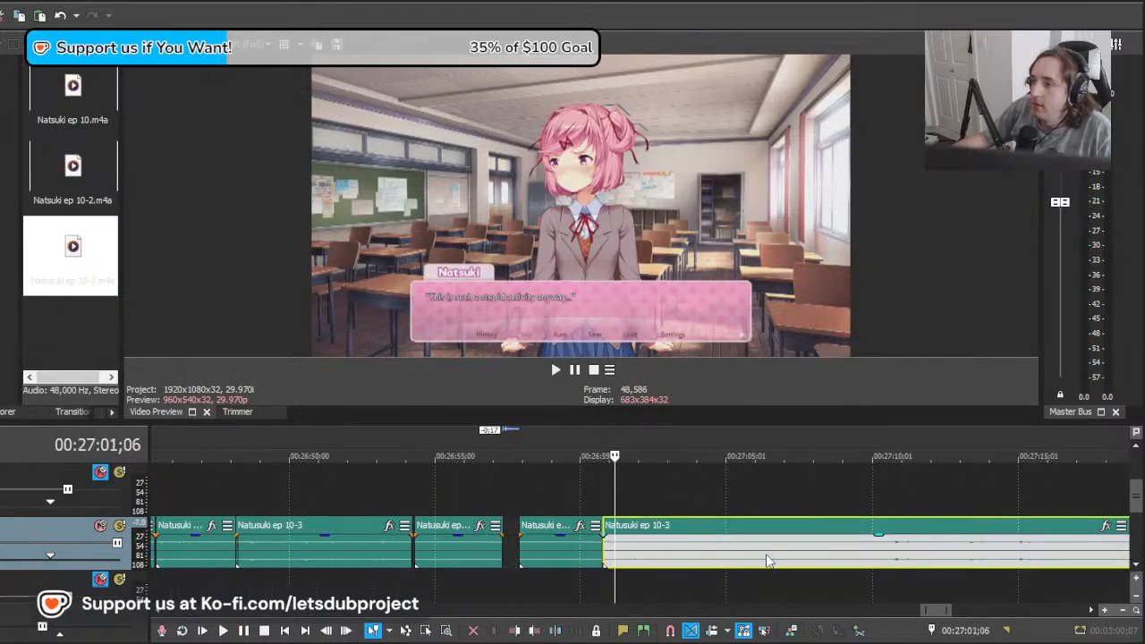
Step: Move the last clip earlier to start near 26:55;14 and play it against the "...Look, I'm not in a good mood today" line
left_click_drag(802, 561, 641, 566)
key("space")
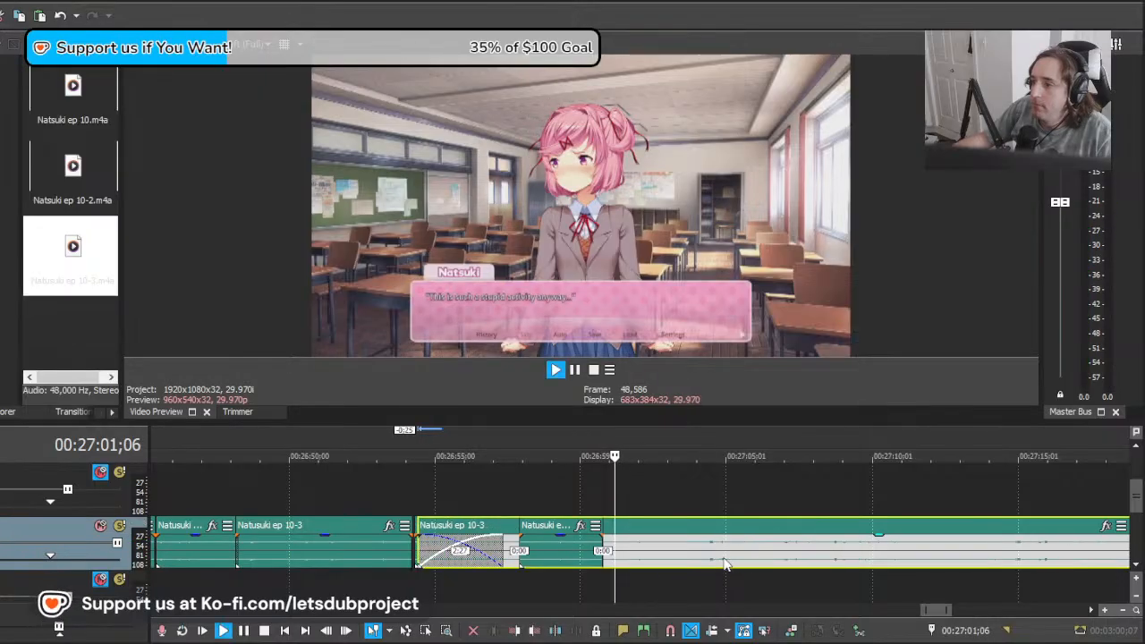
scroll(690, 563, "up", 3)
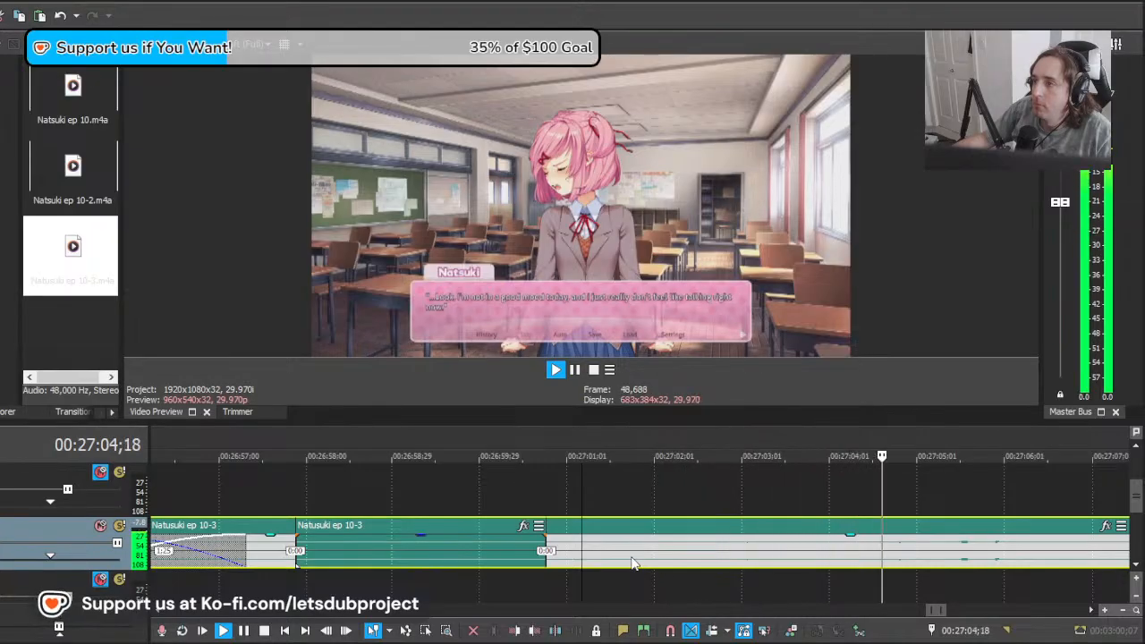
key("space")
Step: Split the last clip at about 27:01;06, delete the part before the cut and play the remainder from there
scroll(586, 553, "down", 2)
key("s")
left_click(409, 549)
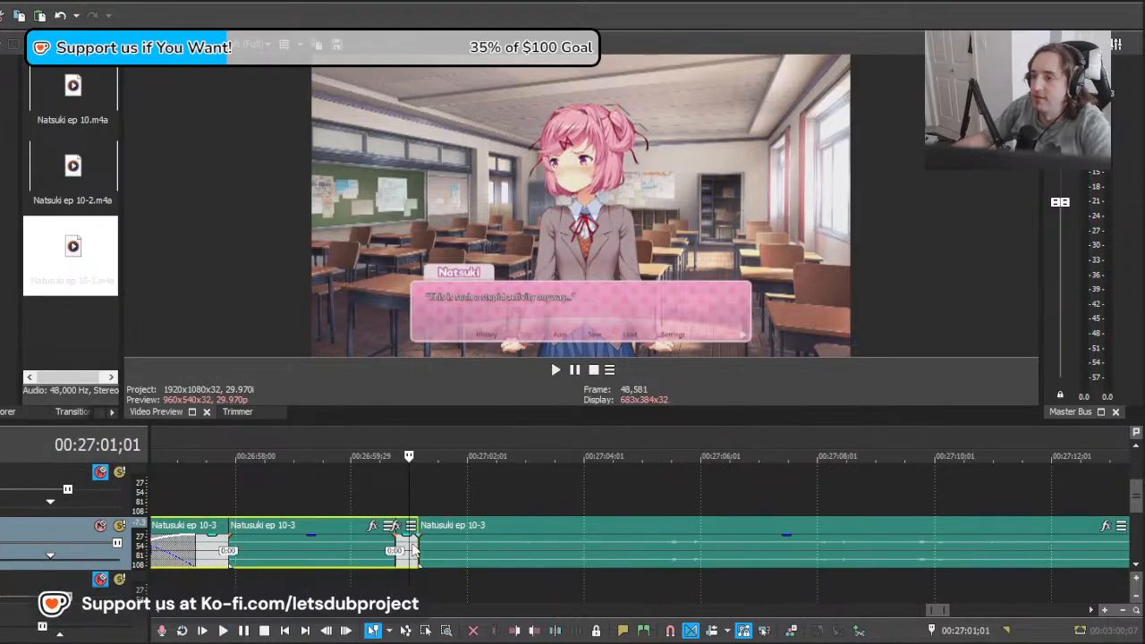
key("Delete")
left_click(420, 546)
key("space")
scroll(612, 546, "down", 4)
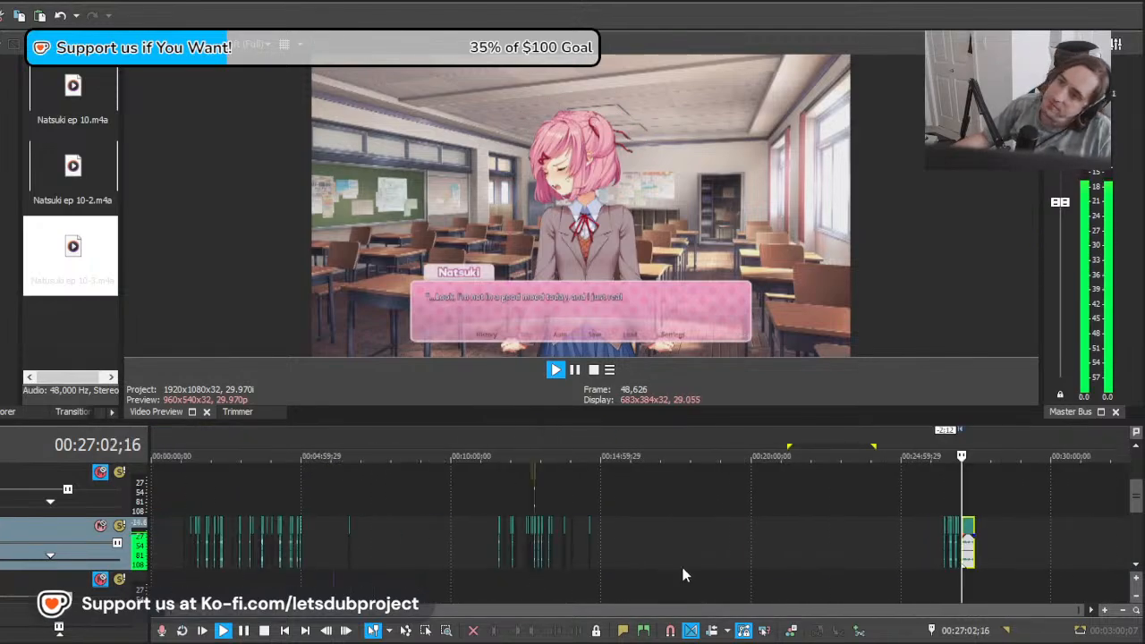
Step: Split the last clip at 27:07;02, after the "good mood" line, and stop playback at 27:07;10
scroll(794, 571, "up", 2)
scroll(788, 570, "up", 4)
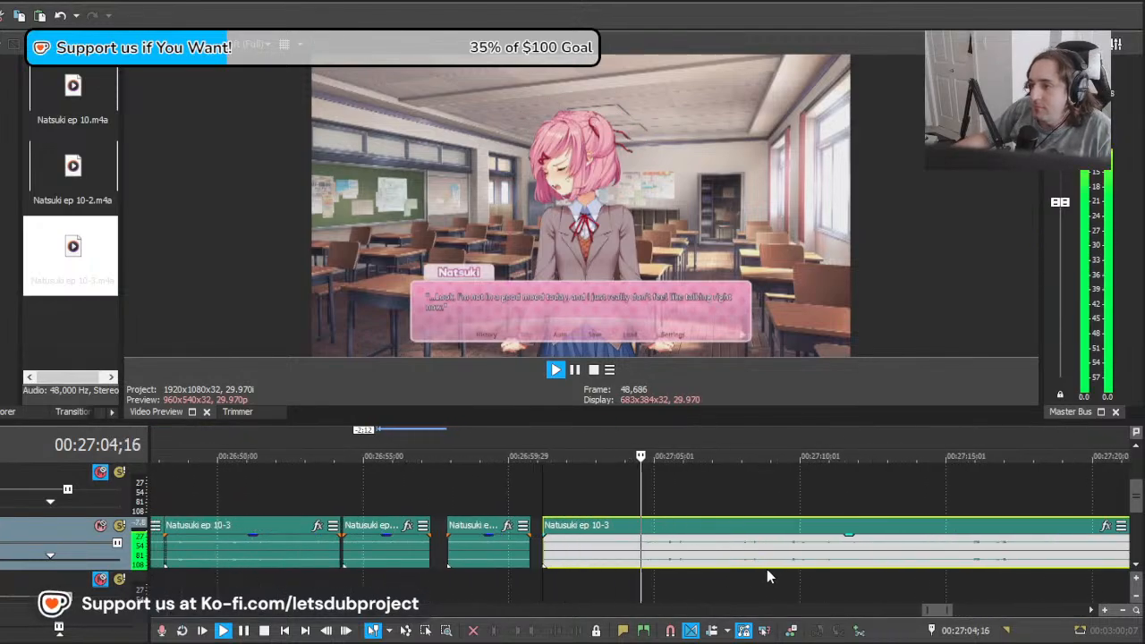
left_click(714, 559)
key("s")
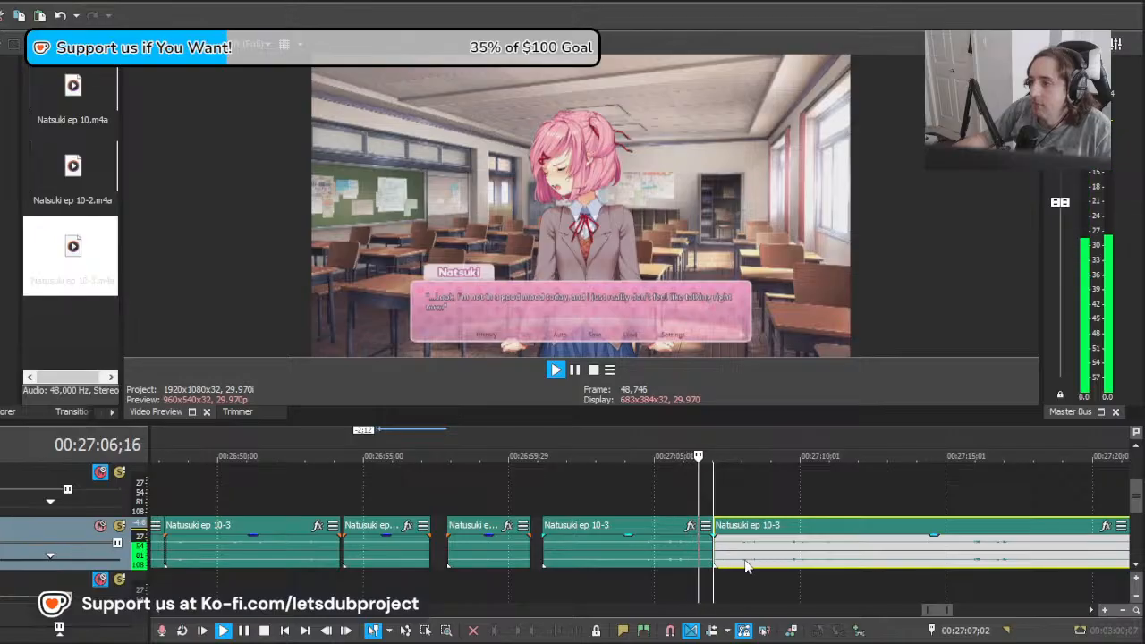
left_click(721, 562)
key("space")
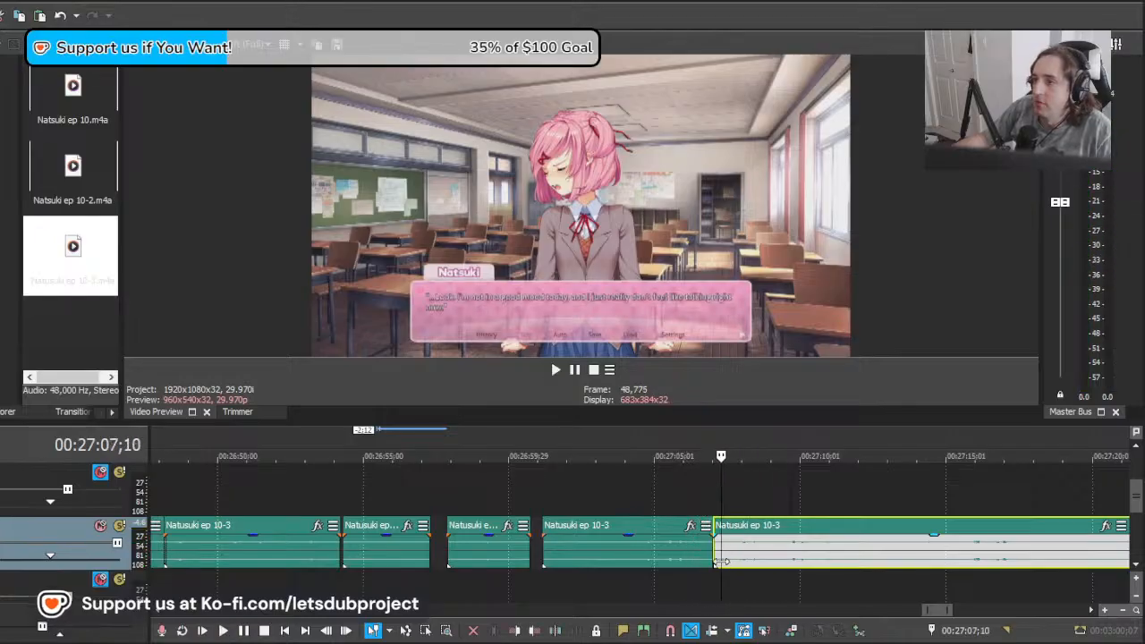
Step: Move the last clip earlier to start near 27:03 and play it over the "Please go away" line
left_click_drag(903, 565, 733, 557)
key("space")
key("space")
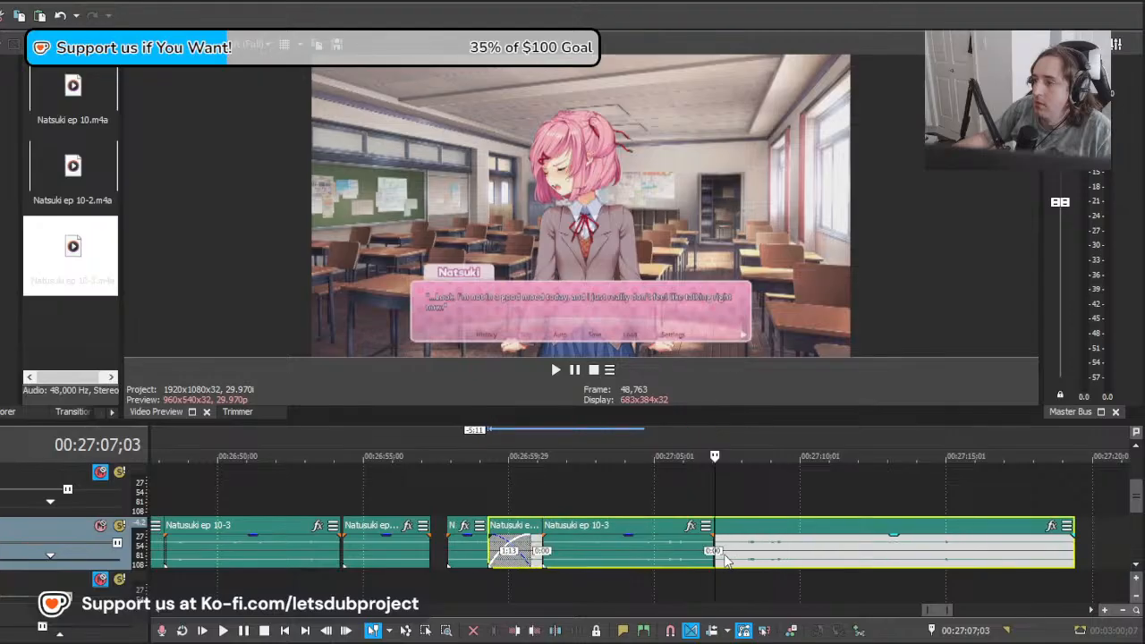
key("space")
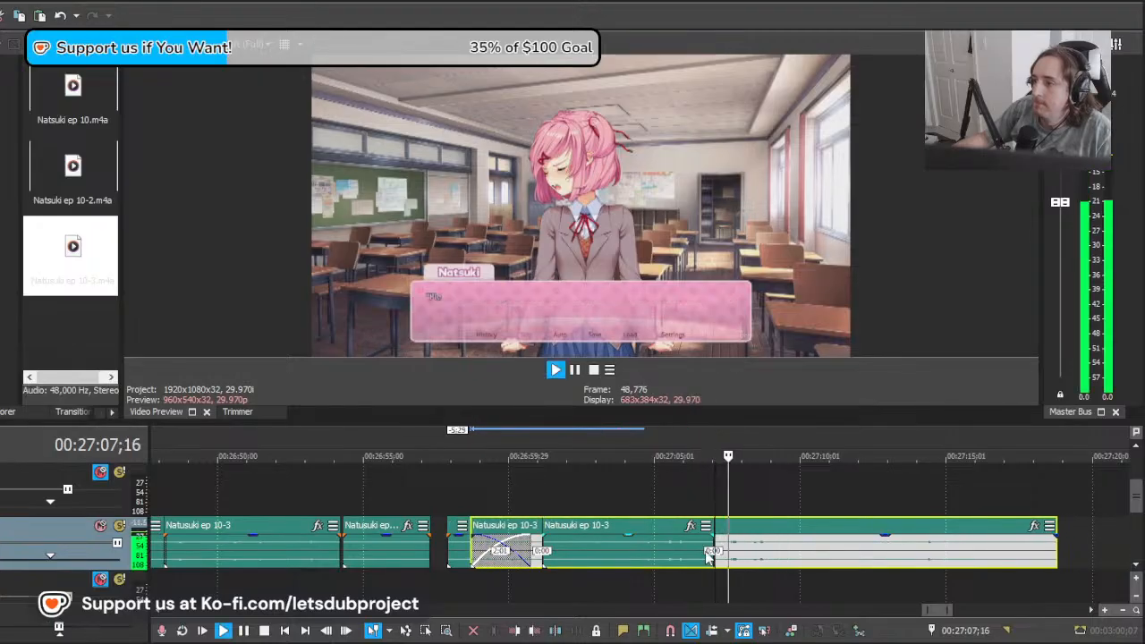
key("space")
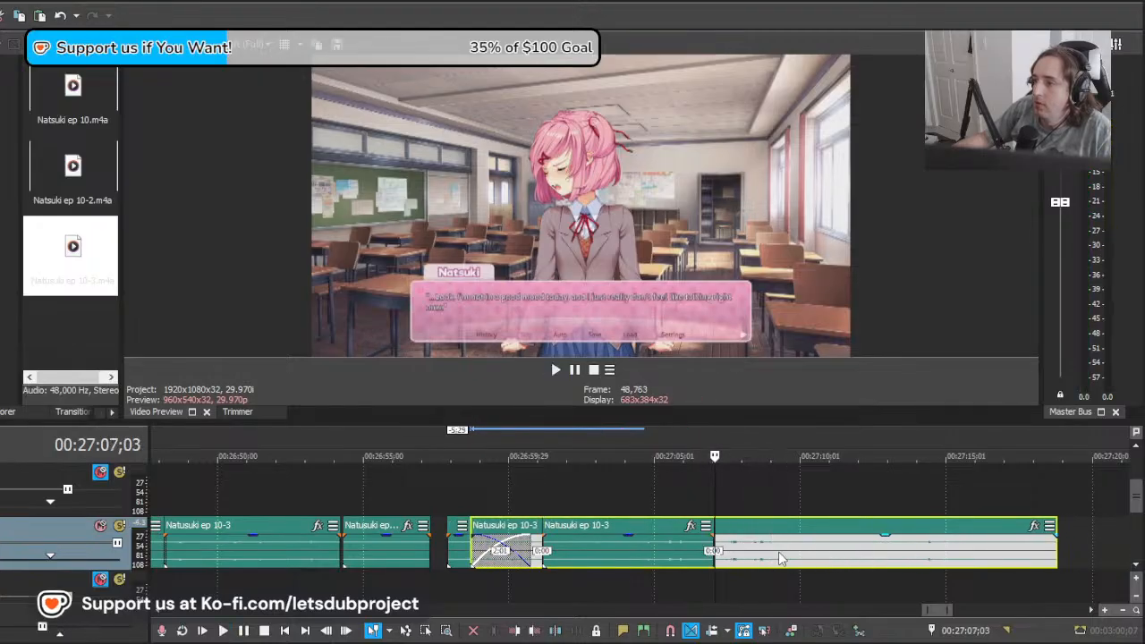
left_click_drag(782, 557, 912, 557)
left_click(767, 564)
Step: Split the last clip near 27:09;17 and delete the part before the cut
key("space")
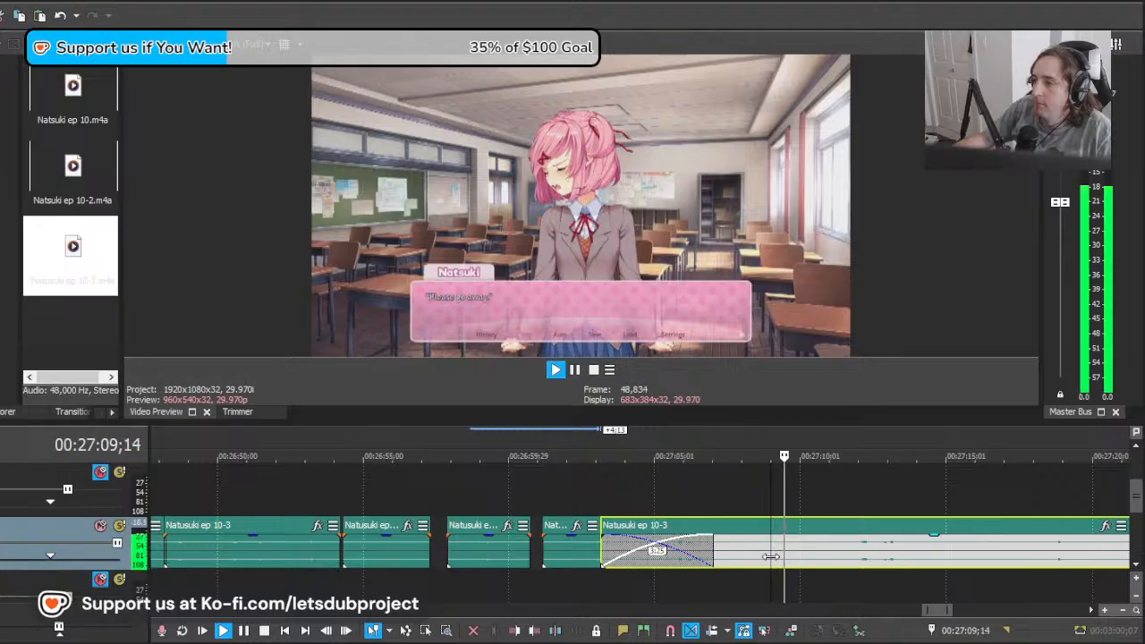
Step: Delete the existing "good mood" clip and move the remaining last clip into its place, starting at 27:01;06
key("space")
left_click(788, 556)
key("s")
left_click(750, 557)
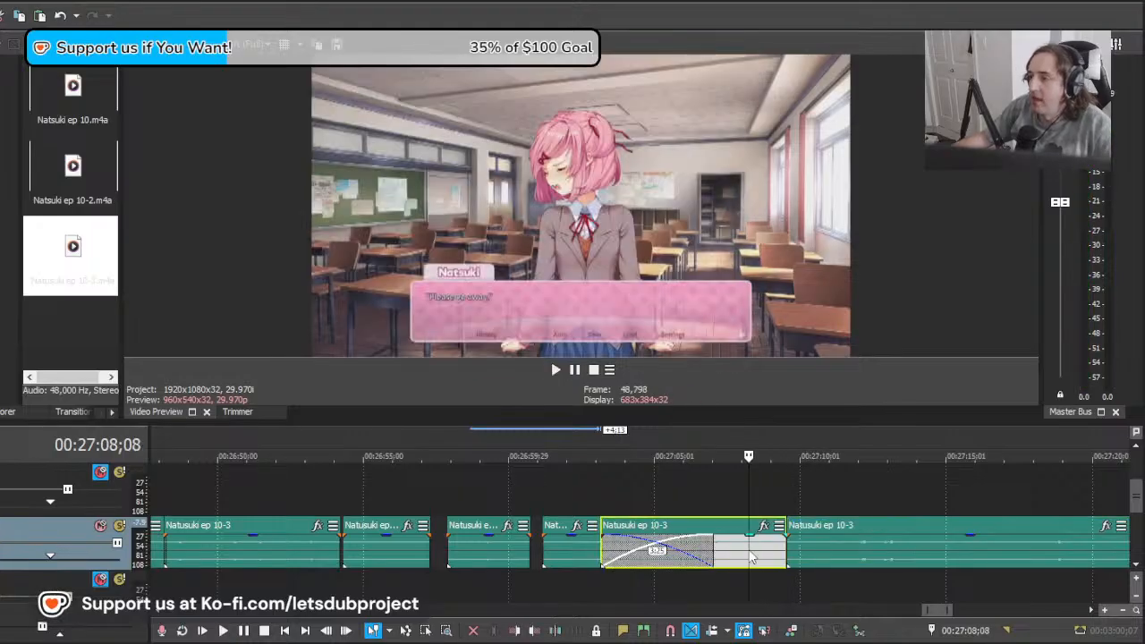
key("Delete")
left_click(551, 552)
key("Delete")
left_click_drag(825, 559, 540, 559)
key("space")
key("space")
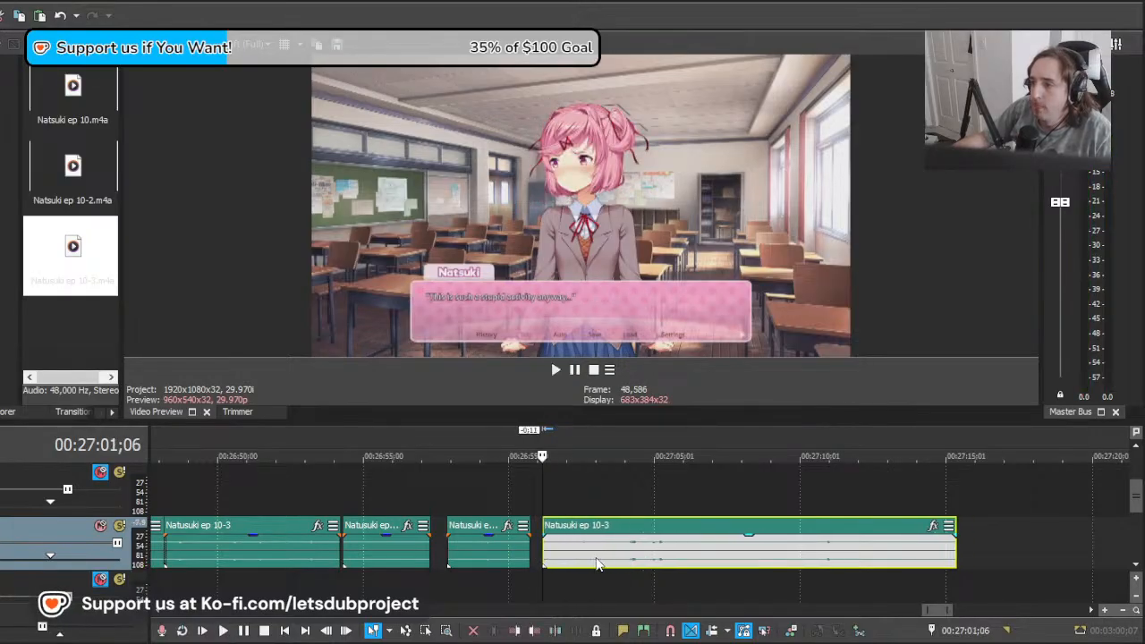
Step: Play the moved clip against the "...Look, I'm not in a good mood today" line and split it near 27:06;24
key("space")
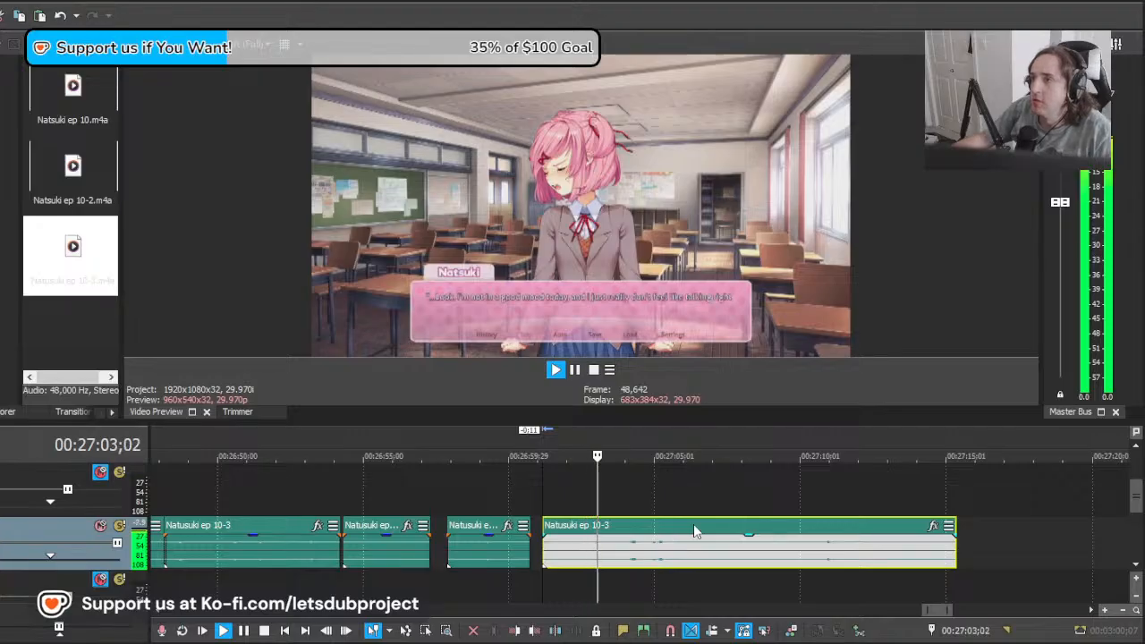
scroll(698, 519, "down", 10)
scroll(724, 544, "up", 10)
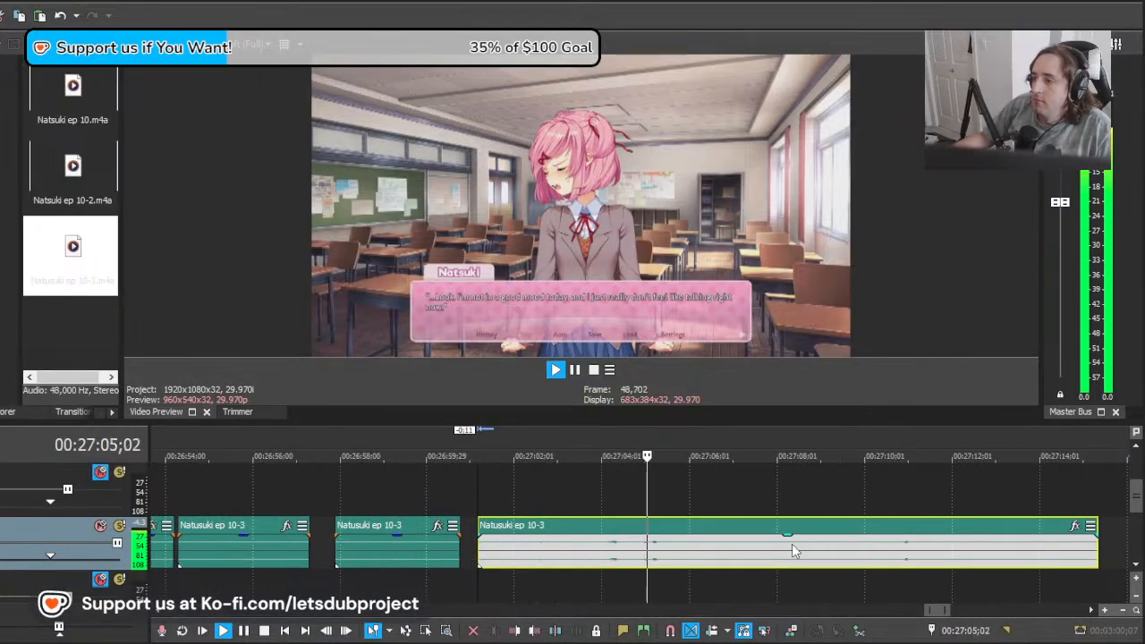
key("s")
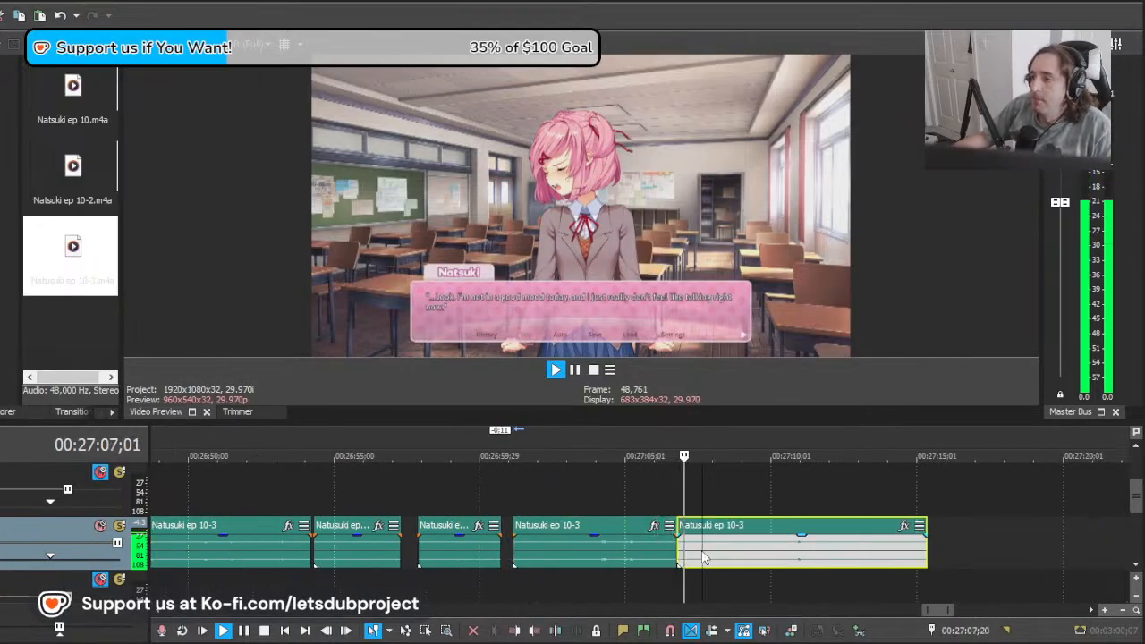
key("space")
Step: Move the last clip 3;05 earlier and play it over the "Please go away" line
left_click_drag(875, 562, 780, 560)
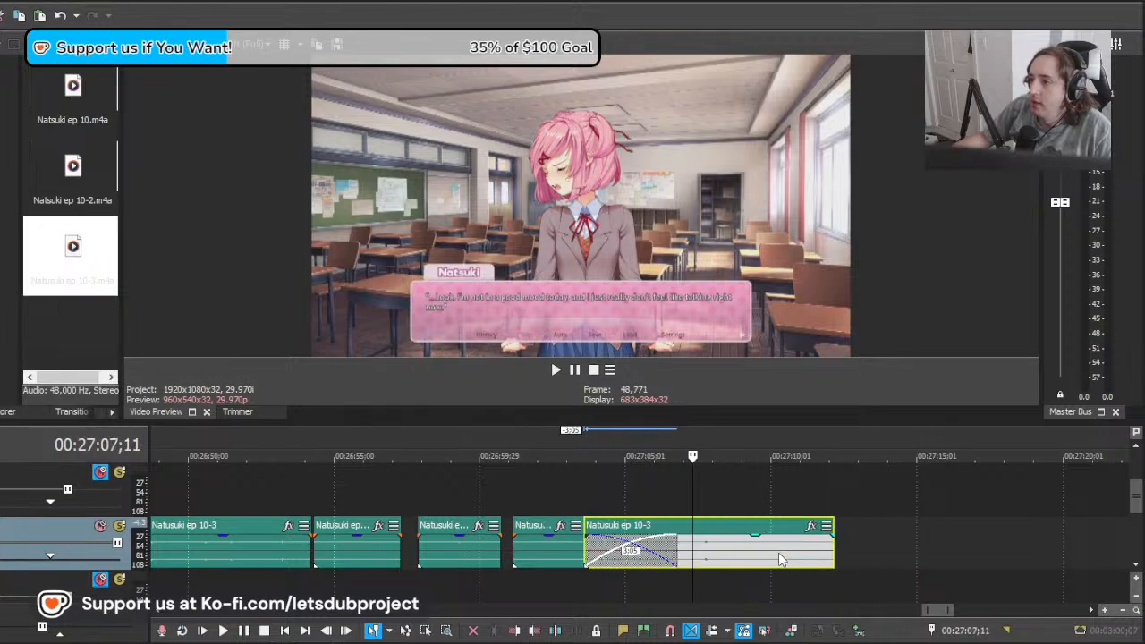
key("space")
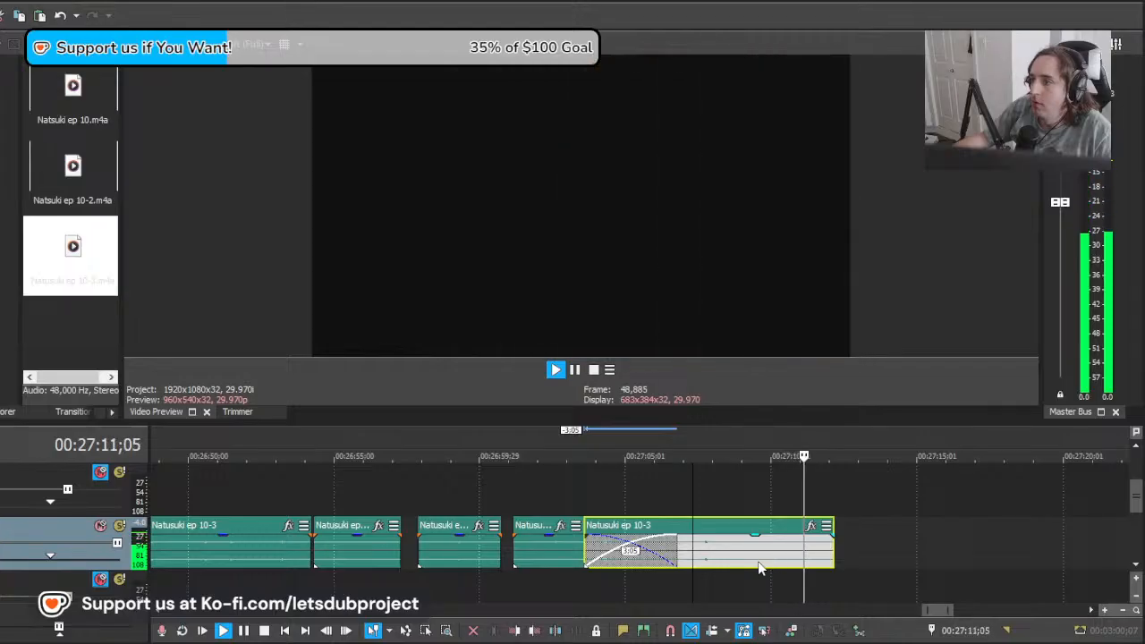
key("space")
Step: Split the last clip near 27:09;00, delete the part before the cut and place the cursor at 27:06;21
left_click(741, 559)
key("s")
left_click(724, 558)
left_click_drag(724, 557, 673, 558)
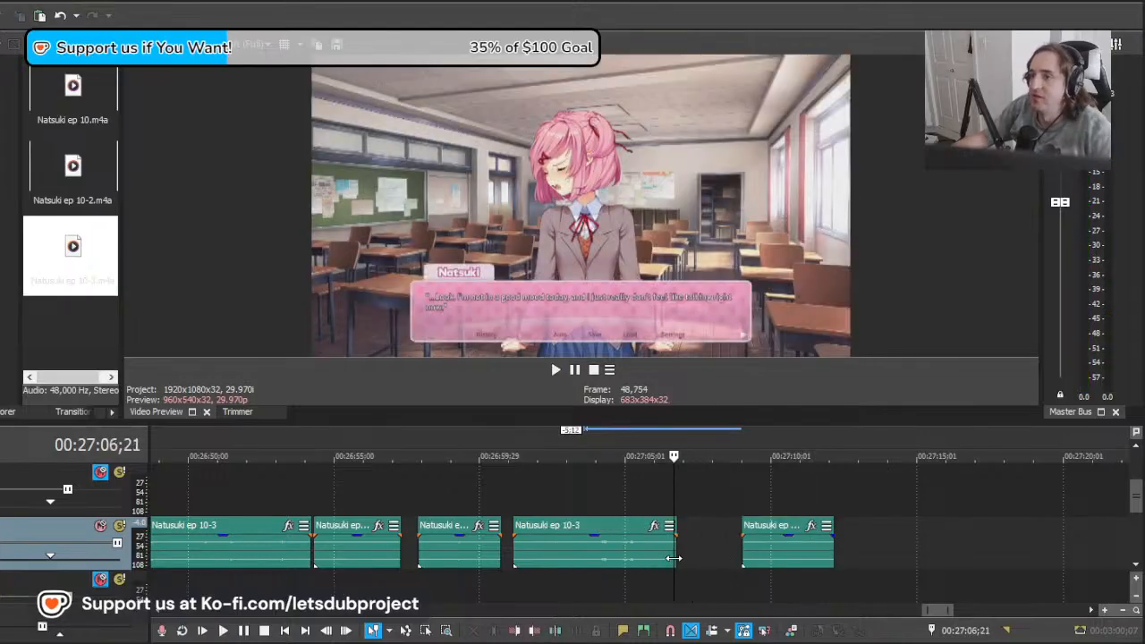
Step: Move the last clip 2;08 earlier against the "good mood" clip, trim its end to about 27:09 and replay it
left_click_drag(797, 559, 754, 558)
key("space")
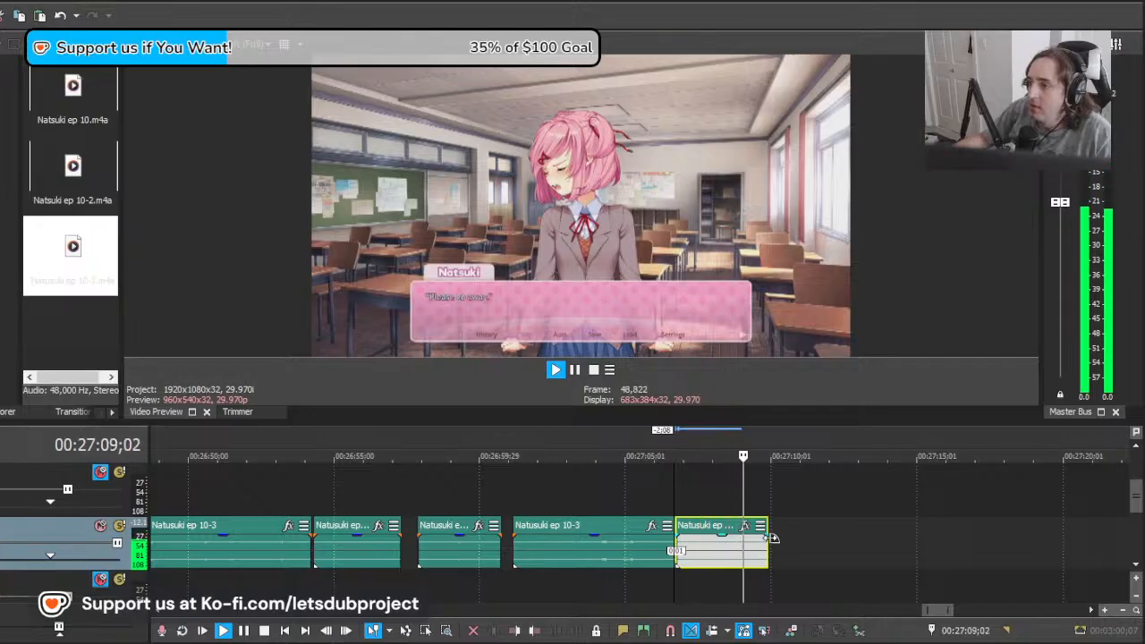
left_click_drag(766, 547, 745, 547)
key("space")
key("space")
scroll(709, 537, "down", 8)
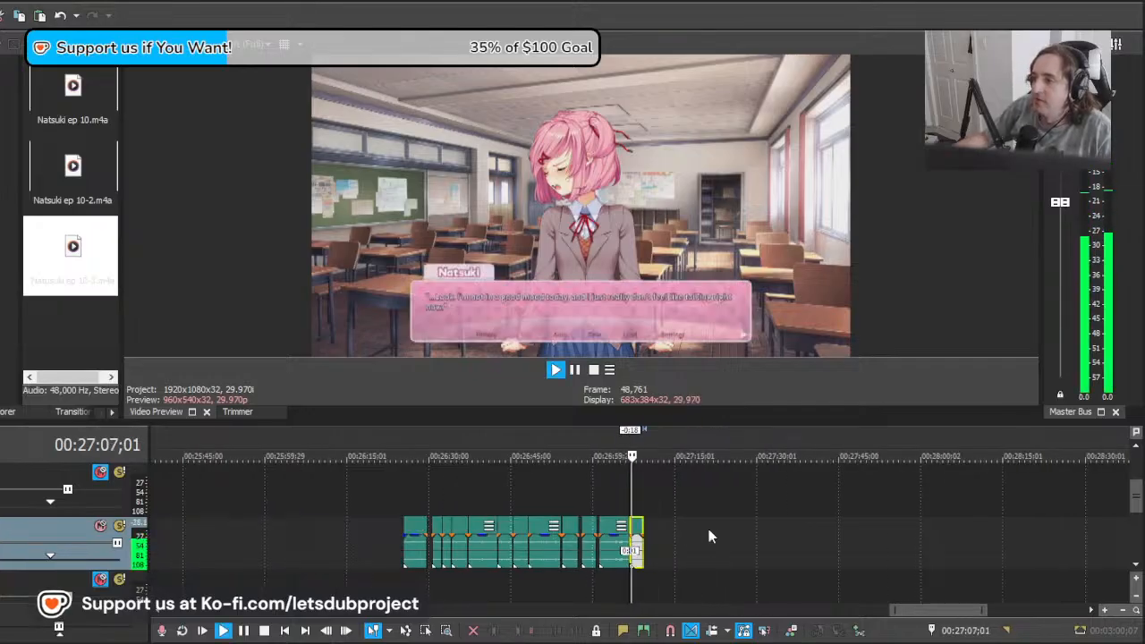
scroll(742, 532, "up", 3)
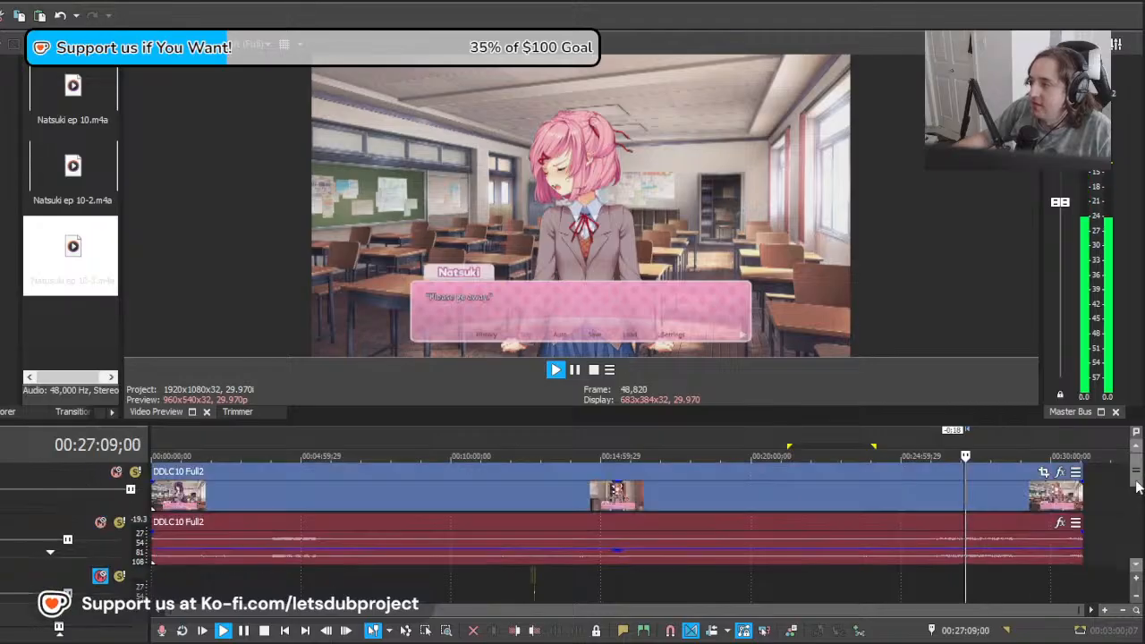
key("space")
Step: Insert an empty audio track below the DDLC10 Full2 audio and return to the start of the project
left_click(7, 583)
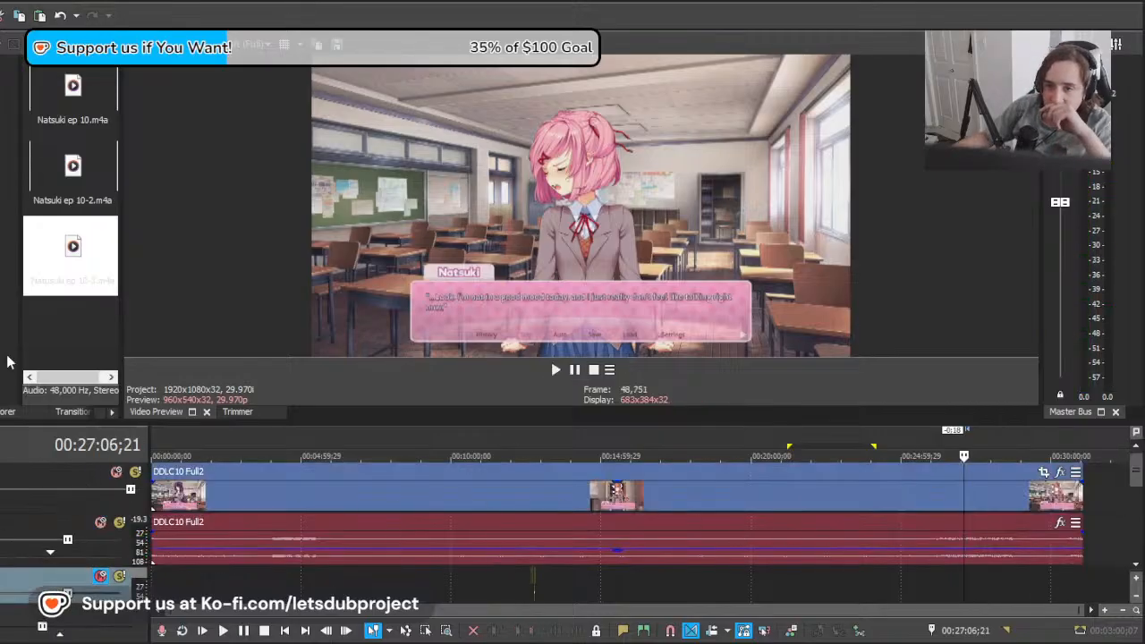
double_click(68, 256)
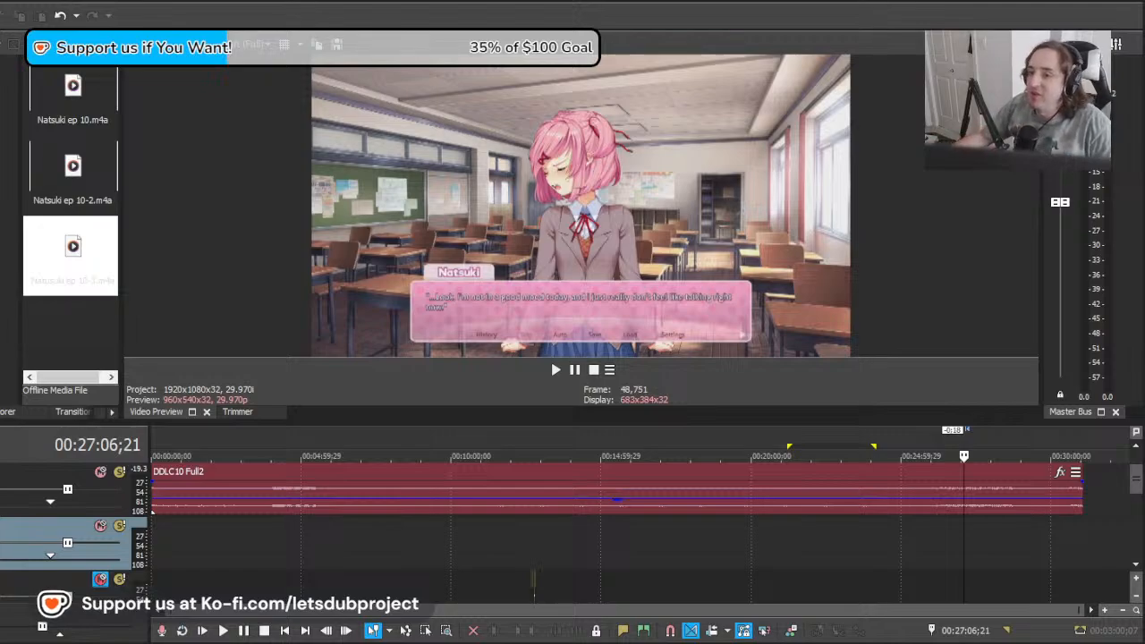
left_click(353, 555)
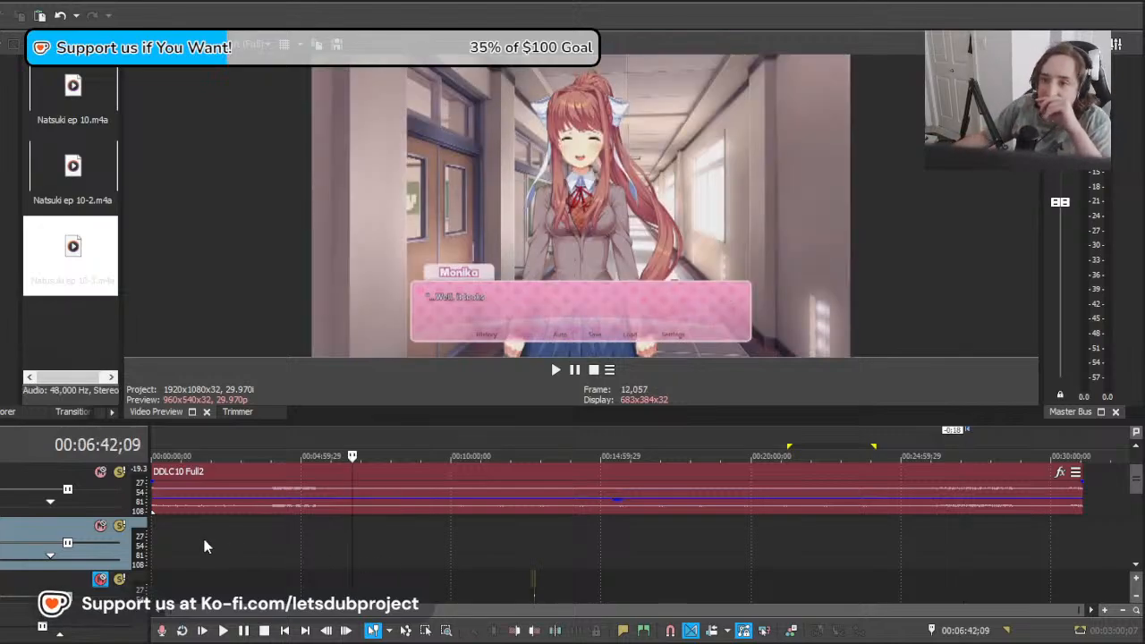
left_click(167, 544)
left_click_drag(168, 542, 32, 510)
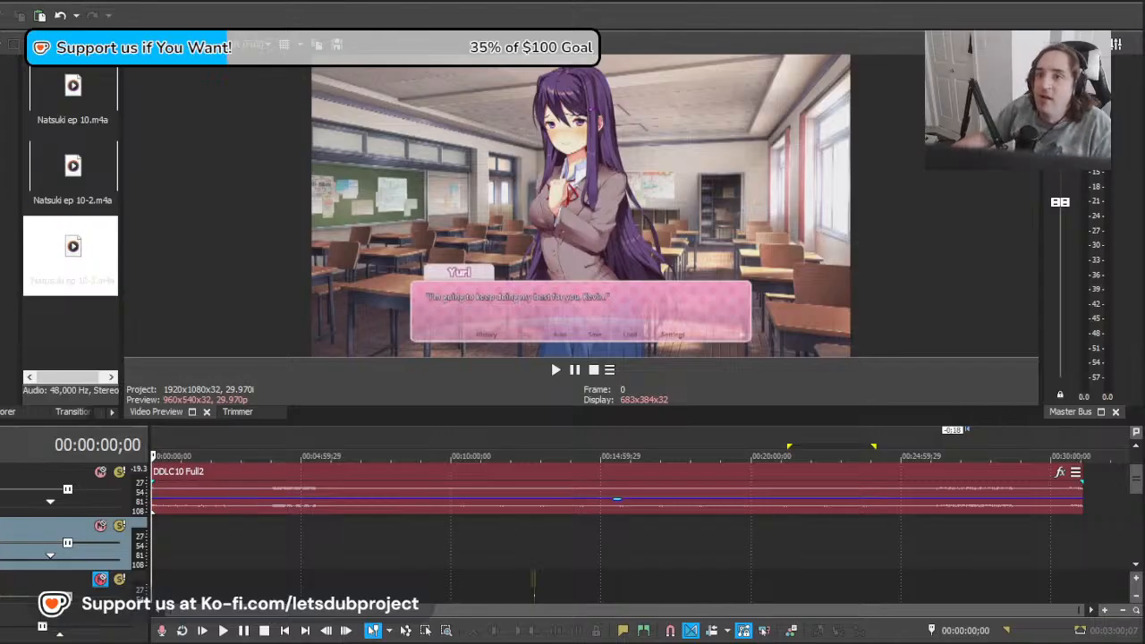
Step: Place the YuriEp10.mp3 recording on the new empty audio track at 00:00:00;00
left_click(4, 134)
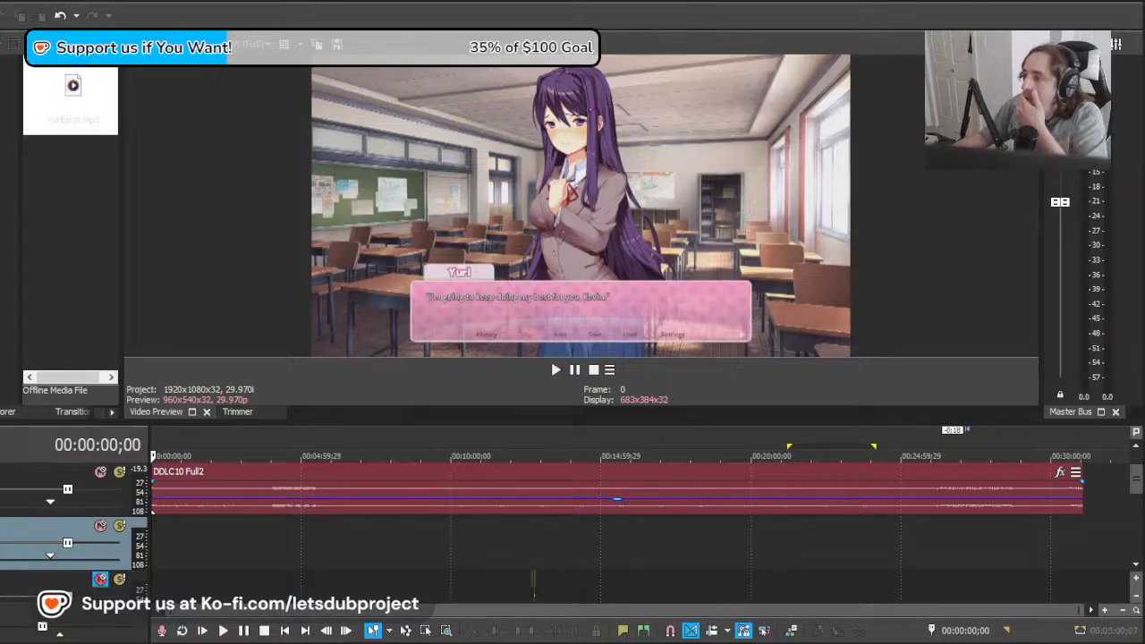
left_click_drag(75, 133, 154, 545)
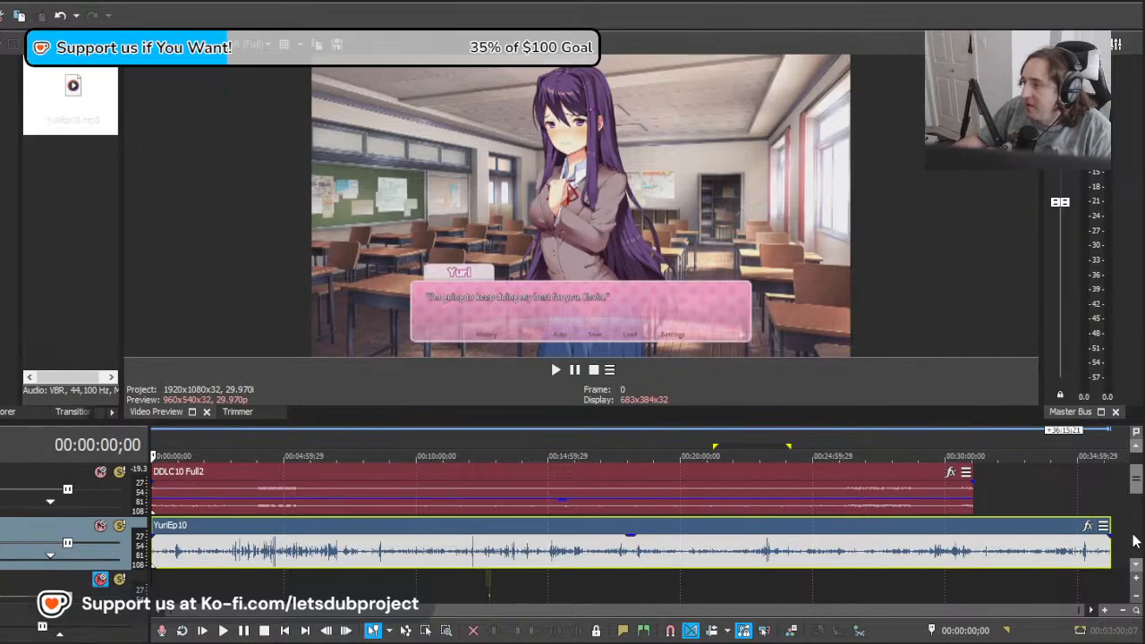
mouse_move(1137, 489)
left_mouse_down()
mouse_move(1125, 583)
mouse_move(1124, 500)
left_mouse_up()
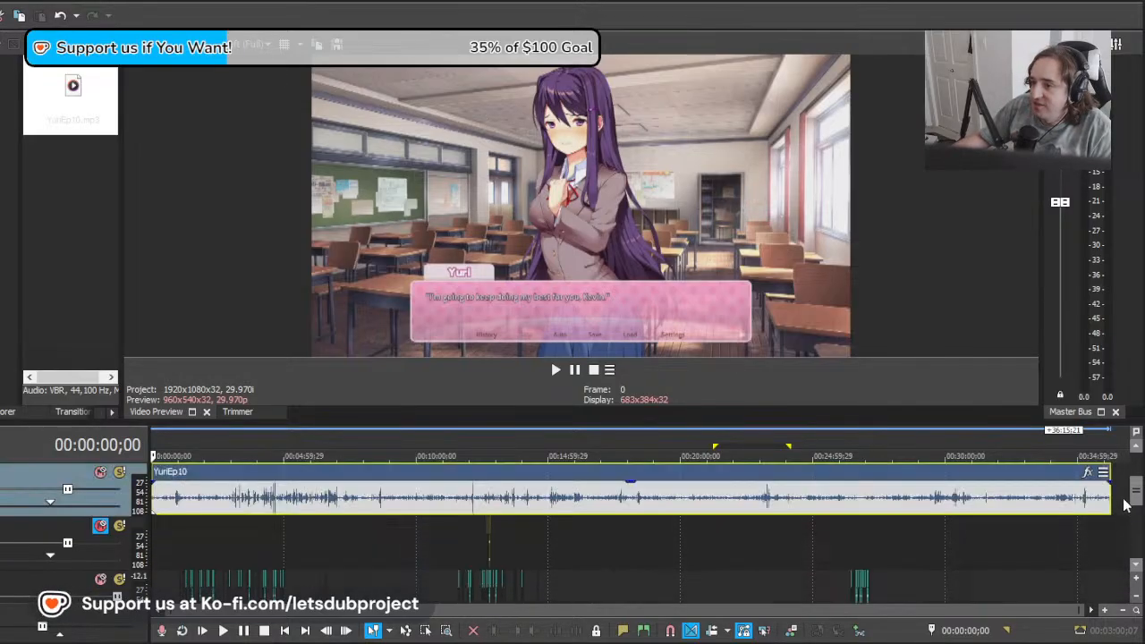
scroll(304, 496, "up", 10)
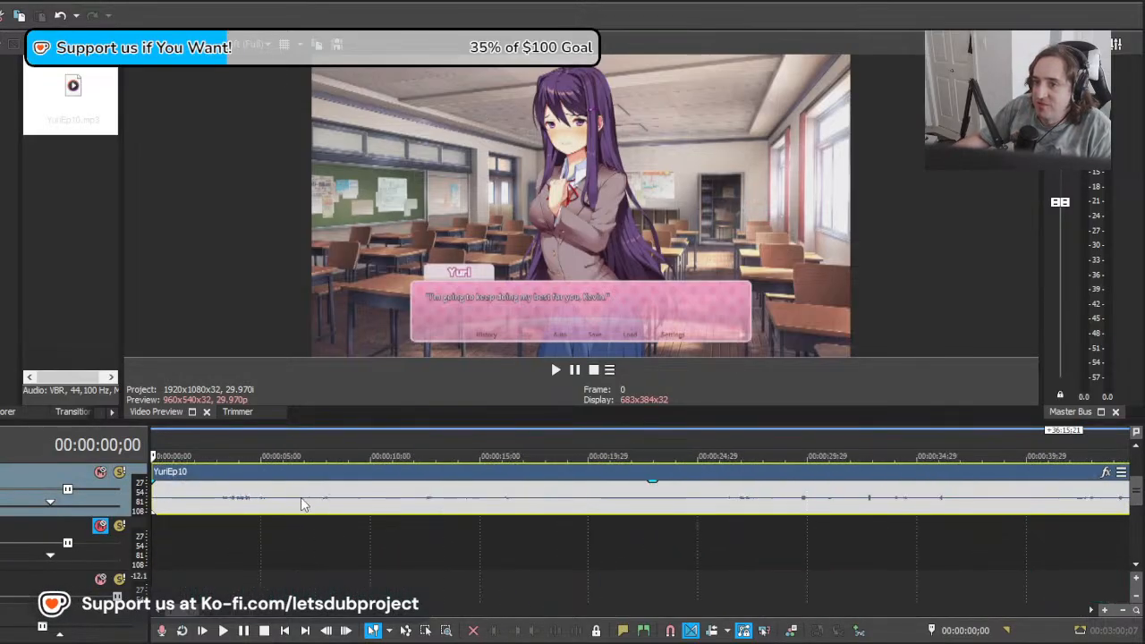
Step: Find the first spoken line in YuriEp10, trim the clip's start to about 00:00:02;27 and move it to the project start
mouse_move(153, 499)
left_mouse_down()
mouse_move(198, 501)
mouse_move(159, 504)
left_mouse_up()
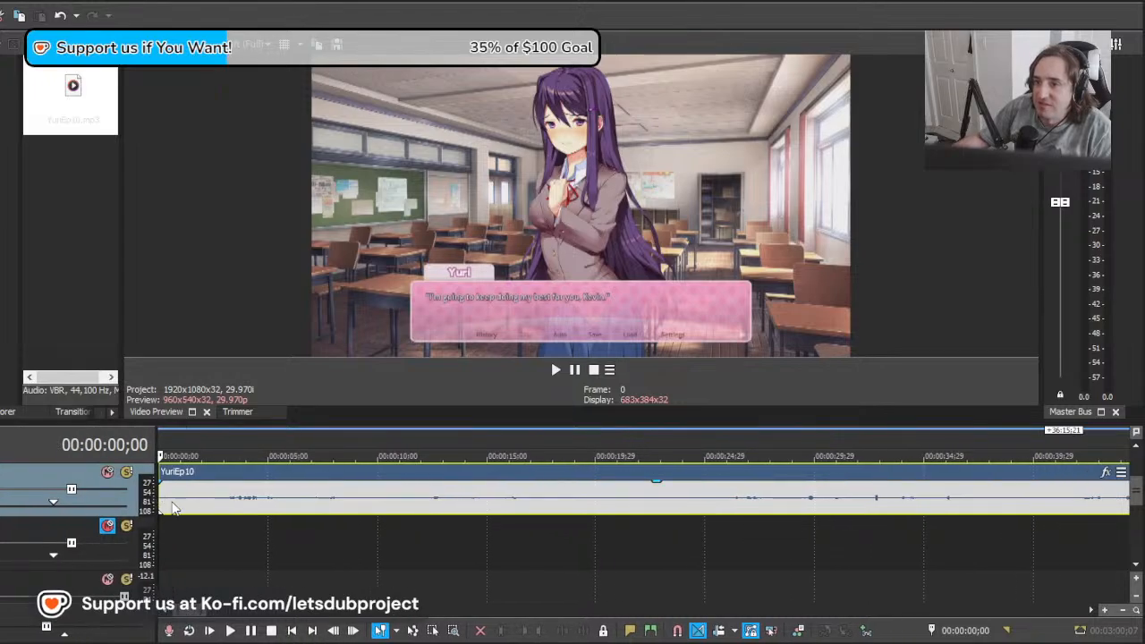
left_click(223, 506)
key("space")
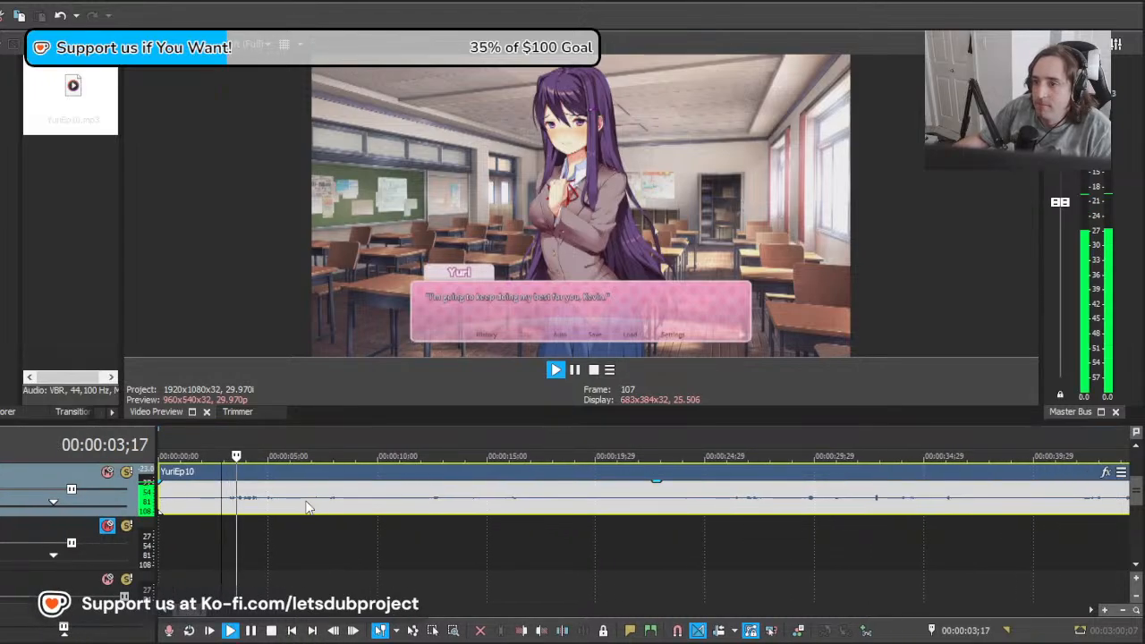
scroll(306, 500, "up", 1)
key("space")
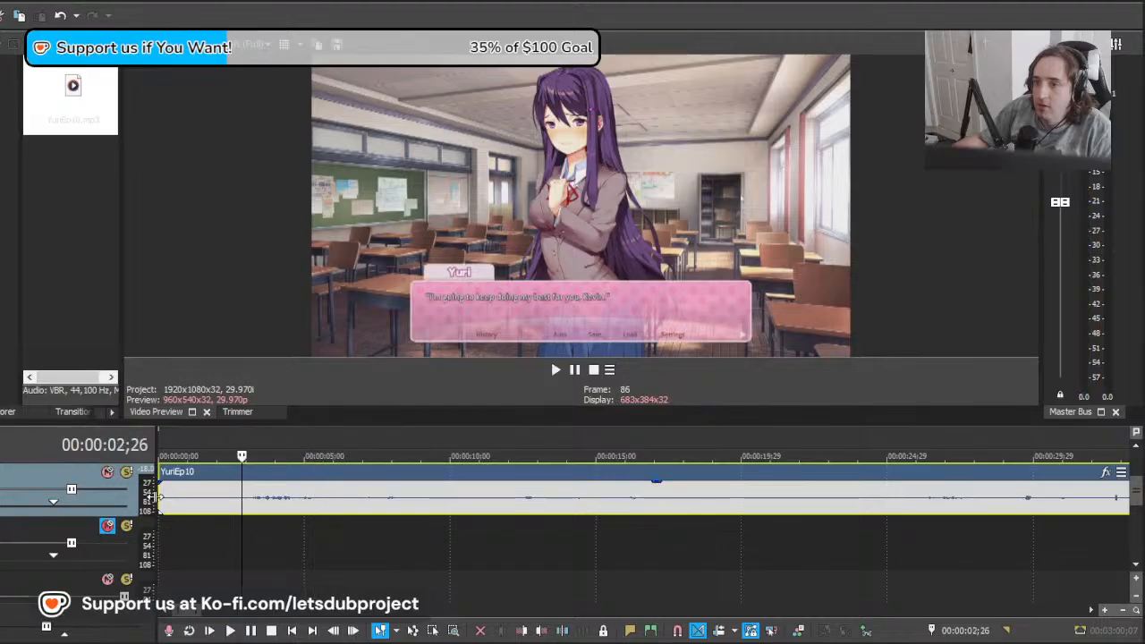
left_click_drag(161, 499, 237, 496)
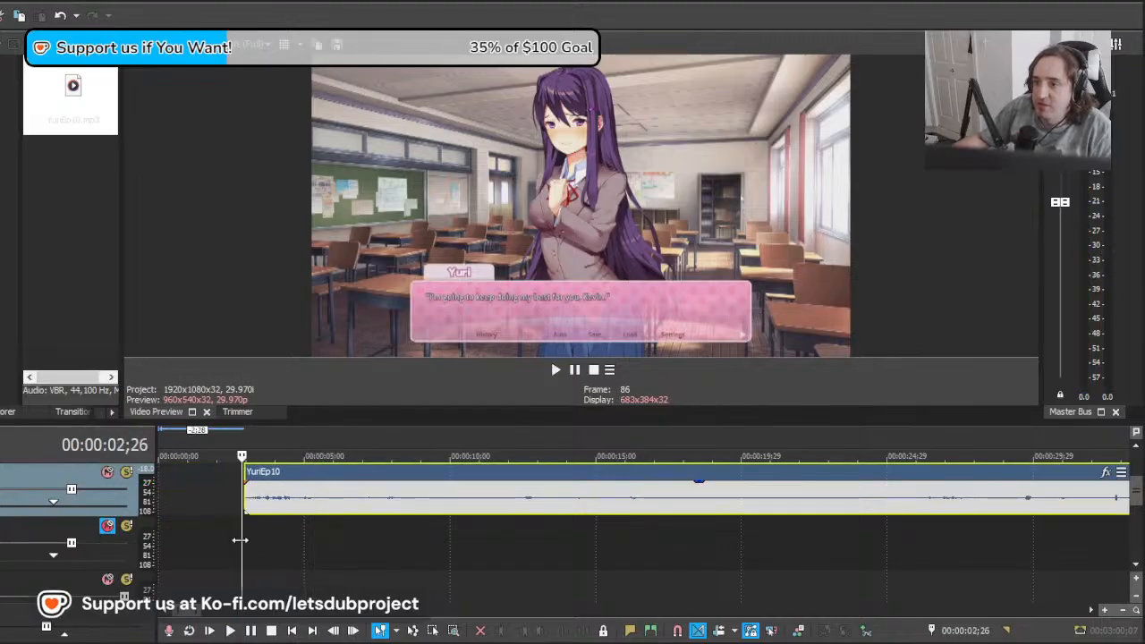
left_click_drag(286, 506, 212, 506)
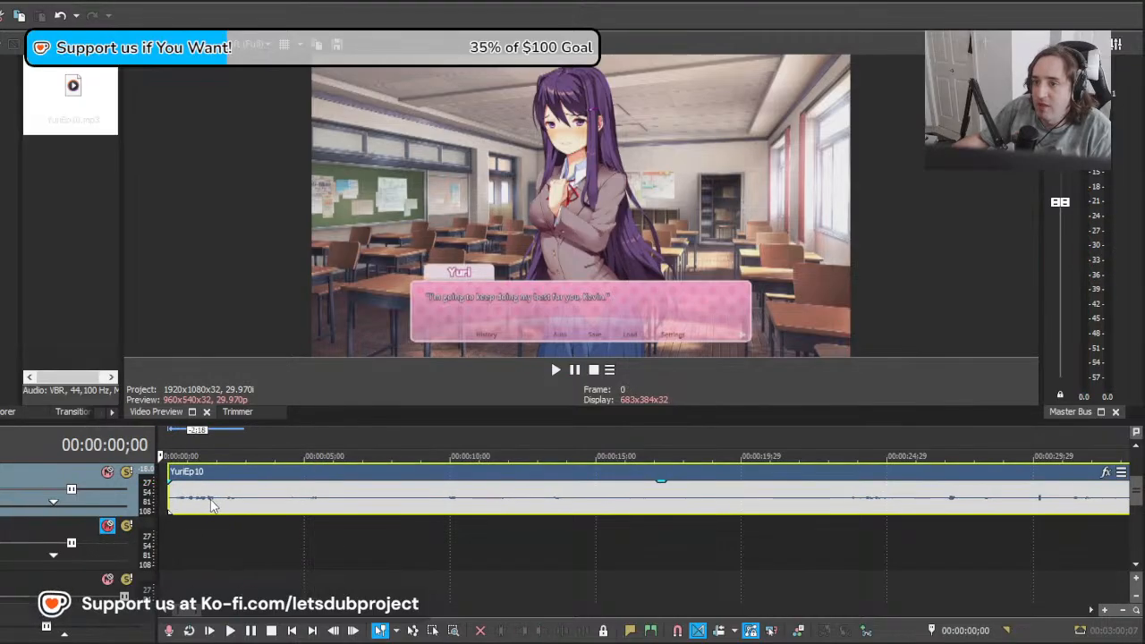
Step: Play YuriEp10 from the start, split it at 00:00:03;19 after the first line and move the remainder 4;17 later
scroll(297, 501, "down", 4)
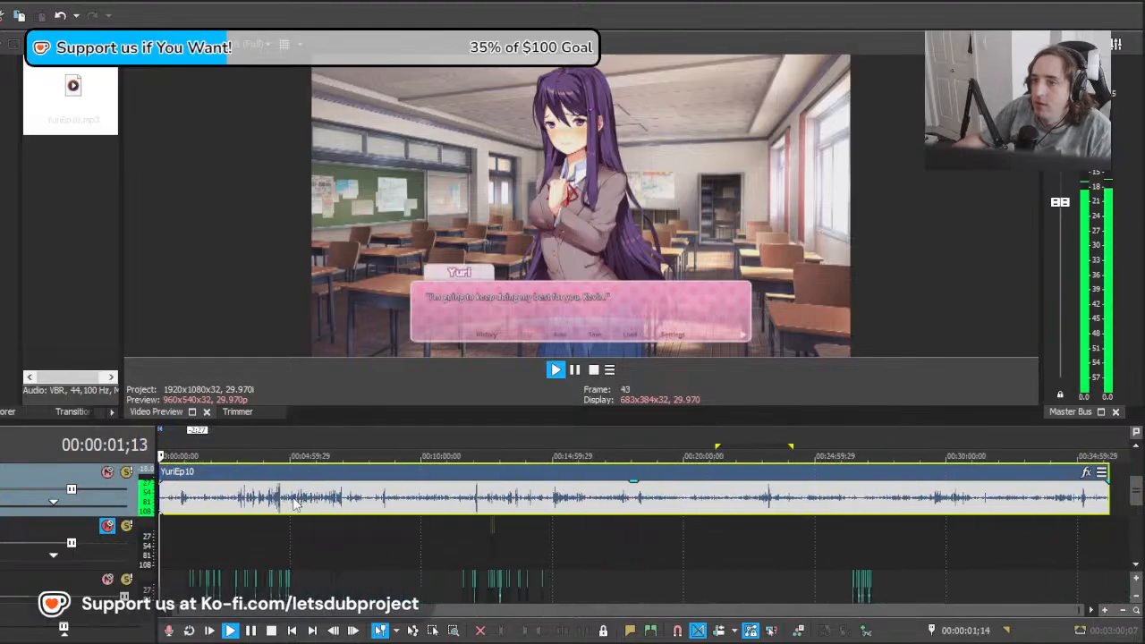
scroll(386, 513, "up", 3)
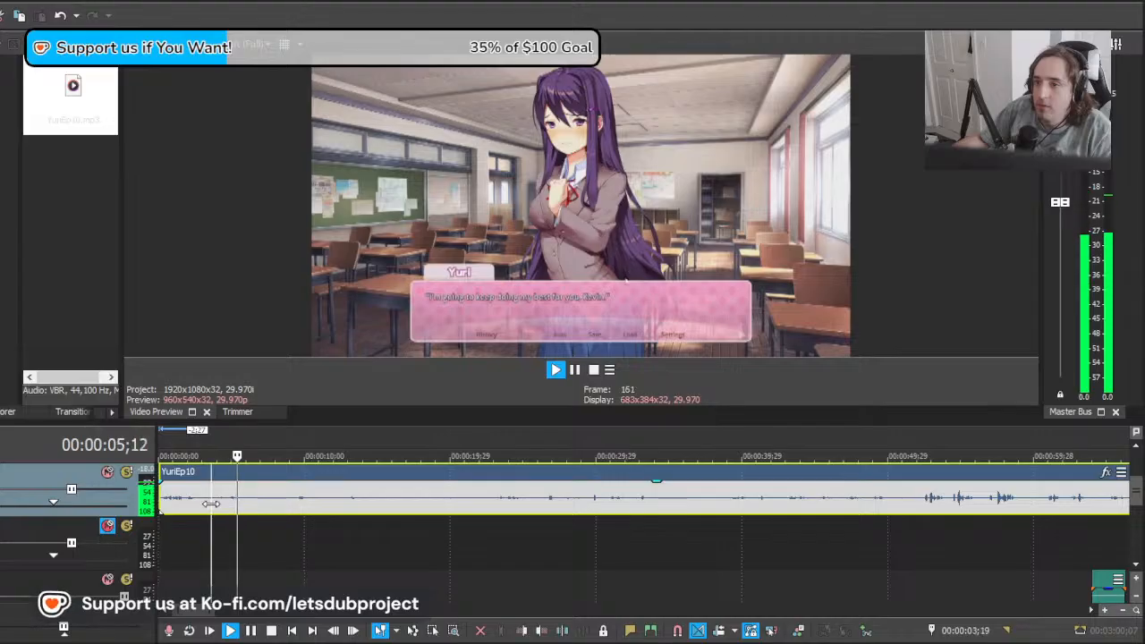
key("s")
key("space")
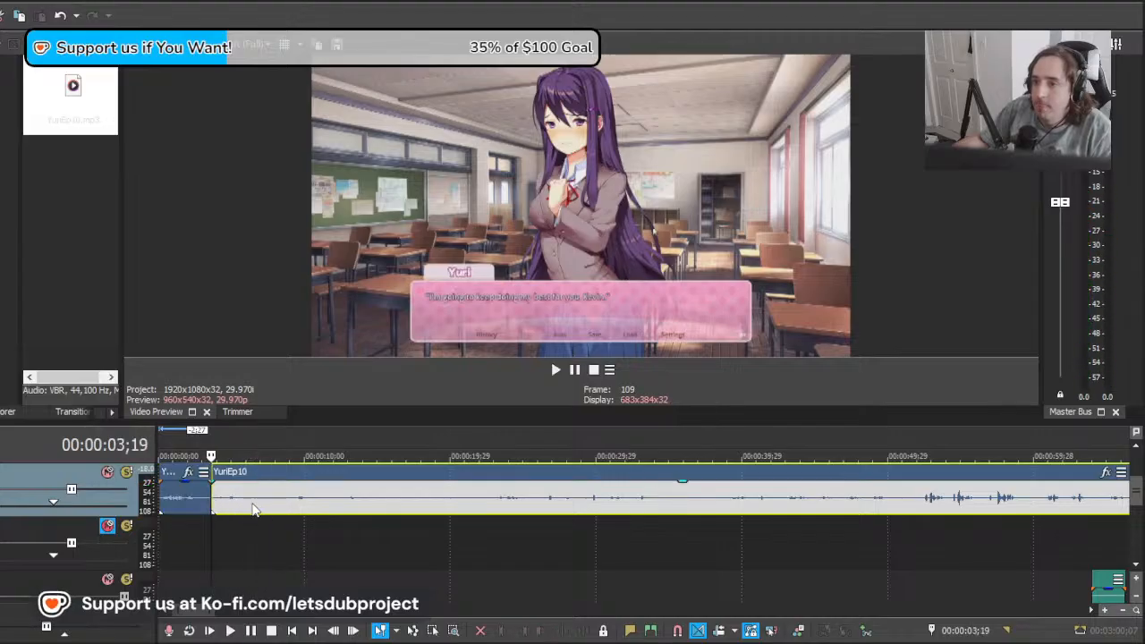
left_click_drag(251, 506, 318, 506)
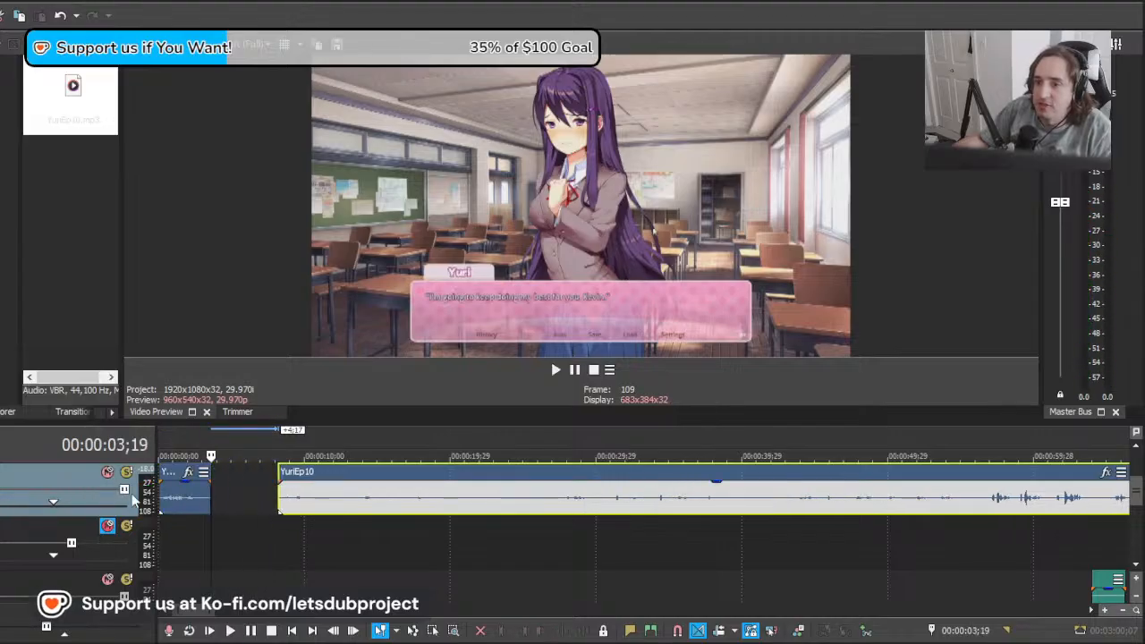
Step: Raise the volume of the YuriEp10 track and replay the first clip against the "I'm going to keep doing my best for you" line
left_click(163, 499)
key("space")
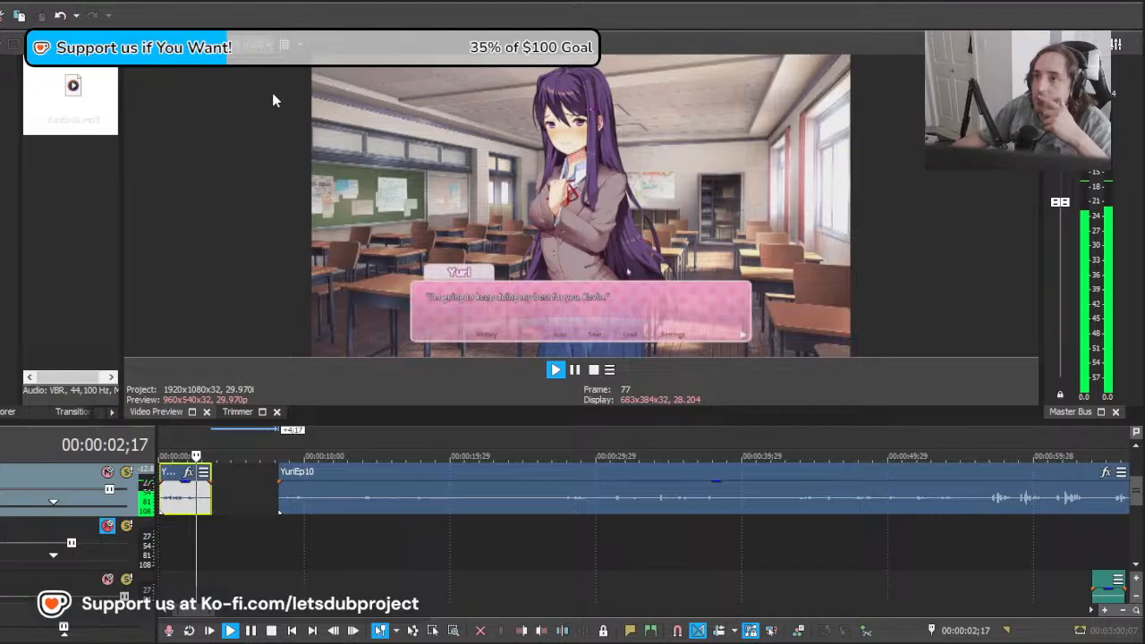
scroll(436, 488, "down", 2)
scroll(436, 488, "up", 3)
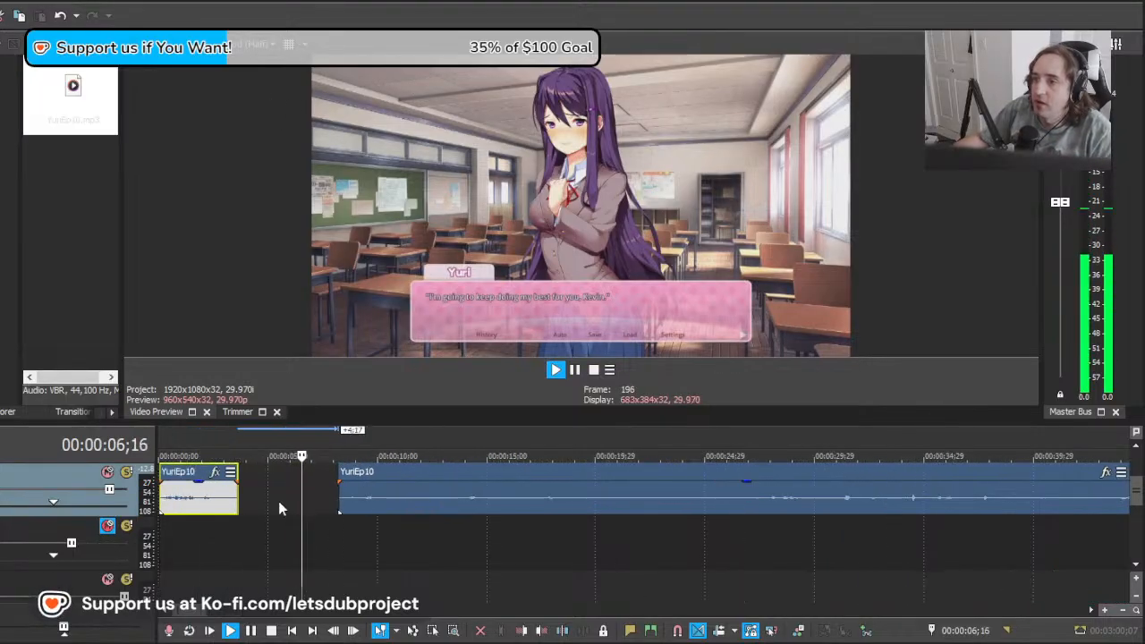
left_click(306, 505)
key("space")
Step: Move the long YuriEp10 clip to start near 00:00:11;14, move the first clip 3;16 later and play it
left_click(258, 504)
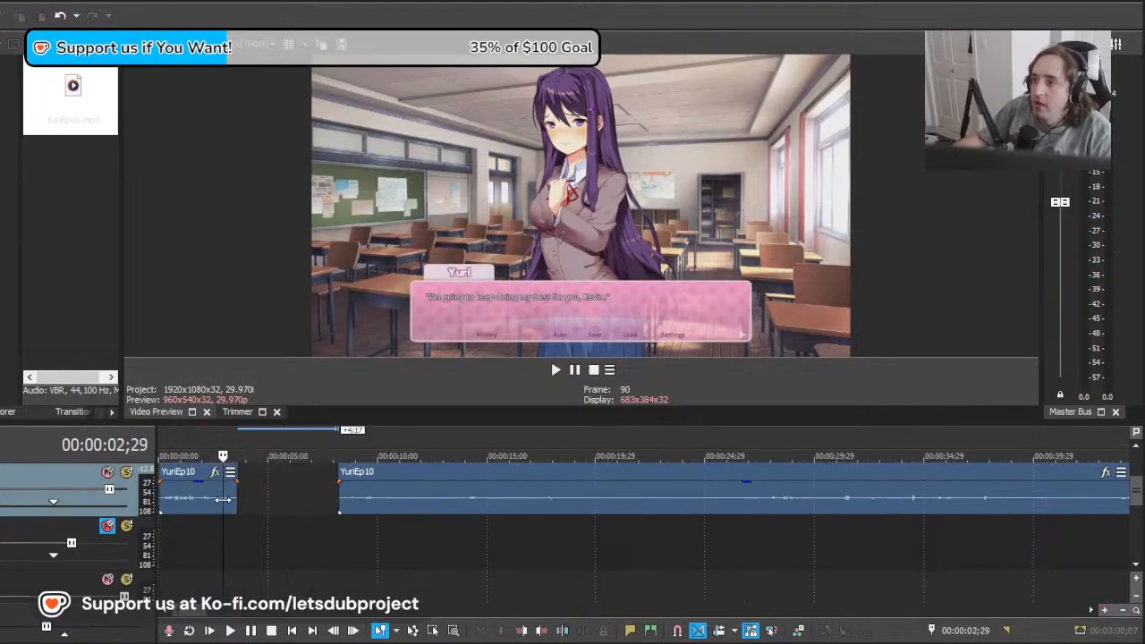
left_click_drag(259, 498, 290, 497)
left_click_drag(376, 498, 447, 501)
left_click_drag(210, 511, 284, 515)
left_click(230, 499)
key("space")
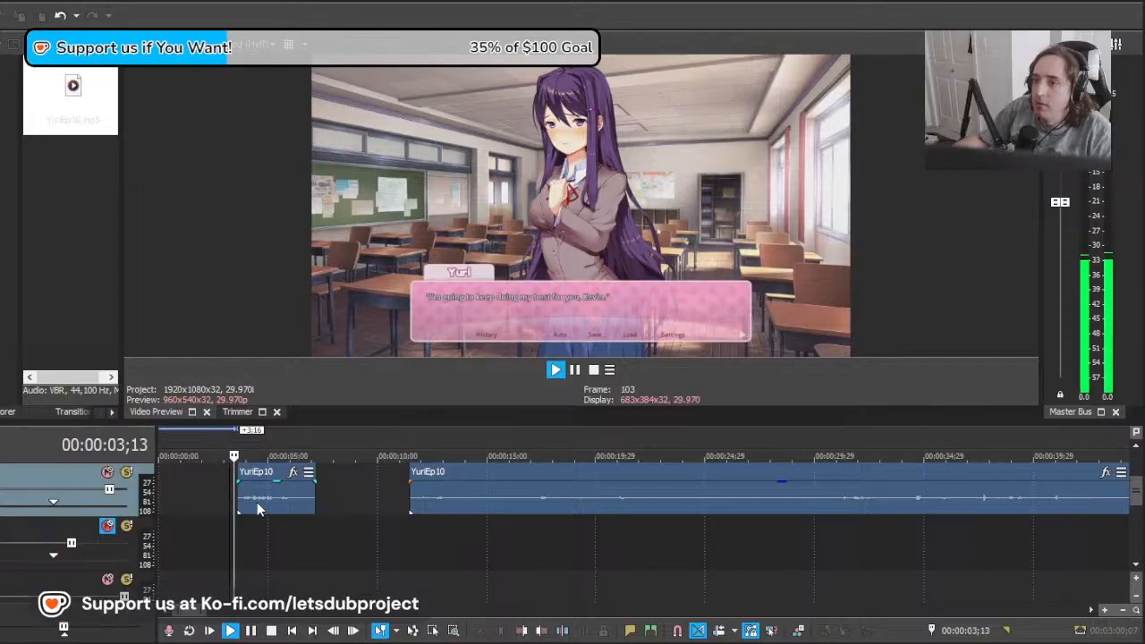
Step: Play back the first YuriEp10 clip against the "I'm going to keep doing my best for you" line
scroll(350, 506, "down", 5)
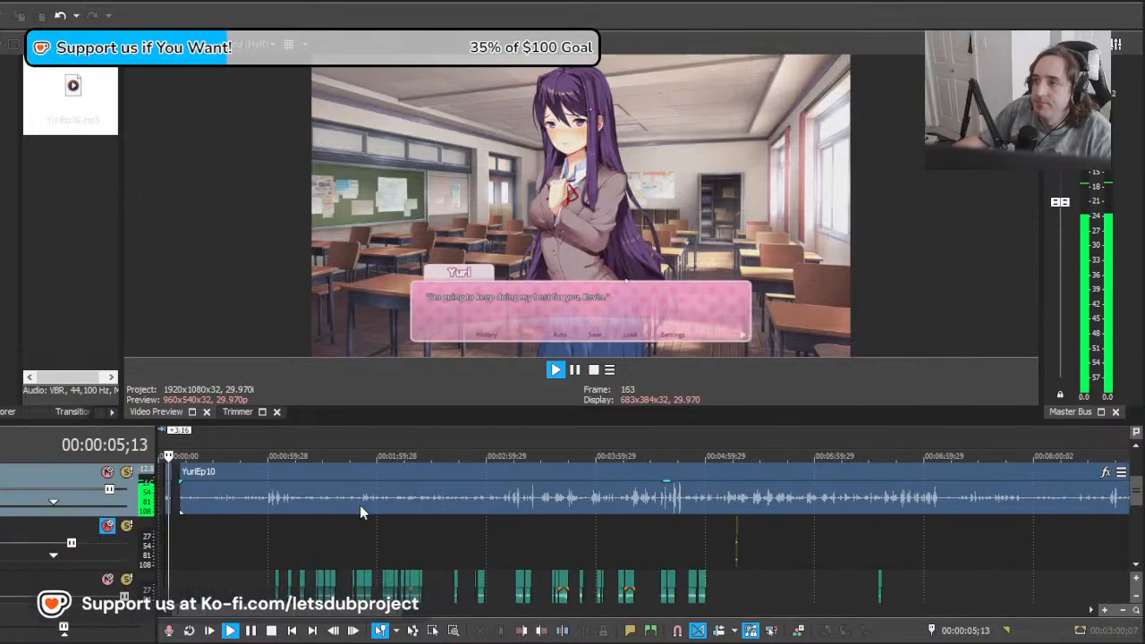
scroll(360, 505, "up", 5)
key("space")
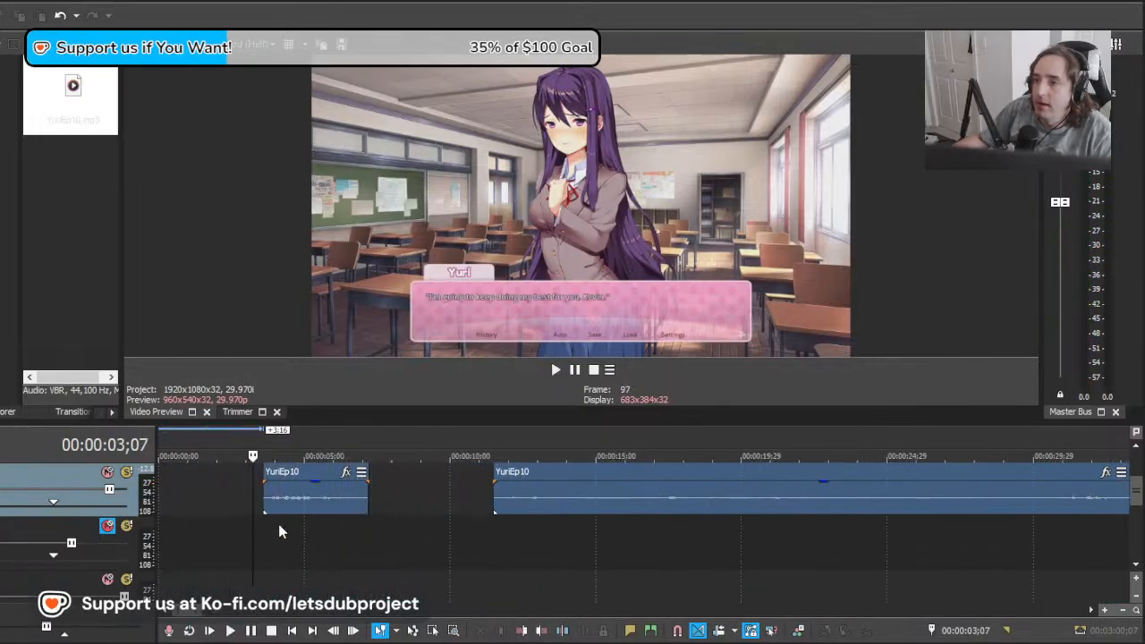
left_click(255, 530)
mouse_move(1135, 493)
left_mouse_down()
mouse_move(1135, 463)
mouse_move(1137, 497)
left_mouse_up()
left_click(226, 551)
key("Delete")
Step: Find Yuri's "Eh?" line in the footage and move the long YuriEp10 clip to start near 00:01:06;07
left_click_drag(324, 541, 630, 542)
left_click_drag(831, 560, 1010, 542)
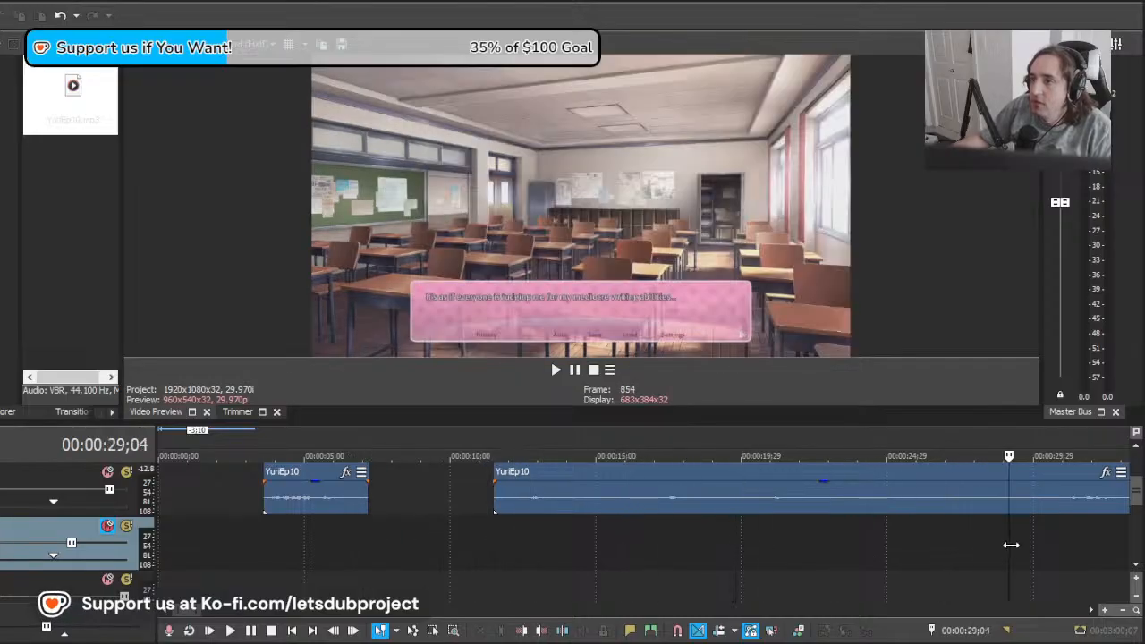
scroll(647, 553, "down", 5)
scroll(474, 540, "up", 5)
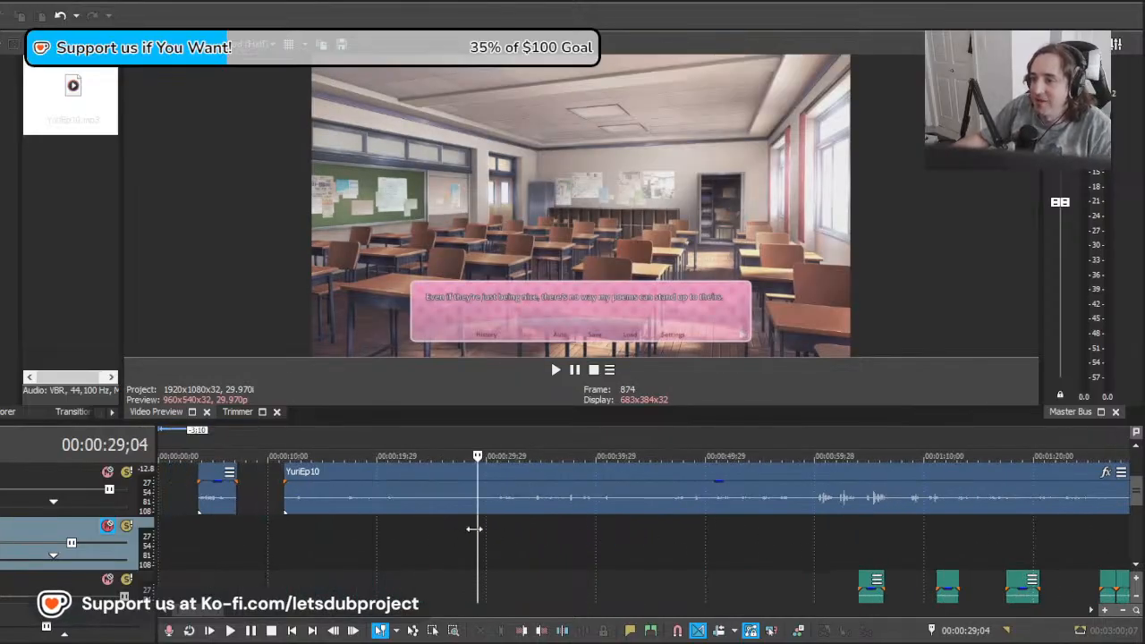
left_click_drag(474, 529, 887, 530)
left_click_drag(427, 508, 847, 519)
key("space")
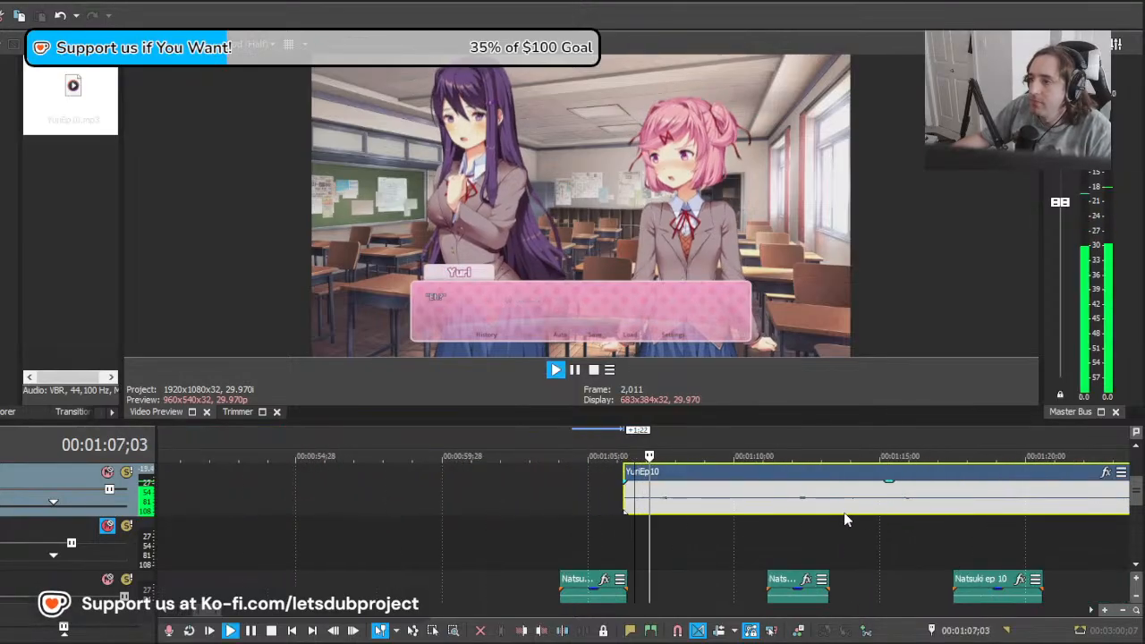
Step: Move the long YuriEp10 clip about 5 seconds earlier and play it against Yuri's "Eh?" line
key("space")
left_click_drag(936, 513, 807, 515)
key("space")
key("space")
key("space")
key("space")
key("space")
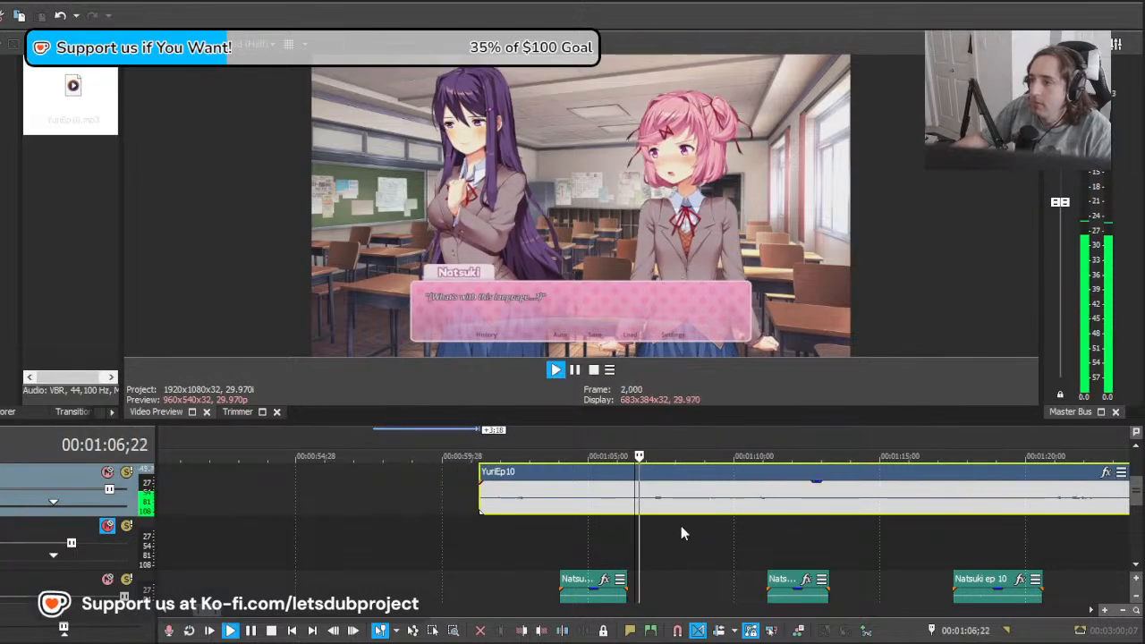
Step: Split the long YuriEp10 clip at about 00:01:06;22 and delete the part before it
left_click(640, 508)
key("s")
left_click(614, 504)
key("Delete")
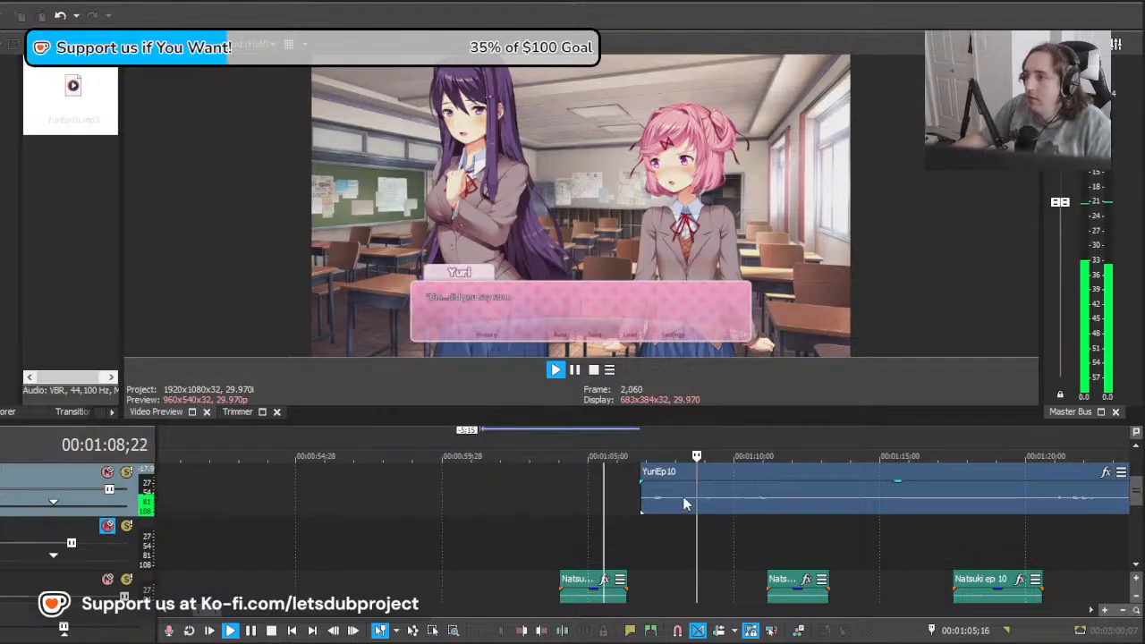
Step: Split YuriEp10 at 00:01:08;09 after the "Eh?" line, move the remainder 2;21 earlier and play it
left_click(686, 499)
key("s")
key("space")
scroll(788, 517, "up", 2)
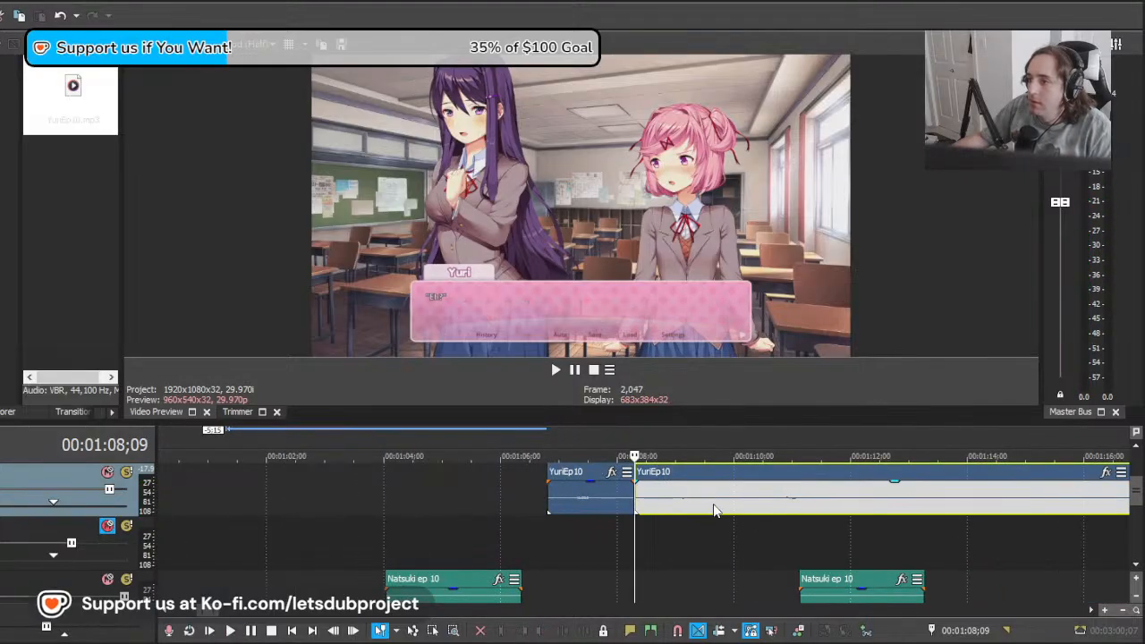
left_click_drag(850, 516, 693, 514)
key("space")
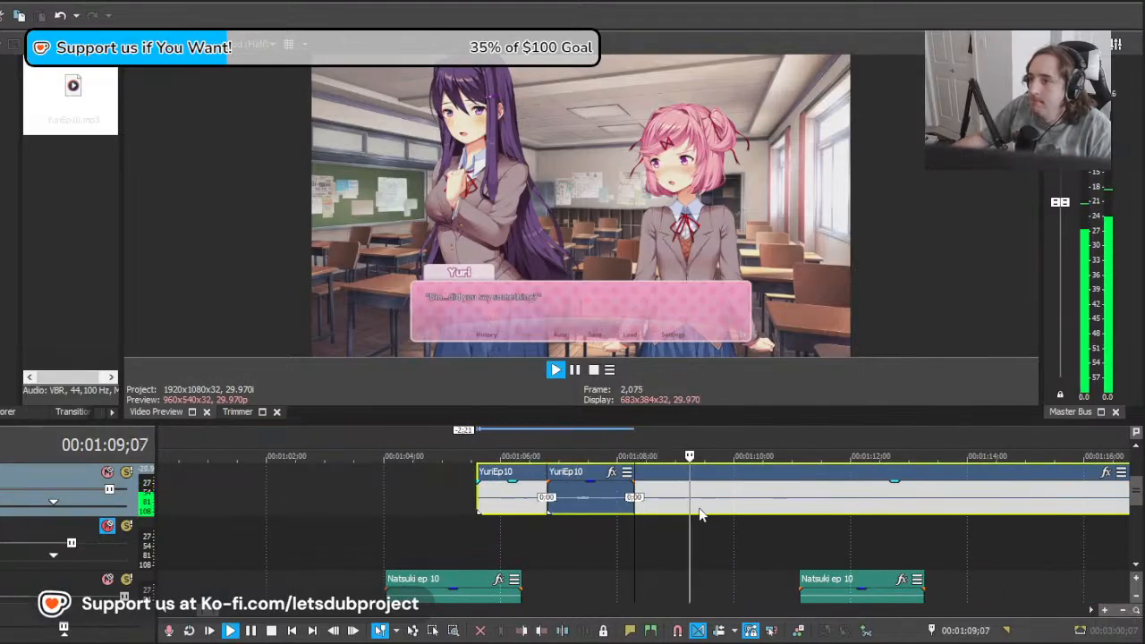
key("space")
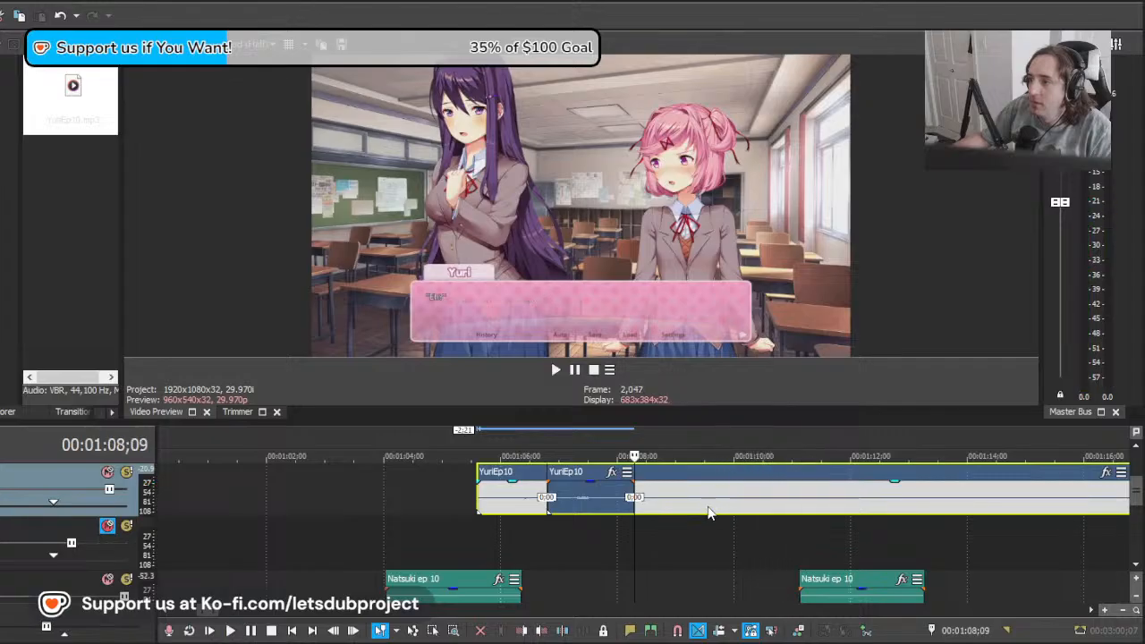
Step: Cut off the remainder's section before about 00:01:09;24 and move the rest 1;15 earlier, against the "Eh?" clip
mouse_move(707, 507)
left_mouse_down()
mouse_move(816, 507)
mouse_move(693, 506)
left_mouse_up()
left_click(723, 501)
key("s")
left_click(691, 498)
key("Delete")
left_click(626, 497)
key("space")
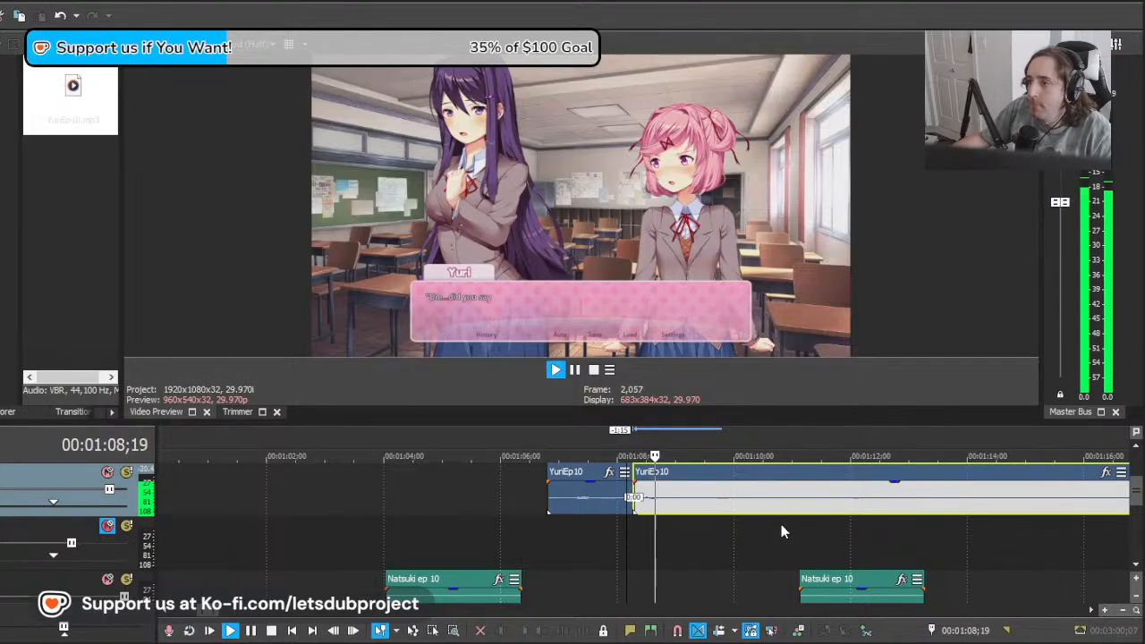
Step: Split YuriEp10 at 00:01:11;05 after the "did you say something?" line
left_click(803, 509)
key("s")
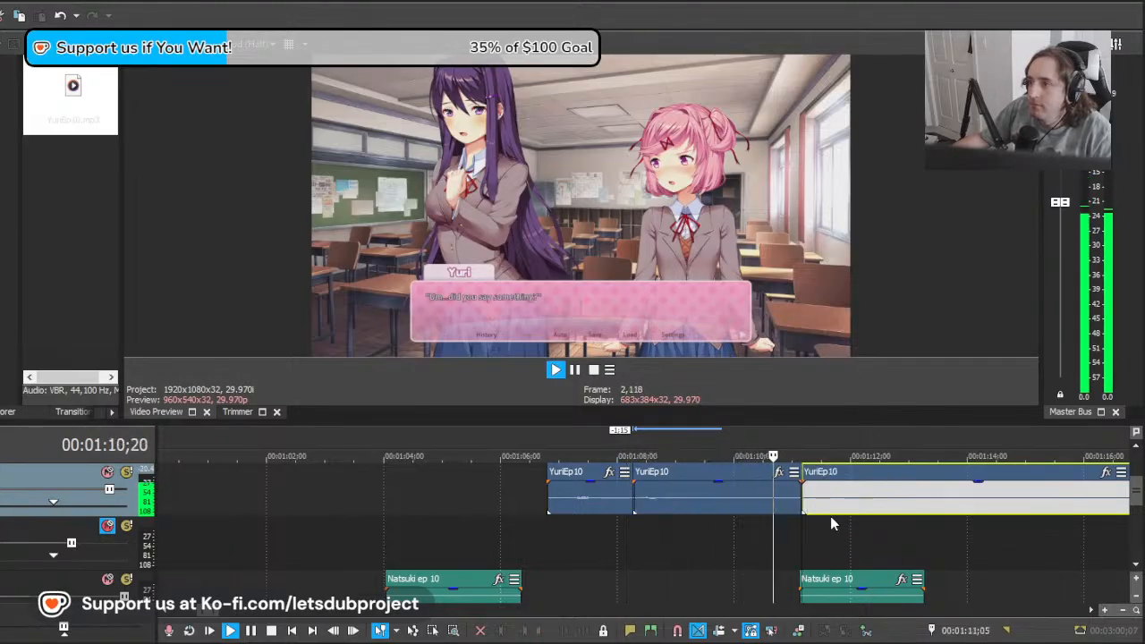
scroll(846, 525, "down", 1)
scroll(805, 528, "up", 1)
Step: Raise the volume of the YuriEp10 track further and replay the "Eh?" and "did you say something?" clips
key("space")
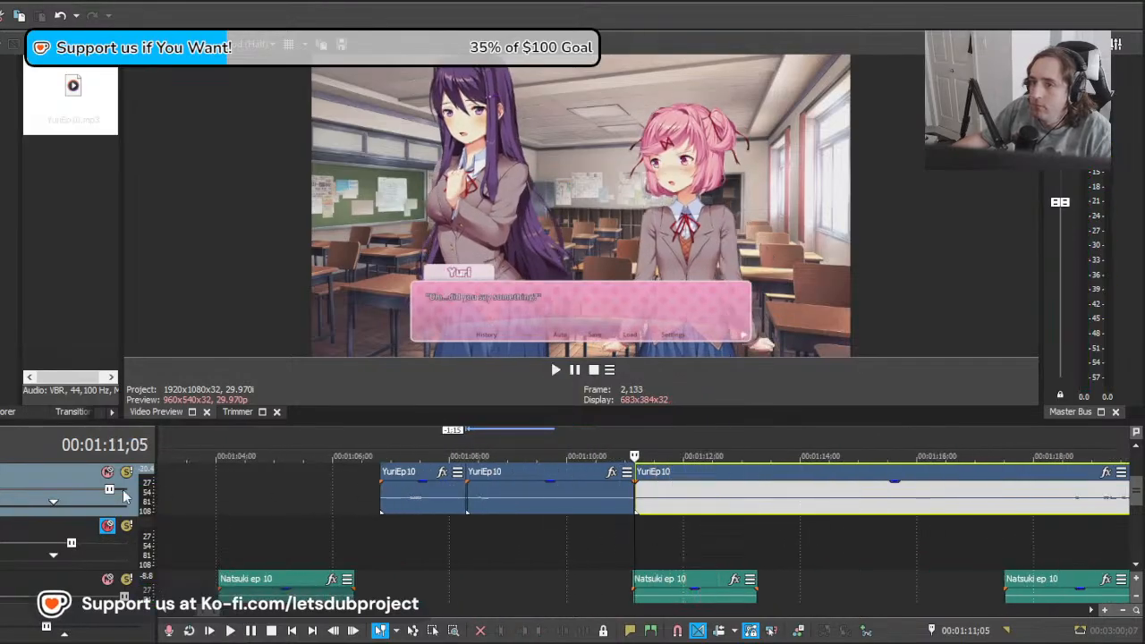
left_click(403, 522)
key("space")
scroll(732, 532, "down", 4)
scroll(769, 537, "up", 5)
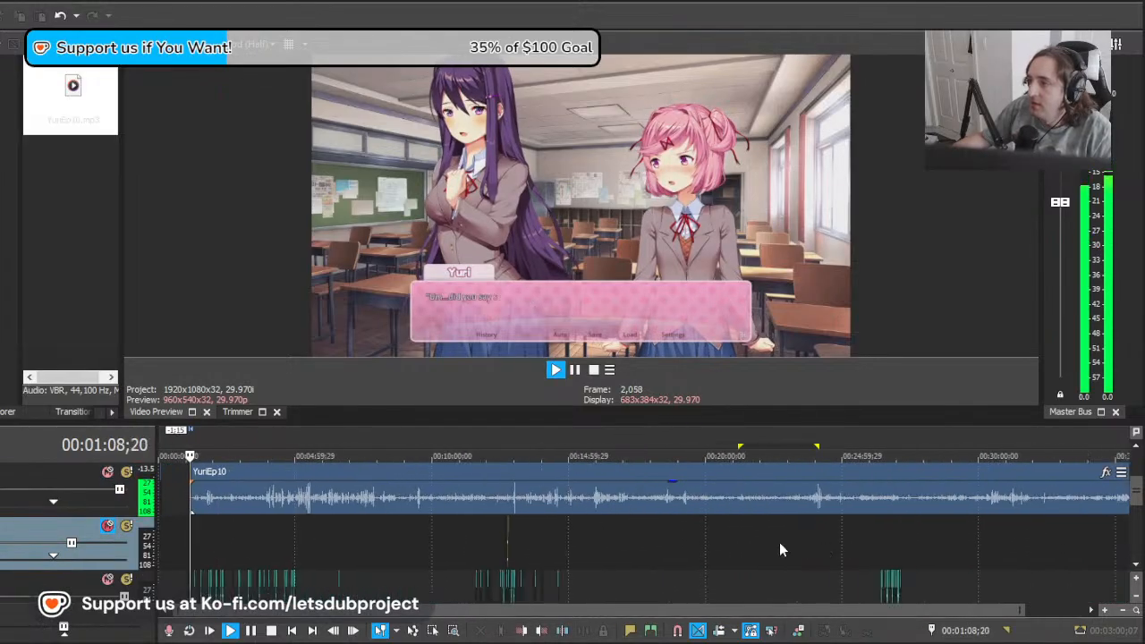
scroll(766, 534, "down", 2)
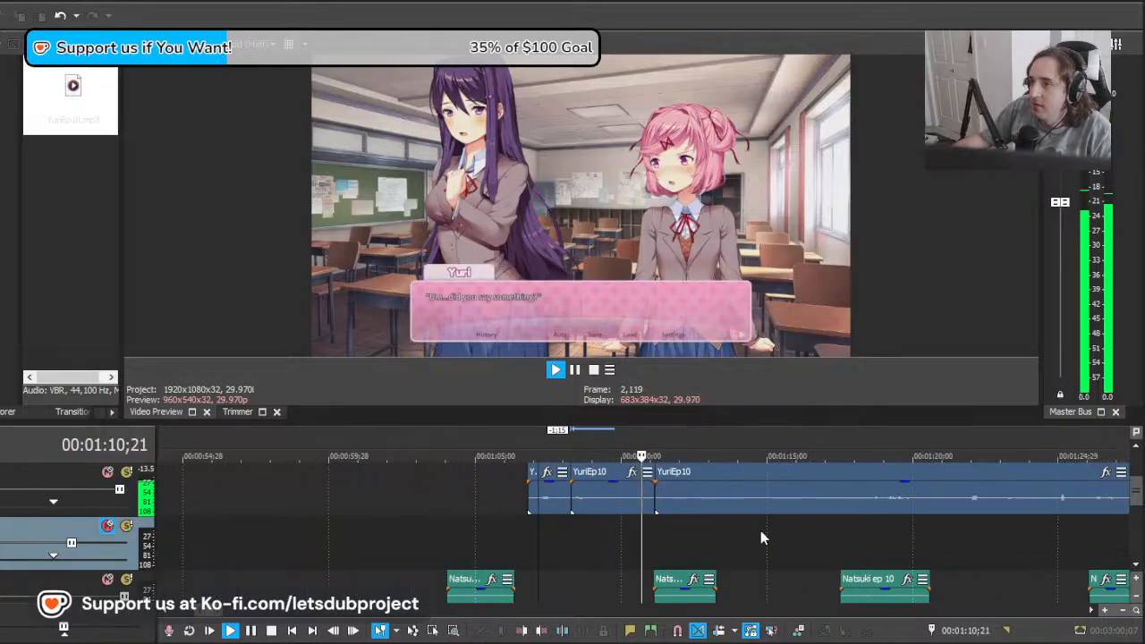
Step: Find Yuri's "Thanks..." line near 00:01:20;24, move the long YuriEp10 clip about 1 second earlier and play it
left_click_drag(690, 540, 783, 543)
left_click_drag(912, 548, 1036, 555)
scroll(921, 558, "down", 1)
scroll(921, 551, "up", 1)
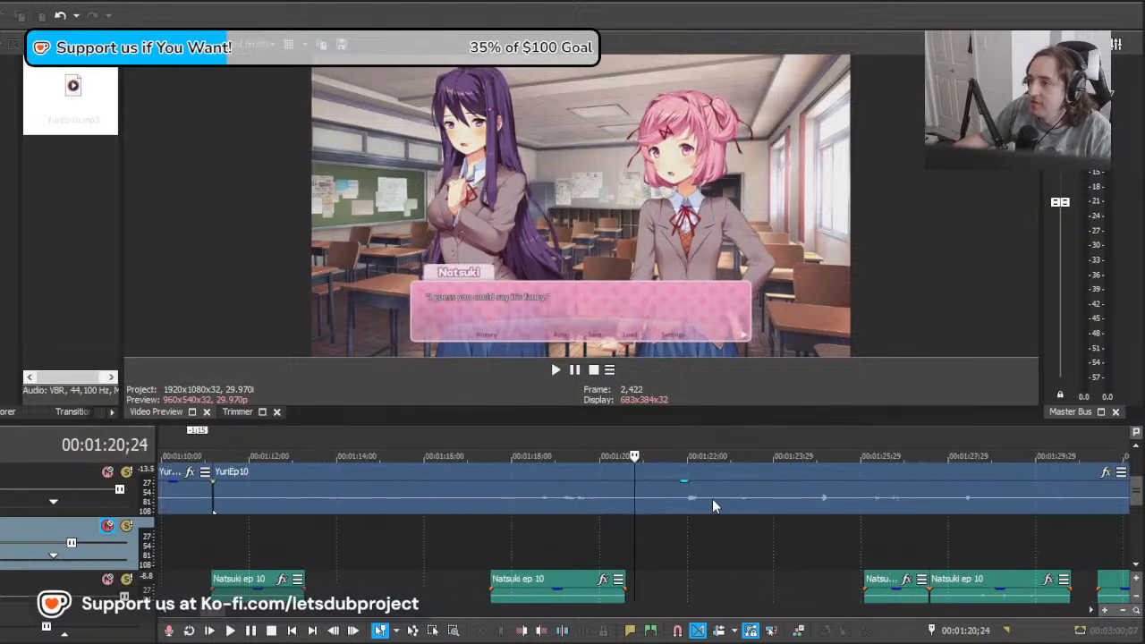
left_click_drag(713, 499, 747, 510)
key("space")
key("space")
key("space")
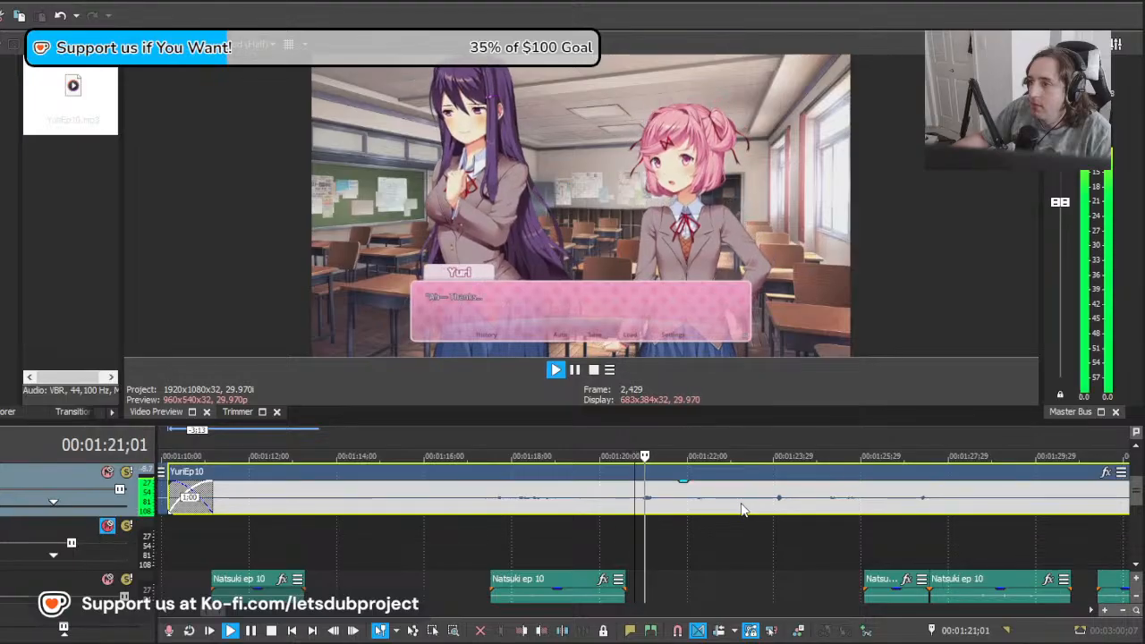
Step: Split the long YuriEp10 clip at about 00:01:20;18, before the "Thanks..." line, and play the section preceding the split
key("space")
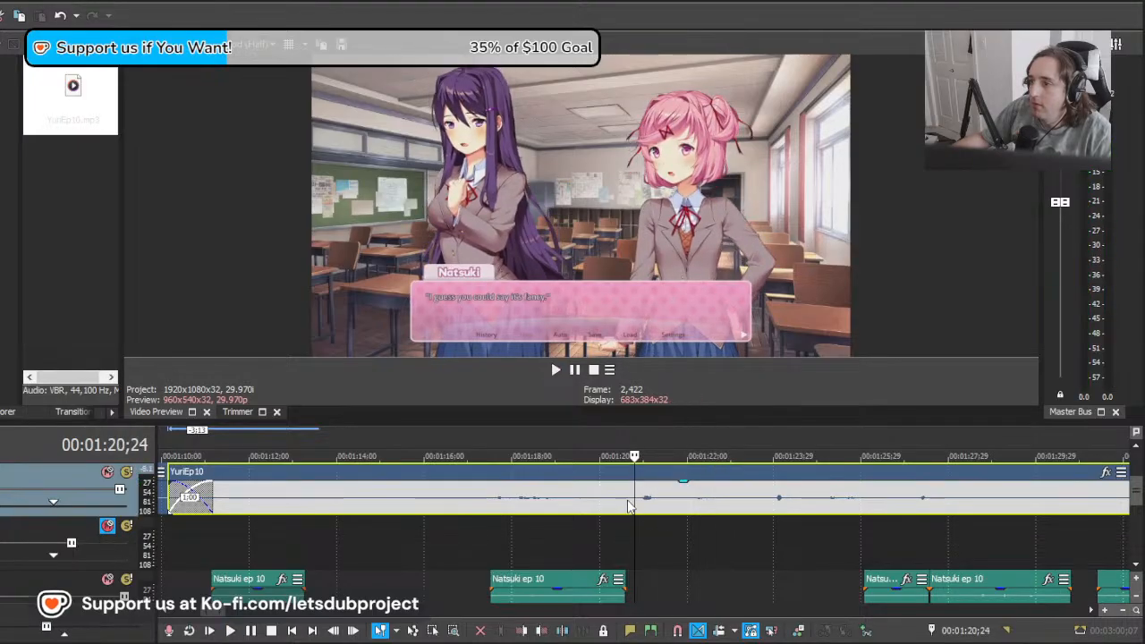
left_click(628, 503)
key("s")
left_click(494, 509)
Step: Split the preceding YuriEp10 section at about 00:01:17;11, check it, and delete both pieces before the "Thanks..." clip
key("space")
scroll(607, 515, "down", 4)
scroll(596, 512, "up", 4)
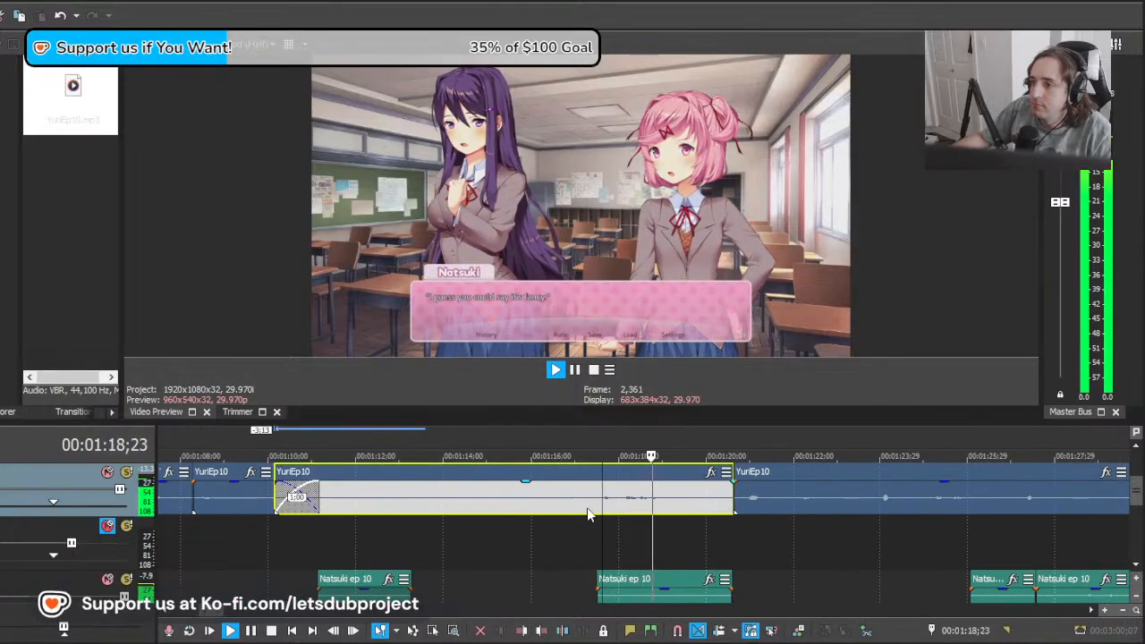
key("space")
left_click(590, 502)
key("s")
left_click(513, 502)
key("space")
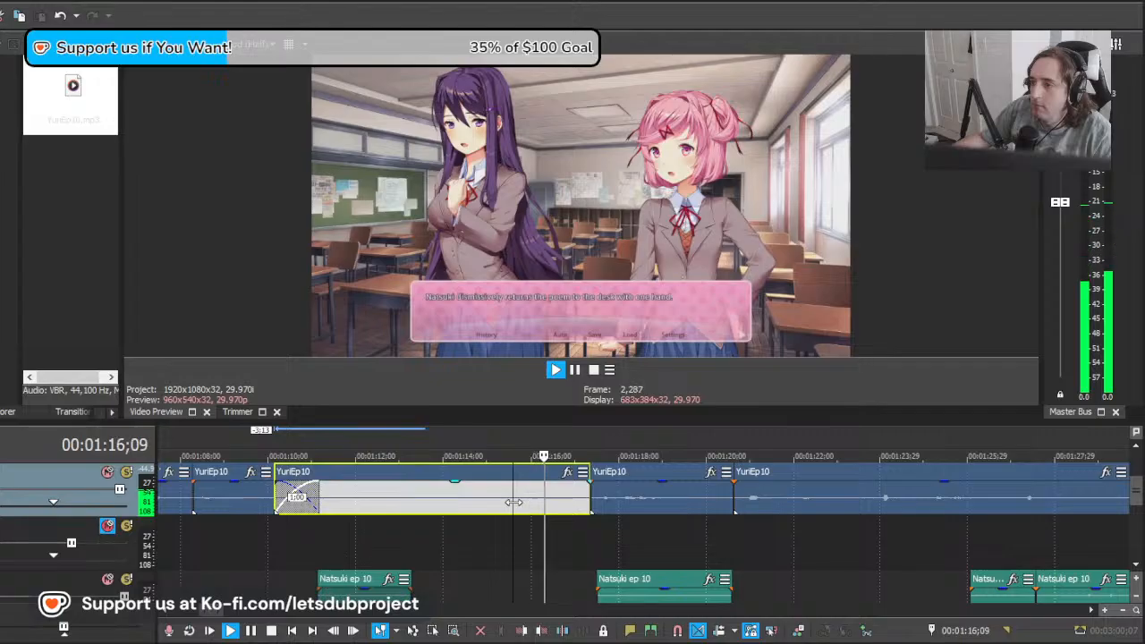
Step: Play the YuriEp10 clip from the "Thanks..." line and split it at 00:01:23;20
key("space")
key("Delete")
left_click(659, 507)
key("Delete")
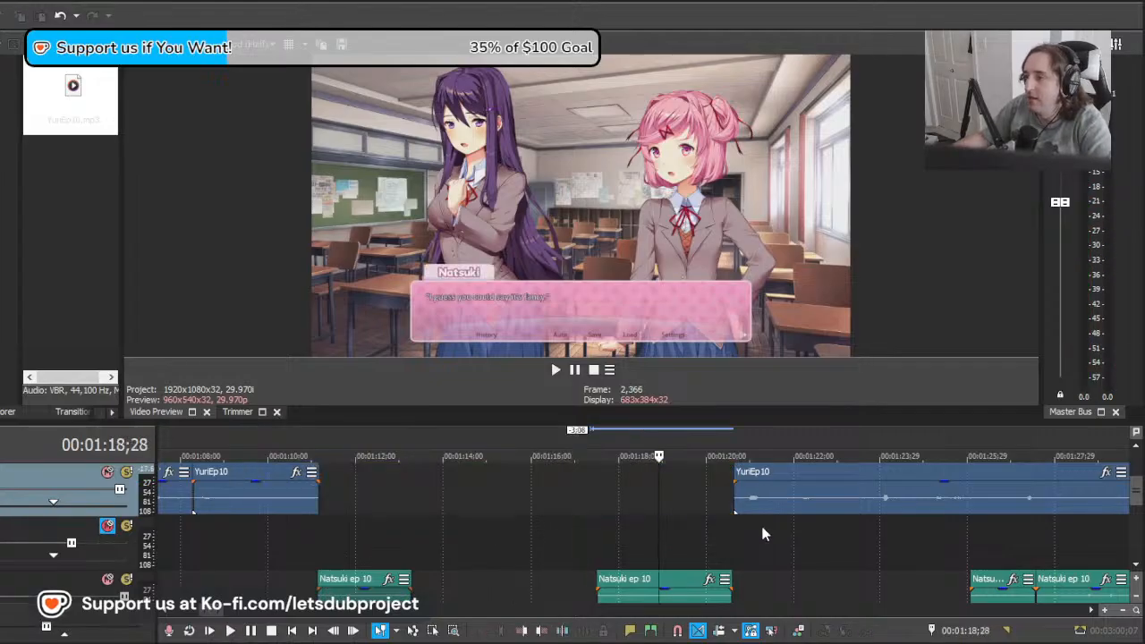
left_click(736, 512)
key("space")
scroll(711, 518, "down", 6)
scroll(711, 518, "up", 6)
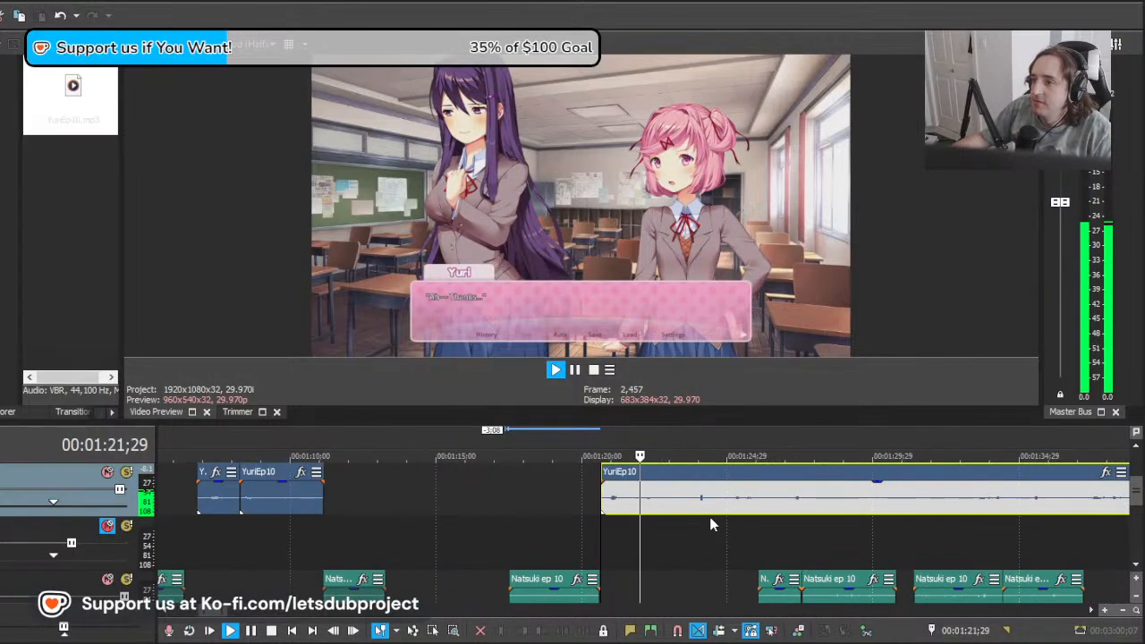
key("s")
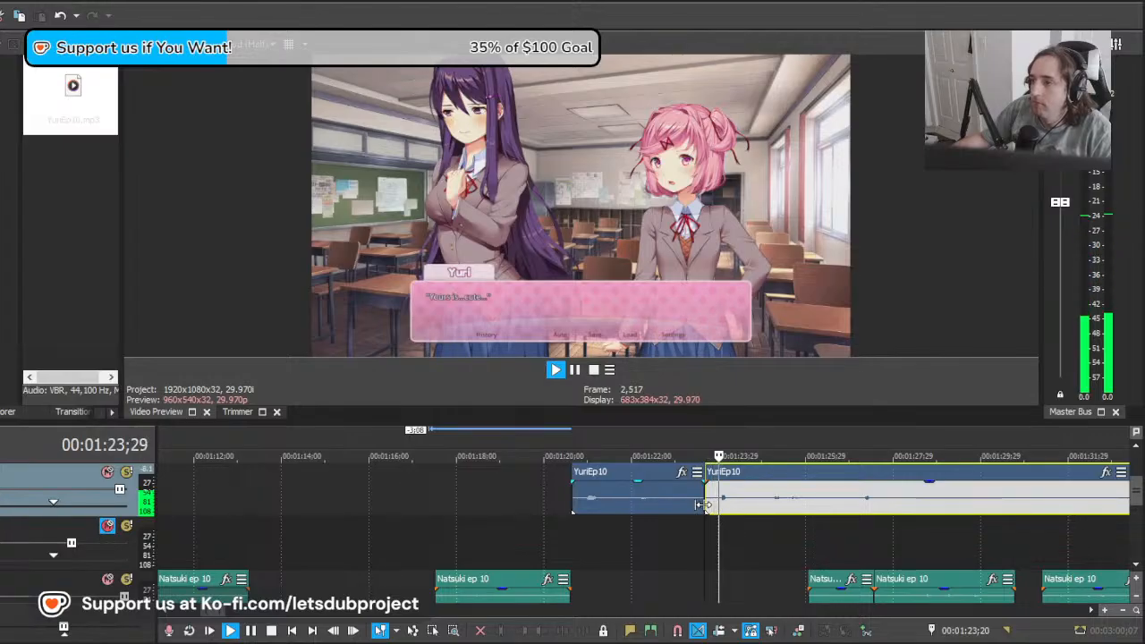
key("space")
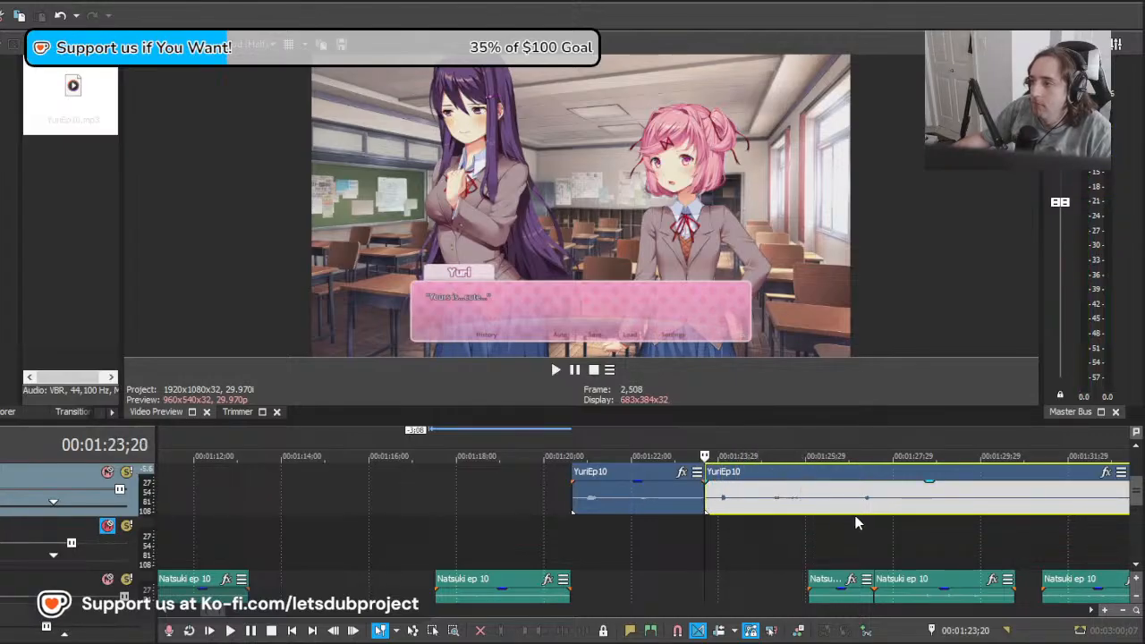
Step: Trim the "Thanks..." clip's end to about 00:01:23;01, move the remainder 10;08 earlier and play it against "Yours is...cute..."
mouse_move(701, 556)
left_mouse_down()
mouse_move(760, 542)
mouse_move(694, 555)
left_mouse_up()
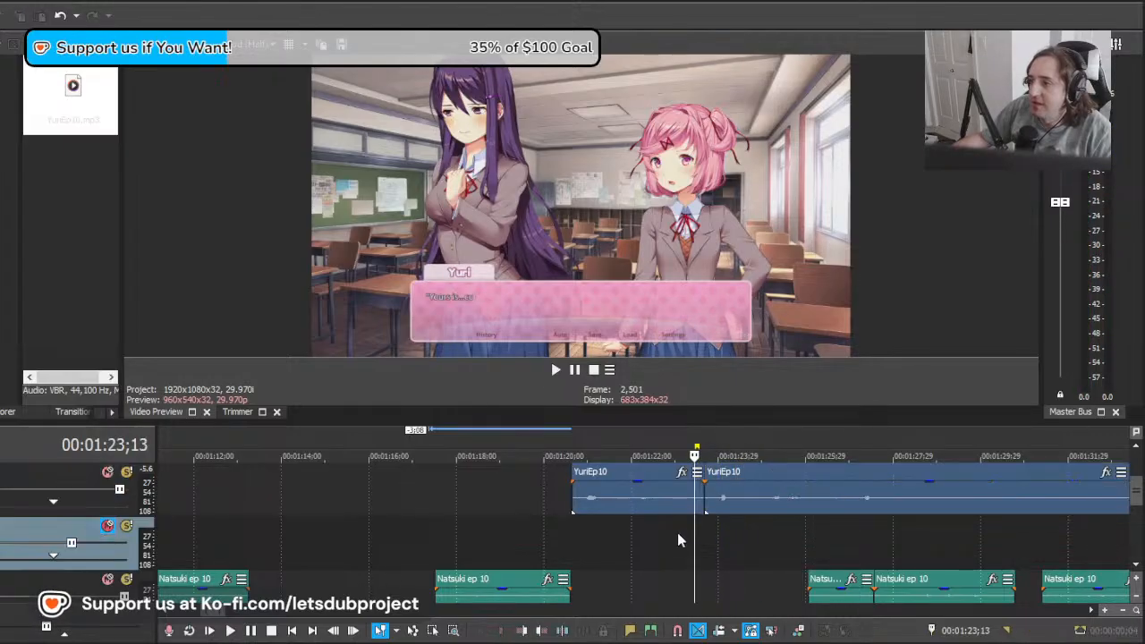
left_click(679, 509)
left_click_drag(927, 500, 498, 514)
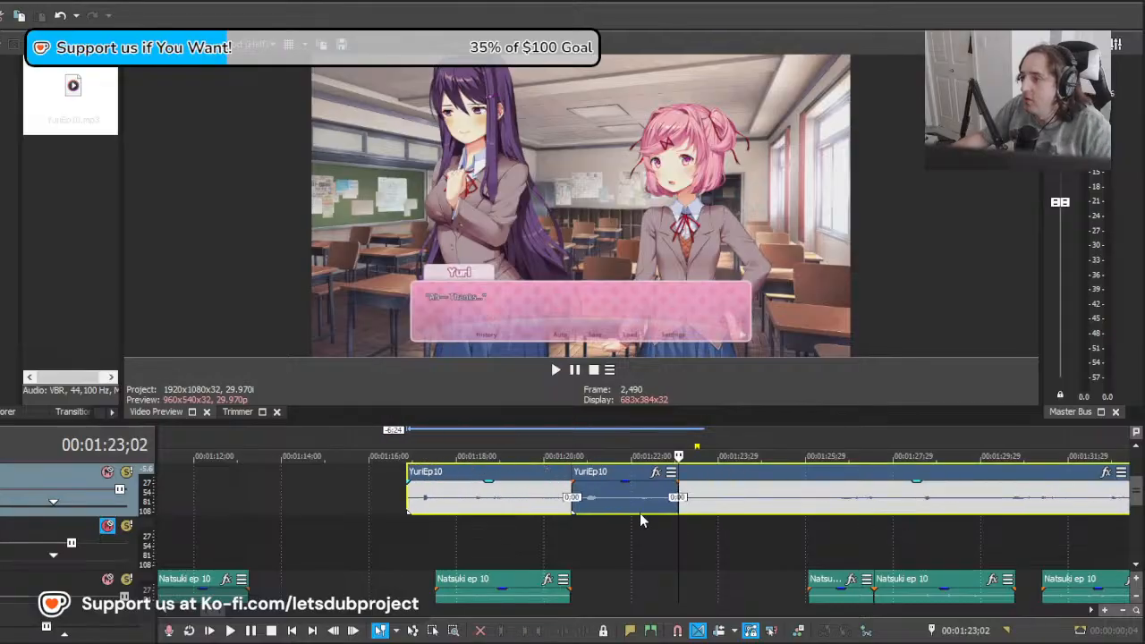
key("space")
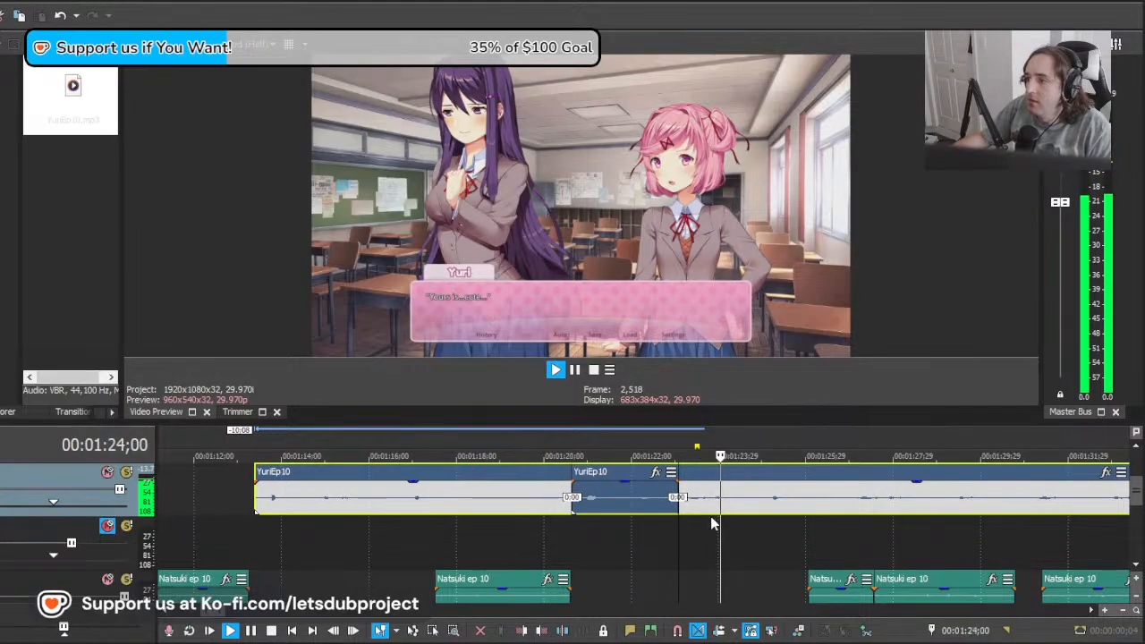
scroll(711, 516, "right", 2)
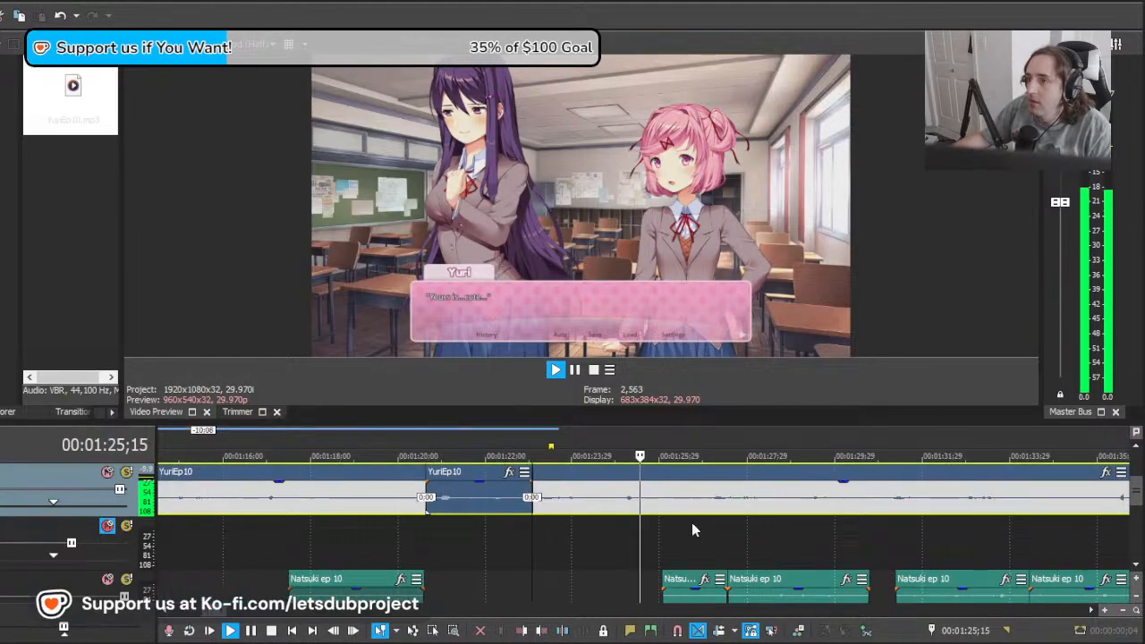
key("space")
Step: Cut off the remainder's section before about 00:01:24;27 and move the rest 1;29 earlier, up to the "Thanks..." clip
mouse_move(558, 508)
left_mouse_down()
mouse_move(636, 507)
mouse_move(558, 513)
left_mouse_up()
left_click(613, 504)
key("s")
left_click(584, 505)
key("Delete")
left_click(523, 508)
key("space")
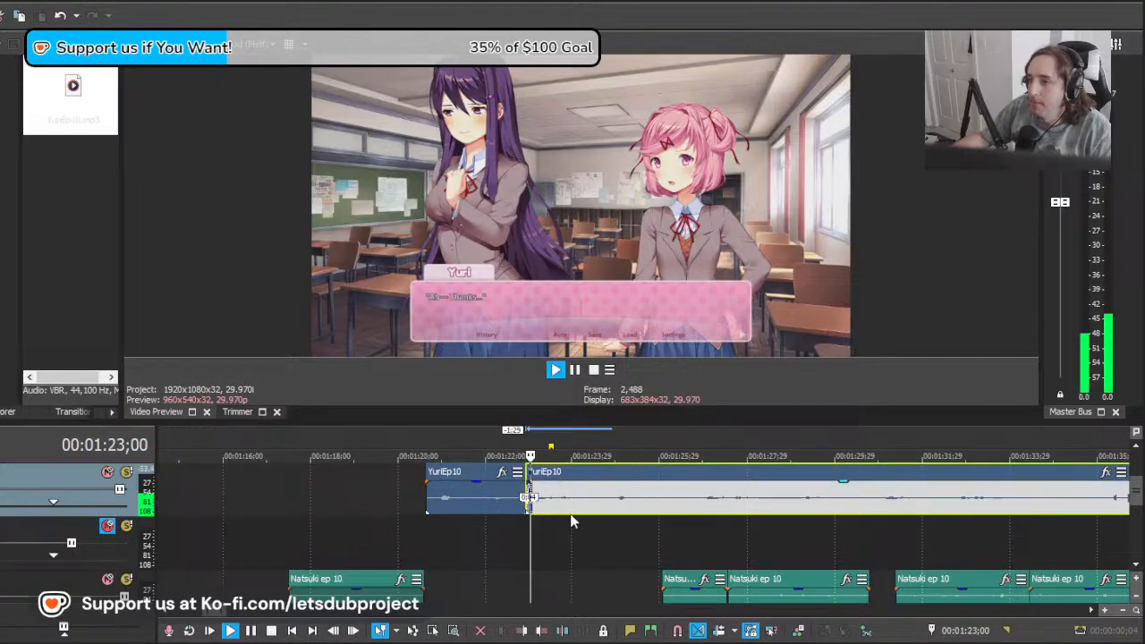
Step: Split YuriEp10 at 00:01:25;29, after the "Yours is...cute..." line
left_click(659, 511)
key("s")
scroll(692, 528, "down", 6)
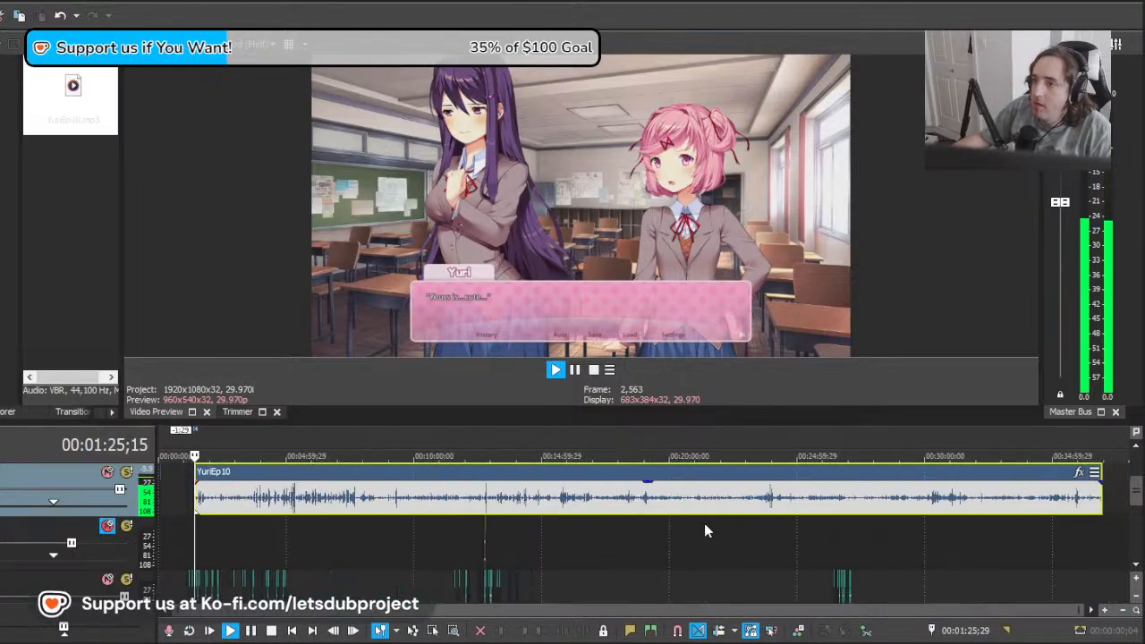
scroll(720, 545, "up", 6)
key("space")
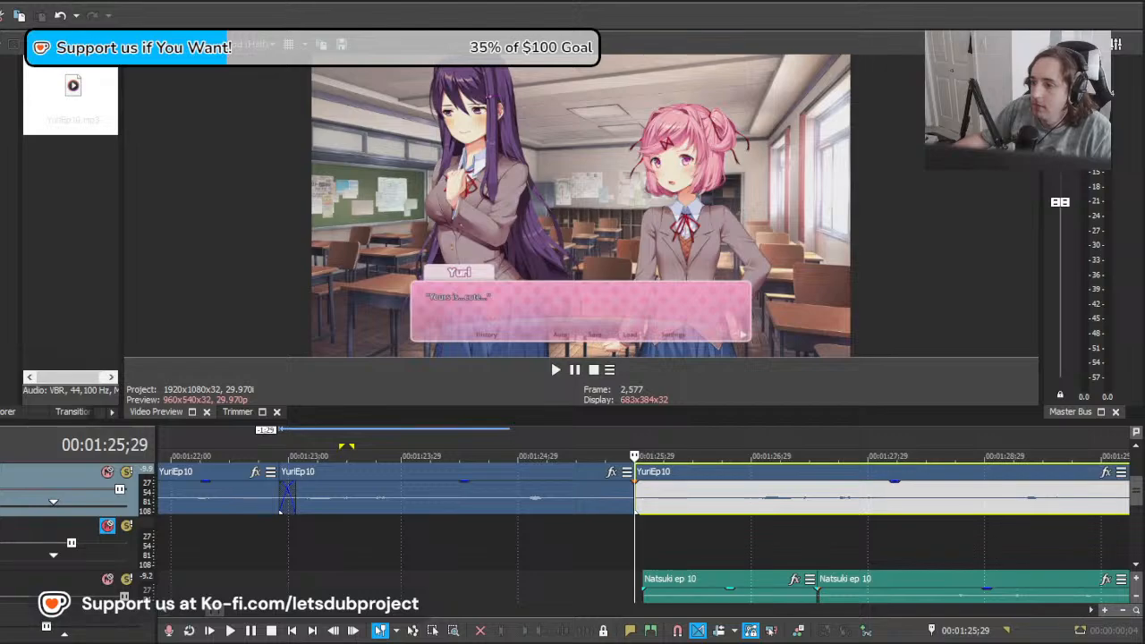
Step: Find Yuri's "I know that!!" line near 00:01:37;28, move the long YuriEp10 clip to start near 00:01:31;27 and play it
left_click(751, 535)
scroll(732, 537, "down", 1)
left_click(726, 535)
left_click_drag(726, 535, 1104, 537)
scroll(790, 548, "down", 2)
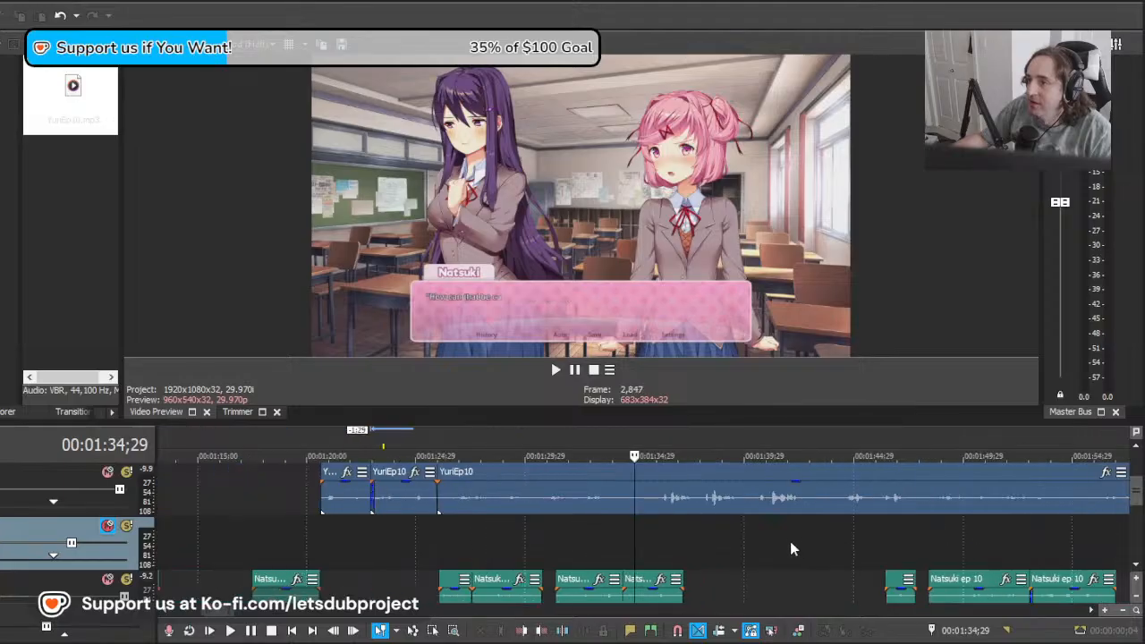
scroll(791, 548, "up", 1)
left_click_drag(728, 547, 721, 548)
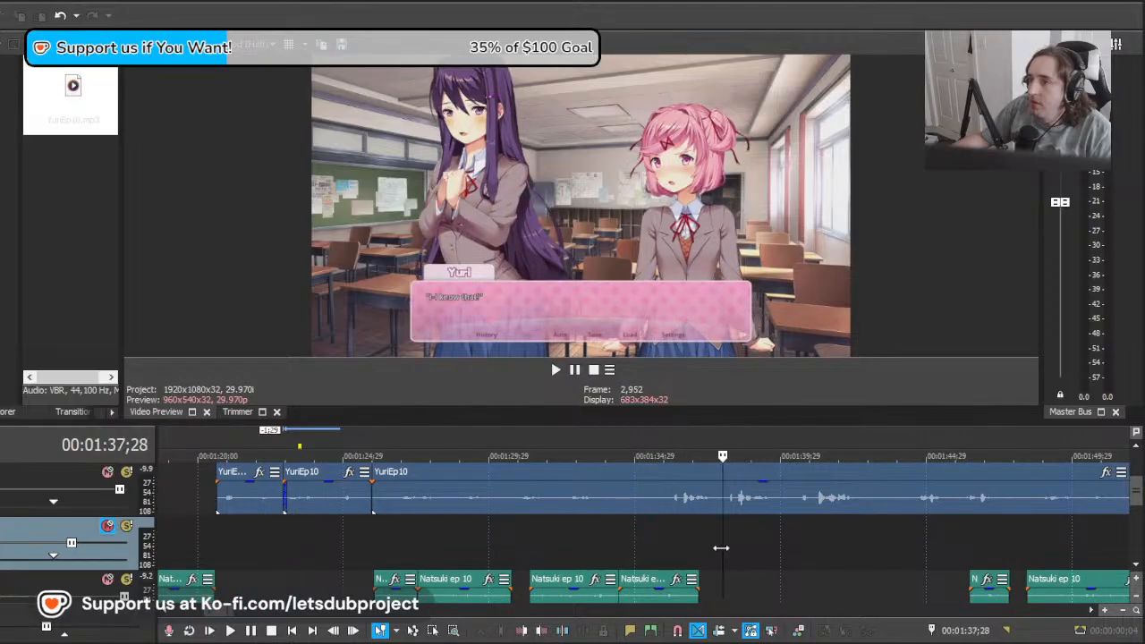
left_click_drag(602, 497, 756, 510)
key("space")
key("space")
key("space")
key("space")
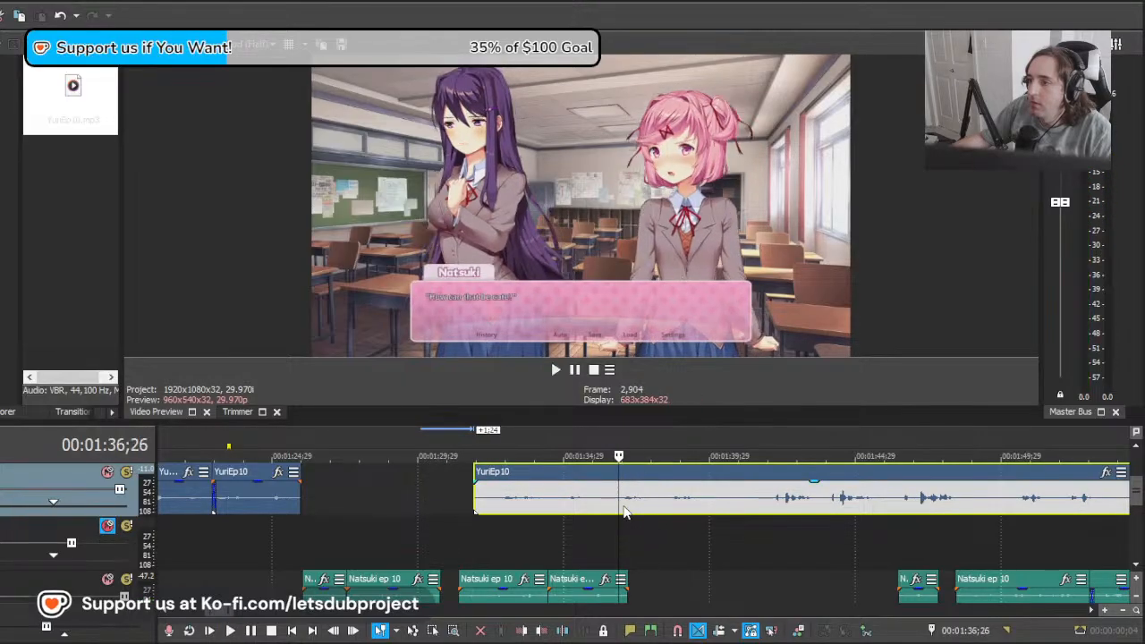
Step: Split the long YuriEp10 clip at about 00:01:36;22 and delete the part before the split
left_click(615, 507)
key("s")
left_click(564, 498)
key("Delete")
Step: Delete the YuriEp10 clip at "Yours is...cute...", move the long remainder 13;24 earlier into its place and play it
left_click(236, 503)
key("Delete")
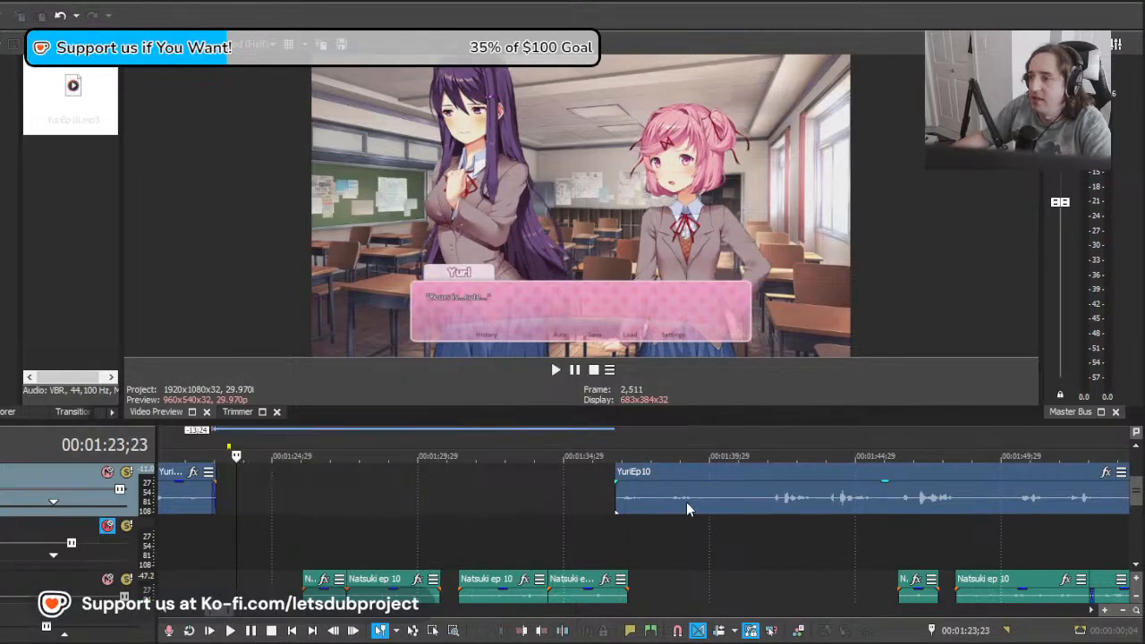
left_click_drag(688, 503, 282, 513)
left_click(188, 530)
key("space")
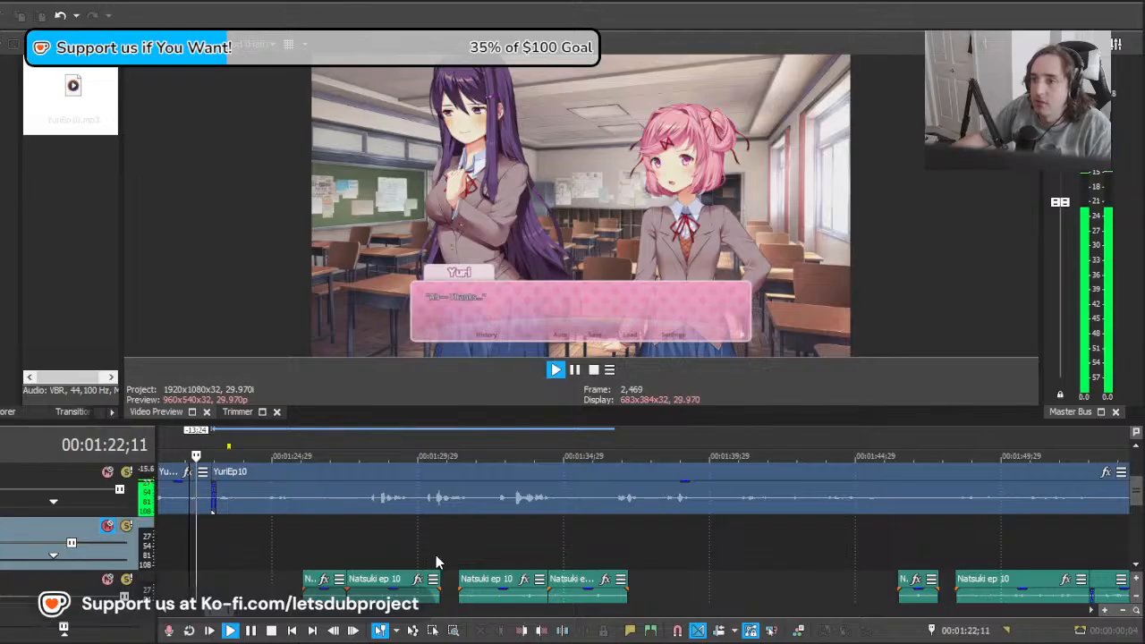
Step: Split YuriEp10 at 00:01:26;24, move the long remainder 8;11 later to Yuri's "I know that!!" line and play it
left_click(324, 504)
key("s")
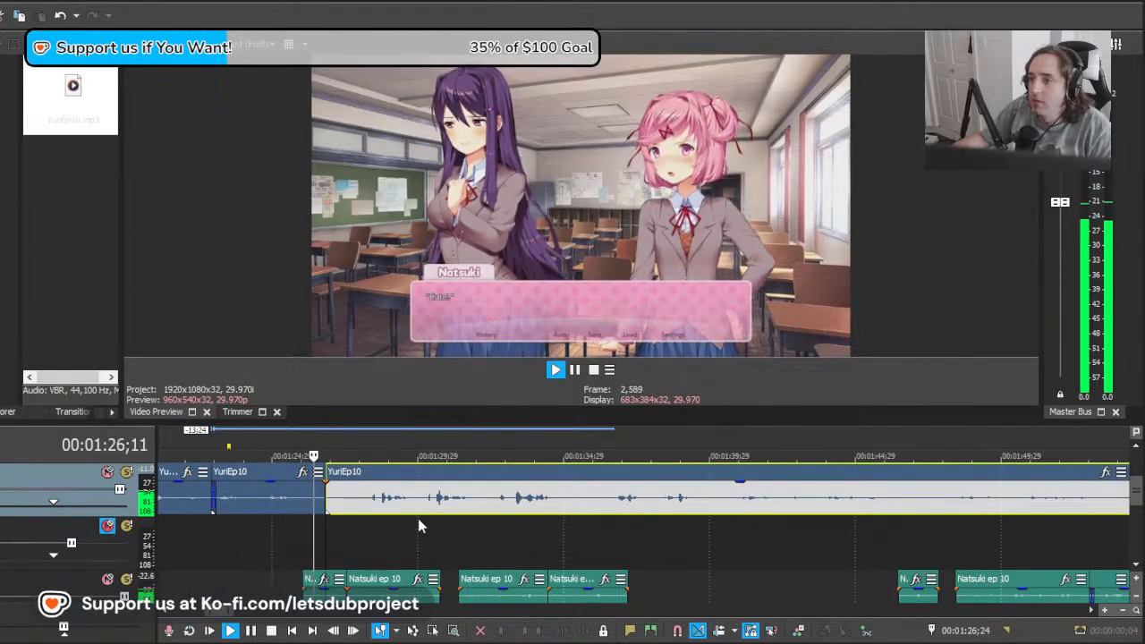
left_click_drag(469, 541, 611, 536)
left_click_drag(427, 503, 673, 512)
key("space")
scroll(668, 513, "down", 1)
scroll(670, 513, "up", 2)
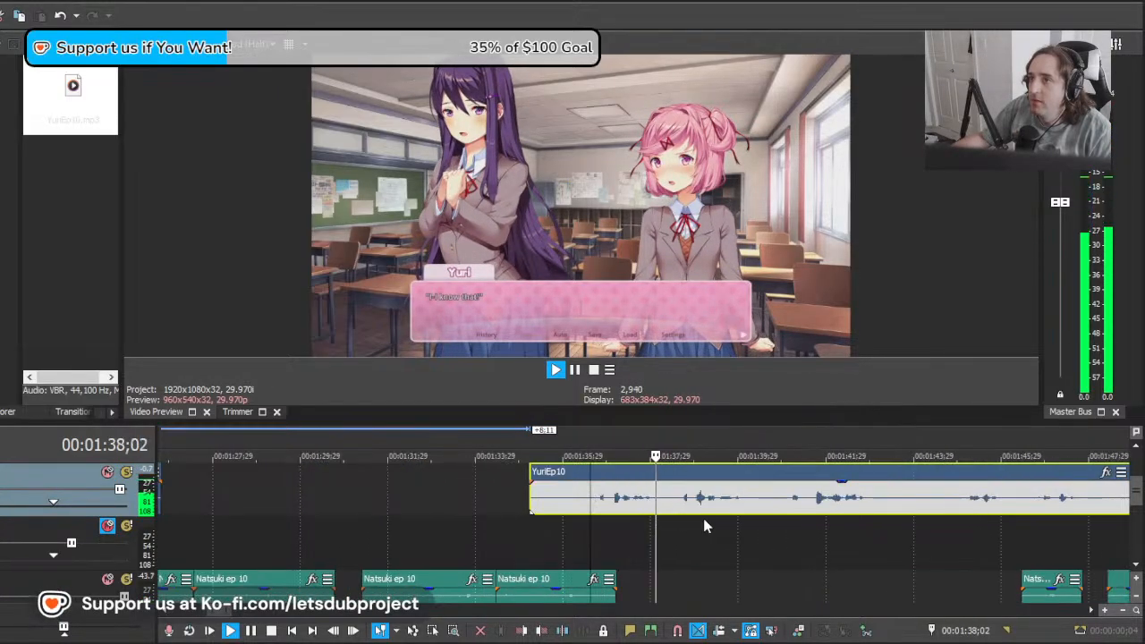
key("space")
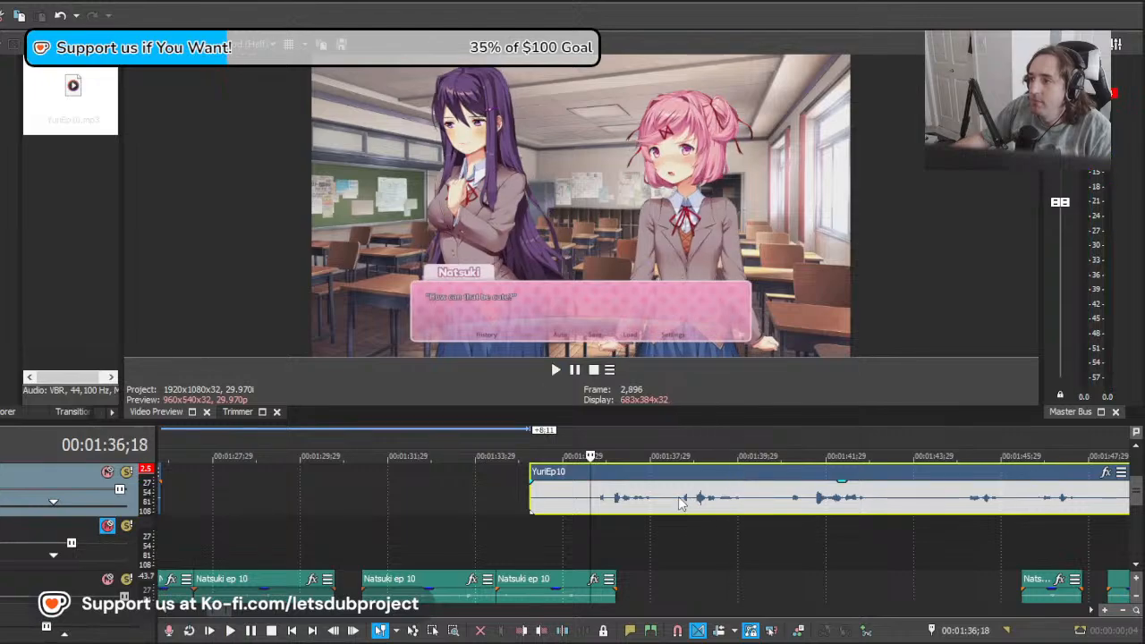
Step: Split the long YuriEp10 clip at about 00:01:38;17, delete the part before the split, and move the remainder 1;25 earlier
left_click(679, 506)
key("s")
left_click(588, 501)
key("Delete")
left_click_drag(752, 506, 671, 500)
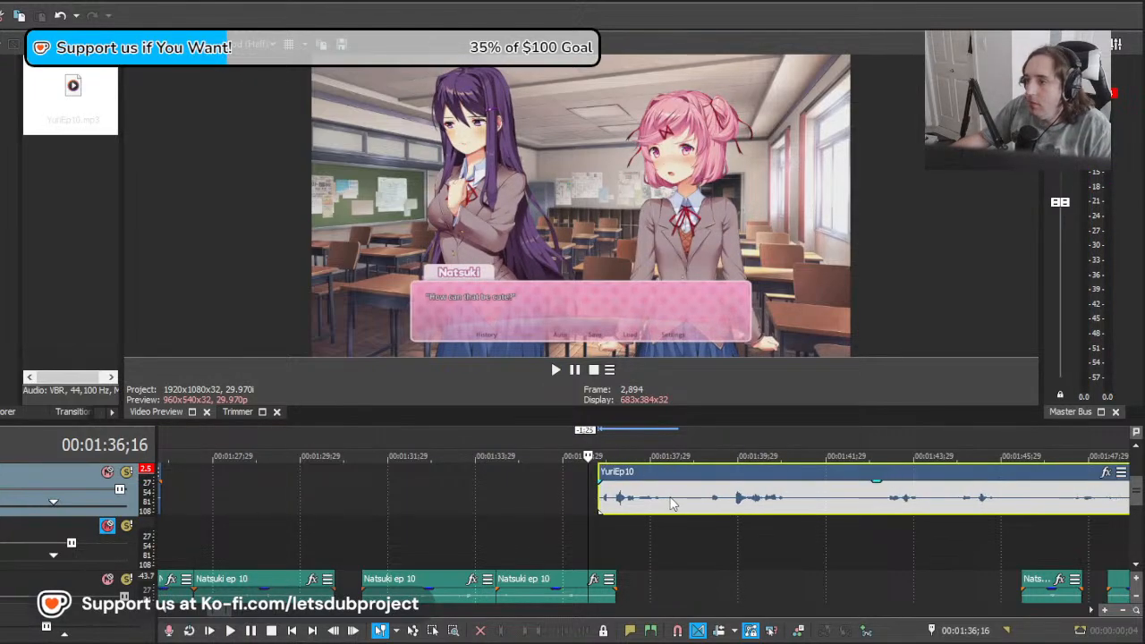
key("space")
Step: Split YuriEp10 at 00:01:38;24, after the take under "I know that!!", and play on into the long remainder
left_click(686, 502)
key("s")
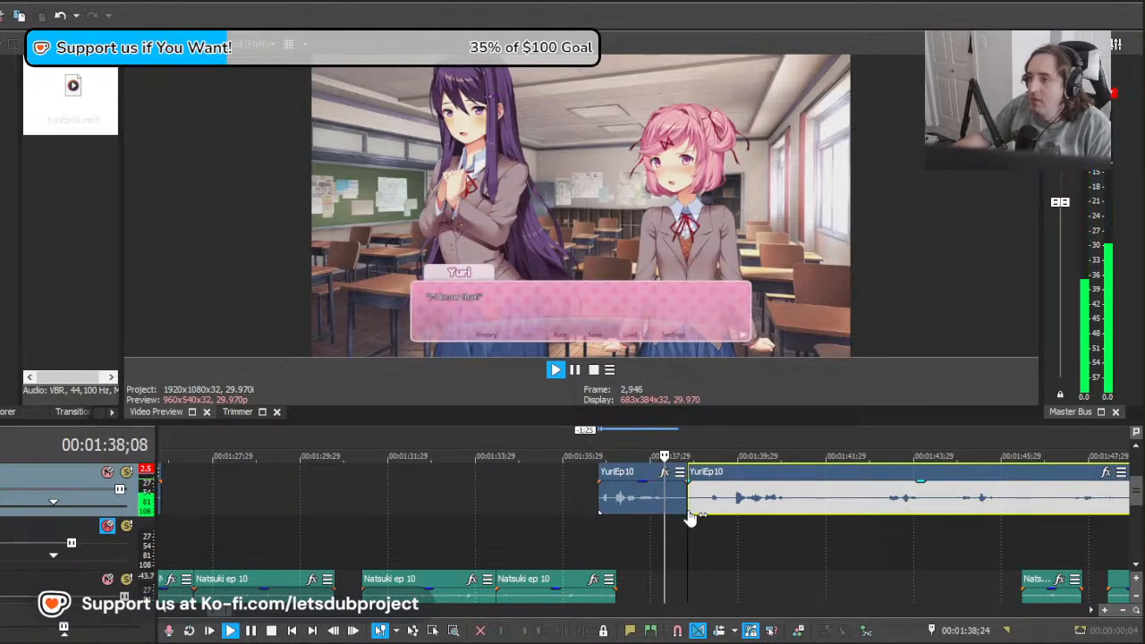
scroll(763, 512, "down", 1)
scroll(716, 512, "up", 1)
left_click(709, 510)
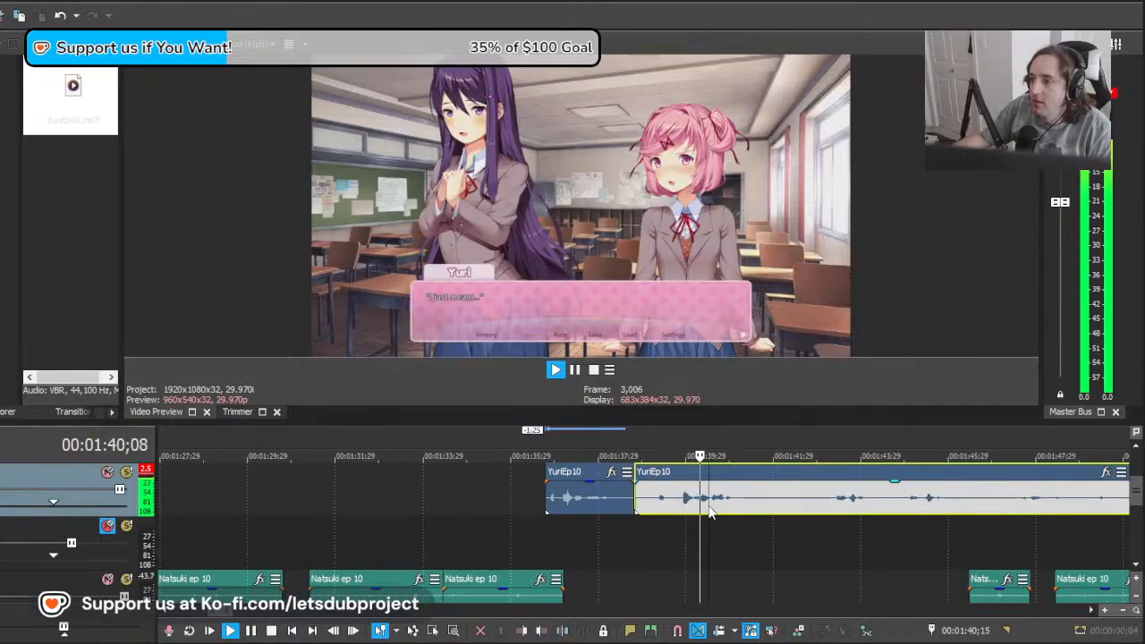
key("space")
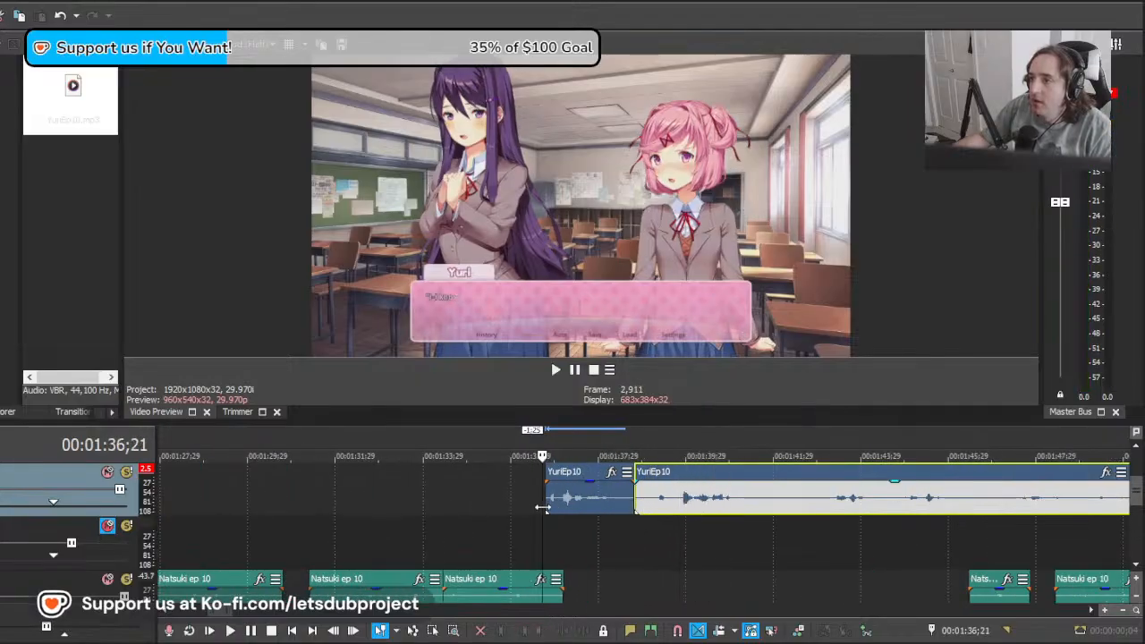
Step: Delete the short YuriEp10 take at "I know that!!", move the long remainder 2;10 earlier into its place and play it
key("Delete")
left_click_drag(775, 502, 672, 509)
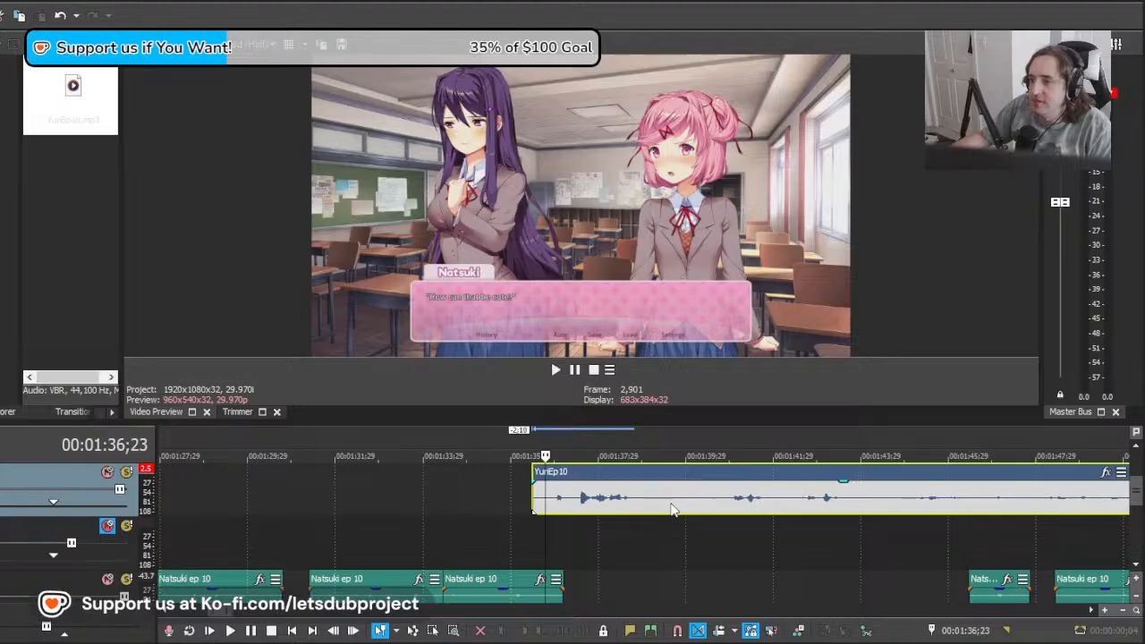
key("space")
Step: Split YuriEp10 at 00:01:39;02 and about 00:01:40;18, and delete the piece between the two splits
left_click(646, 507)
key("s")
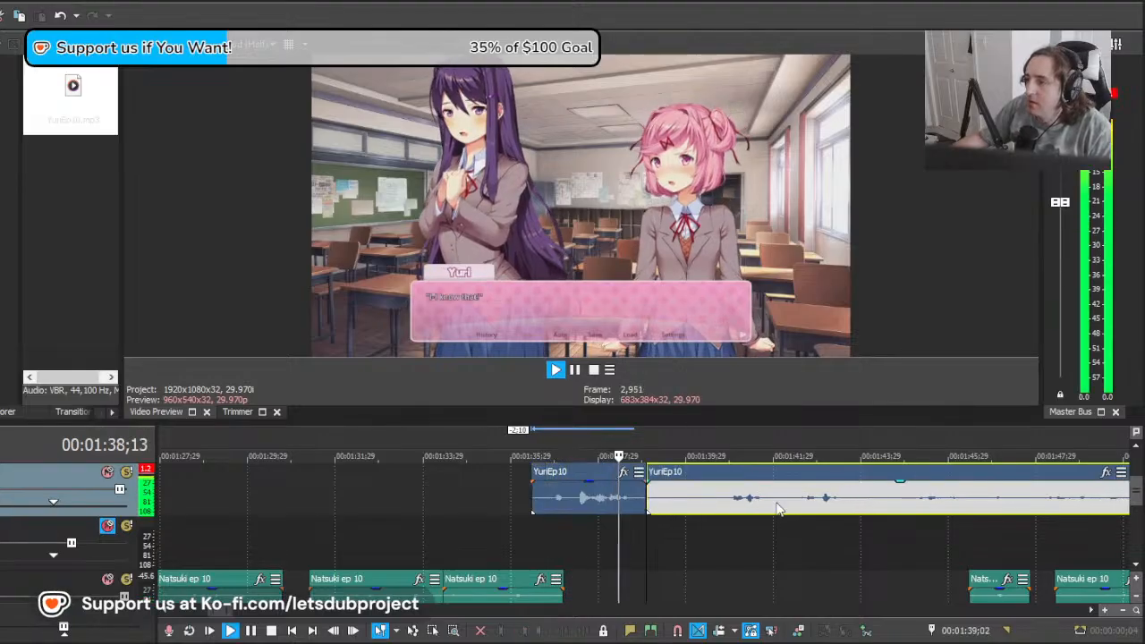
left_click(714, 498)
key("s")
left_click(687, 490)
key("Delete")
key("space")
left_click(657, 491)
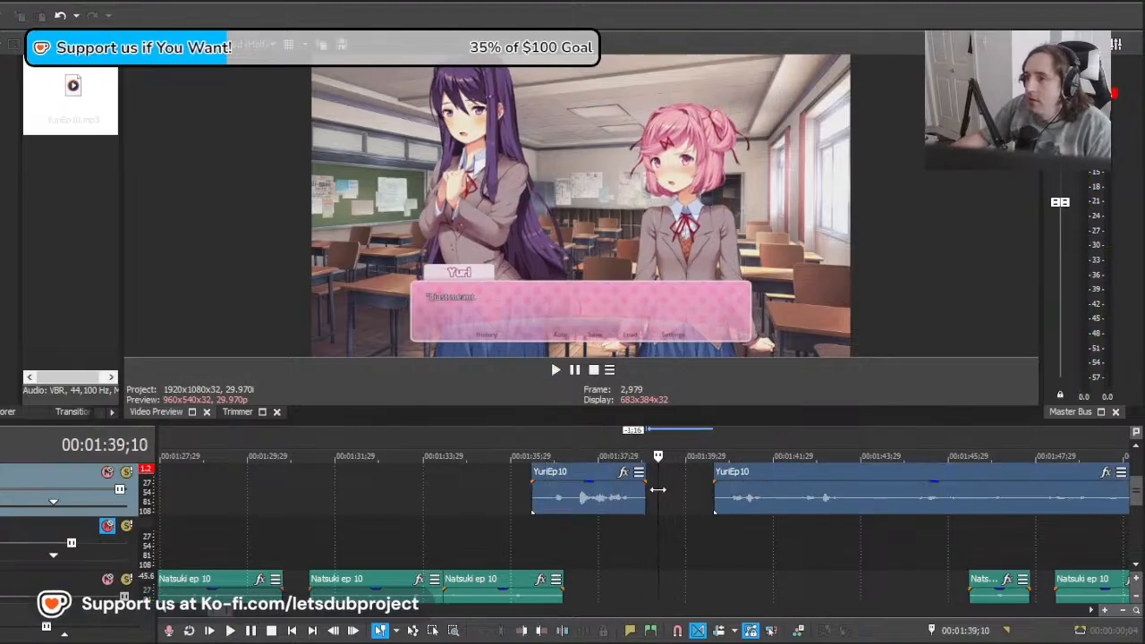
Step: Move the long YuriEp10 clip 1;24 earlier and then 0;12 later, playing it against the "I just meant..." line
left_click_drag(794, 510, 732, 512)
key("space")
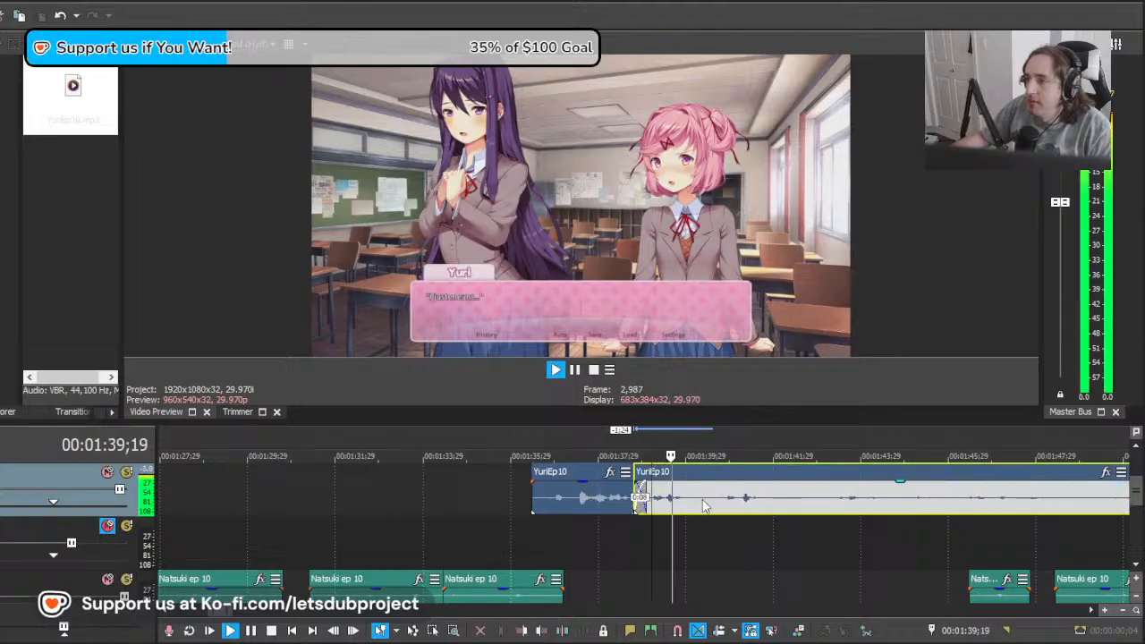
key("space")
key("space")
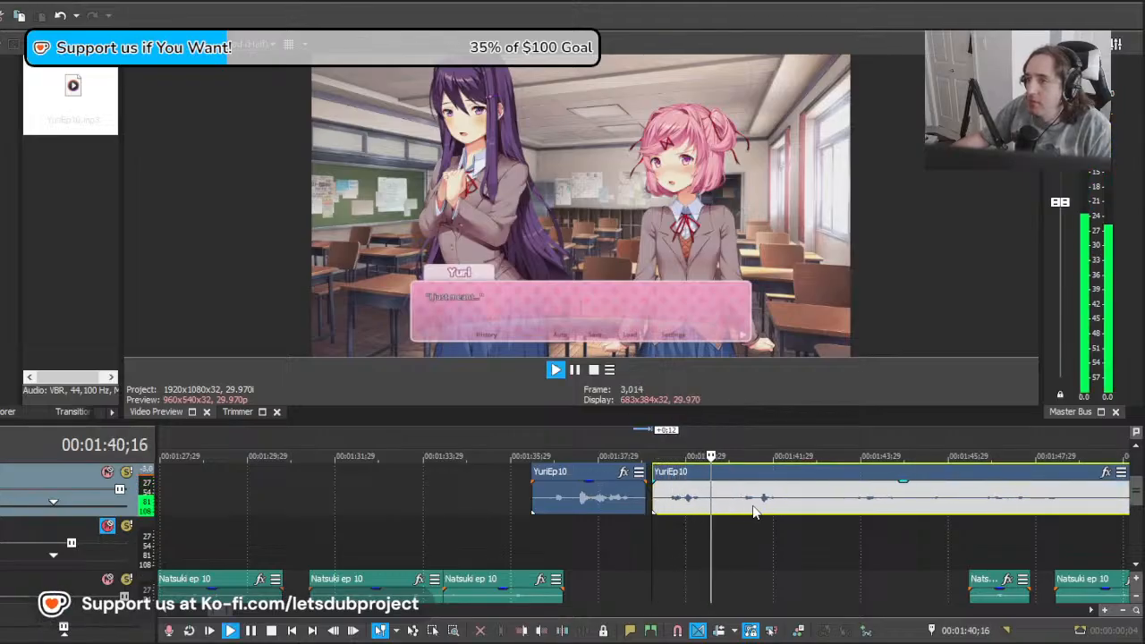
key("space")
Step: Cut the long YuriEp10 clip's start off at about 00:01:39;24, move the remainder 0;27 earlier and play from 00:01:36;20
left_click_drag(779, 509, 689, 508)
left_click(679, 497)
key("s")
left_click(669, 498)
key("Delete")
left_click(635, 498)
left_click(540, 559)
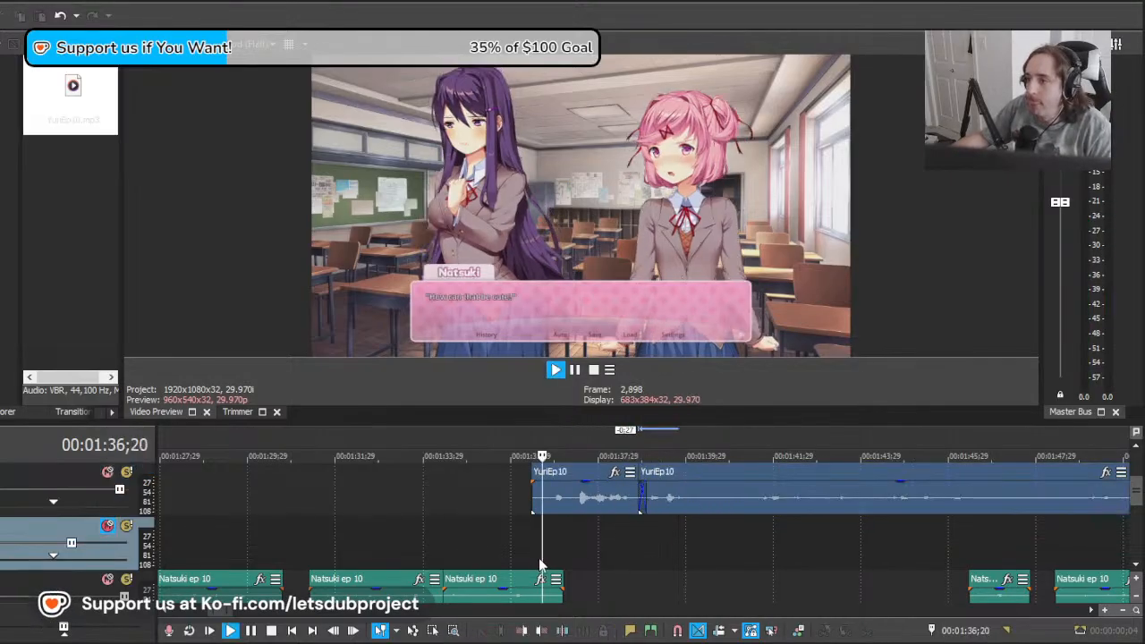
key("space")
Step: Split YuriEp10 at 00:01:40;17, after the "I just meant..." line, move the long remainder 0;25 earlier and play it
scroll(715, 528, "up", 3)
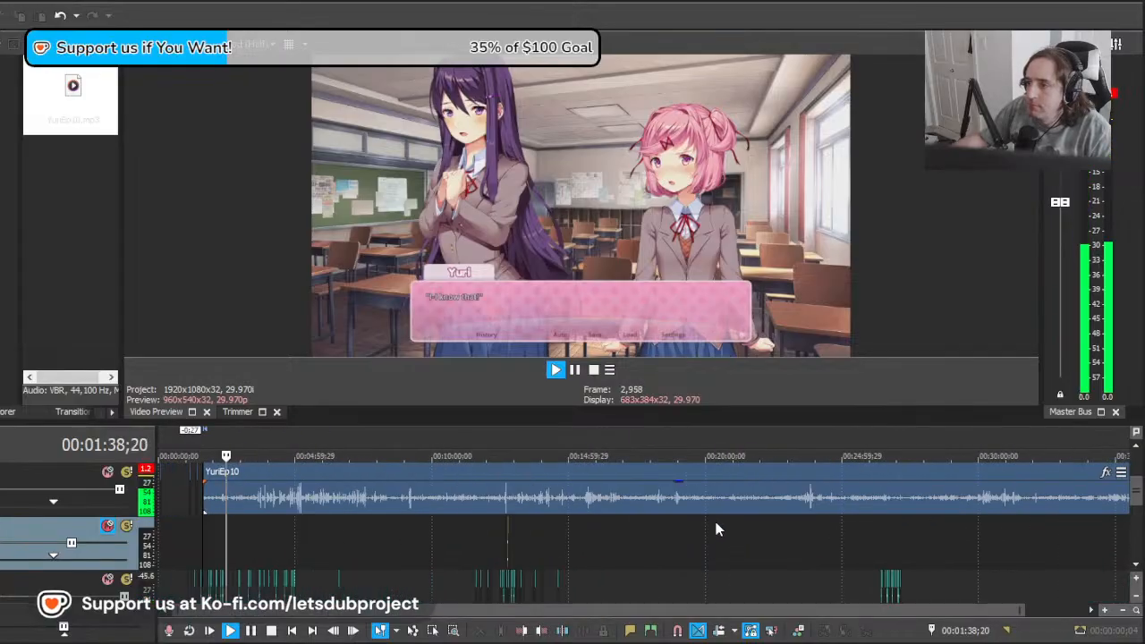
scroll(704, 523, "down", 5)
scroll(704, 524, "up", 3)
key("s")
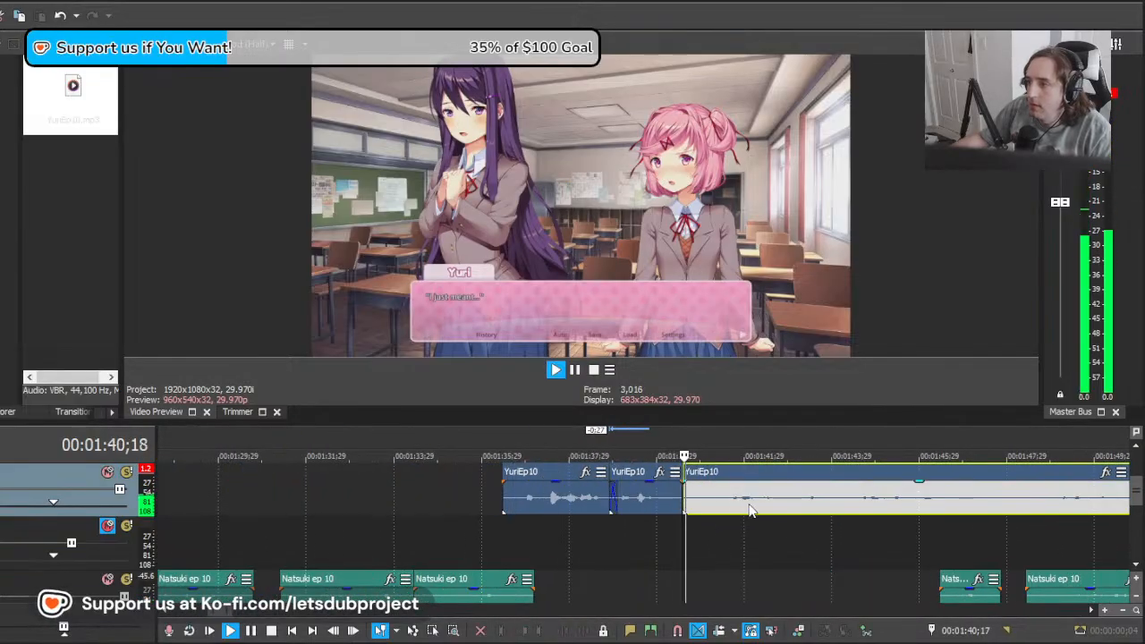
left_click_drag(788, 507, 753, 506)
key("space")
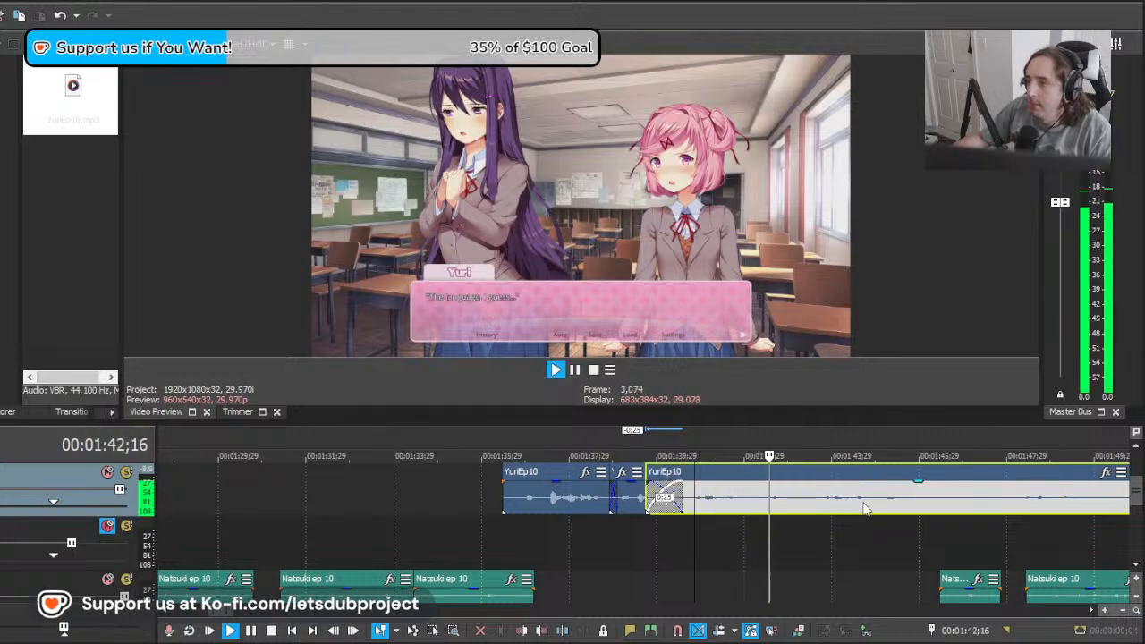
key("space")
Step: Move the long YuriEp10 clip a further 2;23 earlier and play it against the "The language, I guess..." line
left_click_drag(882, 507, 750, 510)
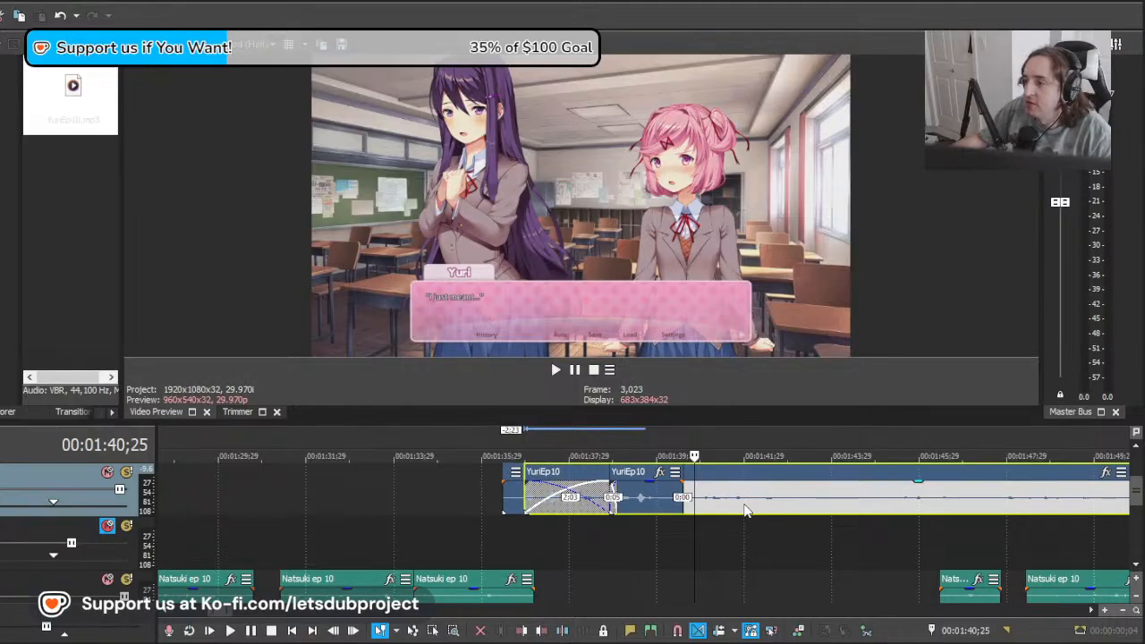
key("space")
scroll(654, 510, "up", 3)
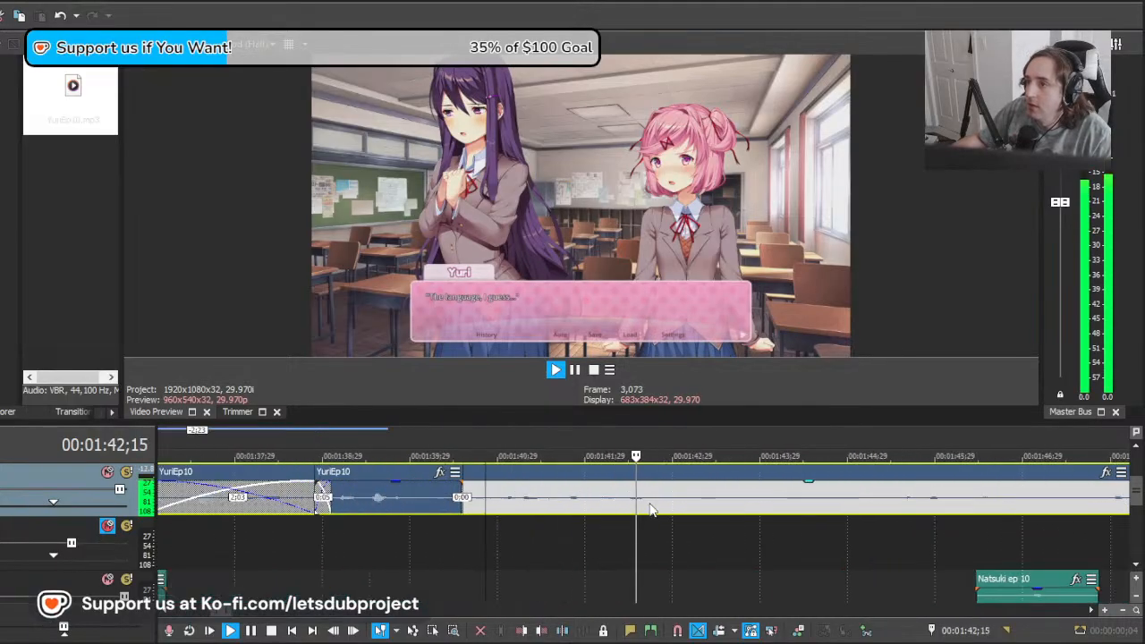
scroll(652, 510, "up", 2)
key("space")
Step: Split the long YuriEp10 clip at about 00:01:40;28, delete the part before the split and play the remainder
left_click(349, 509)
key("s")
left_click(336, 506)
key("Delete")
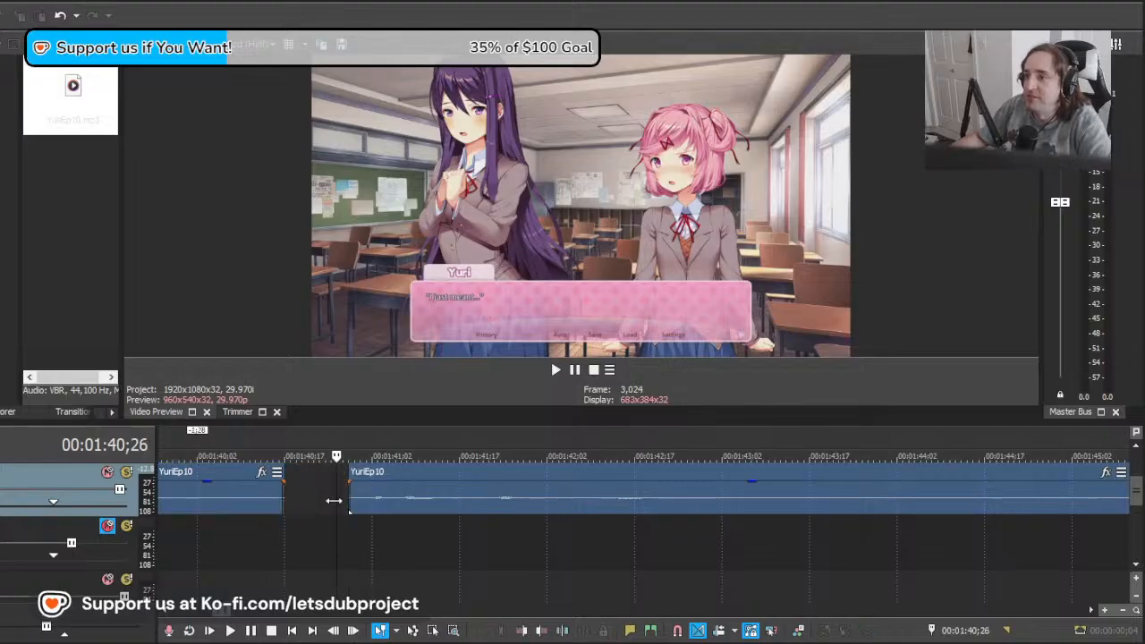
left_click(354, 508)
key("space")
Step: Split YuriEp10 at 00:01:43;13, after the "The language, I guess..." line
scroll(773, 514, "down", 3)
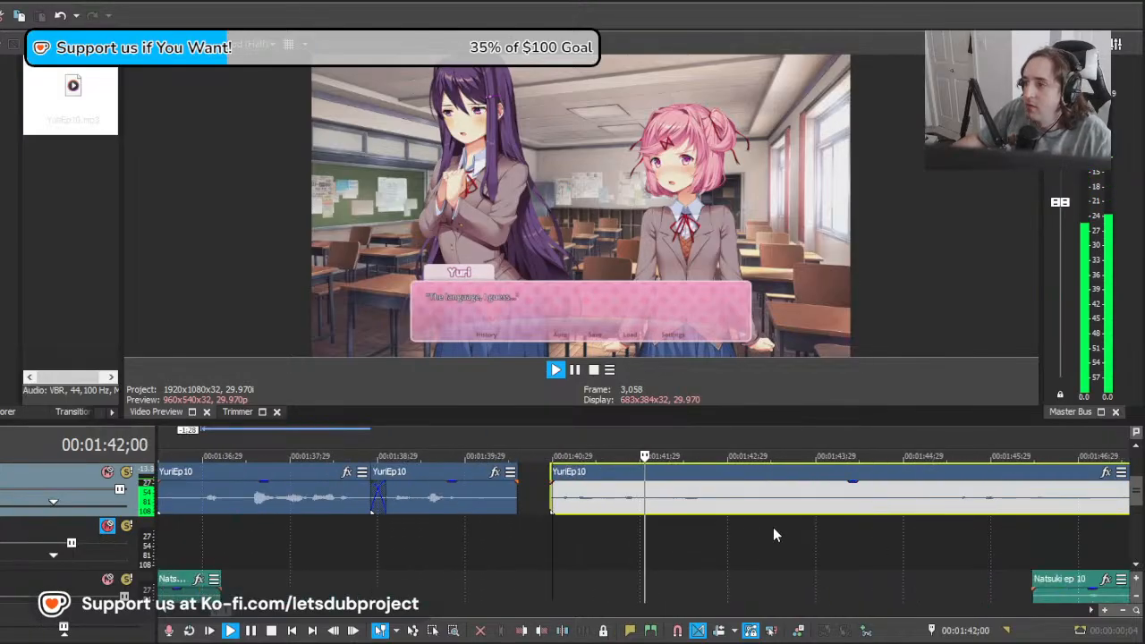
scroll(773, 505, "down", 4)
scroll(701, 510, "up", 3)
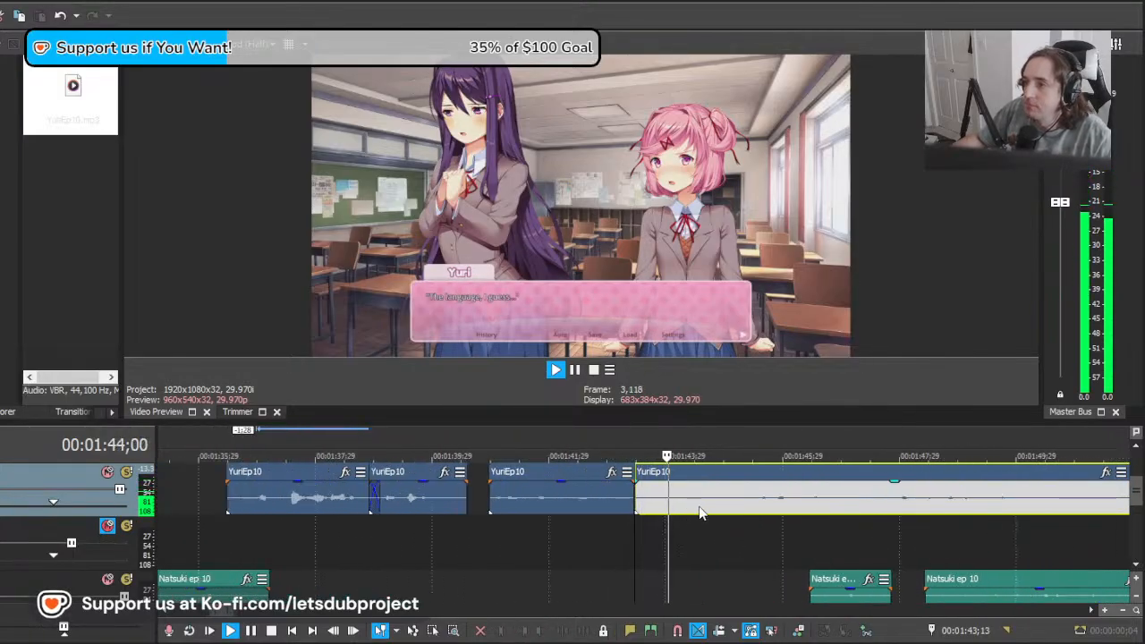
key("space")
Step: Move the long YuriEp10 remainder 1;14 and a further 2;13 earlier, playing it against "I was trying to say something nice..." after each move
left_click(698, 506)
left_click_drag(699, 506, 661, 505)
left_click_drag(810, 498, 732, 499)
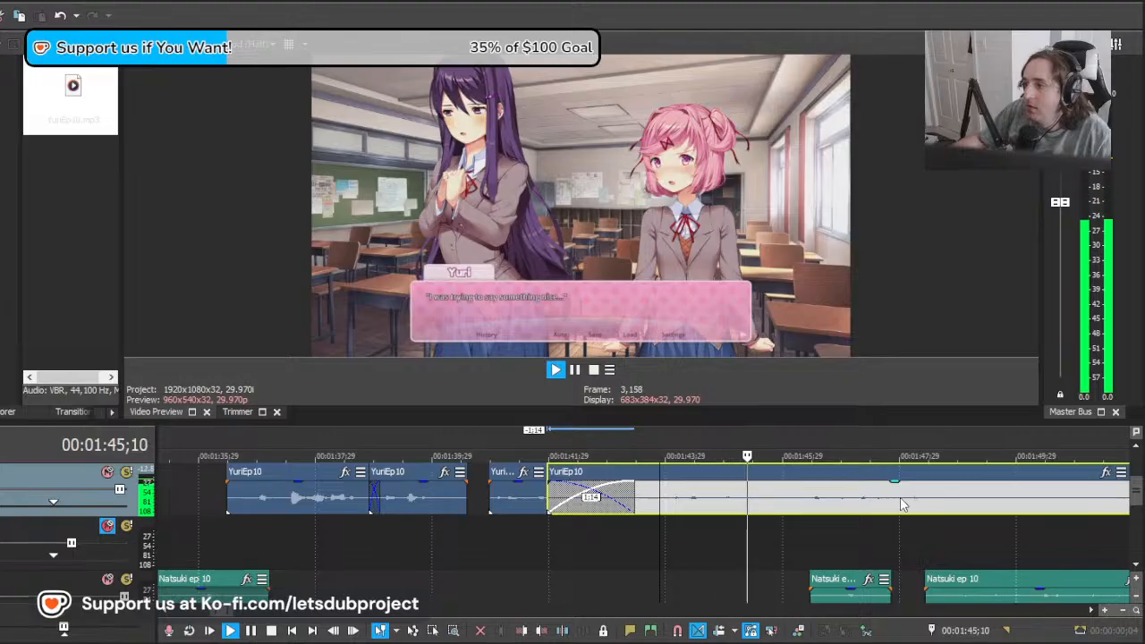
key("space")
left_click_drag(898, 497, 755, 497)
key("space")
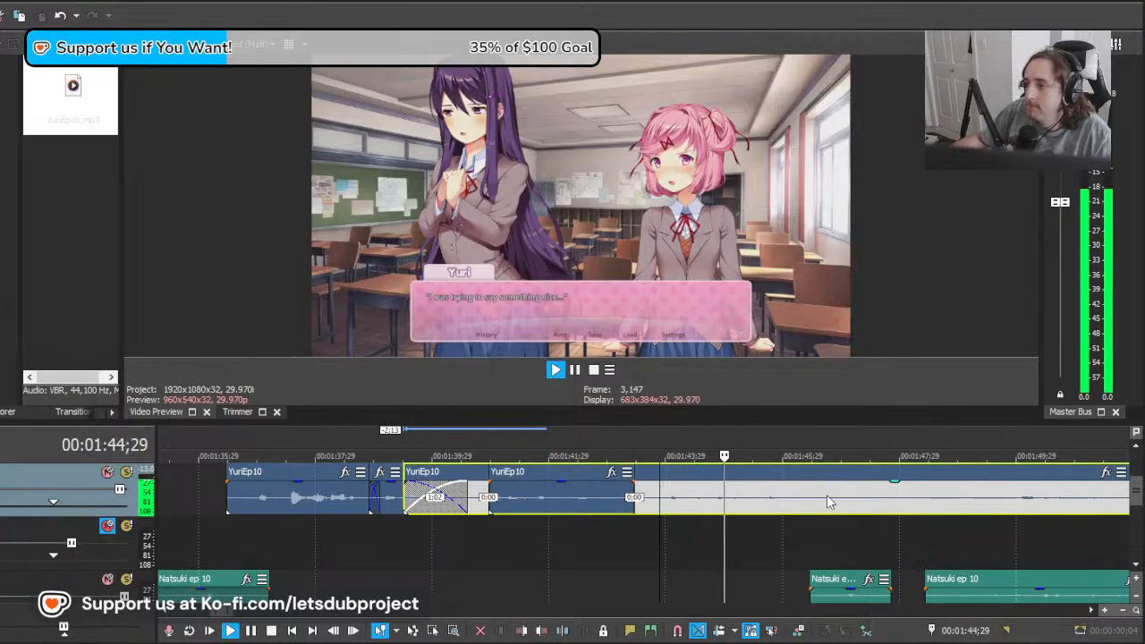
key("space")
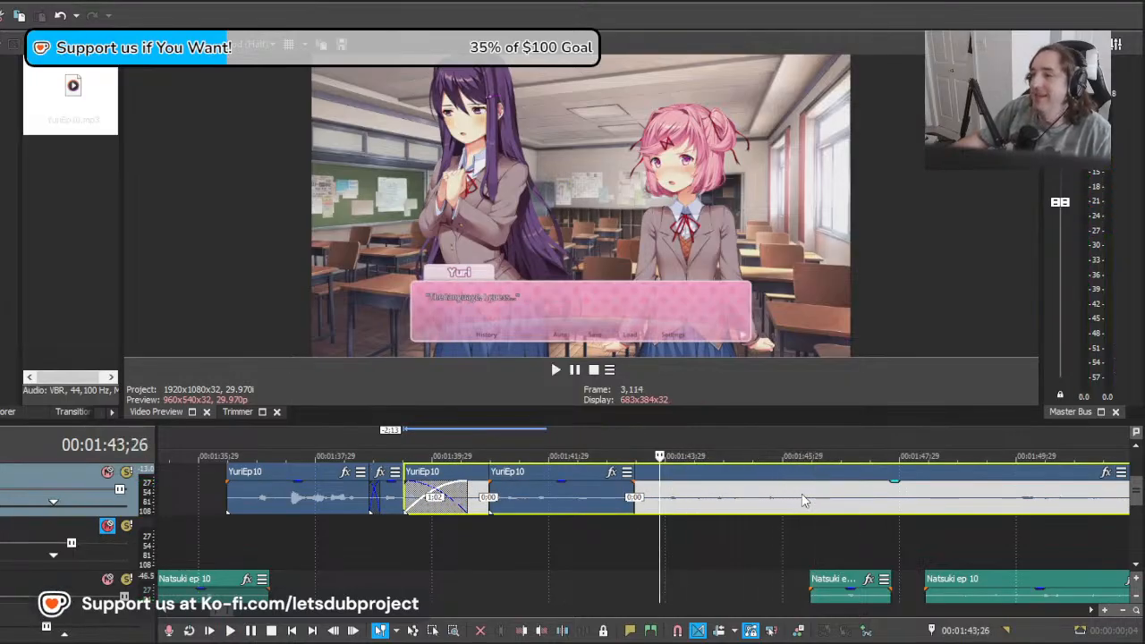
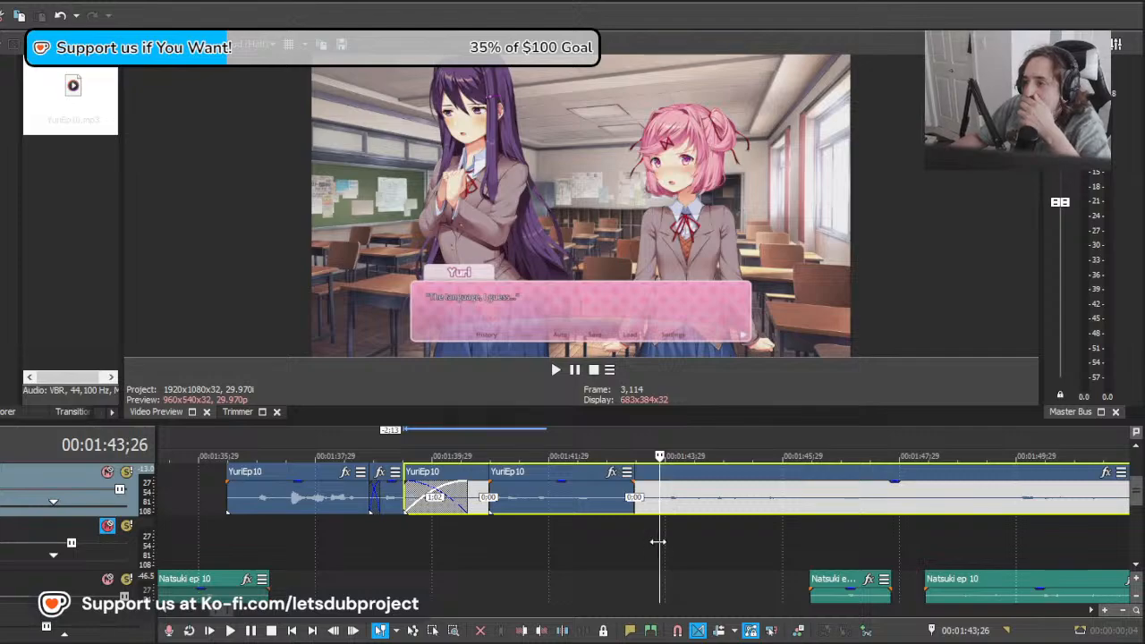
Step: Locate the start of "I was trying to say something nice...", move the long YuriEp10 remainder 1;14 earlier and play it there
left_click_drag(831, 547, 687, 551)
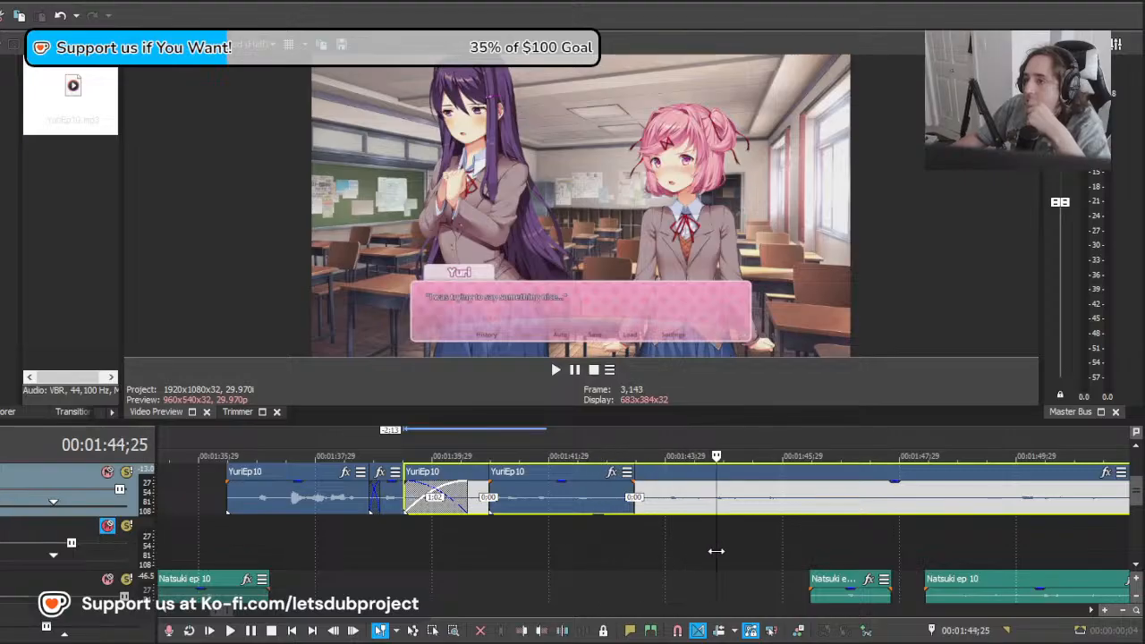
left_click_drag(699, 548, 623, 501)
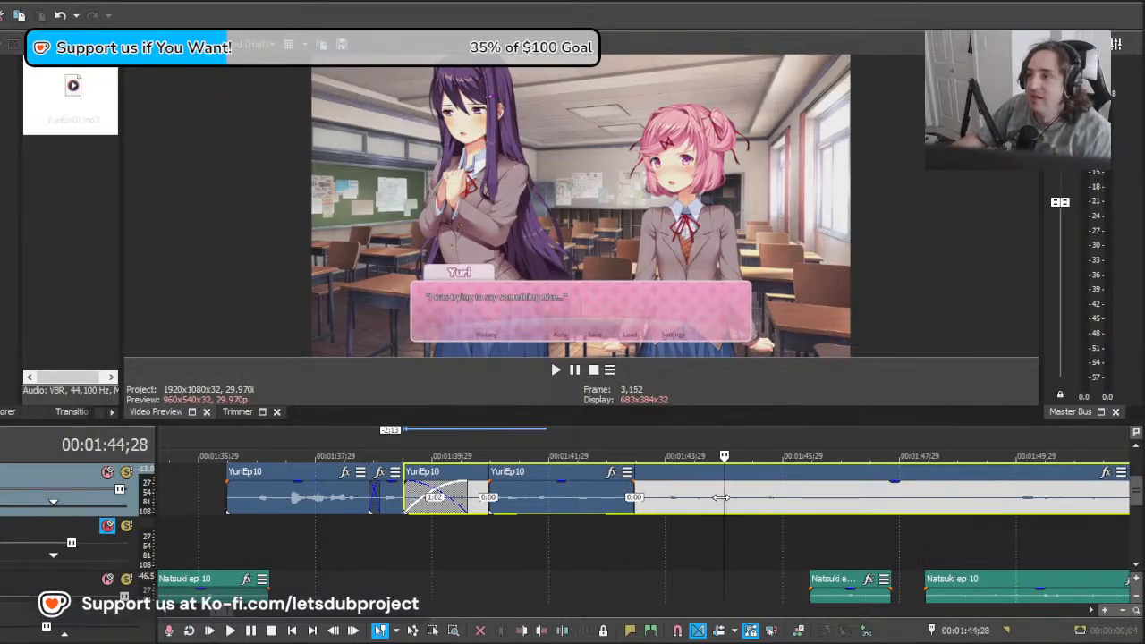
left_click_drag(726, 501, 666, 502)
left_click_drag(949, 508, 865, 506)
key("space")
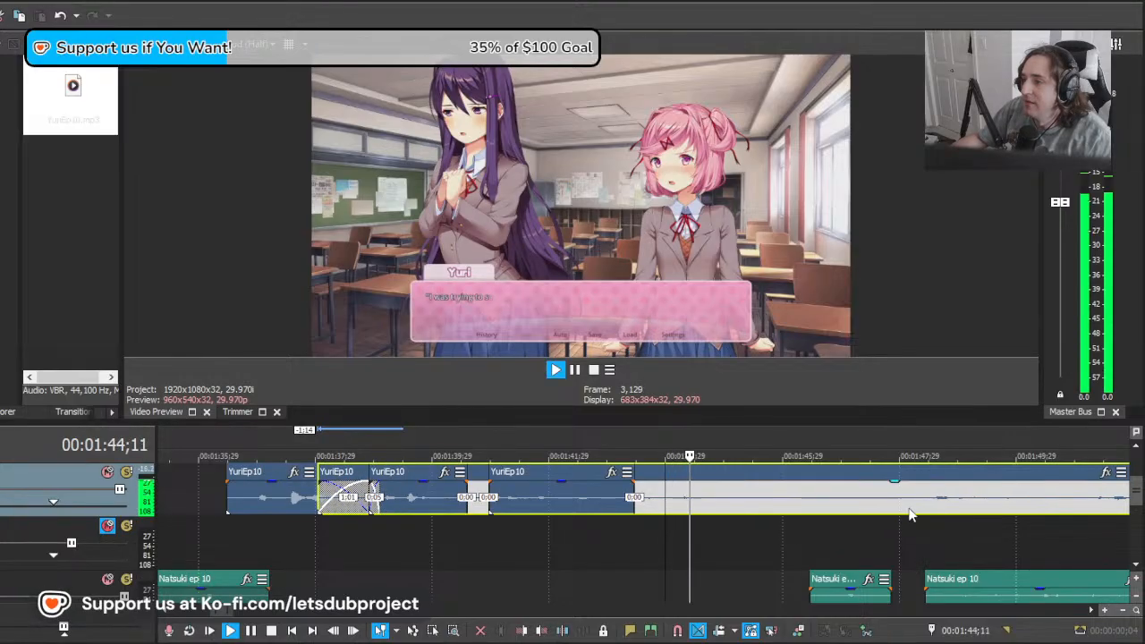
key("space")
Step: Keep shifting the long YuriEp10 remainder earlier, the last time by 3;12, replaying it against "I was trying to say something nice..." after each move
left_click_drag(975, 507, 803, 505)
key("space")
key("space")
key("space")
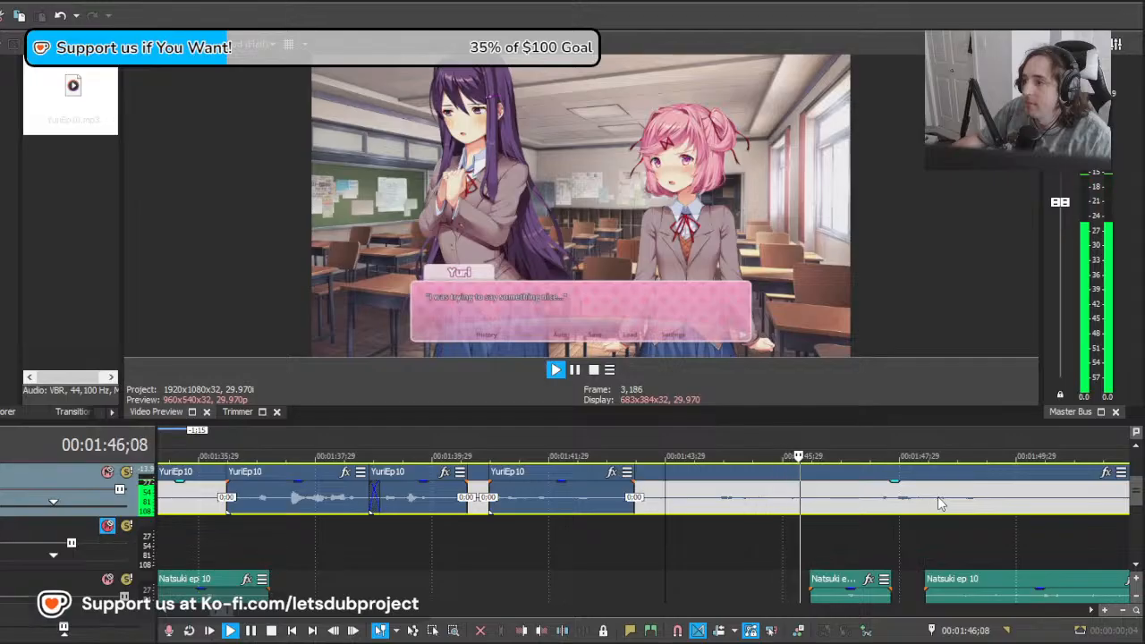
key("space")
left_click_drag(942, 504, 744, 507)
key("space")
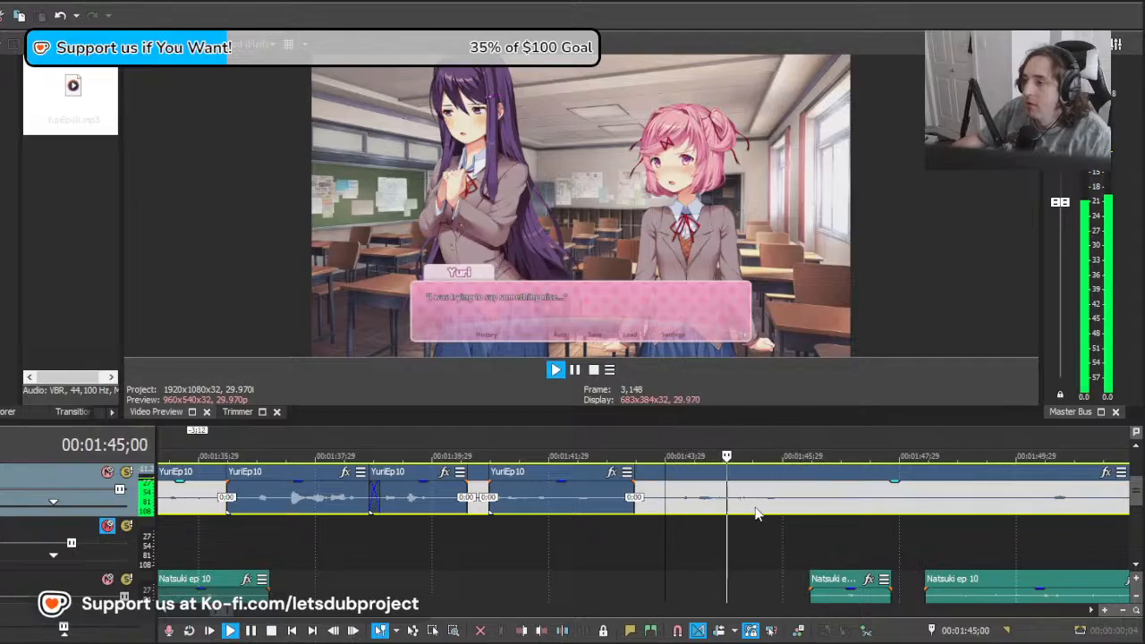
key("space")
Step: Split the long YuriEp10 clip at about 00:01:44;00 and delete the part before the split
left_click(670, 503)
key("s")
left_click(652, 503)
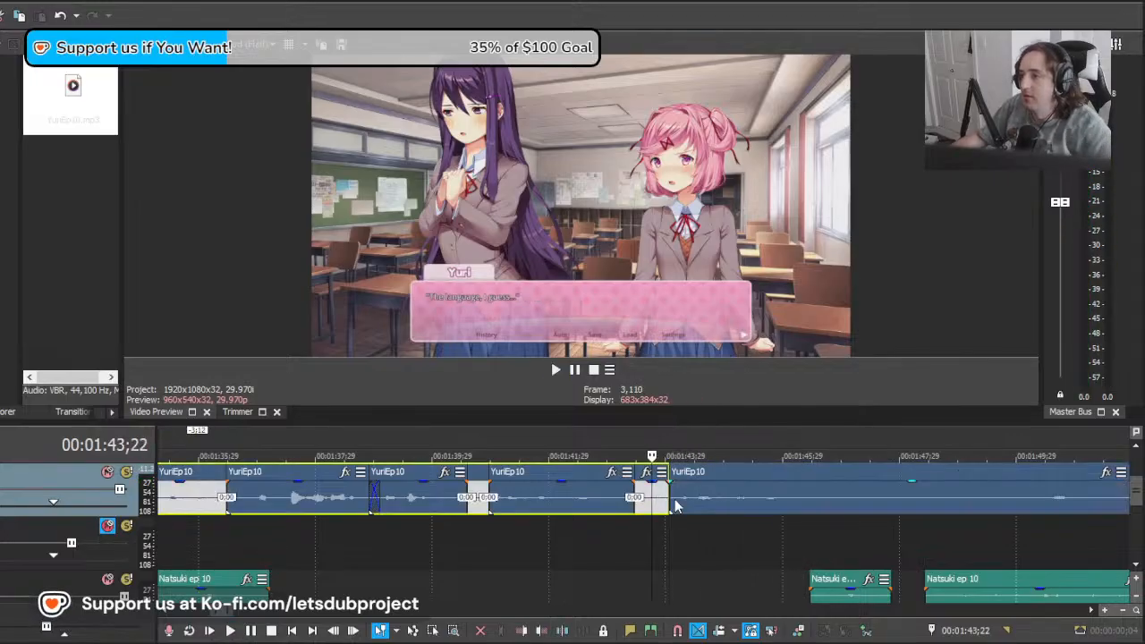
key("Delete")
Step: Split YuriEp10 at 00:01:46;17, after the "I was trying to say something nice..." line, and play the cut section
left_click(671, 503)
key("space")
left_click(818, 504)
key("s")
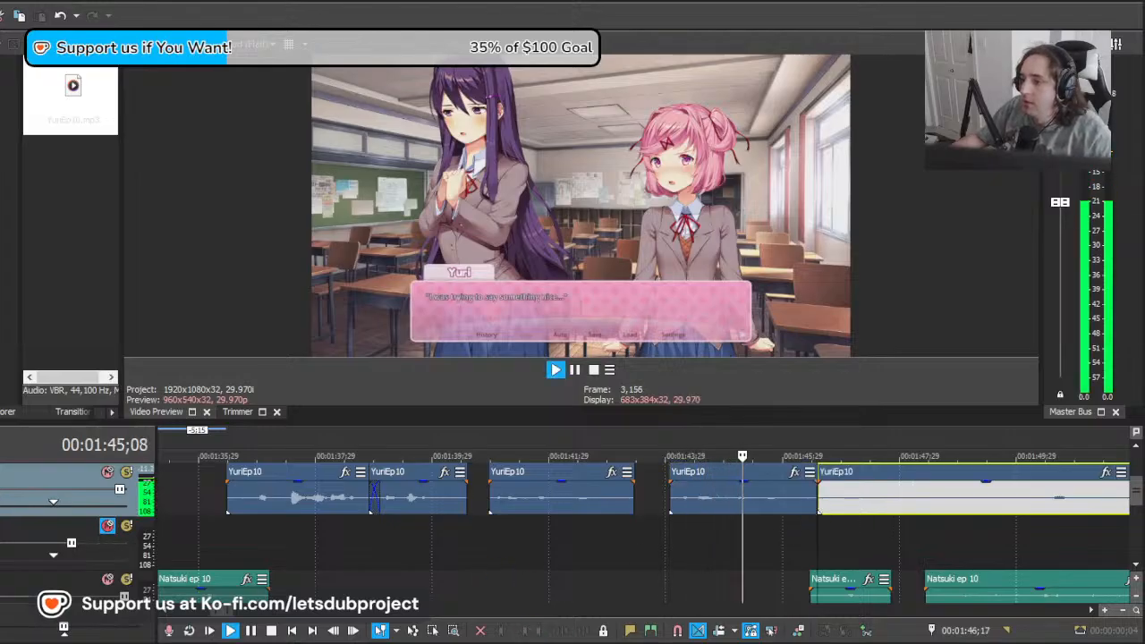
key("space")
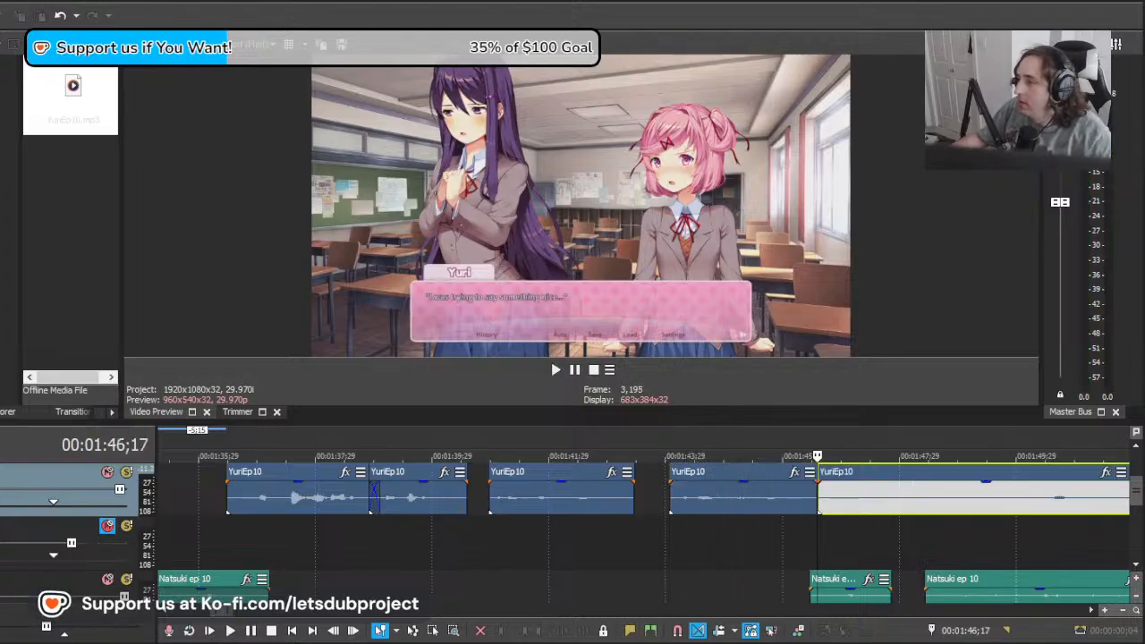
Step: Review the Natsuki ep 10 lines up to 00:01:56;26, move the long YuriEp10 remainder 4;23 later and play it from there
left_click(808, 534)
scroll(808, 534, "down", 3)
key("space")
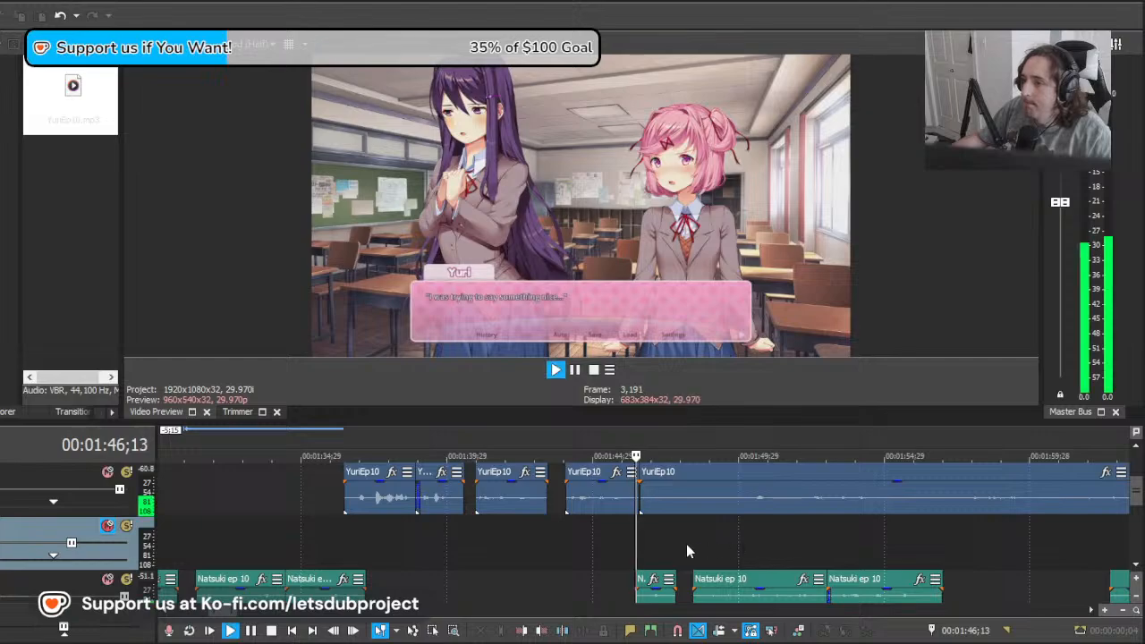
scroll(689, 542, "down", 2)
scroll(691, 540, "up", 5)
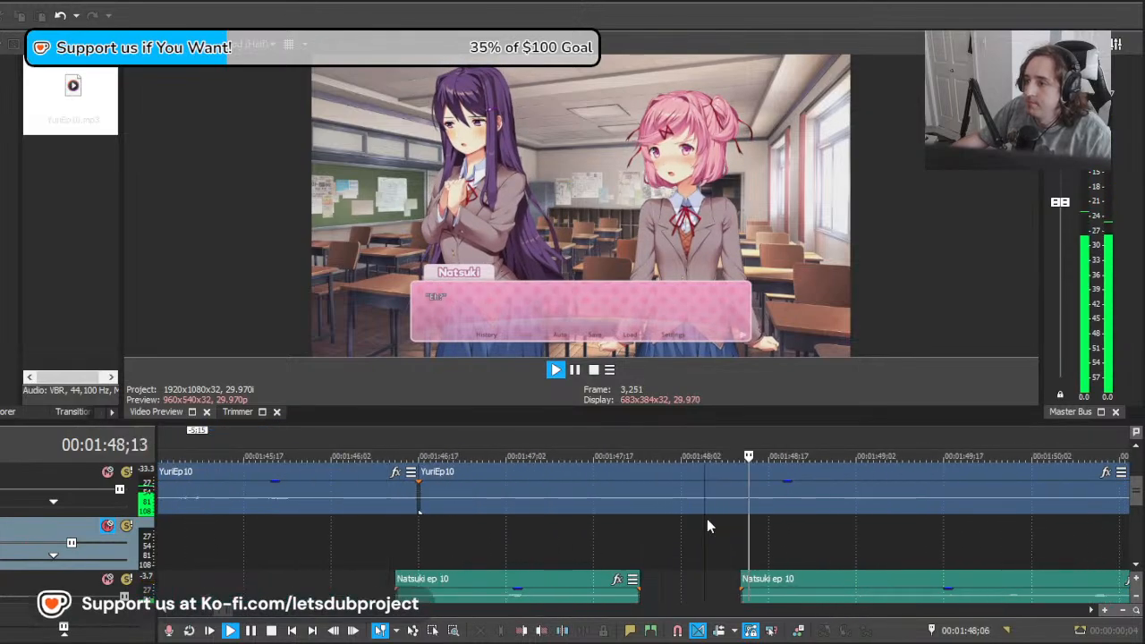
key("space")
scroll(733, 551, "down", 3)
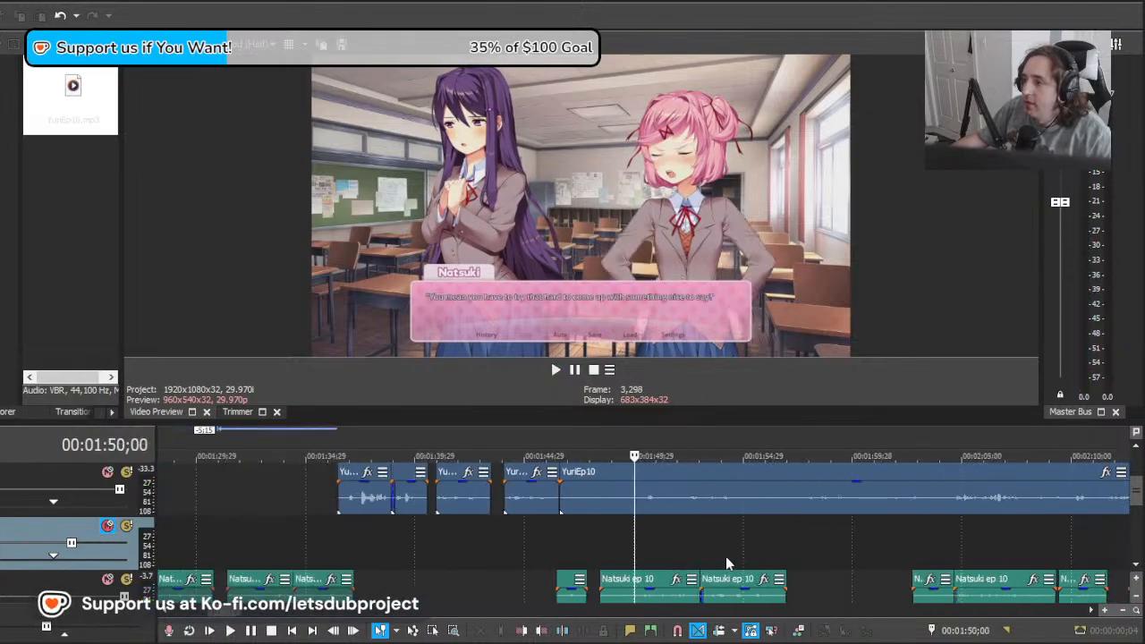
left_click_drag(812, 541, 785, 544)
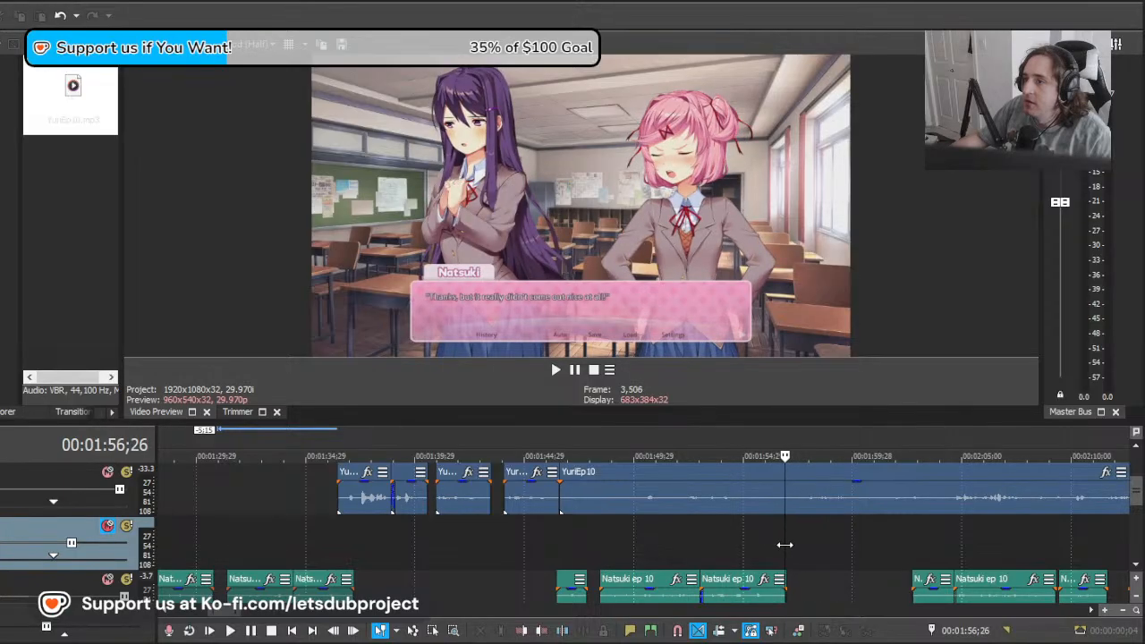
left_click(847, 509)
key("space")
scroll(834, 515, "up", 3)
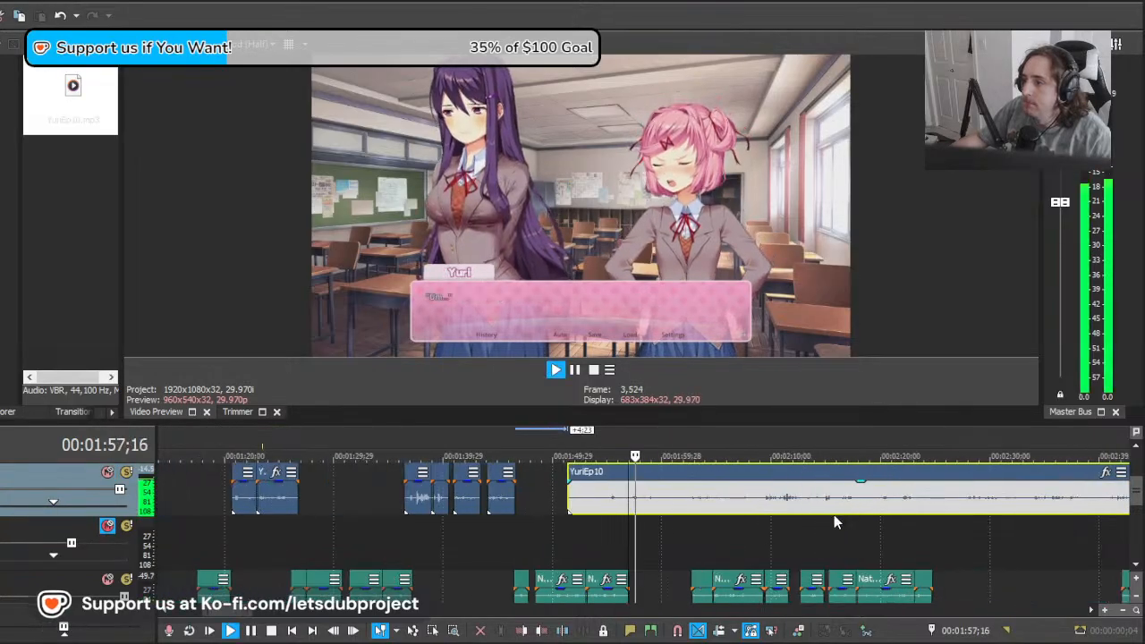
Step: Move the long YuriEp10 clip 0;20 earlier and replay it against Yuri's "Um..." line
key("space")
key("space")
key("space")
key("space")
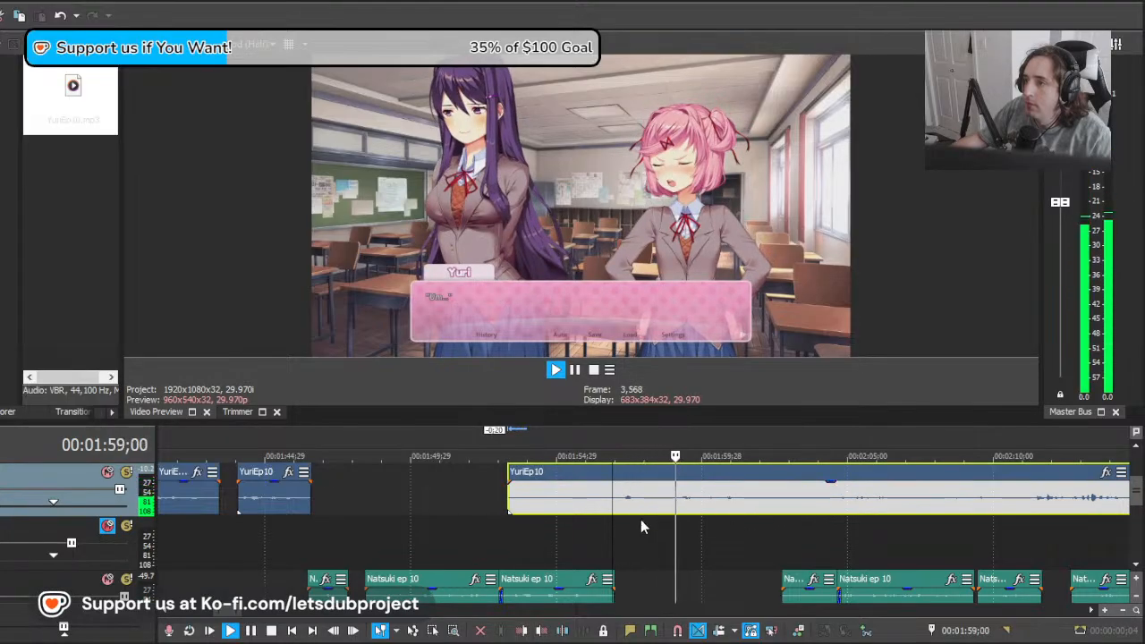
Step: Split YuriEp10 at 00:01:56;26 and after the "Well, I do have a couple suggestions..." line, deleting the part before the first split
key("s")
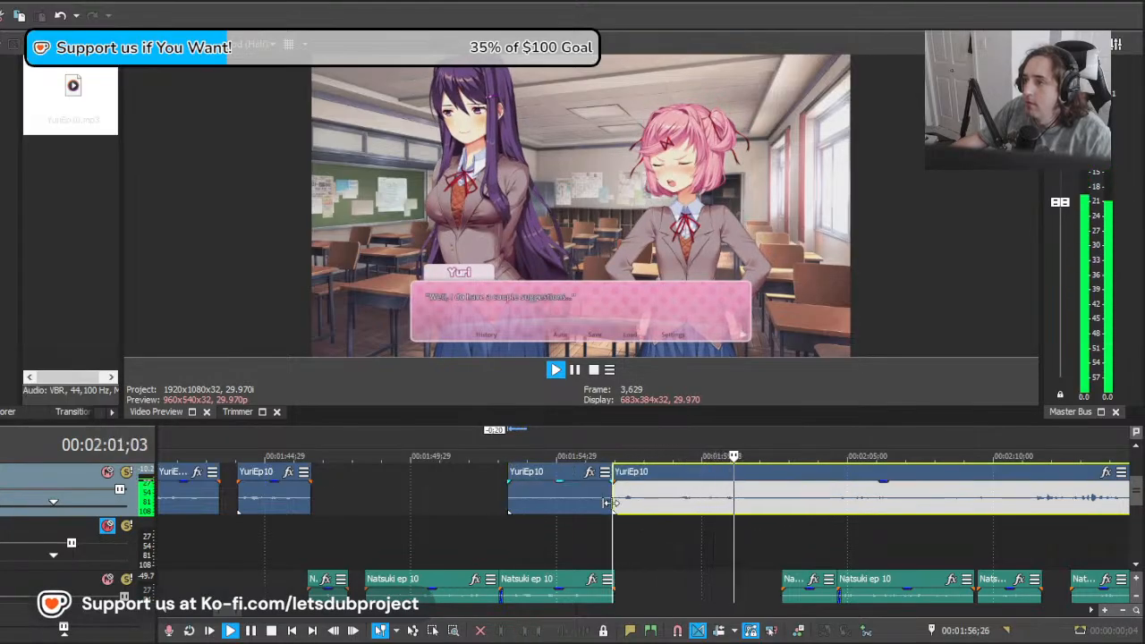
key("s")
left_click(526, 507)
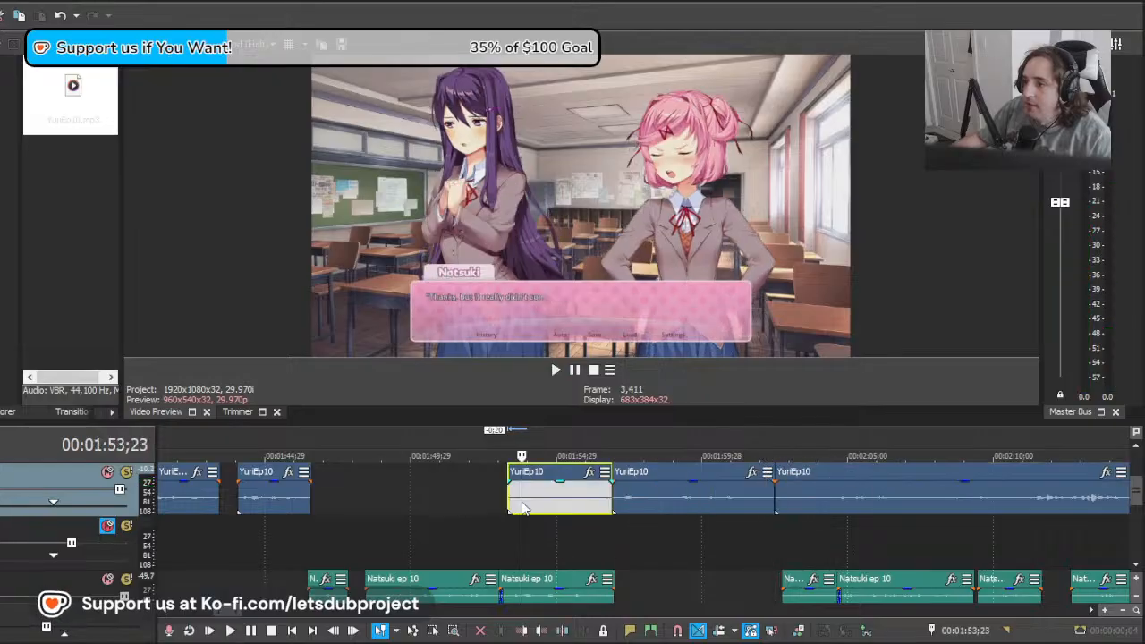
key("space")
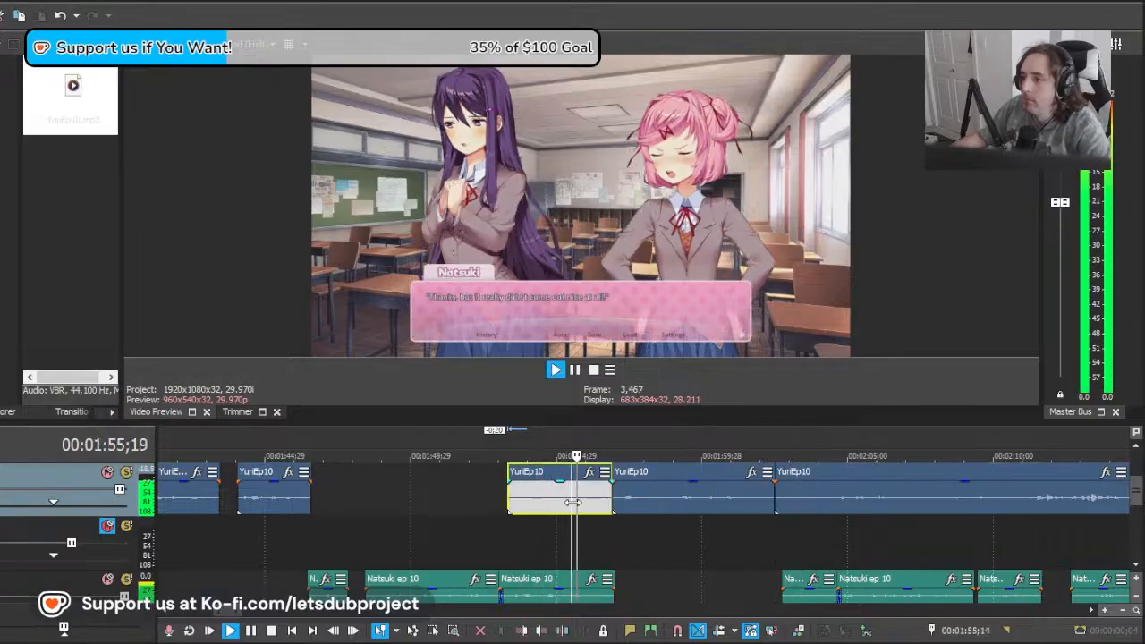
key("Delete")
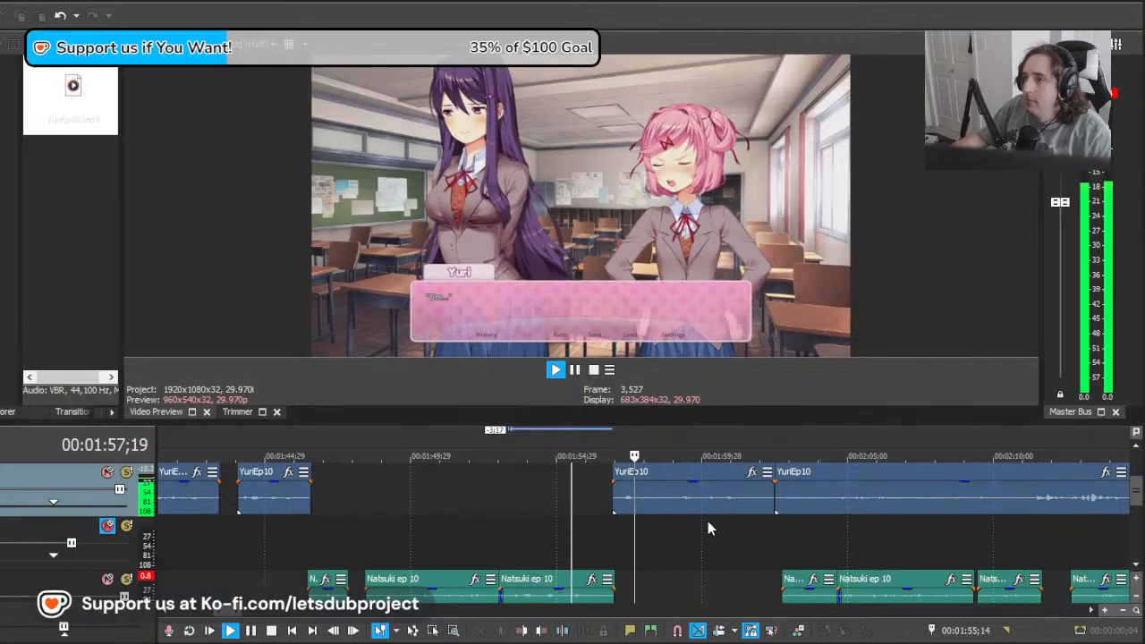
key("space")
Step: Find the end of Natsuki's "First of all—" line at 00:02:24;19, move the long YuriEp10 remainder 20;01 later and play it
left_click(404, 512)
left_click_drag(405, 511, 654, 517)
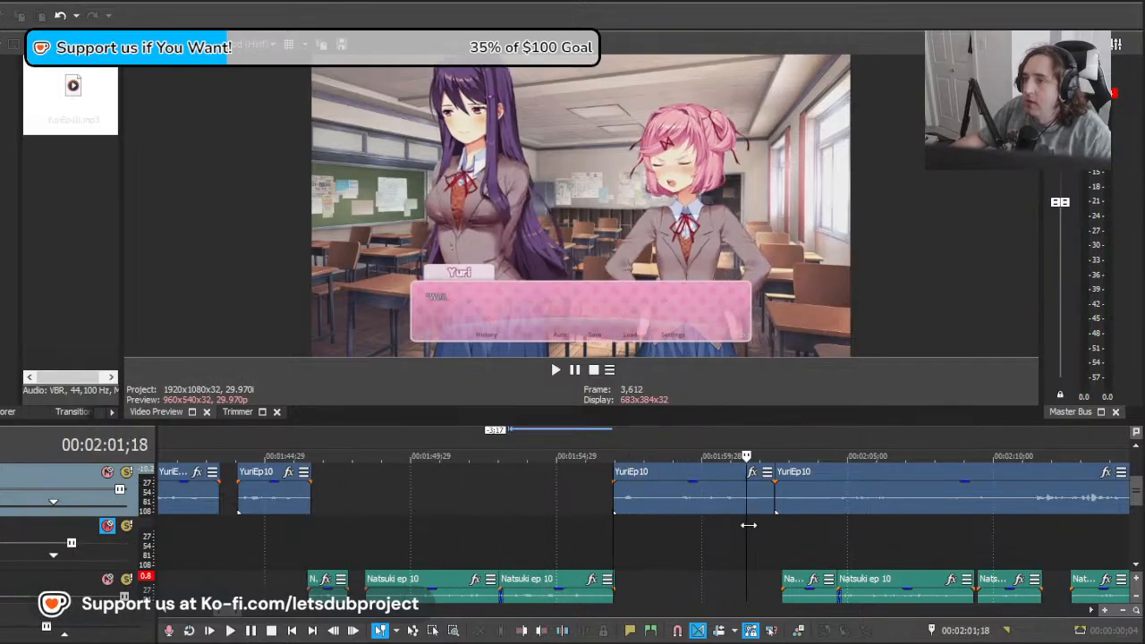
left_click_drag(827, 533, 868, 534)
scroll(848, 540, "down", 3)
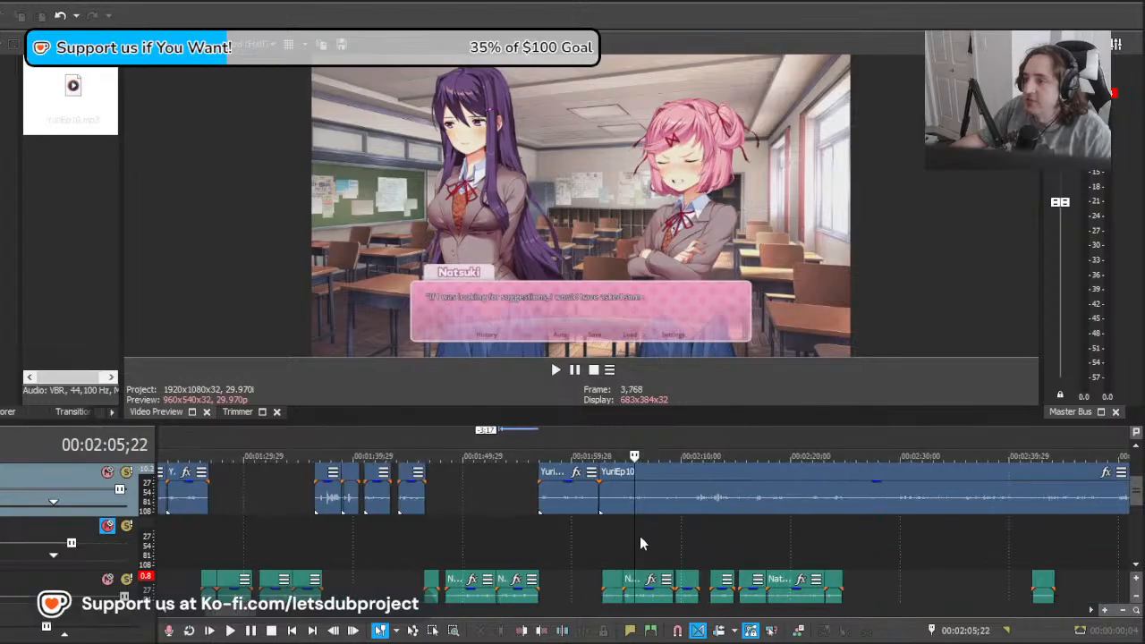
scroll(640, 537, "up", 1)
left_click_drag(634, 537, 756, 537)
mouse_move(908, 557)
left_mouse_down()
mouse_move(959, 561)
mouse_move(911, 558)
left_mouse_up()
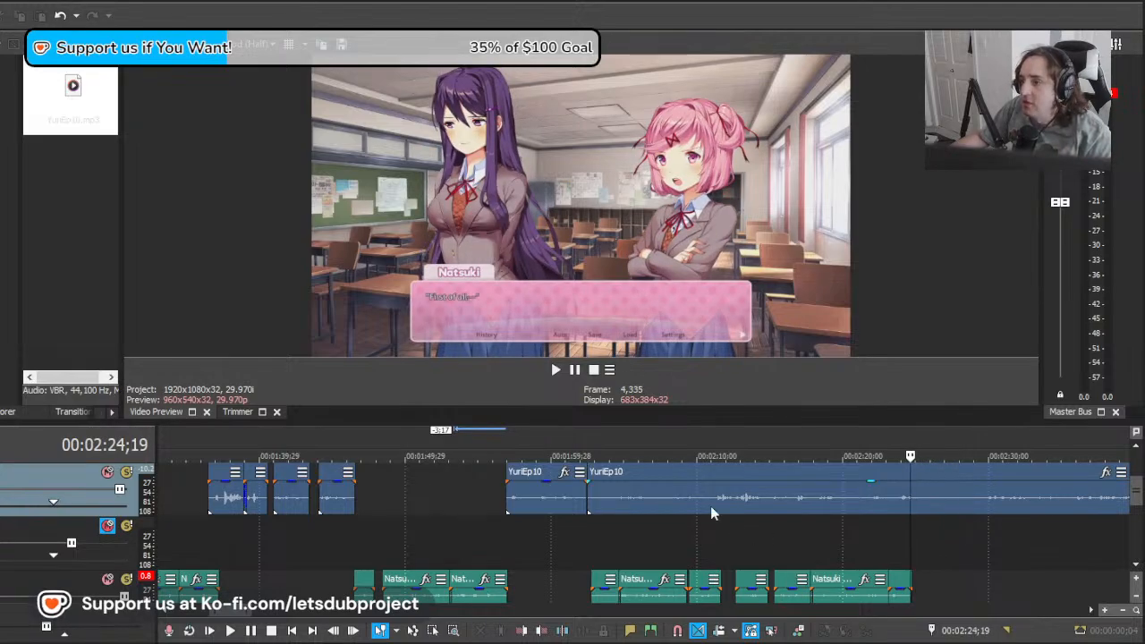
left_click_drag(713, 512, 990, 516)
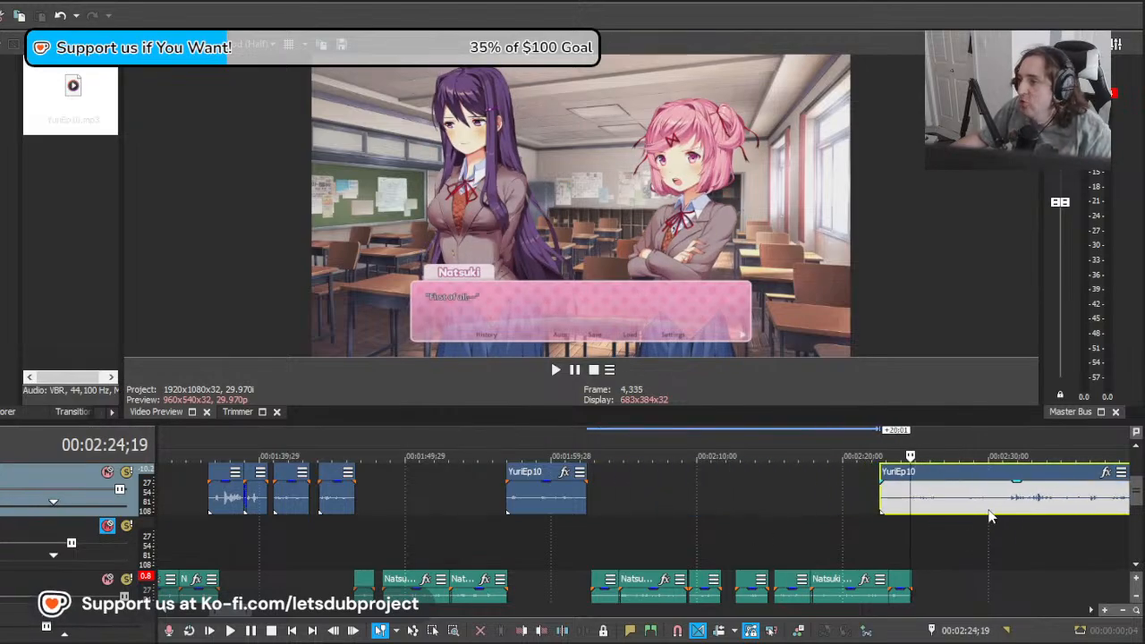
key("space")
scroll(939, 511, "up", 1)
key("space")
Step: Move the long YuriEp10 remainder 3;02 earlier and play it from 00:02:24;19
left_click_drag(869, 511, 725, 511)
key("space")
key("space")
key("space")
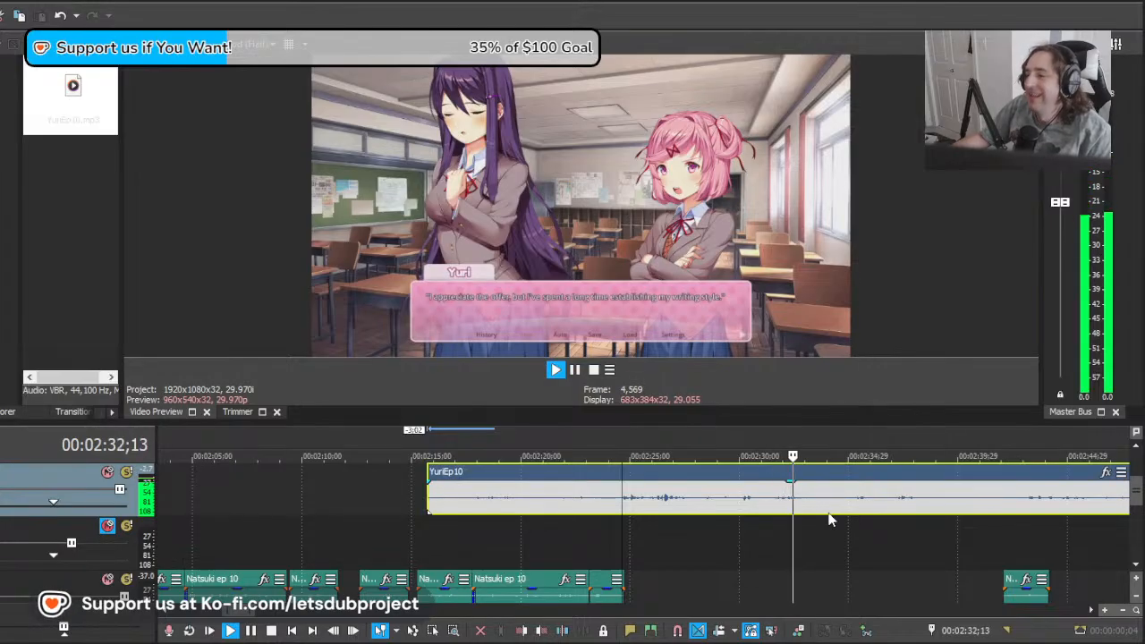
key("space")
Step: Move the long YuriEp10 remainder a further 10;11 earlier and play it against the "Excuse me..." line
left_click_drag(913, 506, 680, 513)
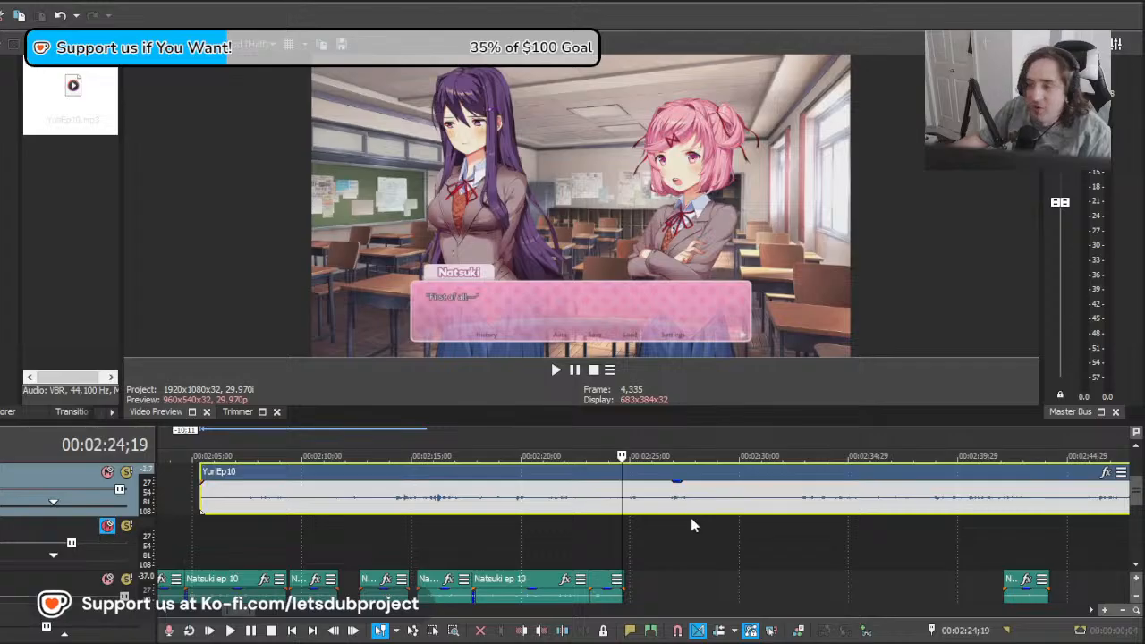
key("space")
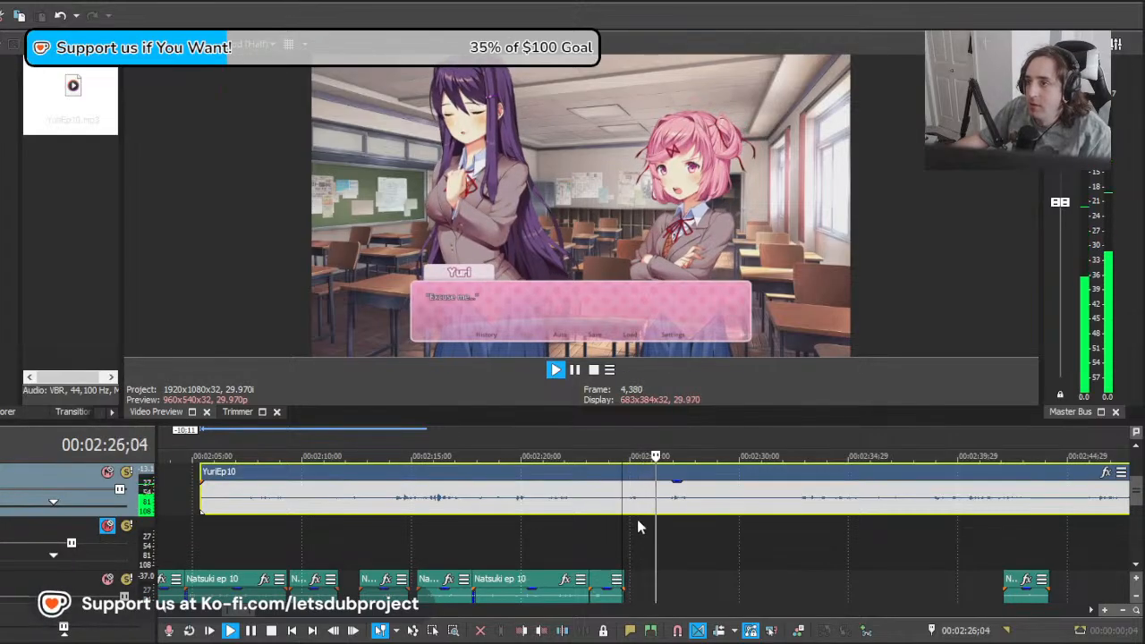
key("space")
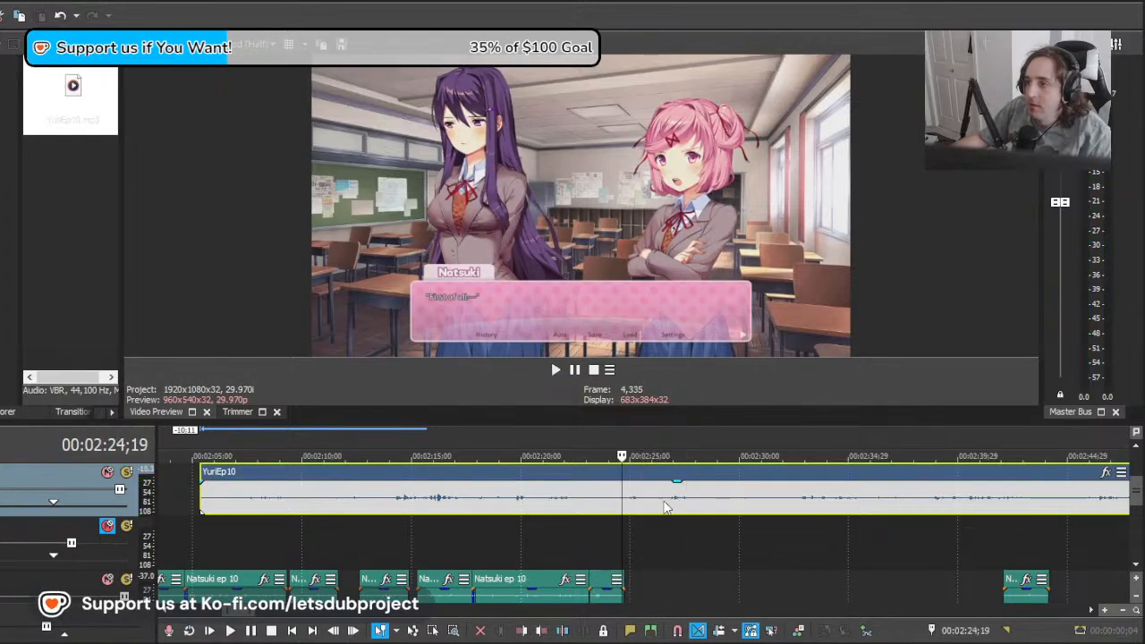
Step: Cut away the YuriEp10 audio before about 00:02:26;17 and move the remainder 1;22 earlier, against the end of Natsuki's "First of all—" clip
left_click(665, 507)
key("s")
left_click(624, 504)
key("Delete")
left_click_drag(708, 511, 668, 511)
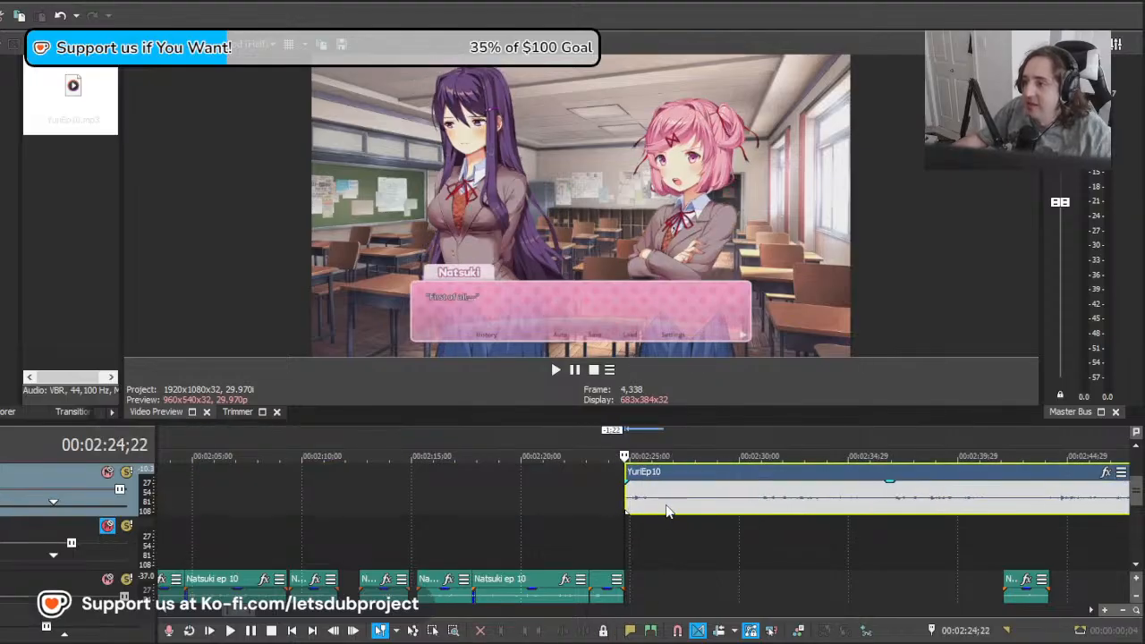
Step: Split YuriEp10 at about 00:02:27;04, after the "Excuse me..." line, and play the transition from "First of all—"
key("space")
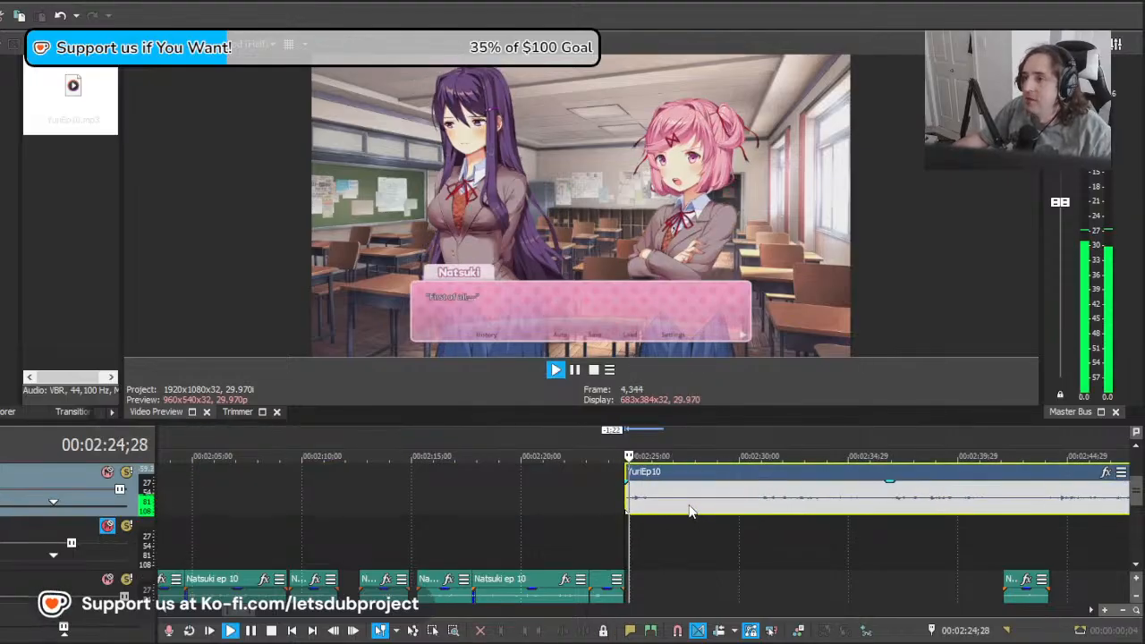
key("s")
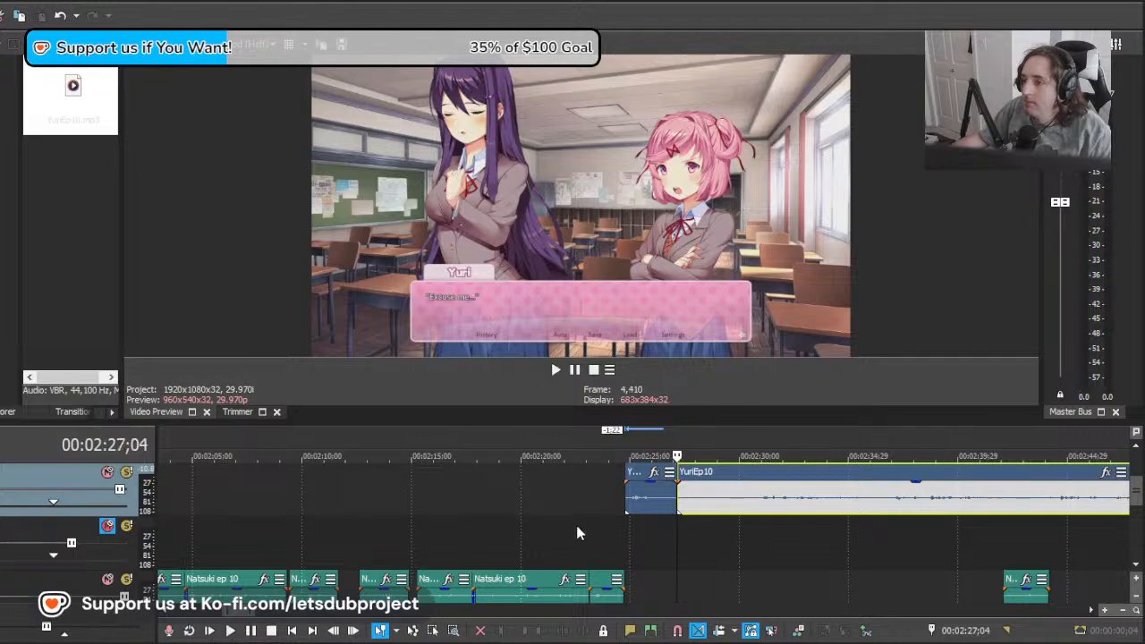
left_click(580, 528)
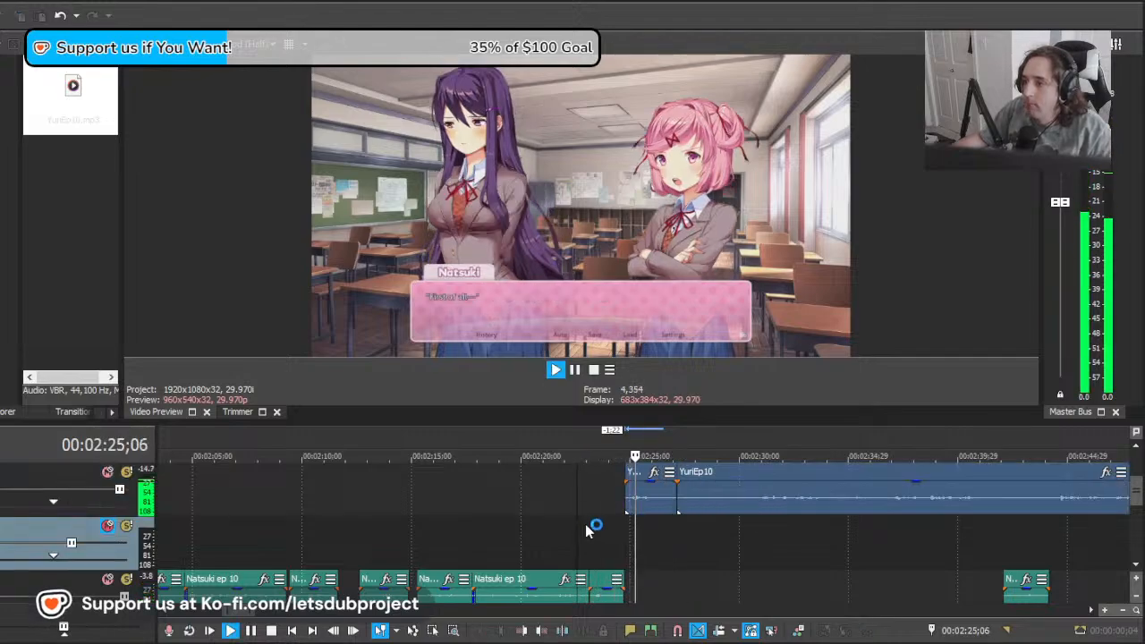
key("space")
left_click(703, 525)
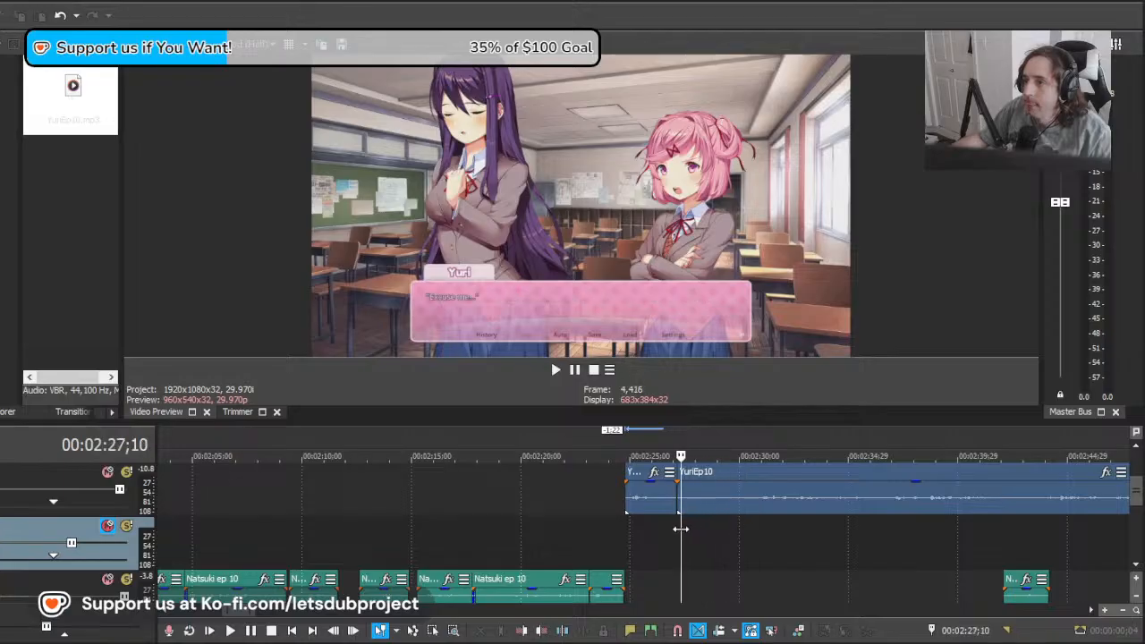
Step: Try the short "Excuse me..." YuriEp10 clip at earlier positions overlapping Natsuki's "First of all—" clip, playing each placement
left_click_drag(652, 507, 624, 511)
left_click(591, 515)
key("space")
key("space")
key("space")
key("space")
key("space")
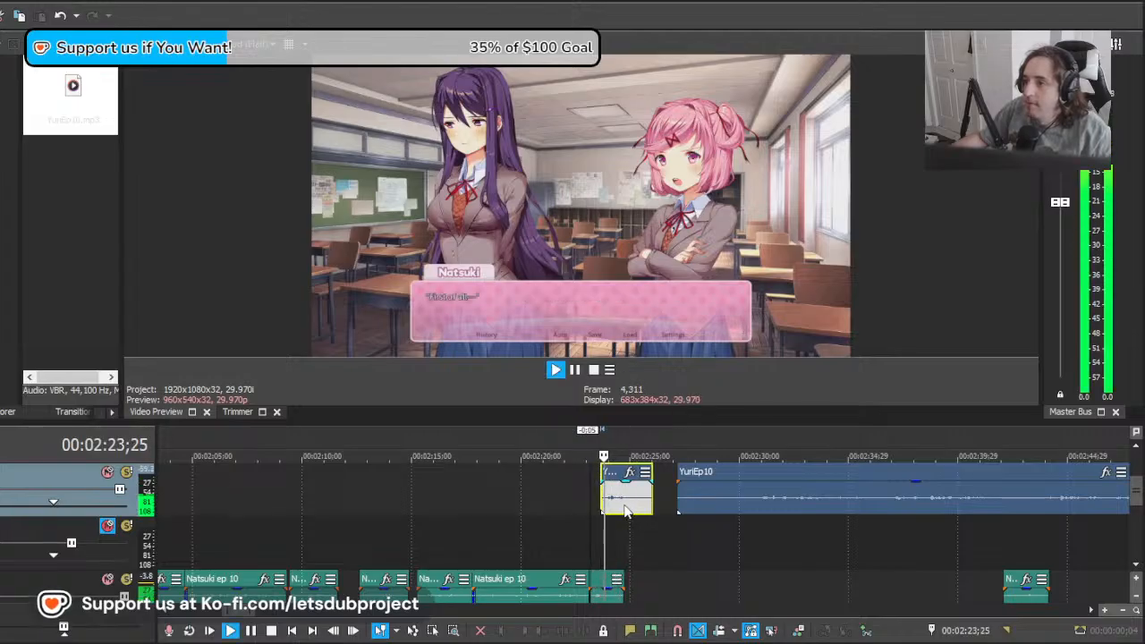
left_click(647, 519)
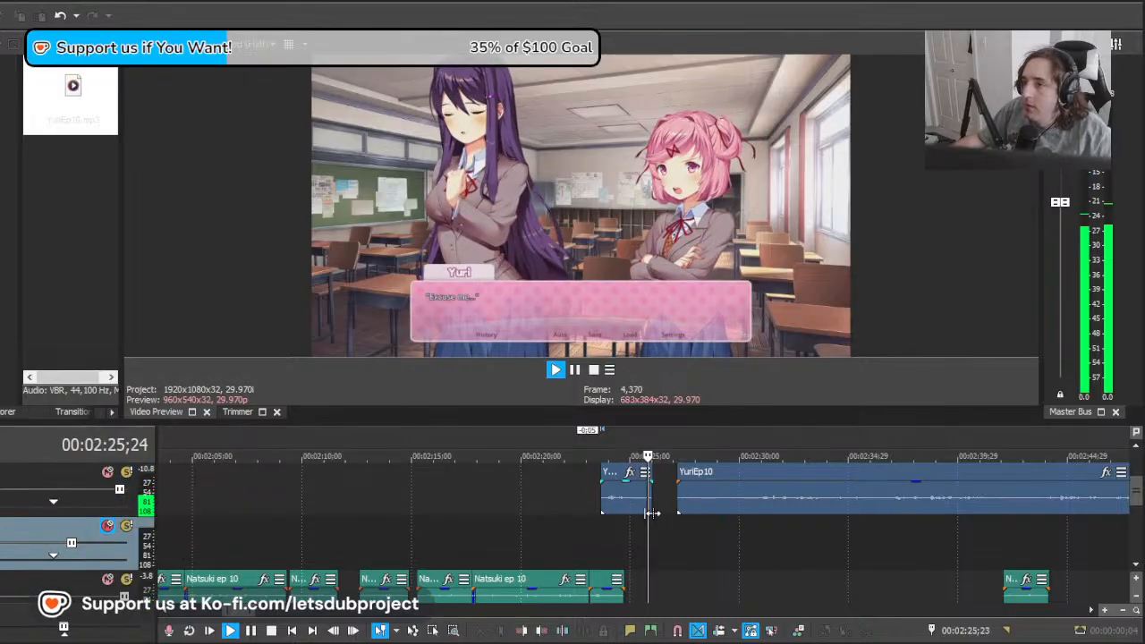
key("space")
Step: Undo the moves of the short "Excuse me..." YuriEp10 clip and replay it from about 00:02:25;09
key("ctrl+z")
key("ctrl+z")
key("ctrl+z")
key("ctrl+z")
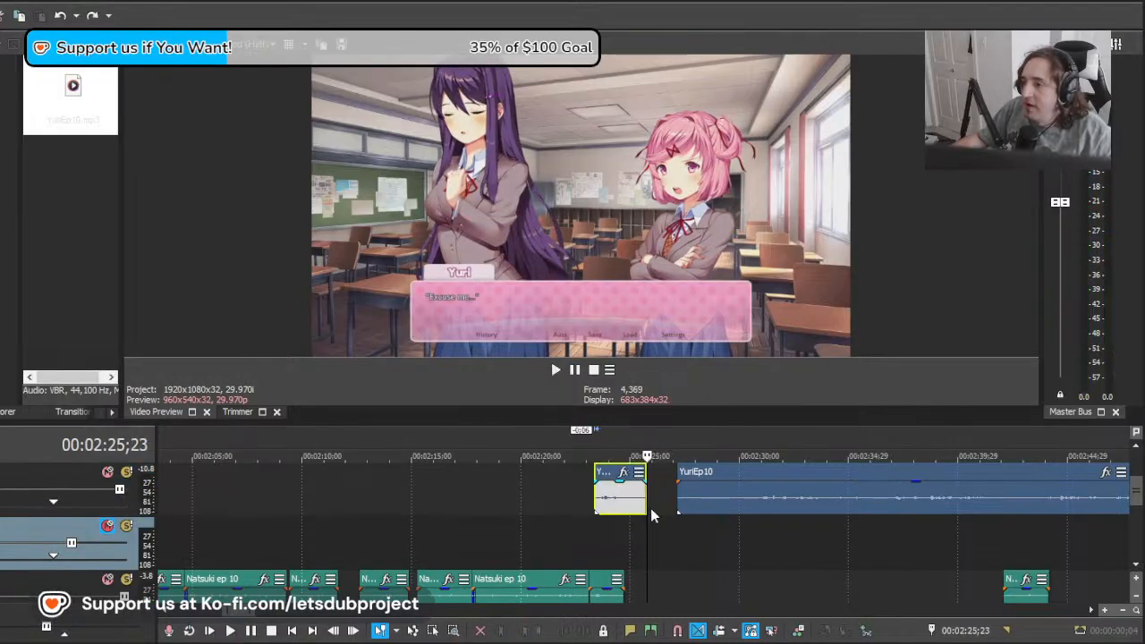
left_click(634, 510)
key("space")
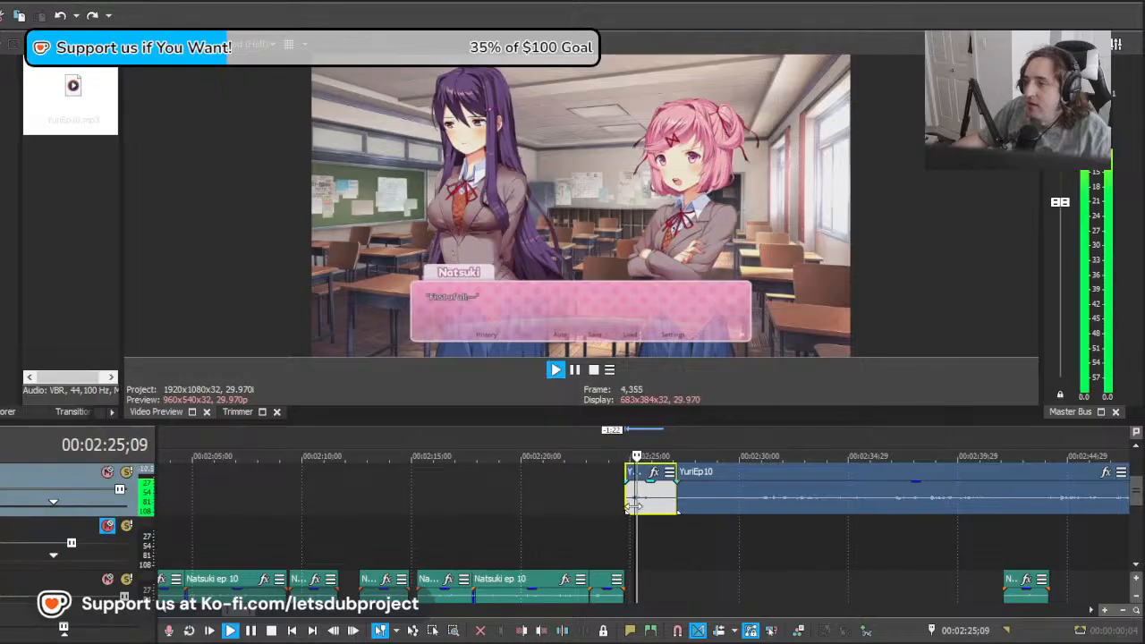
Step: Move the remaining YuriEp10 audio earlier, overlapping the short "Excuse me..." clip, and play it from about 00:02:27
left_click(678, 525)
key("space")
mouse_move(677, 520)
left_mouse_down()
mouse_move(752, 528)
mouse_move(679, 527)
left_mouse_up()
left_click_drag(816, 484, 685, 507)
key("space")
Step: Split YuriEp10 at about 00:02:27;15 and delete the overlapping piece ahead of the "I appreciate the offer" line
scroll(777, 495, "up", 3)
key("space")
left_click(579, 510)
key("space")
key("s")
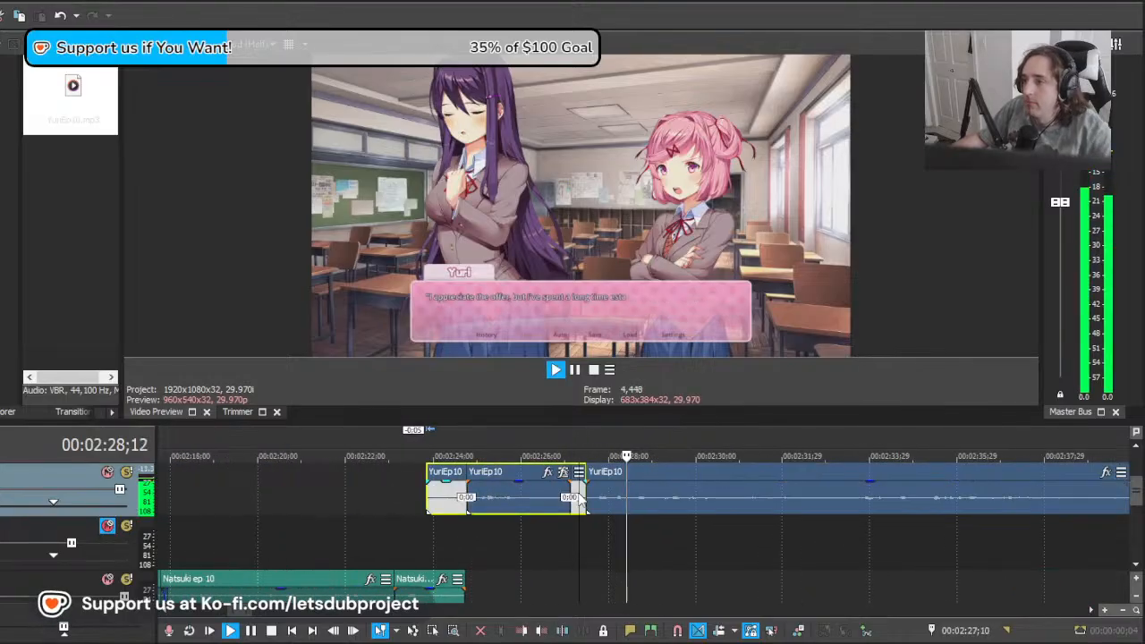
key("Delete")
scroll(711, 488, "down", 8)
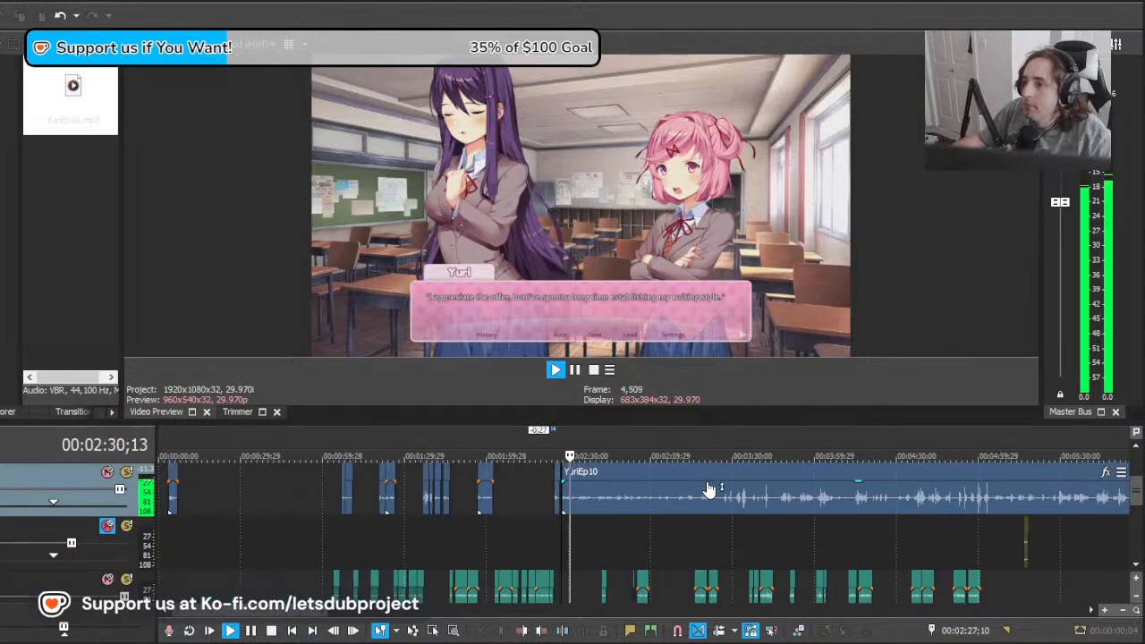
Step: Cut out the YuriEp10 piece up to about 00:02:33;20 and move the remainder 6;09 earlier into its place
scroll(721, 517, "up", 8)
scroll(761, 501, "down", 2)
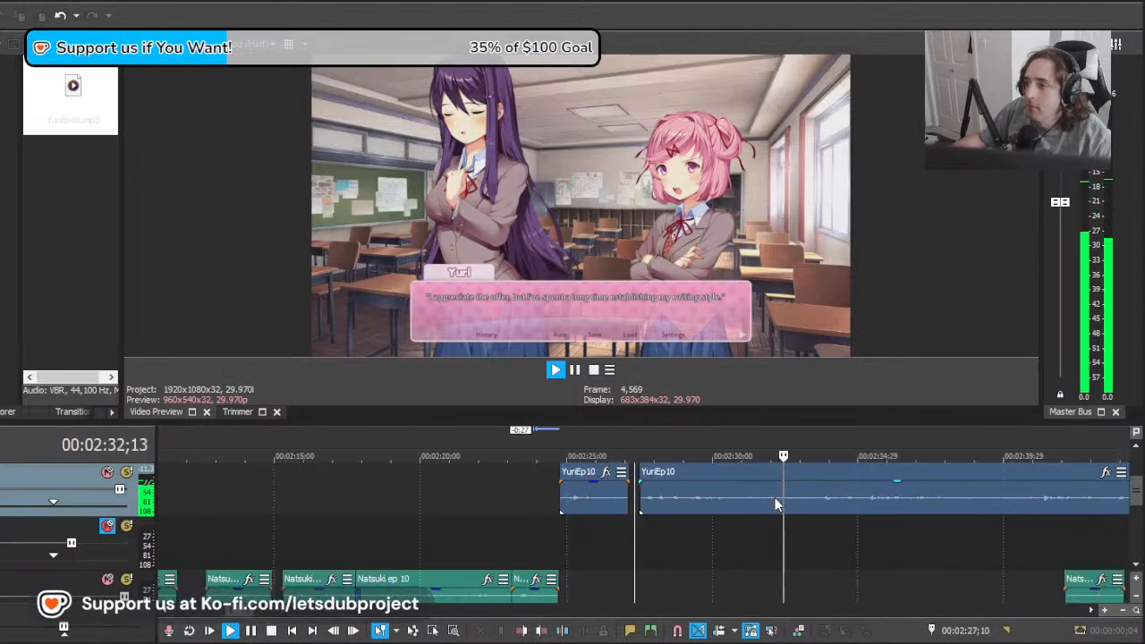
left_click(820, 505)
key("s")
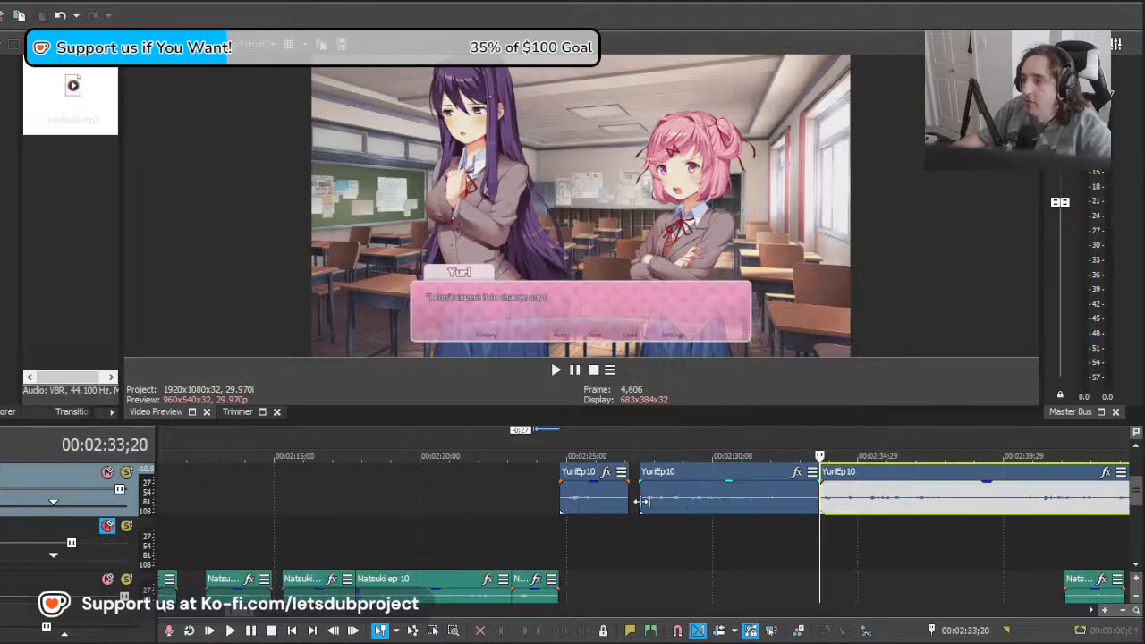
left_click(640, 502)
key("Delete")
left_click_drag(871, 509, 685, 502)
Step: Split YuriEp10 at about 00:02:33;00, after the "my writing style" line, and play the audio that follows
key("space")
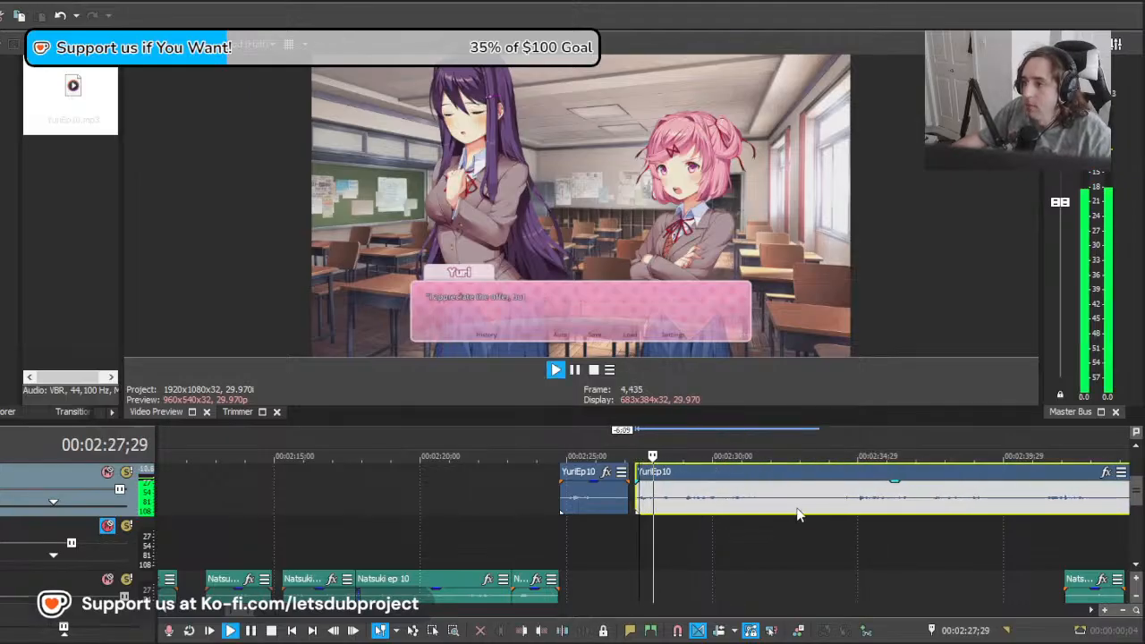
scroll(510, 506, "down", 8)
scroll(510, 503, "up", 8)
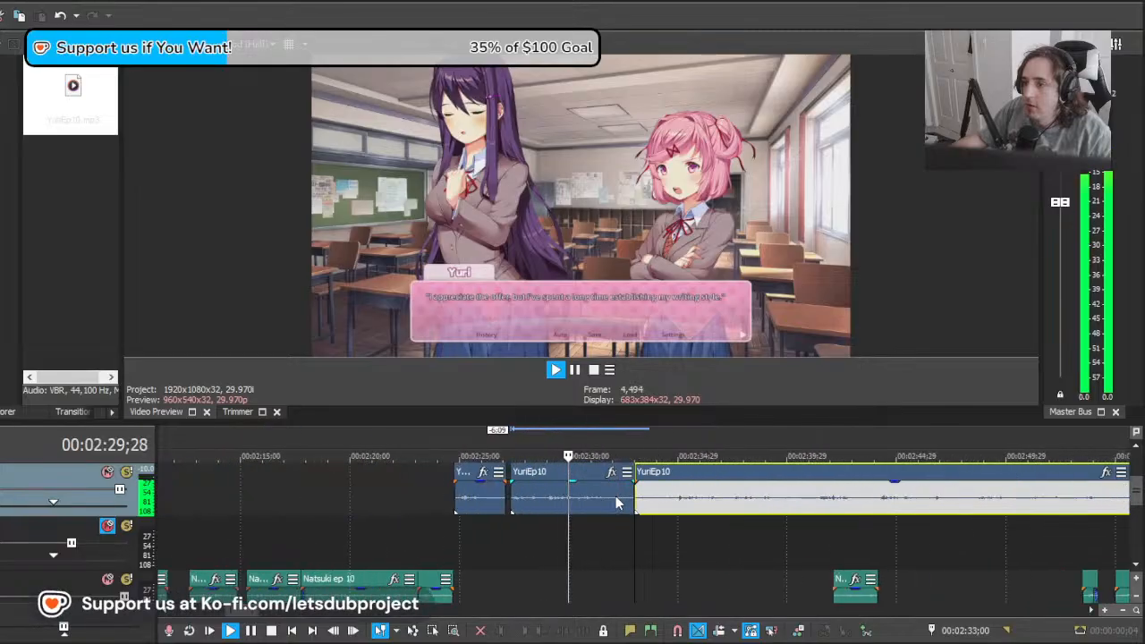
left_click(619, 508)
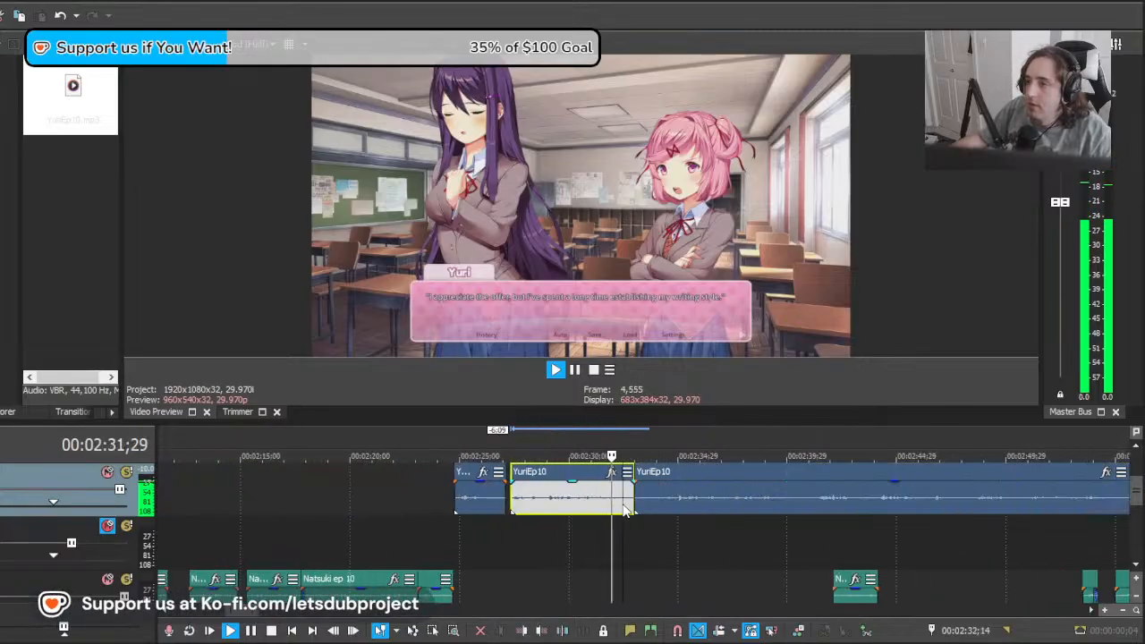
key("Return")
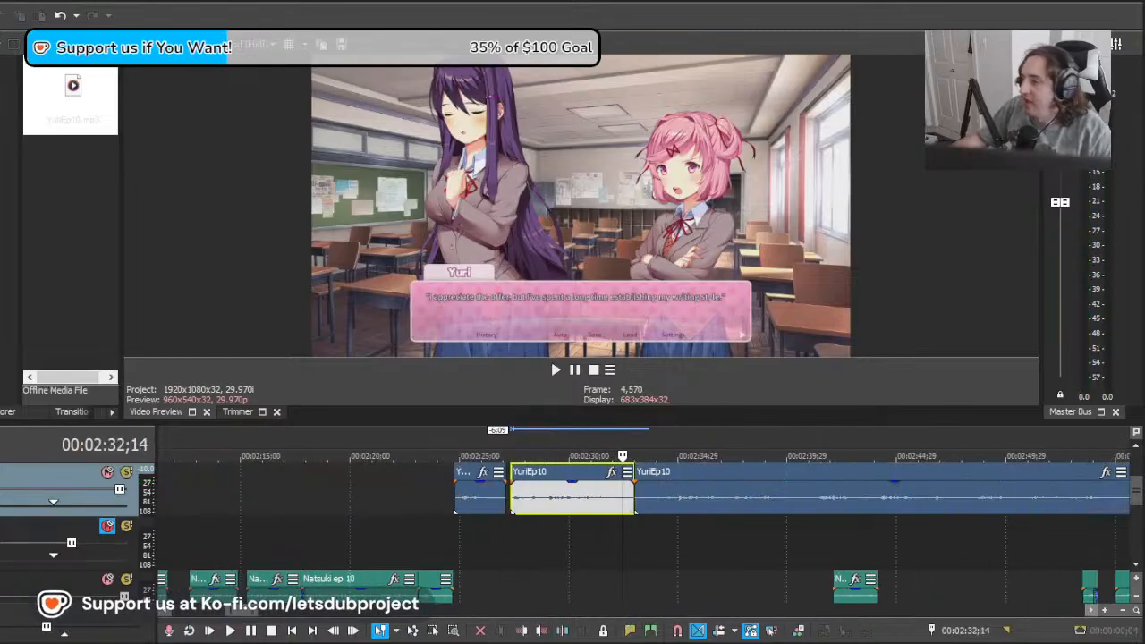
mouse_move(645, 524)
left_mouse_down()
mouse_move(691, 524)
mouse_move(639, 523)
left_mouse_up()
key("space")
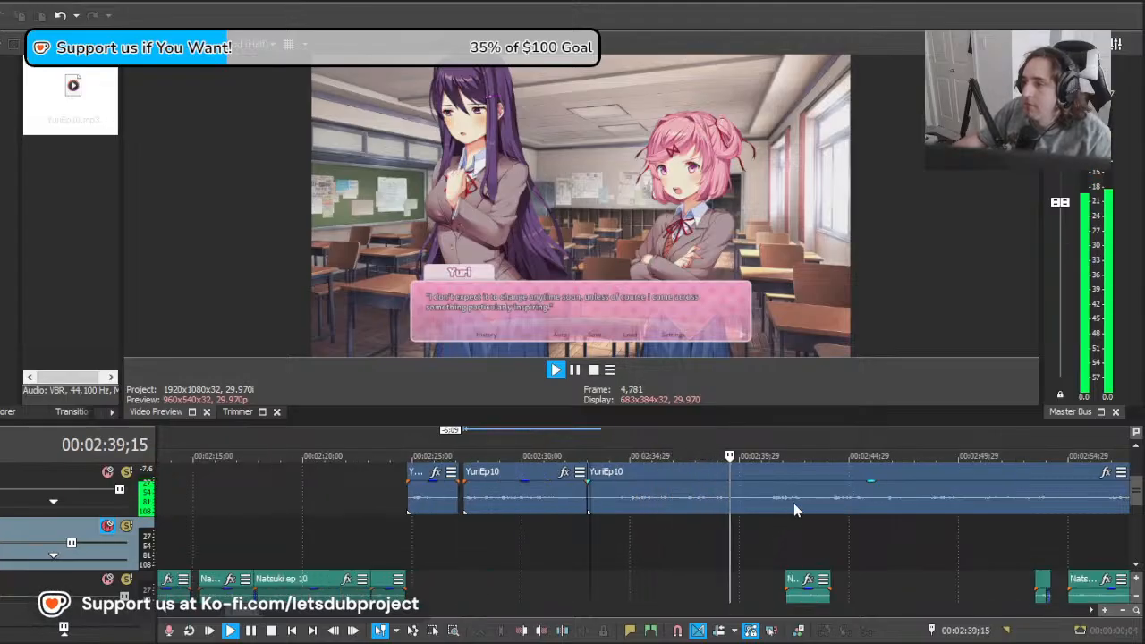
Step: Move the remaining YuriEp10 audio 7;21 earlier and play it against the "I don't expect it to change anytime soon" line
key("space")
left_click_drag(819, 500, 651, 501)
key("space")
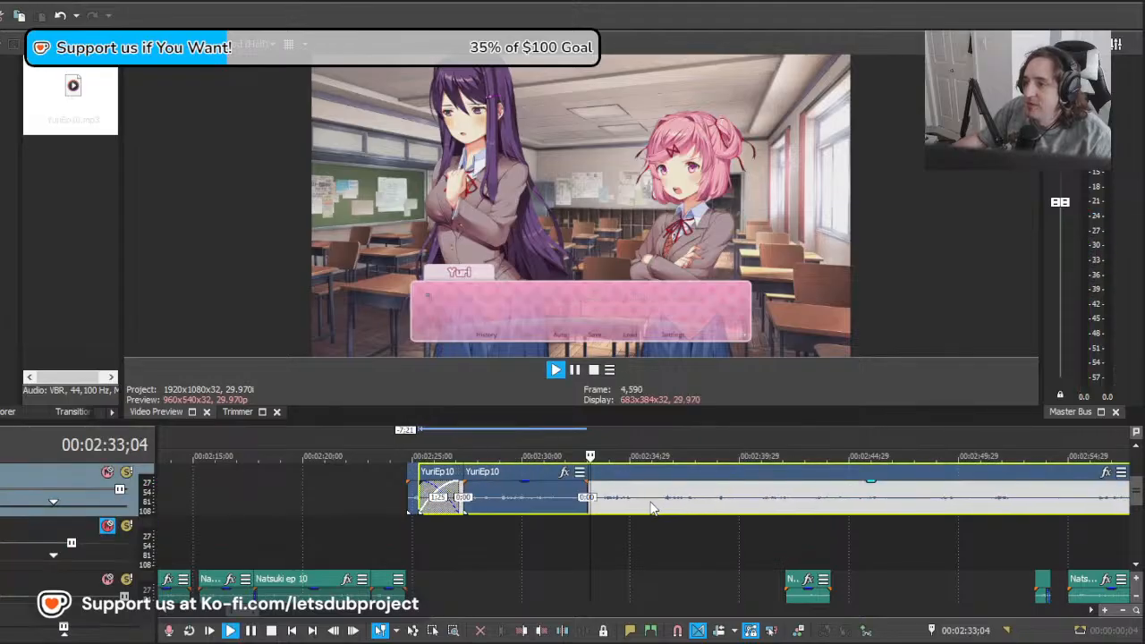
scroll(640, 508, "down", 10)
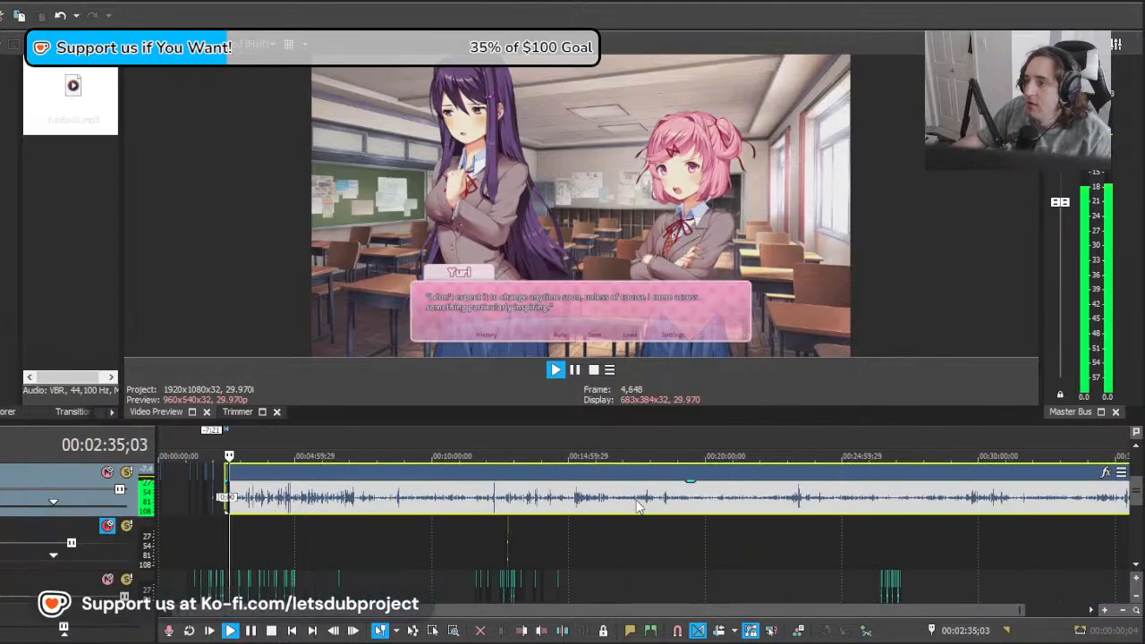
scroll(639, 507, "up", 9)
scroll(639, 508, "up", 4)
scroll(637, 506, "down", 3)
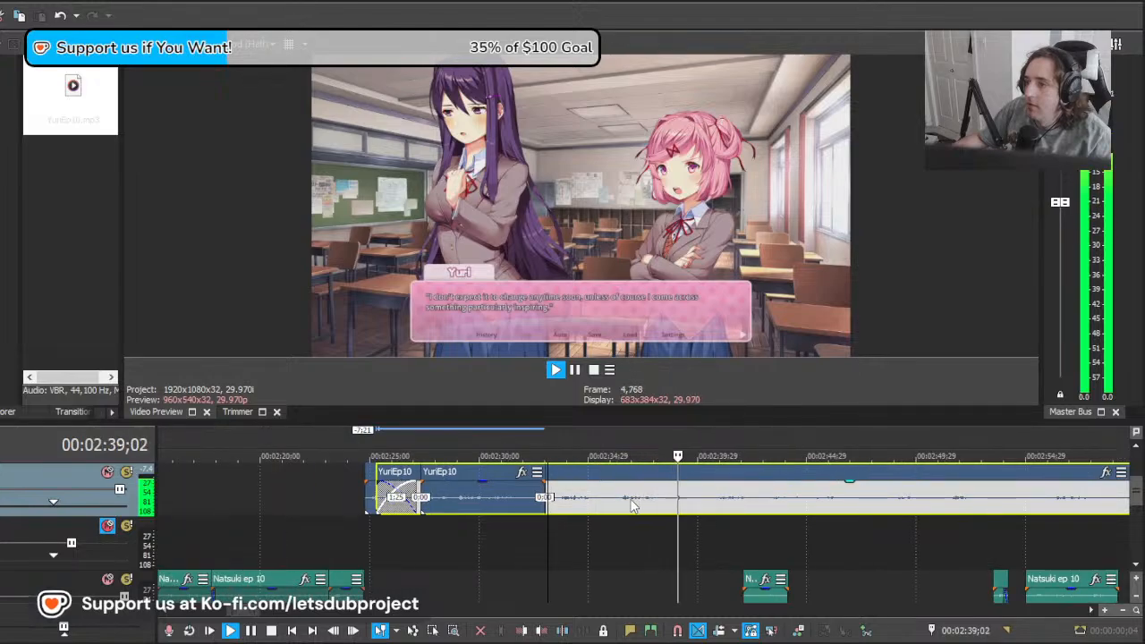
Step: Cut away the leading part of the remaining YuriEp10 audio and move the rest 2;15 earlier, against the "my writing style" clip
key("space")
mouse_move(560, 507)
left_mouse_down()
mouse_move(601, 511)
mouse_move(473, 504)
mouse_move(549, 501)
left_mouse_up()
left_click(597, 509)
key("s")
left_click(572, 508)
left_click_drag(682, 507, 629, 504)
key("space")
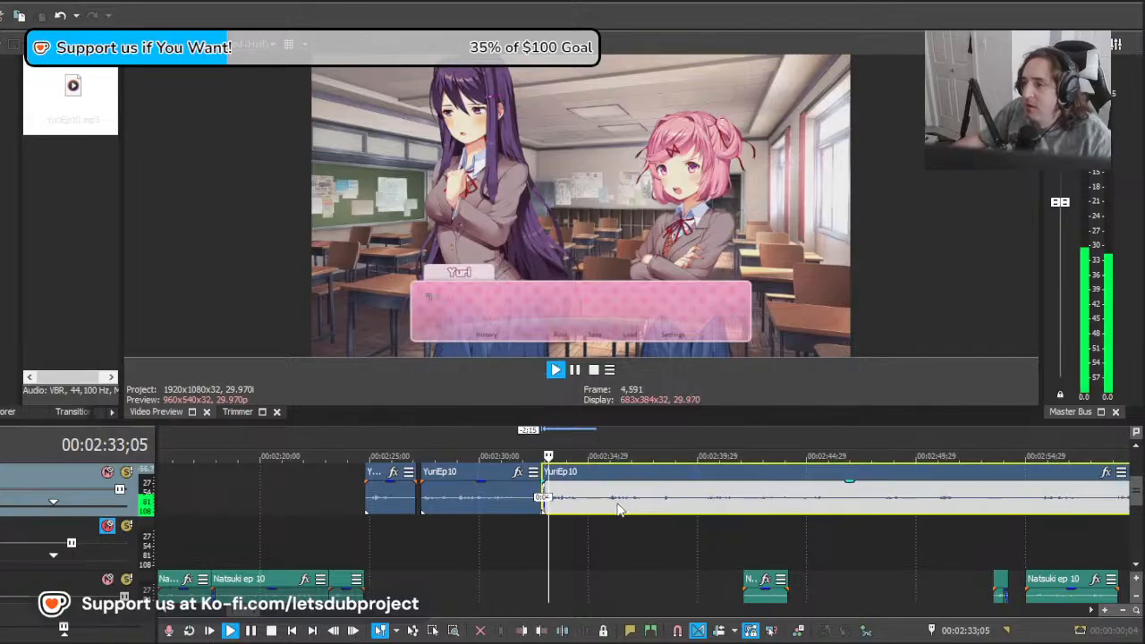
Step: Play the "I don't expect it to change anytime soon" line and split YuriEp10 at about 00:02:39;20, after it ends
scroll(632, 507, "down", 15)
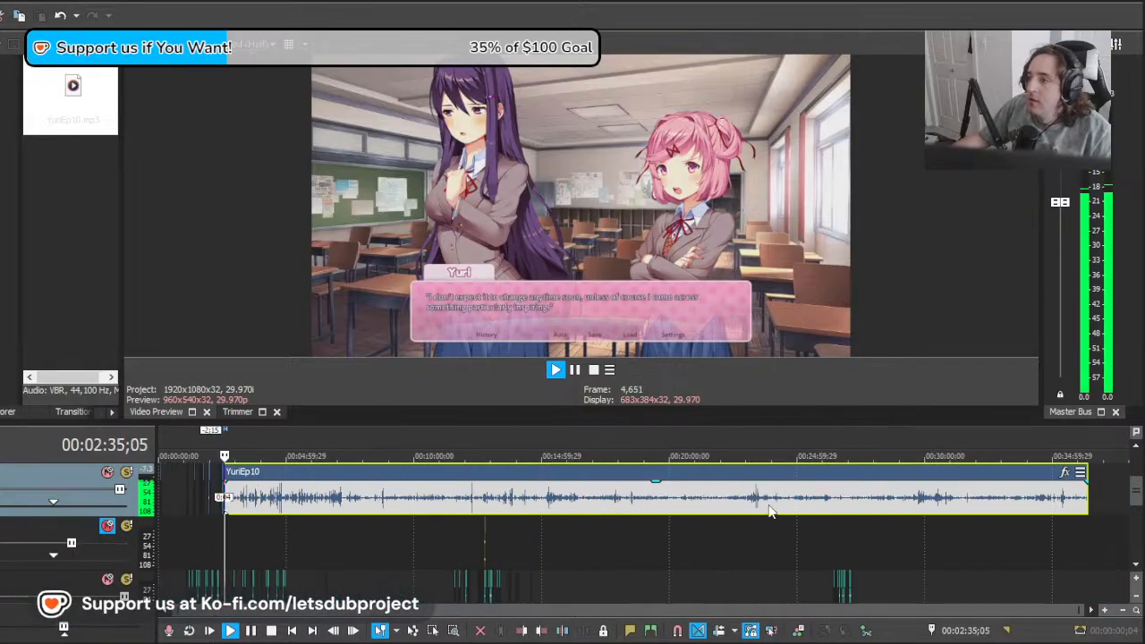
mouse_move(1139, 502)
left_mouse_down()
mouse_move(1137, 534)
mouse_move(1139, 488)
mouse_move(1136, 501)
left_mouse_up()
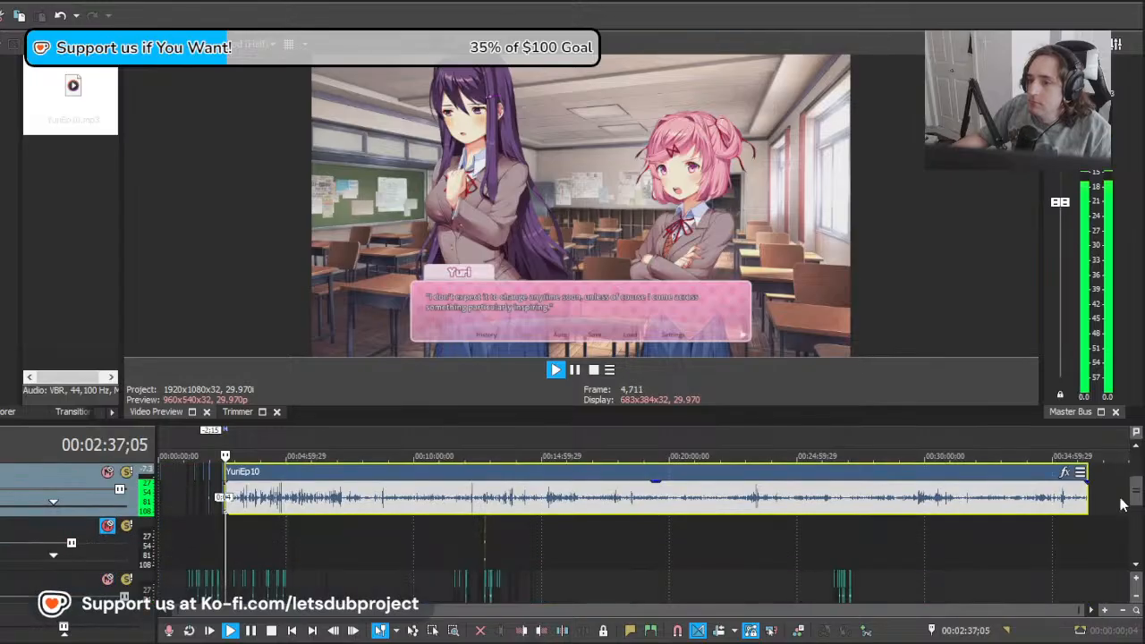
scroll(687, 491, "up", 5)
scroll(687, 491, "up", 5)
key("s")
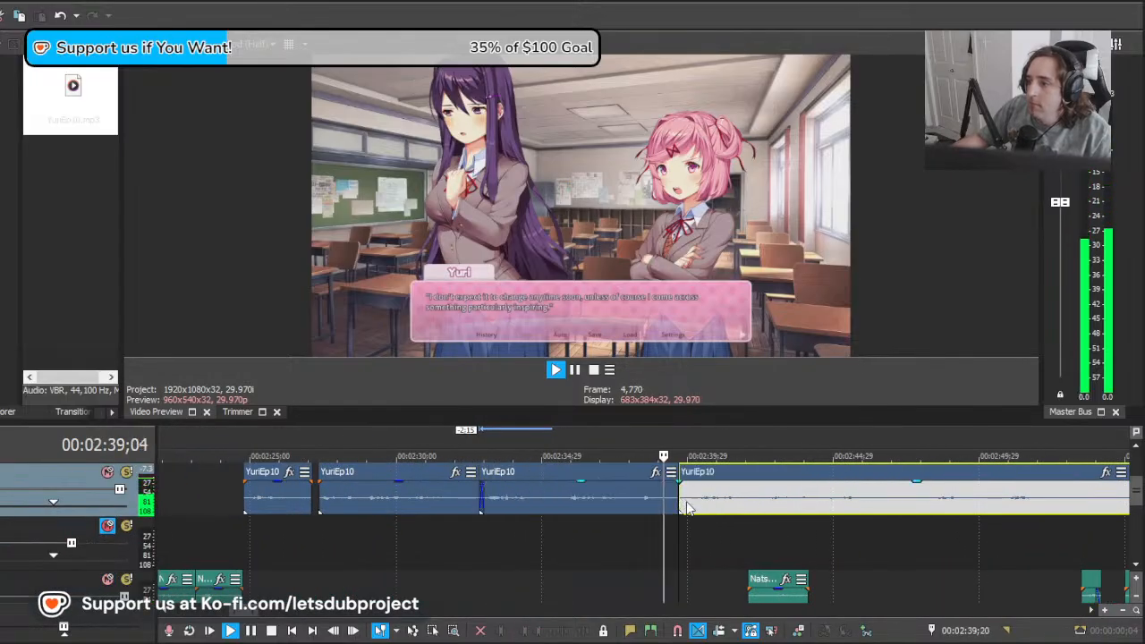
Step: Move the YuriEp10 remainder 8;07 earlier, adjust its offset, and play it against the "Which I haven't yet." line
left_click_drag(712, 526, 684, 527)
left_click_drag(945, 508, 703, 509)
key("space")
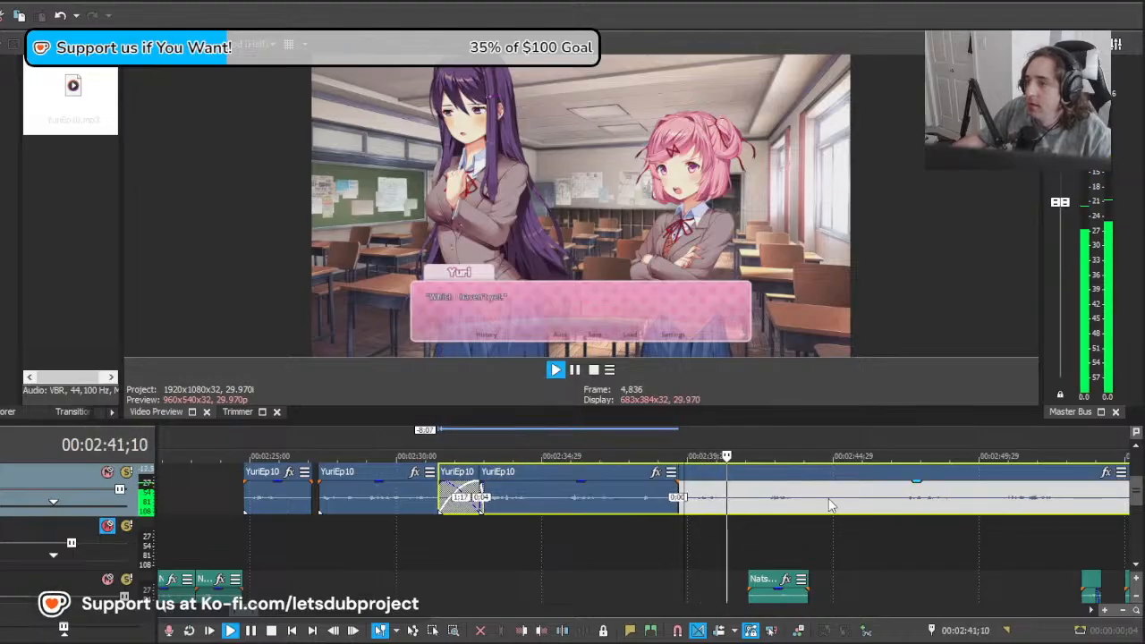
left_click_drag(829, 506, 757, 506)
key("space")
Step: Delete the YuriEp10 piece ahead of "Which I haven't yet." and move the remainder 1;04 earlier, against the preceding clip
key("space")
left_click(713, 504)
key("s")
left_click(704, 503)
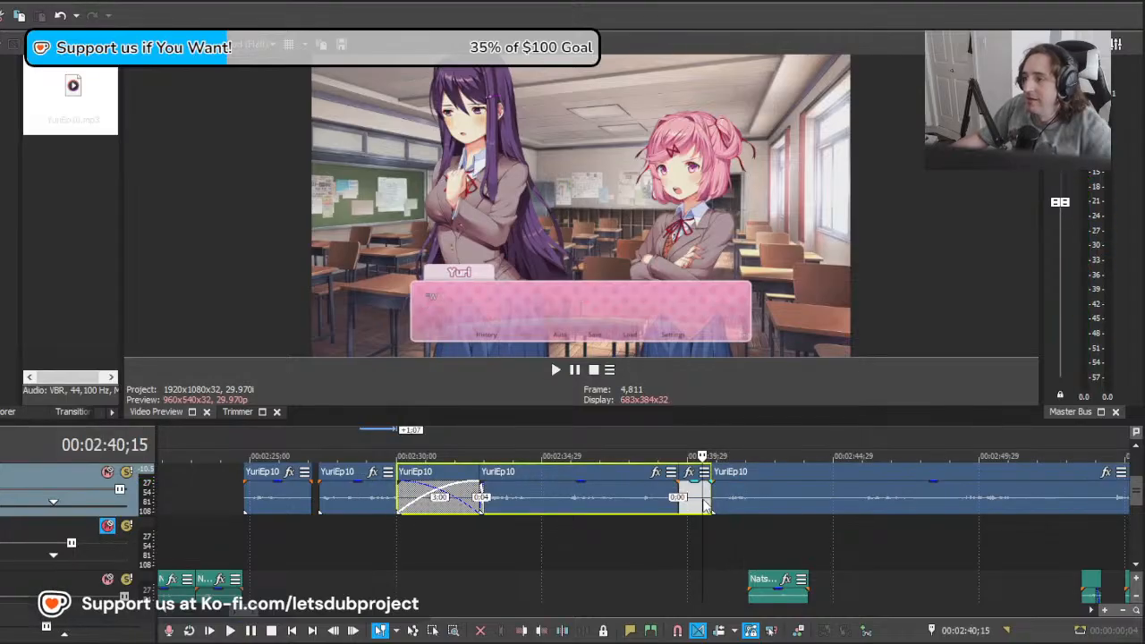
key("Delete")
left_click(686, 497)
left_click(754, 507)
key("space")
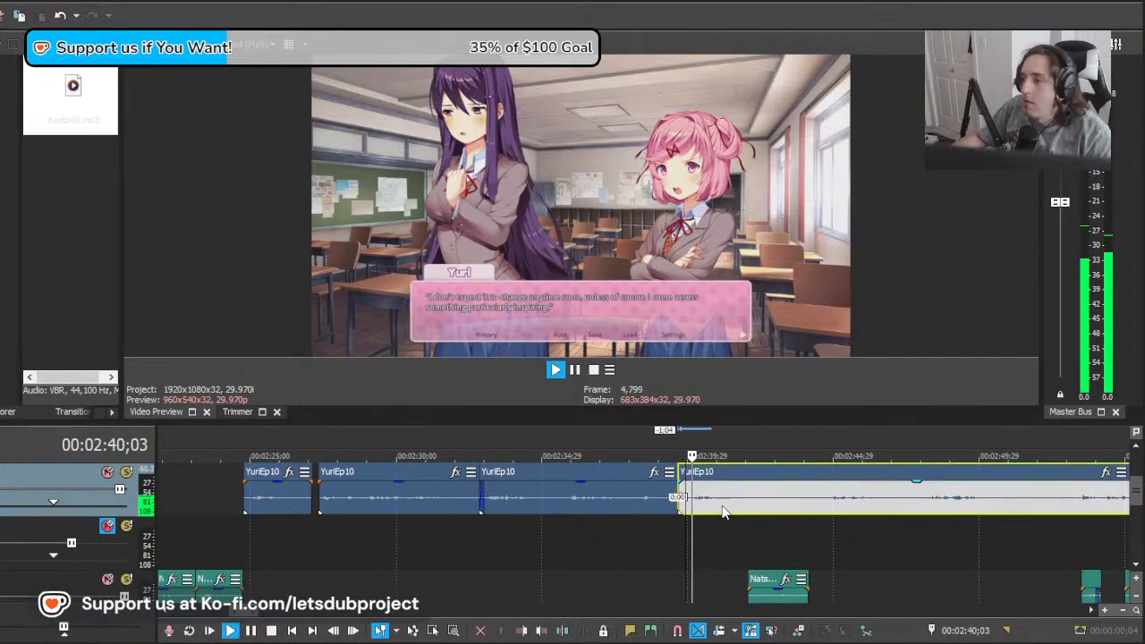
Step: Split YuriEp10 at about 00:02:41;27, after "Which I haven't yet.", move the remainder 0;12 earlier and play from 00:02:44;06
key("s")
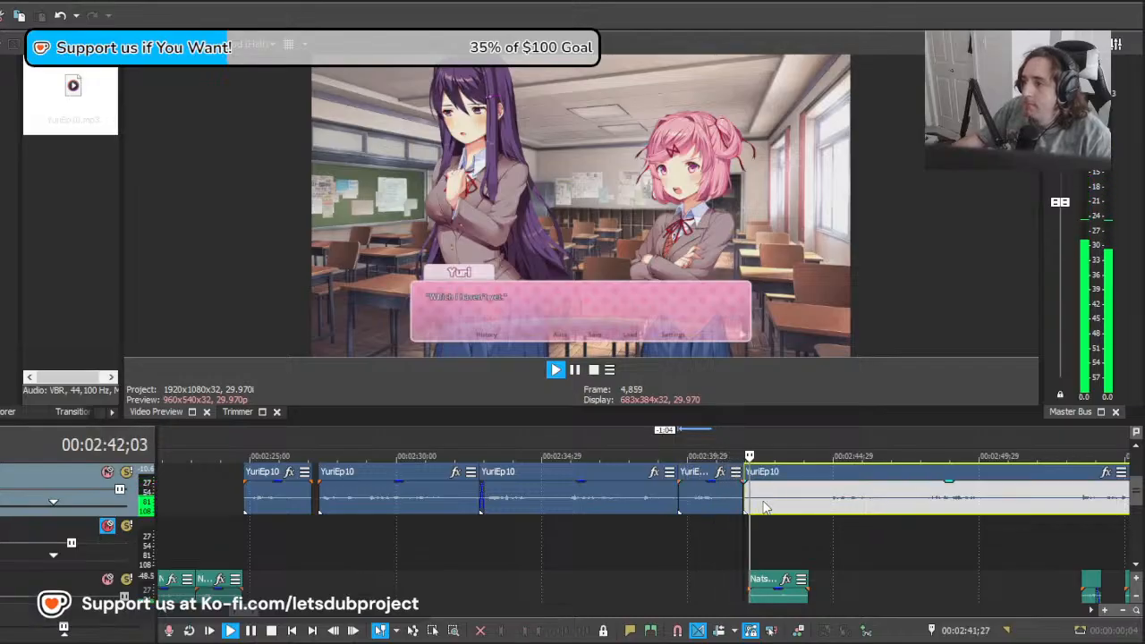
mouse_move(794, 507)
left_mouse_down()
mouse_move(856, 508)
mouse_move(809, 513)
left_mouse_up()
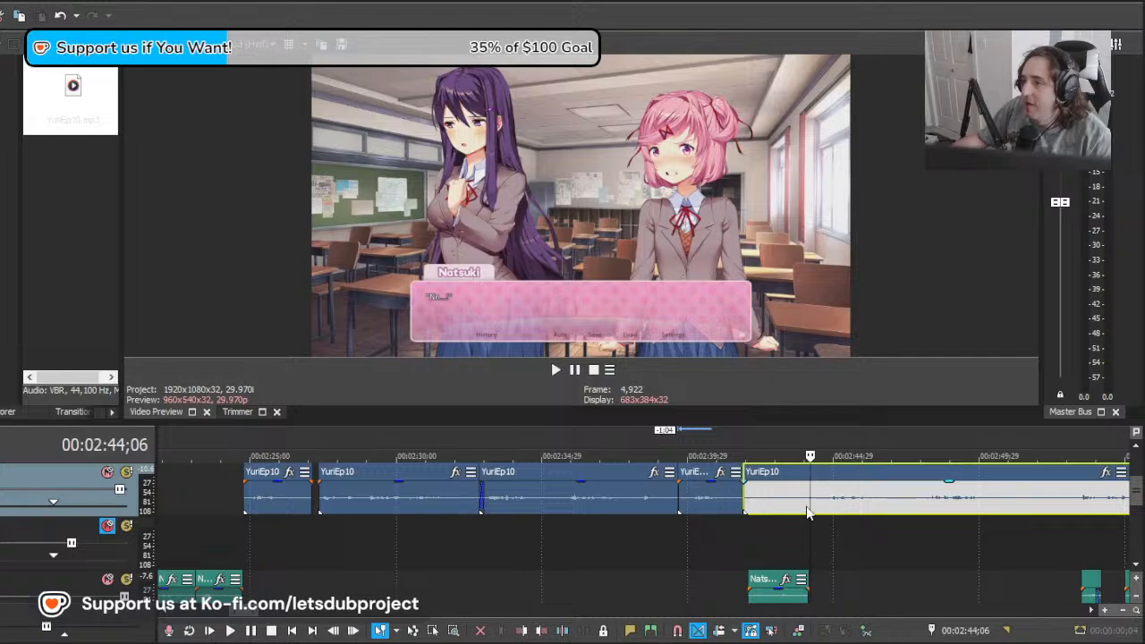
scroll(805, 512, "up", 3)
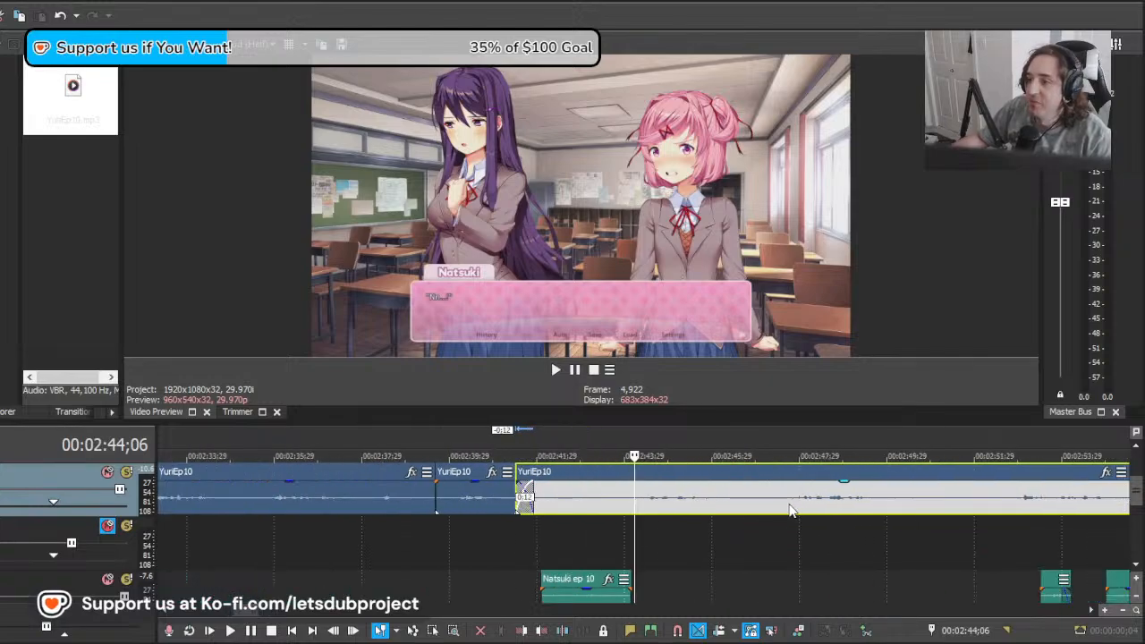
key("space")
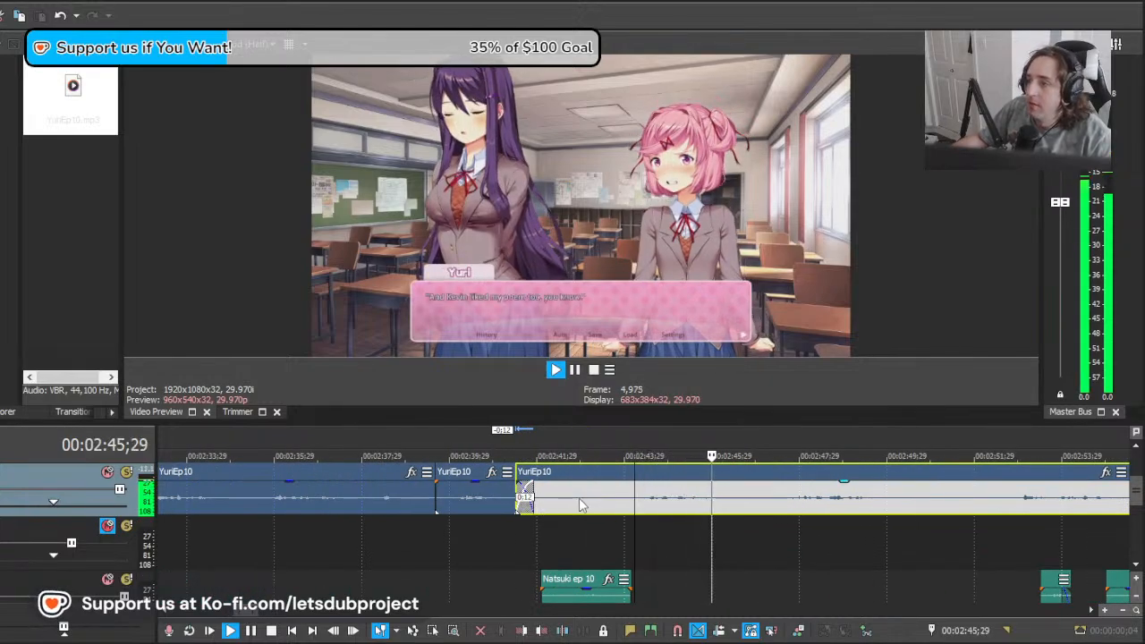
Step: Cut away the YuriEp10 audio beneath Natsuki's short clip near 00:02:43 and move the remainder 3;09 earlier
key("s")
key("Delete")
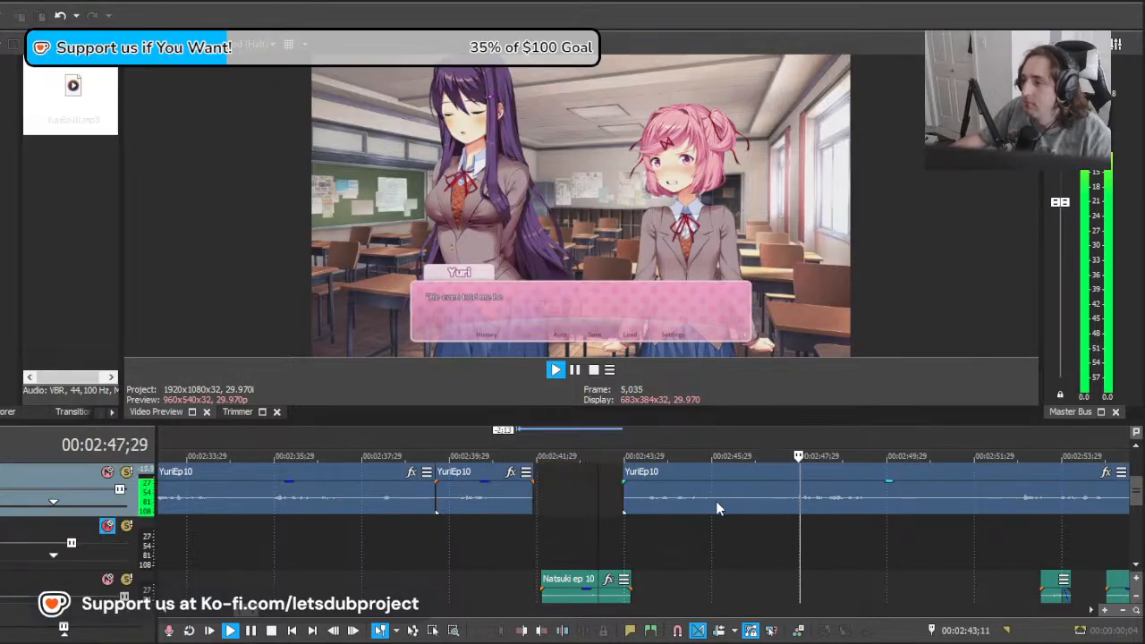
key("space")
left_click(639, 508)
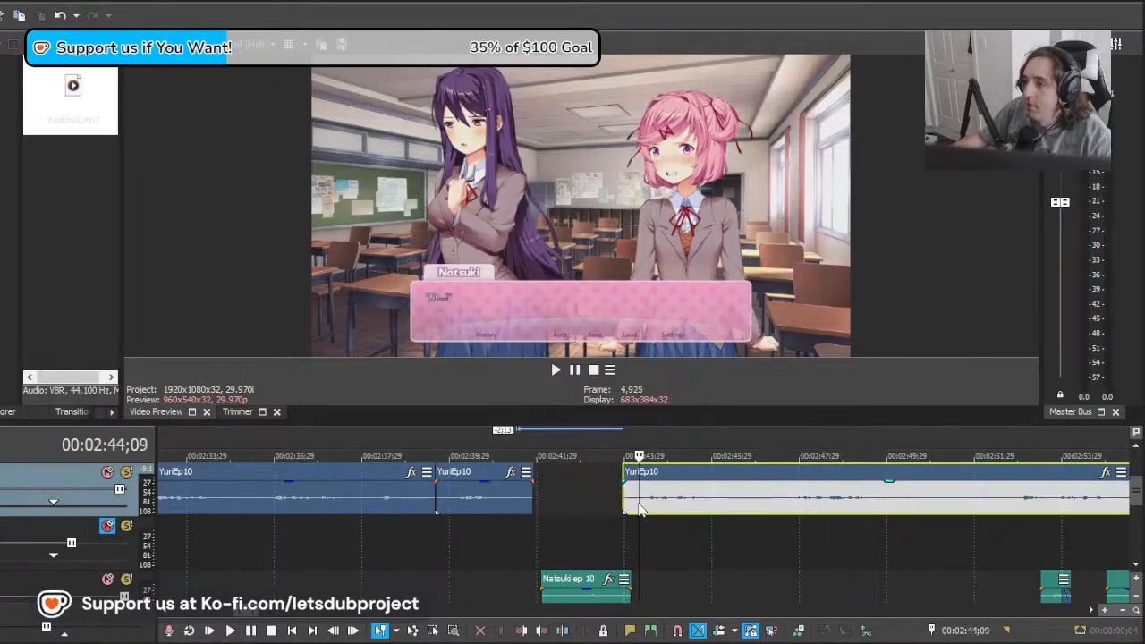
left_click_drag(861, 506, 715, 505)
key("space")
Step: Delete the YuriEp10 audio before about 00:02:44;07 and split the remainder at 00:02:47;05, after the "liked my poem too" line
left_click(637, 503)
key("s")
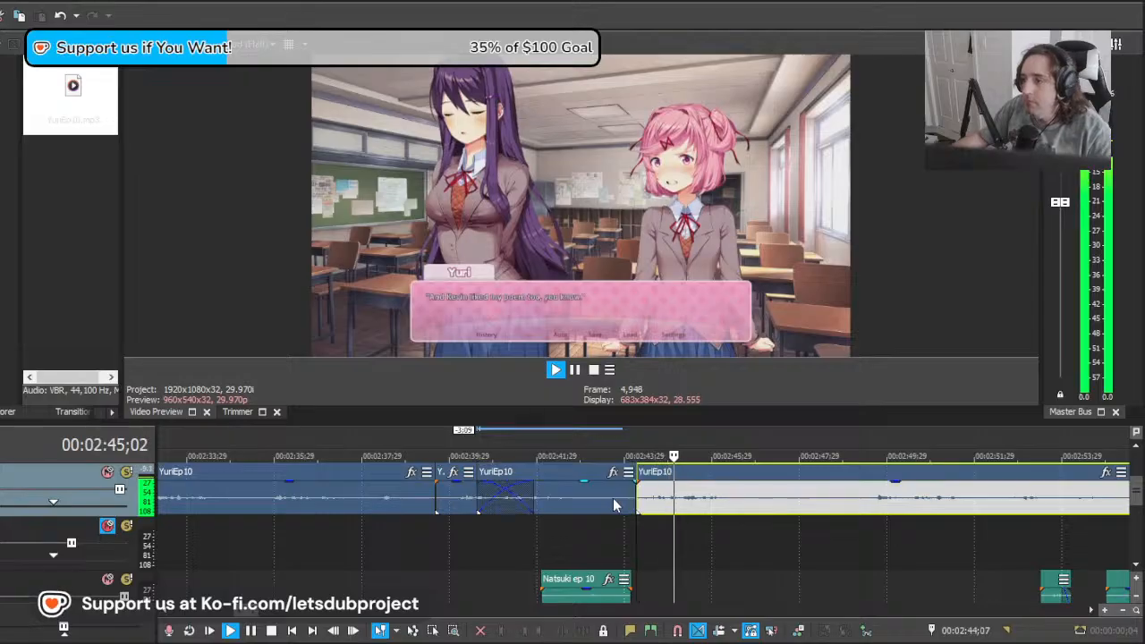
left_click(614, 506)
key("Delete")
left_click(809, 505)
key("s")
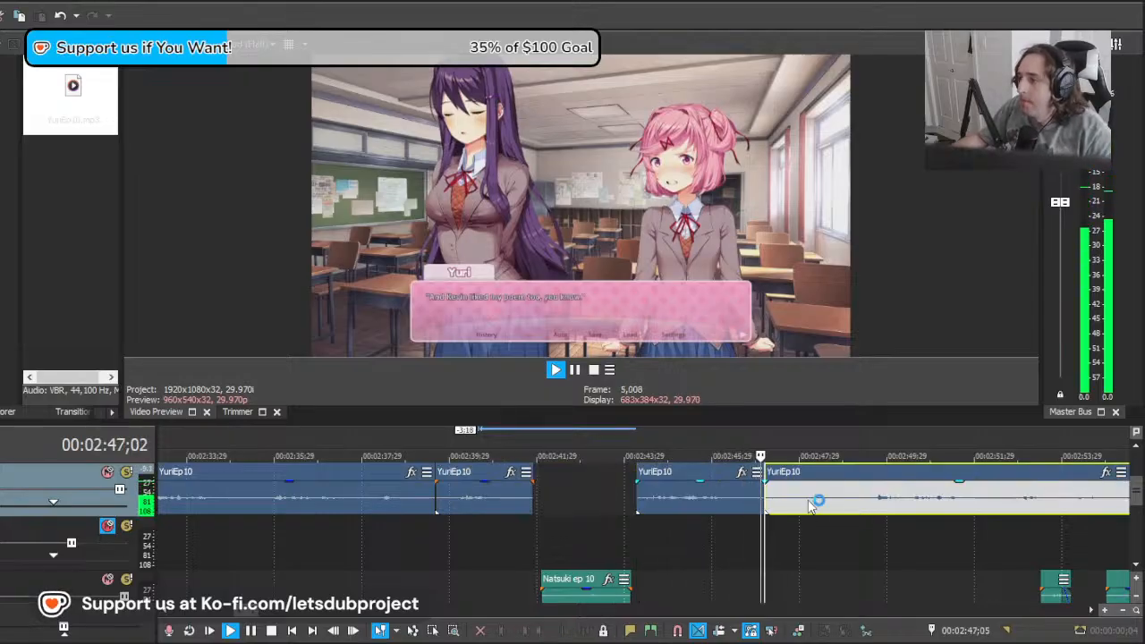
Step: Play the YuriEp10 audio following the 00:02:47;05 split and return the playhead to about 00:02:43;17
key("space")
left_click_drag(777, 532, 678, 514)
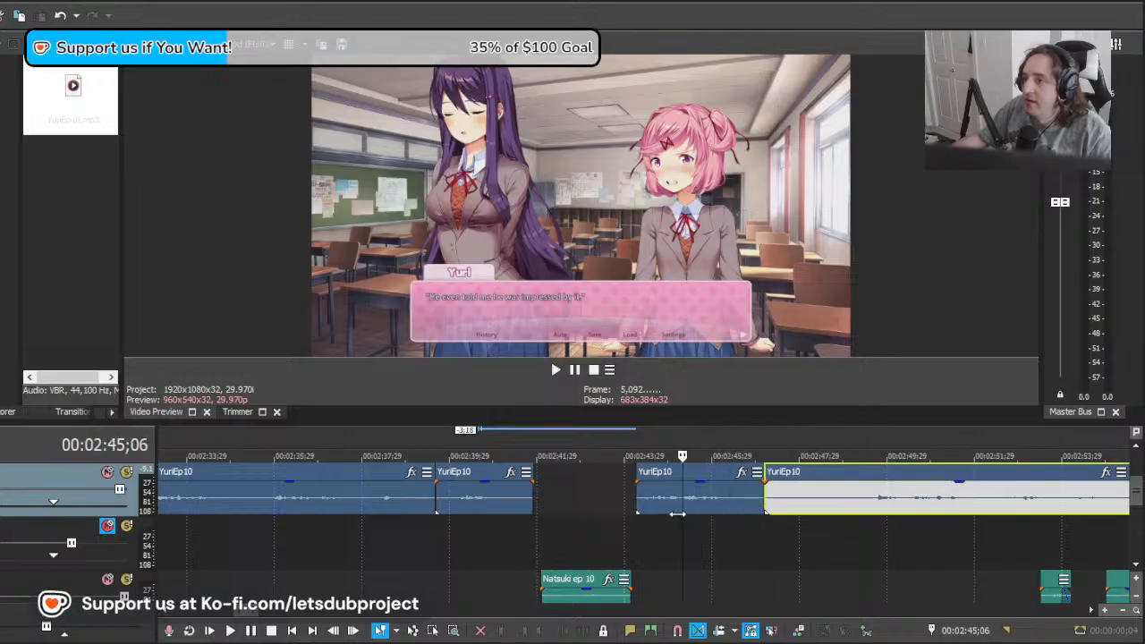
left_click(607, 517)
scroll(666, 521, "down", 3)
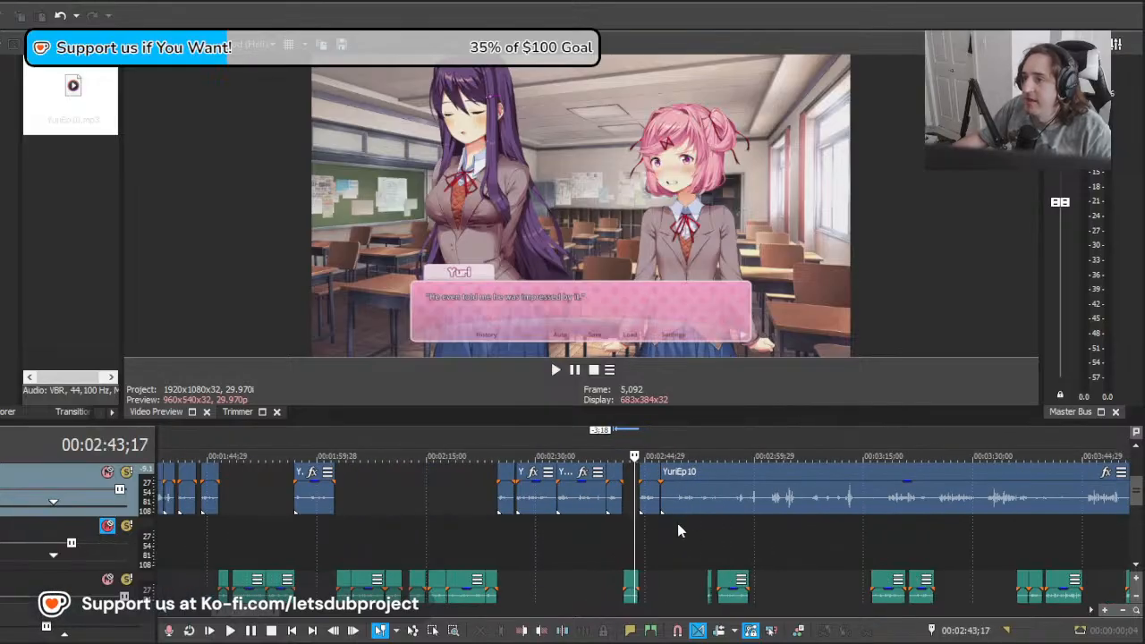
scroll(677, 524, "up", 3)
left_click_drag(690, 531, 771, 538)
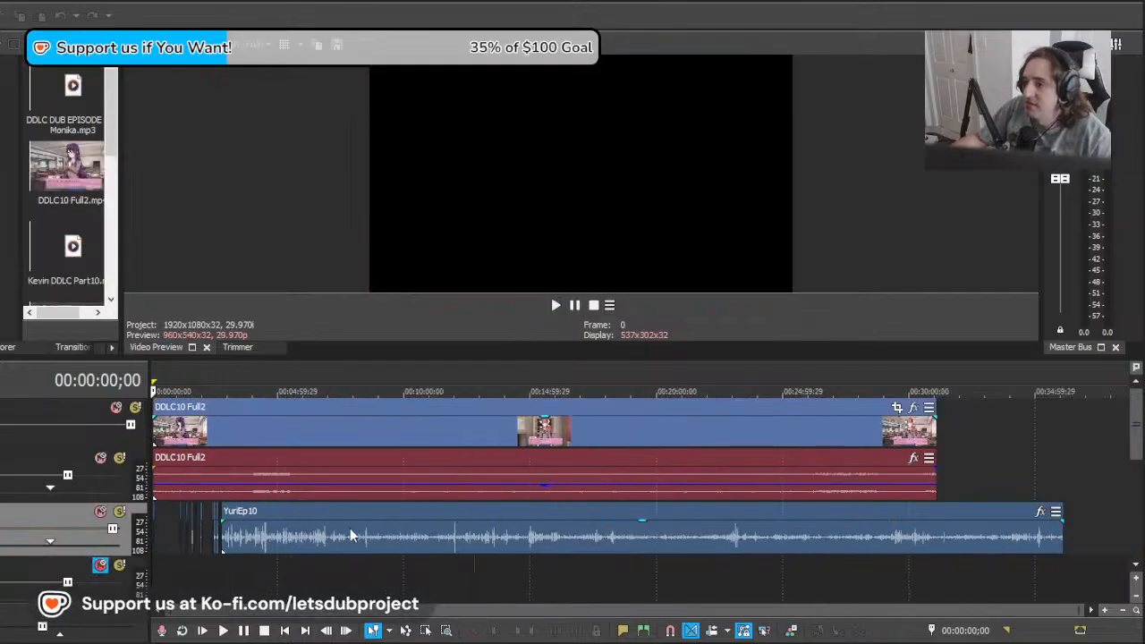
Step: Locate the last aligned YuriEp10 clips and replay the "liked my poem too" line from about 00:02:45;12
left_click(241, 565)
scroll(365, 564, "up", 3)
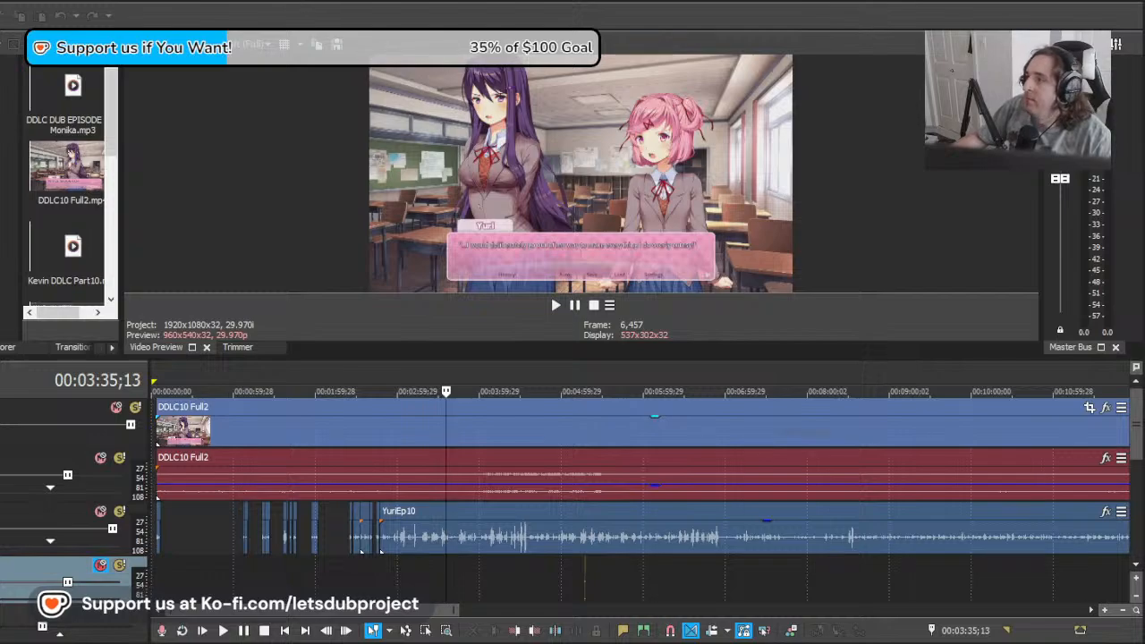
scroll(518, 533, "up", 5)
left_click(267, 569)
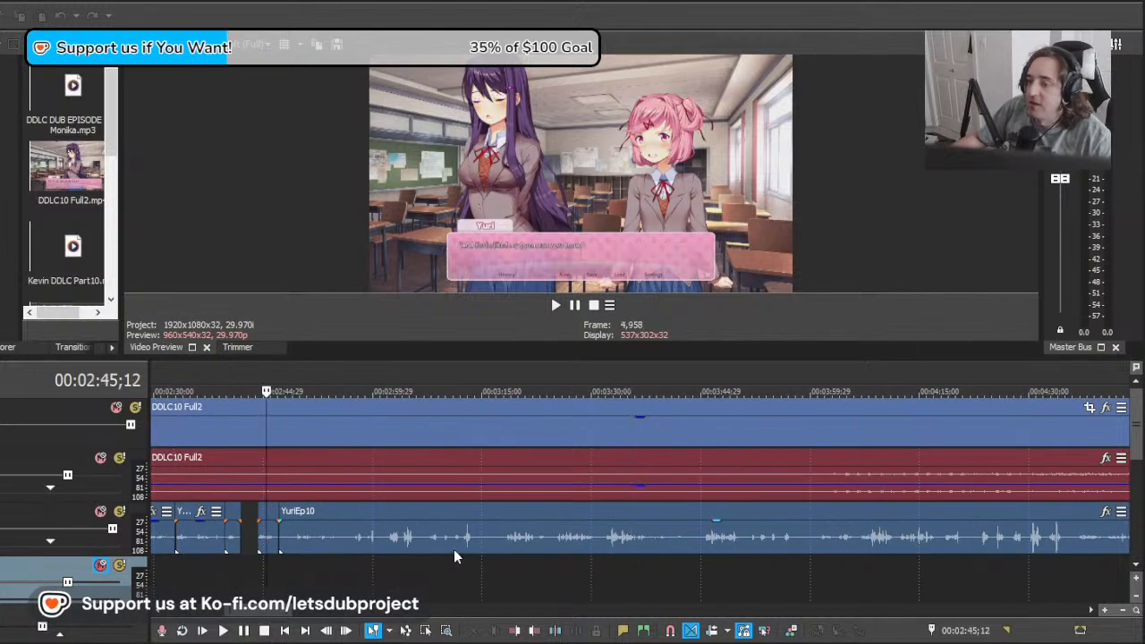
key("space")
scroll(528, 527, "up", 4)
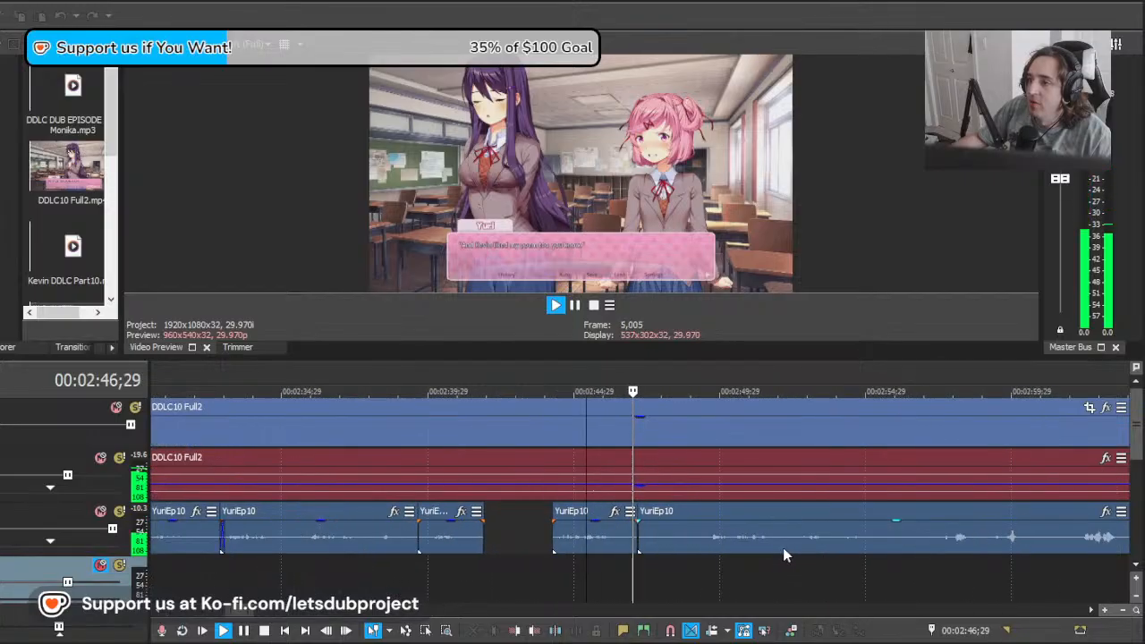
Step: Move the YuriEp10 remainder 2;04 earlier and play it from 00:02:47;08 against the next Yuri line
left_click(698, 553)
left_click_drag(666, 554, 640, 554)
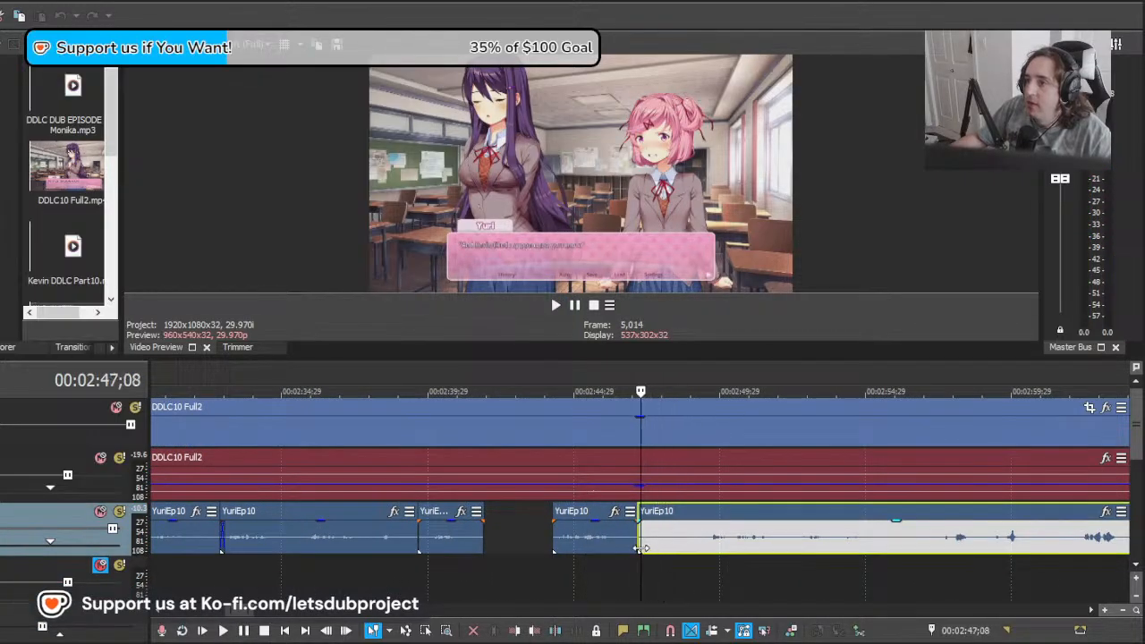
left_click_drag(785, 543, 723, 541)
key("space")
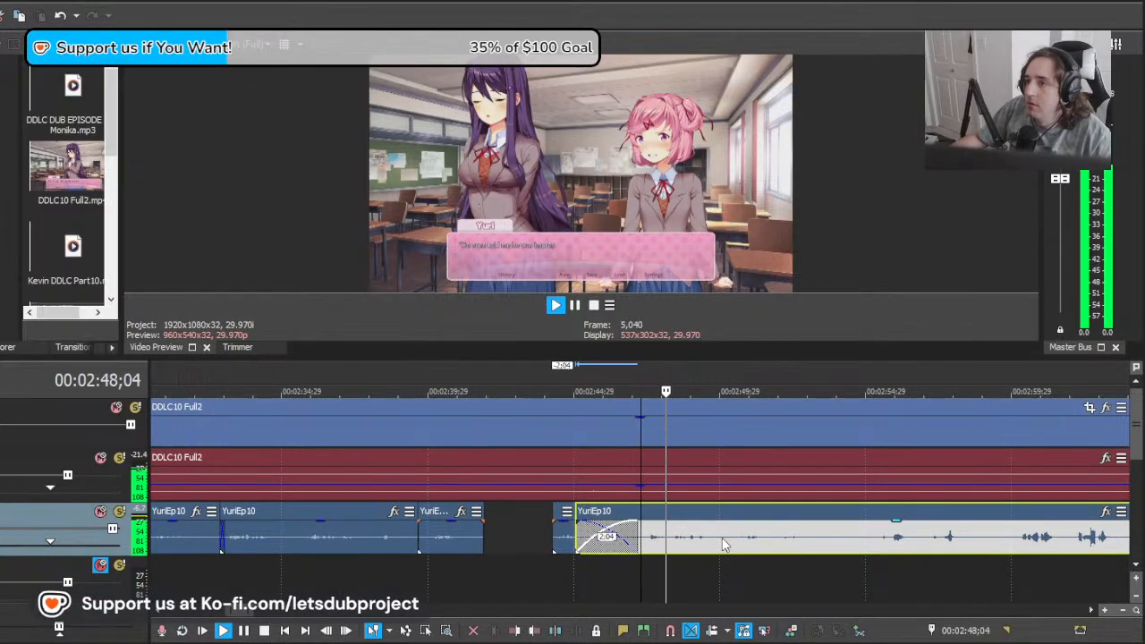
Step: Split YuriEp10 at about 00:02:47;16, delete the short section before it and play the remainder
scroll(729, 544, "down", 5)
scroll(698, 540, "up", 7)
scroll(707, 544, "down", 3)
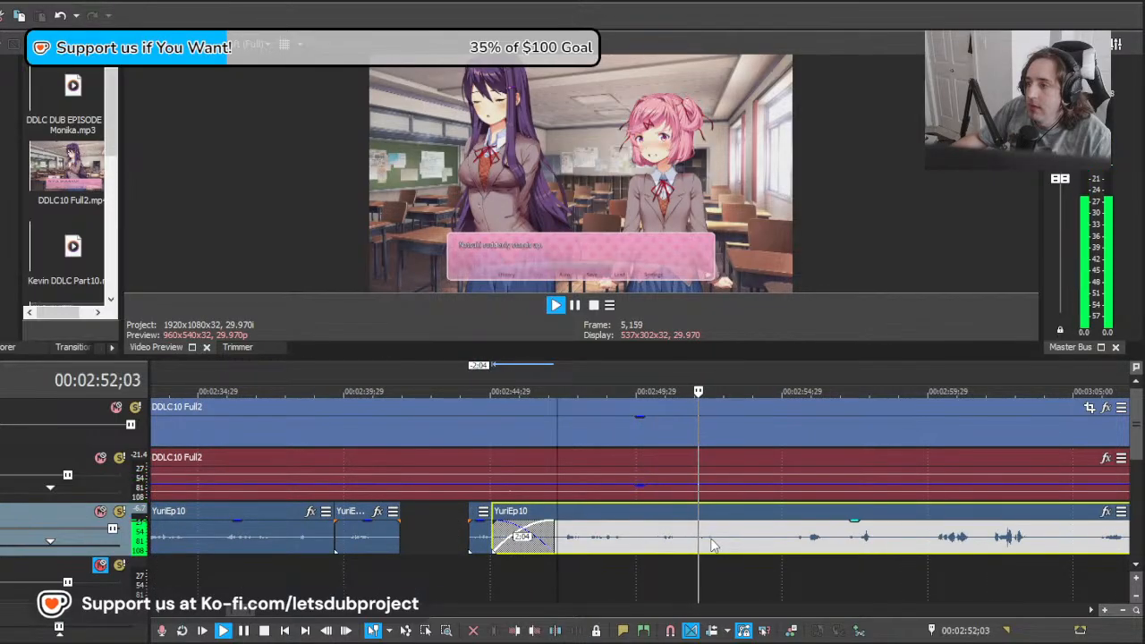
key("space")
scroll(613, 550, "up", 3)
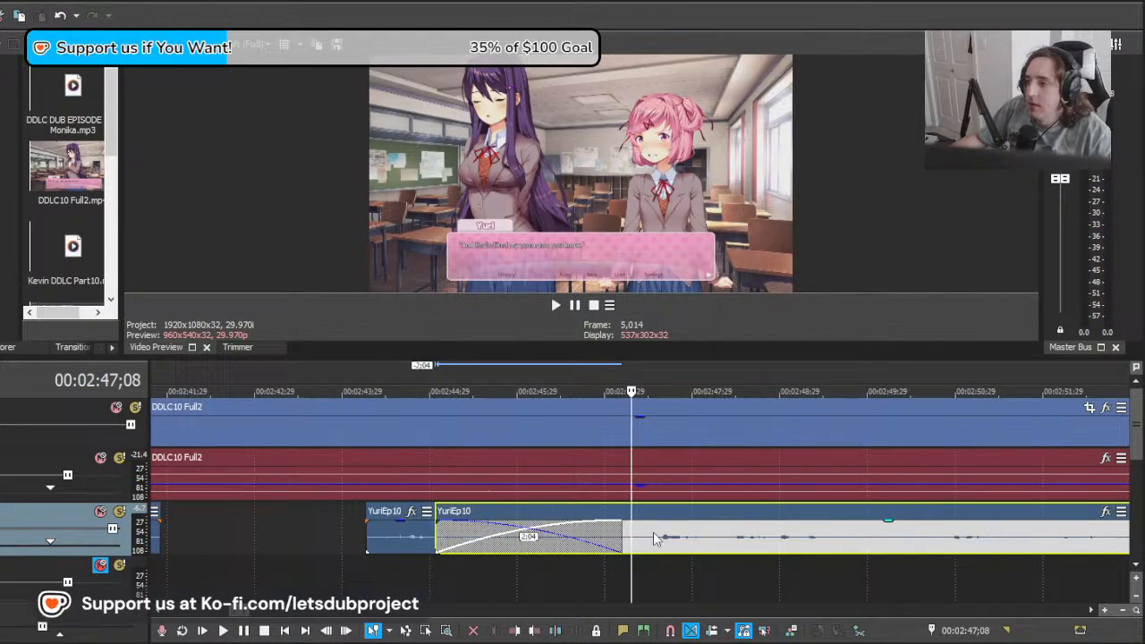
left_click(655, 535)
key("s")
left_click(643, 539)
key("Delete")
left_click(656, 537)
key("space")
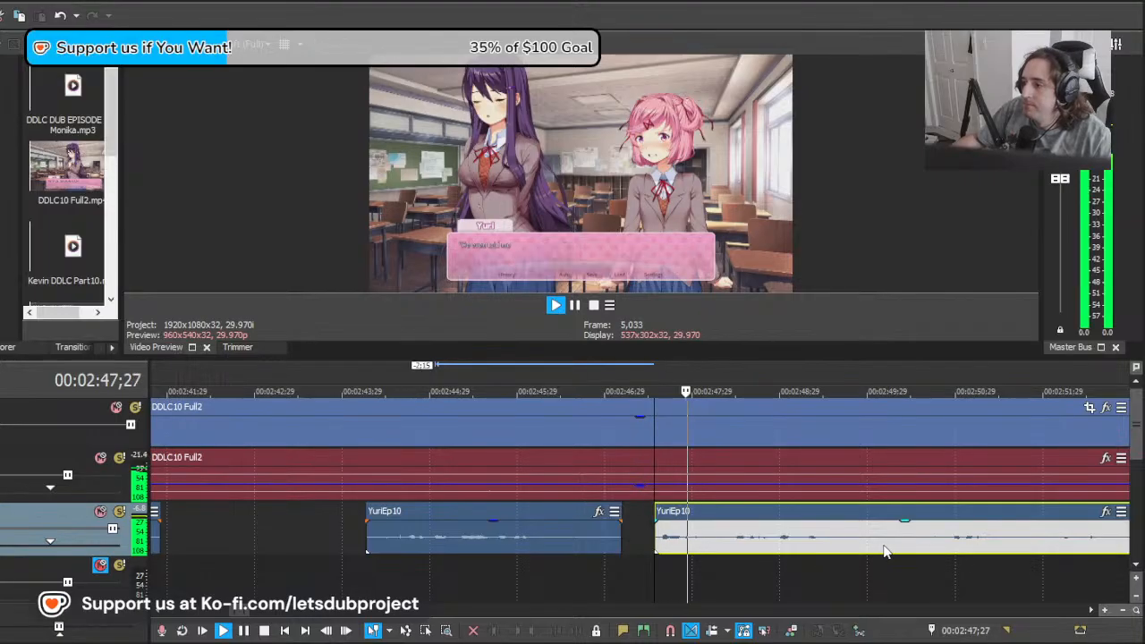
Step: Split YuriEp10 at about 00:02:50;07 and move the remainder 4;12 later, past Natsuki's line
scroll(859, 548, "down", 10)
scroll(625, 546, "up", 10)
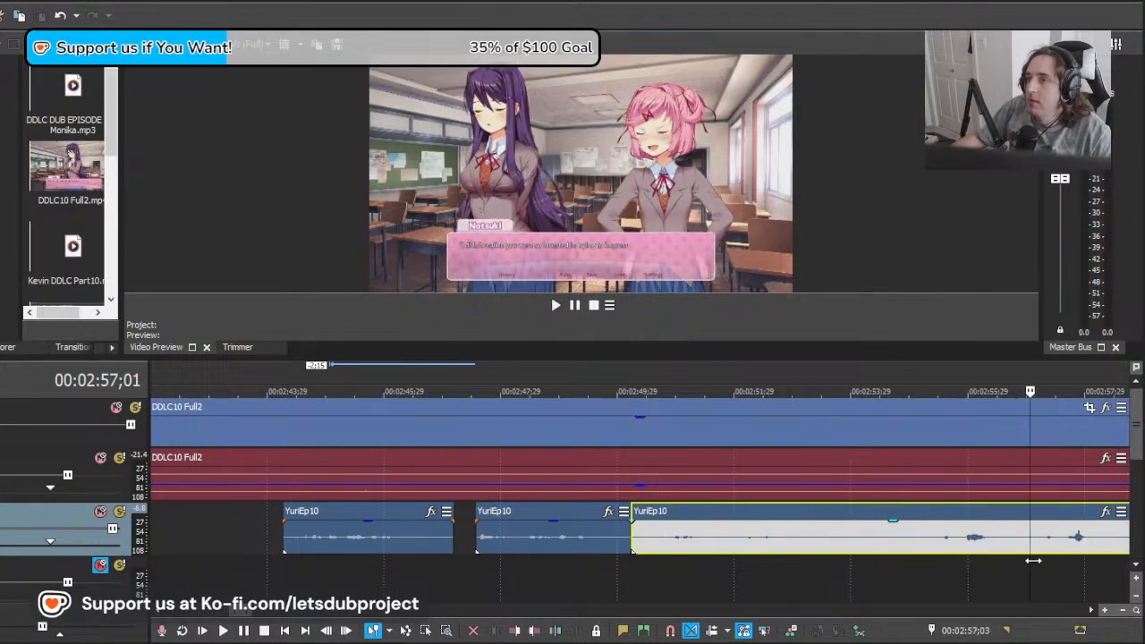
scroll(667, 582, "down", 3)
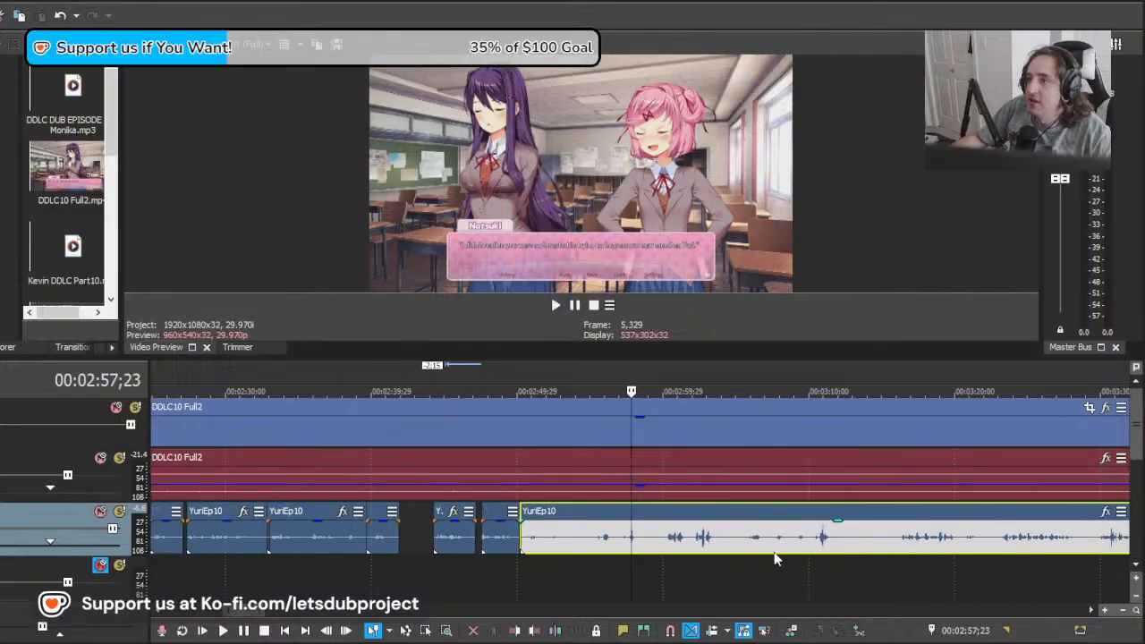
left_click_drag(630, 569, 733, 544)
key("space")
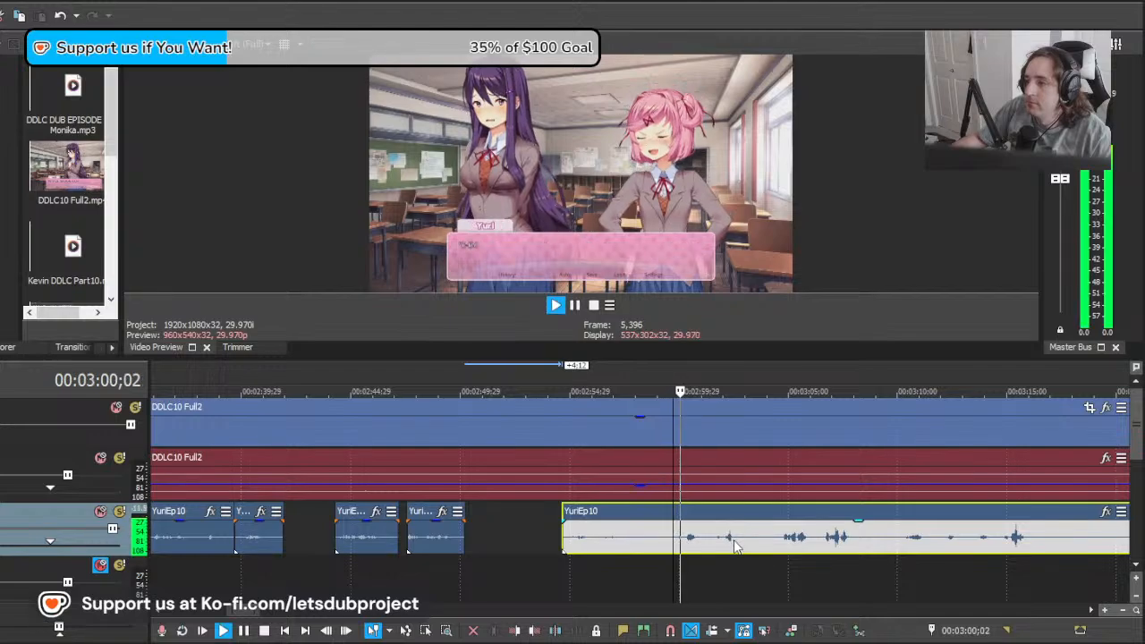
Step: Delete the YuriEp10 audio before 00:03:01;16 and move the remainder 1;16 earlier, to the start of Yuri's line
scroll(665, 537, "right", 1)
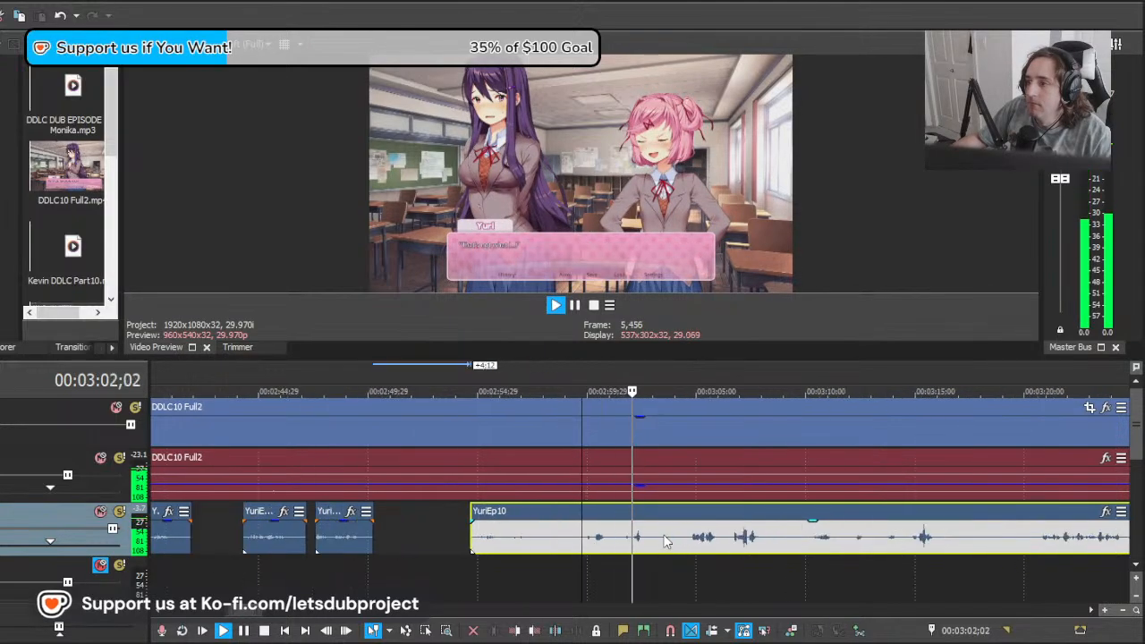
key("space")
left_click(620, 542)
key("s")
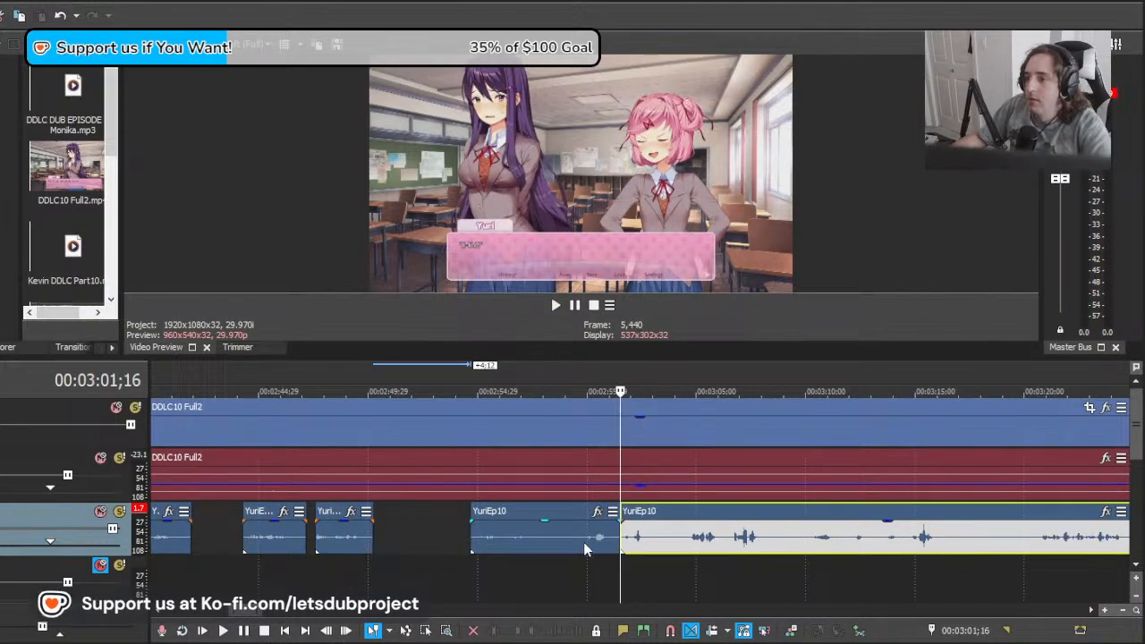
left_click(584, 542)
key("Delete")
left_click_drag(648, 542, 614, 544)
key("space")
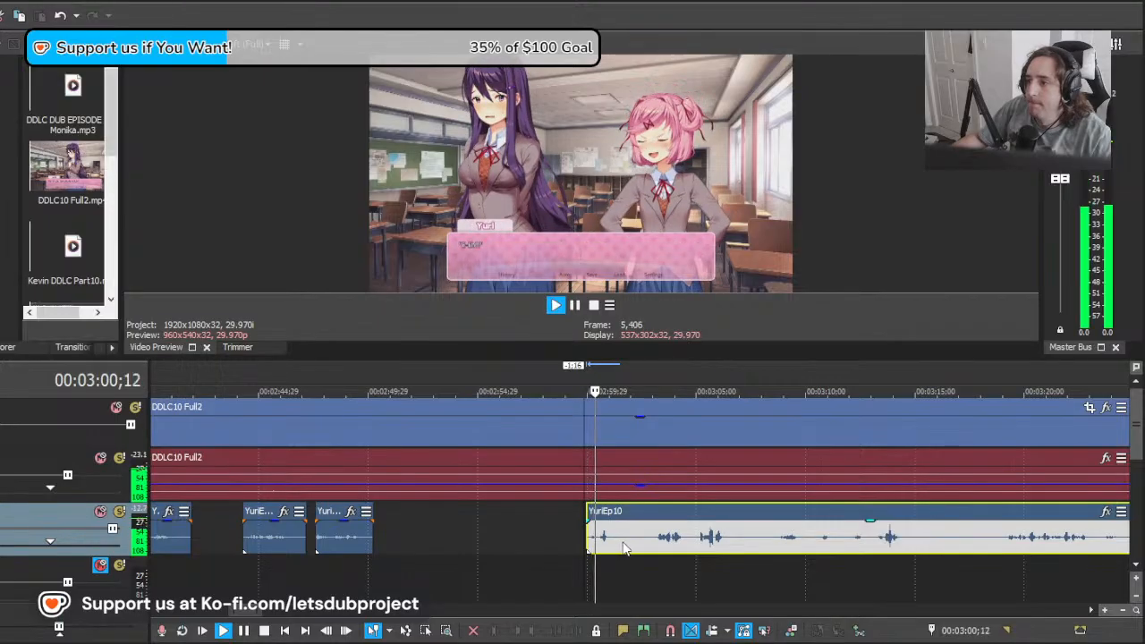
Step: Cut out about 1;04 of YuriEp10 after about 00:03:01;21 and move the remainder 1;09 earlier, slightly overlapping the previous clip
key("space")
key("space")
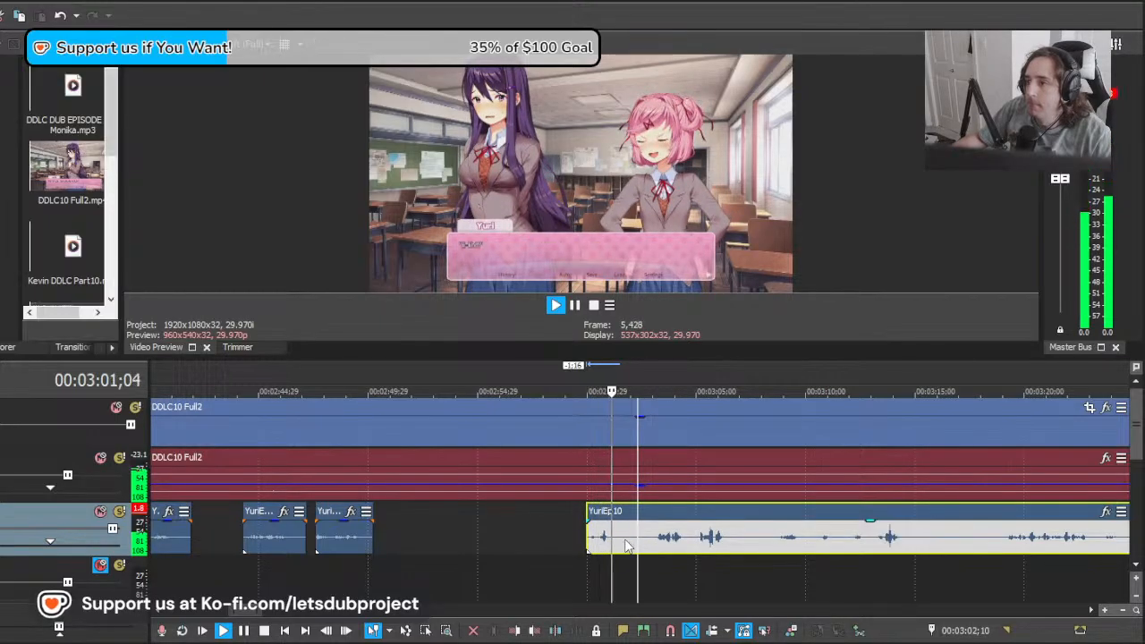
left_click(624, 541)
key("s")
left_click(651, 540)
key("s")
left_click(639, 538)
key("Delete")
key("space")
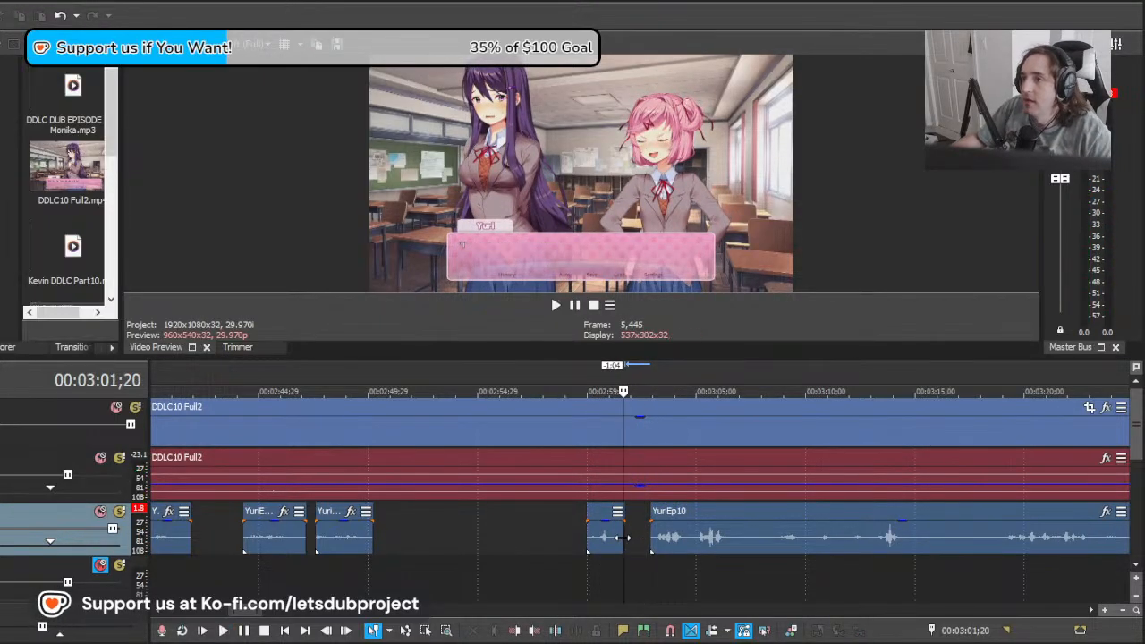
left_click_drag(683, 548, 657, 551)
key("space")
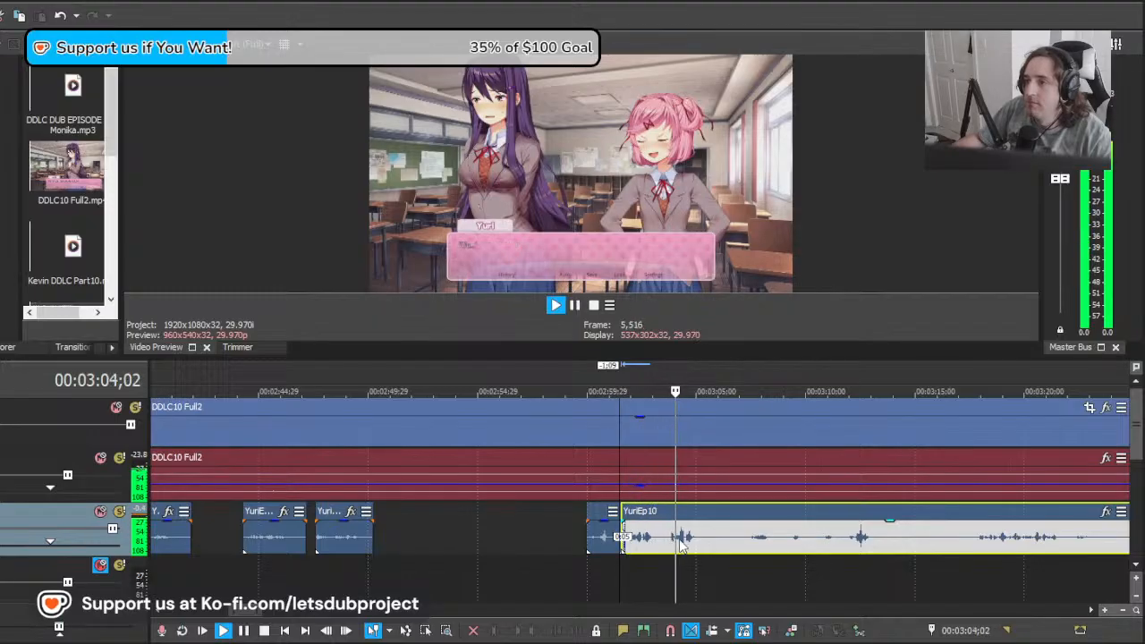
Step: Cut out about 3;20 of YuriEp10 after 00:03:03;14 and move the remainder 3;22 earlier against the previous clip
scroll(692, 540, "up", 1)
scroll(640, 546, "up", 1)
key("space")
left_click(578, 549)
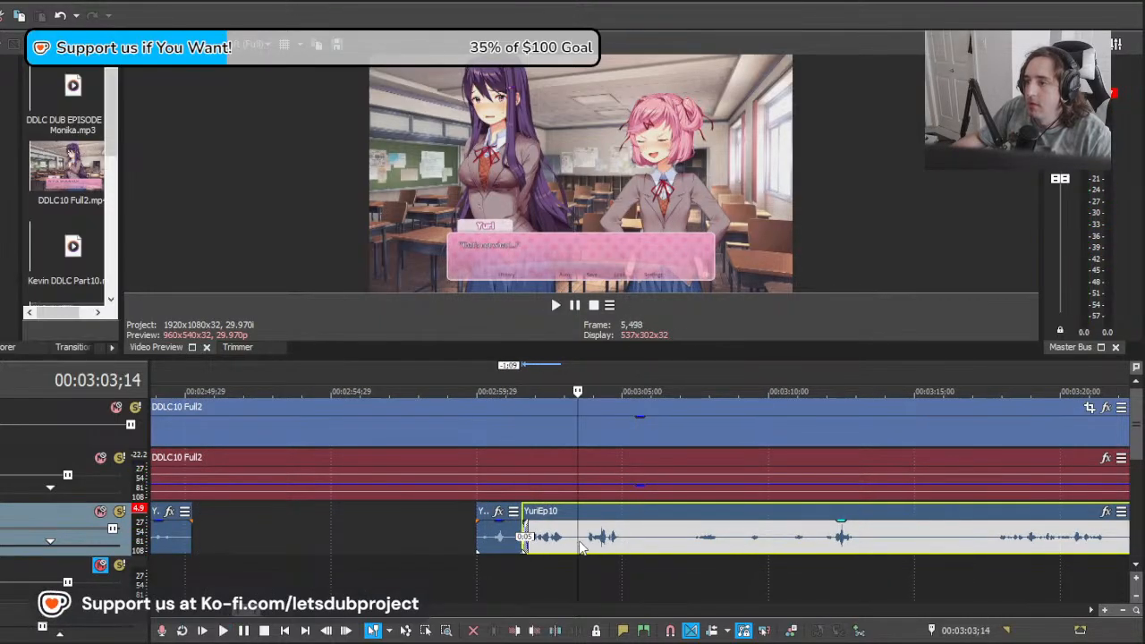
key("s")
left_click(685, 544)
key("s")
left_click(645, 543)
key("Delete")
left_click(576, 534)
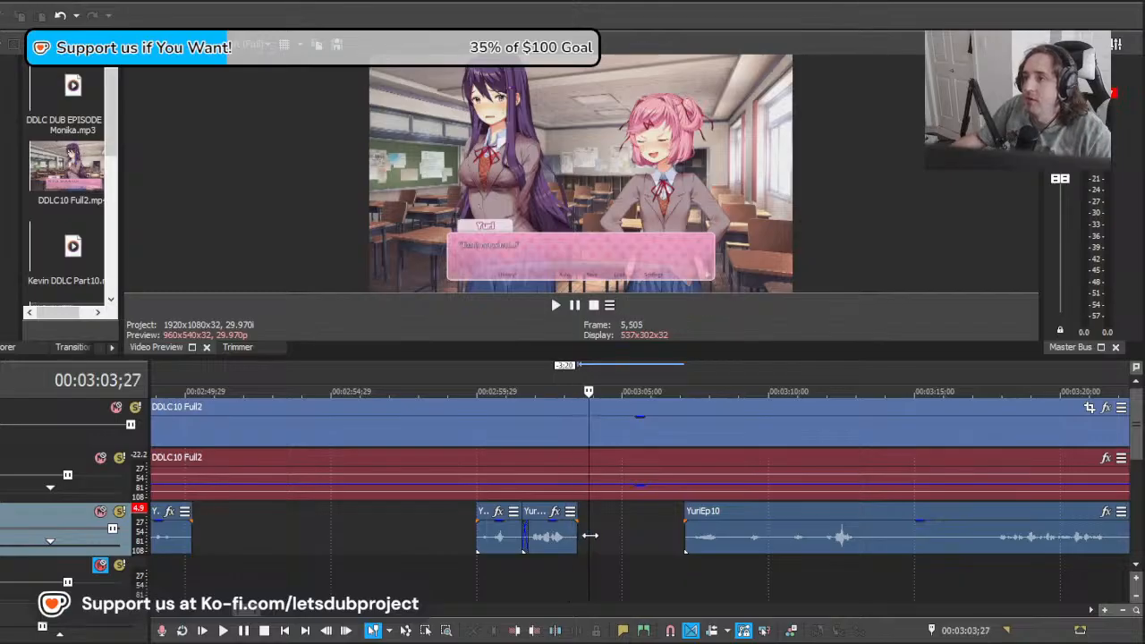
left_click_drag(718, 544, 639, 551)
key("space")
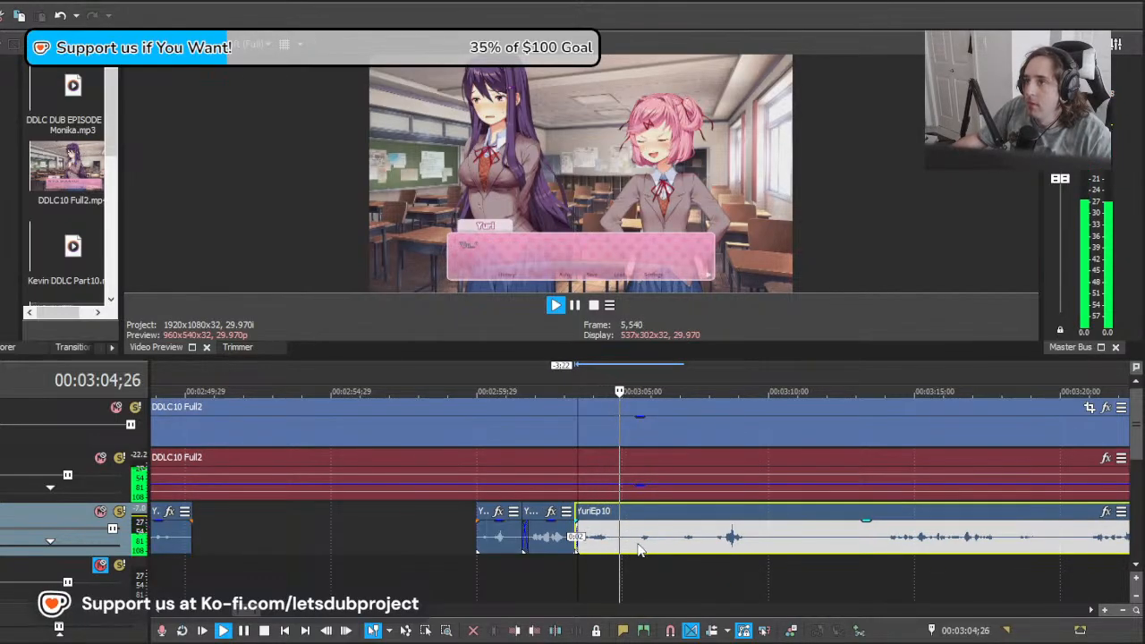
Step: Split YuriEp10 at about 00:03:04;23 and play the remainder from 00:03:08;04 to find the next take
left_click(616, 544)
key("s")
key("space")
left_click(684, 541)
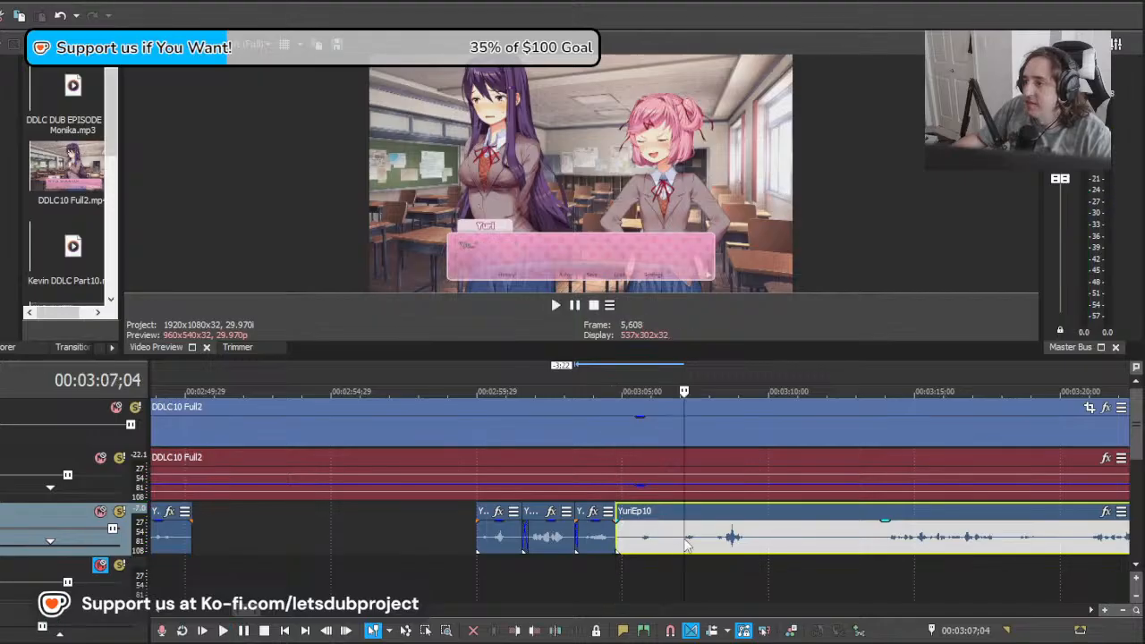
scroll(730, 544, "down", 5)
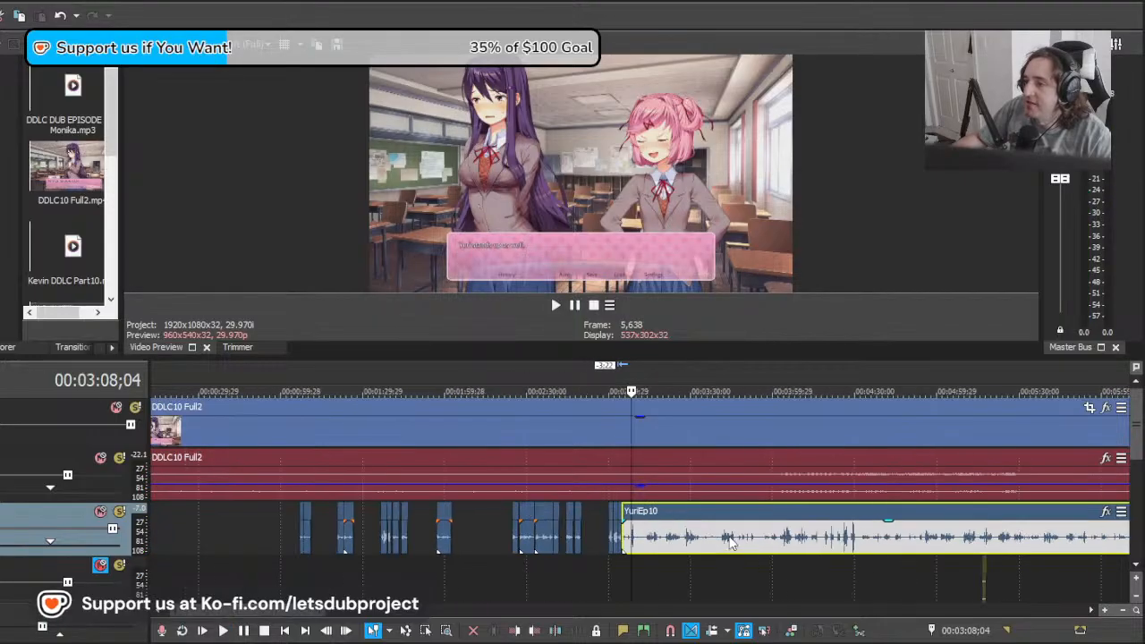
scroll(730, 544, "up", 5)
key("space")
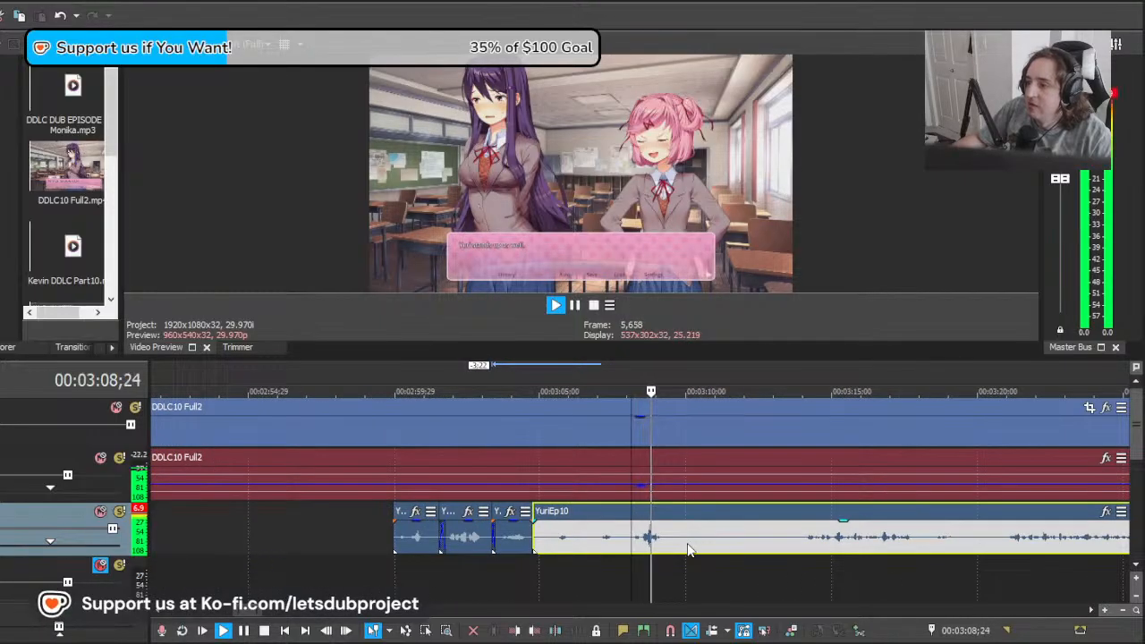
Step: Split YuriEp10 at about 00:03:08;01 and delete the section from about 00:03:04;23 up to that split
key("space")
left_click(628, 540)
key("s")
left_click(620, 539)
left_click(556, 535)
key("Delete")
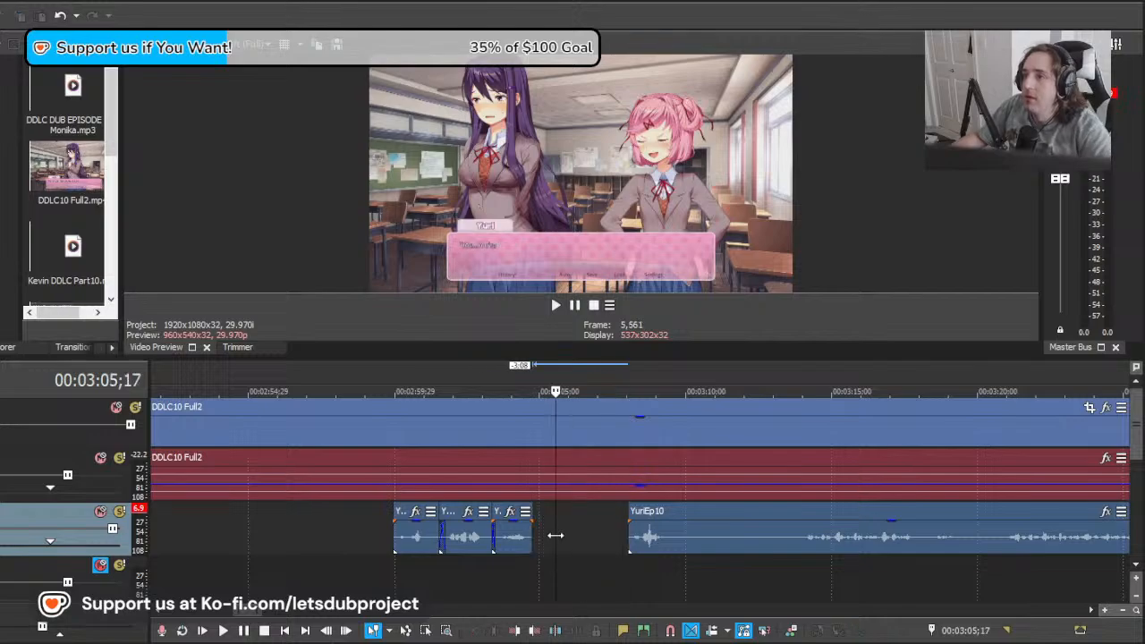
Step: Move the YuriEp10 remainder earlier to start at about 00:03:05;04, playing it against Yuri's line to check the timing
left_click_drag(669, 545, 589, 548)
key("space")
key("space")
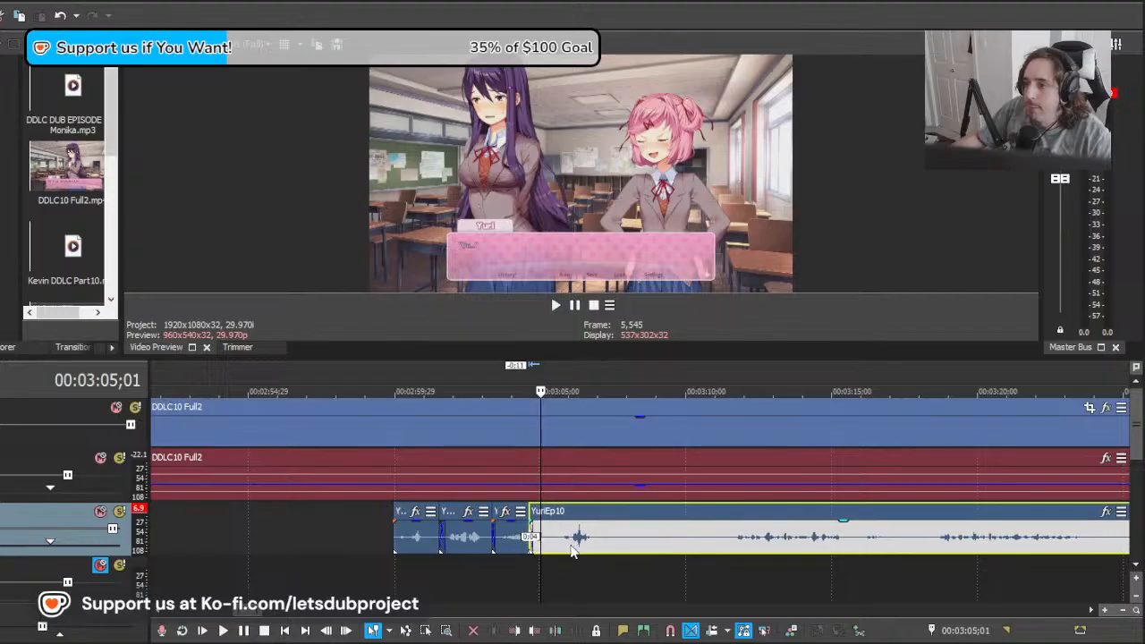
left_click(516, 573)
key("space")
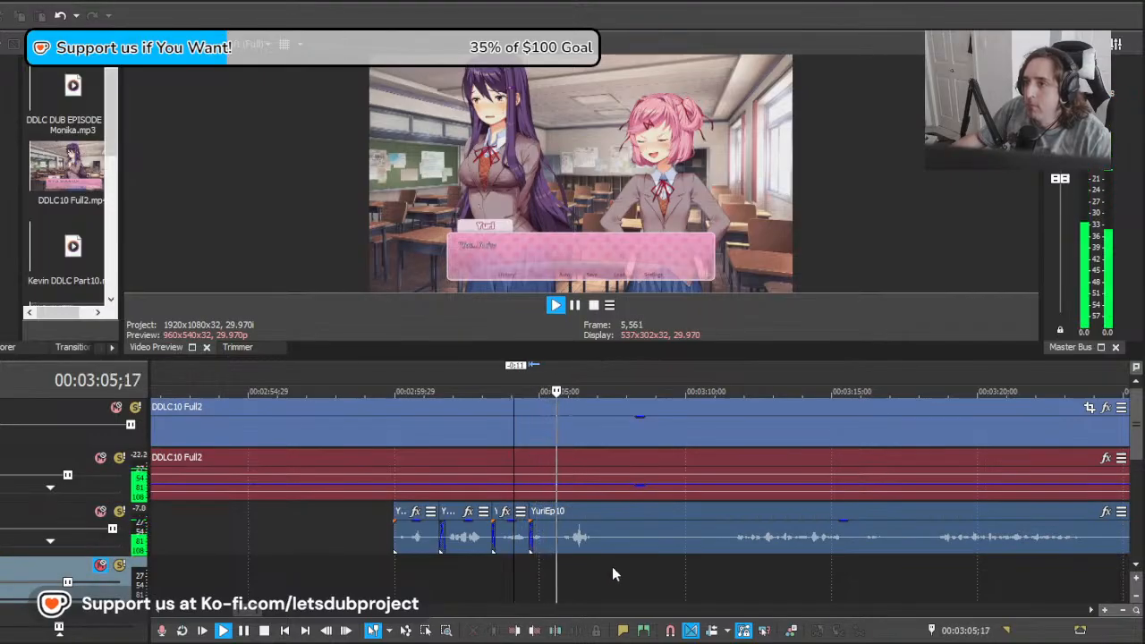
left_click_drag(609, 545, 622, 547)
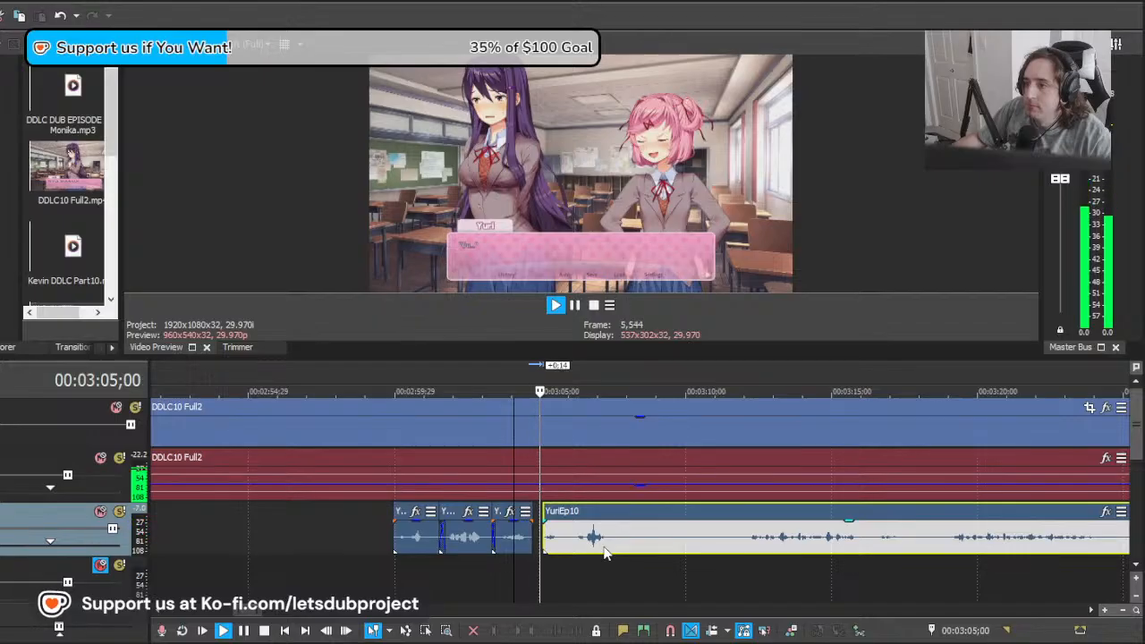
Step: Cut out the YuriEp10 section from about 00:03:08;08 to 00:03:11;08
left_click(635, 549)
key("s")
left_click(723, 549)
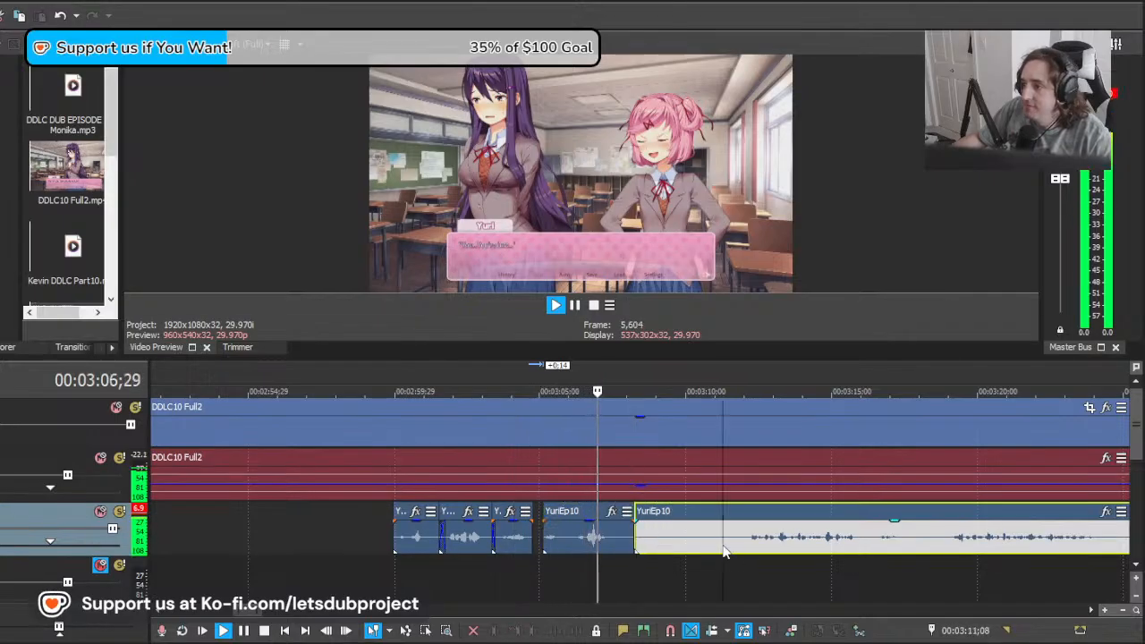
key("s")
left_click(668, 544)
key("Delete")
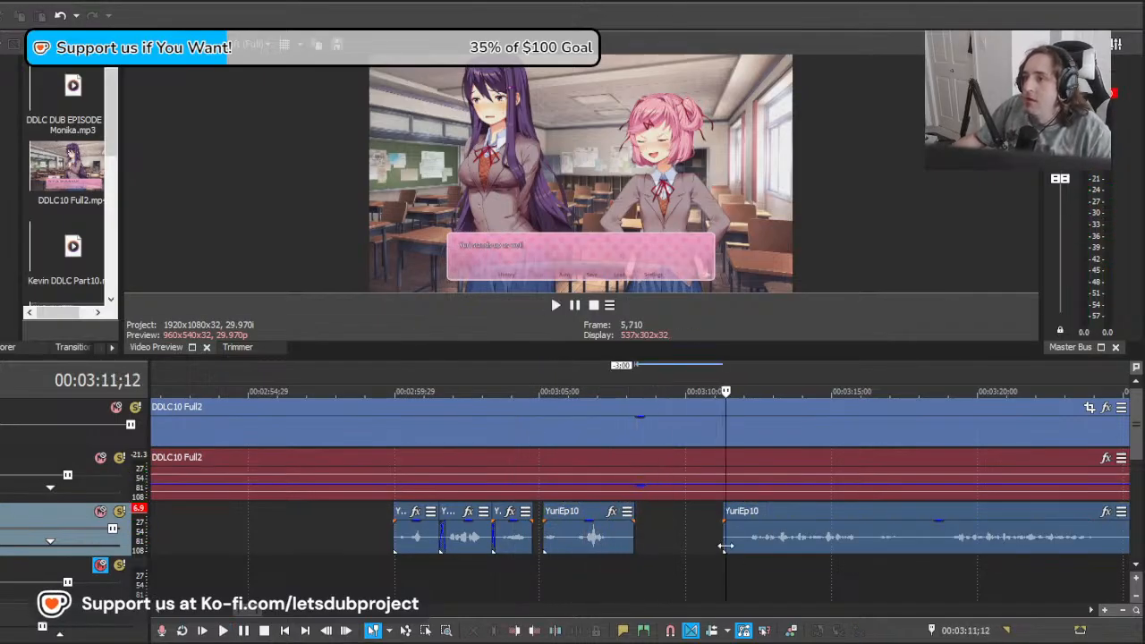
Step: Move the YuriEp10 remainder 2;09 earlier and play it from 00:03:09;21 against Yuri's next line
left_click_drag(711, 547, 677, 541)
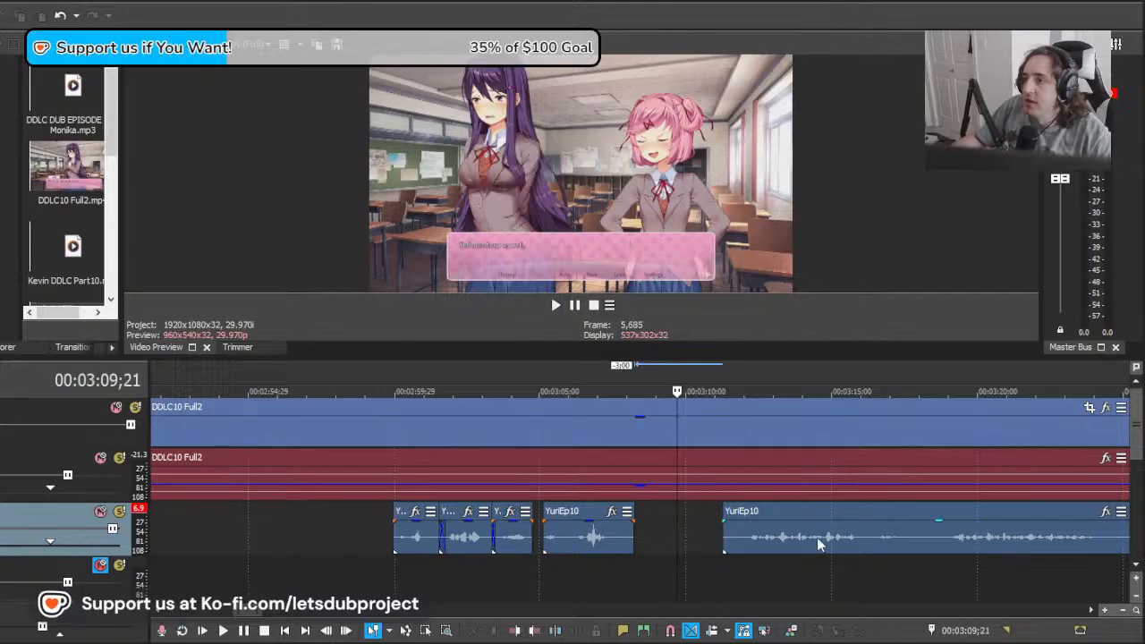
left_click_drag(827, 539, 760, 532)
key("space")
scroll(759, 531, "down", 10)
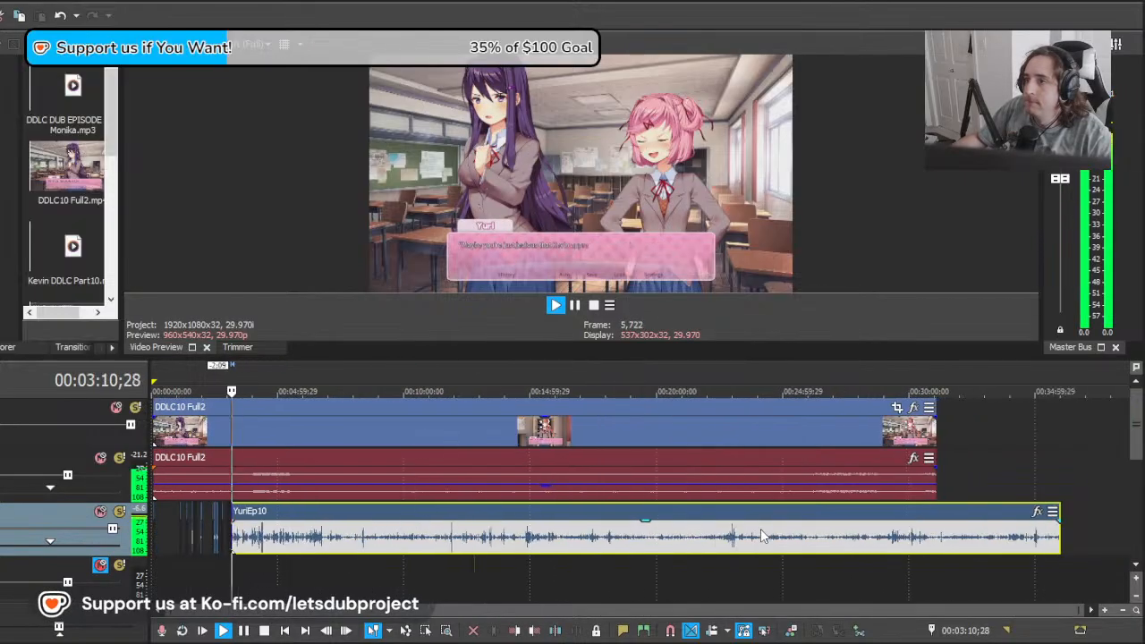
scroll(706, 546, "up", 10)
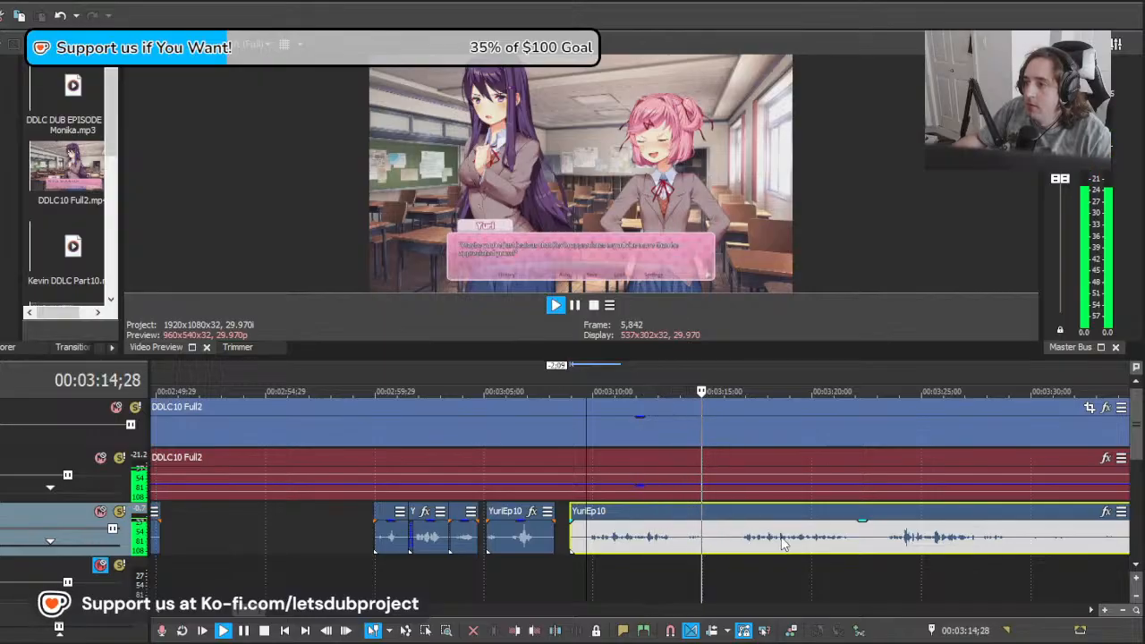
Step: Shift the YuriEp10 remainder 7;00 and another 6;12 earlier, playing each placement against Yuri's line from about 00:03:09;21
key("space")
left_click_drag(805, 542, 666, 546)
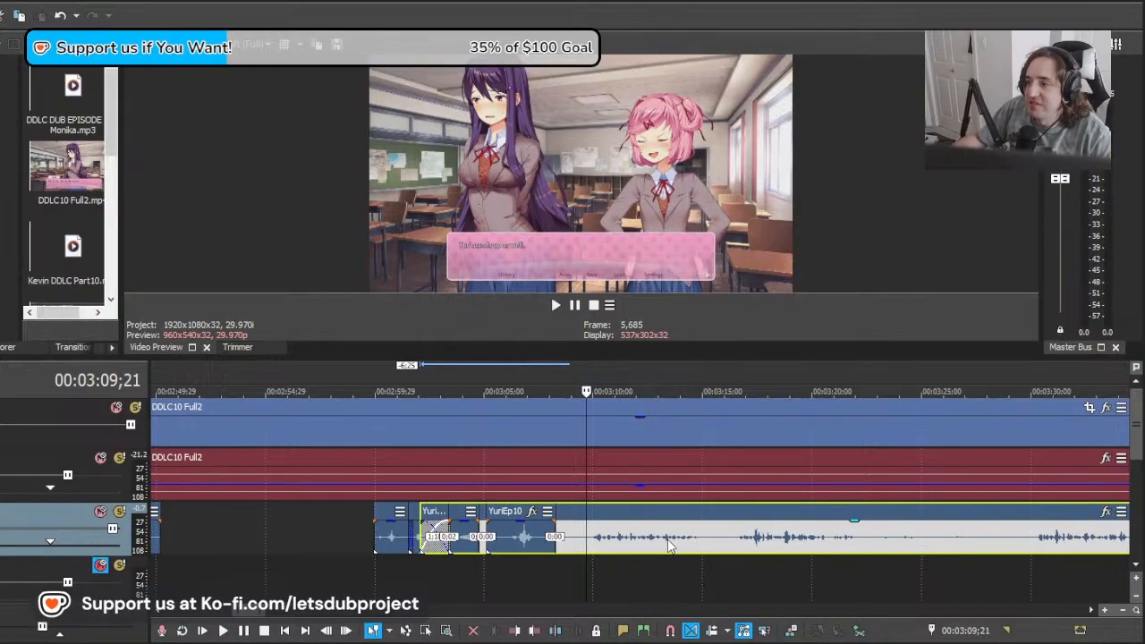
key("space")
scroll(692, 498, "up", 2)
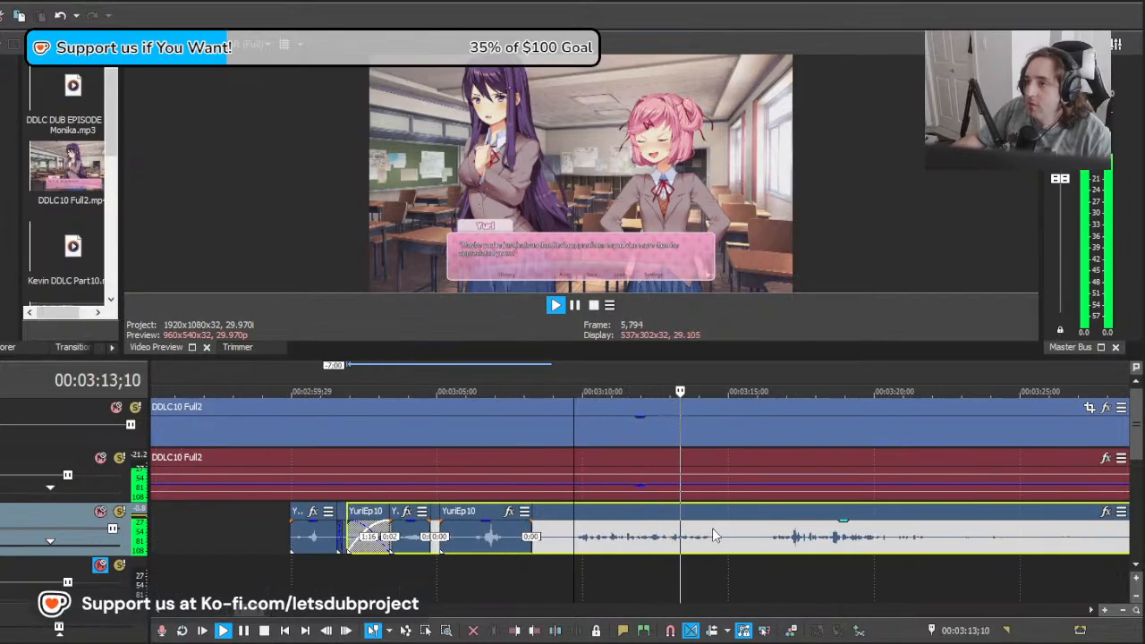
key("space")
left_click_drag(841, 537, 654, 537)
key("space")
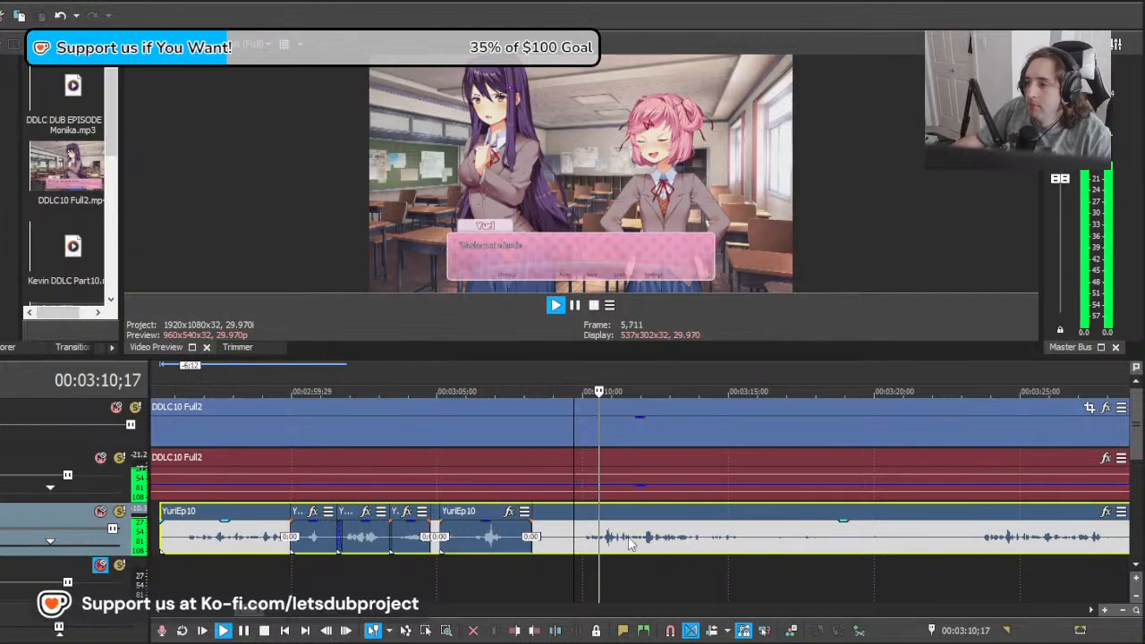
Step: Split YuriEp10 at about 00:03:09;17 and delete the part before it that overlaps the earlier clips
left_click(570, 539)
key("s")
left_click(562, 539)
key("Delete")
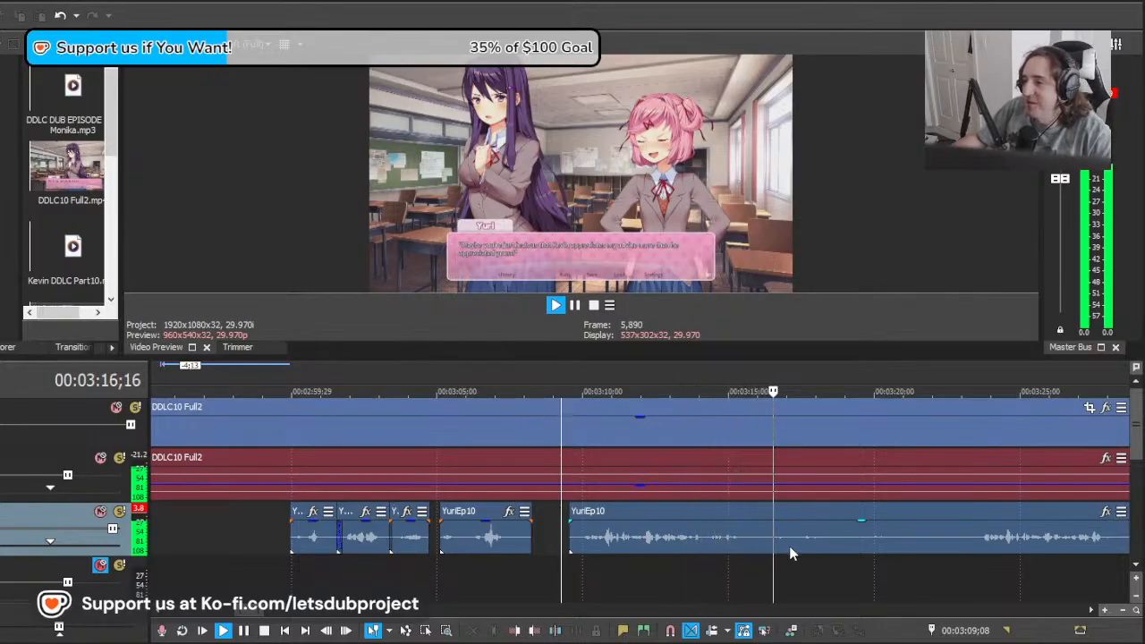
Step: Shift the YuriEp10 remainder 10;08 earlier, 1;02 later and 4;28 earlier, playing each take from 00:03:09;08
key("space")
left_click_drag(998, 544, 699, 549)
key("space")
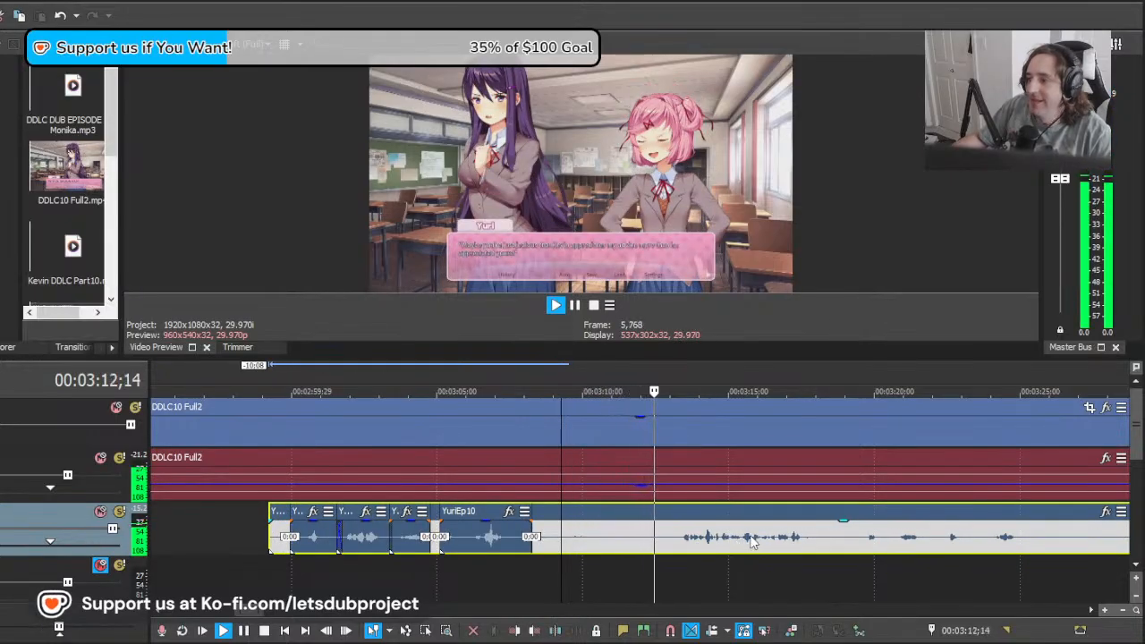
key("space")
left_click_drag(675, 546, 704, 548)
key("space")
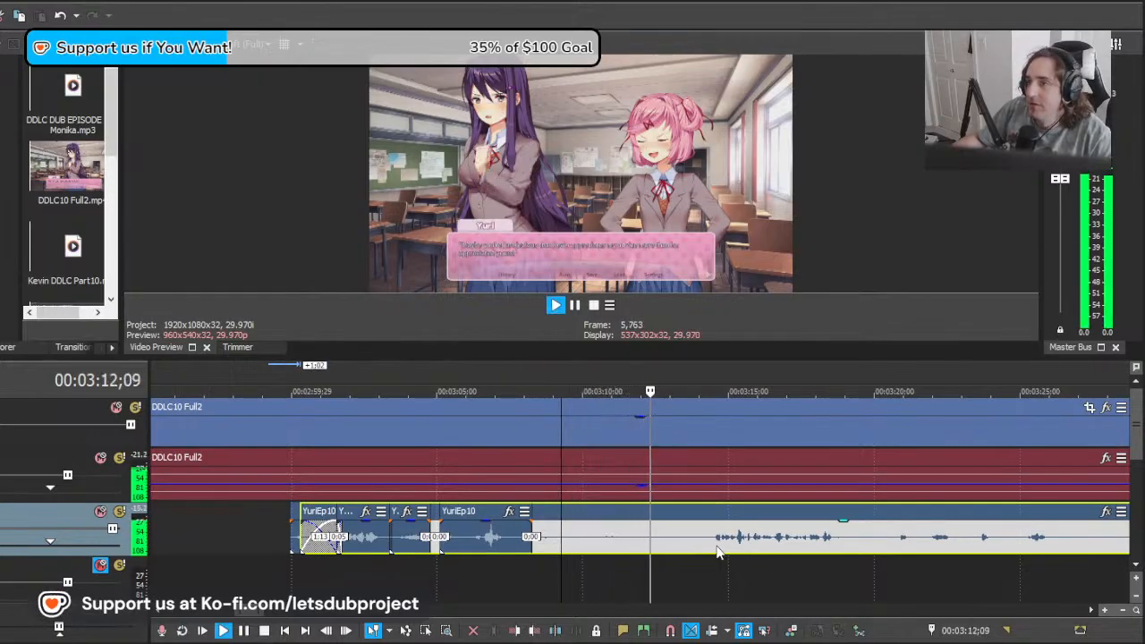
key("space")
left_click_drag(741, 546, 596, 550)
key("space")
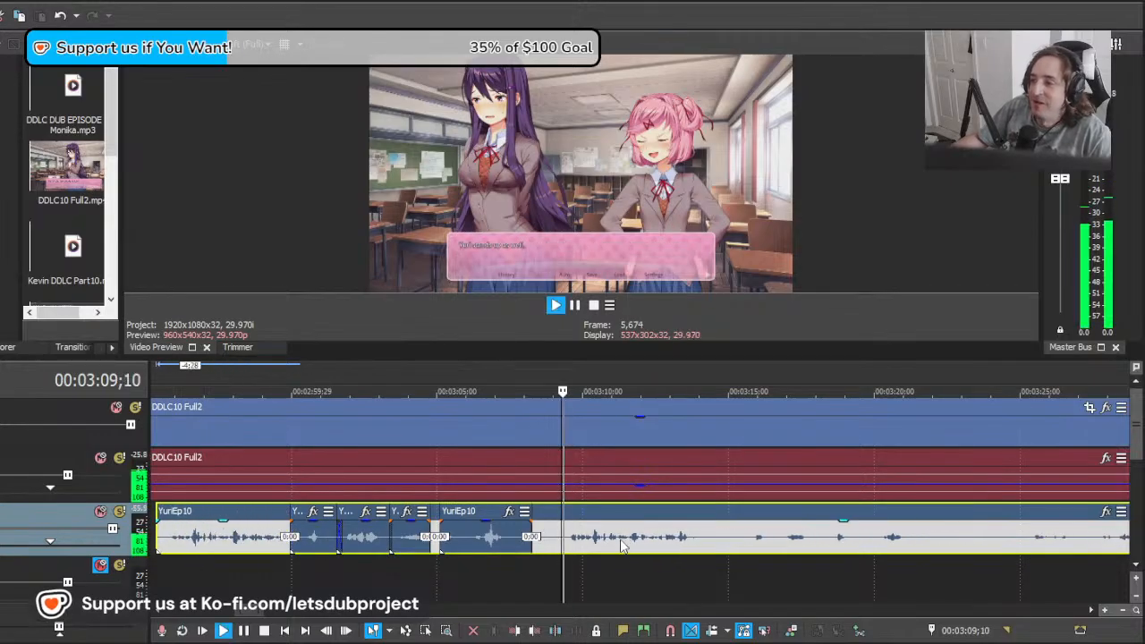
Step: Delete the overlapping YuriEp10 audio before about 00:03:09;03 and split the remainder at 00:03:14;23 after Yuri's line
left_click(557, 542)
key("s")
left_click(552, 543)
key("Delete")
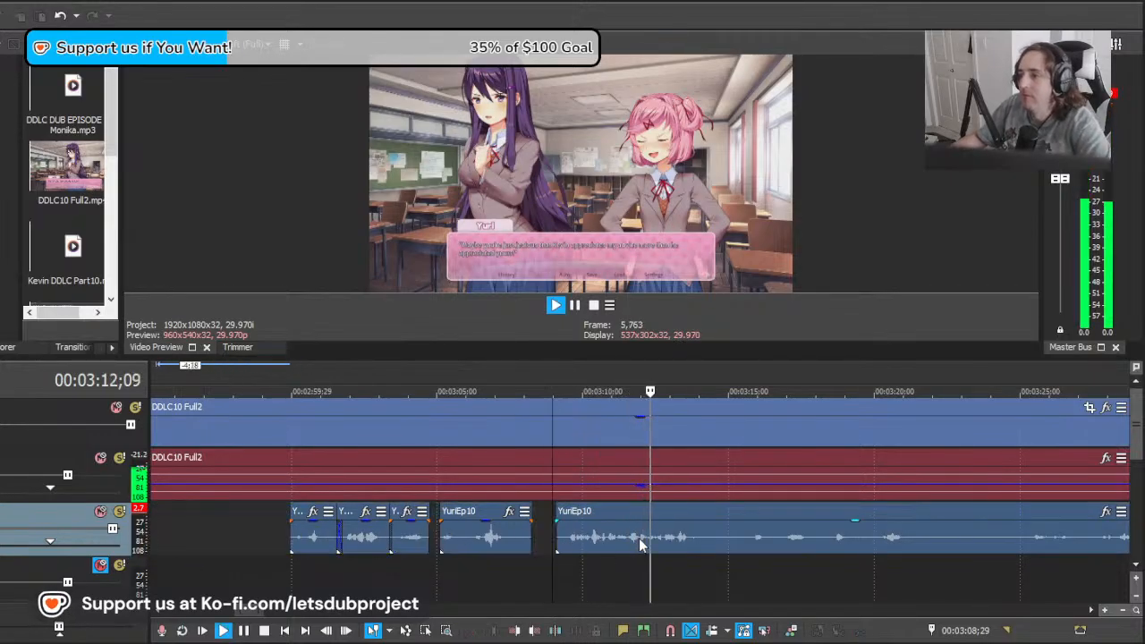
left_click(723, 542)
key("s")
scroll(687, 542, "down", 1)
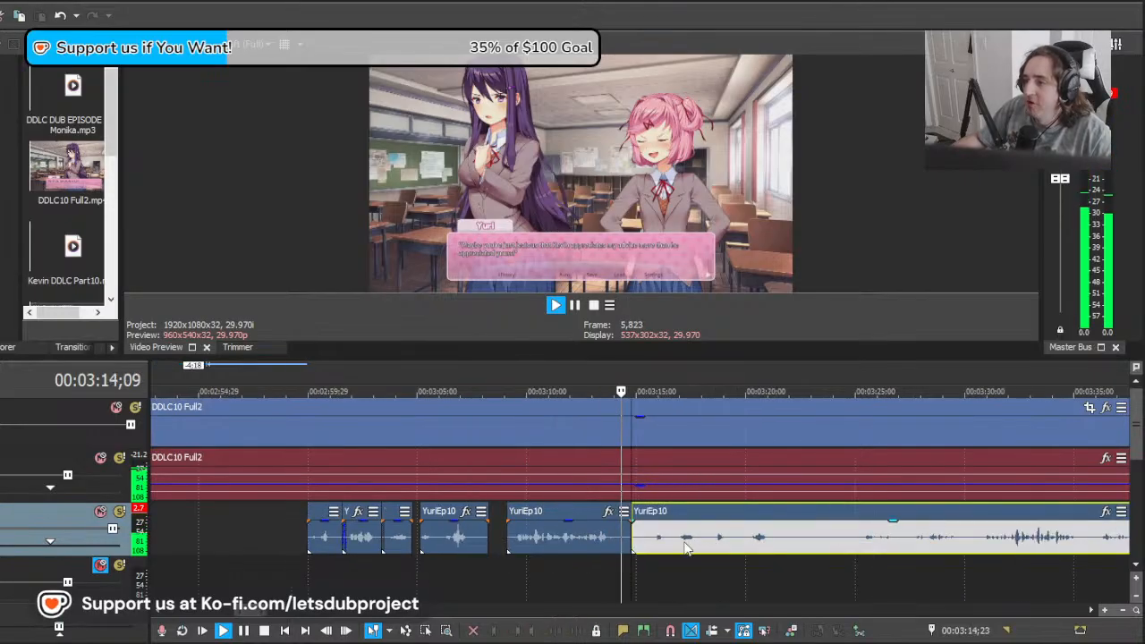
Step: Shift the YuriEp10 remainder 8;11 and another 0;19 later, playing each placement against Yuri's line after about 00:03:24;04
scroll(682, 543, "up", 1)
left_click(668, 543)
key("space")
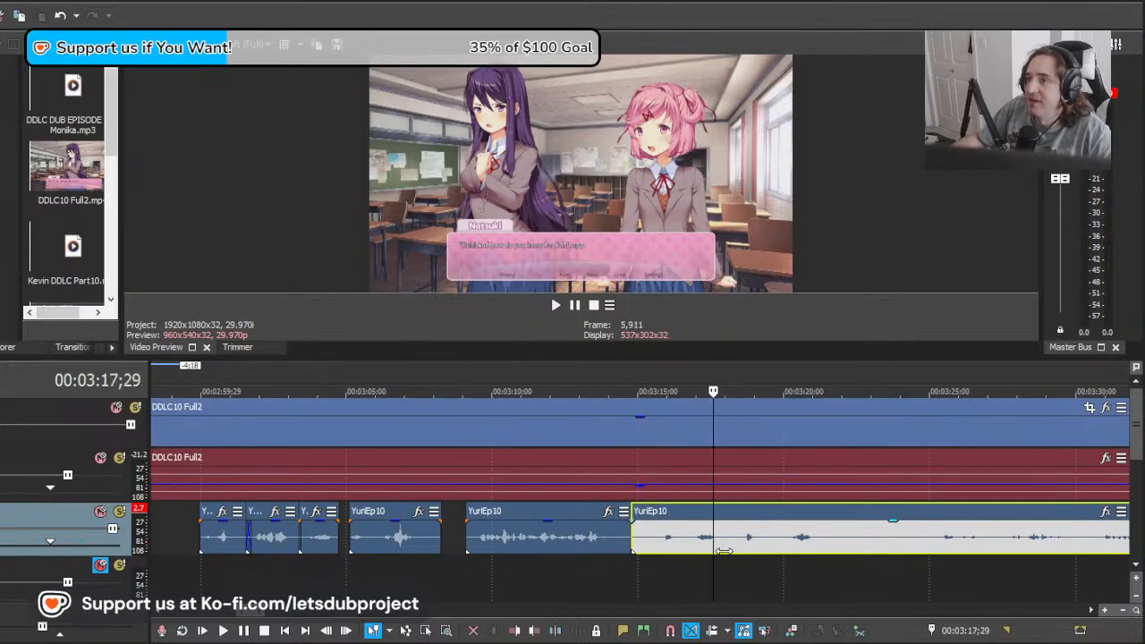
left_click(958, 552)
mouse_move(896, 555)
left_mouse_down()
mouse_move(935, 554)
mouse_move(905, 553)
left_mouse_up()
left_click_drag(781, 548, 1025, 542)
key("space")
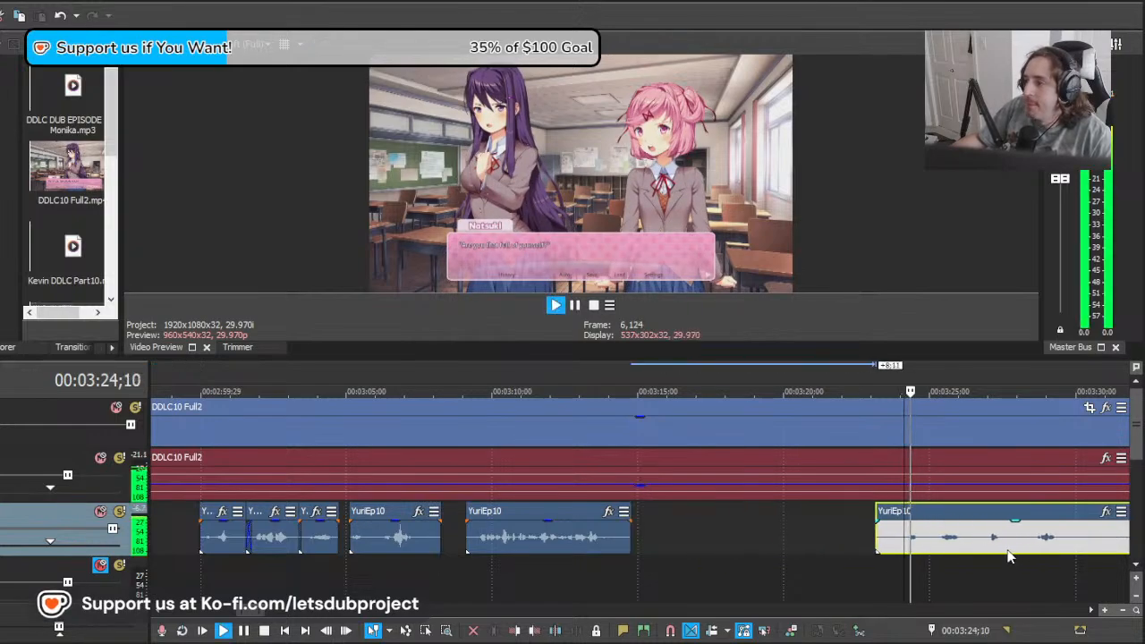
scroll(786, 540, "up", 2)
key("space")
left_click_drag(748, 539, 777, 539)
key("space")
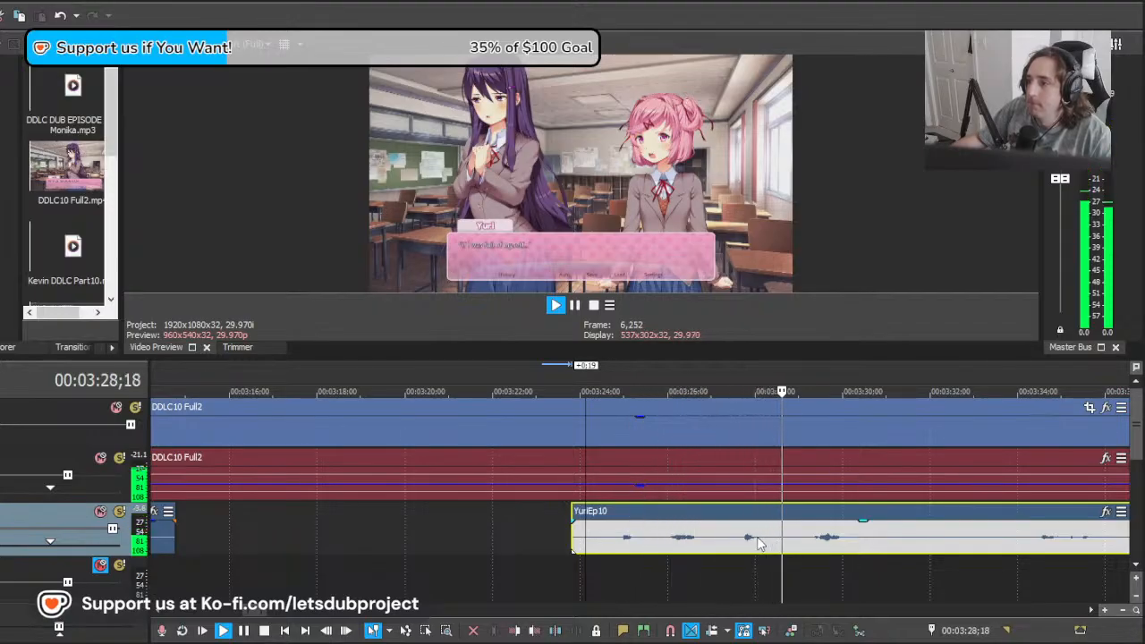
key("space")
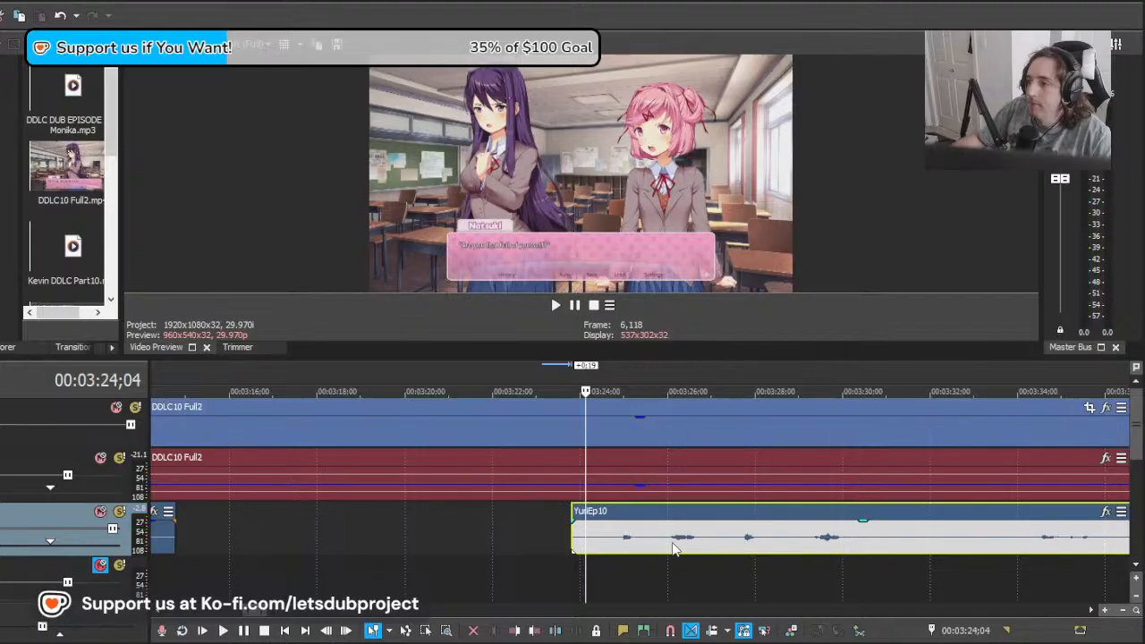
Step: Split YuriEp10 at about 00:03:27;11 after Yuri's line and shift the remainder 0;28 later
left_click(727, 549)
key("s")
left_click(622, 541)
key("space")
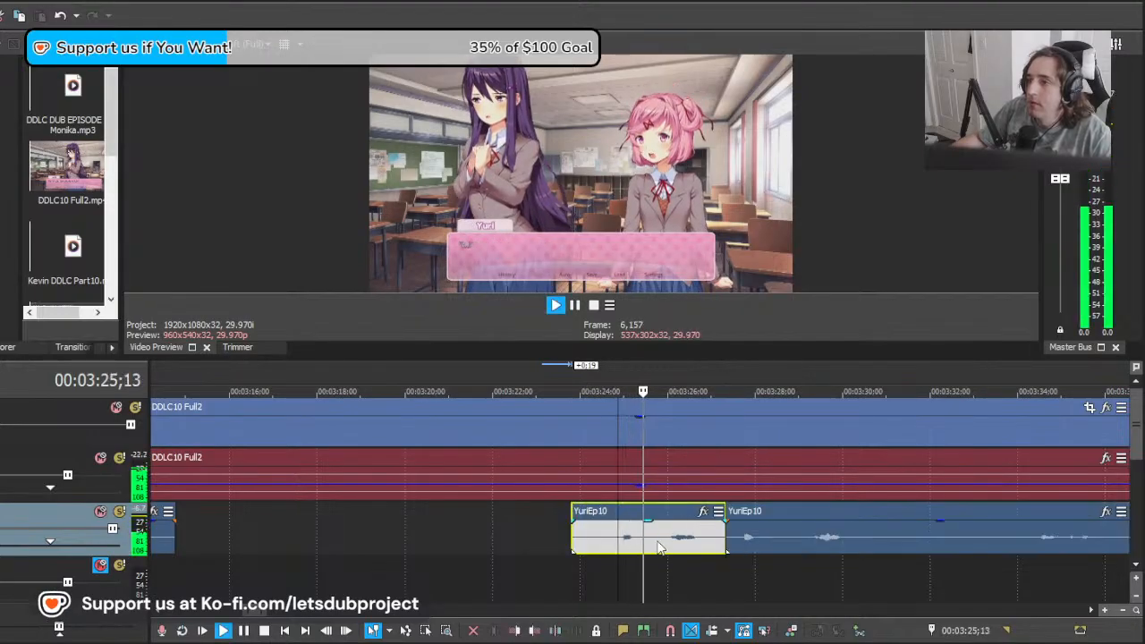
scroll(792, 546, "up", 2)
Step: Split the short YuriEp10 clip at 00:03:25;26, shift its second part 0;05 later and play from 00:03:24;23
left_click(672, 543)
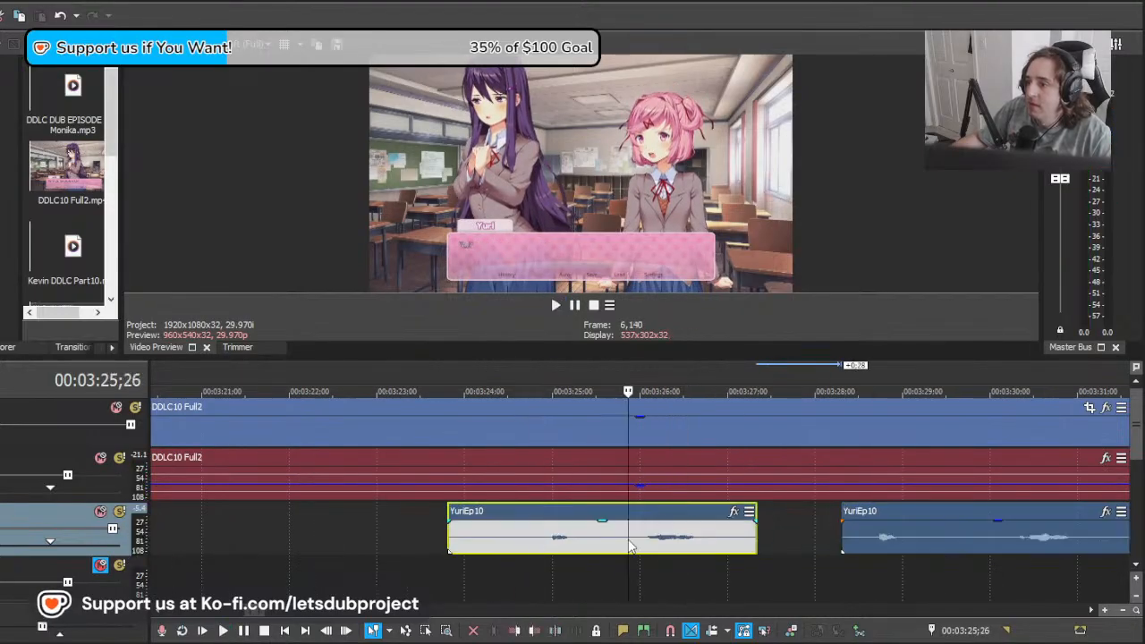
key("s")
left_click_drag(672, 543, 682, 553)
left_click(532, 563)
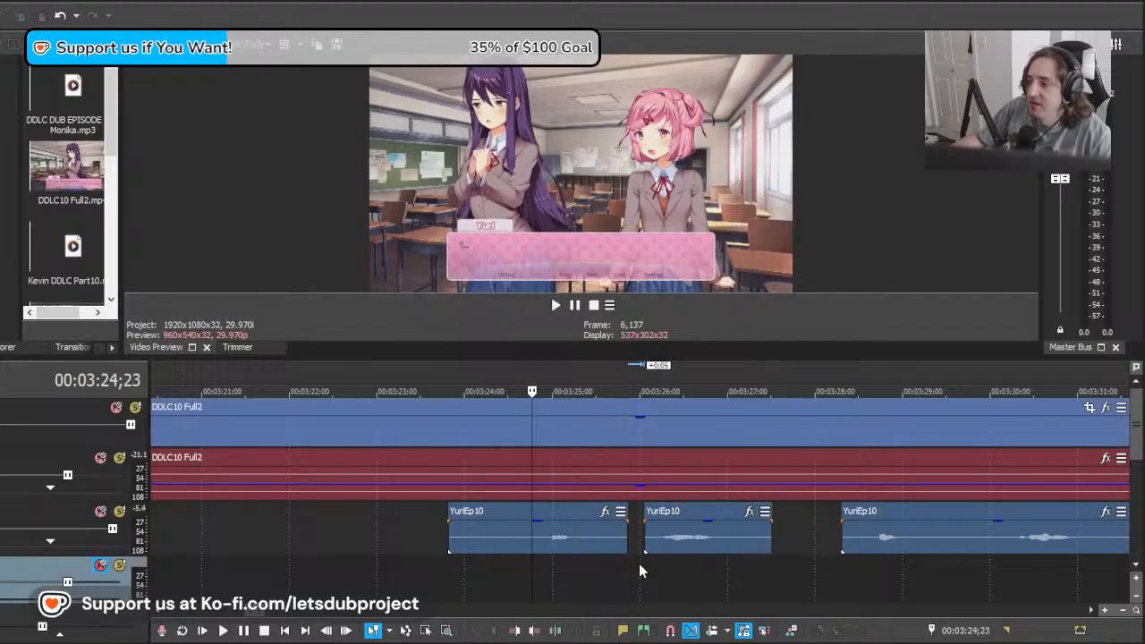
key("space")
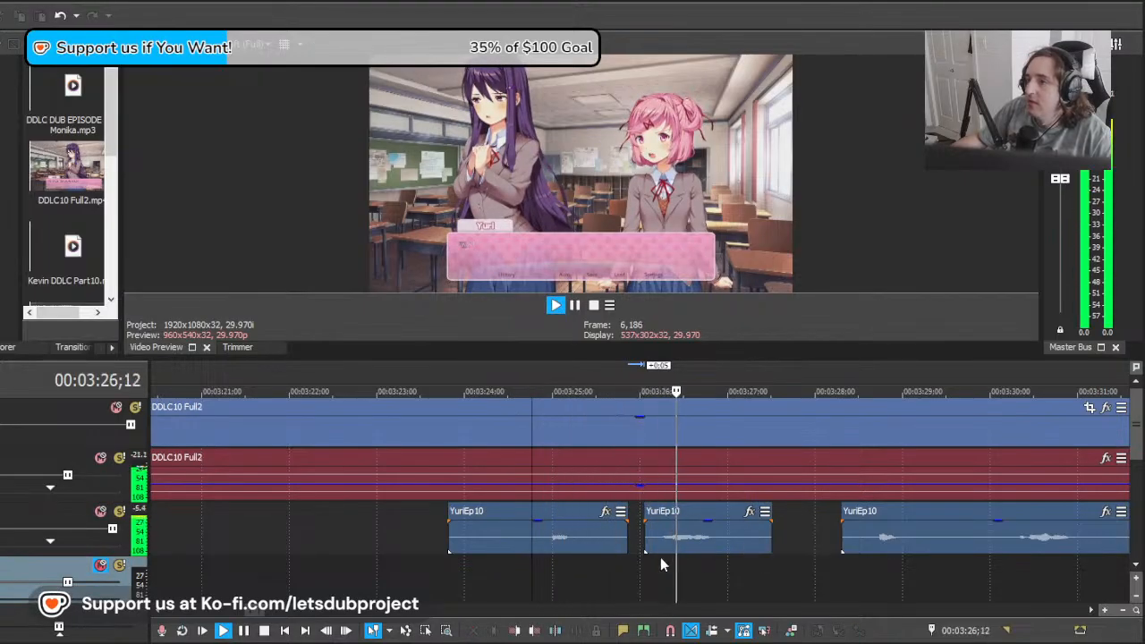
scroll(661, 557, "down", 10)
scroll(649, 551, "up", 8)
key("space")
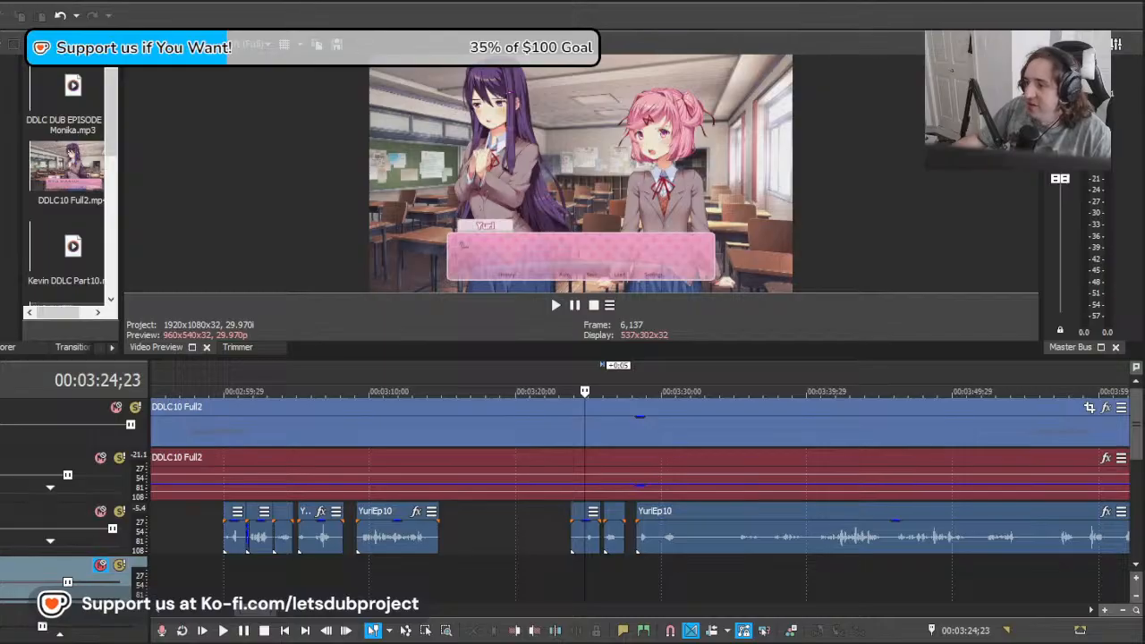
Step: Shift the YuriEp10 remainder 7;23 earlier and then further earlier, playing each placement from 00:03:27;24
left_click(621, 570)
scroll(648, 559, "up", 2)
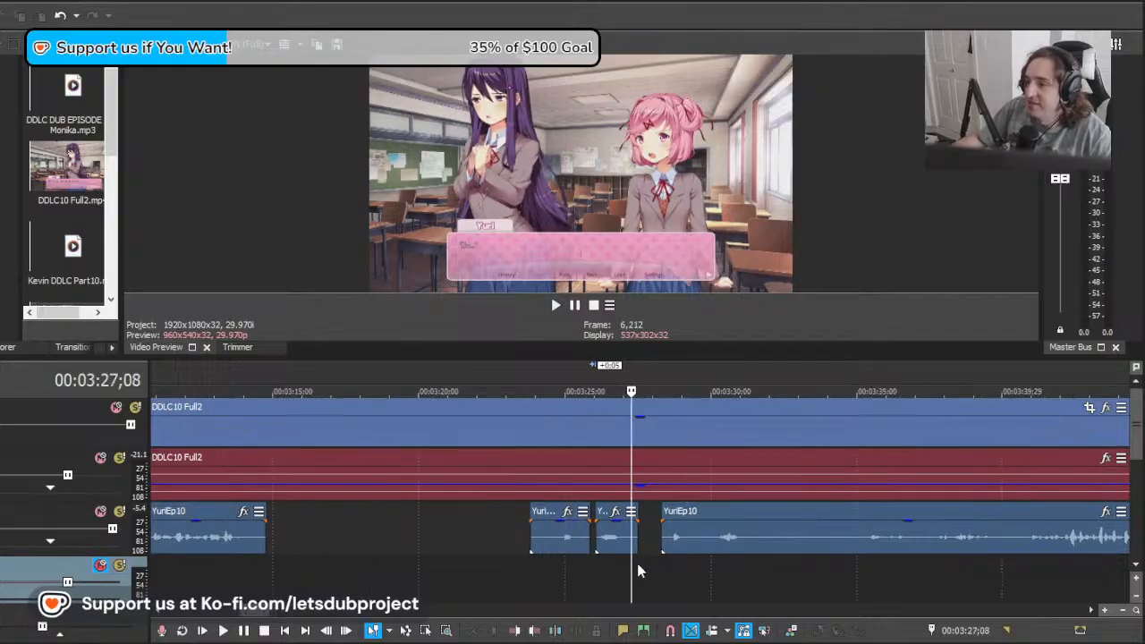
left_click(646, 567)
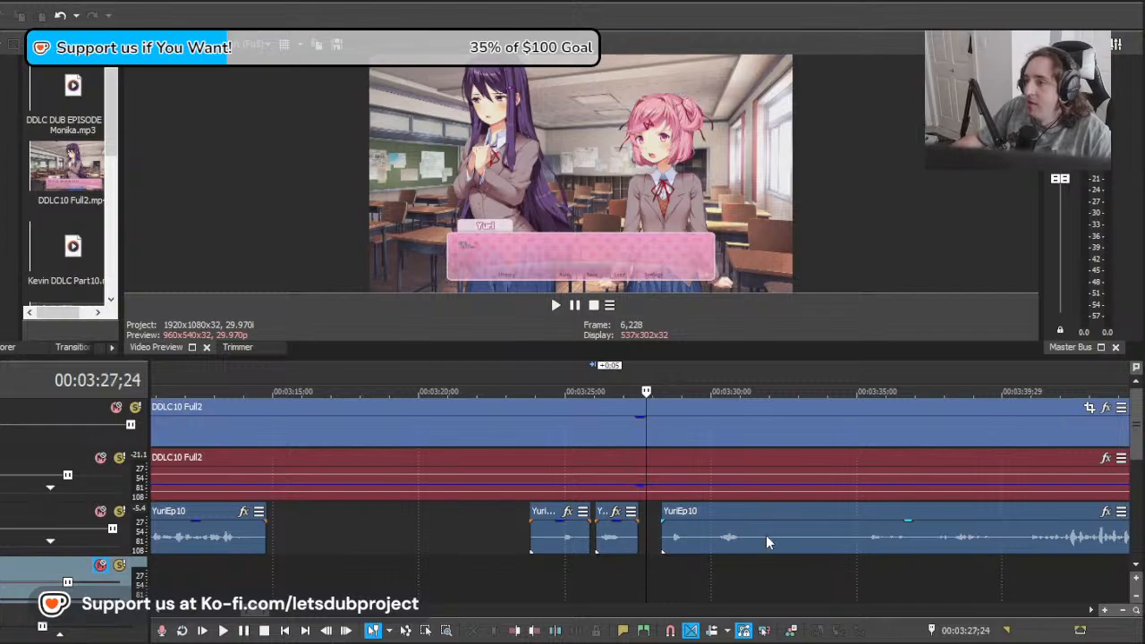
left_click_drag(766, 535, 539, 535)
key("space")
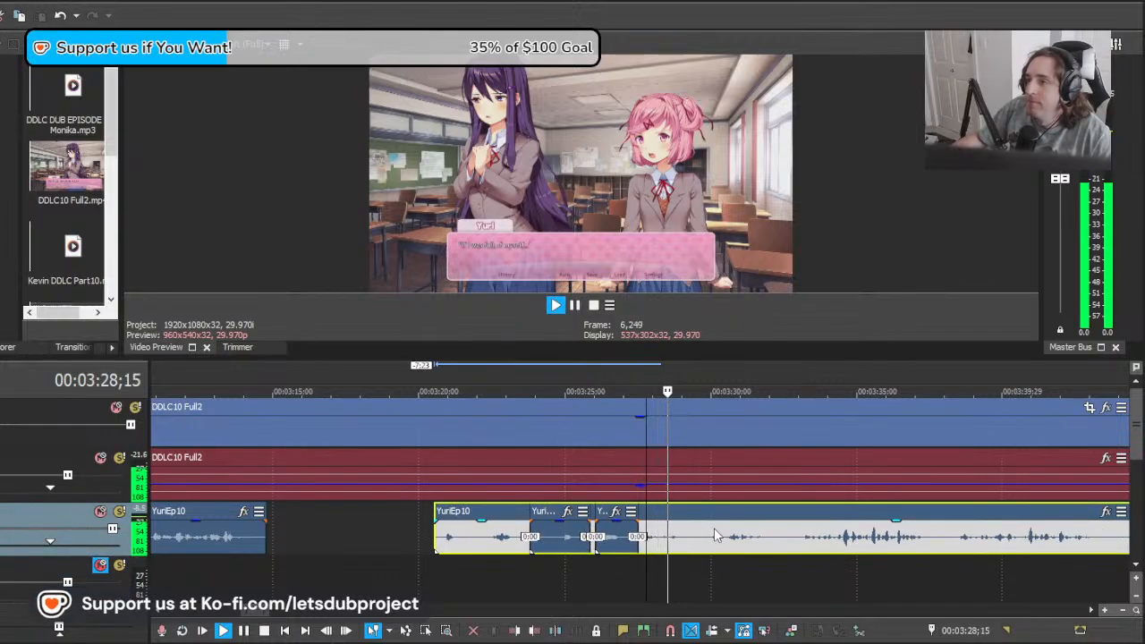
scroll(715, 531, "down", 2)
scroll(714, 531, "up", 3)
key("space")
left_click_drag(735, 544, 615, 544)
key("space")
Step: Split YuriEp10 before Yuri's next line, delete the part ahead of the cut, and shift the remainder 1;11 earlier to about 00:03:27;23
key("space")
left_click(631, 550)
key("s")
left_click(603, 539)
key("Delete")
left_click(576, 539)
key("space")
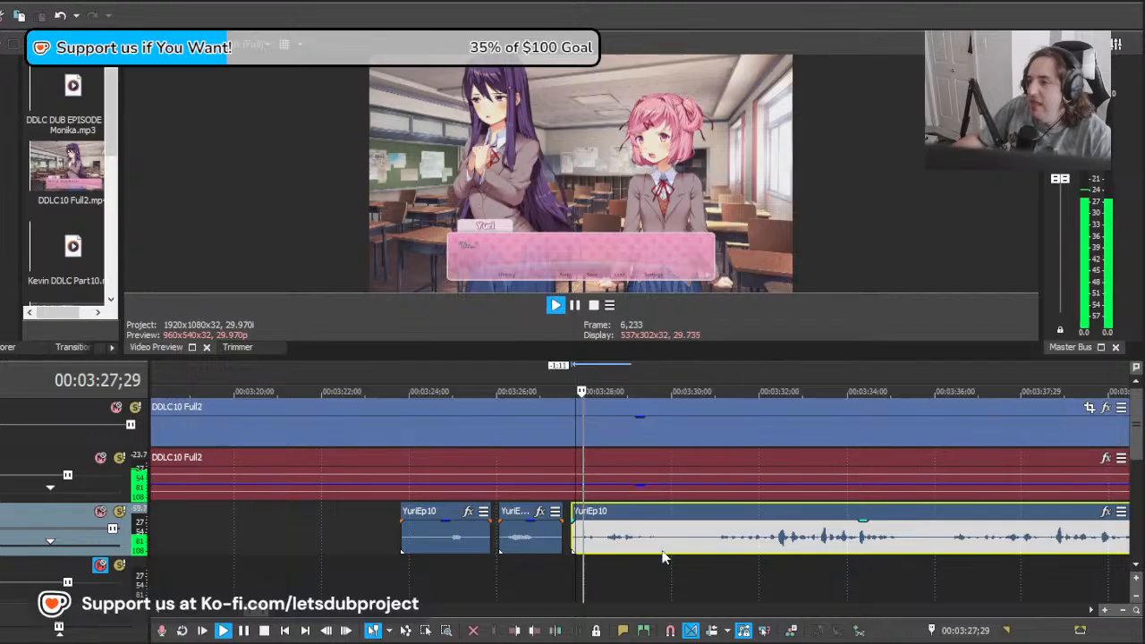
Step: Split YuriEp10 at about 00:03:30;07 after Yuri's line and play the remainder against her following line
left_click(682, 548)
key("s")
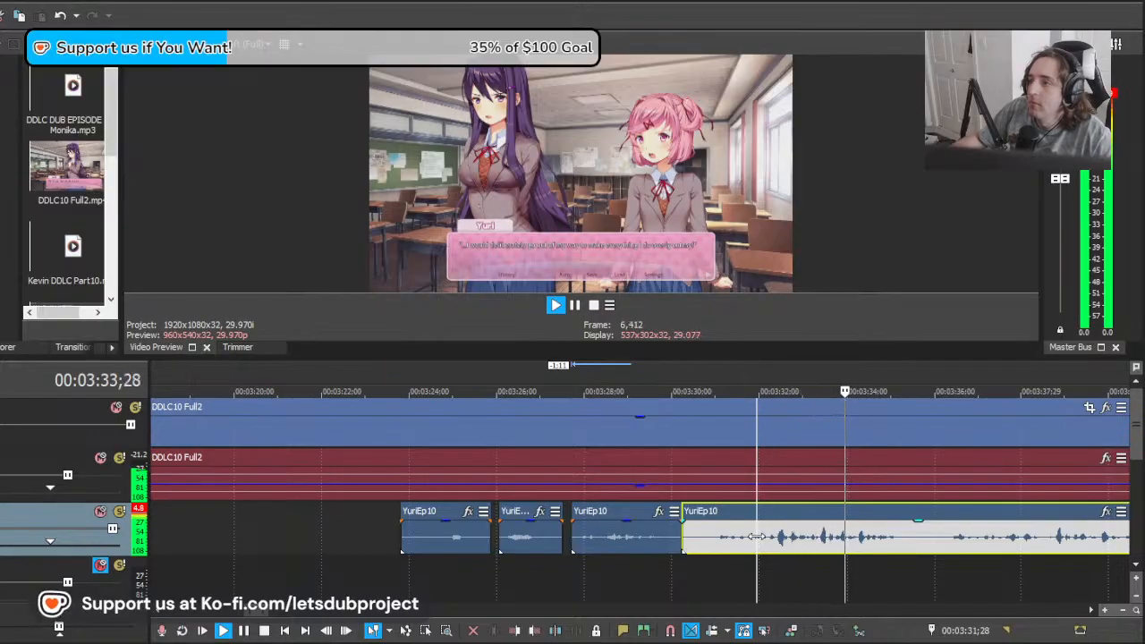
scroll(774, 536, "down", 1)
scroll(773, 537, "up", 1)
key("space")
Step: Delete the start of the YuriEp10 remainder up to 00:03:30;27 and split the rest at 00:03:35;19
left_click(586, 545)
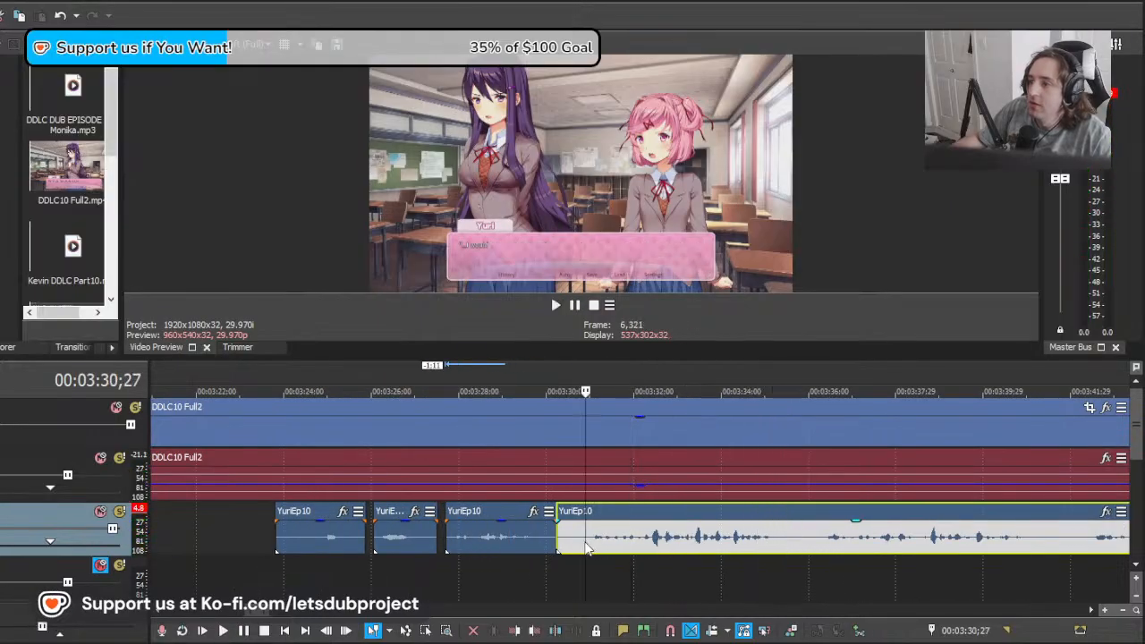
key("s")
left_click(571, 545)
key("Delete")
left_click(792, 537)
key("s")
Step: Shift the YuriEp10 remainder 0;14 and slightly more earlier, playing it from 00:03:35;19
scroll(811, 537, "down", 3)
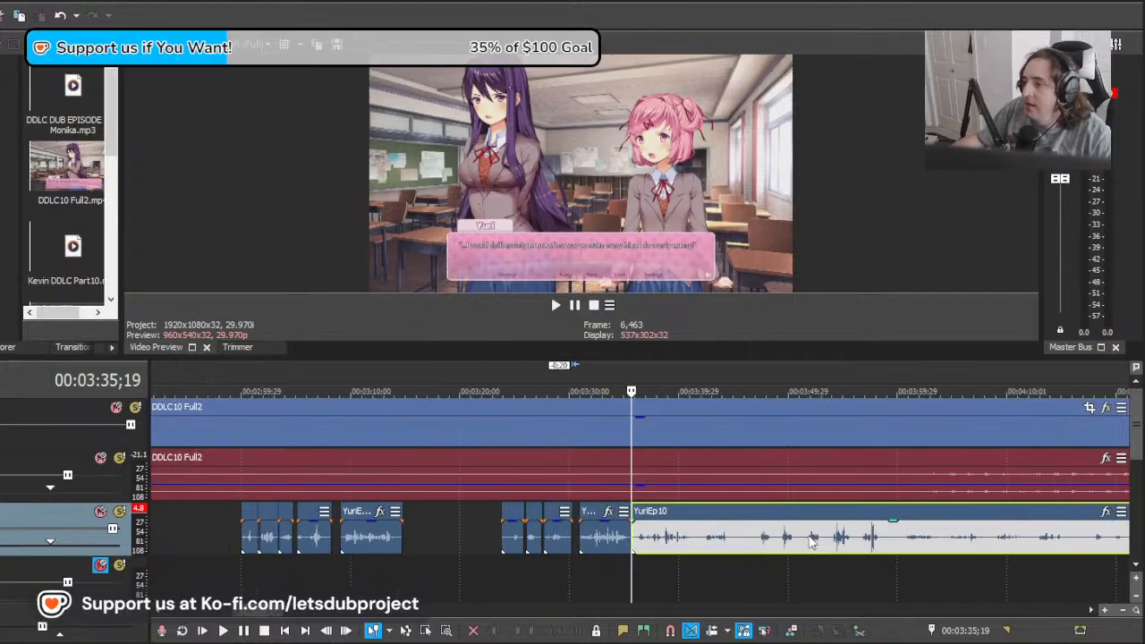
scroll(796, 538, "up", 2)
left_click_drag(777, 541, 762, 540)
key("space")
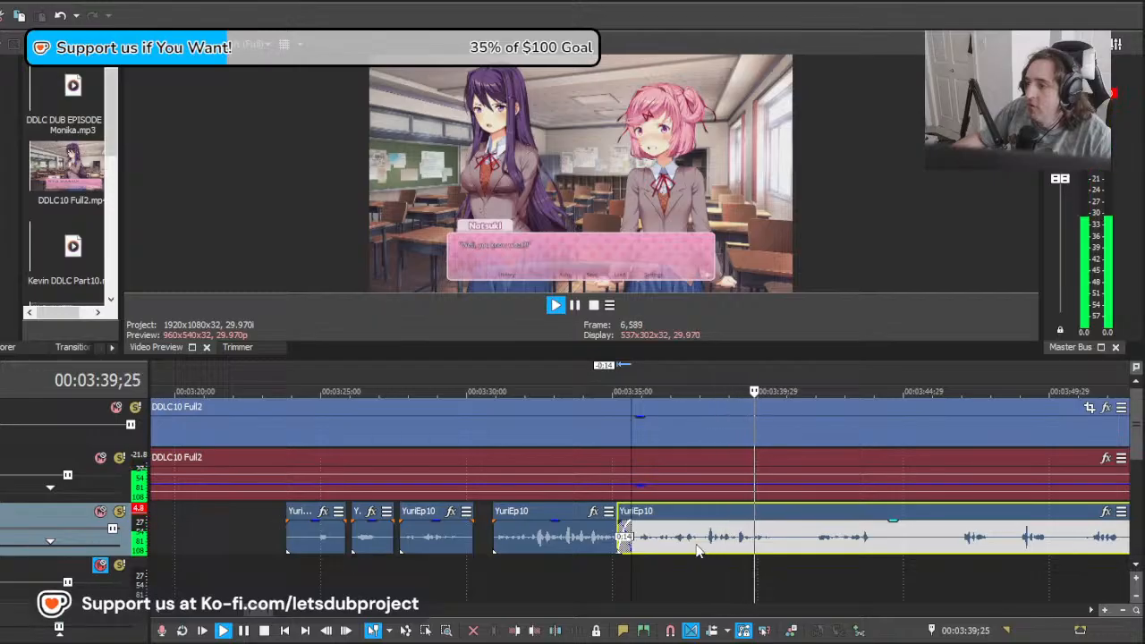
key("space")
mouse_move(650, 544)
left_mouse_down()
mouse_move(702, 544)
mouse_move(640, 539)
left_mouse_up()
Step: Split YuriEp10 at about 00:03:41;07 and delete the part between 00:03:35;19 and the cut
left_click(796, 541)
key("s")
left_click(718, 538)
key("Delete")
Step: Shift the YuriEp10 remainder 0;29 earlier and play it from 00:03:45;12 and 00:03:43;12
left_click(569, 537)
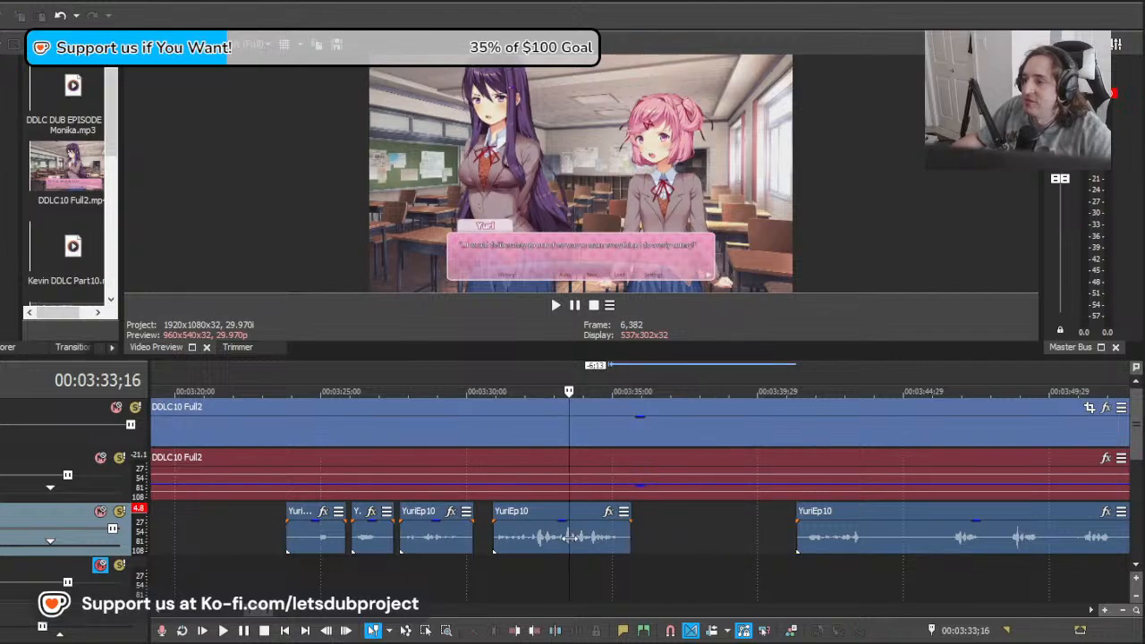
left_click(675, 537)
left_click_drag(757, 535, 915, 534)
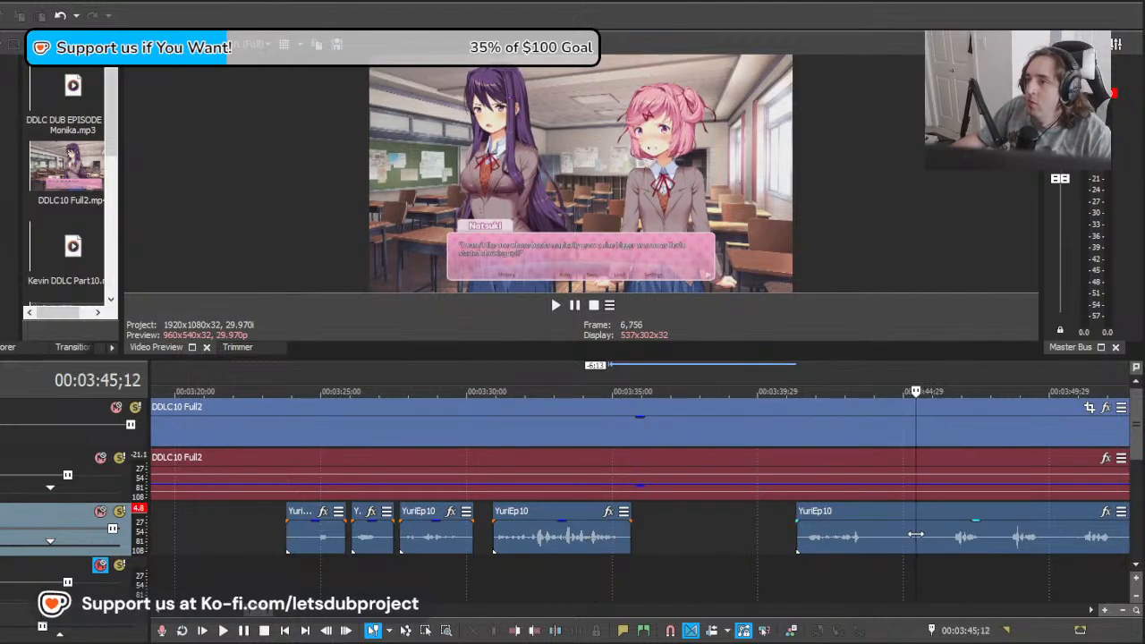
scroll(770, 547, "down", 1)
scroll(779, 544, "up", 1)
left_click_drag(800, 539, 771, 538)
key("space")
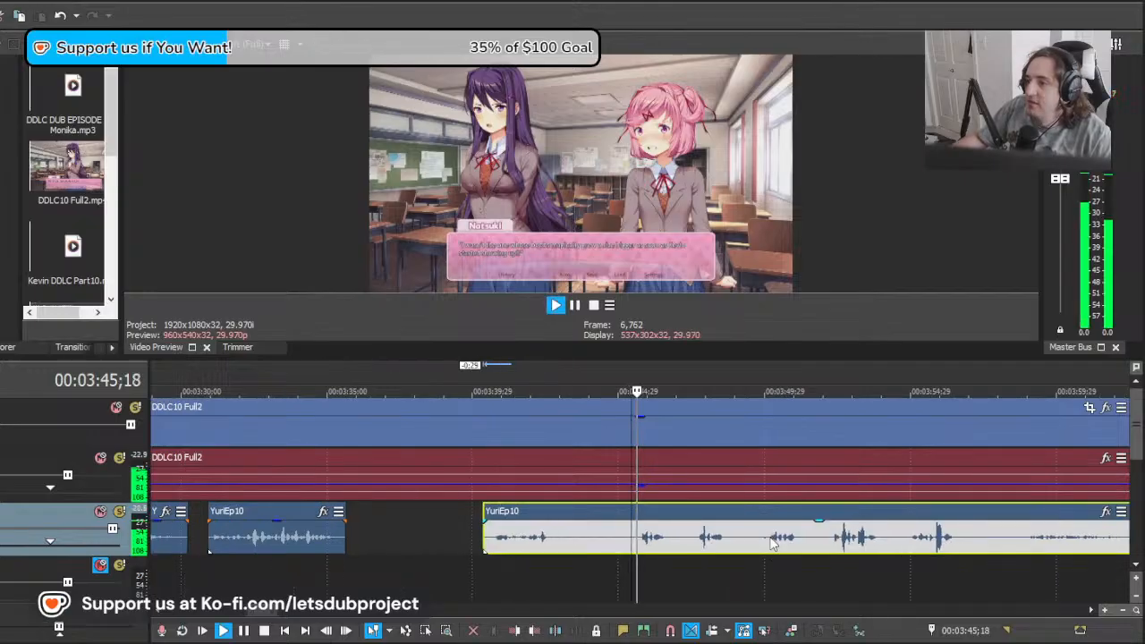
key("space")
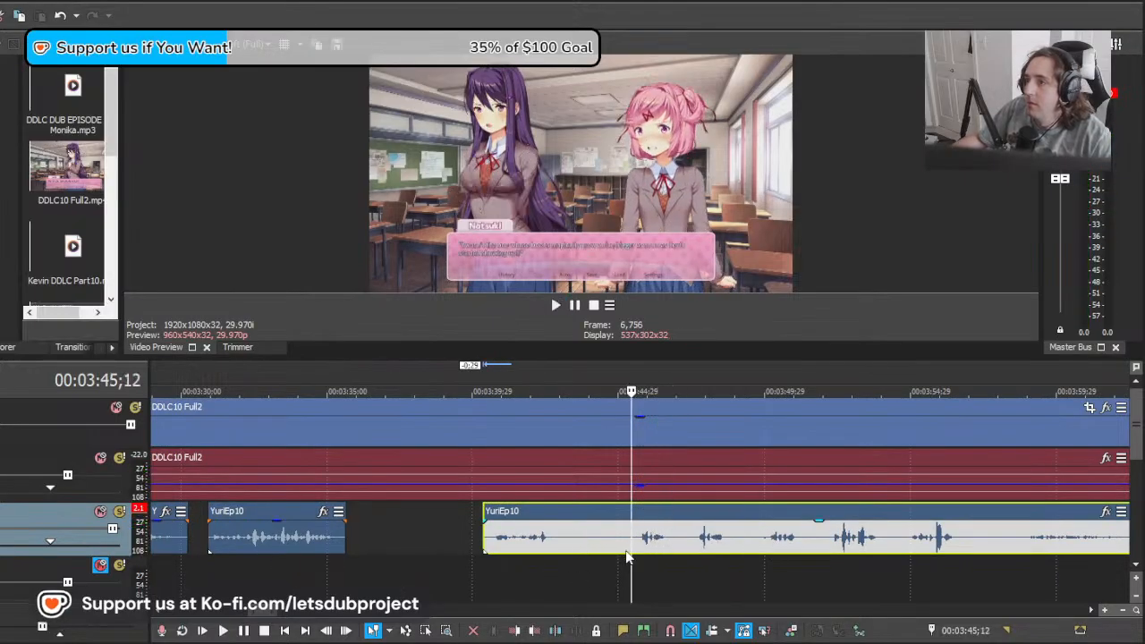
scroll(617, 555, "up", 1)
left_click(546, 553)
key("space")
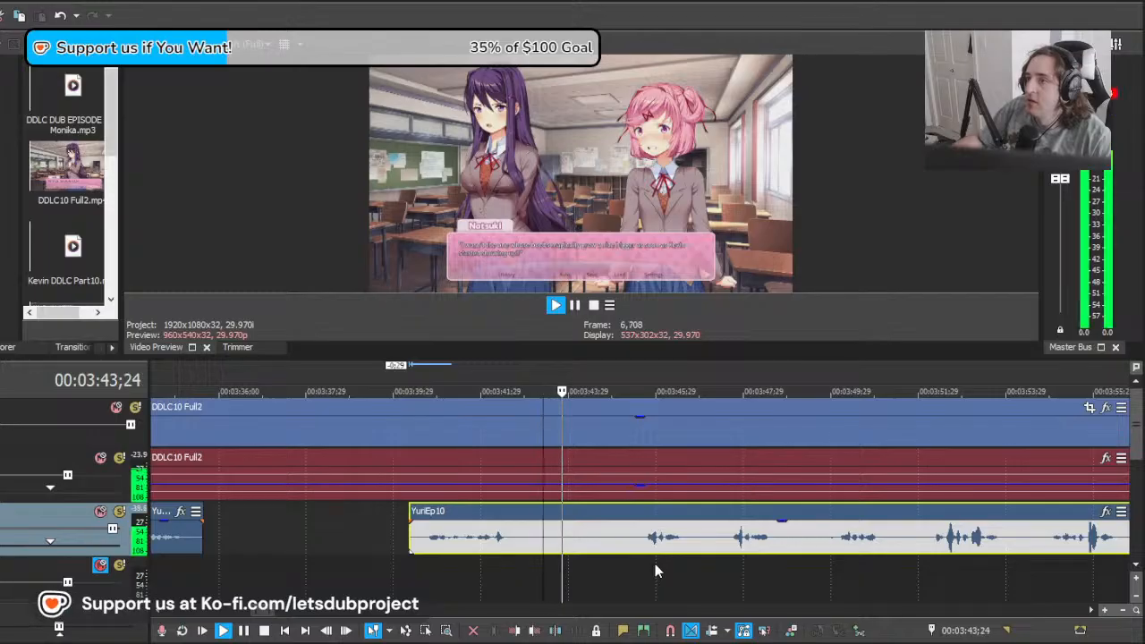
key("space")
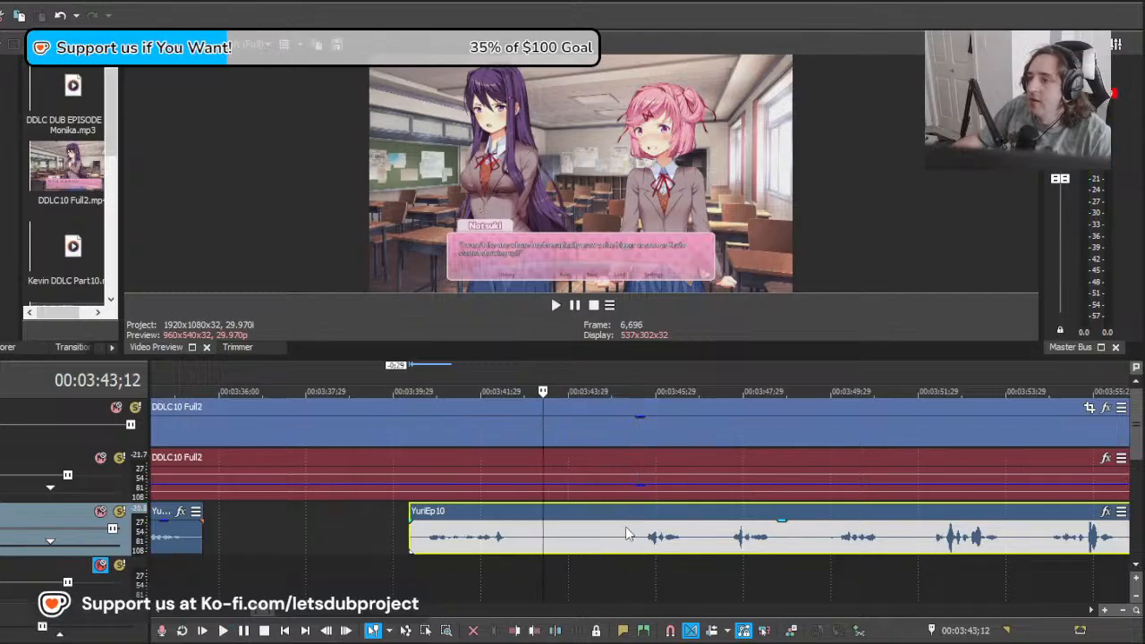
Step: Split YuriEp10 at about 00:03:45;14, delete the 5;03 before the cut and play the remainder
left_click(632, 528)
key("s")
left_click(600, 537)
key("Delete")
left_click(632, 538)
key("space")
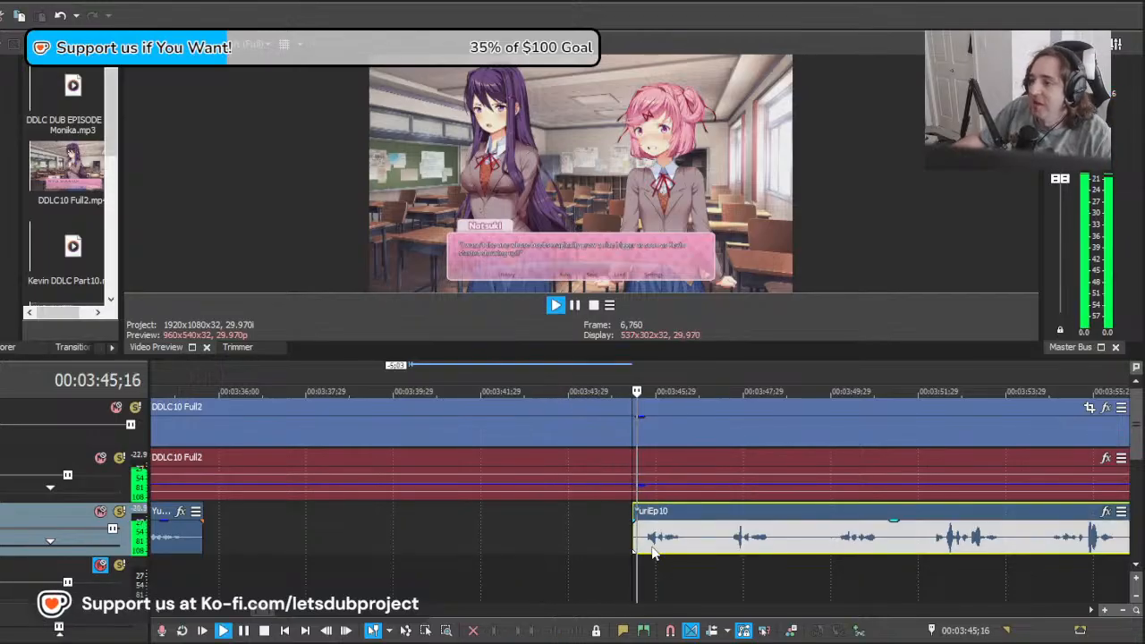
Step: Split YuriEp10 at 00:03:47;05, shift the remainder 1;14 later and the short clip 0;11 later, and play the result
key("space")
left_click(709, 545)
key("s")
left_click_drag(746, 546, 812, 546)
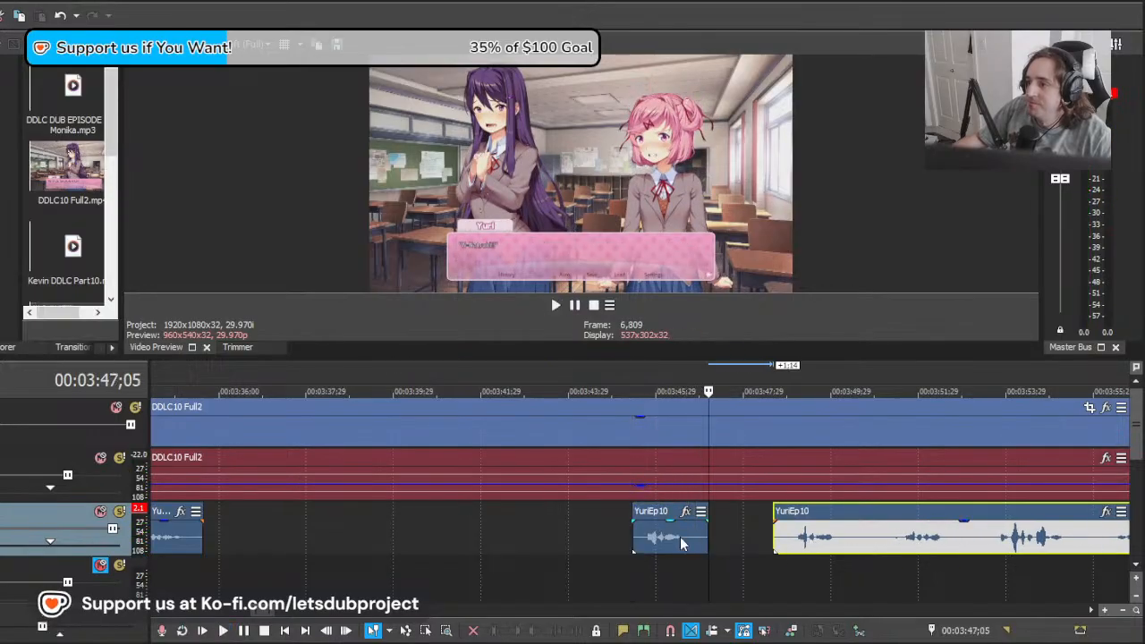
left_click_drag(680, 537, 865, 570)
left_click(651, 544)
key("space")
left_click(734, 558)
key("space")
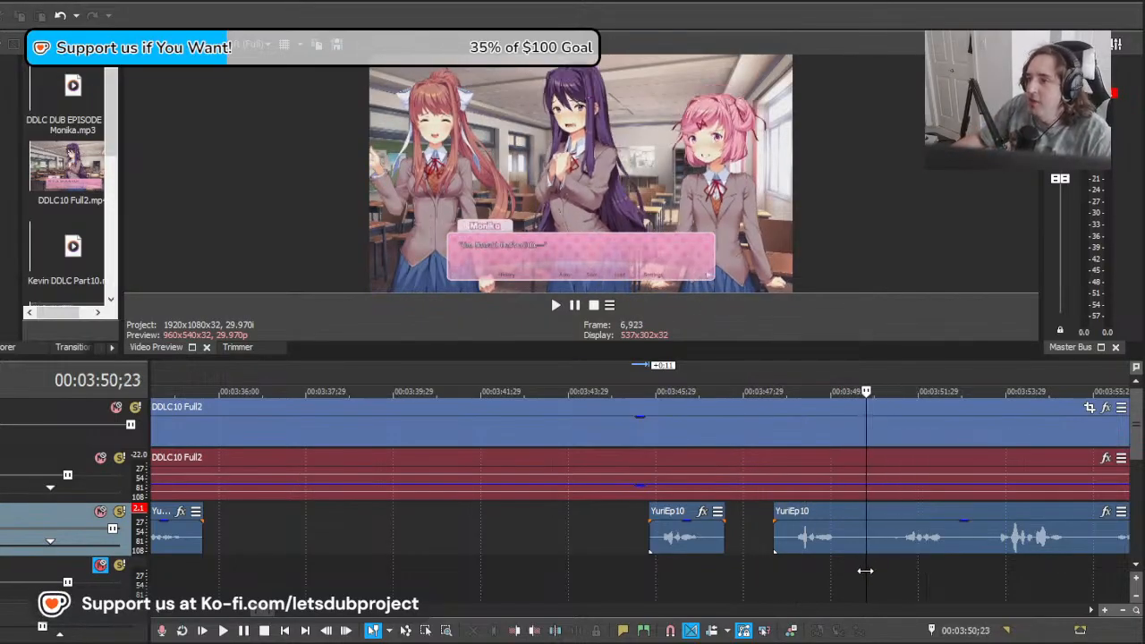
Step: Shift the YuriEp10 remainder earlier and then 4;23 later, playing it against the dialogue from 00:03:50;23
scroll(836, 573, "down", 1)
scroll(837, 572, "up", 1)
left_click_drag(901, 537, 851, 552)
key("space")
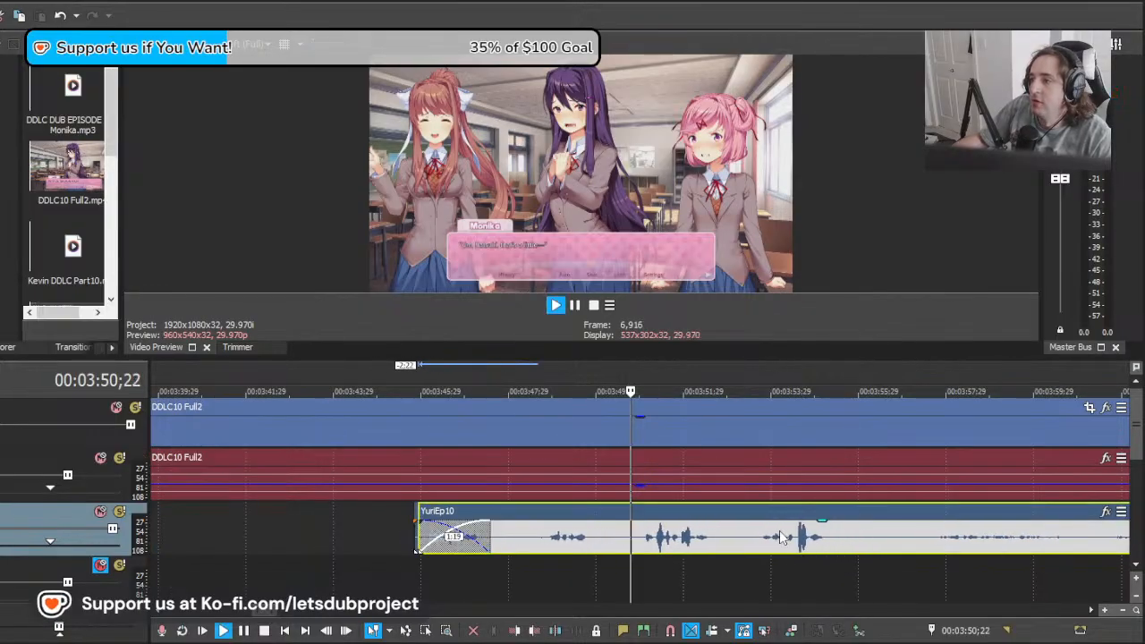
scroll(757, 534, "down", 1)
scroll(759, 535, "up", 1)
key("space")
key("space")
key("space")
key("space")
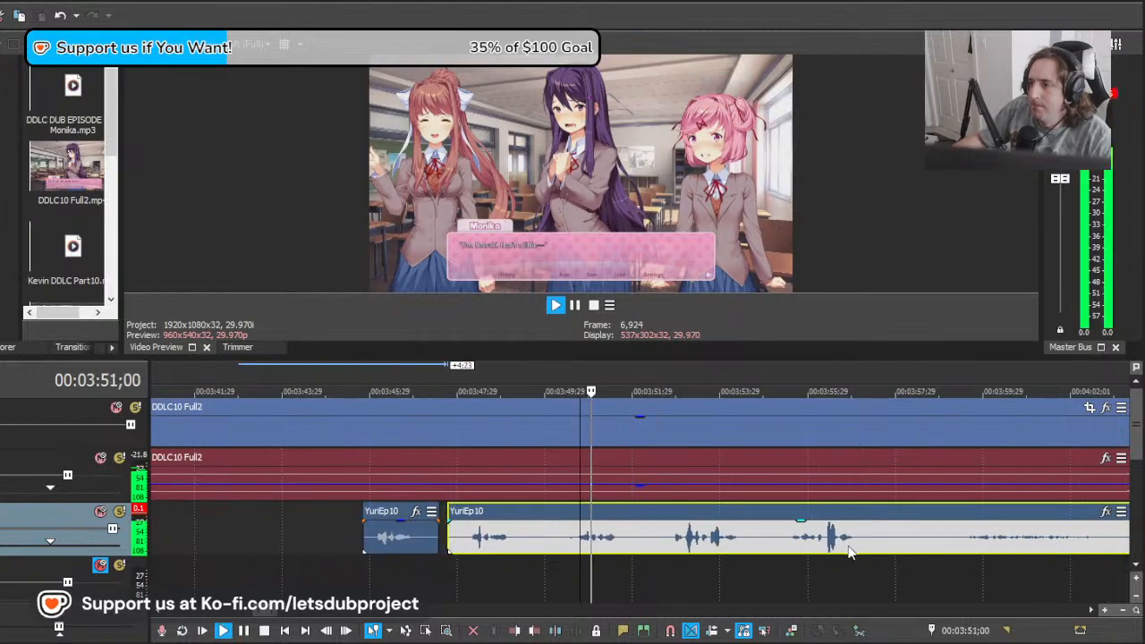
key("space")
Step: Shift the YuriEp10 remainder 2;03 earlier and delete its audio before about 00:03:50;22
left_click_drag(775, 540, 683, 540)
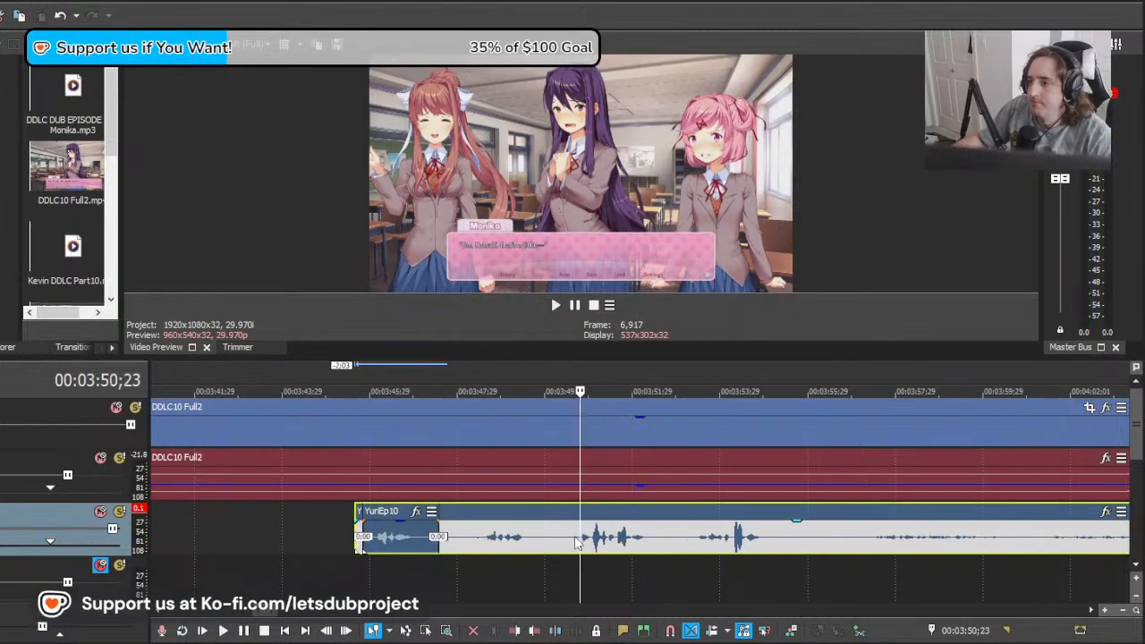
left_click(577, 540)
key("s")
left_click(536, 542)
key("Delete")
Step: Split YuriEp10 at 00:03:52;25 and about 00:03:57;09, and delete the 4;14 piece between the cuts
left_click(670, 542)
key("s")
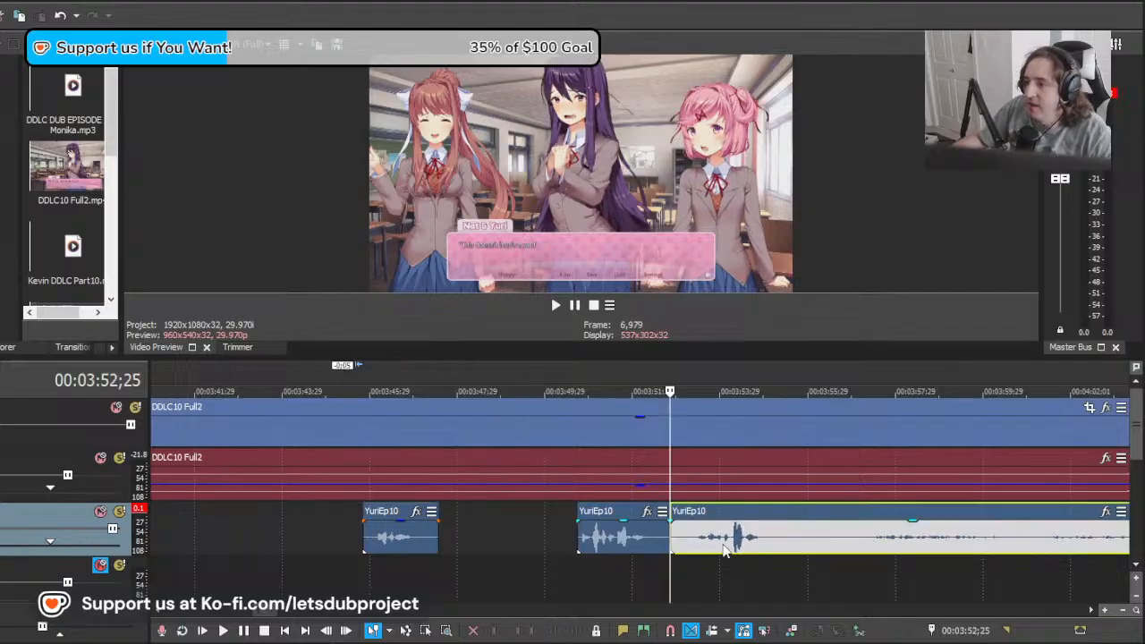
left_click(867, 543)
key("s")
left_click(776, 544)
key("Delete")
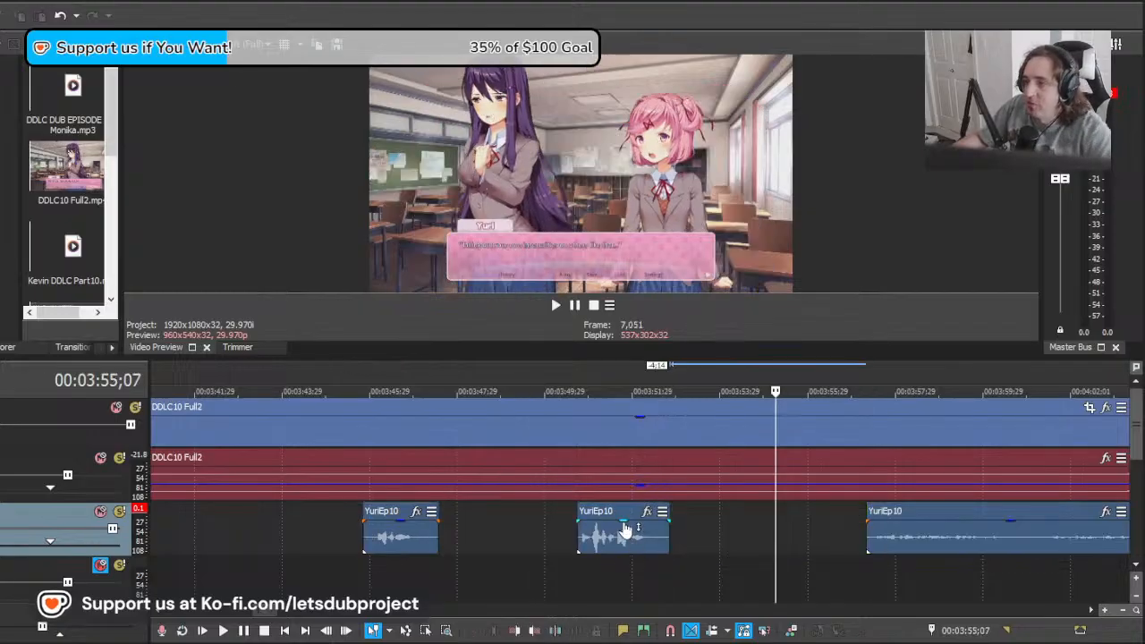
Step: Lower the gain of the YuriEp10 clip at about 00:03:50;22 to -4.8 dB and then further, playing it from 00:03:50;18
left_click_drag(624, 523, 632, 538)
left_click(576, 541)
key("space")
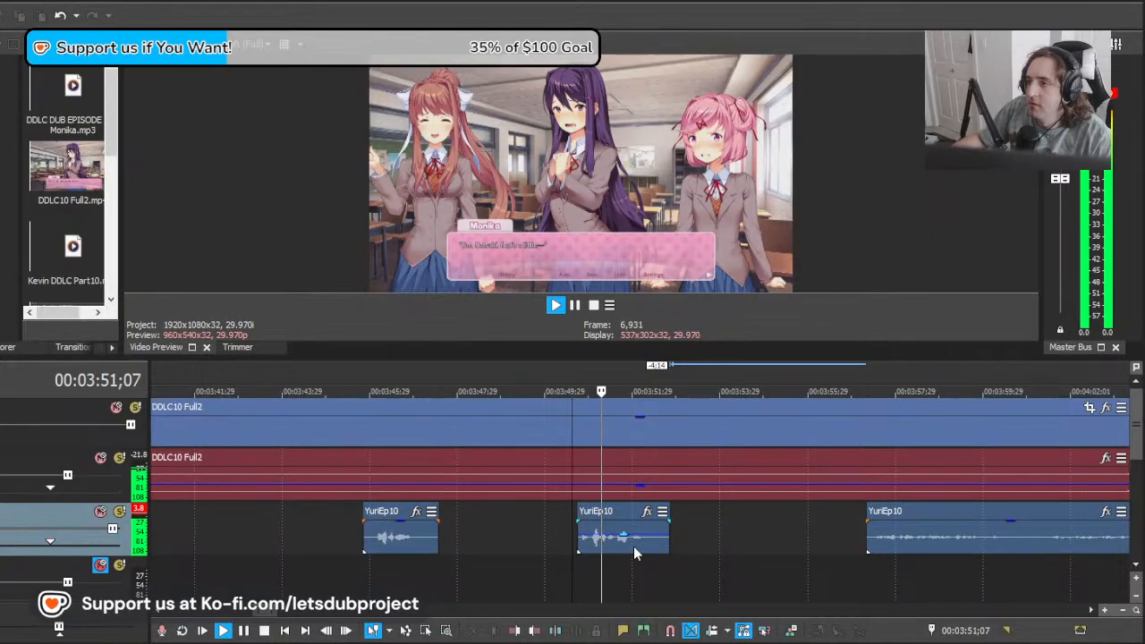
key("space")
left_click(621, 540)
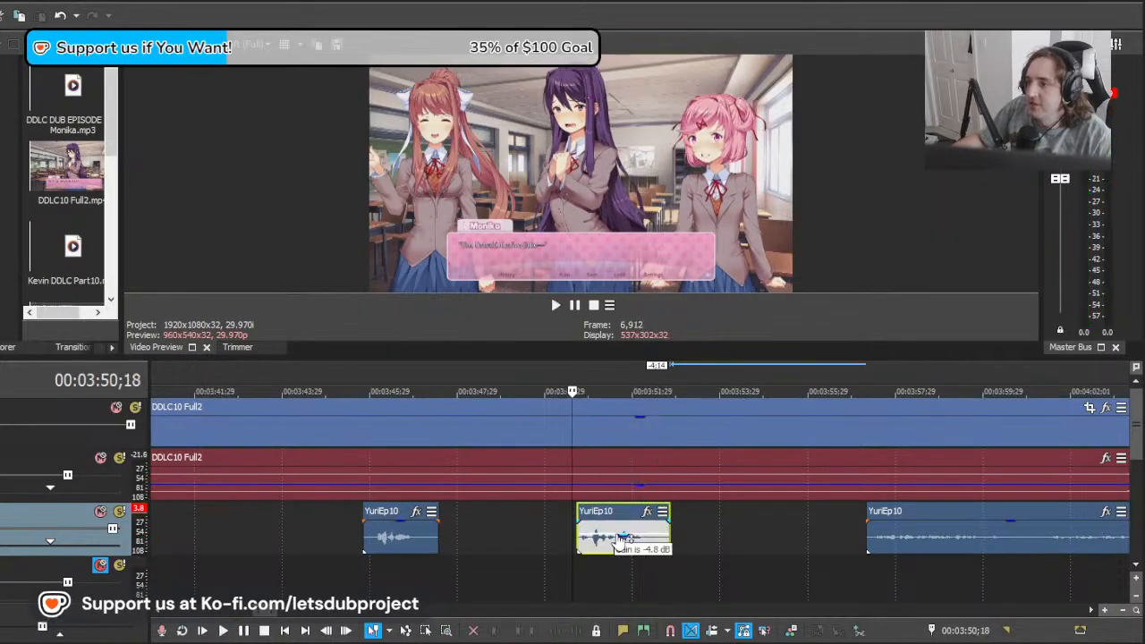
key("space")
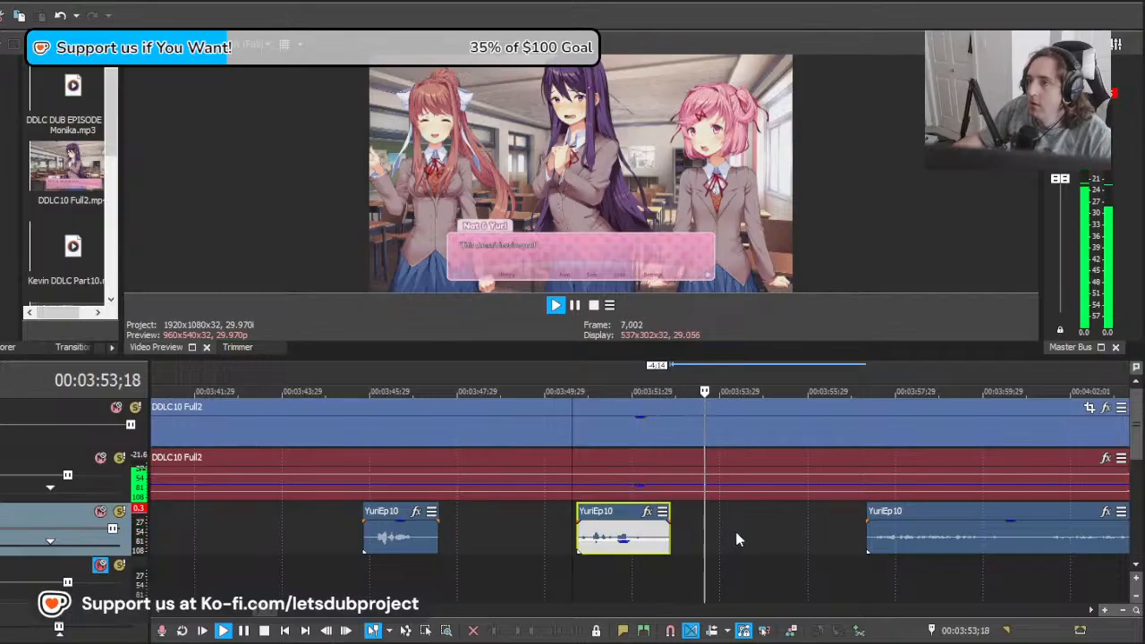
scroll(655, 537, "down", 3)
key("space")
Step: Play the aligned YuriEp10 clips with the footage from about 00:03:40;04 through the Nat & Yuri line
scroll(569, 555, "up", 1)
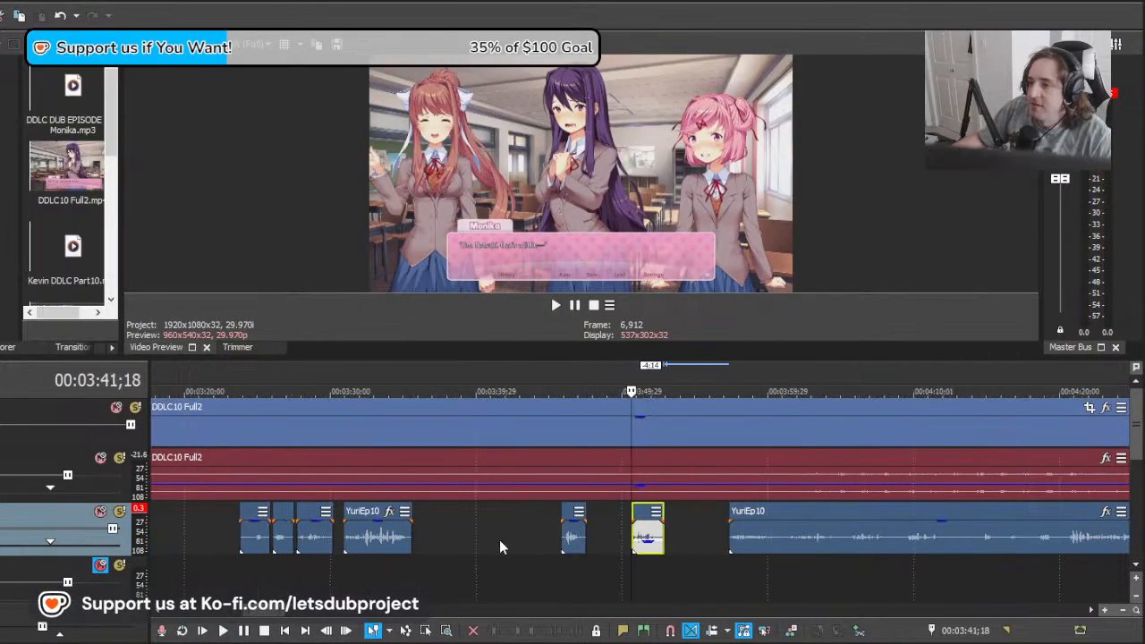
left_click(462, 541)
key("space")
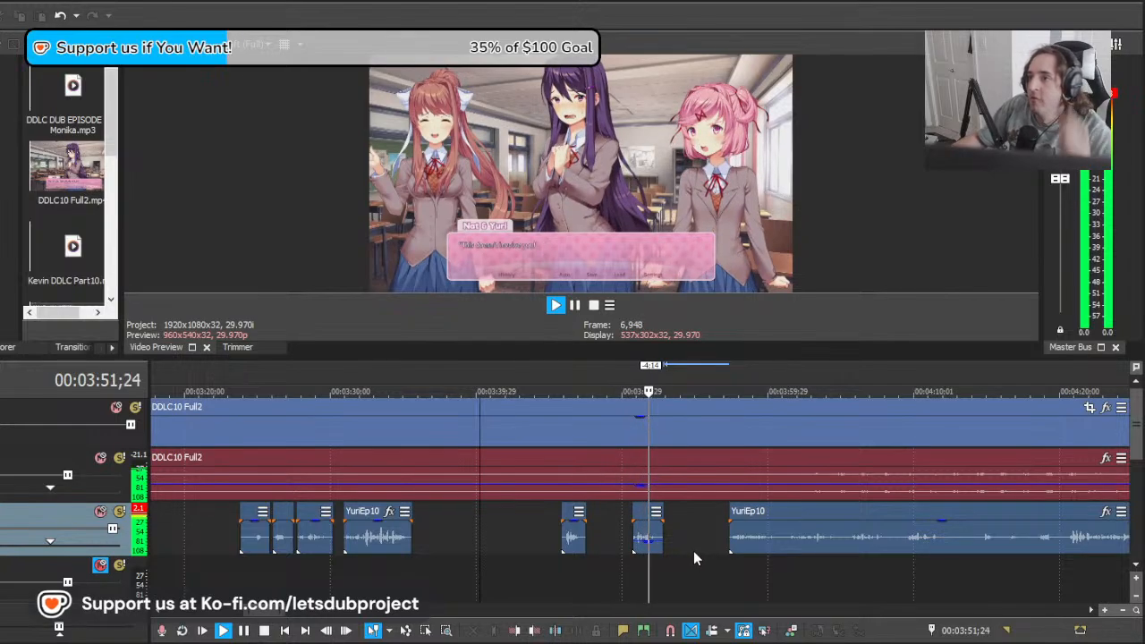
Step: Move the YuriEp10 remainder earlier to start at about 00:03:53;18 and play it against Yuri's line
left_click(700, 533)
left_click_drag(701, 530, 671, 532)
left_click_drag(856, 537, 759, 544)
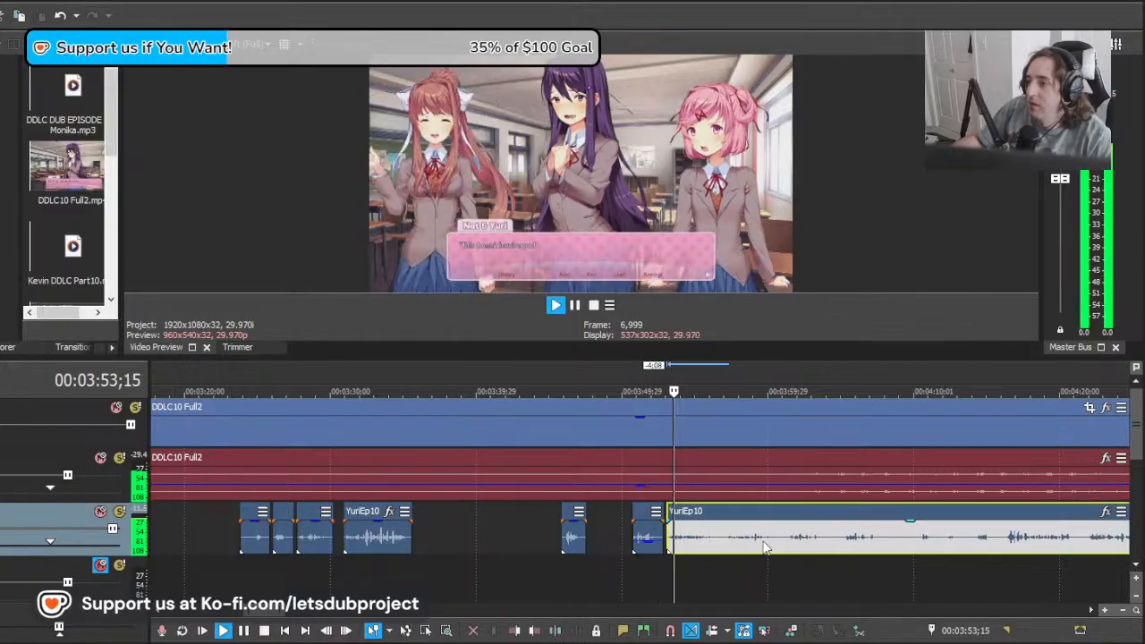
key("space")
scroll(760, 545, "down", 7)
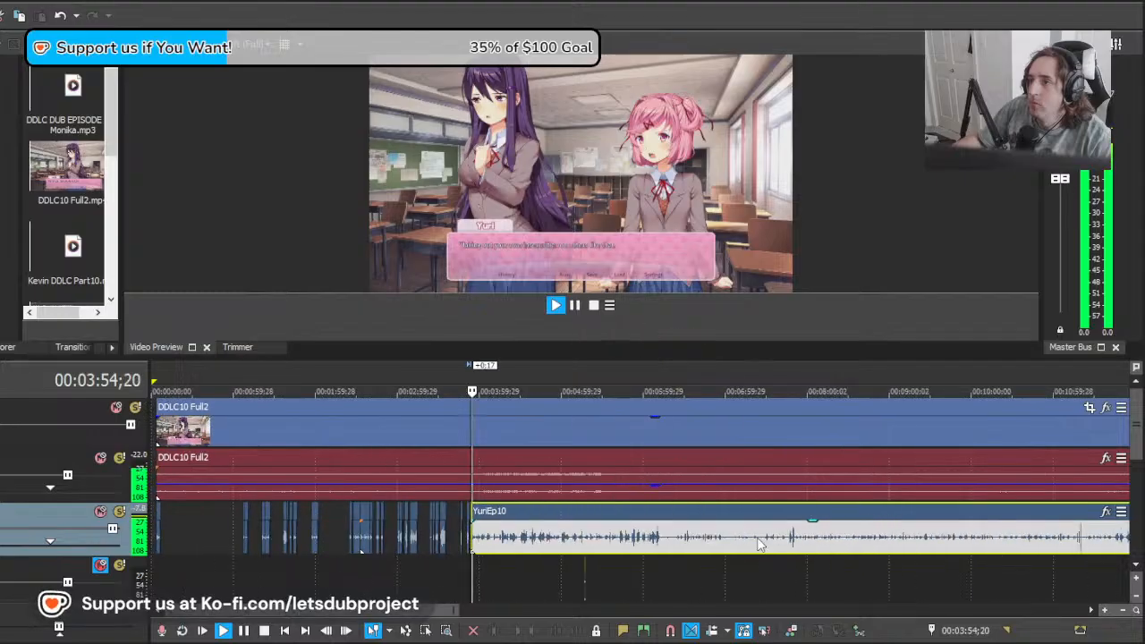
scroll(760, 544, "up", 7)
scroll(707, 542, "up", 2)
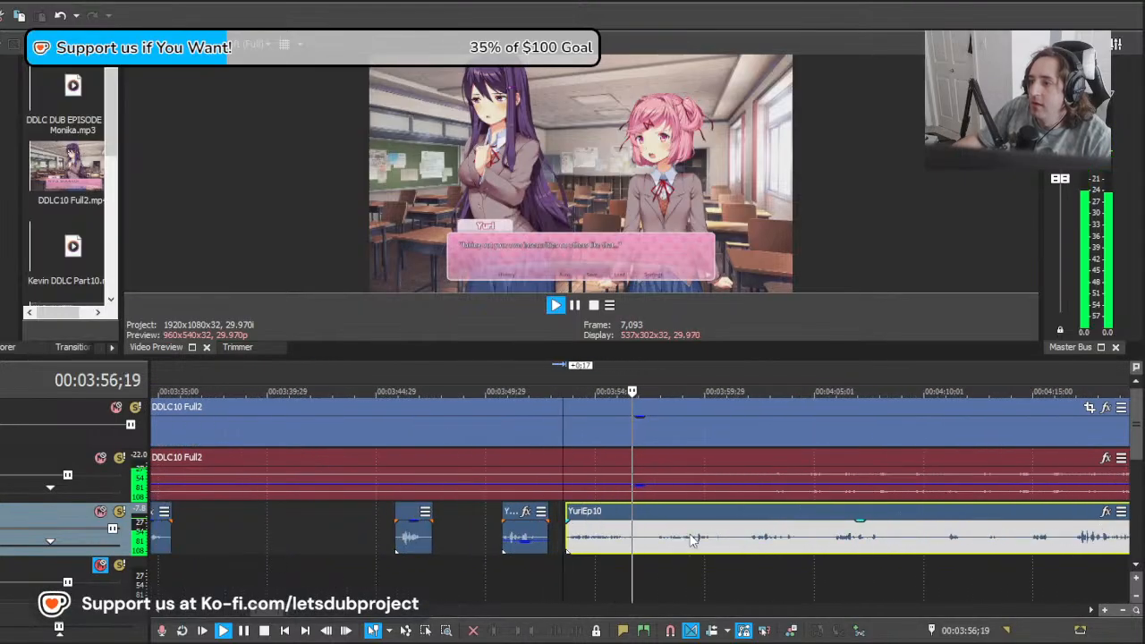
scroll(692, 540, "up", 1)
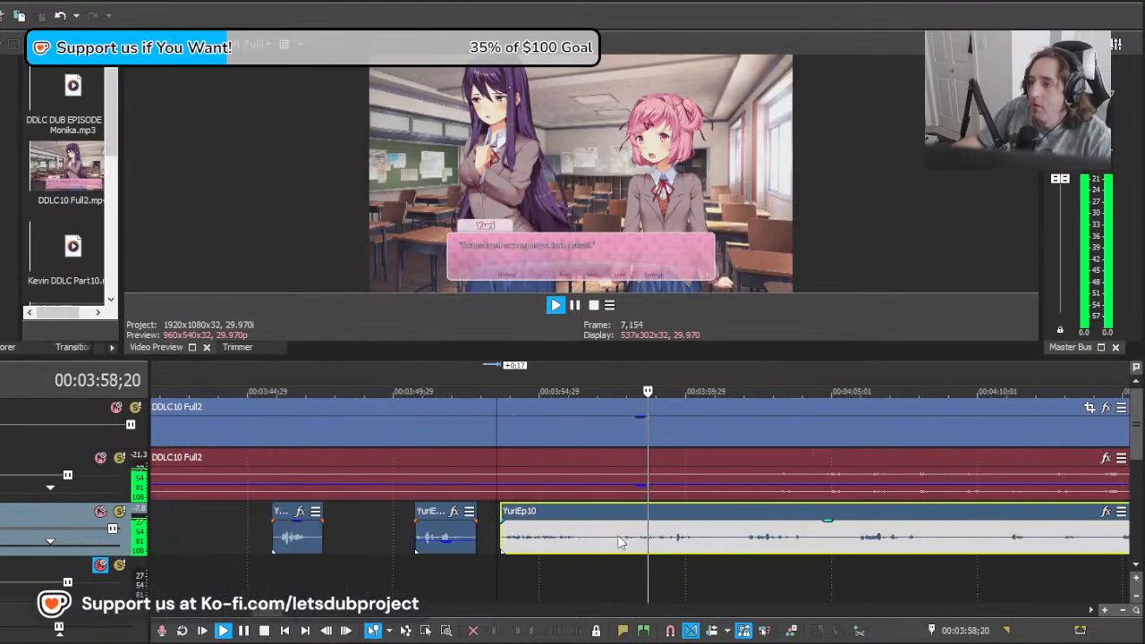
Step: Split YuriEp10 at 00:03:57;20, delete the piece before the cut and shift the remainder 4;02 earlier
key("s")
key("space")
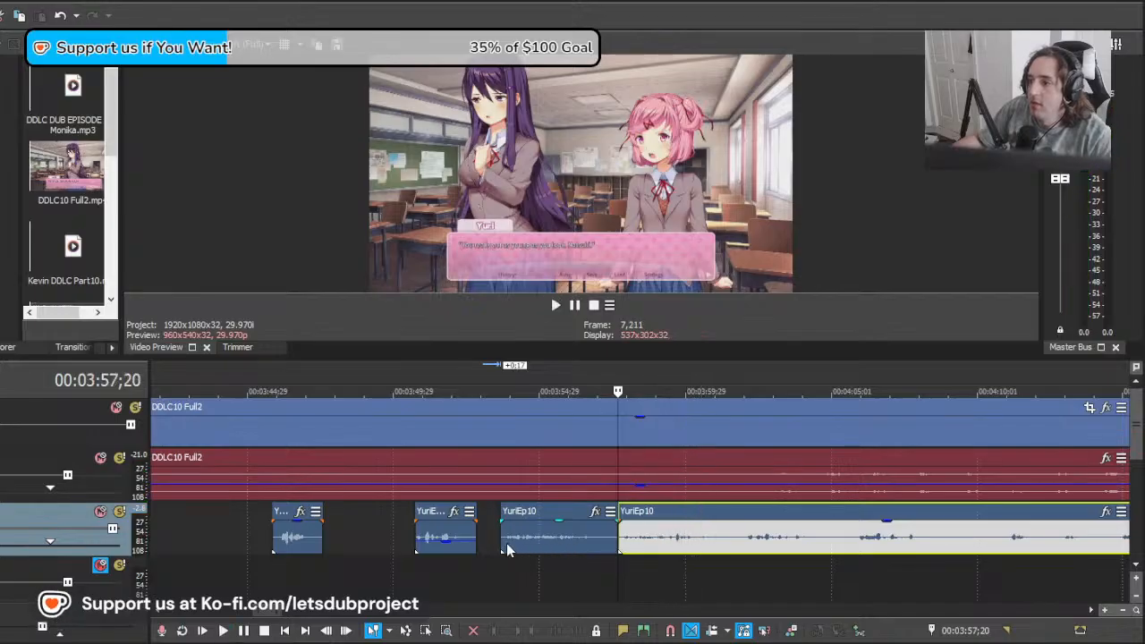
left_click(507, 543)
key("Delete")
key("space")
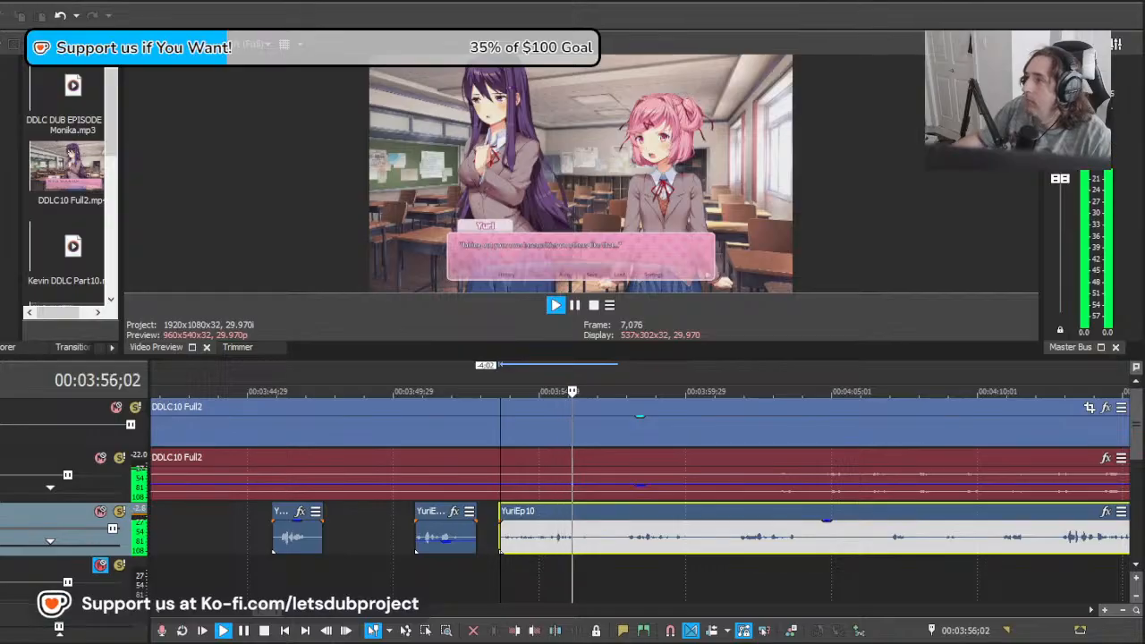
Step: Split YuriEp10 at 00:03:57;16 and shift the remainder to about 00:03:56;25, overlapping the preceding clip, then play the join
key("s")
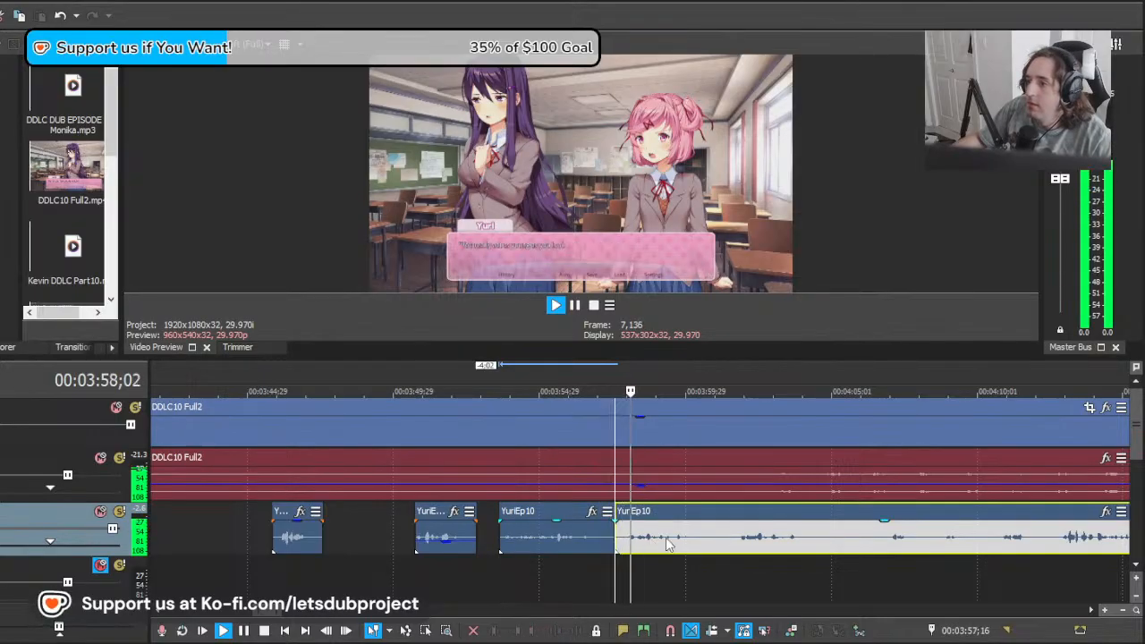
scroll(677, 541, "up", 1)
scroll(677, 541, "down", 1)
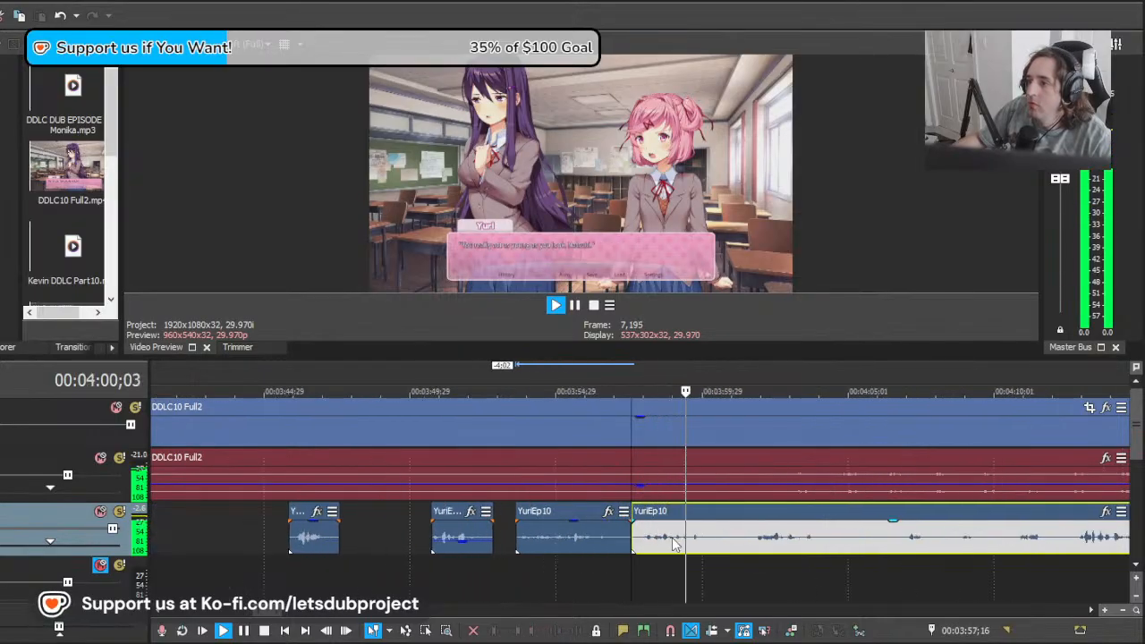
key("space")
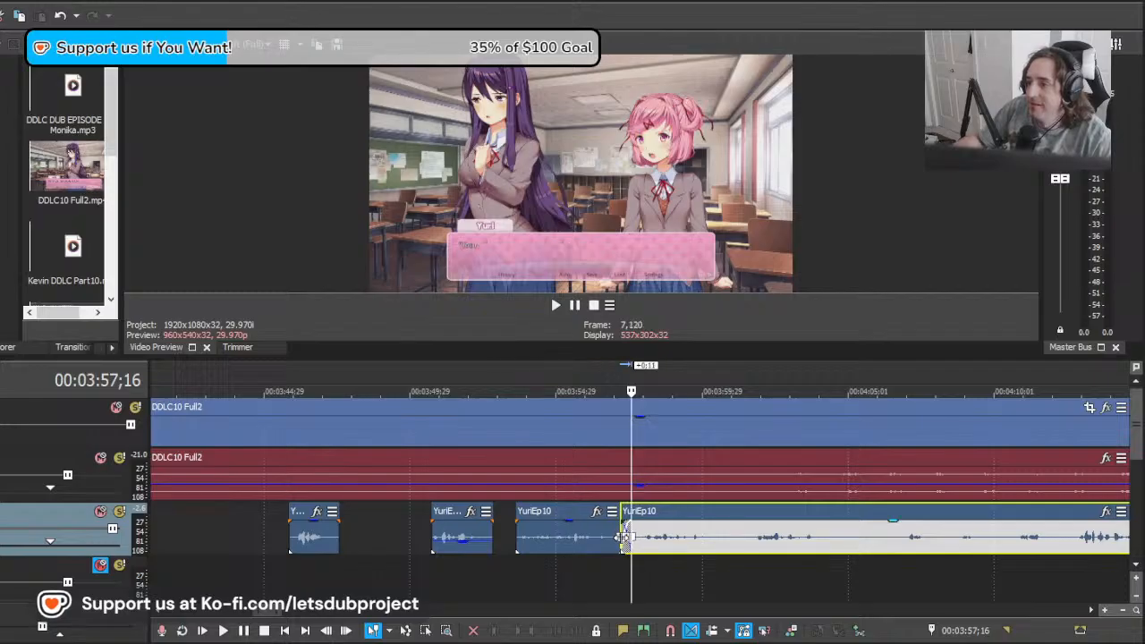
left_click_drag(632, 537, 618, 541)
left_click_drag(679, 546, 650, 550)
left_click(550, 568)
key("space")
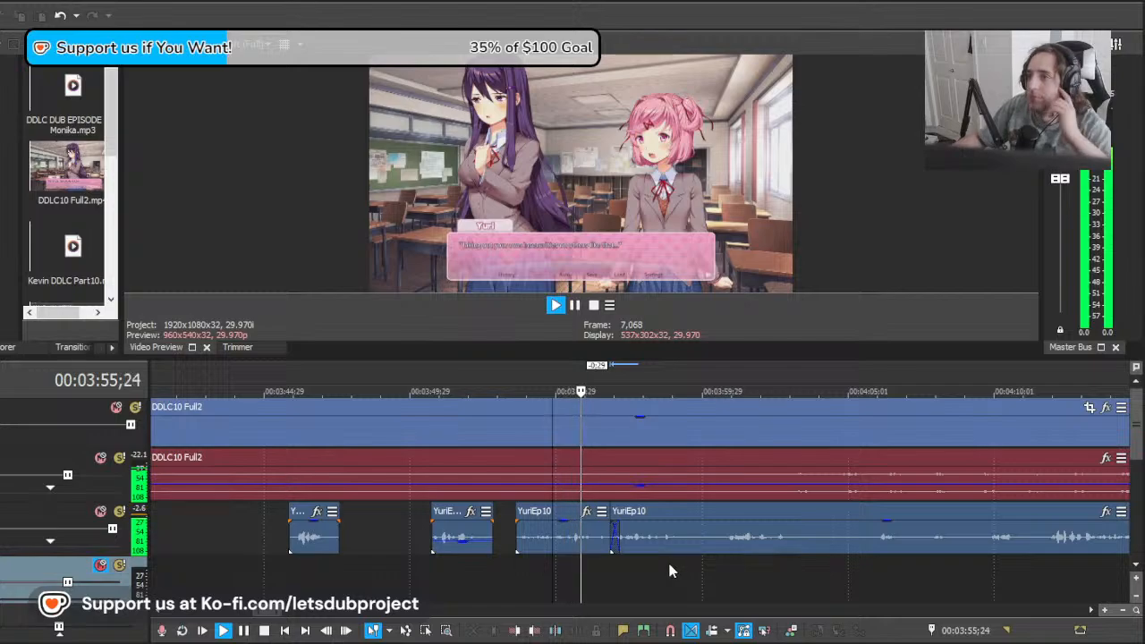
Step: Split YuriEp10 at about 00:04:00;09, delete the piece before the cut and shift the remainder 3;22 earlier, playing the new join
left_click(712, 549)
key("s")
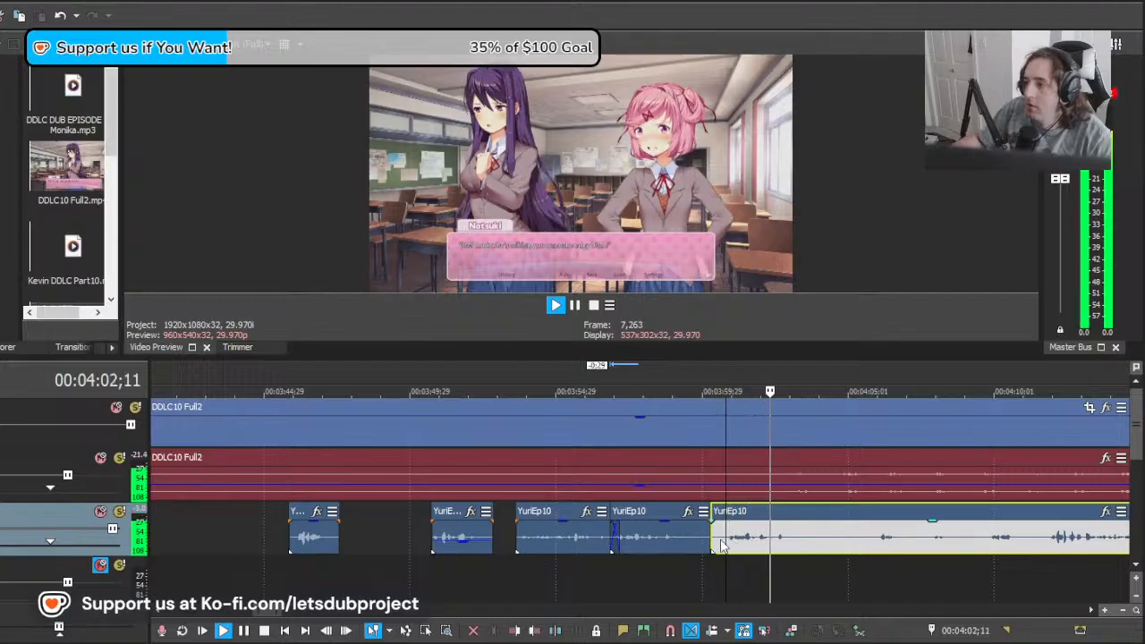
key("space")
left_click_drag(745, 541, 646, 554)
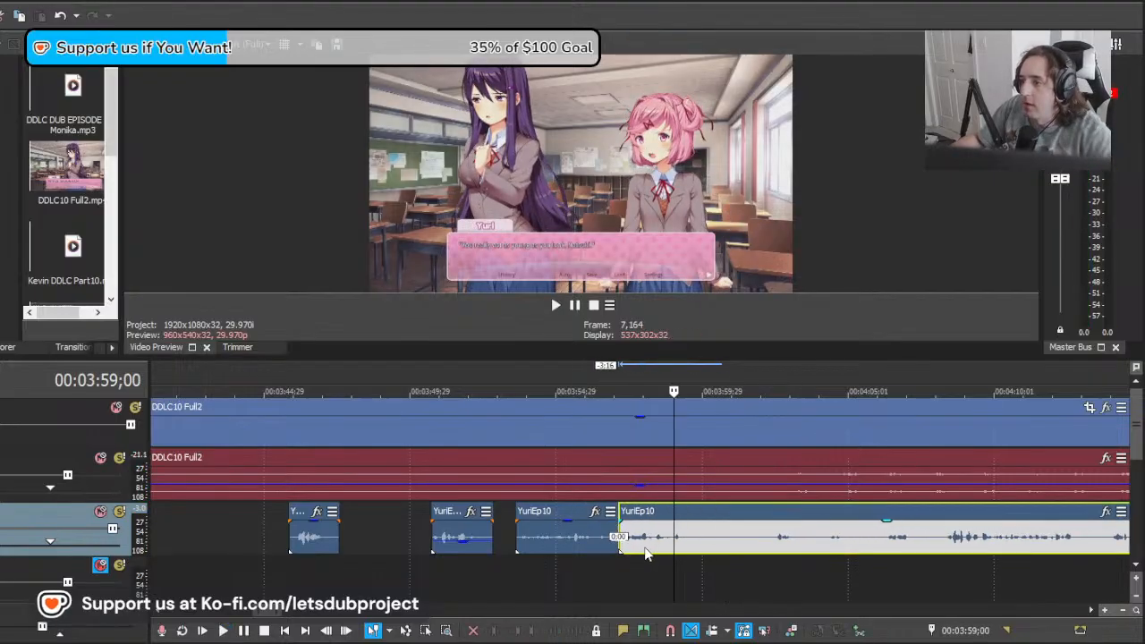
left_click(590, 561)
key("space")
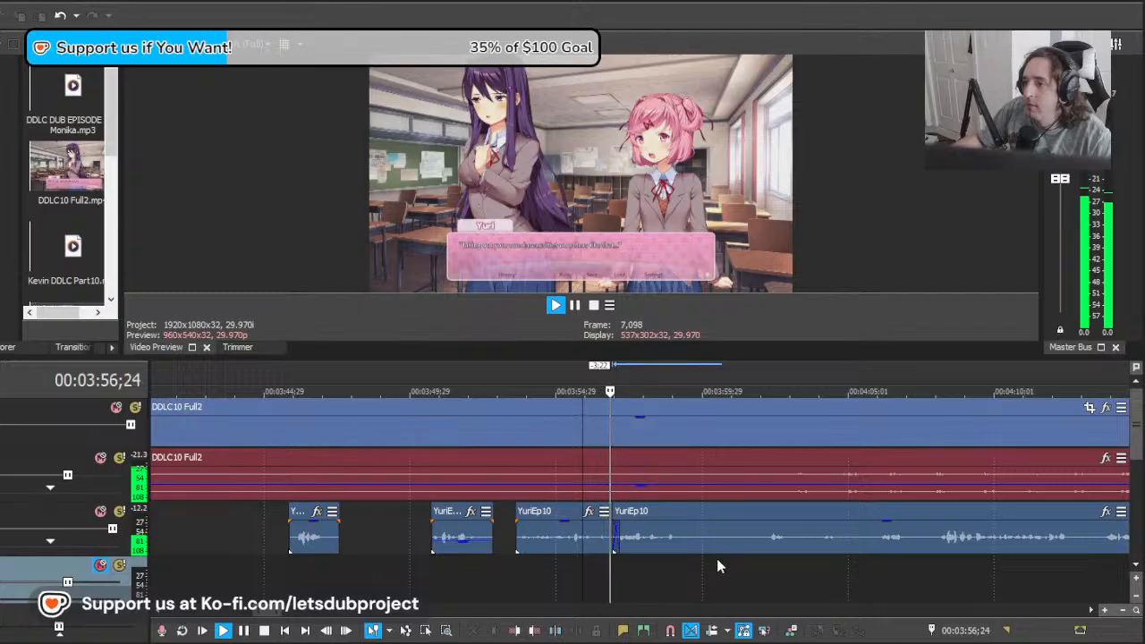
Step: Split YuriEp10 at about 00:04:00;09 and at 00:04:01;24, and delete the short piece between the cuts
left_click(712, 541)
key("s")
left_click(754, 542)
key("s")
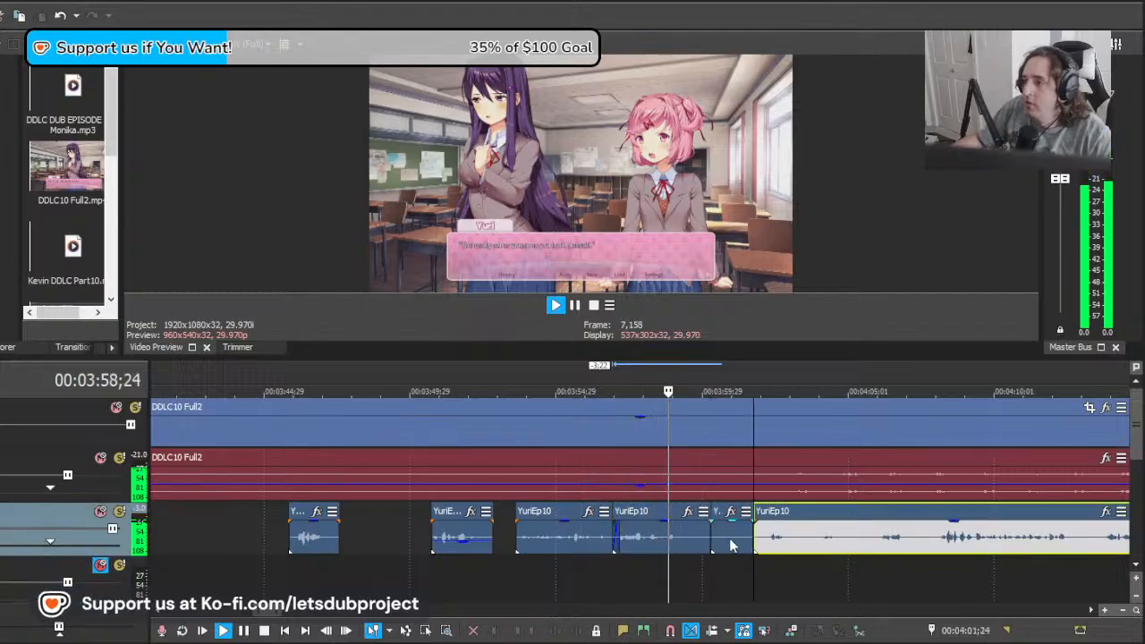
left_click(732, 544)
scroll(662, 541, "down", 10)
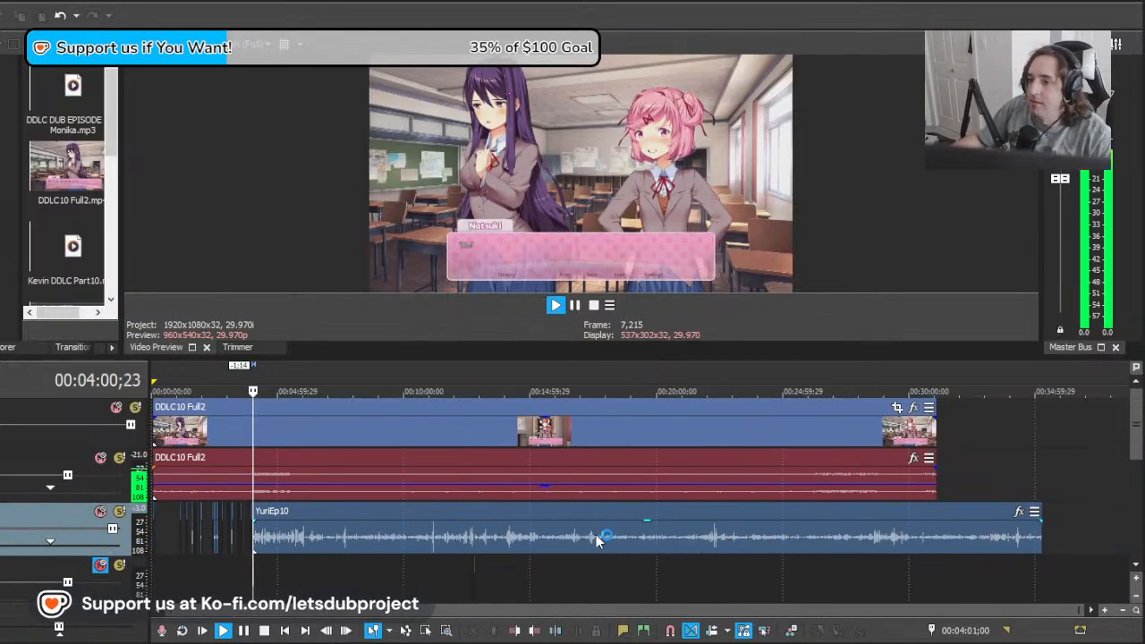
scroll(598, 539, "up", 8)
Step: Shift the YuriEp10 remainder 6;04 later and play the footage from 00:03:57;00 through Natsuki's line
left_click(713, 528)
key("space")
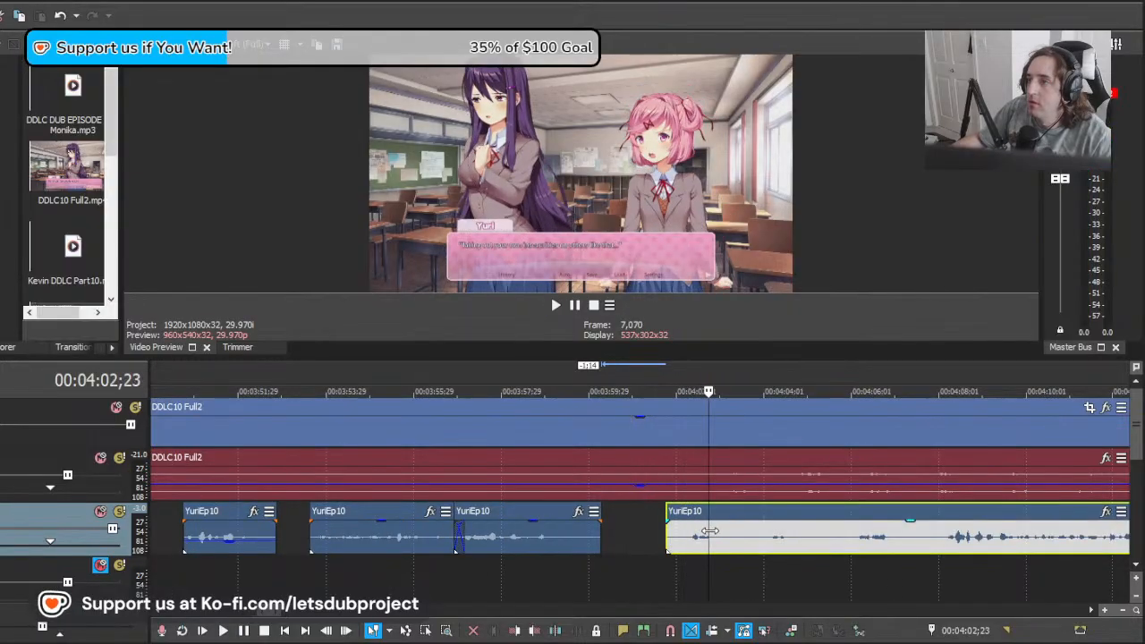
left_click_drag(710, 531, 951, 551)
left_click(459, 572)
key("space")
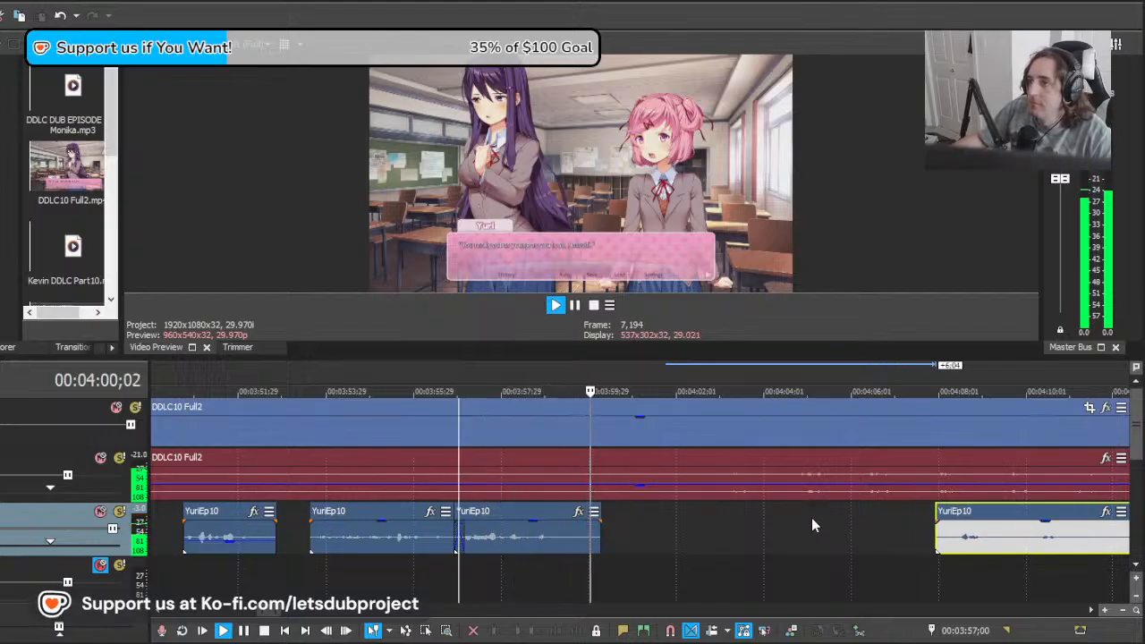
scroll(810, 528, "down", 2)
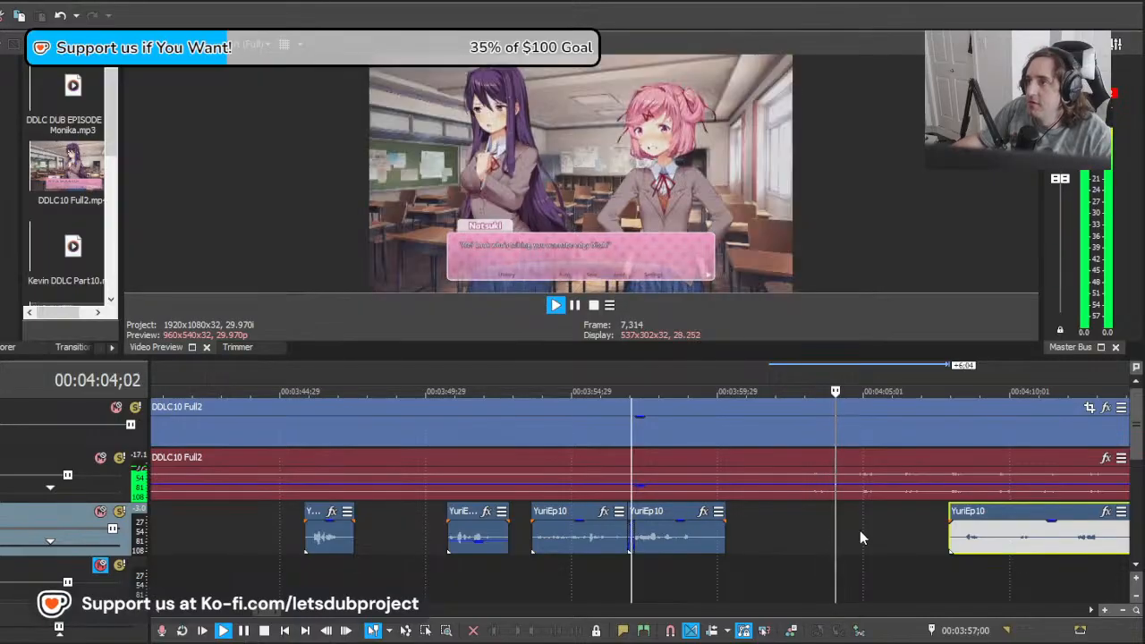
Step: Move the YuriEp10 remainder earlier to start at about 00:04:01;02 and play it from 00:04:05;07
left_click(881, 528)
scroll(871, 528, "right", 2)
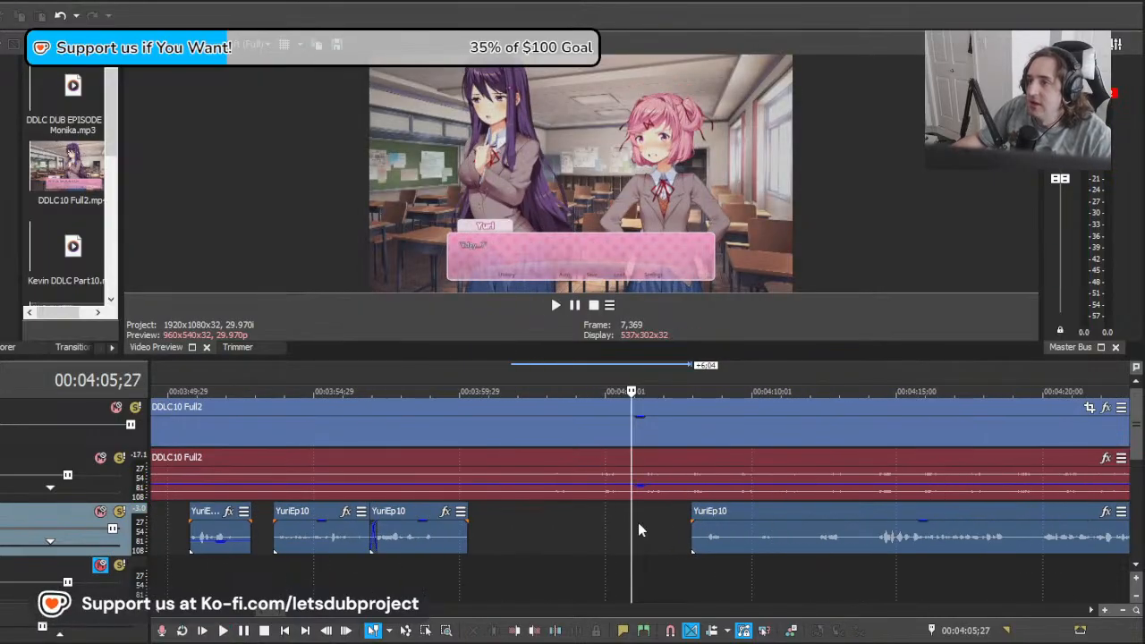
left_click_drag(632, 522, 612, 529)
left_click_drag(822, 545, 690, 545)
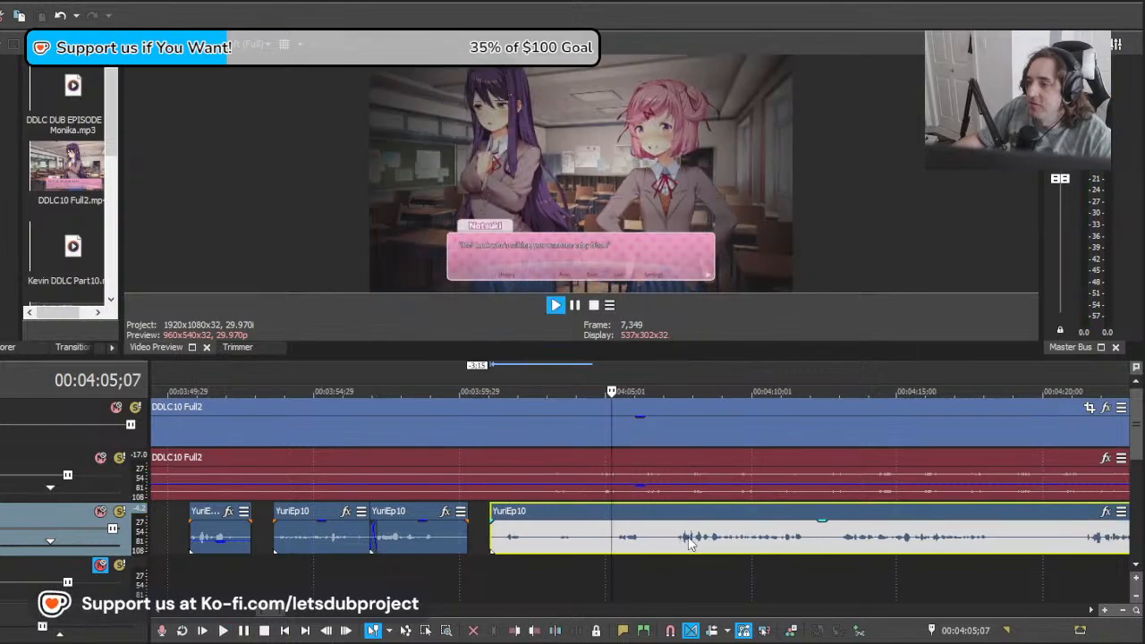
key("space")
scroll(592, 537, "up", 2)
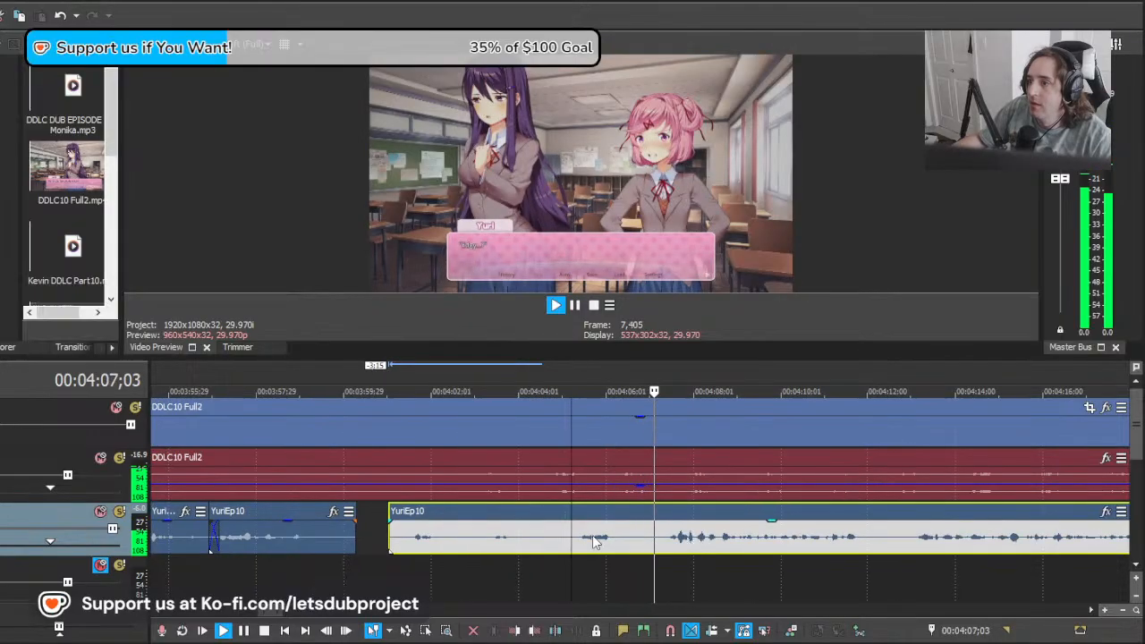
Step: Split YuriEp10 at about 00:04:05;03, delete the piece before that cut, and split the remainder again at 00:04:07;04
key("space")
left_click(564, 540)
key("s")
left_click(539, 541)
key("Delete")
left_click(655, 541)
key("s")
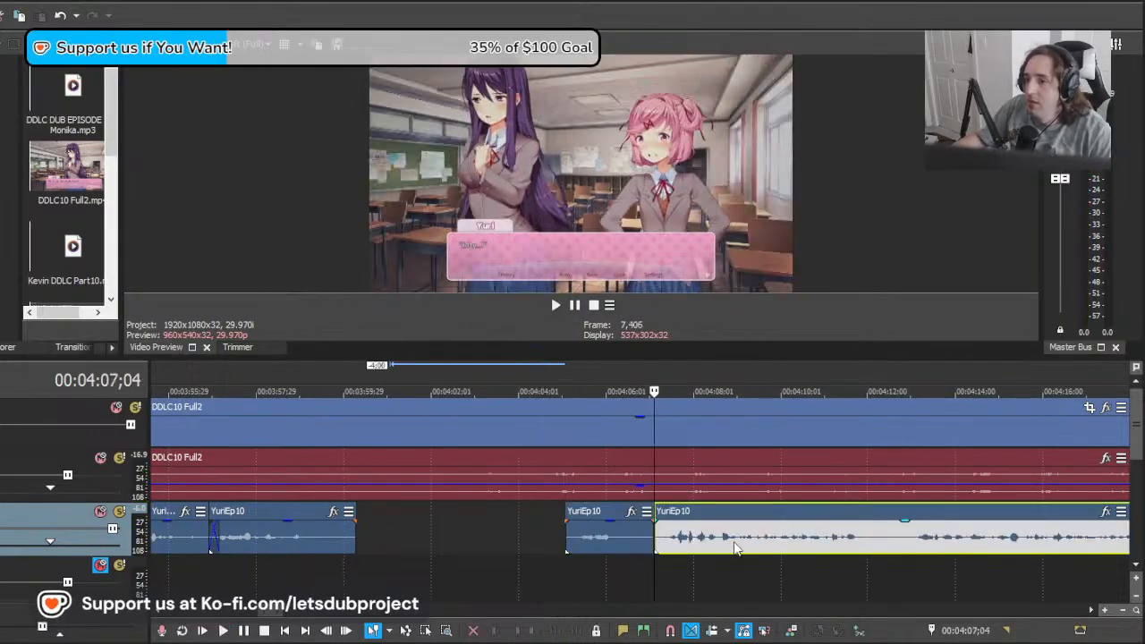
Step: Copy the effects of the short Natsuki ep 10 clip at about 00:04:03;08 onto the YuriEp10 clip at 00:04:05;03 and play from 00:04:02;04
scroll(735, 548, "down", 3)
left_click(480, 492)
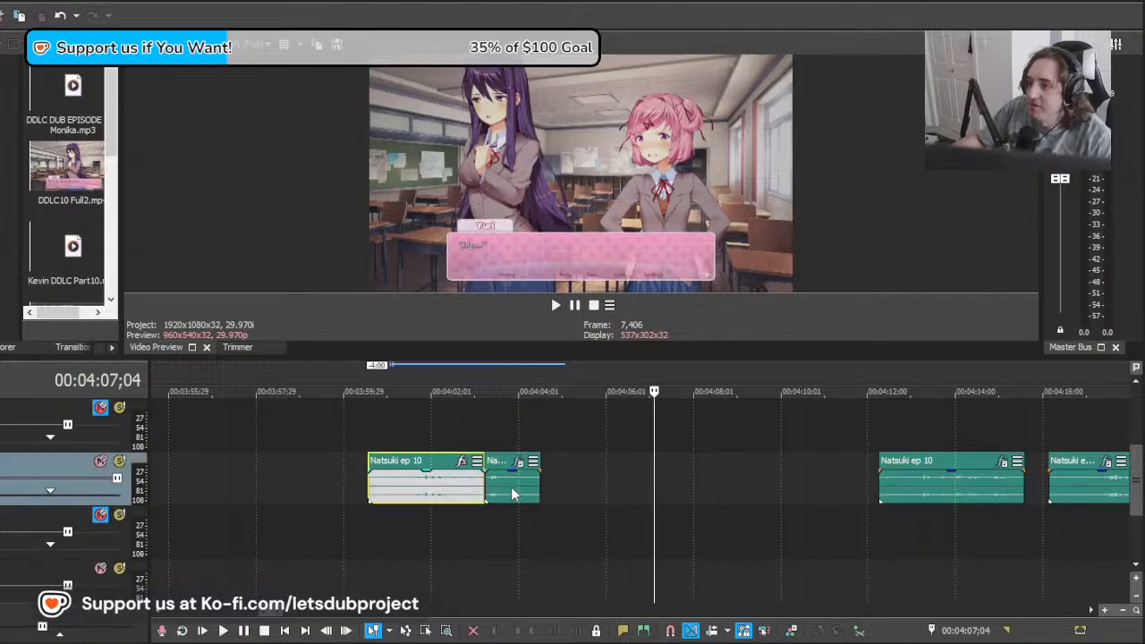
left_click(436, 488)
left_click(509, 495)
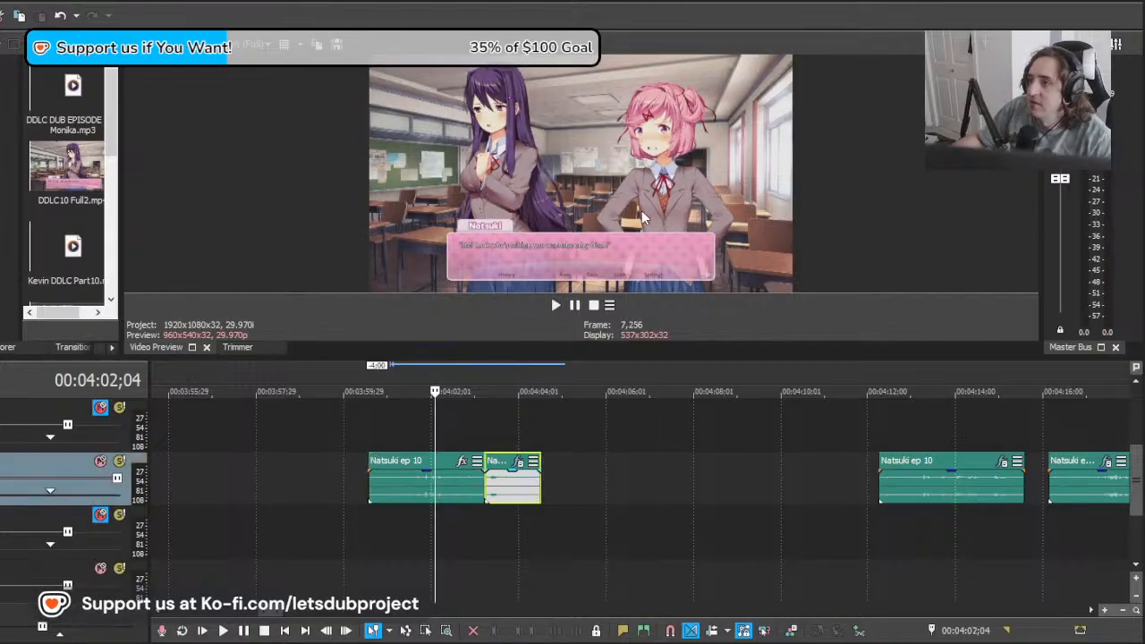
scroll(617, 501, "up", 4)
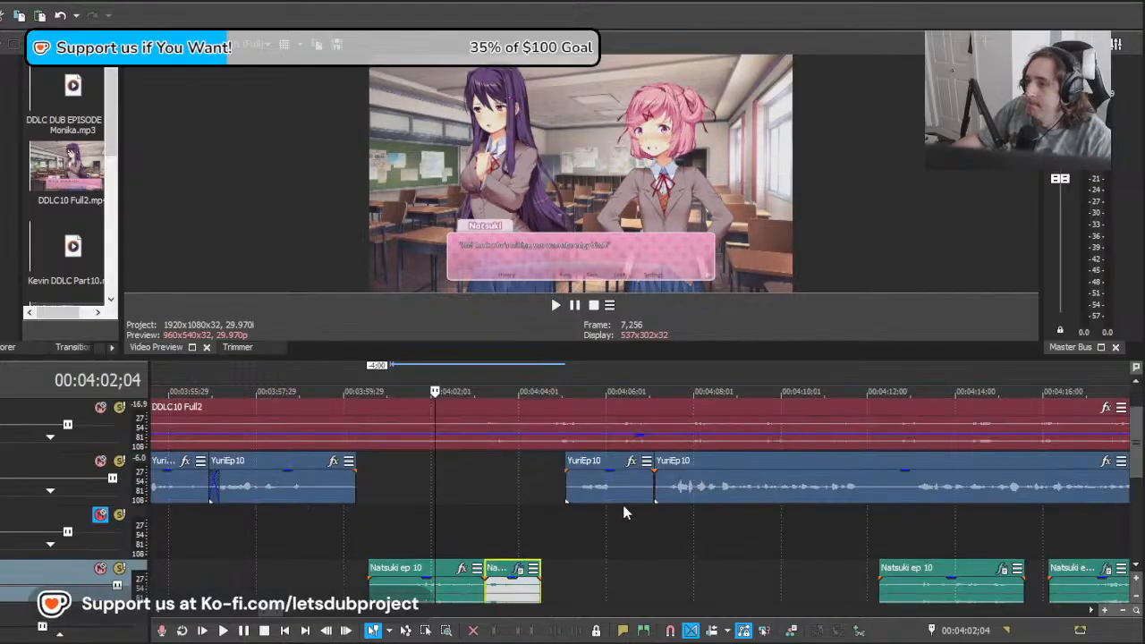
left_click(612, 476)
key("space")
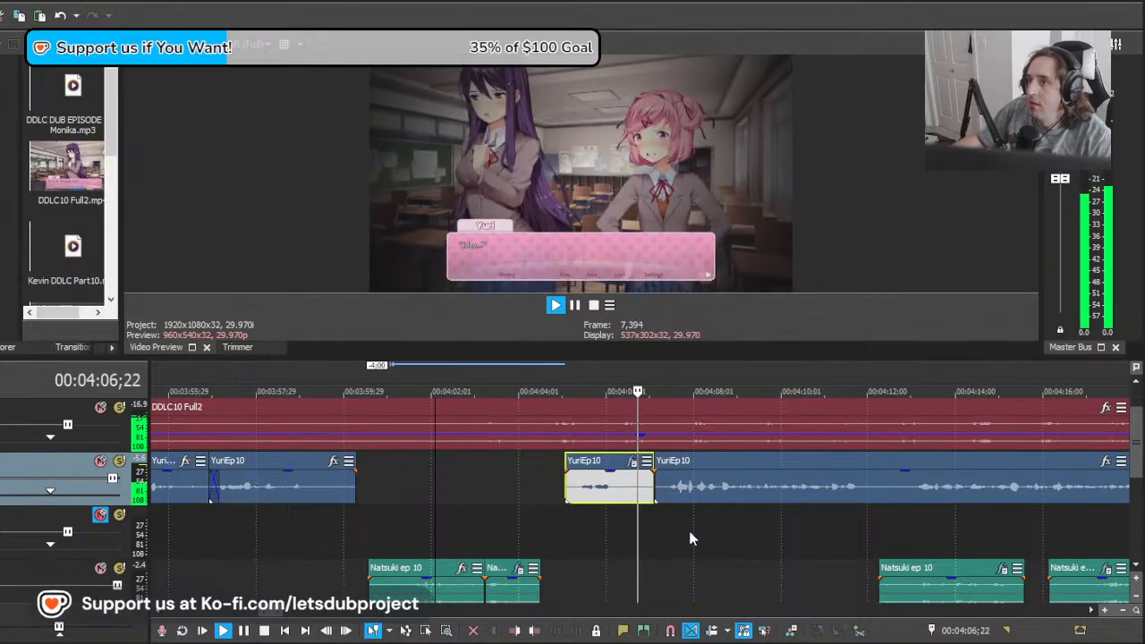
Step: Split YuriEp10 at 00:04:12;13, apply the copied effects to the clip starting at 00:04:07;04 and play from 00:04:05;15
left_click(701, 492)
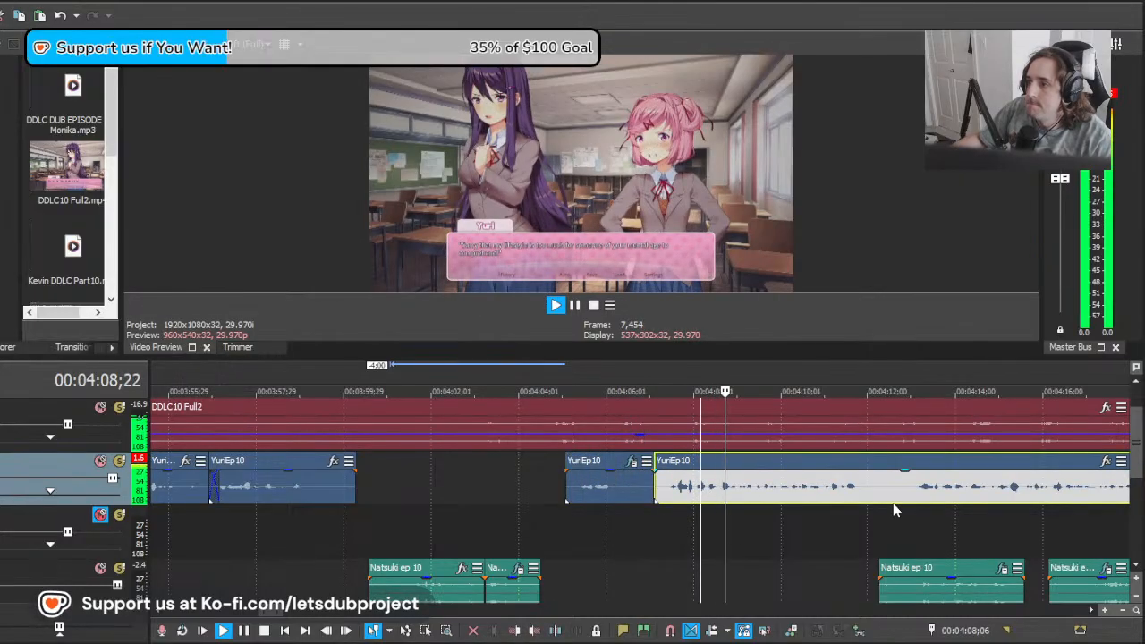
left_click(890, 502)
key("s")
left_click(805, 491)
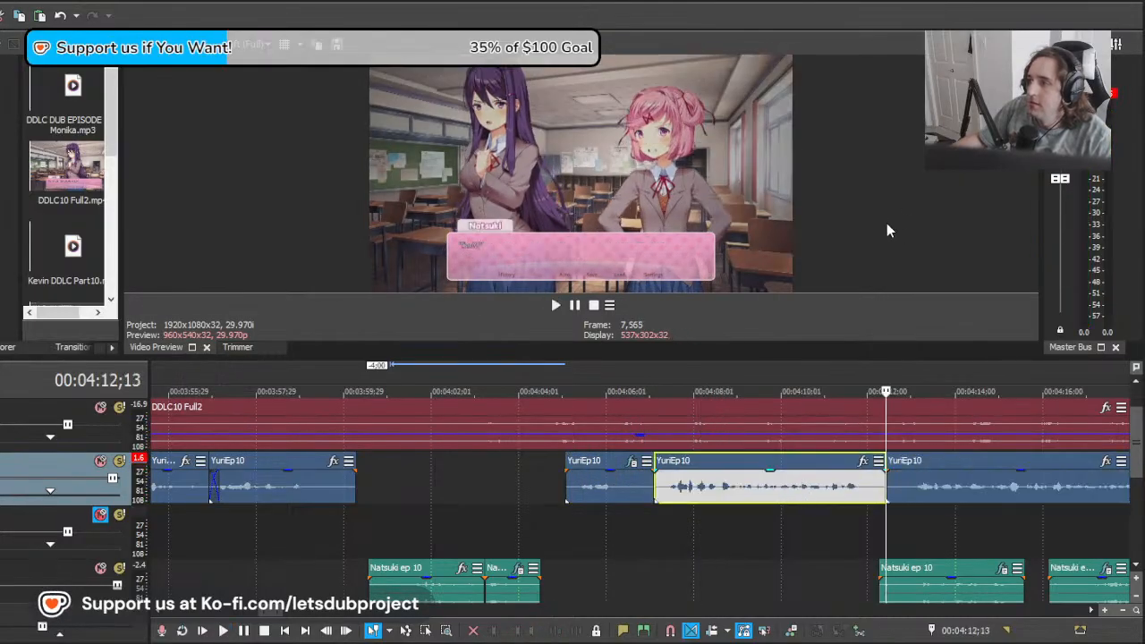
left_click(573, 521)
key("space")
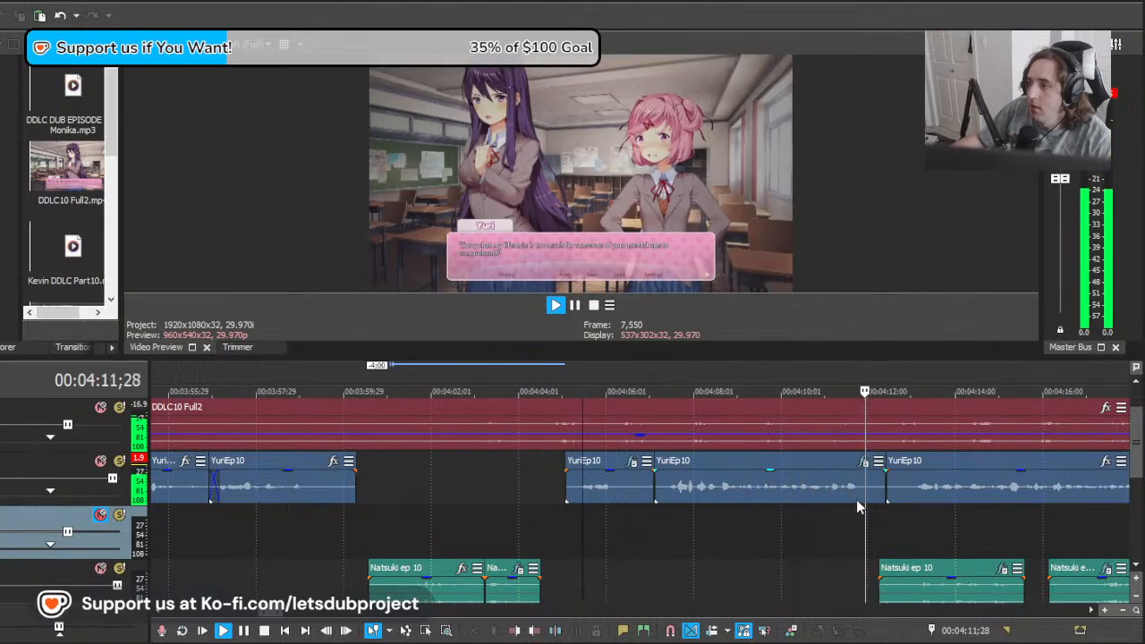
key("space")
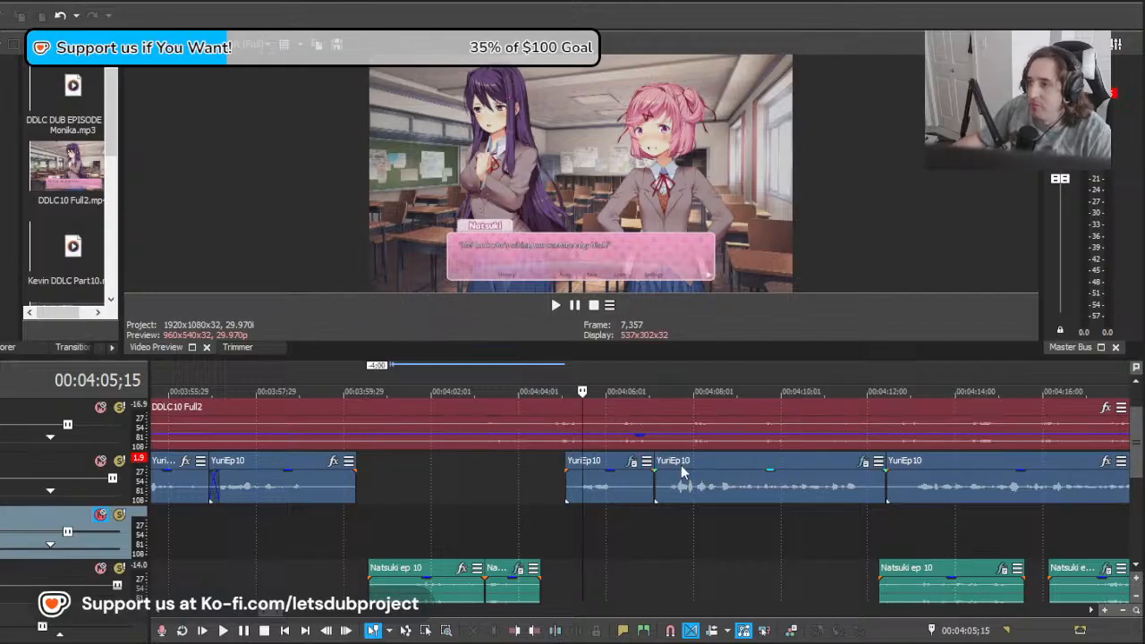
Step: Play both treated YuriEp10 clips from about 00:04:05;01 into Natsuki's reply and locate Yuri's following line near 00:04:20;13
left_click(611, 481)
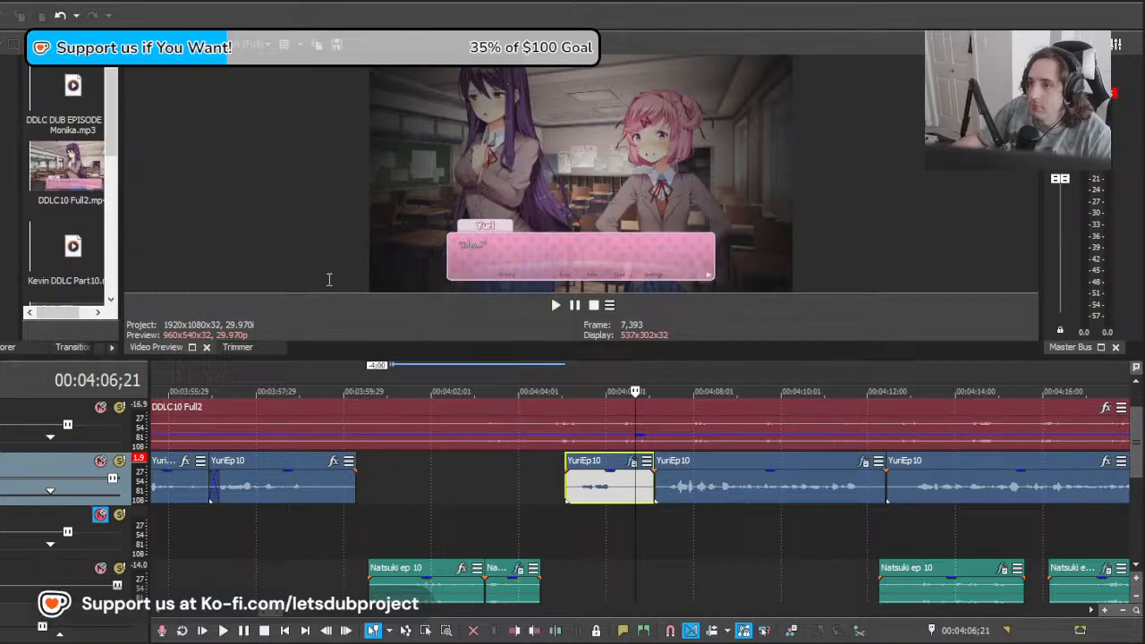
left_click(564, 515)
key("space")
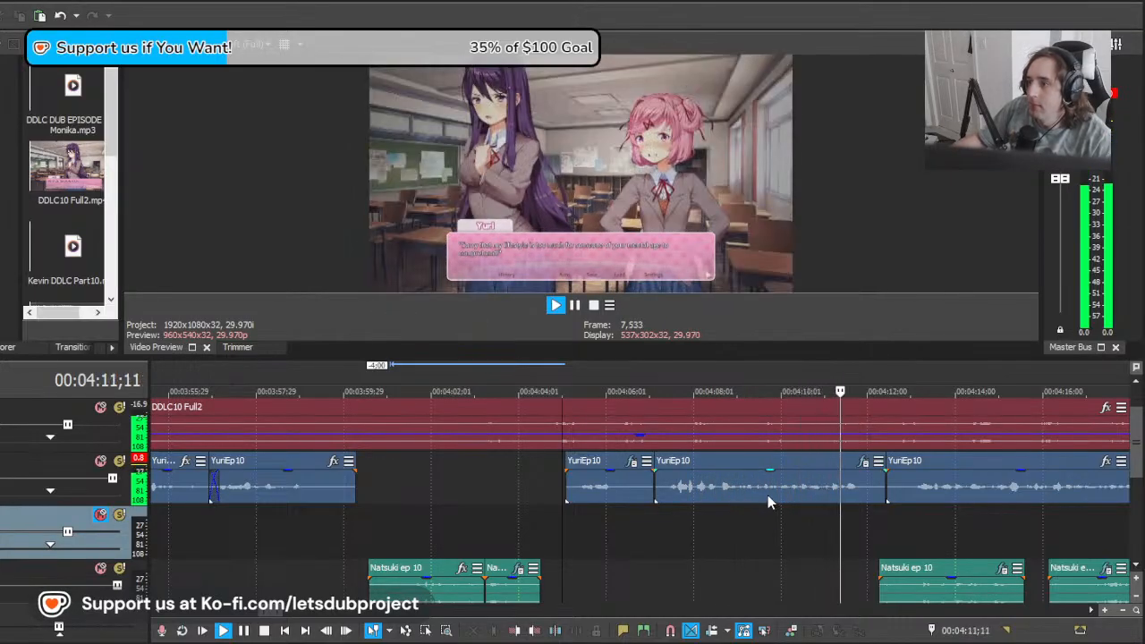
scroll(796, 535, "down", 3)
scroll(788, 537, "up", 2)
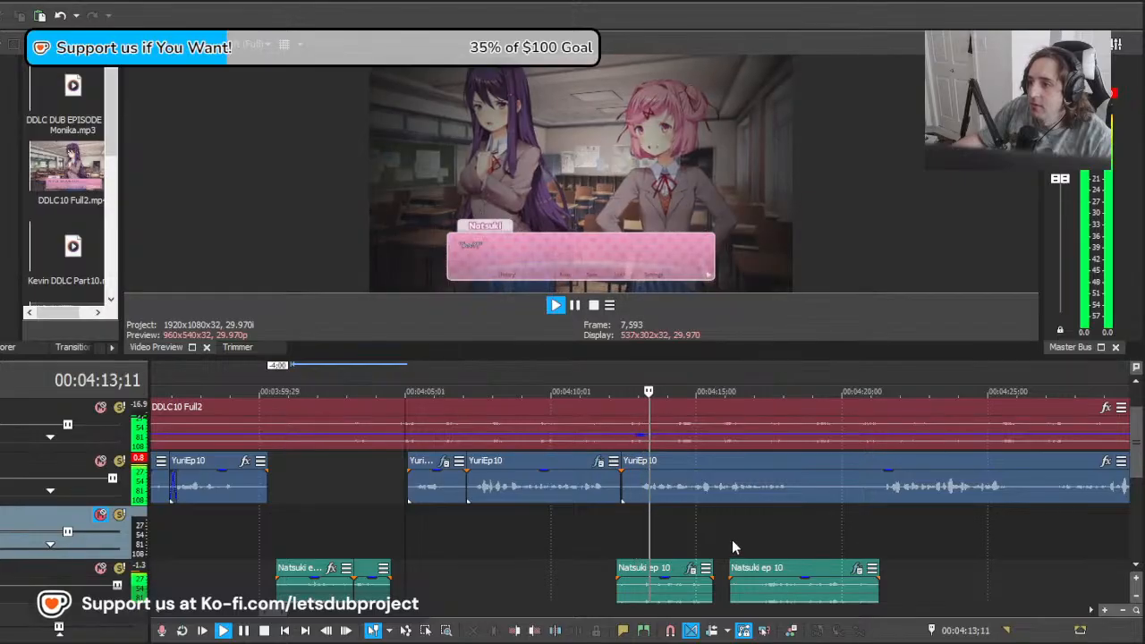
left_click_drag(686, 521, 856, 525)
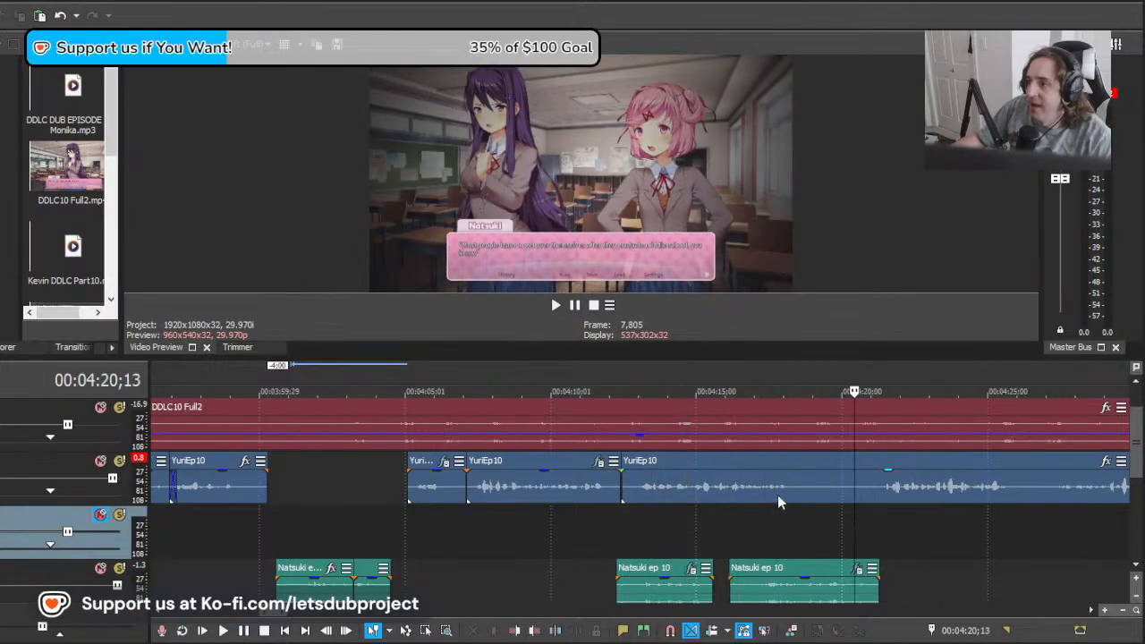
Step: Slide the long YuriEp10 recording earlier during playback, split it at about 00:04:20;09 and delete the piece before the cut
left_click_drag(778, 502, 708, 483)
key("space")
key("space")
key("space")
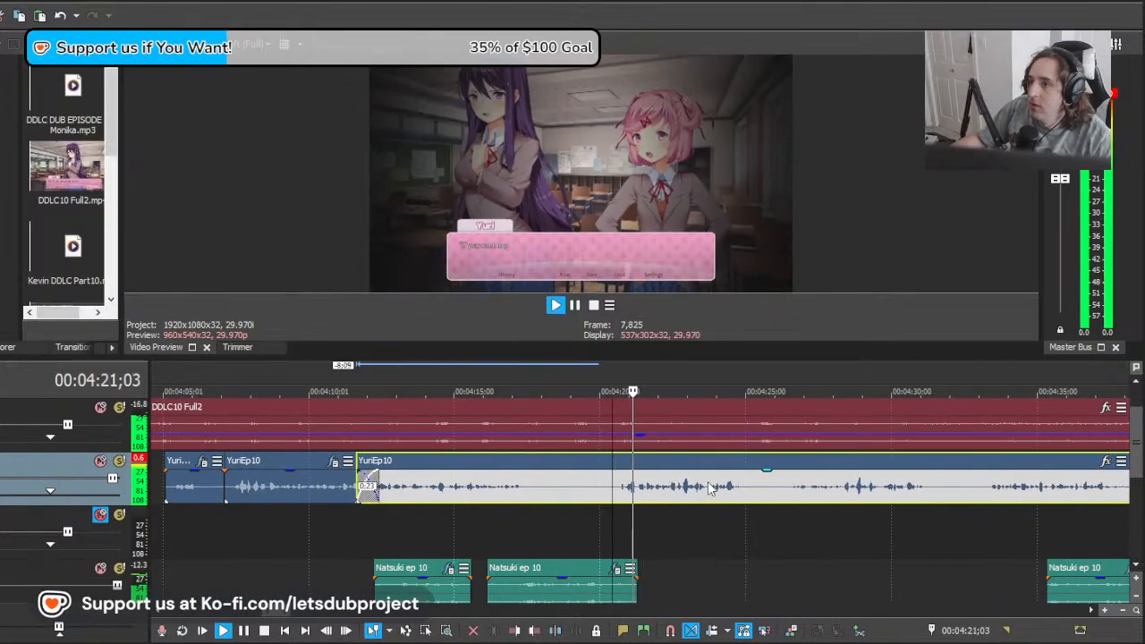
key("s")
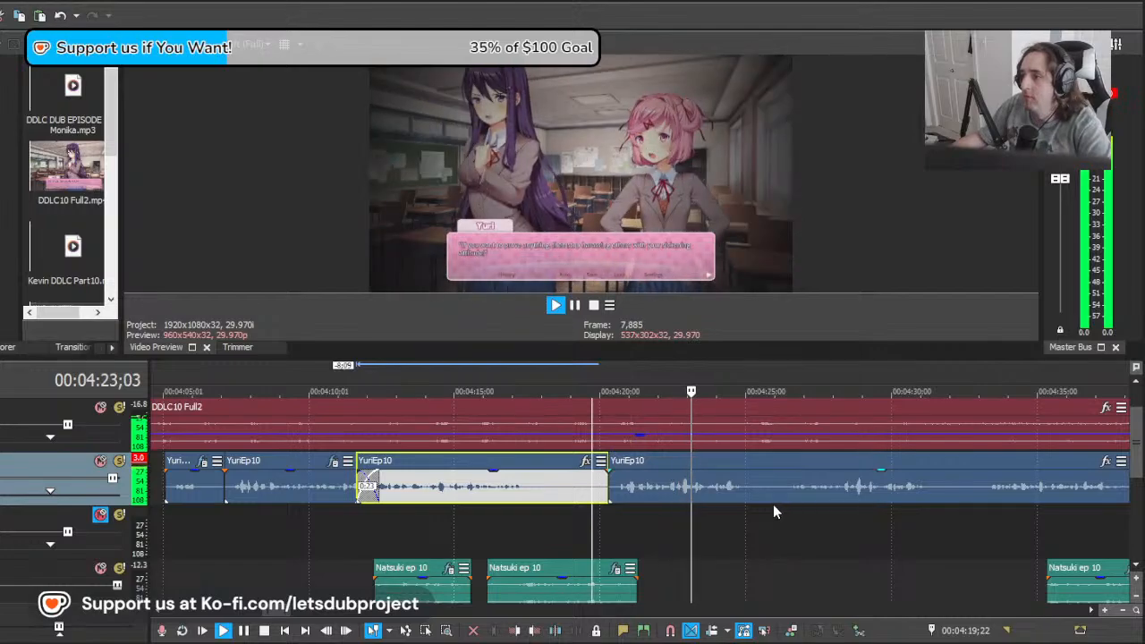
key("Delete")
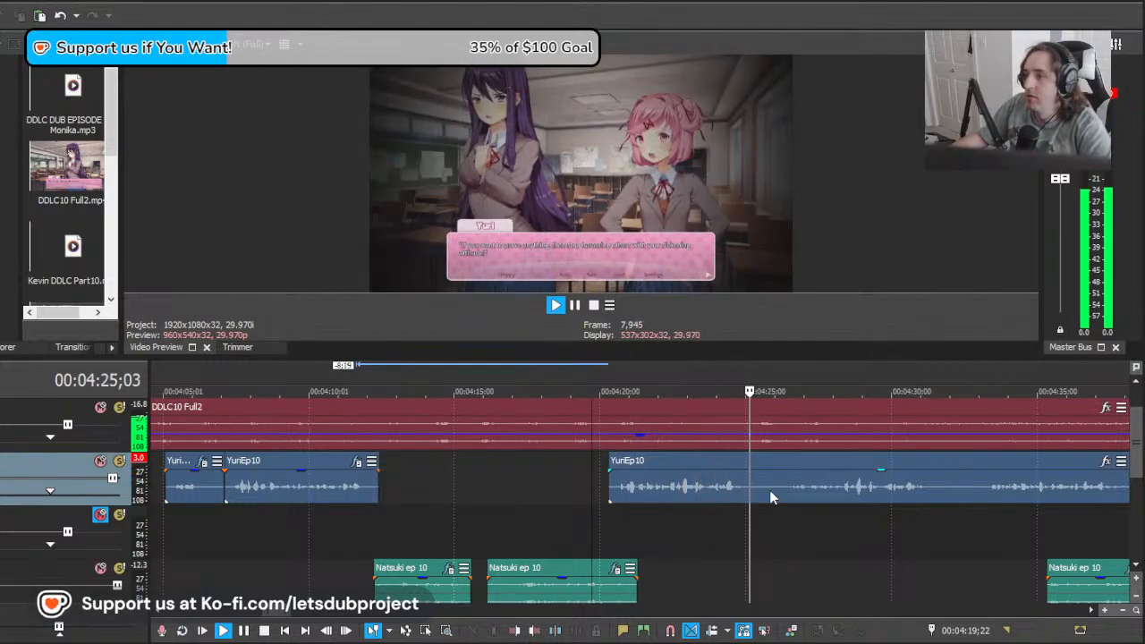
Step: Split YuriEp10 at about 00:04:25;23 and apply the copied effects to the clip before the cut
left_click(771, 491)
key("s")
key("space")
left_click(686, 492)
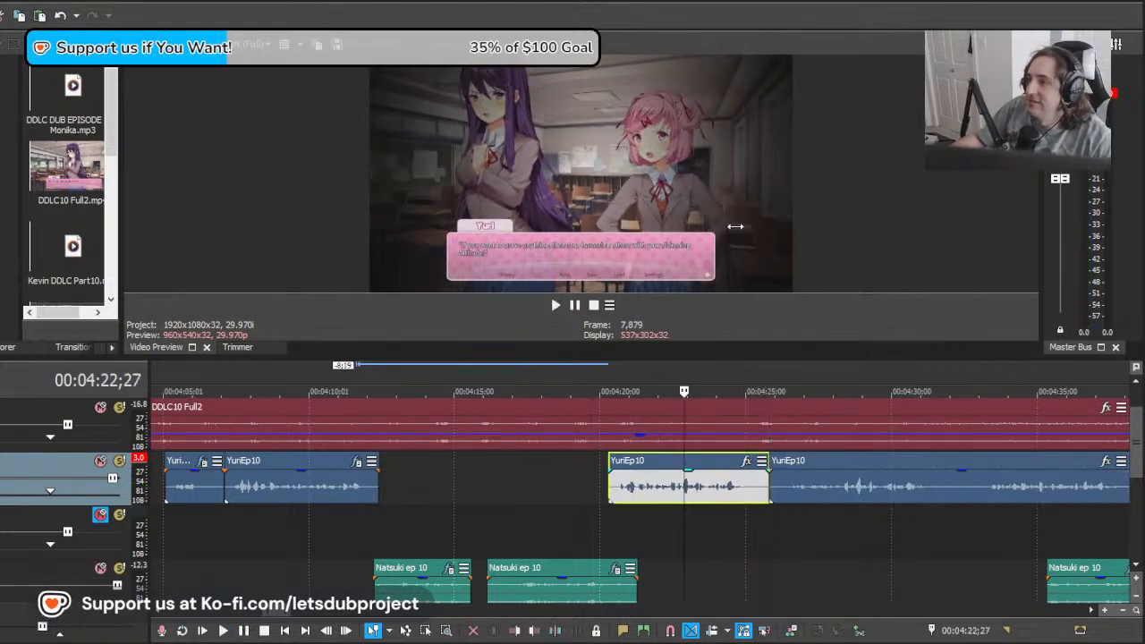
Step: Play the treated YuriEp10 clips from about 00:04:08;20 through the clip at 00:04:20;09
left_click(234, 532)
key("space")
left_click(271, 528)
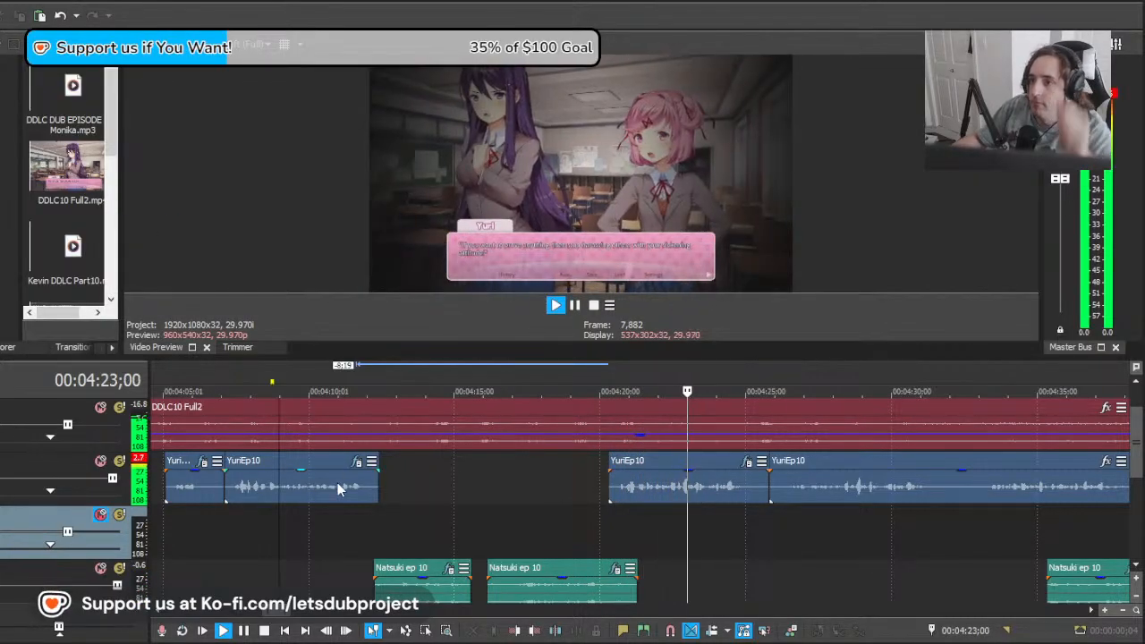
left_click(337, 488)
left_click(718, 493)
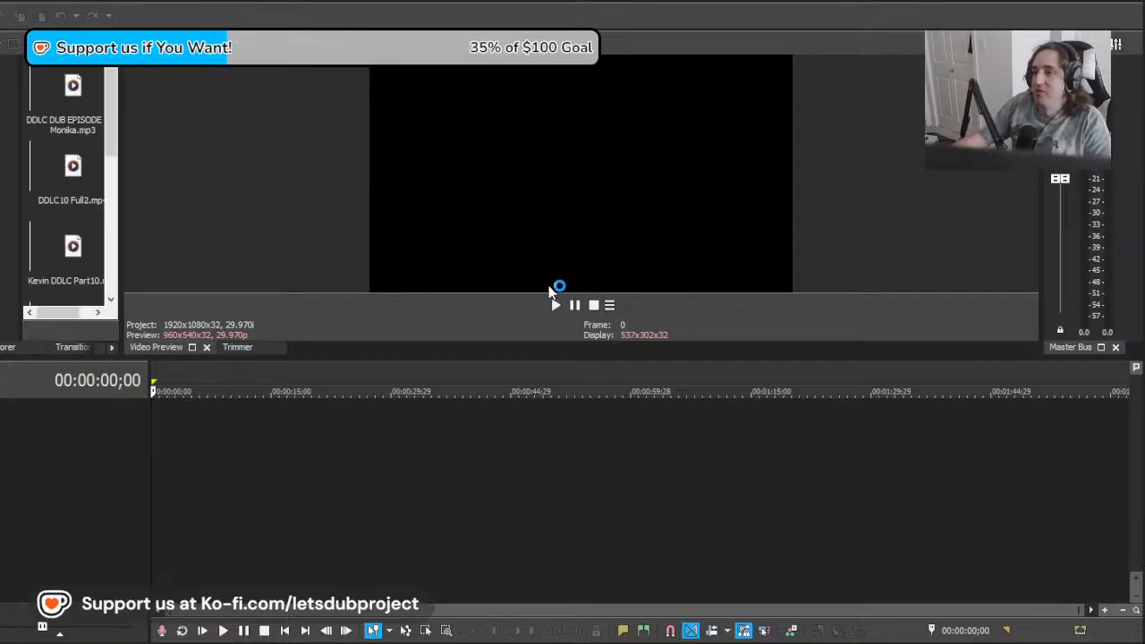
Step: In the reloaded project, copy the effects of the YuriEp10 clip at 00:04:07;04 onto the clip at 00:04:20;09 and play from 00:04:19;24
left_click(282, 555)
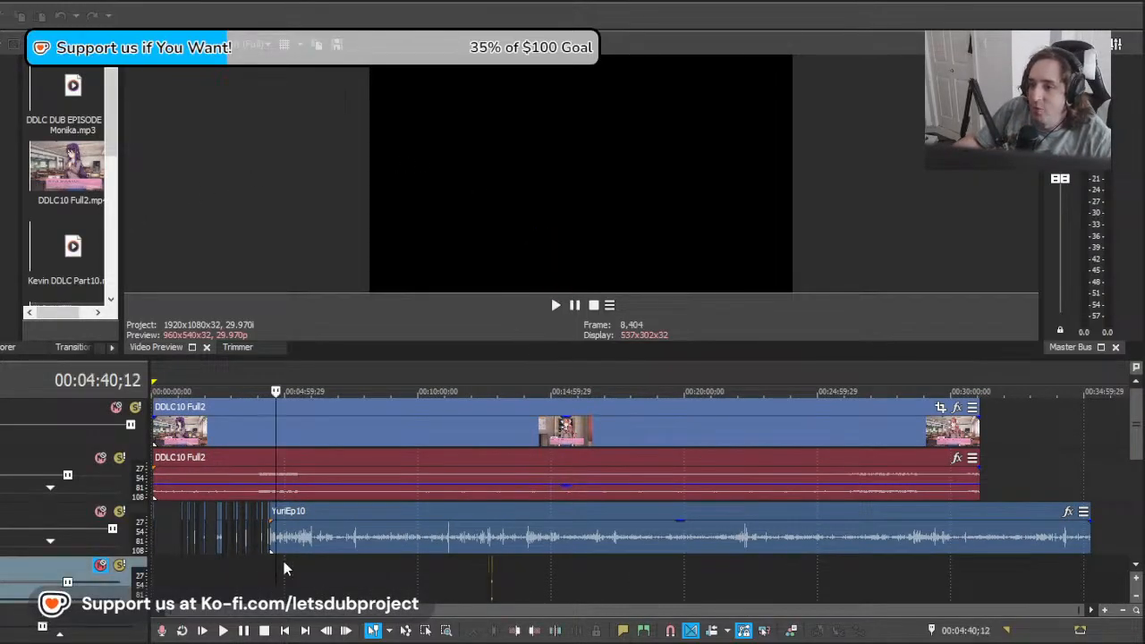
scroll(620, 567, "up", 8)
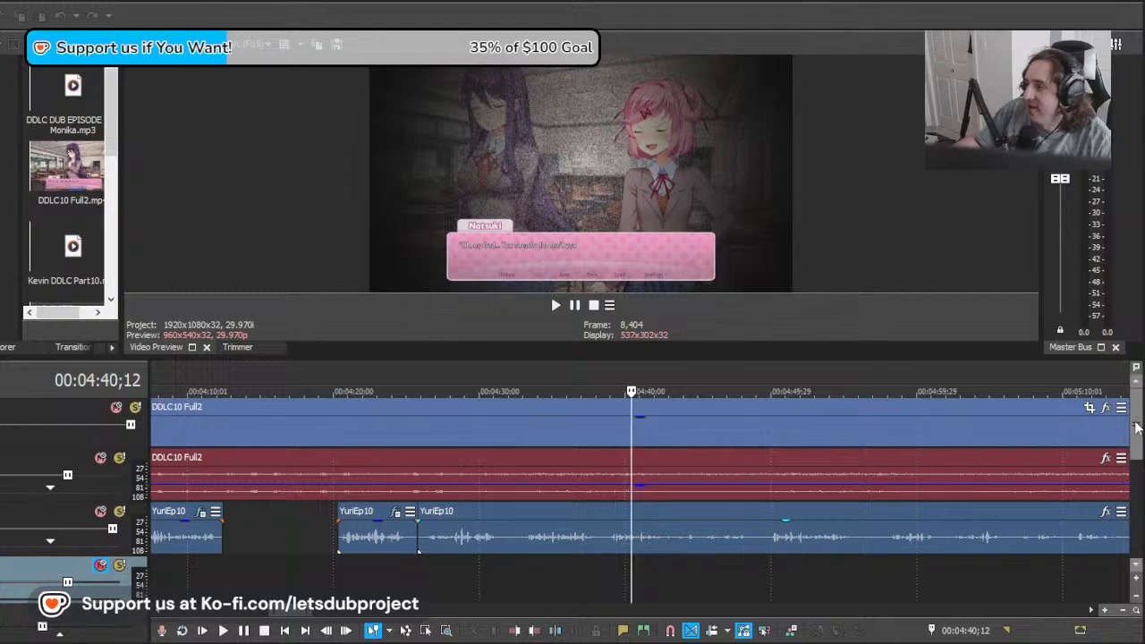
left_click_drag(1138, 428, 1137, 480)
left_click(331, 470)
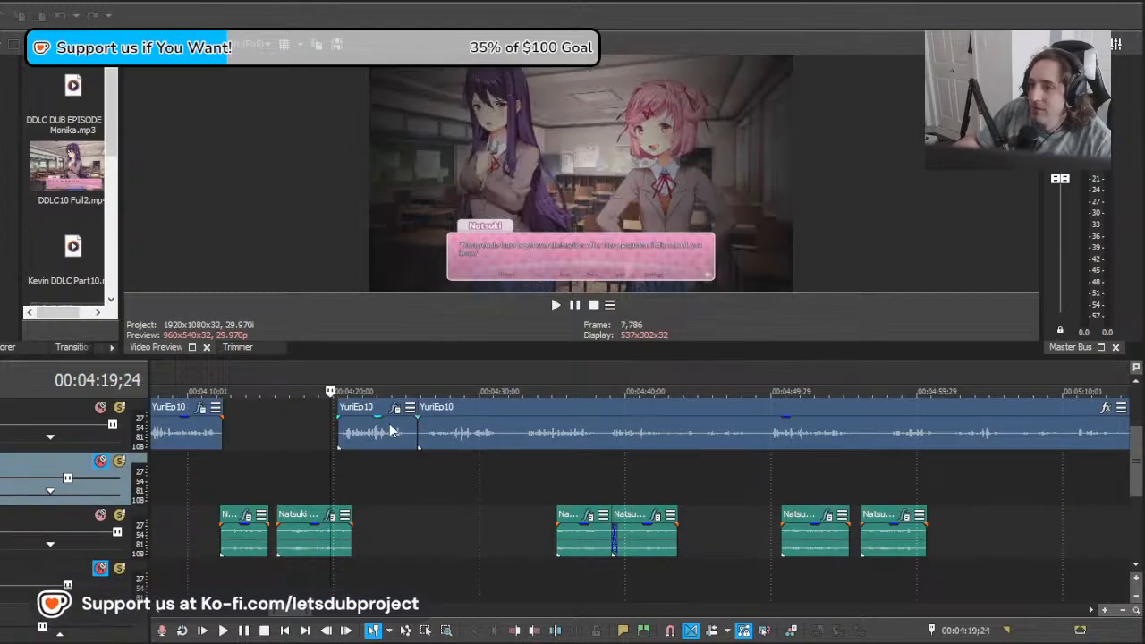
left_click(192, 434)
left_click(378, 437)
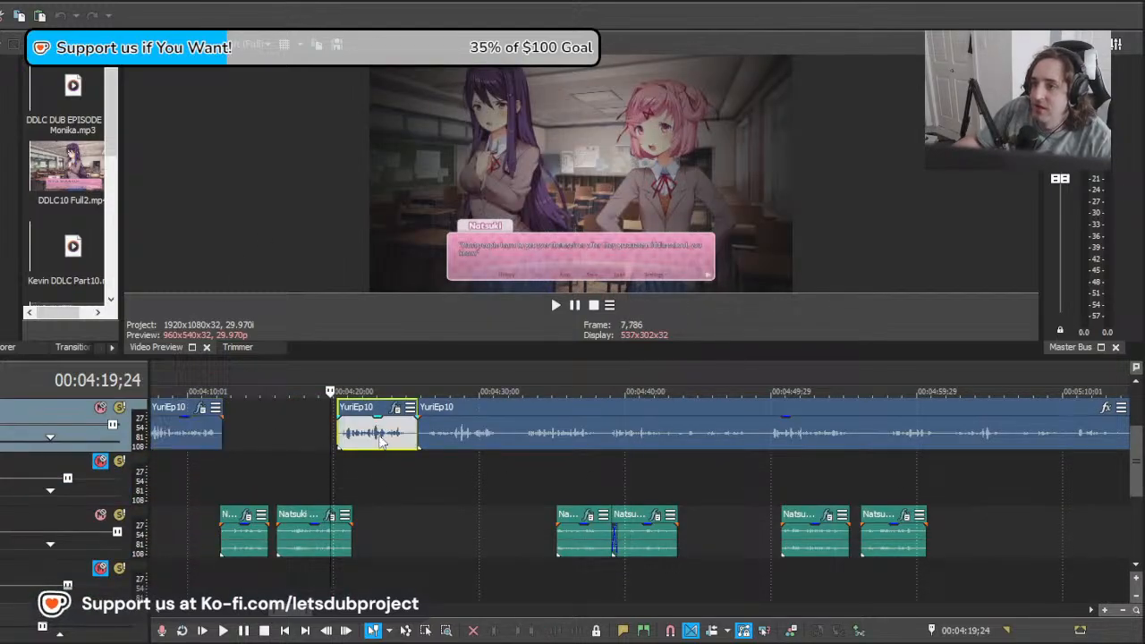
key("space")
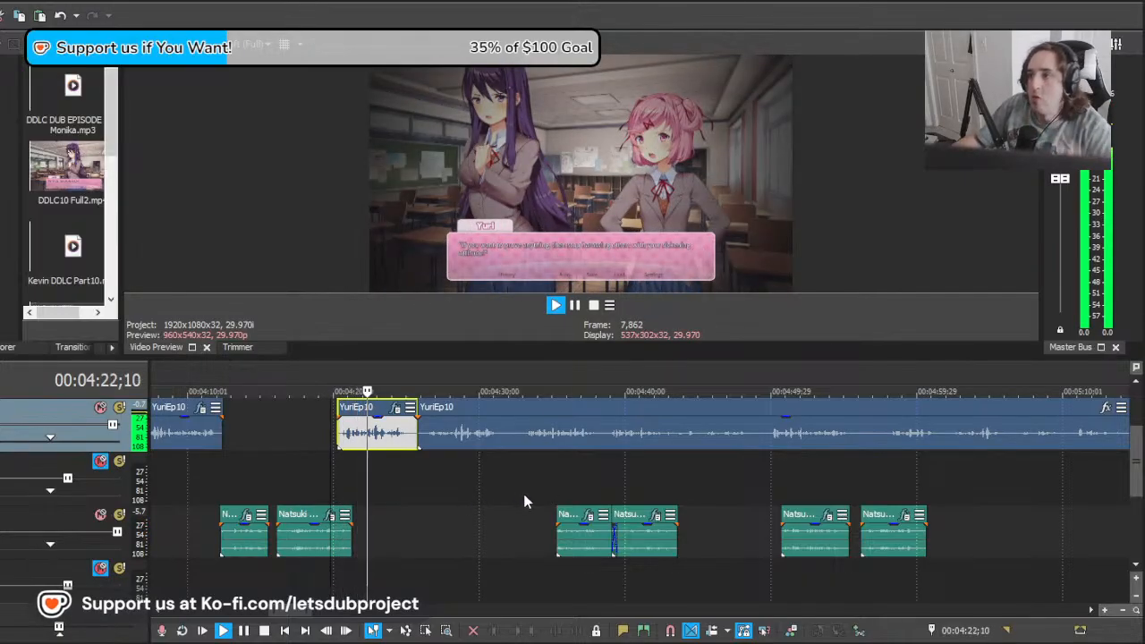
scroll(577, 506, "down", 2)
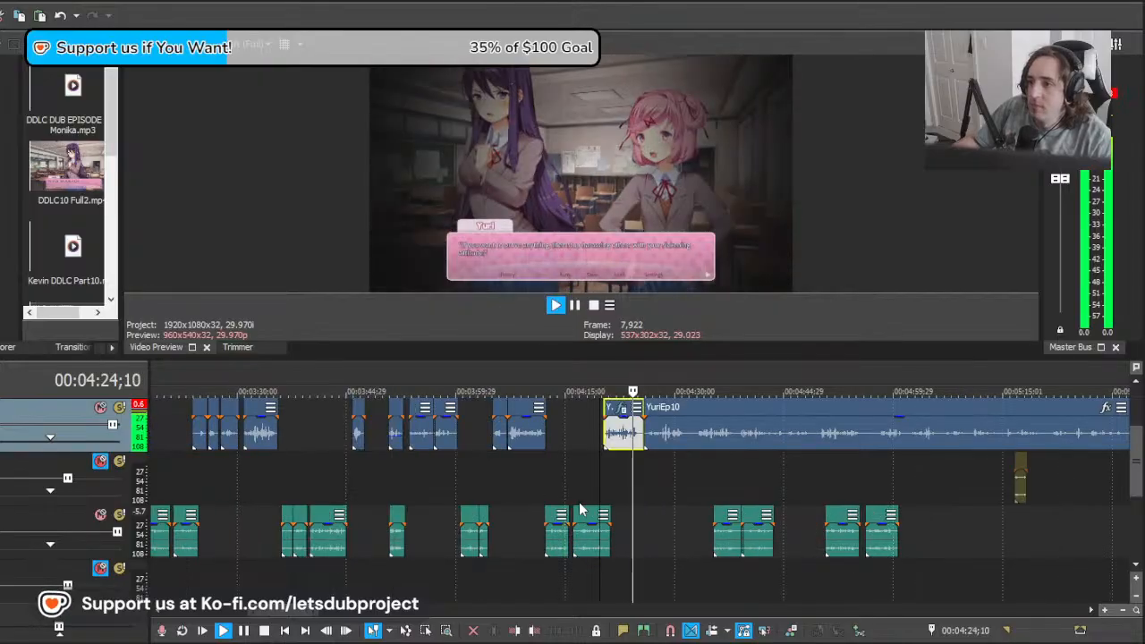
scroll(661, 503, "up", 3)
Step: Slide the remaining YuriEp10 recording earlier in stages and play from 00:04:25;23 to find Yuri's next line
left_click(663, 440)
key("space")
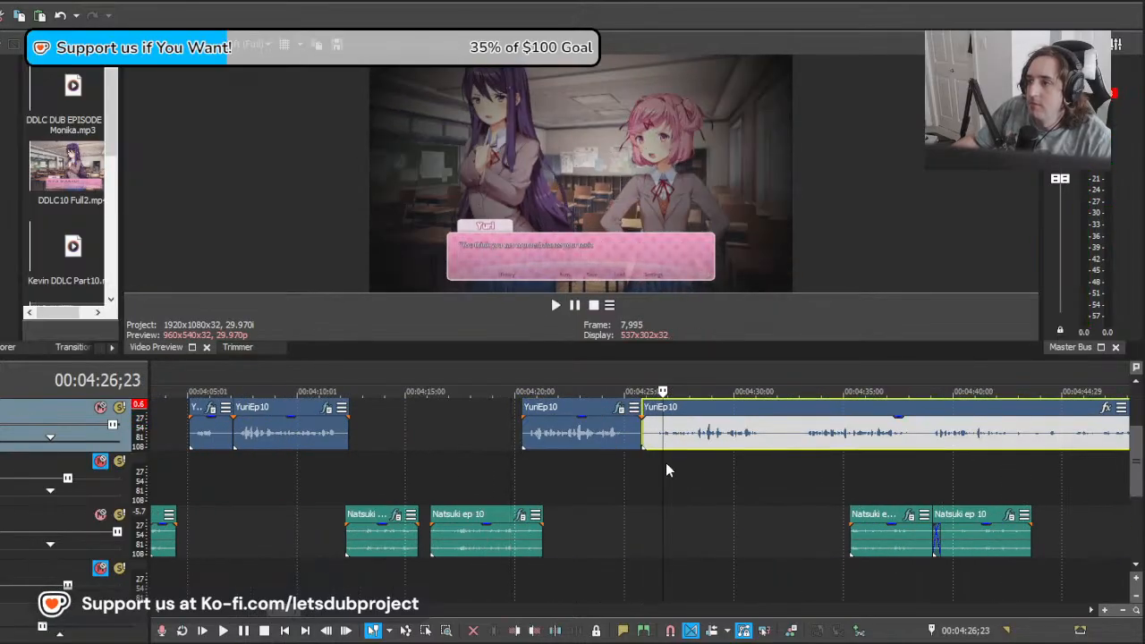
mouse_move(663, 465)
left_mouse_down()
mouse_move(686, 463)
mouse_move(641, 468)
left_mouse_up()
left_click_drag(733, 442, 717, 442)
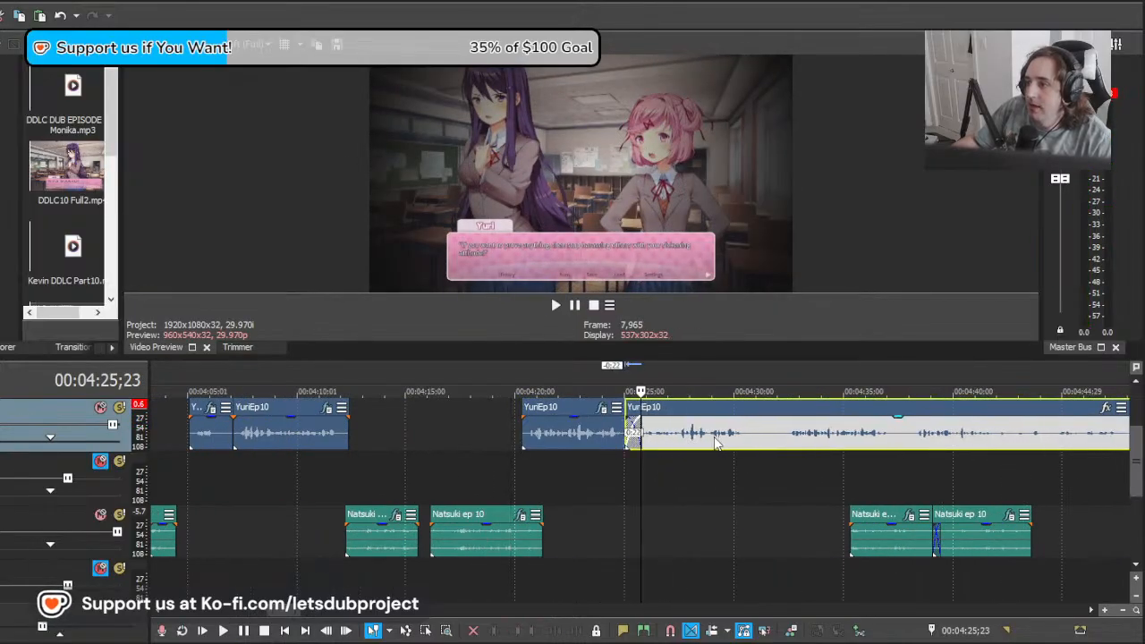
key("space")
key("space")
left_click_drag(842, 439, 703, 438)
key("space")
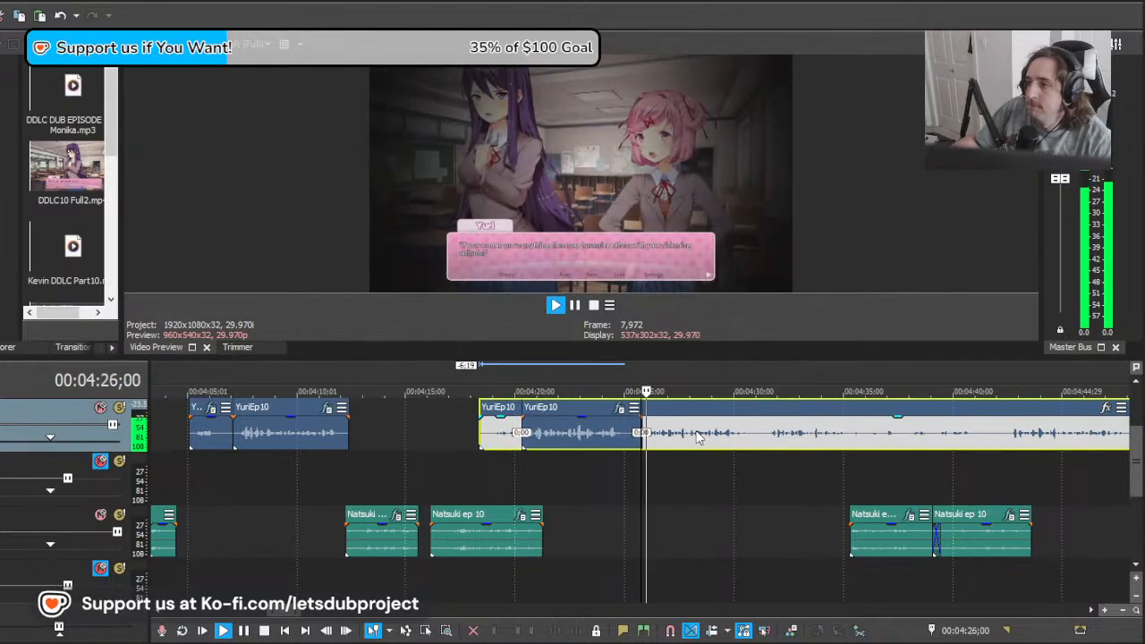
Step: Shift the remaining YuriEp10 recording further back past the 00:04:20;09 clip and replay Yuri's line from 00:04:25;23
scroll(705, 439, "down", 5)
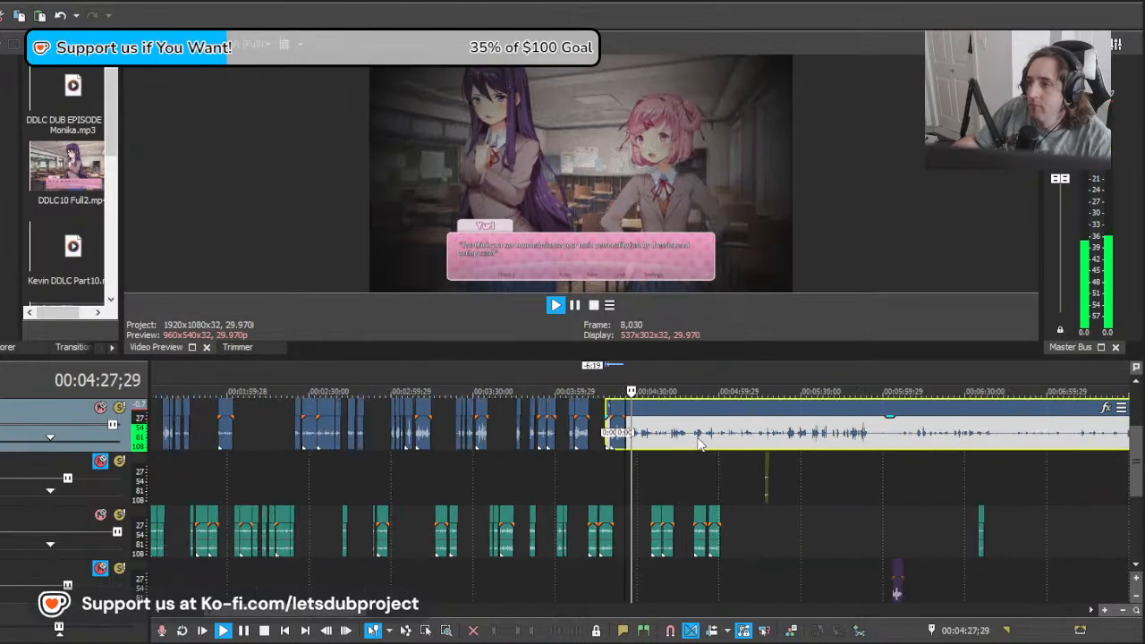
scroll(699, 446, "up", 5)
scroll(694, 442, "up", 2)
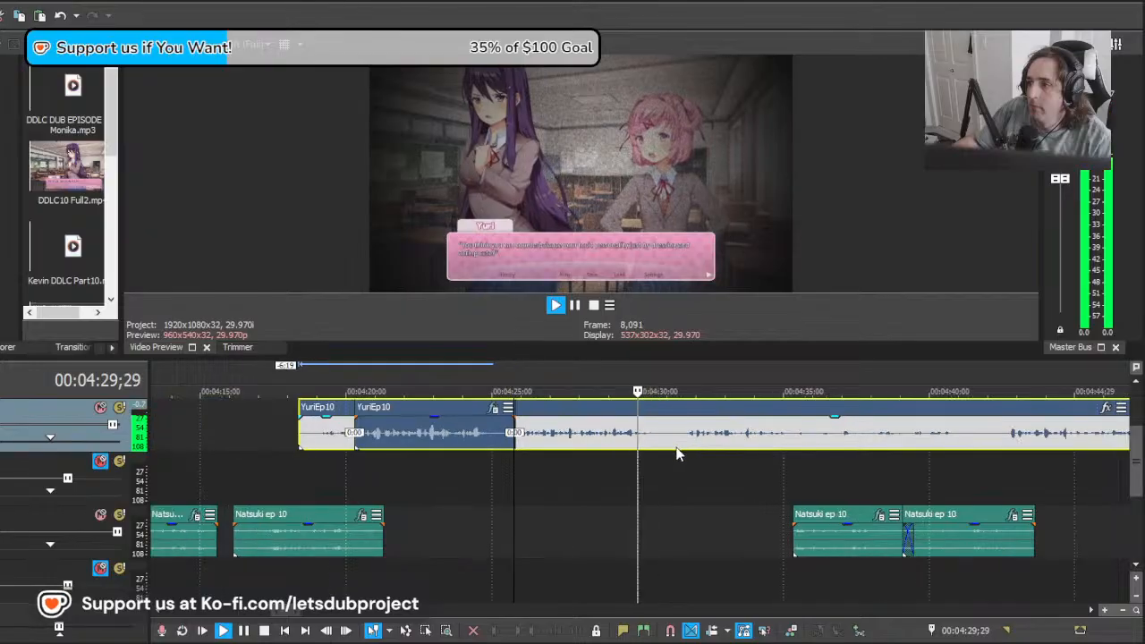
key("space")
left_click_drag(721, 442, 562, 439)
key("space")
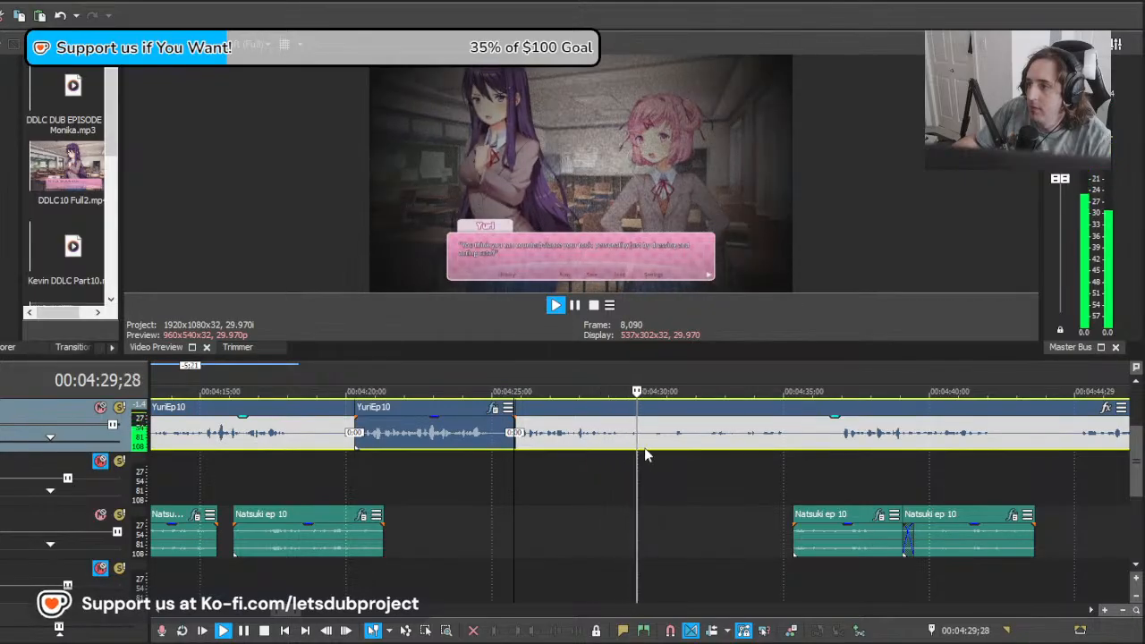
key("space")
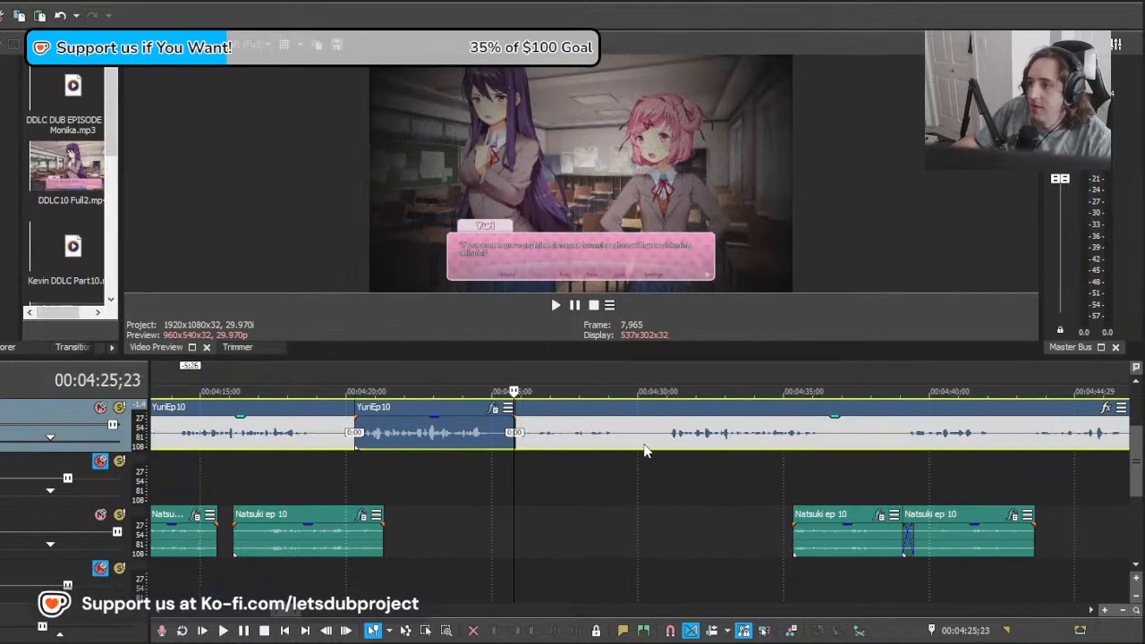
key("space")
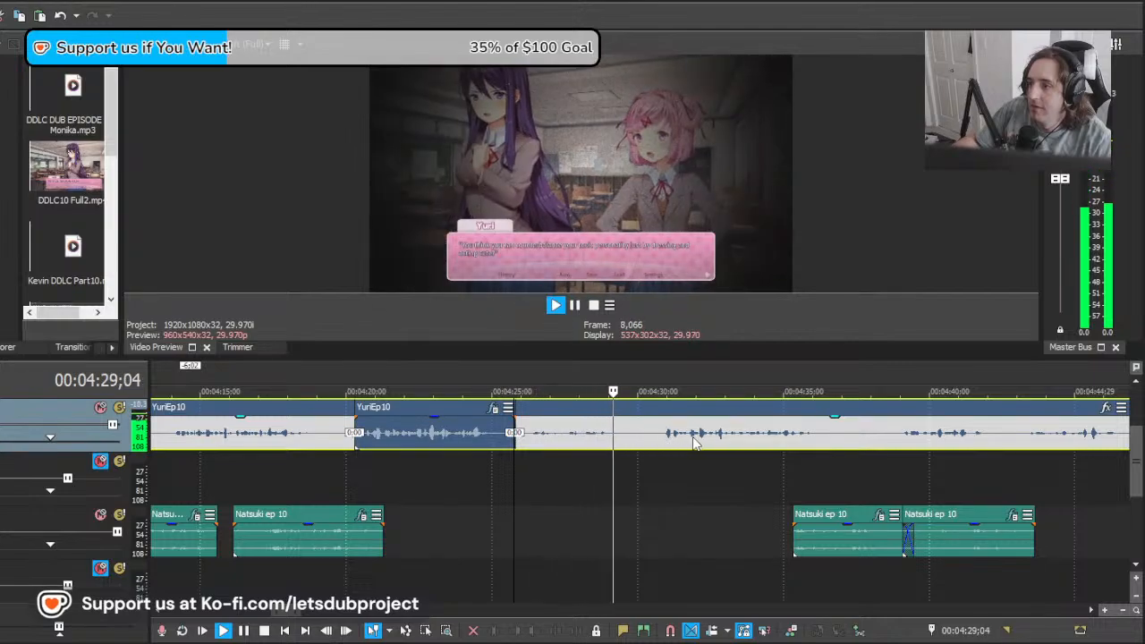
Step: Replay from 00:04:25;23 and readjust the YuriEp10 recording's offset until the start of Yuri's line is located
key("space")
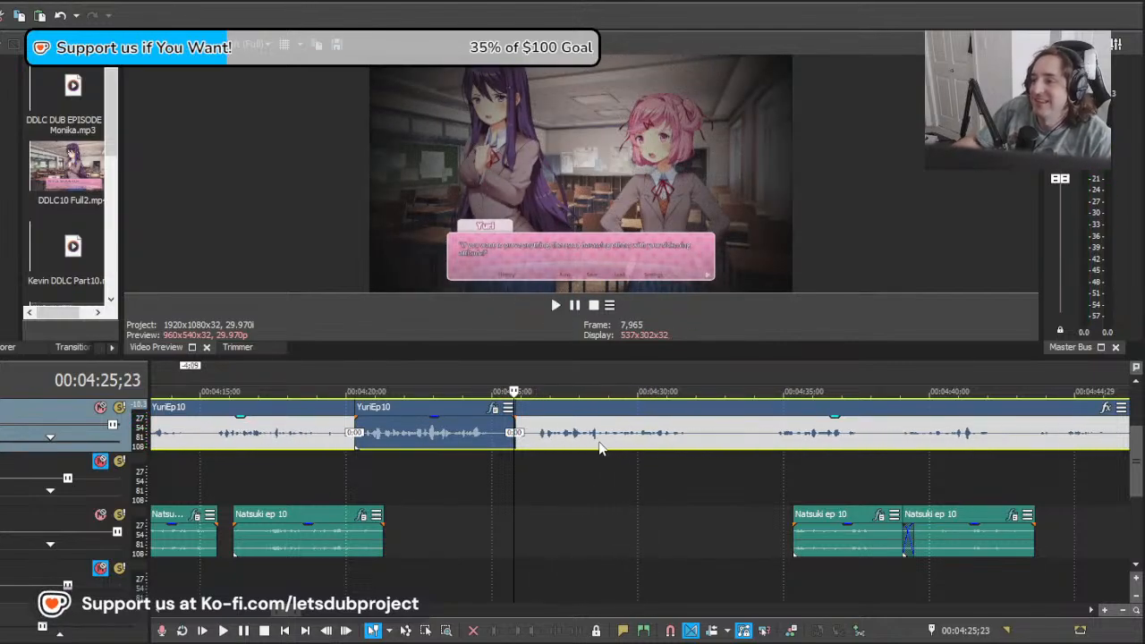
key("space")
scroll(595, 449, "down", 8)
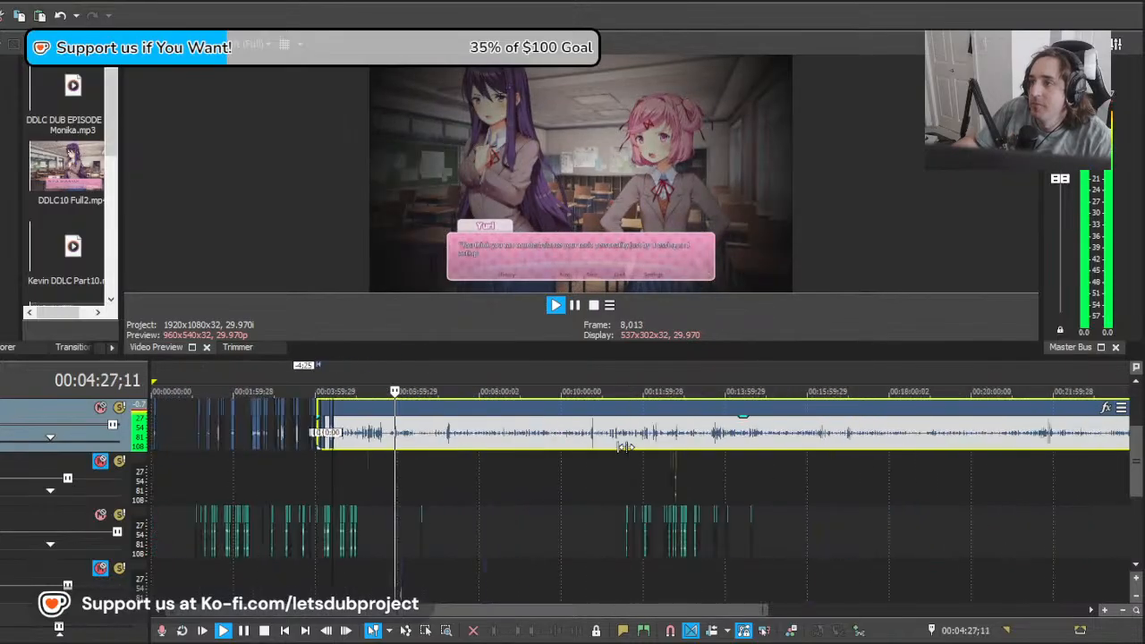
scroll(653, 456, "up", 8)
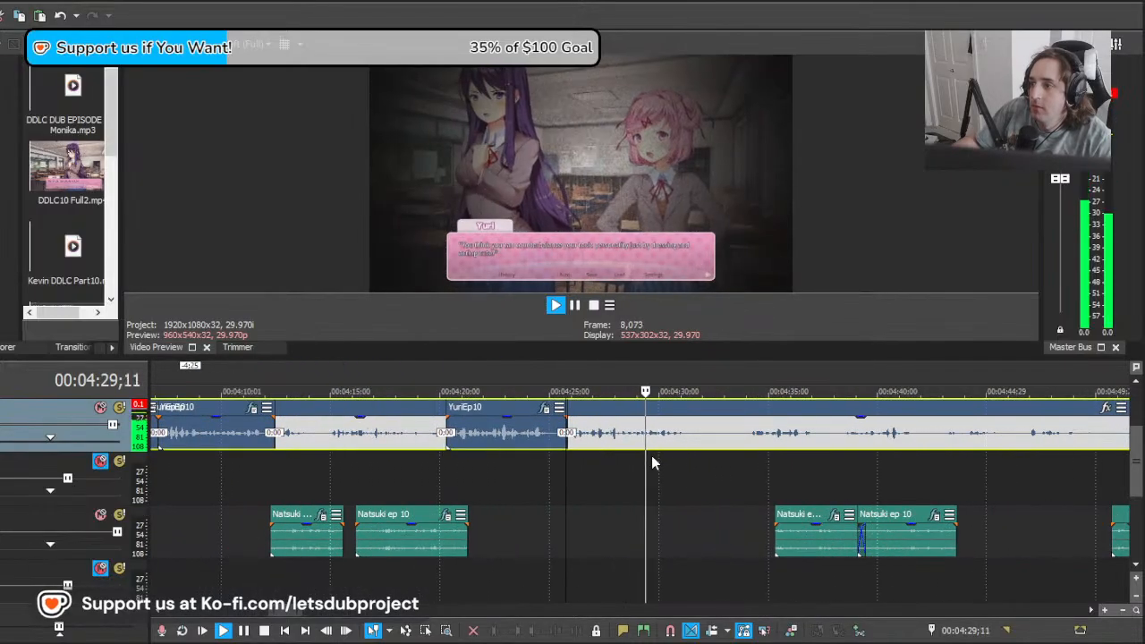
key("space")
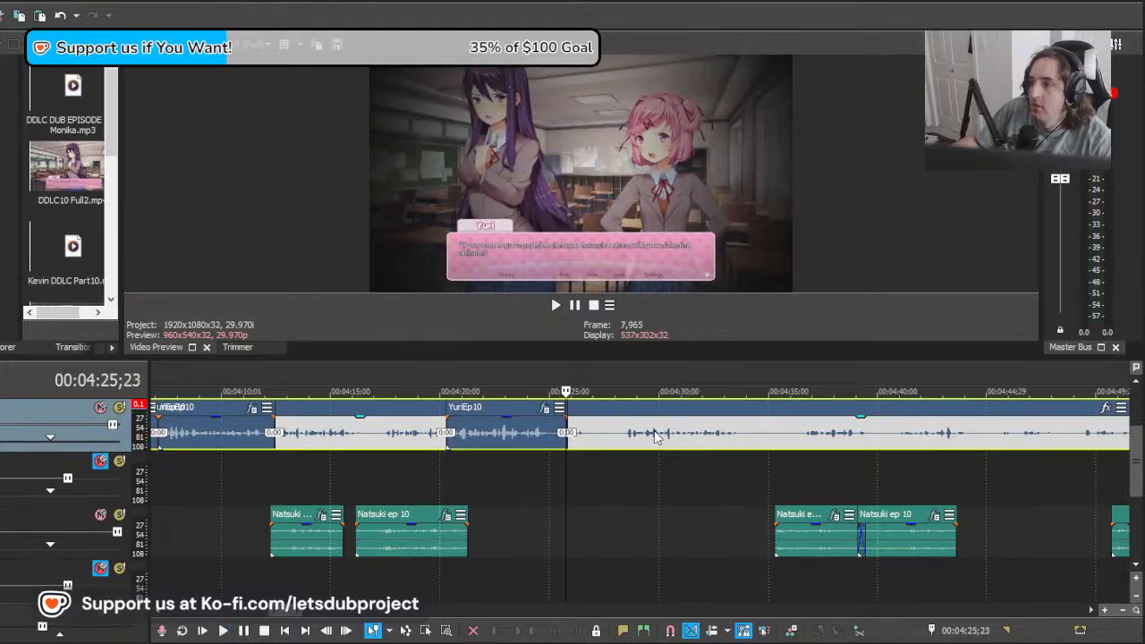
Step: Split YuriEp10 at about 00:04:28;01, delete the piece before the cut and slide the remainder to start at about 00:04:25;13
left_click(615, 438)
key("s")
left_click(603, 439)
key("Delete")
left_click_drag(647, 442, 591, 450)
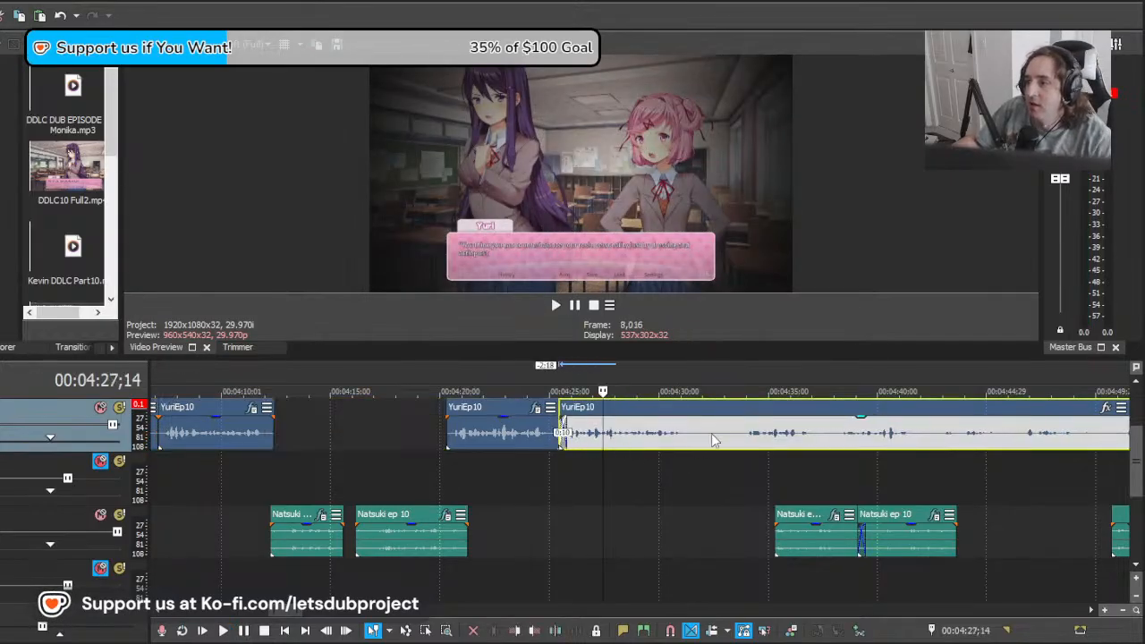
Step: Split YuriEp10 at 00:04:32;07 and apply the copied effects to the clip before the cut
left_click(707, 440)
key("s")
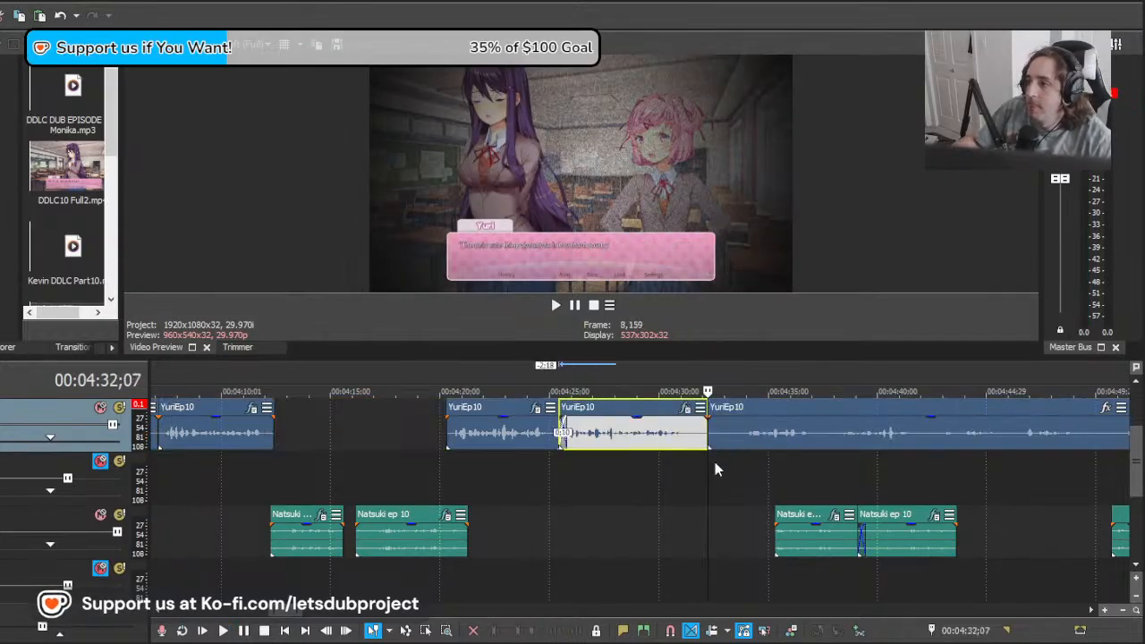
left_click_drag(654, 488, 684, 484)
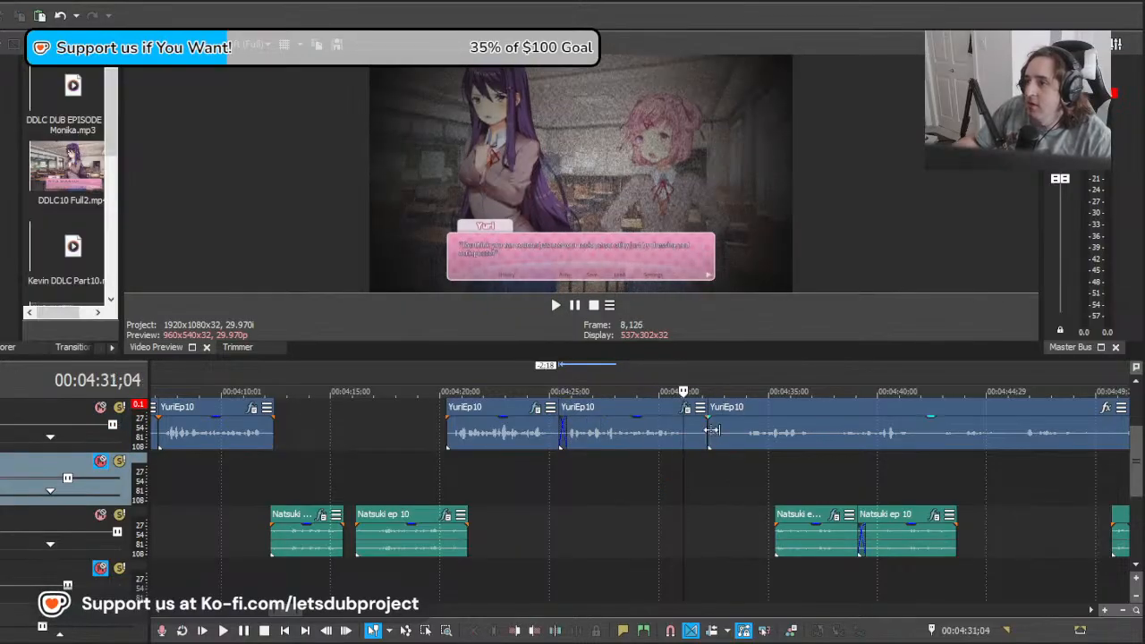
Step: Trim the end of the YuriEp10 clip starting at 00:04:25;13 to about 00:04:31;14 and play it
left_click_drag(706, 433, 690, 435)
key("space")
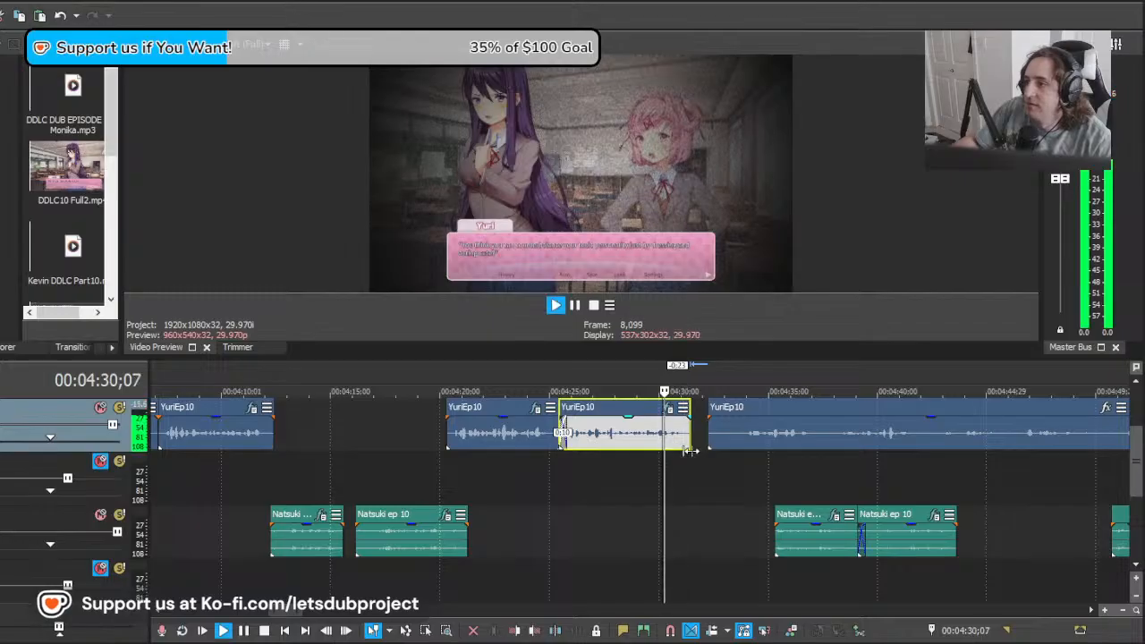
left_click(700, 465)
left_click_drag(698, 460, 686, 460)
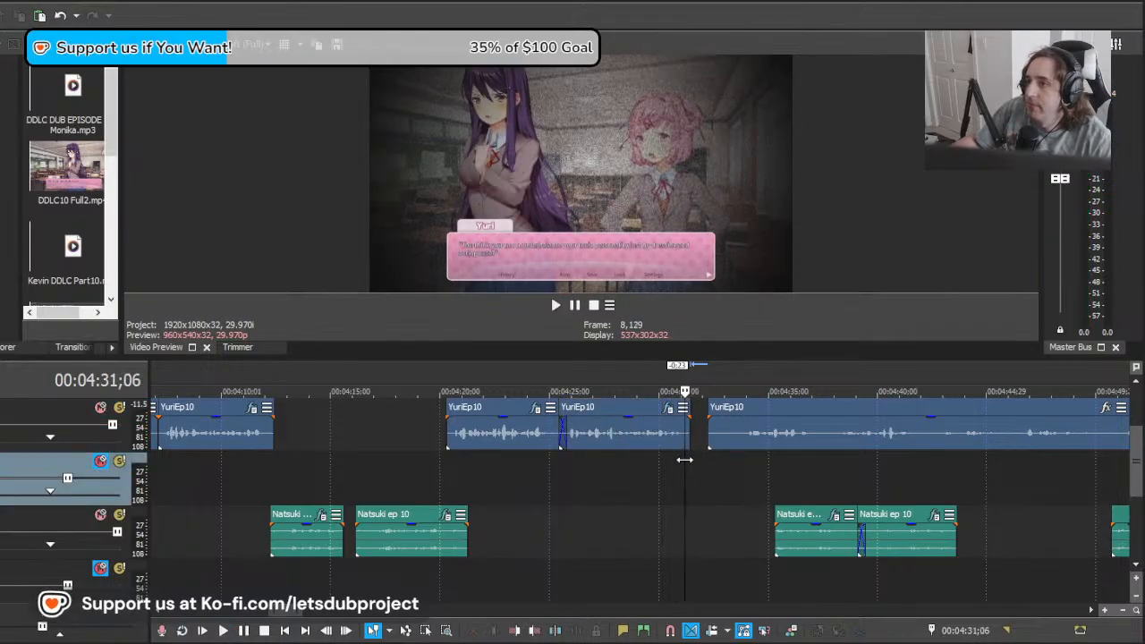
Step: Slide the remaining YuriEp10 recording earlier over the preceding clip and play from 00:04:31;06 and 00:04:31;19 to find Yuri's next line
left_click_drag(781, 439, 726, 441)
key("space")
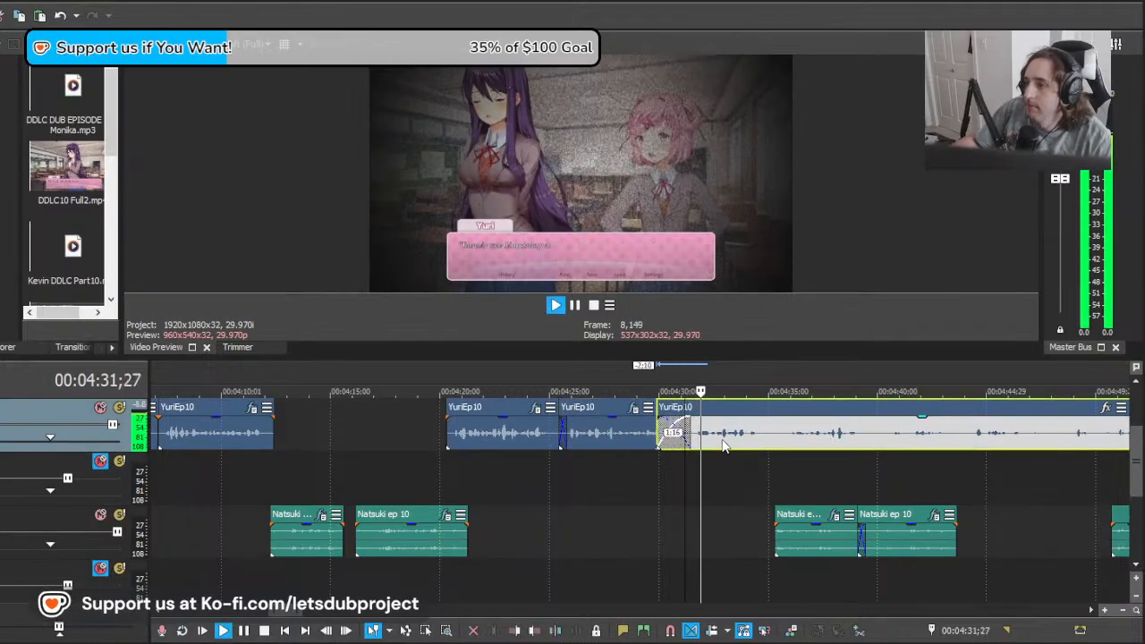
scroll(707, 456, "down", 10)
scroll(683, 458, "up", 10)
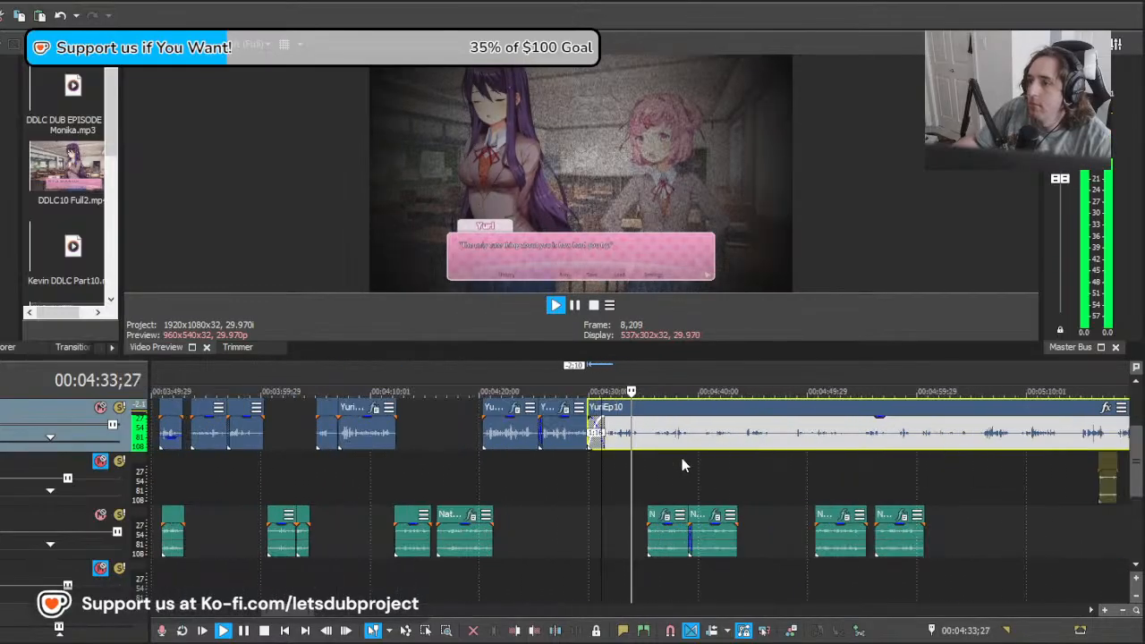
key("space")
left_click(563, 448)
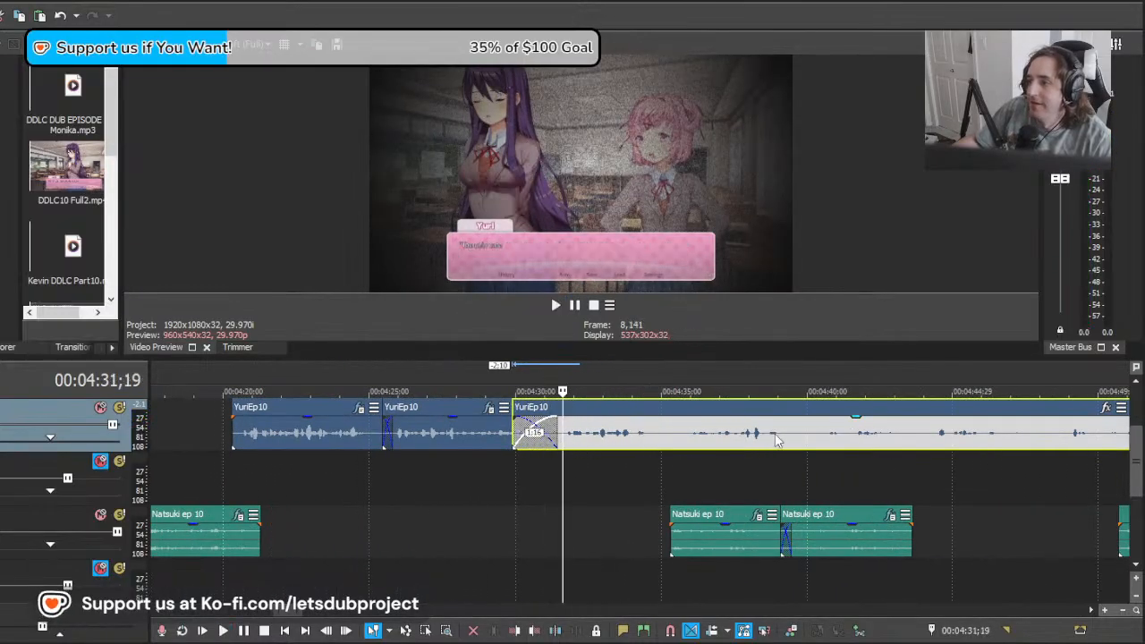
left_click_drag(778, 440, 652, 440)
key("space")
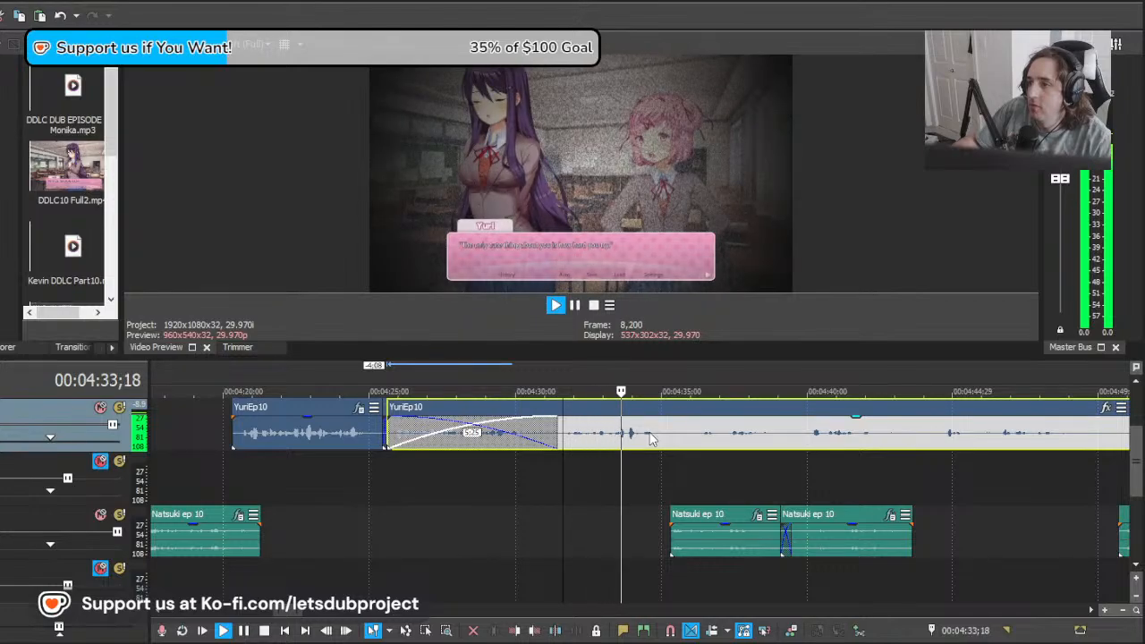
key("space")
Step: Split YuriEp10 at about 00:04:32;05, delete the piece before the cut and trim the preceding clip's end to about 00:04:31;10
left_click_drag(568, 448, 586, 448)
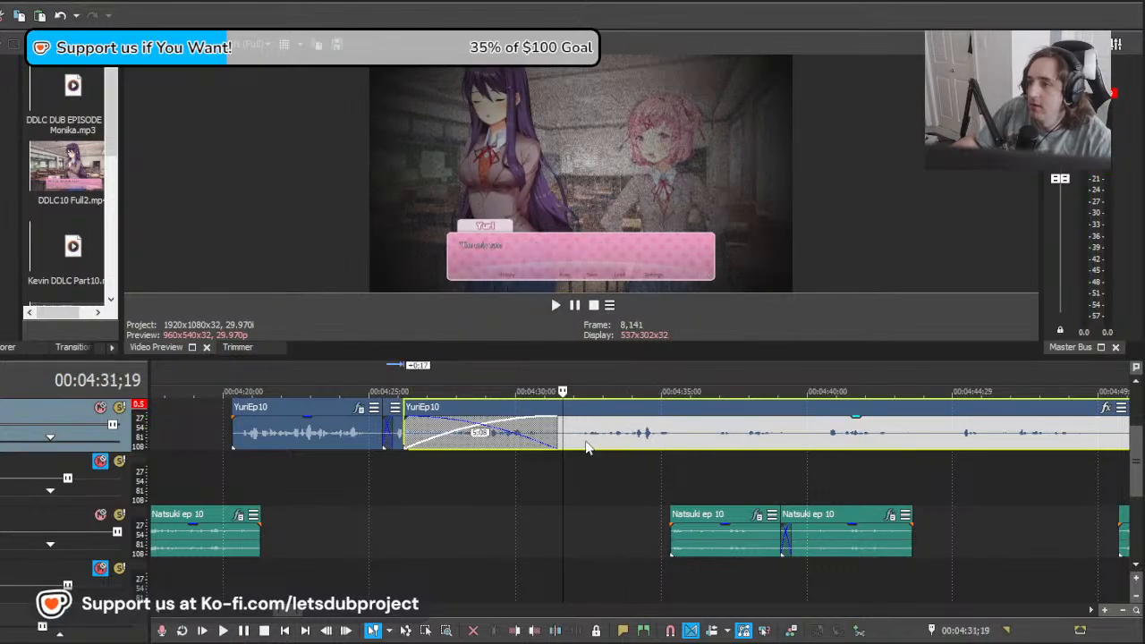
left_click(578, 446)
key("s")
left_click(573, 444)
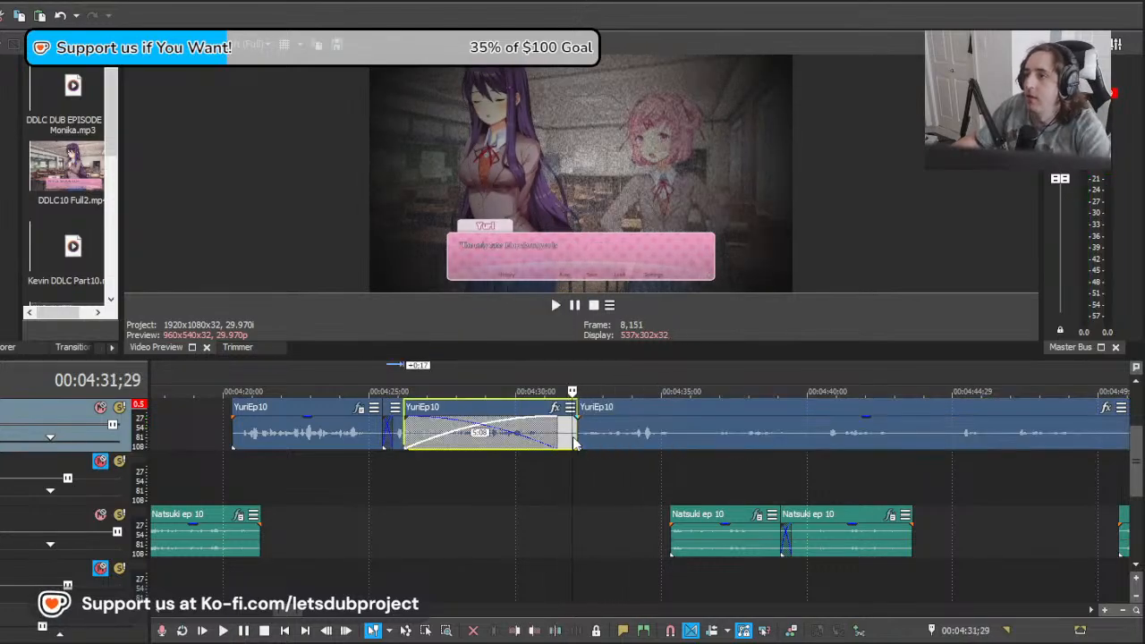
key("Delete")
left_click(559, 438)
left_click(557, 437)
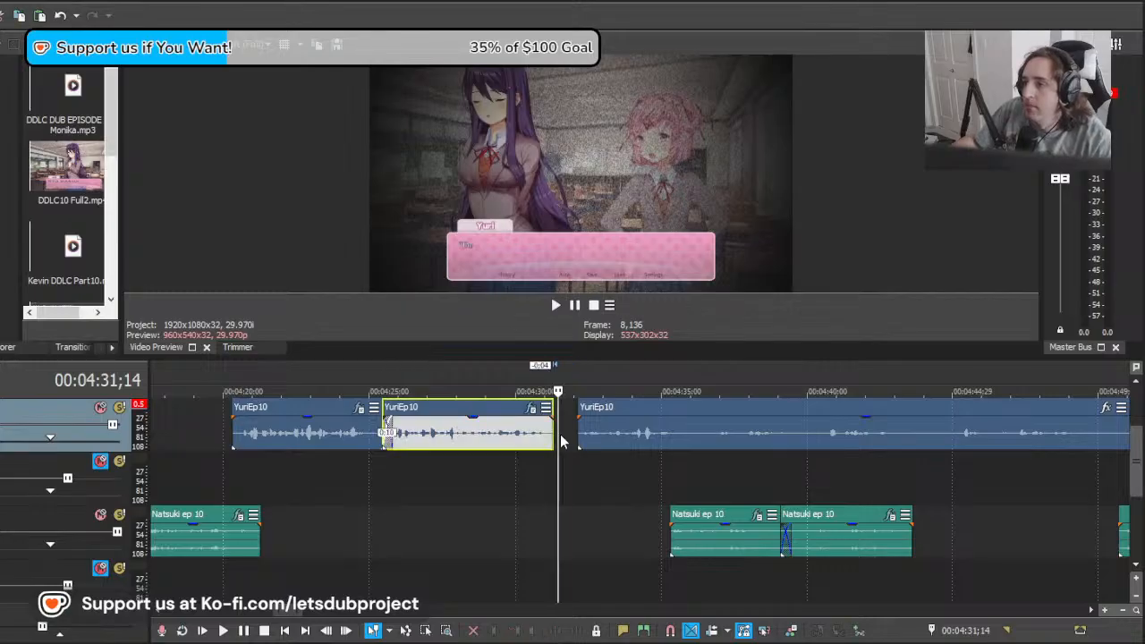
Step: Slide the remaining YuriEp10 recording back against the preceding clip, split it at 00:04:35;16 and apply the copied effects to the clip before the cut
left_click_drag(606, 430, 582, 437)
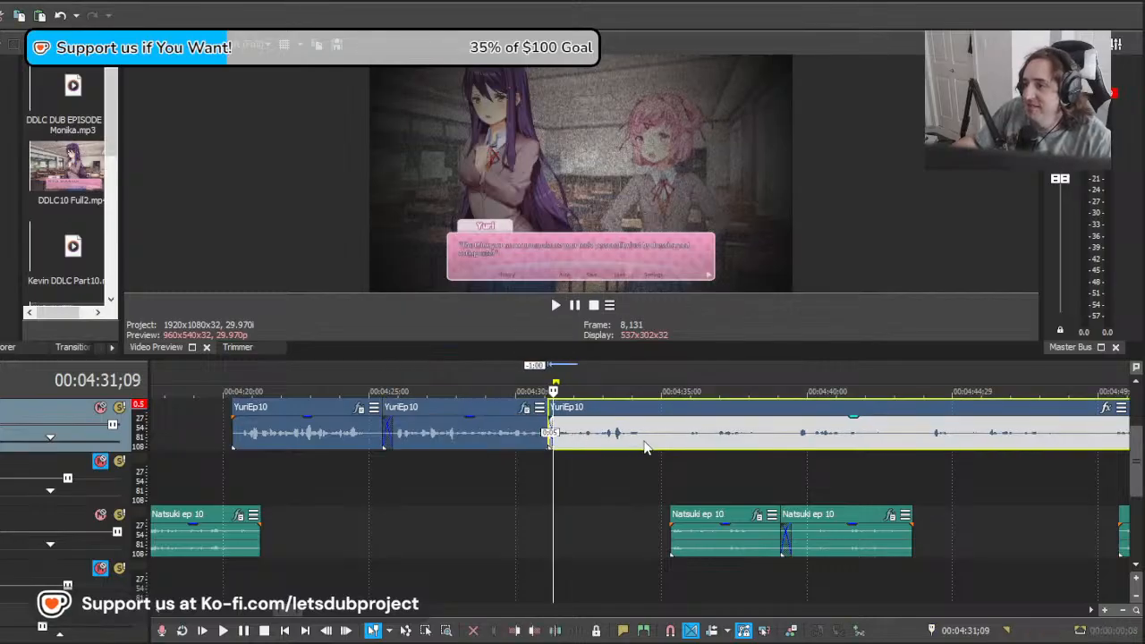
left_click(678, 447)
key("s")
left_click(634, 436)
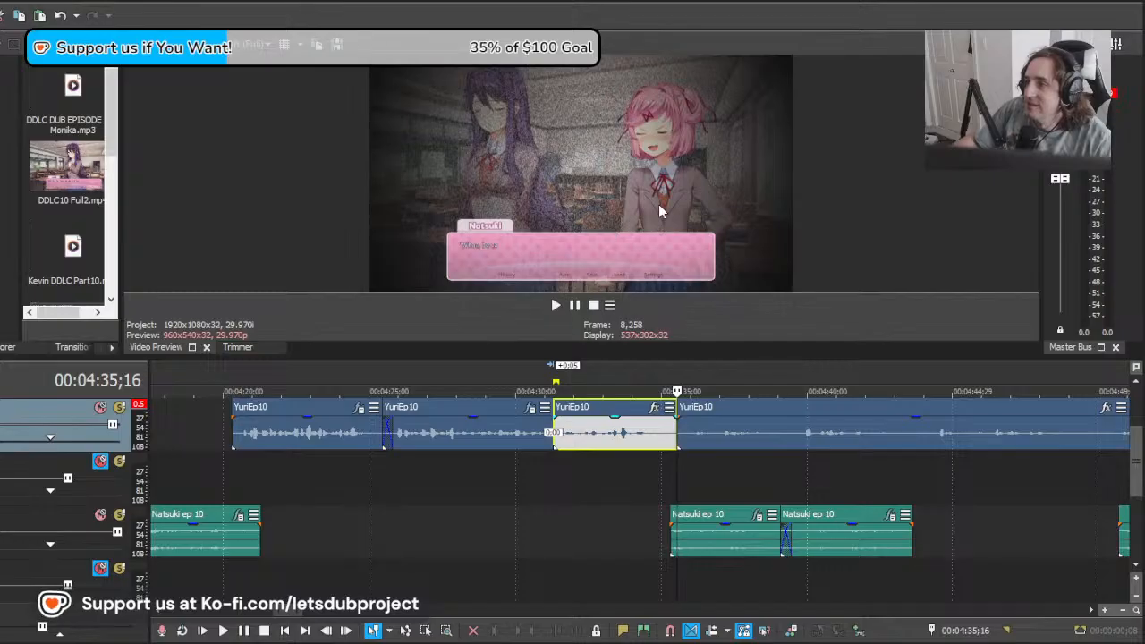
Step: Find Yuri's next line at 00:04:43;11, slide the remaining YuriEp10 recording to start at about 00:04:43 and play it
left_click(713, 483)
scroll(716, 483, "down", 3)
left_click(723, 474)
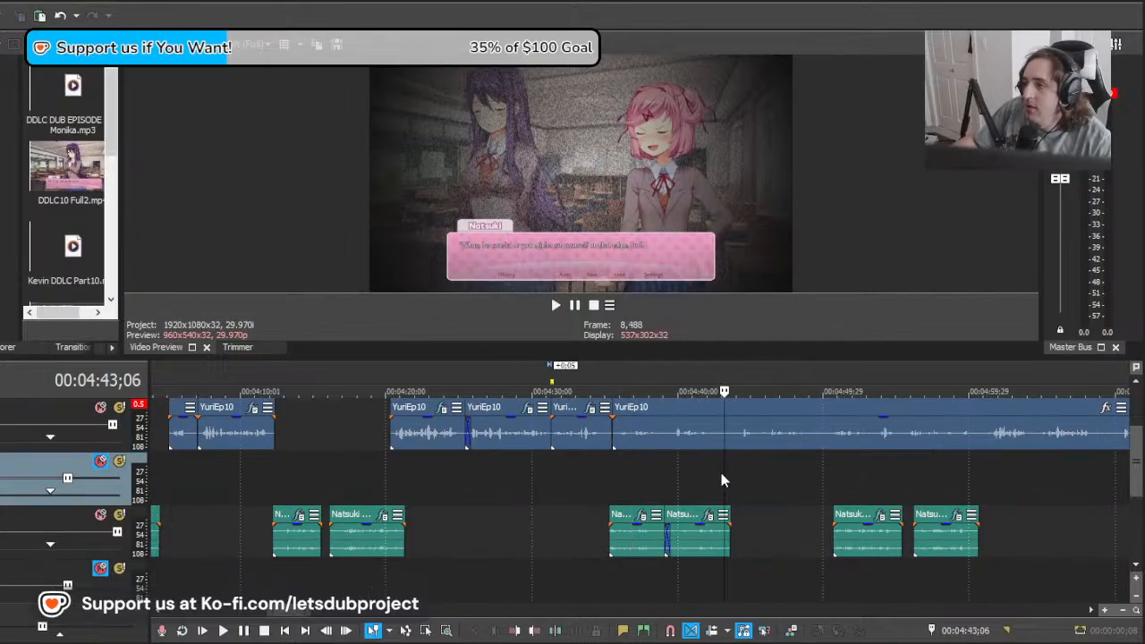
left_click_drag(749, 472, 728, 478)
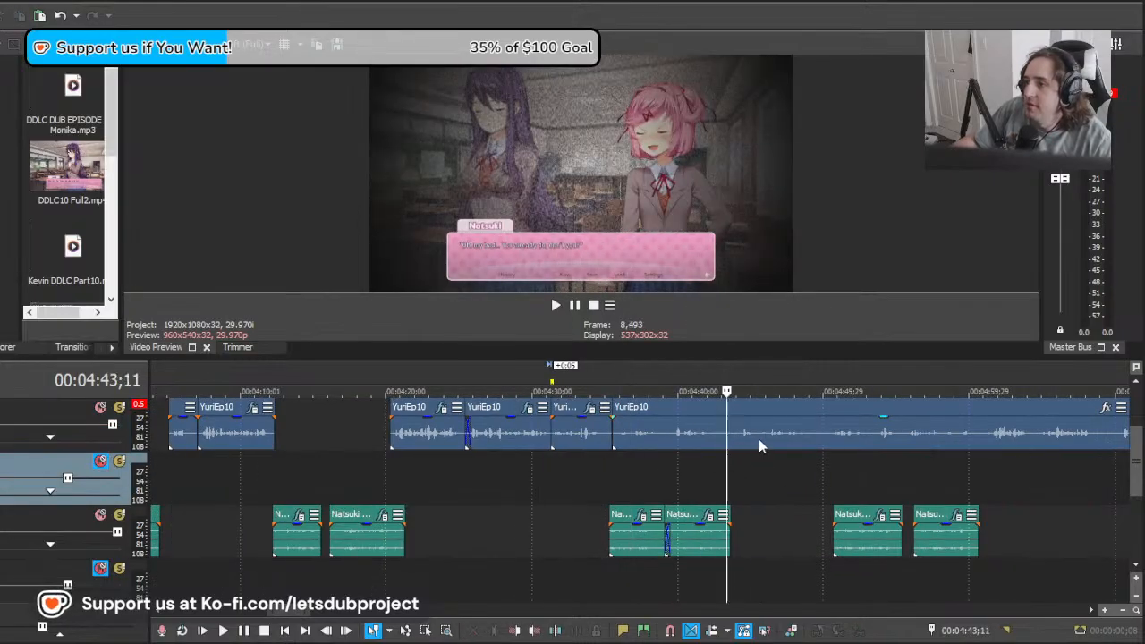
left_click(759, 440)
key("space")
scroll(811, 442, "down", 3)
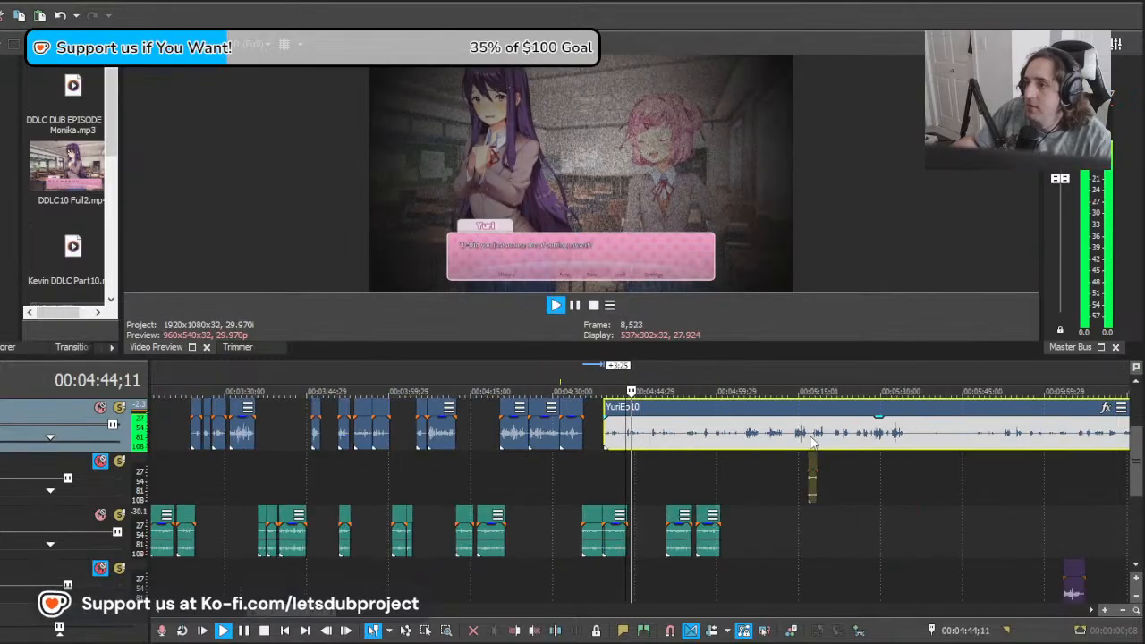
scroll(811, 441, "up", 3)
key("space")
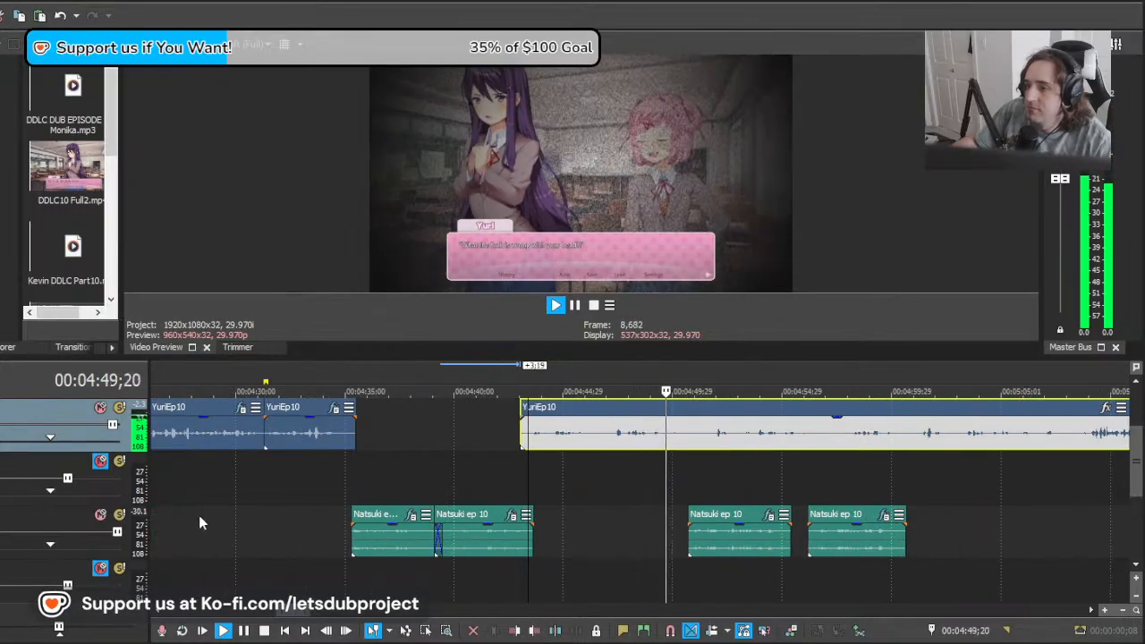
Step: Listen to the YuriEp10 recording up to about 00:05:07;22, temporarily muting the Natsuki ep 10 track
left_click(101, 516)
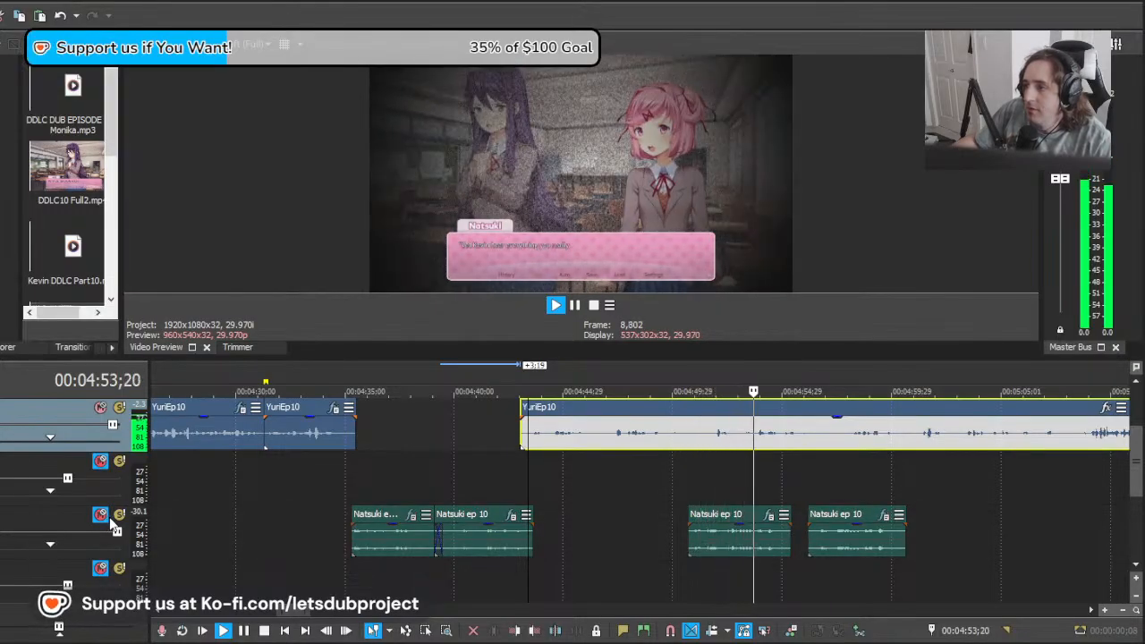
left_click(102, 517)
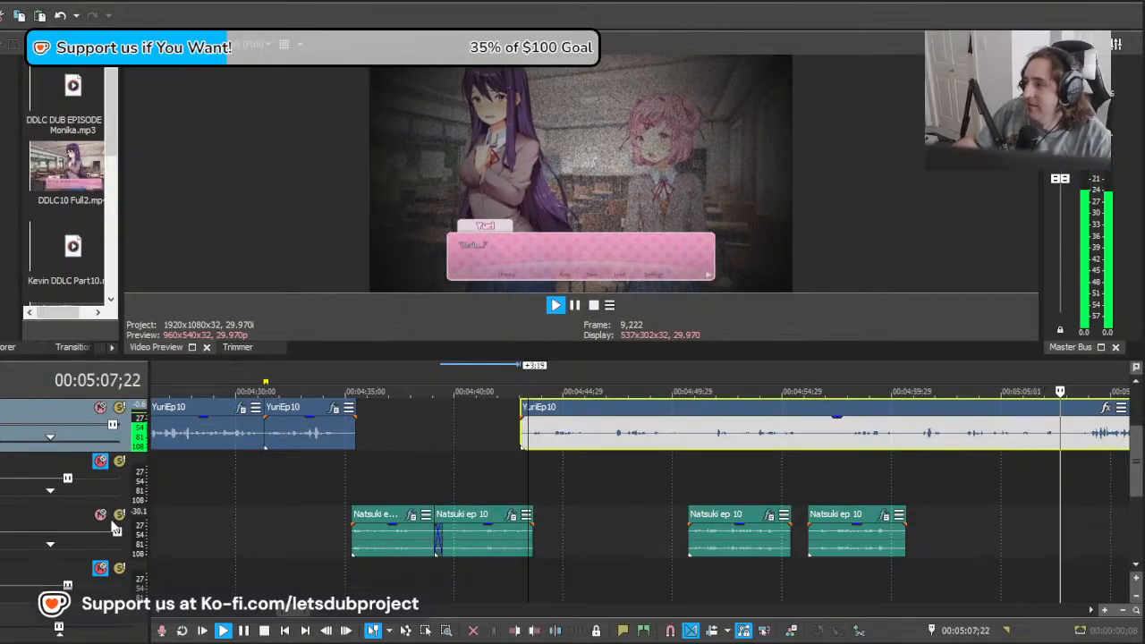
key("space")
Step: Slide the remaining YuriEp10 recording earlier over the preceding clips and play from 00:04:43;11 to match Yuri's line
left_click_drag(1100, 434, 546, 448)
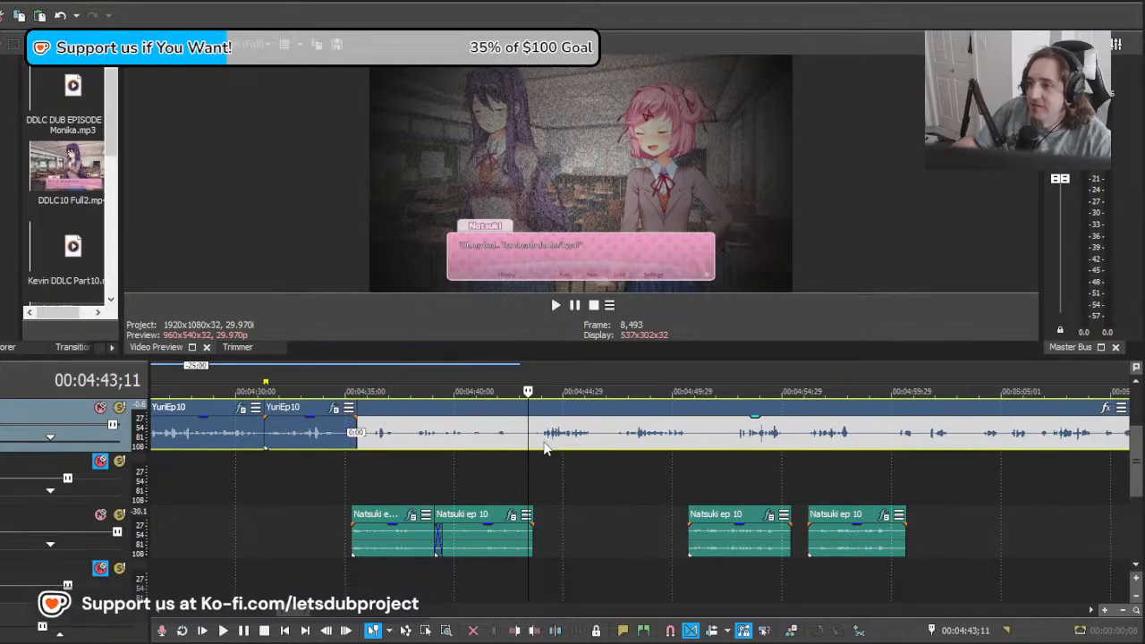
key("space")
scroll(557, 452, "down", 3)
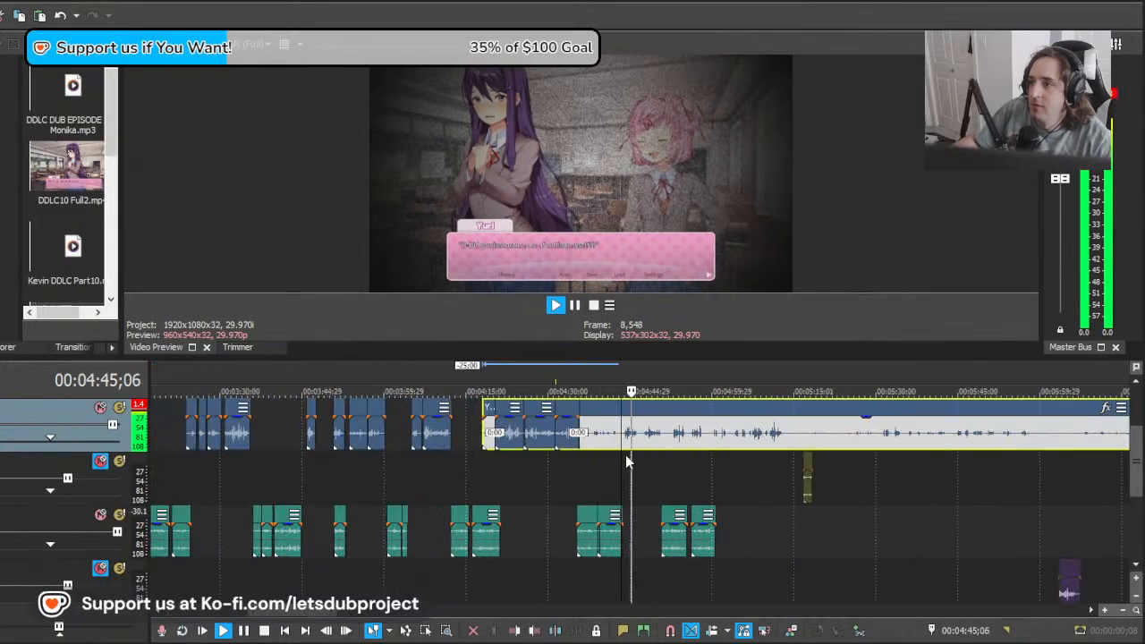
scroll(613, 453, "up", 3)
key("space")
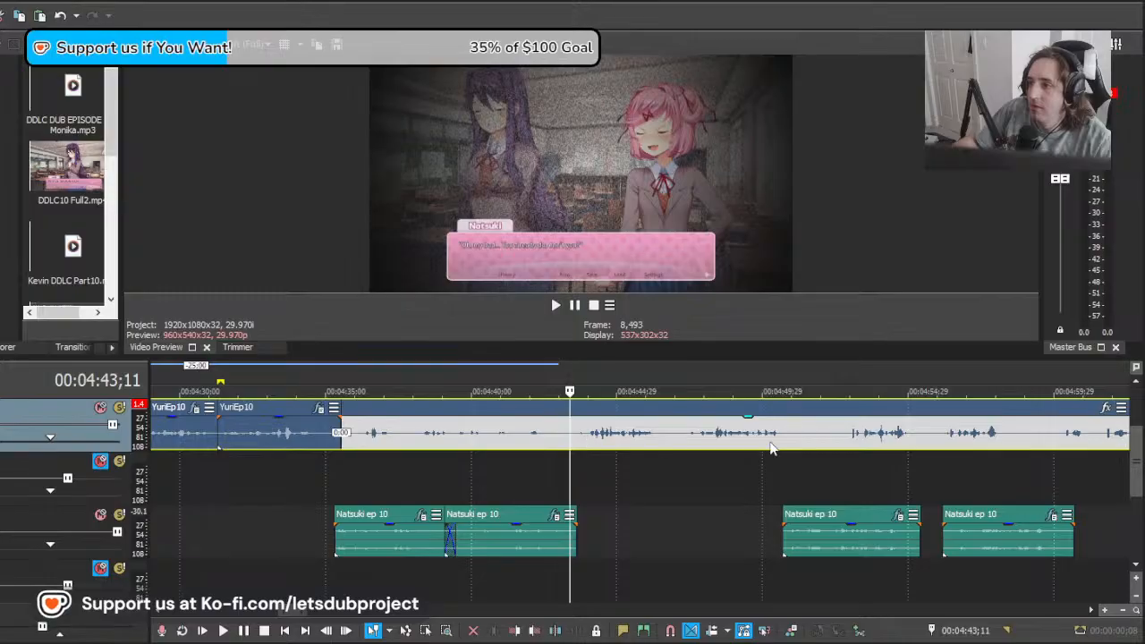
Step: Cut the YuriEp10 recording at 00:04:43;11, delete the piece before the cut and play the line that follows
key("space")
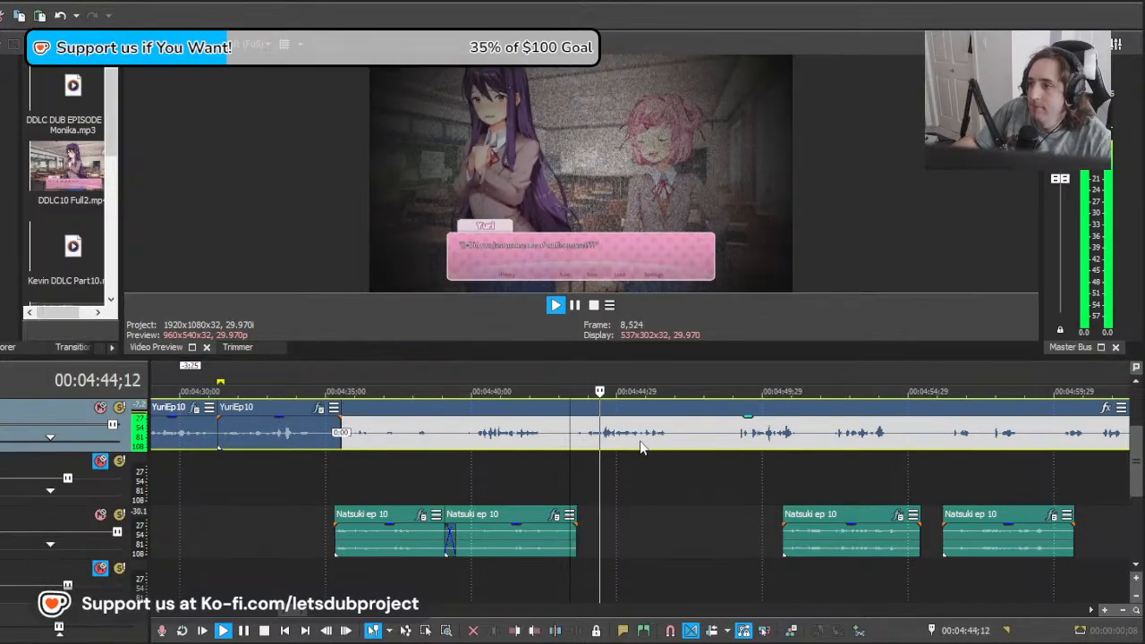
key("space")
key("Delete")
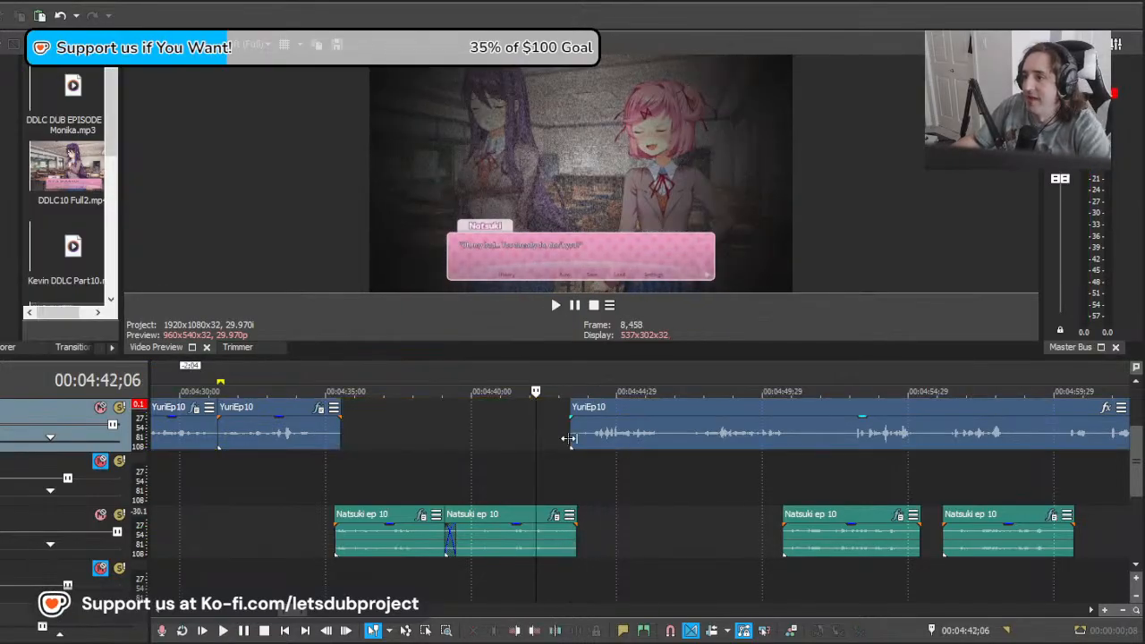
key("space")
scroll(622, 443, "down", 10)
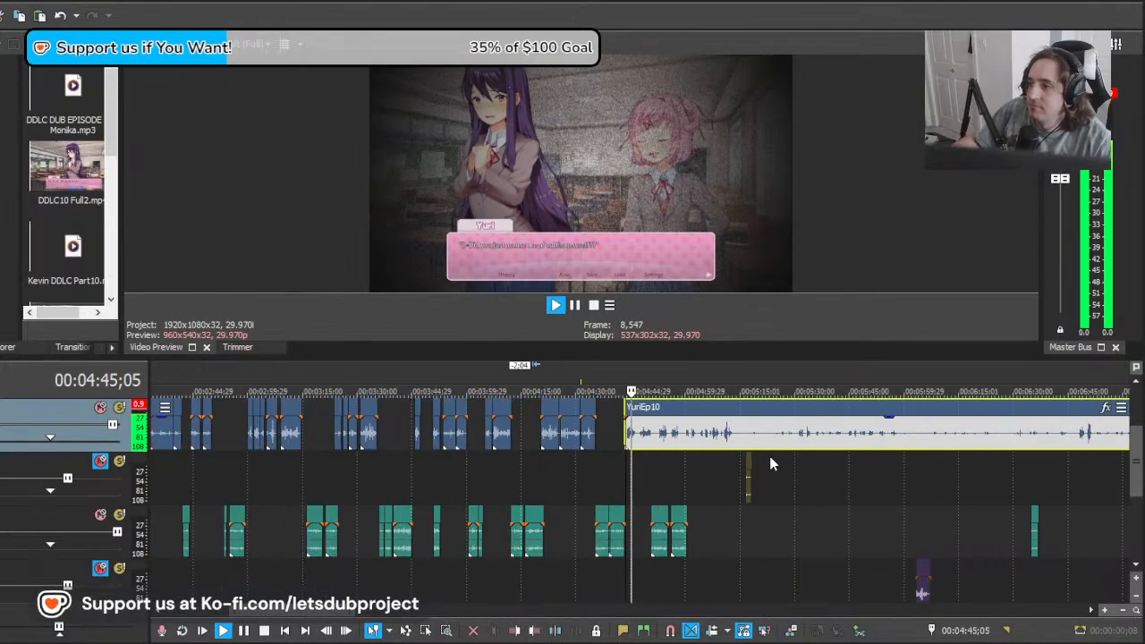
scroll(707, 445, "up", 10)
scroll(714, 448, "down", 3)
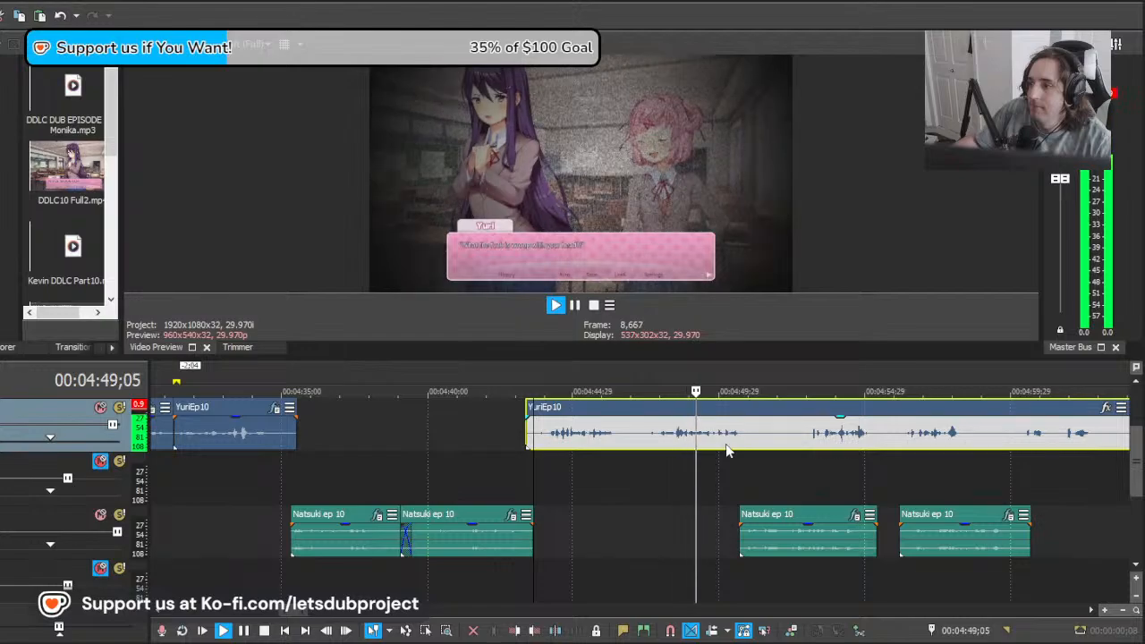
key("space")
Step: Split YuriEp10 at 00:04:52;26 and 00:04:46;25, delete the piece between the cuts and apply the copied effects to the clip before it
left_click(803, 434)
key("s")
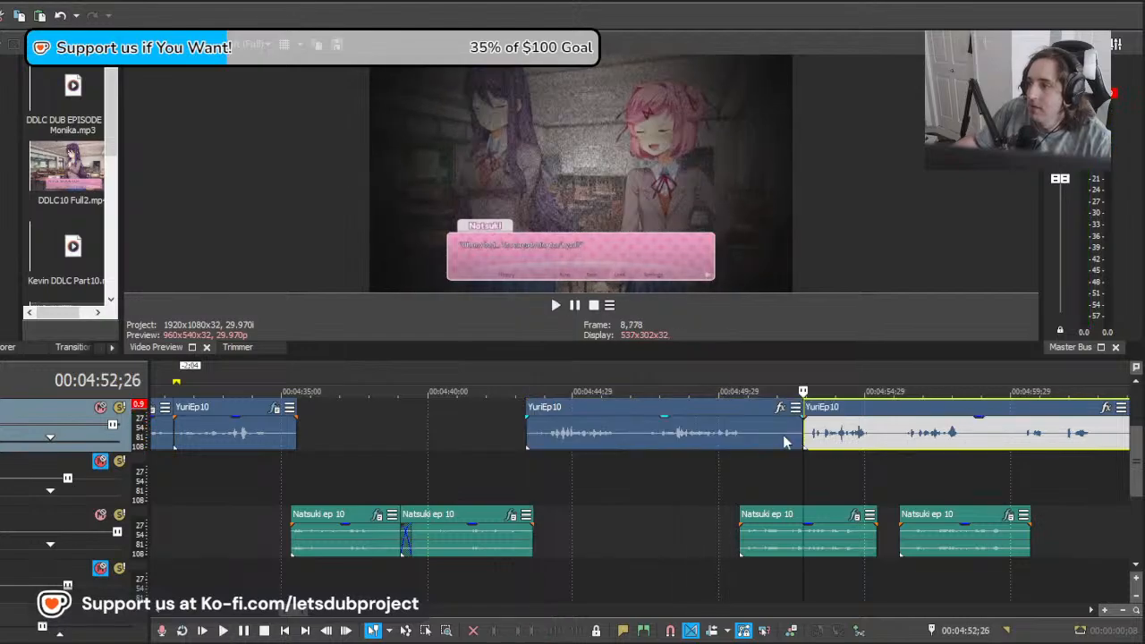
left_click(626, 437)
key("s")
key("Delete")
left_click(590, 432)
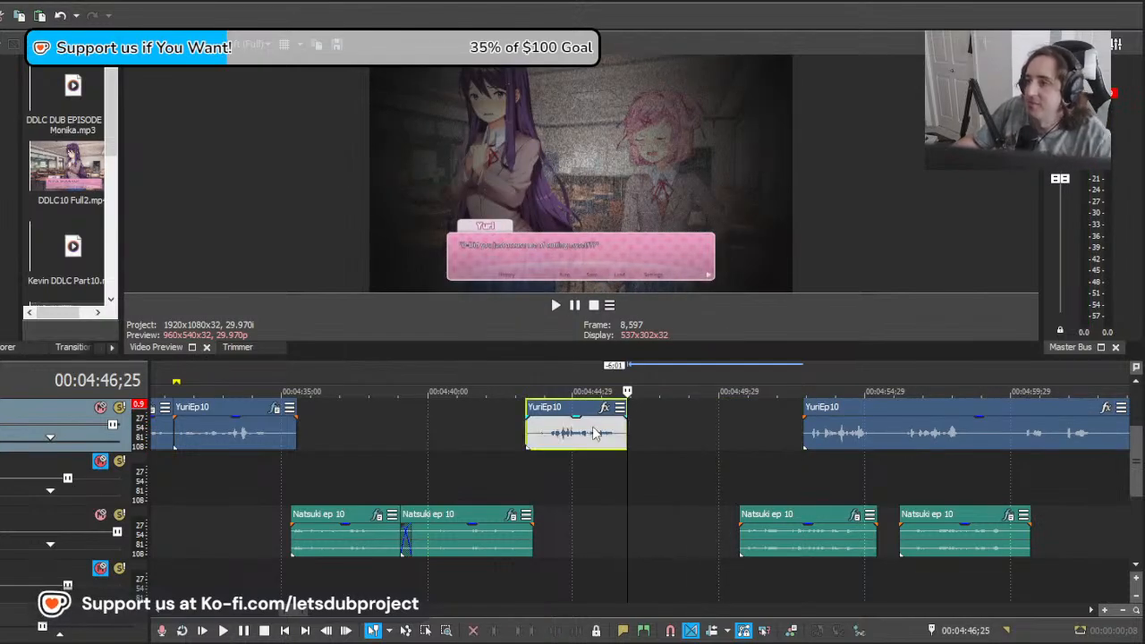
Step: Play the timeline from 00:04:43;03 to check the shortened YuriEp10 clip against Yuri's on-screen line
left_click(517, 488)
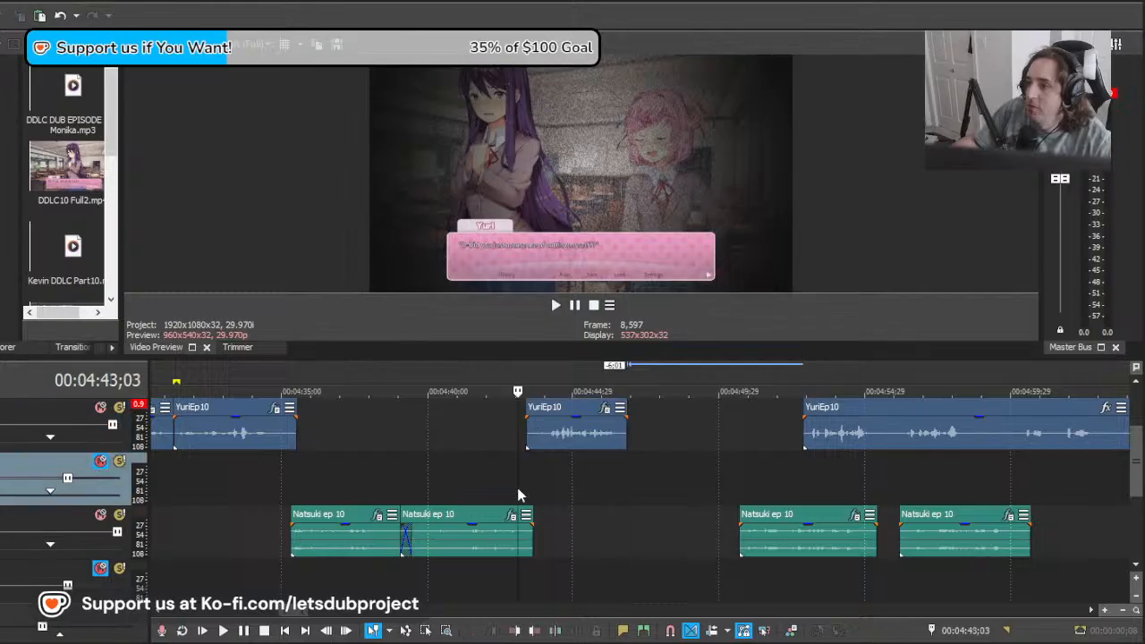
key("space")
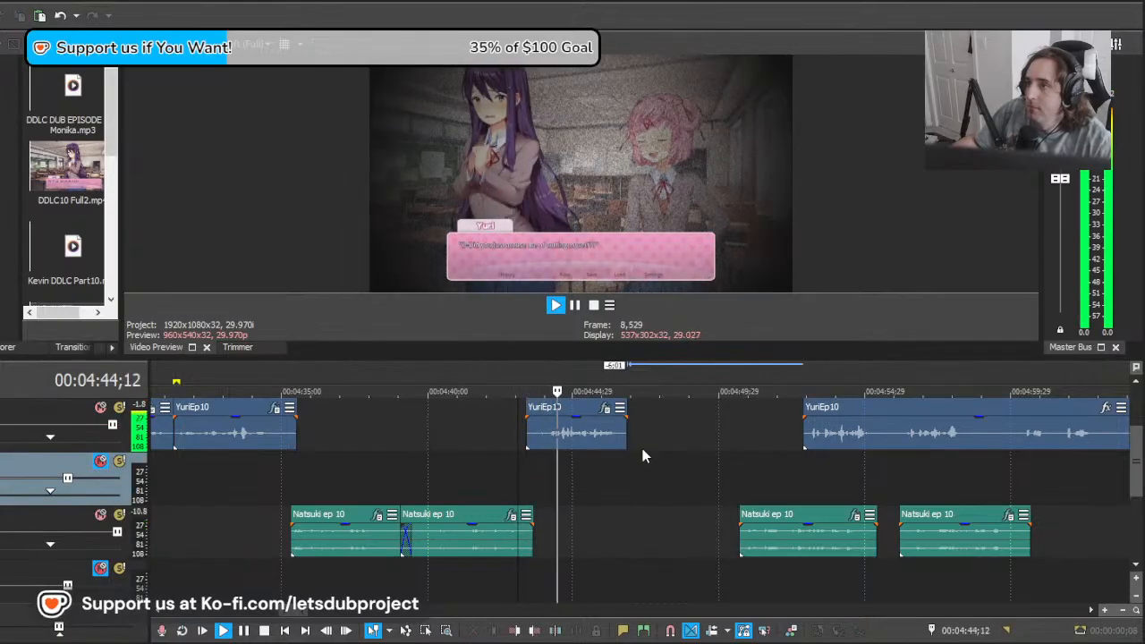
scroll(652, 443, "down", 4)
scroll(721, 462, "up", 5)
scroll(721, 463, "down", 3)
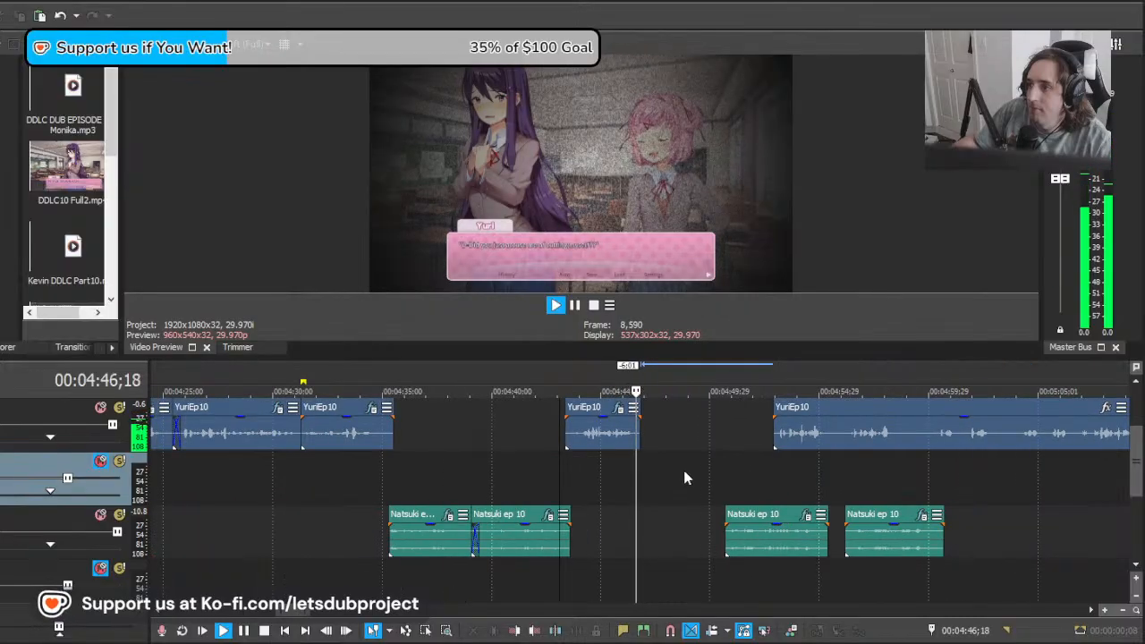
Step: Slide the remaining YuriEp10 recording earlier to start at about 00:04:47 and play it from 00:04:47;05
left_click(658, 468)
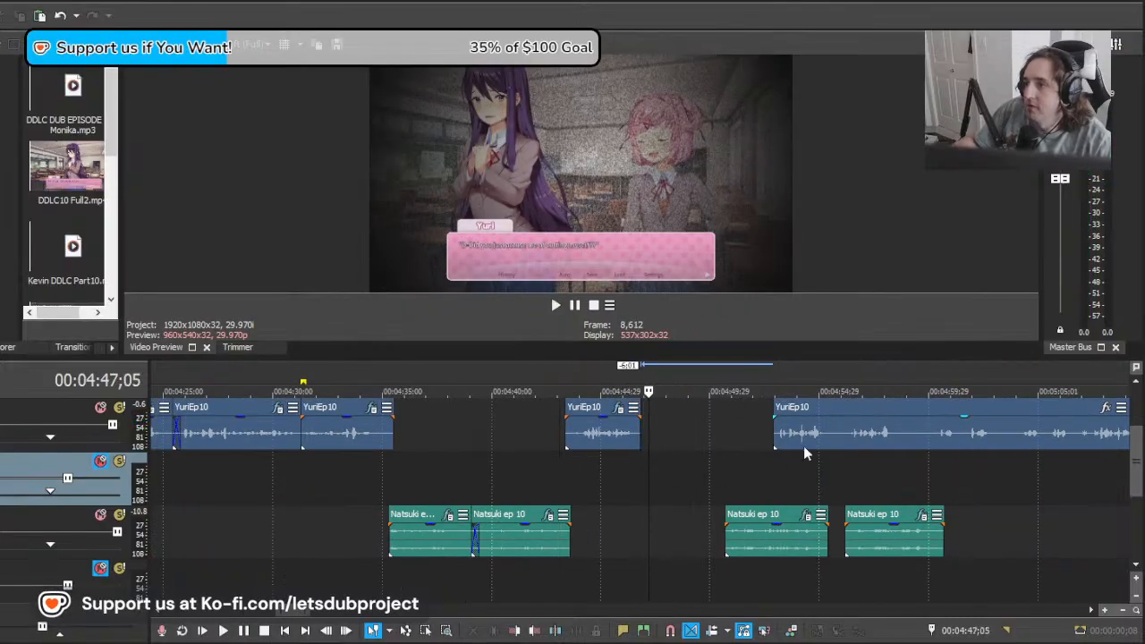
left_click_drag(804, 446, 600, 446)
key("space")
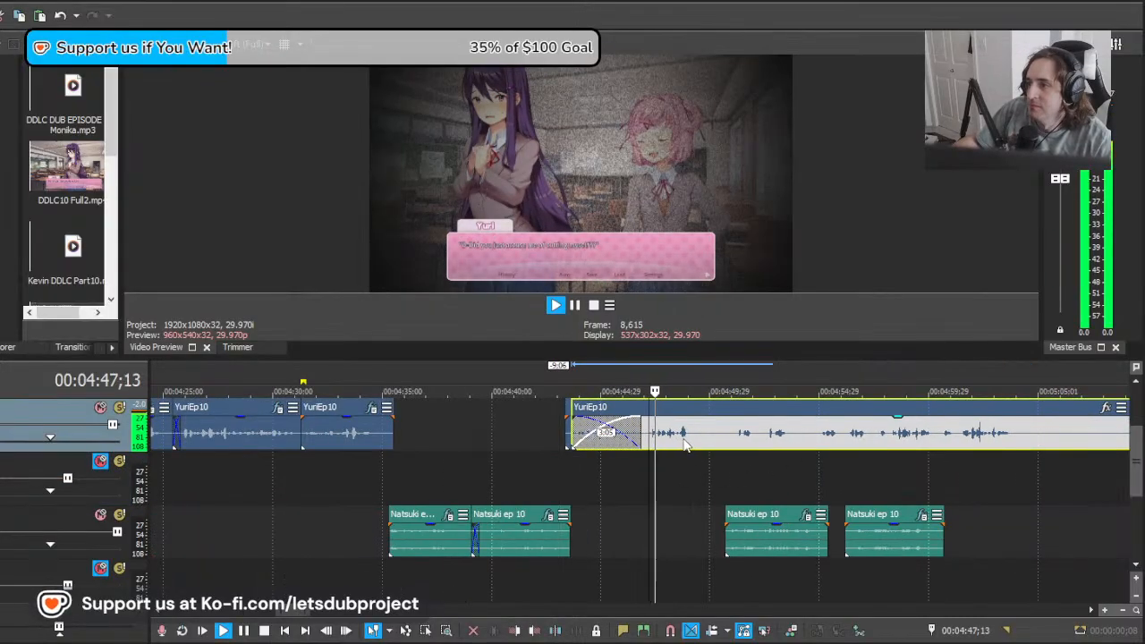
scroll(685, 445, "down", 4)
scroll(716, 445, "up", 5)
key("space")
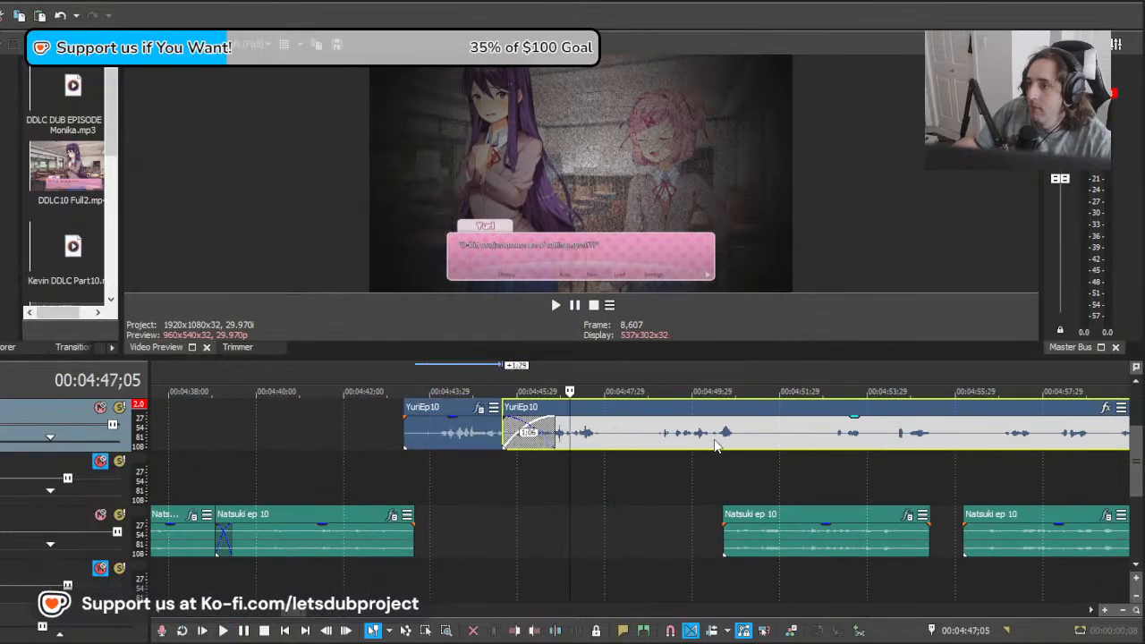
left_click_drag(716, 446, 775, 445)
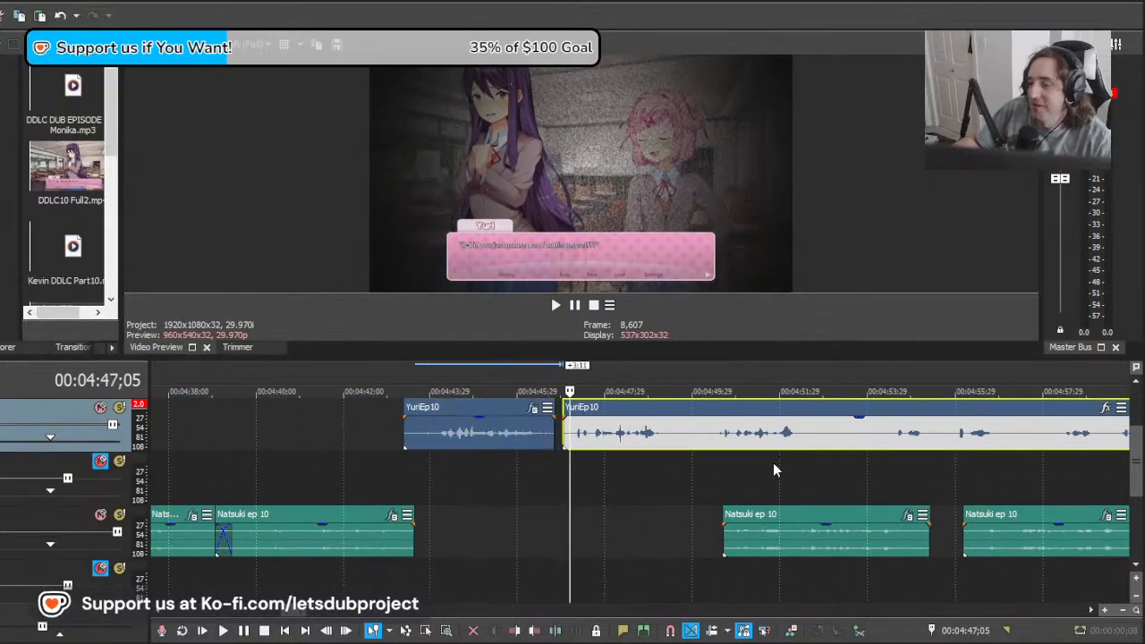
key("space")
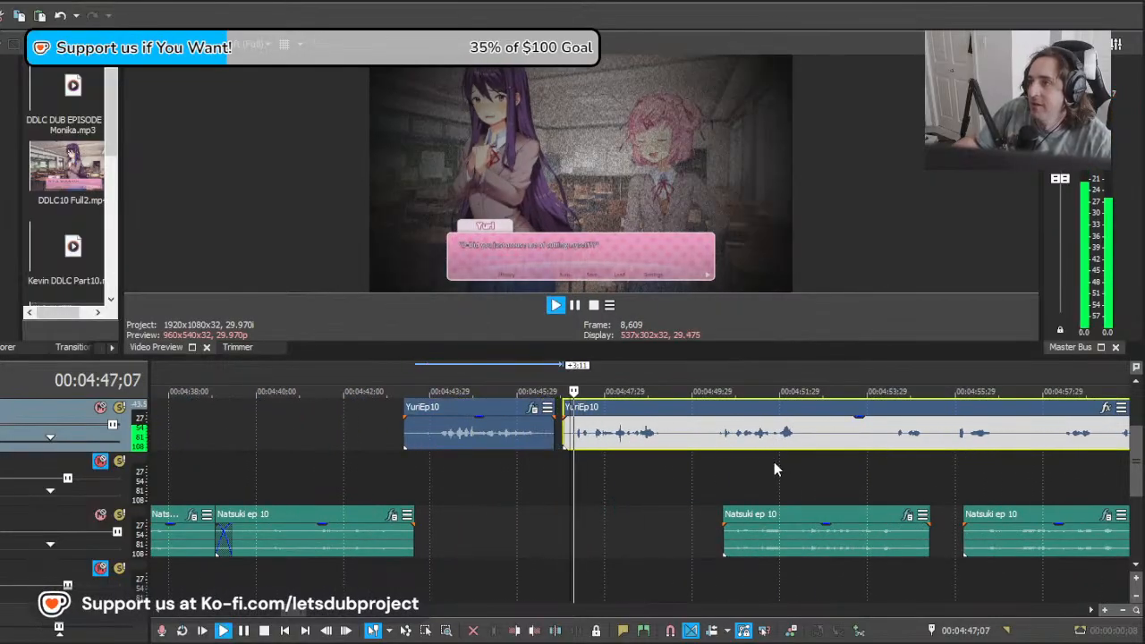
Step: Split YuriEp10 at 00:04:49;29, apply the copied effects to the clip before the cut and play it from 00:04:47;07
left_click(693, 438)
key("s")
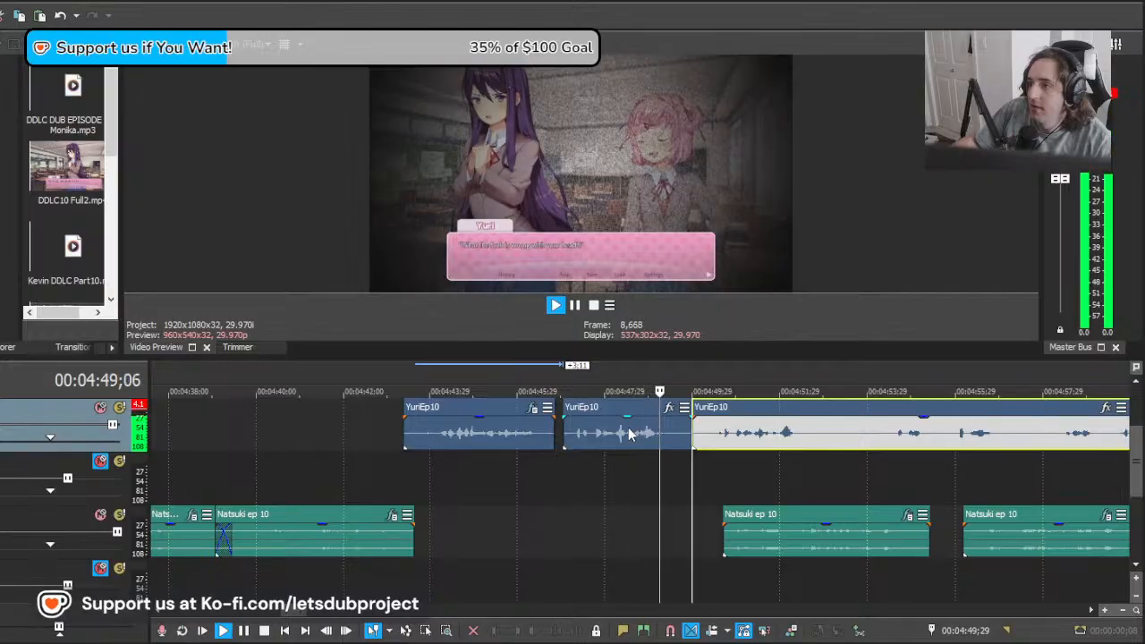
key("space")
left_click(629, 434)
left_click(574, 479)
key("space")
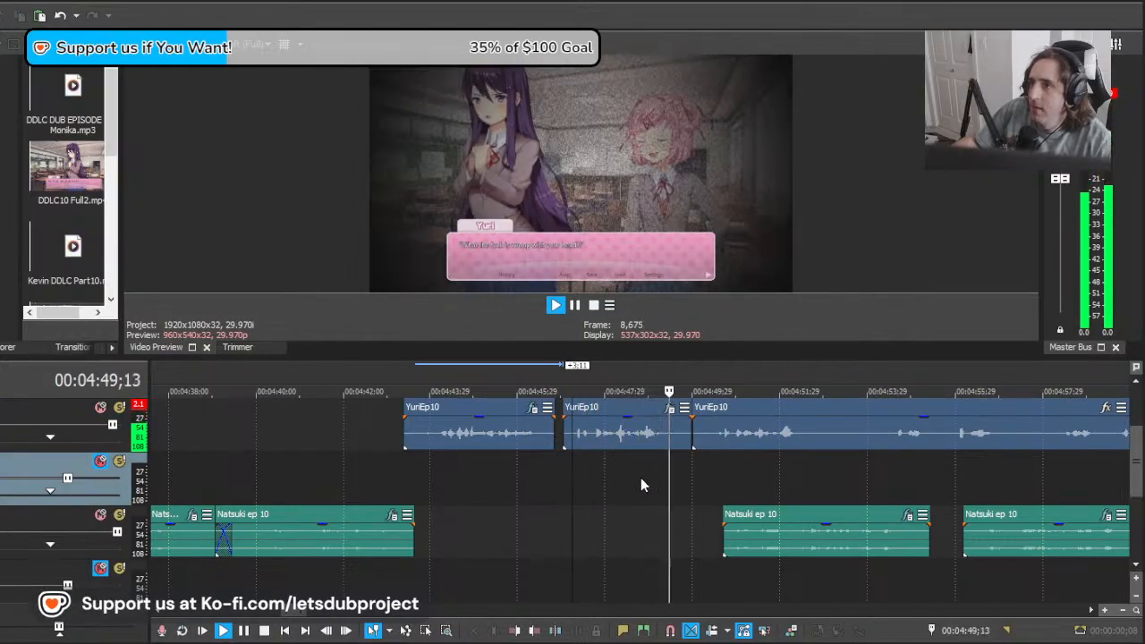
scroll(641, 478, "down", 1)
key("space")
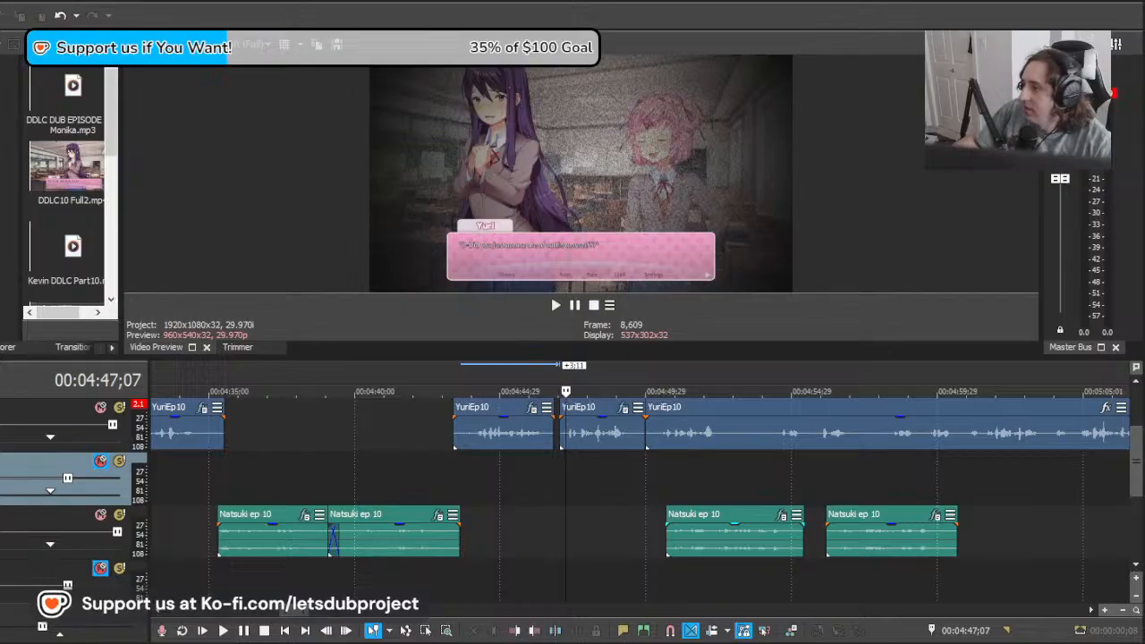
Step: Slide the remaining YuriEp10 recording later to start at about 00:04:55;06 and play from 00:04:59;20 to find Yuri's next line
left_click(625, 473)
left_click(635, 473)
left_click_drag(637, 472, 753, 473)
left_click_drag(902, 480, 927, 488)
scroll(925, 488, "right", 3)
left_click_drag(597, 434, 745, 446)
key("space")
scroll(717, 452, "up", 3)
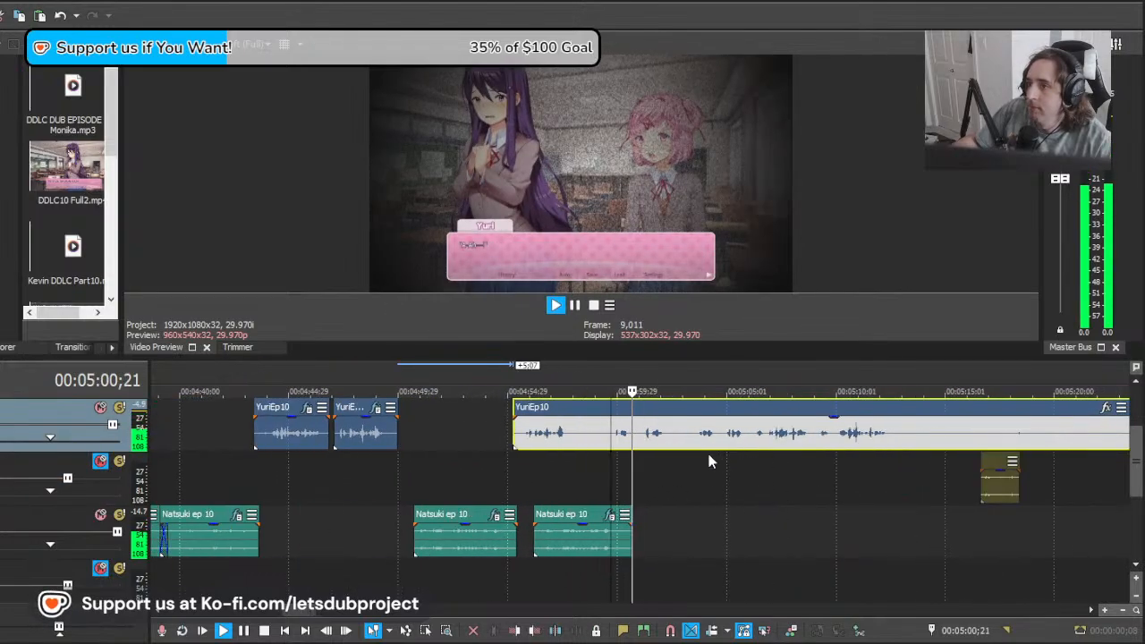
key("space")
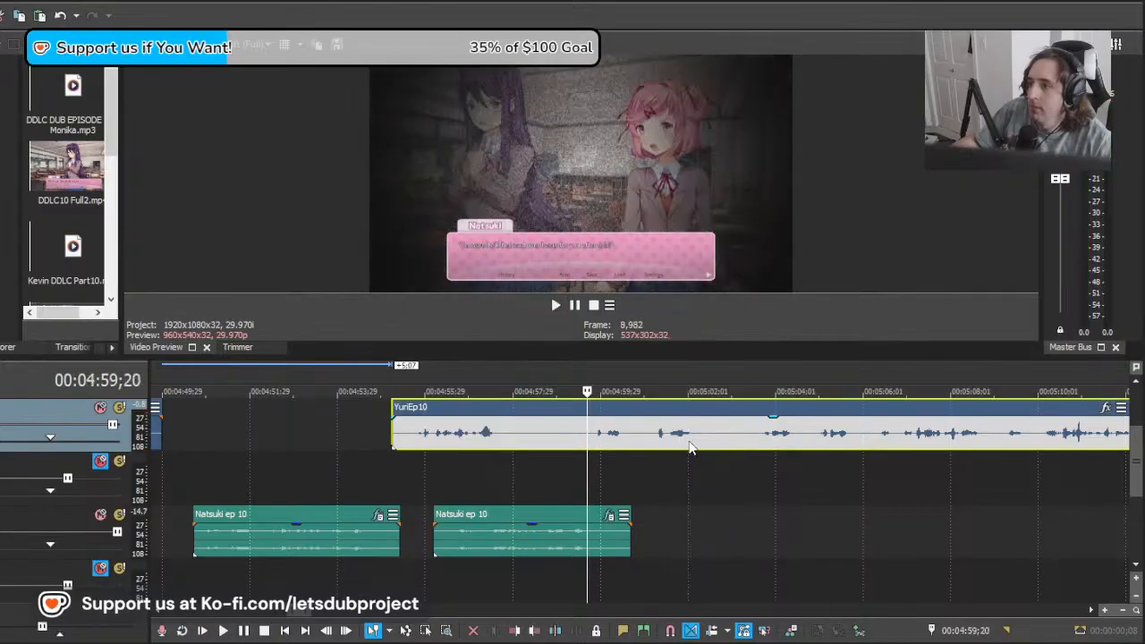
Step: Slide the YuriEp10 recording earlier, split it at 00:04:59;20 and delete the piece before the cut
left_click_drag(688, 442, 633, 439)
key("s")
left_click(554, 432)
key("Delete")
Step: Split YuriEp10 at 00:05:01;26, apply the copied effects to the clip before the cut and play from 00:04:58;07
left_click(680, 438)
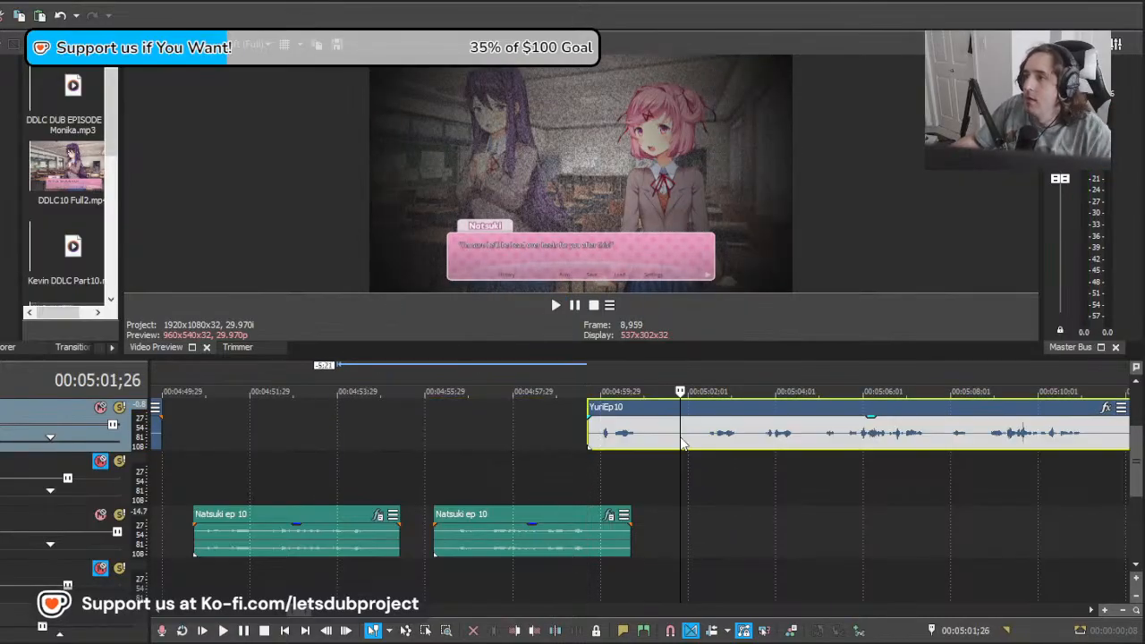
key("s")
left_click(620, 436)
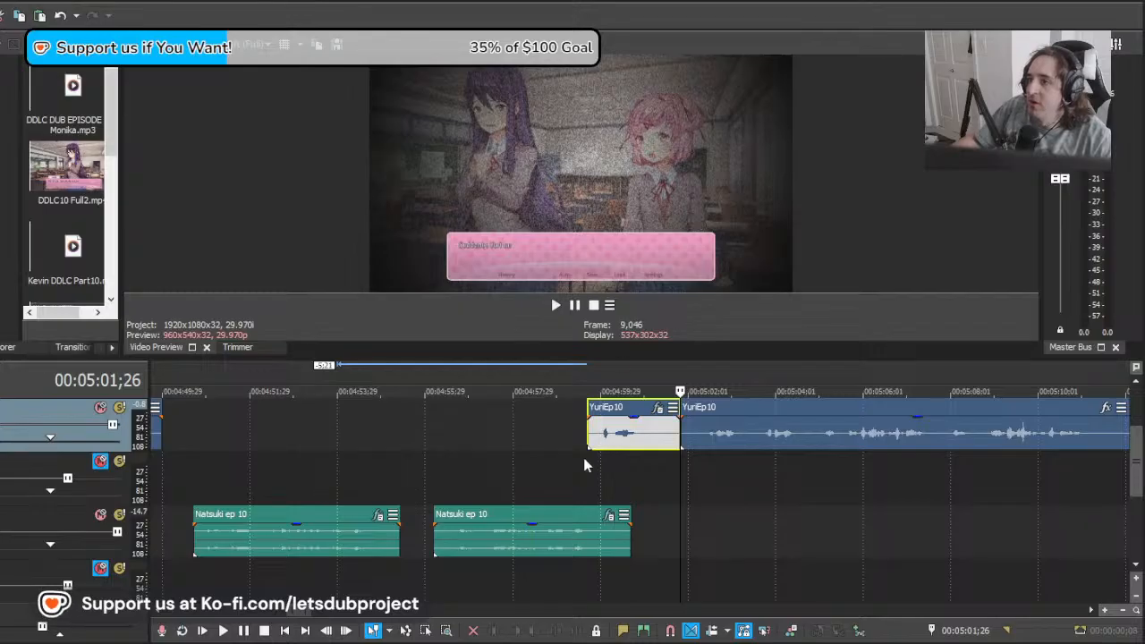
left_click(524, 468)
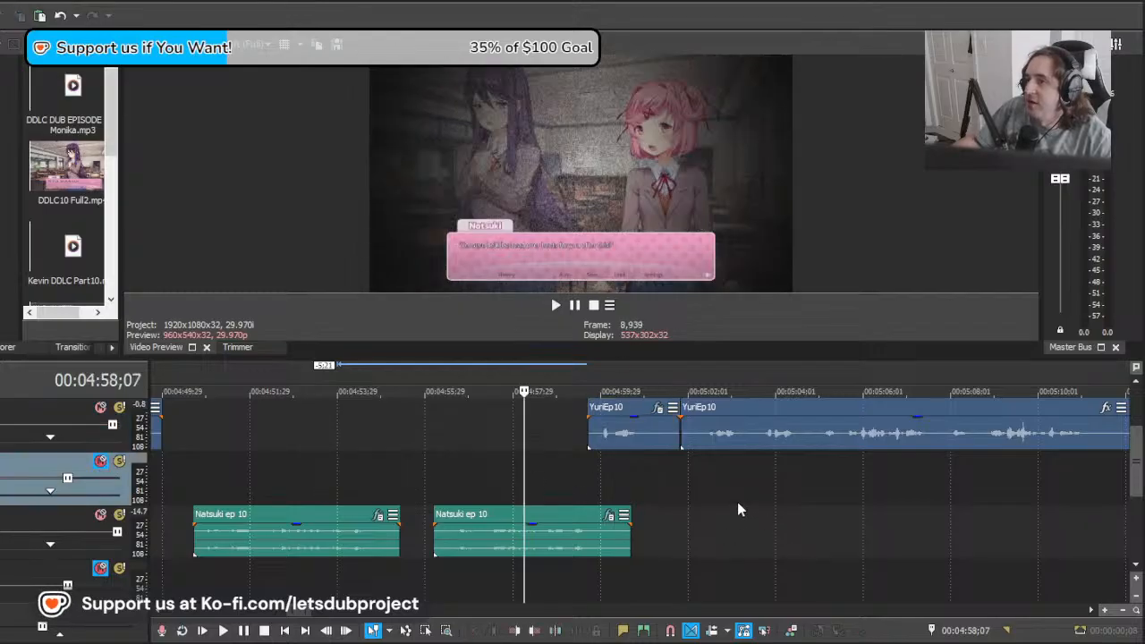
key("space")
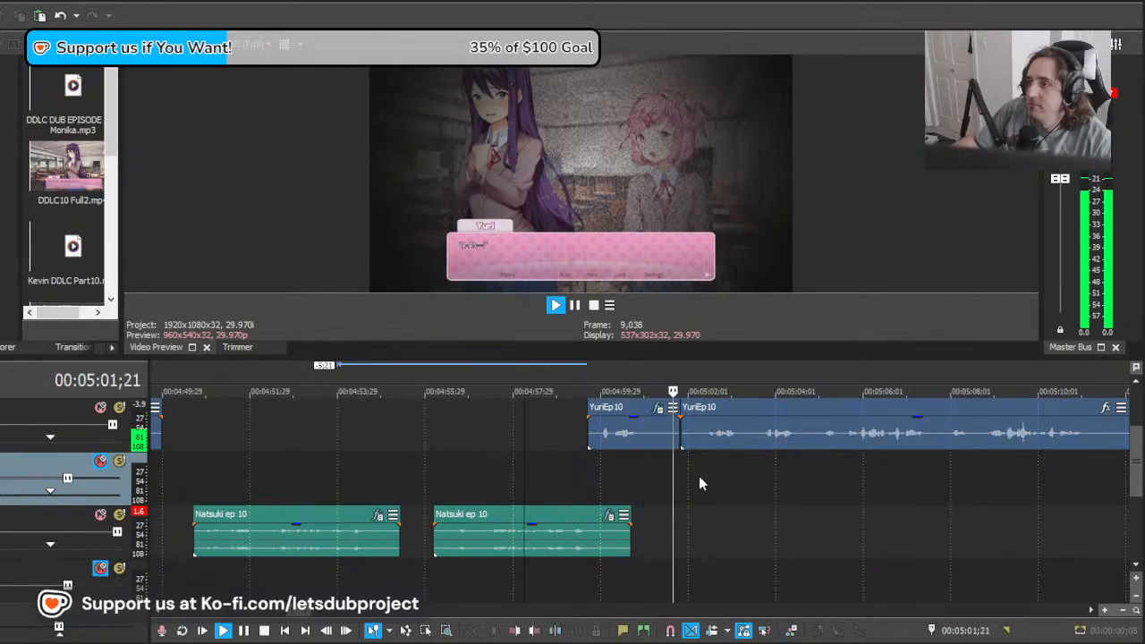
Step: Slide the remaining YuriEp10 recording later to start at about 00:05:04;17 and play it from 00:05:06;06
left_click_drag(699, 476, 864, 472)
scroll(835, 465, "down", 3)
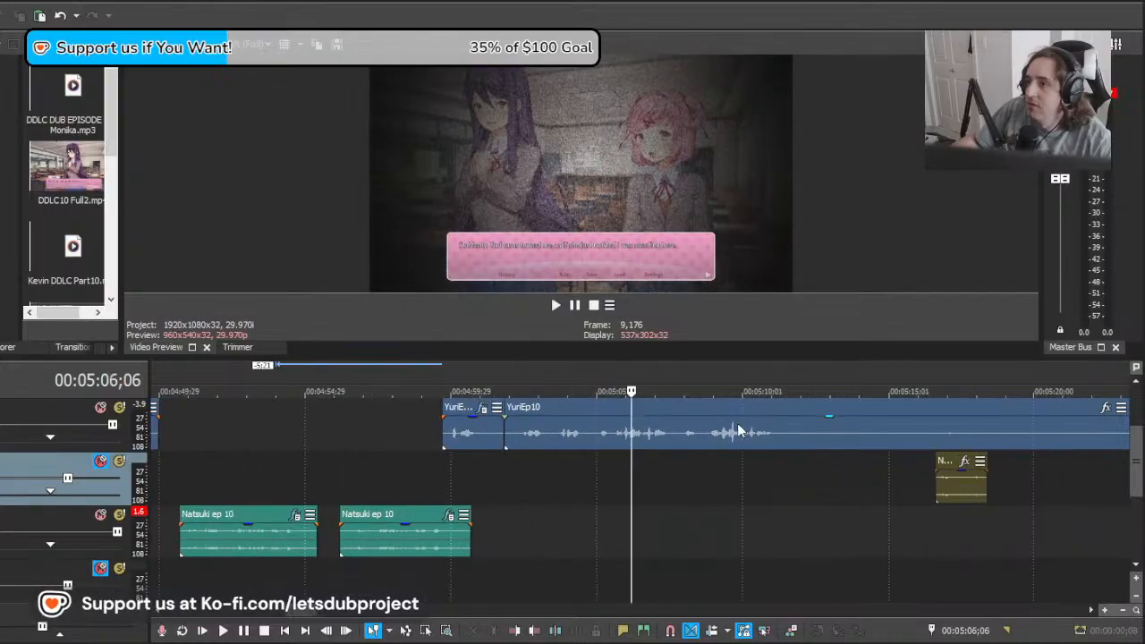
left_click_drag(768, 432, 845, 434)
key("space")
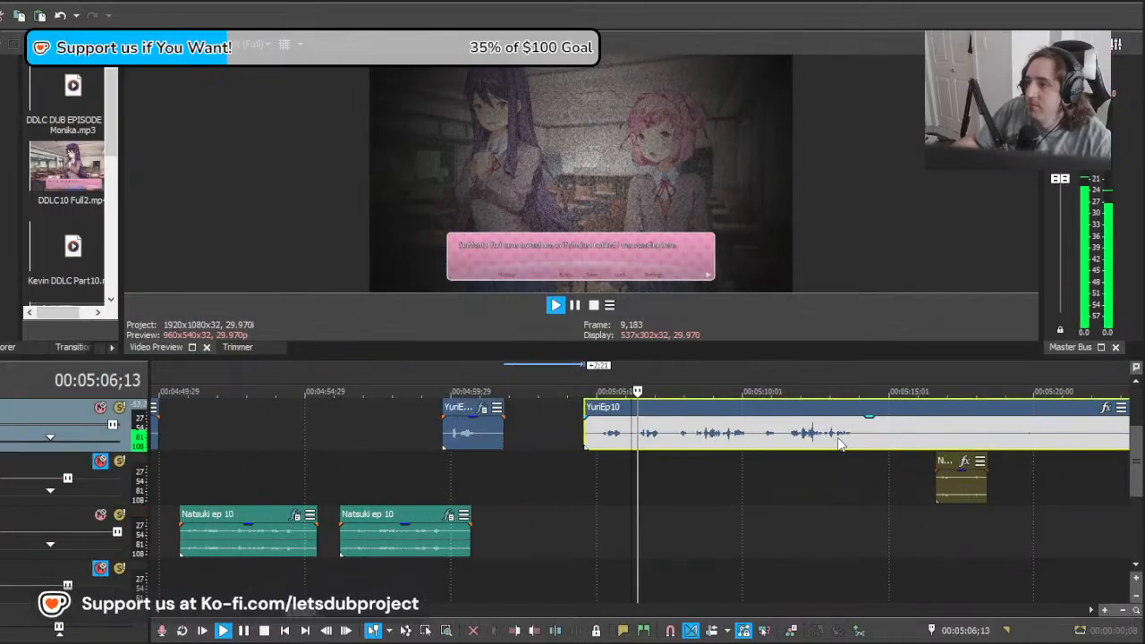
Step: Stop the playback, split YuriEp10 at 00:05:06;04 and delete the piece before the cut
scroll(828, 448, "down", 2)
scroll(793, 447, "up", 2)
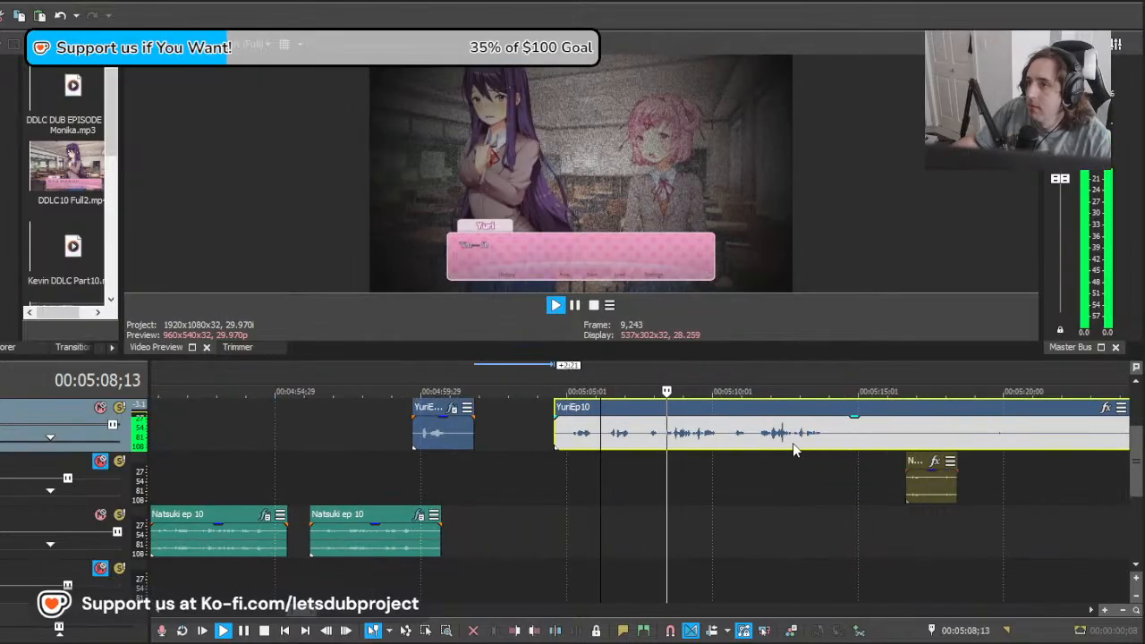
key("space")
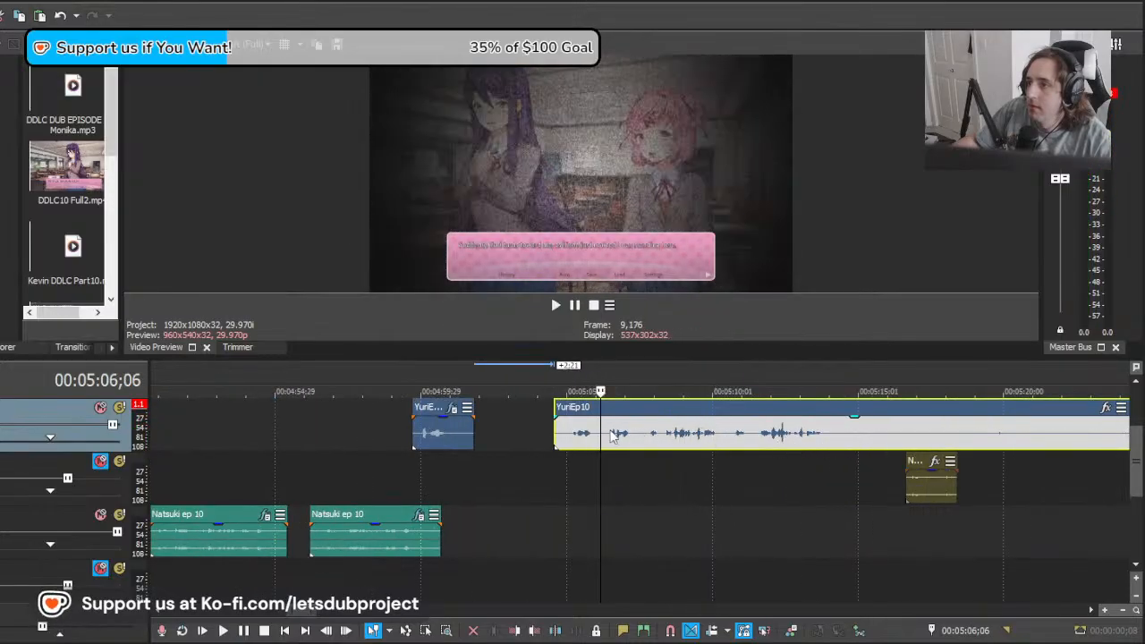
left_click(600, 448)
key("s")
left_click(578, 440)
key("Delete")
left_click(605, 439)
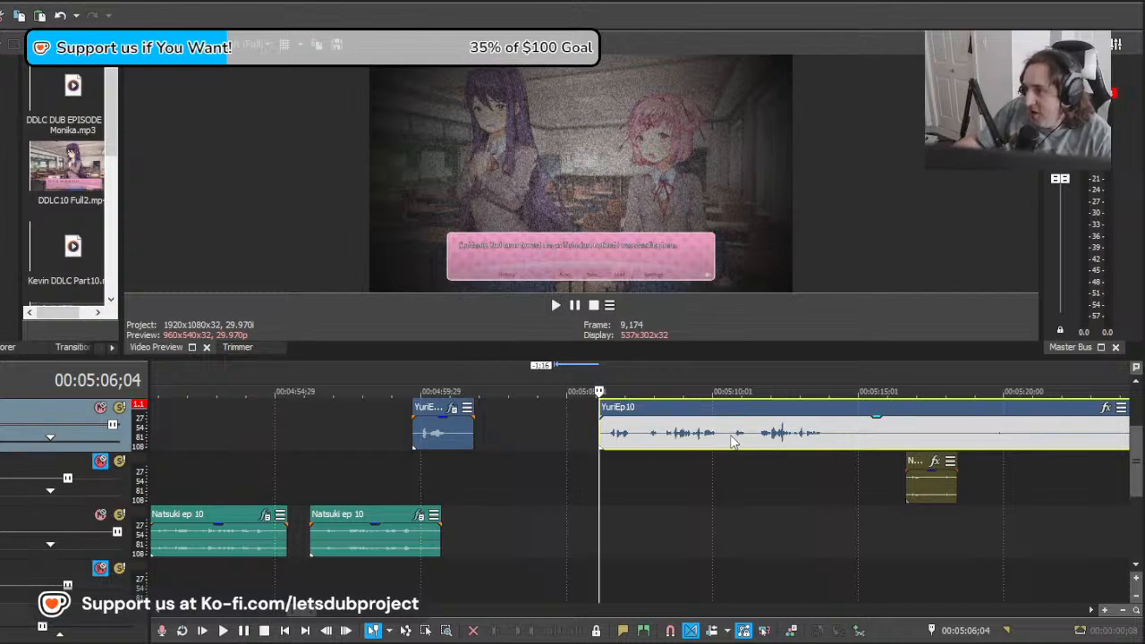
Step: Split YuriEp10 at about 00:05:10;20, play the take after the cut and split again at 00:05:14;10
left_click(731, 438)
key("s")
key("space")
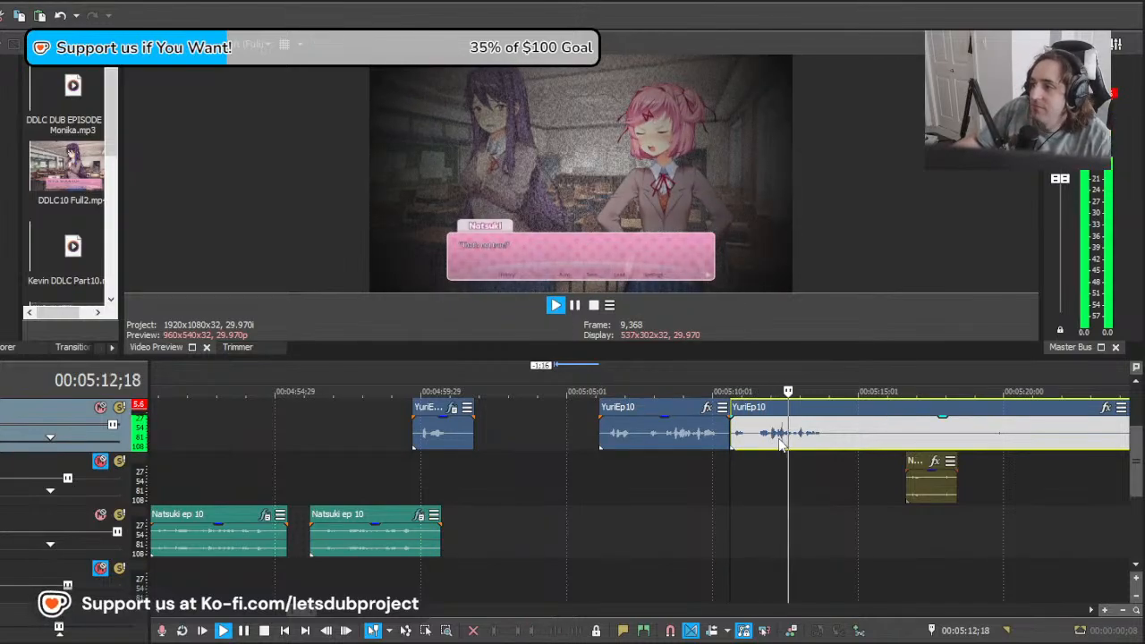
key("space")
left_click(838, 433)
key("s")
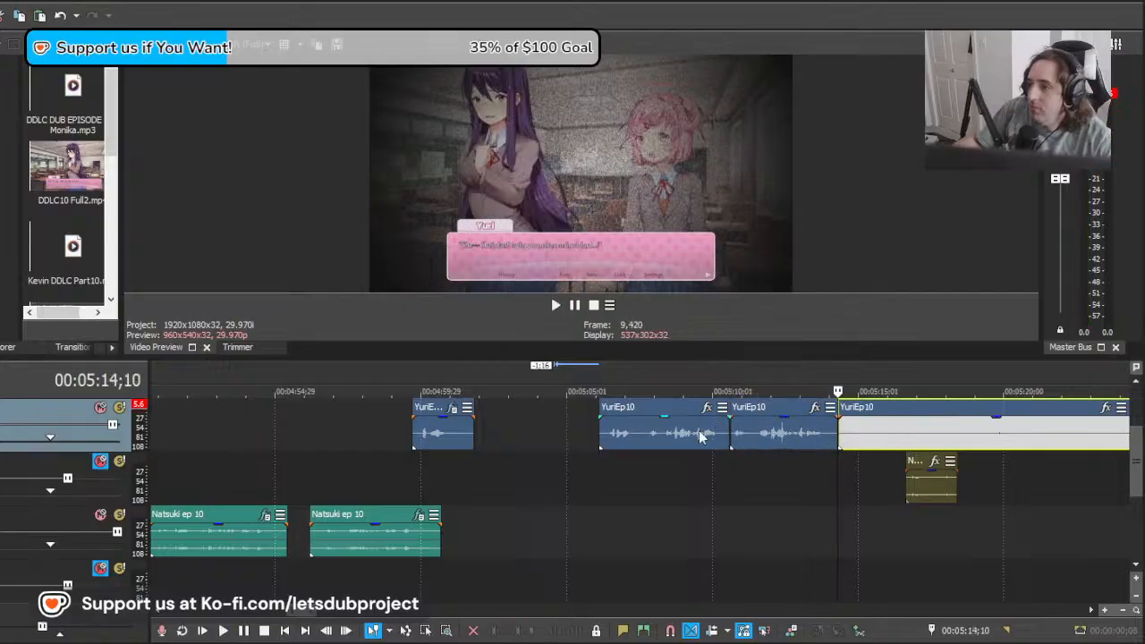
Step: Delete the YuriEp10 take starting at 00:05:06;04 and slide the following take earlier into its place
left_click(601, 443)
key("Delete")
left_click_drag(774, 431, 648, 423)
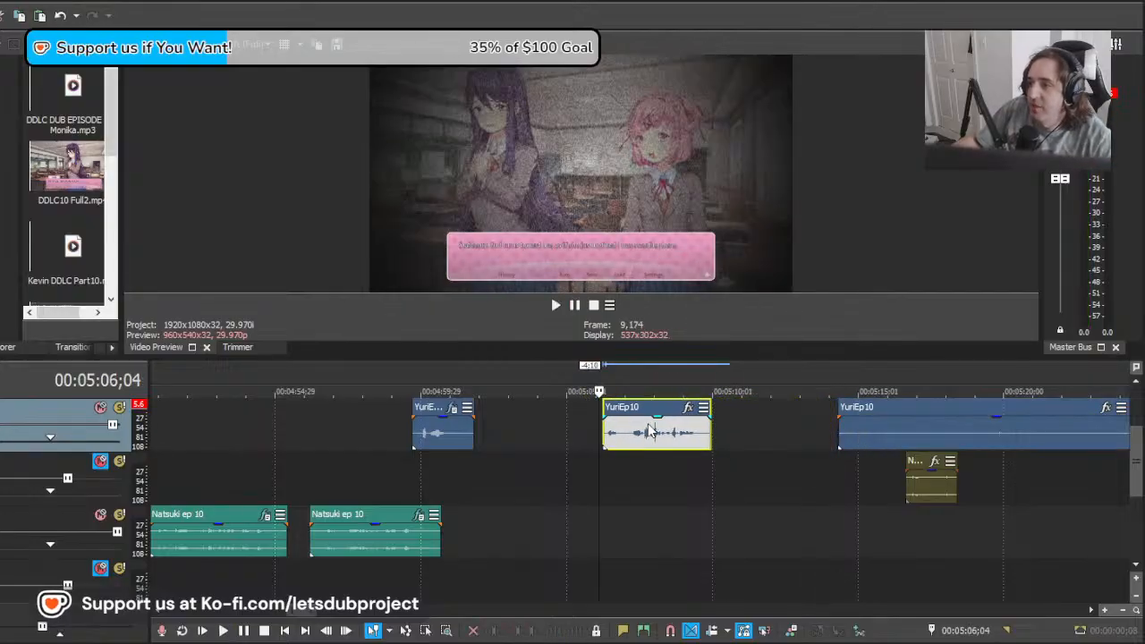
Step: Apply the copied effects to the moved YuriEp10 take and play it from about 00:05:06;04 to check its timing
key("space")
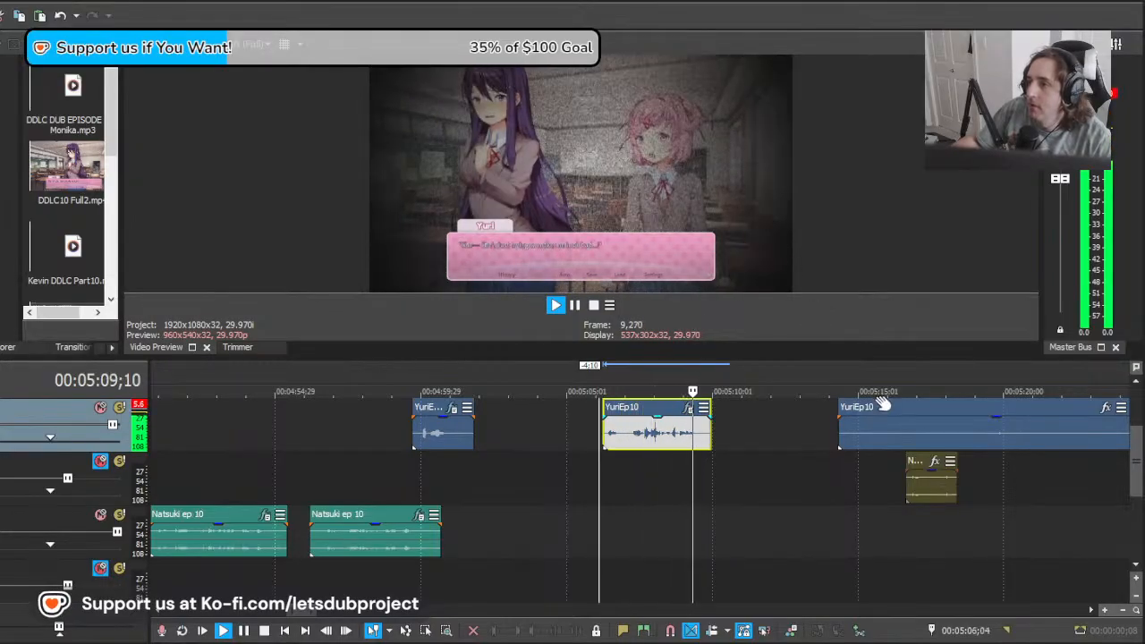
key("space")
key("space")
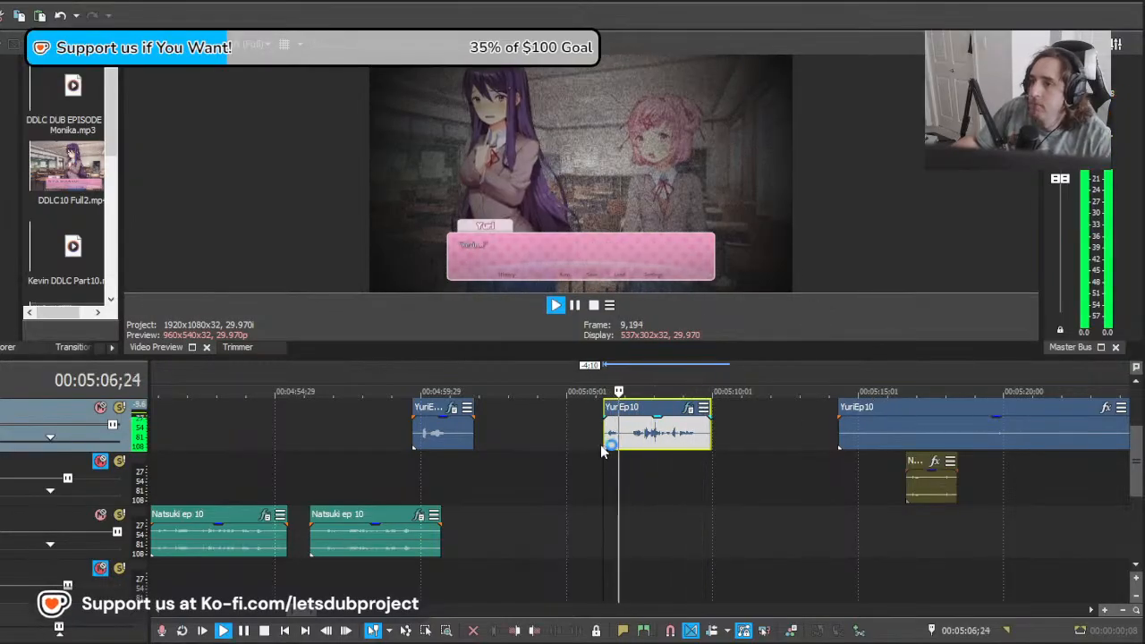
scroll(554, 440, "down", 5)
scroll(618, 448, "up", 3)
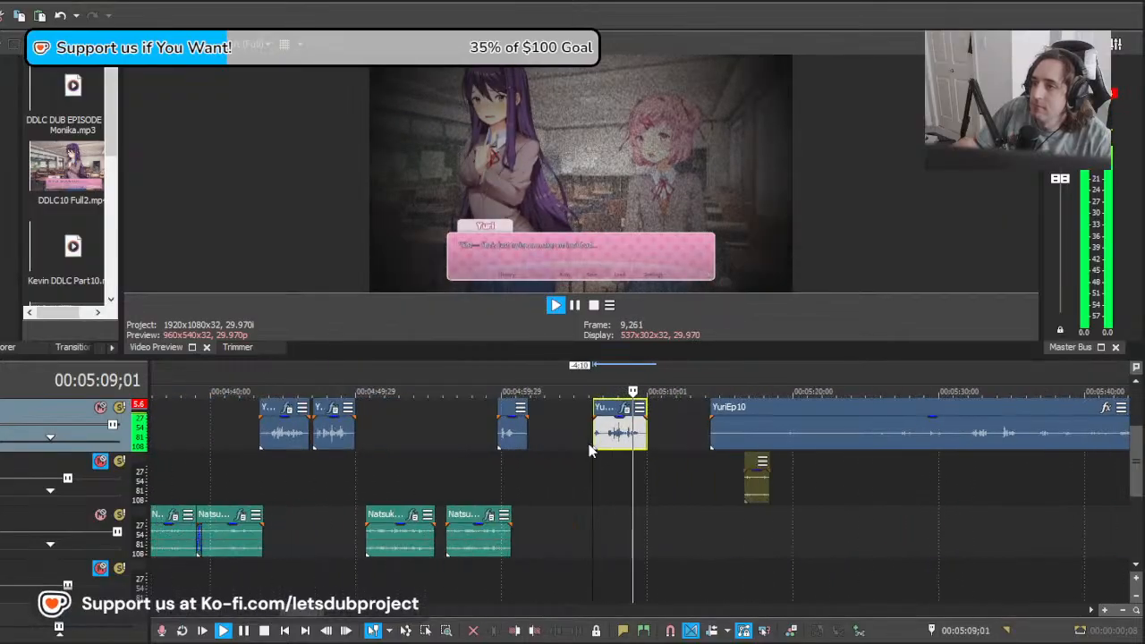
scroll(590, 450, "up", 2)
key("space")
Step: Go back to about 00:03:53;16 and play the aligned Yuri and Natsuki dialogue to review it
left_click(693, 442)
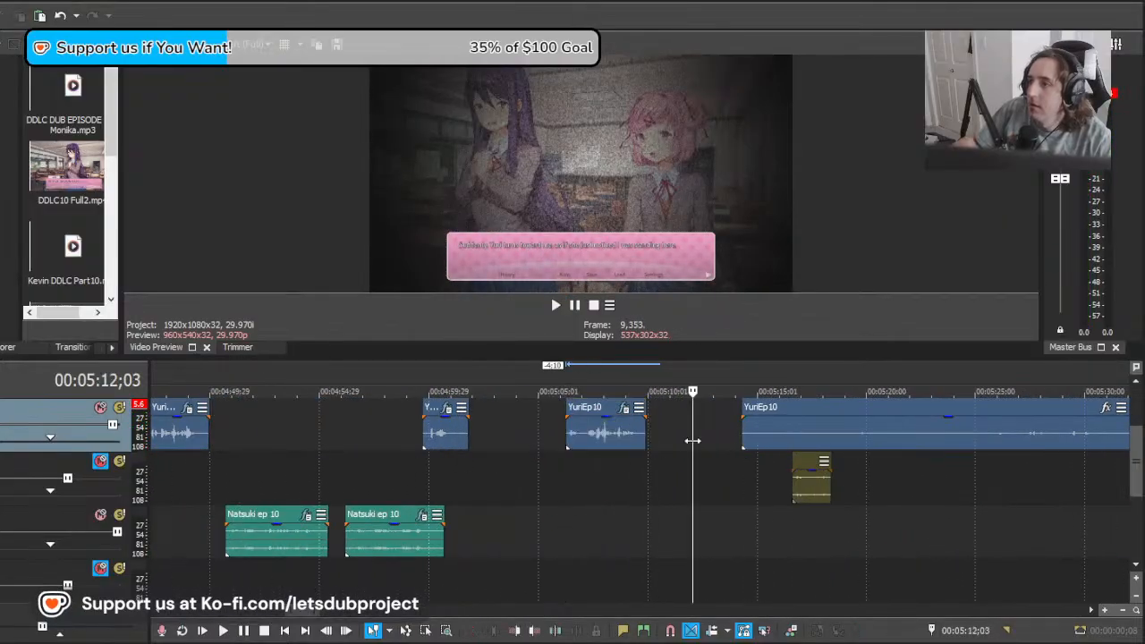
left_click_drag(693, 443, 414, 476)
scroll(491, 470, "down", 6)
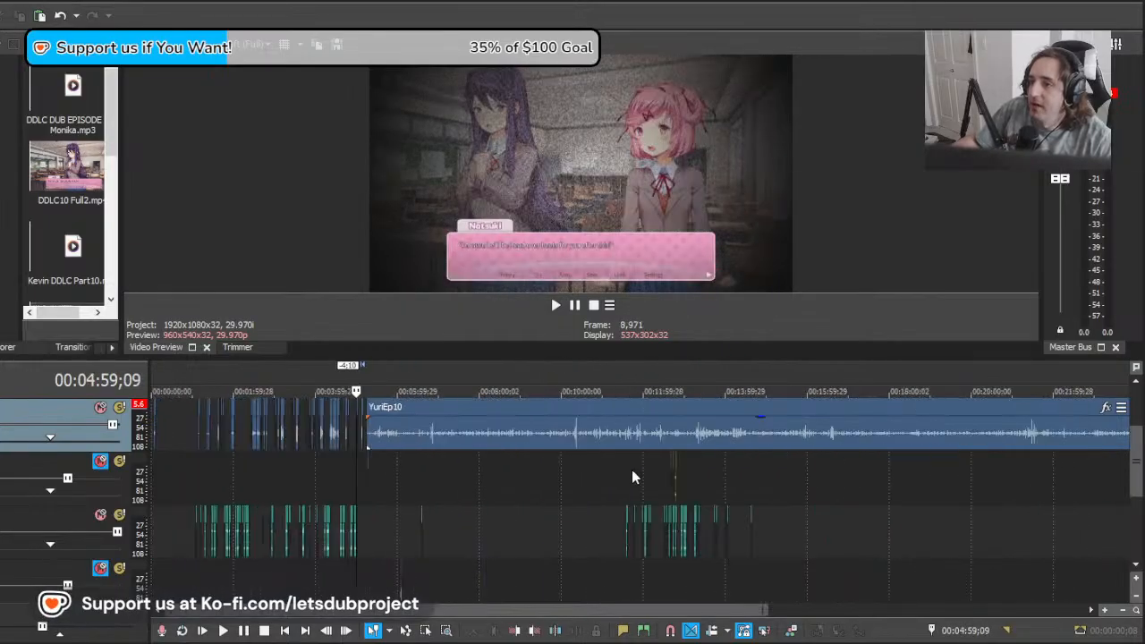
scroll(472, 483, "up", 5)
left_click(387, 478)
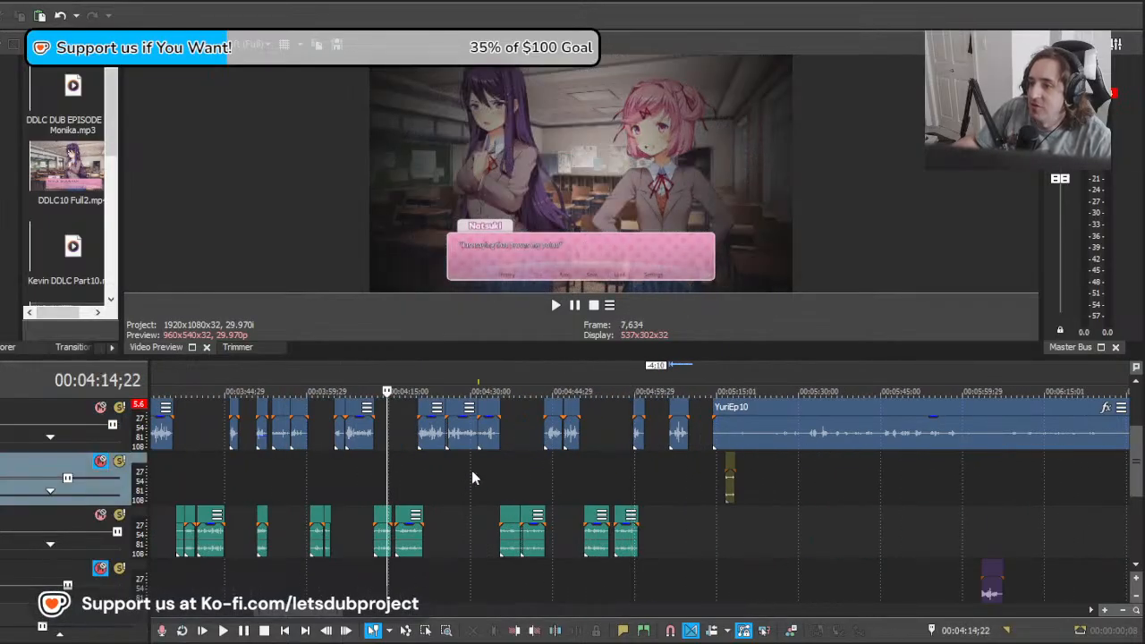
scroll(472, 472, "up", 5)
left_click(454, 481)
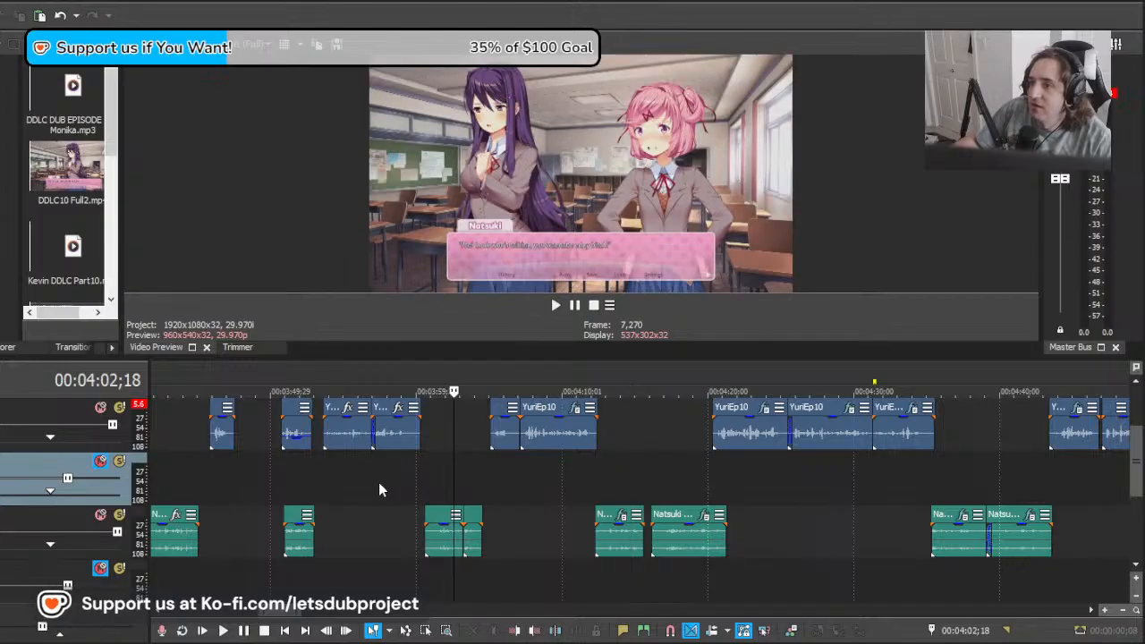
left_click(323, 471)
key("space")
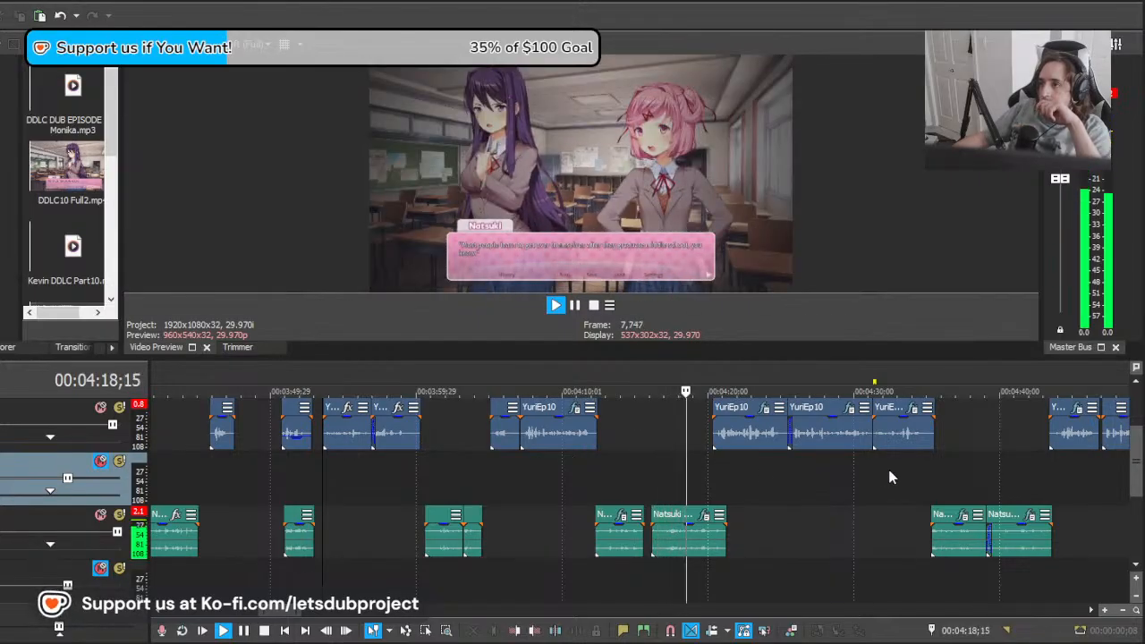
Step: Set the playback position to 00:04:41;07 to review the dialogue clips from there
left_click(1018, 473)
scroll(1007, 476, "down", 1)
scroll(935, 484, "up", 1)
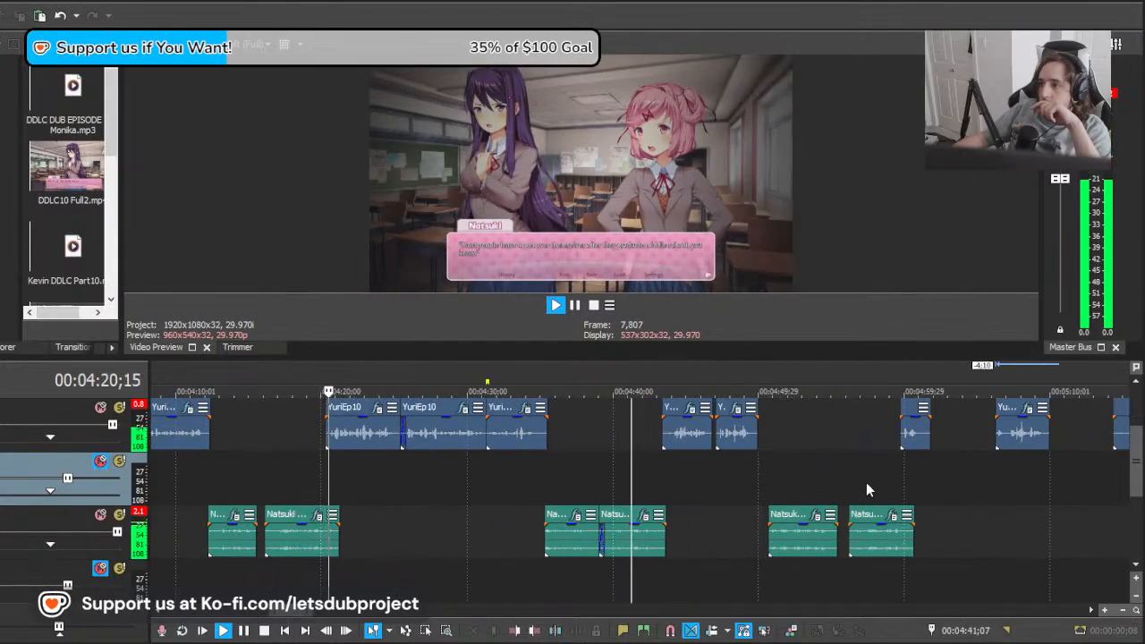
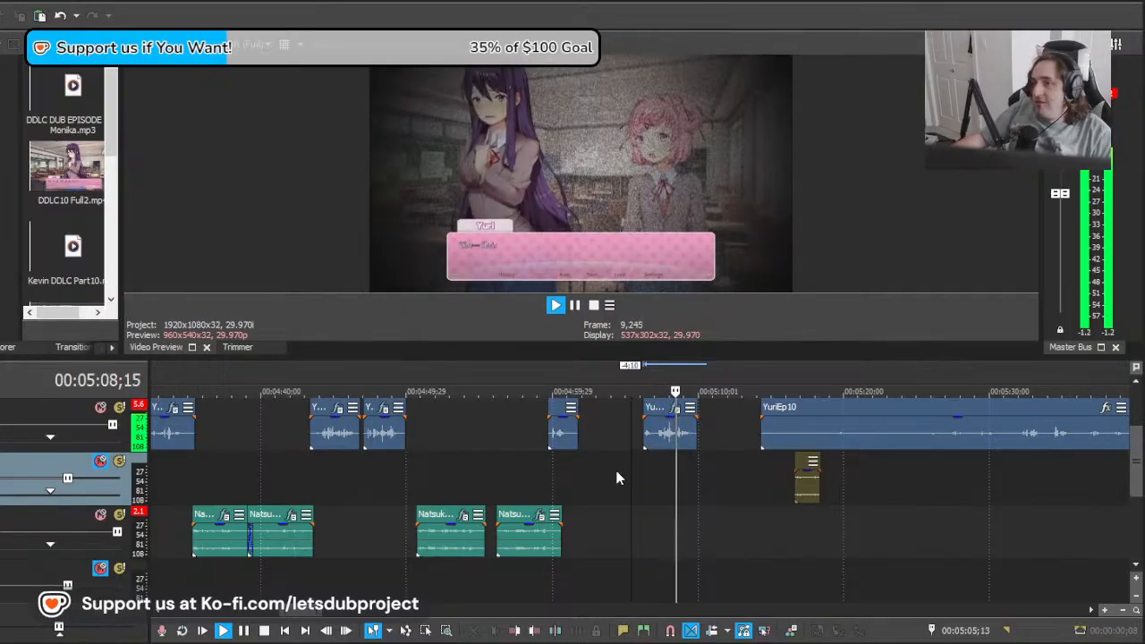
scroll(627, 463, "up", 3)
left_click(626, 462)
left_click_drag(671, 438, 524, 438)
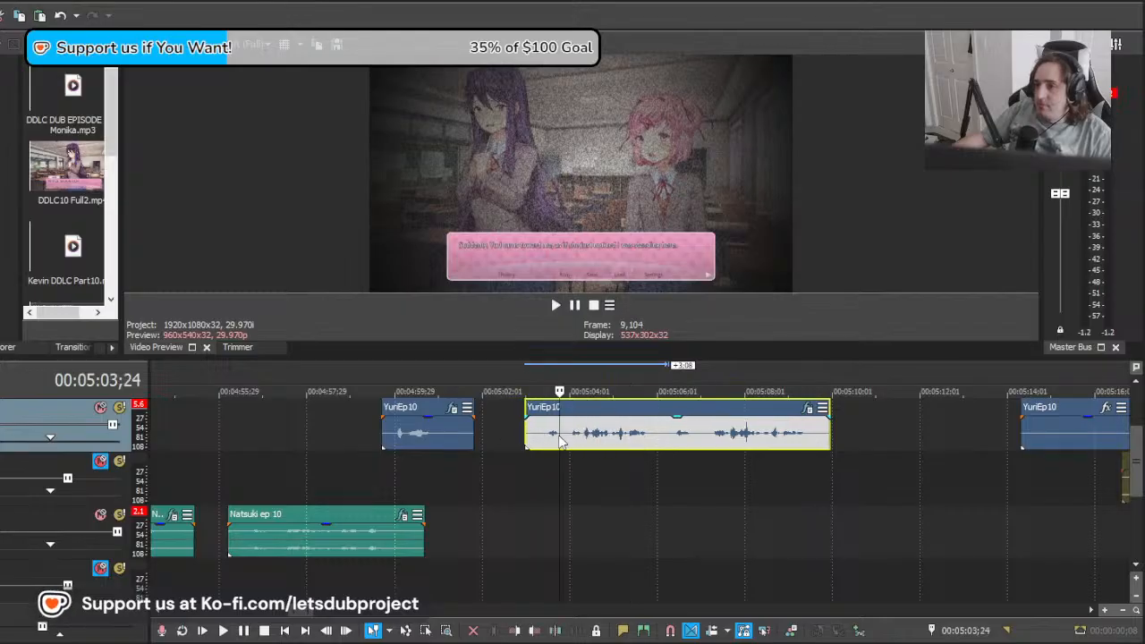
key("space")
key("space")
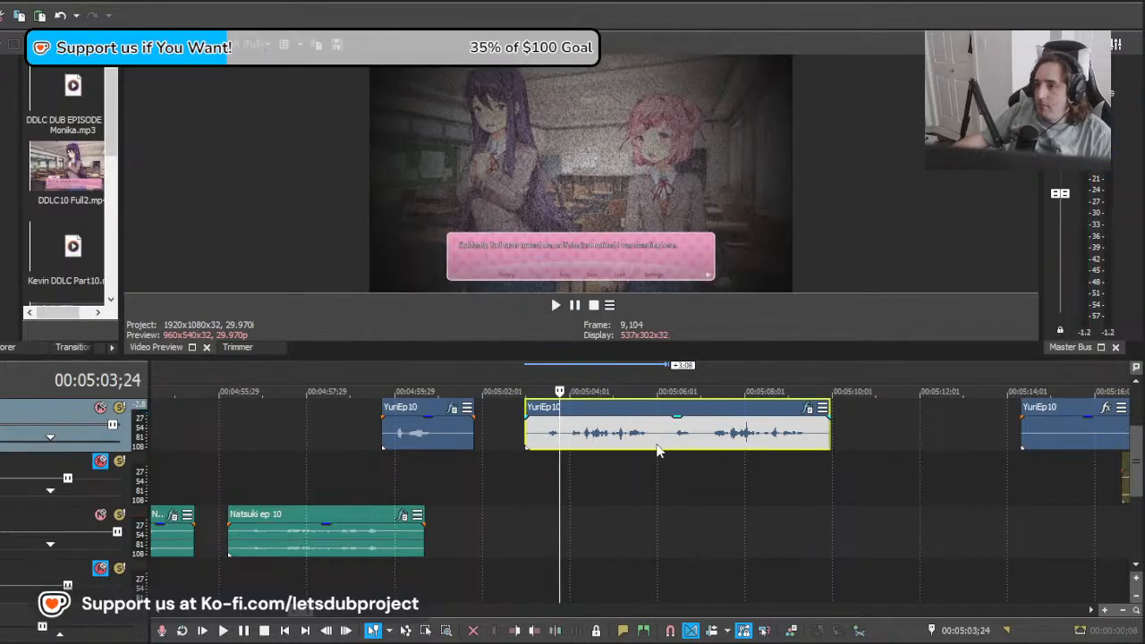
key("ctrl+z")
Step: Paste a copy of the YuriEp10 take at 00:05:04;15, extend its start earlier, and slide it 3:02 later across the original take
left_click(591, 447)
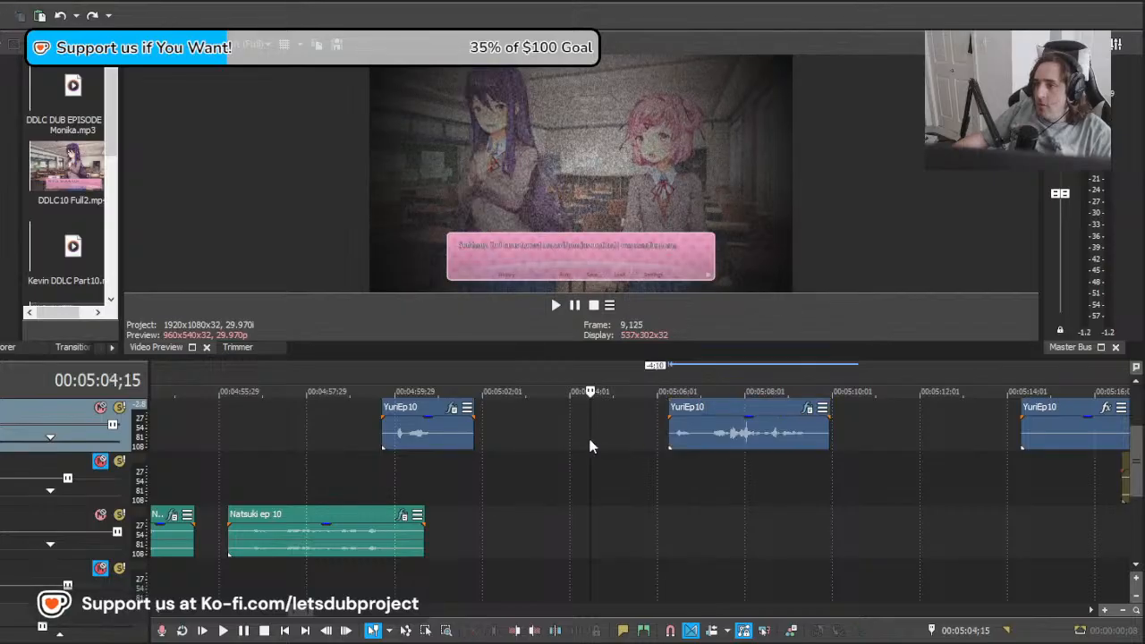
key("ctrl+v")
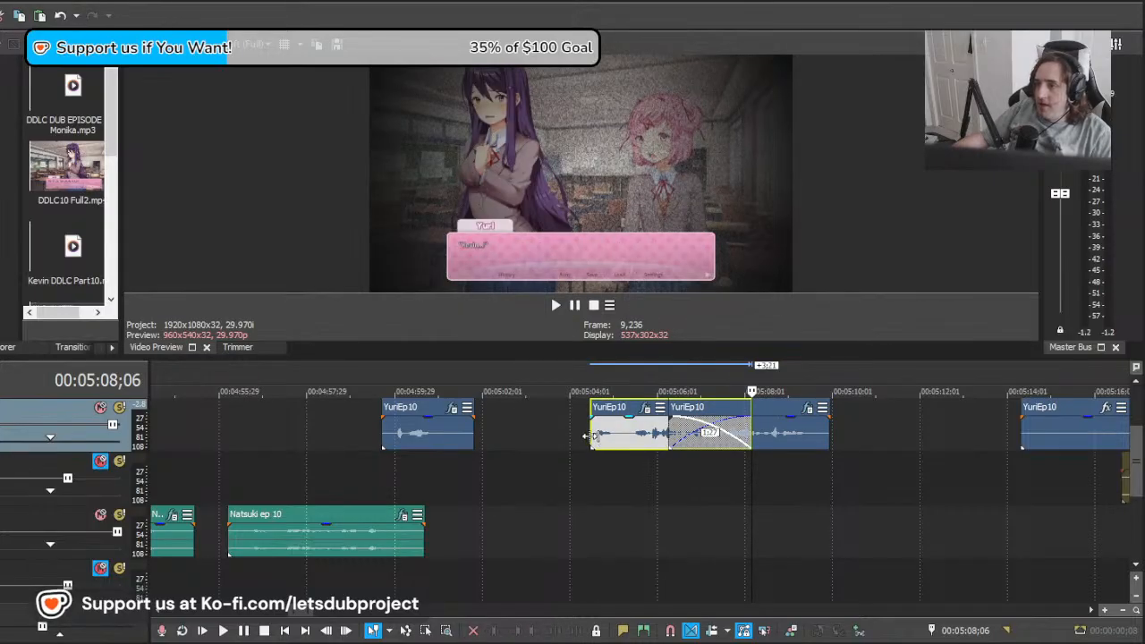
left_click_drag(591, 437, 383, 437)
left_click_drag(549, 436, 684, 436)
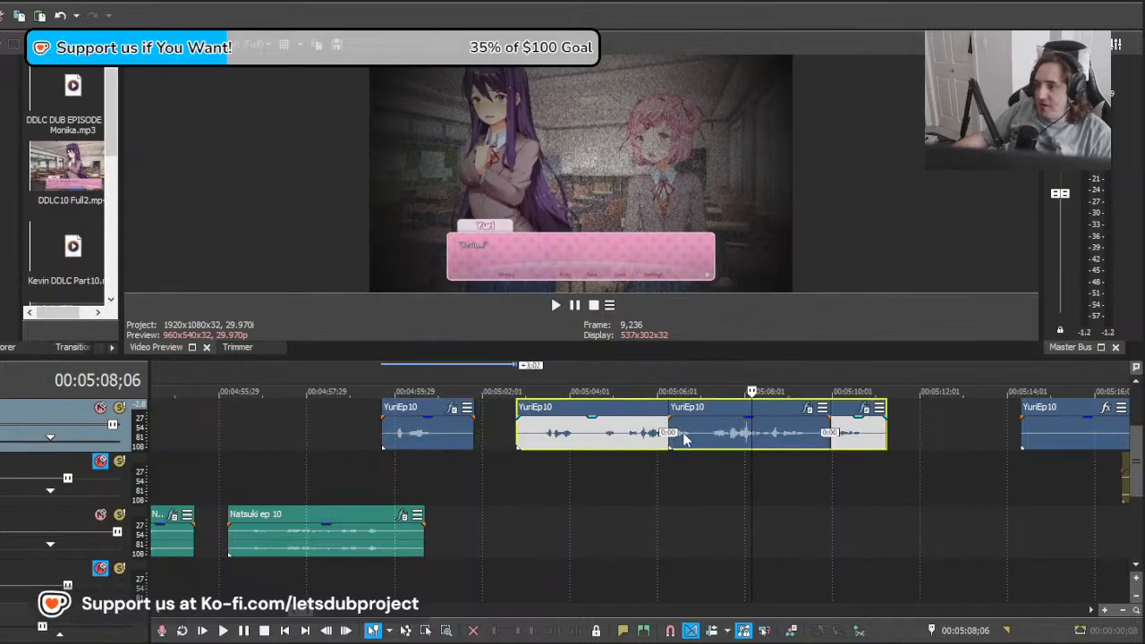
Step: Play the extended YuriEp10 copy and remove everything in it after 00:05:04;14
left_click(541, 439)
key("space")
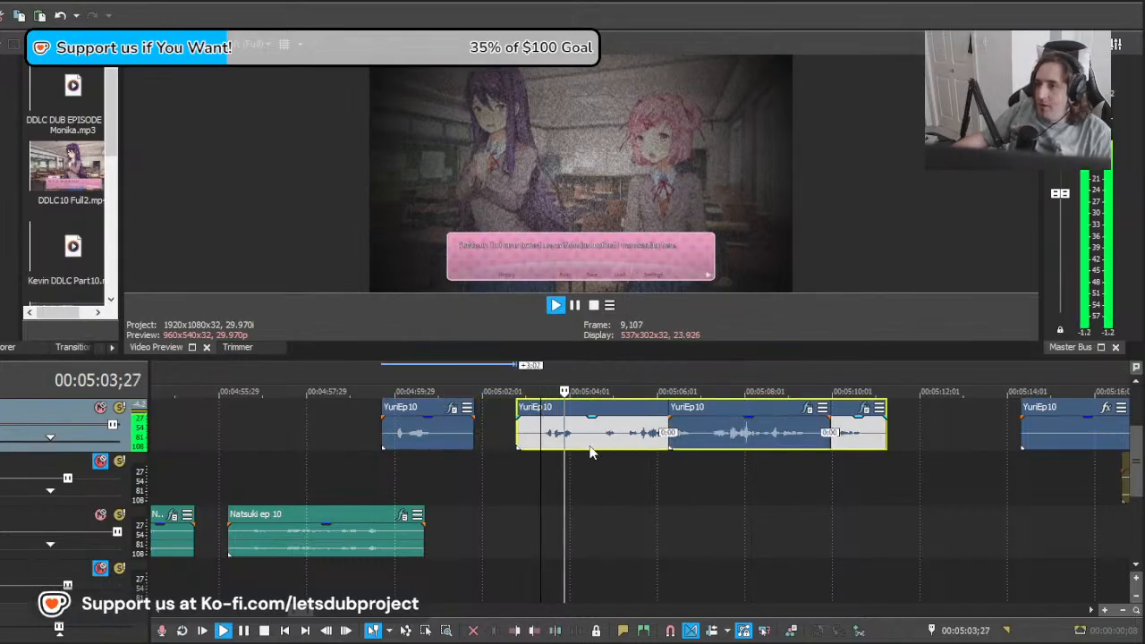
key("space")
key("Delete")
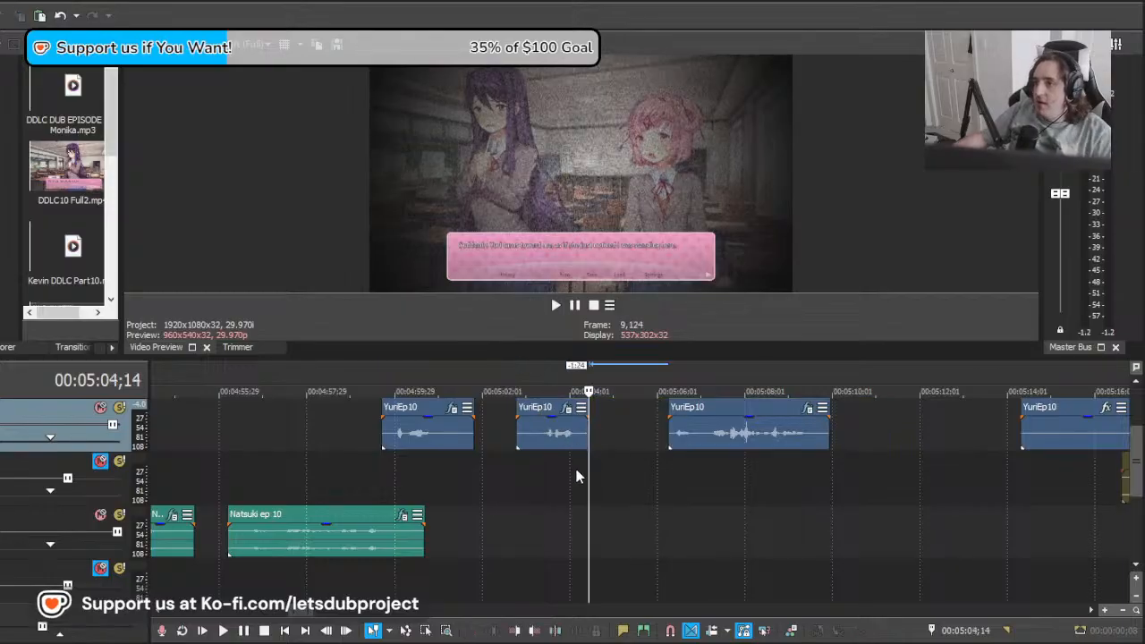
Step: Slide the short YuriEp10 clip 2:04 later and play it from 00:05:05;20 to check its timing
left_click_drag(589, 466, 641, 460)
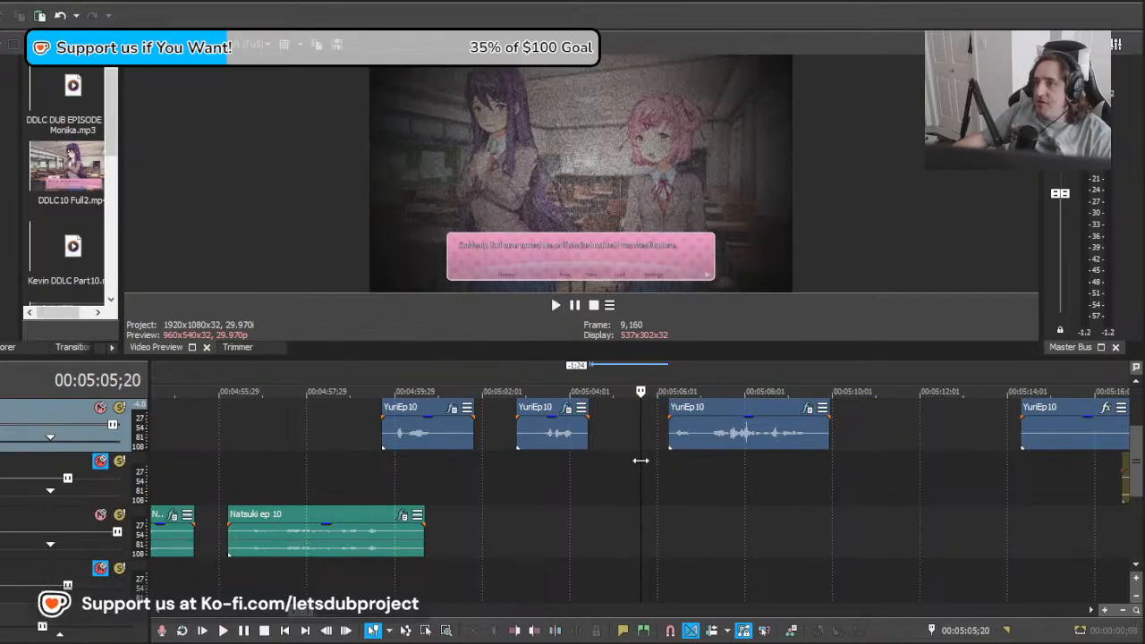
left_click_drag(573, 434, 663, 443)
key("space")
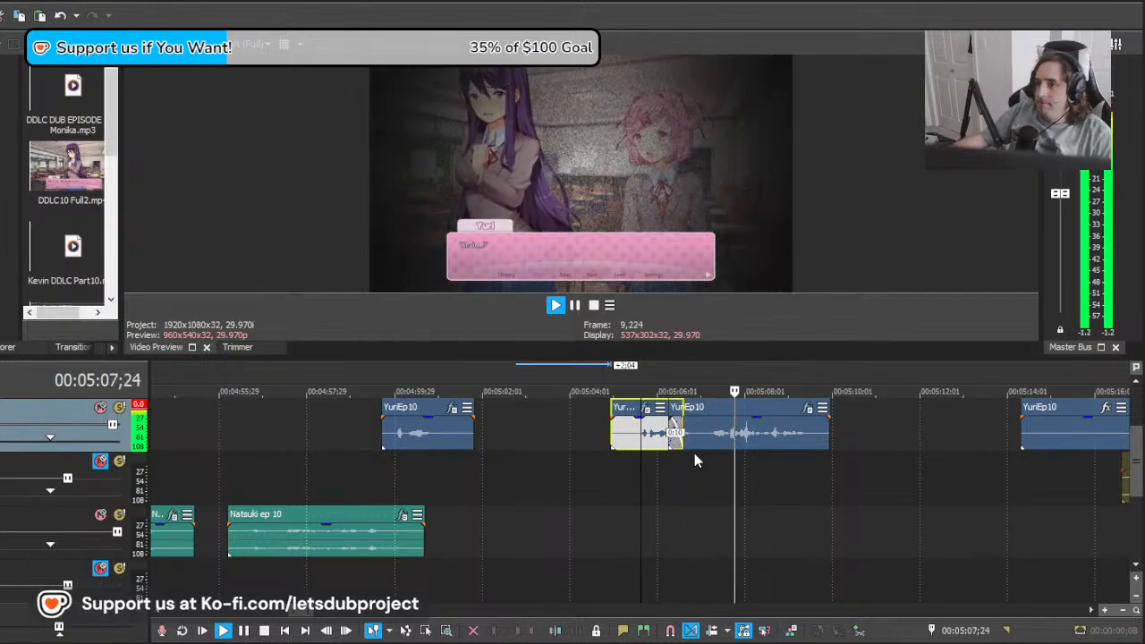
Step: Move the following YuriEp10 take later to clear the overlap, shift the short clip 22 frames later, and play both
key("space")
left_click_drag(719, 436, 771, 436)
left_click_drag(641, 469, 665, 449)
key("space")
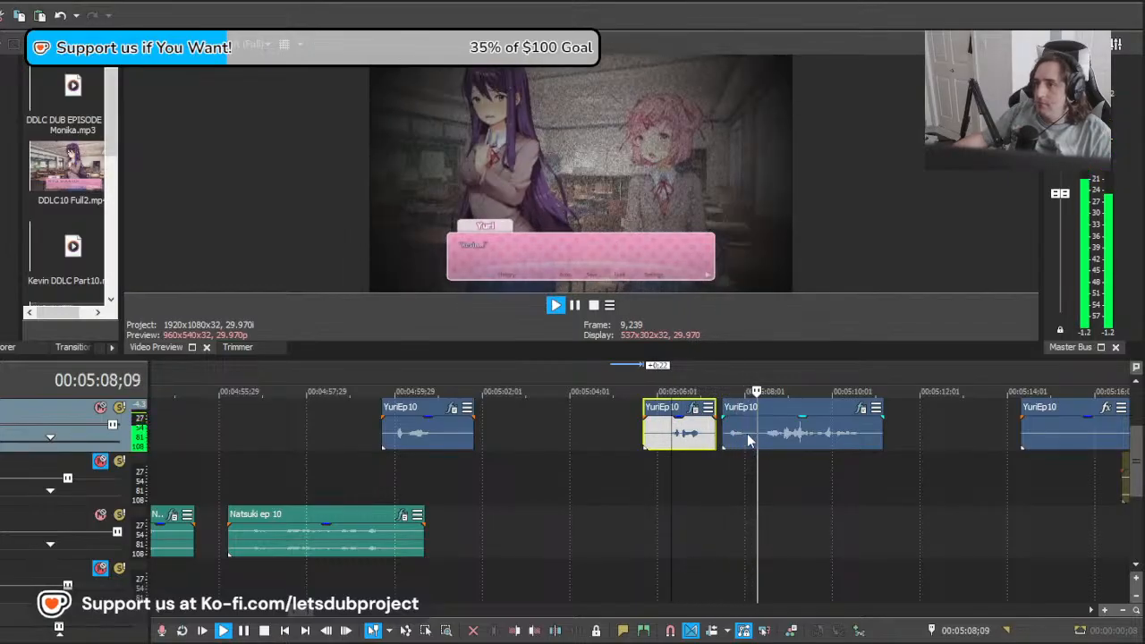
Step: Nudge the following YuriEp10 take 11 frames later to start at about 00:05:07;25 and play through it
key("space")
left_click_drag(740, 439, 756, 439)
key("space")
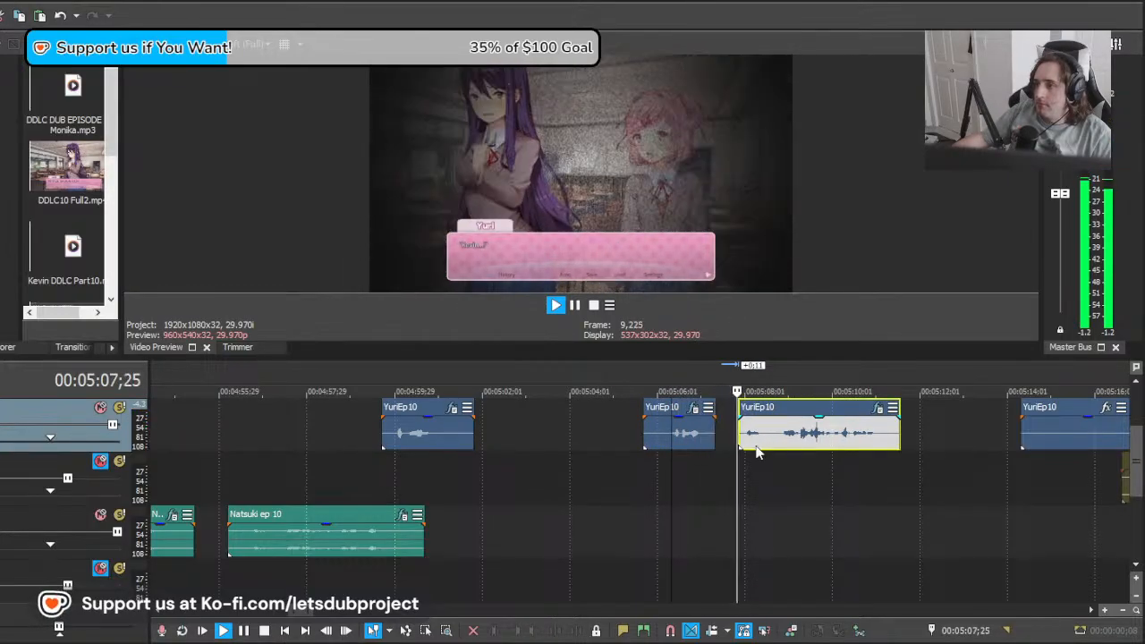
scroll(741, 442, "down", 5)
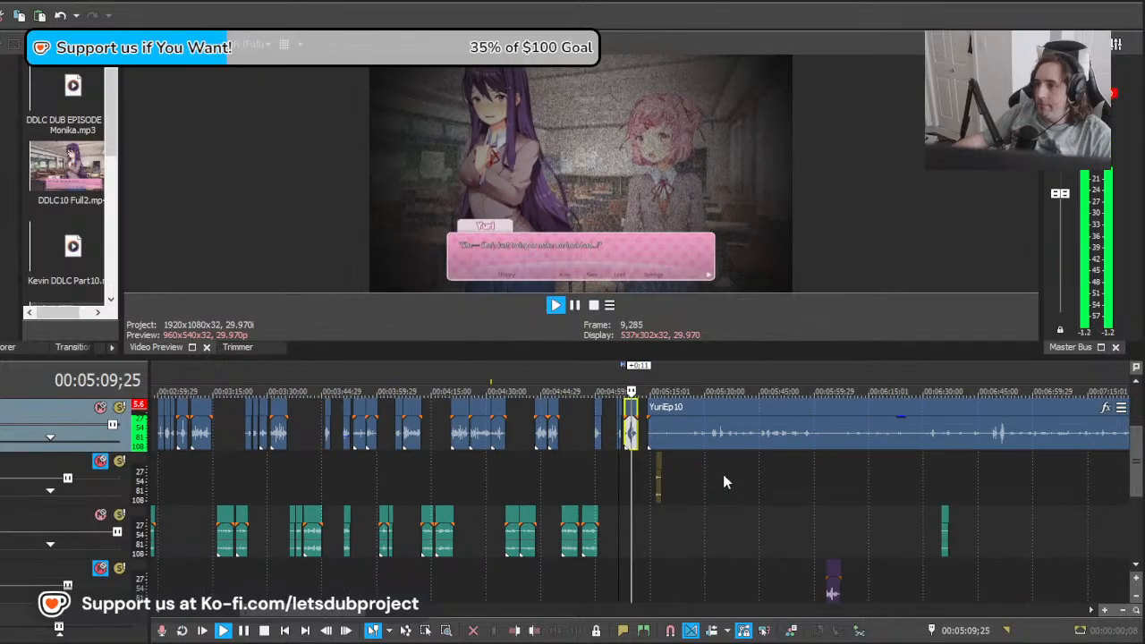
scroll(723, 475, "up", 5)
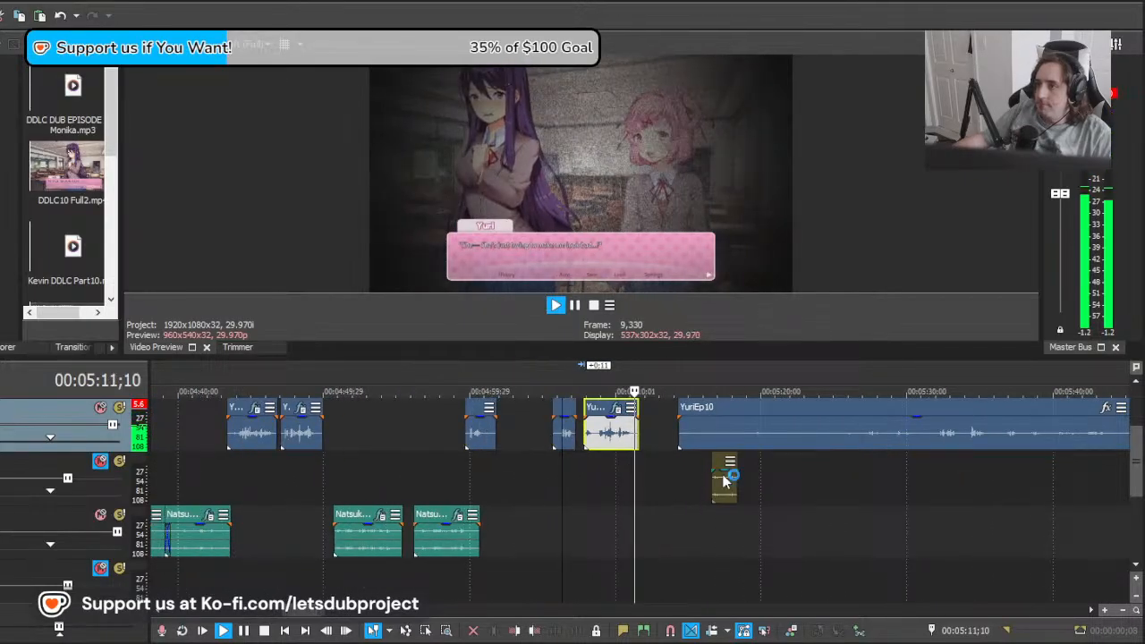
Step: Scrub the footage between about 00:05:10;14 and 00:06:58;12 to locate Yuri's next lines
scroll(691, 462, "up", 3)
left_click(682, 460)
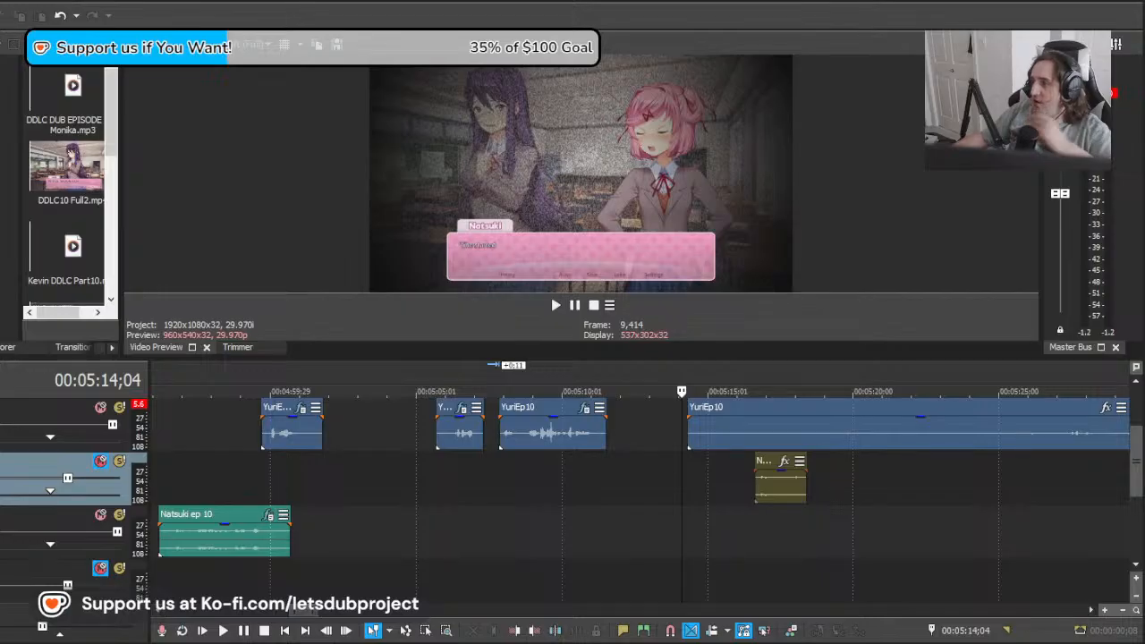
scroll(709, 484, "down", 10)
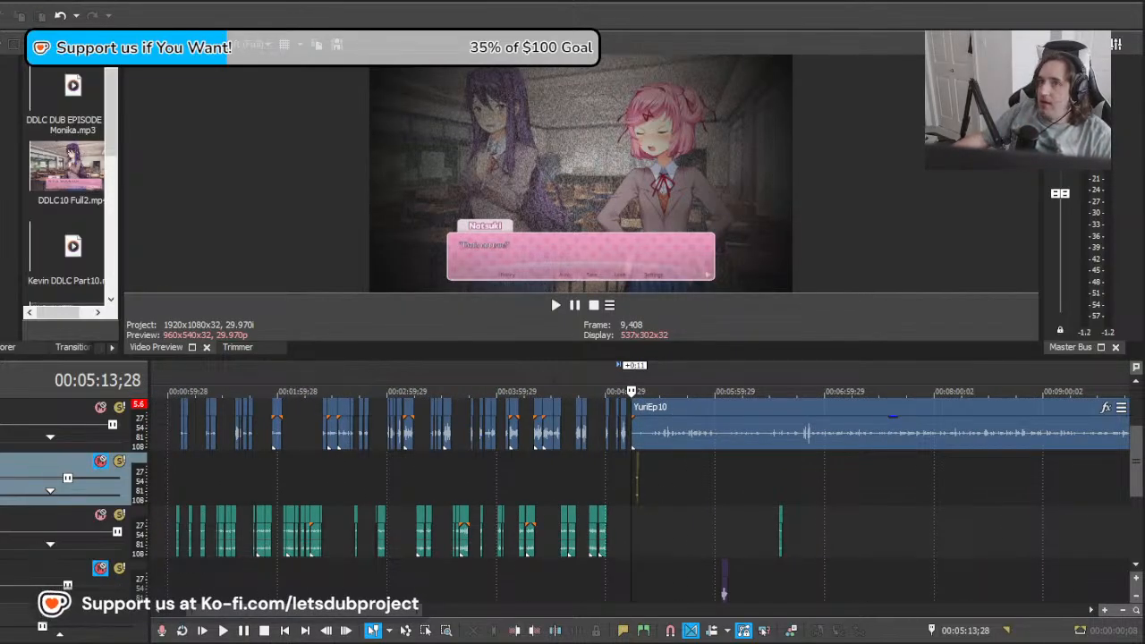
left_click(653, 475)
scroll(646, 484, "down", 5)
scroll(526, 507, "up", 8)
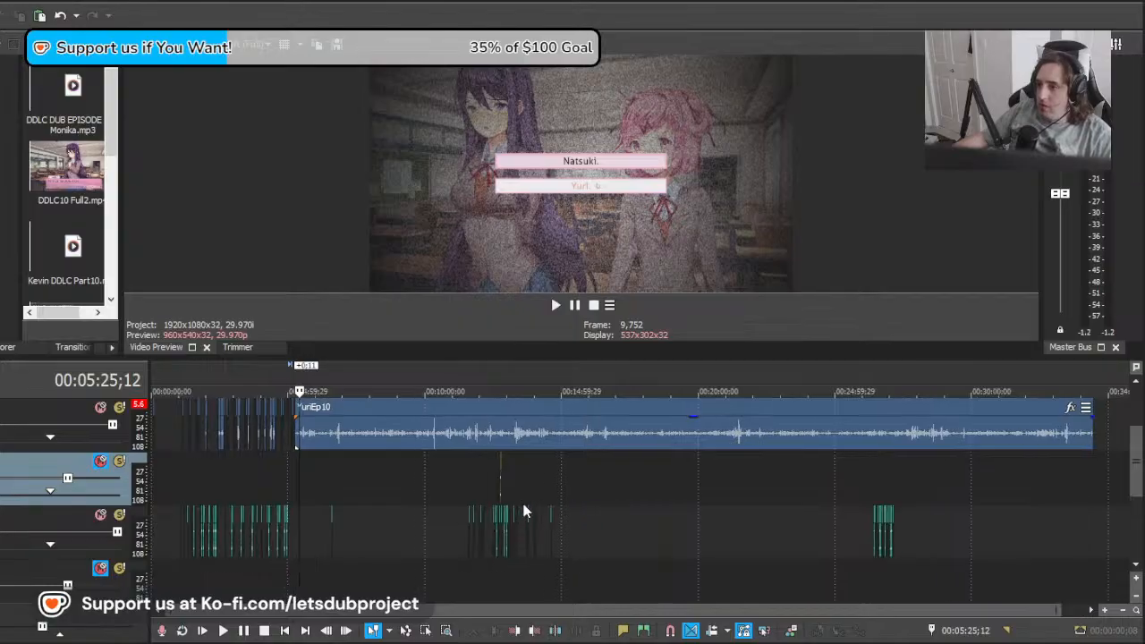
scroll(537, 506, "up", 4)
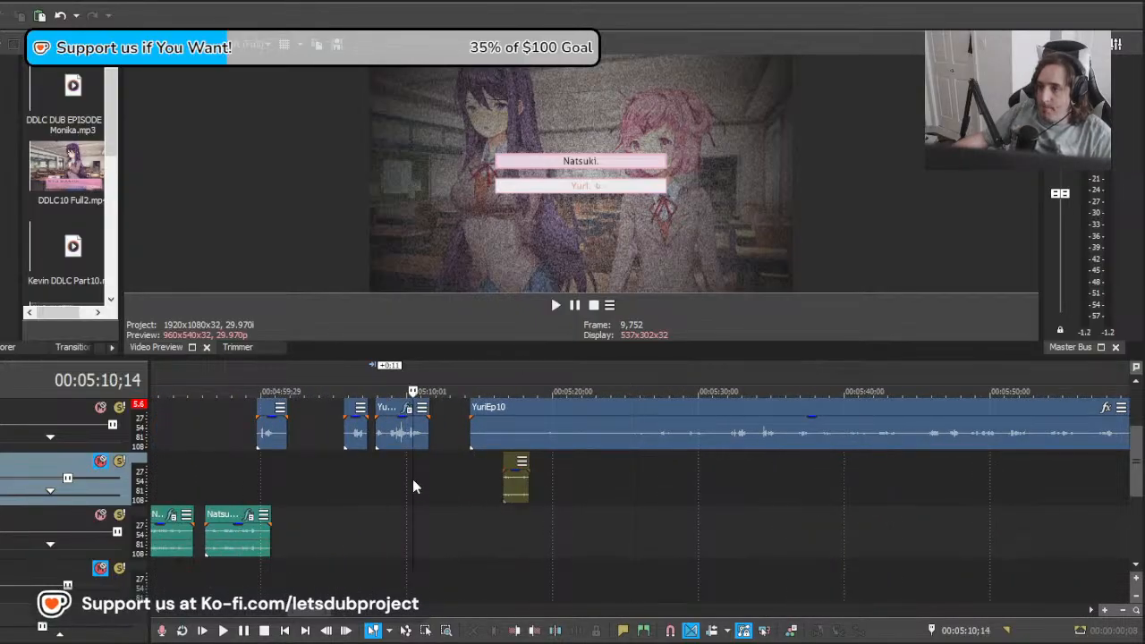
key("space")
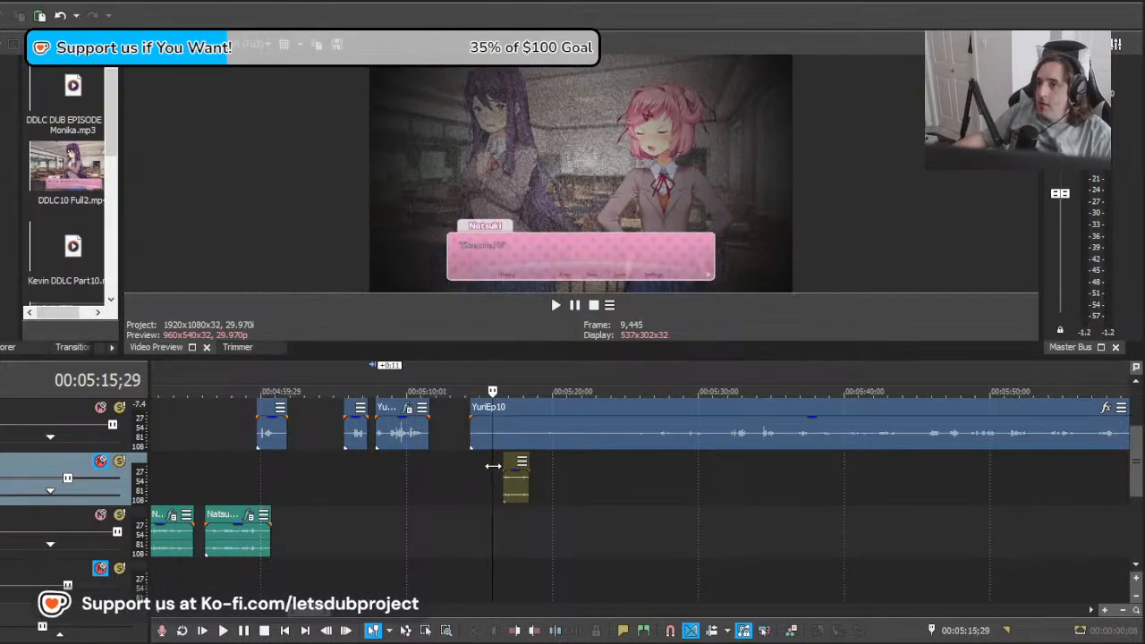
left_click_drag(492, 465, 880, 473)
left_click_drag(976, 476, 1075, 489)
scroll(590, 510, "down", 2)
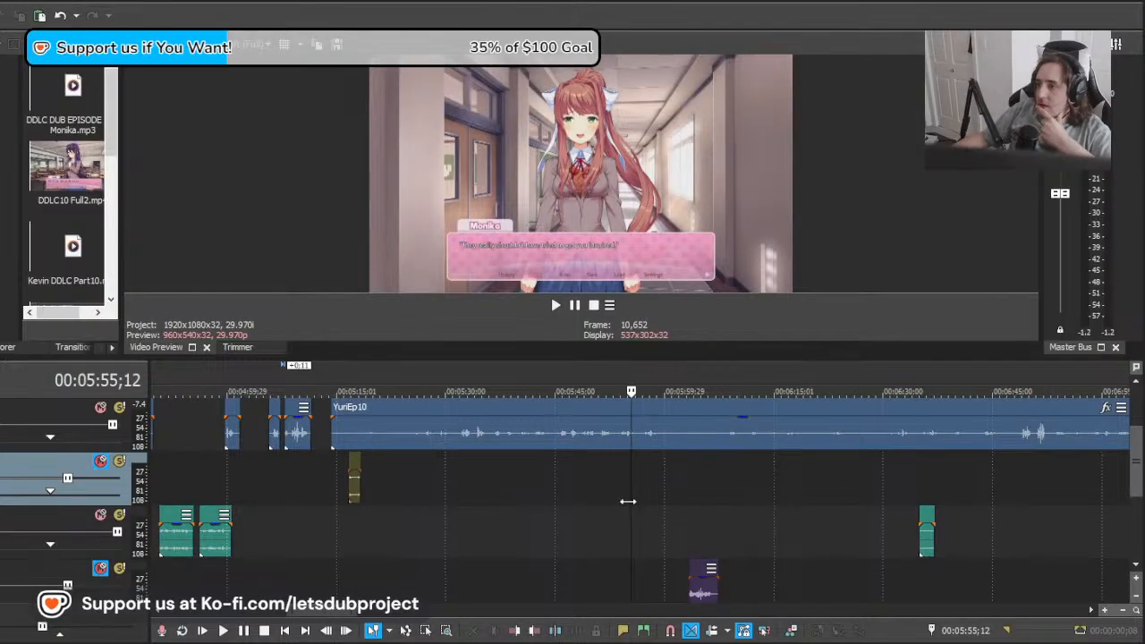
left_click_drag(776, 495, 1091, 498)
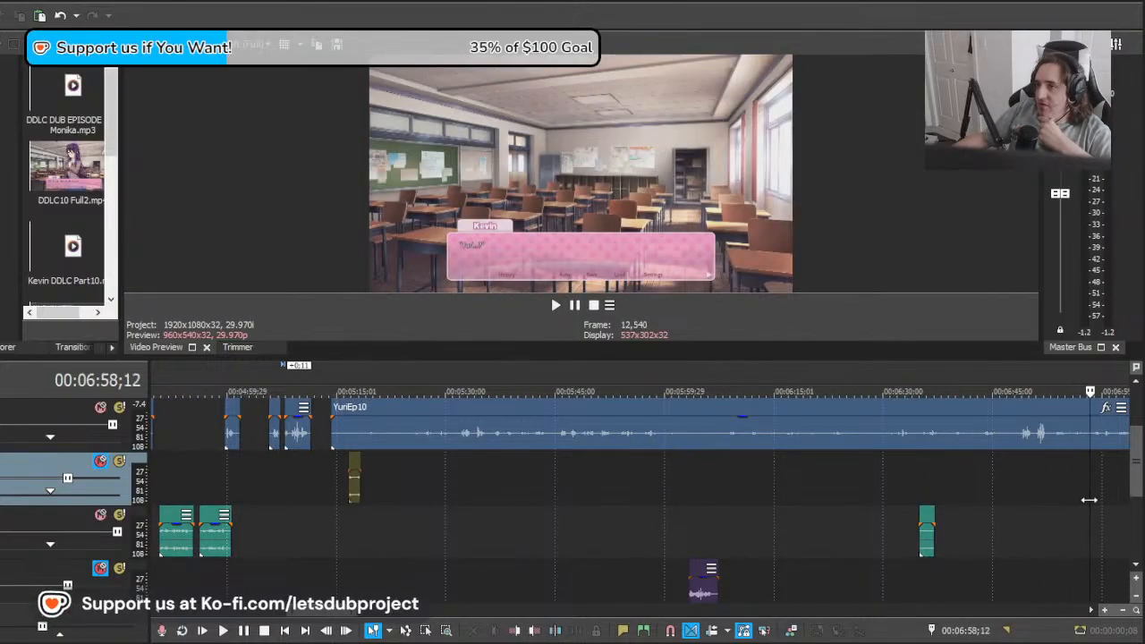
scroll(677, 505, "down", 1)
scroll(678, 506, "up", 1)
left_click_drag(676, 506, 544, 484)
scroll(546, 483, "down", 3)
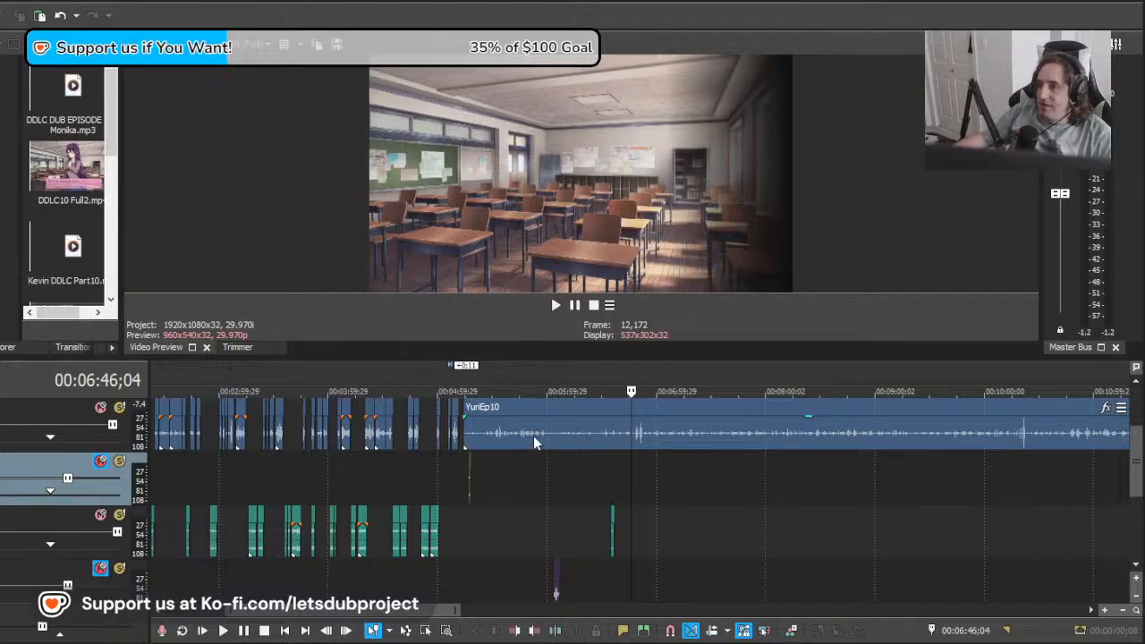
Step: Move the remaining YuriEp10 recording later to Yuri's line near 00:06:46 and play it to check the alignment
left_click_drag(534, 437, 774, 443)
scroll(676, 443, "up", 4)
key("space")
scroll(776, 445, "up", 2)
key("space")
left_click_drag(659, 440, 757, 441)
key("space")
Step: Nudge the YuriEp10 recording 14 frames later, trim its start to about 00:06:46;04, and play it
key("space")
key("space")
scroll(636, 449, "up", 2)
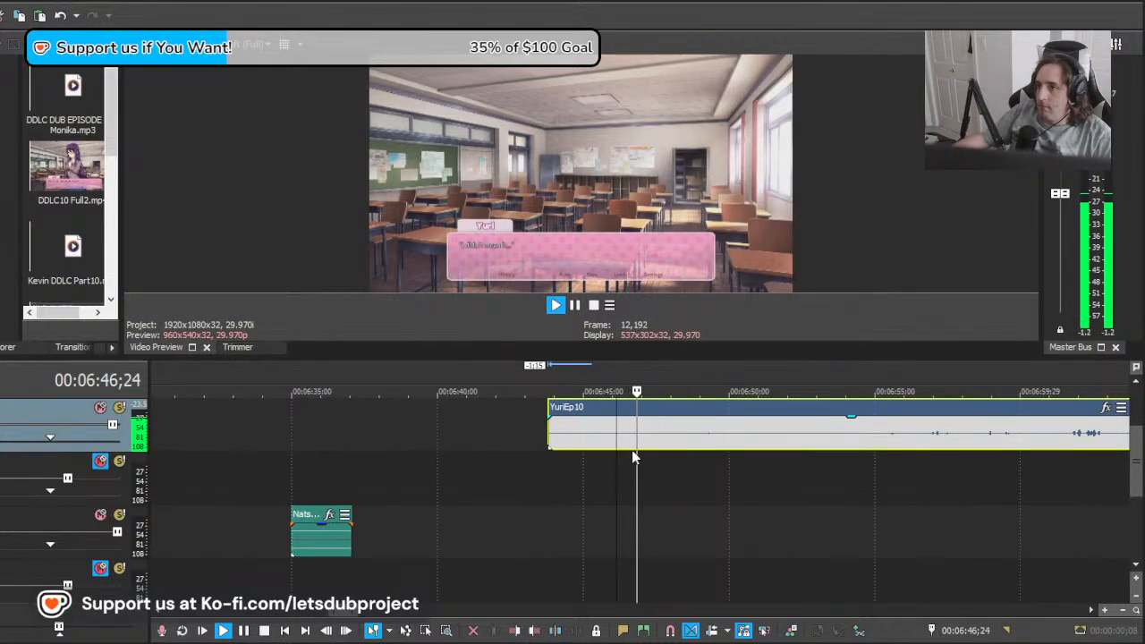
key("space")
left_click_drag(633, 448, 645, 445)
key("space")
scroll(637, 449, "up", 1)
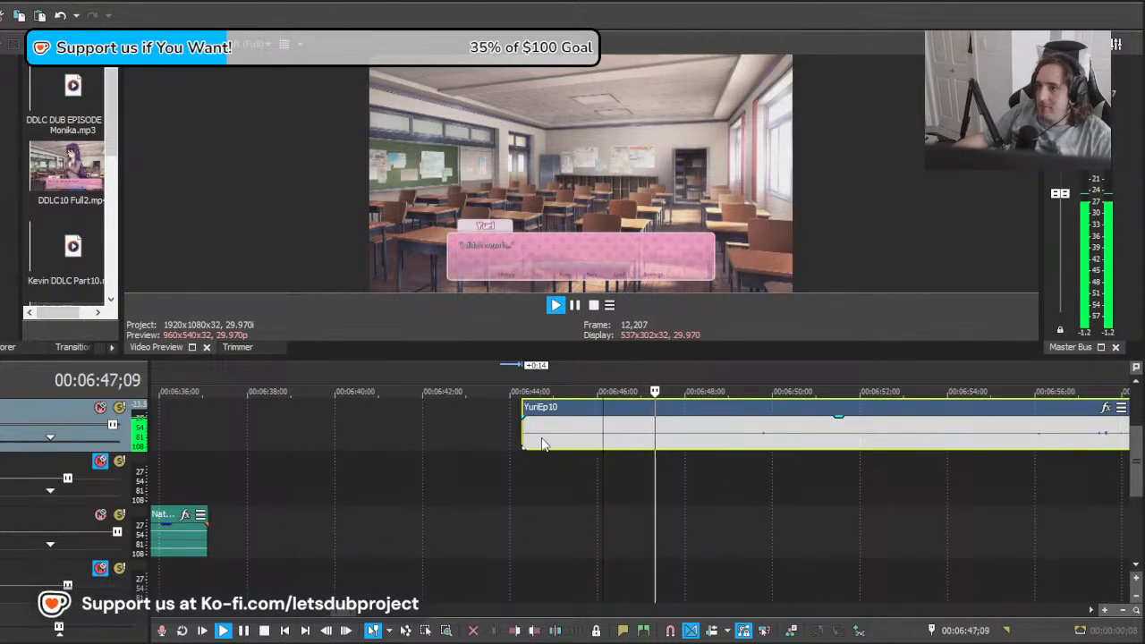
key("space")
left_click_drag(543, 445, 625, 442)
key("space")
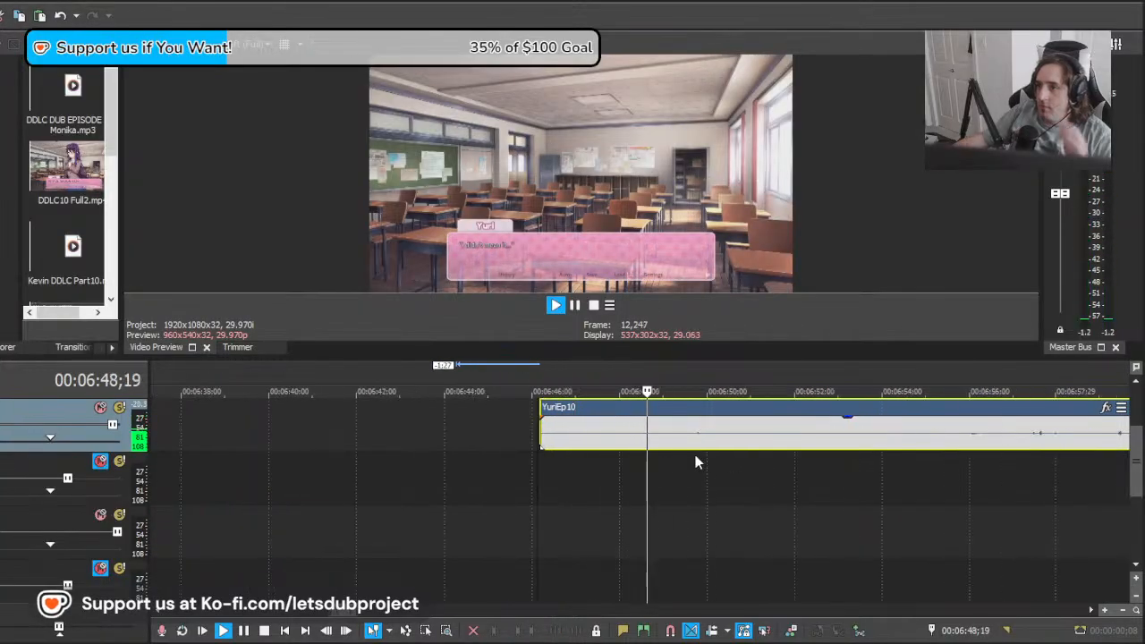
key("space")
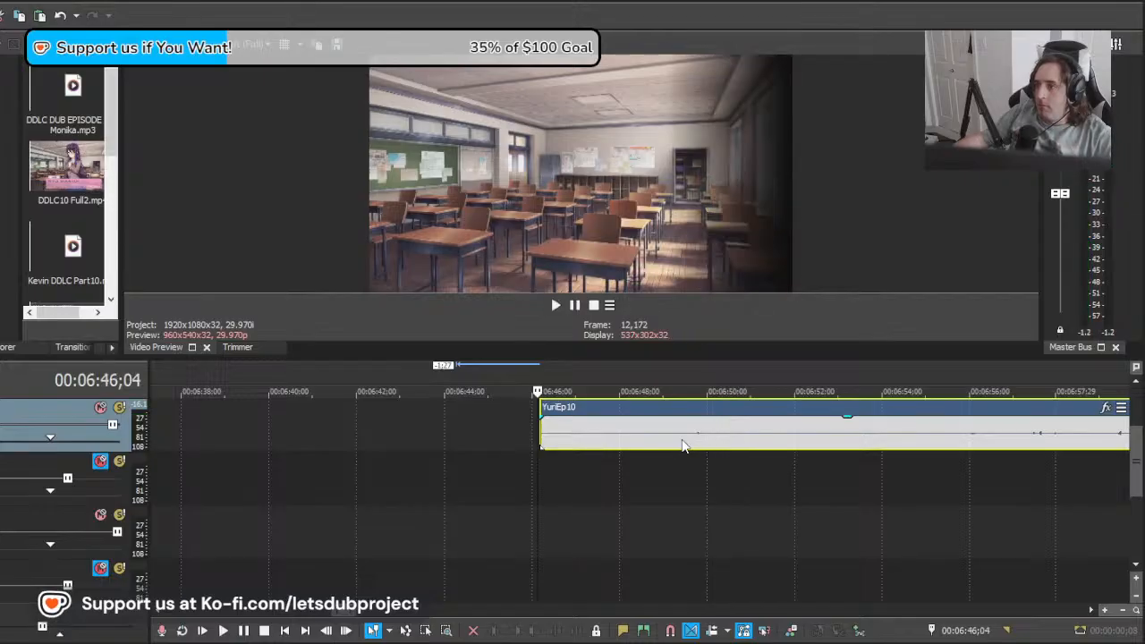
Step: Cut out the YuriEp10 section after 00:06:48;25, slide the remainder back into a slight overlap, and play the join
left_click(681, 439)
key("s")
left_click(656, 432)
key("s")
key("Delete")
left_click_drag(711, 440, 706, 439)
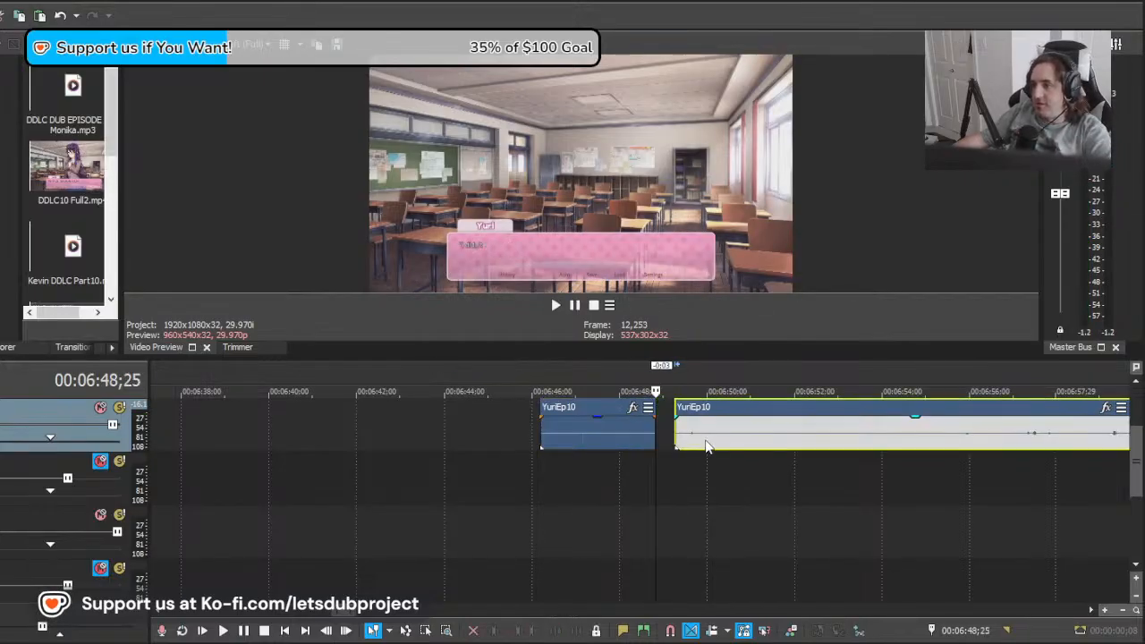
left_click(569, 467)
key("space")
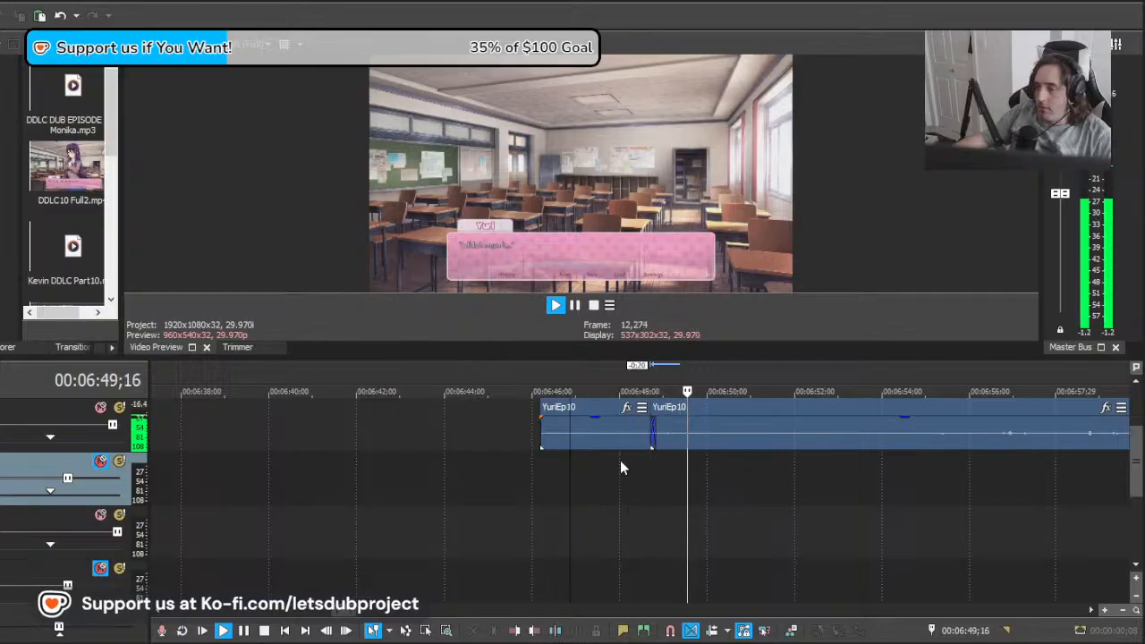
Step: Cut out the YuriEp10 section from about 00:06:51;01 to 00:06:52;13, pull the remainder back 1:16, and play the join
left_click(751, 441)
key("s")
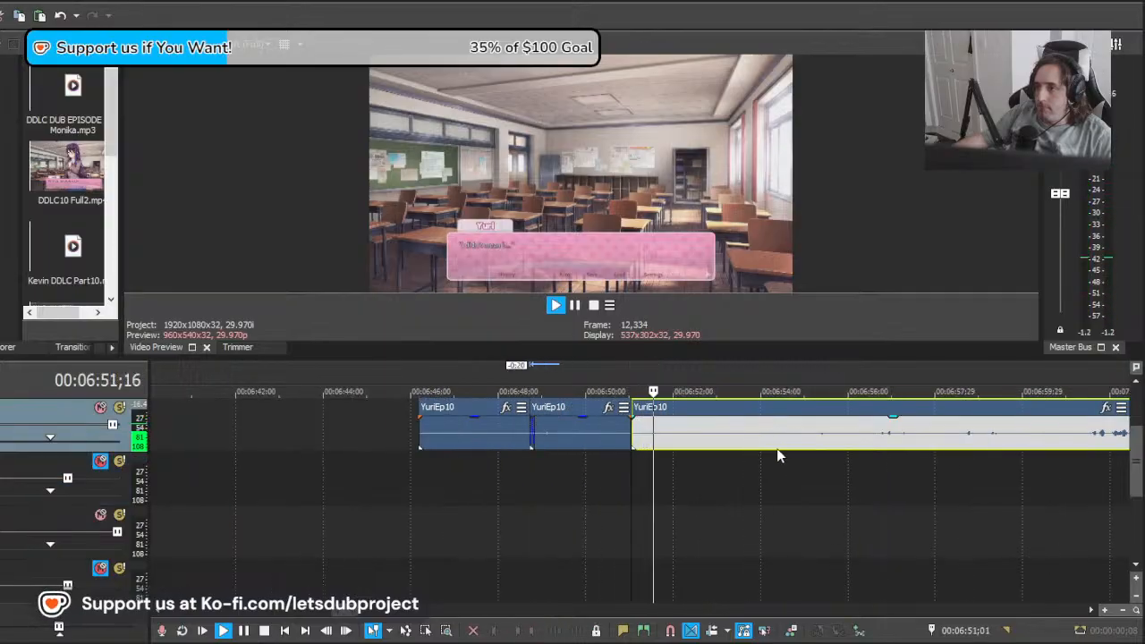
key("s")
key("space")
left_click(665, 439)
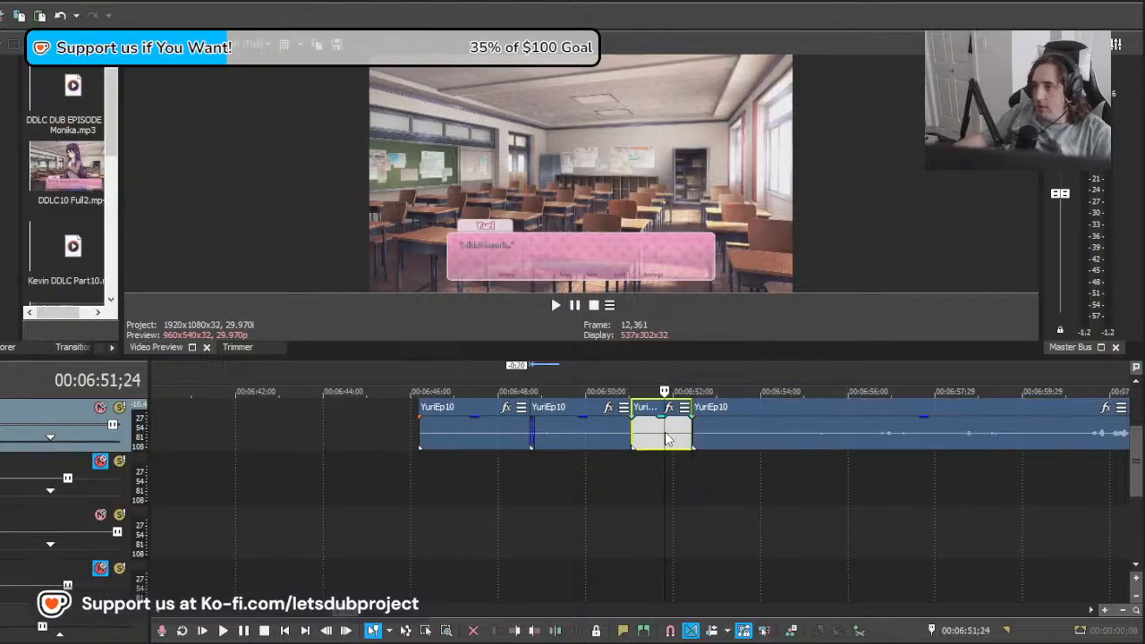
key("Delete")
left_click(613, 472)
key("space")
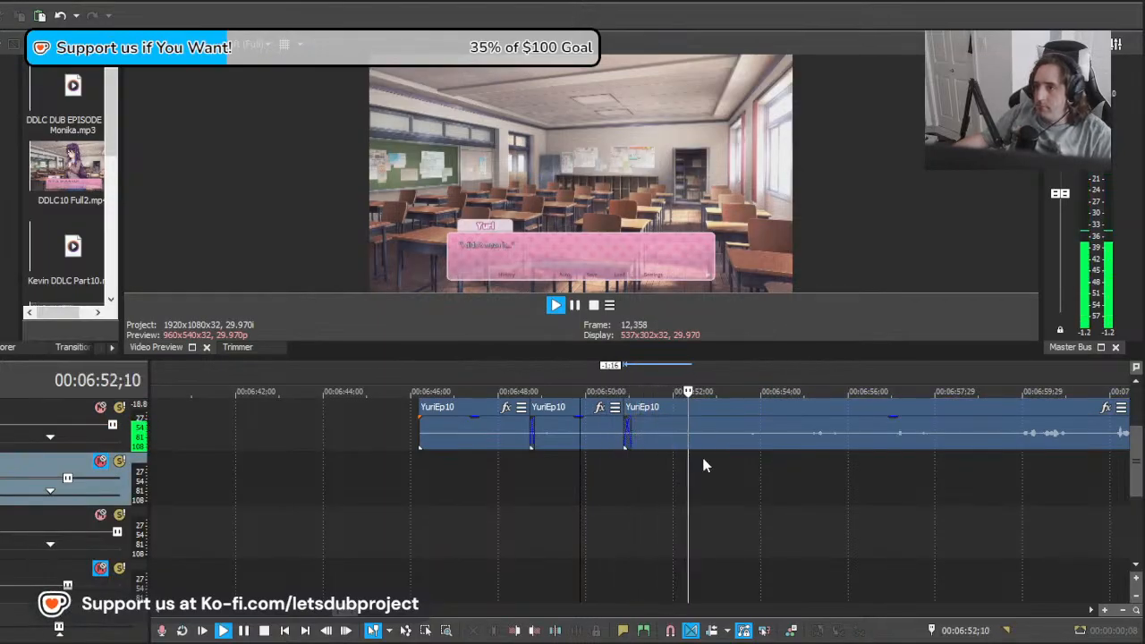
Step: Split the YuriEp10 recording at about 00:06:52;20 and 00:06:53;15 and delete the section between the cuts
key("space")
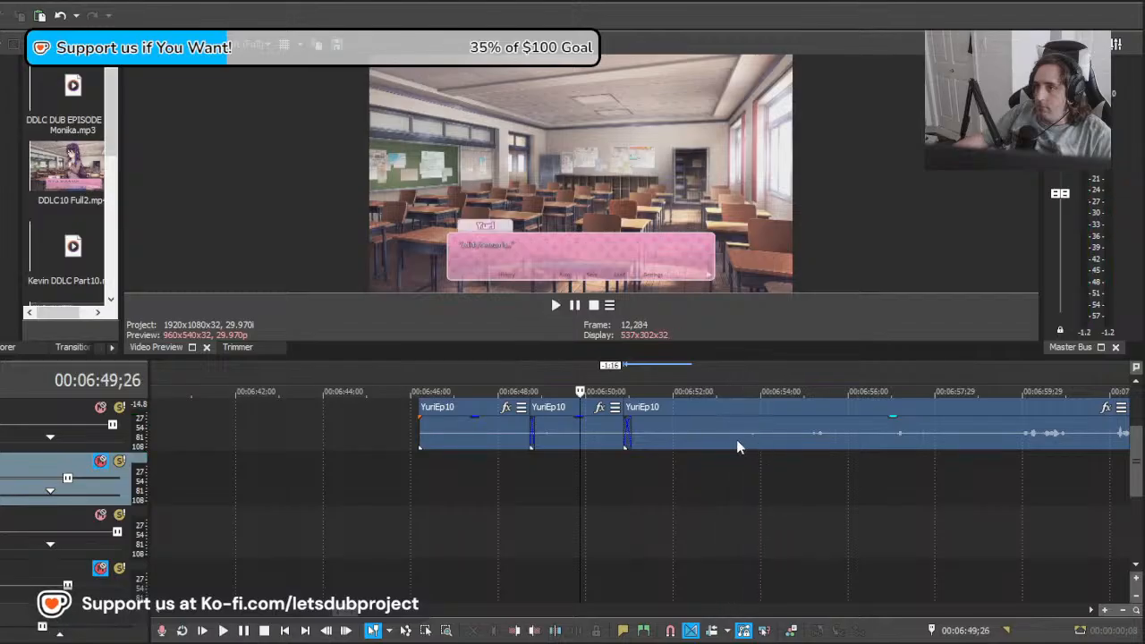
left_click(739, 442)
key("s")
left_click(703, 438)
key("s")
key("Delete")
Step: Move the remaining YuriEp10 recording 5:07 later, nudge it back to start at about 00:06:58, and play it against Yuri's line
left_click_drag(708, 484, 976, 507)
left_click(976, 508)
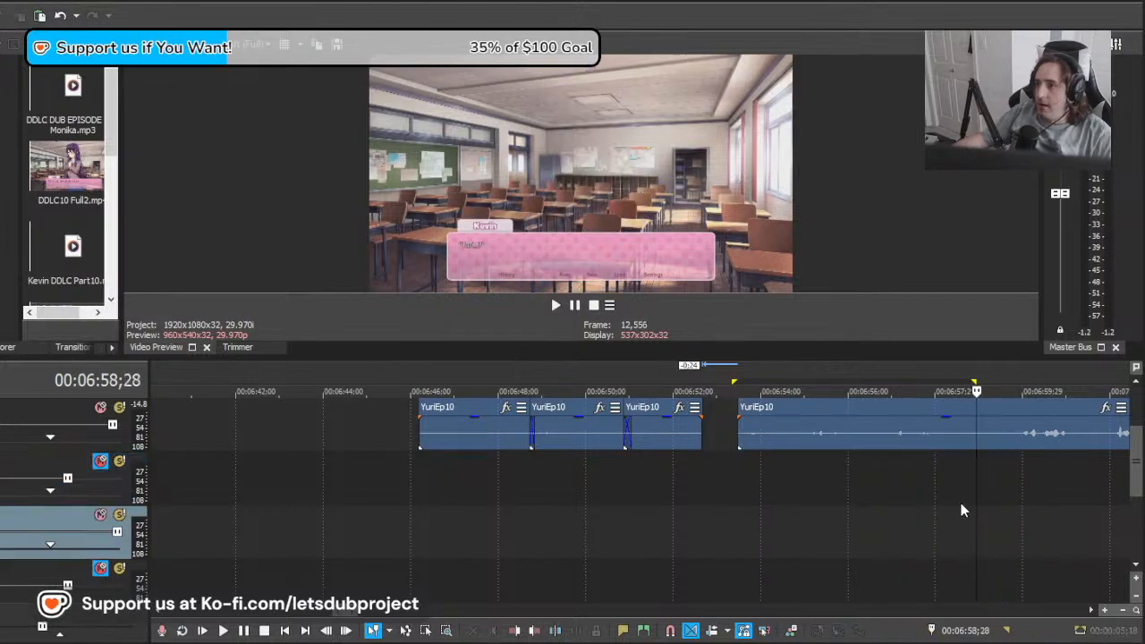
left_click_drag(838, 440, 1045, 452)
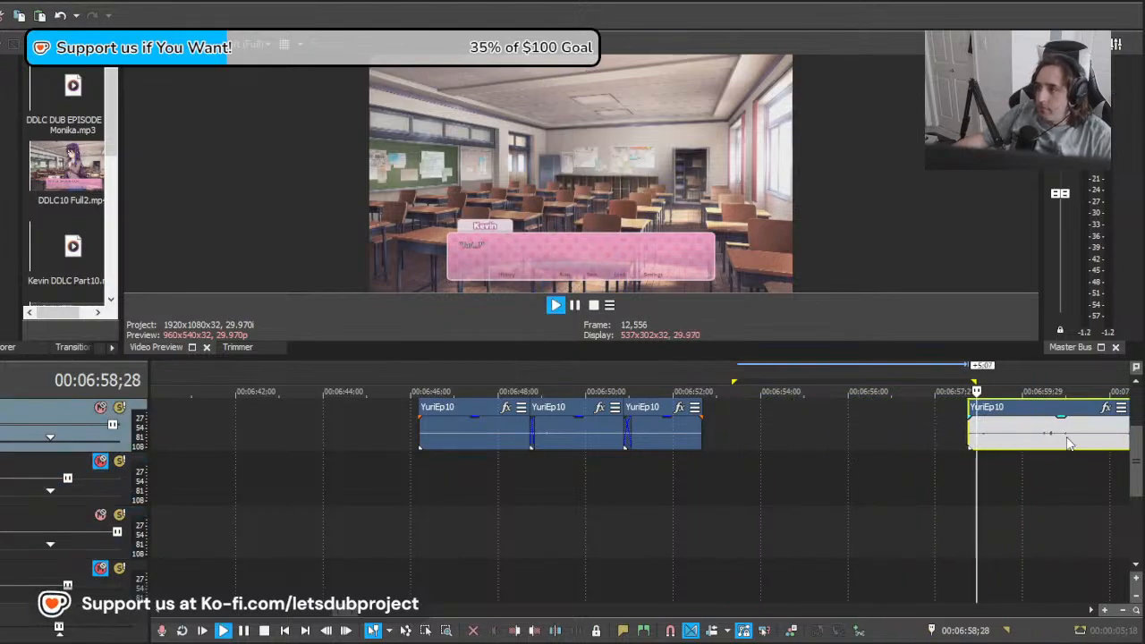
key("space")
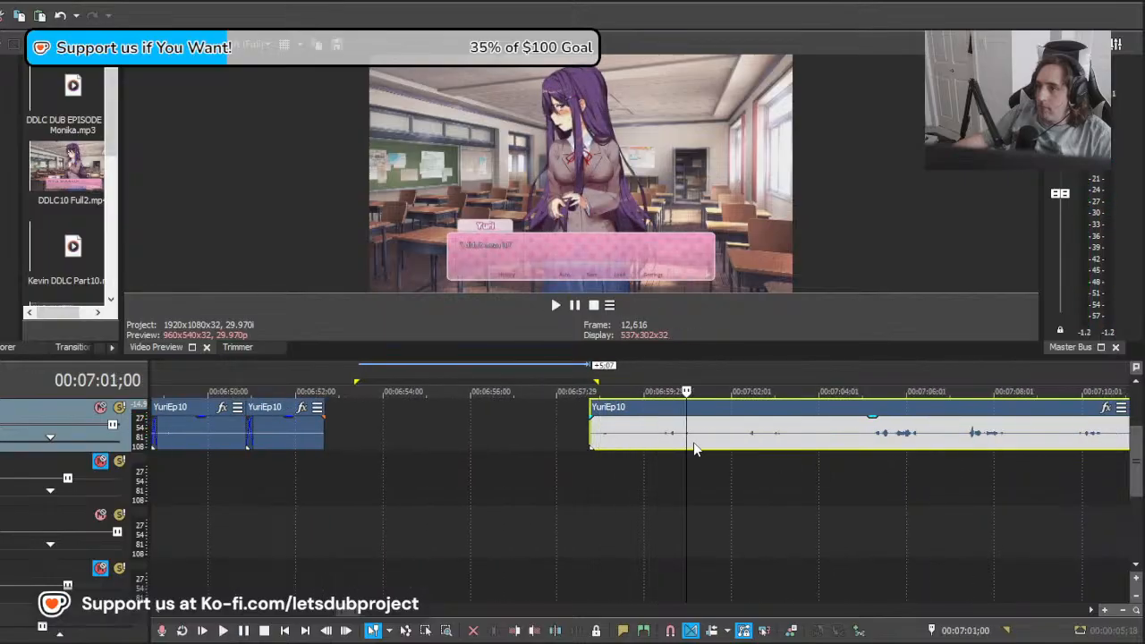
mouse_move(695, 448)
left_mouse_down()
mouse_move(621, 436)
mouse_move(707, 440)
left_mouse_up()
key("space")
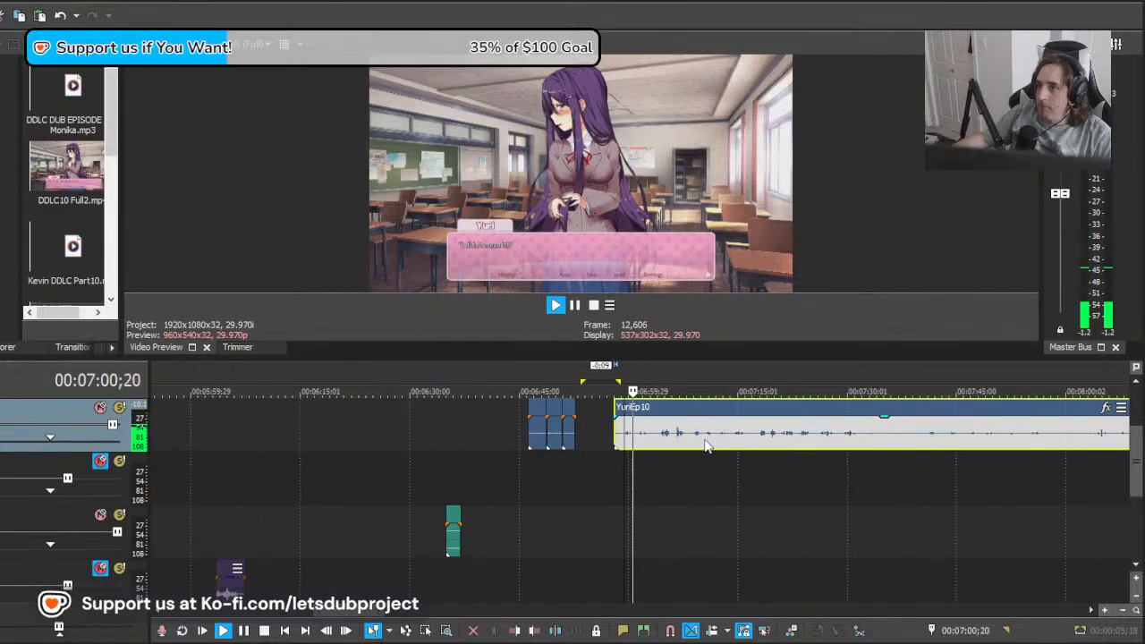
key("space")
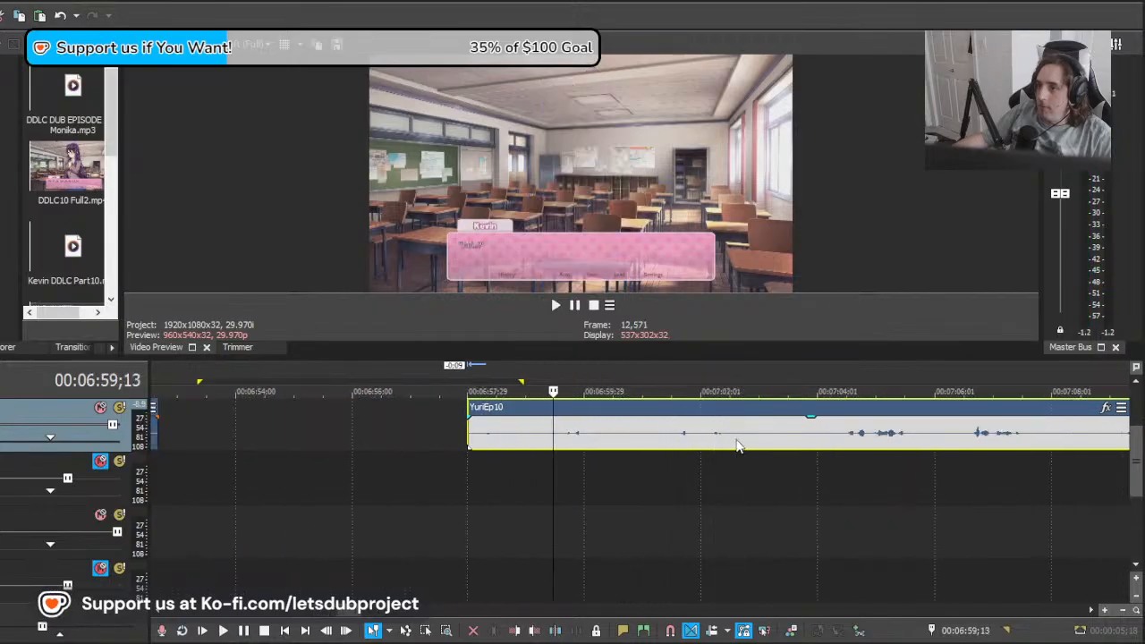
Step: Move the YuriEp10 recording 2:01 earlier, play it, then cut off and delete everything before about 00:06:59;07
left_click_drag(737, 444, 620, 441)
key("space")
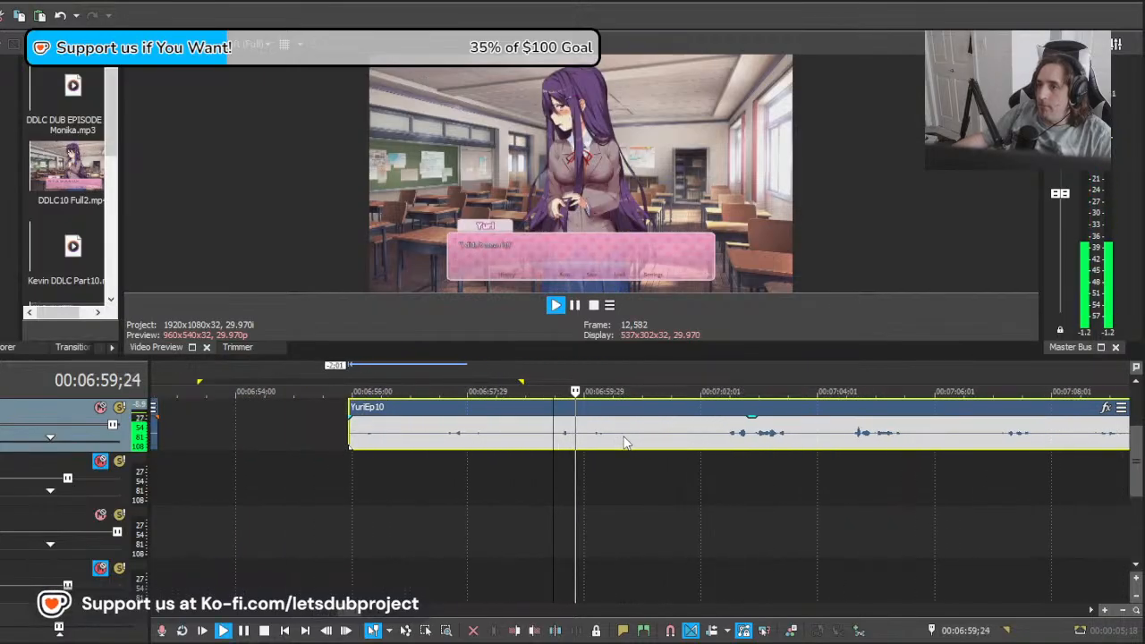
key("space")
left_click(542, 435)
key("s")
left_click(506, 437)
key("Delete")
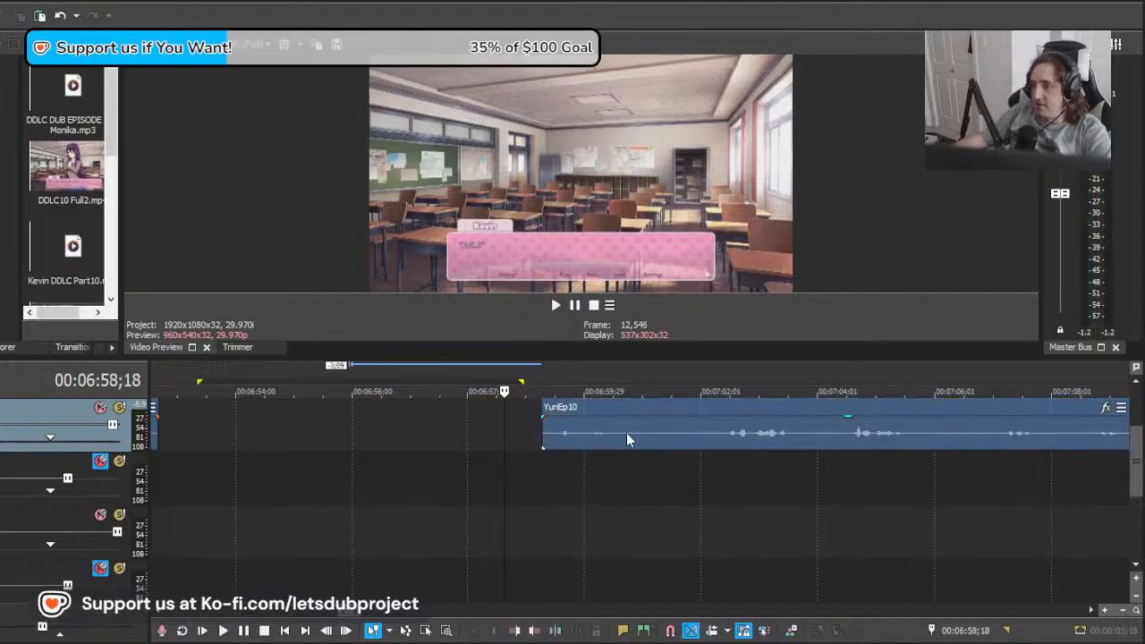
Step: Split the YuriEp10 recording at about 00:07:00;23, play the short section, and undo the split
left_click(627, 436)
key("s")
left_click(562, 439)
key("space")
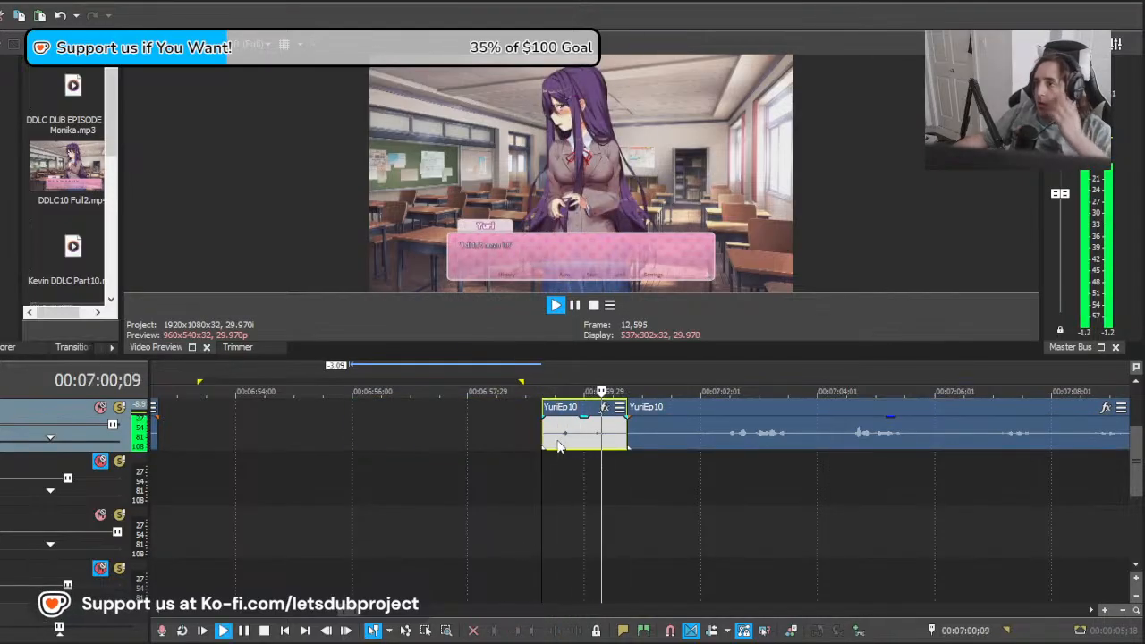
key("space")
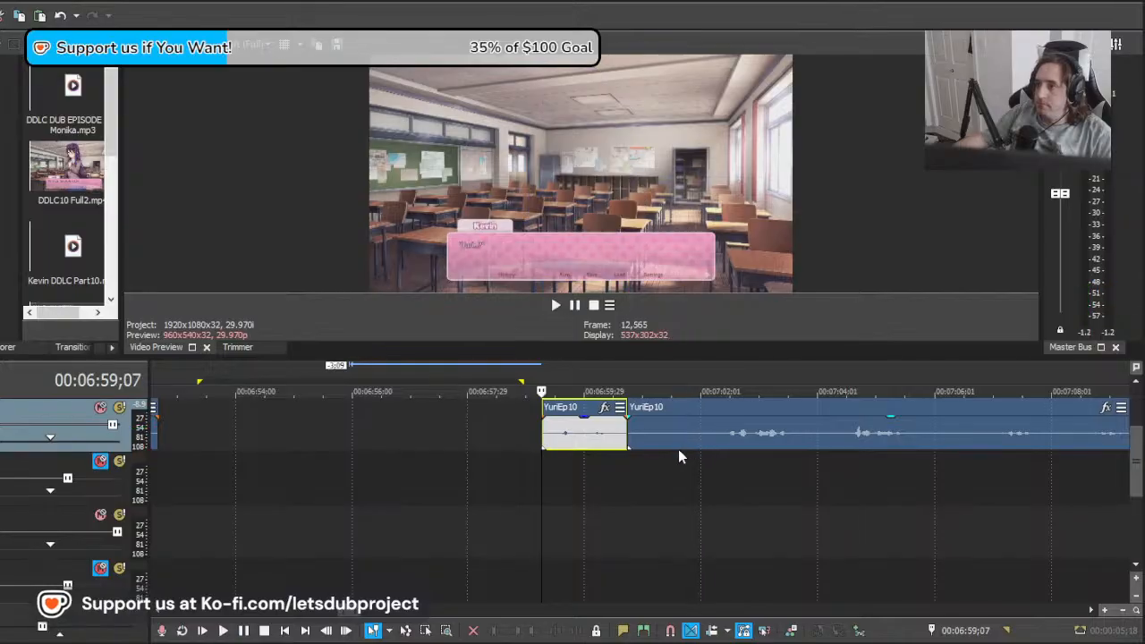
key("ctrl+z")
Step: Split the YuriEp10 recording at about 00:07:01;20 and play both sections against Yuri's "I didn't mean it!" line
left_click(680, 440)
key("s")
left_click(584, 437)
key("space")
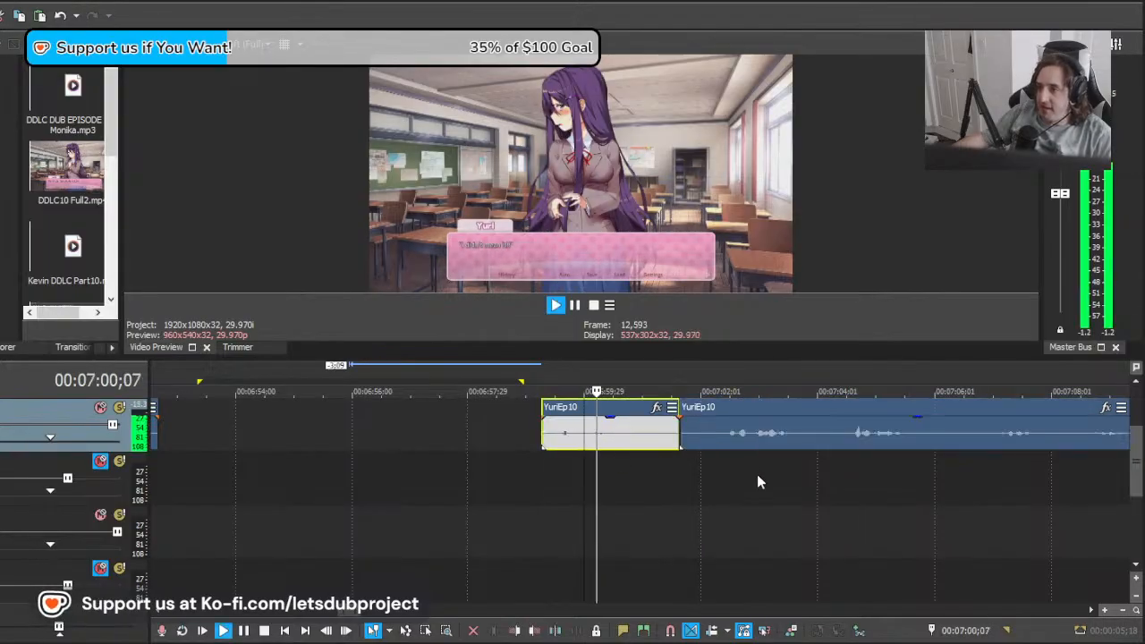
left_click(733, 437)
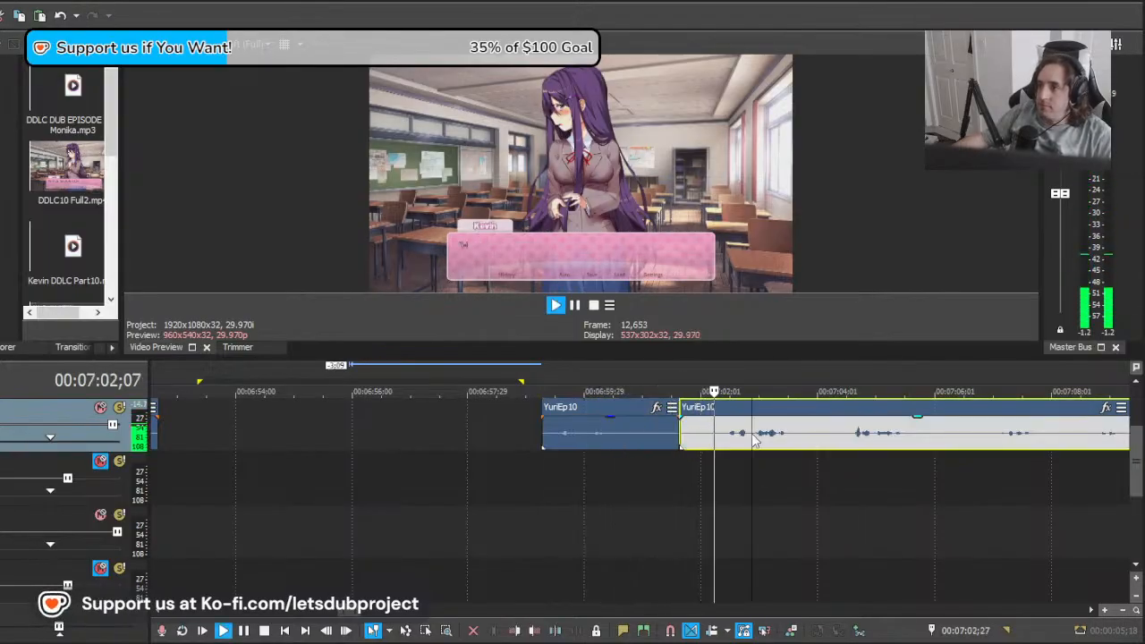
key("space")
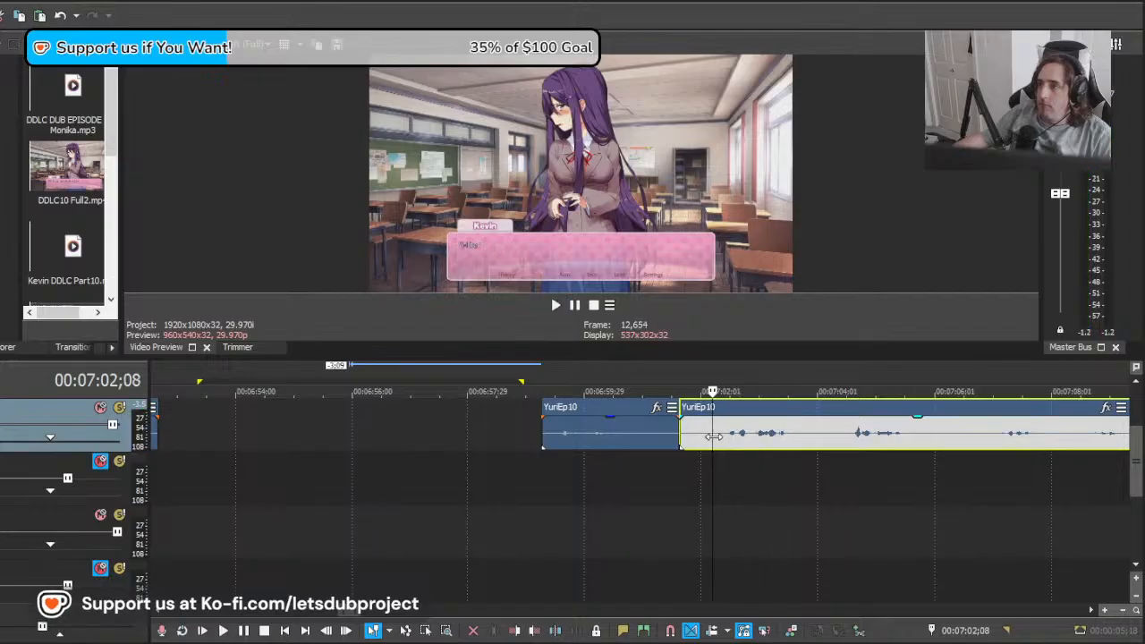
Step: Enlarge the video preview and scrub ahead to Yuri's "Kevin" line at about 00:07:10;25
left_click(919, 442)
left_click_drag(1033, 436, 1003, 466)
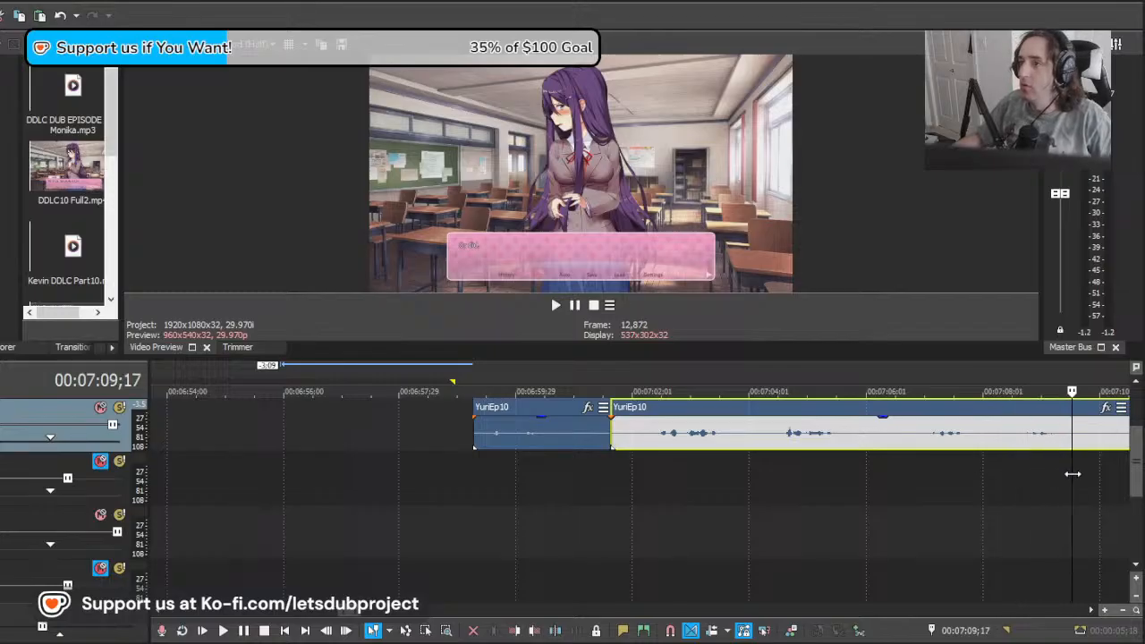
left_click_drag(1073, 474, 976, 478)
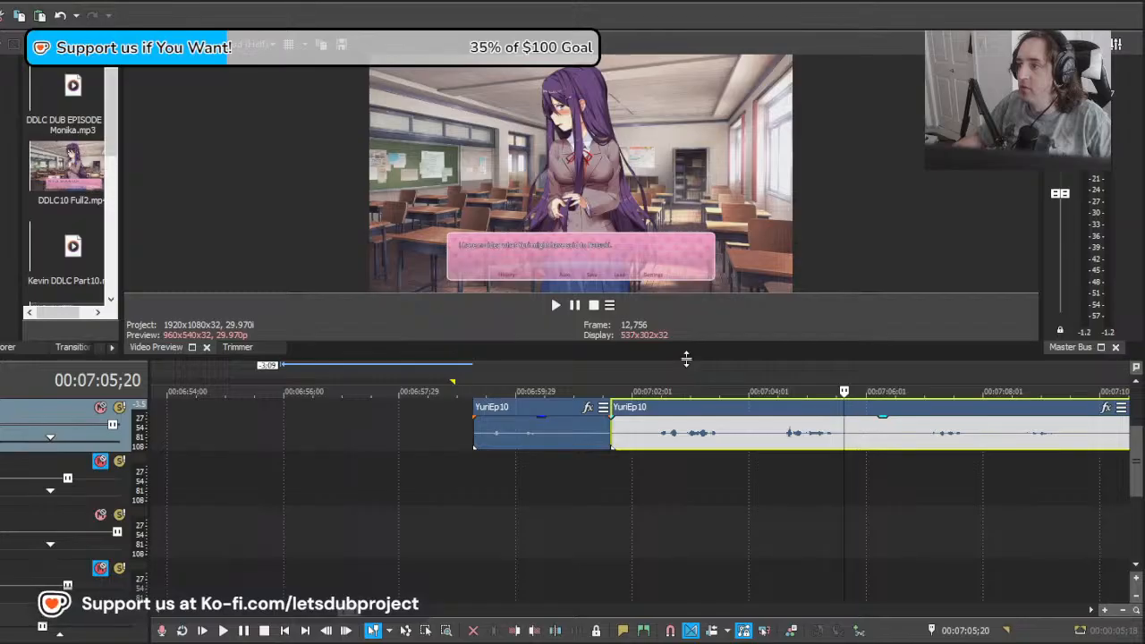
left_click_drag(687, 358, 685, 459)
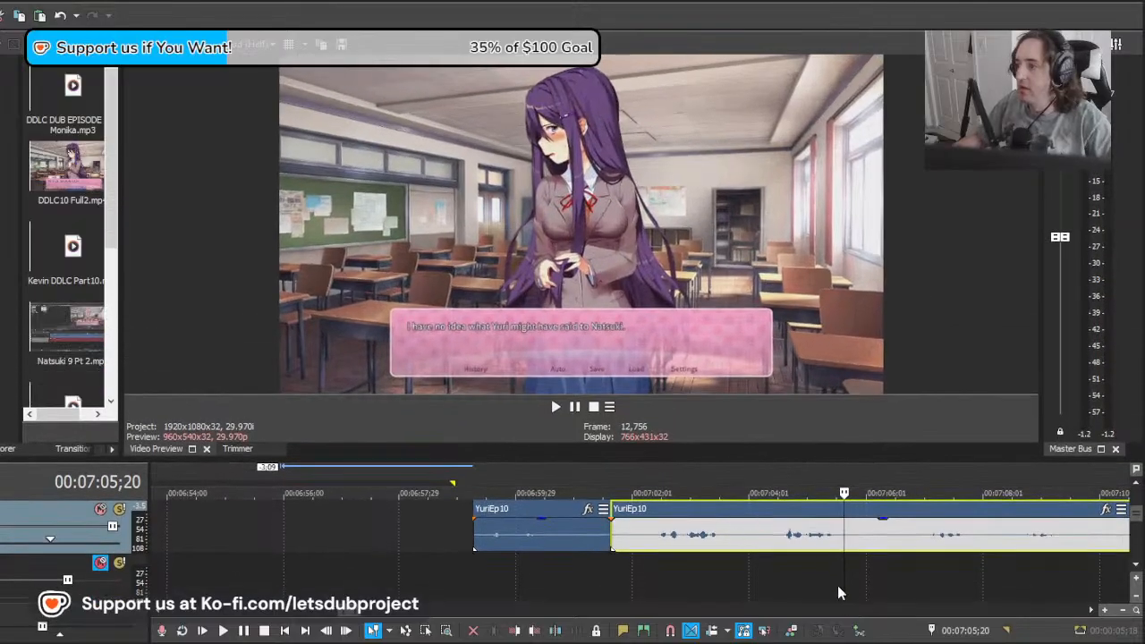
left_click_drag(980, 576, 1027, 567)
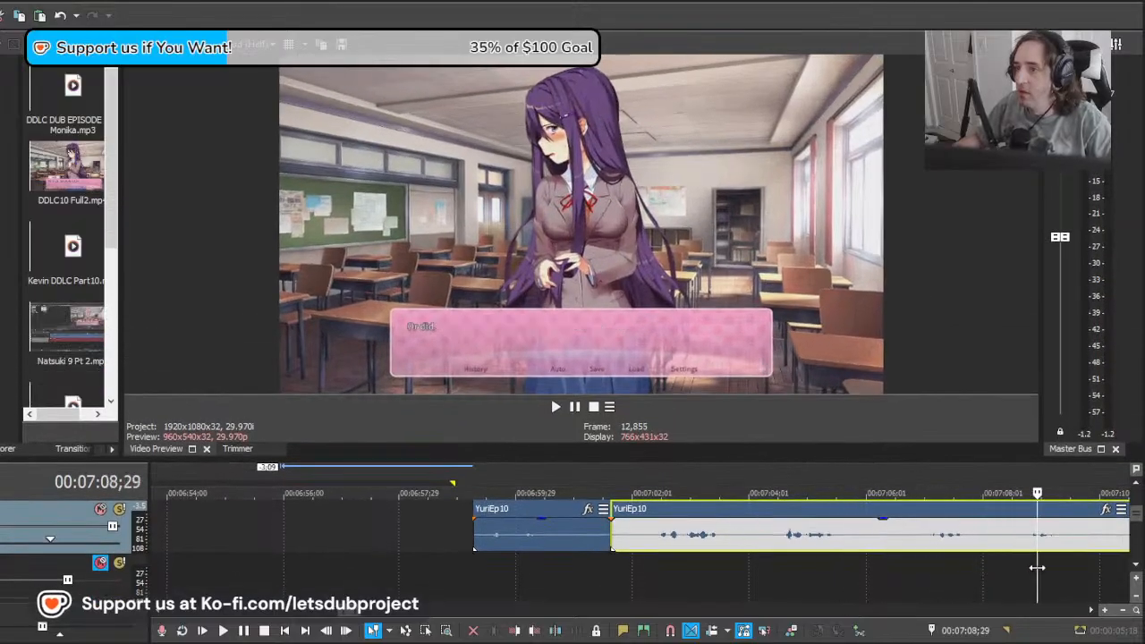
left_click_drag(909, 554, 1132, 553)
scroll(877, 560, "right", 5)
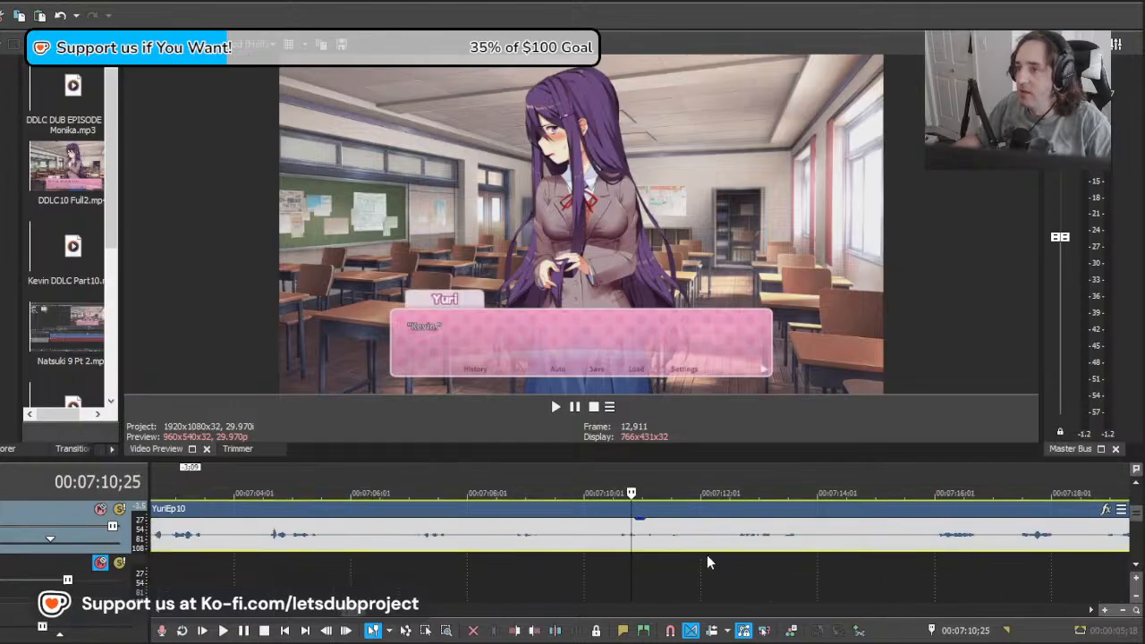
Step: Move the remaining YuriEp10 recording 5:22 and another 2:10 later to Yuri's "Kevin" line and play it
scroll(648, 552, "down", 3)
left_click_drag(707, 542, 874, 548)
key("space")
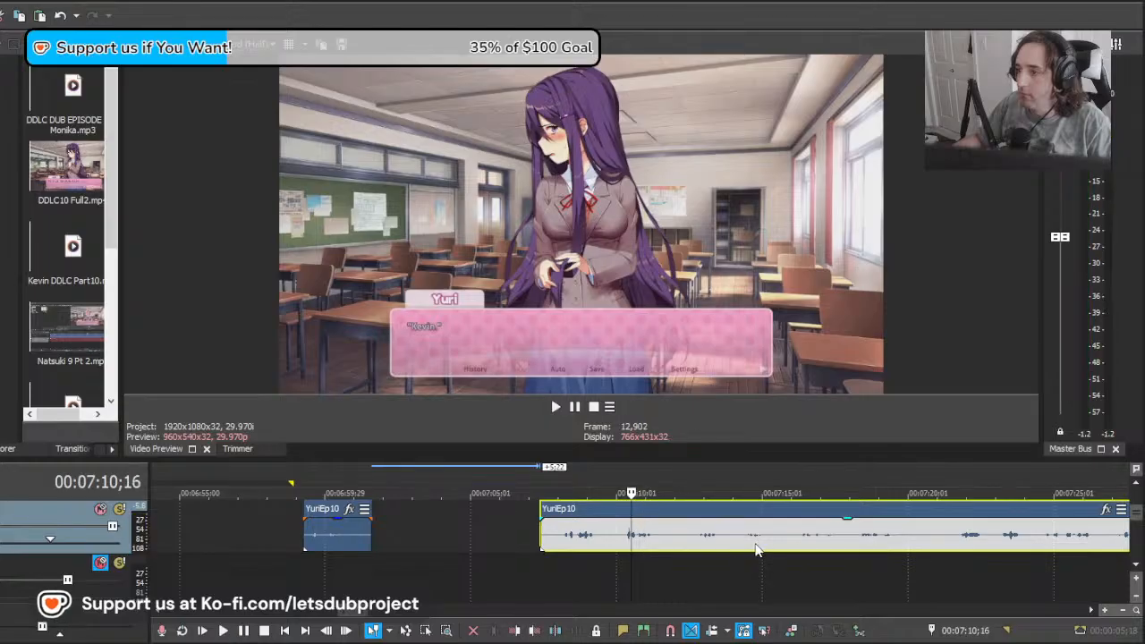
left_click_drag(709, 547, 777, 550)
key("space")
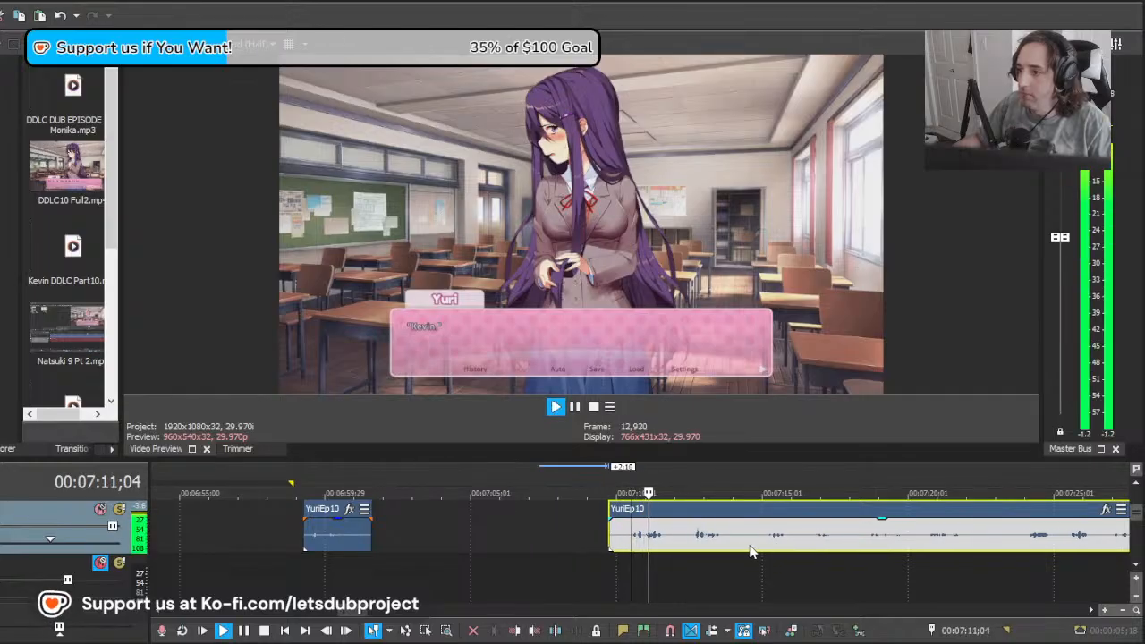
Step: Replace the short clip near 00:06:59 with the section split off before 00:07:12;01, nudge it 7 frames earlier, and play it
key("space")
left_click(676, 542)
key("s")
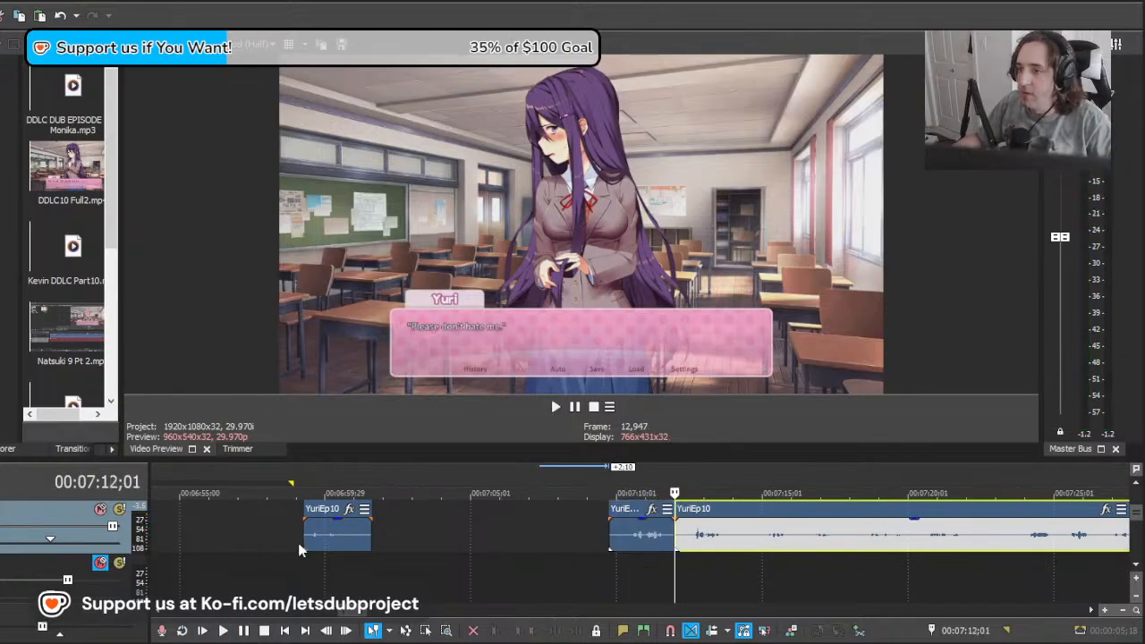
left_click(312, 541)
key("Delete")
left_click_drag(644, 536, 351, 538)
key("space")
key("space")
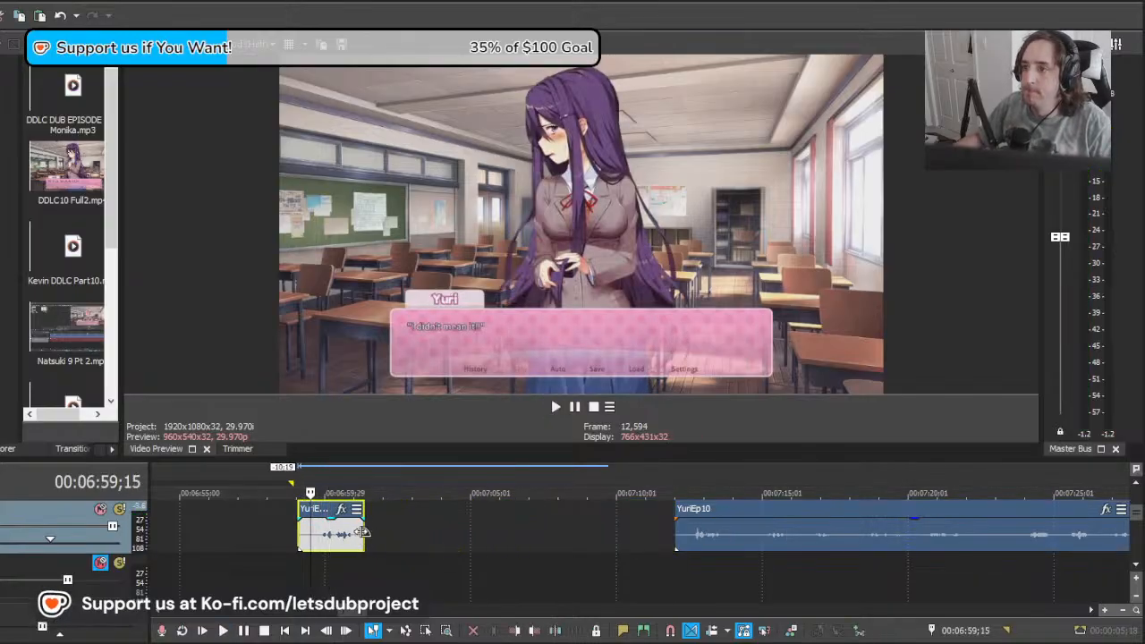
key("space")
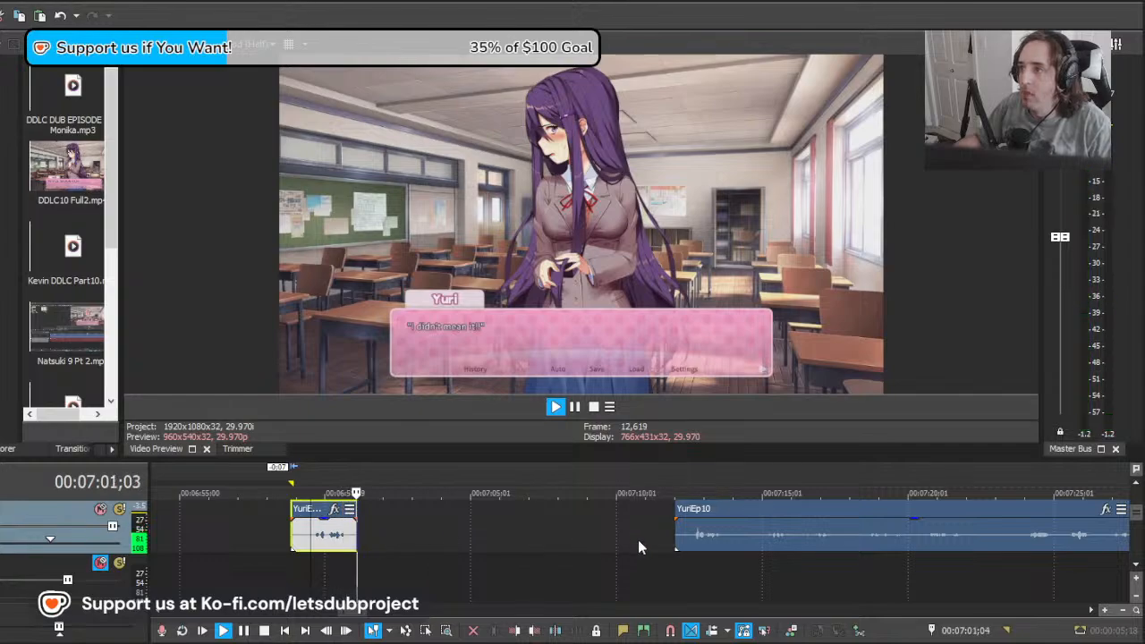
Step: Move the remaining YuriEp10 recording 5:13 earlier, play it, and delete the section before about 00:07:09;14
left_click(684, 539)
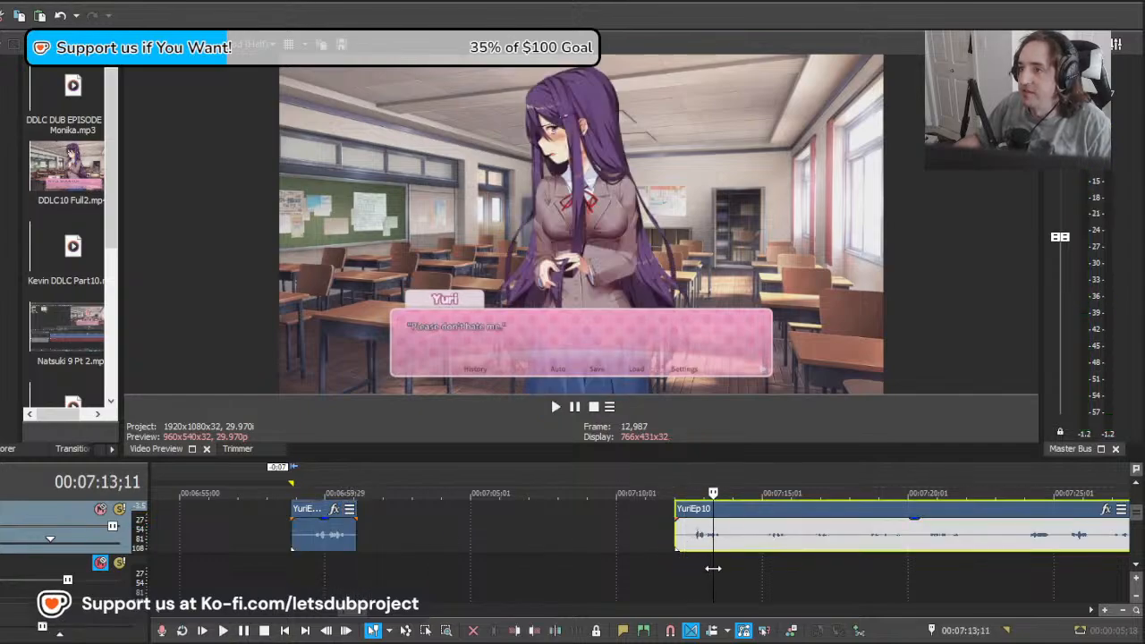
left_click_drag(624, 560, 607, 558)
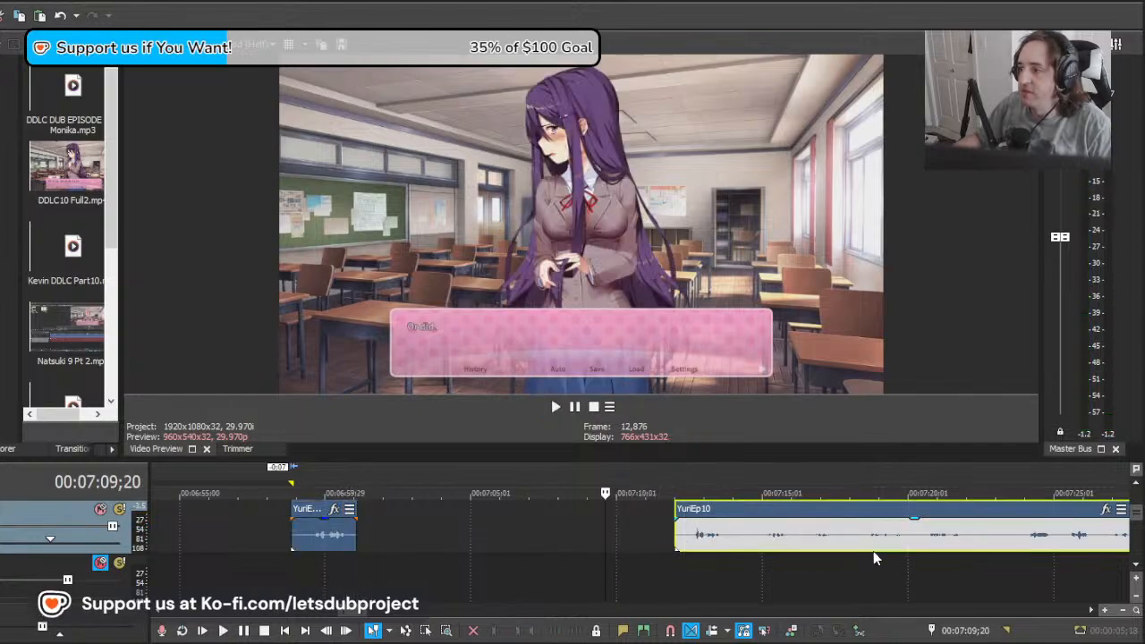
left_click_drag(876, 559, 705, 543)
key("space")
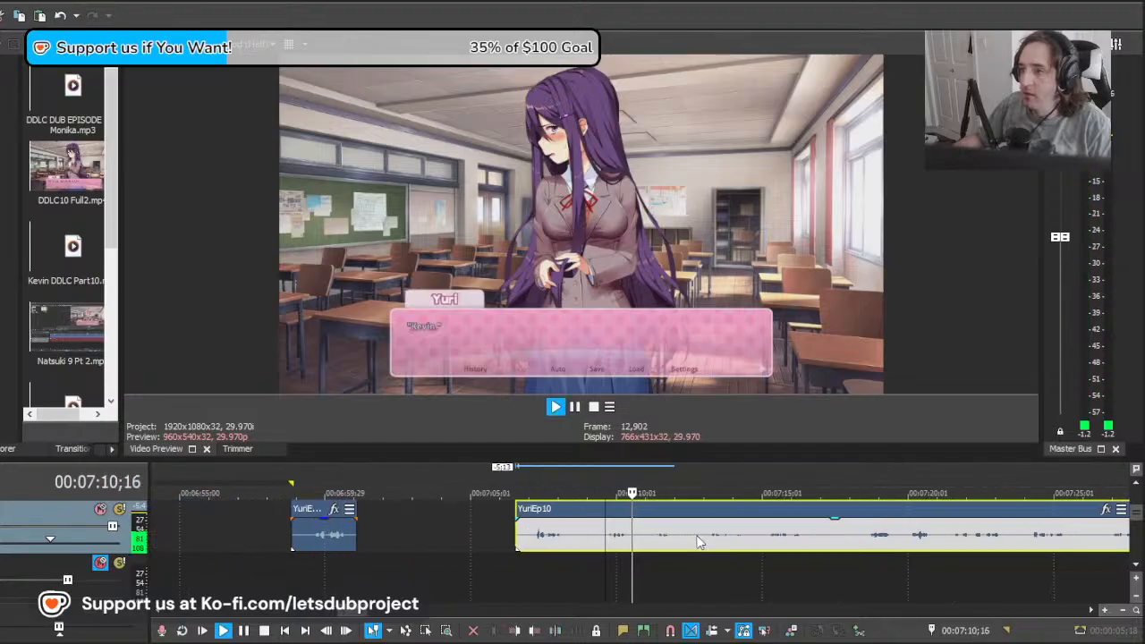
left_click(601, 543)
key("s")
left_click(580, 543)
key("Delete")
Step: Split the recording at about 00:07:10;23, move the part after the cut 2:24 earlier, and play it
left_click(641, 544)
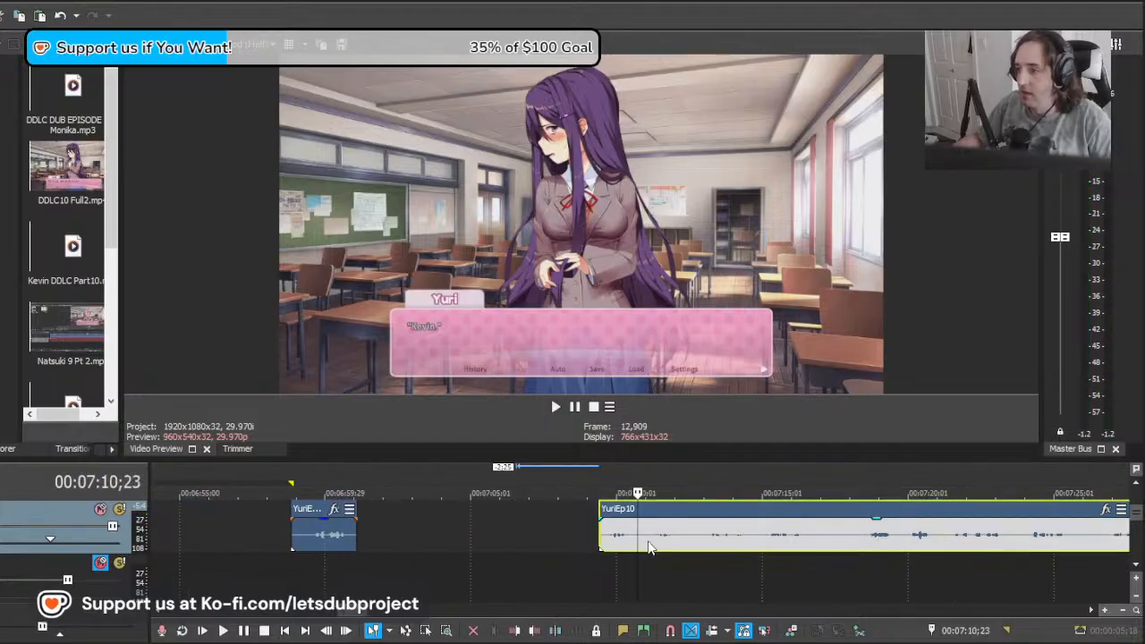
key("s")
key("space")
key("space")
left_click_drag(827, 539, 743, 537)
key("space")
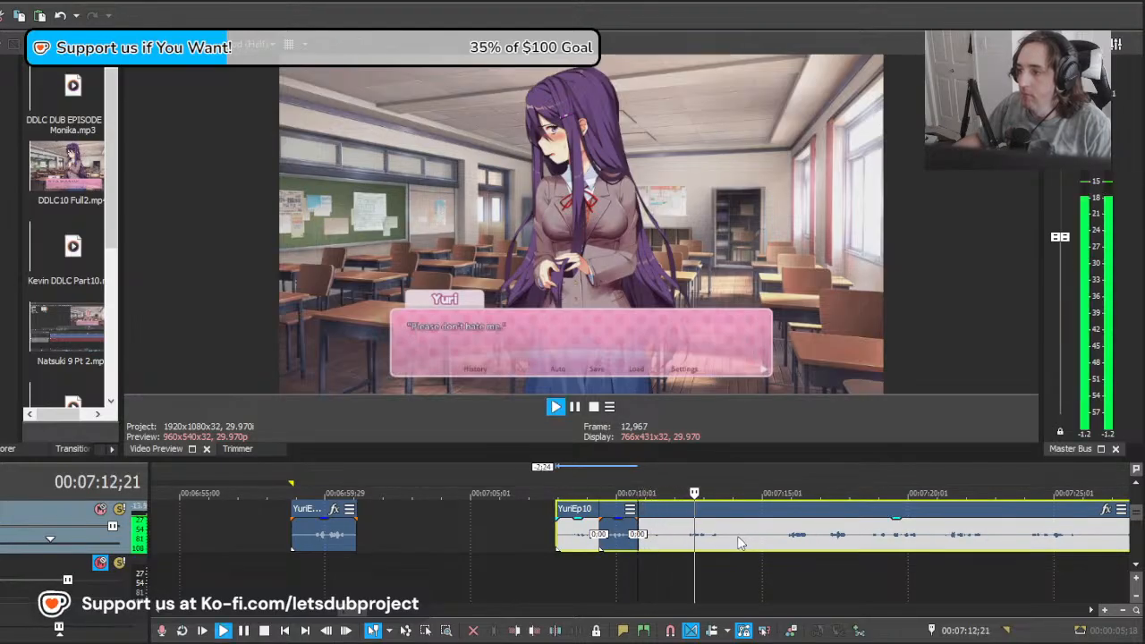
Step: Delete the overlapping section before about 00:07:12;05, pull the remainder 1:09 earlier behind the "Kevin" clip, and play the join
key("space")
left_click(680, 540)
key("s")
left_click(665, 540)
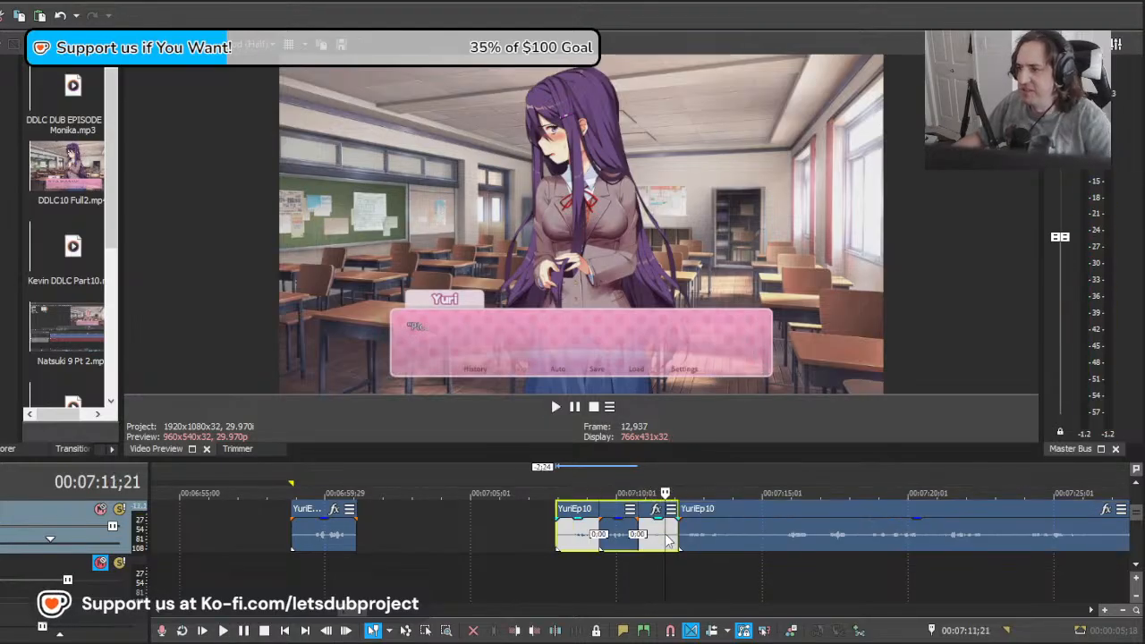
key("Delete")
left_click(649, 532)
left_click_drag(718, 532, 680, 533)
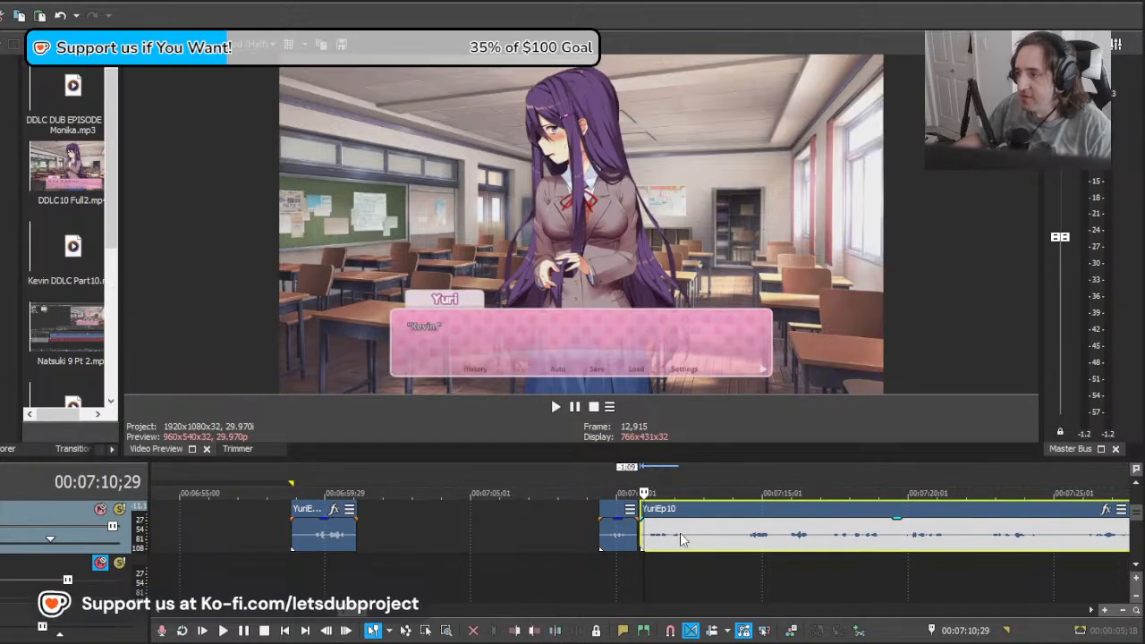
key("space")
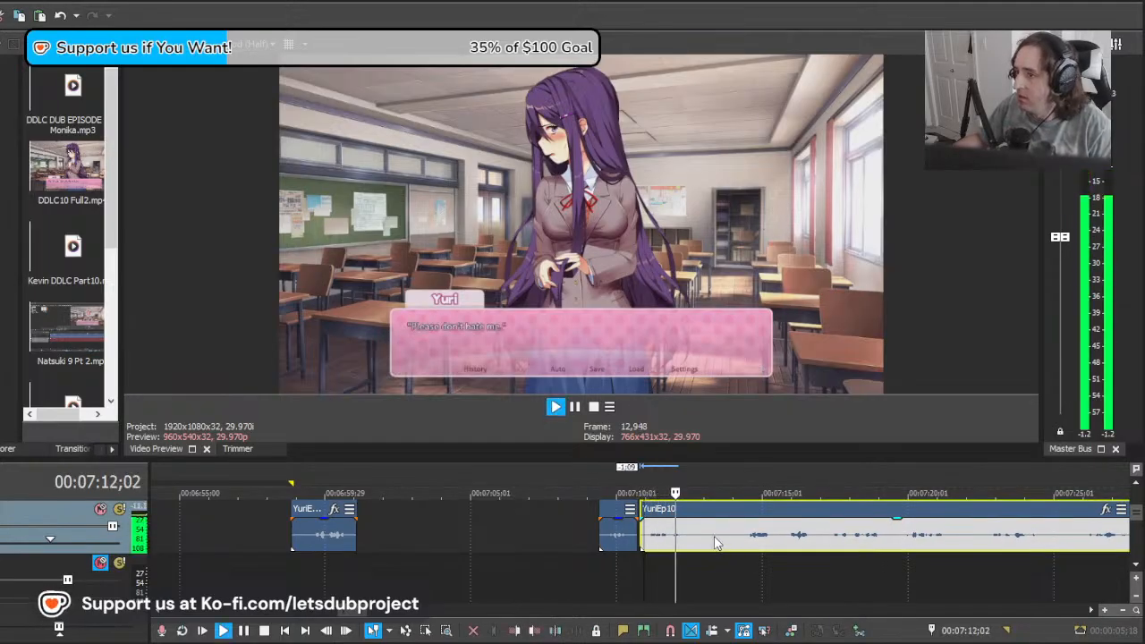
key("space")
Step: Nudge the remaining recording 10 frames later, split it at about 00:07:13;17, and play from the "Kevin" clip
left_click_drag(710, 541, 719, 542)
key("space")
left_click(720, 540)
key("s")
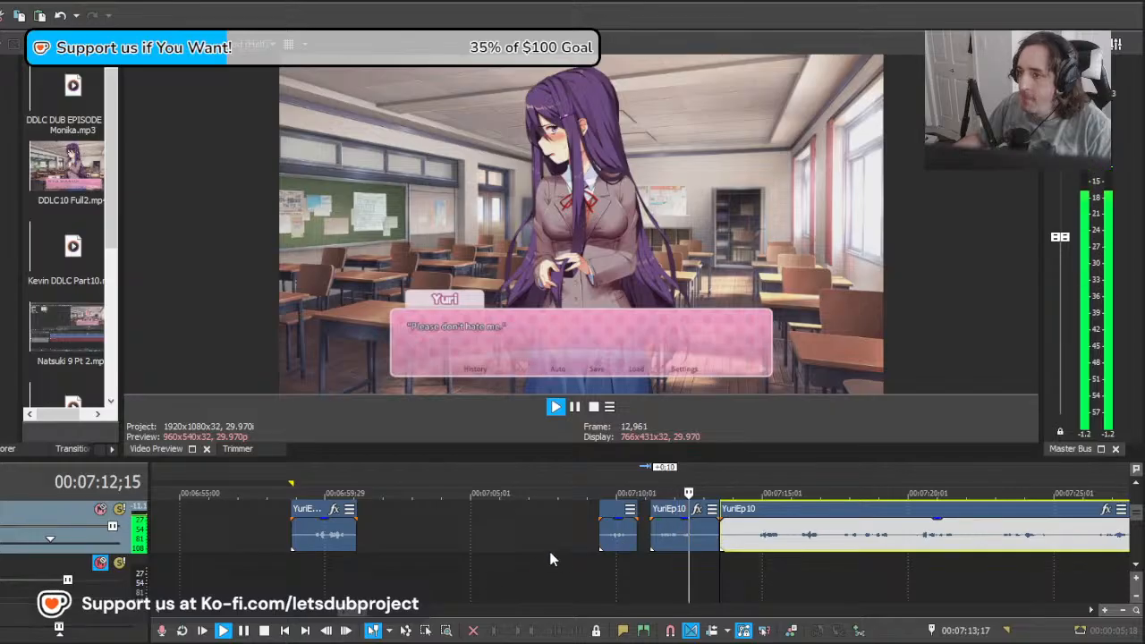
left_click(605, 536)
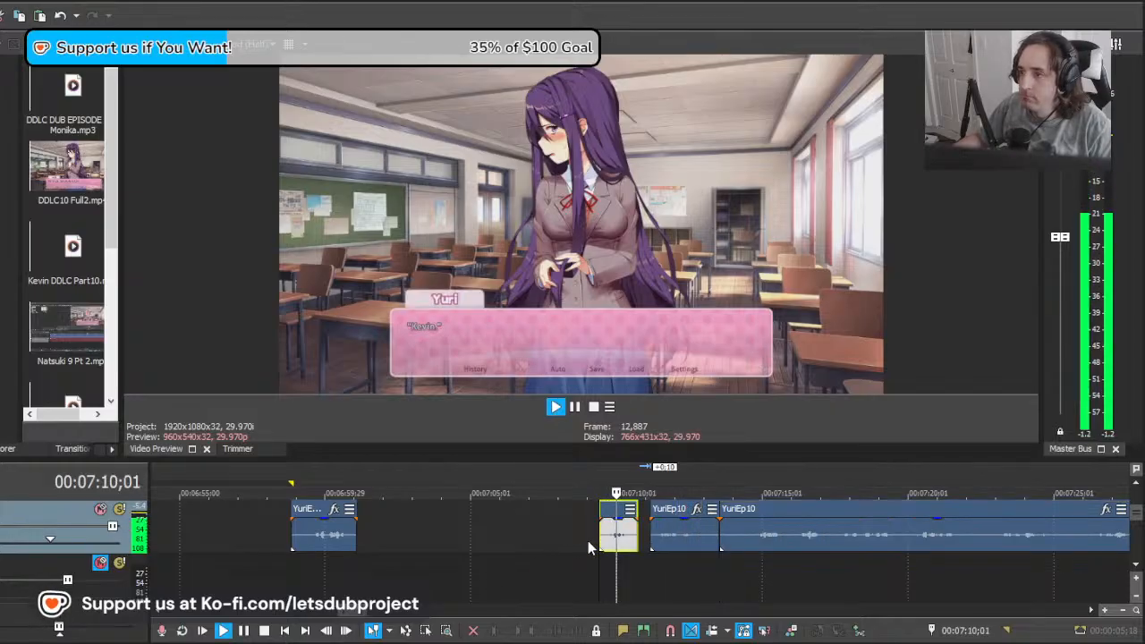
left_click(711, 542)
key("space")
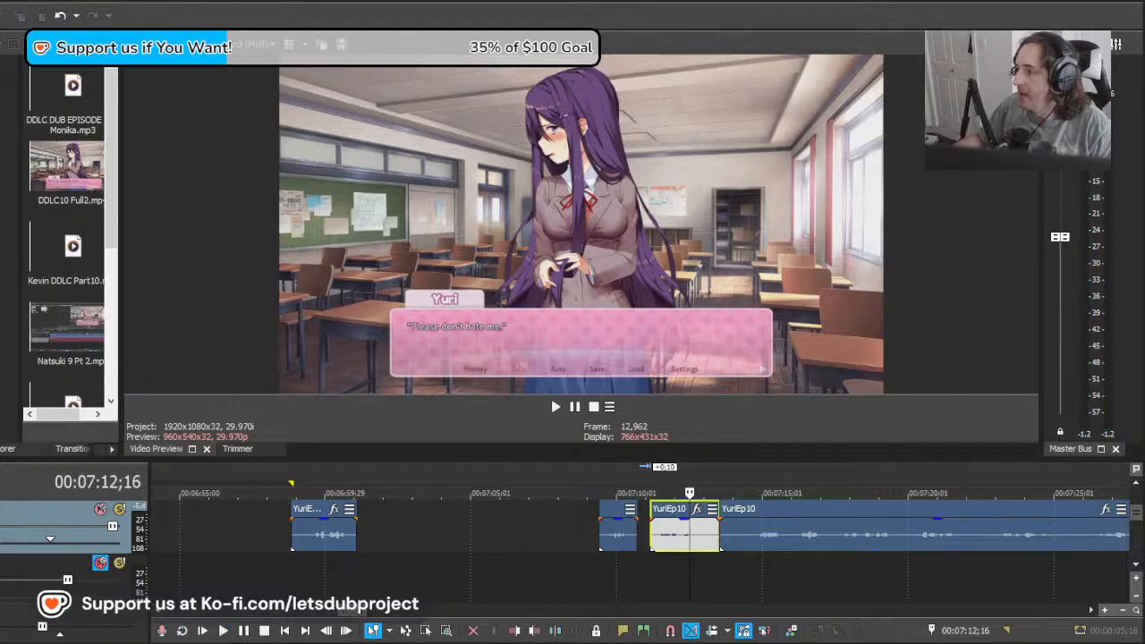
Step: Trim the "Please don't hate me" clip's end to about 00:07:13;00, move the remaining recording 1:23 earlier over it, and play
left_click_drag(706, 565, 701, 534)
left_click_drag(825, 542, 774, 545)
key("space")
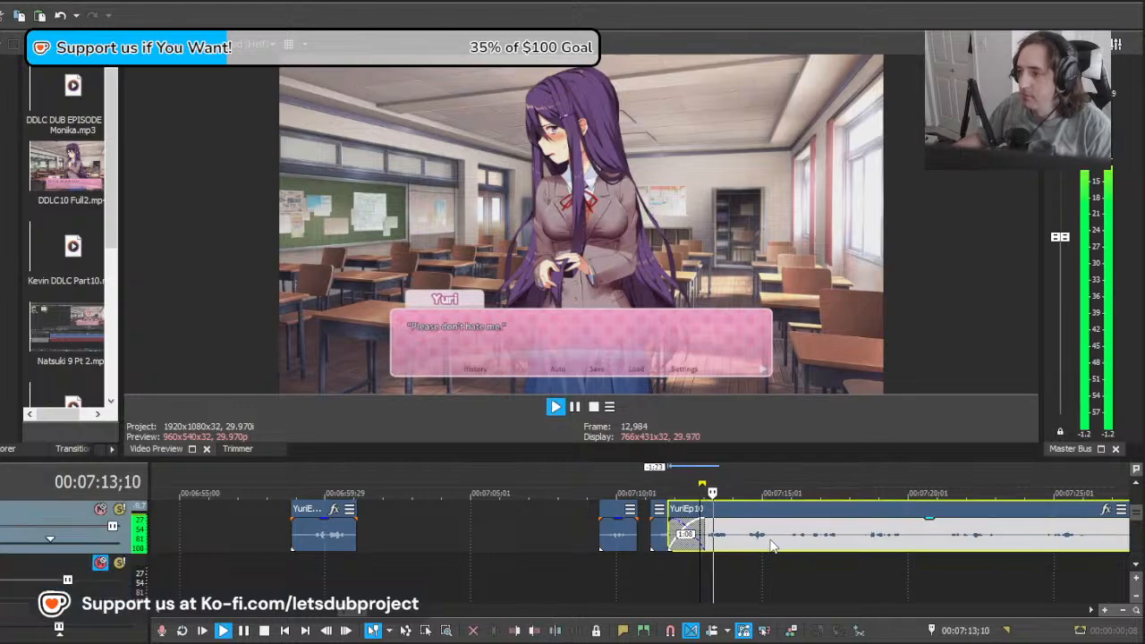
scroll(756, 542, "up", 4)
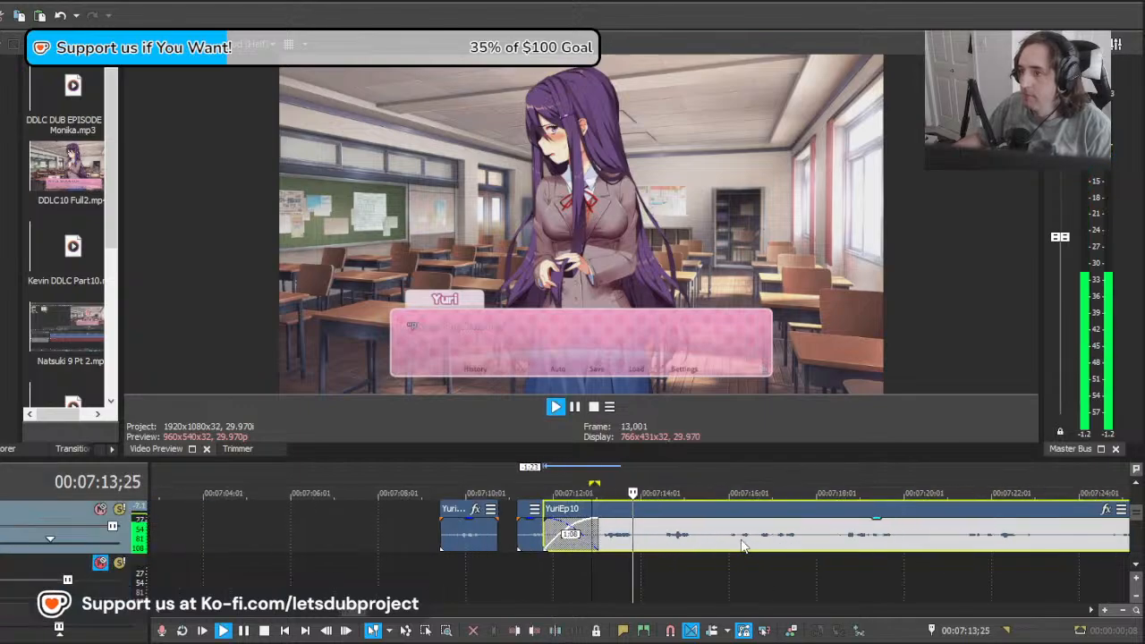
key("space")
Step: Delete the overlapping section before 00:07:14;11, move the remainder back to start at about 00:07:13;13, and play it against "Please!"
left_click(660, 545)
key("s")
left_click(646, 537)
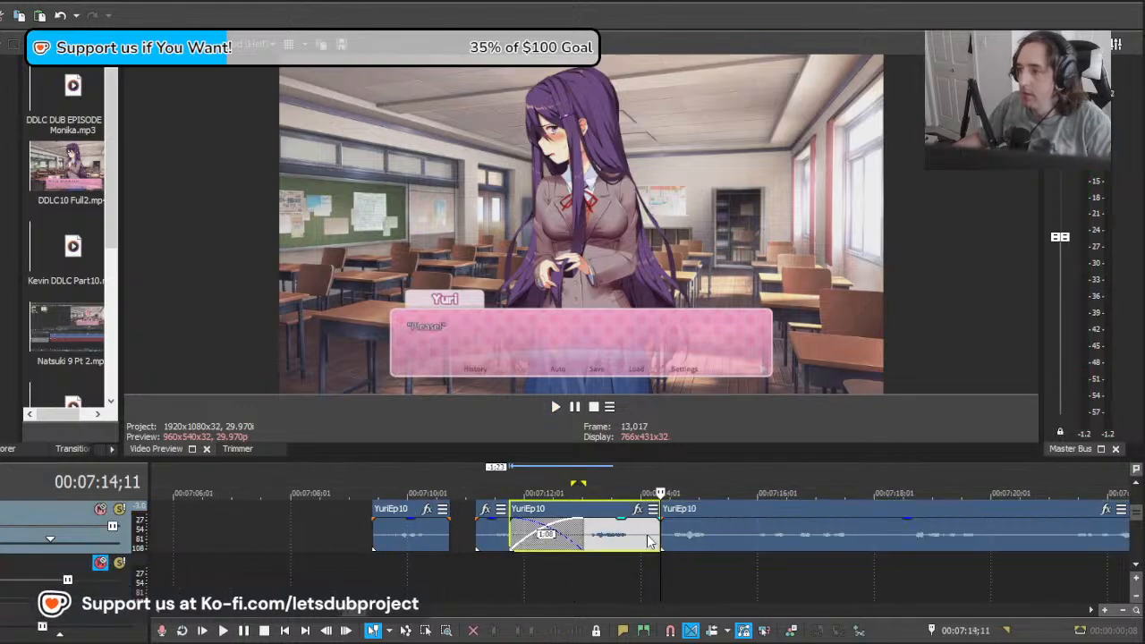
key("Delete")
left_click_drag(749, 539, 695, 537)
key("space")
key("space")
key("space")
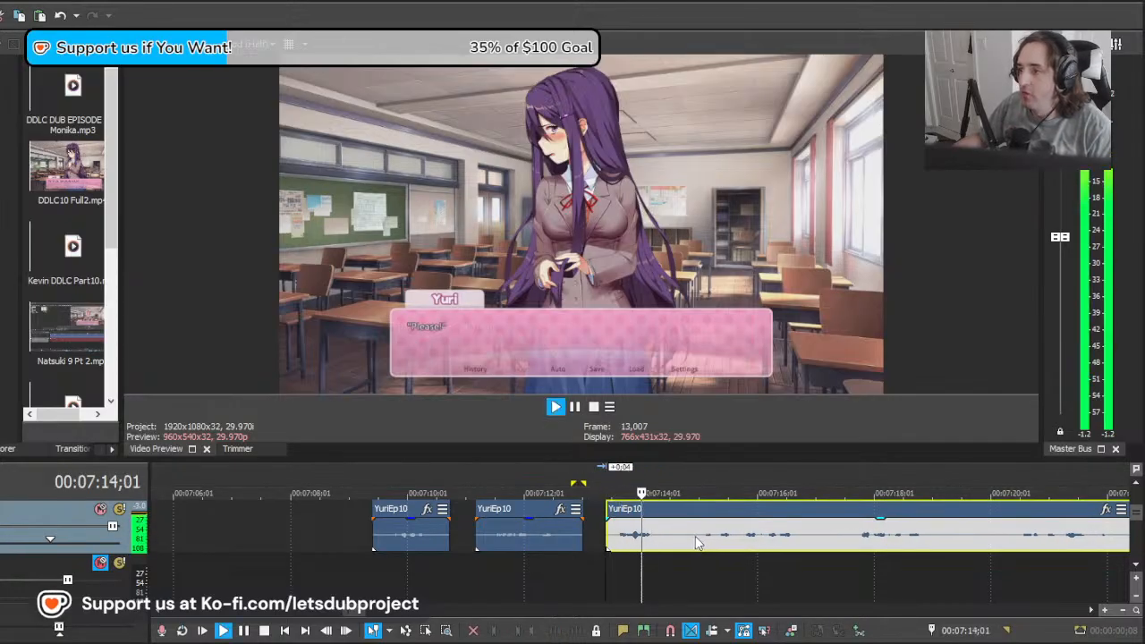
Step: Split the YuriEp10 recording at about 00:07:14;22 and 00:07:17;04 while playing Yuri's following lines
left_click(682, 538)
key("s")
scroll(712, 538, "down", 2)
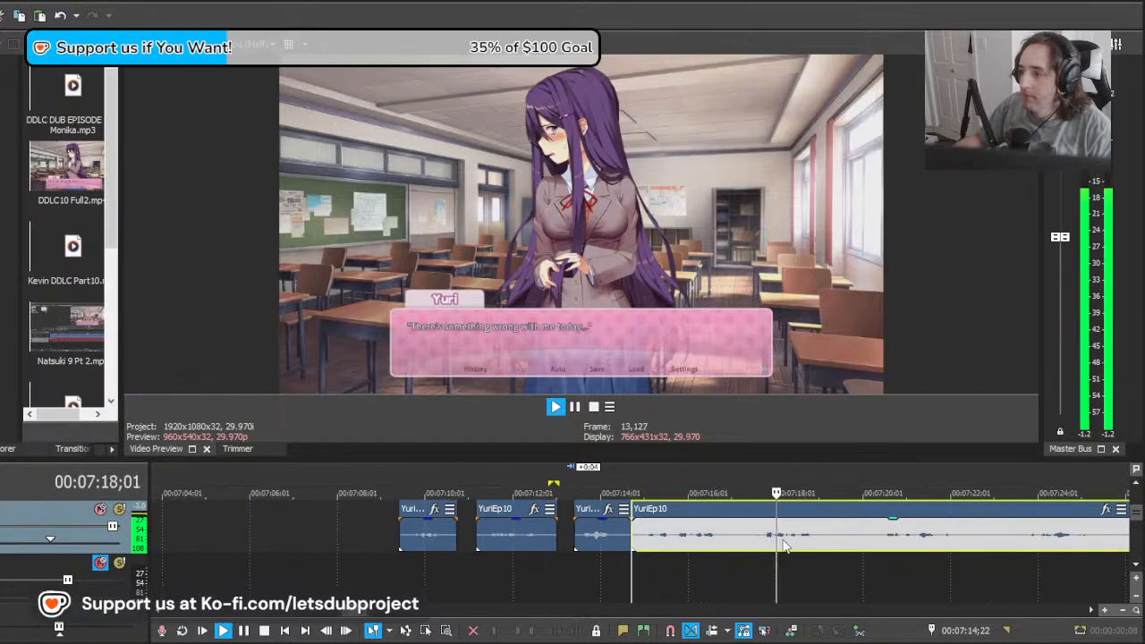
left_click(736, 537)
key("s")
Step: Split the YuriEp10 recording at about 00:07:19;23 and delete the section between 00:07:17;04 and that cut
scroll(760, 541, "down", 1)
key("space")
left_click(708, 542)
key("s")
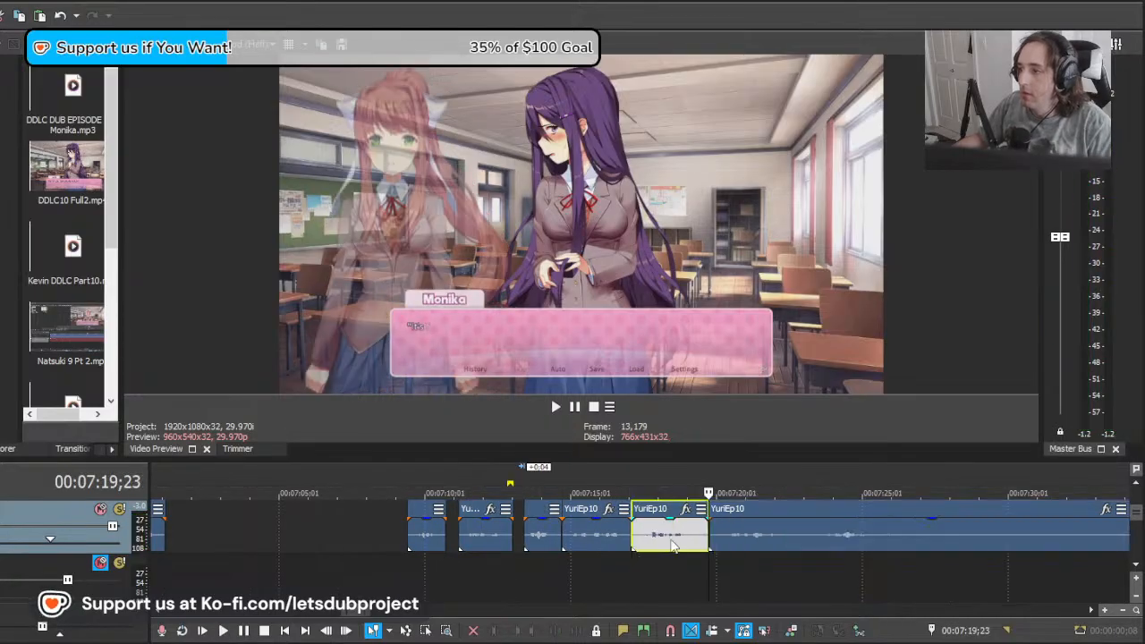
left_click(671, 539)
key("Delete")
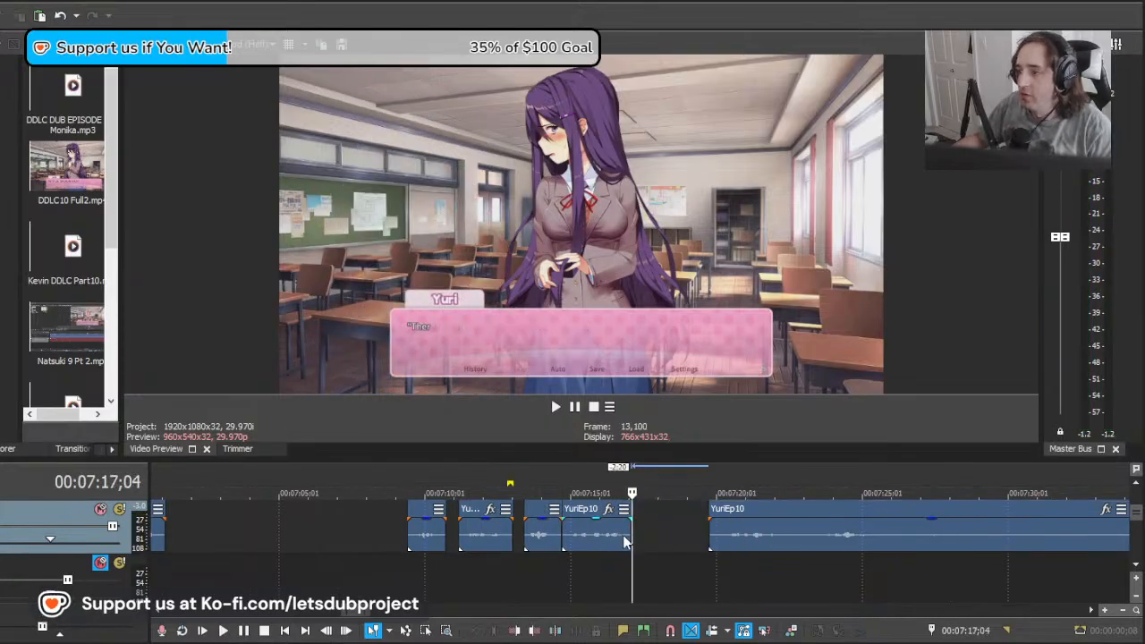
Step: Trim the preceding clip's end to about 00:07:16;25 and pull the remainder 3:07 earlier into a slight overlap with it
left_click_drag(626, 539, 618, 539)
left_click_drag(770, 539, 680, 538)
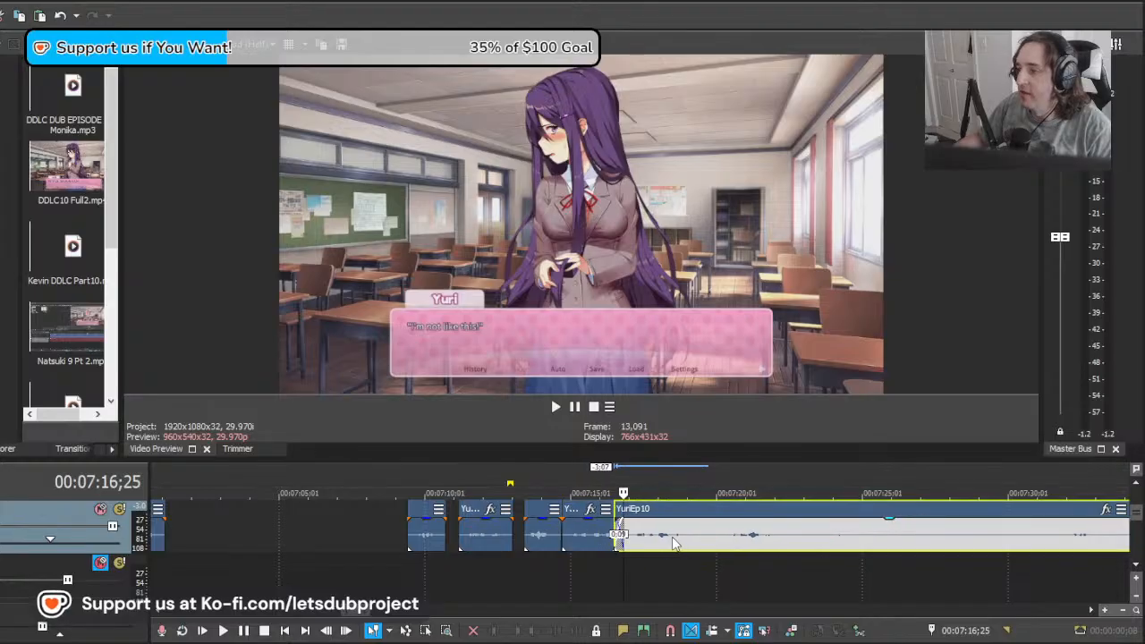
Step: Reposition the remaining YuriEp10 clip to start directly at the end of the preceding clip, about 00:07:16;25, and play back Yuri's lines
key("space")
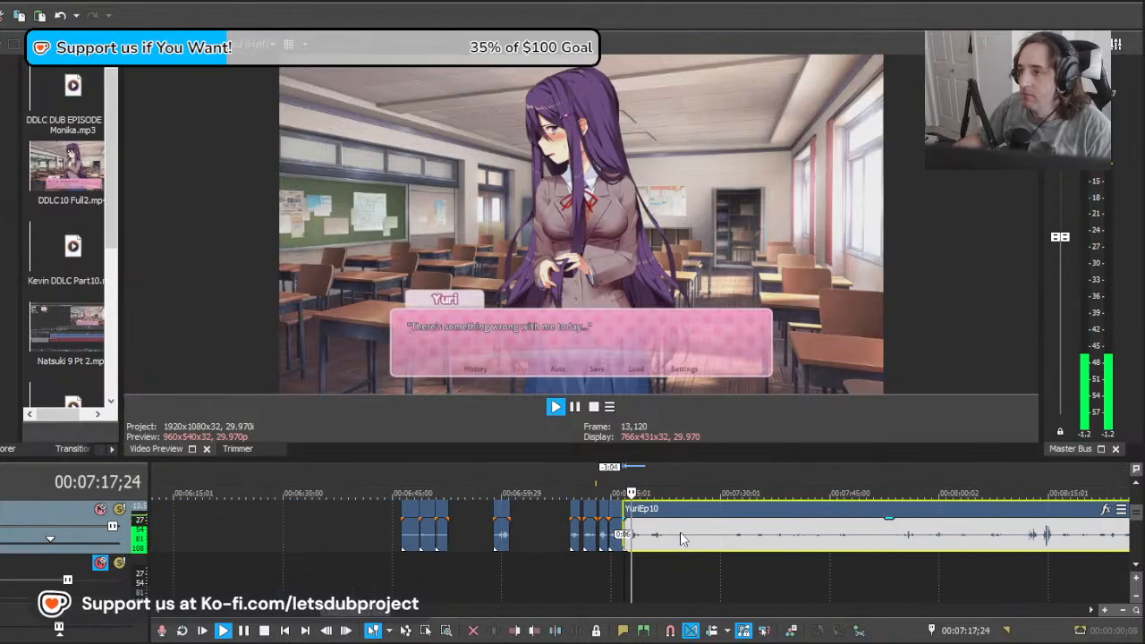
left_click_drag(761, 543, 659, 533)
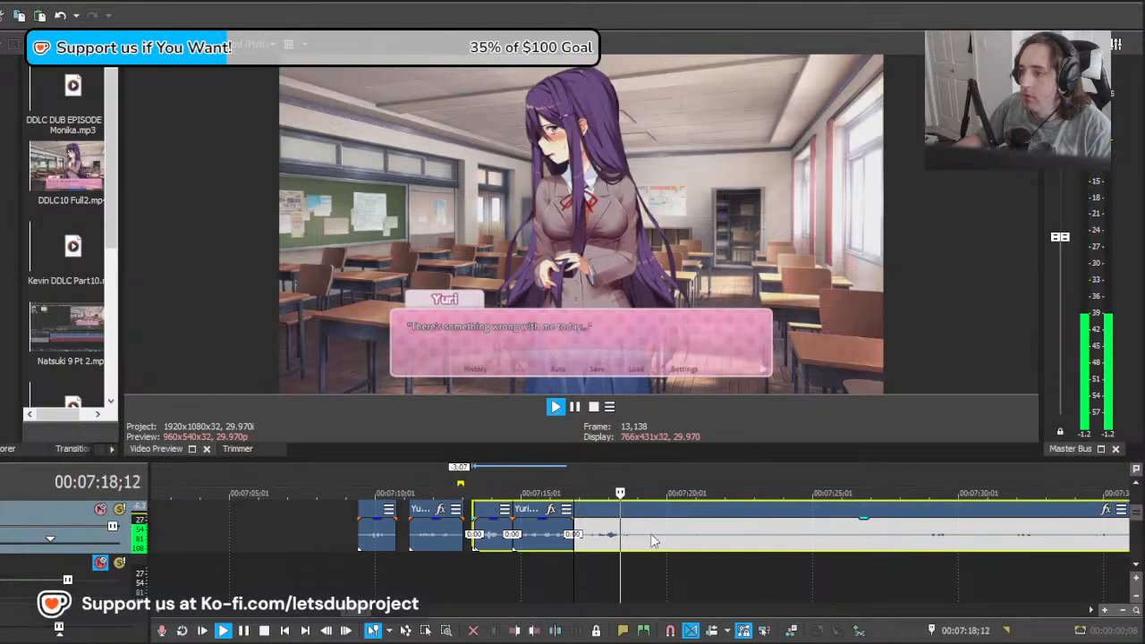
key("space")
left_click_drag(576, 541, 622, 552)
left_click(624, 540)
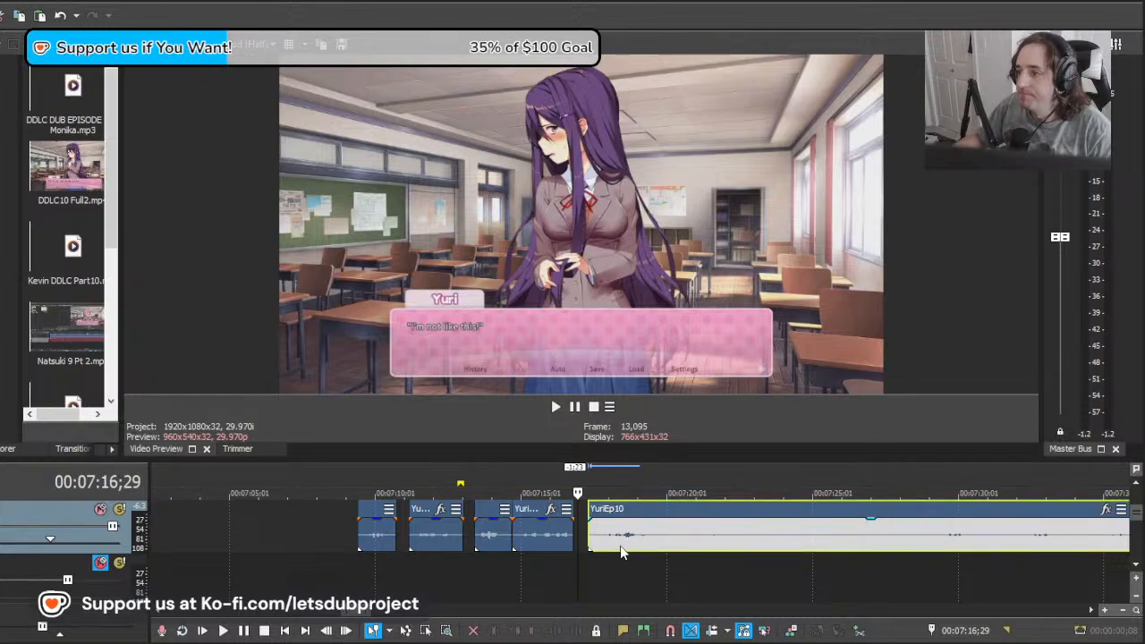
left_click(379, 565)
key("space")
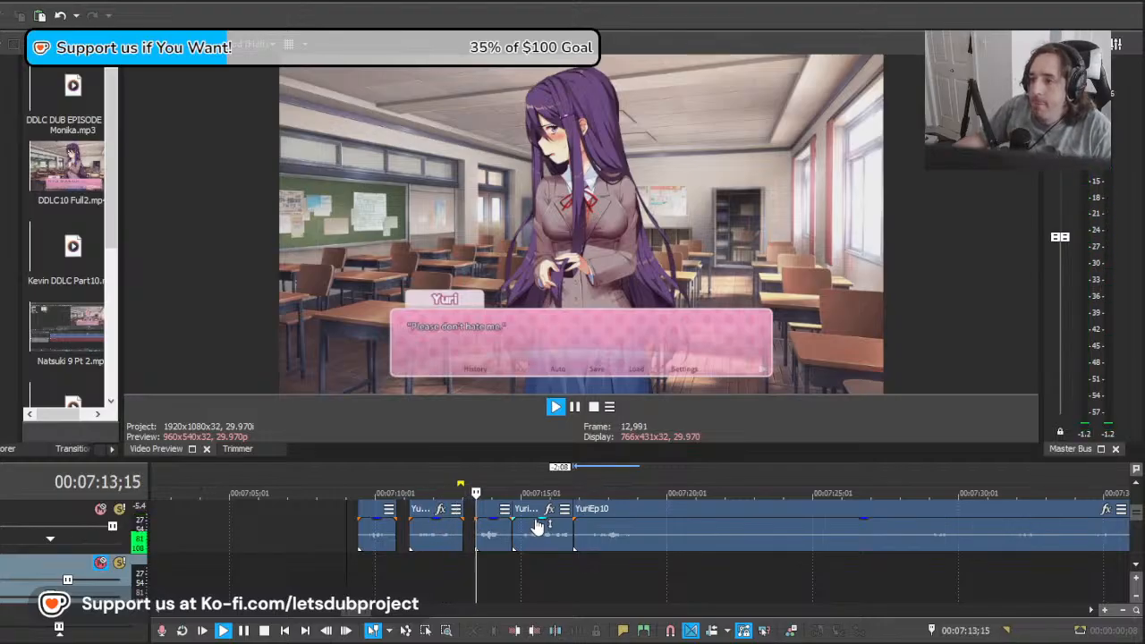
Step: Extend the end of the "Please don't hate me." clip by 6 frames and play it back with the lines that follow
left_click(447, 535)
left_click(434, 544)
key("space")
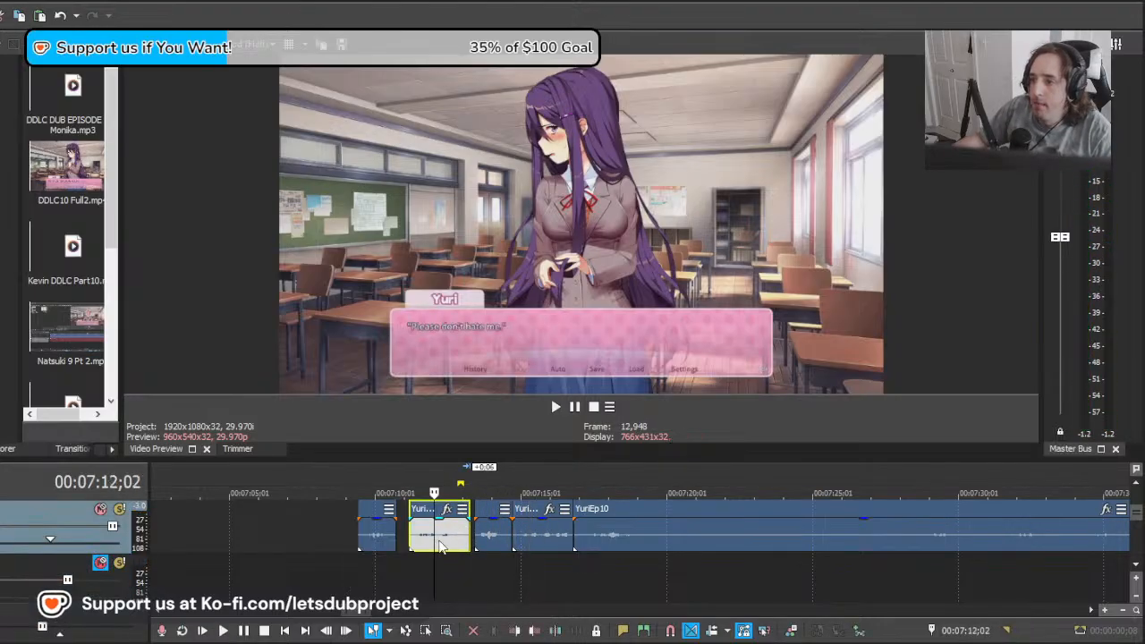
key("space")
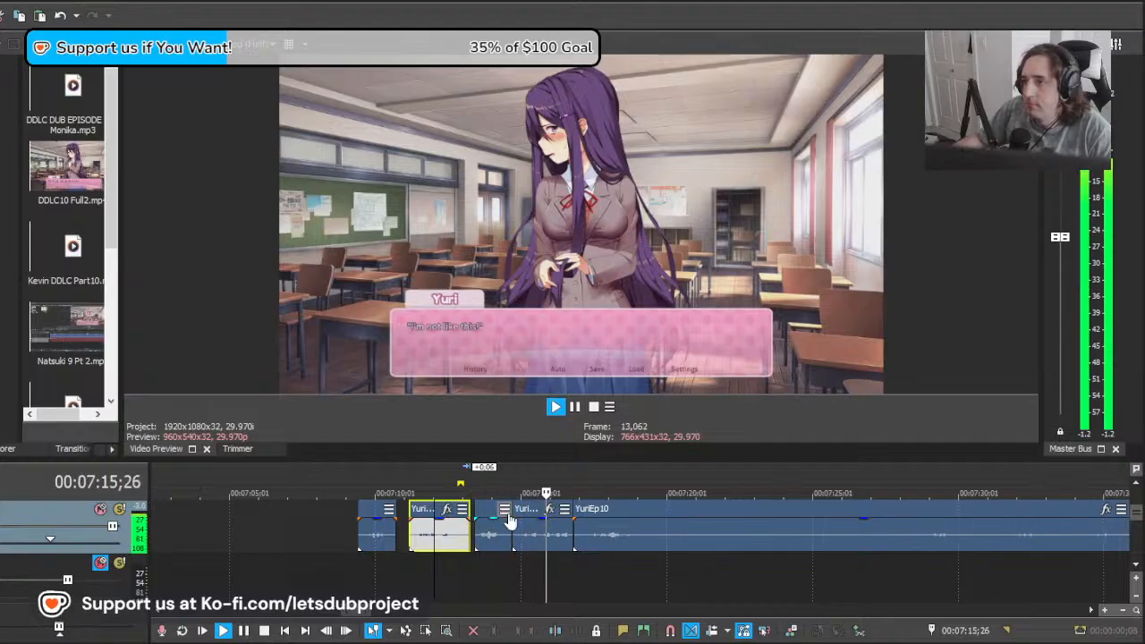
Step: Split the YuriEp10 recording at 00:07:20;17 and move the remainder 9:07 later, past Monika's lines, to about 00:07:29;24
left_click(683, 536)
key("s")
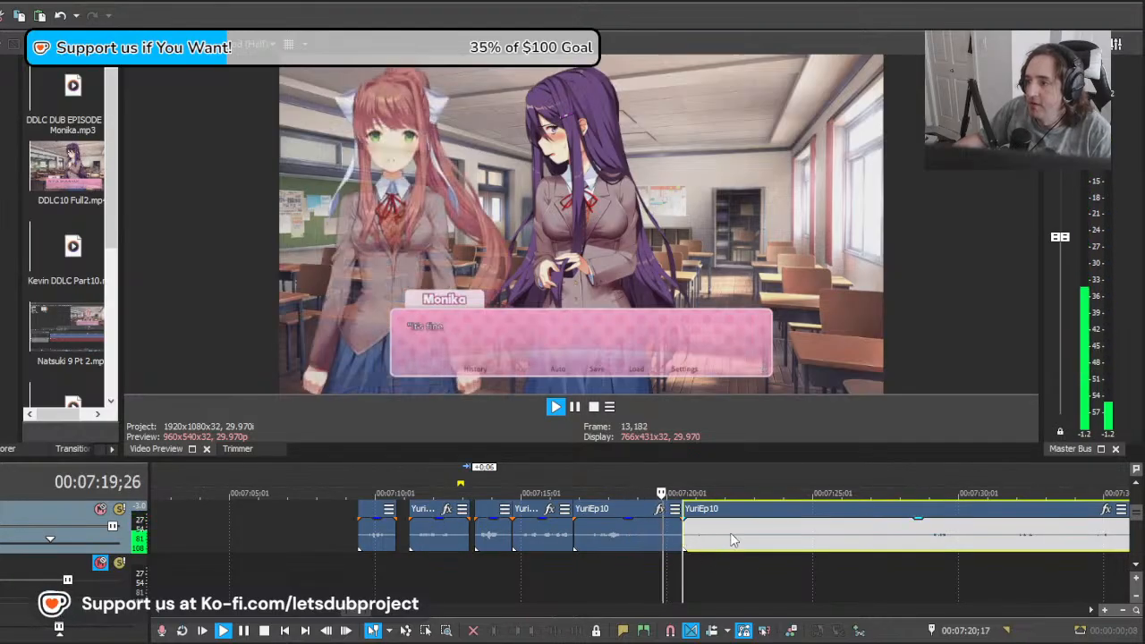
scroll(731, 534, "down", 1)
scroll(704, 539, "up", 1)
left_click(670, 561)
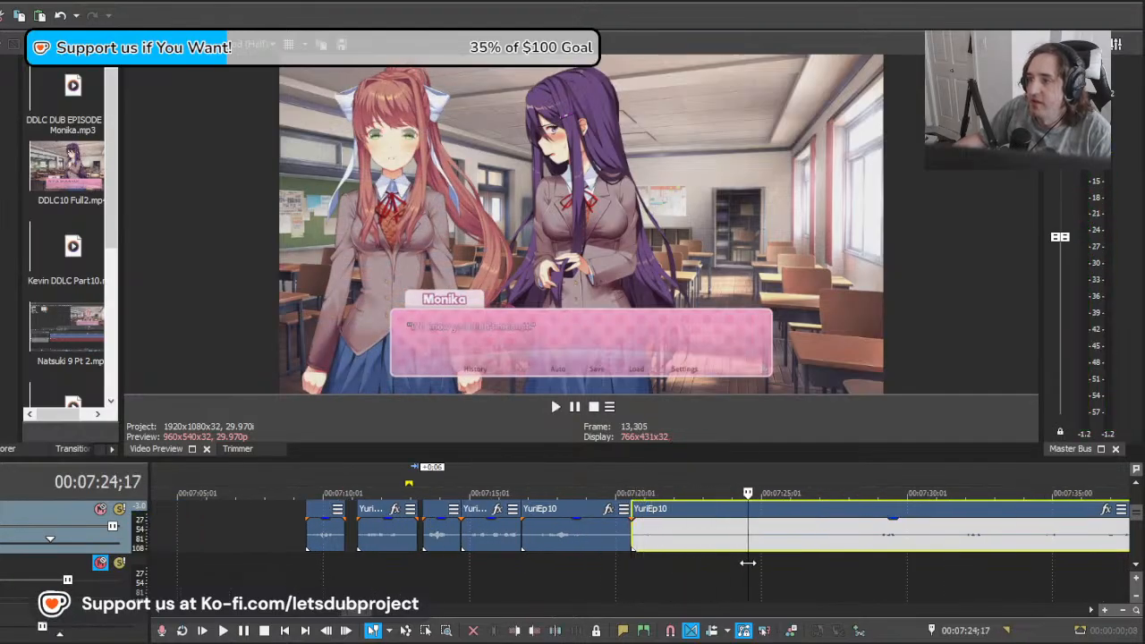
left_click_drag(849, 561, 912, 551)
left_click_drag(700, 547, 965, 542)
key("space")
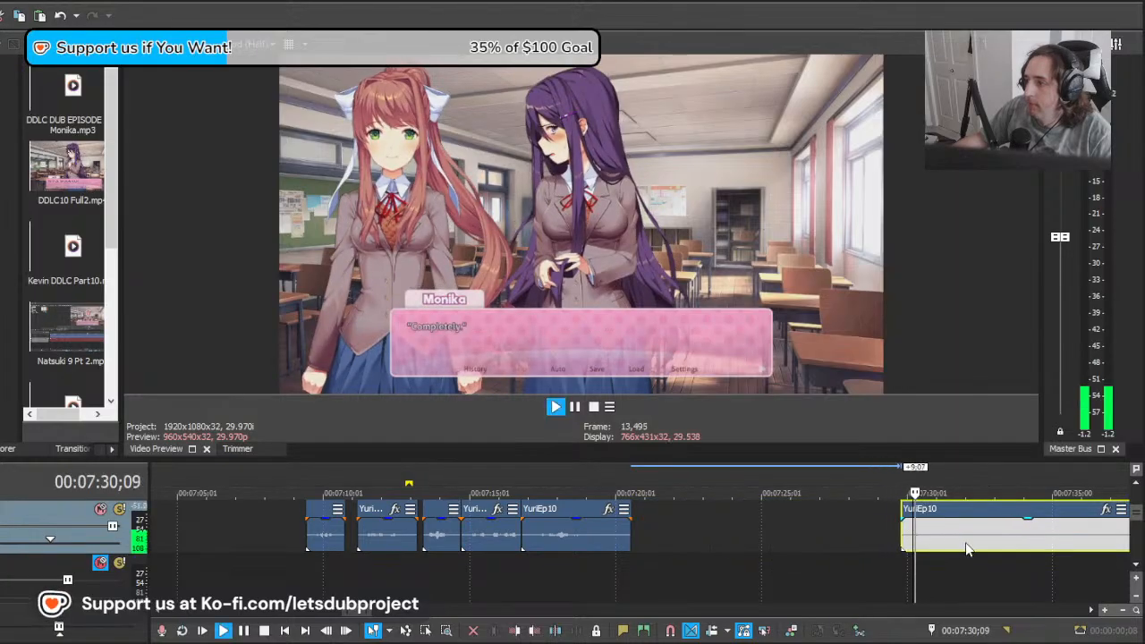
Step: Split the YuriEp10 recording at 00:07:31;10 and play the short clip before the cut
scroll(925, 544, "up", 1)
key("space")
left_click(643, 544)
key("s")
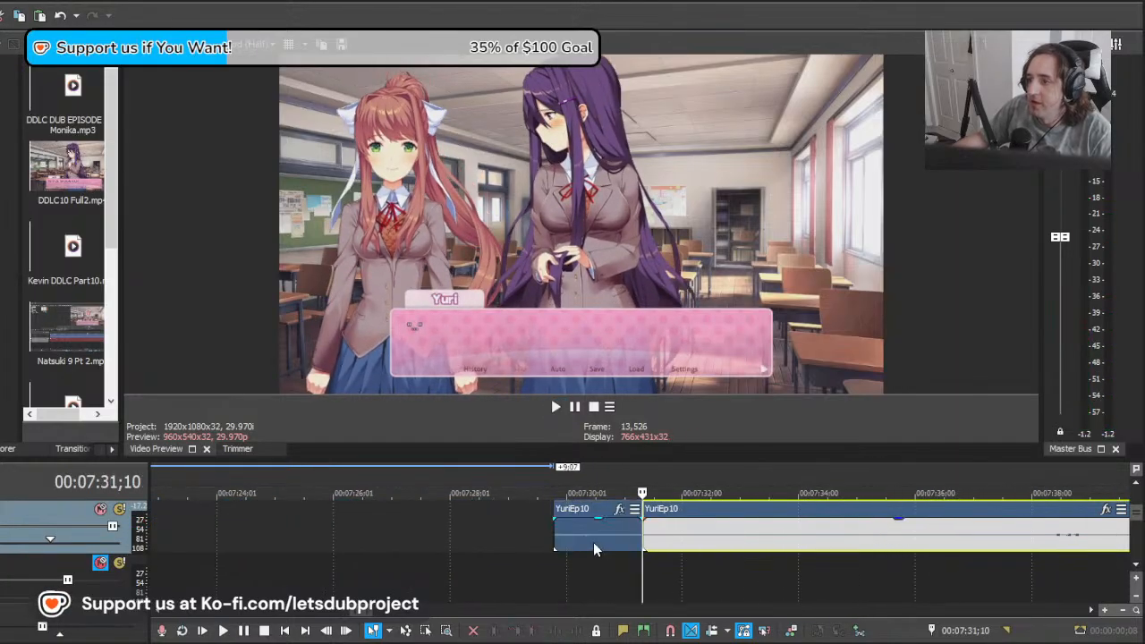
left_click(569, 548)
key("space")
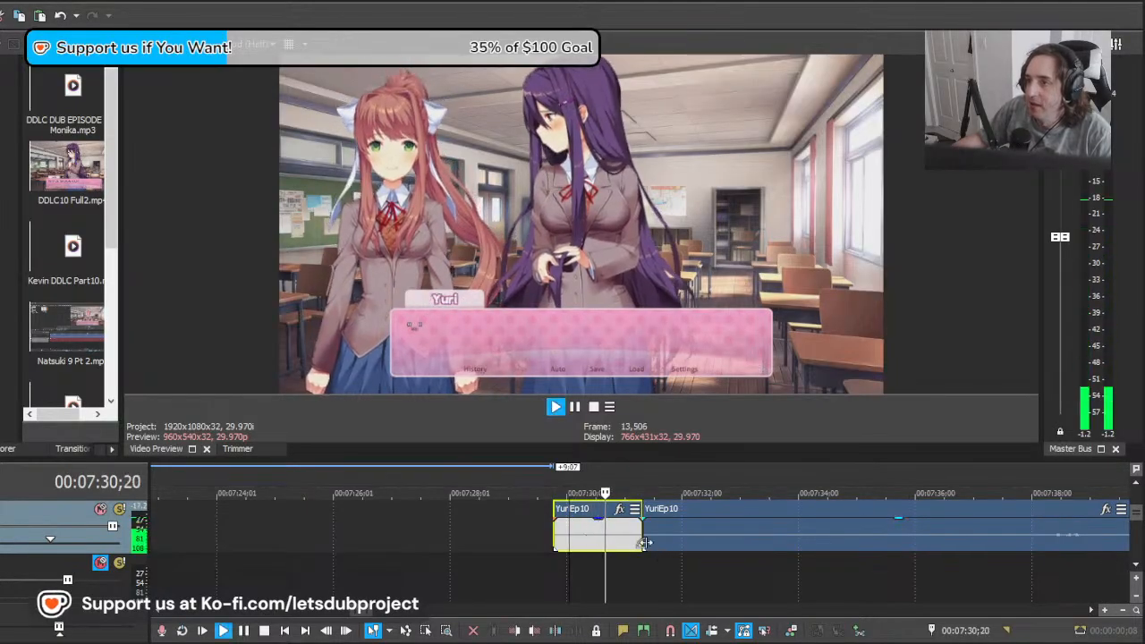
Step: Move the remaining YuriEp10 clip later to start at about 00:07:33;09, toward Yuri's next line after Monika's
left_click_drag(716, 564, 952, 567)
left_click(952, 565)
scroll(769, 553, "down", 2)
scroll(666, 543, "up", 1)
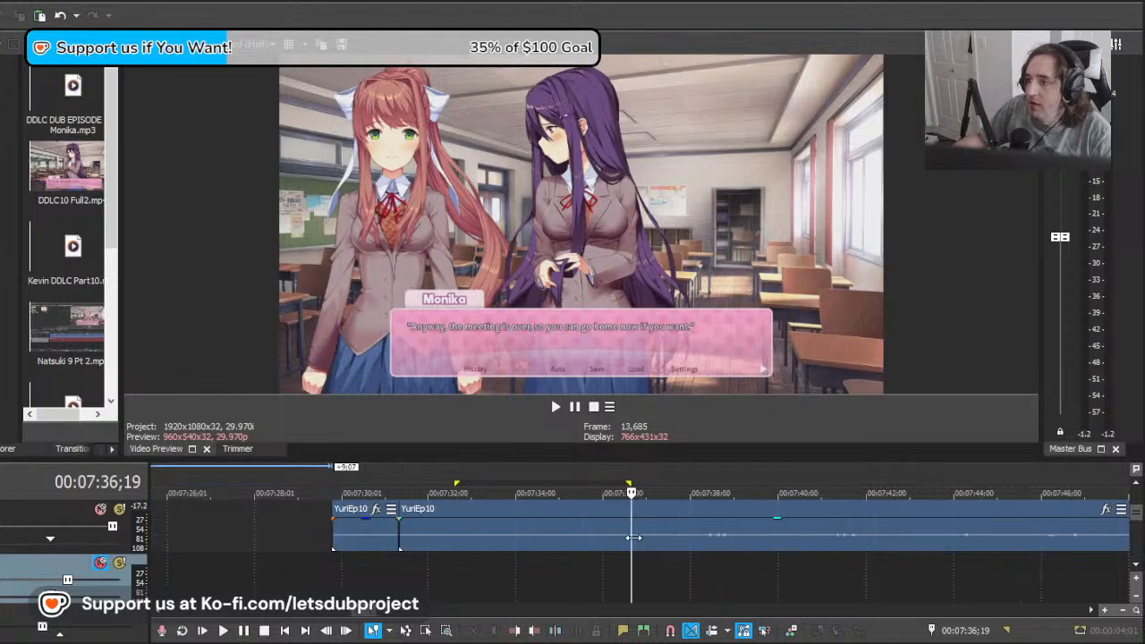
left_click_drag(665, 535, 613, 530)
mouse_move(780, 541)
left_mouse_down()
mouse_move(652, 530)
mouse_move(713, 550)
mouse_move(780, 548)
left_mouse_up()
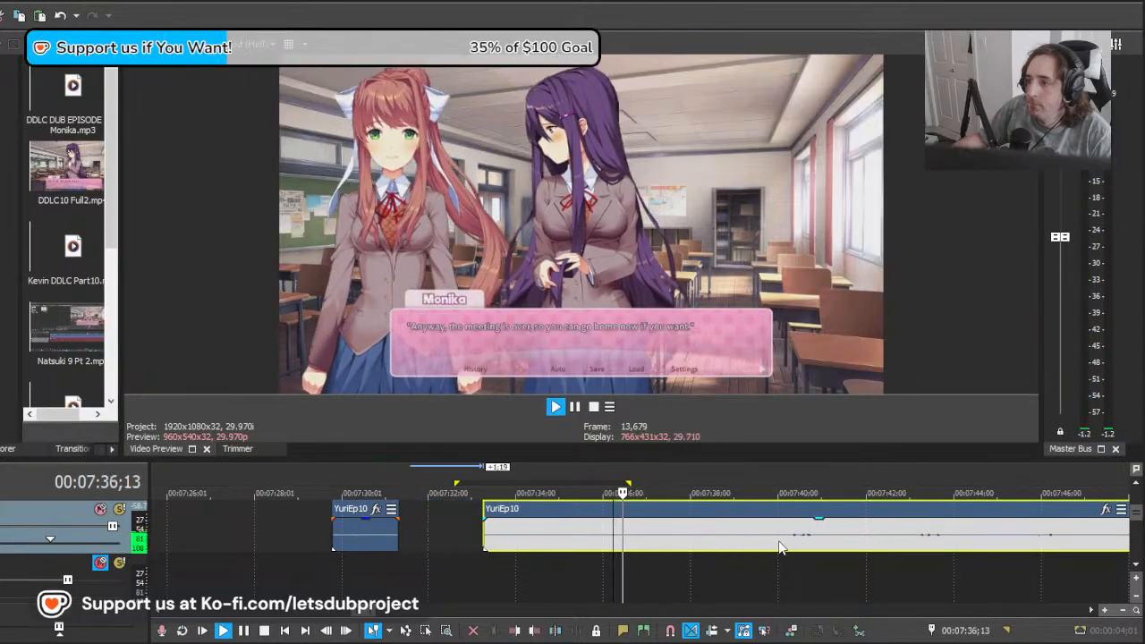
Step: Split the remaining YuriEp10 clip at 00:07:36;07 and delete the section before the cut
key("space")
key("s")
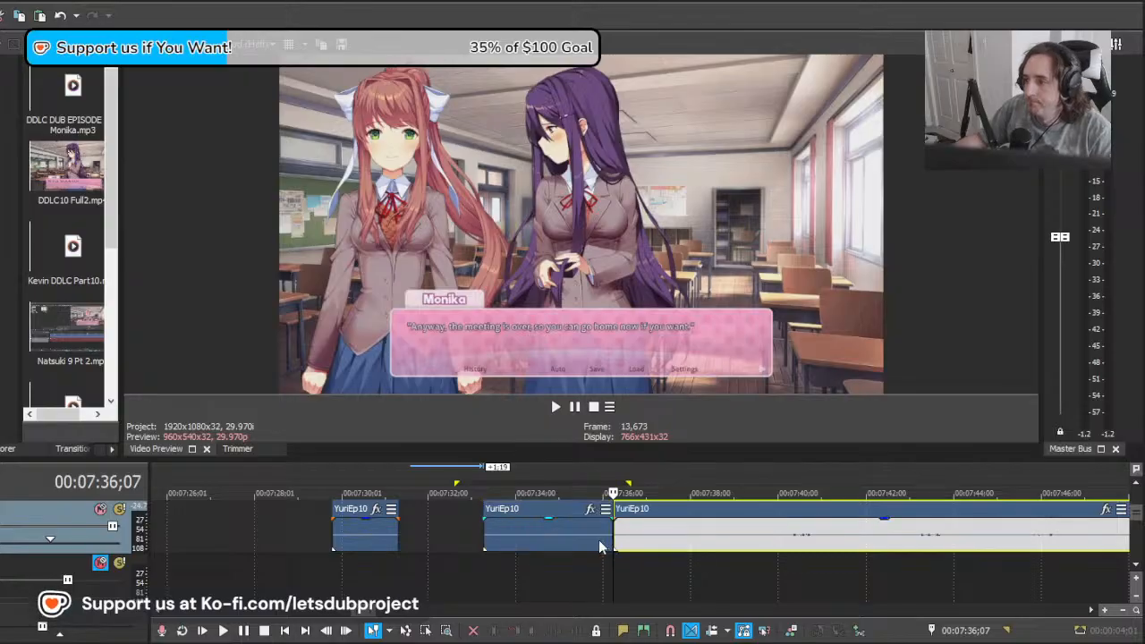
left_click(599, 540)
key("Delete")
key("space")
Step: Shift the remainder slightly earlier to start at about 00:07:36;02 and split it at 00:07:38;04
key("space")
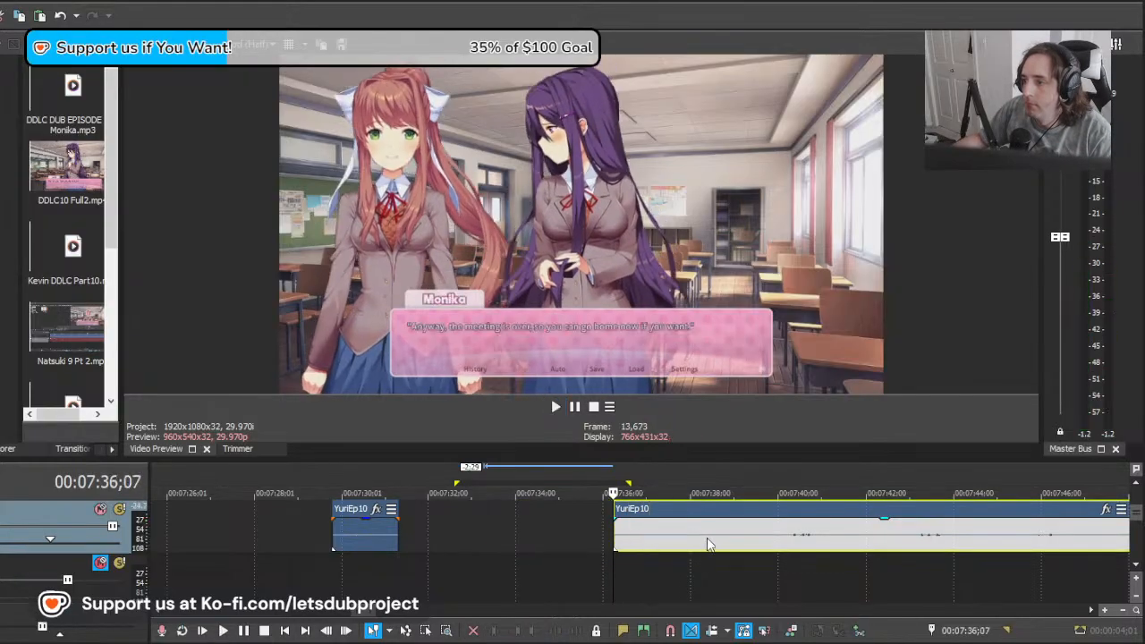
key("space")
mouse_move(707, 539)
left_mouse_down()
mouse_move(686, 538)
mouse_move(706, 536)
left_mouse_up()
key("space")
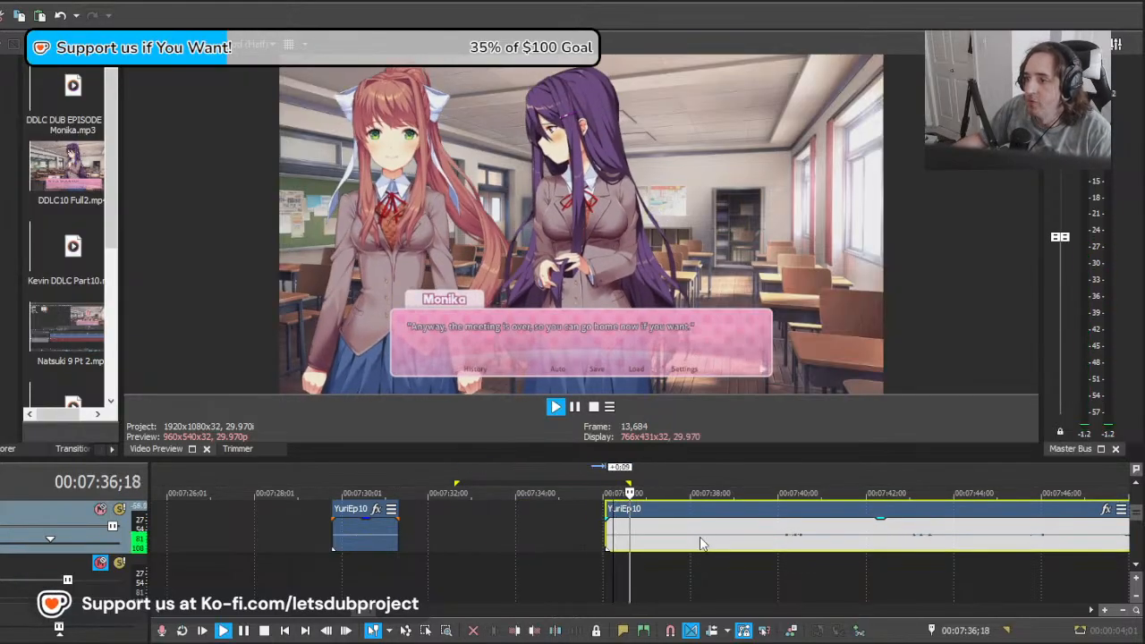
key("Return")
key("s")
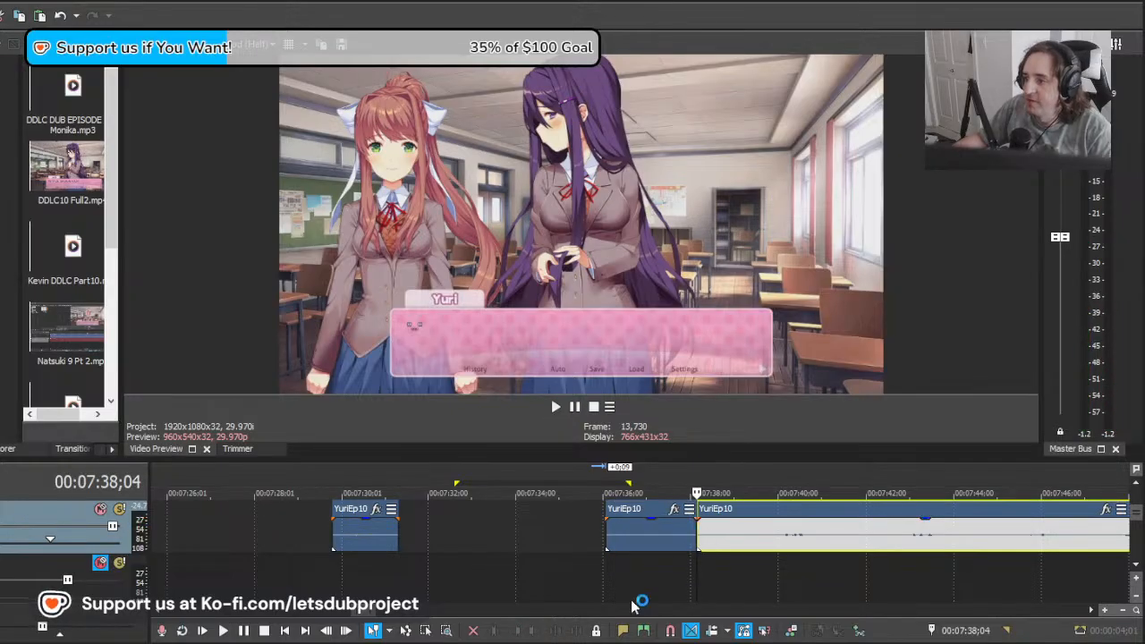
Step: Move the remainder 4:23 later and play it against "Y-You can go first, Monika..."
left_click(720, 567)
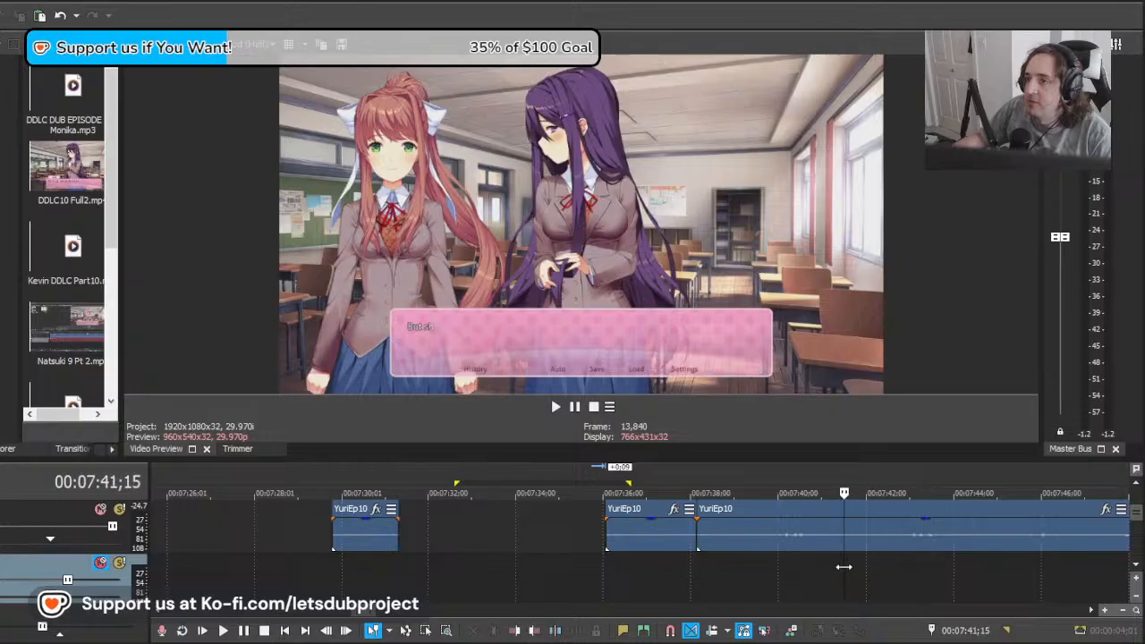
left_click_drag(950, 563, 976, 560)
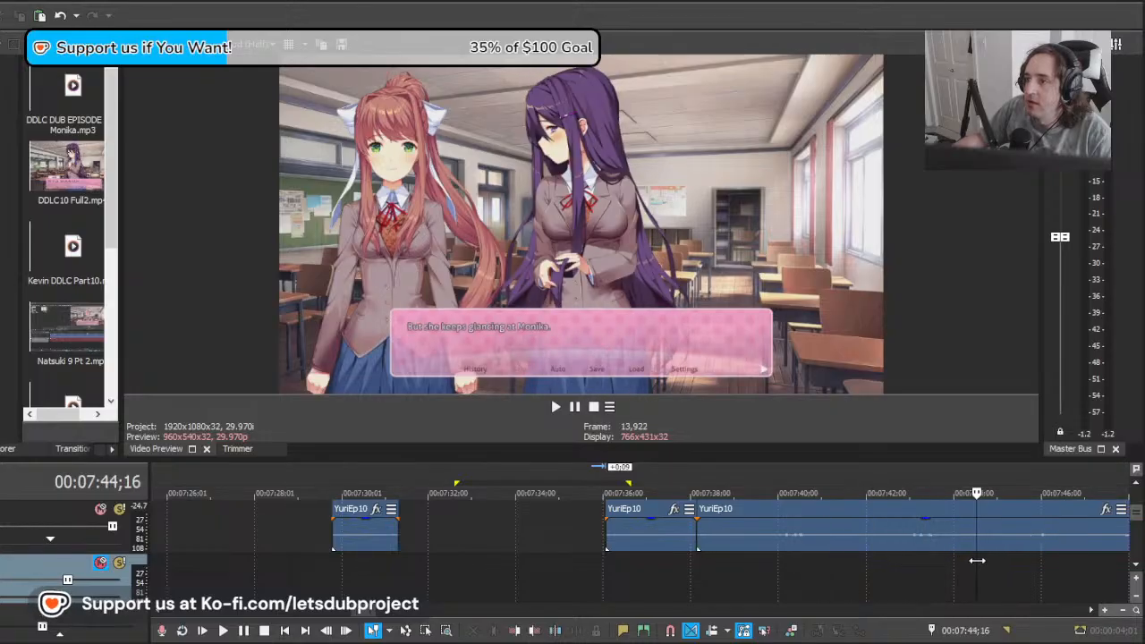
left_click_drag(866, 543, 1076, 539)
key("space")
scroll(890, 550, "down", 4)
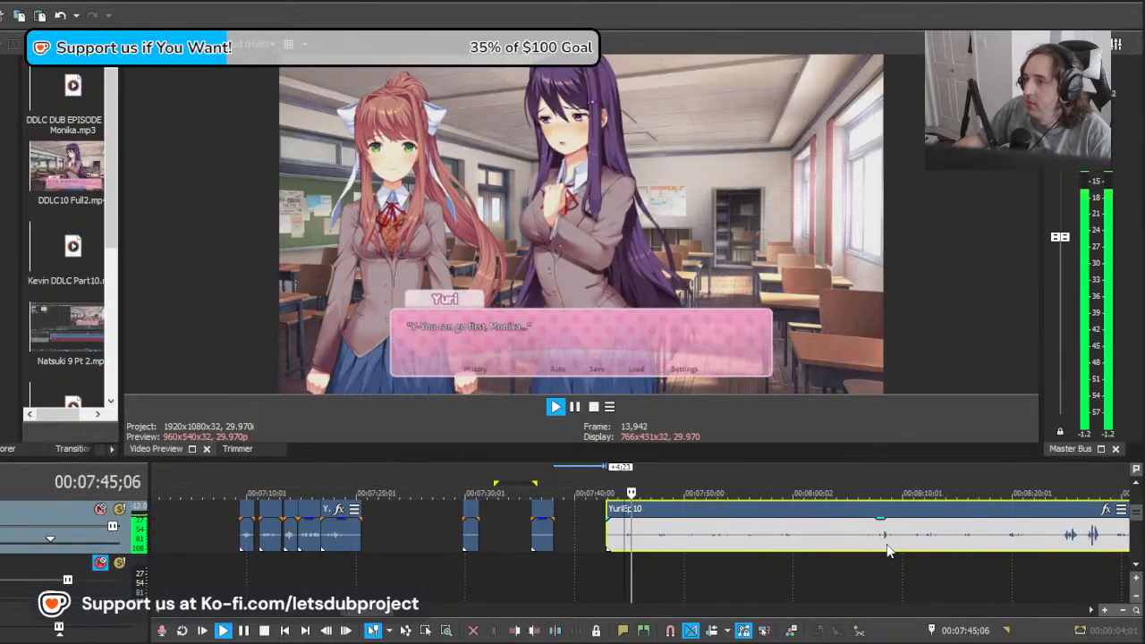
Step: Pull the remainder 3:01 earlier and play it from 00:07:44;16 to check its timing with the line
scroll(744, 550, "up", 5)
key("space")
left_click_drag(804, 540, 597, 537)
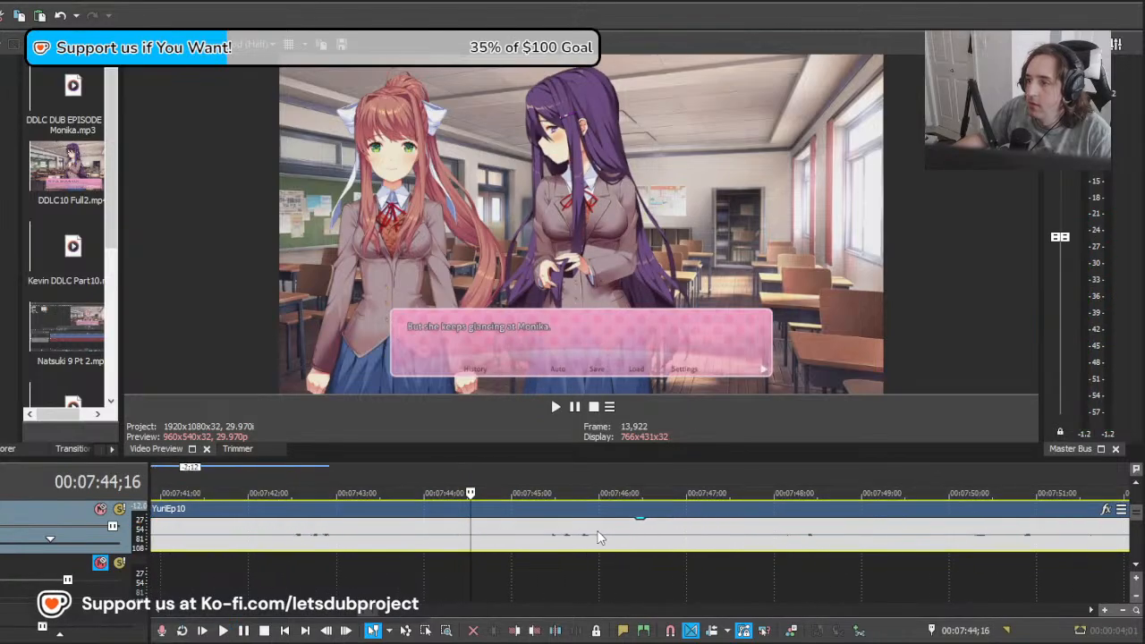
key("space")
key("space")
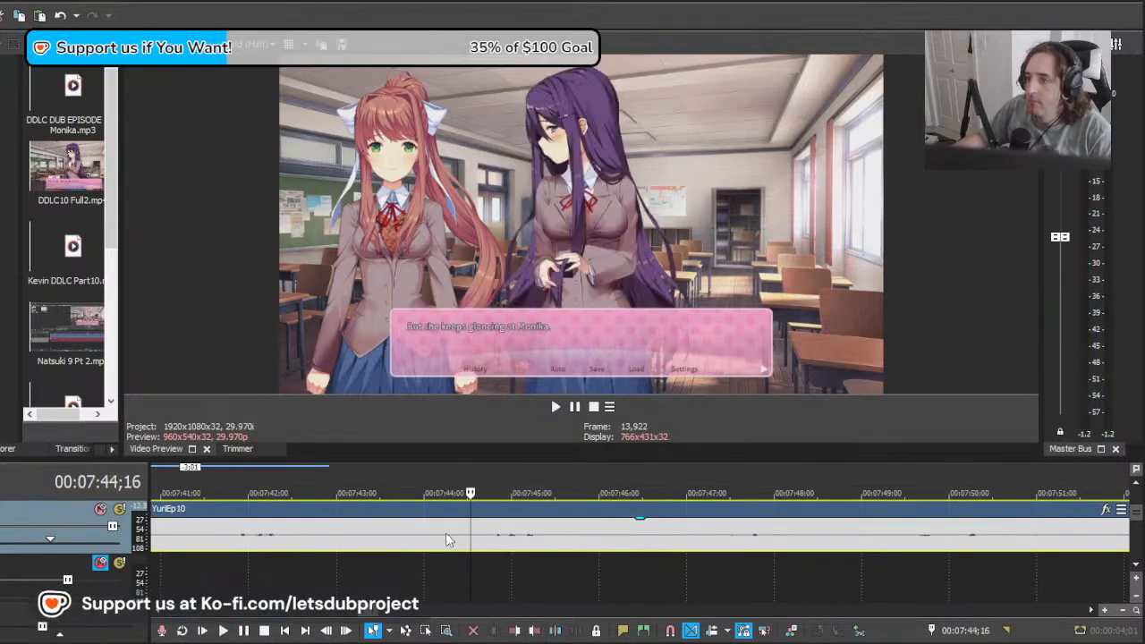
Step: Split the YuriEp10 recording at about 00:07:44;07 and delete the section before the cut
left_click(445, 540)
key("s")
left_click(391, 539)
key("Delete")
Step: Split the YuriEp10 recording at 00:07:46;02 and play the "Y-You can go first, Monika..." clip
left_click(605, 541)
key("s")
scroll(599, 537, "down", 12)
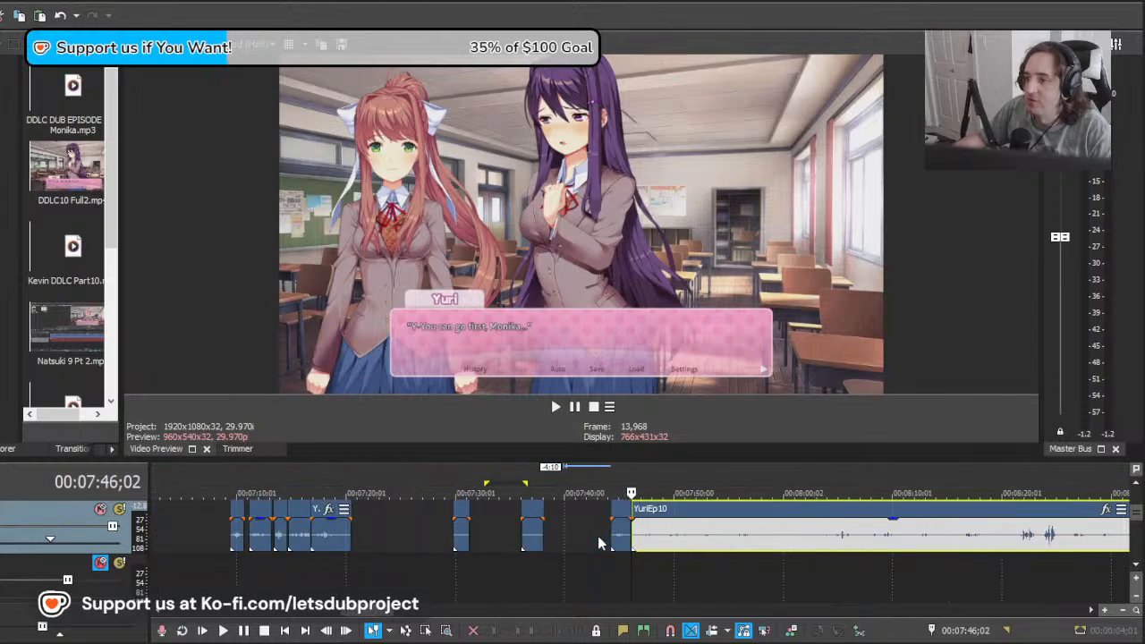
scroll(671, 542, "up", 8)
scroll(669, 541, "up", 4)
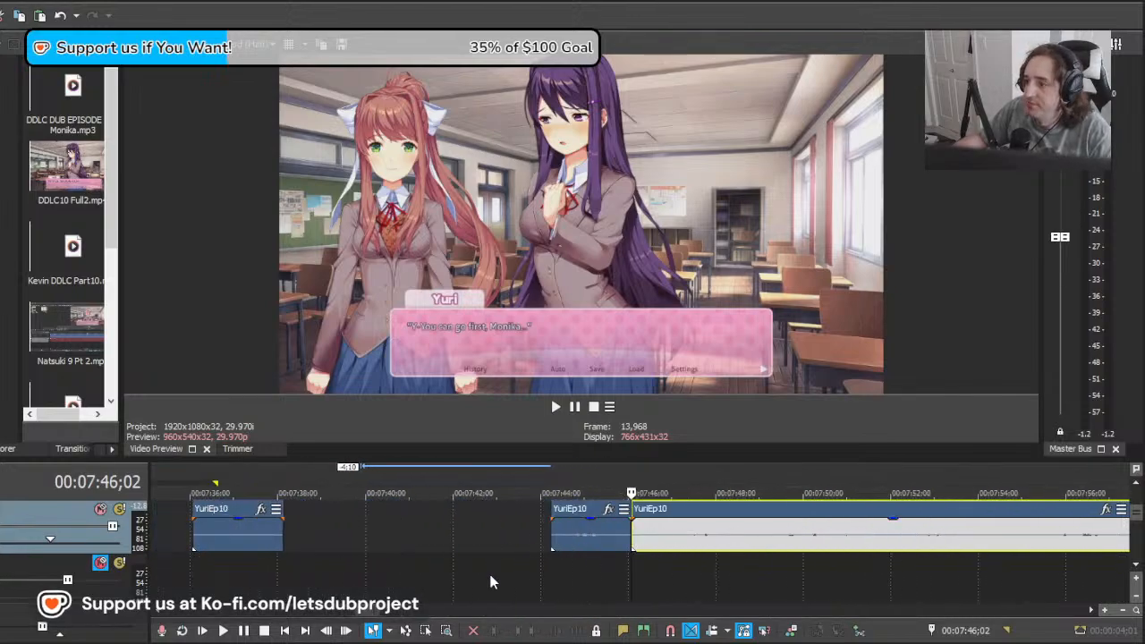
left_click(562, 552)
key("space")
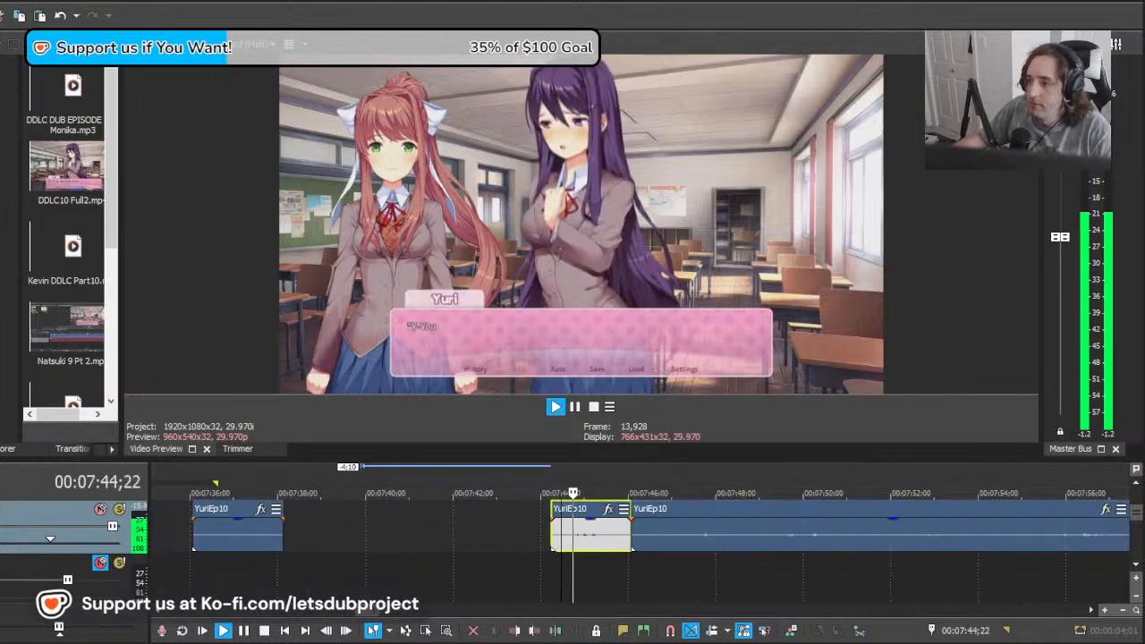
Step: Move the remainder 19 frames later and trim its start to about 00:07:47;24 while playing "I'd like to stay a little bit longer"
left_click(649, 542)
key("space")
left_click(718, 542)
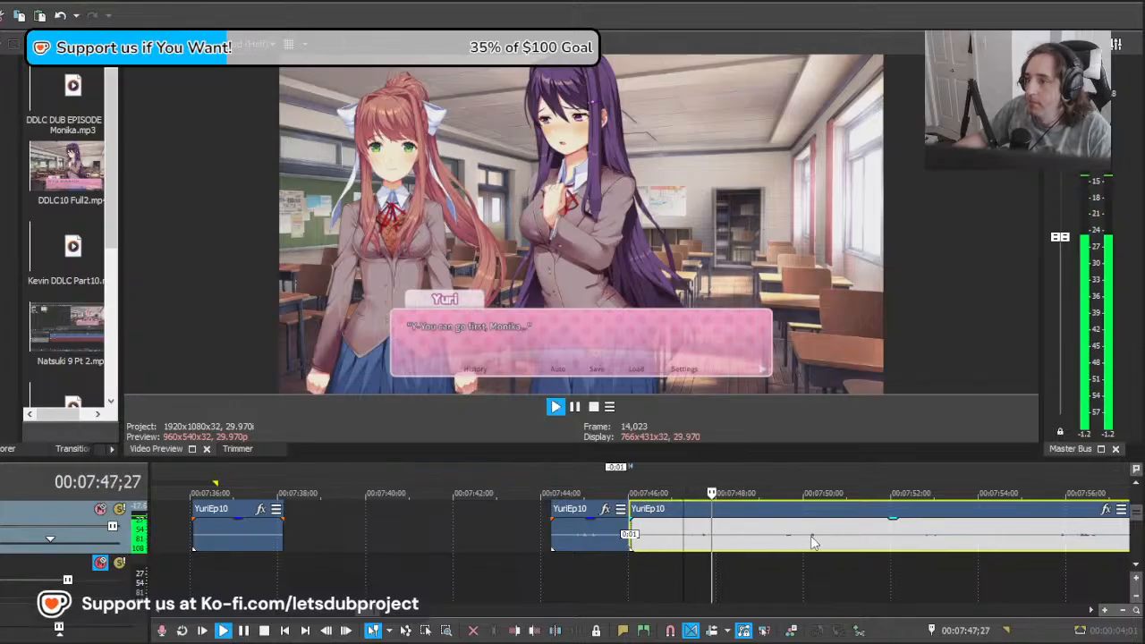
key("space")
left_click_drag(765, 536, 787, 535)
key("space")
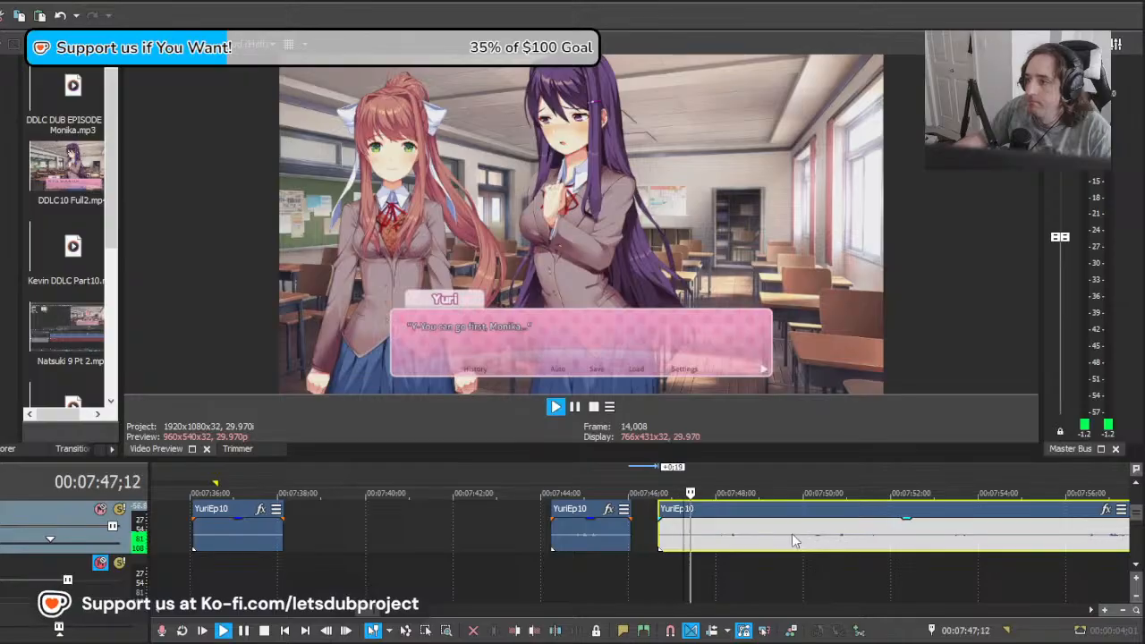
left_click_drag(654, 535, 705, 535)
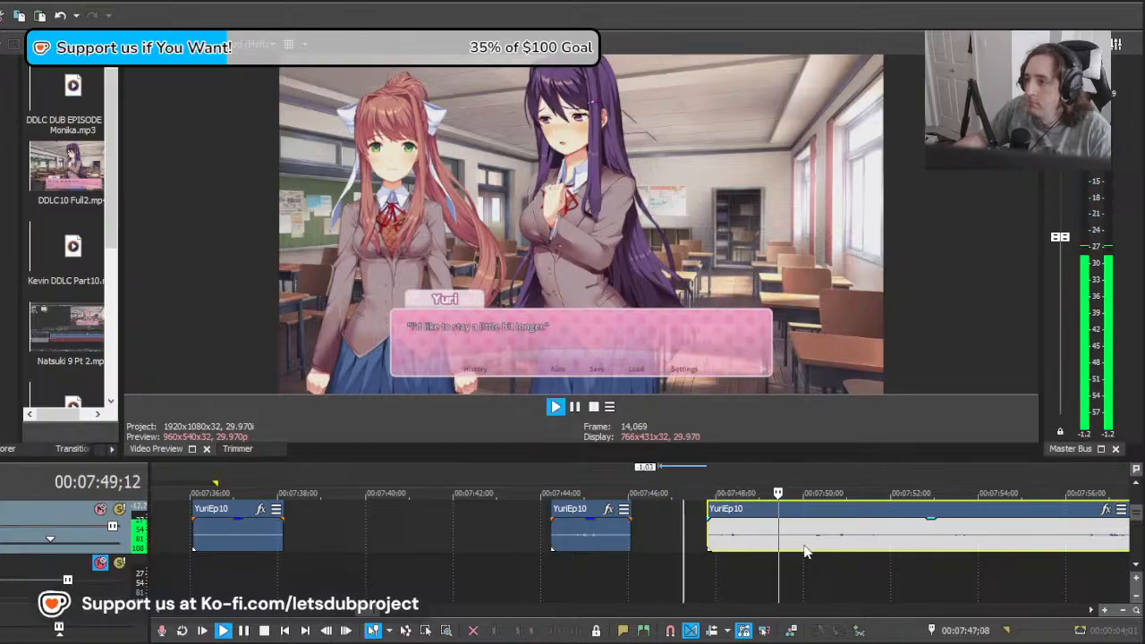
Step: Split the YuriEp10 recording at 00:07:50;02 and delete the section between 00:07:47;24 and the cut
key("s")
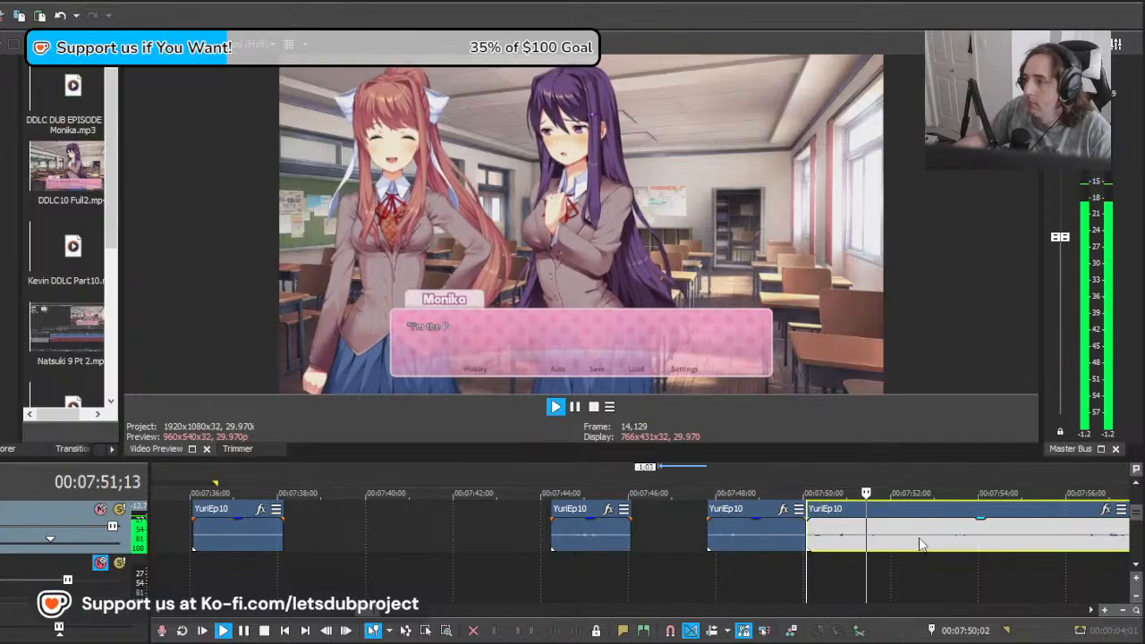
key("space")
left_click(719, 544)
key("Delete")
Step: Pull the remainder 5:10 earlier, overlapping the preceding clip, and play it from 00:07:47;24
left_click_drag(957, 544, 724, 549)
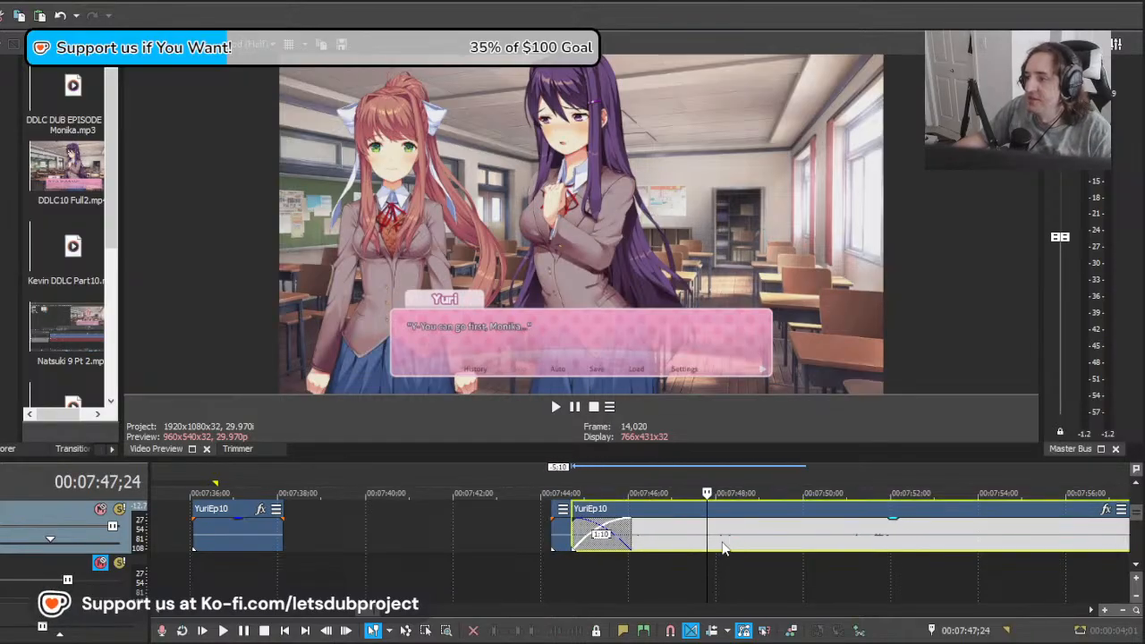
key("space")
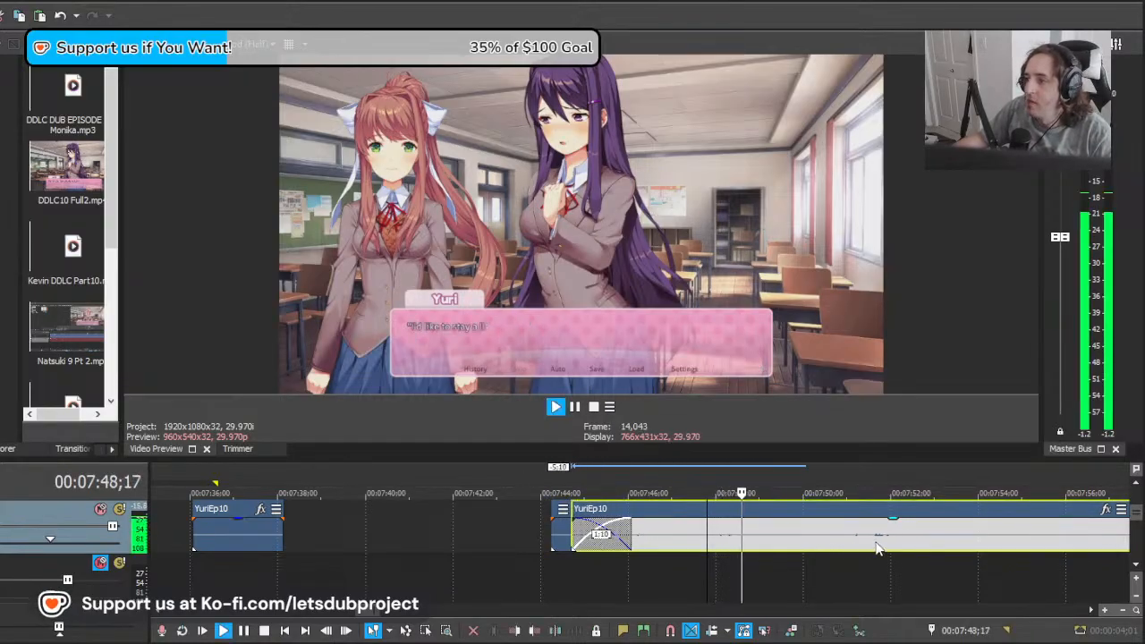
key("space")
Step: Split the overlapping remainder at 00:07:47;20 and delete the section before the cut
left_click(702, 540)
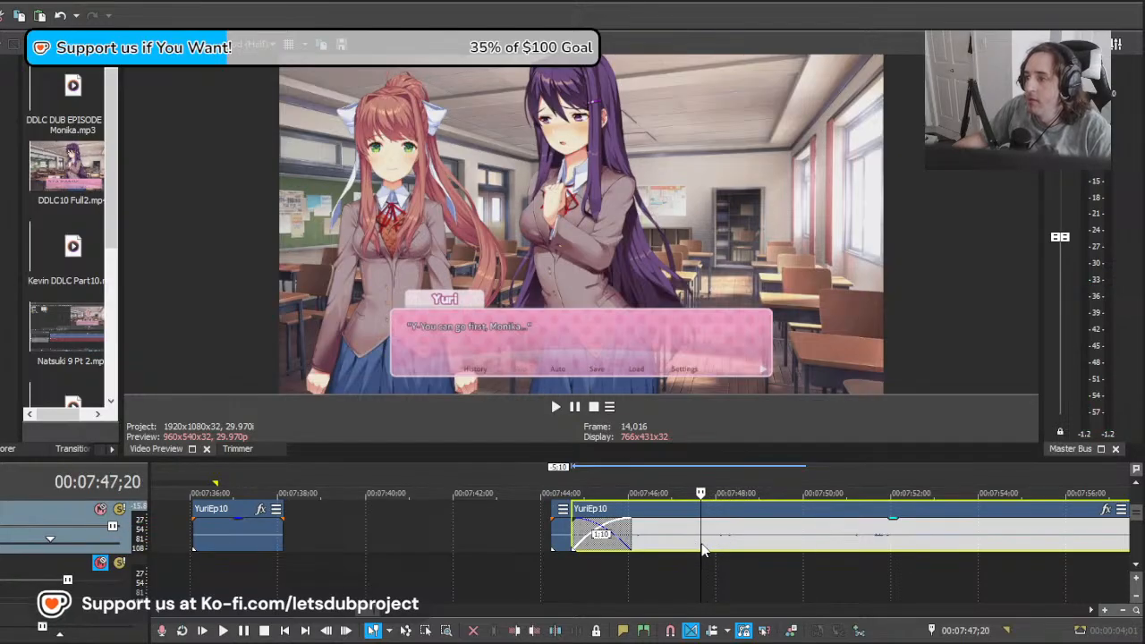
key("s")
left_click(686, 540)
key("Delete")
Step: Split the YuriEp10 recording at 00:07:50;14, after "I'd like to stay a little bit longer", and play on into Monika's line
left_click(703, 538)
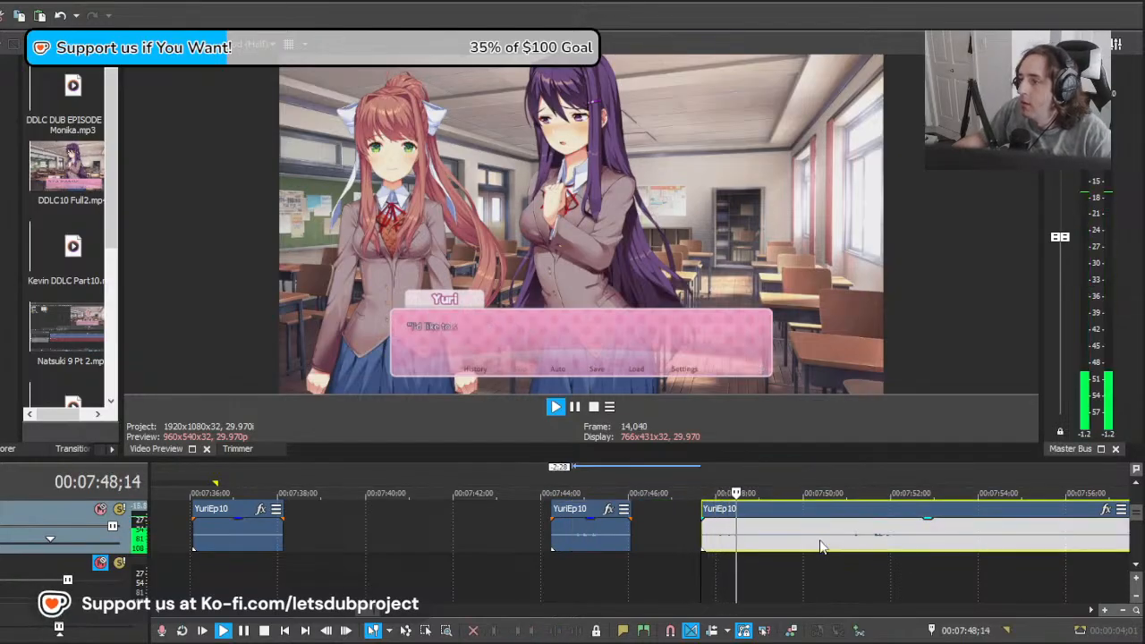
left_click(825, 550)
key("s")
scroll(837, 535, "up", 1)
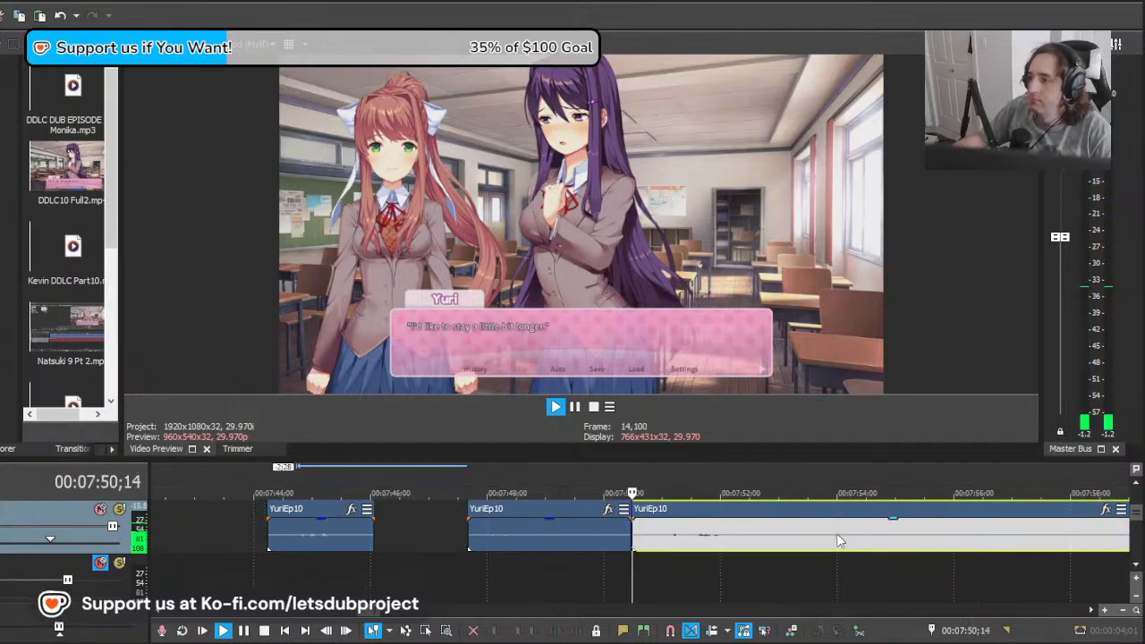
scroll(770, 535, "down", 2)
left_click(671, 536)
key("space")
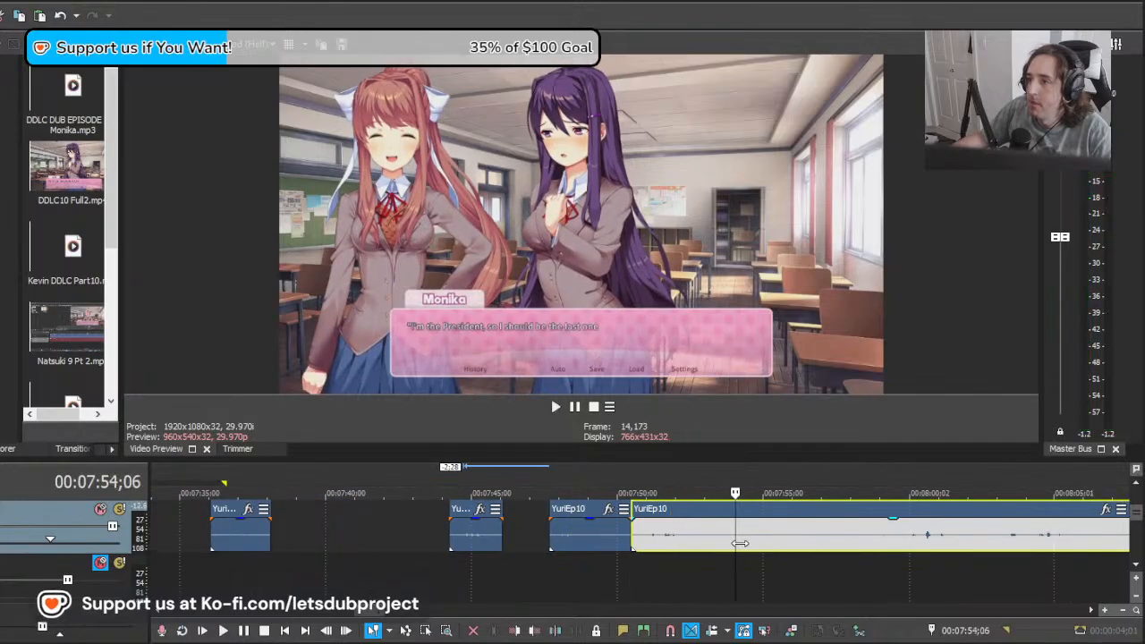
Step: Slide the YuriEp10 remainder later to start near 00:07:54 and play it from 00:07:57;26 against Yuri's silent line
left_click(968, 537)
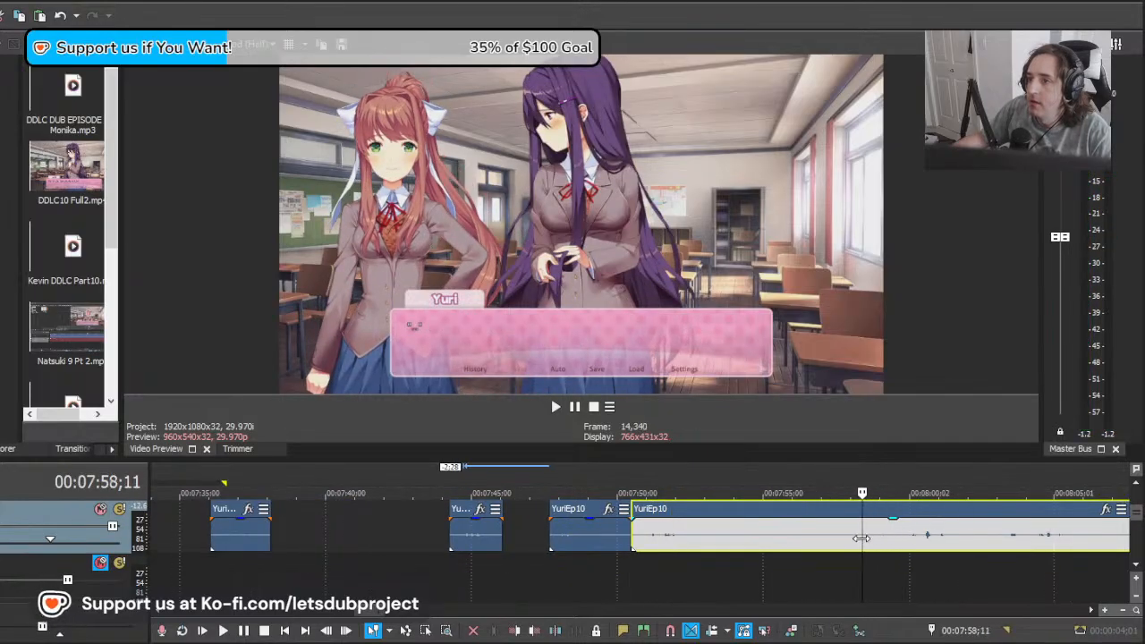
left_click(844, 537)
left_click(847, 536)
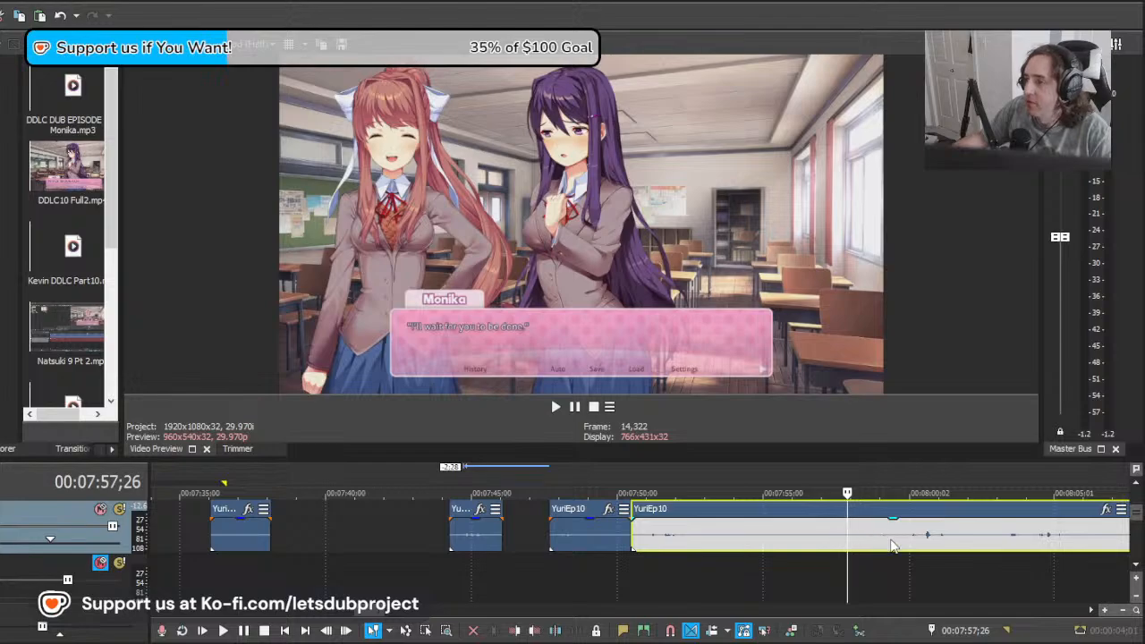
left_click_drag(891, 547, 989, 547)
key("space")
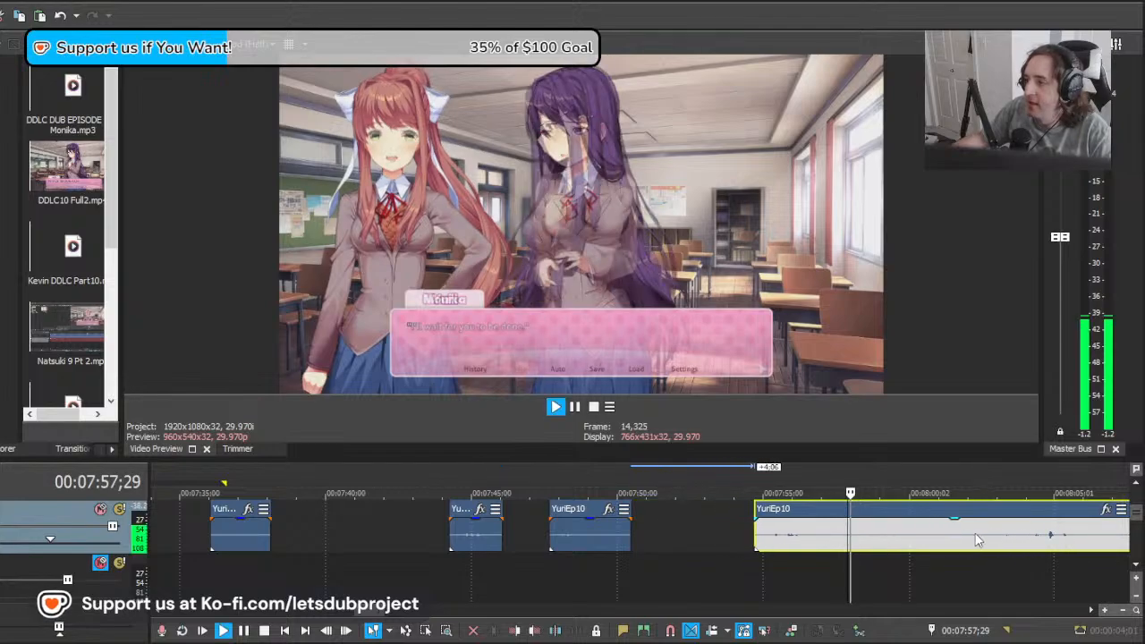
key("space")
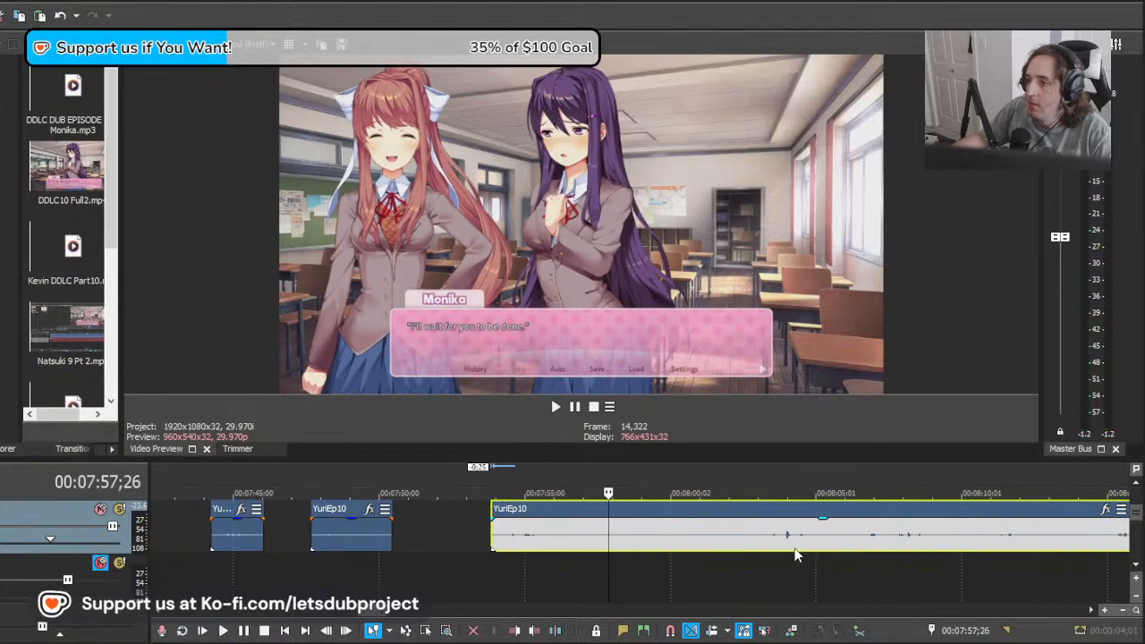
key("space")
key("space")
key("space")
scroll(622, 526, "up", 3)
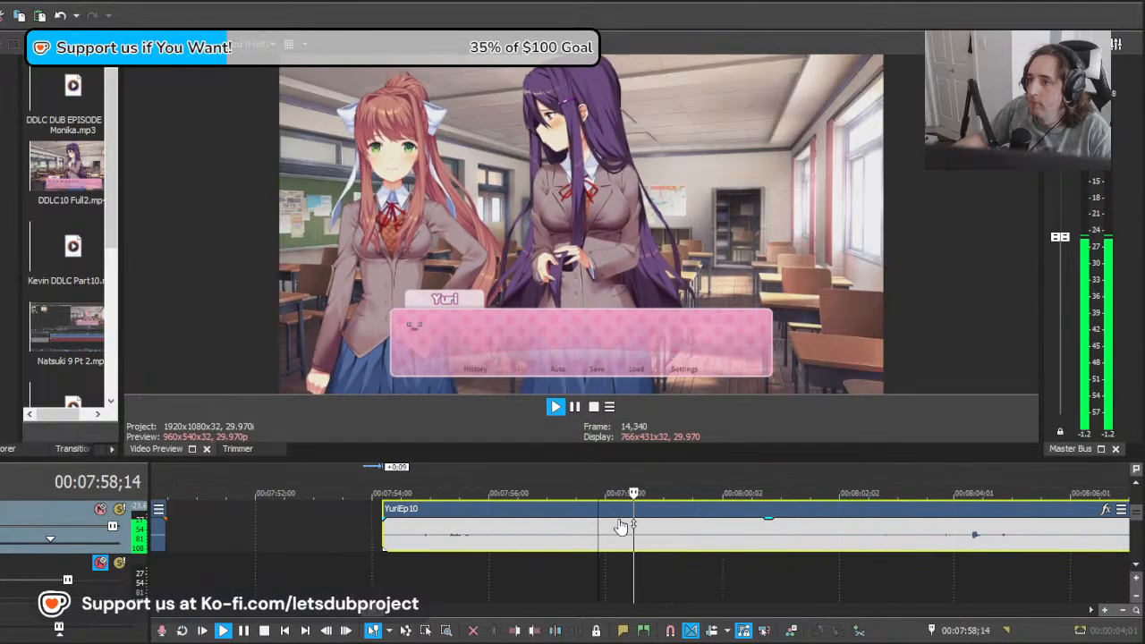
key("space")
Step: Split the YuriEp10 remainder at about 00:07:57;22 and delete the section before the cut
left_click(591, 534)
key("s")
left_click(564, 540)
key("Delete")
Step: Split the YuriEp10 recording at 00:07:59;00 and check the short piece against Yuri's silent line
left_click(664, 541)
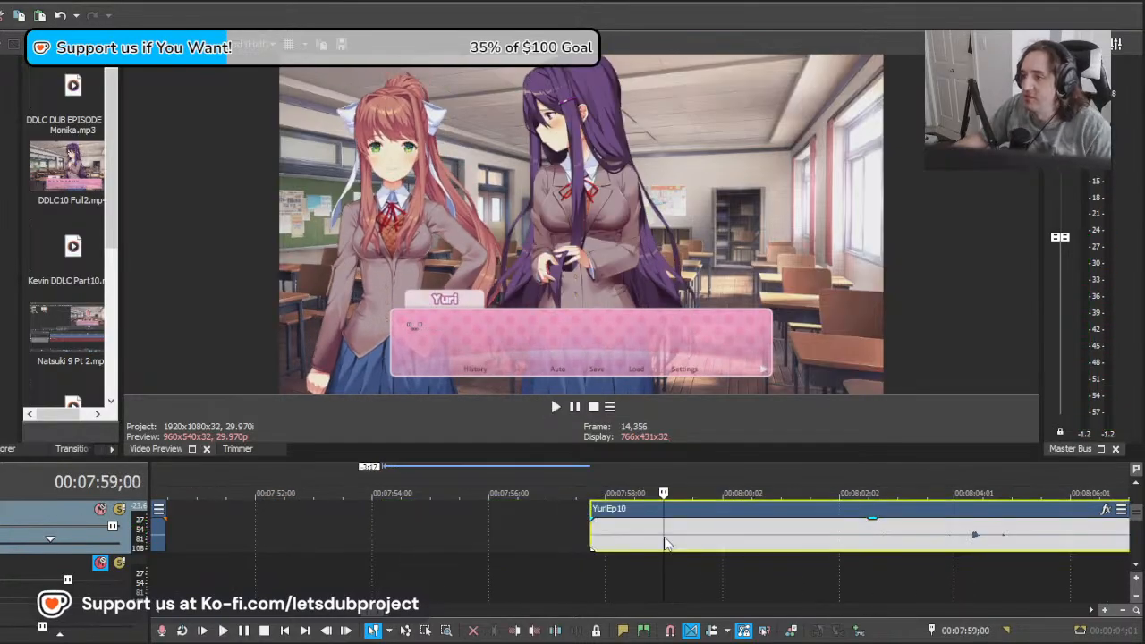
key("s")
left_click(599, 537)
key("space")
key("space")
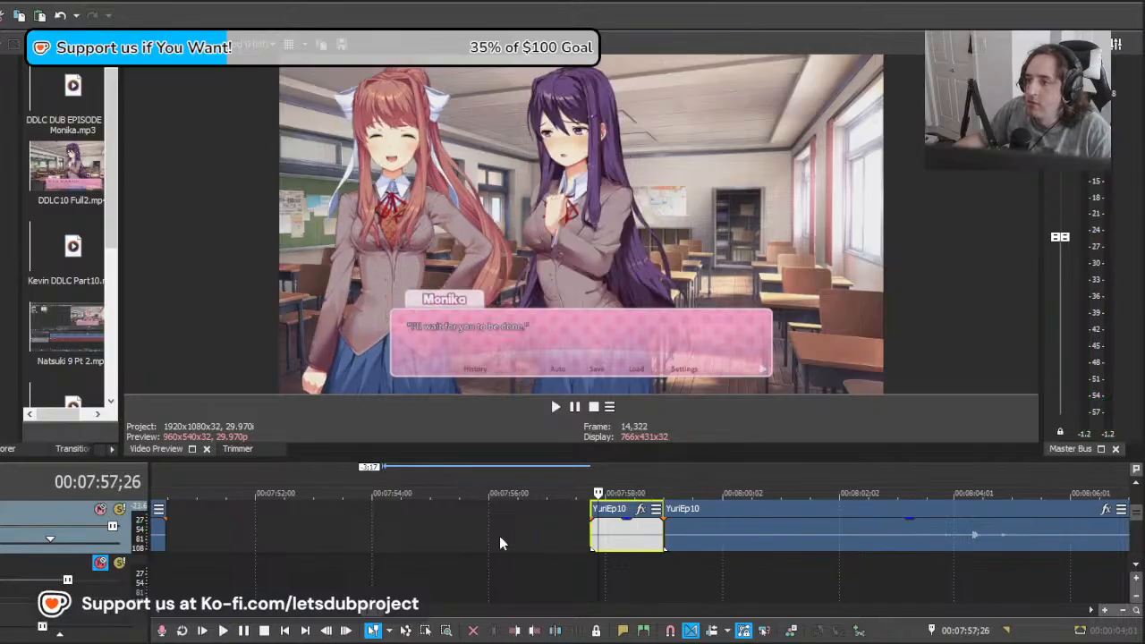
left_click_drag(499, 536, 641, 539)
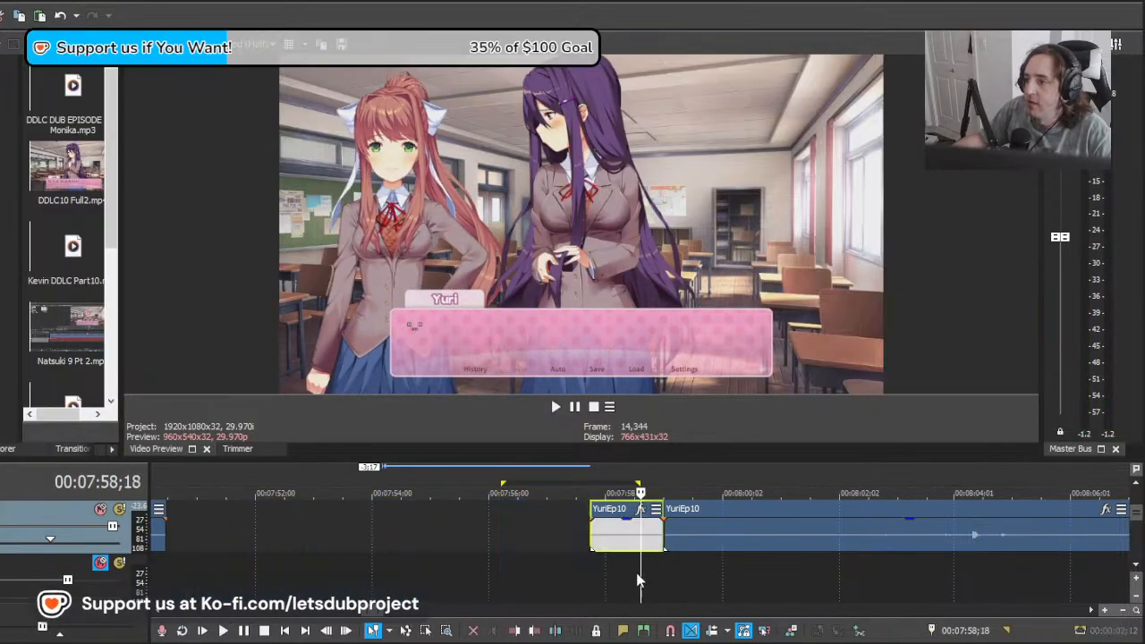
left_click_drag(638, 582, 689, 580)
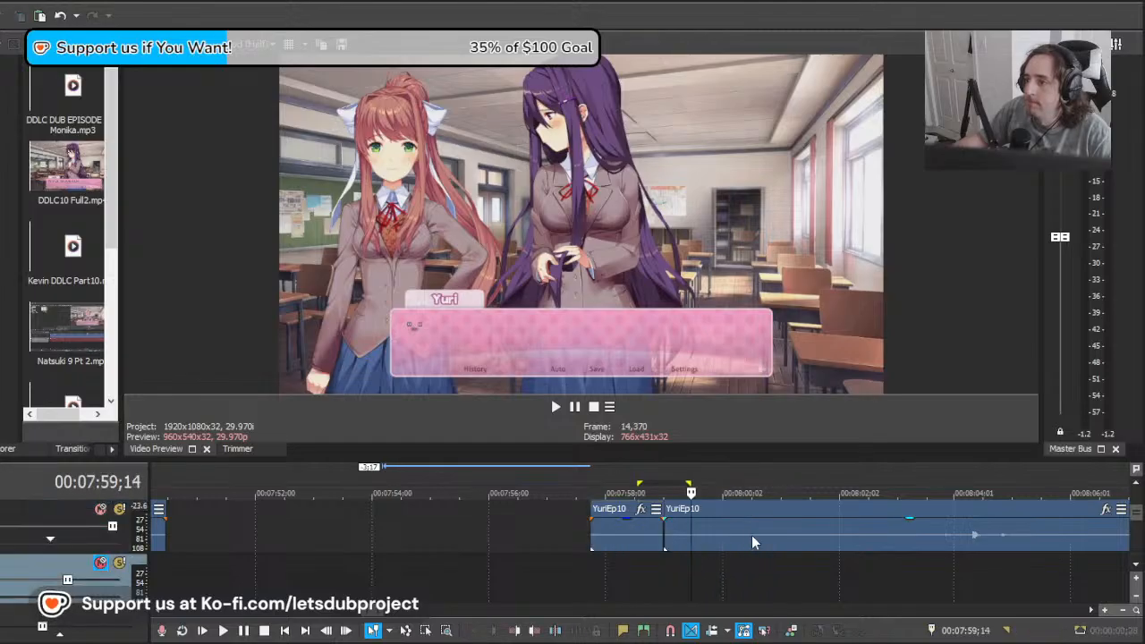
Step: Pull the remainder earlier, overlapping the short clip, to start near 00:07:56;11, and play it against "Well— I'm Vice President, so..."
left_click(846, 540)
key("space")
key("space")
key("space")
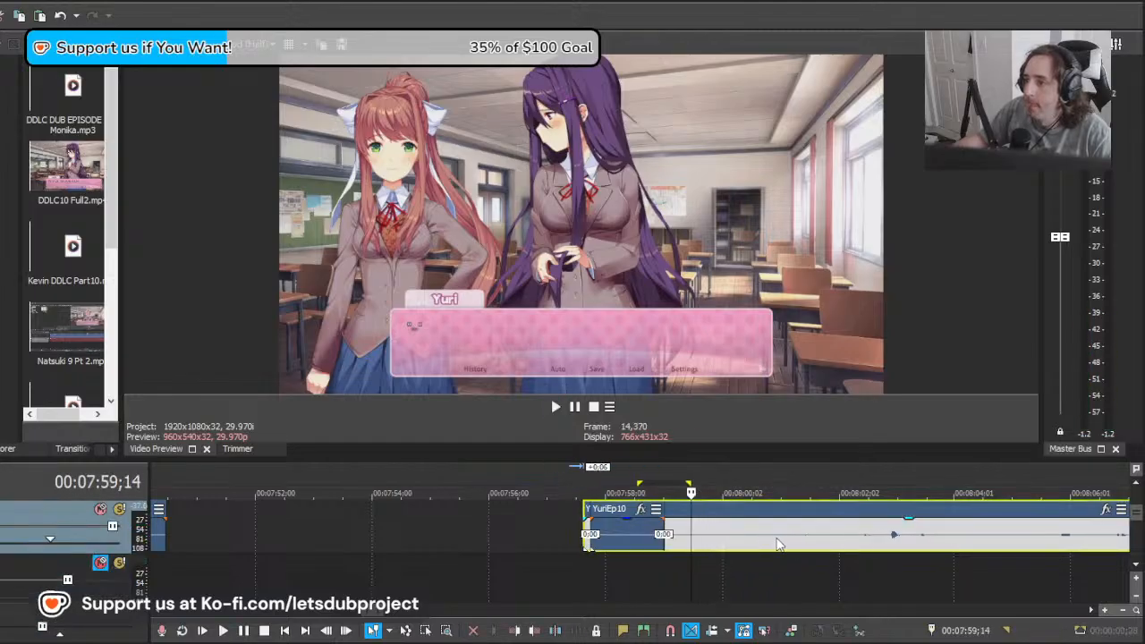
key("space")
left_click_drag(723, 541, 751, 549)
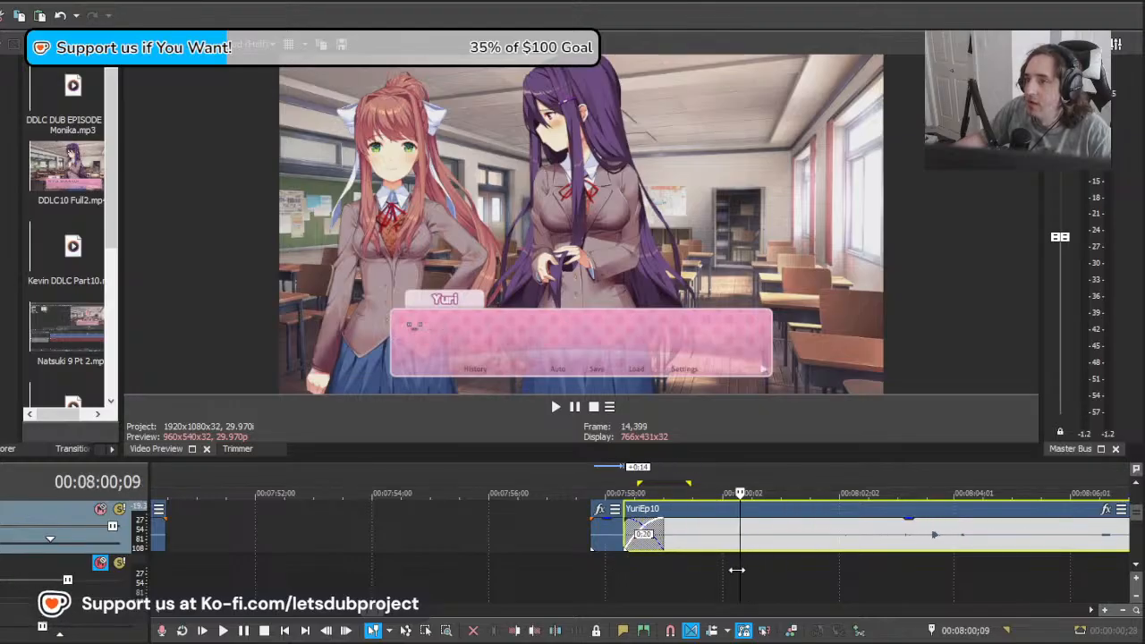
left_click_drag(957, 551, 810, 550)
key("space")
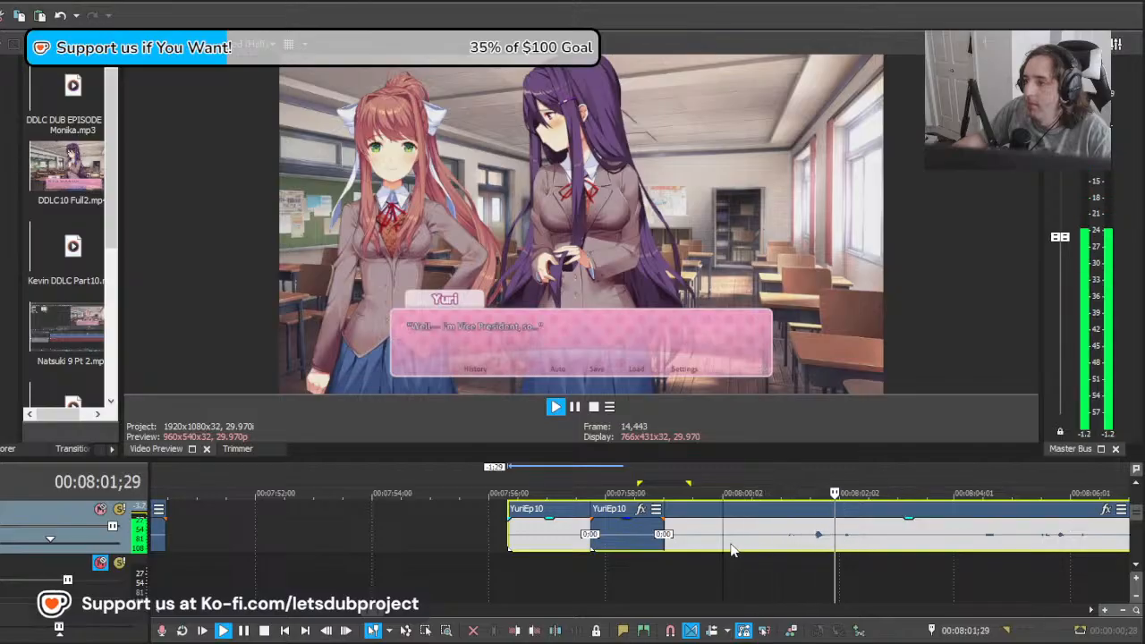
key("space")
Step: Split the overlapping remainder at about 00:07:59;26 and delete the section before the cut
left_click(711, 545)
key("s")
left_click(700, 542)
key("Delete")
Step: Shift the "Well— I'm Vice President, so..." recording 0:21 later and play it through the line
left_click(761, 538)
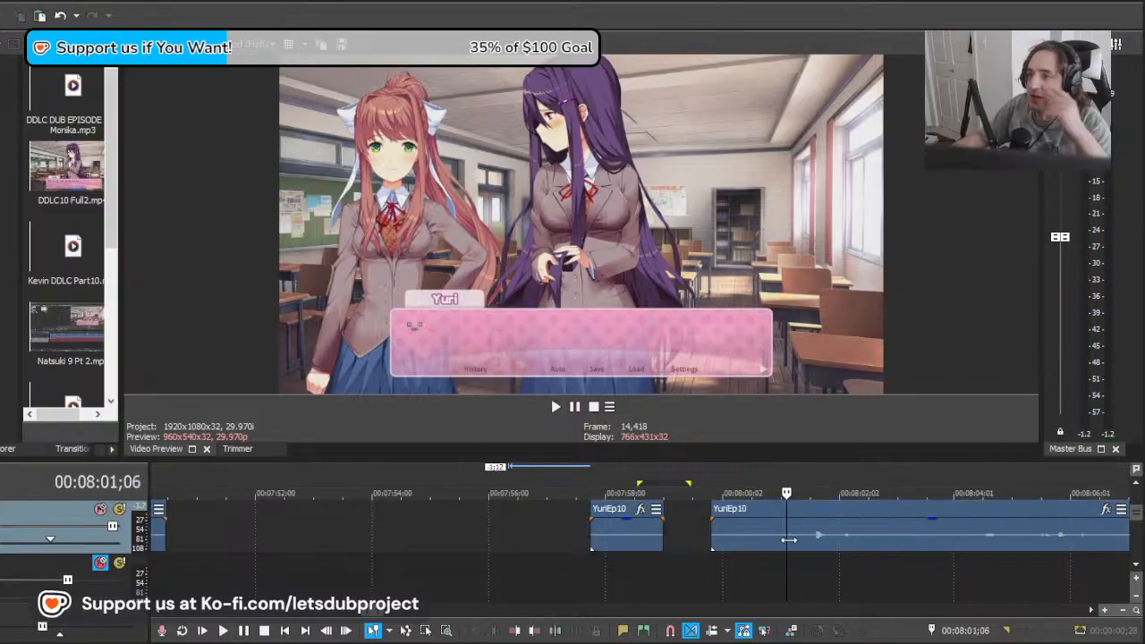
left_click(851, 547)
key("space")
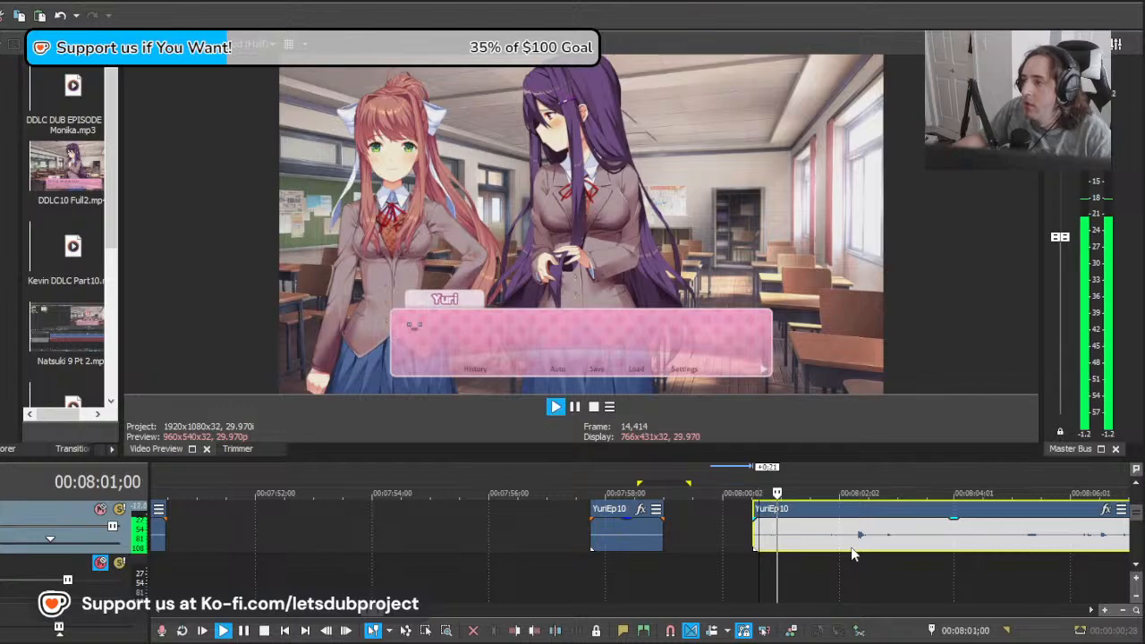
scroll(769, 513, "down", 1)
scroll(775, 517, "down", 6)
scroll(782, 532, "up", 6)
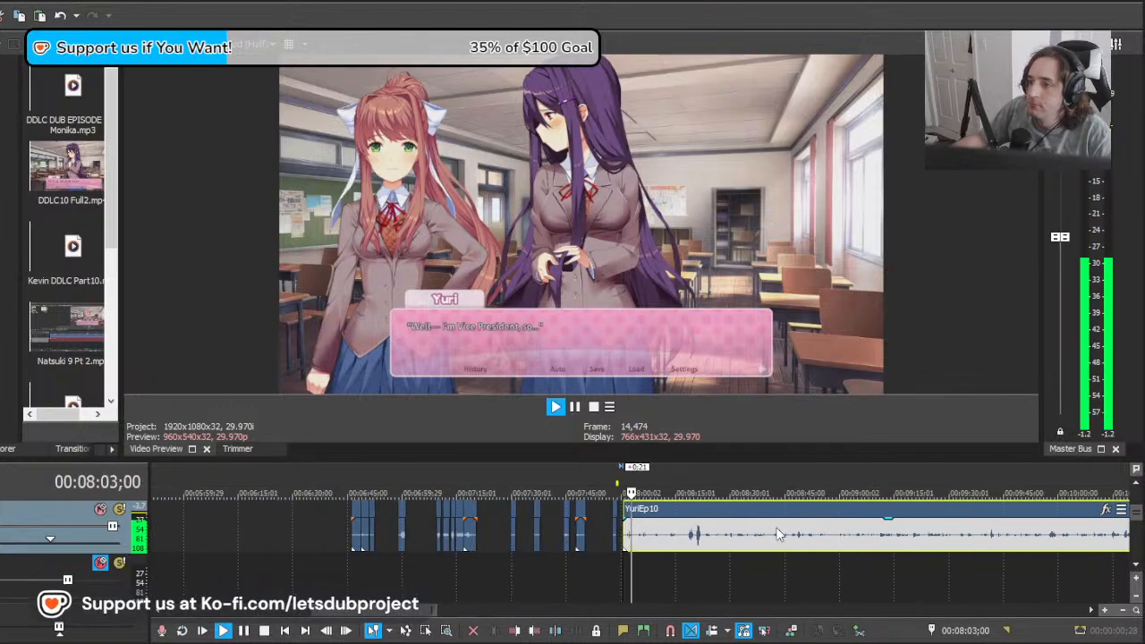
Step: Split the YuriEp10 recording at 00:08:04;28 and 00:08:04;12, and delete the piece between the cuts
left_click(707, 545)
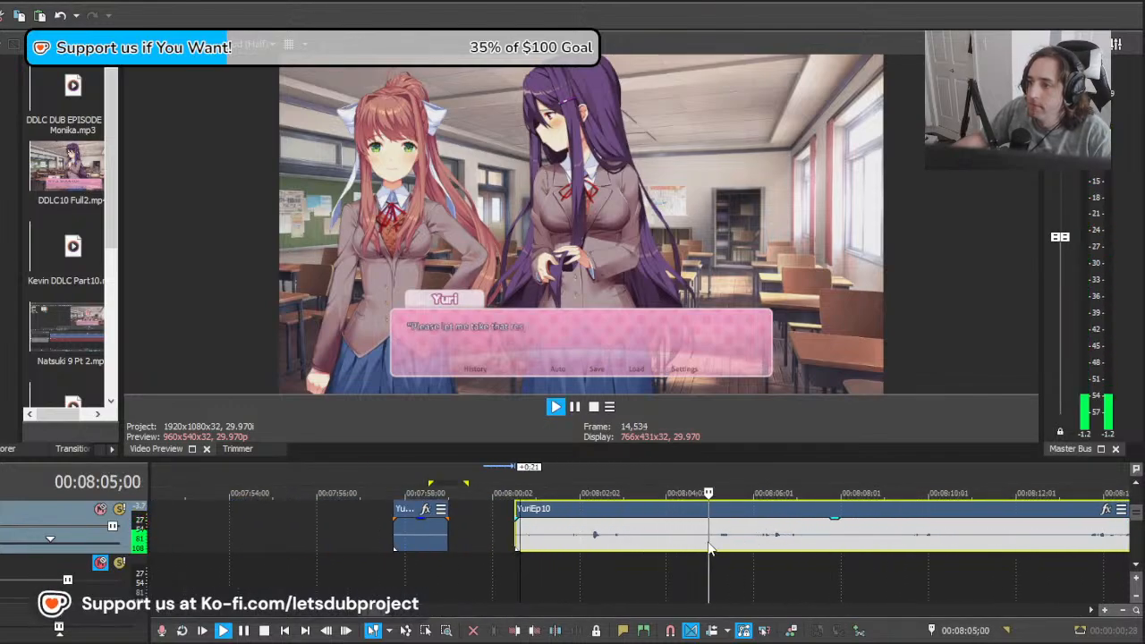
key("space")
key("s")
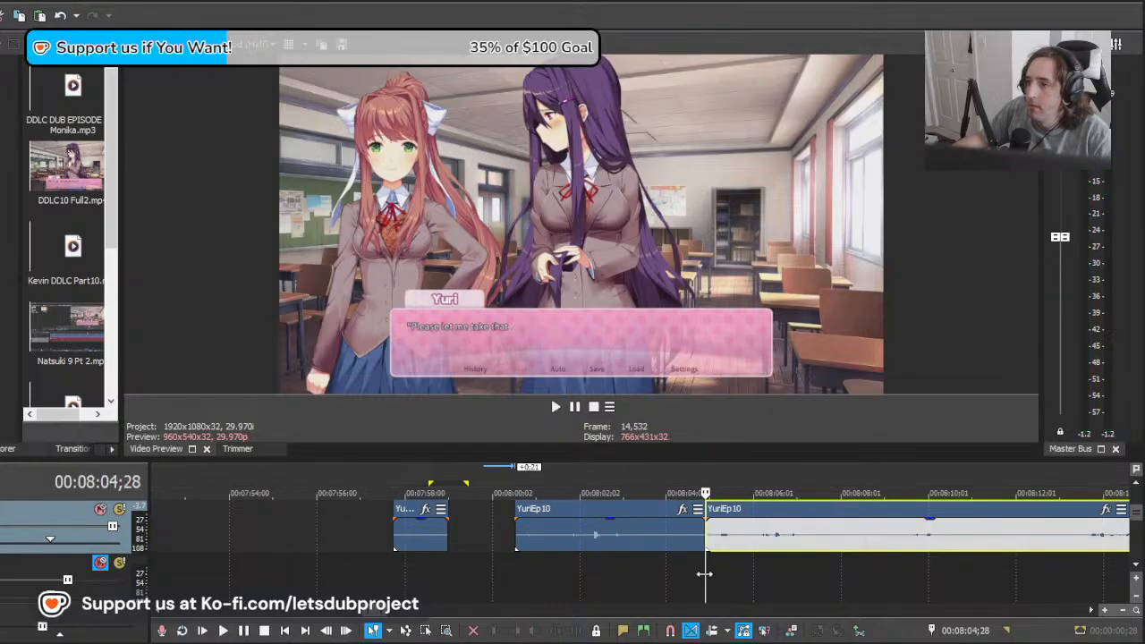
left_click(683, 537)
key("s")
key("Delete")
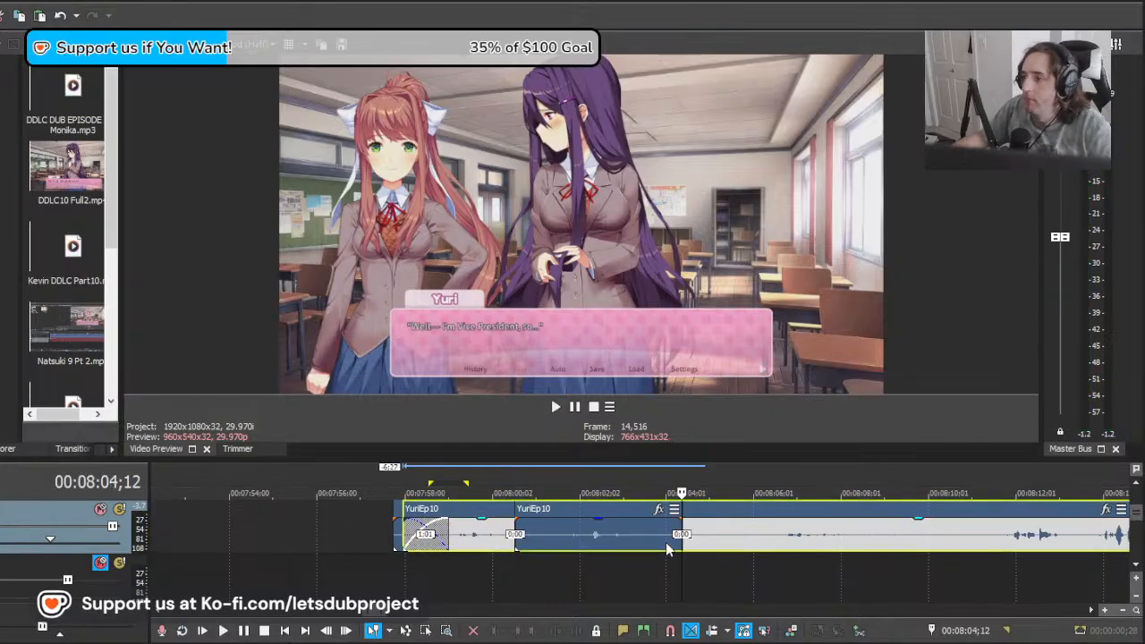
Step: Play the overlapping remainder, shift it 4:12 later and check it against "Please let me take that responsibility today."
key("space")
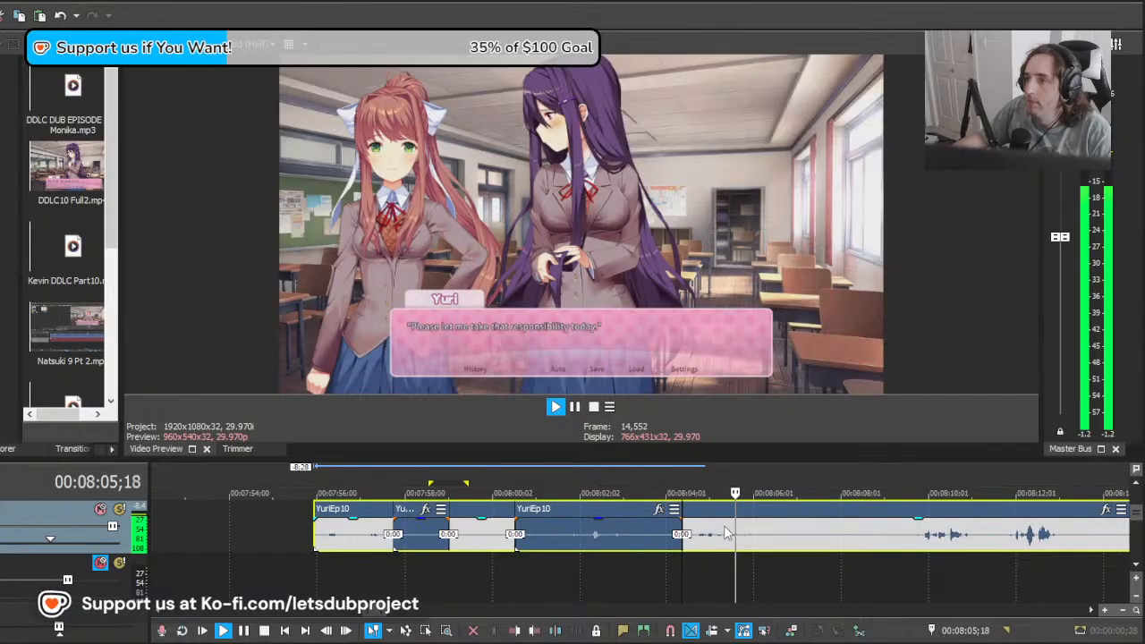
key("space")
left_click_drag(723, 537, 917, 537)
key("space")
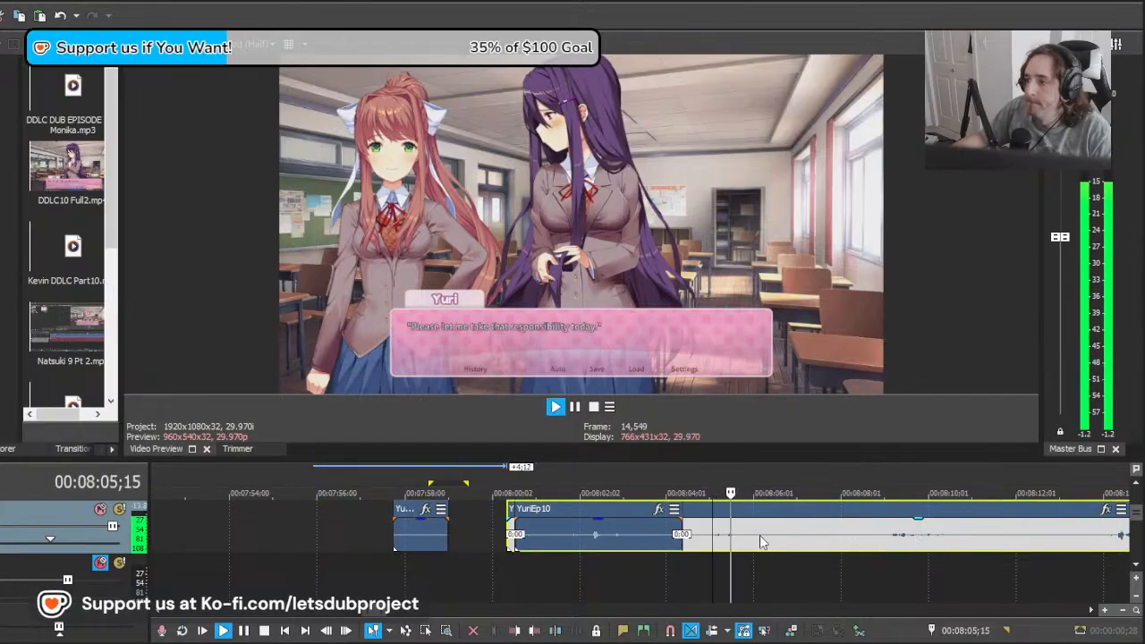
key("space")
Step: Split the remainder at about 00:08:04;27 and delete the section before the cut
left_click(704, 538)
key("s")
left_click(698, 539)
key("Delete")
Step: Pull the remainder 0:19 earlier, slightly overlapping the preceding clip, and play the transition
left_click_drag(735, 538, 707, 541)
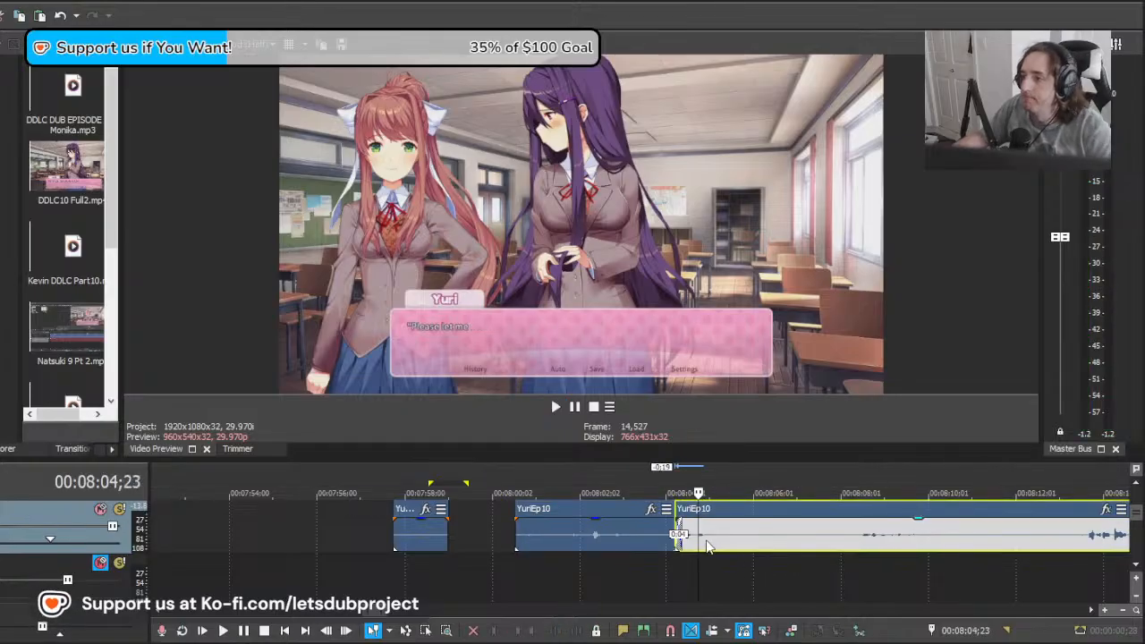
left_click(654, 557)
key("space")
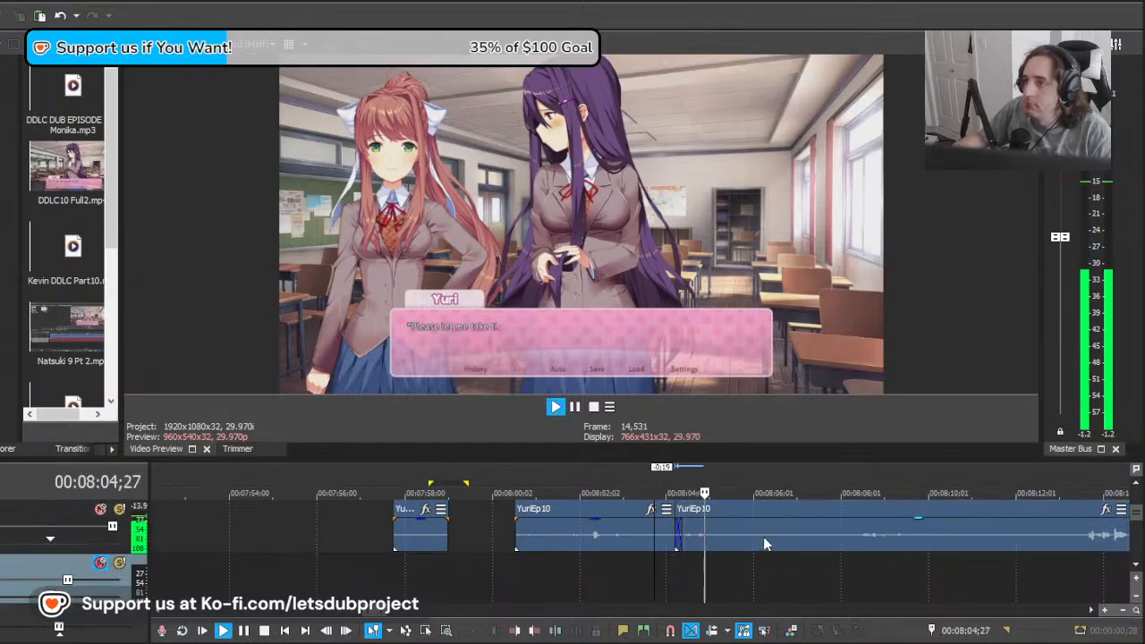
Step: Split the YuriEp10 recording at 00:08:07;06, after "Please let me take that responsibility today."
left_click(805, 538)
key("s")
scroll(812, 541, "down", 3)
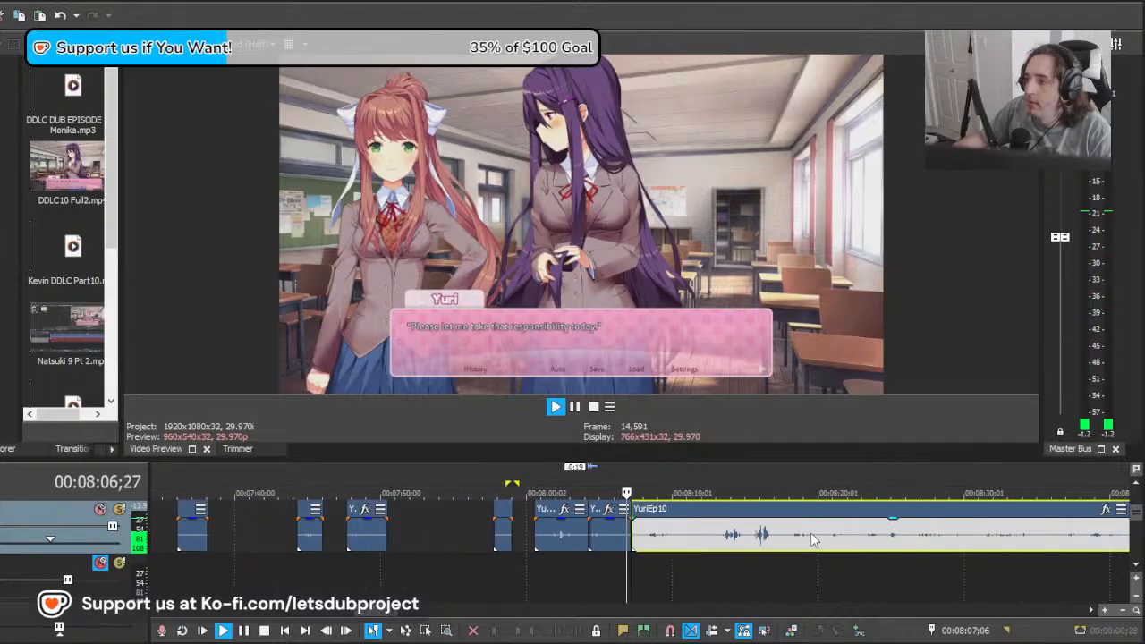
scroll(811, 539, "up", 1)
key("space")
Step: Move the remainder to start near 00:08:06, overlapping the preceding clip, and play it from 00:08:11;06 against "I-It's not that!"
left_click(665, 539)
left_click_drag(665, 538, 720, 537)
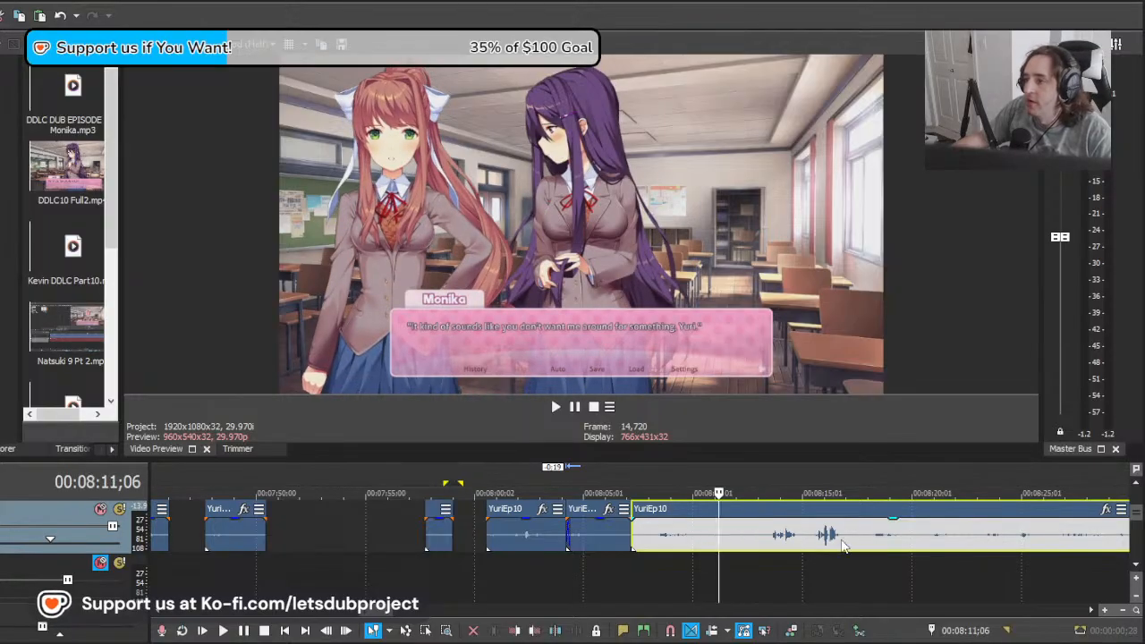
left_click_drag(854, 540, 810, 540)
scroll(770, 535, "up", 3)
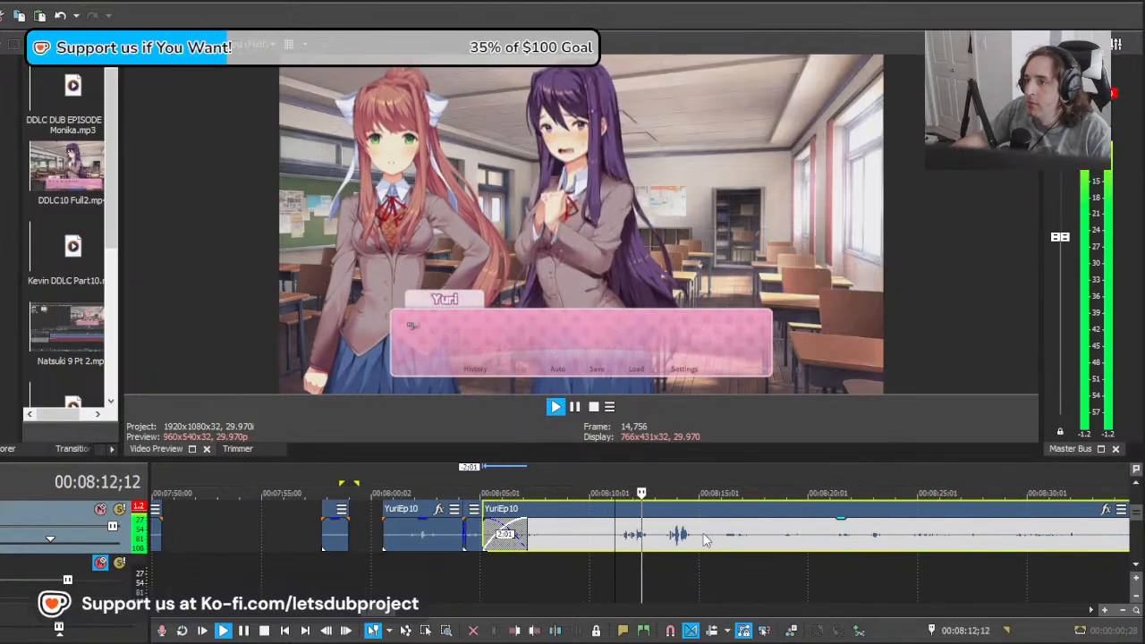
key("space")
key("space")
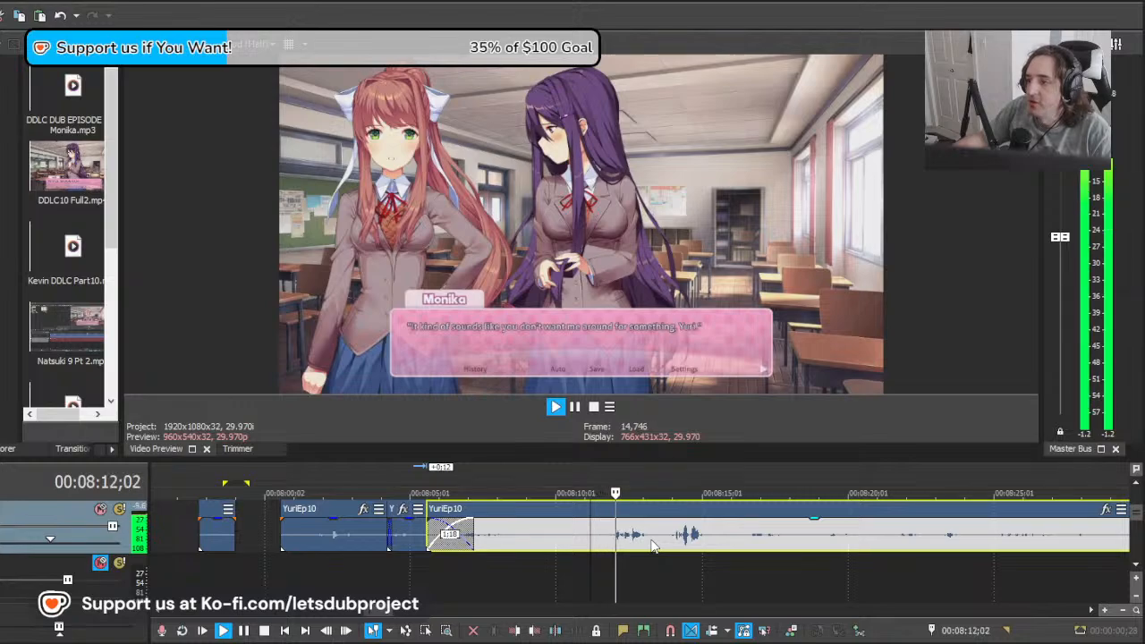
key("space")
mouse_move(717, 538)
left_mouse_down()
mouse_move(627, 534)
mouse_move(721, 528)
left_mouse_up()
key("space")
key("space")
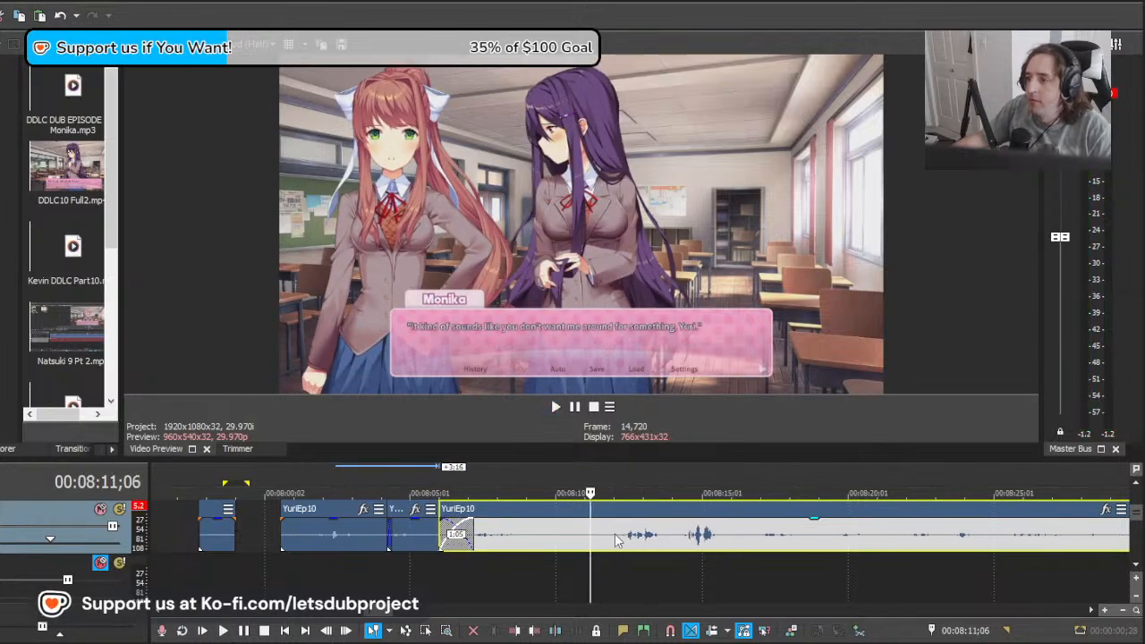
Step: Split the YuriEp10 remainder at about 00:08:12;02 and delete the section before the cut
left_click(615, 535)
key("s")
left_click(596, 539)
key("Delete")
Step: Nudge the "I-It's not that!" recording 0:04 earlier and play it
left_click(636, 543)
left_click(618, 546)
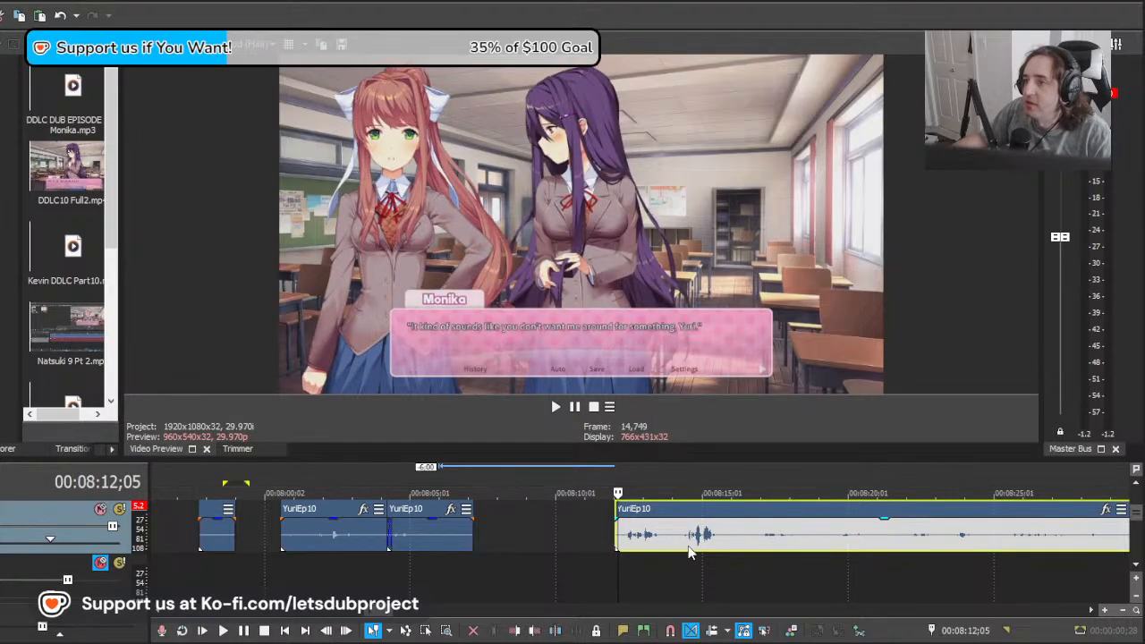
left_click_drag(689, 545, 683, 545)
key("space")
Step: Split the YuriEp10 recording at 00:08:14;02, after "I-It's not that!", and play on into the next line
left_click(674, 537)
key("s")
scroll(677, 542, "down", 3)
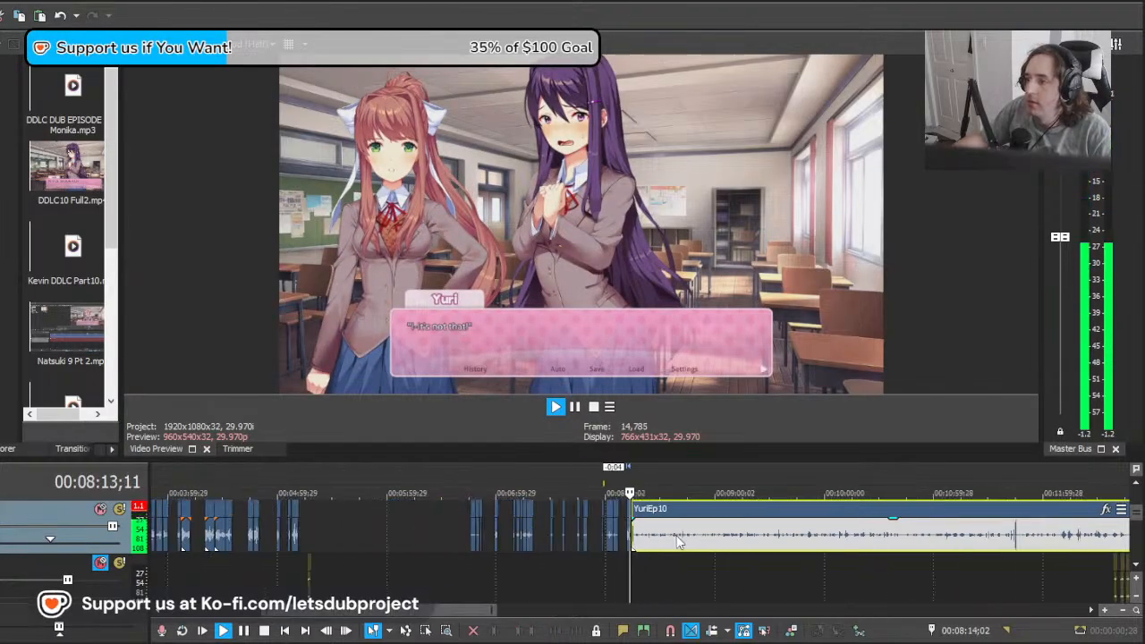
scroll(669, 543, "up", 2)
scroll(680, 545, "up", 3)
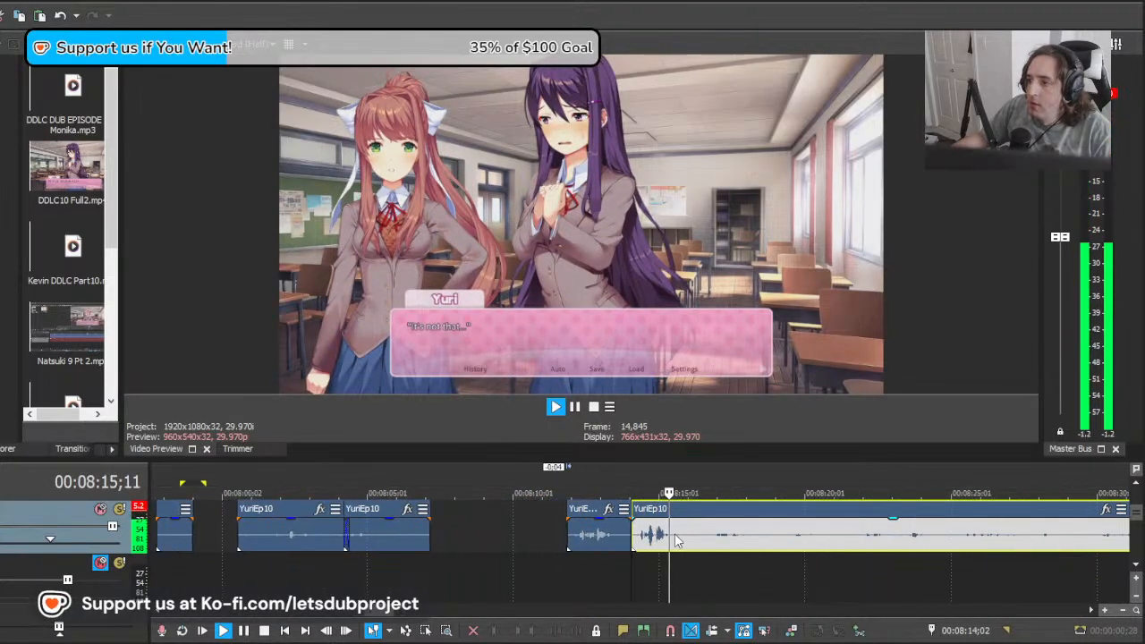
key("space")
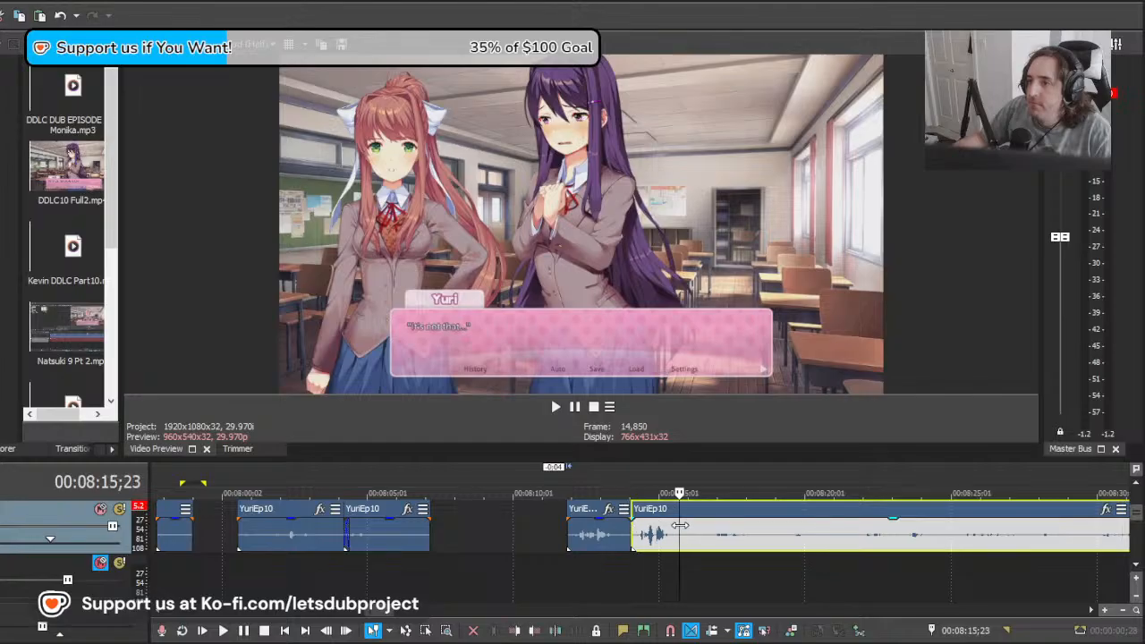
Step: Pull the remainder 2:04 earlier, overlapping the preceding clip, and play it against "It's not that..."
left_click_drag(753, 534, 712, 530)
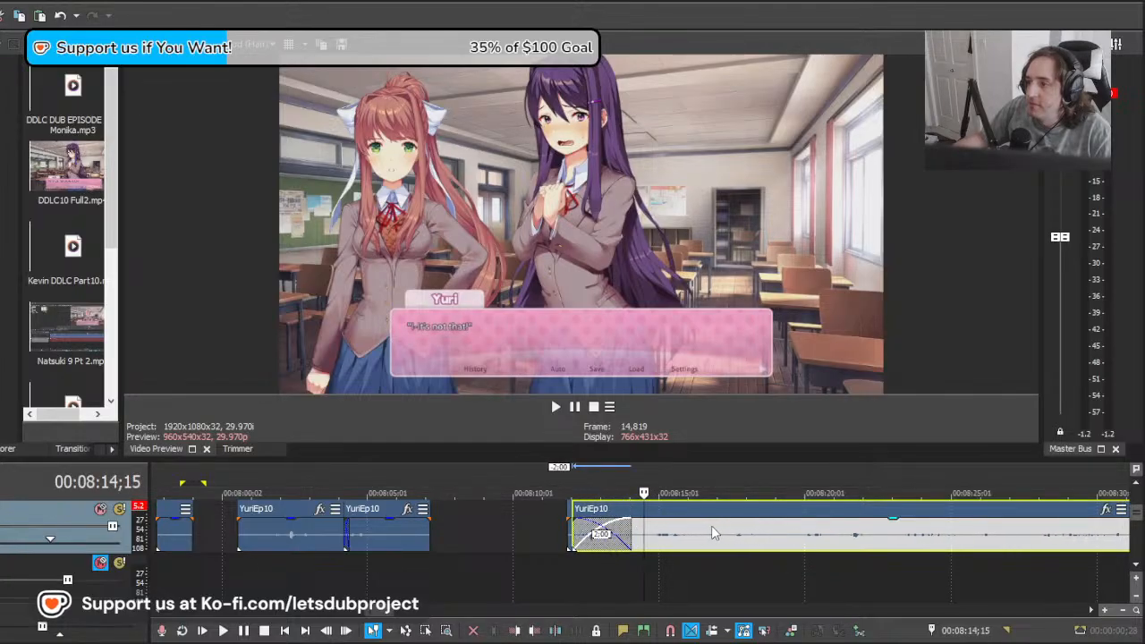
key("space")
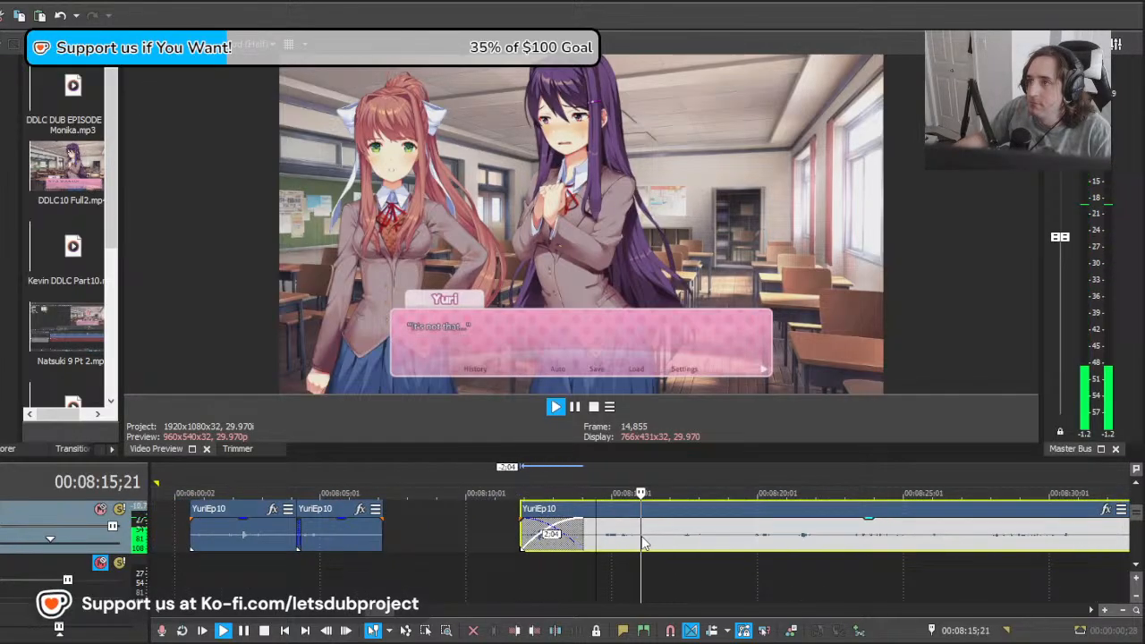
scroll(641, 538, "up", 1)
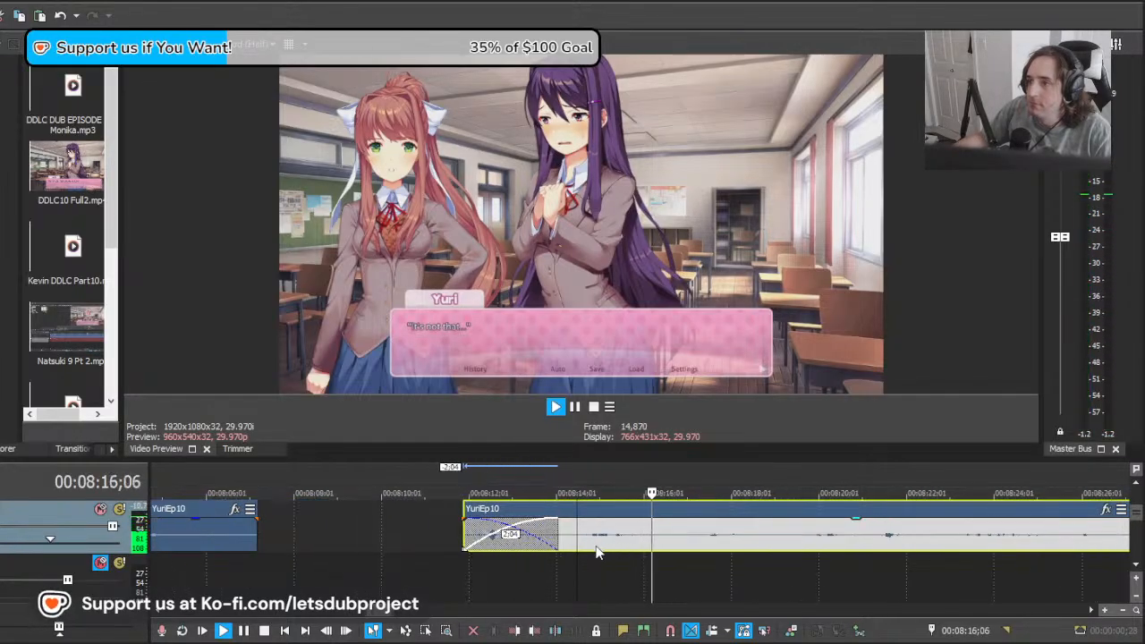
key("space")
Step: Split the overlapping remainder at about 00:08:14;14 and delete the section before the cut
key("s")
left_click(569, 543)
key("Delete")
Step: Split the YuriEp10 recording at 00:08:16;11, after "It's not that...", and move to the start of "I just..."
left_click(660, 536)
key("s")
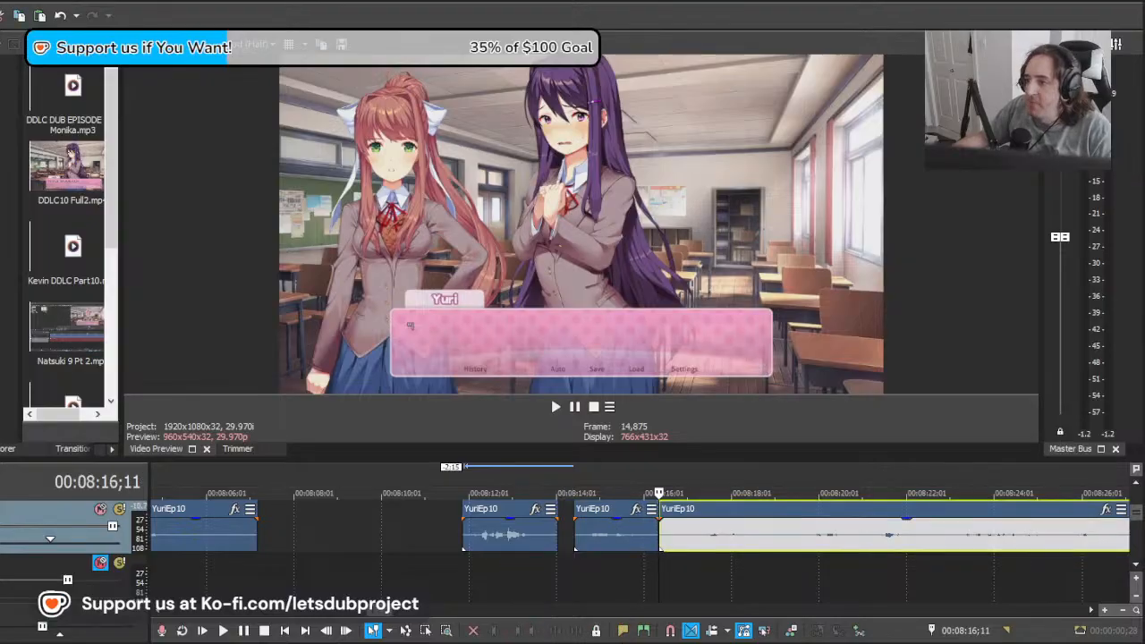
left_click(674, 557)
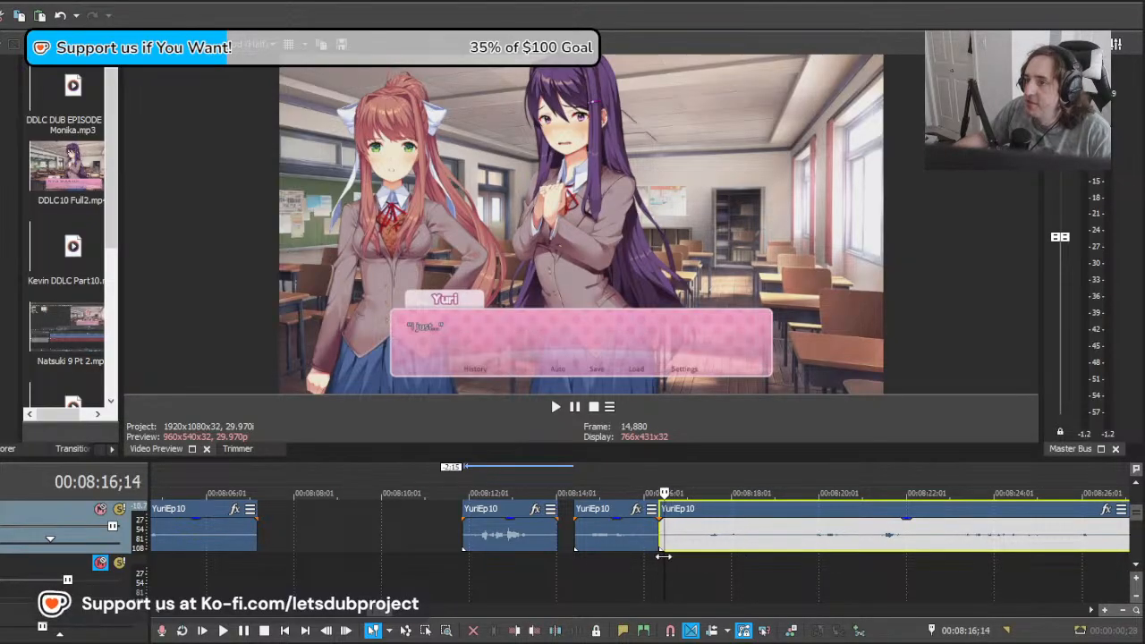
Step: Pull the YuriEp10 remainder 1:07 and then further earlier over the preceding clip, playing each position against "I just..."
left_click_drag(783, 537, 729, 538)
key("space")
key("space")
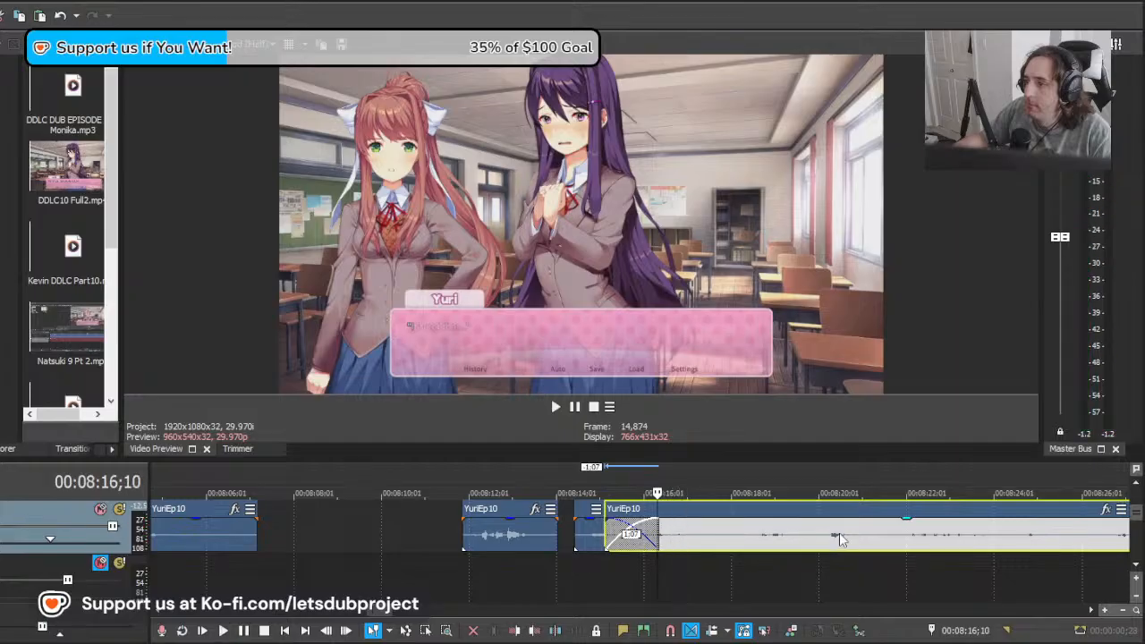
left_click_drag(840, 535, 744, 537)
Step: Place the remainder with a 0:06 overlap on the preceding clip and split it at about 00:08:17;13, after "I just..."
key("space")
key("space")
left_click_drag(657, 539, 704, 546)
key("space")
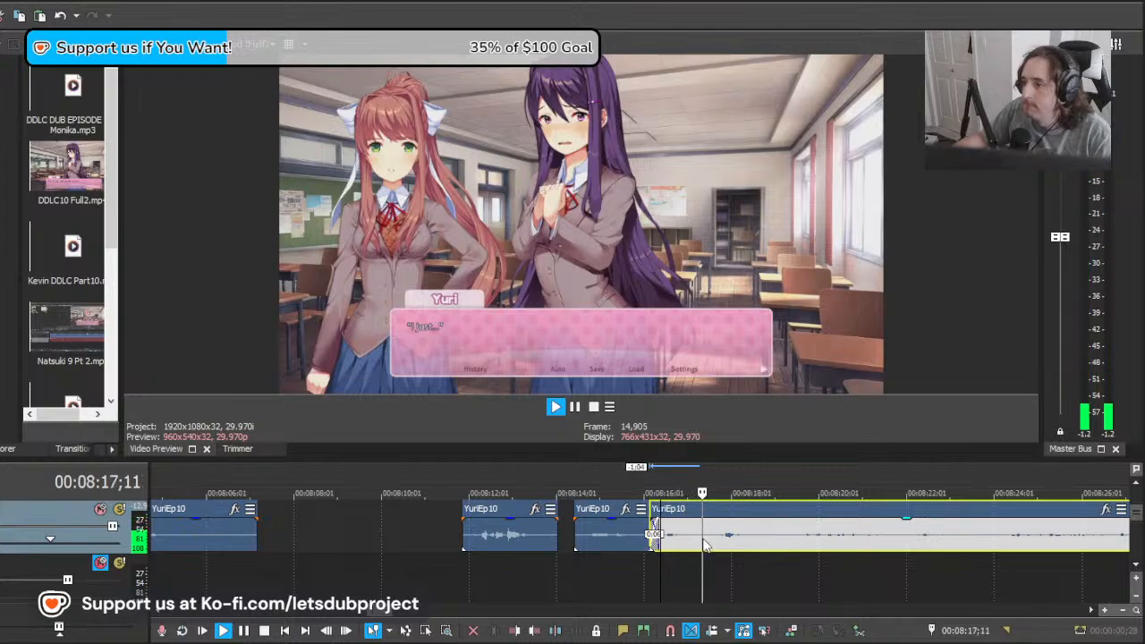
key("s")
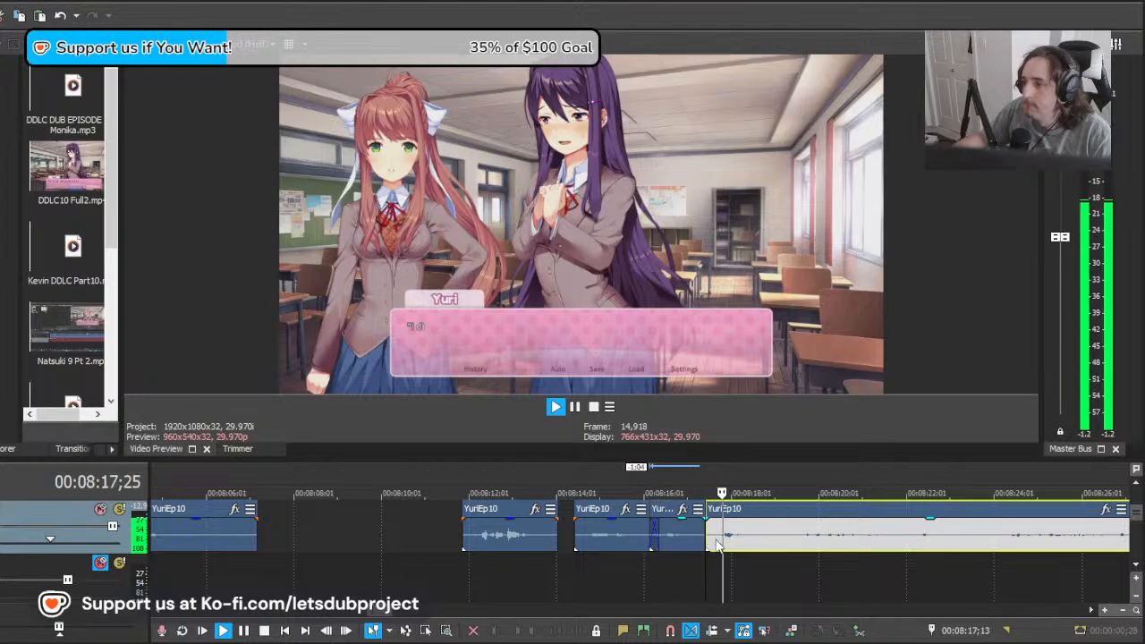
Step: Split the remainder at about 00:08:19;17 and delete the section before that cut
key("space")
left_click(800, 540)
key("s")
left_click(768, 534)
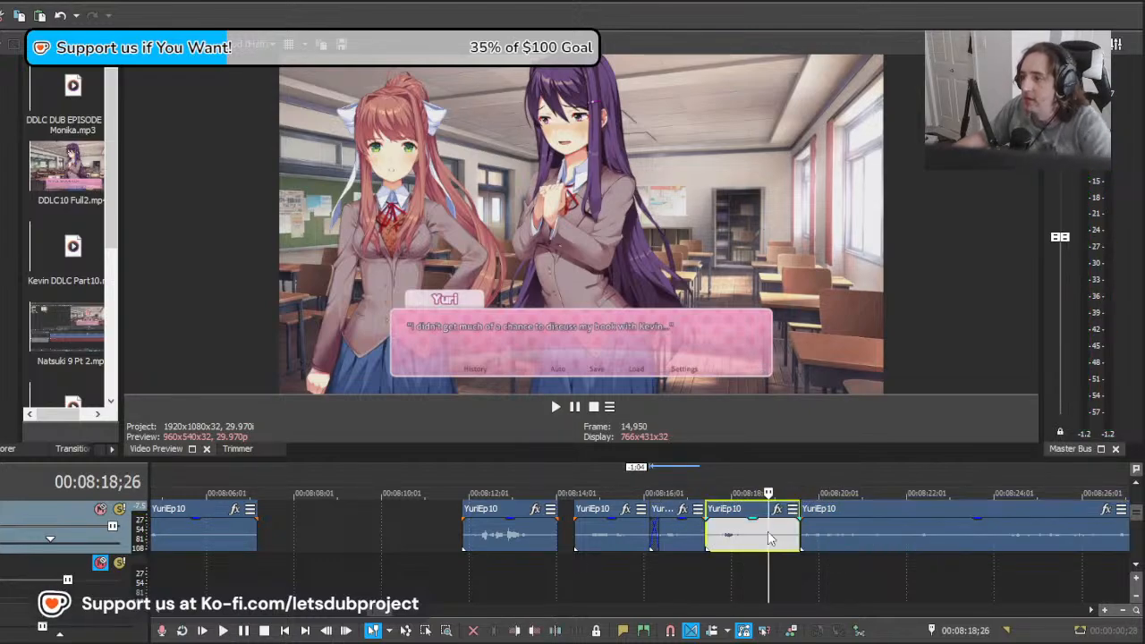
key("Delete")
Step: Pull the remainder 2:05 earlier behind the "I just..." clip and play it against "I didn't get much of a chance..."
left_click(701, 531)
left_click_drag(822, 544, 746, 540)
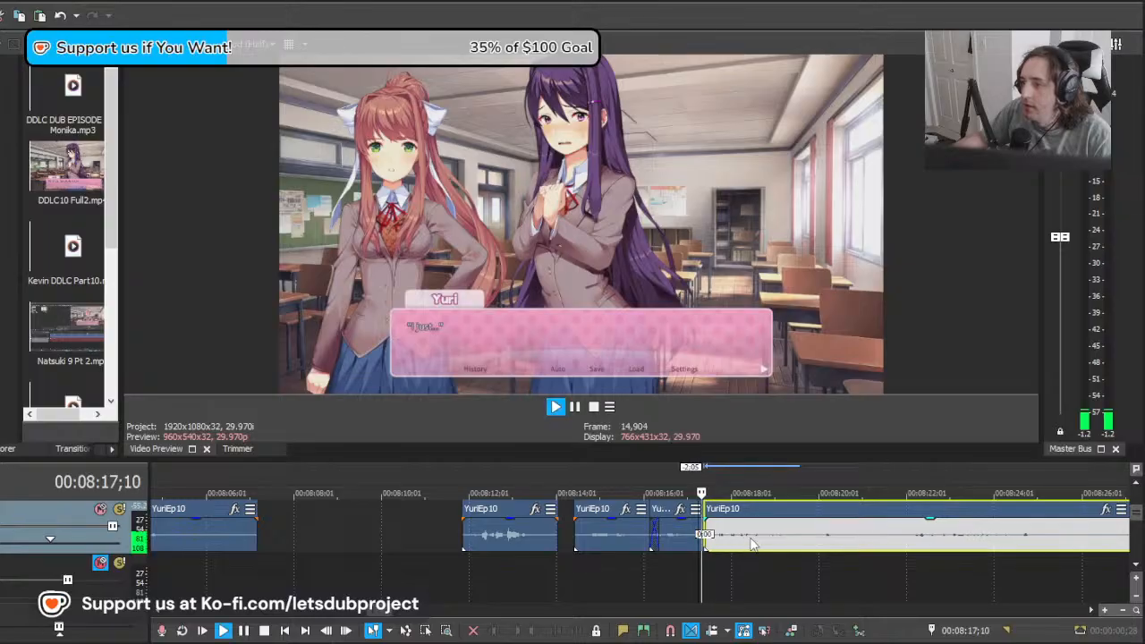
key("space")
Step: Undo the mid-line split and split the recording at 00:08:21;15 instead, after "I didn't get much of a chance..."
left_click(817, 547)
key("s")
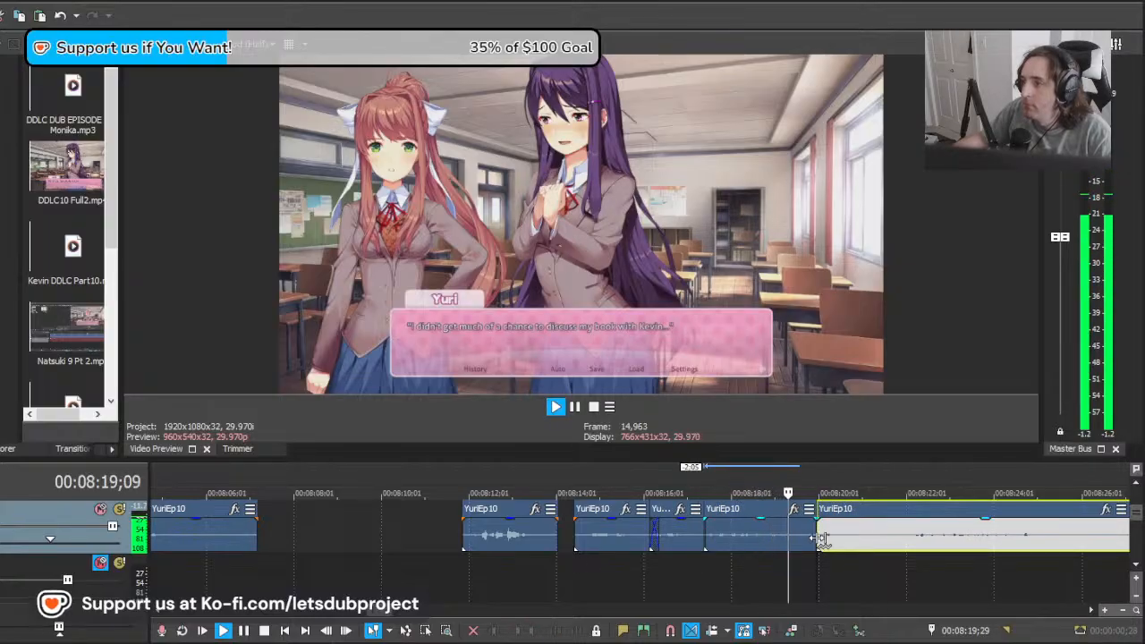
key("ctrl+z")
key("s")
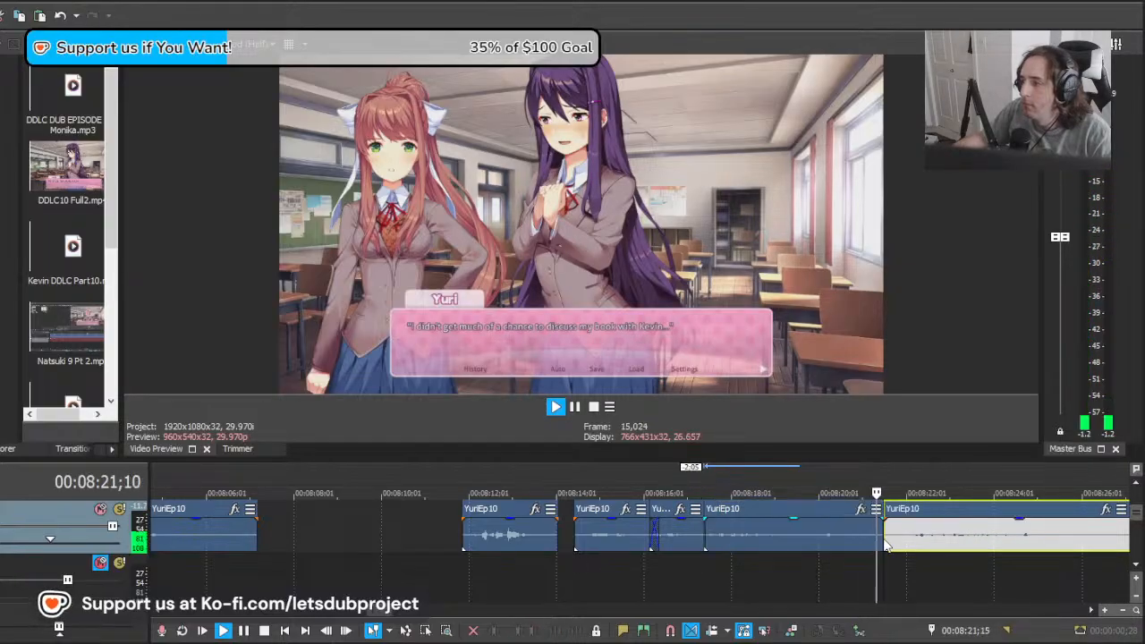
Step: Pull the remainder 5:23 earlier beneath the preceding clips and play it against "It would just be...embarrassing with you listening..."
scroll(843, 541, "down", 3)
left_click(727, 540)
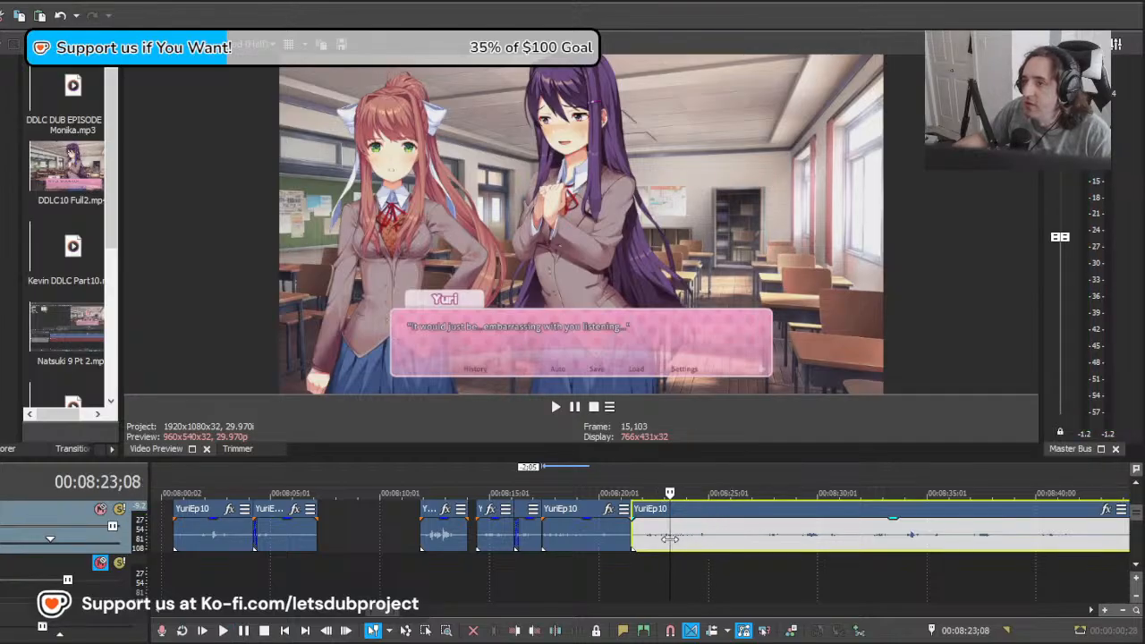
left_click_drag(645, 539, 638, 539)
left_click_drag(839, 541, 713, 543)
key("space")
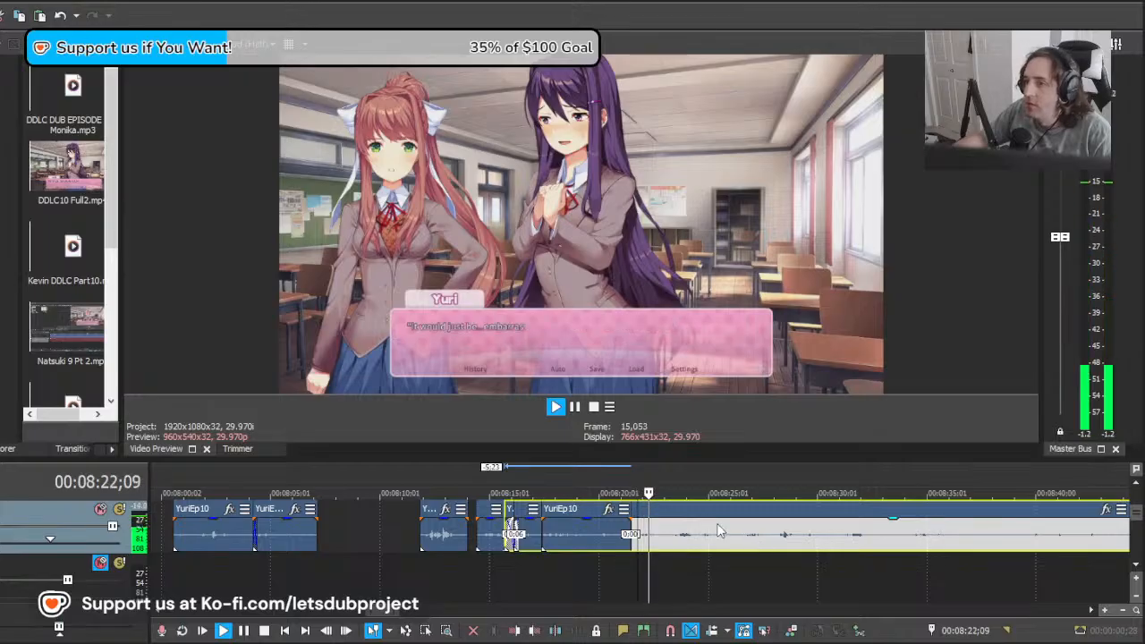
Step: Cut away the overlapping start of the remainder, pull it 0:13 earlier to just after the preceding clip, and replay
scroll(750, 534, "down", 10)
scroll(750, 535, "up", 10)
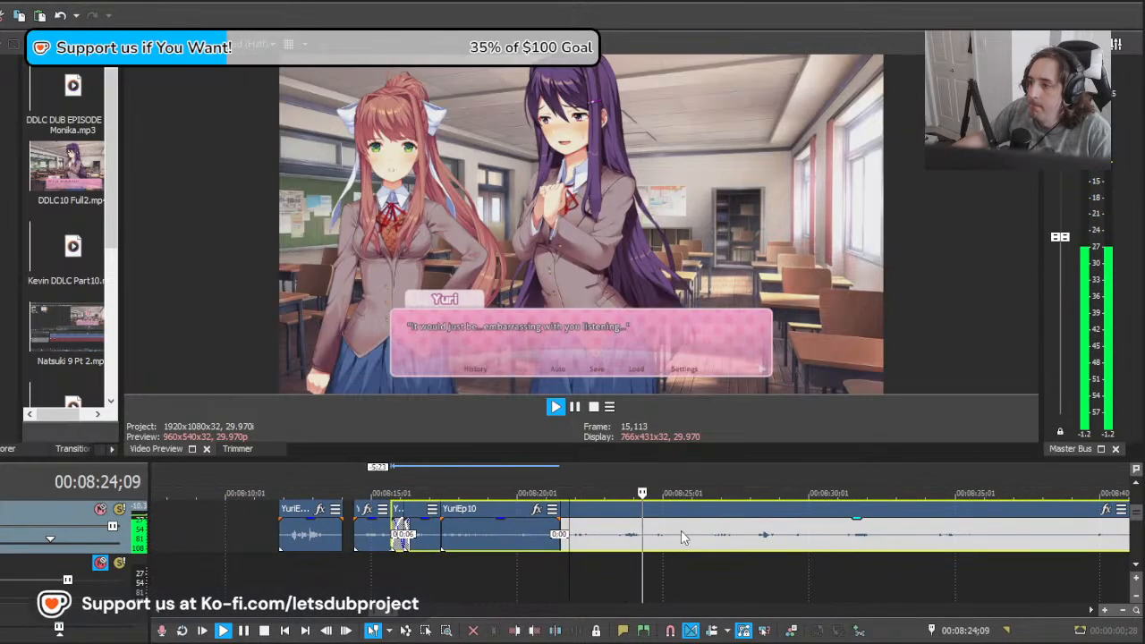
key("space")
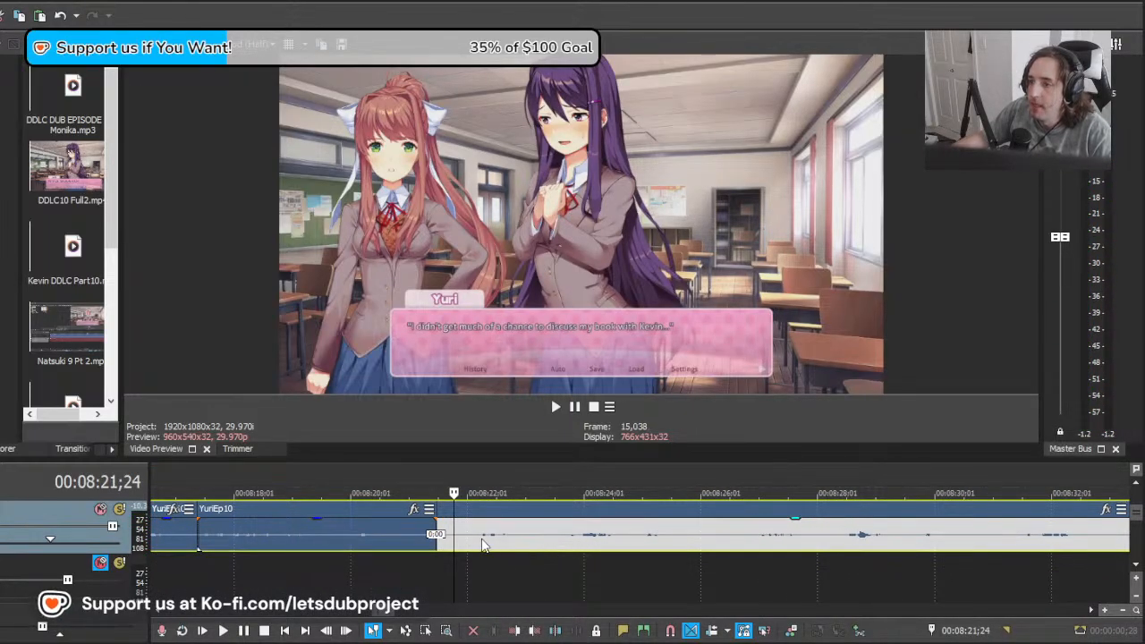
left_click_drag(484, 546, 452, 537)
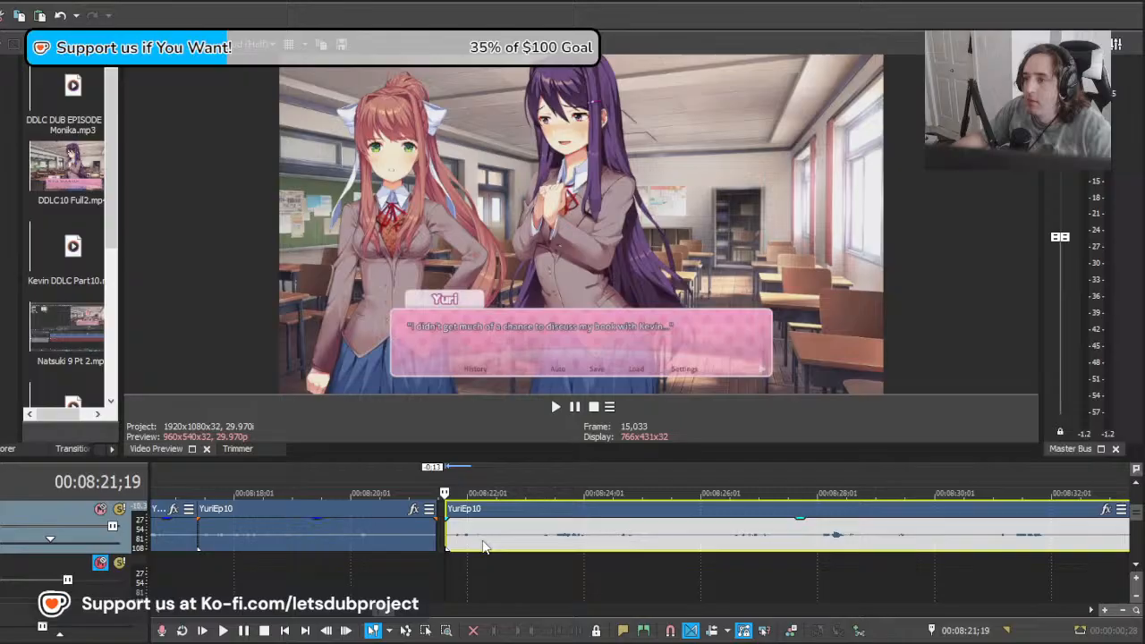
key("space")
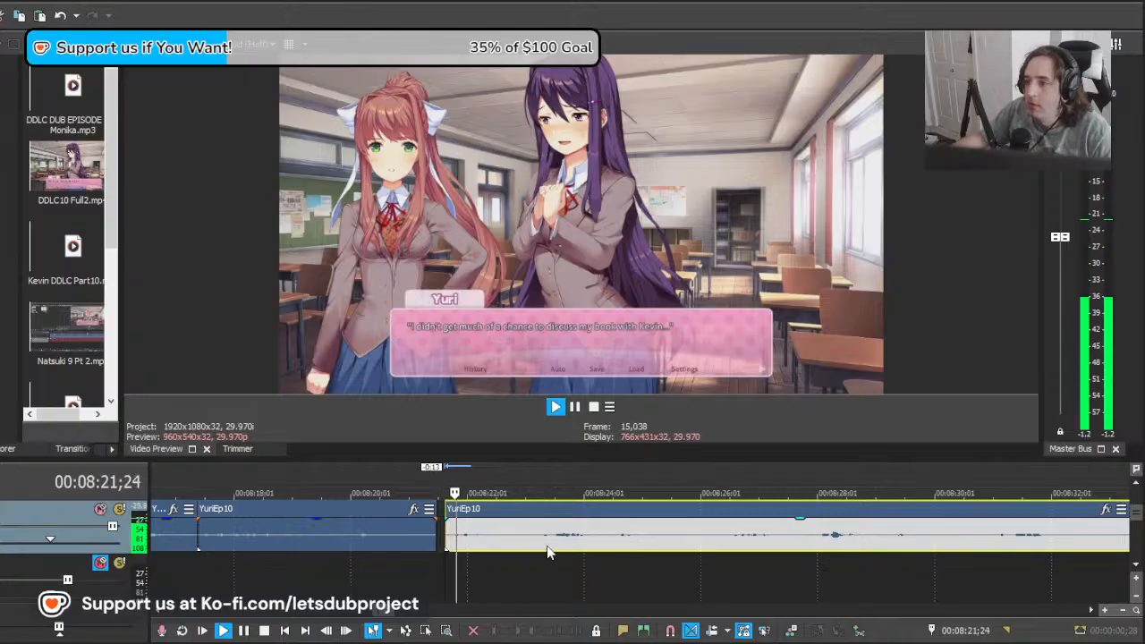
Step: Nudge the remainder's start closer to the preceding clip and play "It would just be..." from 00:08:21;19
key("space")
left_click_drag(446, 534, 438, 534)
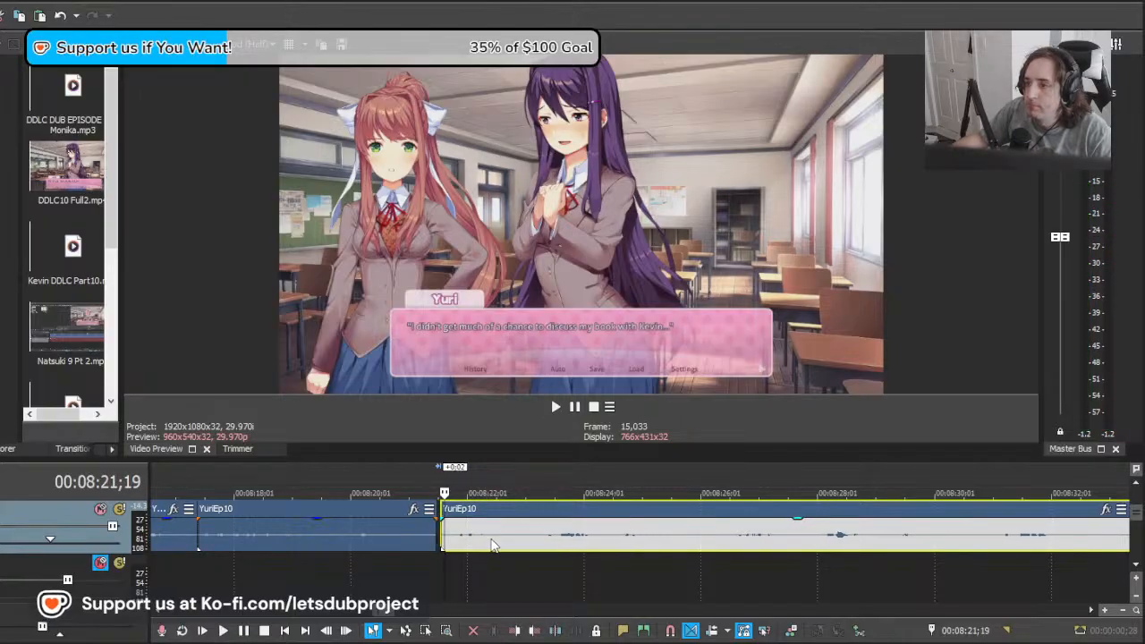
key("space")
scroll(613, 530, "down", 10)
scroll(613, 531, "up", 10)
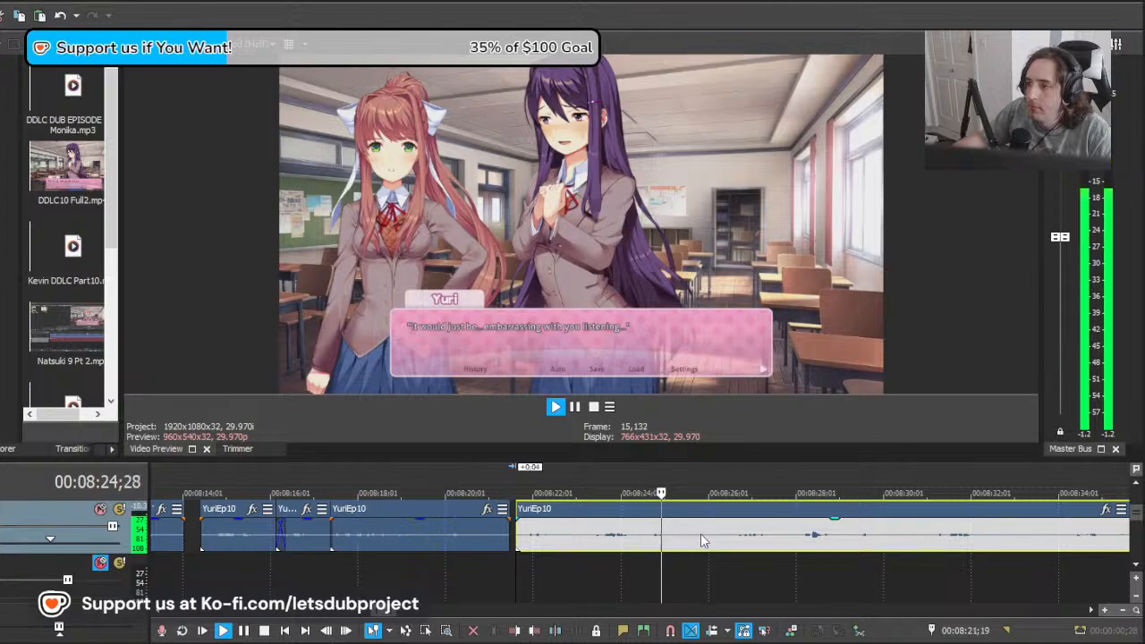
Step: Split the recording at about 00:08:25;25, after "It would just be...", and move the remainder 2:06 later
key("s")
left_click_drag(750, 538, 931, 542)
key("space")
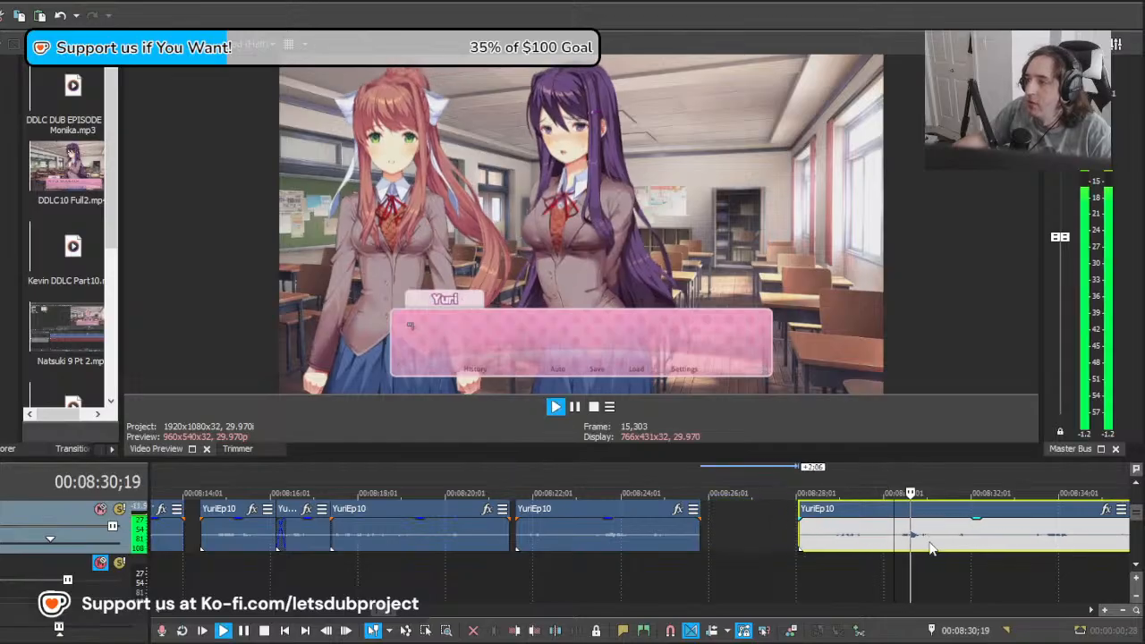
Step: Pull the remainder 2:28 earlier and play it from 00:08:30;08 against "I-I'm sorry for causing trouble..."
scroll(880, 534, "down", 3)
scroll(878, 534, "up", 3)
key("space")
left_click_drag(837, 536, 709, 533)
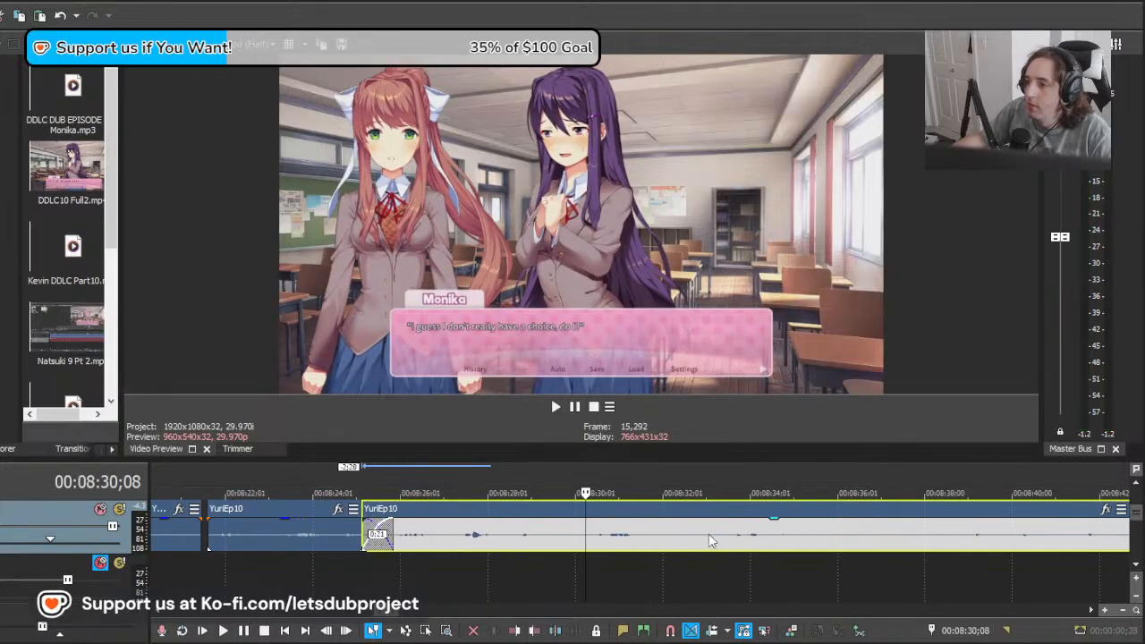
key("space")
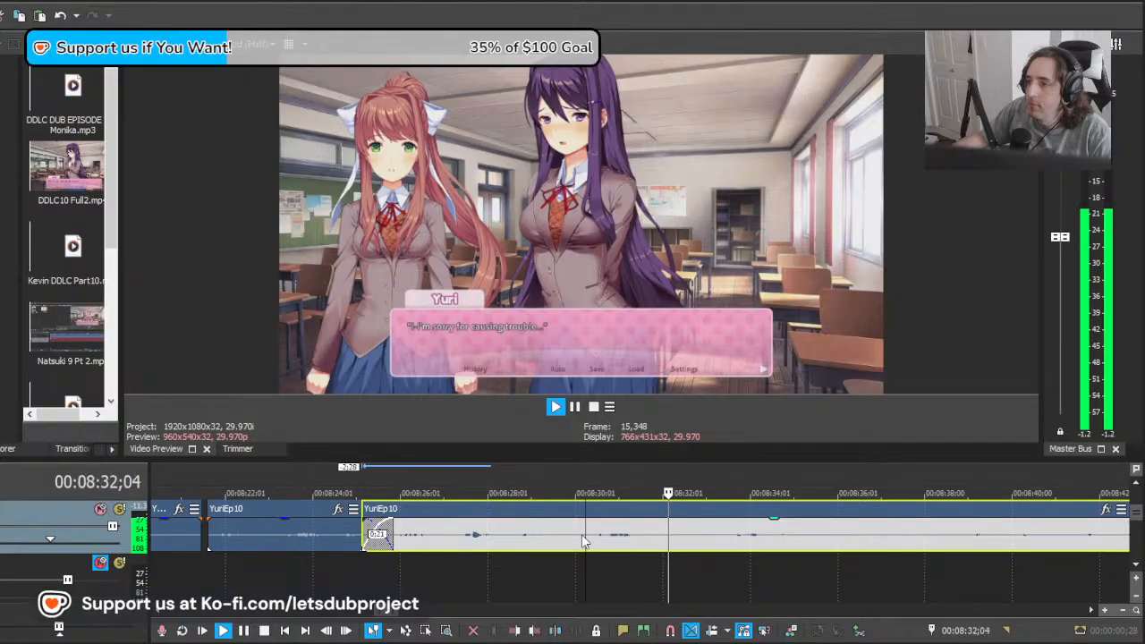
Step: Isolate the "I-I'm sorry for causing trouble..." clip by deleting the section before 00:08:30;08 and splitting at 00:08:32;01
key("space")
key("s")
left_click(560, 538)
key("Delete")
left_click(665, 540)
key("s")
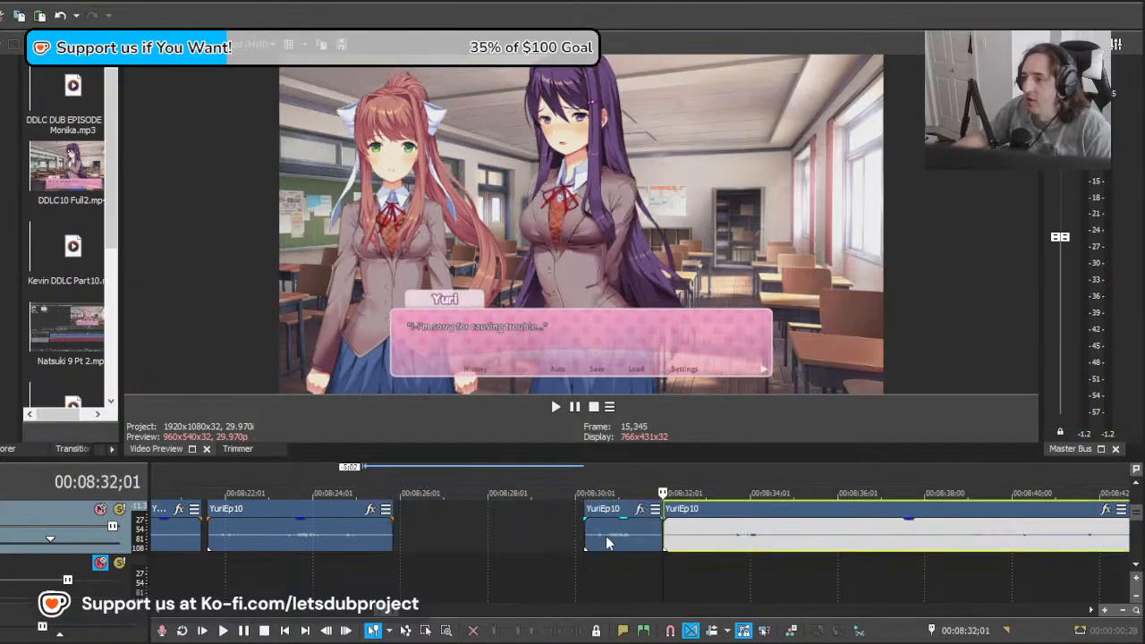
Step: Play the "I-I'm sorry for causing trouble..." clip and move to the start of the next line at 00:08:33;11
left_click(587, 540)
key("space")
scroll(635, 537, "down", 5)
scroll(637, 535, "up", 6)
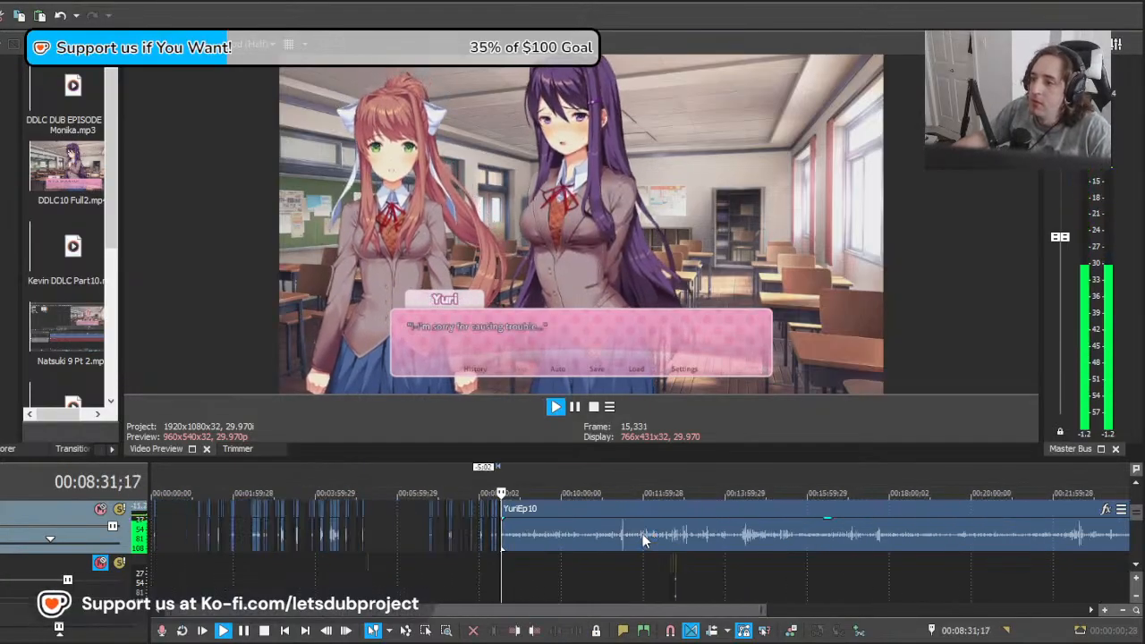
left_click(690, 540)
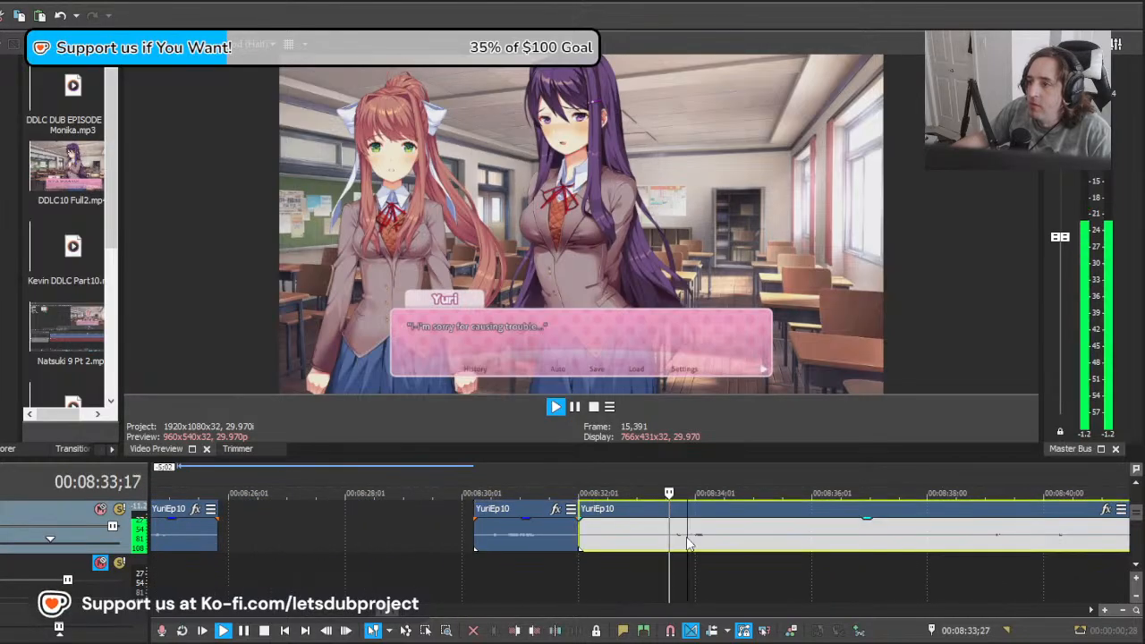
key("space")
left_click_drag(690, 540, 656, 529)
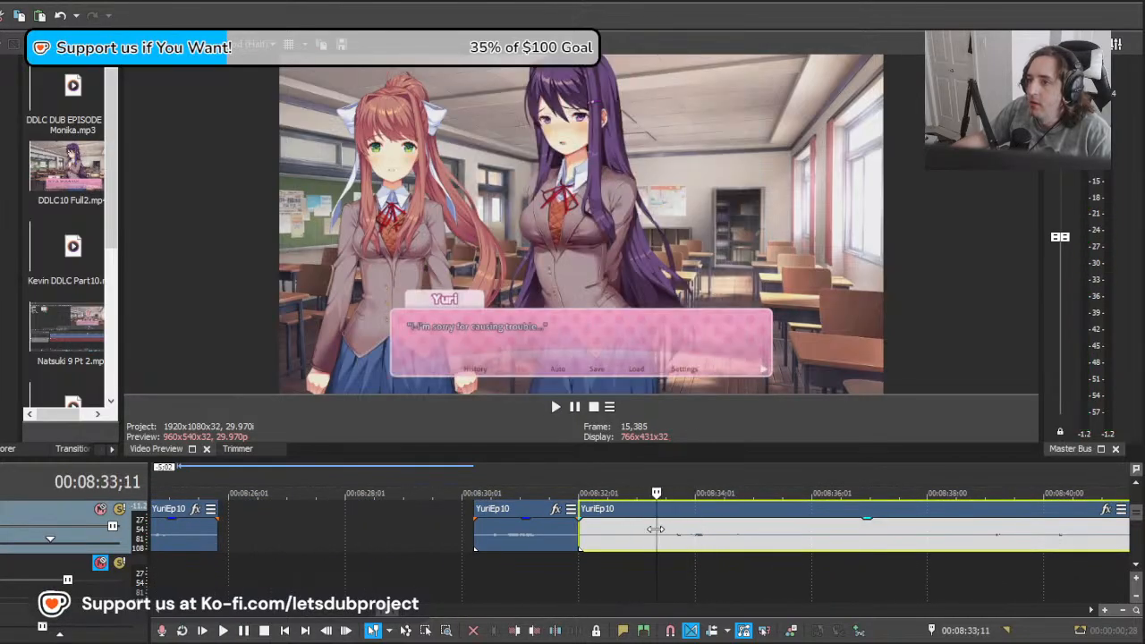
Step: Pull the remainder 1:08 and then further earlier, testing each position by playback from 00:08:33;11
left_click_drag(896, 542, 823, 552)
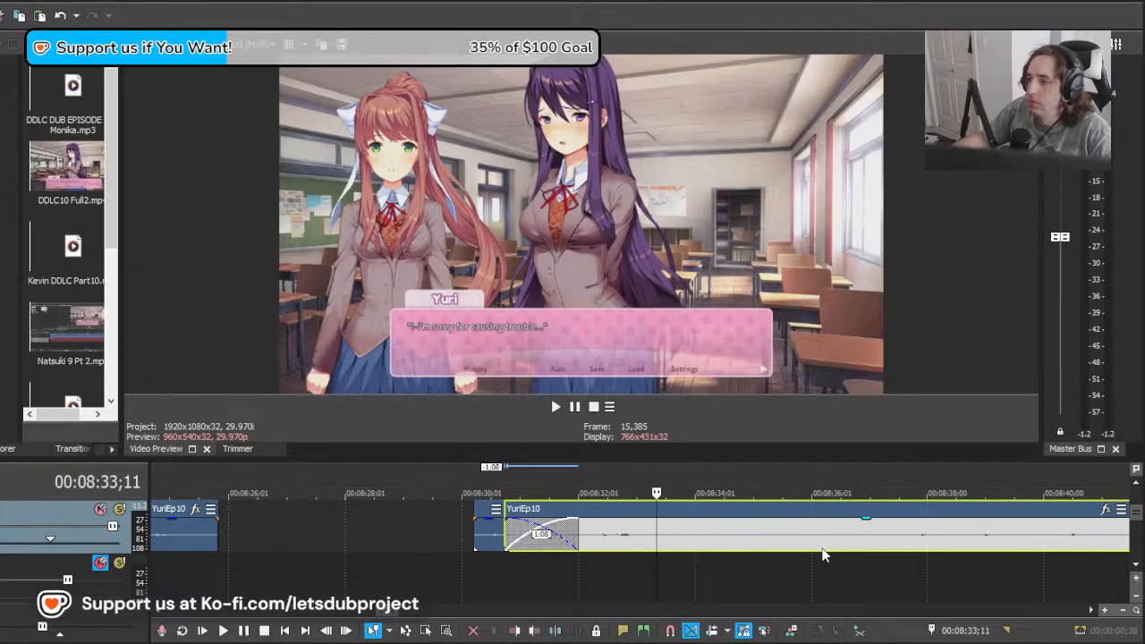
key("space")
key("space")
left_click_drag(948, 546, 741, 544)
Step: Shift the remainder 0:29 and then 4:05 earlier, playing each position against the glitched Yuri line
key("space")
key("space")
left_click_drag(825, 542, 770, 534)
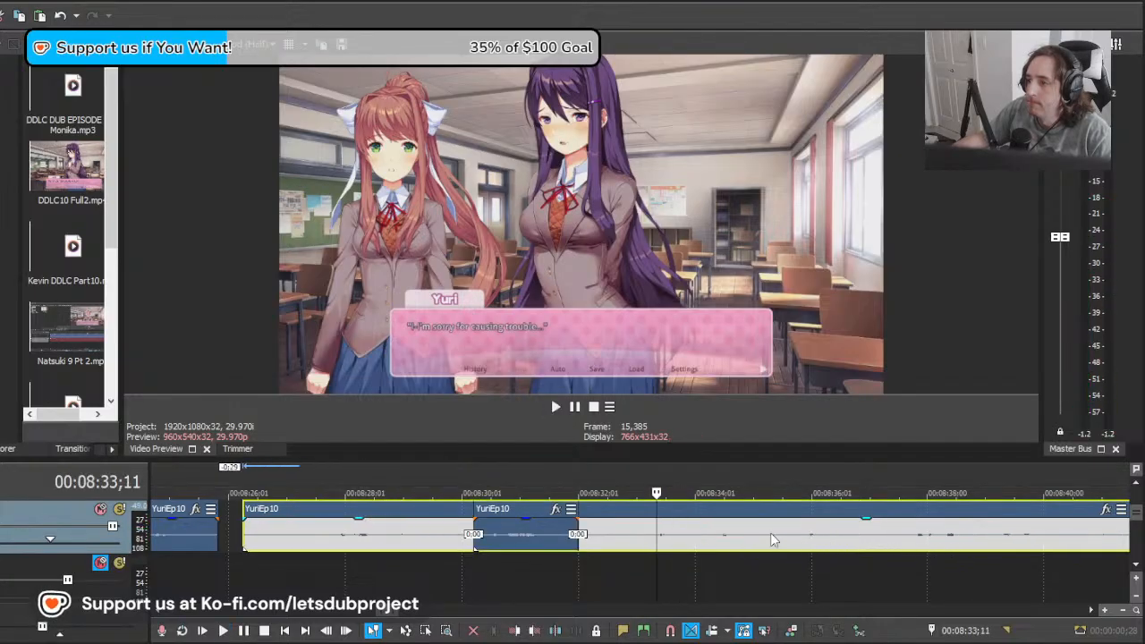
key("space")
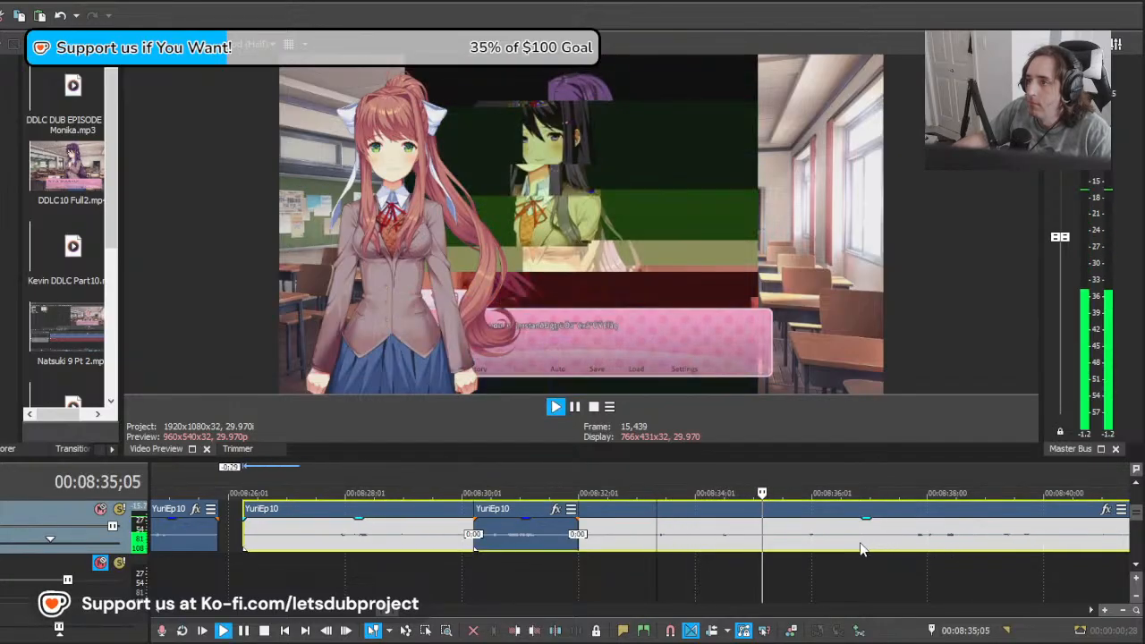
key("space")
left_click_drag(902, 545, 793, 542)
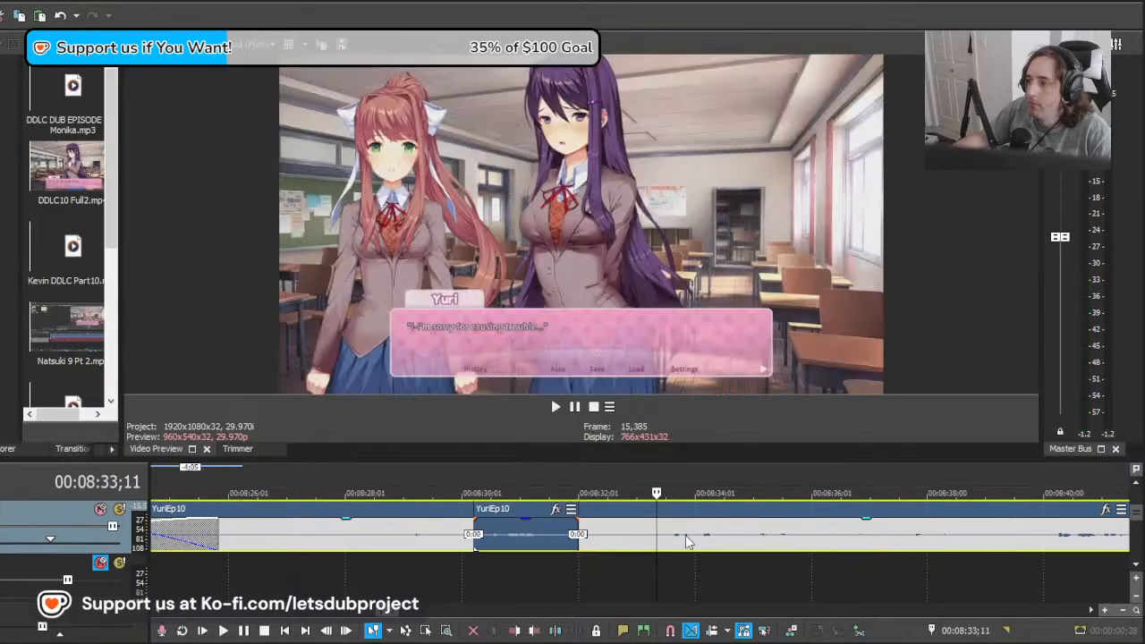
key("space")
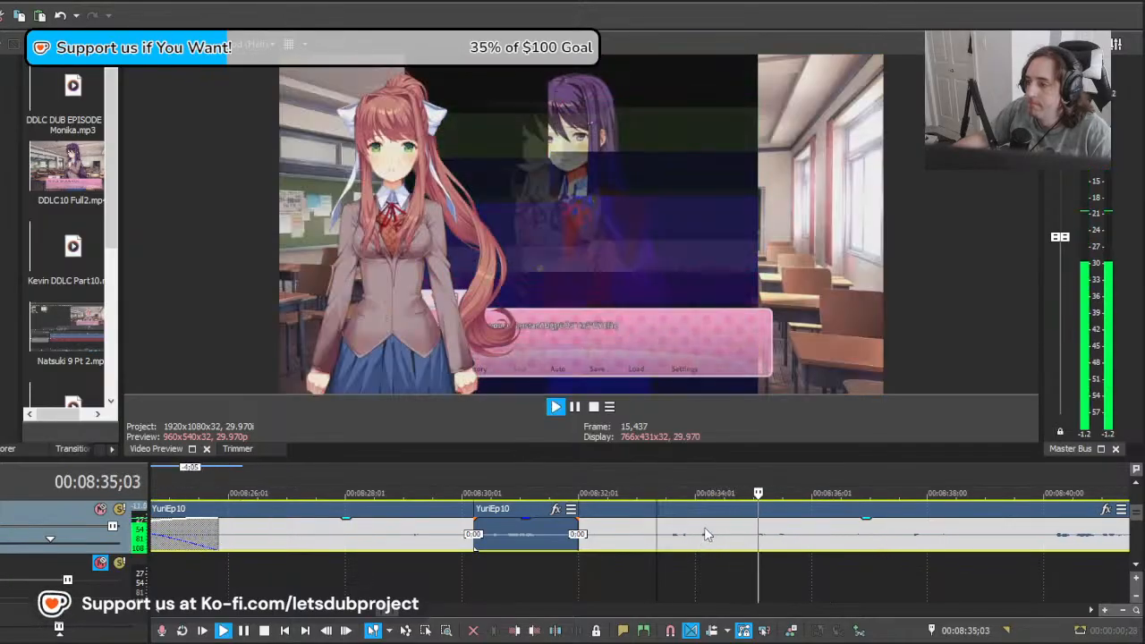
Step: Pull the remainder still earlier and replay it from 00:08:33;11 against "But I really appreciate you..."
scroll(712, 532, "down", 3)
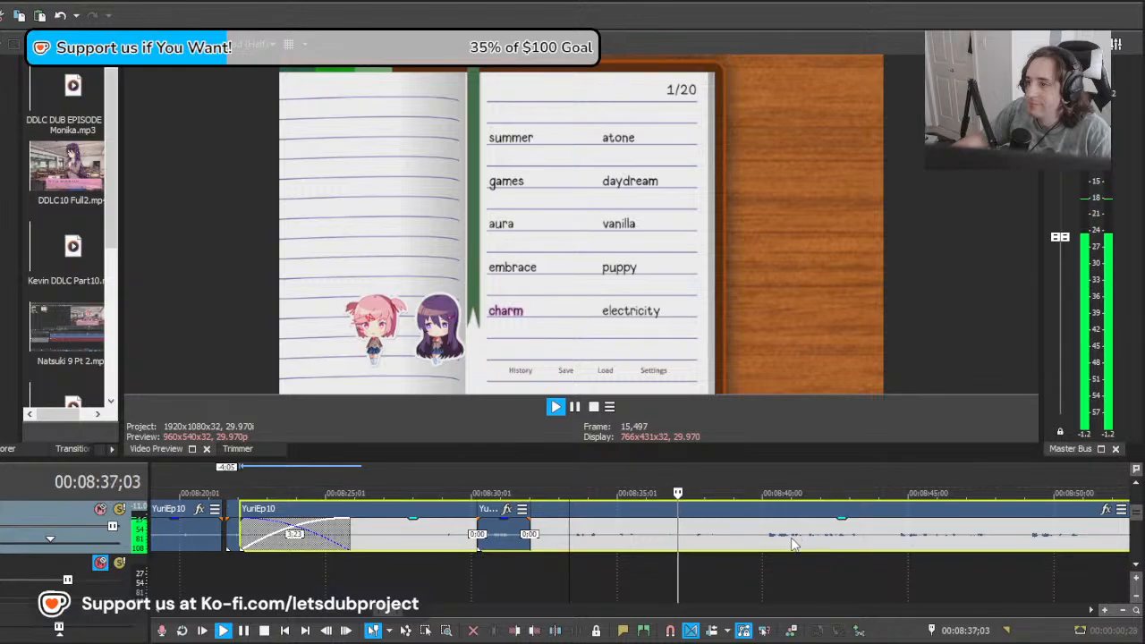
key("space")
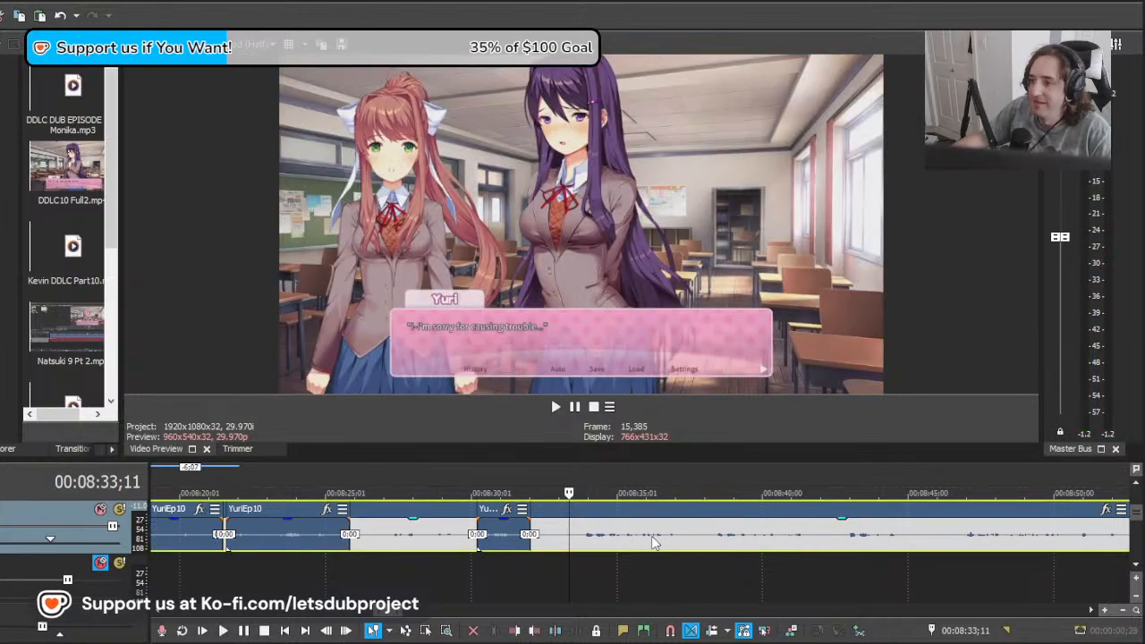
key("space")
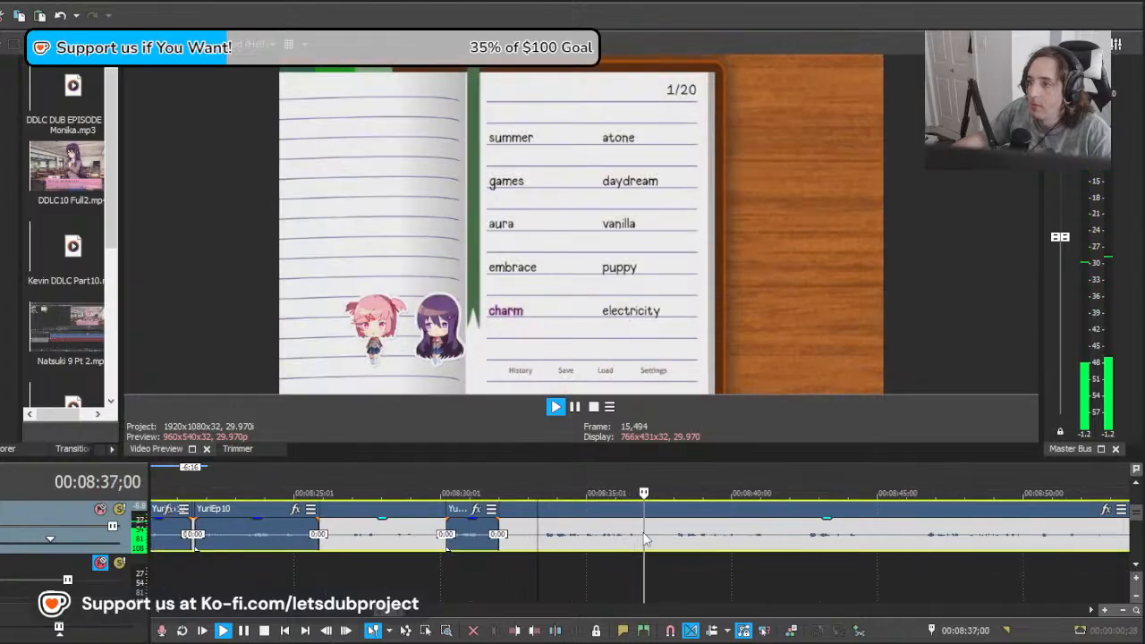
key("space")
key("space")
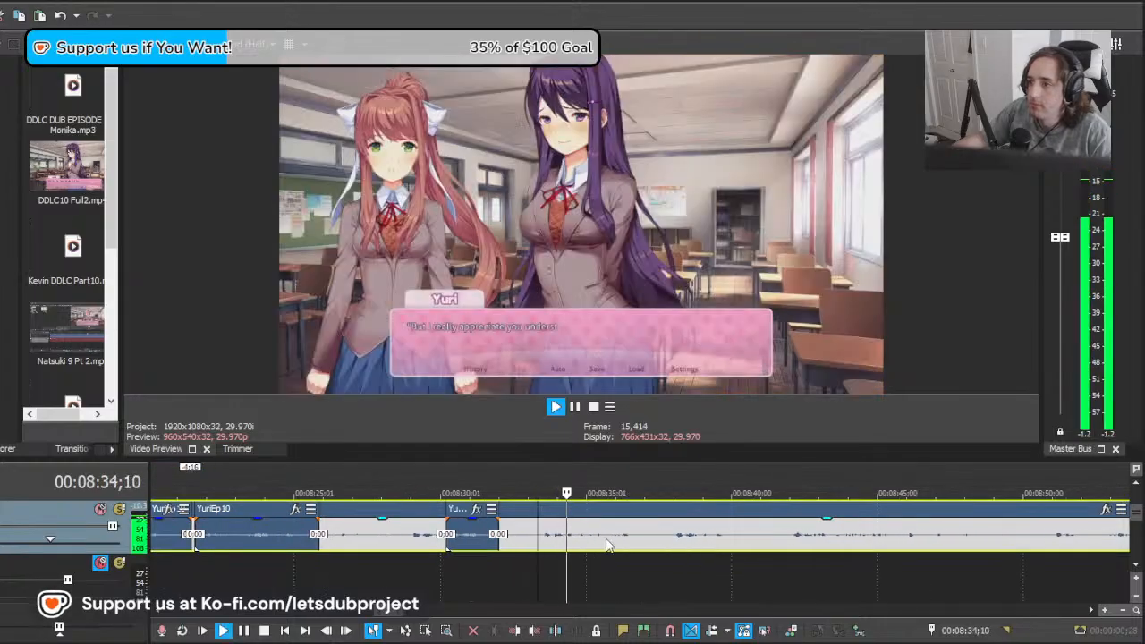
key("space")
key("space")
Step: Split the remainder at 00:08:33;02, before "But I really appreciate...", and delete the section before the cut
left_click(529, 540)
key("s")
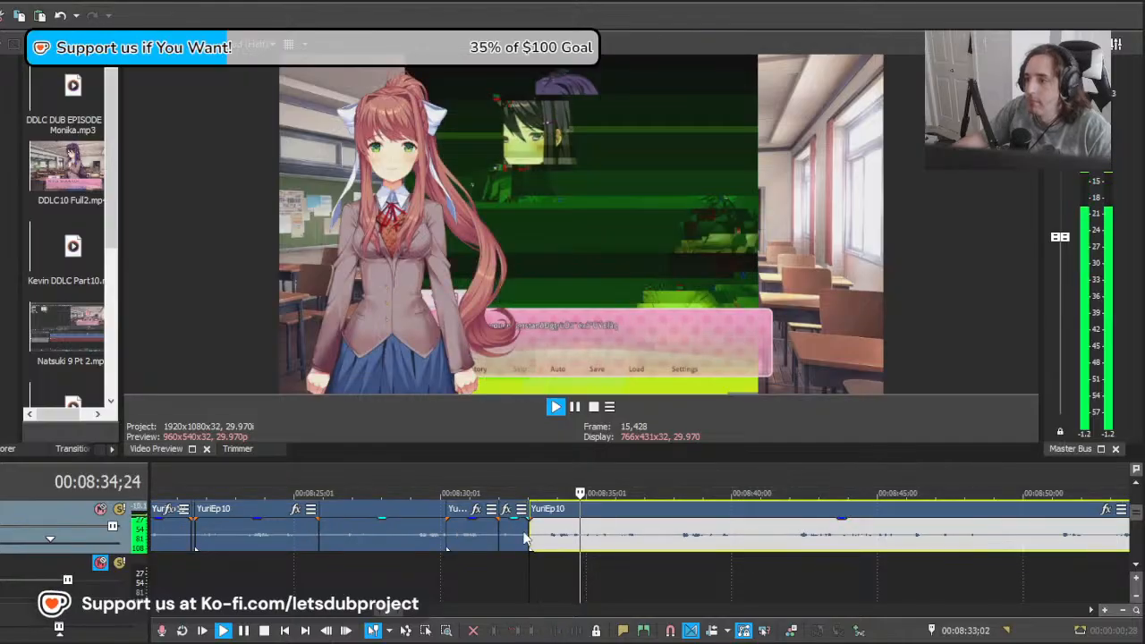
left_click(522, 541)
key("Delete")
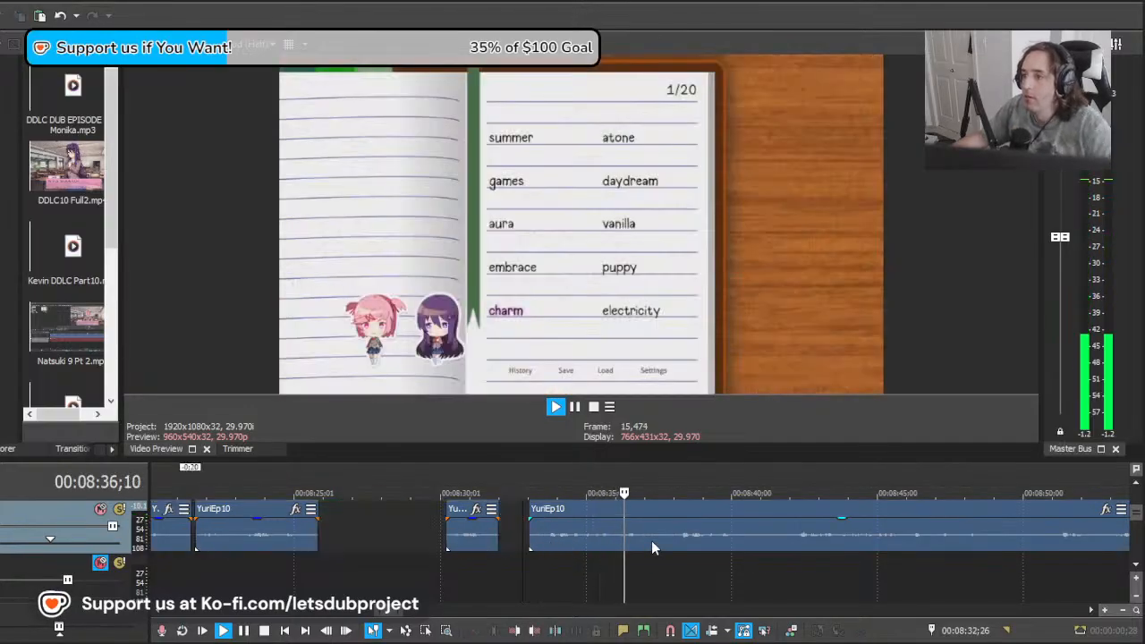
Step: Split the recording at 00:08:34;16 and about 00:08:37;01 to isolate the glitched part of the line, and play across it
key("space")
left_click(600, 539)
scroll(597, 541, "up", 2)
left_click(578, 548)
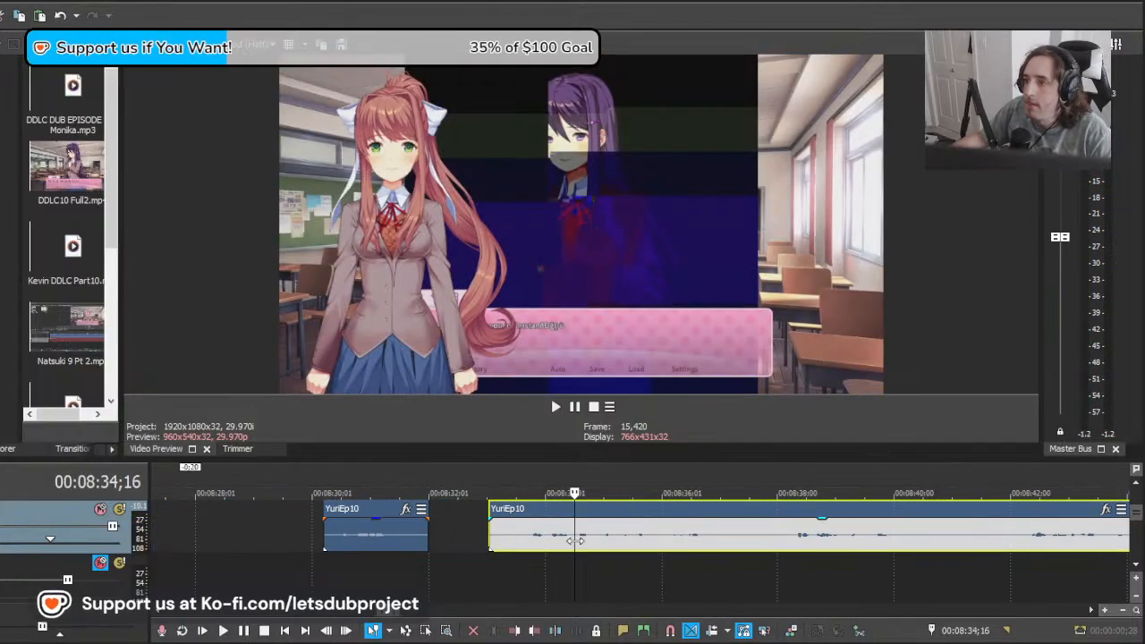
key("s")
left_click(720, 543)
key("s")
left_click(608, 537)
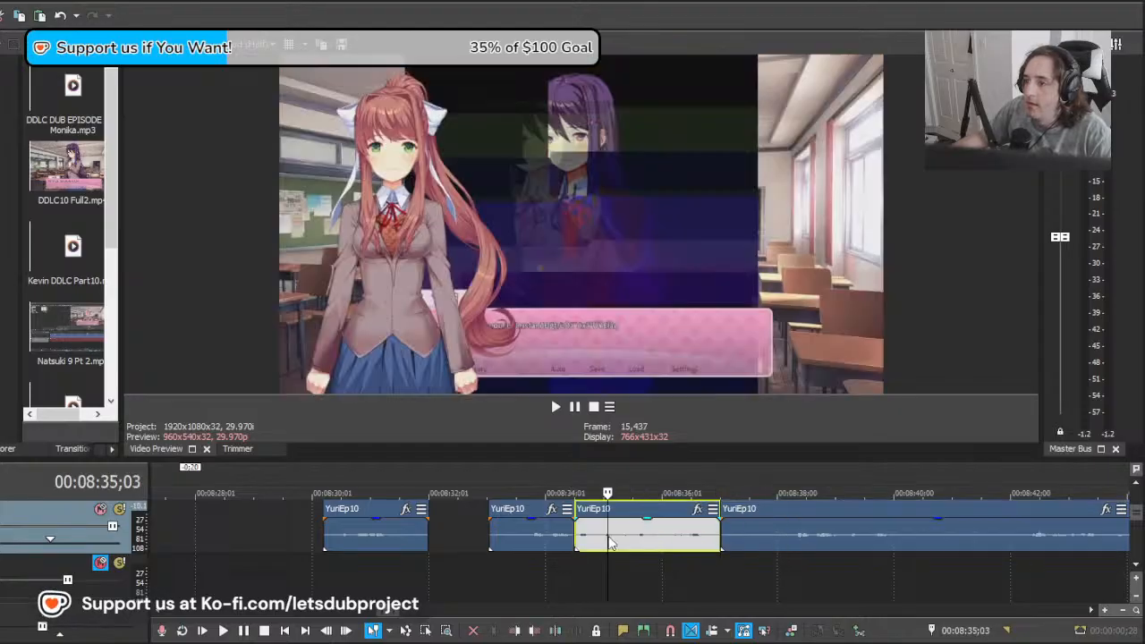
left_click(529, 544)
key("space")
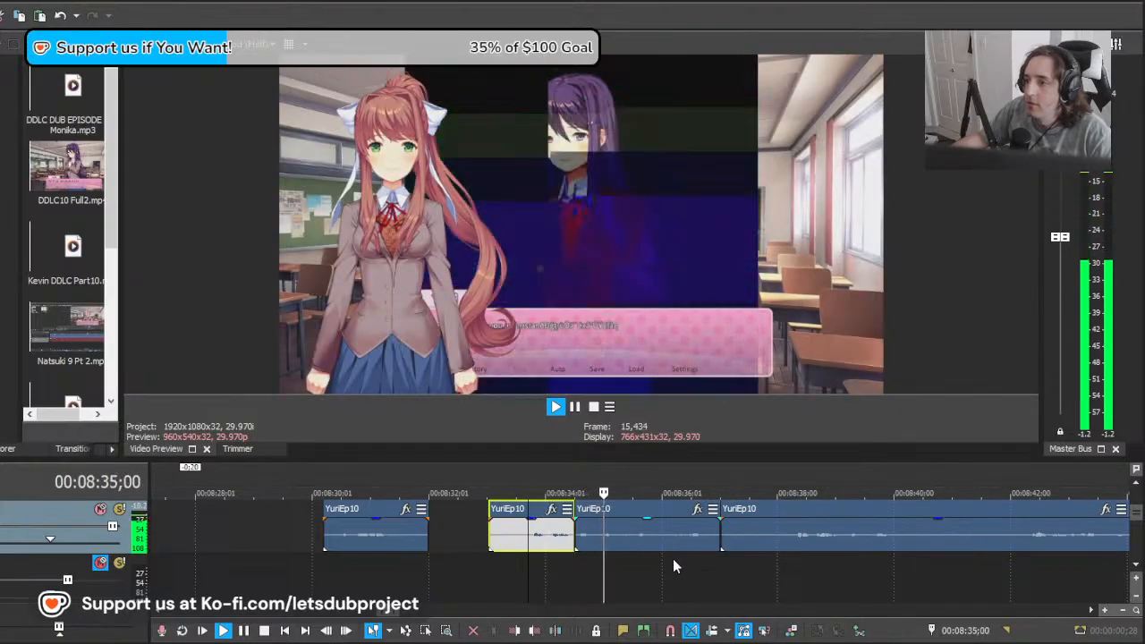
Step: Apply an event effect to the isolated glitched section and replay the line from about 00:08:33;25
key("space")
left_click(598, 546)
mouse_move(596, 557)
left_mouse_down()
mouse_move(582, 557)
mouse_move(596, 556)
left_mouse_up()
left_click(698, 510)
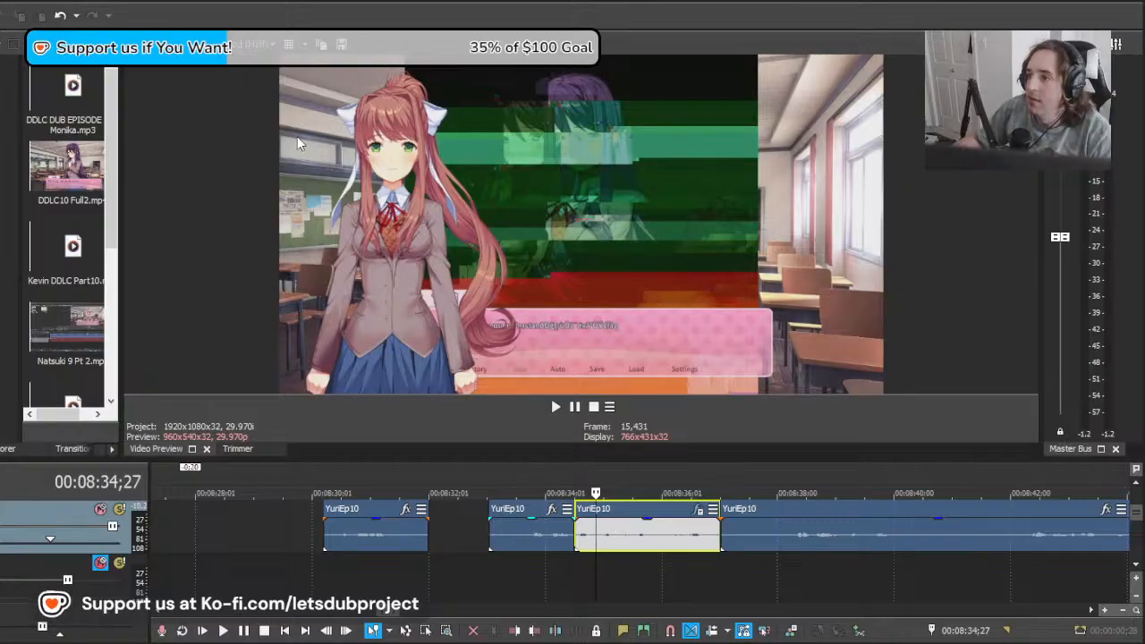
left_click(533, 570)
key("space")
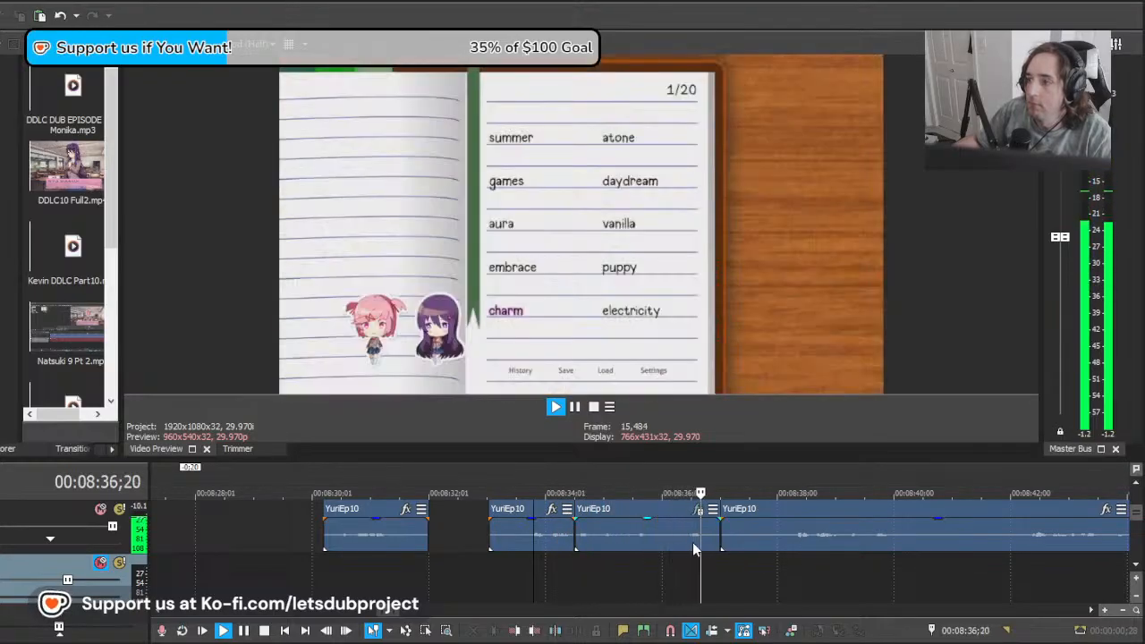
Step: Try moving the glitched section 0:09 earlier so it overlaps the preceding section, and undo the move
key("space")
left_click(648, 546)
left_click_drag(641, 553, 624, 553)
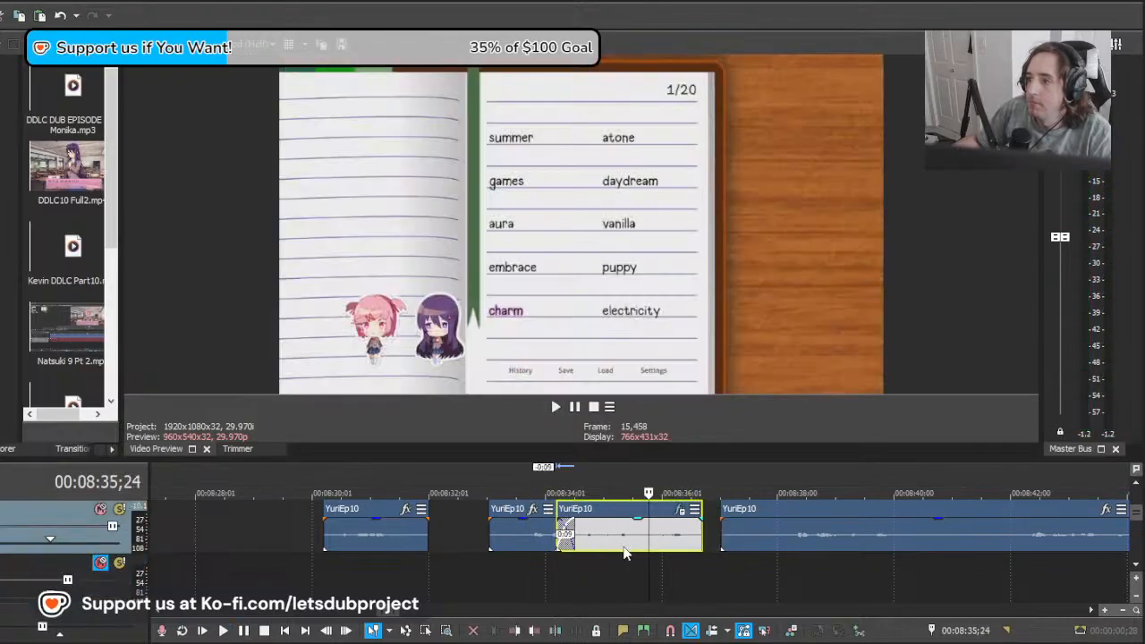
key("ctrl+z")
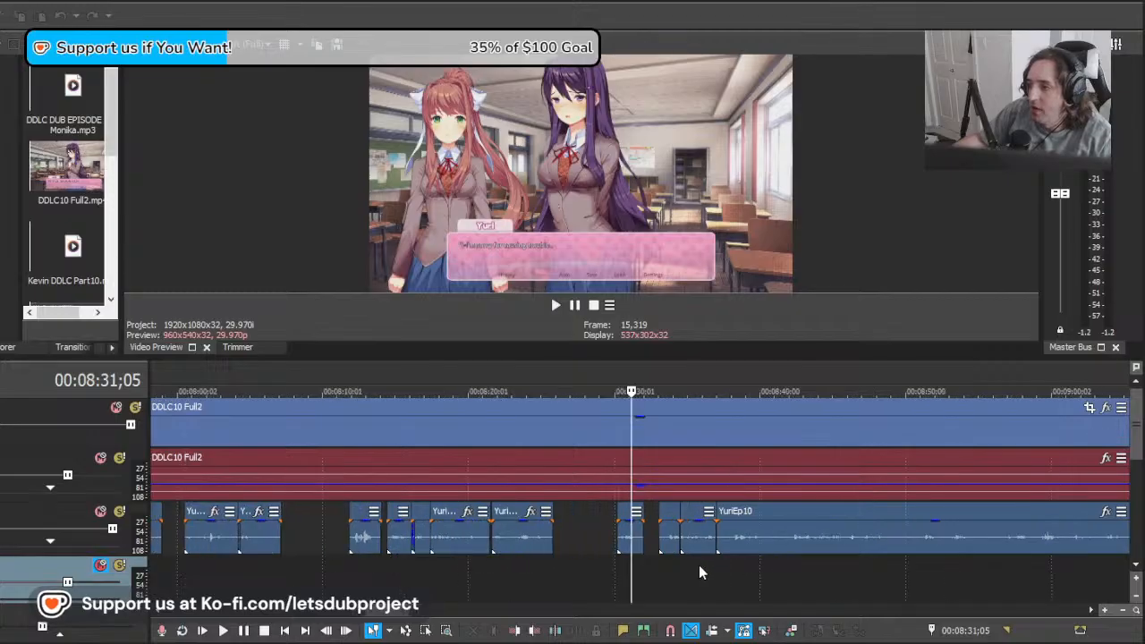
Step: Play Yuri's line from about 00:08:33;14 across the glitched section of the recording
left_click(699, 564)
scroll(697, 560, "up", 3)
left_click(528, 566)
key("space")
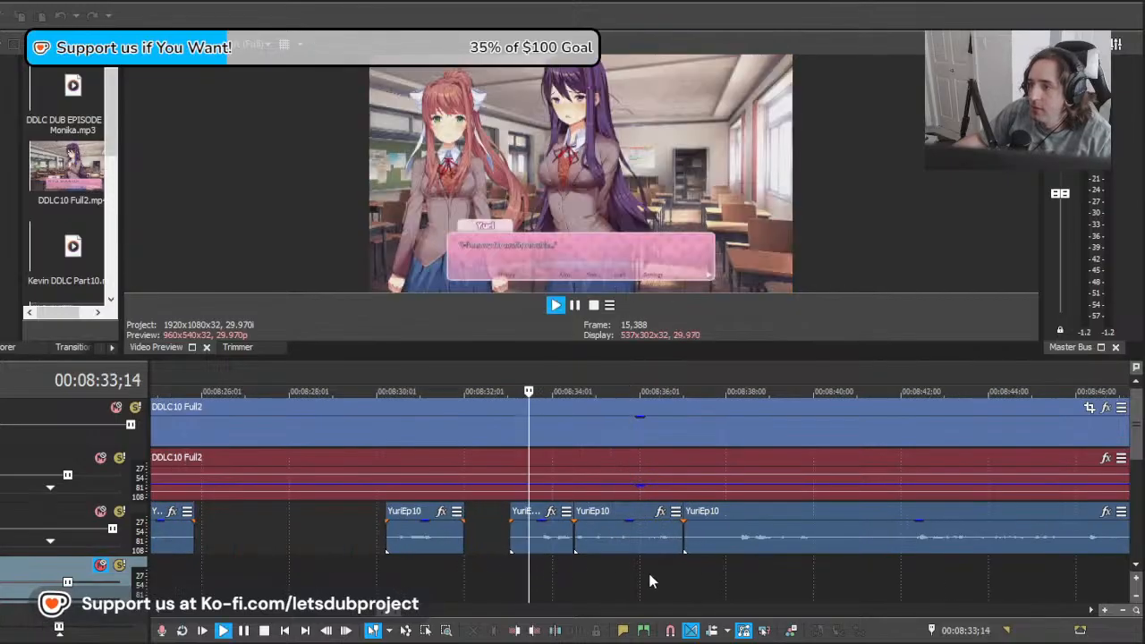
scroll(661, 547, "up", 1)
key("space")
Step: Split the glitched section at 00:08:35;17 and delete the piece after the cut
left_click(699, 542)
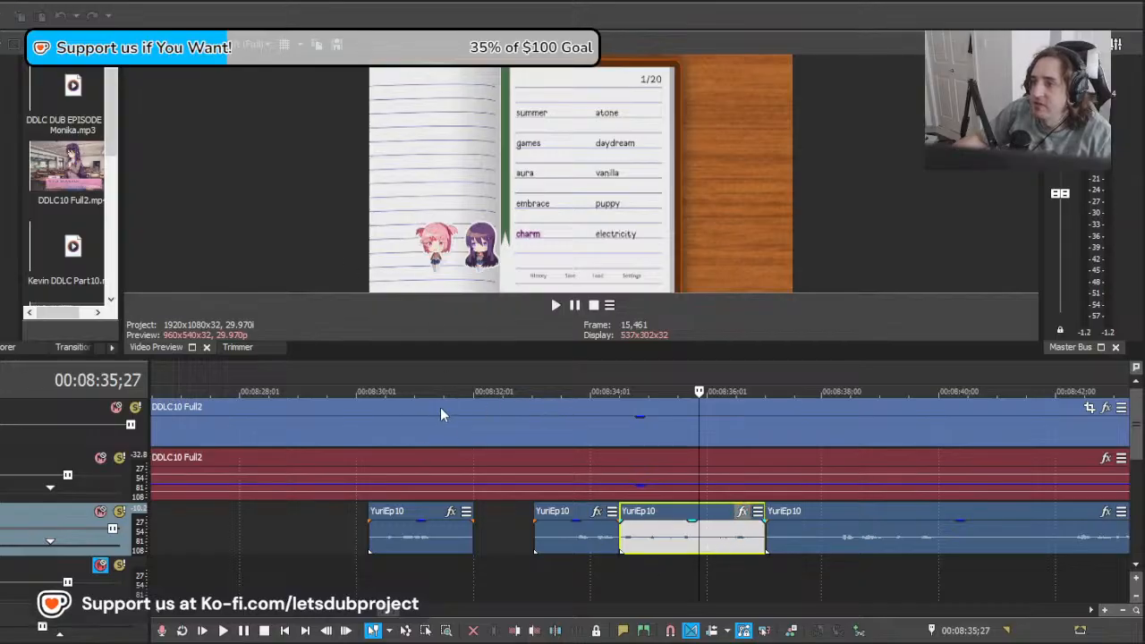
scroll(777, 537, "up", 1)
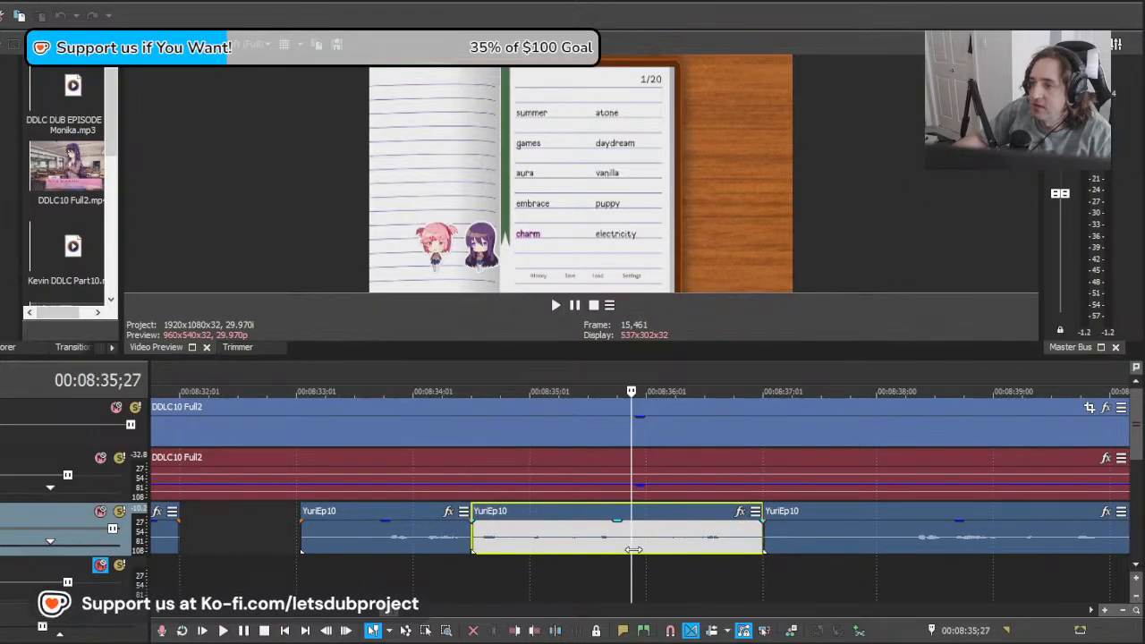
left_click(570, 548)
mouse_move(570, 547)
left_mouse_down()
mouse_move(598, 549)
mouse_move(585, 551)
left_mouse_up()
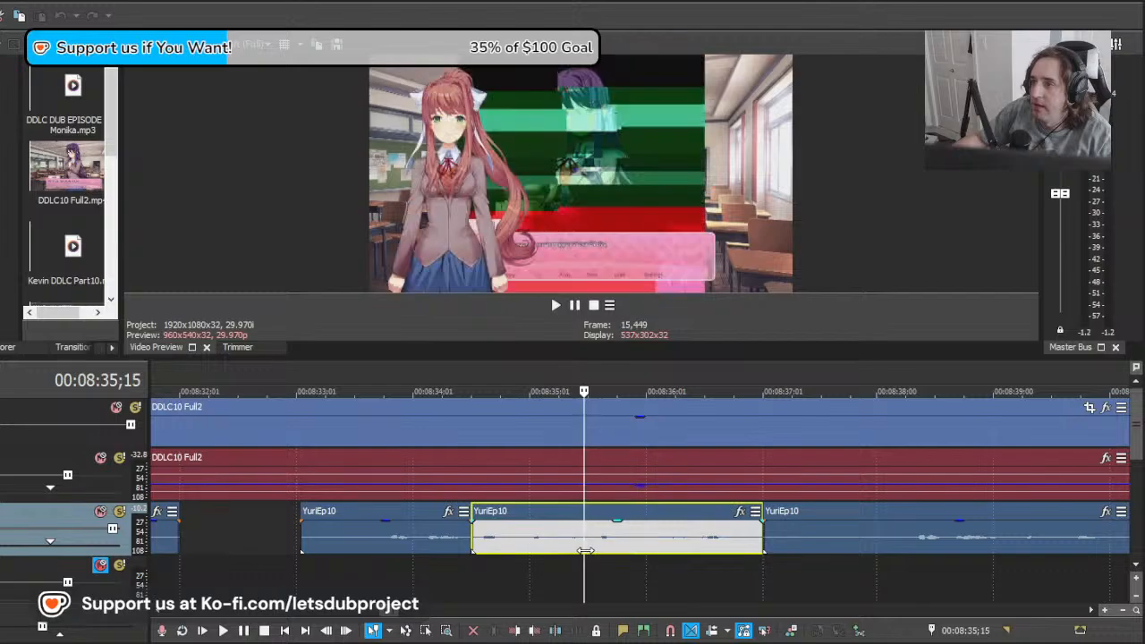
scroll(607, 560, "up", 1)
left_click(646, 547)
key("s")
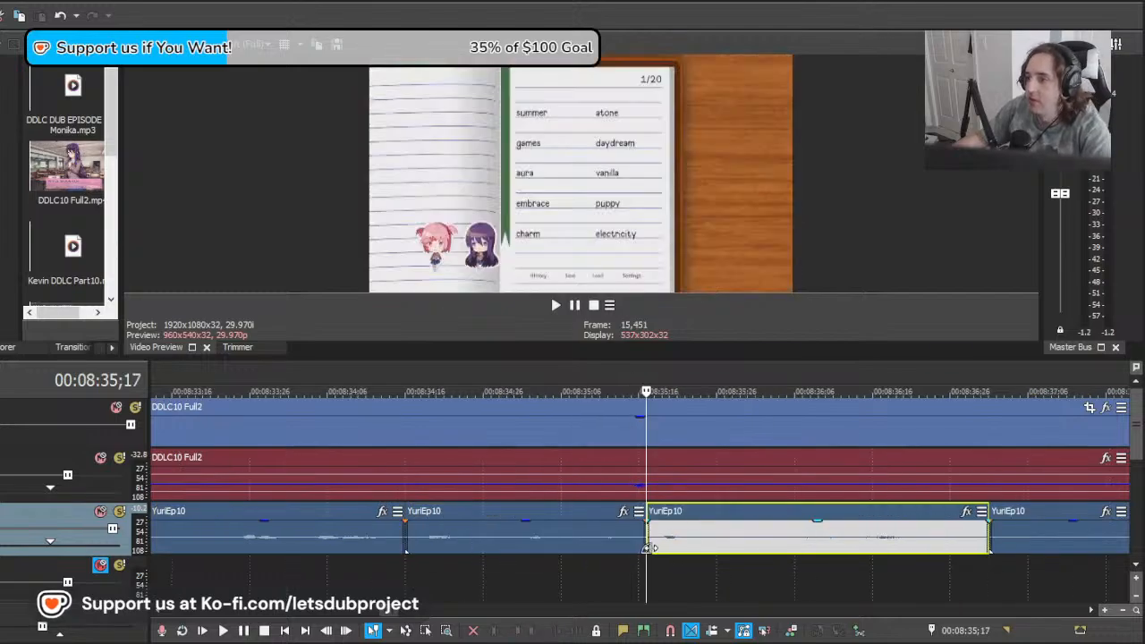
key("Delete")
scroll(617, 545, "down", 1)
Step: Apply an event effect to the trimmed glitched section, replaying the line into it to check the sound
left_click(557, 543)
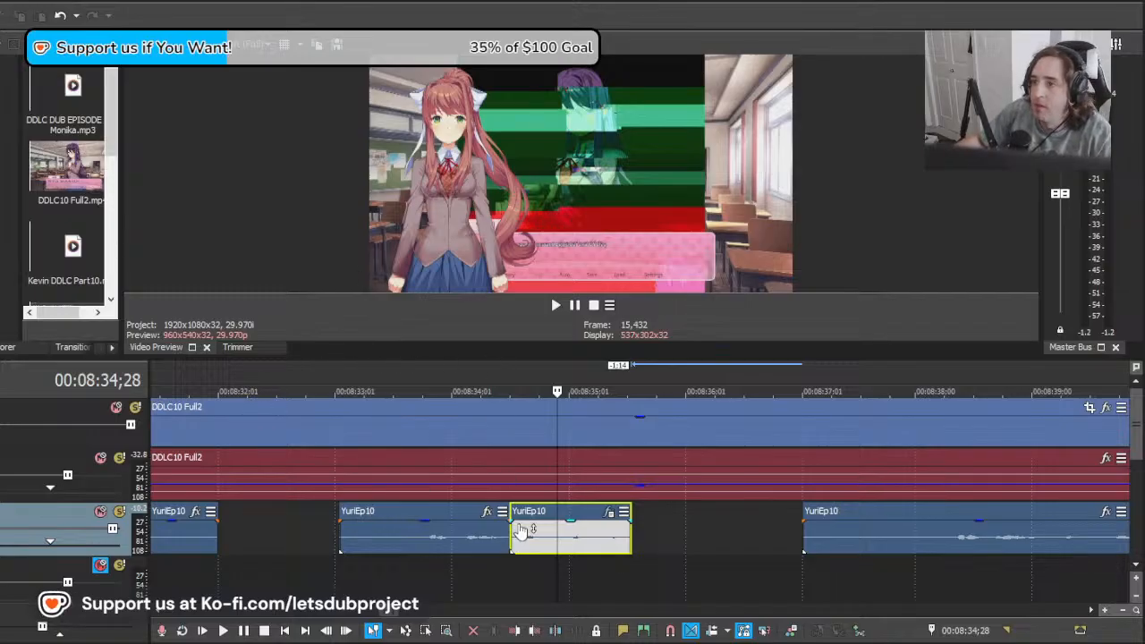
left_click(436, 573)
key("space")
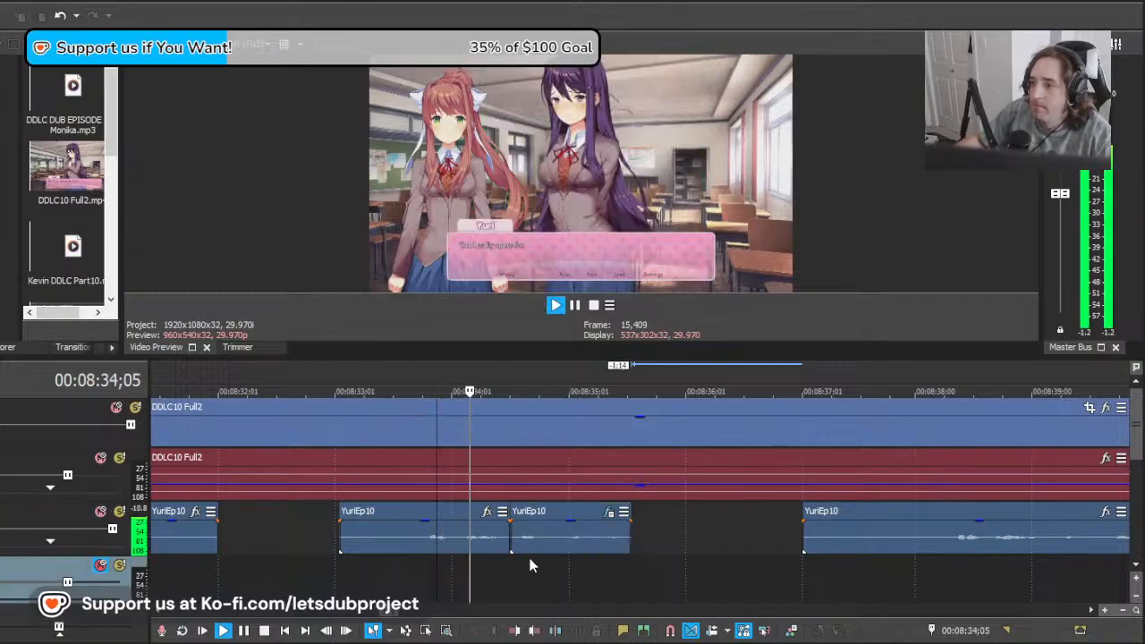
key("space")
left_click(591, 541)
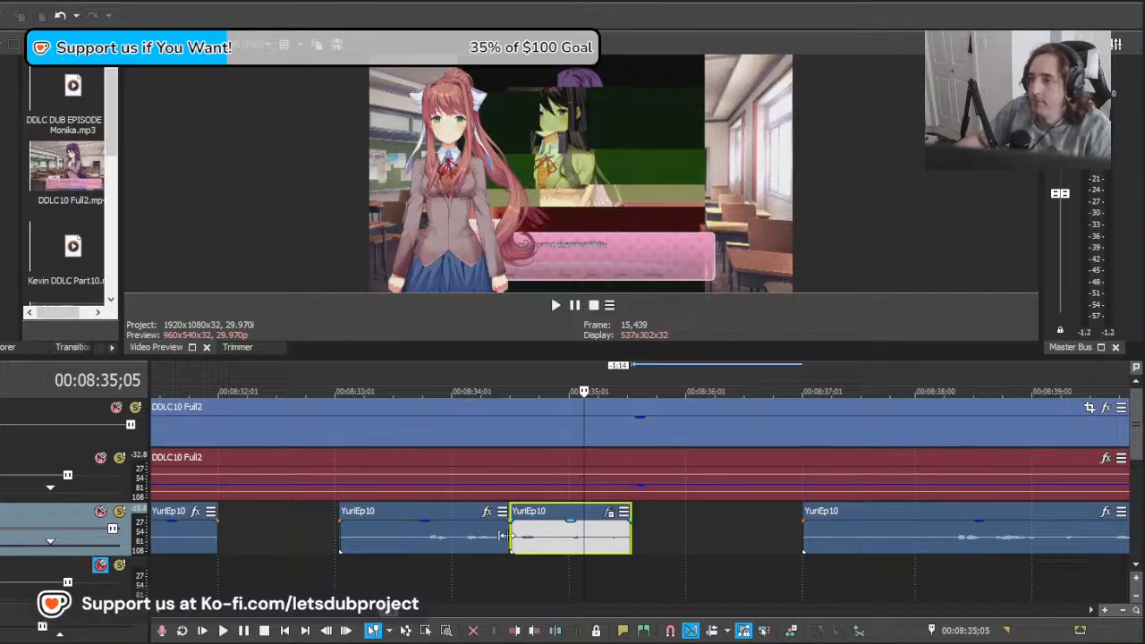
left_click(448, 573)
key("space")
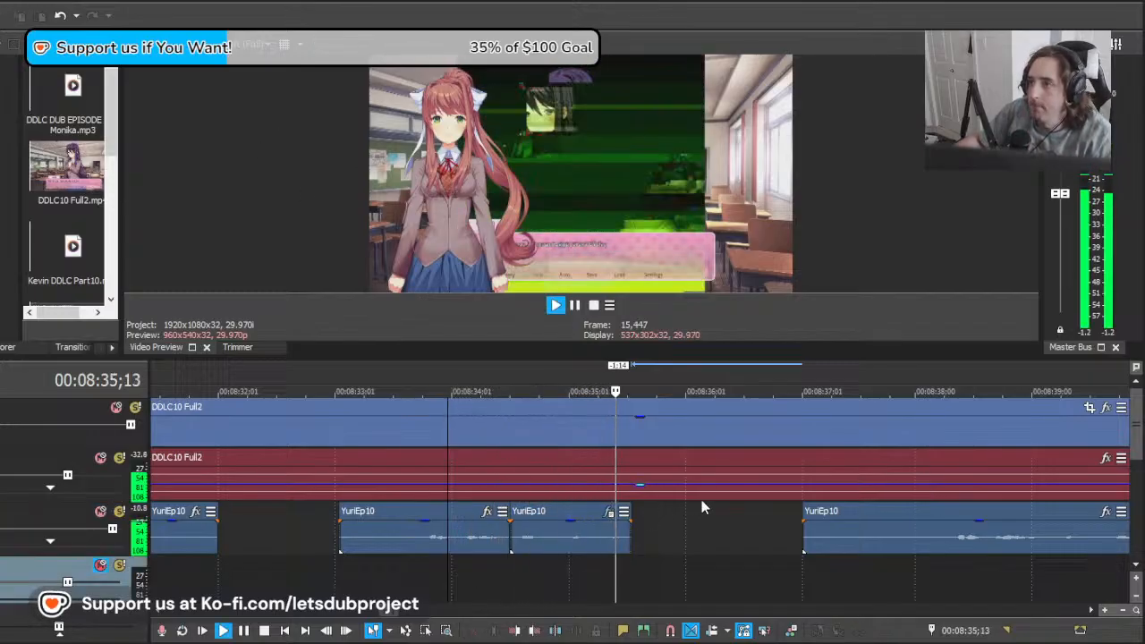
Step: Reverse the trimmed glitched section and play the line from about 00:08:33;06 through the glitch
left_click(590, 537)
key("space")
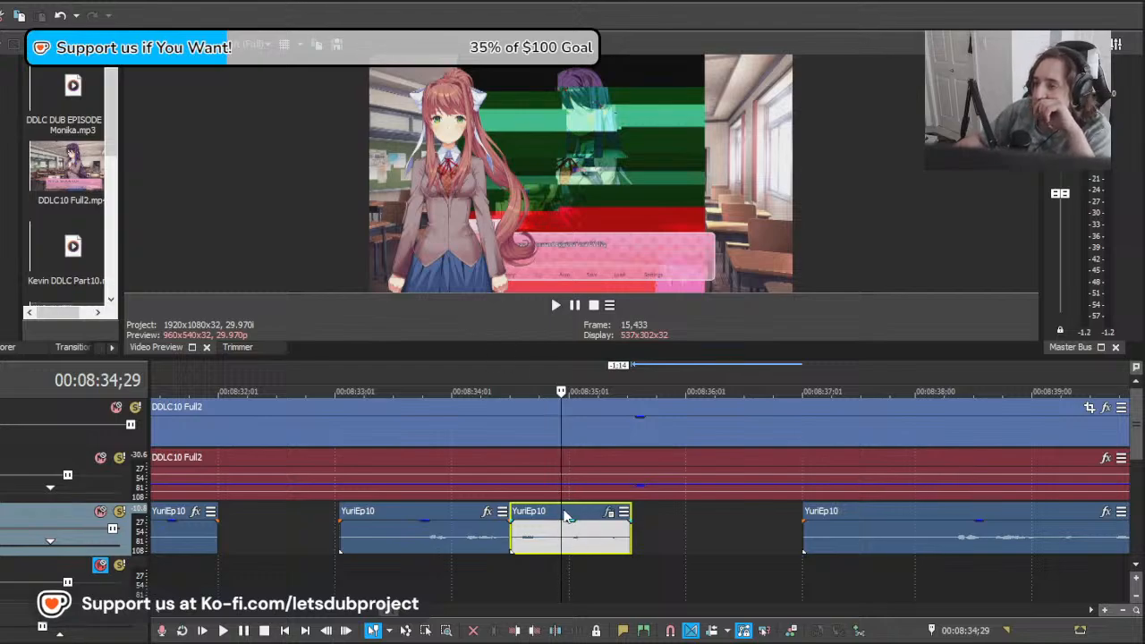
key("ctrl+r")
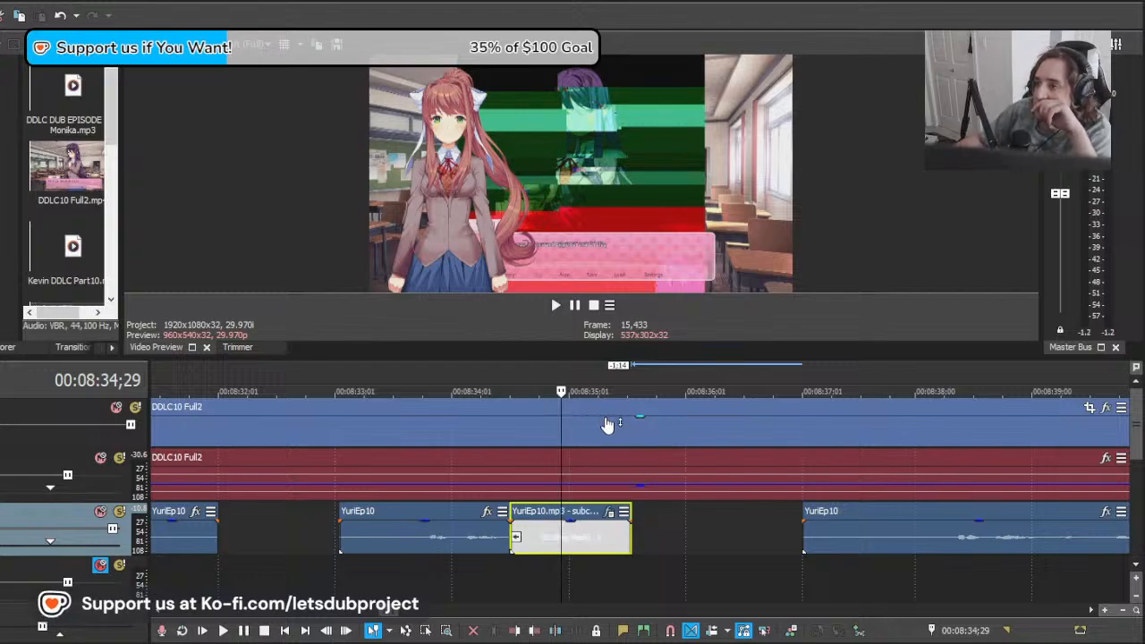
scroll(473, 590, "down", 1)
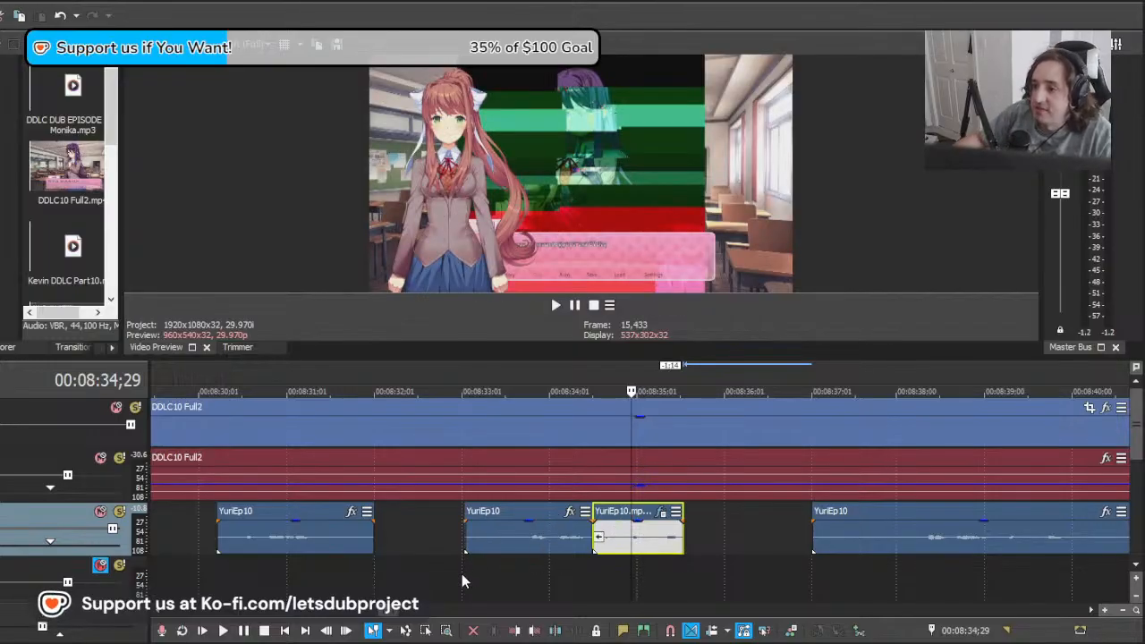
left_click(478, 578)
key("space")
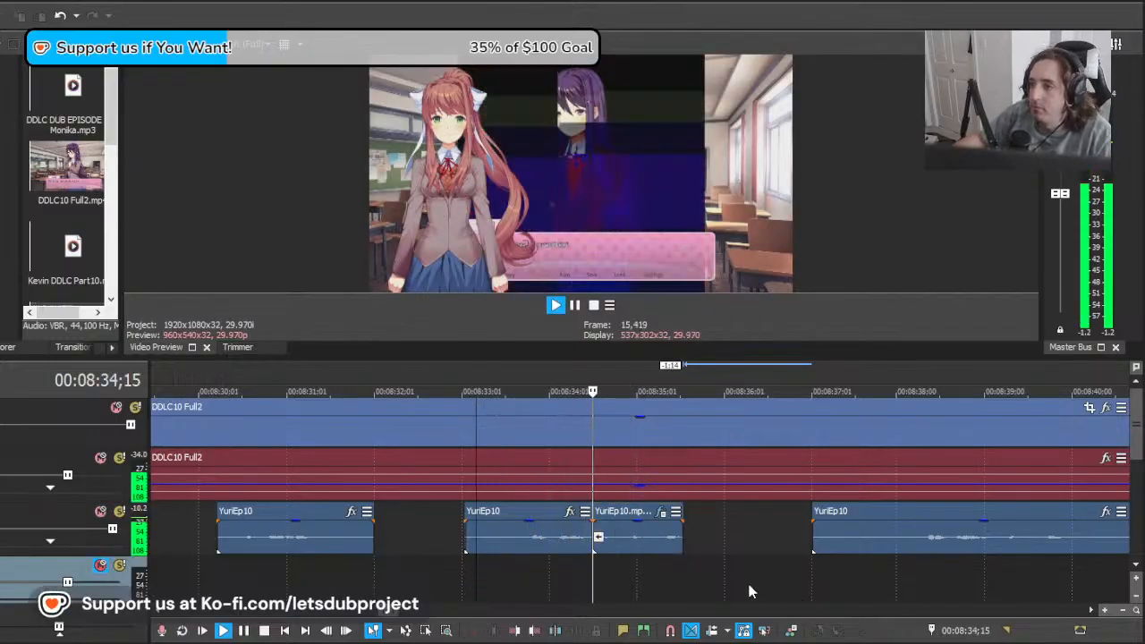
scroll(761, 562, "down", 2)
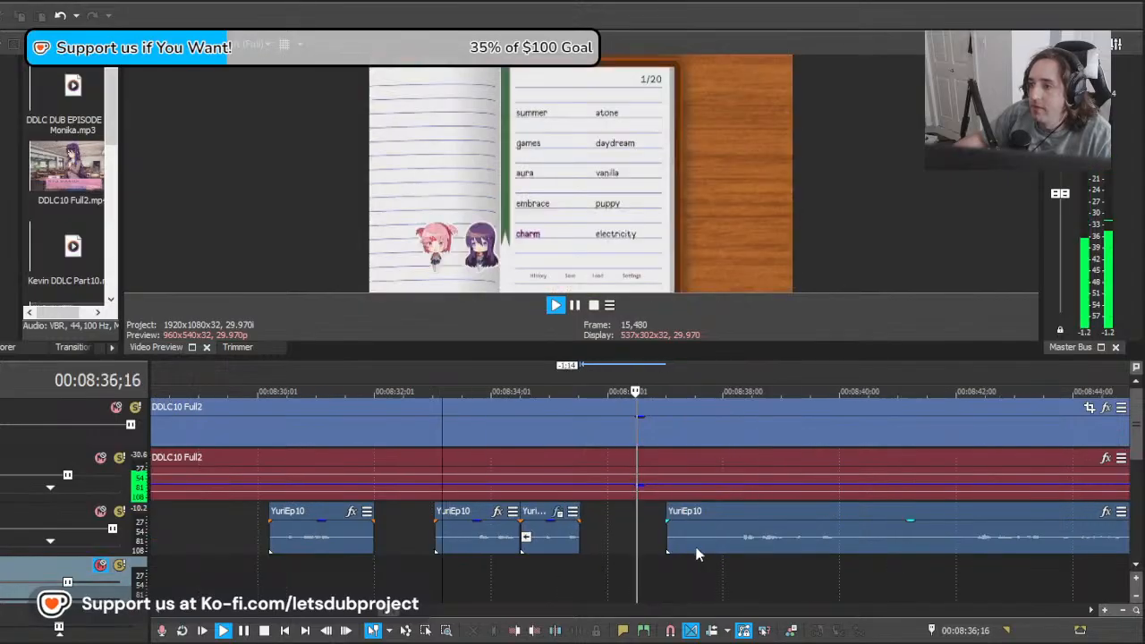
key("space")
Step: Replay the transition into the reversed section from 00:08:33;25 and again from slightly earlier
left_click(553, 535)
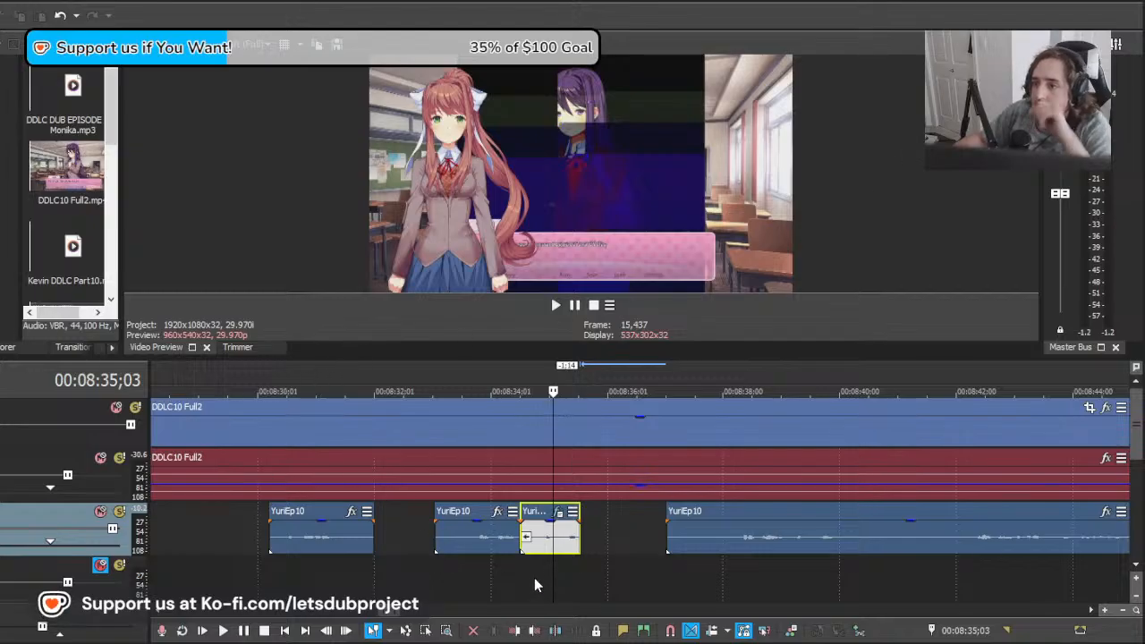
left_click(479, 566)
key("space")
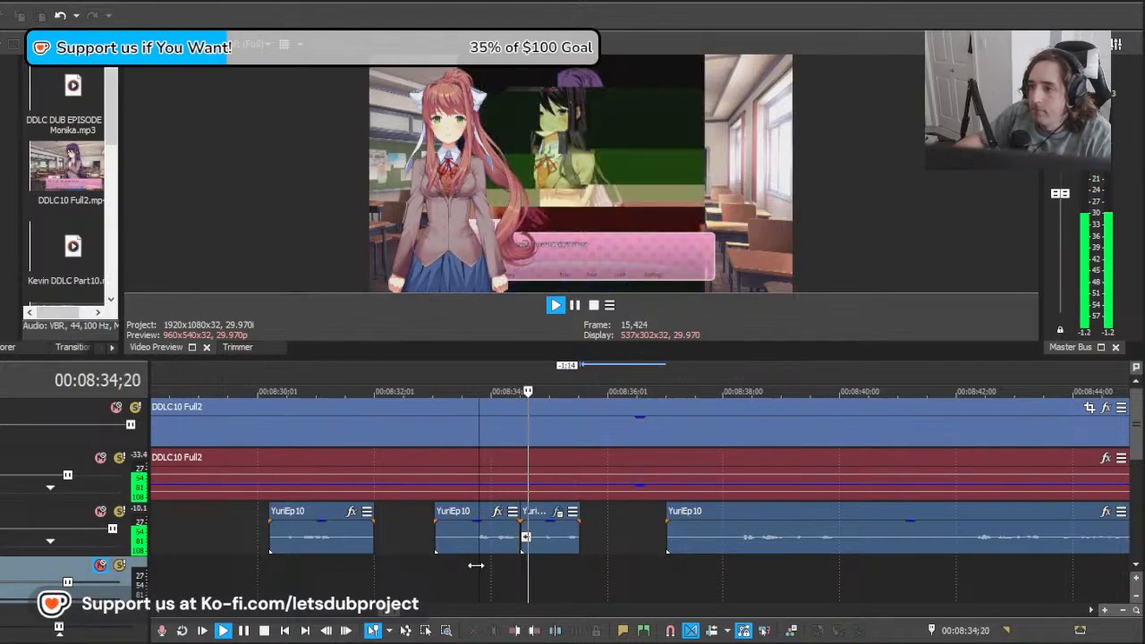
key("space")
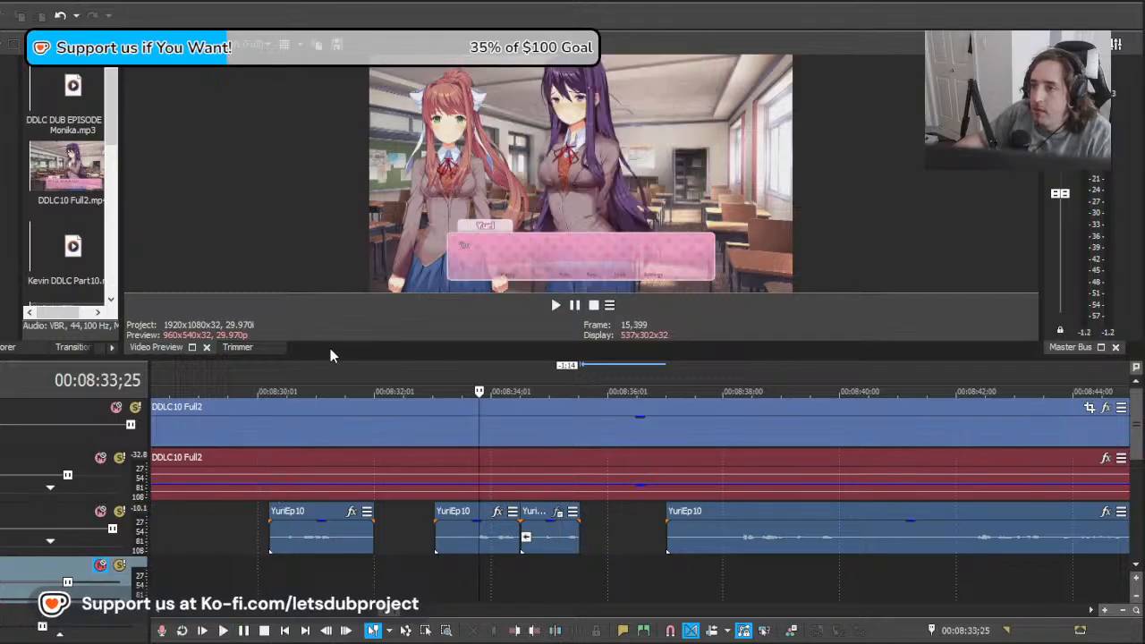
left_click(512, 537)
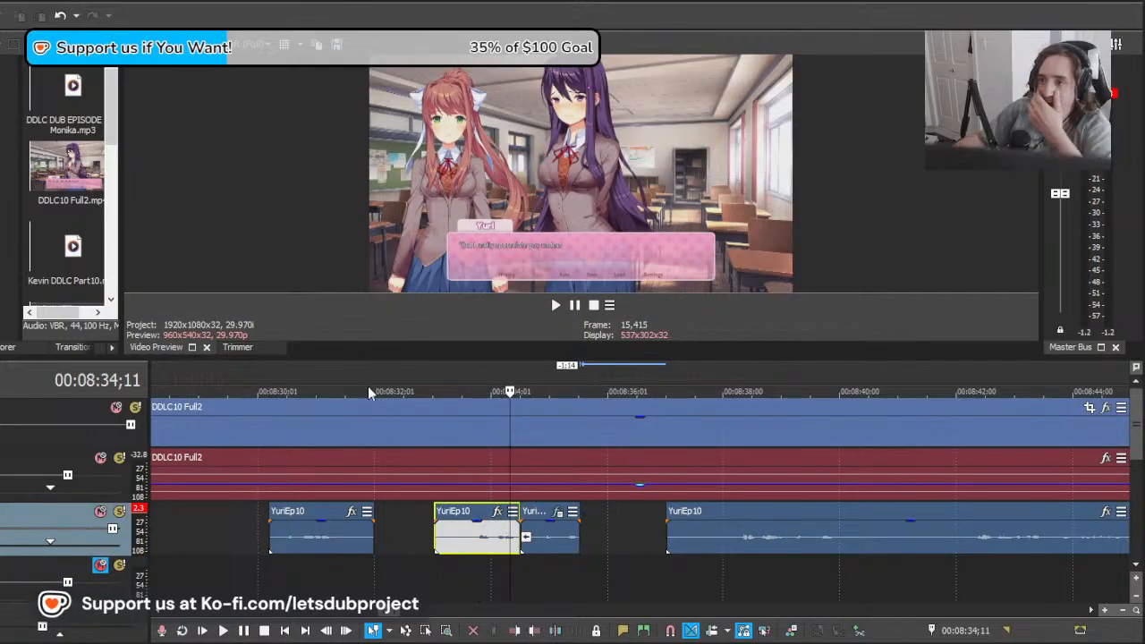
left_click(470, 573)
key("space")
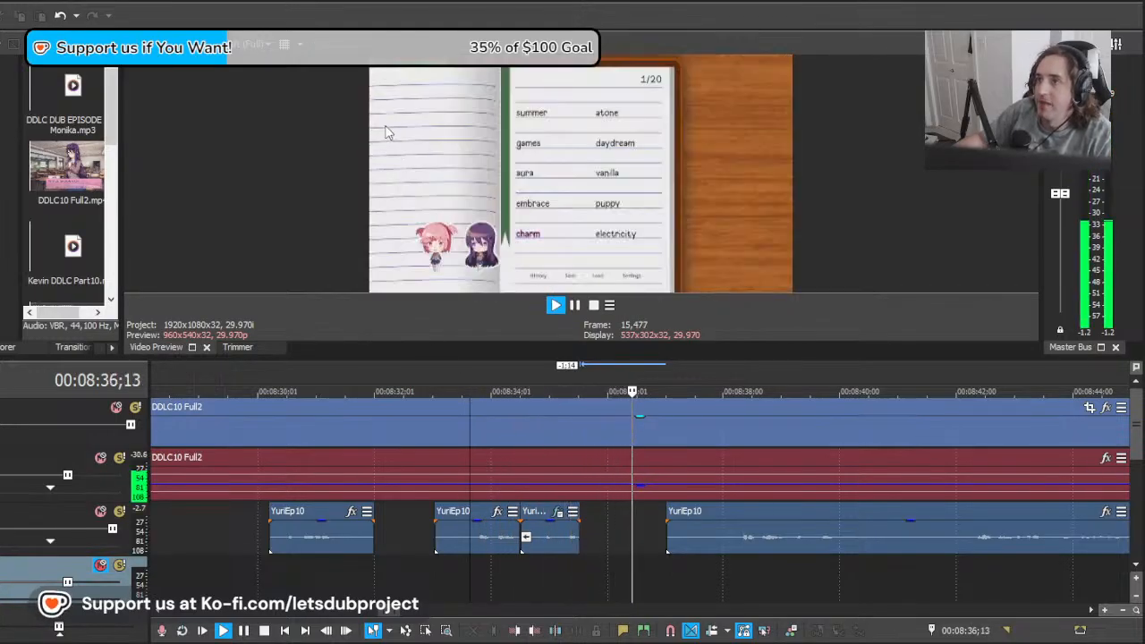
key("space")
Step: Add an audio track above YuriEp10, paste the DDLC__E8-v... clip over the reversed section from about 00:08:34;10, and play it
left_click(540, 551)
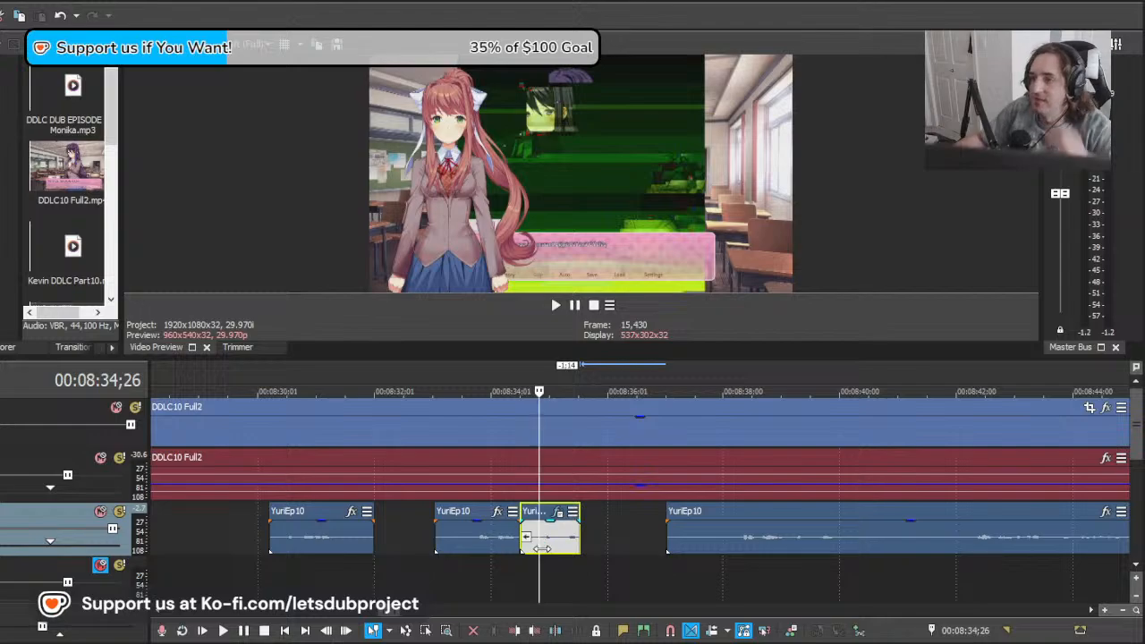
scroll(541, 549, "down", 5)
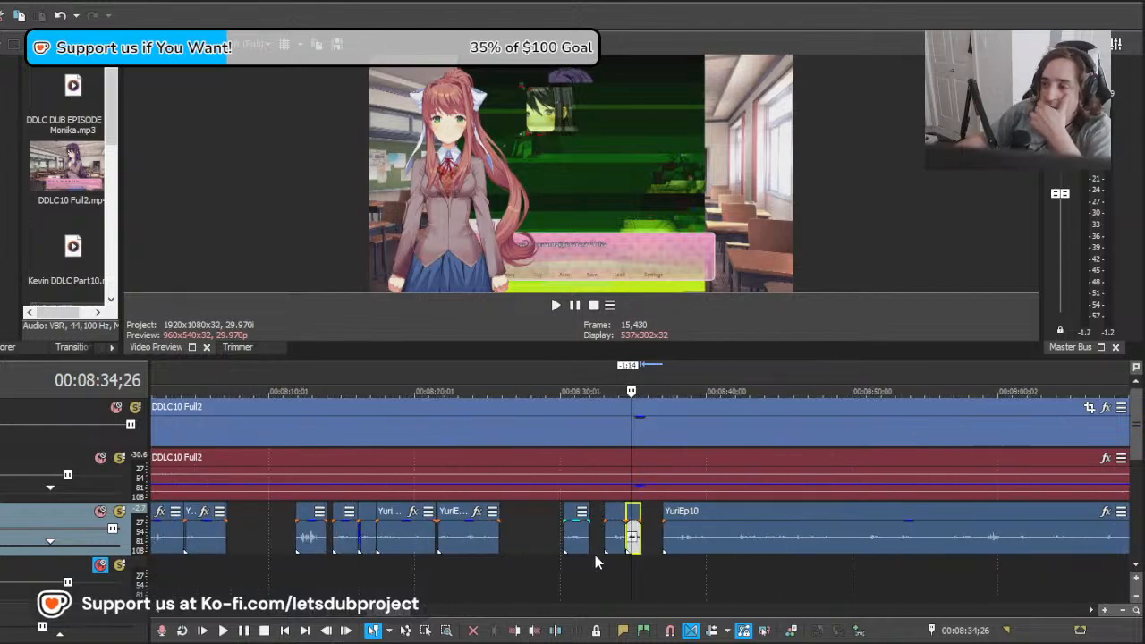
scroll(598, 551, "up", 5)
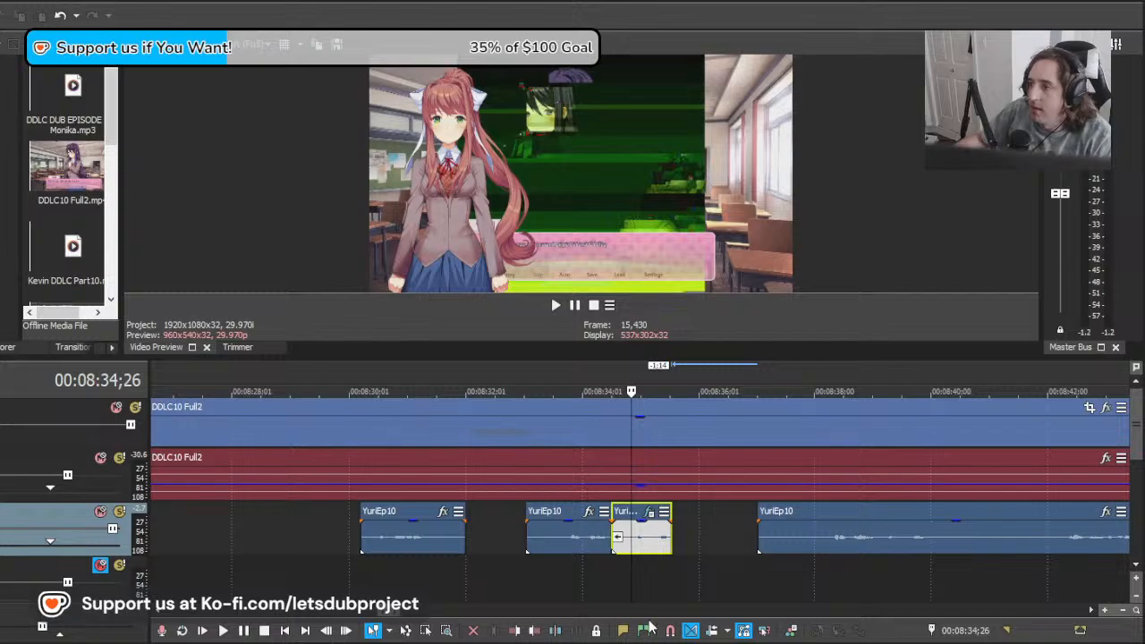
left_click(105, 186)
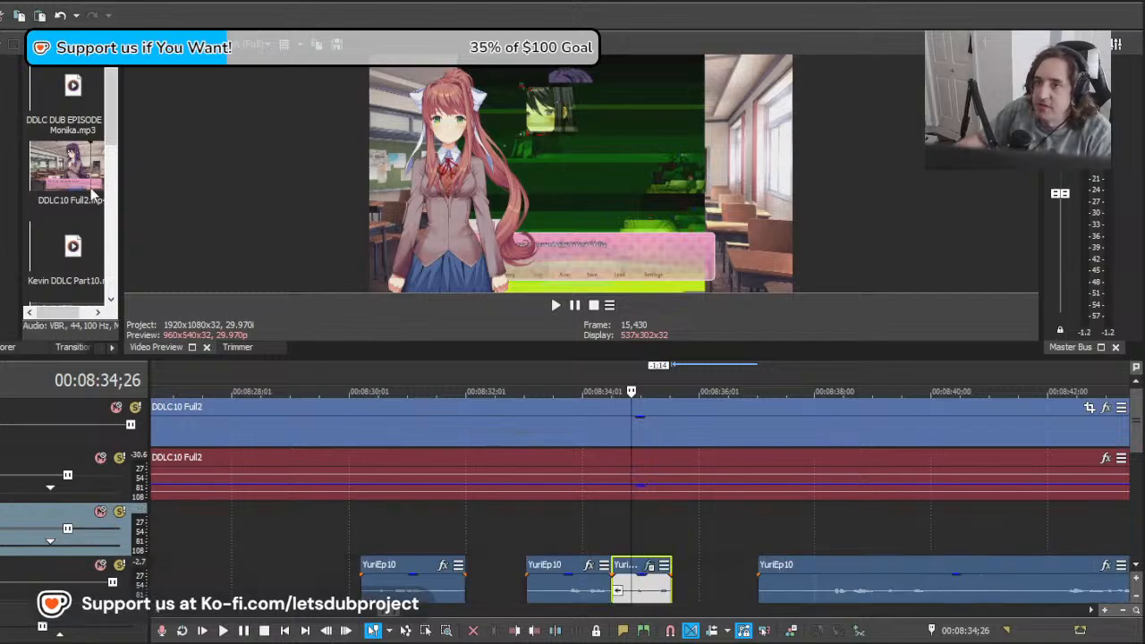
left_click(606, 536)
key("ctrl+v")
left_click_drag(654, 546, 580, 539)
left_click(573, 538)
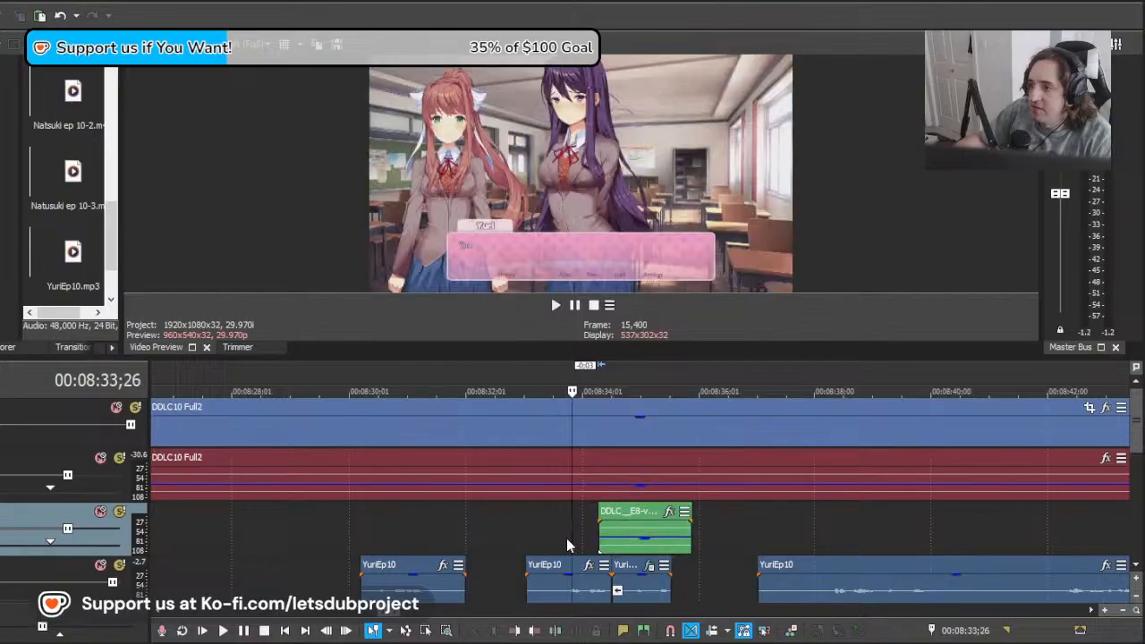
key("space")
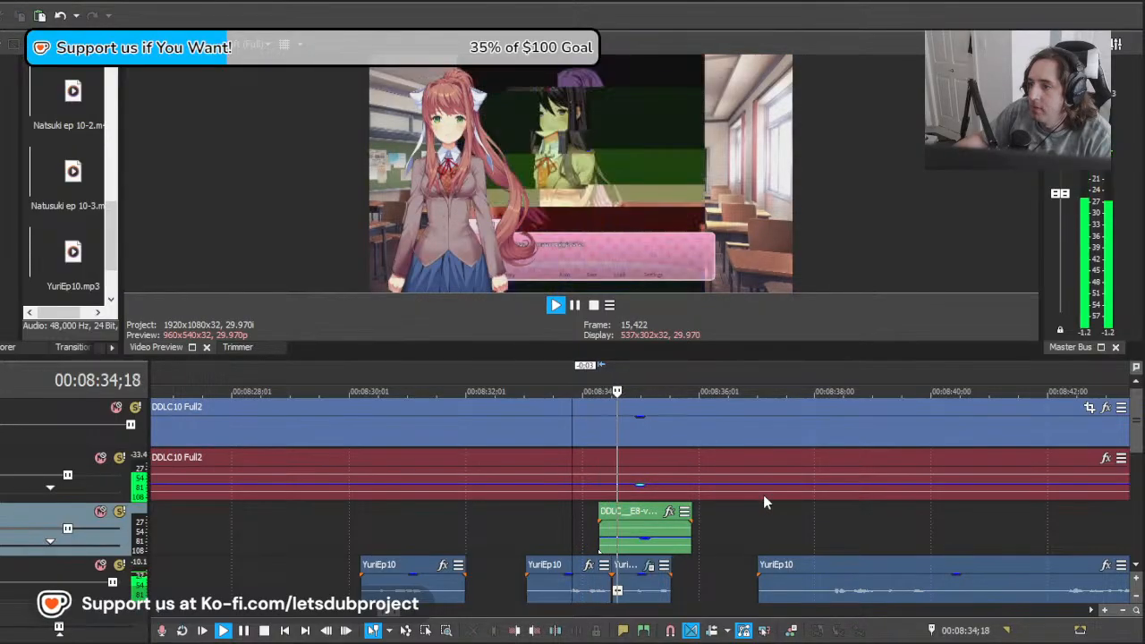
key("space")
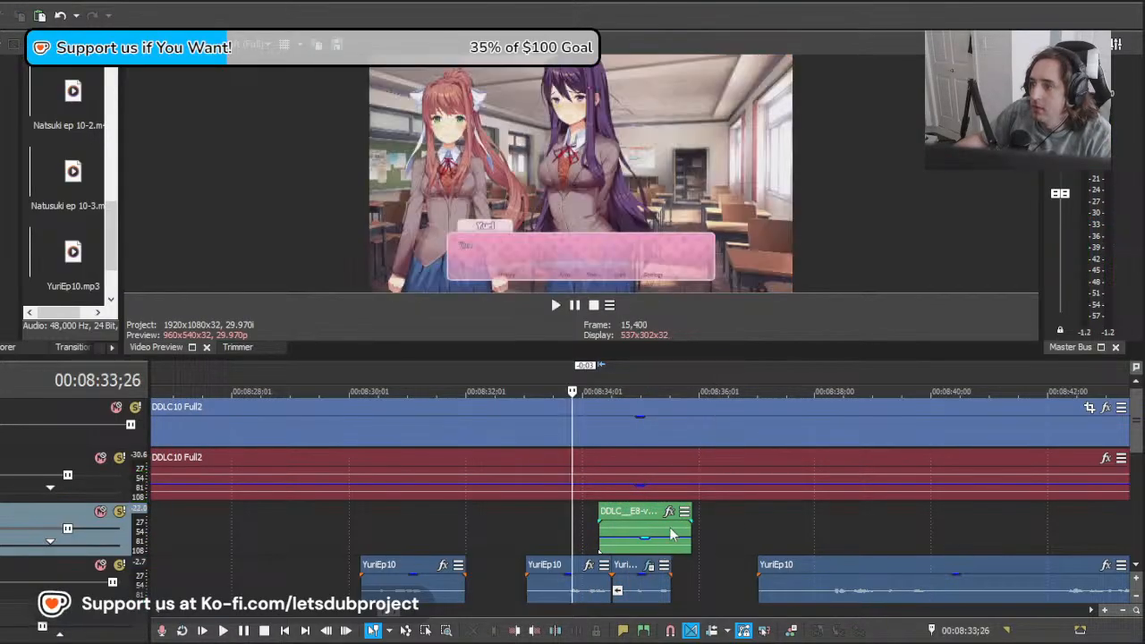
Step: Apply an event effect to the pasted DDLC__E8-v... clip and replay the glitched line, finally from 00:08:33;28
left_click(672, 523)
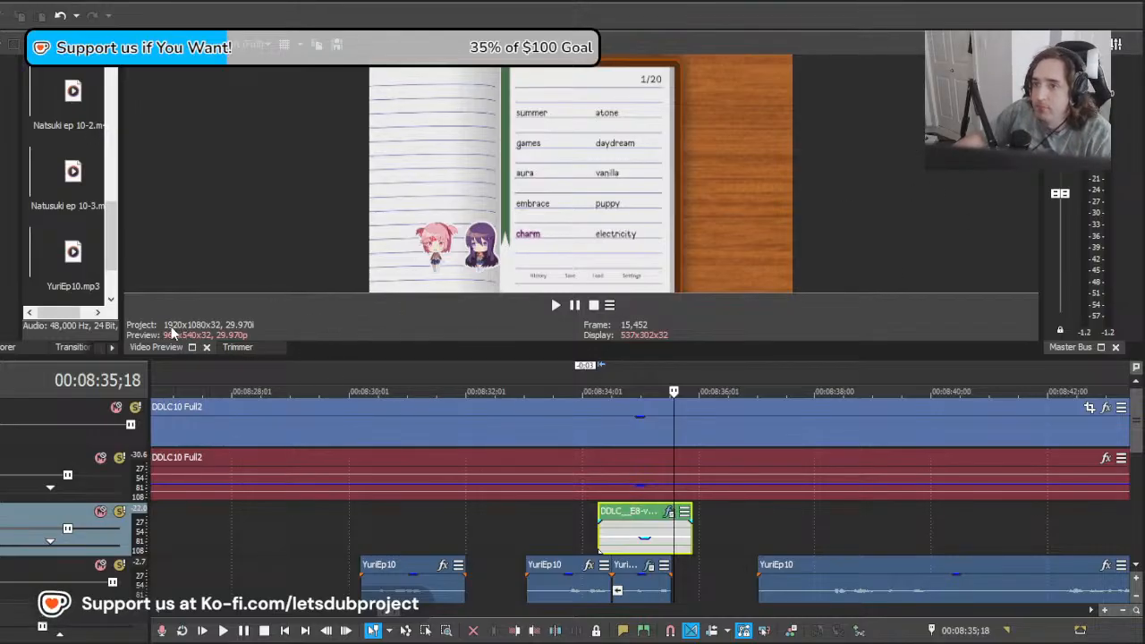
key("space")
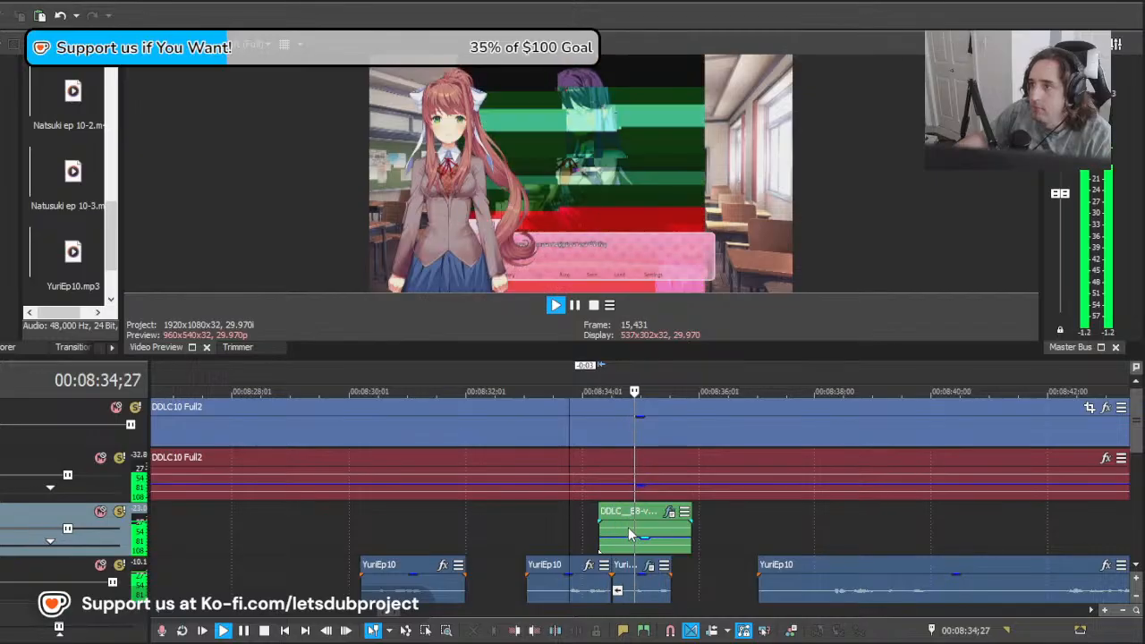
left_click(645, 525)
key("space")
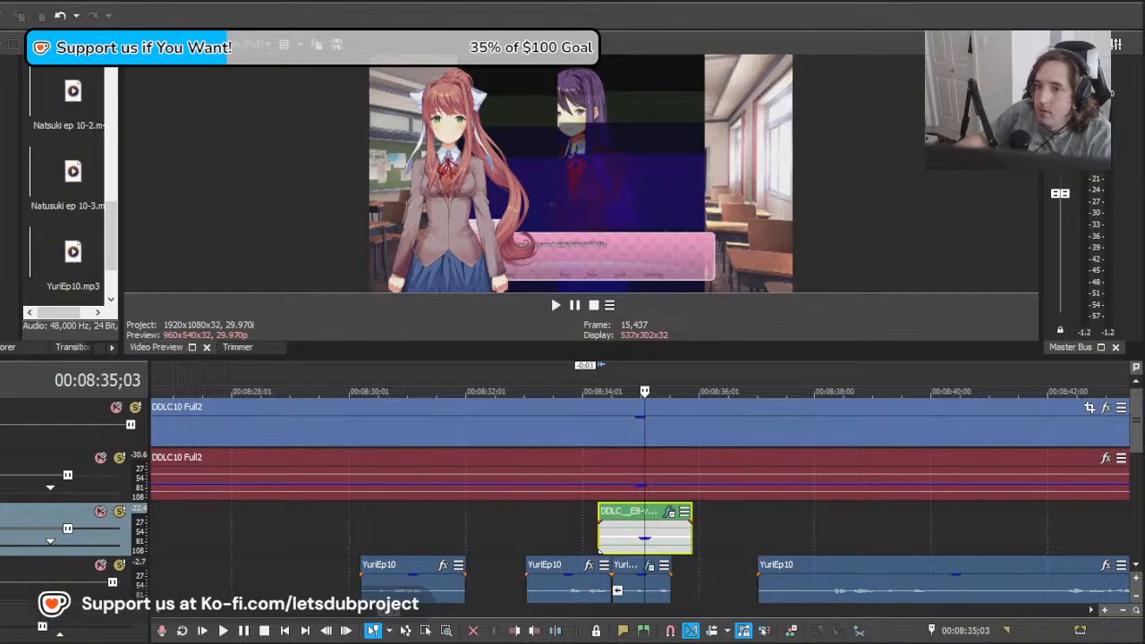
left_click(580, 550)
key("space")
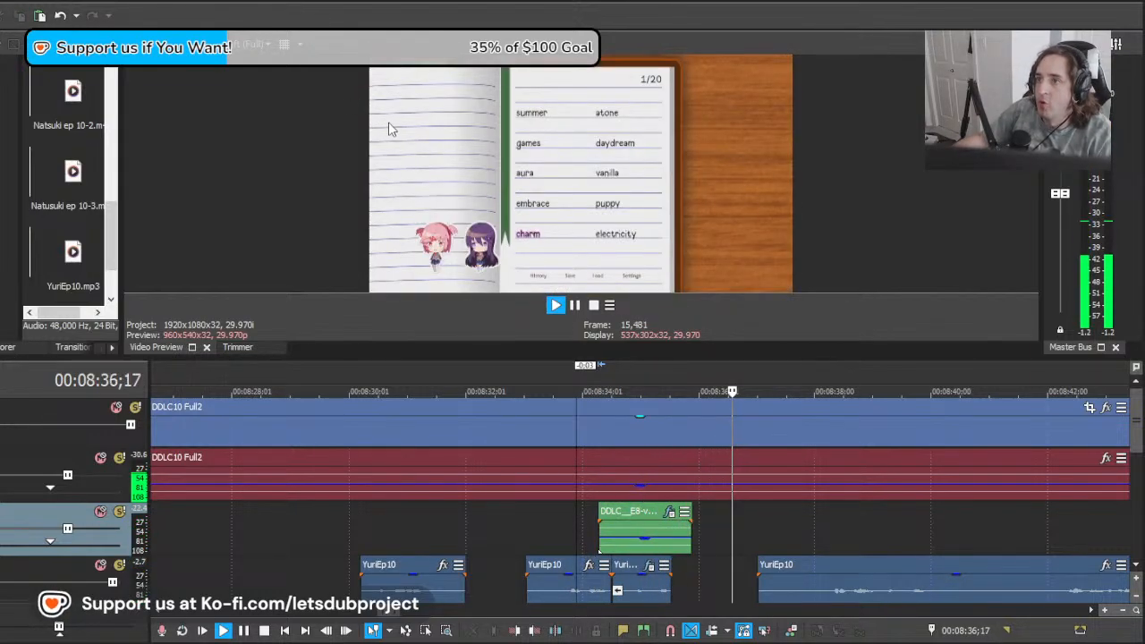
key("space")
scroll(735, 569, "down", 5)
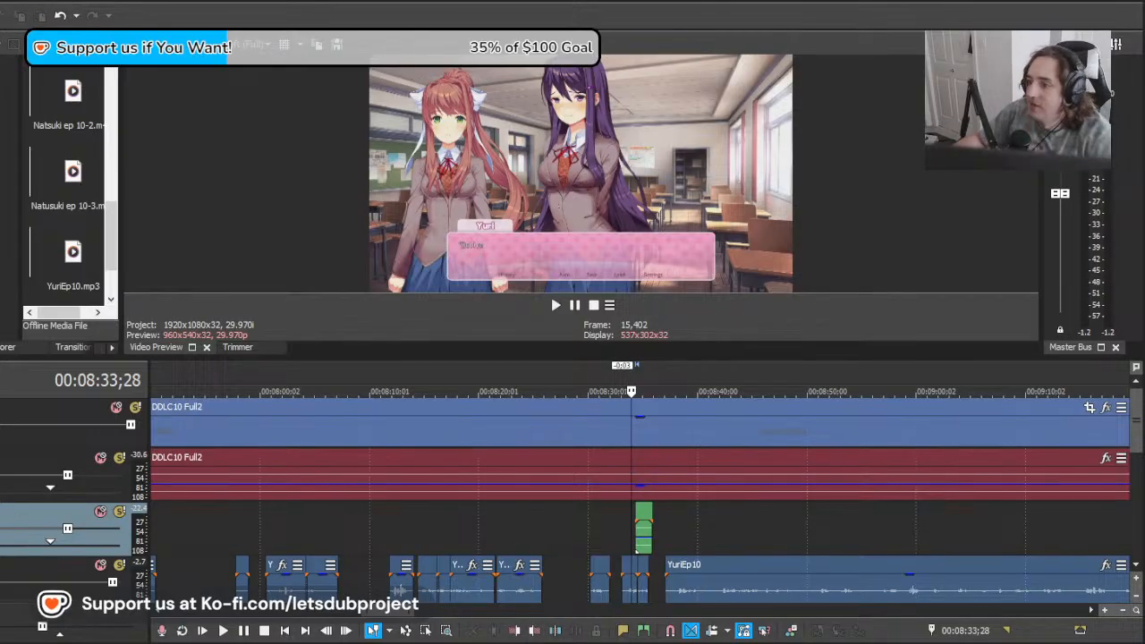
Step: Extend the end of the YuriEp10 clip starting at 00:08:30;09 by 19 frames, playing the line before and after the trim
left_click(589, 543)
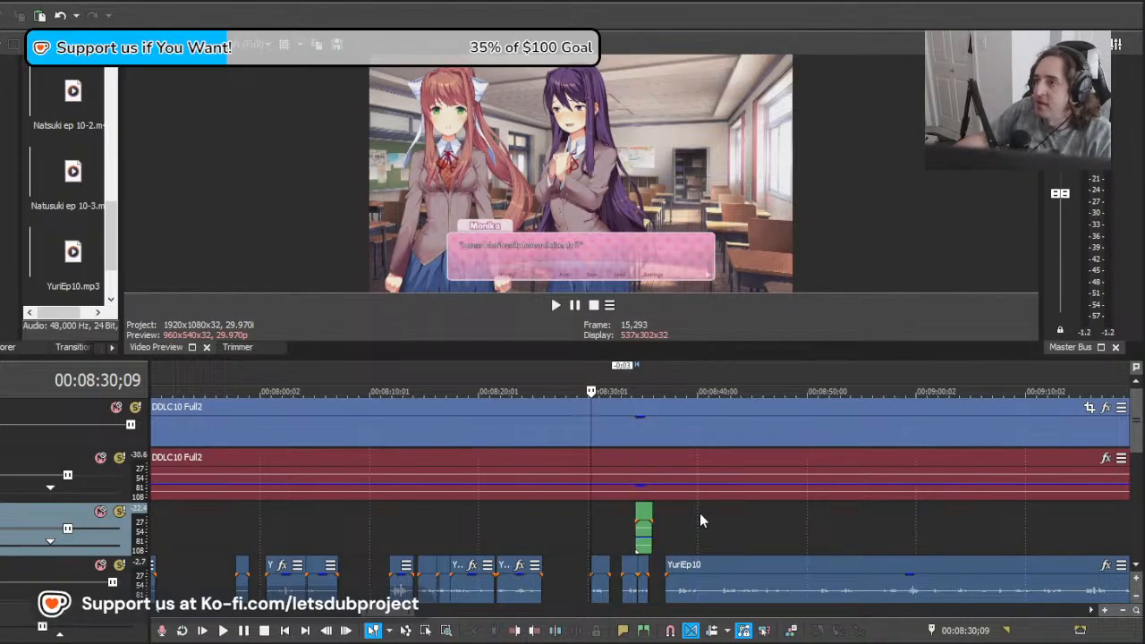
key("space")
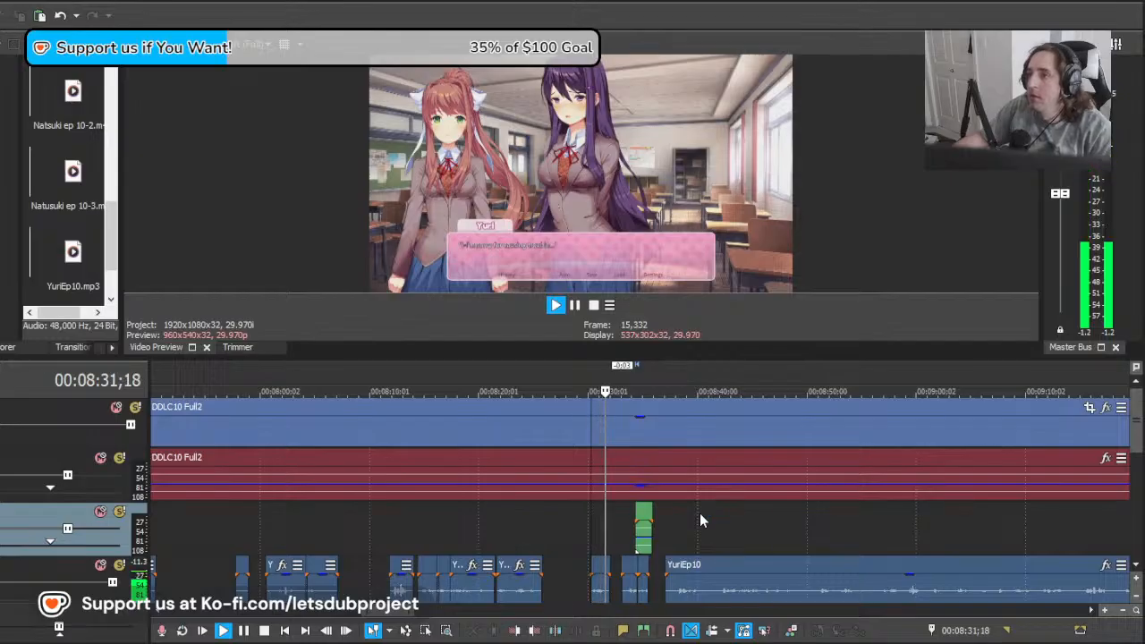
scroll(691, 519, "up", 1)
key("space")
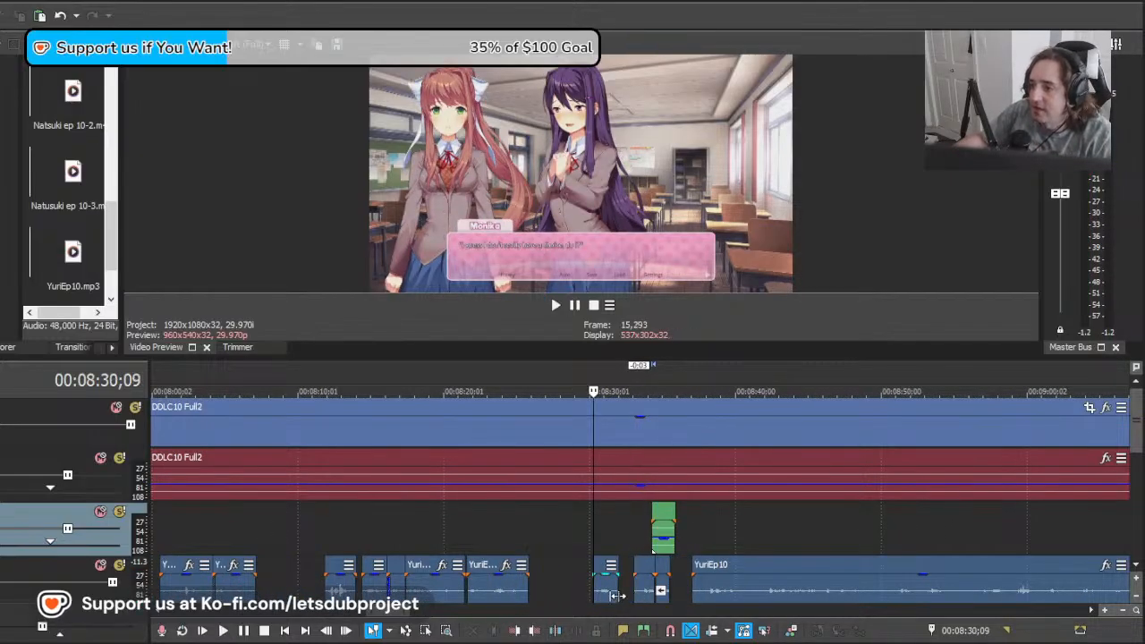
left_click_drag(618, 594, 626, 594)
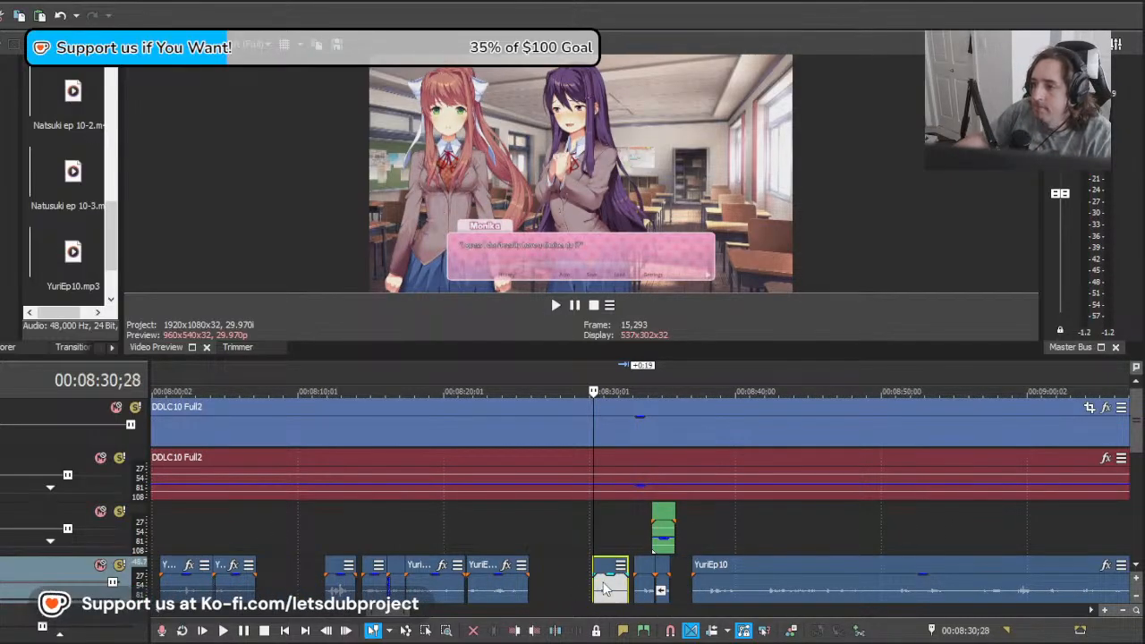
key("space")
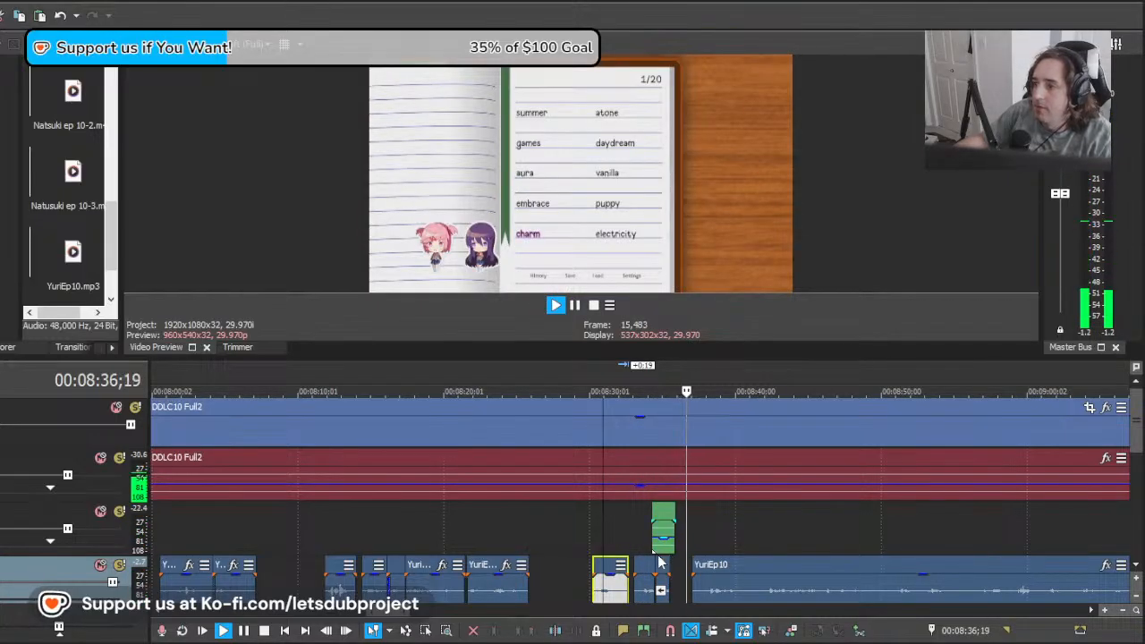
Step: Replay the dialogue from 00:08:21;20 through the glitched line into the poem word screen
scroll(659, 562, "down", 3)
key("space")
left_click(541, 531)
left_click(519, 529)
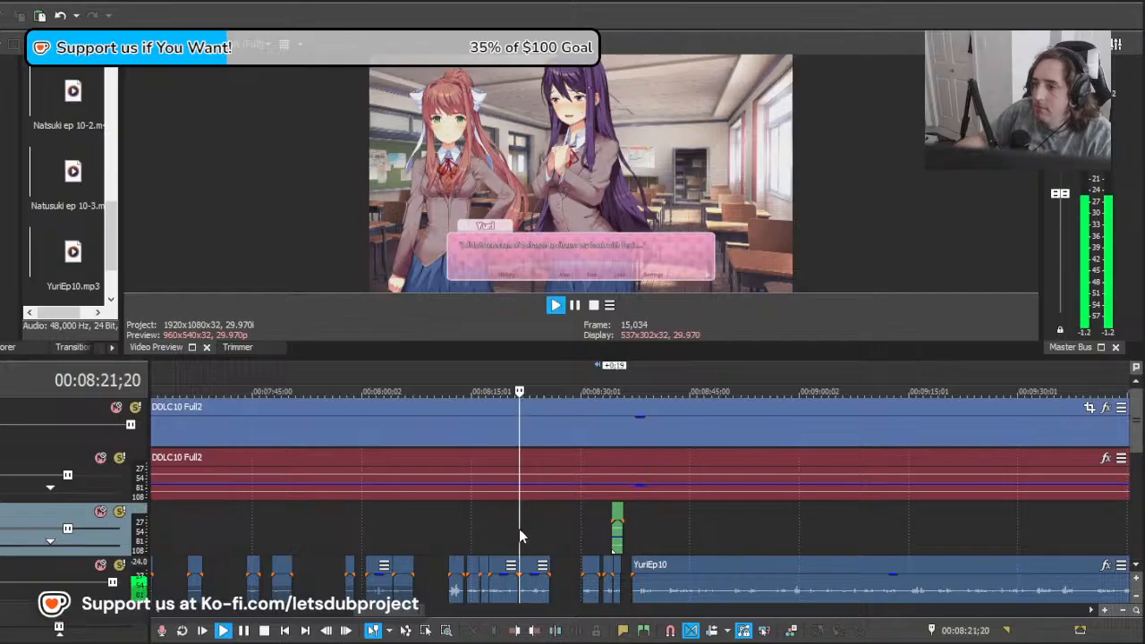
key("space")
scroll(719, 520, "up", 3)
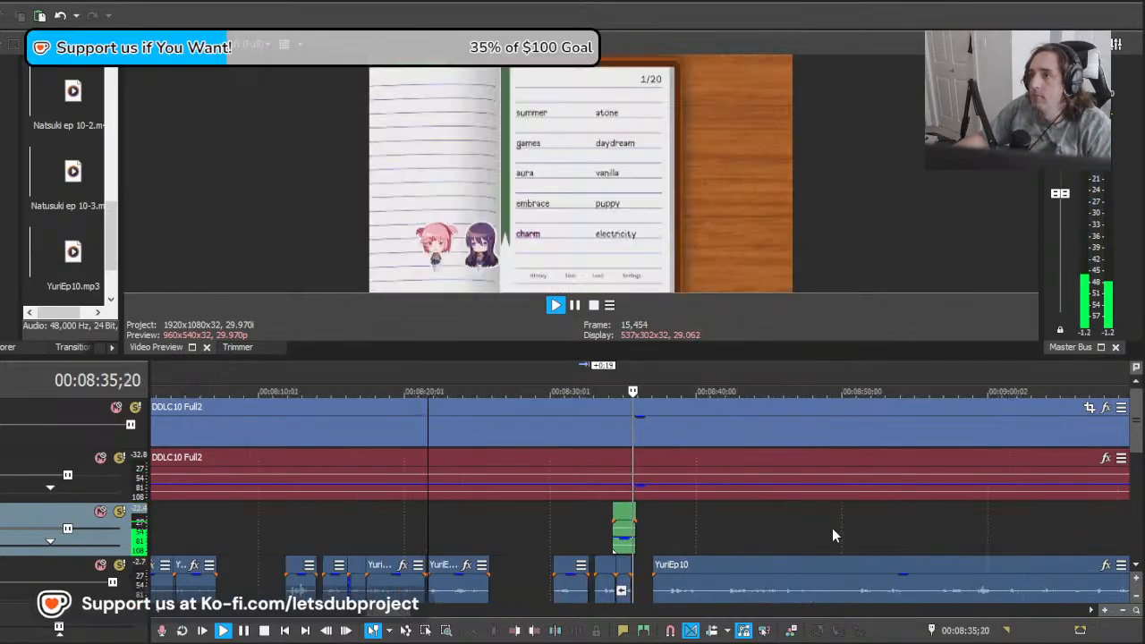
Step: Split the DDLC10 Full2 video and audio at 00:08:35;29, just after the glitch clip, at the start of the poem word screen
left_click(702, 541)
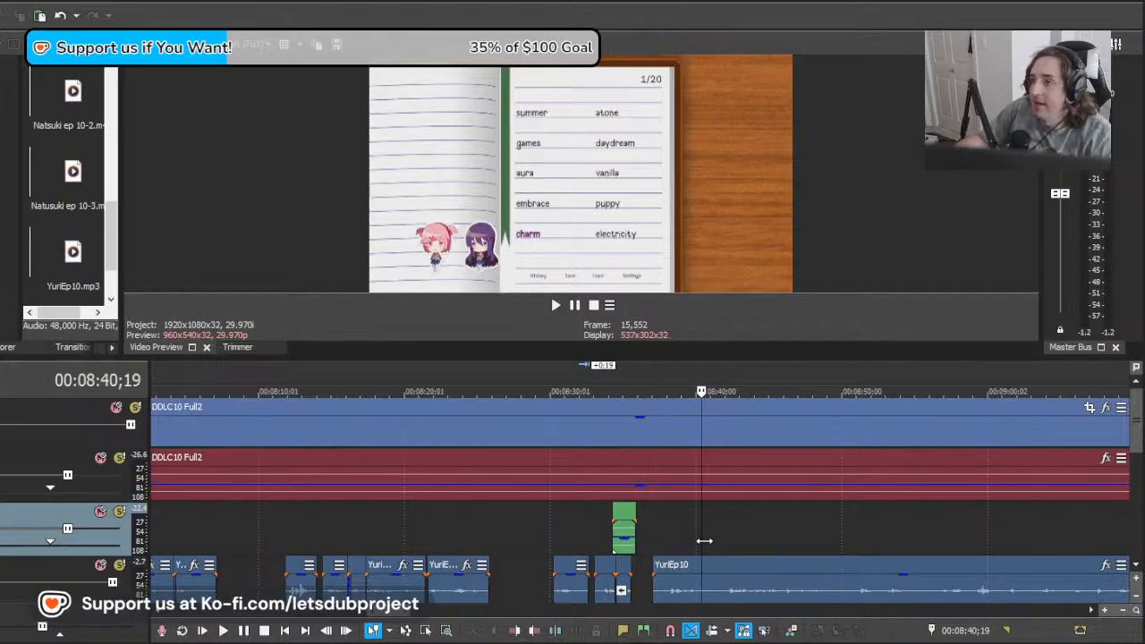
mouse_move(705, 540)
left_mouse_down()
mouse_move(859, 539)
mouse_move(659, 540)
mouse_move(696, 539)
left_mouse_up()
scroll(788, 526, "down", 5)
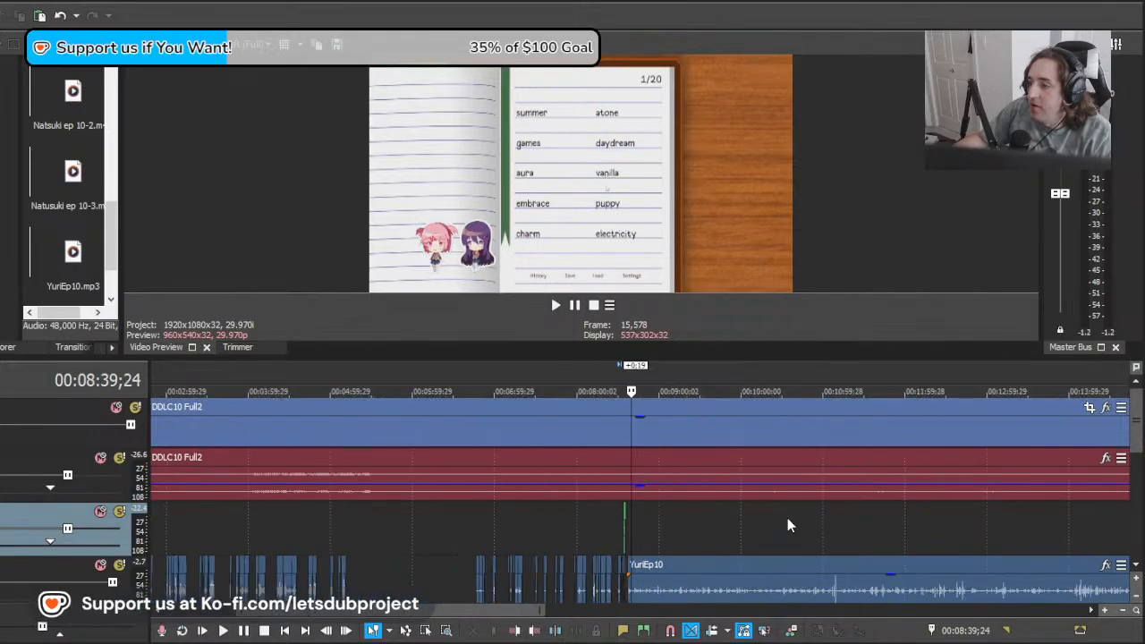
scroll(787, 526, "up", 5)
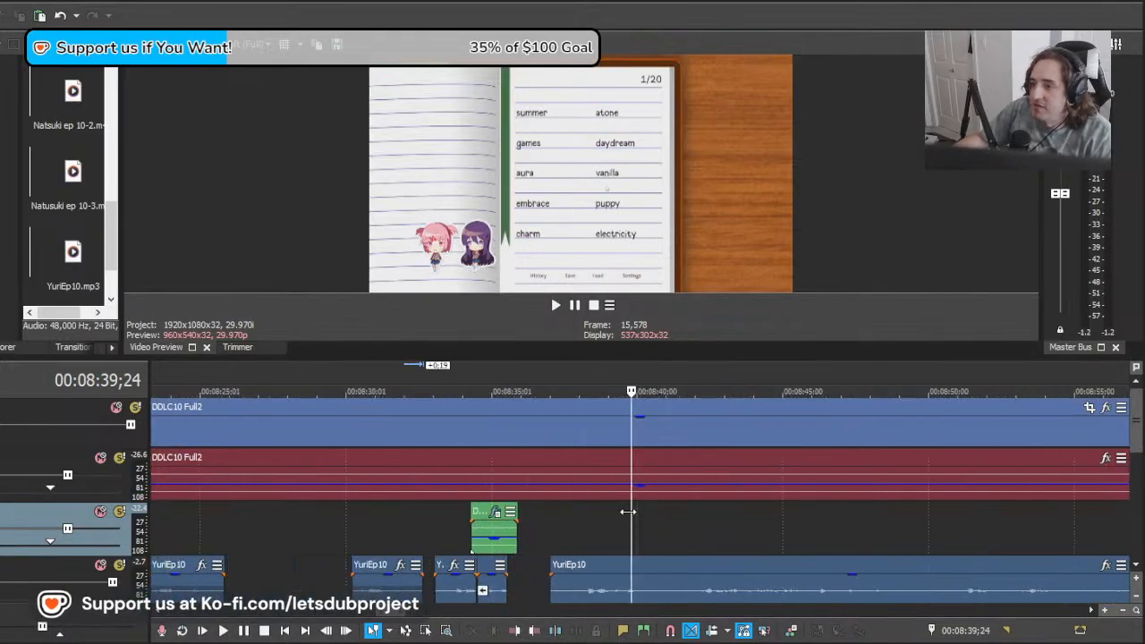
left_click_drag(628, 512, 519, 493)
key("s")
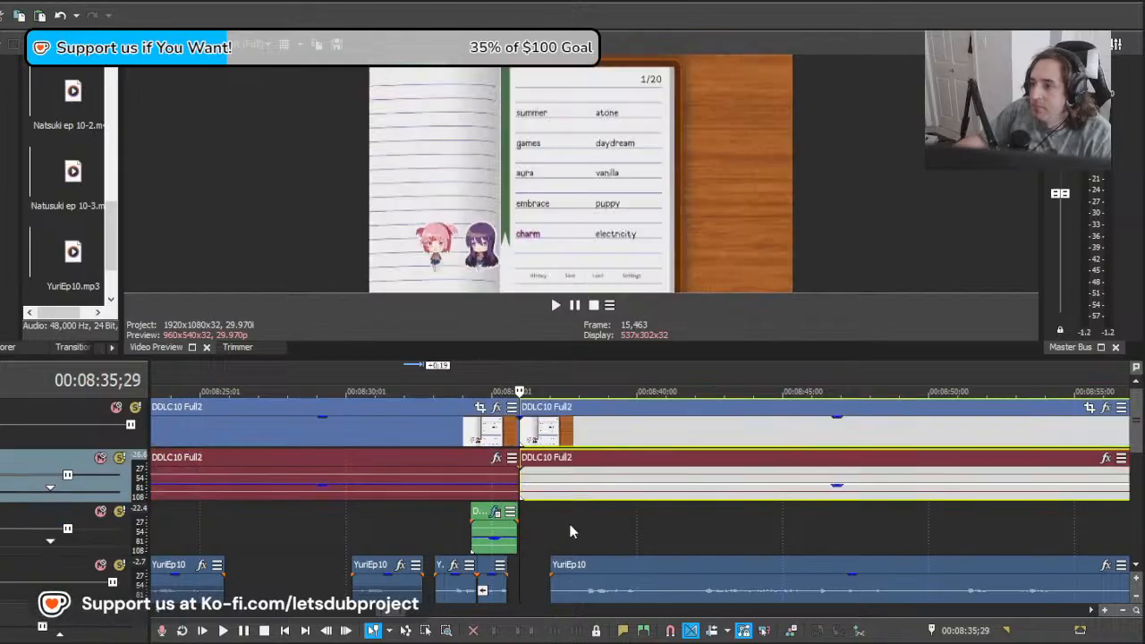
Step: Split the DDLC10 Full2 video and audio at about 00:09:30, in the black screen following the poem word section
left_click_drag(571, 531, 1081, 511)
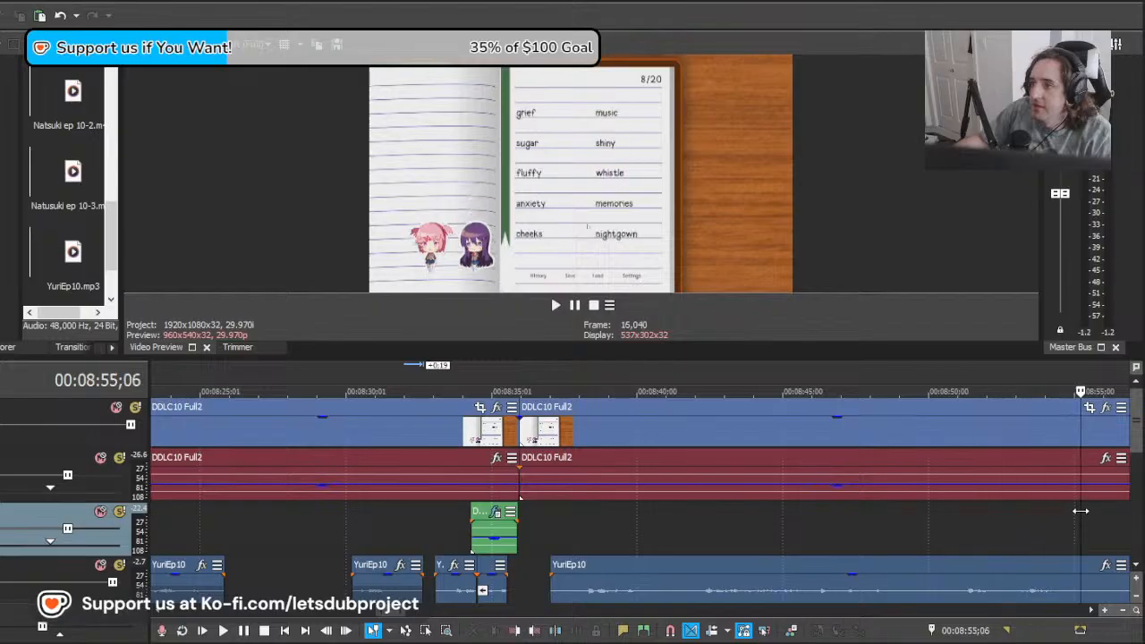
scroll(1081, 511, "down", 2)
left_click_drag(668, 503, 1128, 497)
scroll(765, 526, "up", 1)
scroll(763, 526, "down", 1)
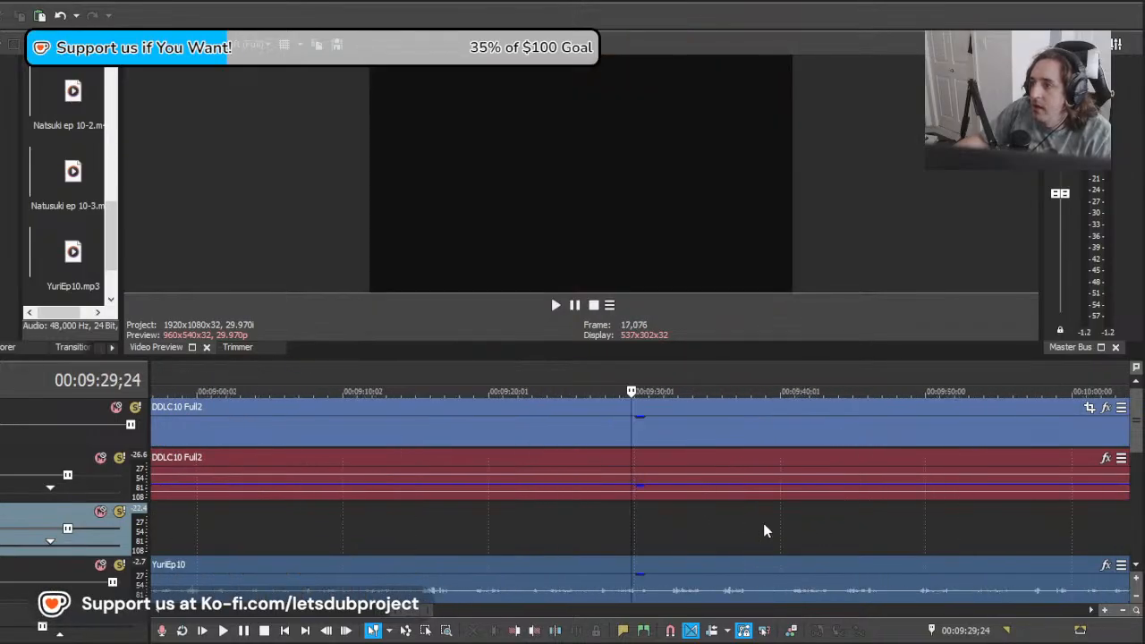
left_click(628, 499)
left_click(634, 498)
key("s")
Step: Check the footage on both sides of the second split, from 00:09:27;25 to the classroom scene at 00:09:42;29
left_click(603, 526)
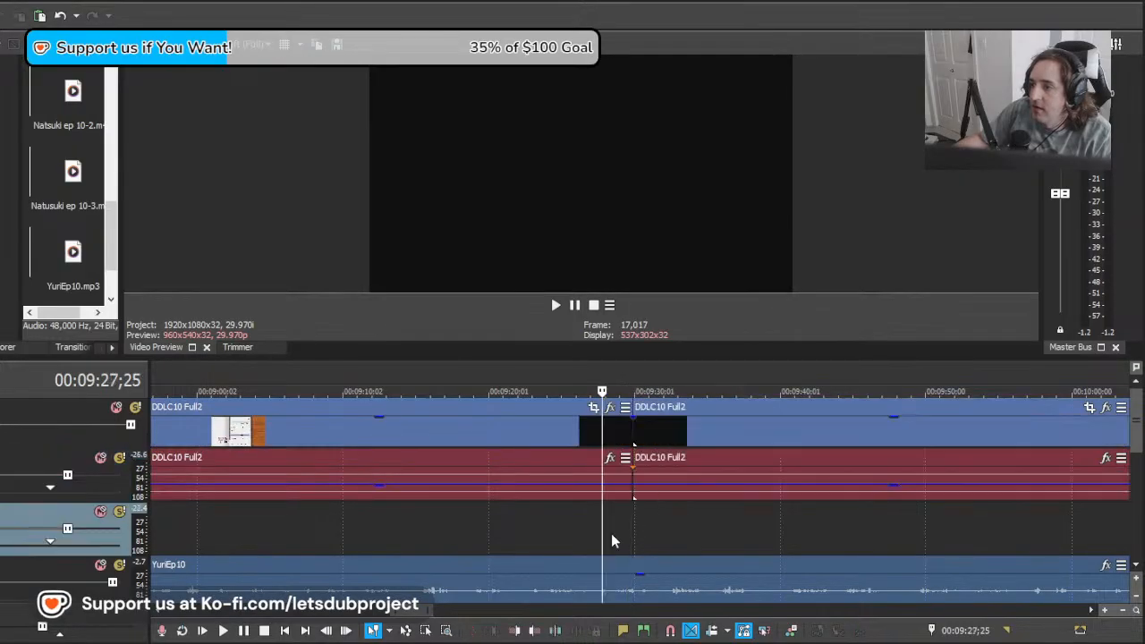
scroll(612, 533, "down", 5)
left_click_drag(629, 528, 670, 519)
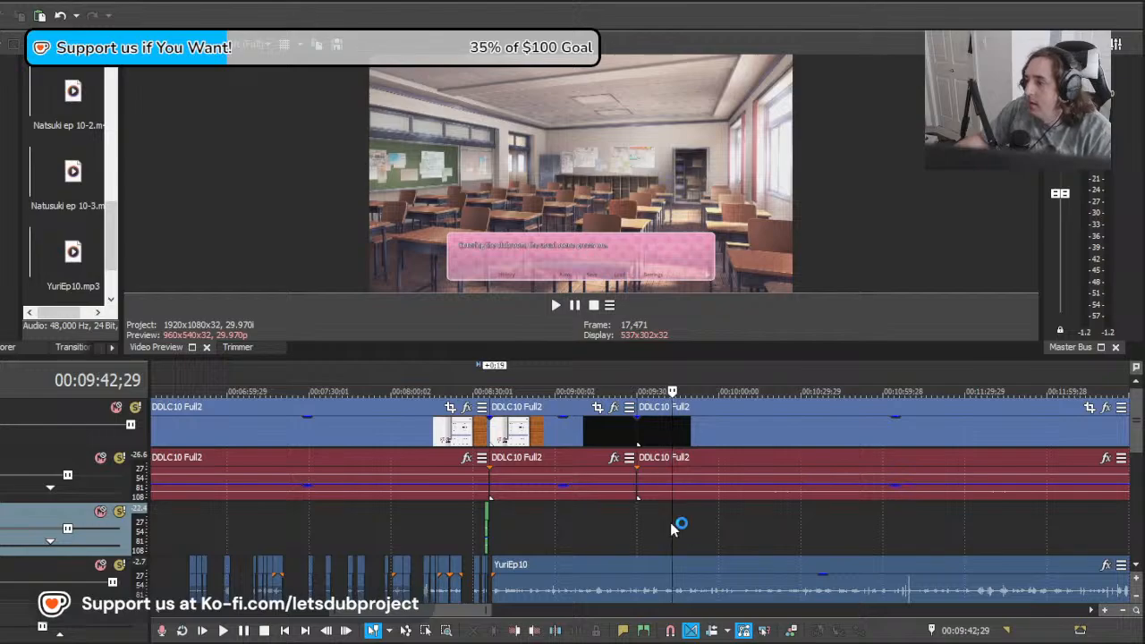
scroll(643, 533, "down", 3)
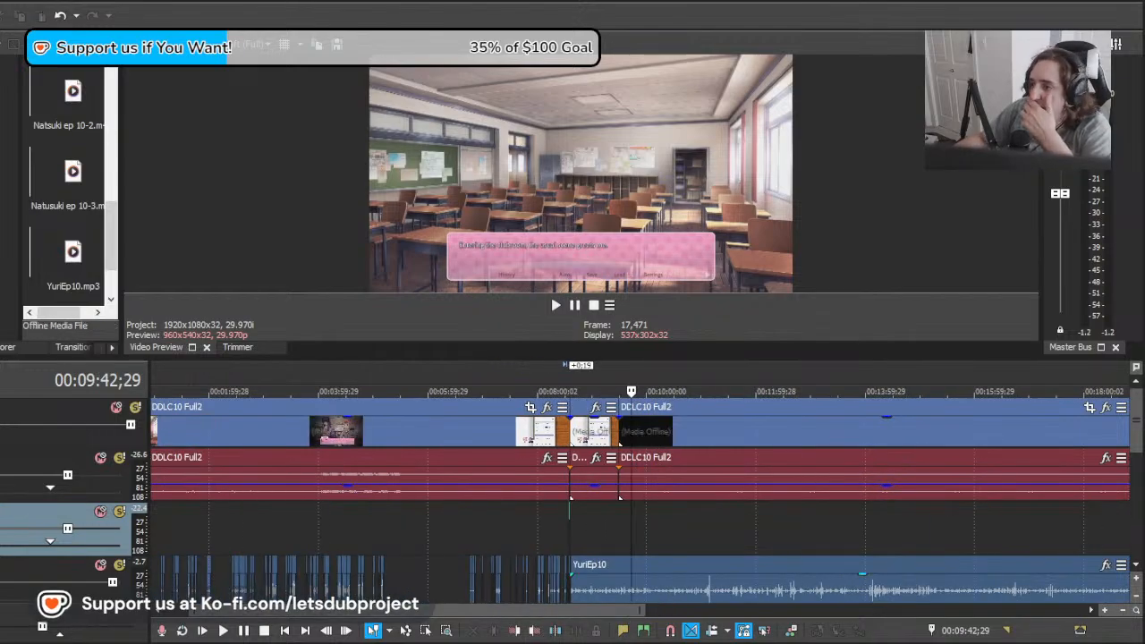